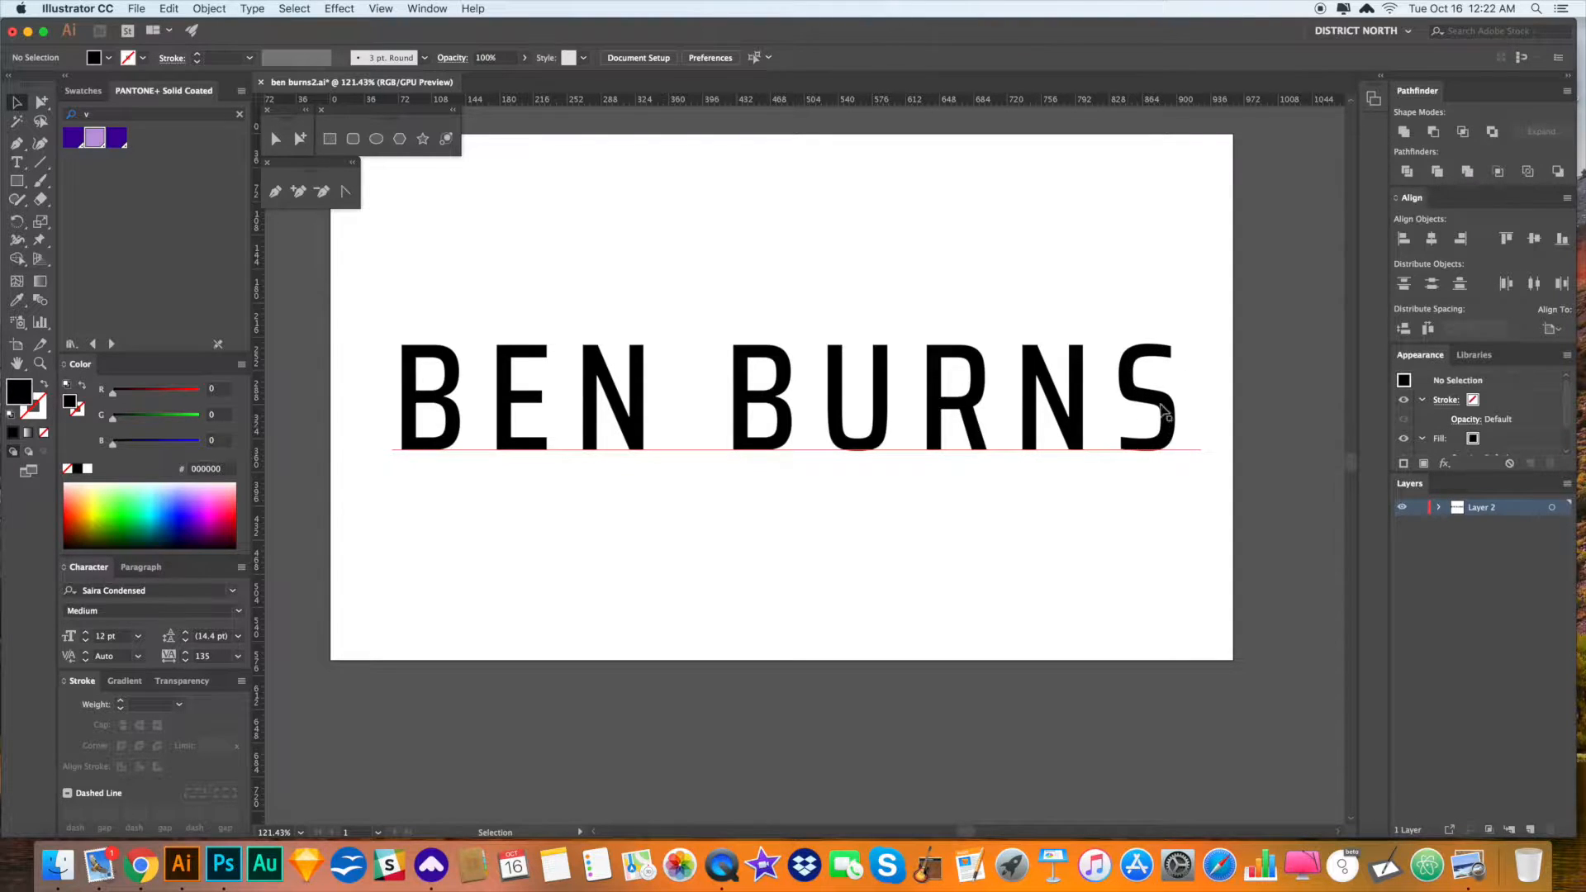
left_click(794, 504)
left_click(909, 568)
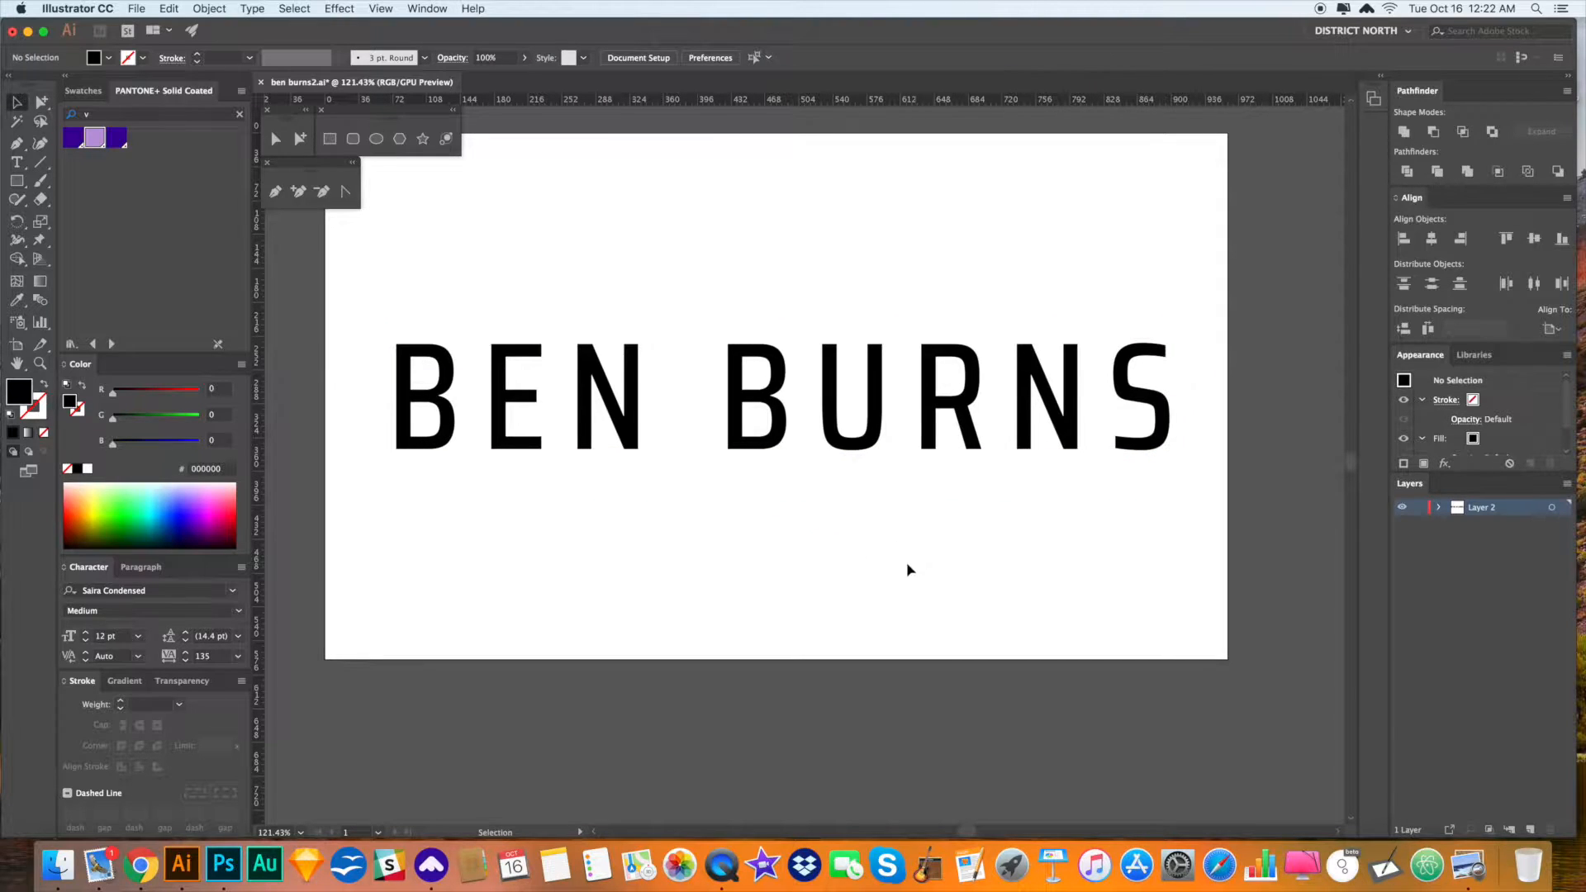
left_click(880, 424)
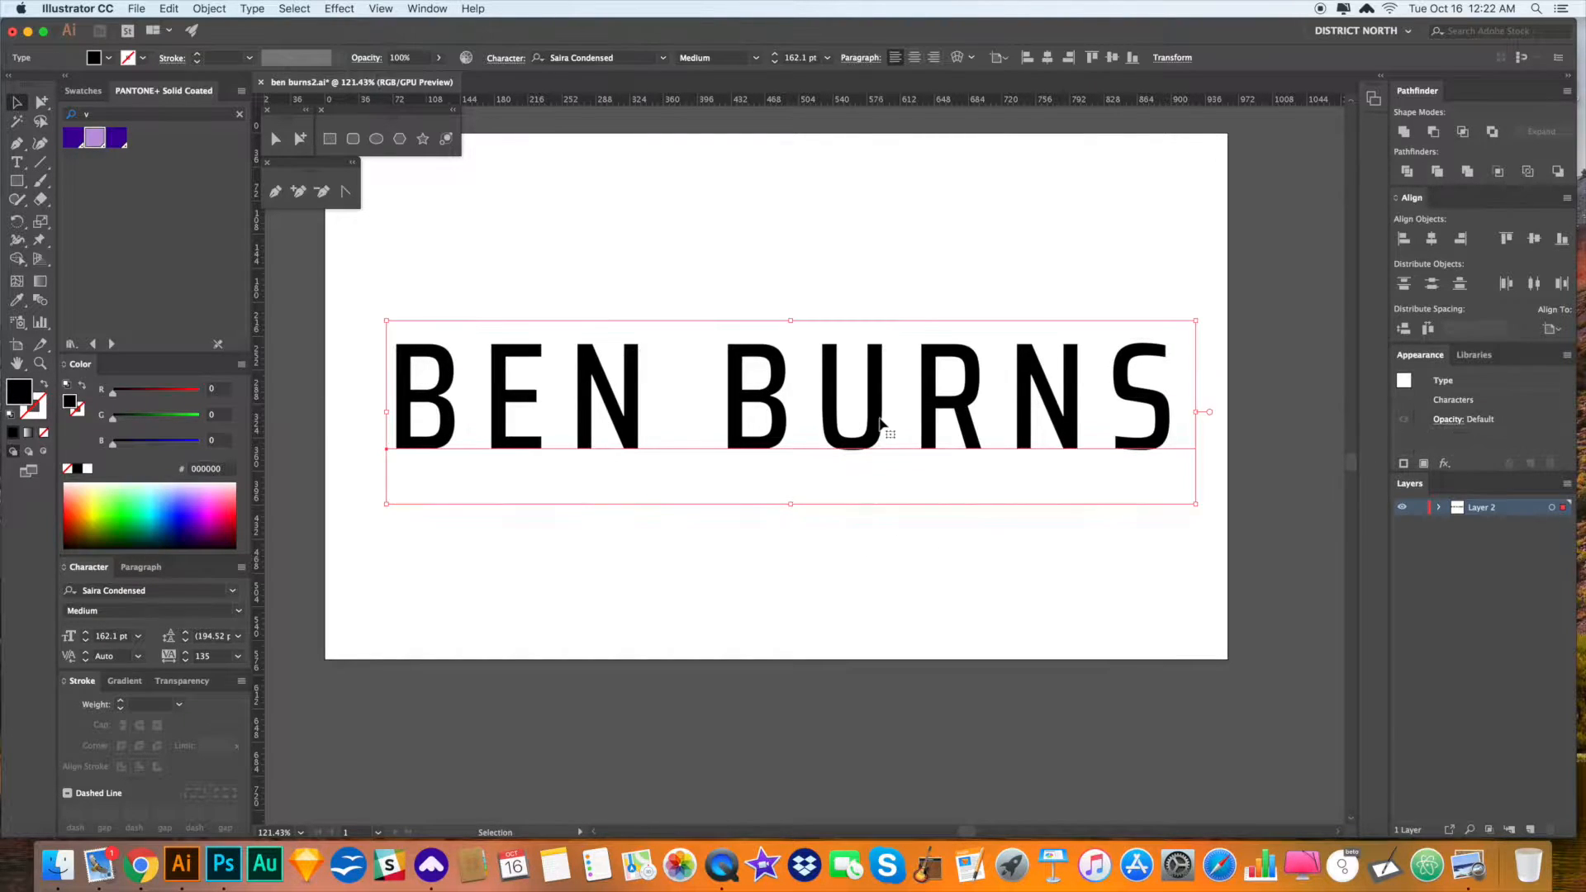
left_click(1432, 239)
left_click(1179, 226)
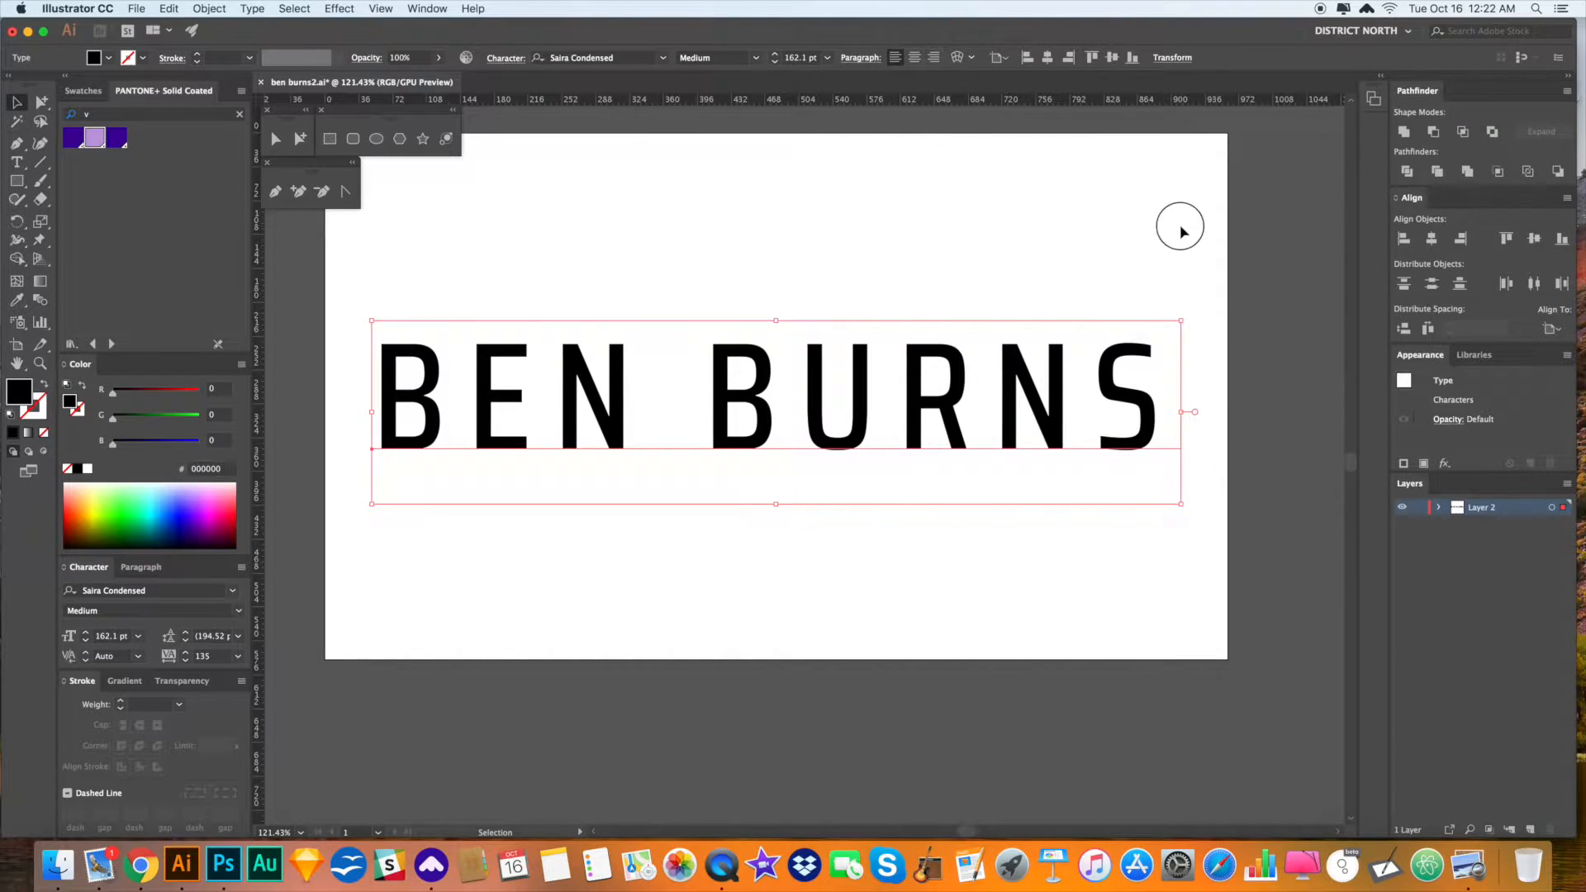
left_click(1099, 399)
left_click_drag(1181, 418, 1194, 417)
left_click(1247, 446)
left_click(1067, 411)
key("super+shift+o")
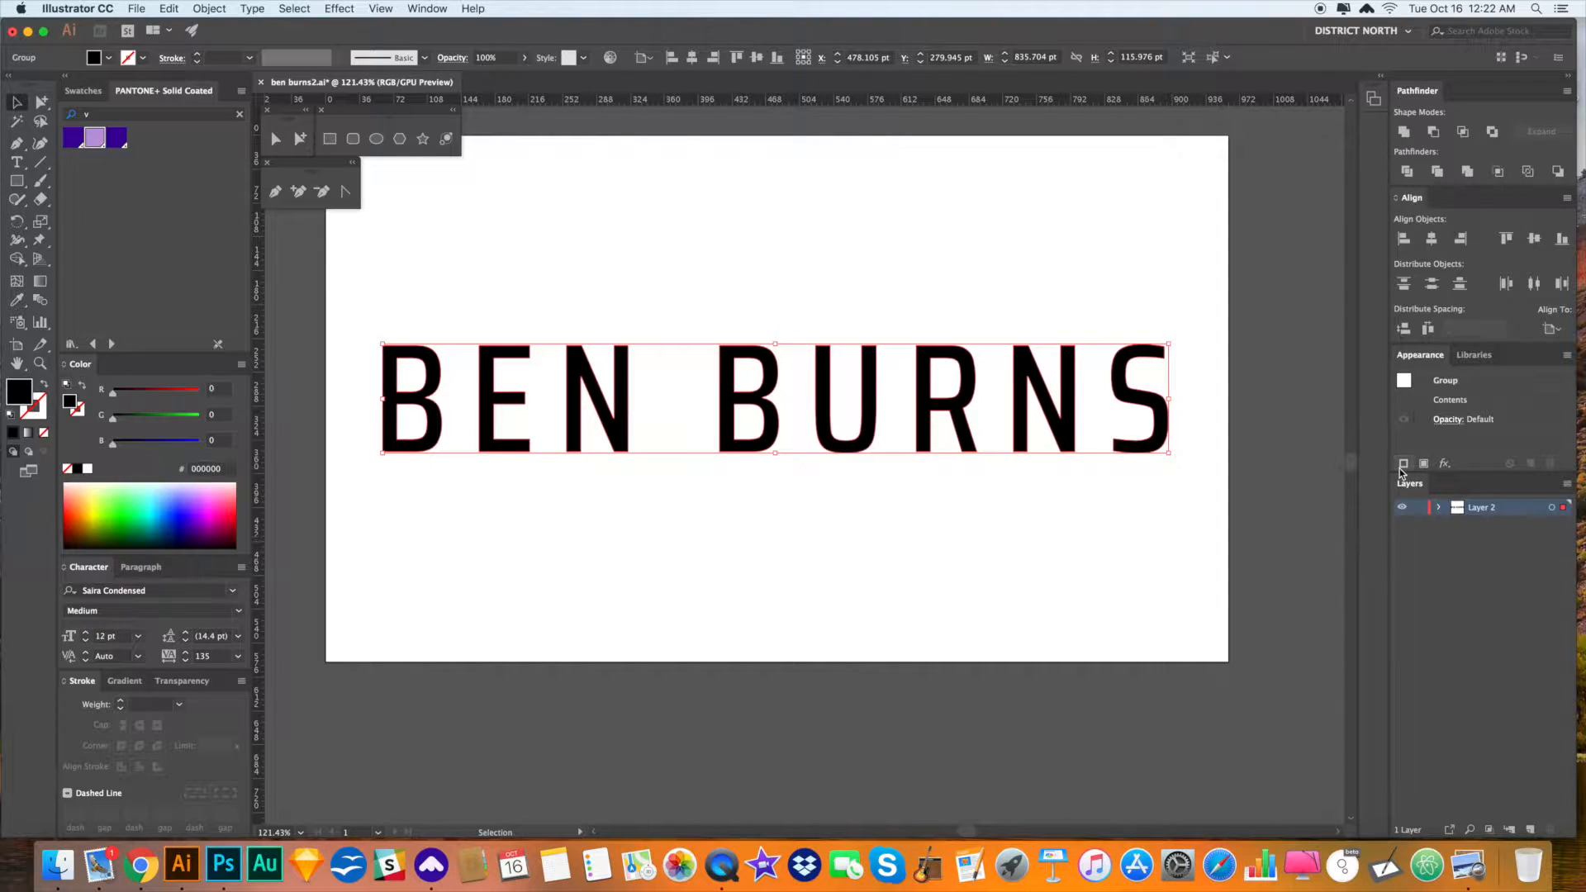
left_click(871, 529)
left_click_drag(880, 538, 885, 541)
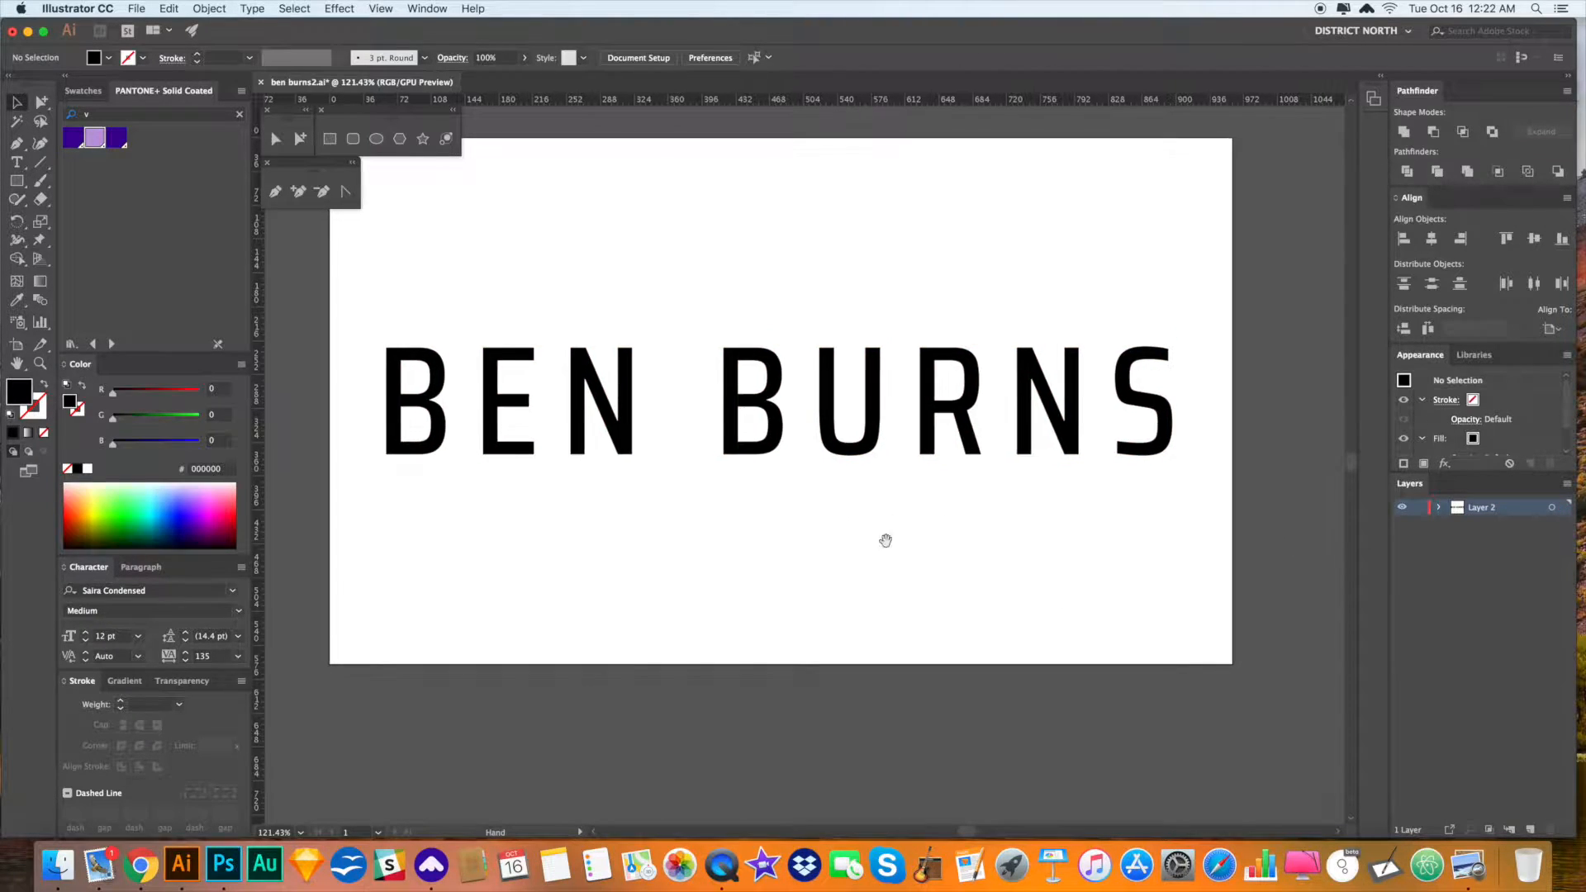
- Recolour the outlined lettering with the sampled grey and add a new layer above it
left_click(829, 420)
key("i")
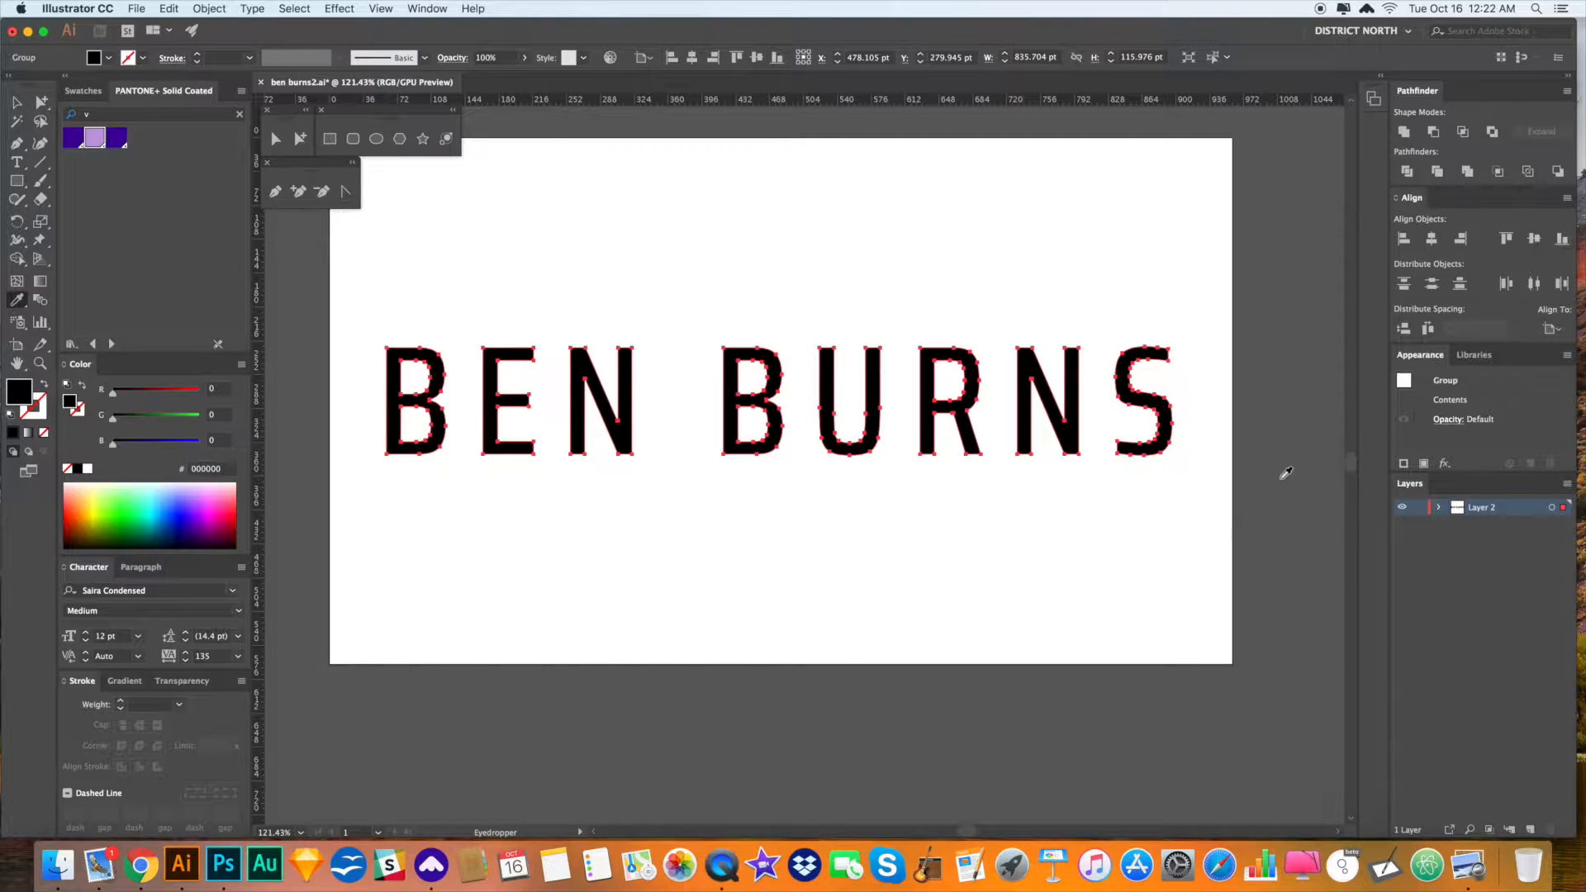
left_click(1280, 481)
key("v")
left_click(1101, 557)
left_click_drag(901, 602, 969, 573)
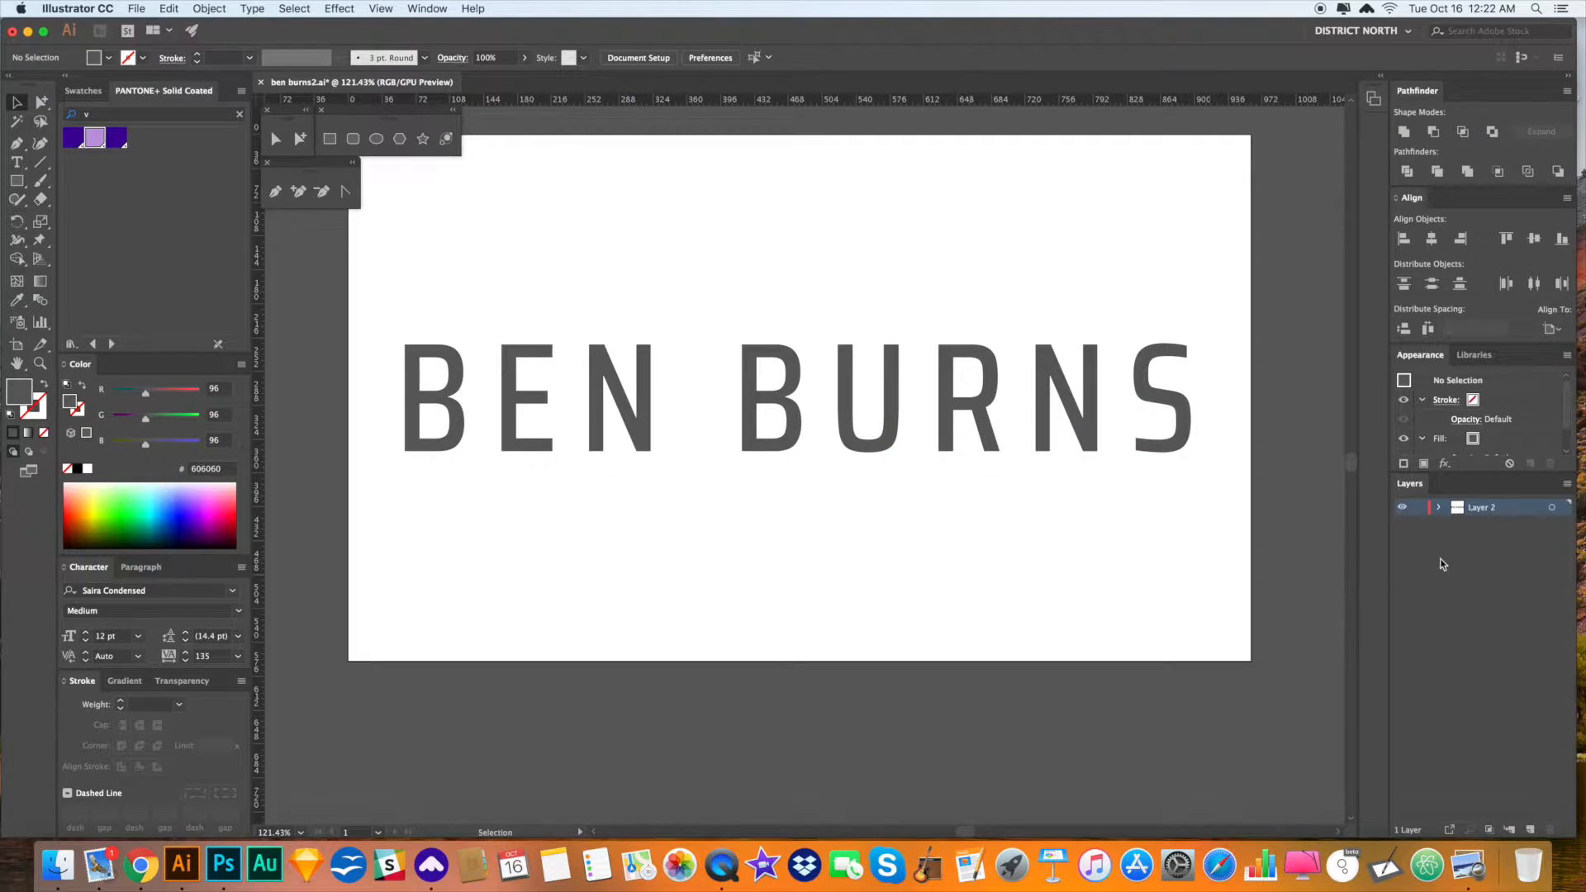
left_click(1509, 829)
- Drag ruler guides onto the E and N's cap height and baseline
mouse_move(827, 542)
left_mouse_down()
mouse_move(896, 548)
mouse_move(836, 541)
left_mouse_up()
key("z")
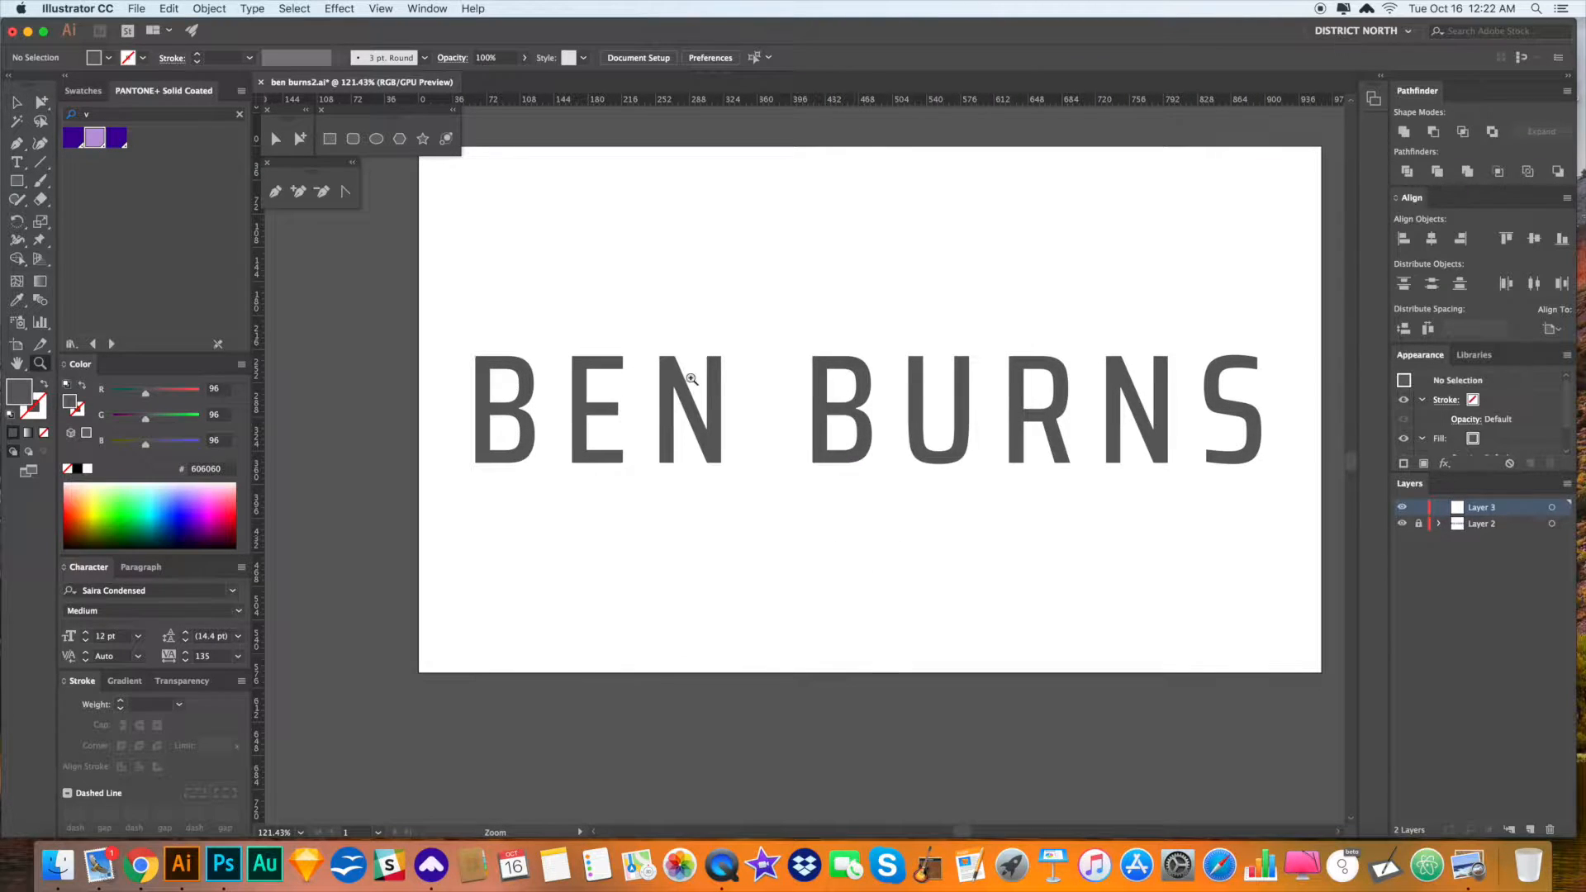
left_click_drag(607, 340, 959, 581)
left_click_drag(780, 101, 785, 364)
scroll(807, 506, "down", 6)
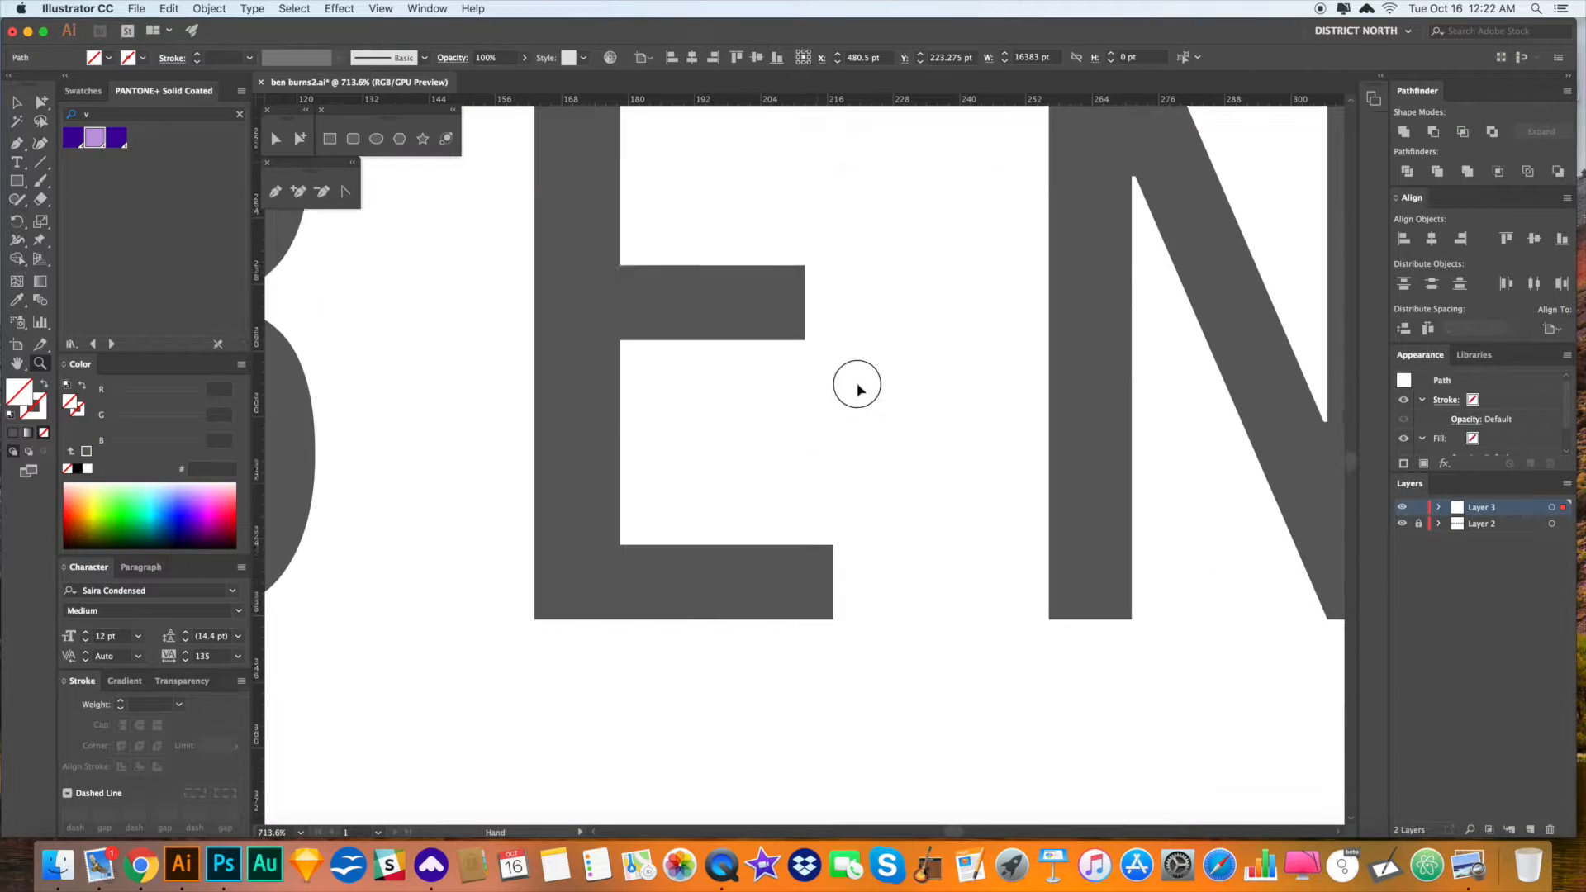
left_click_drag(822, 103, 832, 531)
scroll(900, 426, "right", 1)
key("super+0")
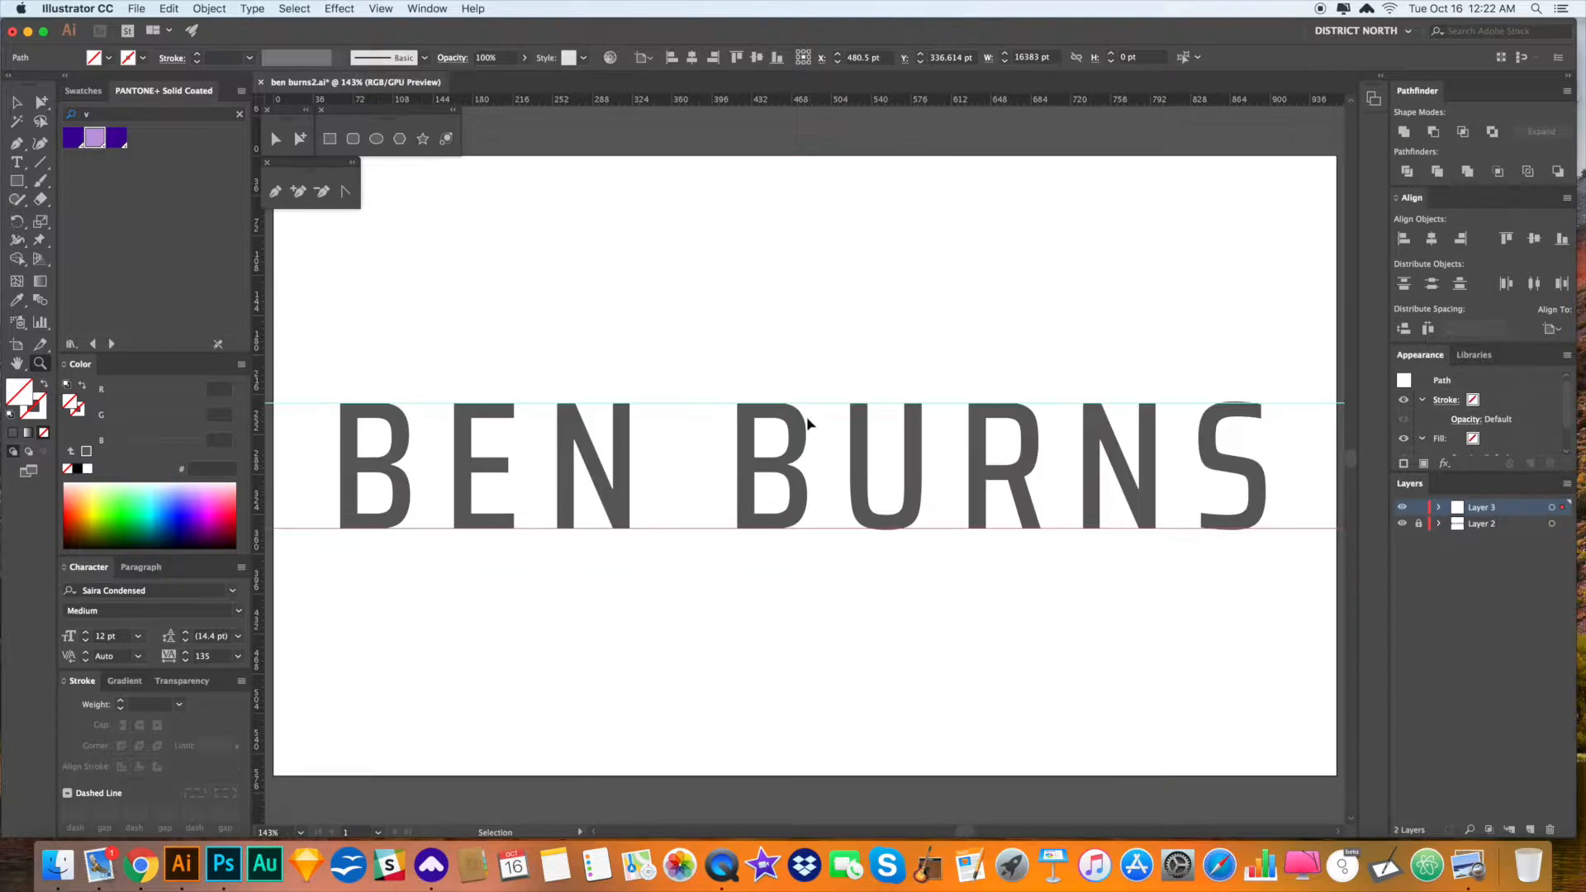
left_click_drag(678, 472, 707, 460)
scroll(818, 580, "down", 1)
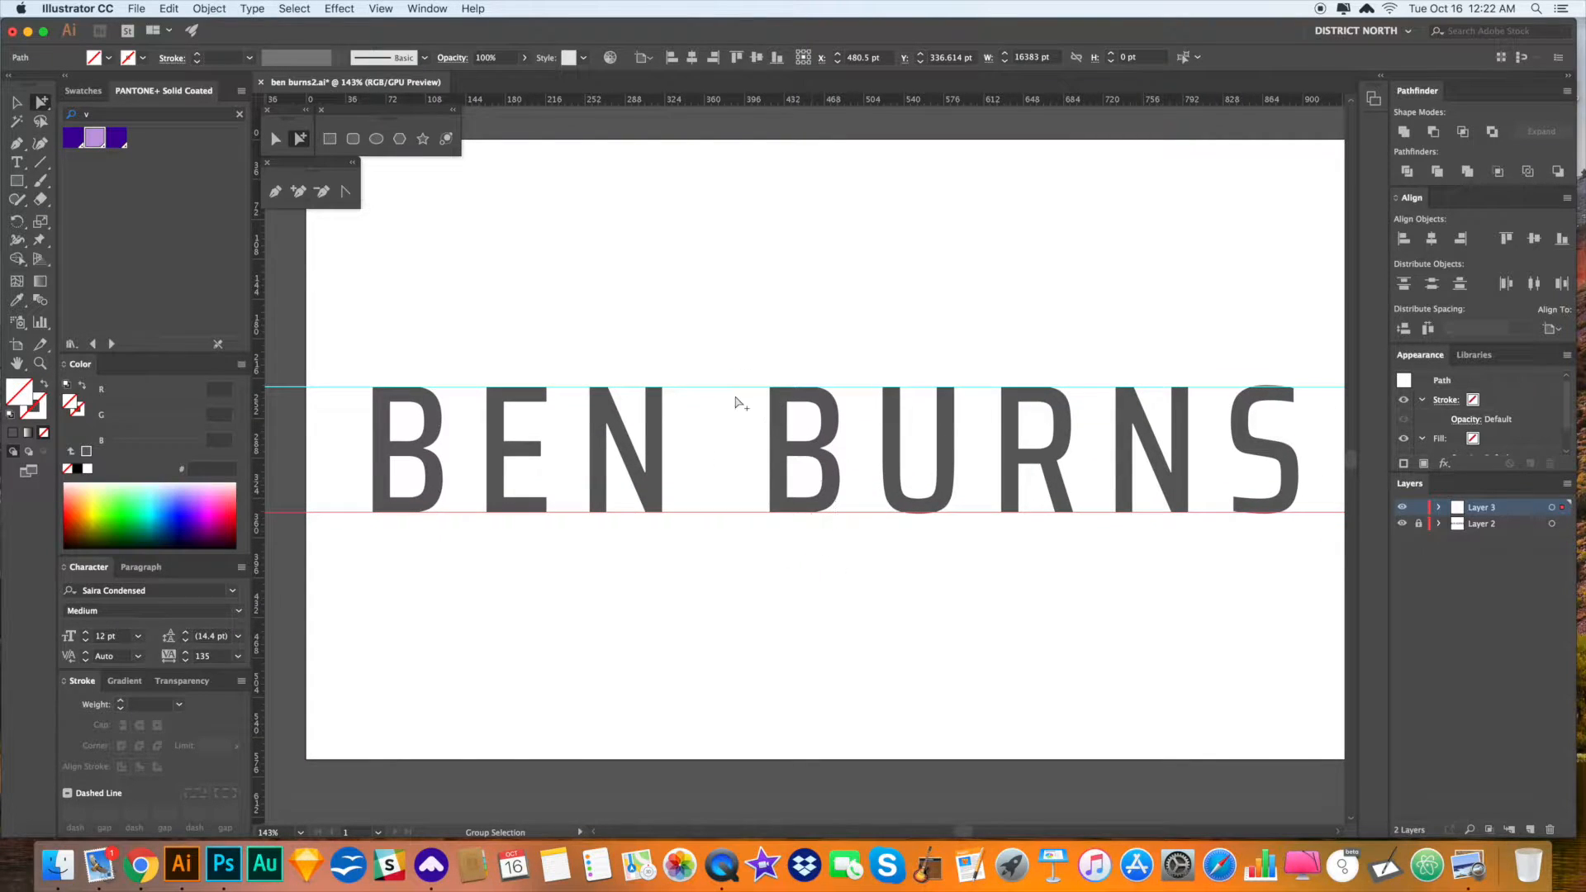
scroll(769, 513, "left", 2)
scroll(768, 512, "down", 1)
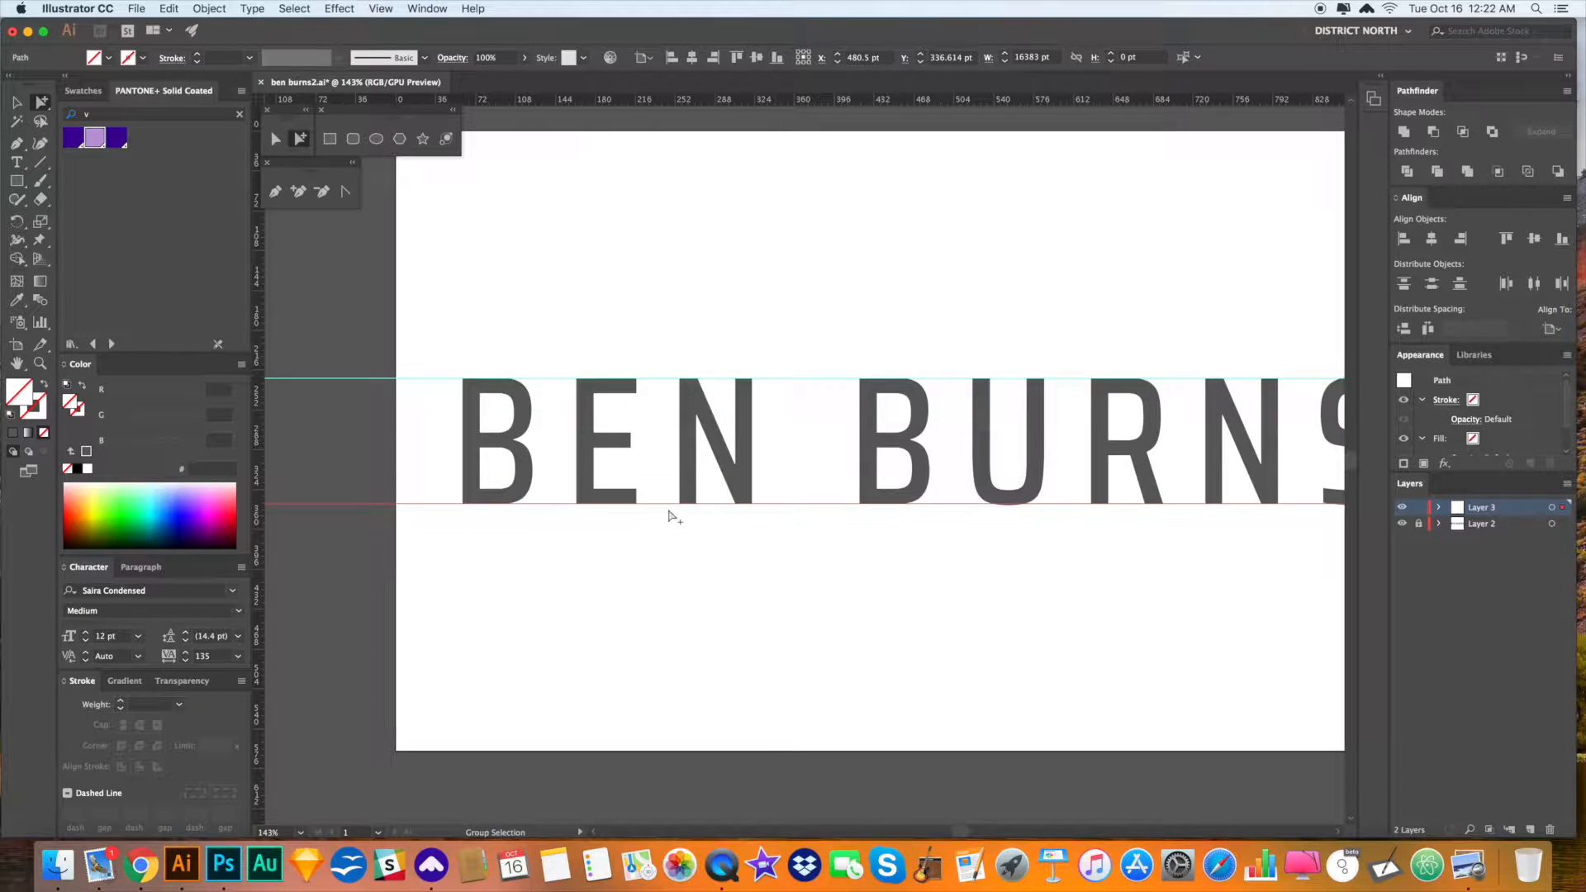
key("super+minus")
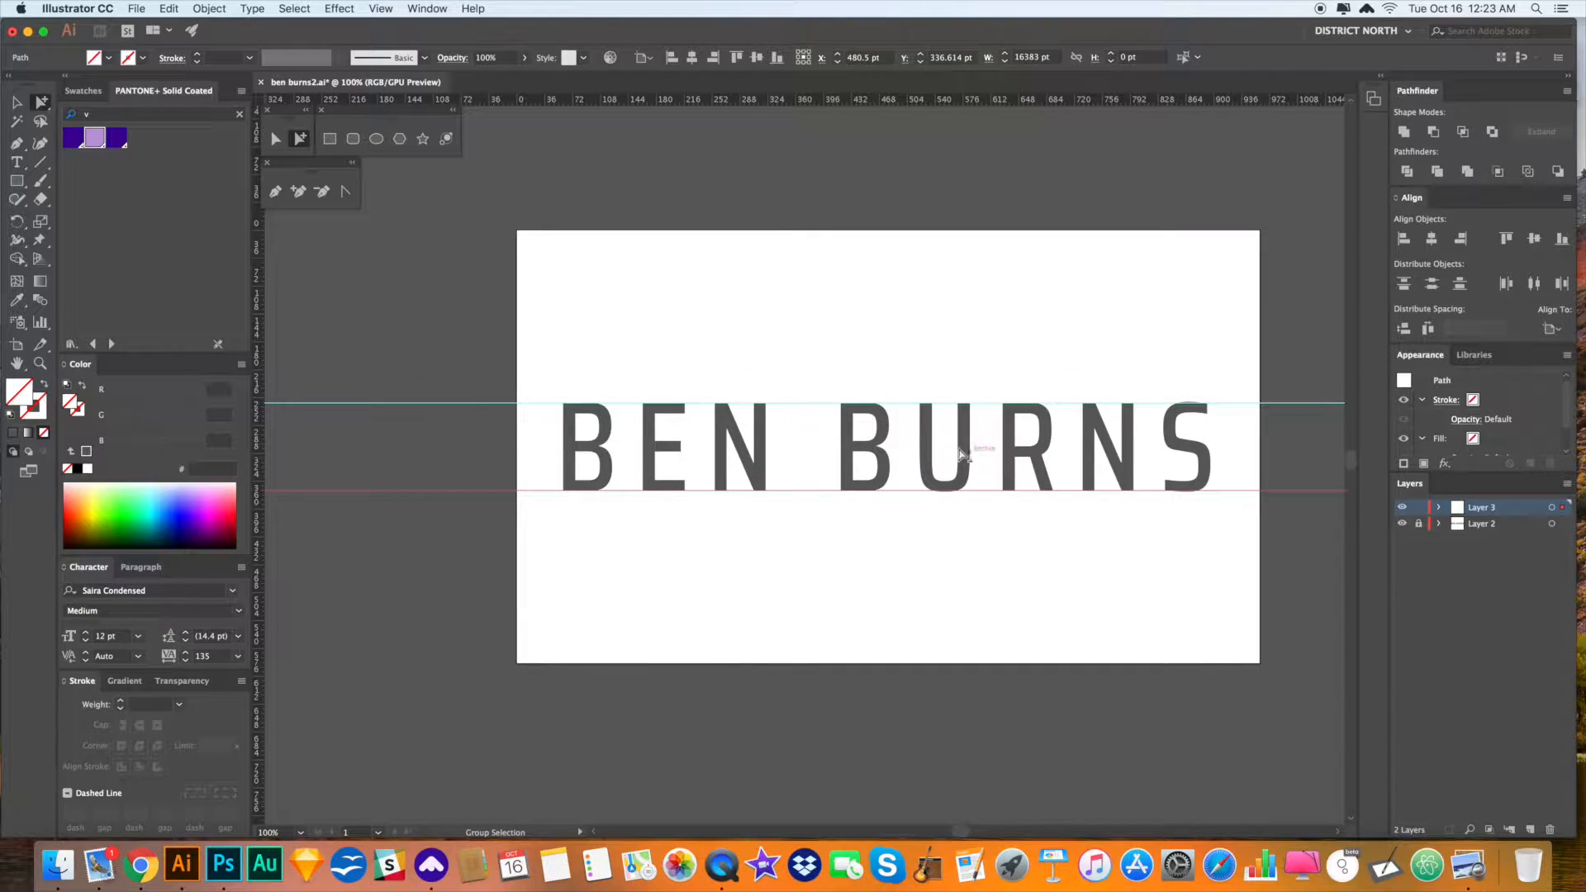
scroll(945, 545, "left", 1)
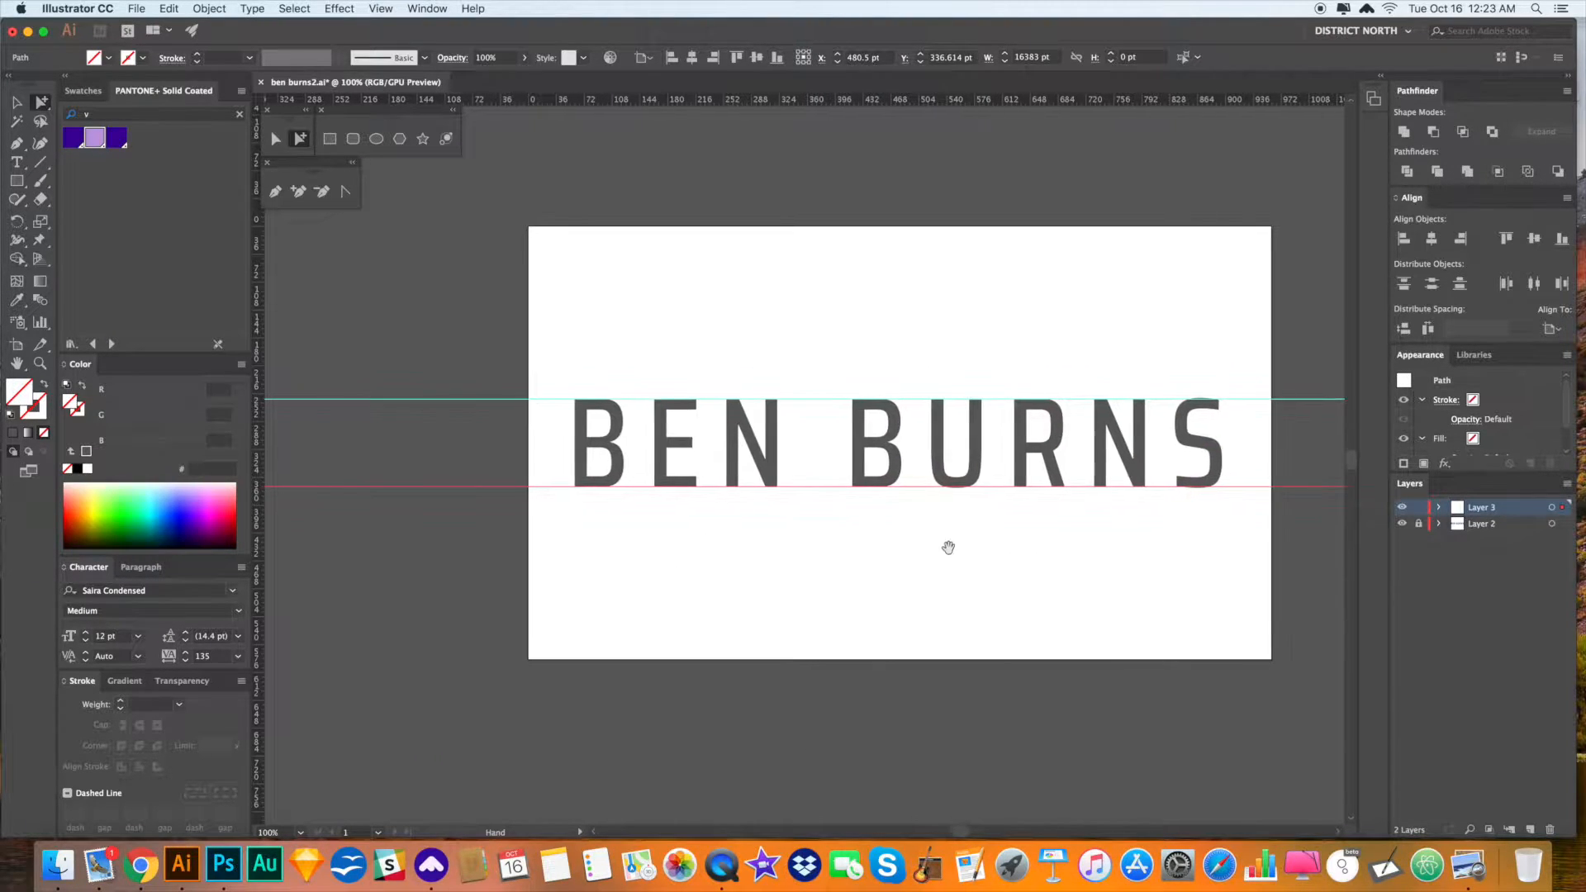
- Zoom in on BEN and try selecting the two horizontal guides
scroll(769, 532, "right", 1)
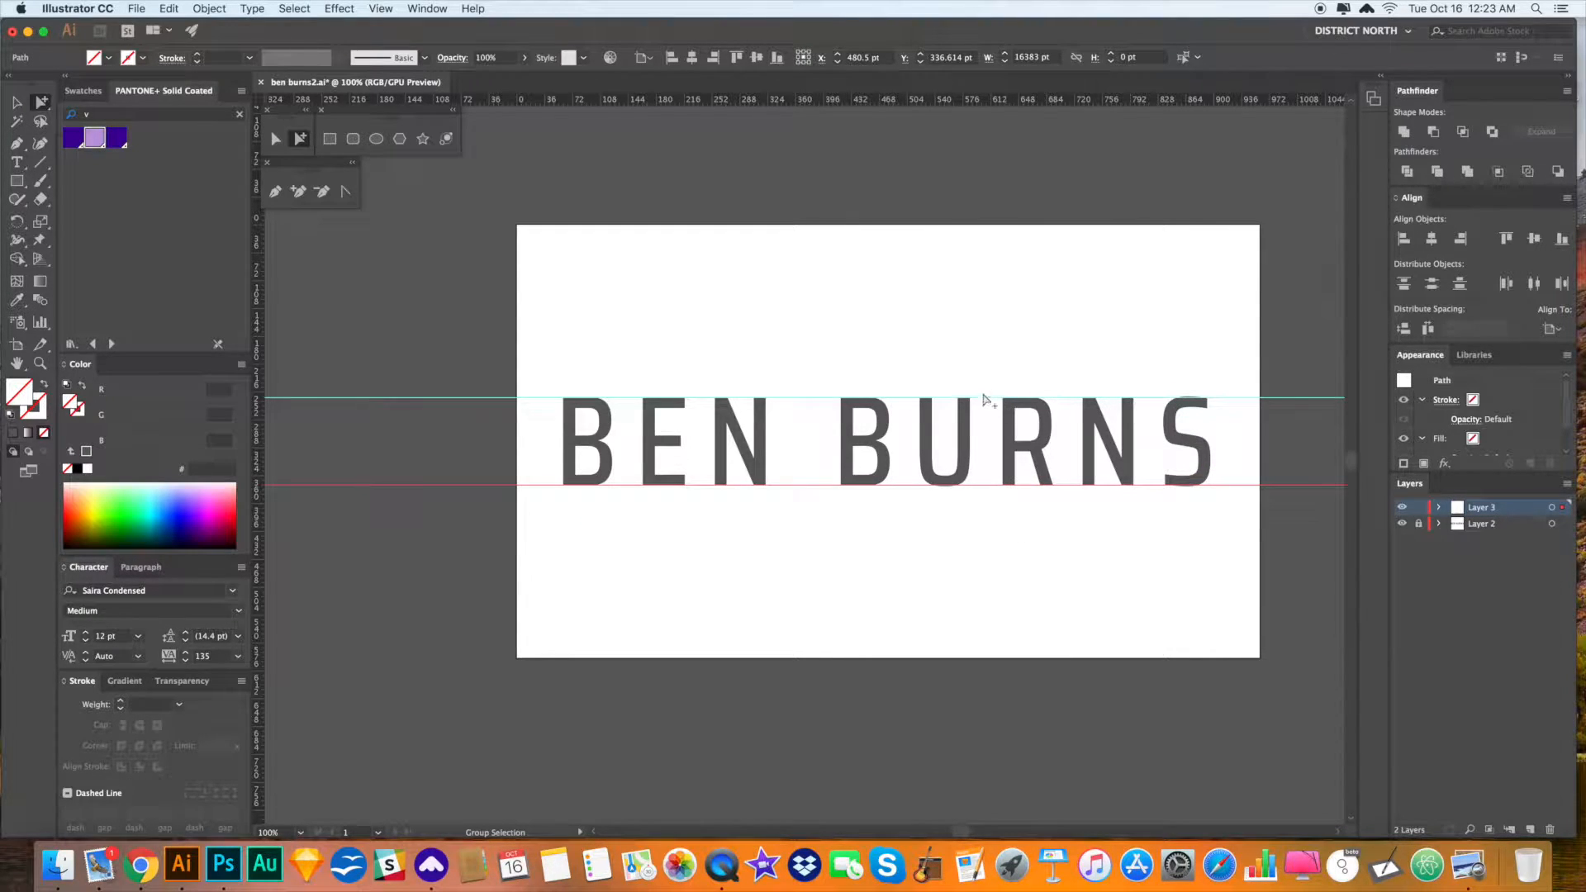
left_click_drag(898, 543, 903, 541)
key("z")
left_click_drag(622, 401, 928, 542)
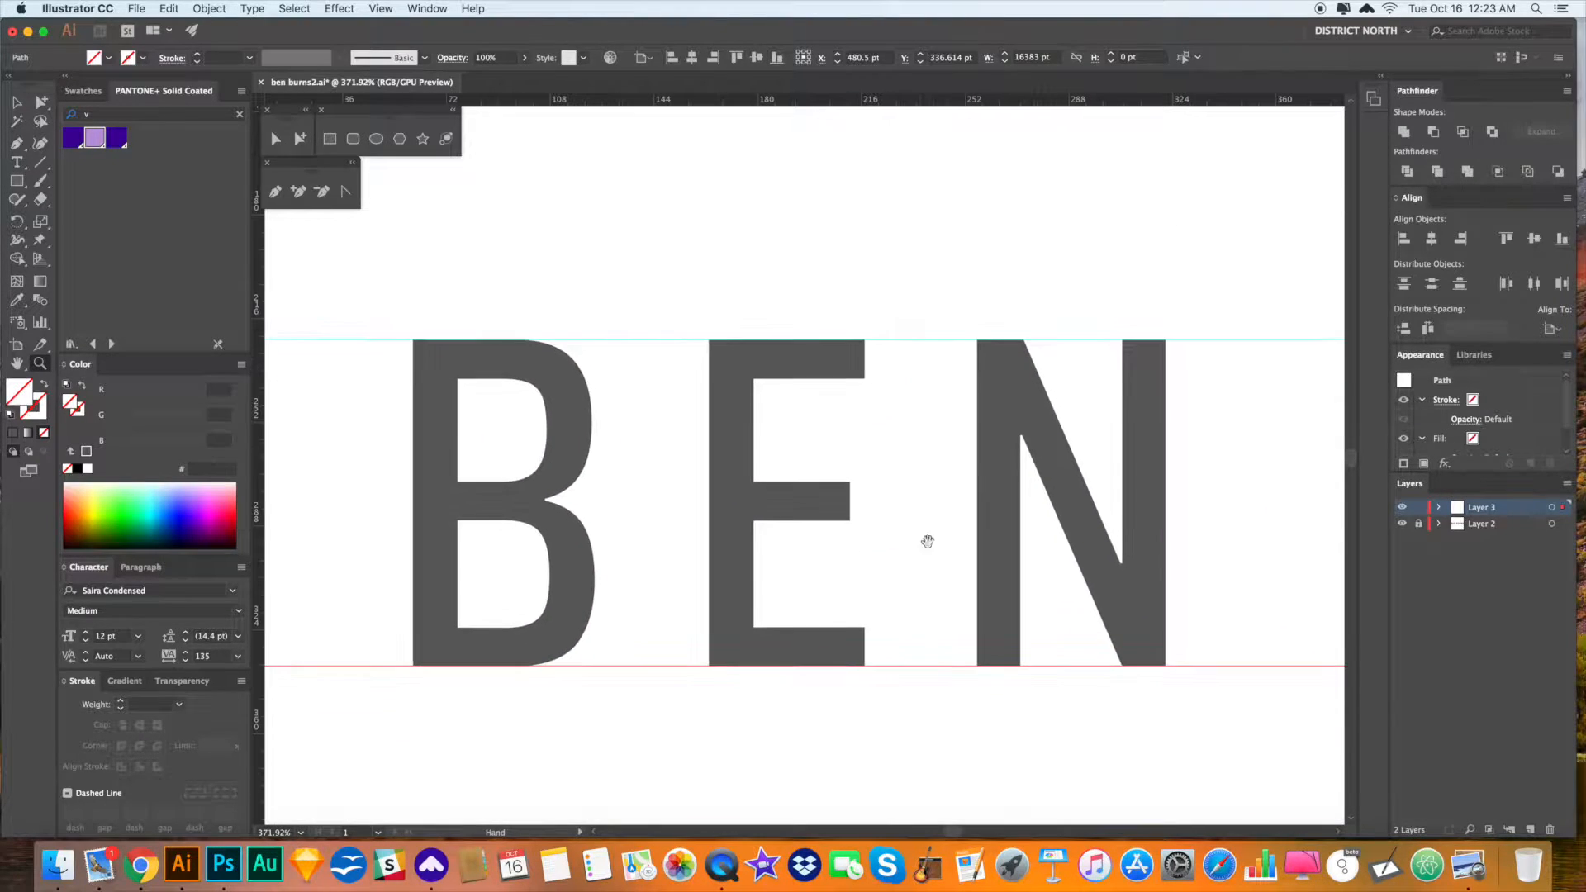
key("a")
left_click_drag(912, 316, 950, 724)
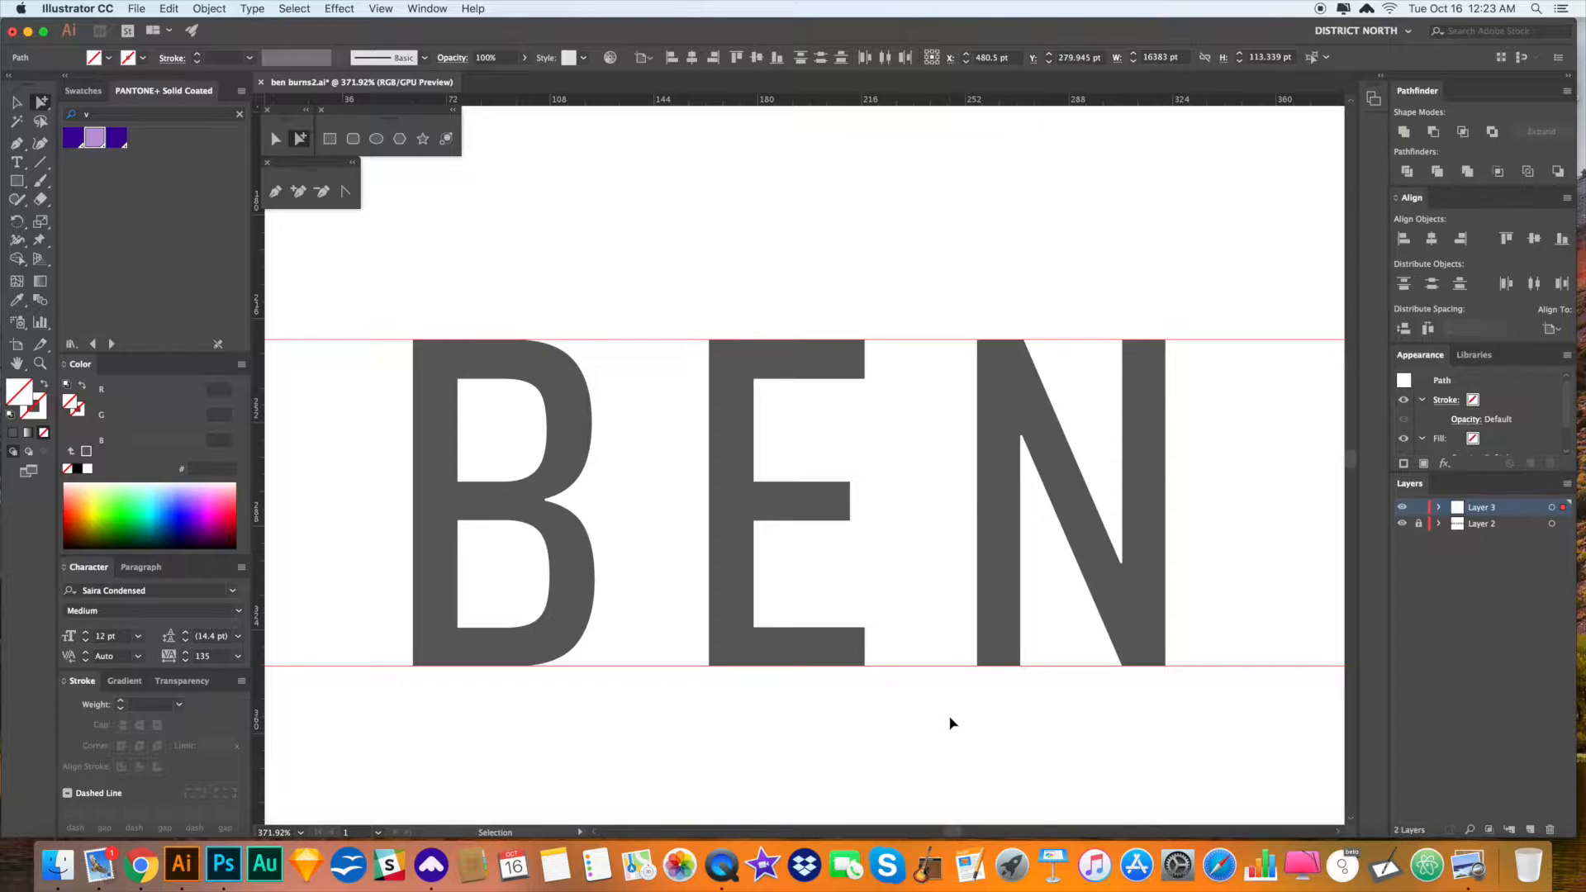
left_click(950, 717)
left_click_drag(893, 467, 885, 438)
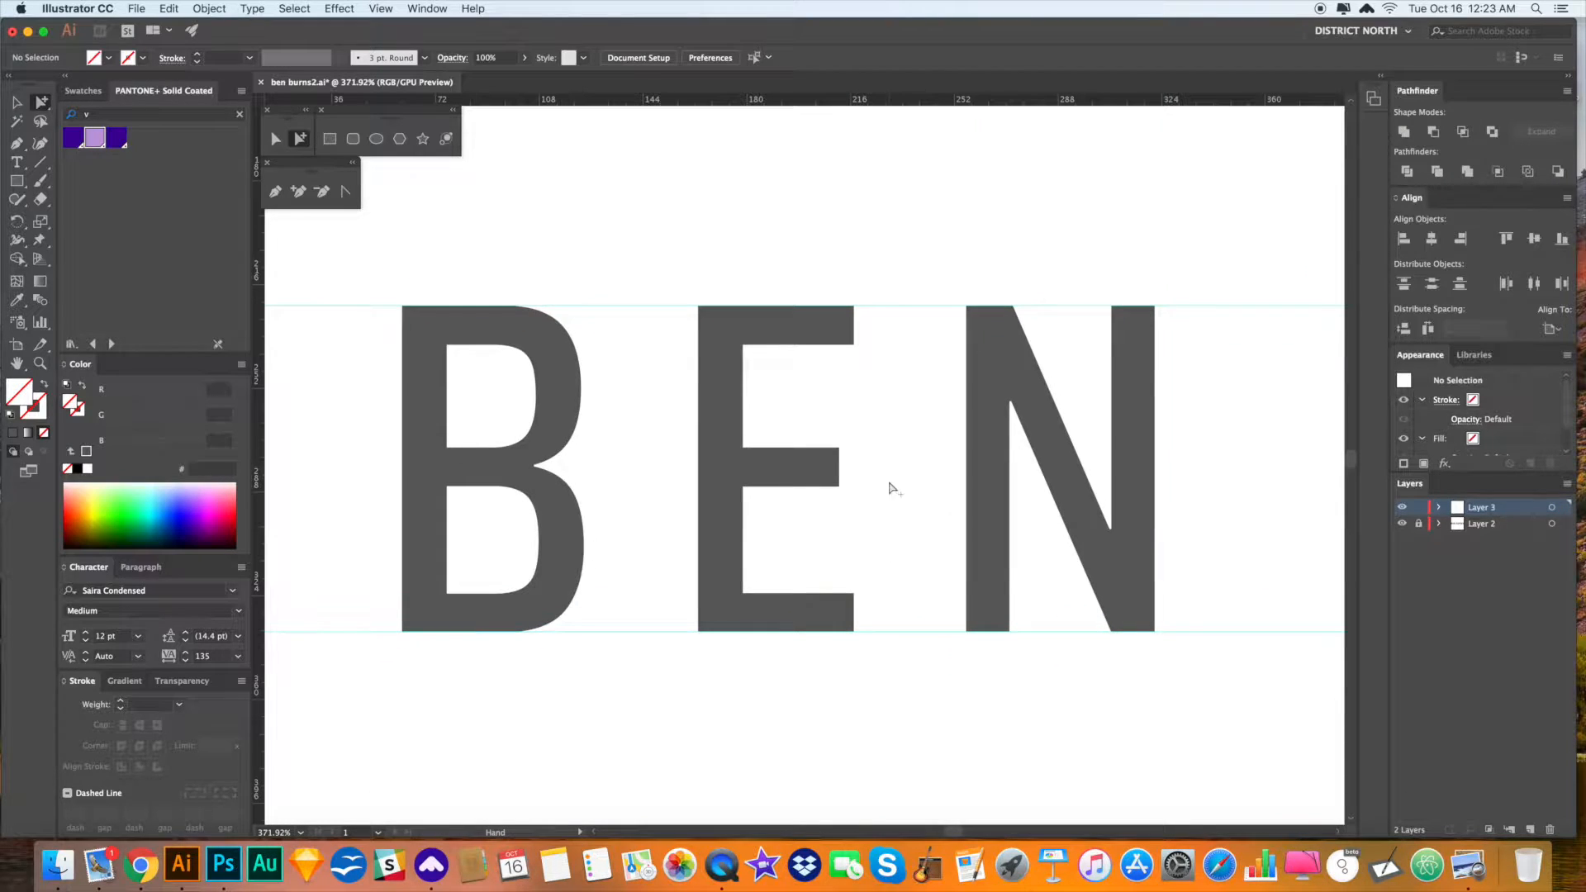
key("v")
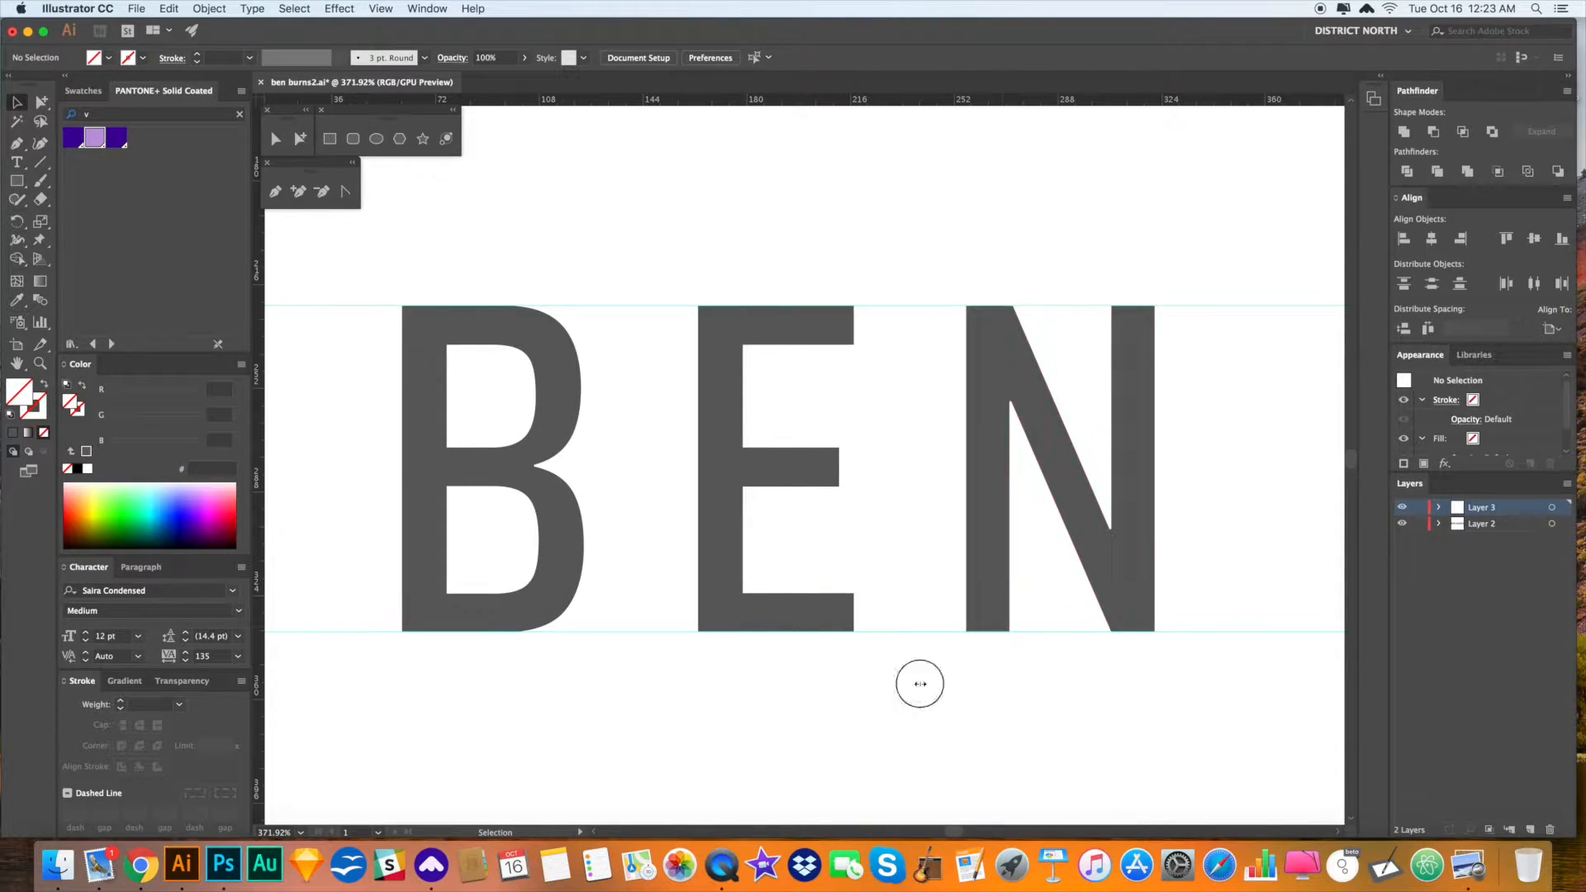
left_click(1016, 720)
key("super+a")
left_click(915, 651)
- Move both guides onto the lettering's layer and toggle that layer's lock
key("a")
left_click_drag(923, 658, 909, 268)
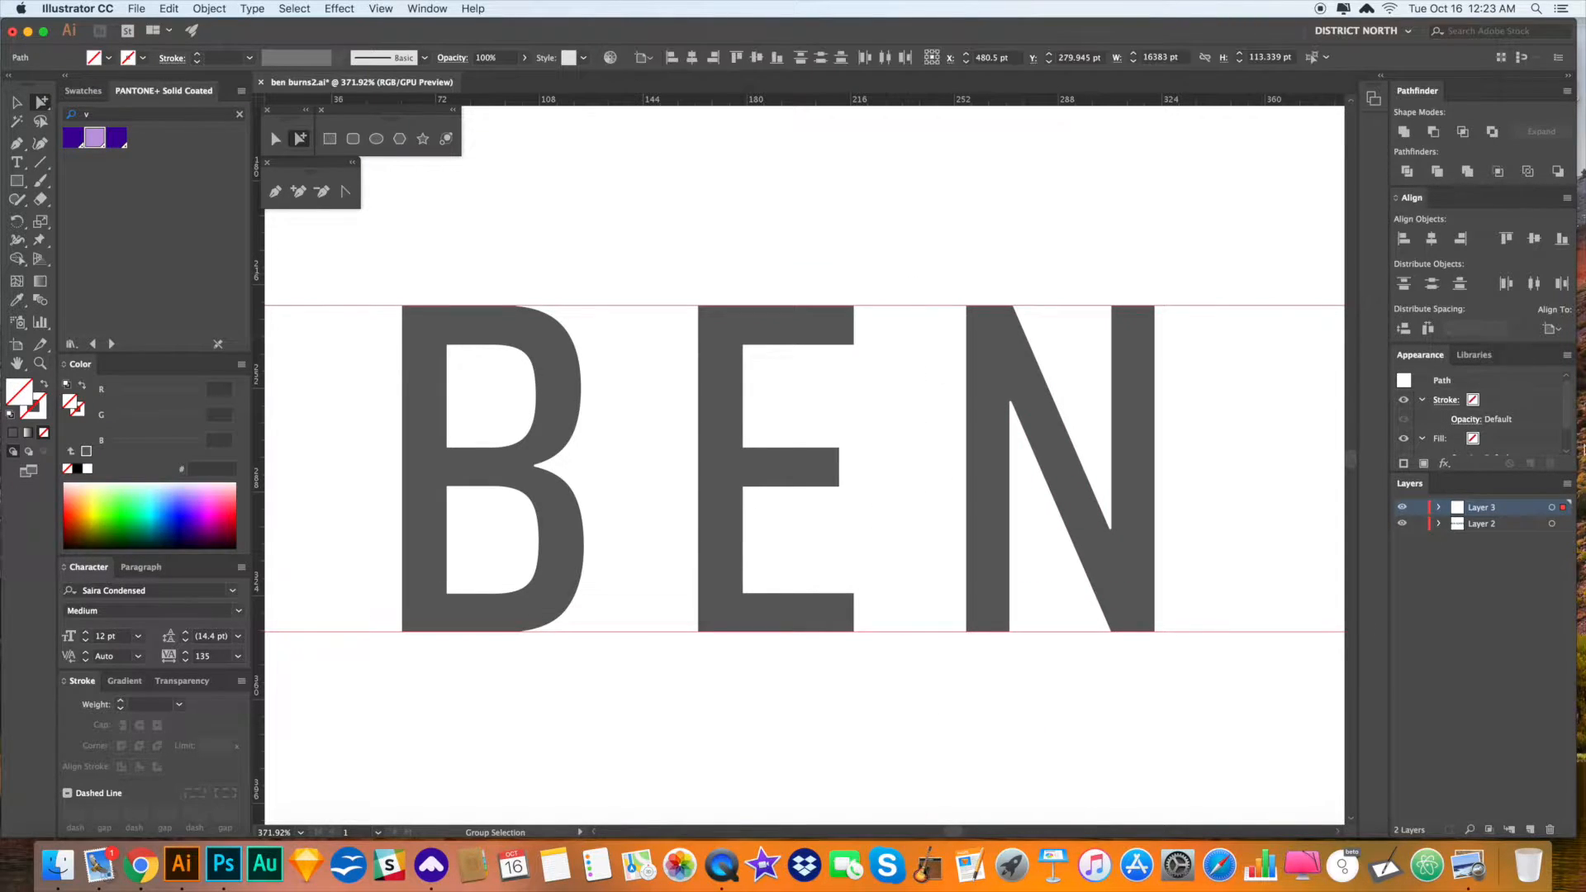
left_click_drag(1557, 522, 1559, 523)
left_click(1418, 523)
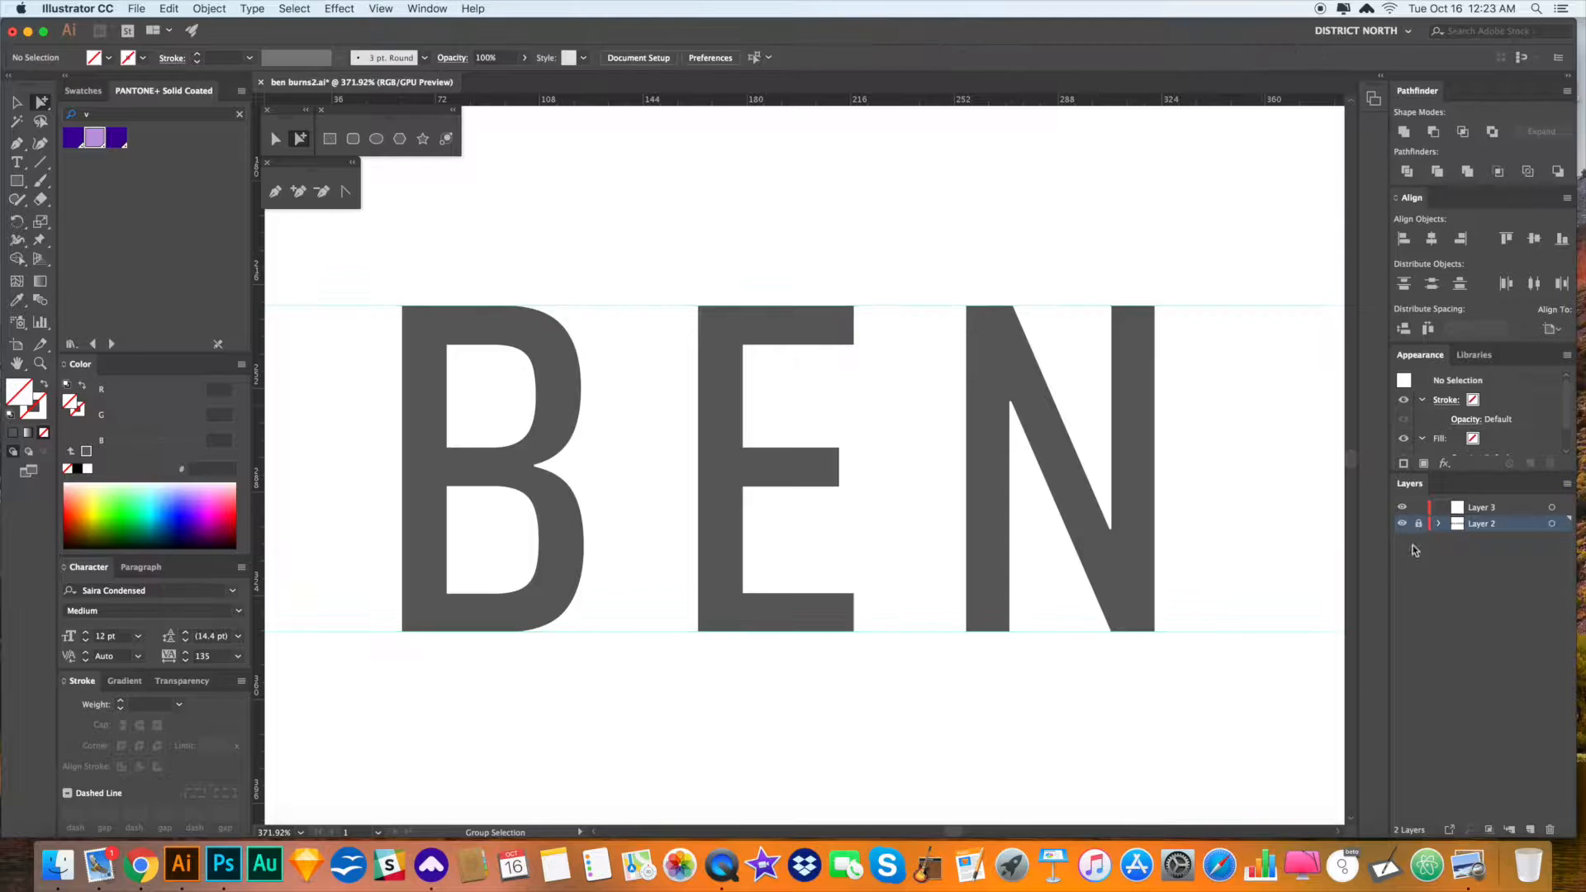
left_click_drag(795, 671, 881, 666)
key("v")
left_click_drag(970, 433, 920, 422)
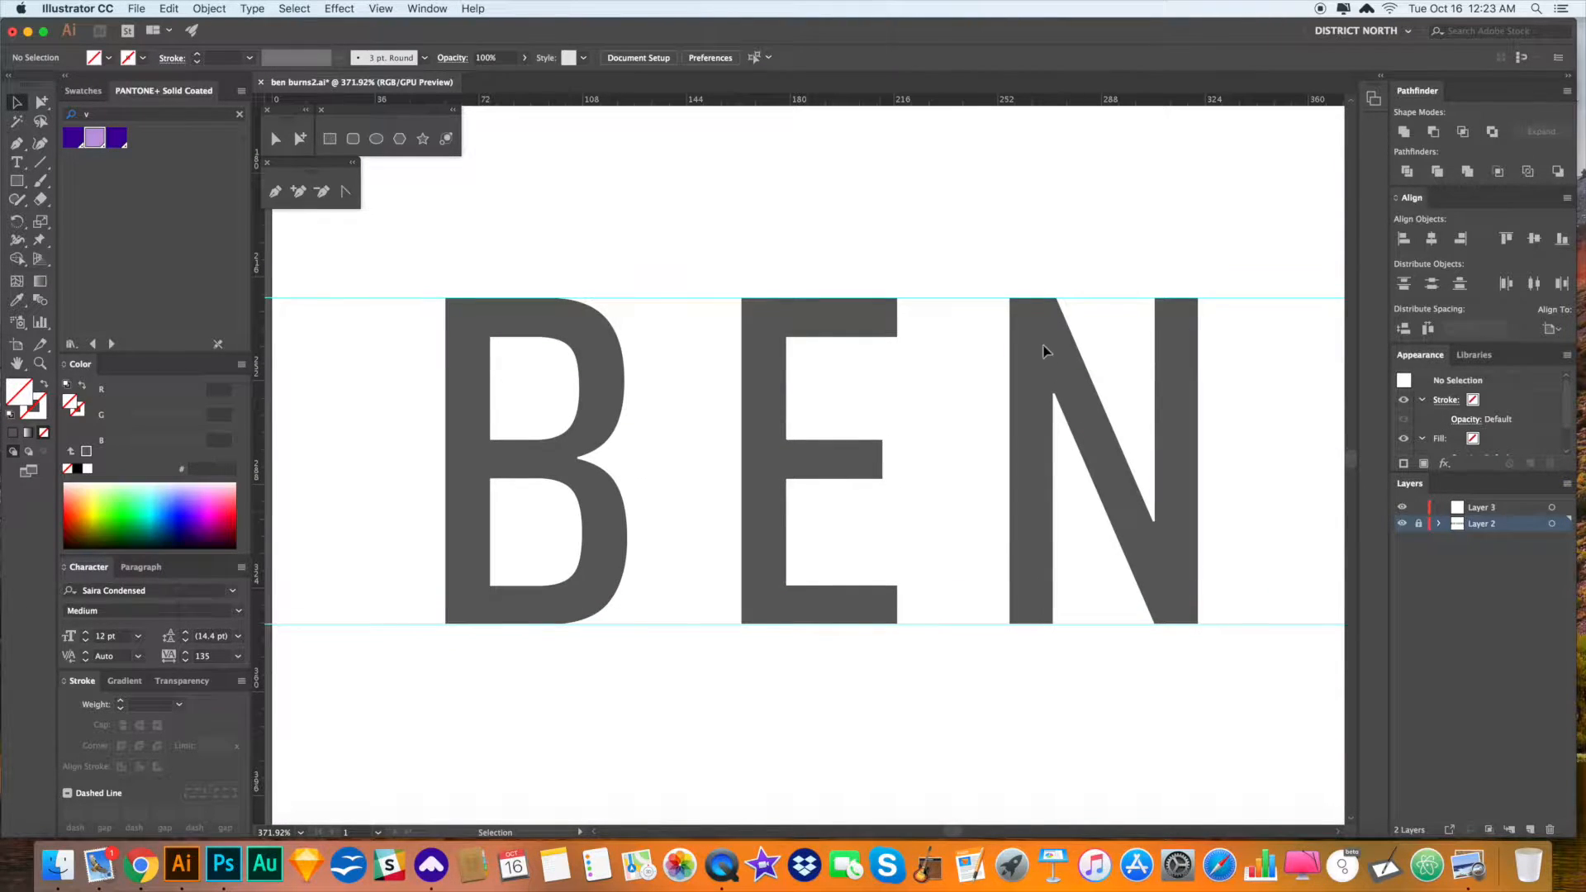
left_click(1115, 508)
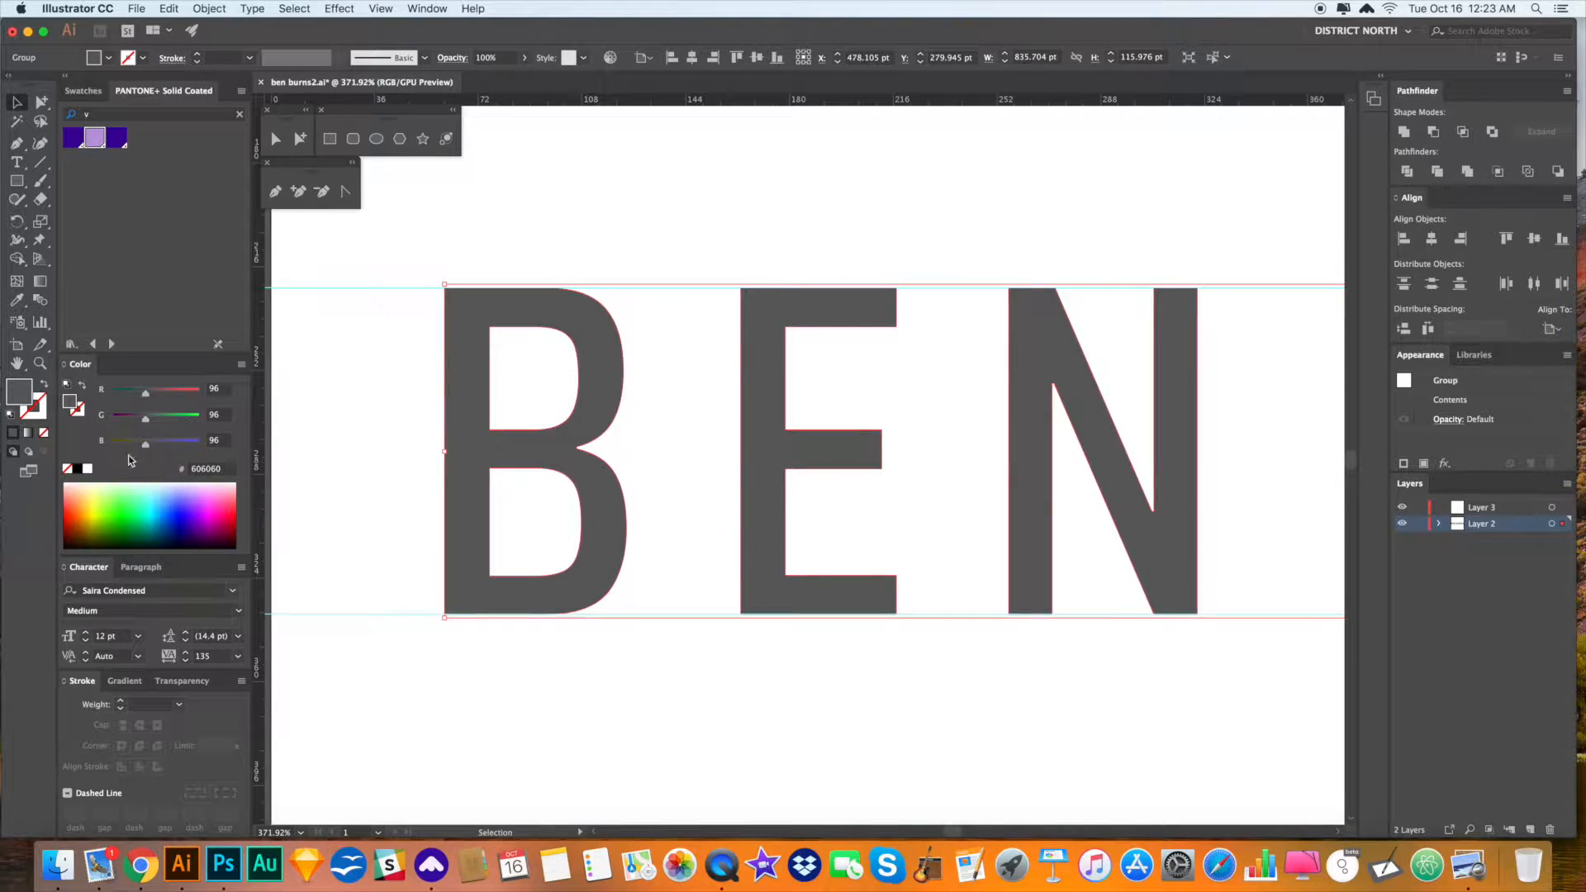
left_click_drag(425, 641, 645, 602)
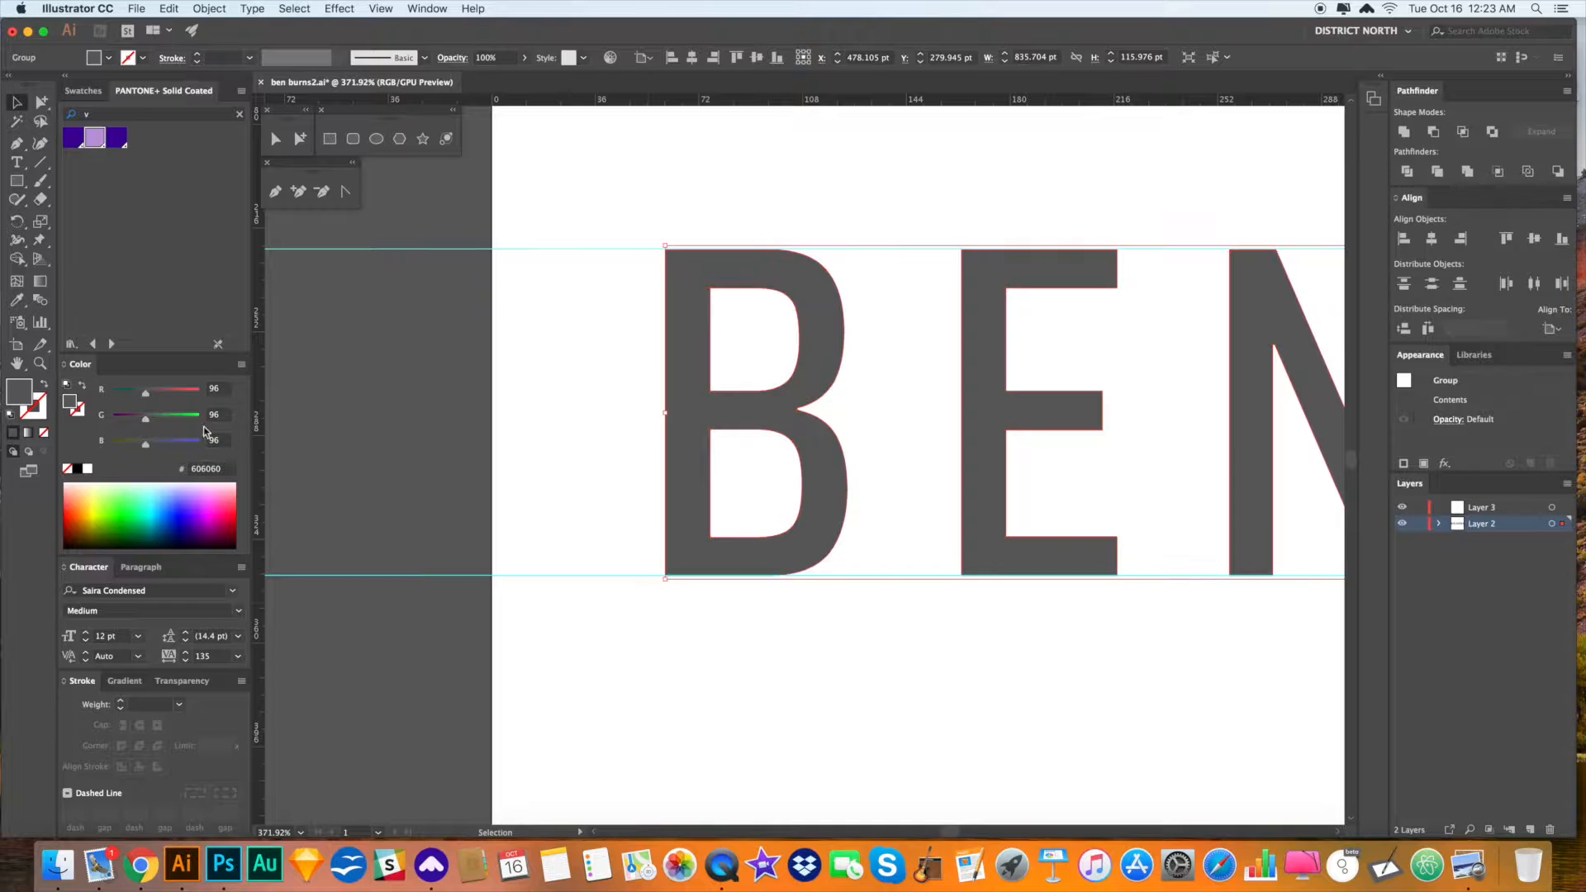
left_click(77, 470)
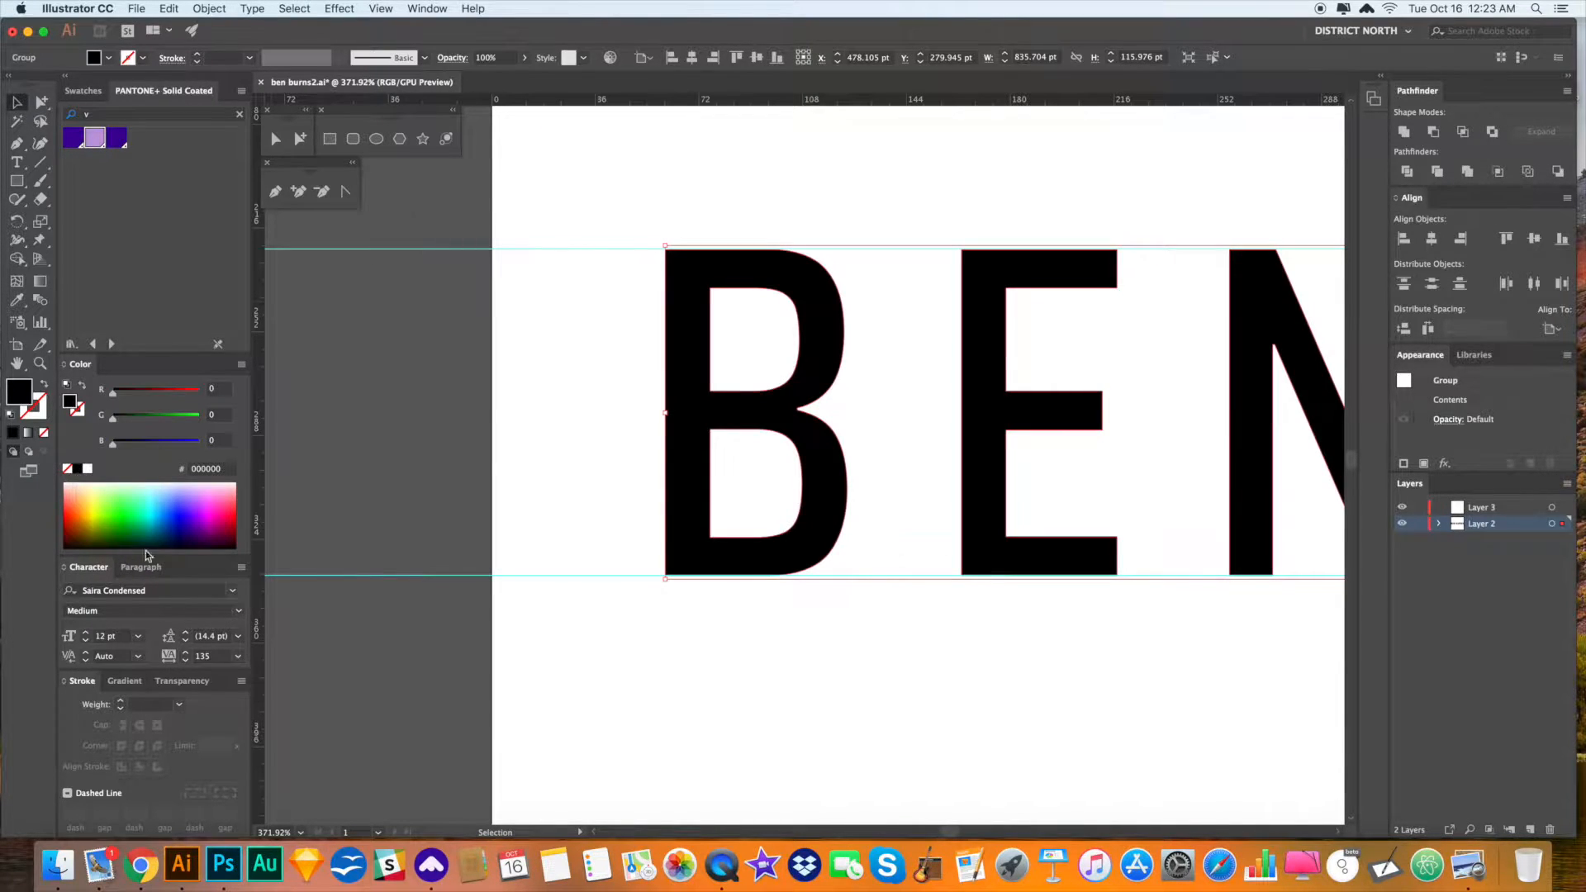
left_click(181, 682)
left_click(229, 734)
left_click_drag(226, 754, 176, 754)
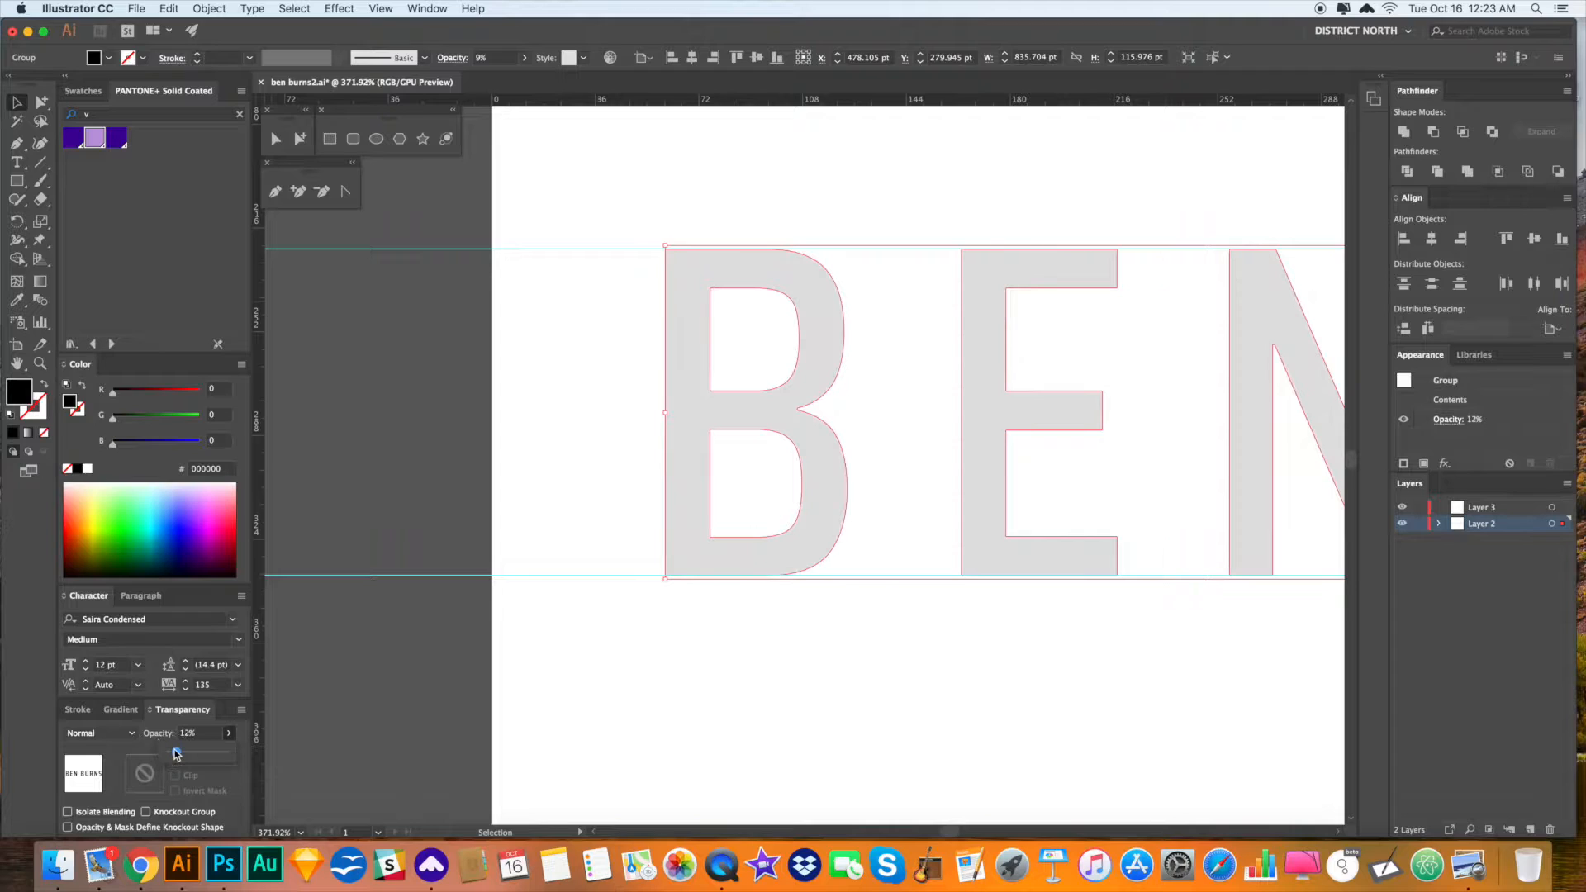
left_click(792, 750)
- Make Layer 3 the working layer for tracing
scroll(826, 702, "right", 5)
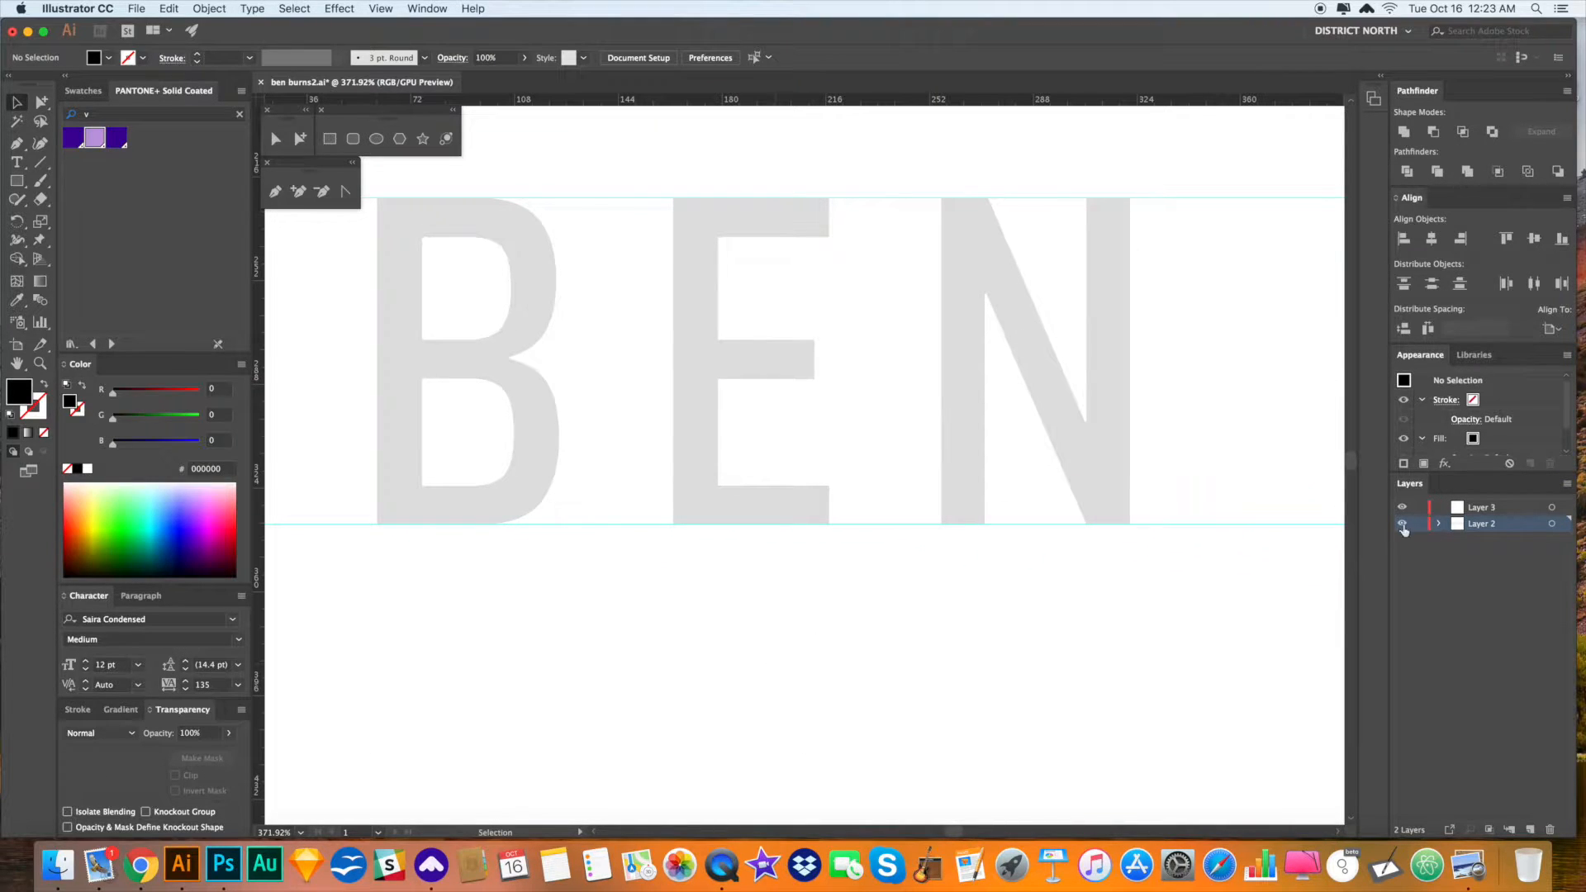
left_click(1495, 512)
scroll(988, 471, "right", 5)
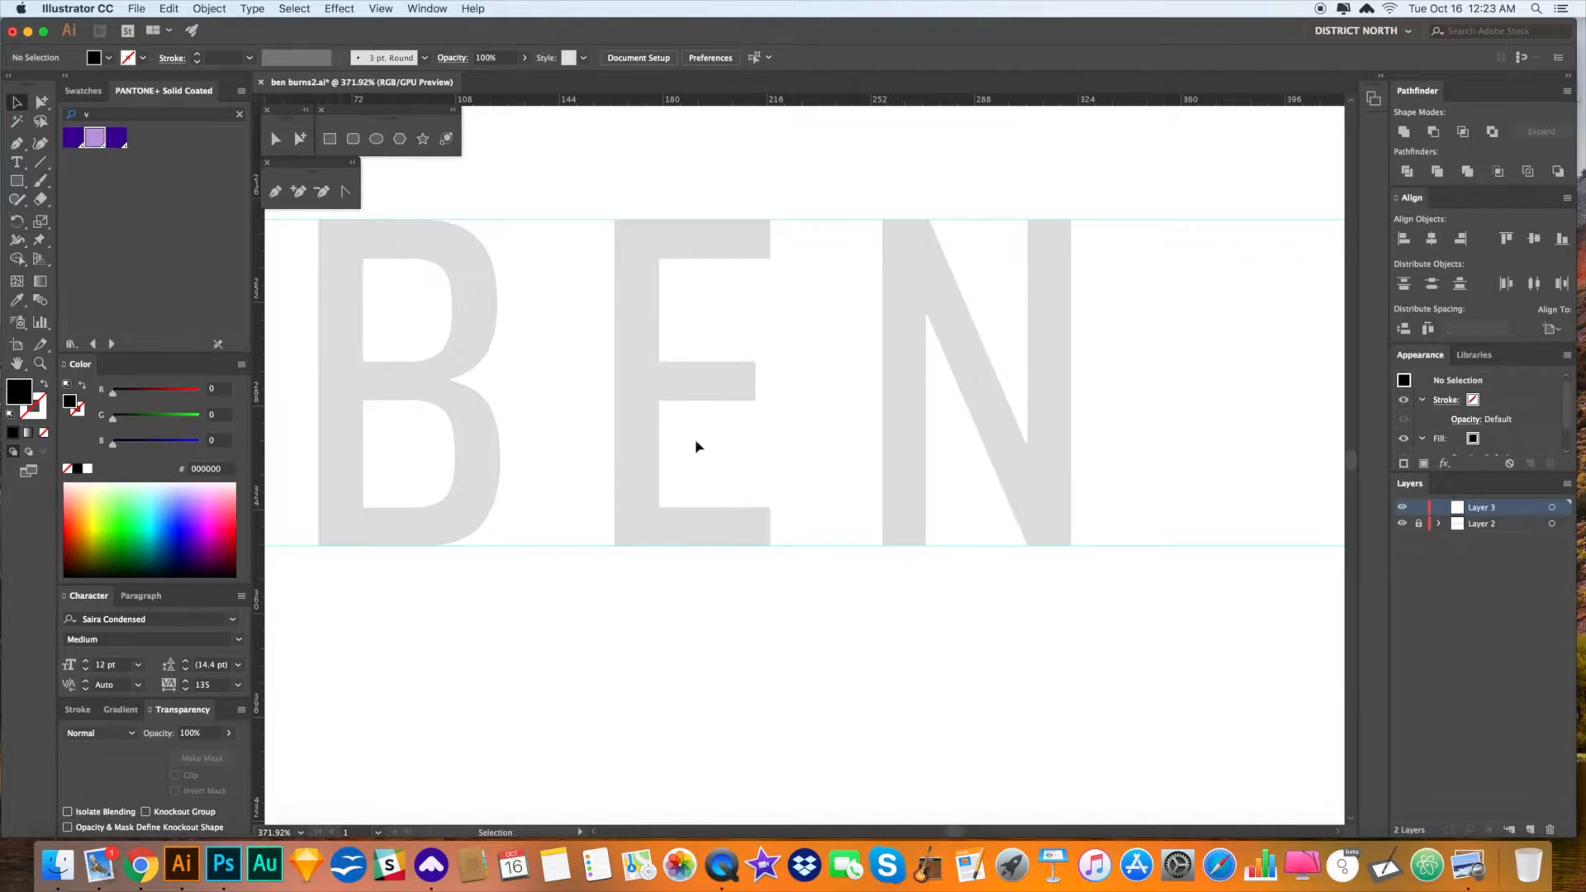
- Zoom in on the E and pen its cap-height edge with a curved top-left flare
key("space")
left_click_drag(585, 147, 570, 162)
left_click(16, 181)
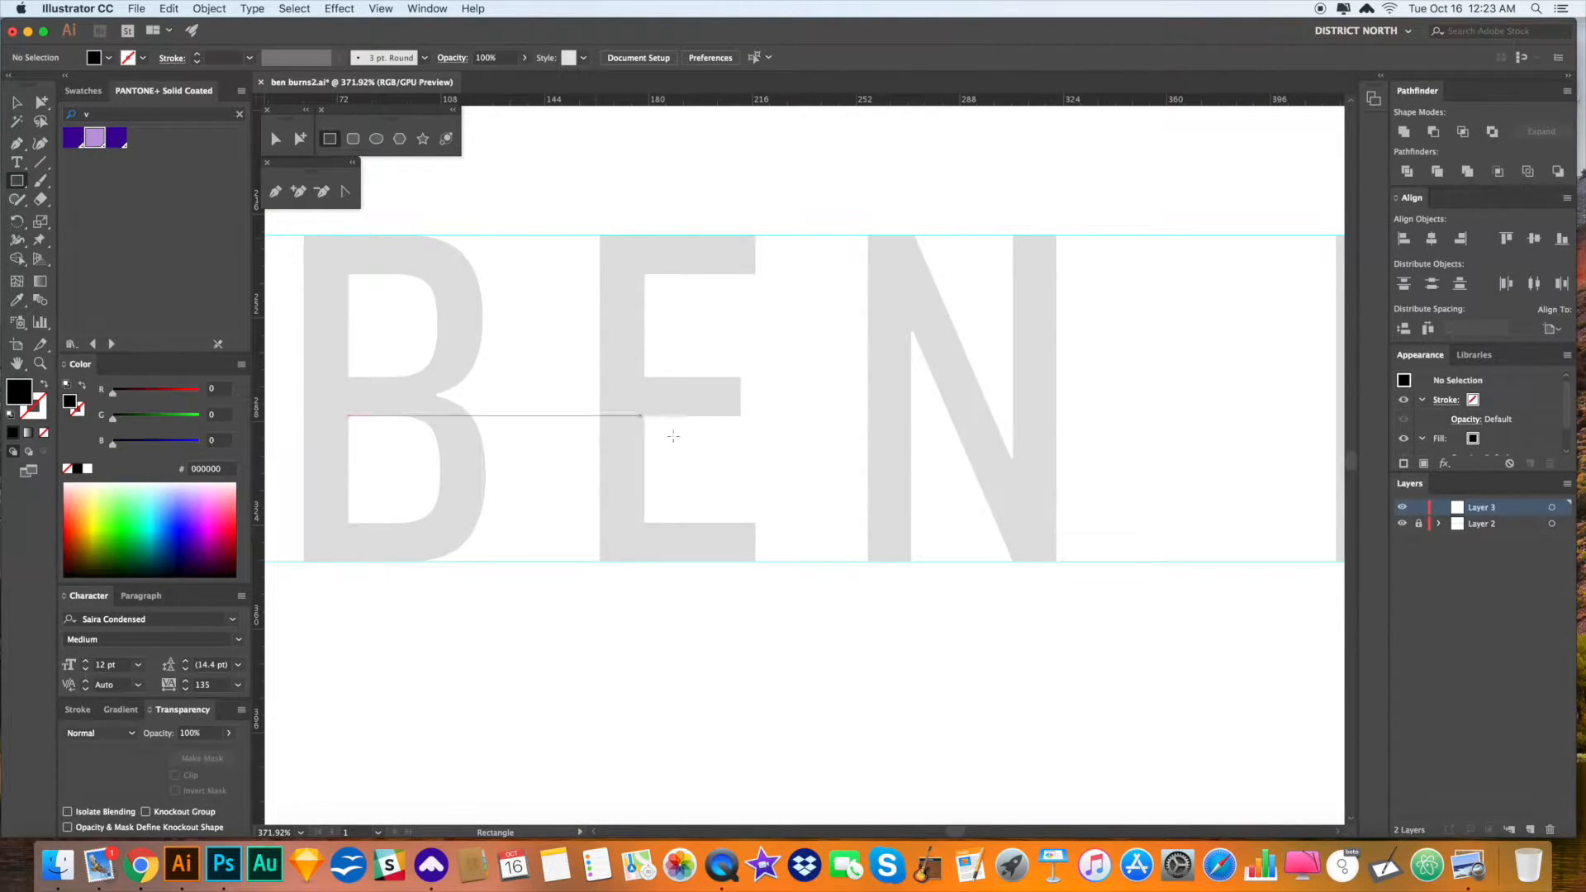
key("super+space")
left_click_drag(673, 435, 932, 549)
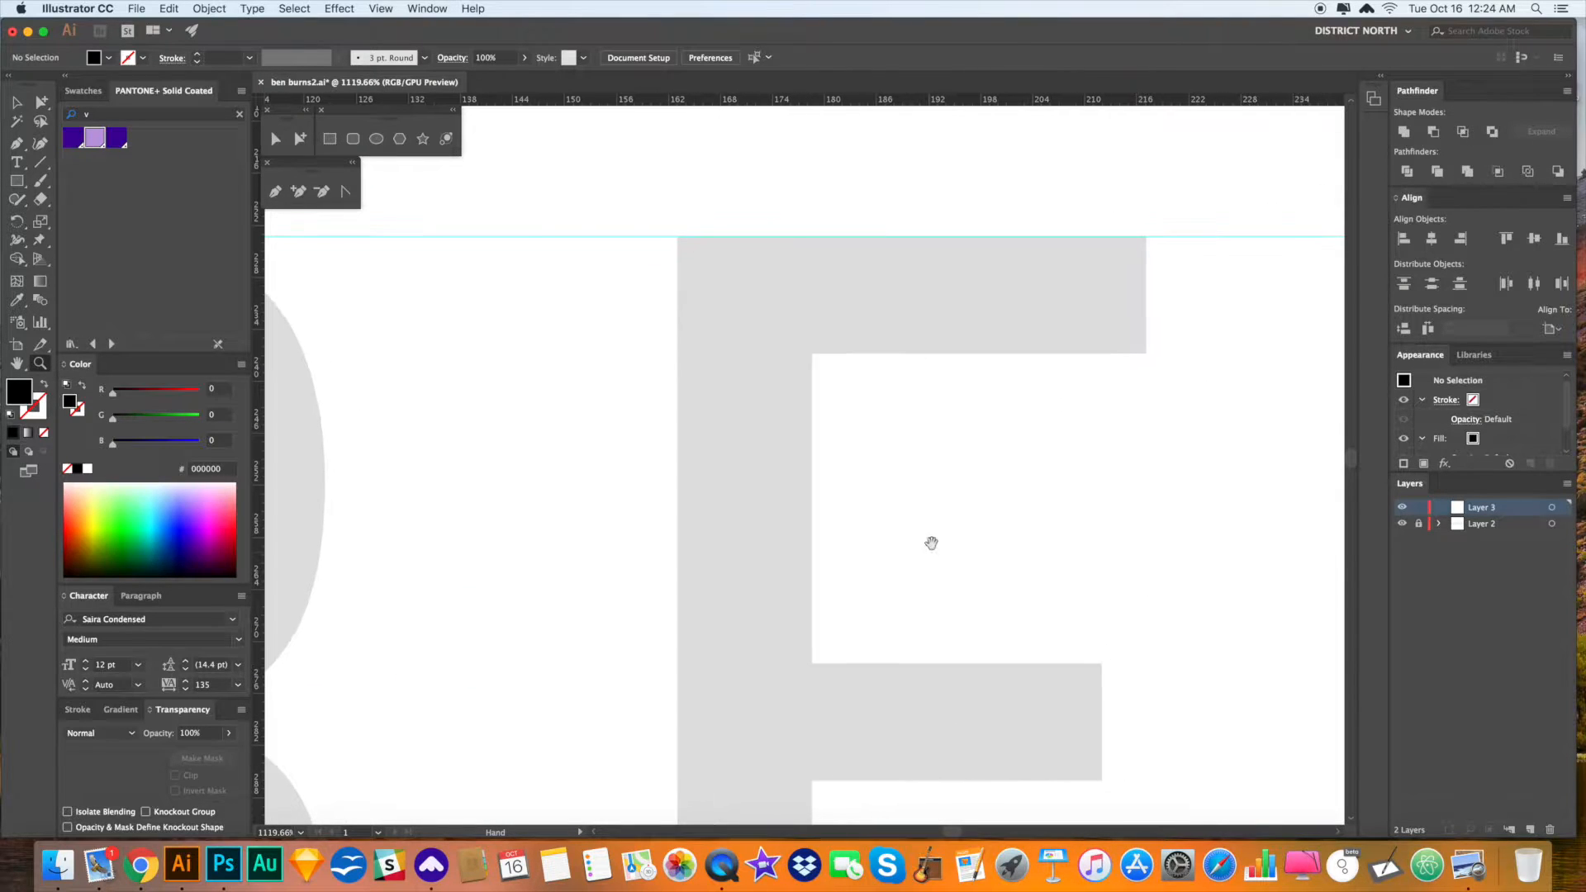
key("p")
left_click(728, 238)
left_click(611, 237)
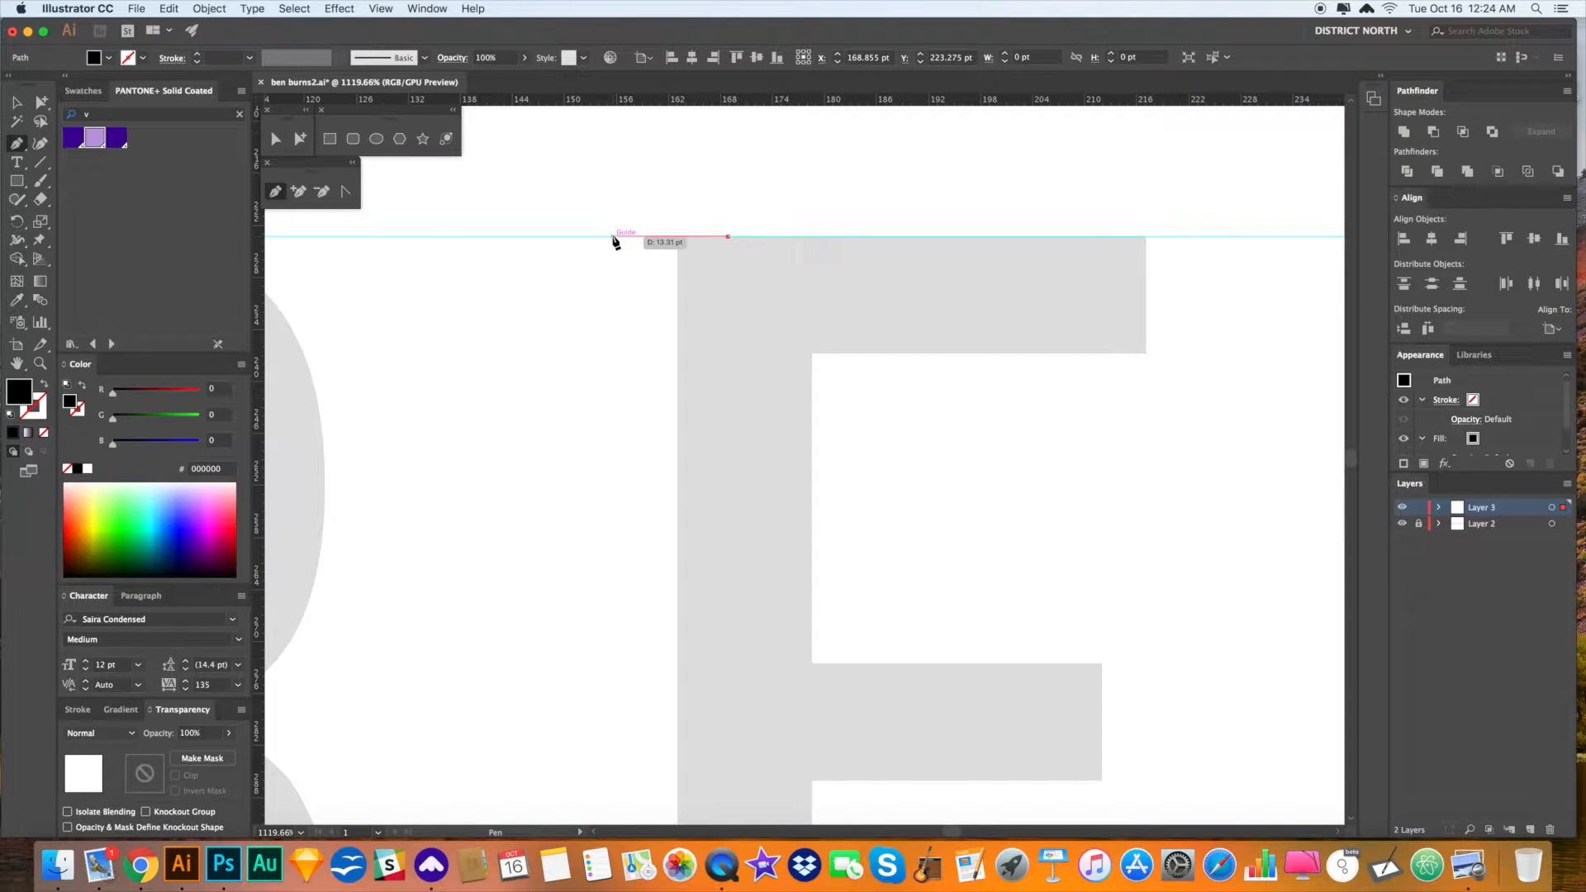
left_click_drag(677, 330, 676, 414)
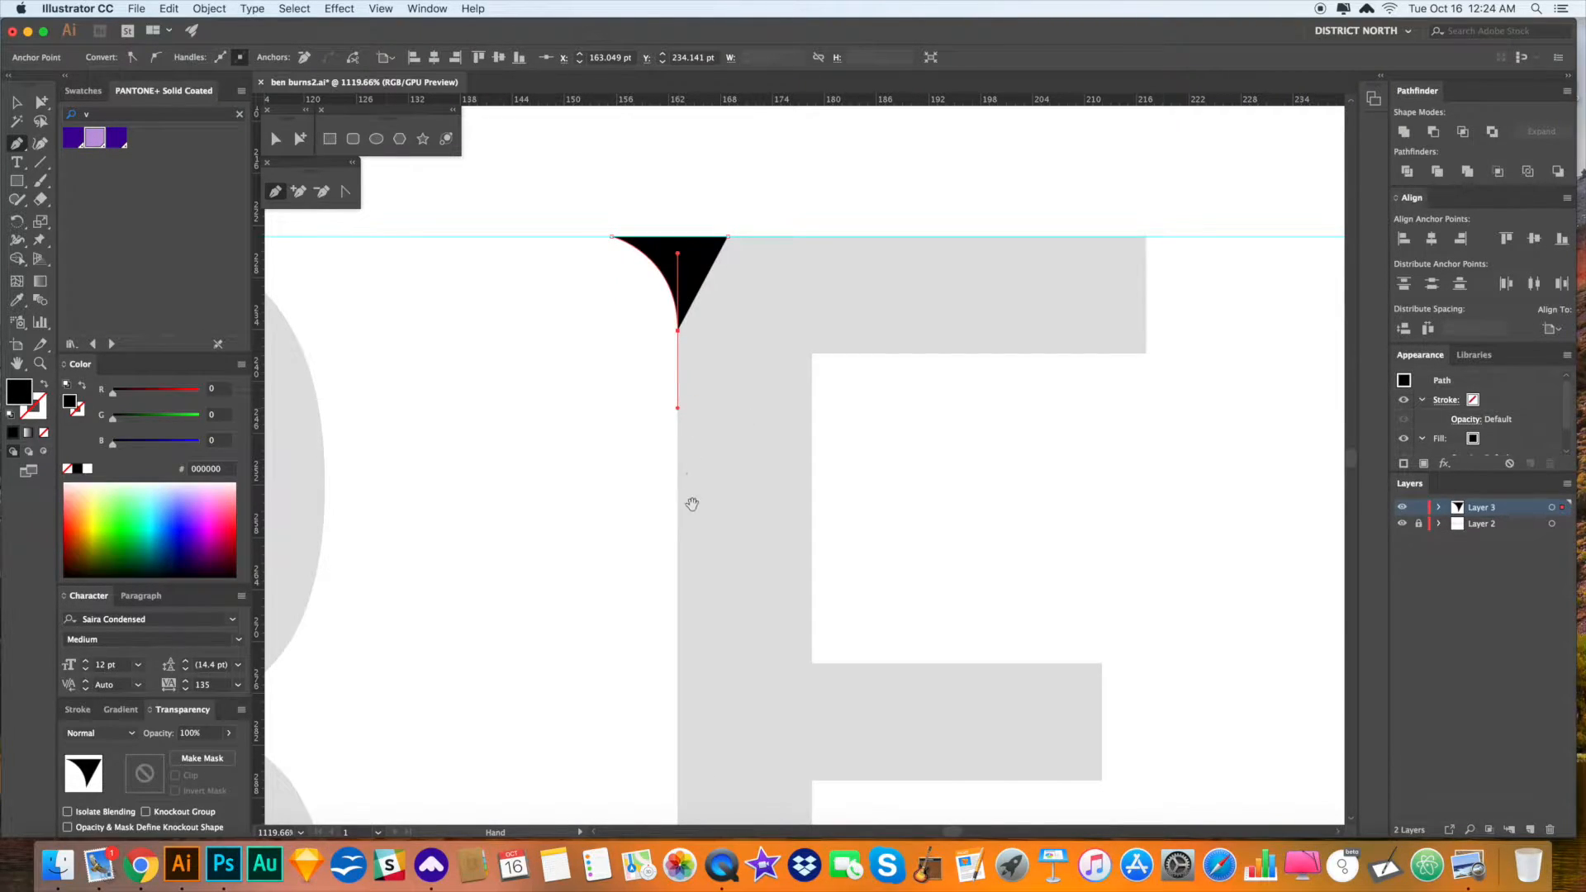
- Trace the stem's bottom and right edges back up to the cap-height guide
scroll(711, 361, "down", 5)
left_click(686, 431)
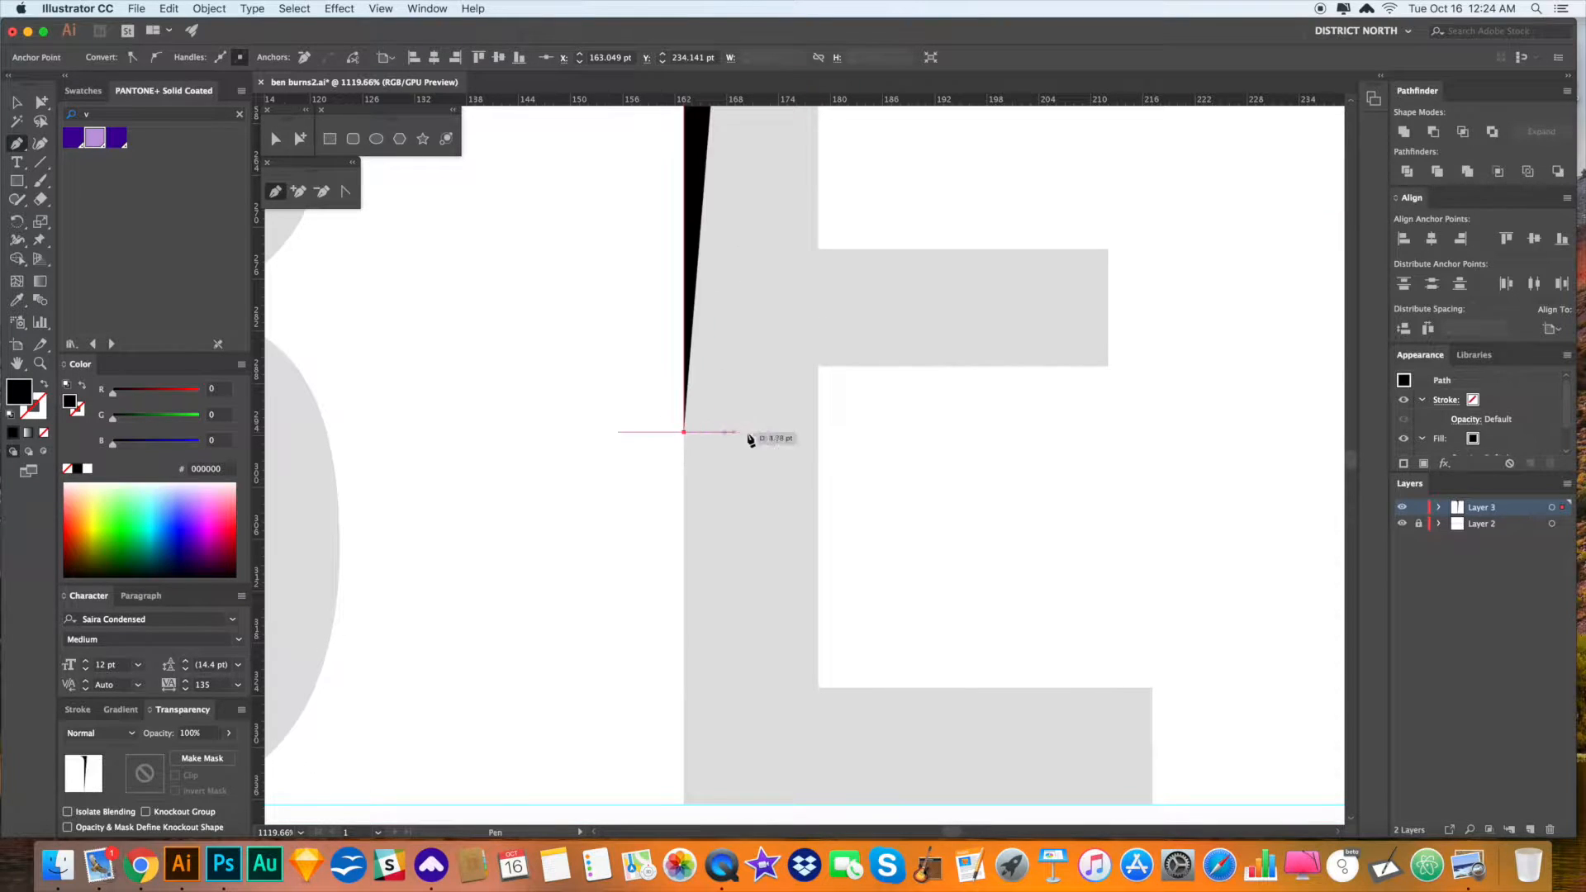
left_click(783, 431)
scroll(784, 553, "up", 3)
scroll(784, 553, "up", 2)
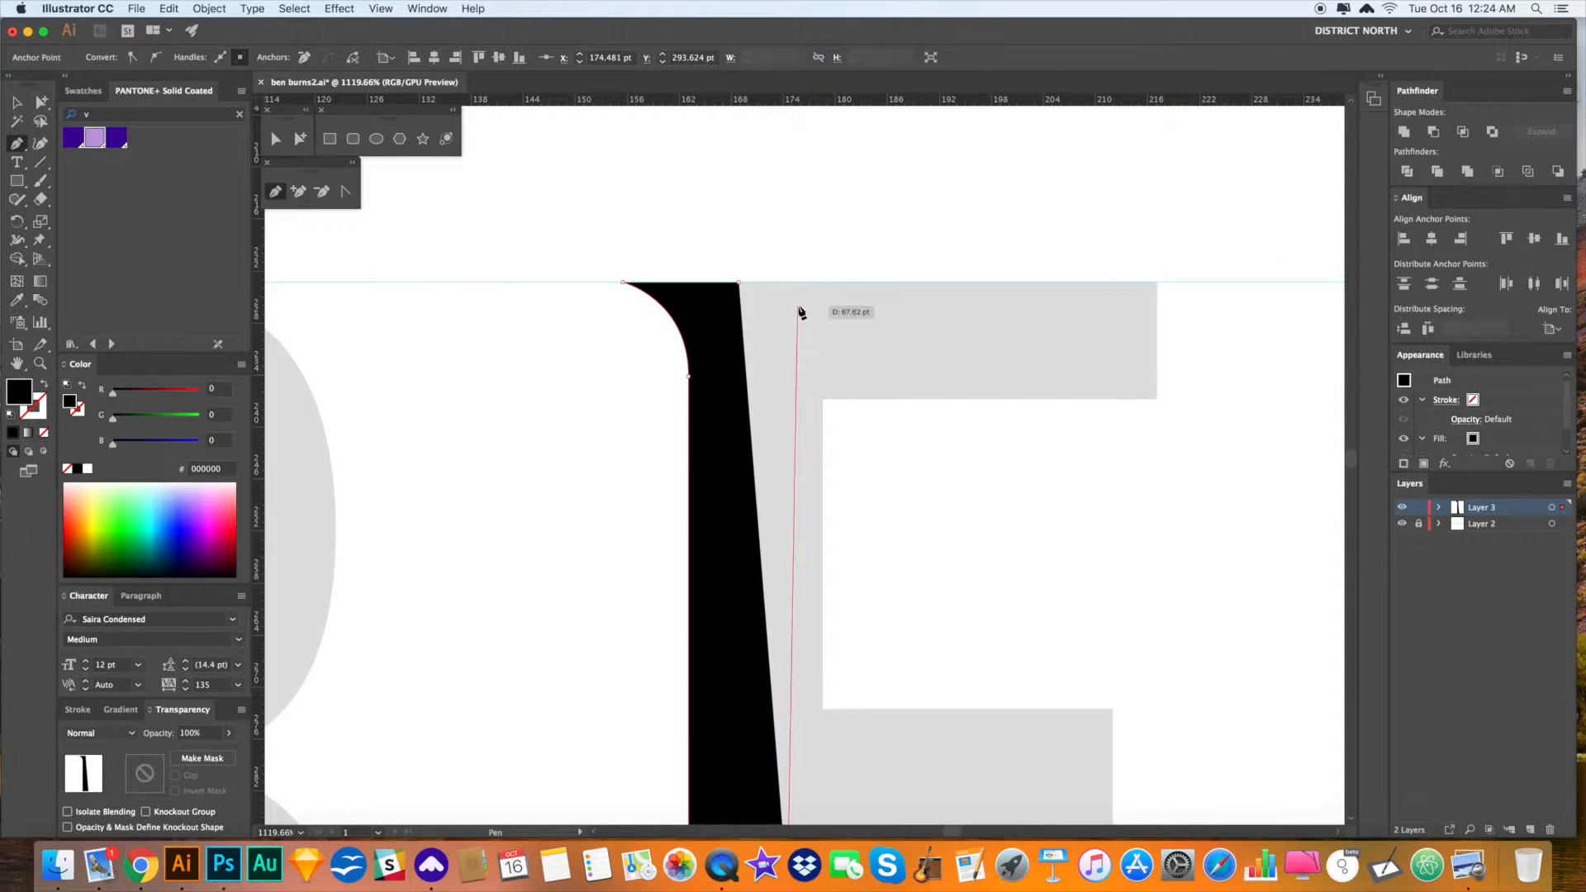
left_click(788, 283, "shift")
left_click(739, 284)
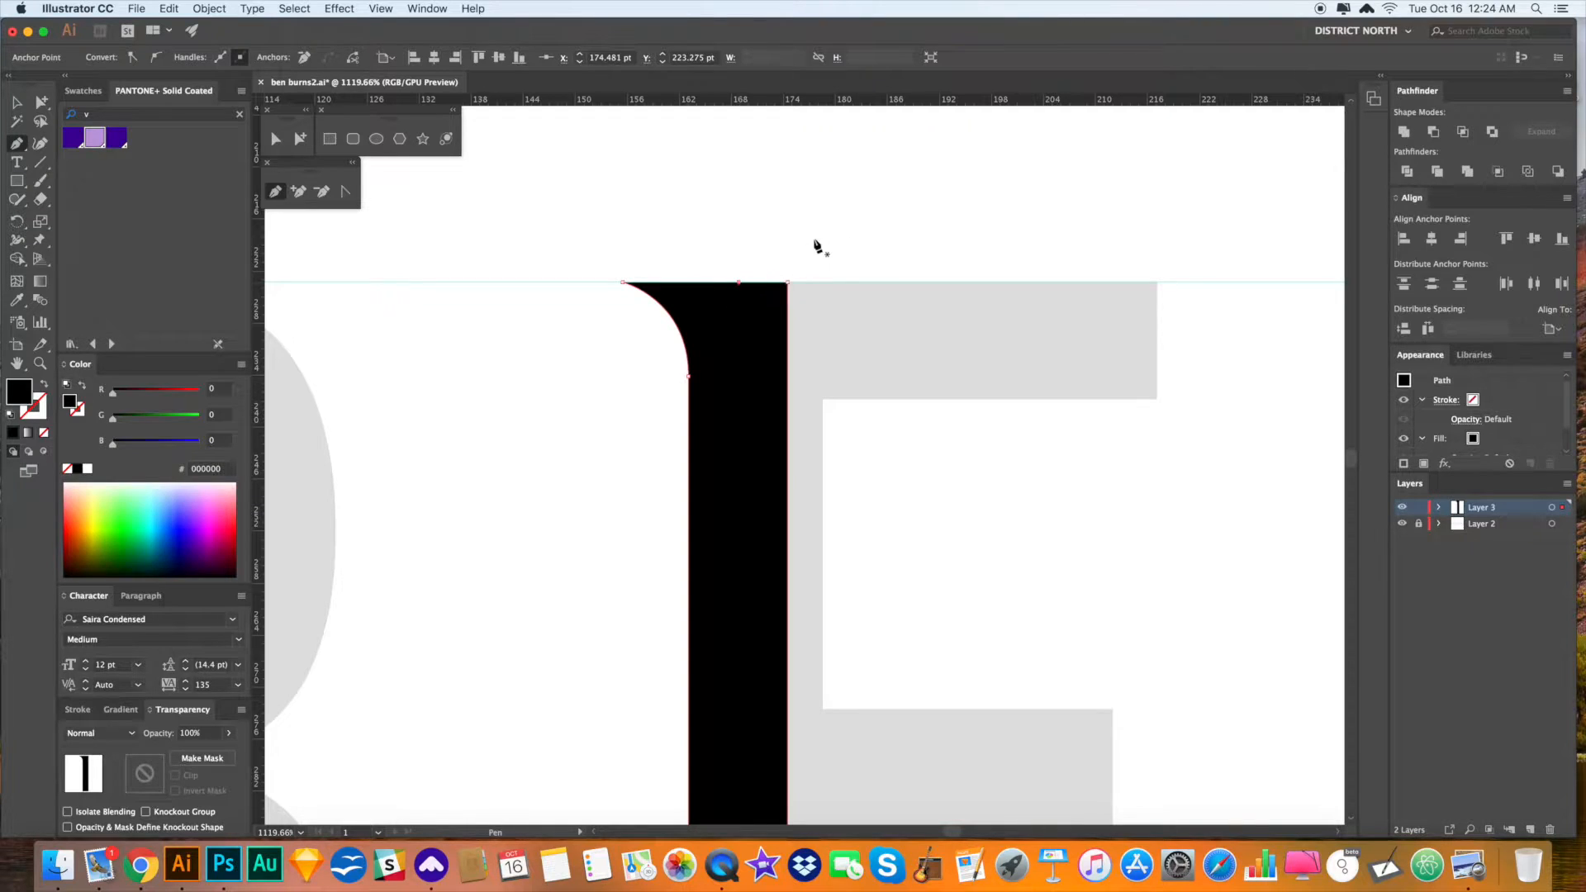
left_click(813, 239)
left_click_drag(864, 240, 843, 220)
- Clear stray points, check the black stem shape, and pan to its top
key("a")
left_click(705, 174)
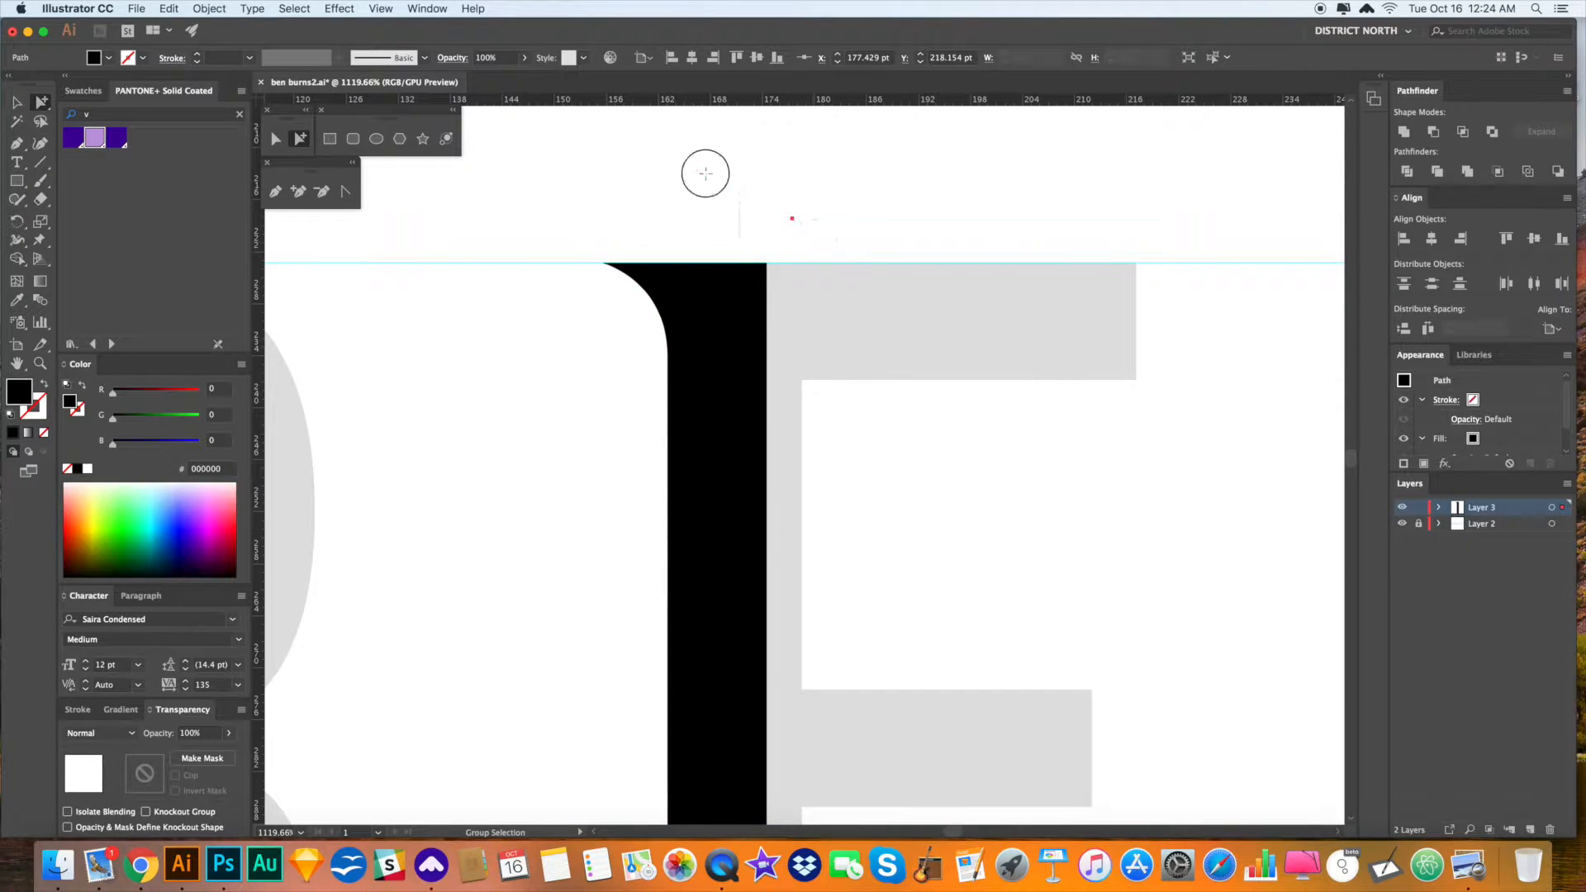
left_click(822, 201)
scroll(743, 314, "down", 1)
left_click(741, 322)
scroll(971, 459, "right", 2)
scroll(971, 458, "down", 1)
key("v")
key("p")
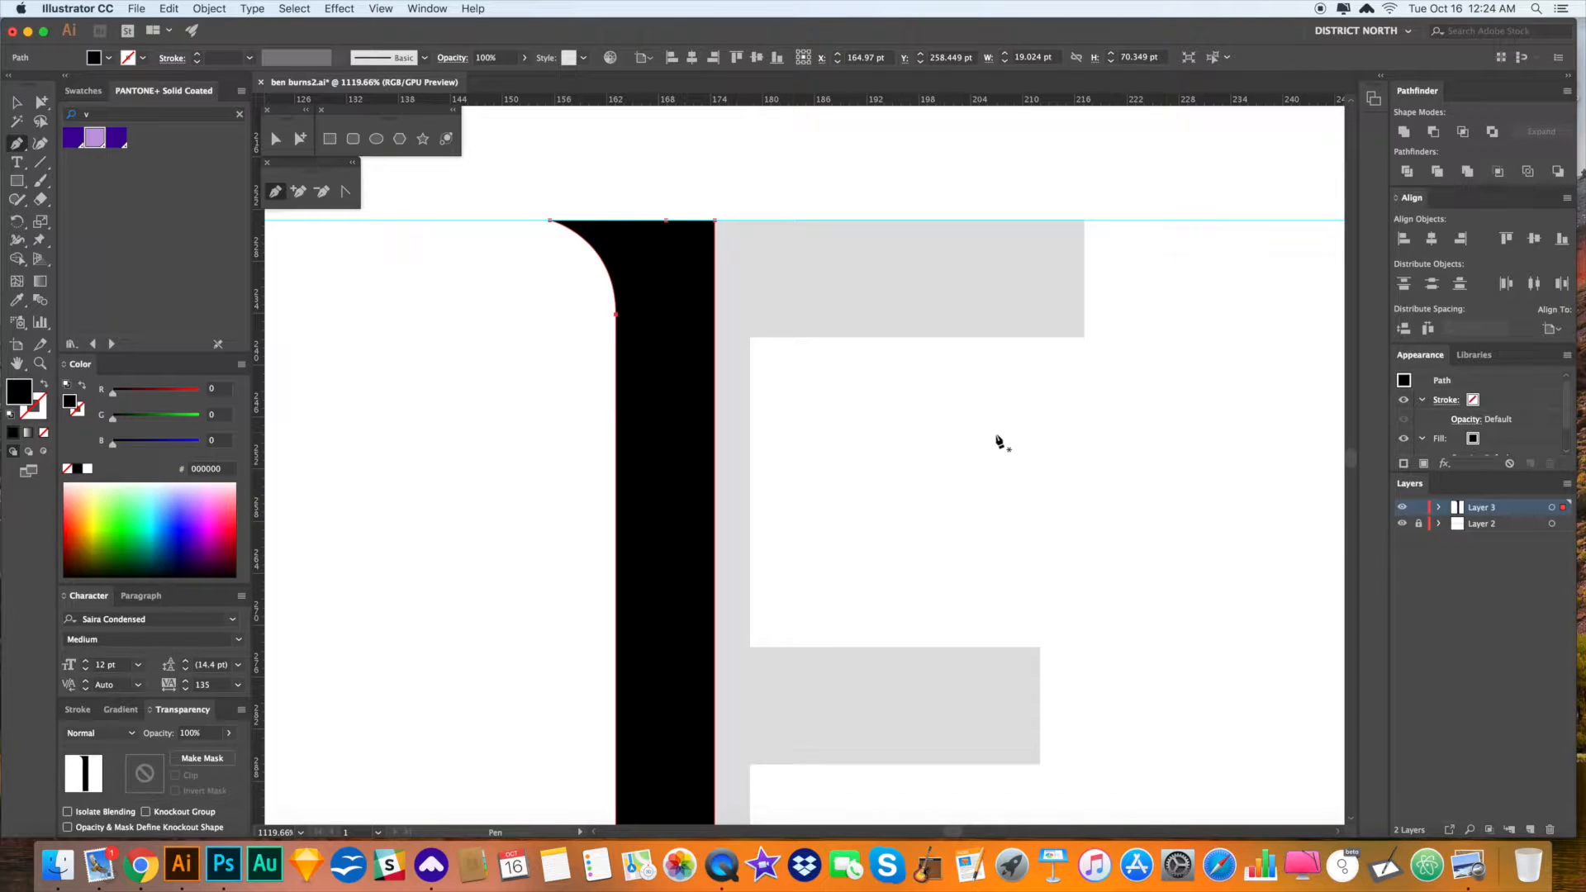
left_click_drag(1004, 422, 935, 414)
key("v")
left_click_drag(773, 398, 745, 397)
key("p")
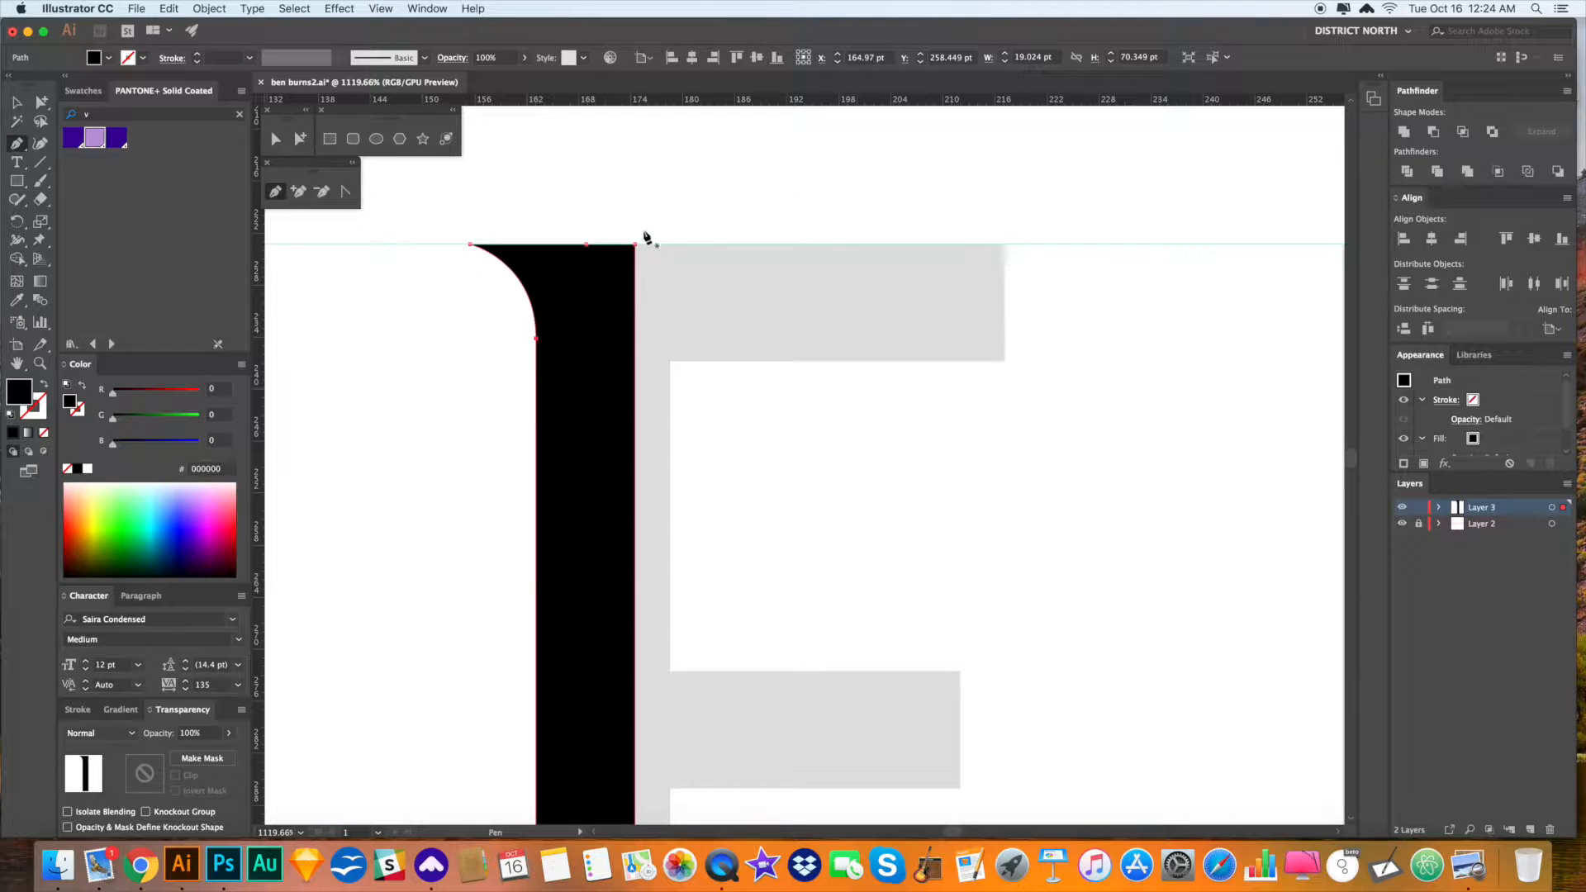
key("a")
key("super+shift+a")
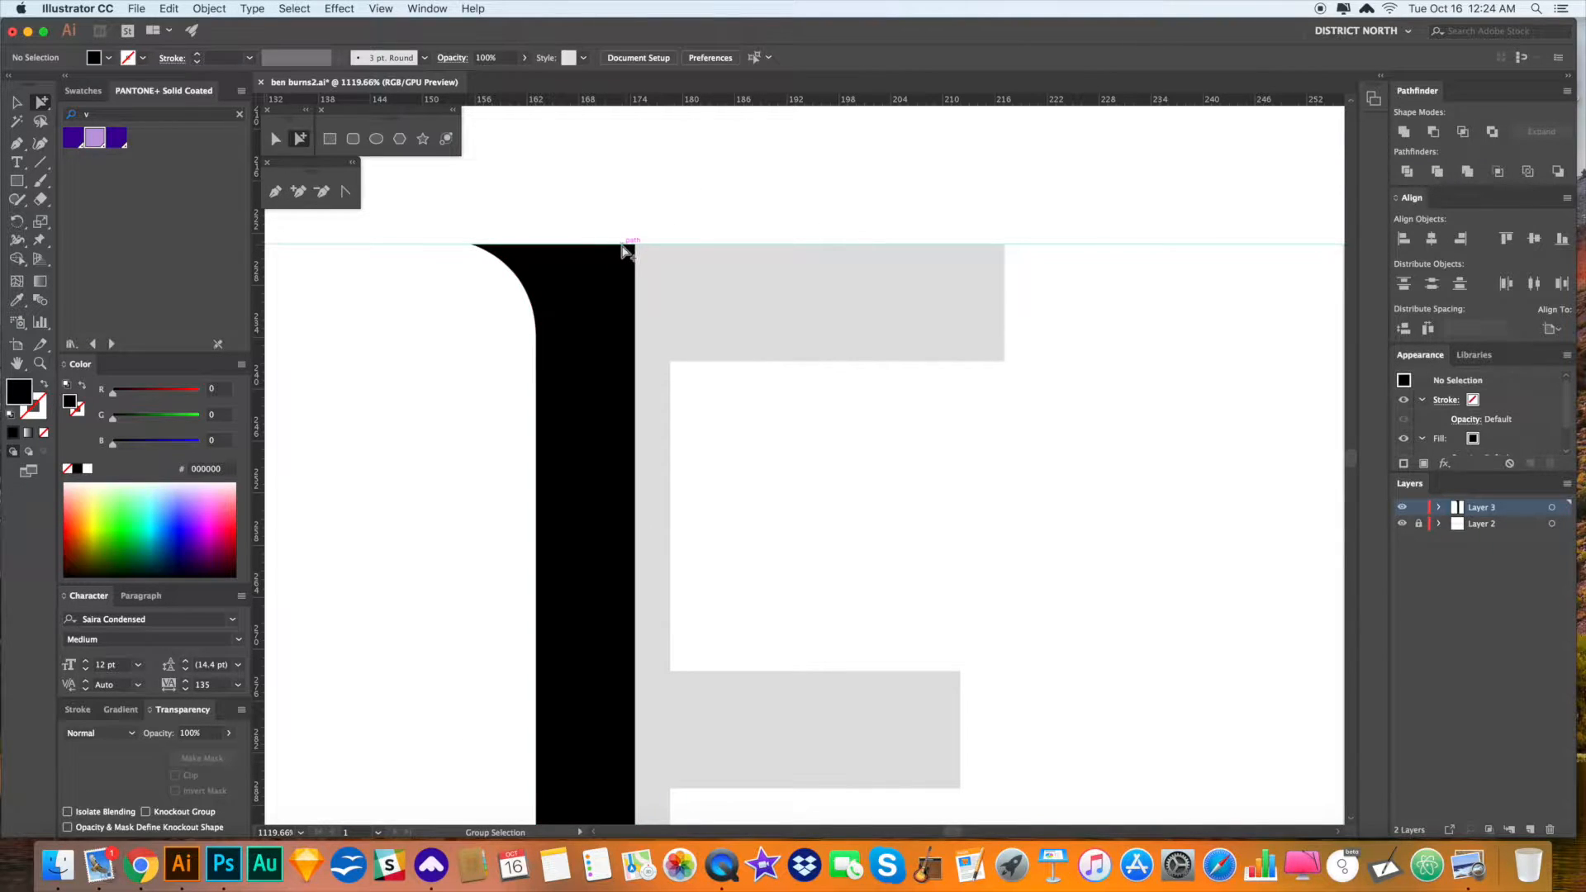
- Continue the path from the stem's top along the guide to the arm's serif tip
key("p")
left_click(623, 244)
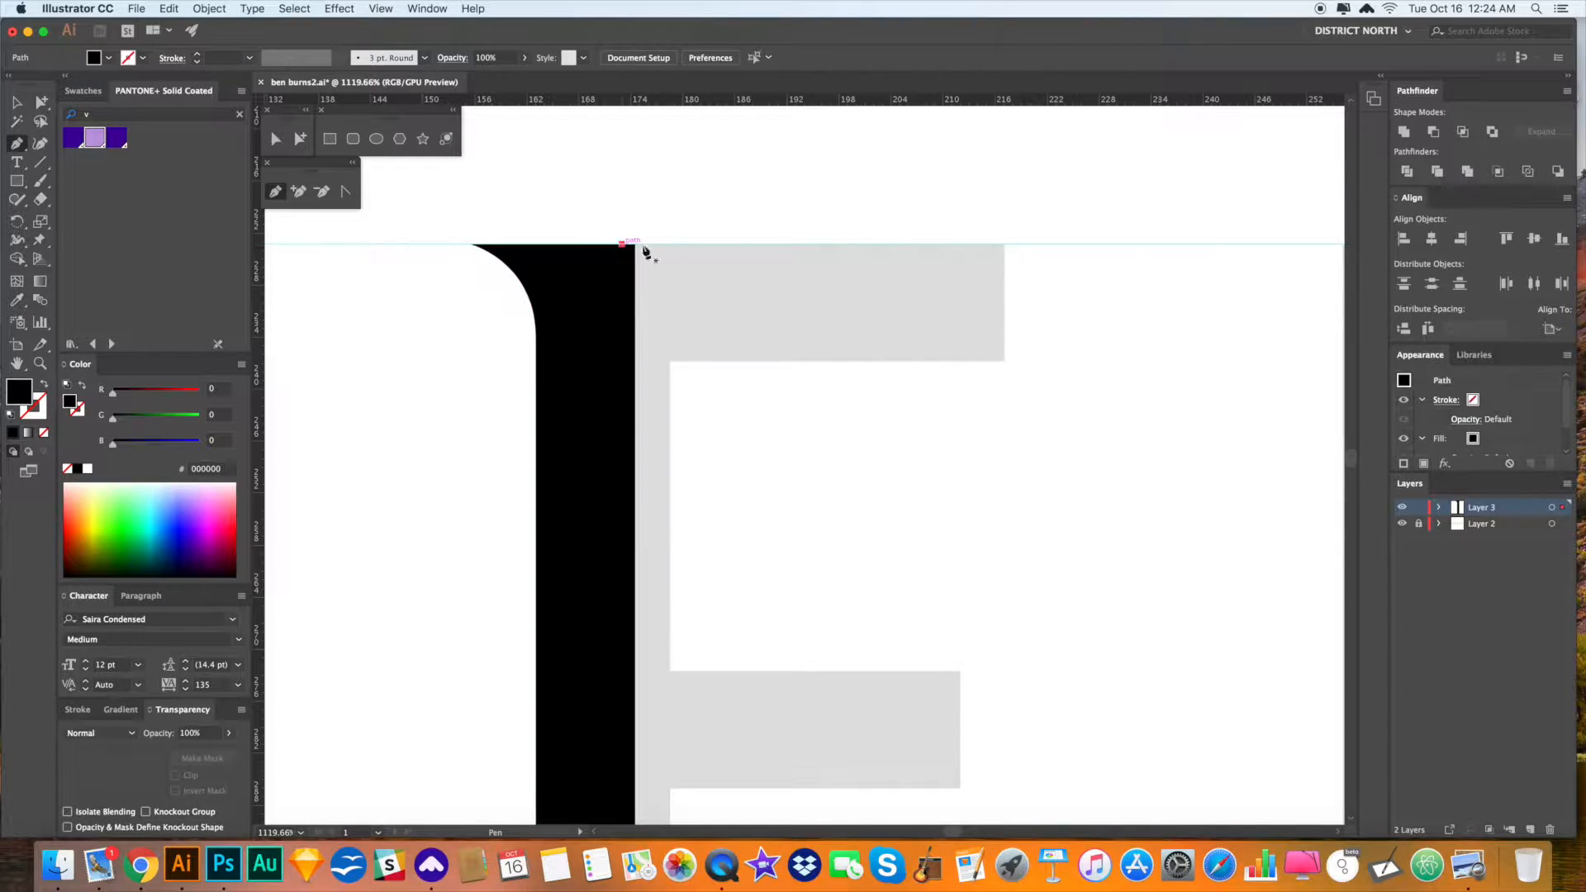
left_click(1021, 245)
left_click(1060, 245)
left_click_drag(997, 311, 991, 345)
left_click(996, 311)
- Curve the serif down to a pointed tip and back toward the arm
left_click_drag(1036, 399, 1126, 388)
left_click_drag(1078, 465, 994, 522)
left_click(1078, 464)
left_click_drag(1078, 465, 1071, 506)
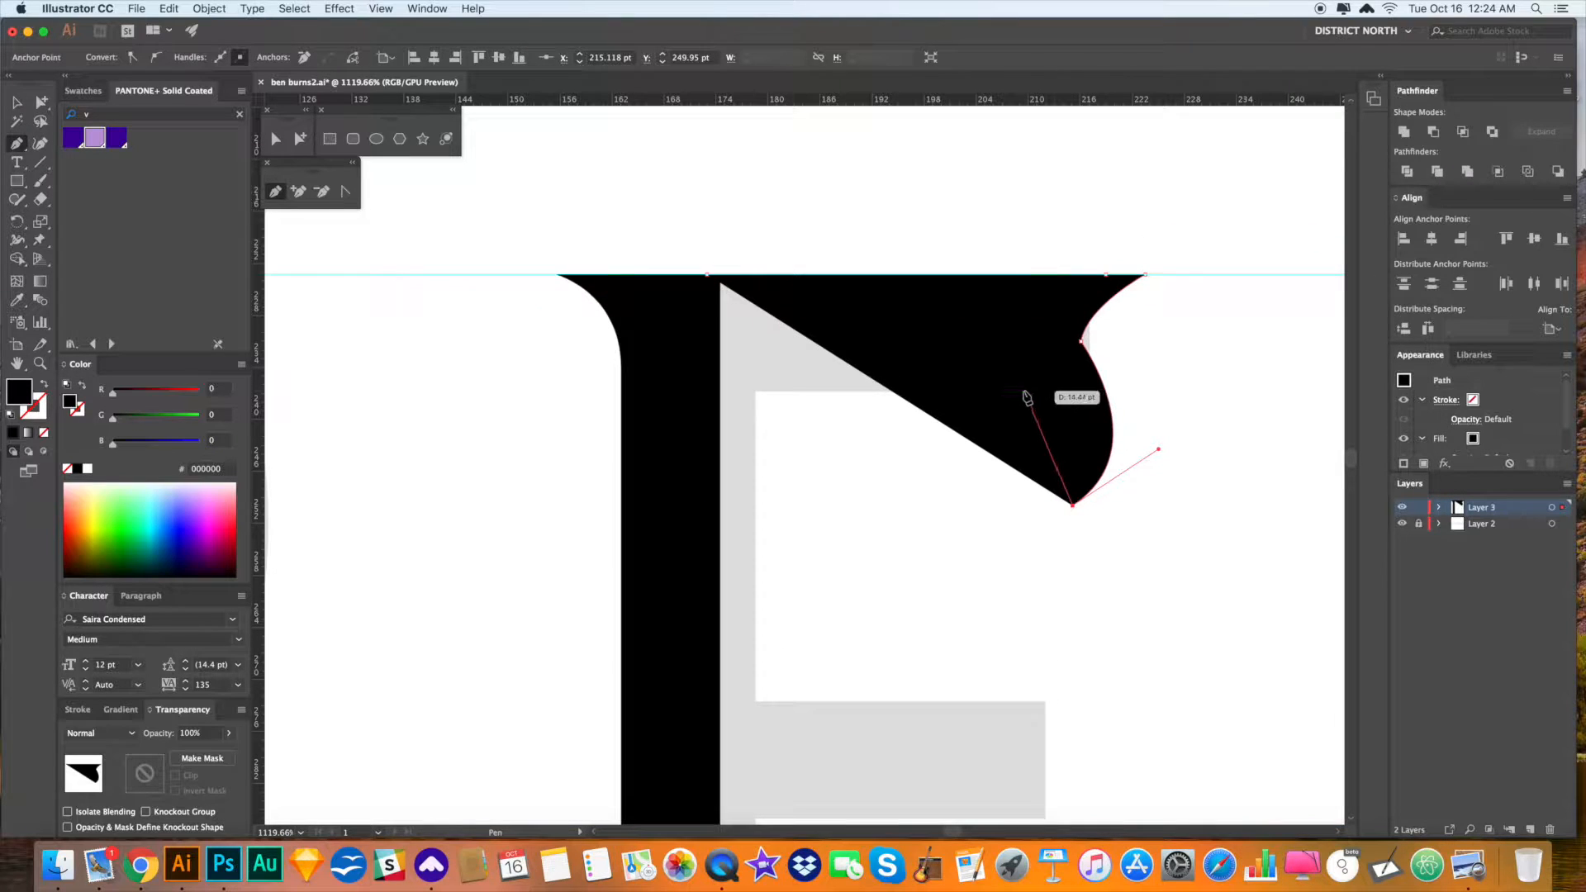
left_click_drag(1023, 391, 964, 383)
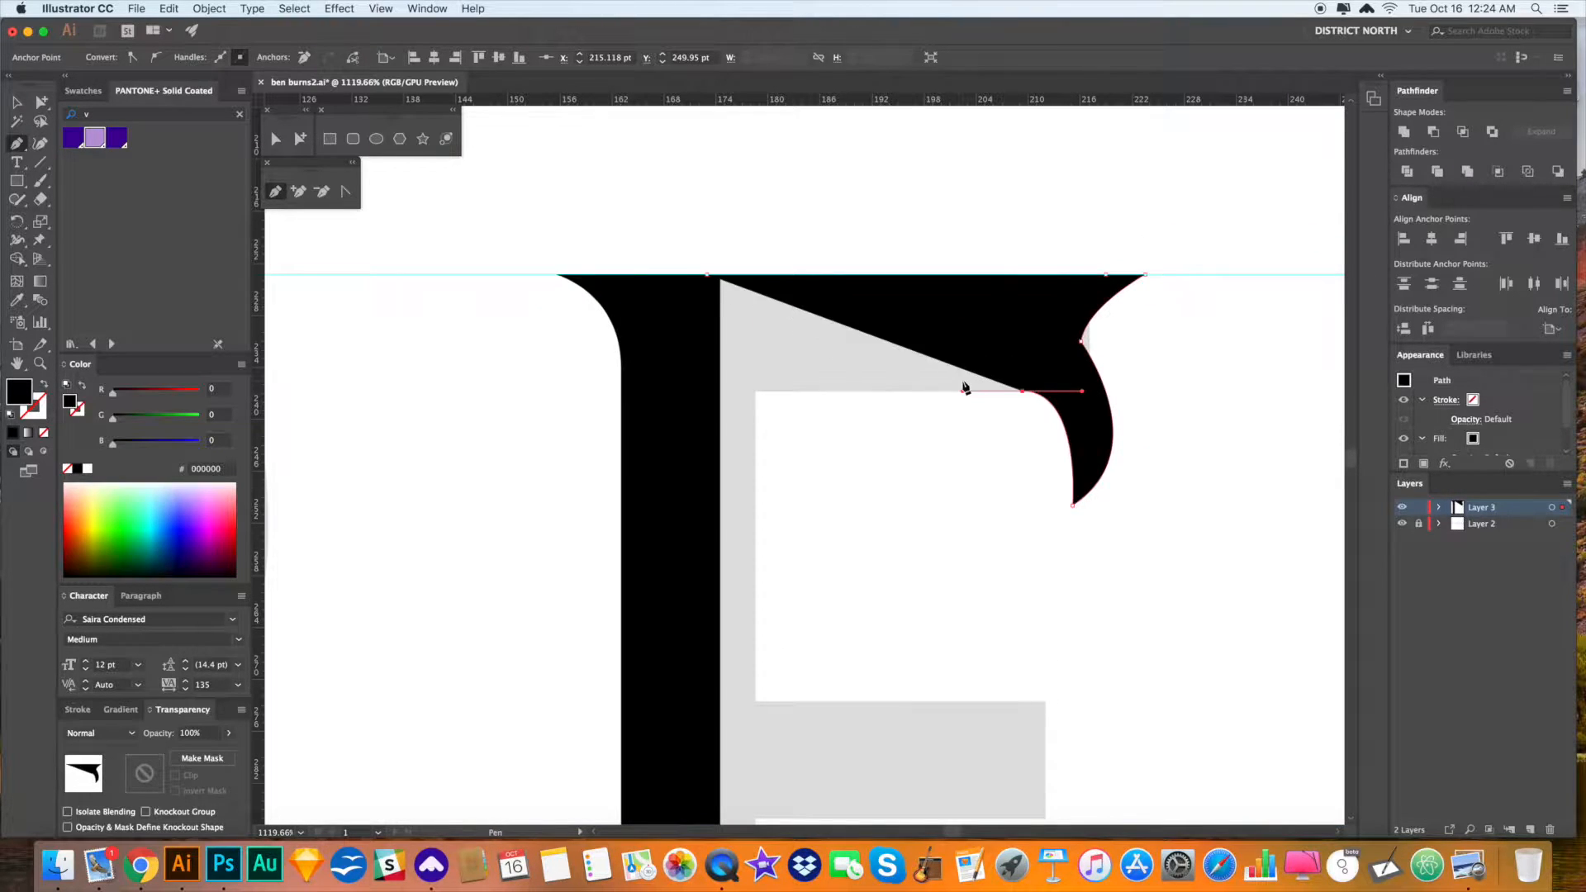
- Add the arm's inner corner with a small notch and begin the stem's inner edge
scroll(975, 397, "left", 5)
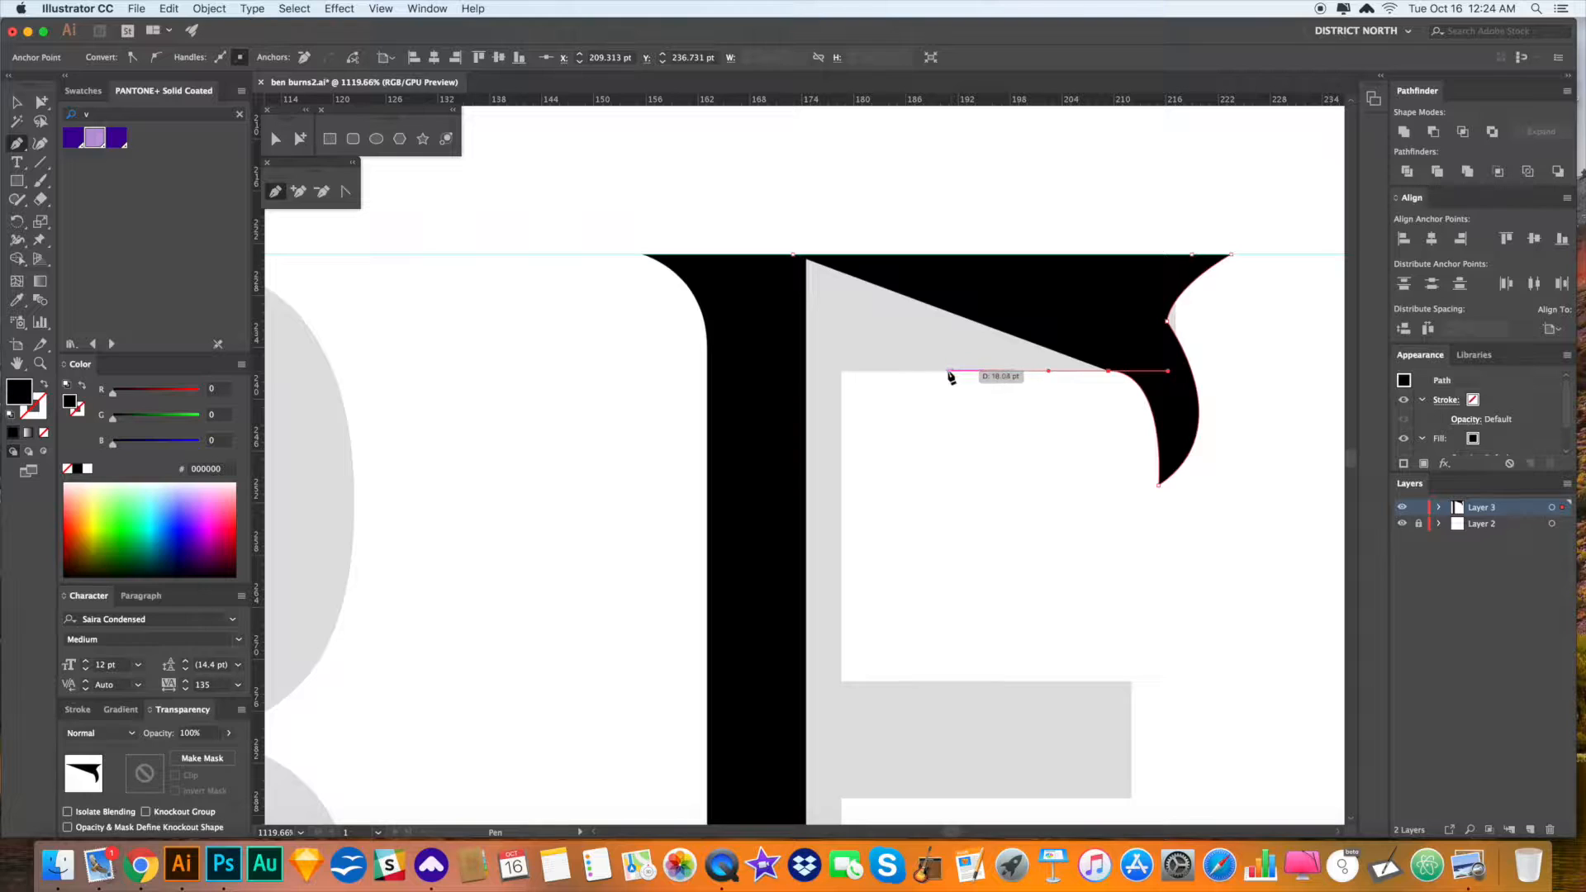
left_click(842, 370)
scroll(890, 457, "down", 3)
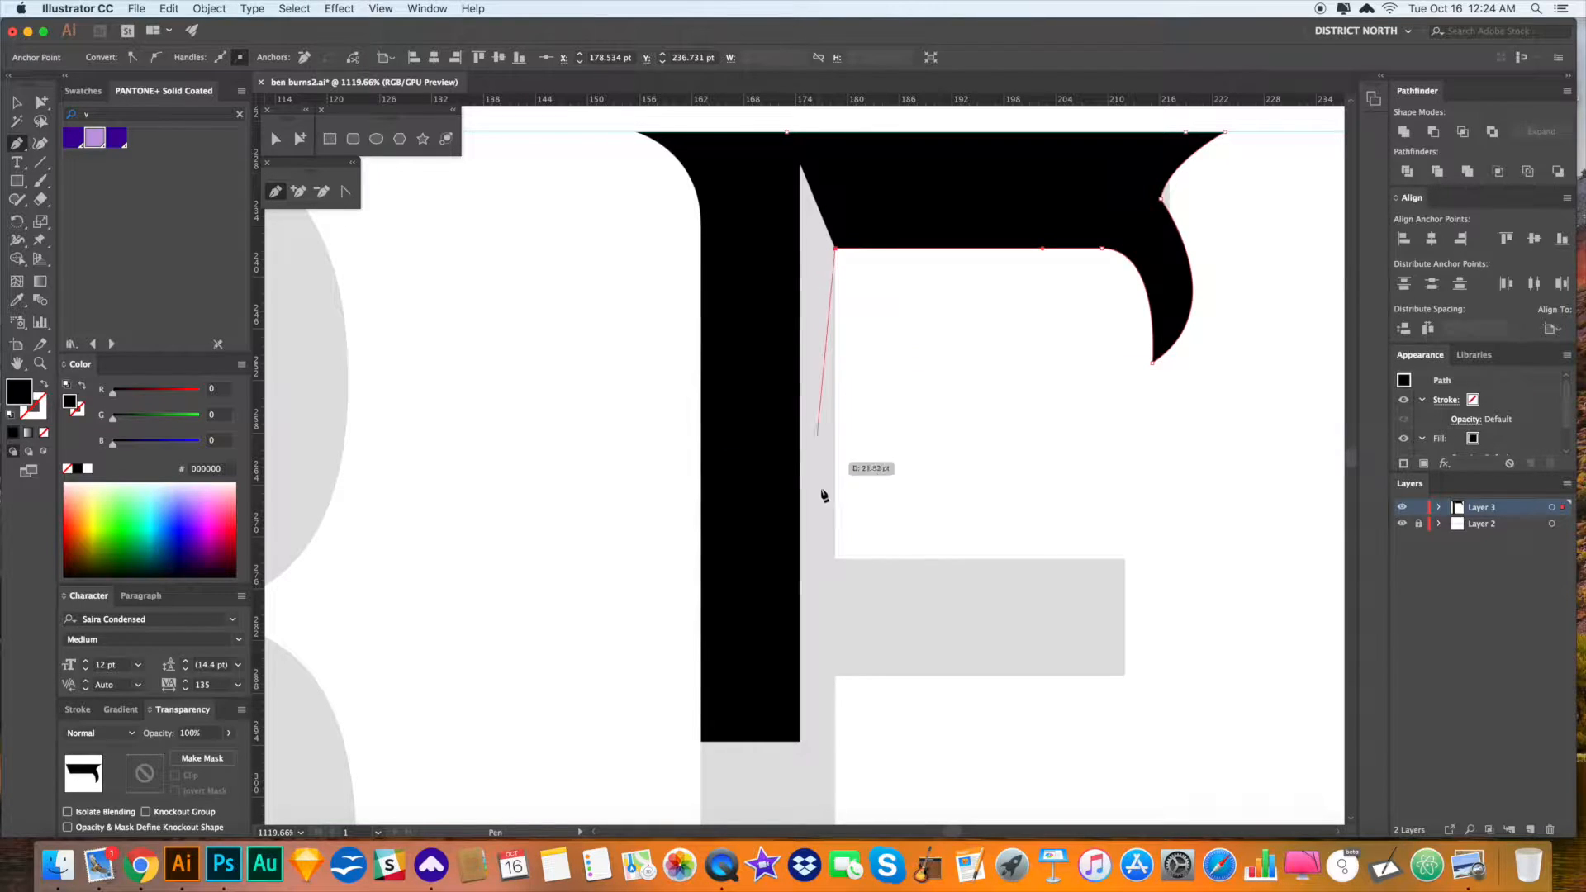
left_click(807, 248)
left_click(836, 277)
left_click_drag(843, 430, 843, 374)
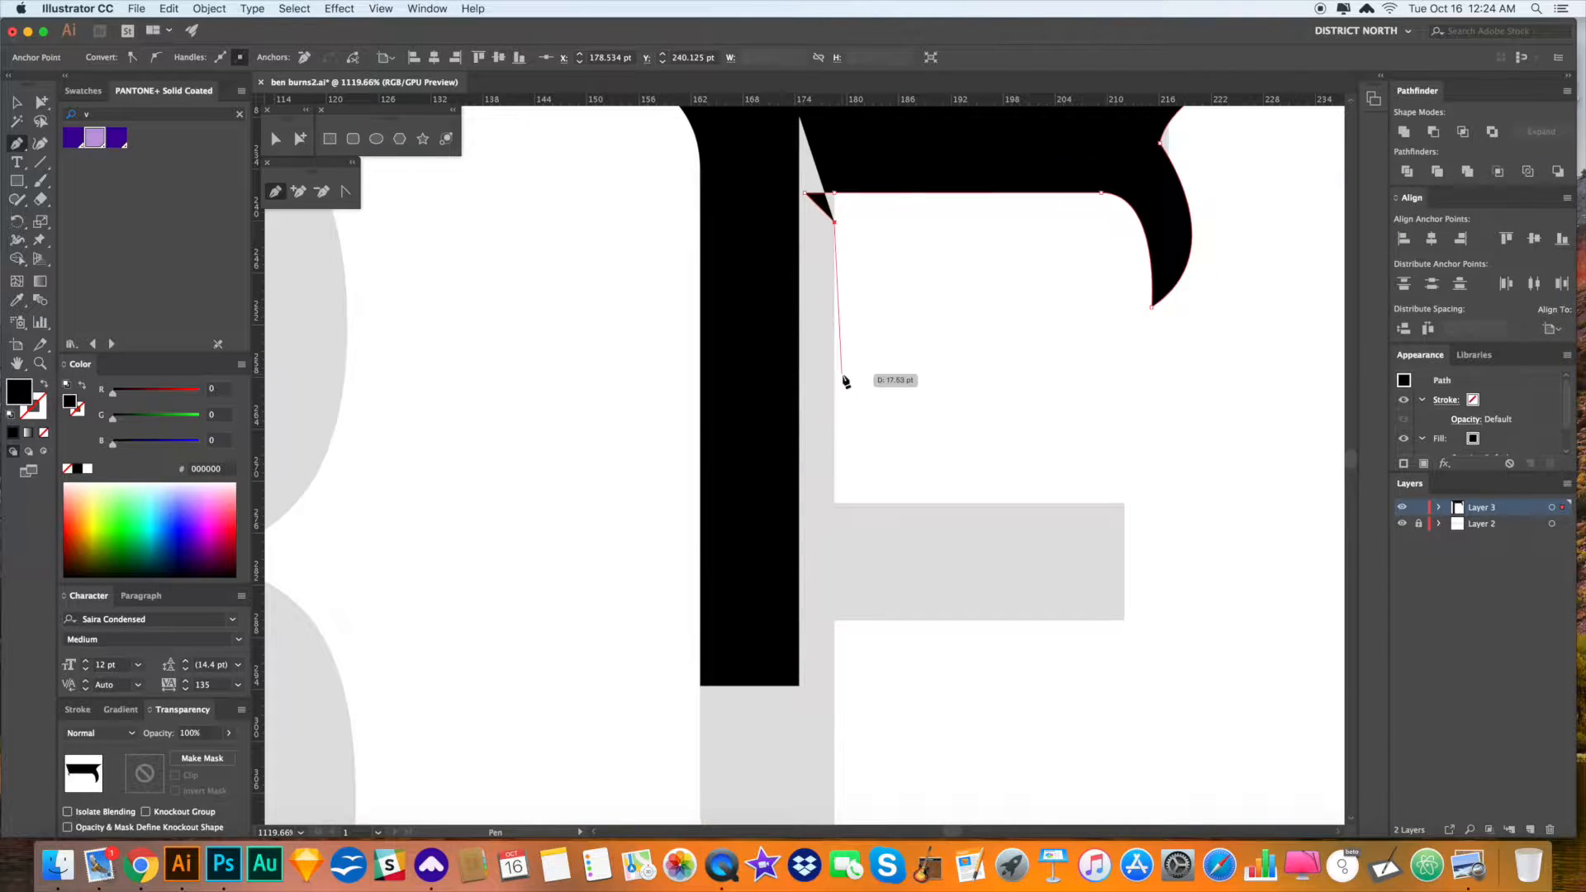
- Close the E outline along the stem's bottom and fit the lettering in view
left_click(835, 686)
left_click(779, 686)
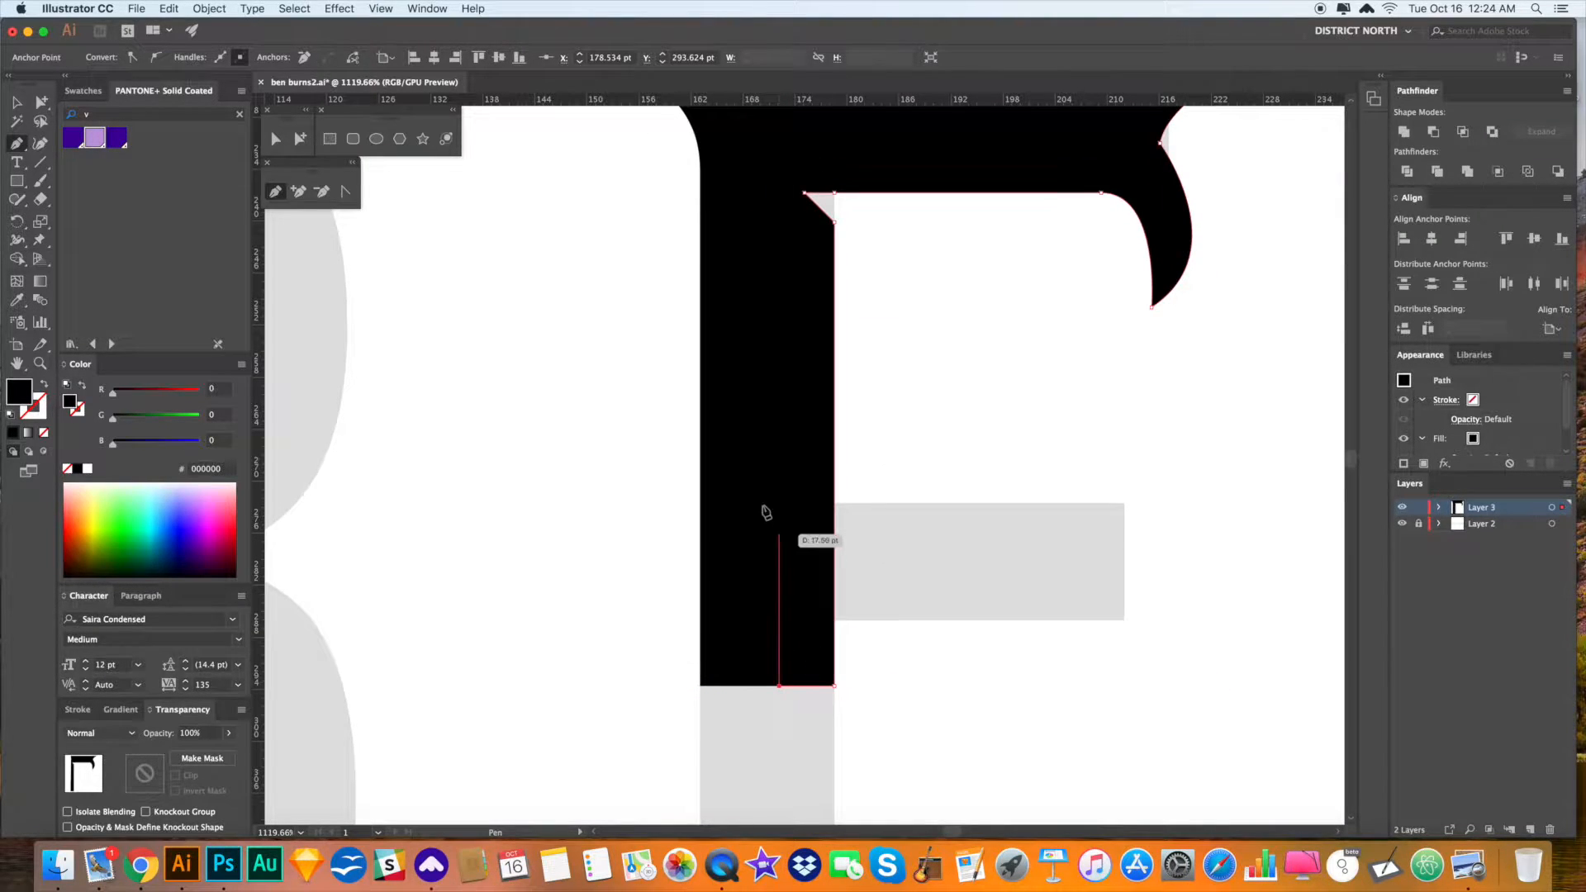
key("Escape")
key("a")
key("super+0")
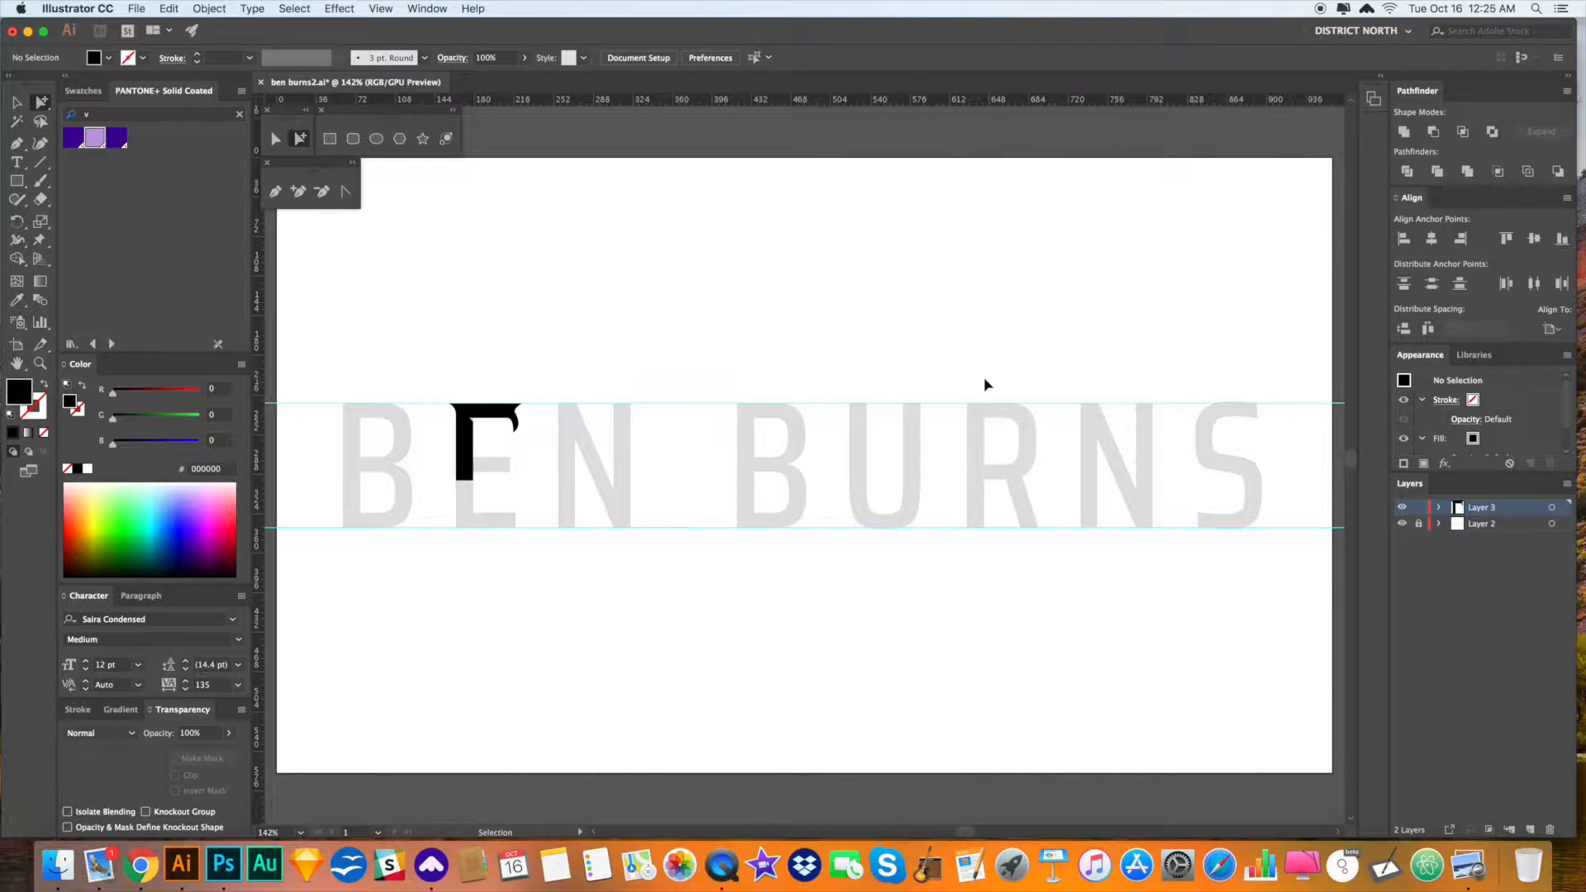
scroll(813, 453, "up", 5, "alt")
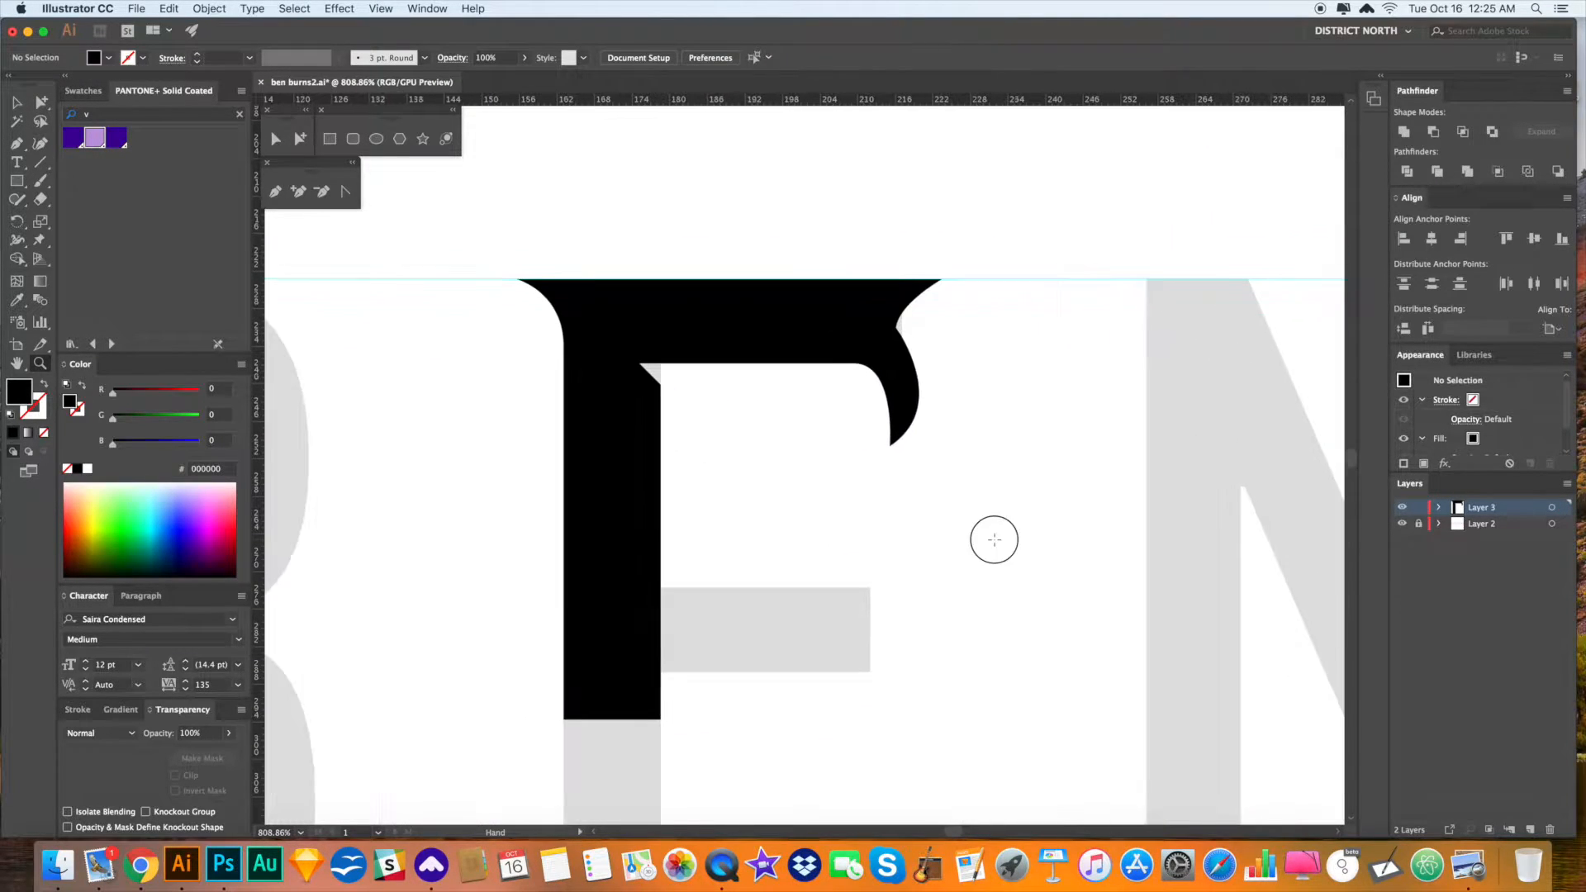
- Move the serif's inner corner left, lengthen its tip downward and adjust the tip curve
left_click(888, 322)
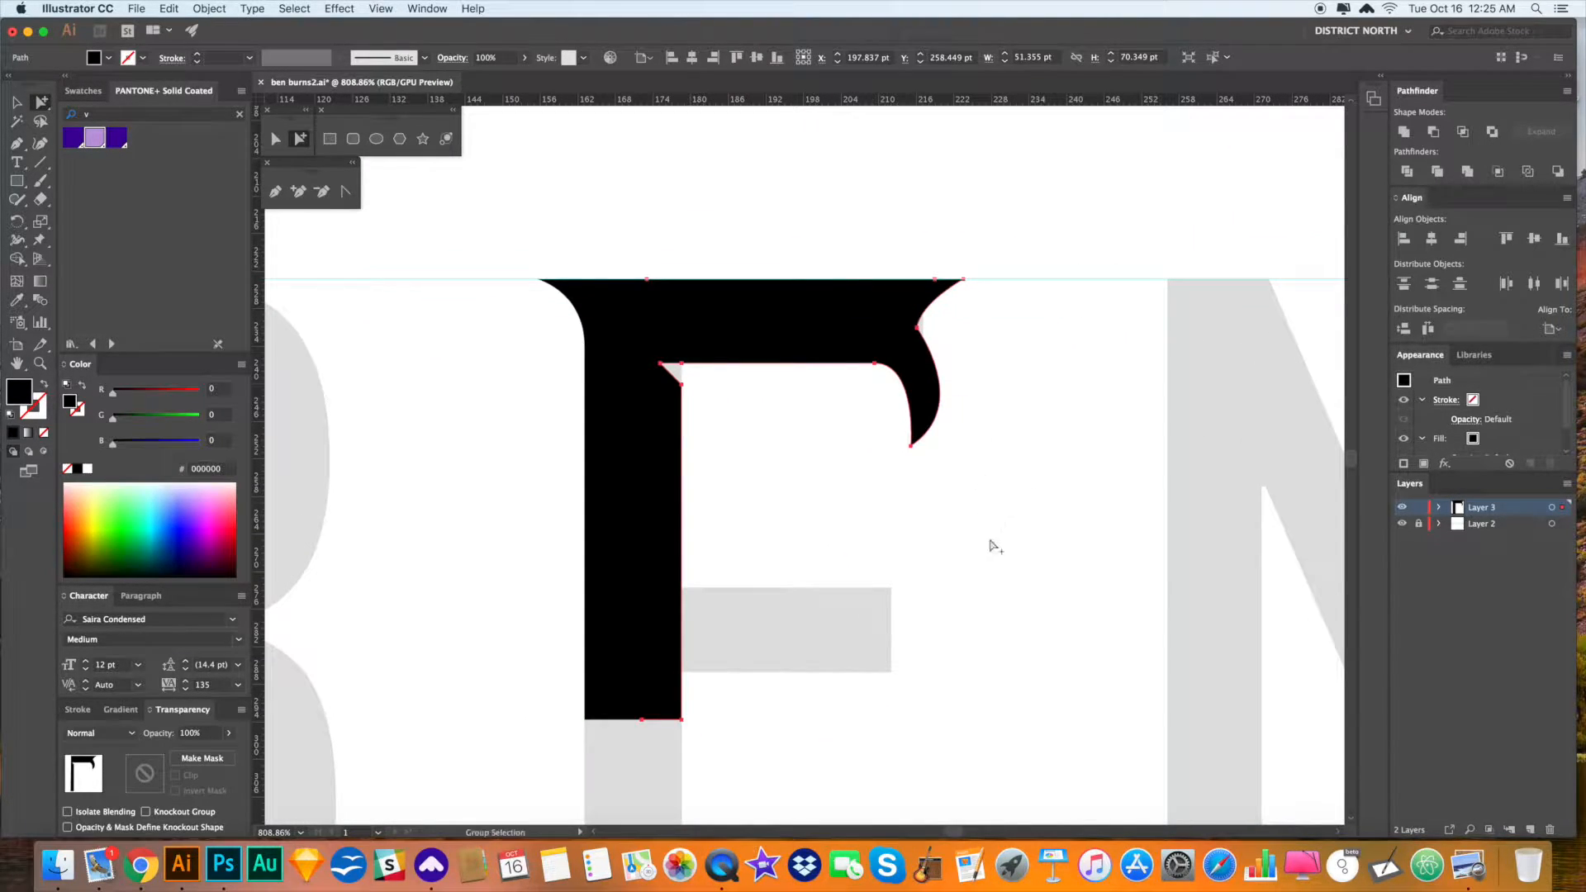
left_click(968, 563)
left_click_drag(832, 499, 830, 499)
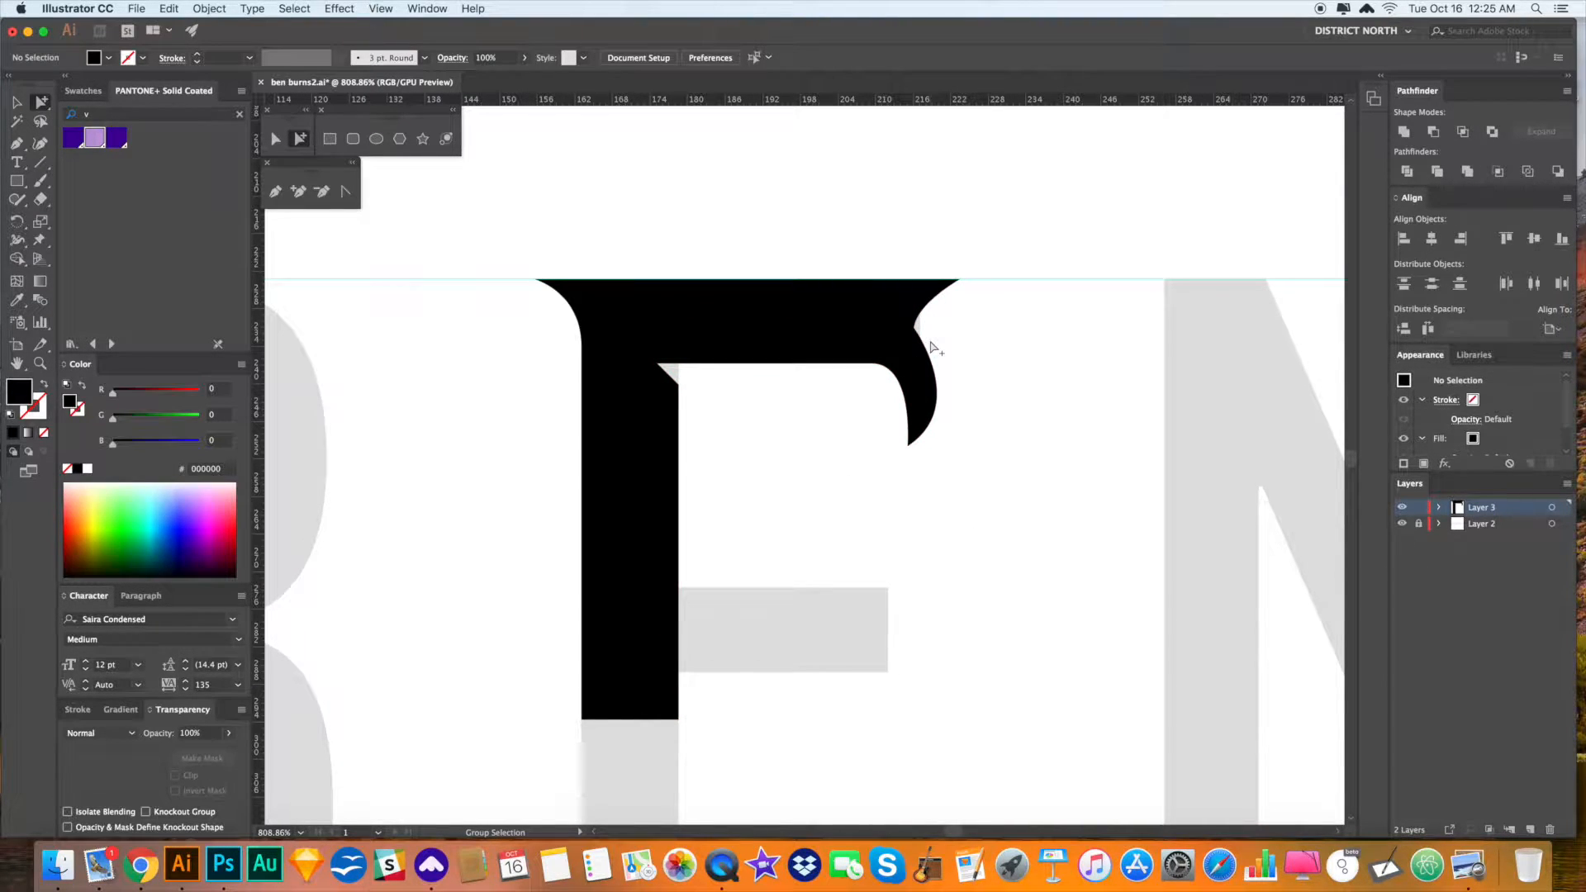
left_click(929, 386)
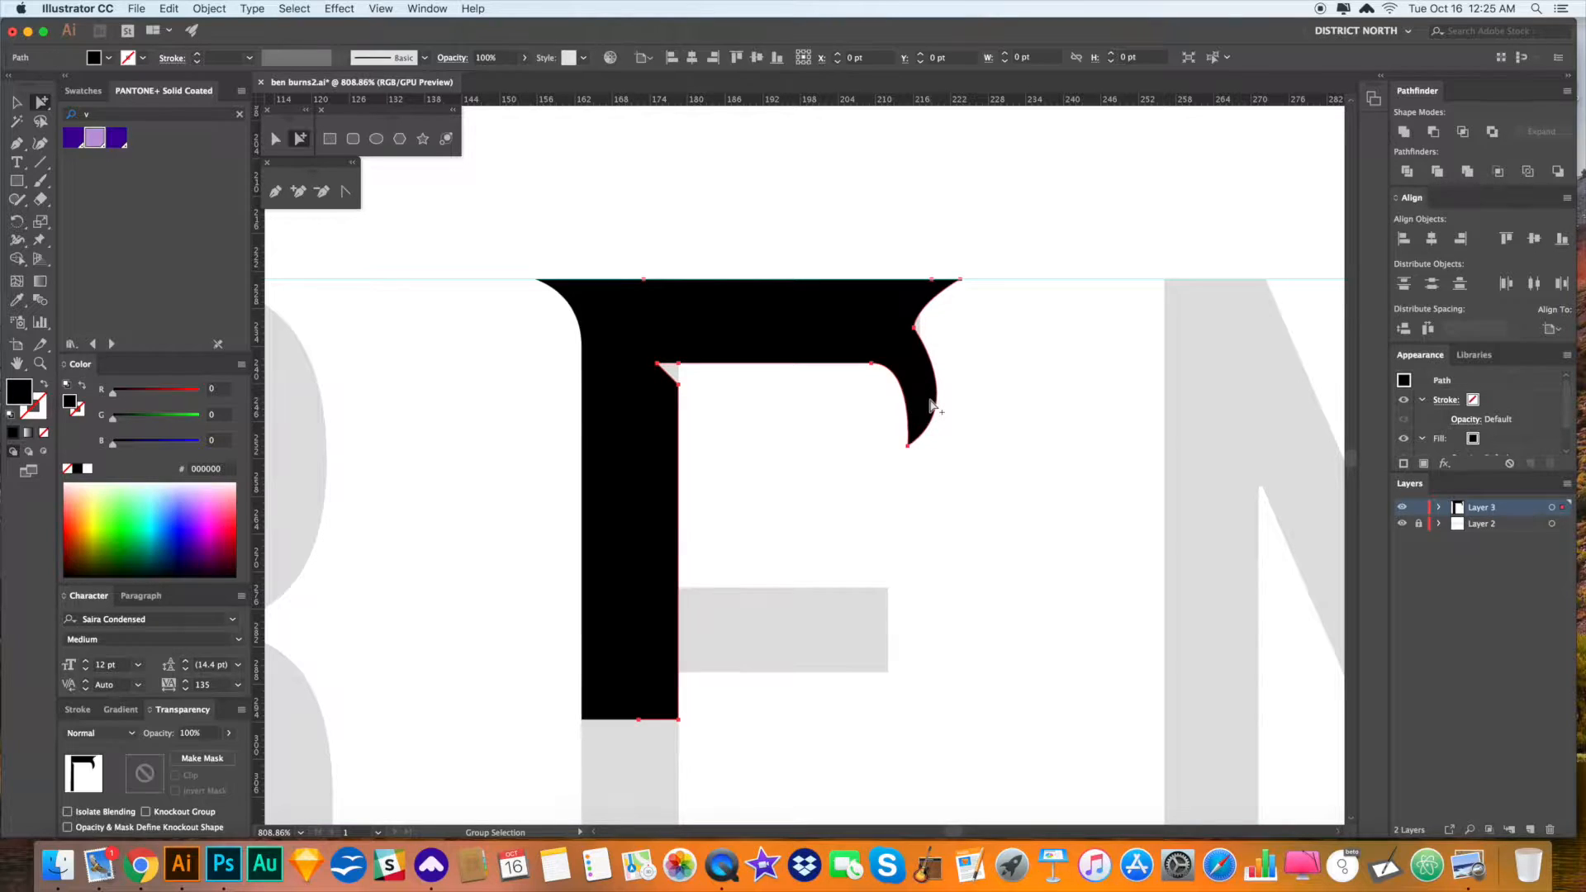
left_click(284, 141)
left_click(908, 528)
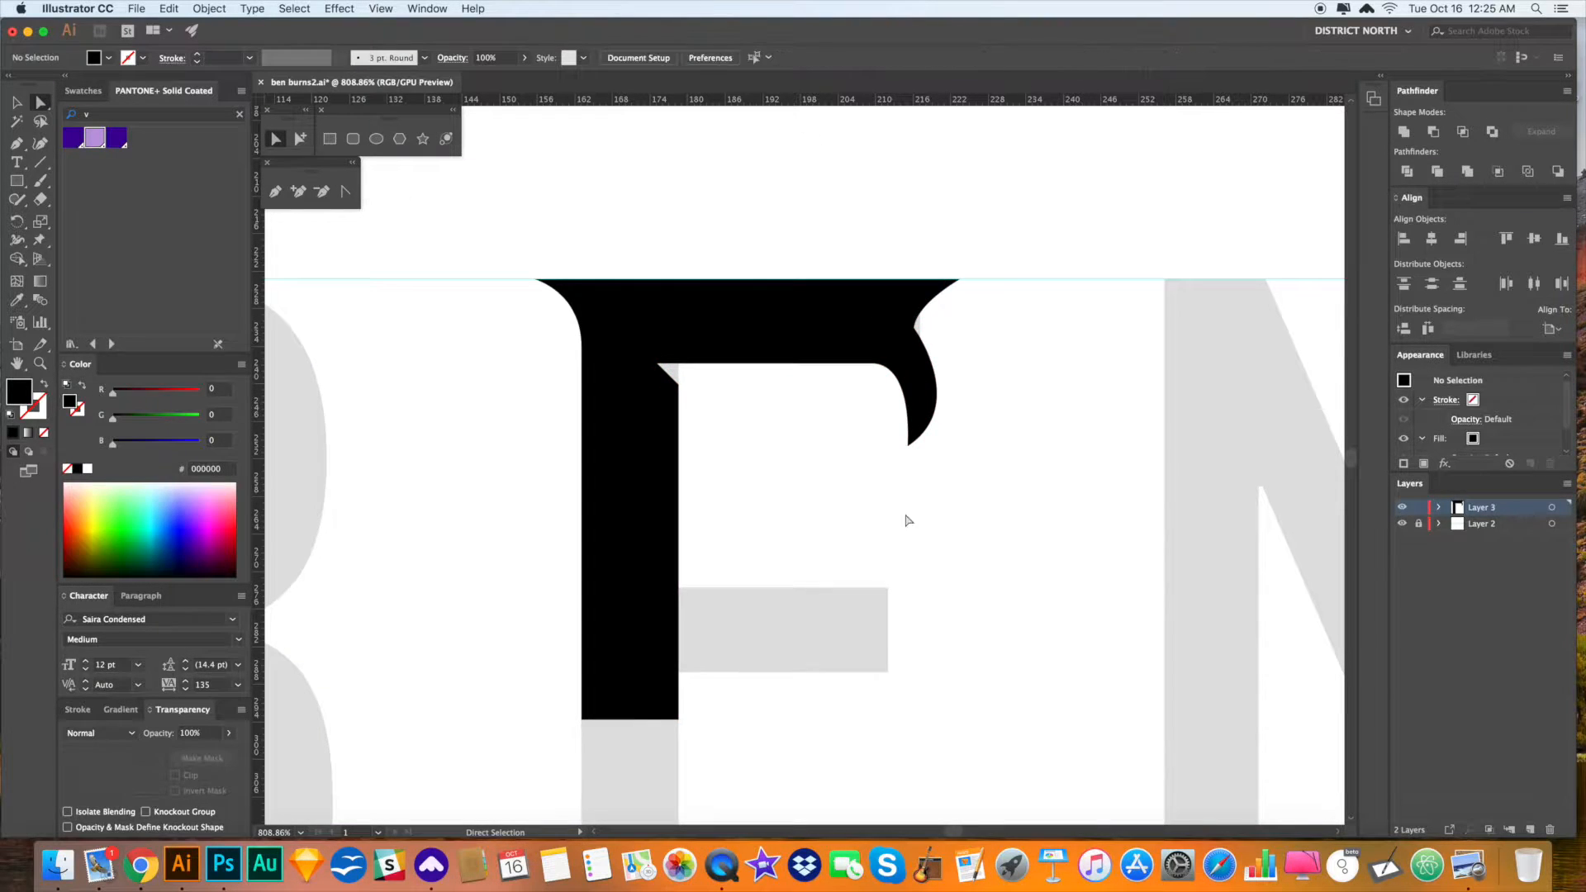
left_click_drag(884, 363, 841, 364)
left_click_drag(908, 446, 907, 475)
left_click_drag(967, 432, 967, 407)
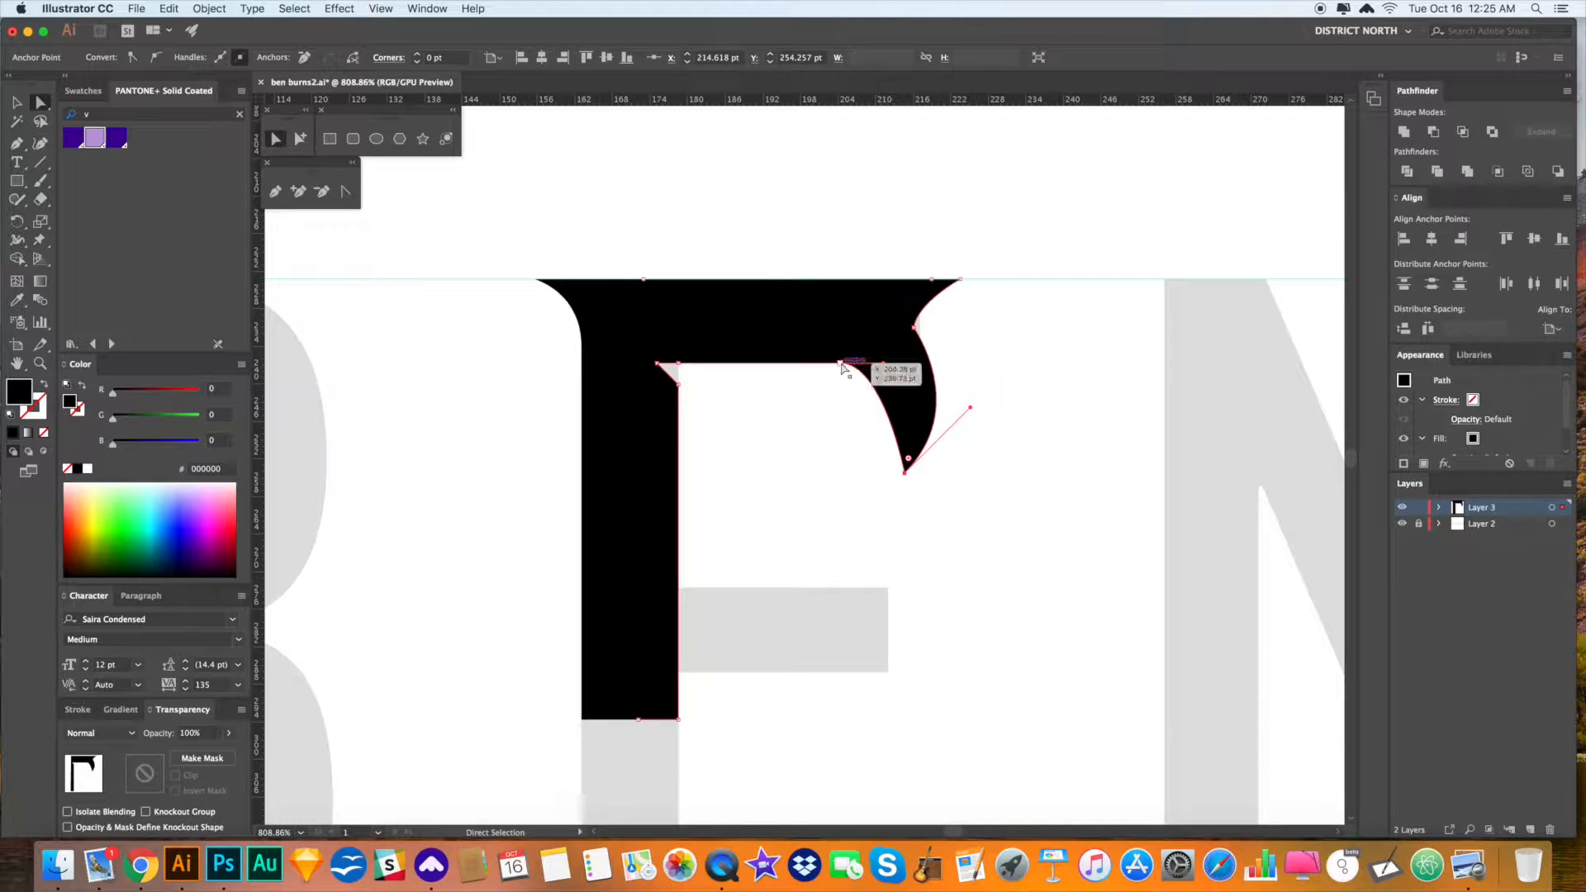
left_click(841, 363)
left_click_drag(844, 371, 836, 369)
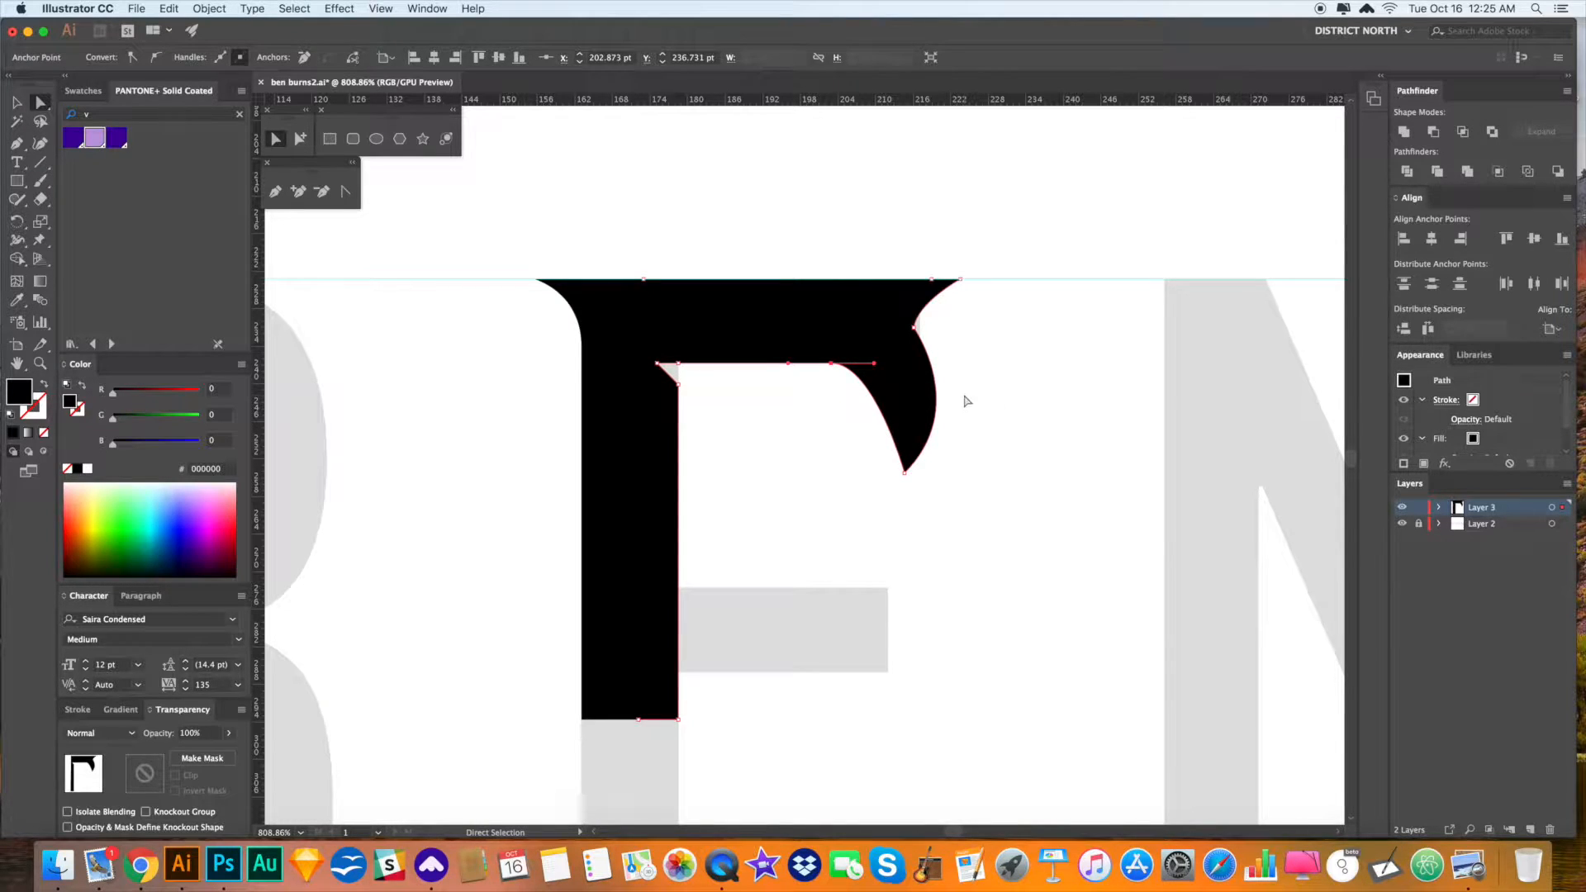
- Smooth the top arm's underside into the flared serif
key("v")
left_click(1038, 474)
scroll(1060, 486, "down", 1)
key("space")
mouse_move(1062, 454)
left_mouse_down()
mouse_move(1058, 495)
mouse_move(1065, 443)
left_mouse_up()
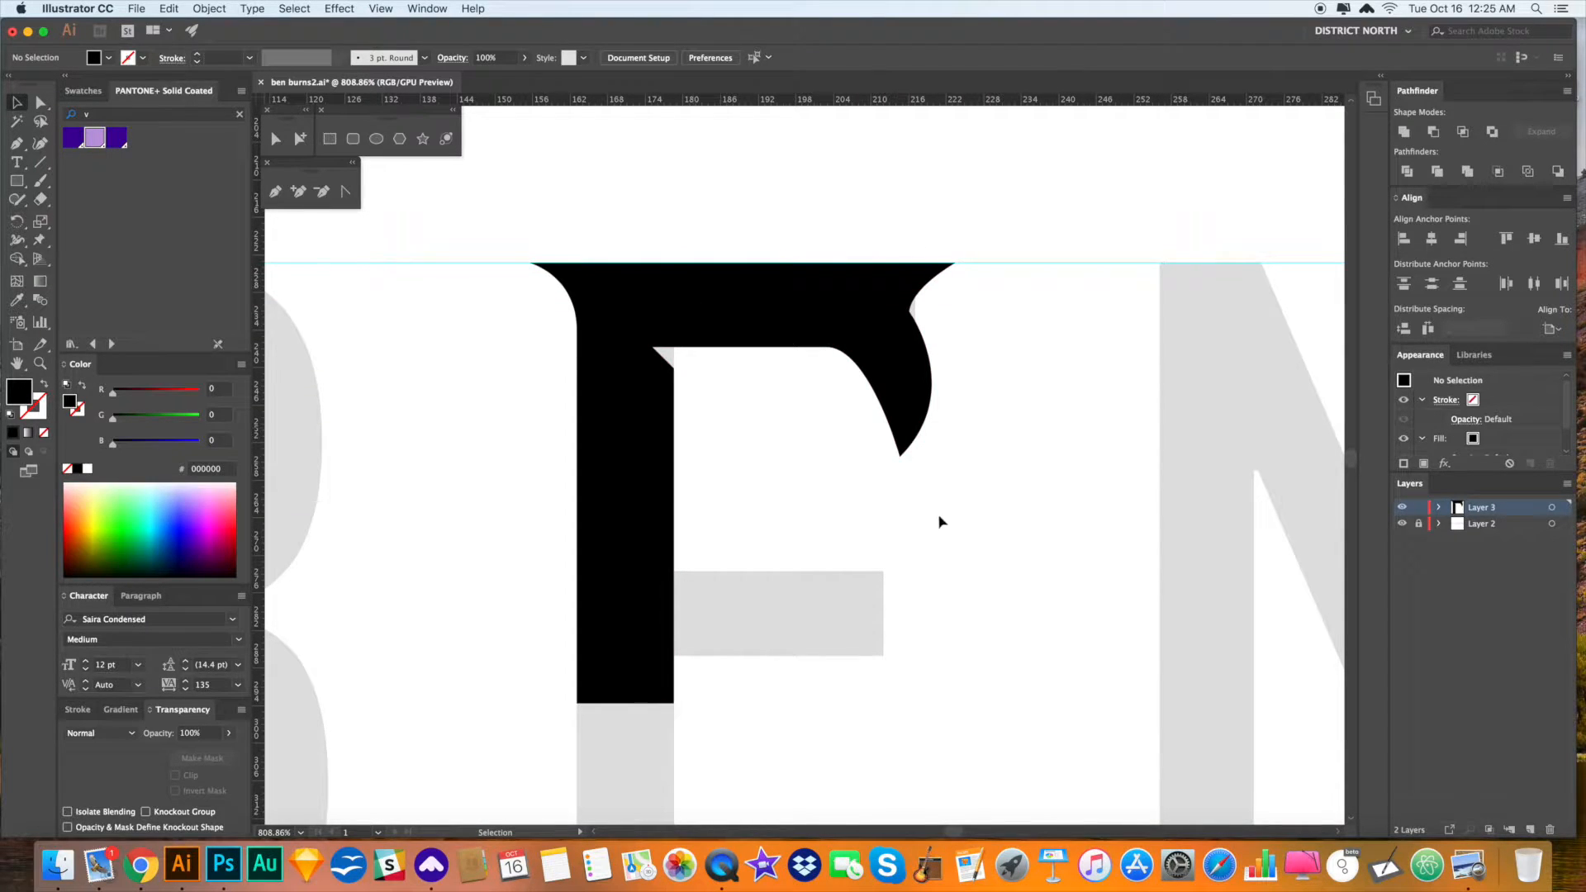
left_click(909, 429)
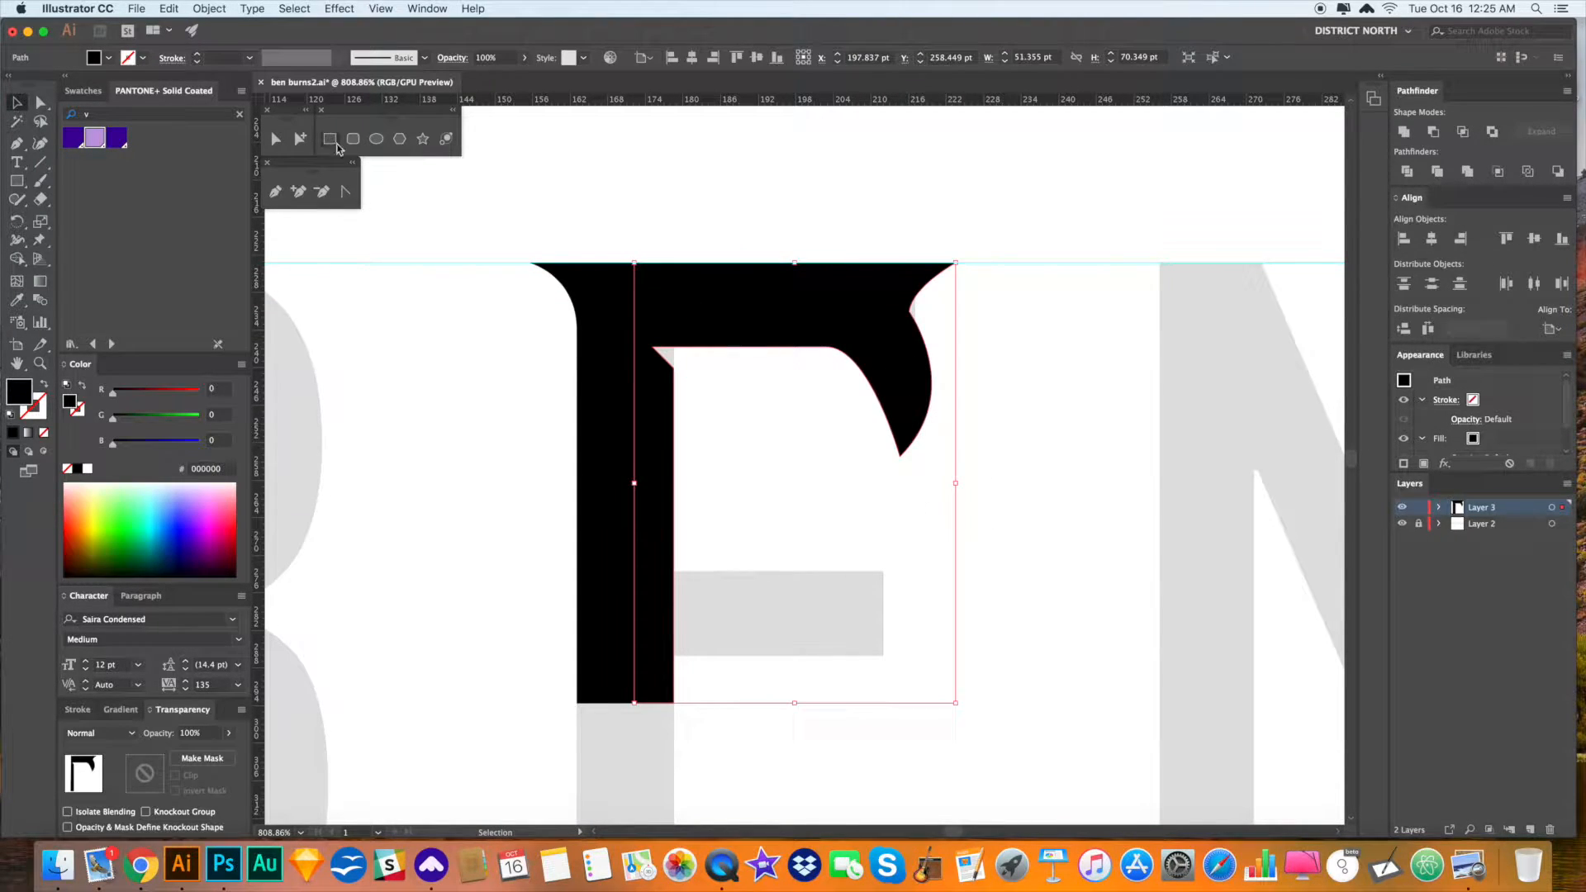
left_click(276, 139)
left_click(826, 347)
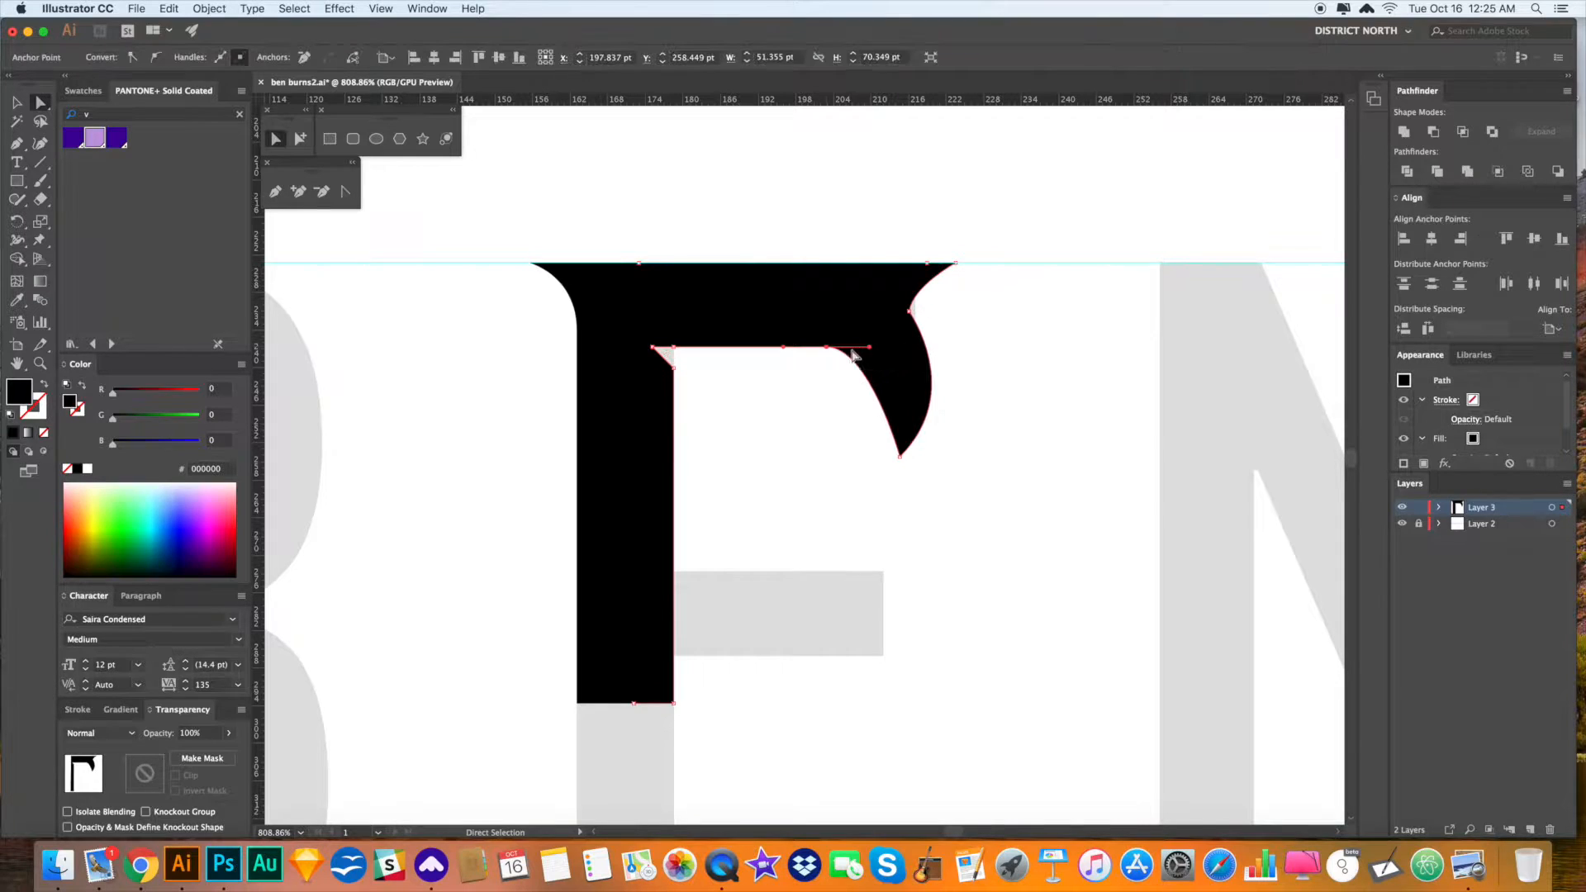
left_click_drag(872, 347, 891, 347)
- Nudge the upper point of the serif flare slightly left and down
left_click(1046, 432)
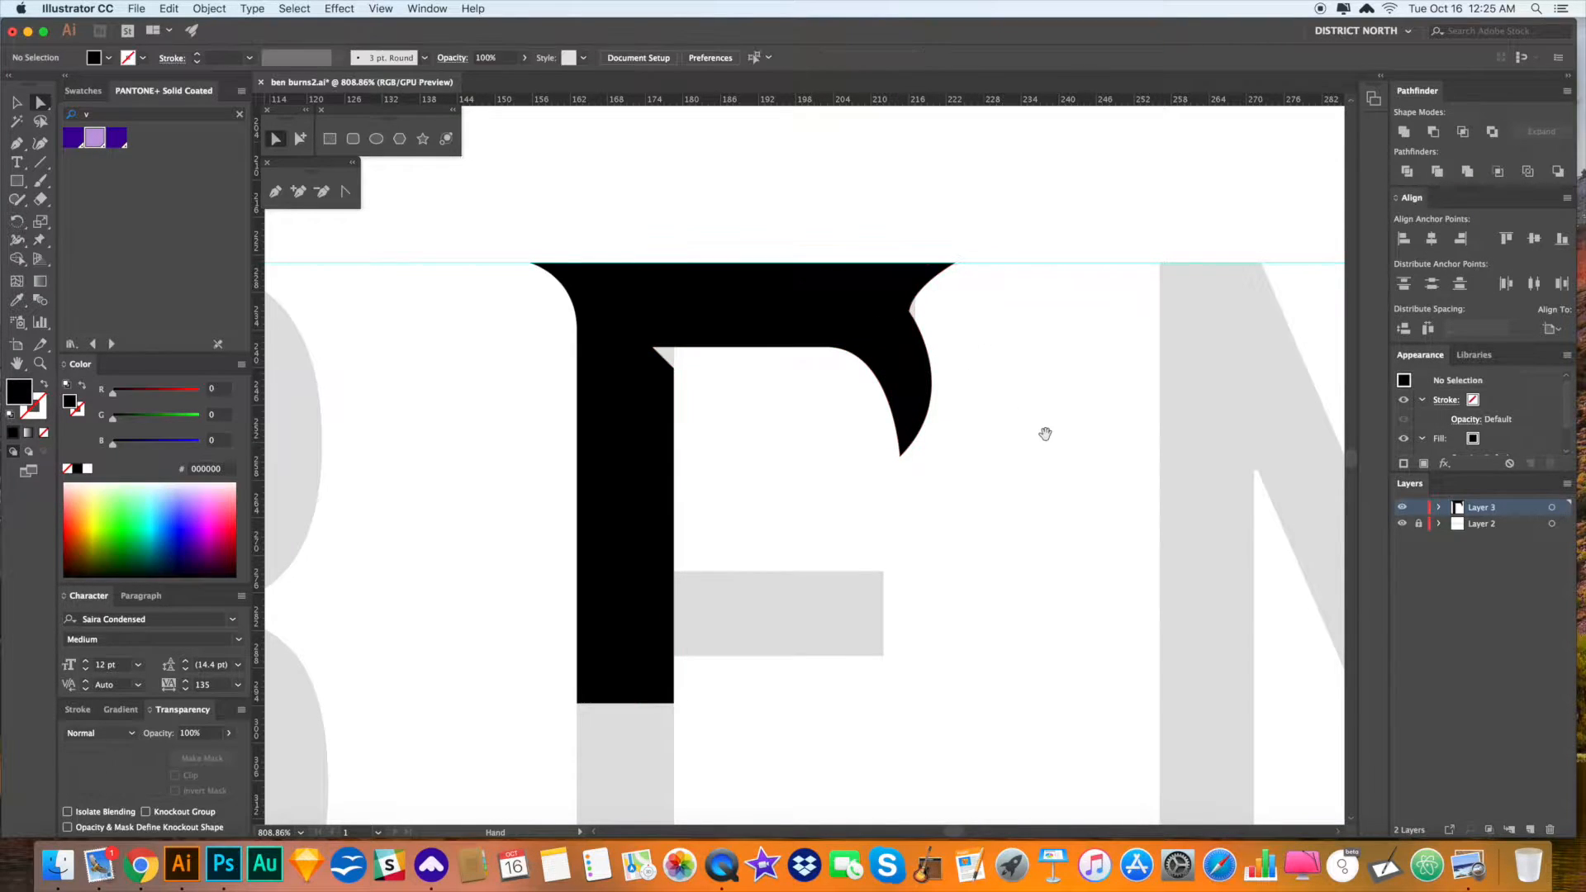
left_click_drag(1045, 433, 1045, 431)
key("v")
left_click(913, 372)
left_click(276, 139)
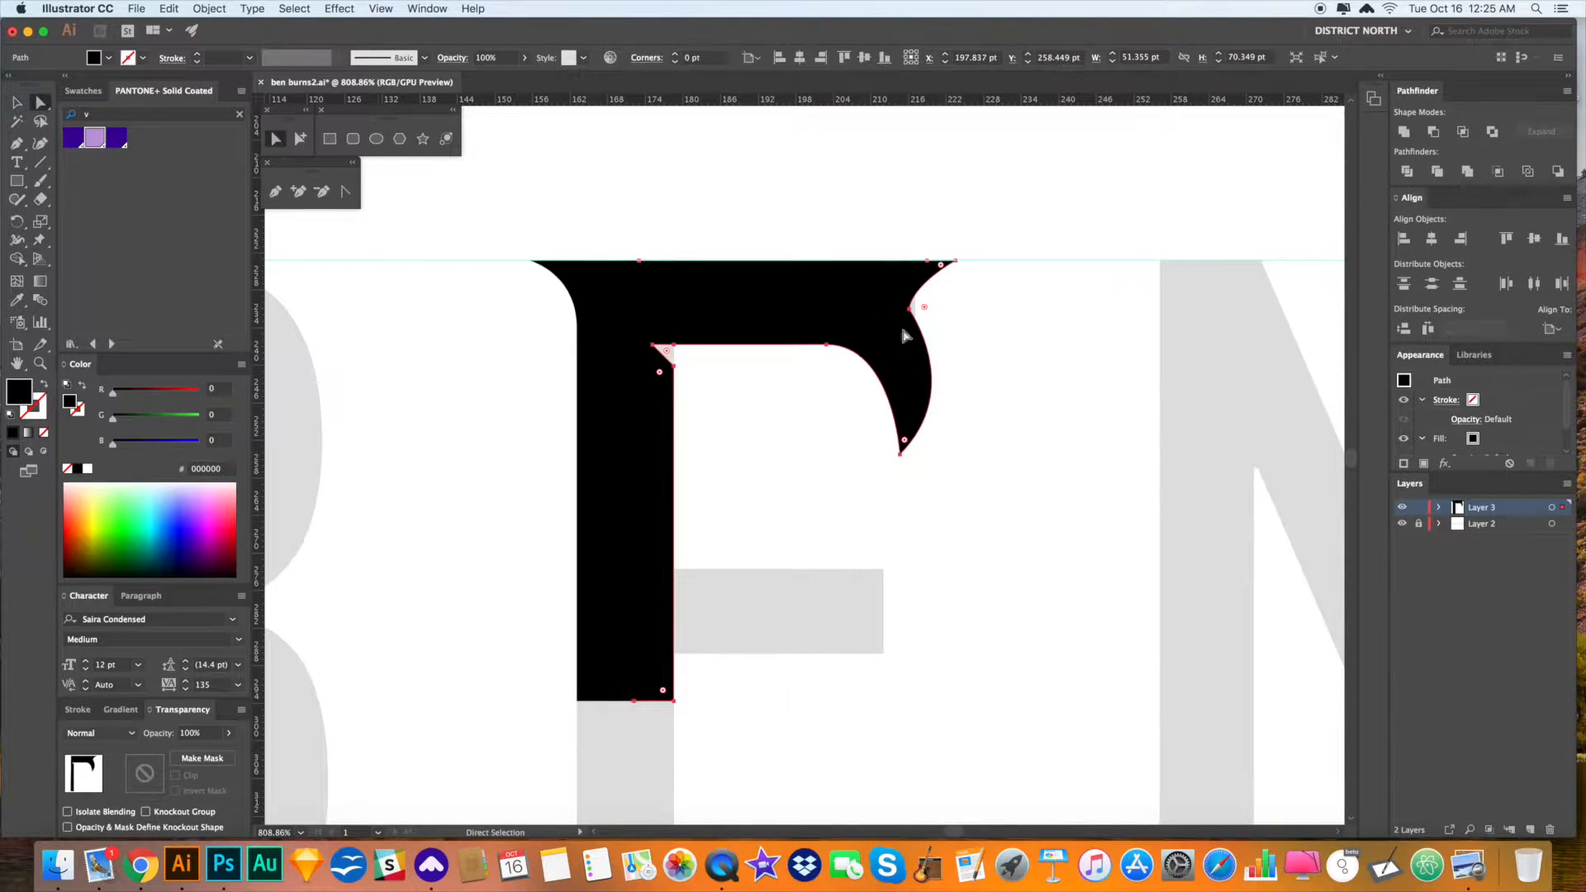
left_click(909, 311)
left_click_drag(909, 313, 901, 316)
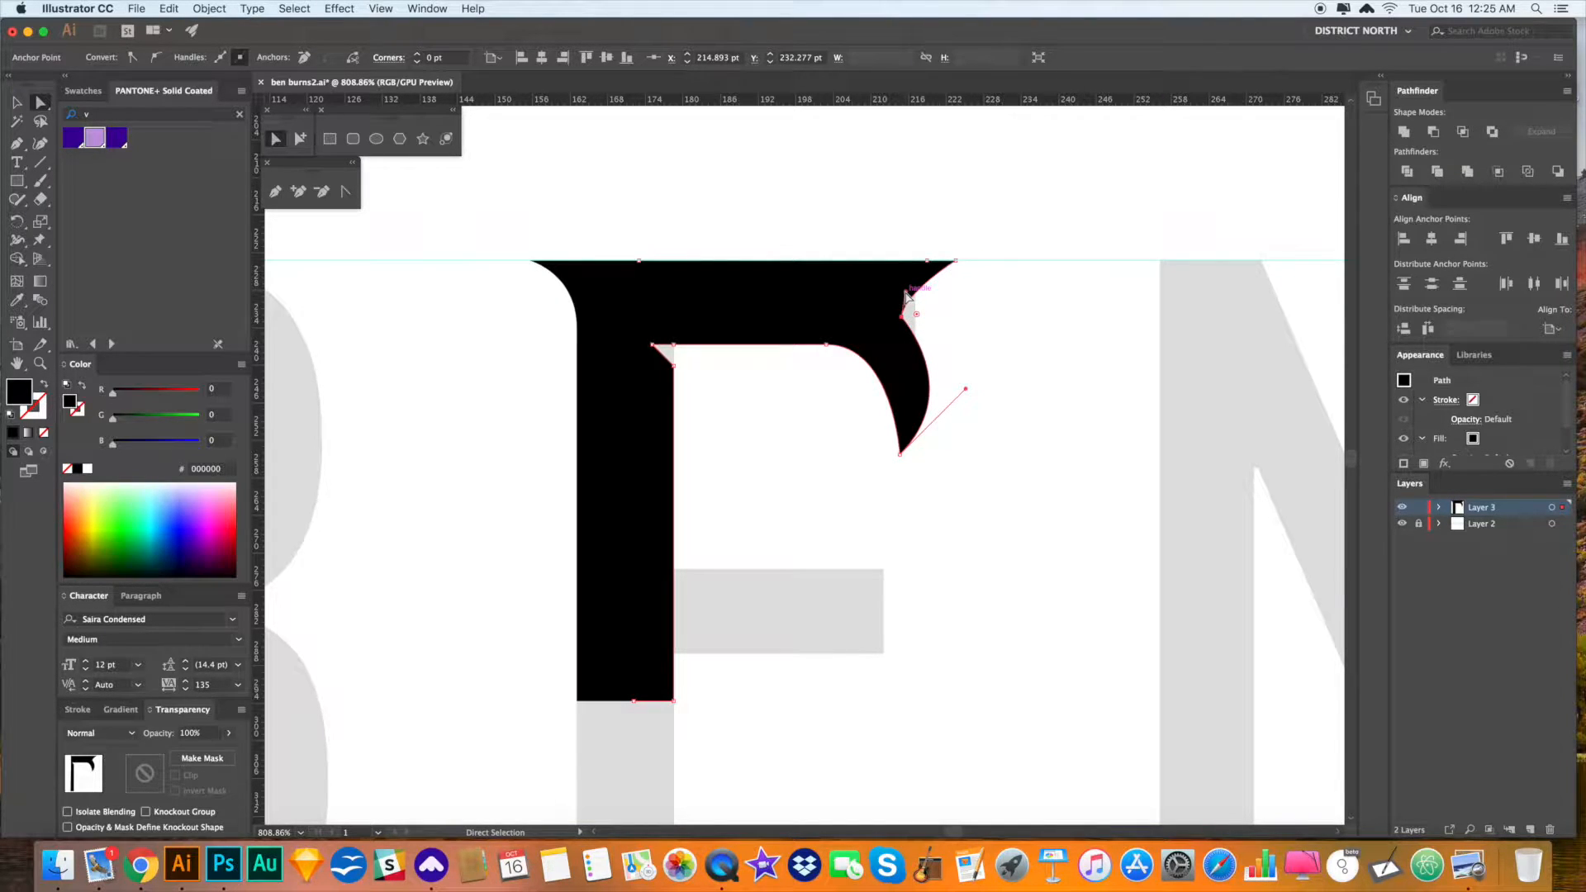
left_click_drag(902, 285, 902, 284)
left_click(983, 332)
- Pull the flare curve's bottom-anchor handle so the tip hooks down, then fit the artboard
scroll(975, 343, "down", 1)
left_click(906, 386, "alt")
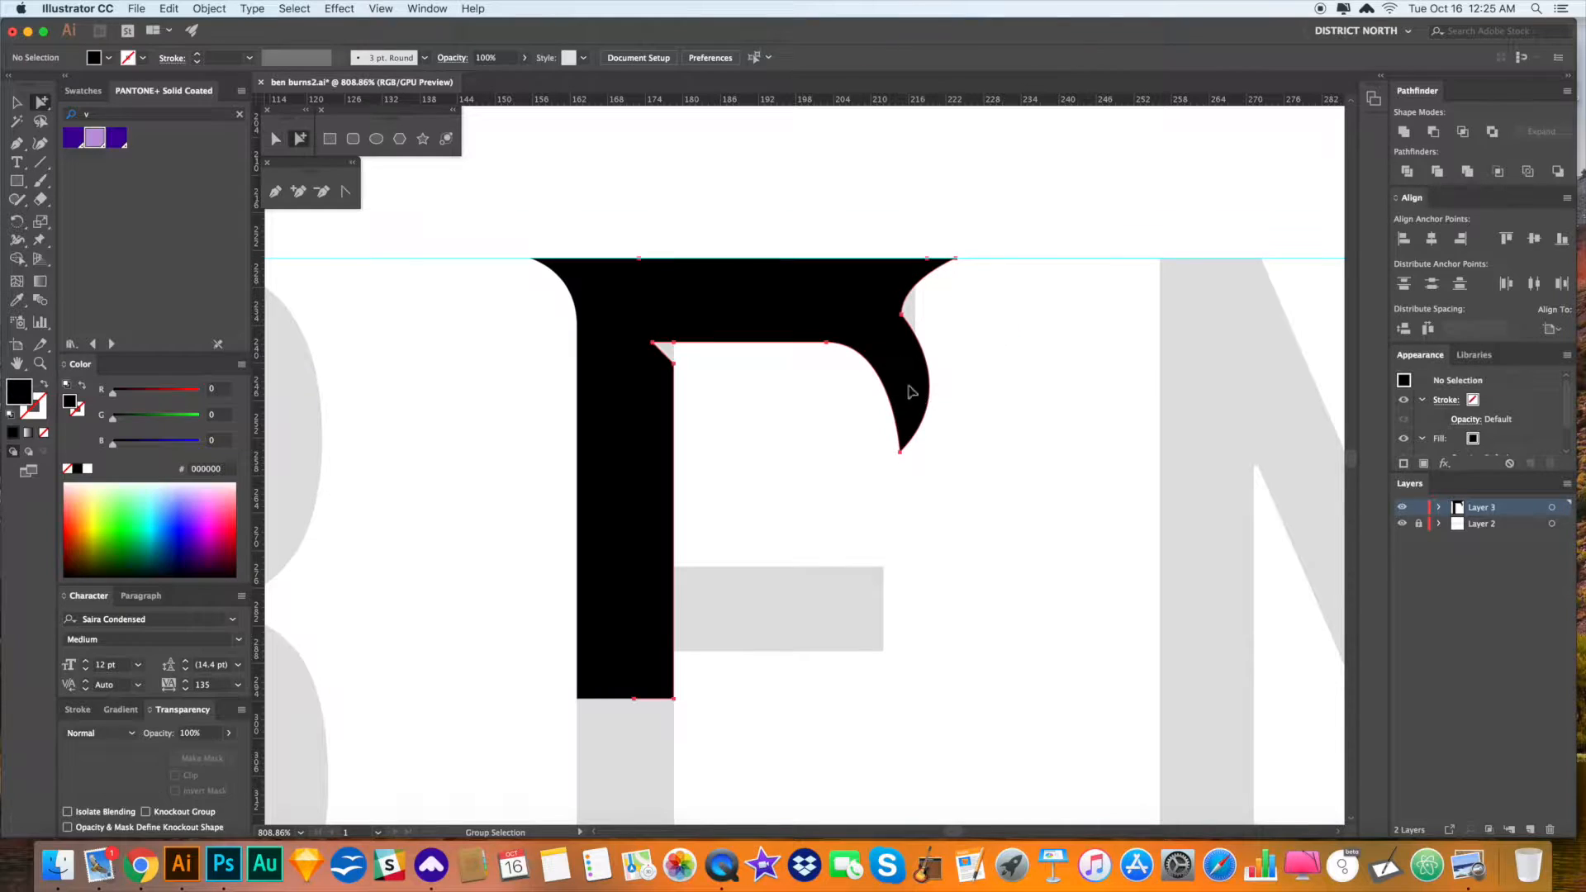
left_click(272, 142)
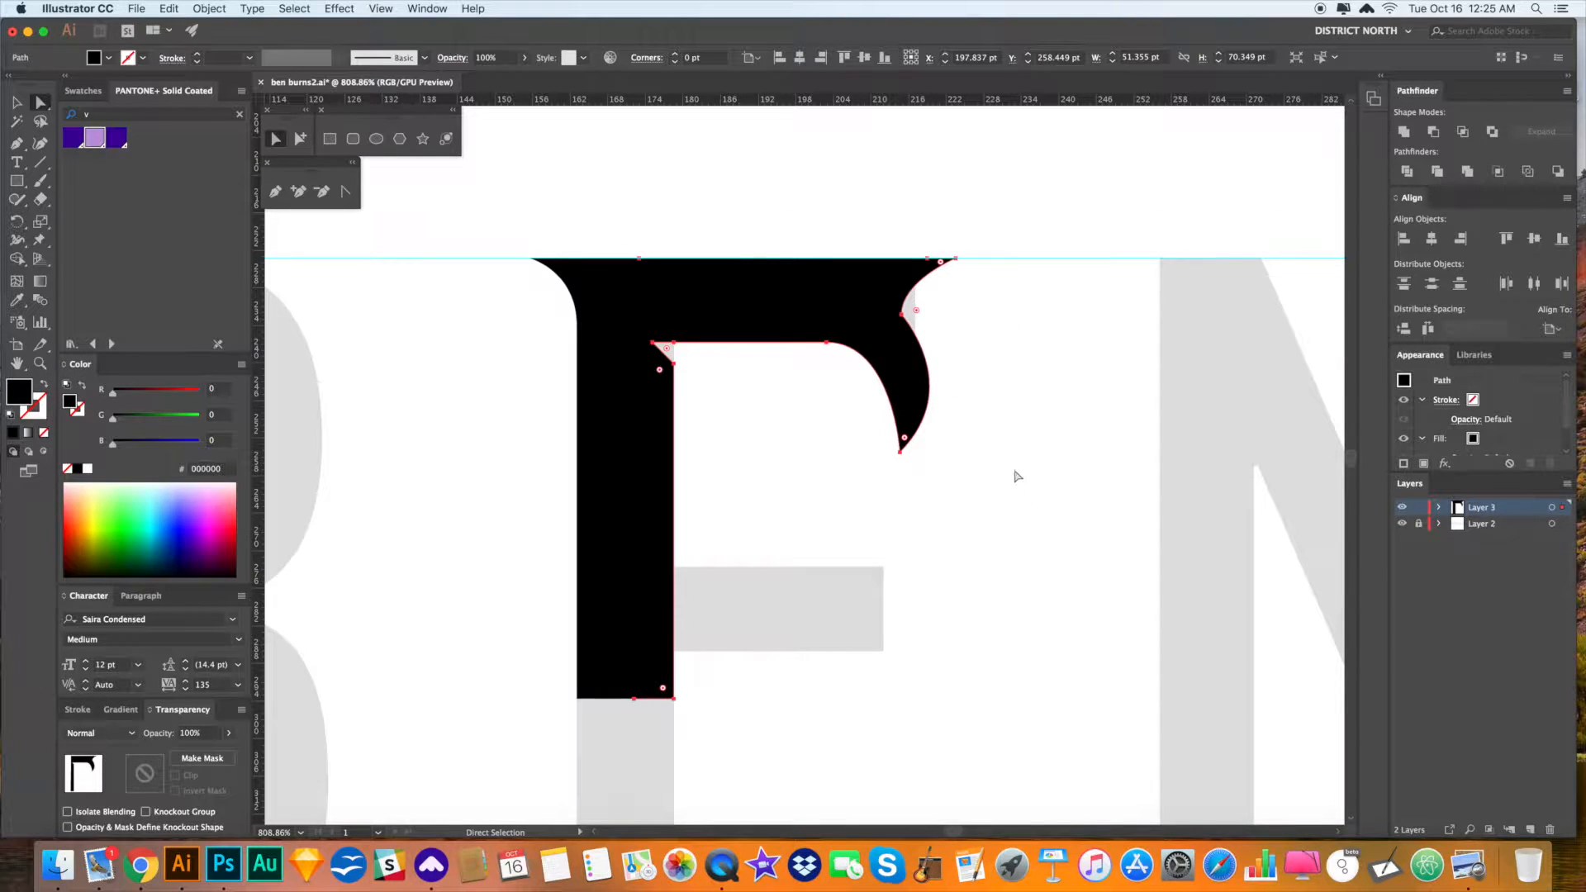
left_click(901, 452)
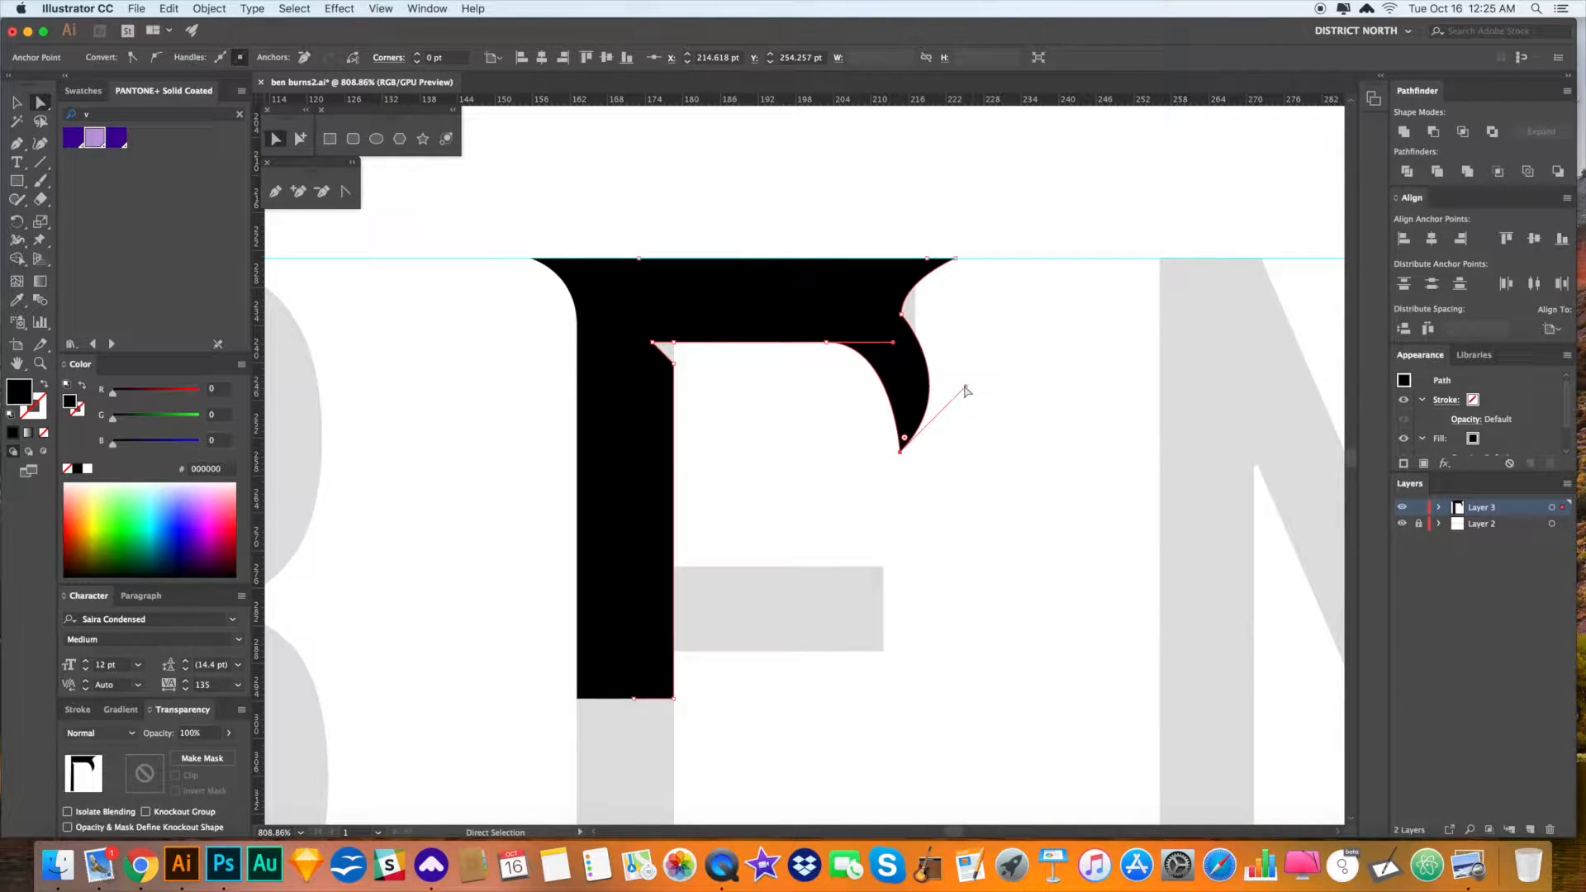
left_click_drag(968, 389, 956, 355)
left_click(1029, 453)
left_click_drag(1034, 465, 1075, 429)
key("v")
key("super+0")
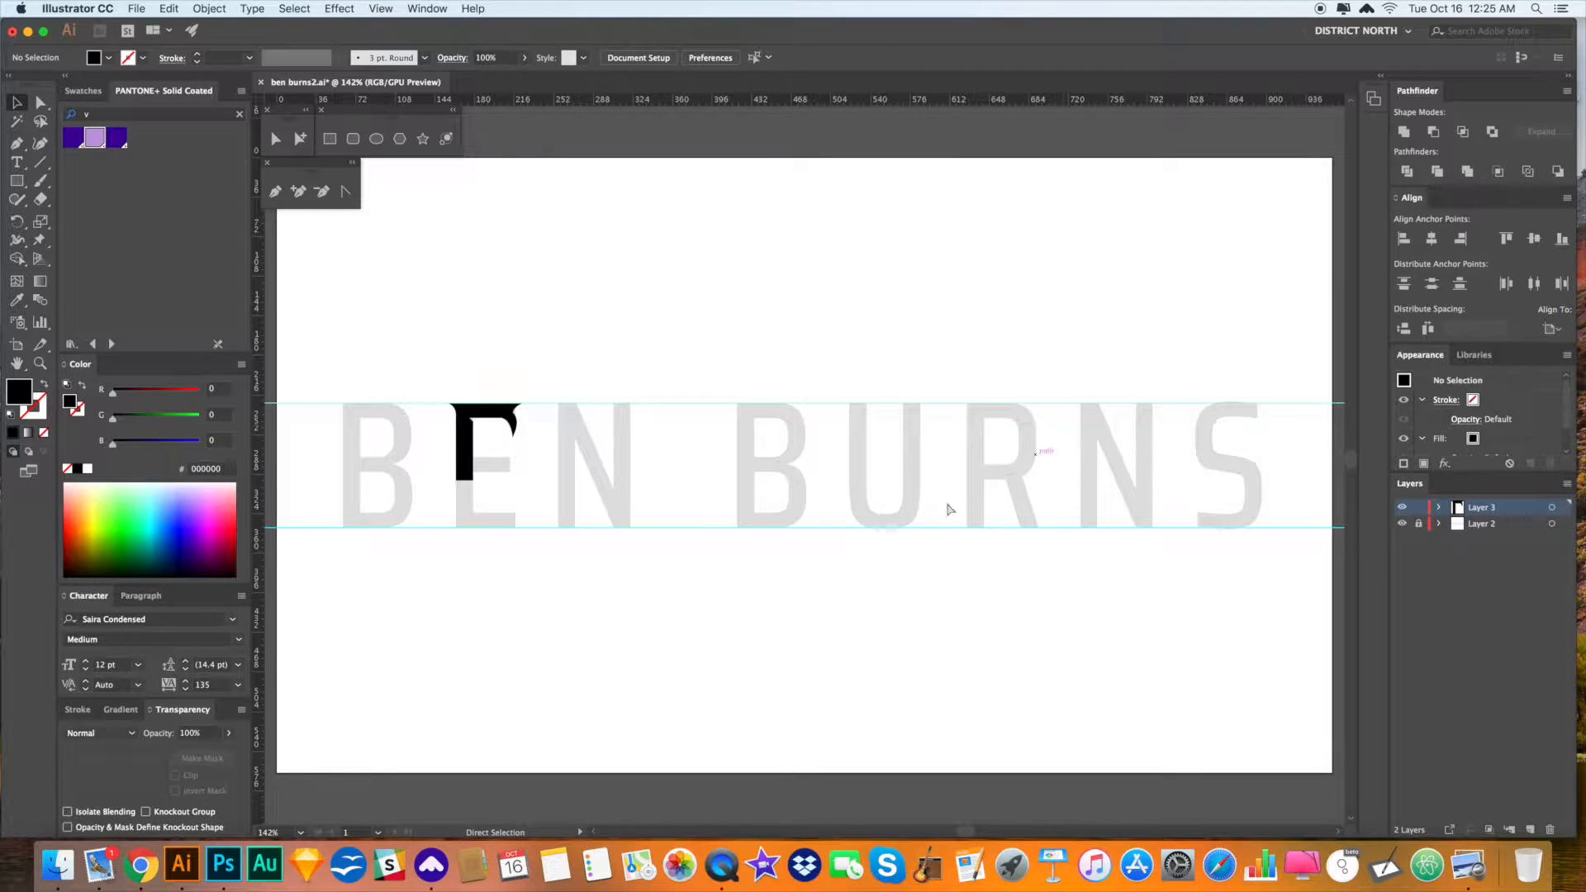
- Zoom in on the E's lower half and select its black path
left_click_drag(661, 512, 715, 494)
key("z")
left_click_drag(548, 415, 915, 609)
left_click_drag(783, 606, 994, 547)
left_click_drag(983, 456, 999, 496)
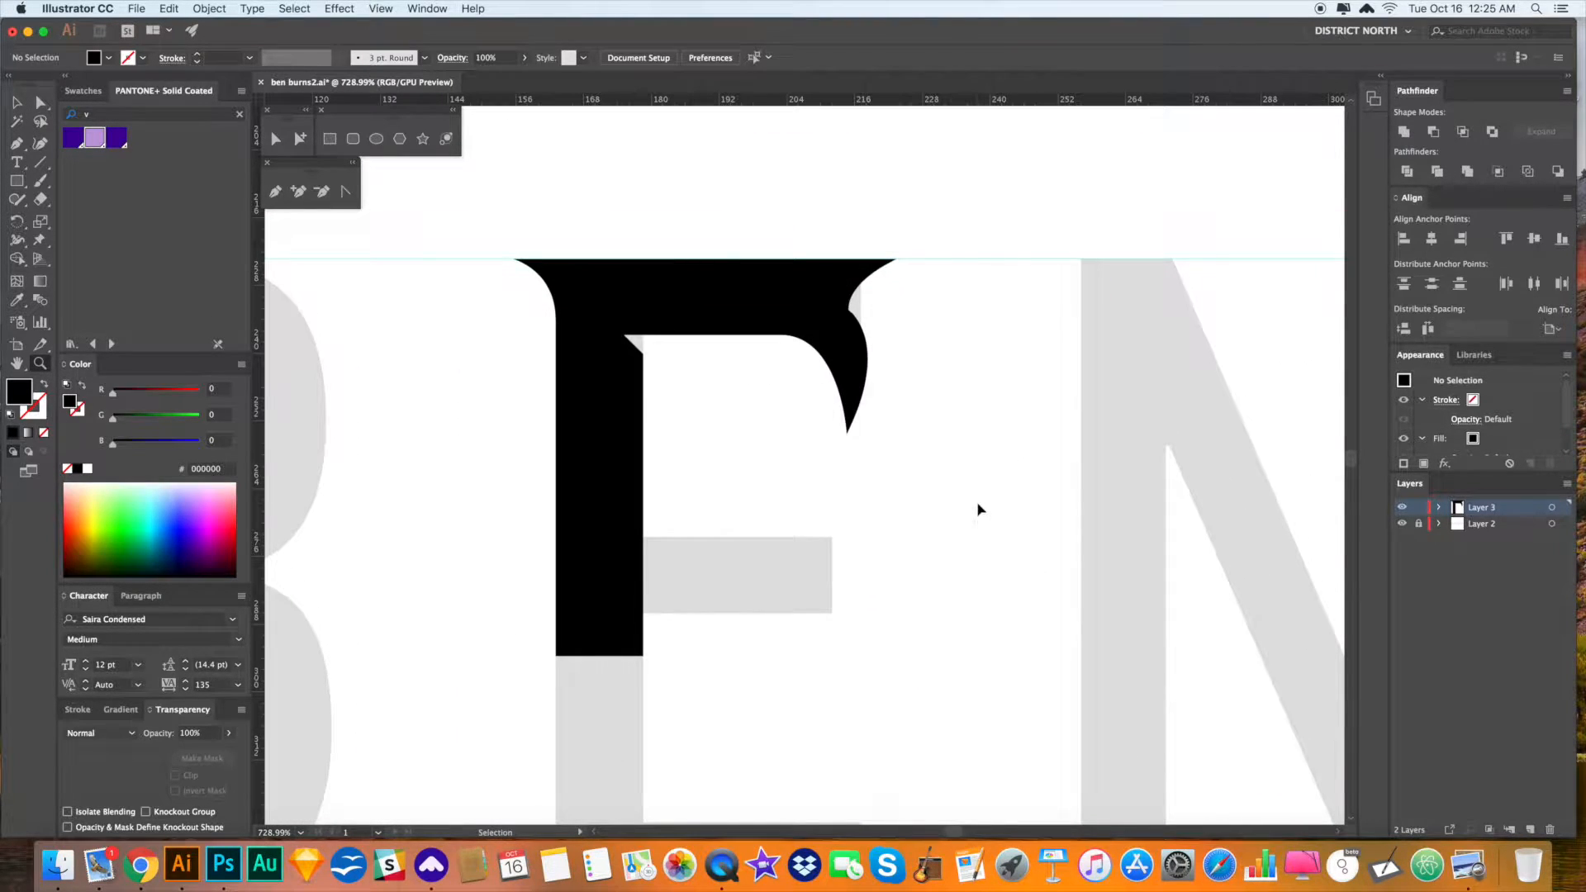
key("super+minus")
left_click_drag(906, 537, 986, 463)
key("a")
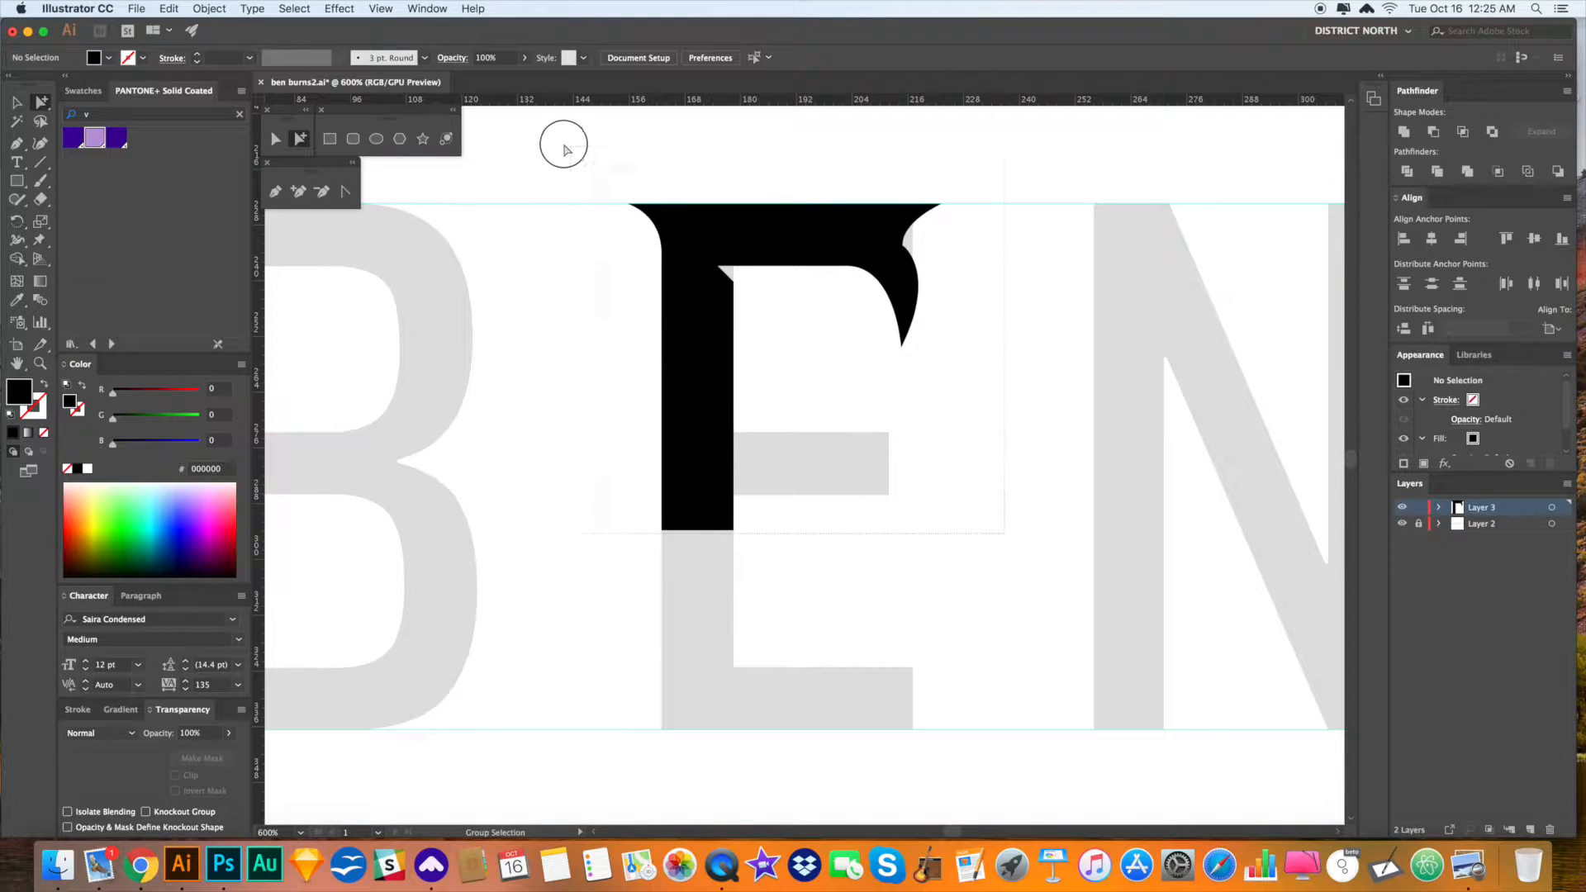
left_click_drag(581, 154, 580, 153)
left_click_drag(772, 271, 715, 285)
key("v")
left_click(945, 381)
left_click_drag(941, 401, 950, 375)
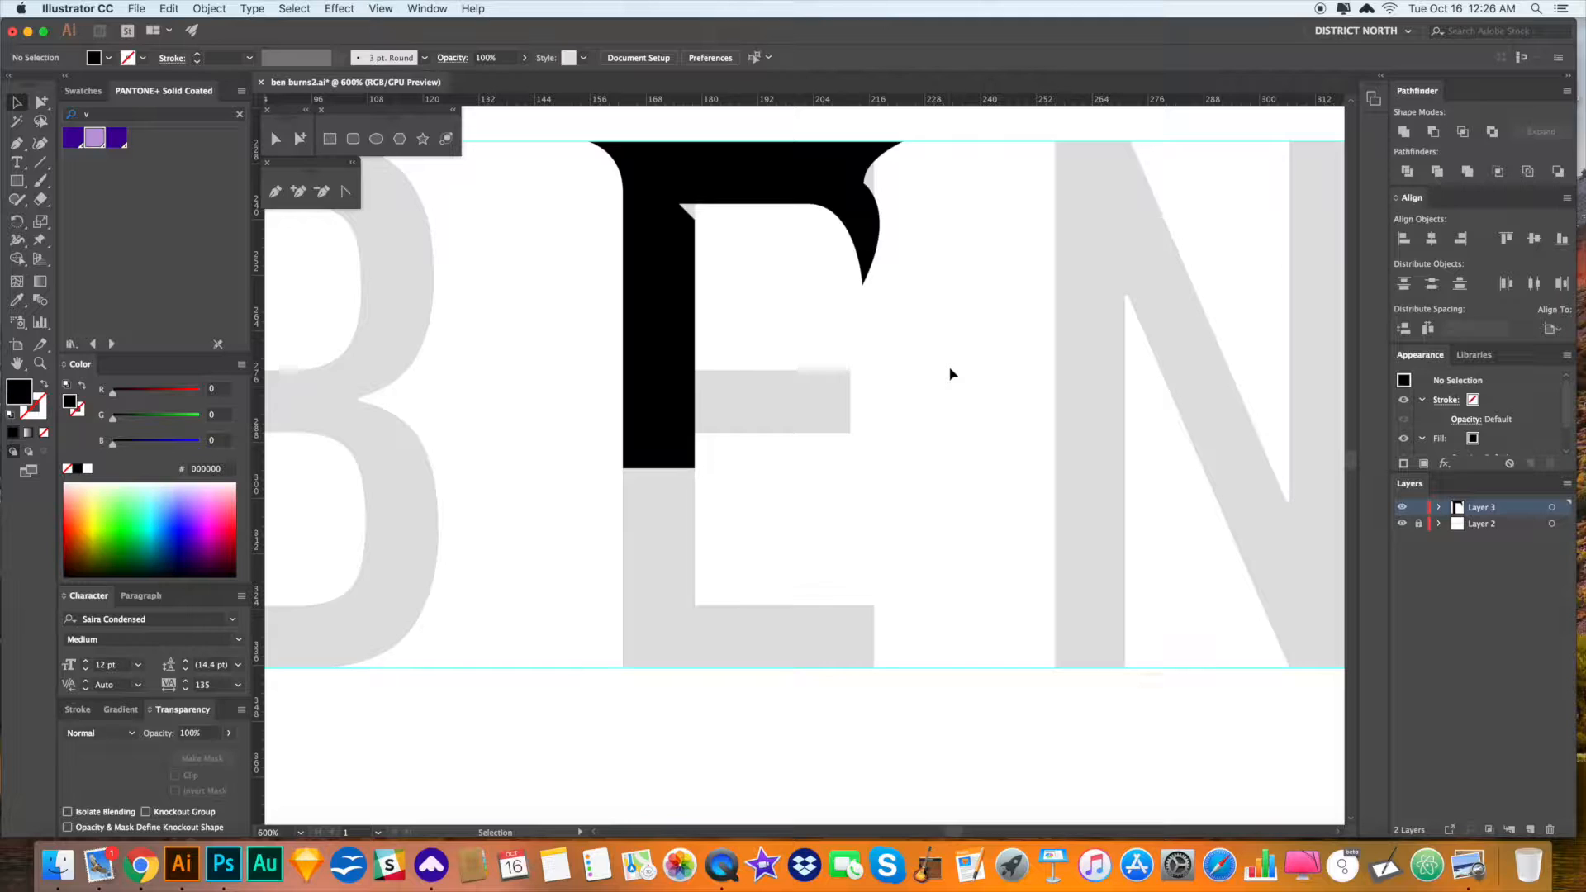
left_click_drag(947, 385, 979, 354)
key("a")
left_click(819, 252)
- Draw a trial triangle at the stem's lower inner edge, then delete it
key("p")
left_click(711, 431)
left_click(711, 597)
left_click_drag(736, 617, 760, 617)
left_click_drag(863, 594, 801, 573)
key("super+z")
left_click(836, 535)
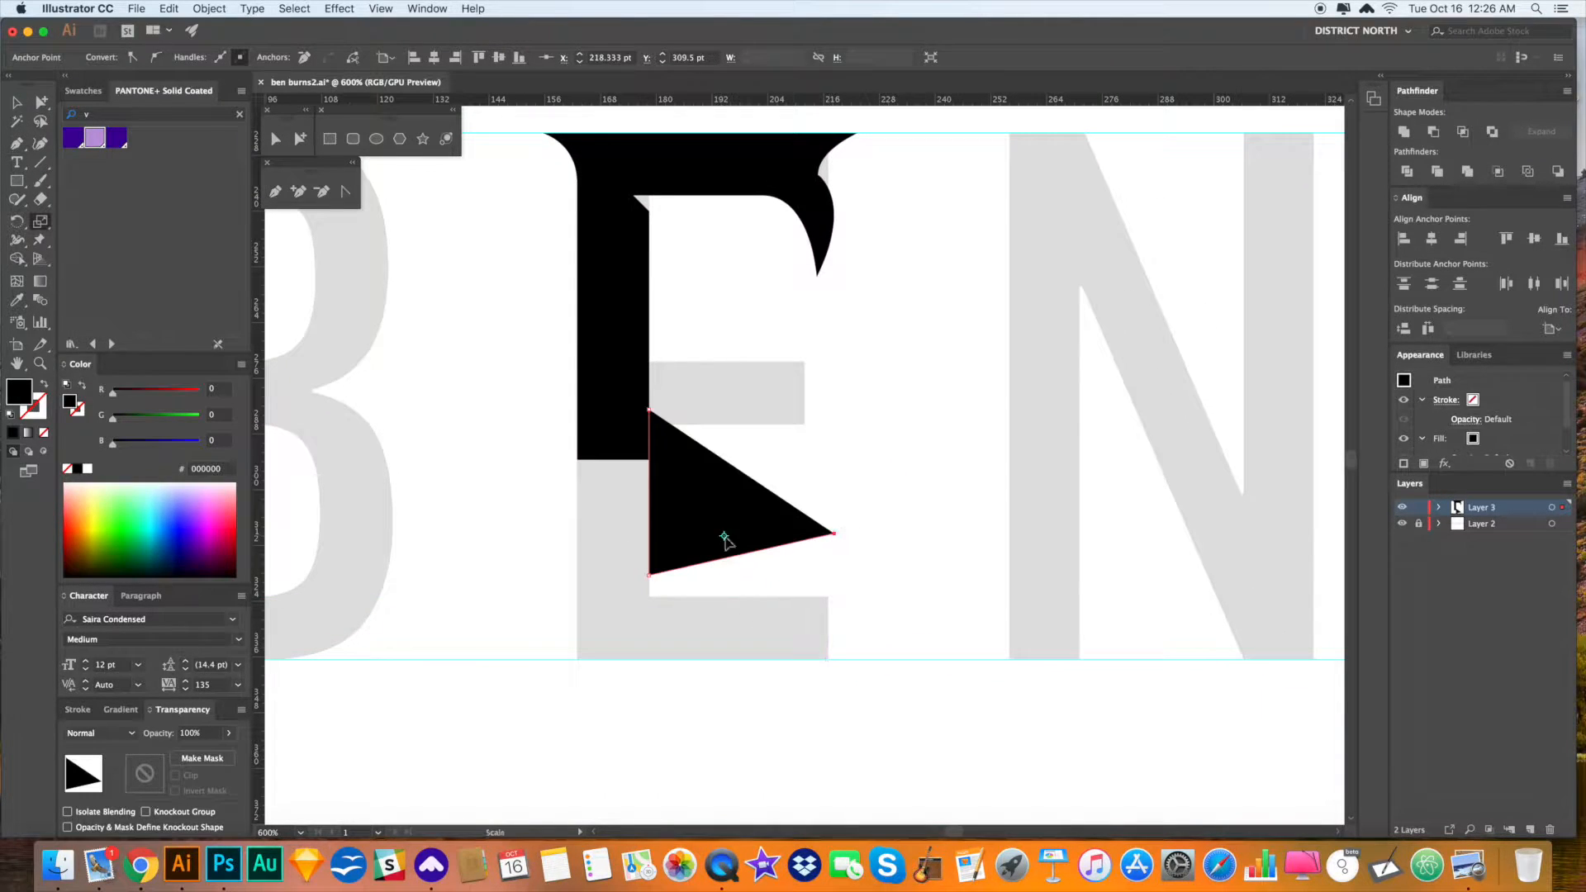
key("Delete")
key("a")
key("Delete")
left_click_drag(607, 220, 604, 268)
- Reflect a copy of the top arm and move it down to form the bottom arm
left_click_drag(913, 535, 546, 243)
key("o")
left_click_drag(798, 248, 815, 232)
key("v")
left_click_drag(776, 485, 776, 685)
left_click(915, 479)
left_click_drag(915, 472, 892, 396)
- Rotate a copy of the stem rectangle into a horizontal bar at the middle-arm position
left_click(581, 190)
key("r")
key("a")
left_click_drag(581, 190, 733, 431)
left_click(875, 451)
left_click_drag(875, 452, 916, 425)
left_click_drag(782, 404, 742, 413)
- Erase the bar's left portion and reflect a copy of the trimmed bar
key("shift+e")
left_click_drag(605, 344, 605, 407)
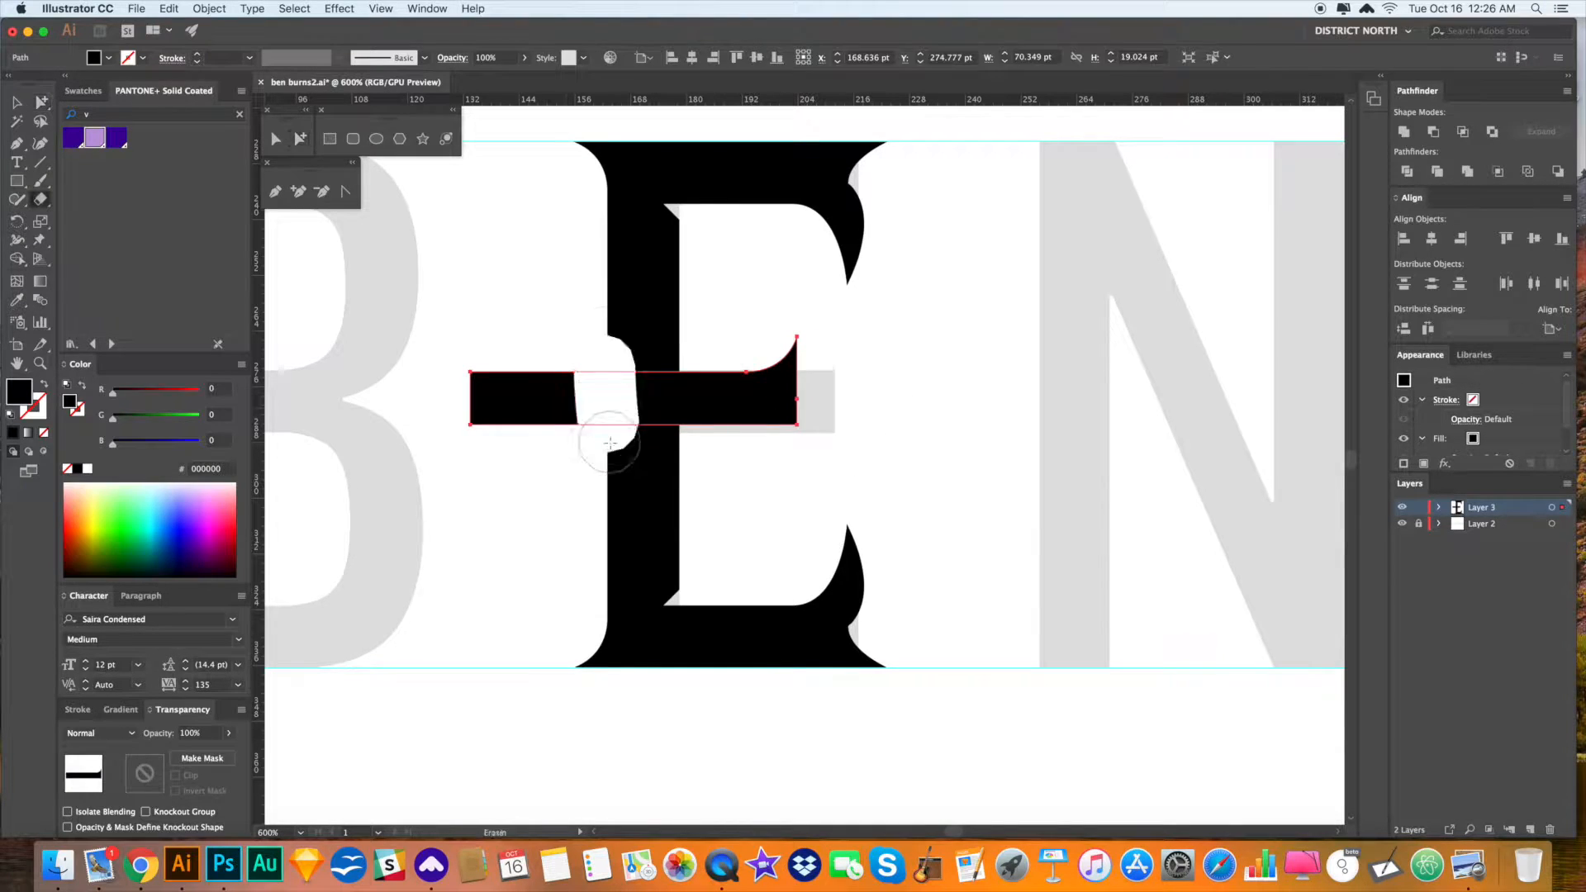
left_click(795, 408)
key("o")
mouse_move(785, 364)
left_mouse_down()
mouse_move(797, 340)
mouse_move(768, 416)
left_mouse_up()
left_click(882, 468)
- Turn the piece upright and place it on the E's stem as a serif, stretching its right half
left_click_drag(697, 350, 779, 450)
key("r")
left_click_drag(779, 450, 767, 338)
left_click_drag(726, 389, 652, 374)
left_click(743, 355)
left_click_drag(692, 309, 701, 311)
- Rotate the serif group about -91 degrees, then undo a steeper rotation attempt
key("r")
left_click_drag(779, 399, 638, 440)
left_click_drag(858, 433, 884, 552)
key("super+z")
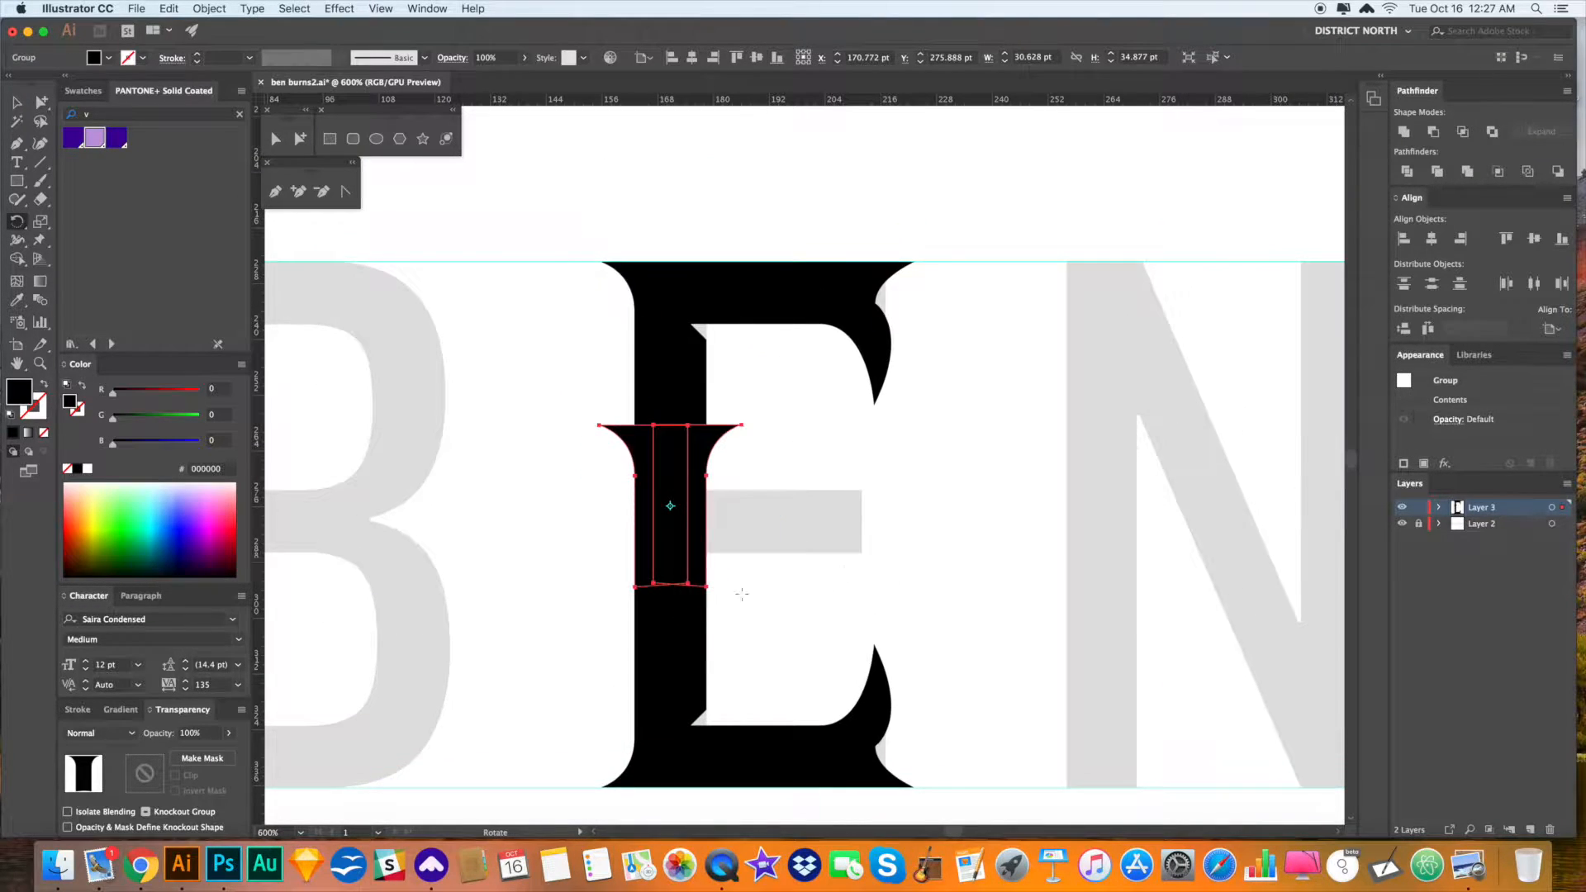
- Move the serif group up to the top guide and between the B and the E
left_click_drag(668, 551, 1066, 403)
key("v")
left_click_drag(1037, 329, 876, 375)
left_click_drag(862, 455, 911, 449)
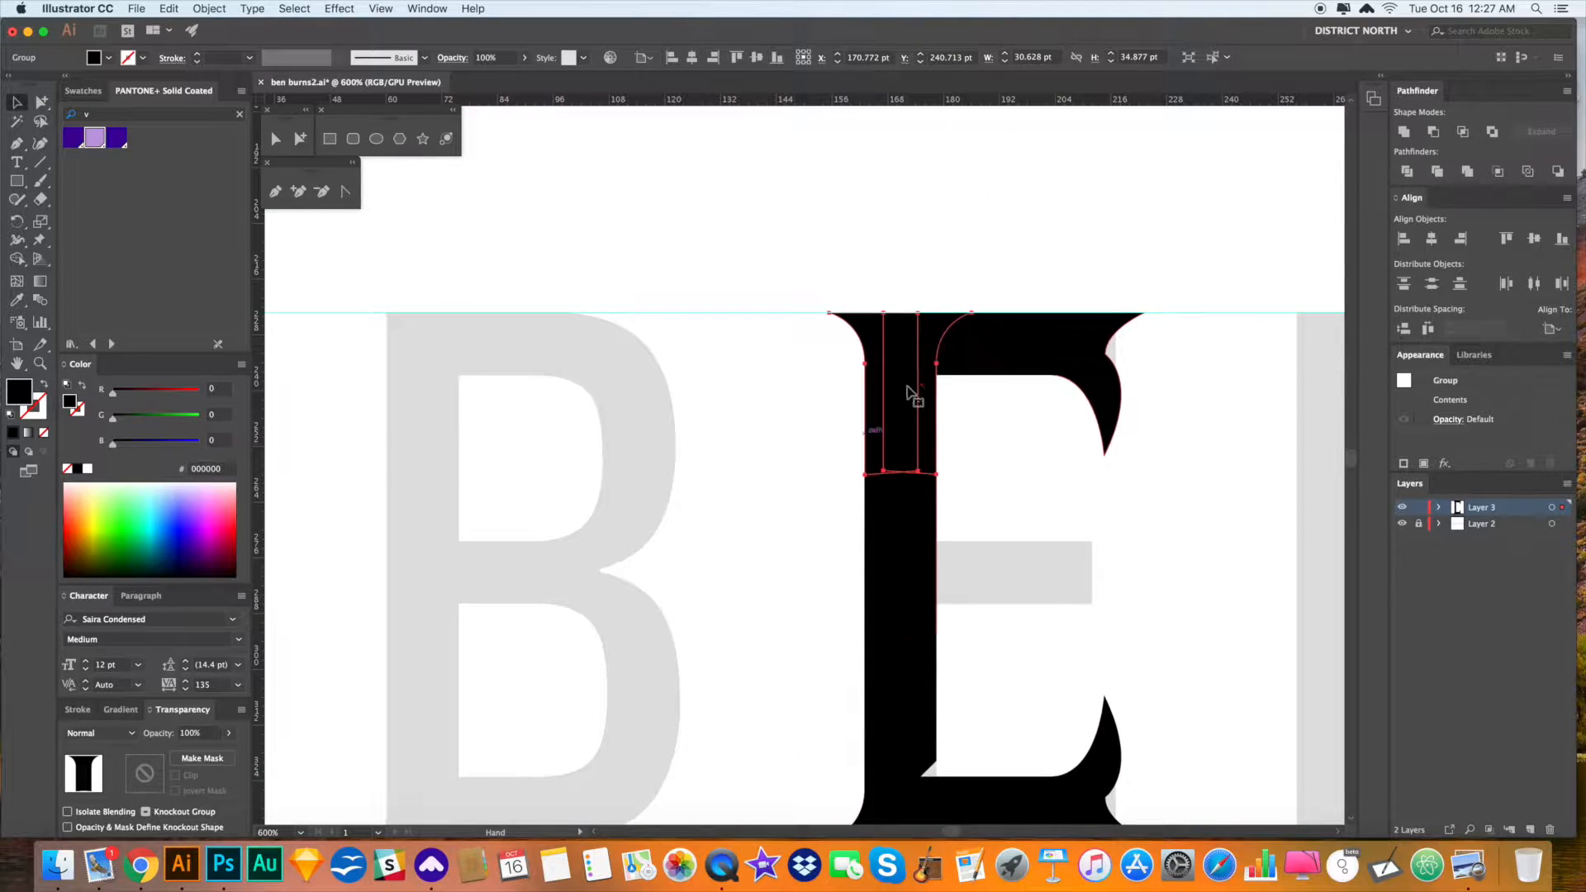
left_click_drag(891, 379, 703, 377)
left_click(802, 487)
left_click_drag(802, 548, 801, 430)
- Lengthen the serif by dragging its bottom points, then rotate the group upside down
left_click_drag(649, 359, 725, 559)
left_click(768, 538)
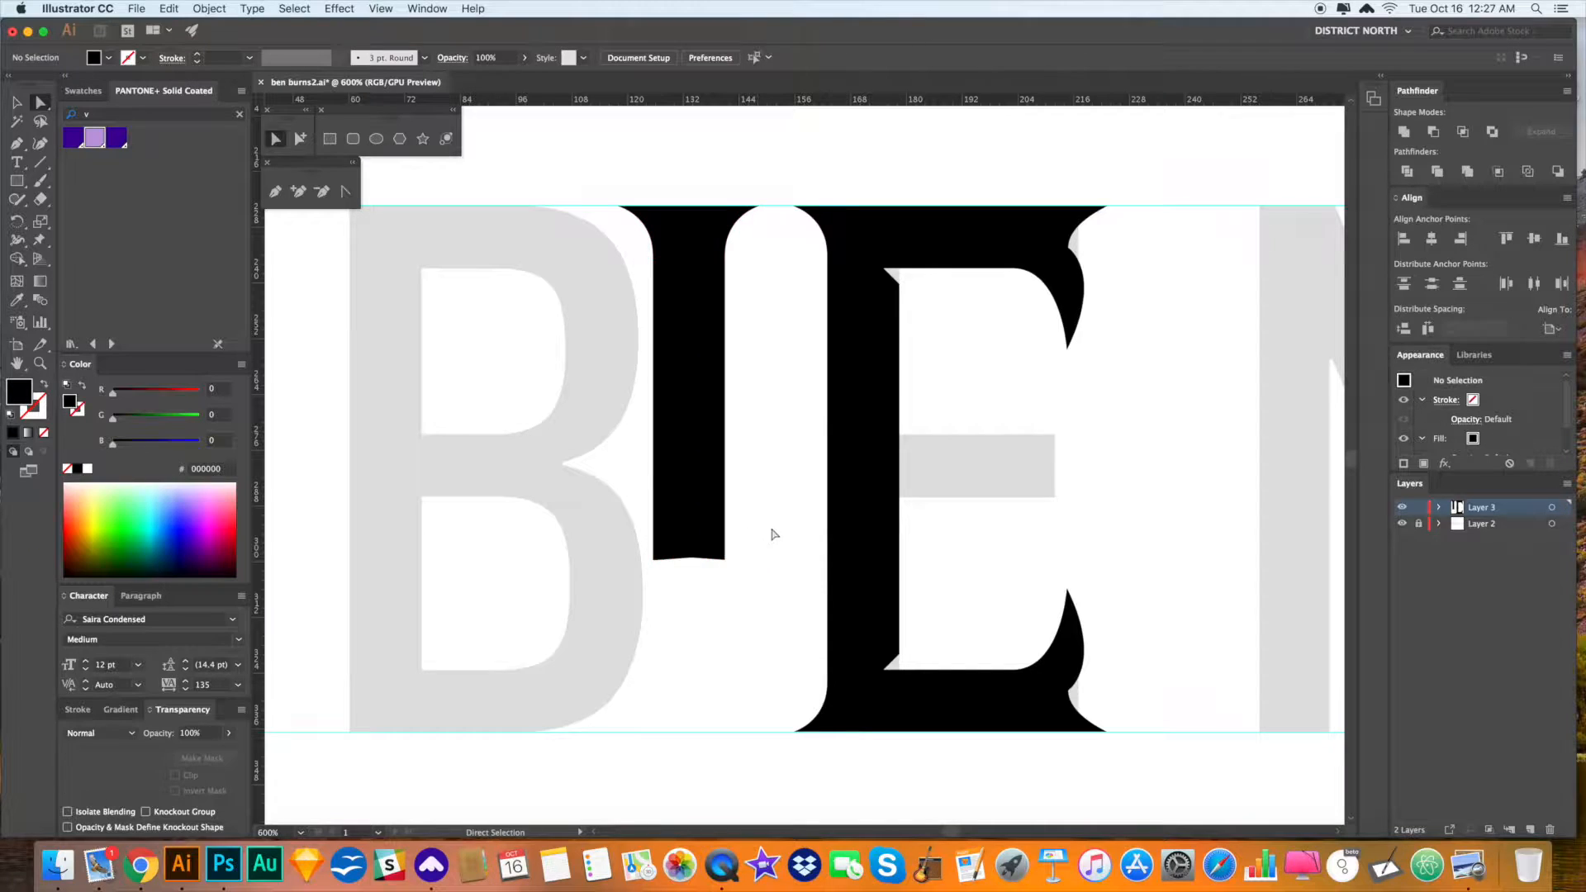
key("v")
left_click(643, 353)
key("r")
left_click_drag(793, 454, 701, 584)
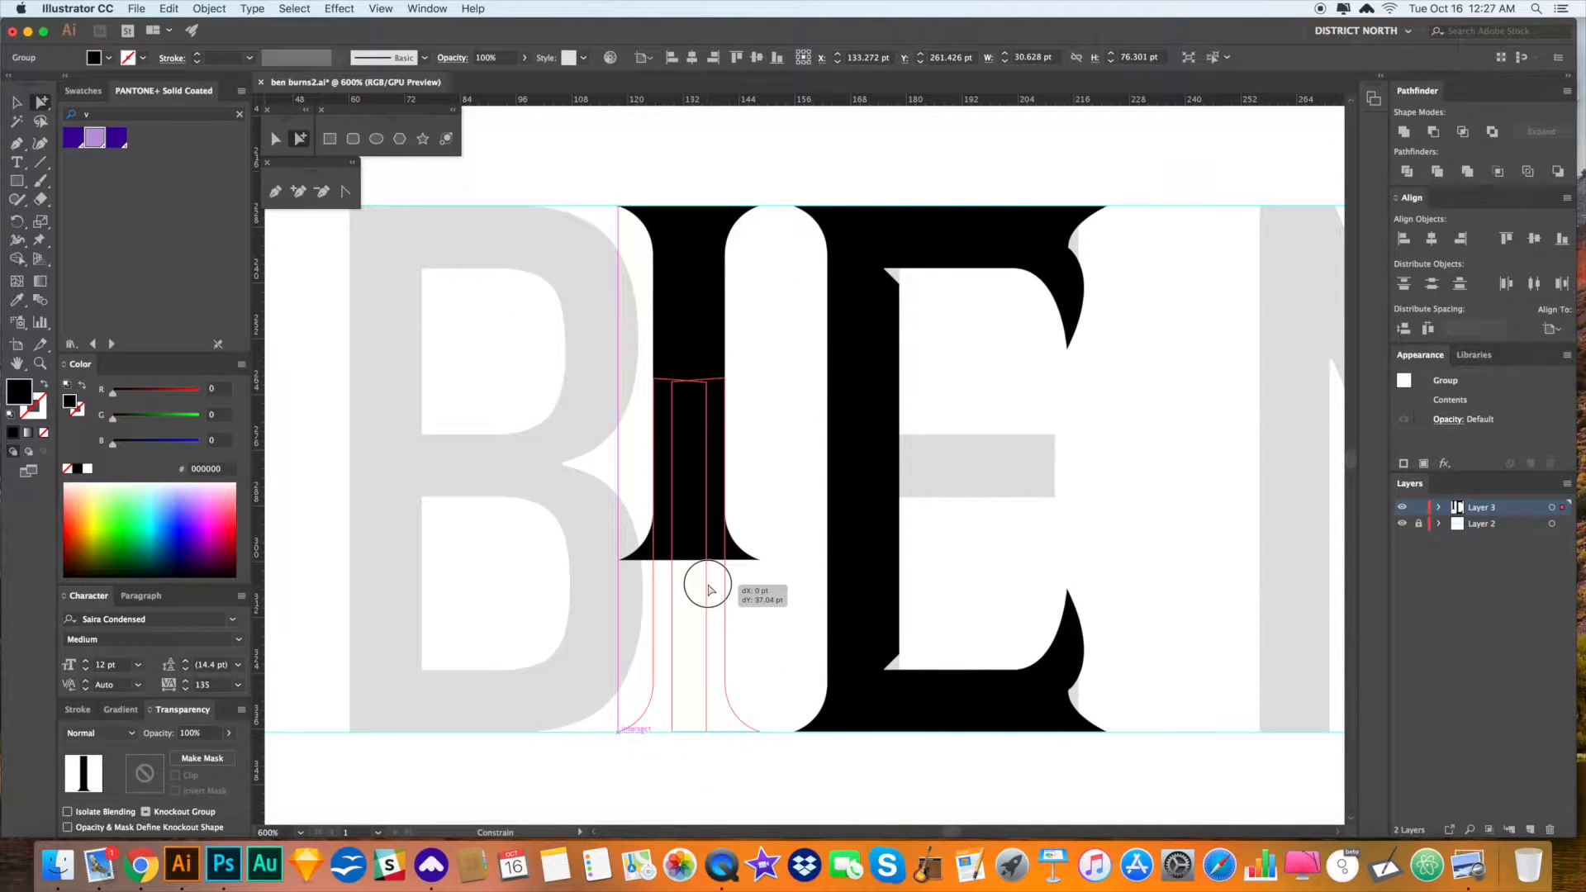
- Select all the black bar's paths and Unite them into one shape in Pathfinder
left_click(792, 525)
left_click_drag(770, 537, 719, 528)
left_click_drag(692, 360, 600, 445)
left_click_drag(599, 445, 578, 364)
left_click(694, 273)
scroll(789, 341, "up", 2)
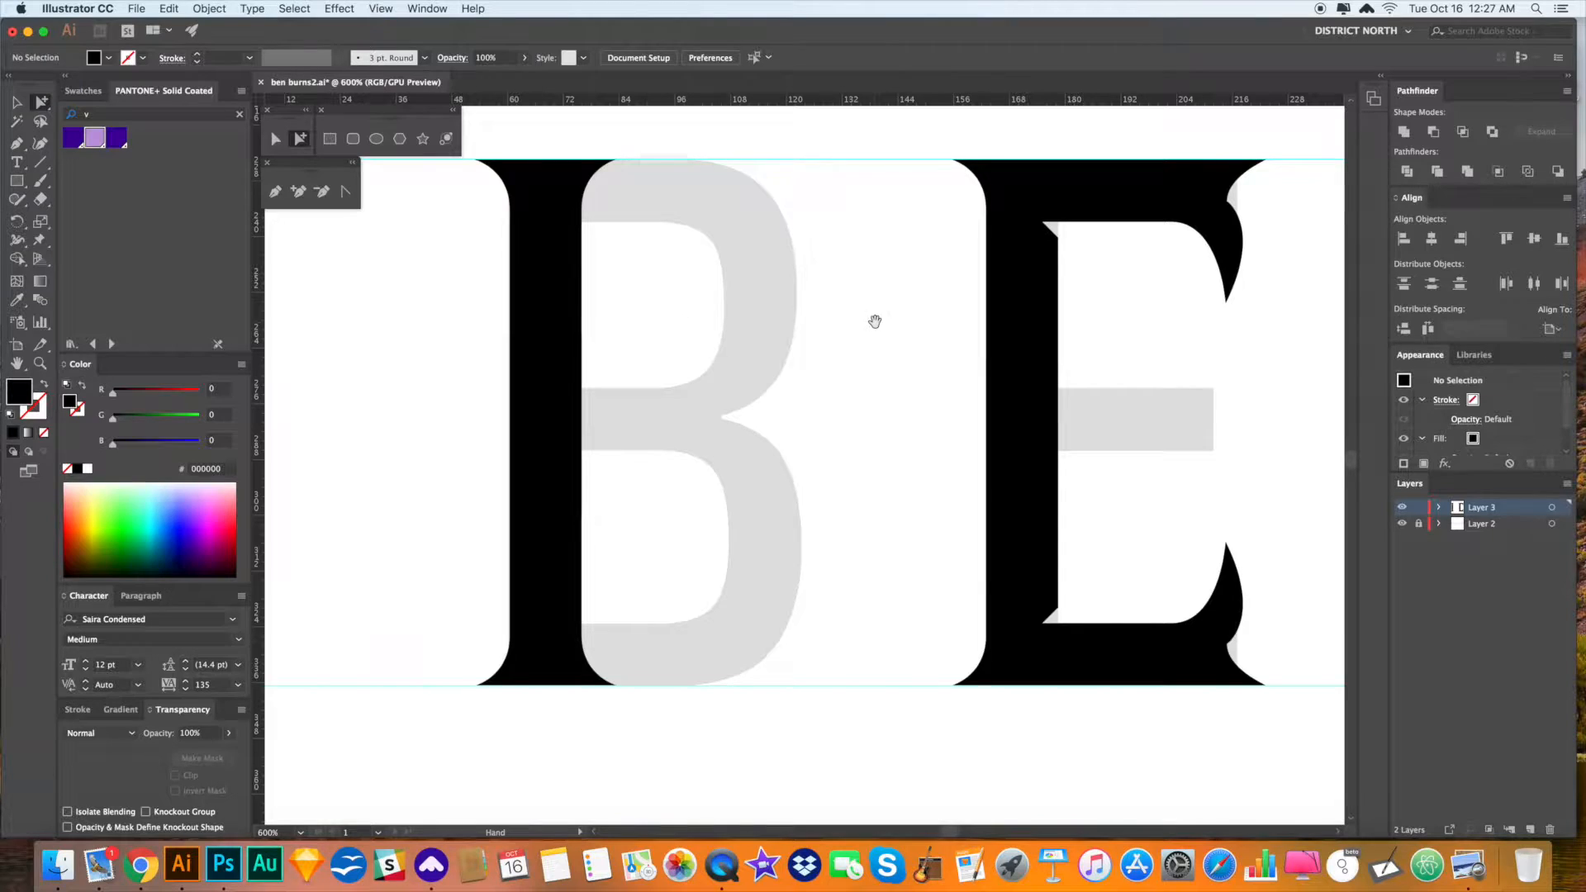
left_click_drag(875, 322, 711, 316)
left_click_drag(457, 207, 654, 278)
left_click_drag(832, 498, 1060, 392)
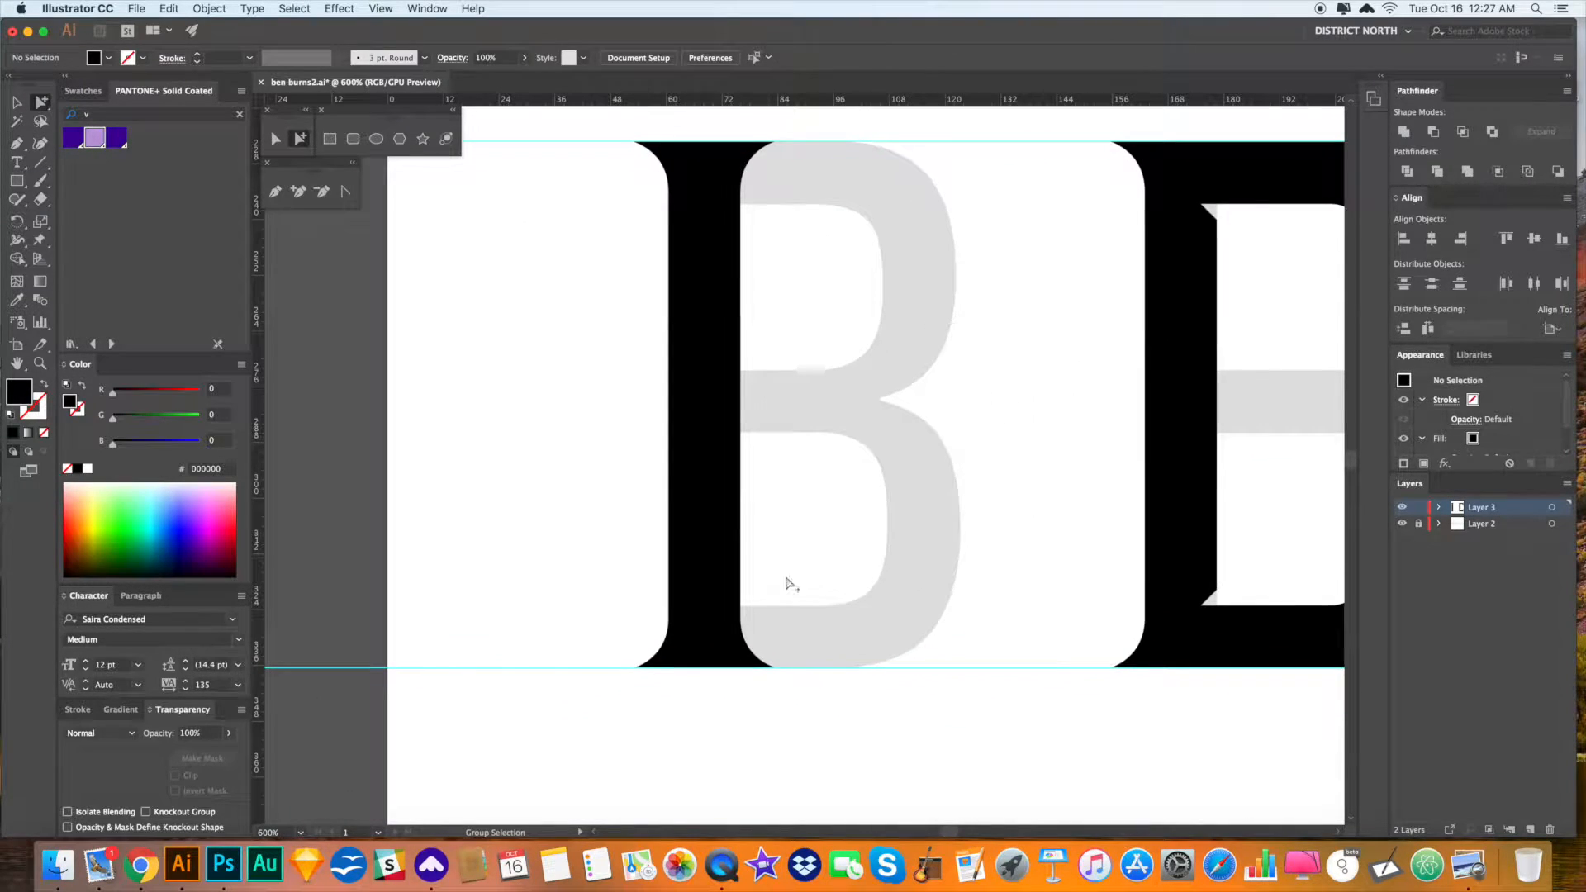
left_click_drag(642, 252, 564, 163)
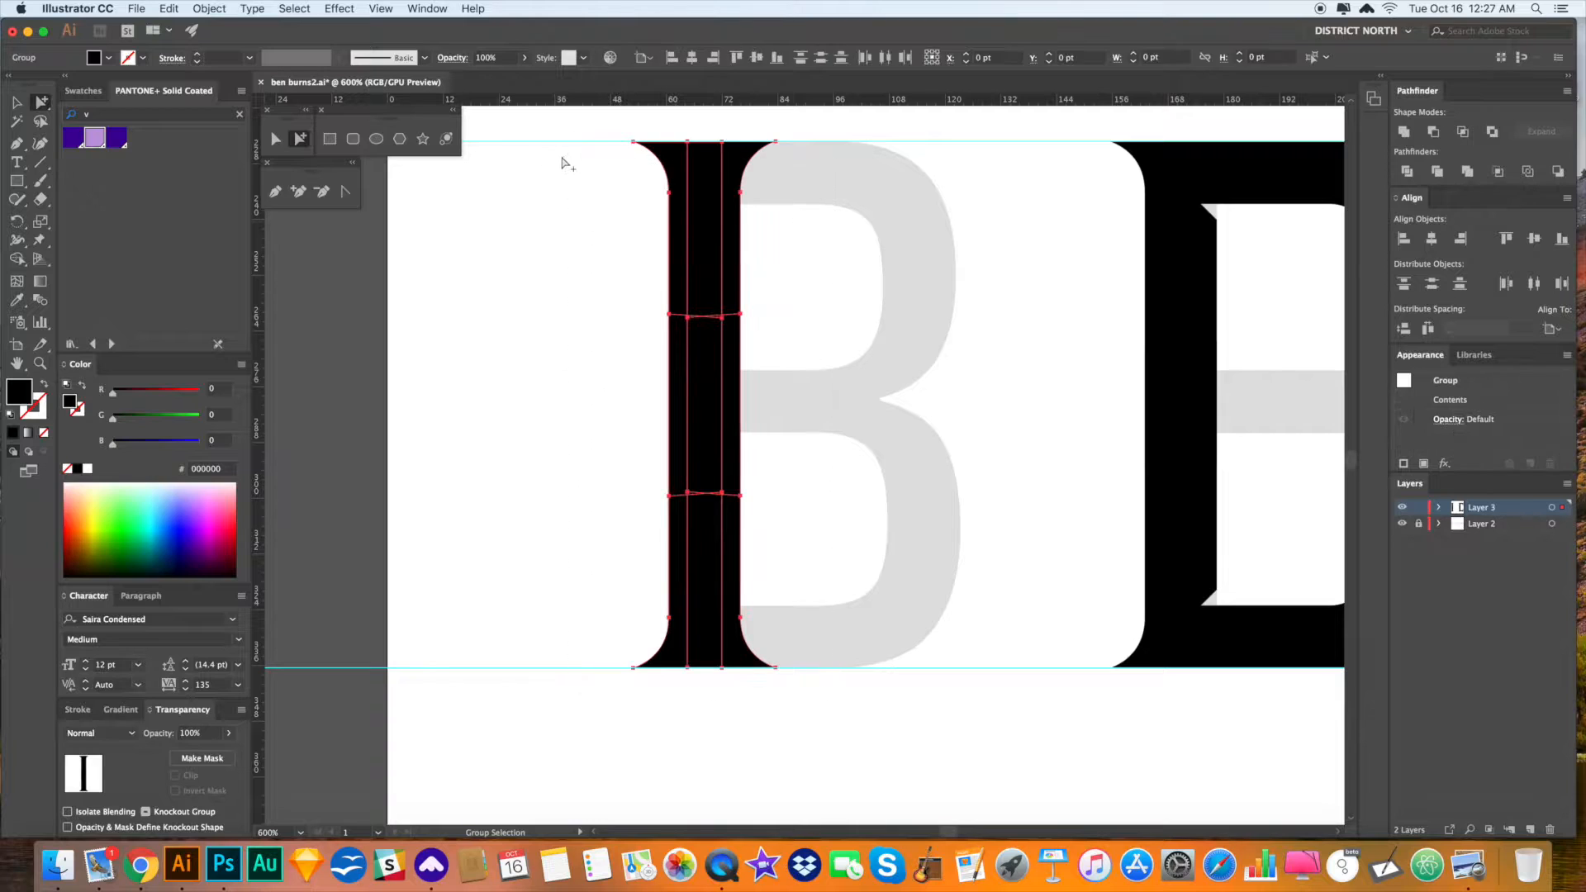
left_click(1404, 132)
- Delete the extra anchor points on the bar's top and right edges
left_click_drag(825, 308, 820, 345)
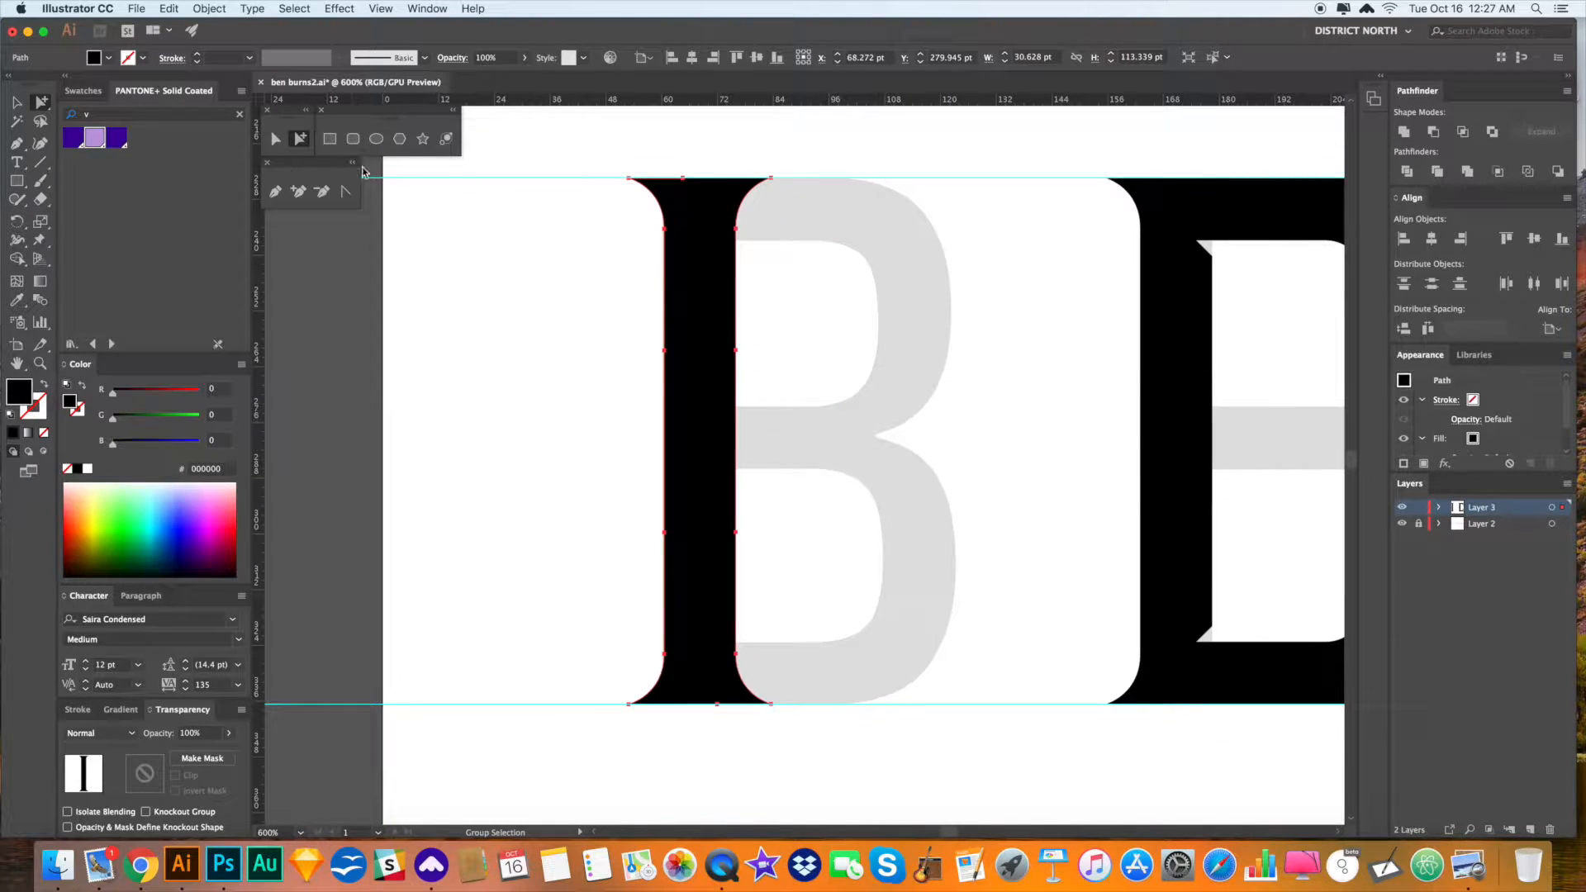
left_click(683, 178)
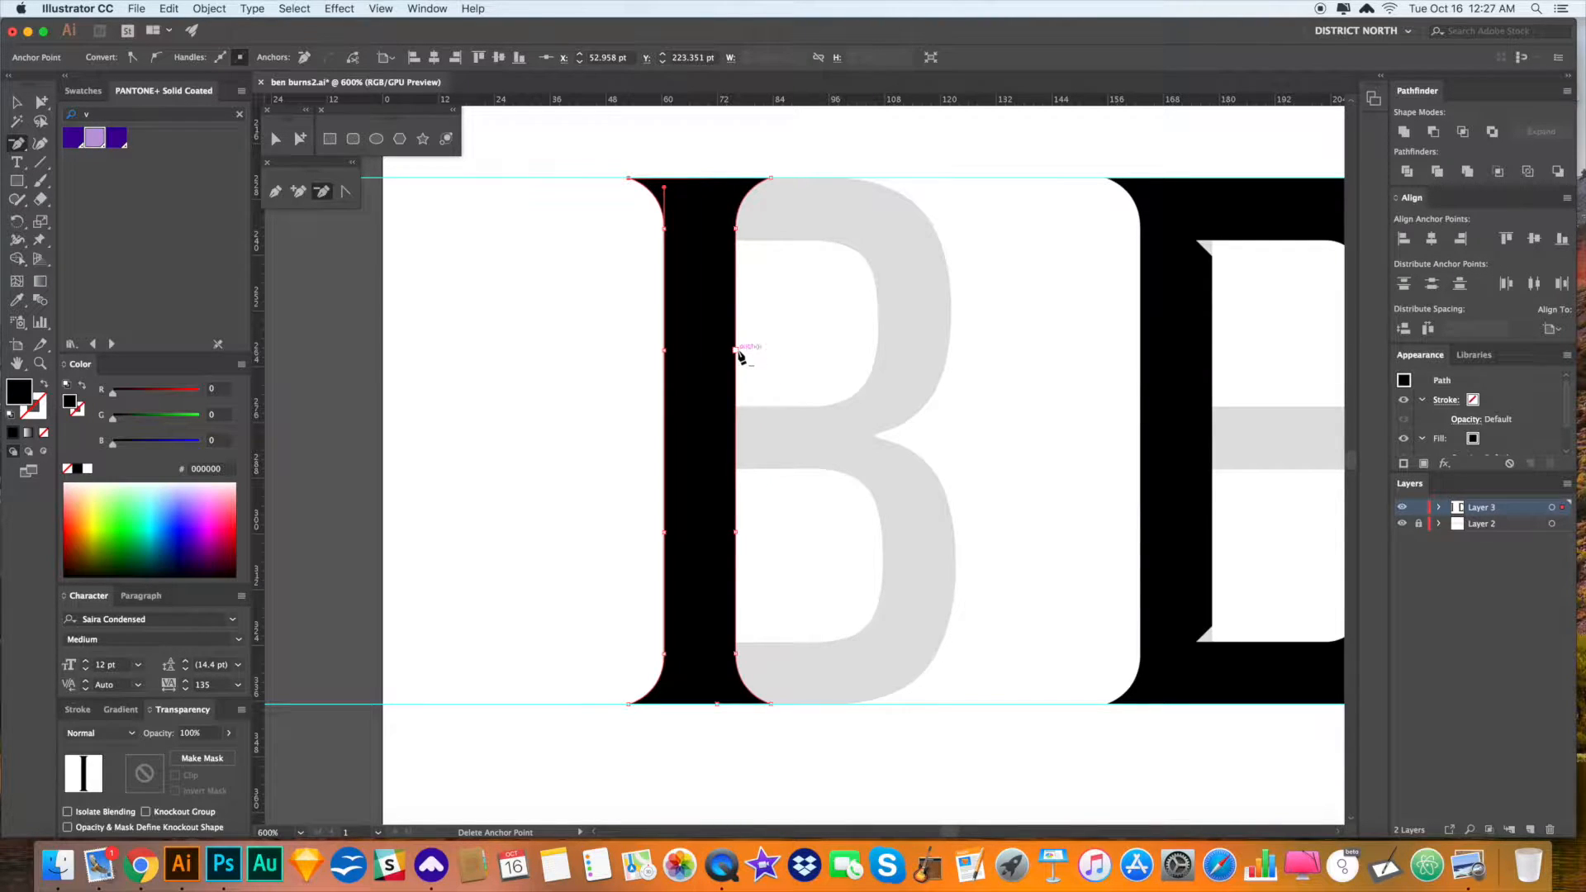
left_click(735, 533)
key("v")
left_click(939, 552)
key("a")
- Move the flared black bar left to sit beside the grey B
left_click_drag(719, 415, 457, 415)
scroll(724, 447, "up", 2)
scroll(724, 447, "left", 2)
key("v")
left_click(508, 406)
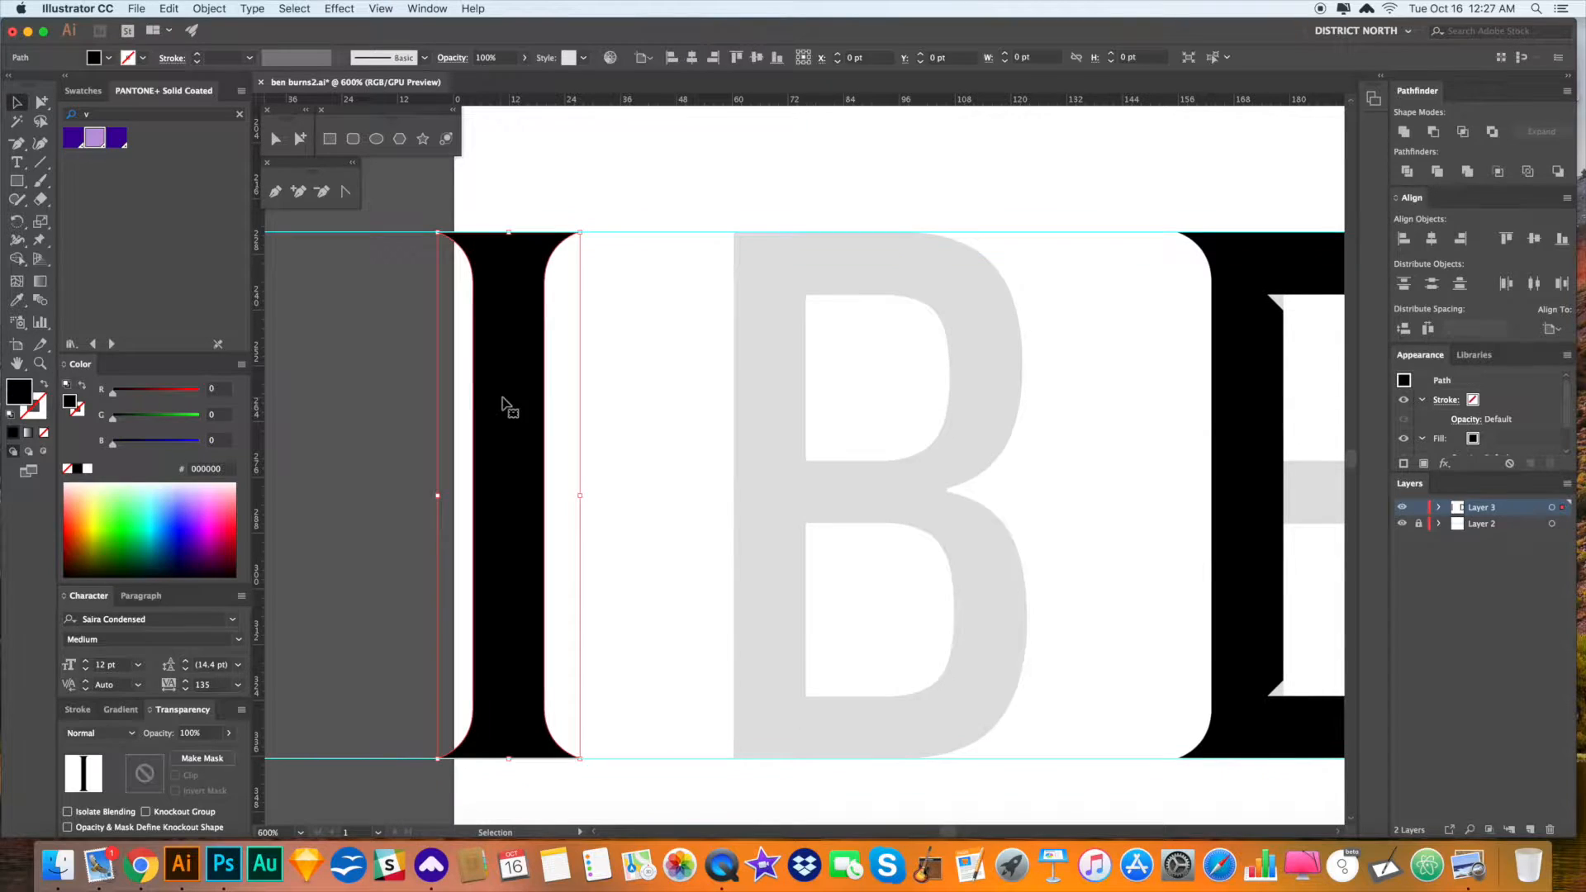
left_click(1087, 552)
scroll(1088, 553, "right", 10)
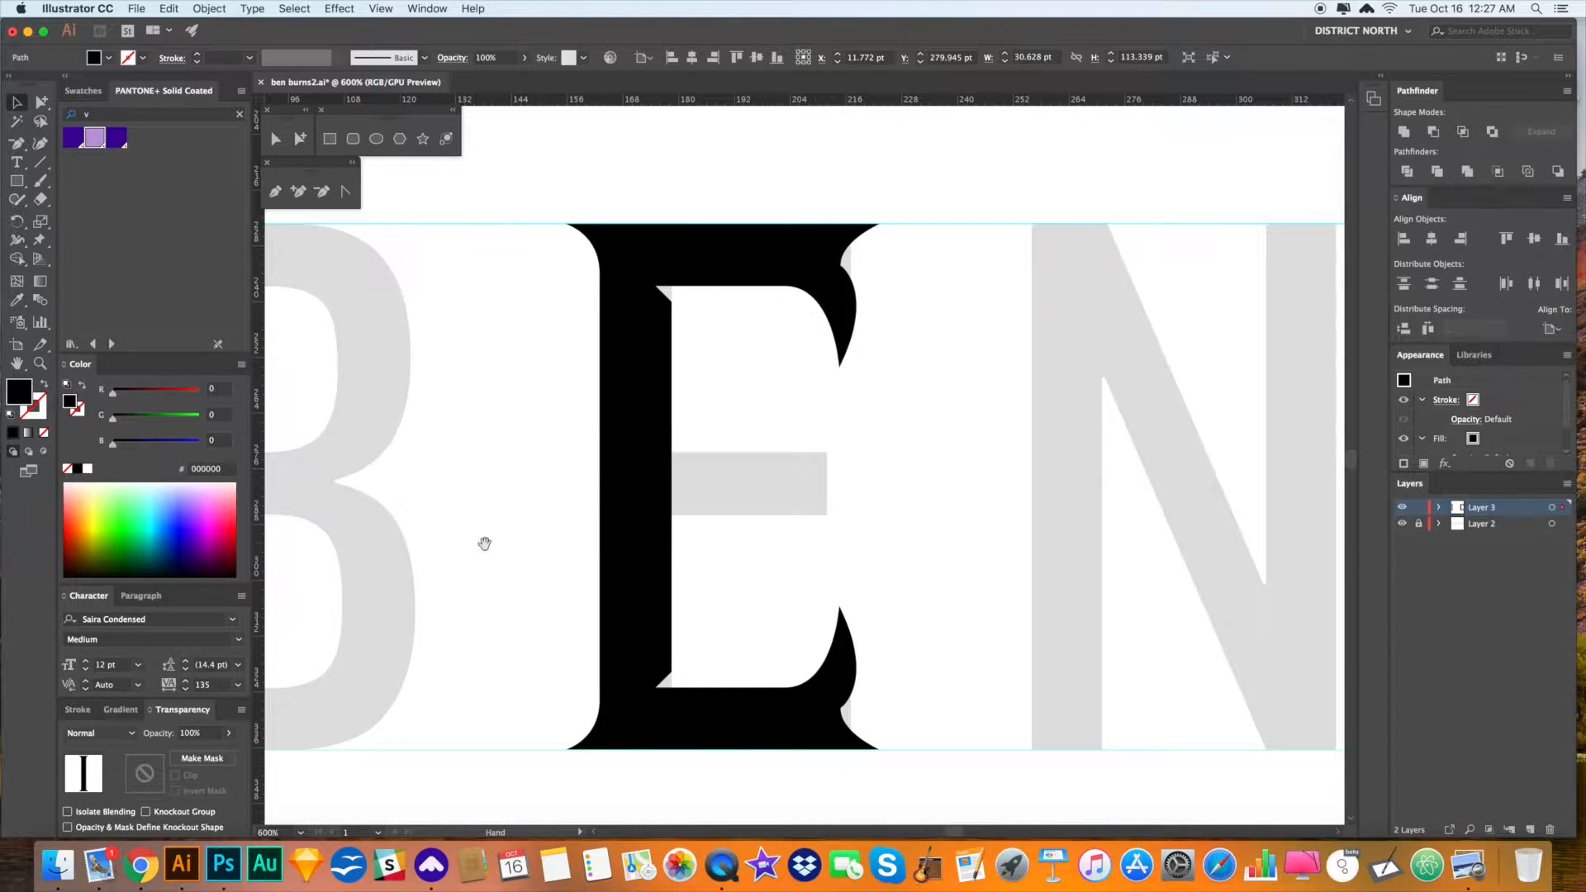
- Delete the E's lower serif path
scroll(871, 469, "up", 1)
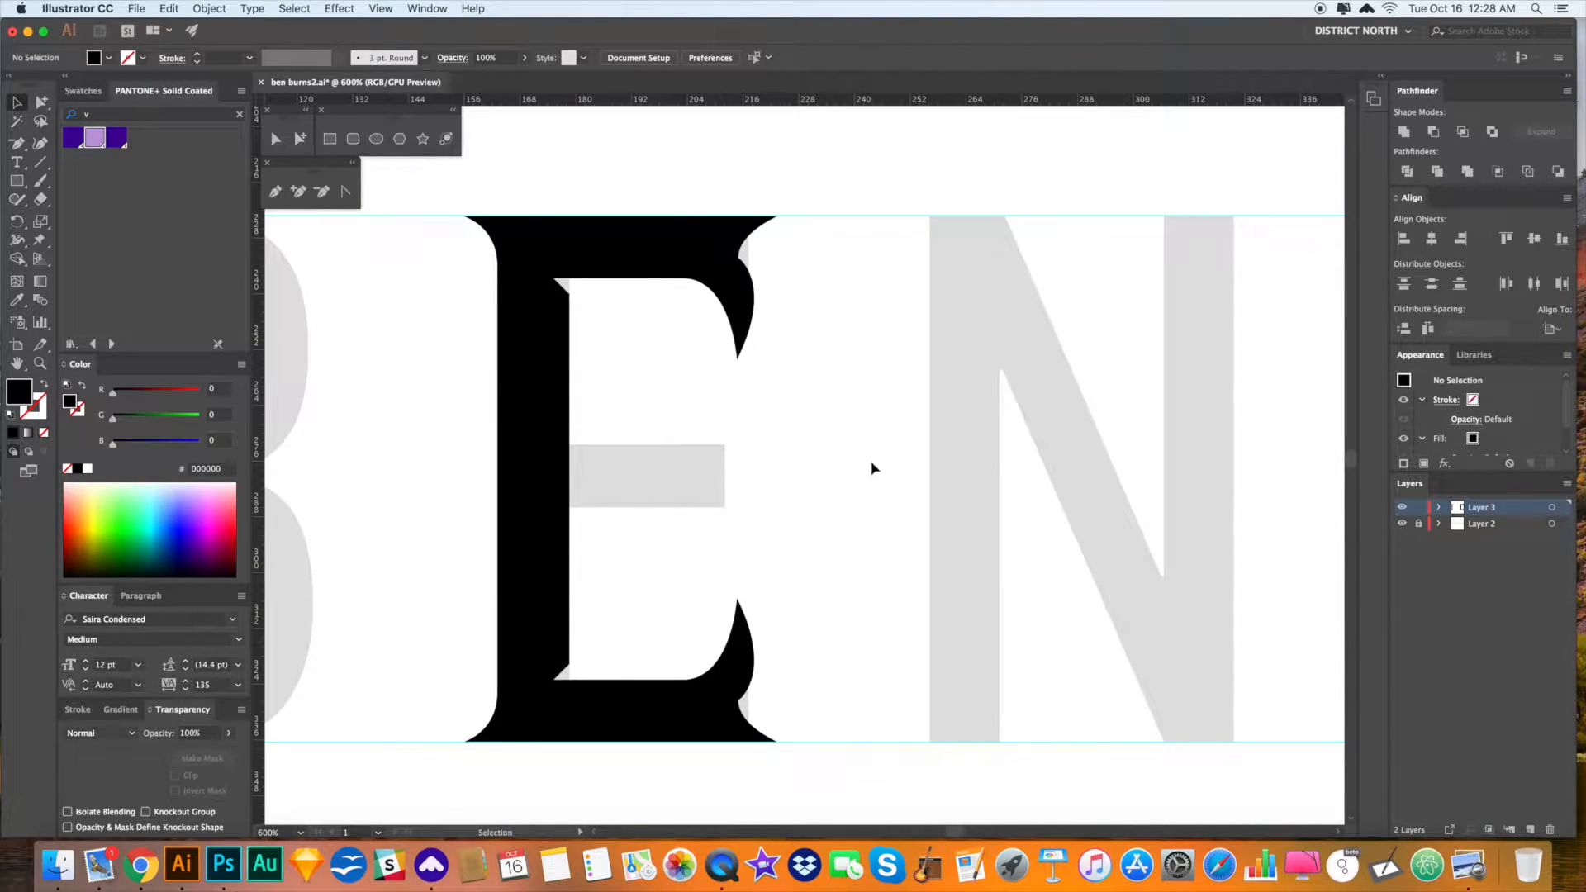
left_click(701, 304)
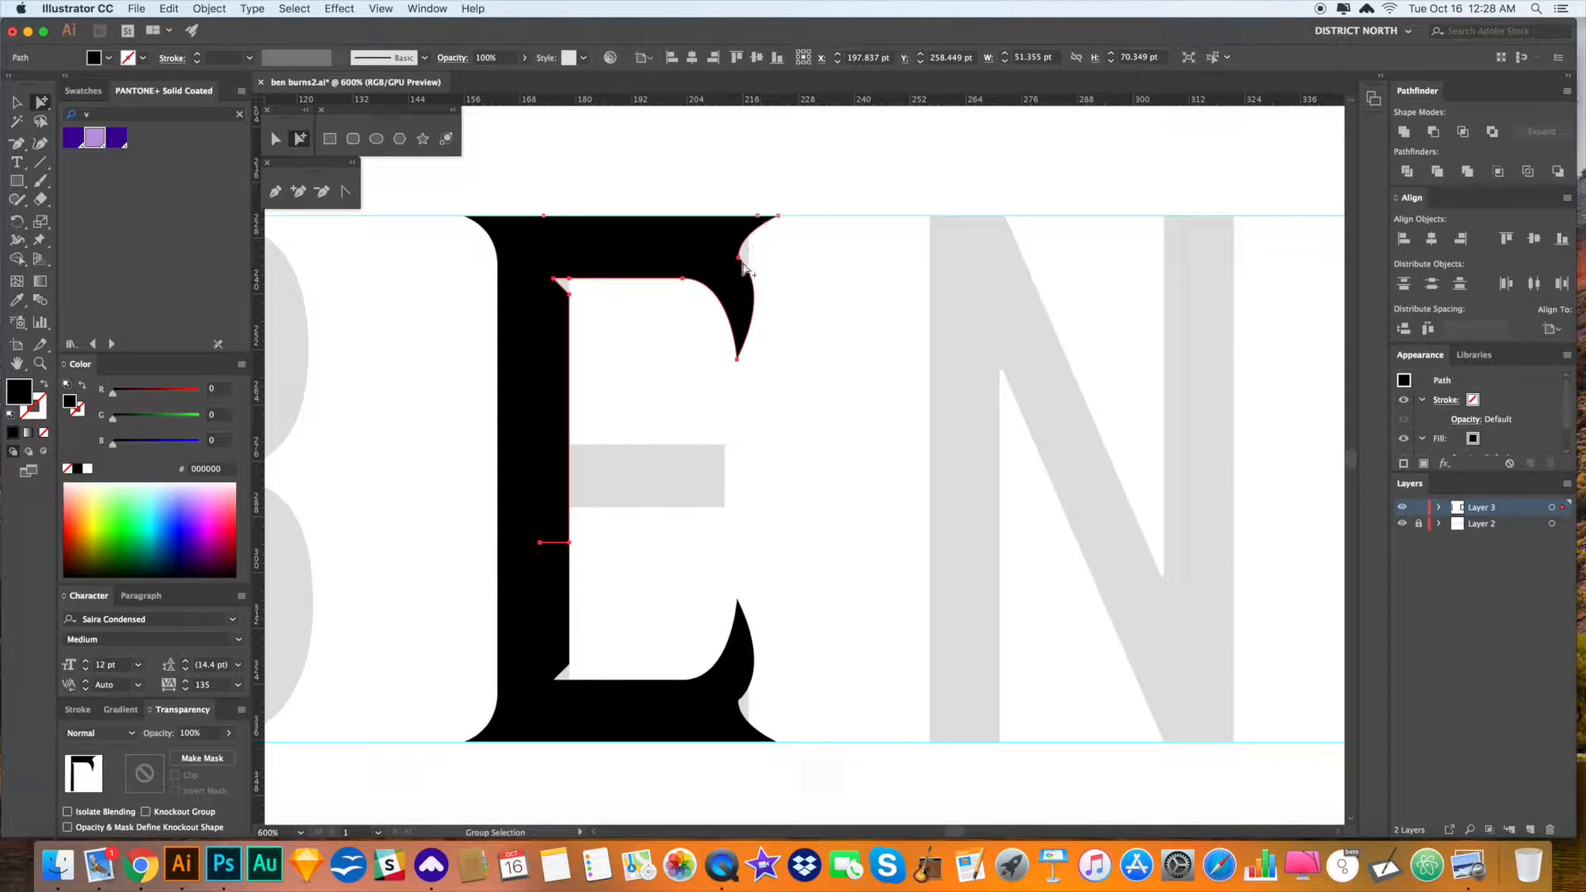
left_click(808, 301)
scroll(760, 320, "left", 1)
left_click(737, 281)
left_click(718, 479)
scroll(719, 481, "down", 1)
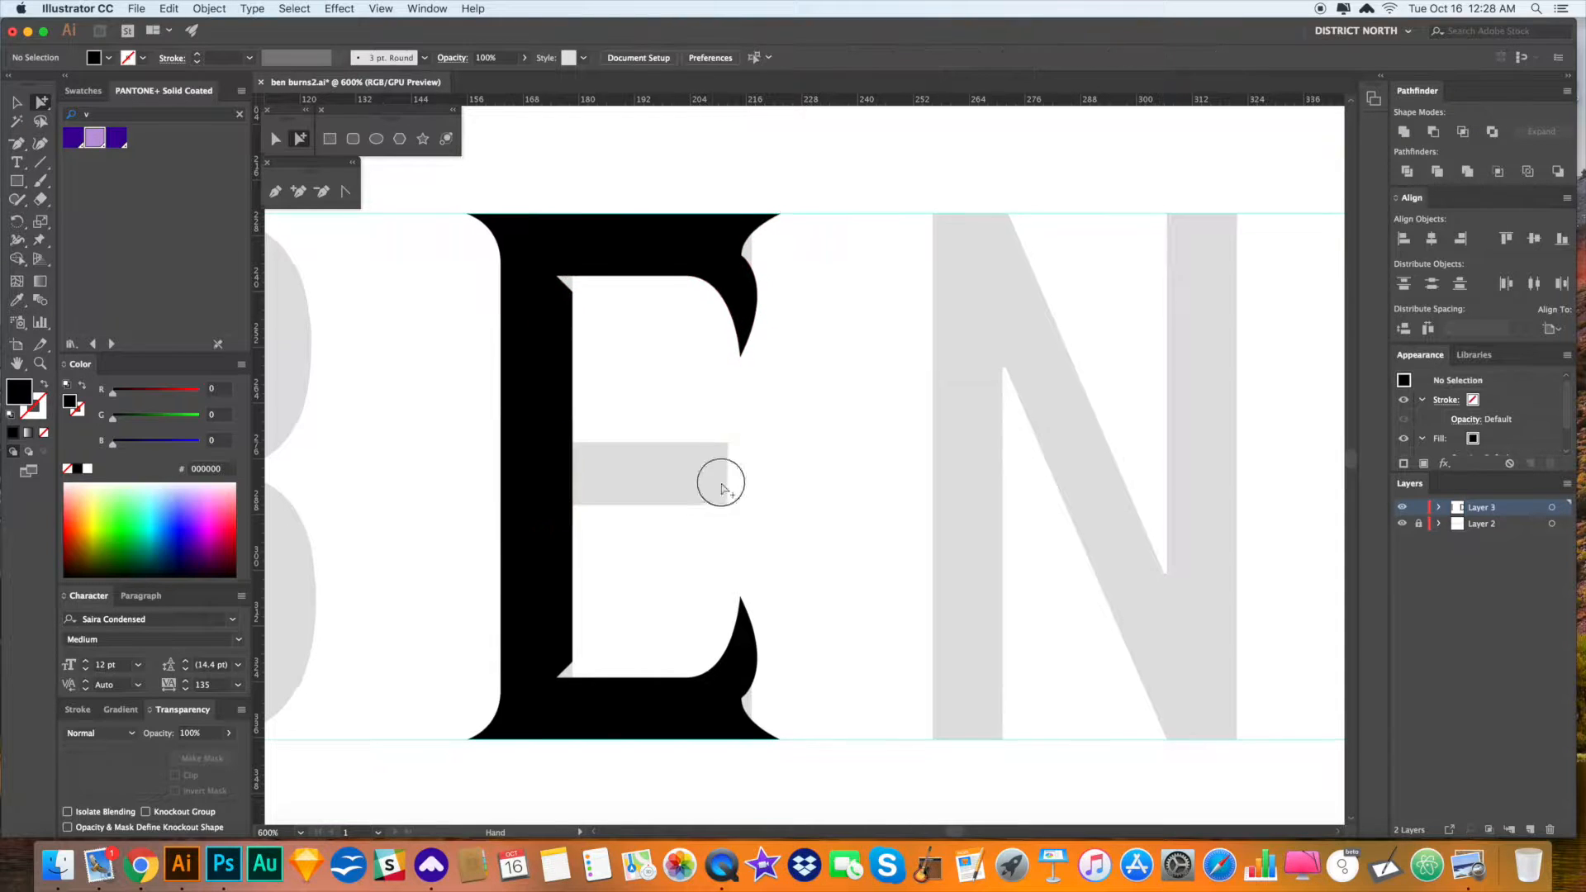
left_click(726, 689)
key("Delete")
- Draw a replacement curved bottom serif along the E's stem with the Pen tool
left_click_drag(752, 678, 818, 598)
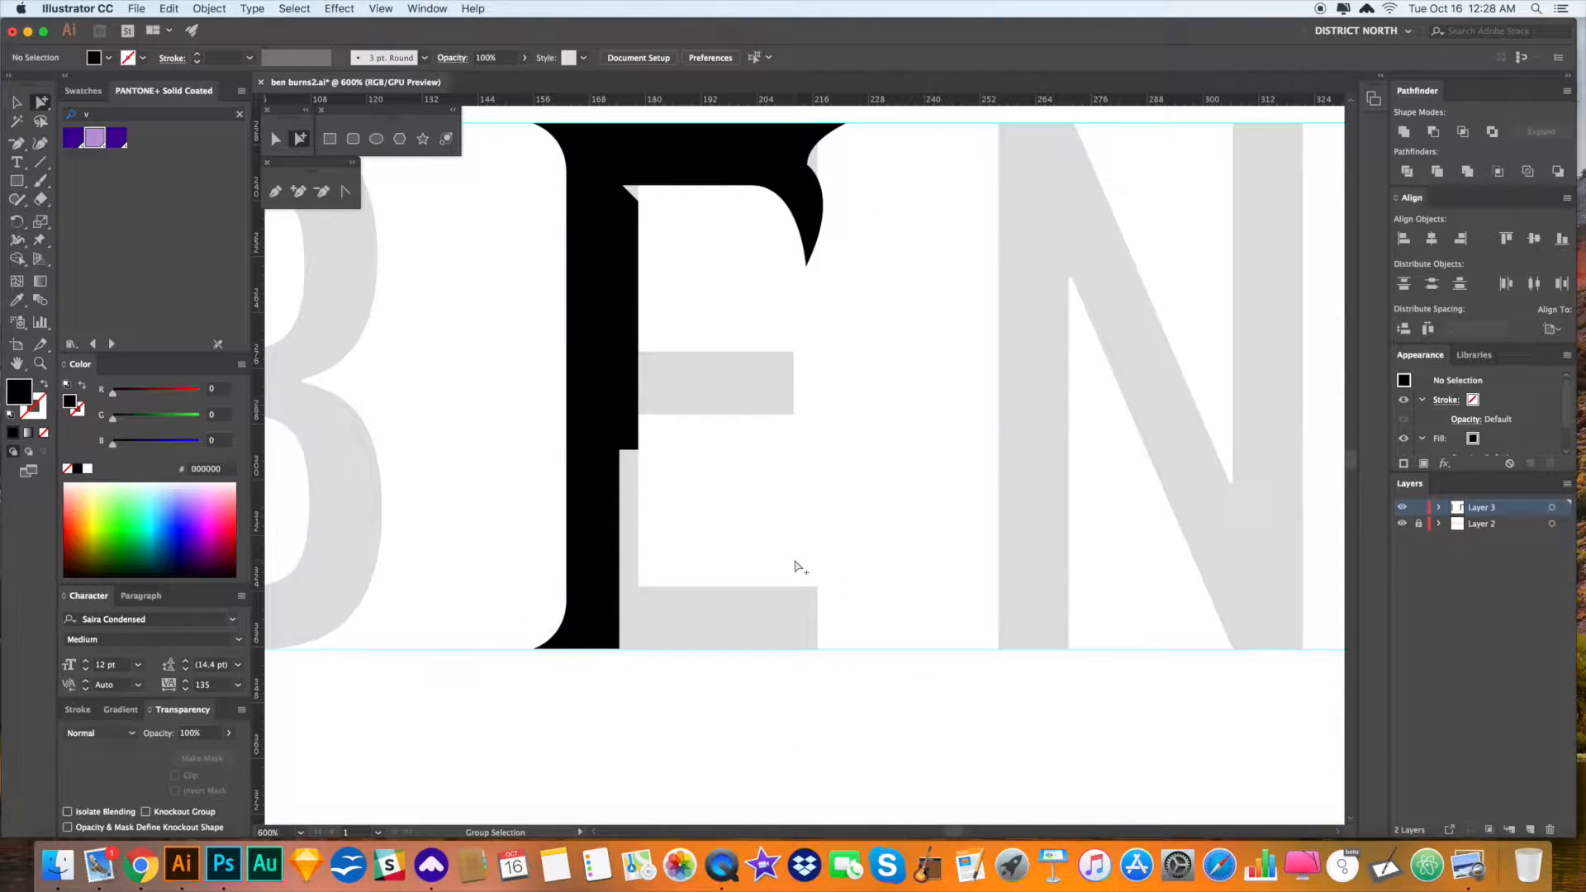
key("p")
left_click(639, 432)
left_click(638, 587)
left_click_drag(810, 602, 699, 591)
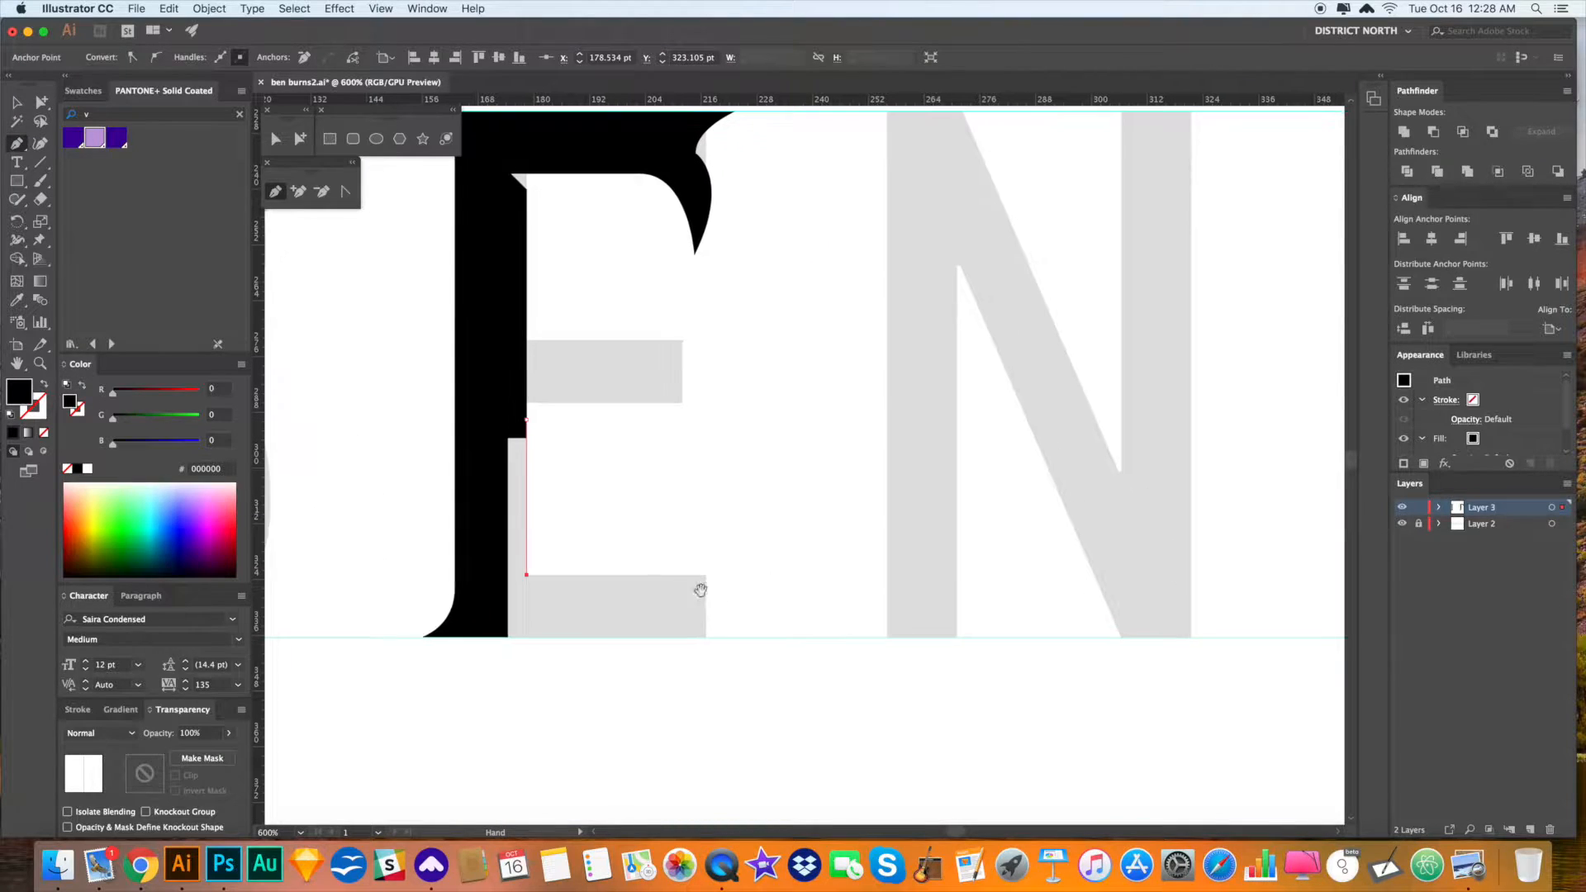
left_click(668, 575)
left_click_drag(710, 536, 712, 506)
left_click_drag(693, 609, 727, 684)
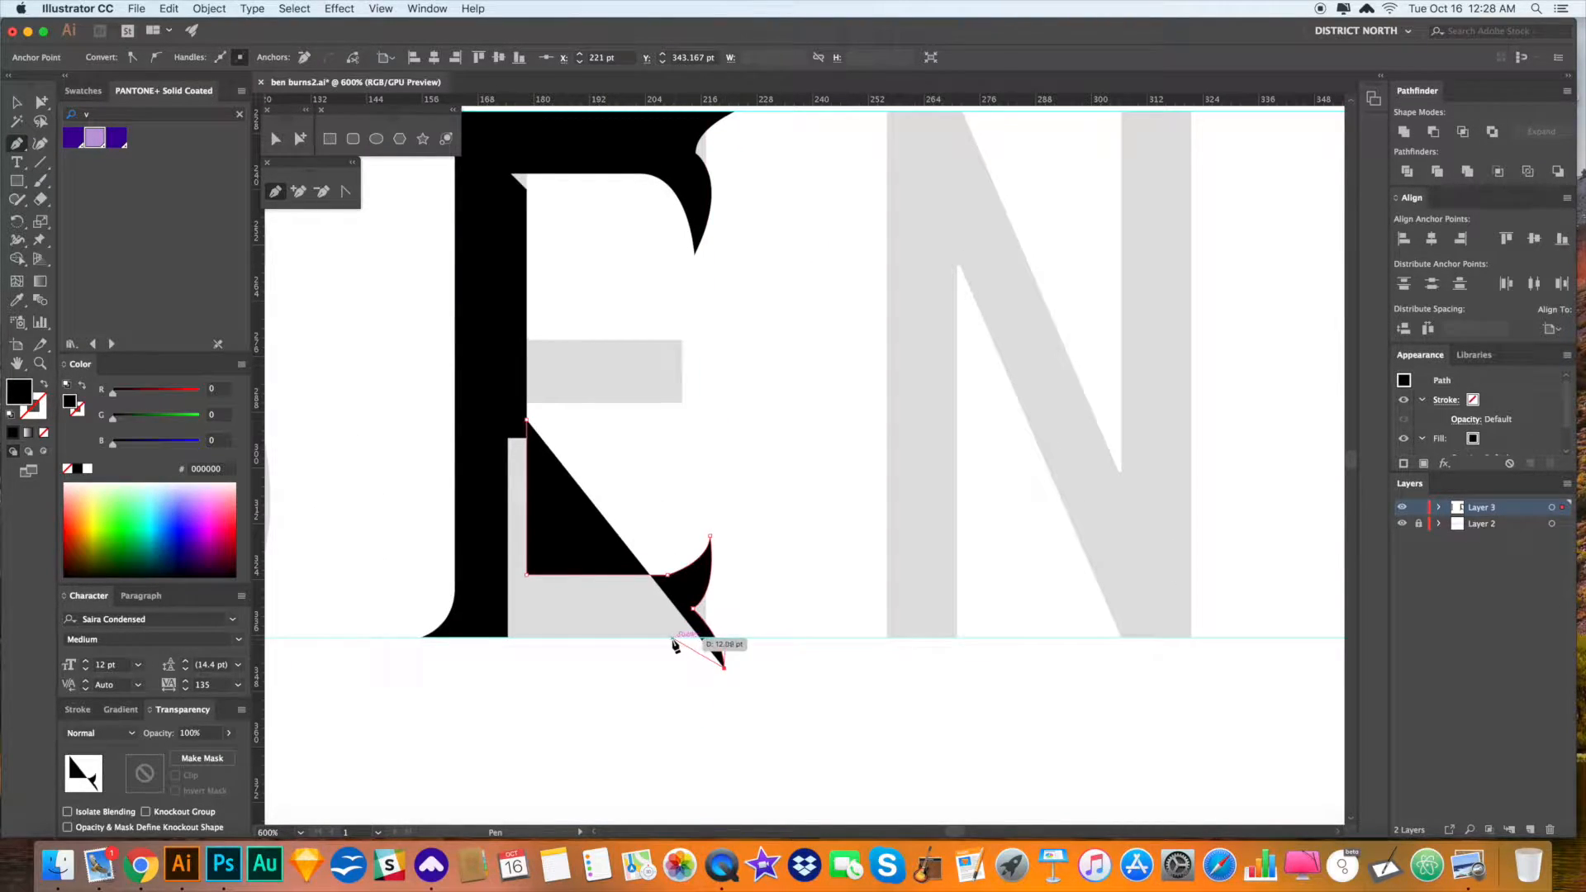
left_click_drag(675, 638, 643, 638)
left_click(501, 638)
- Discard the Pen-drawn bottom serif
left_click(467, 368)
left_click(527, 420)
key("v")
left_click(839, 467)
left_click_drag(839, 467, 926, 478)
left_click(787, 608)
key("Delete")
left_click(871, 567)
left_click_drag(719, 453, 719, 513)
- Move the top arm's flare point down-left and pull its handle to narrow the curve
left_click(772, 262)
left_click(276, 139)
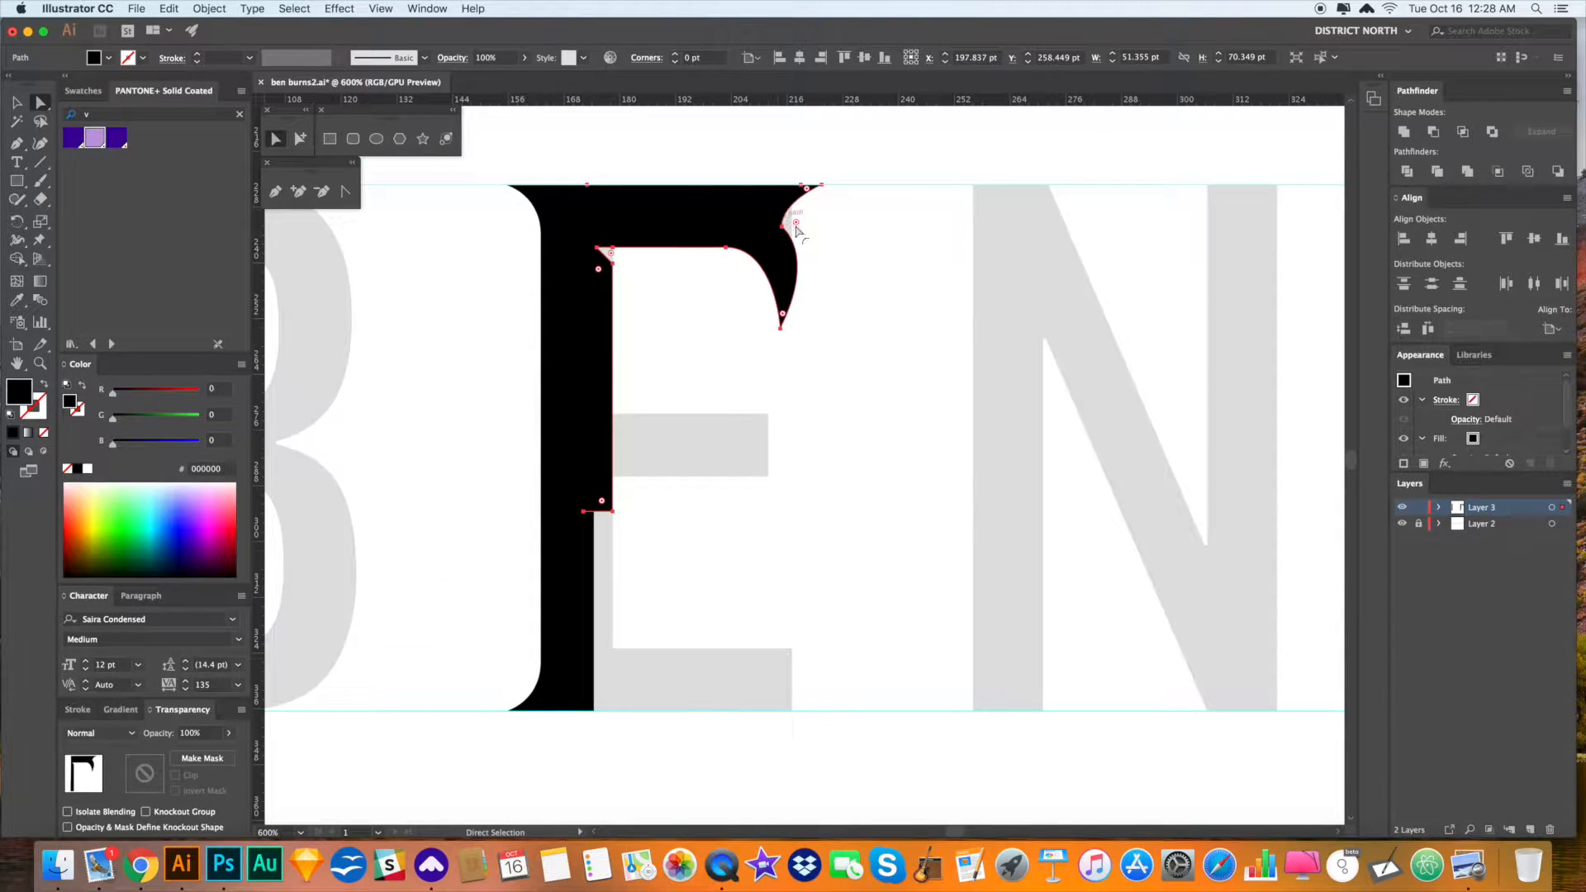
left_click(782, 226)
mouse_move(782, 225)
left_mouse_down()
mouse_move(774, 243)
mouse_move(810, 252)
mouse_move(796, 251)
left_mouse_up()
left_click(874, 292)
left_click_drag(876, 292, 874, 323)
- Shift the top arm's inner curve point to the left
left_click(705, 280, "alt")
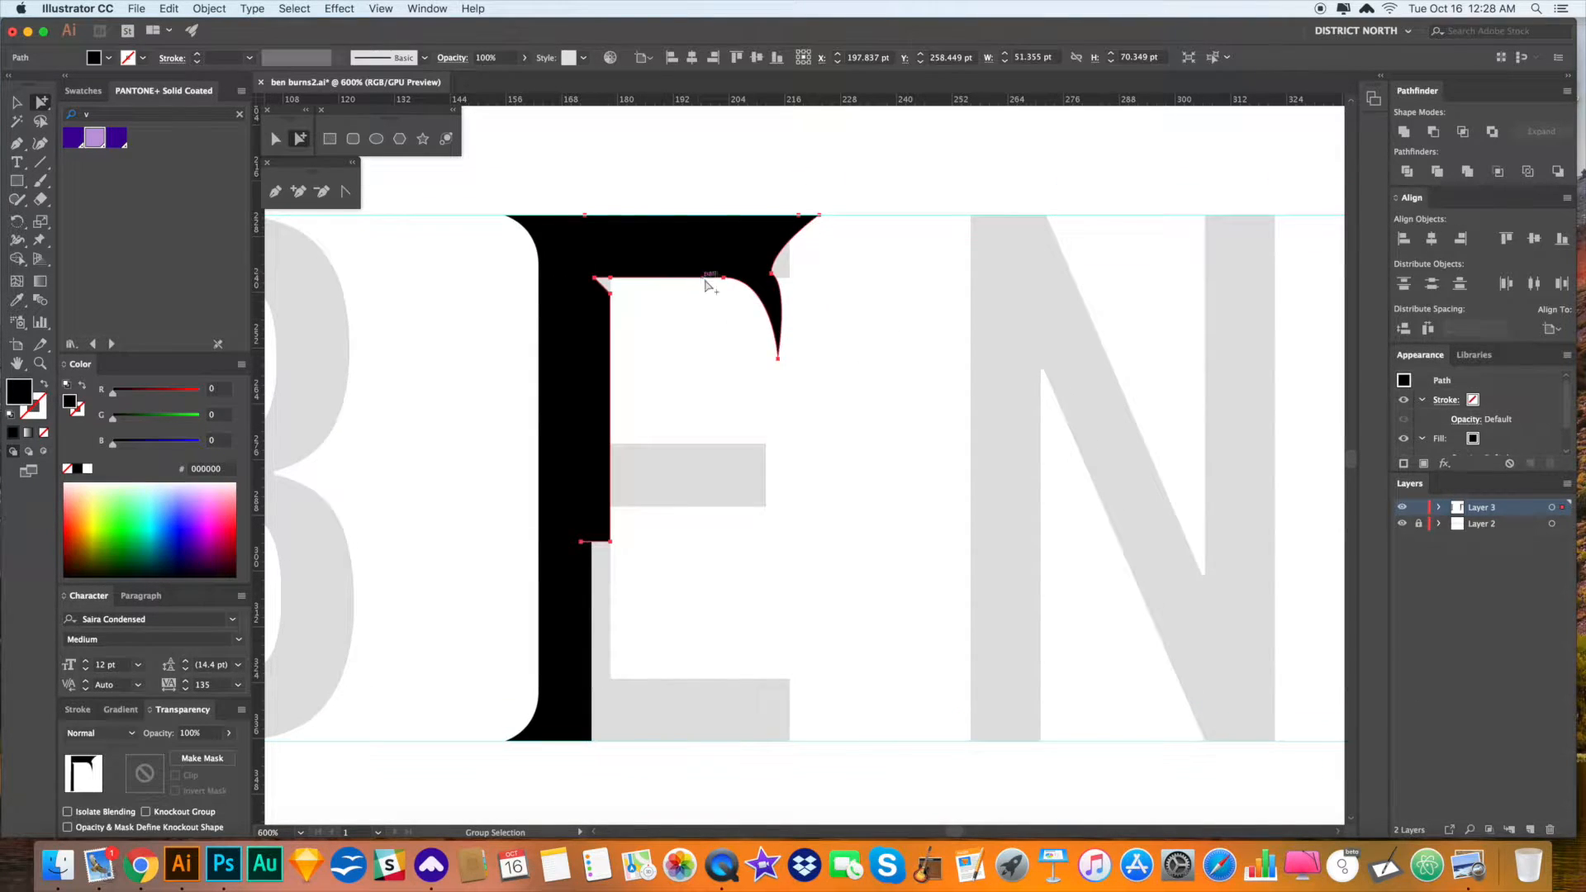
key("a")
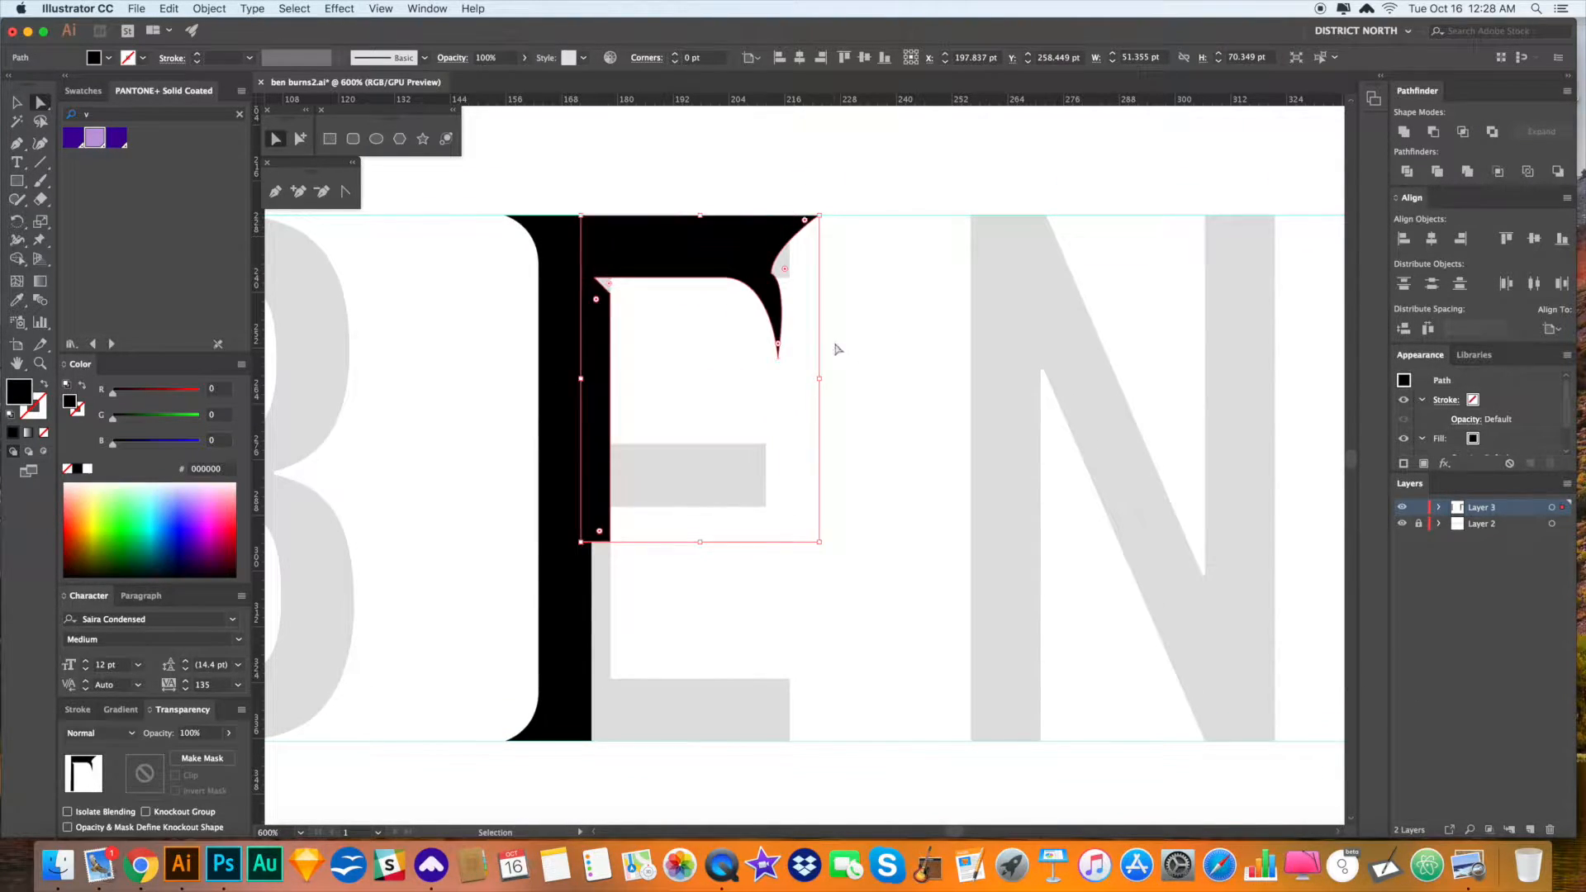
left_click(724, 278)
left_click_drag(724, 279, 702, 278)
left_click(806, 297)
scroll(800, 296, "left", 1)
left_click(792, 296, "alt")
- Raise and reposition the top arm's lower flare point and its curve handle
left_click(965, 357)
left_click(597, 266)
left_click(945, 344)
left_click_drag(781, 286, 950, 473)
left_click(619, 240)
key("a")
left_click(790, 265)
left_click_drag(789, 203, 790, 190)
left_click_drag(790, 264, 836, 253)
mouse_move(789, 242)
left_mouse_down()
mouse_move(766, 243)
mouse_move(835, 262)
mouse_move(805, 262)
left_mouse_up()
- Delete the E's old top-arm path
key("v")
left_click(991, 353)
scroll(991, 353, "up", 1)
key("super+0")
left_click_drag(721, 496, 939, 443)
left_click_drag(681, 354, 794, 380)
key("a")
left_click(828, 395)
key("Delete")
scroll(851, 476, "right", 1)
- Redraw the E's top serif as a closed Pen outline with a curved, flared tip
key("p")
left_click(656, 337)
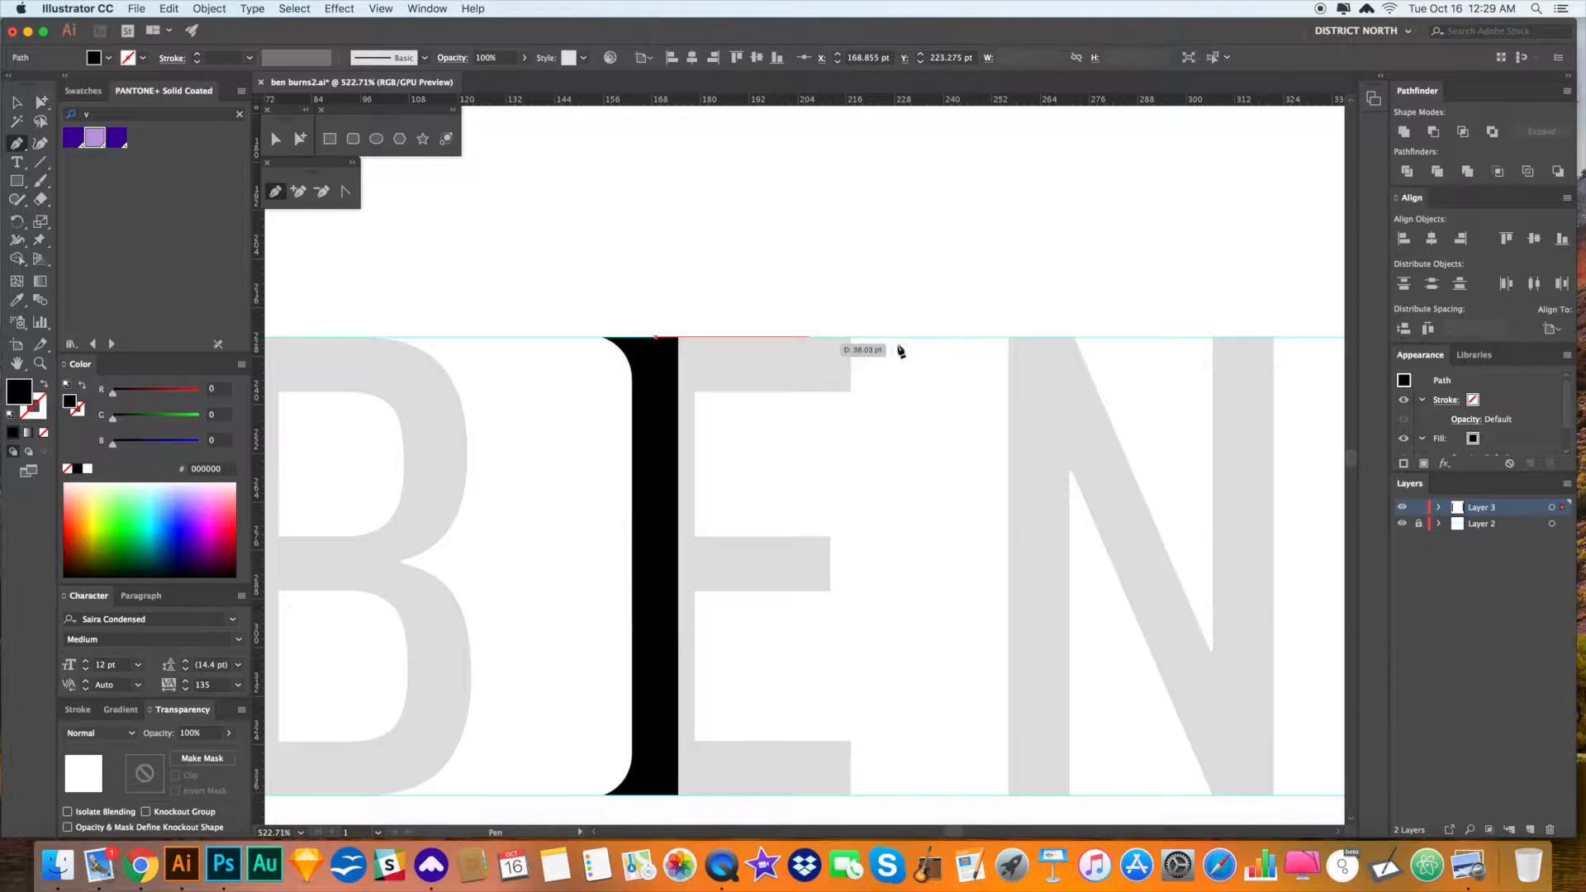
left_click(856, 337)
left_click(827, 369)
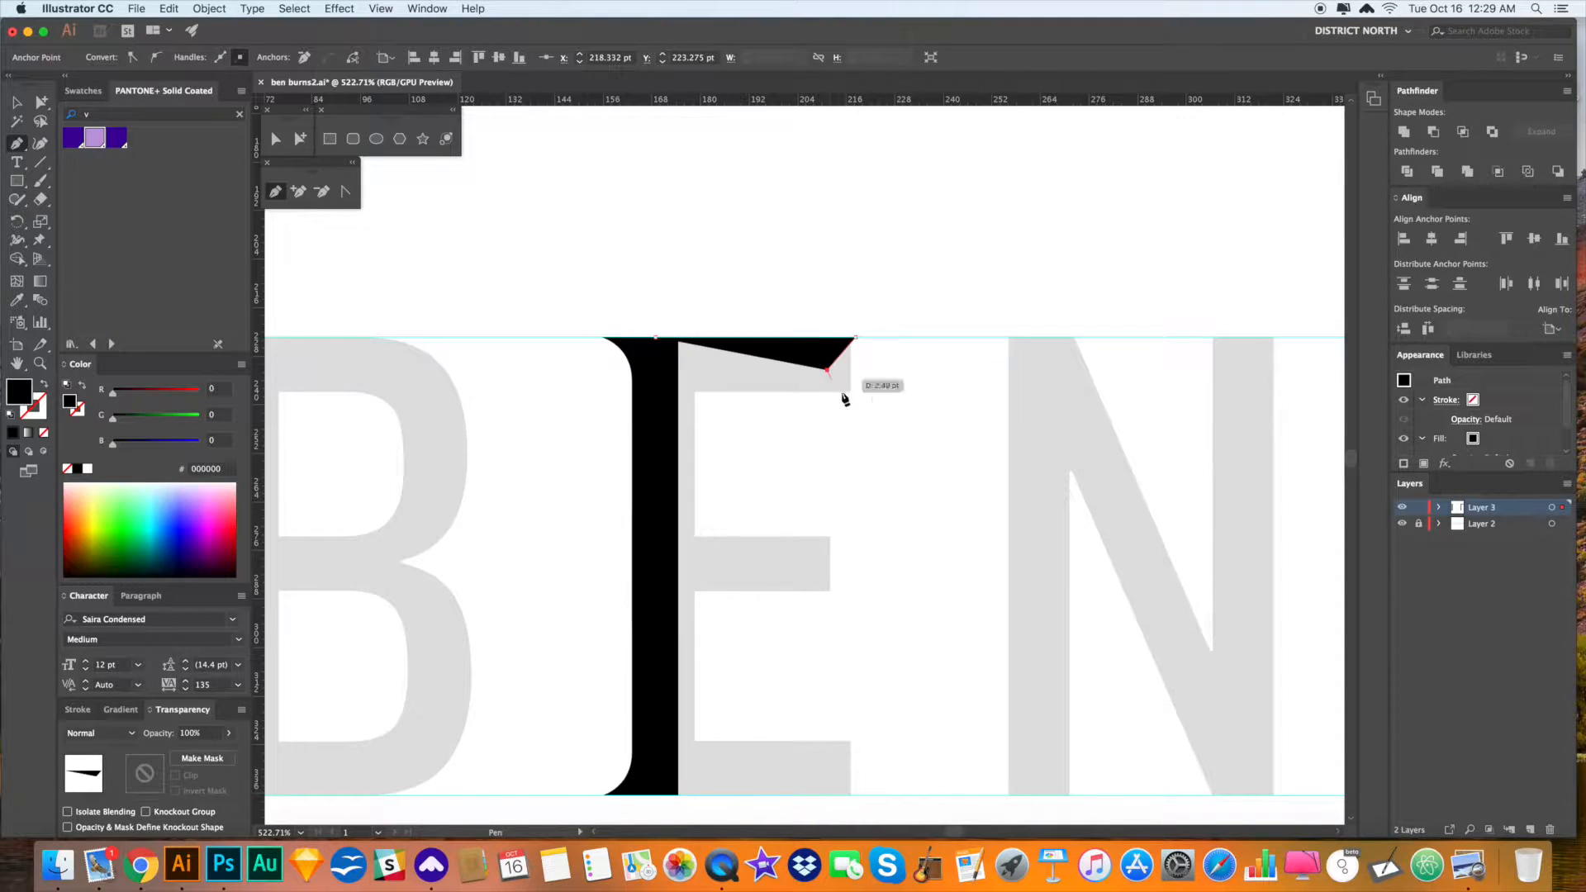
left_click_drag(860, 487, 860, 486)
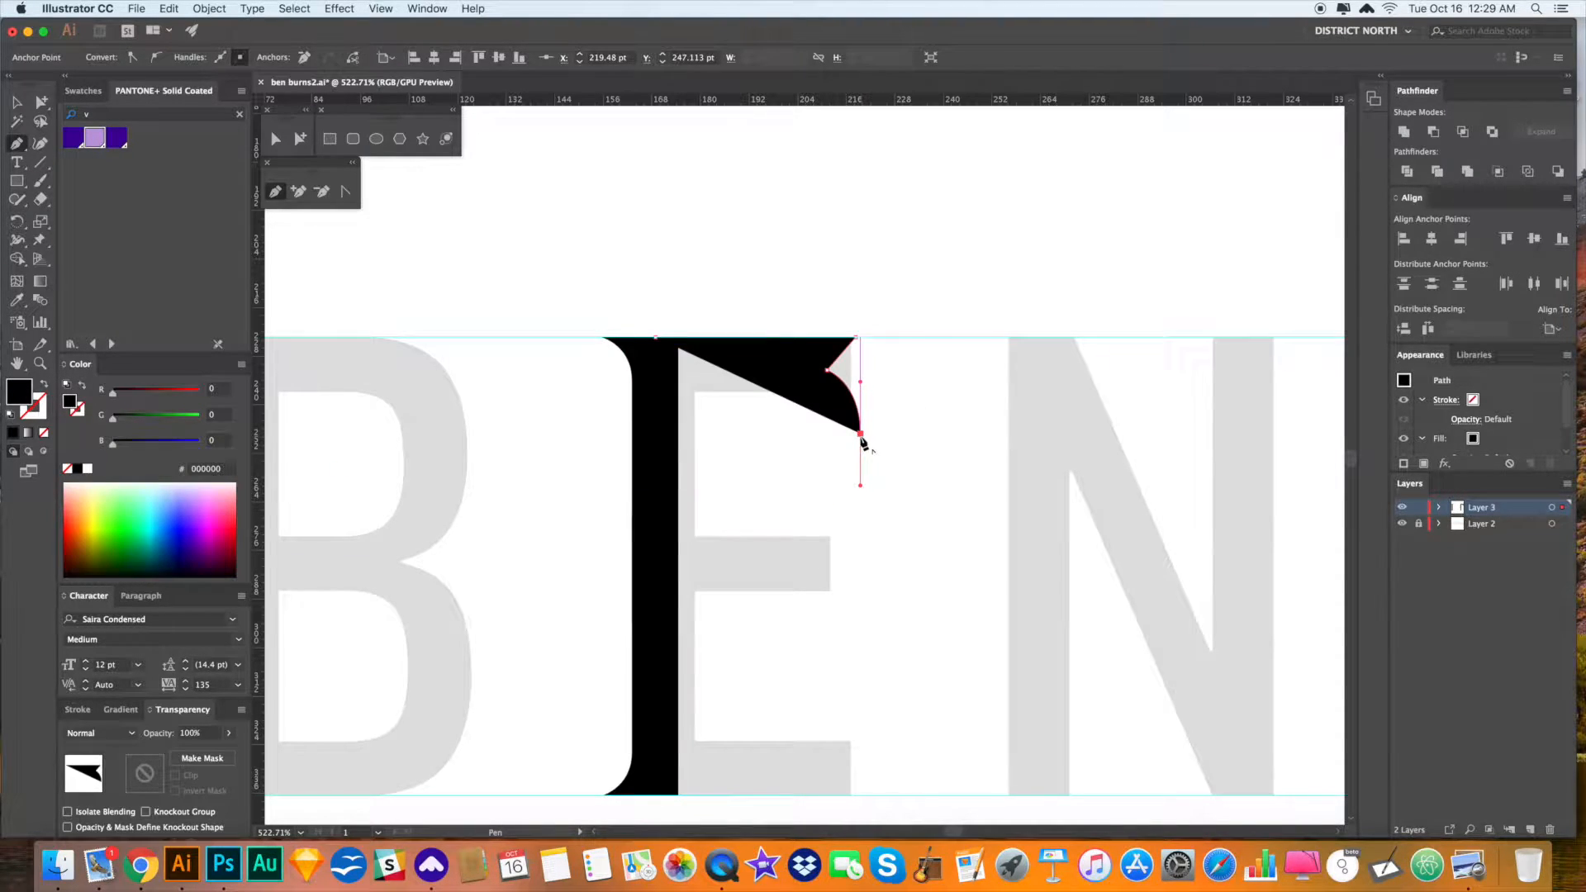
left_click_drag(758, 392, 719, 391)
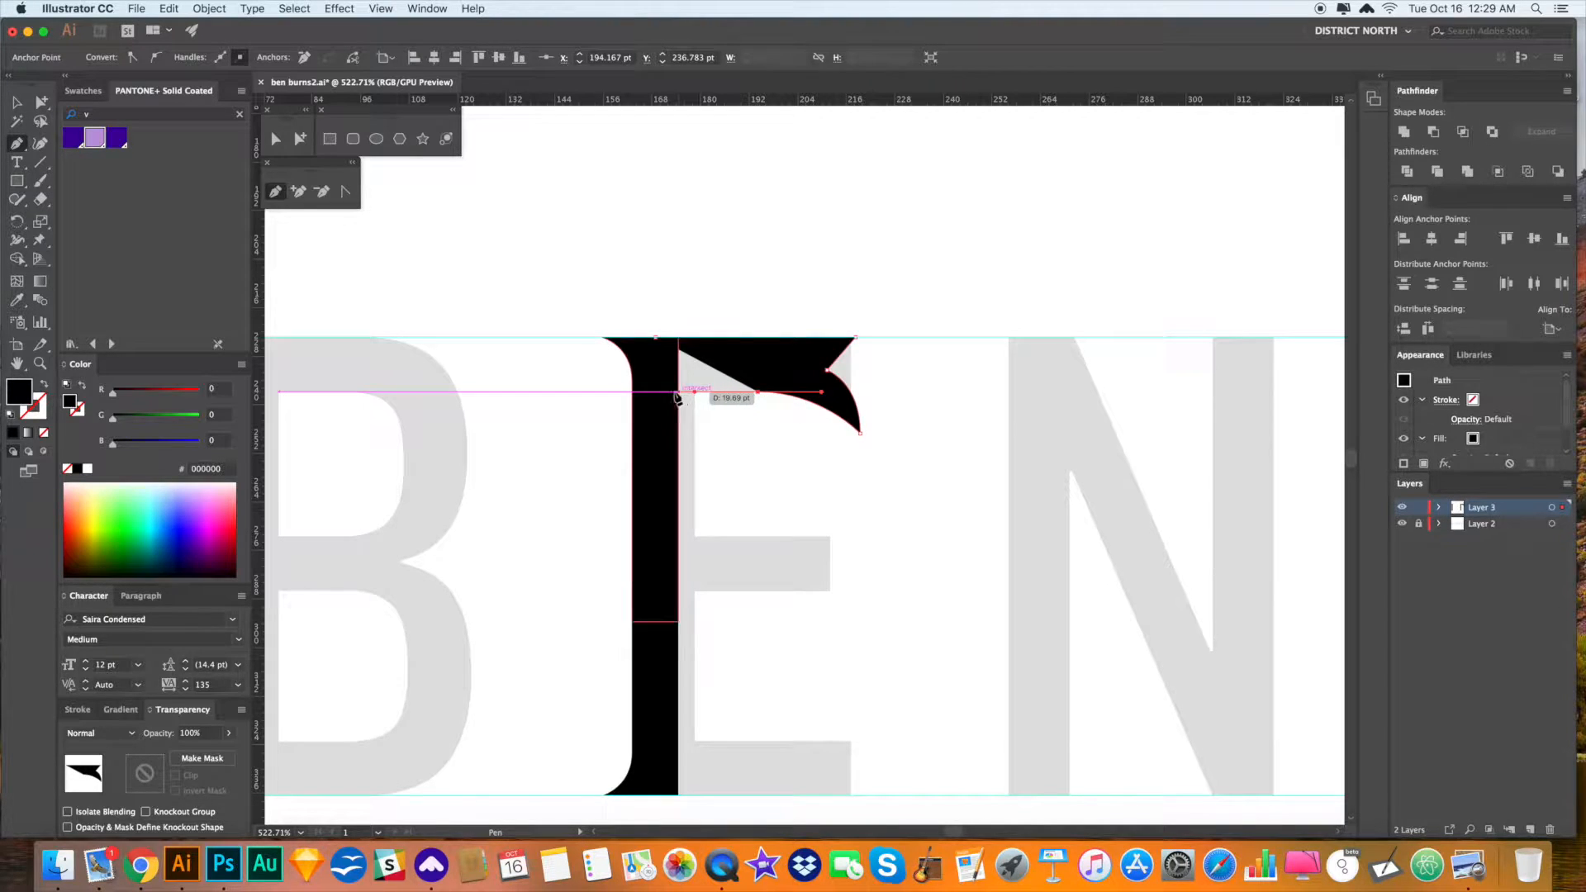
left_click(695, 591)
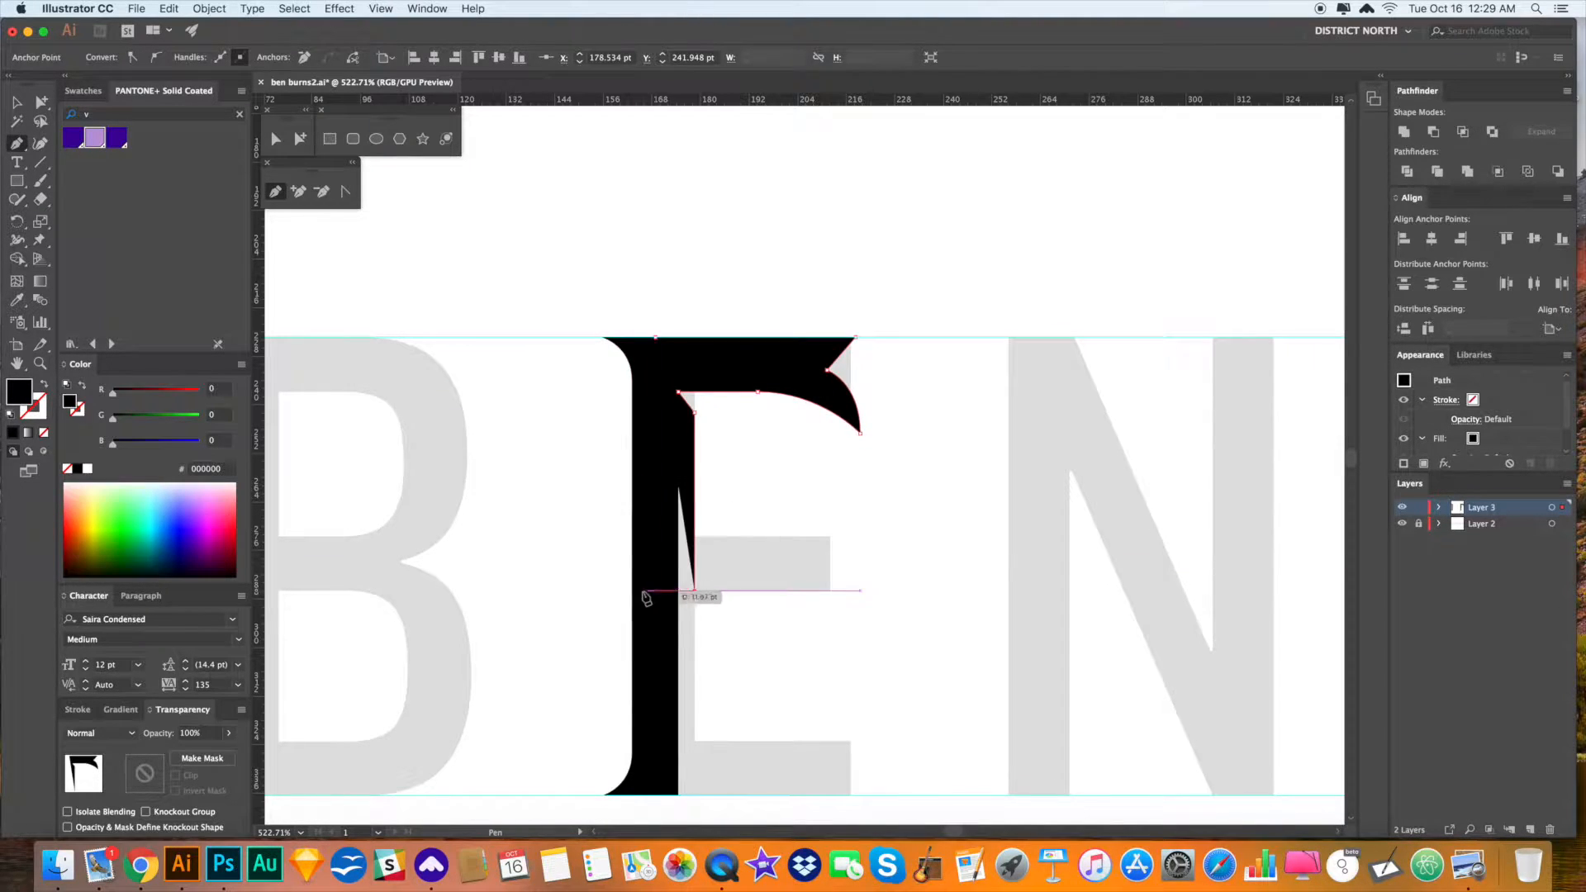
left_click(655, 590)
left_click(656, 337)
key("v")
left_click(910, 536)
left_click_drag(910, 537, 919, 495)
left_click_drag(946, 402, 943, 435)
- Reflect a copy of the top serif vertically and move it to the bottom guide
key("a")
left_click(851, 392)
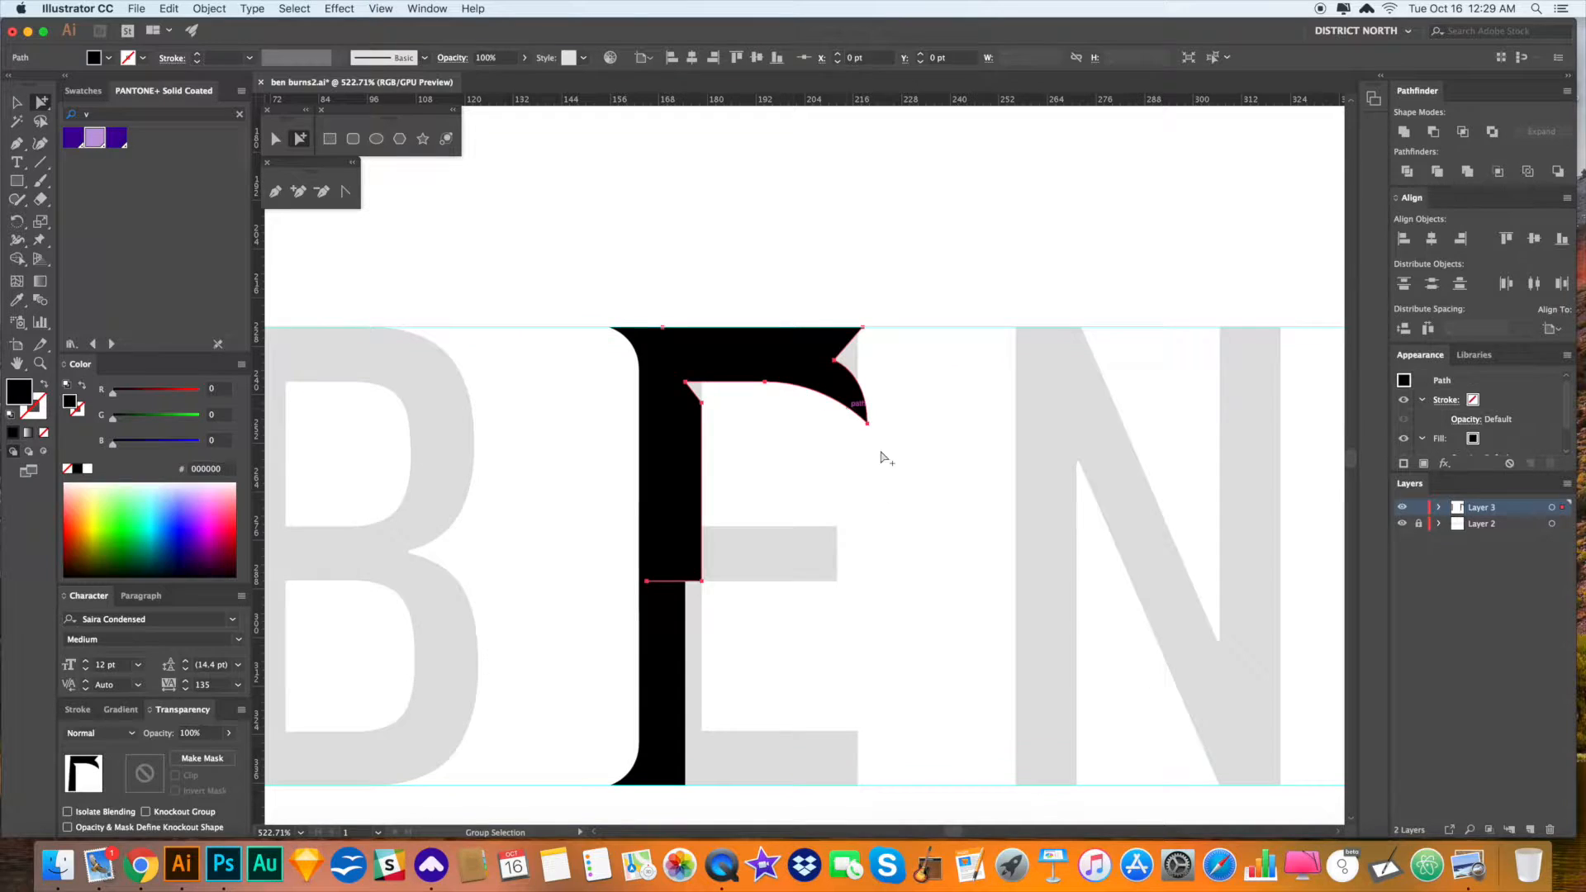
key("o")
left_click_drag(766, 333, 873, 378)
key("a")
left_click_drag(803, 554, 804, 745)
left_click(938, 615)
left_click_drag(953, 585, 952, 550)
key("v")
mouse_move(667, 506)
left_mouse_down()
mouse_move(657, 483)
mouse_move(819, 578)
mouse_move(830, 603)
left_mouse_up()
- Draw a test diamond on the E's stem, then delete it
key("r")
key("a")
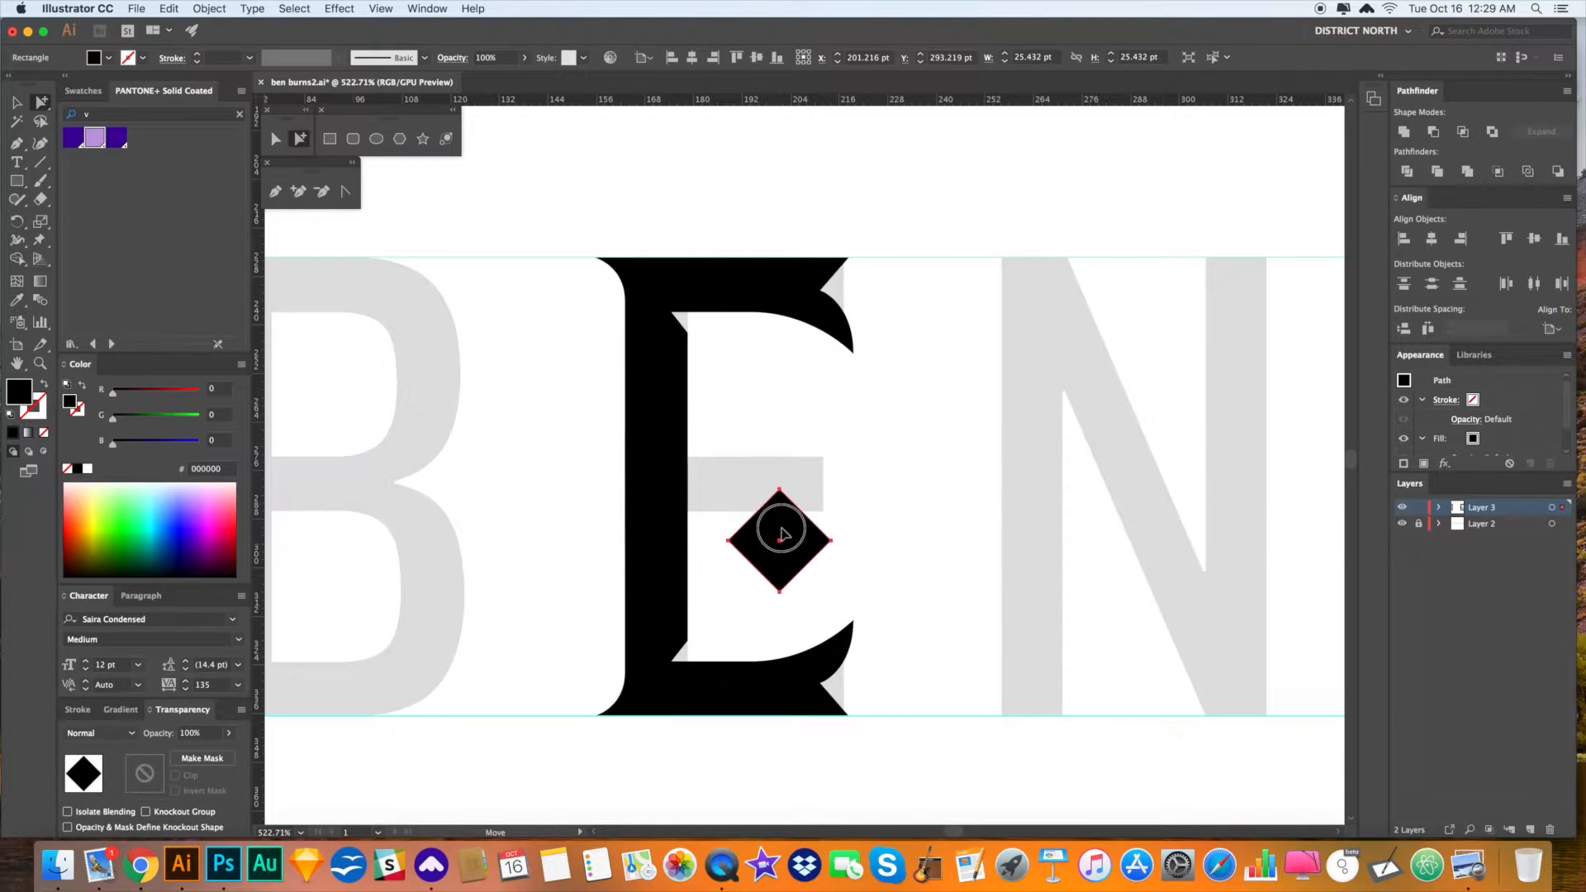
key("s")
mouse_move(781, 532)
left_mouse_down()
mouse_move(721, 480)
mouse_move(897, 559)
mouse_move(936, 537)
left_mouse_up()
key("a")
left_click(746, 454)
key("Delete")
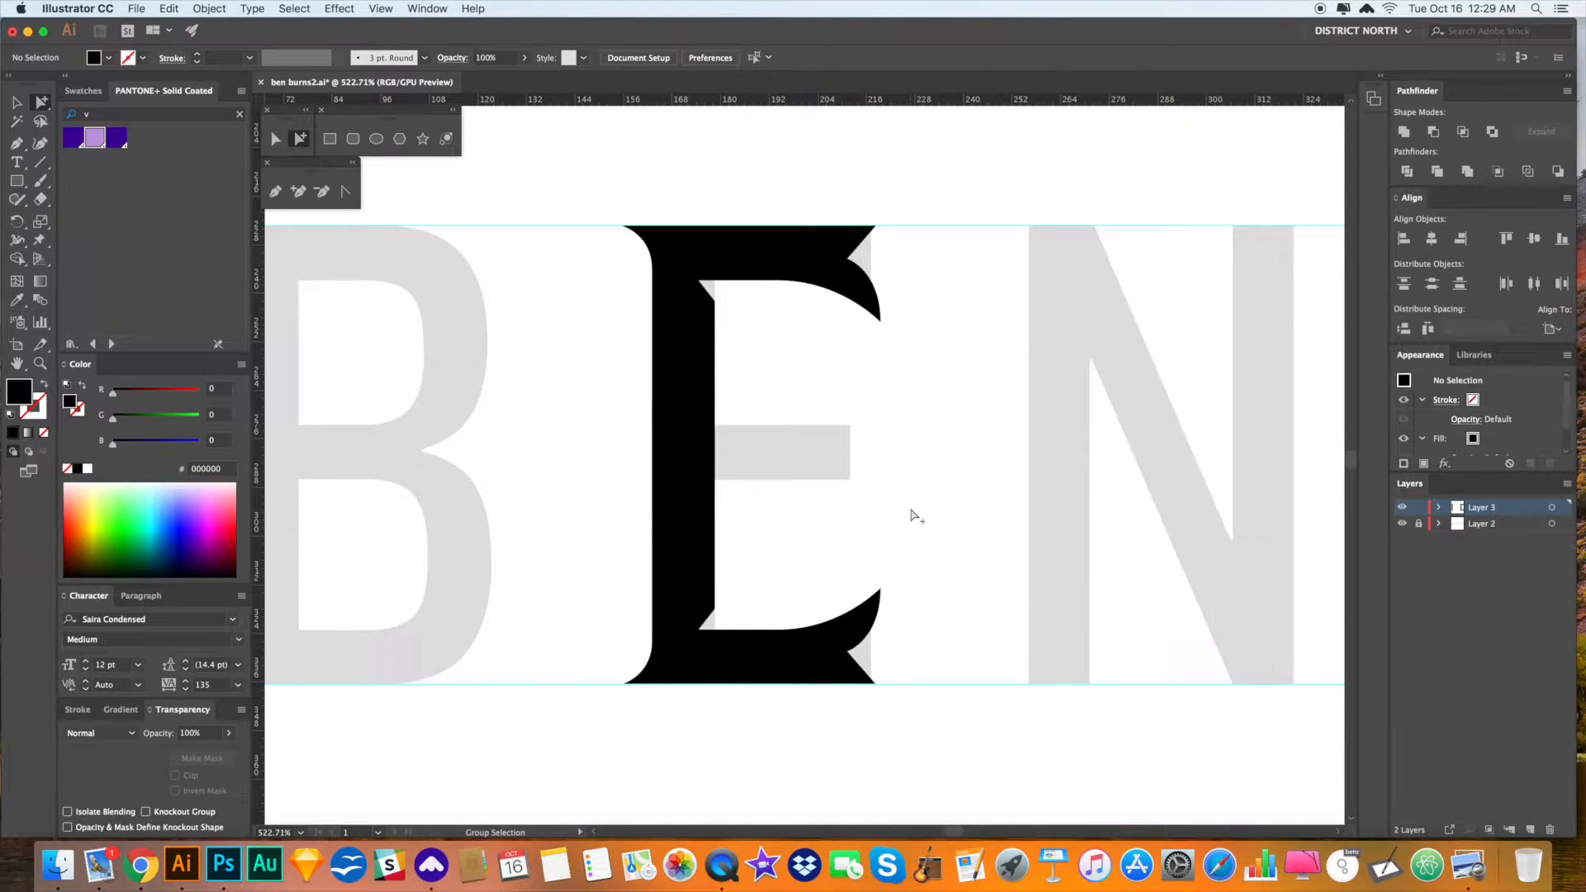
- Draw a closed curved swoosh path across the E's middle with the Pen tool
mouse_move(707, 479)
left_mouse_down()
mouse_move(722, 487)
mouse_move(747, 432)
left_mouse_up()
left_click(586, 412)
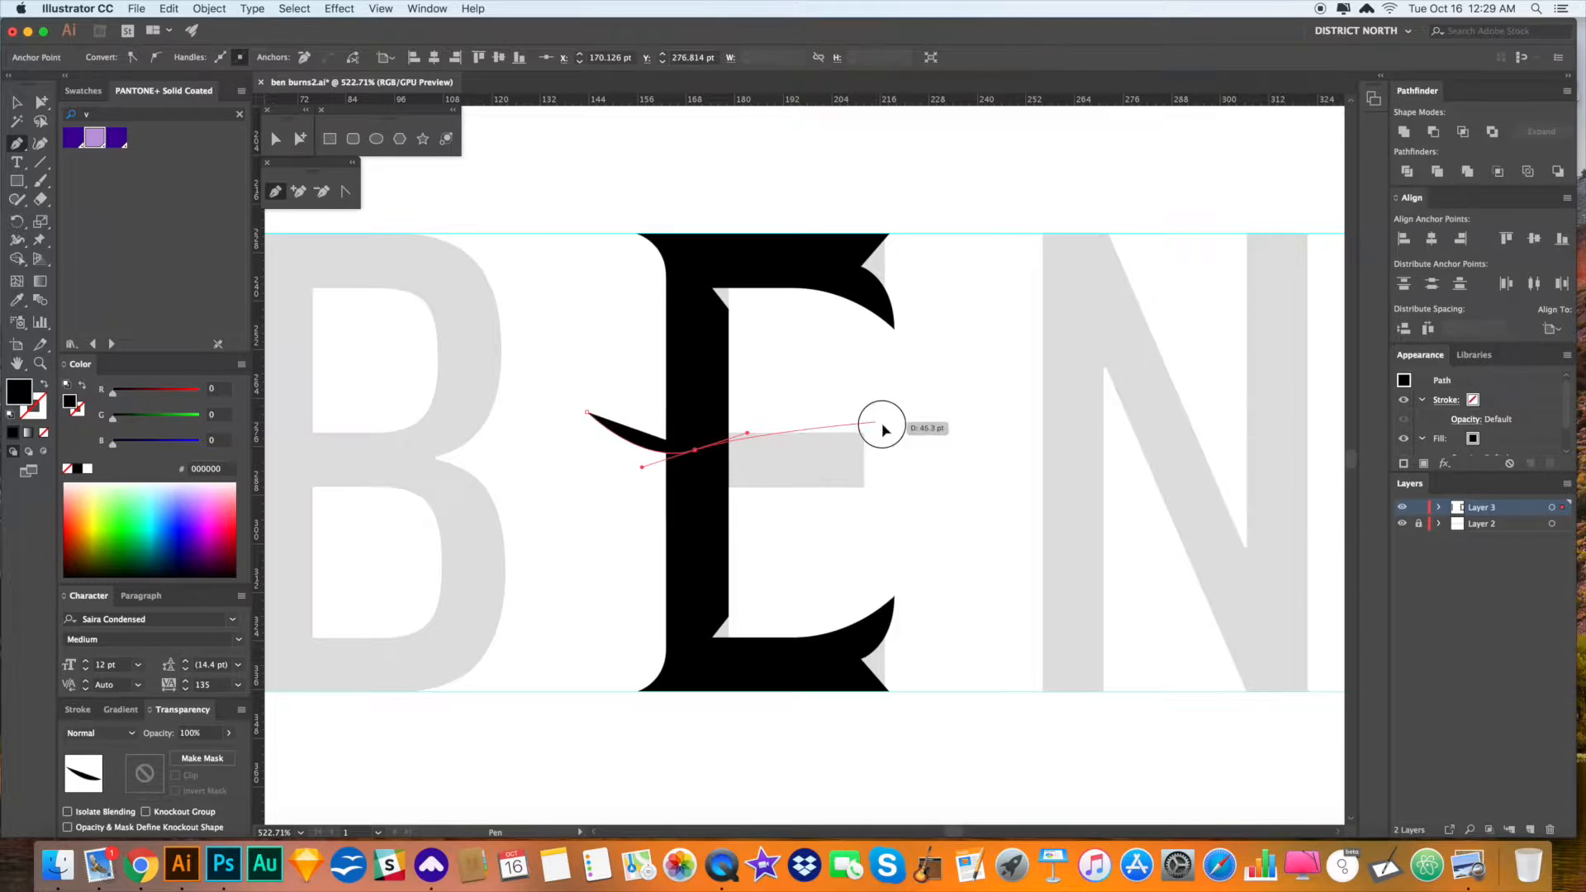
left_click_drag(878, 422, 929, 451)
left_click_drag(721, 493, 679, 533)
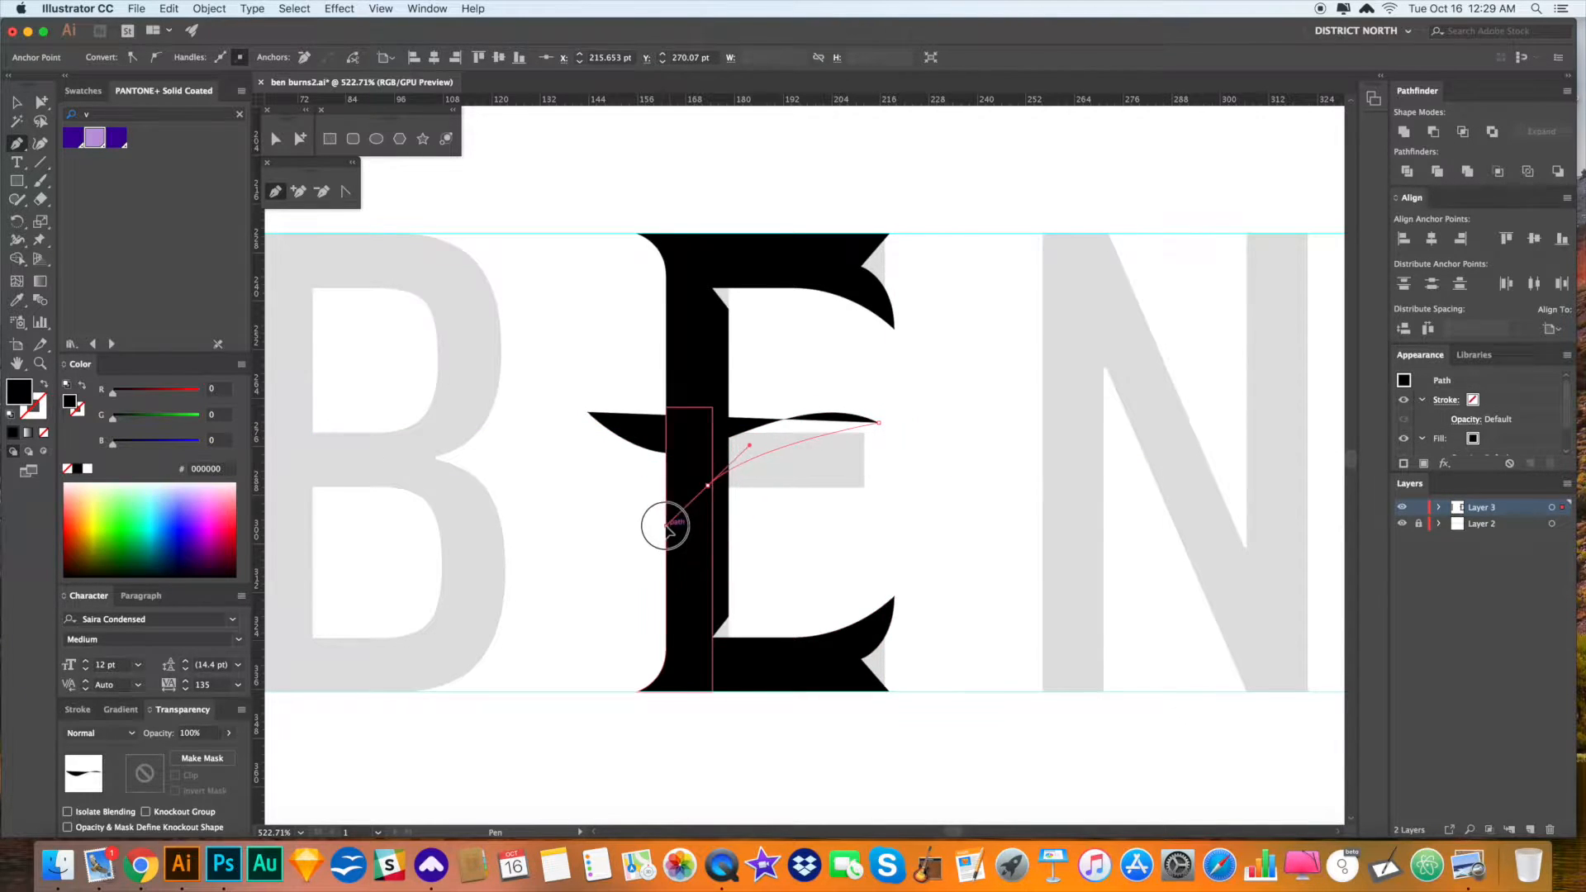
left_click_drag(587, 412, 590, 432)
left_click(587, 412)
- Nudge the swoosh, delete it, then undo to restore it
key("a")
left_click(878, 517)
left_click_drag(831, 431, 847, 448)
left_click(939, 457)
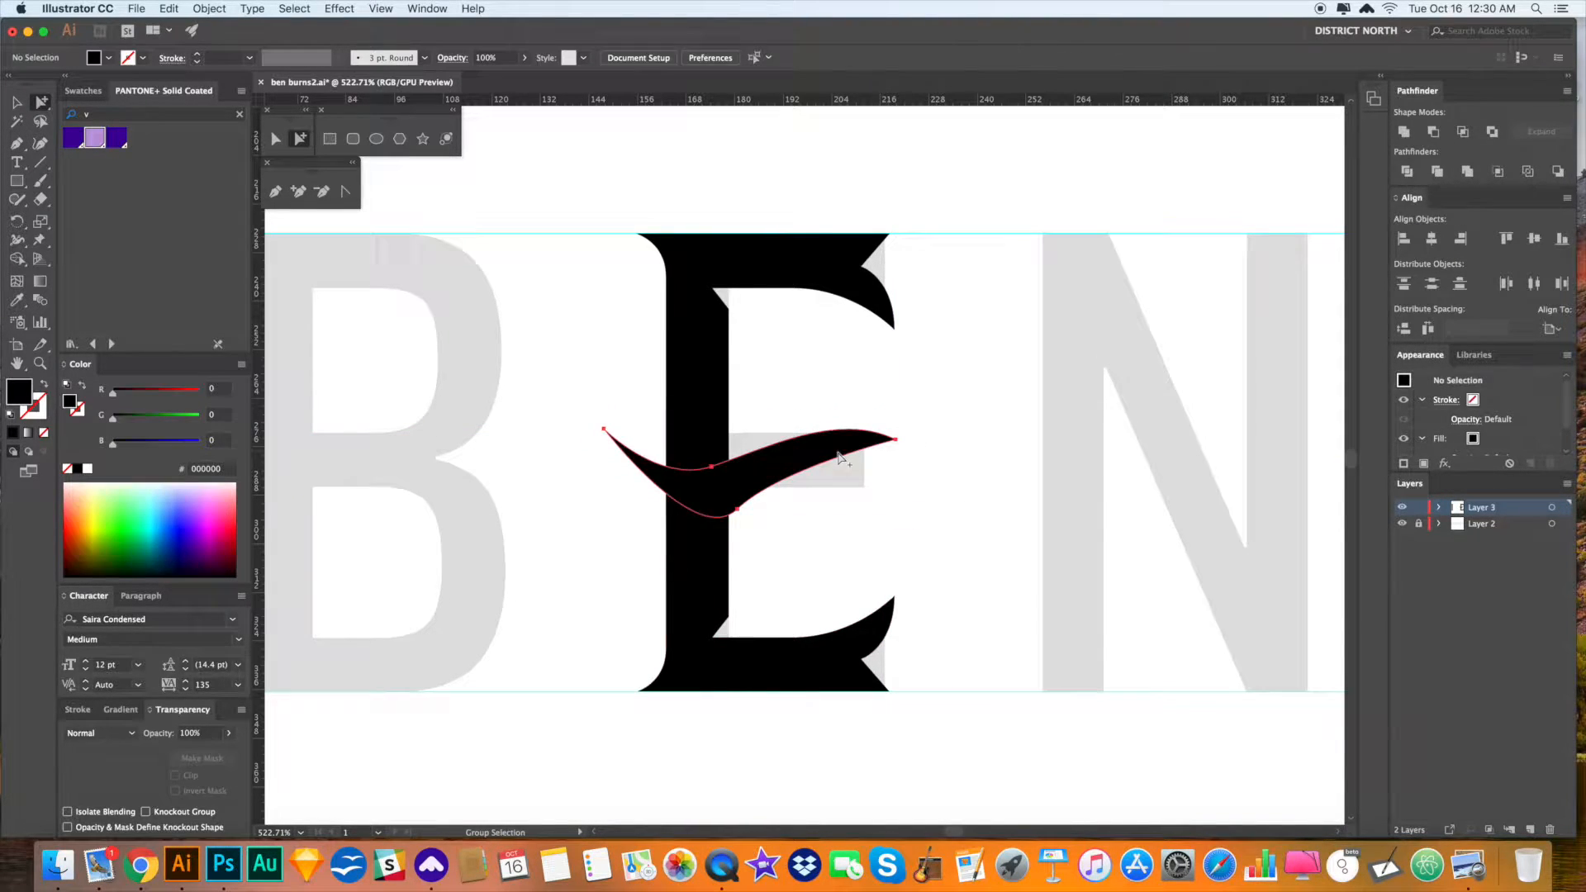
left_click(841, 454)
key("Delete")
key("v")
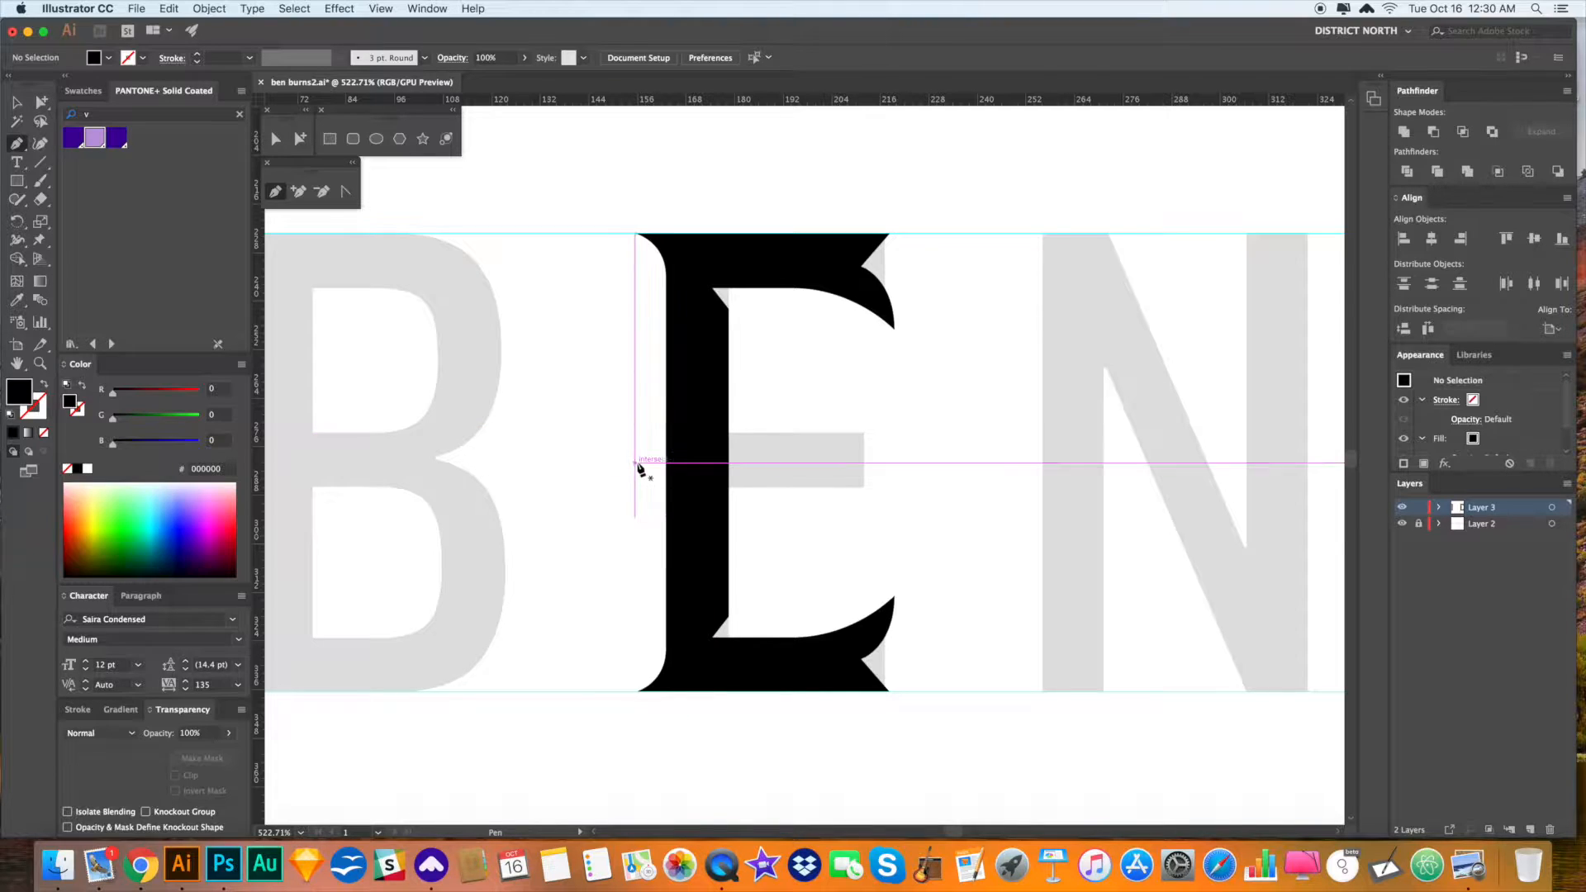
scroll(636, 466, "down", 1)
key("super+z")
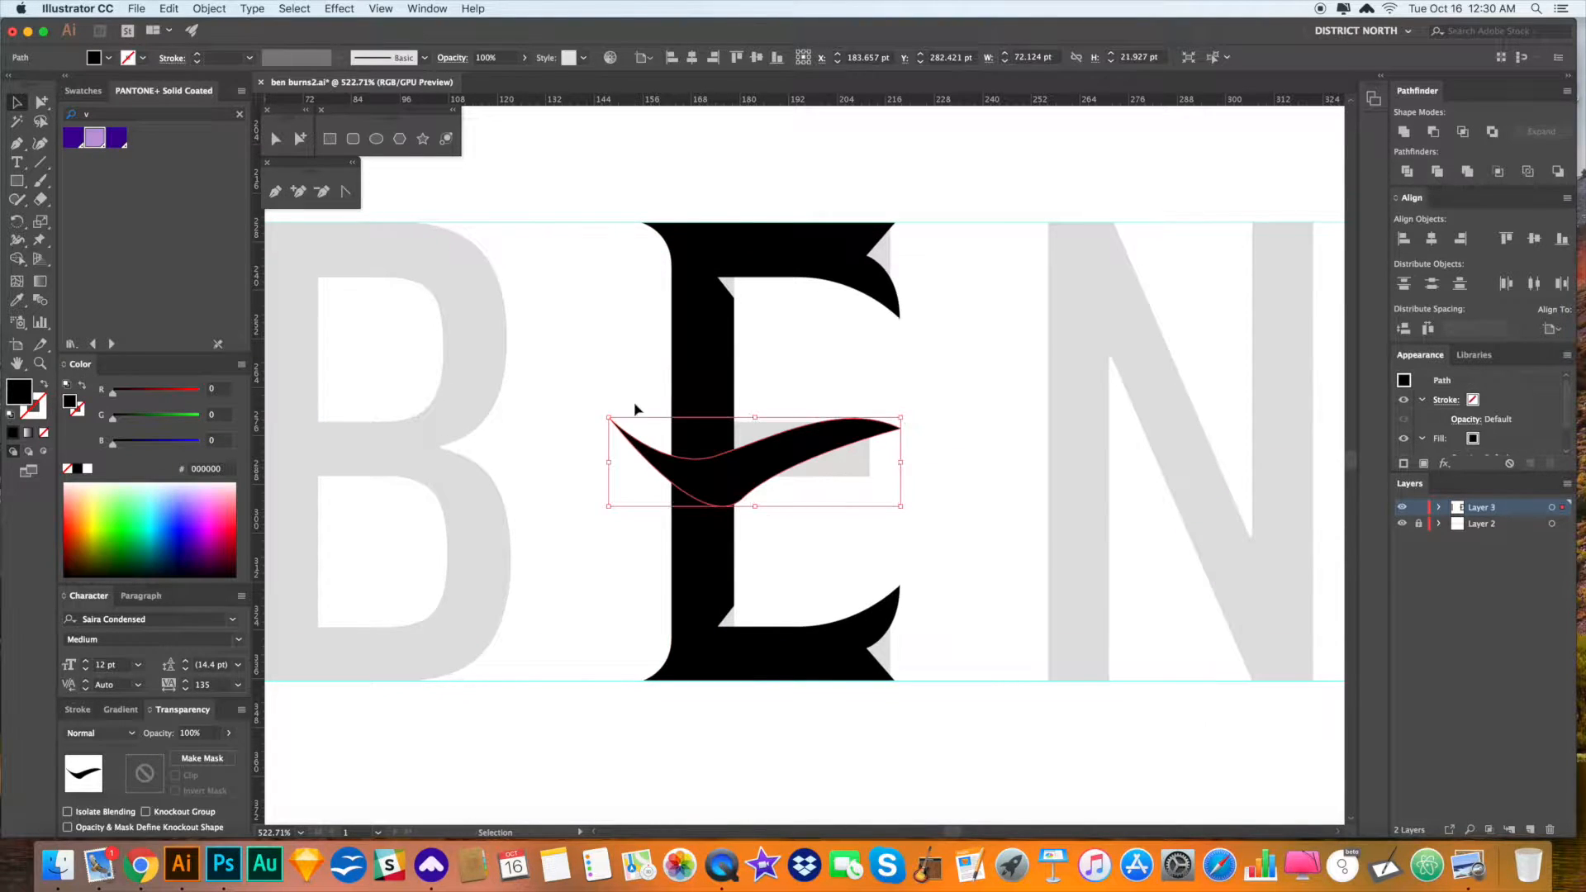
- Move the swoosh up so it sits clear above the letters
left_click_drag(890, 502, 807, 489)
left_click(860, 498)
left_click_drag(746, 447, 797, 471)
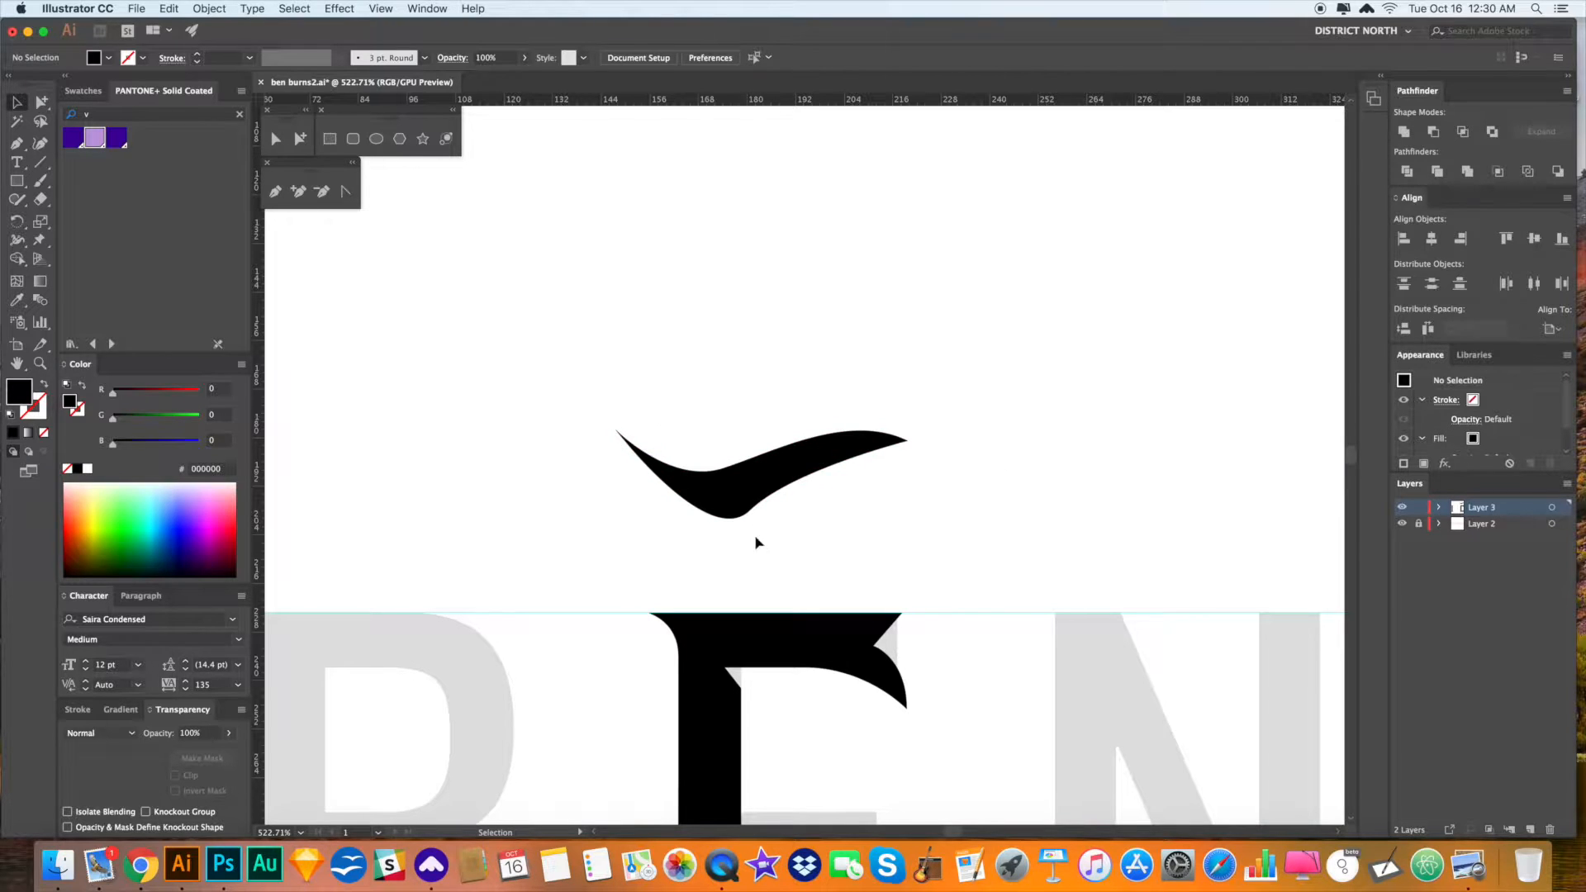
mouse_move(941, 567)
left_mouse_down()
mouse_move(967, 580)
mouse_move(928, 555)
left_mouse_up()
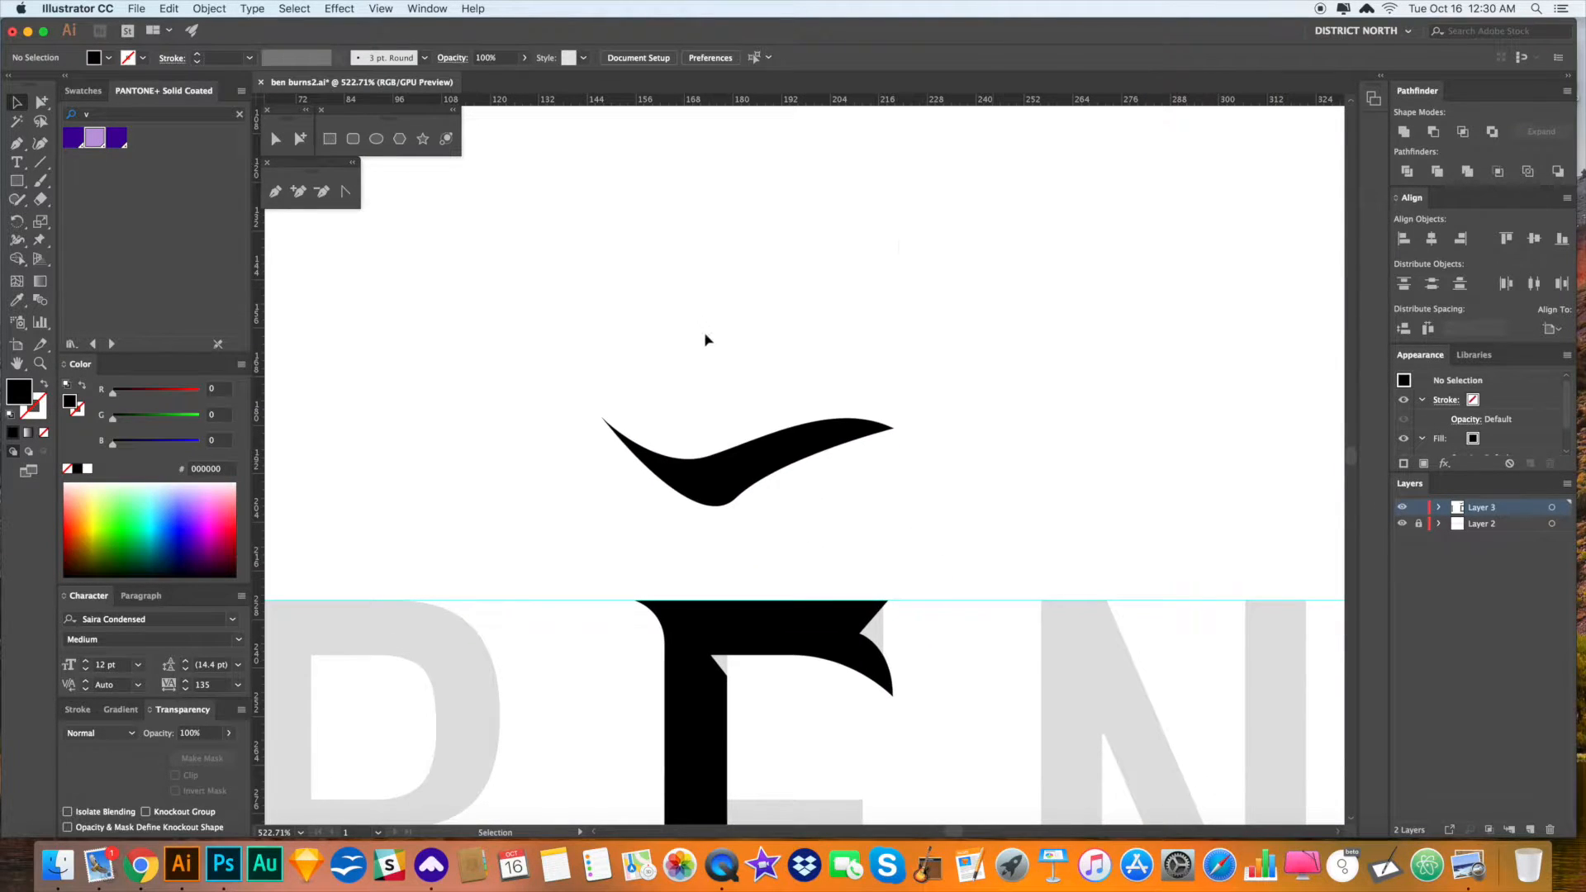
- Draw a straight horizontal line above the swoosh, matching its width
left_click(602, 355)
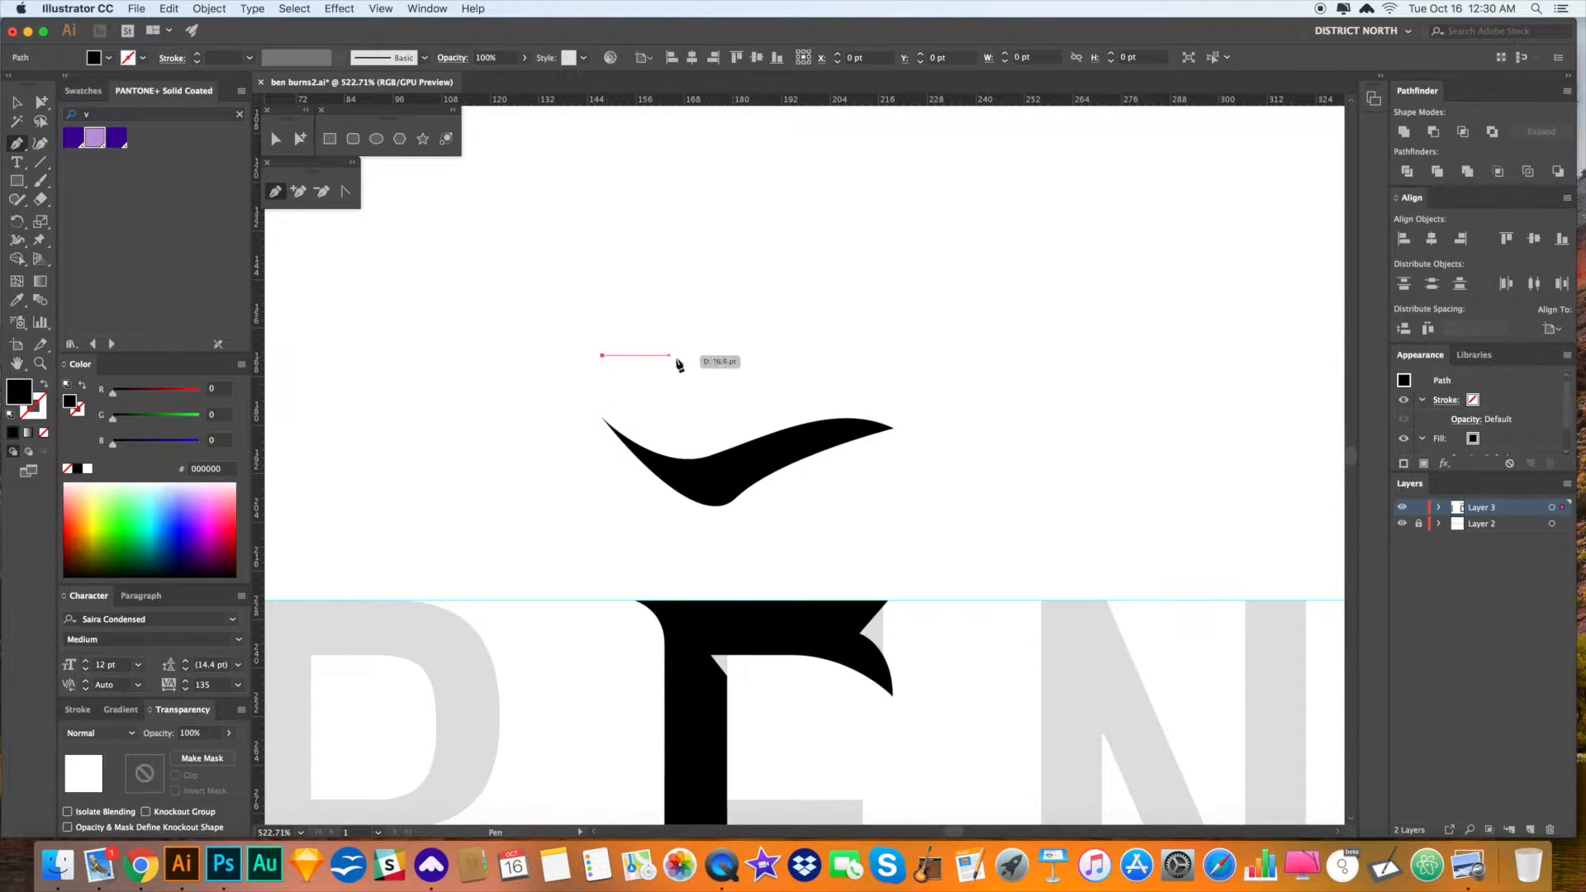
left_click(890, 355, "shift")
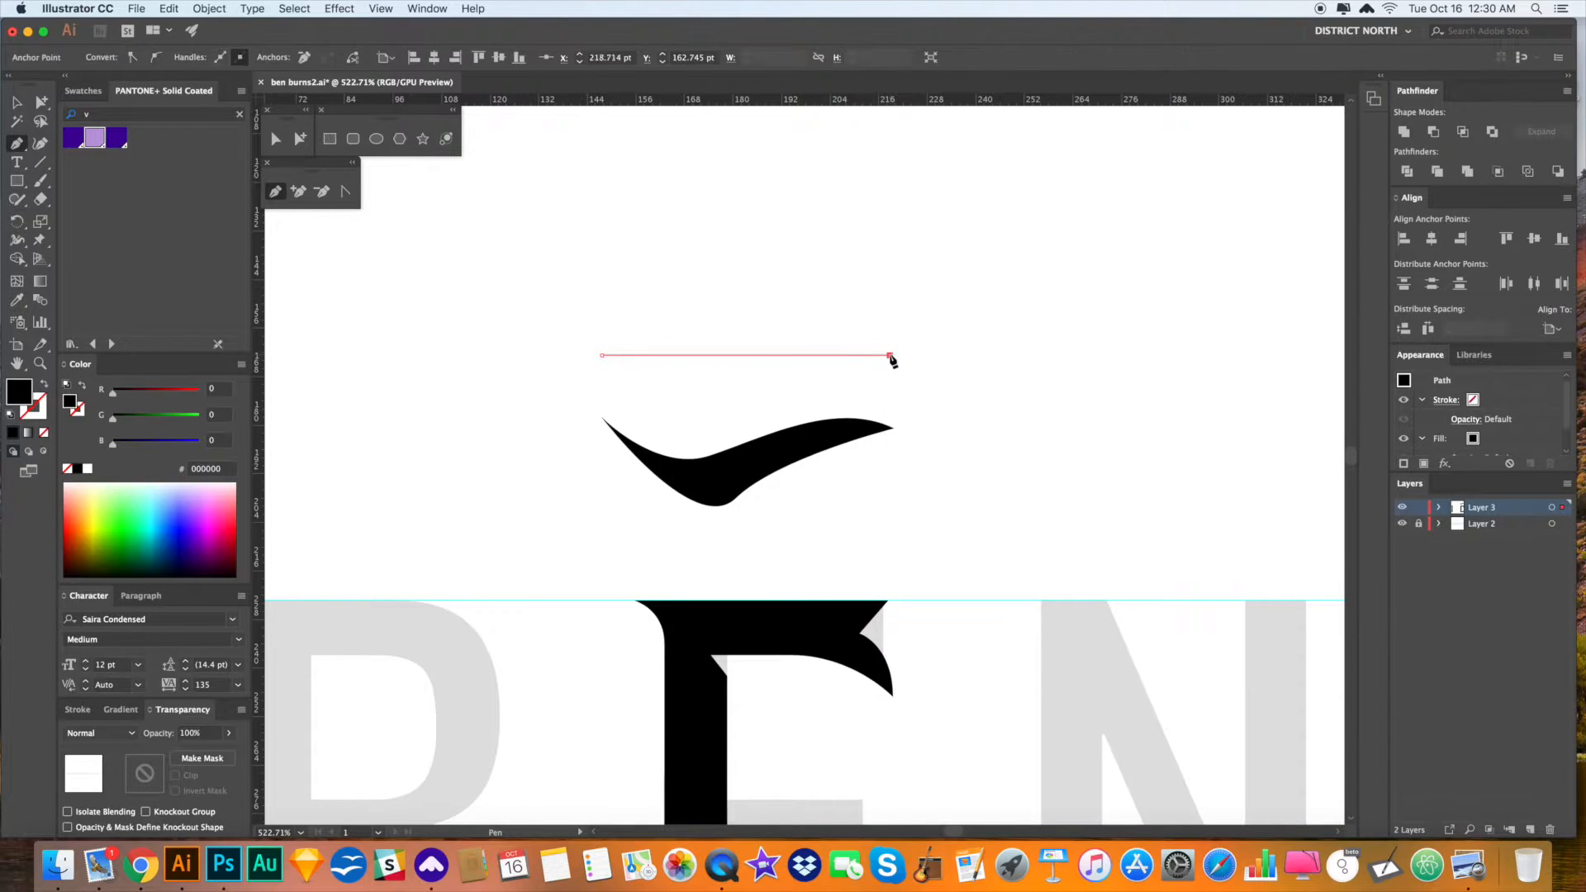
key("v")
left_click(927, 411)
left_click_drag(927, 411, 928, 409)
key("a")
left_click(888, 354)
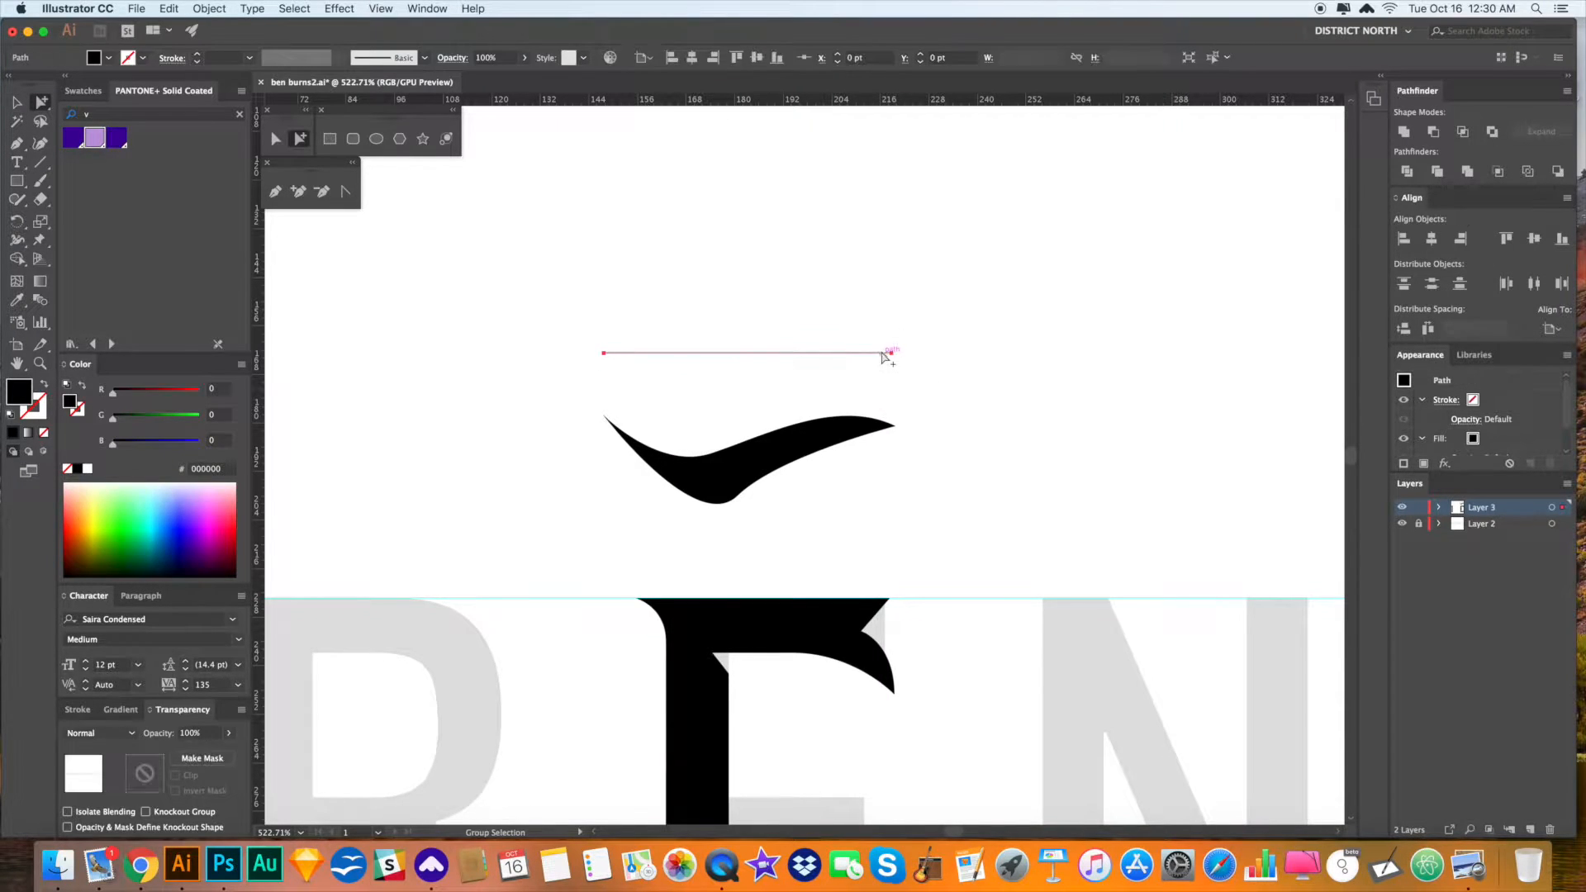
- Give the line a black stroke, no fill, and 0.25 pt weight
left_click(78, 710)
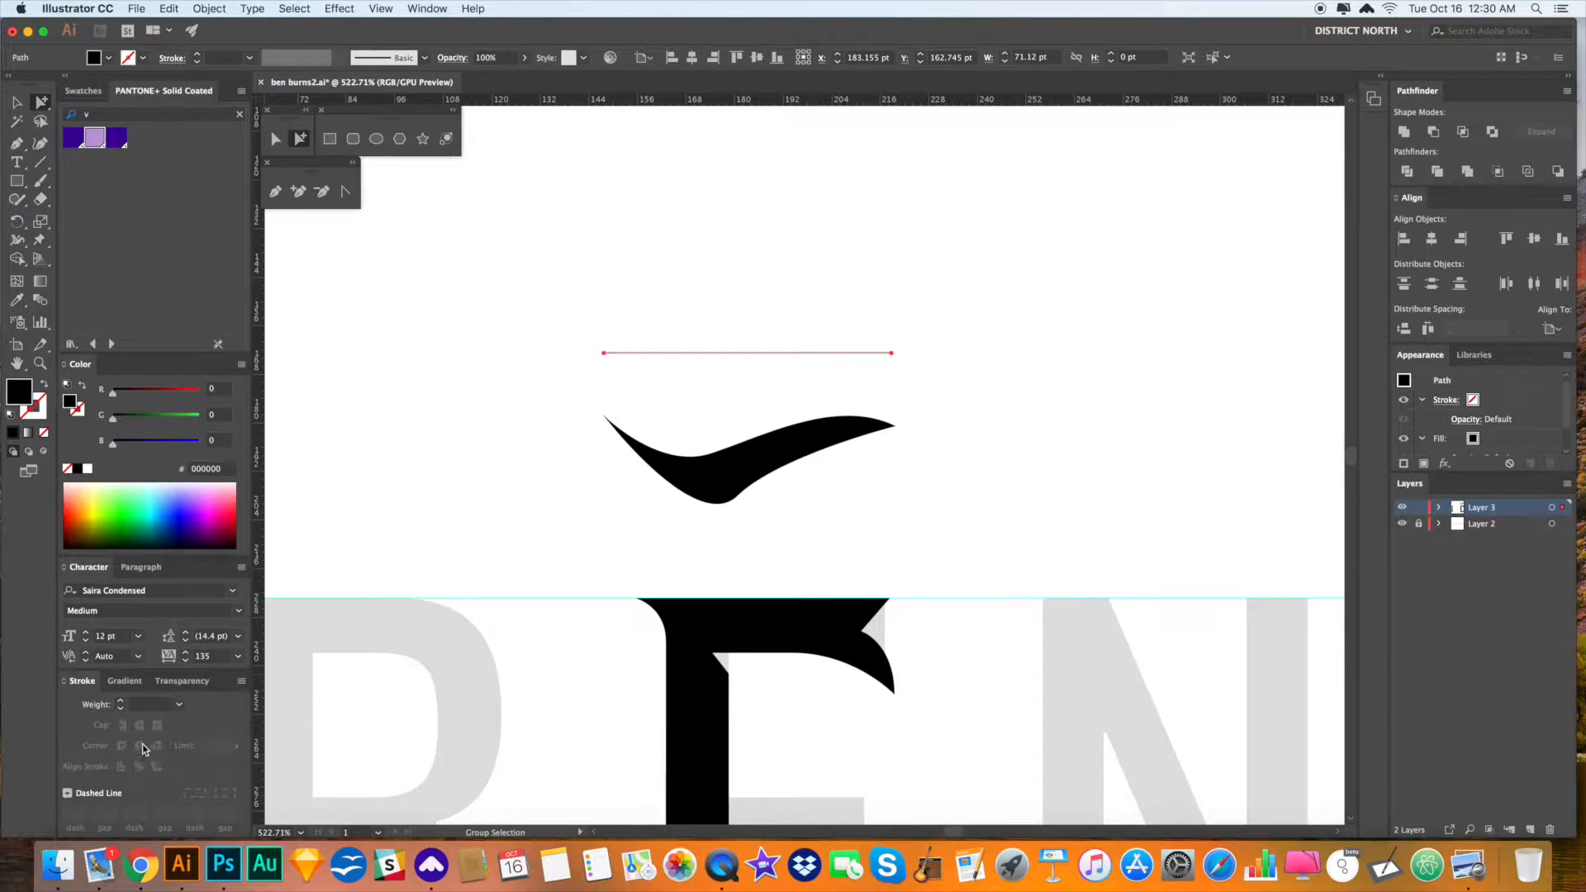
left_click(44, 385)
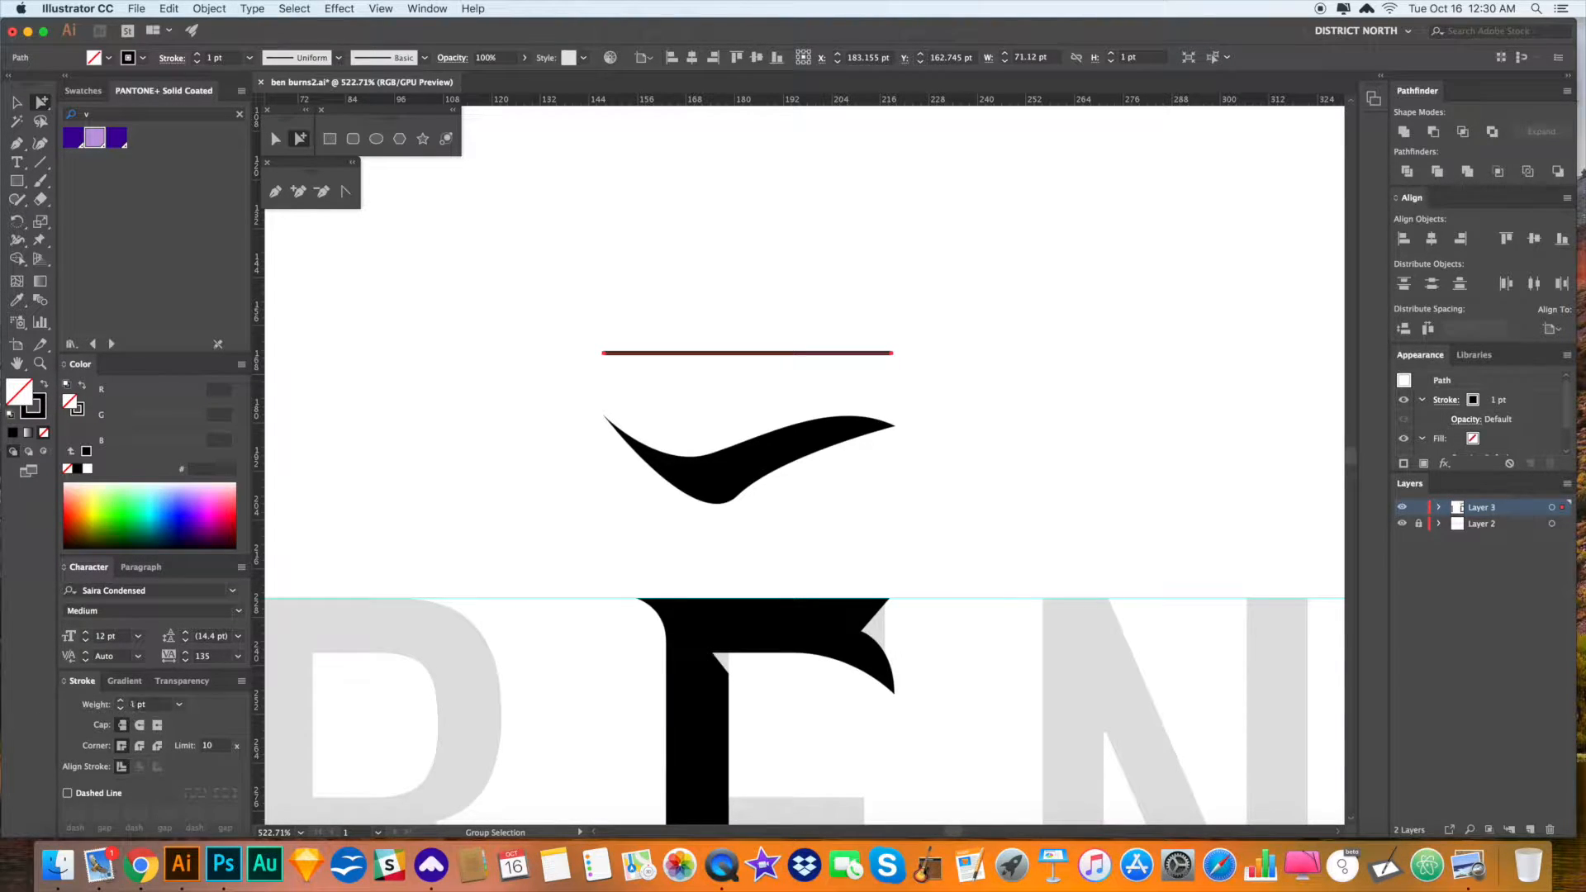
left_click(179, 708)
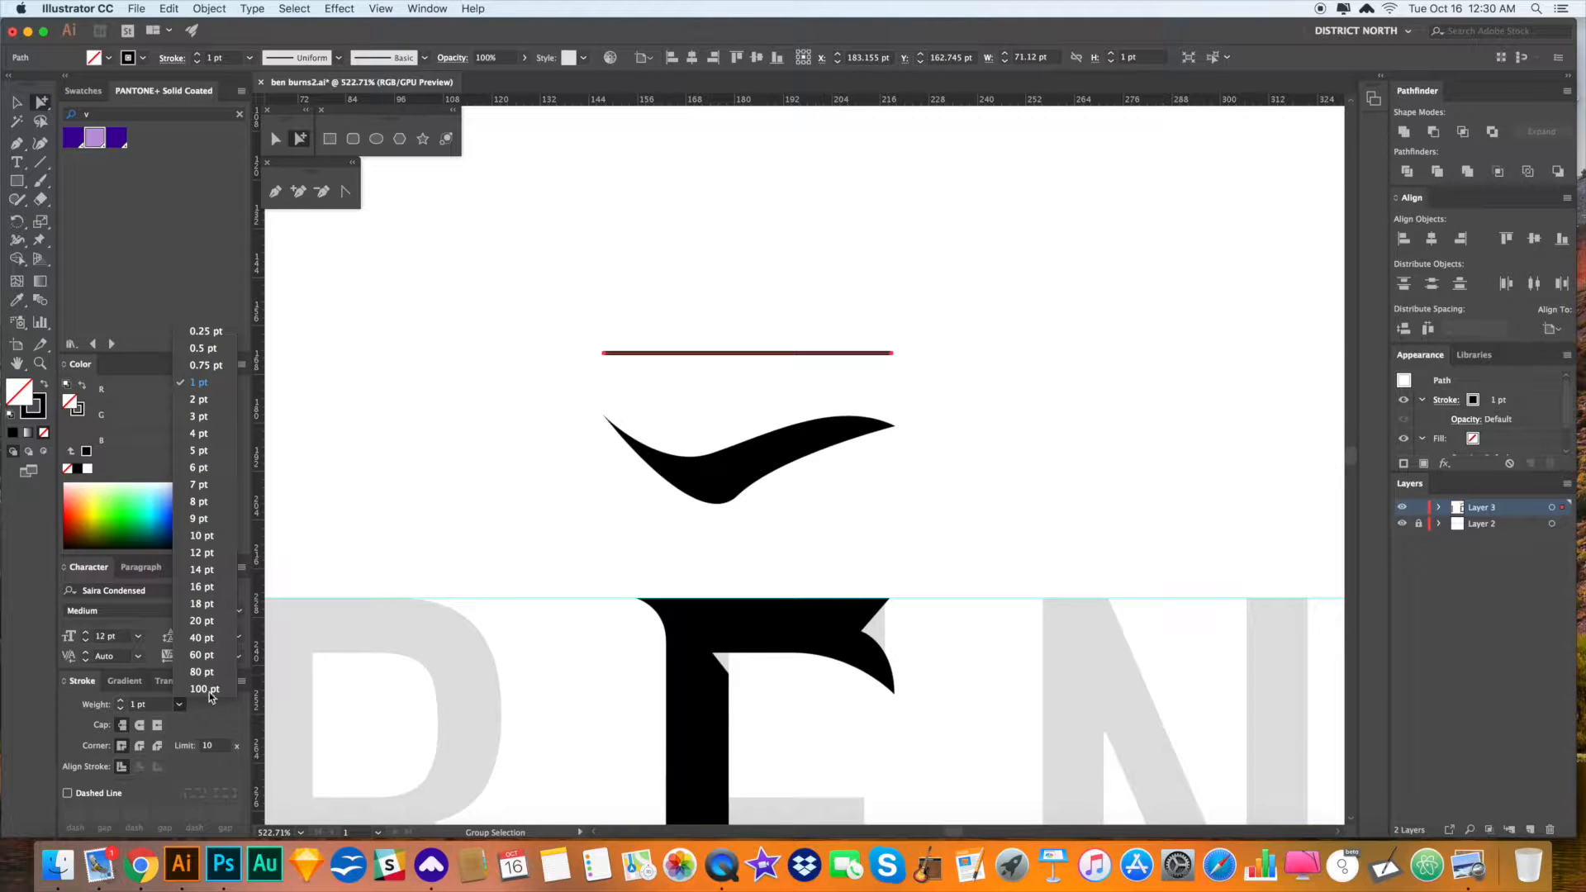
left_click(202, 333)
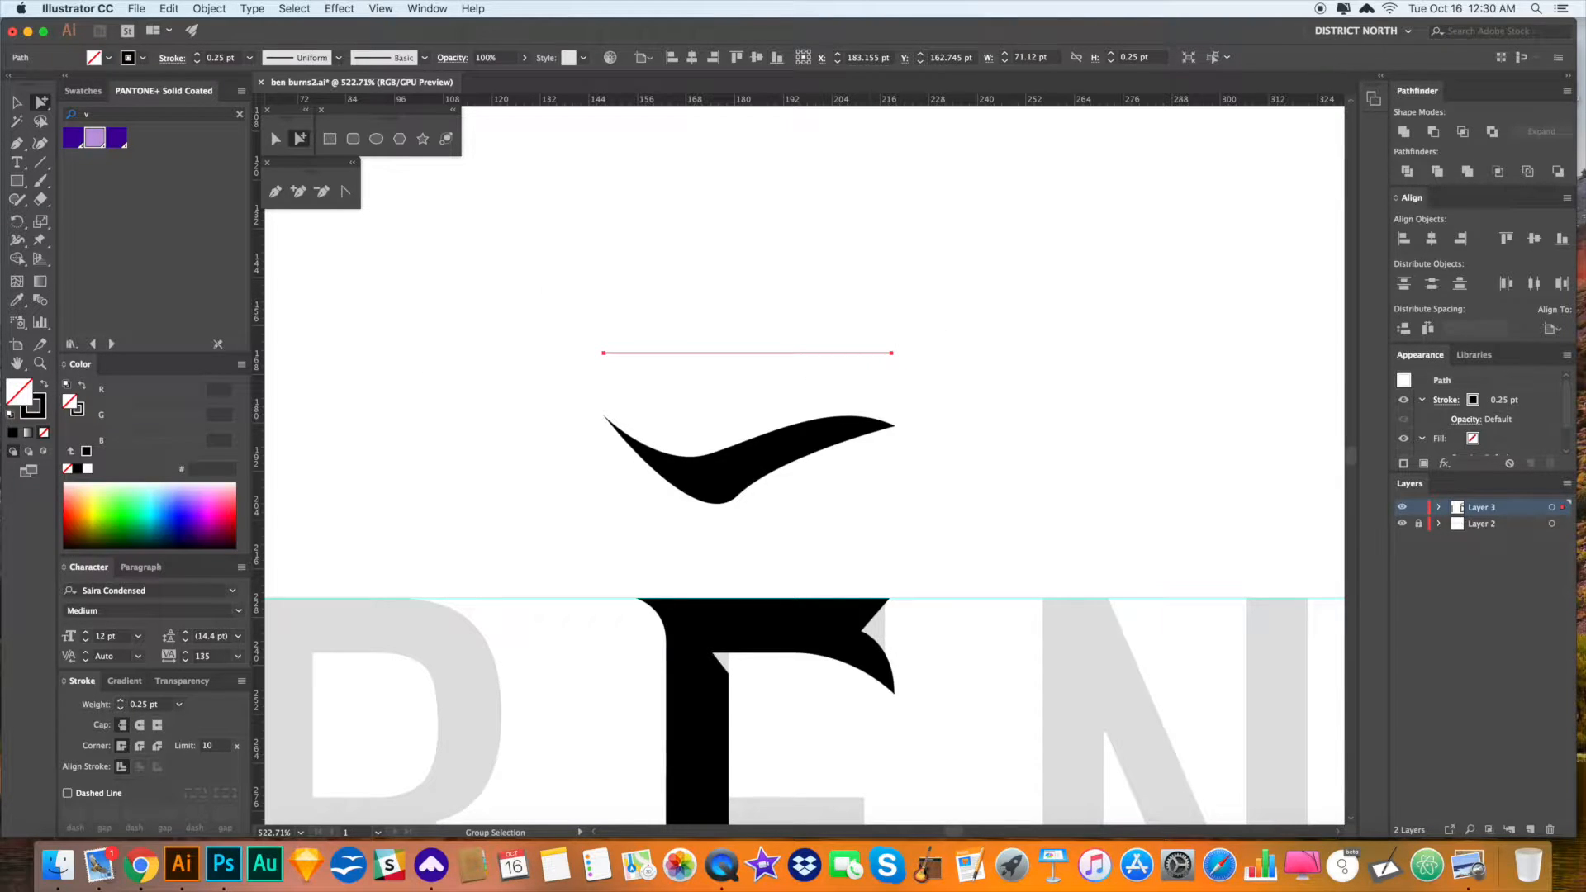
- Widen the line's middle with the Width tool into a pointed lens about 9.948 pt thick
left_click(18, 241)
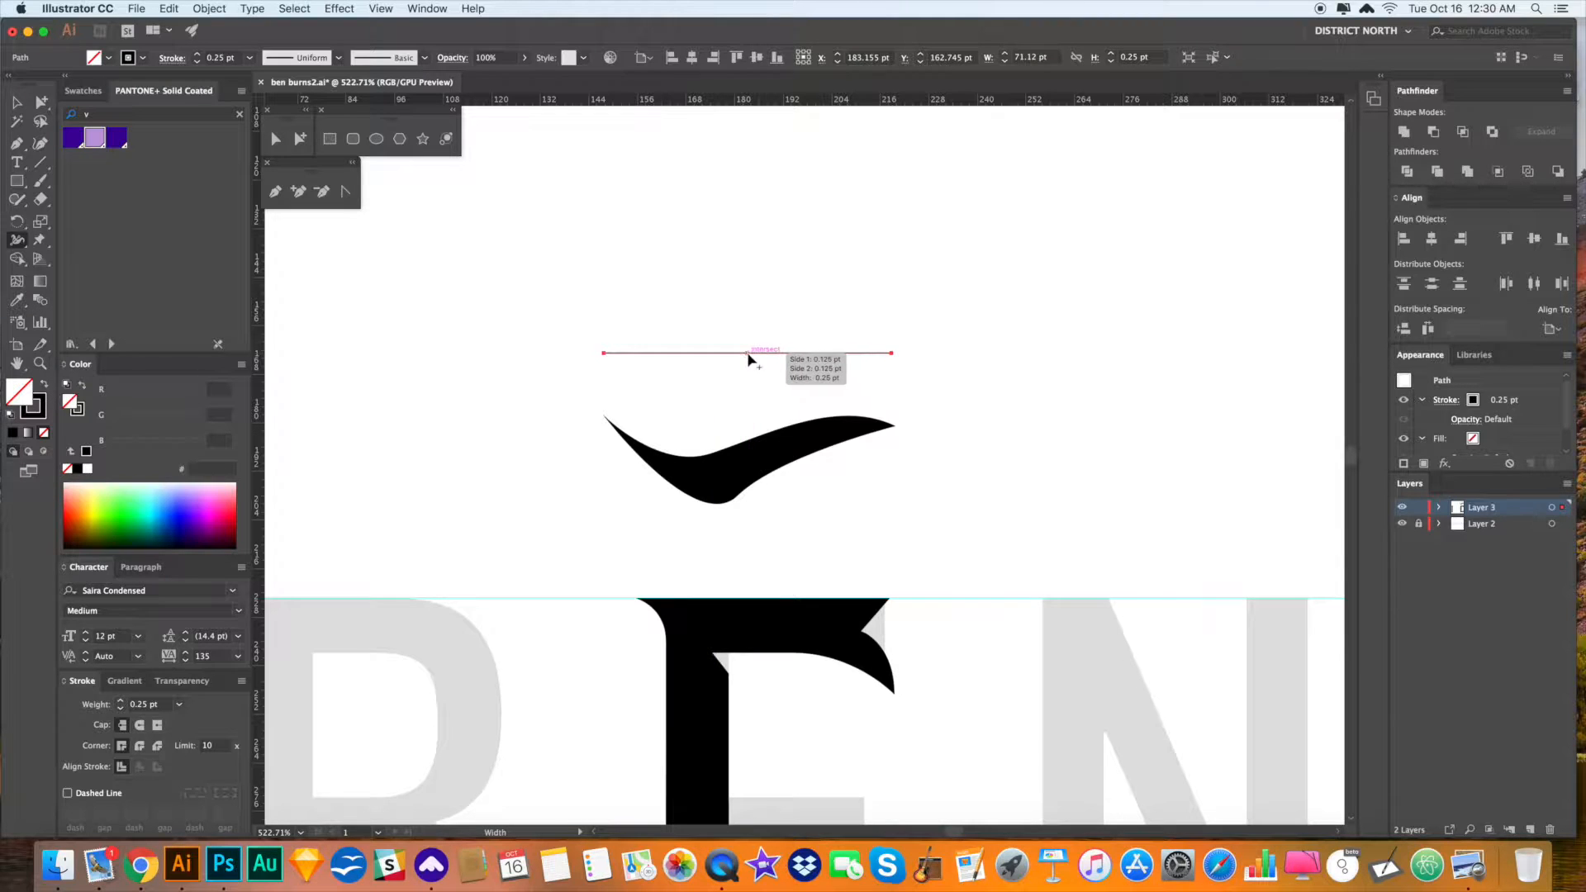
left_click_drag(750, 357, 751, 374)
key("v")
key("a")
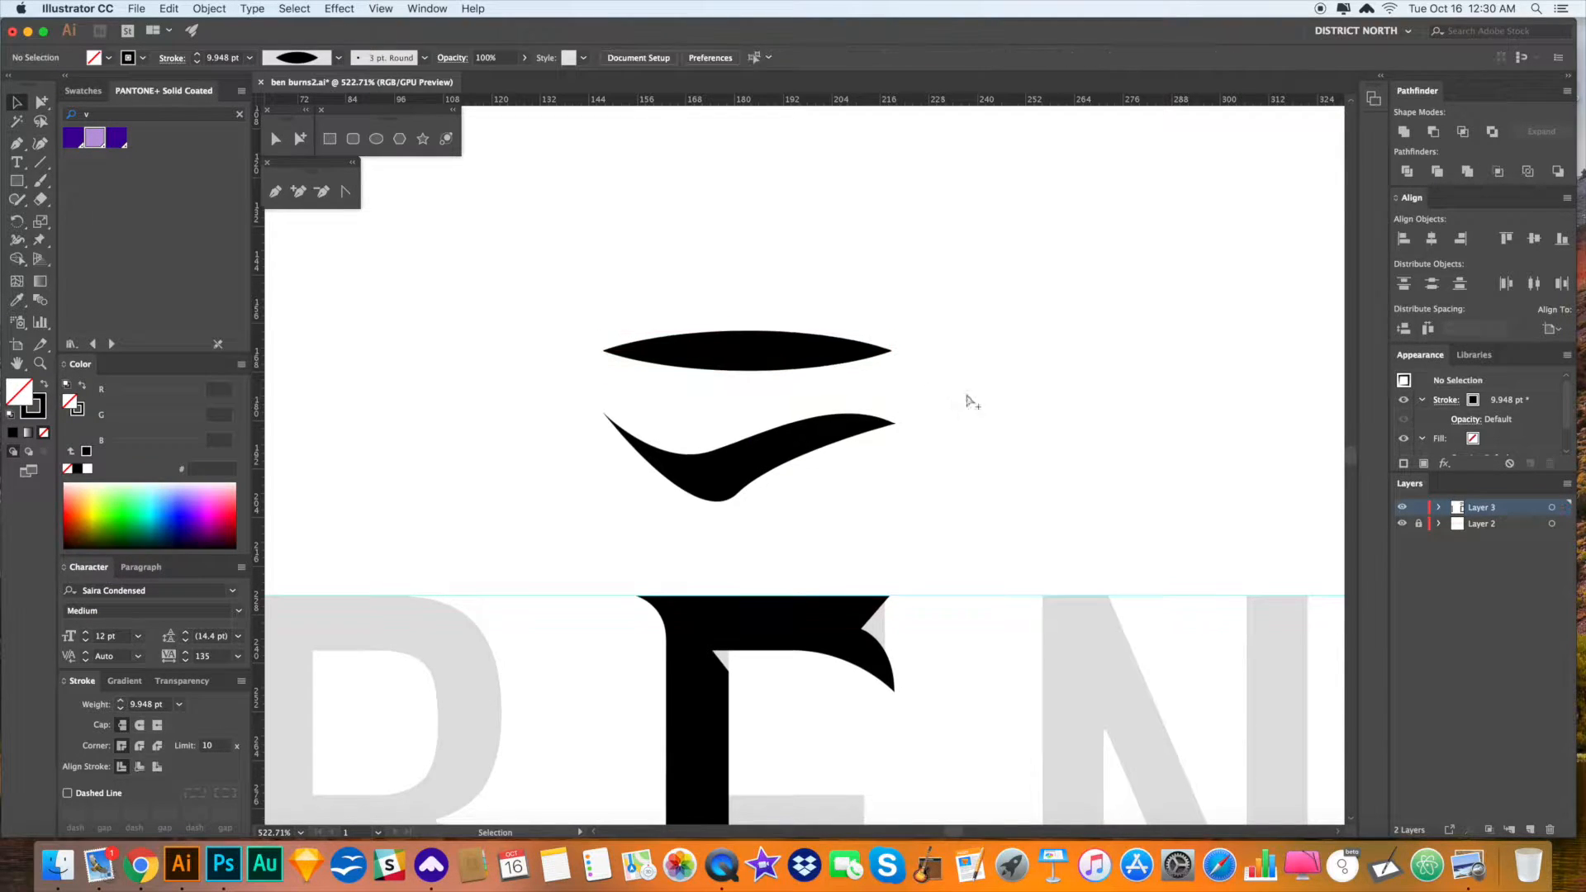
- Expand the lens stroke's appearance into a solid filled outline
left_click(209, 9)
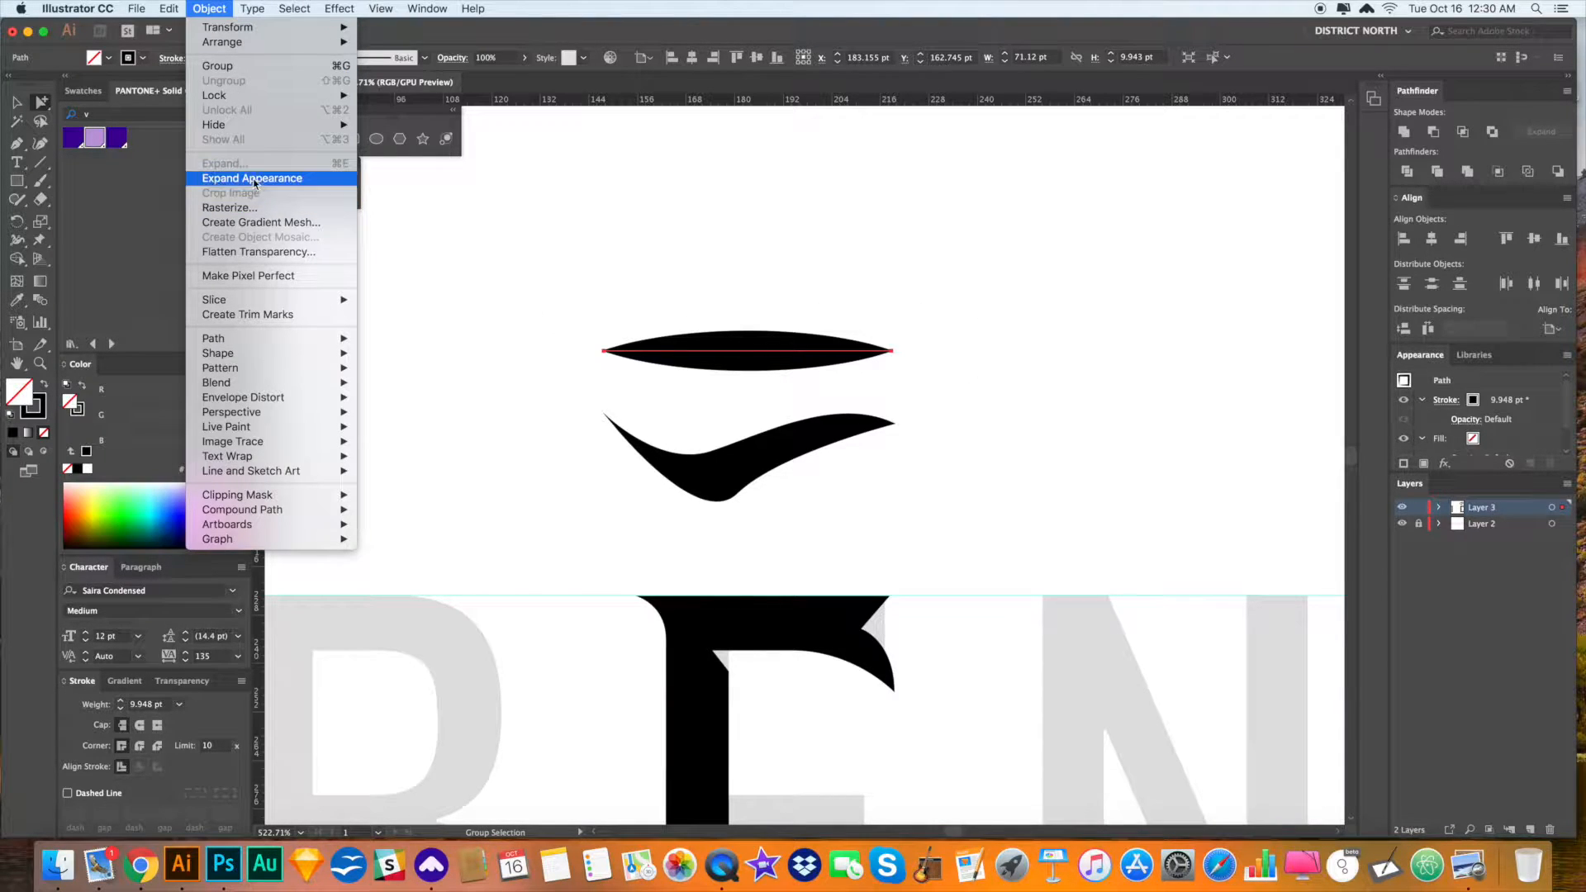
left_click(254, 178)
left_click_drag(766, 265, 716, 262)
left_click(423, 8)
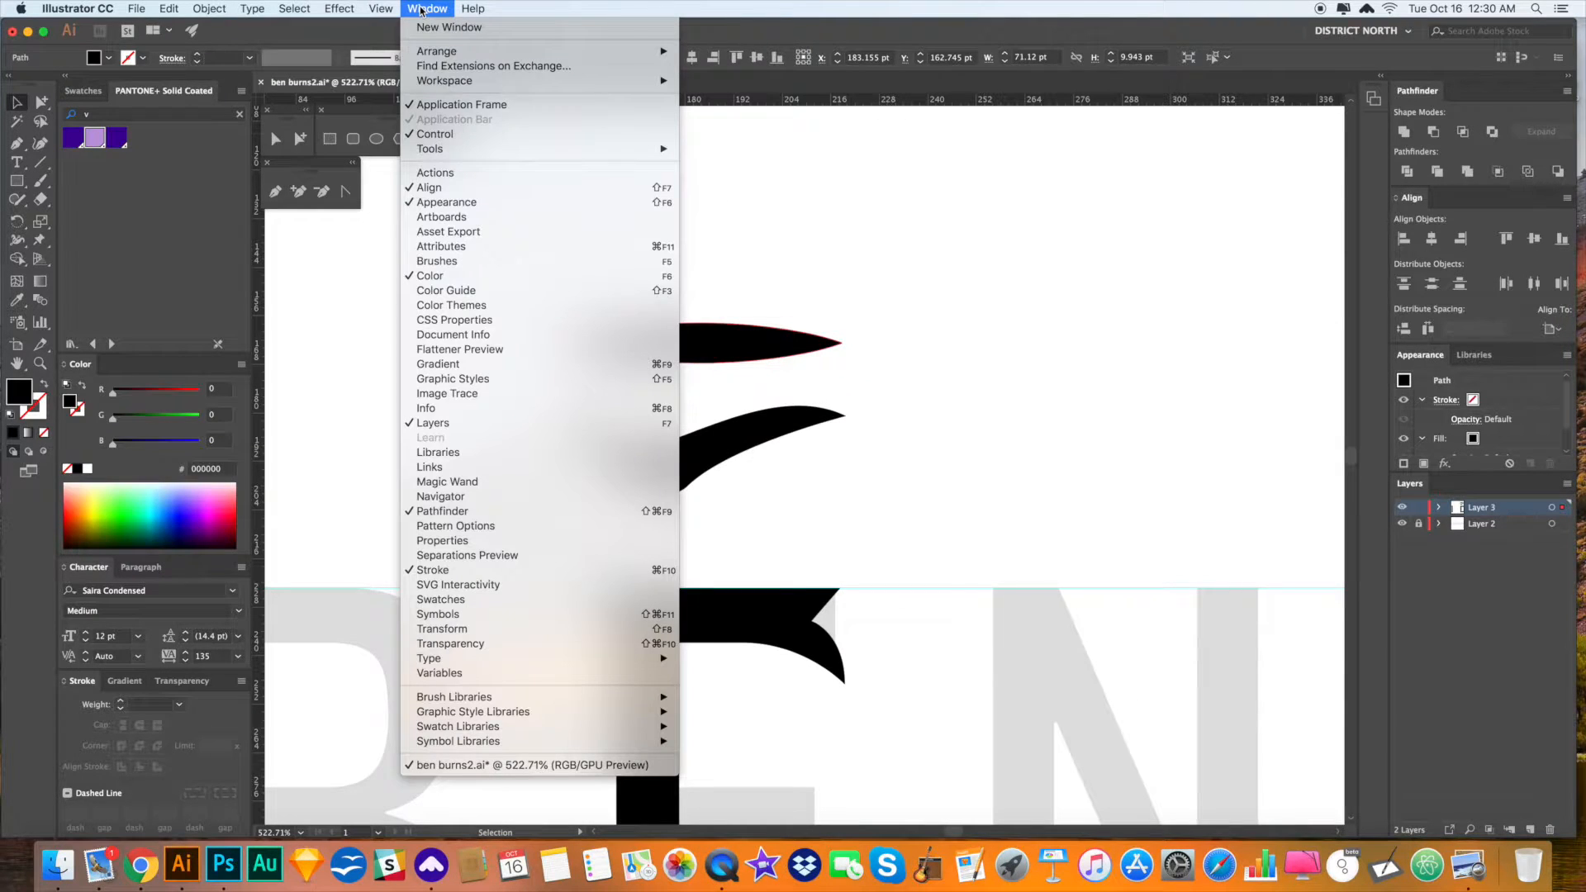
left_click(851, 182)
- Apply a Flag-style warp with 59% bend to the lens shape
left_click(339, 8)
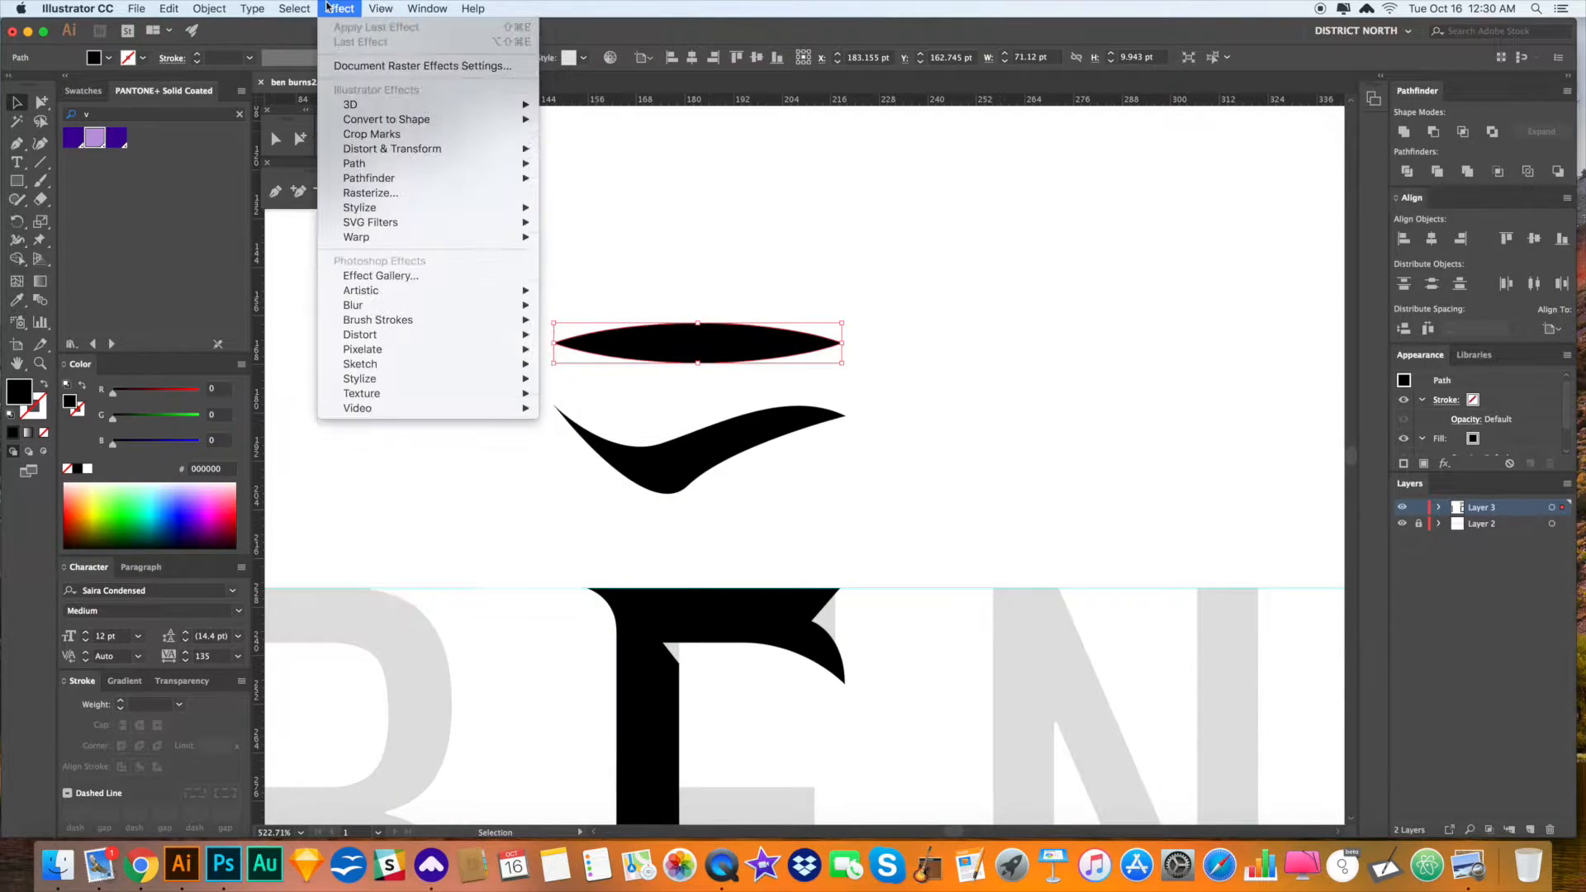
mouse_move(496, 237)
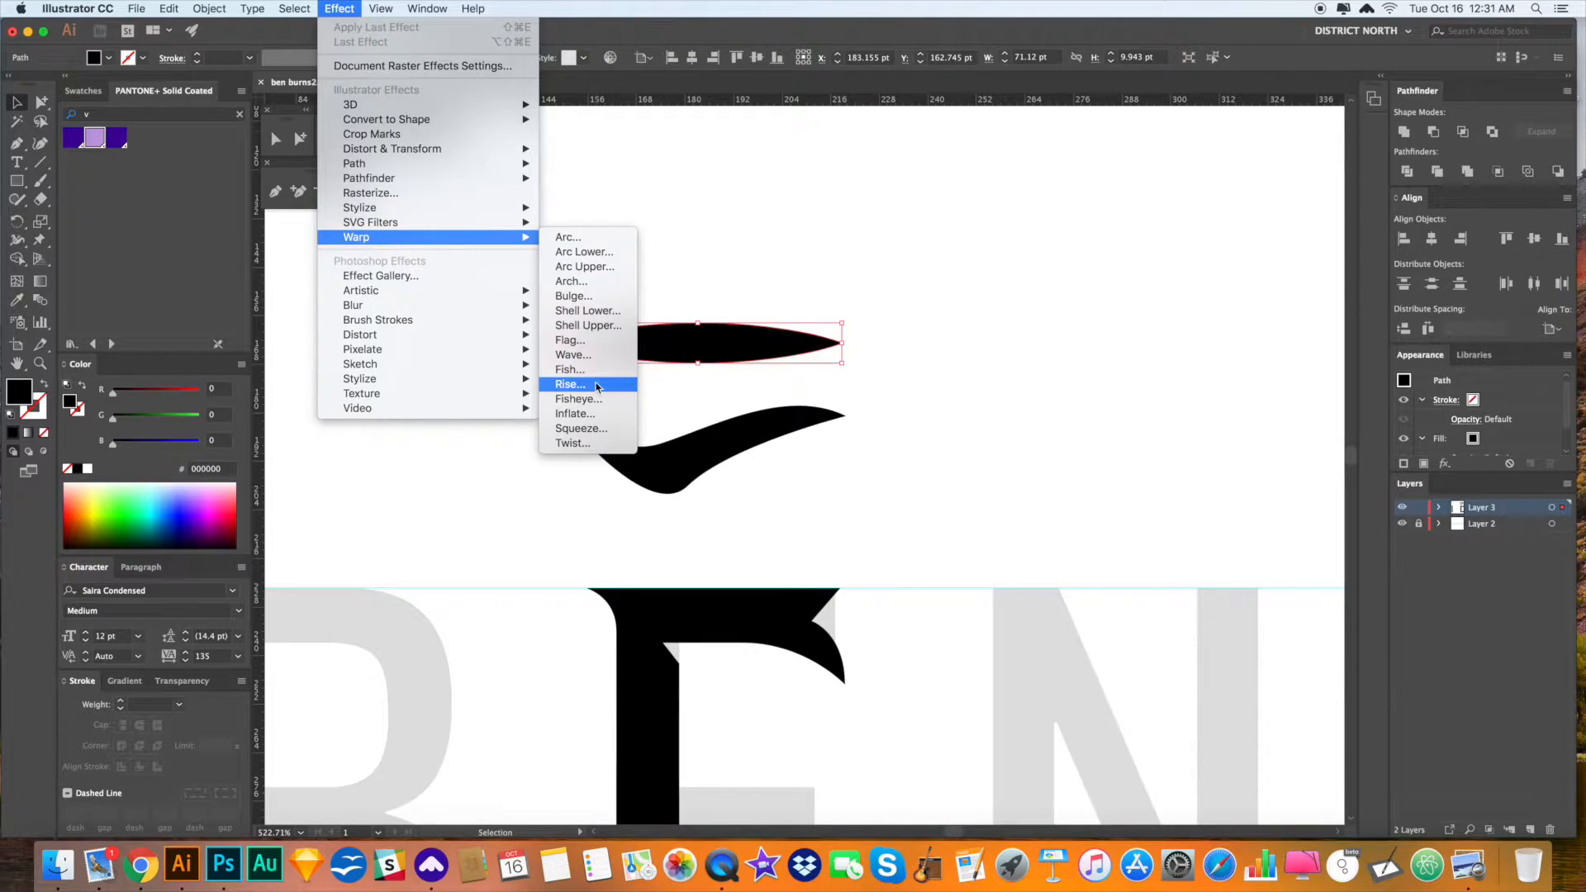
left_click(600, 356)
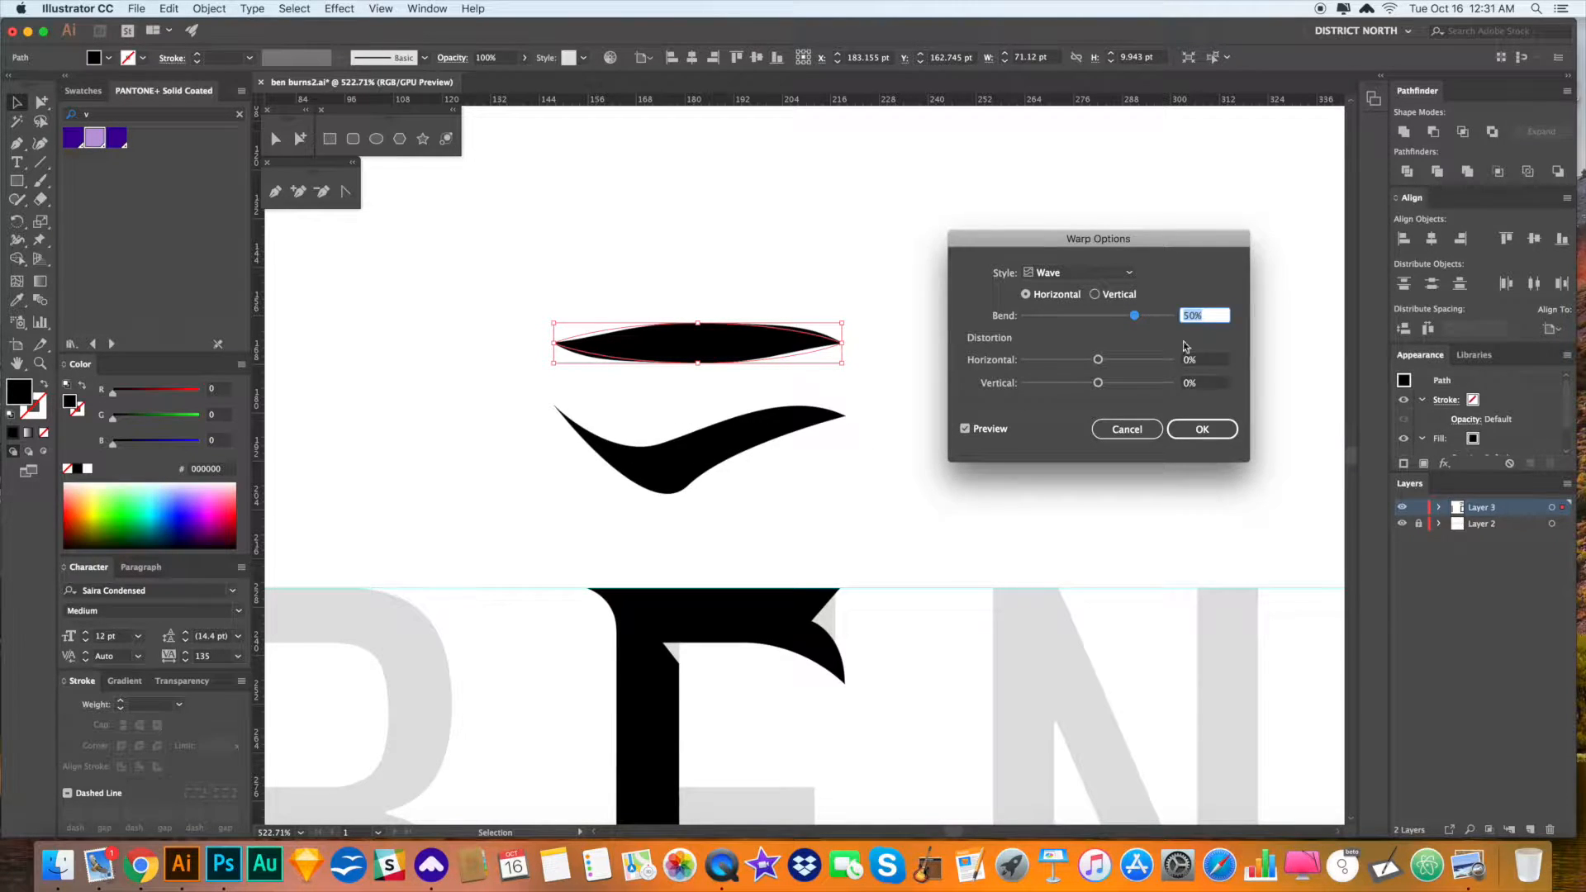
left_click_drag(1137, 318, 1170, 315)
left_click(1172, 315)
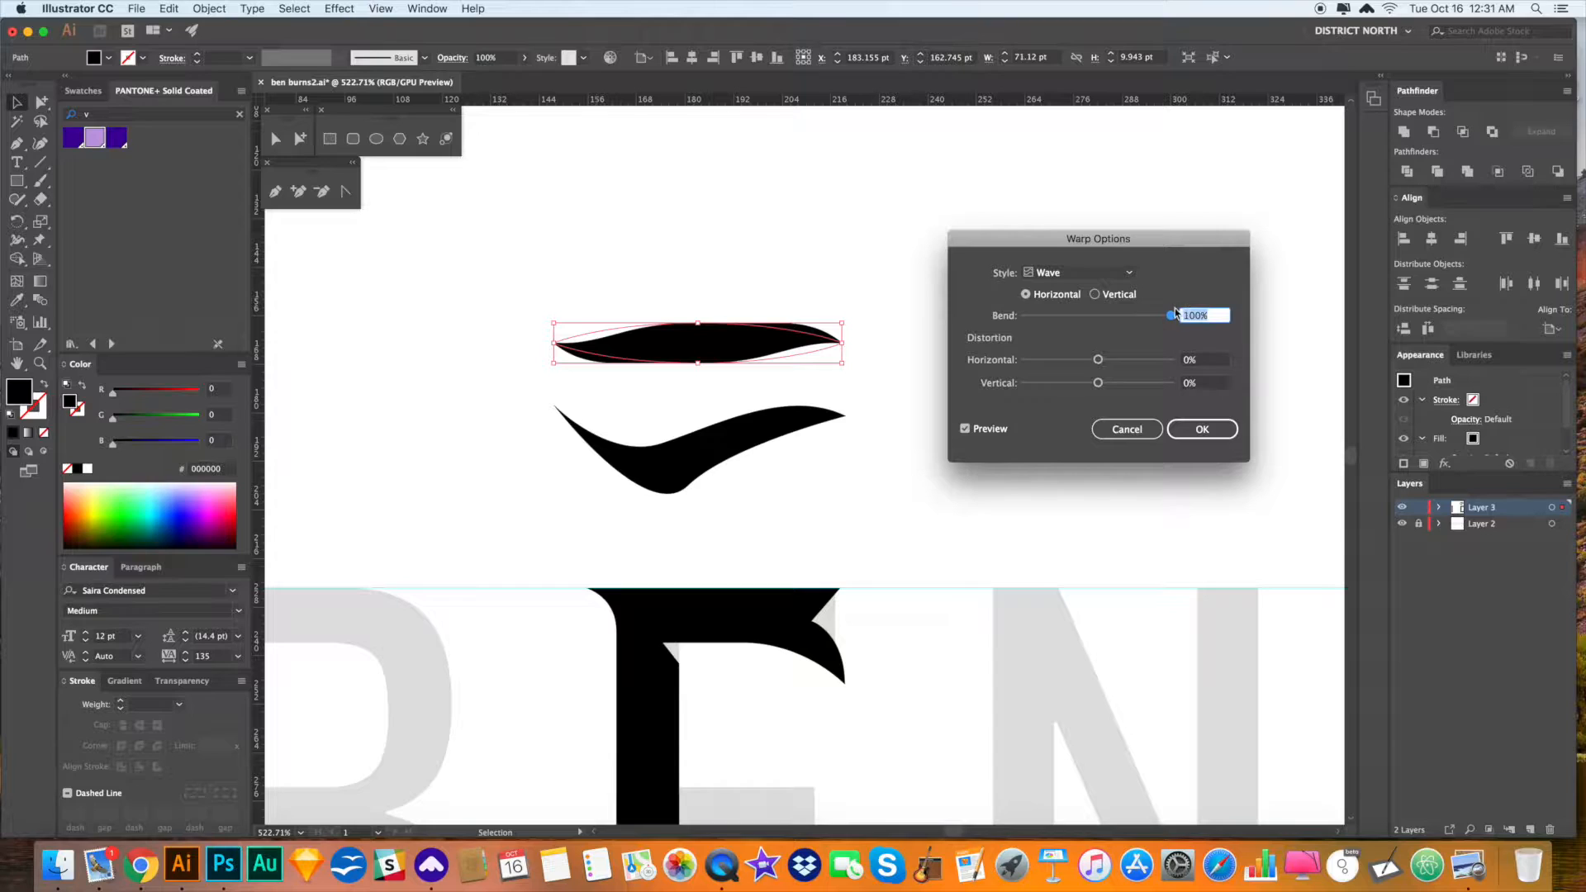
left_click(1078, 273)
left_click(1085, 419)
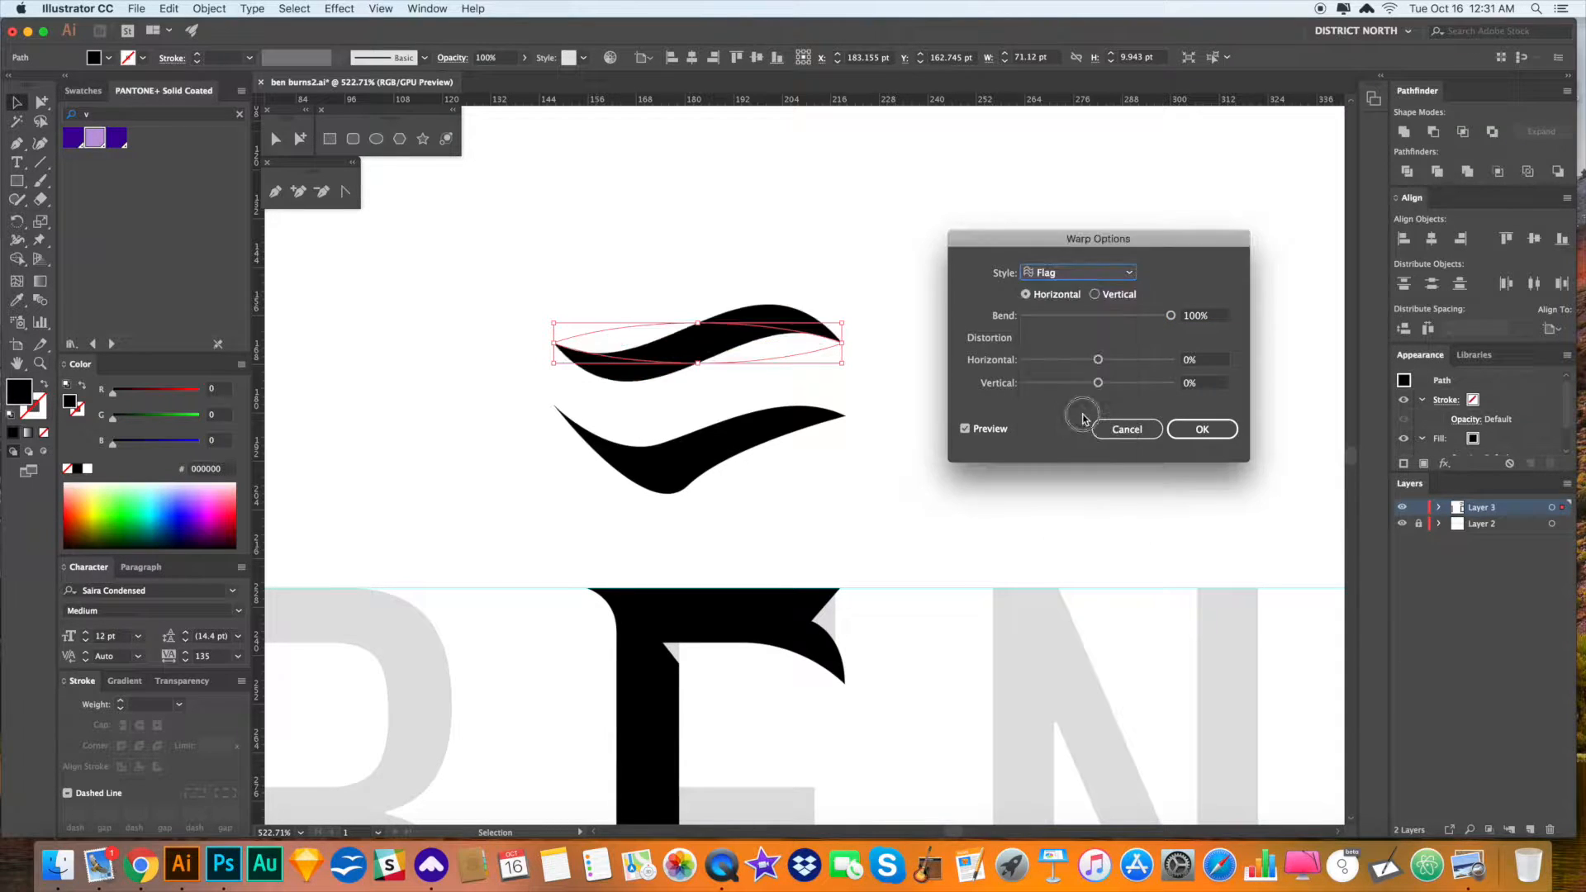
left_click_drag(1171, 315, 1141, 314)
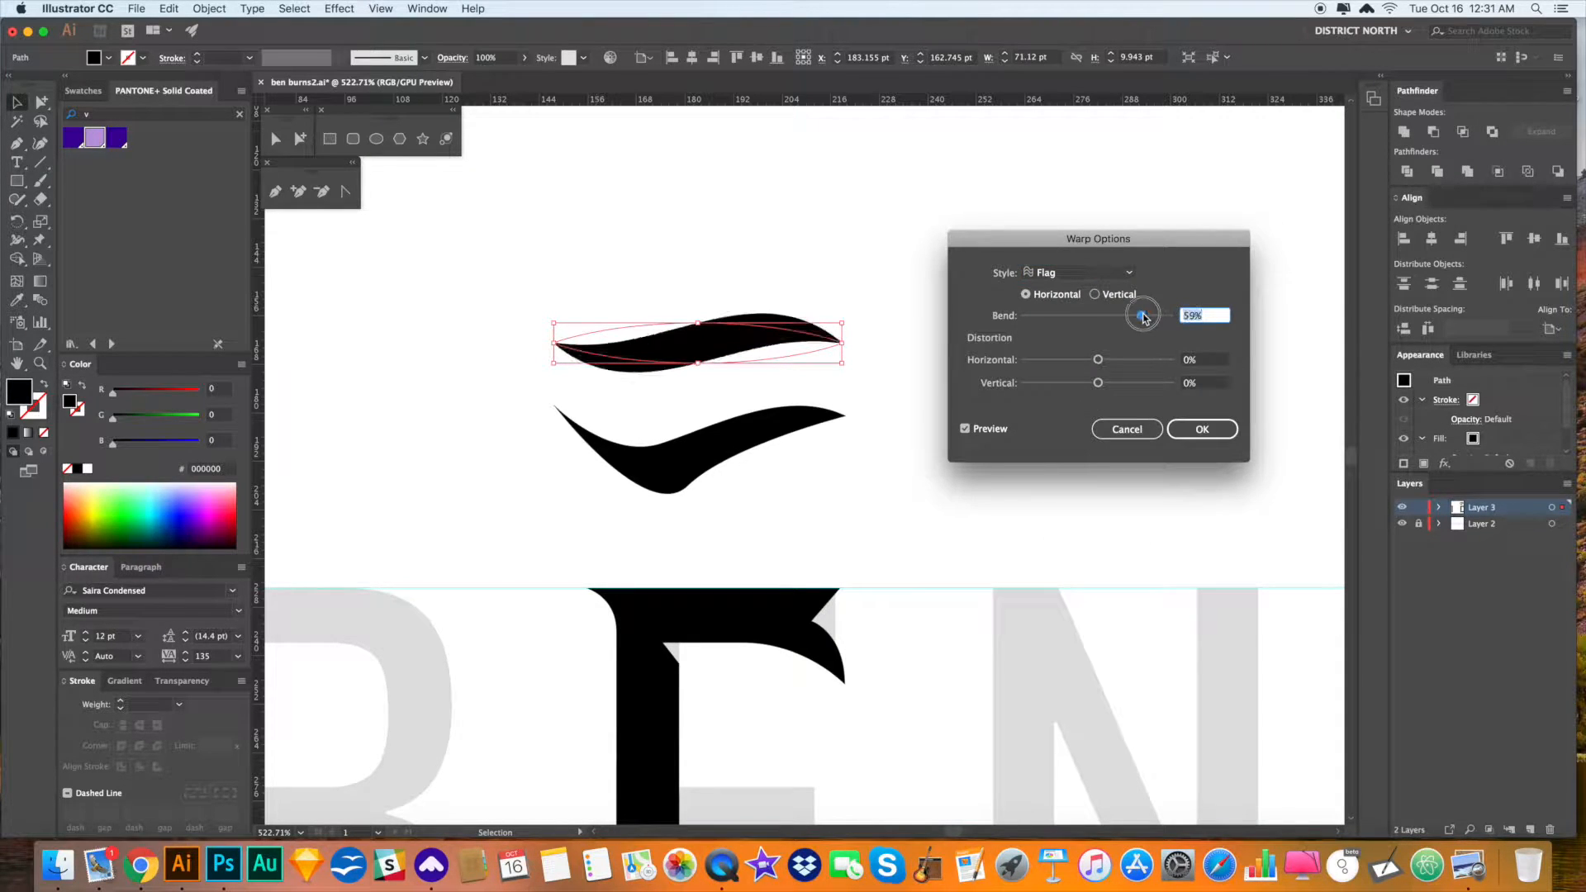
left_click(1203, 429)
left_click(984, 471)
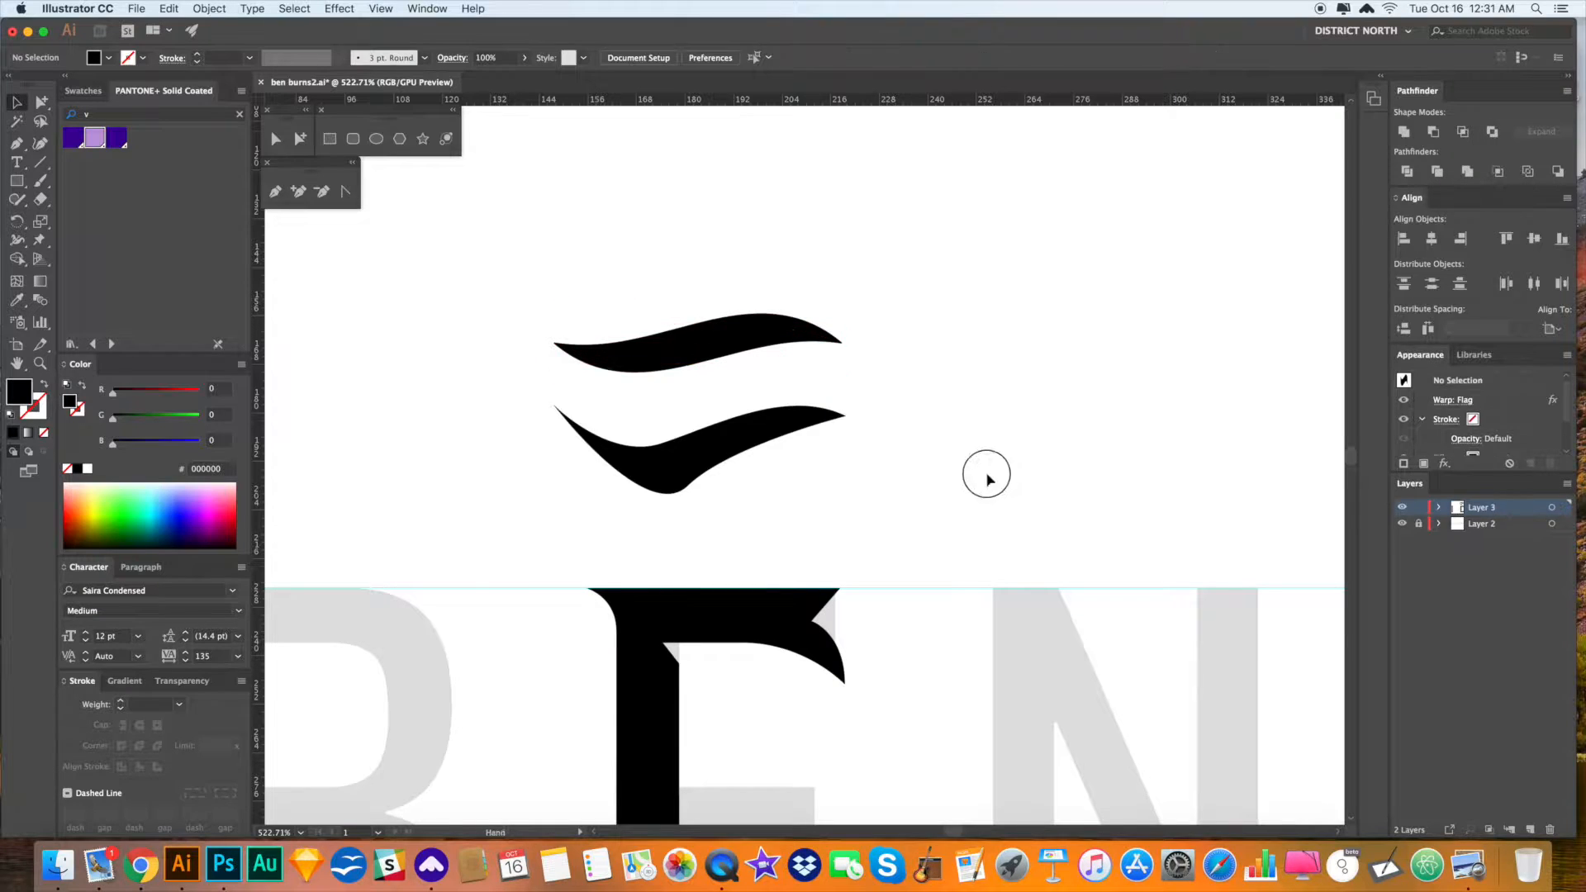
scroll(661, 351, "left", 1)
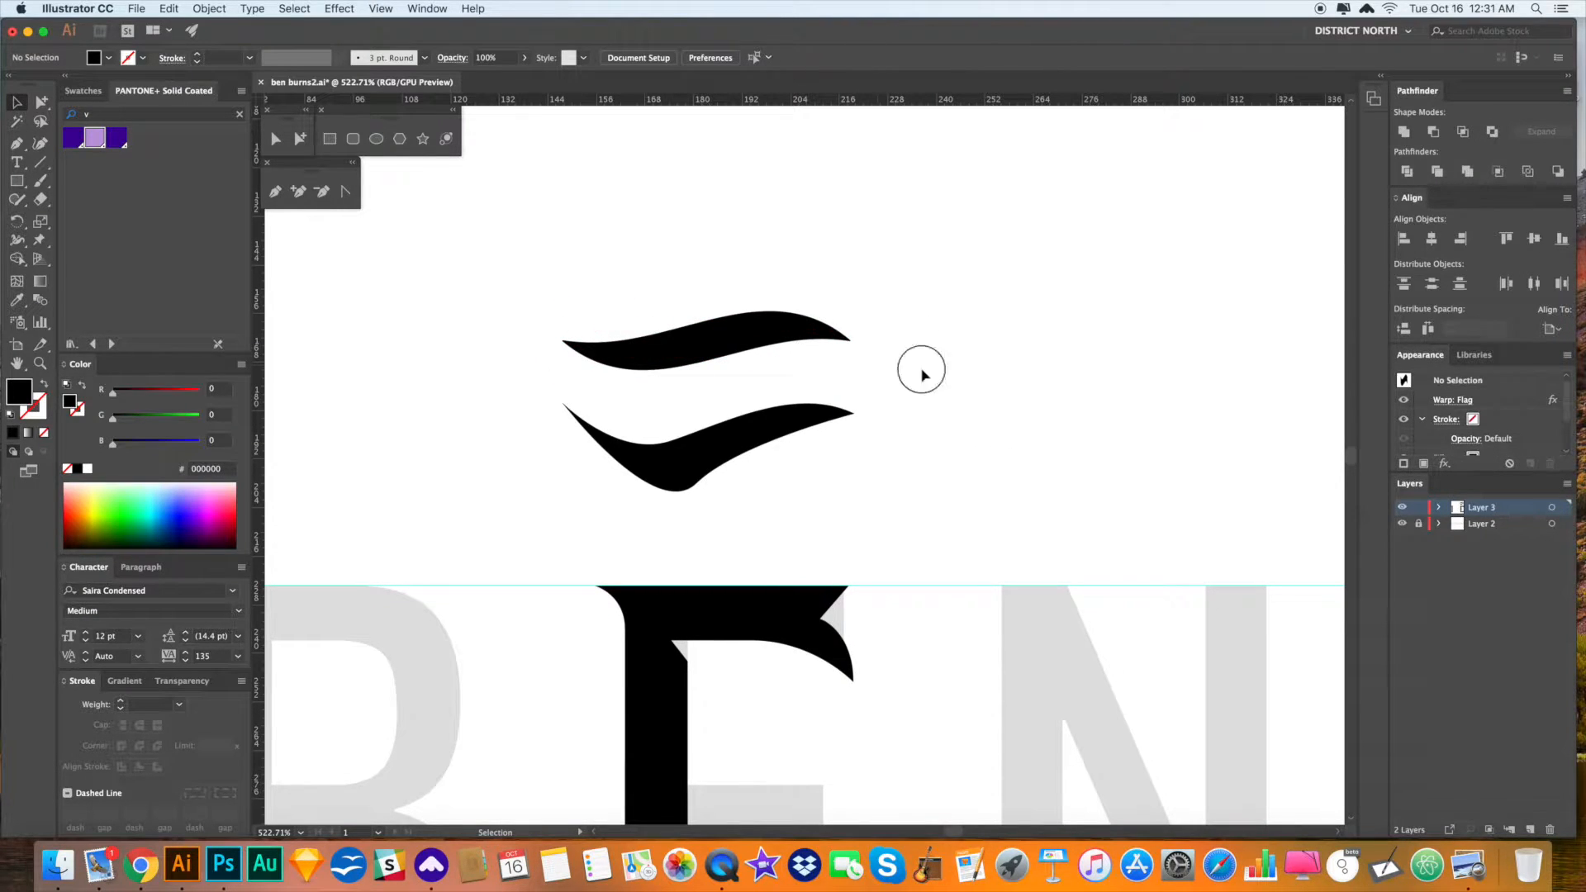
- Expand the flag-warped swoosh into a plain shape and move it down onto the E's middle bar
left_click_drag(932, 376, 547, 296)
left_click(209, 8)
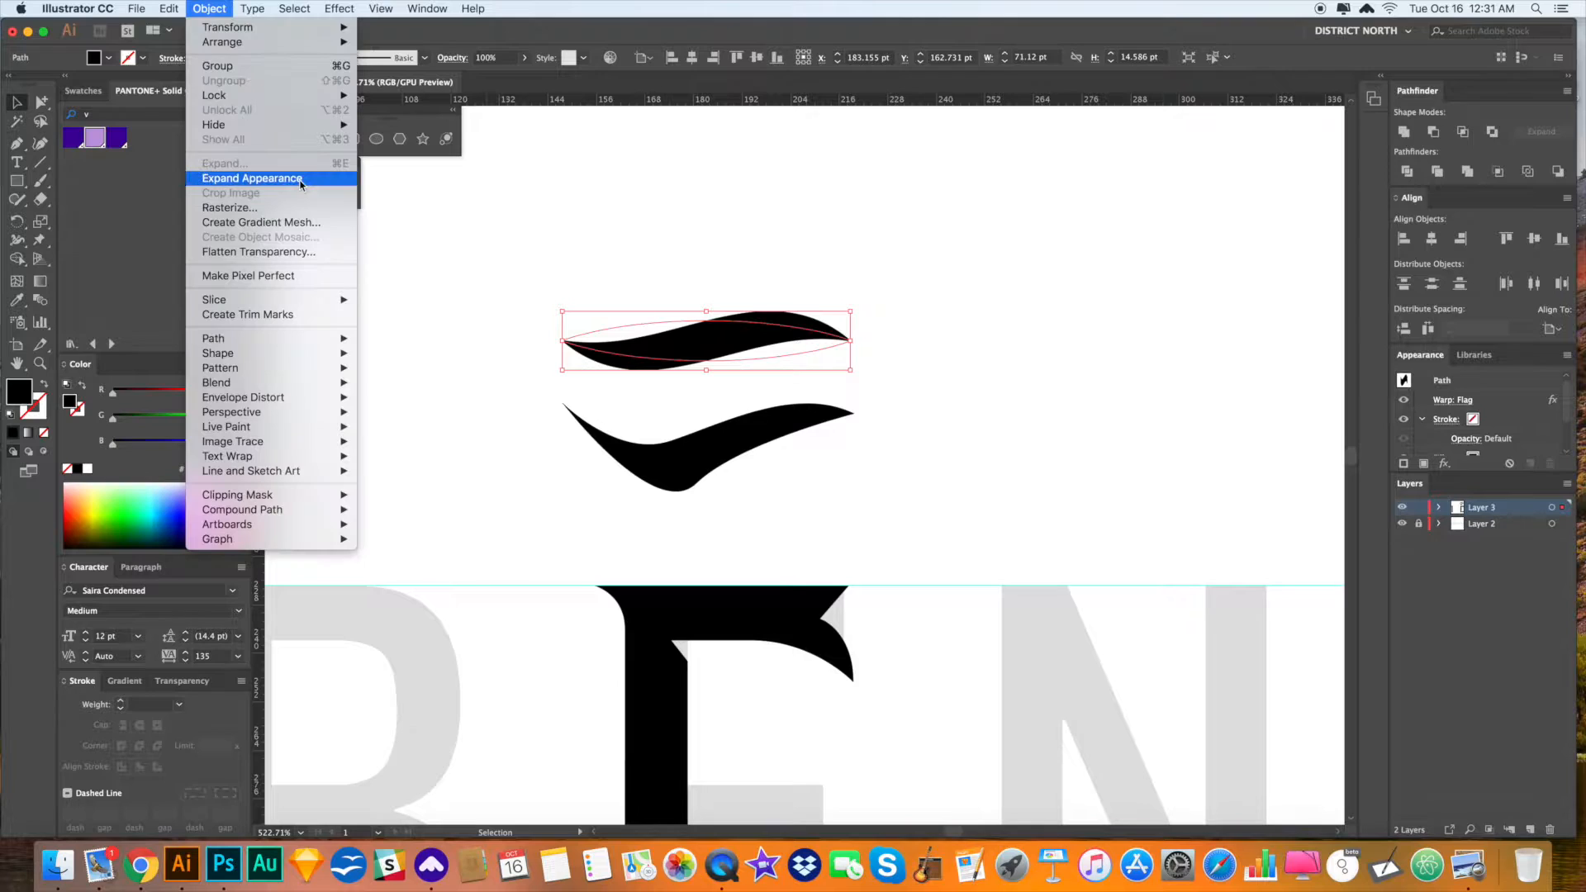
left_click(231, 174)
scroll(819, 271, "down", 2)
left_click_drag(754, 268, 754, 738)
left_click(936, 343)
- Stretch the swoosh taller from its top edge and nudge it down onto the E's bar
scroll(936, 343, "down", 5)
scroll(936, 343, "down", 1)
left_click(764, 367)
left_click_drag(764, 340, 764, 317)
left_click(860, 465)
scroll(860, 465, "up", 1)
key("a")
left_click_drag(802, 374, 802, 387)
left_click(1002, 394)
key("v")
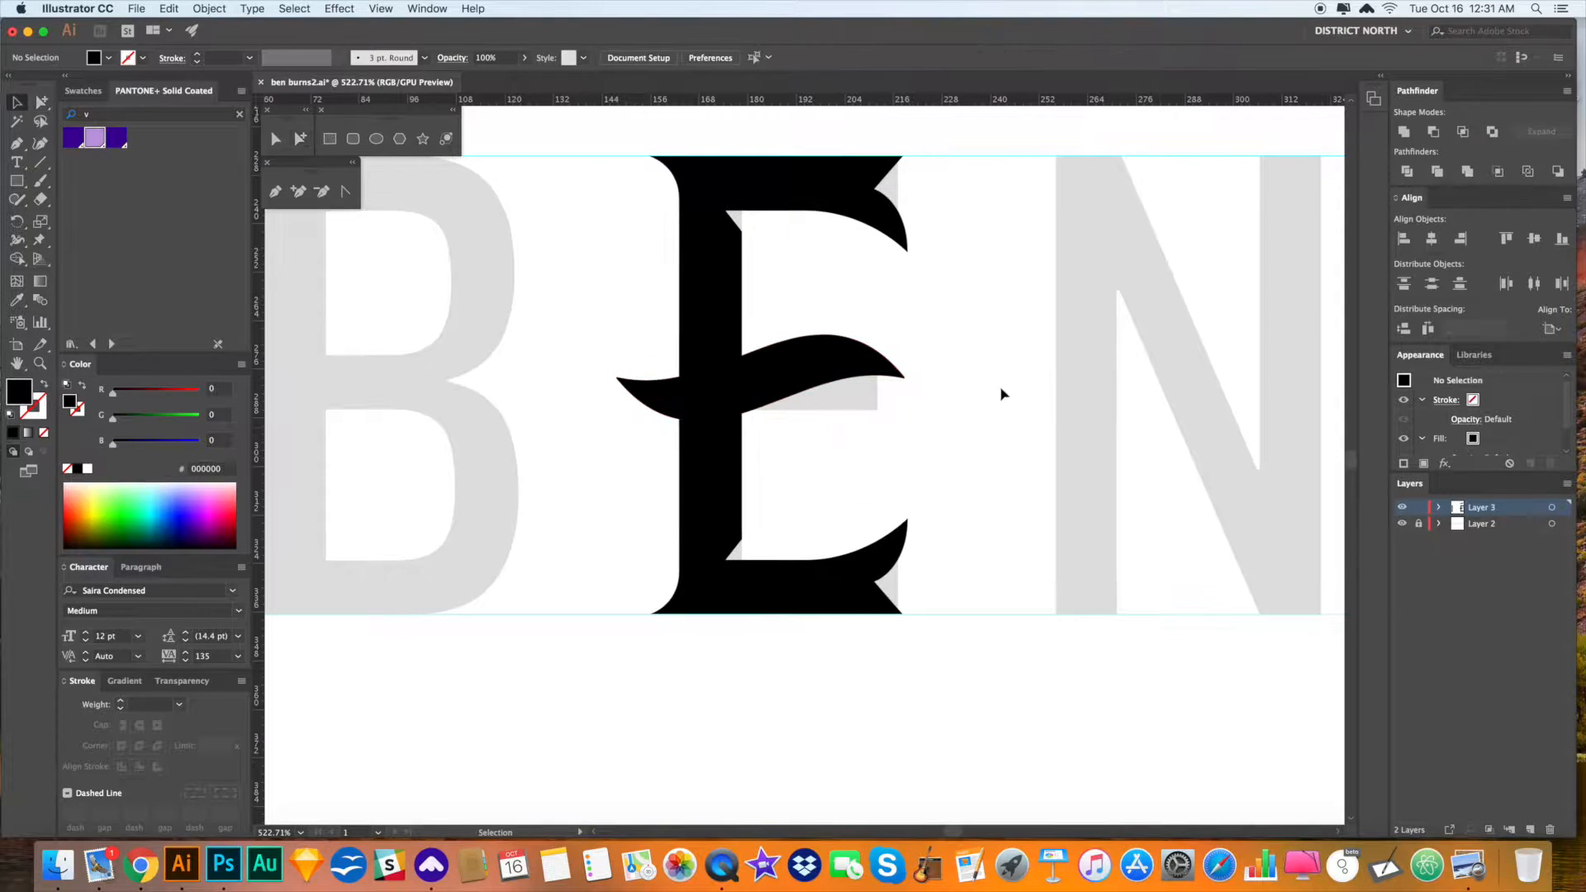
scroll(1002, 394, "down", 6)
scroll(572, 518, "up", 5)
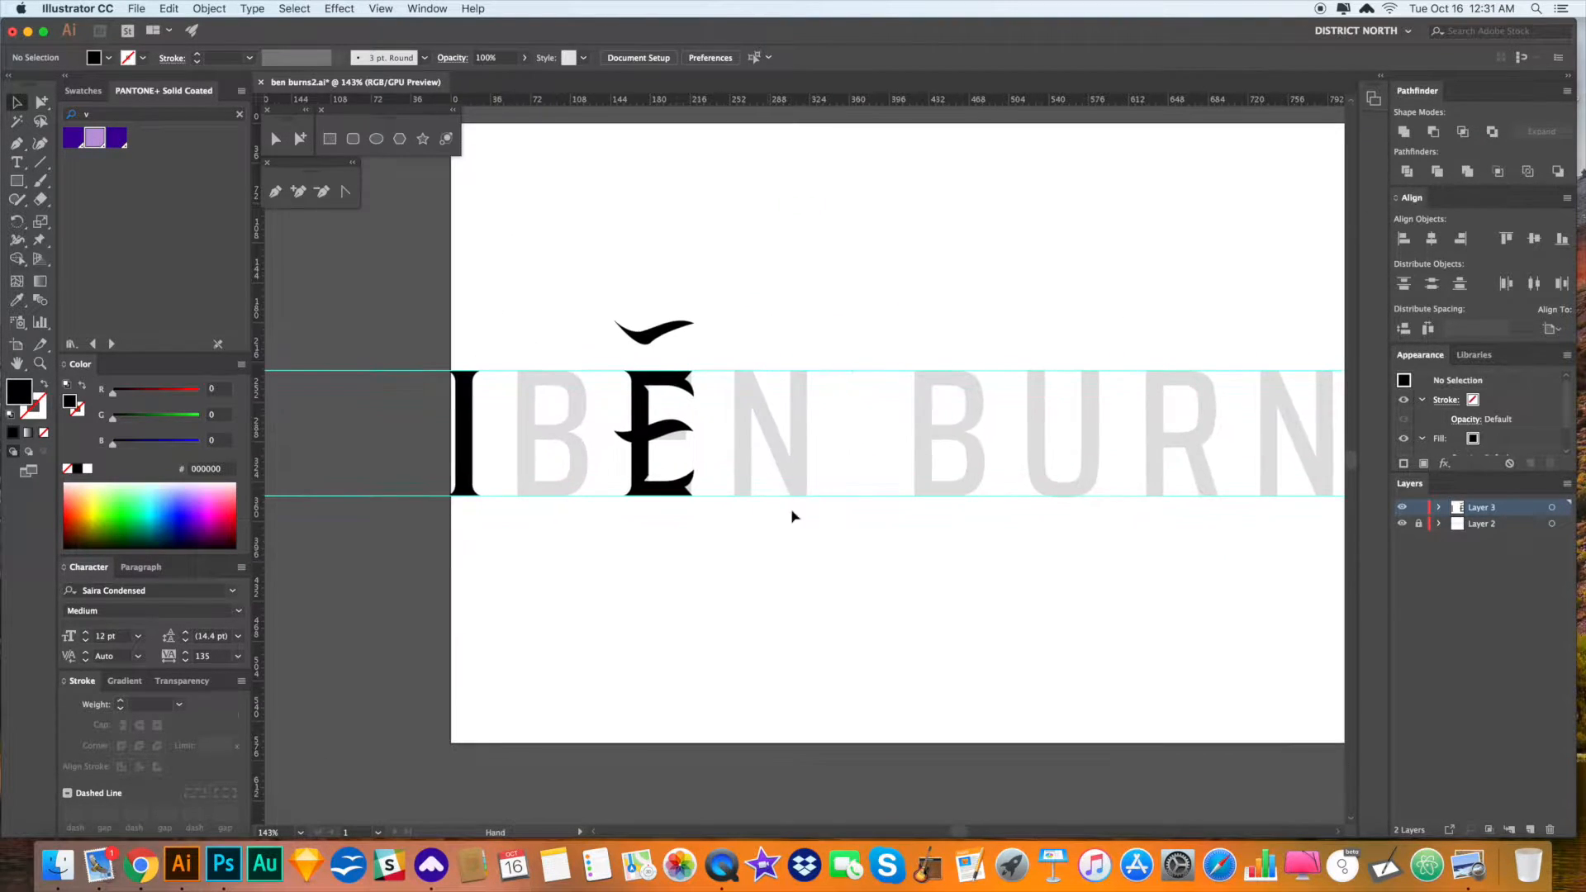
- Shift the E's middle swoosh left, rotate it about its centre, then raise it slightly
key("a")
left_click_drag(743, 460, 581, 454)
left_click(865, 519)
left_click(754, 464)
key("r")
left_click_drag(793, 505, 583, 462)
key("v")
left_click(906, 541)
key("a")
left_click_drag(763, 494, 763, 474)
left_click(873, 522)
key("v")
key("space")
left_click_drag(904, 538, 845, 496)
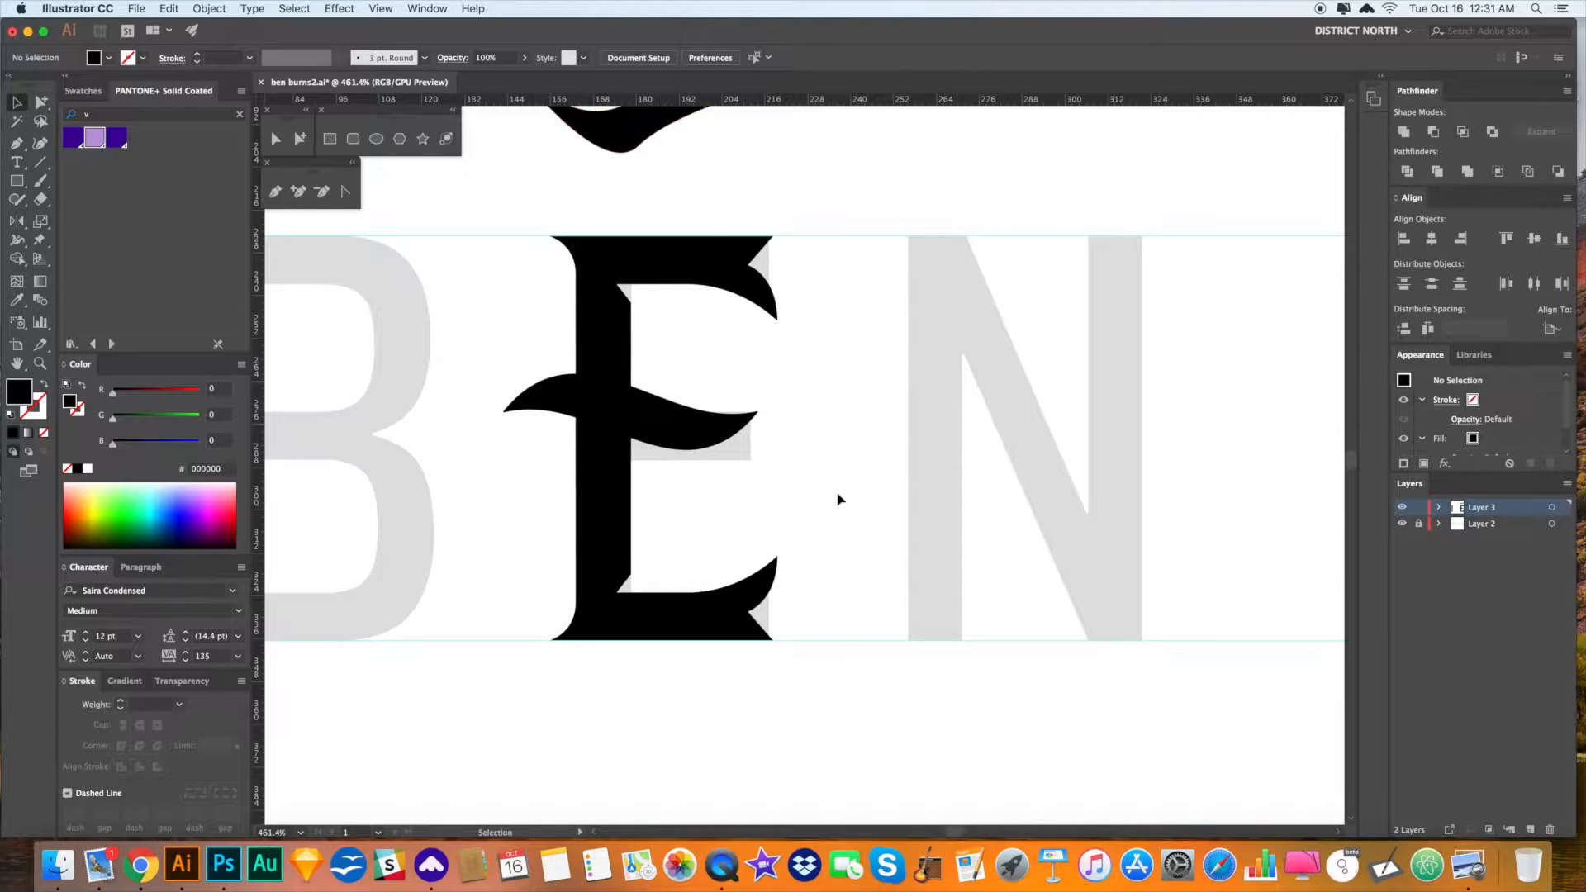
- Trial-raise the E's bottom anchors and crossbar, then undo those edits
left_click(280, 146)
left_click_drag(895, 731, 505, 510)
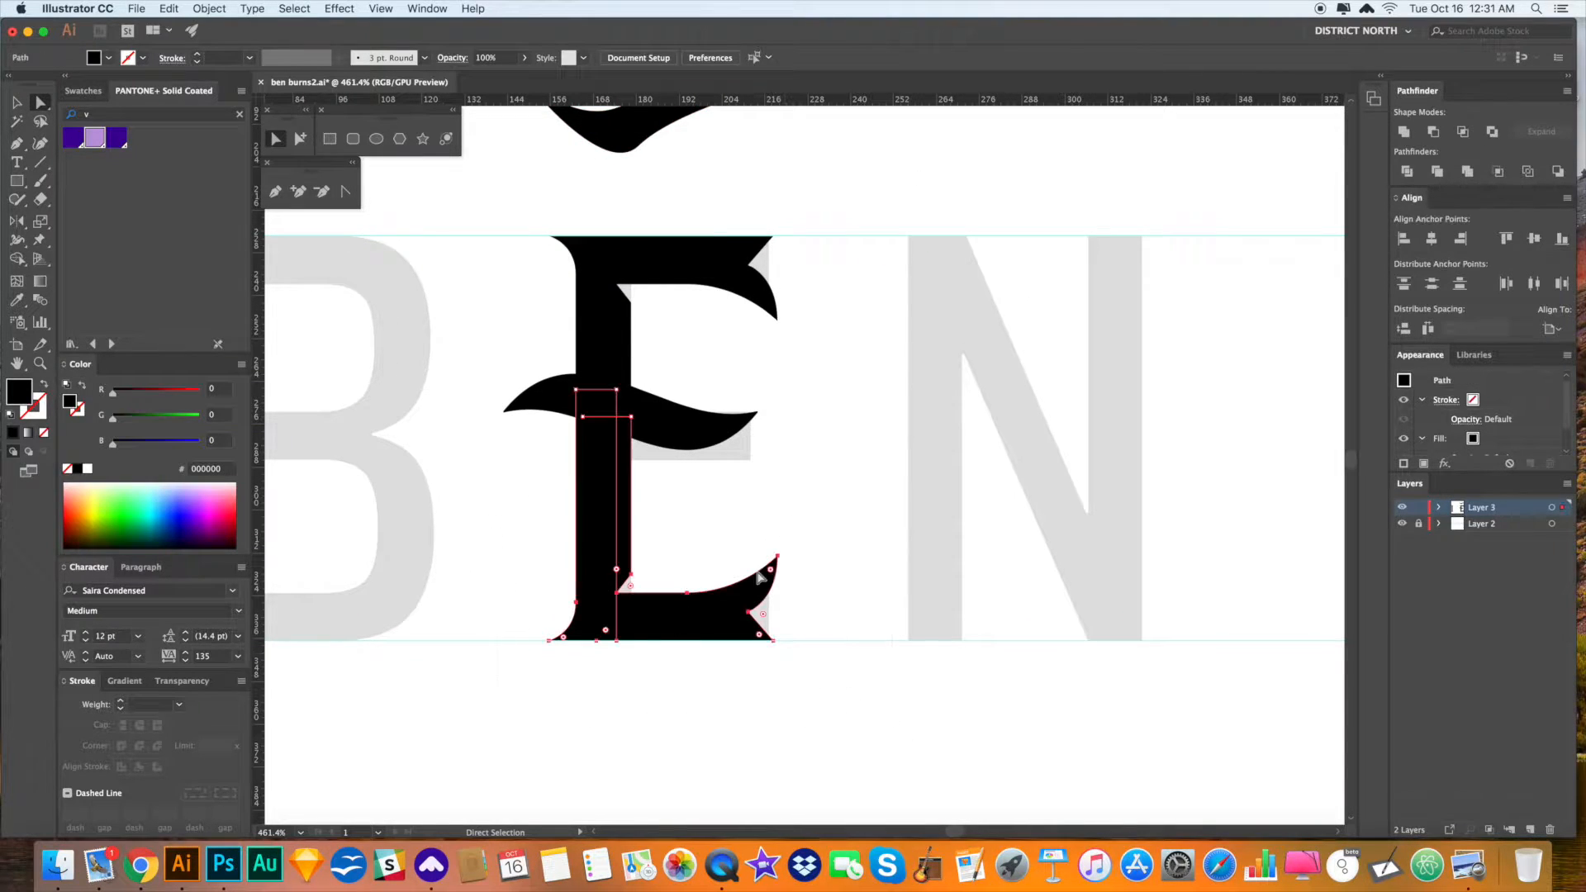
left_click_drag(778, 556, 772, 473)
left_click(875, 533)
key("space")
left_click_drag(875, 534, 872, 537)
left_click(300, 139)
left_click_drag(706, 442, 706, 427)
left_click(848, 499)
key("v")
key("super+z")
key("super+z")
left_click(884, 545)
- Draw a four-corner Pen patch covering the grey notch at the E's inner base corner
key("space")
left_click_drag(885, 567, 871, 566)
left_click_drag(884, 485, 879, 496)
key("a")
key("space")
left_click_drag(852, 587, 872, 536)
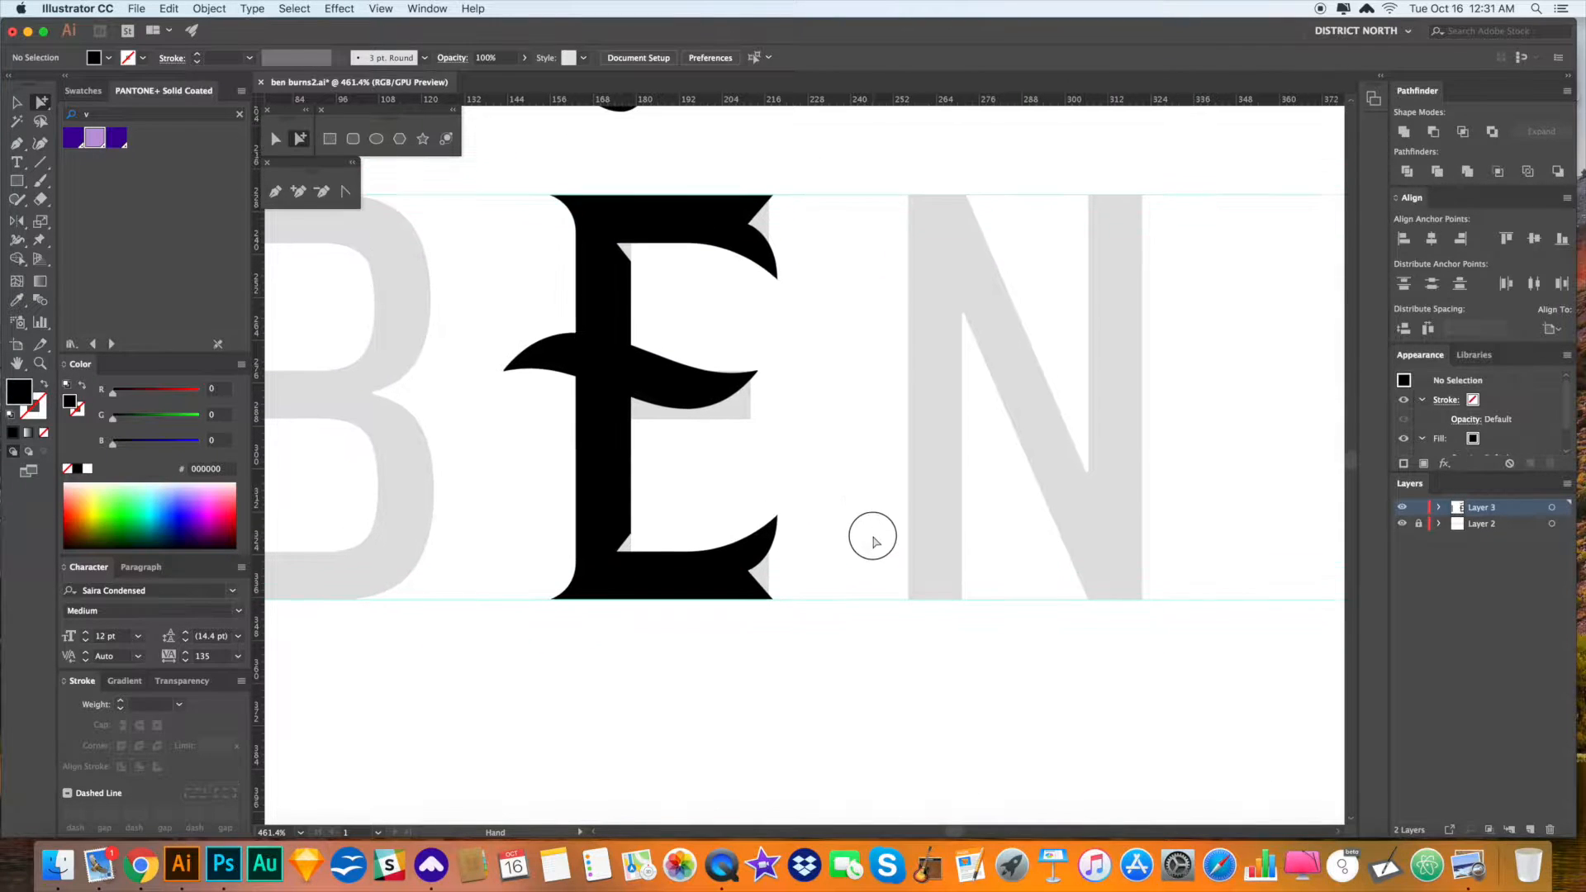
key("z")
left_click_drag(622, 529, 731, 625)
key("space")
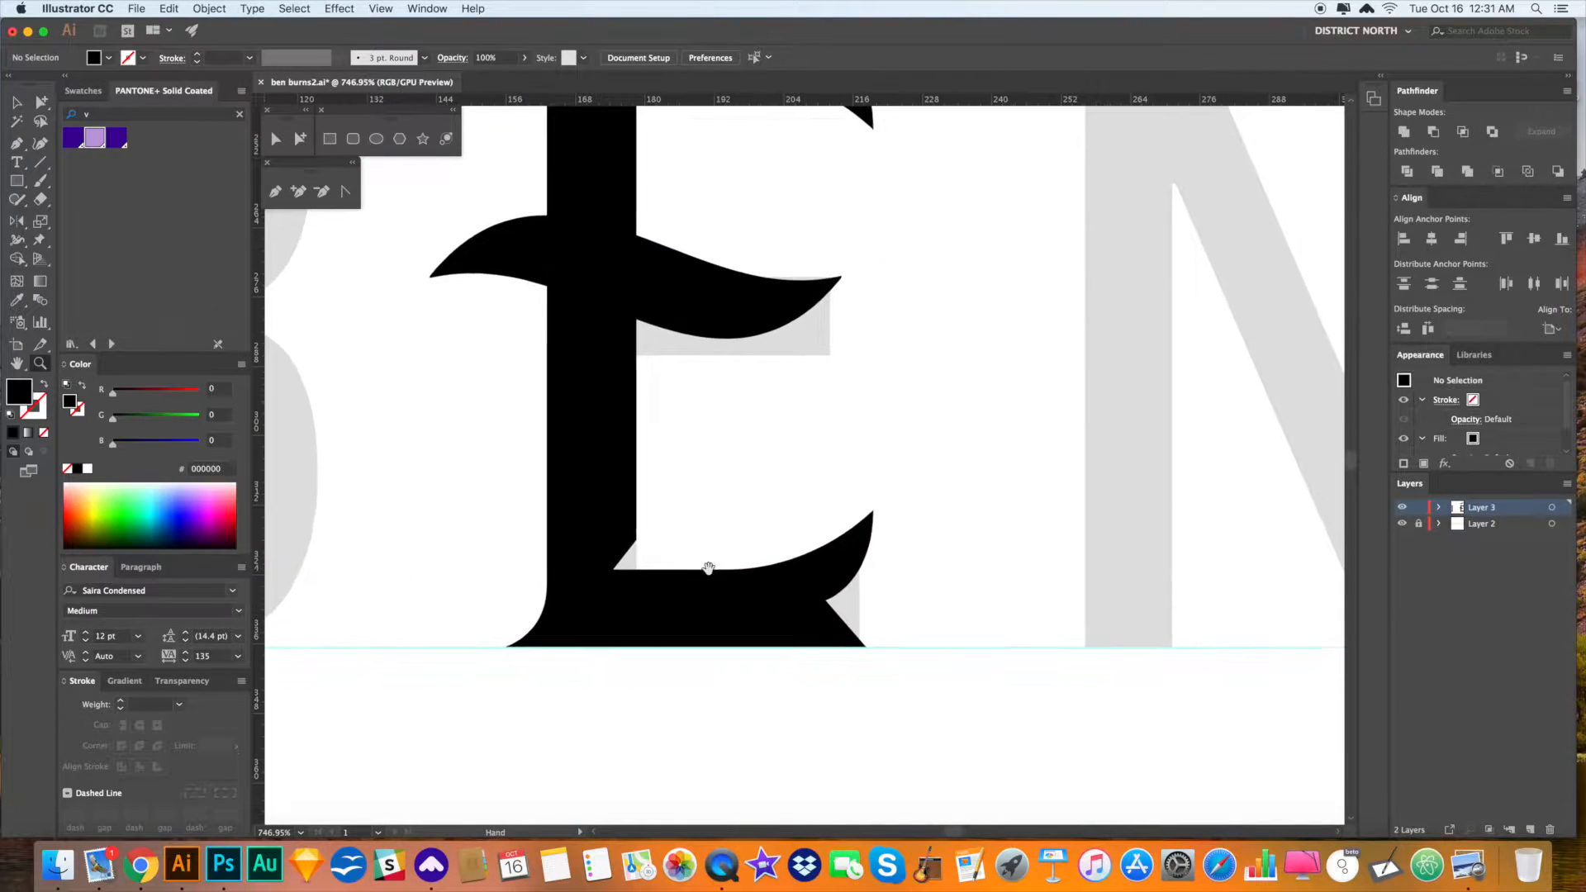
key("p")
left_click(637, 514)
left_click(636, 589)
left_click(596, 589)
left_click(596, 514)
left_click(636, 514)
key("v")
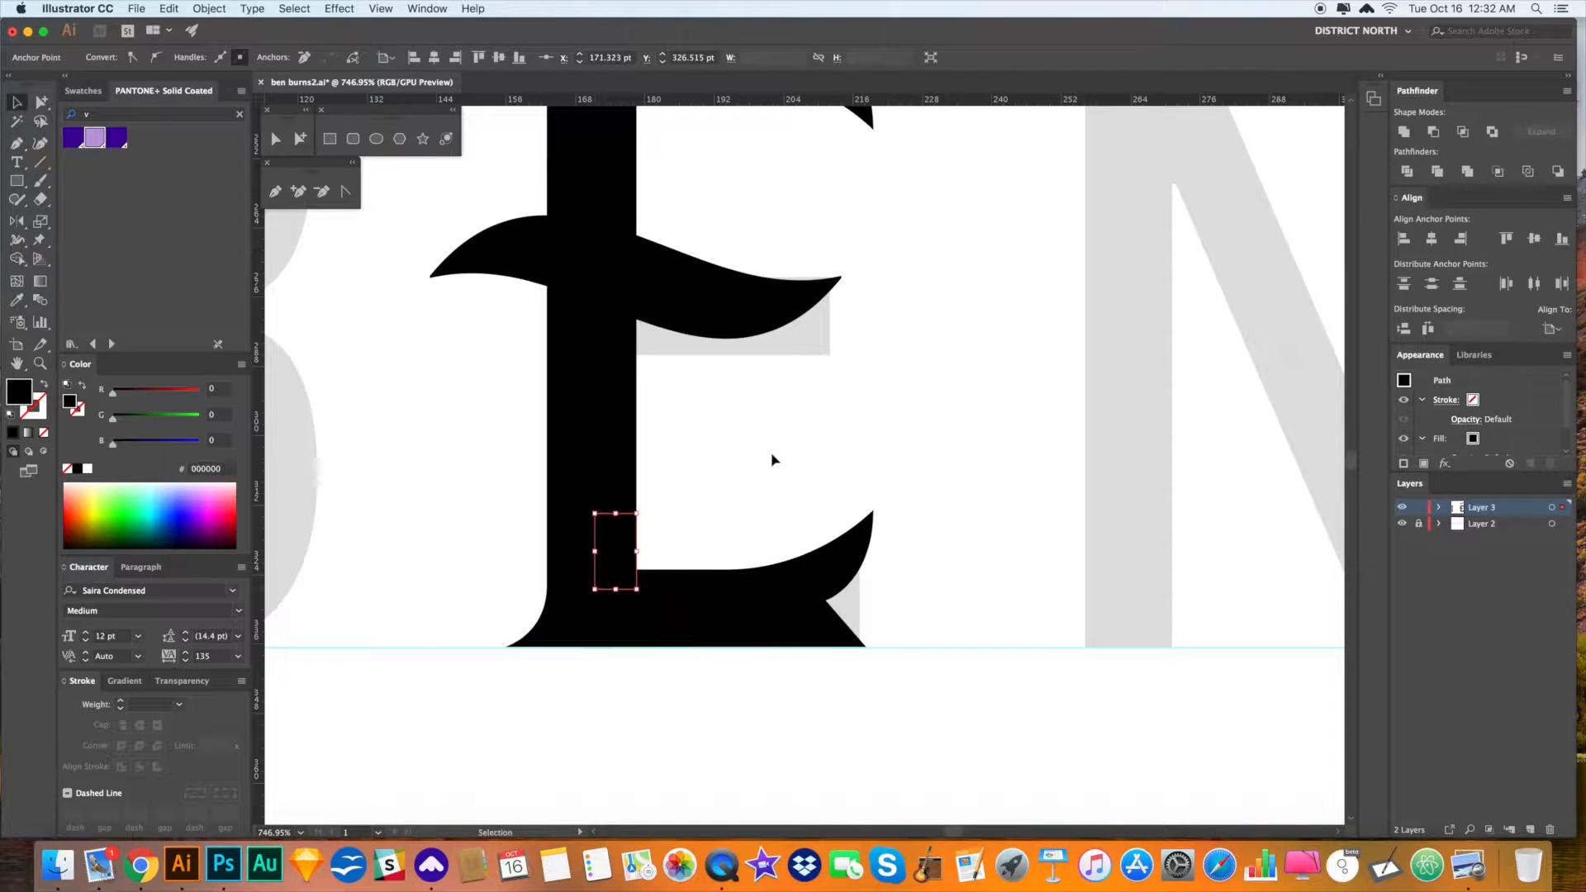
left_click(995, 483)
key("super+minus")
key("super+minus")
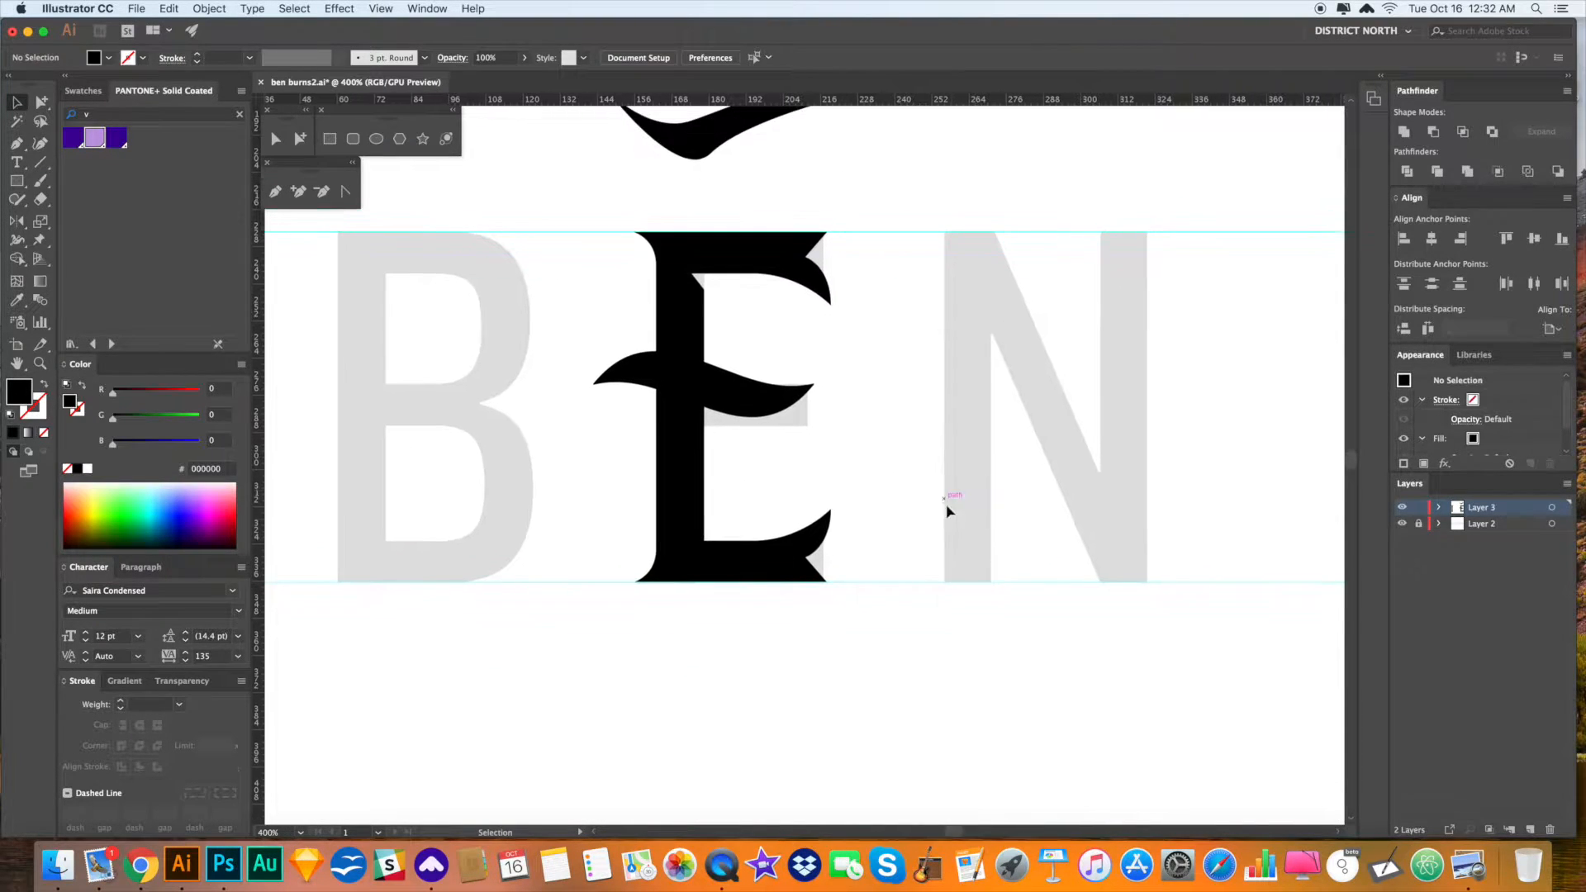
- Nudge the E's swoosh crossbar slightly down
left_click_drag(945, 495, 925, 502)
key("a")
left_click_drag(733, 404, 733, 418)
left_click(887, 499)
left_click_drag(897, 502, 834, 567)
left_click_drag(769, 627, 781, 620)
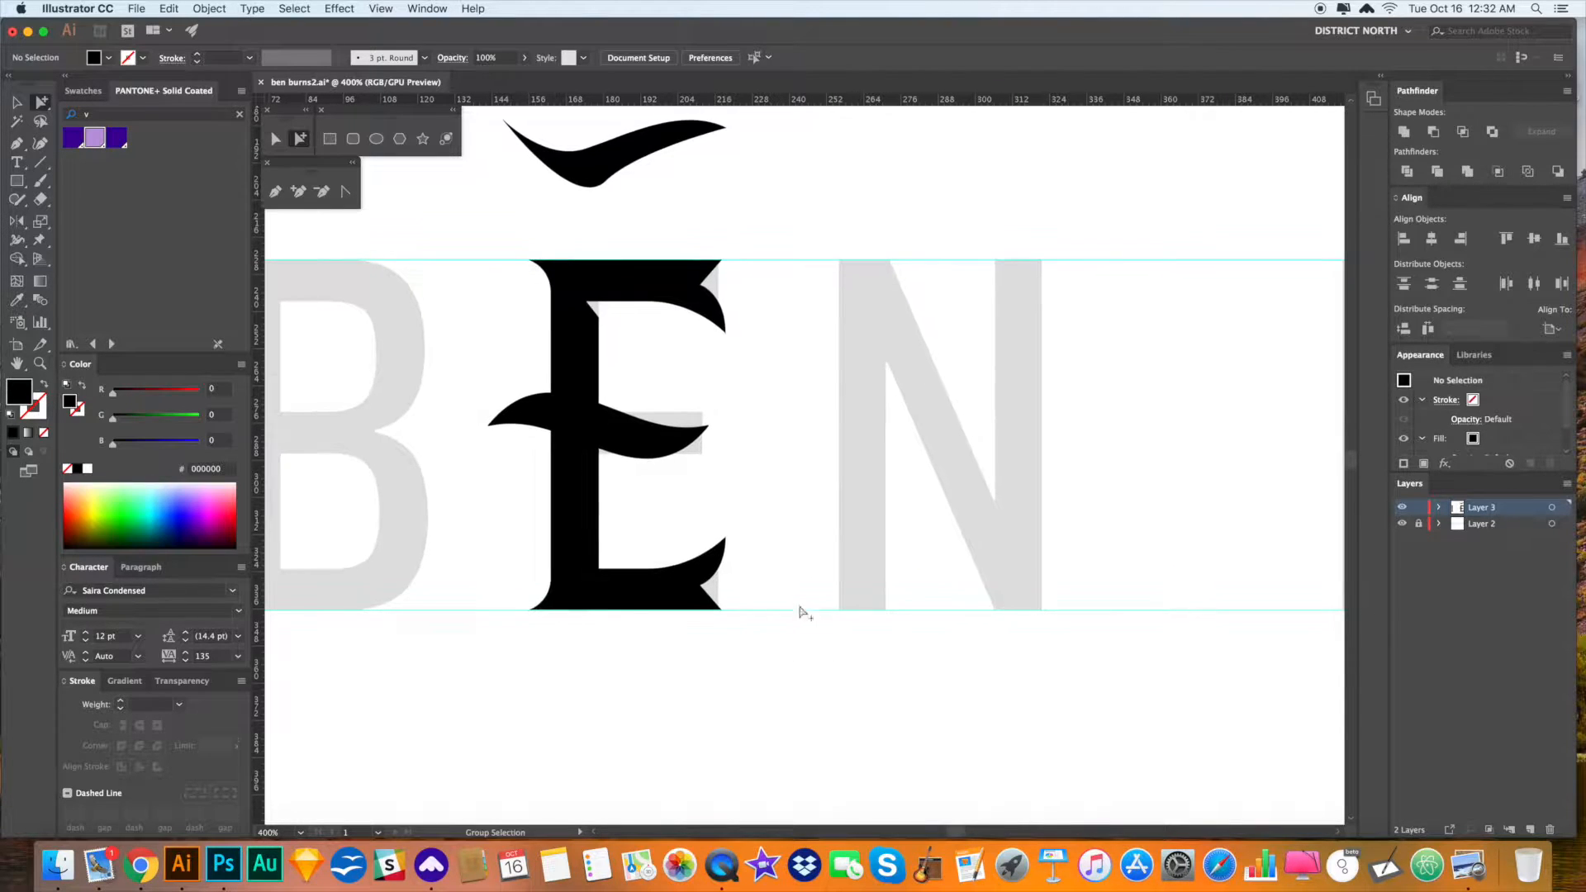
left_click(576, 364)
left_click(815, 487)
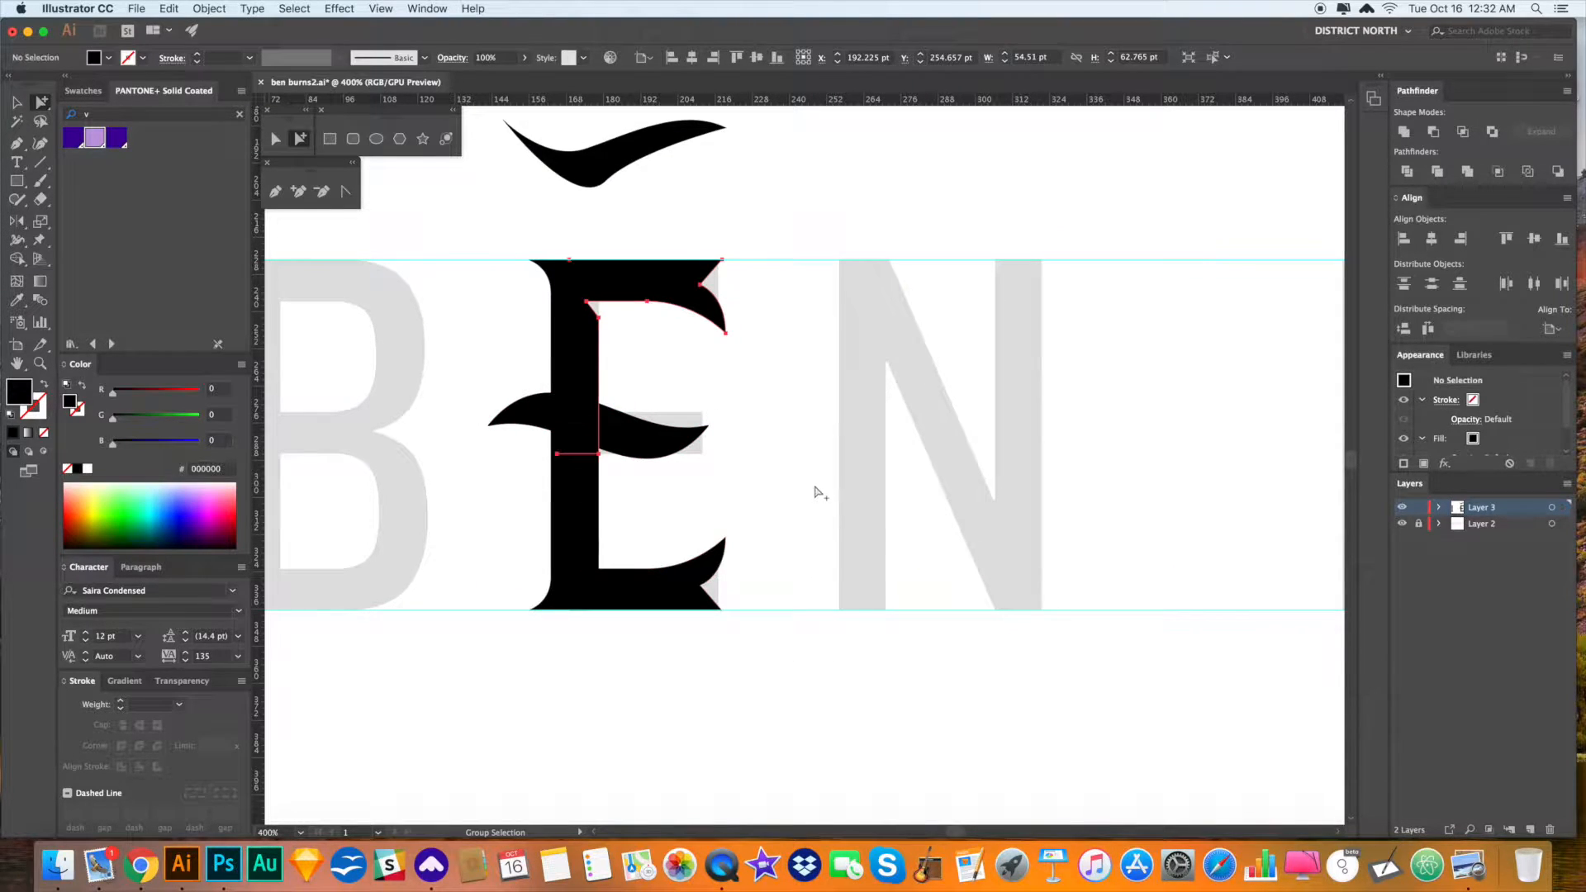
scroll(835, 491, "down", 1)
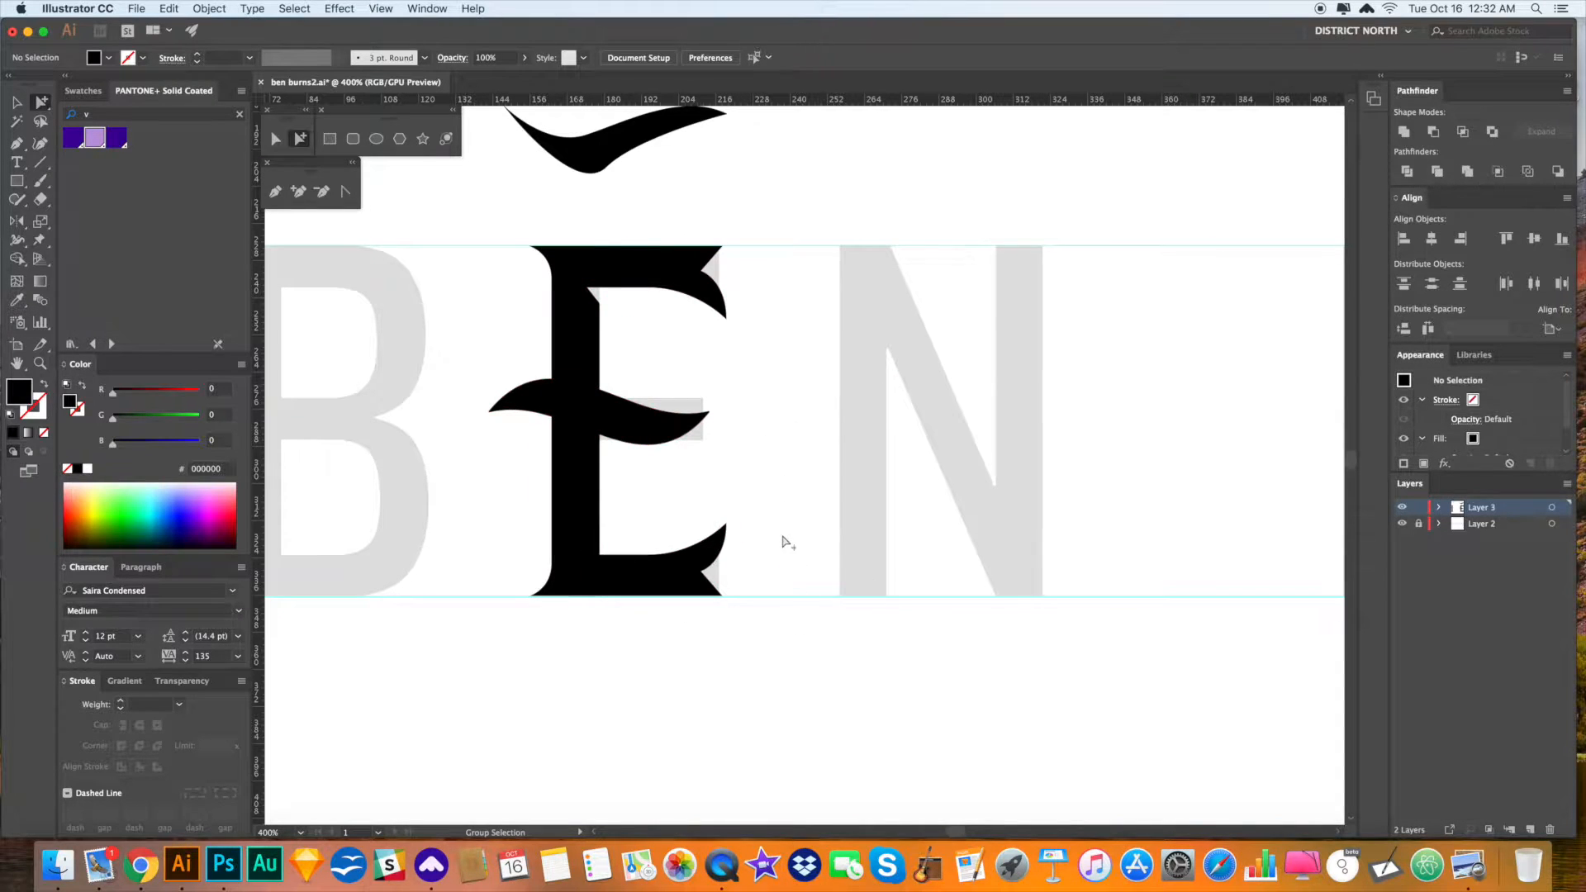
- Alt-drag a copy of the flared I stem rightward toward the N
left_click_drag(796, 488, 744, 485)
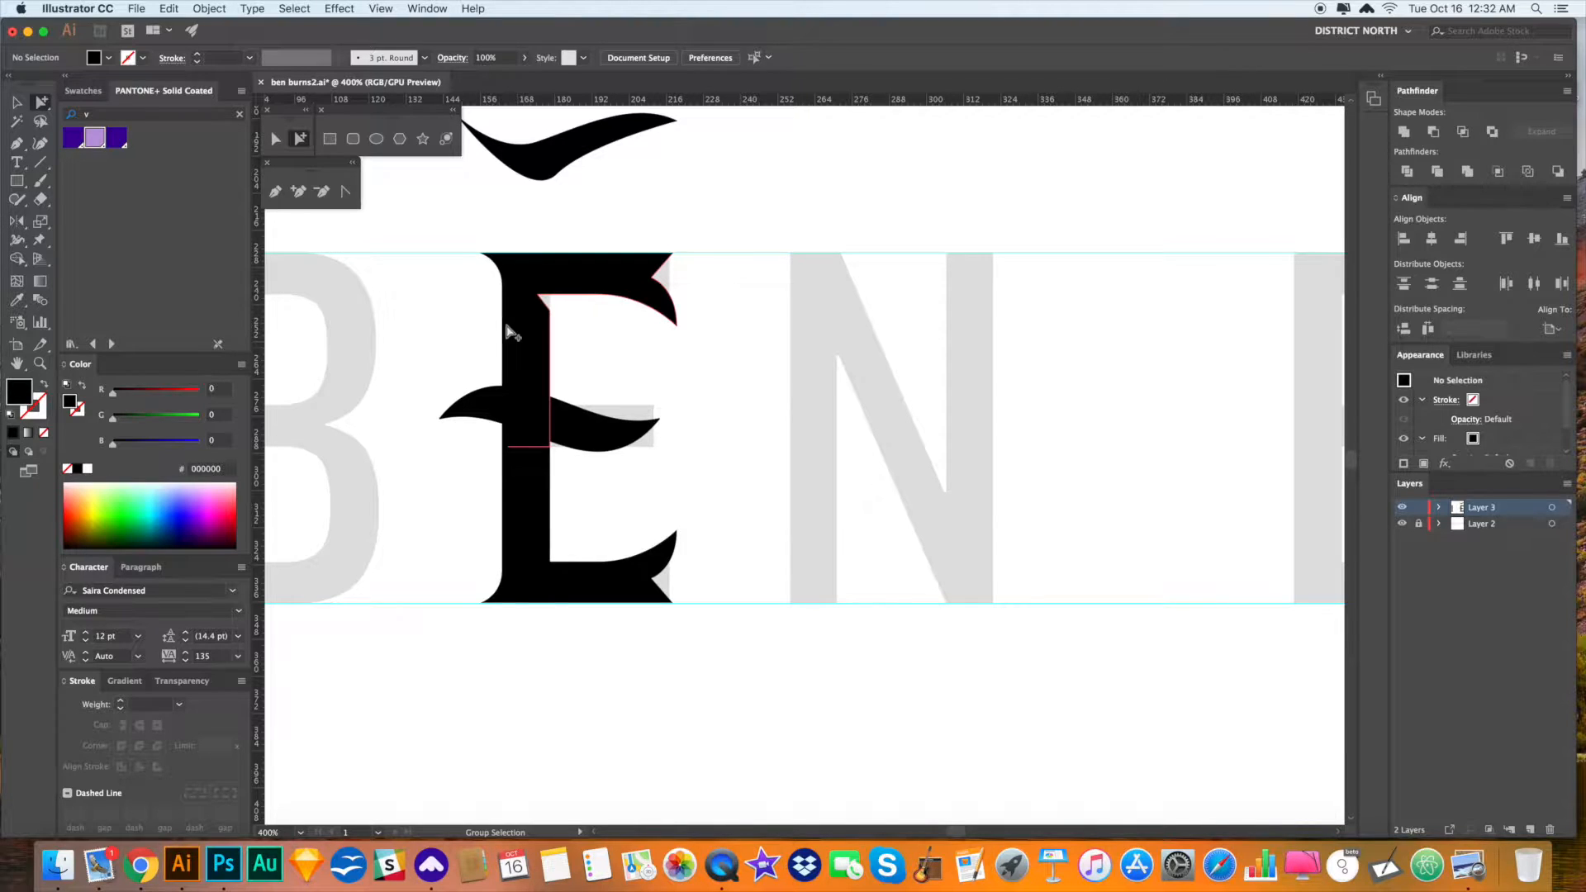
left_click_drag(755, 422, 1315, 486)
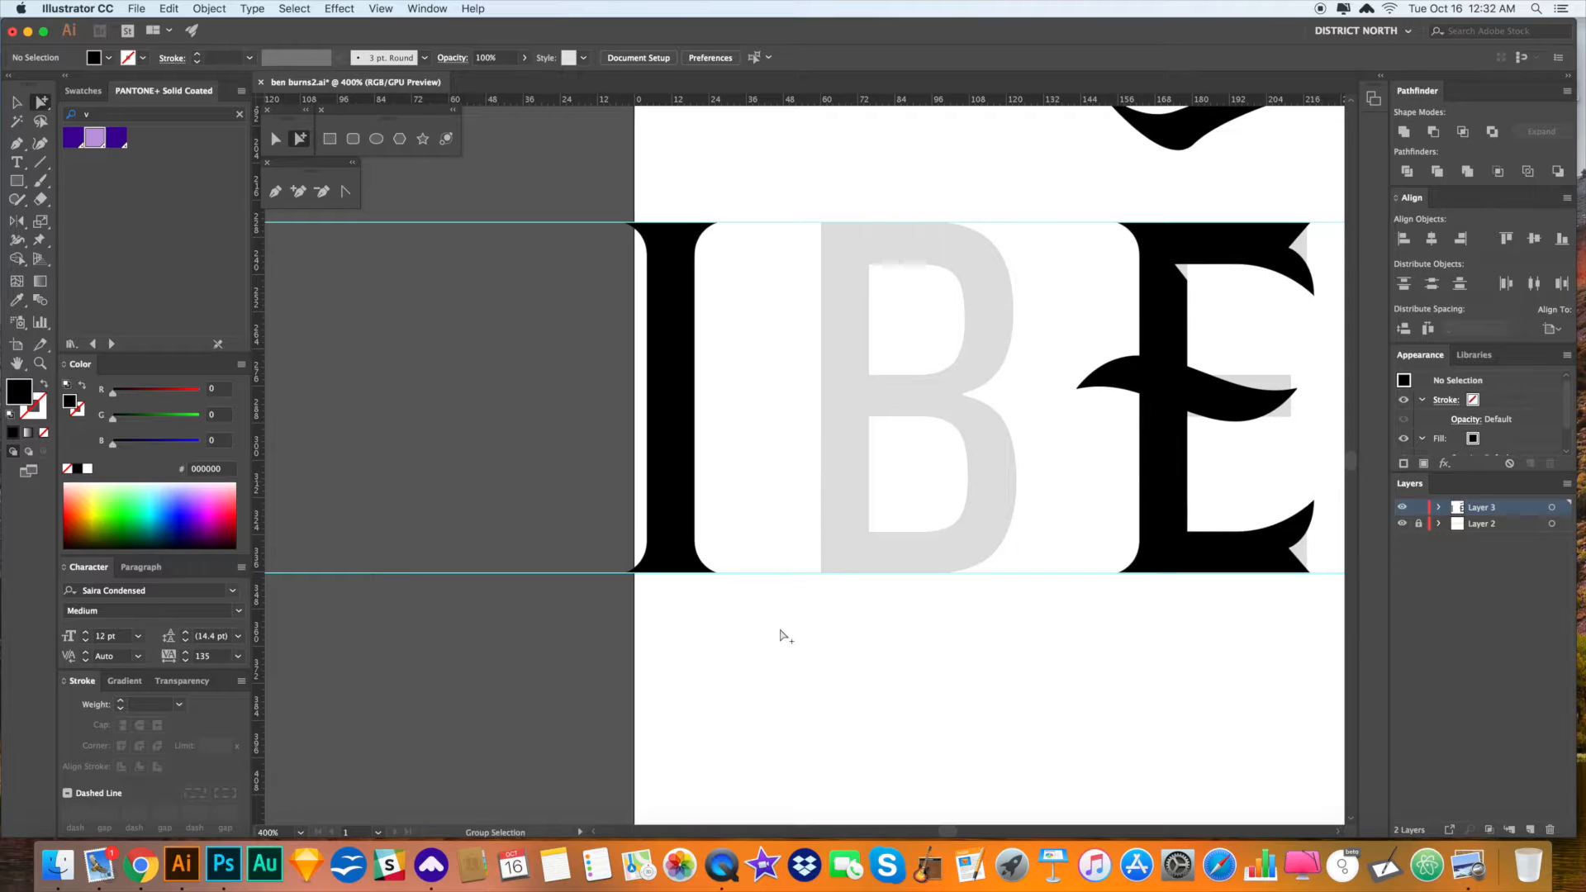
left_click_drag(665, 334, 1242, 339)
left_click_drag(1179, 387, 653, 382)
left_click_drag(739, 341, 938, 337)
- Place flared stem copies over the N's stems and line them up with the letter
left_click_drag(1108, 368, 786, 379)
left_click_drag(658, 360, 812, 365)
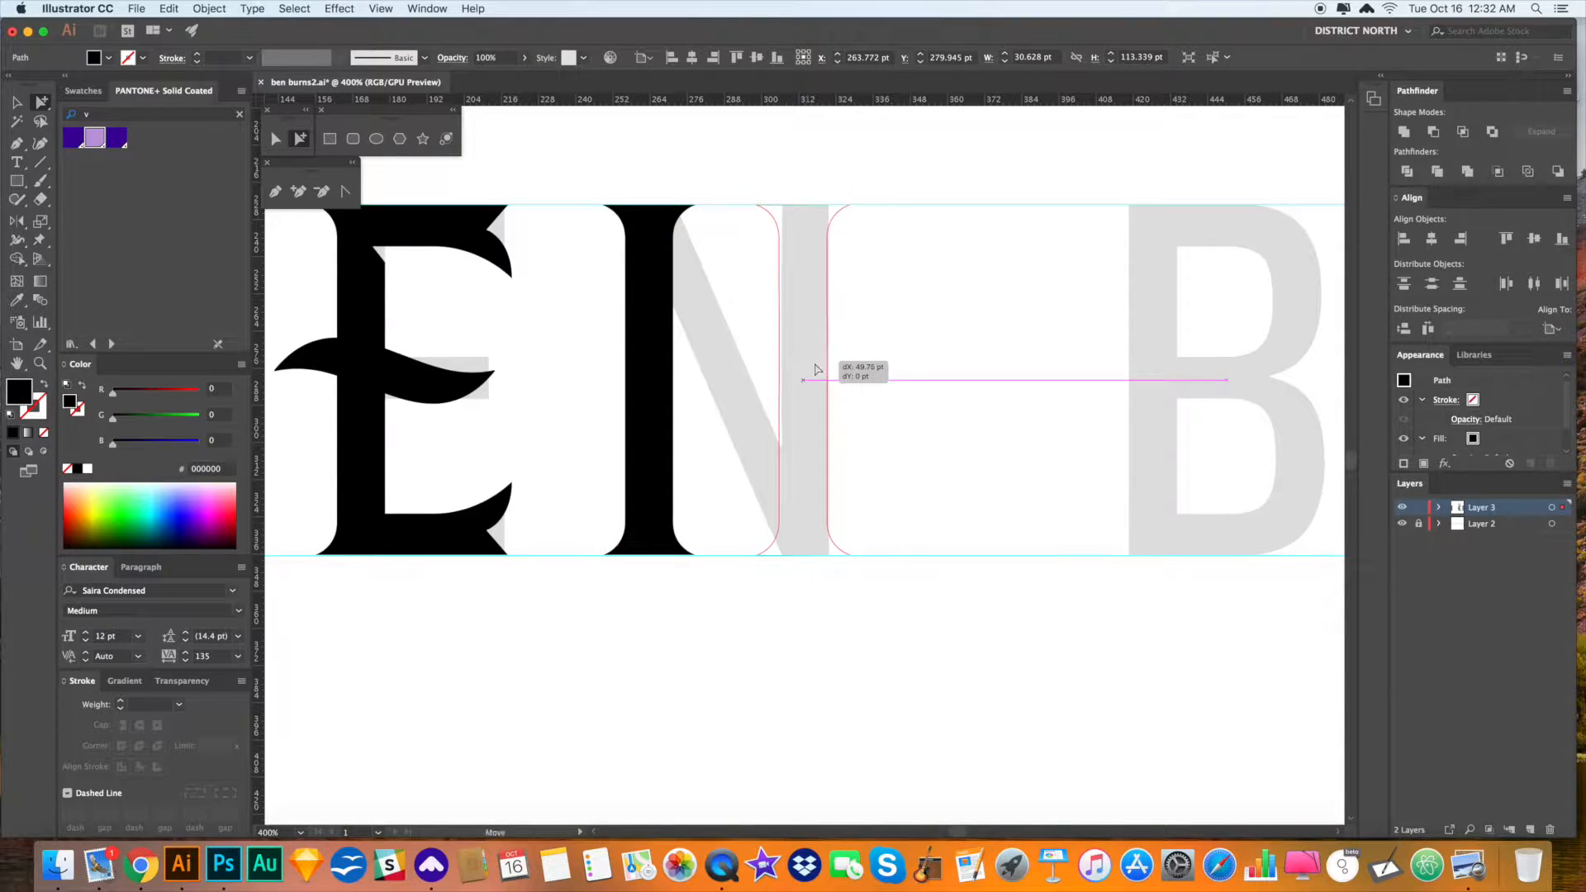
scroll(910, 400, "right", 1)
left_click(910, 400)
left_click(789, 345)
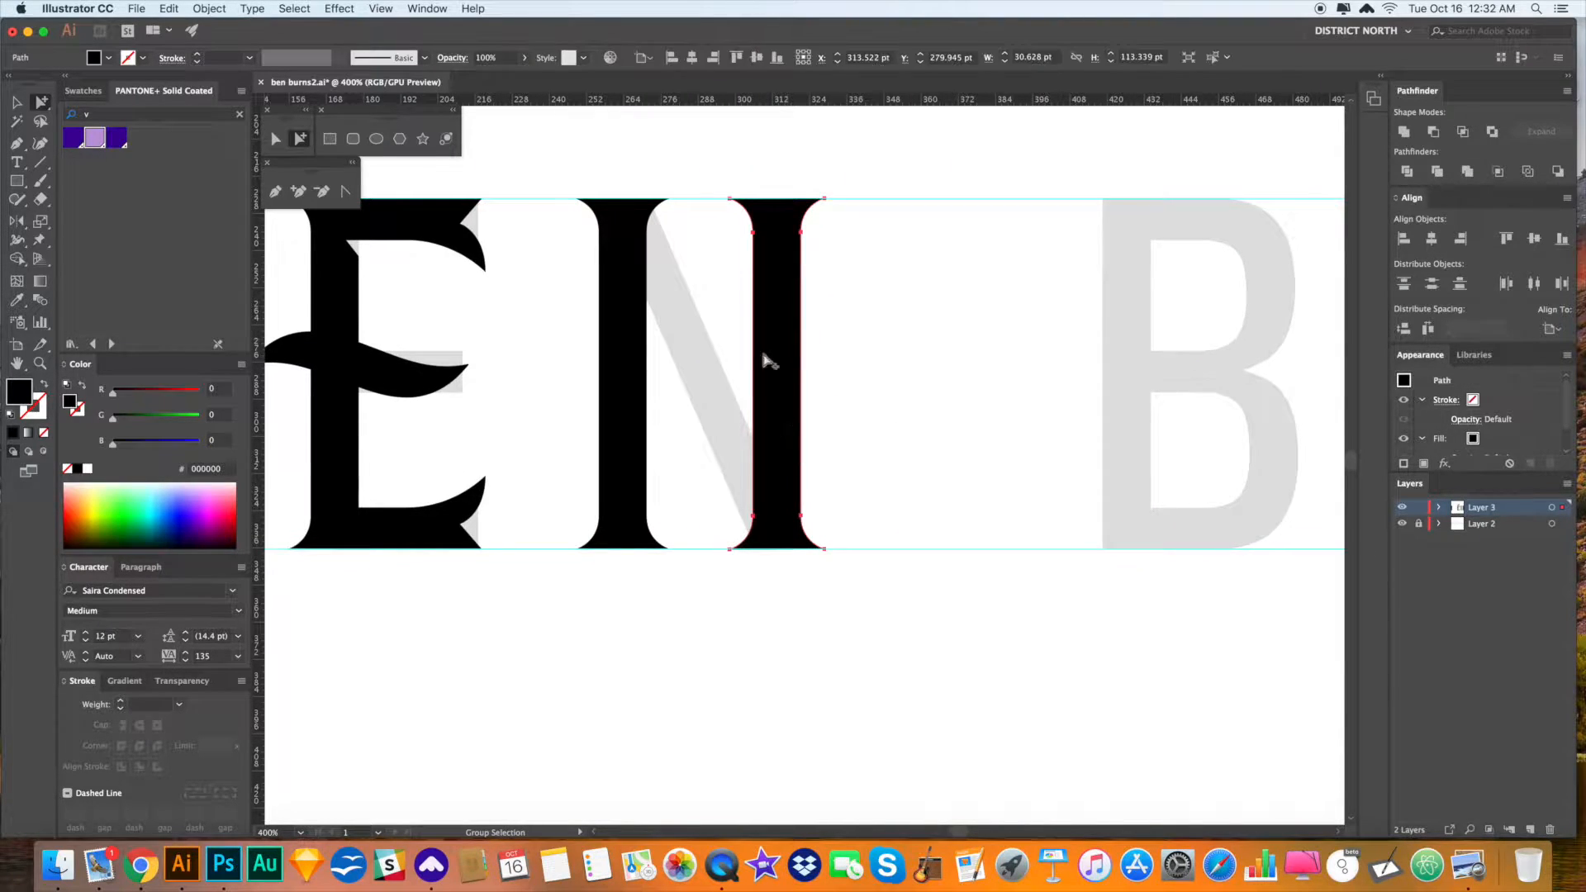
left_click(935, 438)
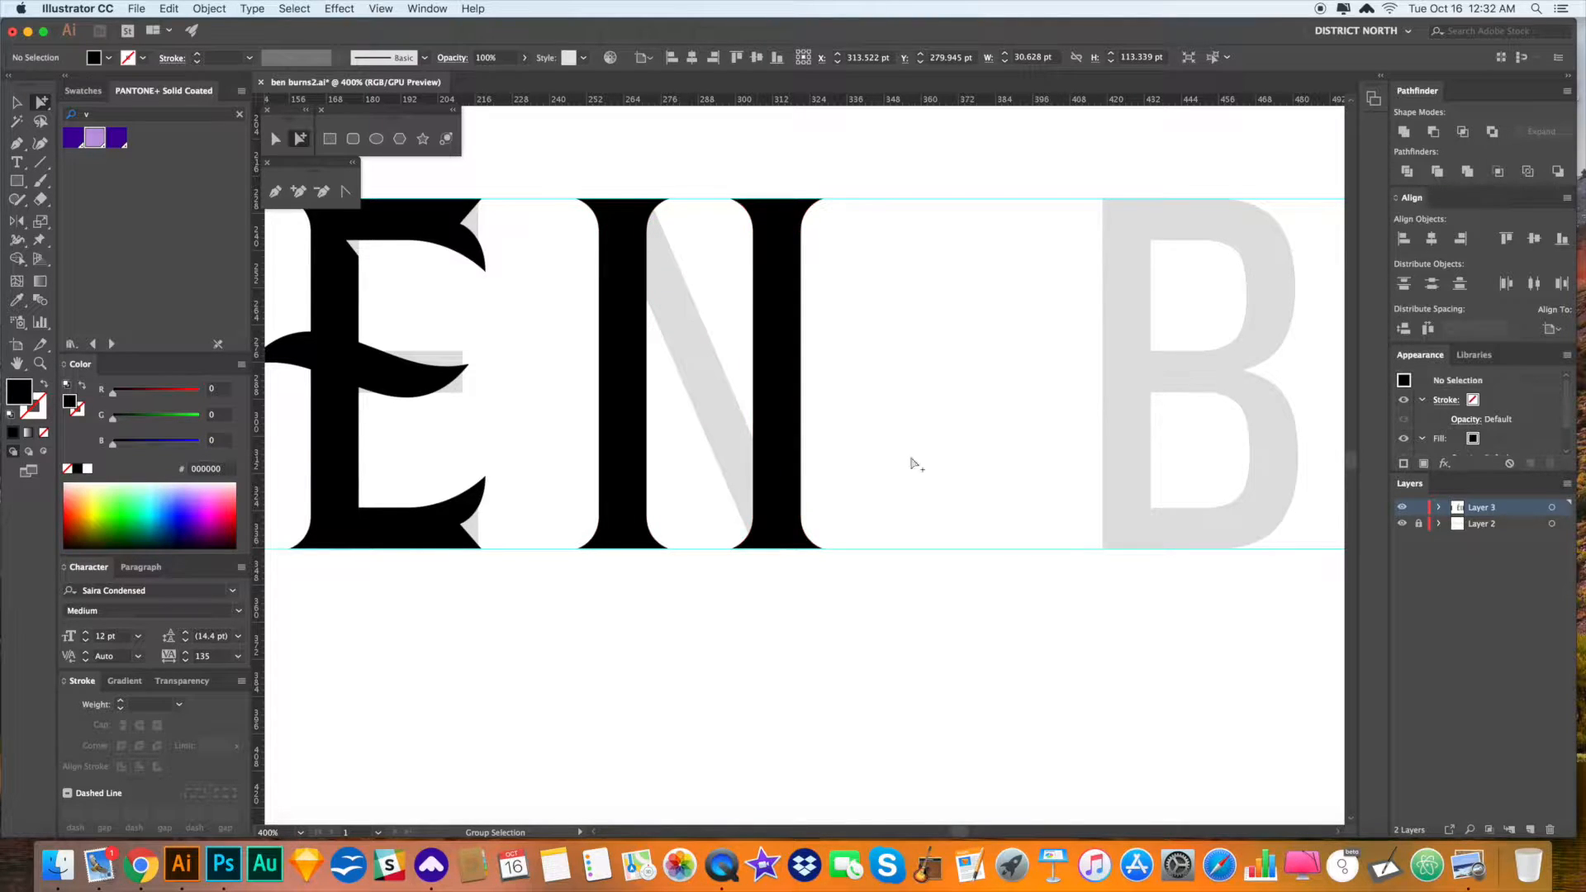
left_click(785, 320)
left_click_drag(794, 401, 920, 410)
left_click(975, 413)
left_click(890, 418)
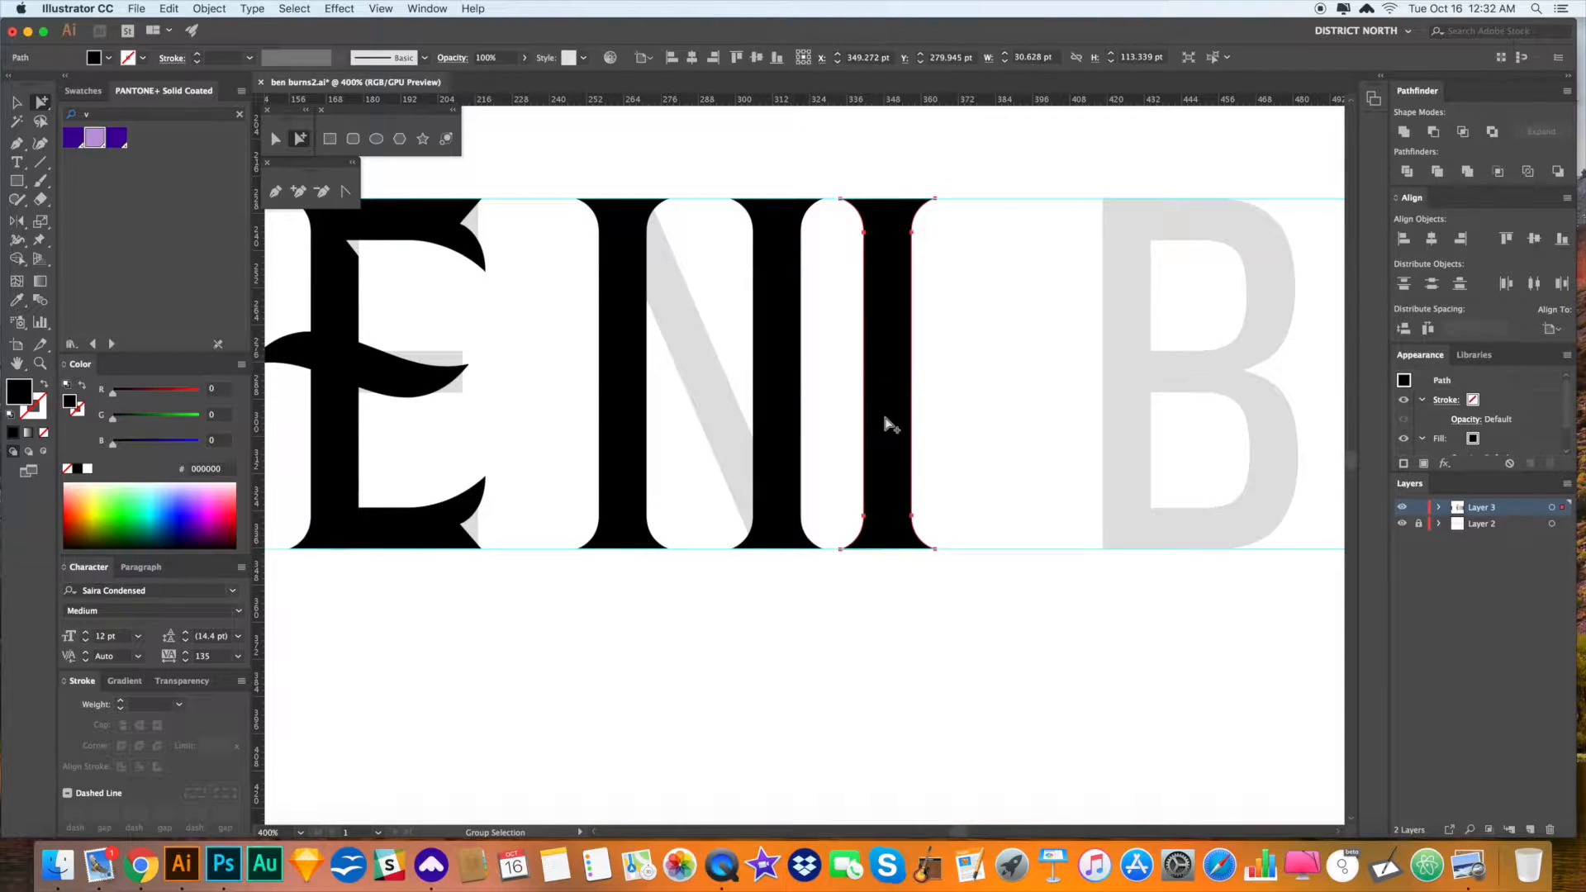
left_click(777, 402)
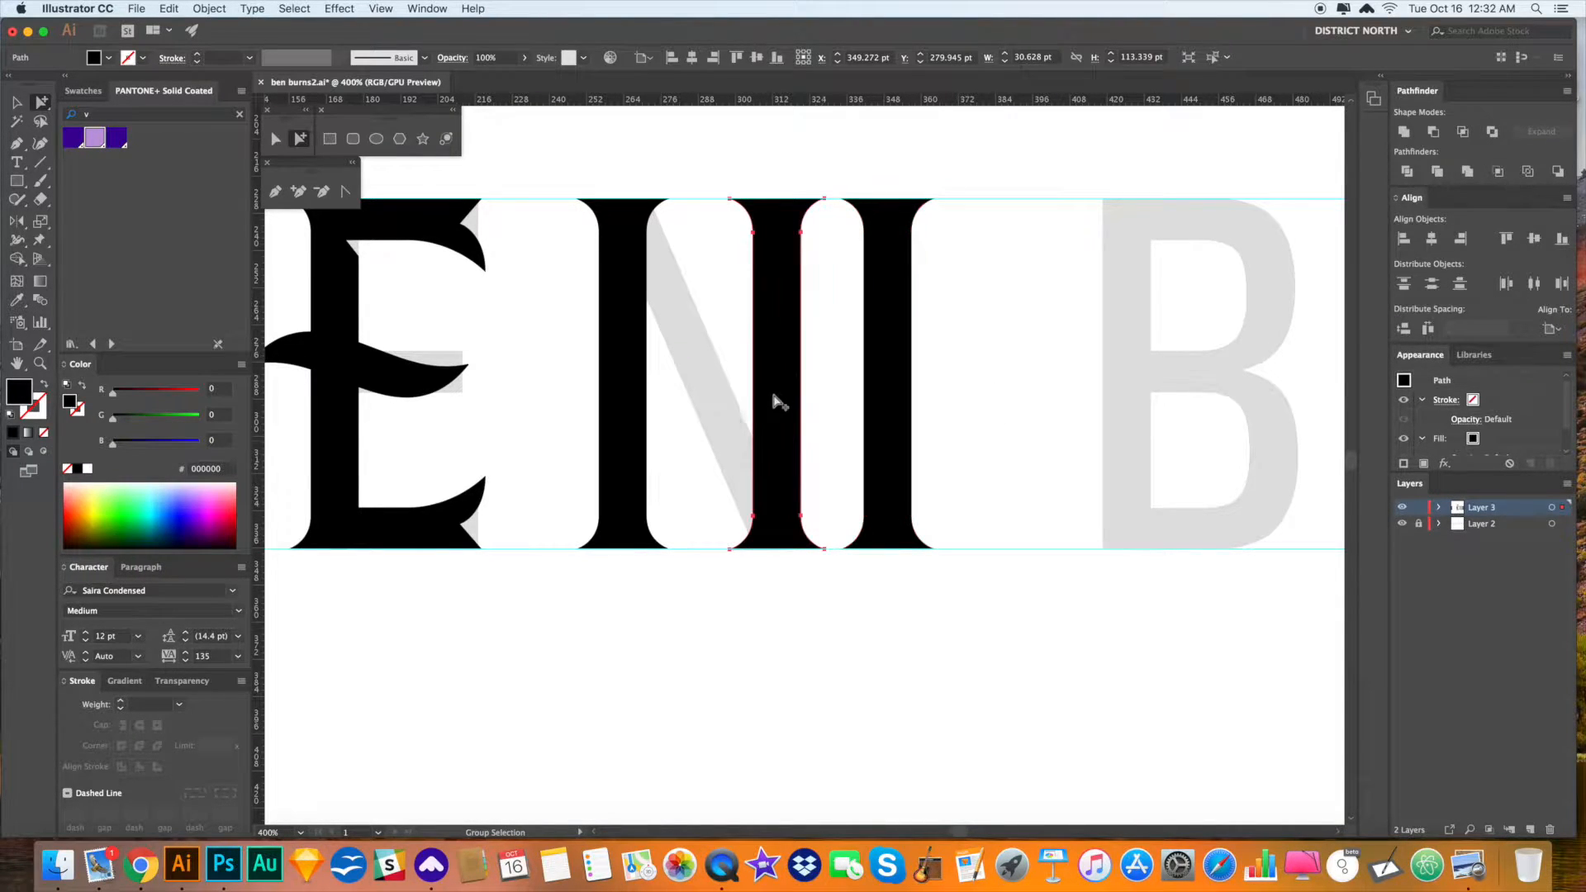
left_click_drag(768, 388, 726, 361)
- Rotate a stem copy into the N's slanted diagonal and shift it slightly left
key("r")
left_click_drag(821, 500, 922, 456)
key("a")
left_click_drag(700, 338, 689, 341)
- Switch to Outline view and slightly adjust the N diagonal's angle
left_click(726, 296)
left_click(716, 366)
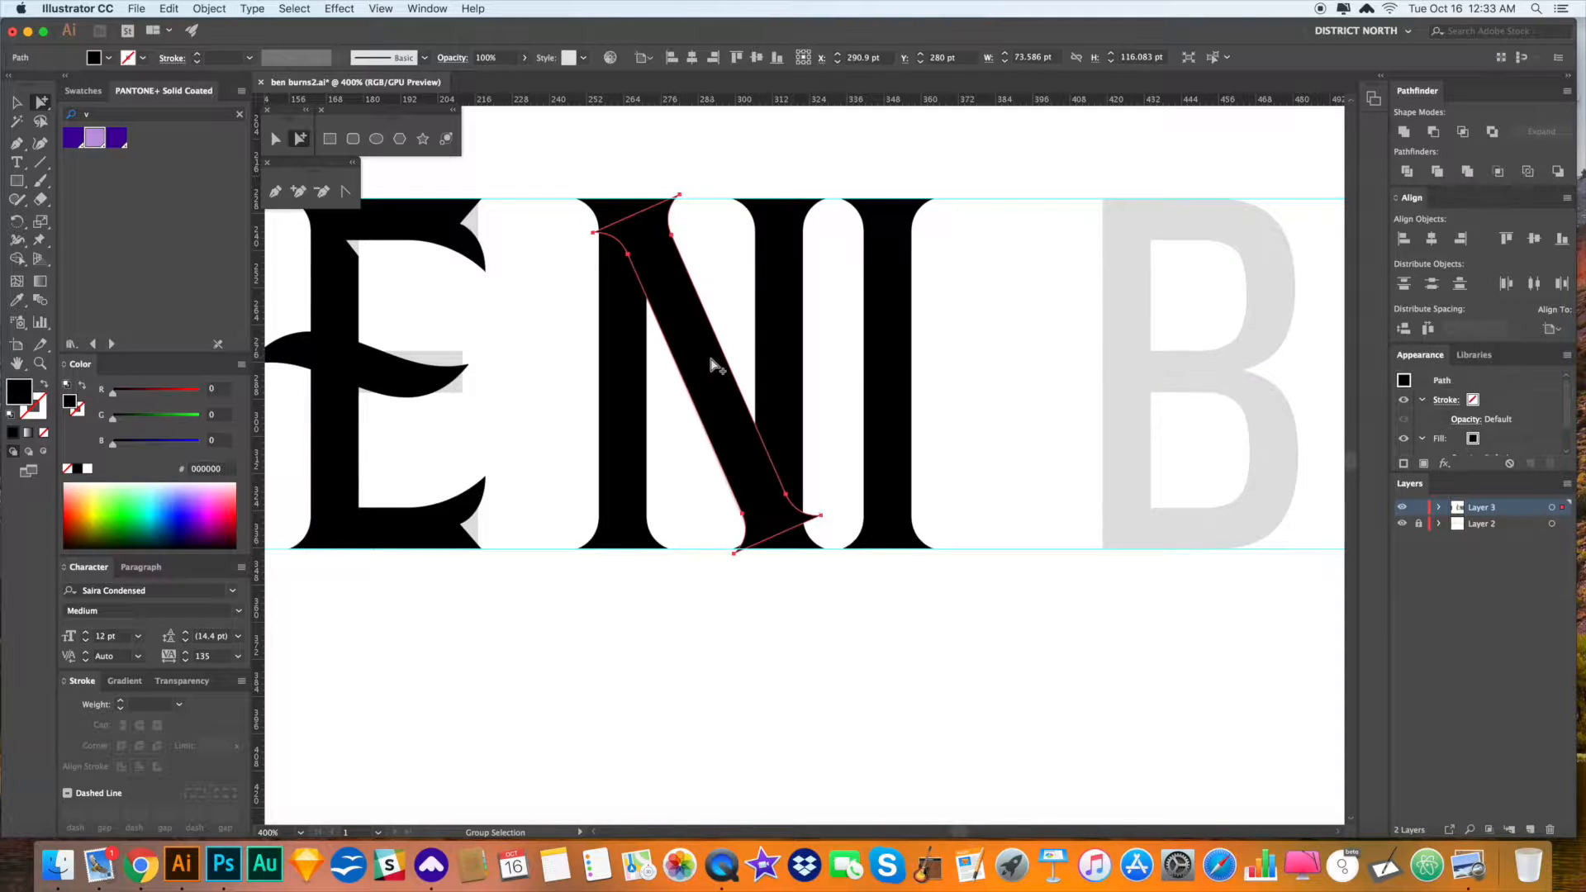
left_click(716, 366)
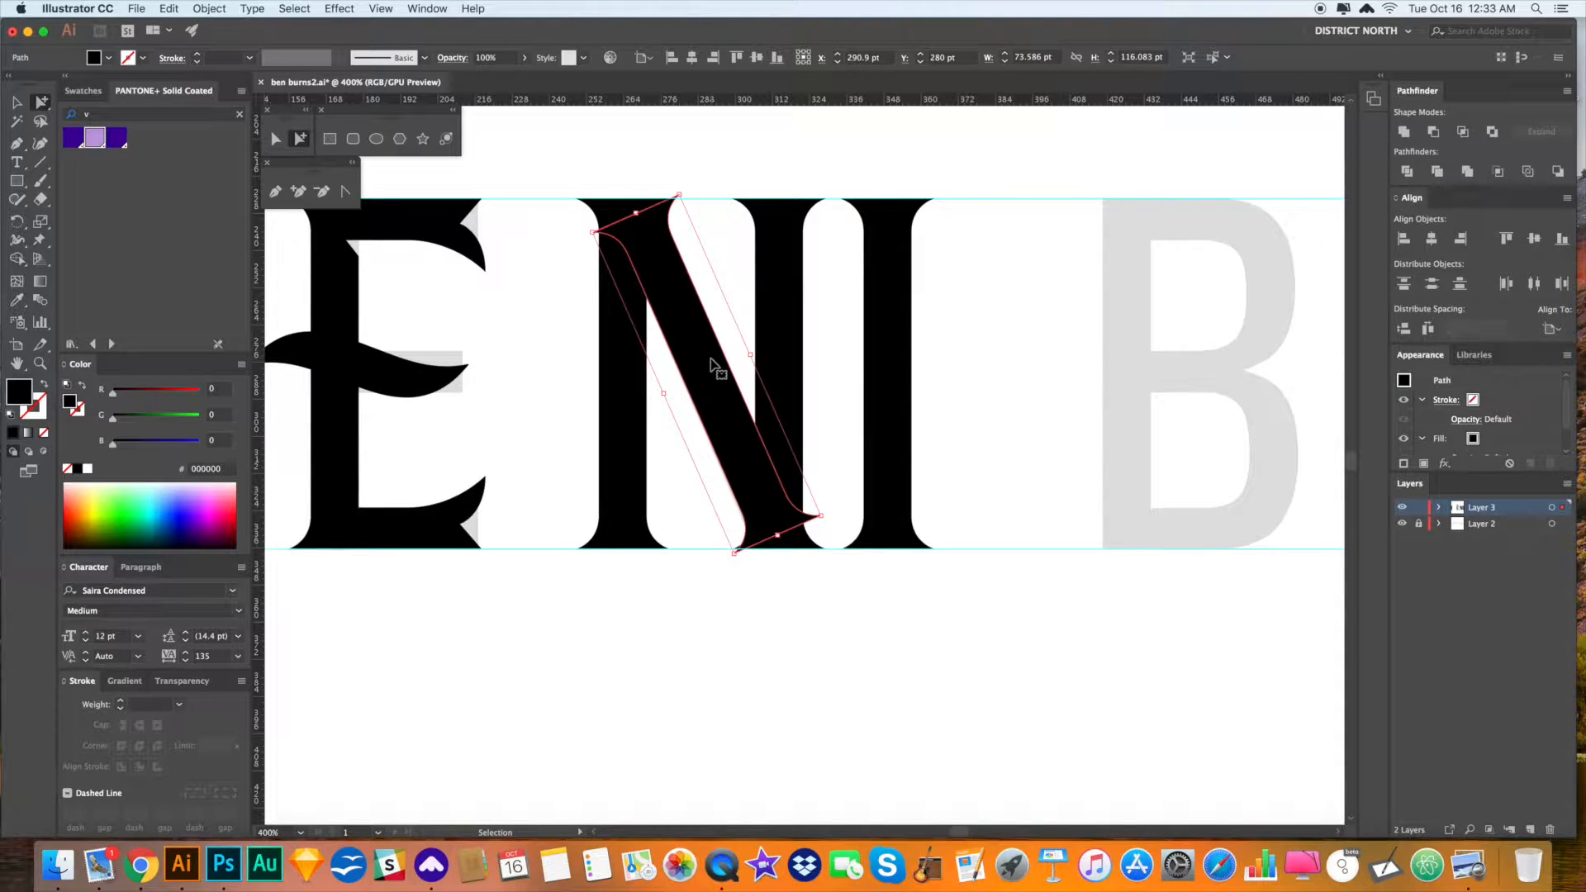
key("super+y")
left_click(1010, 344)
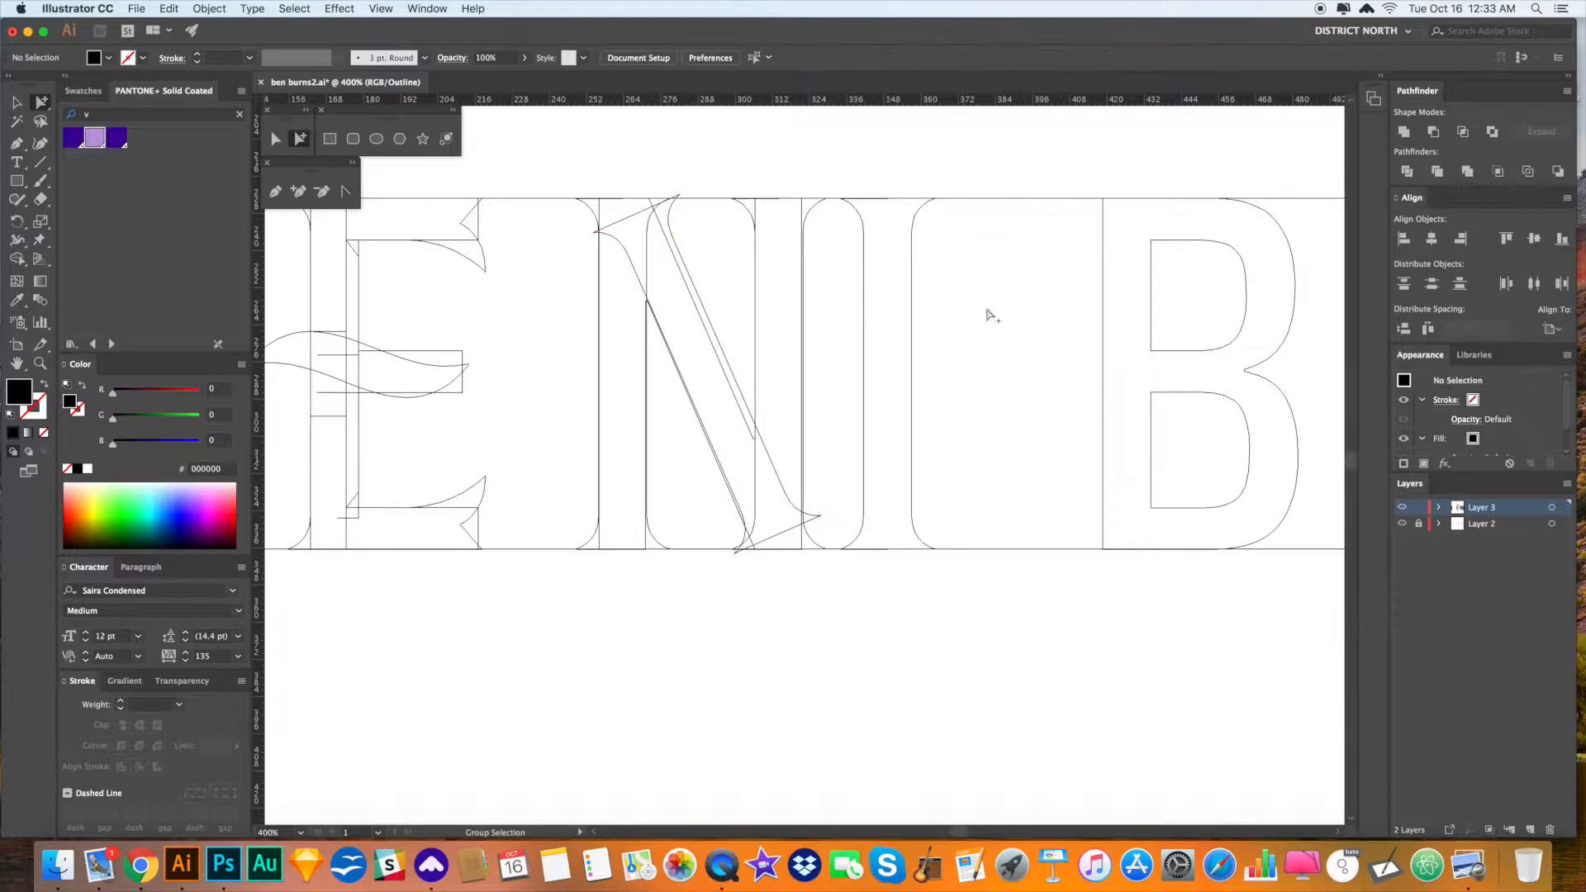
left_click(707, 316)
left_click(708, 322)
key("v")
left_click_drag(751, 355, 666, 397)
left_click(963, 368)
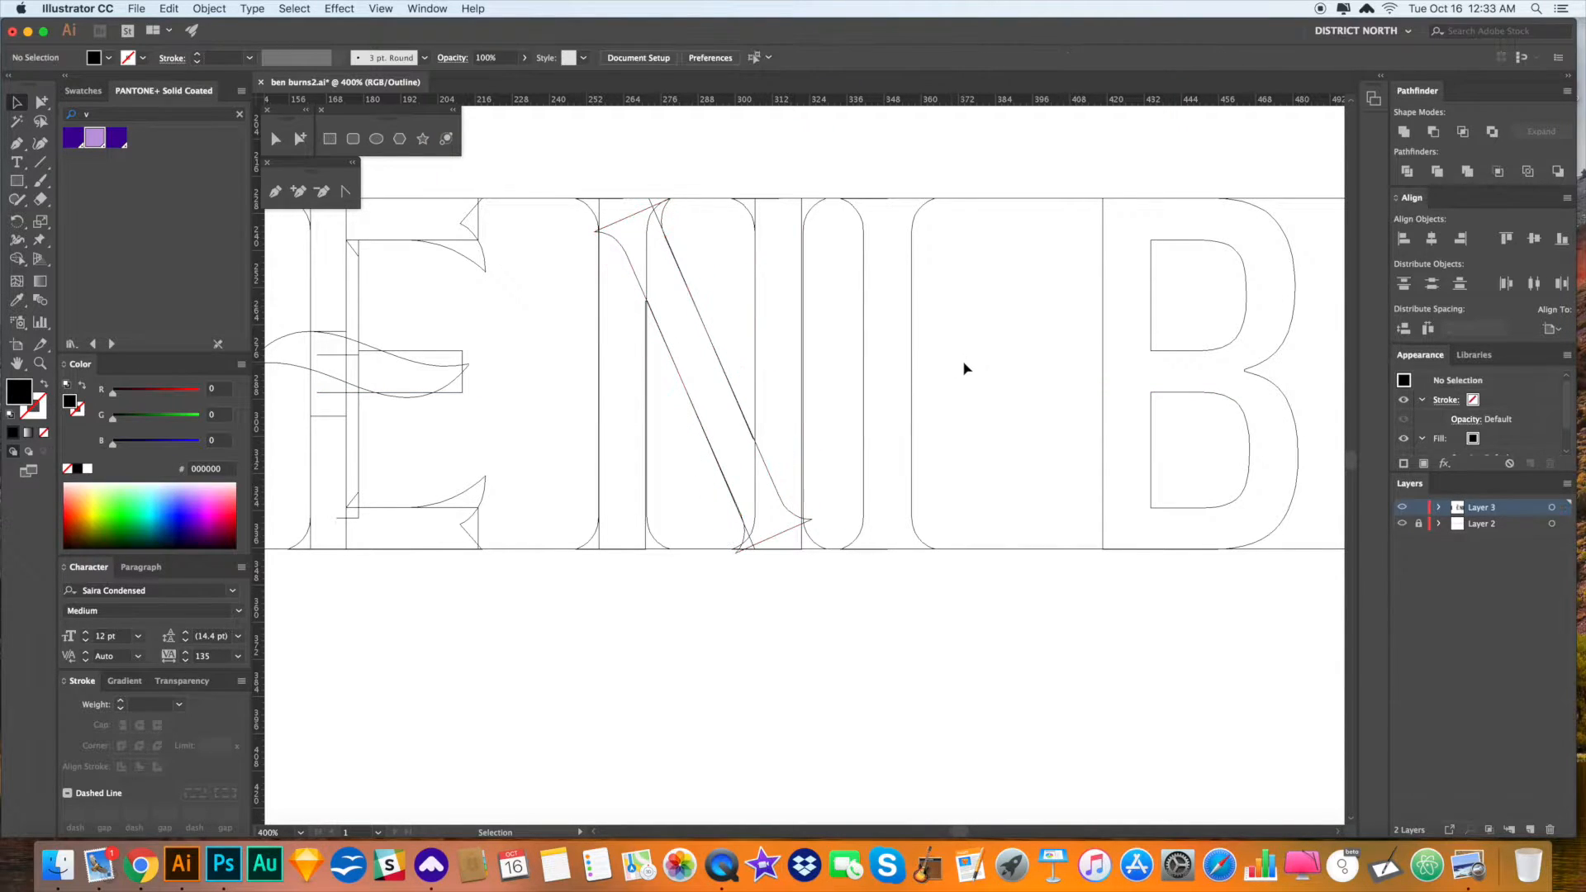
- Rotate the diagonal 45 degrees, move a stem copy right past the N, and return to Preview
left_click(693, 274)
key("r")
left_click_drag(825, 460, 816, 511)
key("a")
left_click(727, 293)
left_click_drag(727, 293, 1014, 290)
scroll(921, 343, "right", 2)
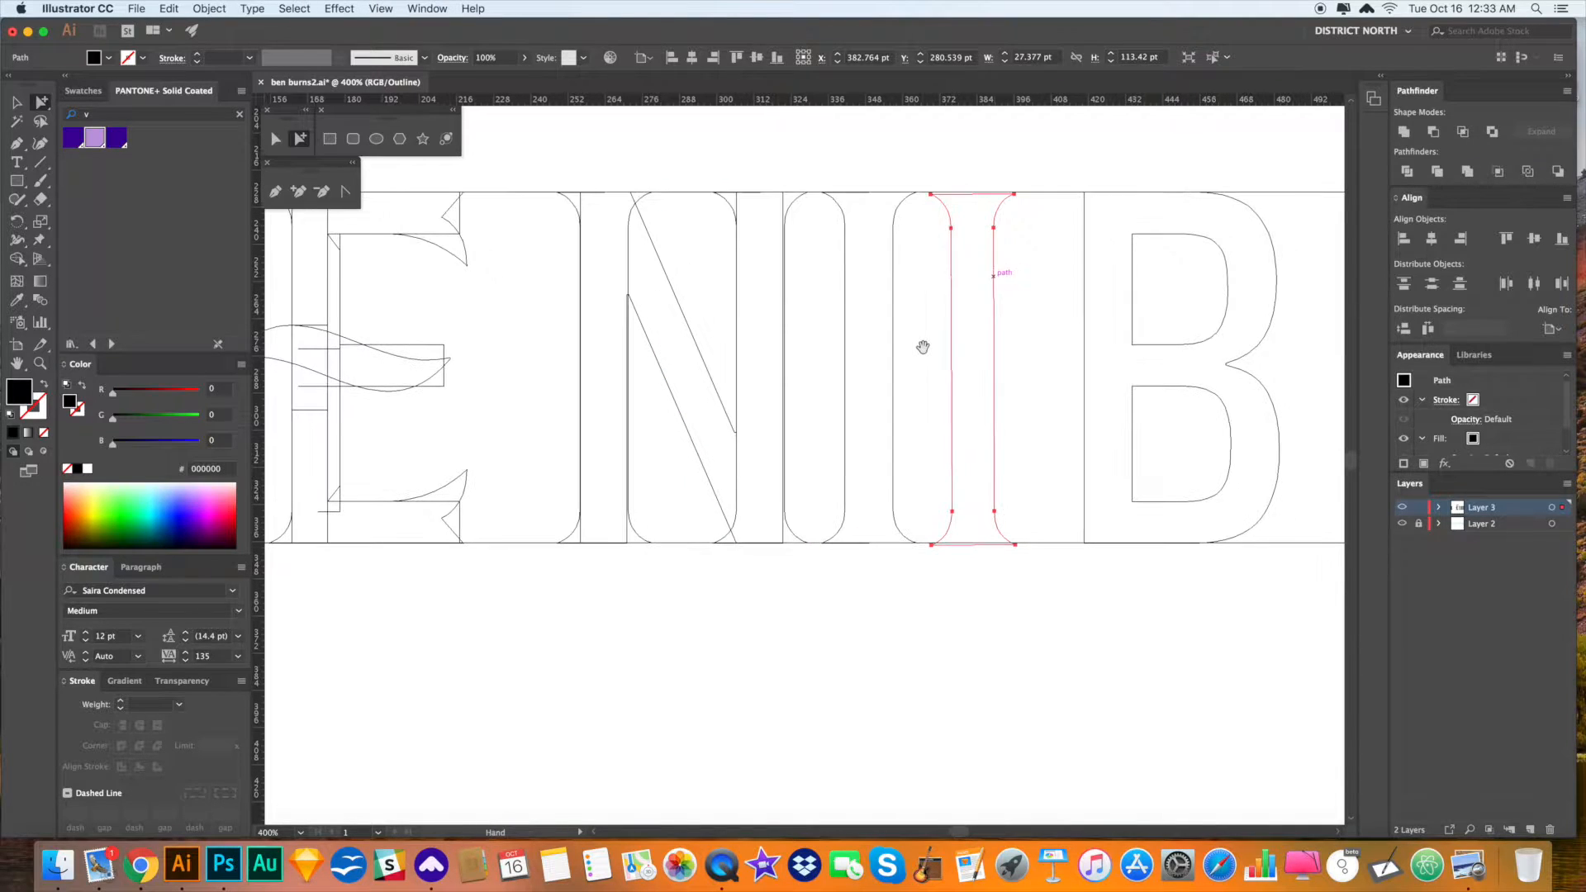
key("super+y")
left_click(1027, 375)
- Shear the spare stem so it slants left and move it over toward the N
left_click(867, 301)
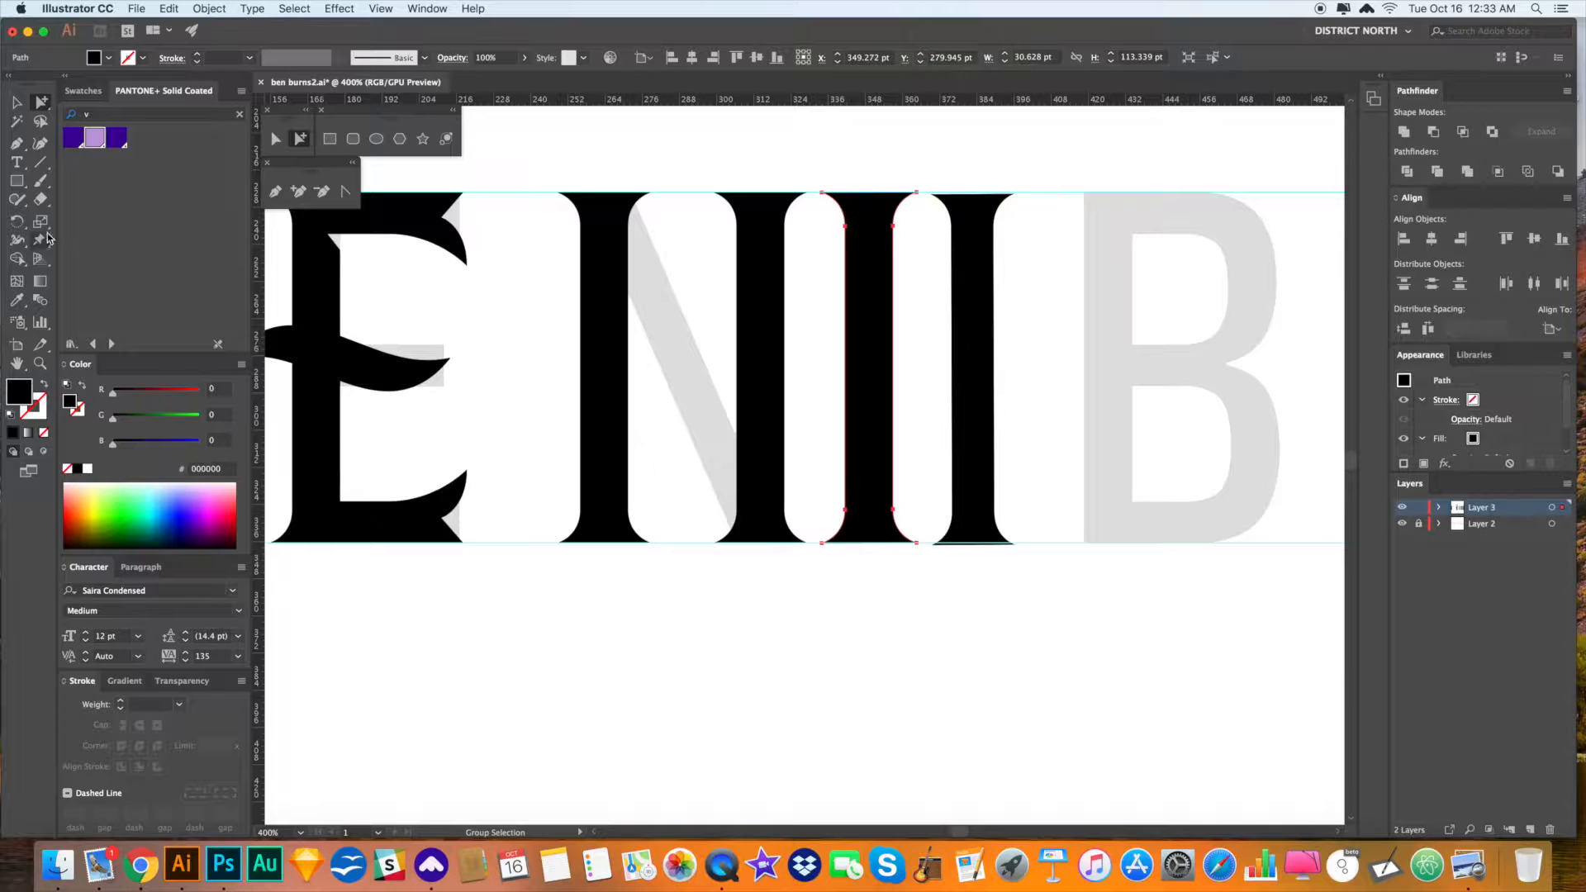
left_click_drag(41, 224, 80, 246)
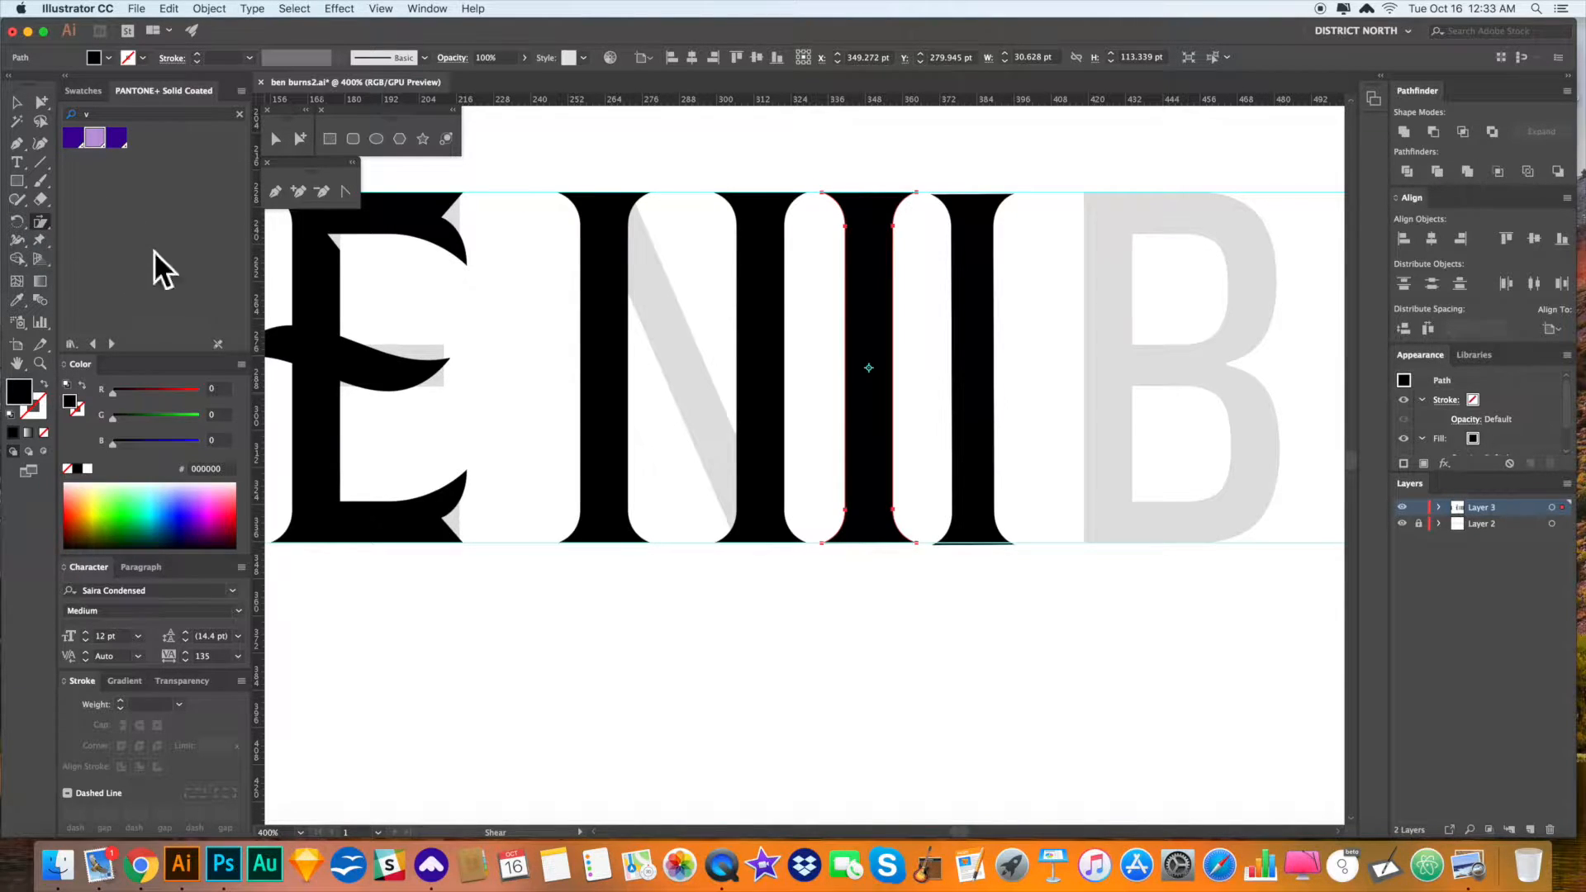
left_click_drag(908, 178, 840, 172)
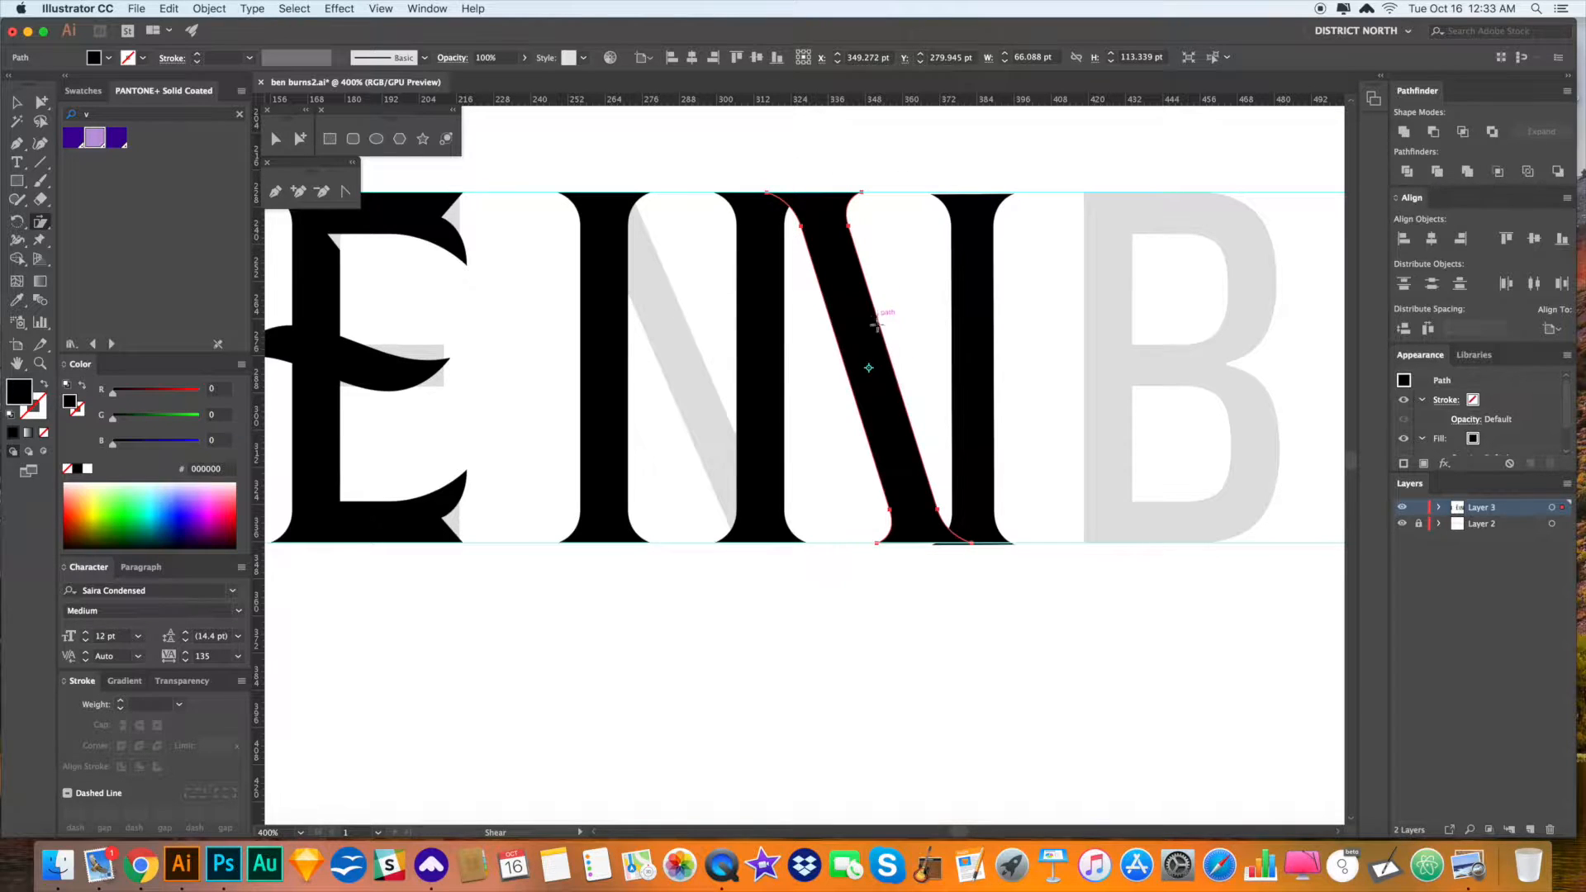
left_click_drag(906, 425, 731, 434)
- Shear the diagonal further left and fit it up-left between the N's two stems
scroll(731, 434, "left", 2)
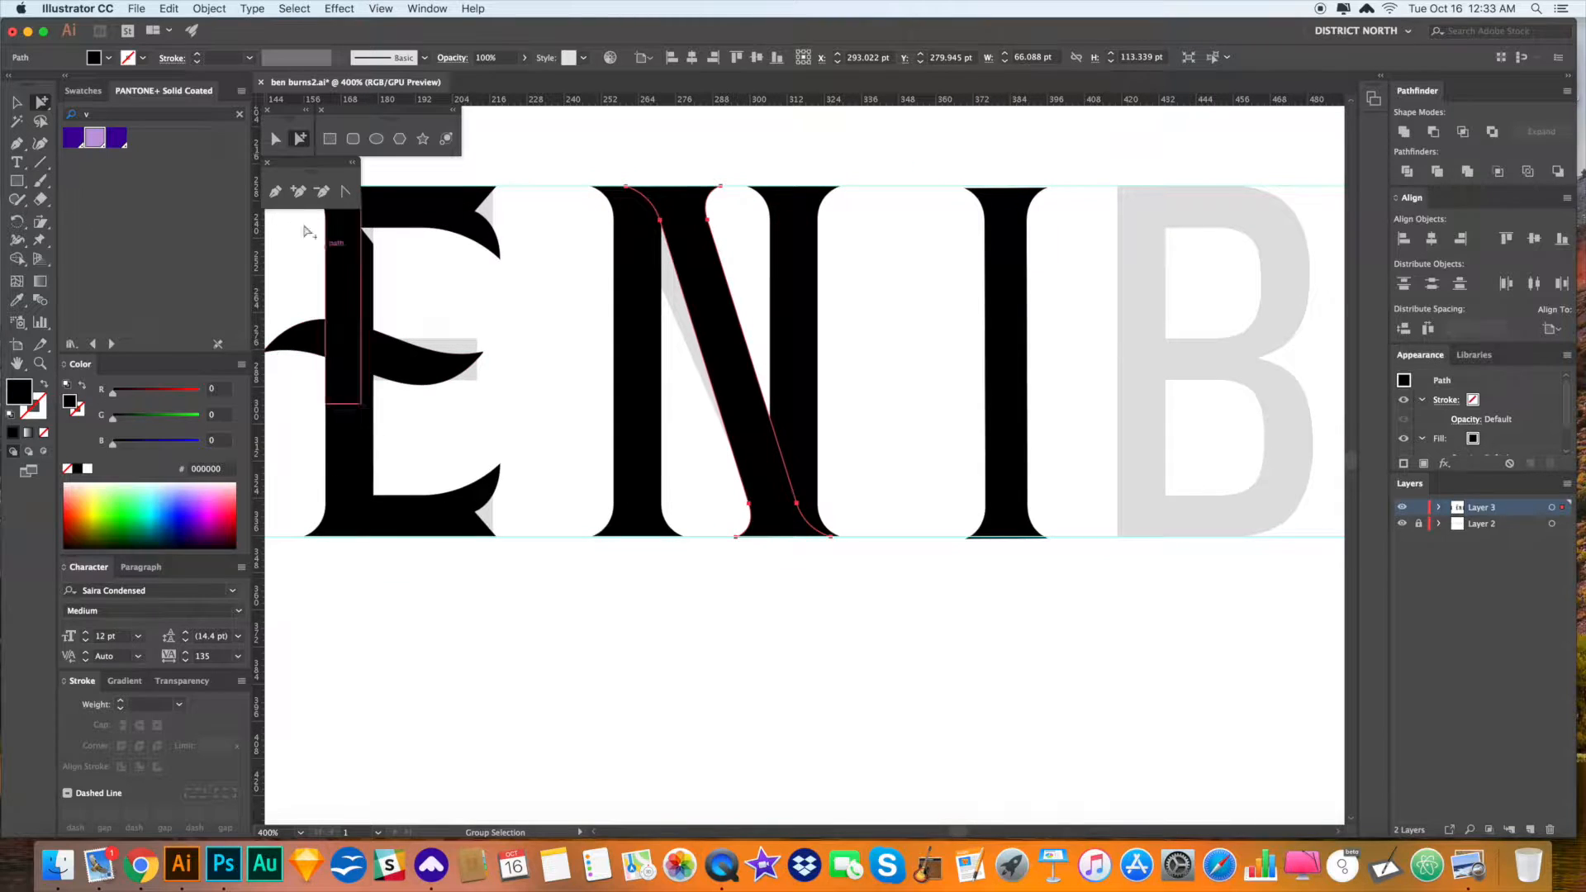
left_click(37, 220)
left_click_drag(659, 167, 636, 167)
key("a")
left_click_drag(744, 359, 735, 357)
left_click(890, 346)
left_click_drag(912, 390, 920, 384)
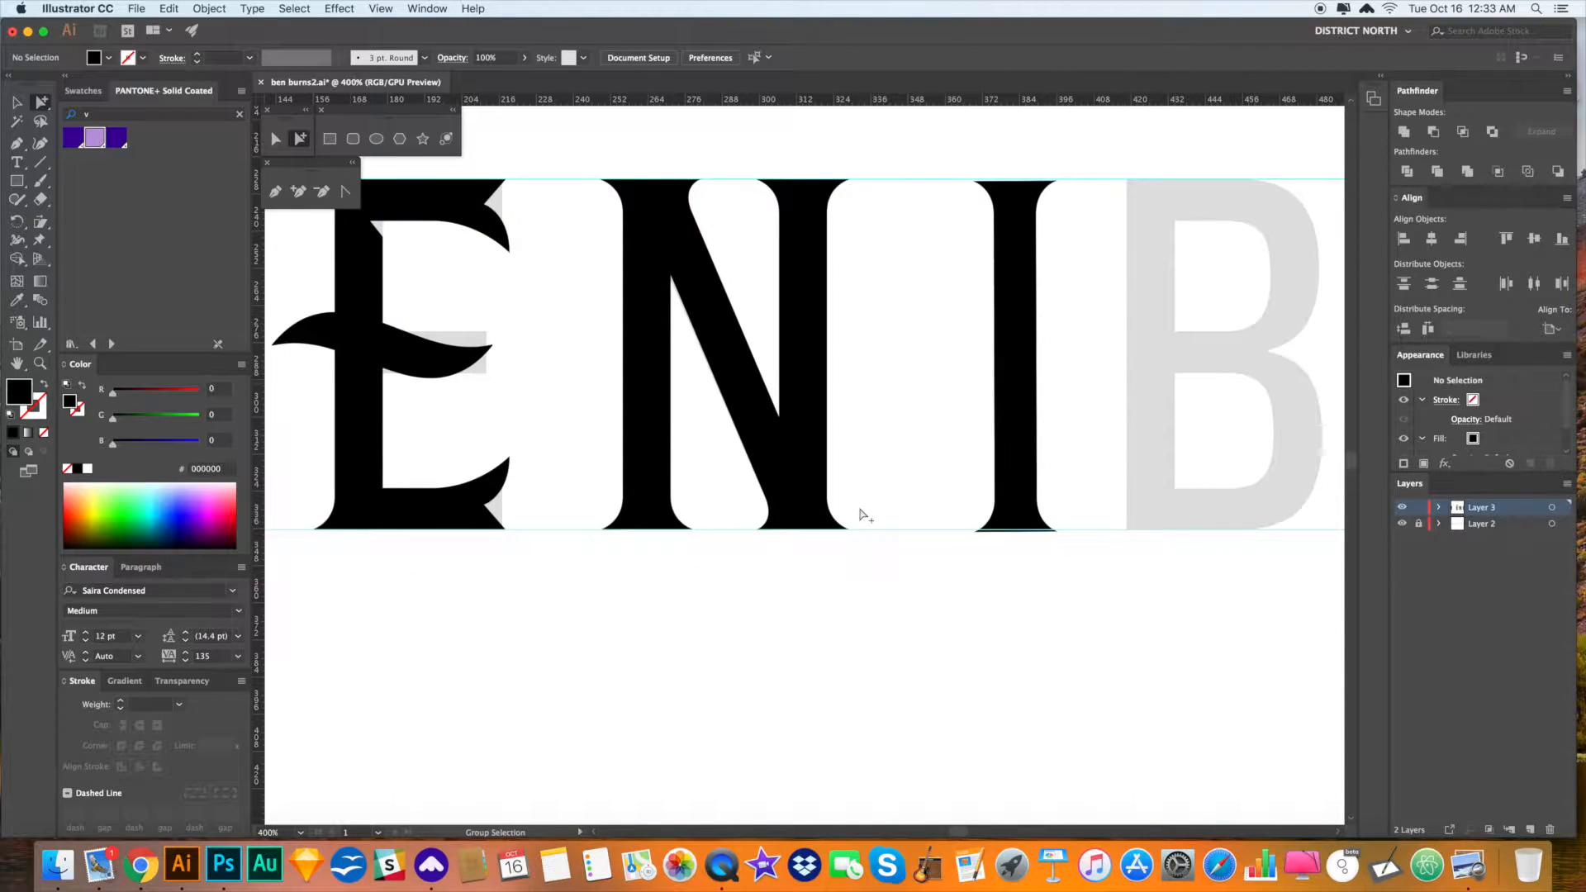
left_click_drag(730, 356, 692, 321)
left_click(897, 366)
left_click_drag(921, 363, 949, 334)
- Move the spare I stem to the far left and delete the stray stem beside the N
key("v")
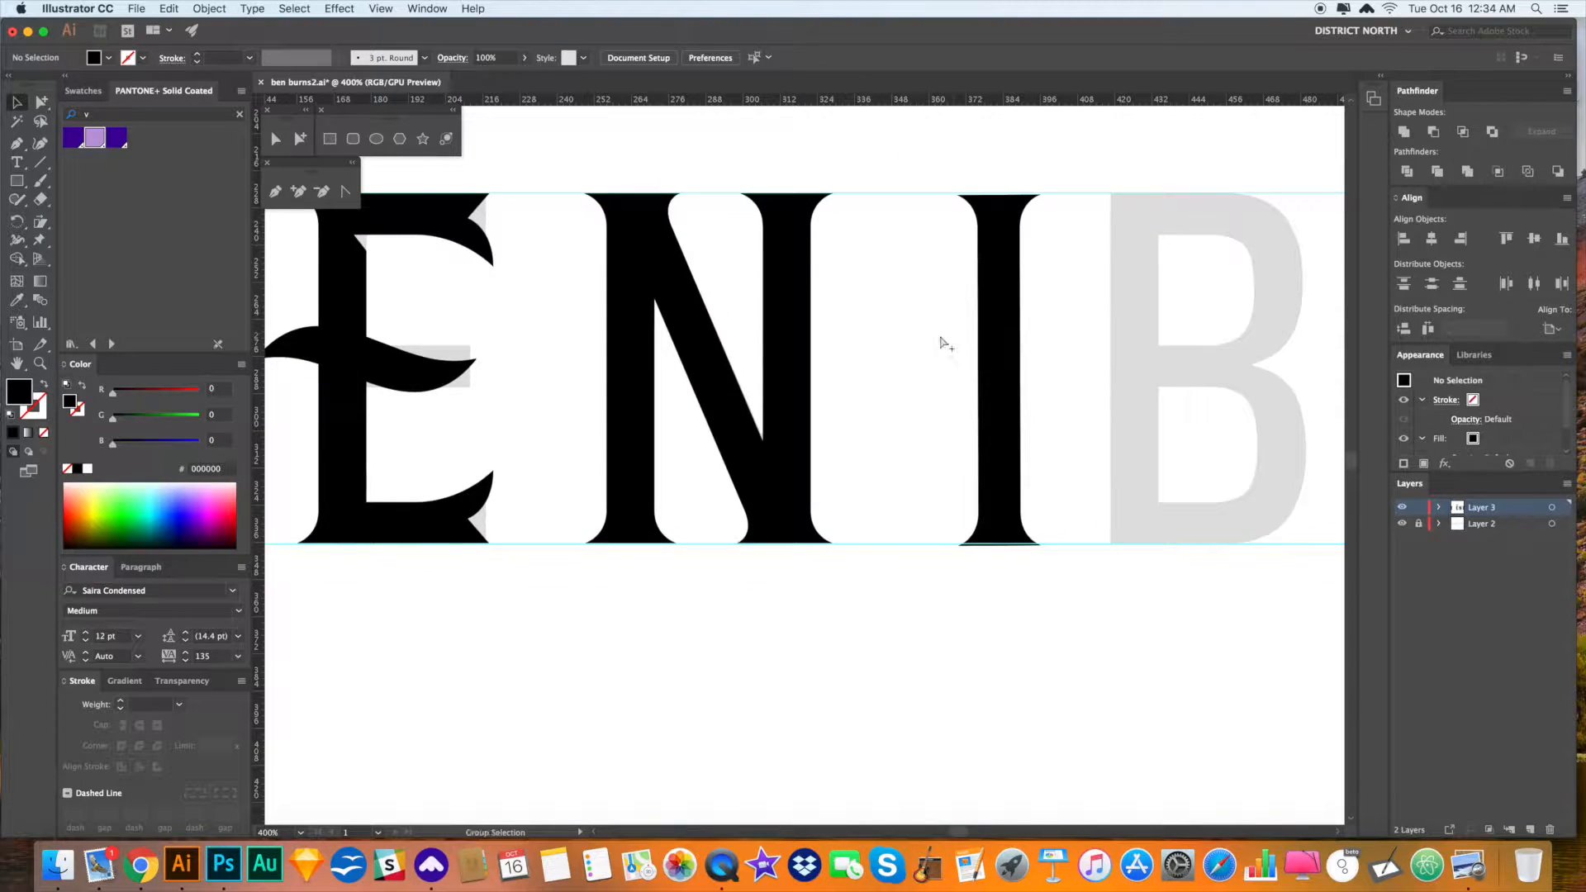
key("super+minus")
key("super+minus")
key("super+minus")
scroll(863, 570, "right", 1)
key("a")
left_click_drag(867, 431, 357, 436)
scroll(676, 563, "right", 2)
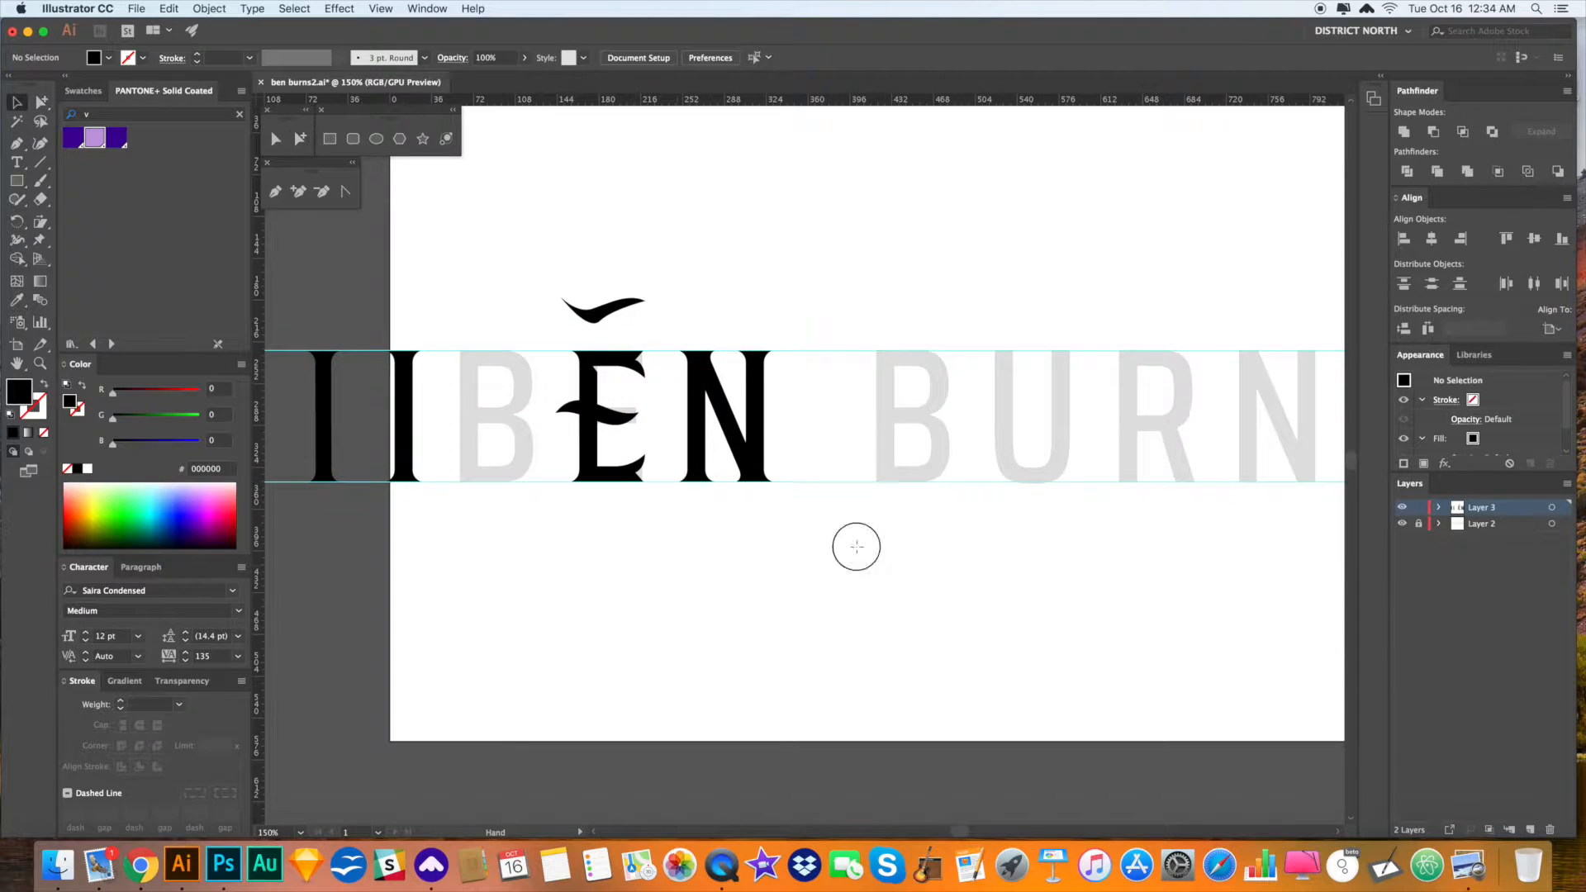
left_click_drag(744, 425, 892, 521)
left_click(790, 388)
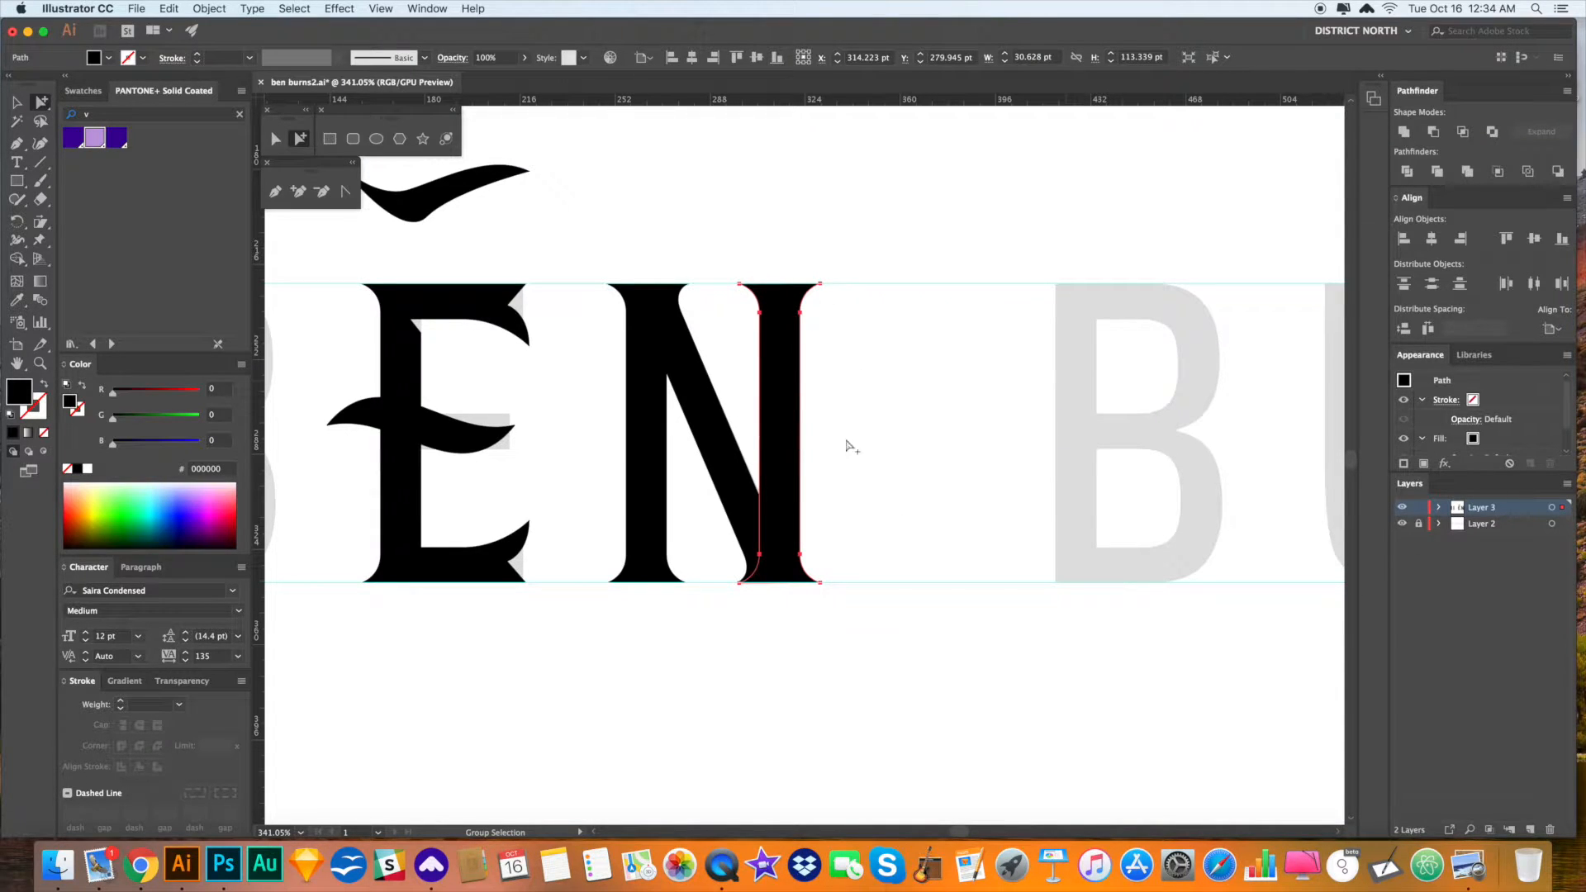
key("Delete")
- Place copies of the N's right stem on both upright strokes of the U
scroll(920, 432, "right", 2)
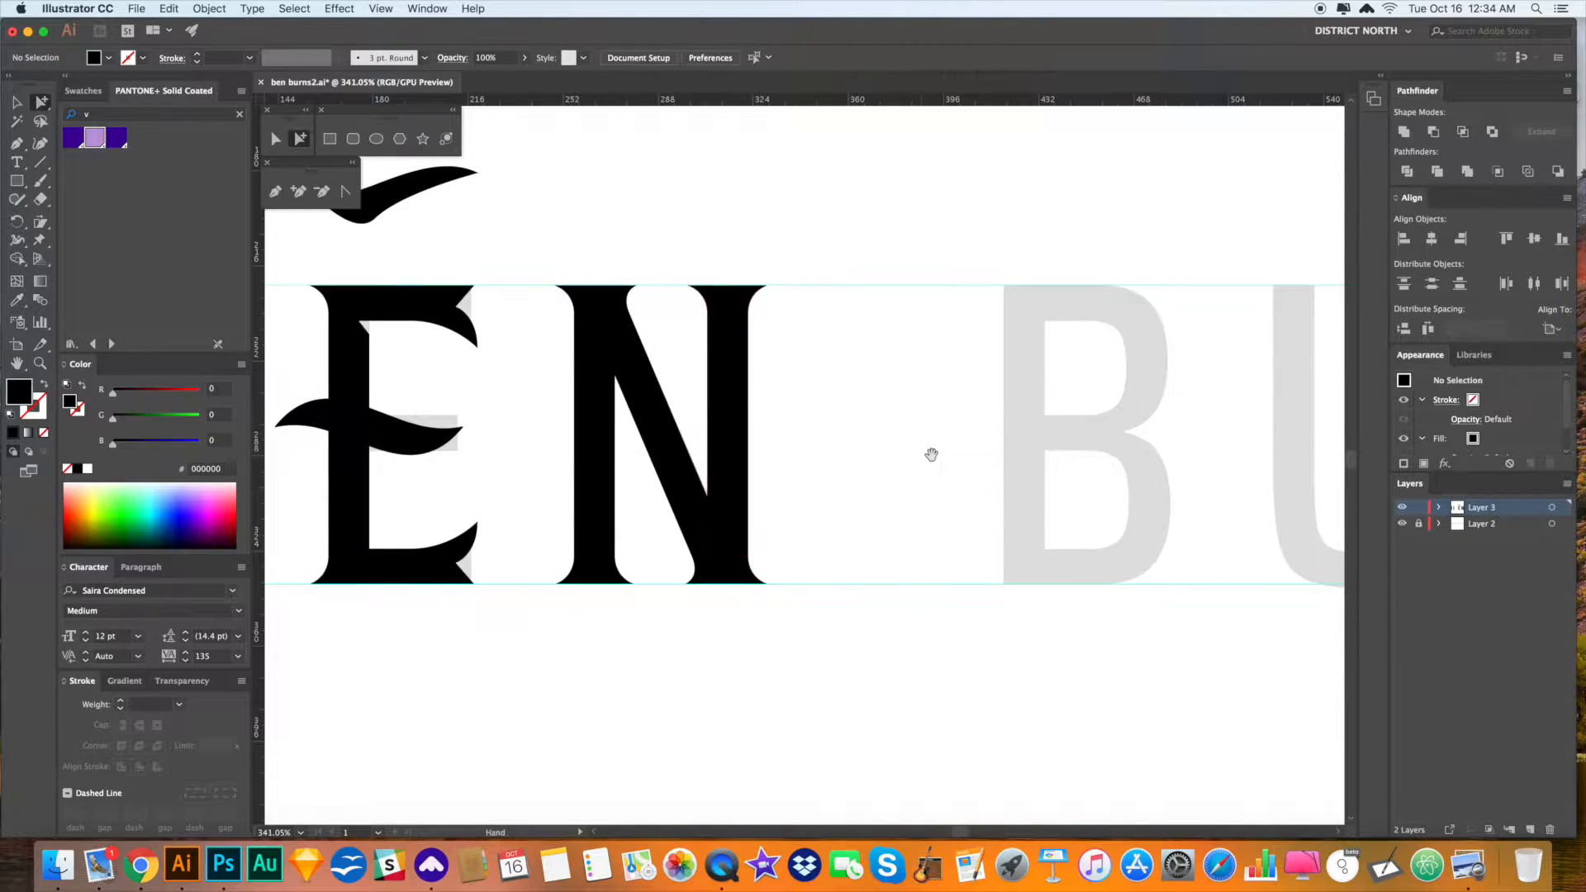
left_click_drag(932, 454, 719, 446)
left_click_drag(524, 439, 672, 444)
left_click(1158, 432)
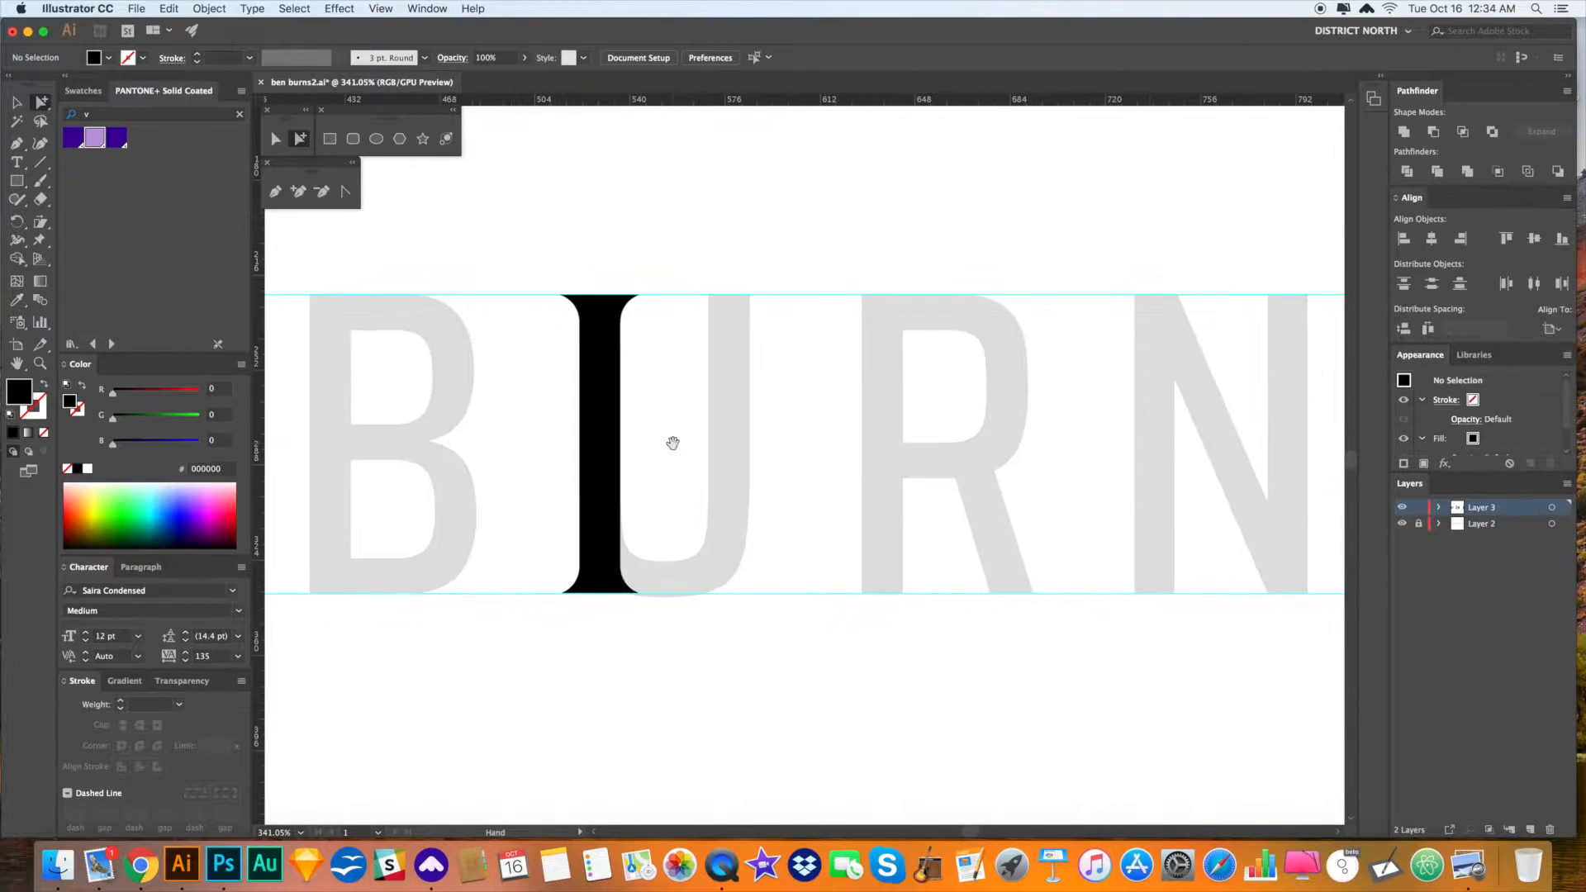
left_click_drag(602, 382, 684, 412)
left_click(790, 389)
- Copy the flared stem onto the R's upright and over toward the following N
left_click_drag(790, 390, 641, 387)
left_click_drag(538, 442, 565, 468)
left_click_drag(647, 430, 943, 432)
left_click(790, 496)
- Pan back across the lettering and zoom in on the bottom of the U
left_click_drag(474, 479, 966, 459)
mouse_move(351, 461)
left_mouse_down()
mouse_move(971, 447)
mouse_move(533, 447)
left_mouse_up()
mouse_move(791, 438)
left_mouse_down()
mouse_move(818, 436)
mouse_move(821, 404)
left_mouse_up()
left_click_drag(821, 463, 836, 395)
left_click_drag(657, 393, 843, 542)
left_click_drag(773, 444, 712, 554)
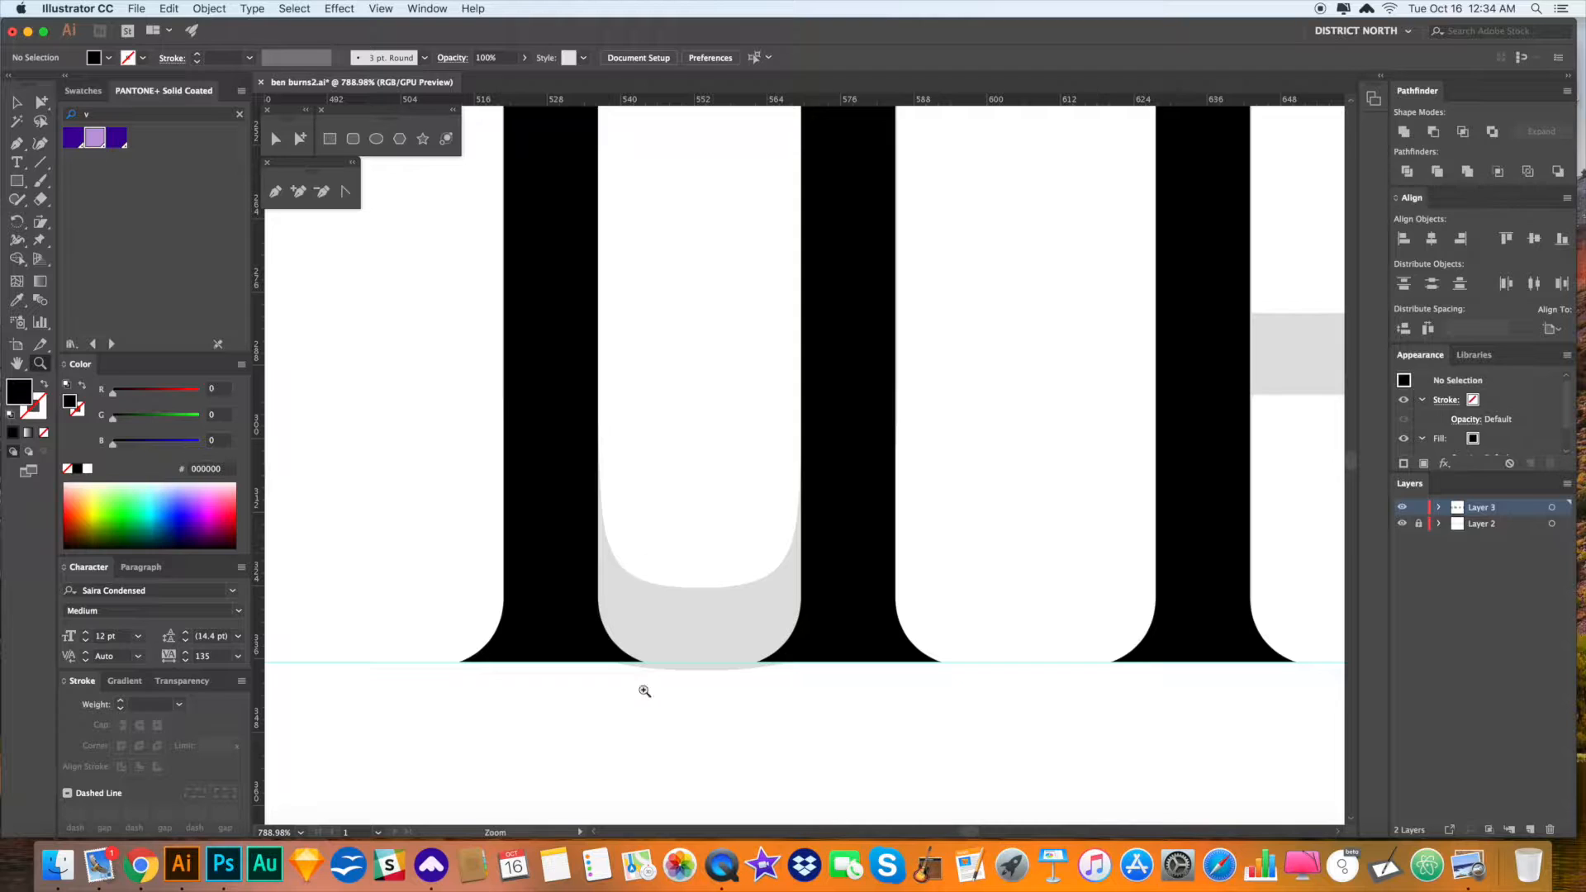
- Draw a circle in the U's base and resize it to fit between the stems
key("a")
left_click(842, 566)
left_click_drag(11, 187, 134, 216)
left_click_drag(576, 360, 814, 597)
key("a")
left_click_drag(680, 521, 709, 351)
left_click_drag(705, 355, 688, 522)
key("v")
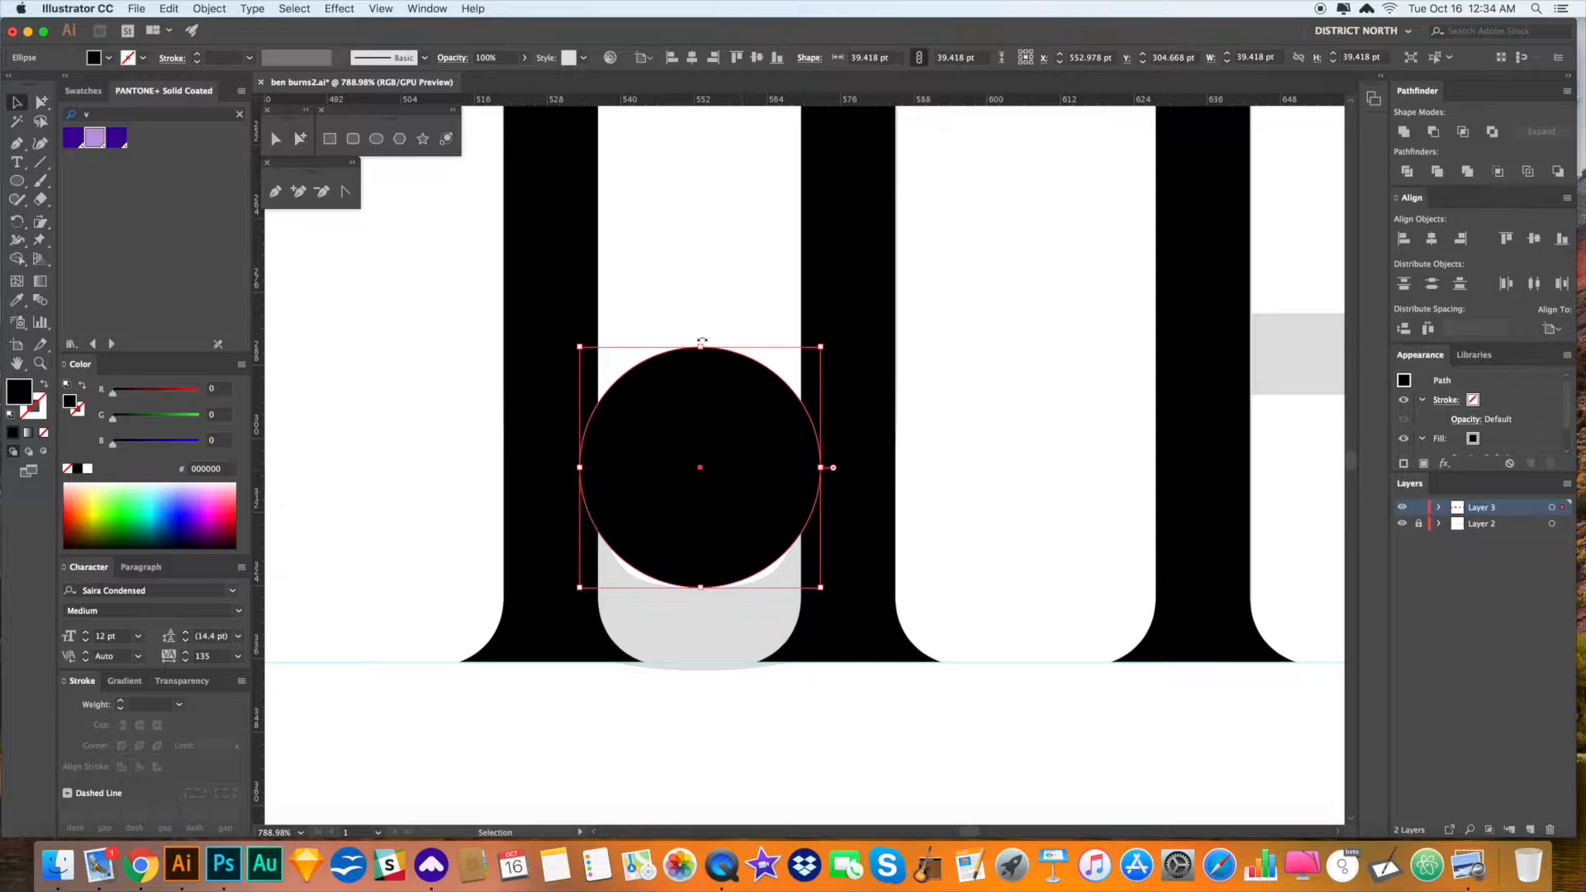
left_click_drag(702, 347, 702, 384)
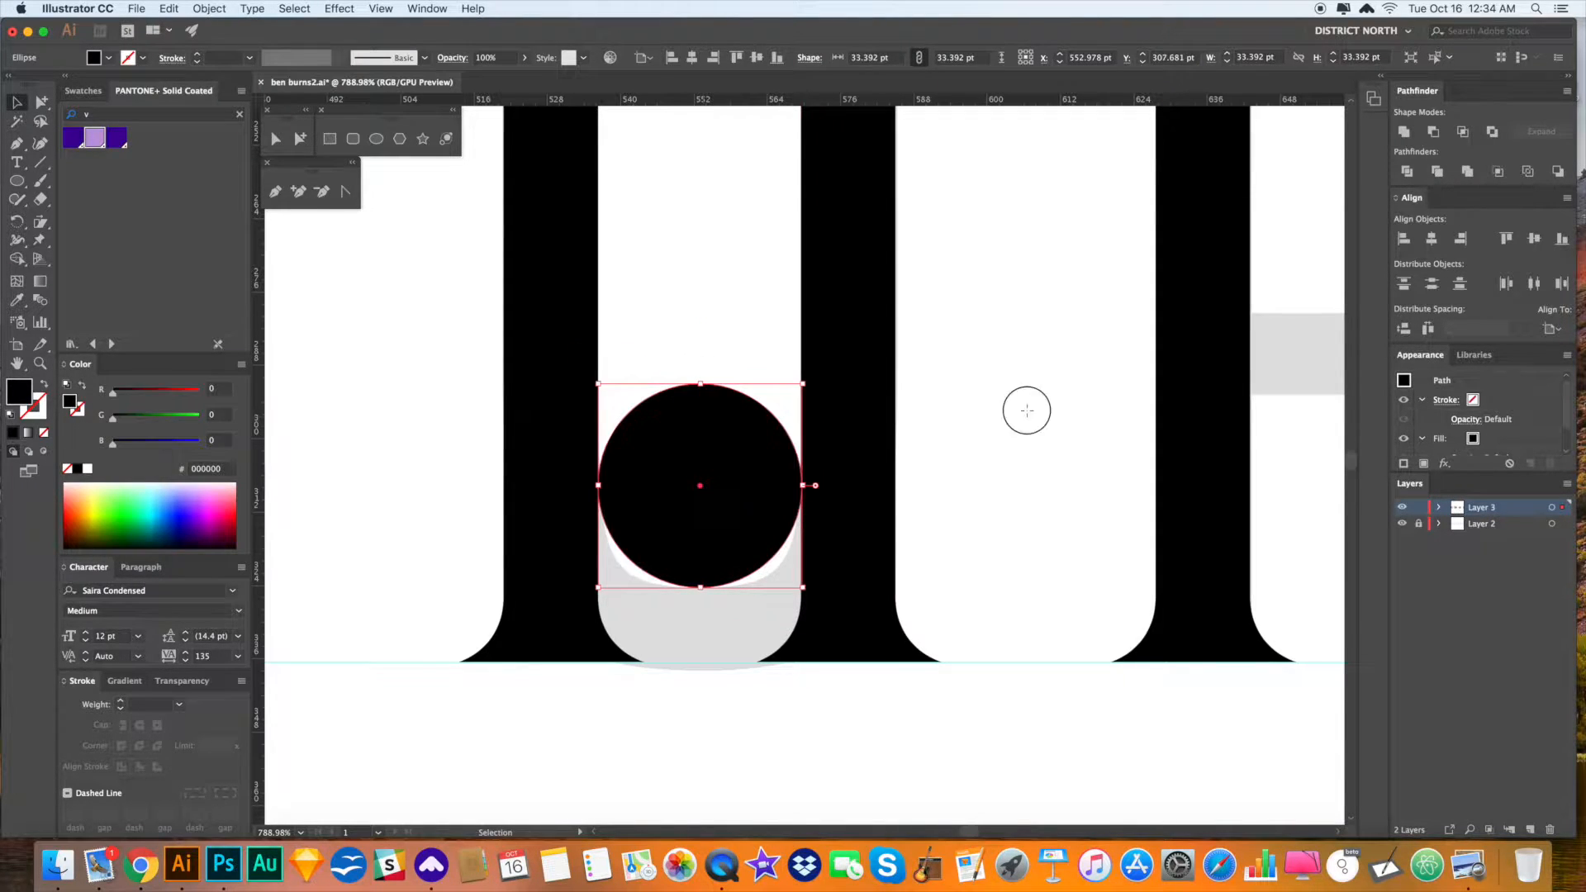
- Switch to Outline view (Ctrl+Y), magnify the circle-stem junction and hide the faded template layer
left_click(1030, 417)
key("space")
left_click_drag(981, 442, 983, 400)
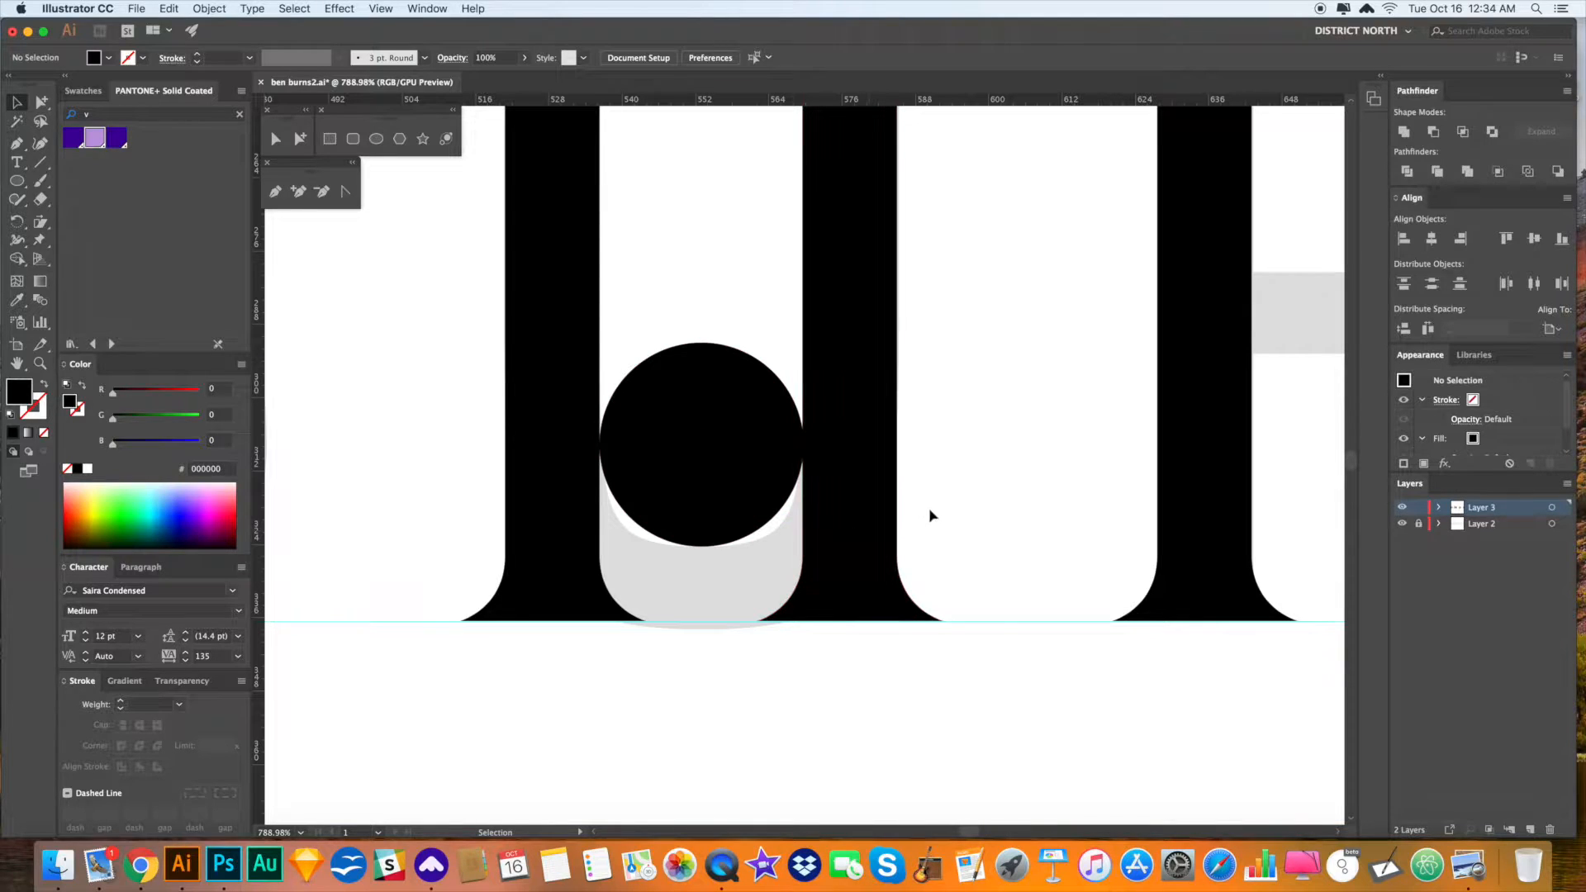
key("ctrl+y")
left_click_drag(971, 506, 971, 471)
key("z")
key("space")
left_click_drag(785, 627, 787, 630)
left_click_drag(768, 424, 1020, 651)
key("space")
left_click_drag(790, 463, 1113, 705)
left_click(1402, 524)
key("space")
left_click_drag(902, 494, 976, 685)
- Shrink the circle so it touches both the right and left stems exactly
key("a")
left_click(843, 653)
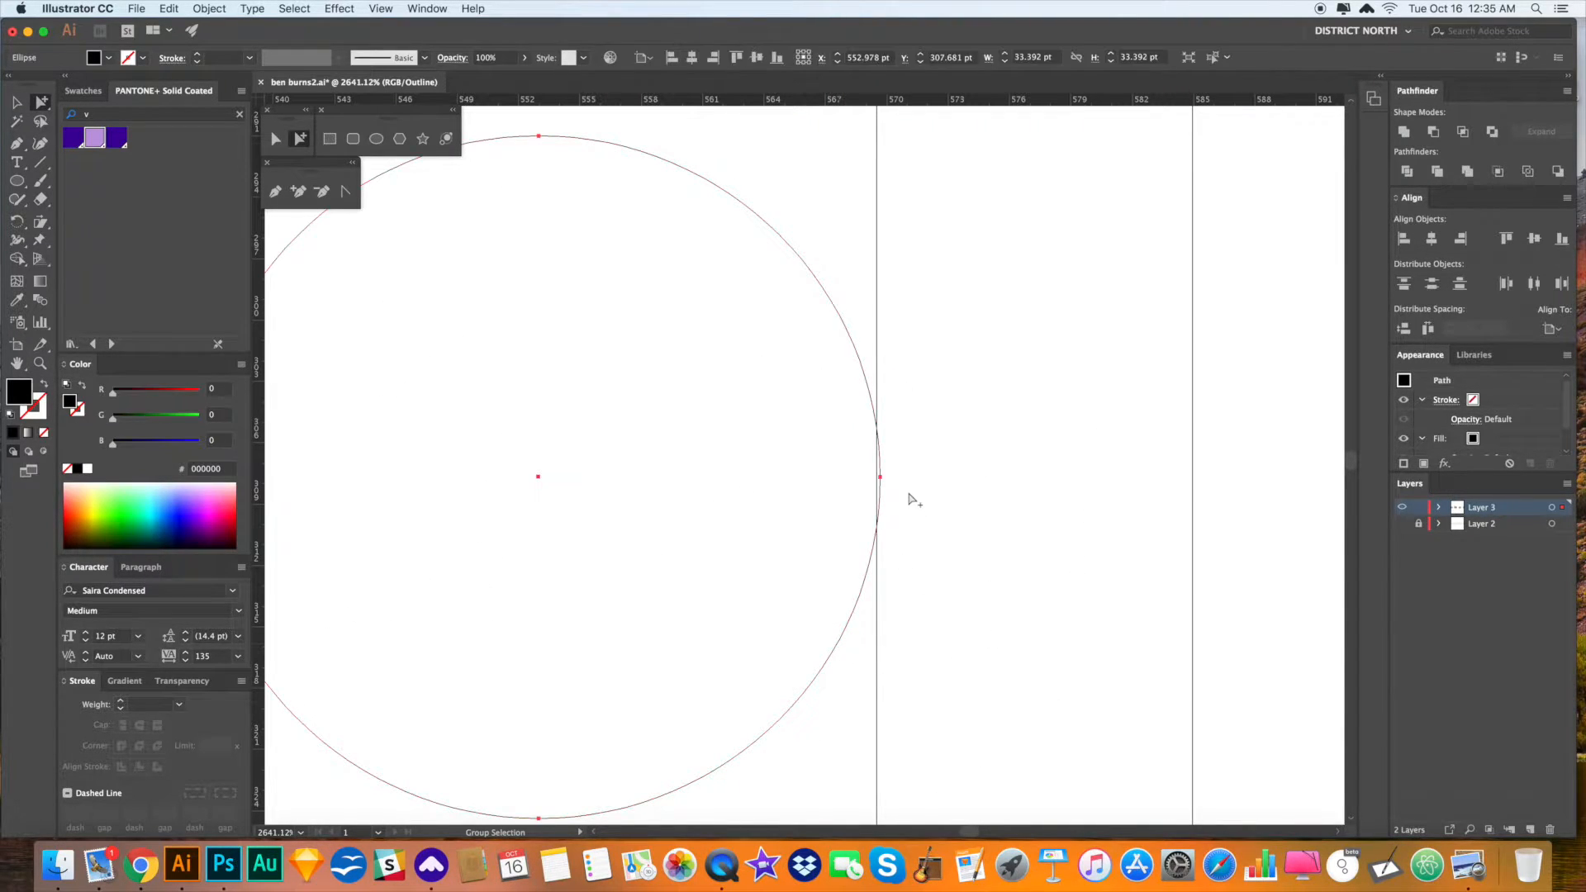
key("v")
mouse_move(880, 477)
left_mouse_down()
mouse_move(853, 471)
mouse_move(877, 477)
left_mouse_up()
left_click_drag(641, 579, 1130, 531)
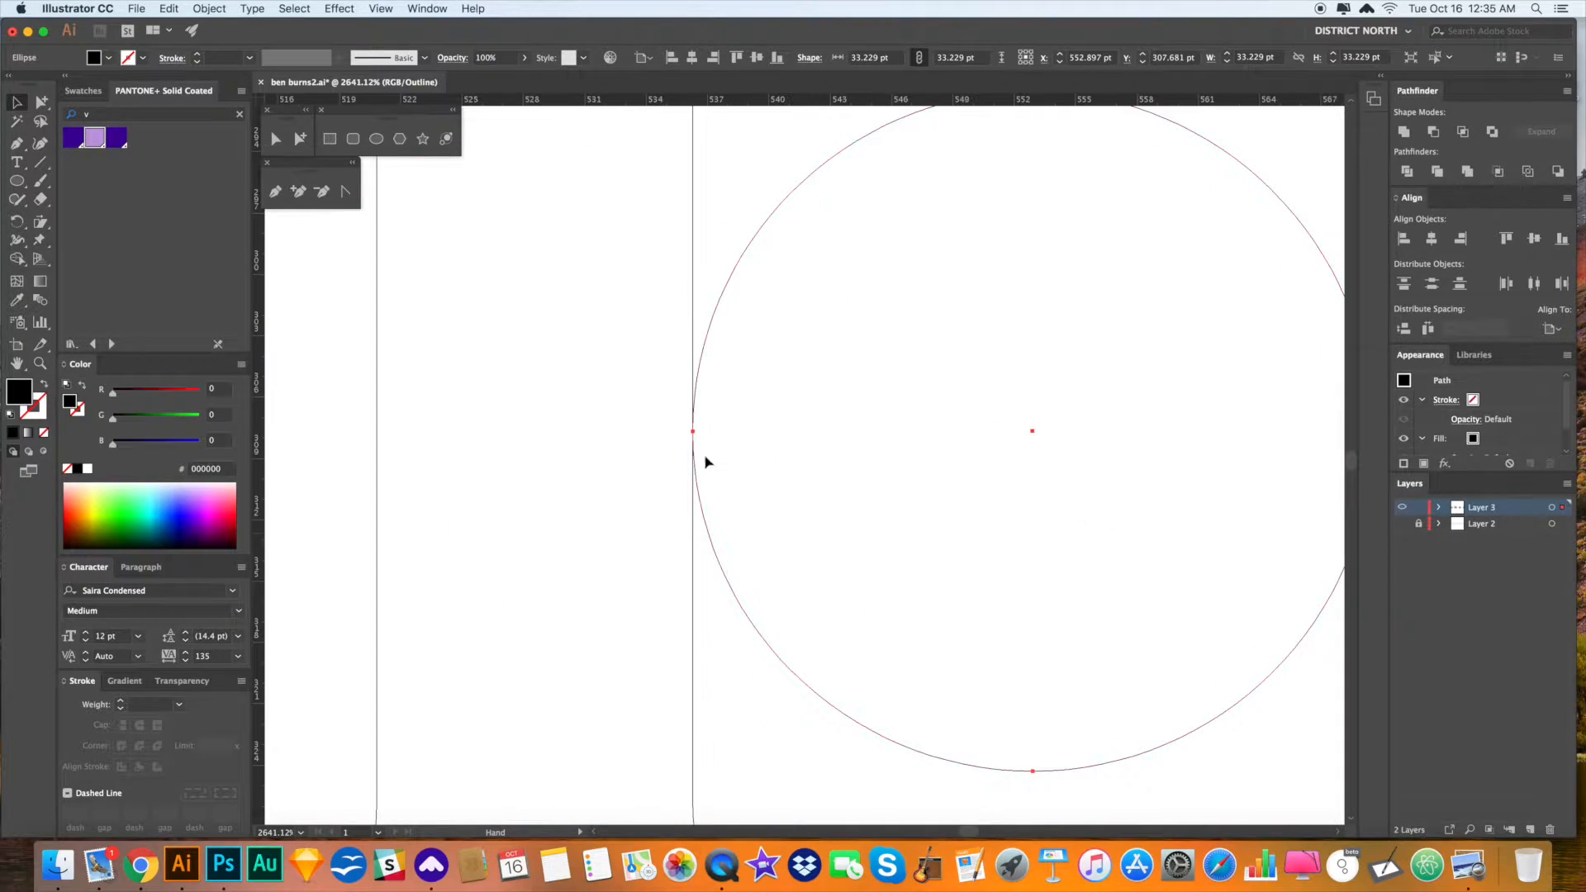
mouse_move(694, 432)
left_mouse_down()
mouse_move(743, 432)
mouse_move(692, 431)
left_mouse_up()
key("a")
left_click_drag(692, 632, 759, 661)
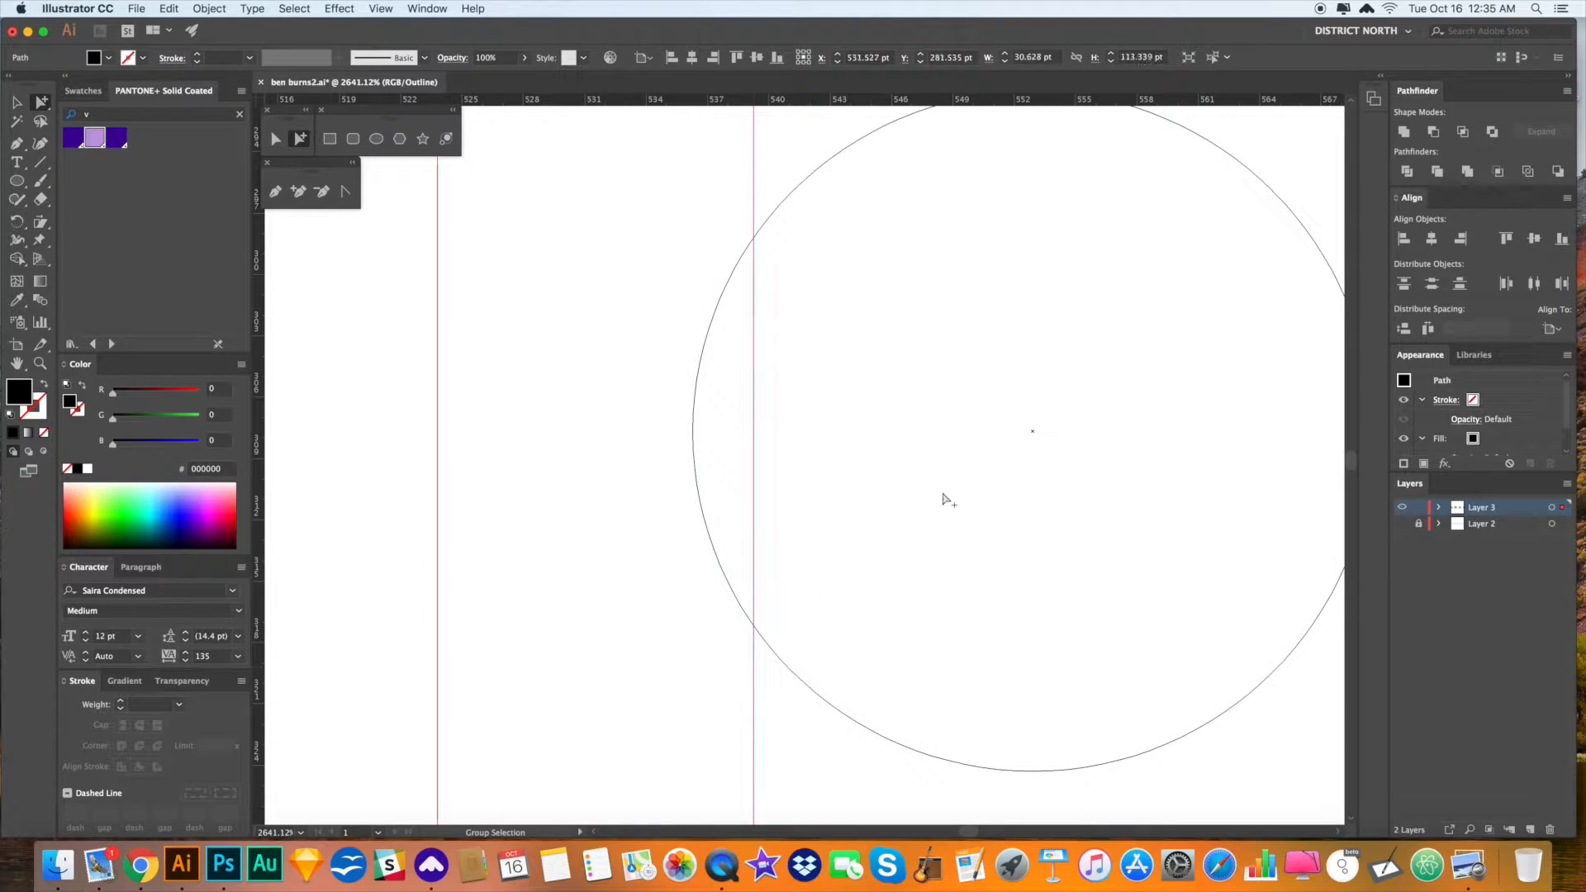
- Undo to put the displaced stem back against the circle and review the fit
key("super+z")
left_click(935, 506, "alt+super")
left_click(930, 509, "alt+super")
left_click(919, 512, "alt+super")
left_click(916, 513, "alt+super")
key("super+z")
left_click(1037, 492)
left_click_drag(1050, 522, 1055, 443)
key("v")
key("a")
left_click(1061, 658)
left_click_drag(1053, 642, 1040, 627)
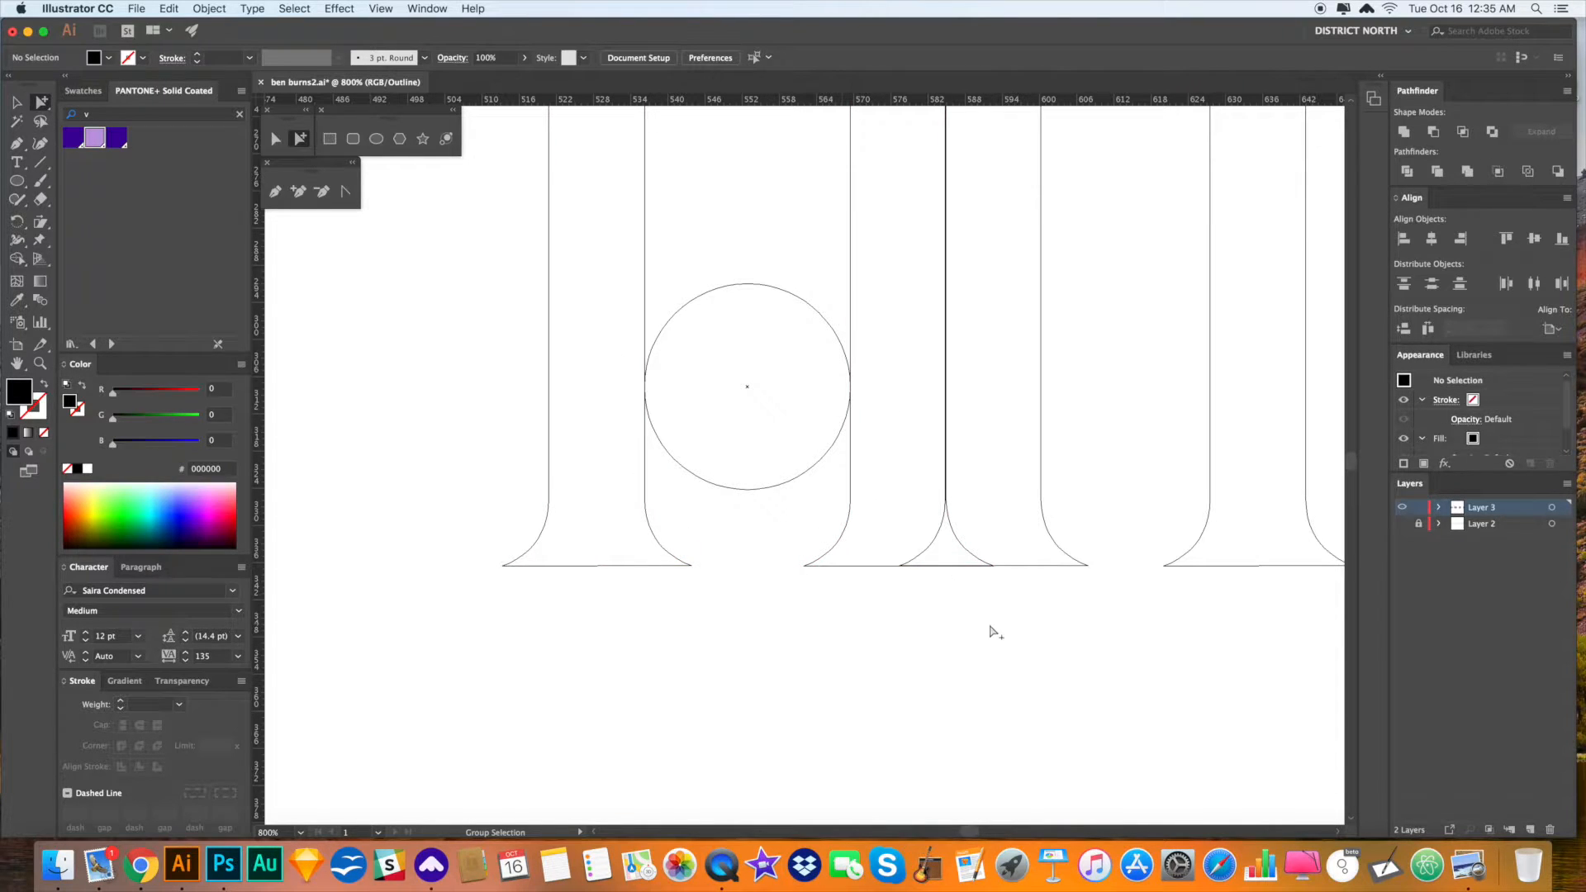
- Scale the U's right stem slightly larger and move it up and right
scroll(1038, 624, "right", 2)
left_click(1008, 488)
key("s")
left_click_drag(1098, 609, 1190, 743)
left_click_drag(1056, 553, 1084, 315)
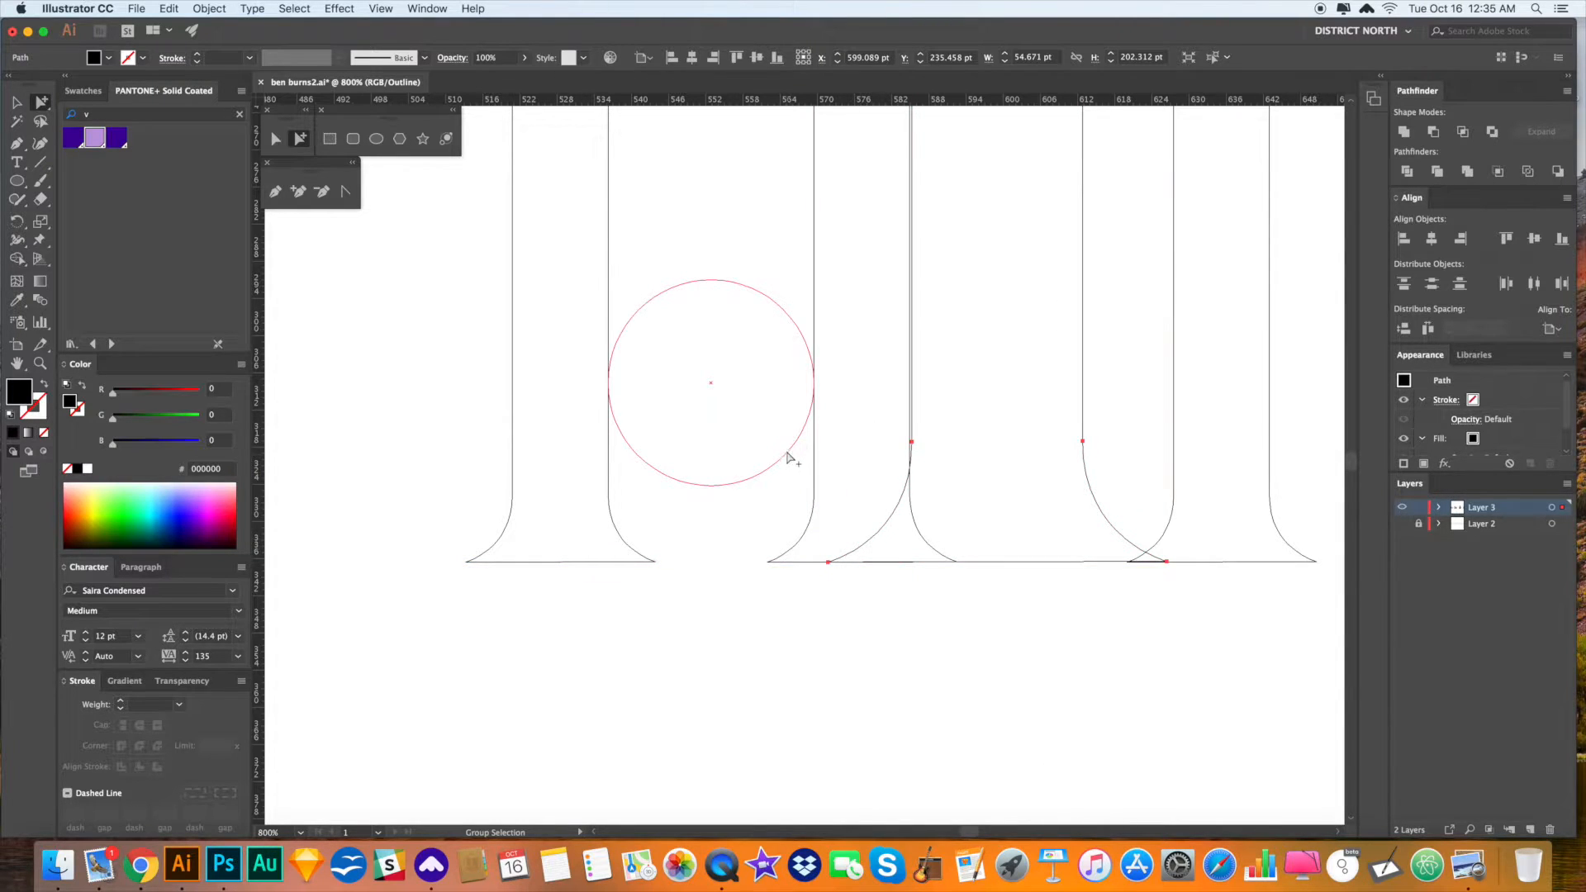
- Scale a larger concentric copy of the circle reaching the stems' outer edges
key("v")
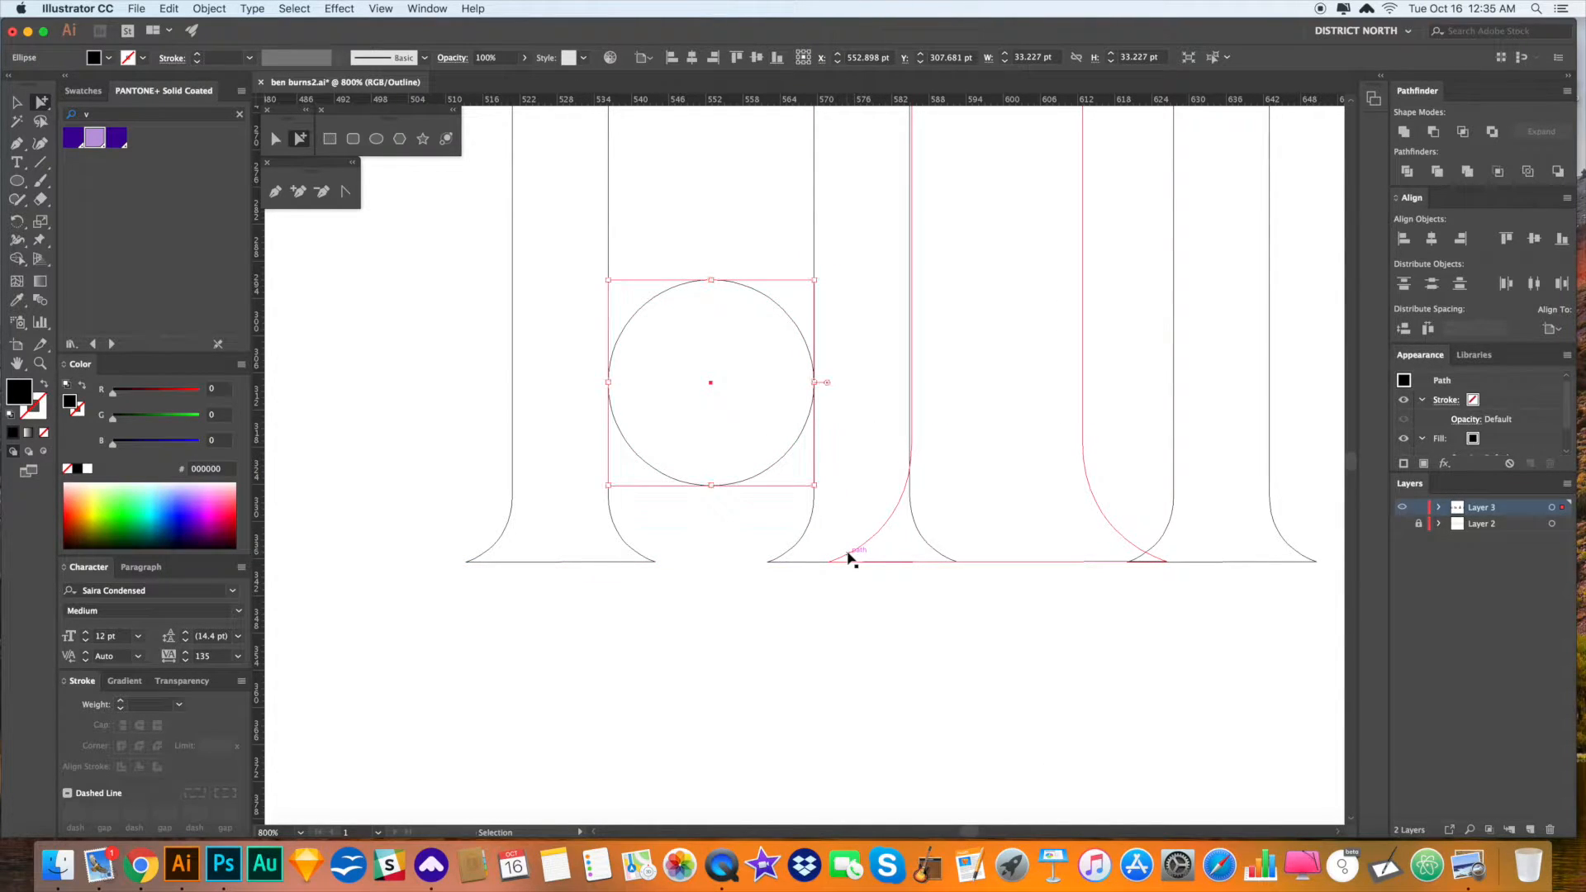
key("s")
left_click_drag(922, 587, 1097, 740)
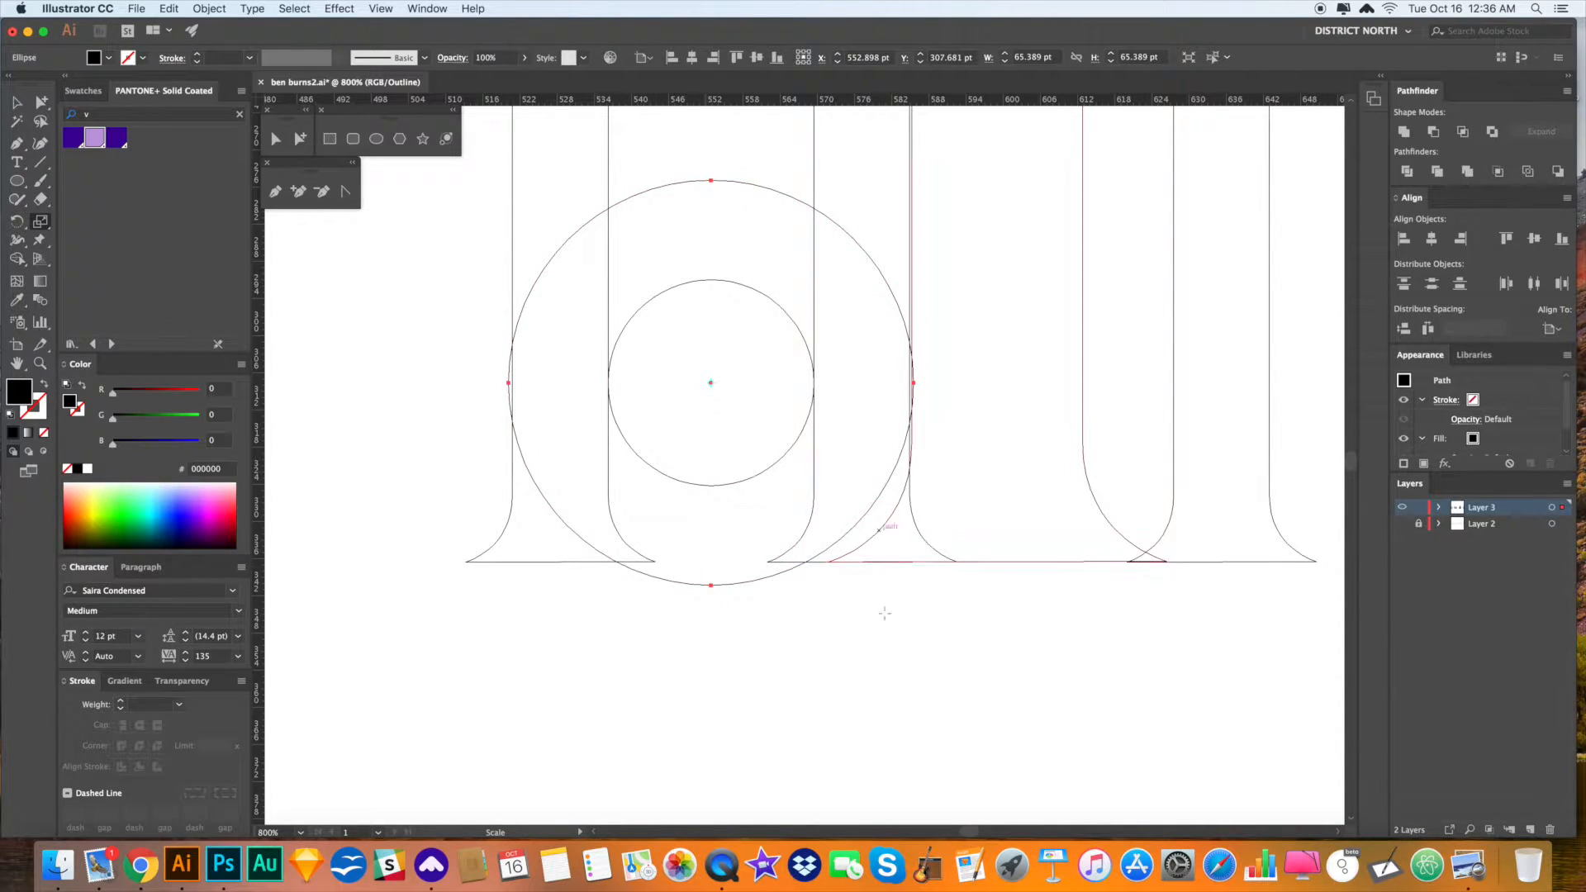
- Enlarge the stray stem copy and lift it so its base sits on the baseline
key("a")
left_click_drag(1084, 428, 1089, 407)
key("super+z")
key("s")
left_click_drag(1119, 624, 1222, 699)
key("a")
left_click_drag(1108, 580, 1101, 465)
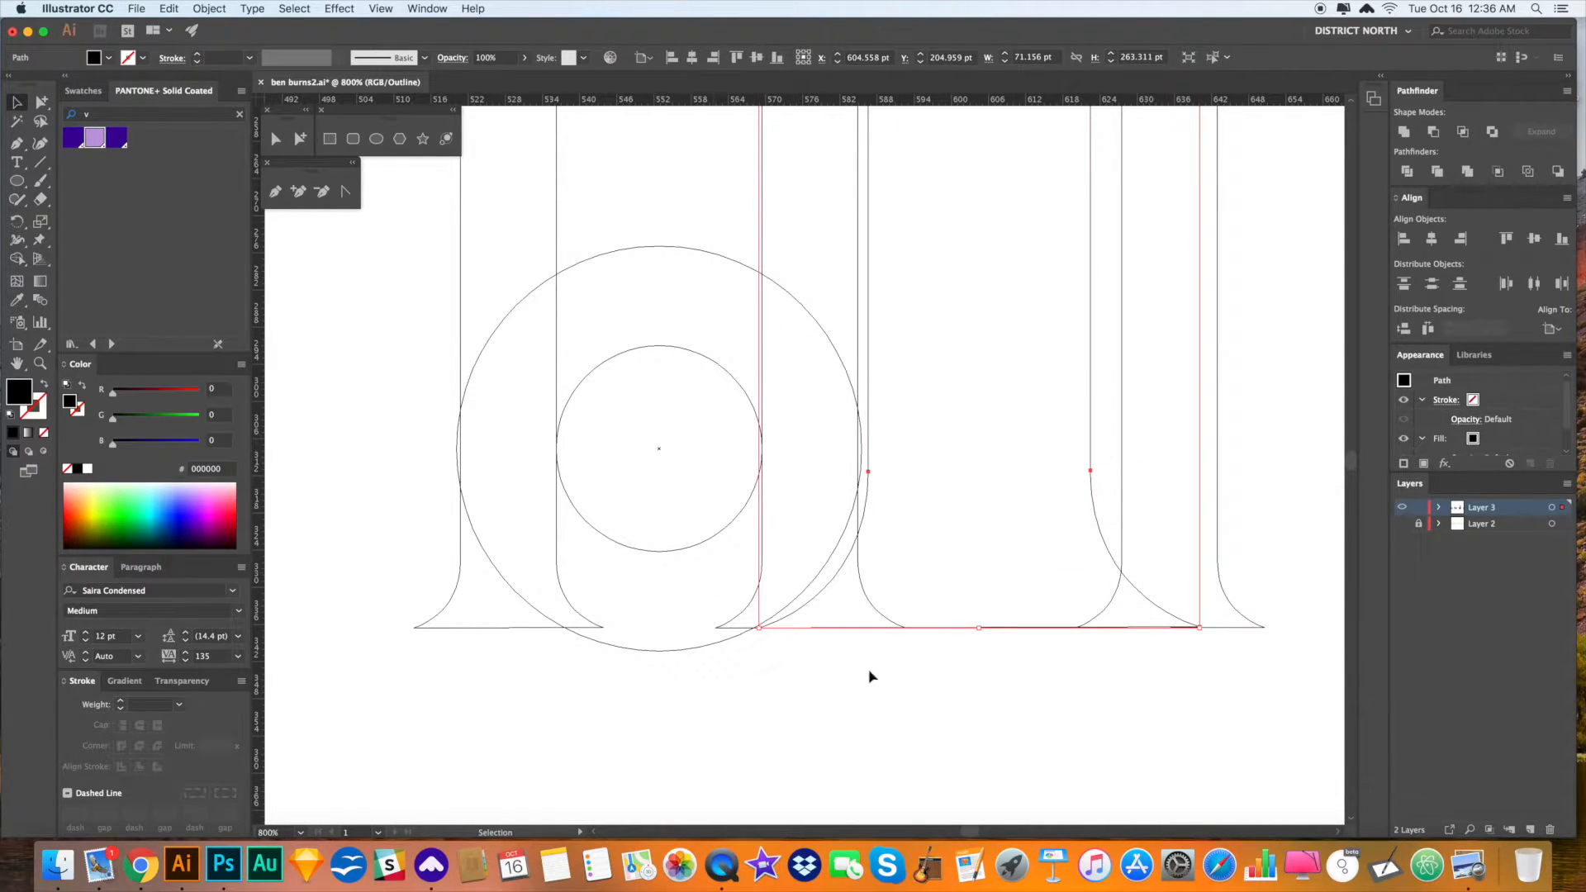
left_click_drag(906, 641, 910, 647)
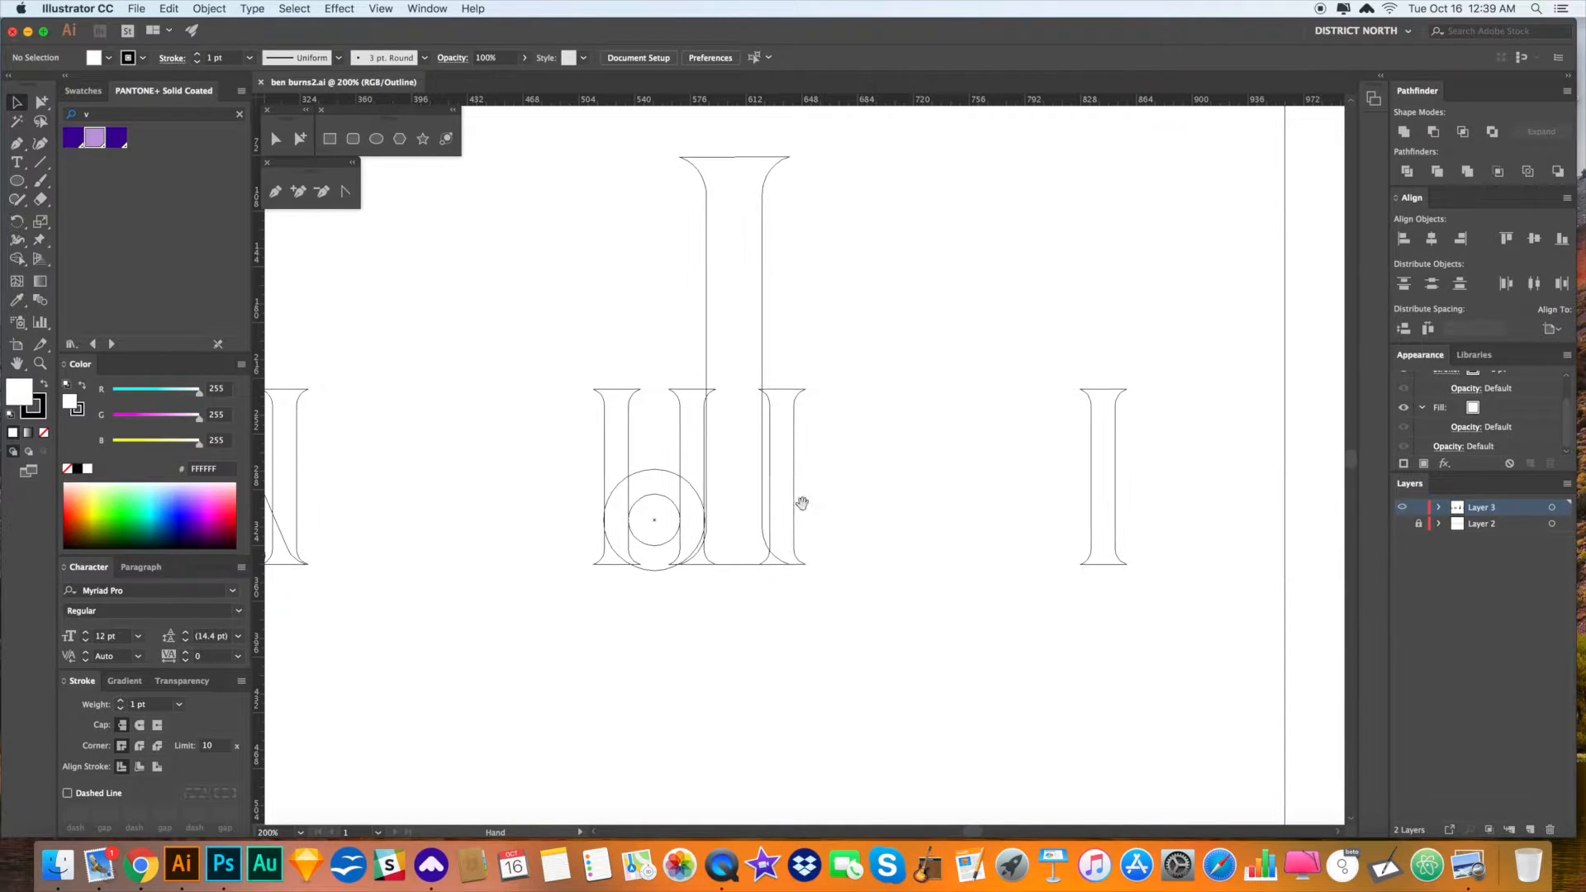
- Zoom in on the circles at the U's base and resize the outer circle from both sides
key("z")
left_click_drag(666, 528, 827, 645)
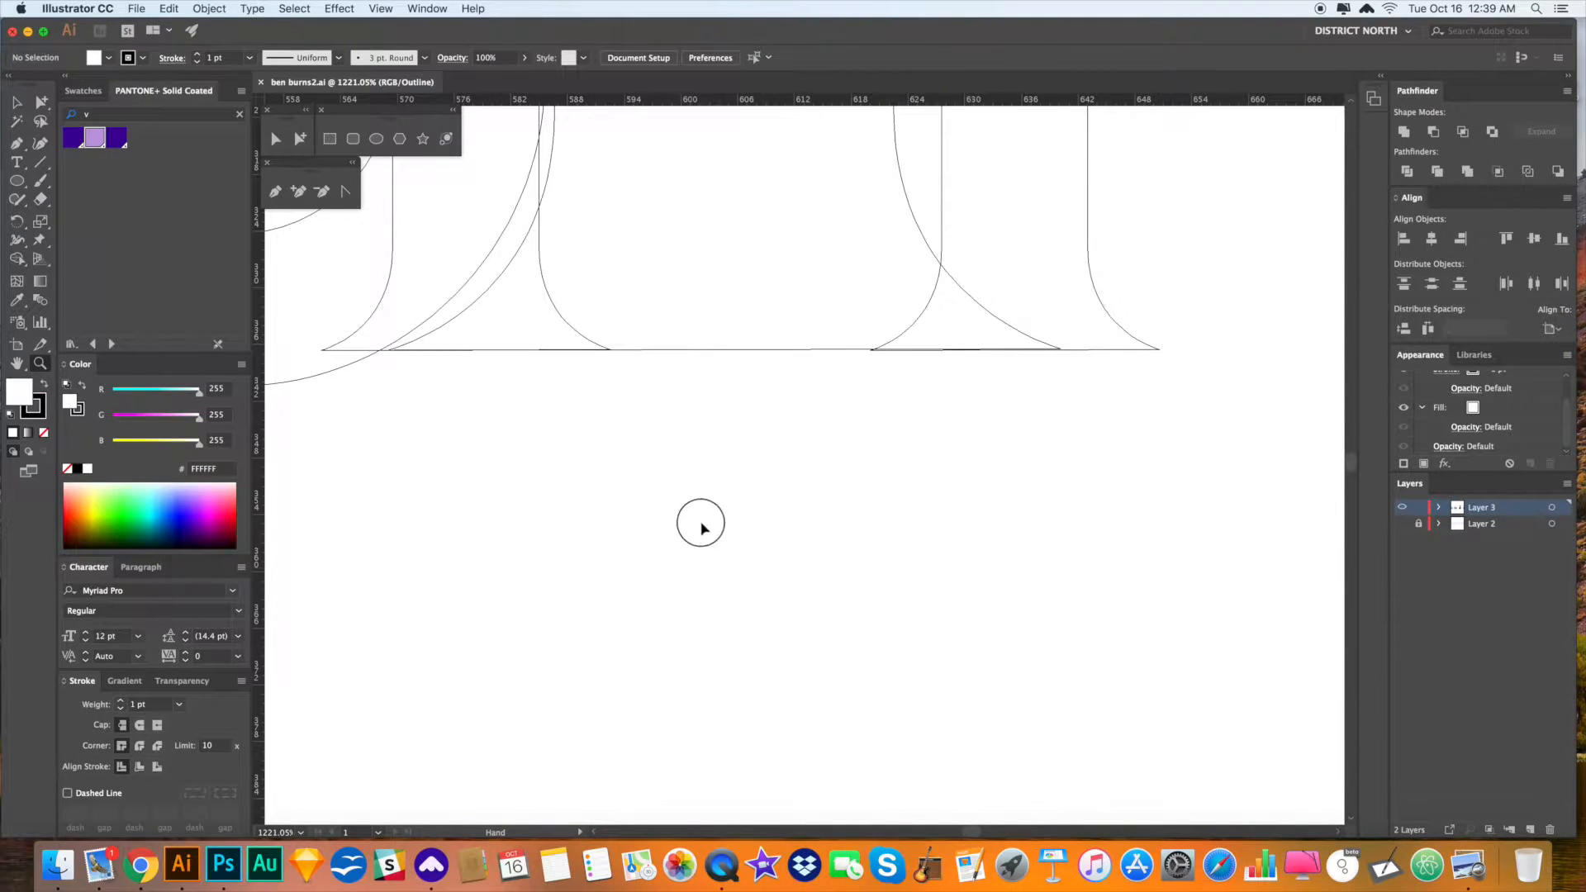
left_click_drag(685, 519, 734, 533)
left_click_drag(679, 378, 954, 589)
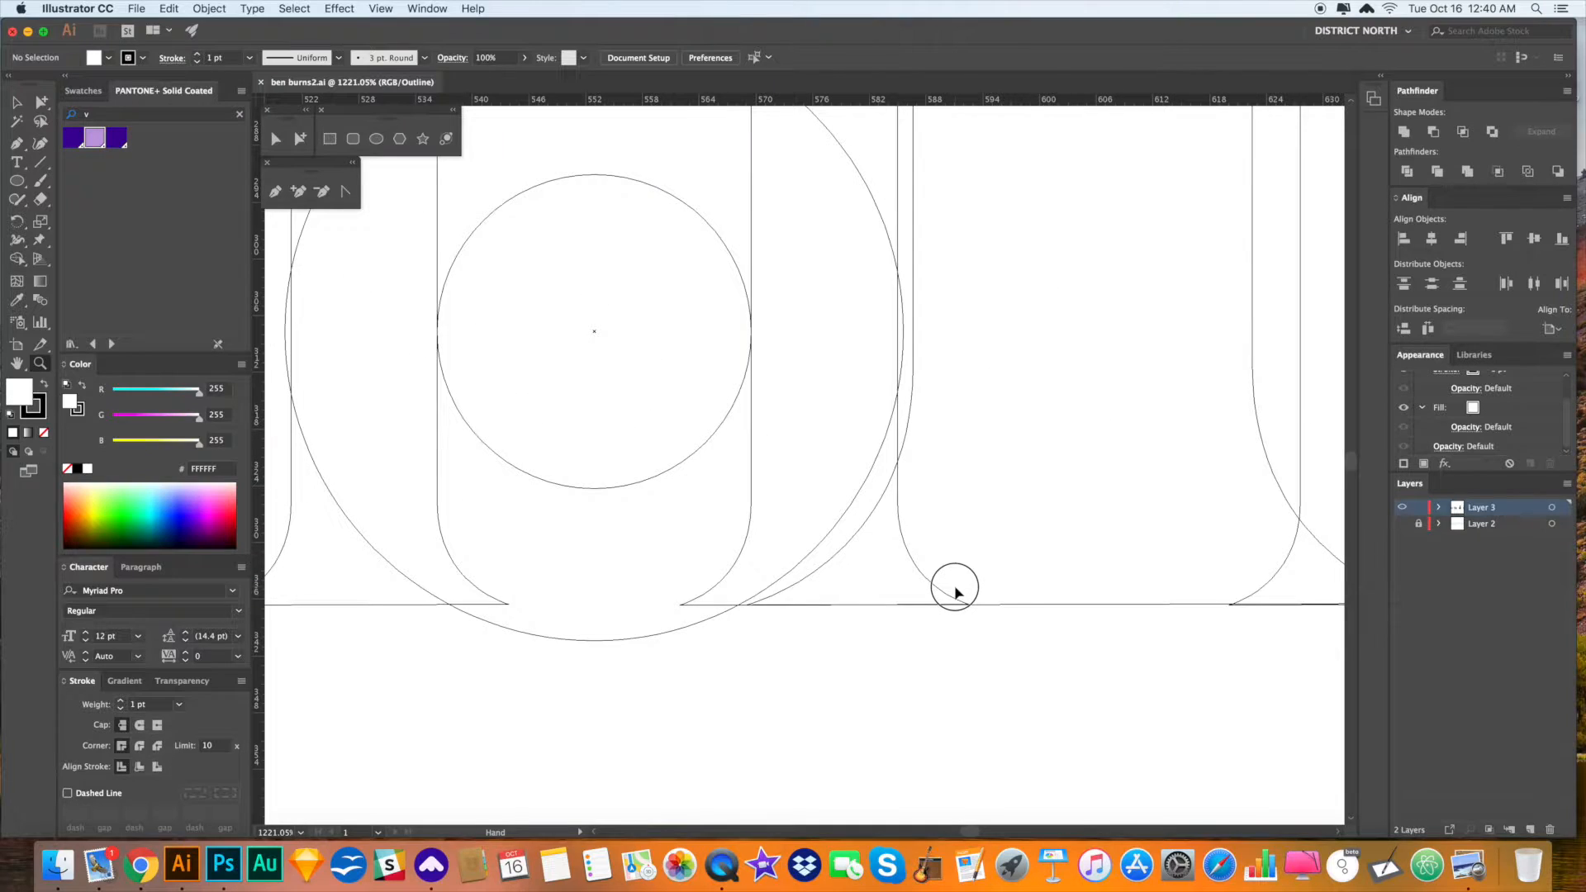
left_click_drag(980, 452, 997, 463)
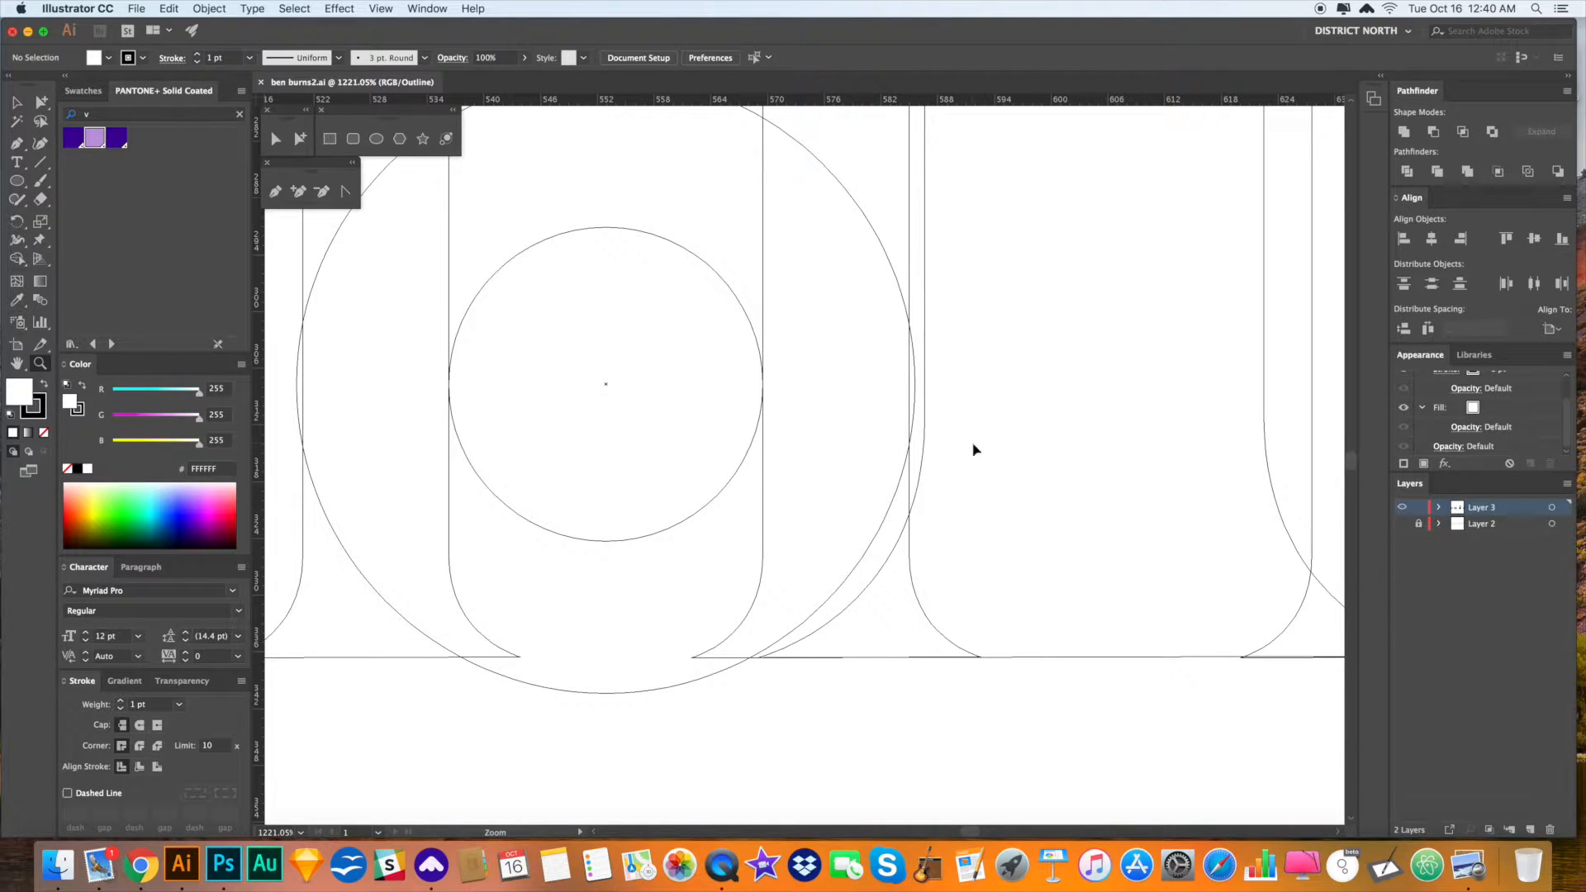
key("super+minus")
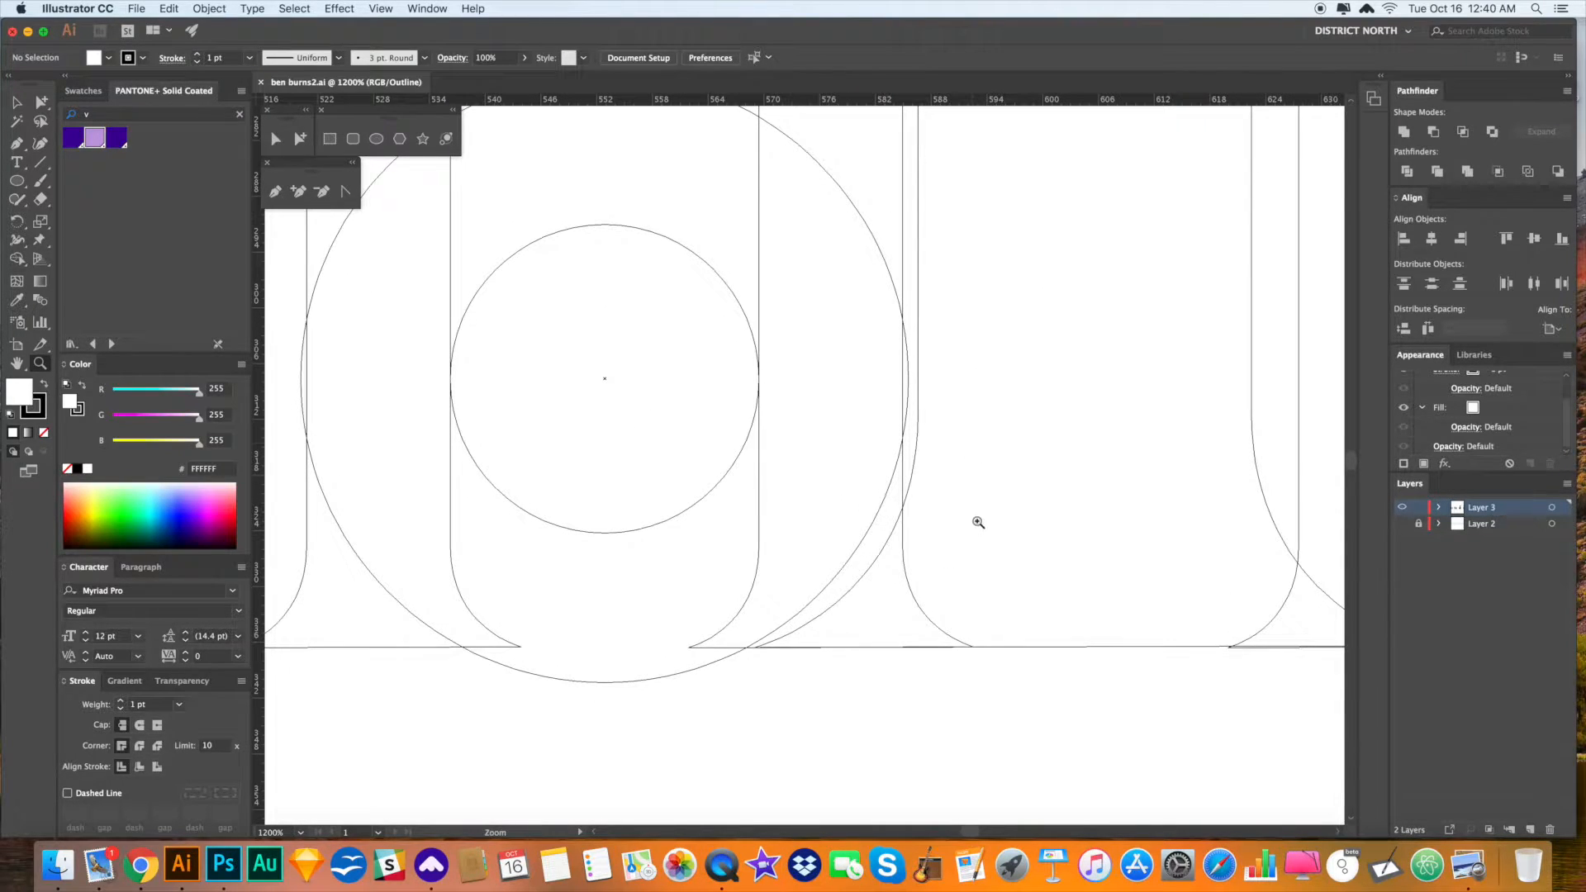
left_click_drag(1062, 434, 1052, 552)
key("a")
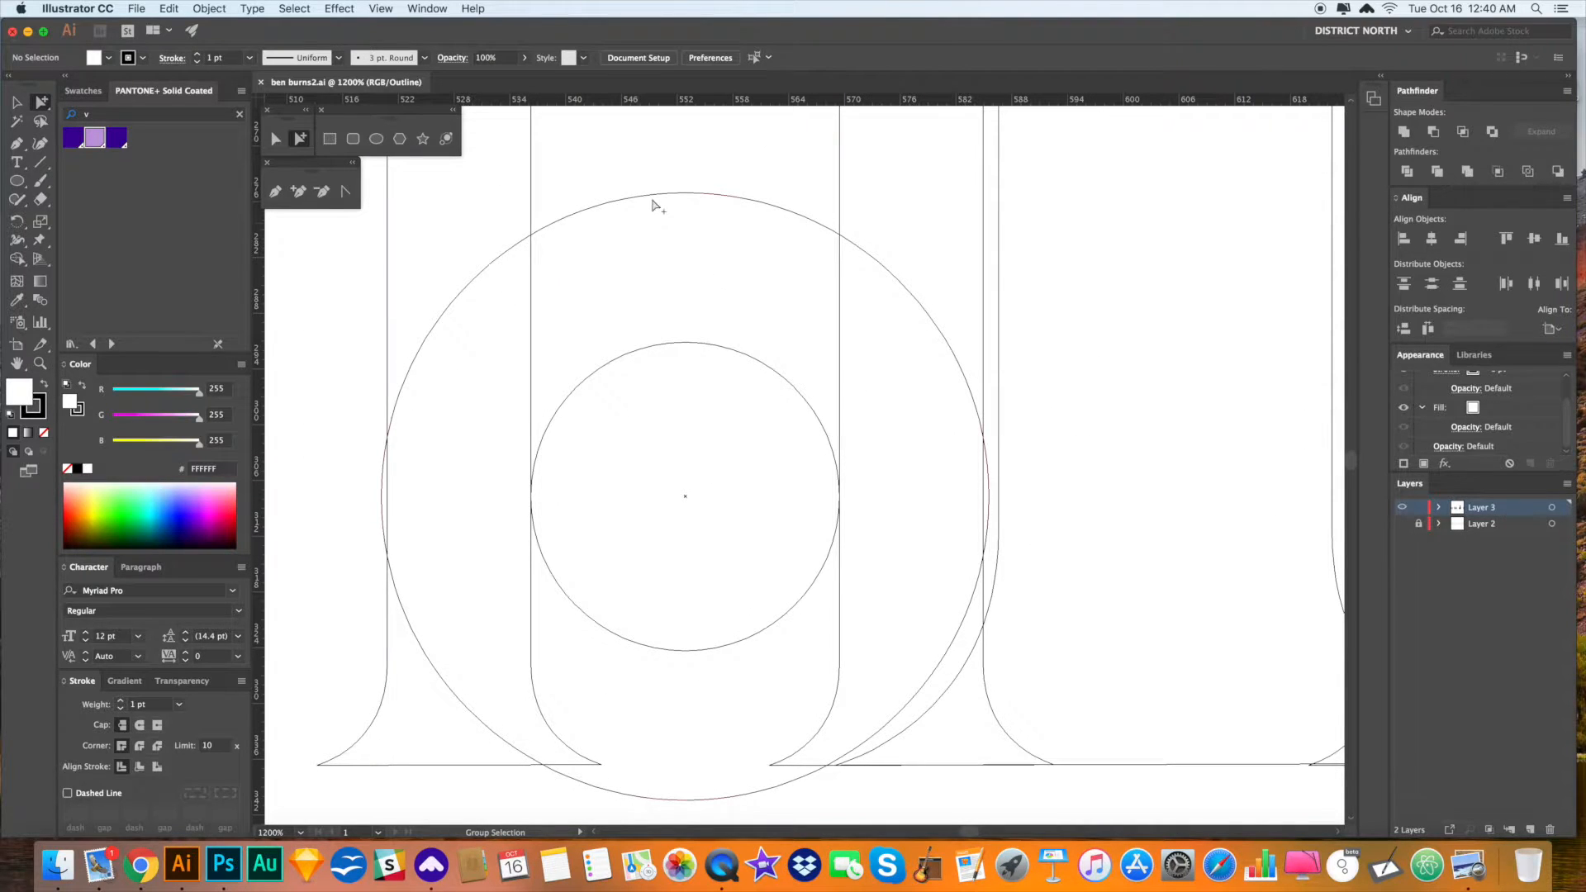
left_click(652, 196)
key("v")
left_click_drag(658, 342, 672, 264)
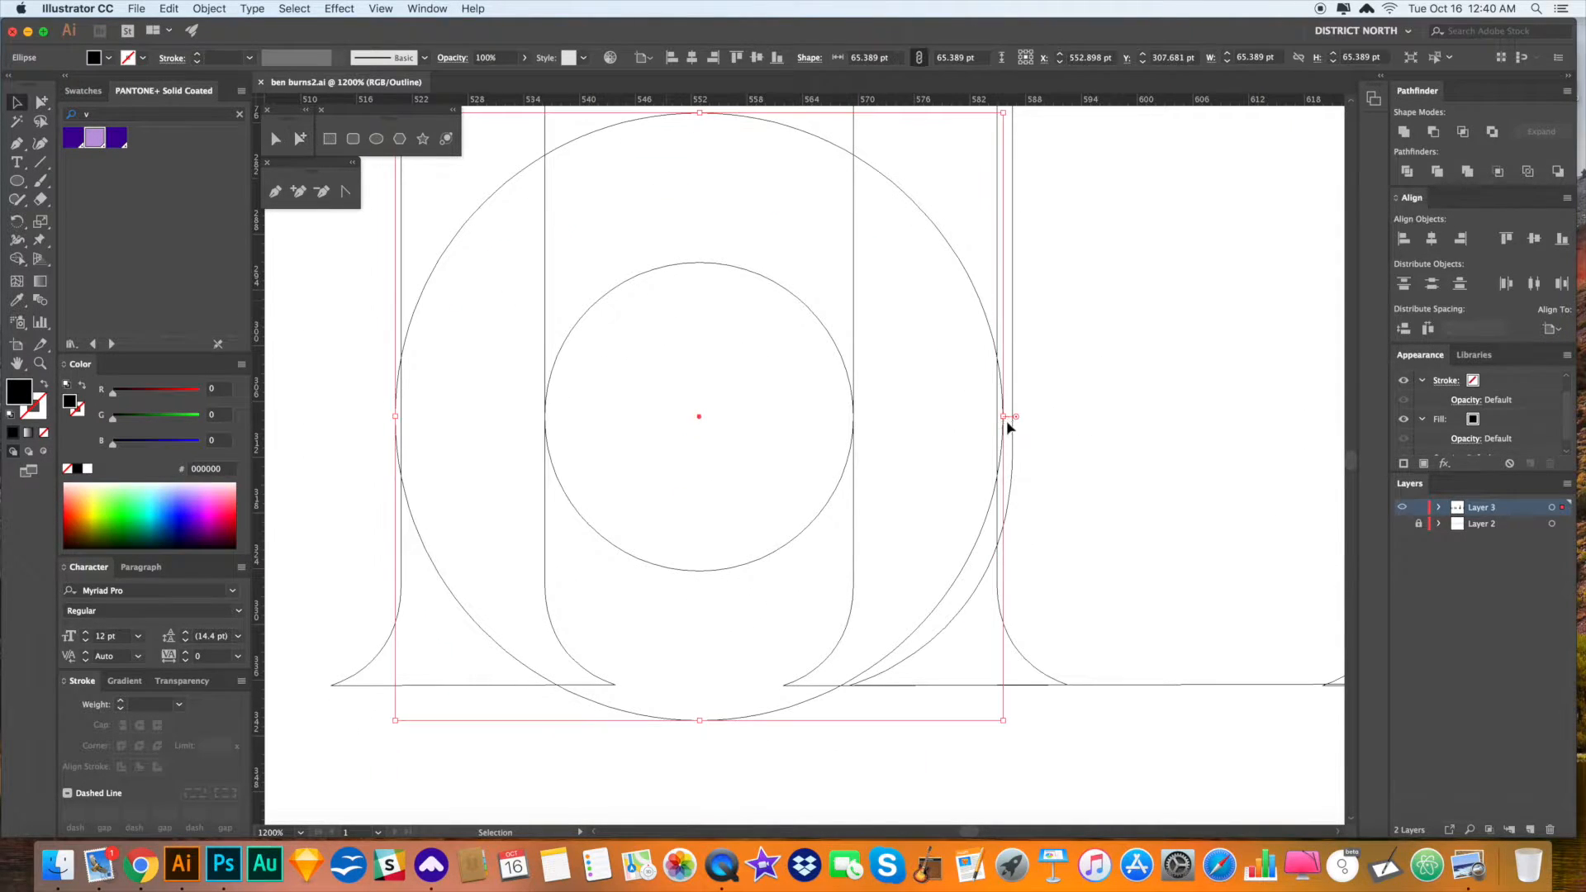
left_click_drag(1006, 417, 998, 418)
left_click_drag(397, 418, 361, 431)
left_click(350, 477)
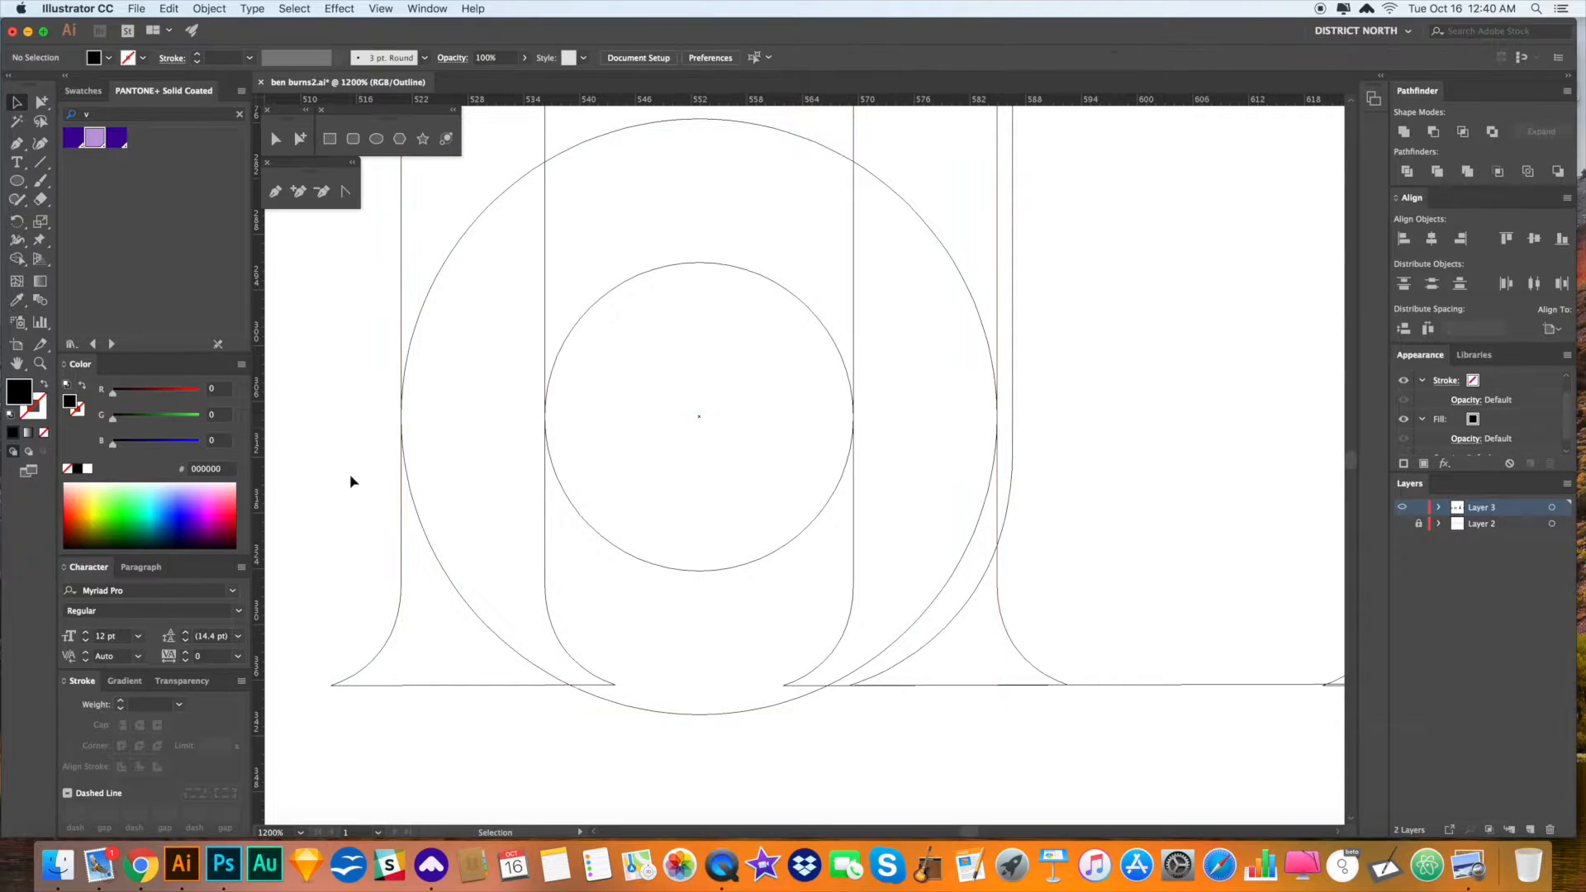
- At 800% zoom, delete the inner counter path between the stems
scroll(500, 522, "down", 1)
left_click_drag(1127, 403, 1112, 440)
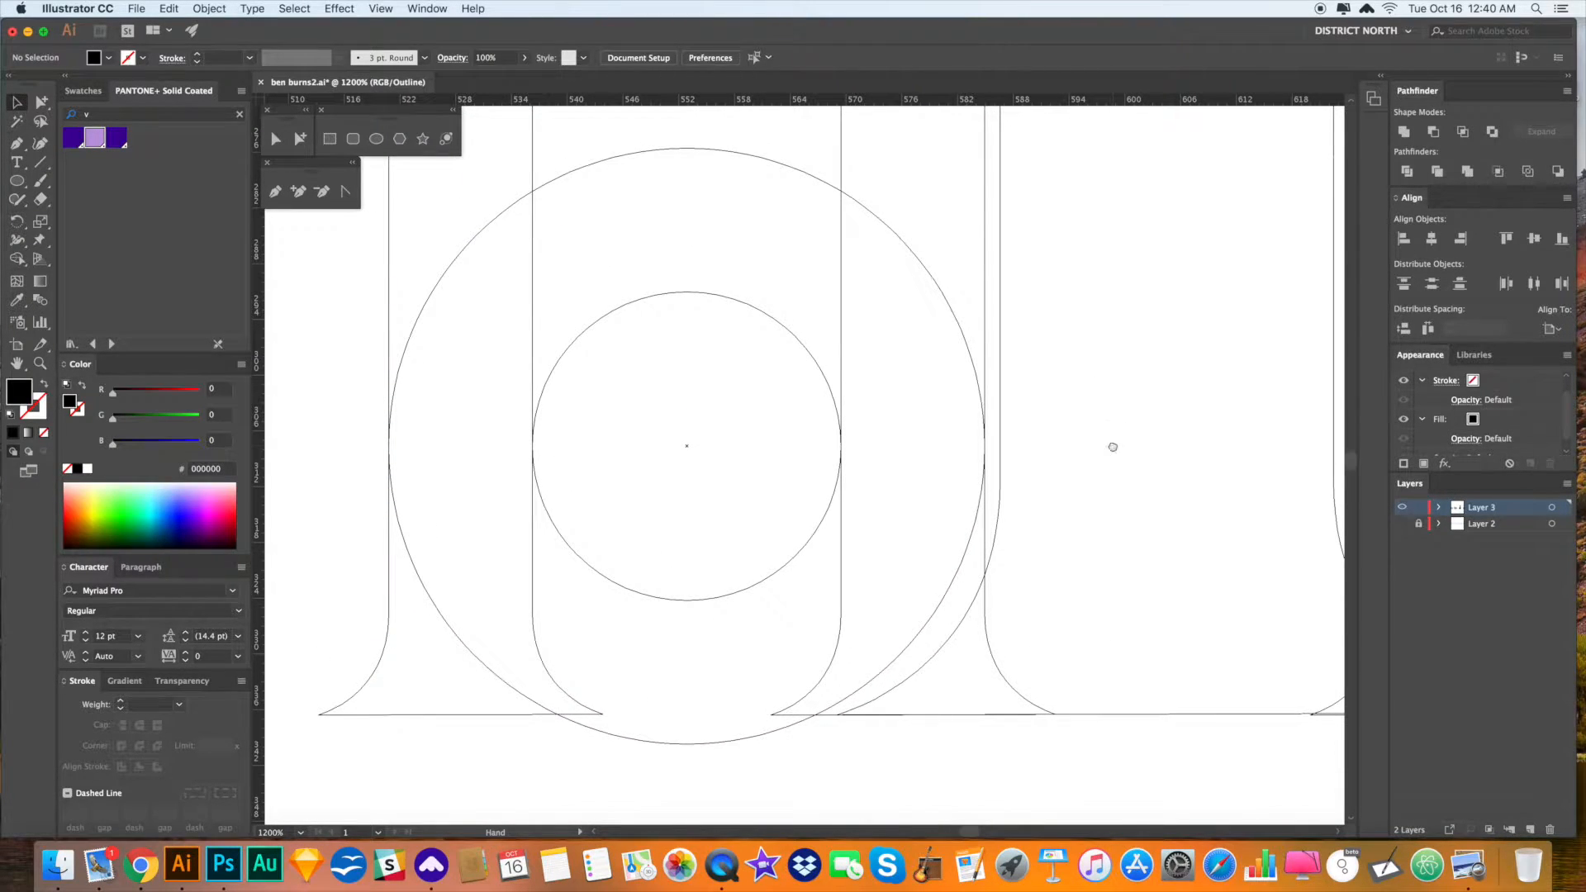
left_click_drag(730, 418, 732, 340)
left_click_drag(975, 700, 974, 702)
key("super+minus")
left_click_drag(956, 627, 916, 673)
left_click(1123, 421)
key("Delete")
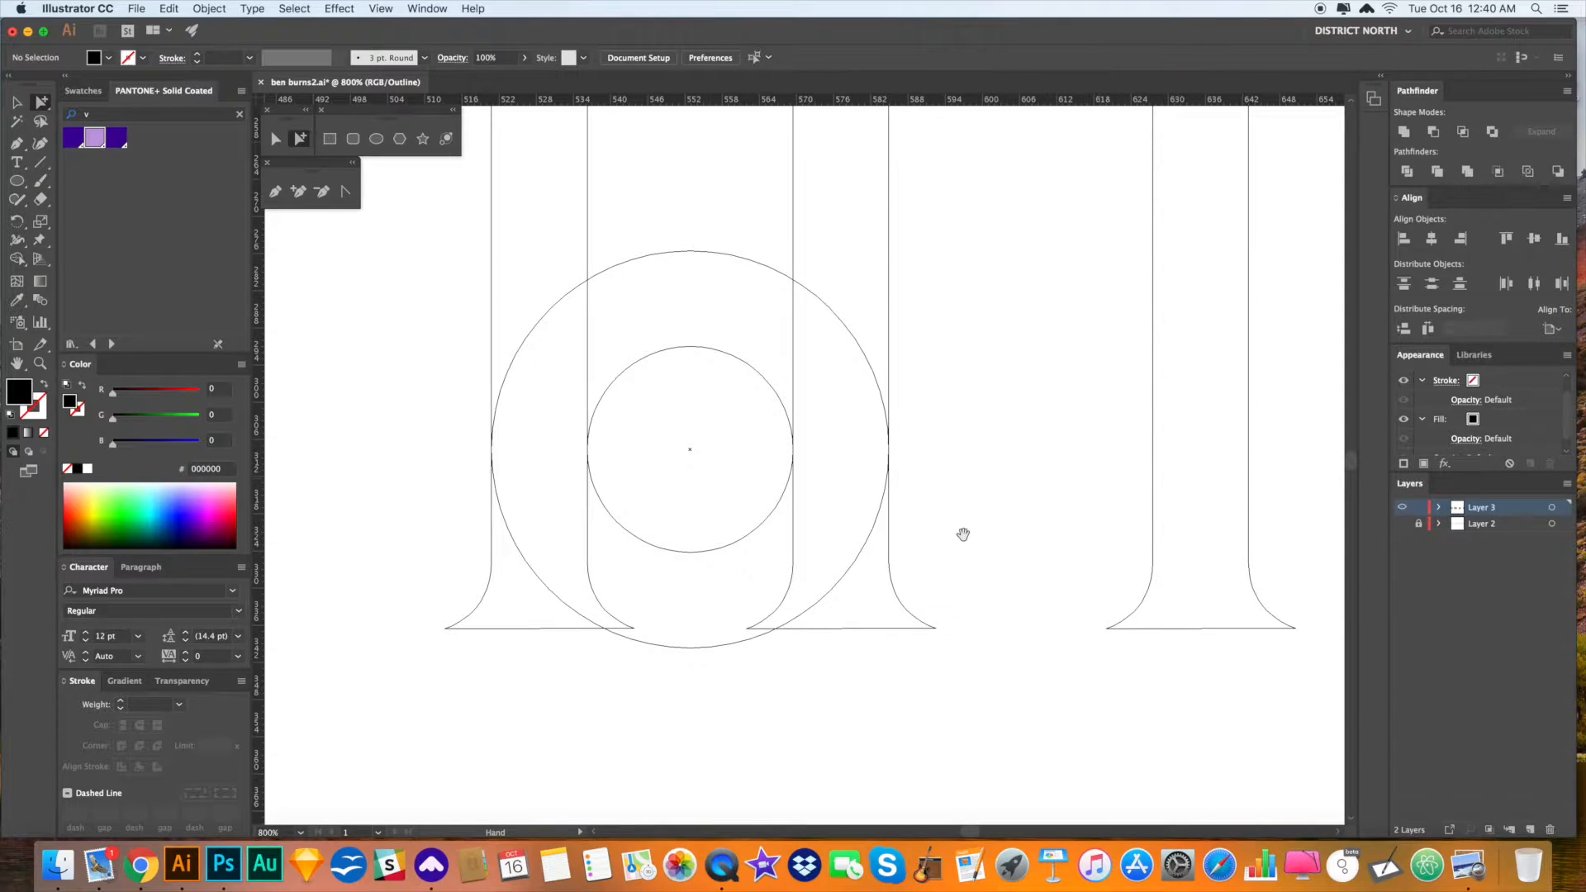
- Select both circles and try a Pathfinder trim, then undo it
left_click_drag(640, 655, 789, 647)
left_click_drag(859, 693, 833, 506)
left_click(1080, 522)
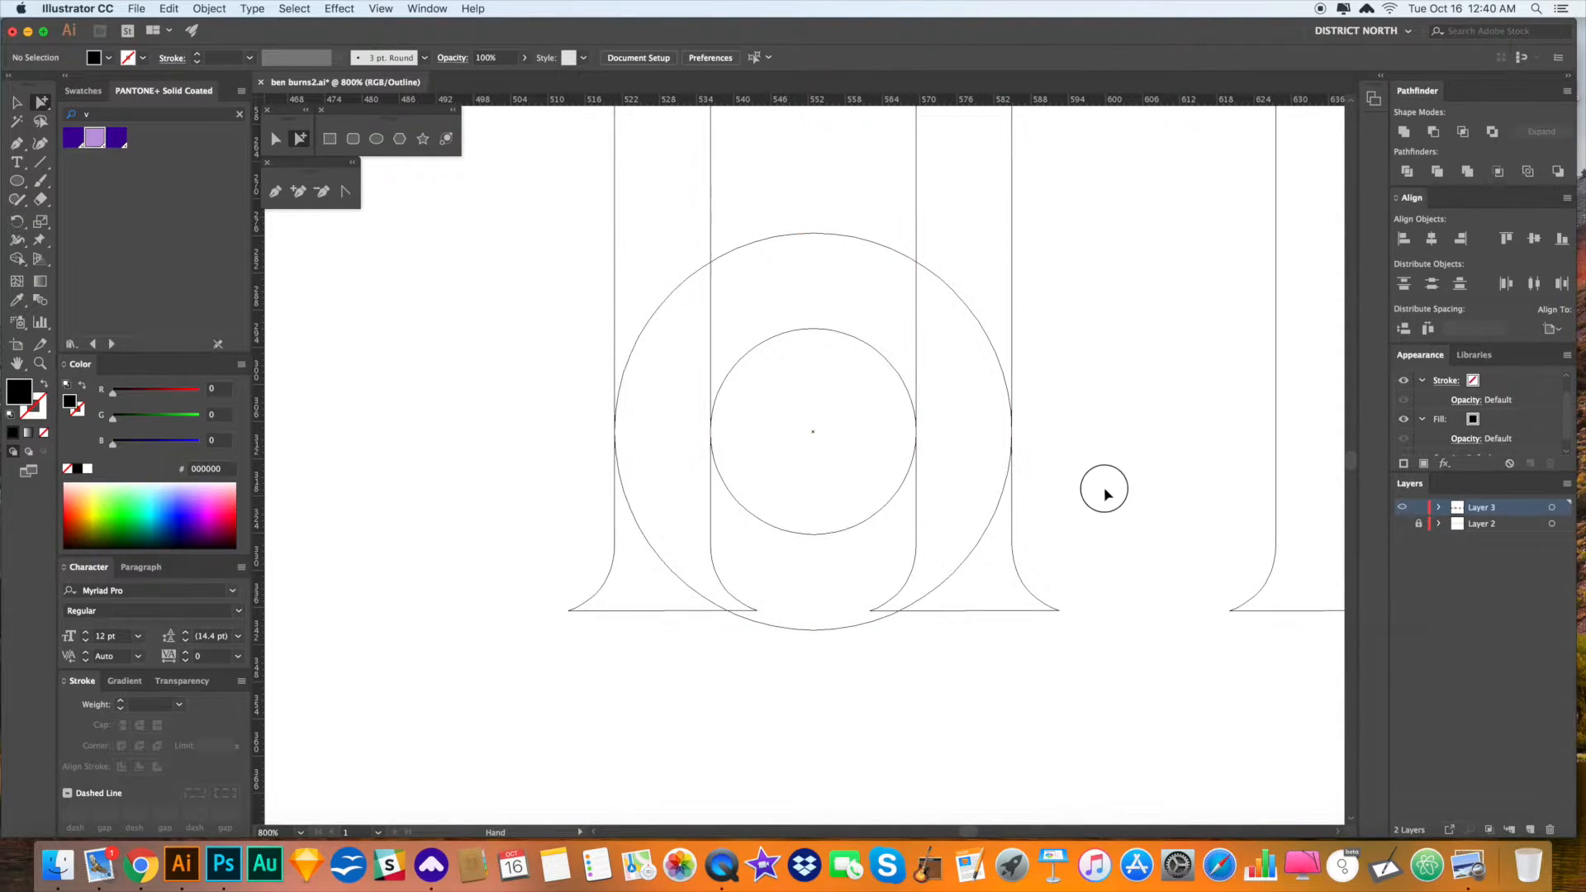
left_click_drag(827, 656, 828, 659)
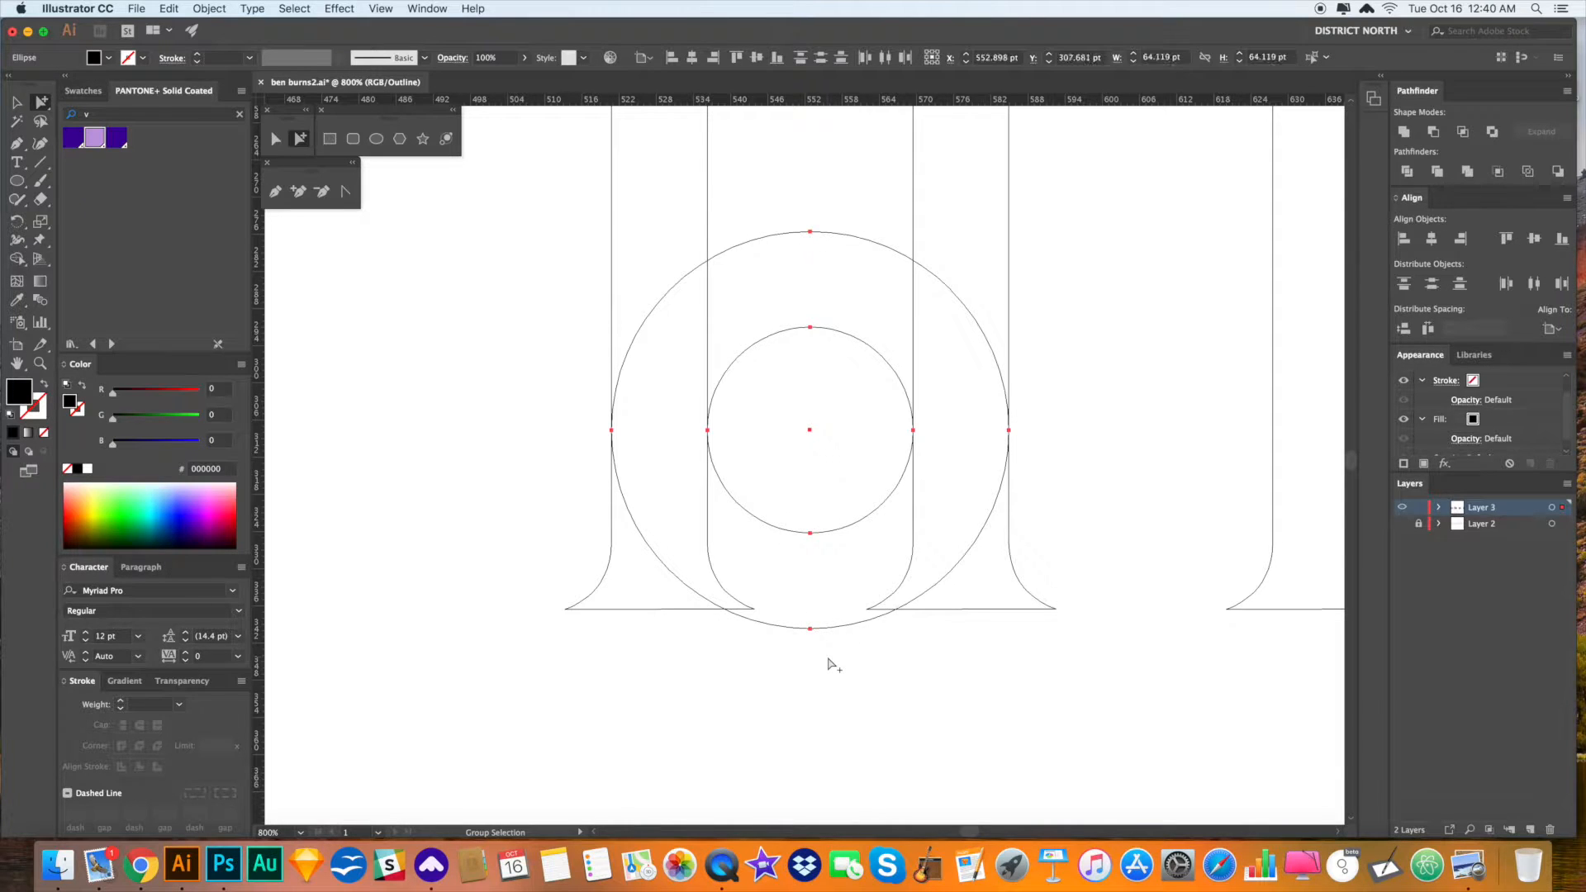
left_click(1435, 132)
left_click(1035, 335)
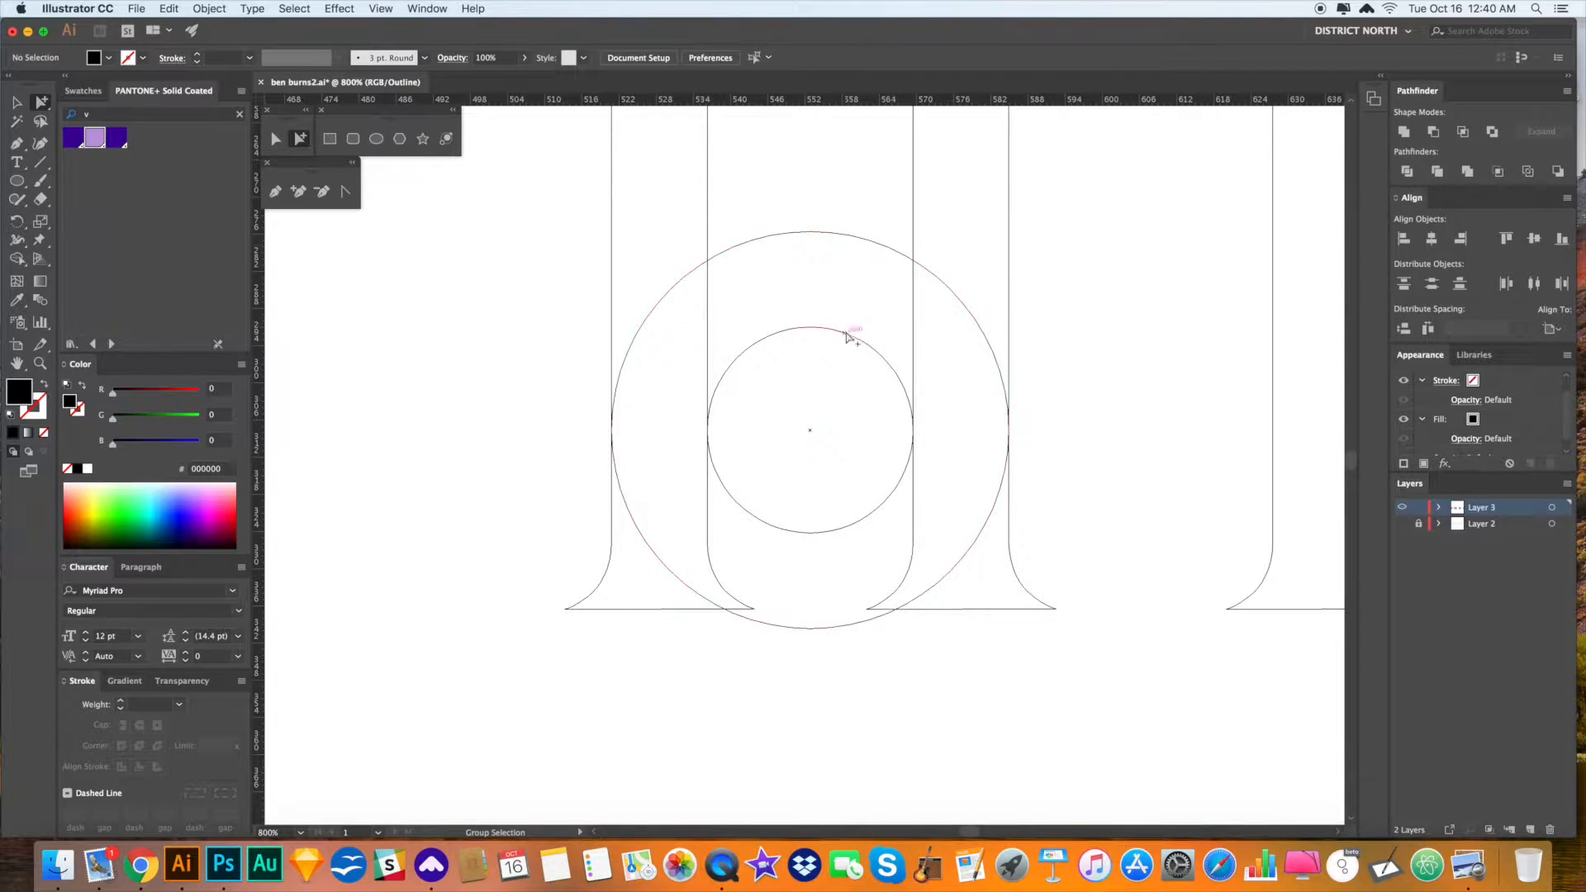
left_click(843, 333)
left_click(800, 208)
left_click(848, 338)
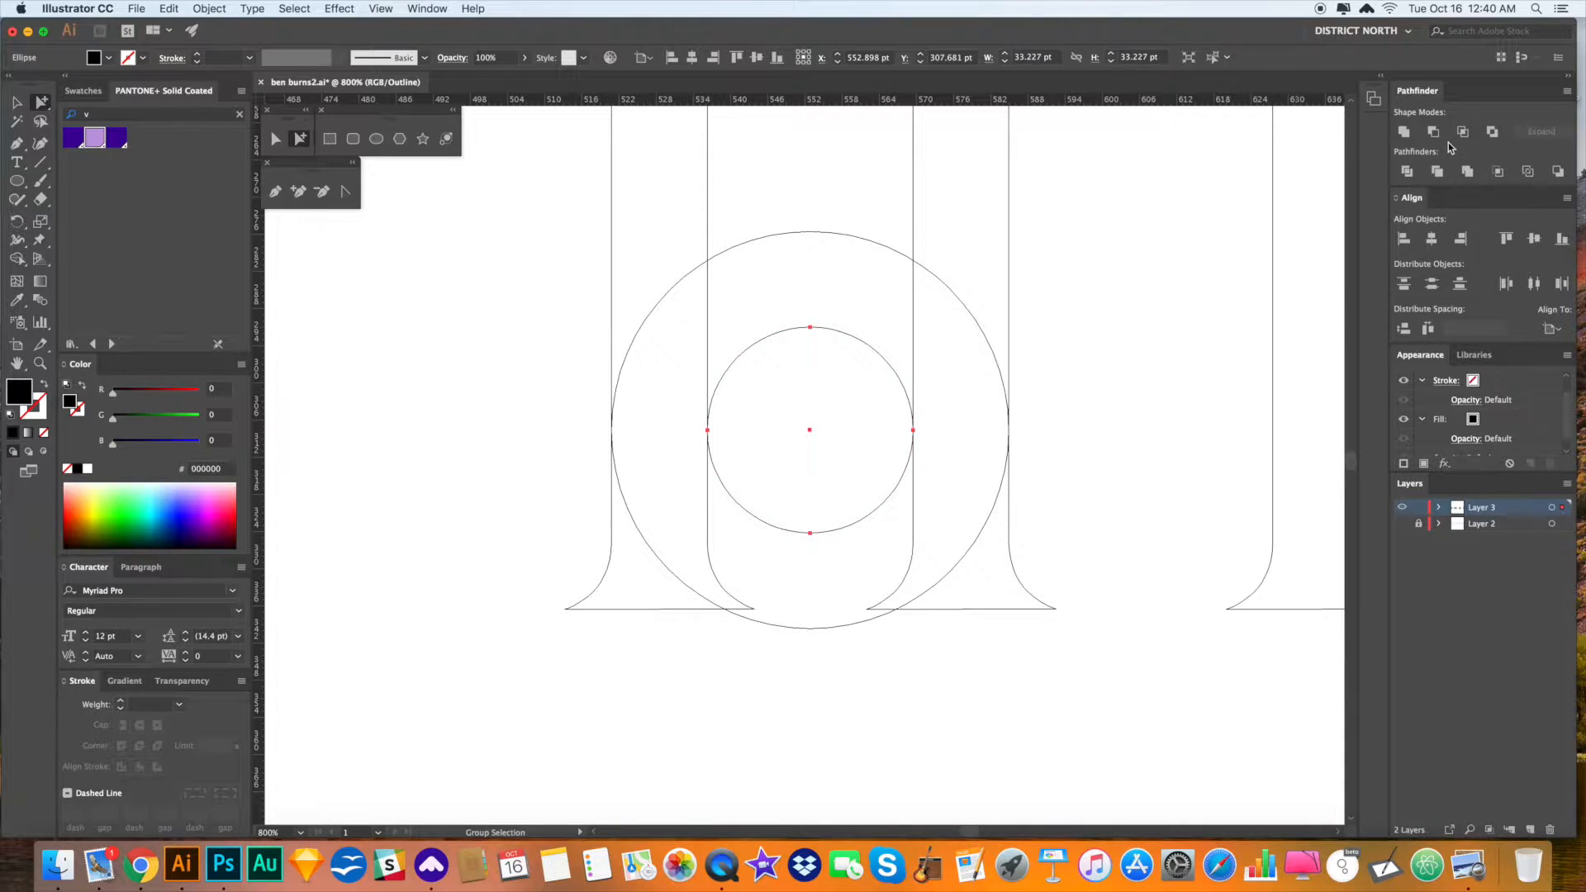
left_click(863, 406)
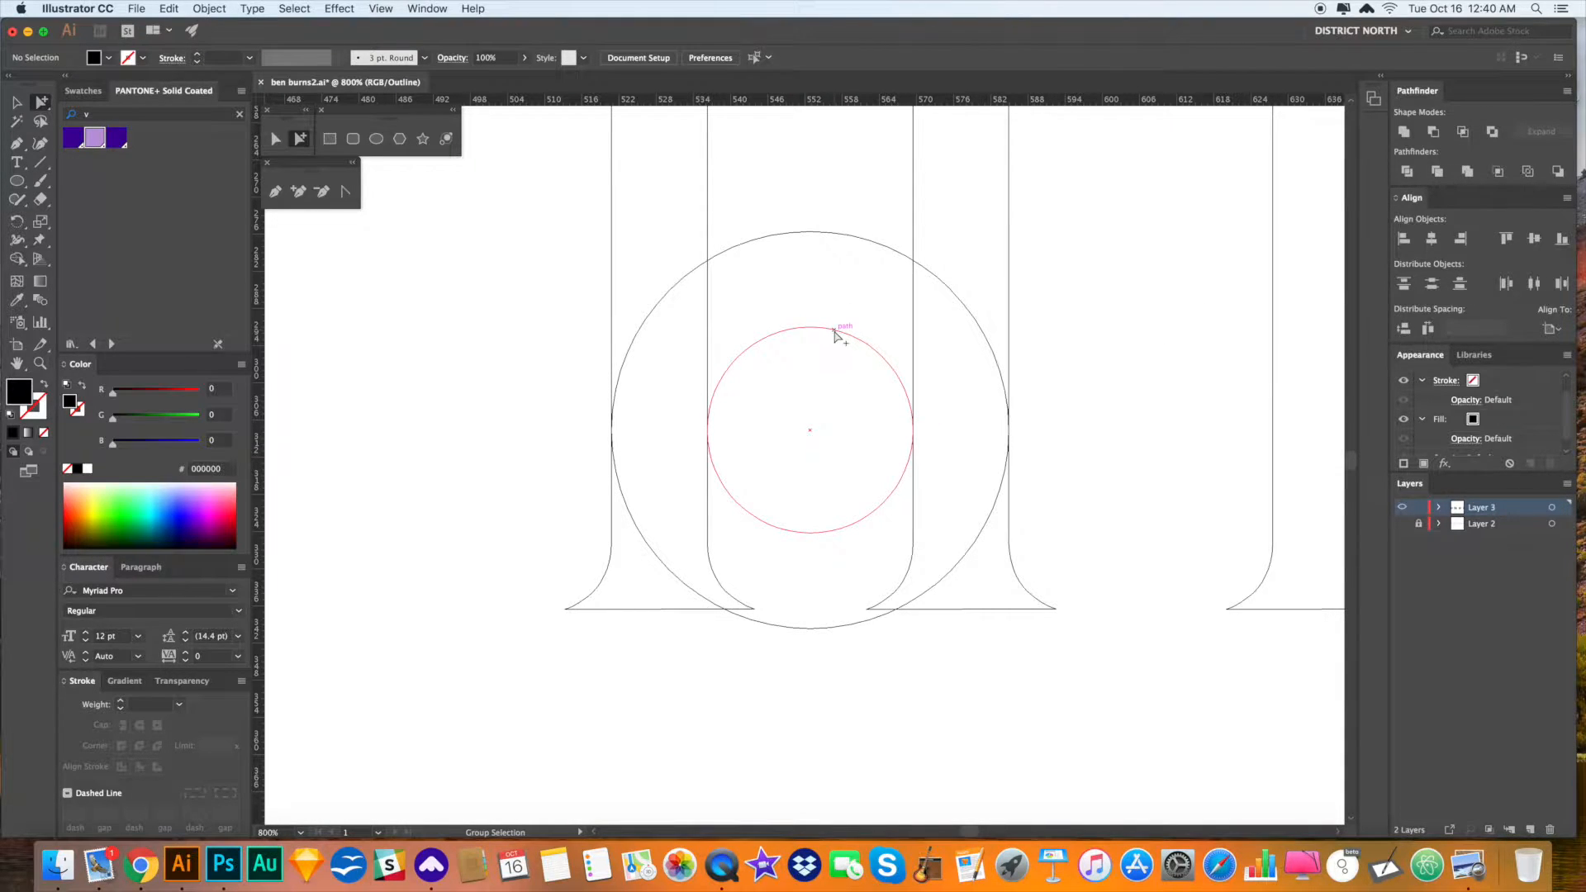
left_click_drag(793, 198, 836, 367)
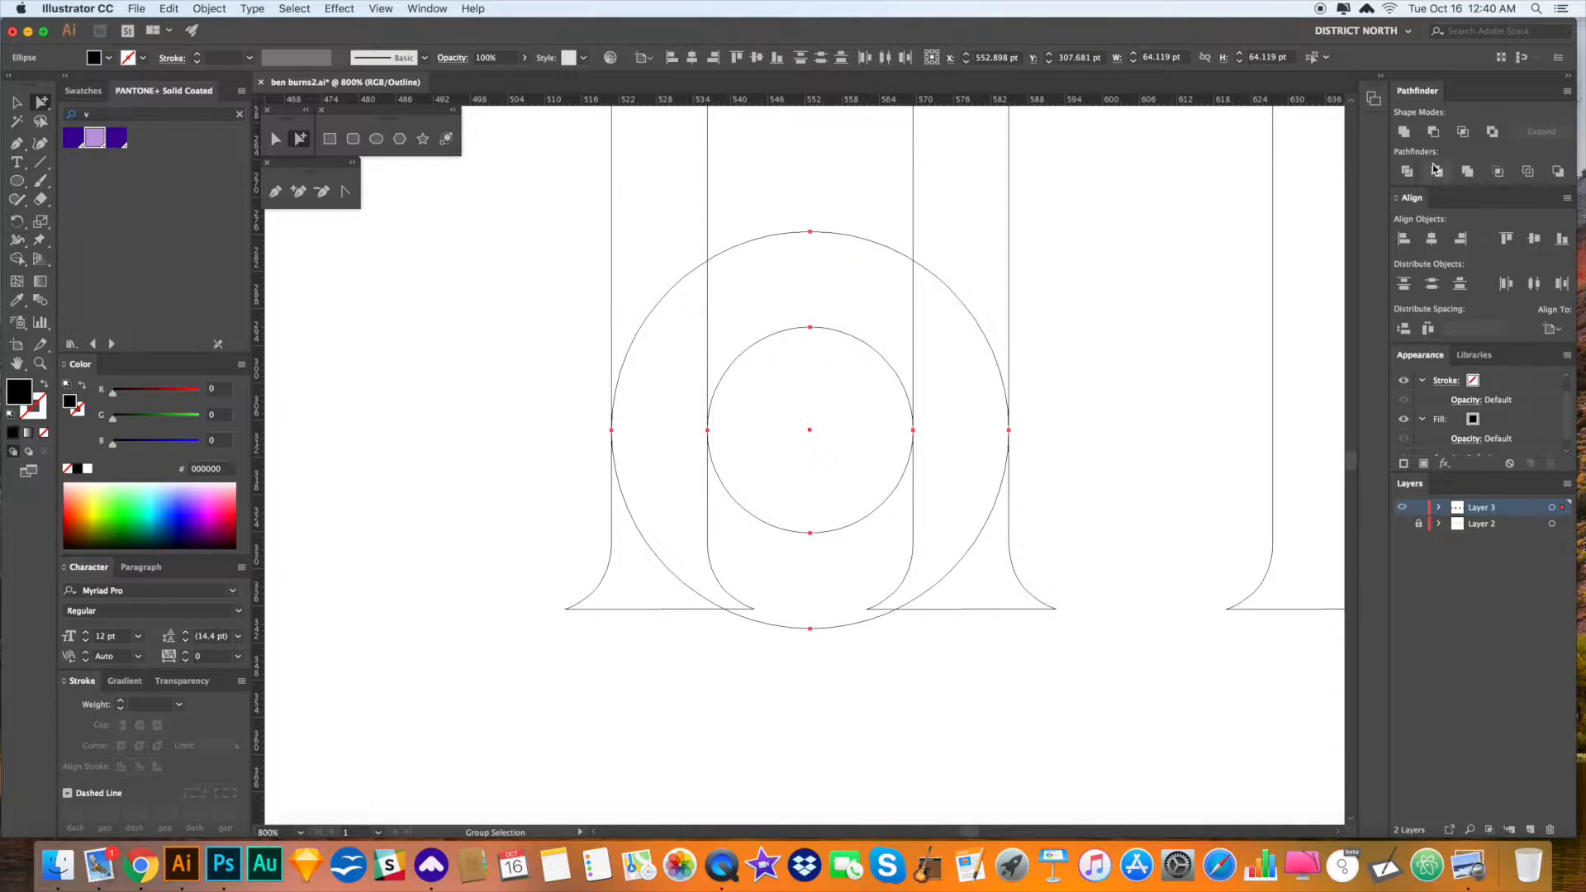
left_click(1436, 171)
key("super+z")
left_click(1167, 346)
- Select both circles and apply Minus Front to knock the inner circle out, forming a ring
left_click(806, 331)
key("Delete")
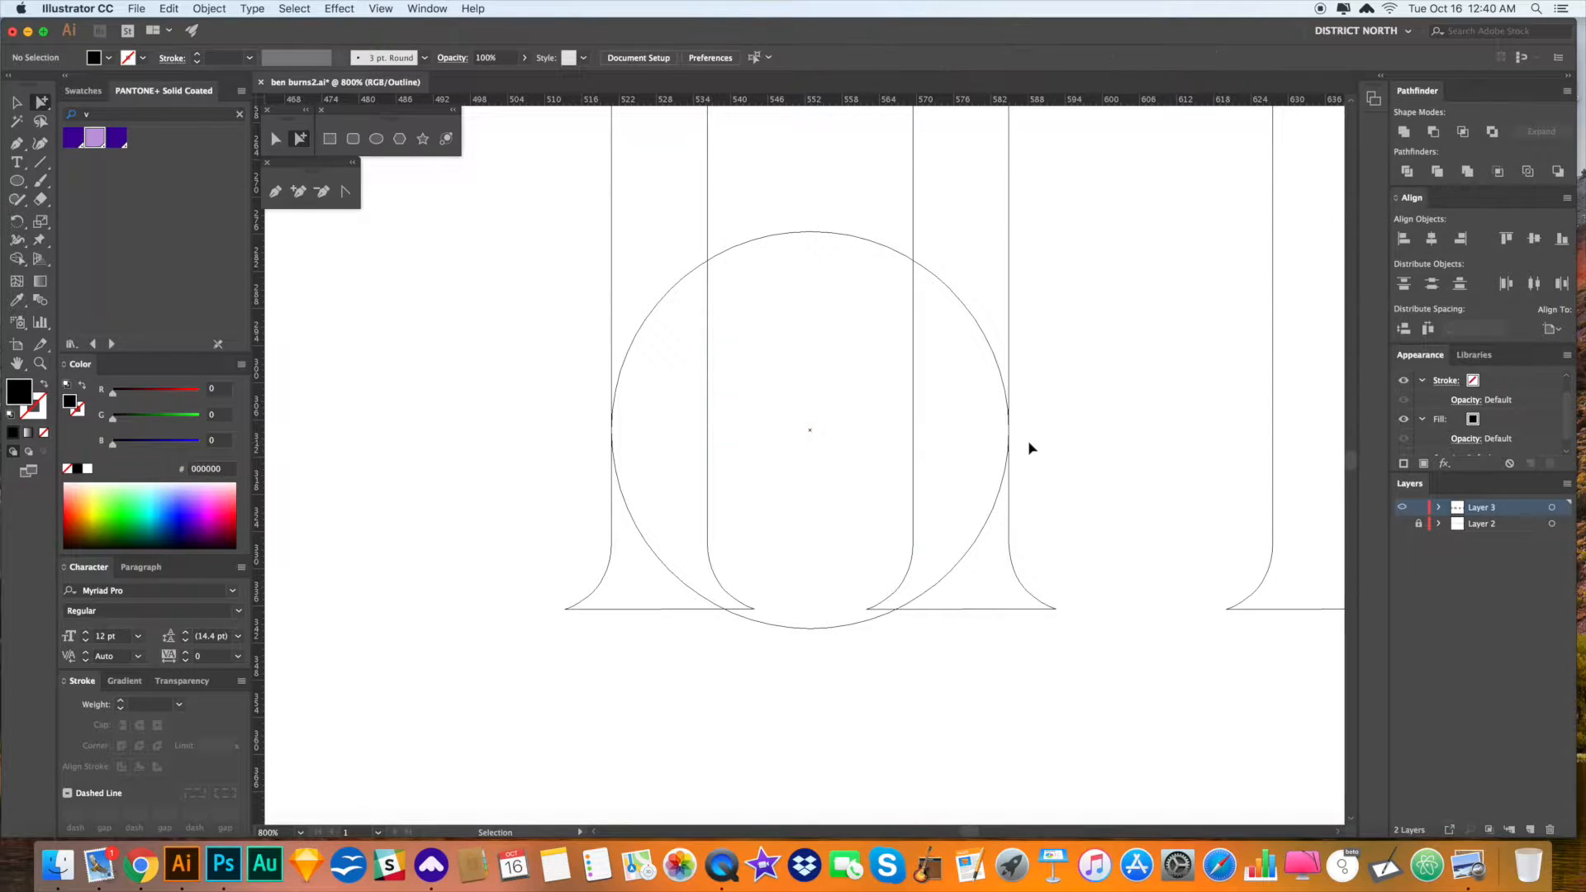
key("super+z")
left_click_drag(807, 186, 841, 389)
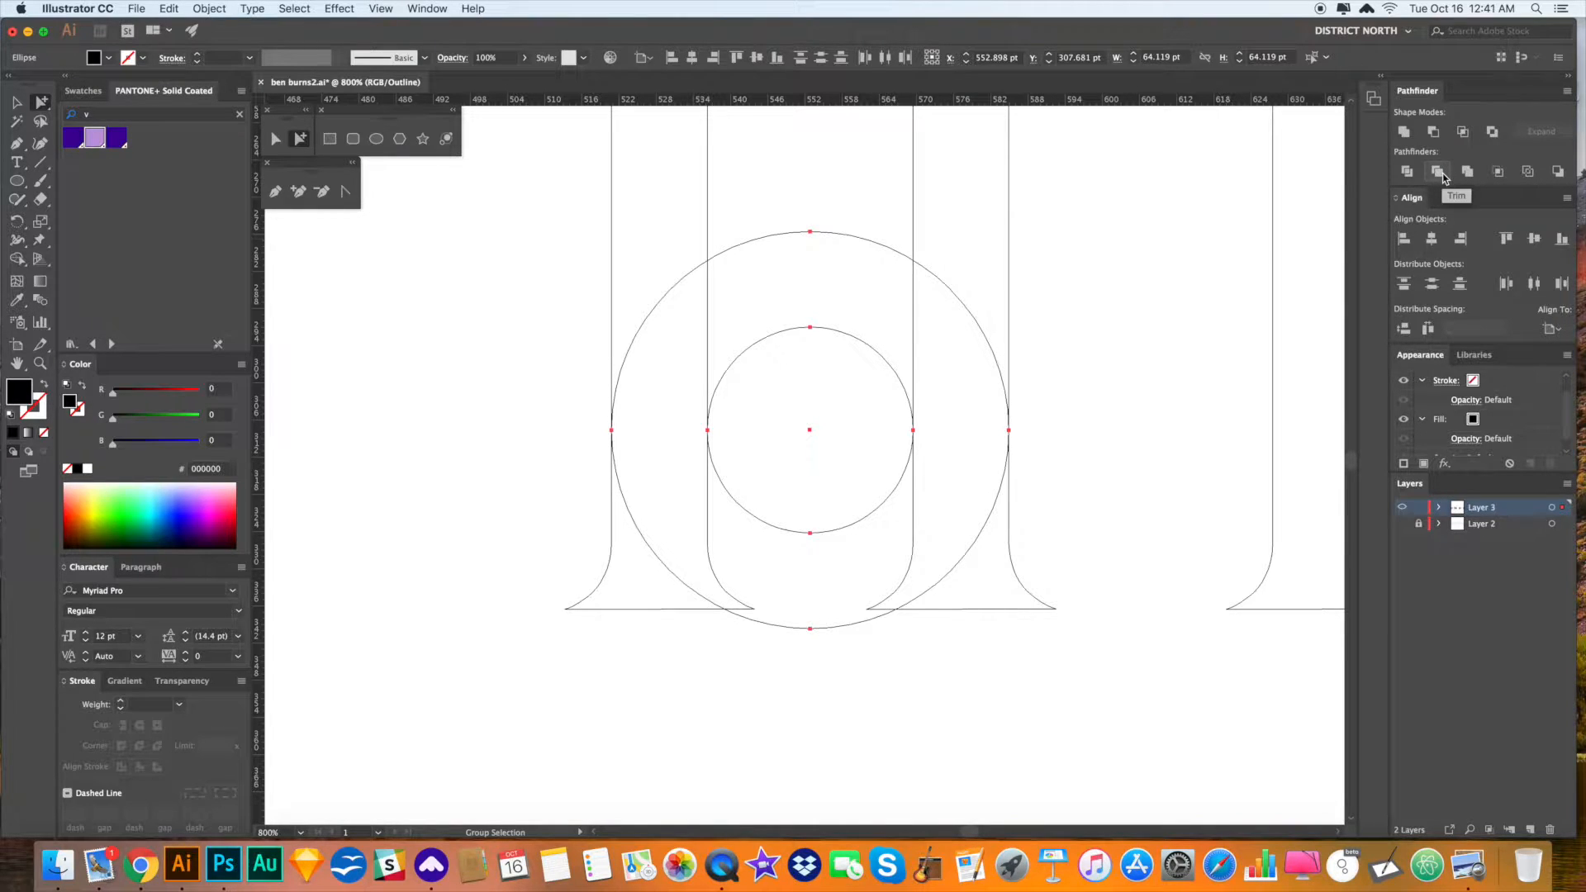
left_click(1435, 134)
left_click(1092, 357)
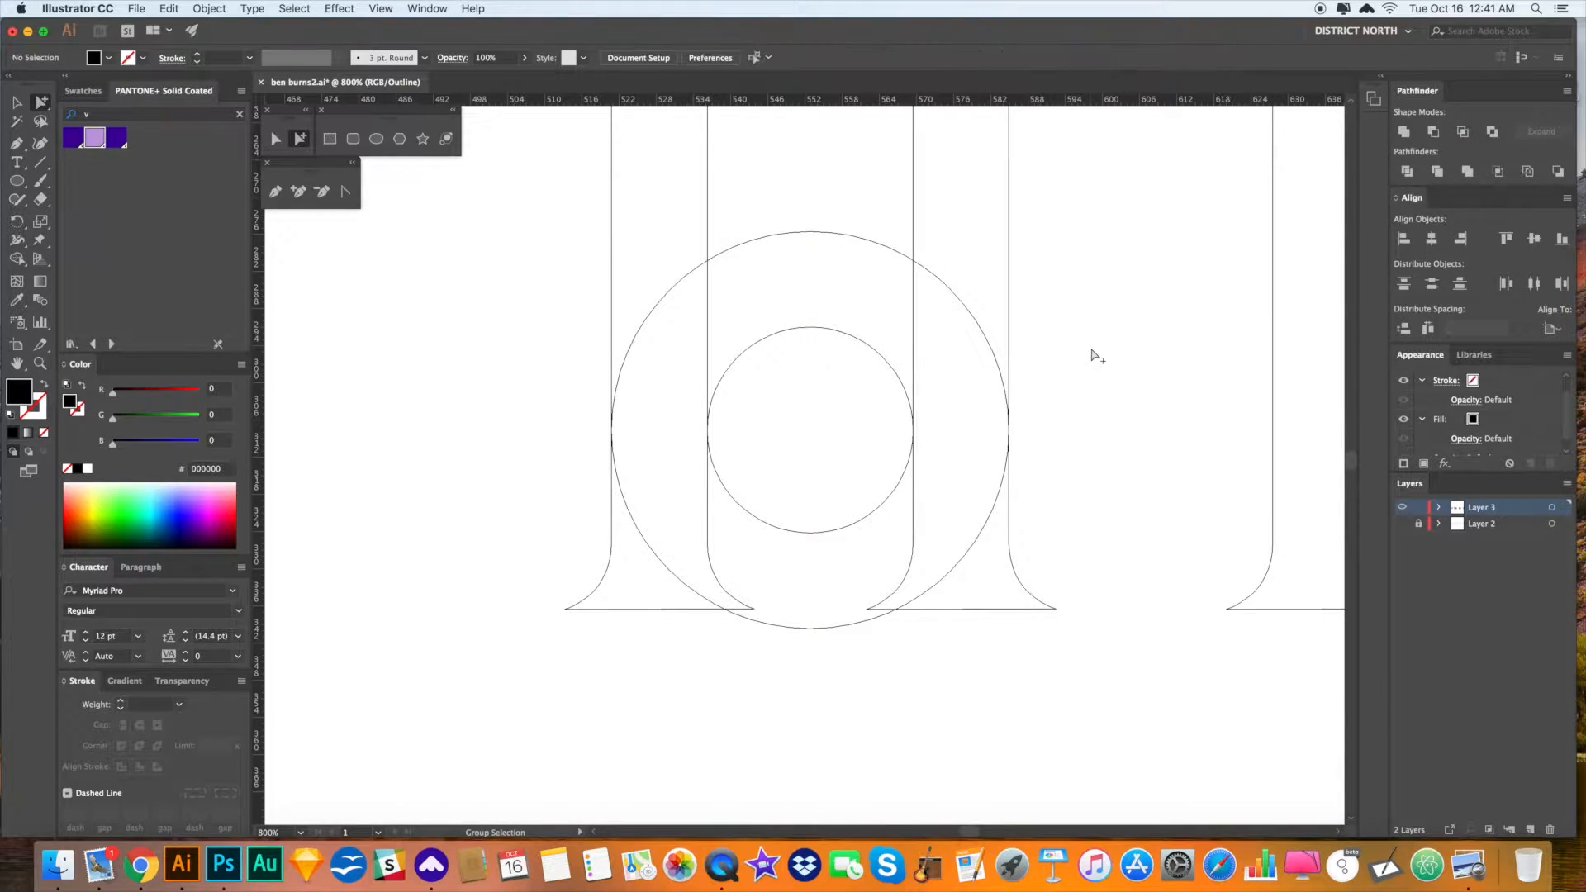
- Check the ring in Preview, try and undo moving the hole, then return to Outline
key("super+y")
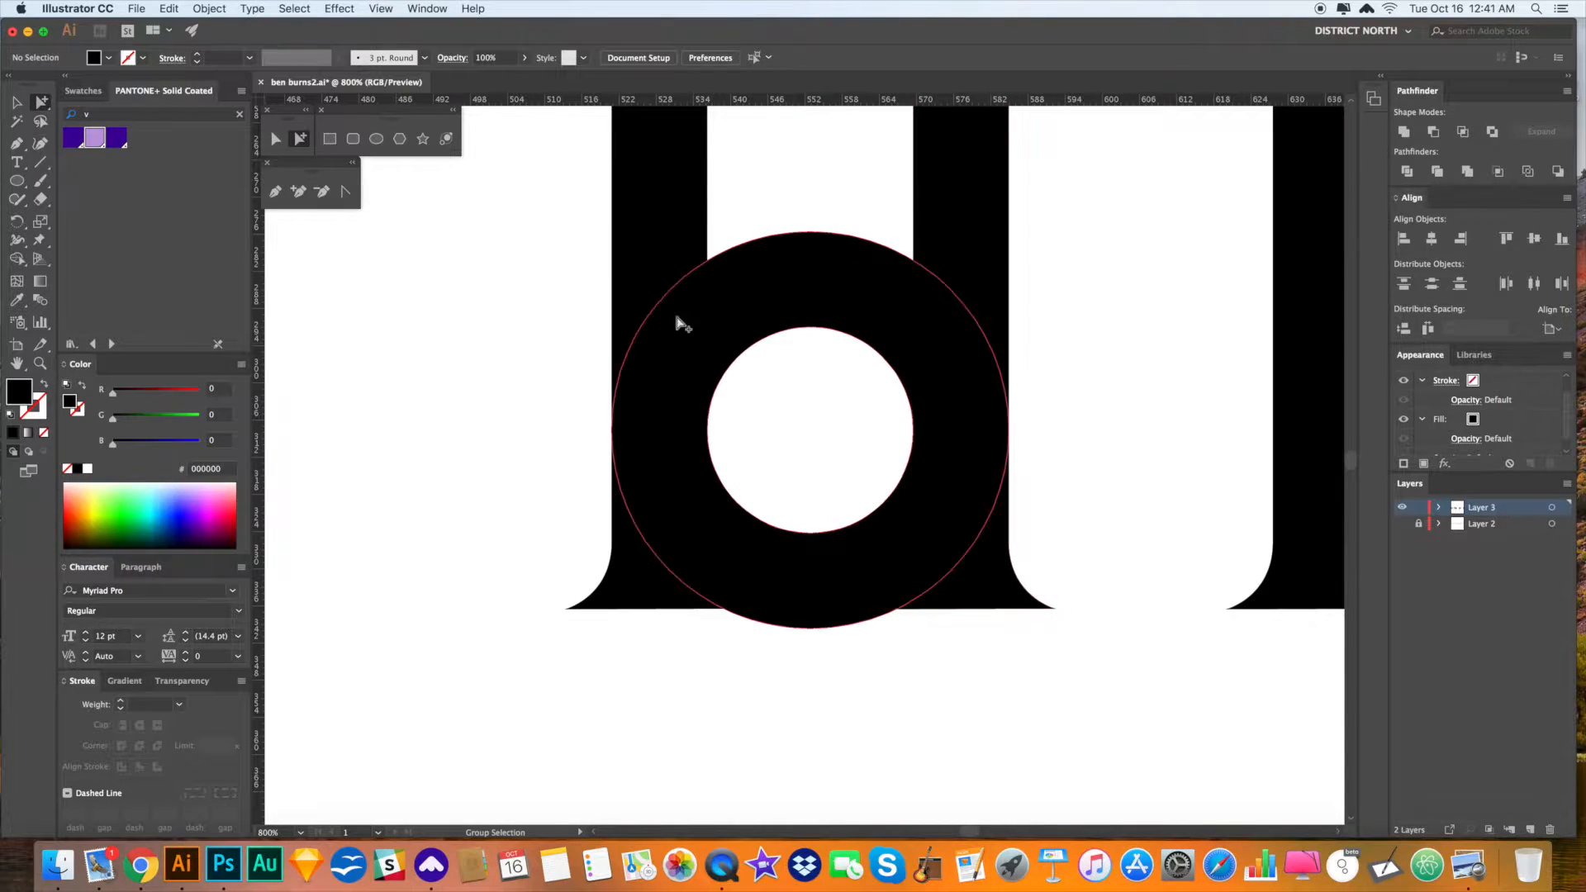
left_click_drag(855, 341, 983, 357)
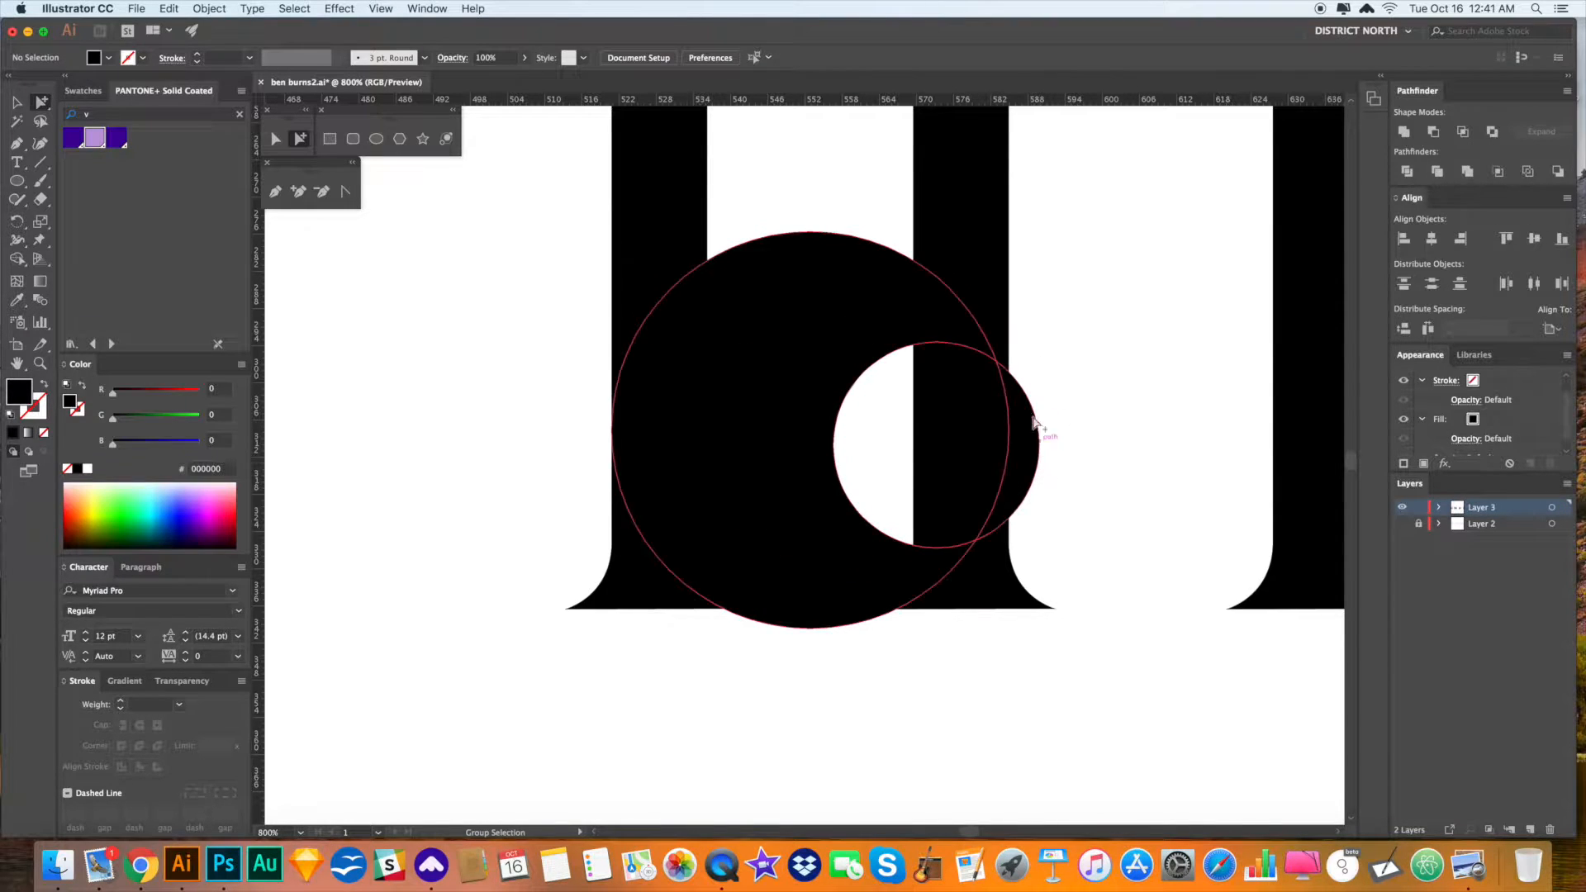
key("cmd+z")
scroll(1107, 430, "down", 1)
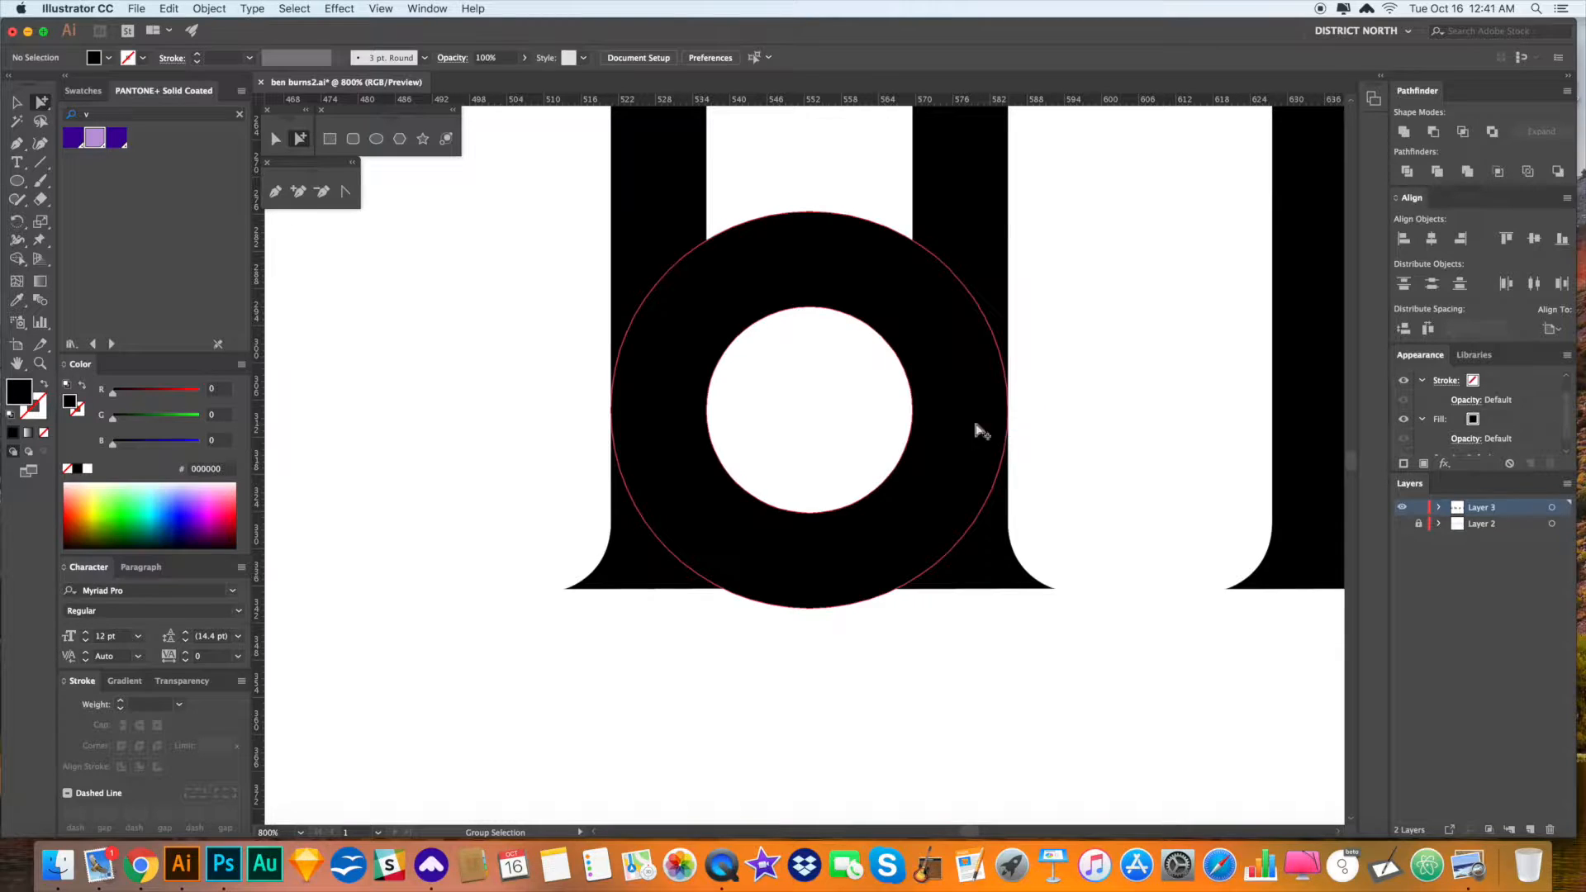
left_click(680, 182)
left_click(1093, 434)
scroll(1095, 436, "right", 1)
key("ctrl+y")
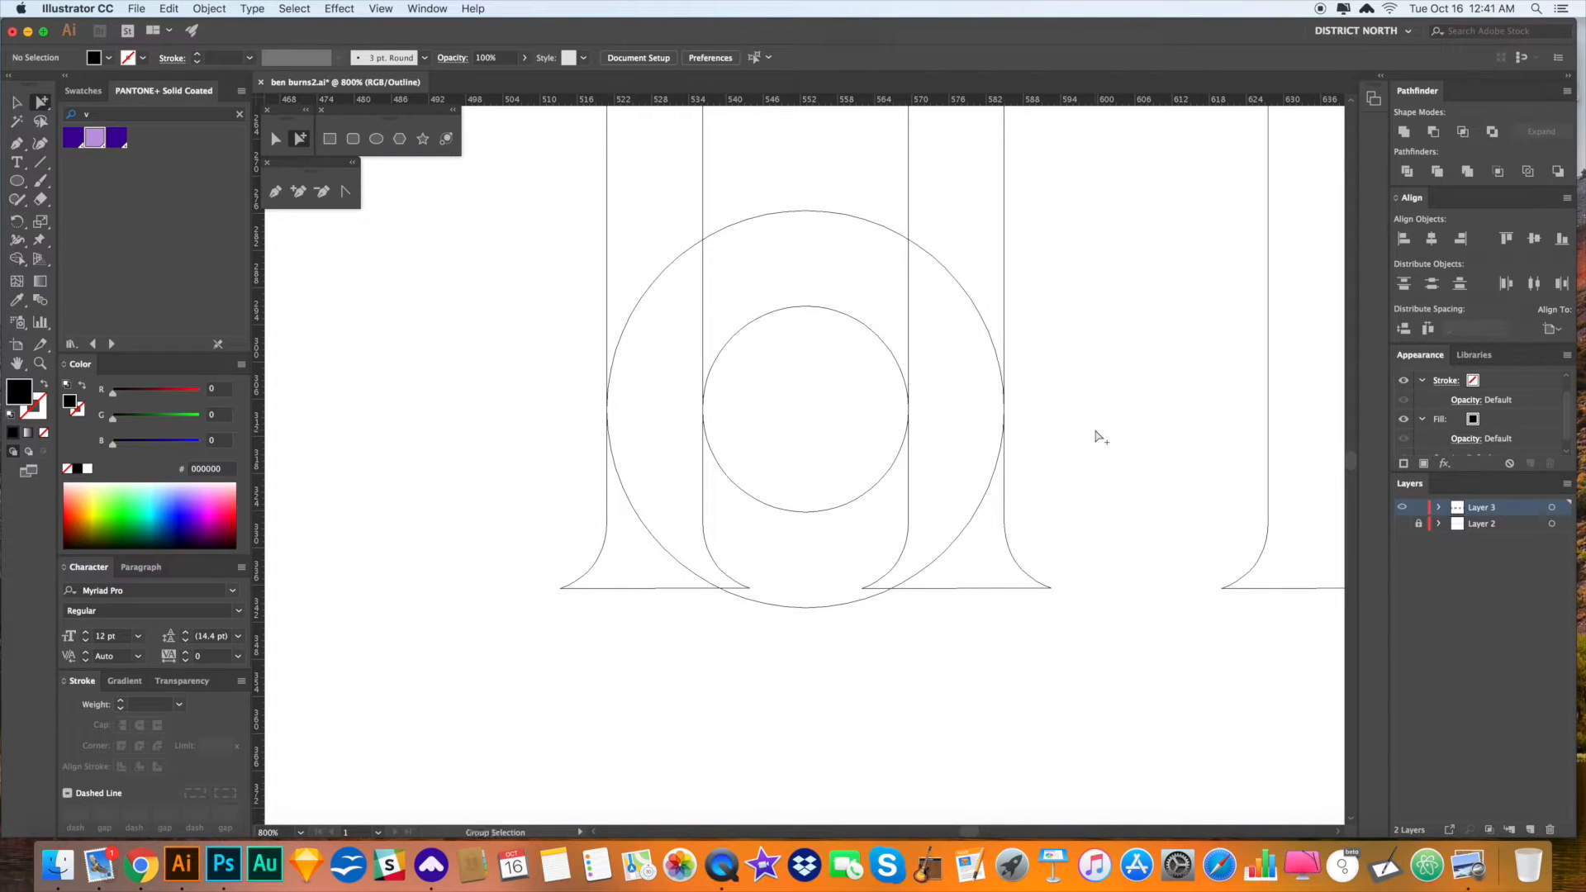
scroll(908, 292, "down", 1)
- Draw a rectangle covering the ring's lower half and both stem bottoms
left_click_drag(12, 179, 86, 186)
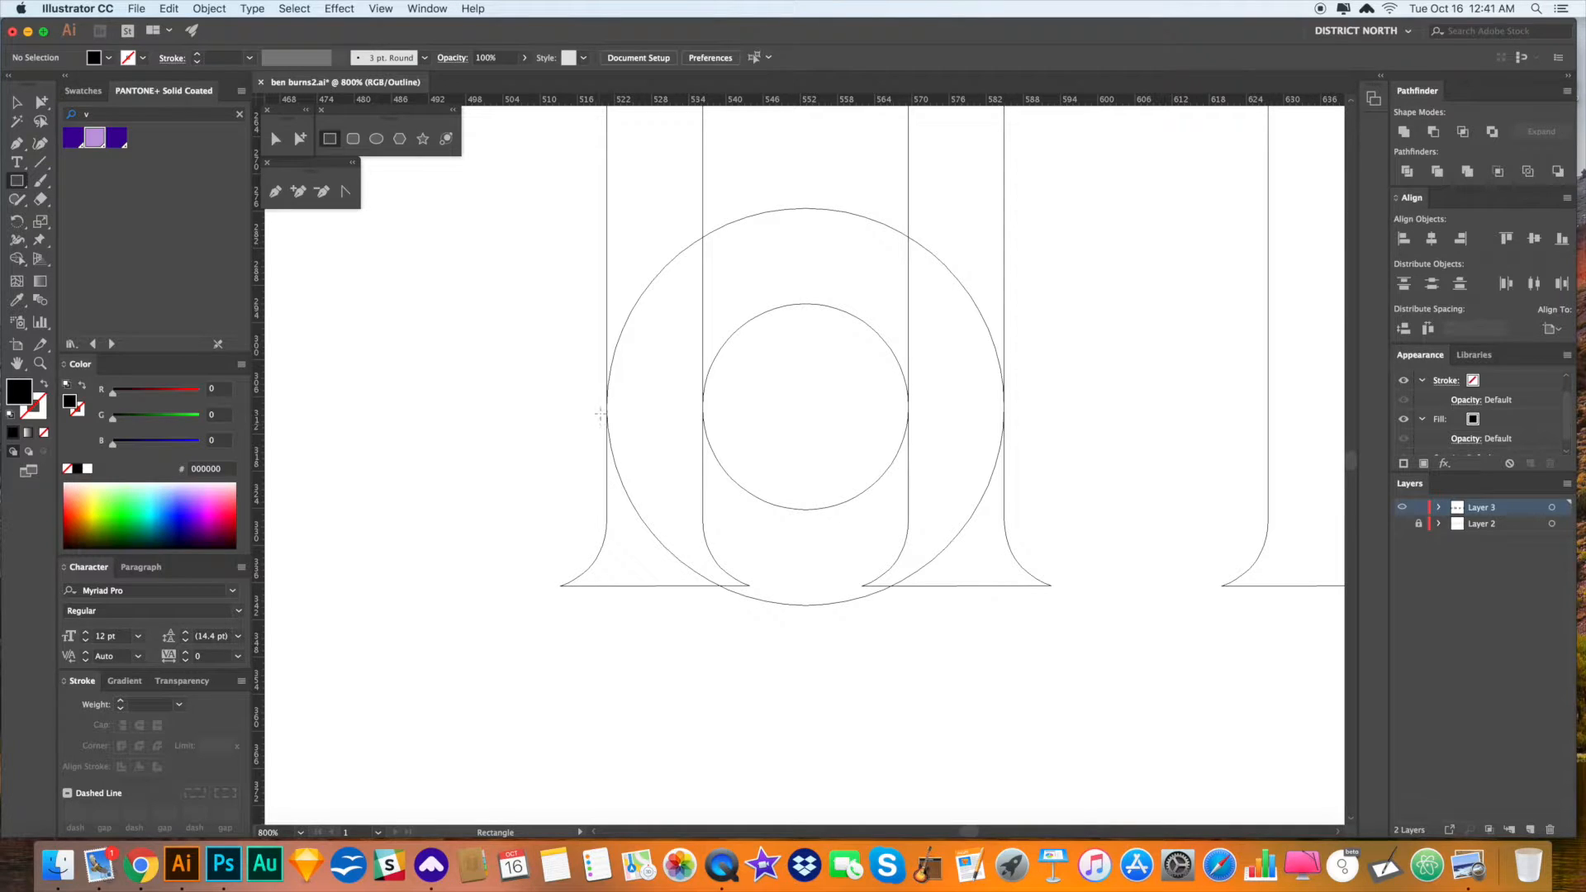
left_click_drag(600, 407, 1079, 616)
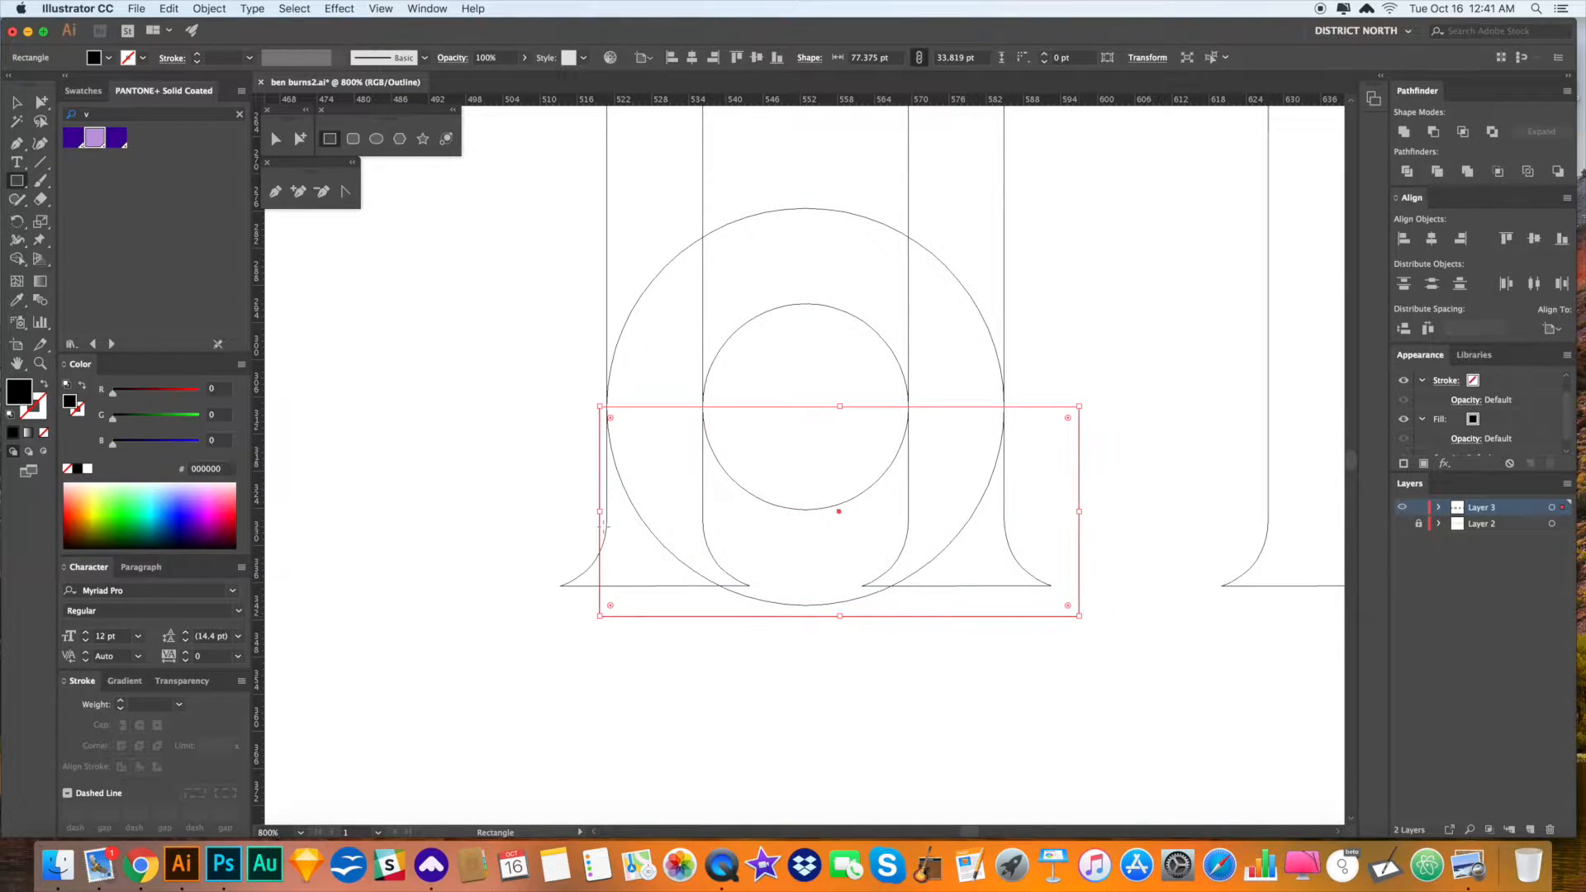
left_click_drag(600, 512, 540, 511)
left_click(746, 698)
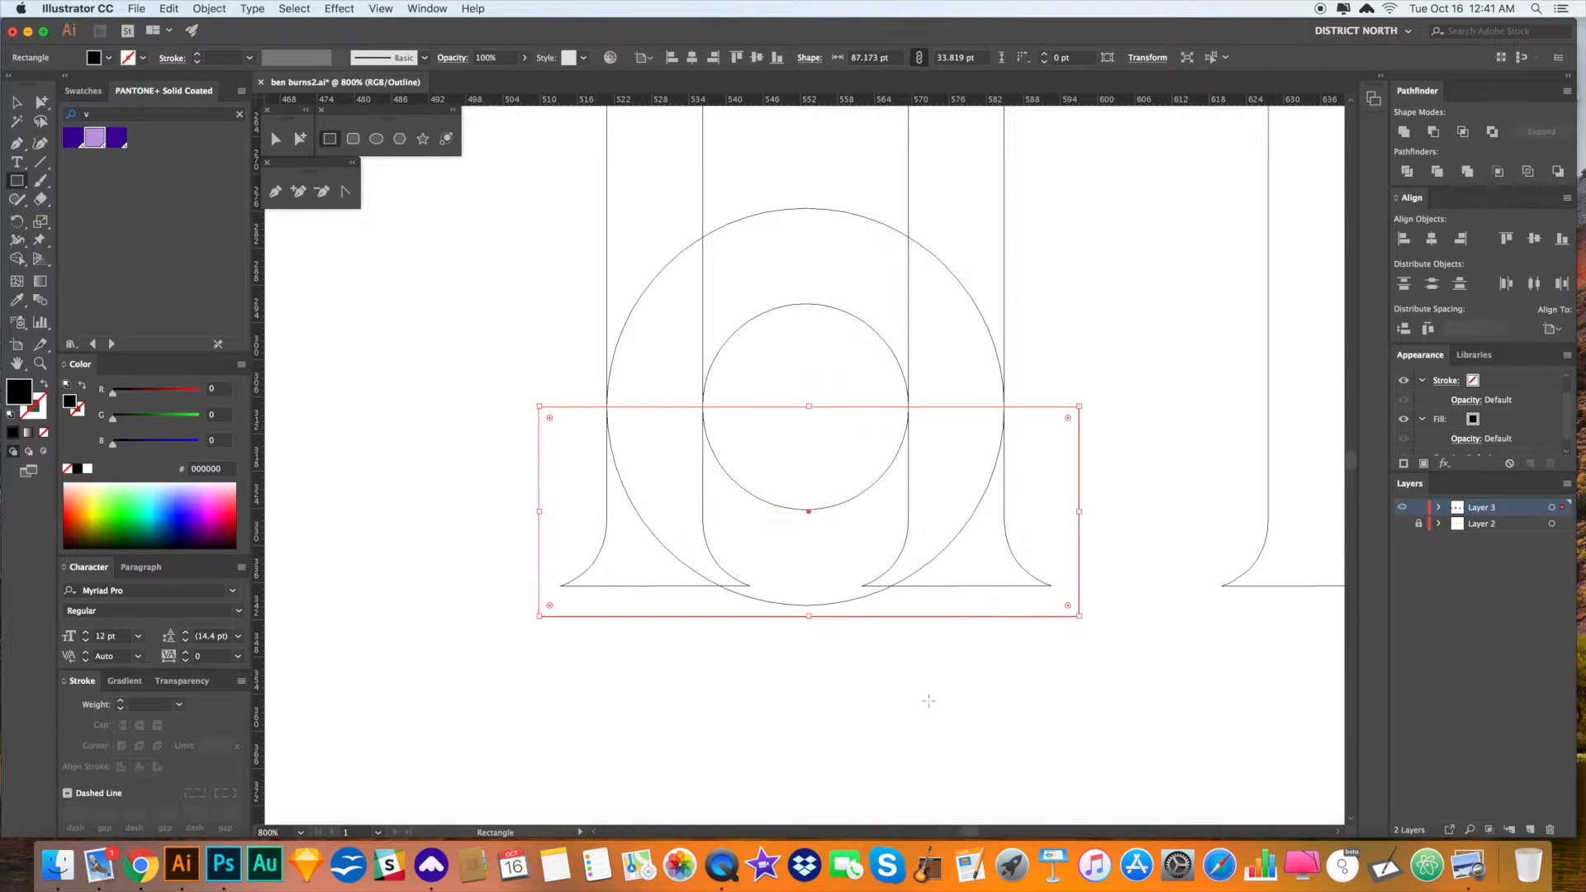
left_click(912, 698)
left_click(775, 468)
- Give the rectangle a white fill using the Eyedropper
key("super+y")
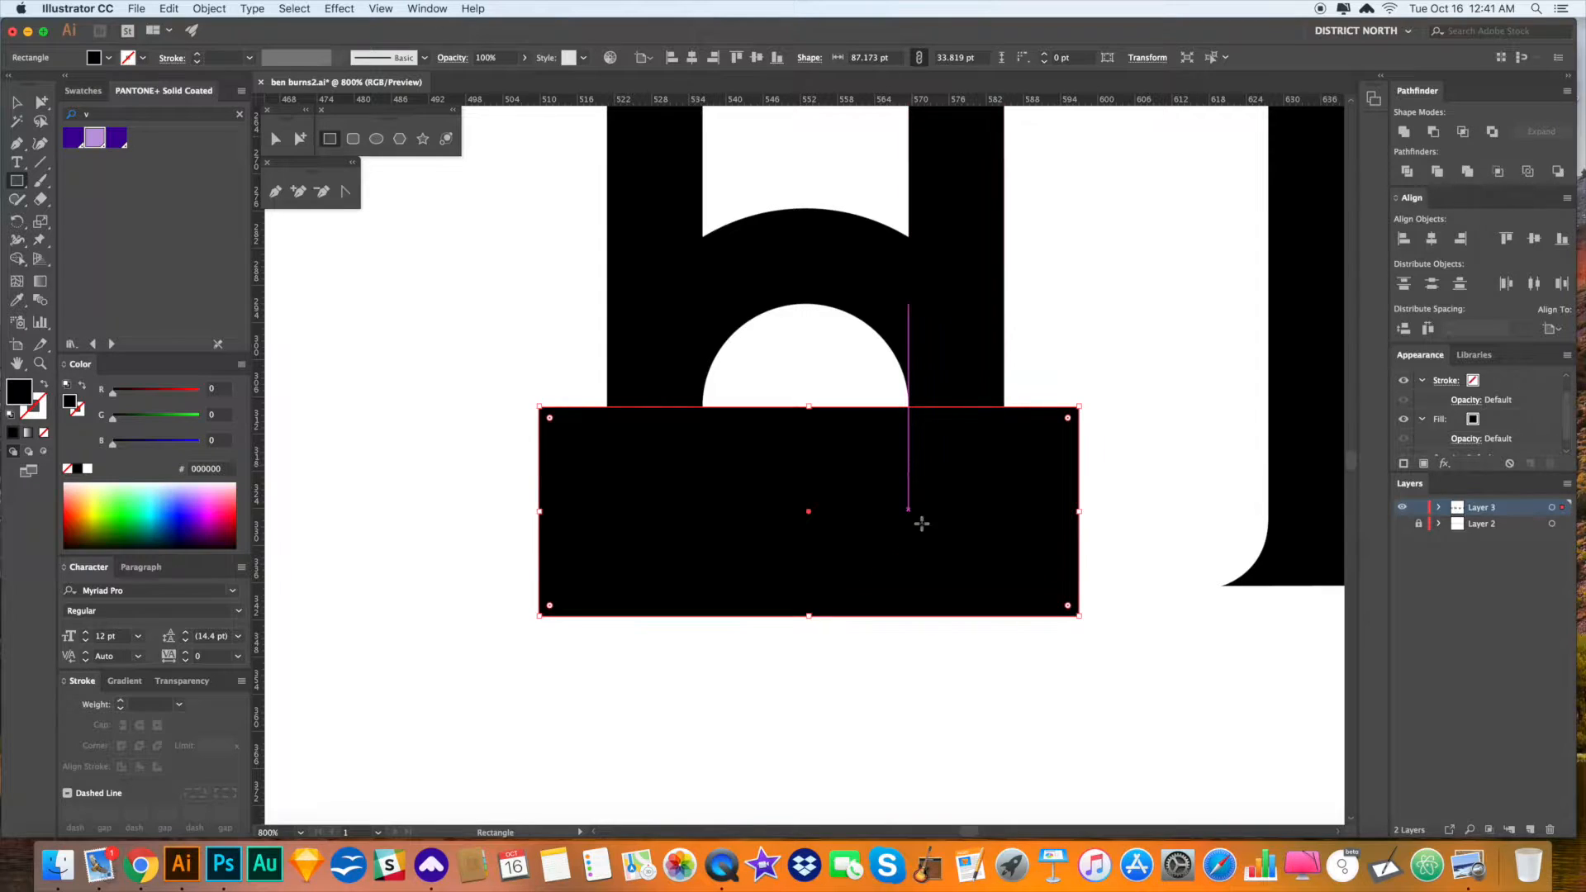
key("a")
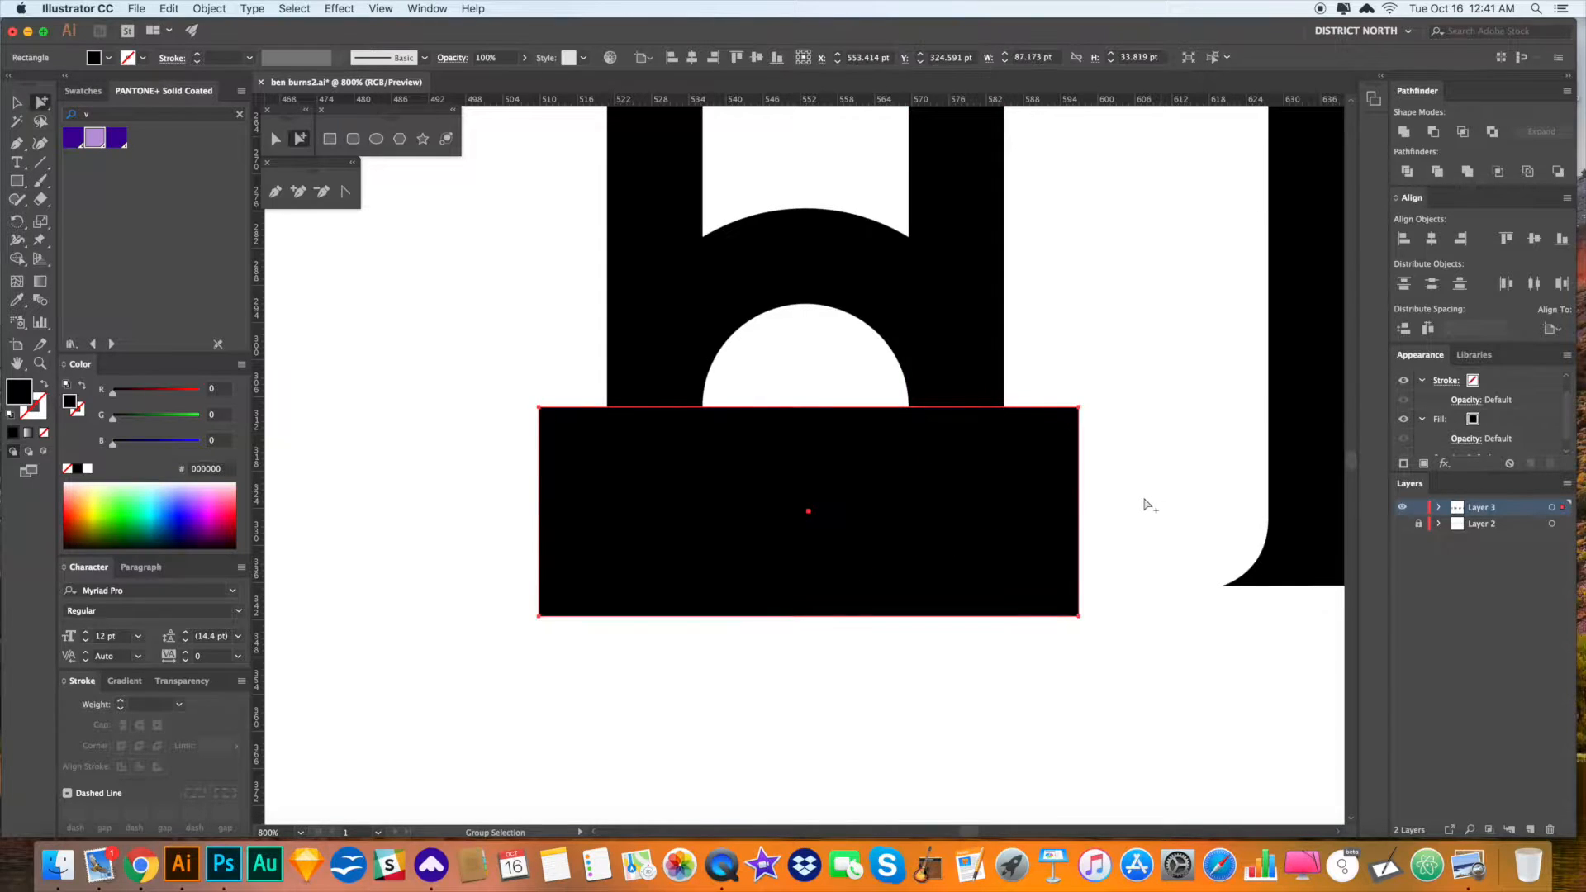
key("i")
left_click(1127, 419)
key("a")
left_click(1125, 372)
left_click(1005, 527)
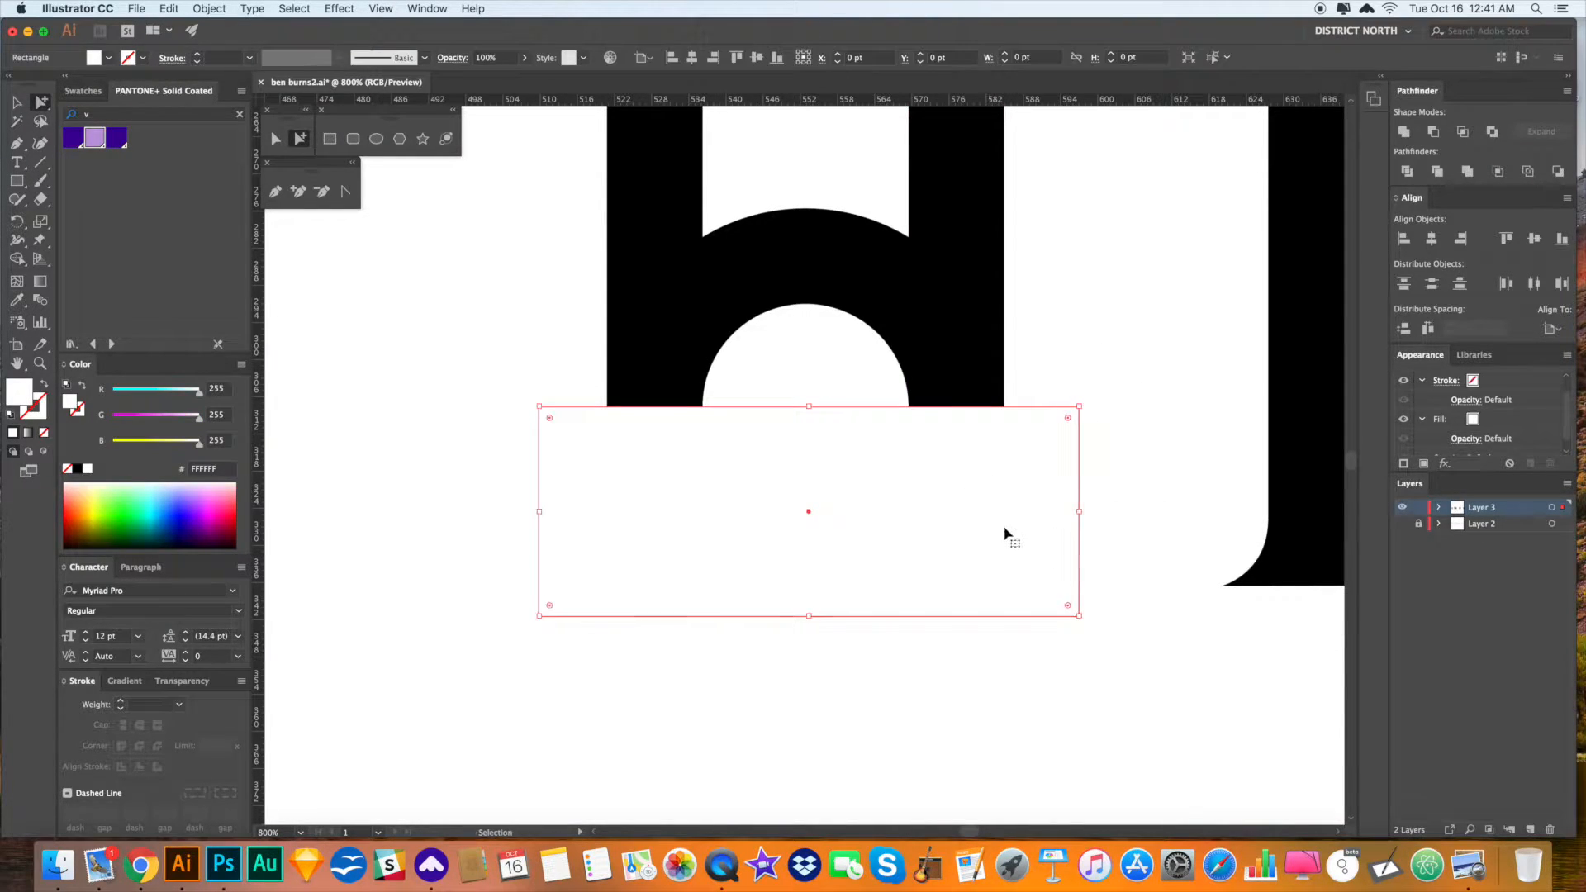
- Cut the white rectangle and Paste in Back behind the ring
key("Delete")
left_click(846, 255)
key("v")
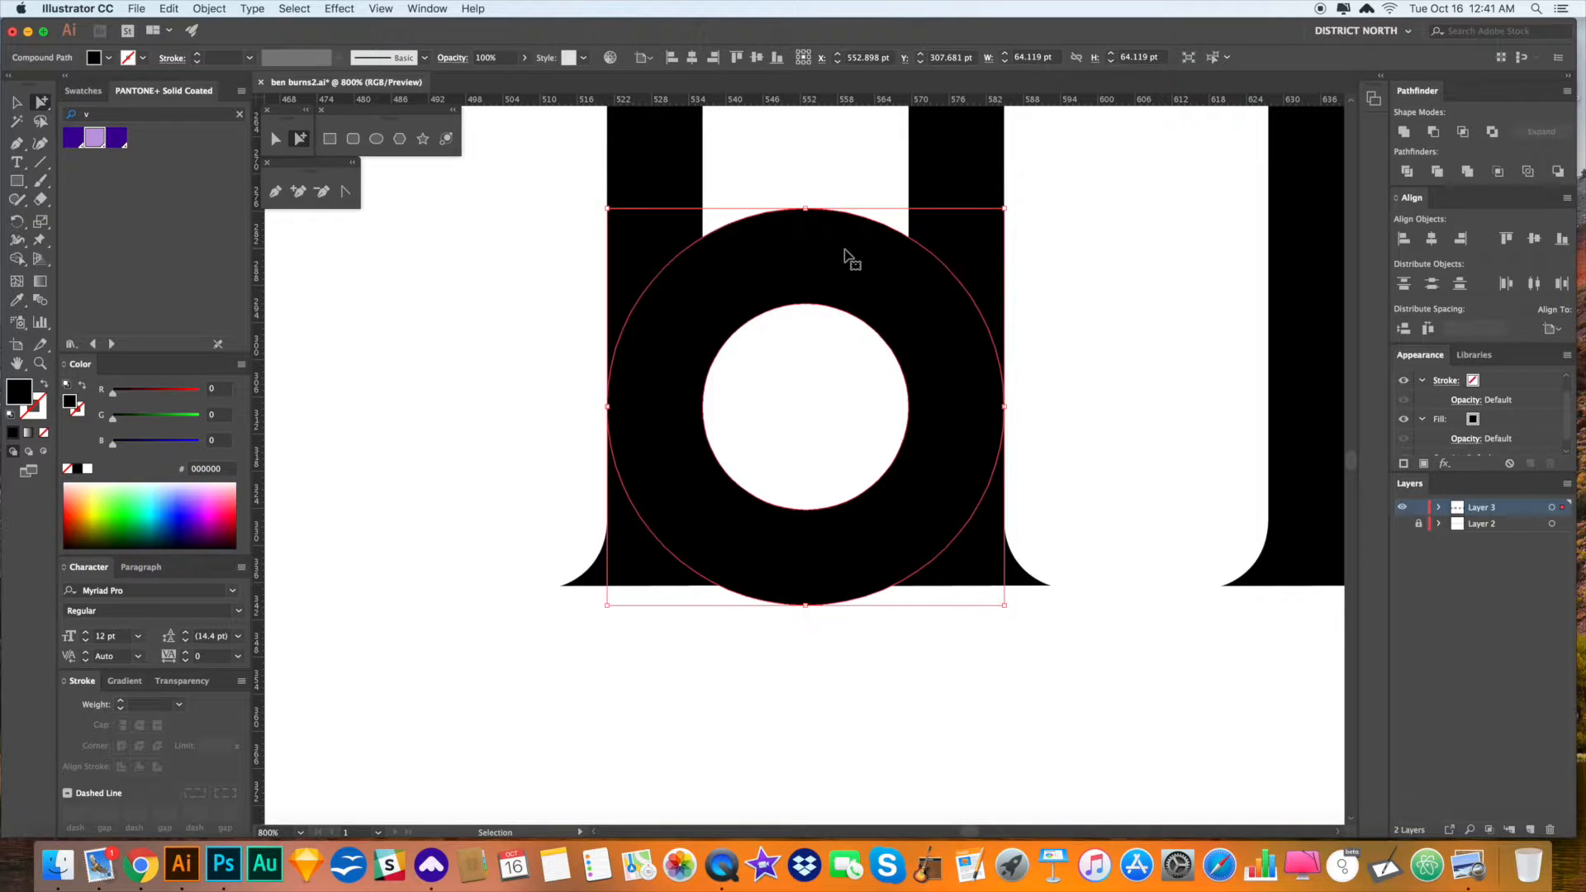
key("super+b")
key("v")
left_click(1100, 301)
- Zoom out and frame the U and I to inspect the new rounded base
key("space")
left_click_drag(1112, 278, 1104, 322)
key("super+minus")
key("super+minus")
key("super+minus")
key("super+minus")
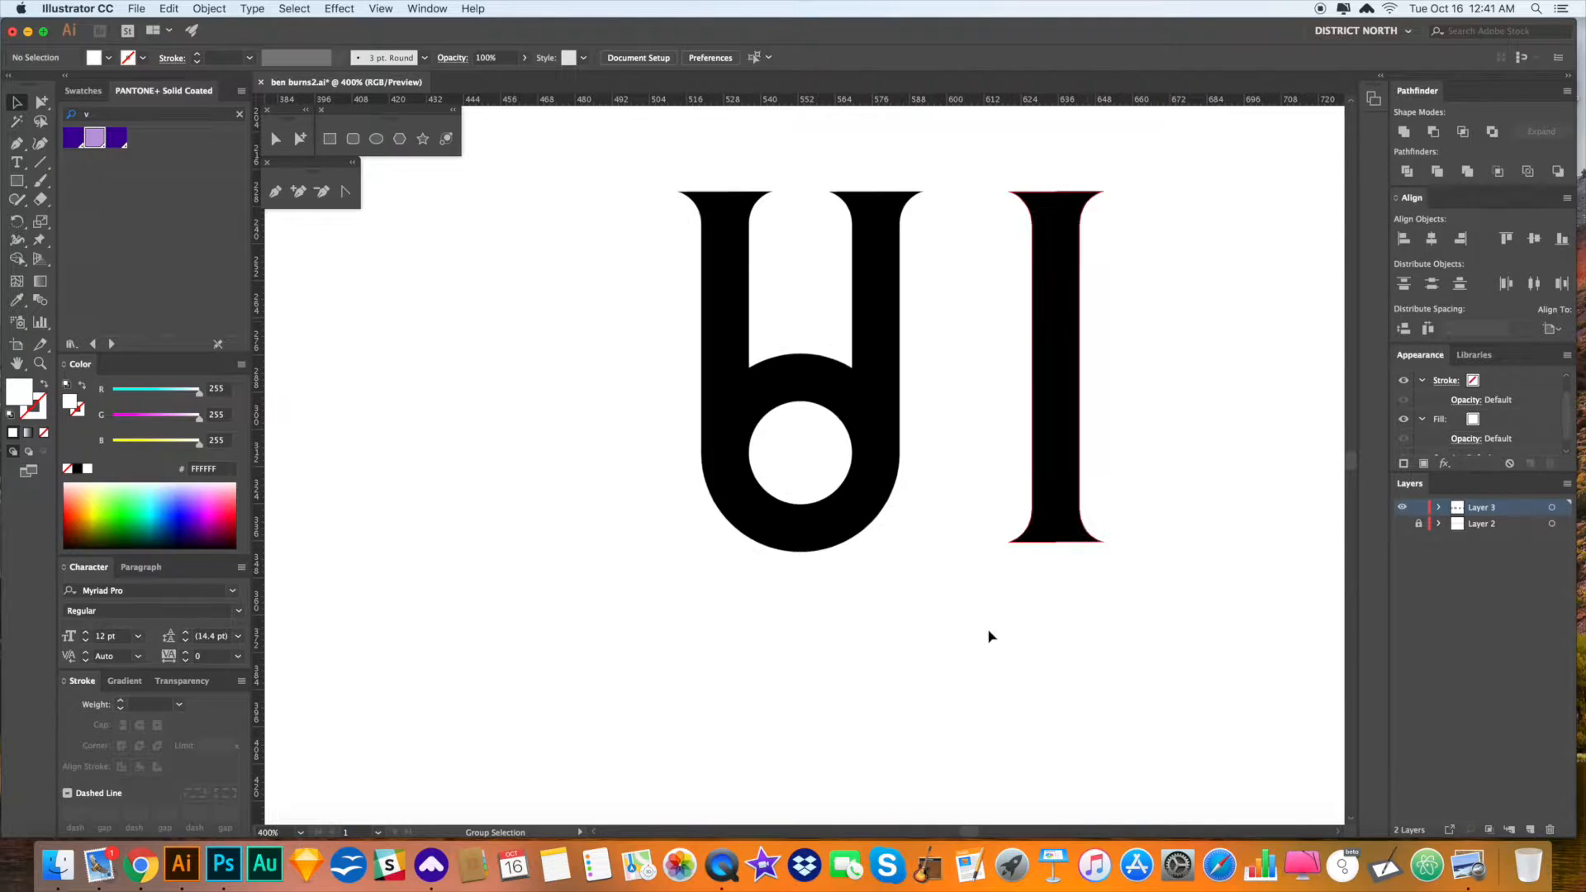
left_click_drag(1018, 602, 898, 589)
left_click_drag(726, 372, 998, 612)
left_click_drag(751, 472, 923, 591)
left_click_drag(711, 451, 912, 636)
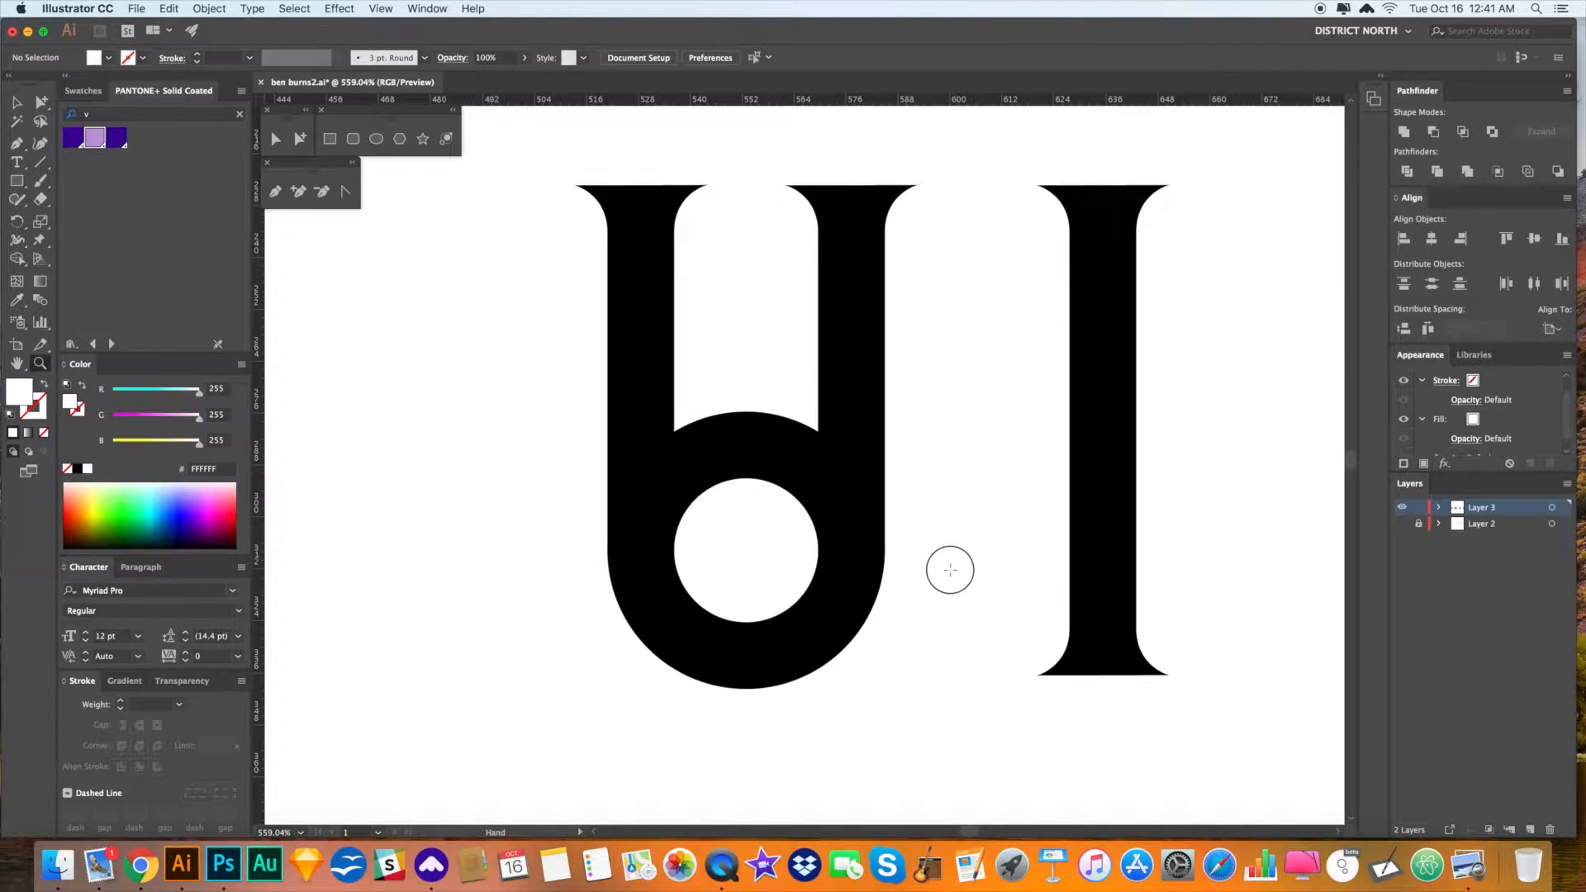
left_click_drag(950, 570, 948, 577)
key("a")
left_click(747, 464)
left_click(926, 533)
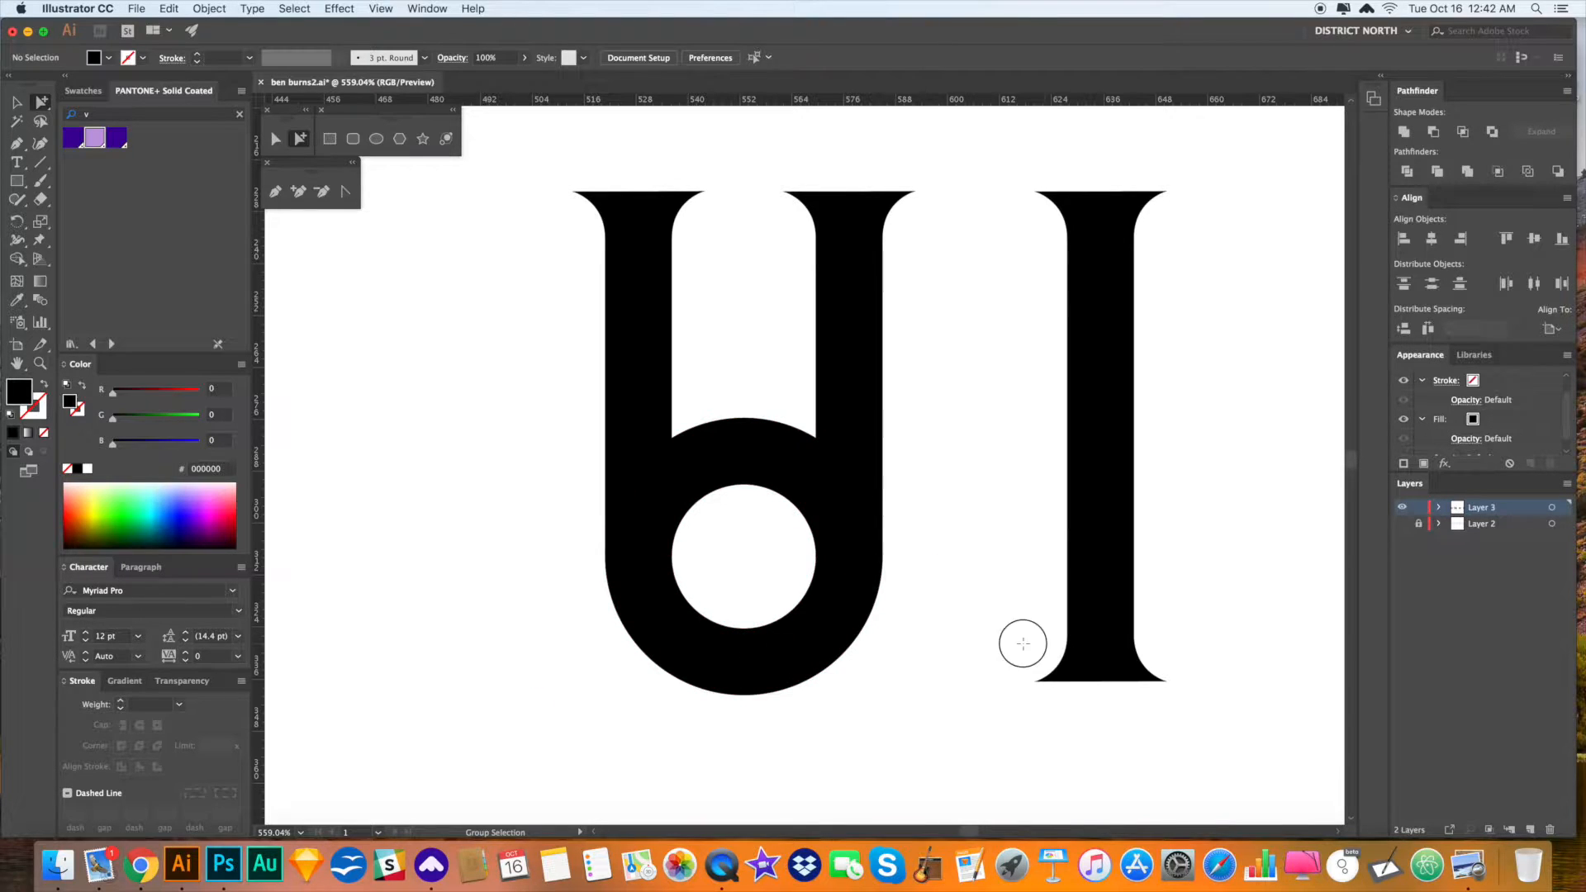
- Try lowering the ring's hole and deleting the white rectangle, then undo both
left_click(751, 629)
left_click_drag(751, 629, 783, 650)
left_click(925, 637)
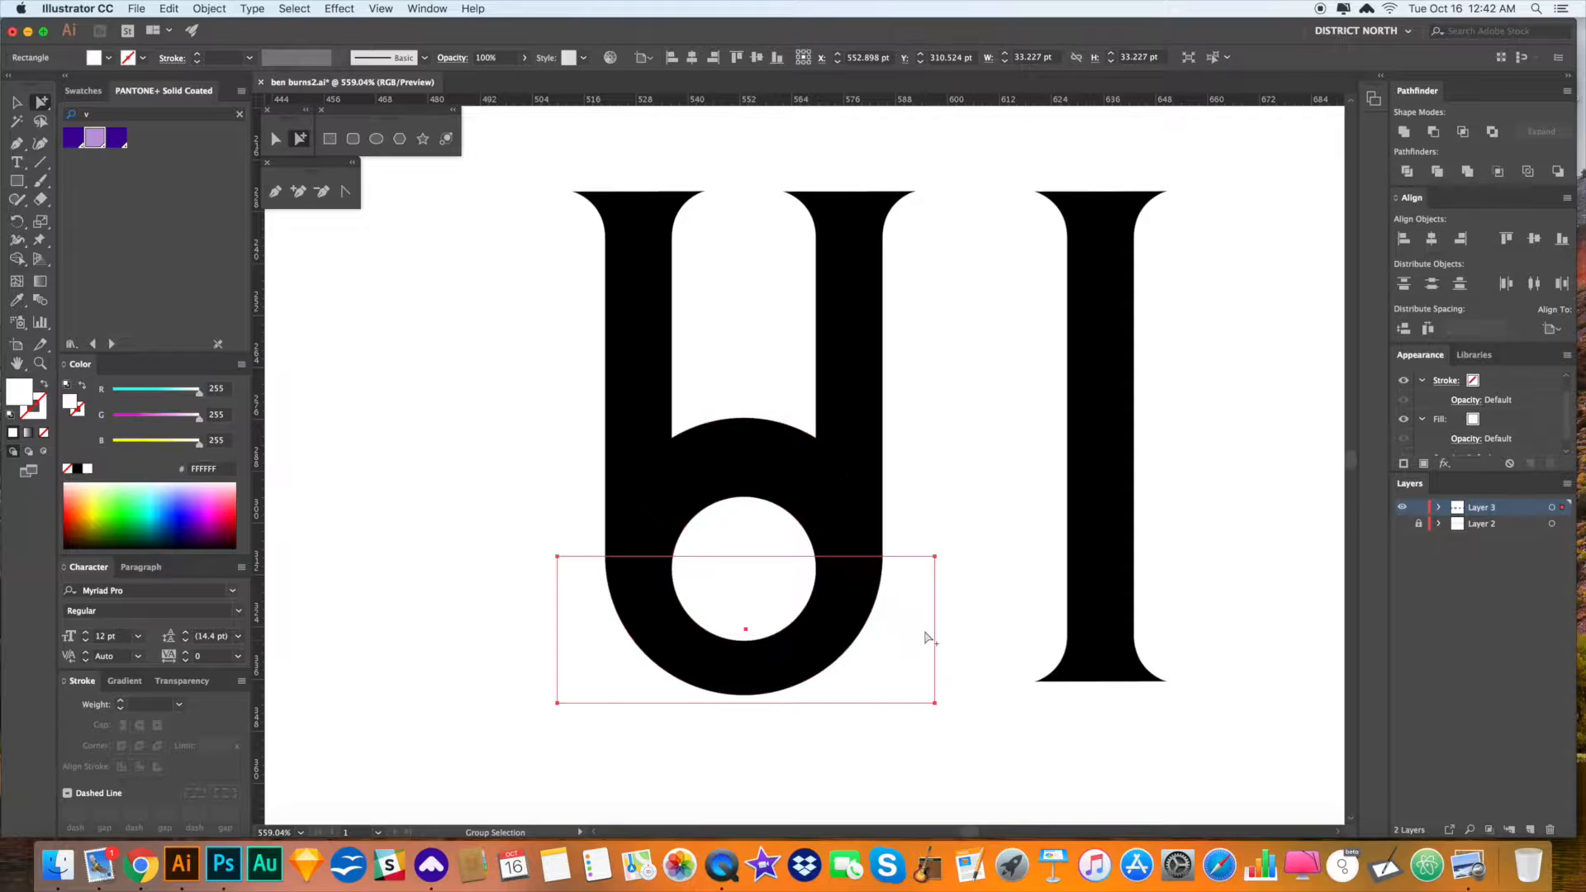
key("Delete")
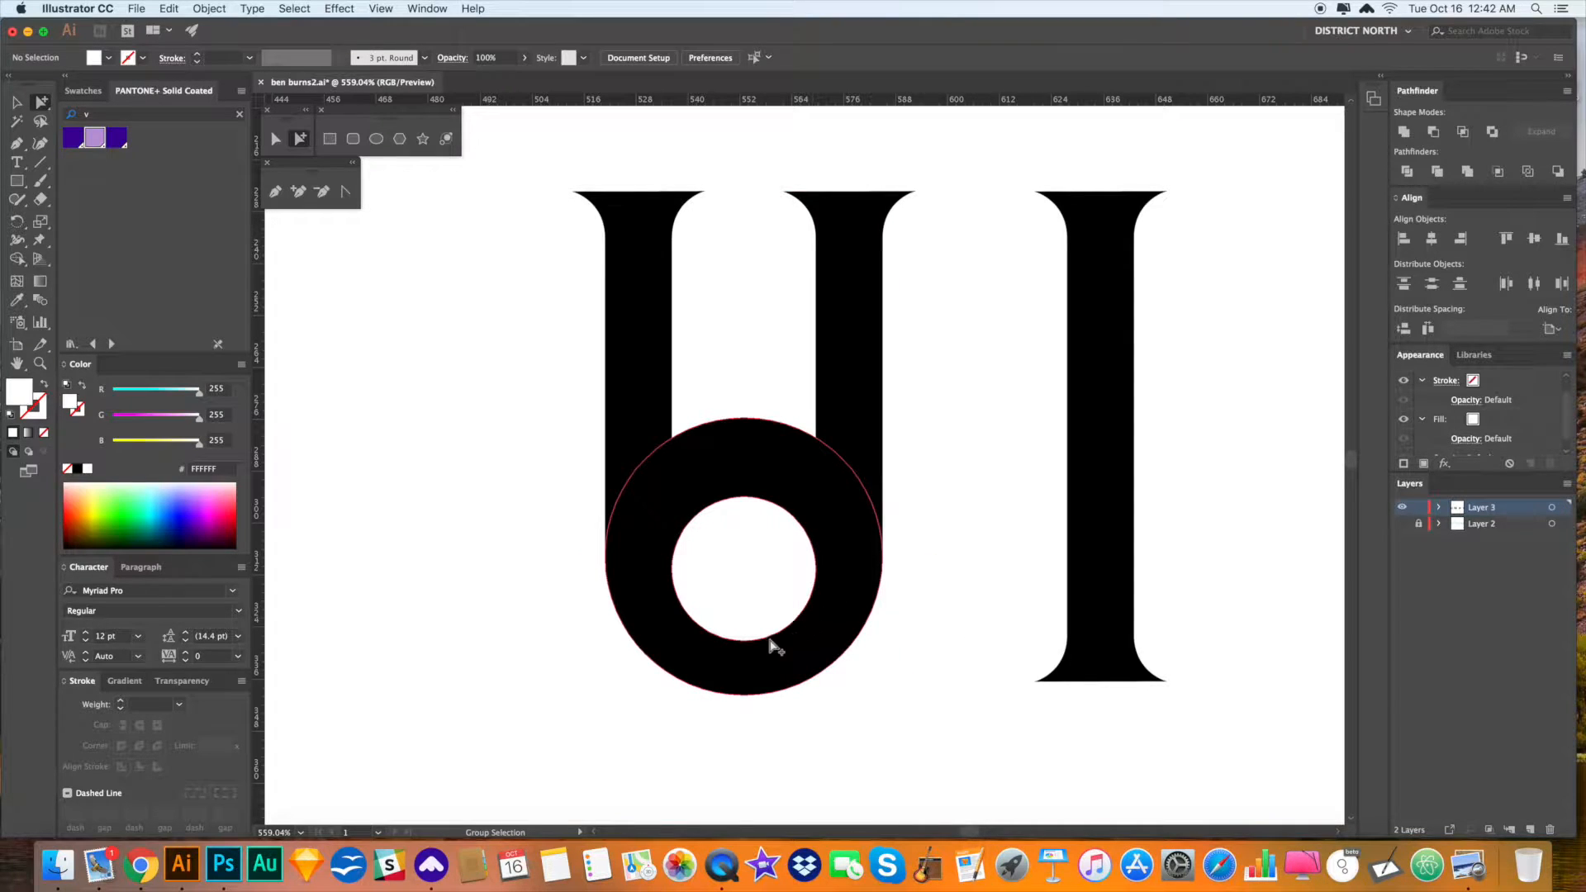
key("super+z")
key("super+z")
left_click(974, 502)
left_click(735, 452)
- Erase the ring's upper left and right sides and delete the leftover inner piece
key("shift+e")
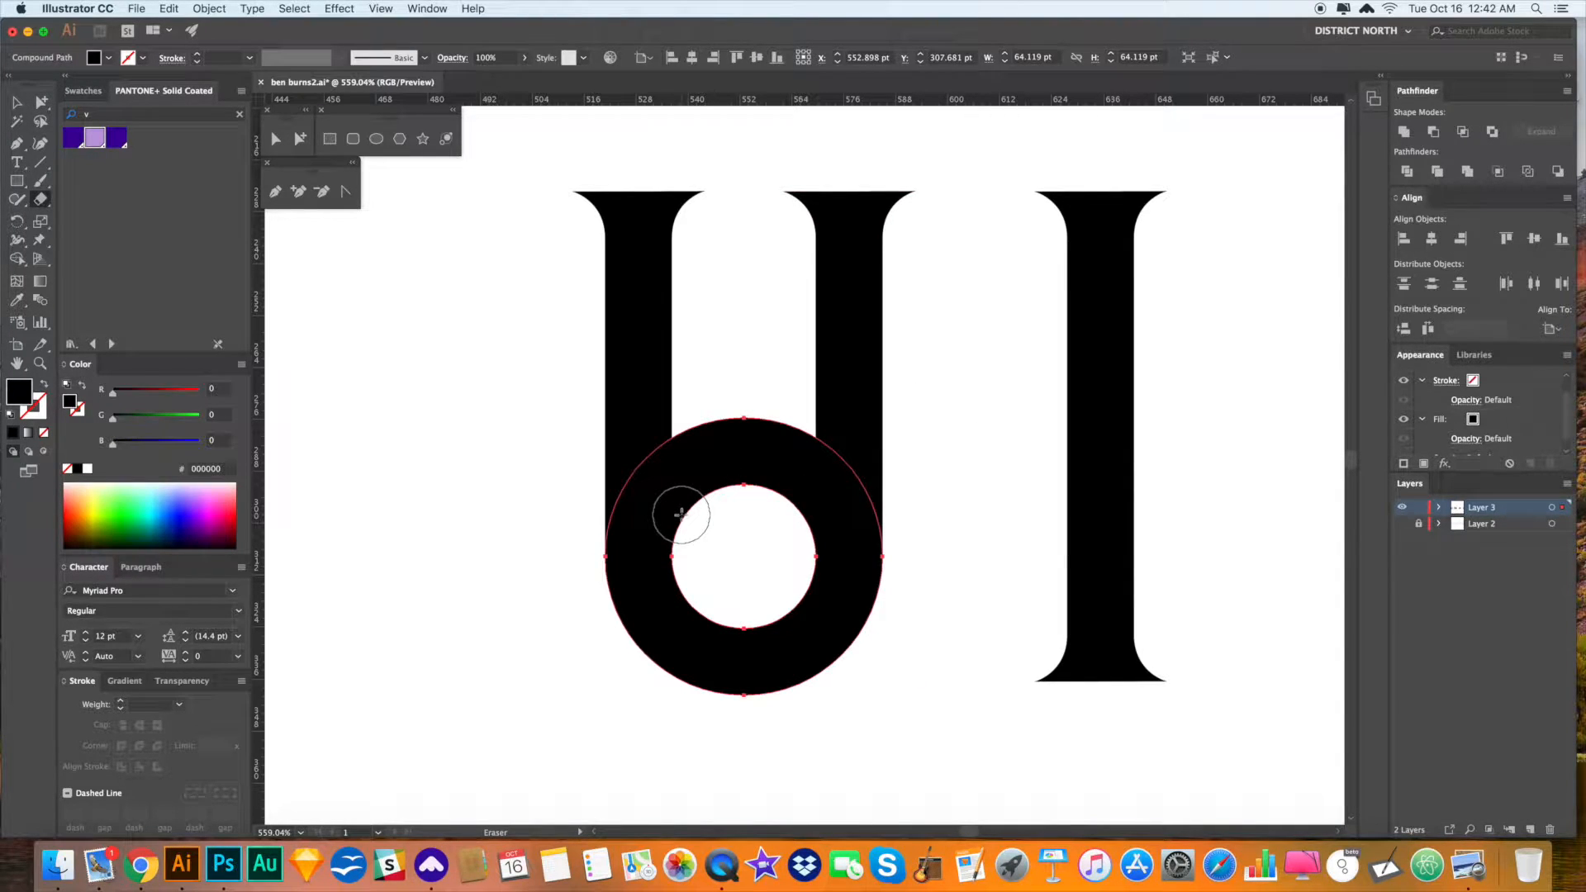
left_click_drag(674, 526, 674, 420)
left_click_drag(813, 528, 819, 392)
key("a")
left_click(907, 530)
left_click(763, 463)
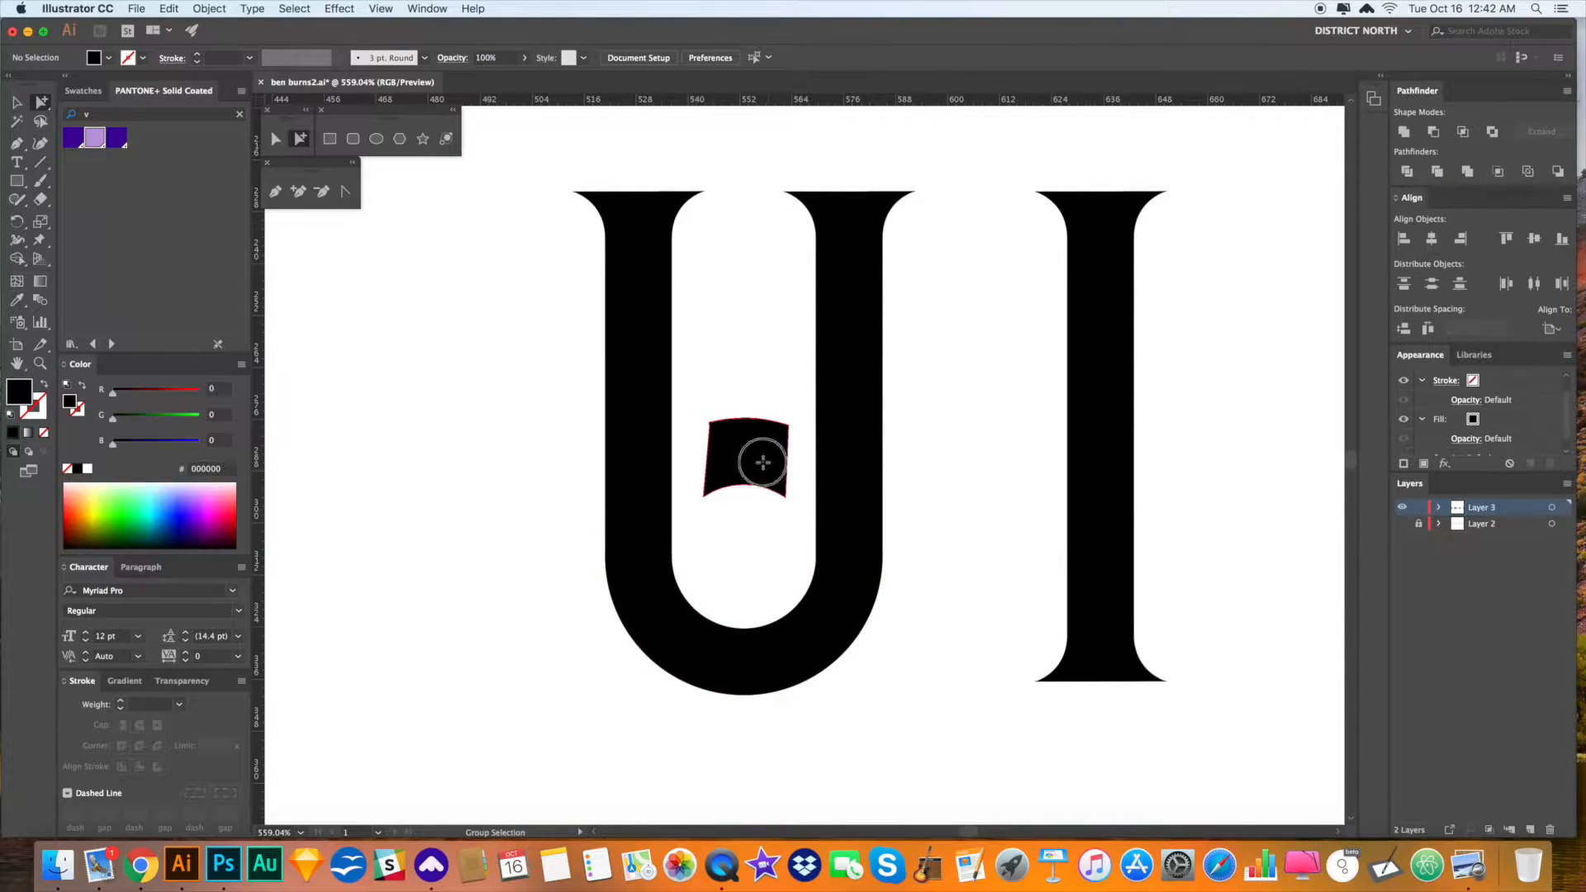
key("Delete")
scroll(1000, 512, "down", 1)
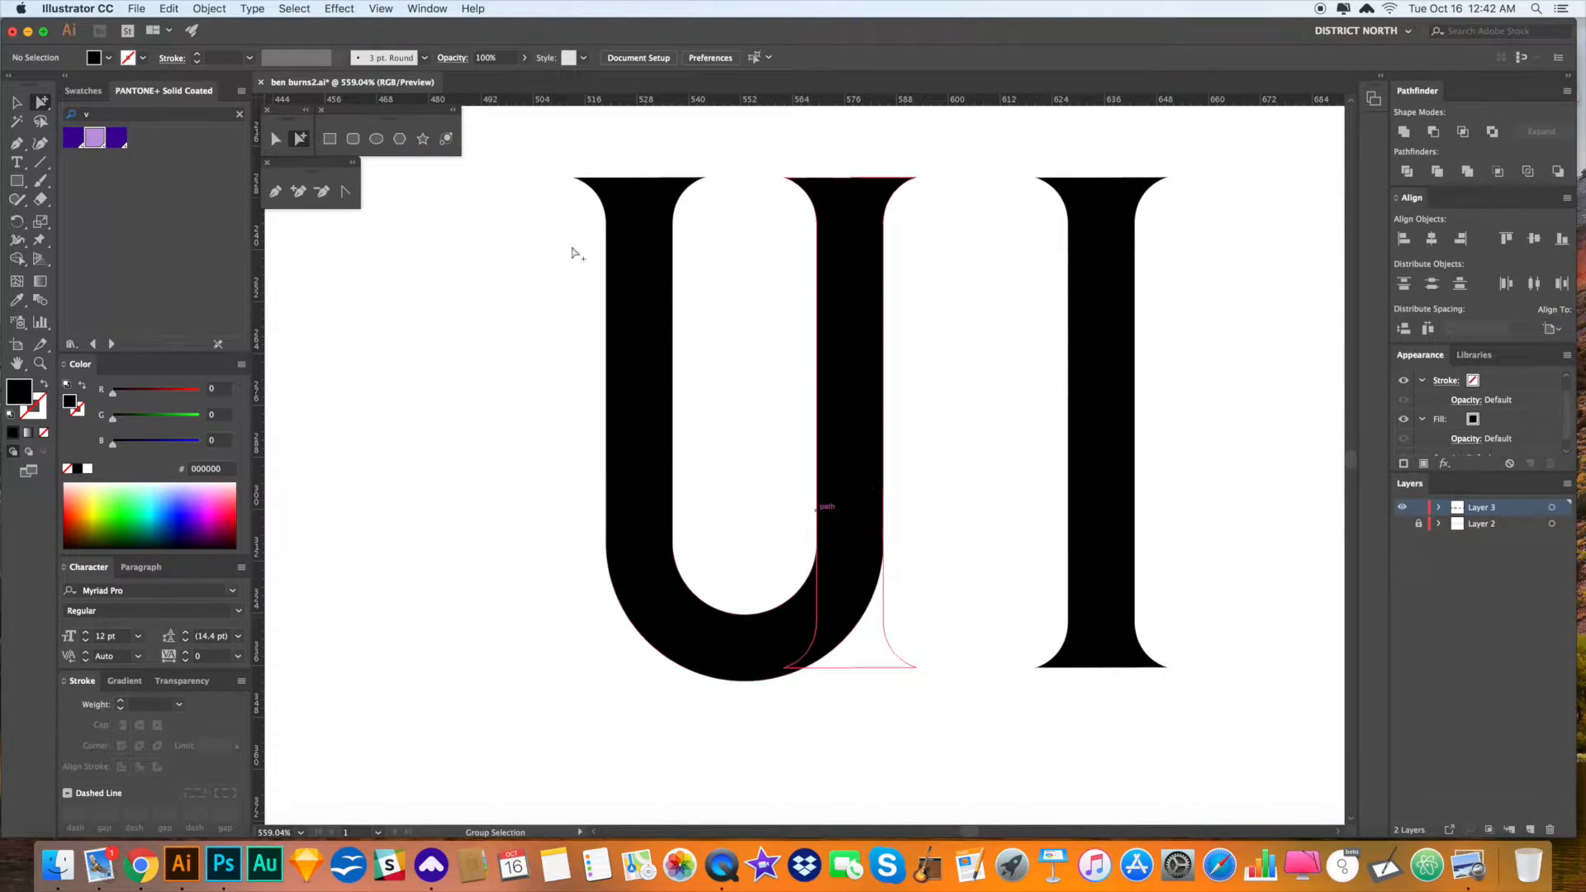
- Drag the U's inner bottom anchor down to deepen the curve, then undo it
left_click(279, 142)
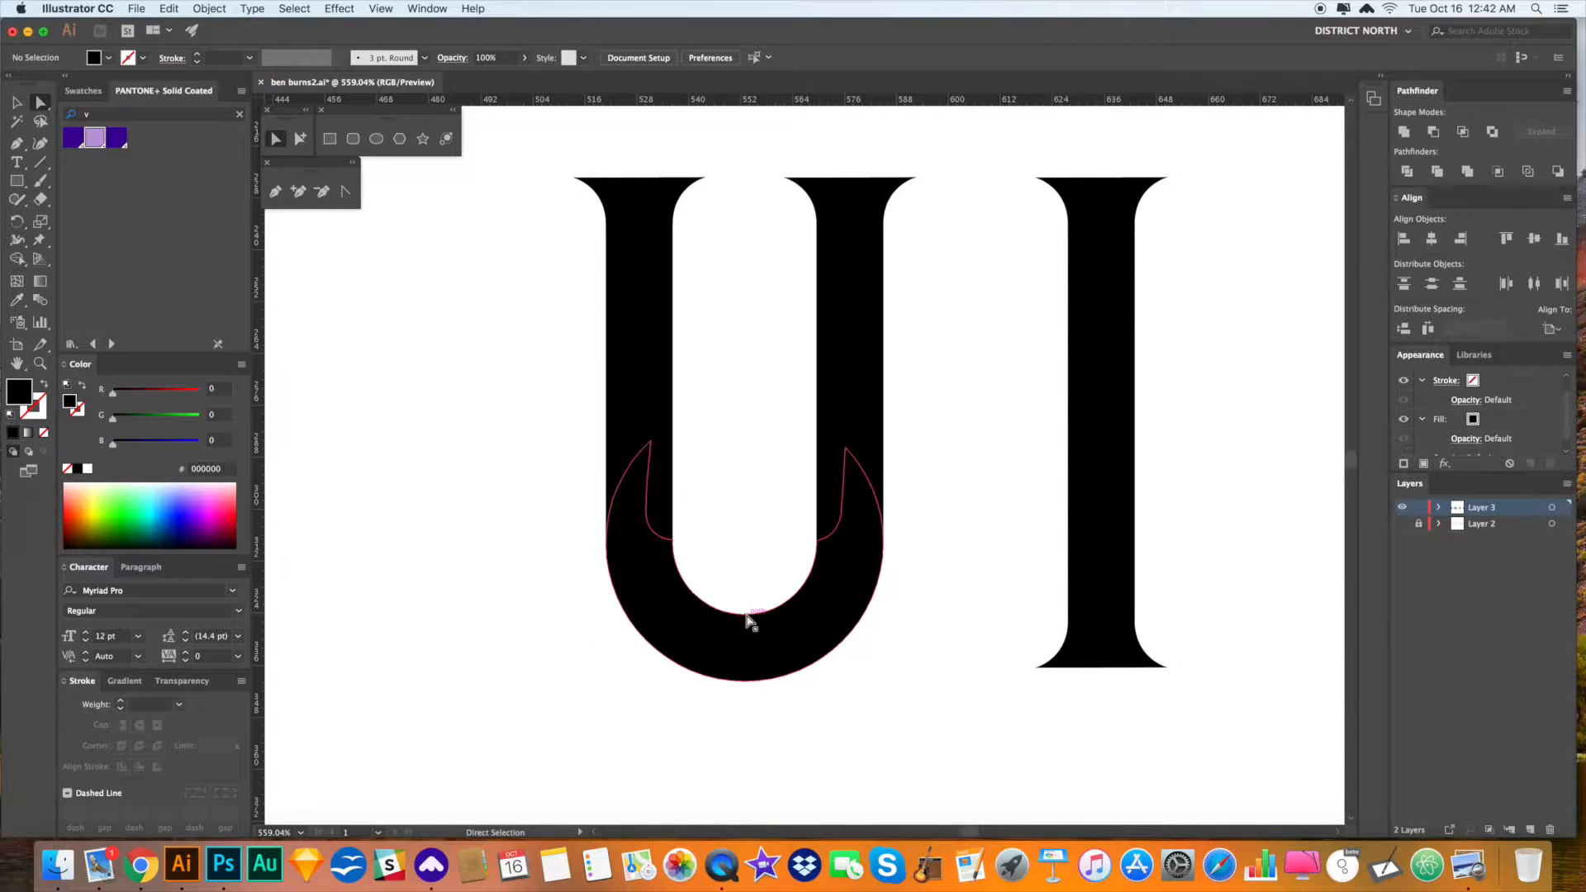
left_click(744, 615)
left_click_drag(748, 622, 747, 633)
left_click(962, 665)
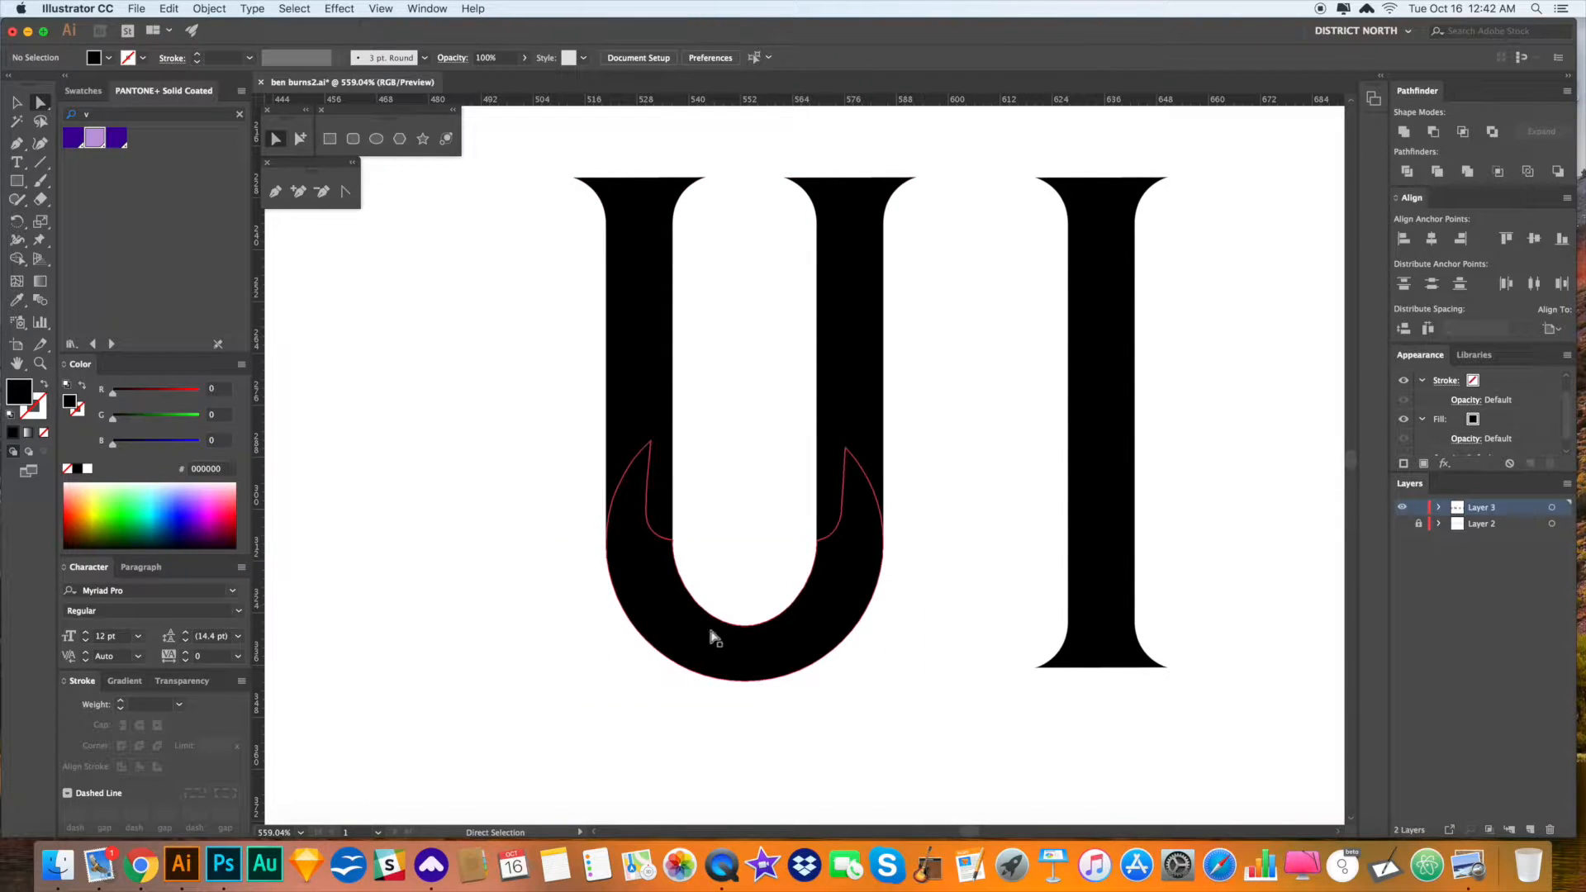
left_click_drag(970, 642, 951, 679)
key("super+z")
left_click(945, 679)
- Zoom out, copy the I and paste a copy in front, then fit all letters
key("super+minus")
key("super+minus")
key("super+minus")
left_click_drag(867, 612, 968, 609)
key("v")
left_click(968, 609)
key("super+f")
left_click_drag(1086, 594, 969, 595)
left_click(988, 597)
left_click_drag(632, 529, 822, 566)
key("super+0")
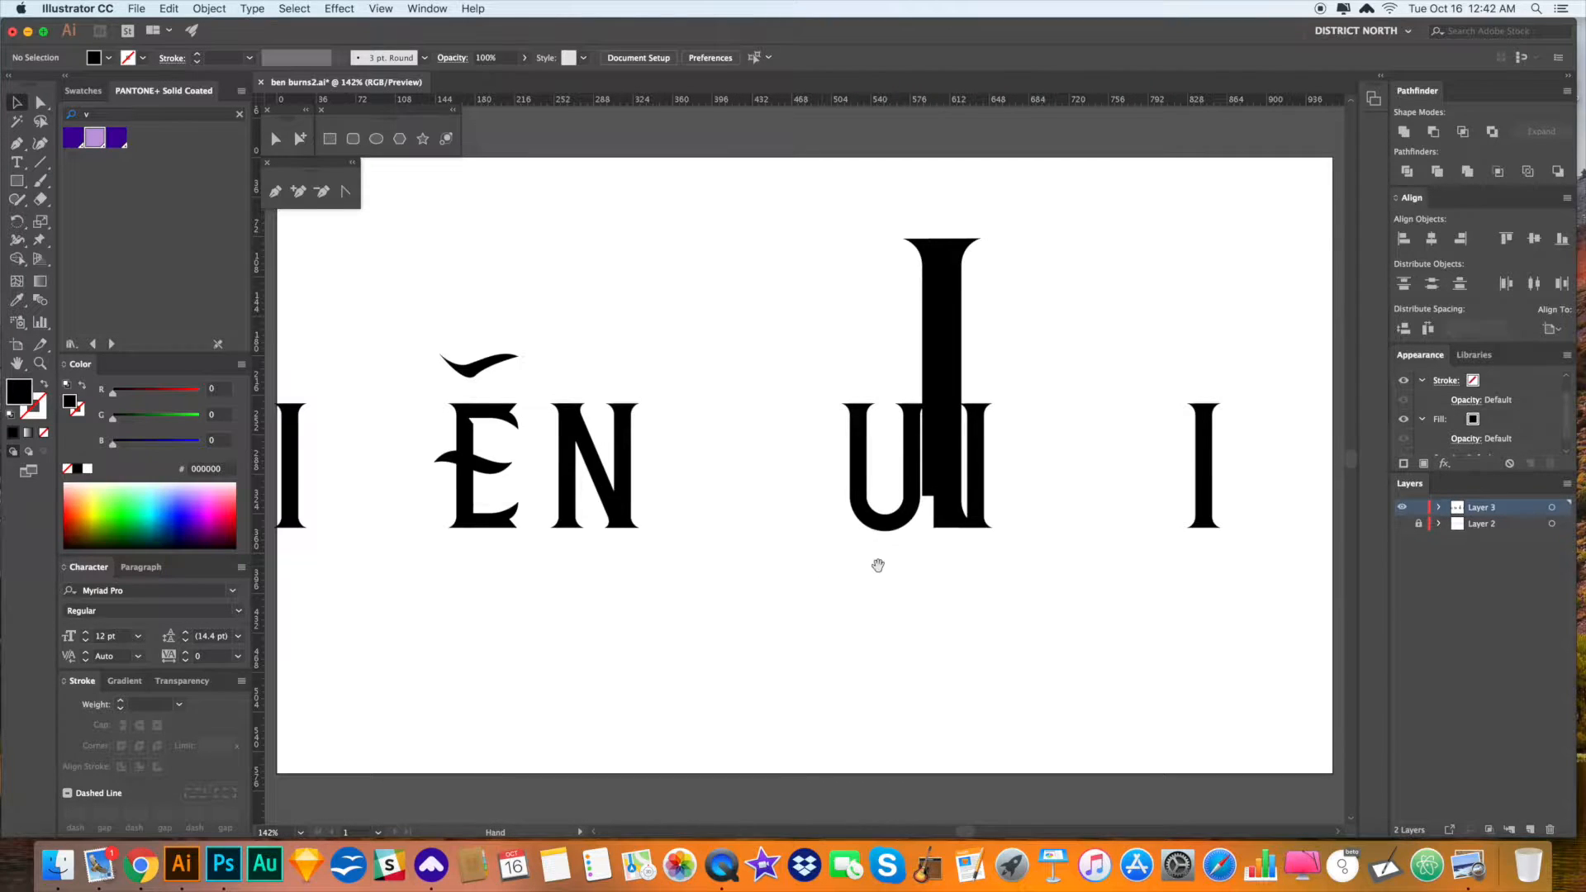
left_click(938, 425, "alt")
key("Delete")
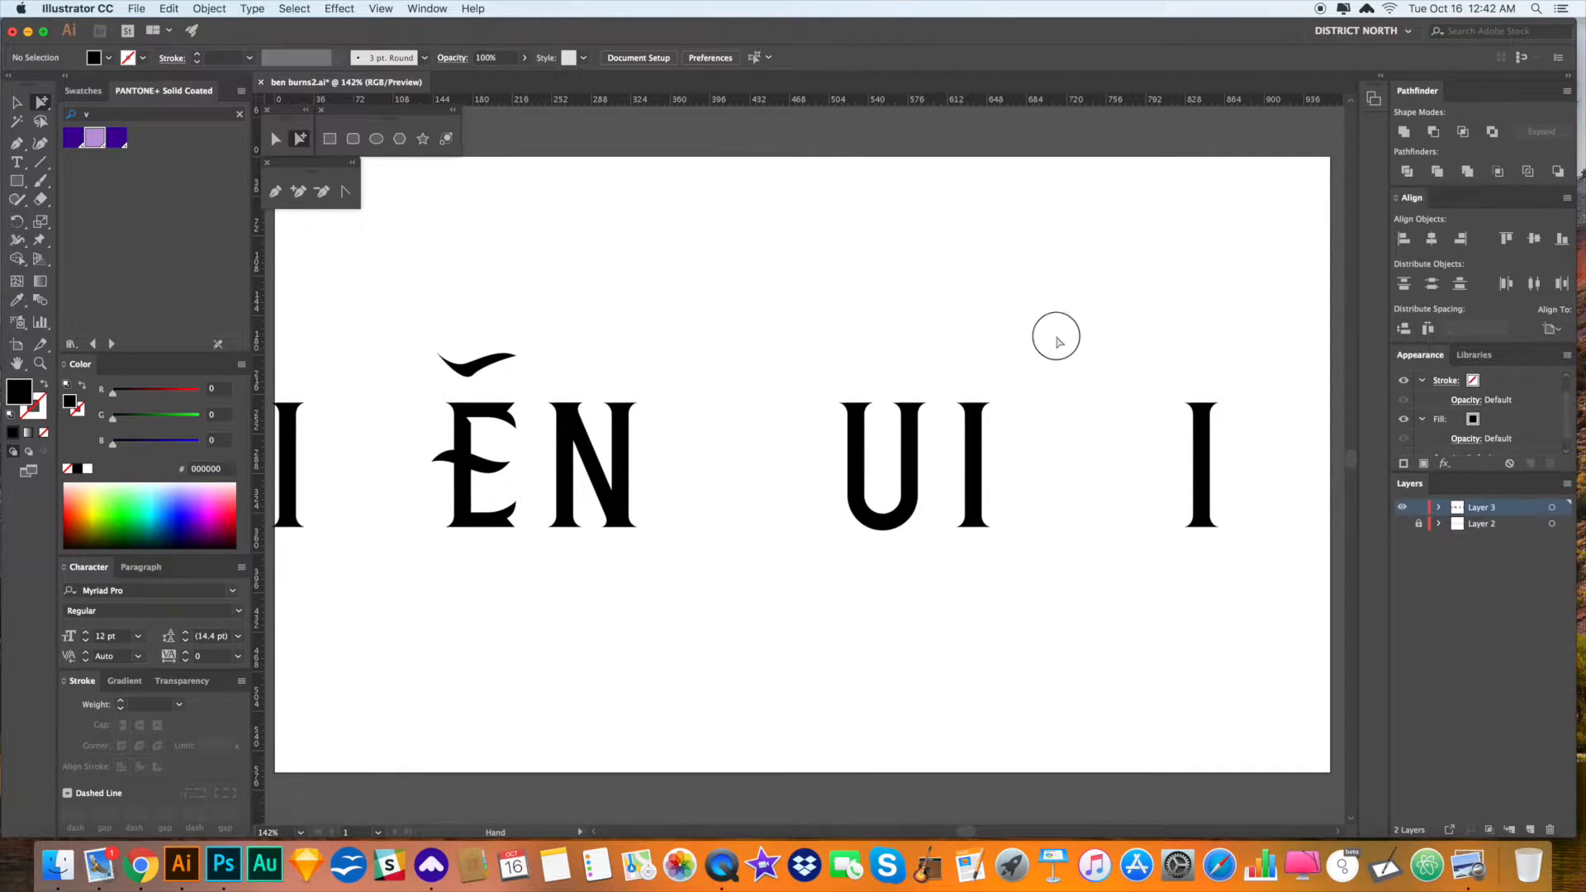
scroll(967, 315, "right", 3)
scroll(966, 315, "down", 1)
left_click(804, 478)
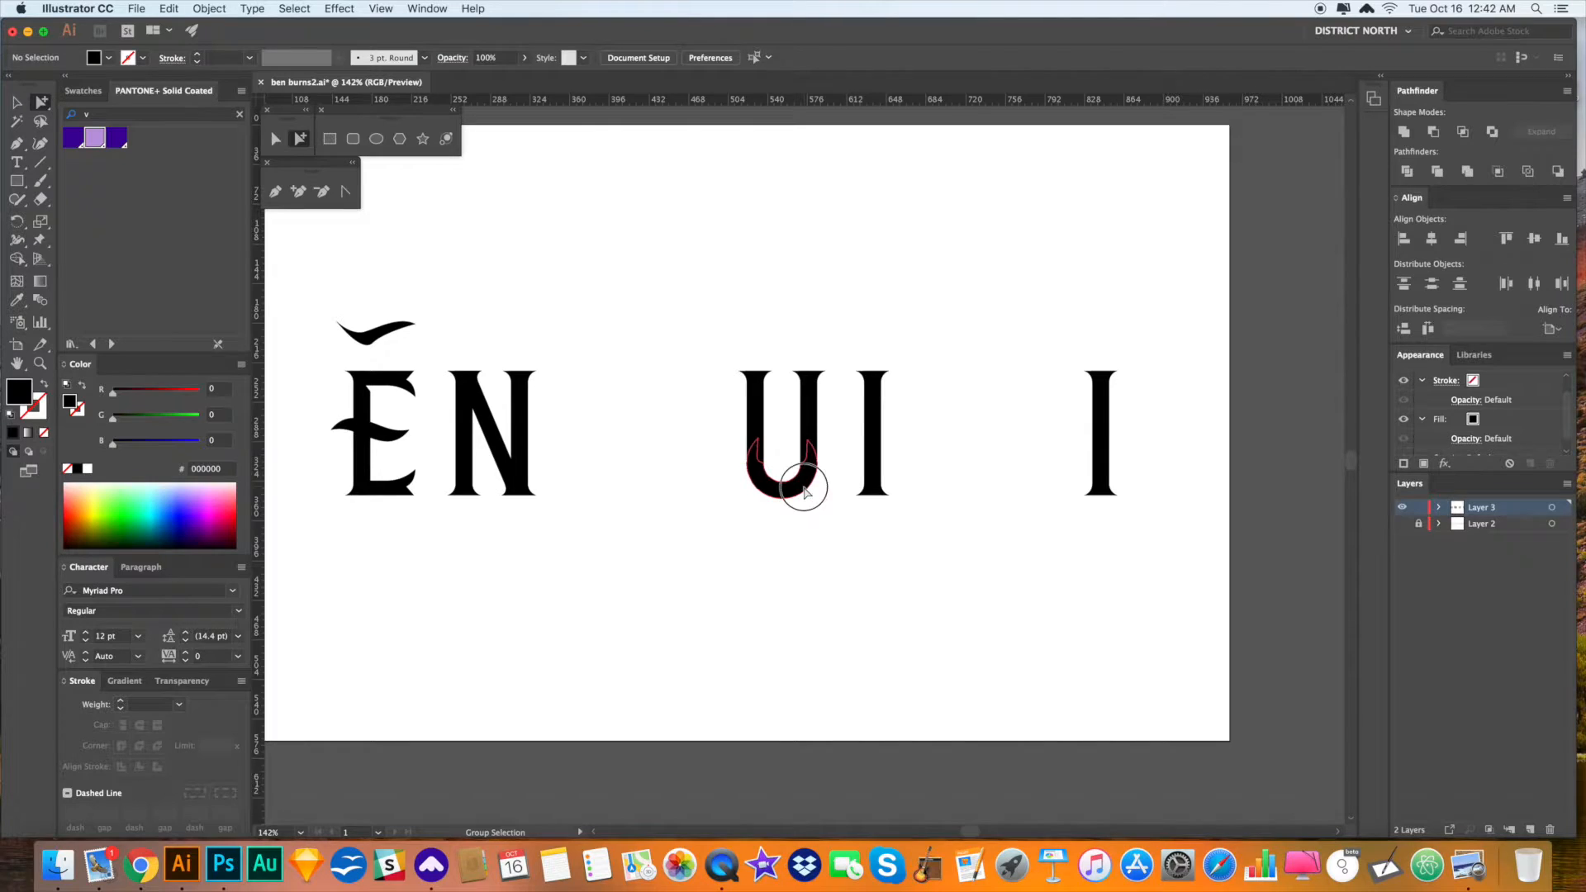
key("Delete")
left_click(810, 493)
key("Delete")
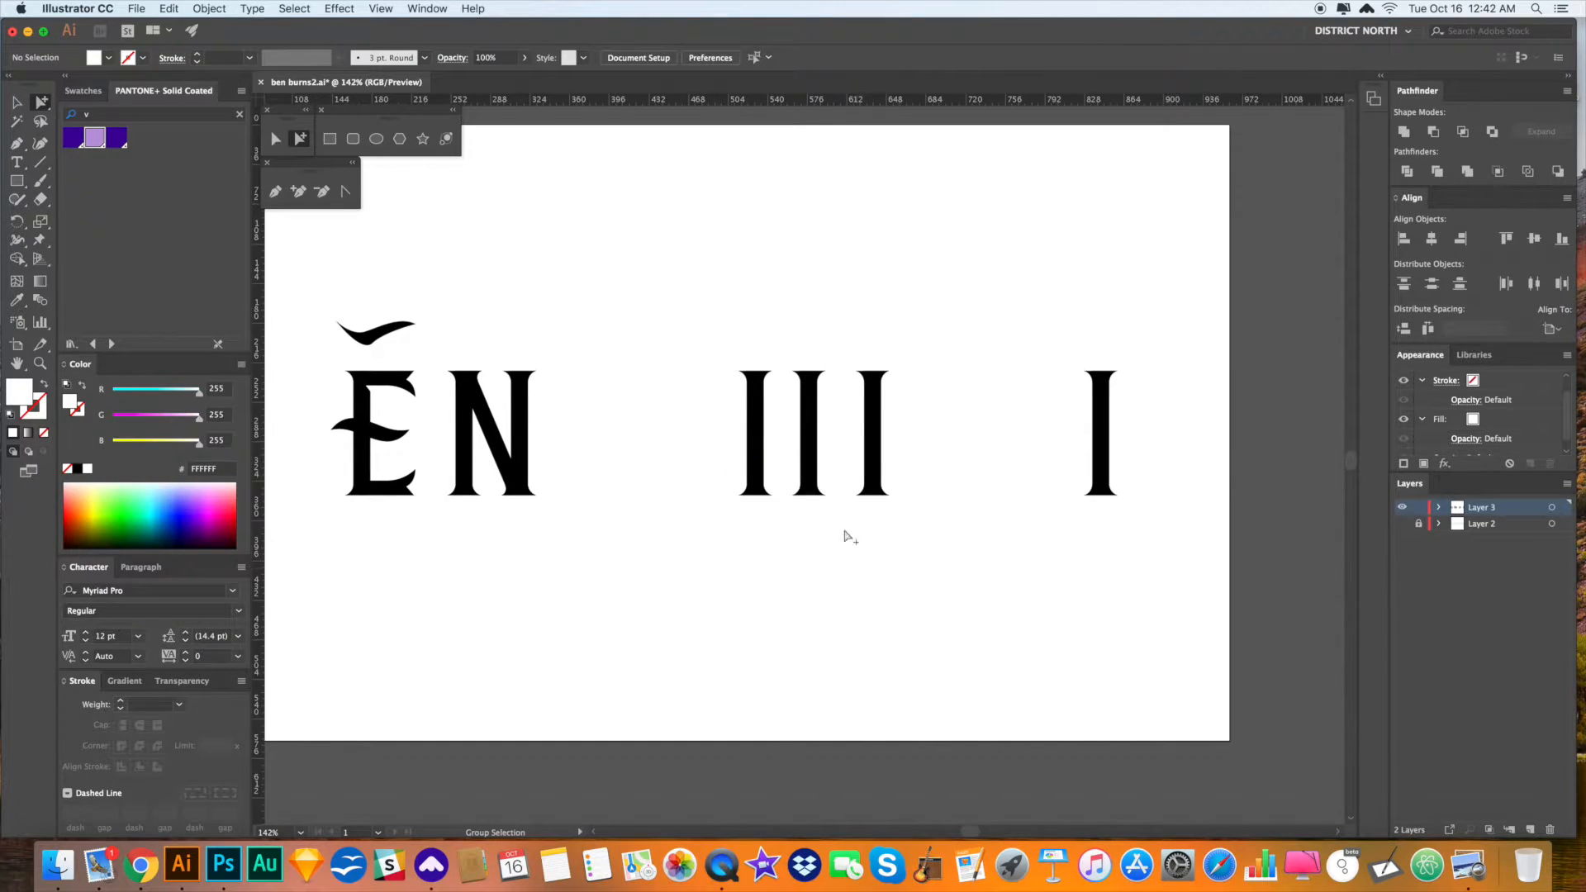
key("super+z")
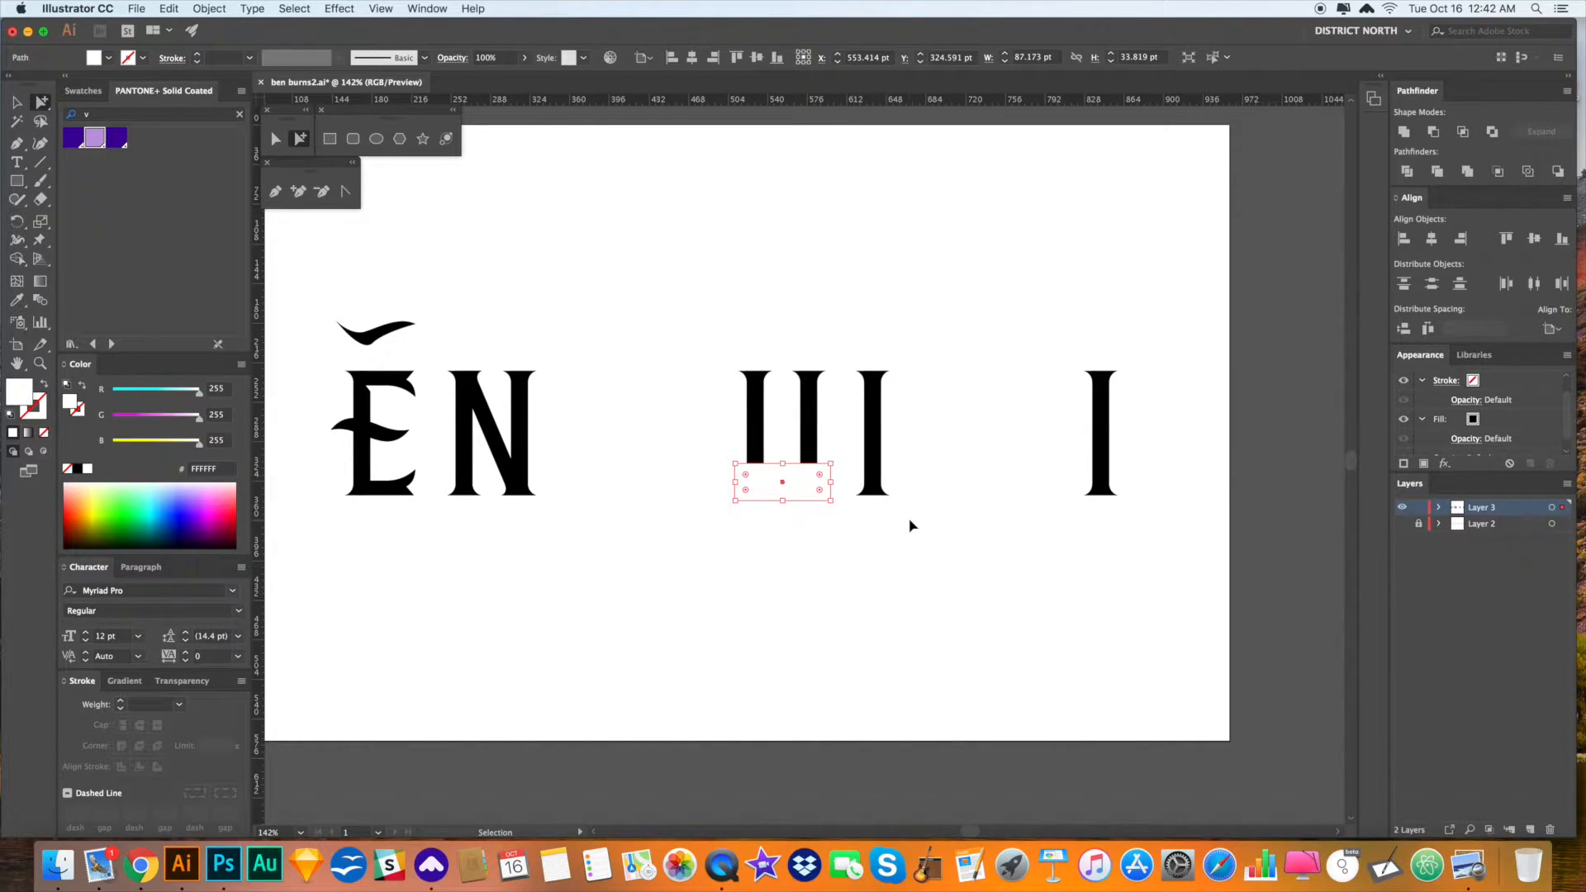
key("super+z")
left_click(910, 525)
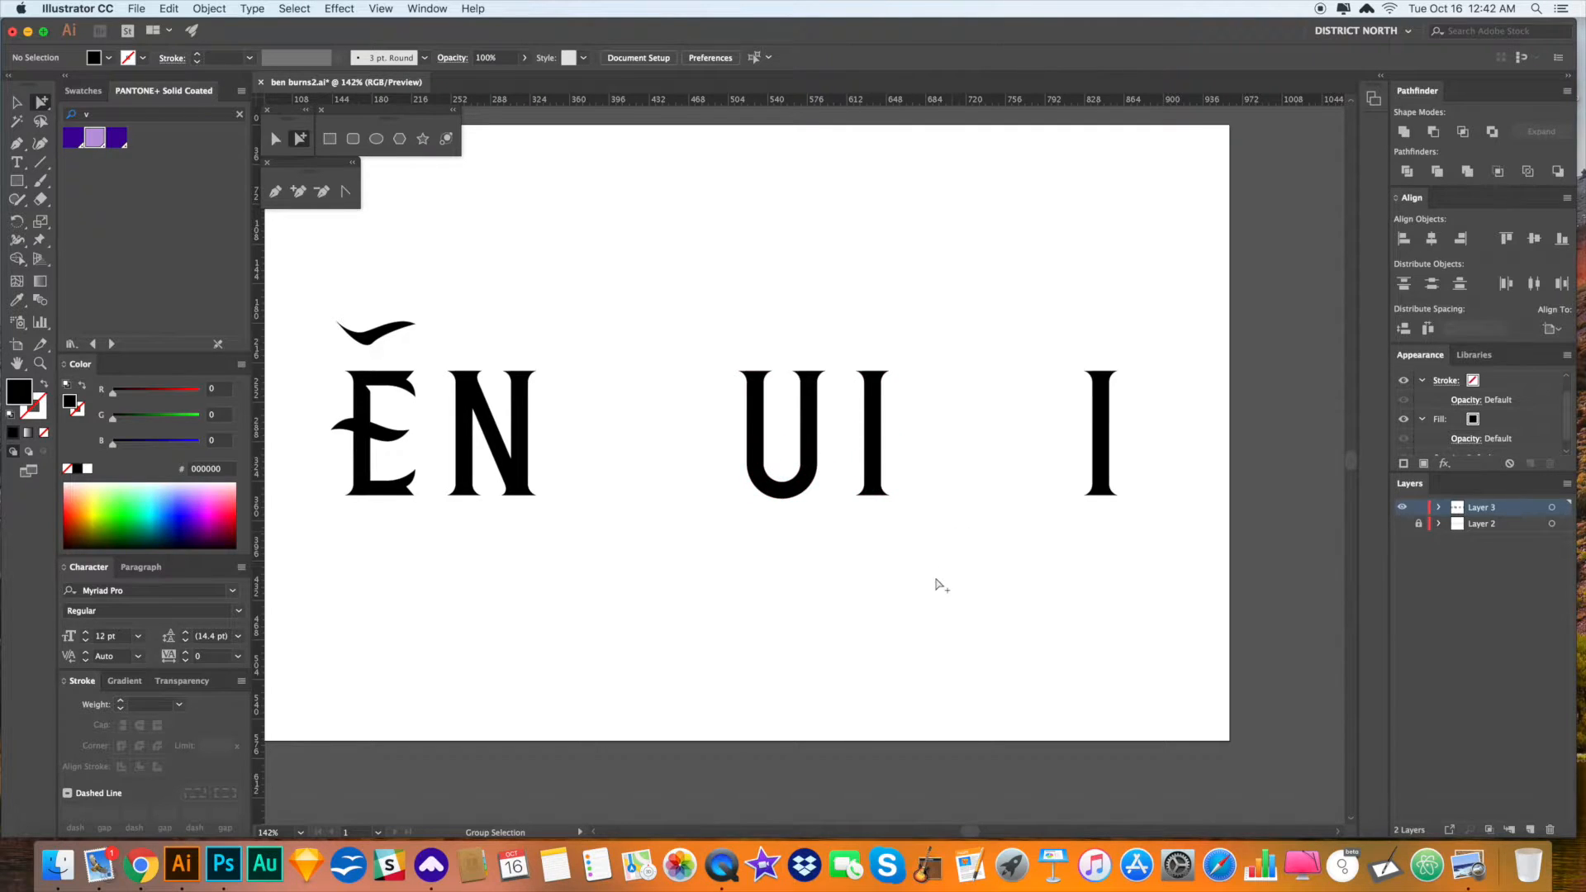
left_click_drag(938, 573, 977, 568)
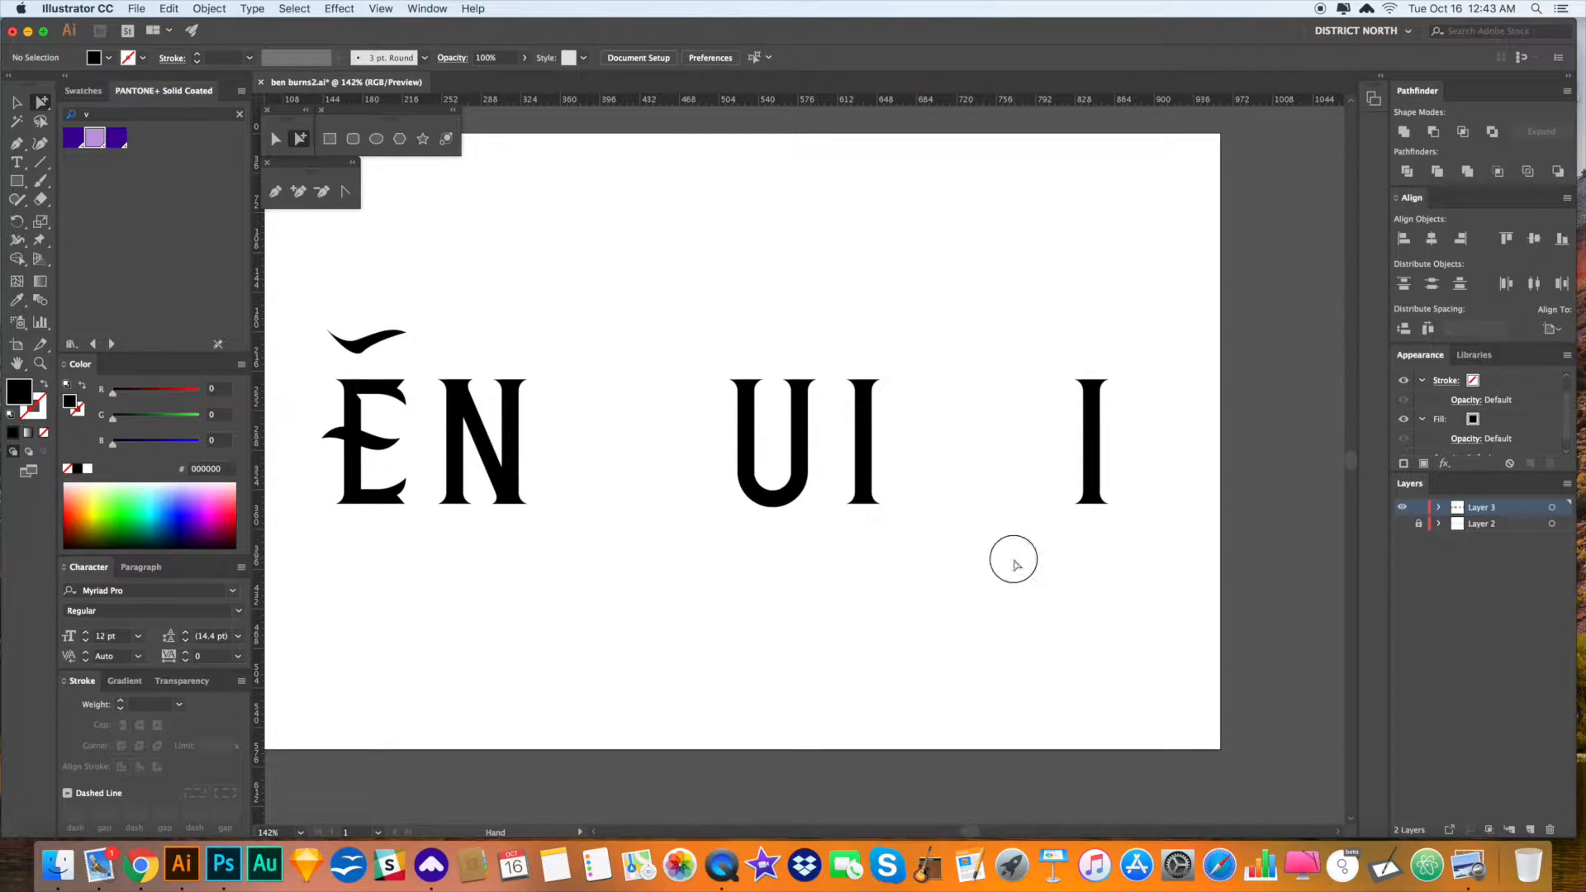
left_click_drag(977, 628, 995, 608)
mouse_move(376, 446)
left_mouse_down()
mouse_move(748, 438)
mouse_move(761, 459)
mouse_move(773, 358)
left_mouse_up()
key("r")
key("a")
left_click_drag(757, 422, 779, 428)
left_click(851, 577)
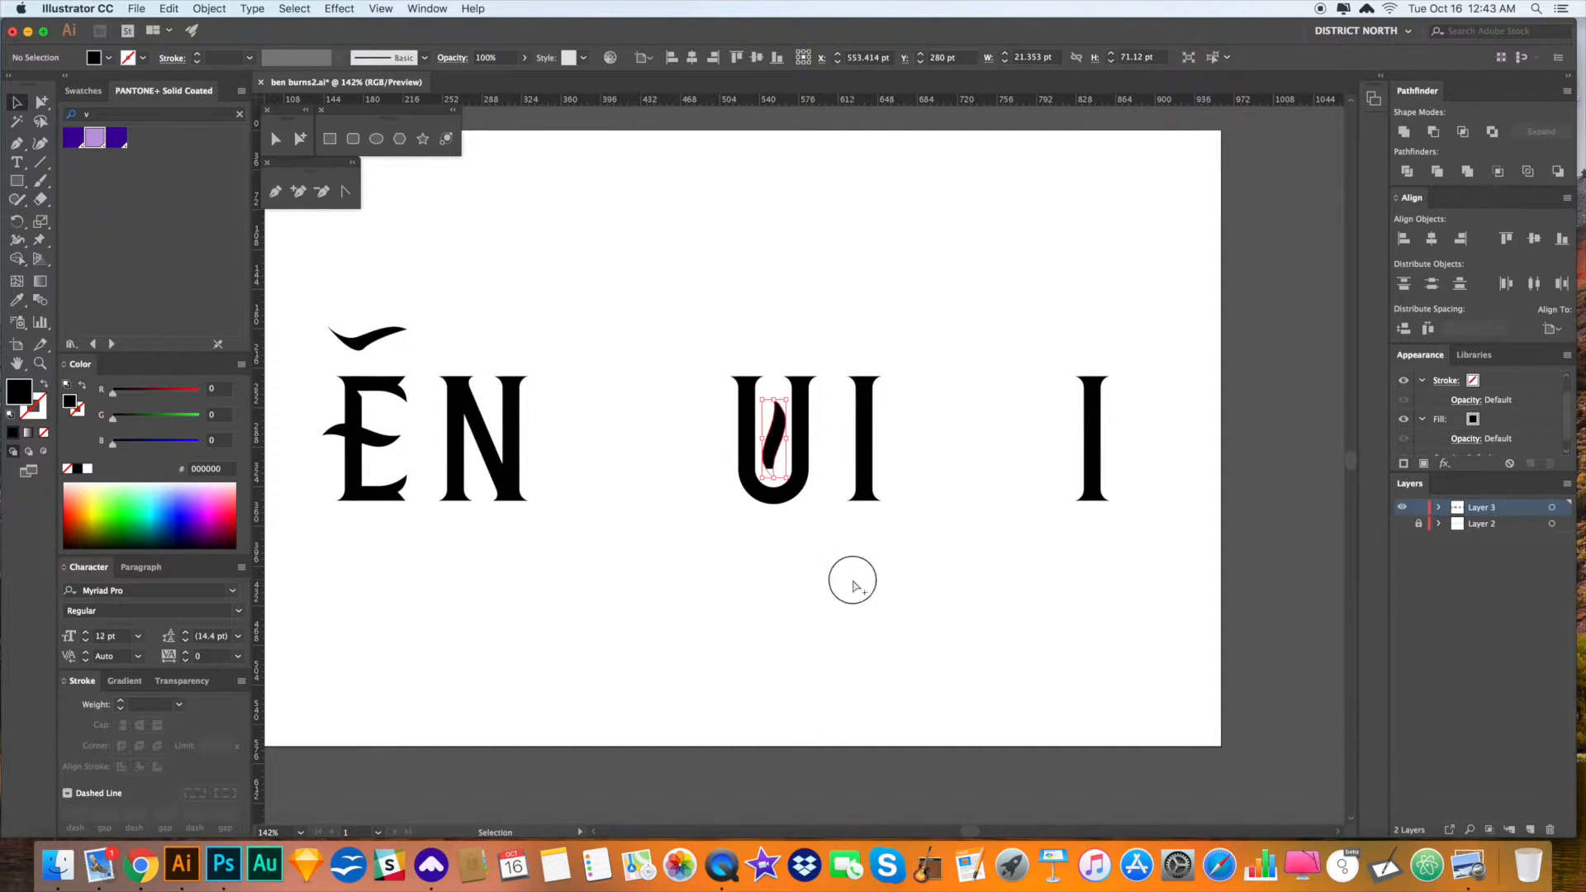
key("super+x")
key("super+f")
key("v")
left_click(893, 549)
scroll(930, 560, "left", 5)
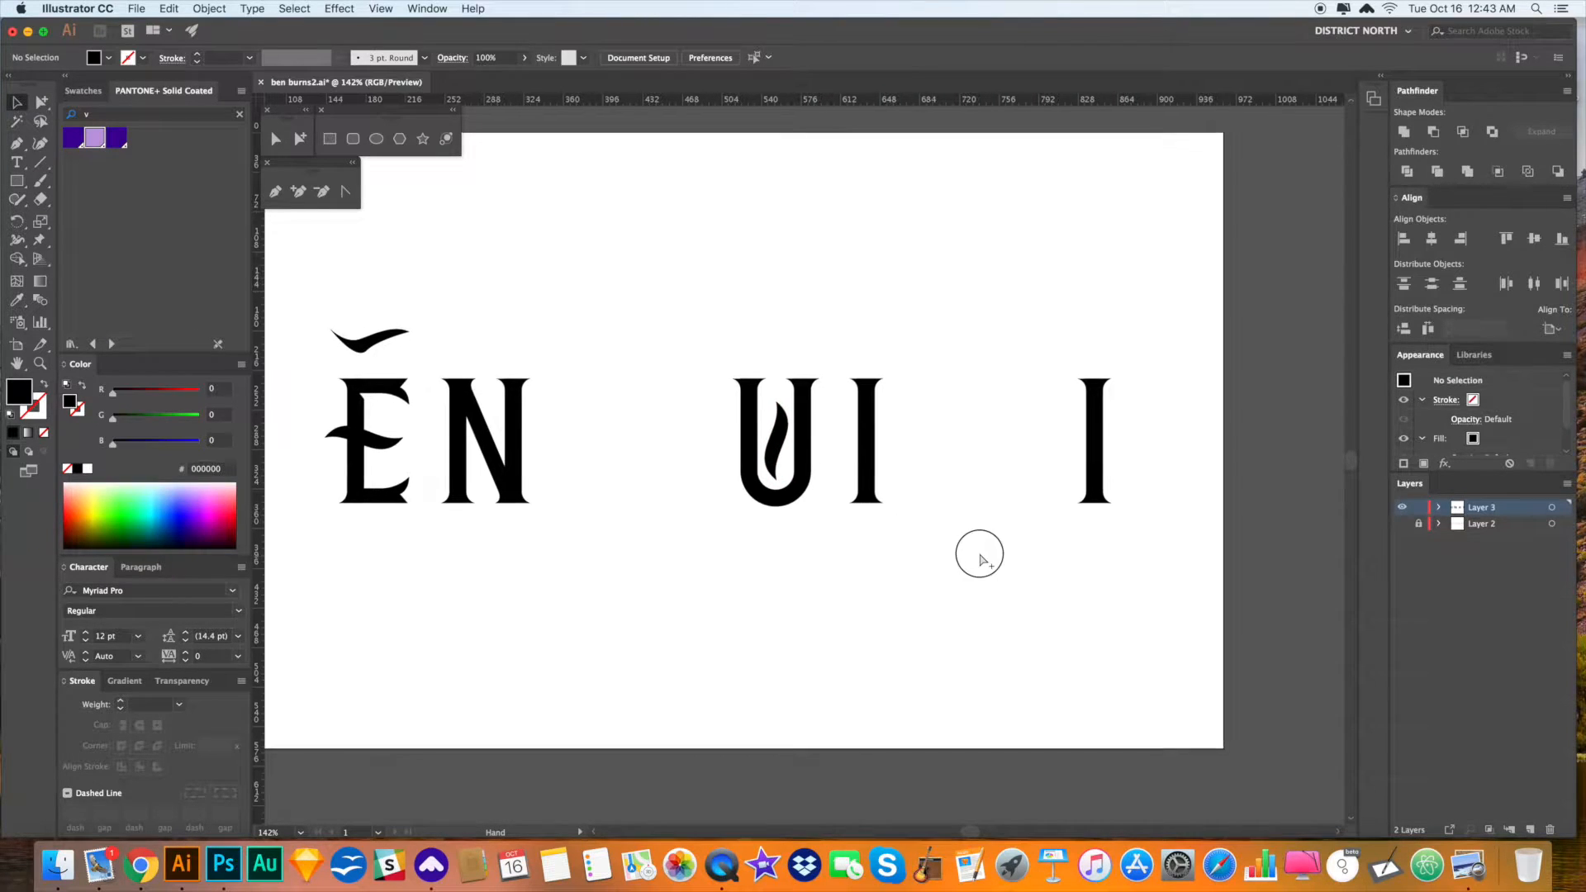
left_click_drag(956, 576, 795, 576)
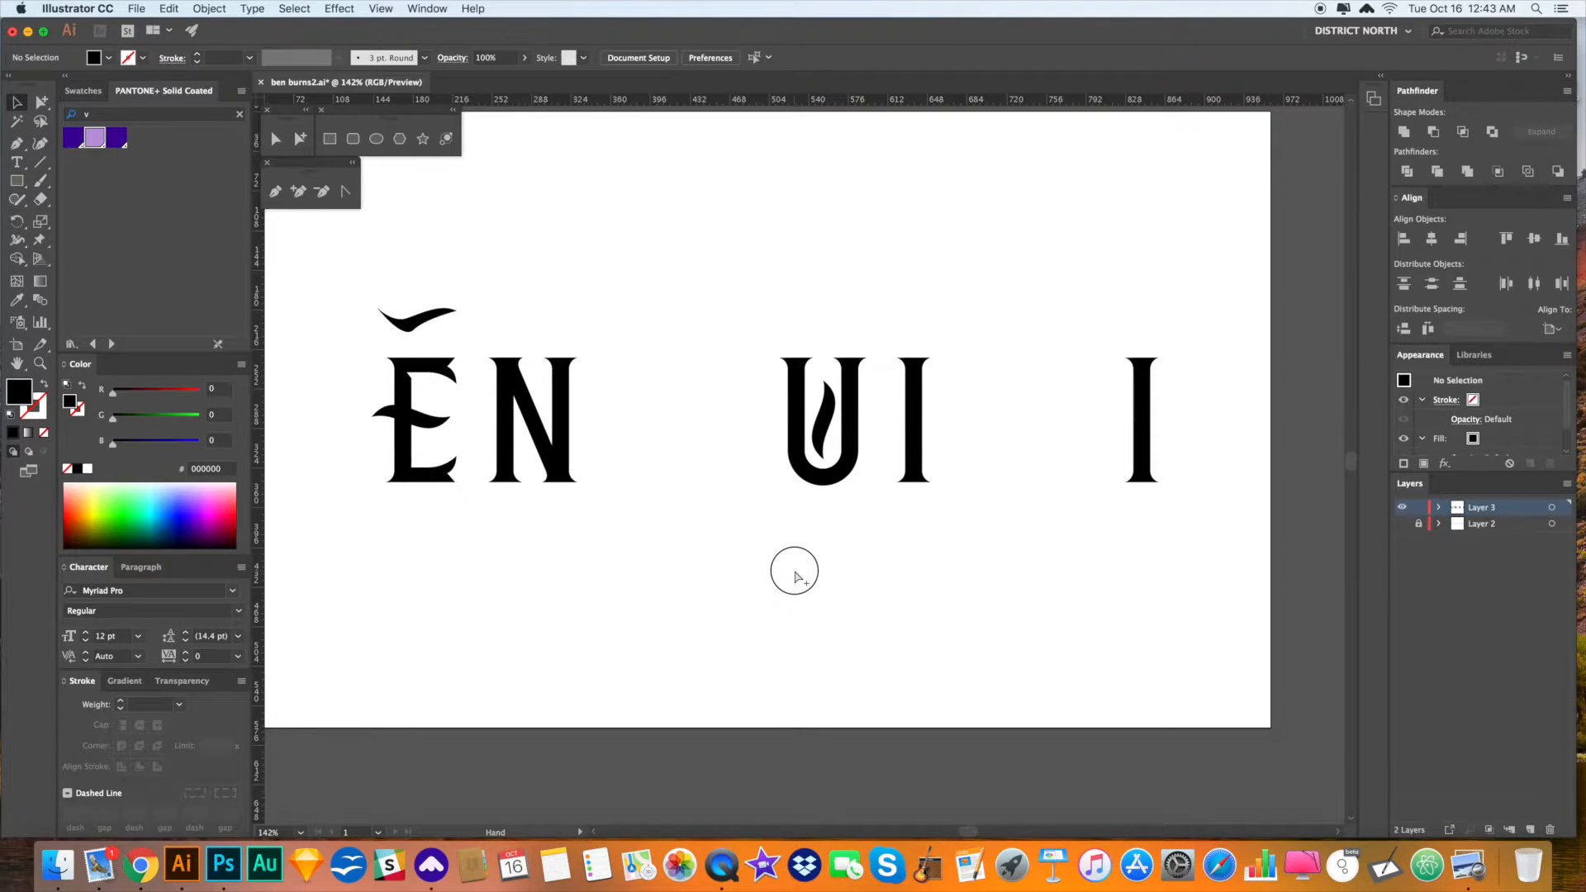
key("z")
left_click_drag(542, 424, 761, 608)
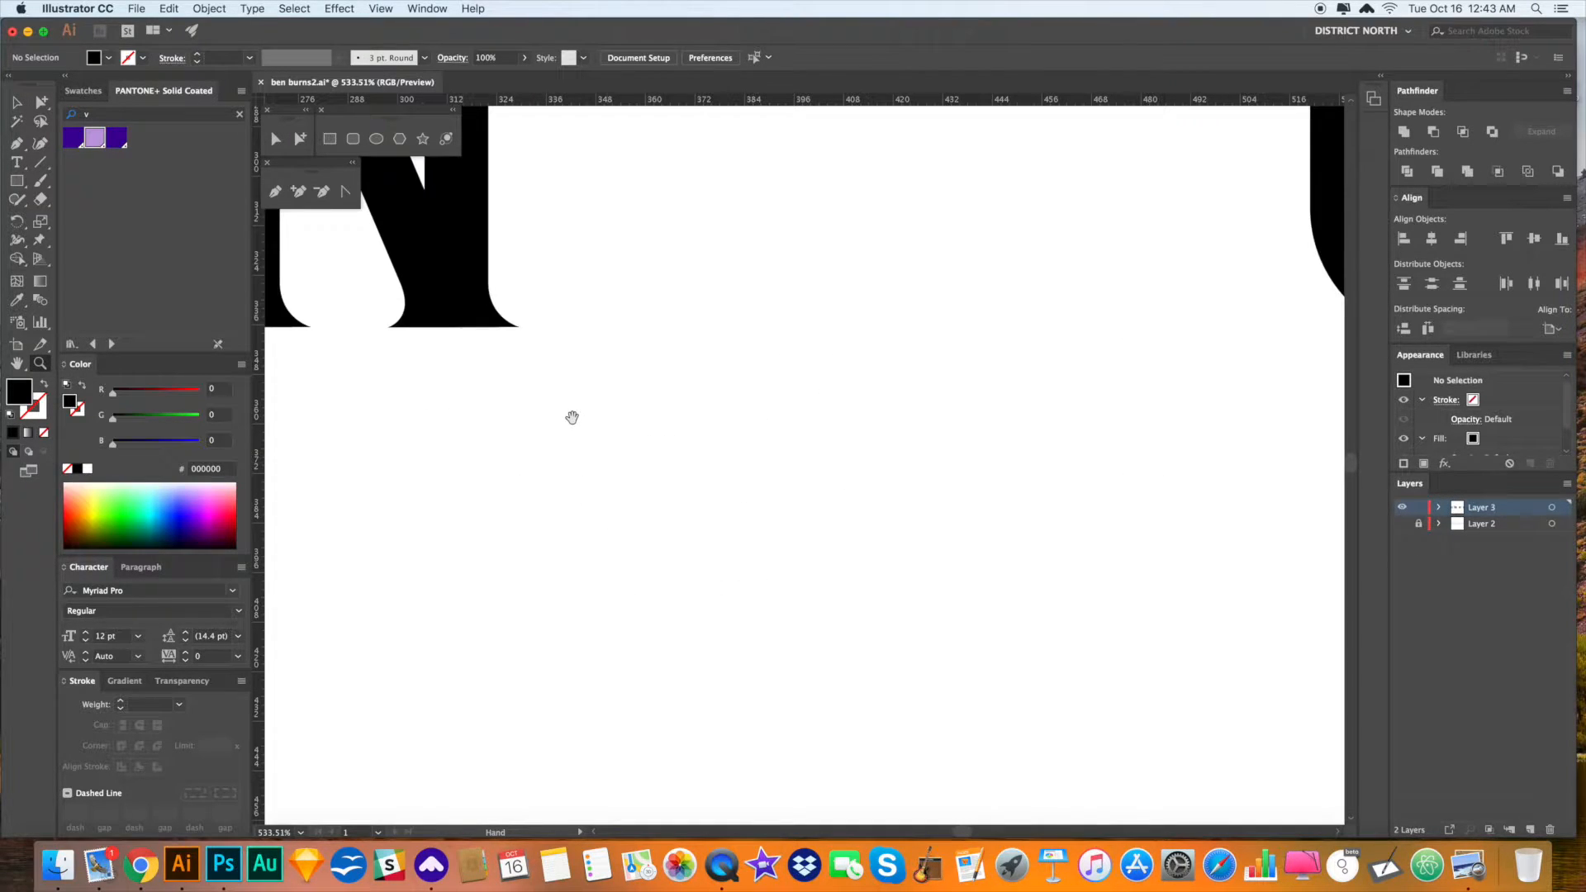
- Nudge the N diagonal's left-edge anchor points slightly left with the arrow key
left_click_drag(571, 418, 944, 595)
left_click_drag(874, 397, 870, 564)
key("a")
left_click(700, 412)
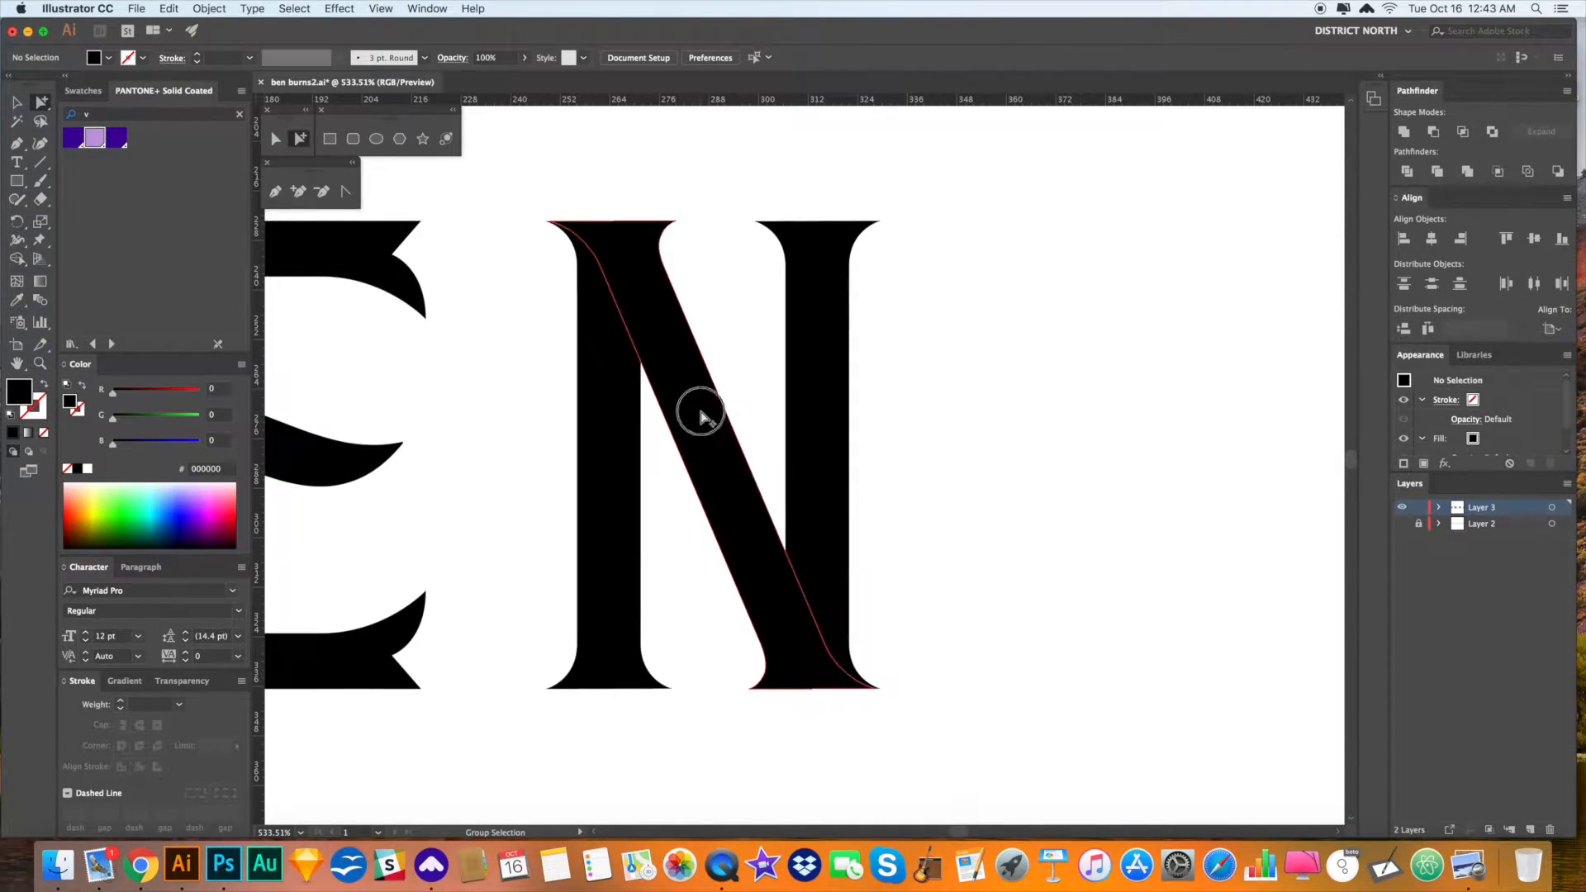
left_click(277, 141)
left_click(1030, 496)
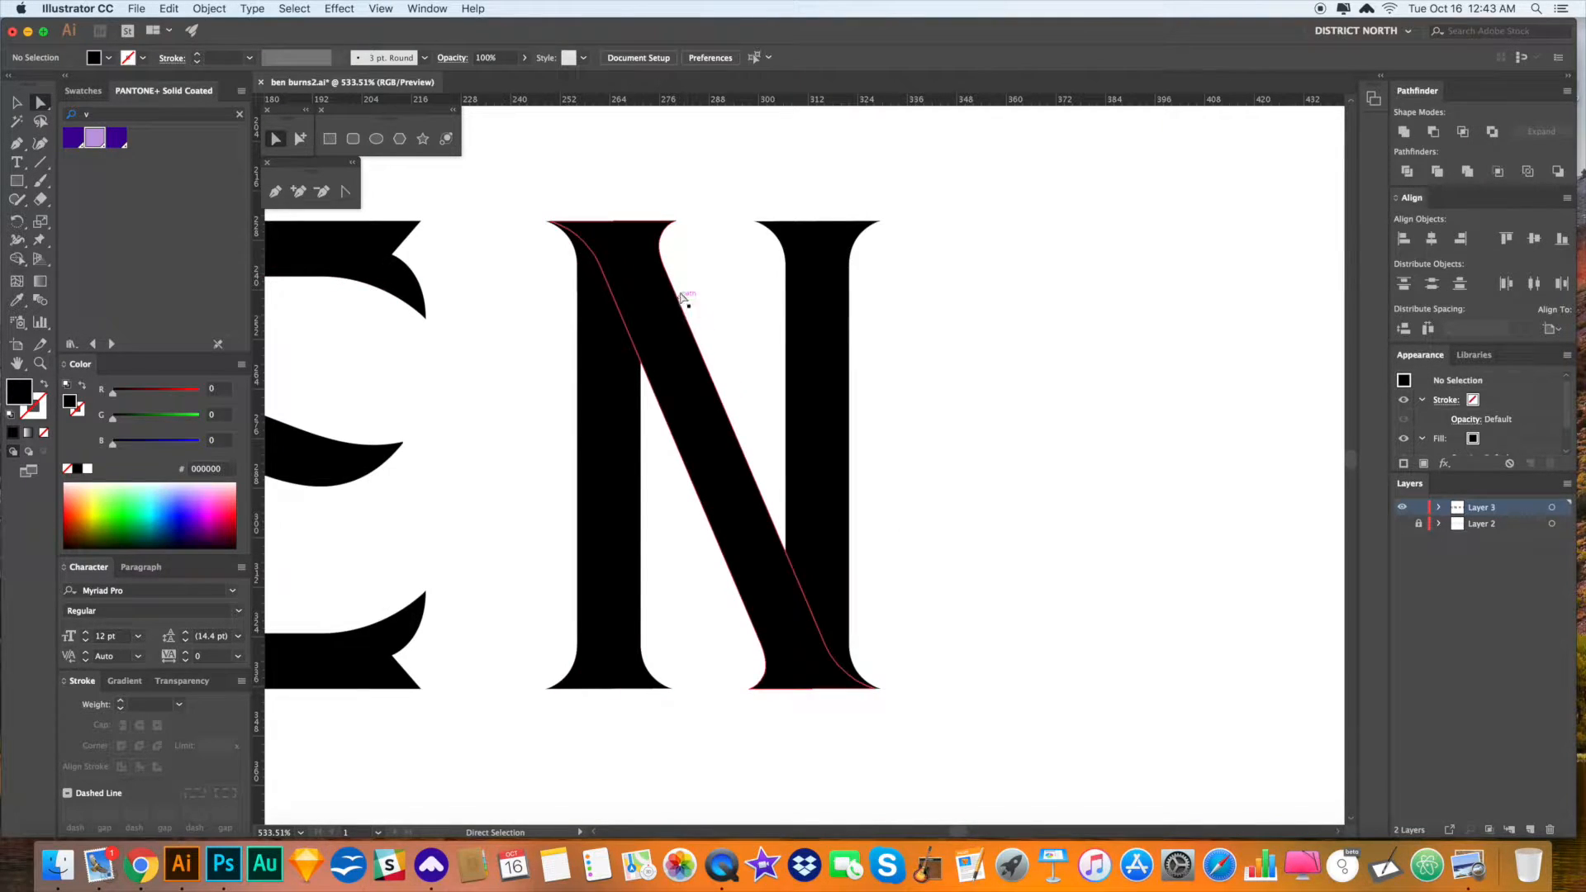
left_click(678, 430)
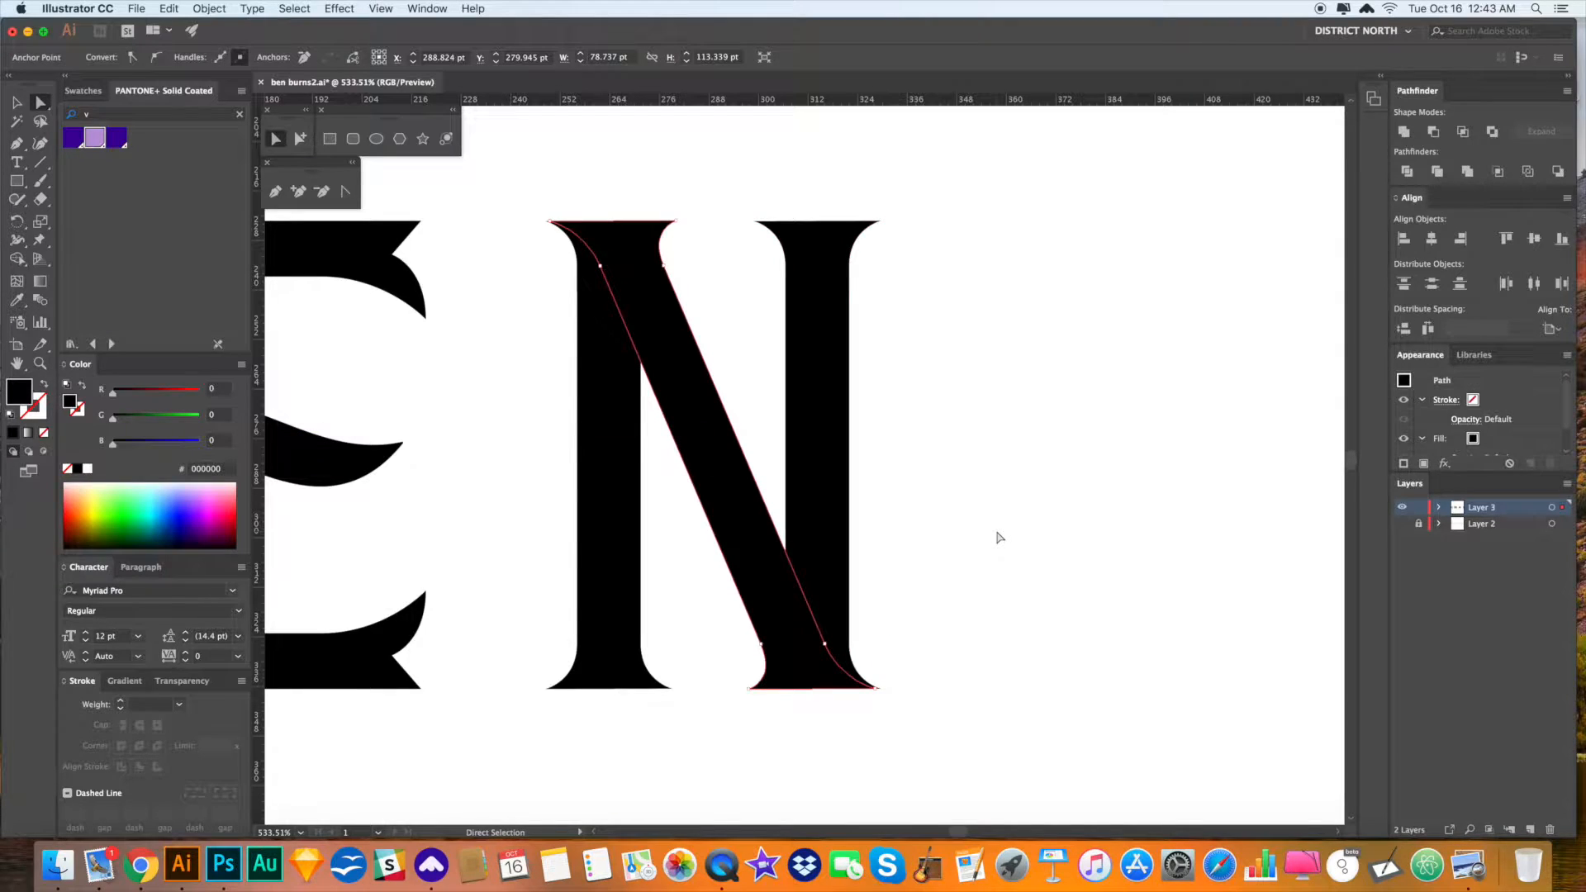
key("Left")
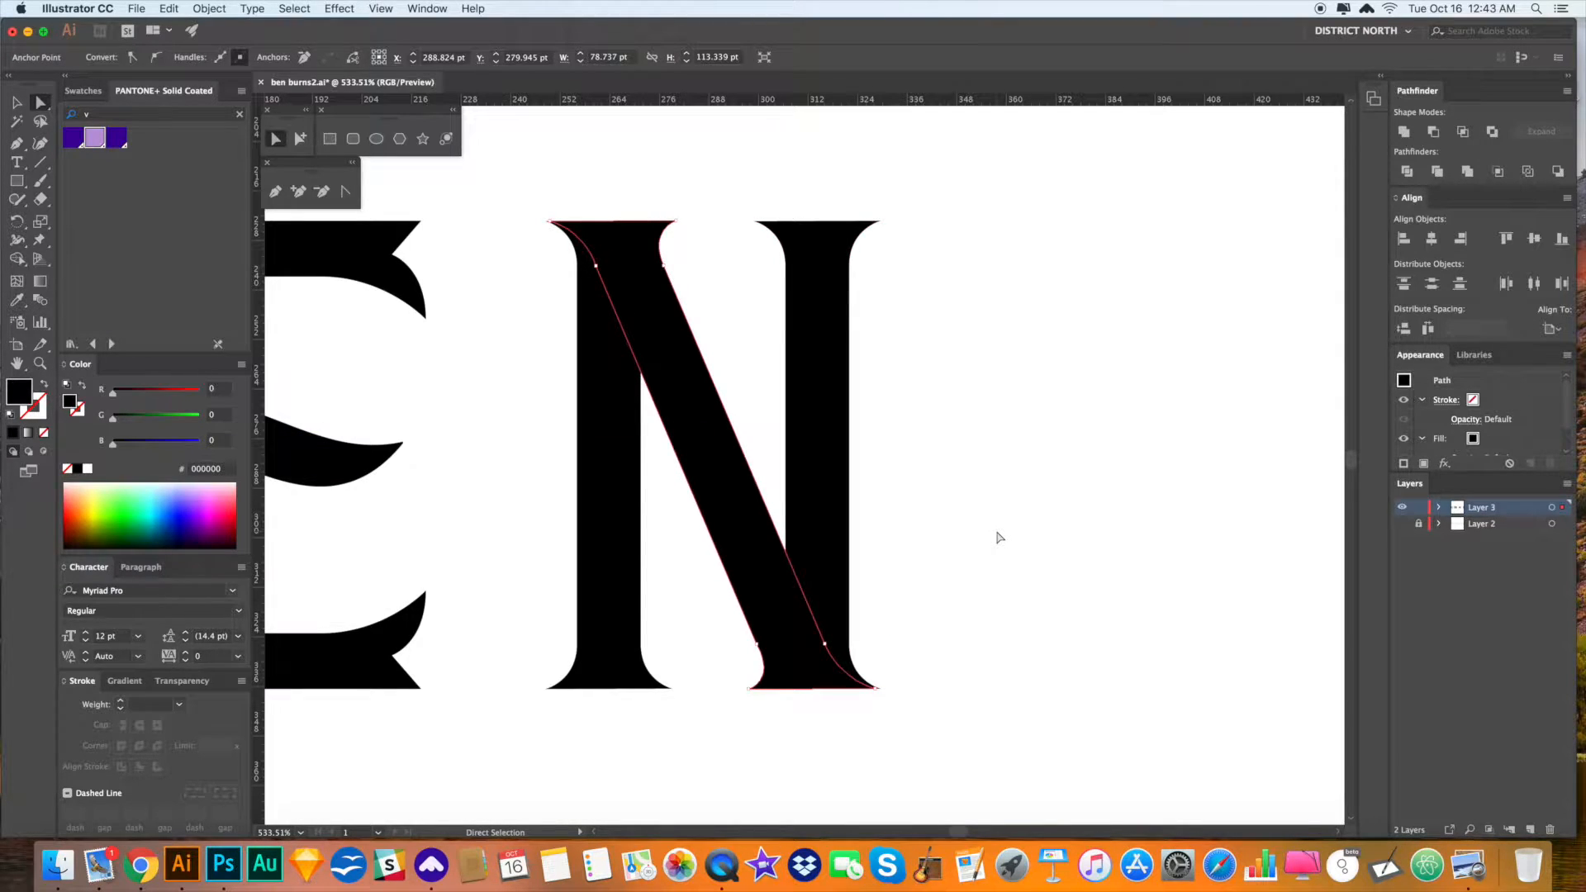
key("v")
left_click(995, 538)
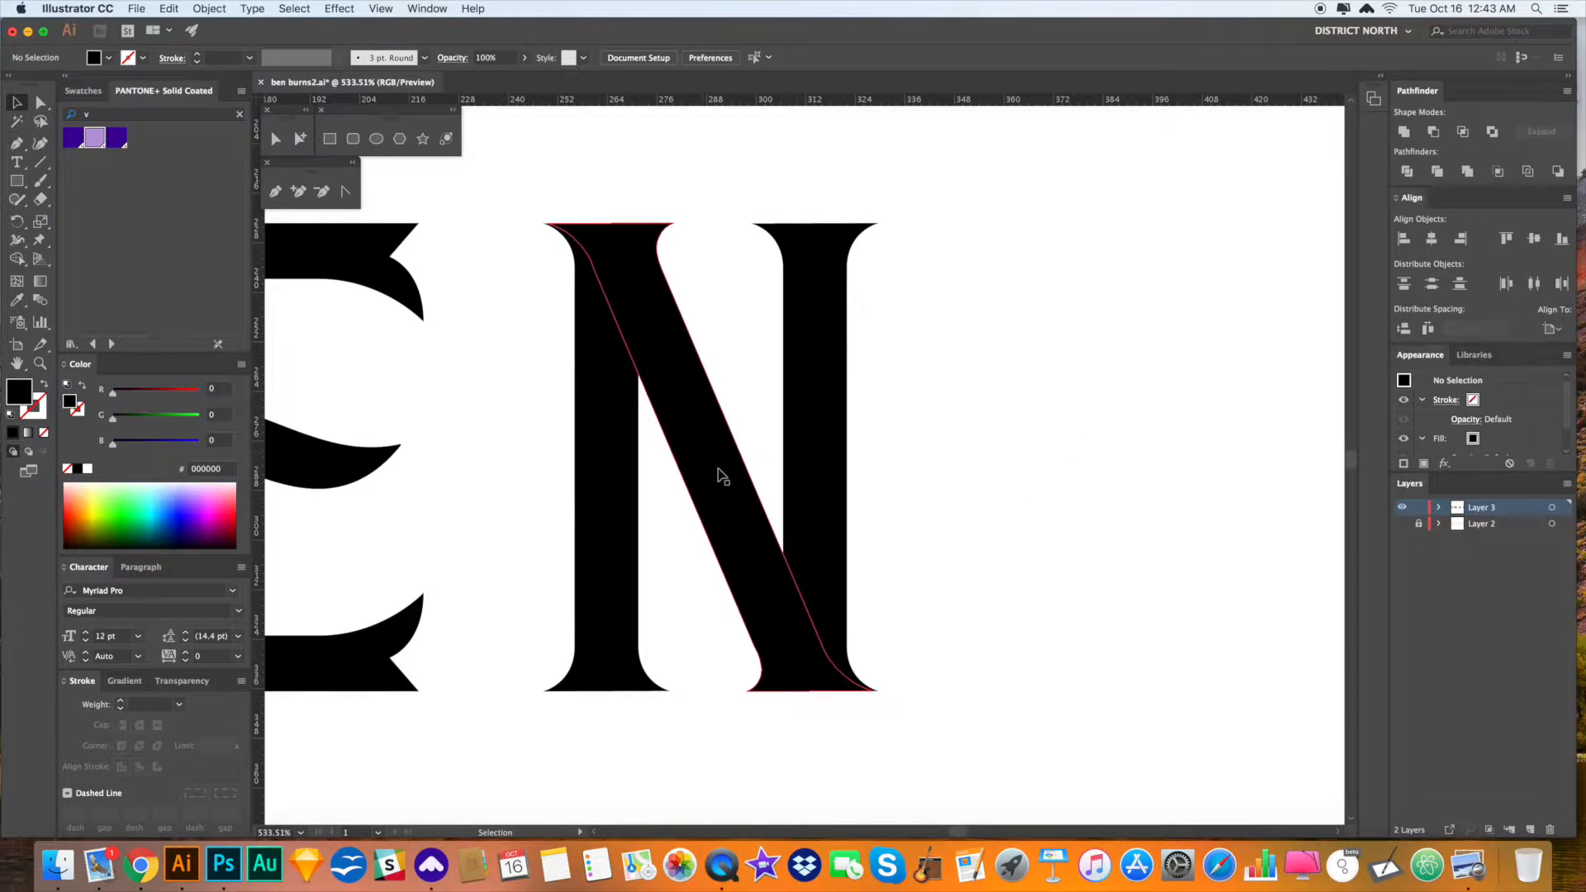
- Sketch two red-pink guide strokes across the N with the brush, then undo them
key("b")
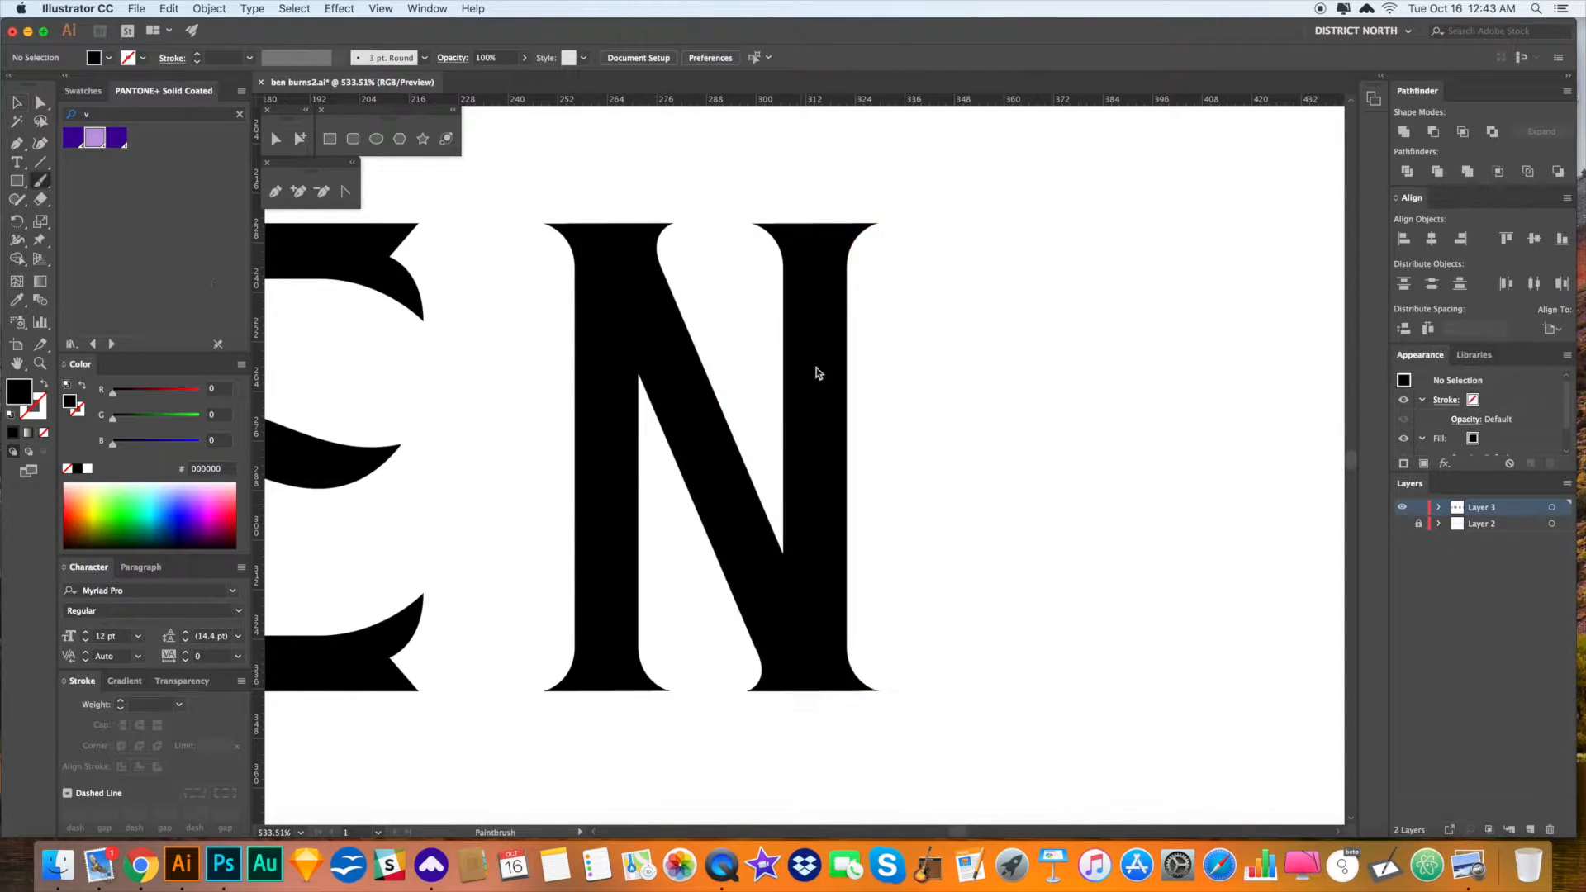
left_click(233, 506)
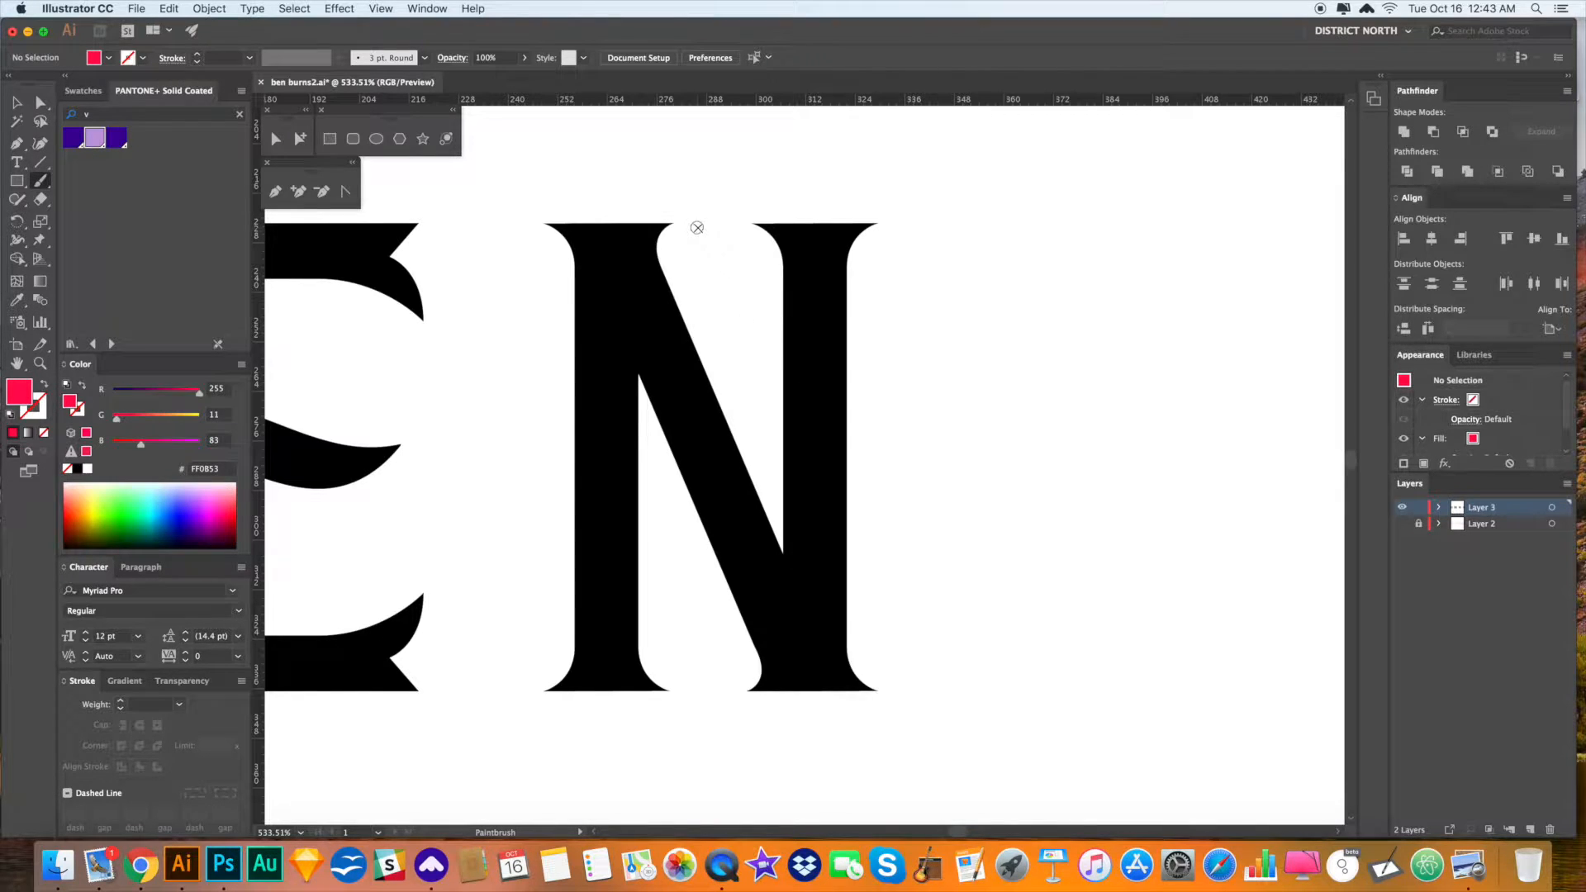
left_click_drag(698, 228, 760, 529)
left_click_drag(536, 407, 736, 541)
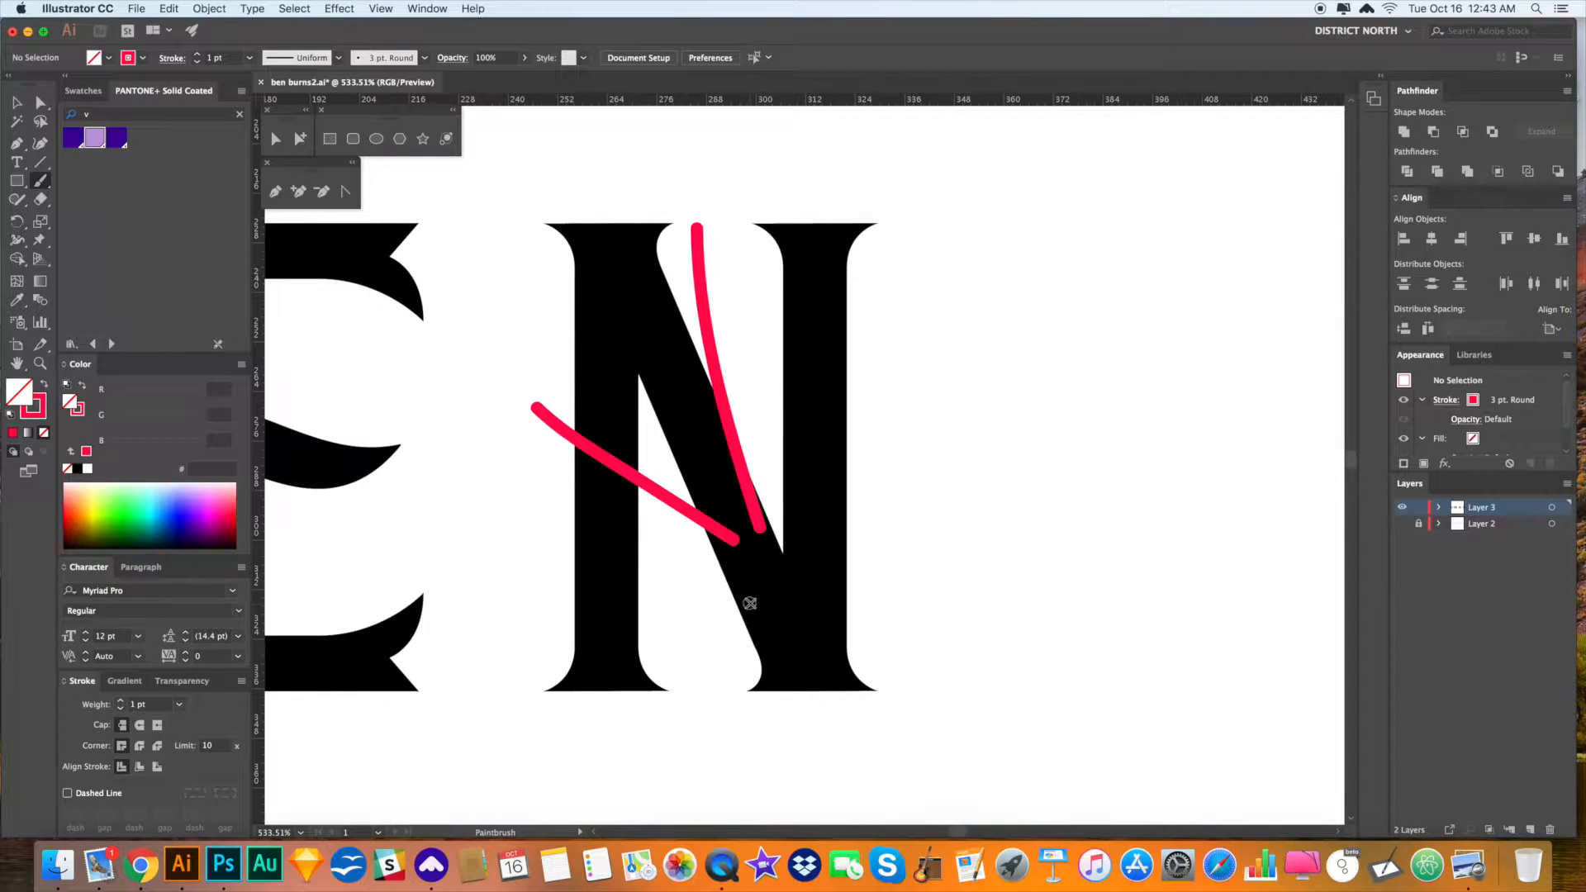
key("super+z")
key("super+z")
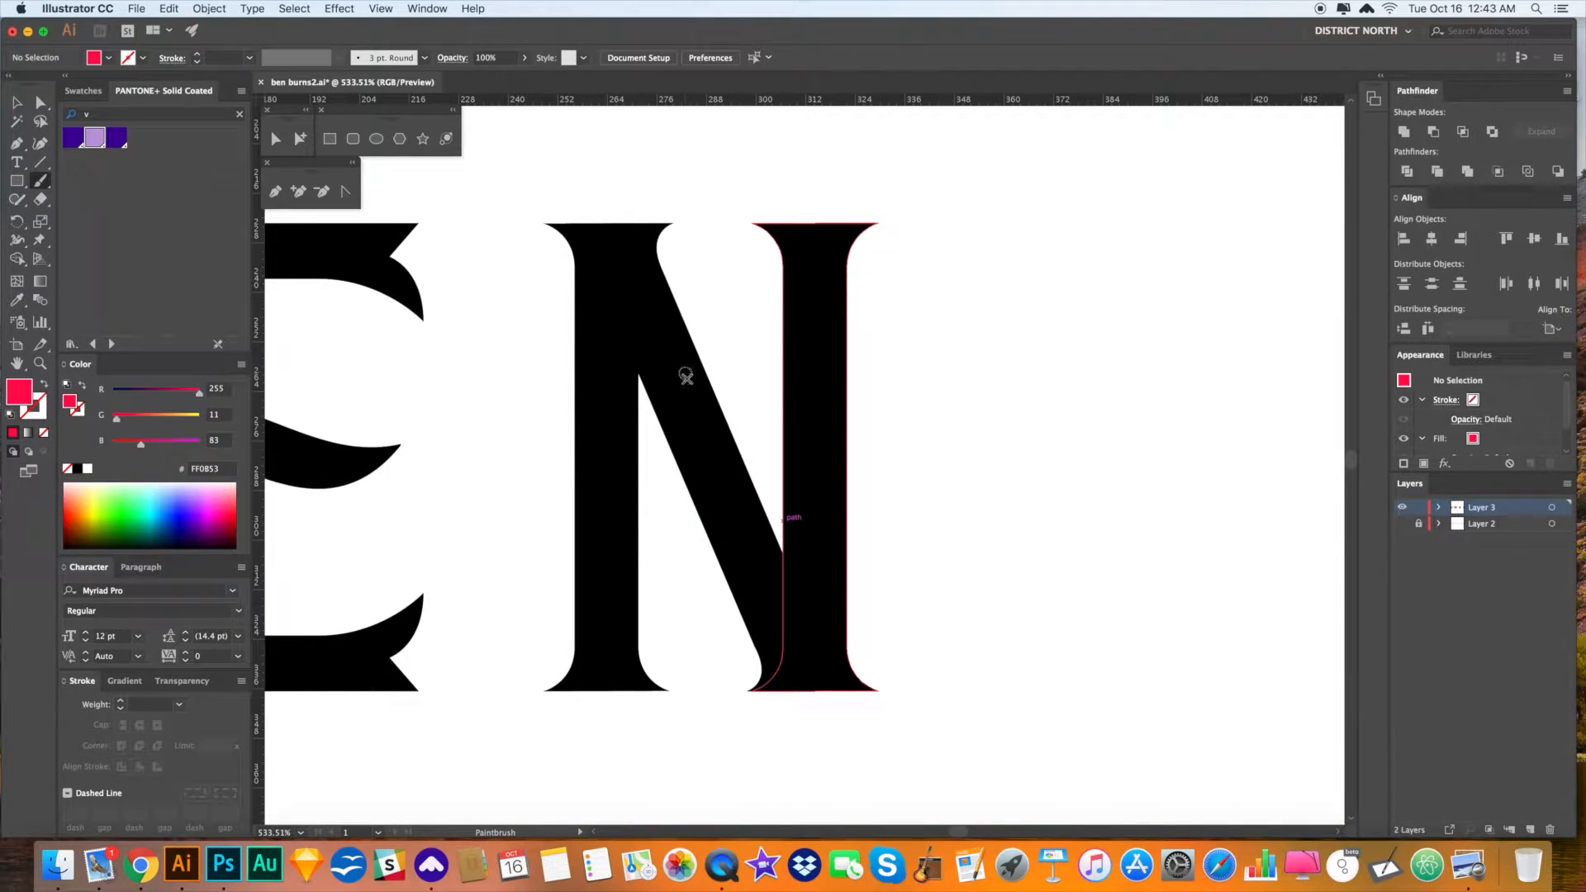
- Drag the diagonal's top-left anchor point down to lower that corner
key("a")
left_click(666, 404)
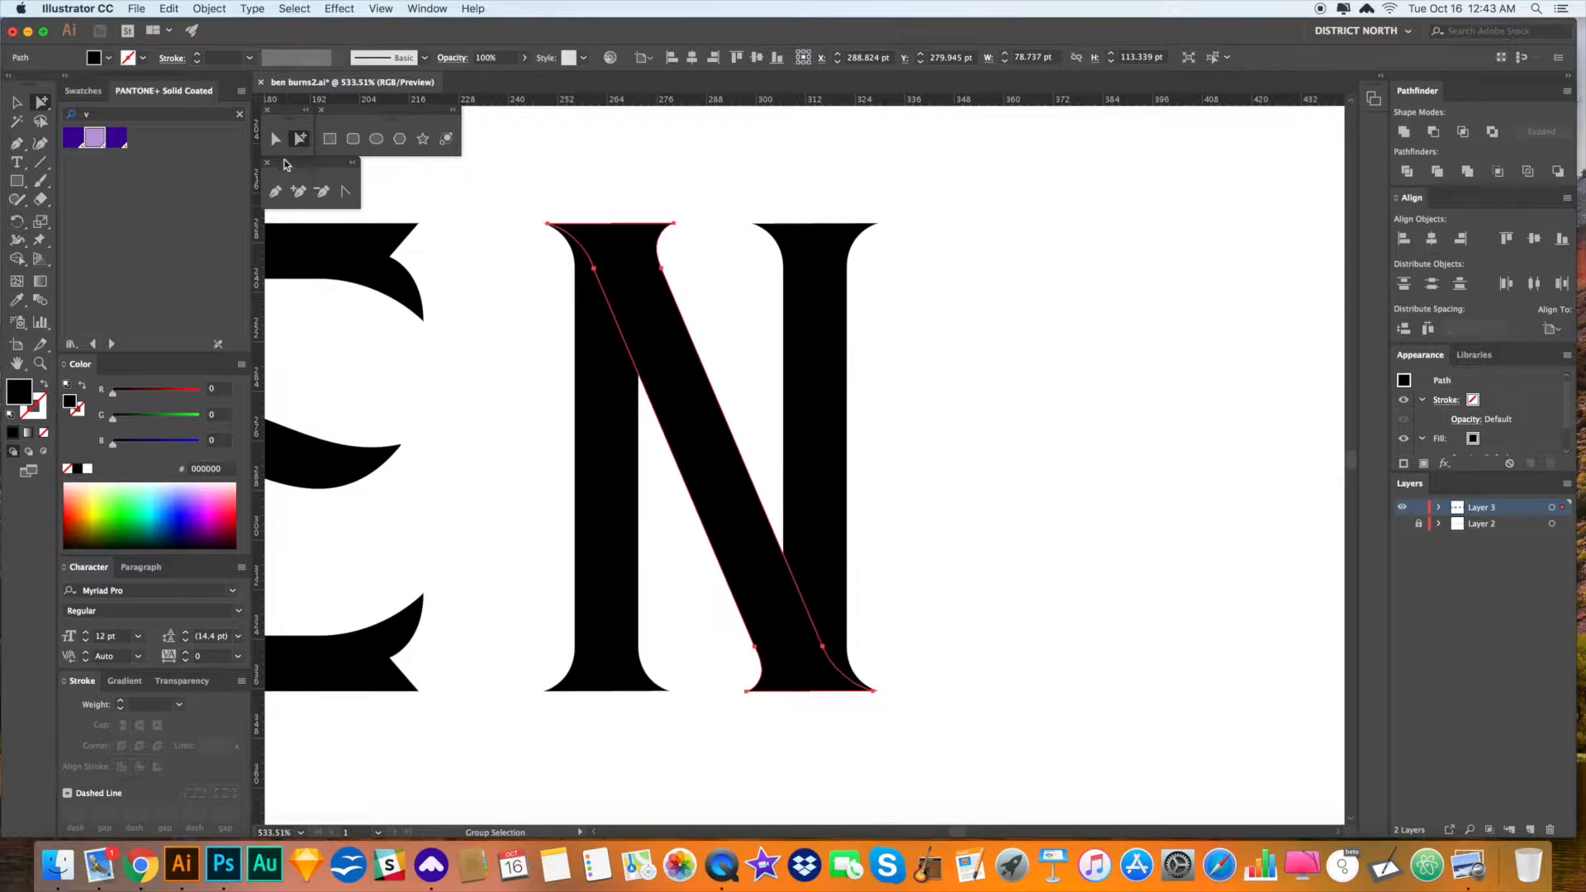
key("a")
left_click(594, 269)
left_click_drag(595, 275, 595, 291)
- Zoom and pan around the E and N to inspect the N's foot and body
left_click(981, 460)
key("space")
left_click_drag(1011, 466, 1008, 462)
key("super+minus")
key("super+minus")
key("super+minus")
key("super+minus")
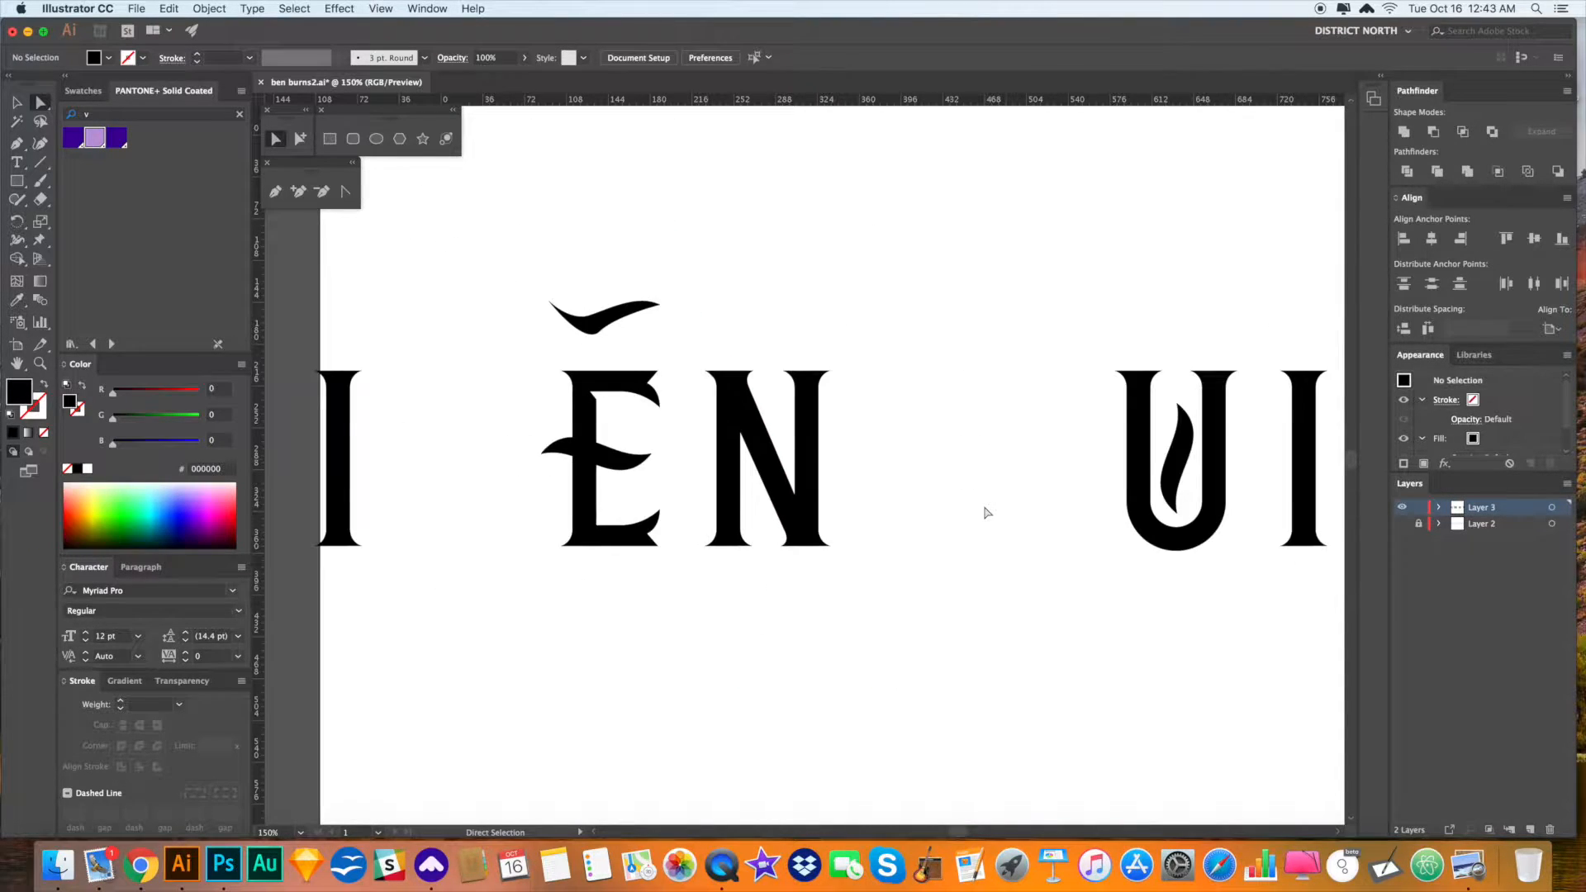
key("z")
left_click_drag(800, 473, 1237, 680)
key("space")
left_click_drag(837, 391, 1049, 663)
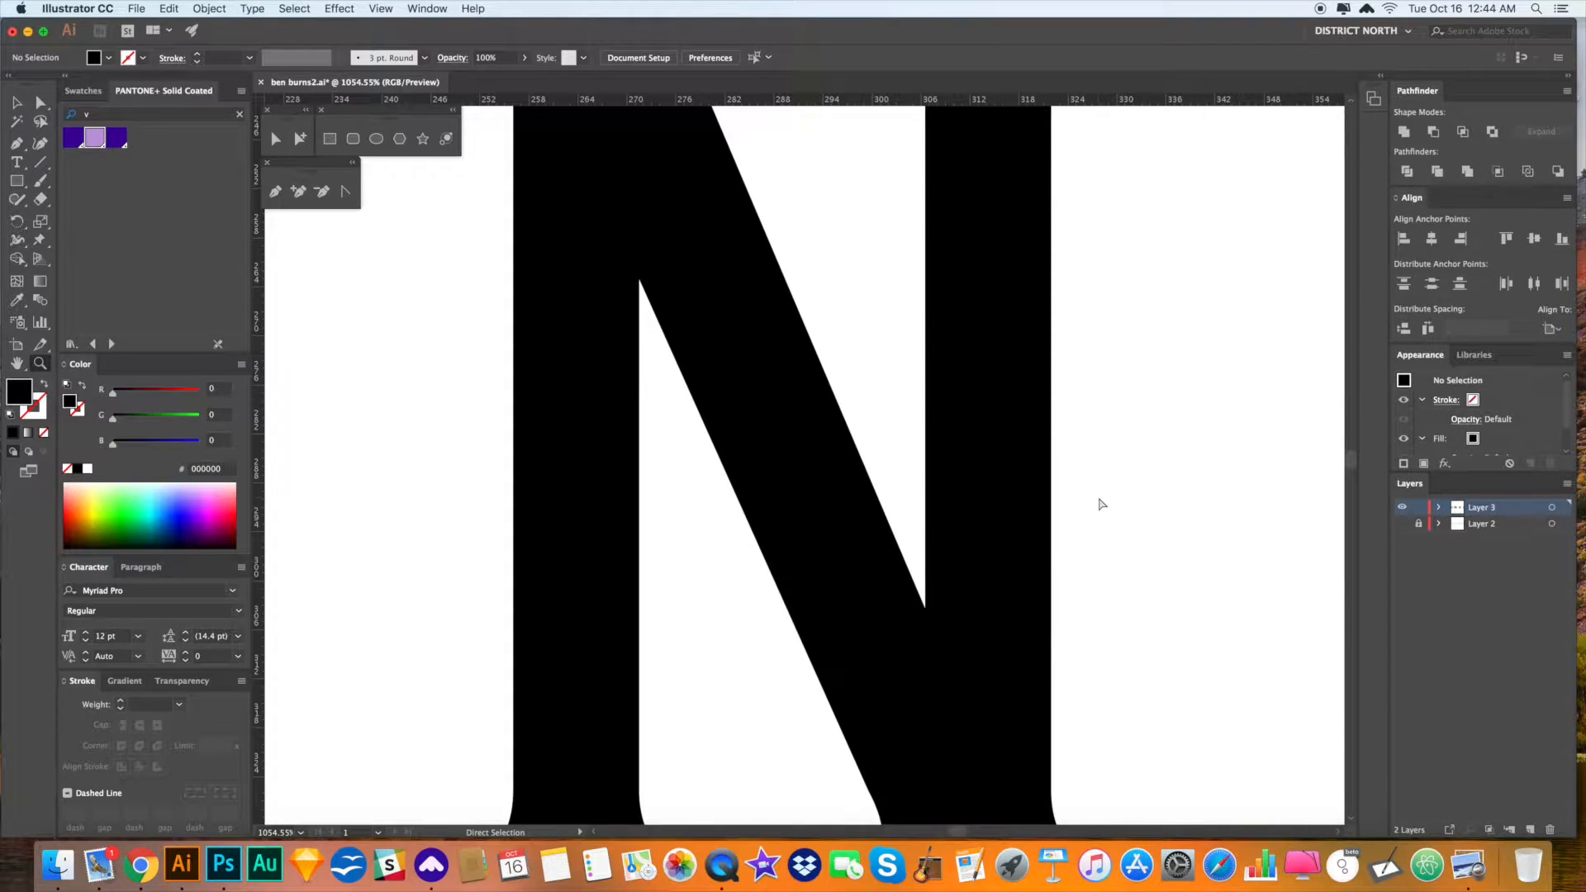
key("super+minus")
key("super+minus")
key("super+minus")
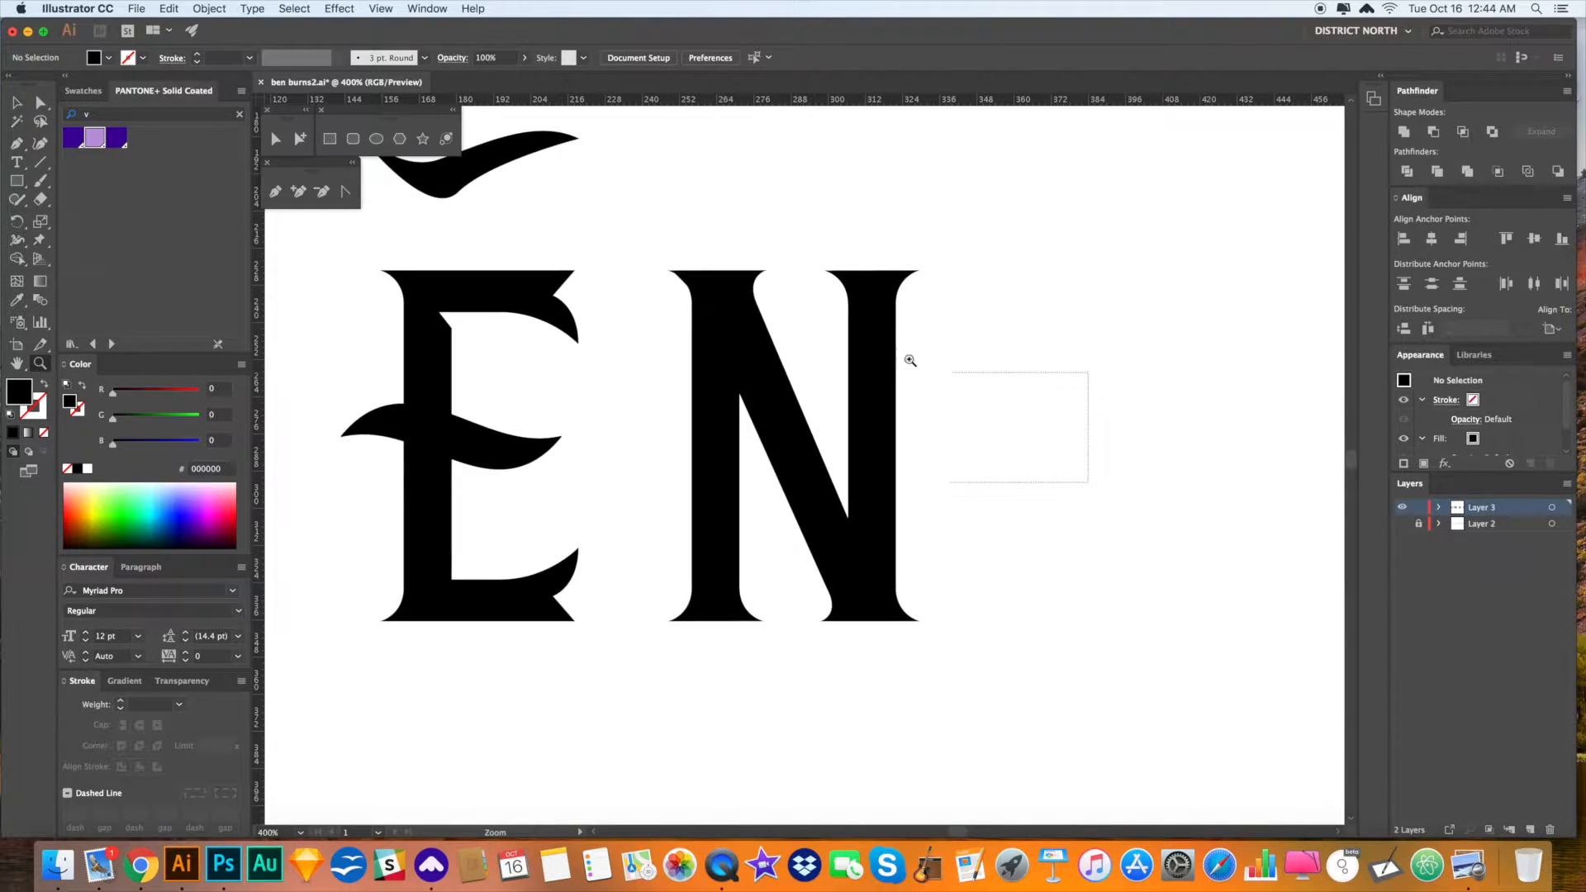
left_click_drag(1088, 483, 951, 372)
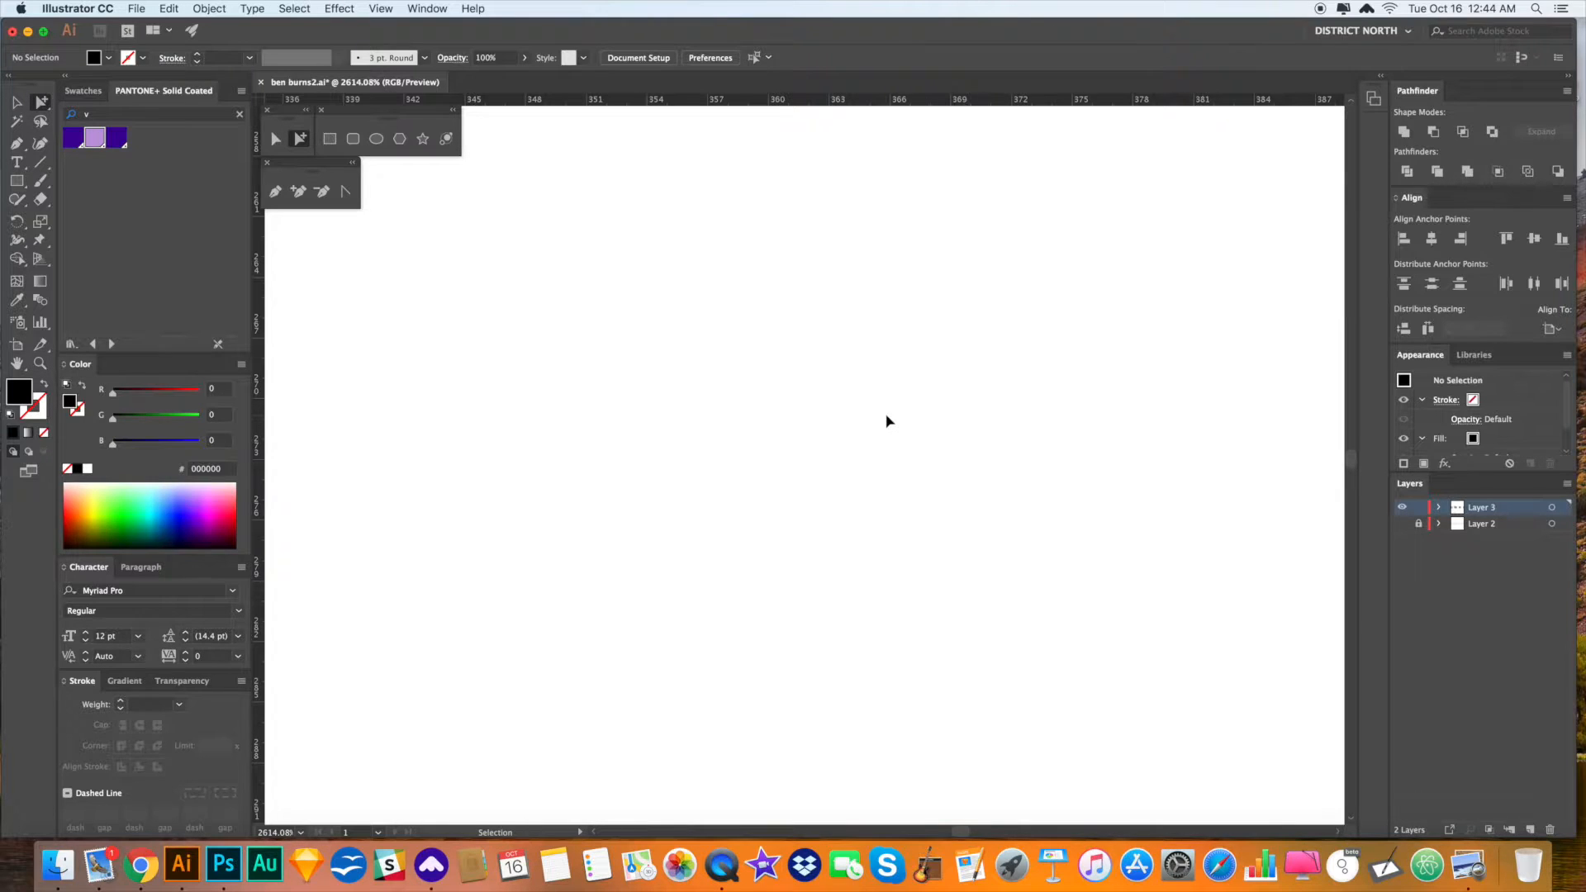
key("super+0")
scroll(733, 451, "left", 5)
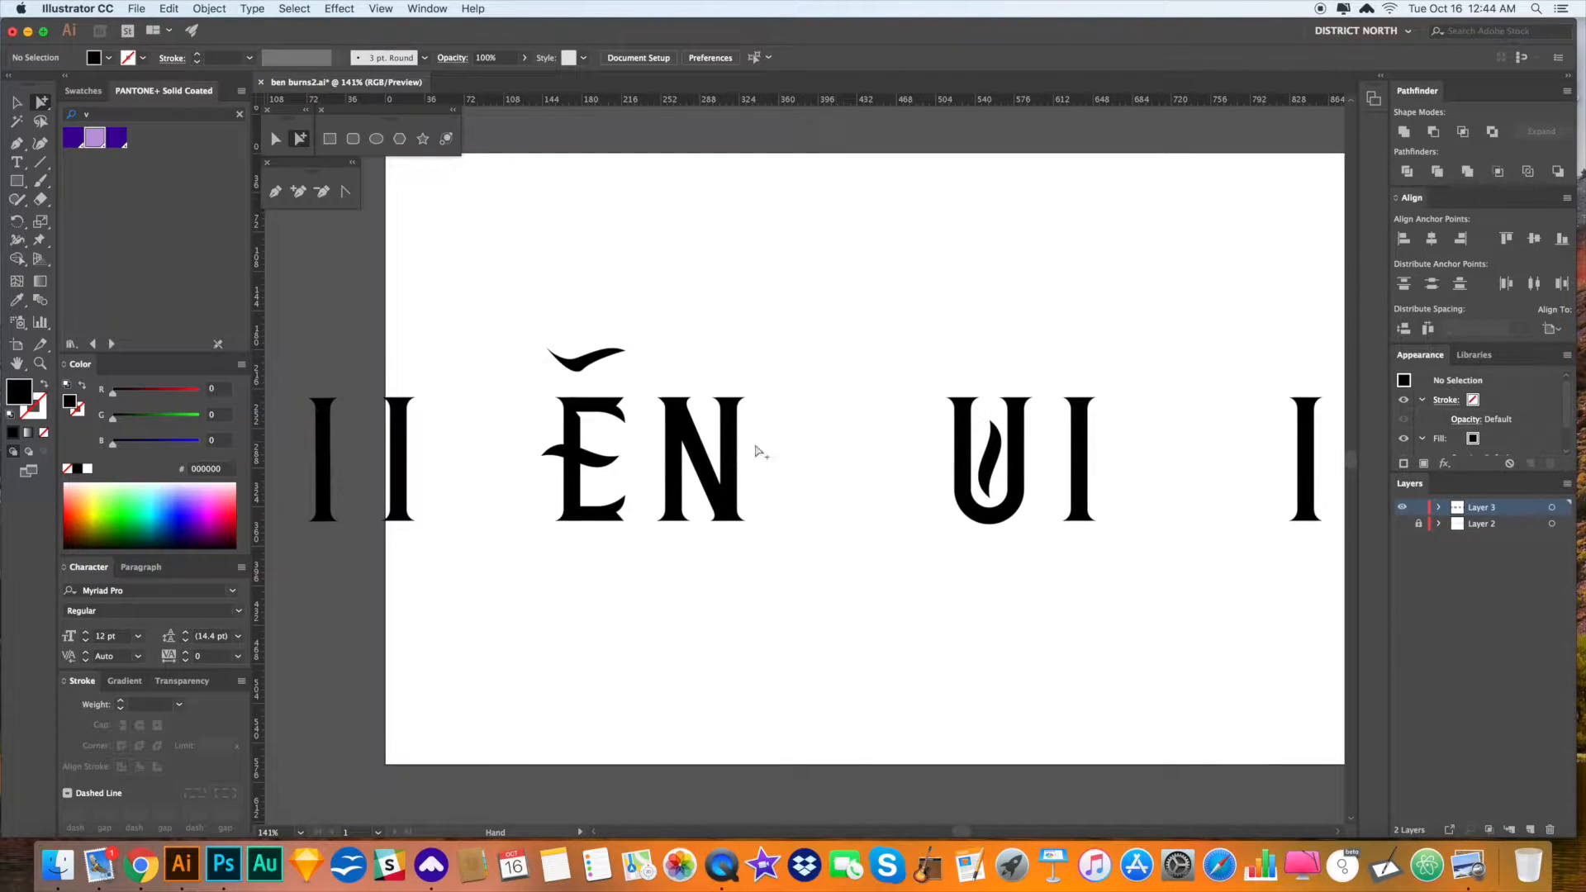
- Shift the N's right stem slightly left and reposition its left stem
left_click(730, 417)
left_click_drag(728, 426, 725, 425)
left_click(821, 450)
key("space")
left_click_drag(827, 479, 832, 477)
left_click_drag(680, 506, 682, 510)
left_click(786, 549)
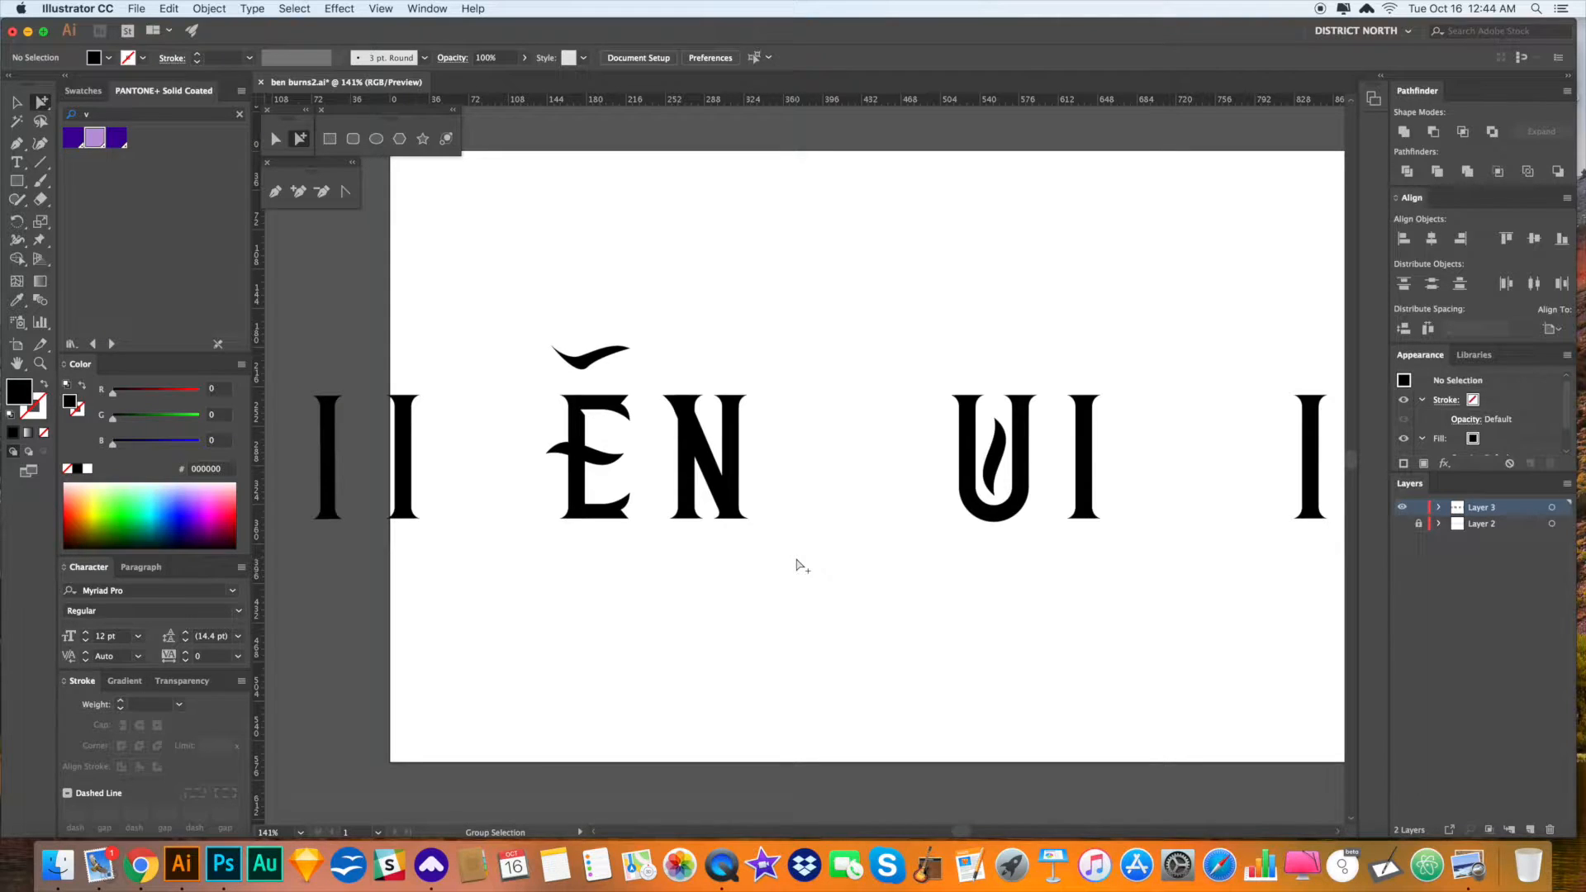
- Zoom in on the foot of the I that follows the U
scroll(801, 566, "down", 3)
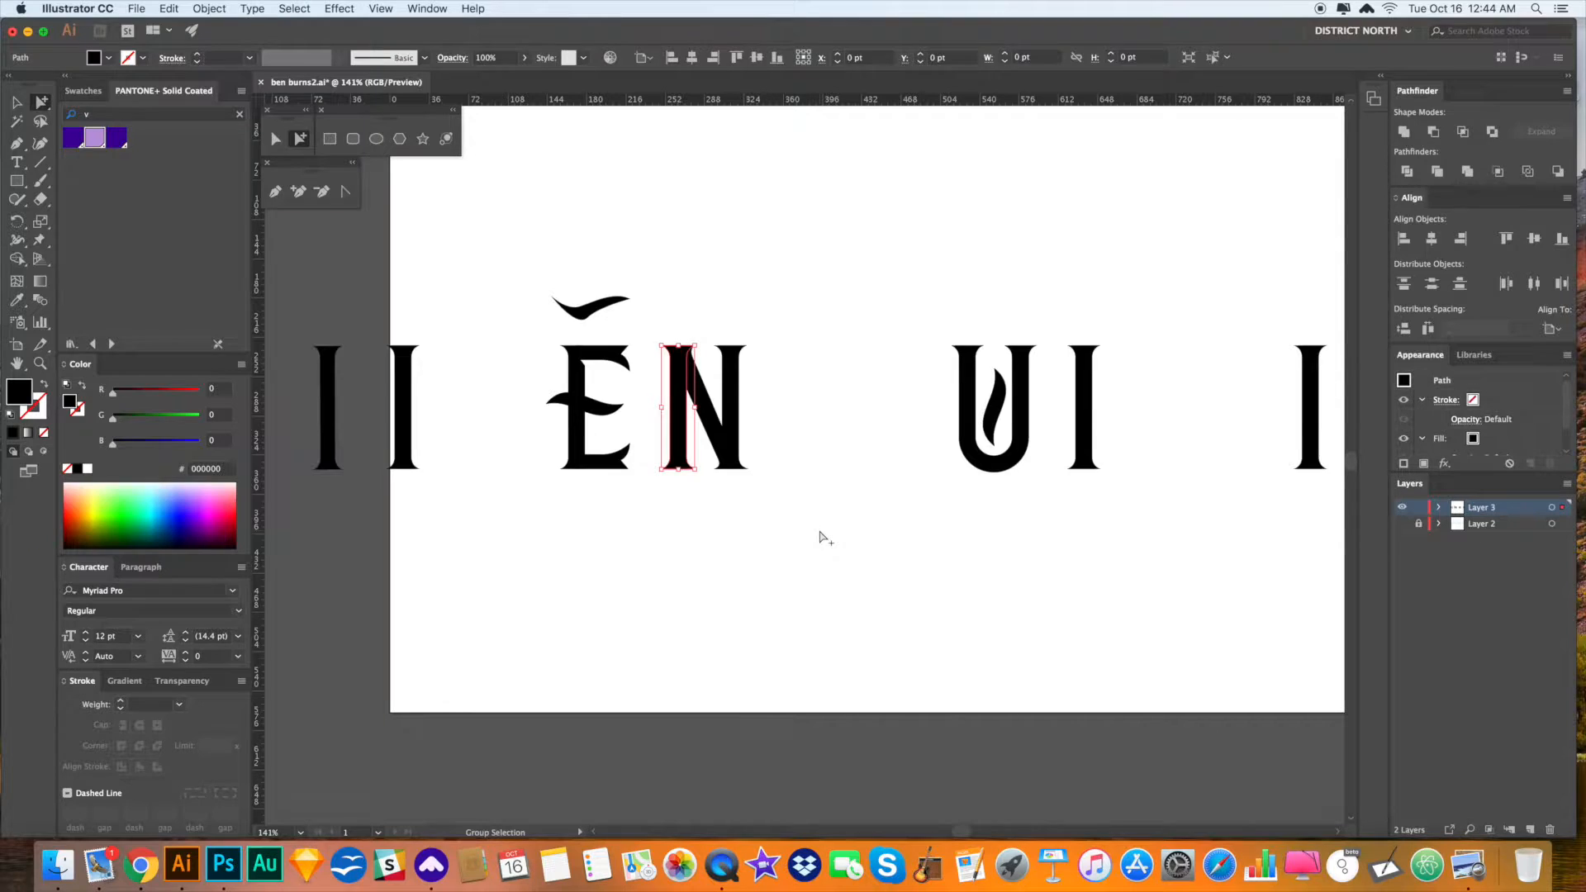
scroll(817, 541, "right", 5)
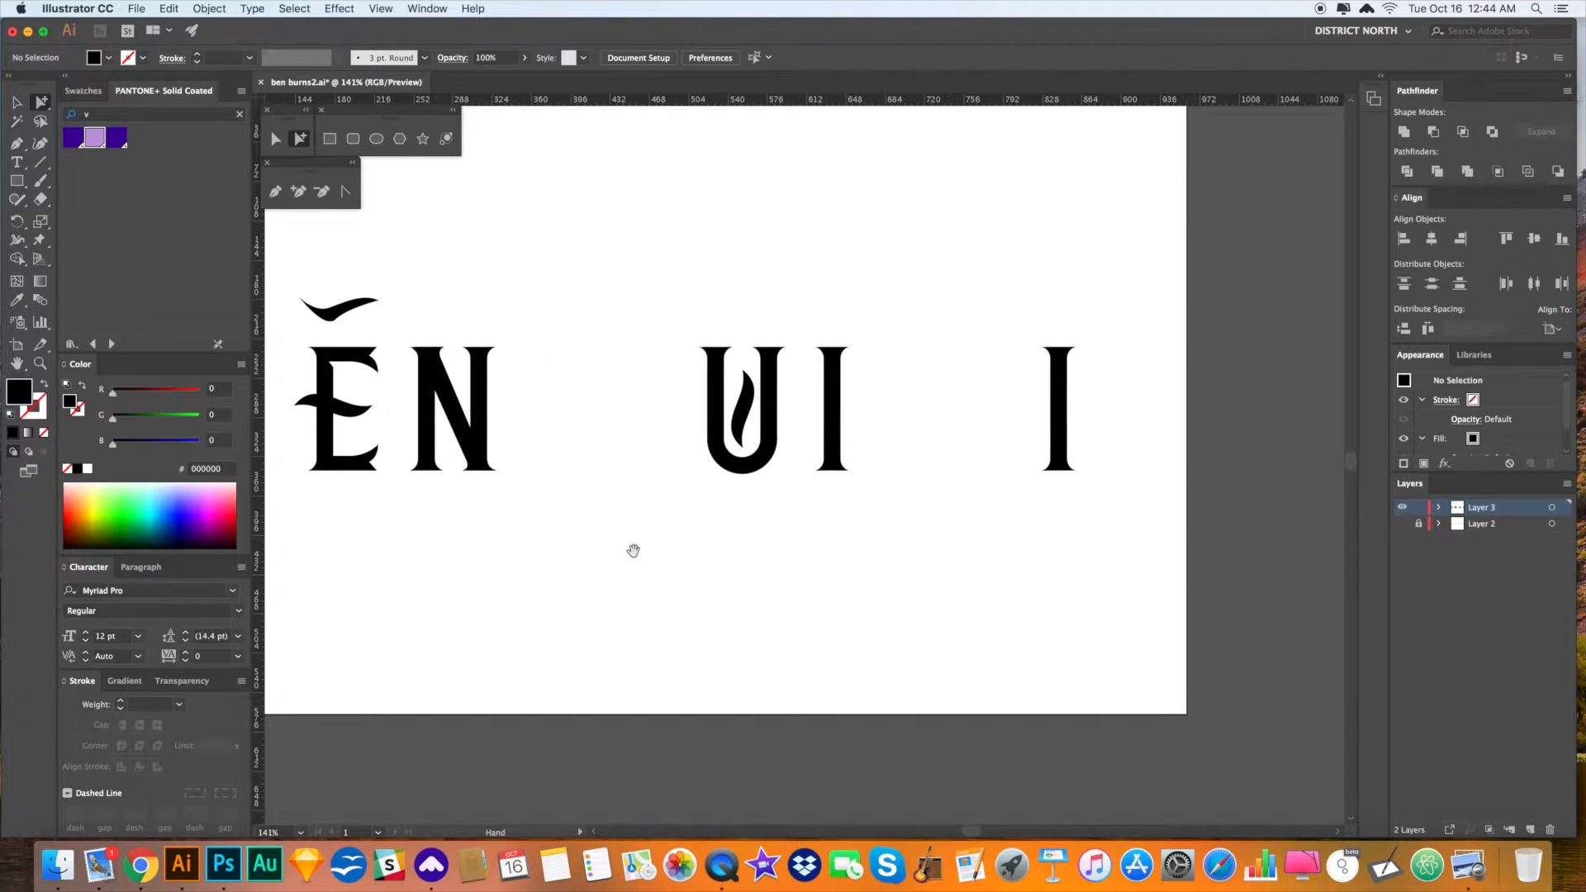
key("z")
left_click_drag(732, 450, 786, 510)
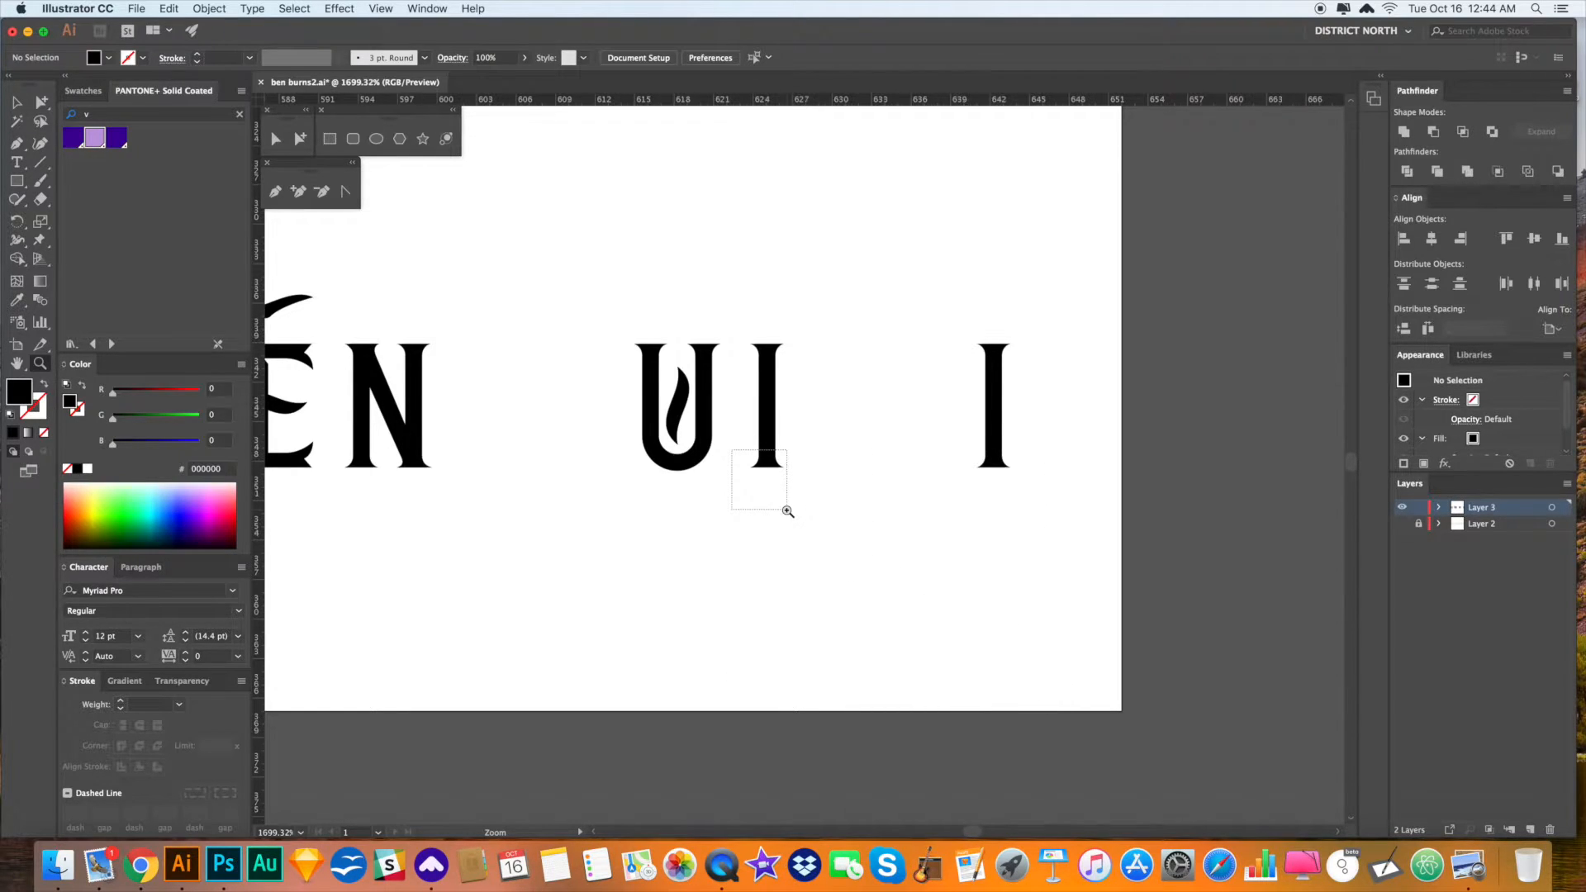
- Move the E's flared top piece across onto the R's stem
key("super+minus")
key("super+minus")
key("super+minus")
key("super+minus")
key("super+minus")
key("super+minus")
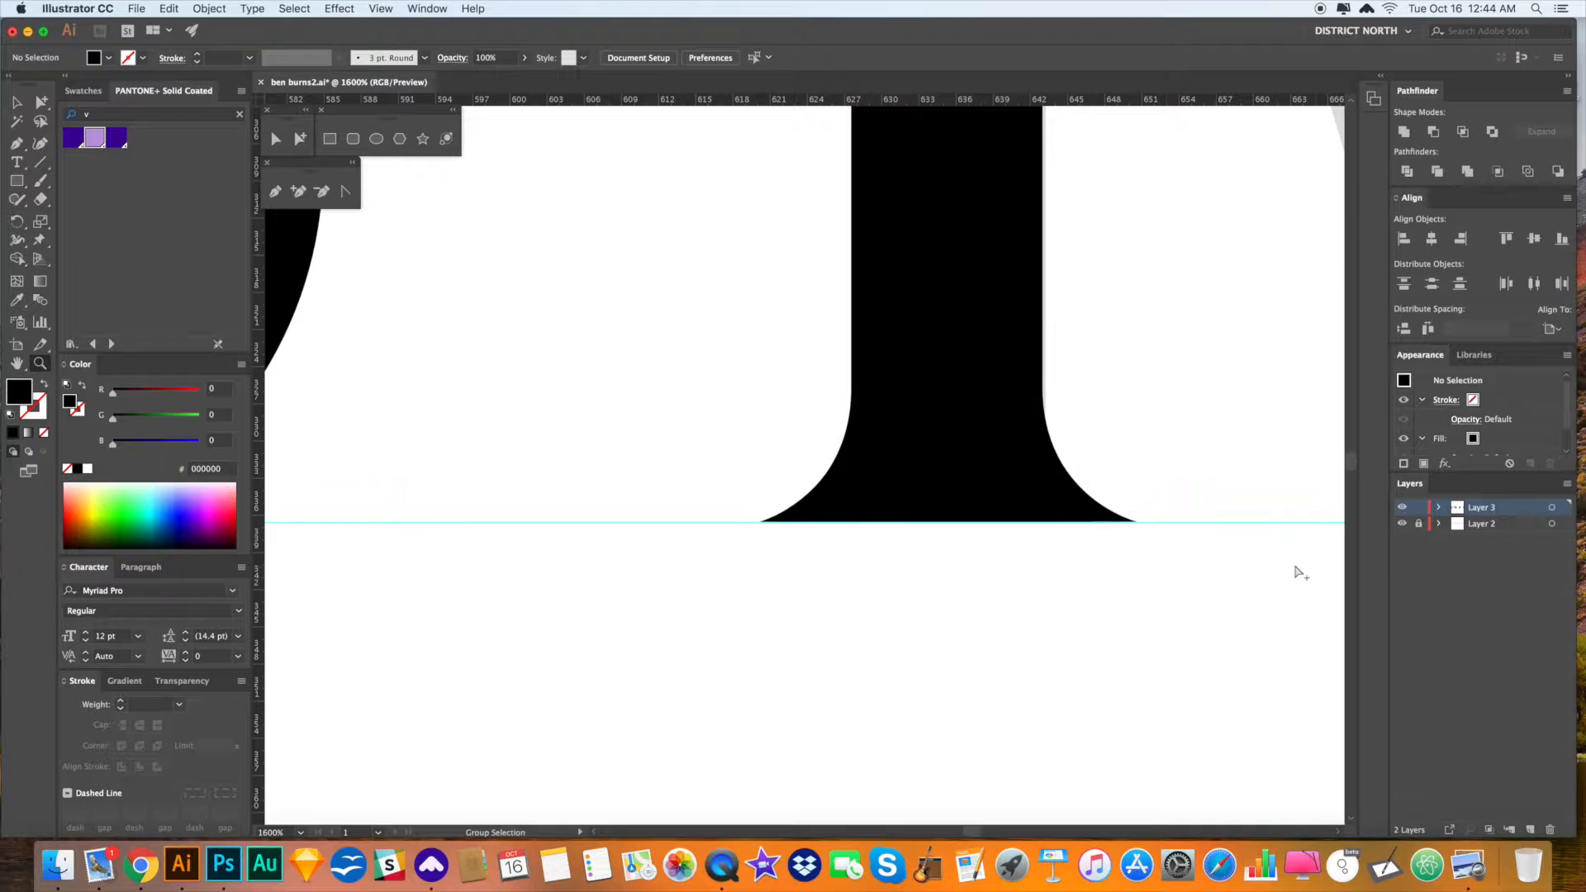
left_click_drag(994, 361, 1264, 404)
left_click_drag(372, 401, 740, 401)
left_click(300, 139)
left_click(440, 271)
mouse_move(440, 271)
left_mouse_down()
mouse_move(1005, 287)
mouse_move(1006, 271)
left_mouse_up()
scroll(889, 400, "right", 6)
left_click_drag(567, 314, 1081, 313)
- Zoom in on the R and delete, then restore, the black piece over its top
left_click(1144, 377)
left_click_drag(1168, 377, 1037, 355)
left_click_drag(970, 355, 908, 352)
key("z")
left_click_drag(821, 312, 922, 421)
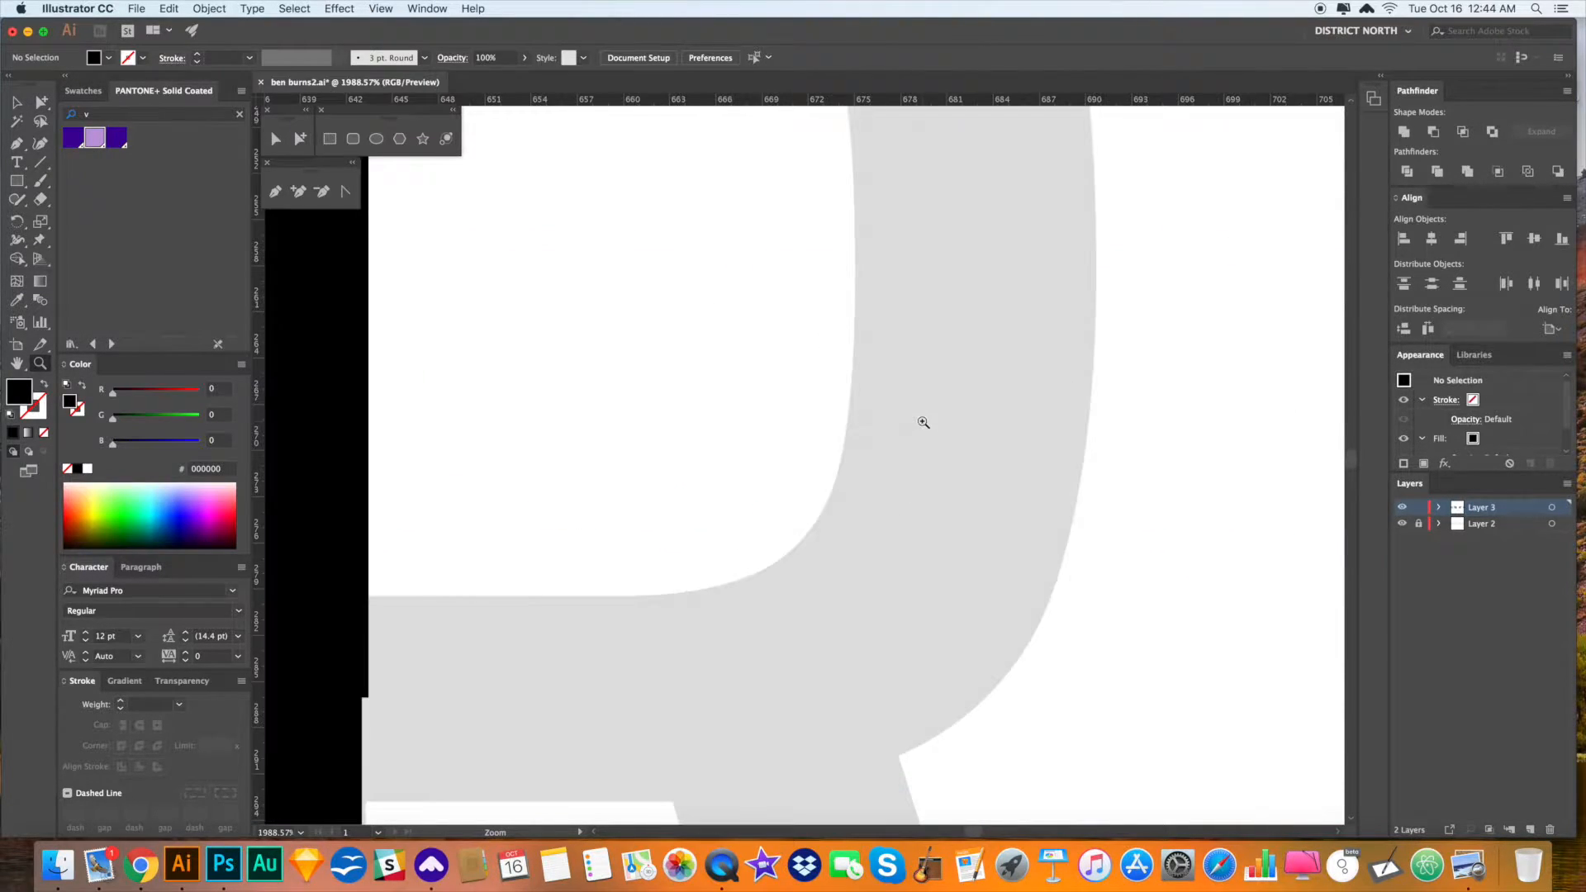
left_click_drag(892, 313, 857, 358)
key("super+minus")
key("super+minus")
key("super+minus")
left_click(823, 287)
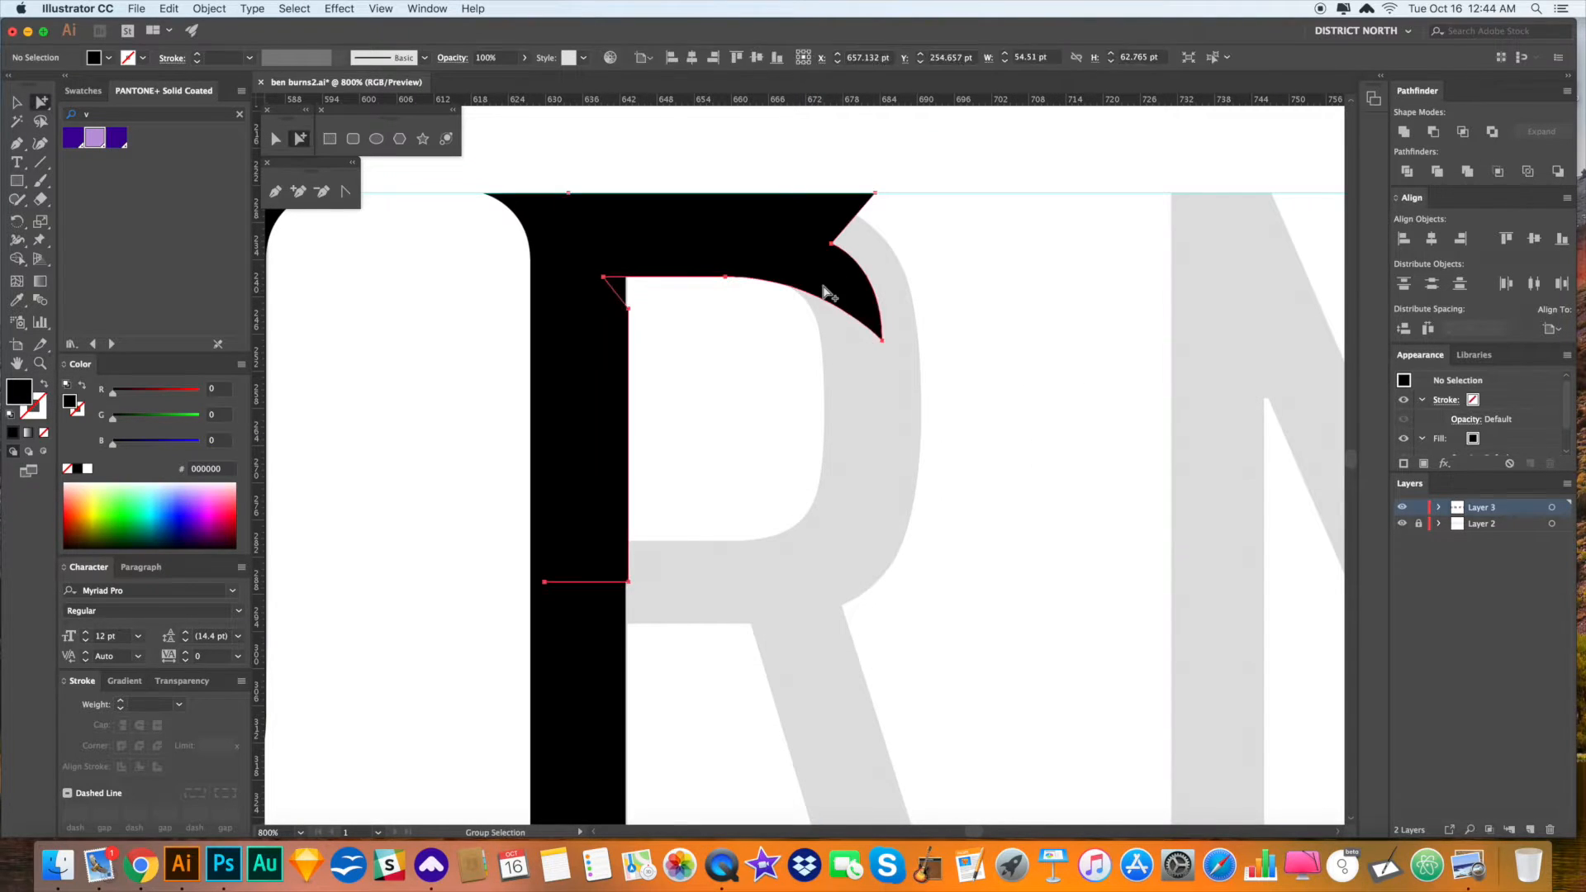
key("Delete")
left_click_drag(978, 320, 977, 322)
key("p")
key("super+z")
- Align the flared piece with the R's top right edge and select it as the guide outline
key("a")
left_click_drag(820, 277, 866, 309)
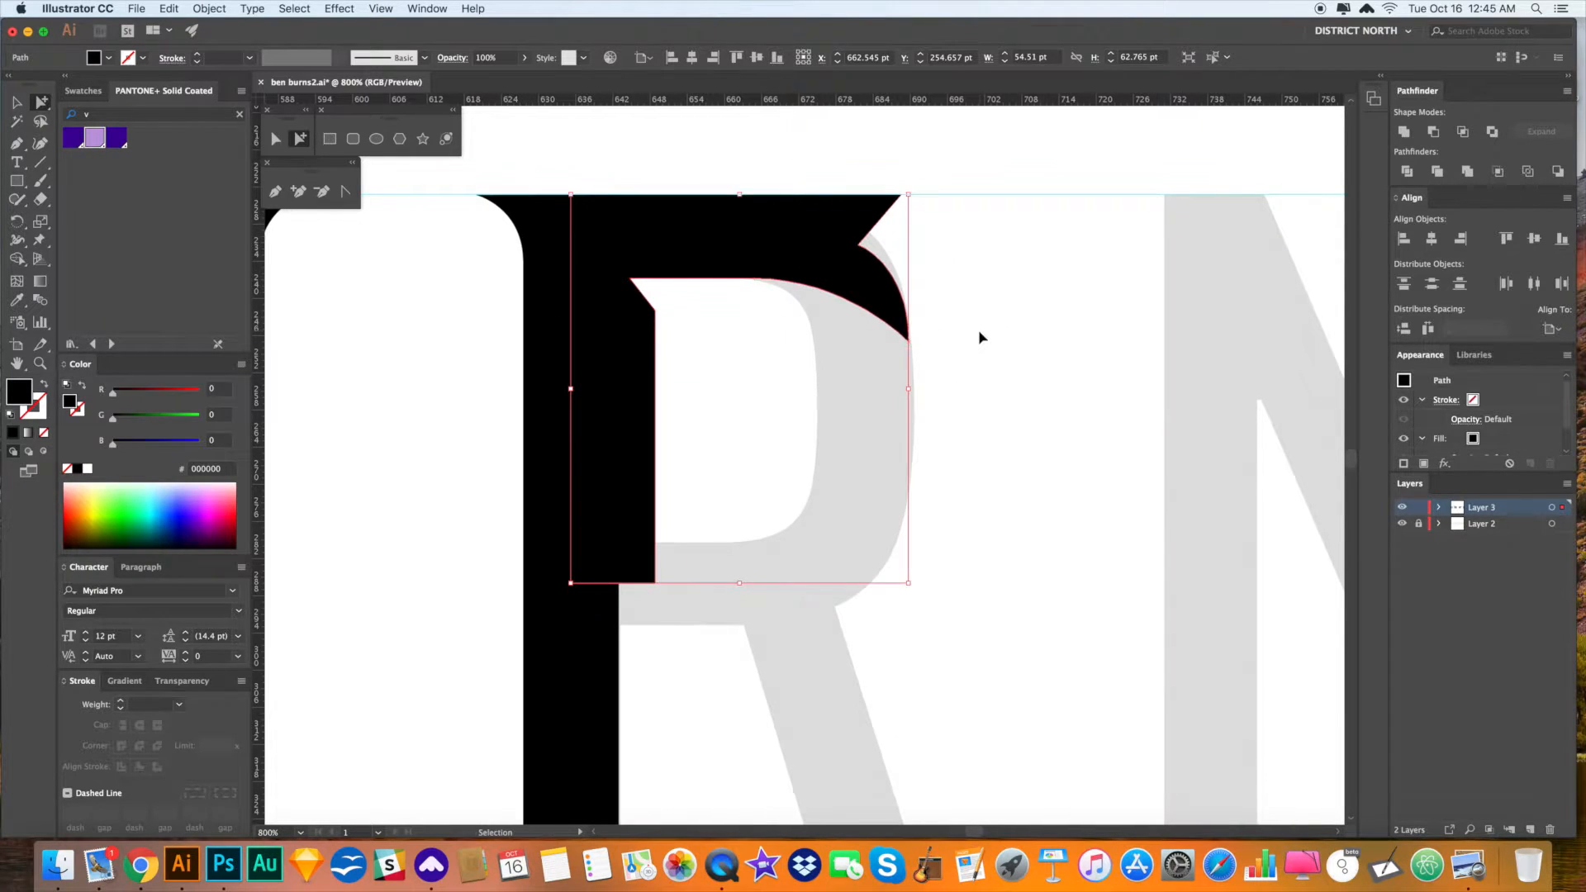
left_click(690, 446)
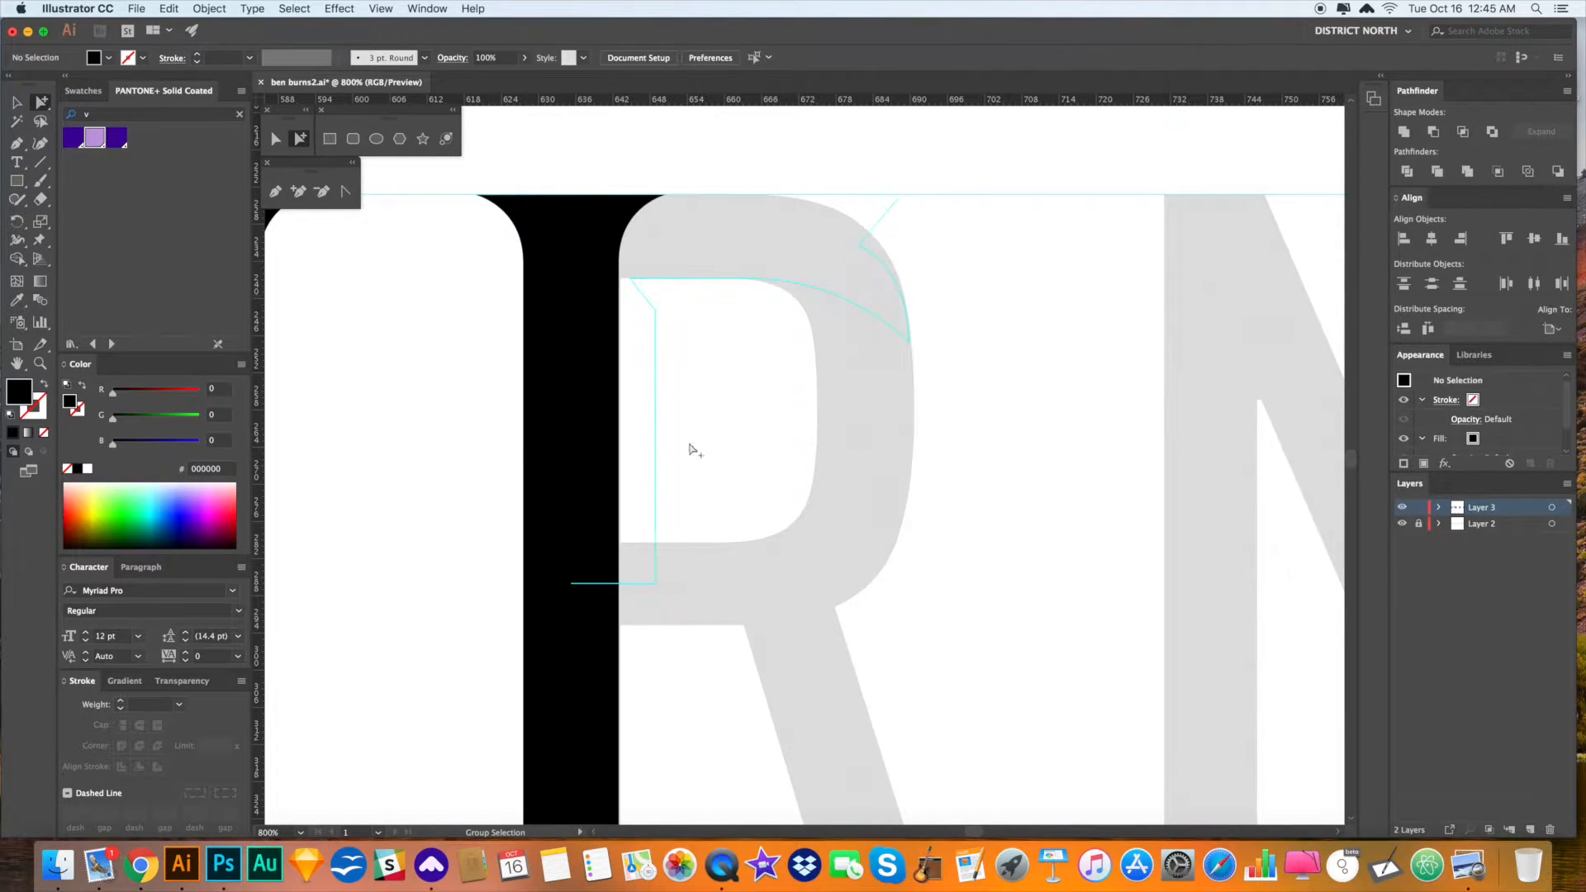
left_click(655, 383)
- Pen-trace the R's outer shape from the stem top, past the flared serif and around the bowl
key("super+shift+a")
left_click_drag(1014, 319, 1008, 337)
key("p")
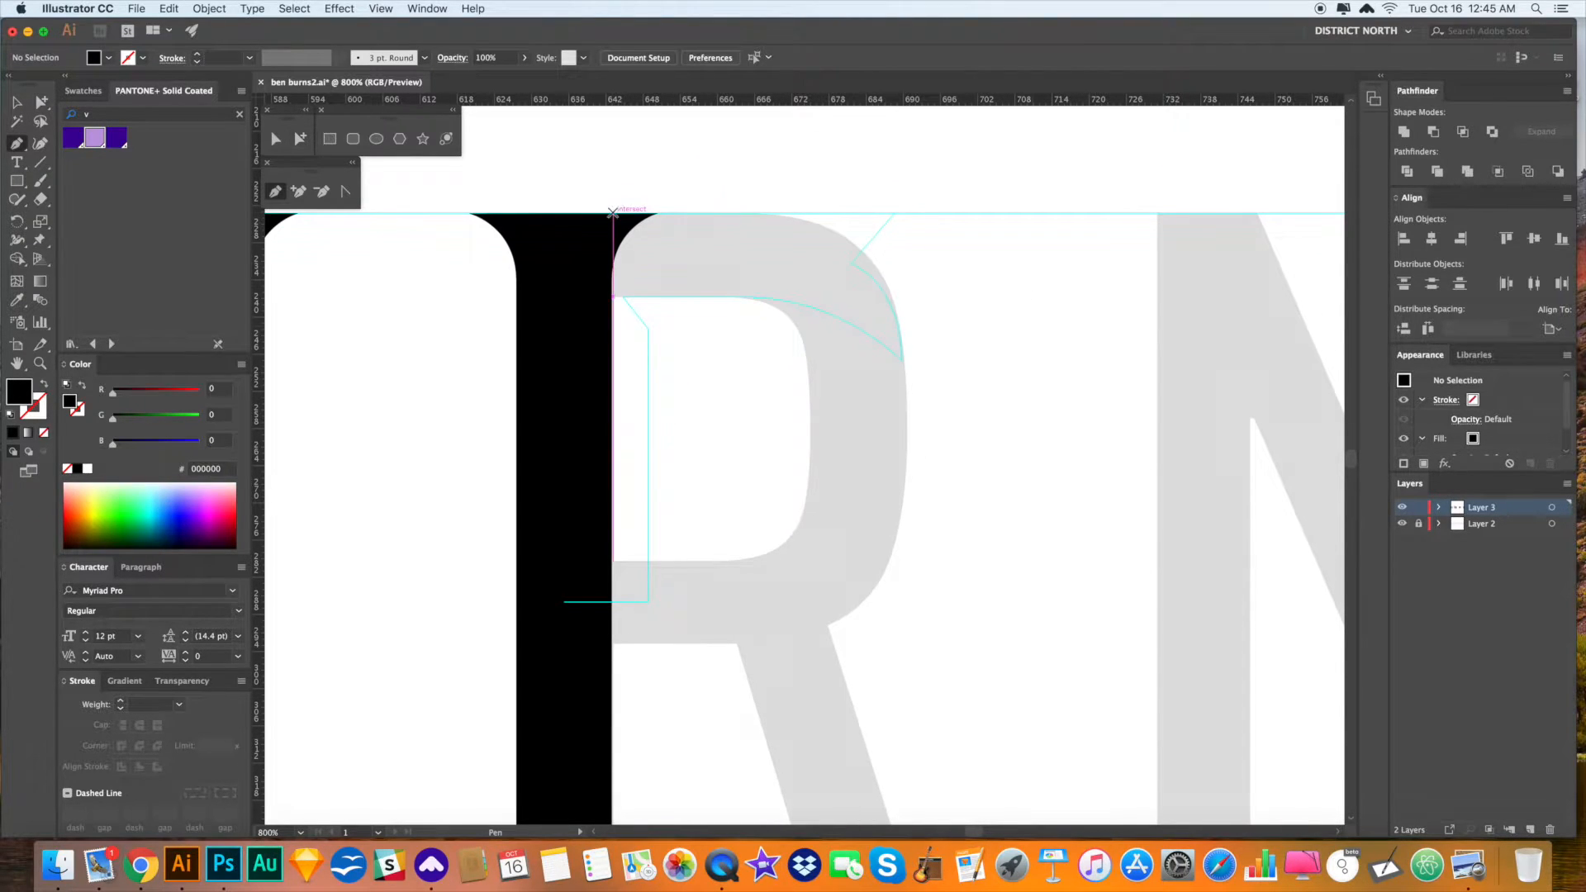
left_click(613, 213)
left_click(897, 213)
left_click(851, 263)
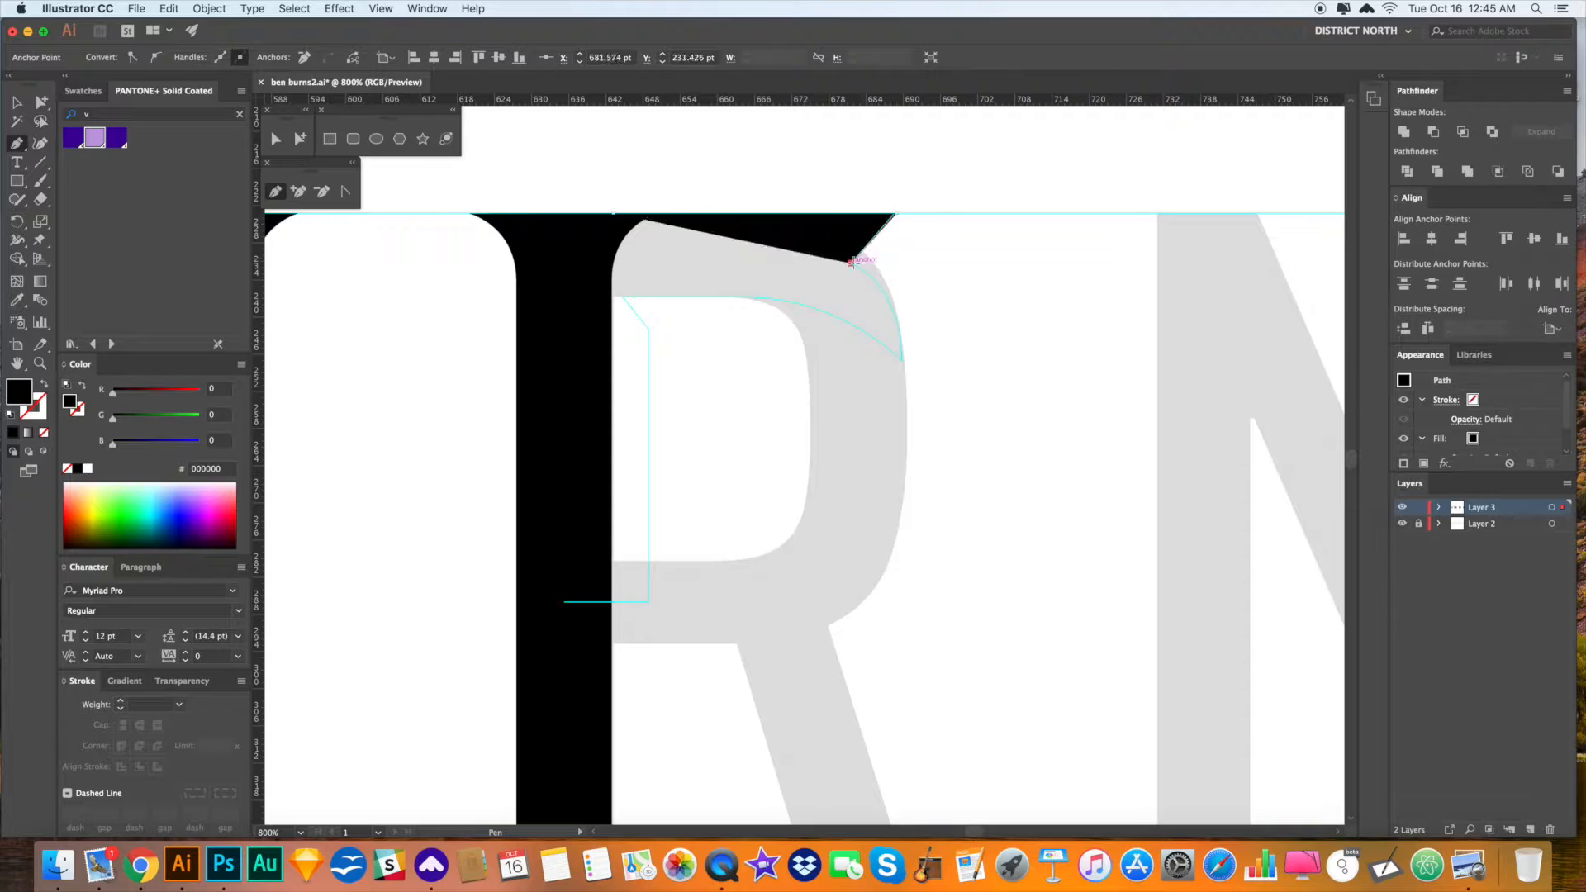
left_click_drag(897, 314, 906, 352)
key("super+z")
left_click_drag(907, 411, 920, 454)
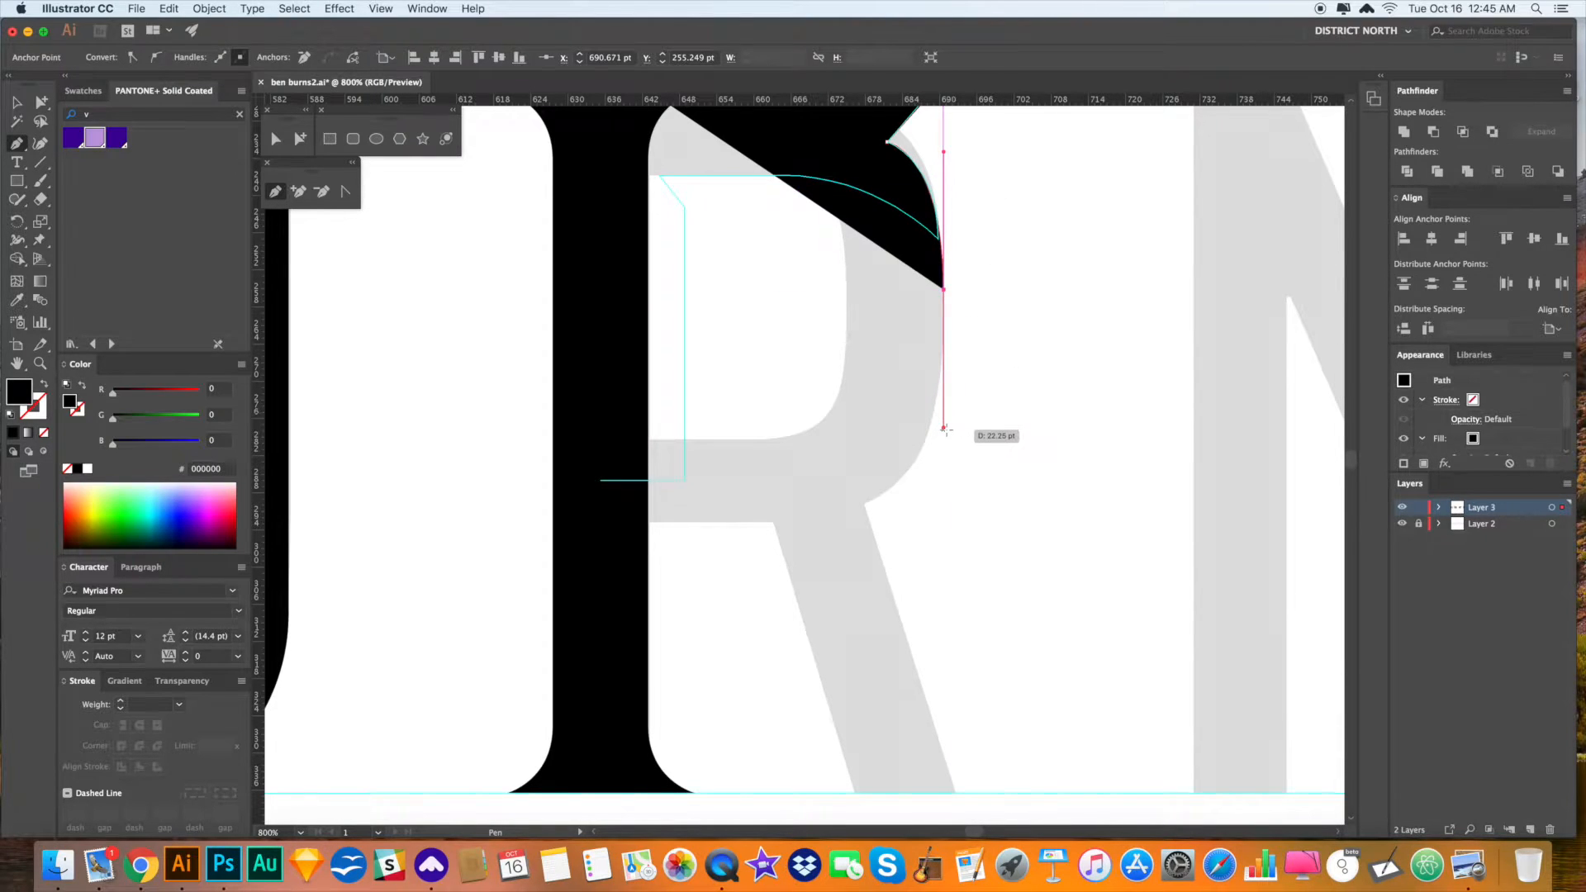
left_click_drag(773, 522, 662, 522)
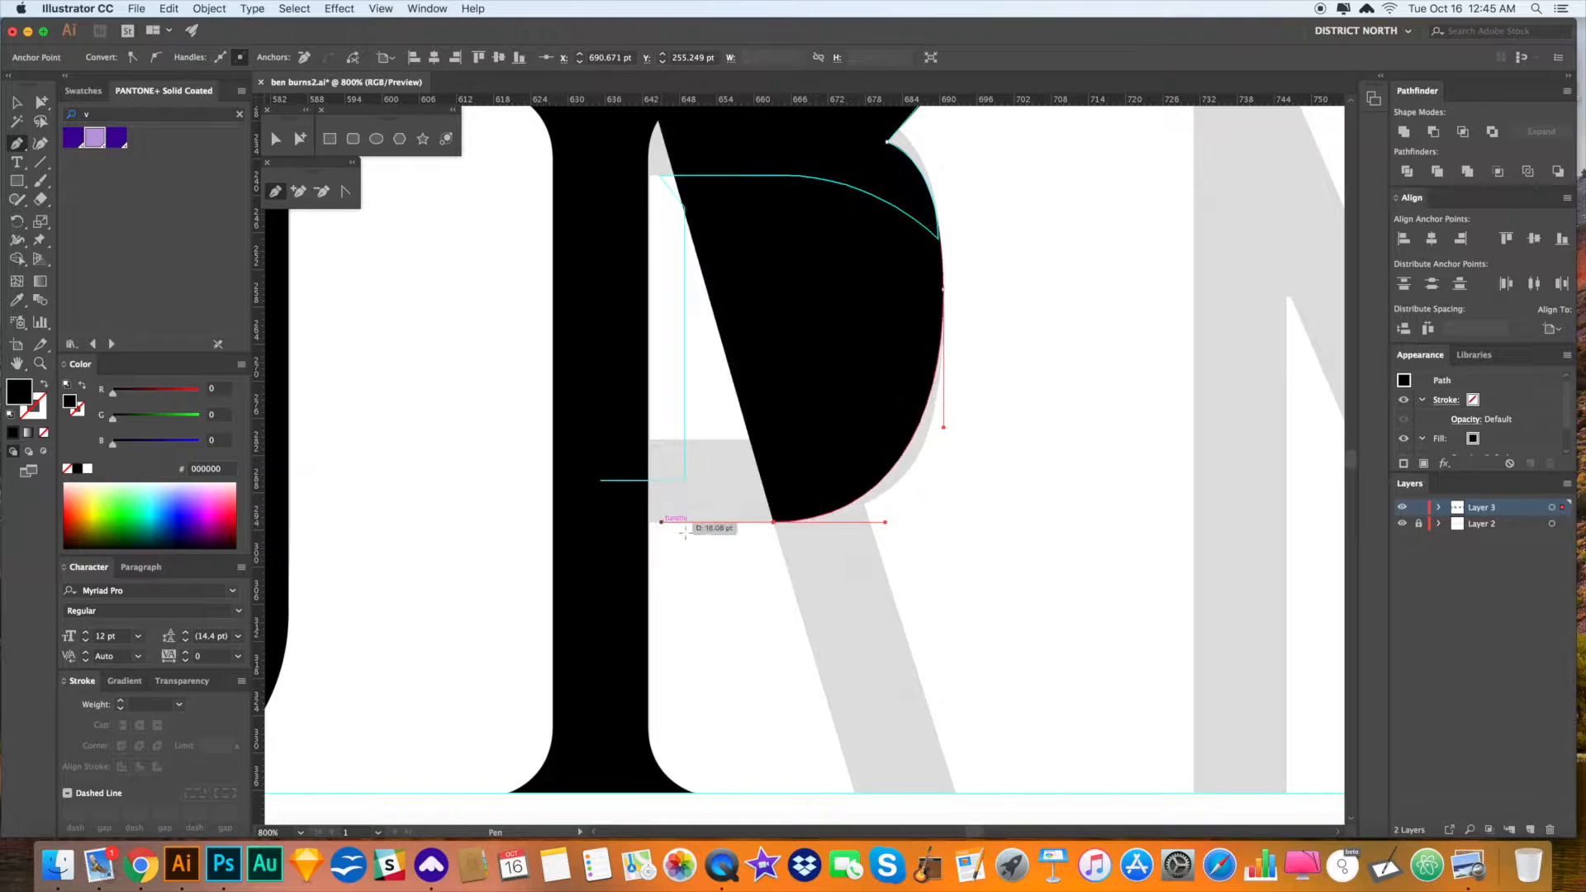
left_click(773, 522)
left_click(635, 523)
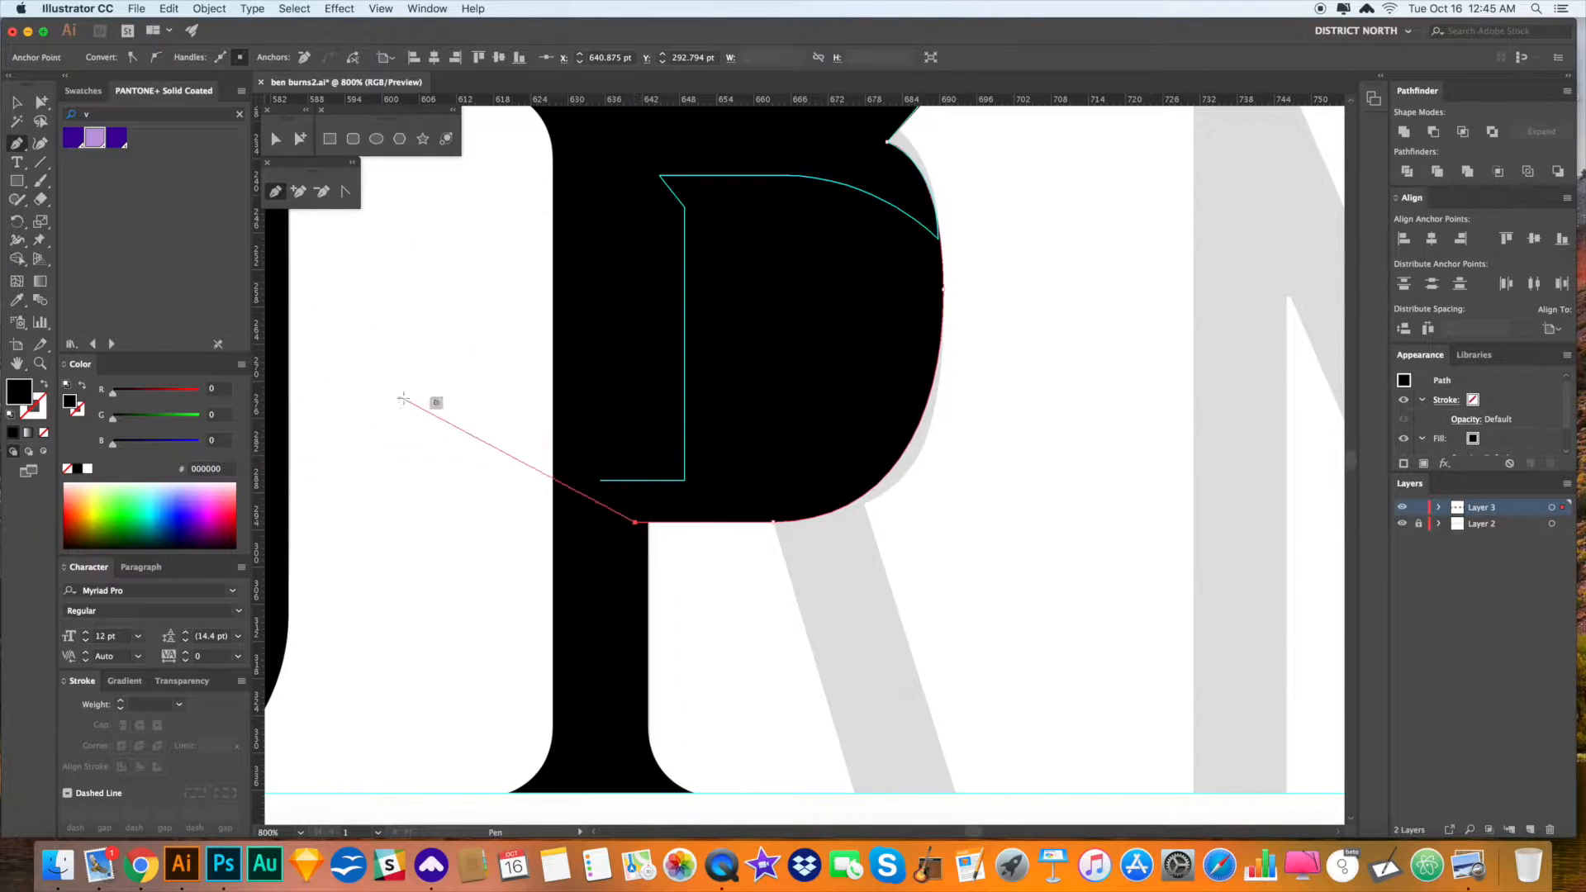
- In outline view, trace and close the R's inner counter with a rounded right side
key("super+y")
left_click(635, 439)
left_click(751, 440)
left_click_drag(845, 351, 843, 255)
left_click_drag(844, 255, 844, 358)
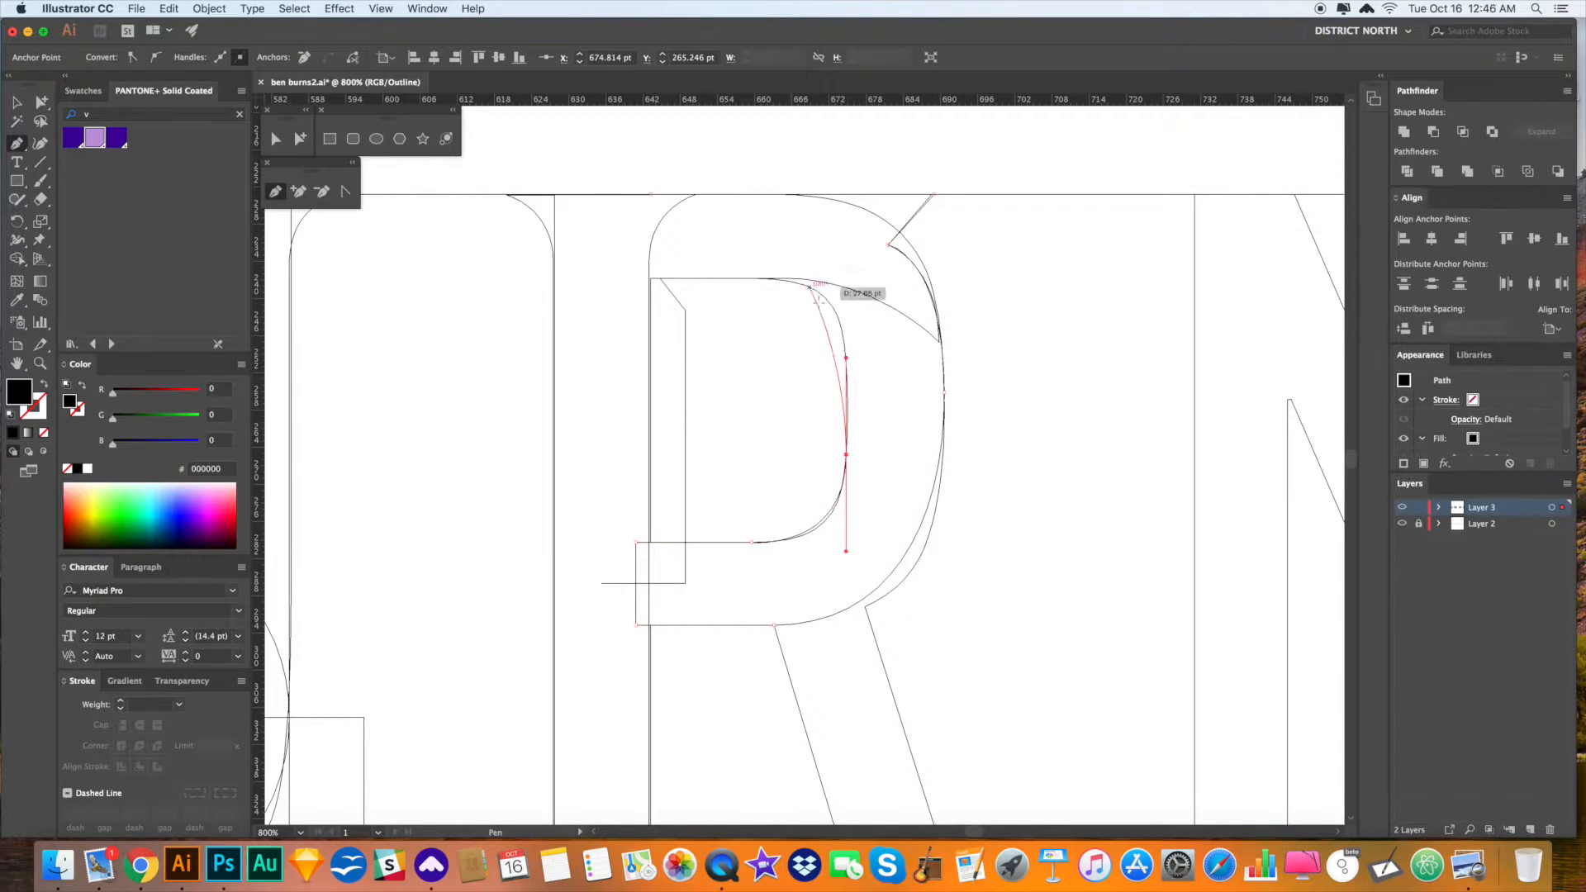
left_click_drag(743, 278, 621, 273)
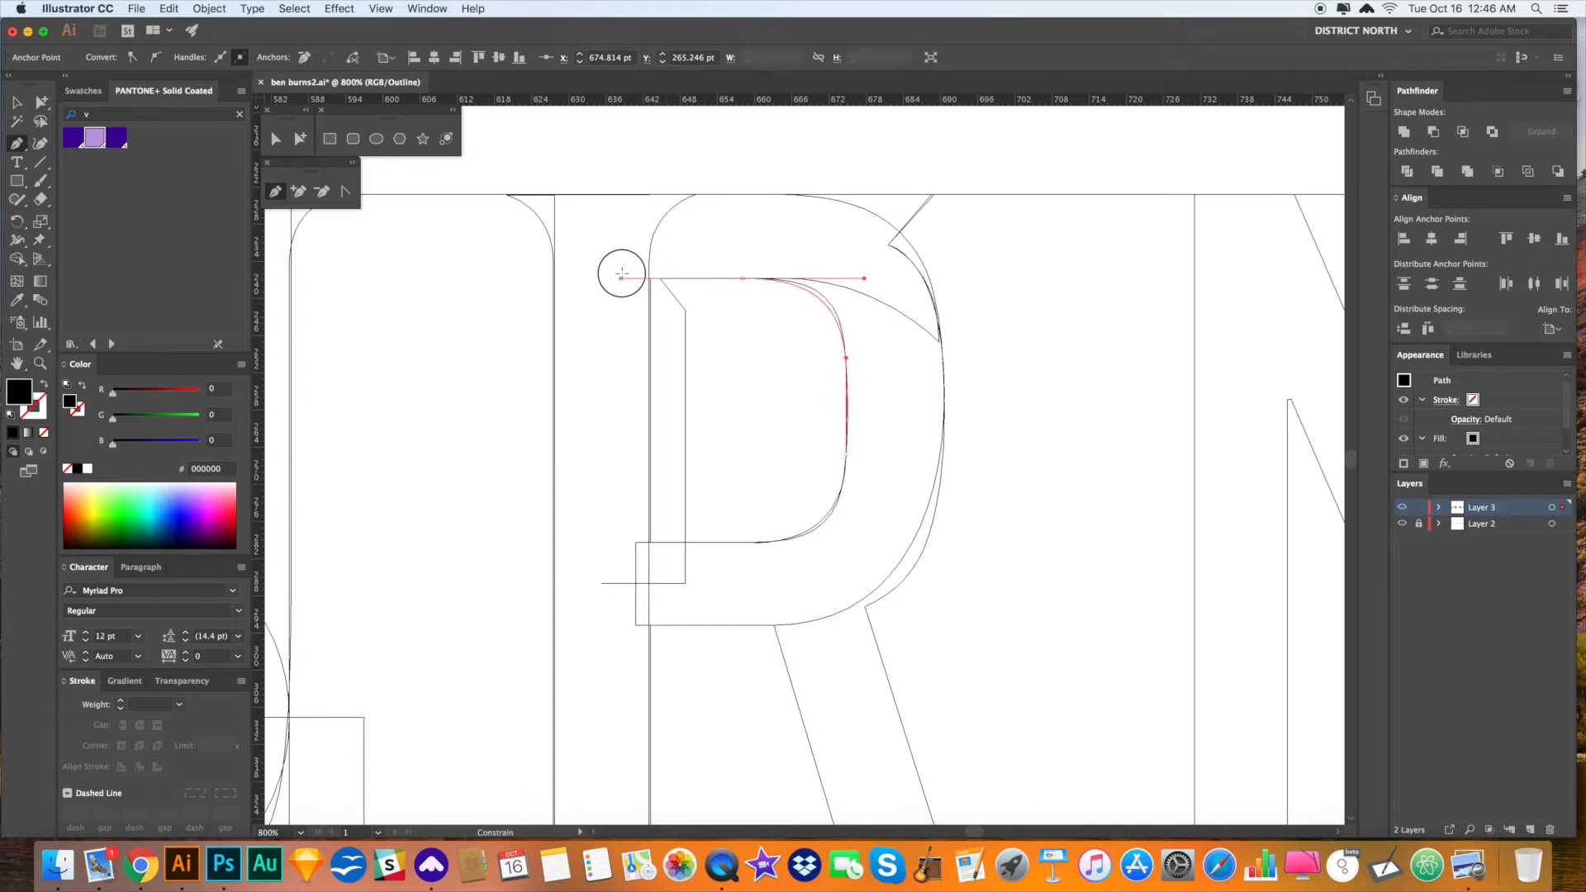
left_click(743, 279)
left_click(632, 278)
left_click(650, 194)
key("v")
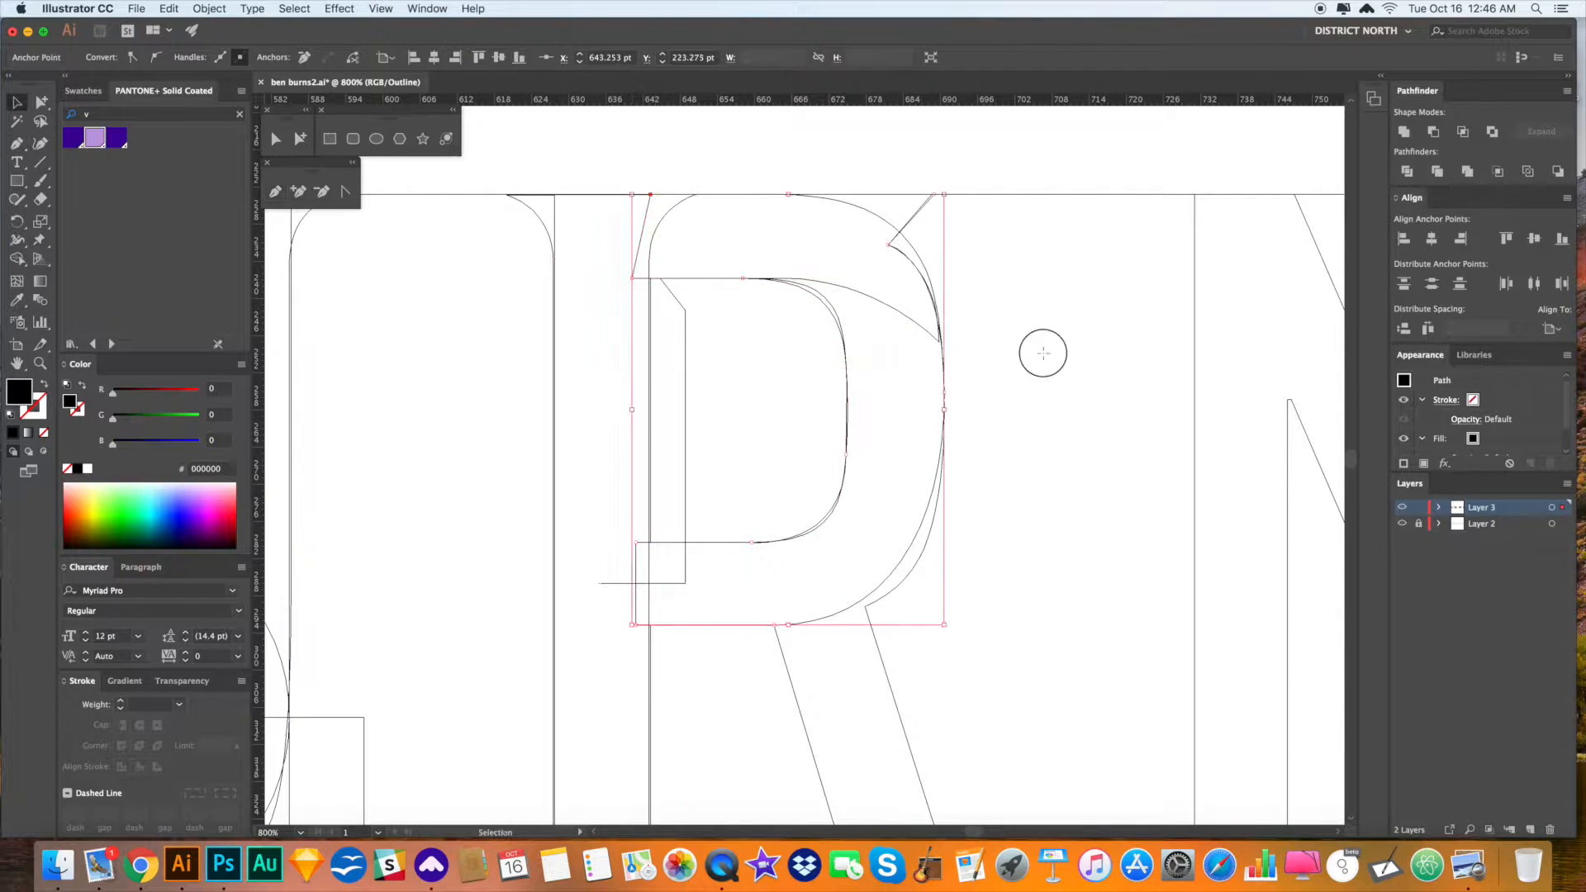
left_click(1046, 357)
scroll(1070, 409, "right", 1)
key("super+minus")
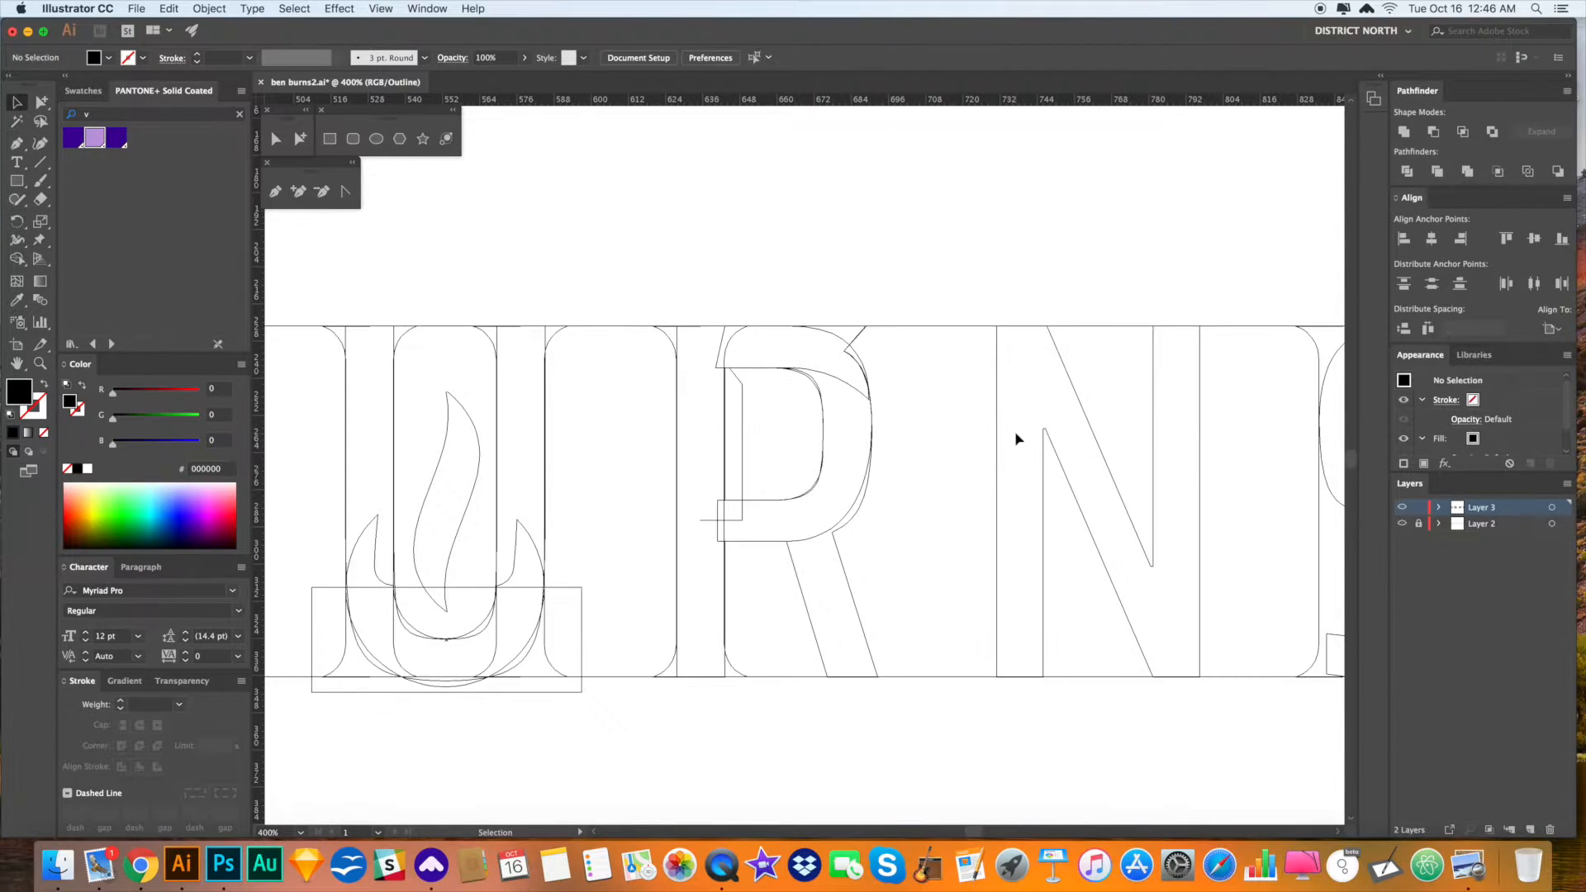
key("super+y")
left_click_drag(971, 500, 1002, 464)
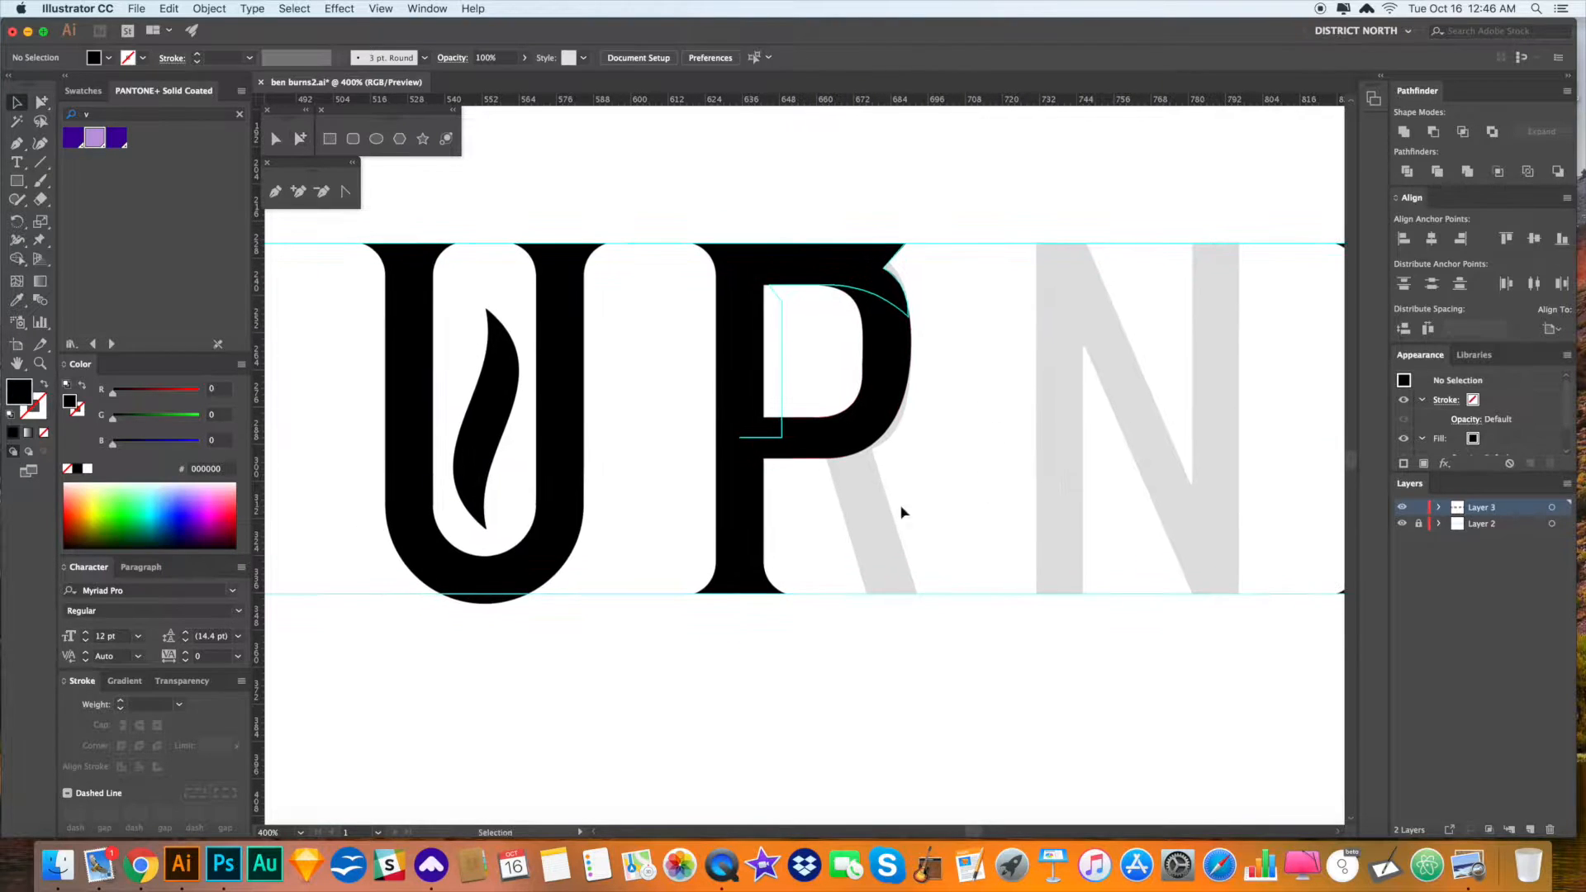
left_click_drag(903, 513, 881, 520)
left_click_drag(916, 379, 900, 381)
left_click_drag(958, 499, 882, 506)
left_click_drag(955, 553, 903, 500)
key("d")
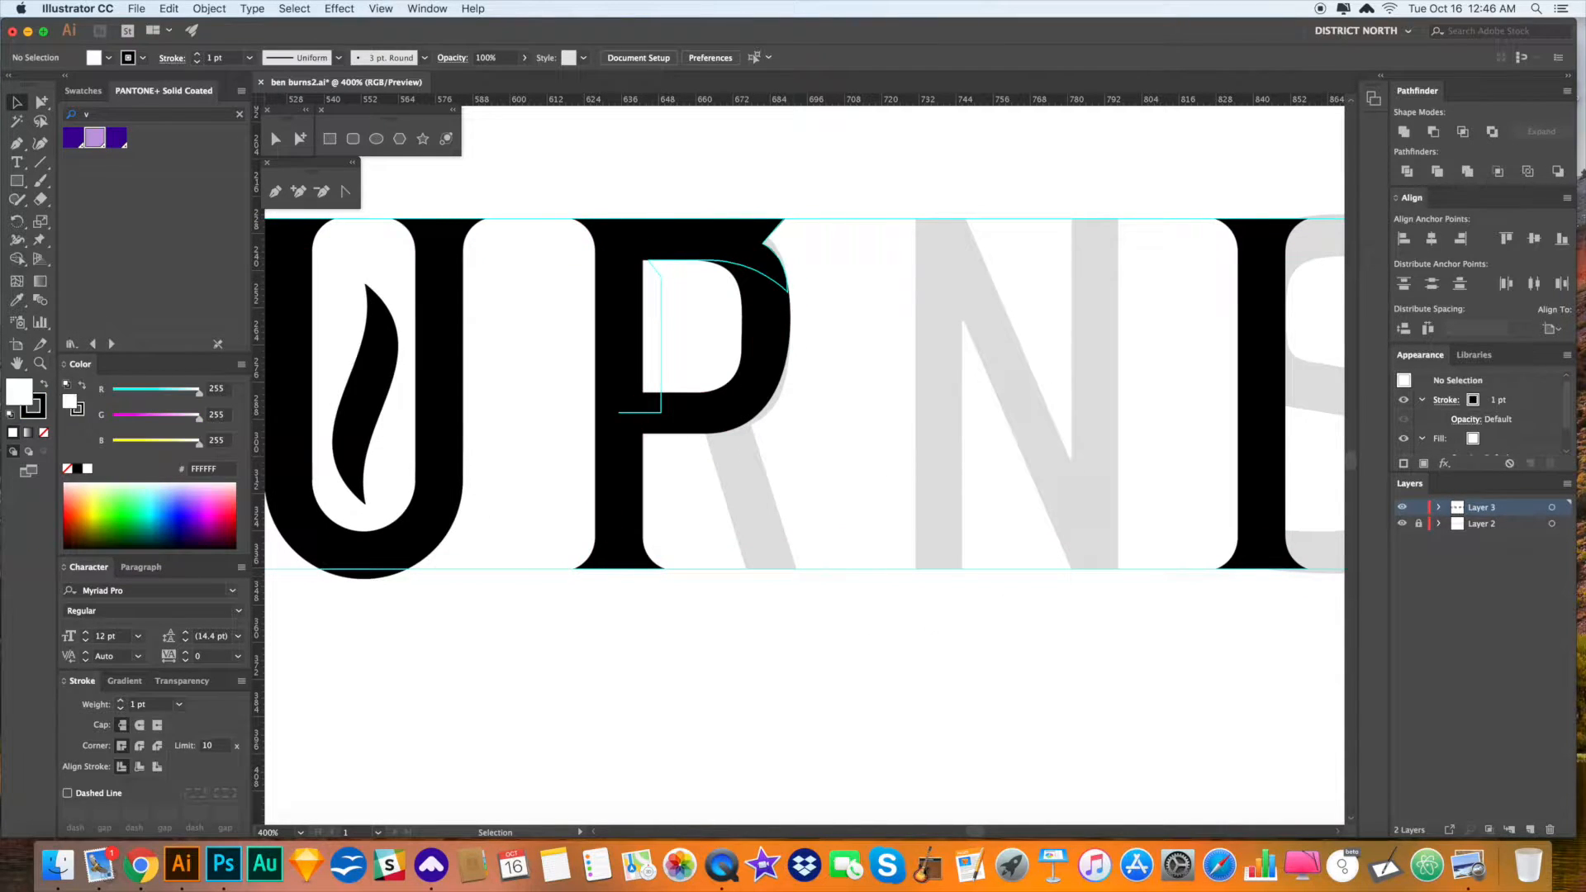
left_click(946, 592)
left_click_drag(728, 306, 711, 297)
left_click_drag(801, 482, 807, 483)
key("super+minus")
key("super+minus")
key("super+minus")
left_click_drag(645, 521, 860, 515)
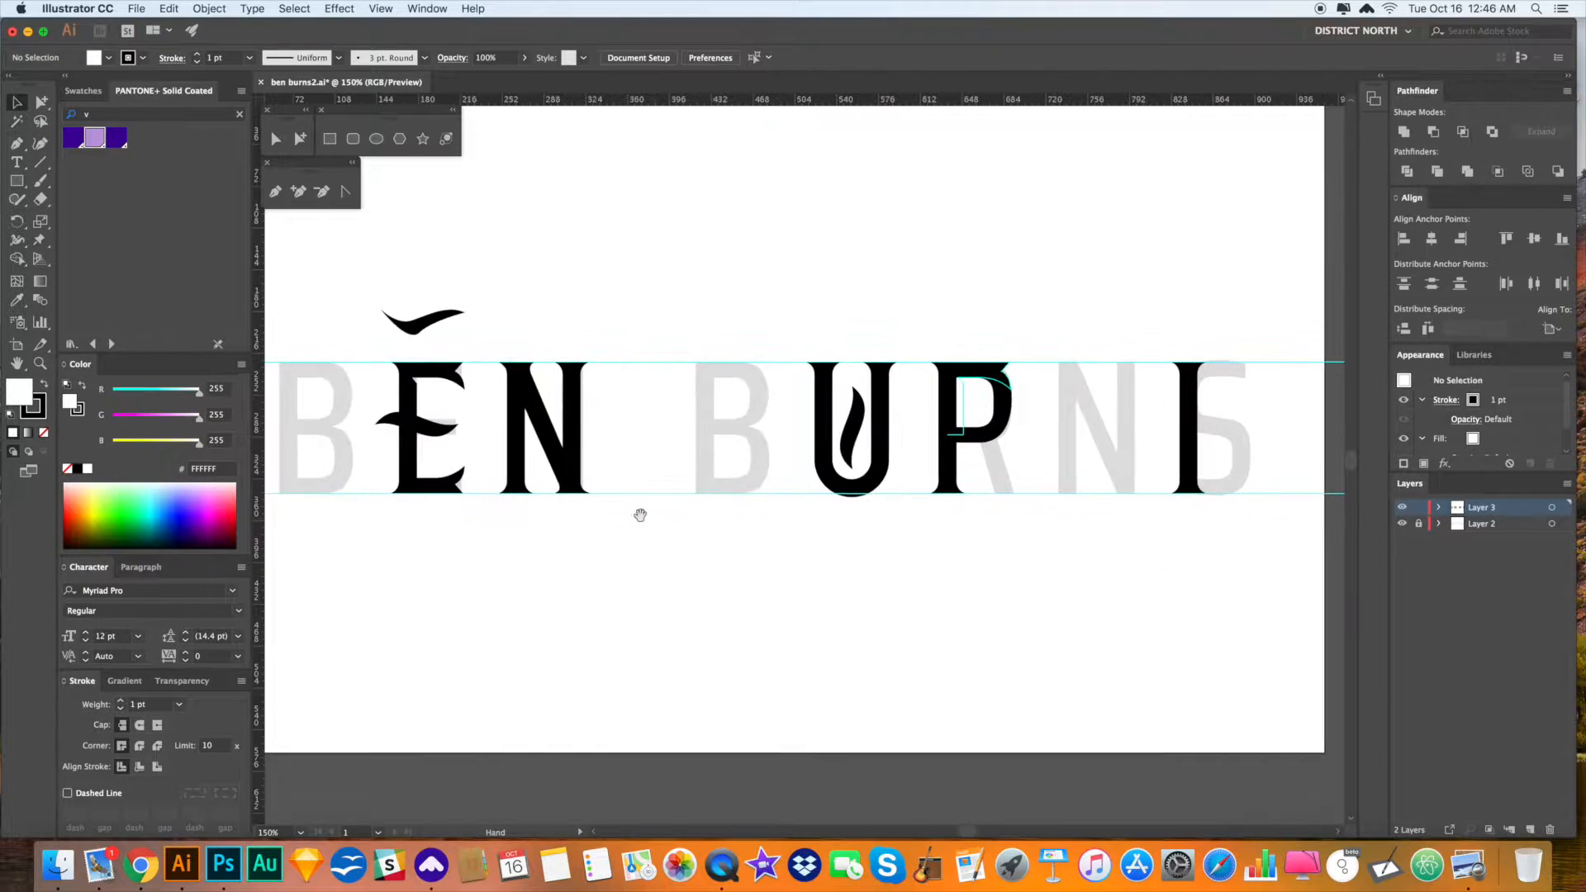
- Zoom in on the N and drag its right stem slightly left
left_click_drag(556, 425, 500, 353)
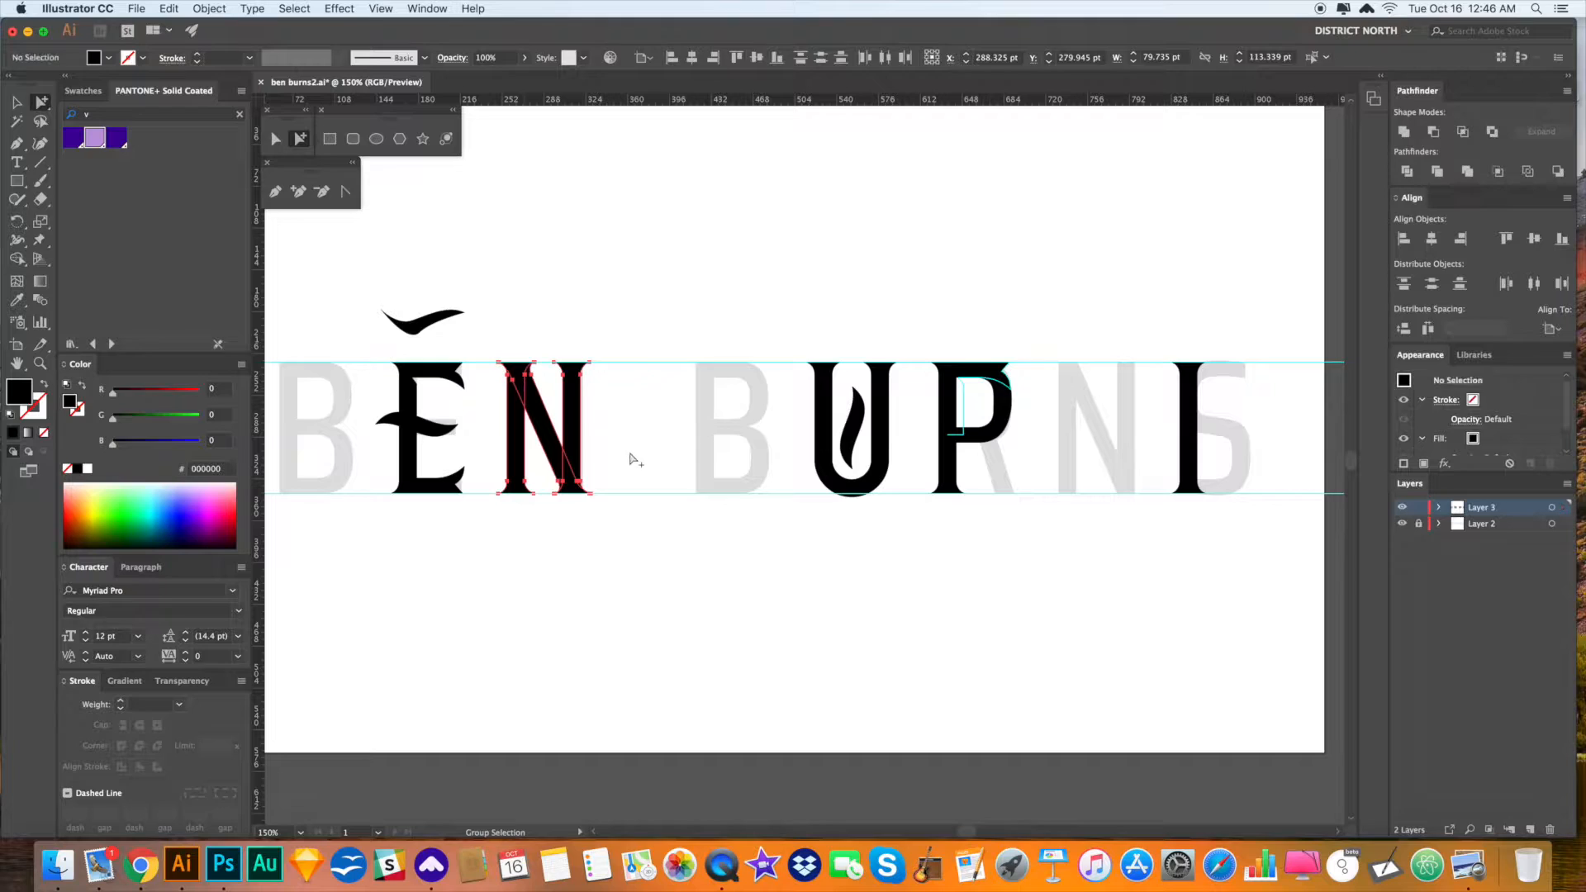
left_click_drag(618, 475, 774, 463)
key("z")
left_click_drag(665, 402, 810, 560)
left_click_drag(880, 176, 981, 428)
key("a")
left_click(892, 331)
left_click_drag(886, 369, 860, 344)
- Shift the N's right stem back slightly right and select it
left_click(1036, 408)
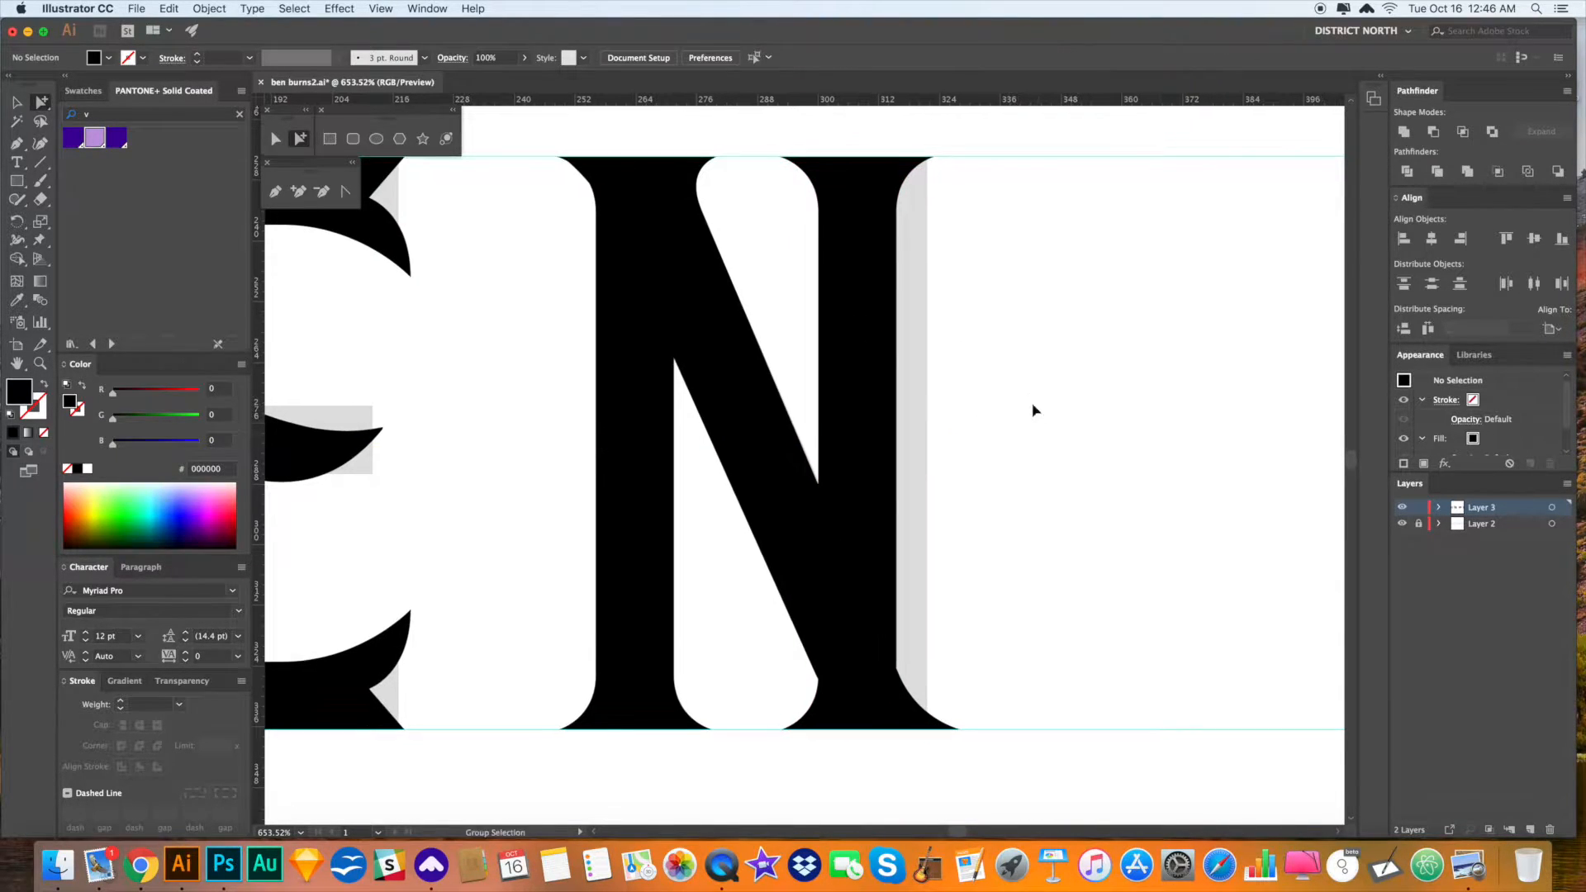
left_click_drag(872, 357, 878, 351)
left_click(1031, 409)
left_click_drag(1039, 435, 1026, 431)
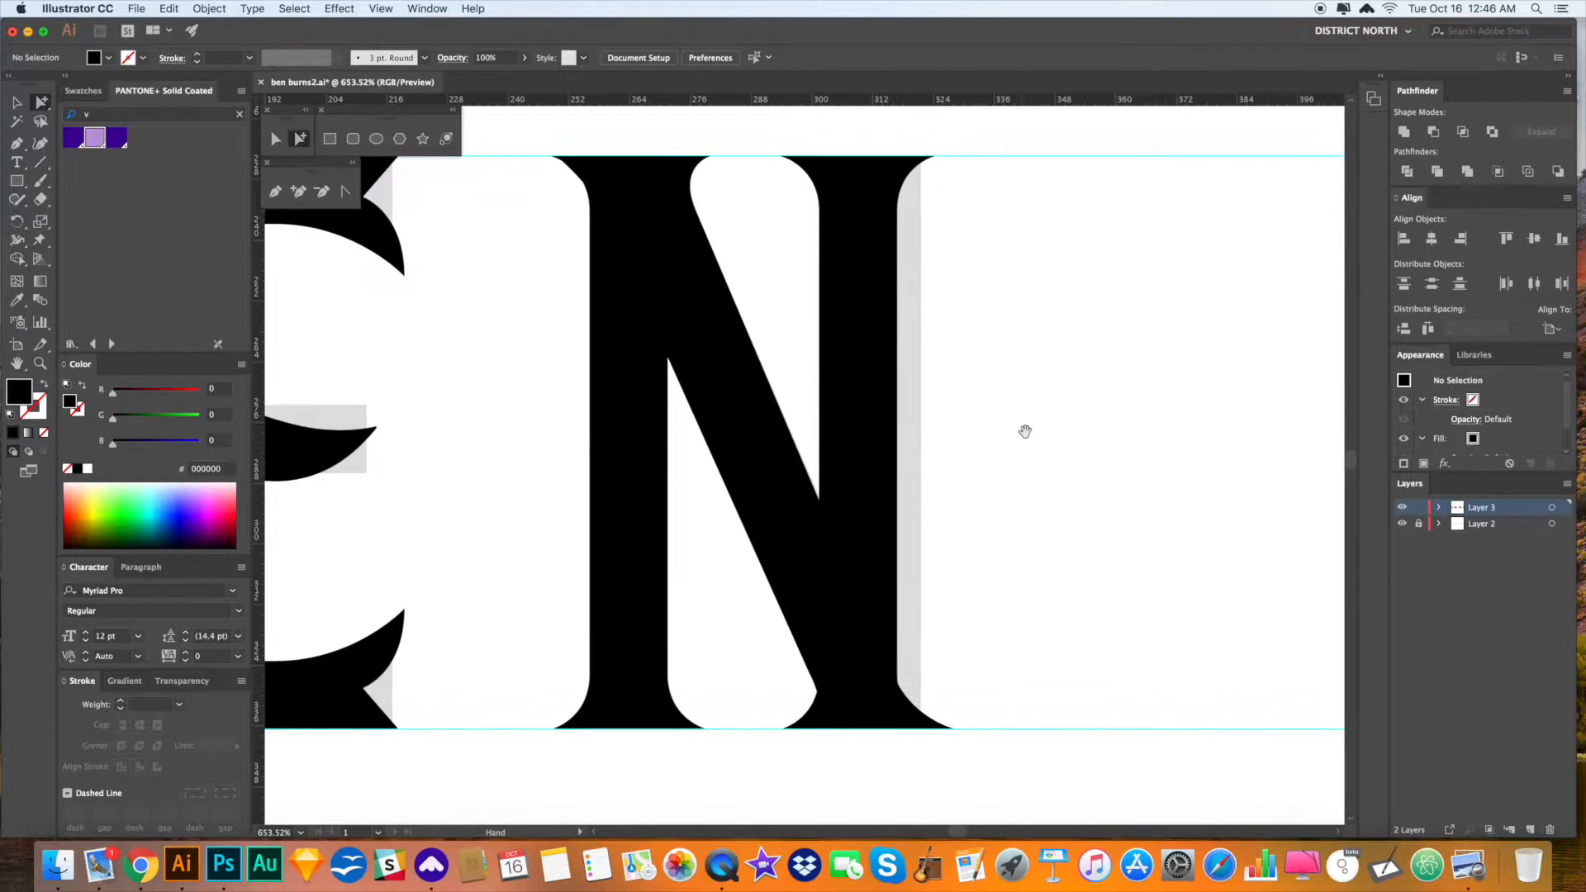
left_click(810, 719)
left_click(807, 719)
- Erase the right stem's lower-left foot and move the stem right to close the gap
key("shift+e")
mouse_move(808, 676)
left_mouse_down()
mouse_move(837, 724)
mouse_move(783, 729)
left_mouse_up()
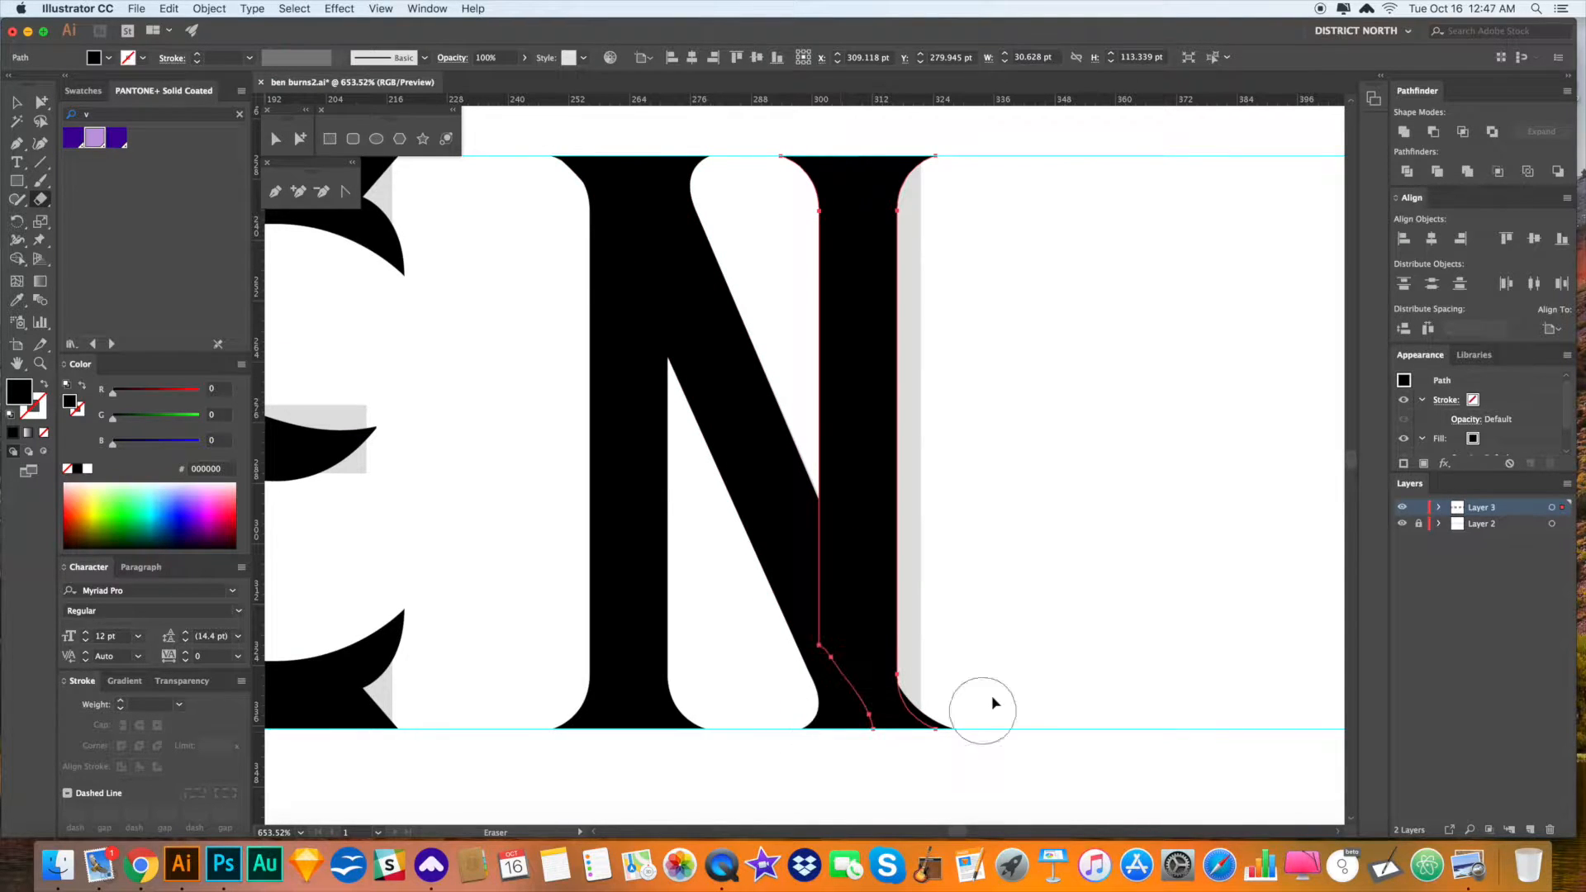
key("a")
left_click(1017, 690)
scroll(1017, 679, "right", 1)
left_click_drag(859, 442, 892, 423)
left_click(1008, 485)
left_click(953, 436)
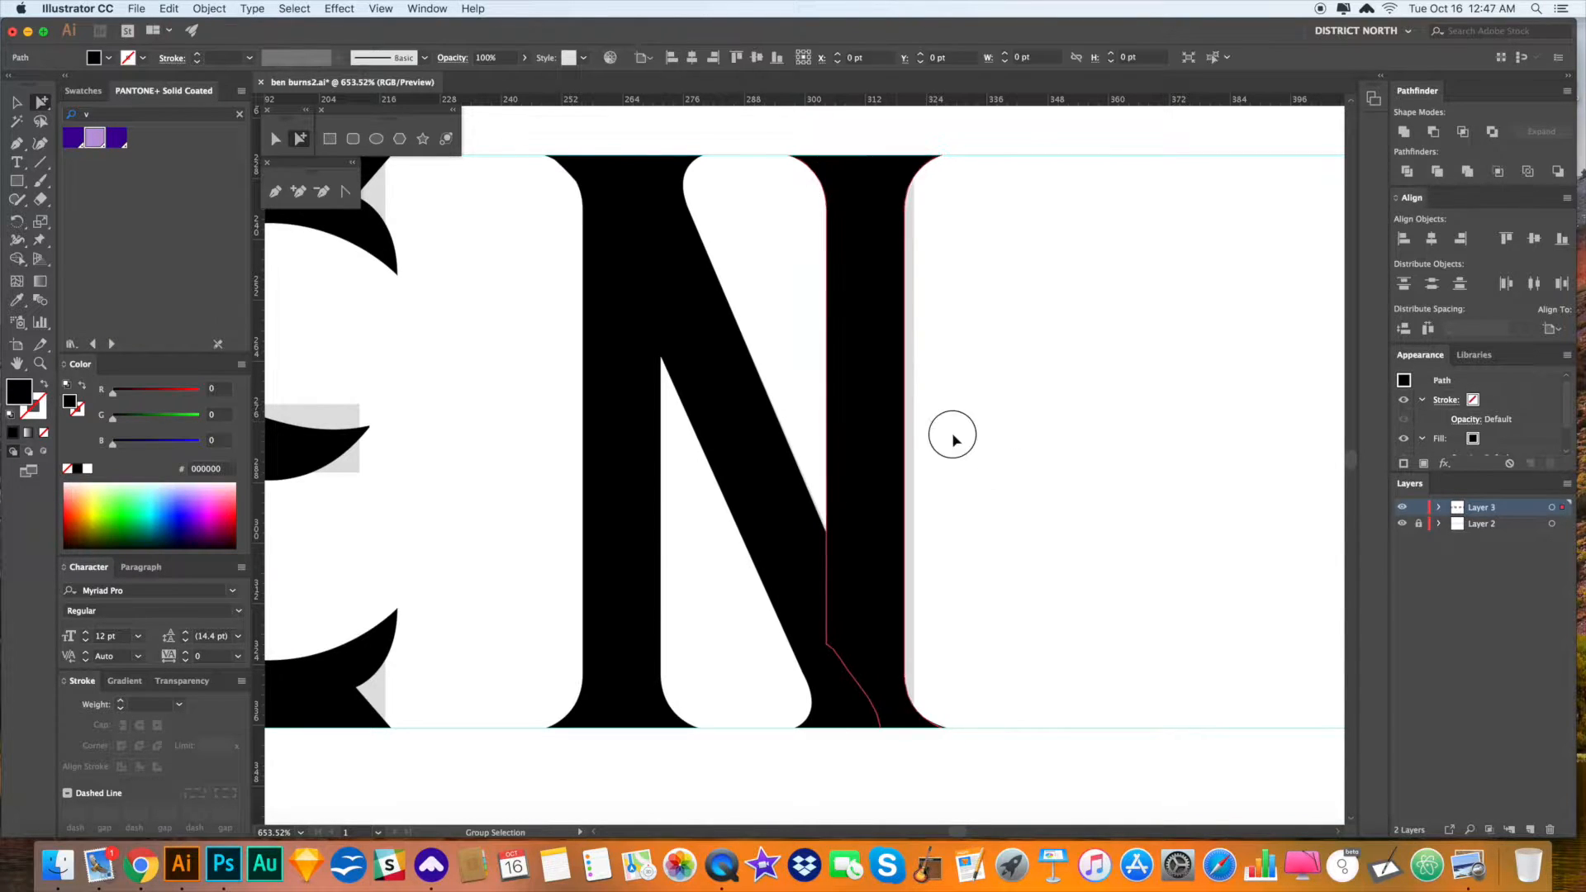
- Draw a white-filled triangular patch on the diagonal, then delete the white sliver
key("super+minus")
left_click(792, 542)
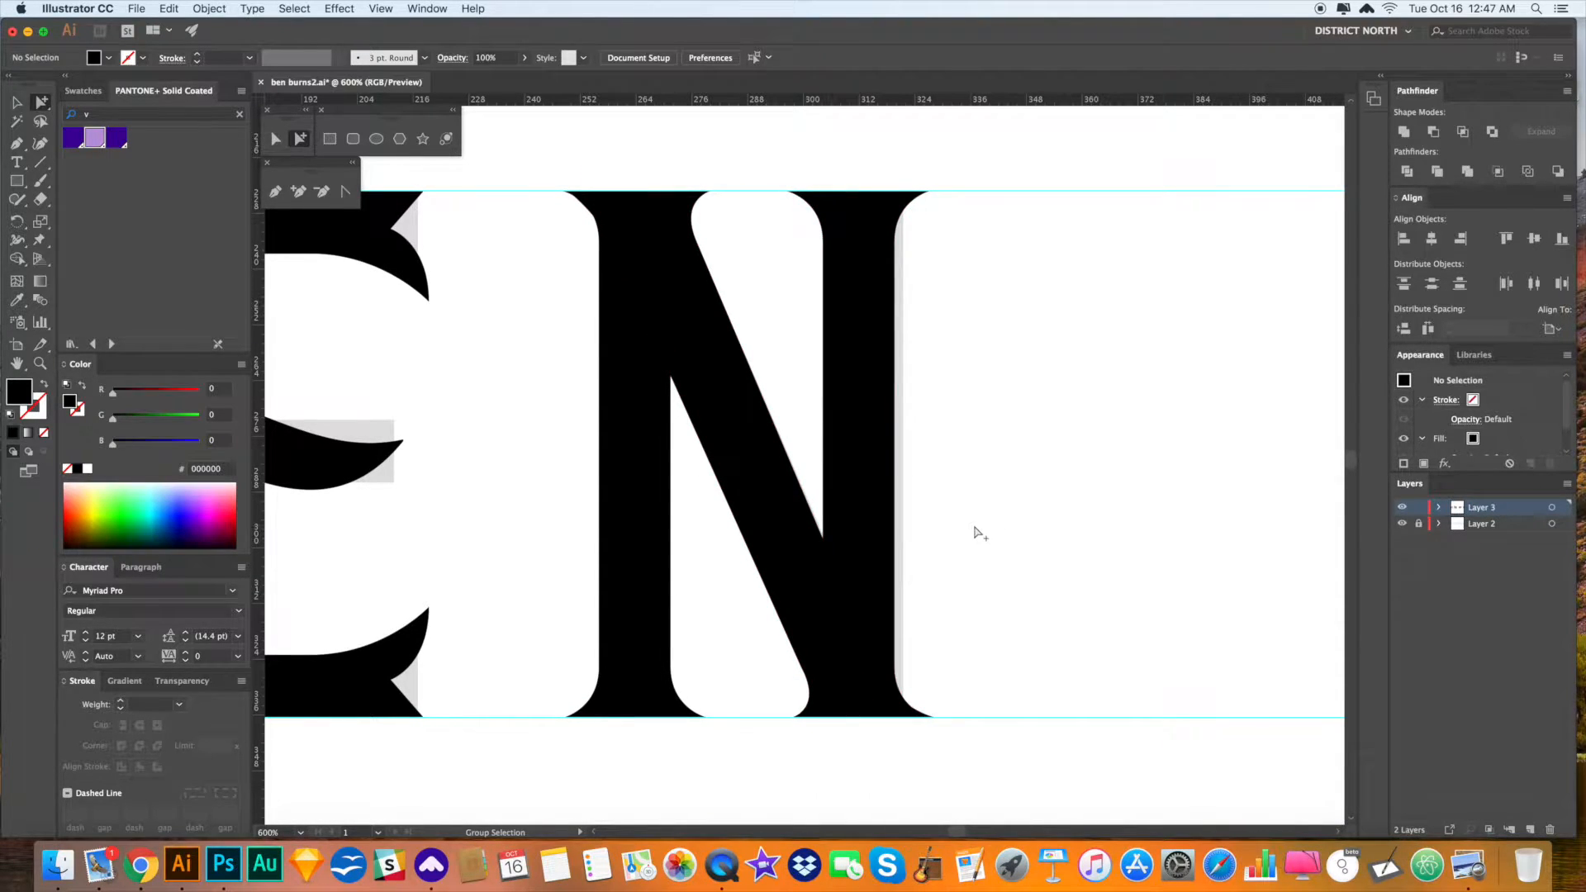
key("p")
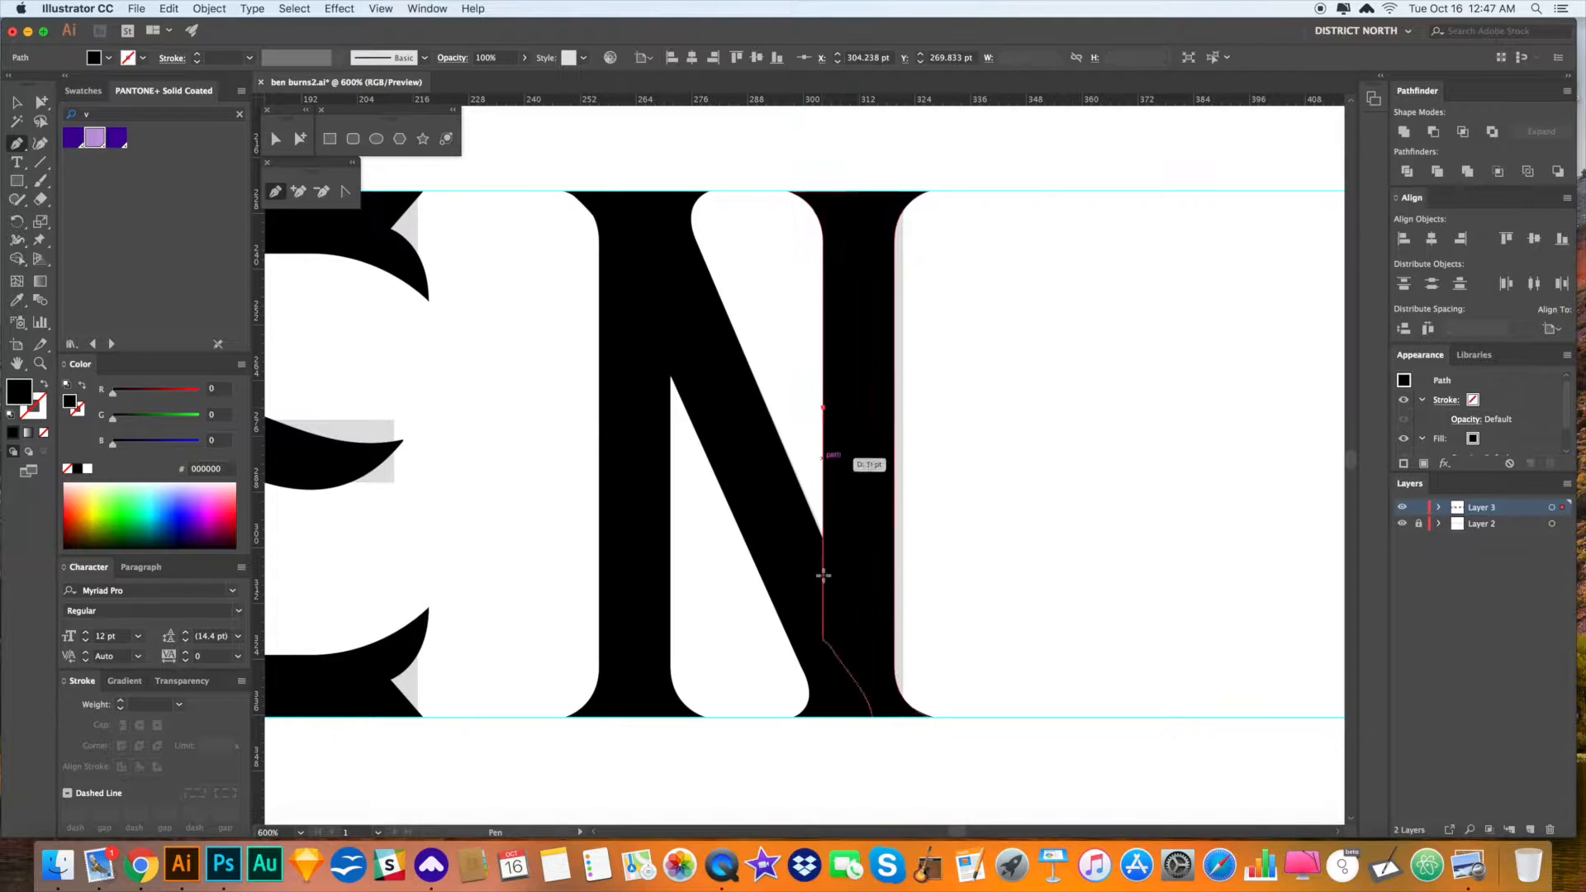
left_click(823, 625)
left_click(788, 426)
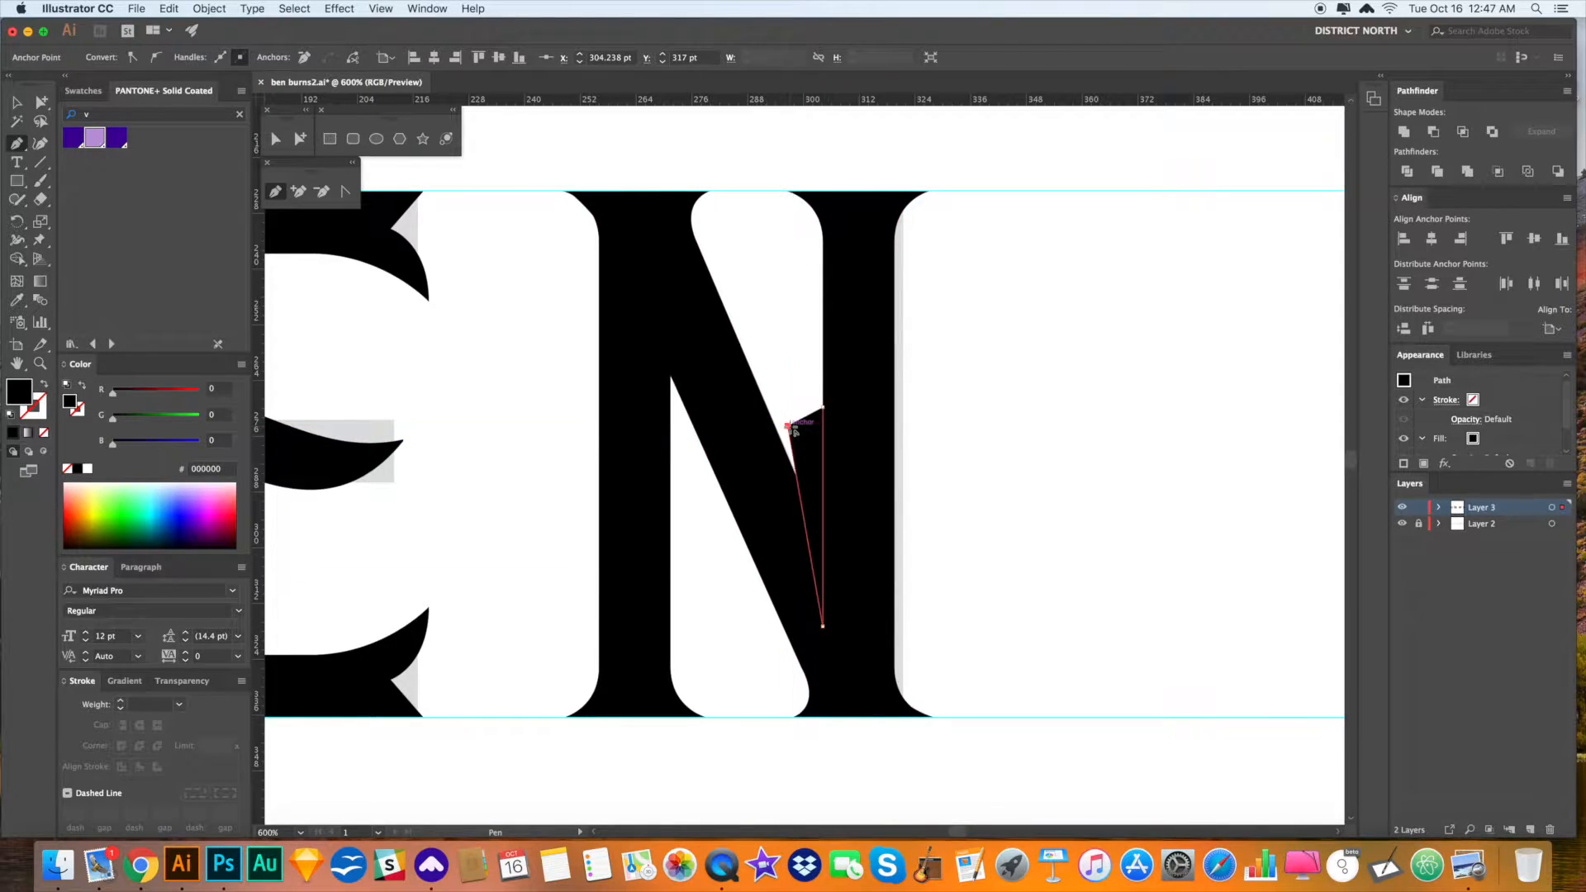
key("i")
left_click(1071, 528)
left_click_drag(1074, 583, 1097, 538)
key("v")
left_click(1103, 569)
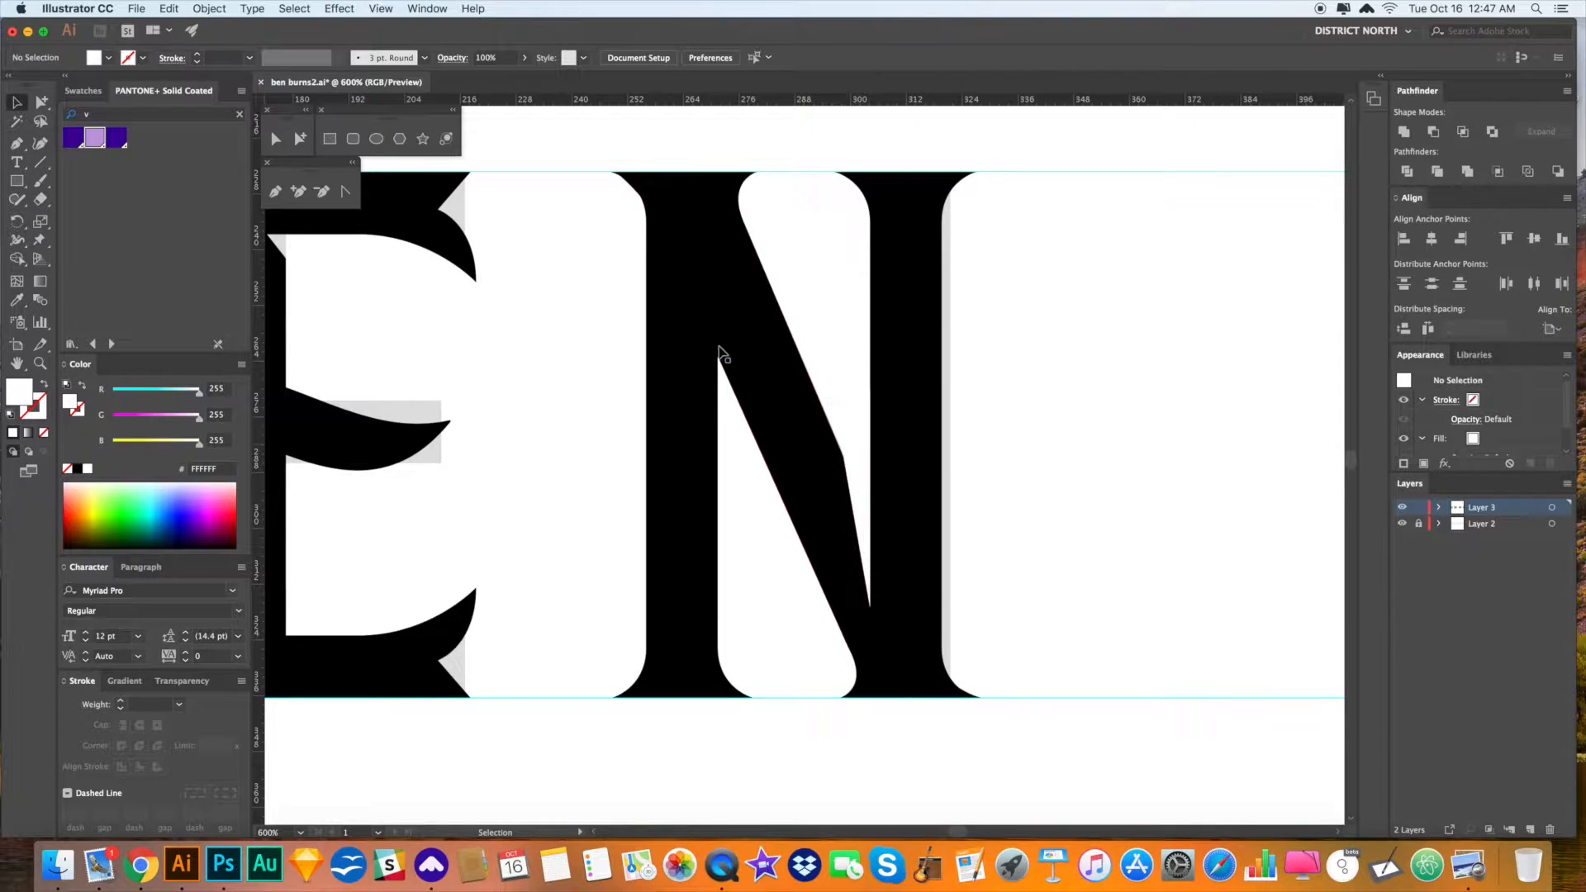
left_click(858, 477)
key("Delete")
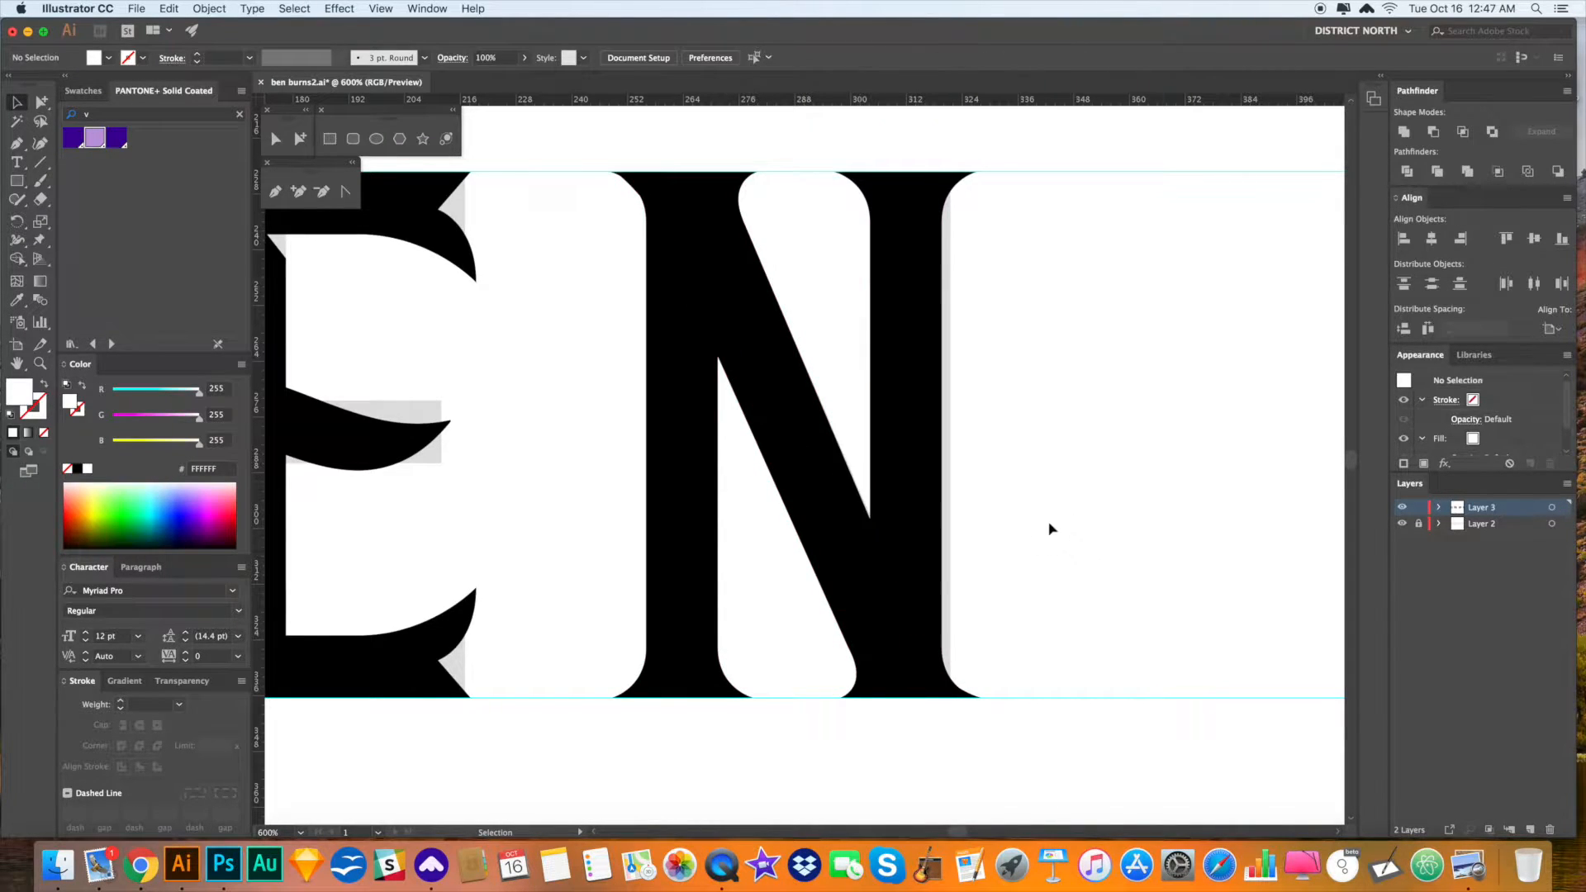
- Reselect the N's right stem with Direct Selection to check it
key("space")
left_click_drag(902, 533, 902, 536)
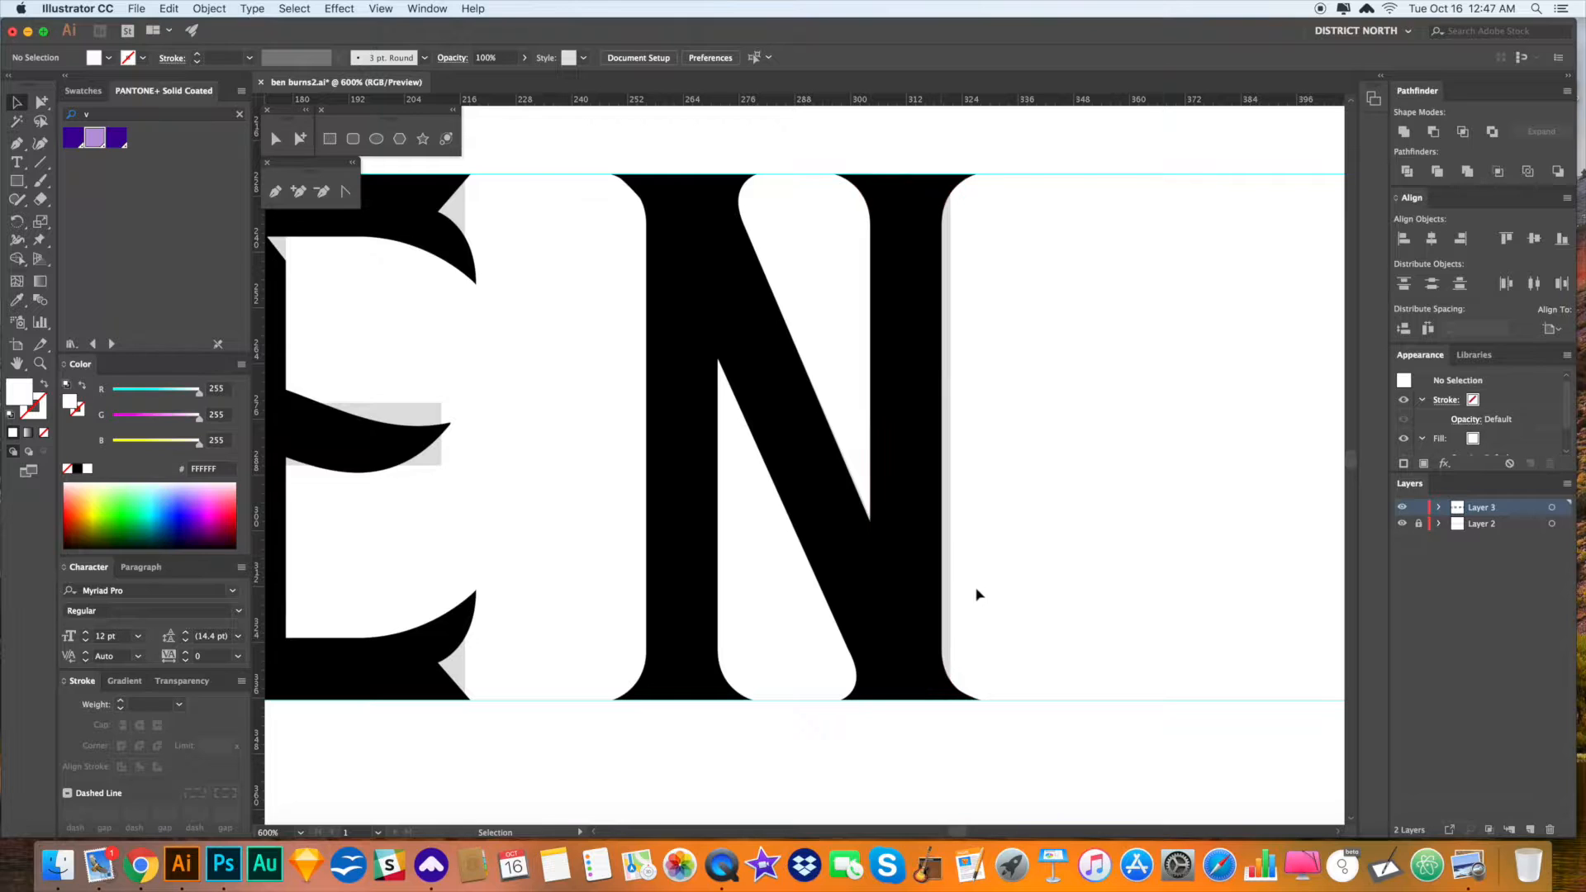
key("a")
left_click(893, 471, "alt")
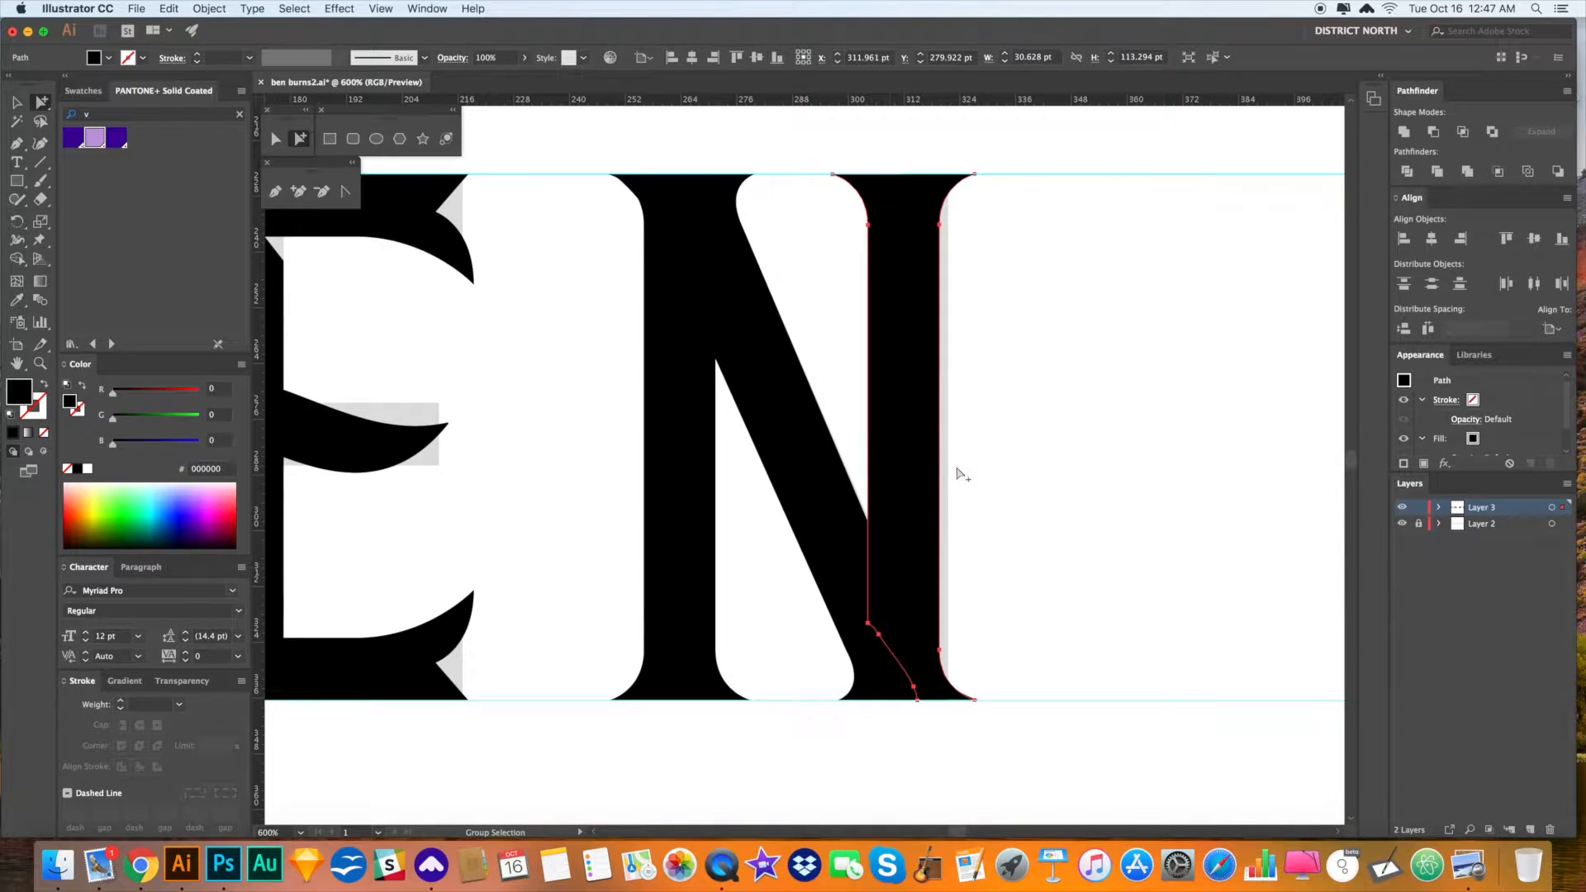
left_click(1005, 525)
scroll(965, 529, "down", 1)
- Nudge the N's diagonal slightly left with the Left arrow key
left_click(826, 512)
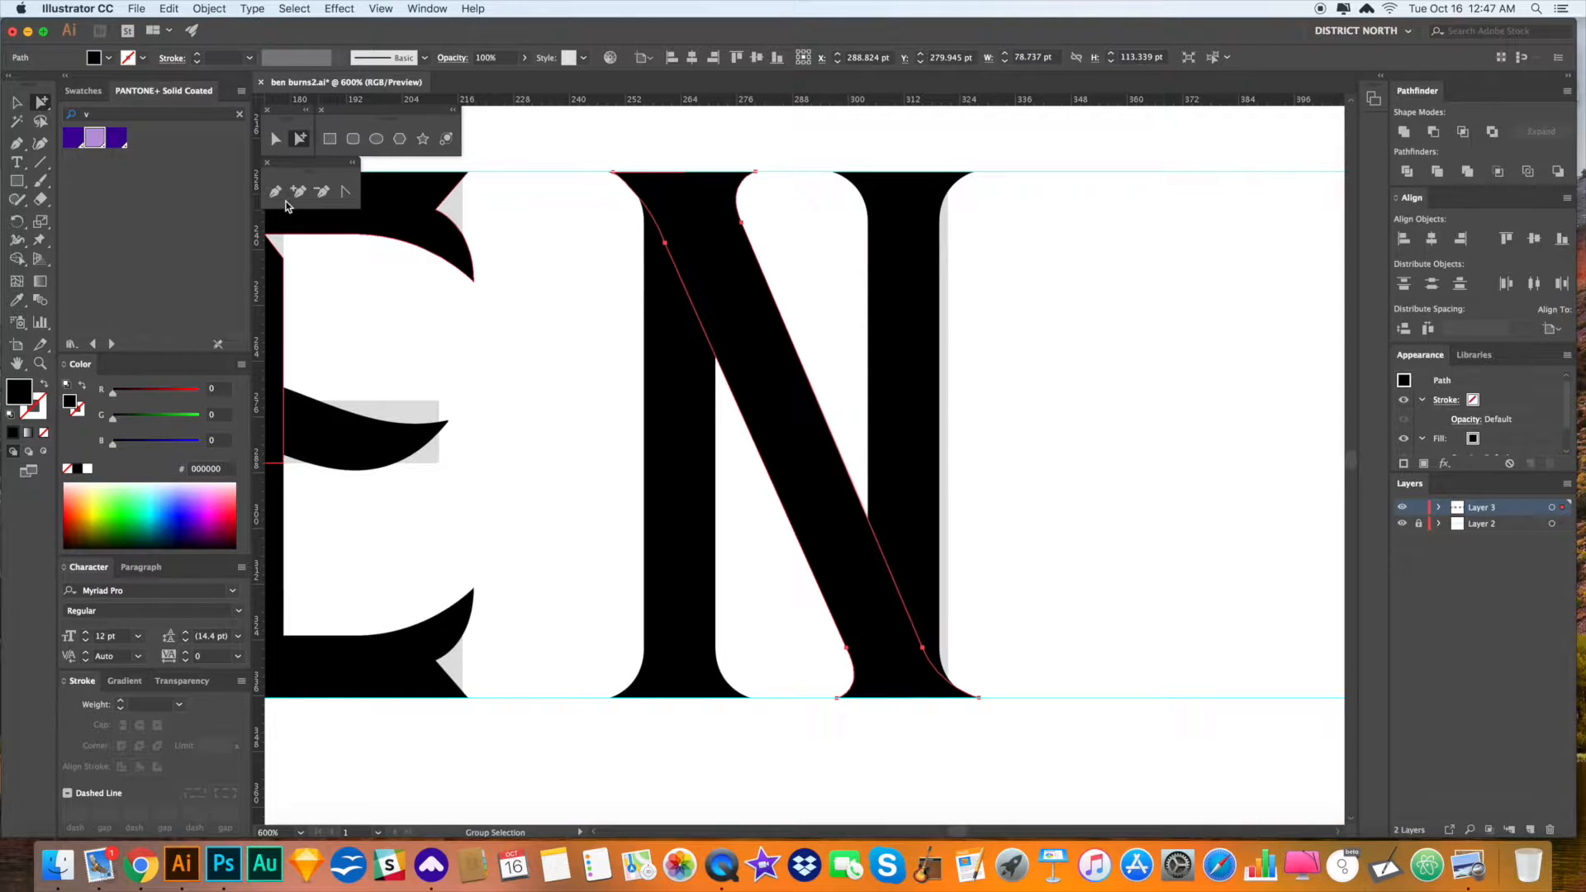
left_click(278, 140)
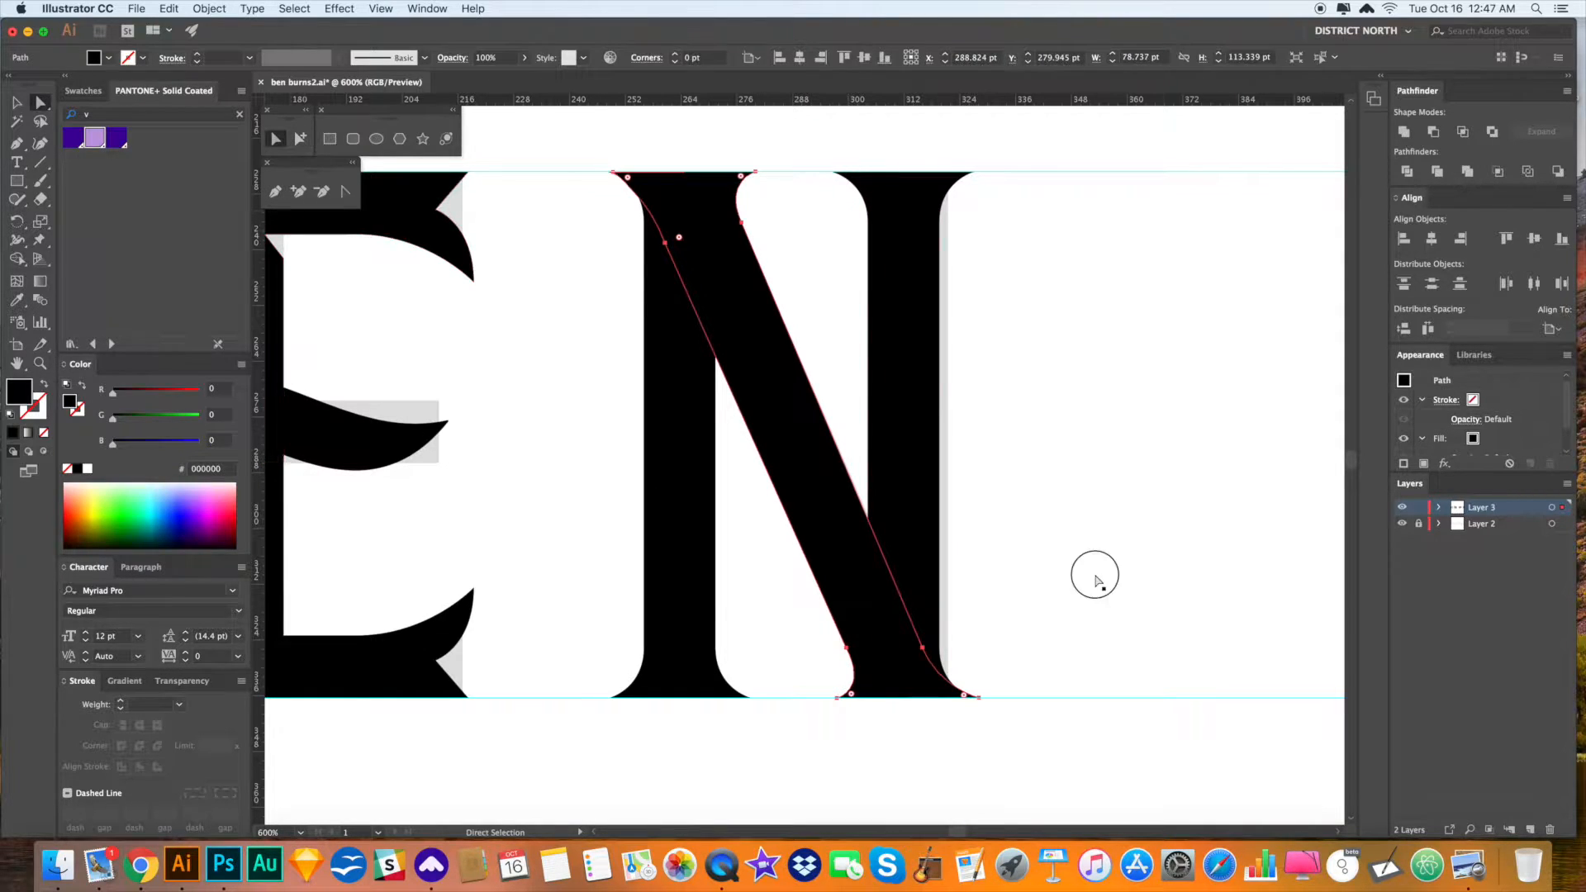
left_click(1094, 579)
left_click(837, 448)
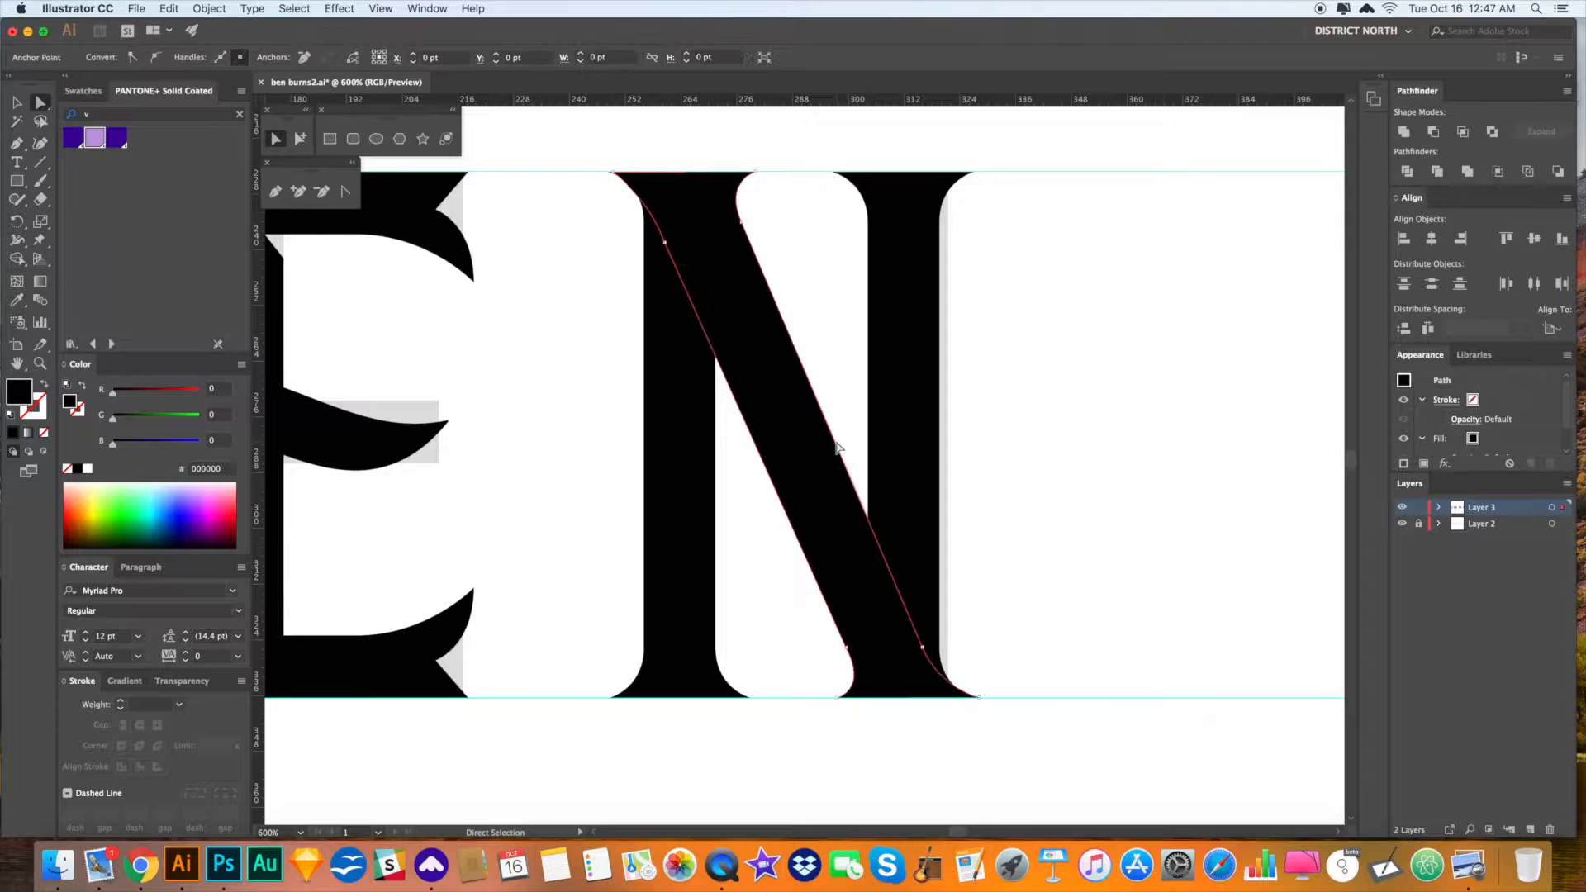
key("Left")
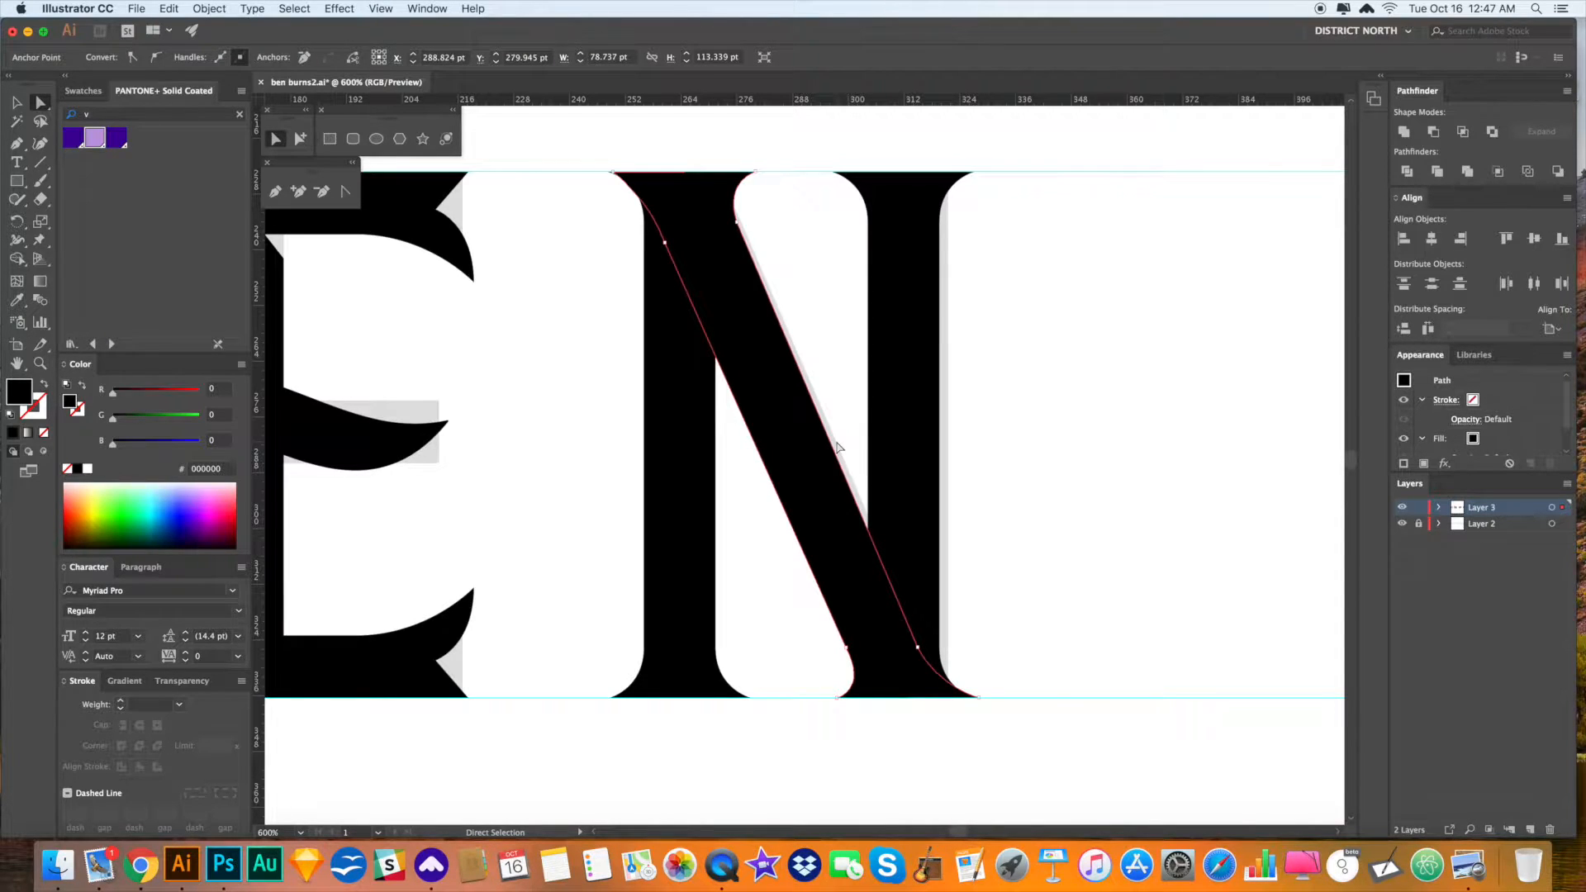
left_click(1039, 507)
left_click_drag(1060, 502, 1063, 521)
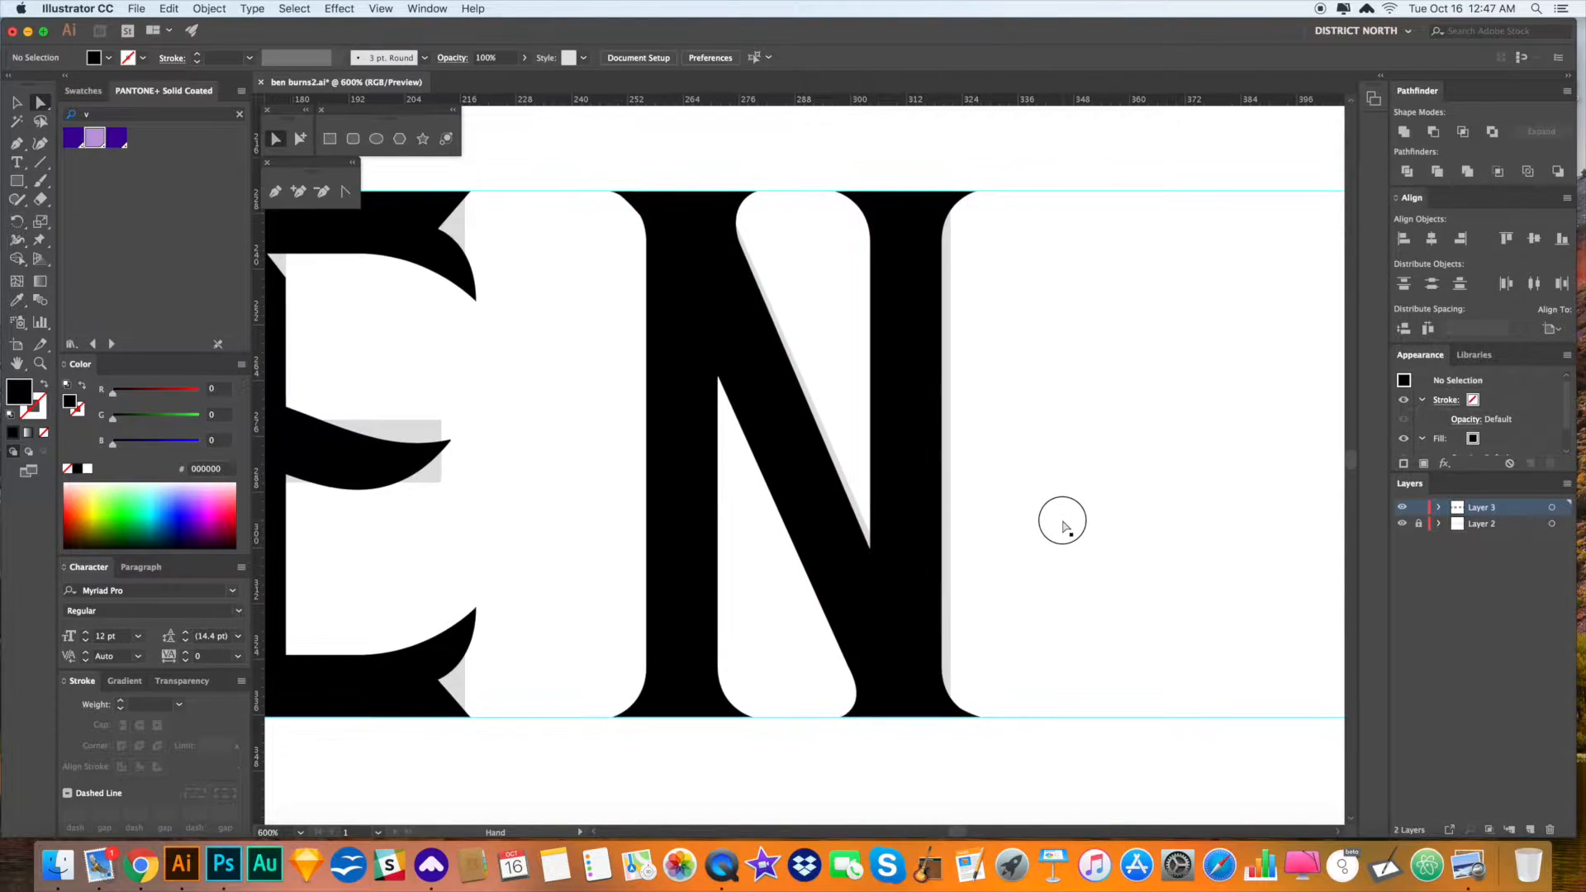
left_click(702, 472, "alt")
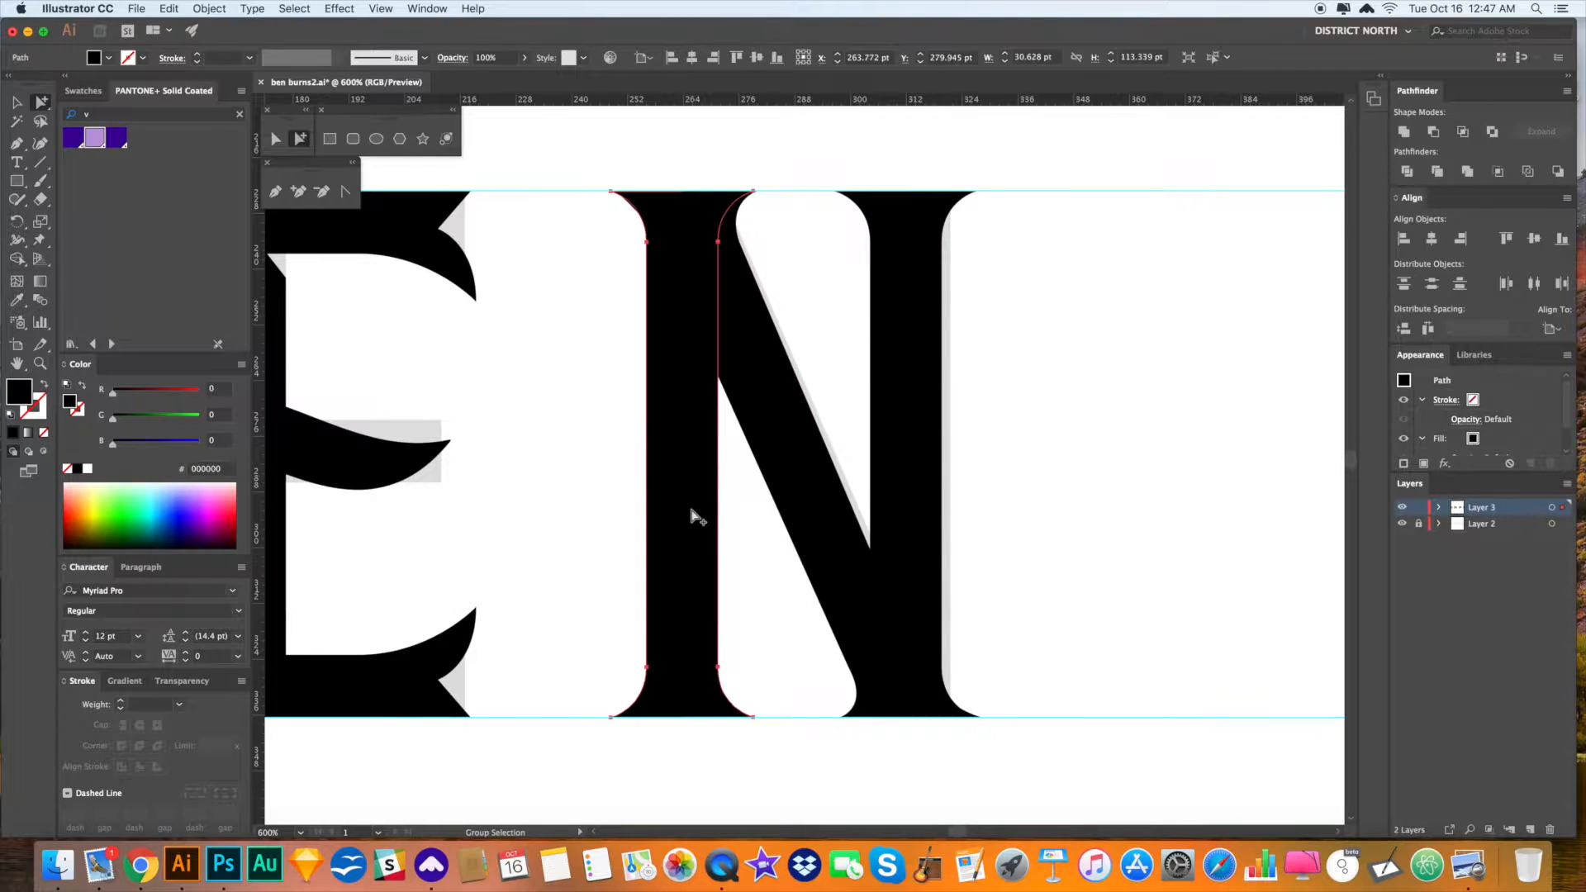
left_click(754, 399)
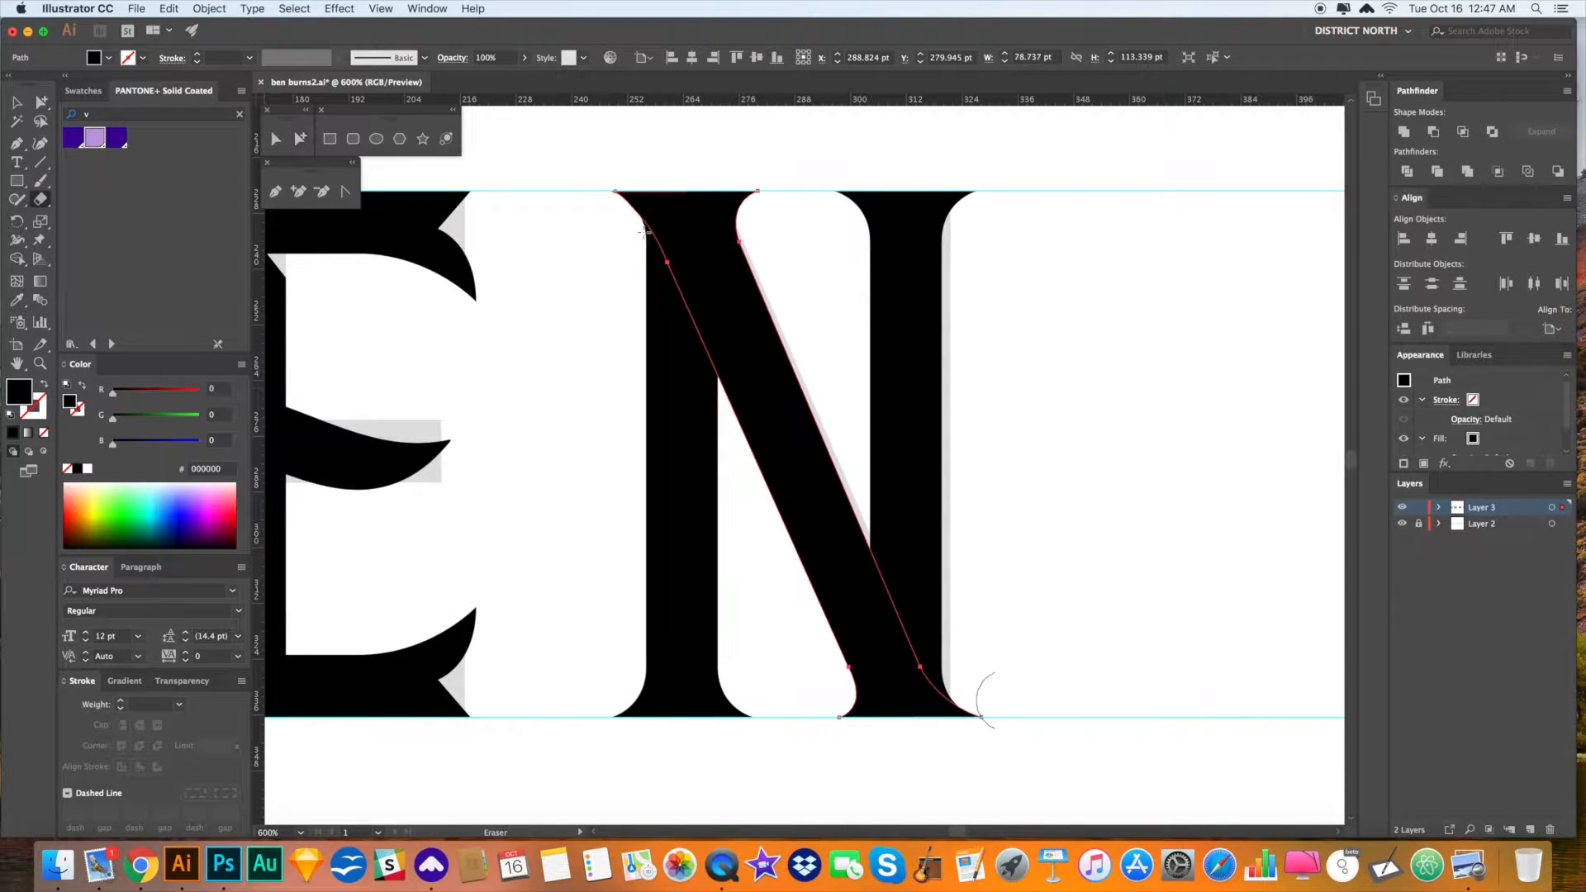
left_click(1129, 342)
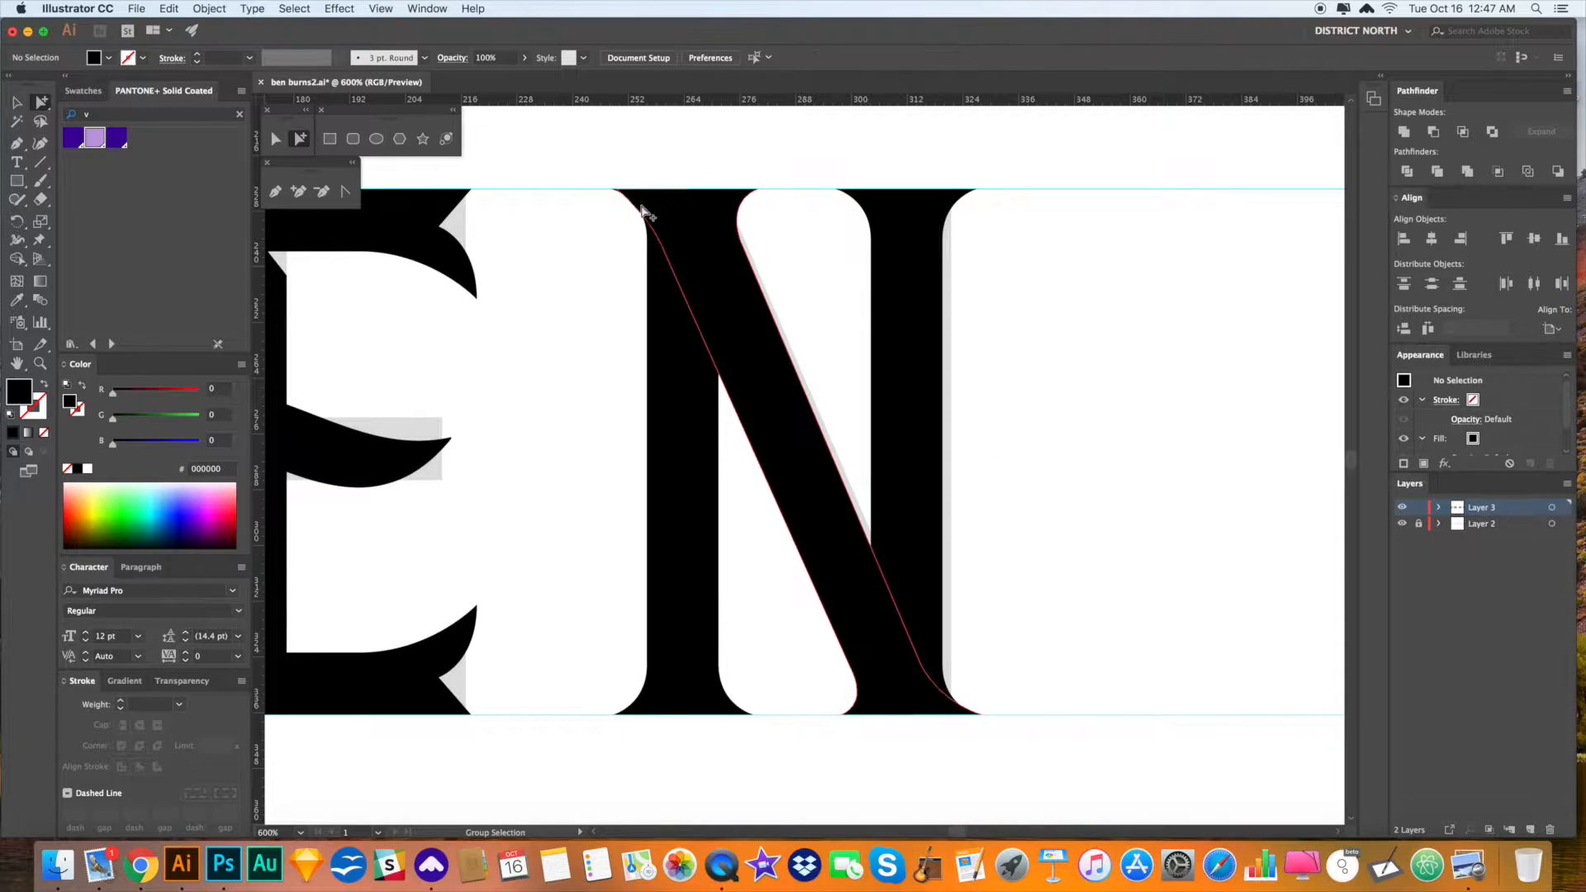
- Zoom into the N's top and erase a curved notch from its diagonal's upper-left edge
key("z")
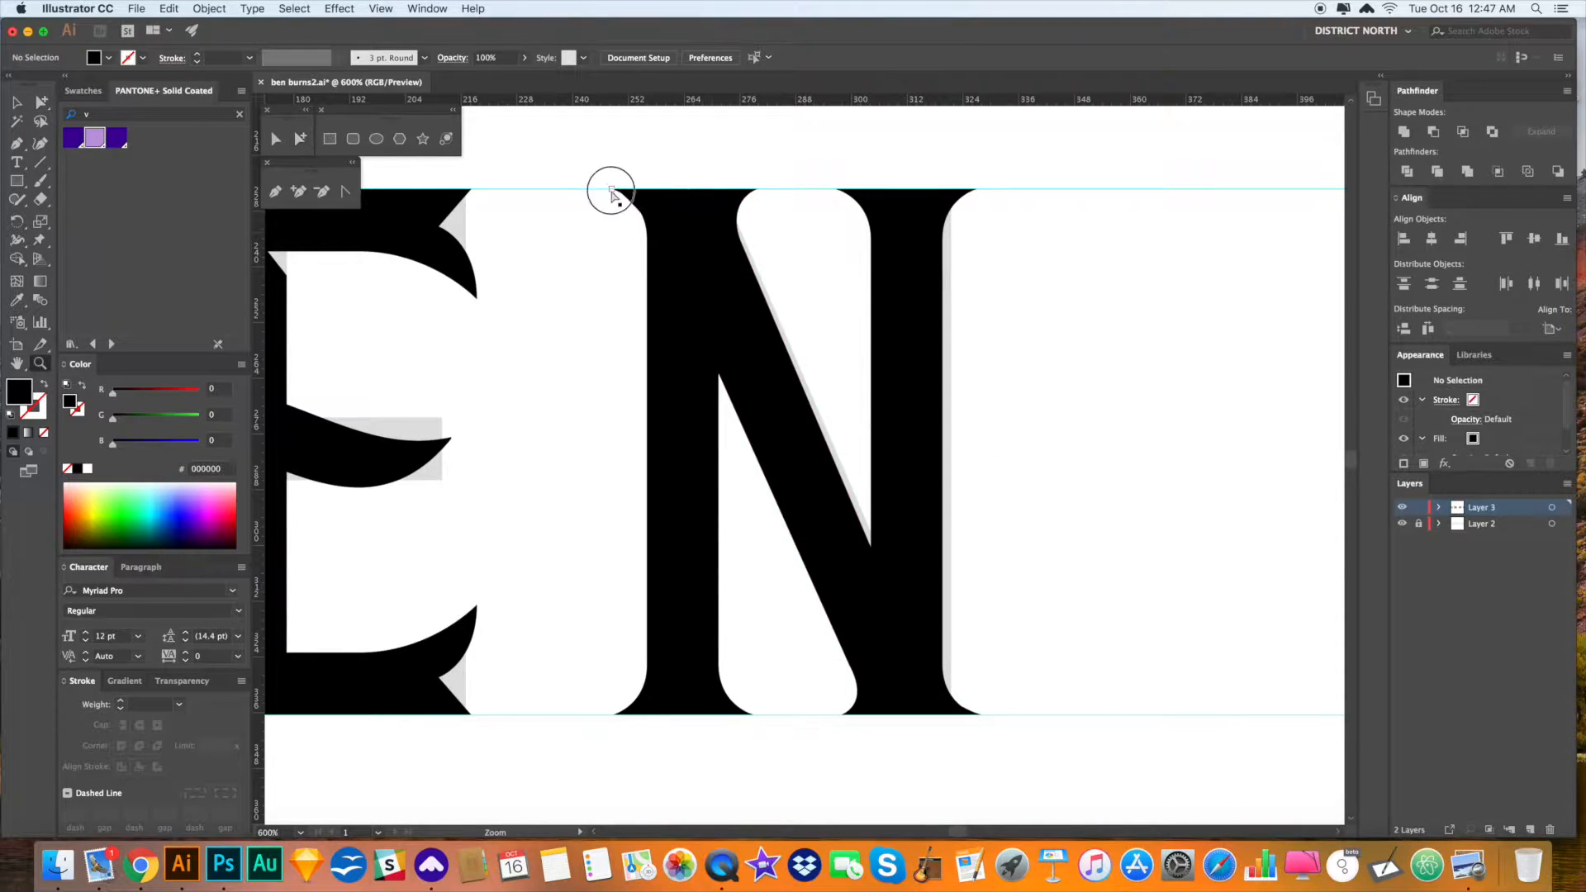
left_click_drag(822, 345, 854, 355)
key("a")
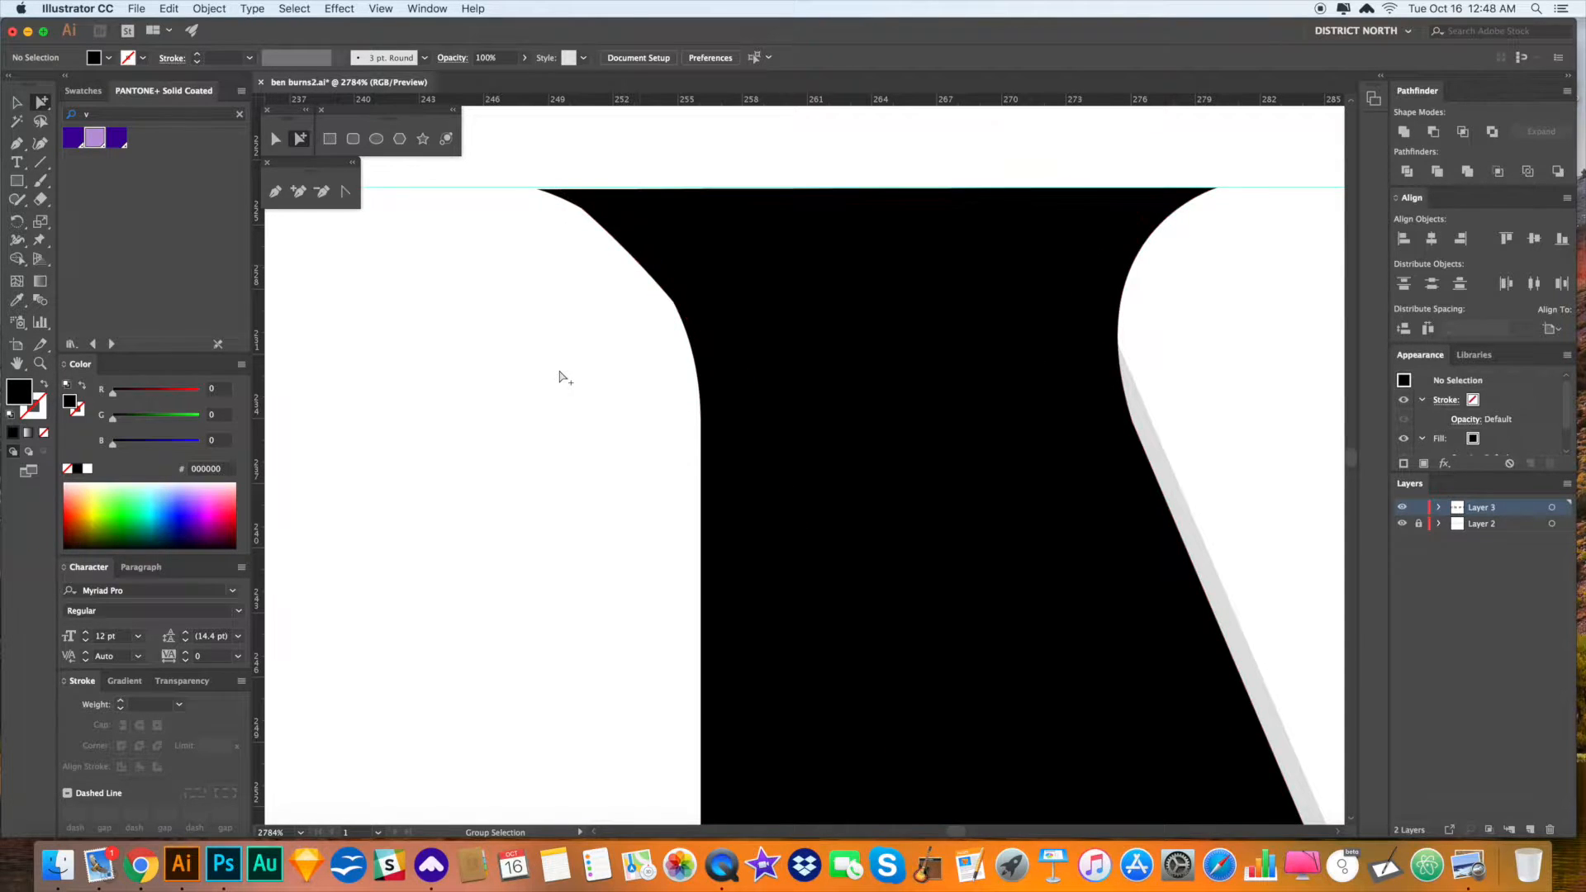
left_click(705, 263)
key("shift+e")
mouse_move(620, 365)
left_mouse_down()
mouse_move(666, 356)
mouse_move(658, 302)
mouse_move(600, 280)
left_mouse_up()
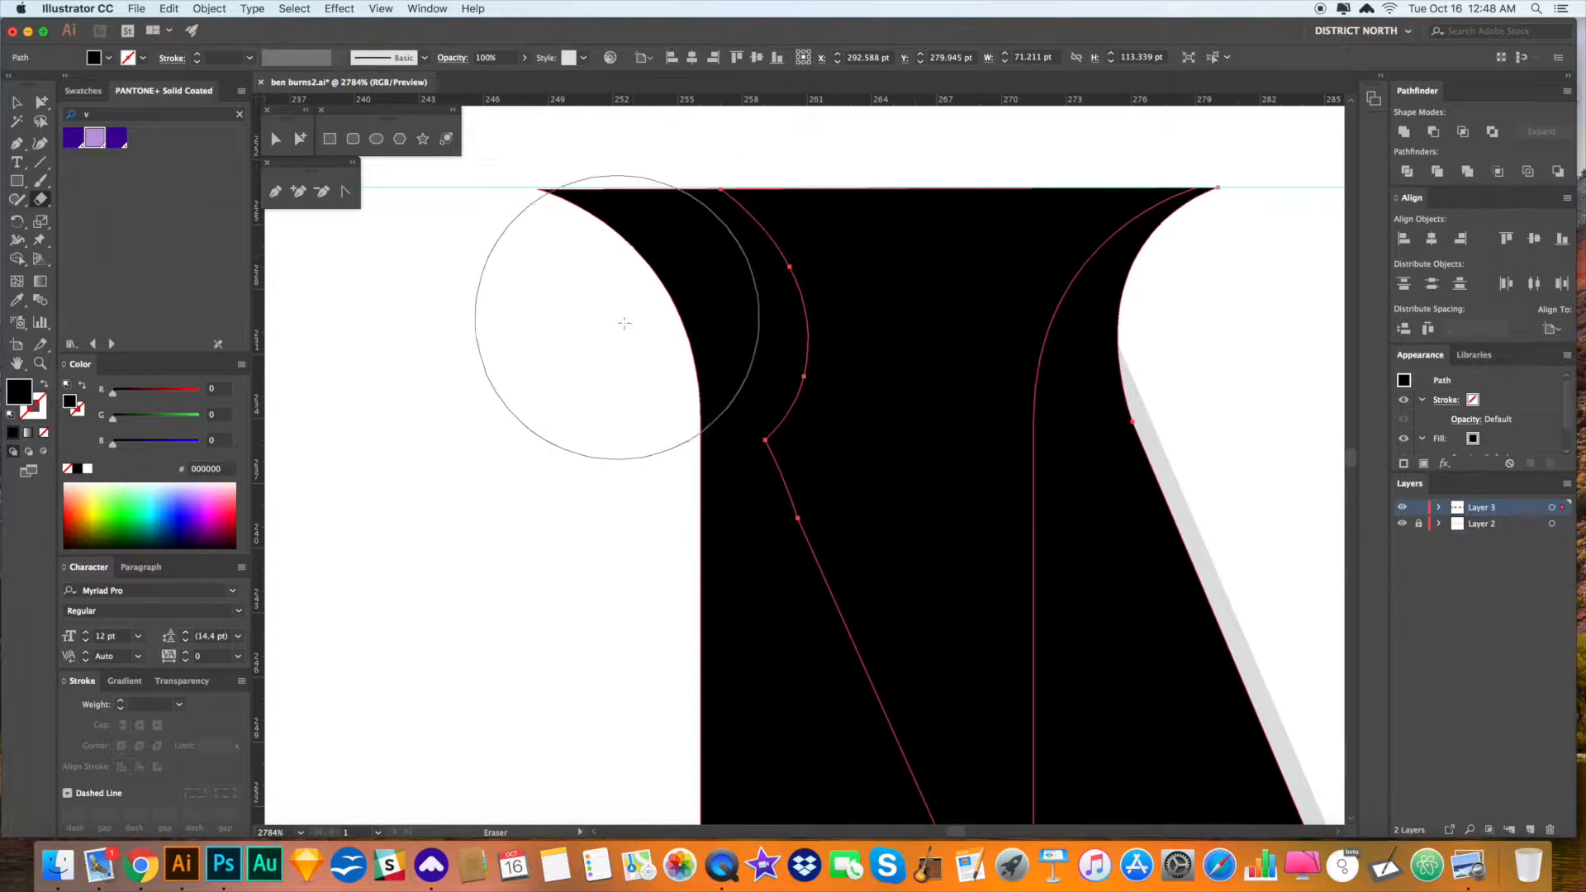
- Clear the selection and zoom back out to bring the E and N into view
key("a")
key("super+minus")
key("super+shift+a")
scroll(980, 464, "down", 5)
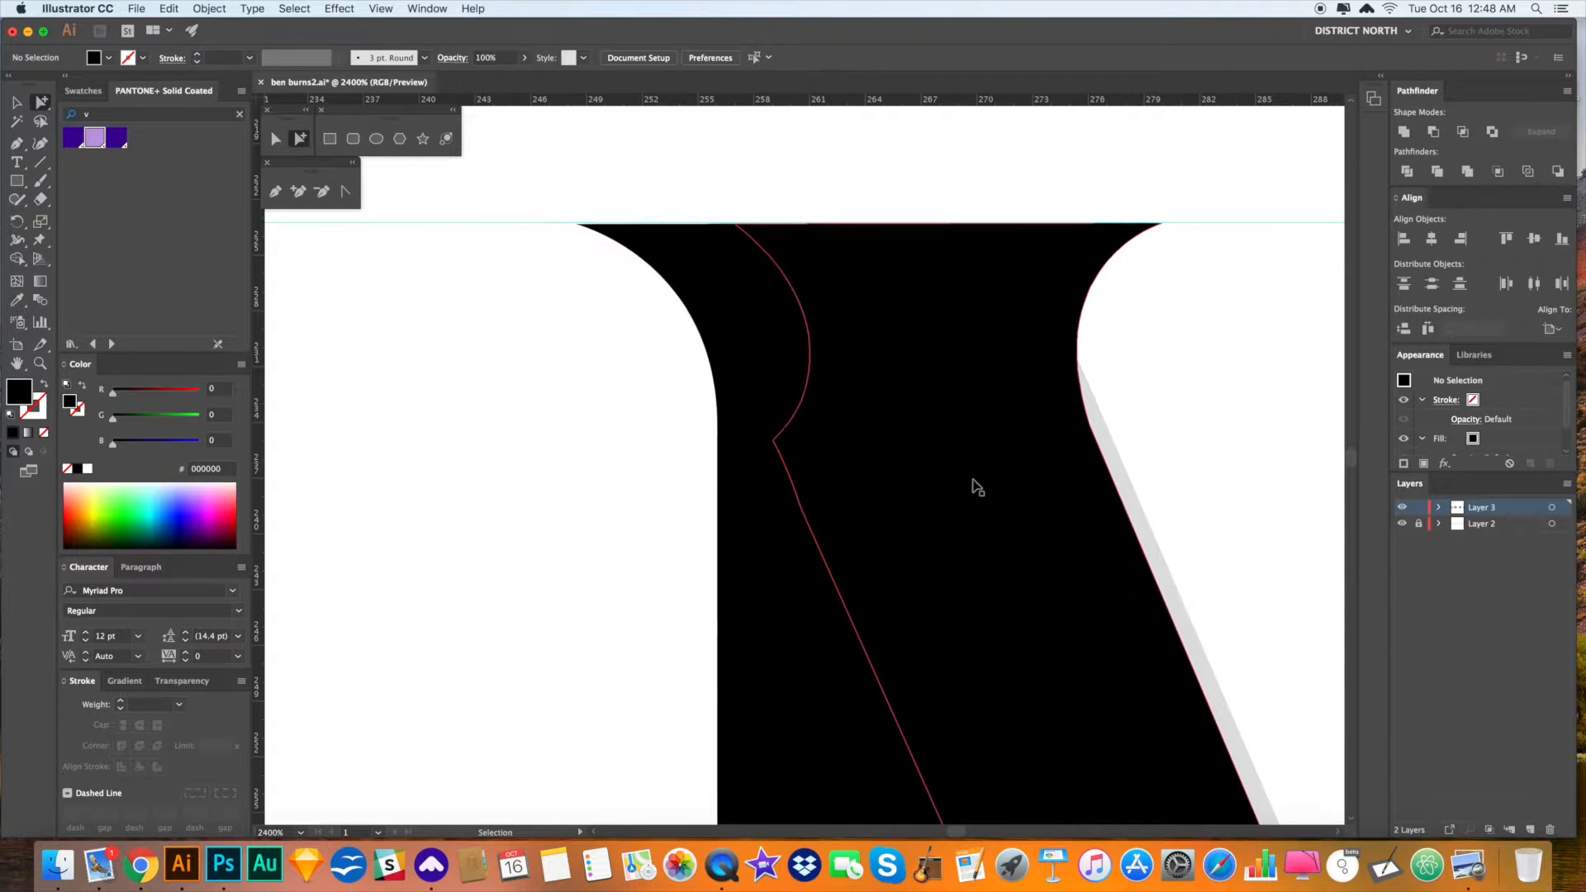
scroll(1011, 505, "down", 1)
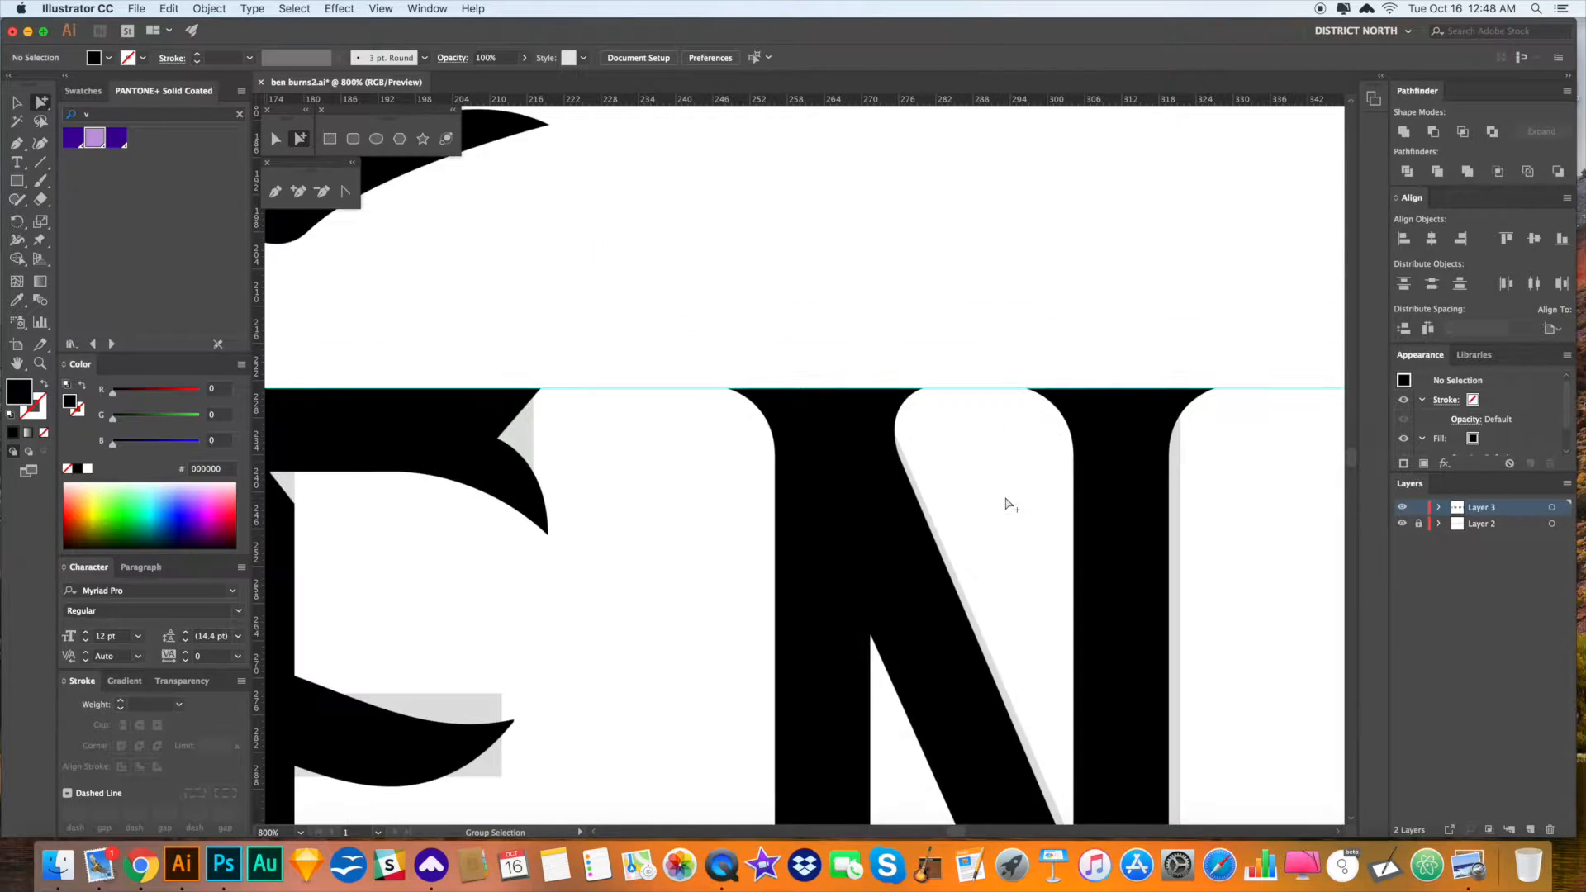
left_click_drag(1054, 555, 912, 361)
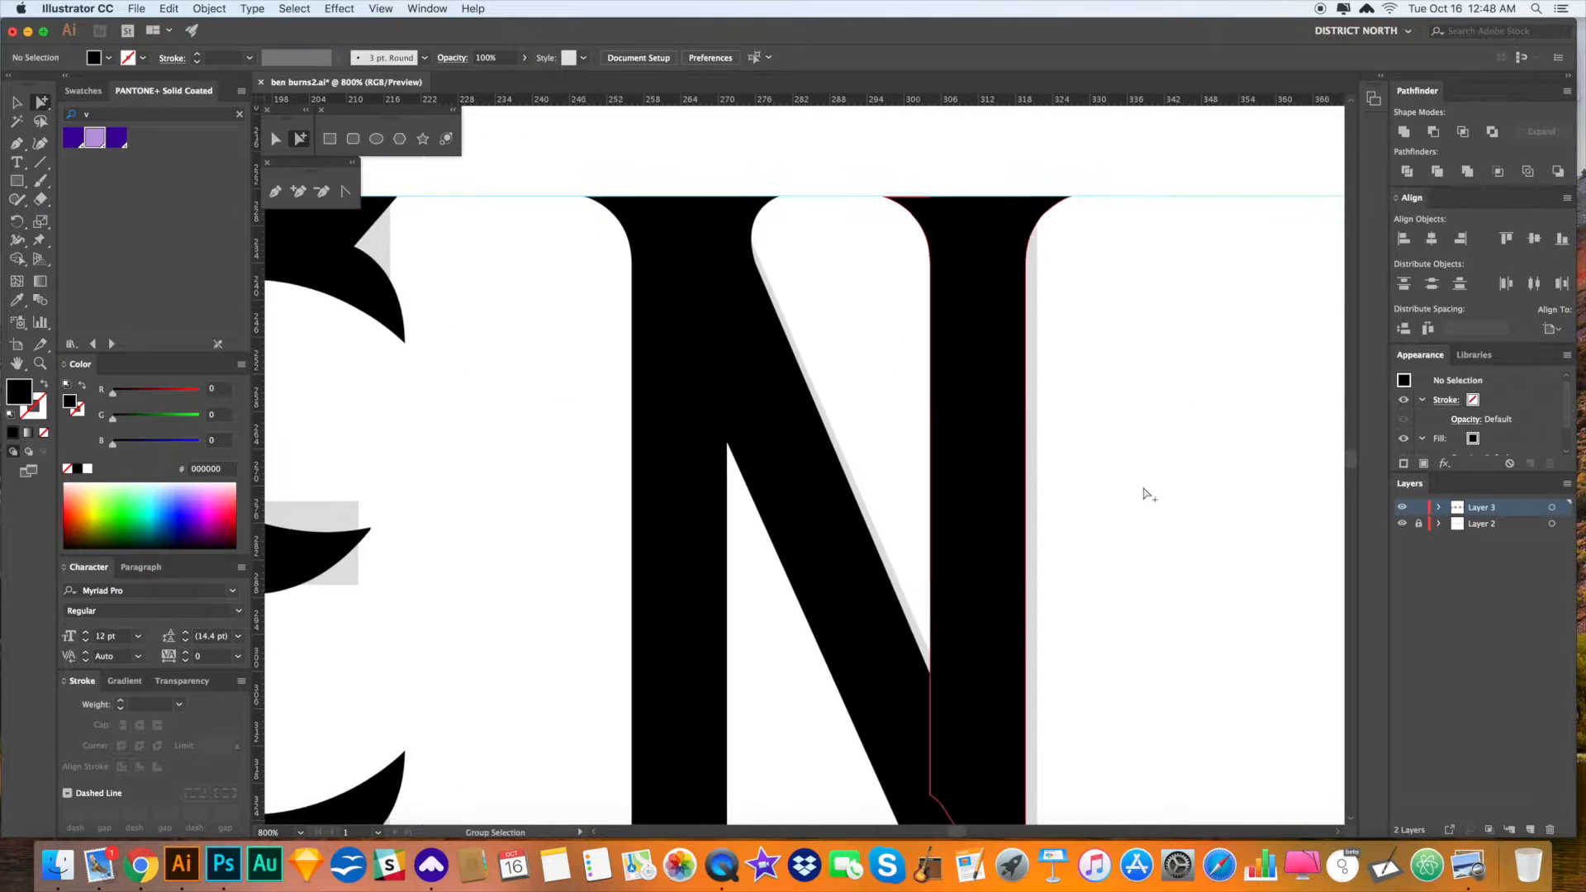
key("v")
left_click_drag(1133, 488, 1112, 474)
scroll(1112, 474, "down", 1)
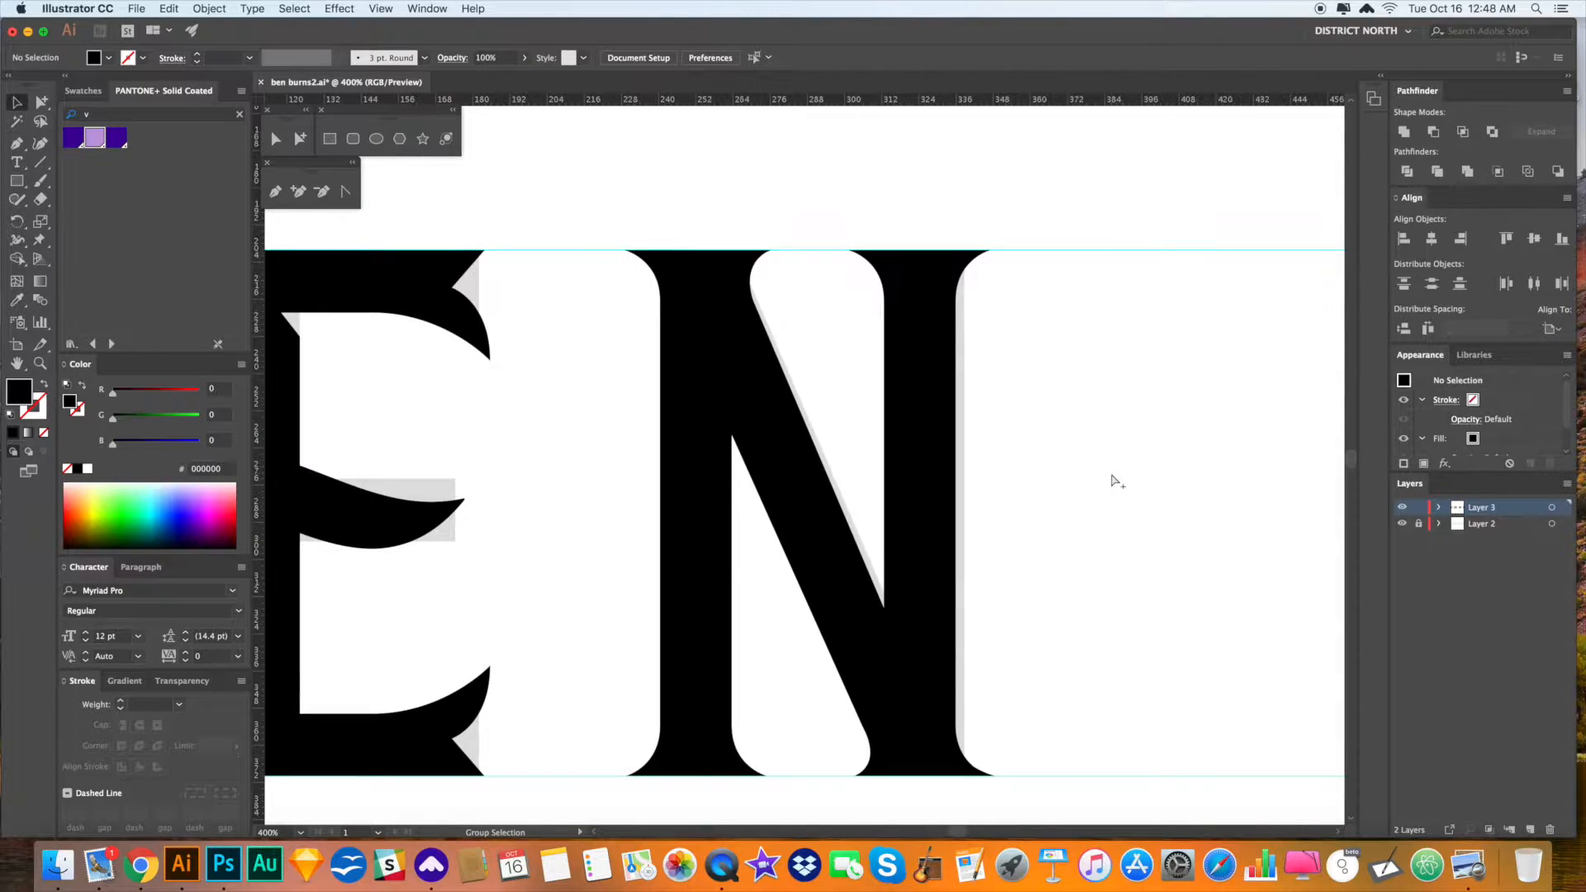
scroll(1103, 468, "down", 1)
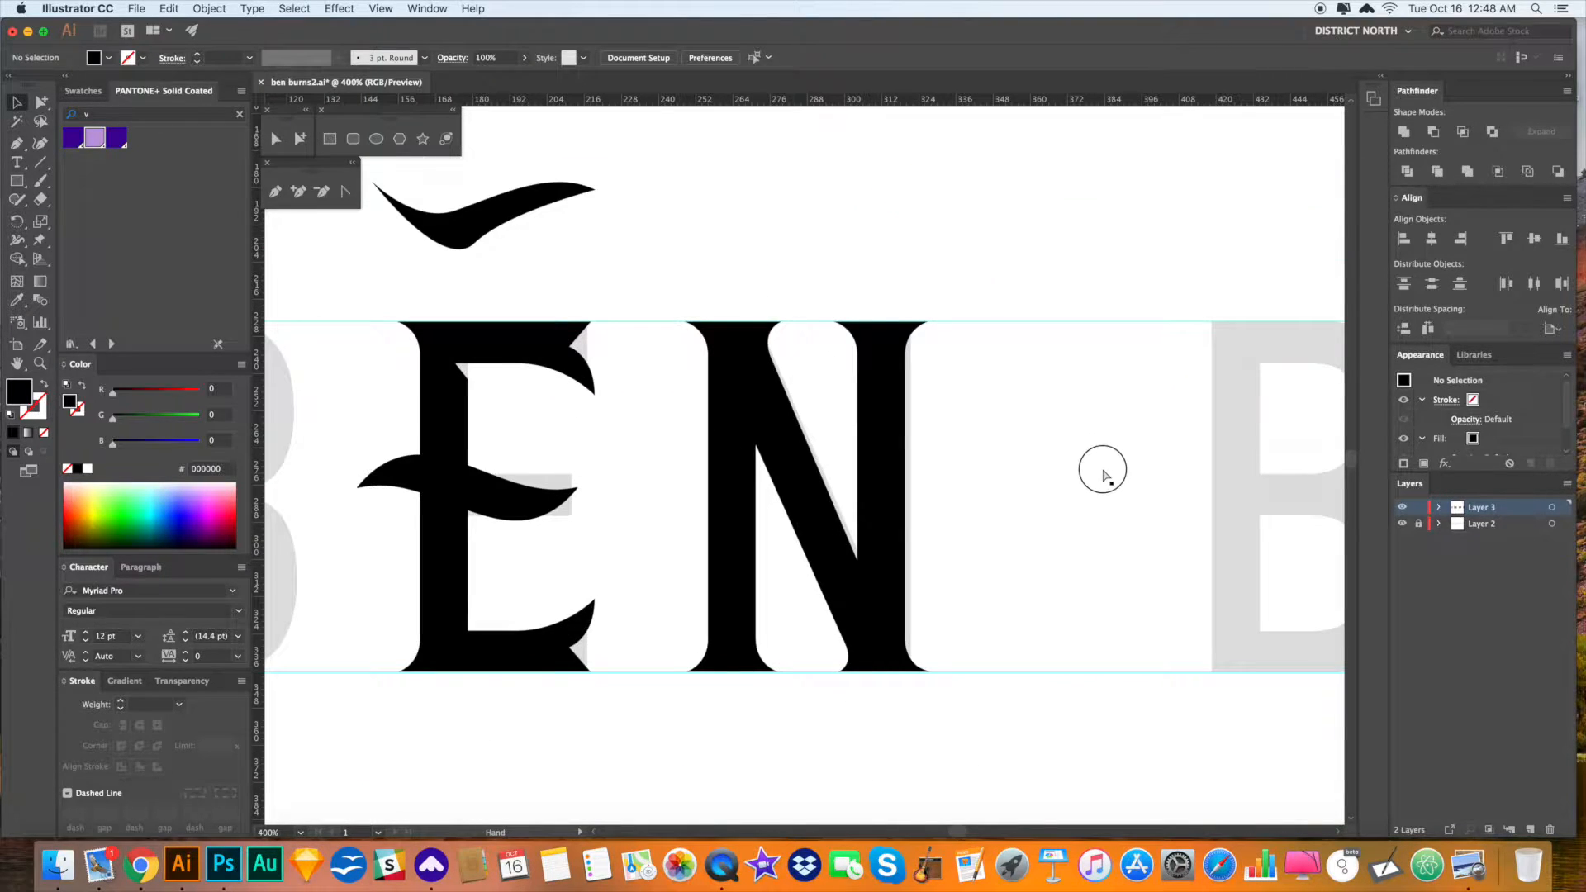
- Draw a black circle above the letters with the Ellipse tool
left_click(20, 185)
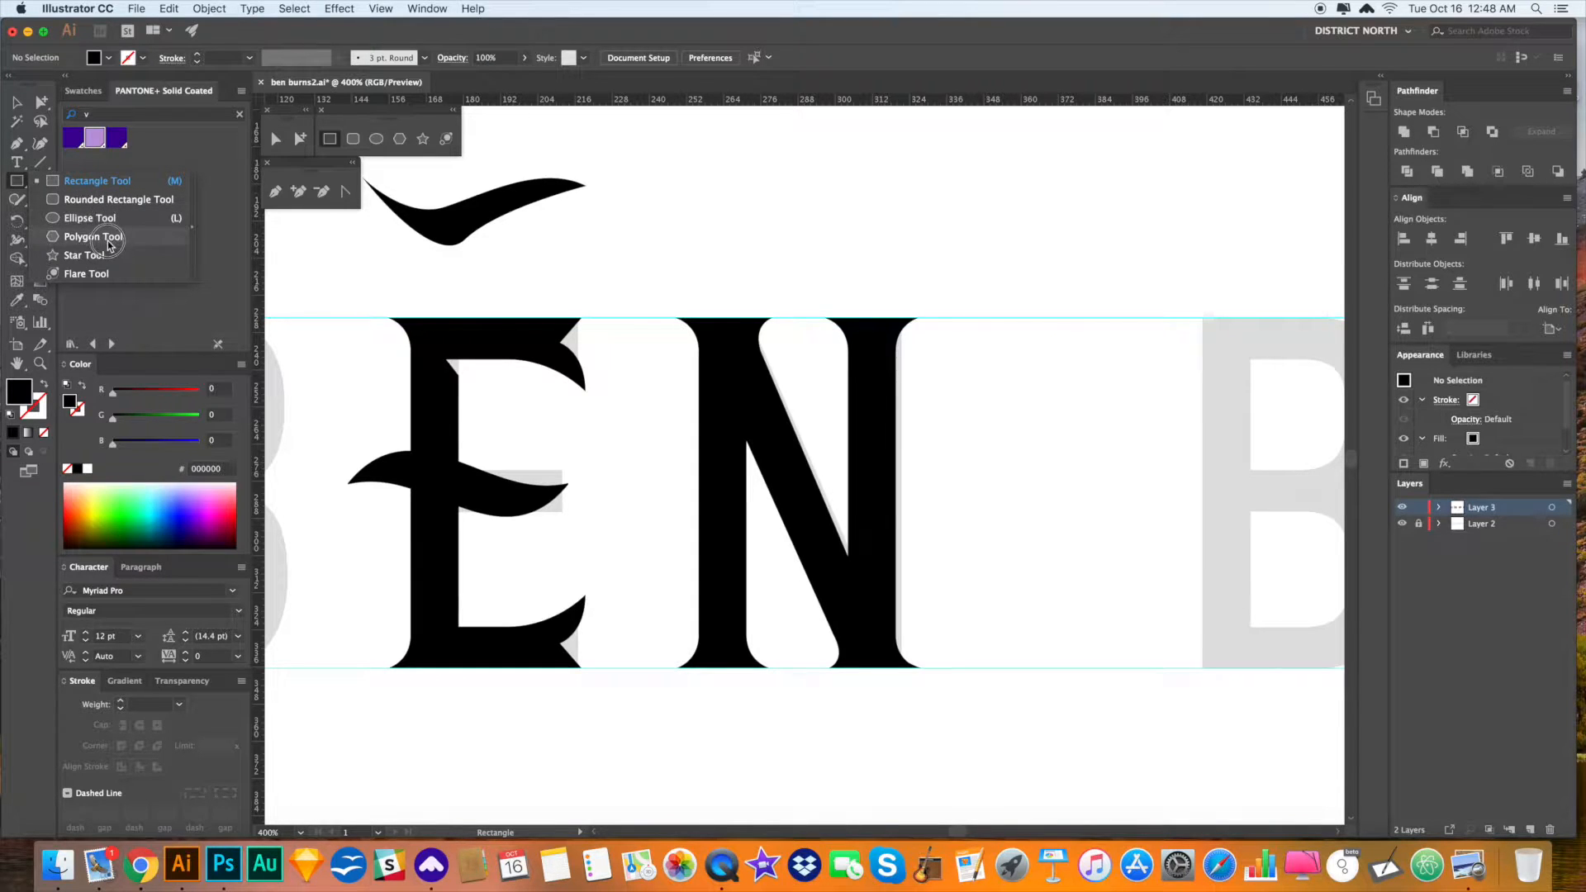
left_click(91, 218)
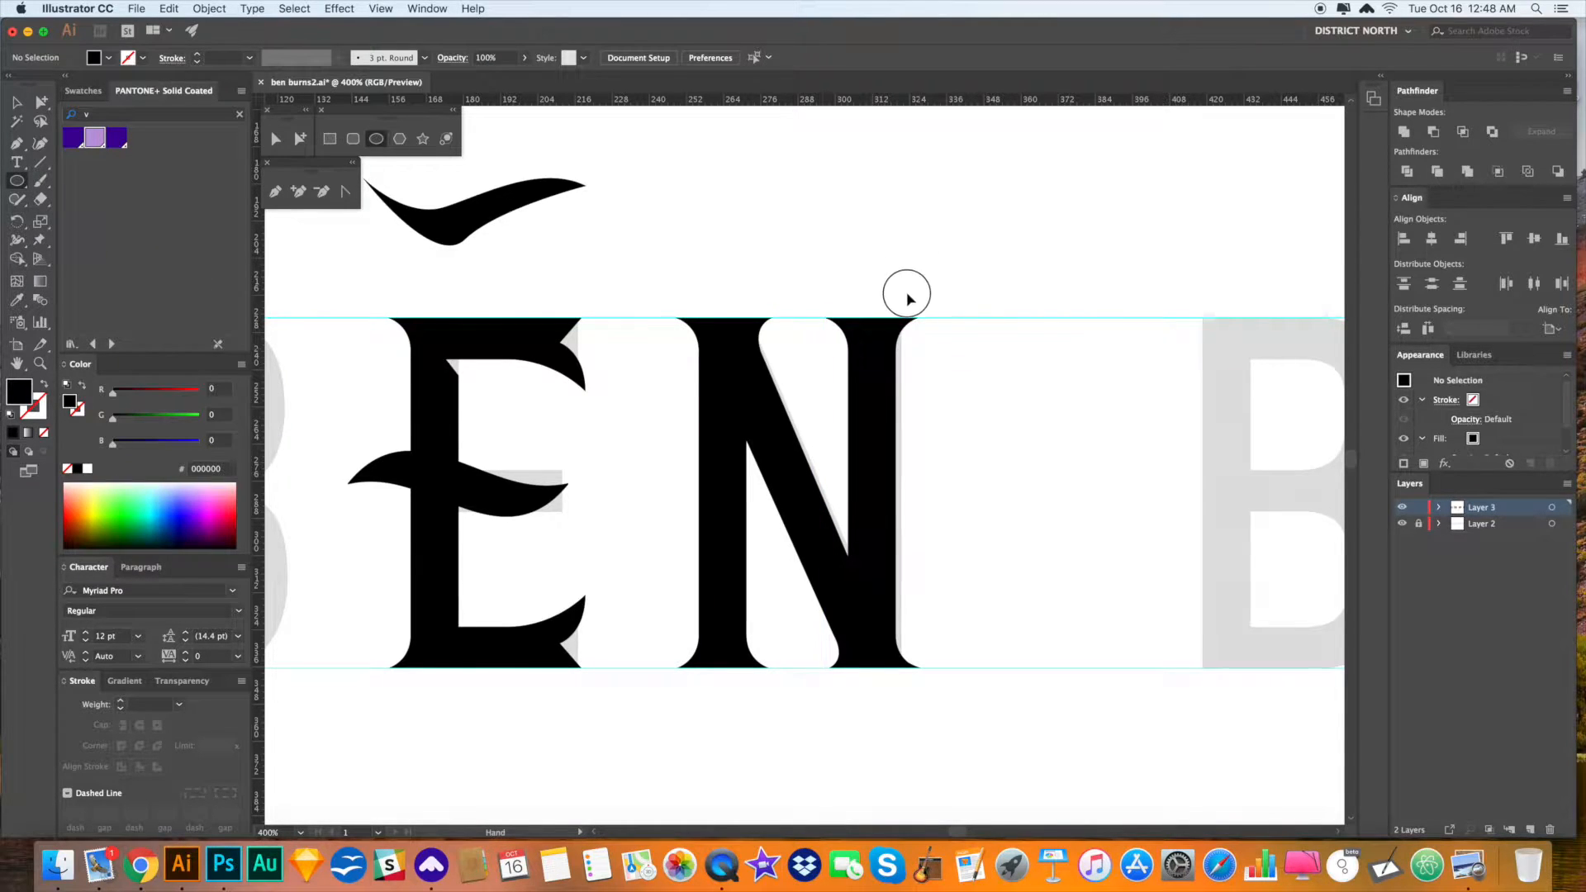
scroll(909, 281, "up", 3)
scroll(832, 591, "up", 3)
mouse_move(637, 196)
left_mouse_down()
mouse_move(795, 354)
mouse_move(890, 306)
mouse_move(894, 388)
mouse_move(729, 265)
left_mouse_up()
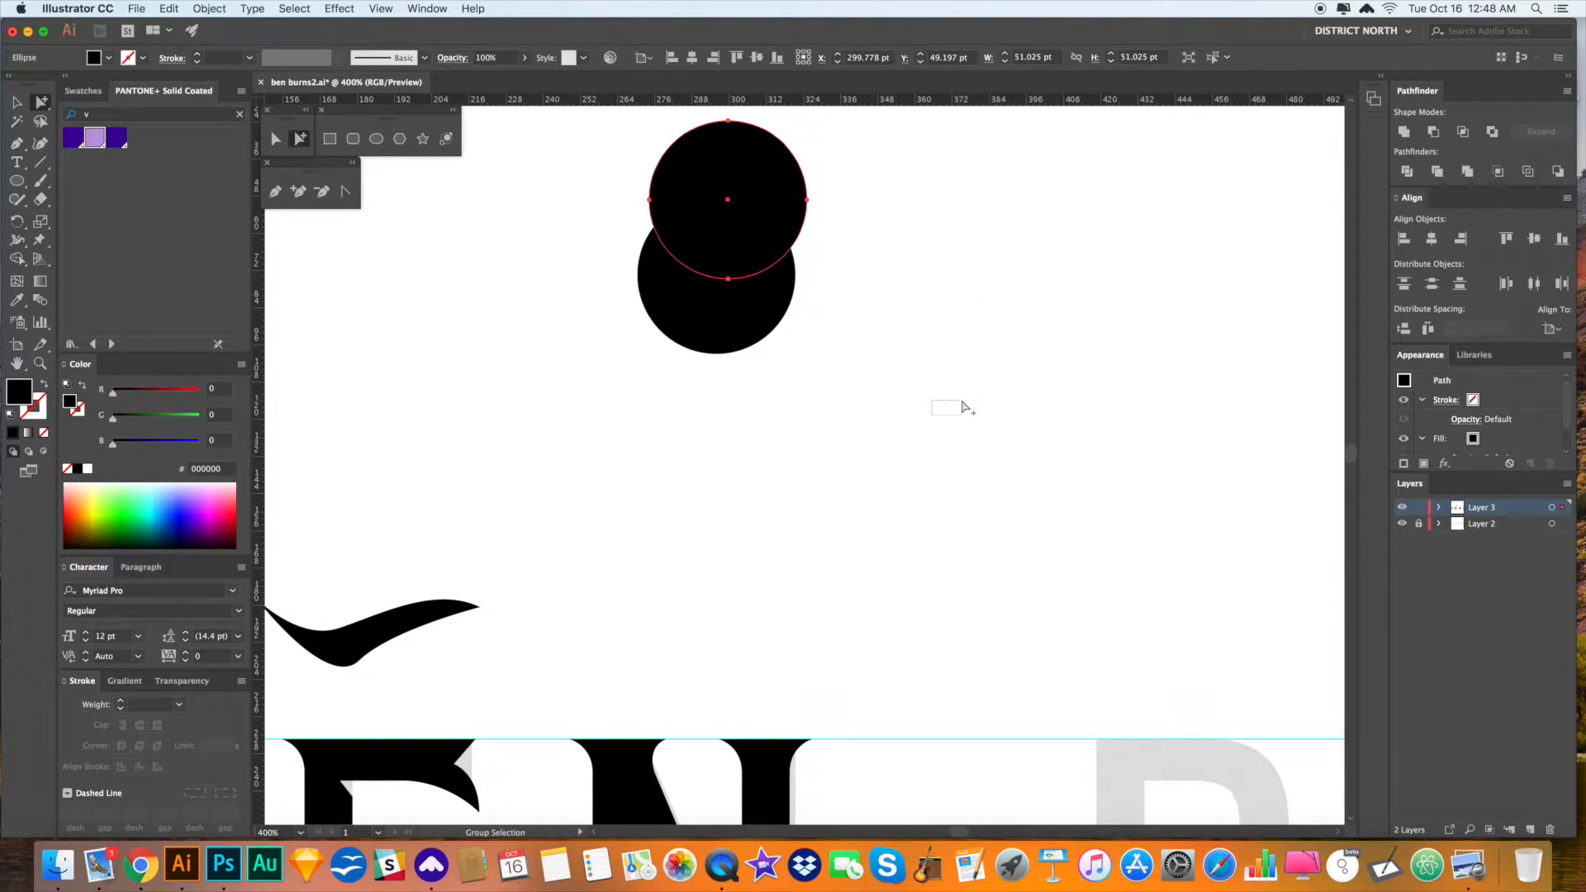
- Copy the circles into a touching 2×2 grid with one more circle in the centre
left_click_drag(815, 376, 820, 382)
key("super+z")
key("super+z")
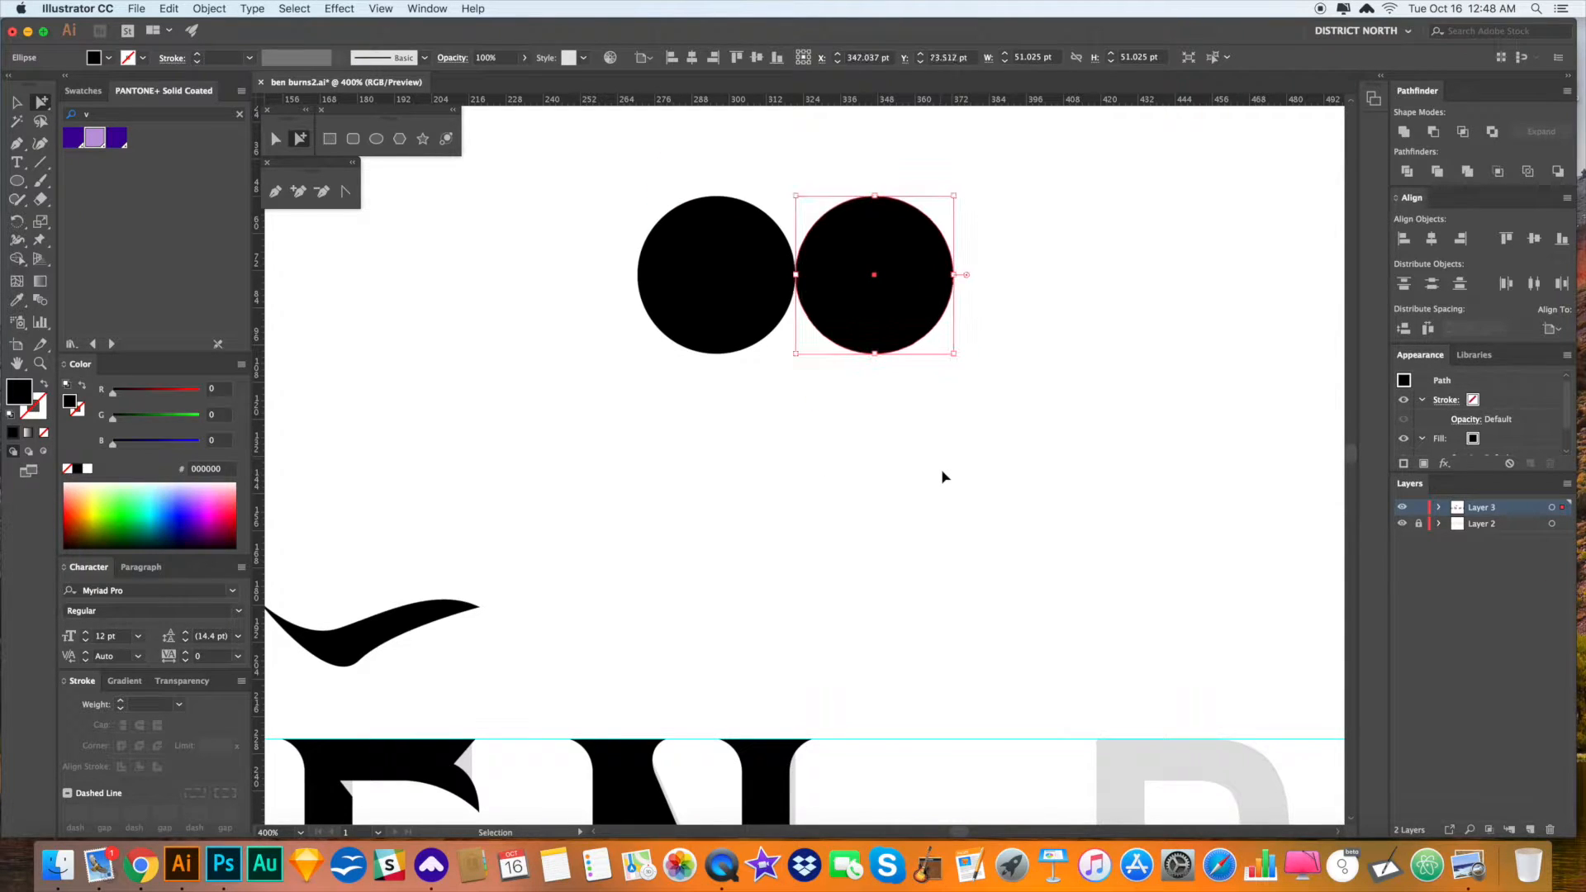
left_click(950, 471)
left_click_drag(976, 457, 654, 241)
left_click_drag(884, 296, 884, 455)
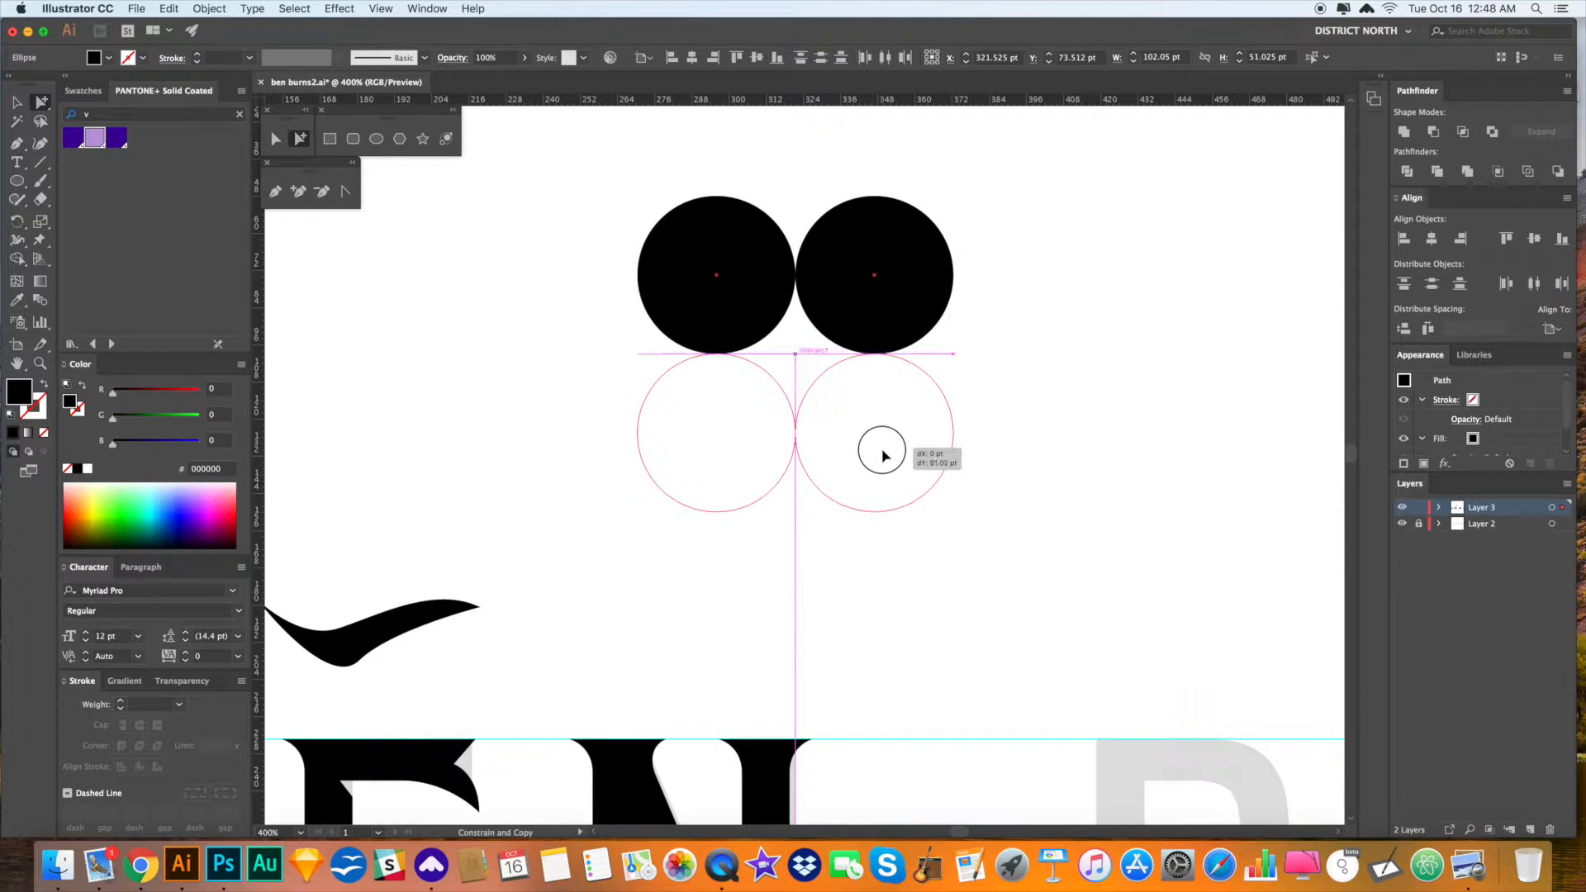
left_click_drag(998, 451, 998, 451)
left_click(1000, 452)
left_click_drag(885, 471, 807, 394)
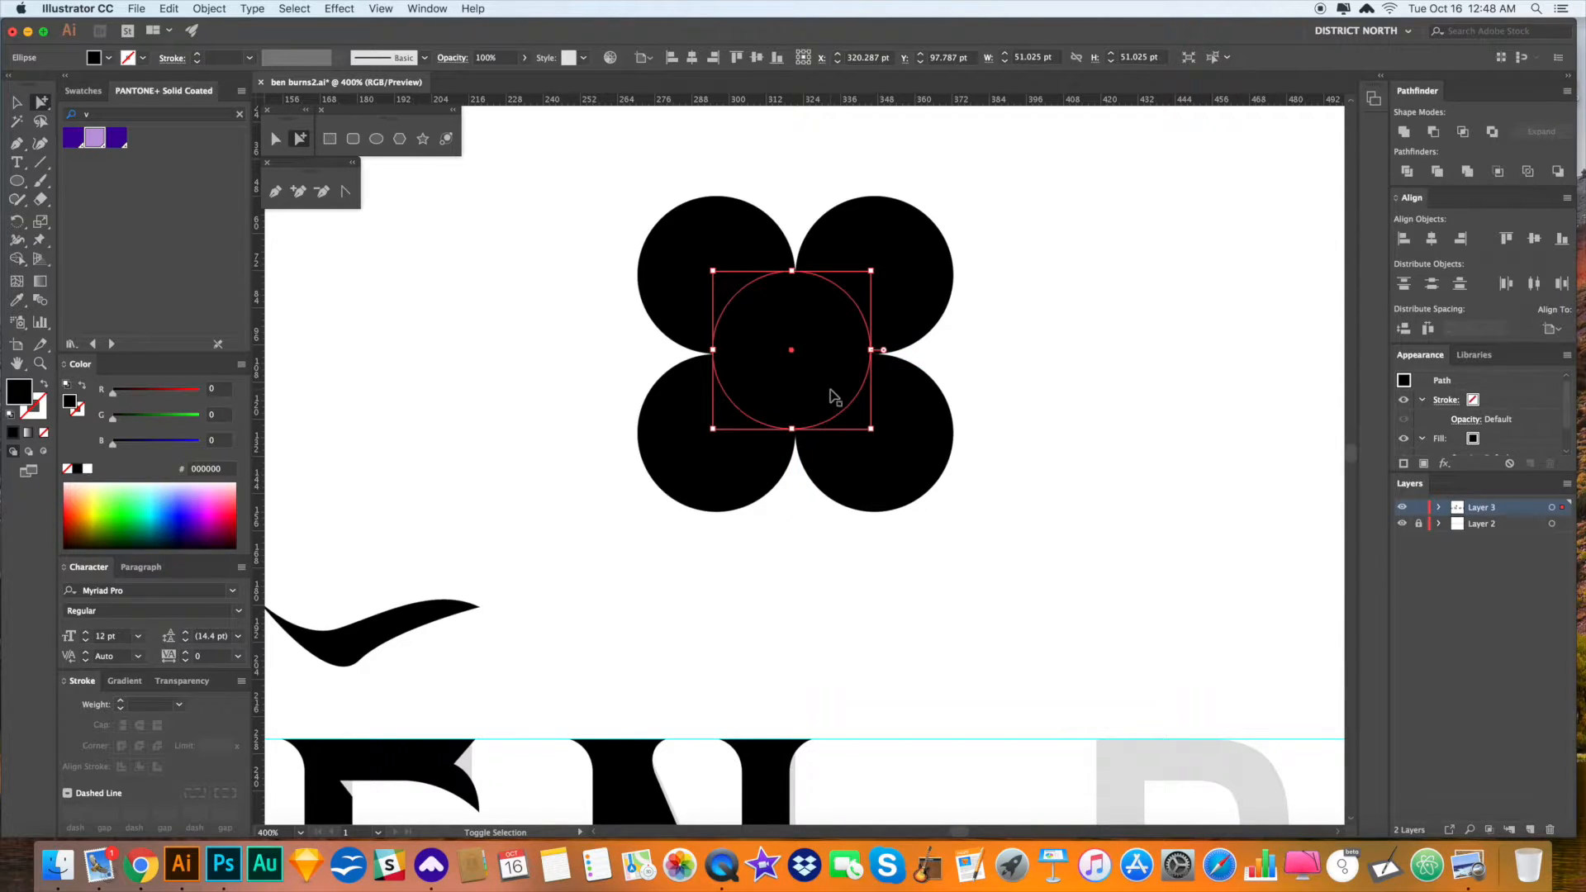
- Fill the centre circle violet and divide all five circles with Pathfinder Divide
left_click(93, 148)
key("v")
left_click(1198, 460)
key("space")
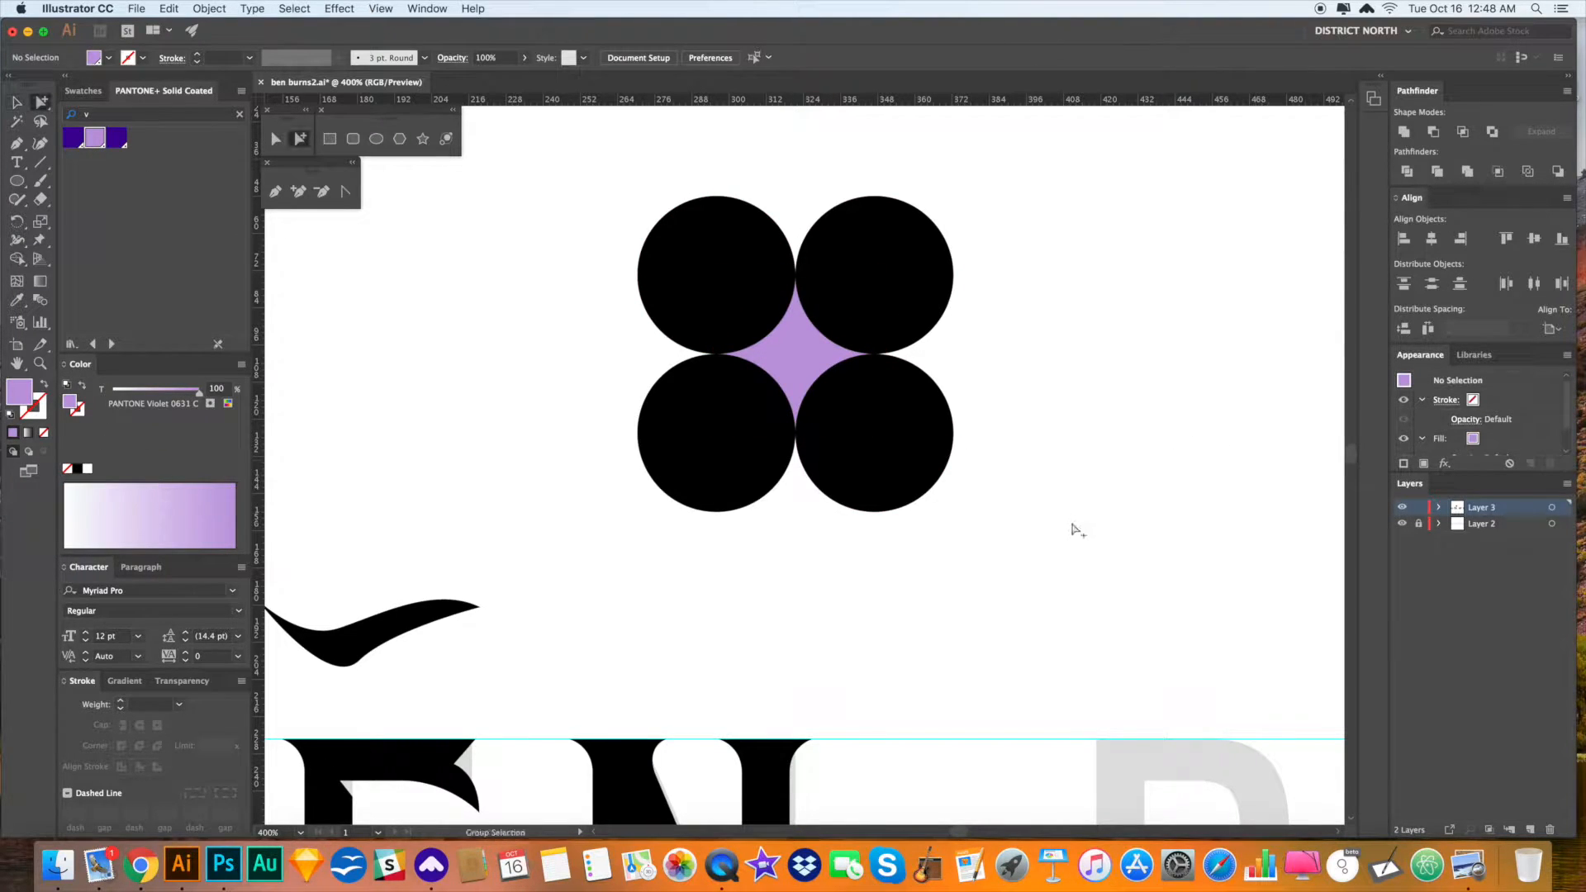
left_click_drag(626, 231, 568, 202)
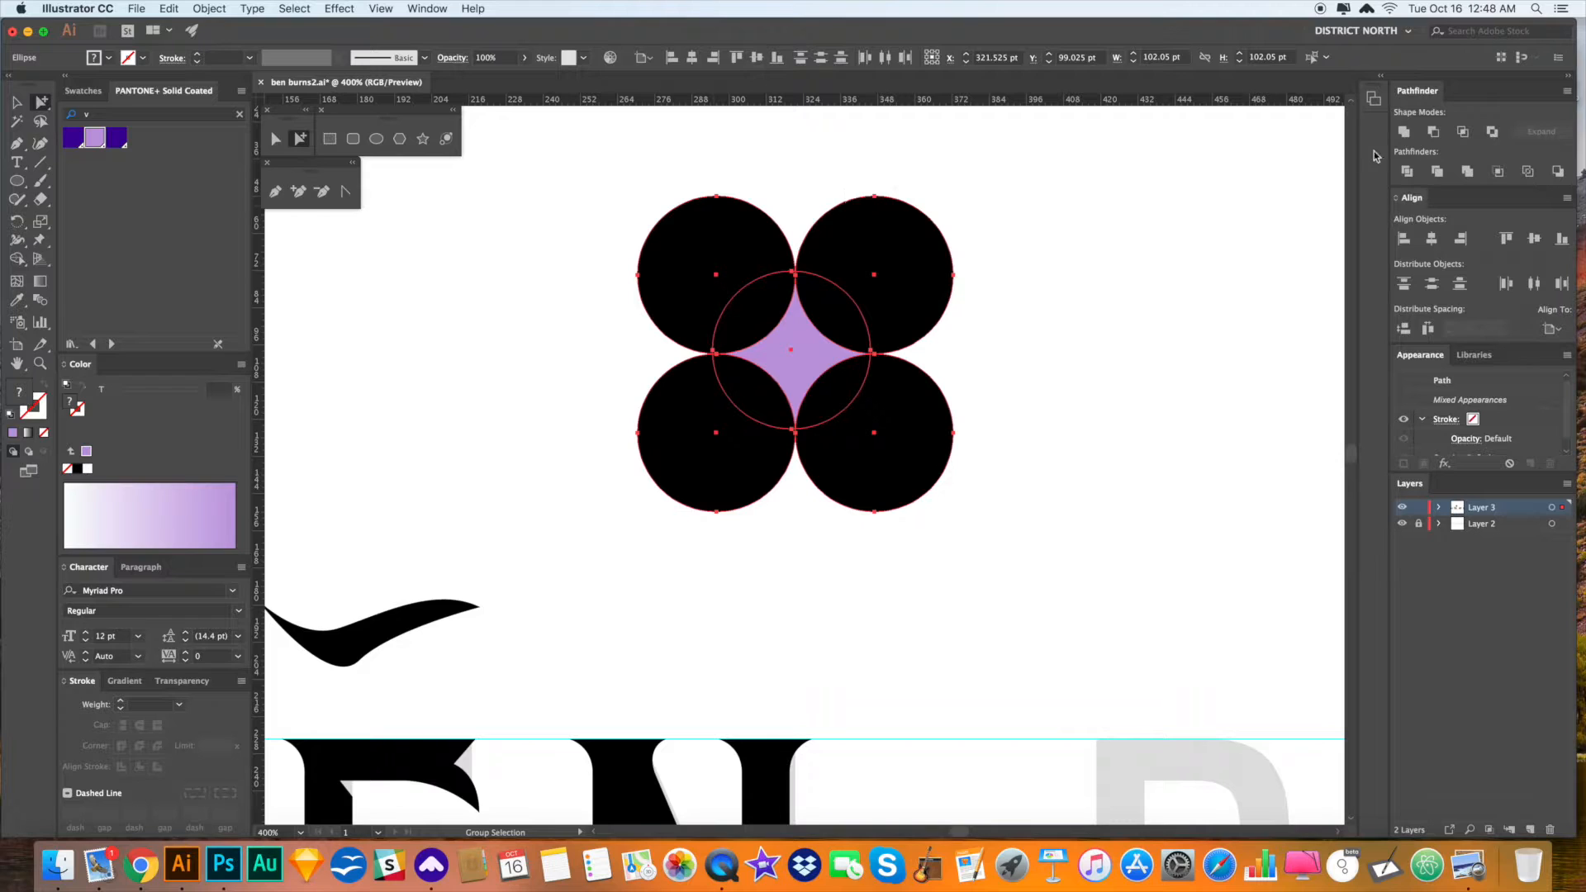
left_click(1417, 175)
- Copy the violet four-pointed piece, delete all other circle pieces, and paste the star back
left_click(1099, 349)
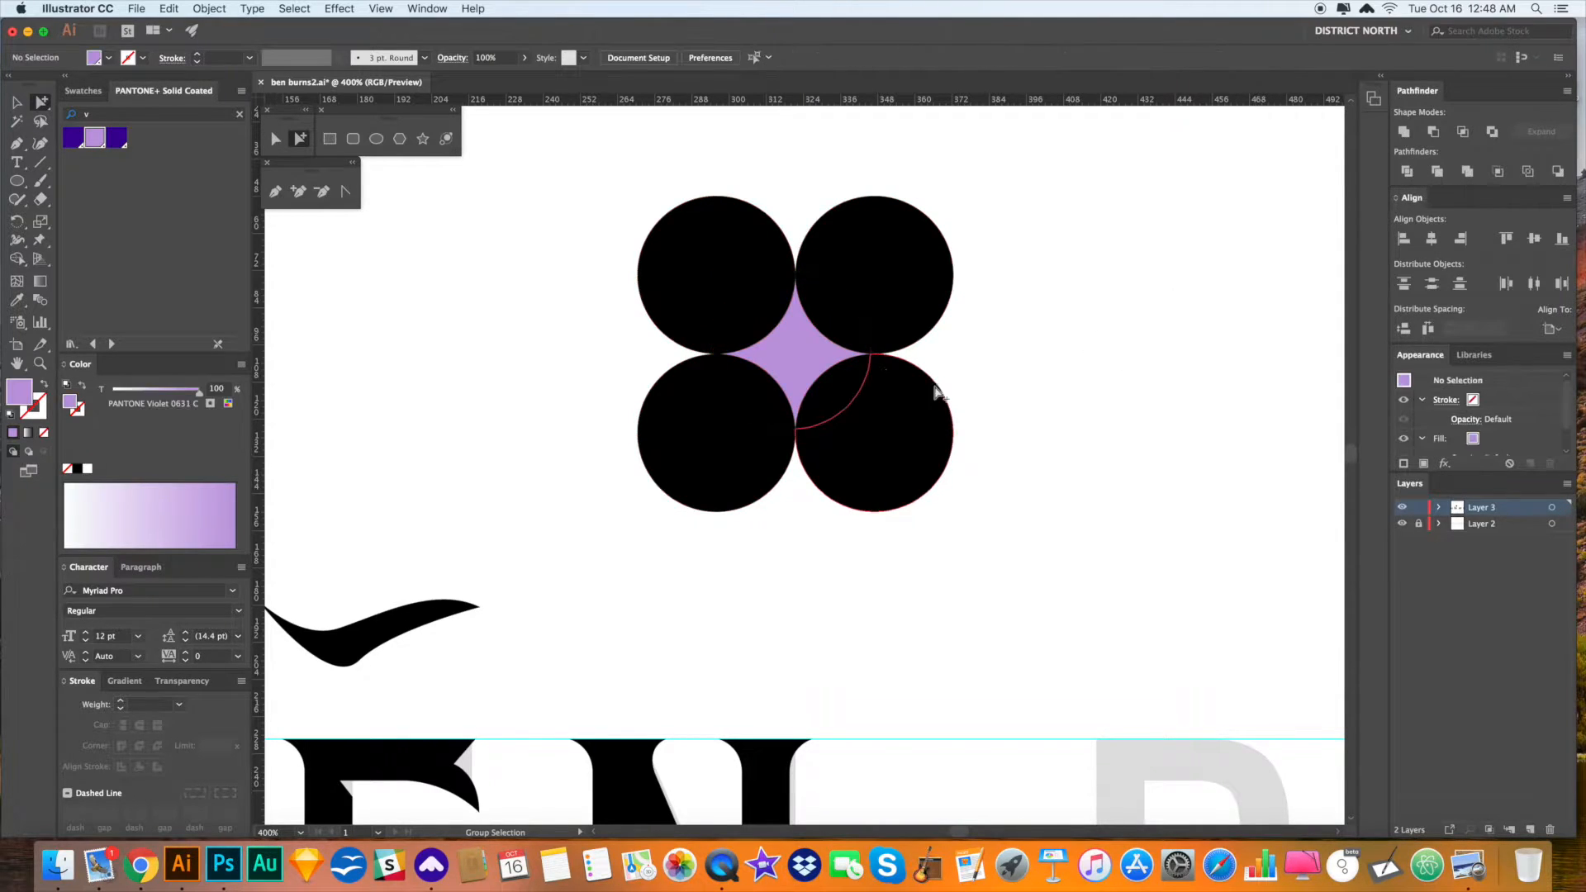
left_click(802, 357)
key("super+c")
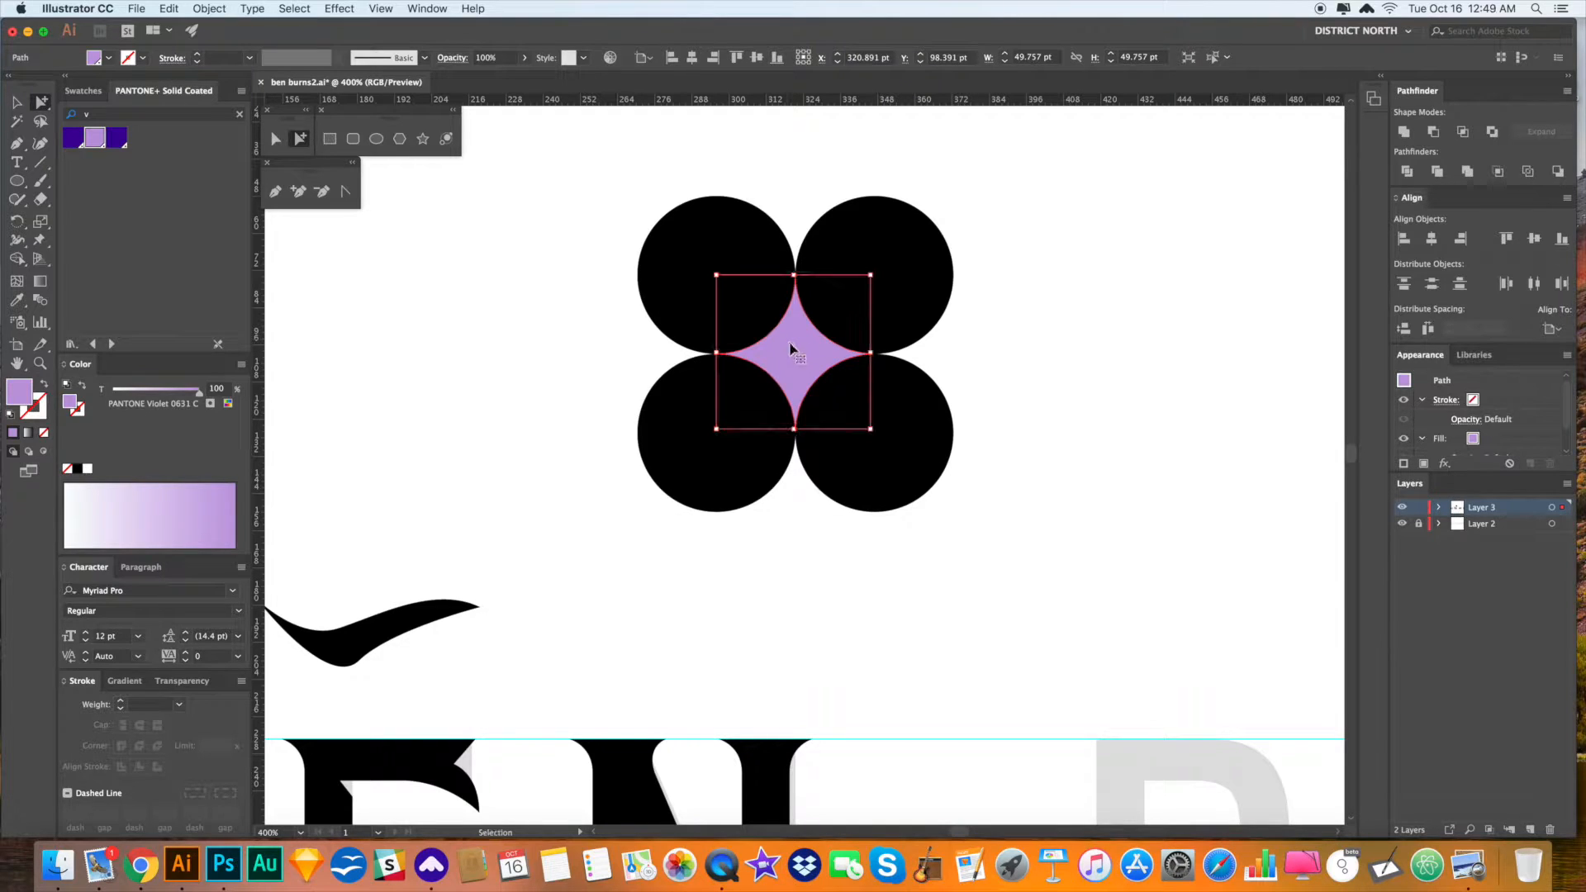
left_click(1030, 509)
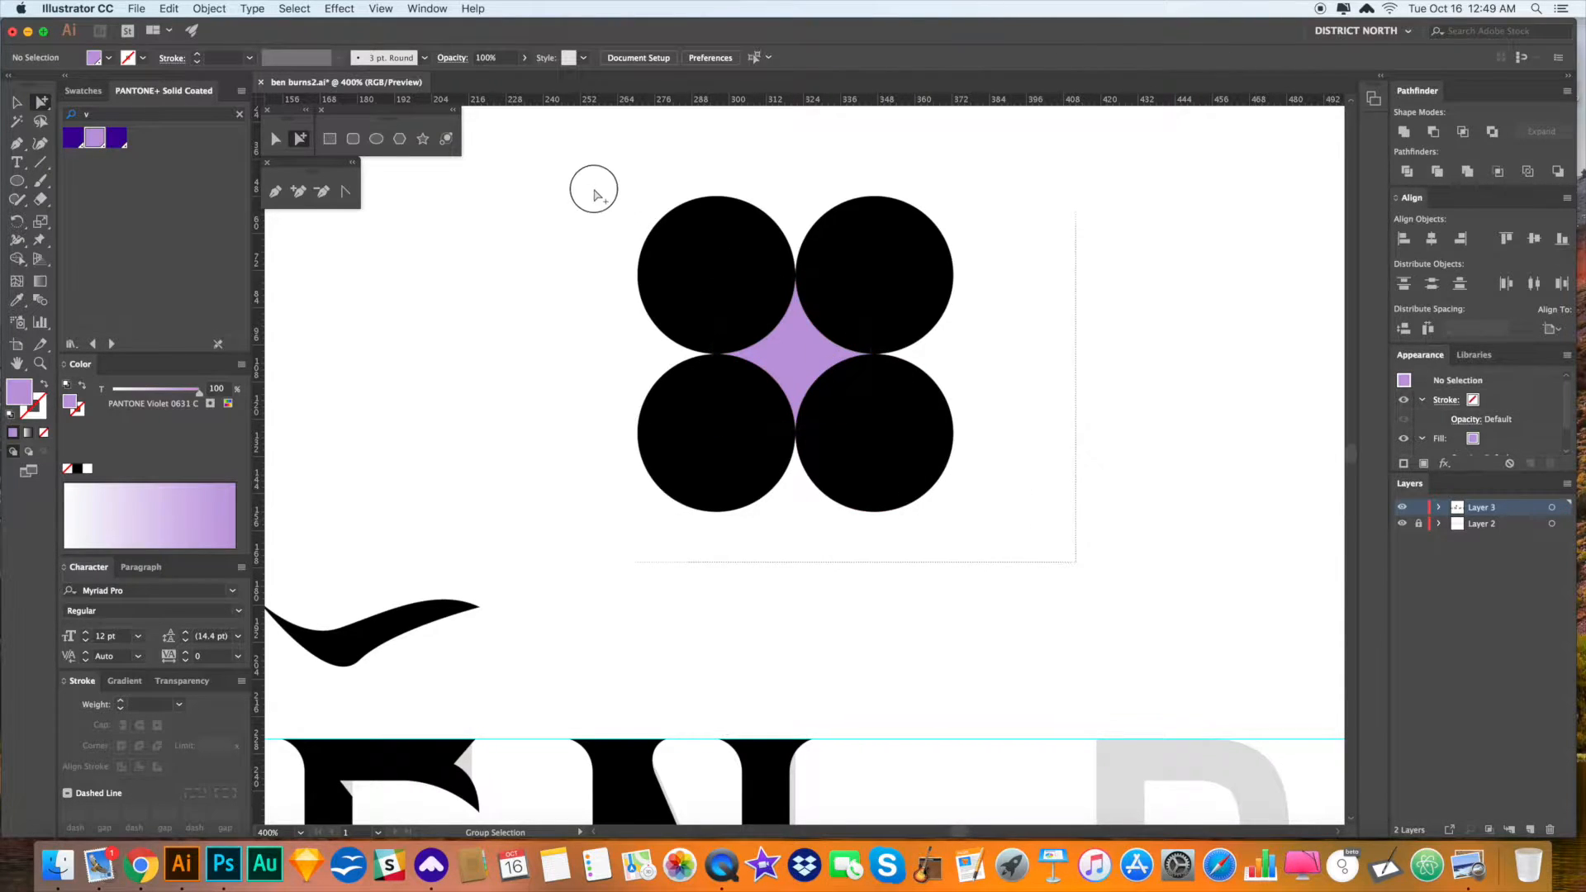
left_click_drag(594, 190, 567, 179)
key("Delete")
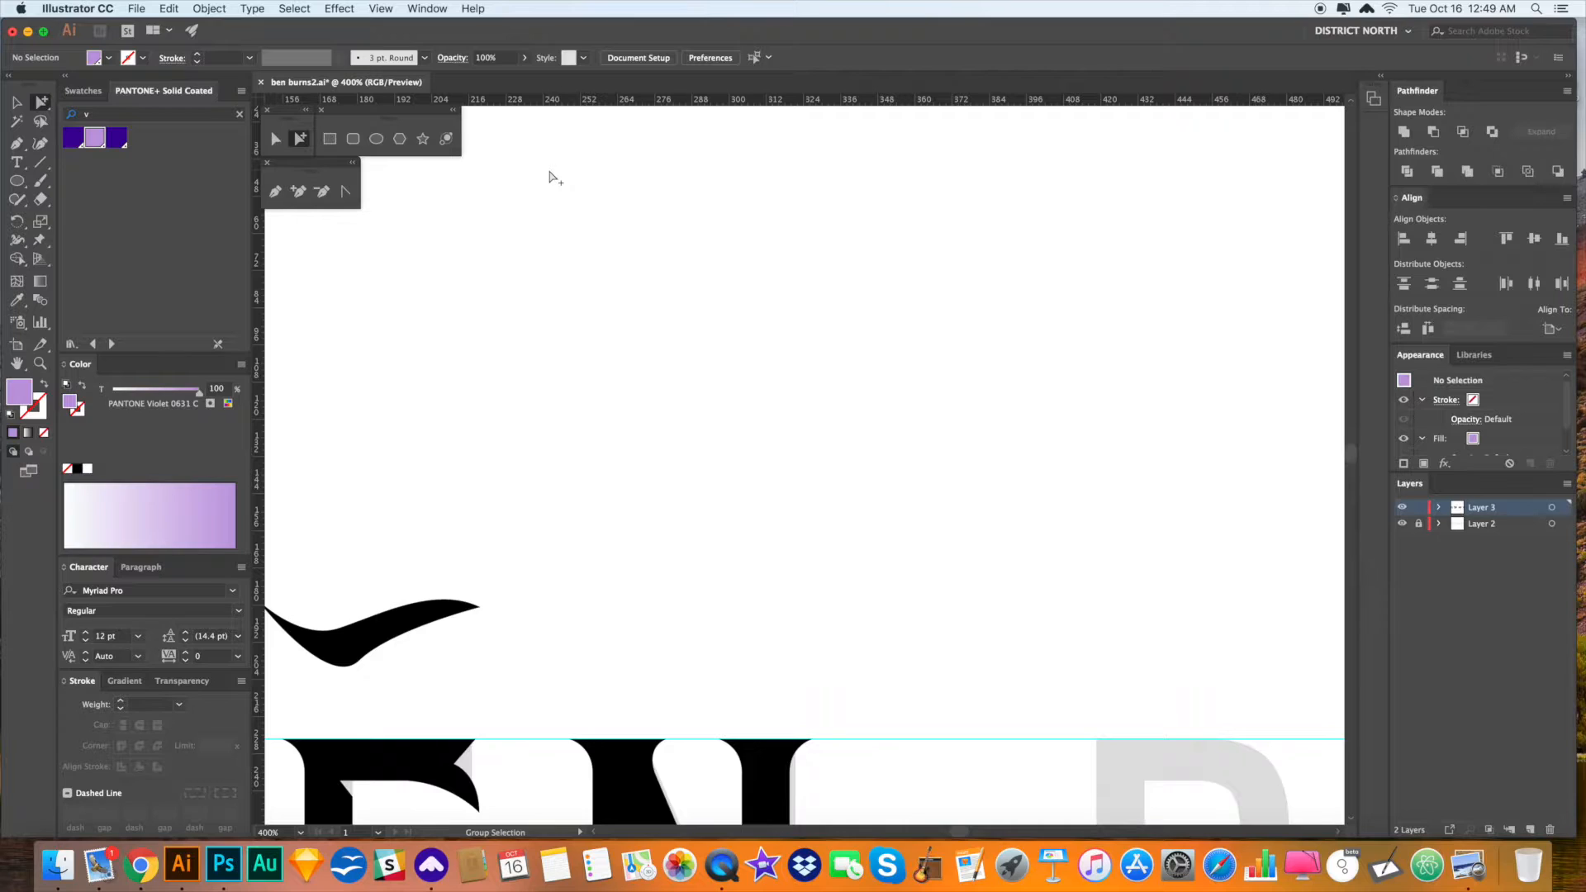
key("super+v")
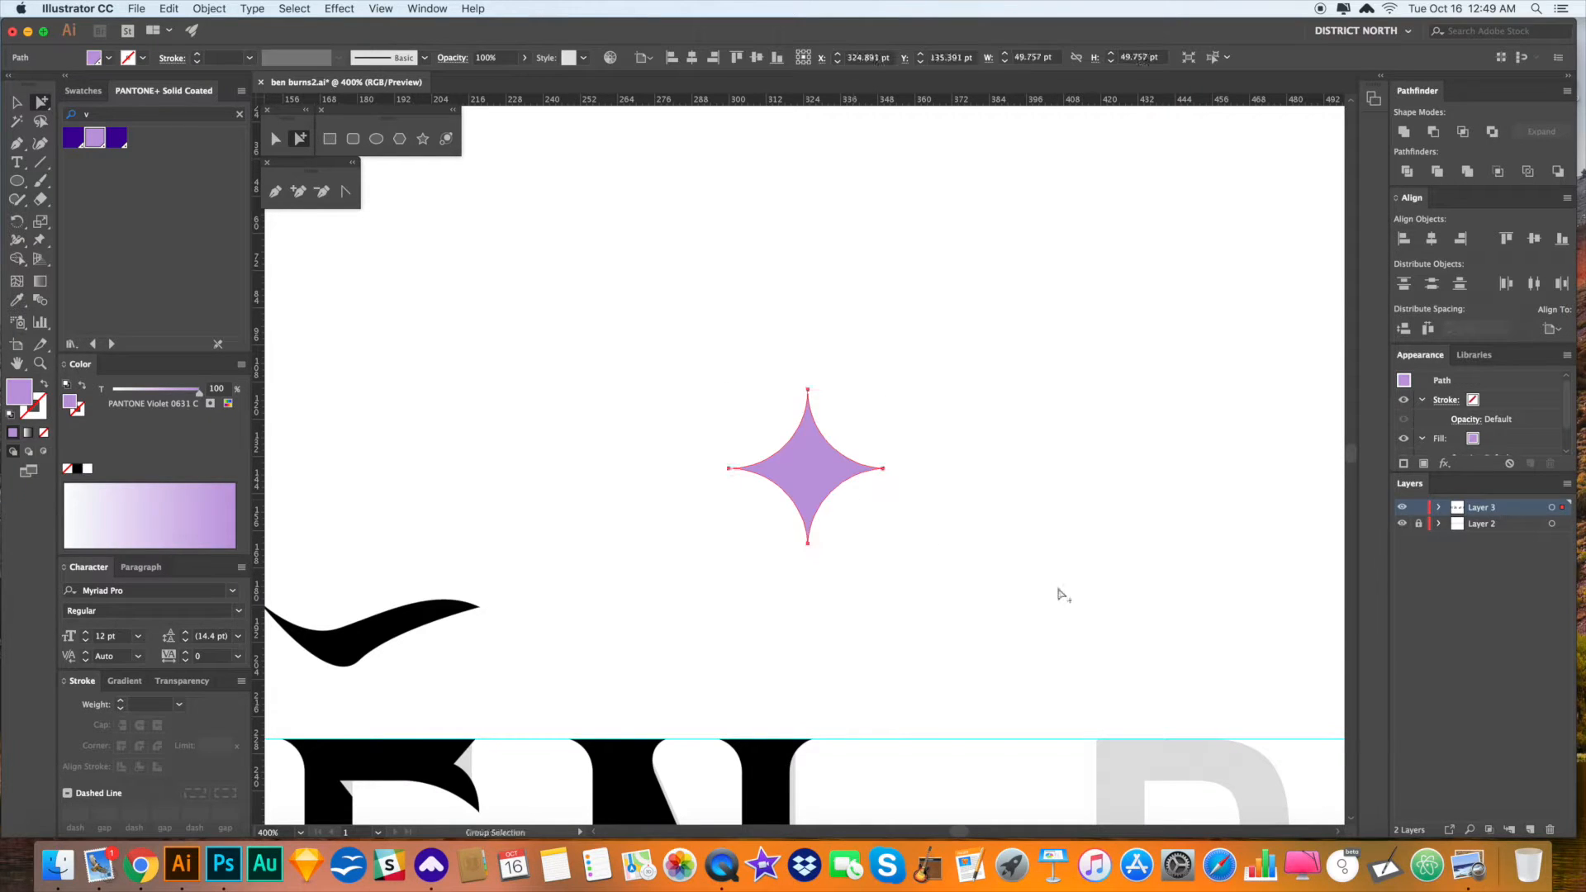
- Move the violet star down onto the N
left_click(1037, 580)
left_click_drag(939, 566, 1033, 227)
key("v")
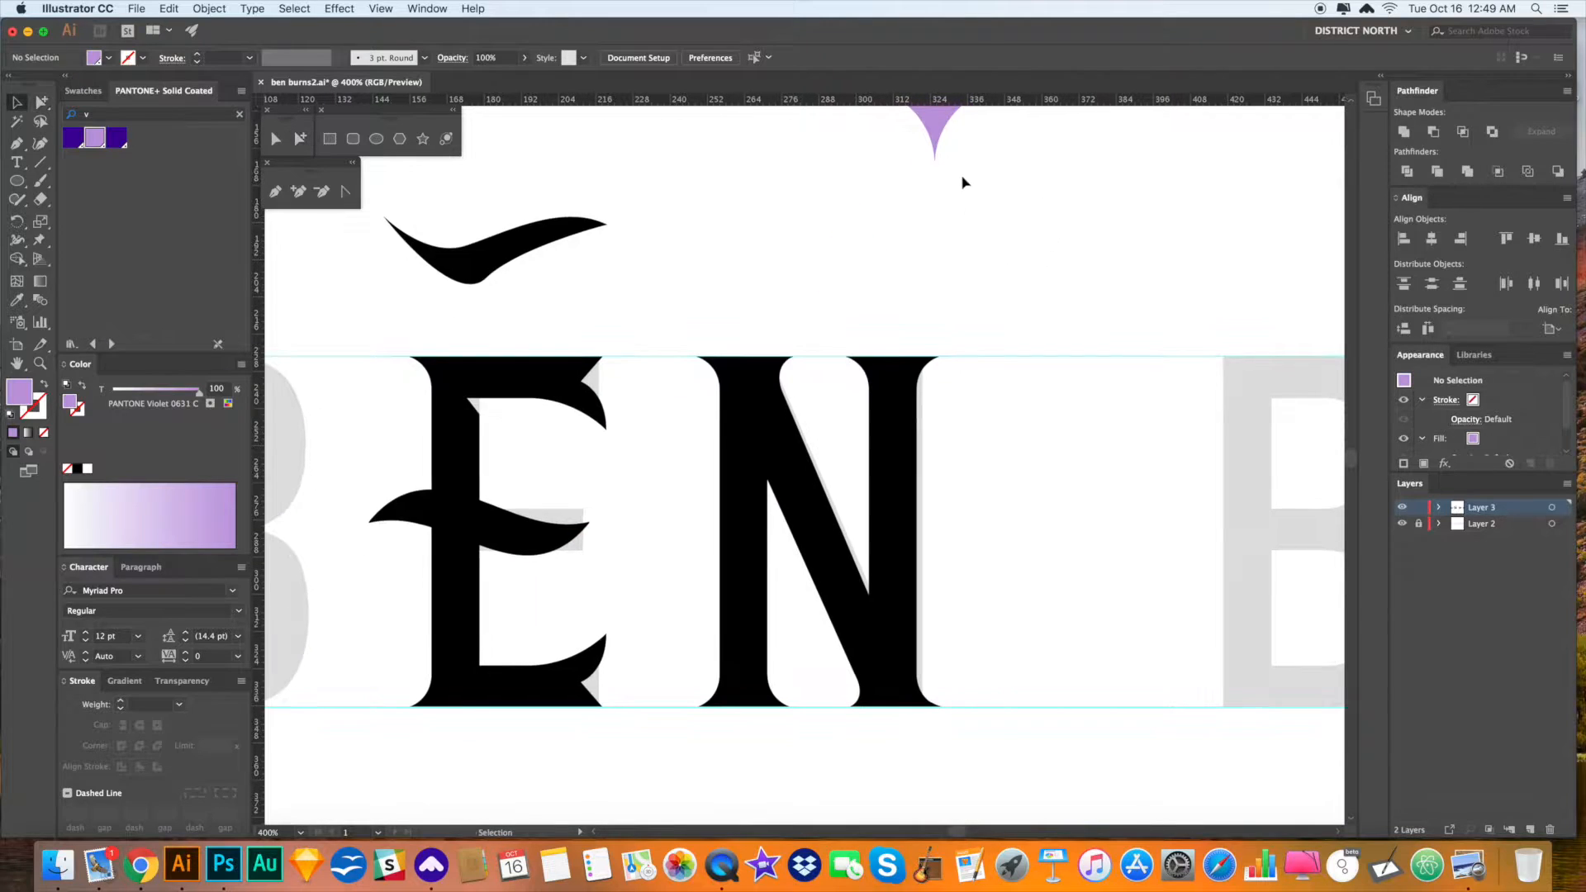
left_click_drag(939, 133, 829, 552)
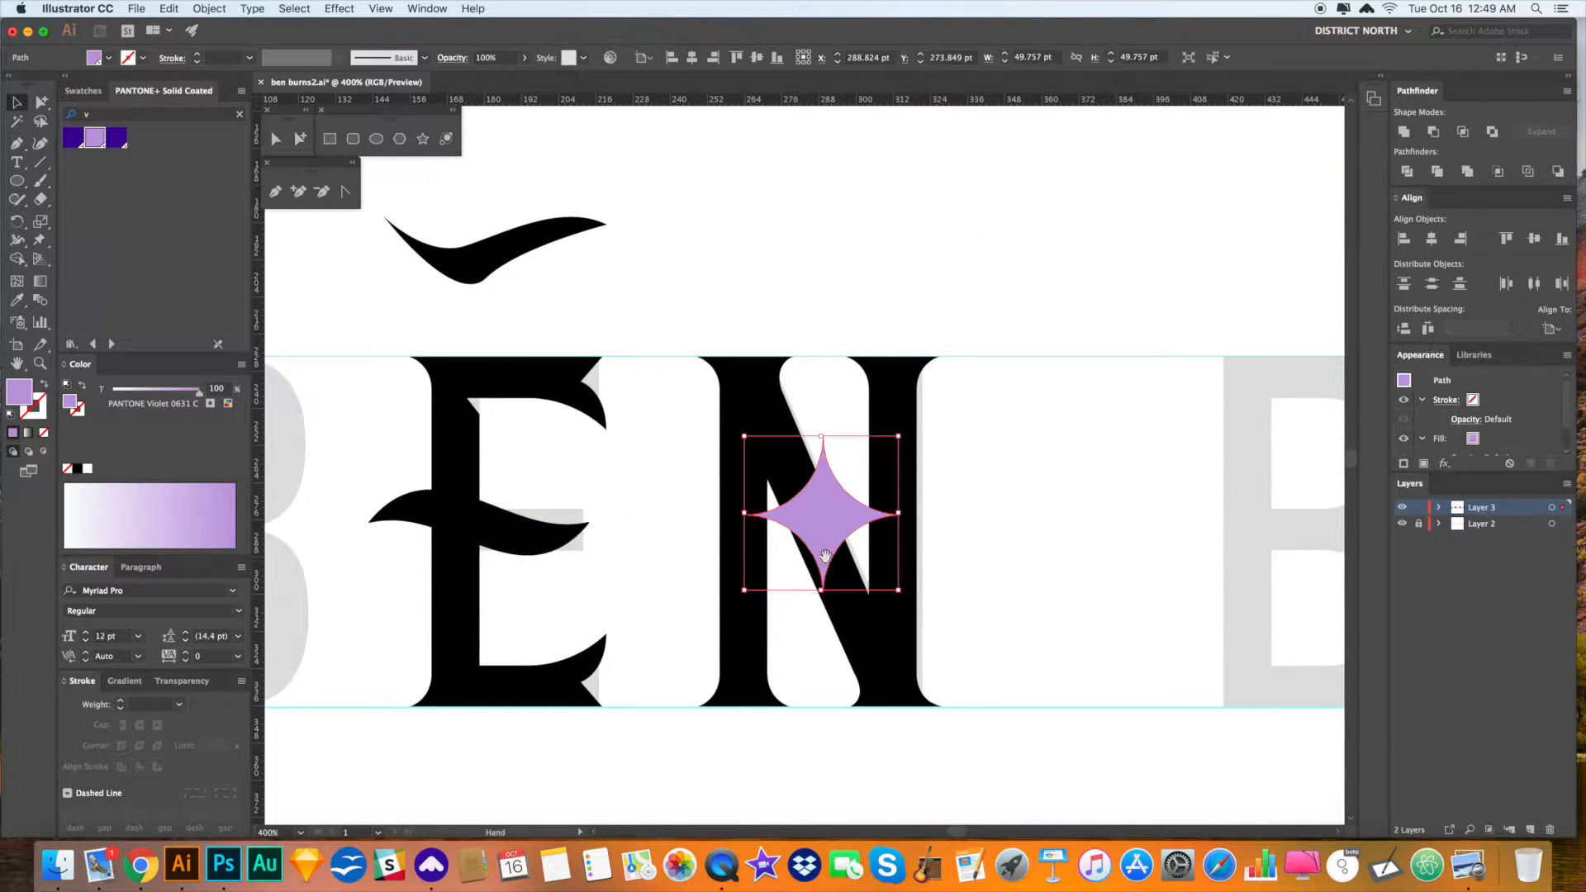
- Shrink the star about its centre and move it toward the N's base
scroll(815, 397, "down", 5)
left_click_drag(814, 368, 900, 530)
key("super+z")
left_click_drag(961, 603, 908, 520)
key("a")
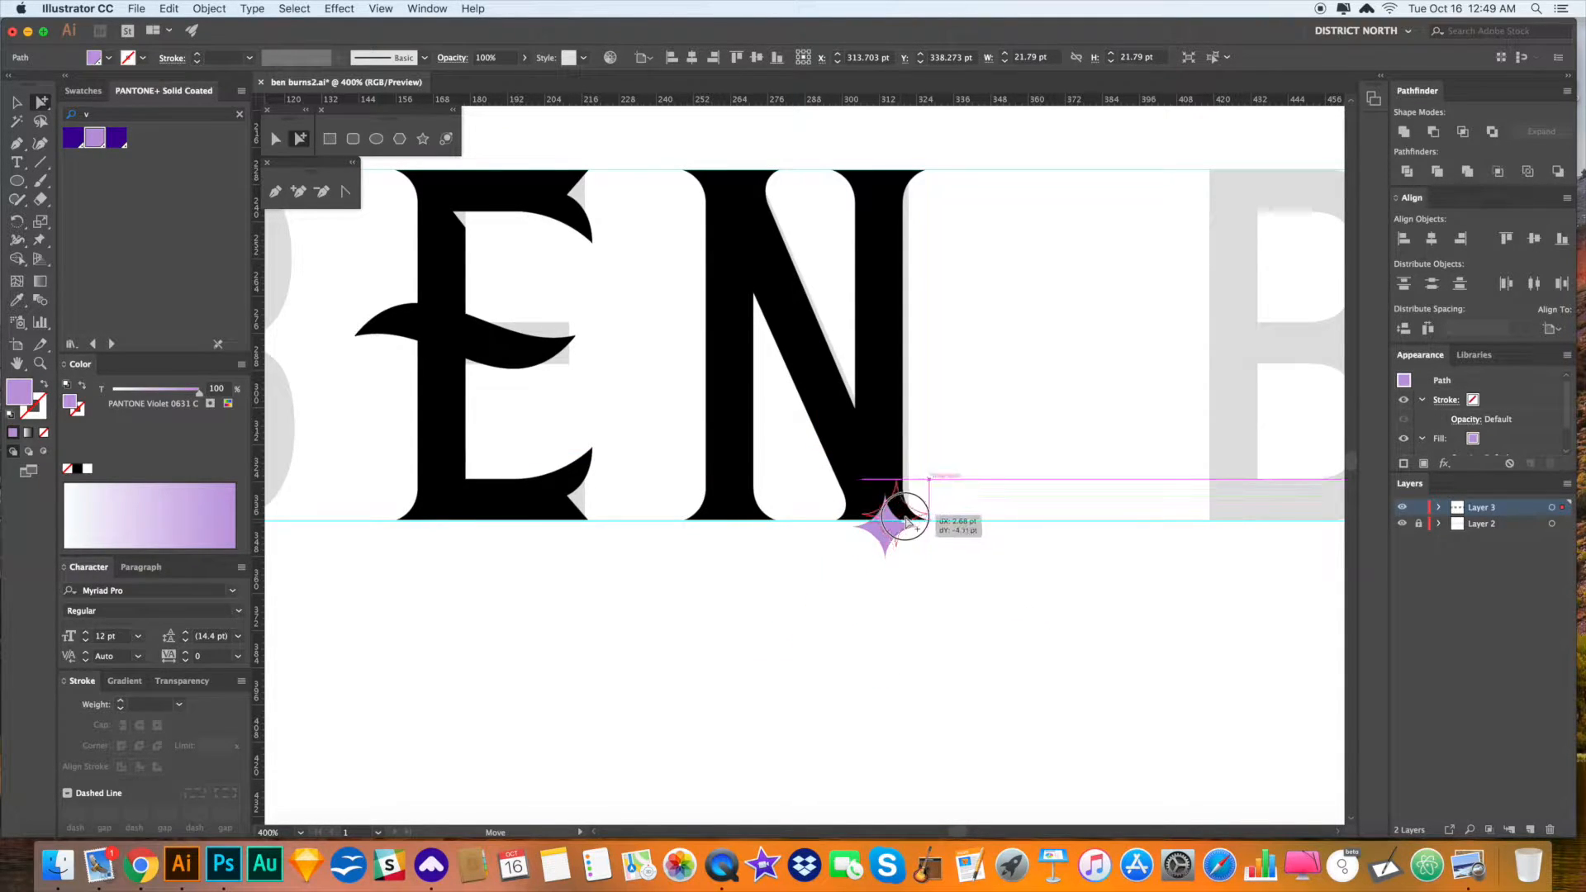
mouse_move(829, 483)
left_mouse_down()
mouse_move(816, 529)
mouse_move(835, 527)
mouse_move(813, 522)
mouse_move(808, 487)
left_mouse_up()
- Reposition the star below the letters and save the document
key("v")
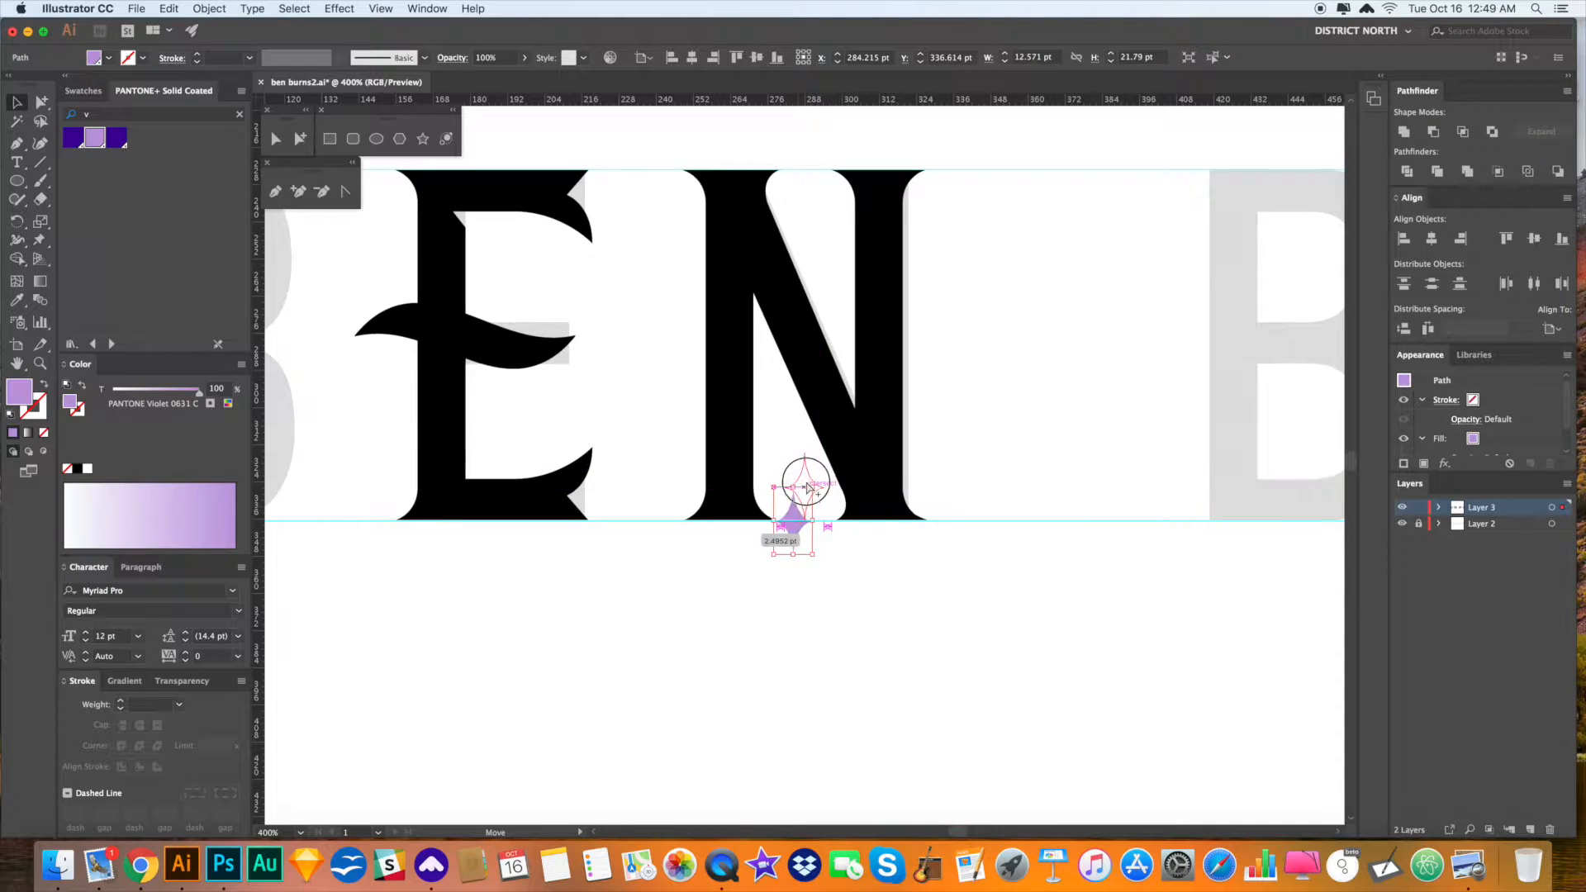
left_click(843, 569)
left_click_drag(852, 568, 813, 671)
scroll(896, 697, "down", 4)
left_click(920, 471)
key("super+s")
- Draw a thin violet bar beside the star and align their centres
left_click_drag(20, 185, 83, 164)
left_click_drag(829, 499, 1070, 509)
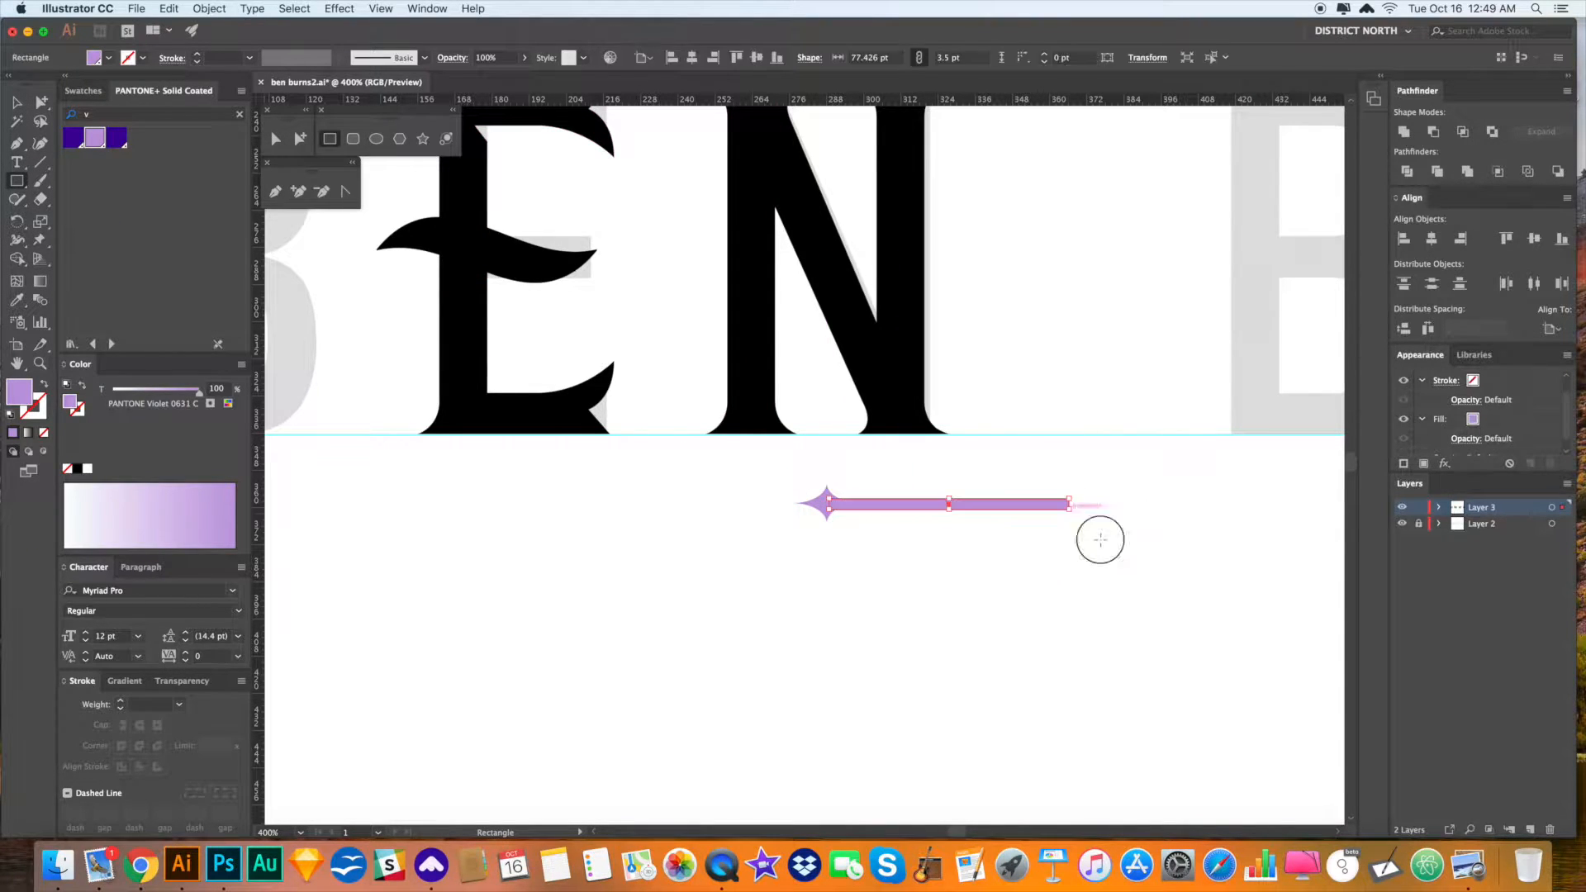
key("a")
left_click(1534, 239)
- Copy the star to the bar's right end and group both stars with the bar
scroll(1074, 512, "up", 3)
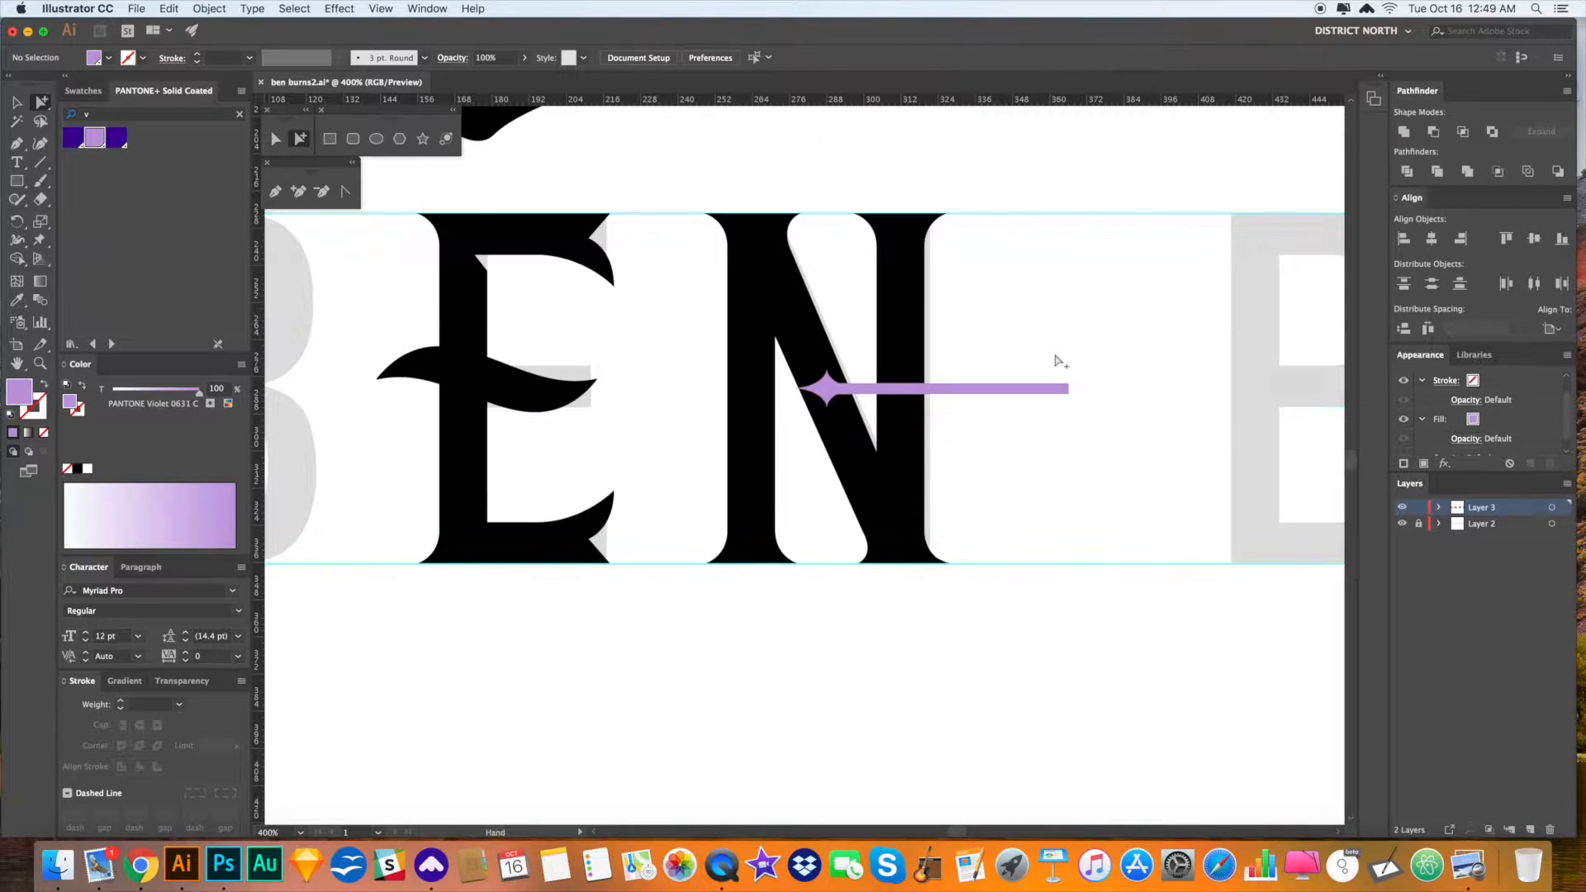
left_click_drag(1010, 395, 1057, 397)
left_click(1101, 440)
left_click(1070, 393)
left_click(965, 391, "shift")
key("super+g")
- Rotate the star ornament 90° upright and place it inside the N
key("r")
left_click_drag(1021, 474, 1059, 352)
key("a")
left_click_drag(946, 332, 828, 334)
scroll(855, 351, "down", 1)
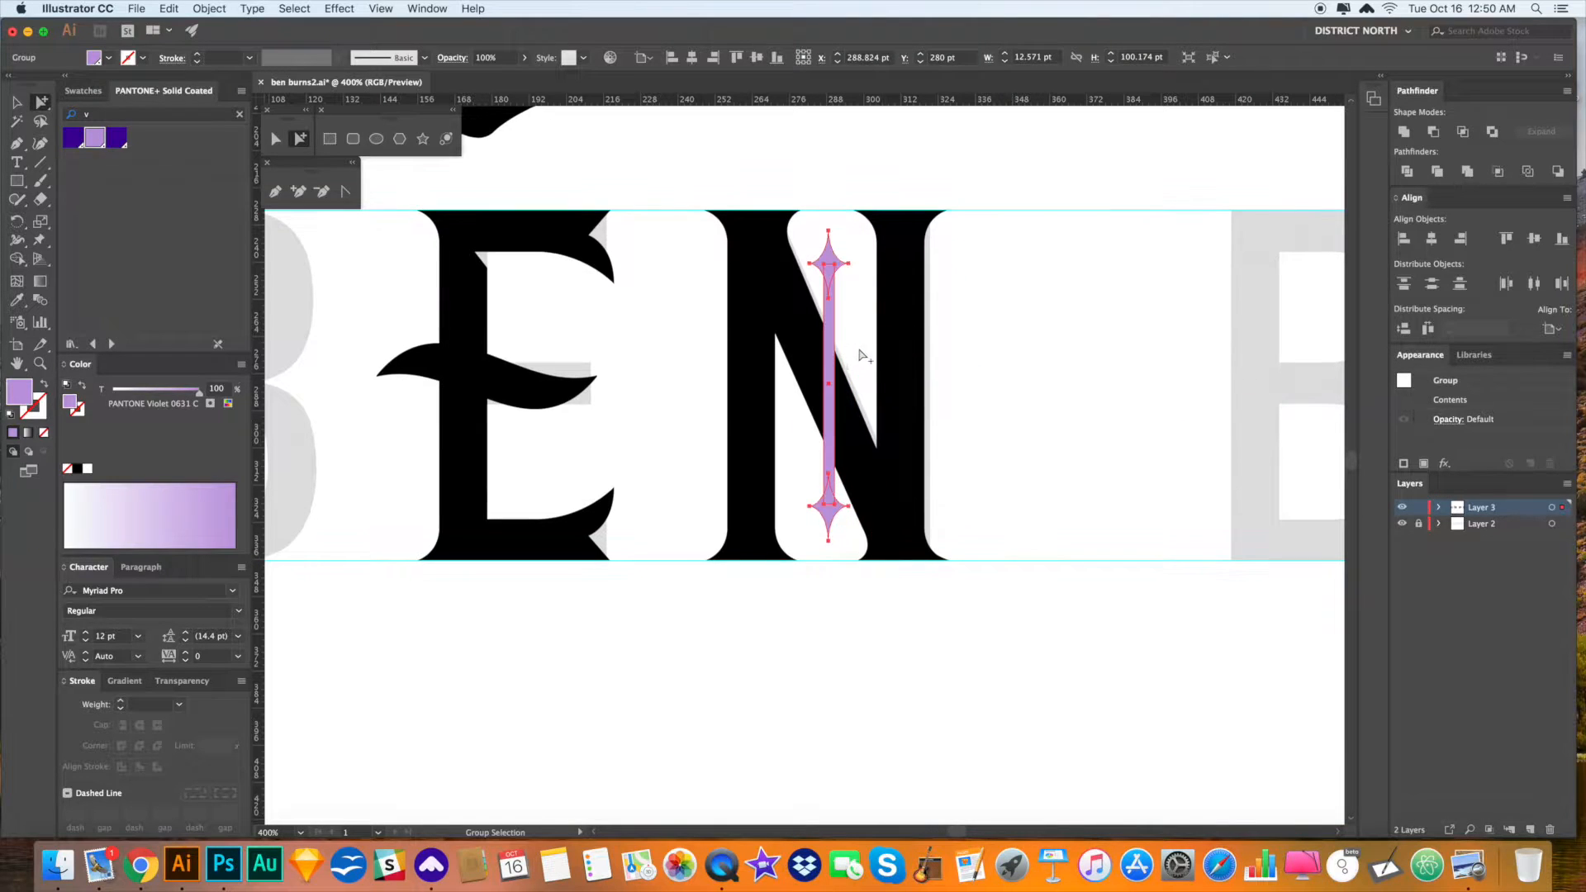
- Give the ornament the N's black fill with the Eyedropper
key("i")
left_click(915, 355)
key("v")
left_click(1024, 401)
key("super+minus")
key("super+minus")
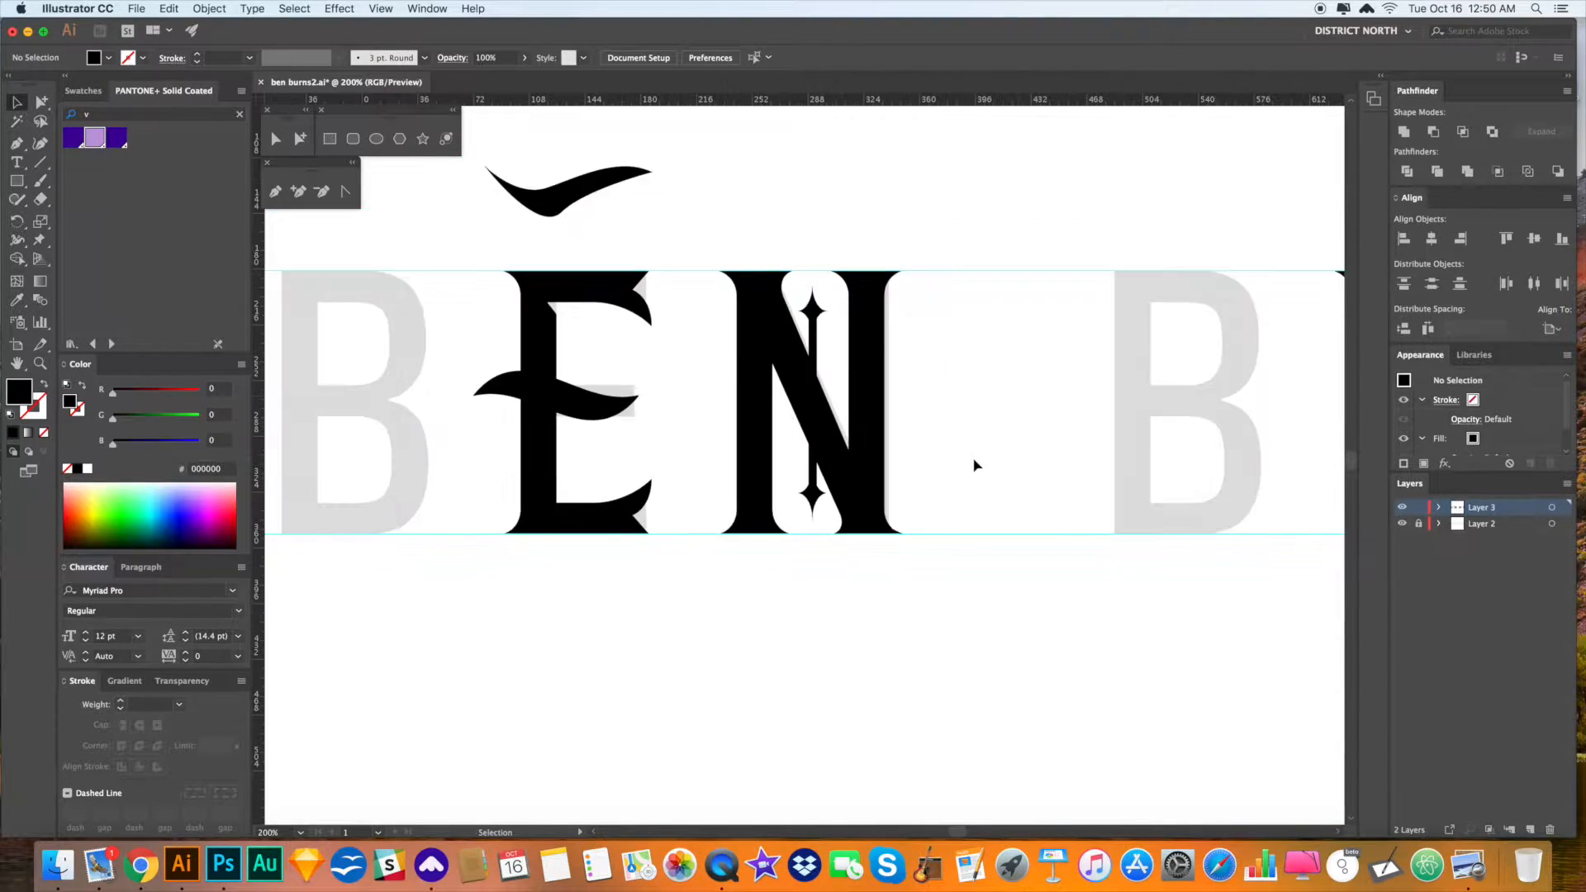
left_click_drag(972, 618, 971, 618)
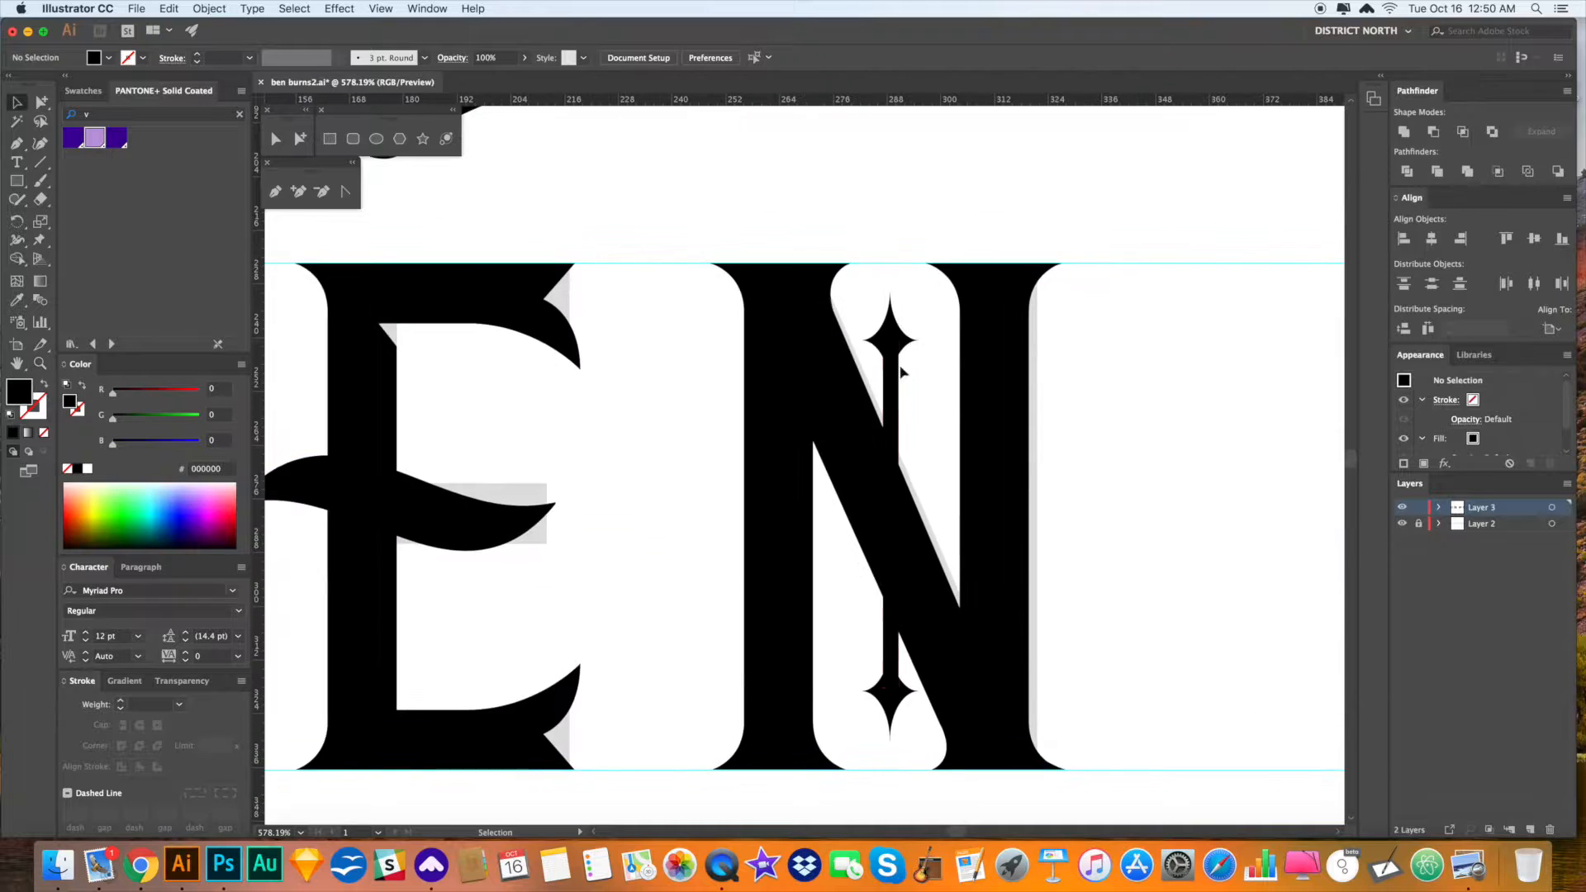
- Stretch the ornament vertically down the N and copy its top star to the middle
key("v")
left_click(874, 281)
left_click_drag(875, 281, 870, 655)
left_click(1124, 506)
scroll(1124, 506, "up", 2)
key("a")
left_click_drag(884, 256, 892, 460)
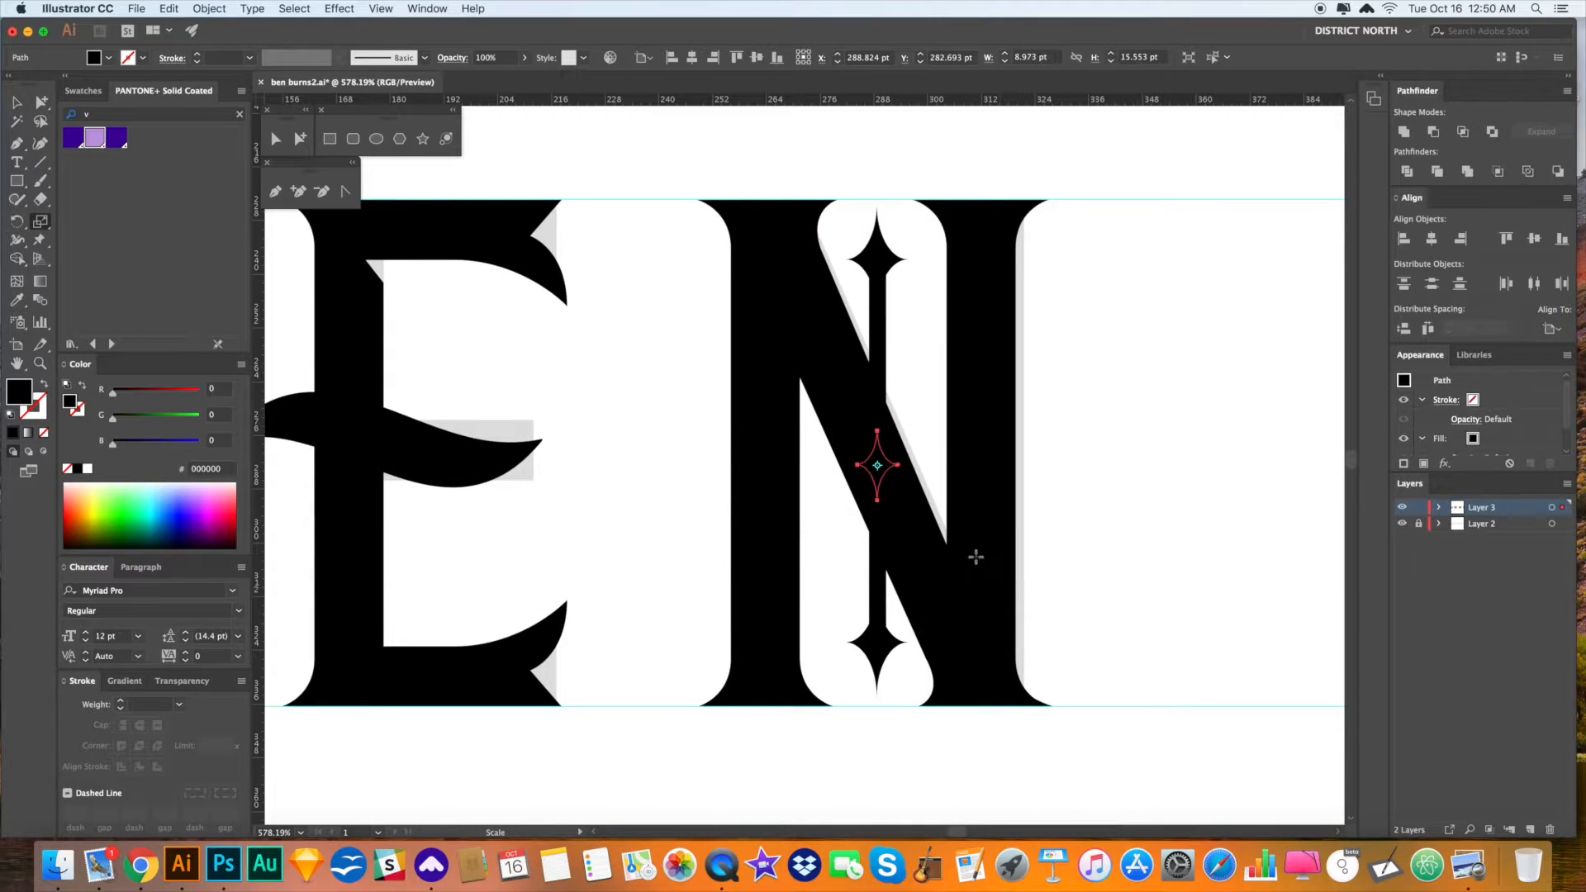
left_click(1157, 524)
- Cut the middle star and Paste in Front so it sits above the bar
left_click(887, 466)
key("super+x")
key("super+f")
left_click(1127, 540)
left_click(879, 466)
key("v")
left_click(1170, 599)
key("super+minus")
key("super+minus")
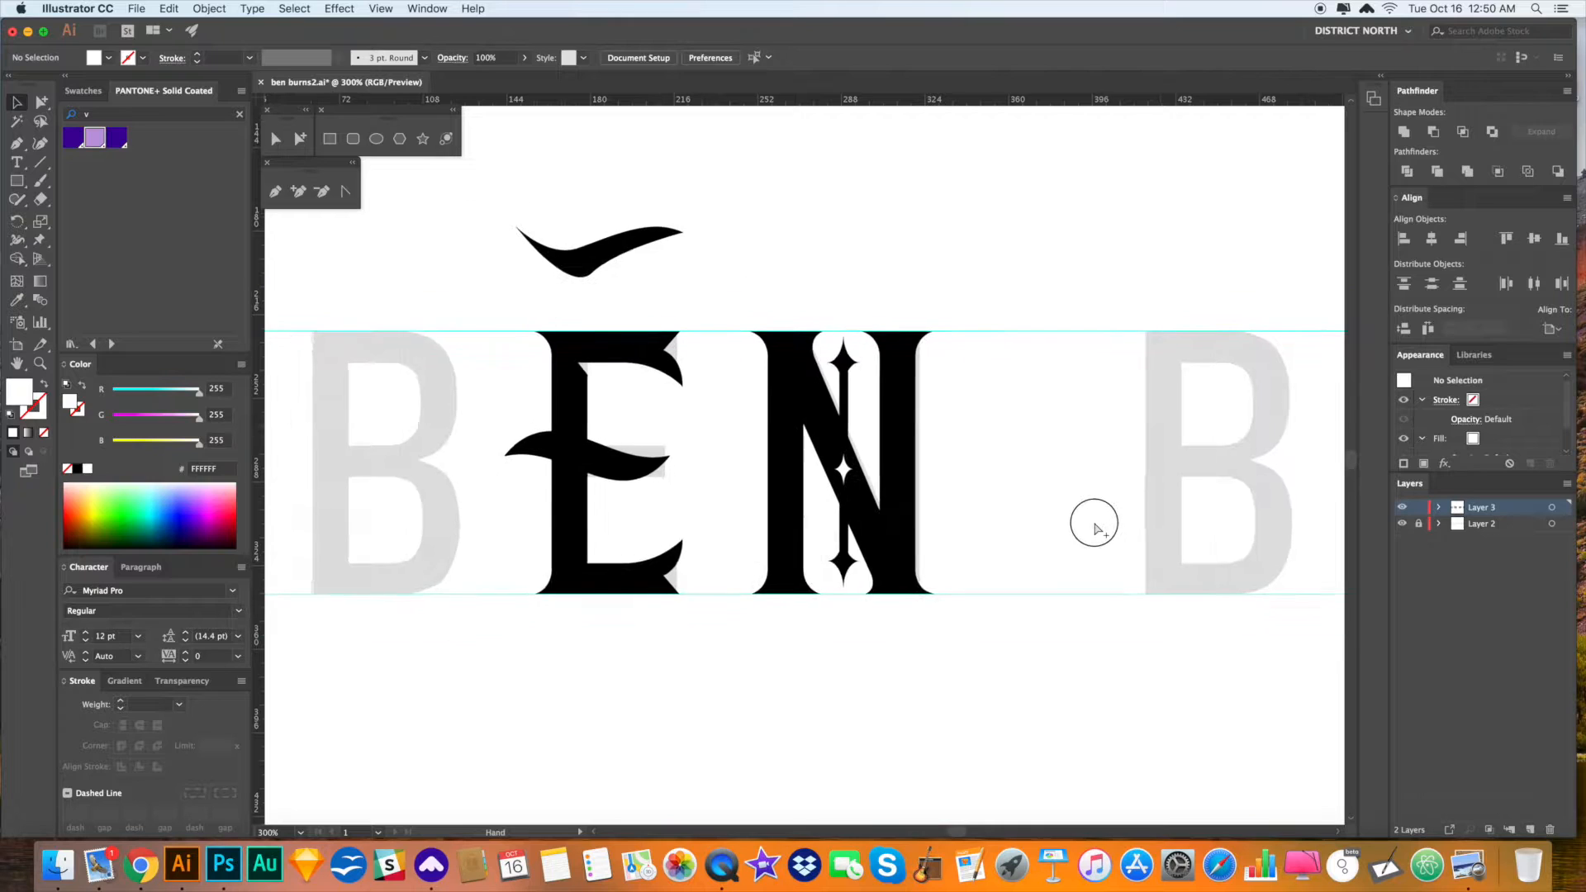
- Alt-drag a copy of the N's star column into the E and delete a stray part
left_click(919, 371)
left_click_drag(919, 371, 687, 373)
left_click(1044, 490)
left_click_drag(1043, 489, 1038, 487)
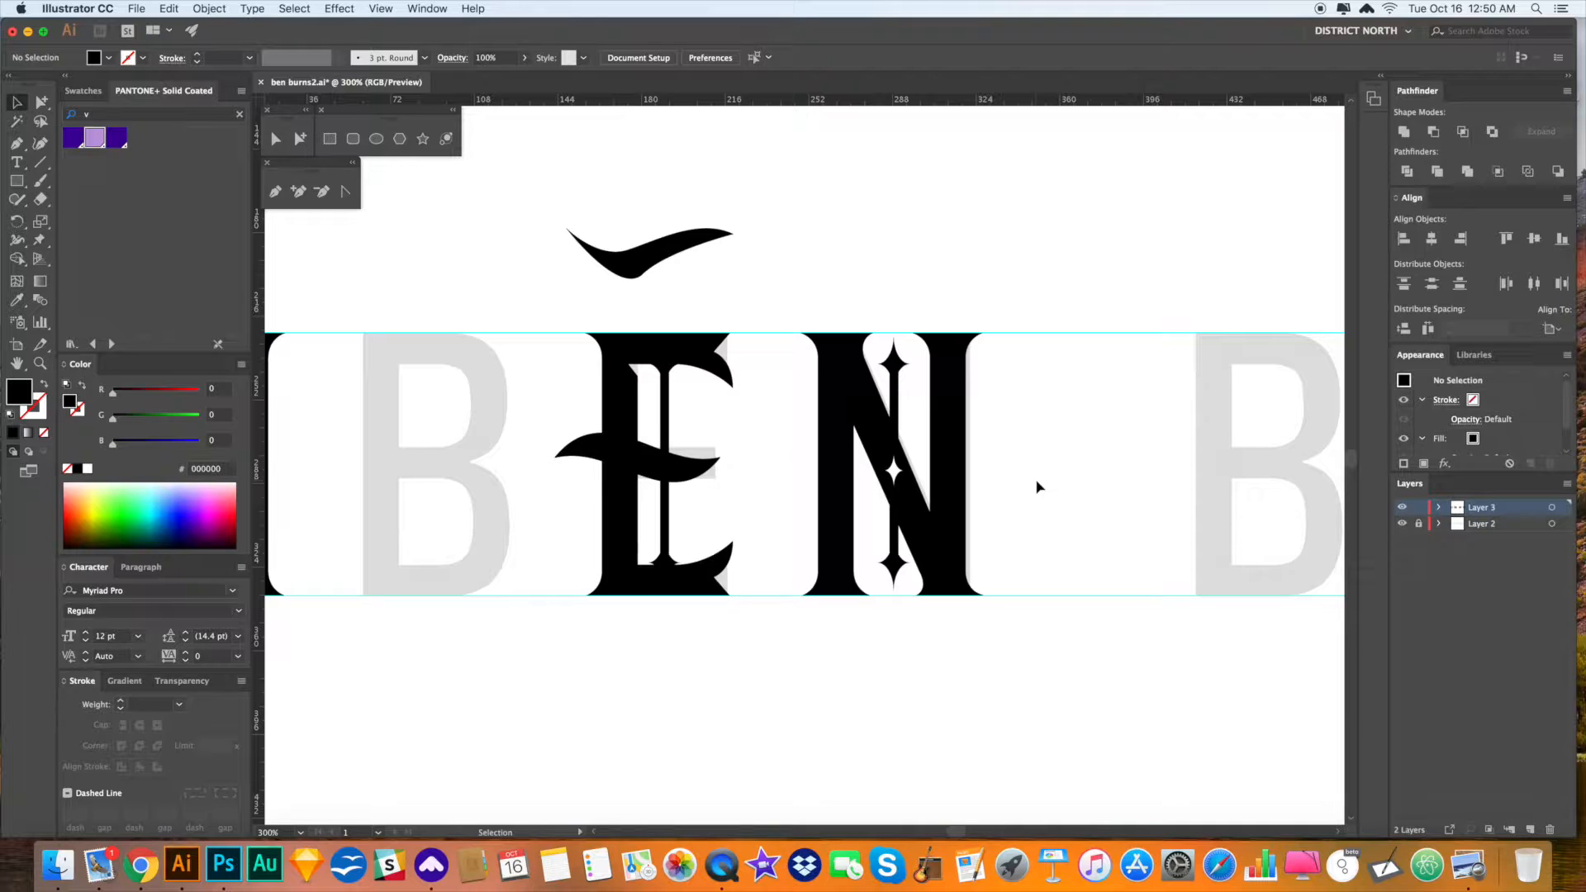
left_click_drag(1035, 481, 1034, 433)
key("a")
left_click(894, 424)
key("Delete")
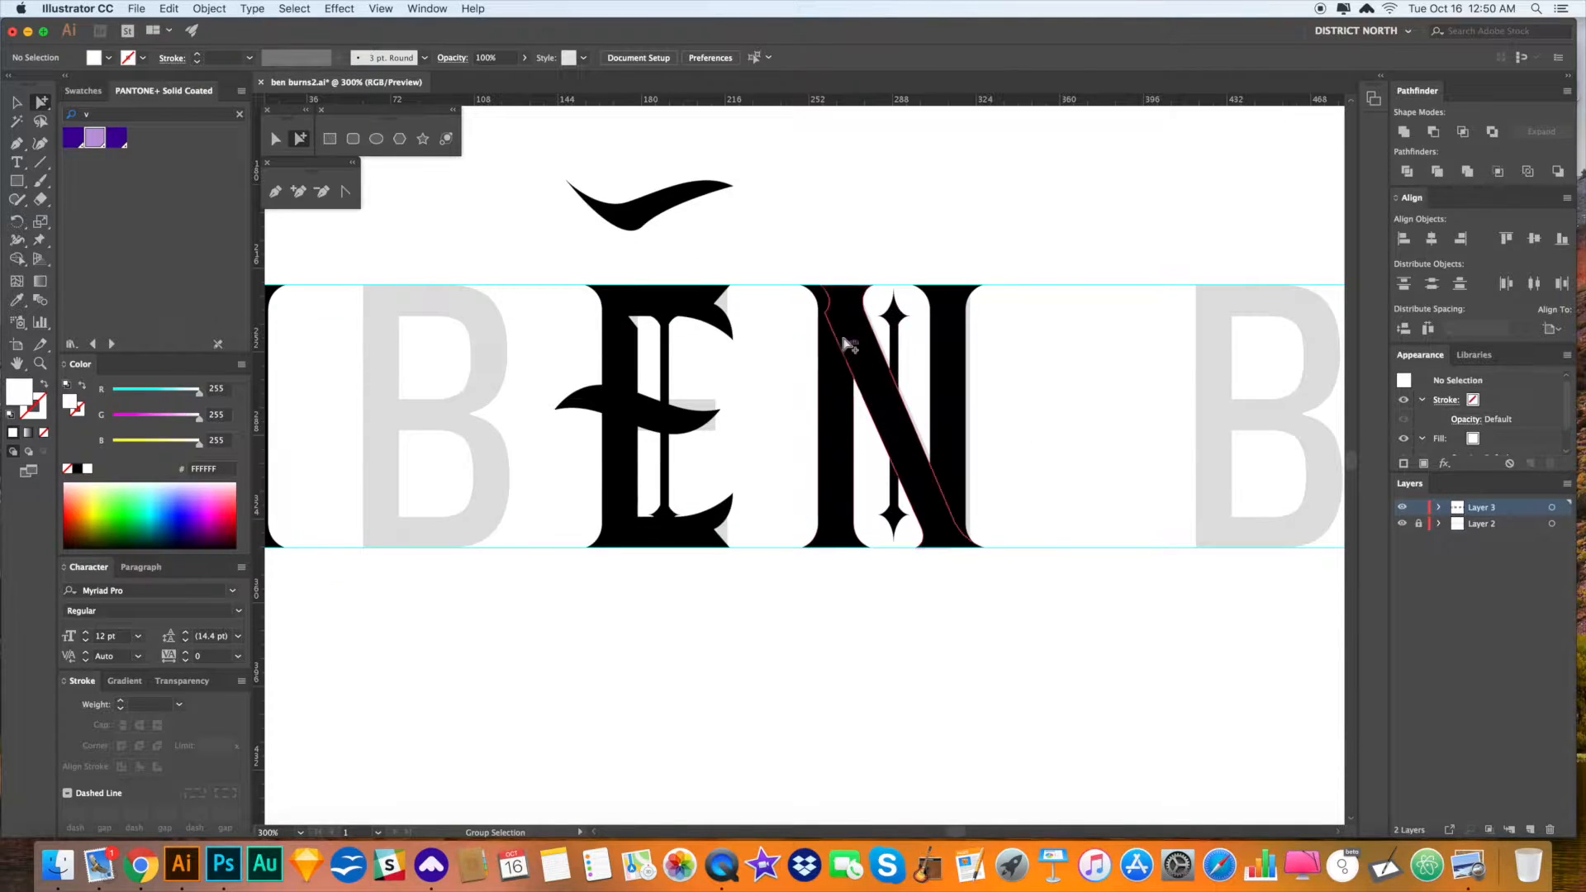
- Stretch the copied star column down to the baseline and up to the top guide
left_click_drag(736, 628, 764, 598)
left_click_drag(714, 481, 903, 625)
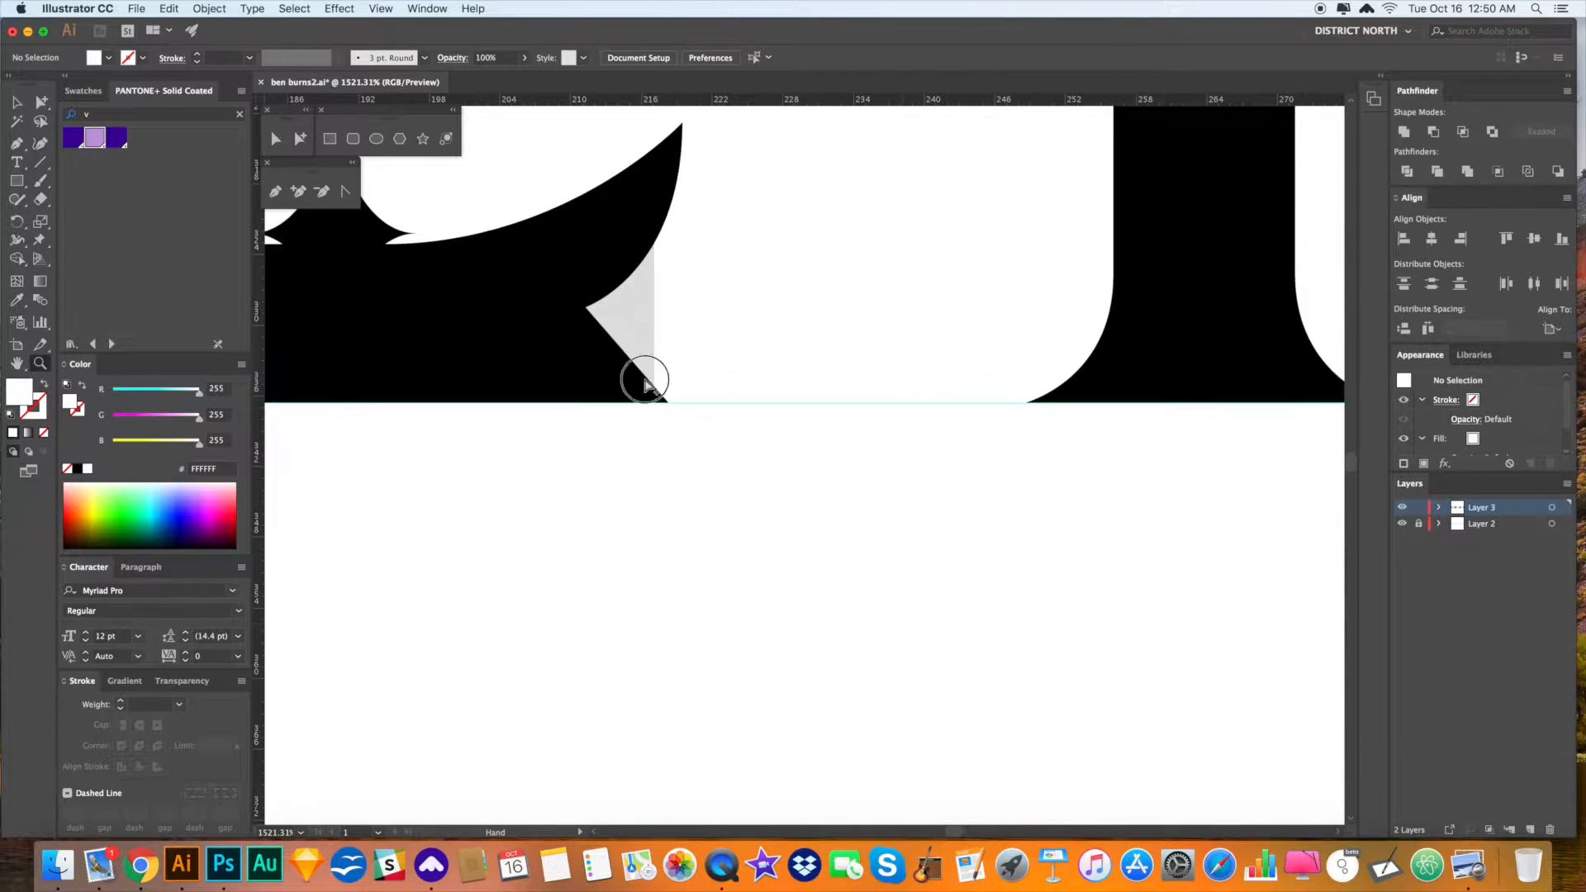
left_click(772, 603)
left_click_drag(774, 601, 775, 616)
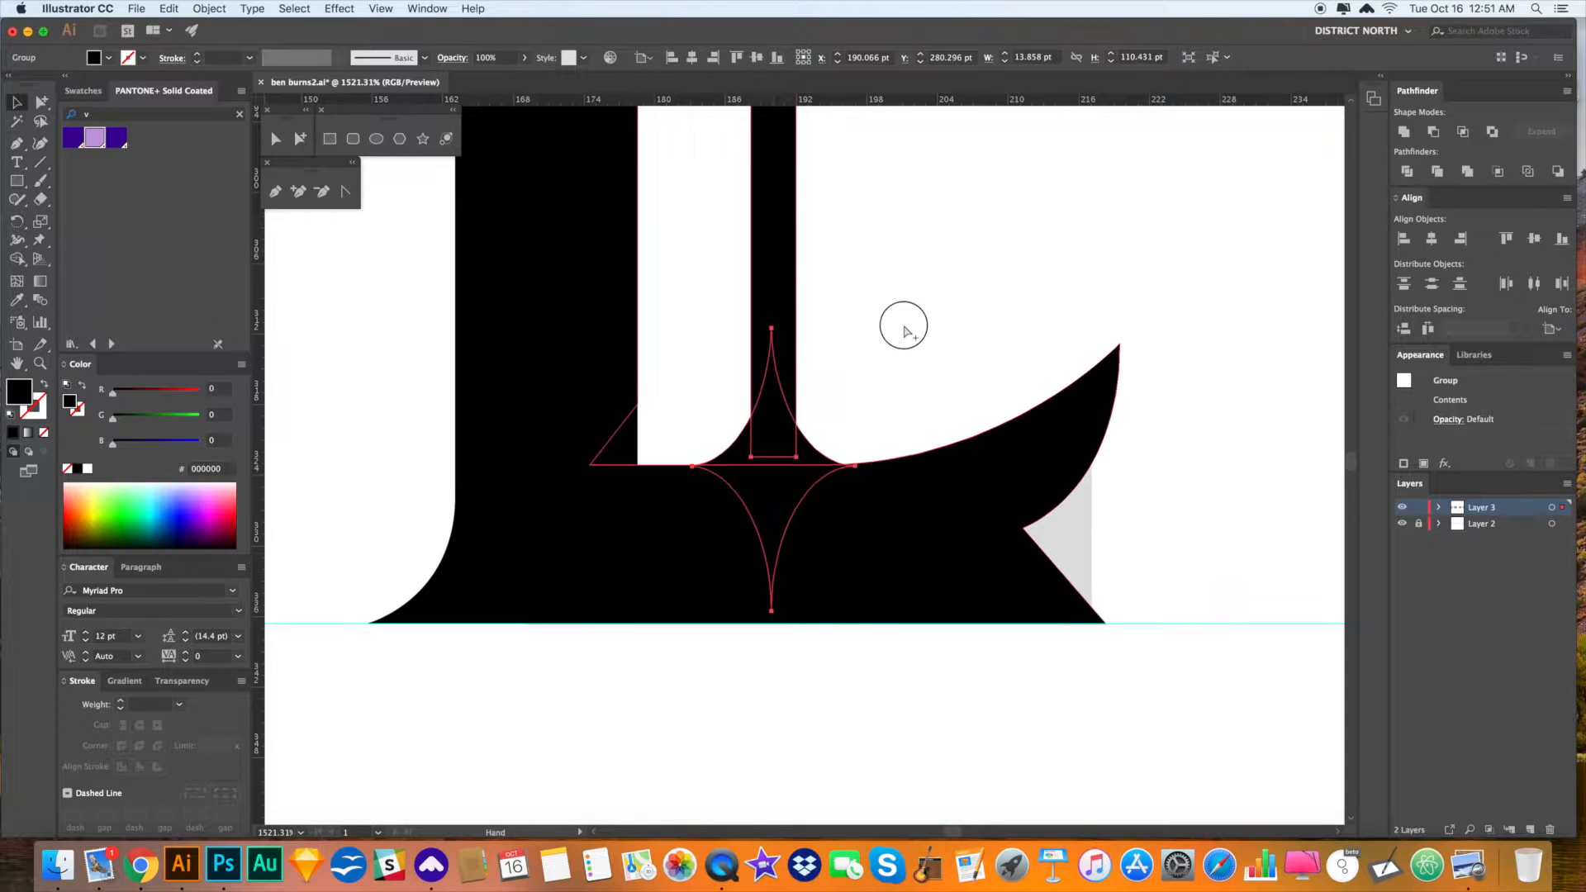
scroll(920, 471, "up", 10)
left_click_drag(812, 240, 808, 233)
key("super+shift+a")
key("super+minus")
key("super+minus")
key("super+minus")
key("super+minus")
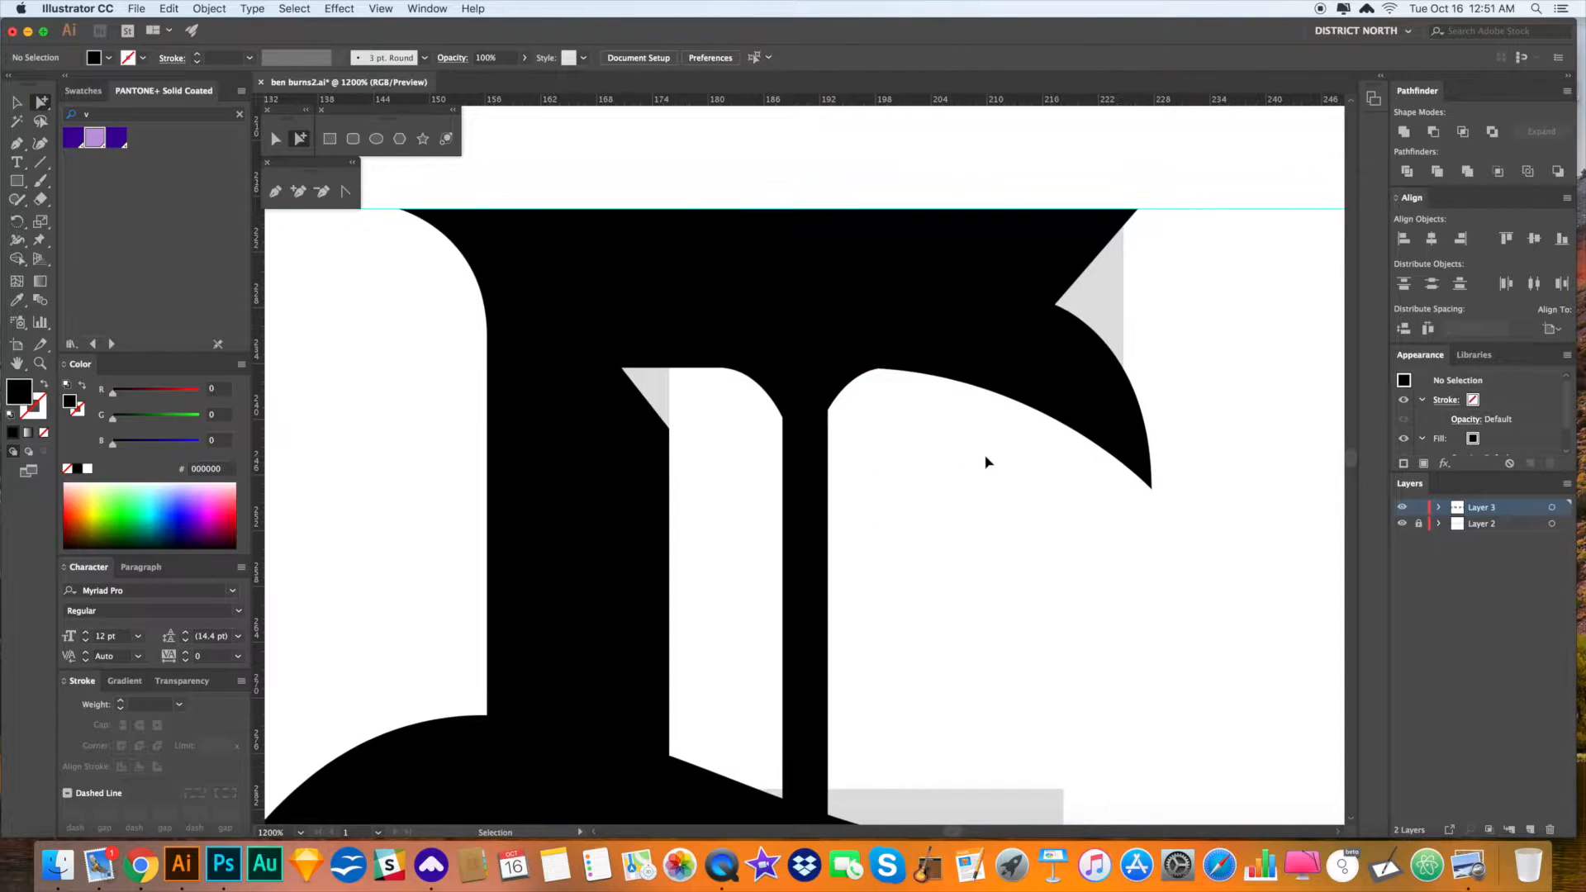
left_click_drag(1000, 550, 992, 507)
- Select the E's spike group and set the Align panel to Align to Selection
left_click(809, 402)
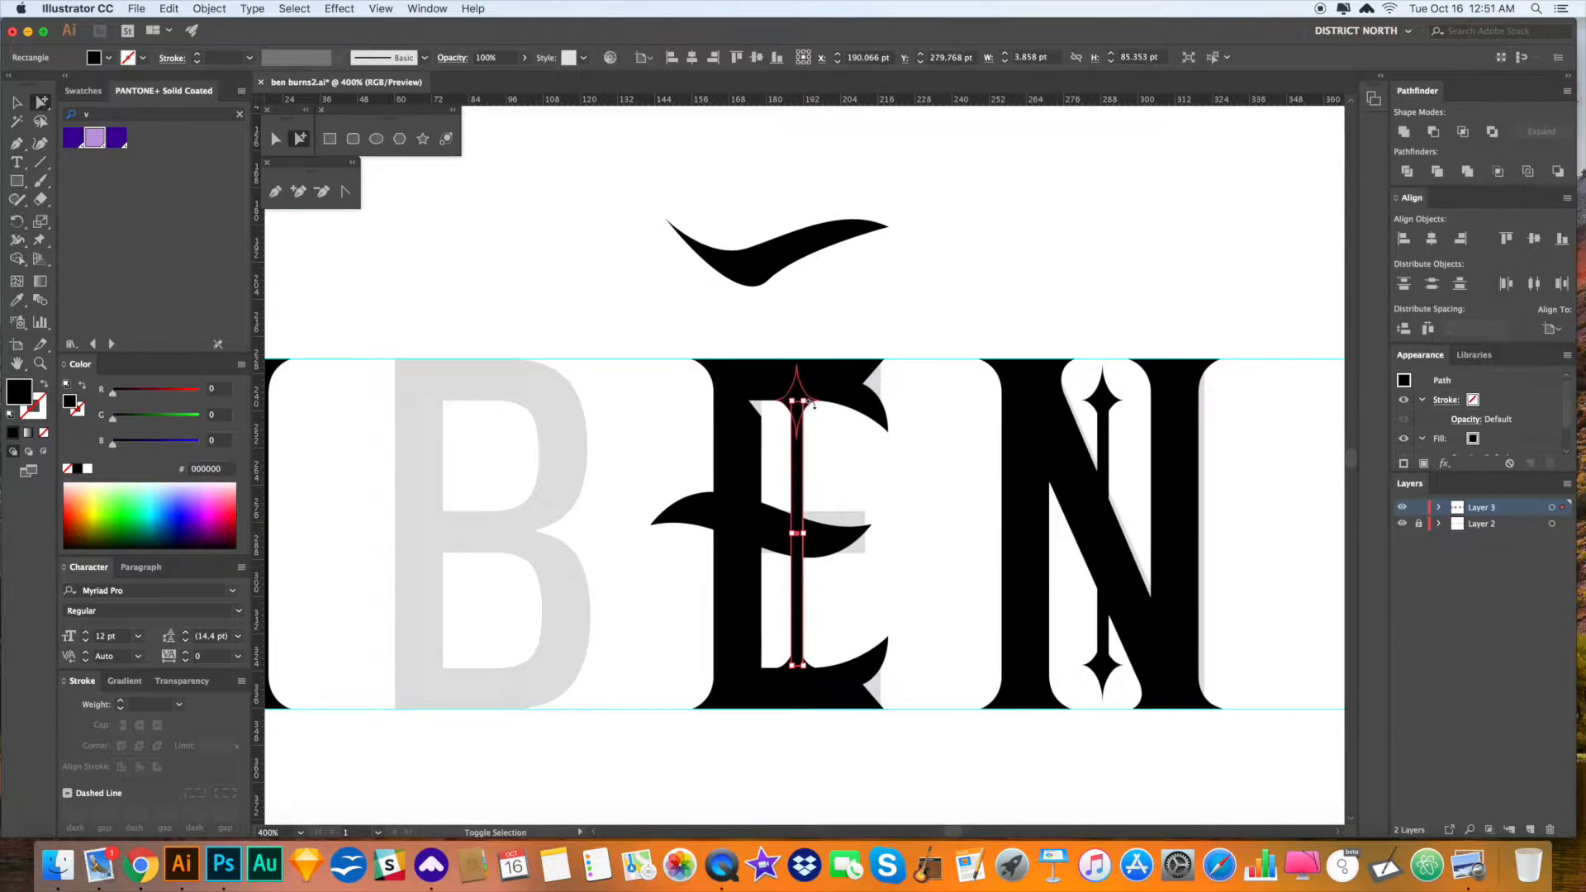
left_click(805, 419, "shift")
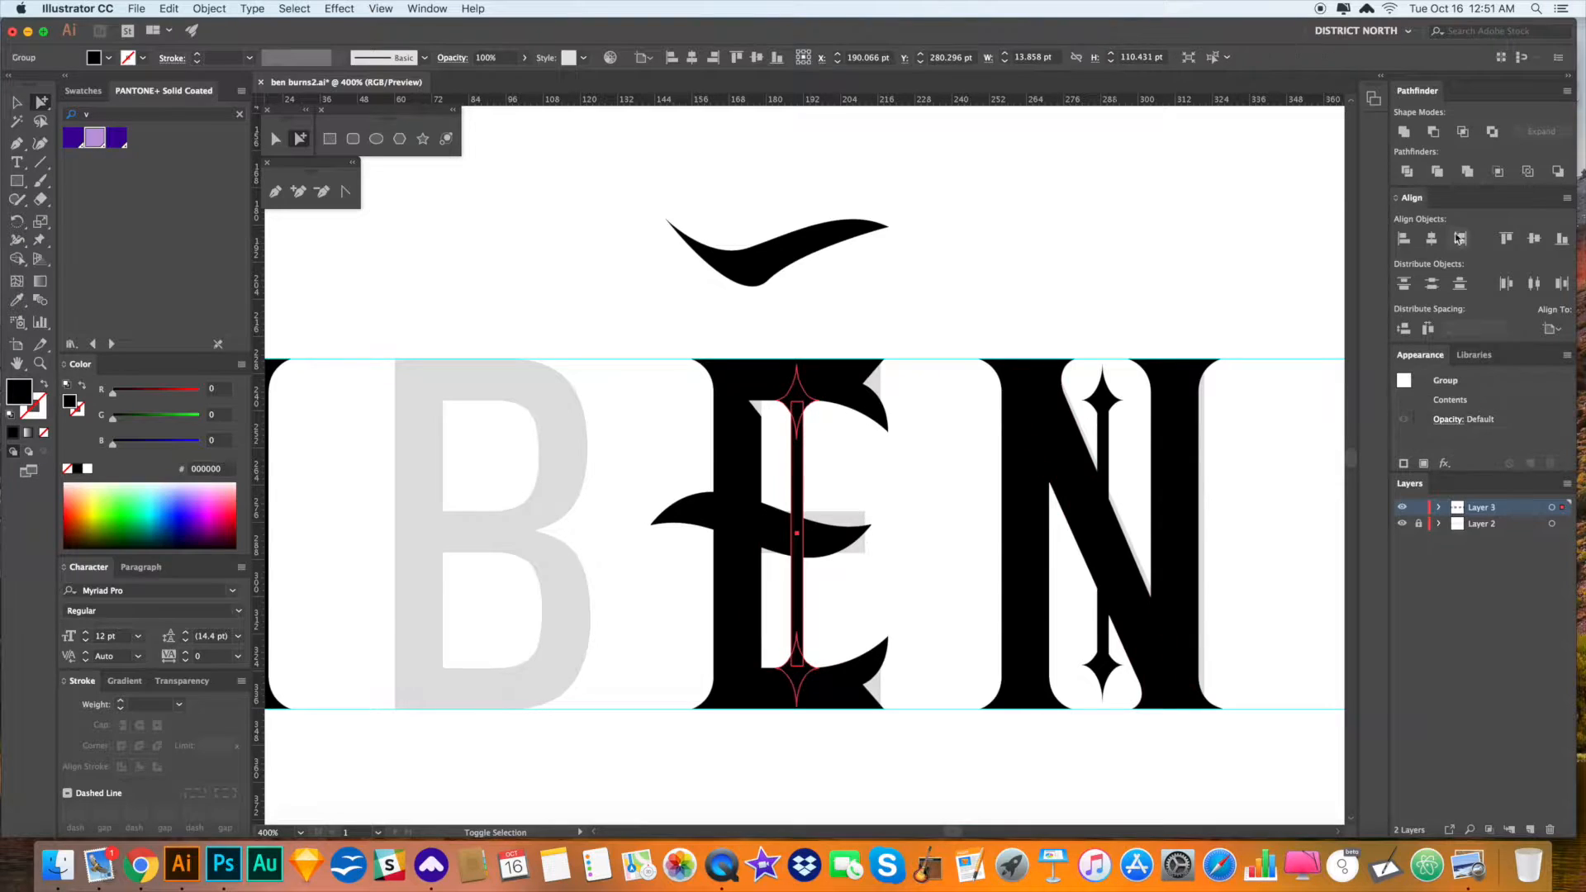
left_click(1552, 329)
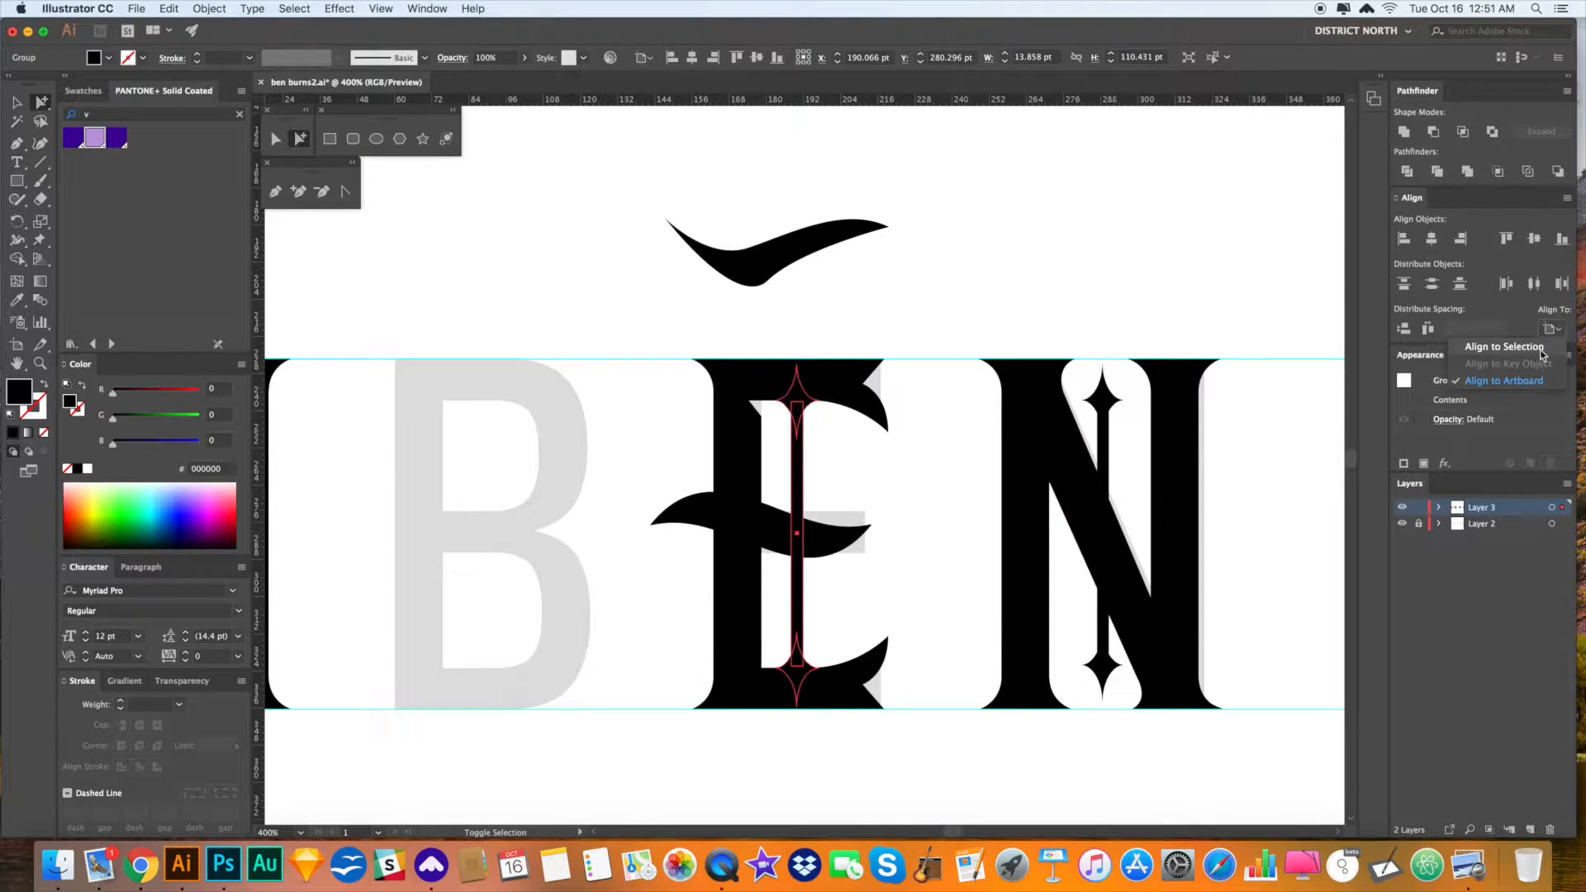
left_click(1542, 348)
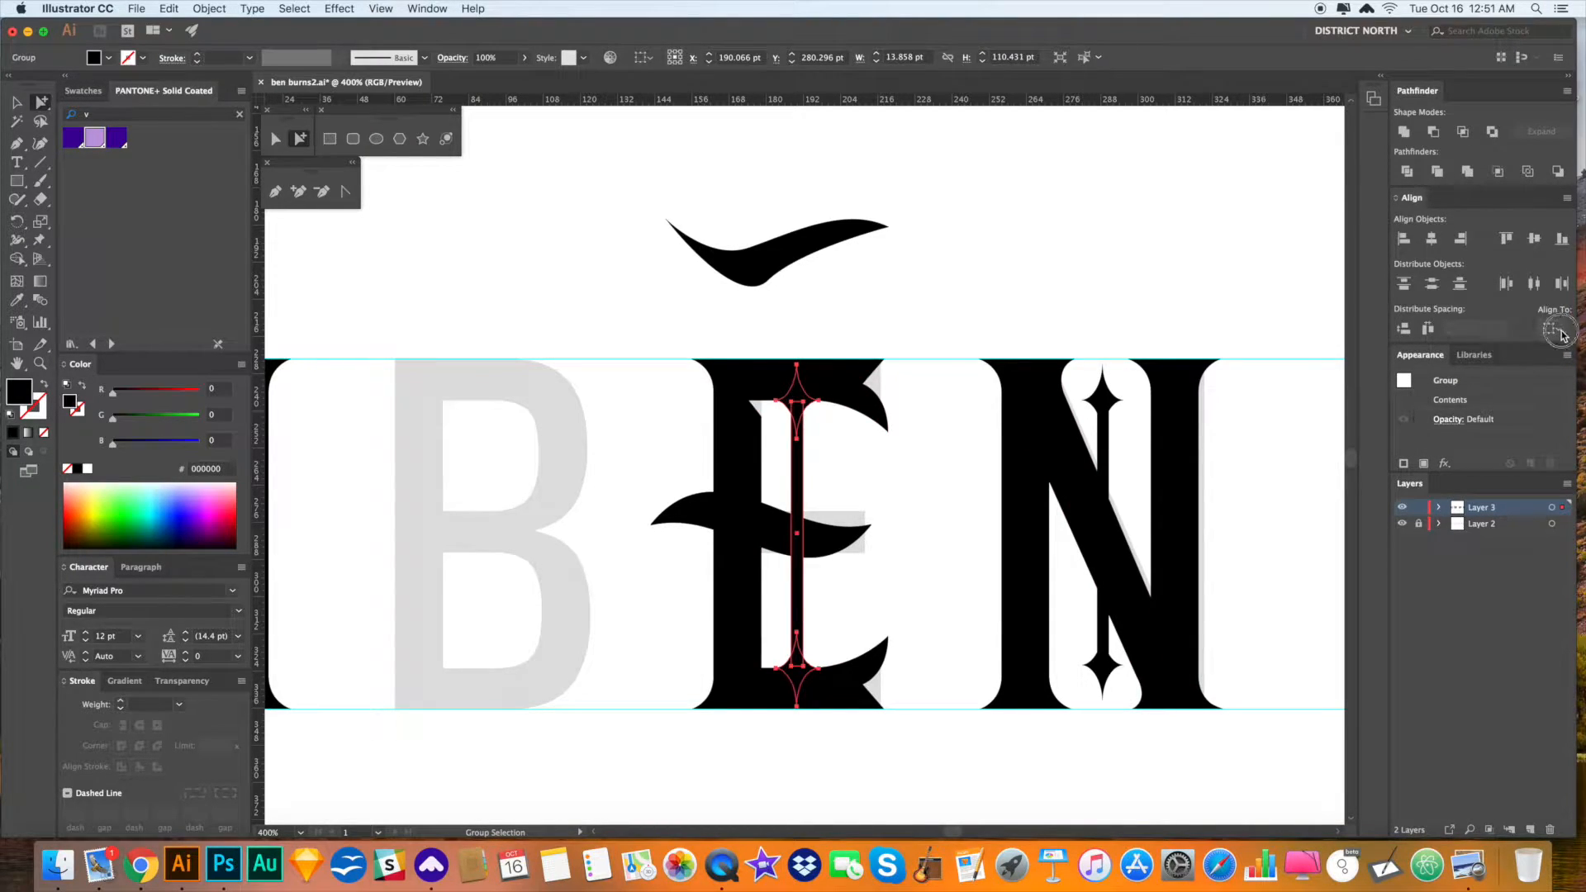
left_click(1553, 330)
left_click(1567, 198)
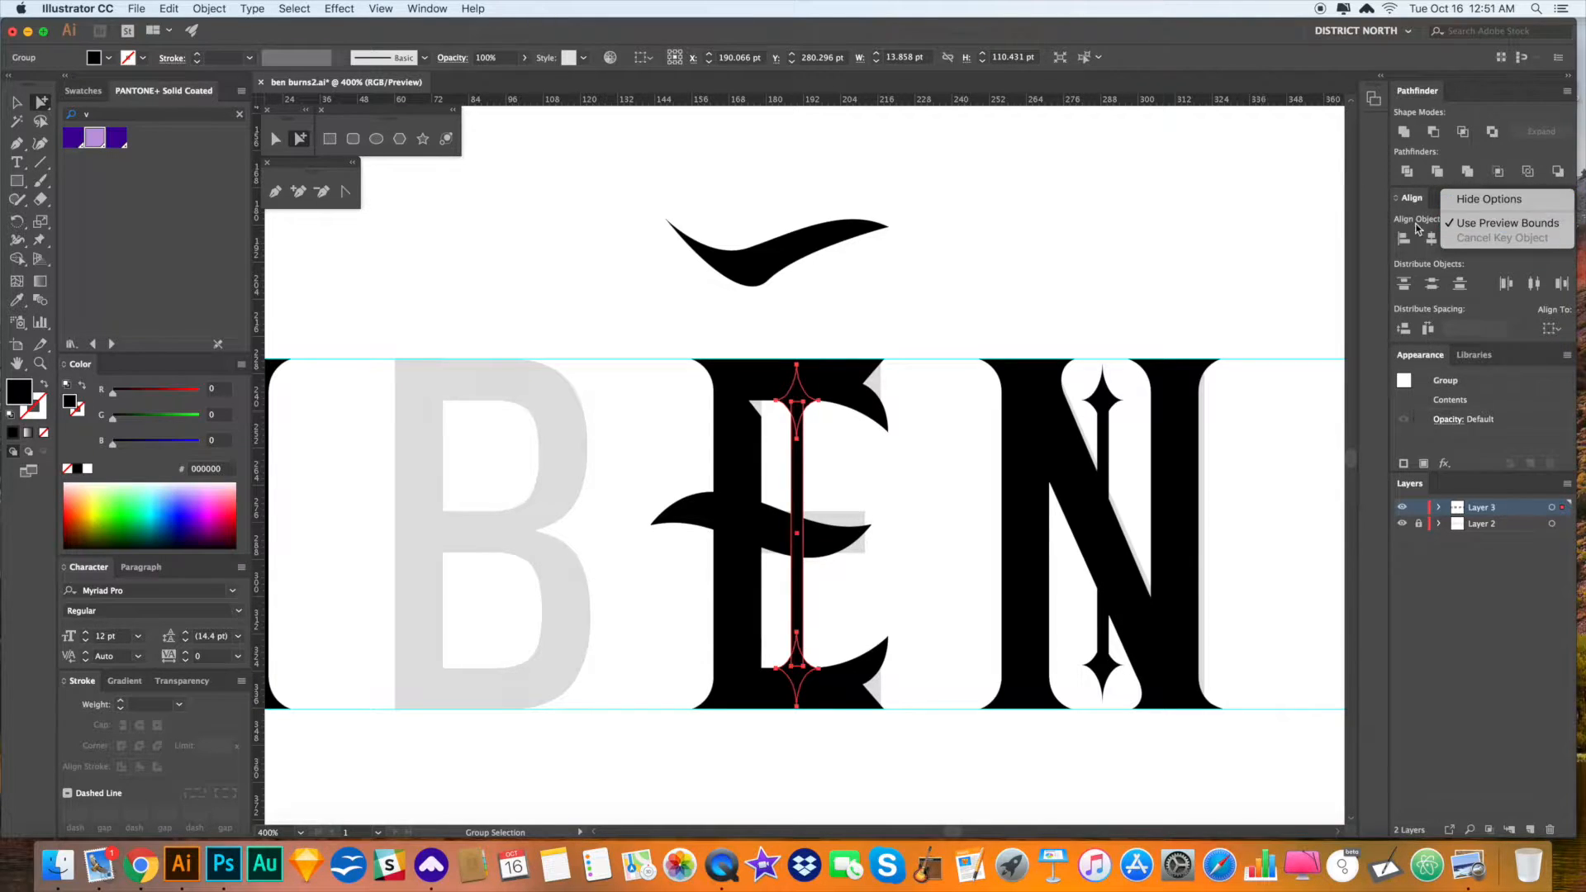
left_click(1489, 199)
left_click(1568, 198)
left_click(1487, 206)
left_click(1551, 328)
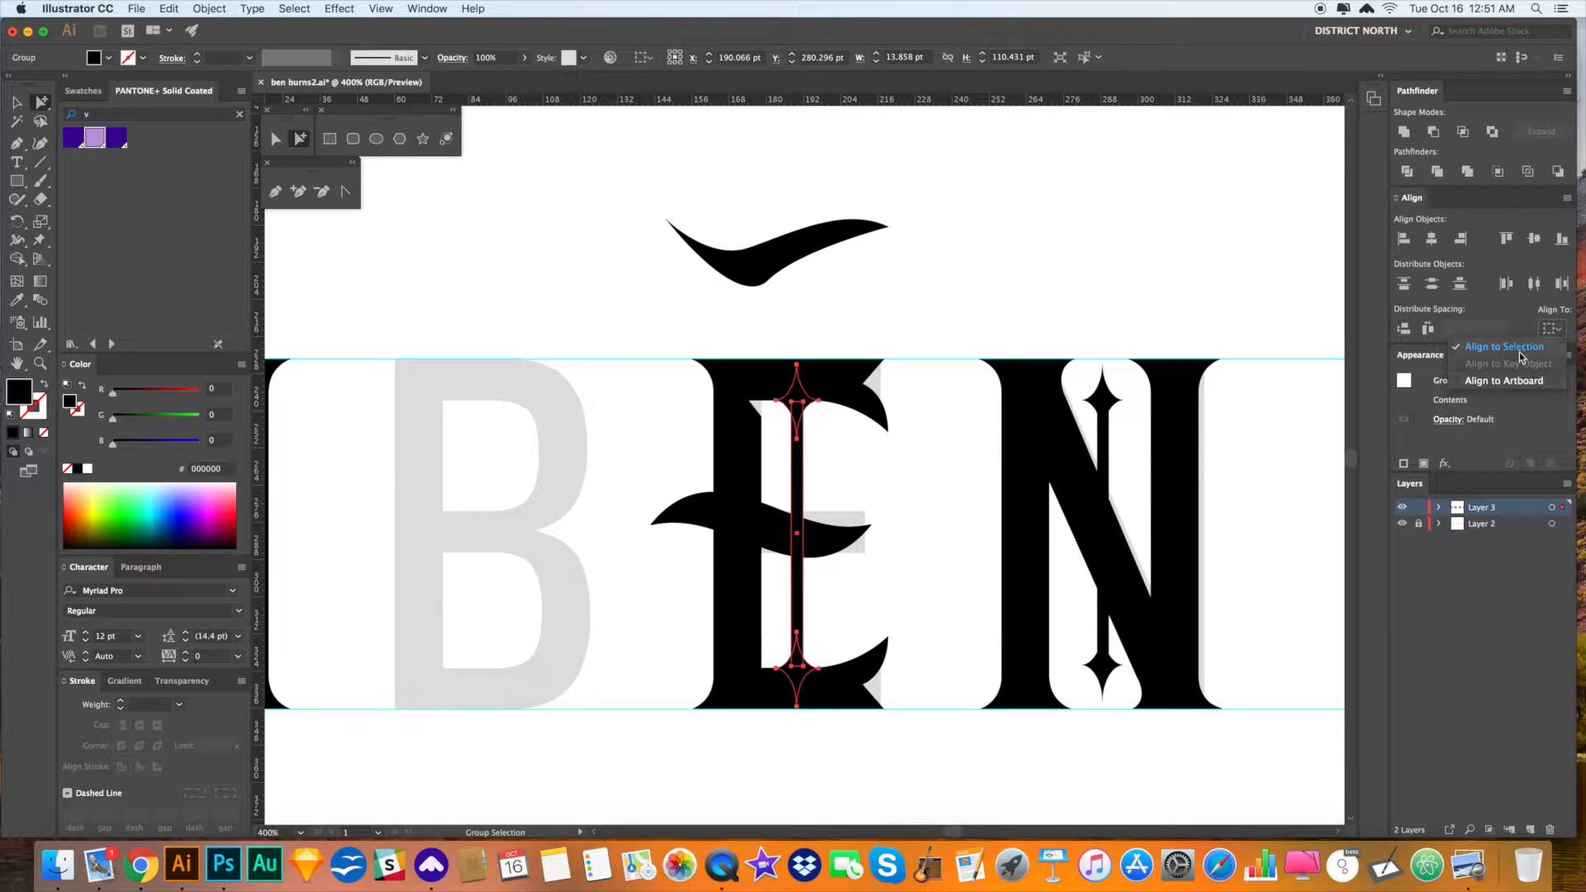
left_click(1521, 357)
- Check the E's spike by selecting its thin bar and then the whole star-and-bar group
left_click(936, 328)
left_click_drag(923, 329, 920, 325)
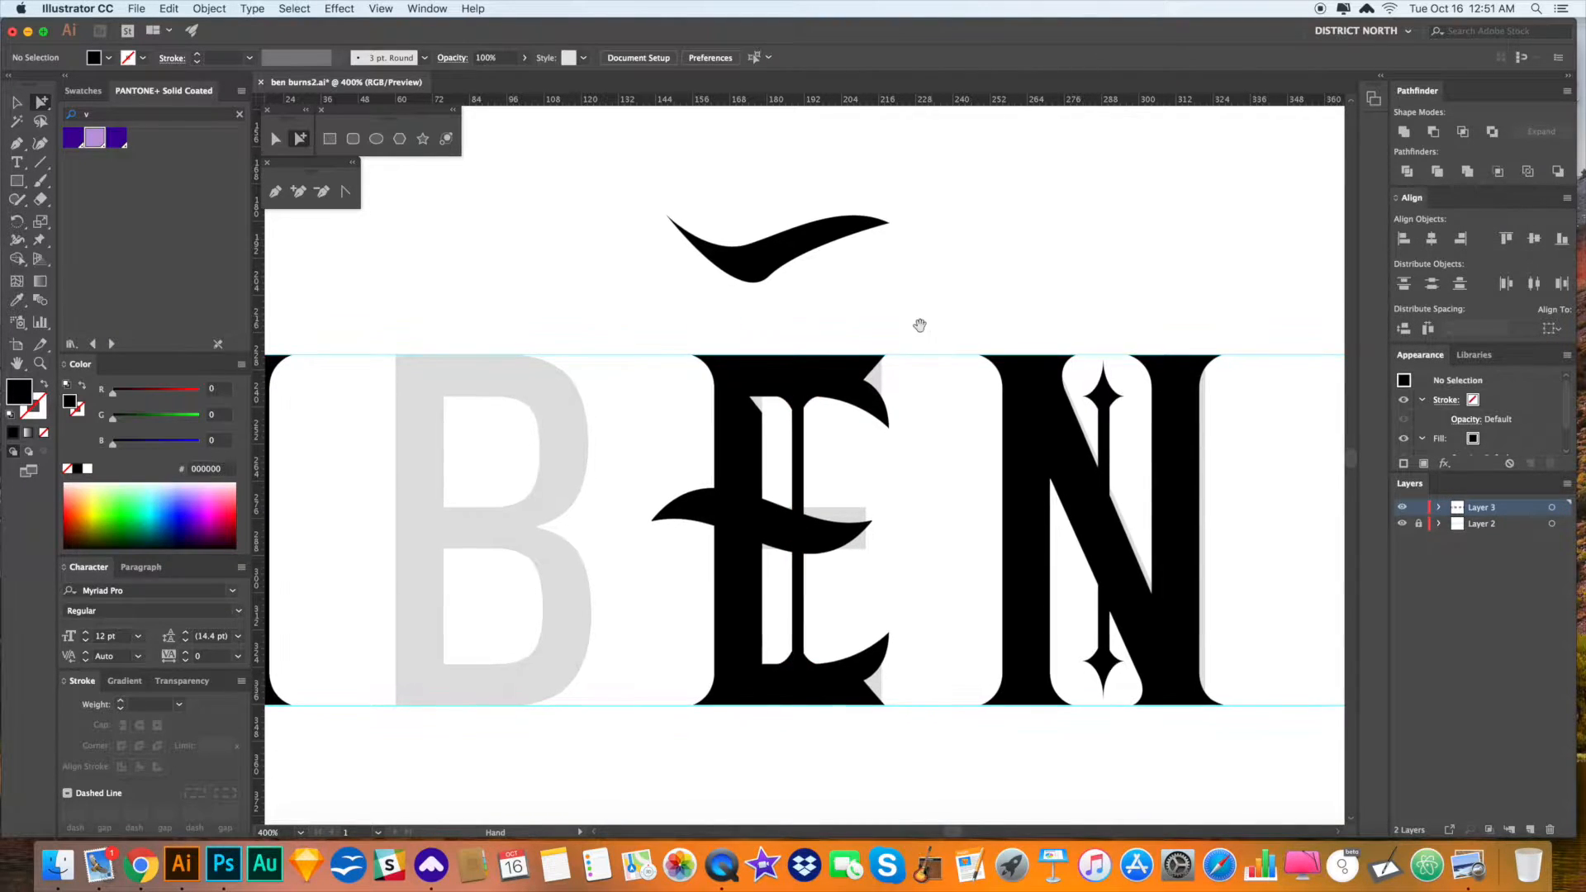
scroll(1037, 400, "up", 5)
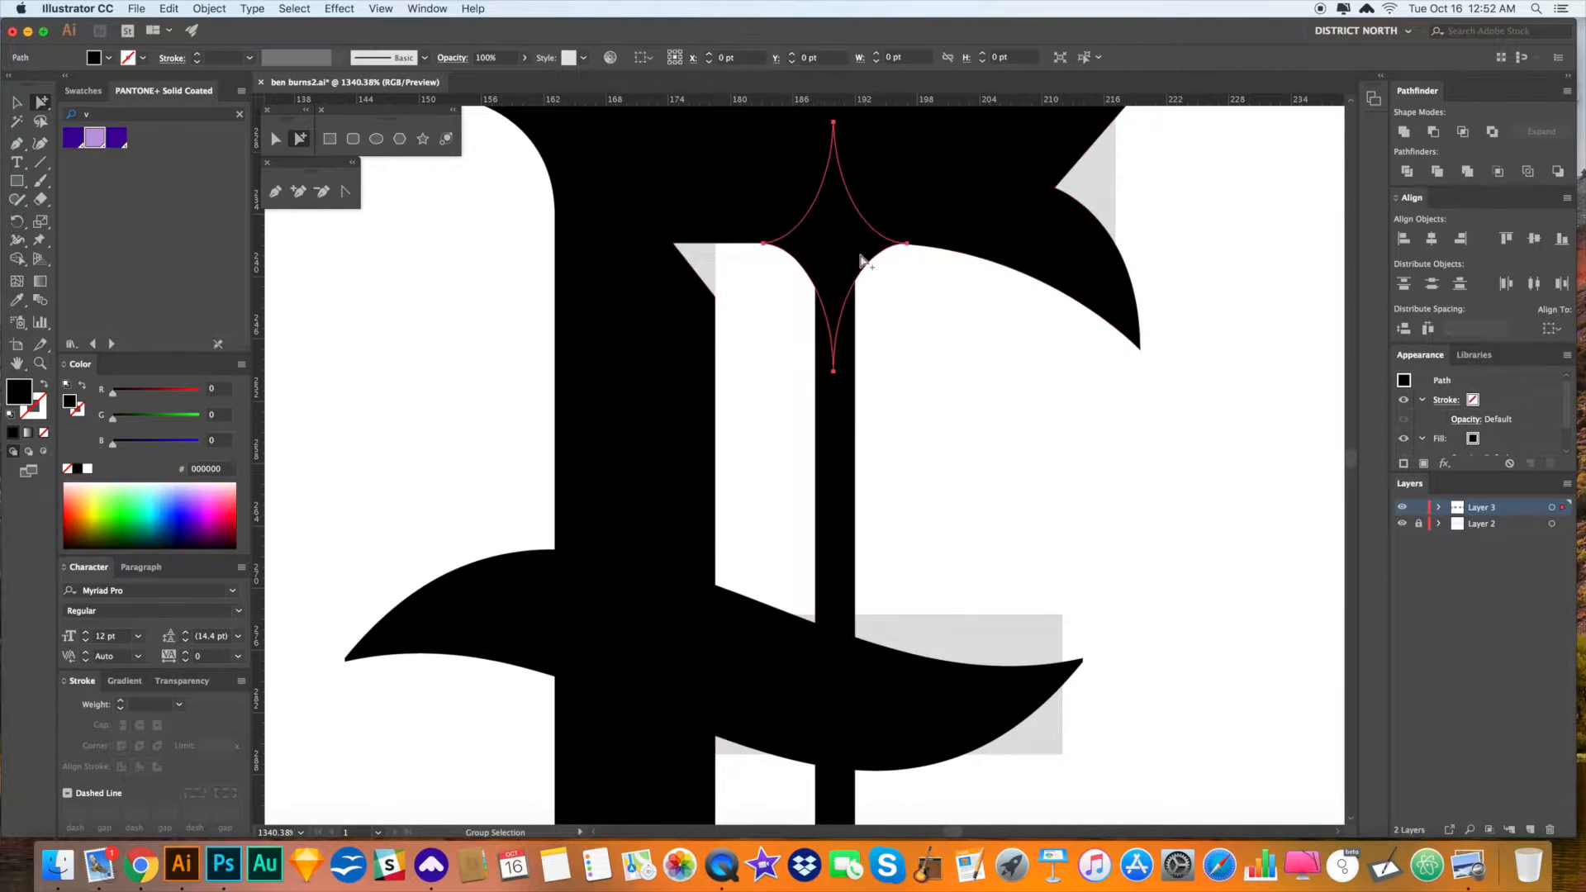
scroll(913, 347, "down", 10)
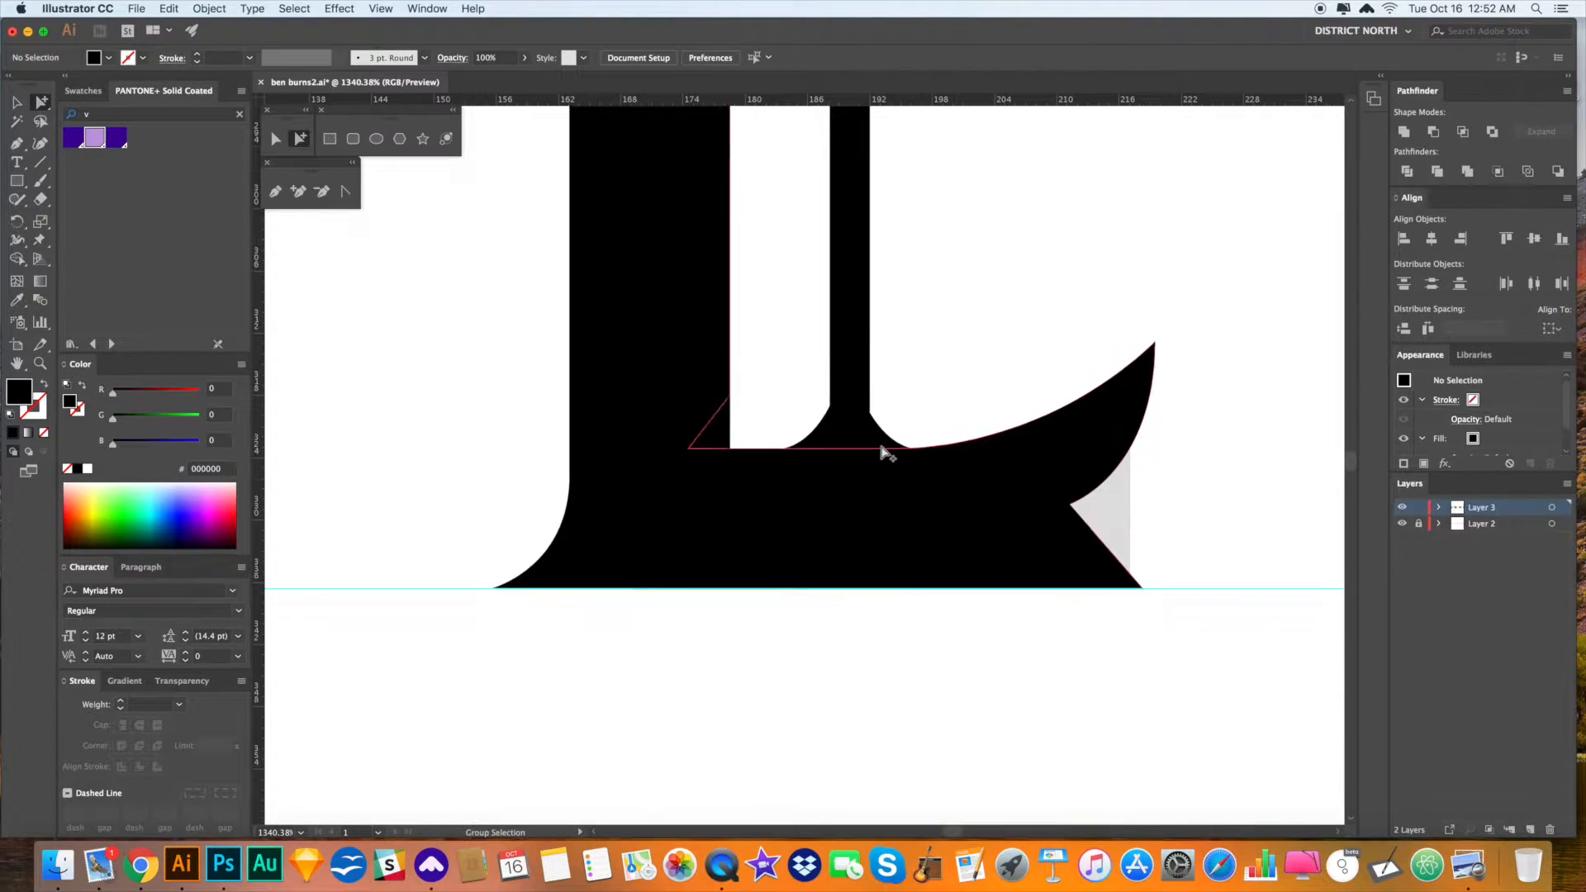
left_click(880, 443)
scroll(920, 195, "up", 10)
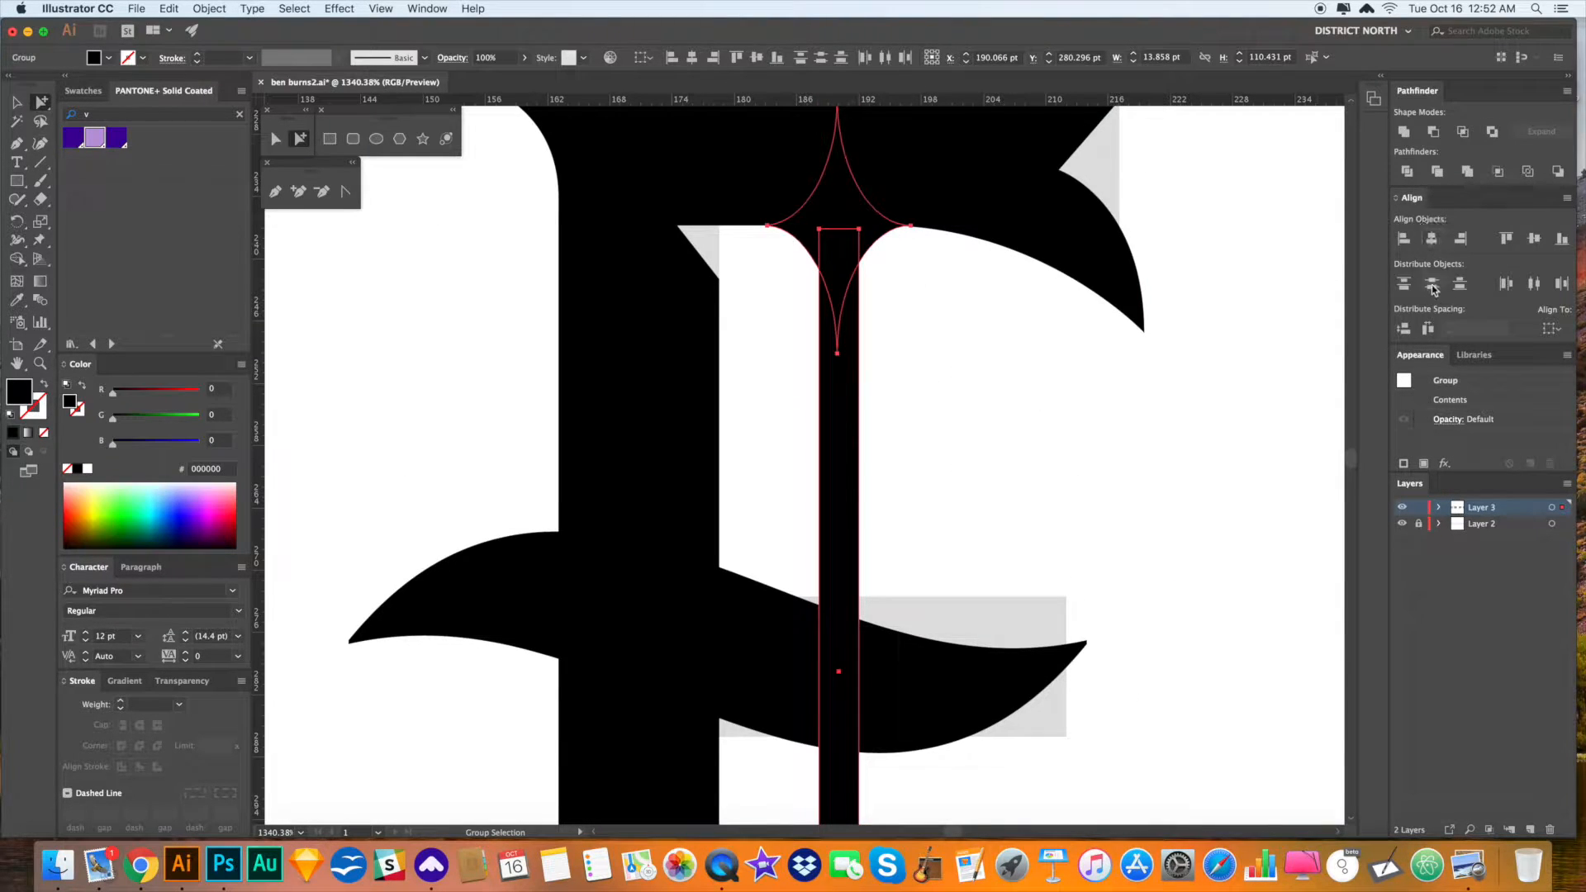
left_click(920, 435)
left_click(839, 417)
key("v")
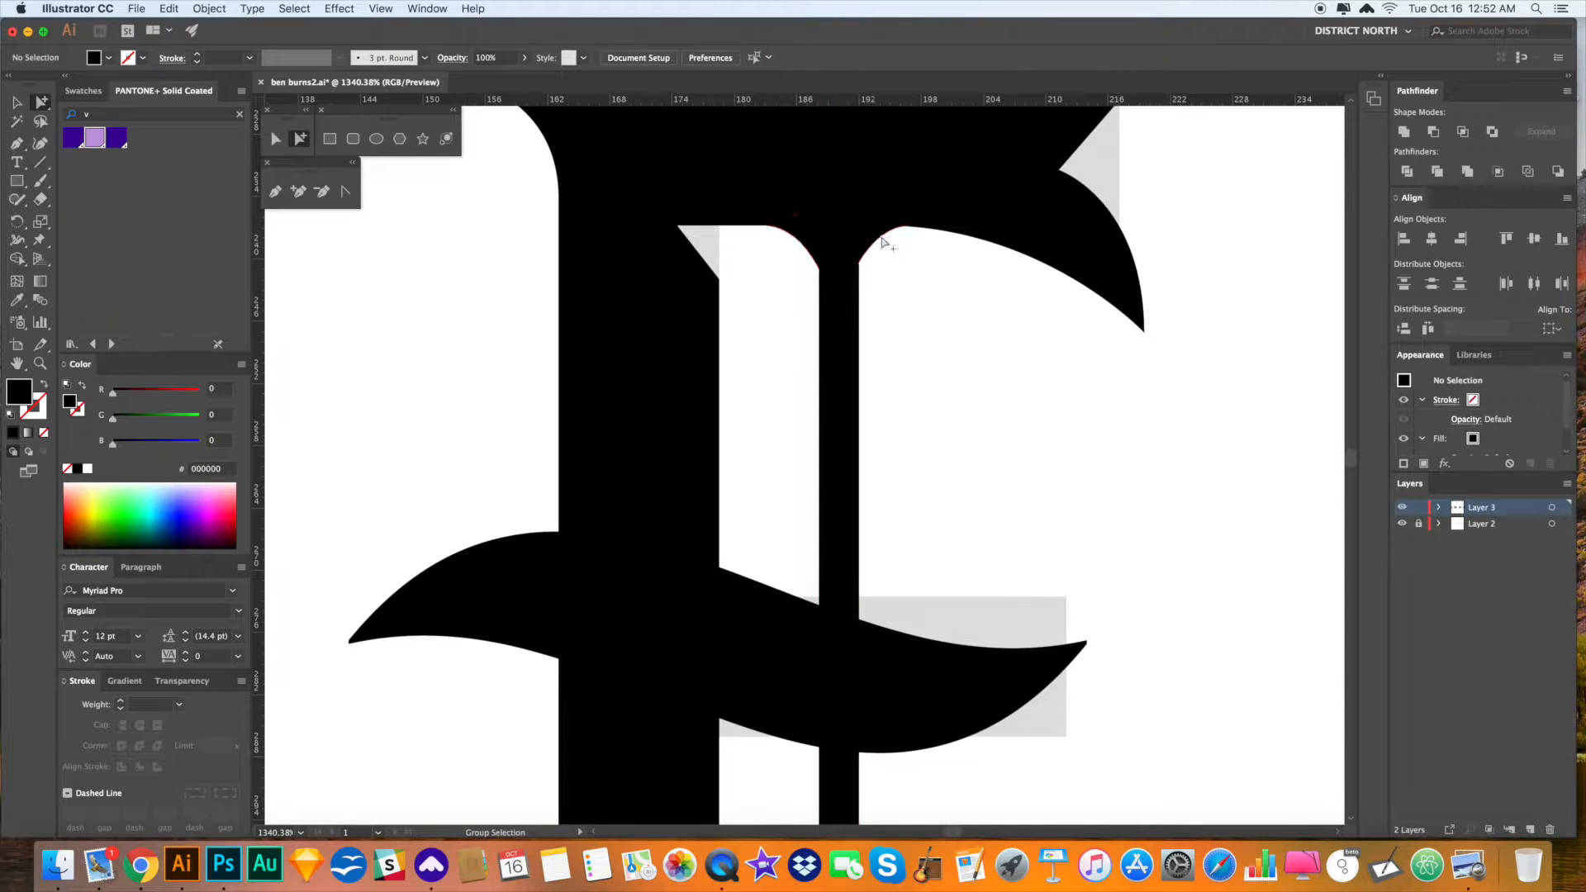
left_click(856, 385)
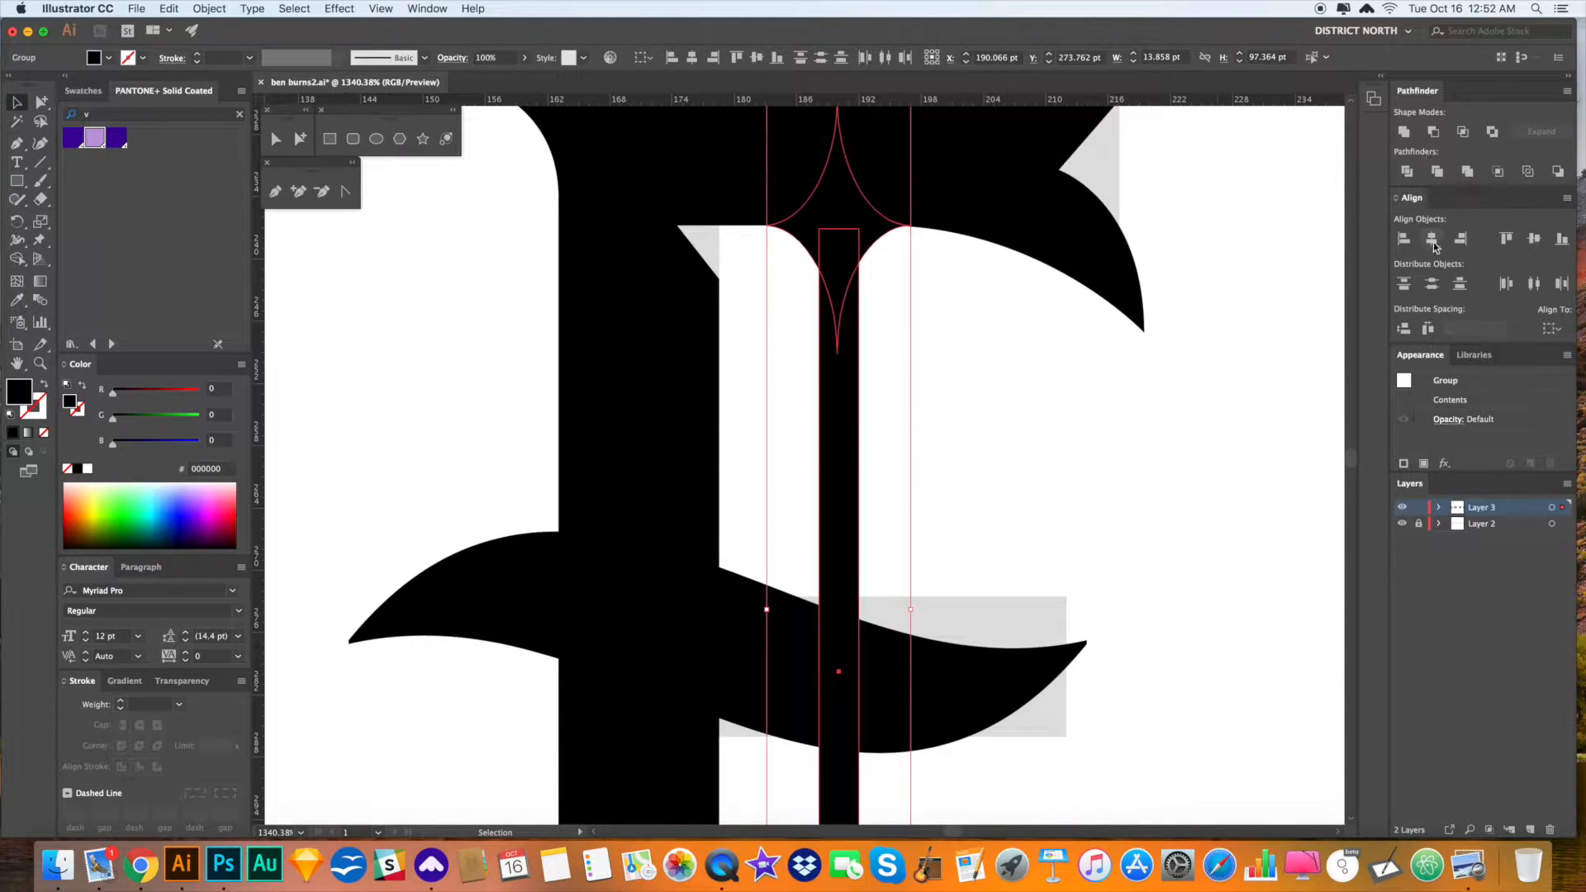
left_click(973, 395)
- Test-delete the top star and thin bar, undoing both to keep the spike intact
key("a")
left_click(894, 238)
key("Delete")
key("super+z")
left_click(951, 285)
left_click(825, 443)
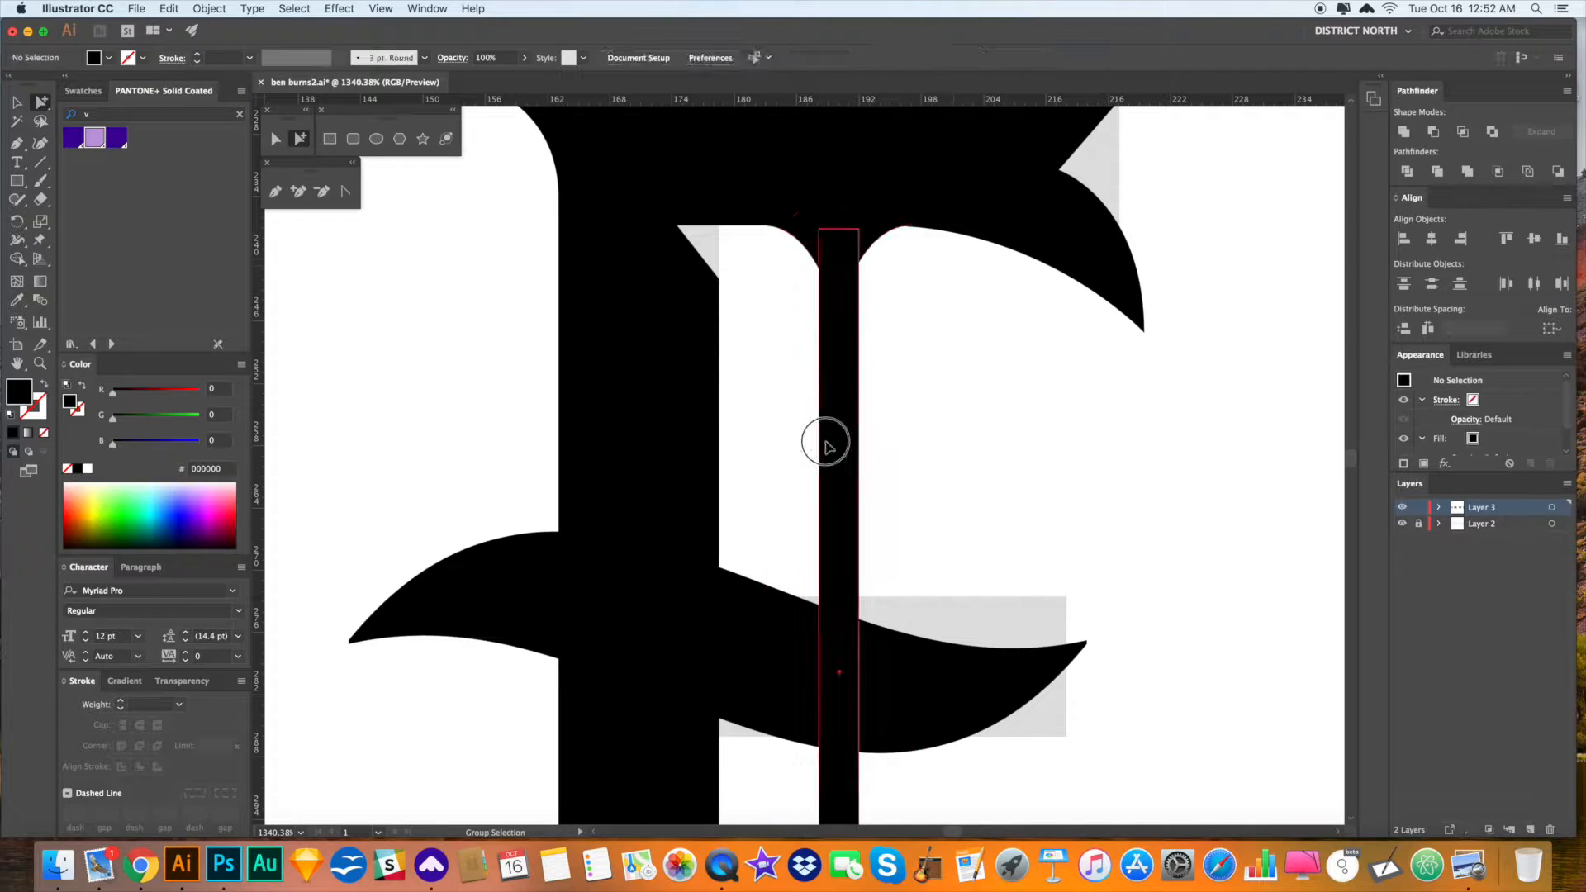
key("Delete")
key("super+z")
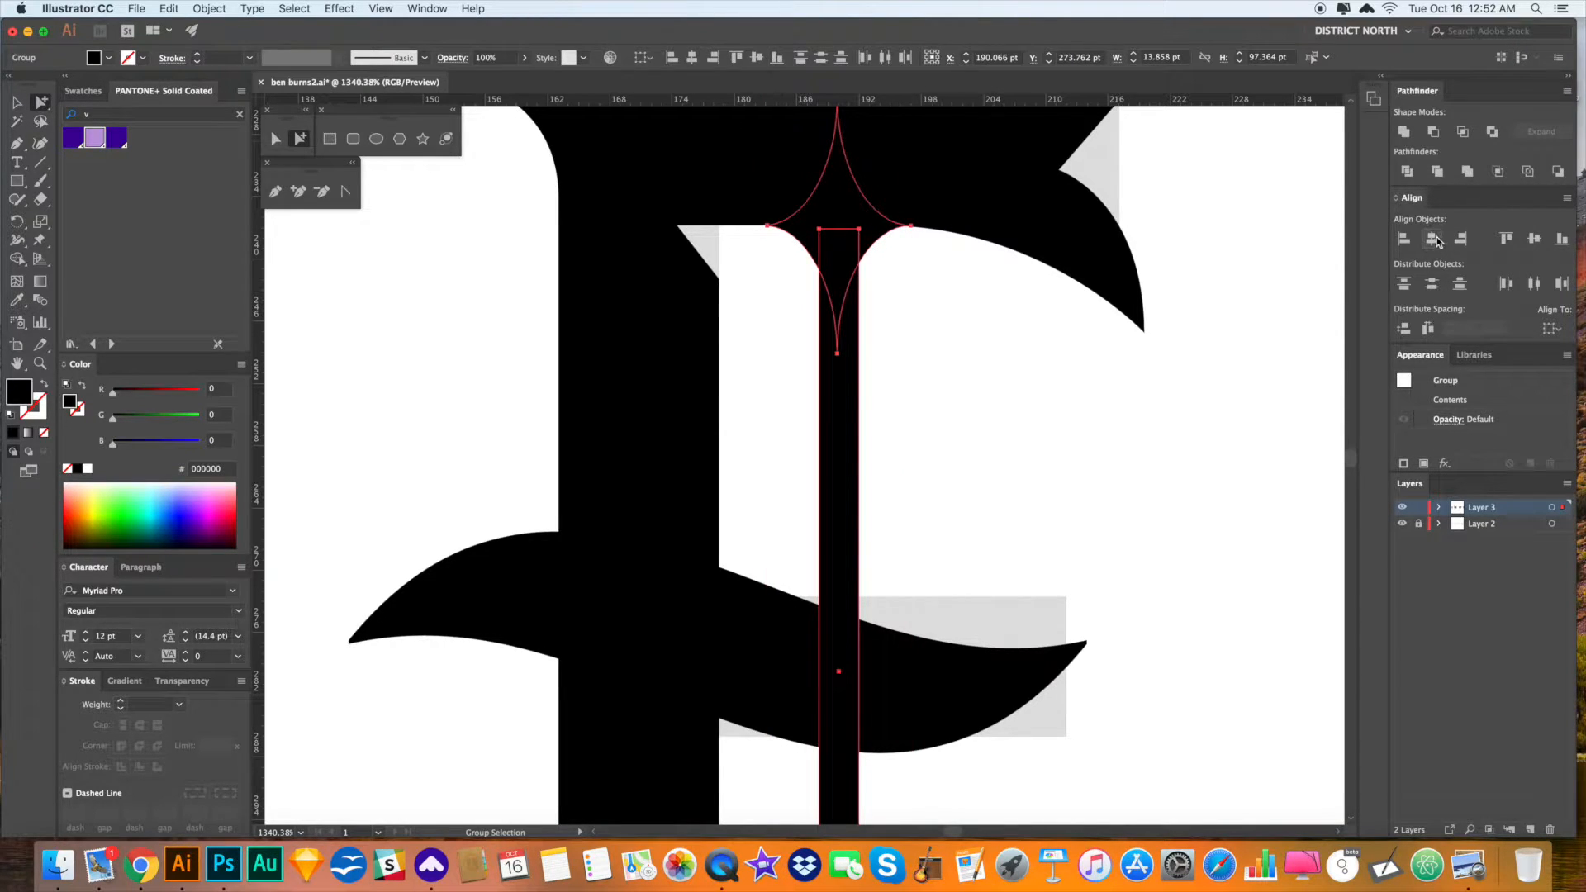
left_click(959, 450)
left_click_drag(958, 450, 938, 384)
- Zoom in tightly on the top star and nudge it with arrow keys to centre it
left_click_drag(878, 141, 879, 142)
left_click_drag(928, 380, 926, 517)
key("z")
left_click_drag(852, 279, 1084, 556)
left_click_drag(764, 297, 1156, 579)
key("a")
left_click(971, 398)
left_click(953, 384)
key("Right")
key("Right")
key("Left")
key("Left")
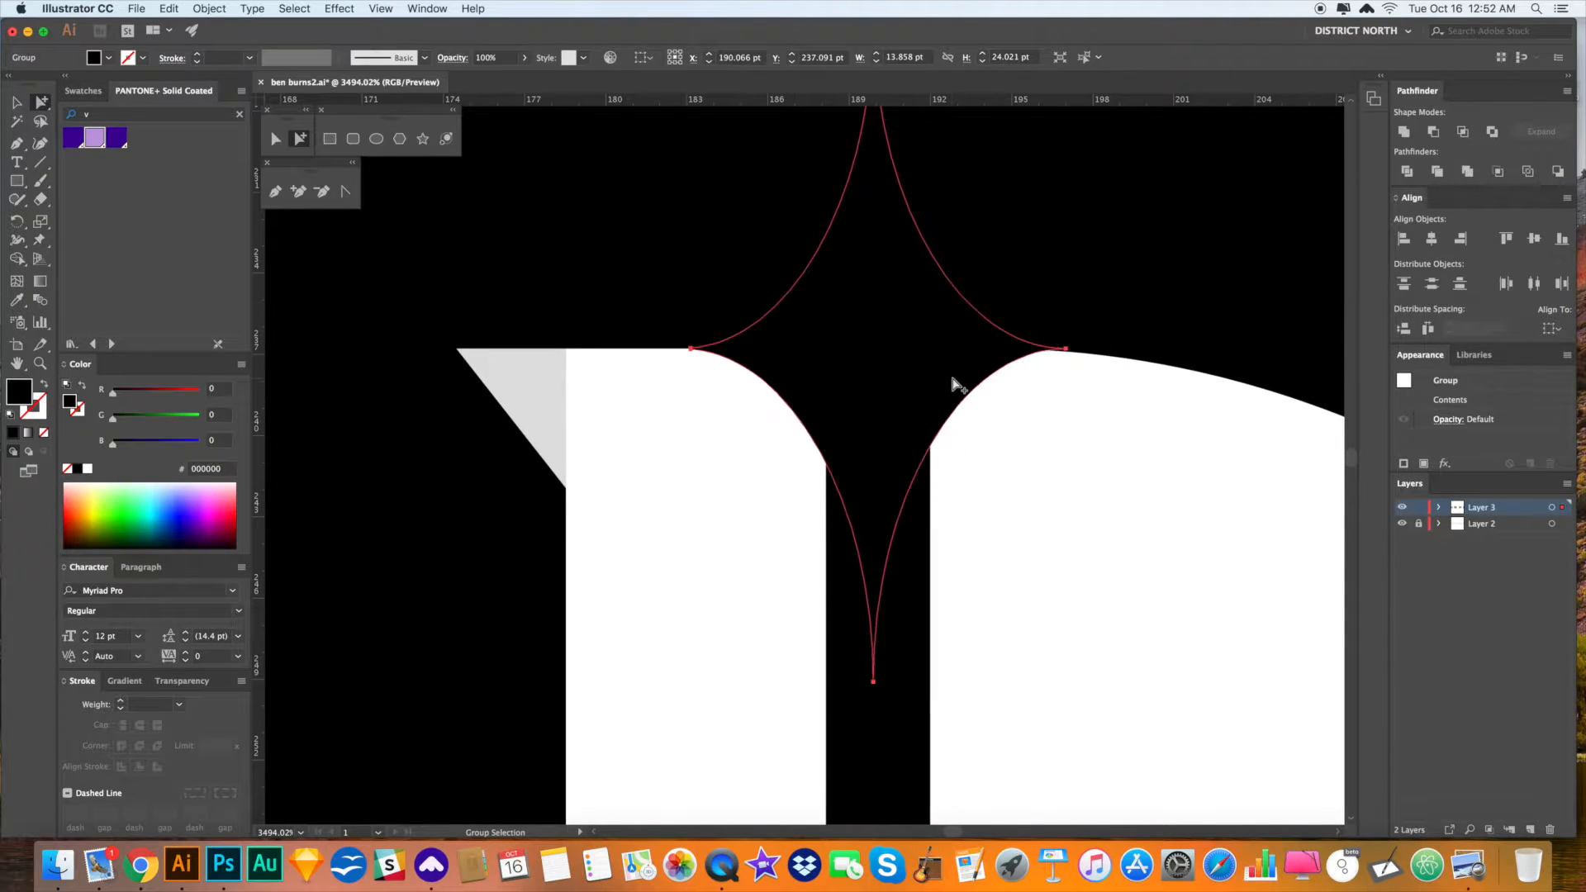
left_click_drag(1016, 555, 1016, 496)
key("super+minus")
key("super+minus")
key("super+minus")
key("super+minus")
key("super+minus")
key("super+minus")
key("super+minus")
key("super+minus")
key("super+minus")
key("super+minus")
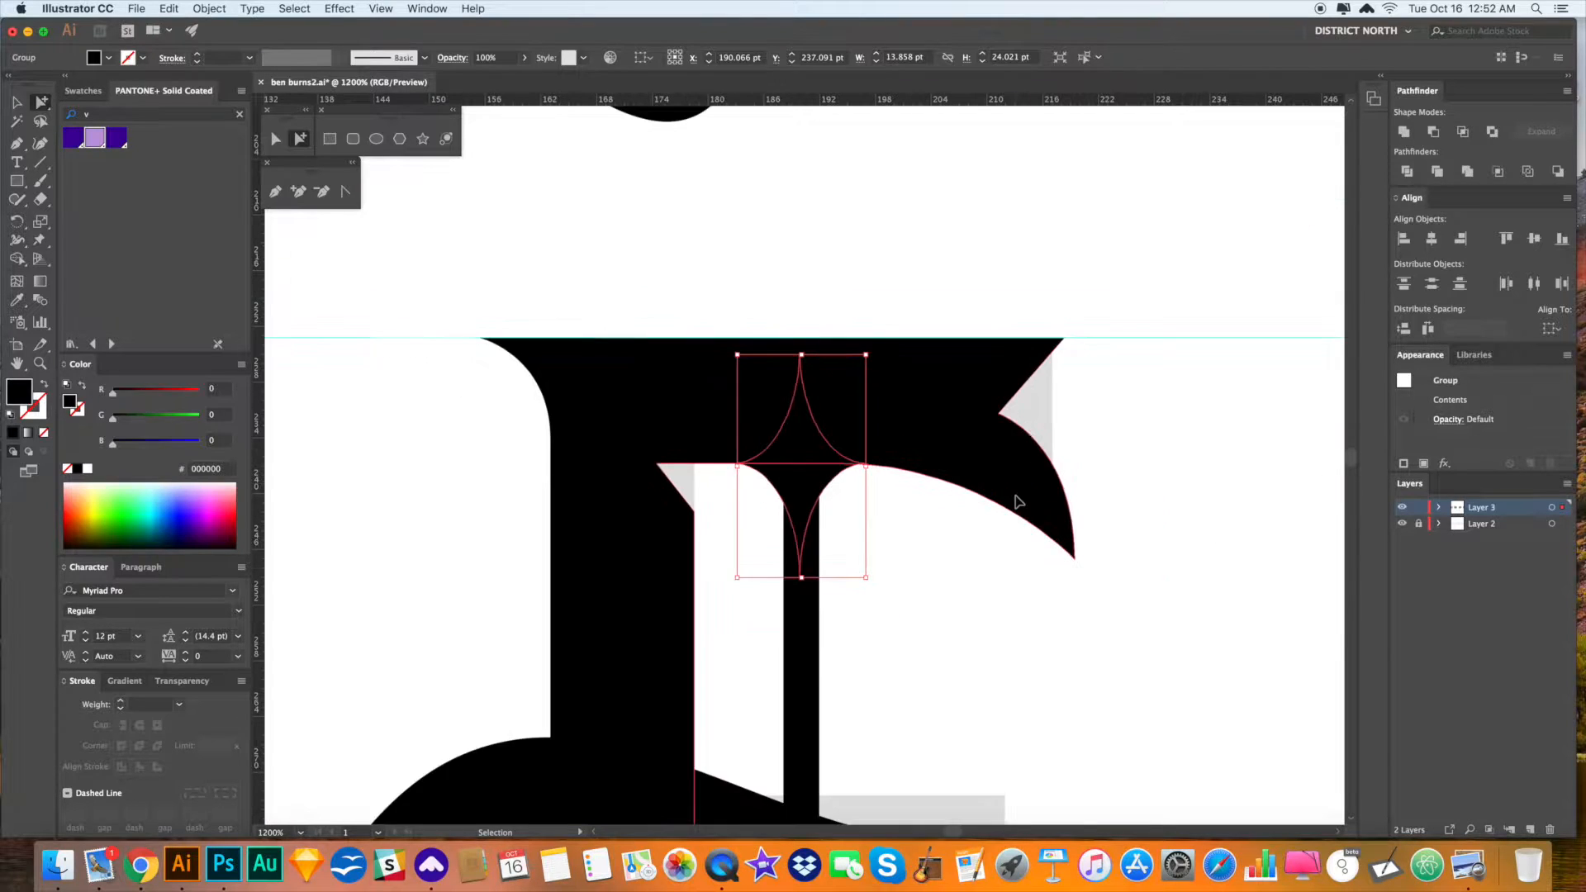
left_click(1050, 621)
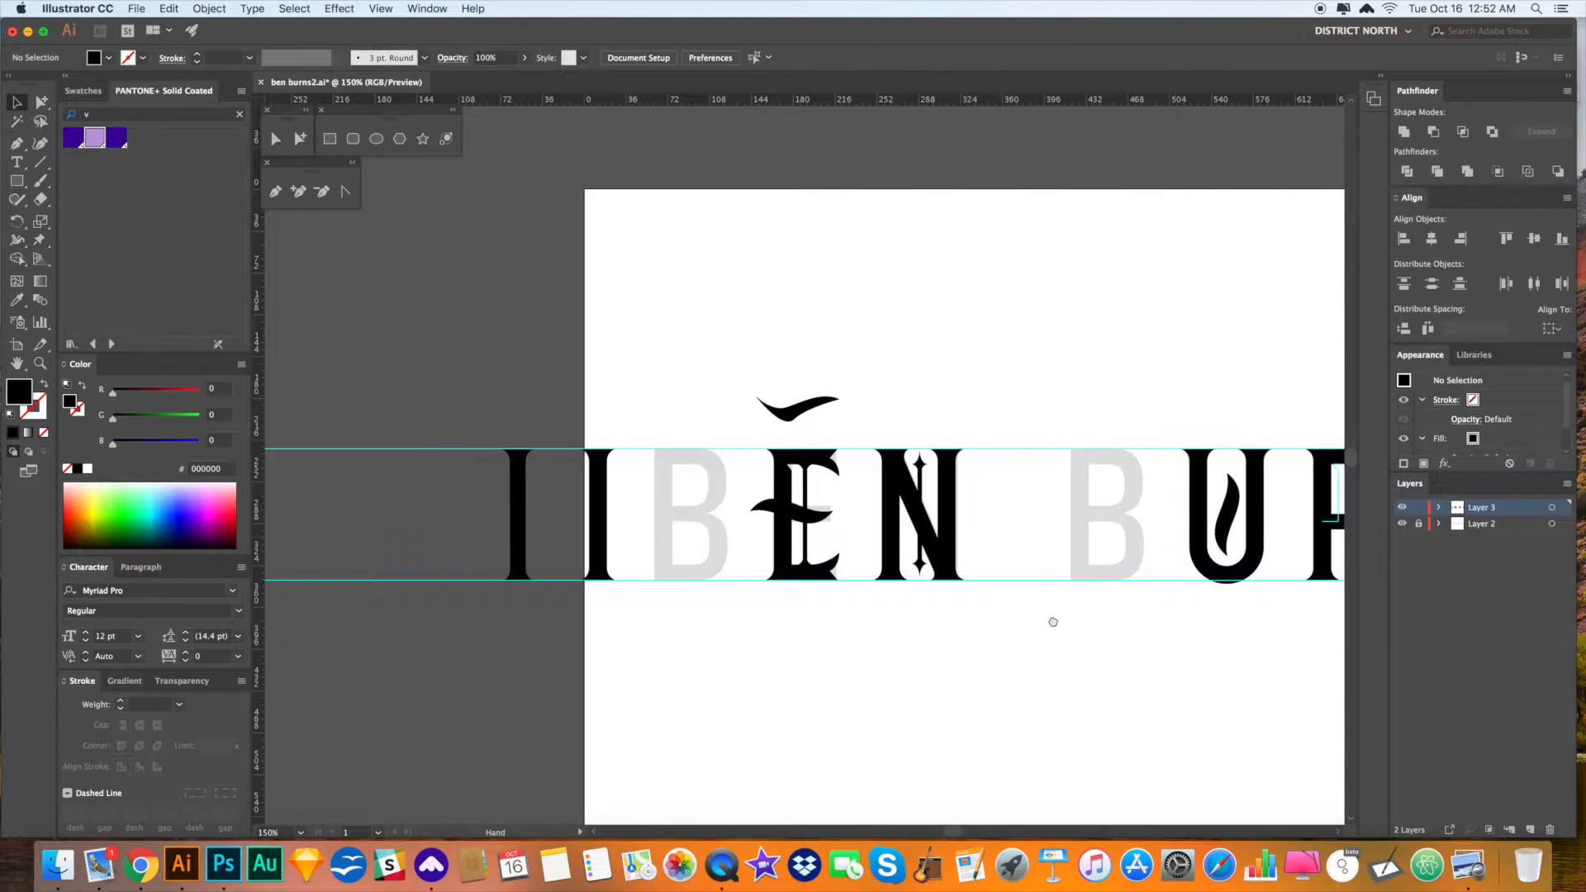
- Inspect the E and N, trying and undoing deletion of the N's lower diamond
key("v")
scroll(1091, 619, "right", 1)
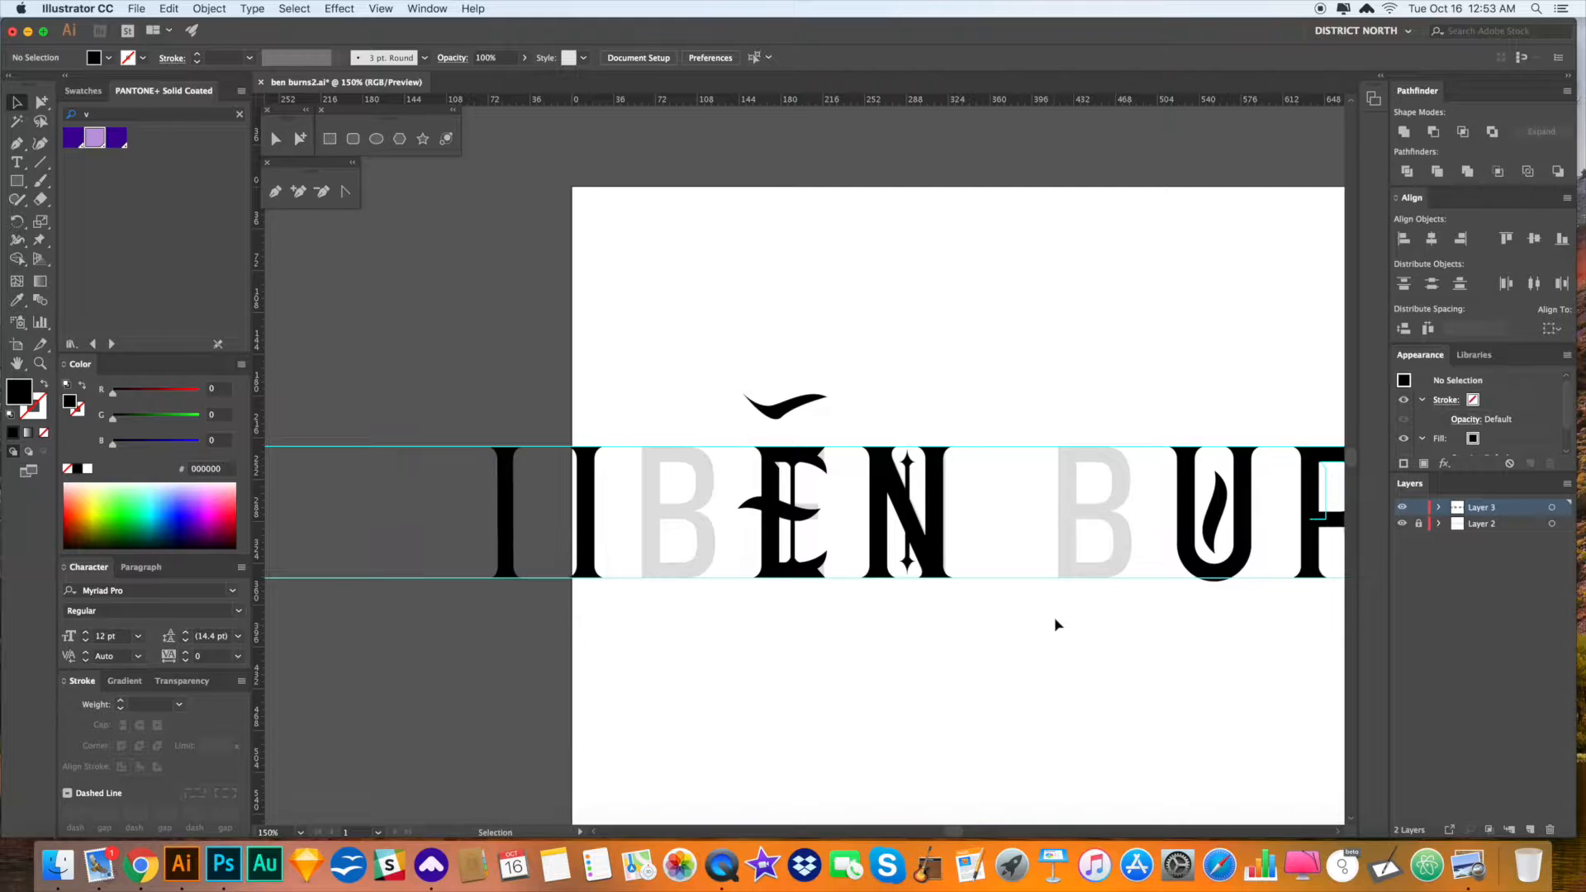
scroll(1016, 626, "right", 2)
left_click_drag(982, 622, 981, 622)
left_click_drag(722, 347, 1158, 609)
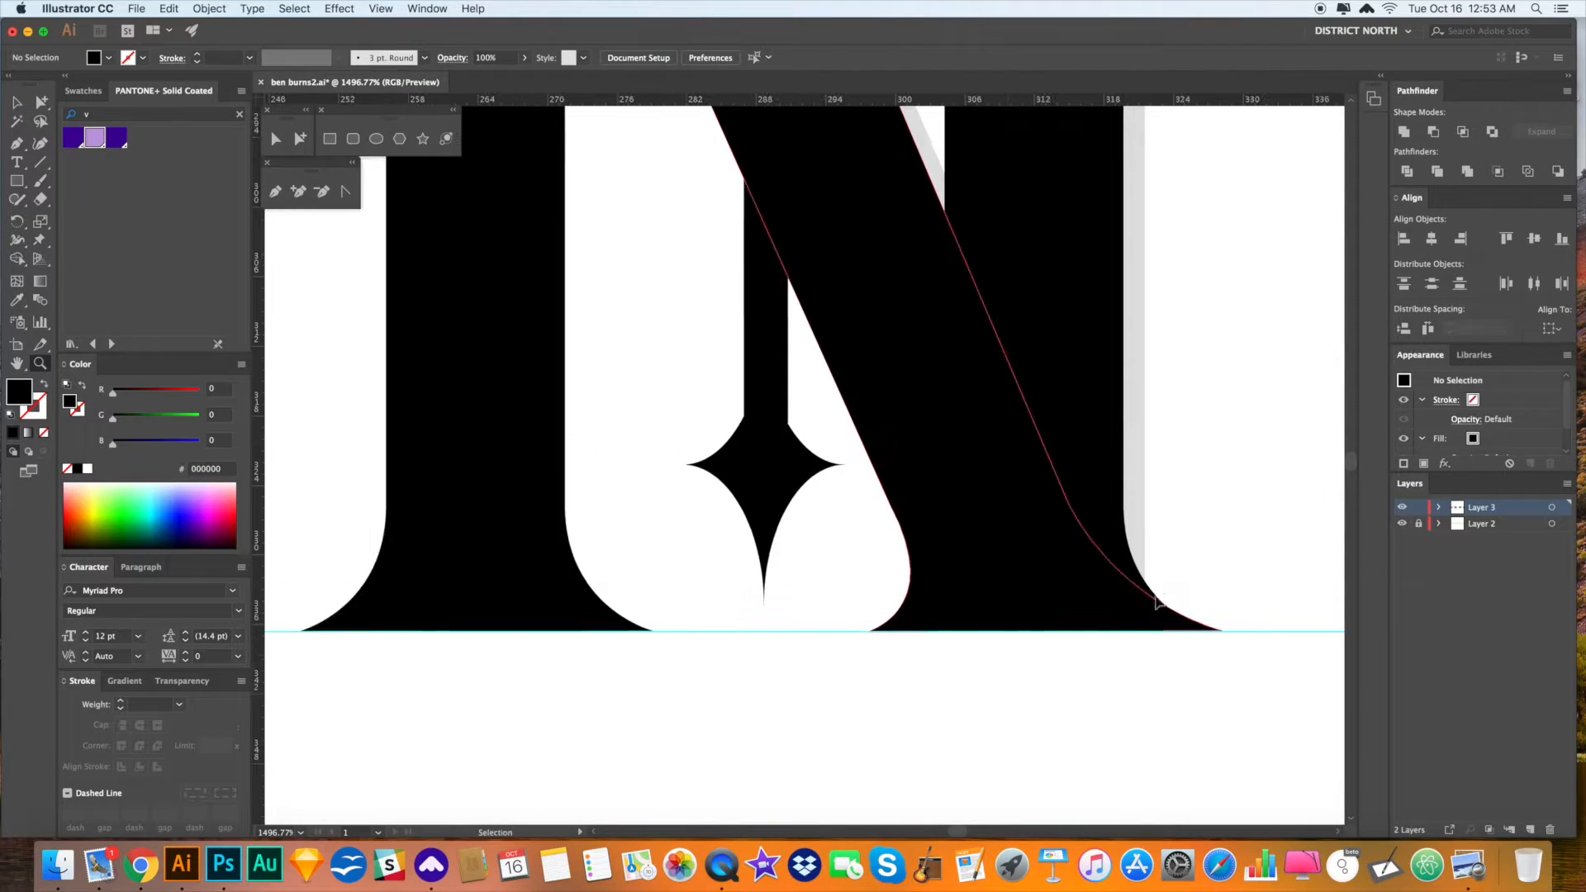
key("super+minus")
key("super+minus")
key("super+minus")
key("super+minus")
left_click_drag(1061, 494, 1128, 506)
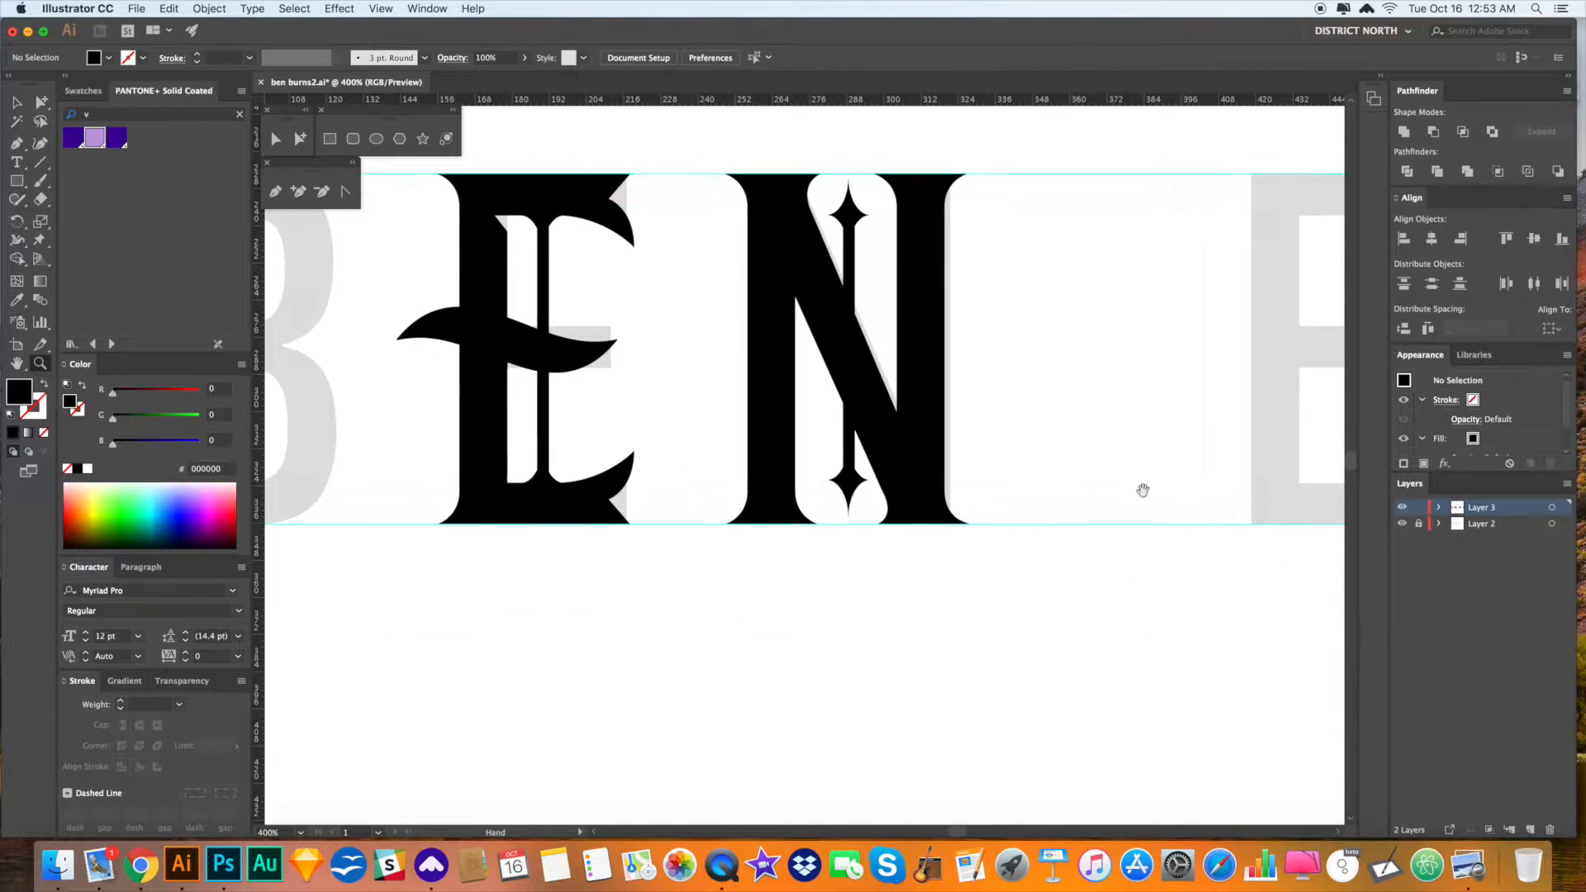
left_click(545, 248)
left_click_drag(578, 487, 853, 489)
left_click(851, 487)
key("Delete")
key("super+z")
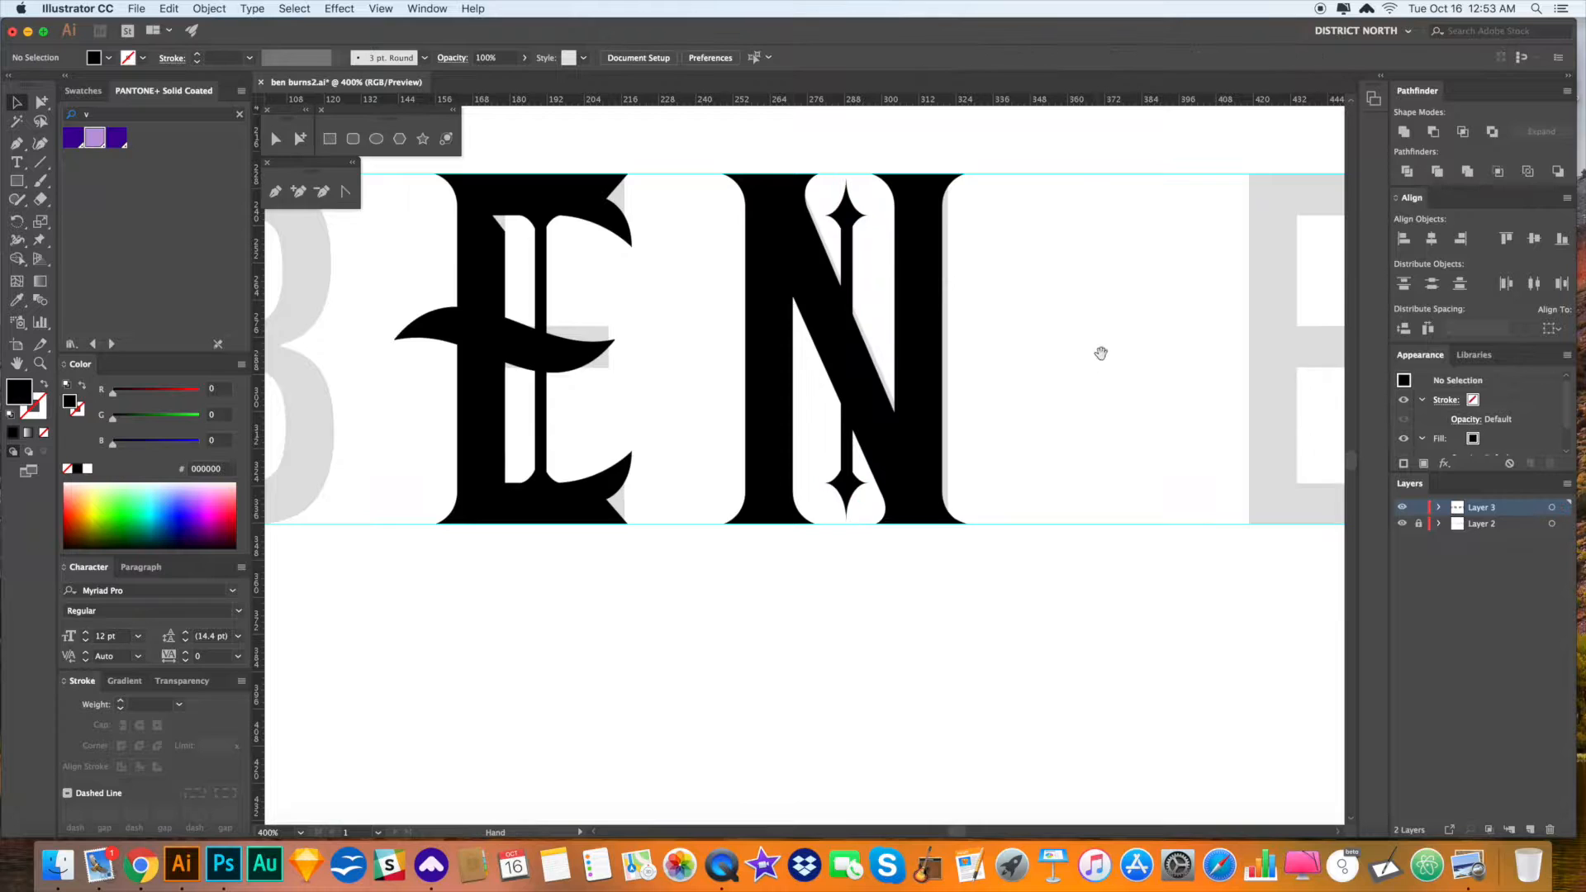
- Alt-drag a copy of the whole N into BURNS, placing it right after the R
scroll(1087, 356, "right", 2)
left_click(873, 352)
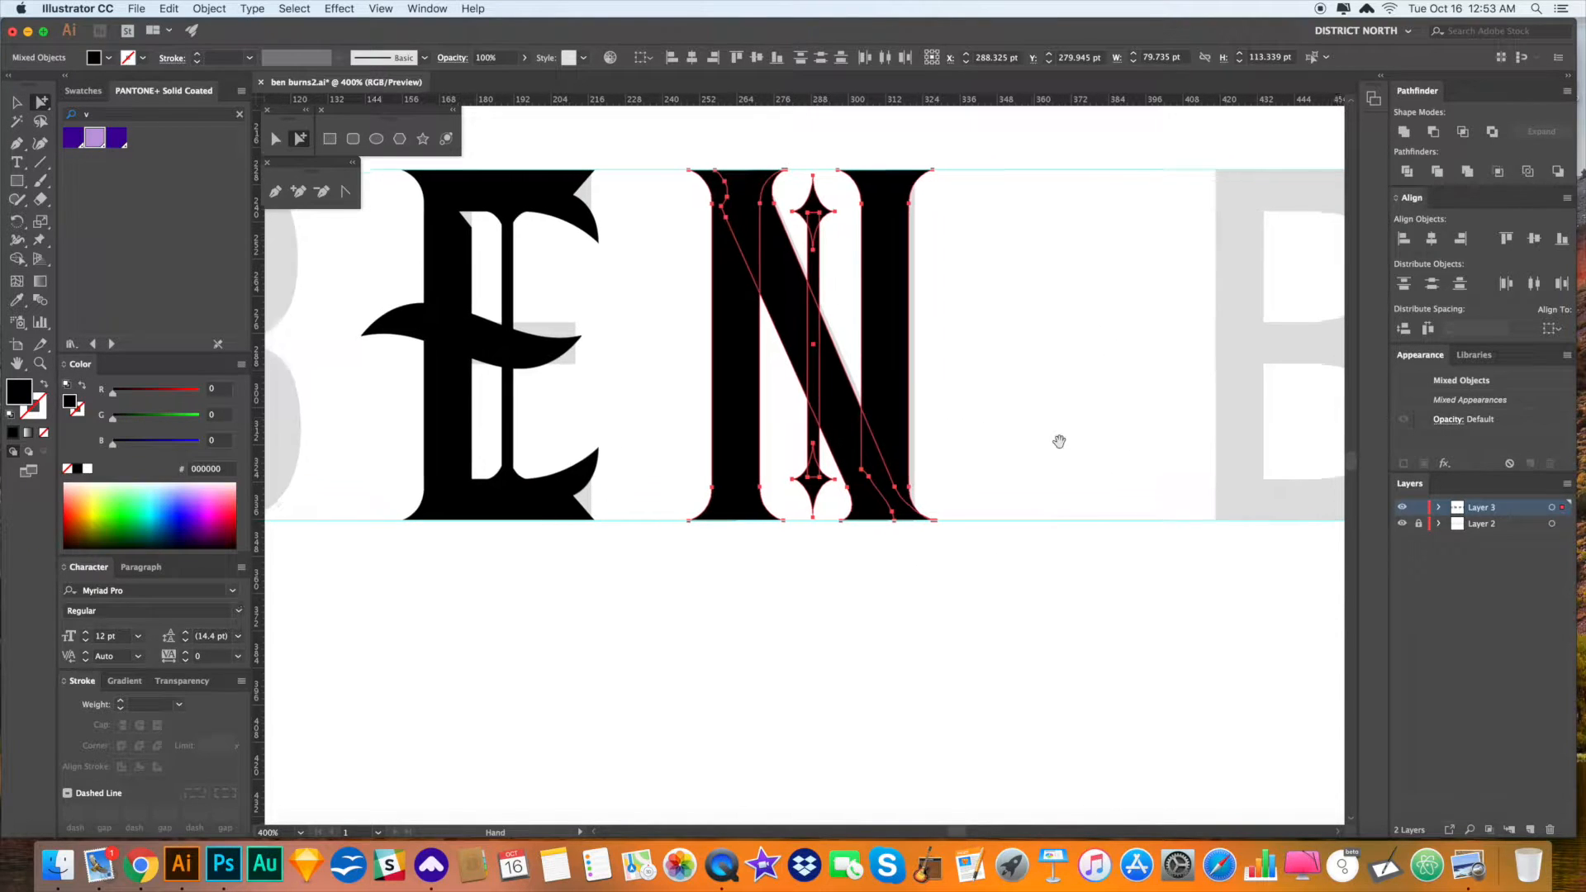
key("super+minus")
key("super+minus")
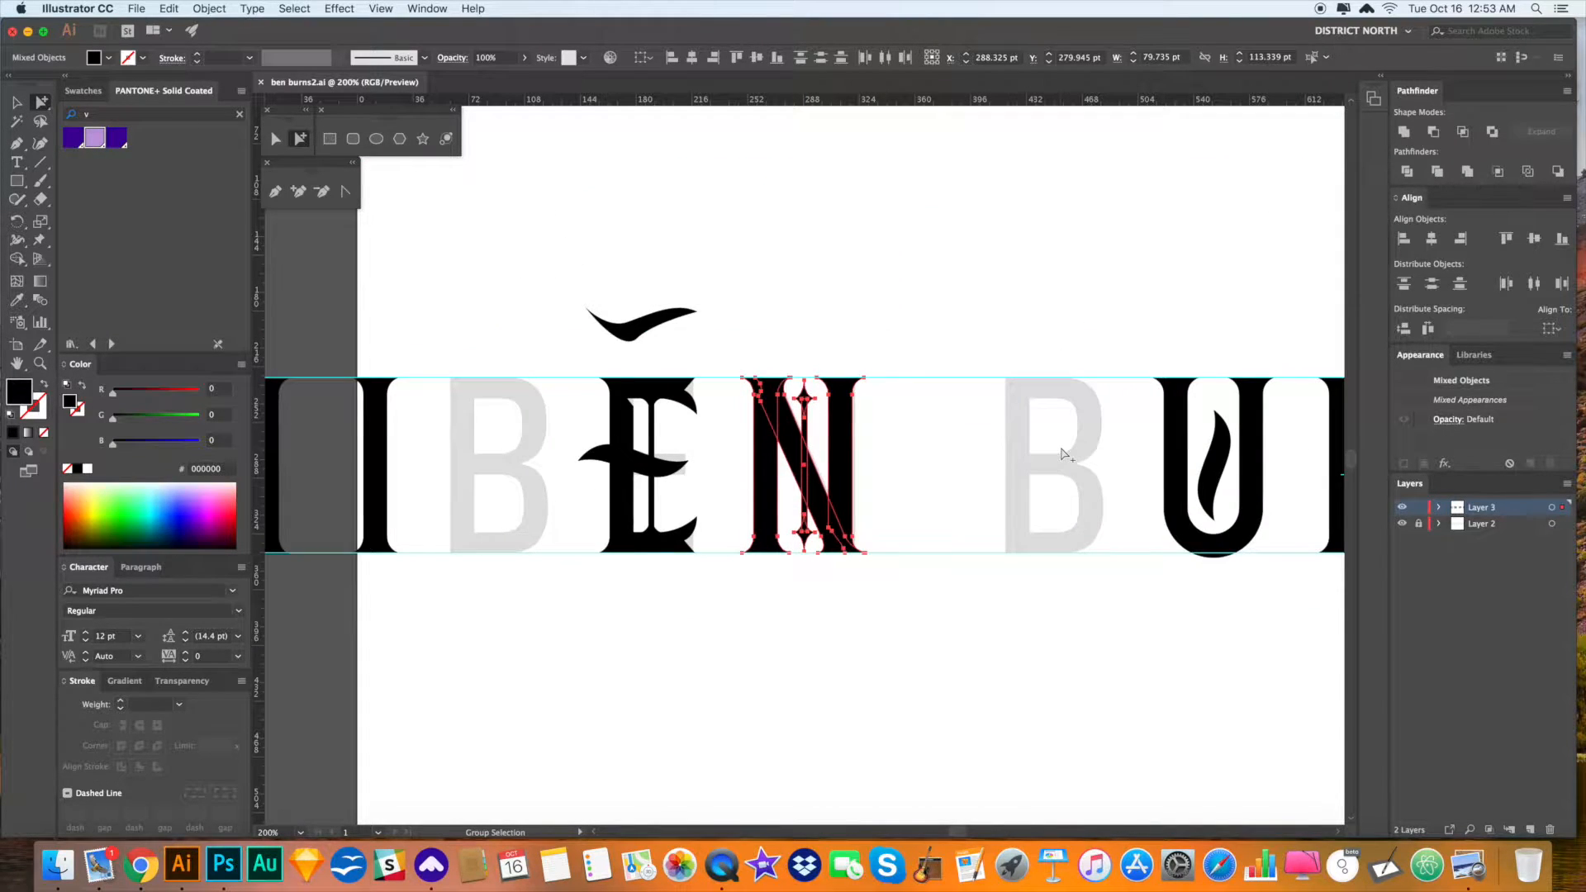
scroll(1061, 453, "down", 1)
left_click_drag(909, 443, 1319, 423)
left_click_drag(1179, 437, 988, 439)
left_click_drag(1125, 410, 1158, 417)
left_click(1103, 580)
- Zoom in to frame the R and the new N copy
key("v")
left_click_drag(1070, 597, 1018, 575)
key("z")
left_click_drag(1160, 720, 674, 258)
left_click_drag(911, 546, 634, 384)
left_click_drag(831, 355, 826, 355)
key("v")
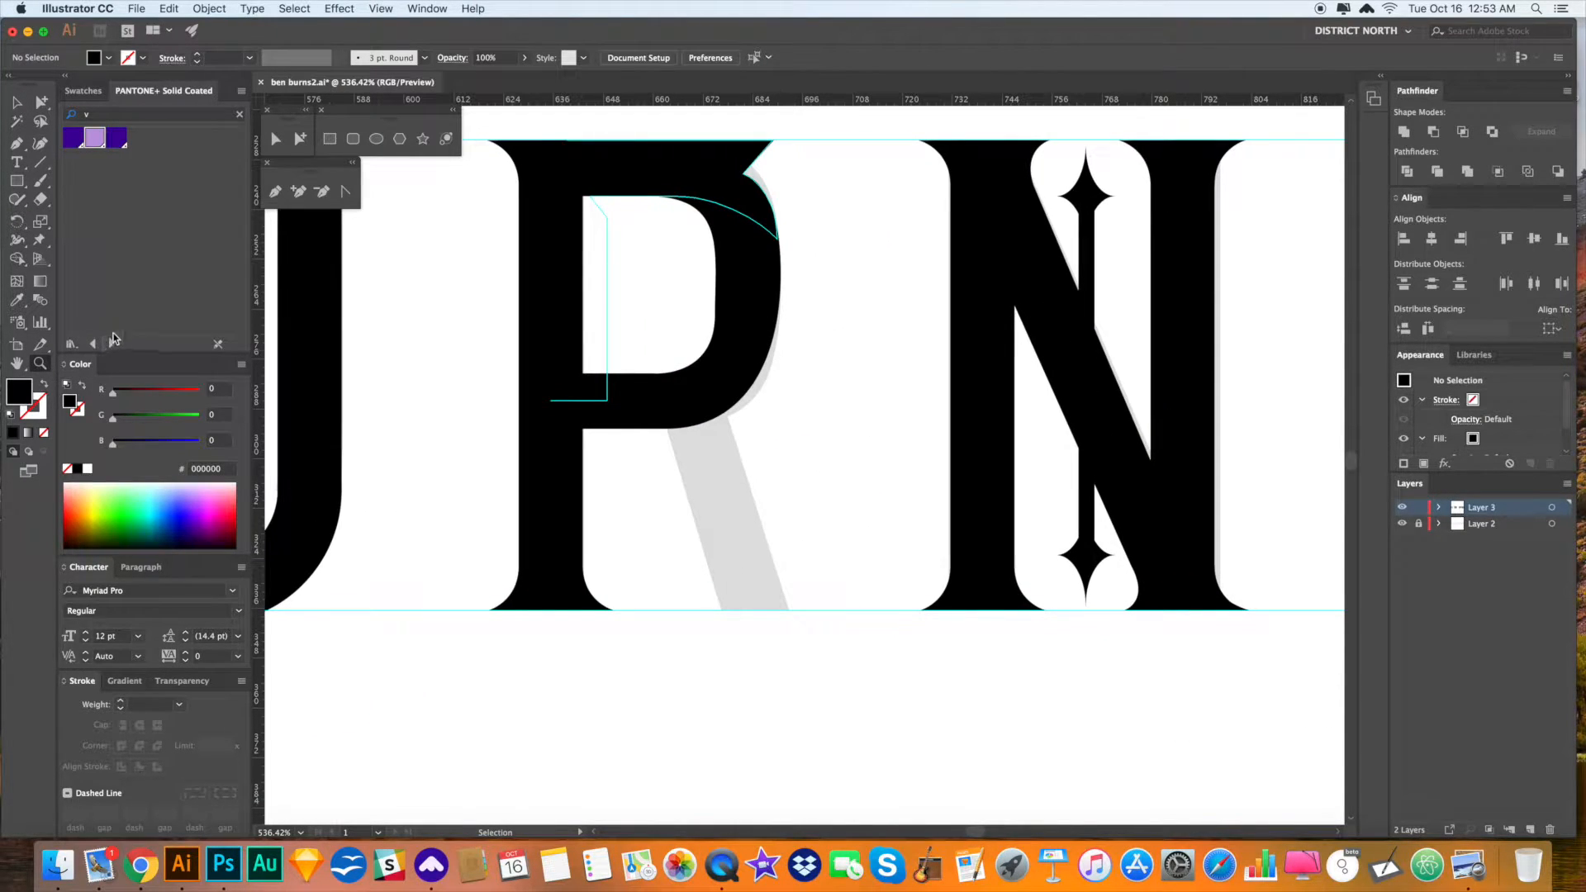
- Draw a first spiral below the R's bowl, then delete that attempt
left_click(45, 169)
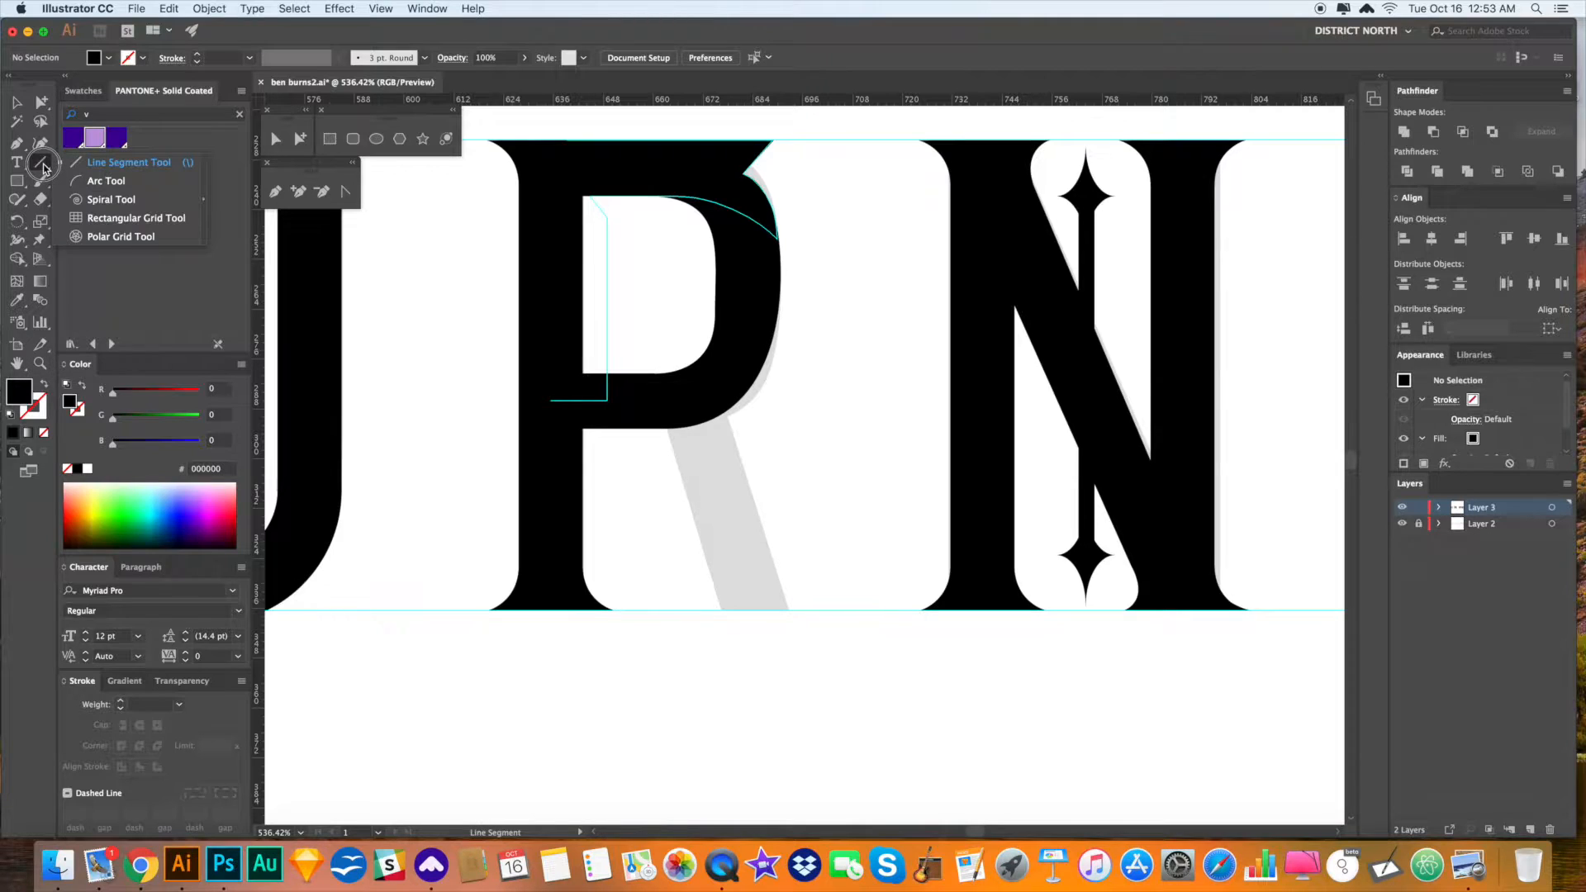
left_click(115, 203)
left_click_drag(913, 522, 1124, 614)
left_click_drag(1090, 609, 1039, 603)
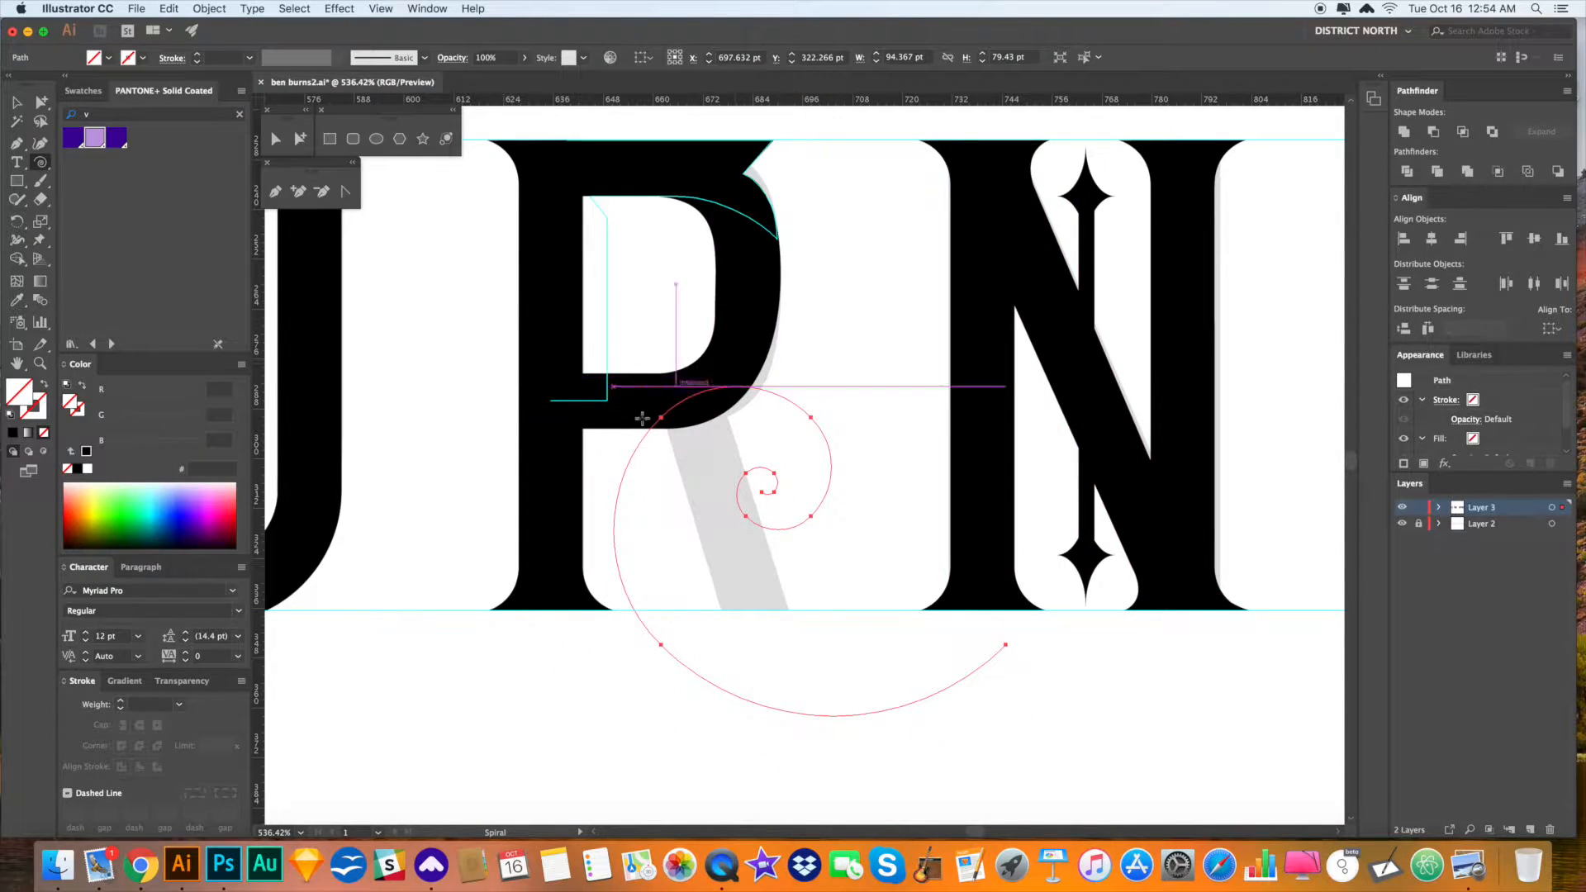
key("a")
left_click(861, 551)
key("super+z")
key("Delete")
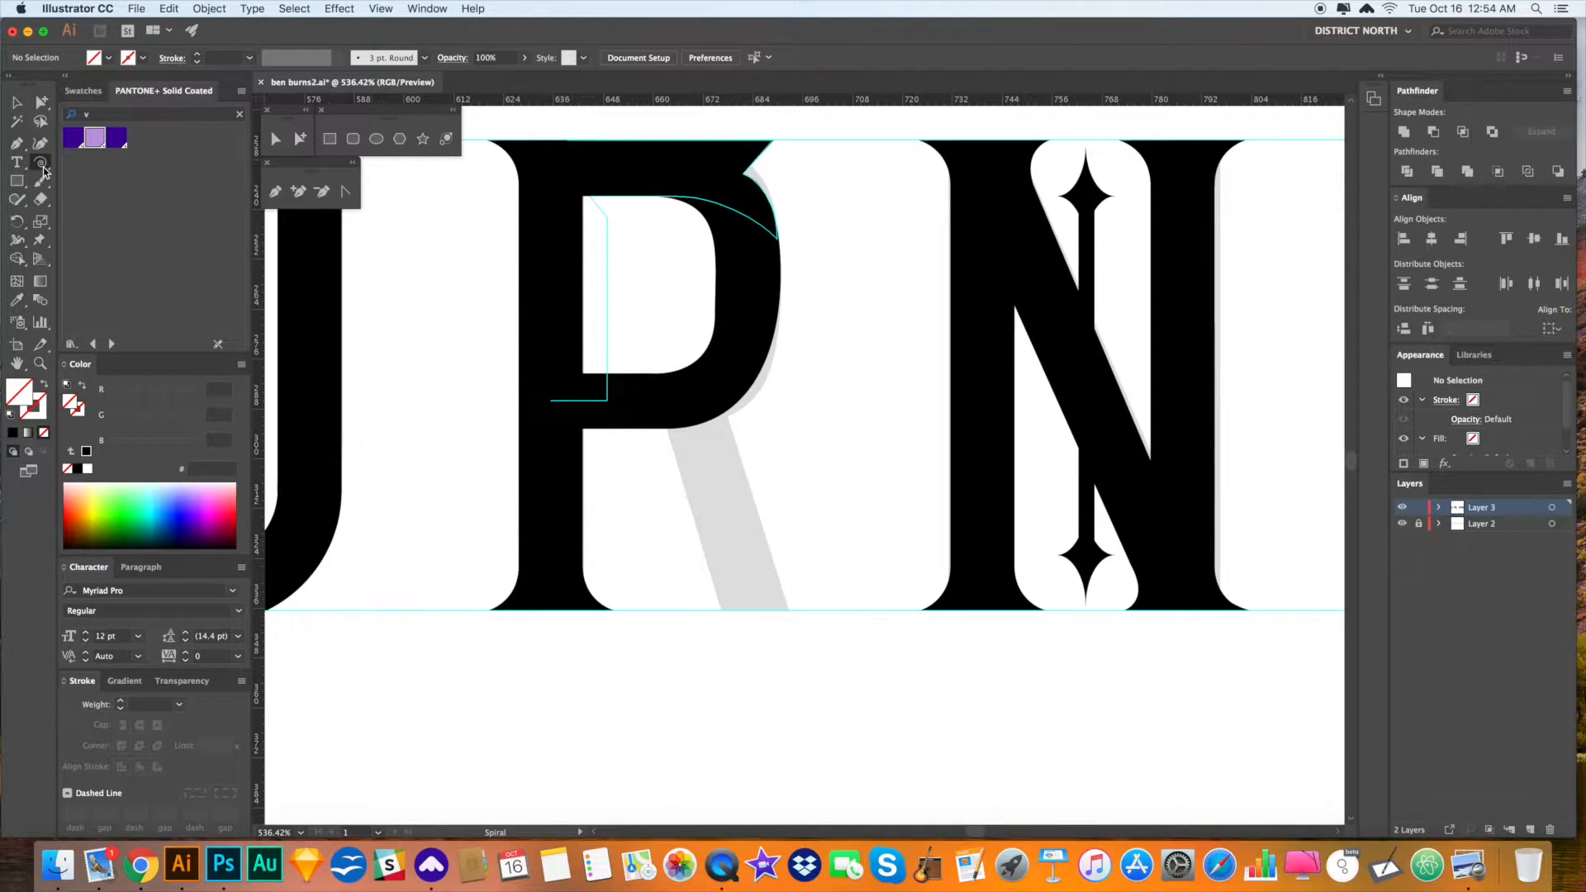
- Draw a new, larger rotated spiral under the R and select its path
left_click_drag(824, 478, 1019, 628)
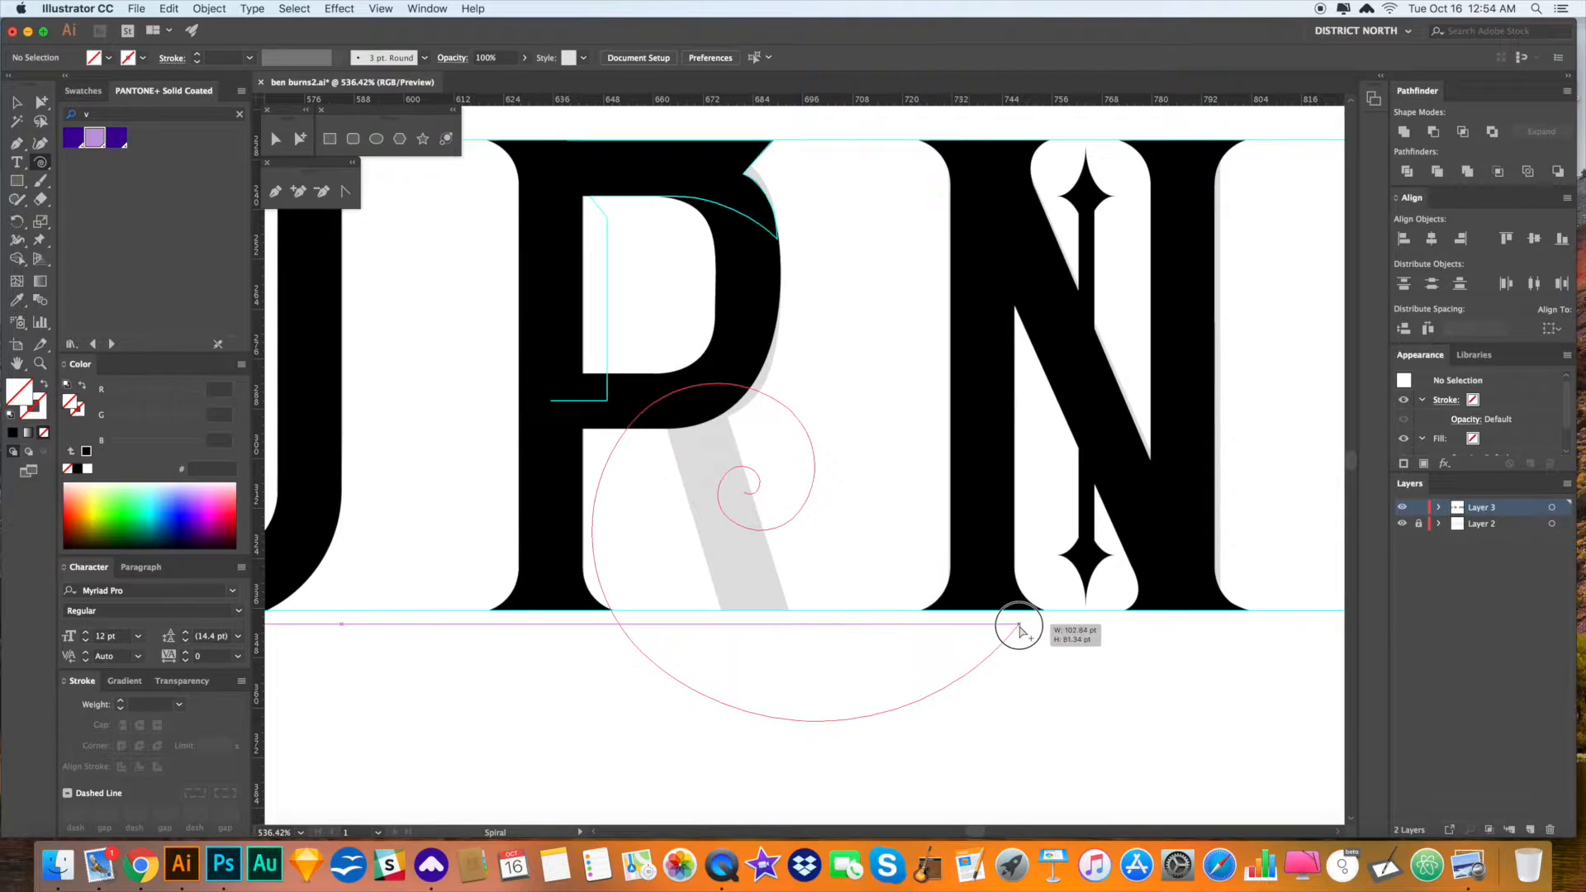
mouse_move(1019, 628)
left_mouse_down()
mouse_move(981, 605)
mouse_move(1055, 662)
mouse_move(928, 598)
mouse_move(1053, 667)
mouse_move(887, 585)
mouse_move(1003, 644)
mouse_move(895, 577)
mouse_move(956, 633)
mouse_move(1035, 642)
mouse_move(1116, 627)
mouse_move(1044, 631)
left_mouse_up()
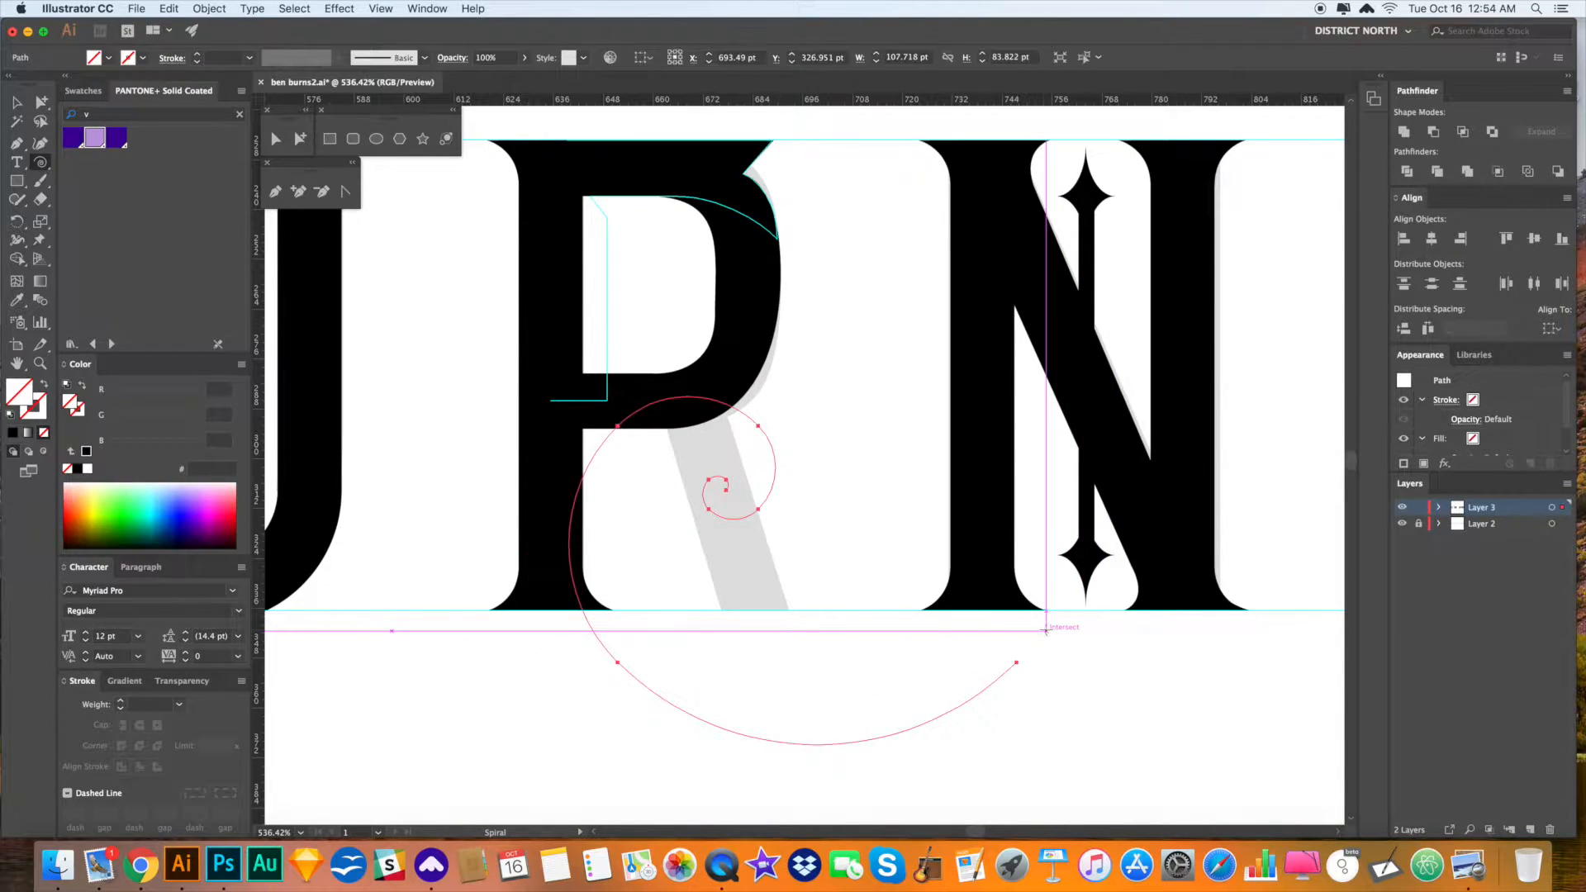
key("v")
left_click(1023, 673)
key("a")
left_click(1015, 669)
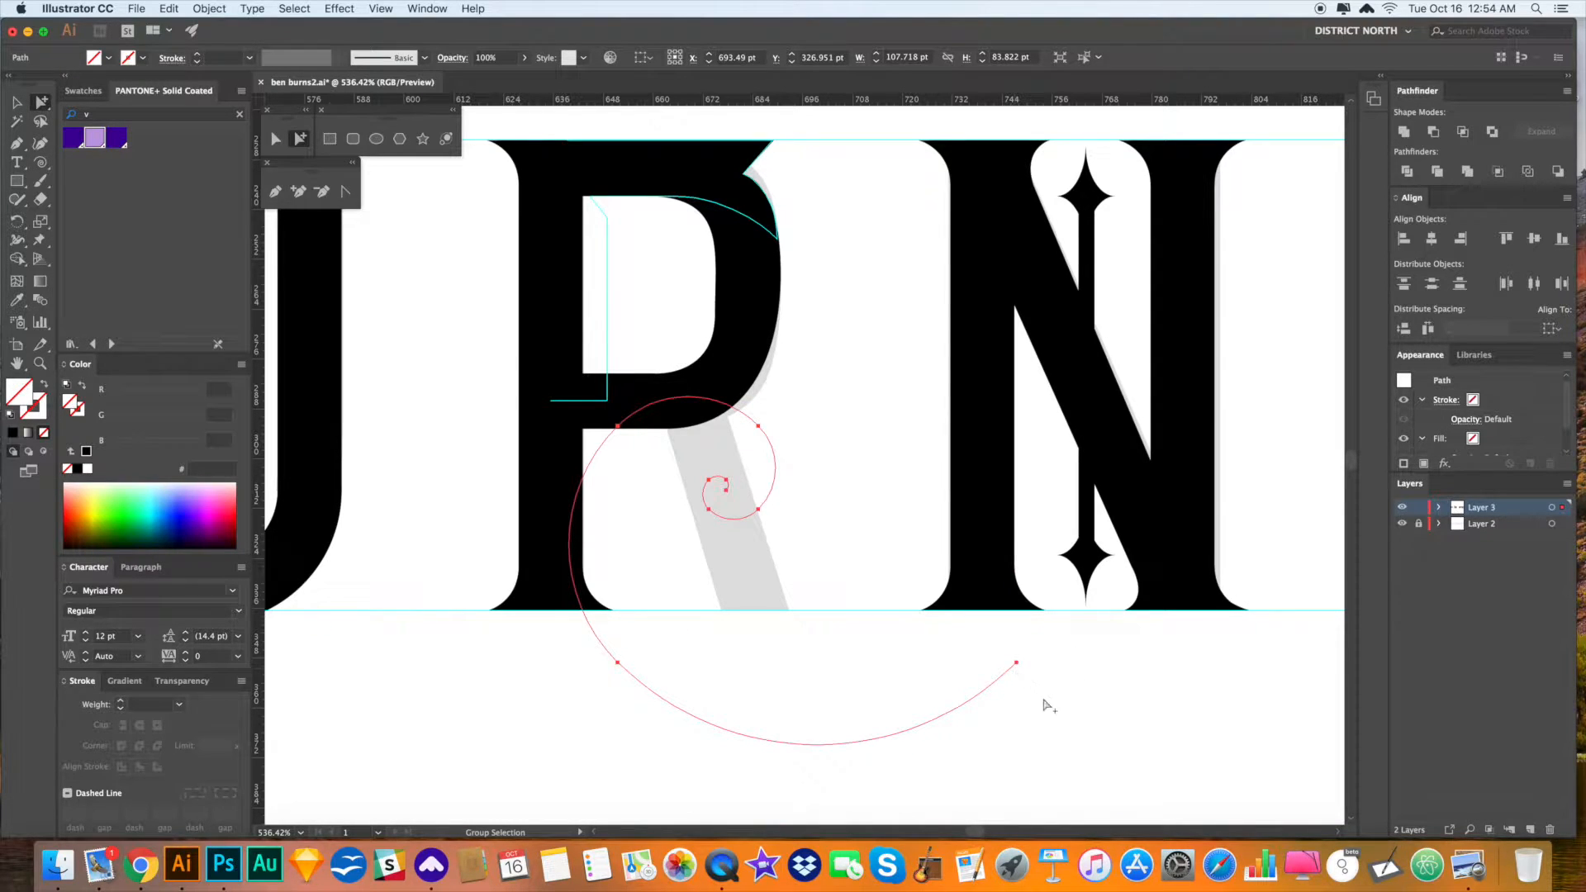
- Reflect the spiral, shift it up and right under the R, and stroke it black 1 pt
left_click_drag(1045, 699, 712, 501)
left_click_drag(786, 570, 785, 565)
key("r")
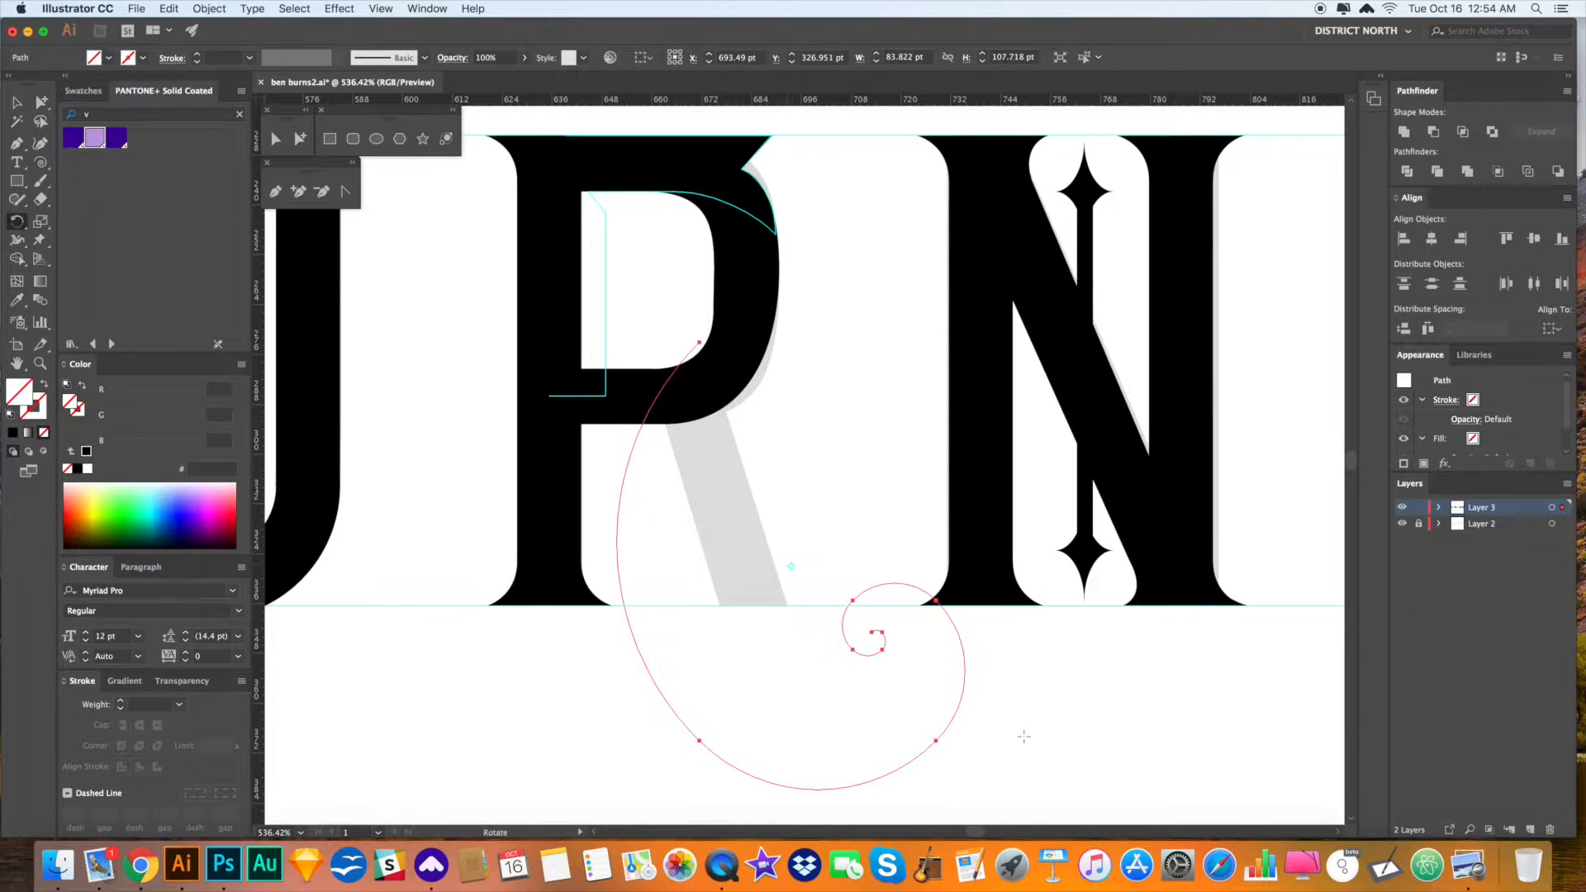
left_click_drag(965, 681, 1016, 644)
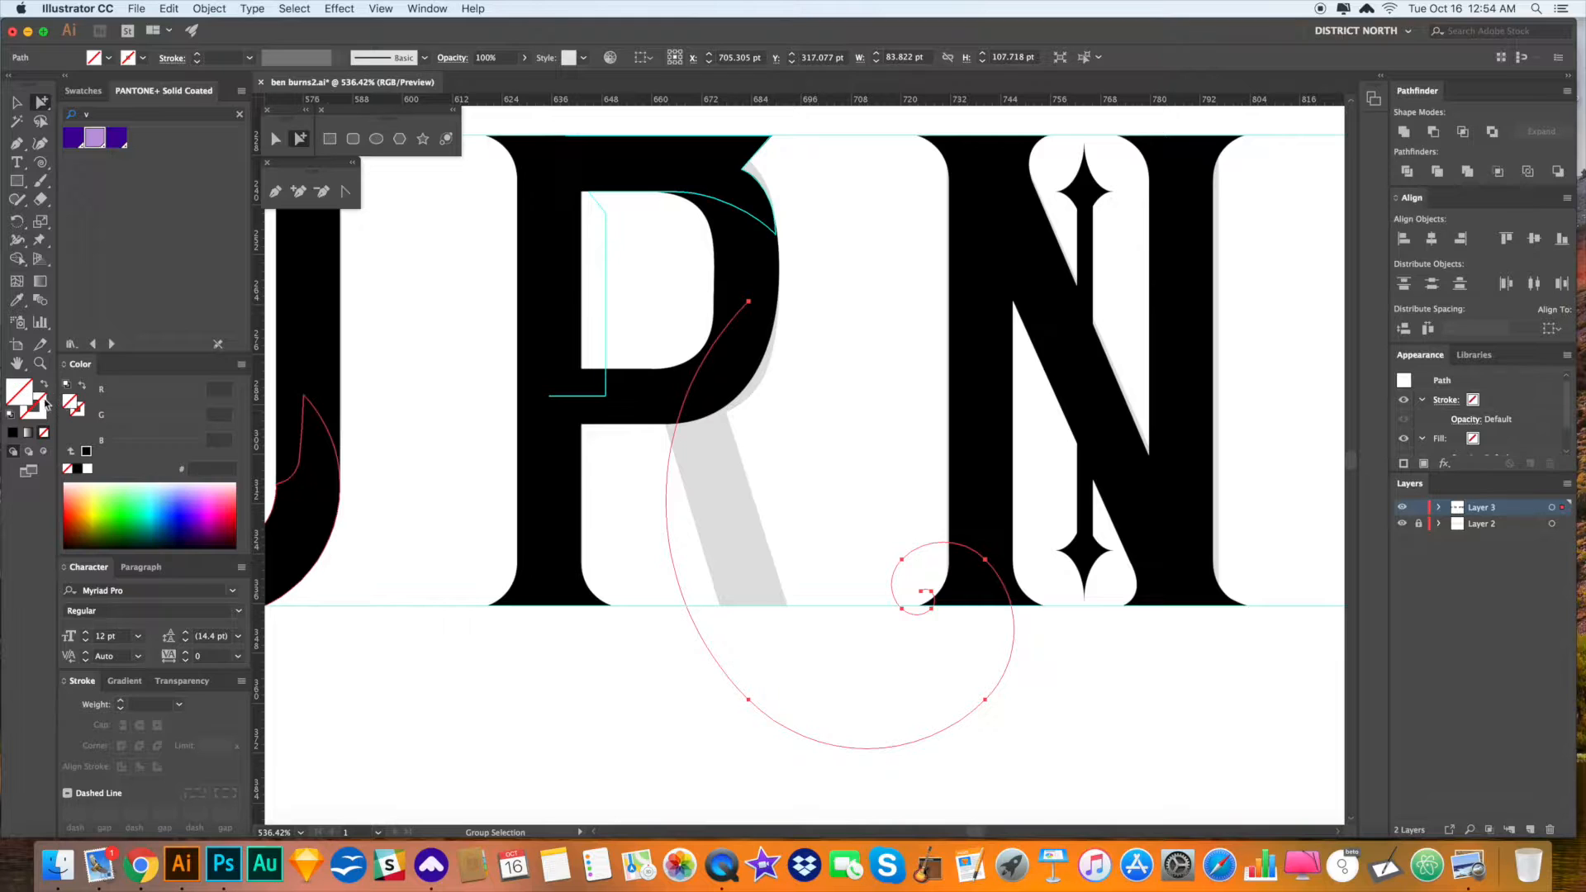
left_click(78, 470)
left_click(665, 726)
key("v")
scroll(637, 567, "down", 5)
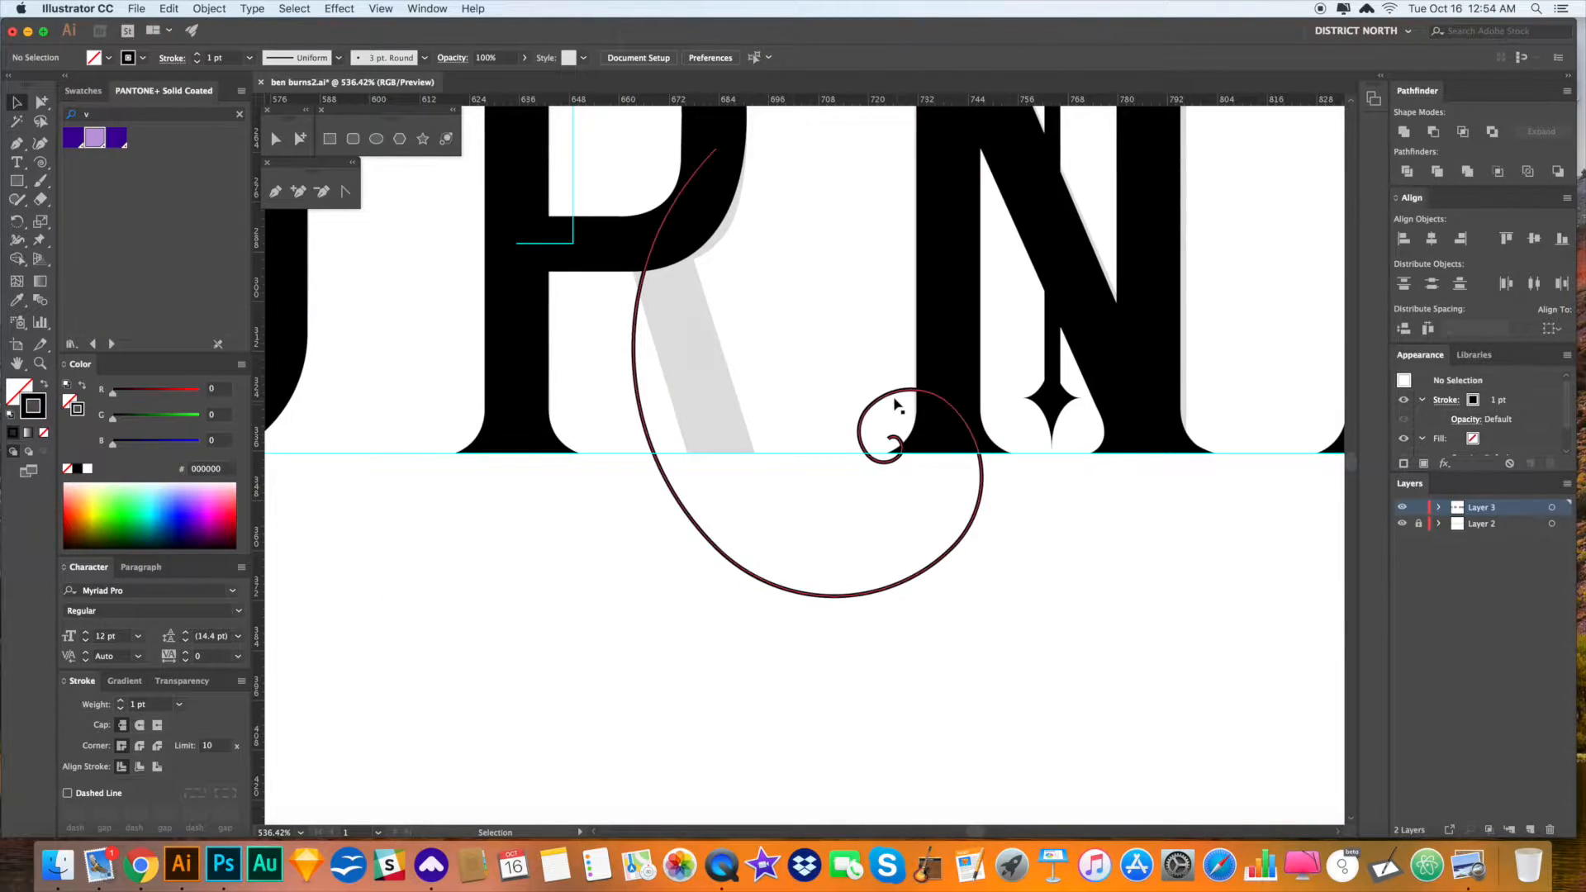
- Move the spiral below the baseline and Alt-drag a rotated duplicate out beside it
left_click_drag(873, 413, 851, 616)
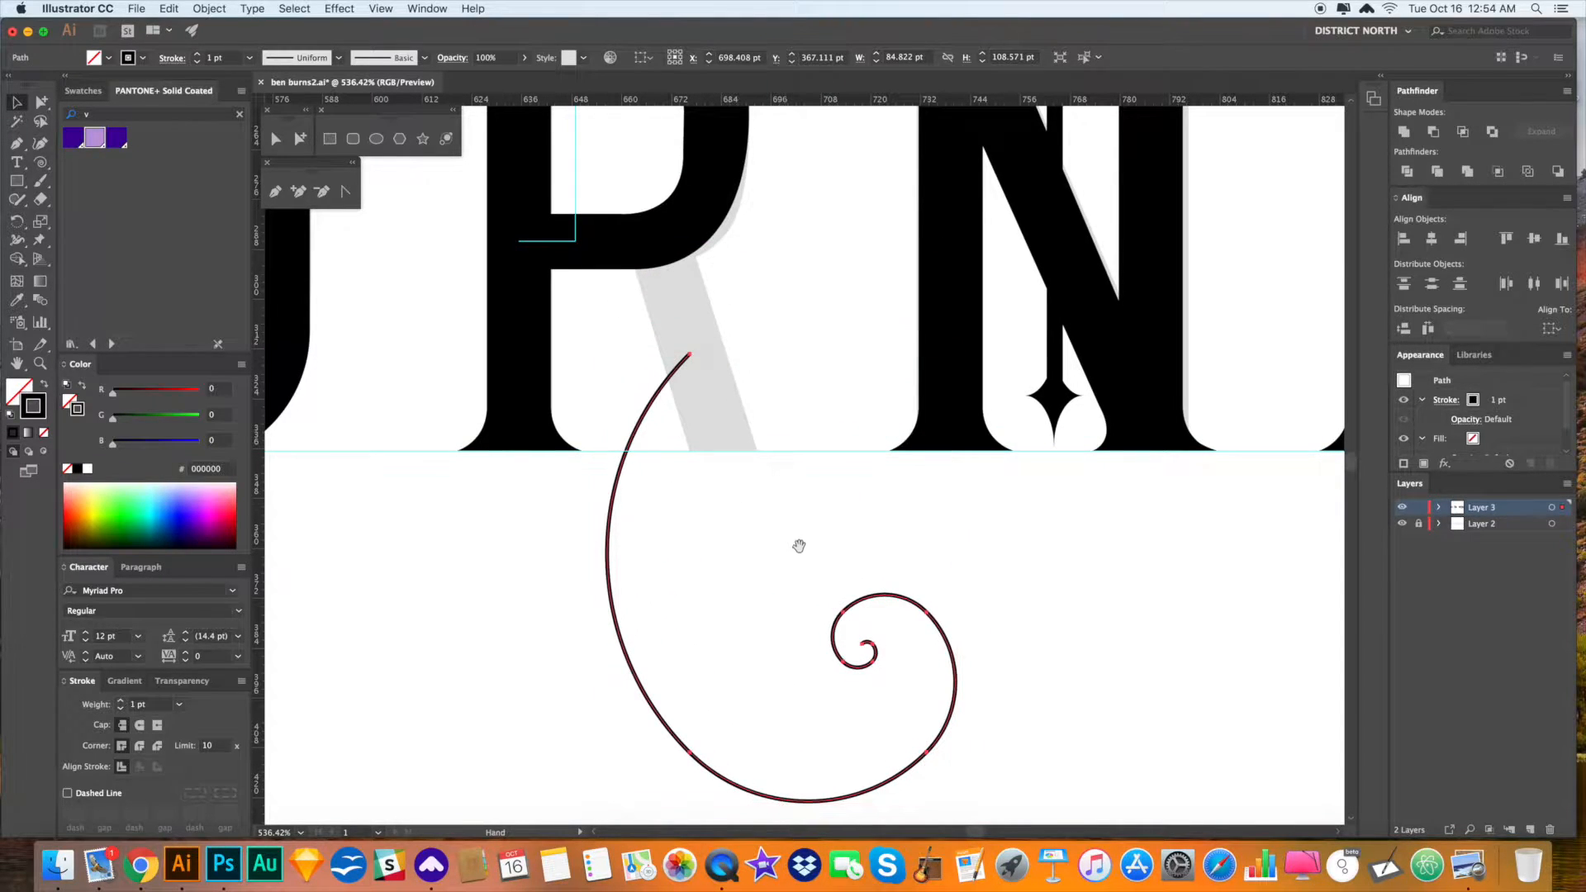
scroll(793, 499, "down", 2)
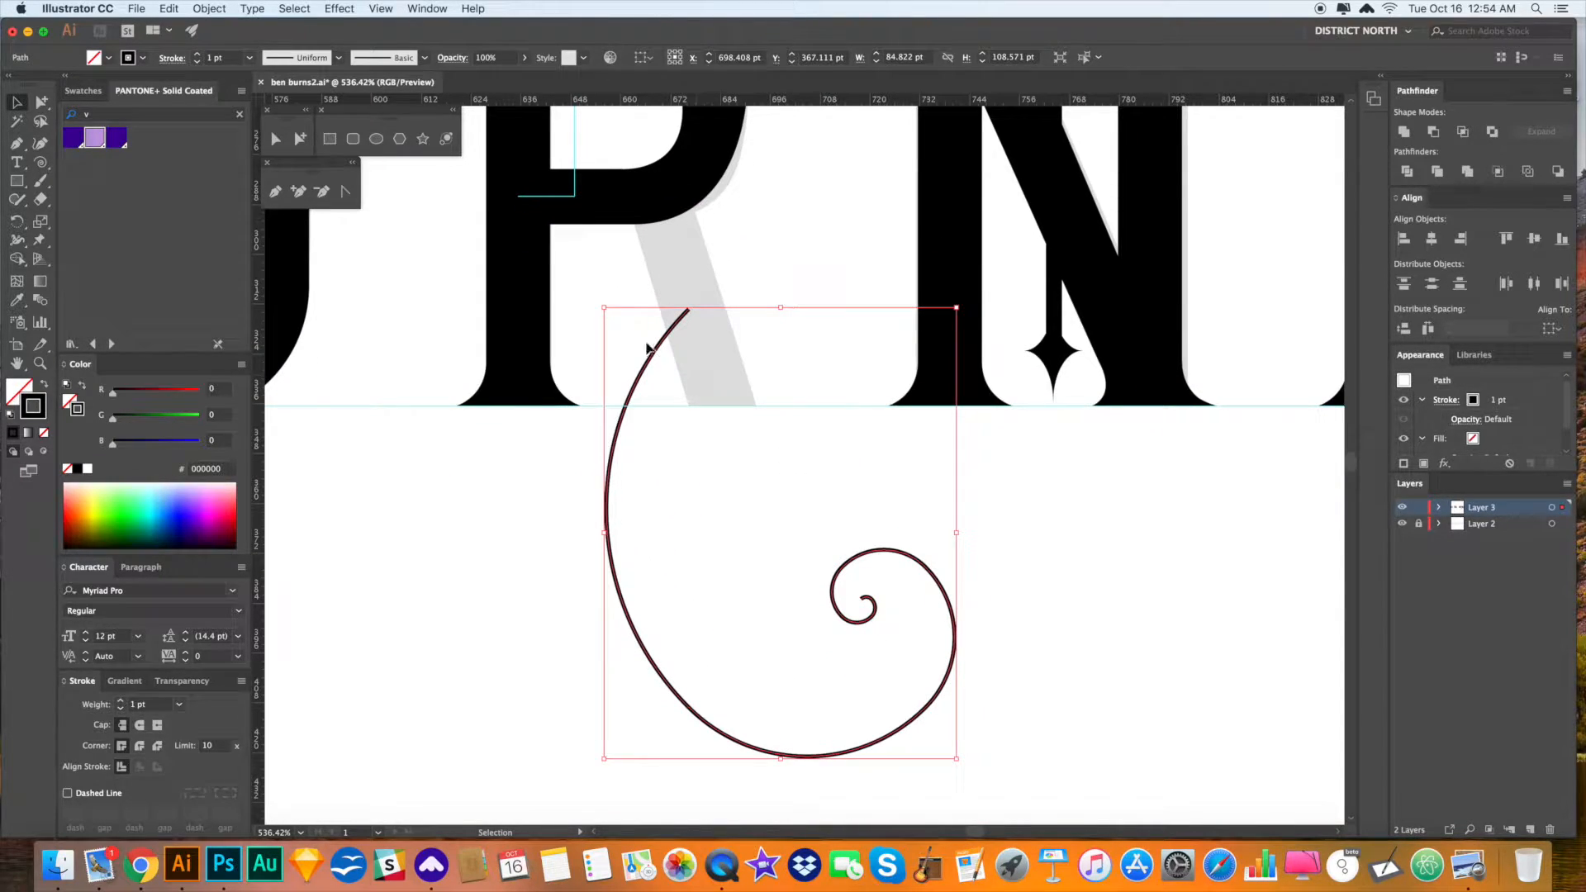
left_click(765, 500)
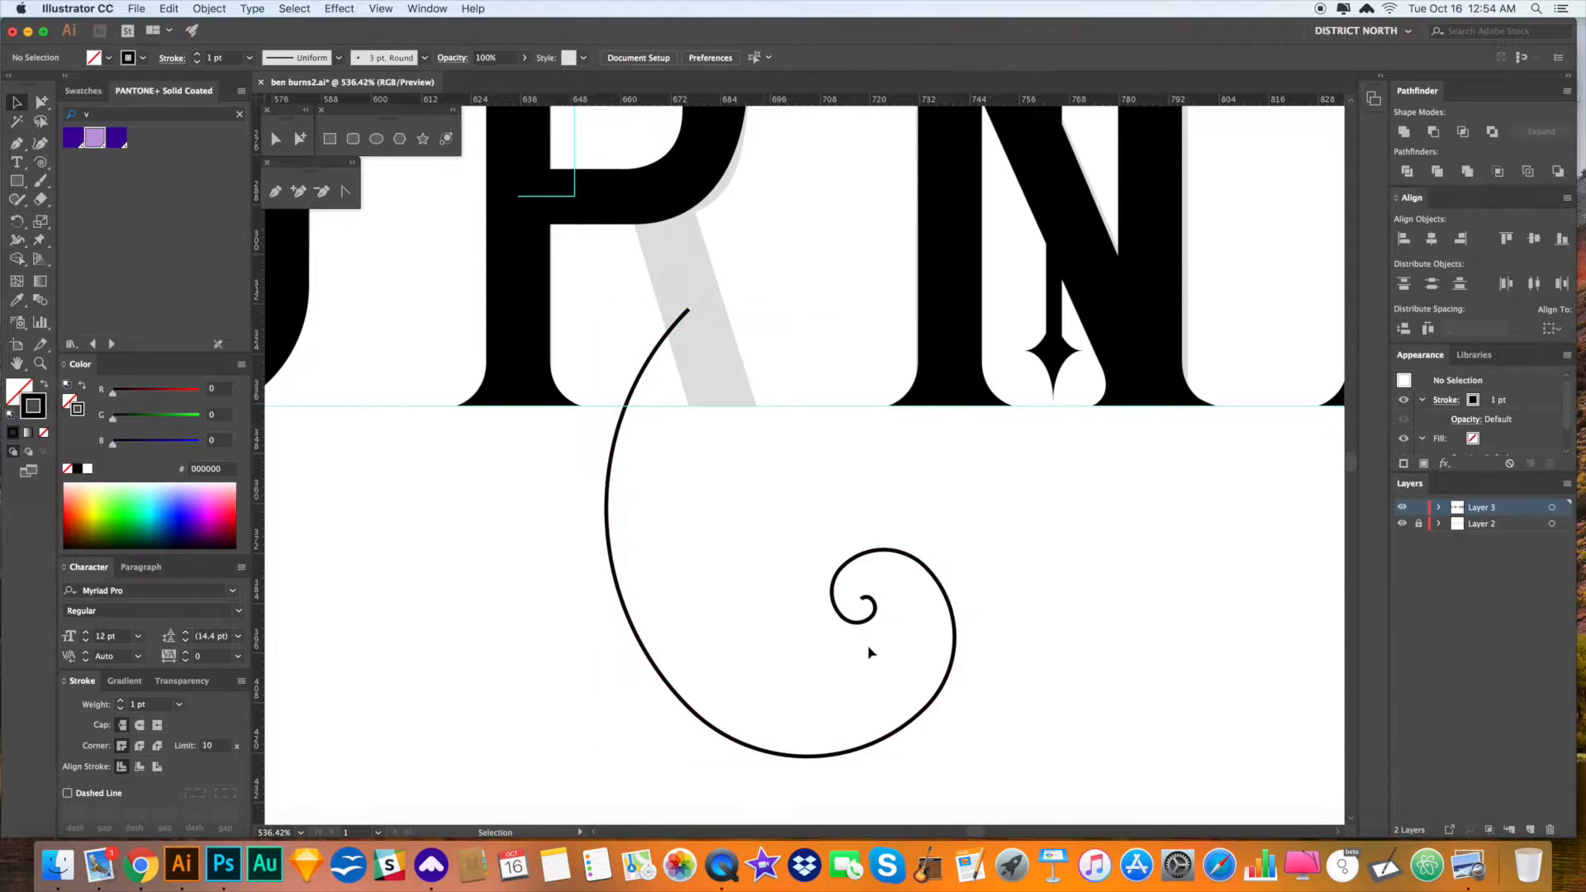
left_click(866, 598)
key("v")
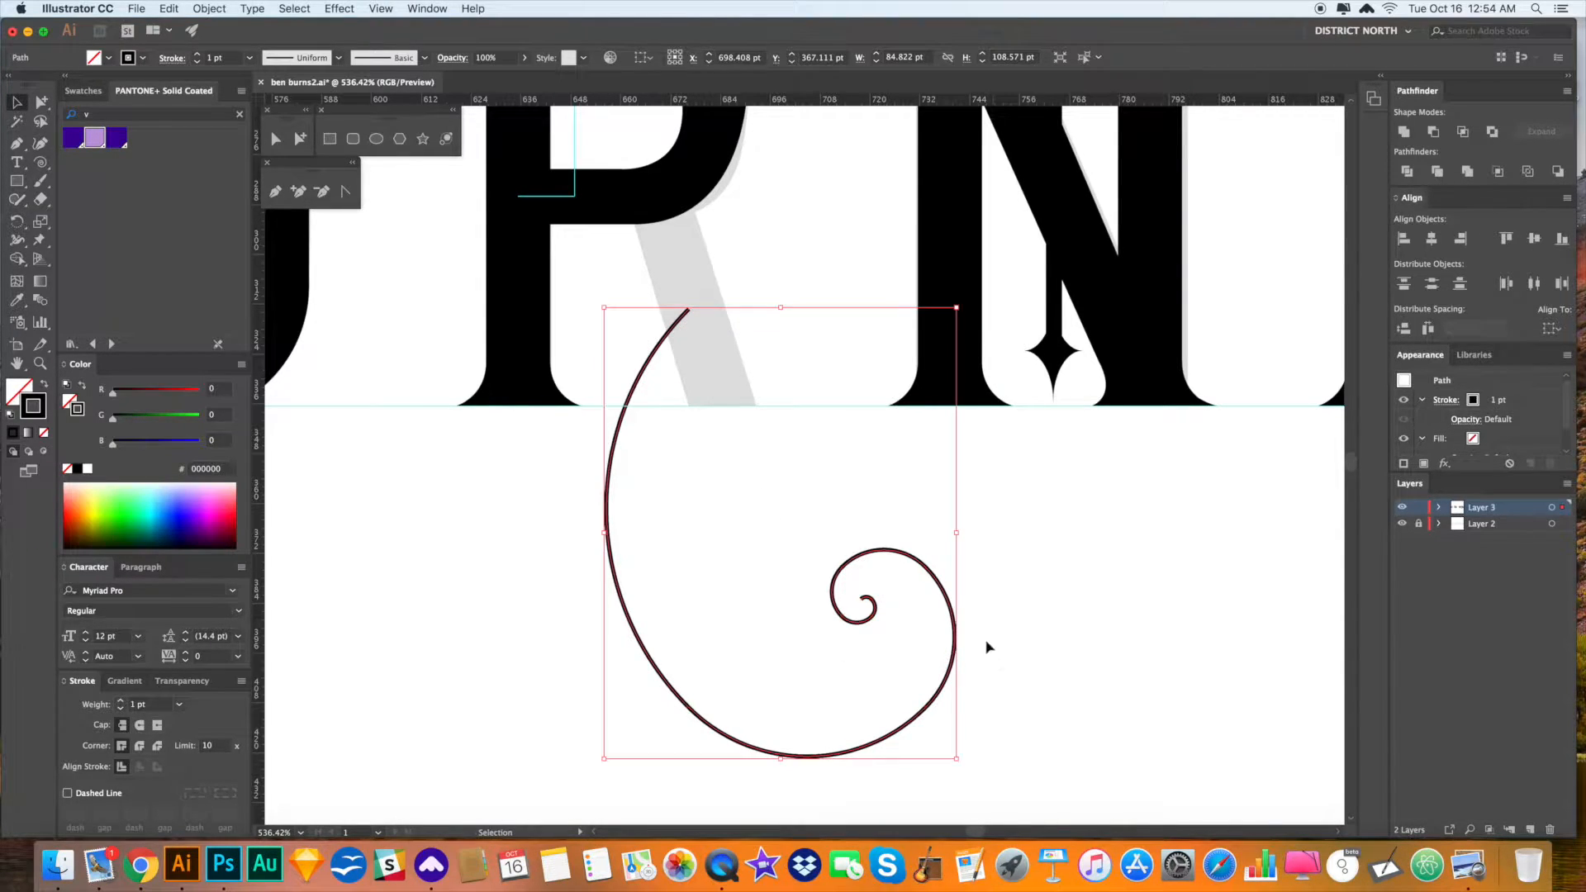
left_click_drag(942, 574, 1013, 648)
key("r")
key("a")
left_click(1013, 648)
scroll(1012, 646, "down", 1)
- Shift one spiral up-right, rotate it about 10° clockwise, and nudge the inner spiral into place
left_click(918, 561)
left_click_drag(919, 561, 947, 548)
key("r")
left_click_drag(1033, 575, 1013, 606)
key("a")
left_click_drag(891, 596, 878, 585)
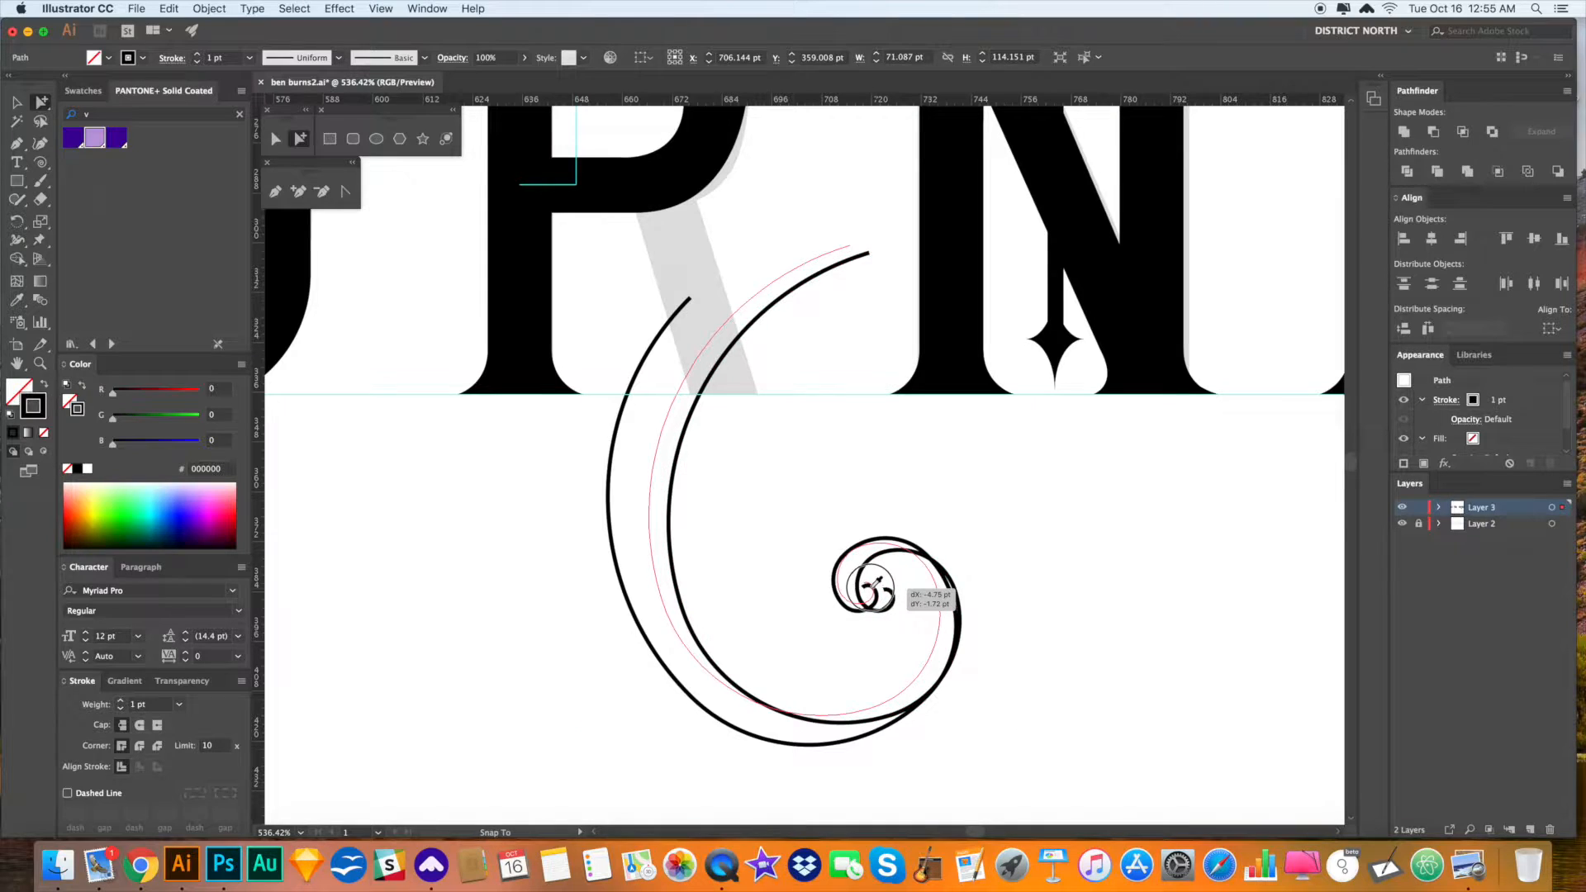
left_click(1006, 606)
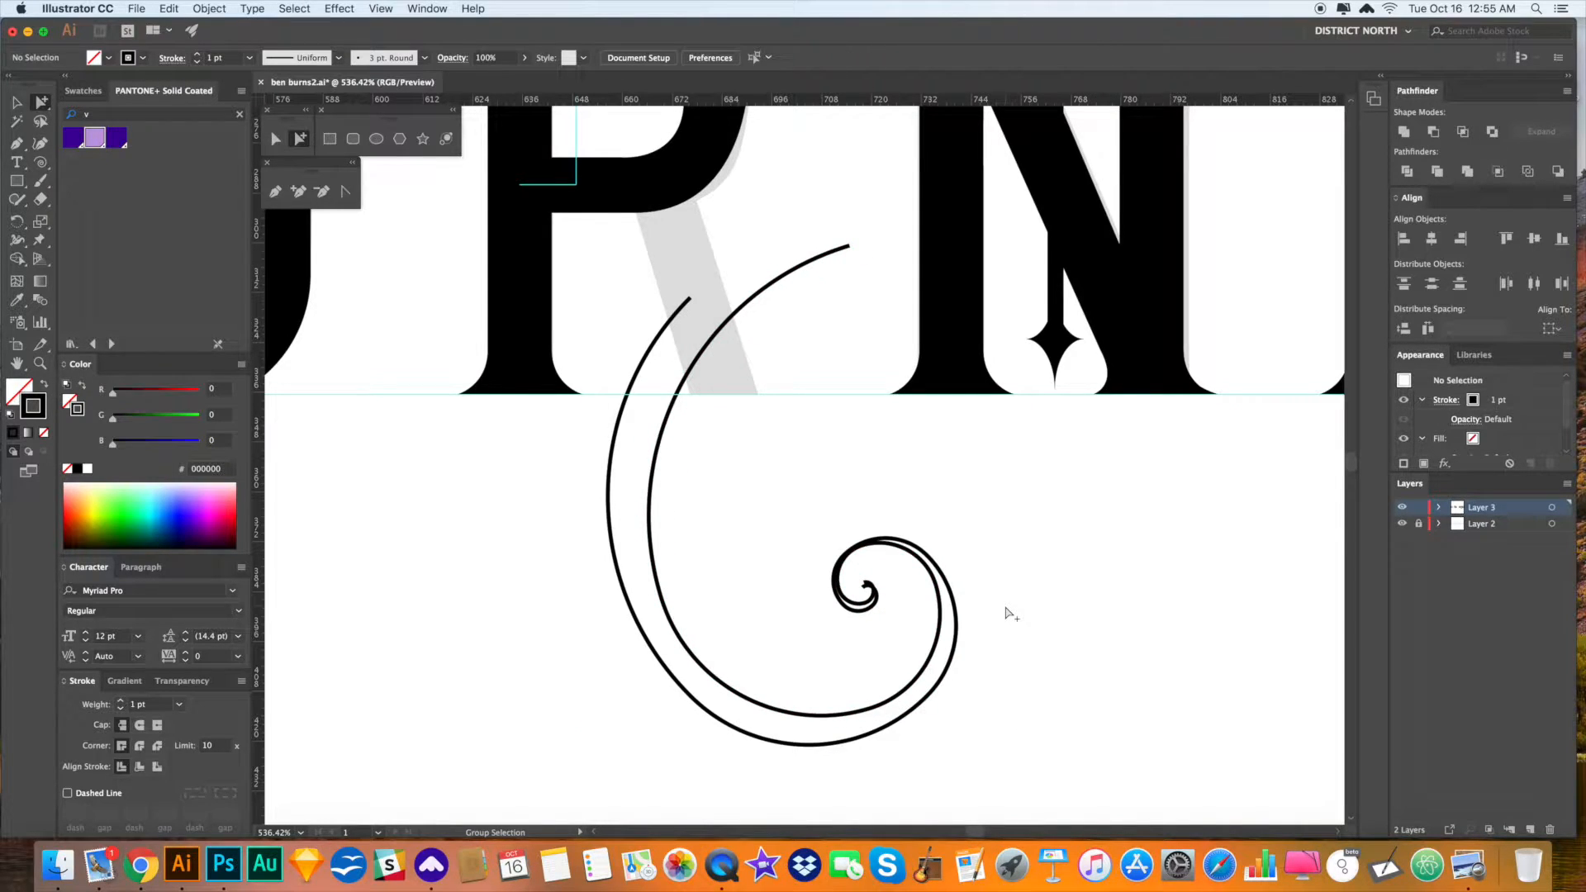
- Scale the outer spiral to about 98% so the two curls nest together
left_click_drag(1014, 638, 1014, 625)
left_click(951, 656)
key("s")
left_click_drag(1016, 726, 925, 641)
left_click(1070, 662)
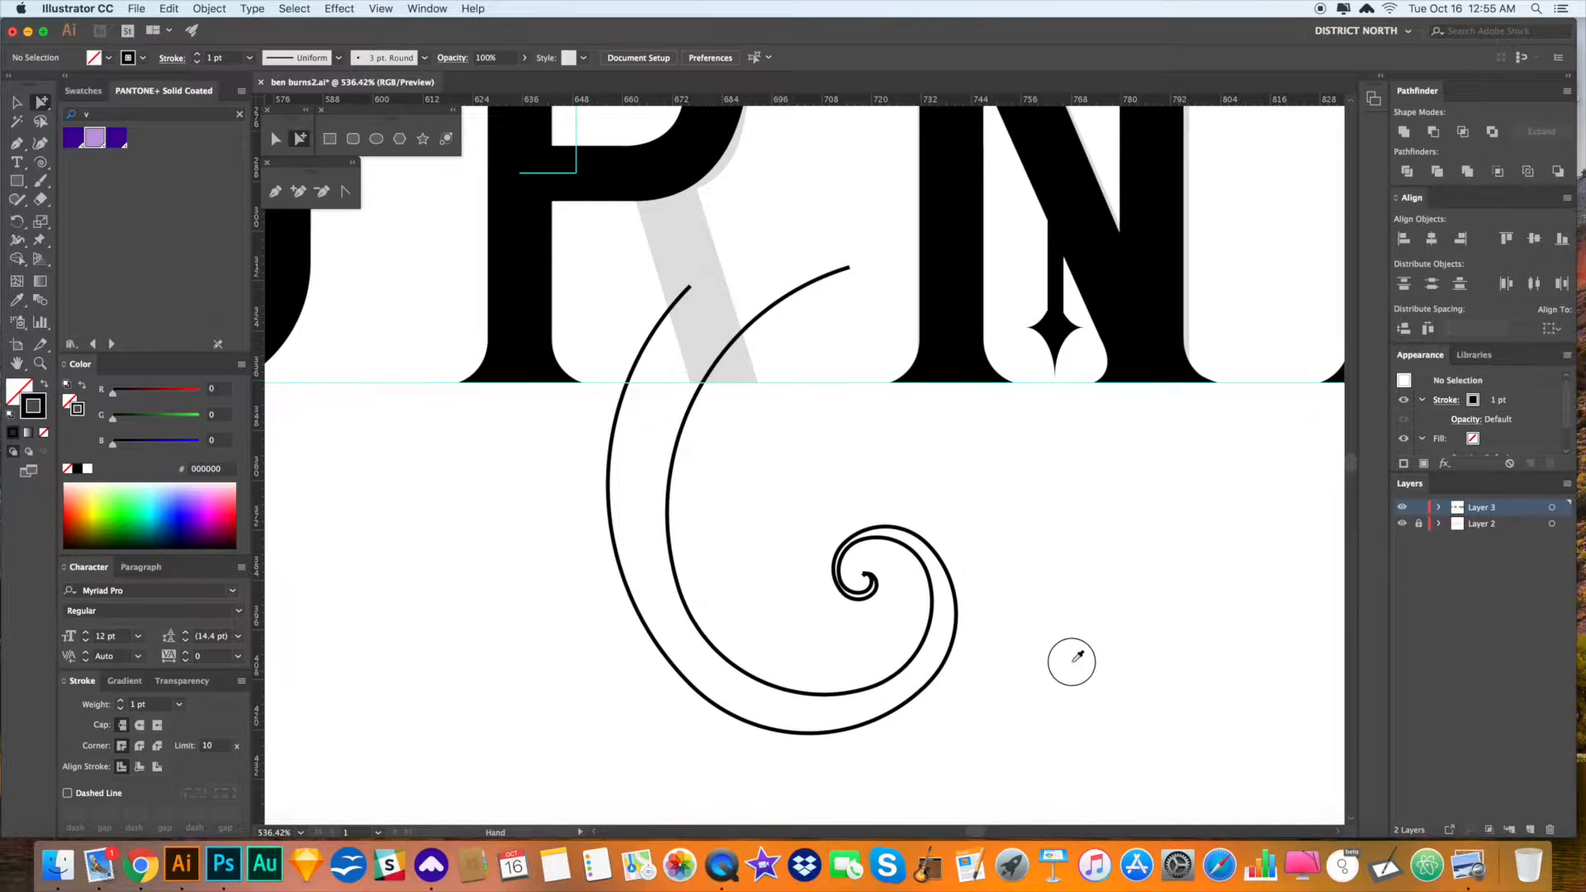
- In Outline view, nudge the inner spiral path down to fix the curl's inner ends
scroll(1072, 661, "down", 1)
left_click_drag(814, 556, 1129, 683)
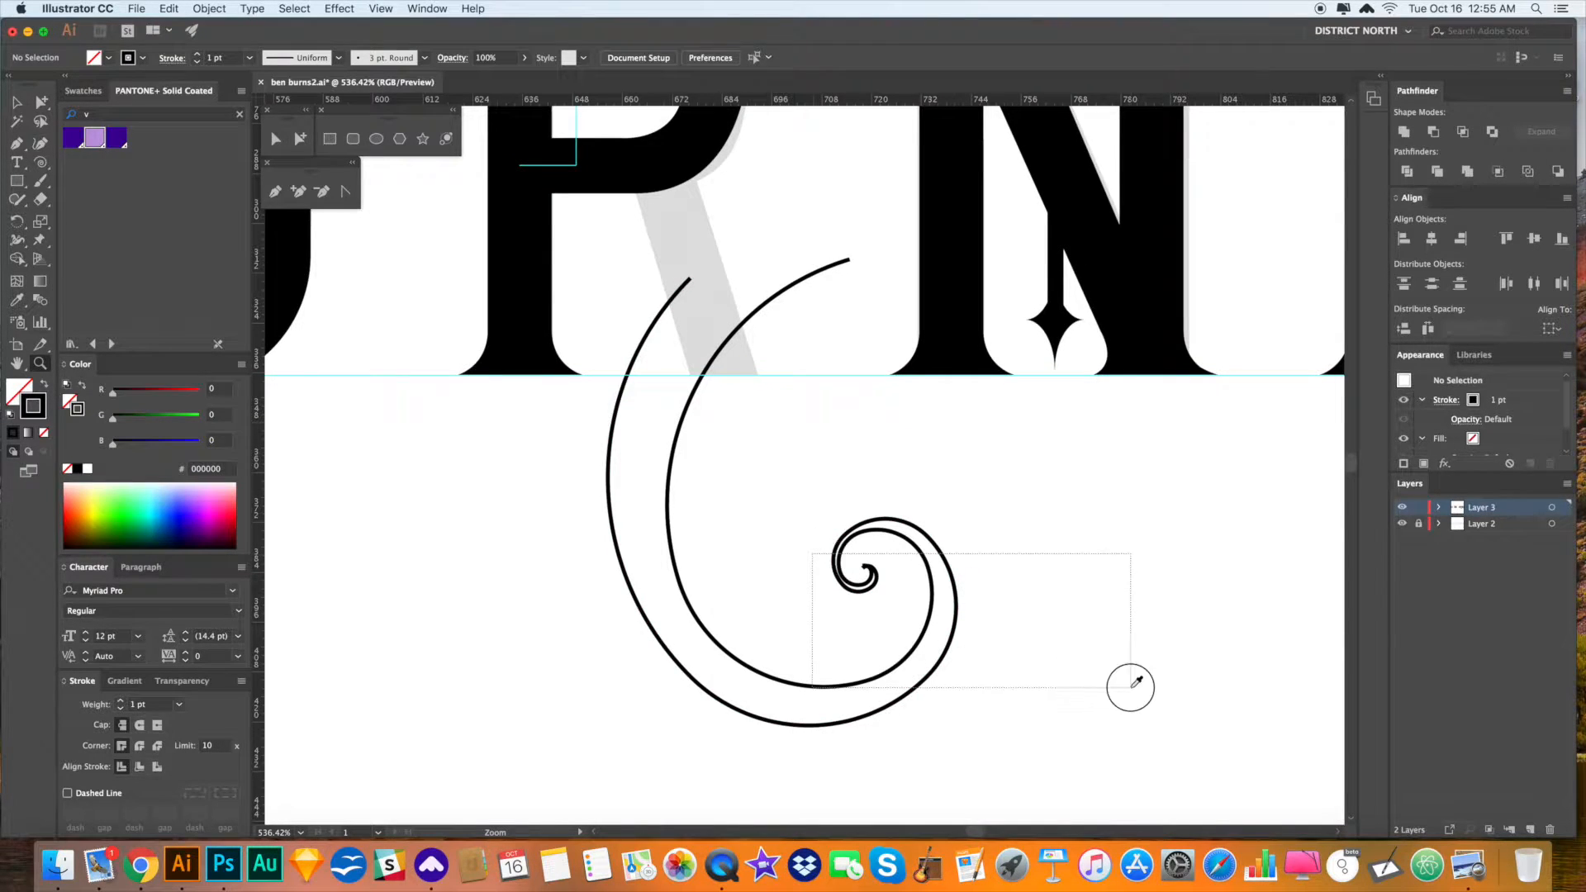
left_click_drag(616, 474, 800, 523)
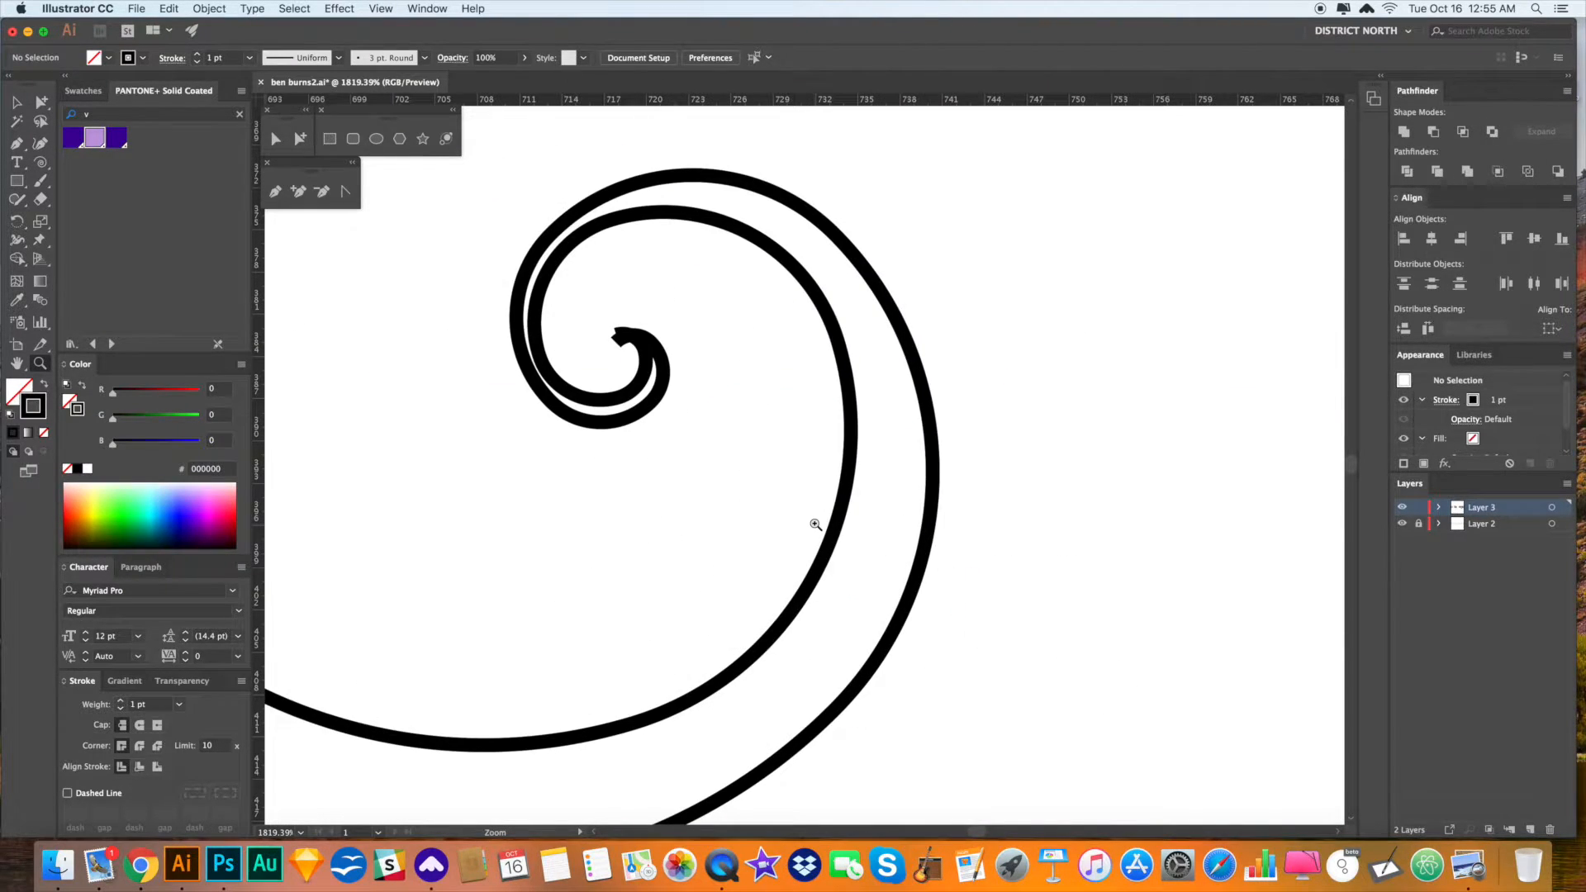
key("super+y")
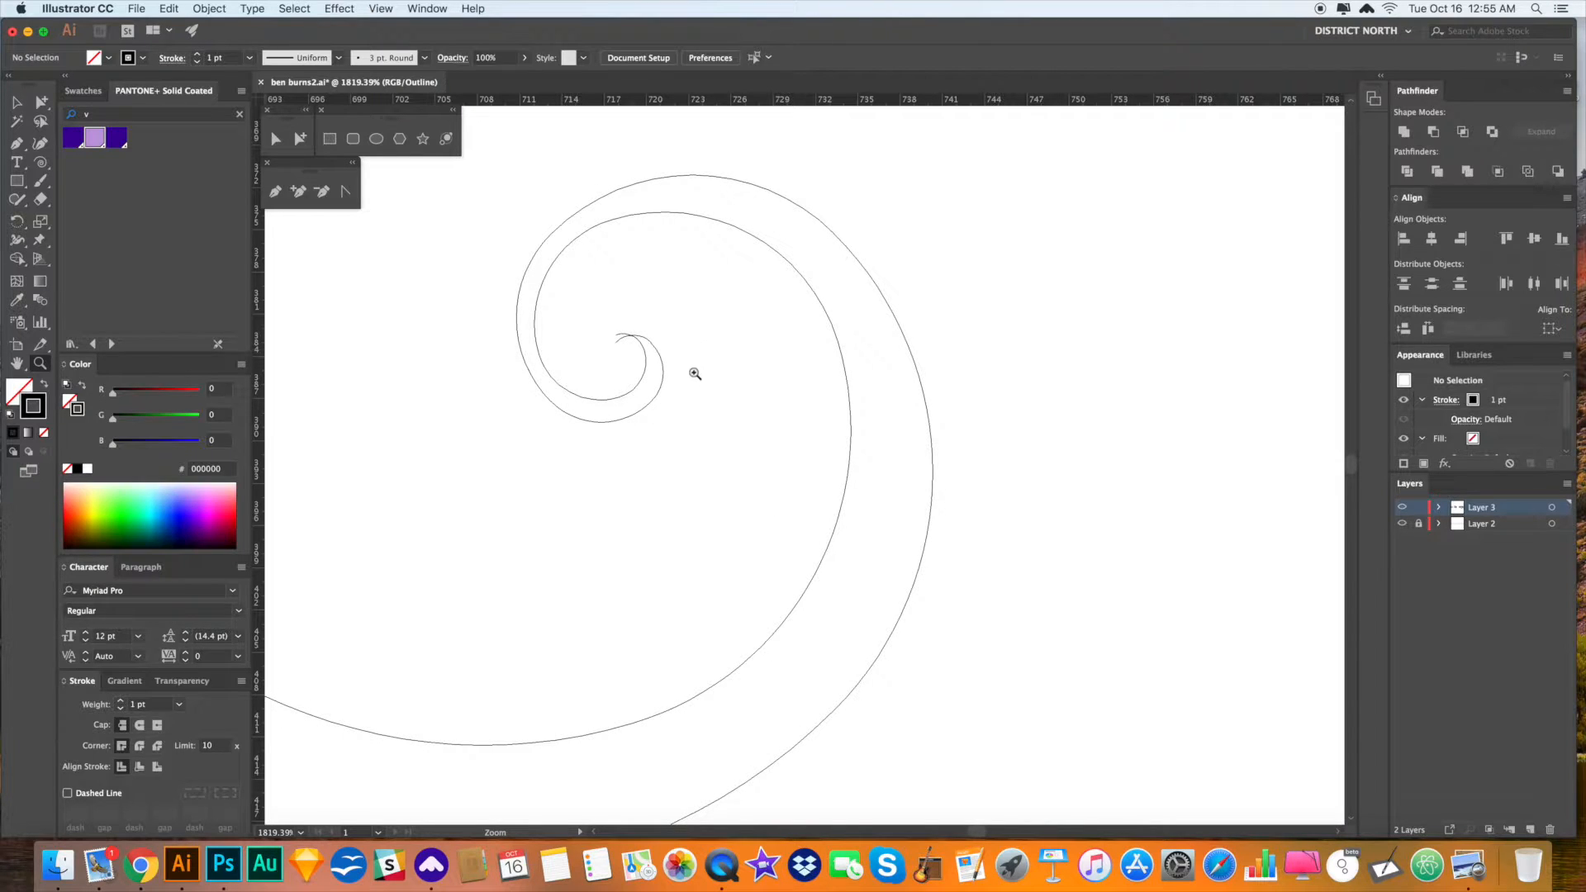
left_click_drag(713, 405, 946, 547)
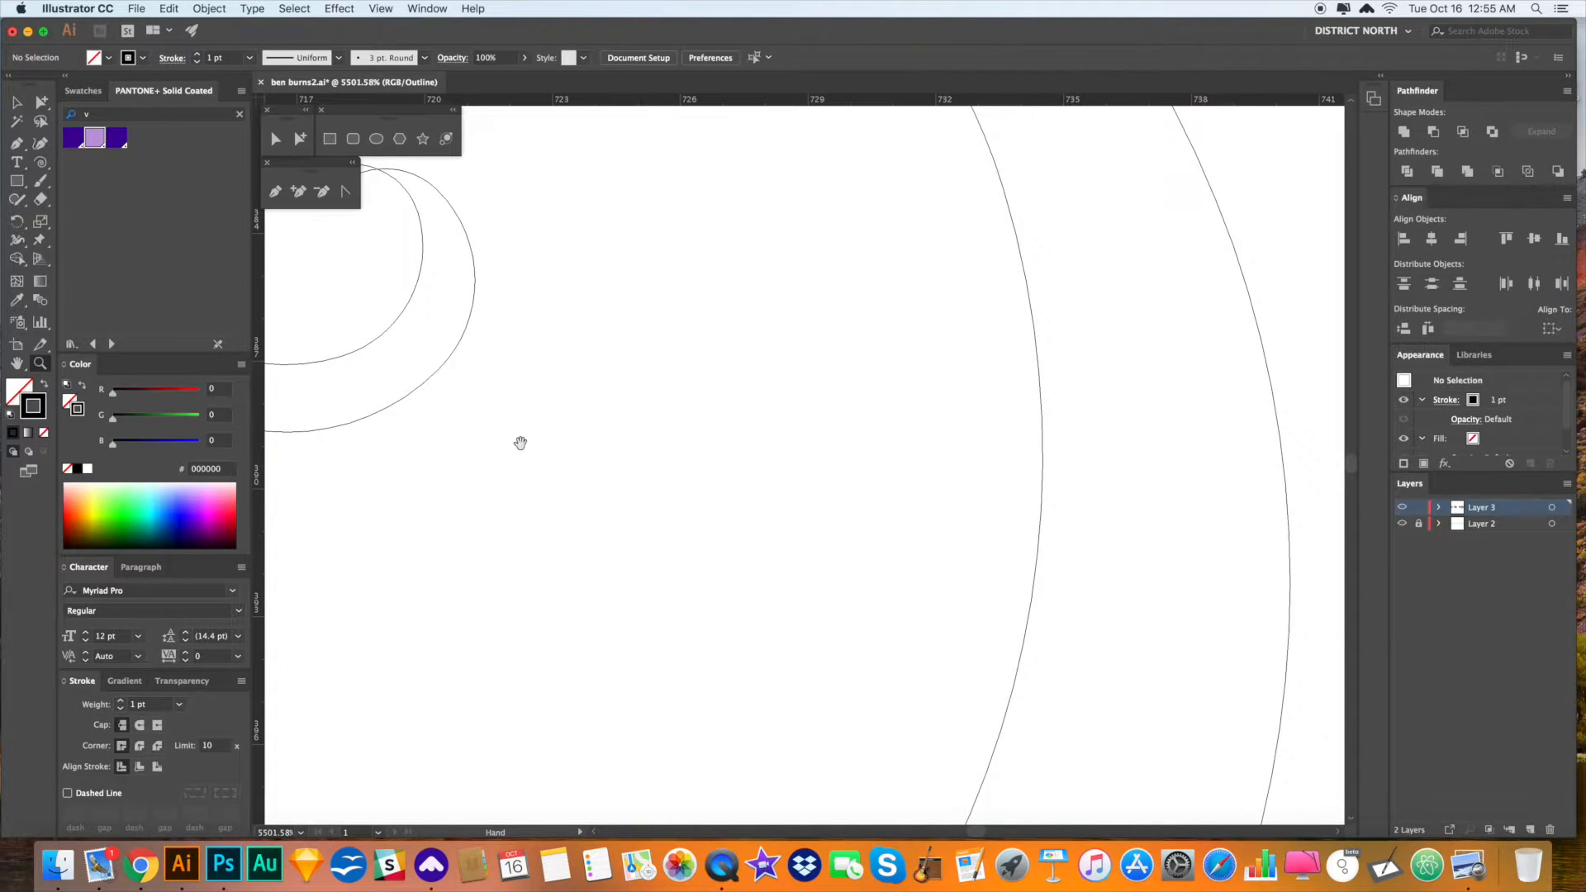
left_click_drag(521, 443, 935, 559)
key("a")
left_click(772, 471)
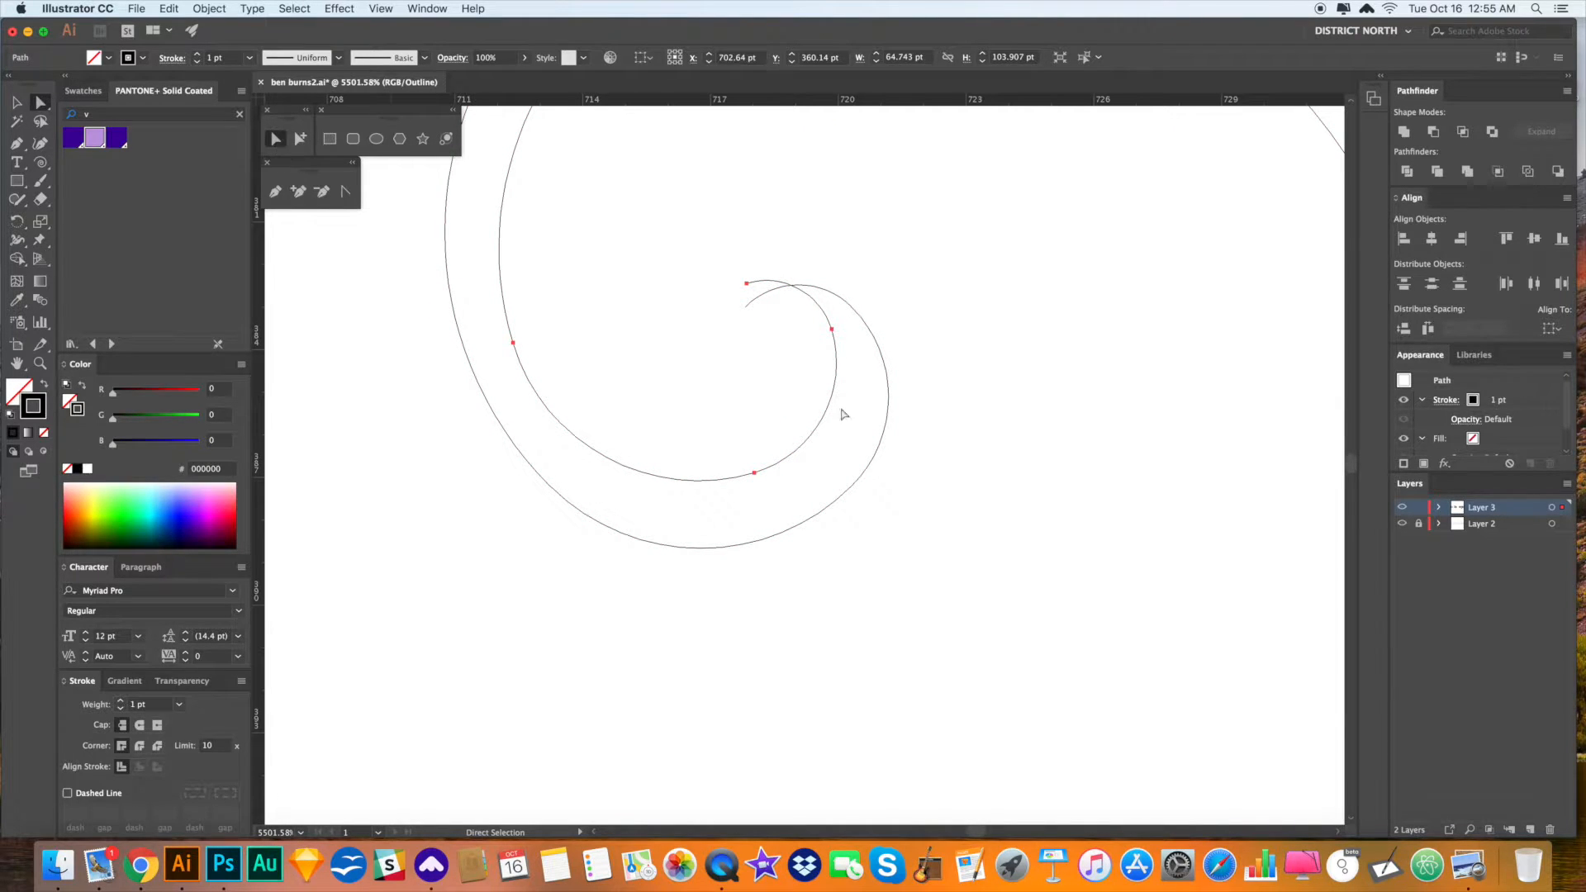
key("v")
left_click_drag(754, 479, 754, 501)
left_click(917, 485)
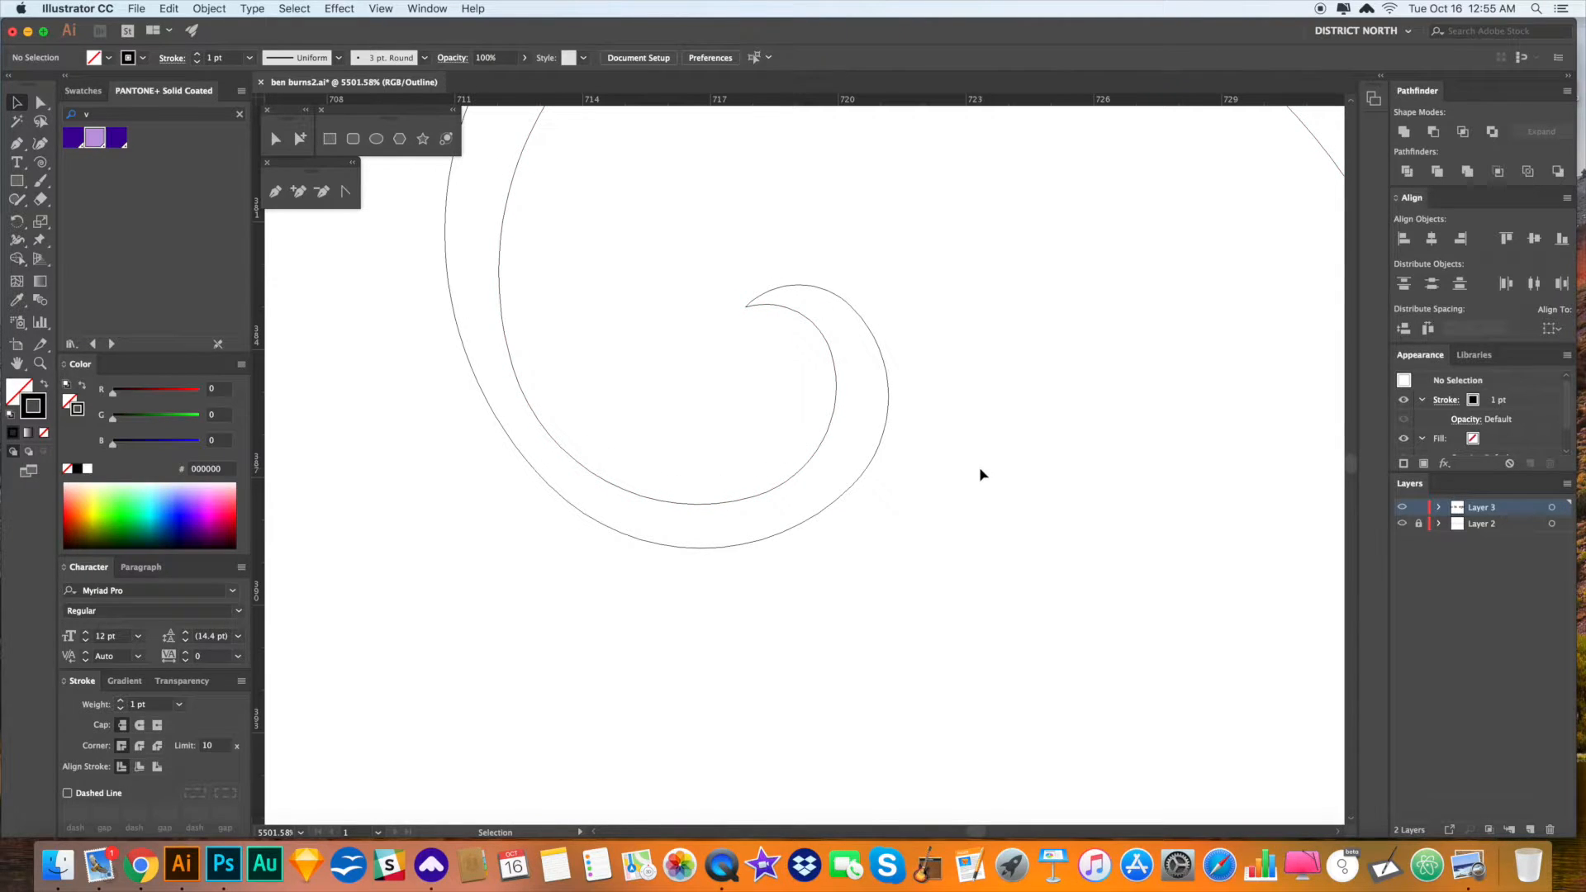
left_click_drag(982, 392, 980, 397)
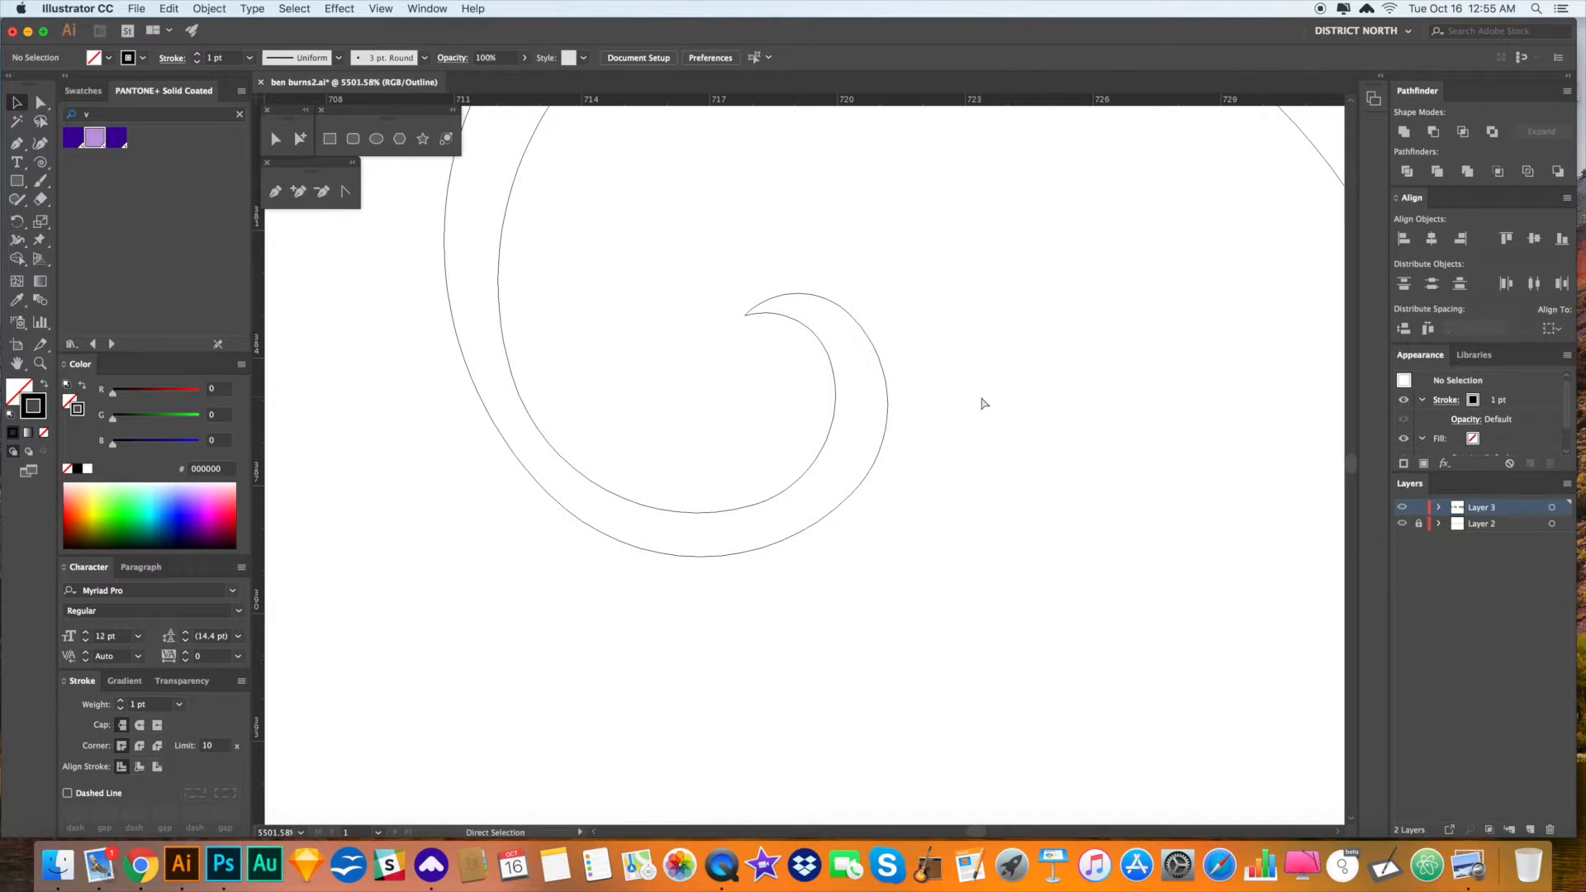
key("super+y")
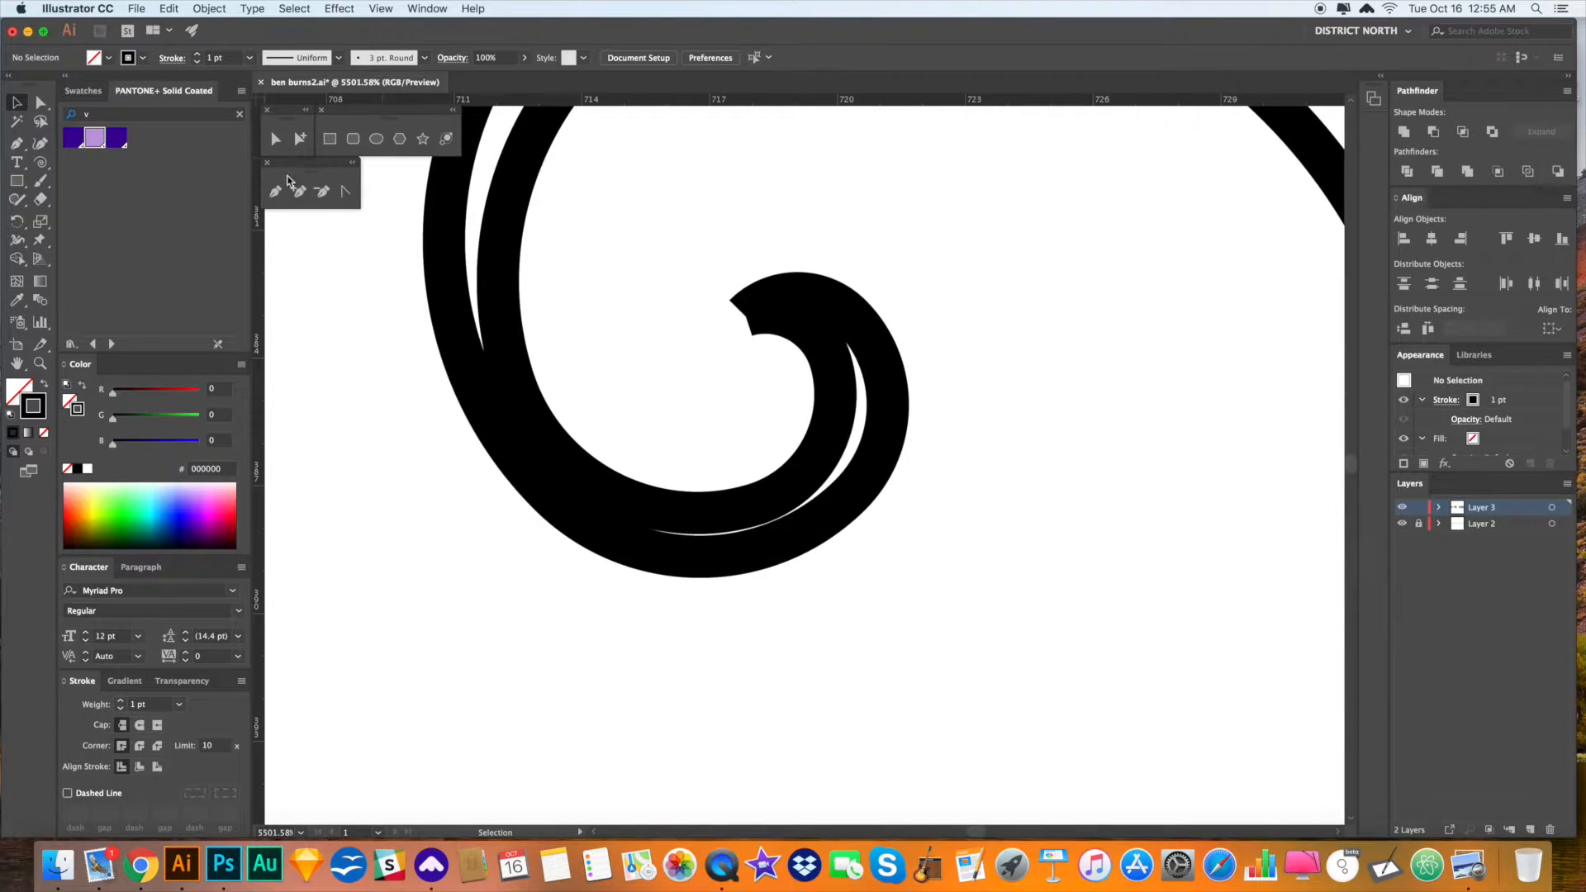
- Adjust the inner-end anchors, then swap fill and stroke to make the spiral swash solid black
left_click_drag(654, 272, 777, 377)
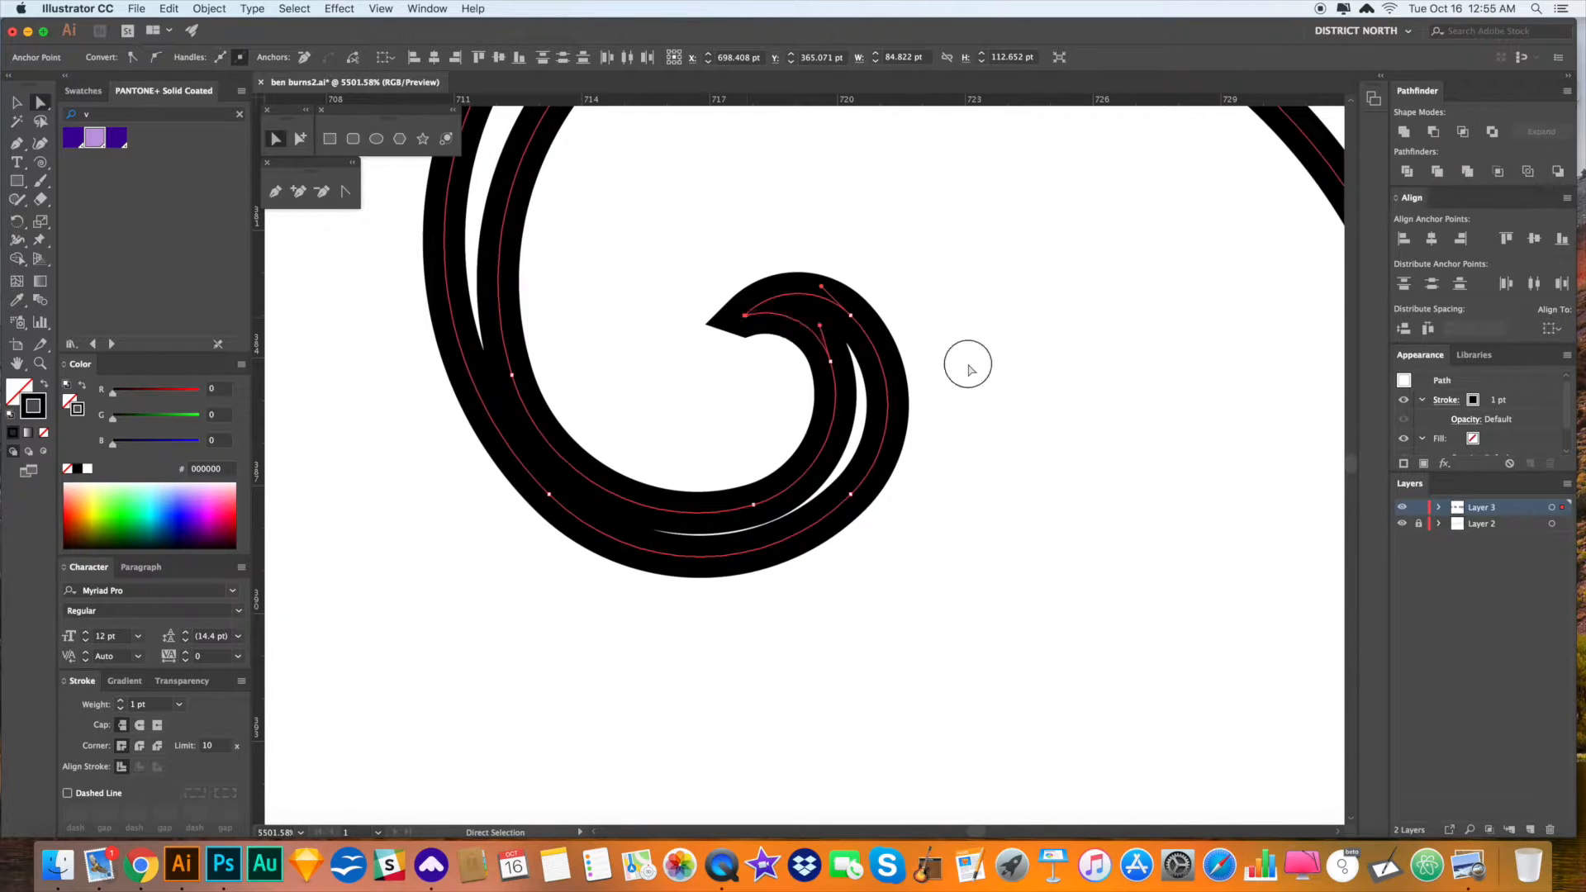
left_click(967, 363)
key("super+minus")
key("super+minus")
key("super+minus")
key("super+minus")
key("super+minus")
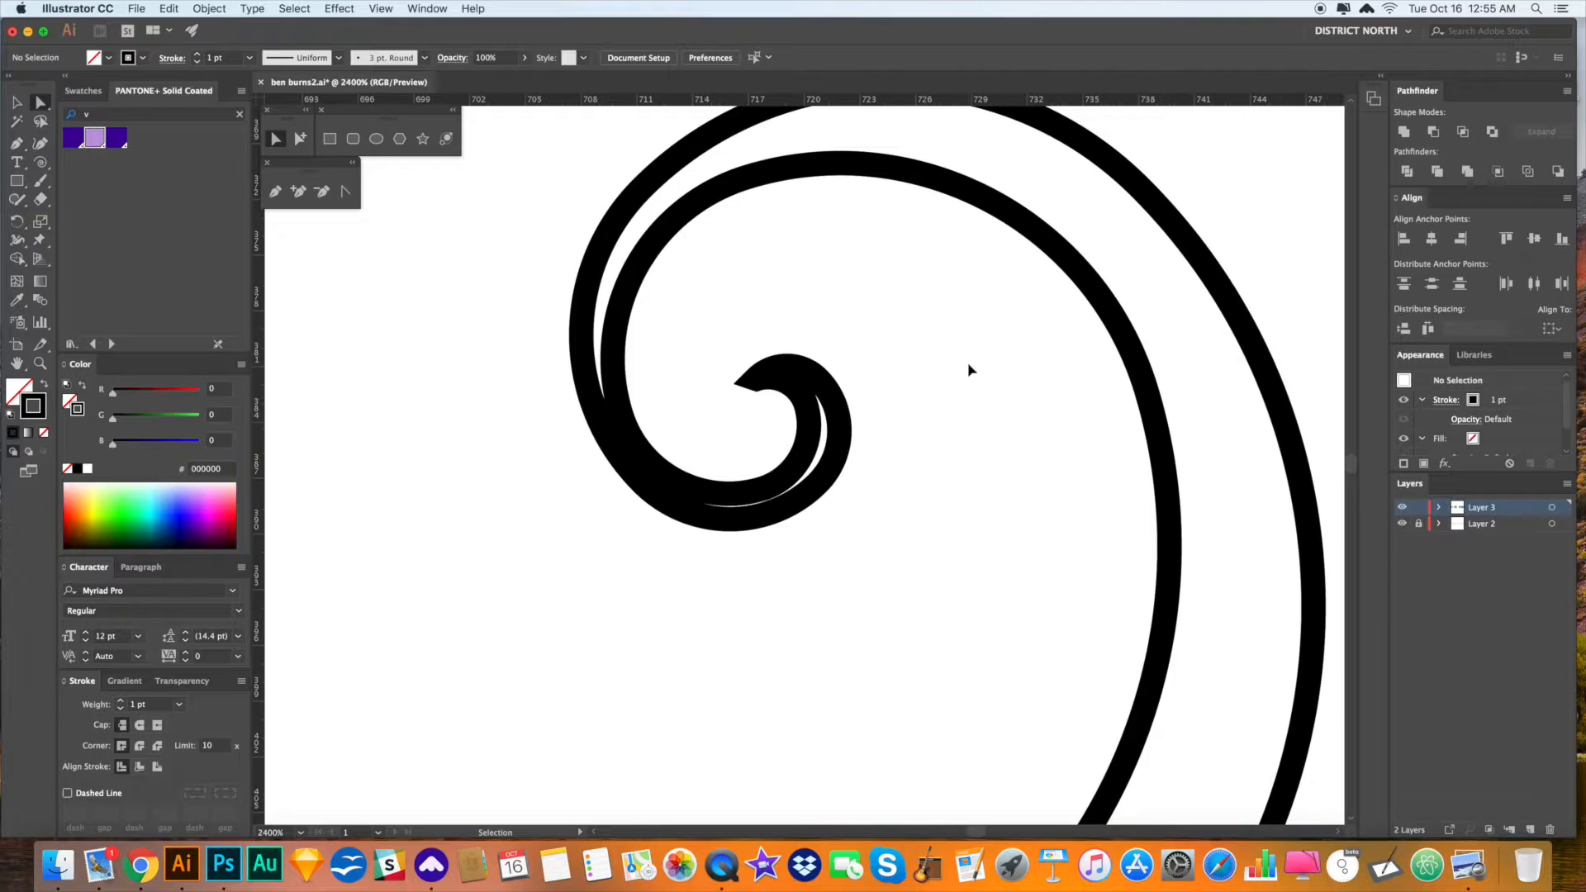
key("super+minus")
key("super+minus")
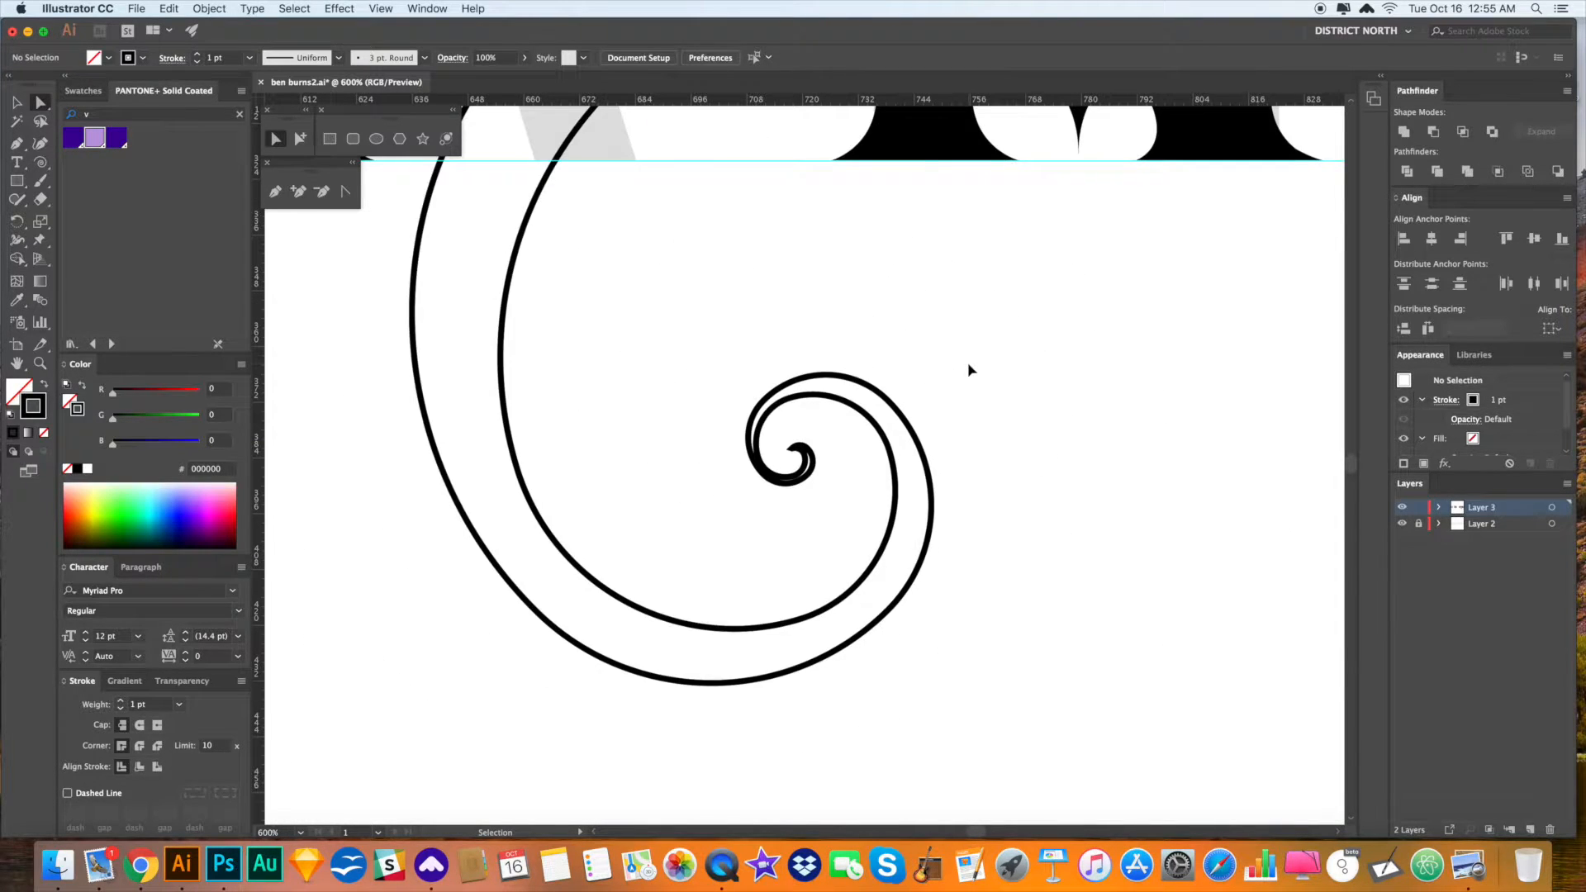
scroll(950, 365, "up", 2)
key("super+minus")
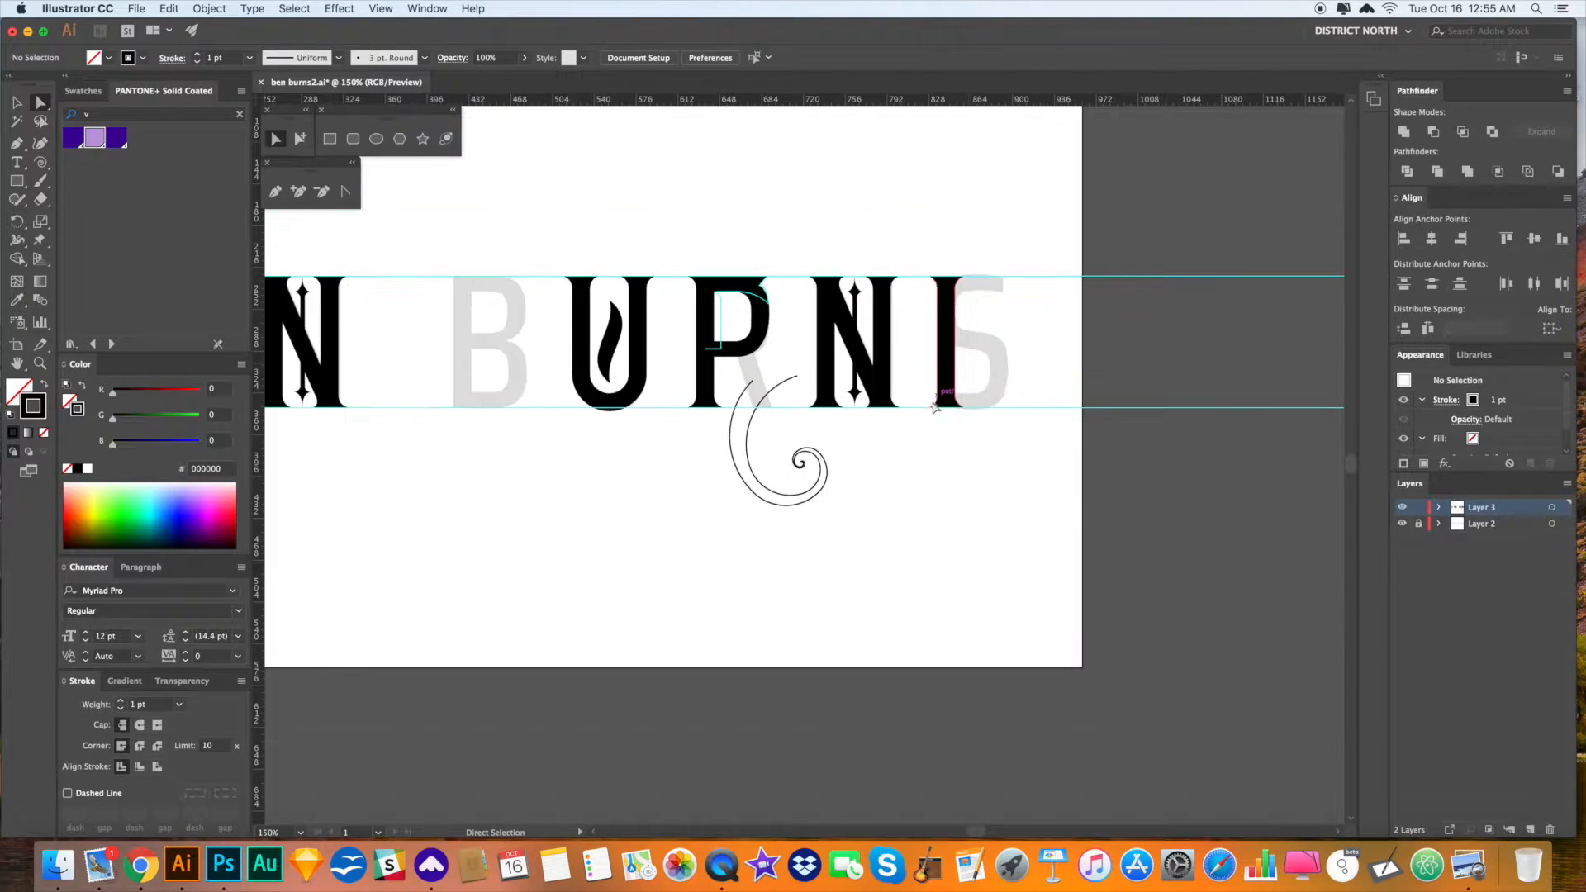
key("v")
left_click(798, 467)
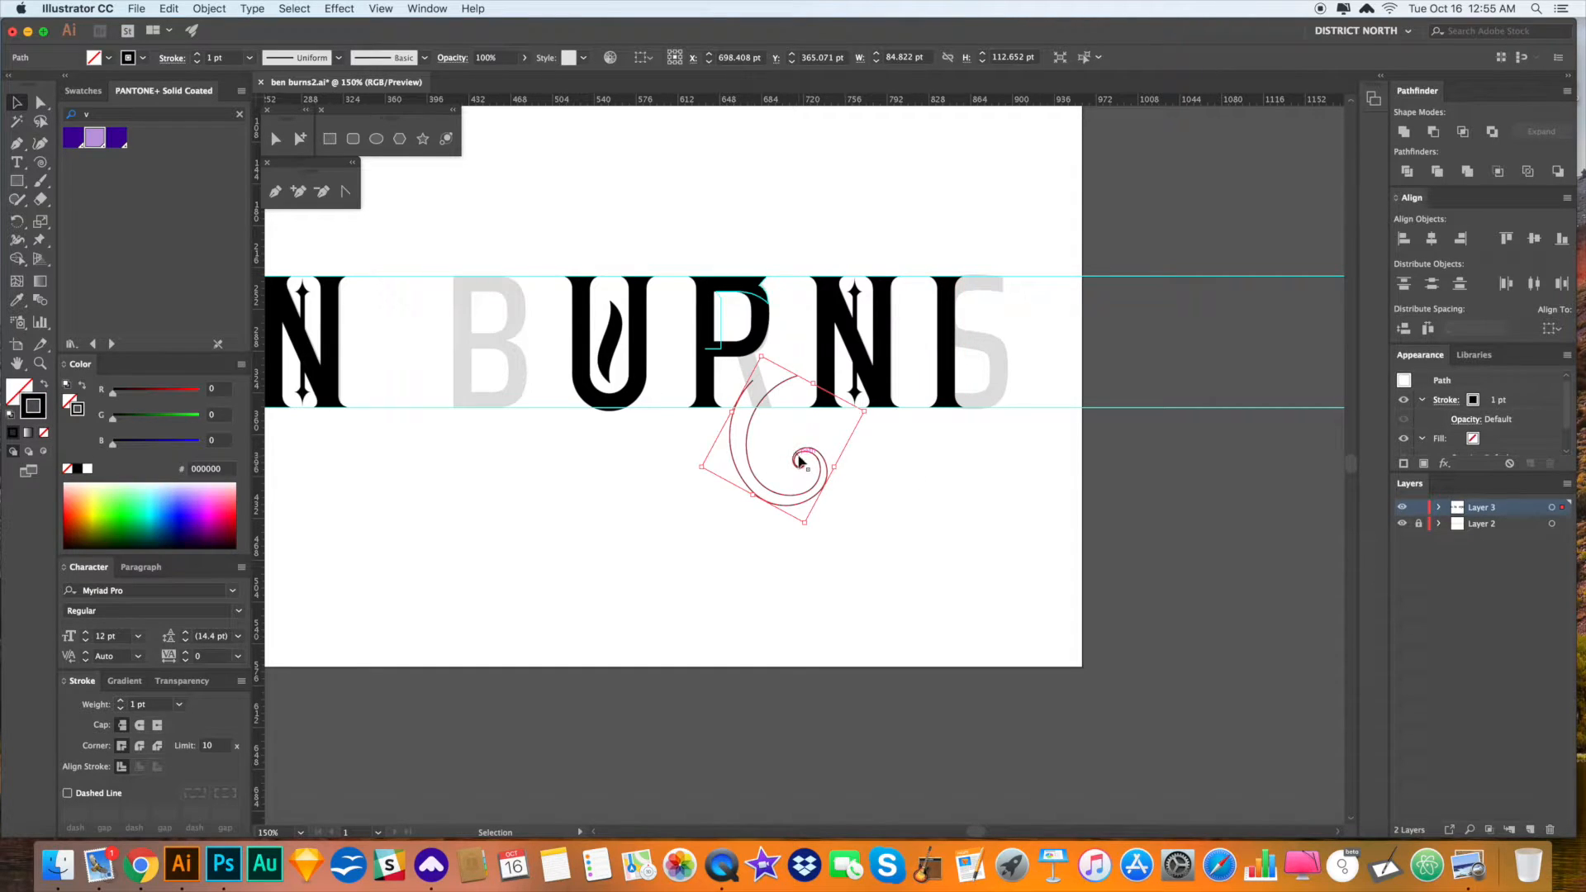
key("shift+x")
left_click(896, 504)
- Rotate the swash about 20° and move it up and right under the R
key("a")
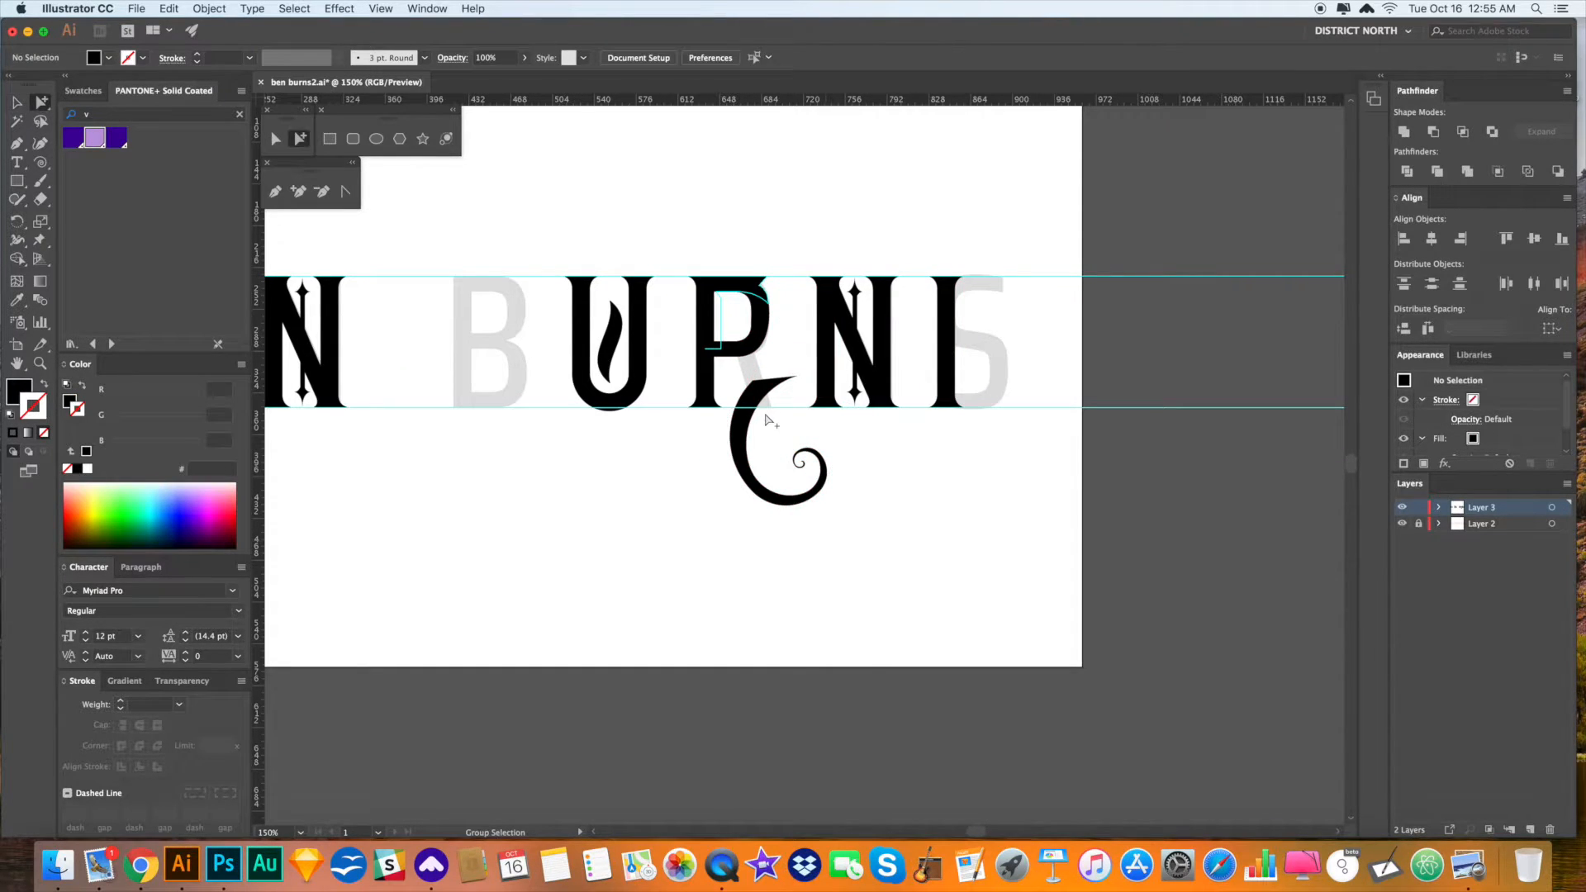
left_click(759, 402)
key("r")
left_click_drag(914, 475, 884, 419)
key("z")
left_click_drag(772, 408, 1010, 645)
key("v")
left_click_drag(891, 587, 906, 524)
- Turn the swash counterclockwise to upright and shift it down and left toward the U
scroll(906, 683, "up", 4)
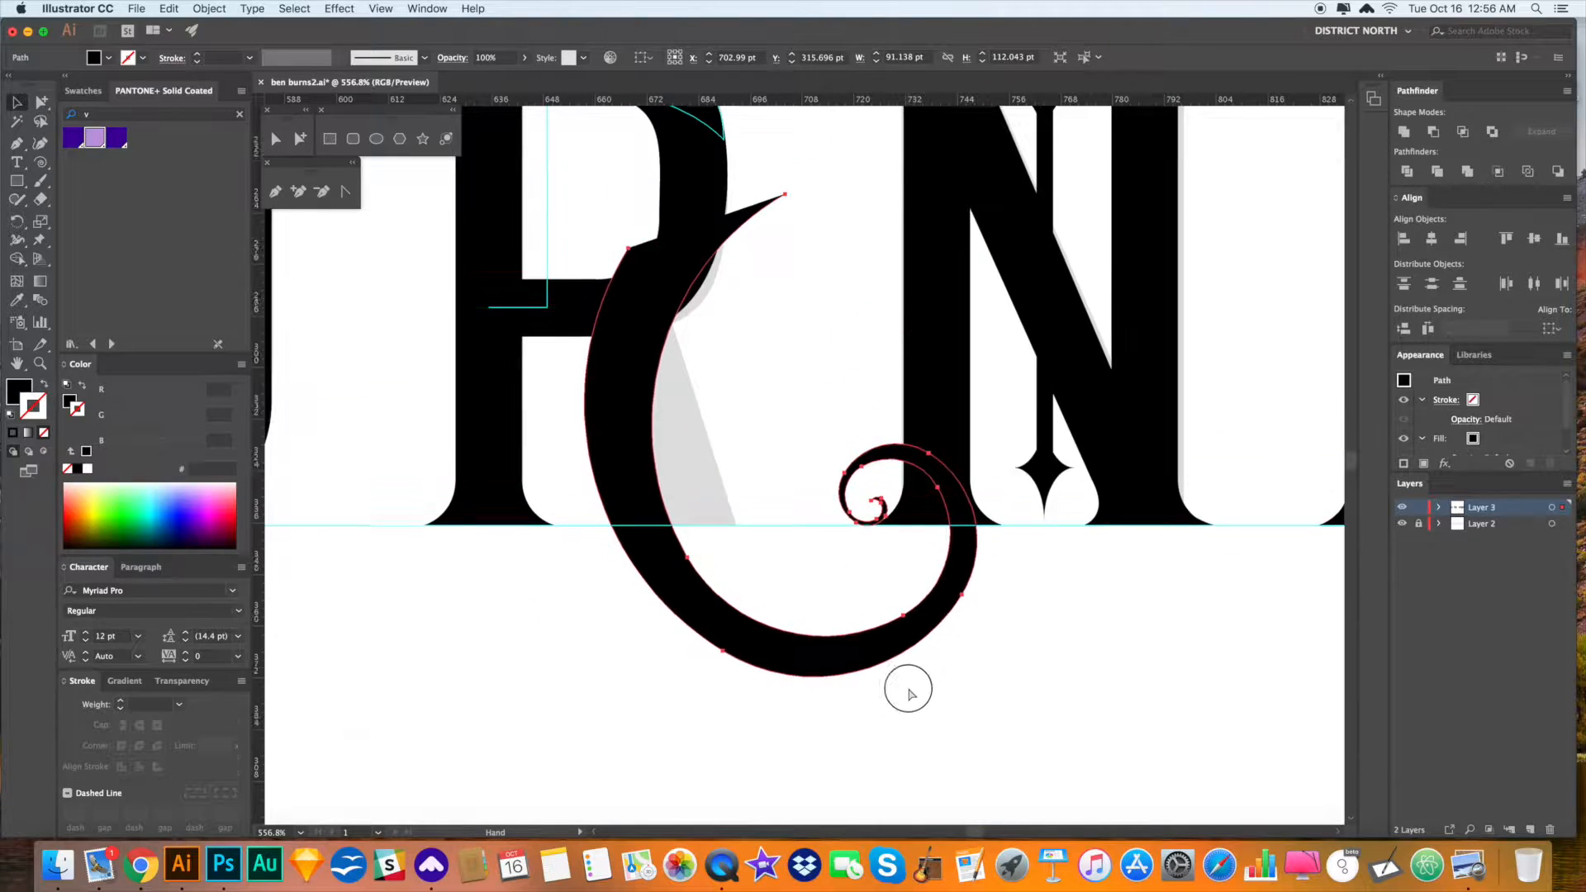
left_click_drag(924, 684, 959, 650)
left_click_drag(1043, 665, 1100, 650)
left_click(1147, 663)
mouse_move(1009, 605)
left_mouse_down()
mouse_move(1064, 632)
mouse_move(1025, 630)
left_mouse_up()
key("super+minus")
key("super+minus")
left_click_drag(851, 580, 594, 634)
scroll(826, 615, "up", 1)
- Move the N left beside the R and place the swash as the R's leg
left_click_drag(1012, 589, 804, 267)
left_click_drag(836, 306, 760, 306)
left_click(1006, 356)
left_click_drag(1006, 356, 1015, 332)
left_click_drag(609, 626, 862, 563)
left_click(1031, 625)
- Tuck the swash's top corner points into the R and review the whole word
key("a")
left_click_drag(673, 376, 670, 405)
left_click_drag(747, 329, 703, 389)
left_click(983, 570)
key("super+minus")
left_click_drag(1033, 558, 928, 555)
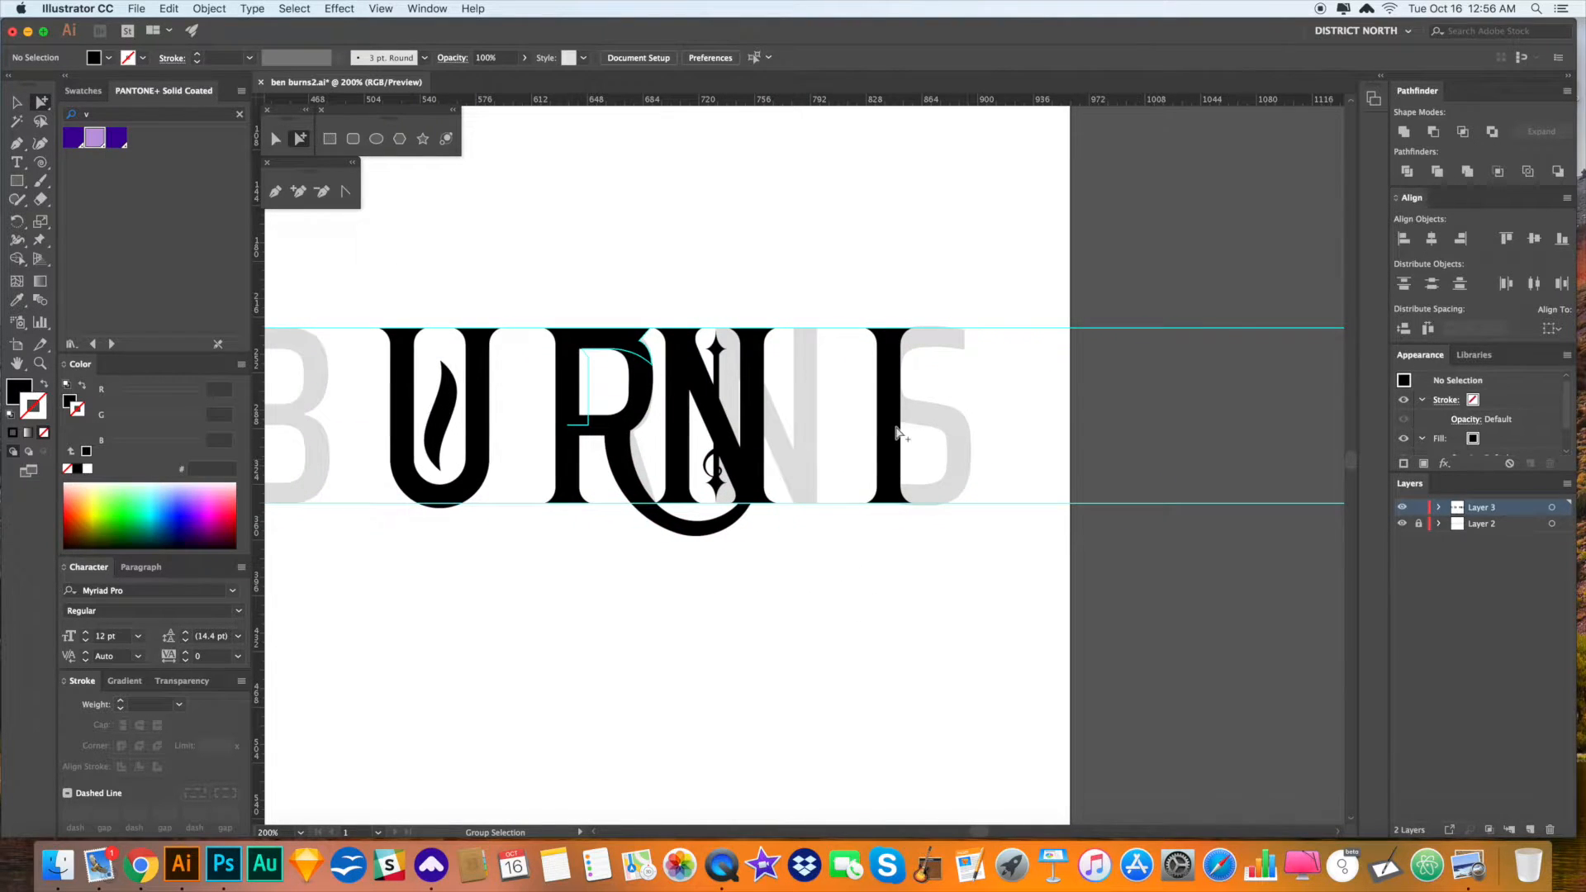
- Sketch a rough Paintbrush stroke along the grey S, then delete it
left_click_drag(770, 649, 773, 649)
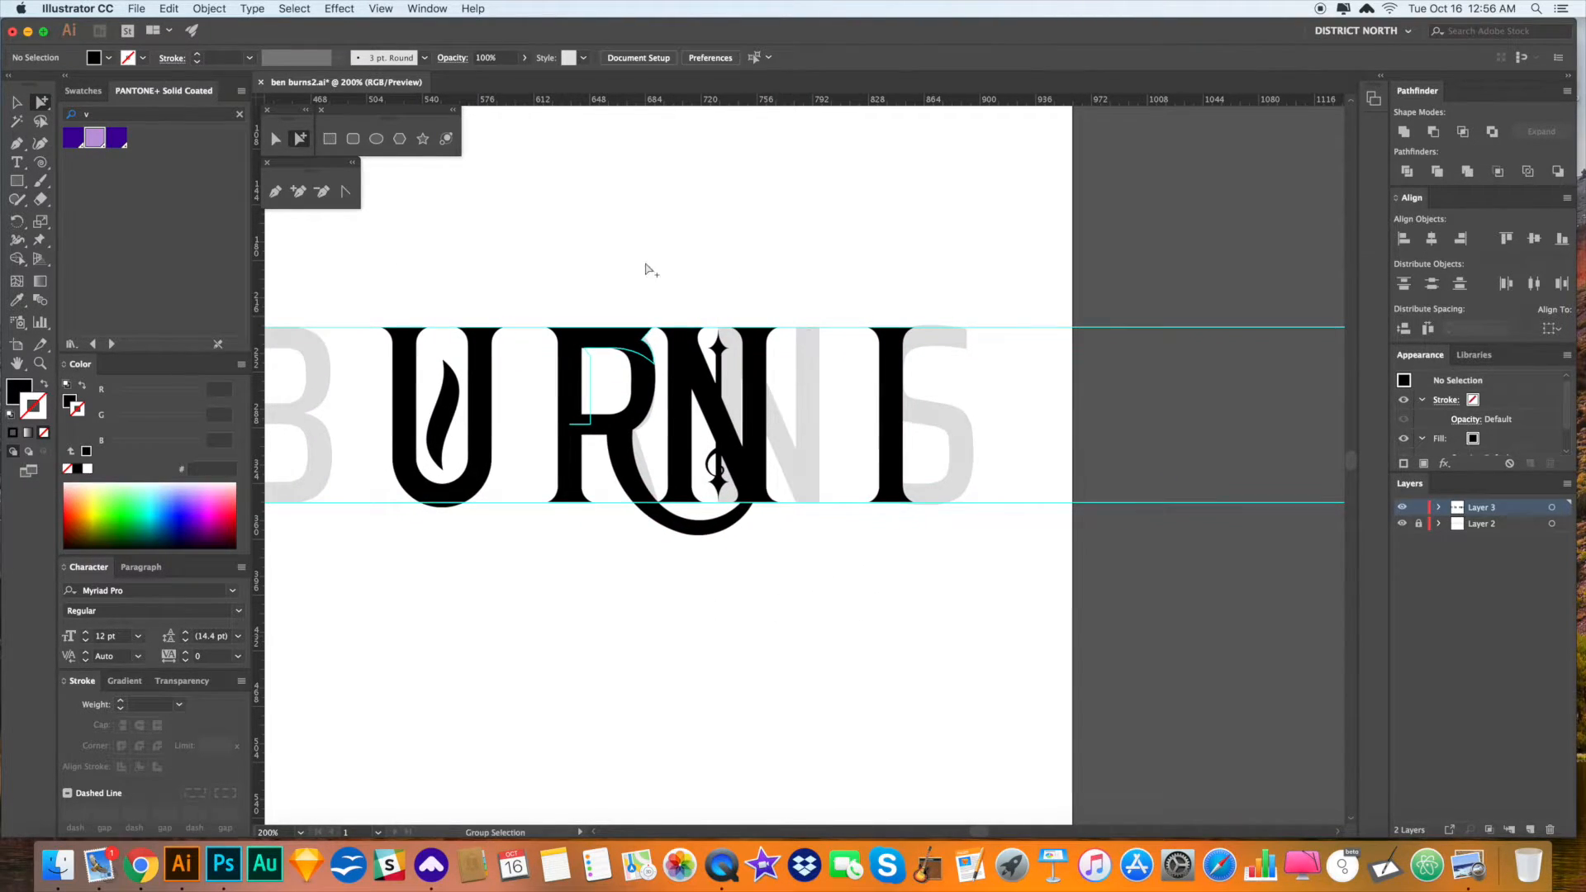
left_click_drag(969, 493, 1049, 631)
left_click_drag(814, 277, 837, 433)
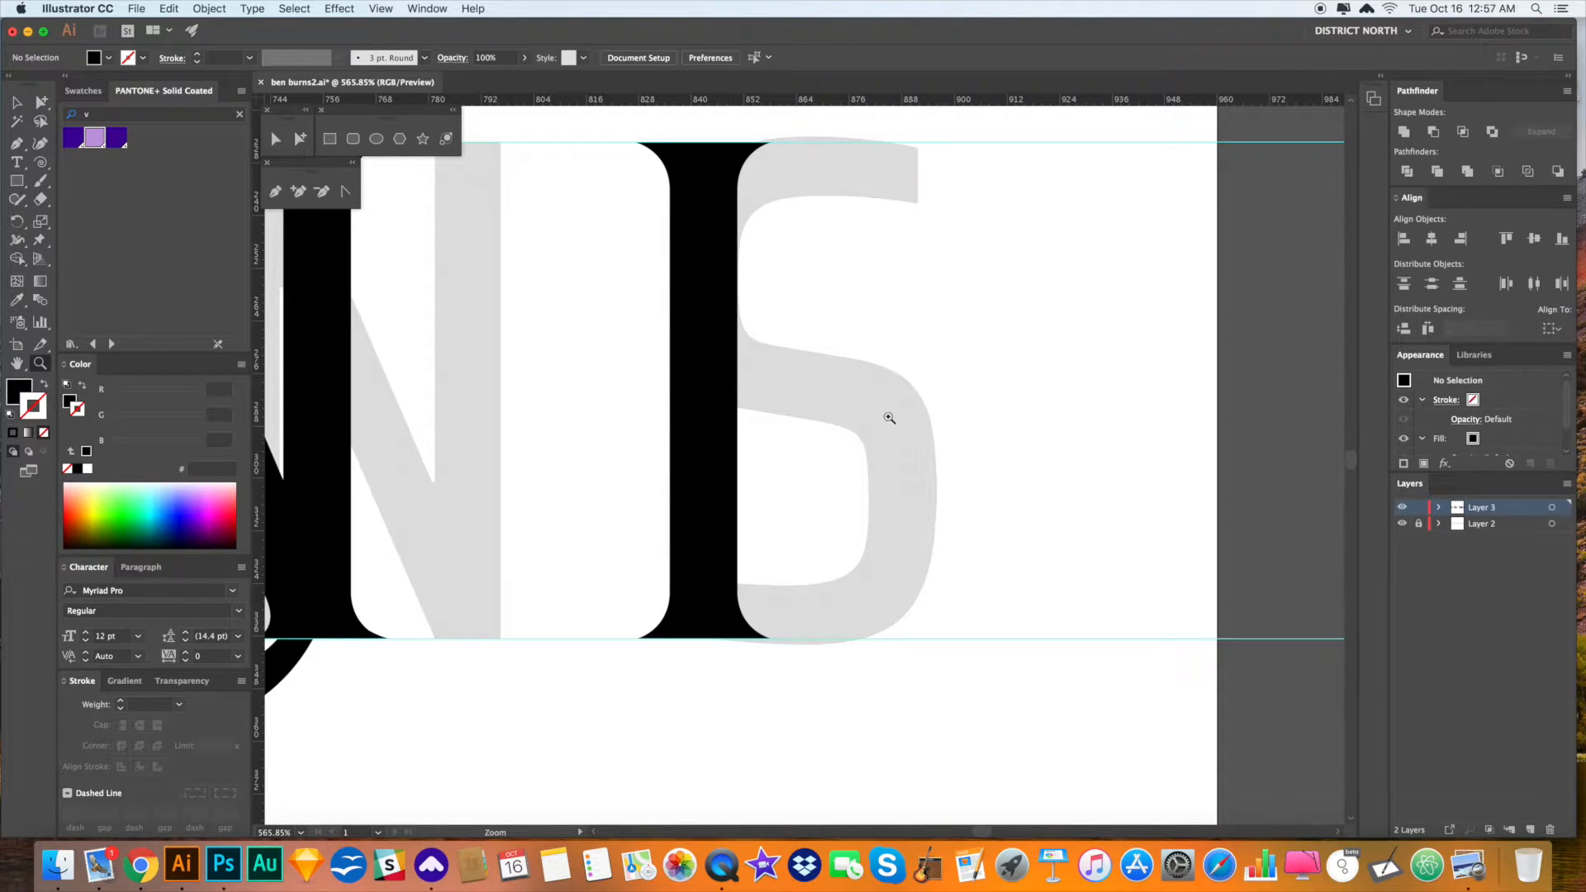
mouse_move(751, 173)
left_mouse_down()
mouse_move(757, 432)
mouse_move(945, 492)
mouse_move(942, 538)
left_mouse_up()
mouse_move(922, 613)
left_mouse_down()
mouse_move(727, 600)
mouse_move(739, 488)
left_mouse_up()
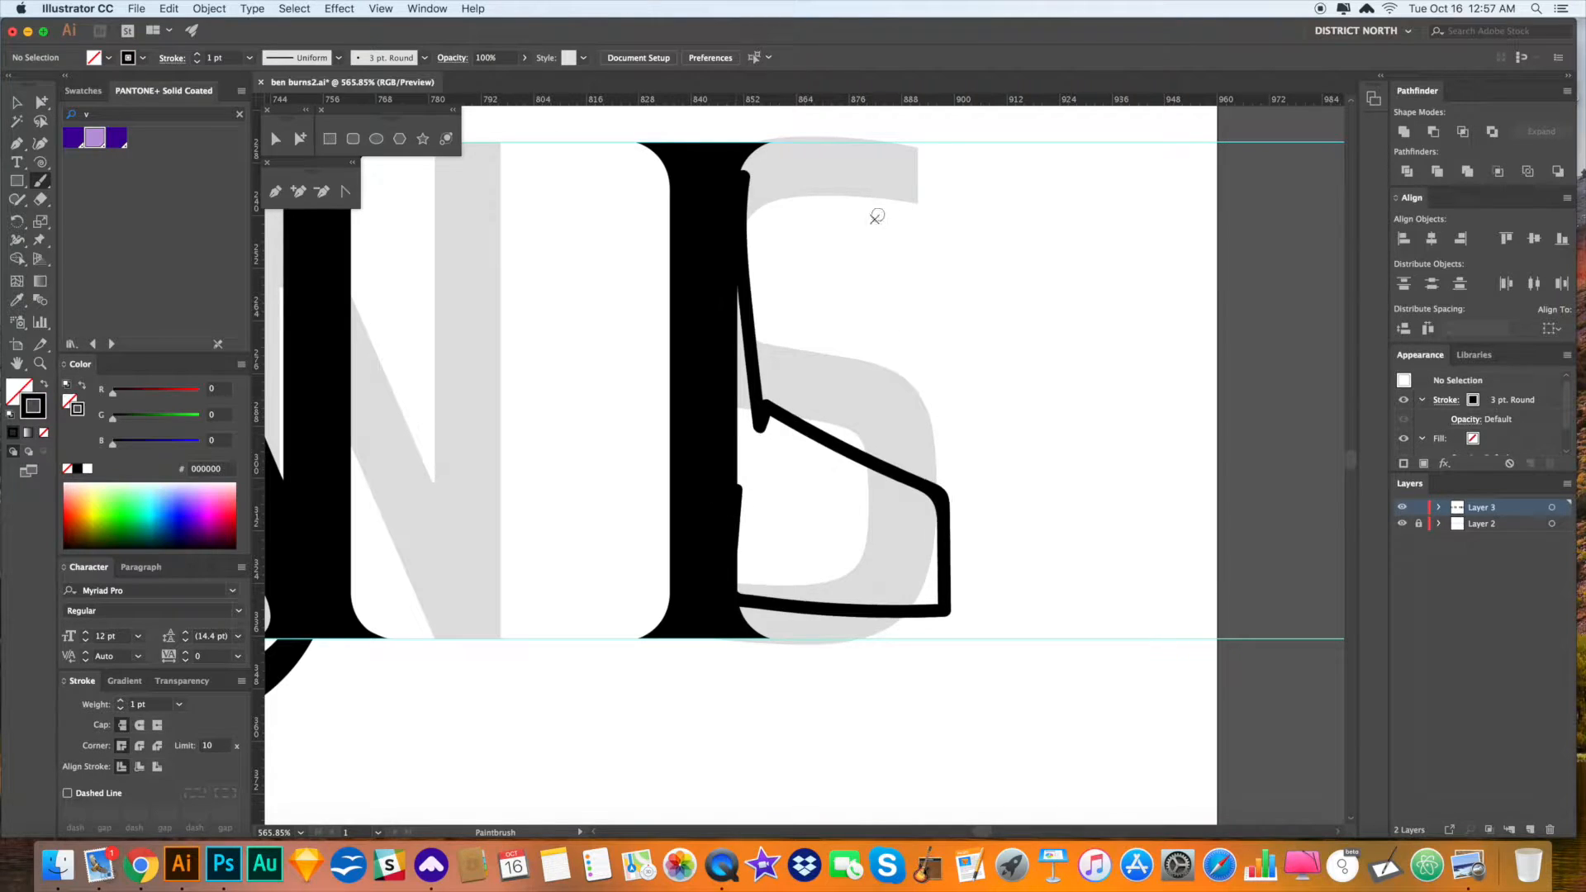
left_click(822, 433)
key("Delete")
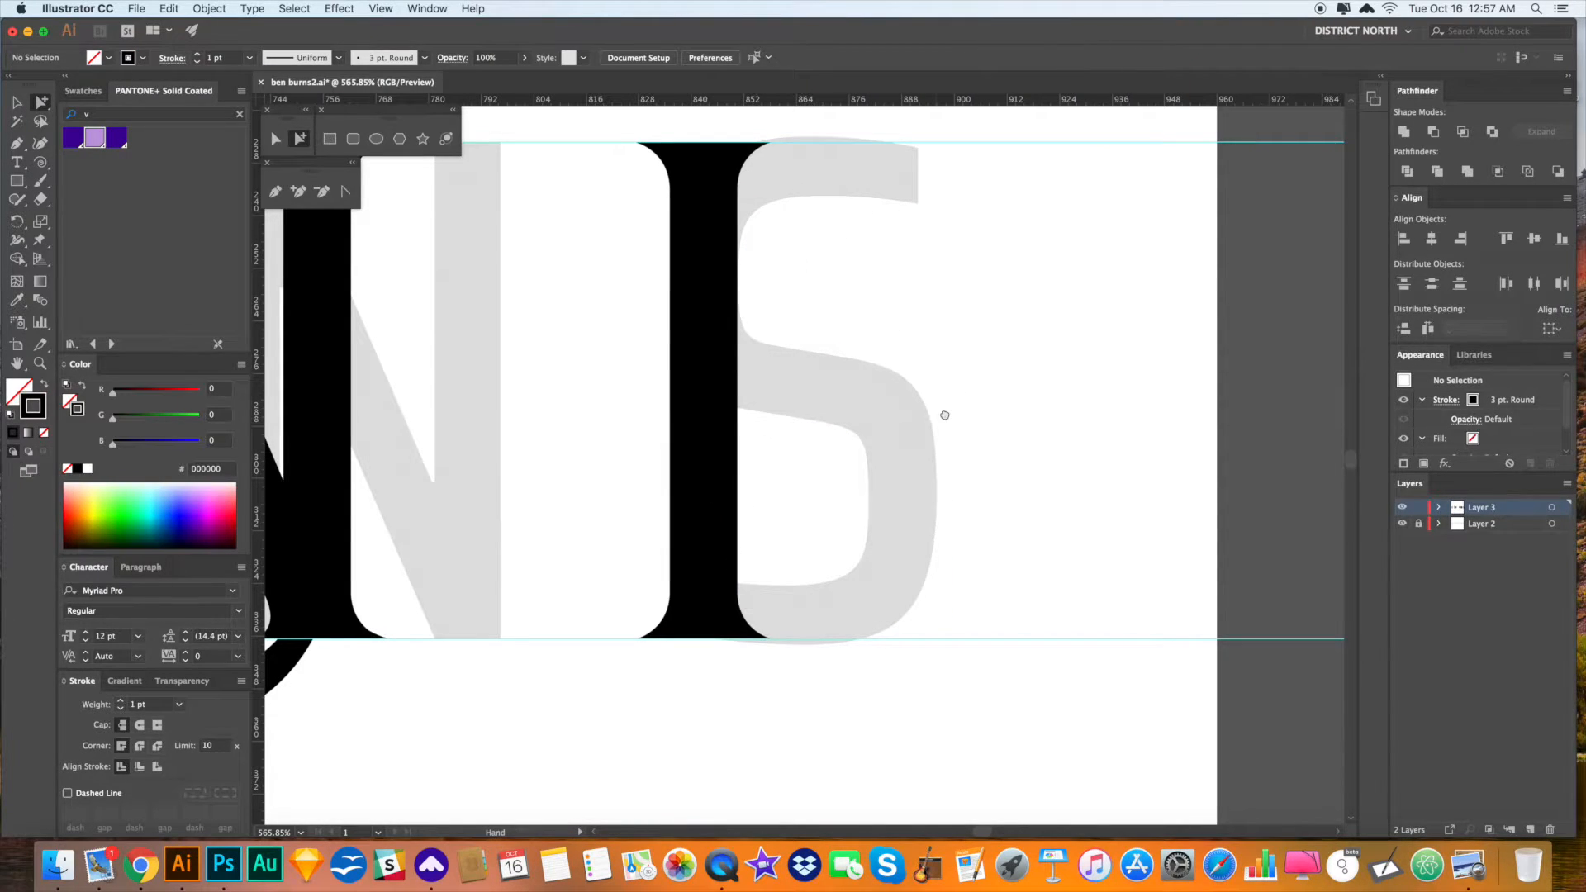
- Alt-drag a copy of the I stem to the right over the S
key("super+minus")
left_click_drag(906, 537, 615, 239)
left_click_drag(767, 439, 871, 447)
left_click(985, 492)
scroll(994, 484, "right", 1)
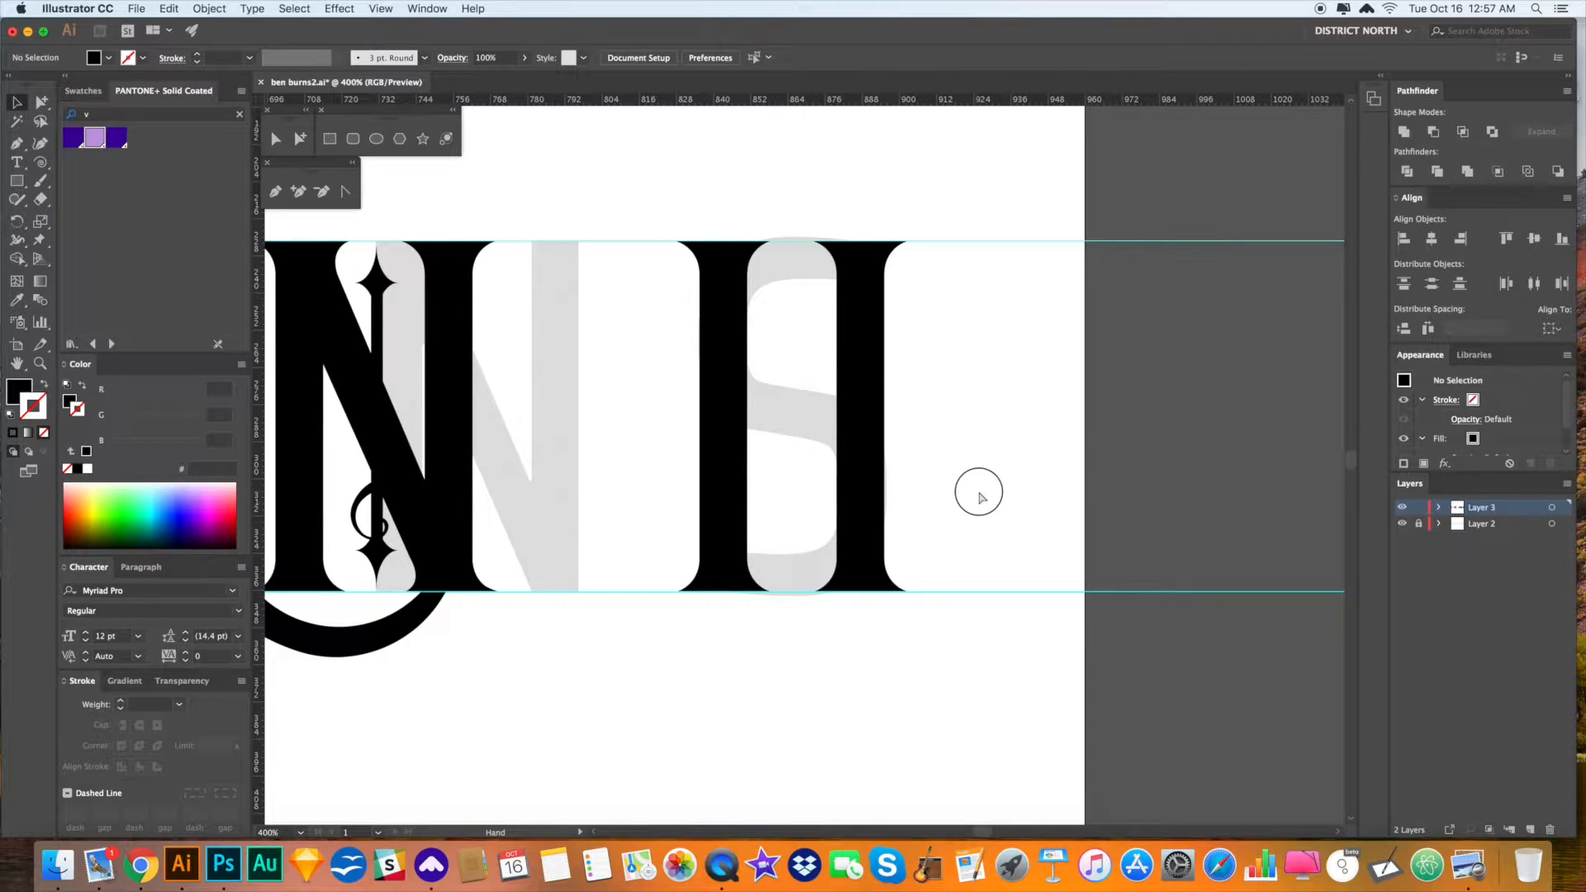
scroll(977, 496, "left", 10)
- Draw a small rectangle and move it beside the I stem
key("a")
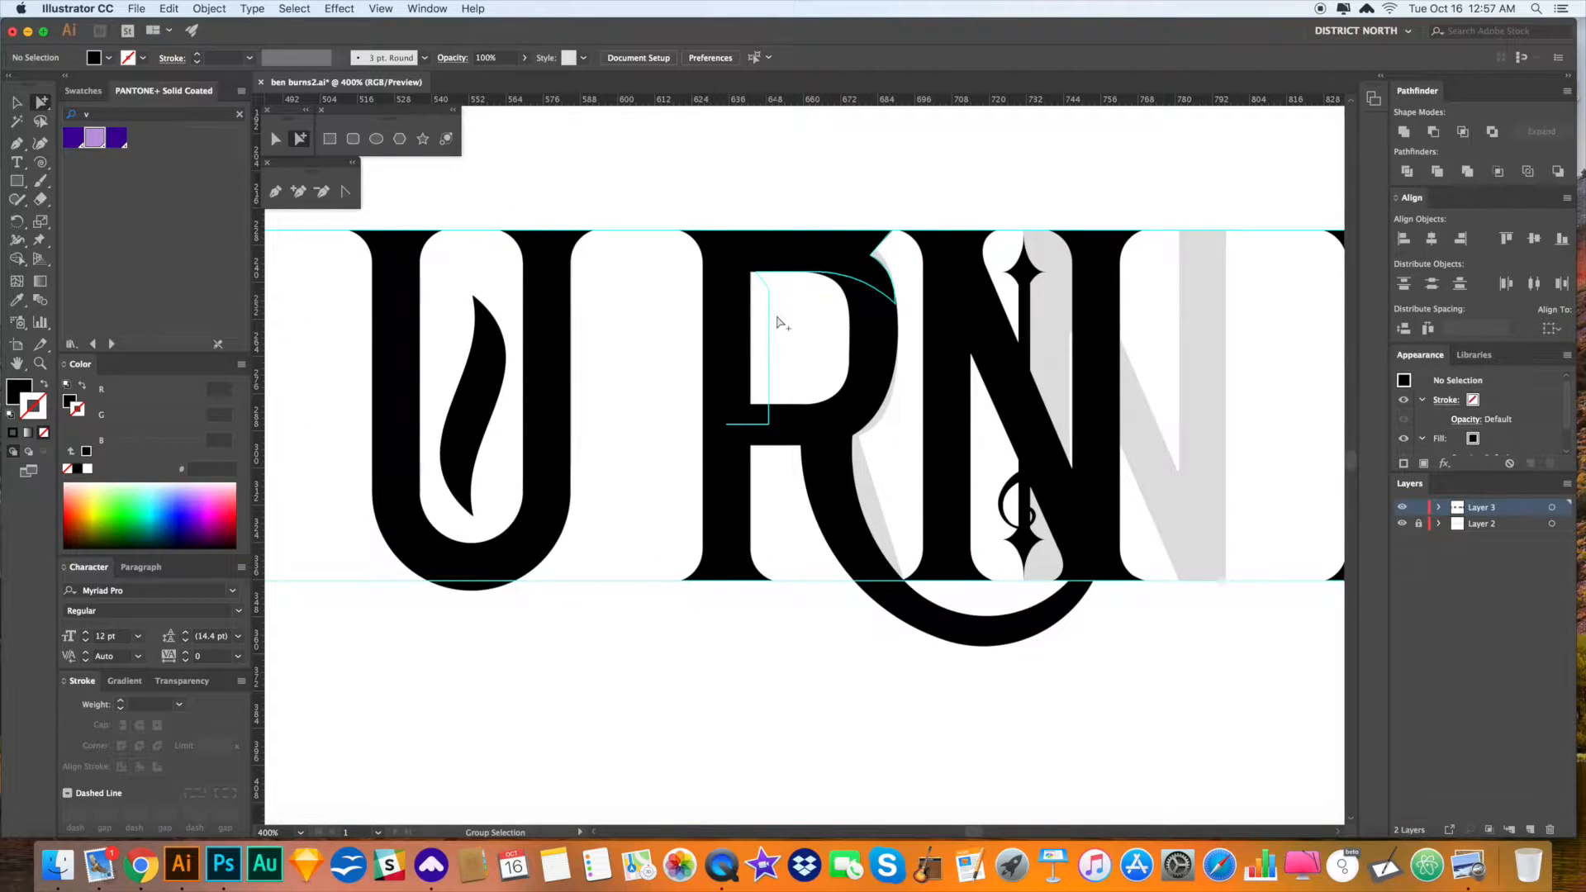
key("space")
left_click_drag(772, 321, 159, 136)
left_click(331, 141)
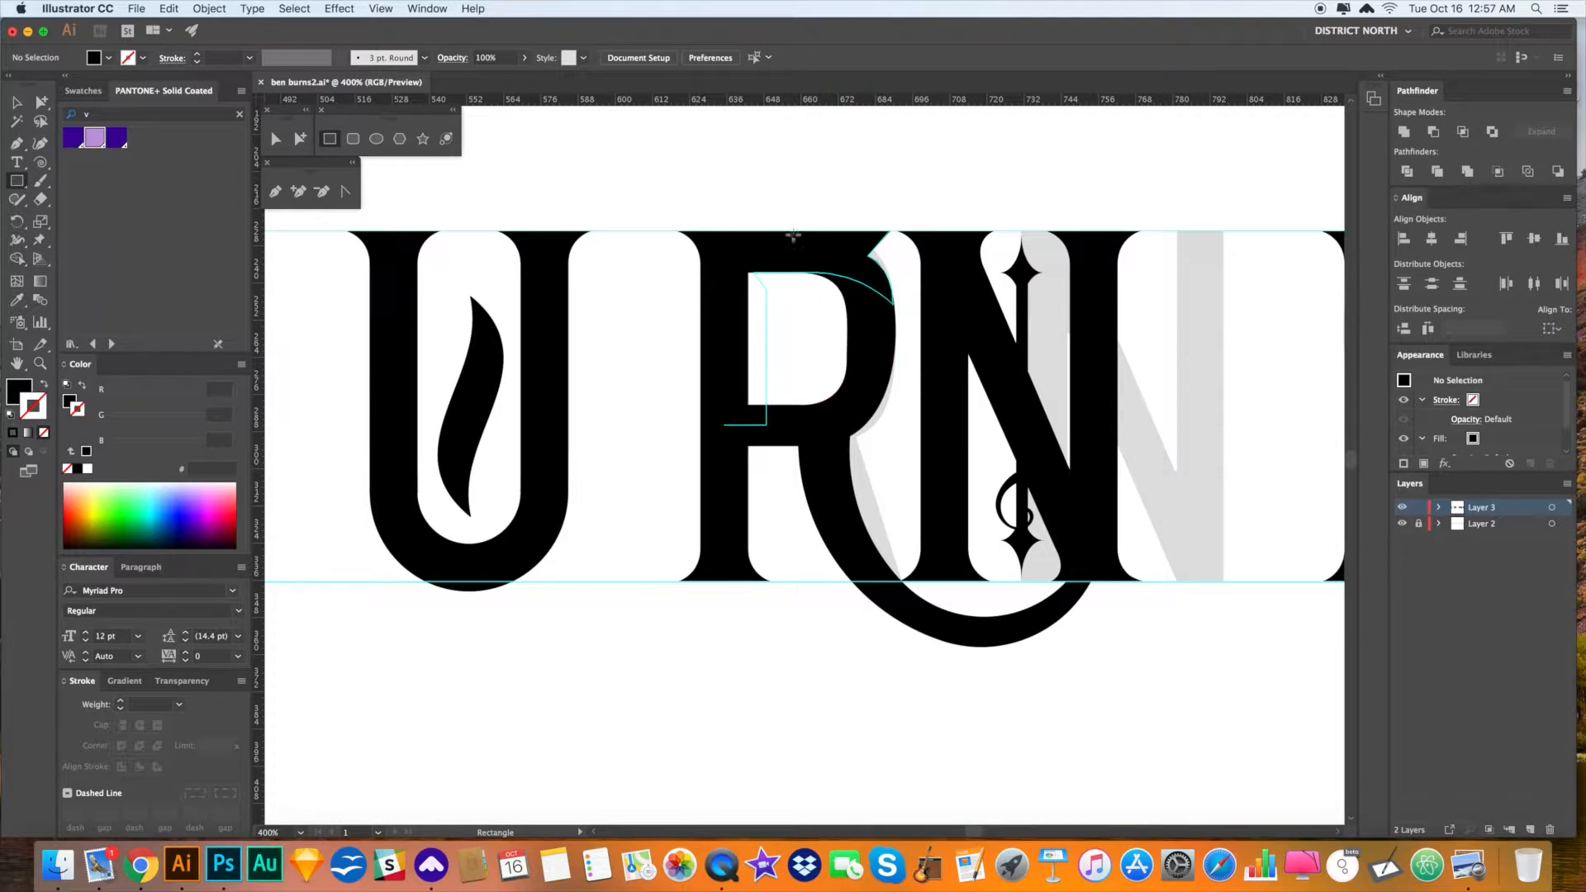
left_click_drag(748, 232, 798, 273)
scroll(652, 358, "right", 5)
key("a")
left_click_drag(578, 277, 1095, 277)
scroll(955, 346, "right", 5)
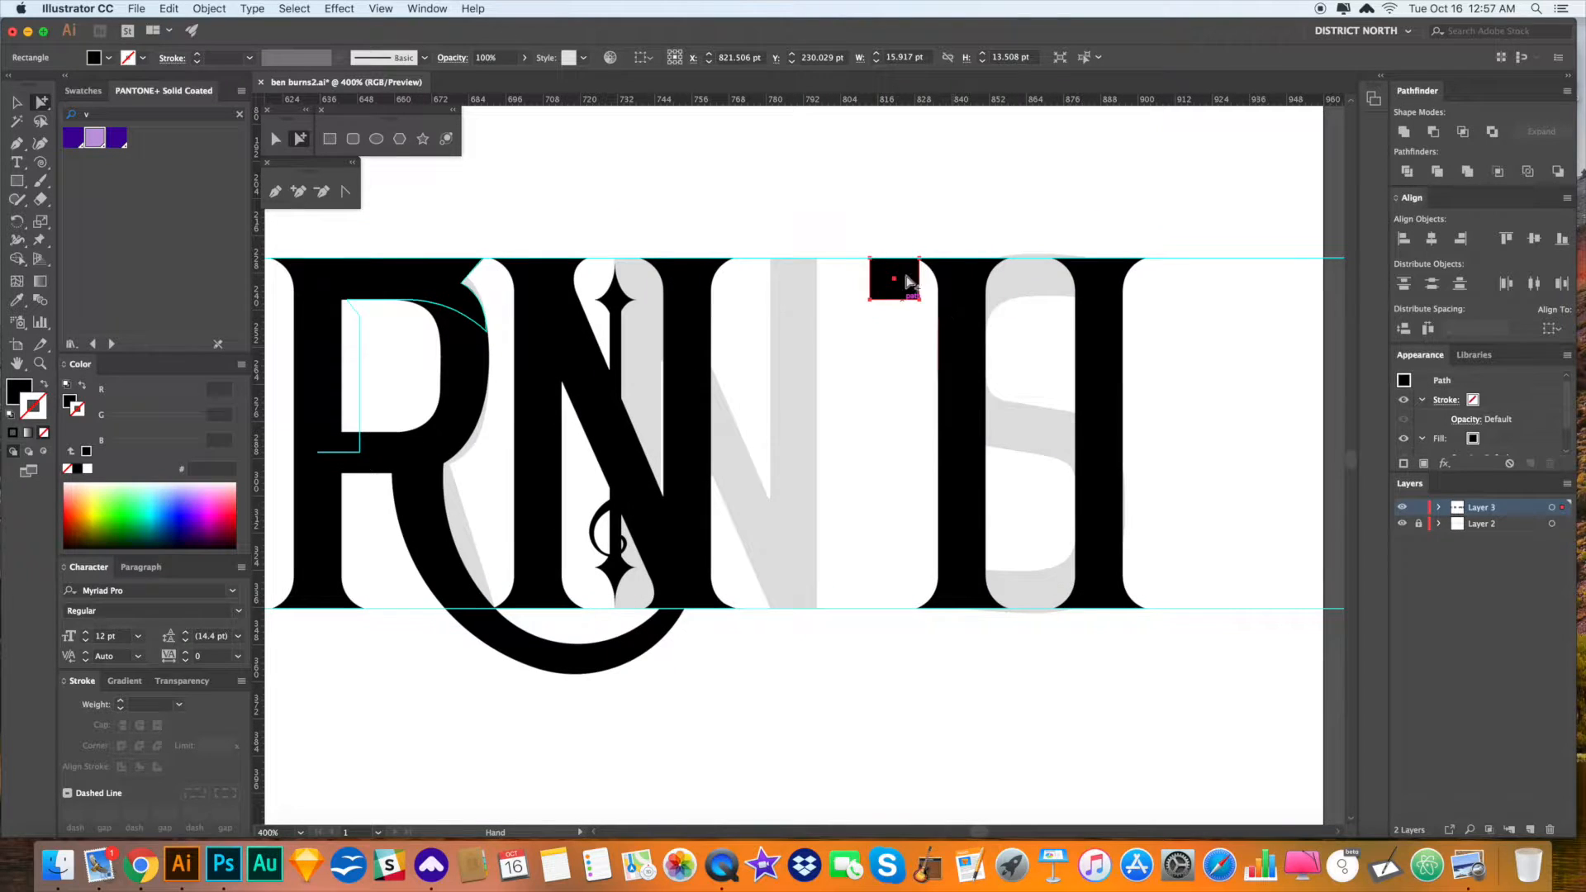
- Rotate the rectangle 90° and resize it into a top bar joining both stems
key("r")
left_click_drag(930, 278, 1076, 343)
key("a")
key("r")
key("a")
key("v")
key("a")
left_click(954, 282)
- Alt-drag a copy of the top bar down to the baseline and lower its top edge slightly
left_click_drag(946, 273, 918, 397)
key("z")
left_click_drag(854, 441, 1151, 623)
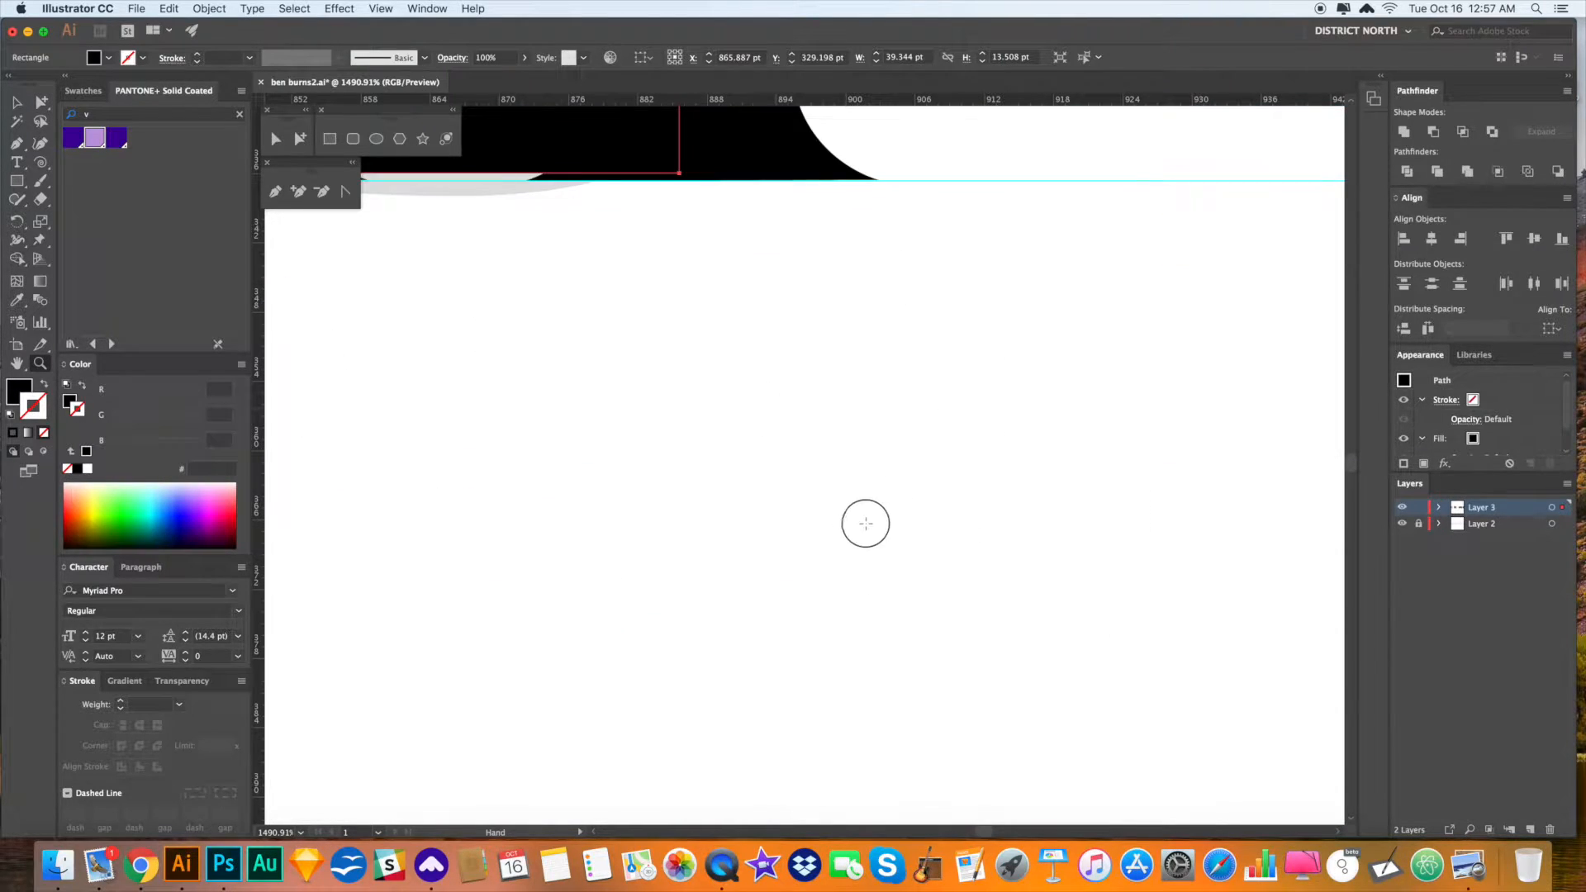
left_click_drag(865, 524, 1101, 715)
key("a")
left_click_drag(727, 276, 724, 280)
left_click_drag(786, 450, 828, 556)
key("super+minus")
key("super+minus")
key("super+minus")
key("super+minus")
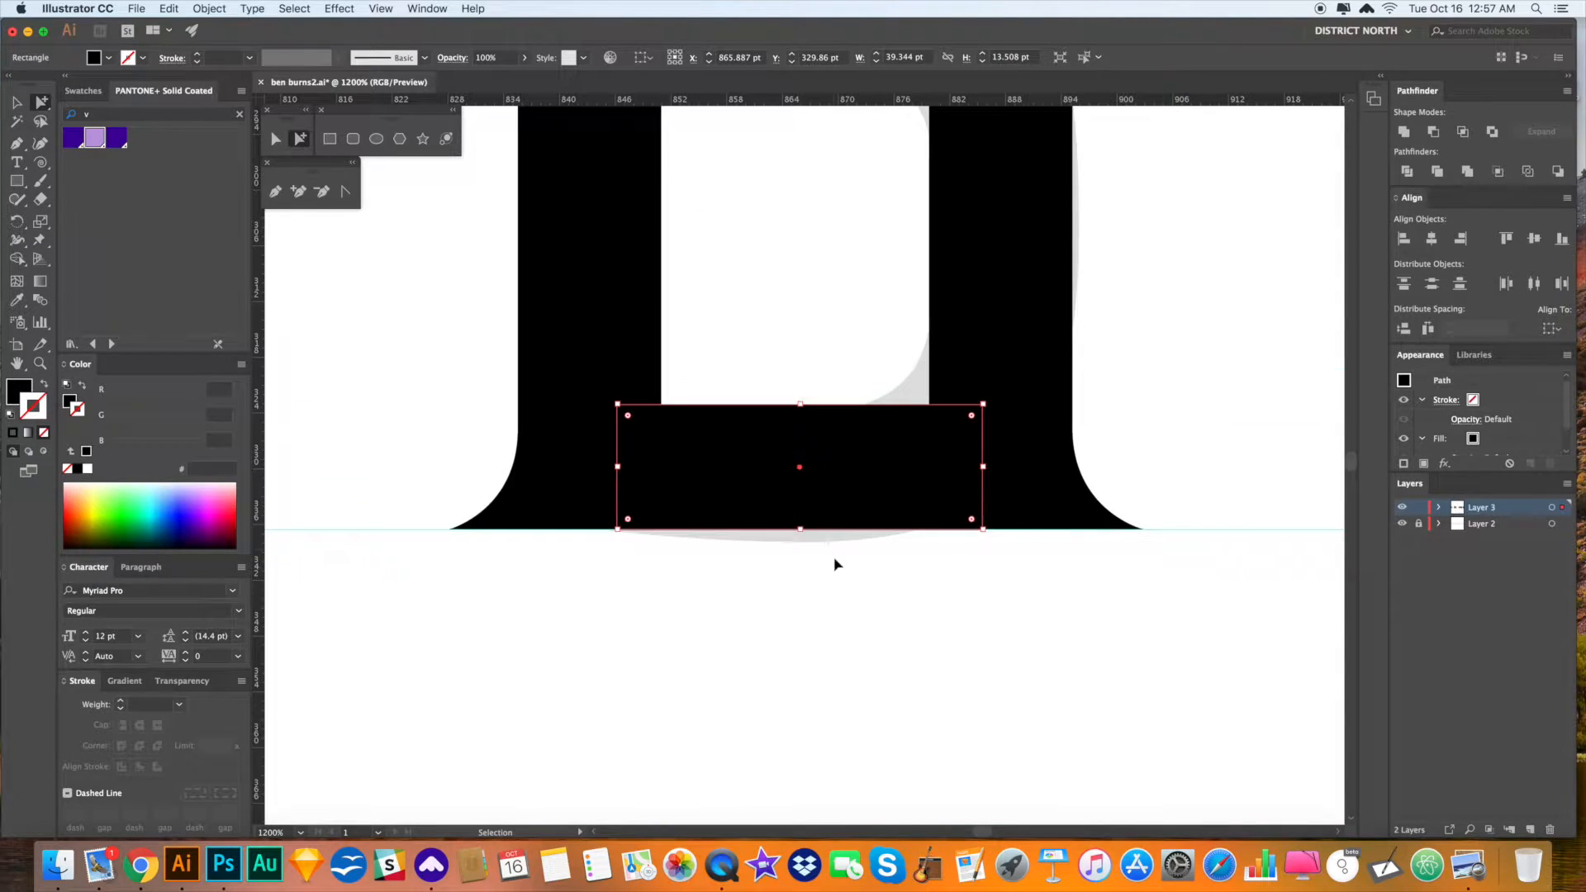
- Move the bottom bar up, tilt it about 15°, and stretch it left
scroll(1008, 440, "up", 2)
left_click(983, 509)
left_click_drag(813, 569, 814, 435)
scroll(822, 442, "up", 1)
key("r")
left_click_drag(914, 418, 952, 476)
key("v")
left_click_drag(737, 396, 628, 329)
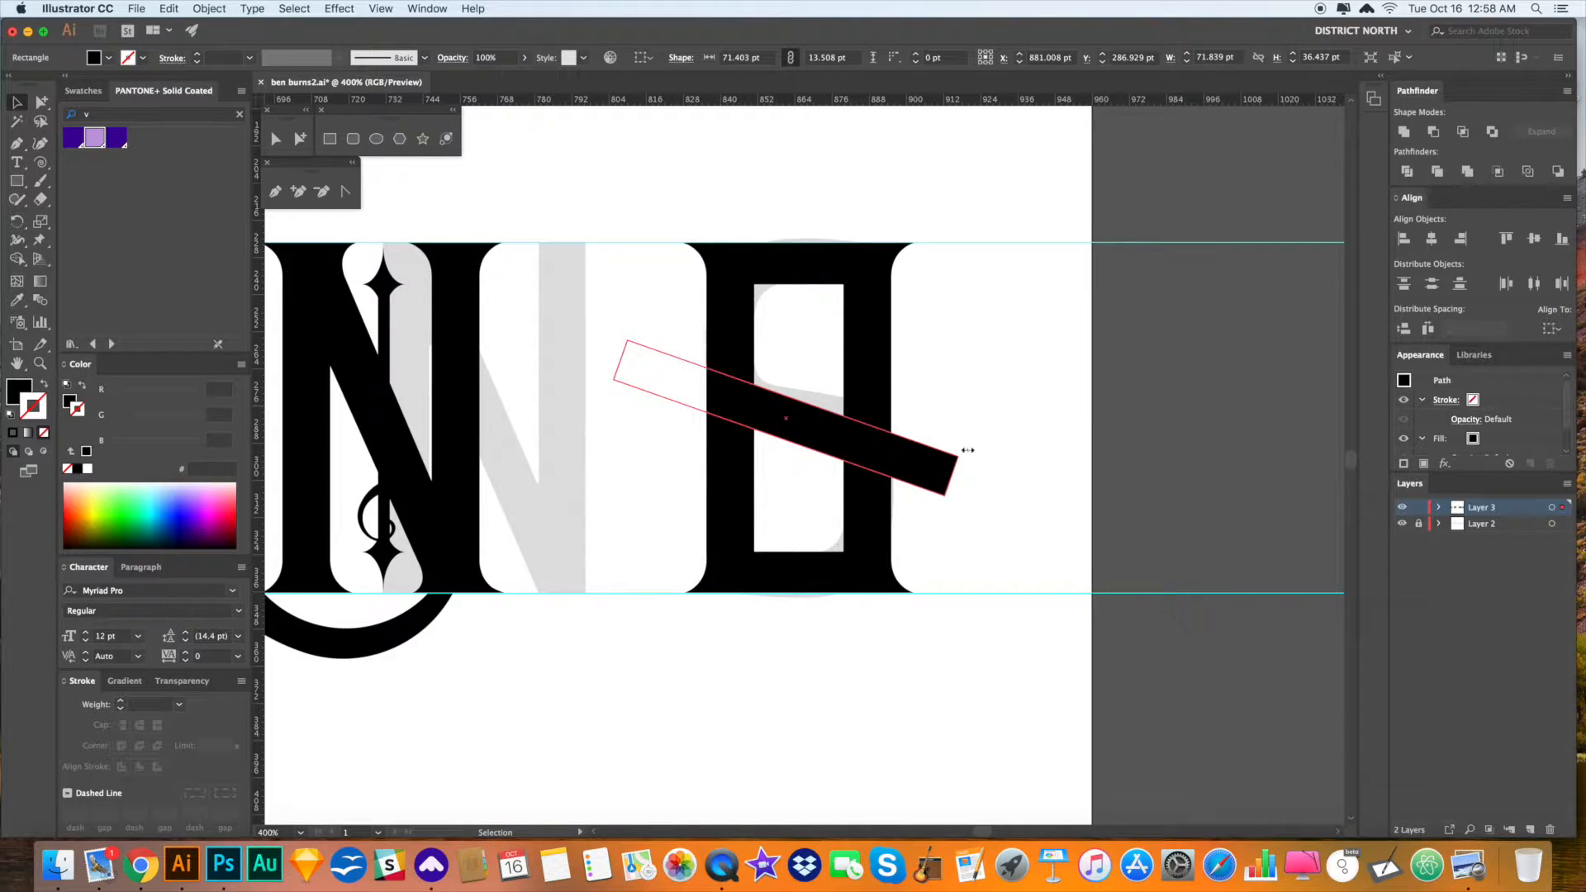
- Delete the plain tilted crossbar
left_click(975, 433)
key("a")
left_click_drag(920, 465, 921, 453)
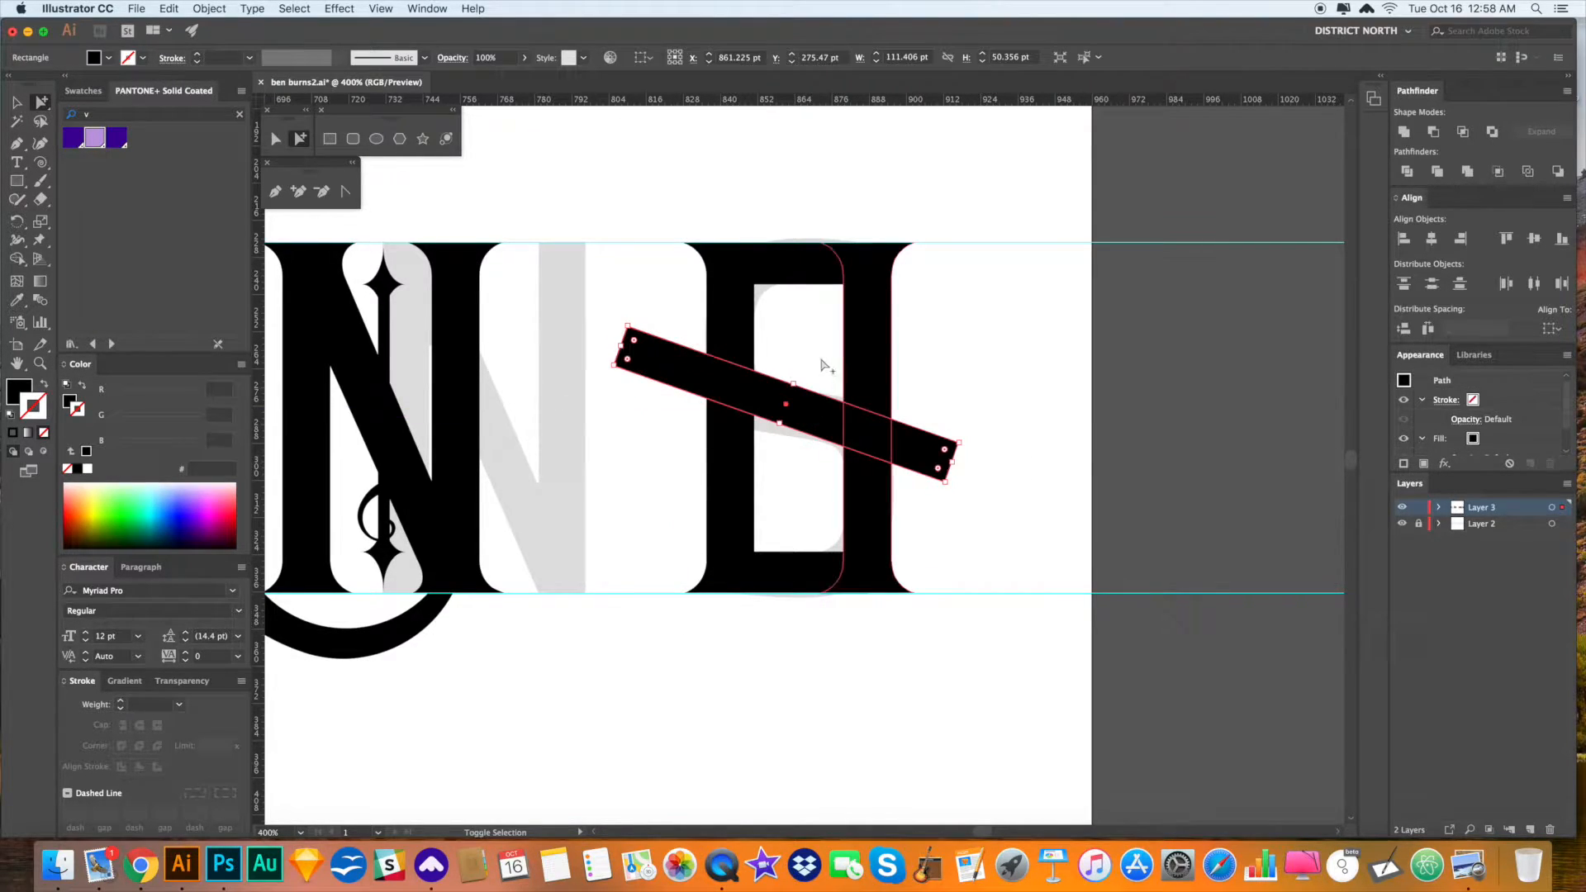
left_click(827, 365)
key("v")
left_click(814, 400)
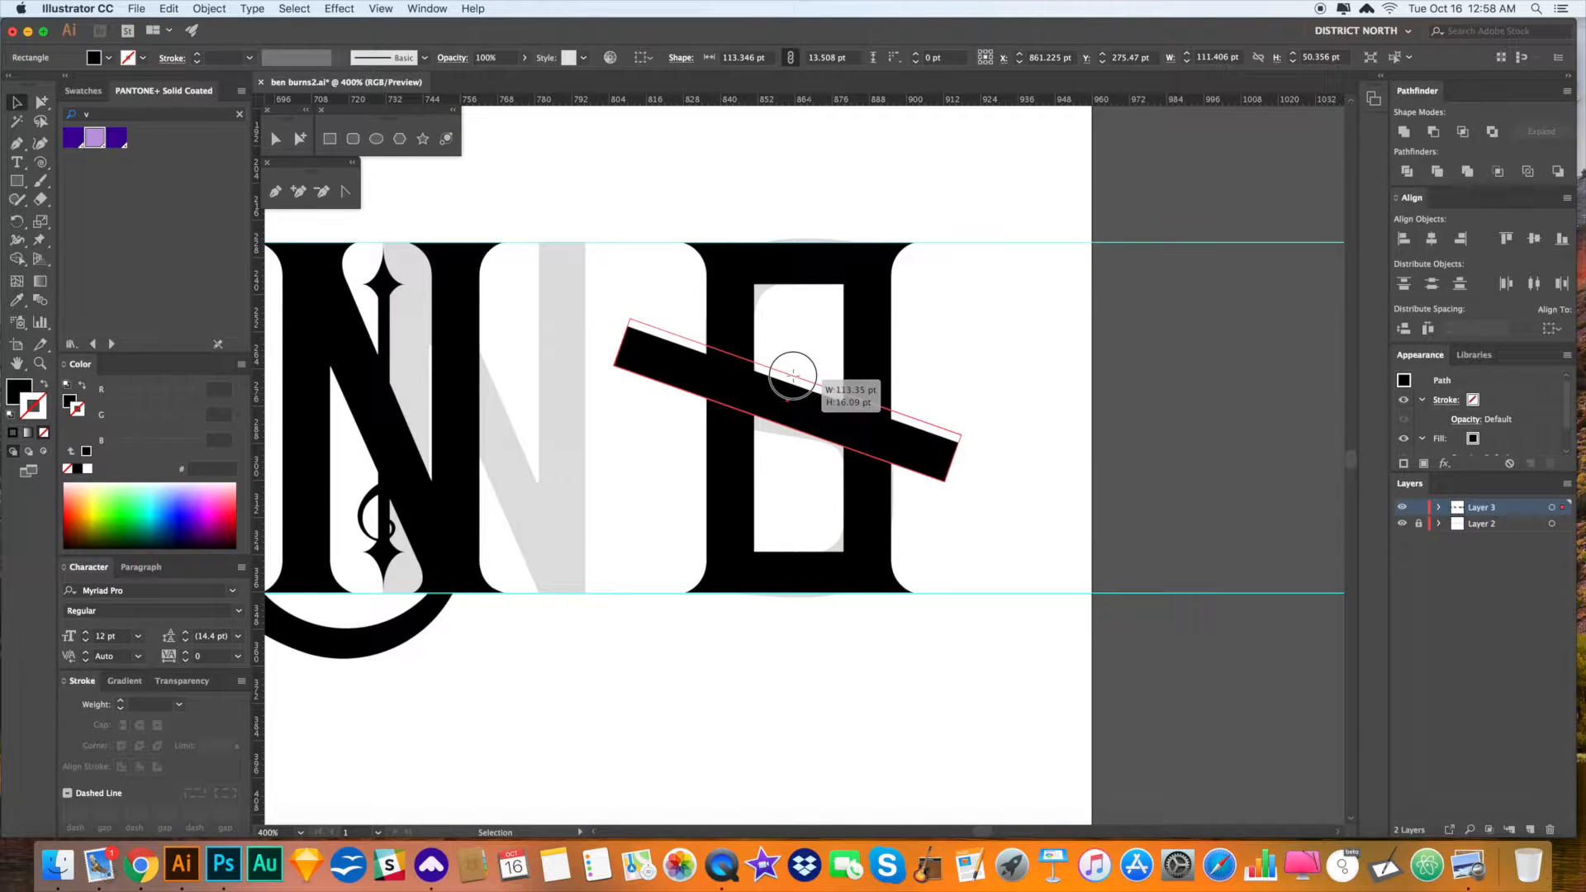
key("Delete")
- Copy the I stem, rotate it 90° into a diagonal, and enlarge it slightly
key("a")
left_click(732, 405)
key("r")
left_click_drag(814, 531, 868, 439)
key("a")
left_click(995, 497)
left_click(943, 506)
key("s")
left_click_drag(966, 510, 1005, 569)
- Tilt the diagonal stroke about 2° and raise it slightly across the S
key("r")
key("a")
left_click(1012, 547)
left_click_drag(927, 492, 928, 482)
left_click(1047, 517)
key("space")
left_click_drag(1049, 513, 1047, 507)
left_click(938, 475)
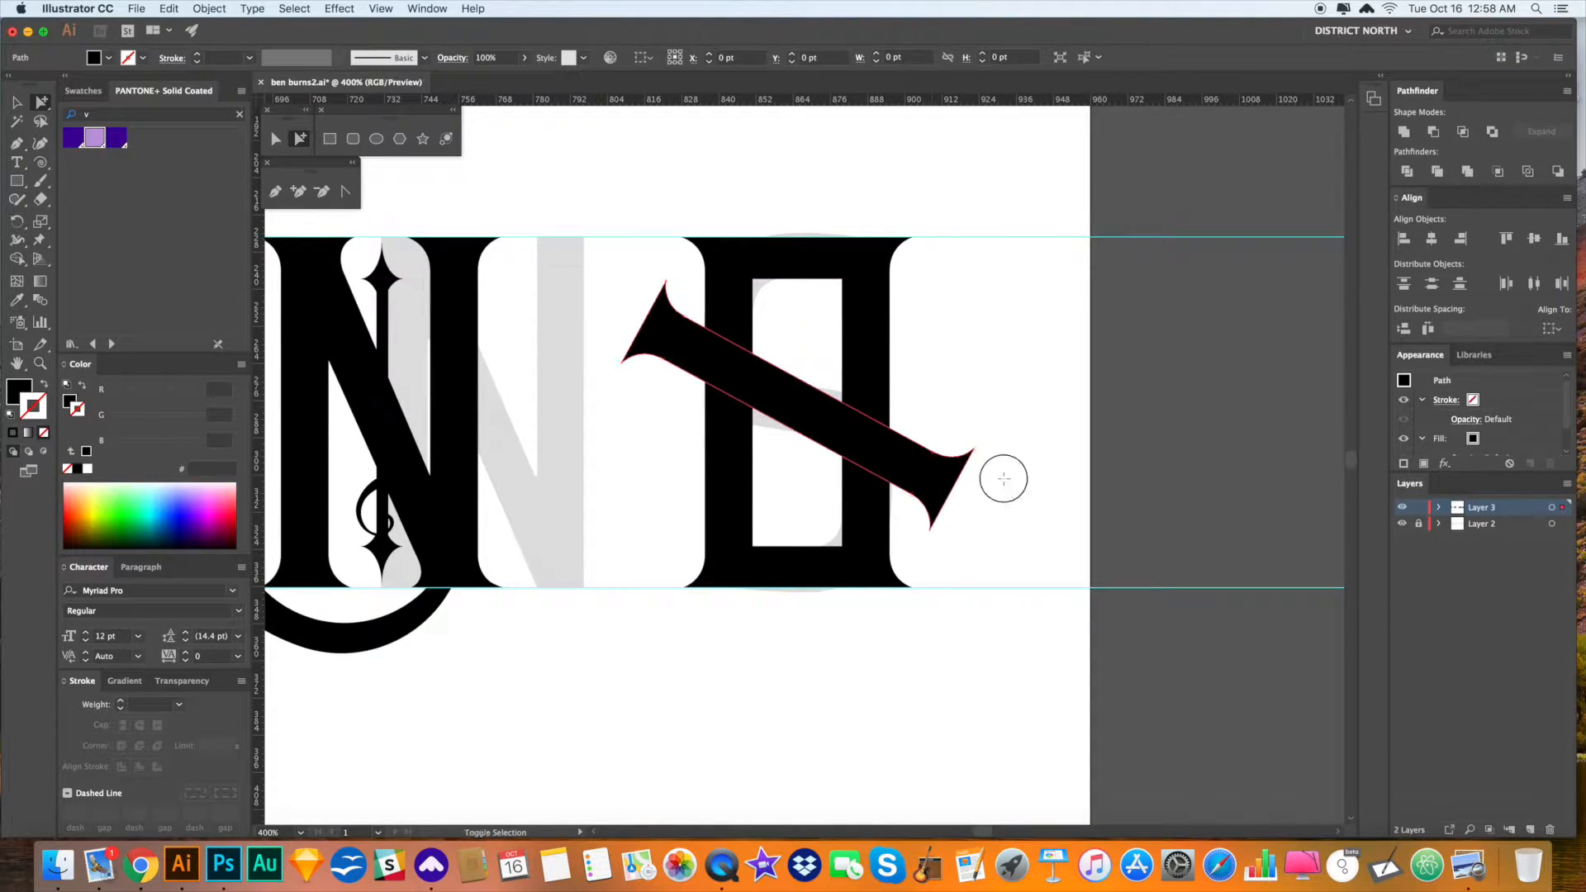
left_click(985, 420)
key("v")
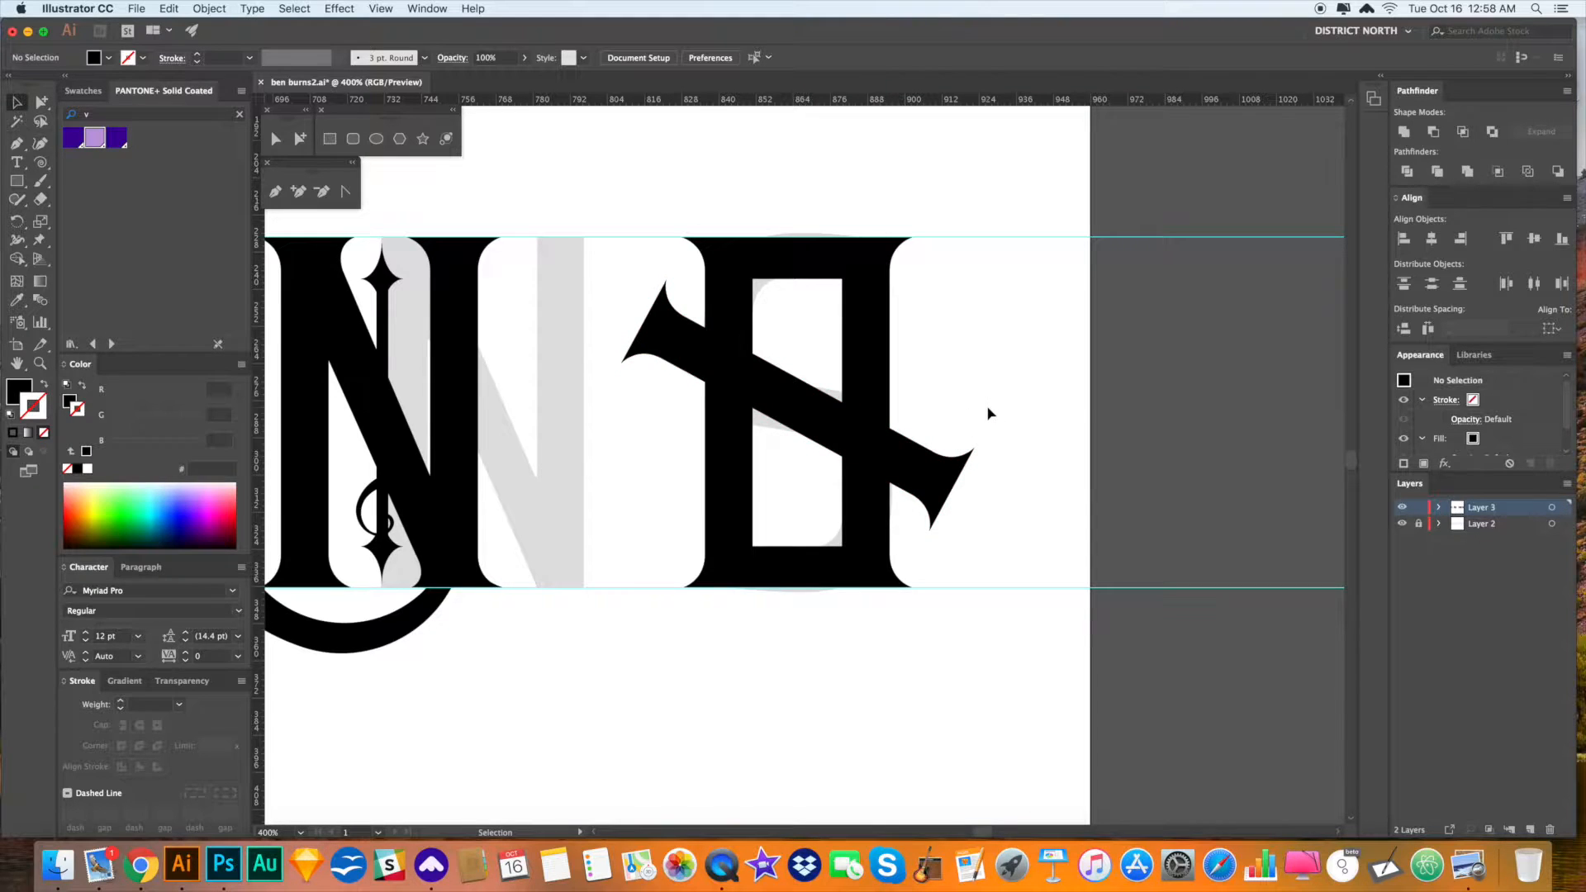
key("space")
left_click_drag(985, 409, 979, 413)
key("z")
left_click_drag(786, 292, 970, 449)
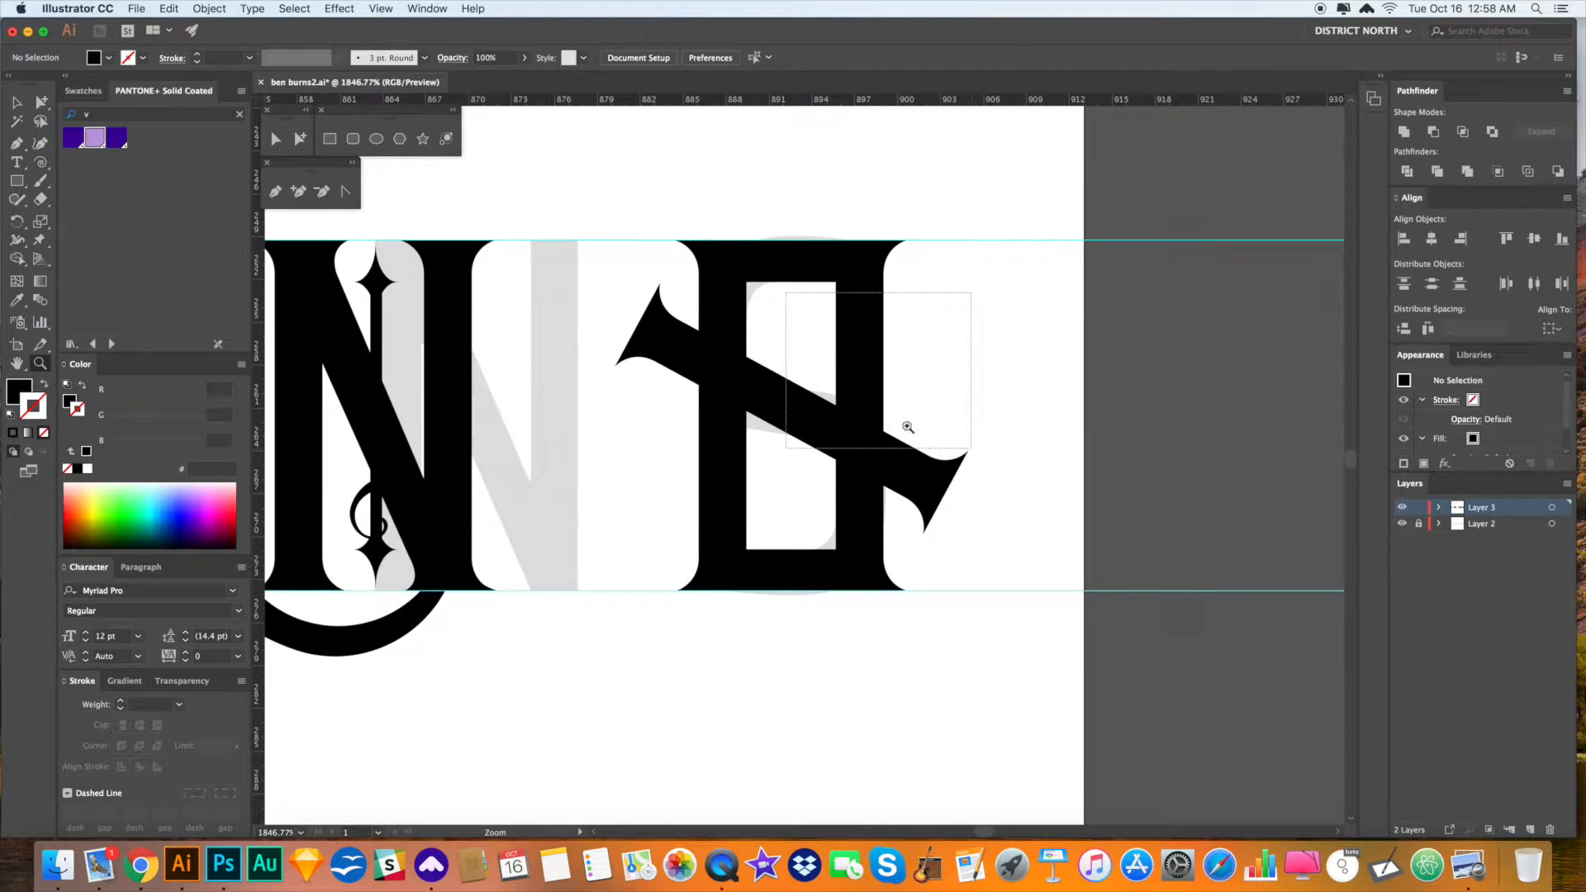
- Draw a white-filled circle in the top-left corner of the S's counter
left_click_drag(887, 393, 887, 389)
left_click_drag(759, 327, 1176, 546)
key("p")
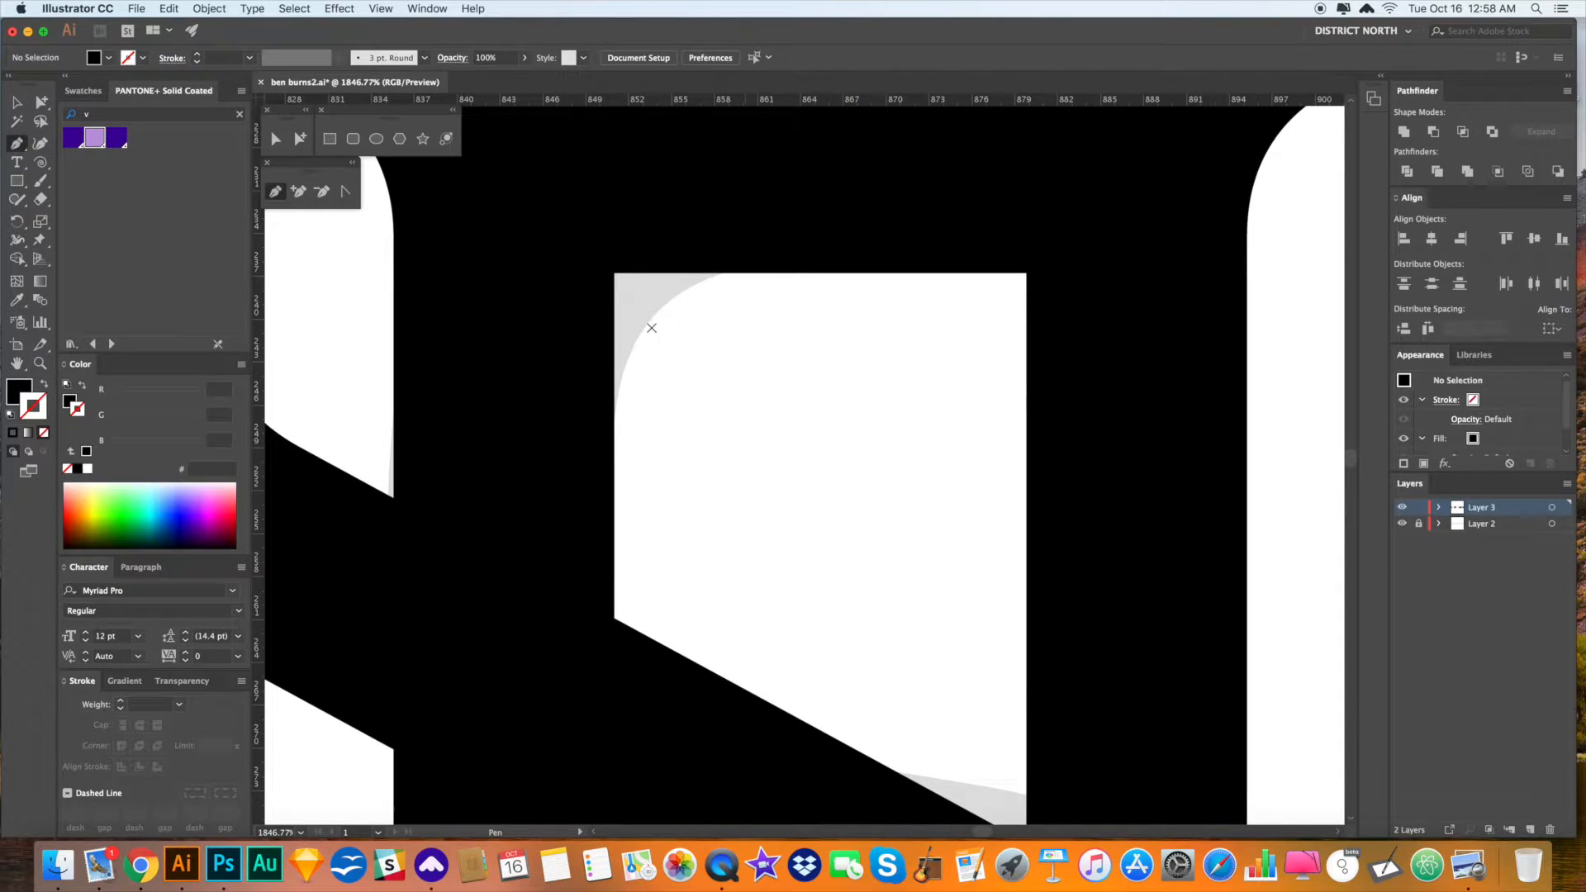
left_click(614, 395)
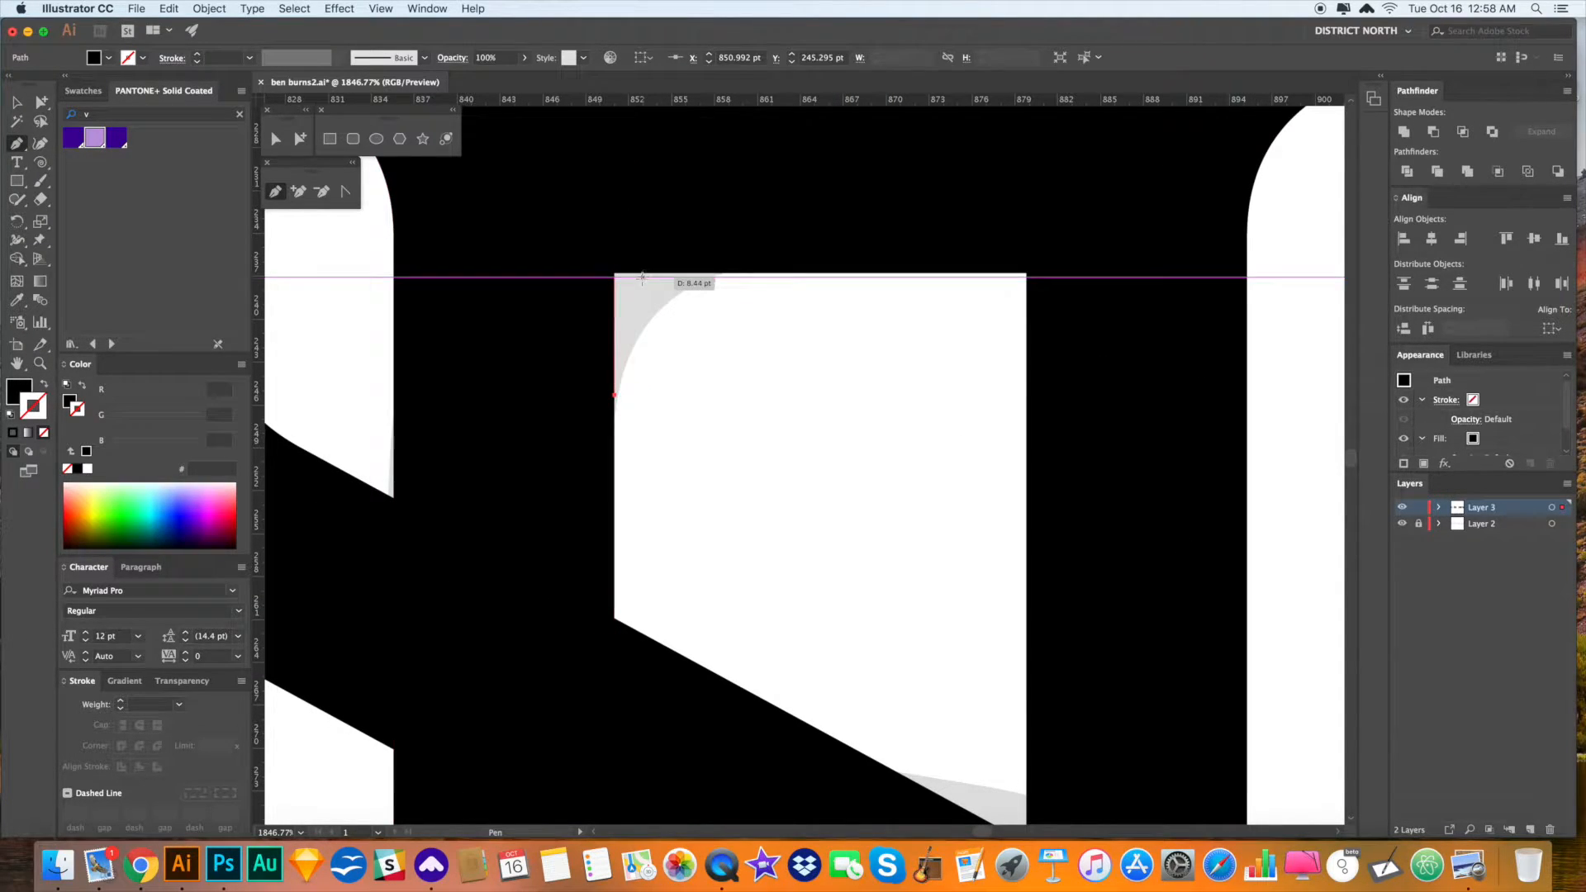
left_click(662, 289, "super")
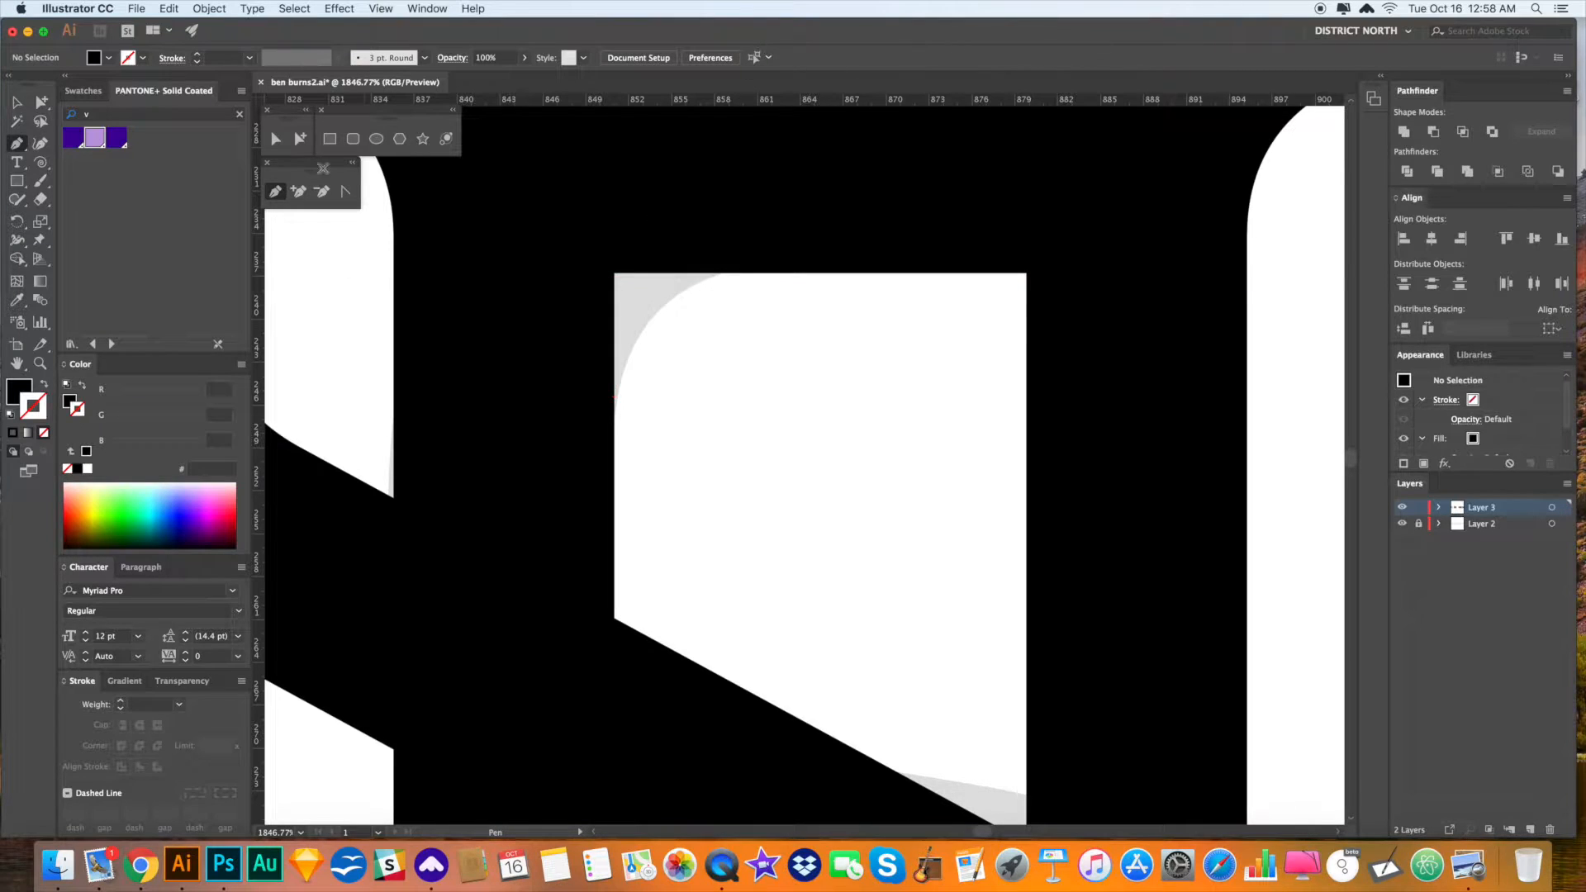
left_click_drag(18, 189, 82, 216)
mouse_move(627, 290)
left_mouse_down()
mouse_move(745, 410)
mouse_move(694, 356)
left_mouse_up()
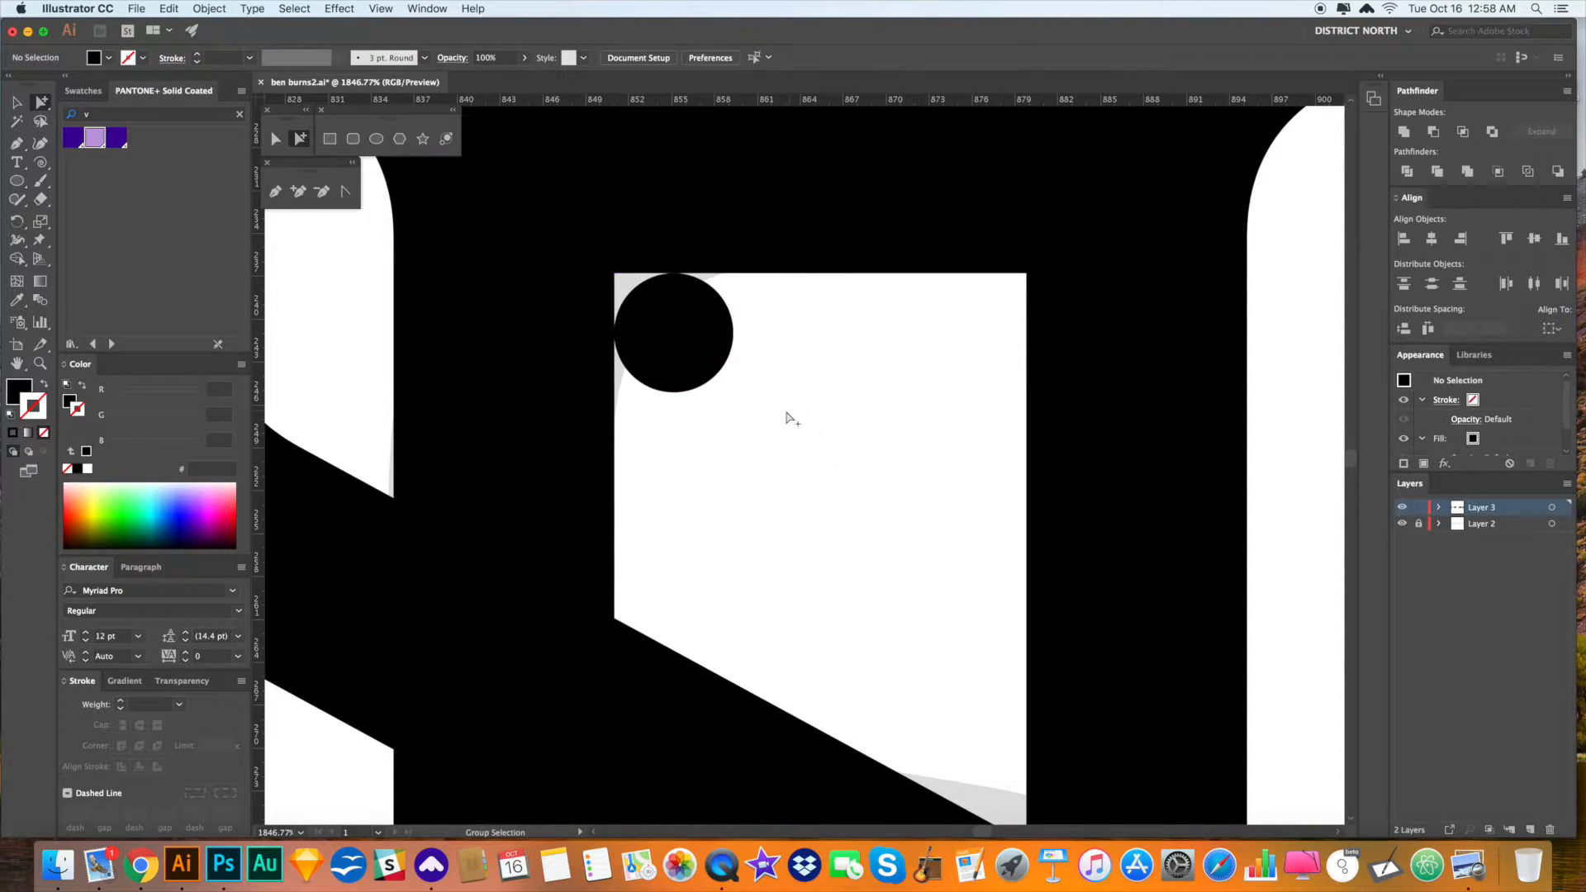
key("i")
left_click(777, 411)
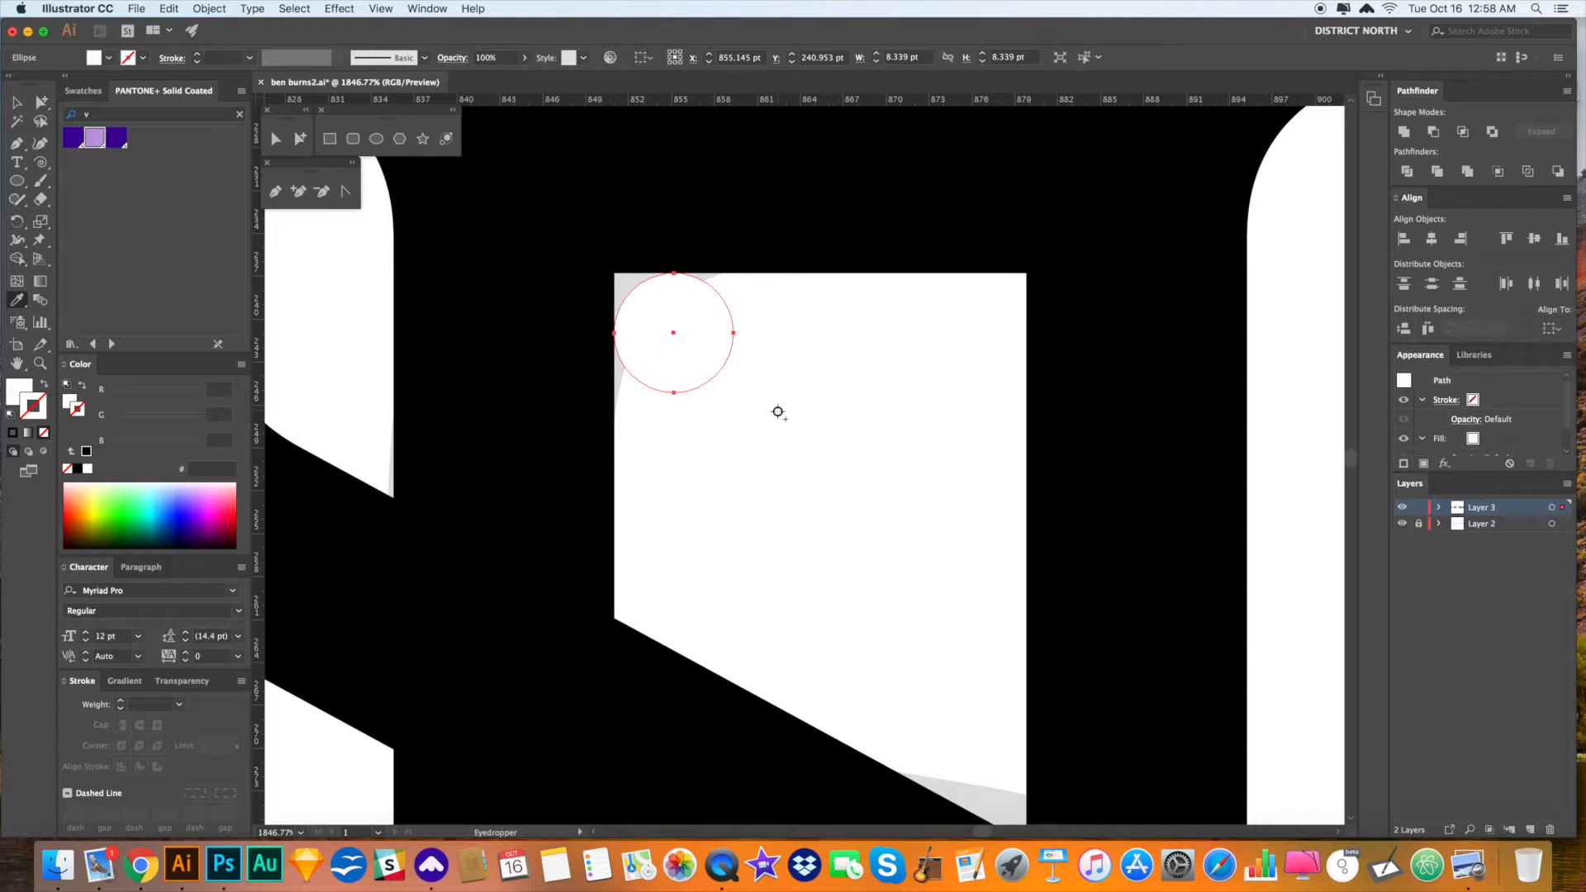
- Draw a black four-point filler shape covering that corner above the counter
key("p")
left_click(593, 333)
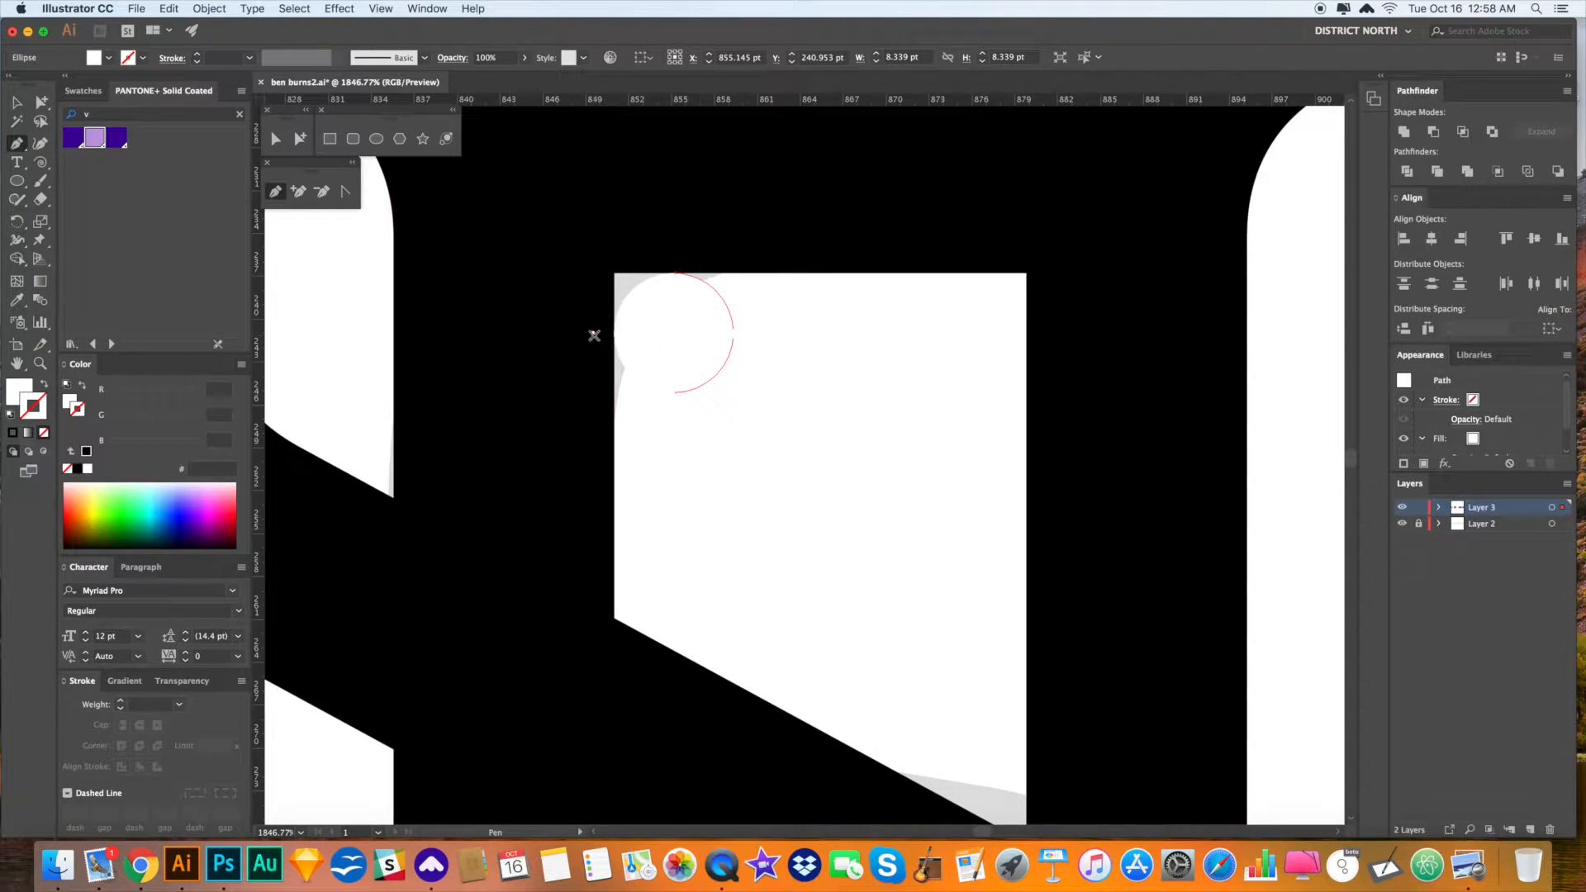
left_click(635, 333)
left_click(674, 261)
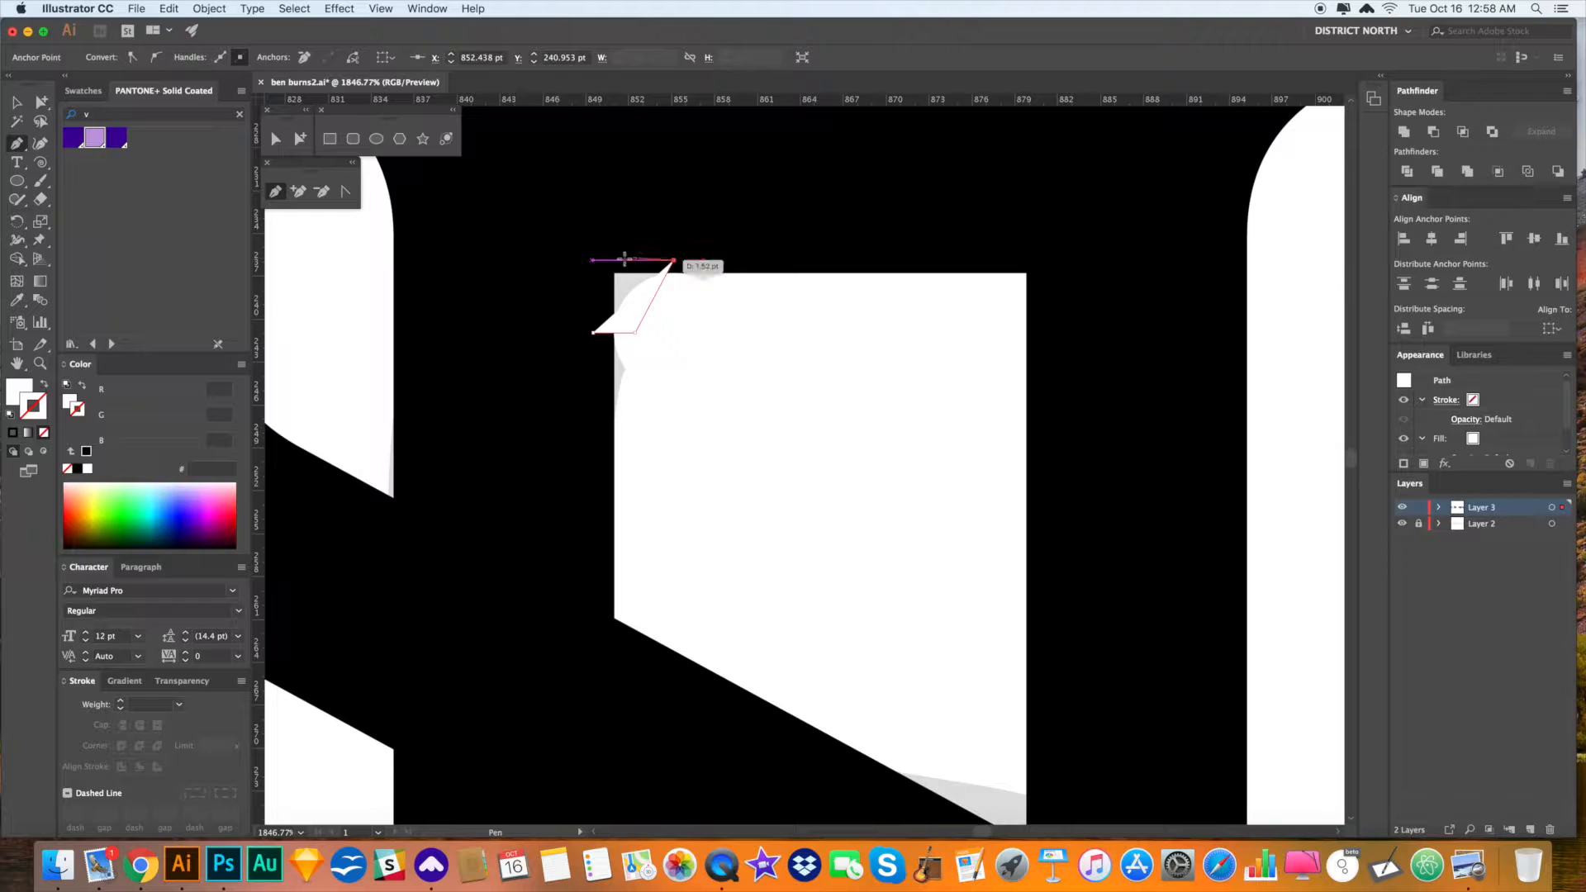
left_click(584, 261)
key("i")
left_click(693, 232)
key("a")
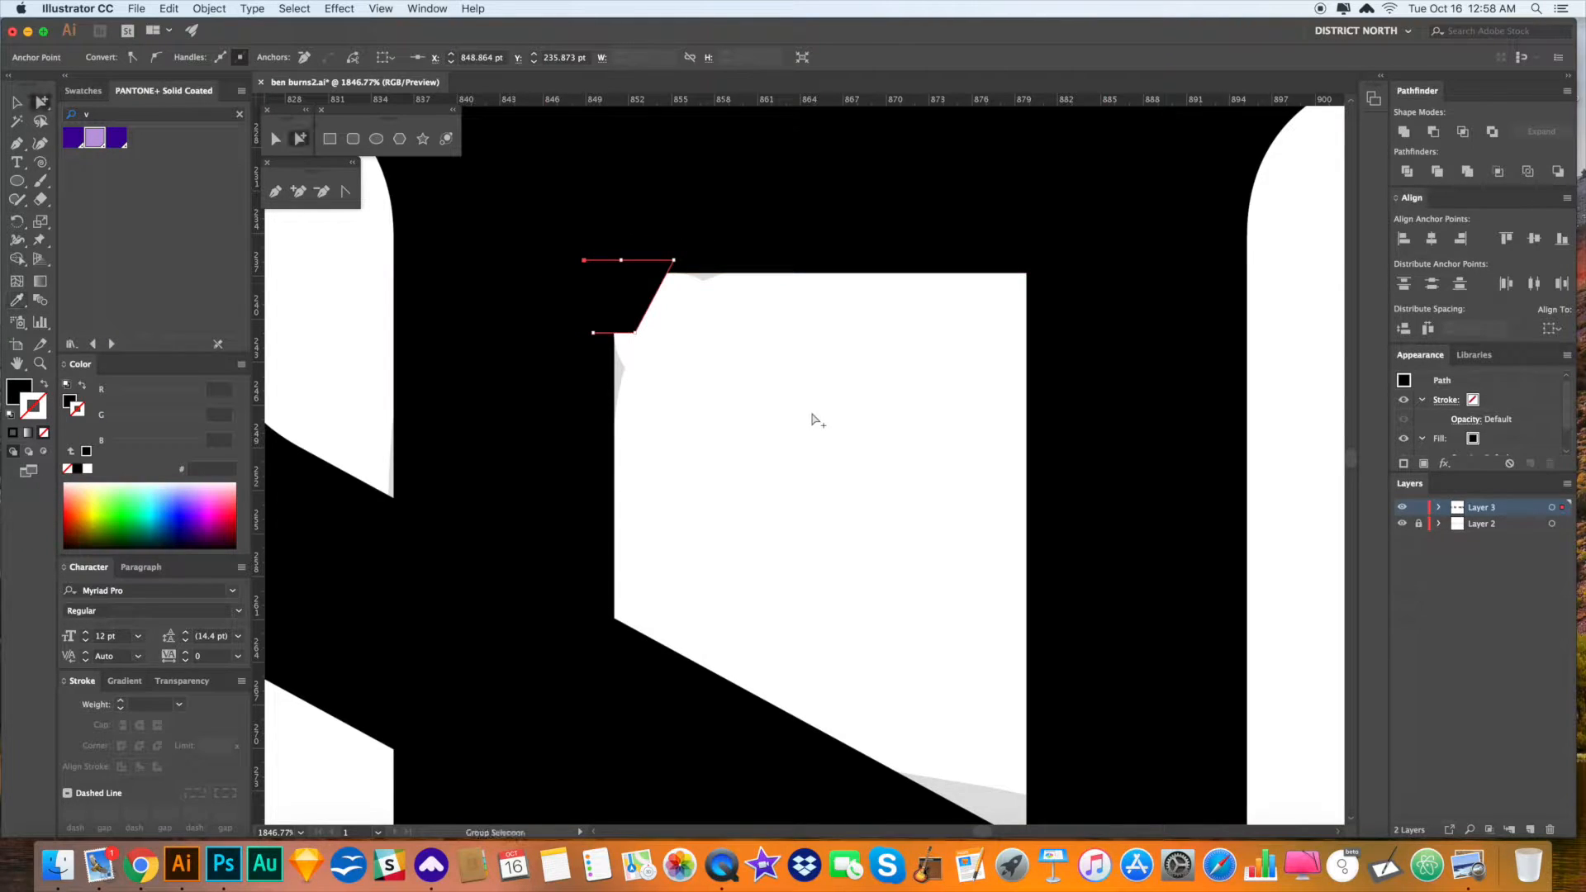
left_click(815, 418)
left_click(628, 290)
- Cut the black filler shape and paste it behind the white circle
key("super+x")
left_click(677, 353)
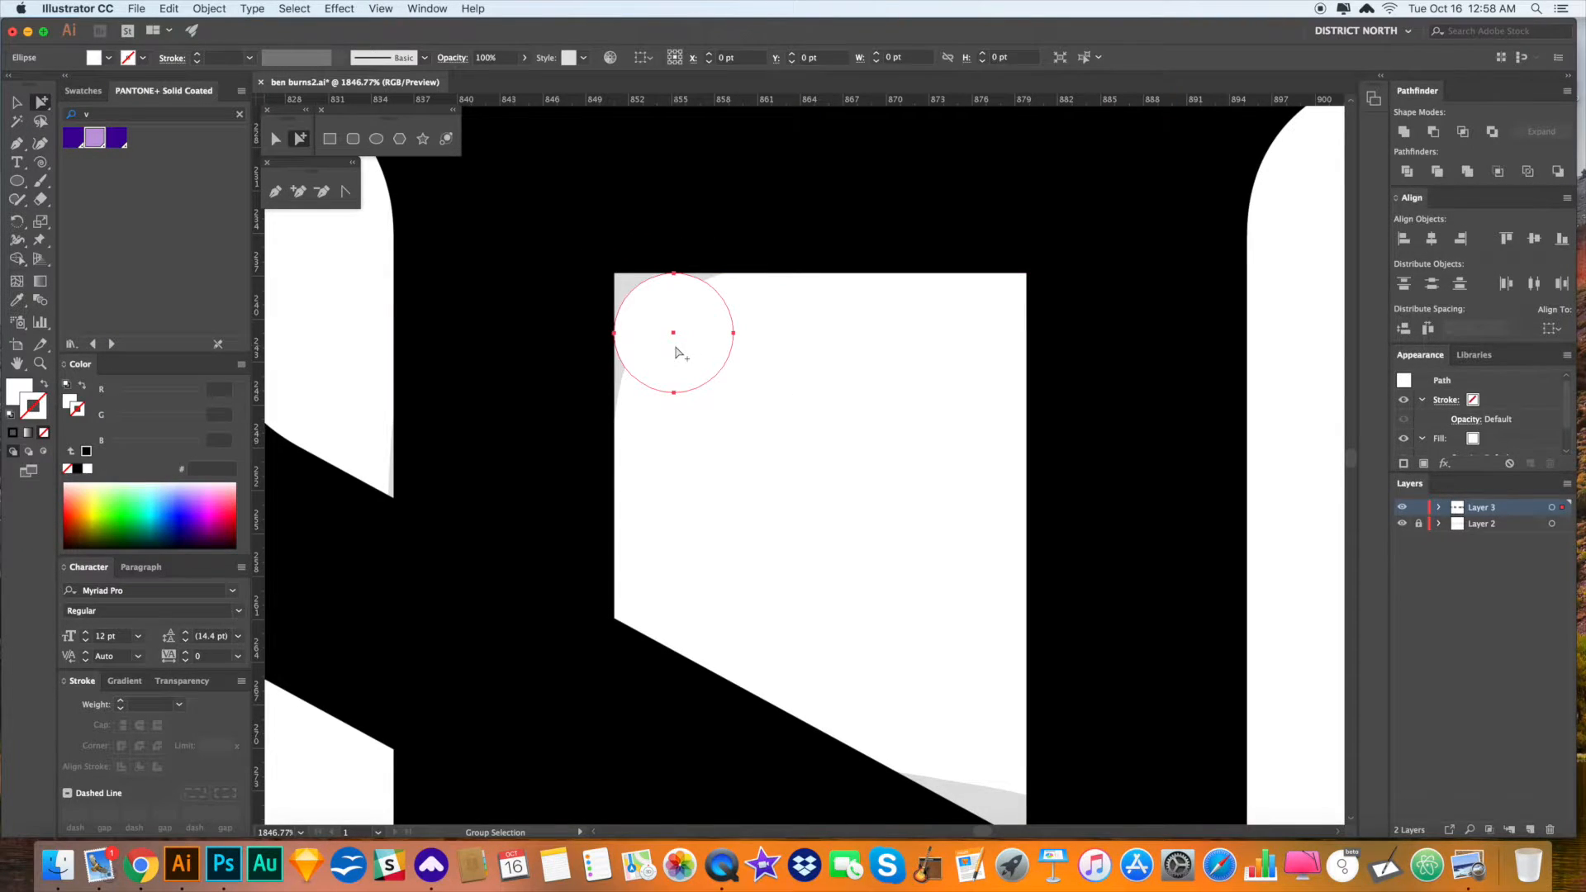
key("super+b")
key("super+shift+a")
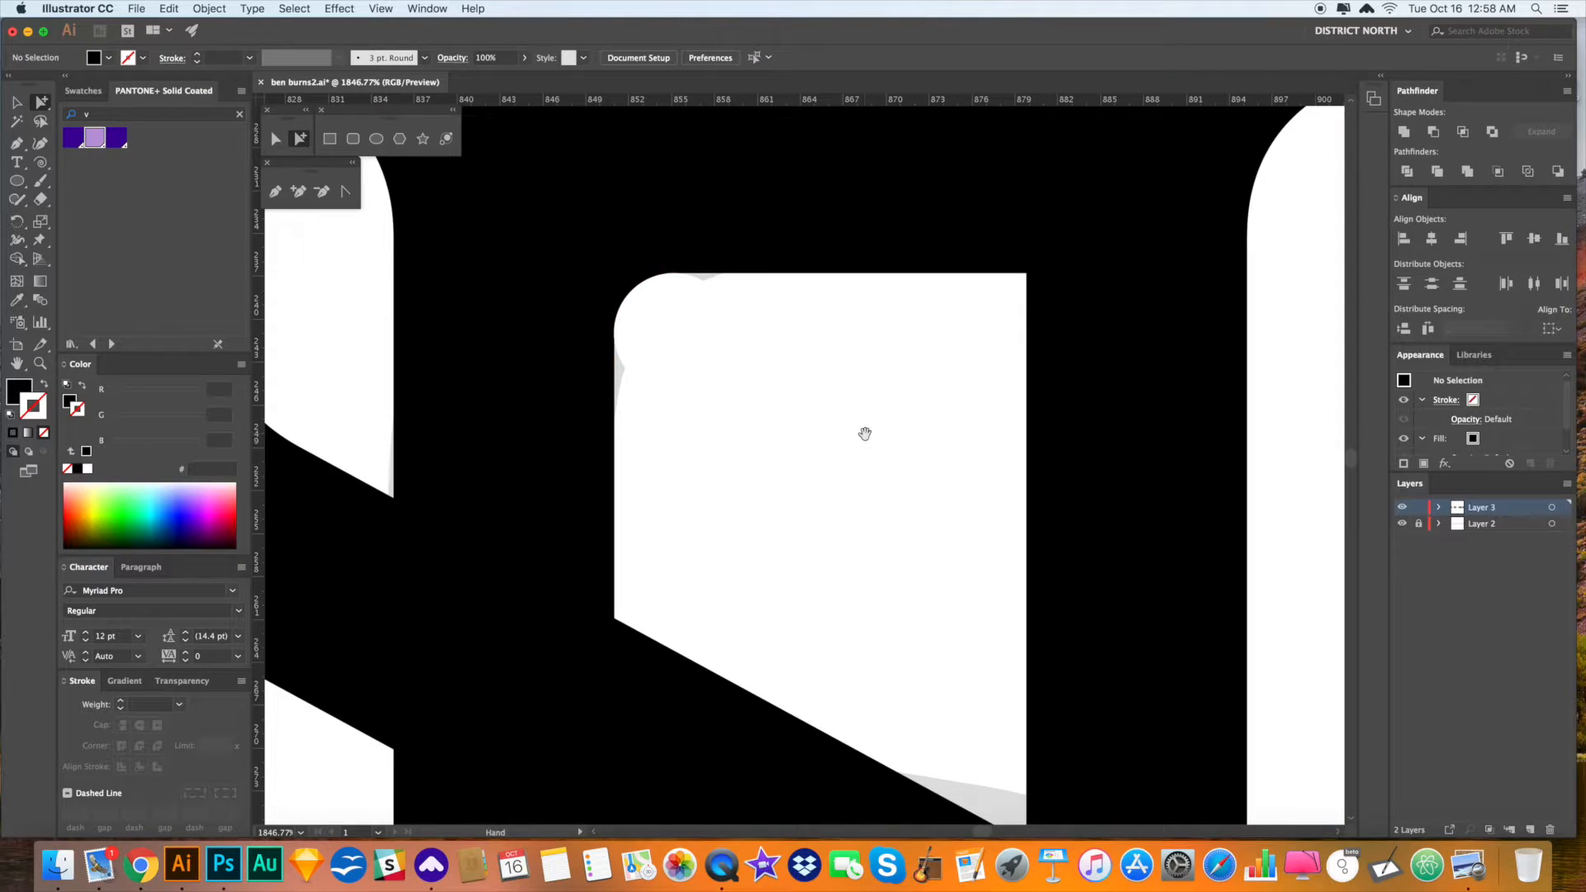
key("super+minus")
key("super+minus")
key("super+minus")
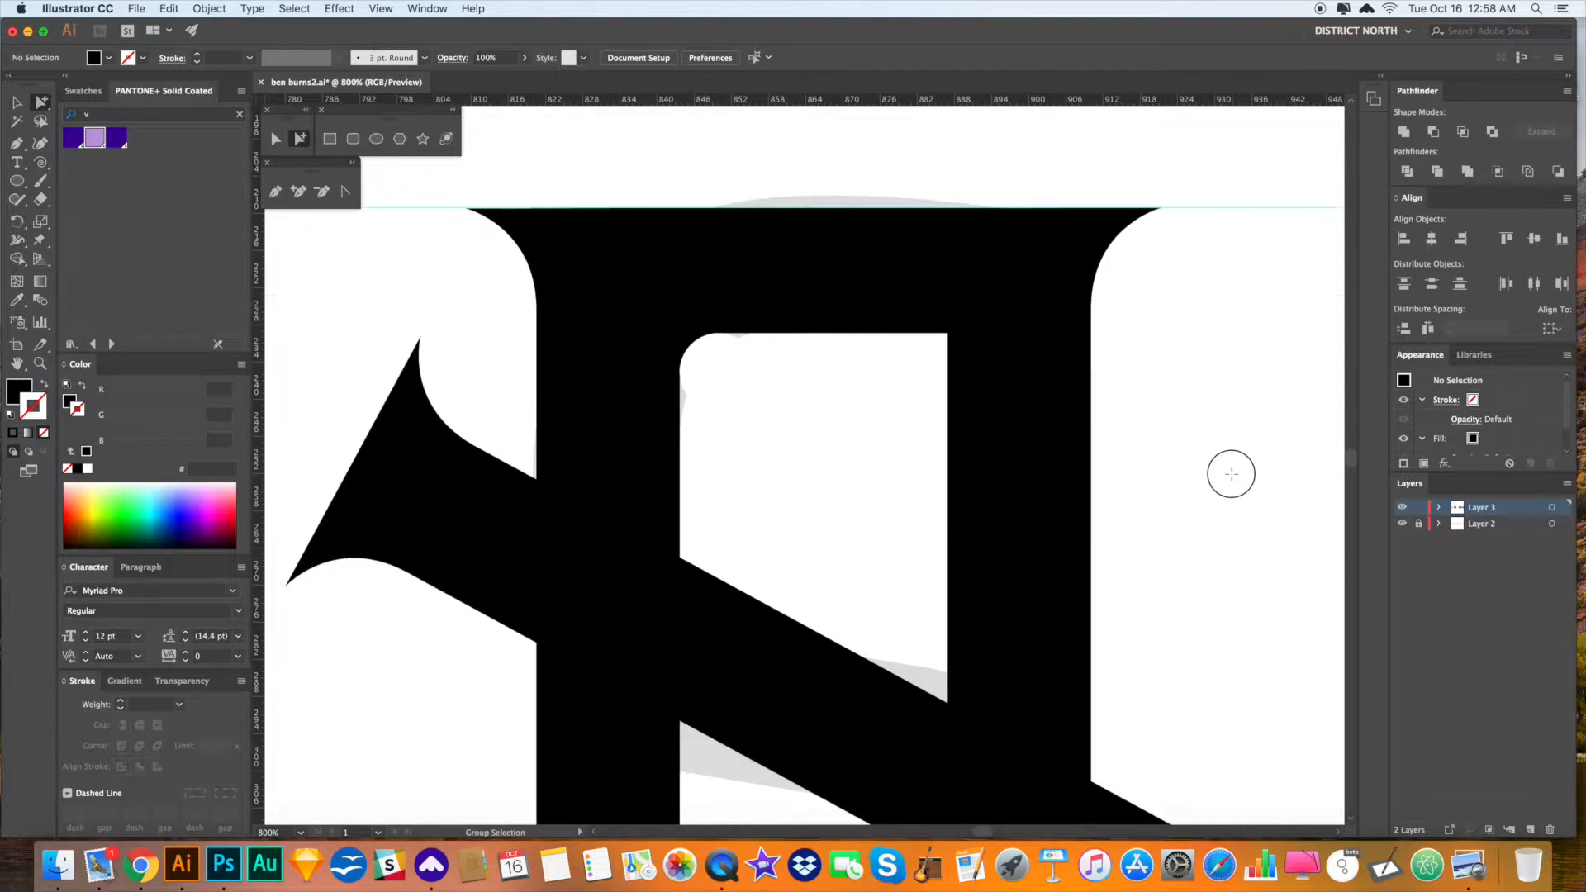
- Merge the top bar into the right stem, then undo a trial corner rounding
left_click_drag(1198, 512, 1165, 448)
left_click(865, 344)
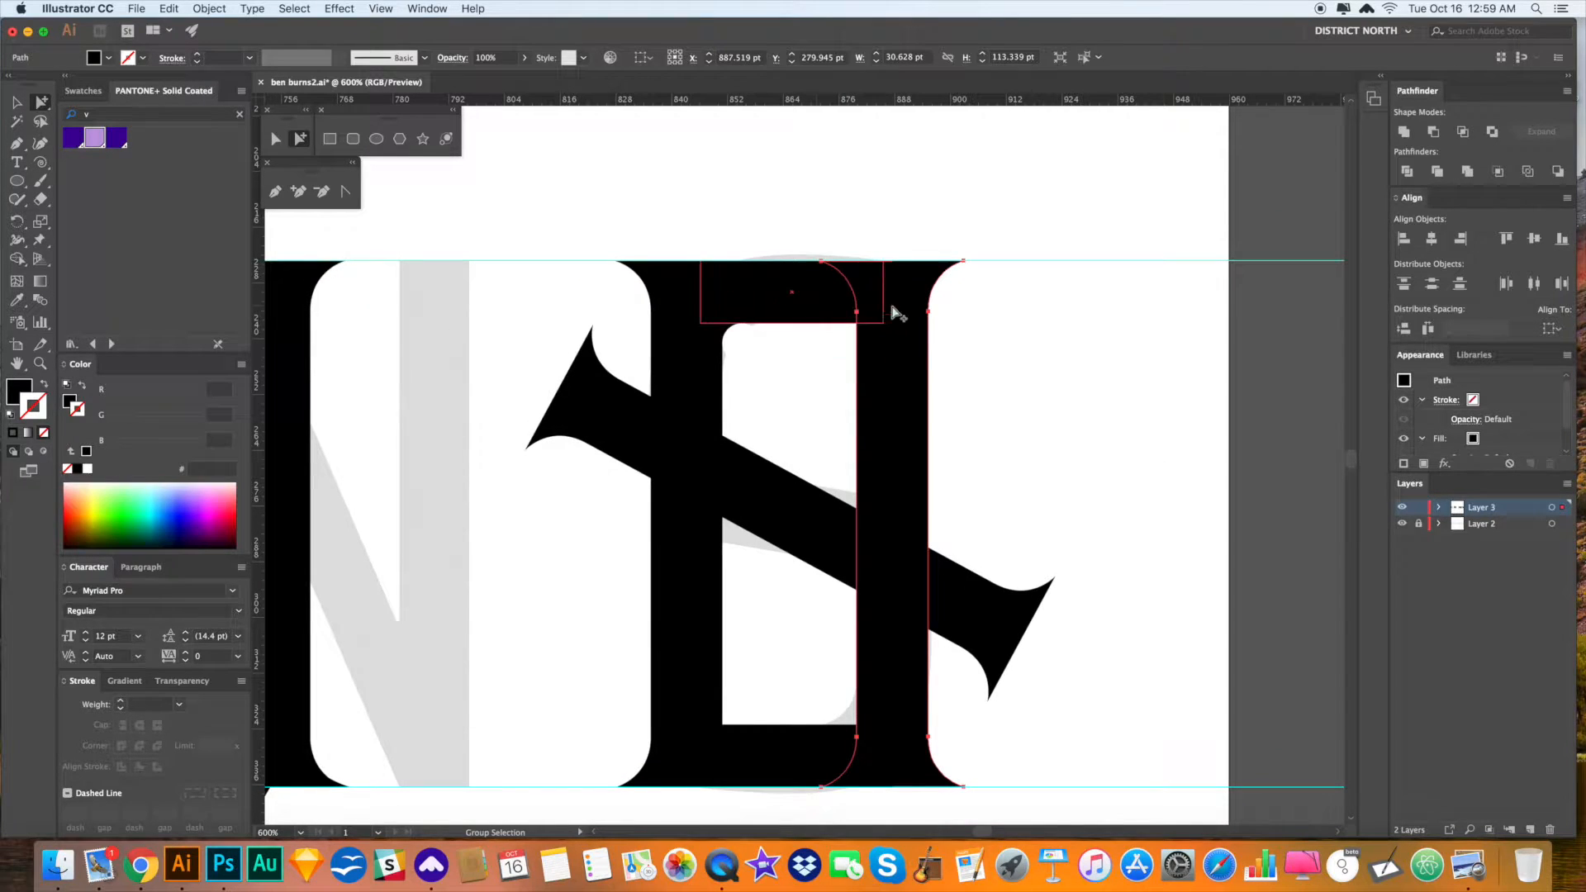
left_click(822, 313)
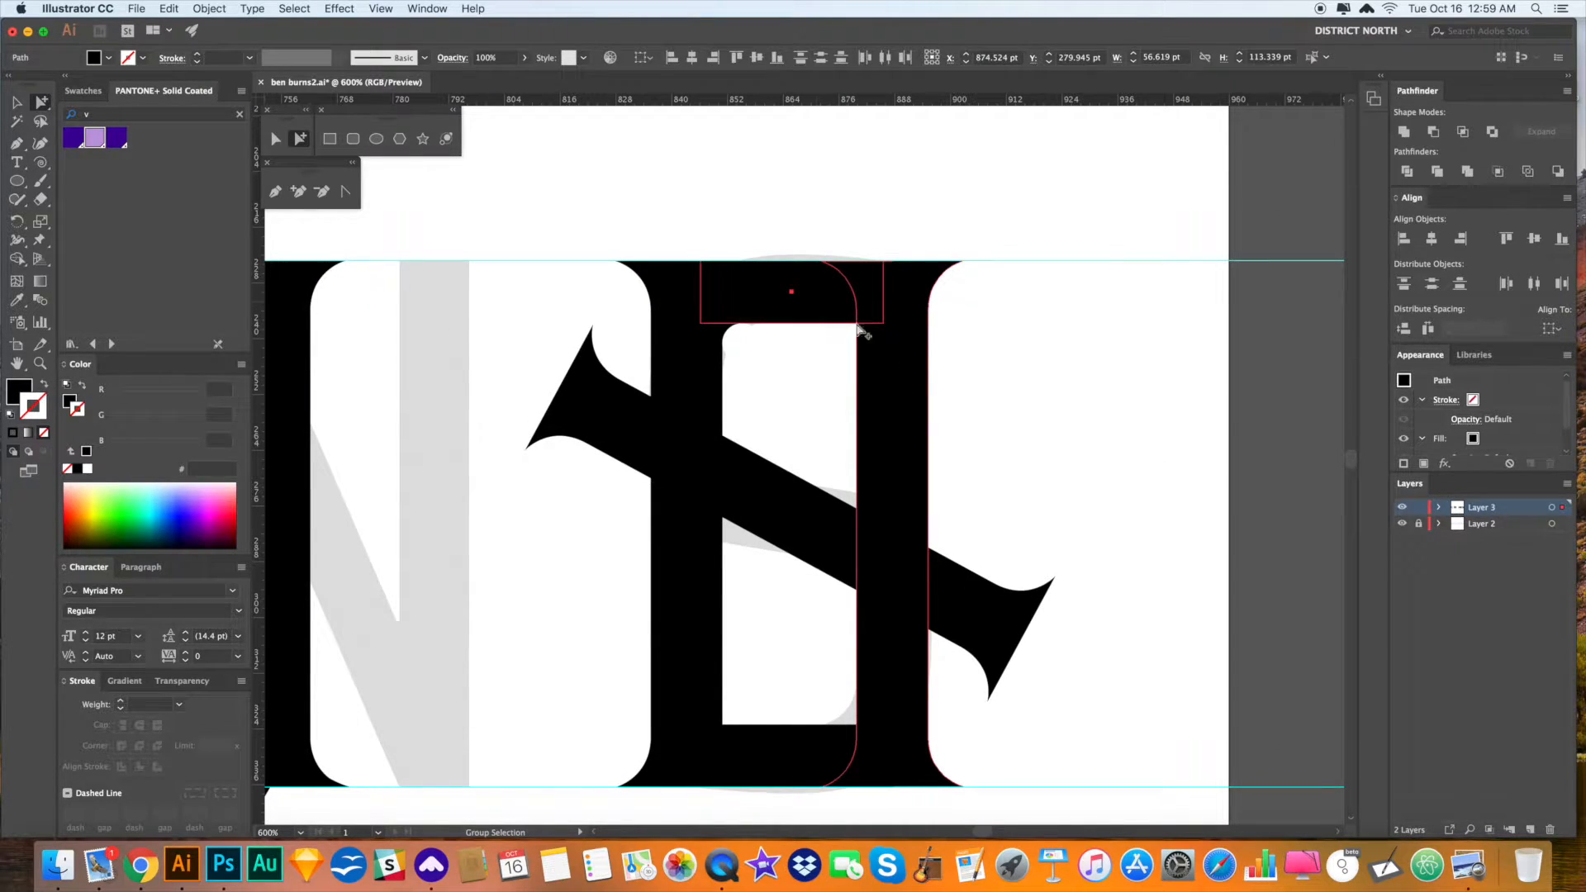
left_click(1402, 132)
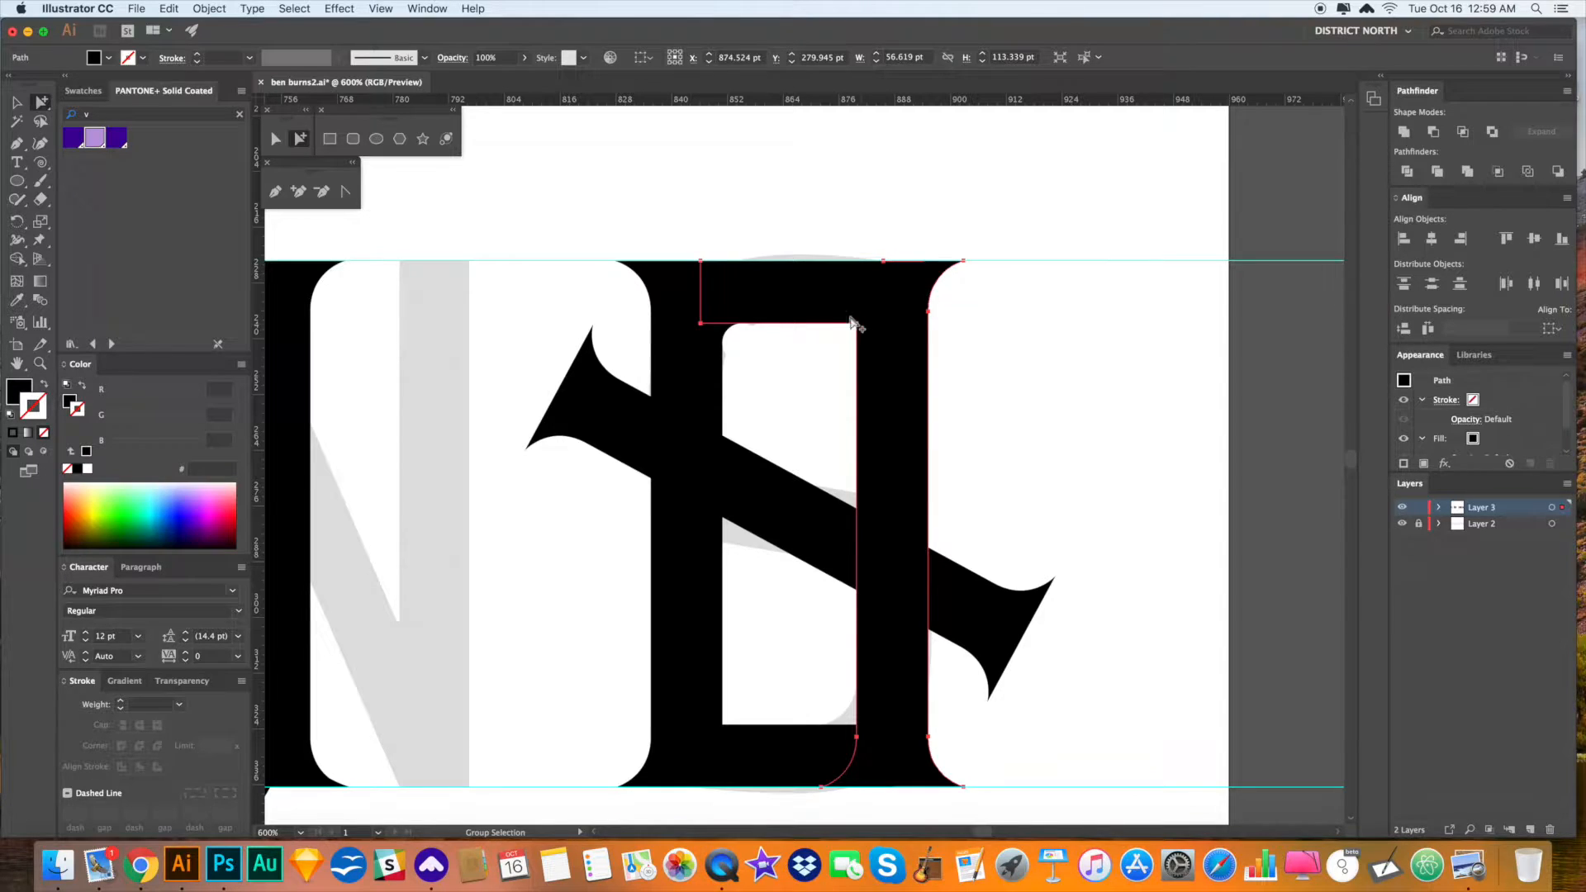
left_click(274, 139)
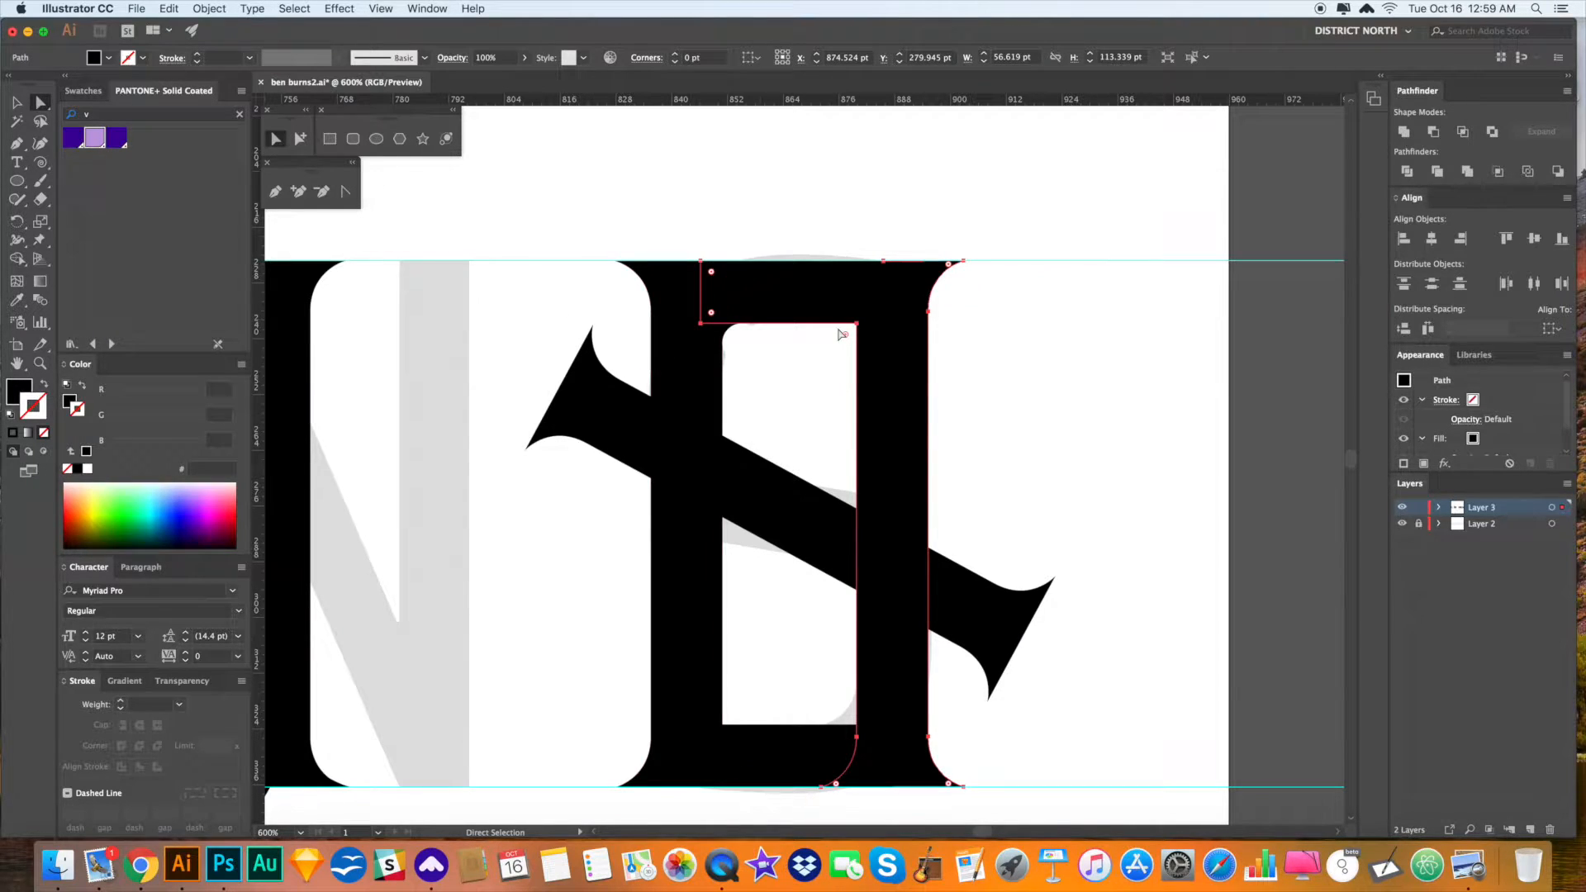
left_click_drag(845, 335, 837, 342)
key("v")
left_click_drag(962, 352, 1019, 370)
key("super+z")
left_click(1028, 393, "super")
- Restore the small circle and wedge, then rotate them 180° into the counter's lower corner
left_click(731, 297)
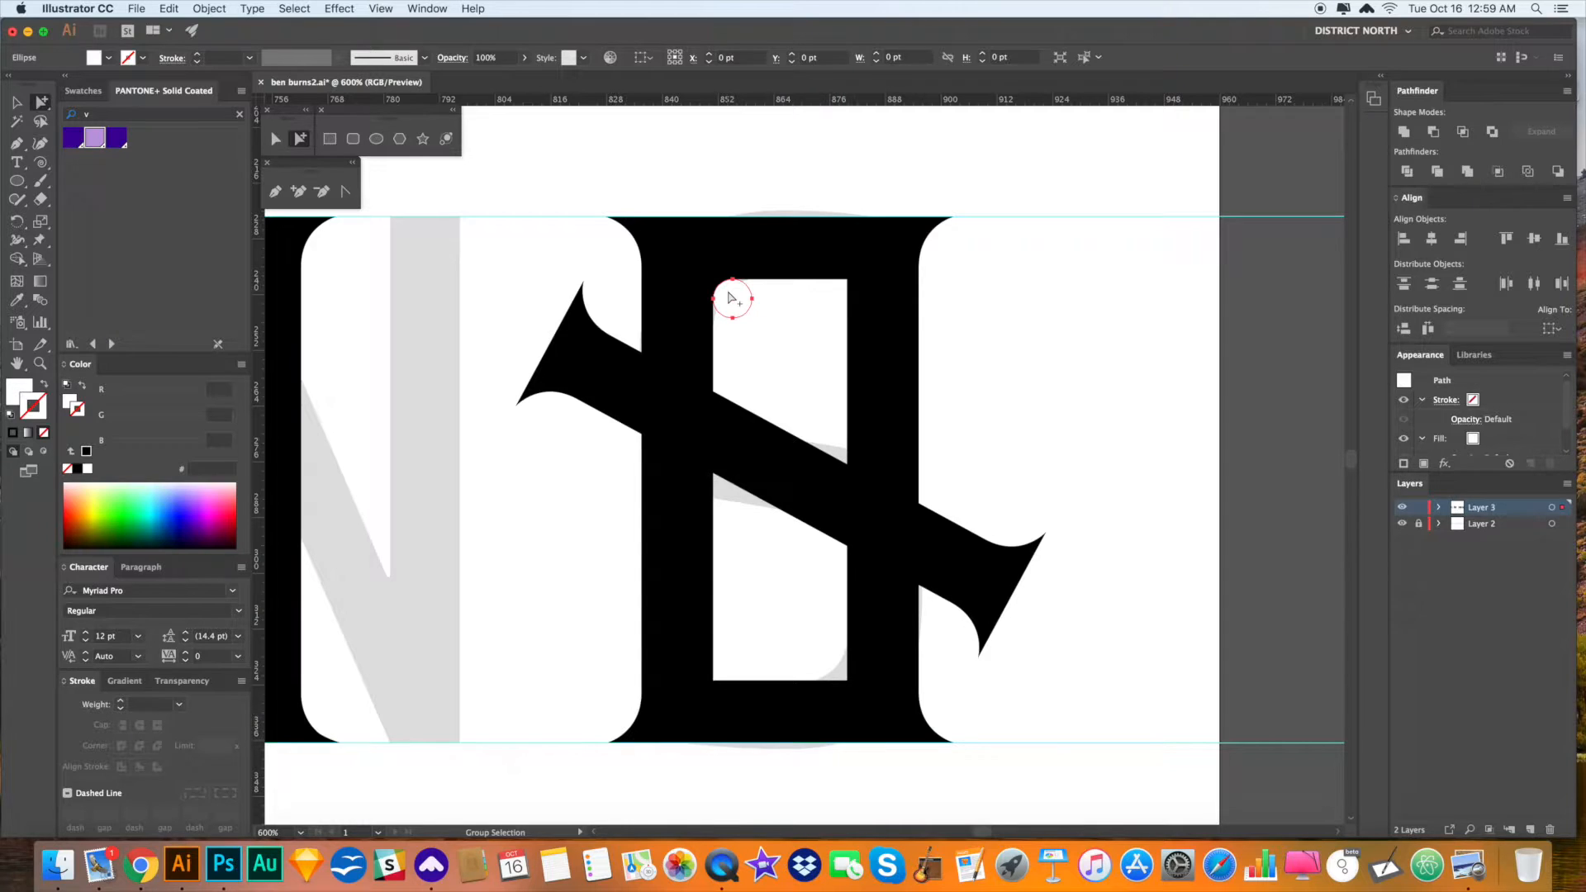
key("Delete")
left_click(723, 288)
key("Delete")
key("v")
key("super+a")
key("super+z")
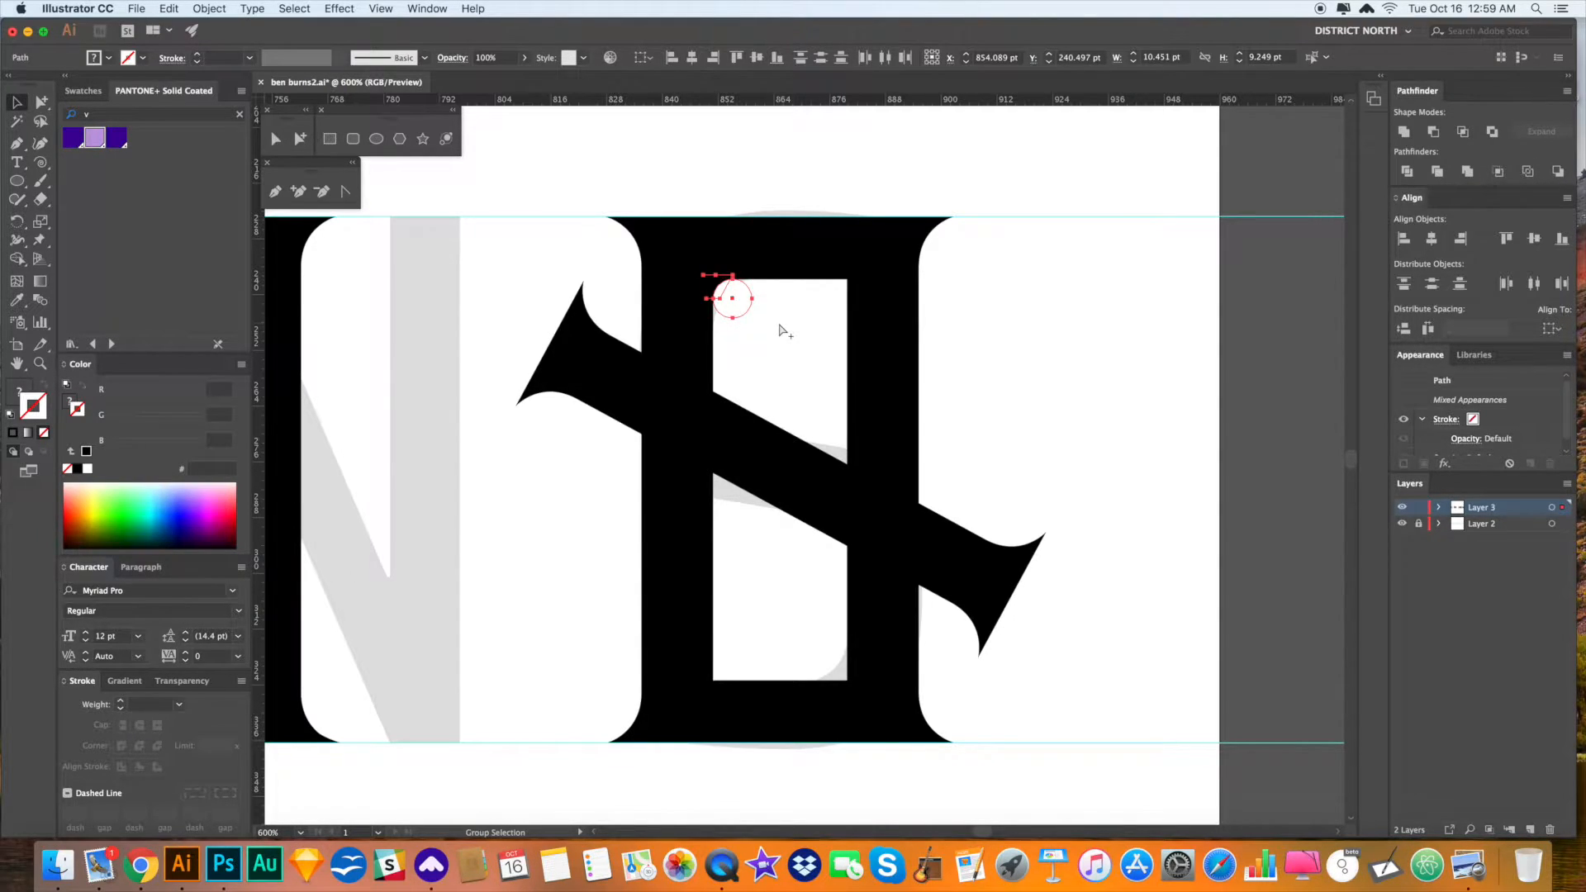
left_click_drag(804, 315, 851, 677)
key("a")
left_click(987, 696)
- Zoom in and nudge the corner circle and wedge into alignment
left_click_drag(999, 707, 989, 641)
key("super+space")
left_click_drag(829, 578, 1092, 765)
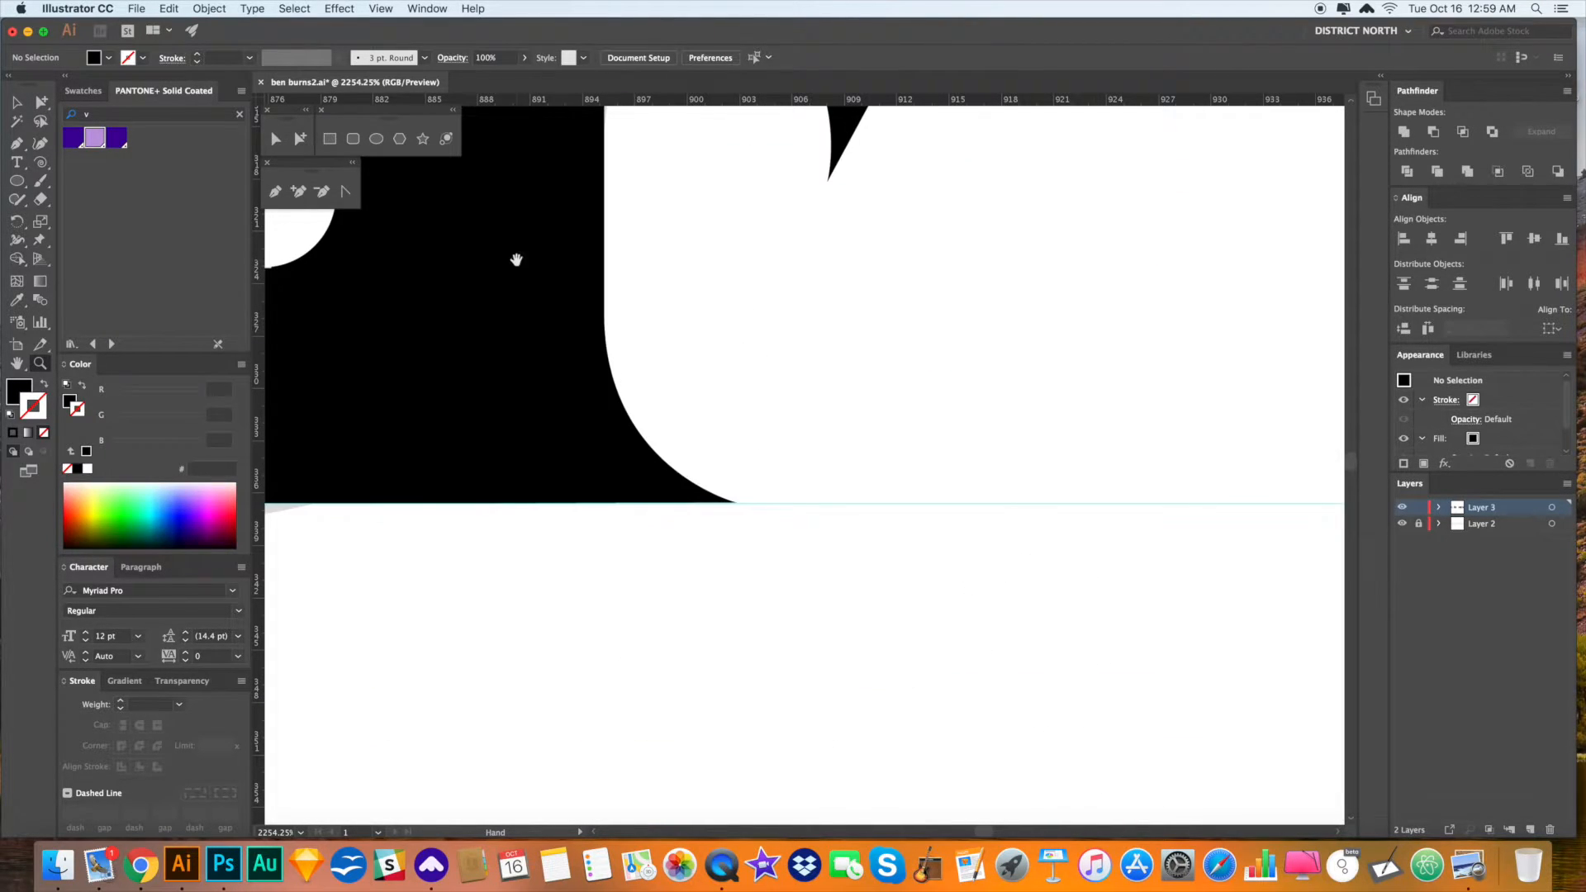
left_click_drag(517, 260, 950, 471)
left_click(768, 398)
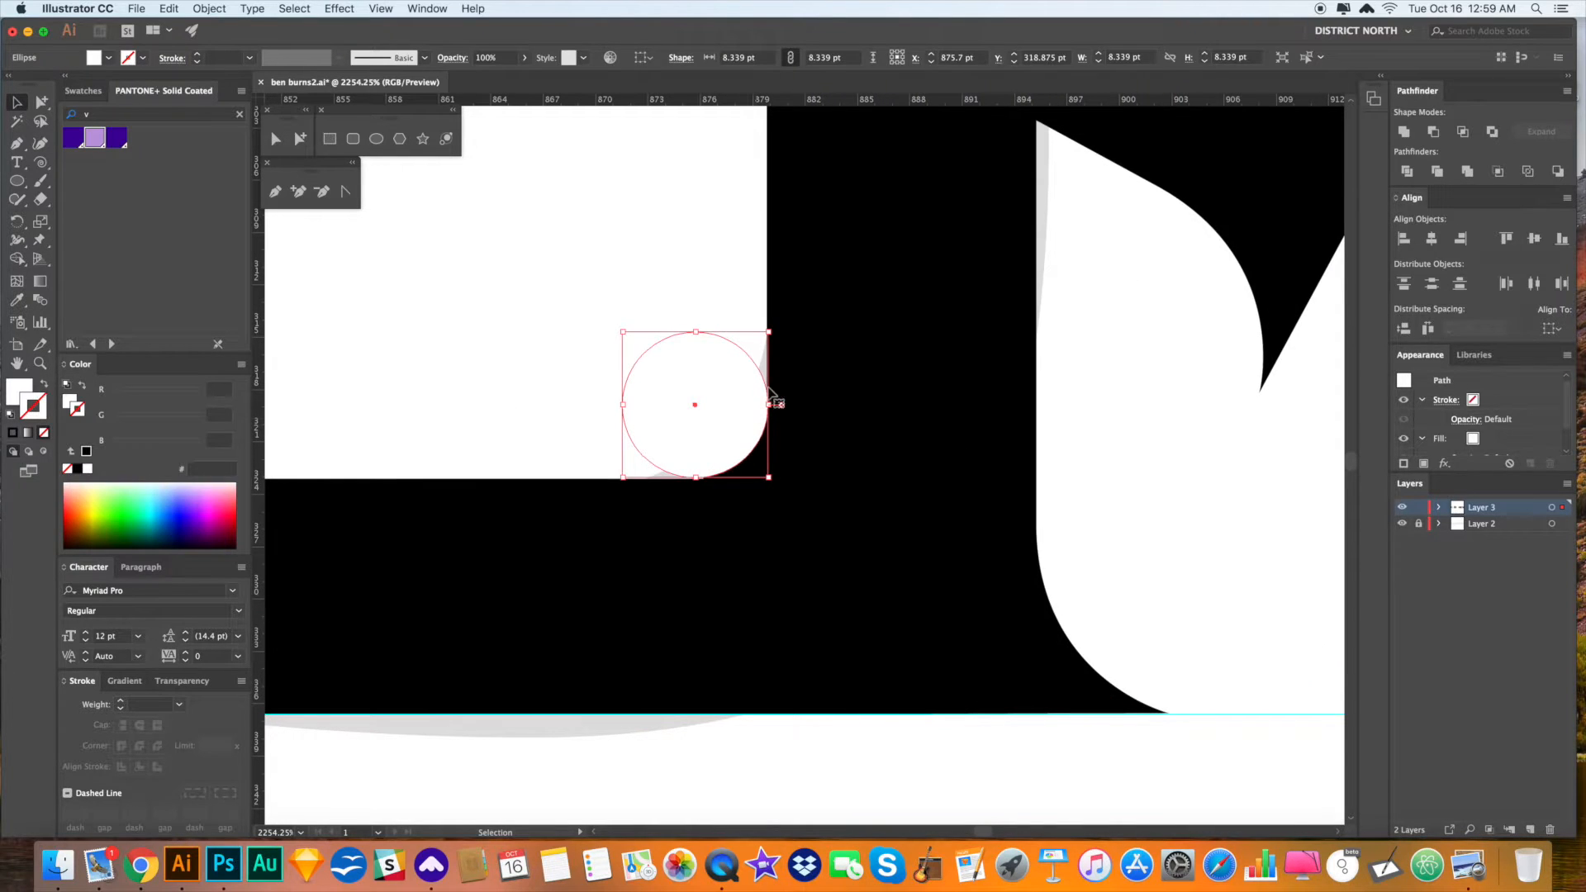
left_click(765, 355)
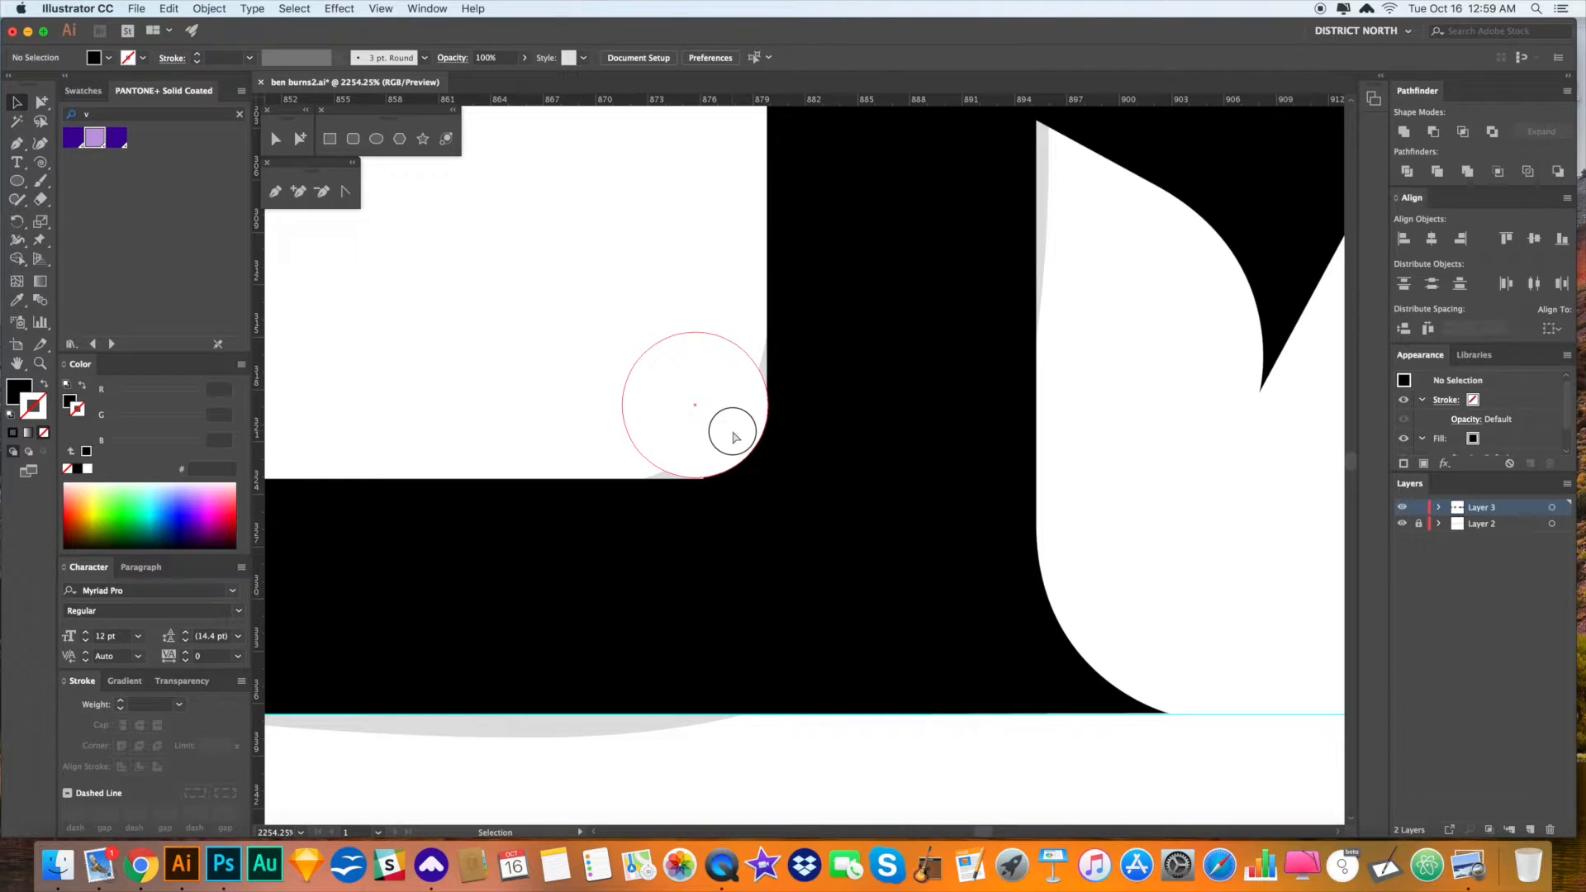
left_click(754, 465)
left_click(758, 463, "shift")
mouse_move(759, 464)
left_mouse_down()
mouse_move(743, 447)
mouse_move(756, 464)
left_mouse_up()
left_click(1213, 486)
- Zoom out to the whole letter and select its paths
key("super+minus")
key("super+minus")
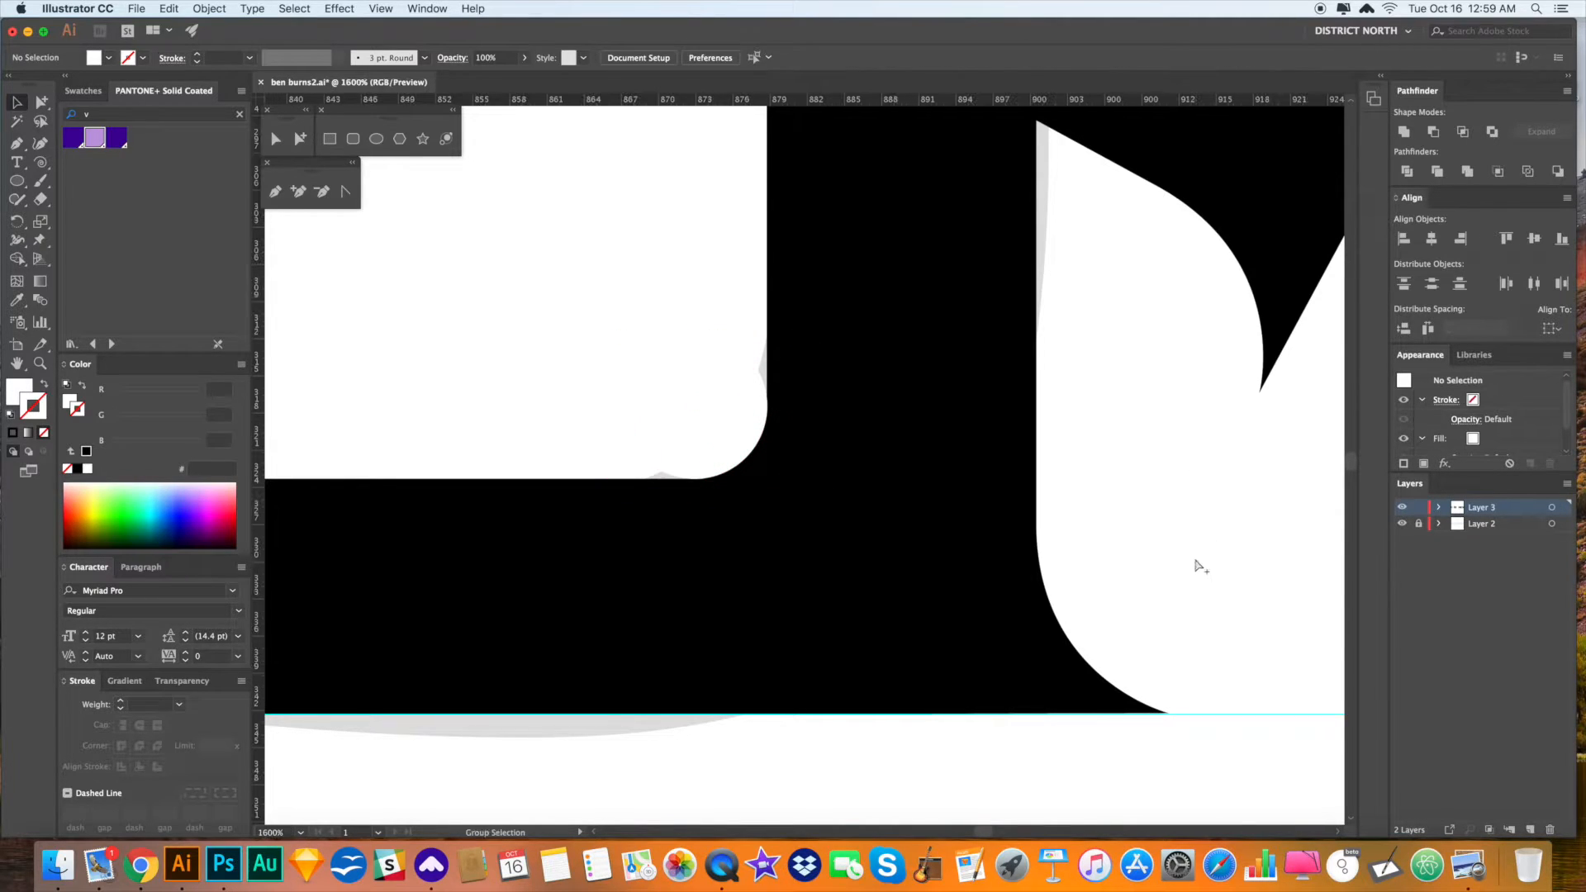
key("super+minus")
key("super+minus")
key("space")
left_click_drag(1075, 454, 1109, 617)
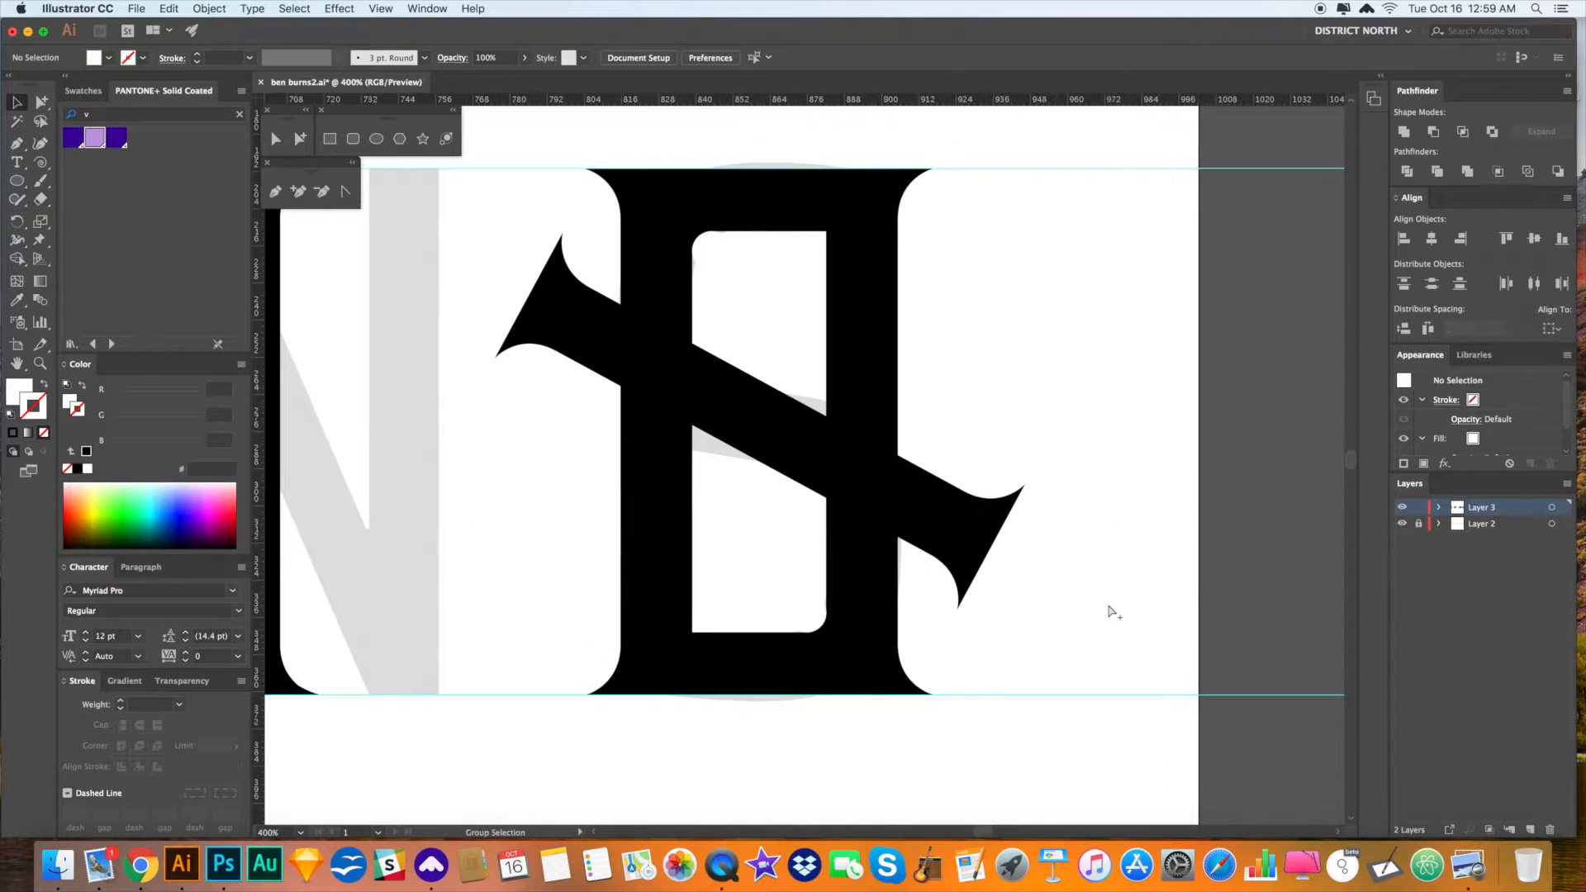
key("super+minus")
scroll(1027, 496, "up", 1)
key("a")
left_click_drag(1008, 691, 602, 262)
- Divide the H-shaped letter and its diagonal stroke into separate pieces
key("v")
left_click_drag(1002, 656, 622, 255)
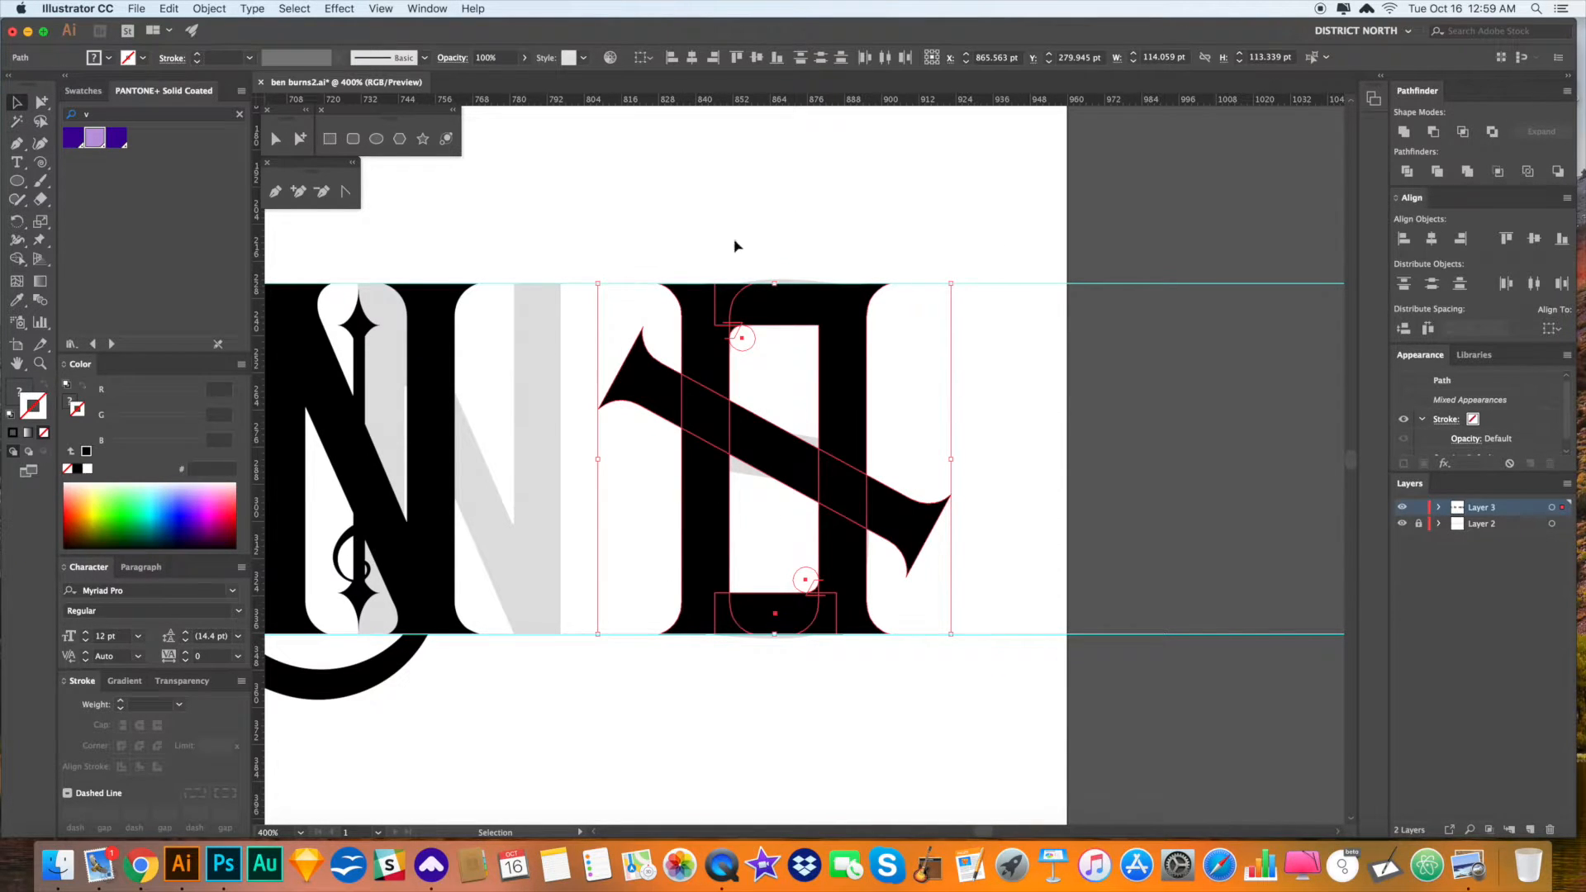
left_click(1408, 172)
left_click(1206, 503)
- Delete the diagonal's tails, its crossing pieces and the white upper and lower counter shapes
key("a")
left_click(917, 525)
key("Delete")
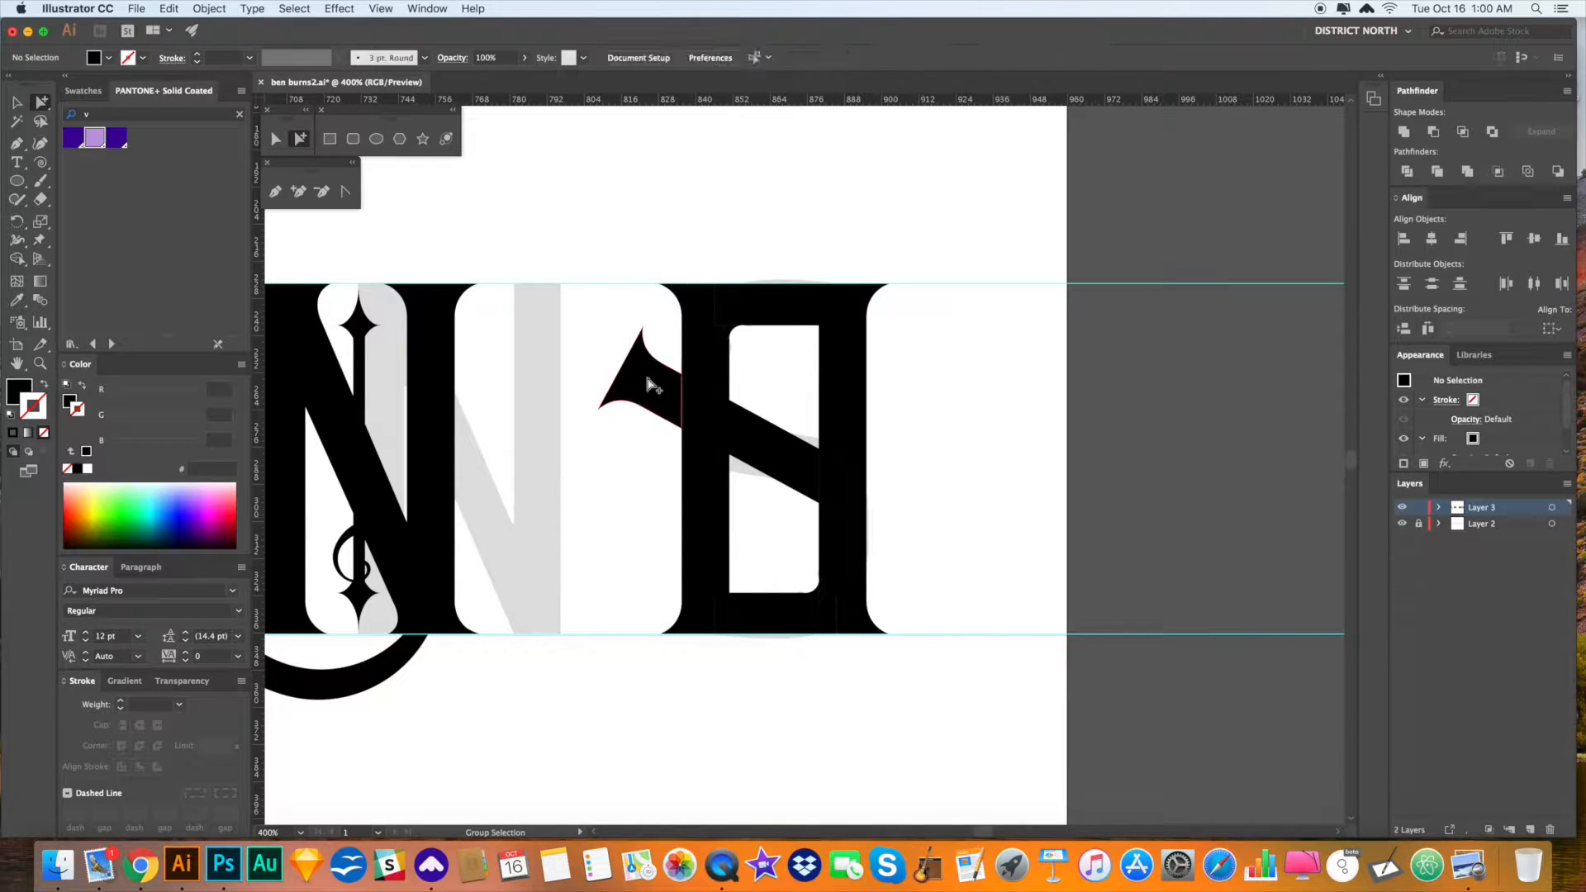
left_click(653, 385)
key("Delete")
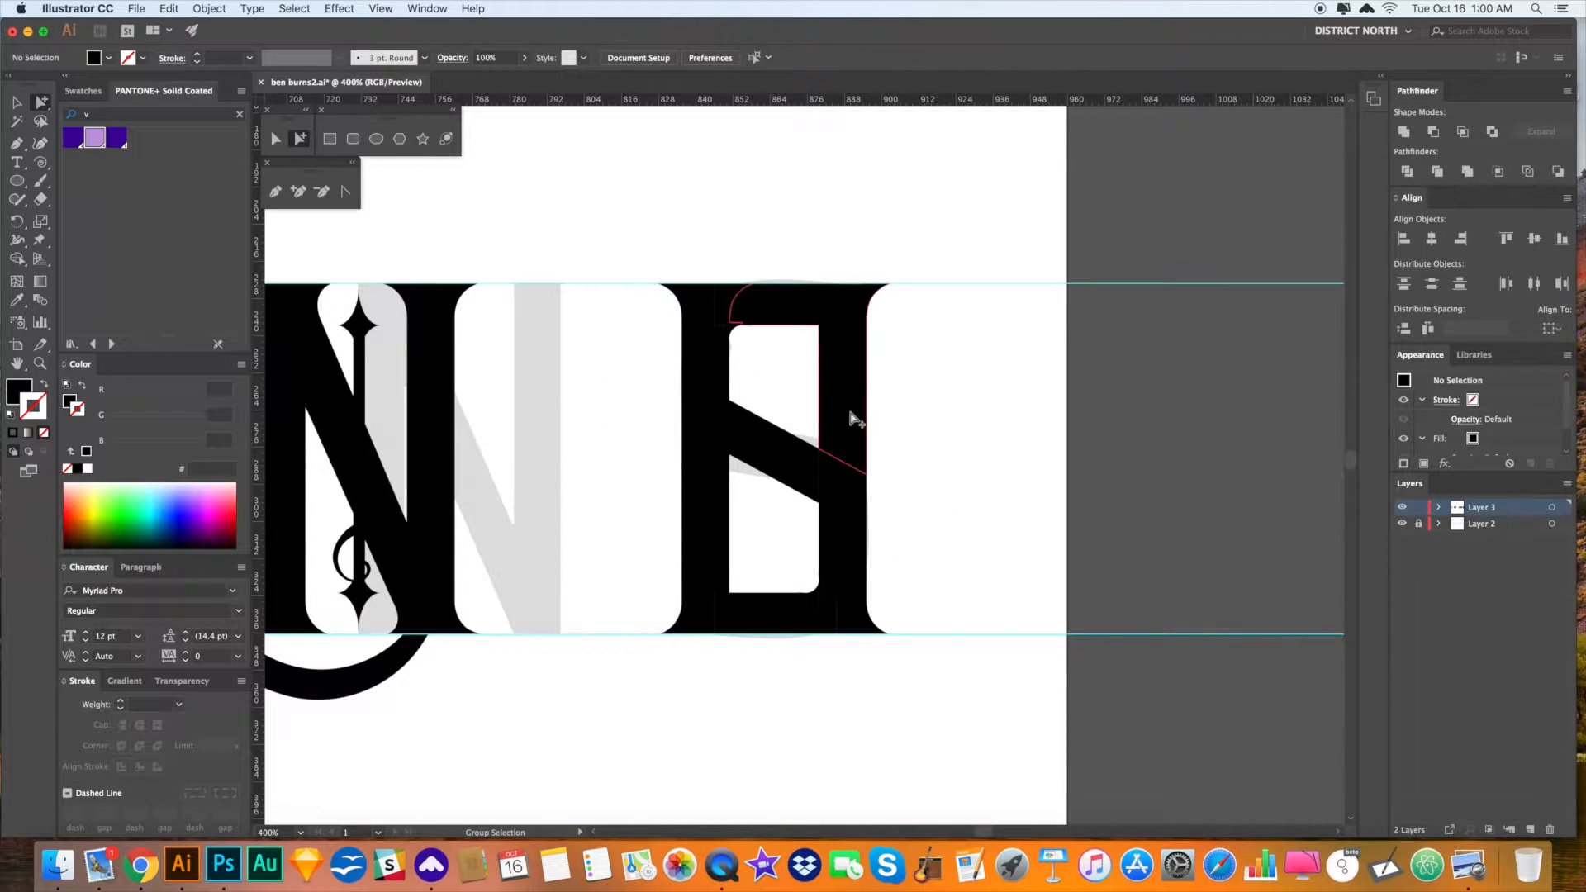
left_click(845, 500)
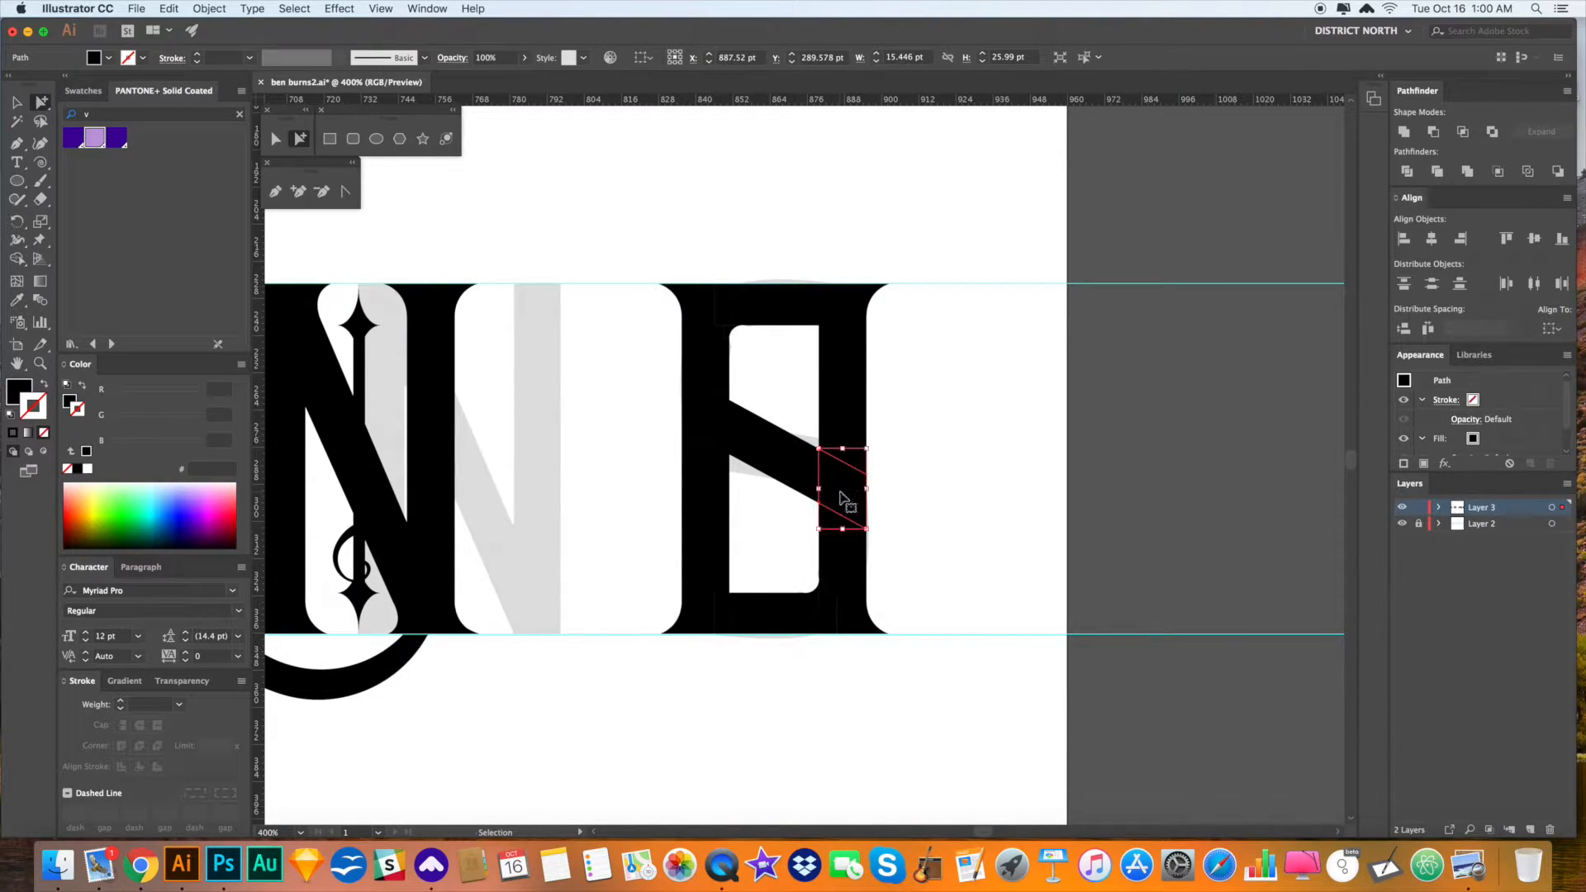
key("Delete")
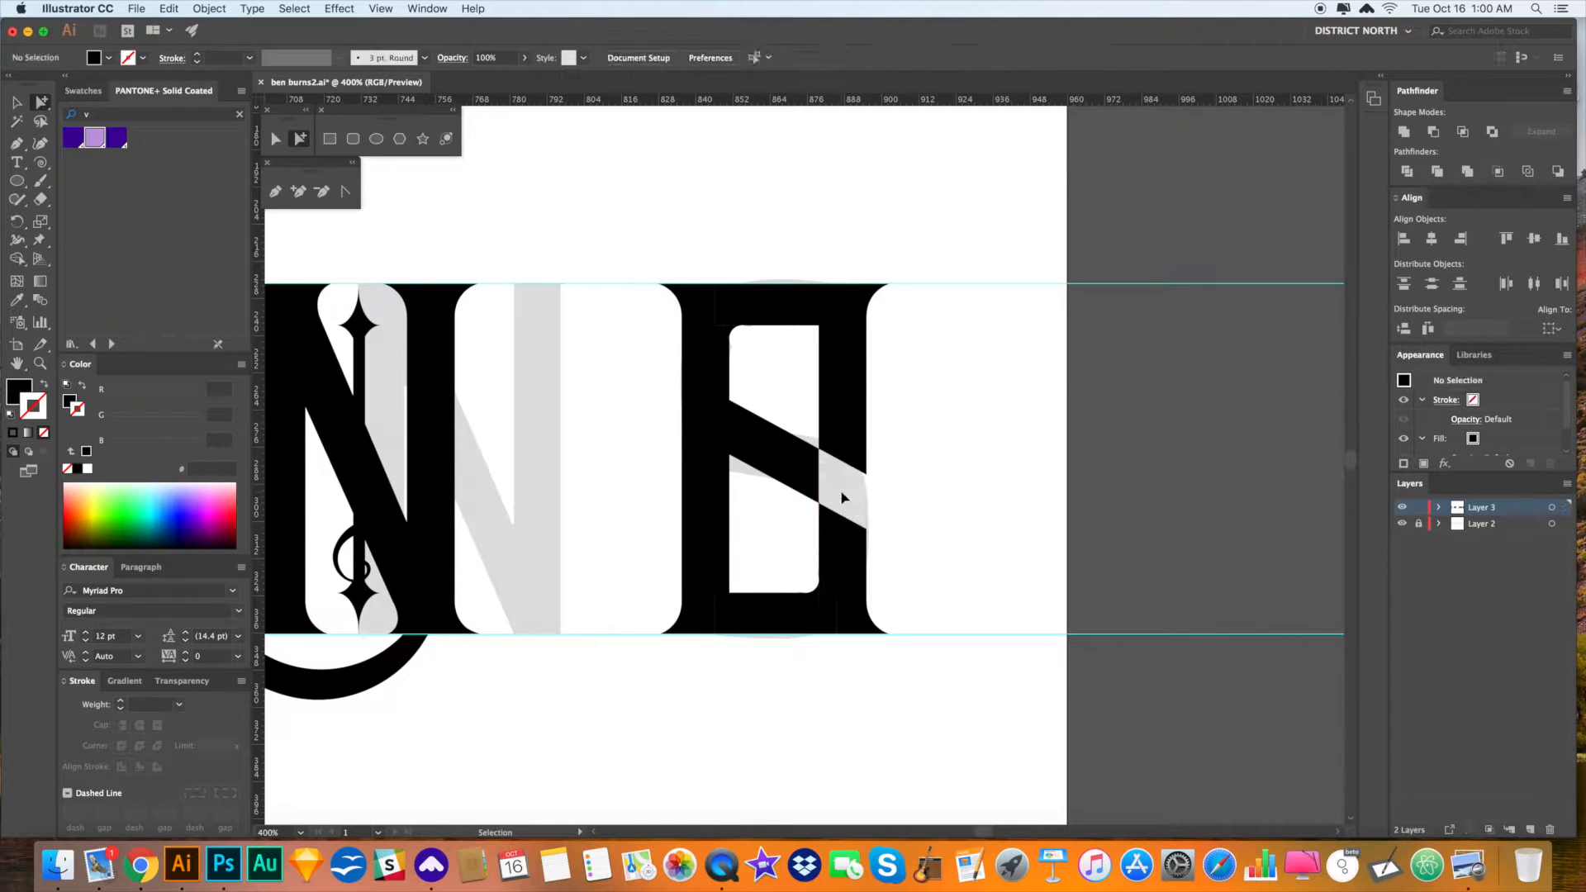
key("Delete")
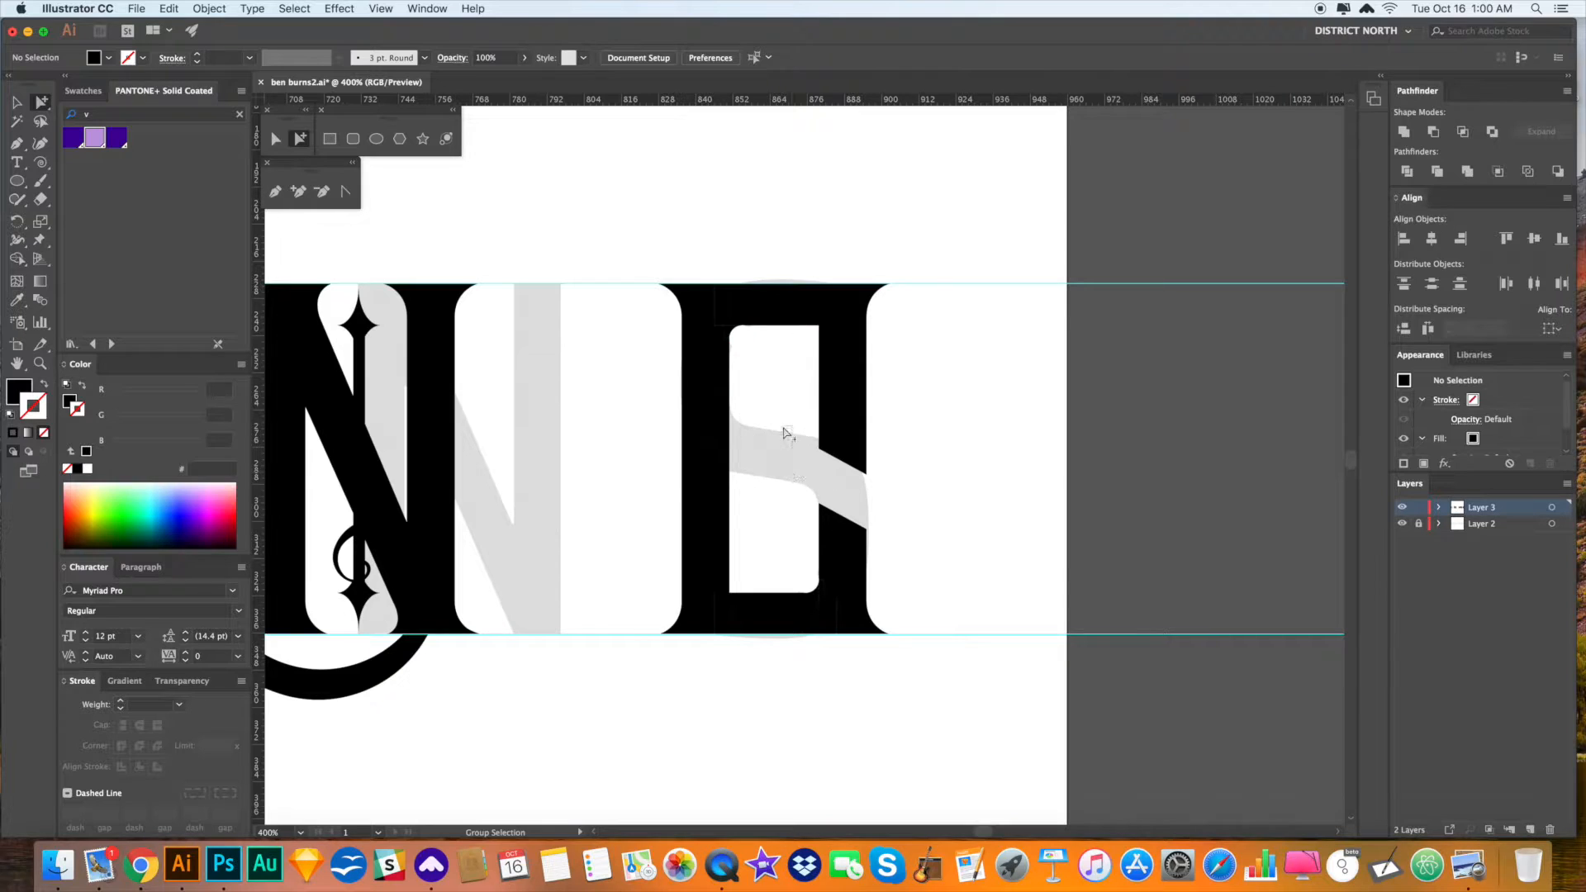
left_click(793, 391)
key("Delete")
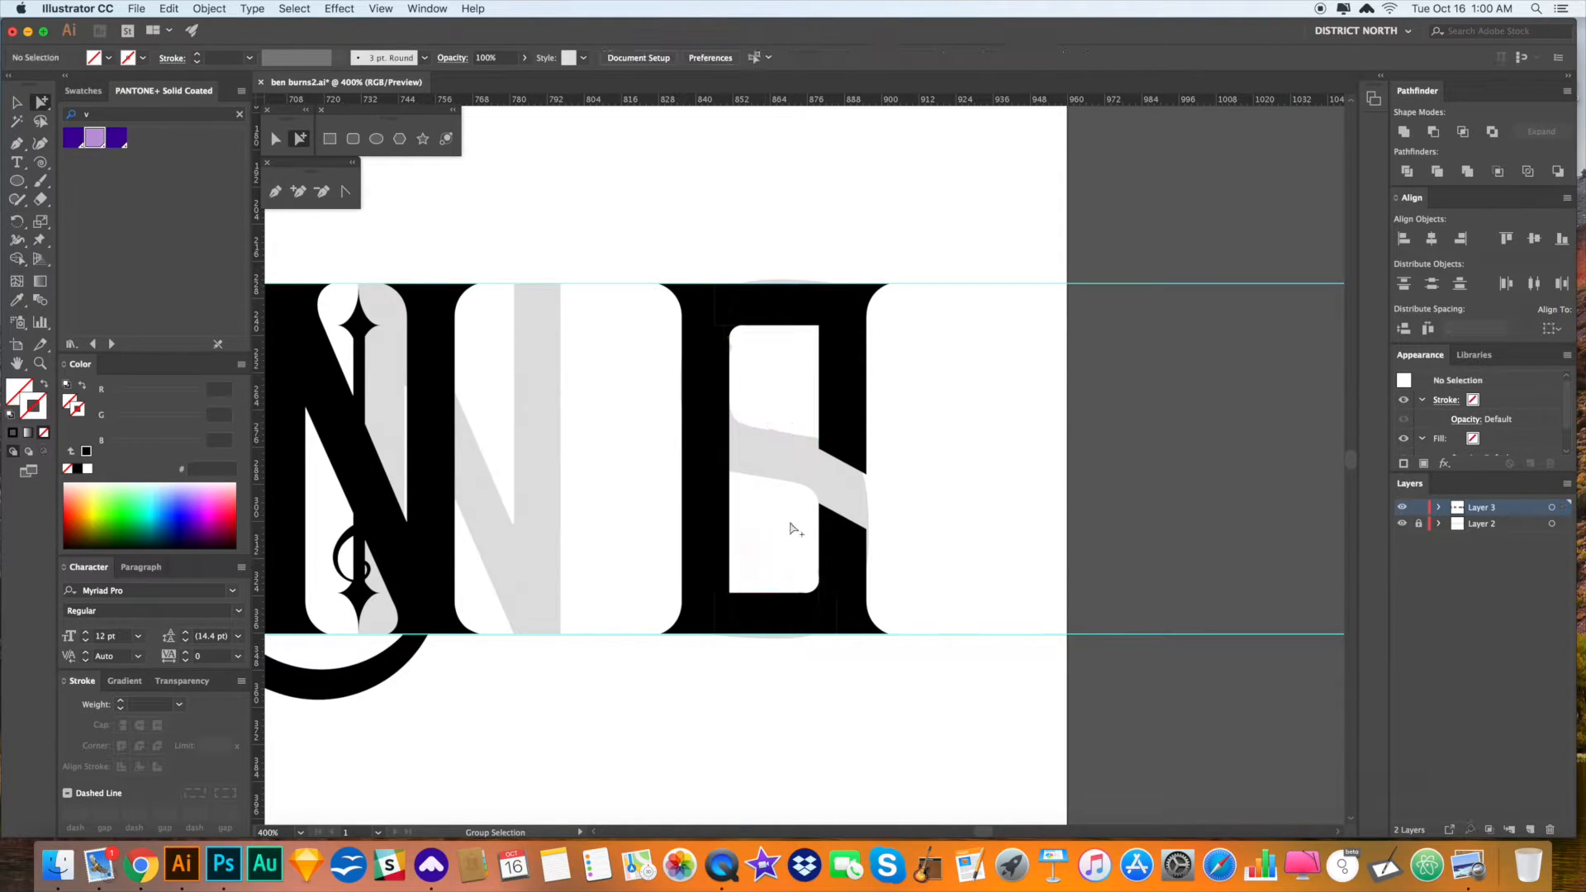
left_click_drag(786, 504, 789, 507)
key("Delete")
- Pull the right stem's cut edge up about 24 pt
left_click_drag(920, 510, 763, 404)
left_click(277, 142)
left_click_drag(861, 476, 956, 432)
left_click(1015, 472, "super")
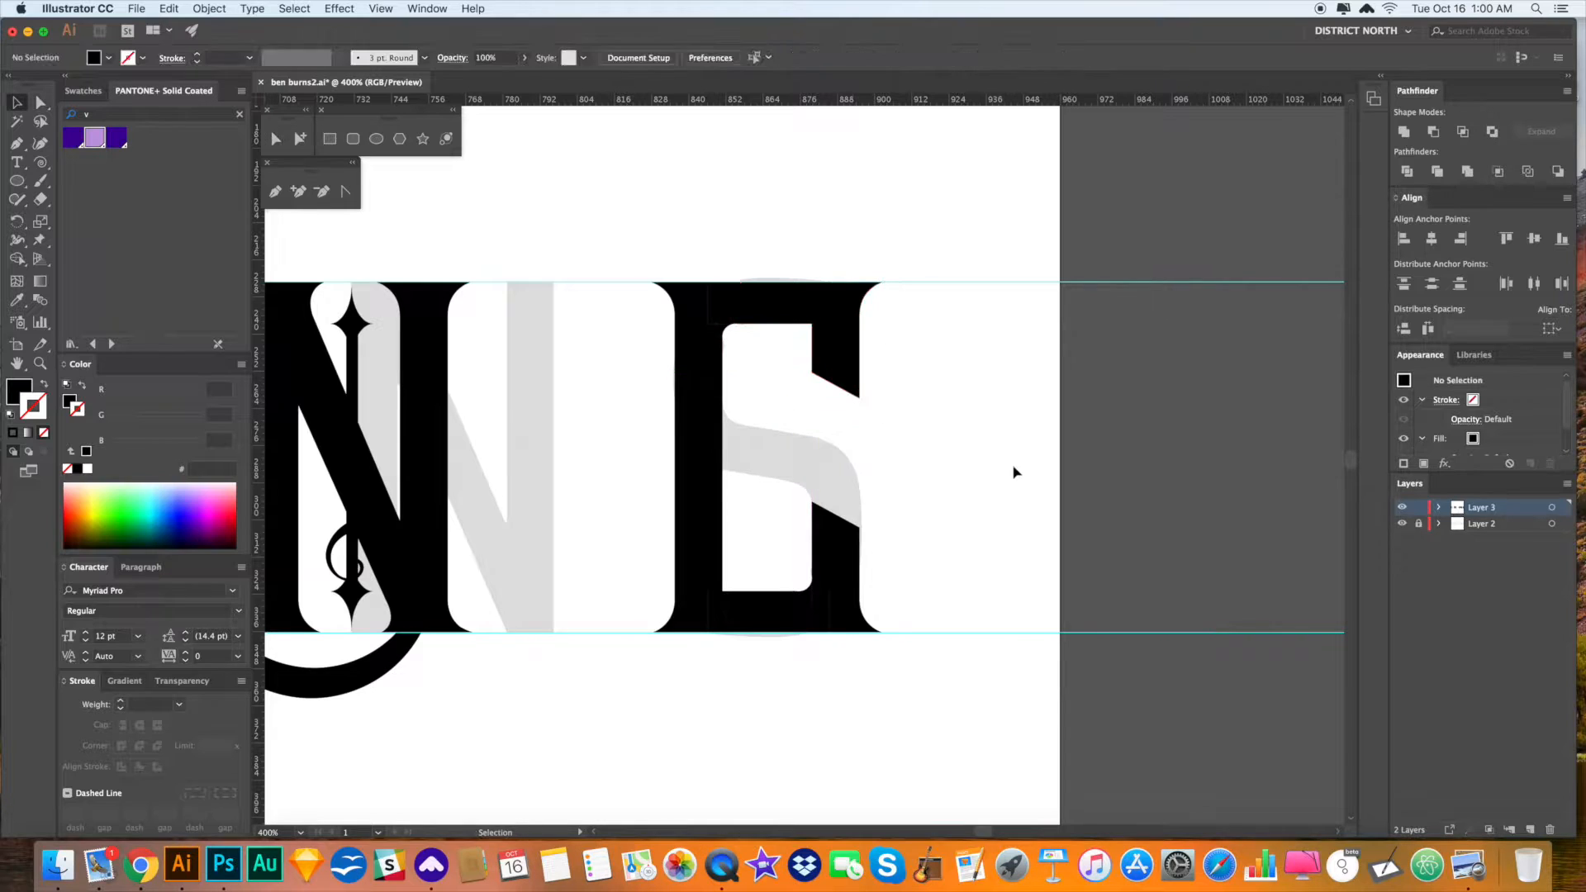
- Delete the slanted stem piece and lower the top of the left stem's lower part
left_click_drag(997, 488, 997, 482)
left_click(726, 521)
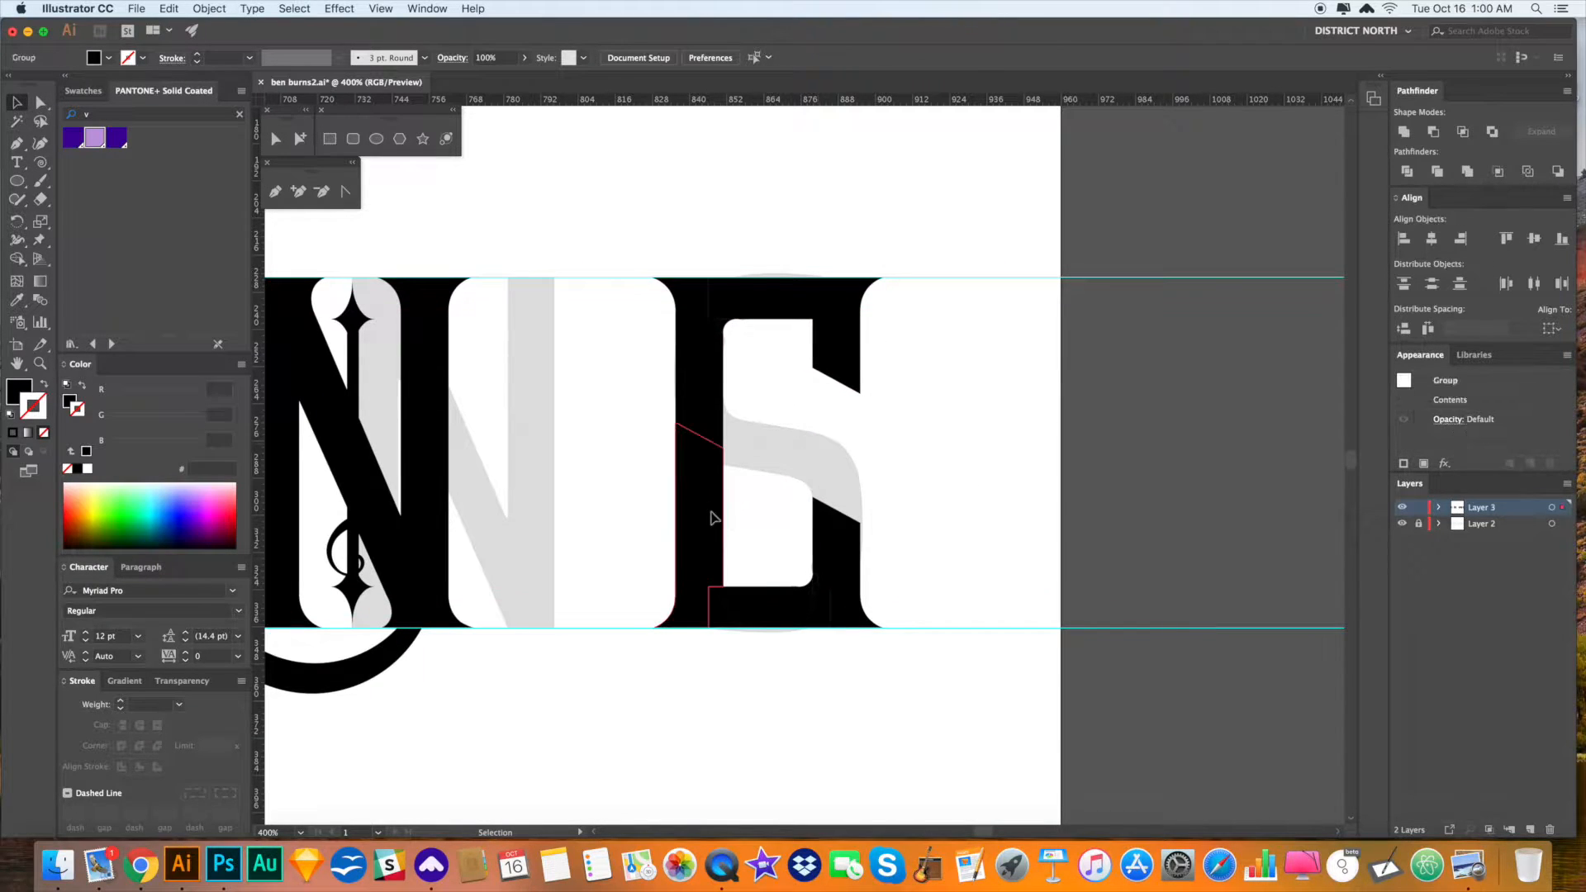
left_click(764, 463)
key("a")
left_click(715, 429)
key("Delete")
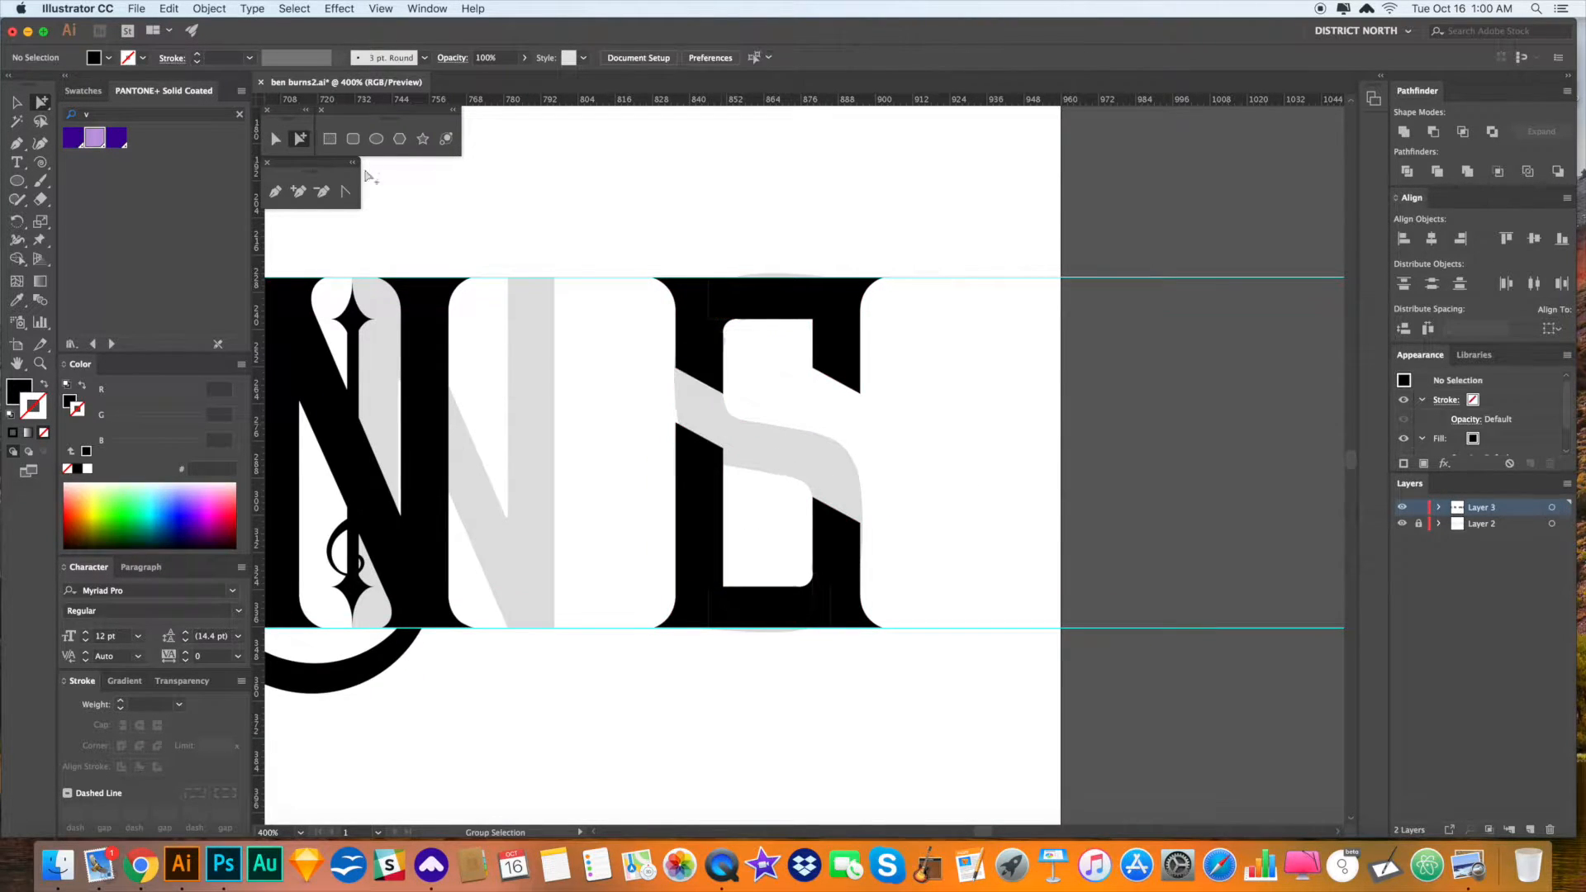
left_click_drag(656, 412, 724, 499)
left_click(961, 488)
- Paste the deleted diagonal piece back in front and zoom out
key("v")
scroll(962, 488, "up", 1)
key("super+f")
left_click(962, 492)
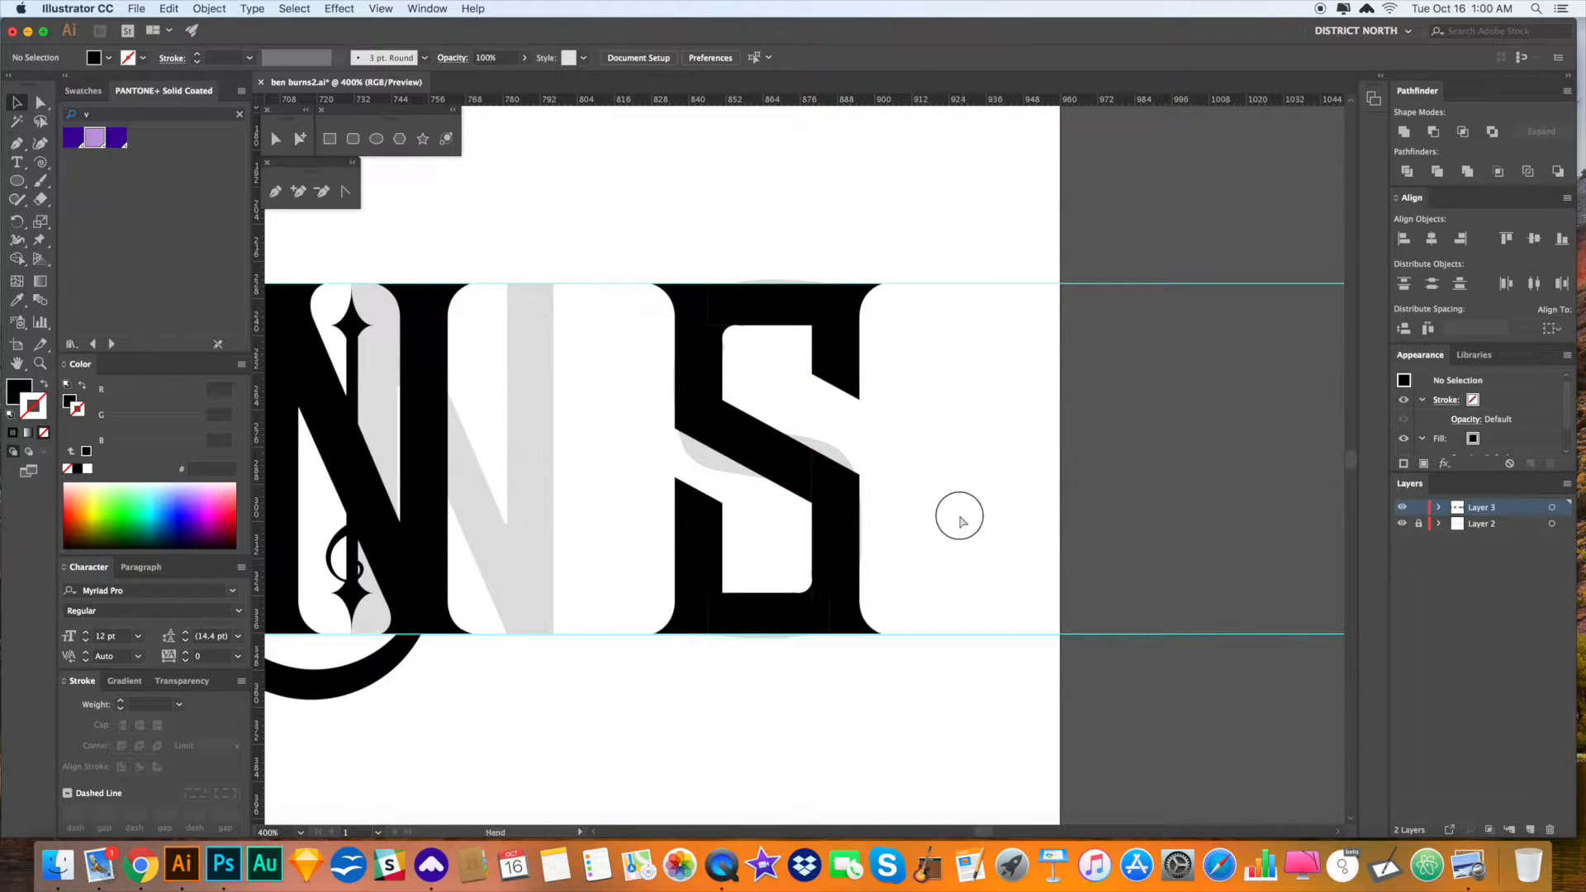
left_click_drag(959, 517, 961, 513)
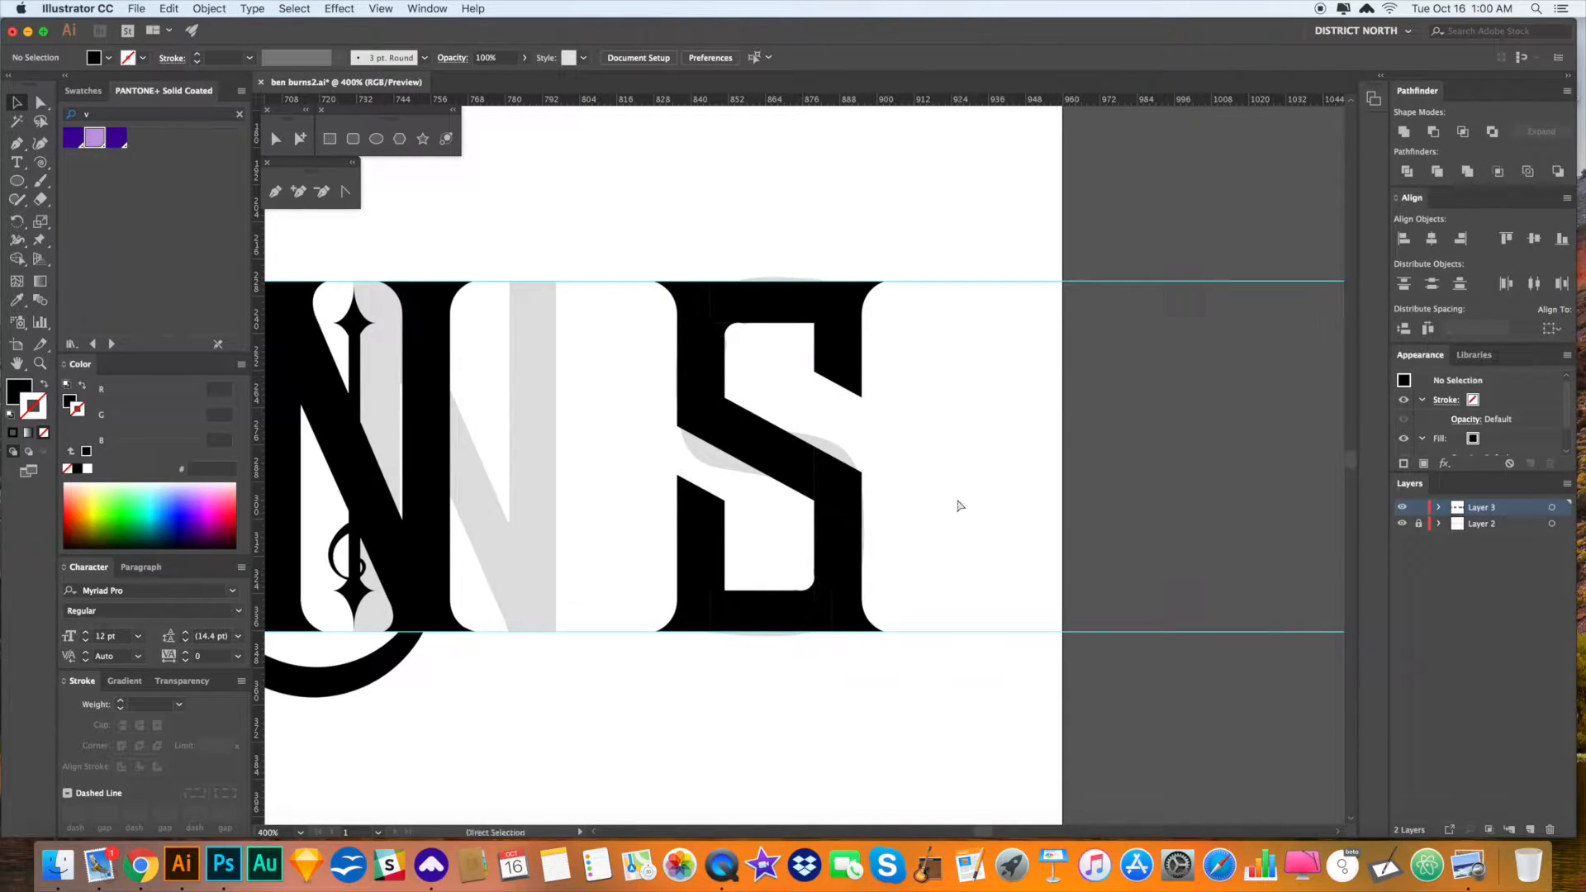
key("super+minus")
- Try copying the S's top piece to the left, then undo it
left_click_drag(945, 519, 986, 484)
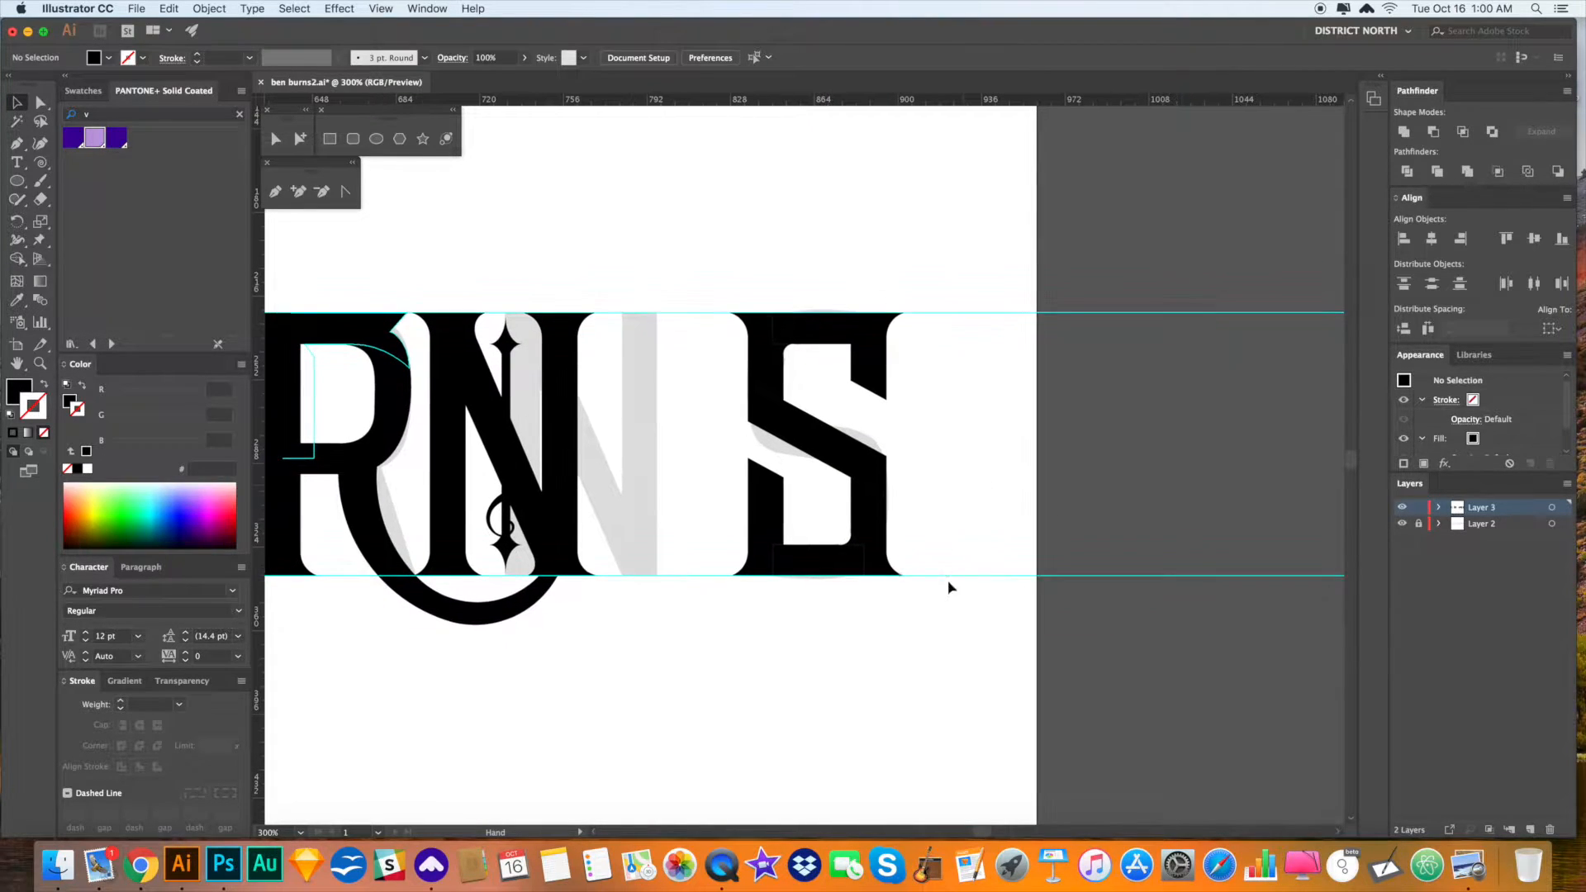
key("a")
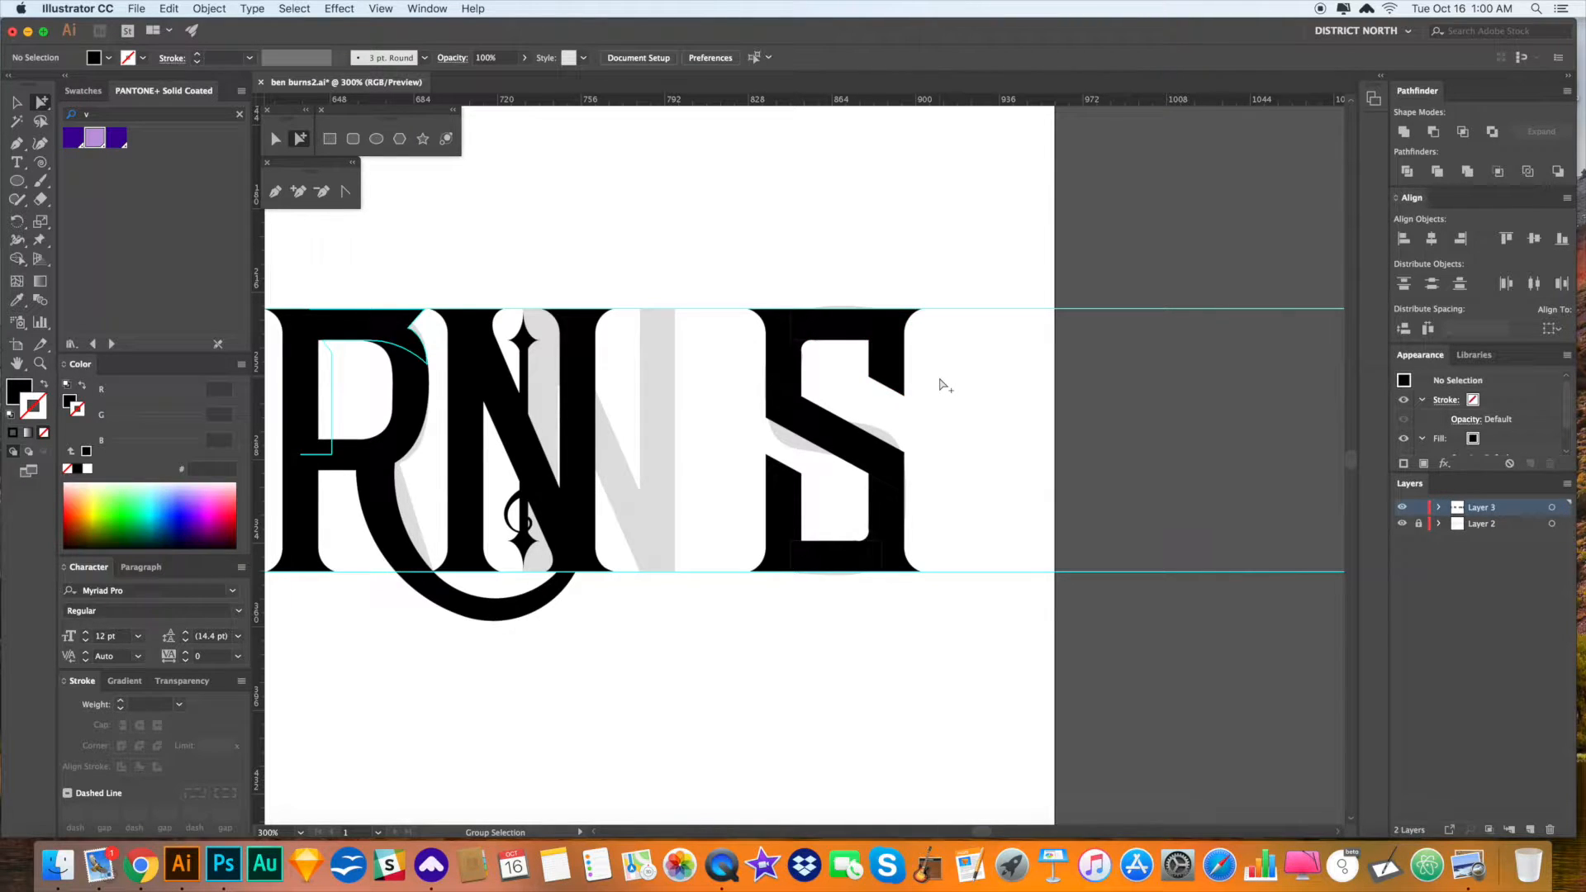
left_click_drag(898, 337, 742, 336)
key("o")
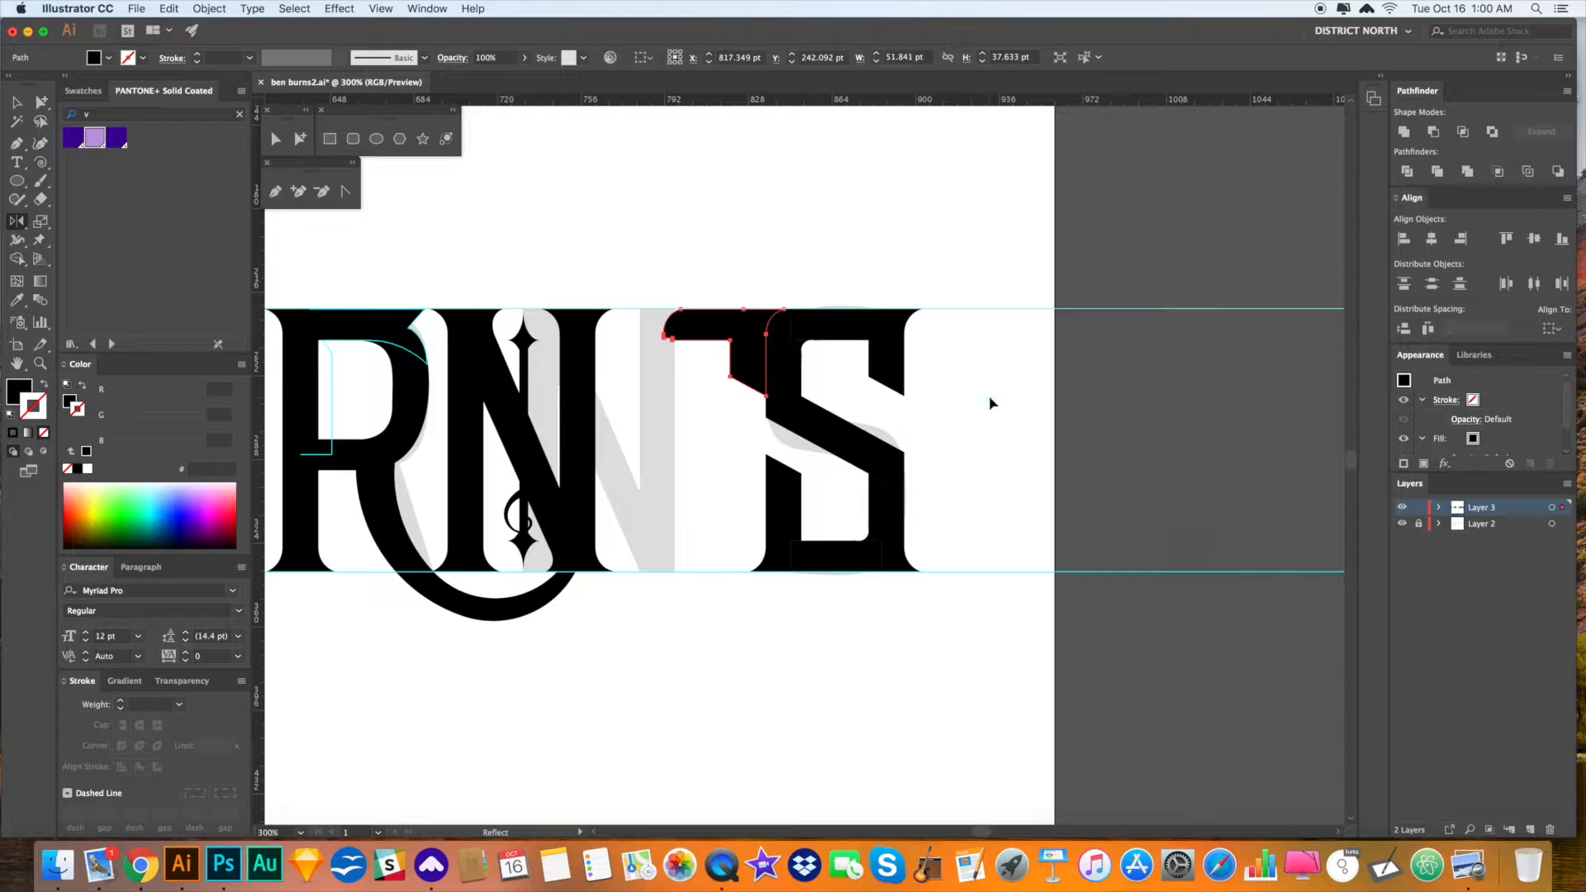
key("super+z")
left_click(1005, 446, "super")
- Rotate the piece between N and S about one degree and drop it onto the baseline guide
left_click(754, 323, "super")
key("r")
left_click_drag(806, 373, 942, 530)
mouse_move(940, 530)
left_mouse_down()
mouse_move(965, 610)
mouse_move(943, 562)
mouse_move(914, 556)
left_mouse_up()
key("z")
left_click_drag(882, 216, 883, 261)
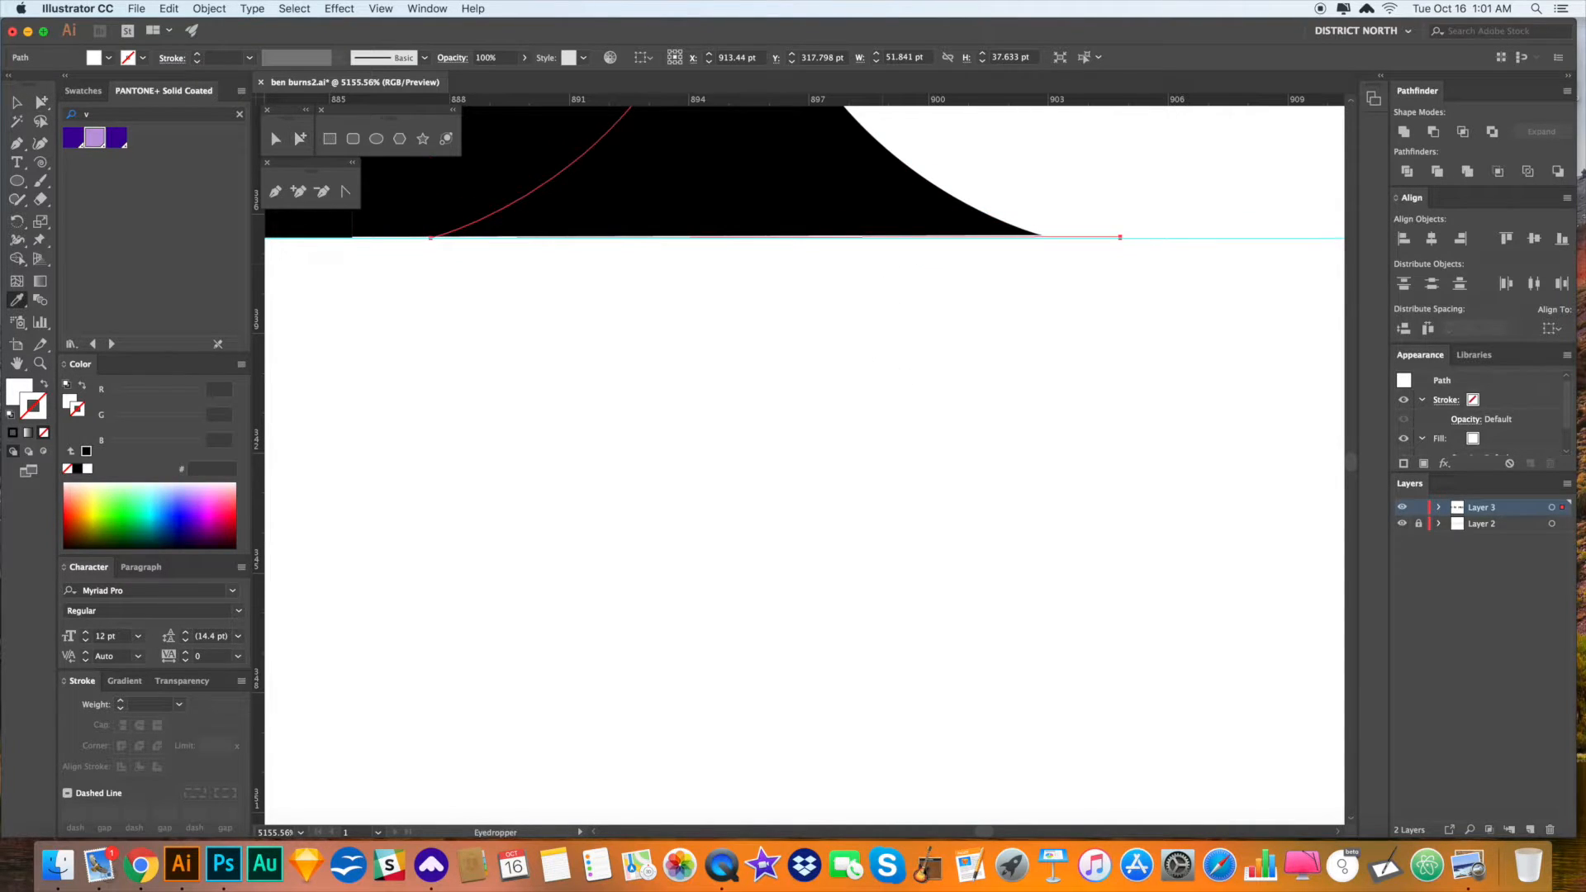
- Delete the excess part of the black path below the baseline
key("BackSpace")
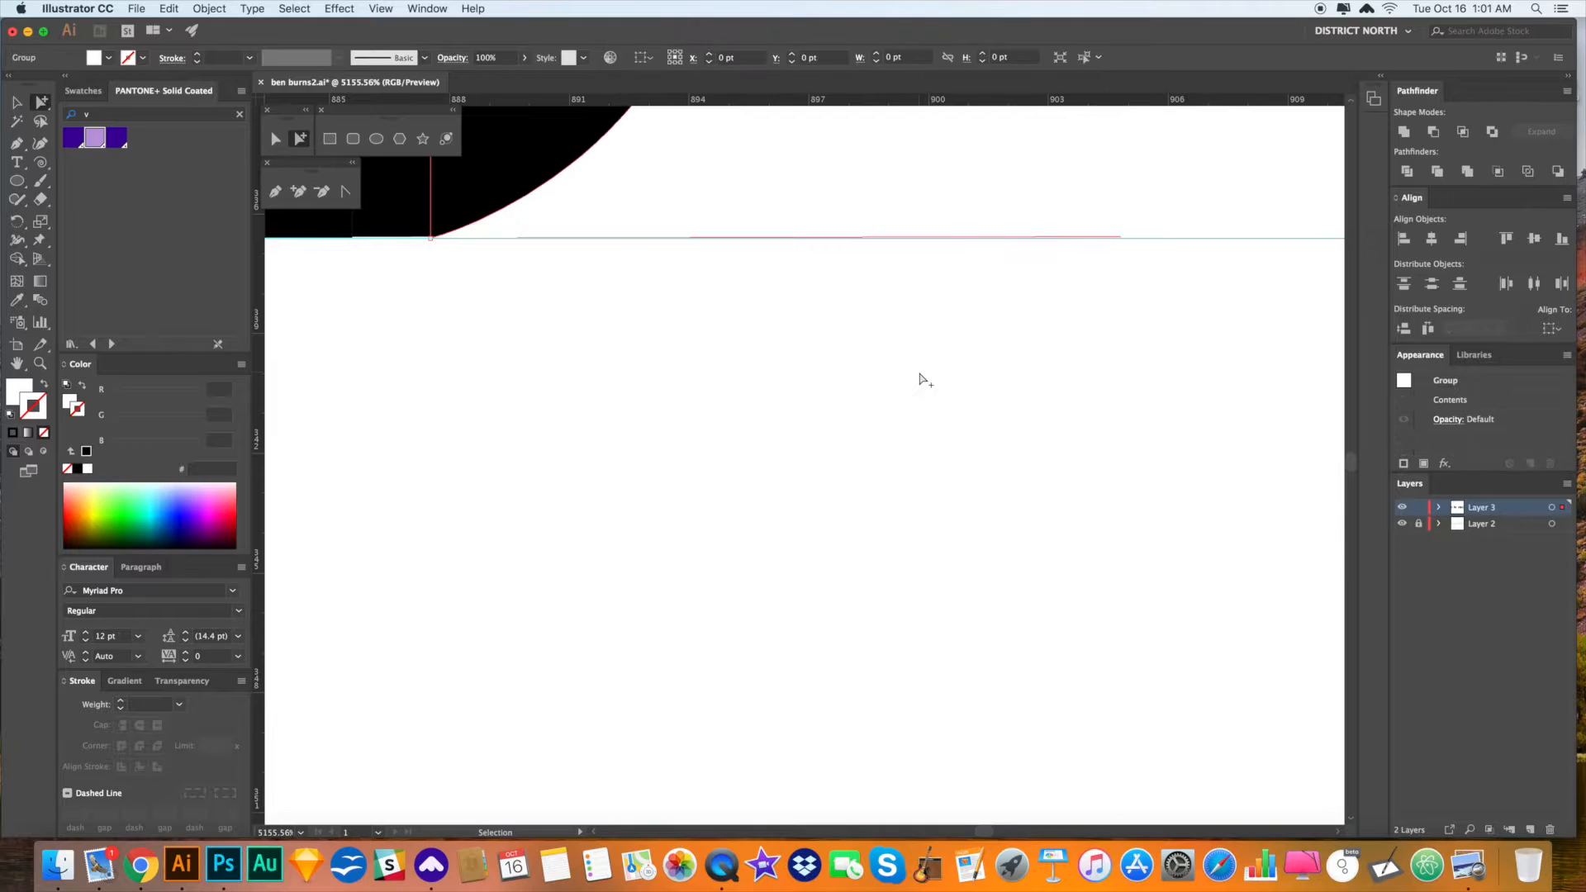
key("v")
left_click(920, 376)
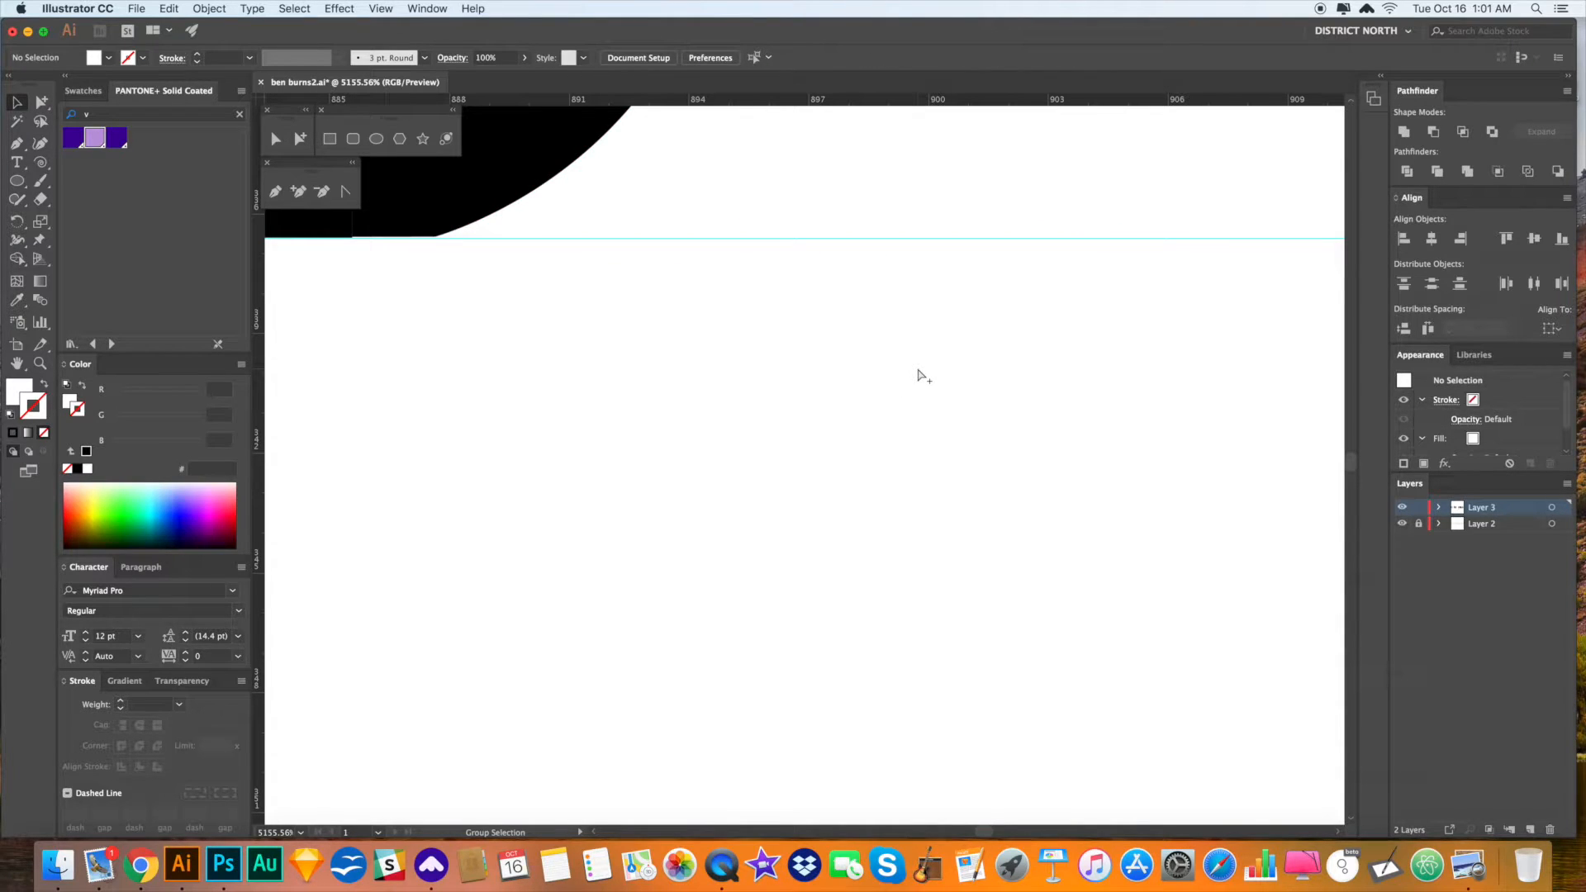
key("super+minus")
key("super+minus")
key("super+minus")
key("super+minus")
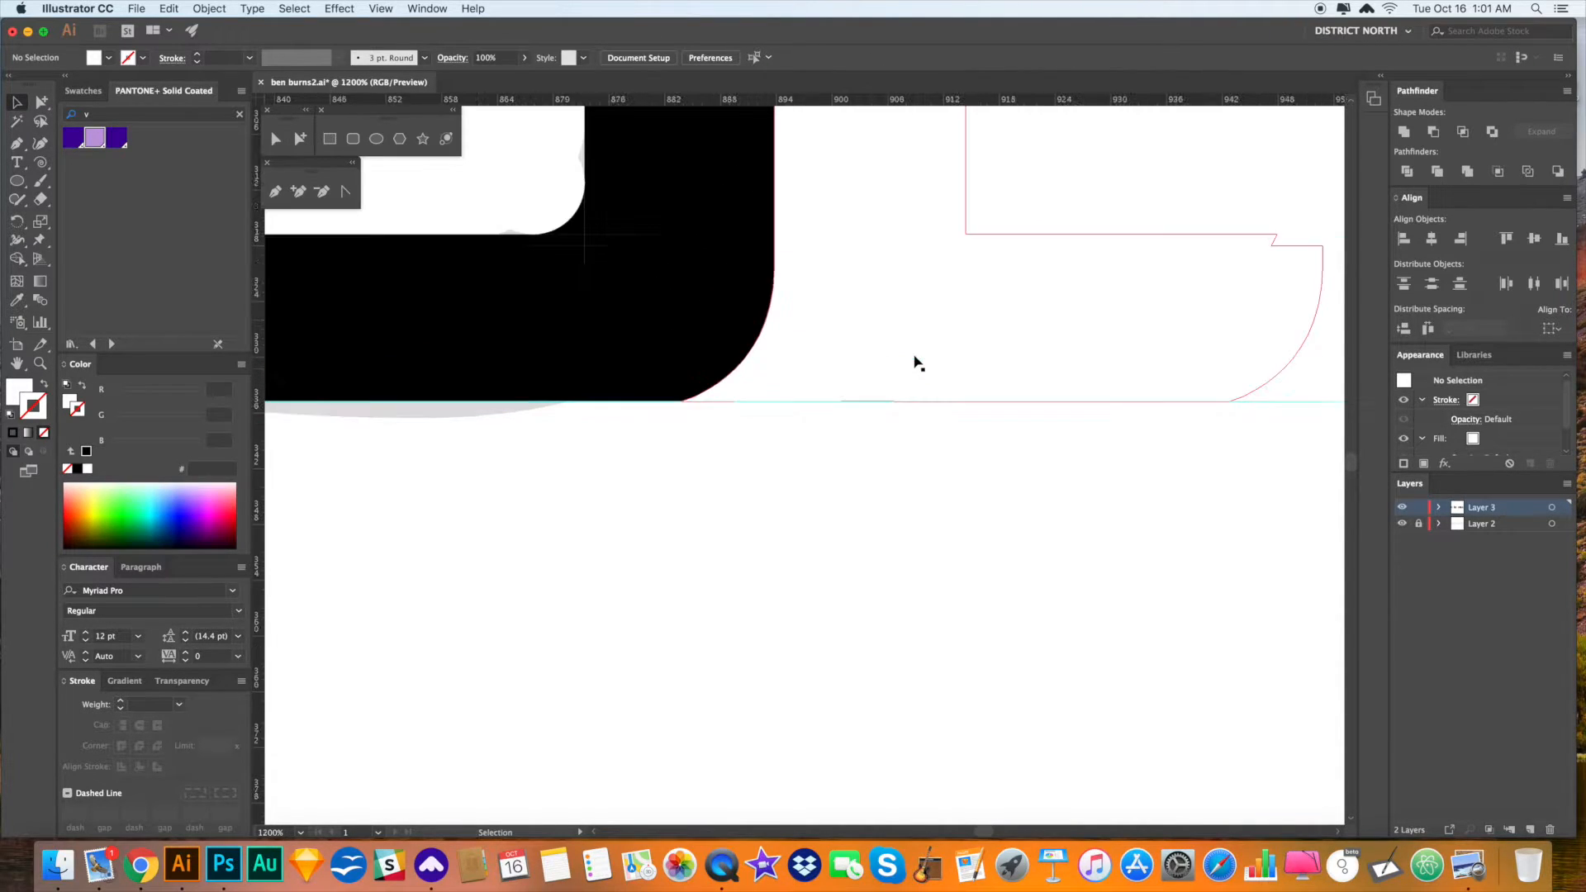
key("super+minus")
key("super+minus")
key("super+minus")
key("super+minus")
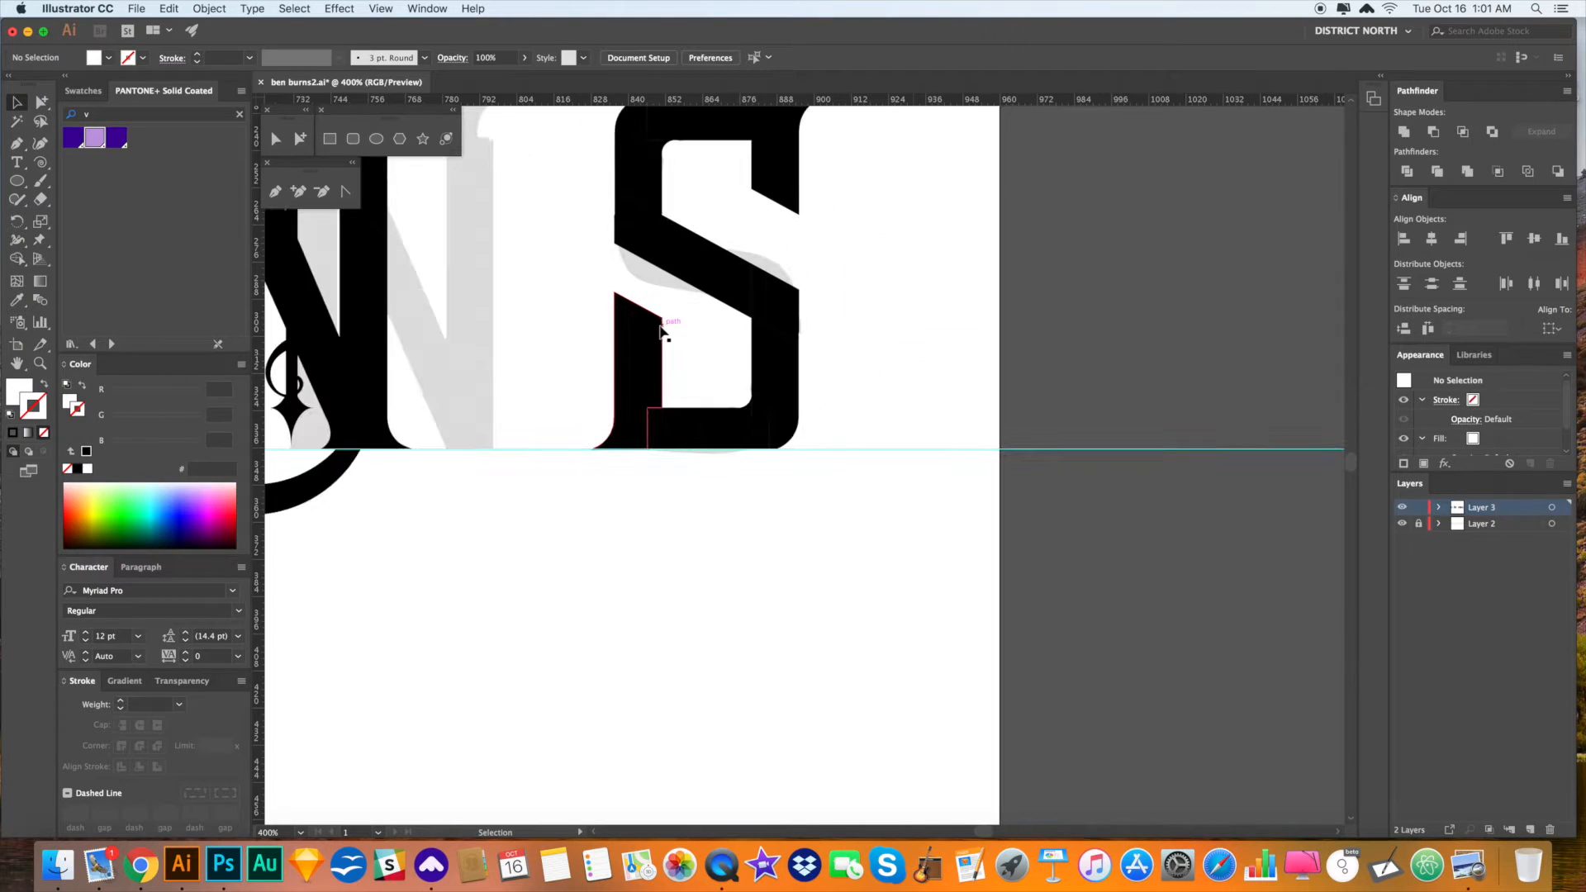
- Stretch the thin bar in the N toward the S
left_click_drag(1019, 432, 1190, 504)
key("super+minus")
key("super+minus")
left_click_drag(918, 588, 923, 588)
left_click(666, 361)
left_click_drag(668, 360, 879, 361)
left_click_drag(650, 335, 764, 554)
left_click(787, 460)
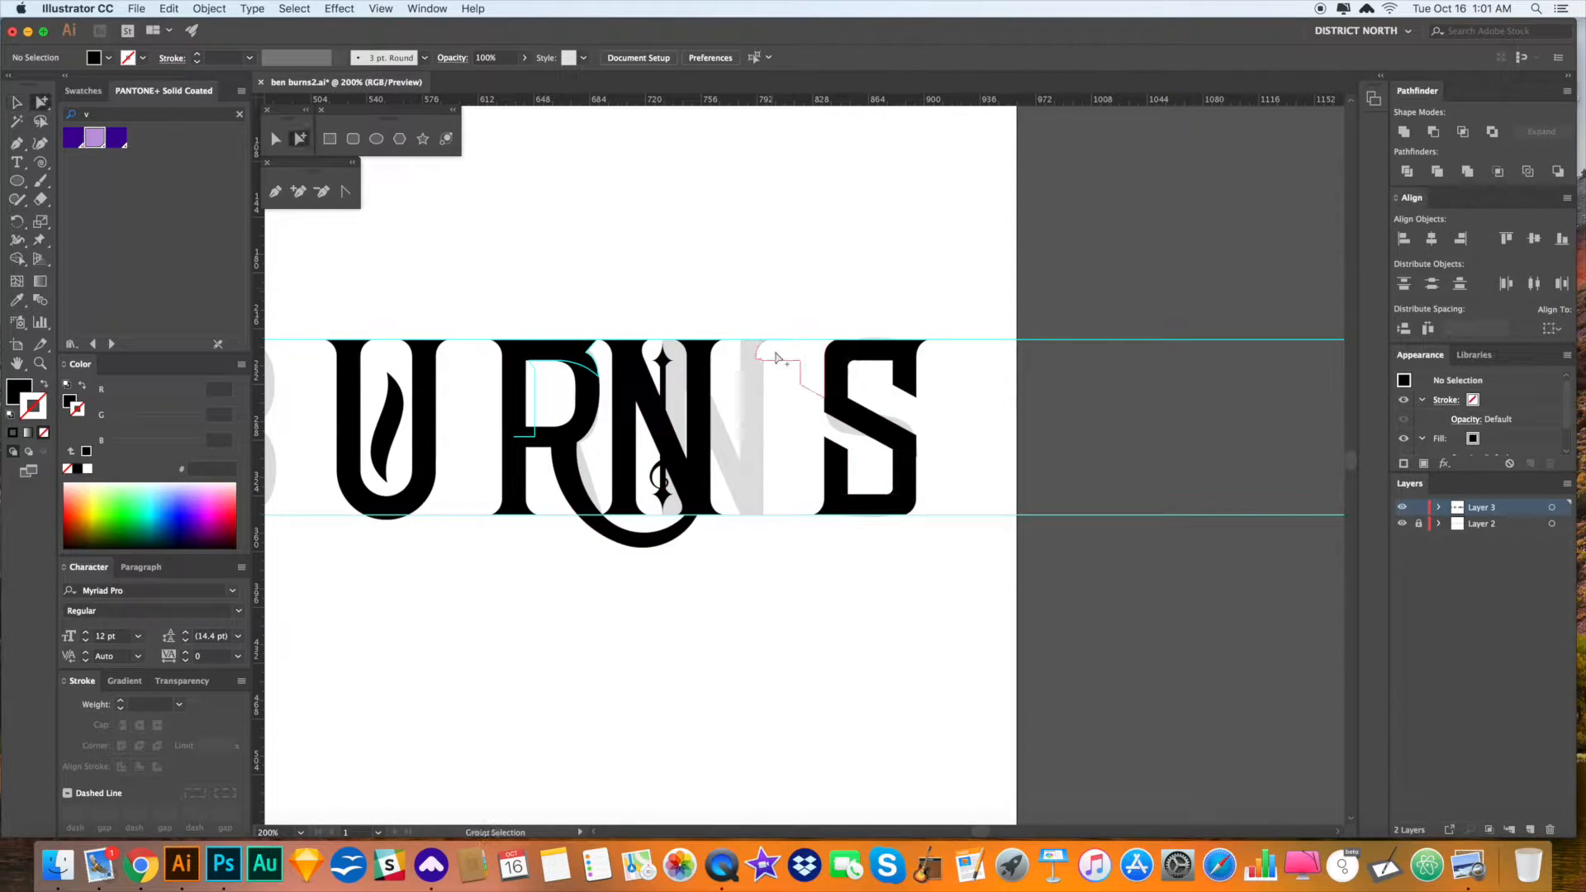
- Copy the N's bar and star ornaments across into the S
left_click(777, 357)
left_click(662, 360)
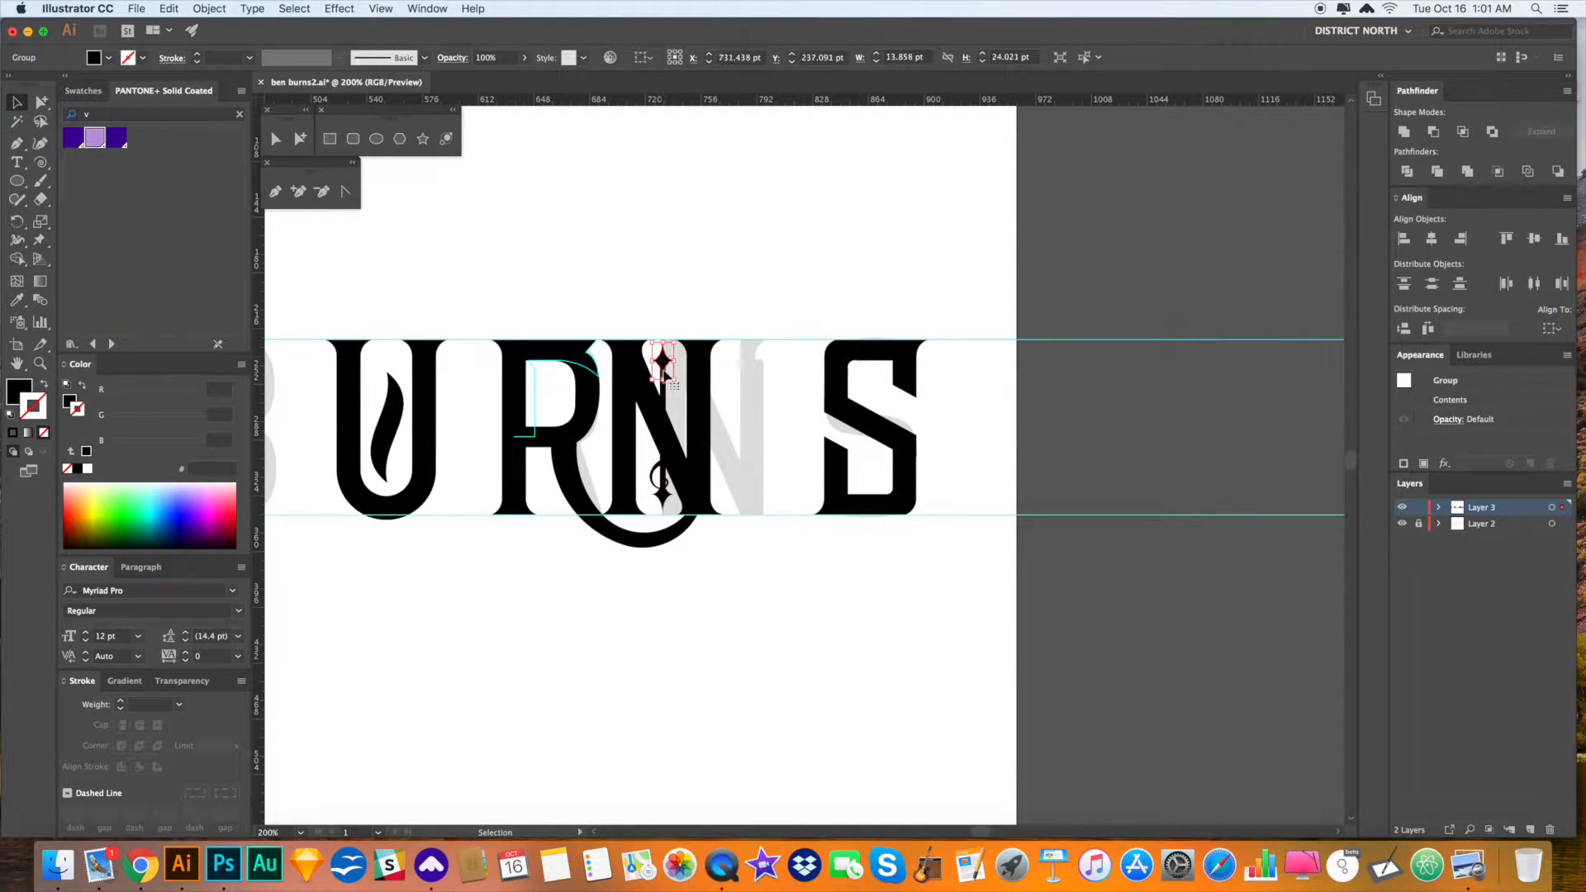
left_click(665, 395)
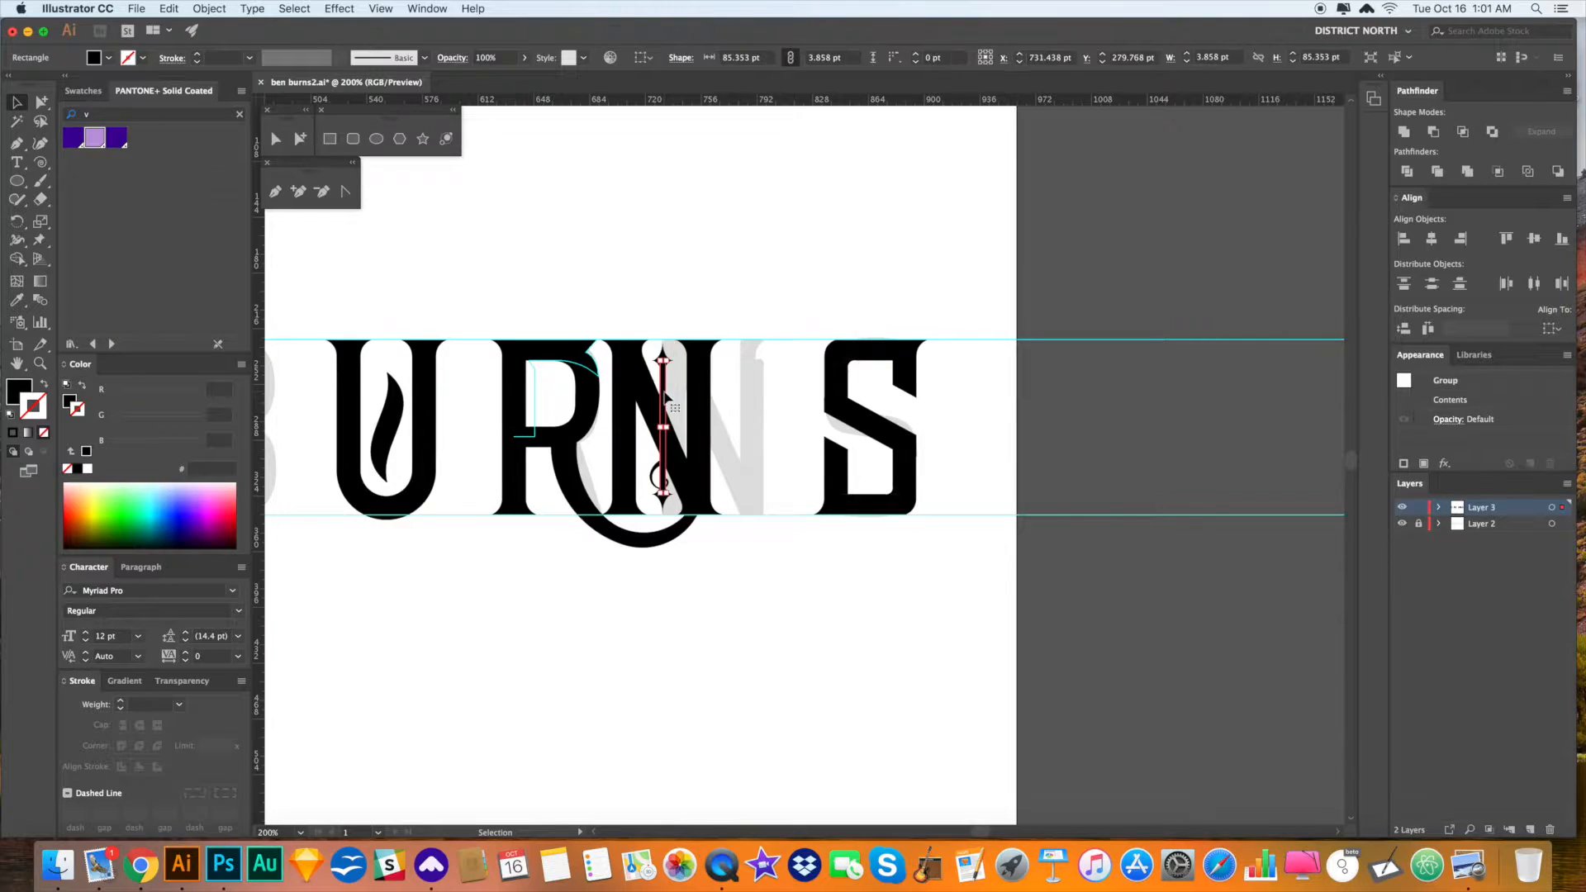
left_click(662, 505, "shift")
left_click_drag(664, 512, 882, 513)
left_click(925, 574)
- Undo the stray copied bar on the S and zoom out to show all the lettering
key("a")
left_click_drag(1022, 567, 1074, 566)
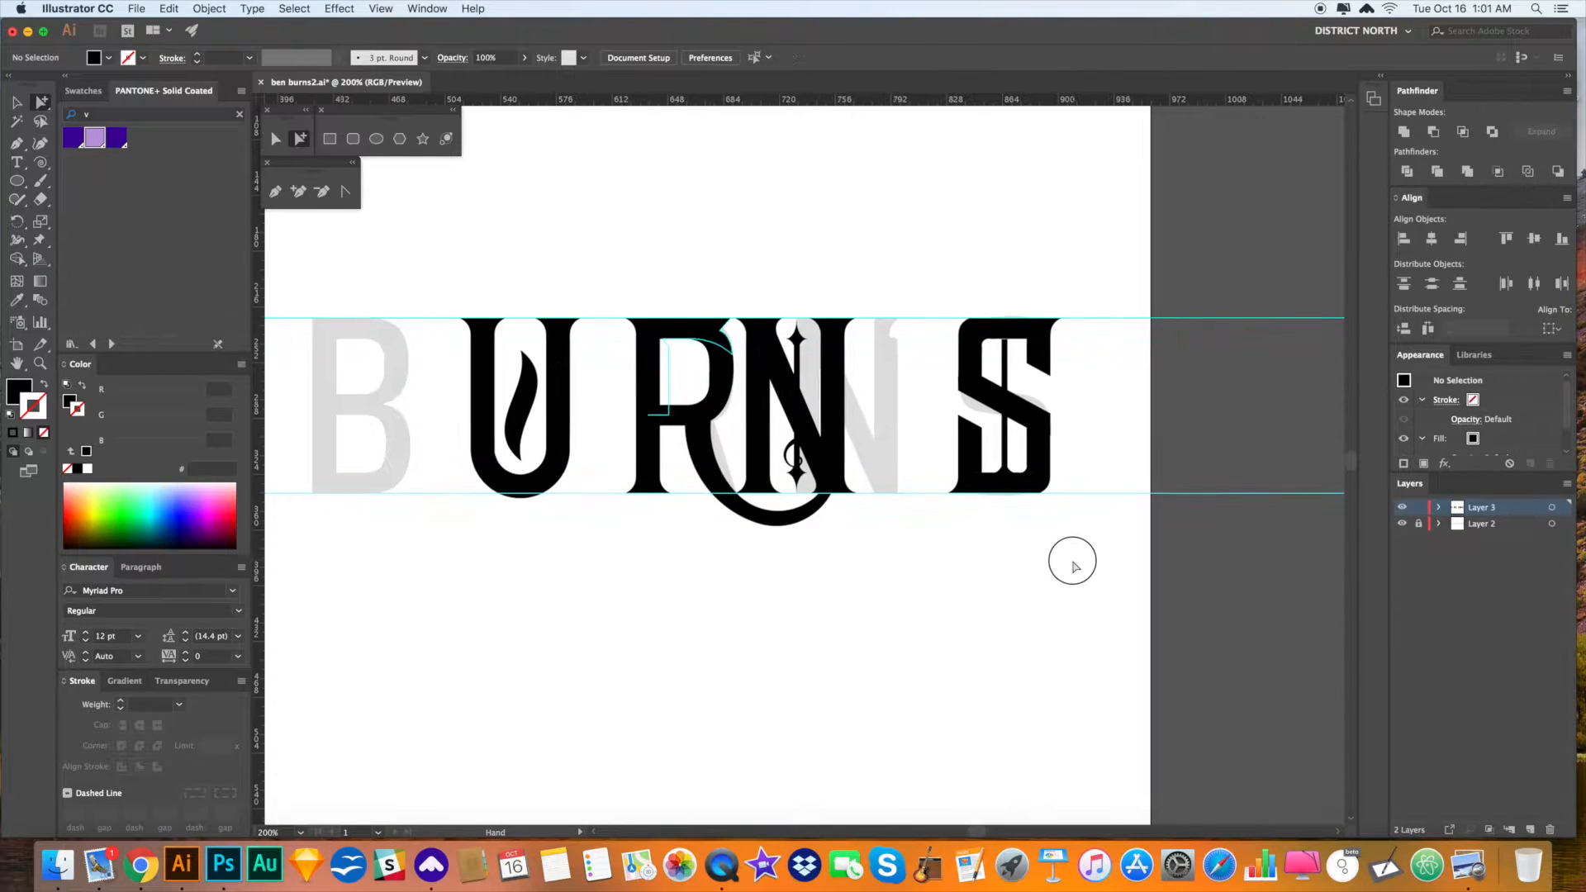
key("super+z")
left_click(1073, 562)
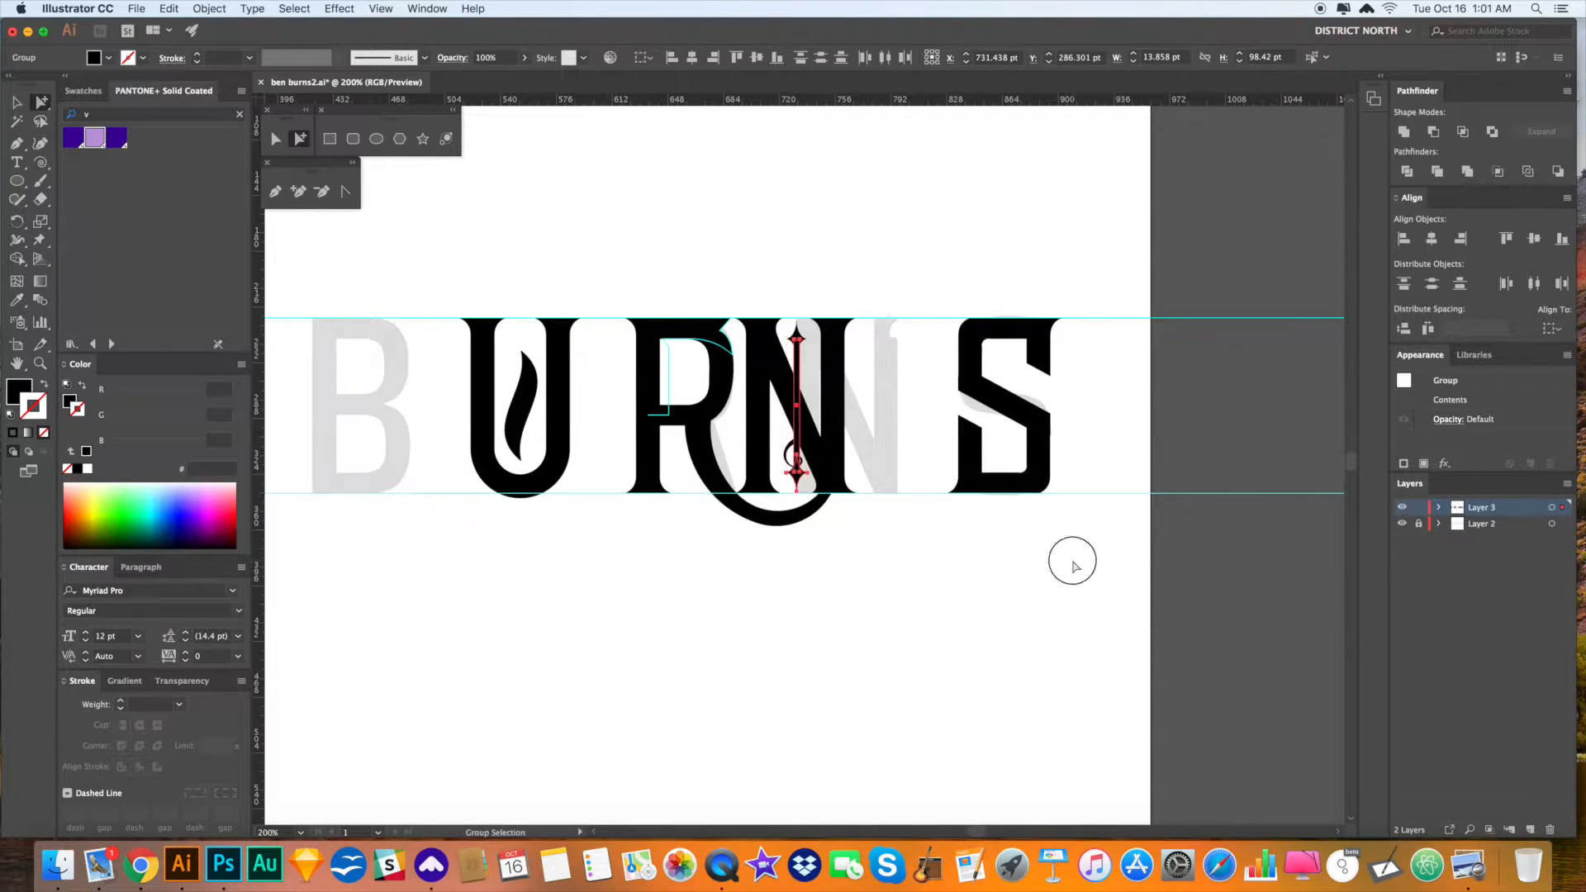
left_click_drag(989, 562, 985, 558)
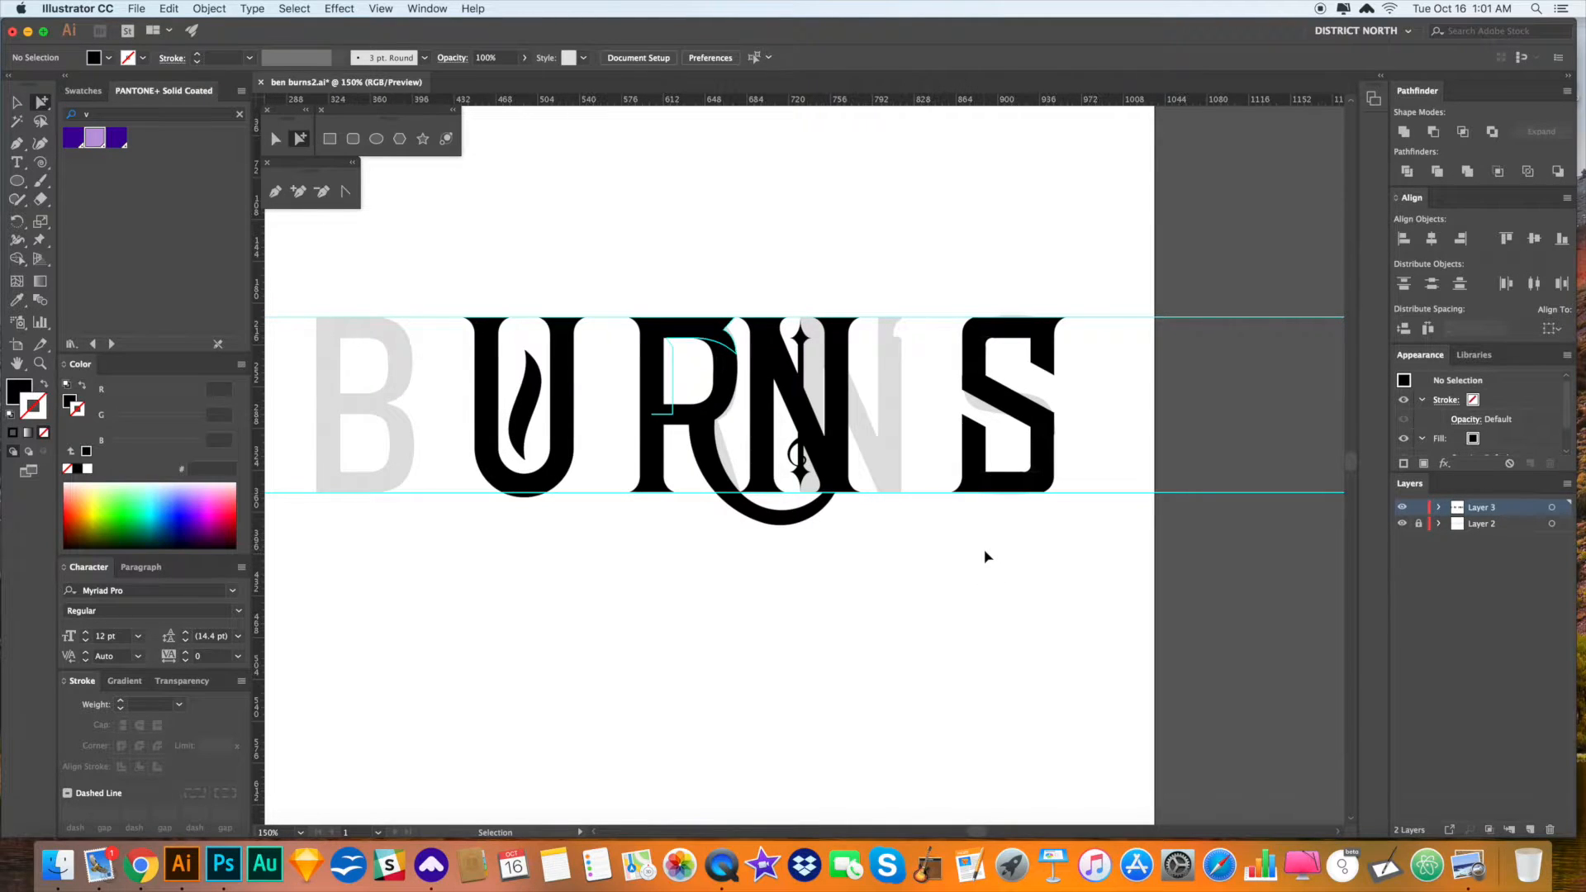
key("super+minus")
key("super+minus")
left_click_drag(828, 566, 975, 560)
- Hide Layers 2 and 3 and paste the black lettering in place on Layer 4
key("v")
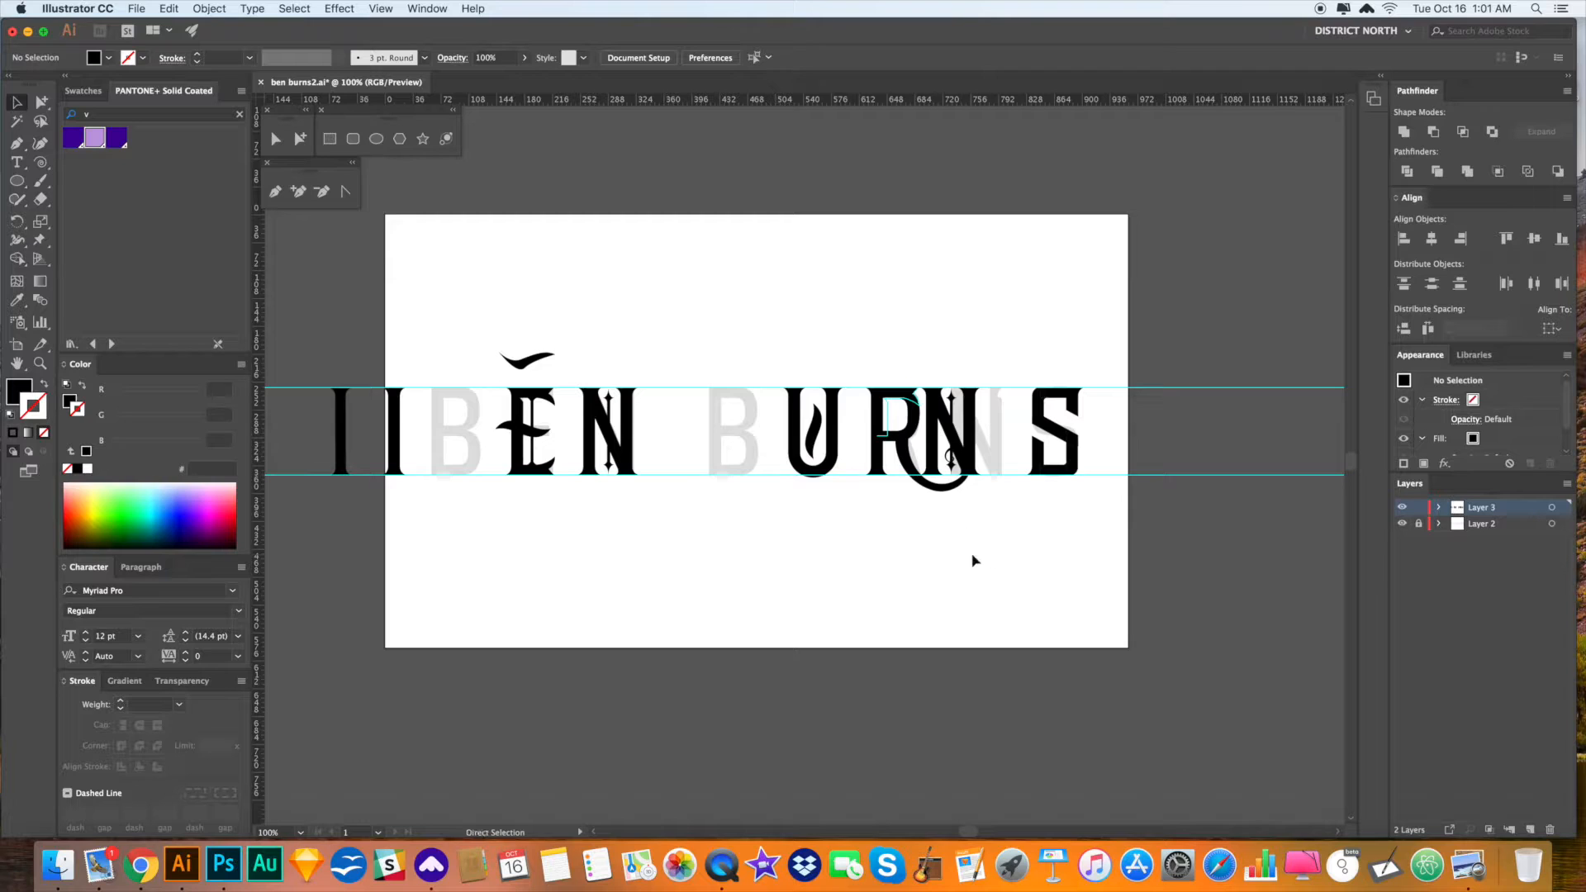
key("a")
scroll(1094, 534, "right", 1)
left_click_drag(1094, 533, 494, 378)
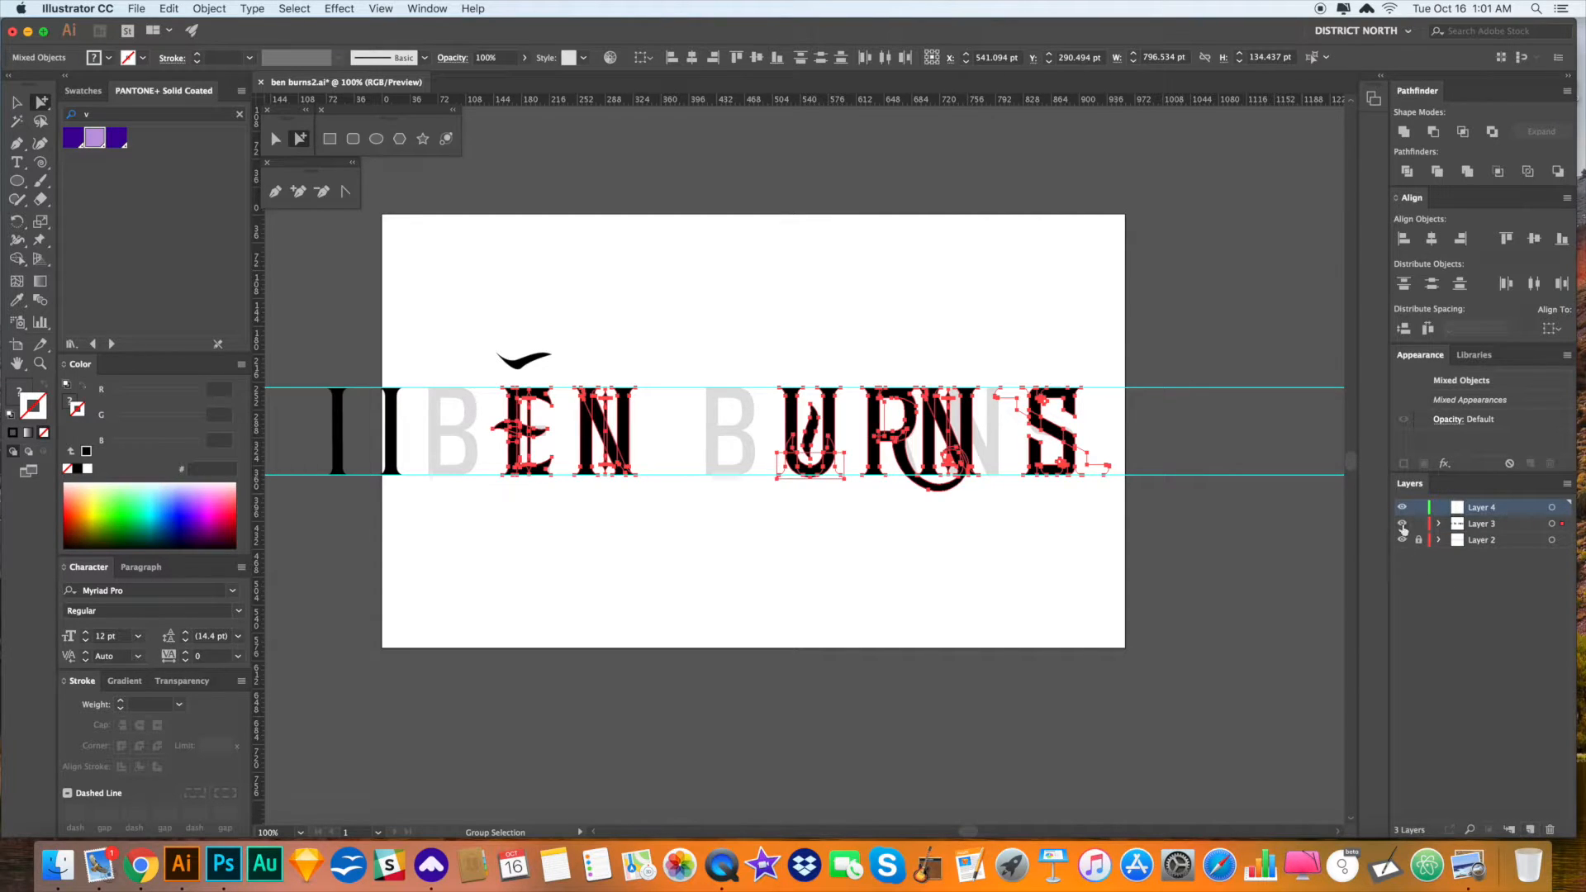
left_click_drag(1402, 525, 1404, 540)
key("super+f")
key("v")
left_click(1102, 578)
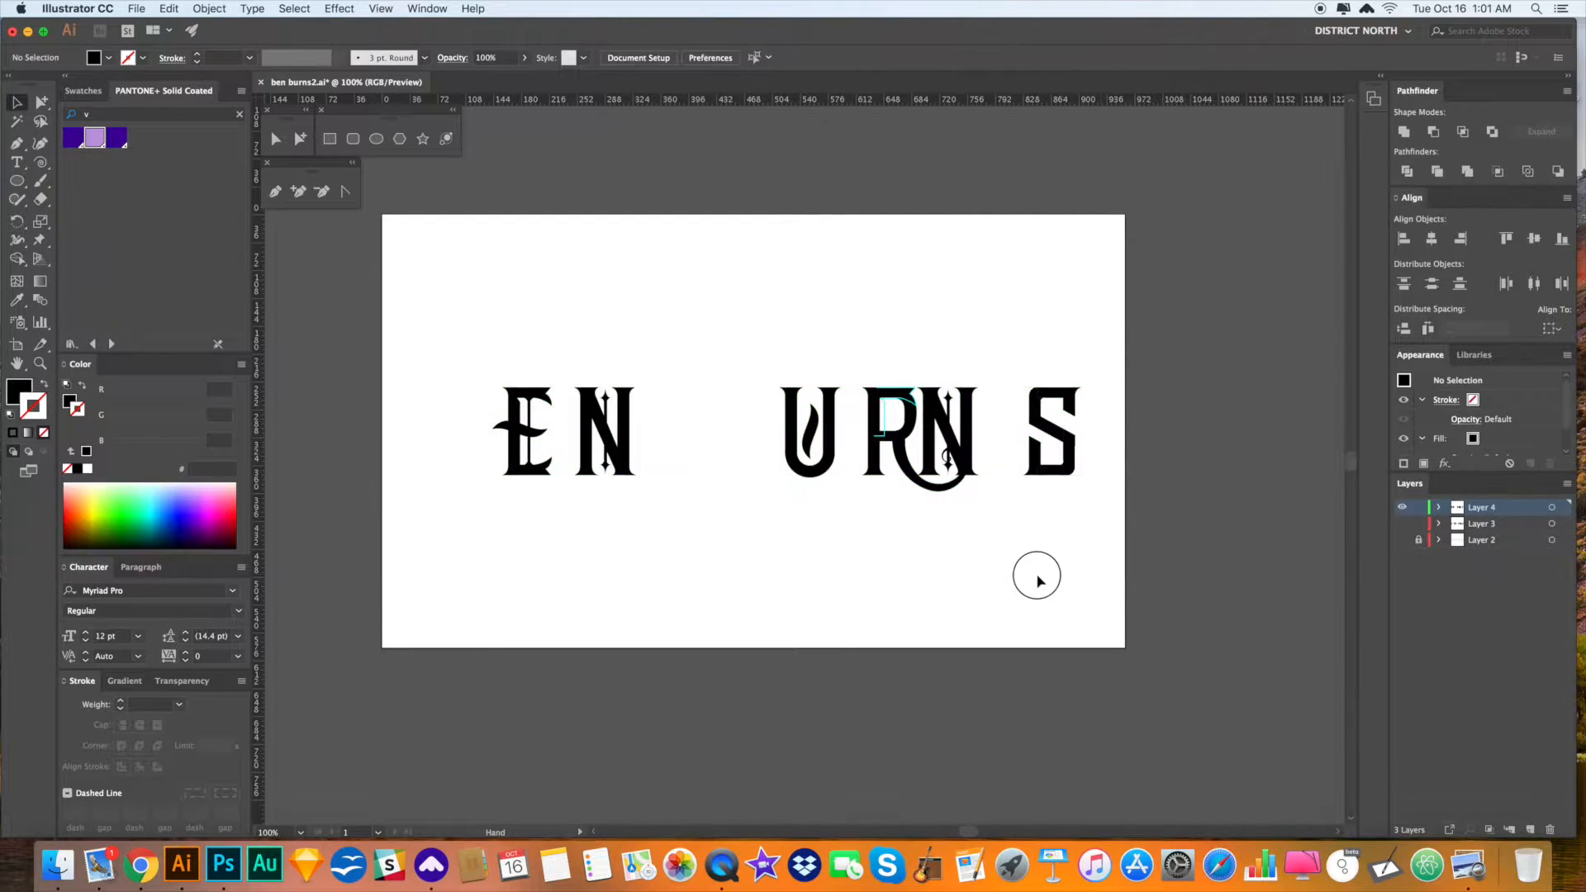
scroll(1033, 570, "left", 2)
key("a")
- Clear all the cyan guides with View > Guides > Clear Guides
left_click(426, 8)
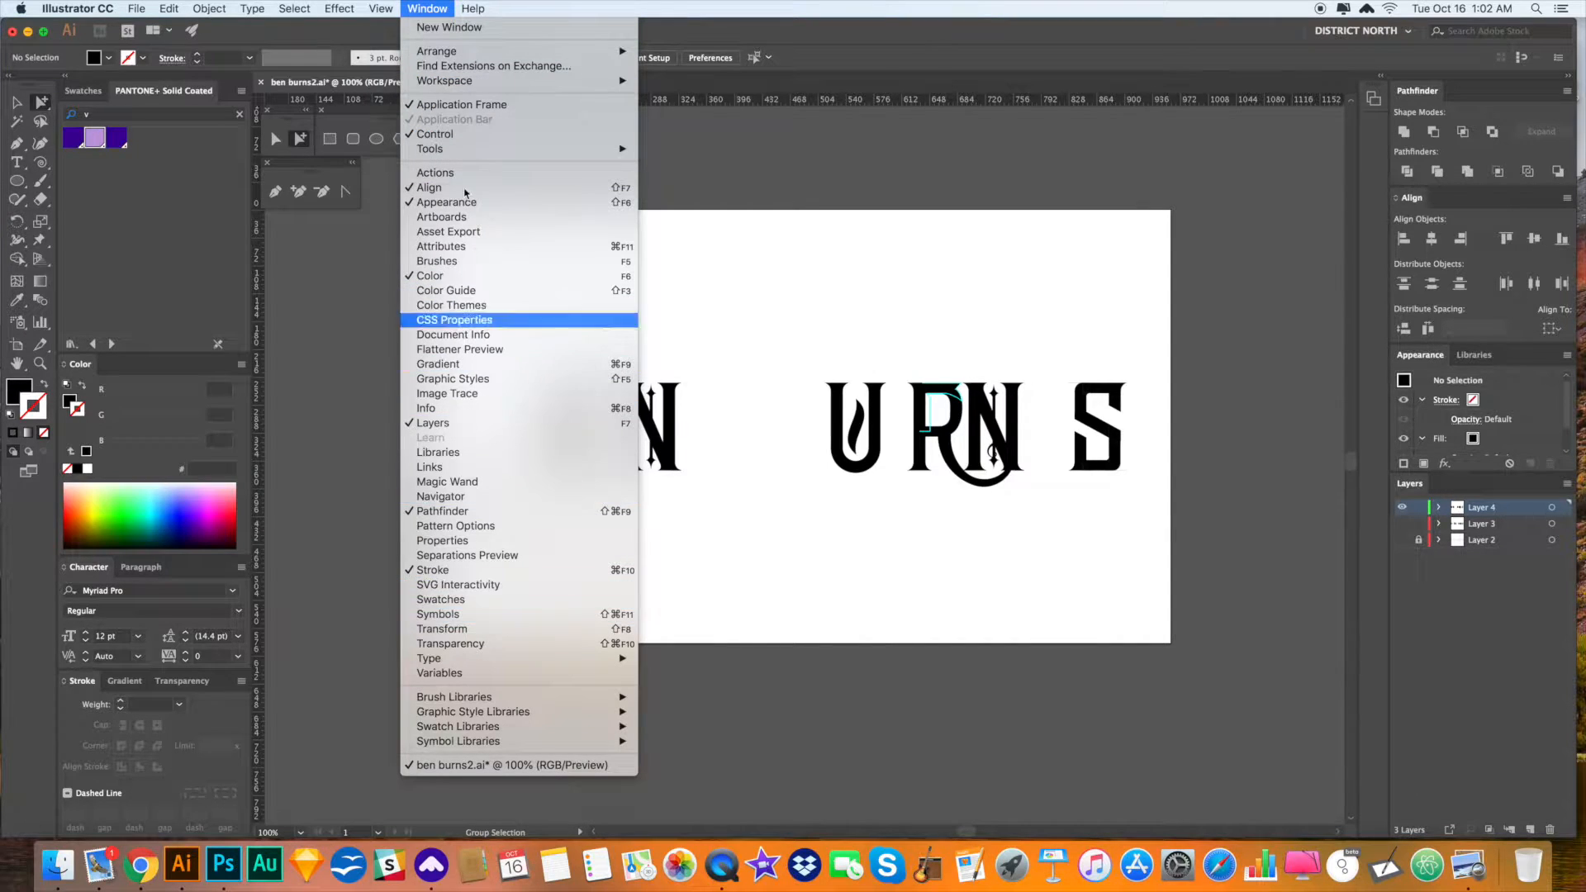
mouse_move(369, 7)
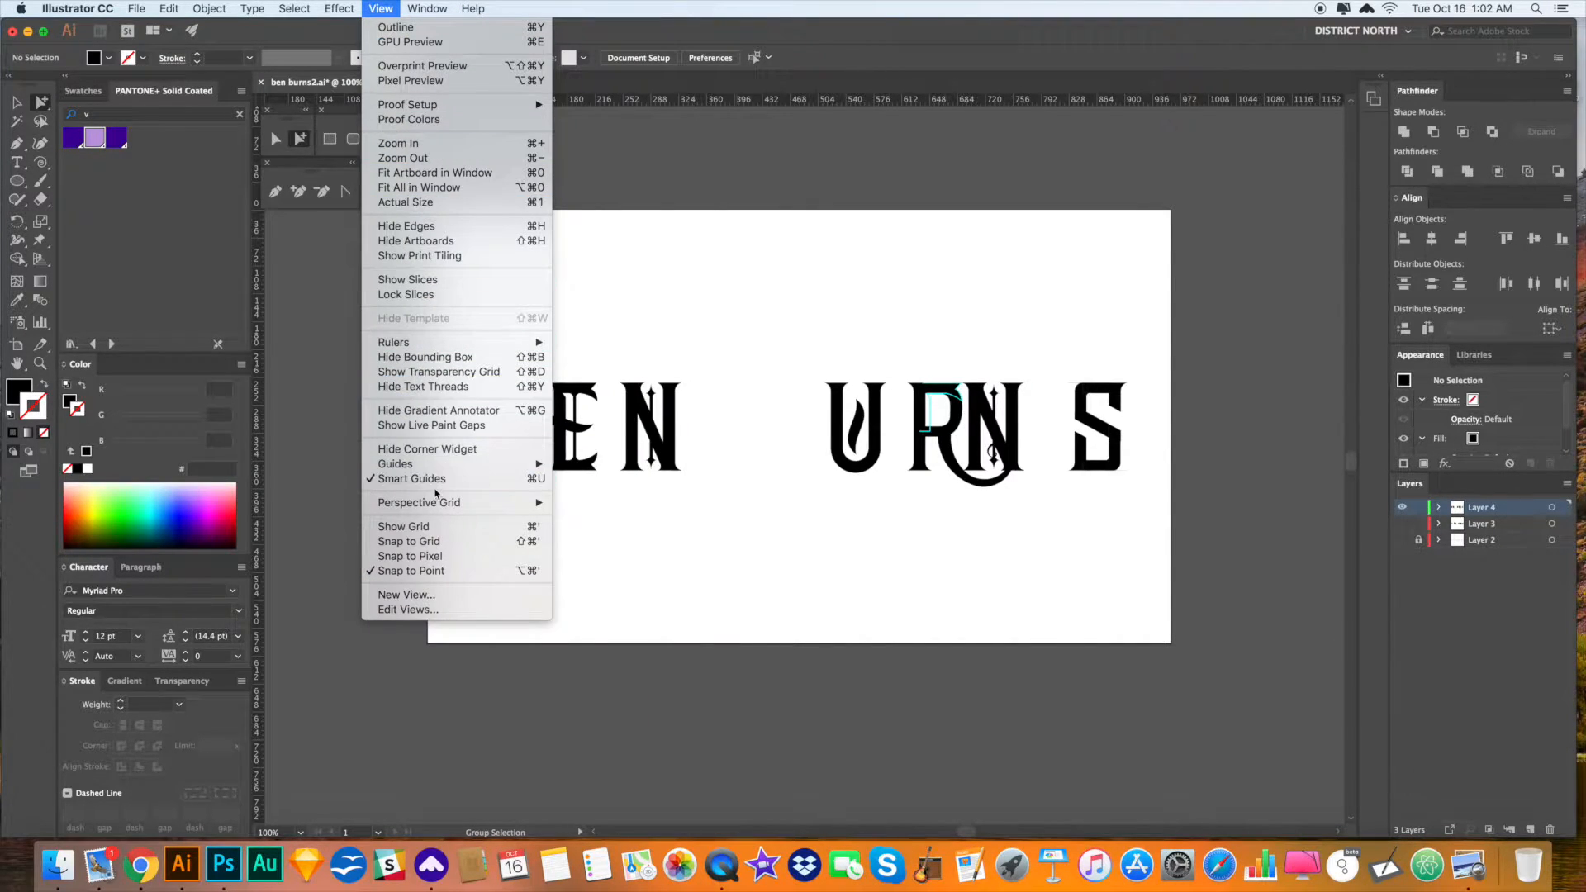
mouse_move(446, 464)
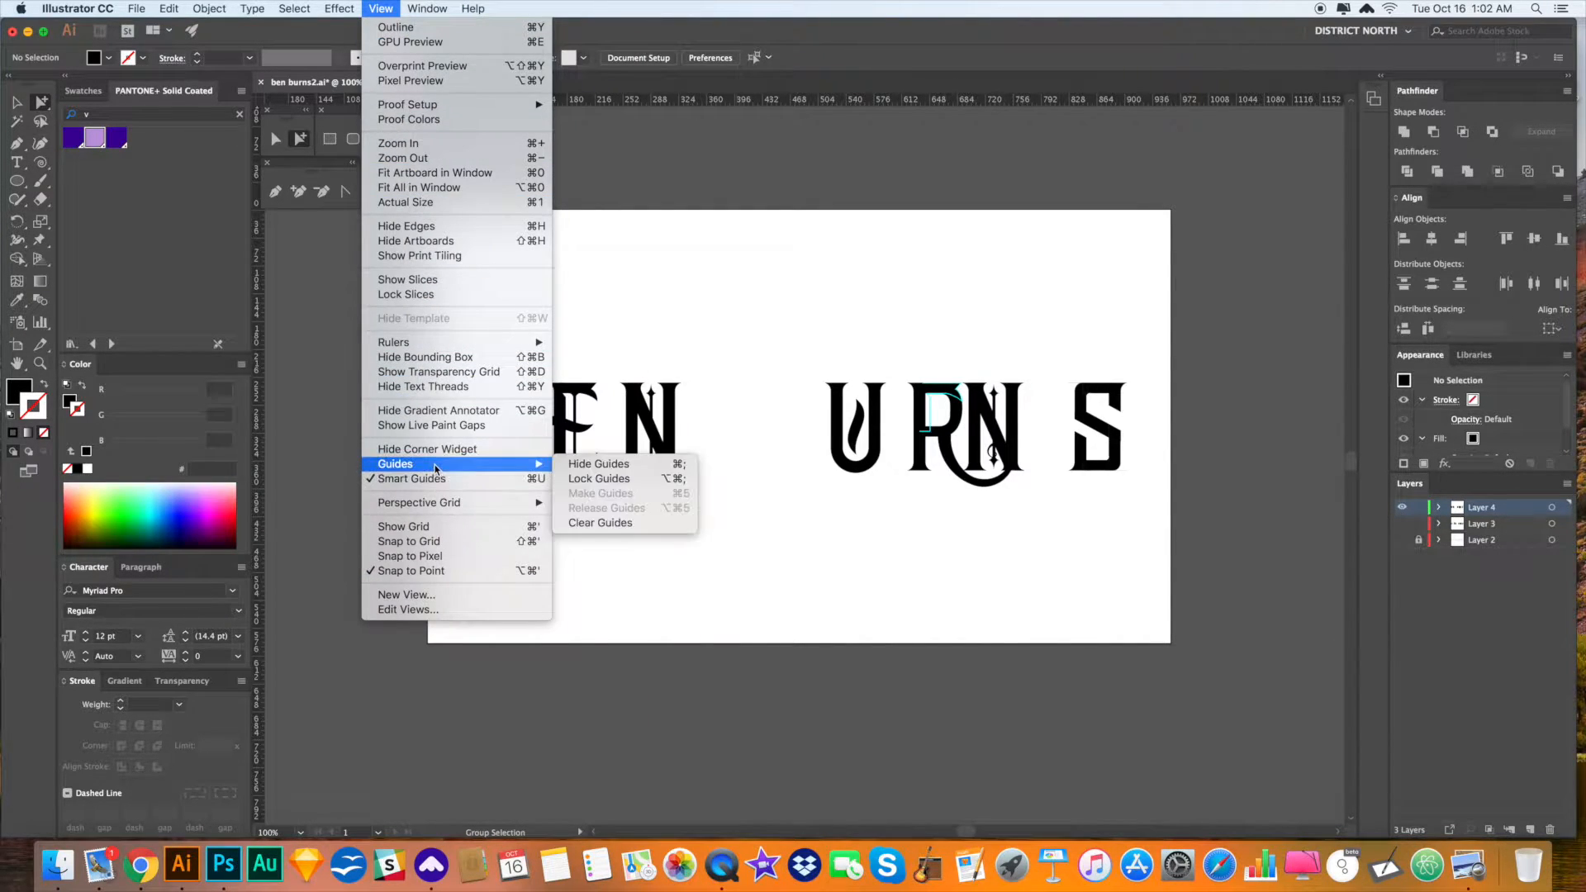
left_click(613, 523)
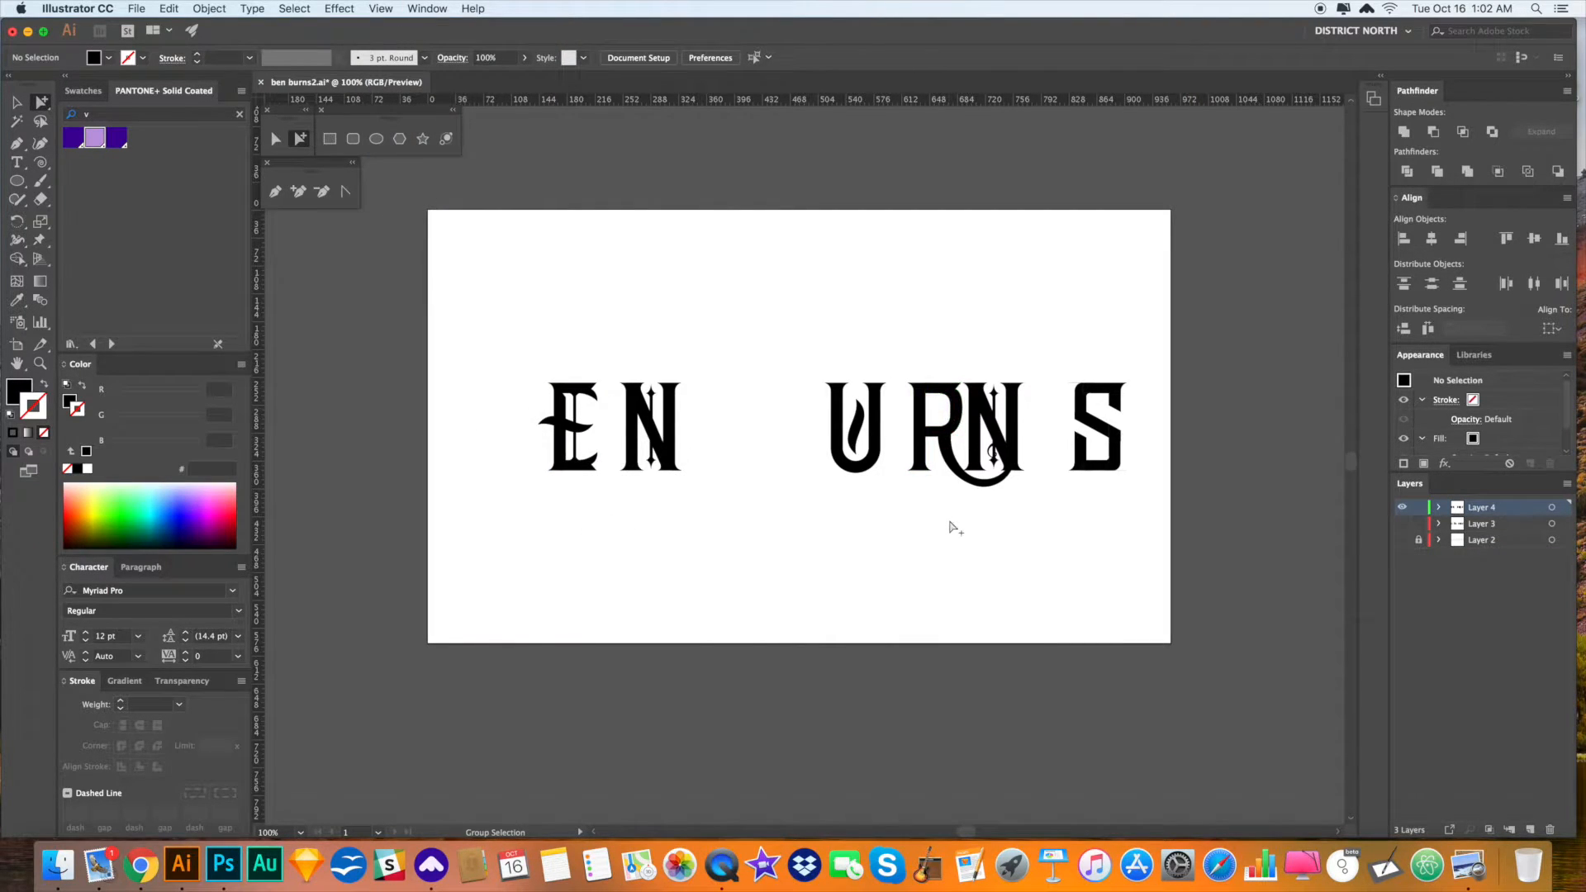
left_click_drag(982, 529, 1011, 507)
- Delete the curled piece by the R and the second N's centre line and diamond ornaments
left_click(983, 488)
key("Delete")
key("super+z")
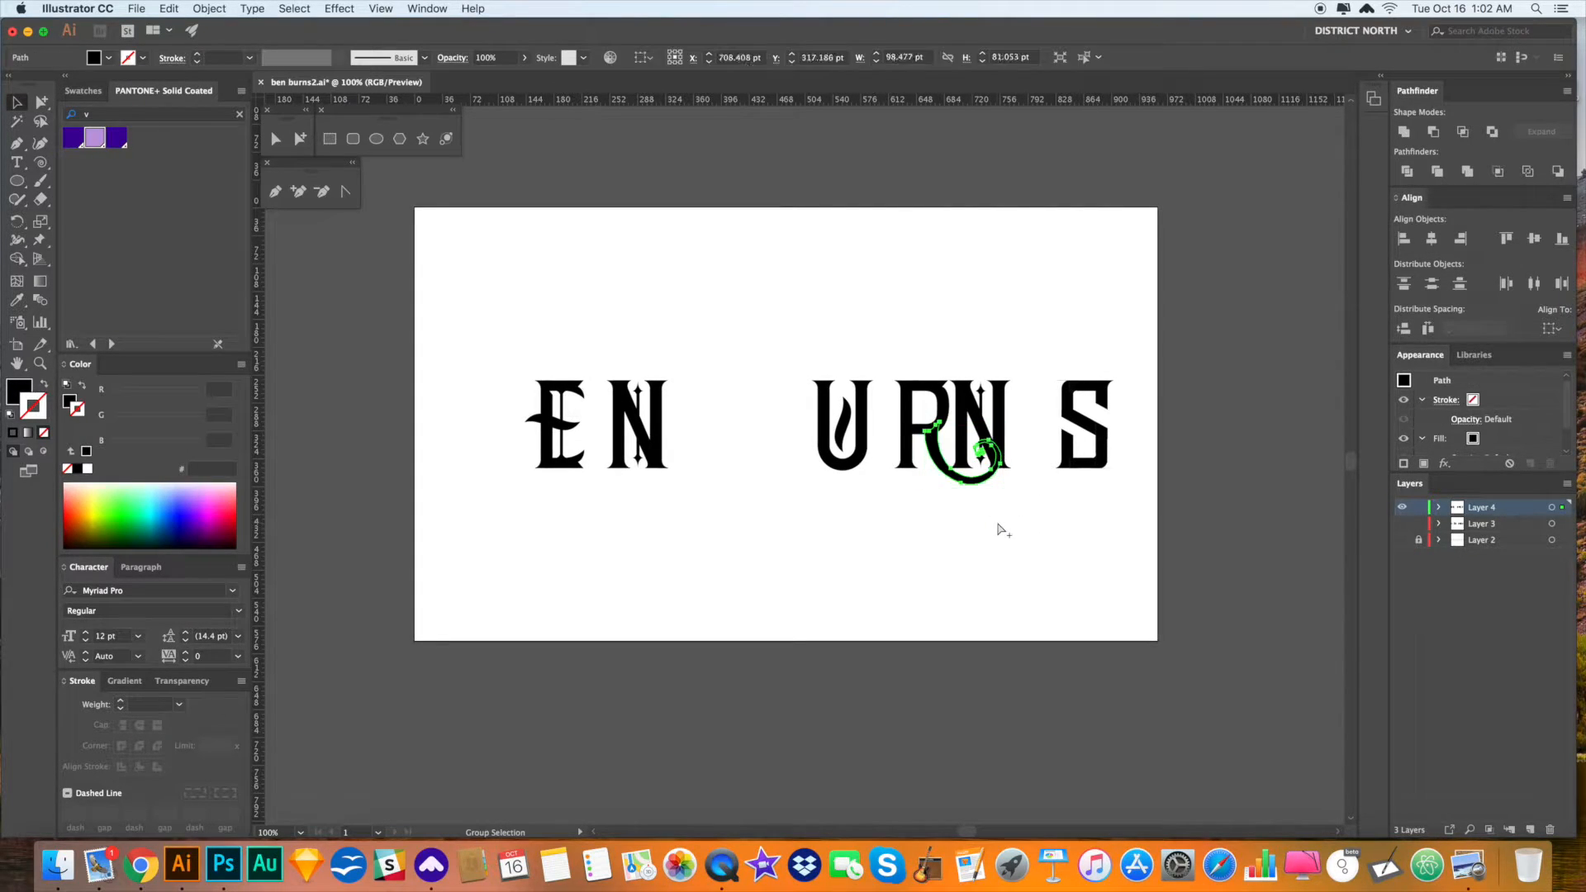
key("super+shift+z")
left_click(984, 452)
key("Delete")
left_click(981, 391)
key("Delete")
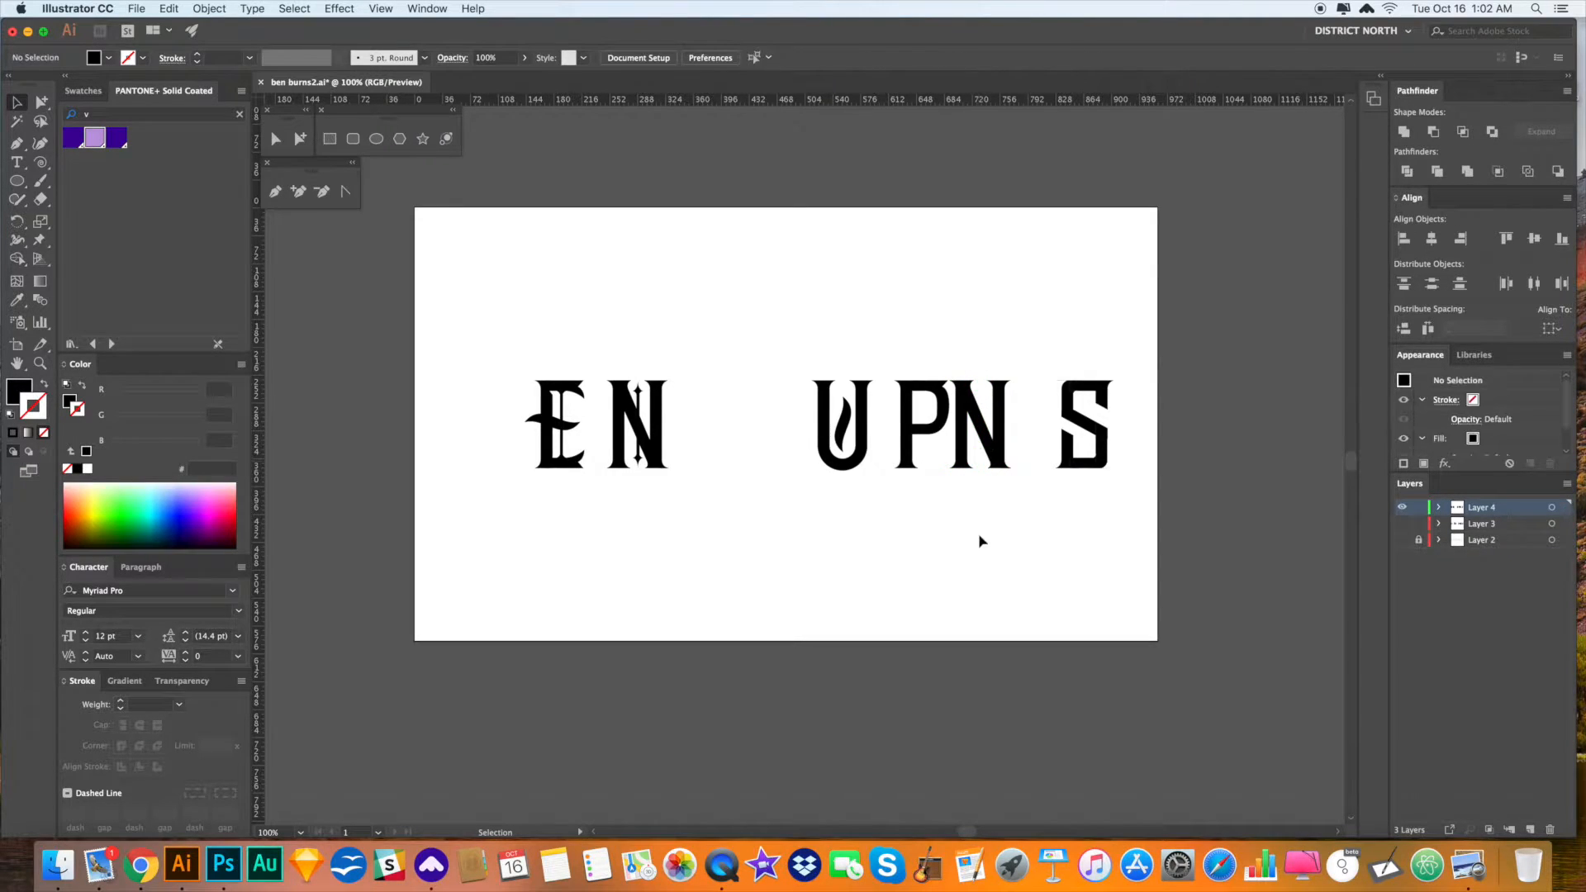
left_click_drag(923, 545, 926, 545)
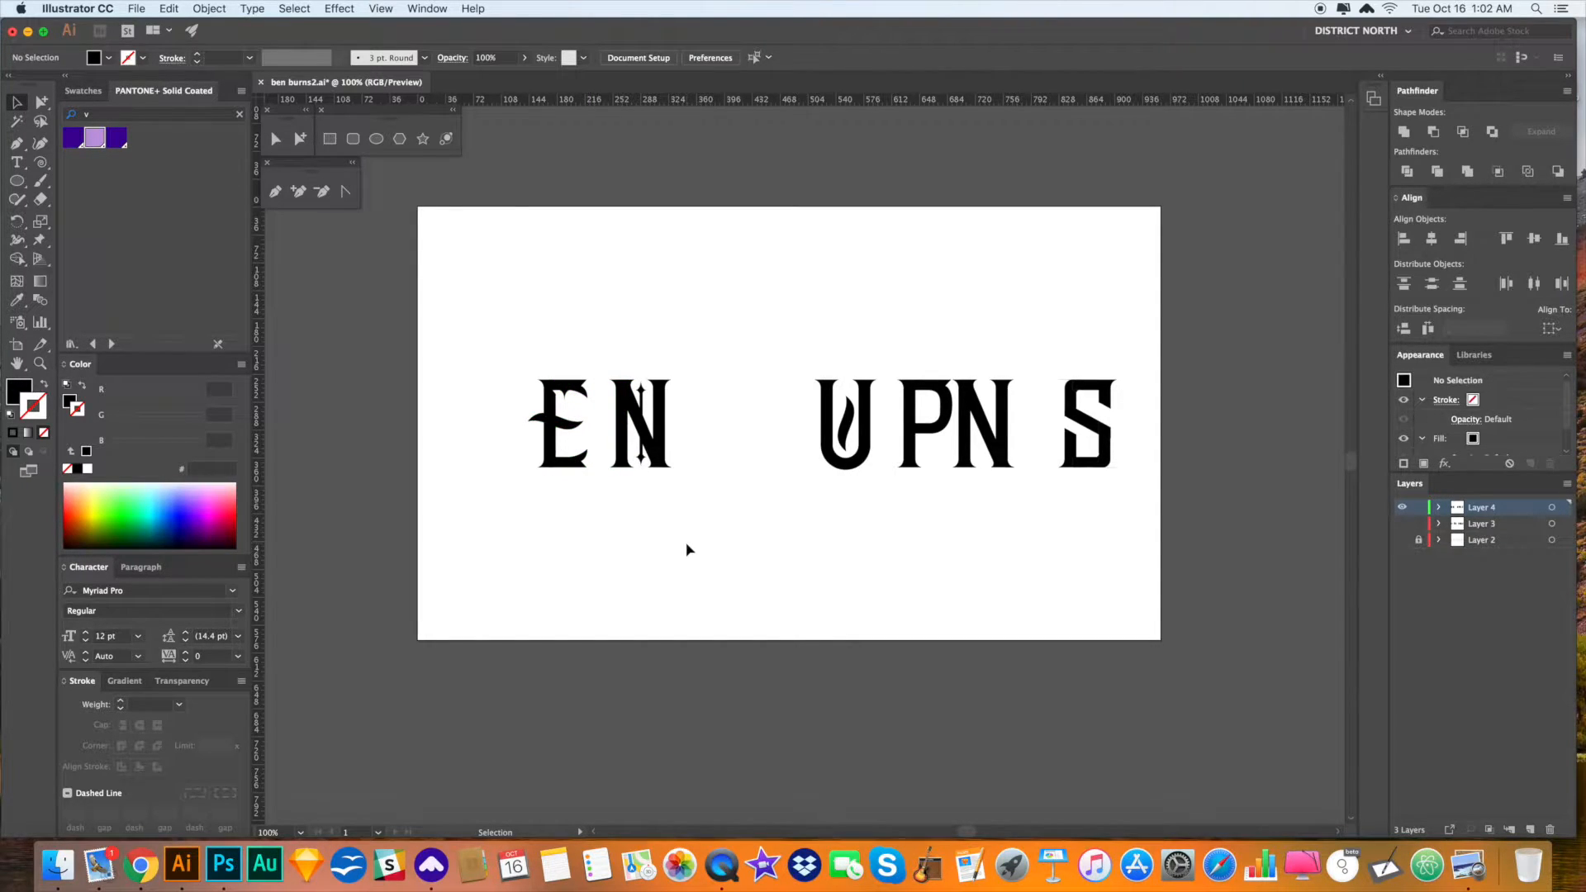
- Delete the E's star and the first N's vertical line and stars
left_click(565, 398)
key("Delete")
key("a")
left_click(642, 404)
key("Delete")
left_click(641, 389)
key("Delete")
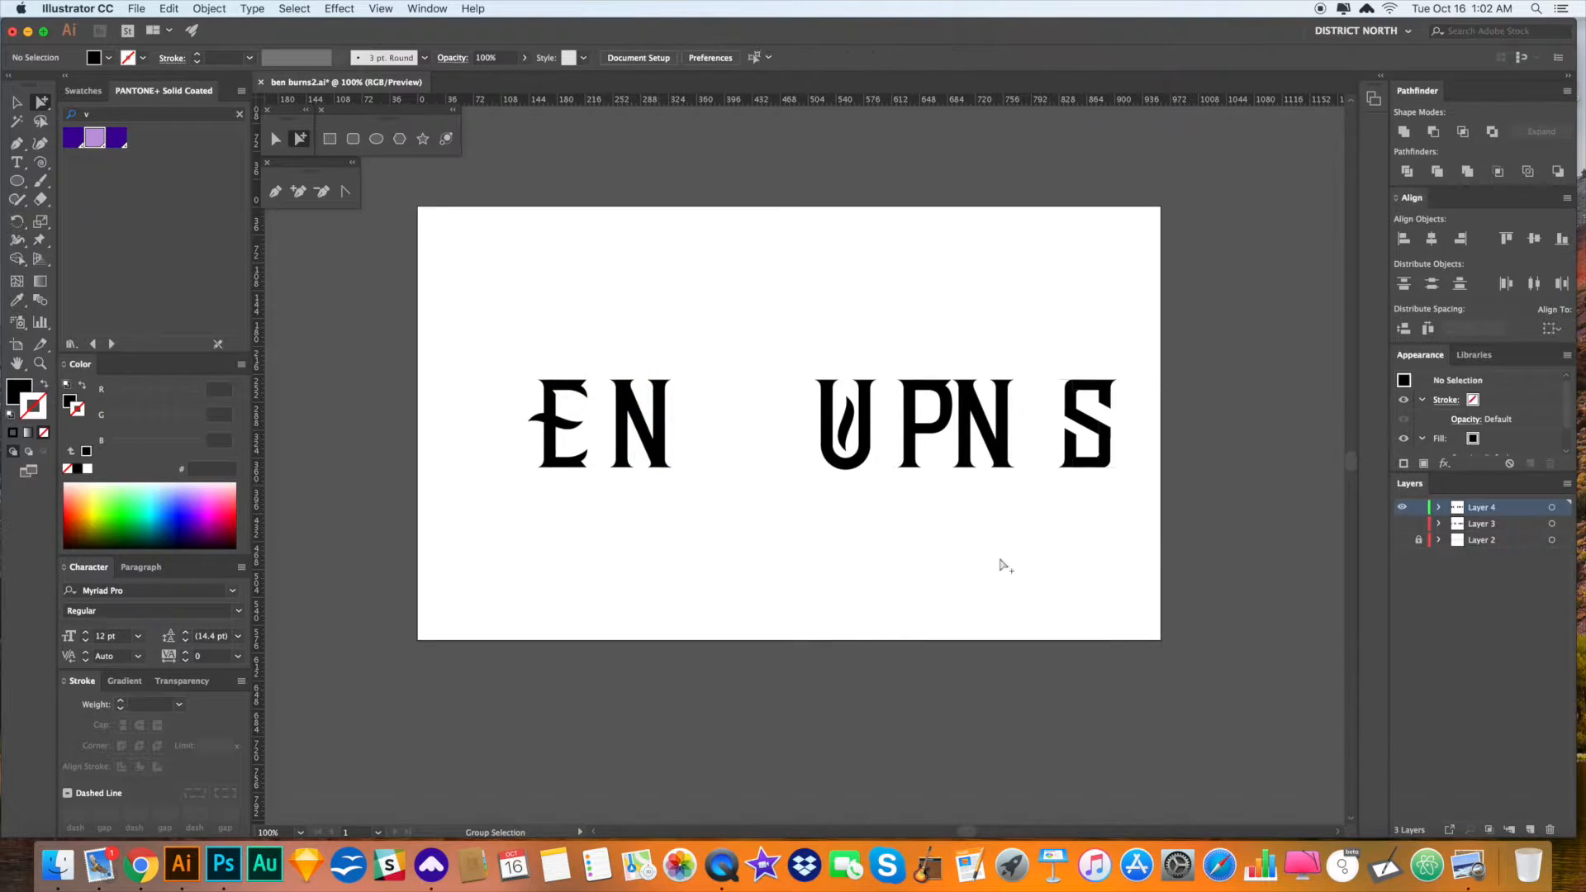
left_click(1055, 542)
- Apply Pathfinder Trim to all the lettering, then Unite the black paths into one shape
left_click_drag(1154, 541, 431, 326)
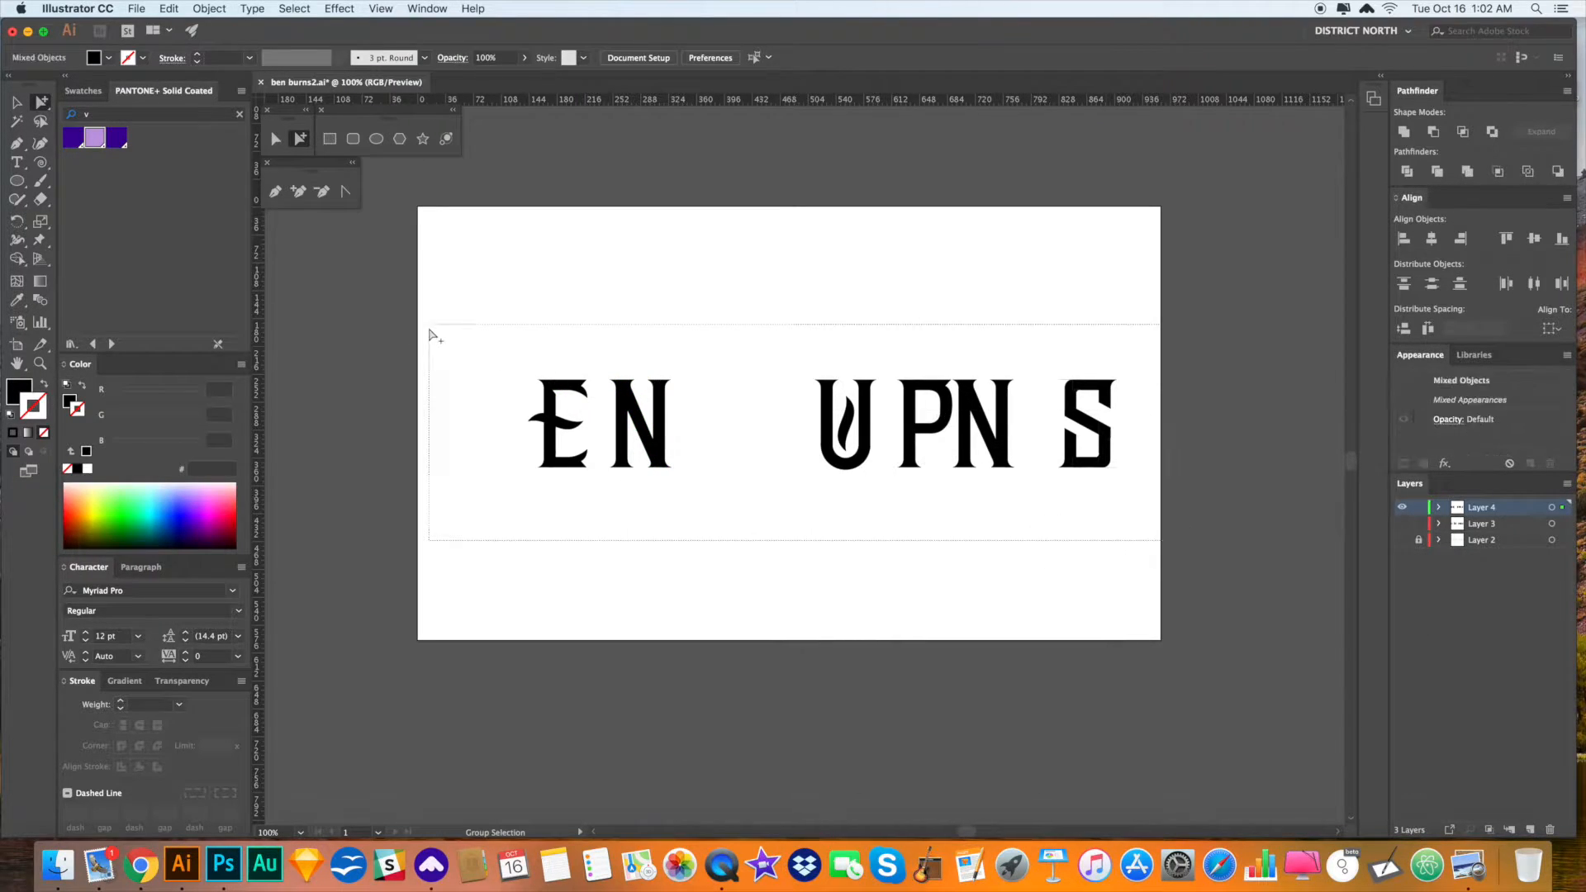
left_click(1442, 174)
left_click(1289, 438)
left_click(1103, 380)
key("super+6")
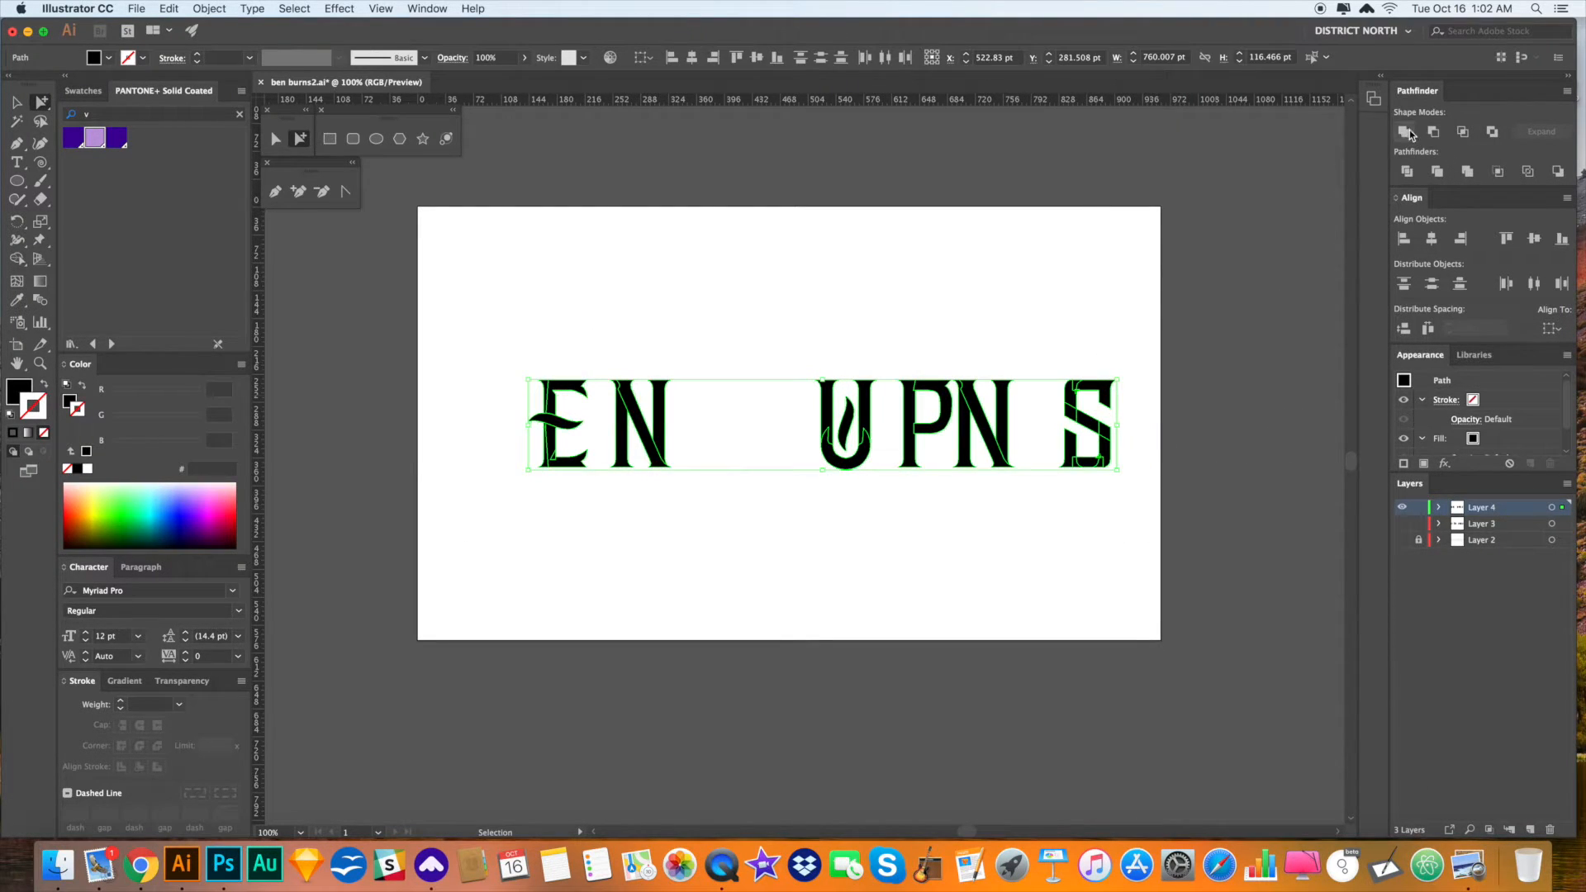
left_click(1410, 134)
- Cut the merged lettering, delete the leftover unfilled paths, and Paste in Front
key("super+x")
left_click_drag(1293, 588, 384, 269)
key("Delete")
left_click(836, 297)
key("v")
key("super+f")
left_click(875, 288)
left_click_drag(871, 287, 869, 284)
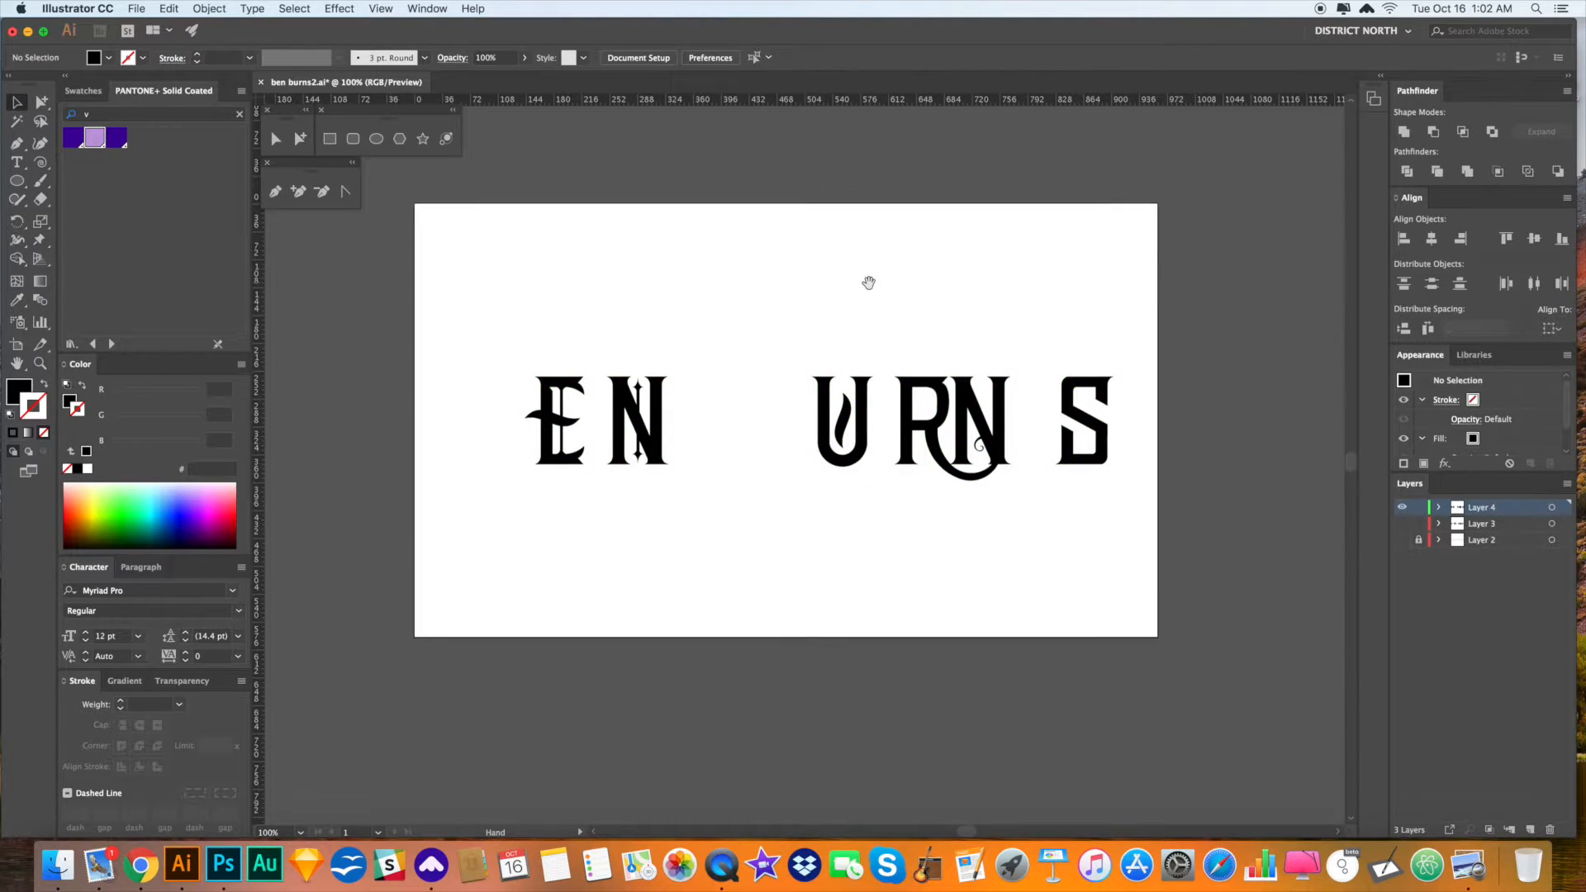
- Delete the thin bar inside the first N along with its top and bottom leftover pieces
left_click_drag(716, 443, 786, 428)
key("a")
key("v")
left_click(713, 446)
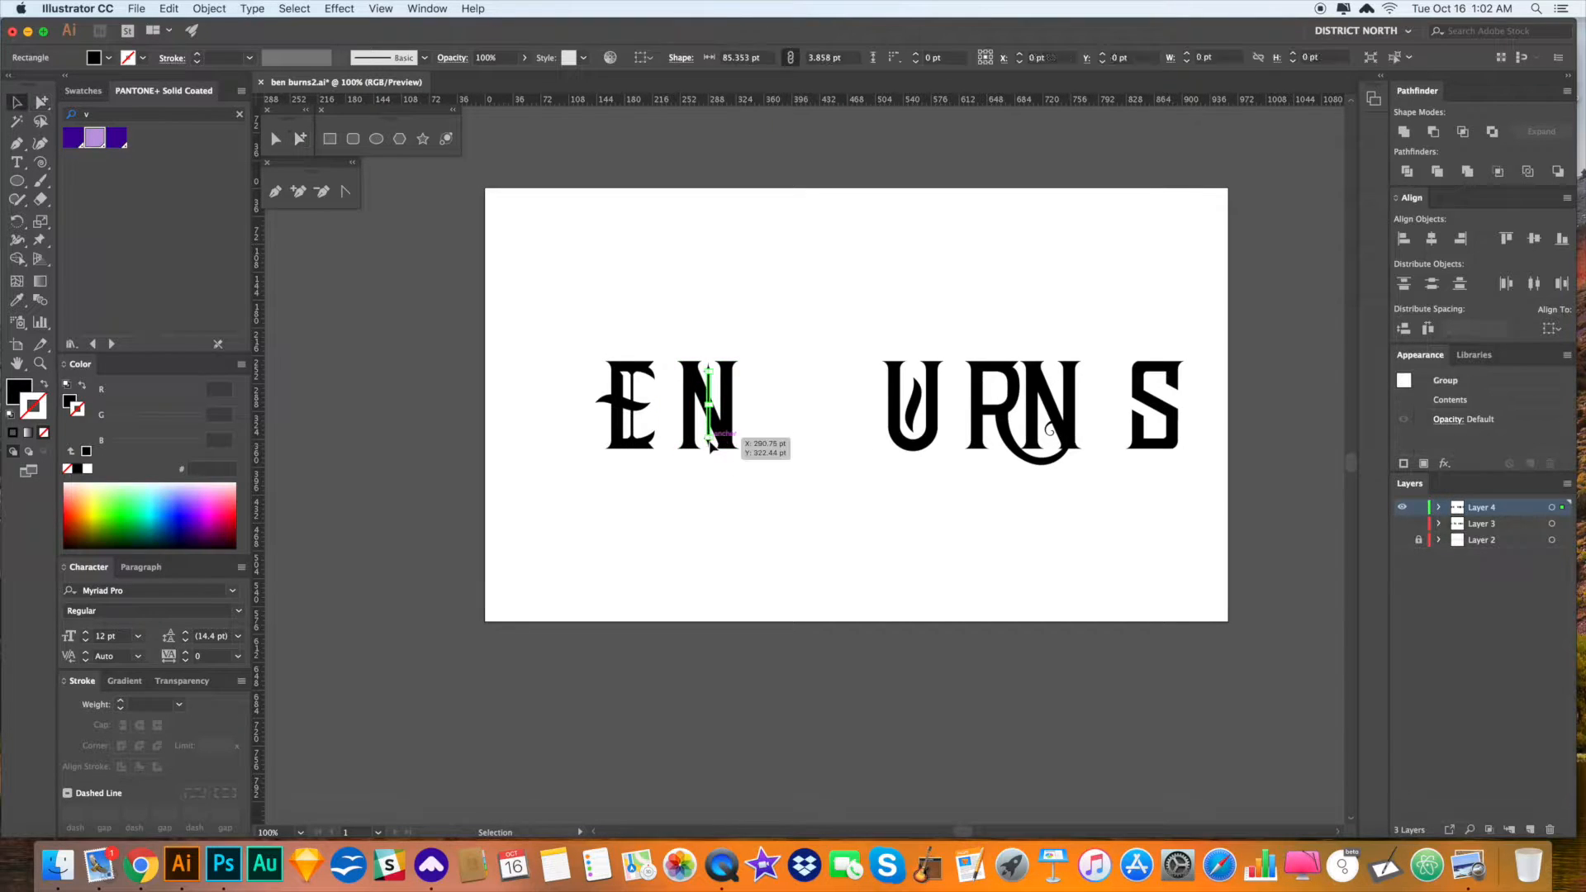
left_click_drag(708, 439, 783, 453)
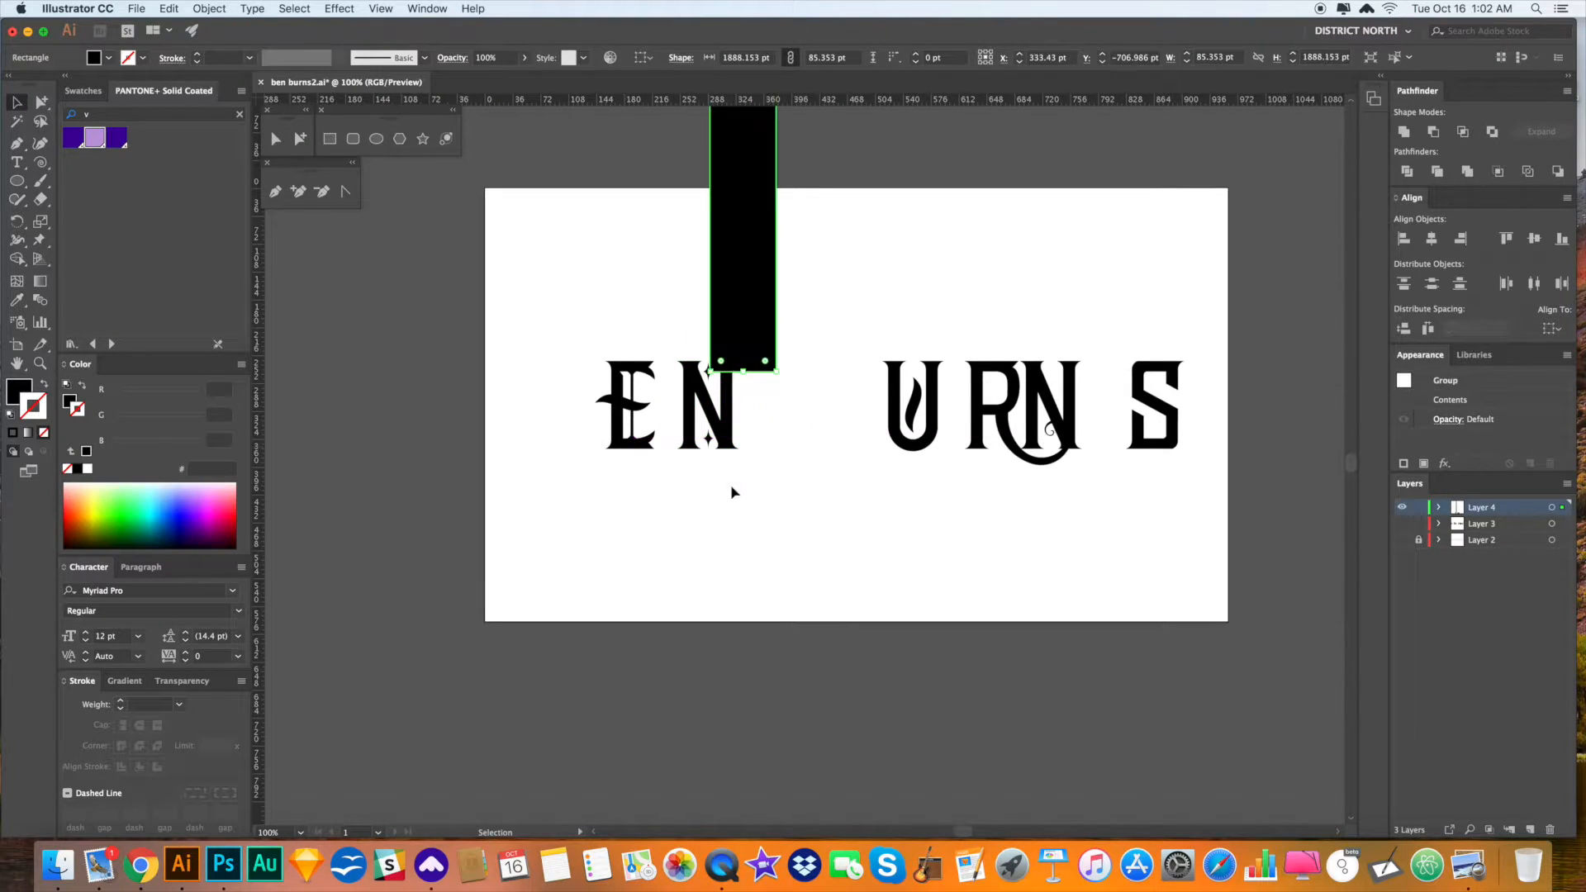
key("super+z")
left_click(712, 472)
left_click(709, 440)
key("Delete")
left_click(709, 440)
key("Delete")
left_click(708, 368)
key("Delete")
- Delete the E's thin bar and the small group at its bottom
left_click(634, 402)
key("Delete")
left_click(633, 440)
key("Delete")
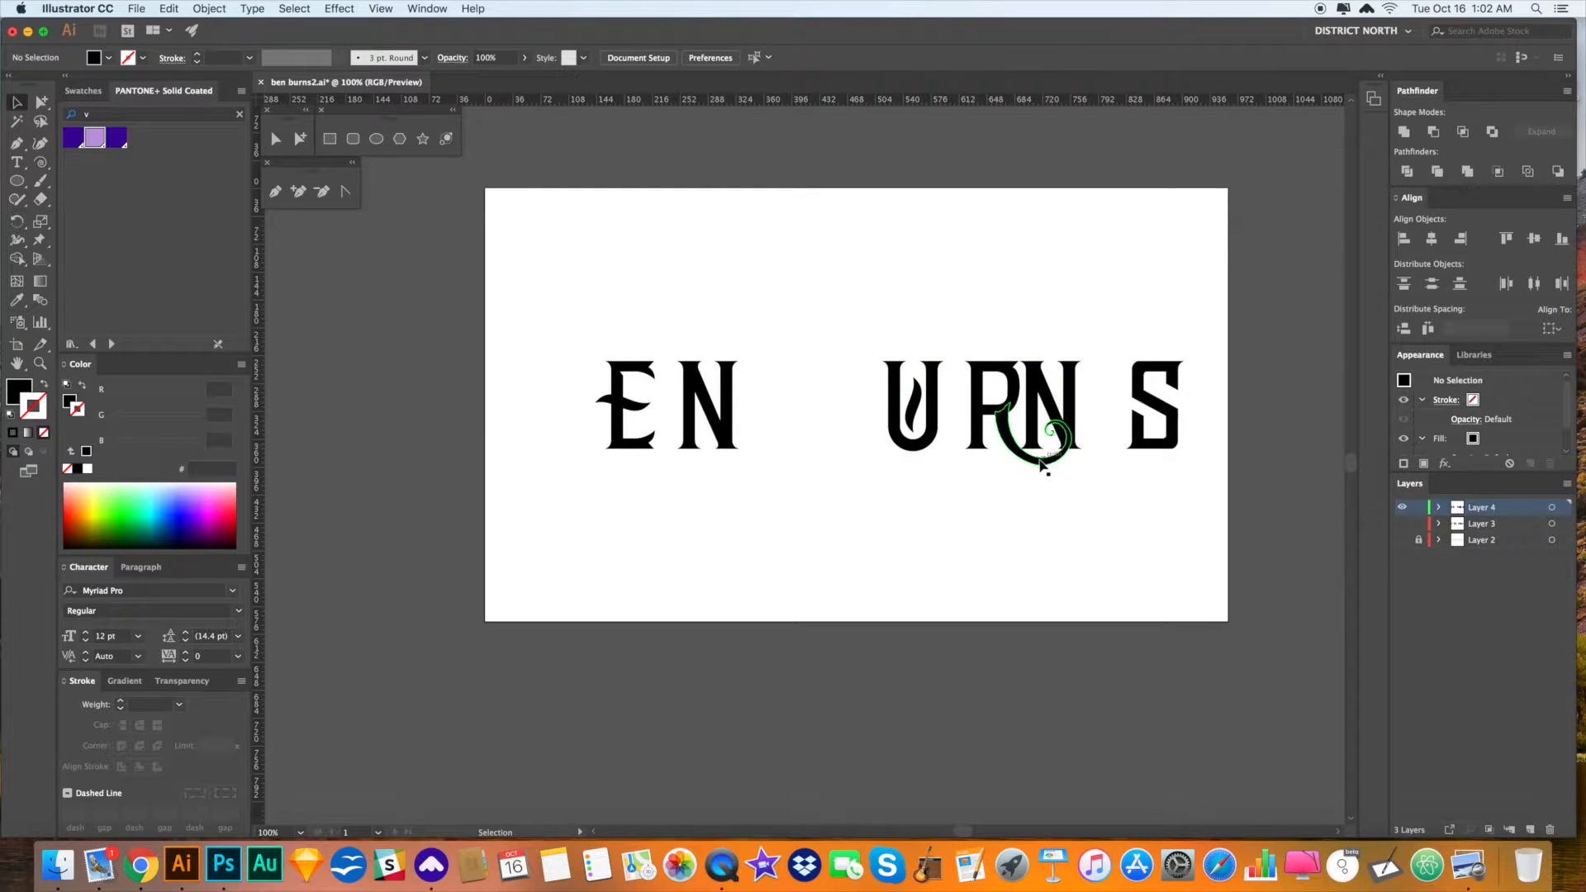
left_click(994, 526)
- Shift the first N 24 pt left so it sits against the E
scroll(950, 517, "left", 1)
key("a")
left_click_drag(791, 484, 675, 327)
left_click_drag(698, 382, 747, 401)
left_click(807, 439)
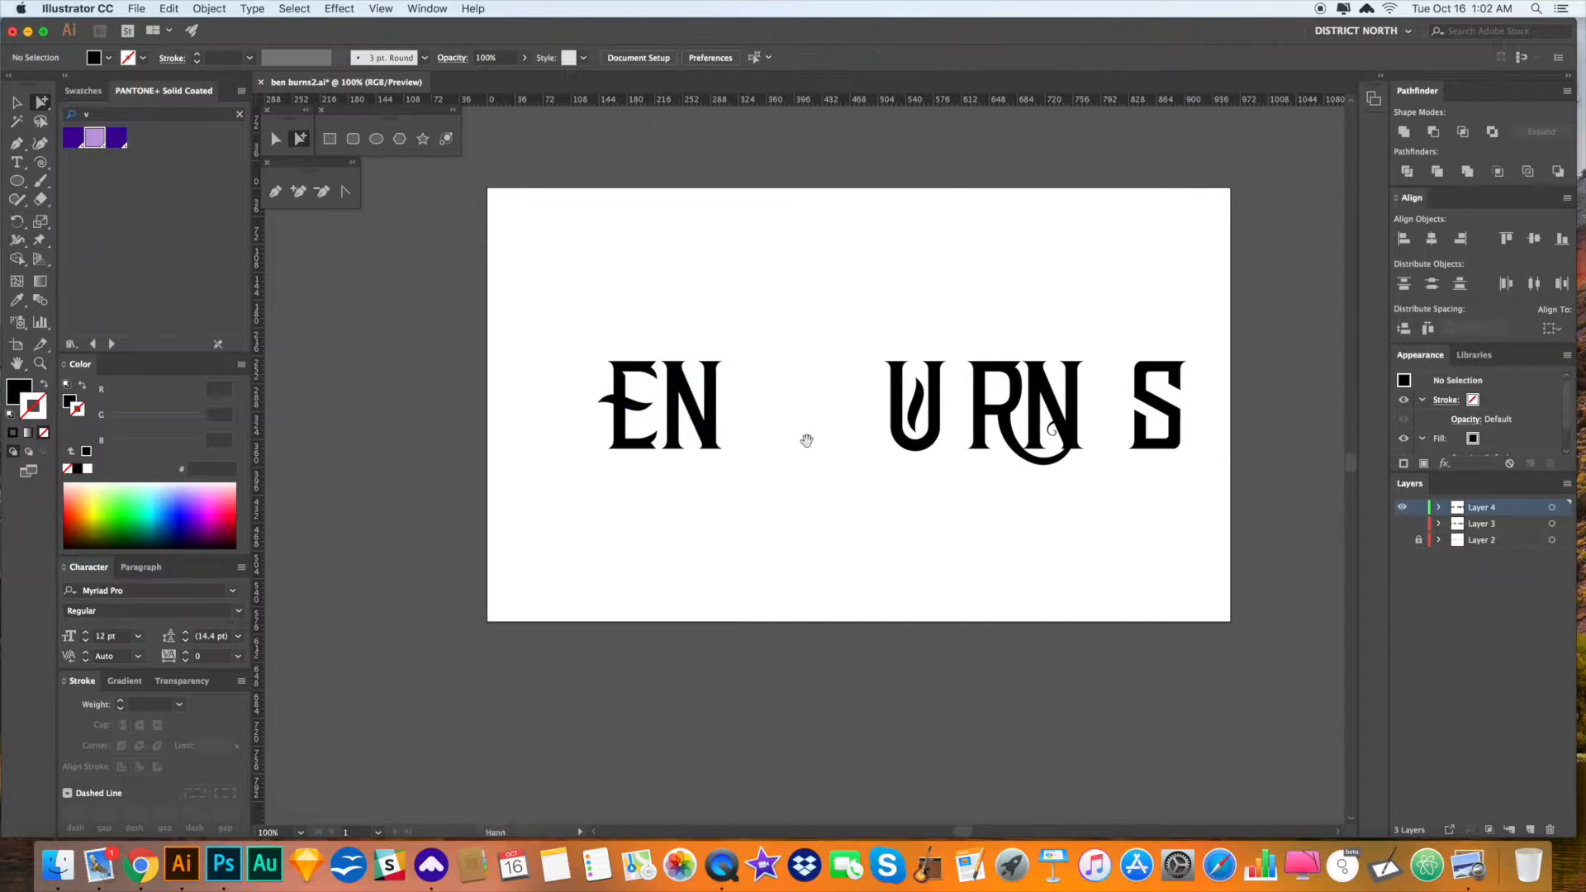
- Select the U and begin shifting it to the right
key("v")
key("a")
left_click_drag(975, 488, 843, 330)
left_click_drag(941, 376, 959, 377)
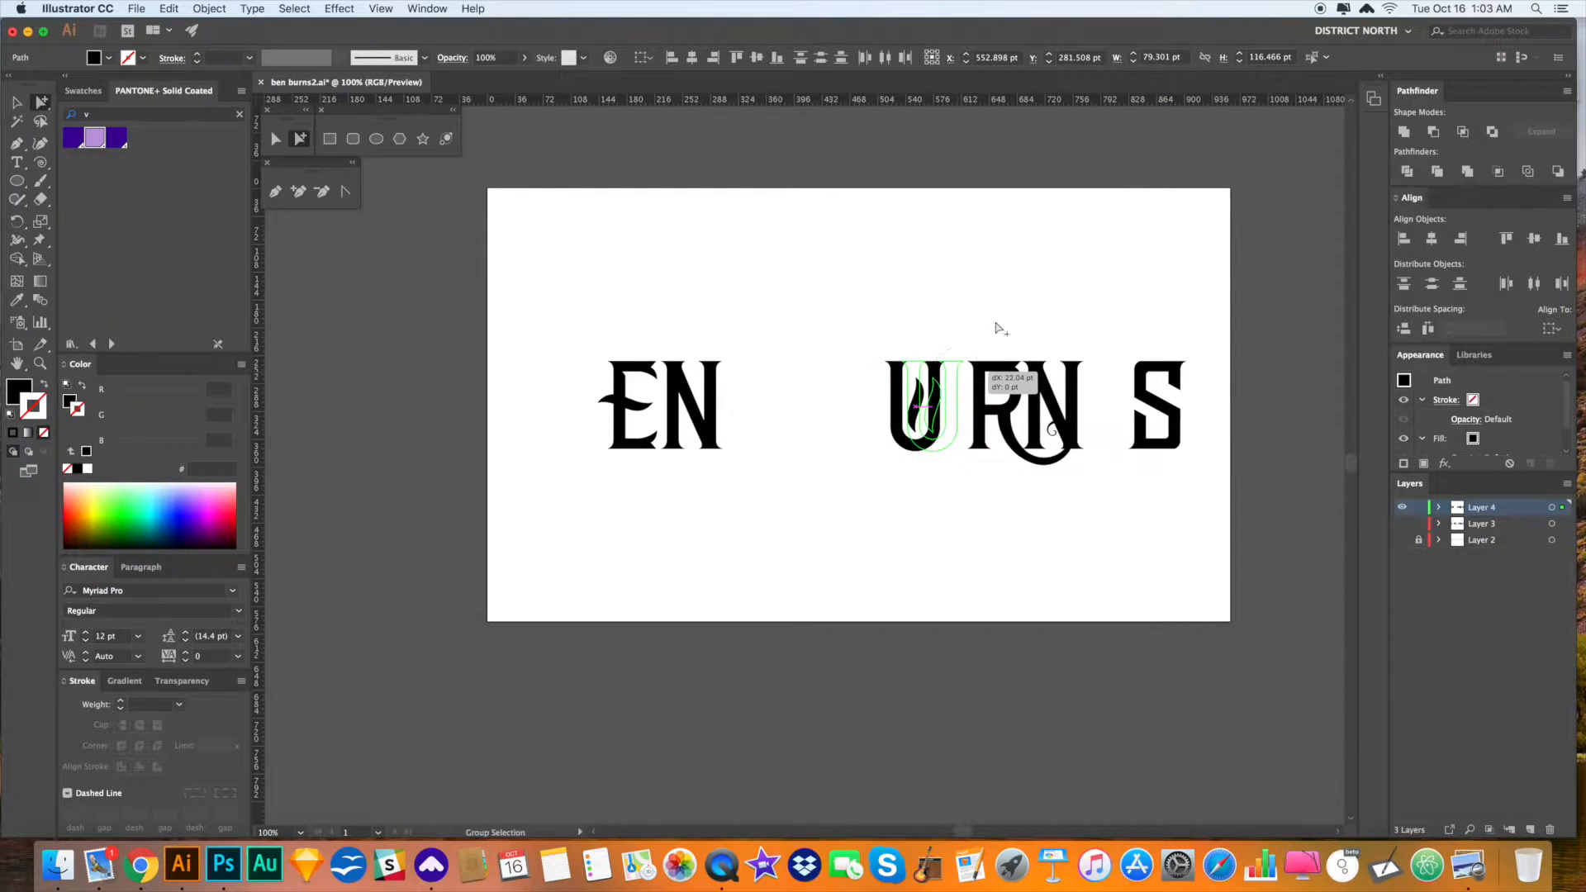
- Move the S left, closer to the N
left_click(1027, 318)
left_click(1039, 316)
key("space")
left_click_drag(1168, 453, 1036, 408)
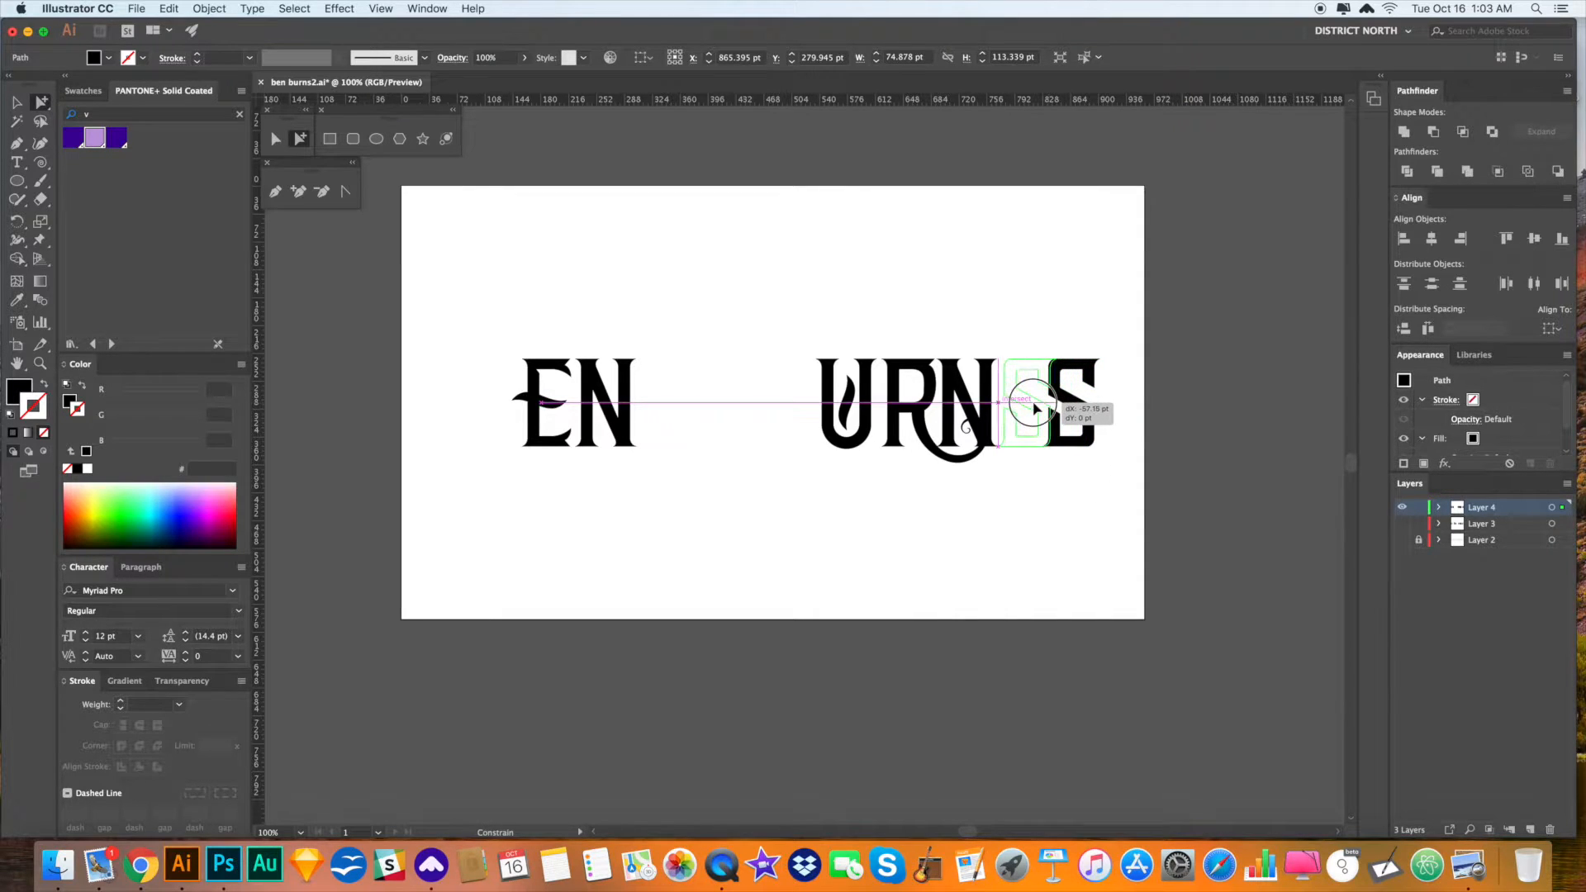
left_click(1094, 495)
- Zoom in on the URNS letters and trial-delete the R's tail swirl, then restore it
key("space")
left_click_drag(1074, 500, 1049, 499)
key("z")
left_click_drag(974, 414, 1167, 605)
key("space")
left_click_drag(888, 471, 1231, 539)
left_click_drag(695, 431, 806, 523)
key("a")
left_click(785, 457)
key("Delete")
key("space")
key("cmd+z")
left_click(913, 579)
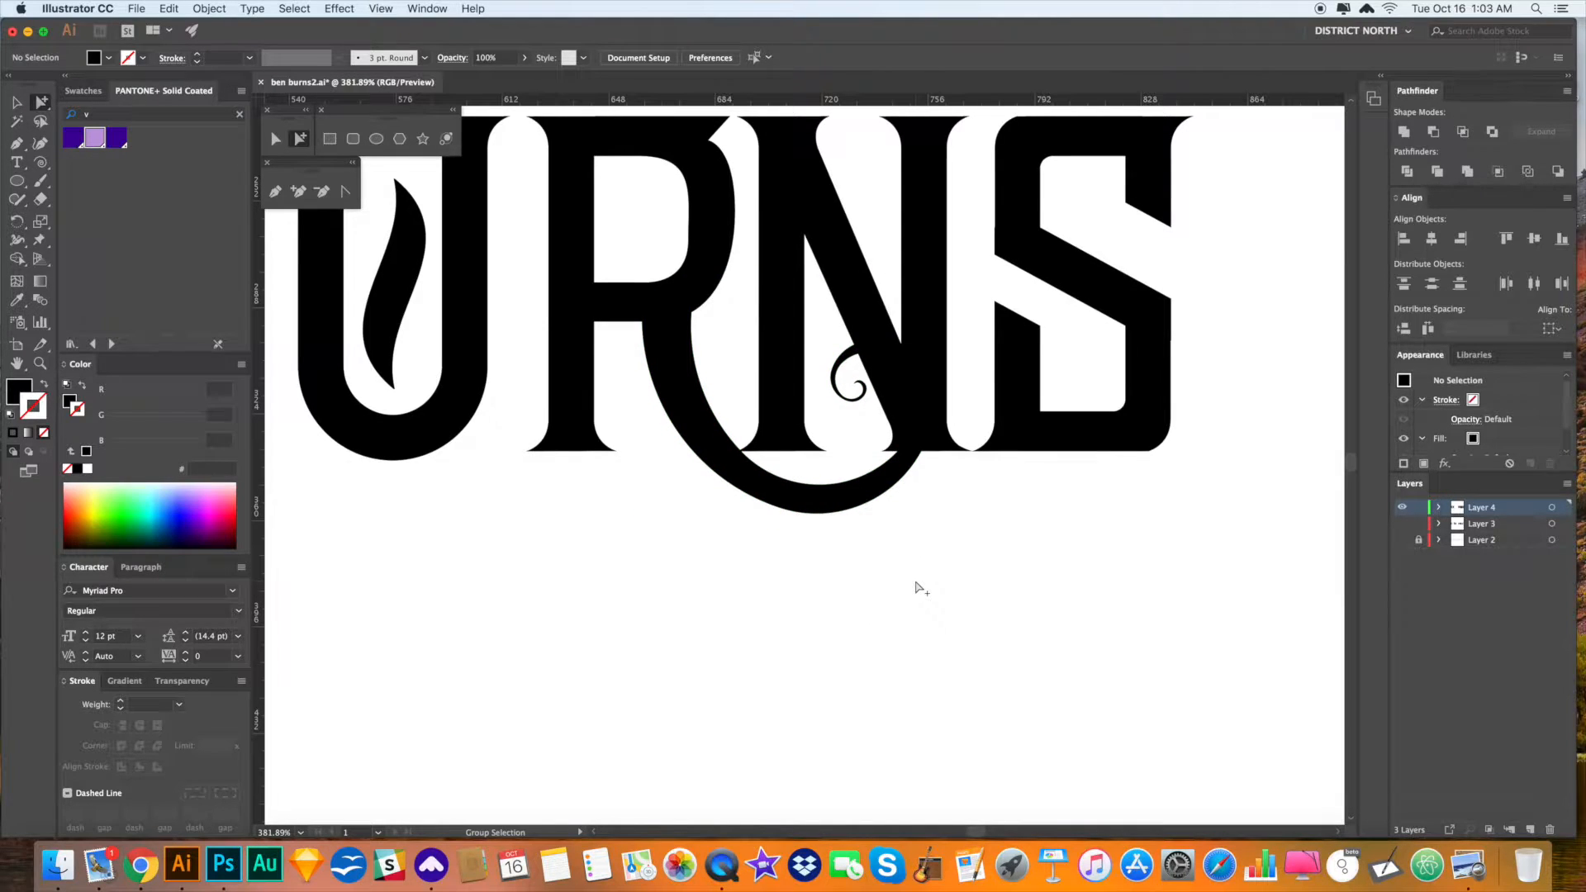
- Drag a duplicate of the S over the R to test its fit
scroll(915, 586, "down", 5)
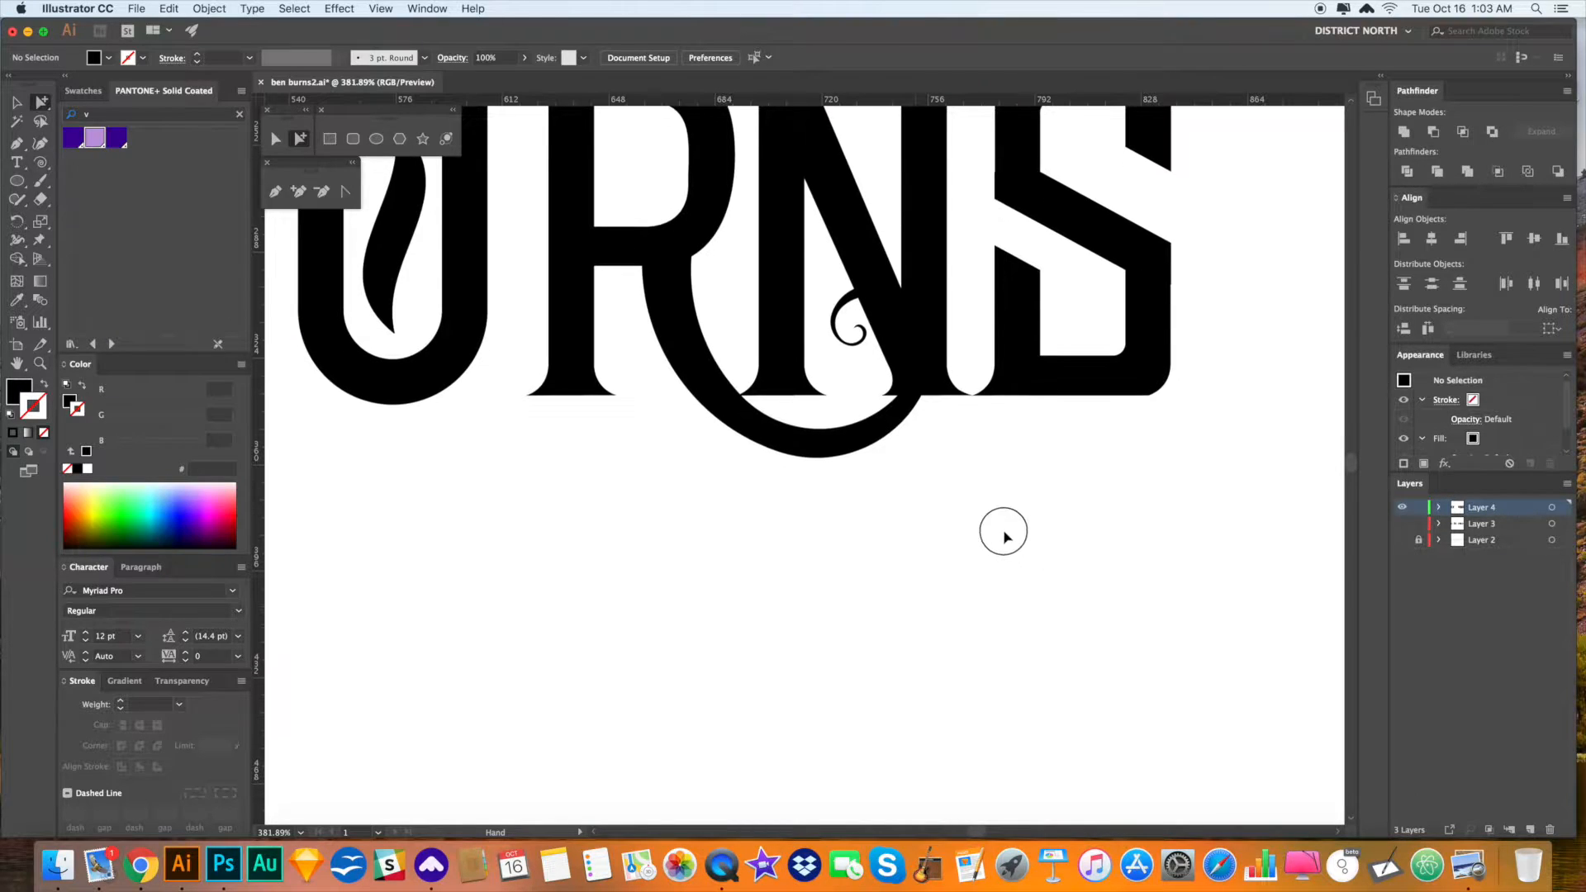
scroll(1004, 538, "left", 3)
key("v")
scroll(1023, 520, "down", 2)
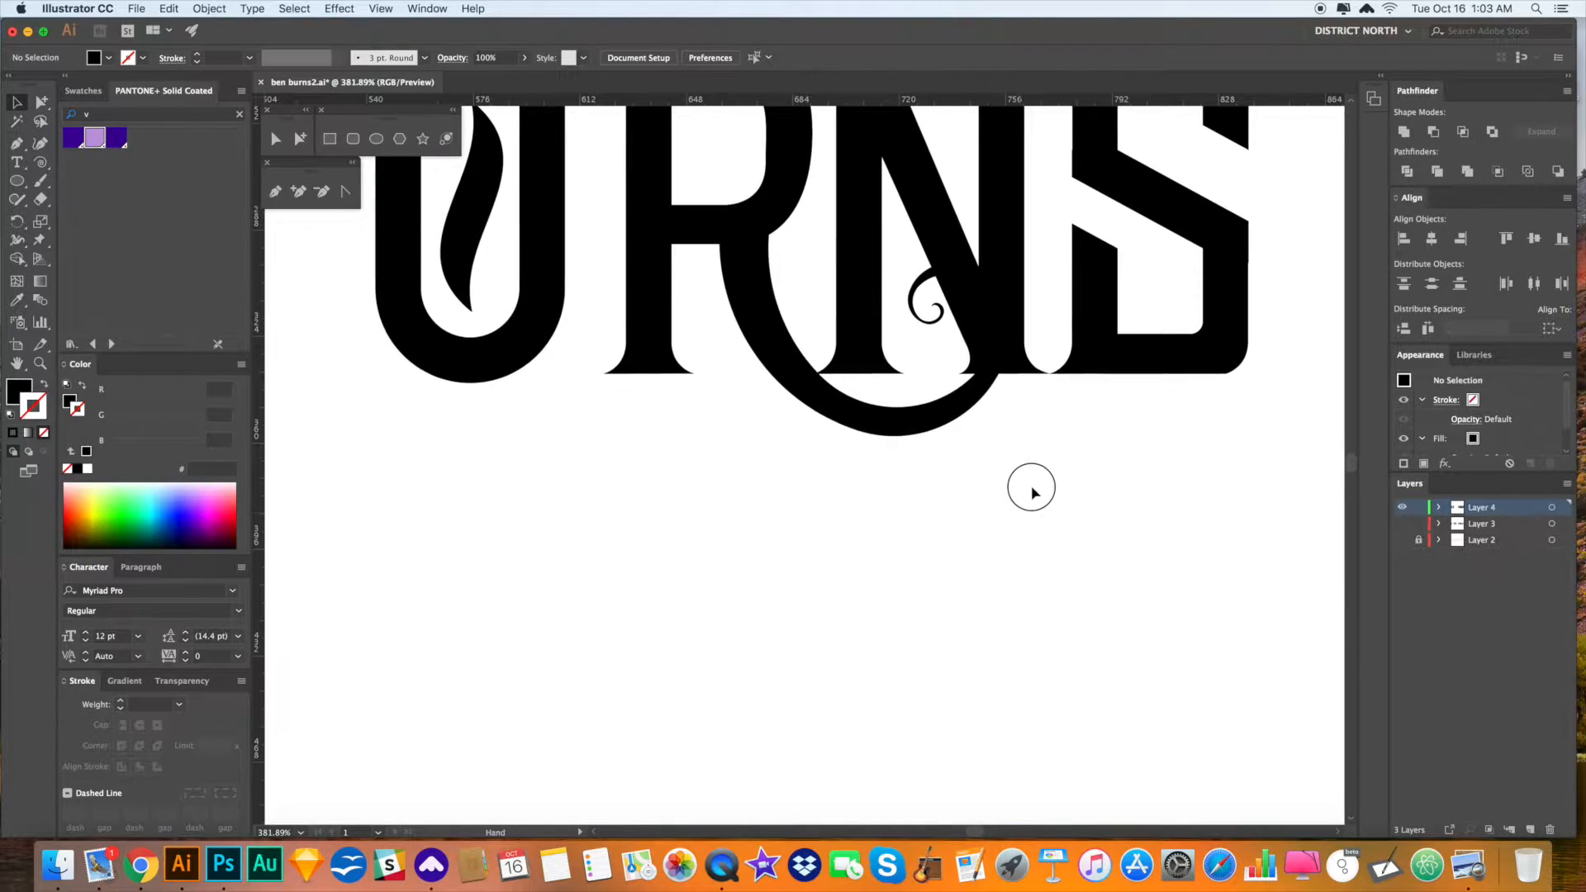
scroll(1032, 489, "up", 3)
scroll(1032, 561, "up", 4)
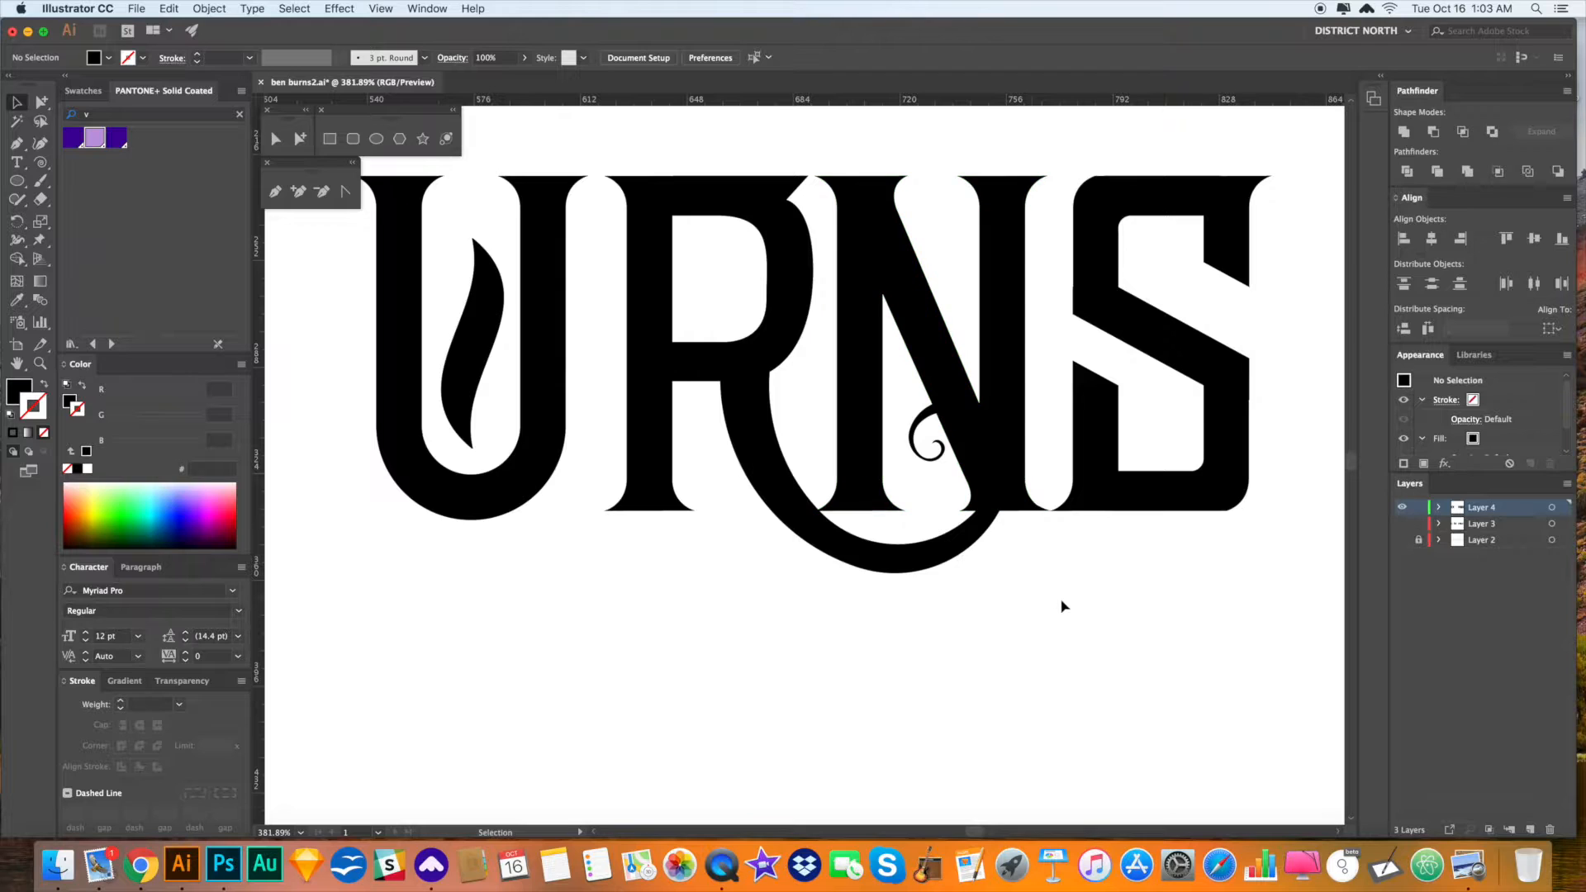
scroll(1151, 573, "right", 1)
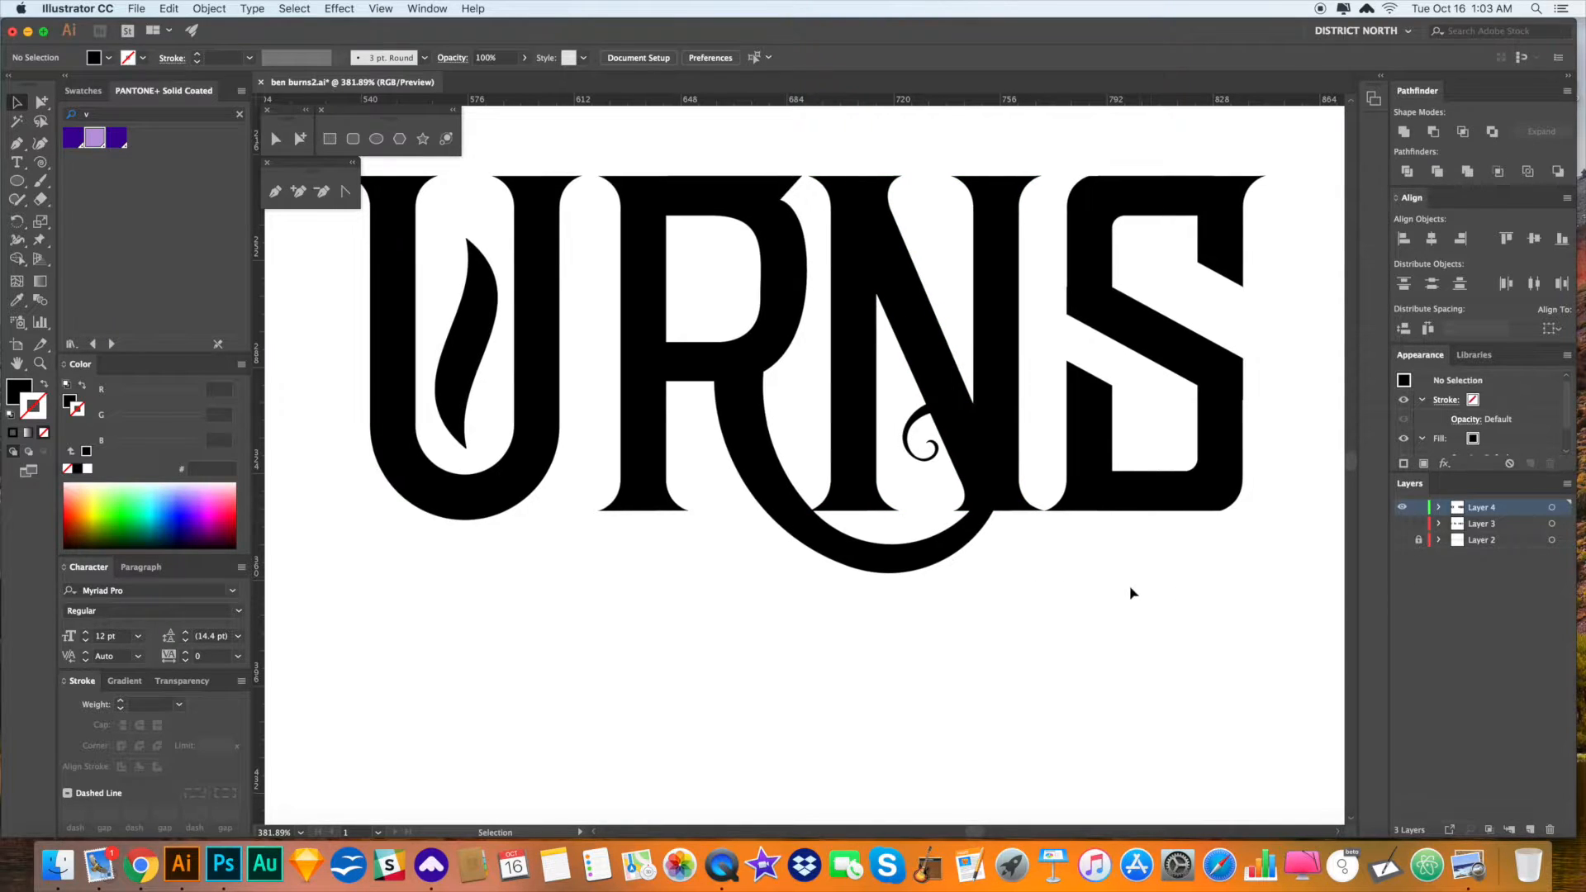
key("a")
left_click_drag(1172, 390, 791, 419)
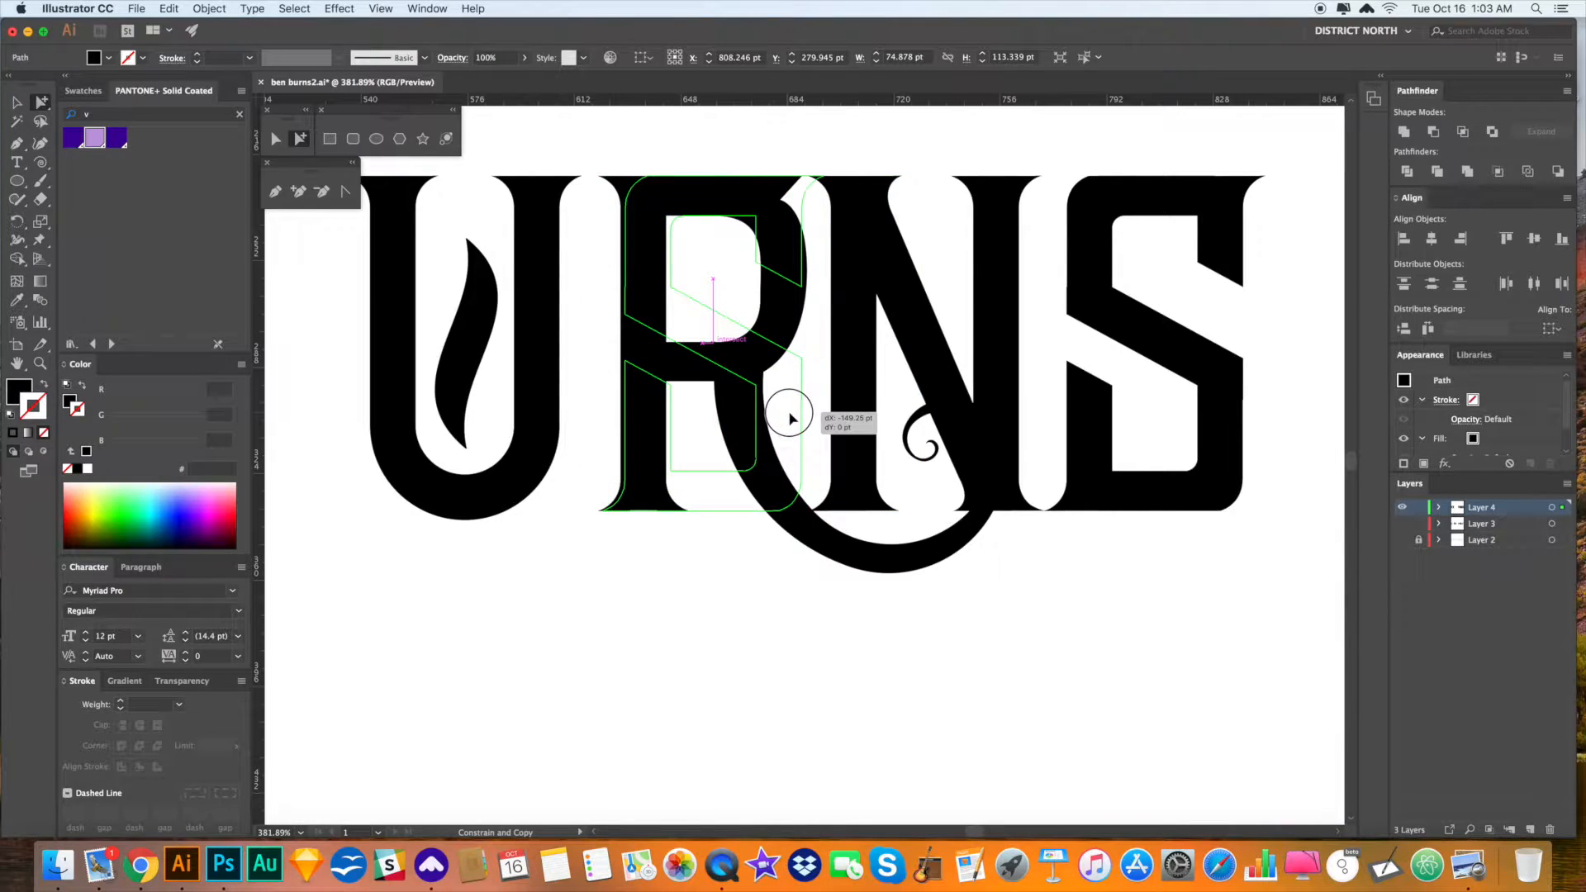
left_click_drag(791, 419, 790, 418)
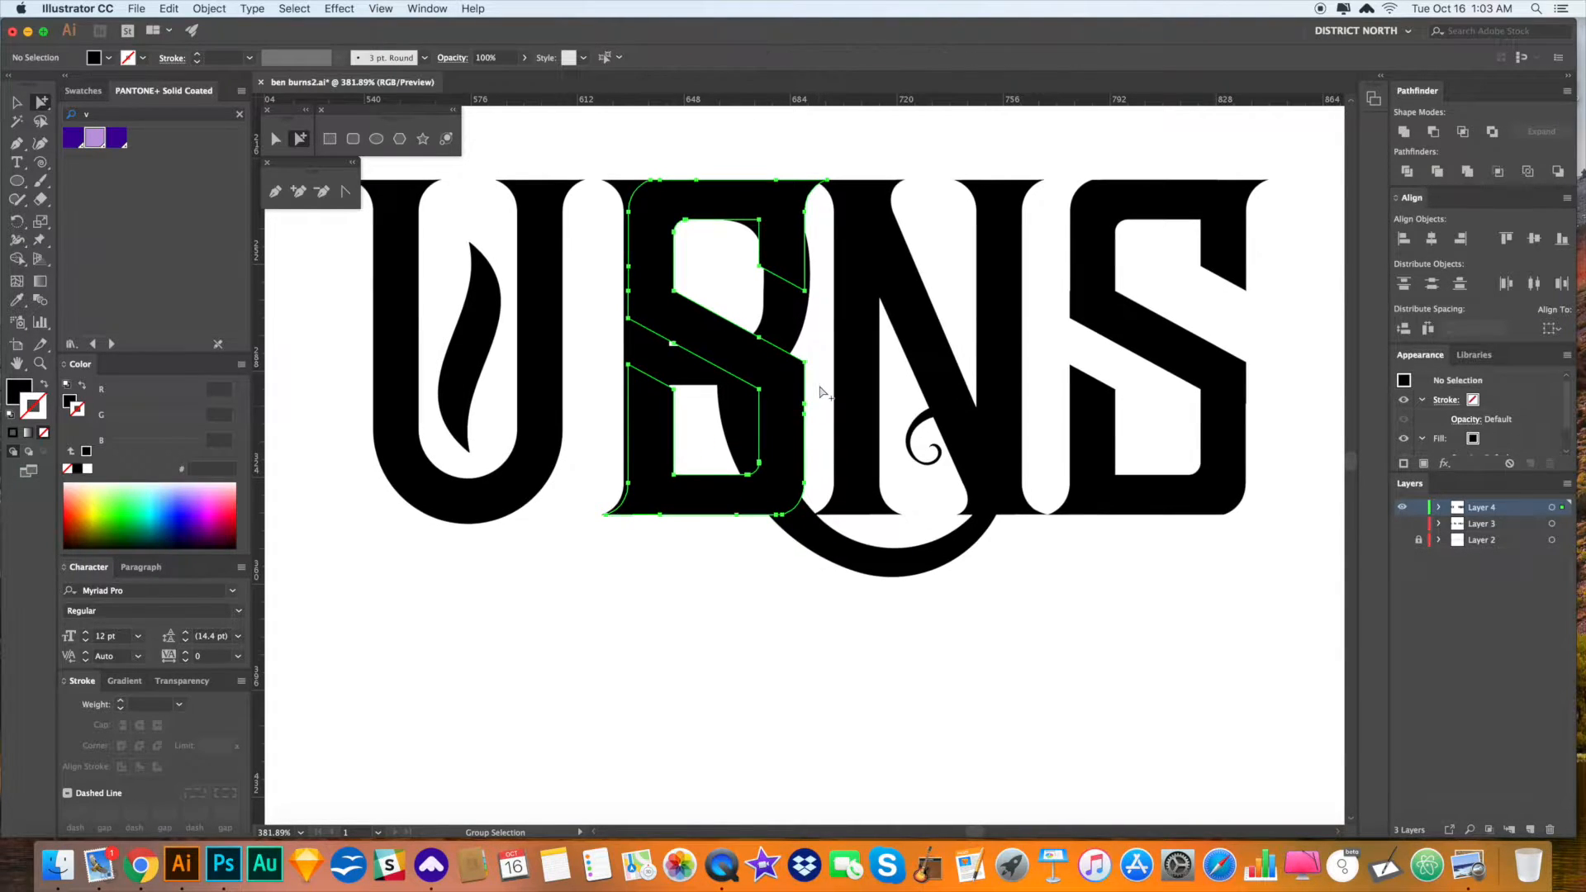
key("Delete")
key("super+z")
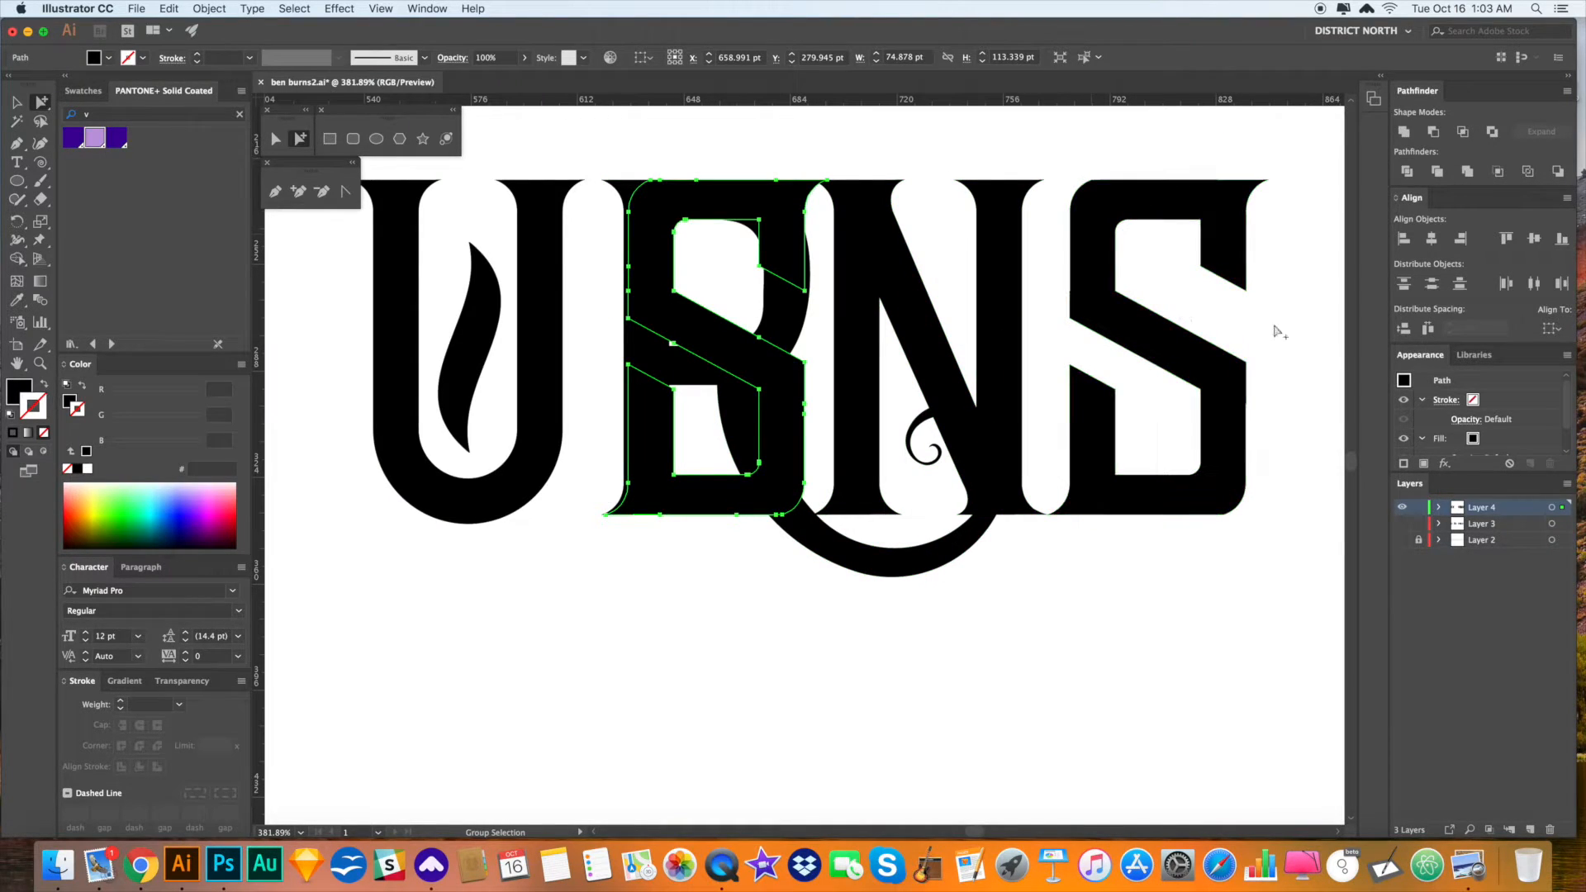
- Zoom out to 300% and delete the B-shaped path lying over the R
left_click_drag(1312, 355, 1003, 400)
key("super+minus")
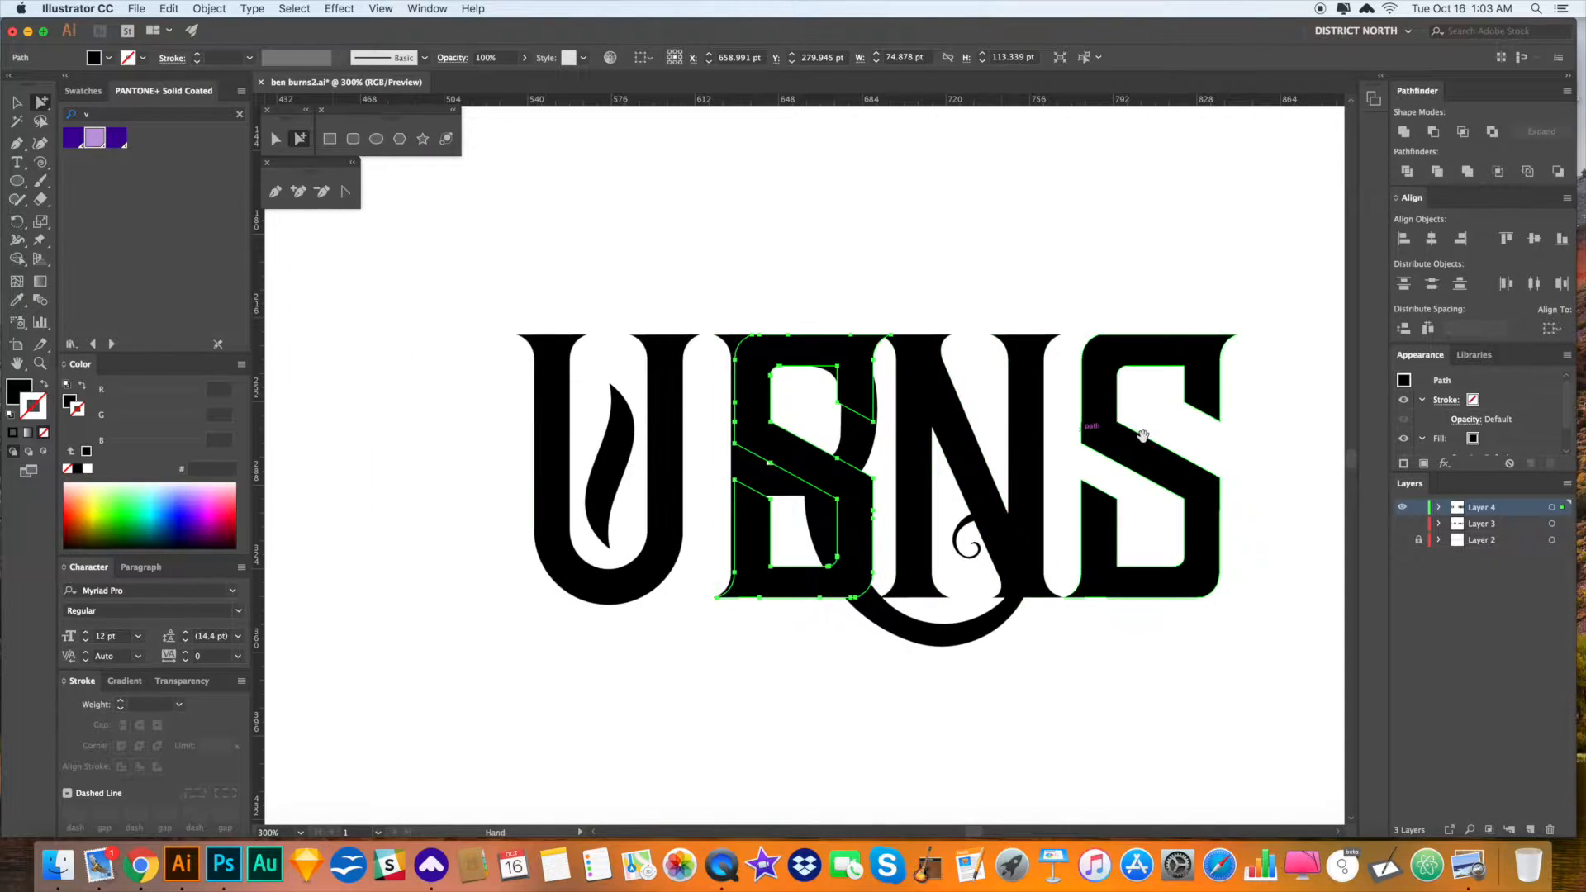
scroll(984, 469, "right", 3)
key("Delete")
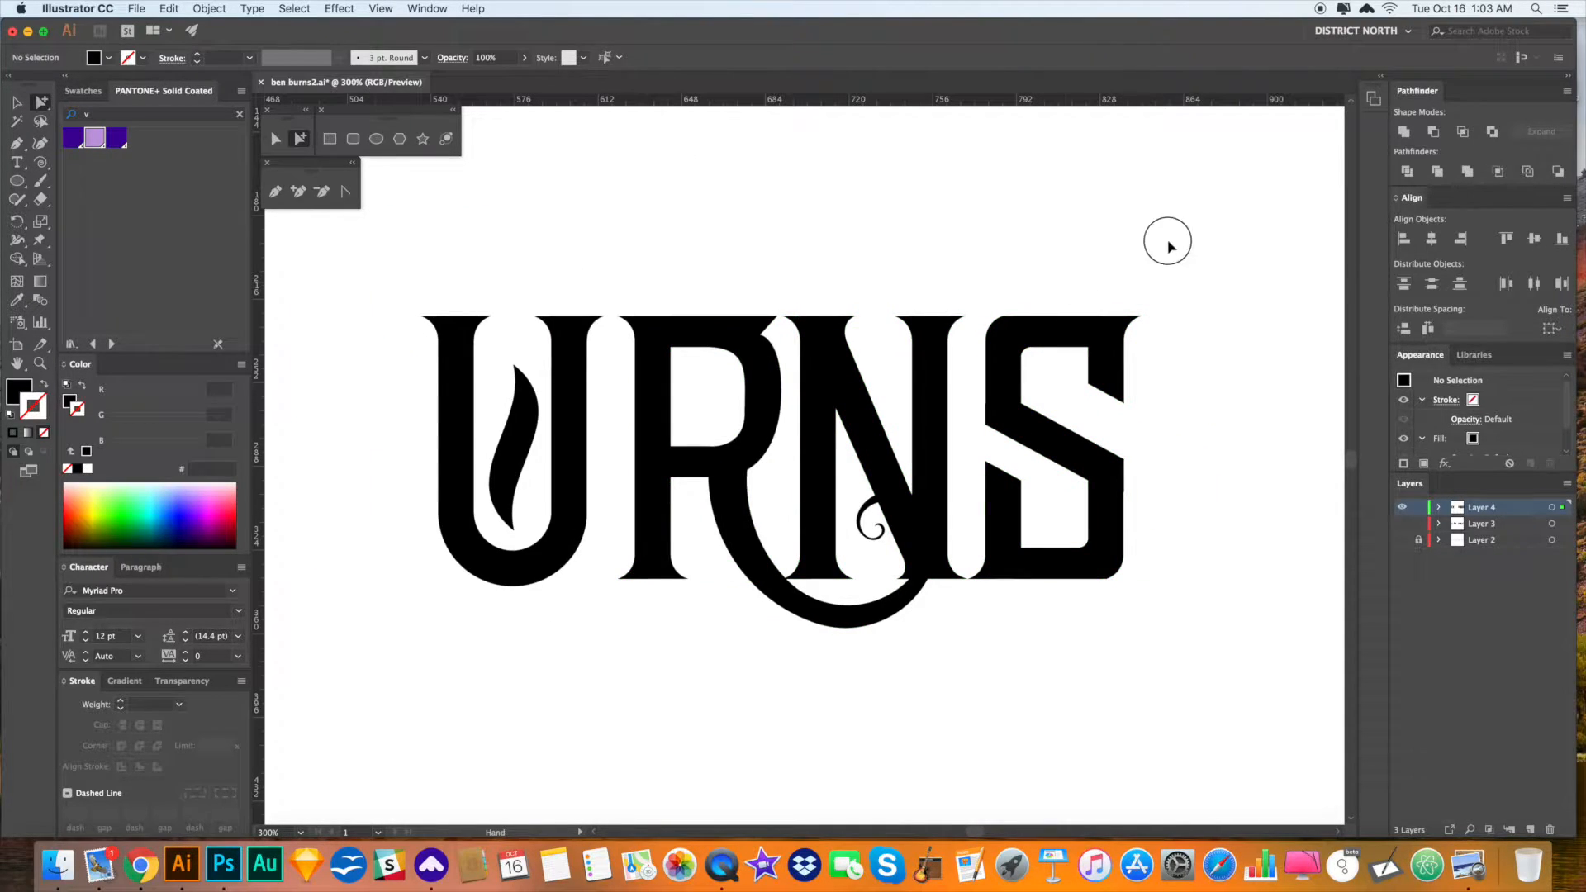
left_click(1061, 425)
- Remove extra anchors from the S's top, diagonal, left edge and bottom-right inner corner
scroll(1000, 452, "right", 5)
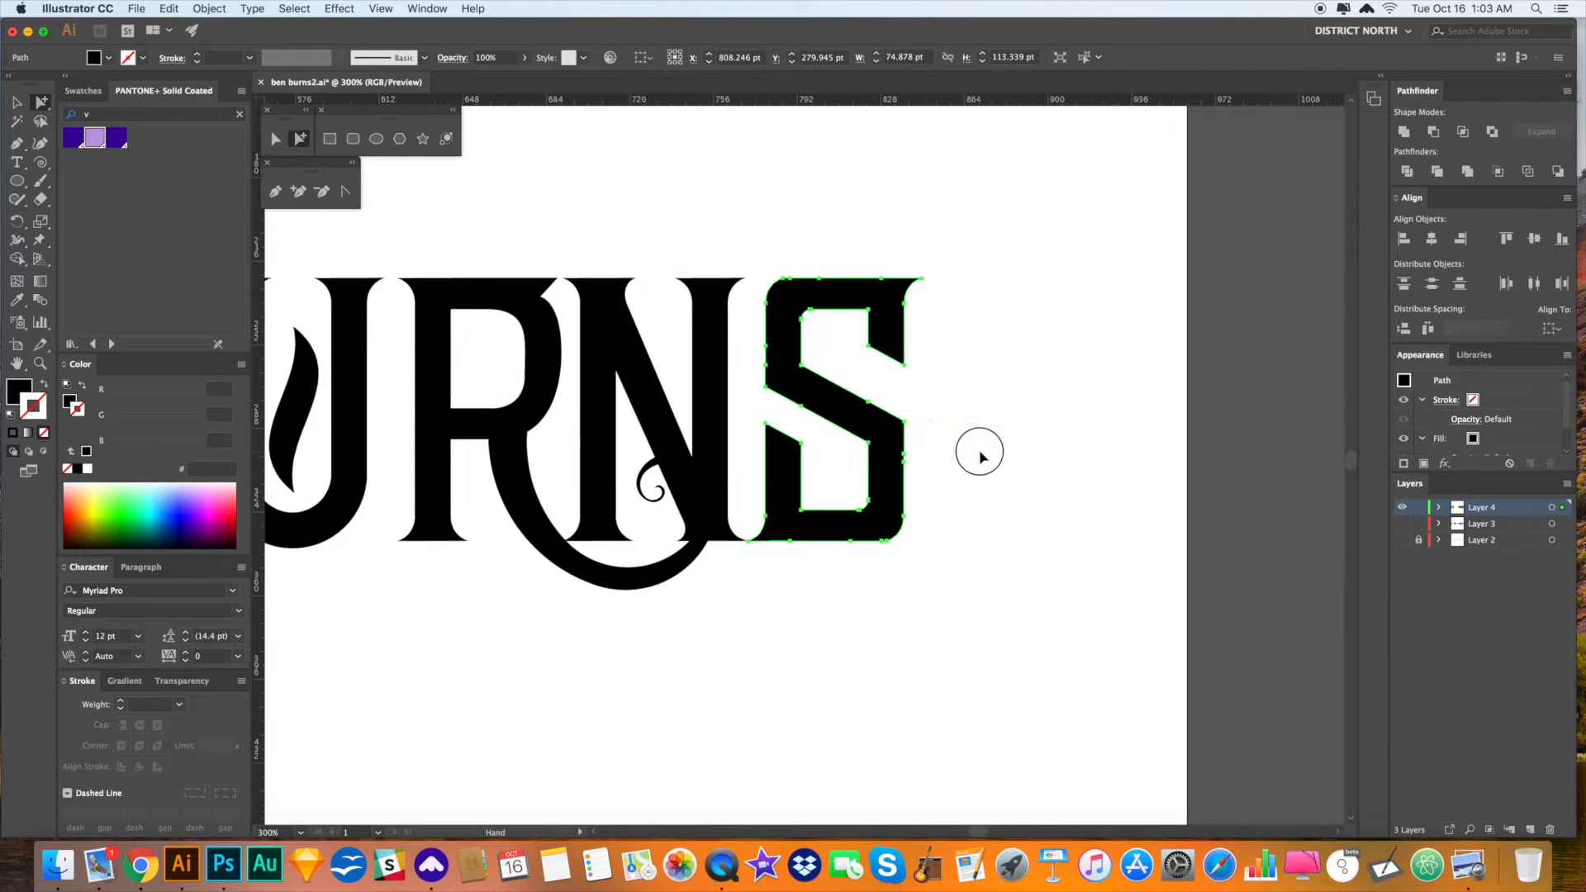
left_click(321, 192)
left_click(819, 278)
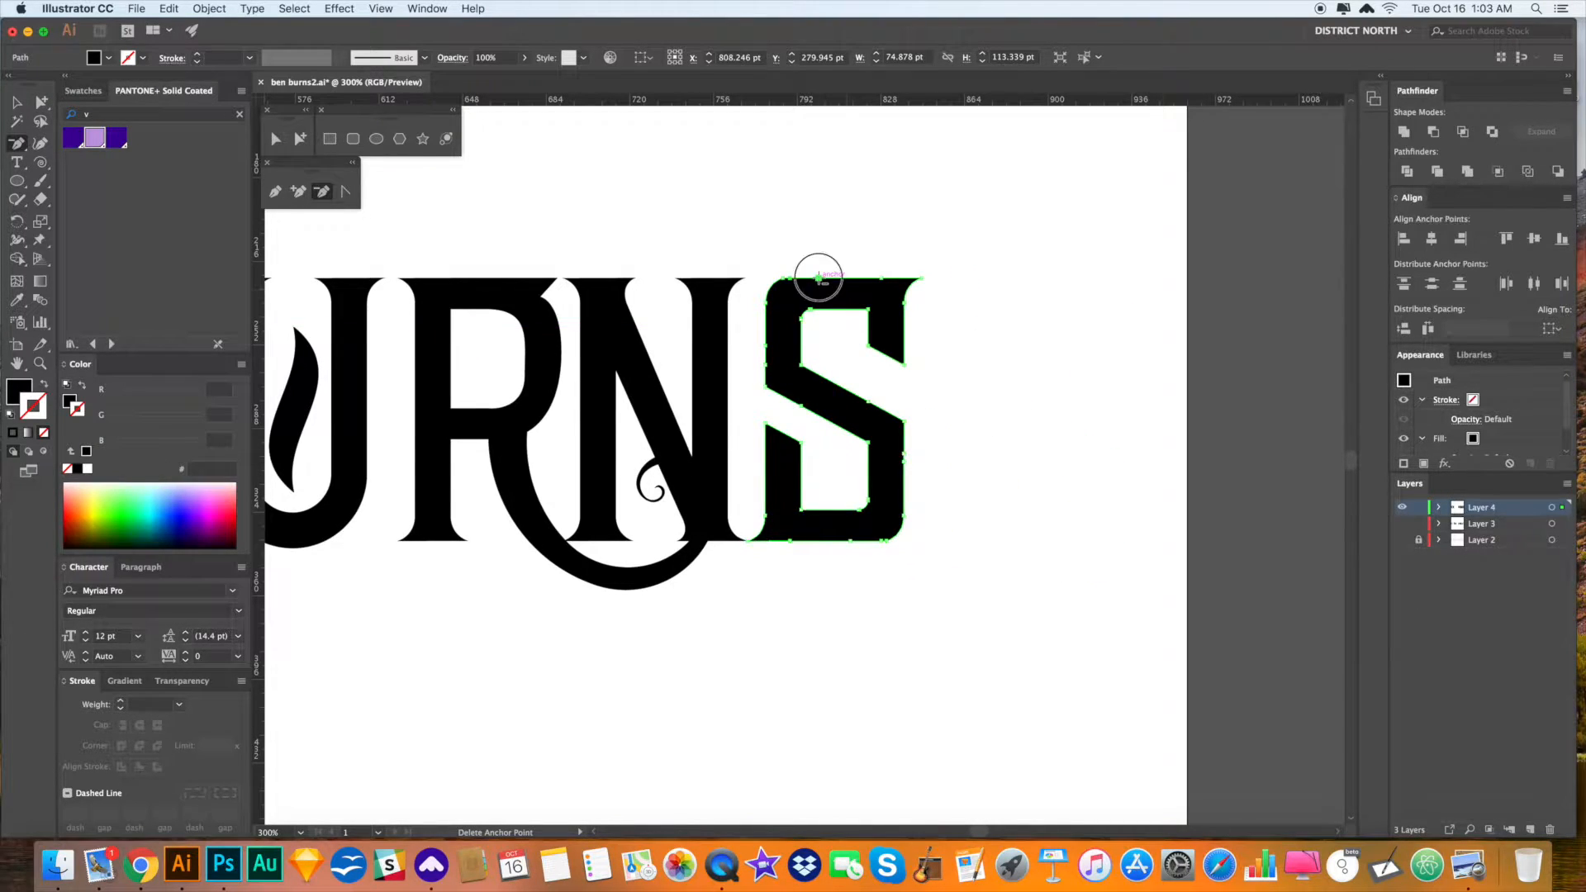
left_click(881, 279)
left_click(868, 404)
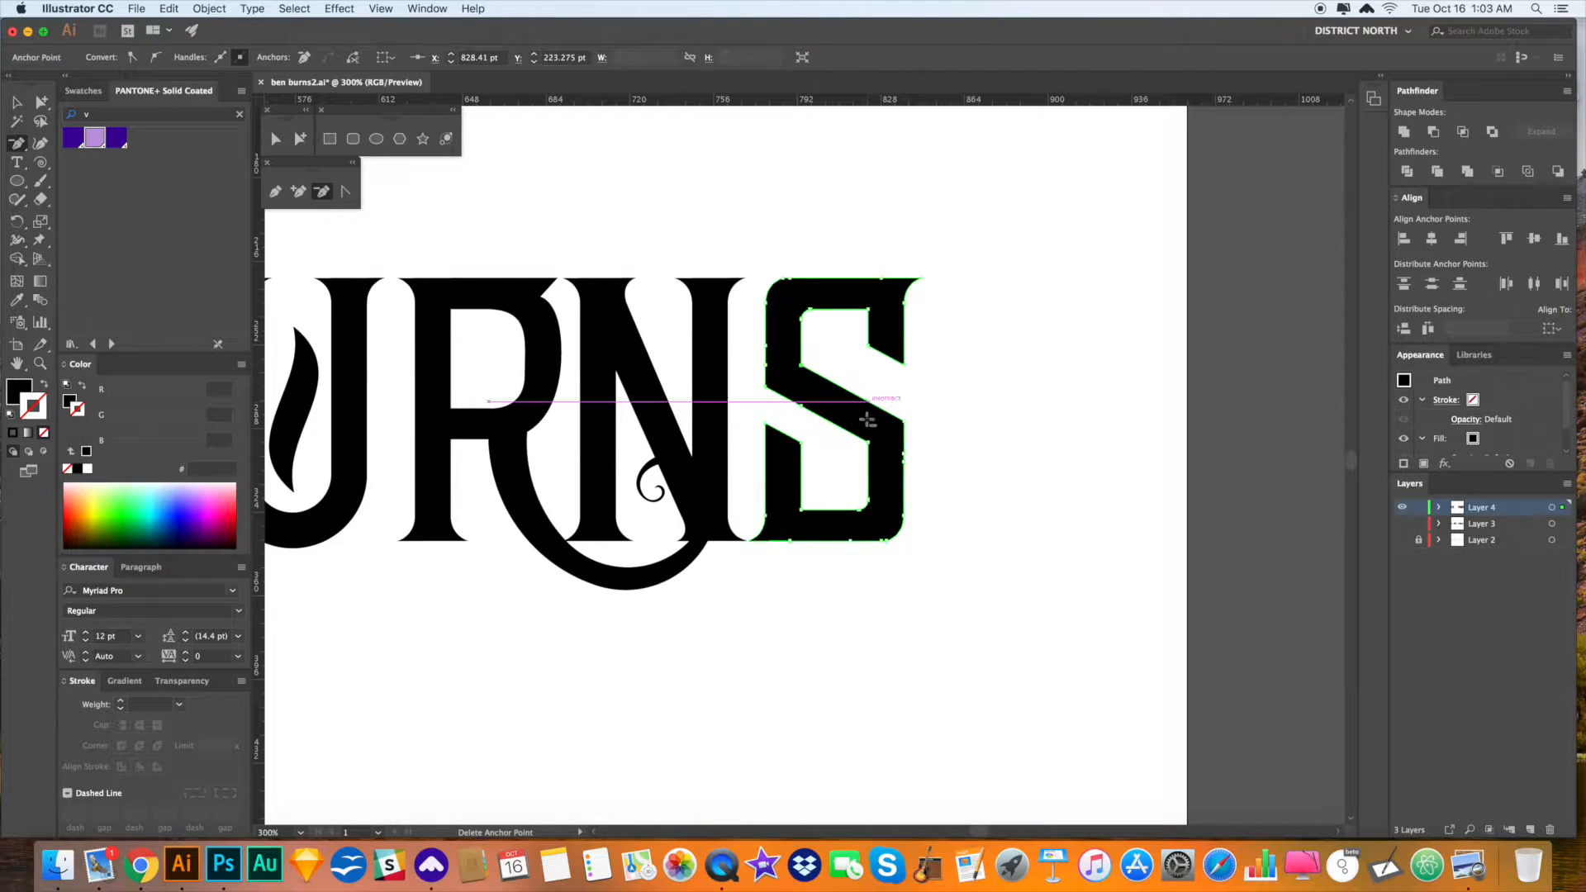
left_click(764, 345)
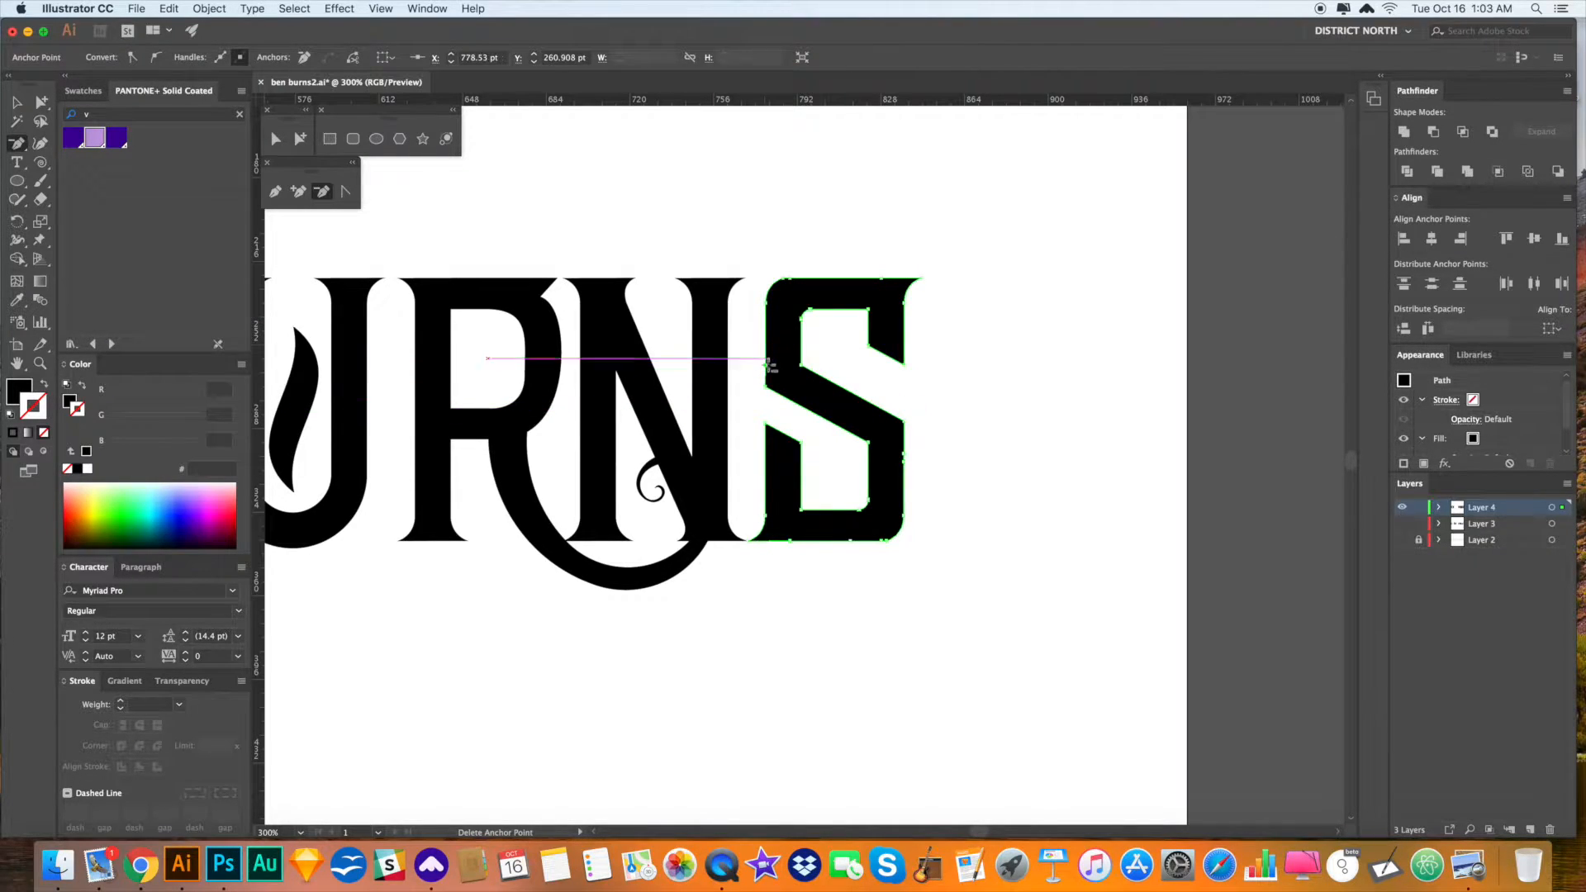
left_click(792, 278)
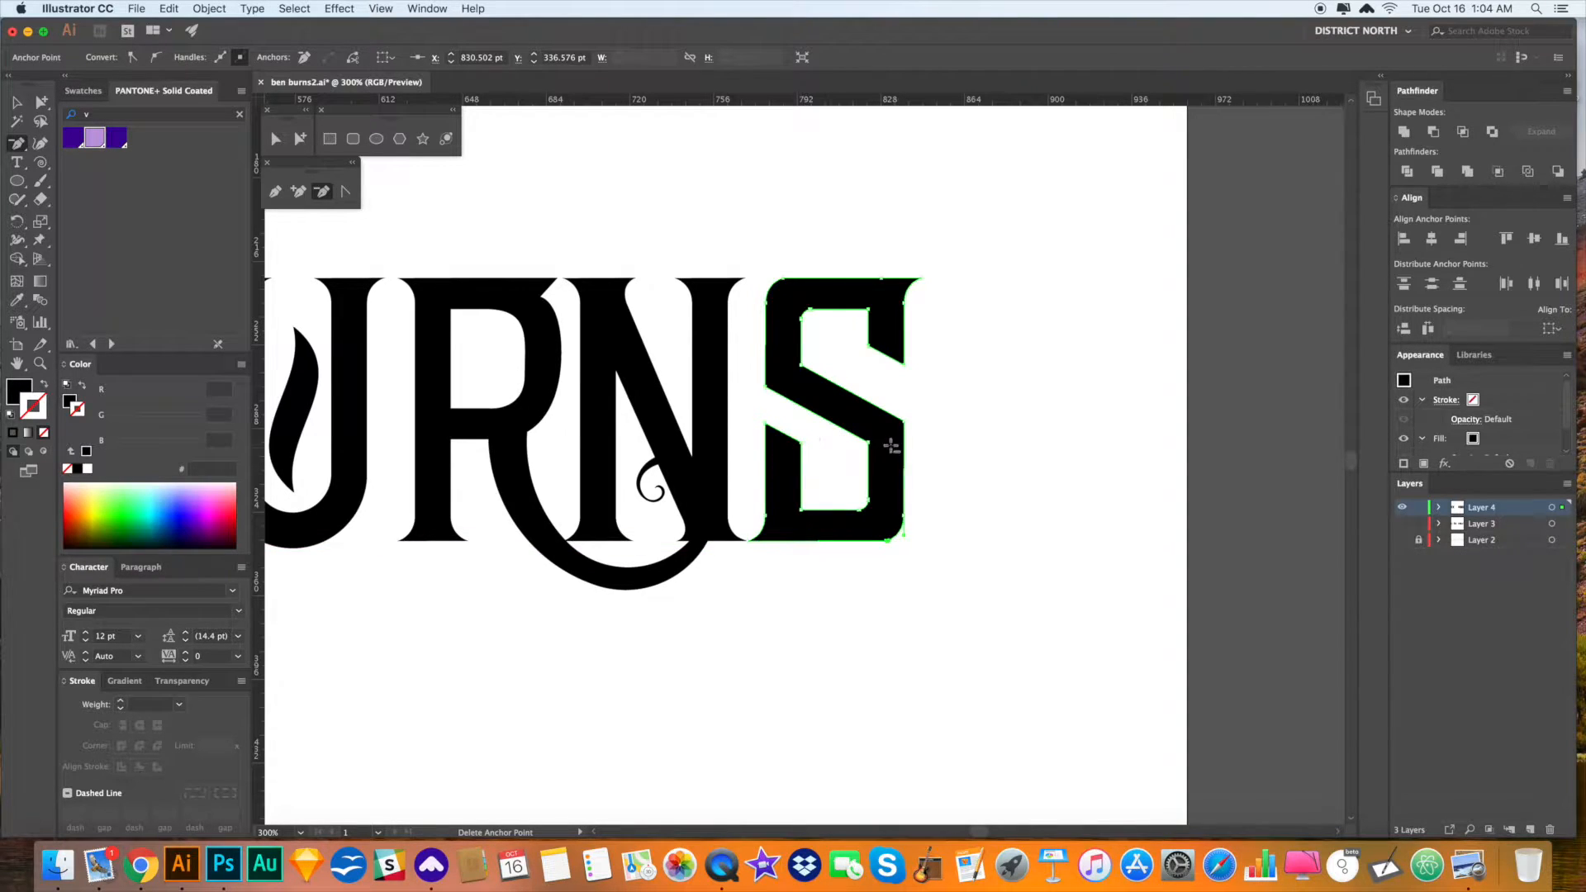
left_click(859, 509)
- Return to the Selection tool and bring the right end of the lettering into view
key("v")
left_click(867, 586)
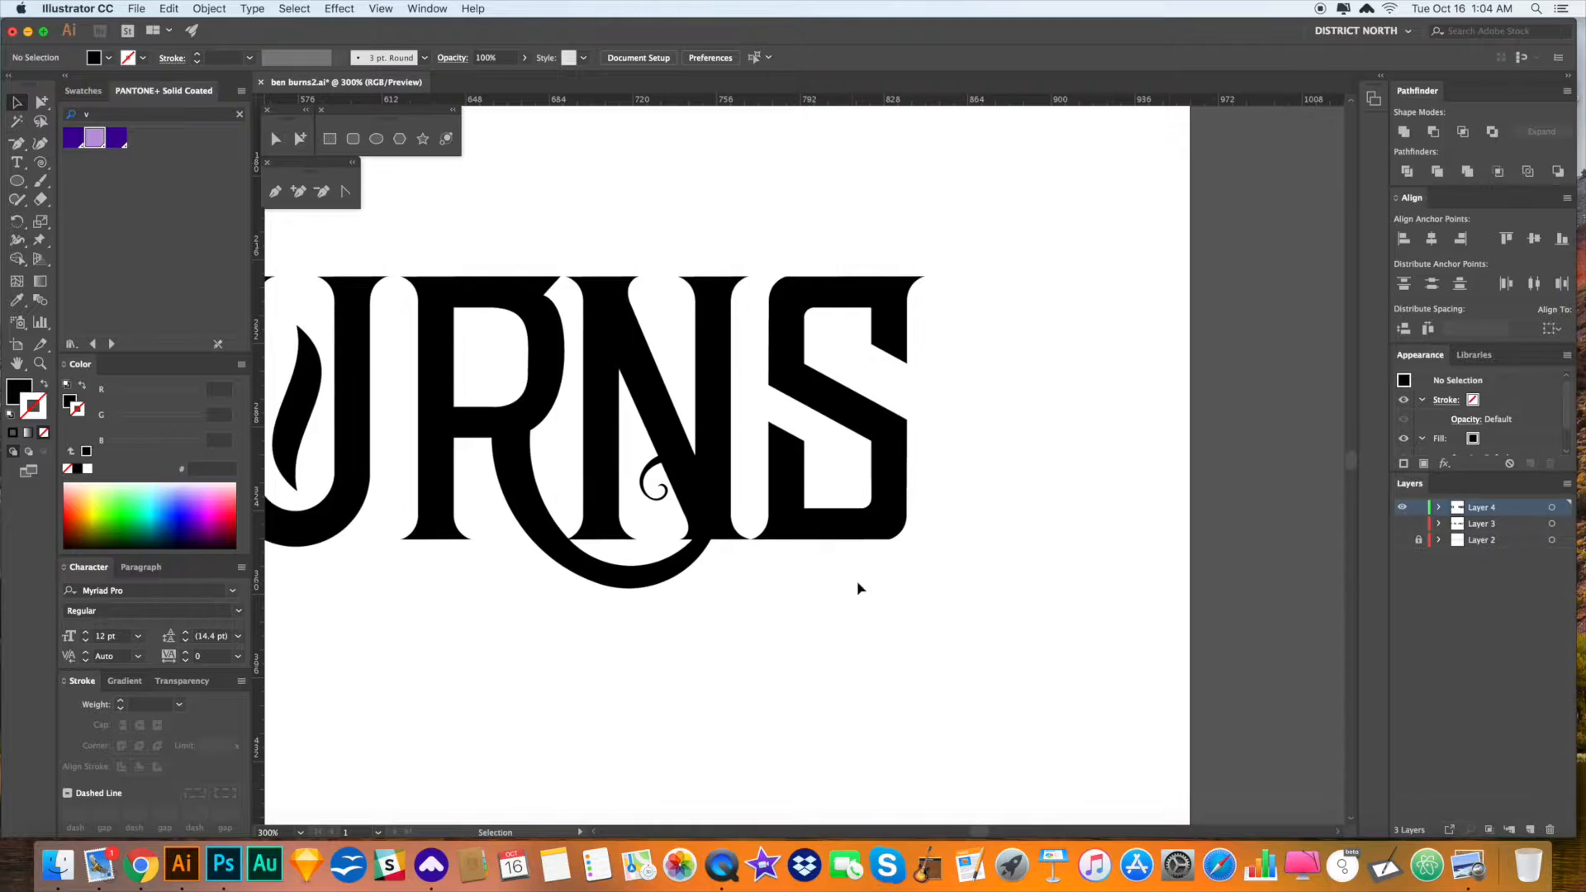
key("a")
left_click_drag(836, 589, 939, 570)
left_click(892, 493)
left_click(892, 583)
- Reflect a copy of the S and move the mirrored copy 95 pt right
left_click(1011, 468)
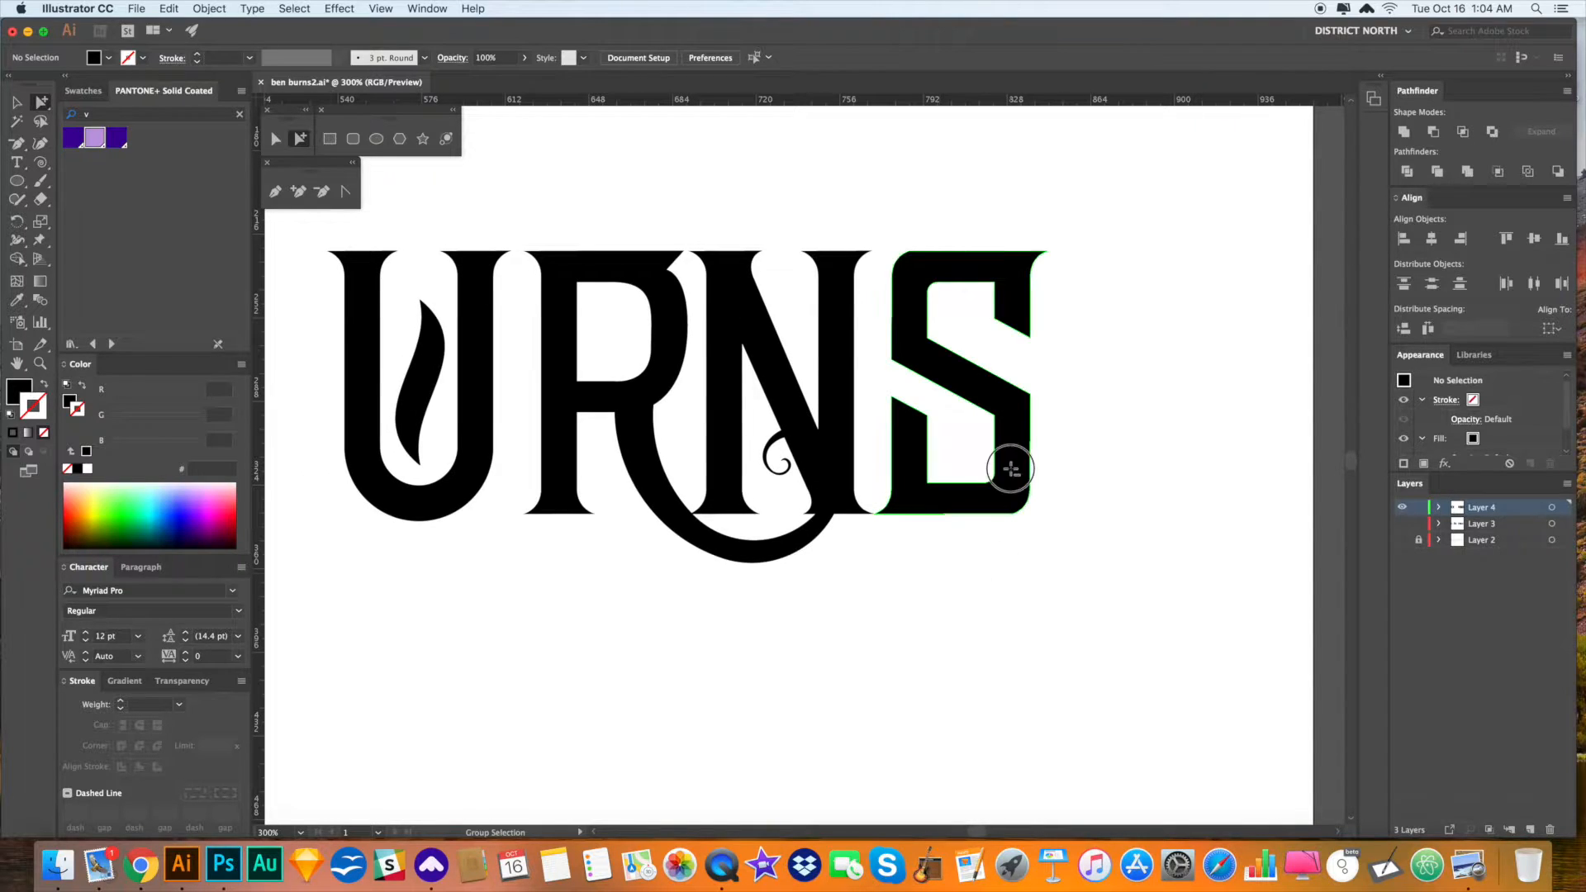
key("v")
scroll(1011, 471, "left", 1)
key("super+f")
key("o")
left_click_drag(1073, 548, 835, 542)
key("a")
left_click_drag(1019, 354, 1254, 353)
- Hide Layer 3 while keeping Layer 4 visible
left_click(563, 425)
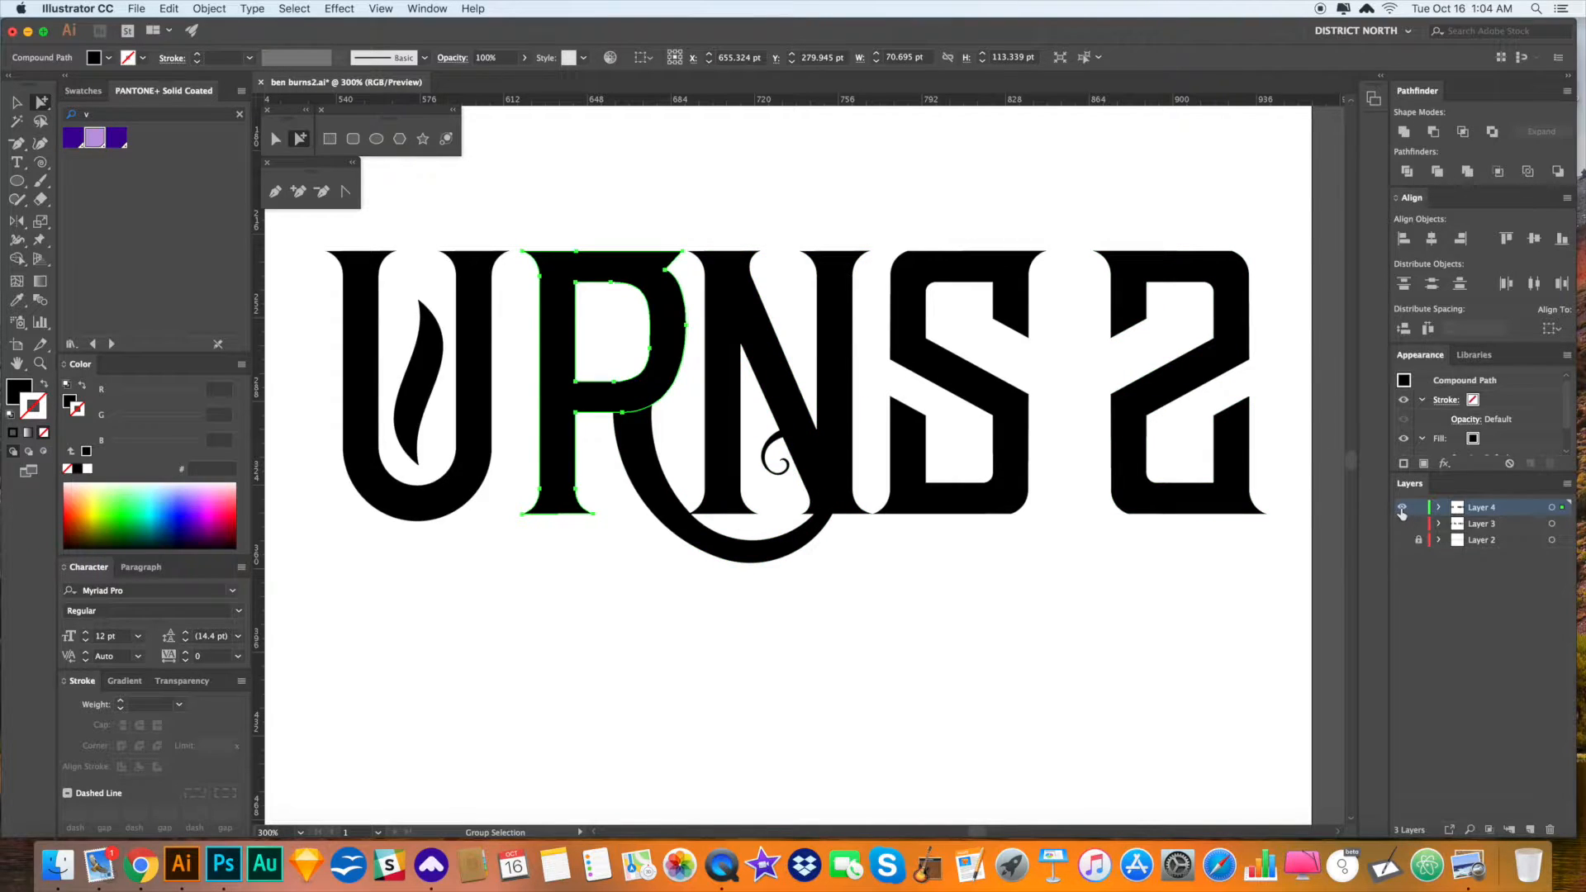
left_click_drag(1403, 519, 1403, 526)
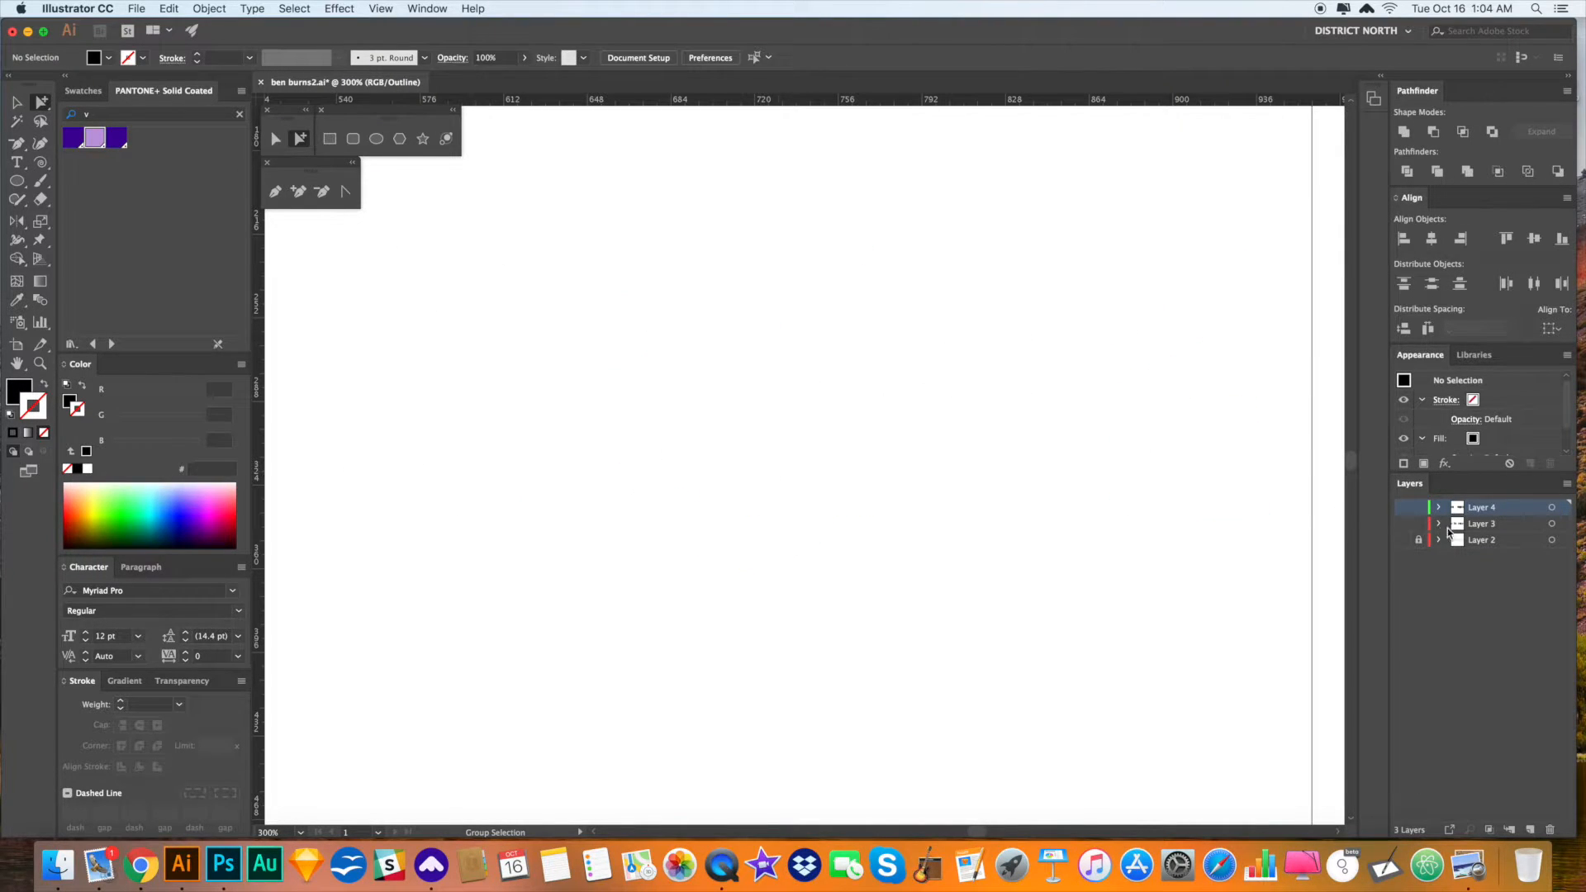
left_click(563, 461)
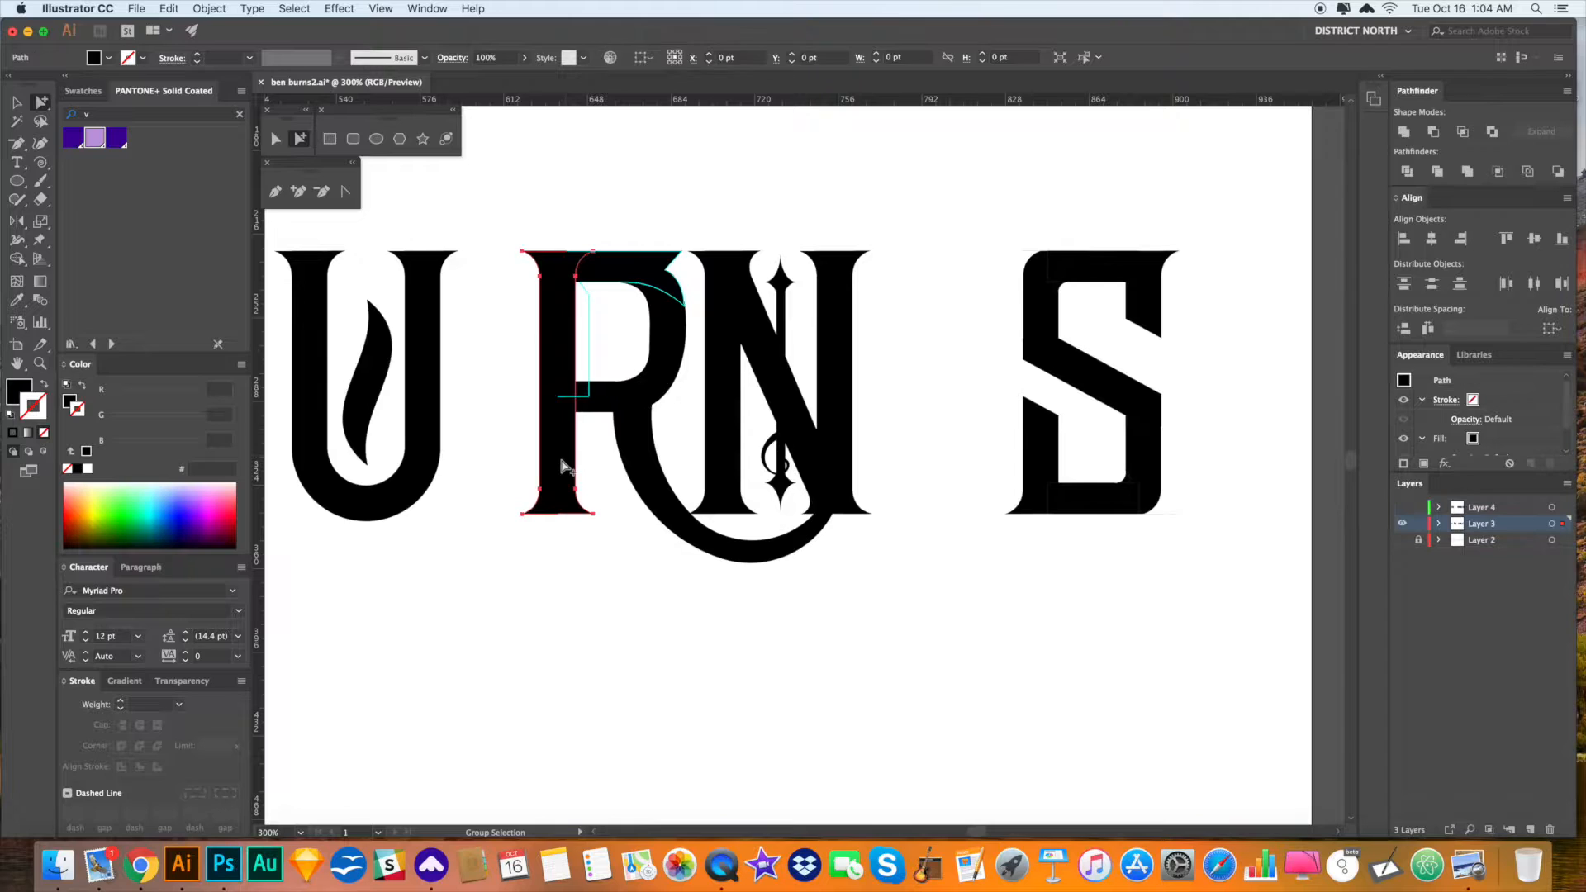
left_click(1402, 523)
left_click(1403, 508)
- Alt-drag a copy of the R's left stem onto the mirrored shape's left edge
left_click(570, 504)
left_click_drag(566, 461, 1146, 464)
left_click(1111, 610)
left_click_drag(1112, 543, 989, 601)
left_click(1006, 444)
- Rotate the 2-shaped path 180° and reflect it horizontally
key("r")
left_click_drag(1033, 404, 855, 412)
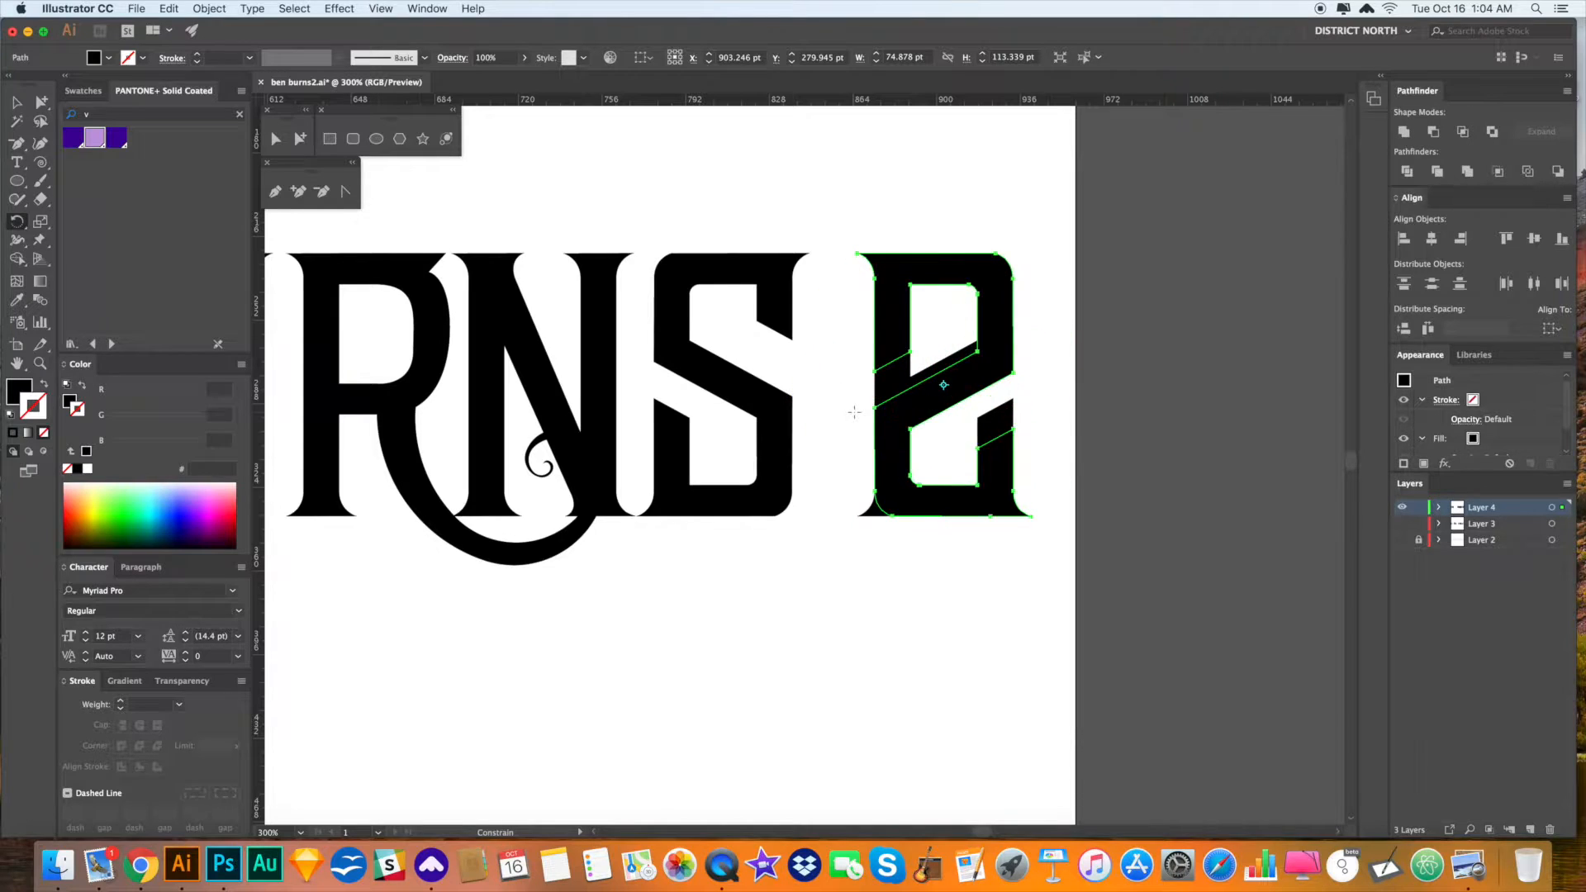
key("o")
left_click_drag(1056, 521, 898, 522)
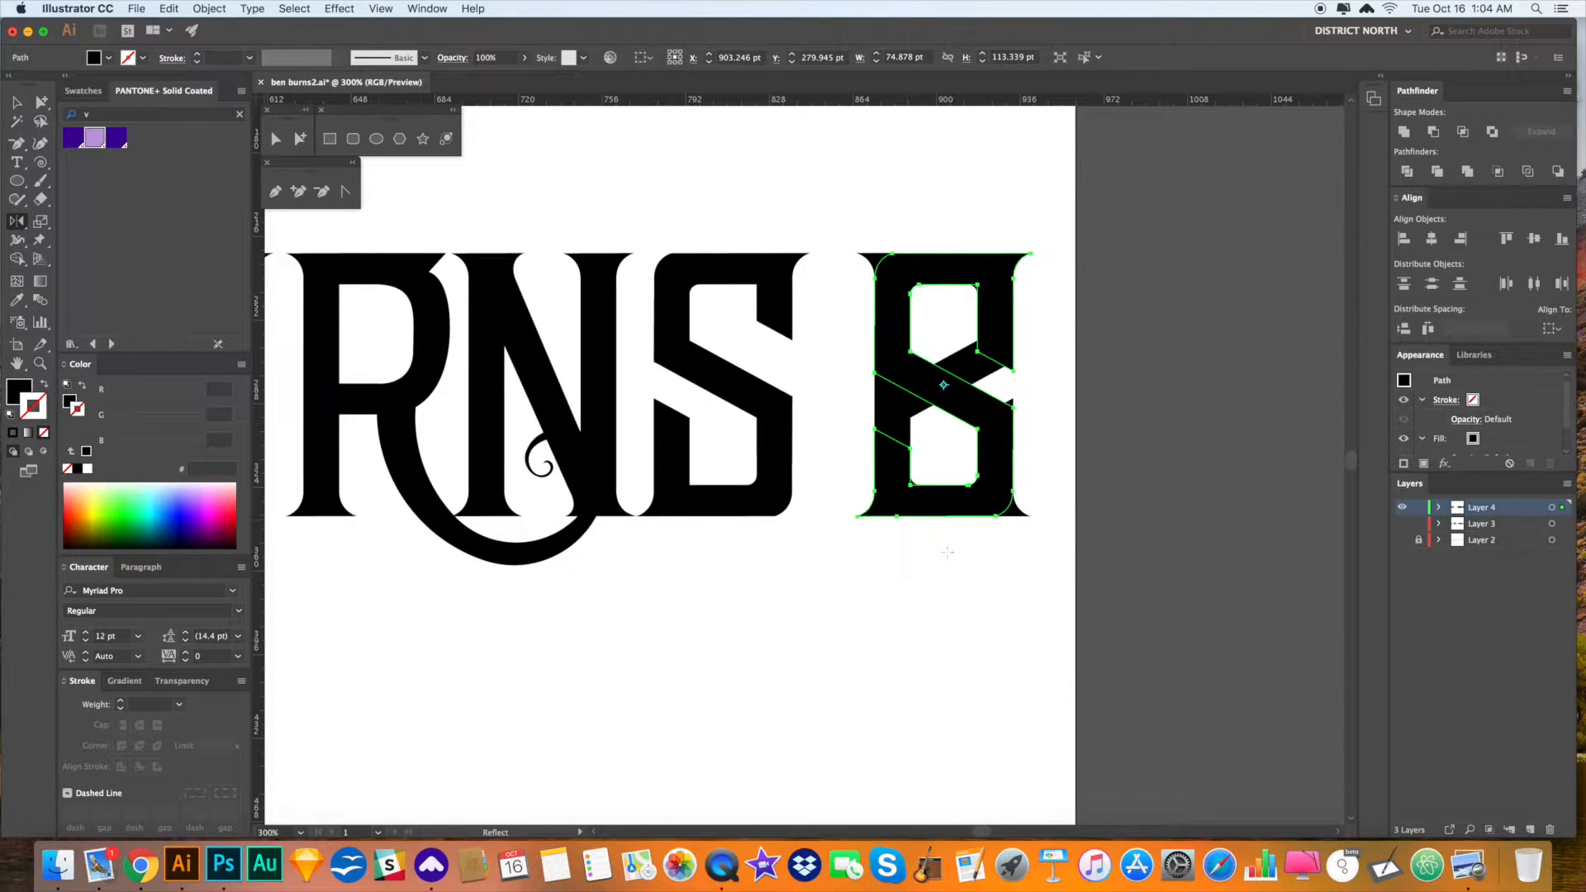
- Divide the flipped shape into separate pieces with Pathfinder Divide
key("a")
left_click_drag(1023, 574, 1017, 572)
left_click(1016, 573)
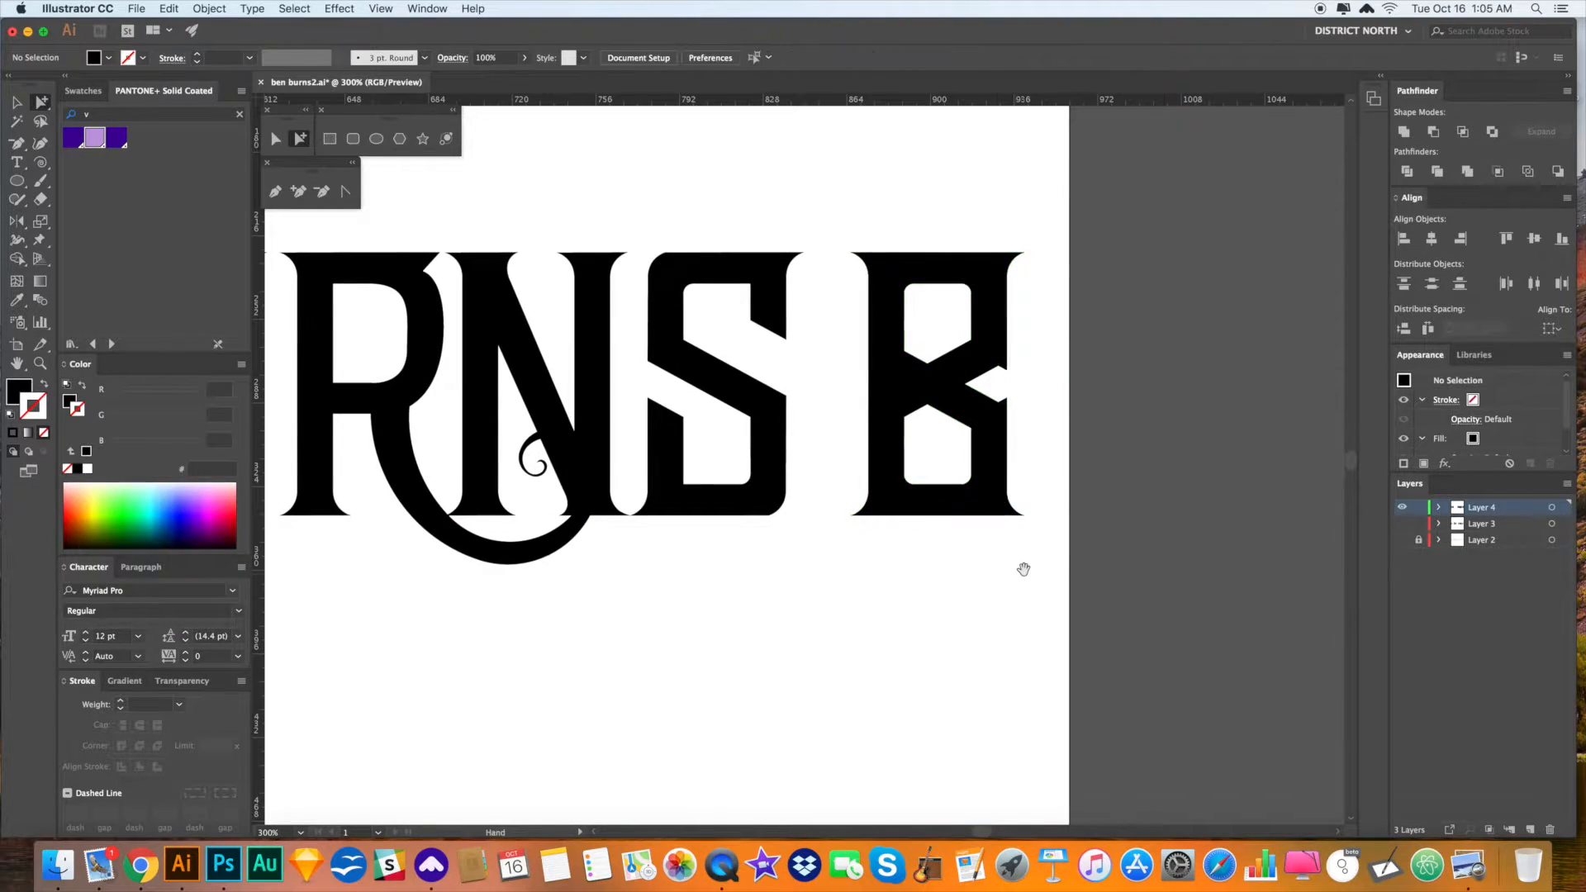
left_click_drag(1029, 565, 829, 242)
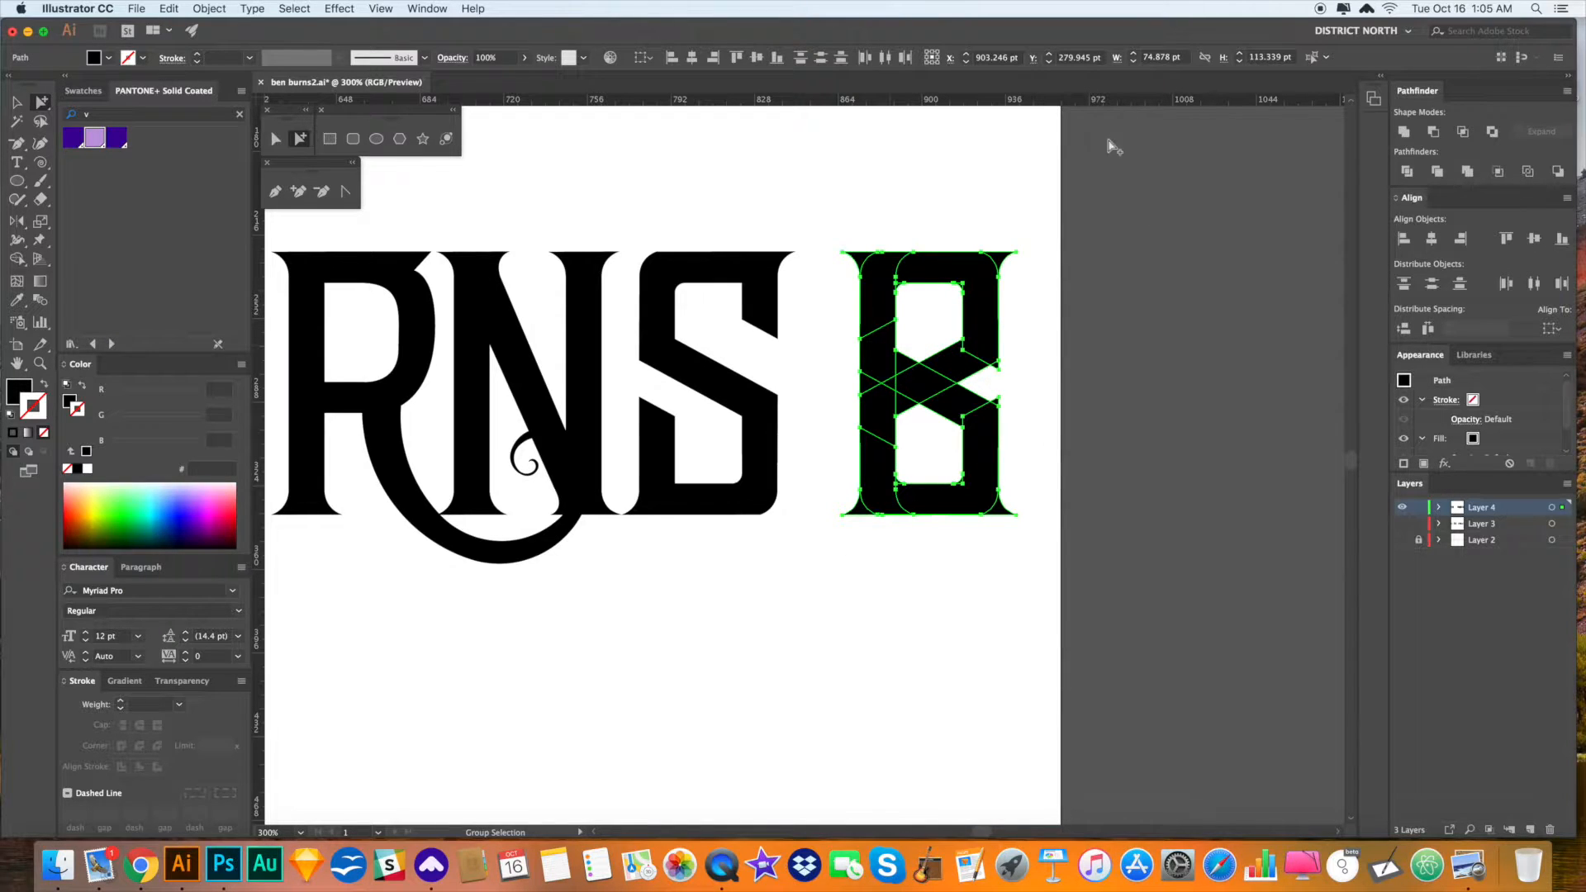
left_click(1415, 174)
left_click(1154, 431)
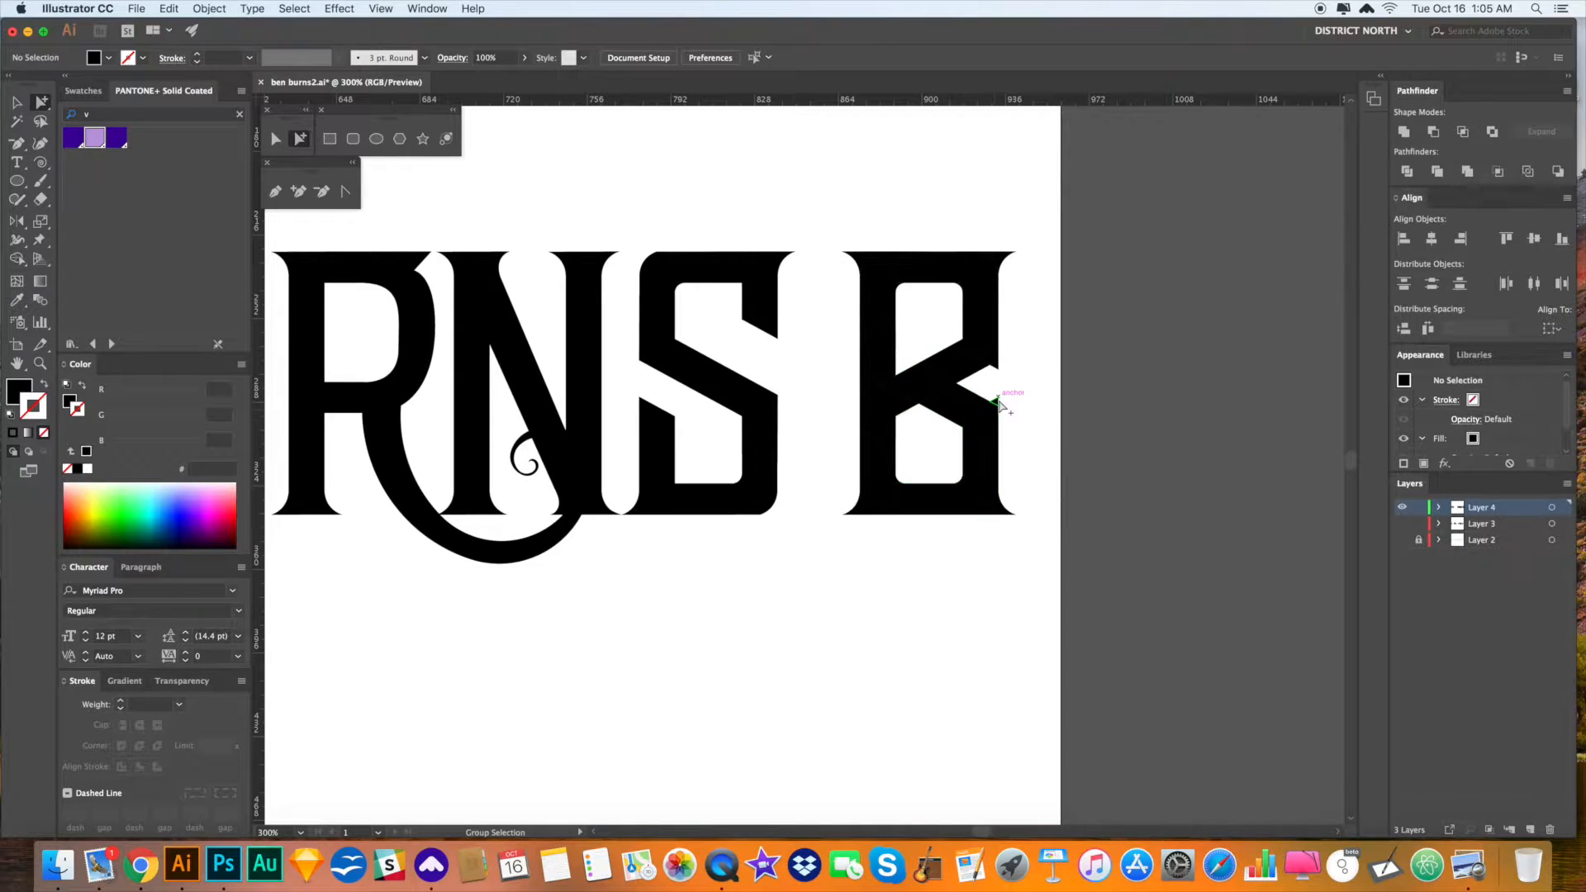
left_click(1008, 519)
- Delete the B's upper-right piece
left_click_drag(984, 576, 978, 579)
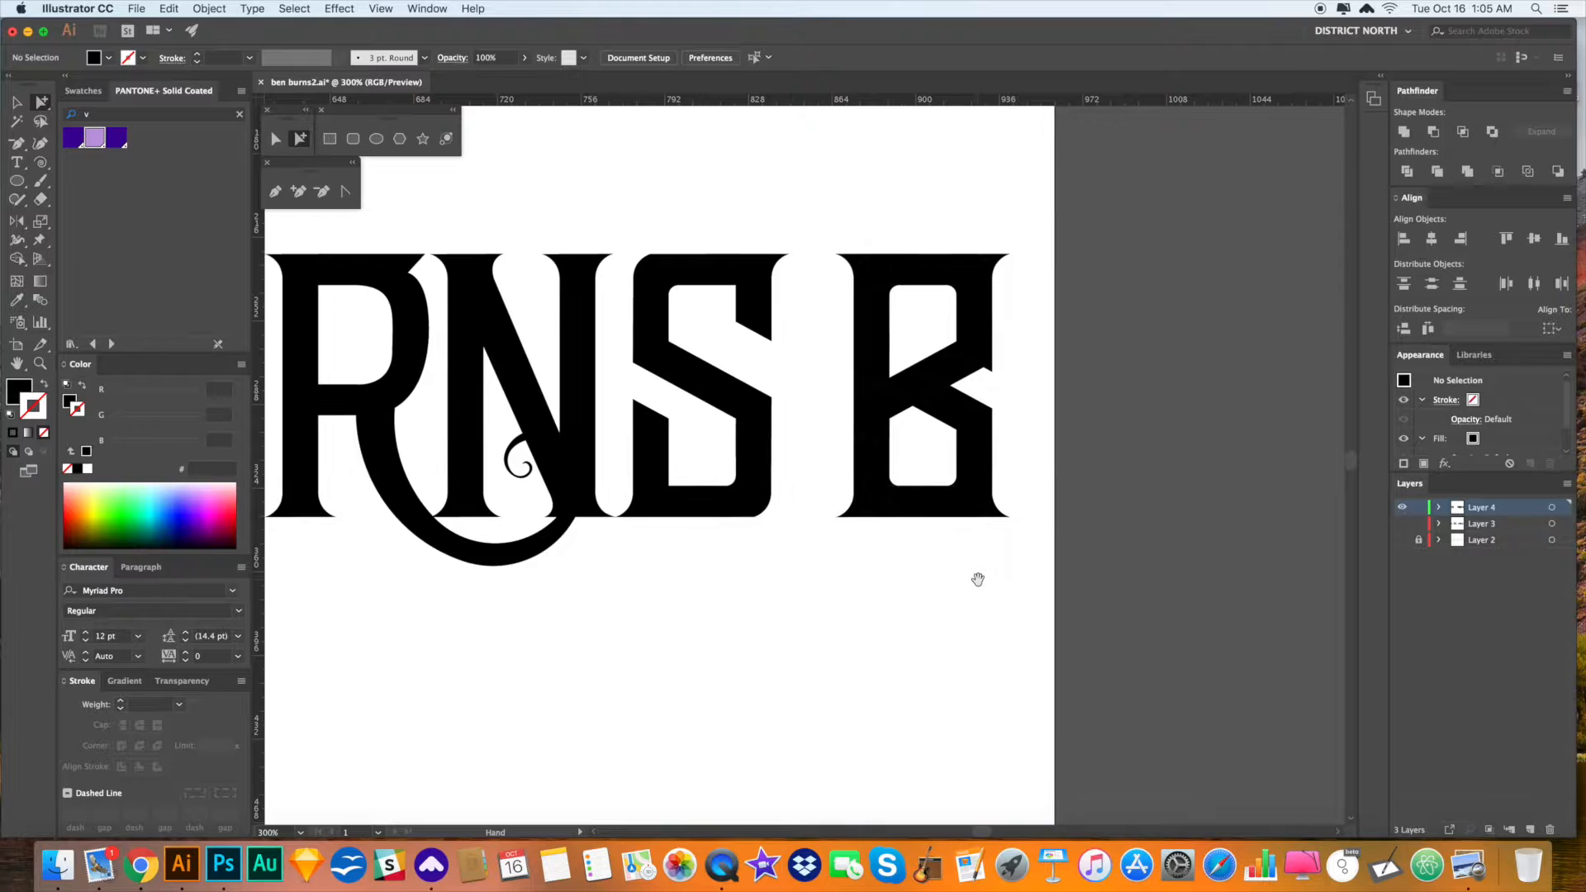
left_click(979, 353)
key("Delete")
- Raise the anchors of the B's middle crossbar slightly
left_click_drag(1017, 403, 1011, 388)
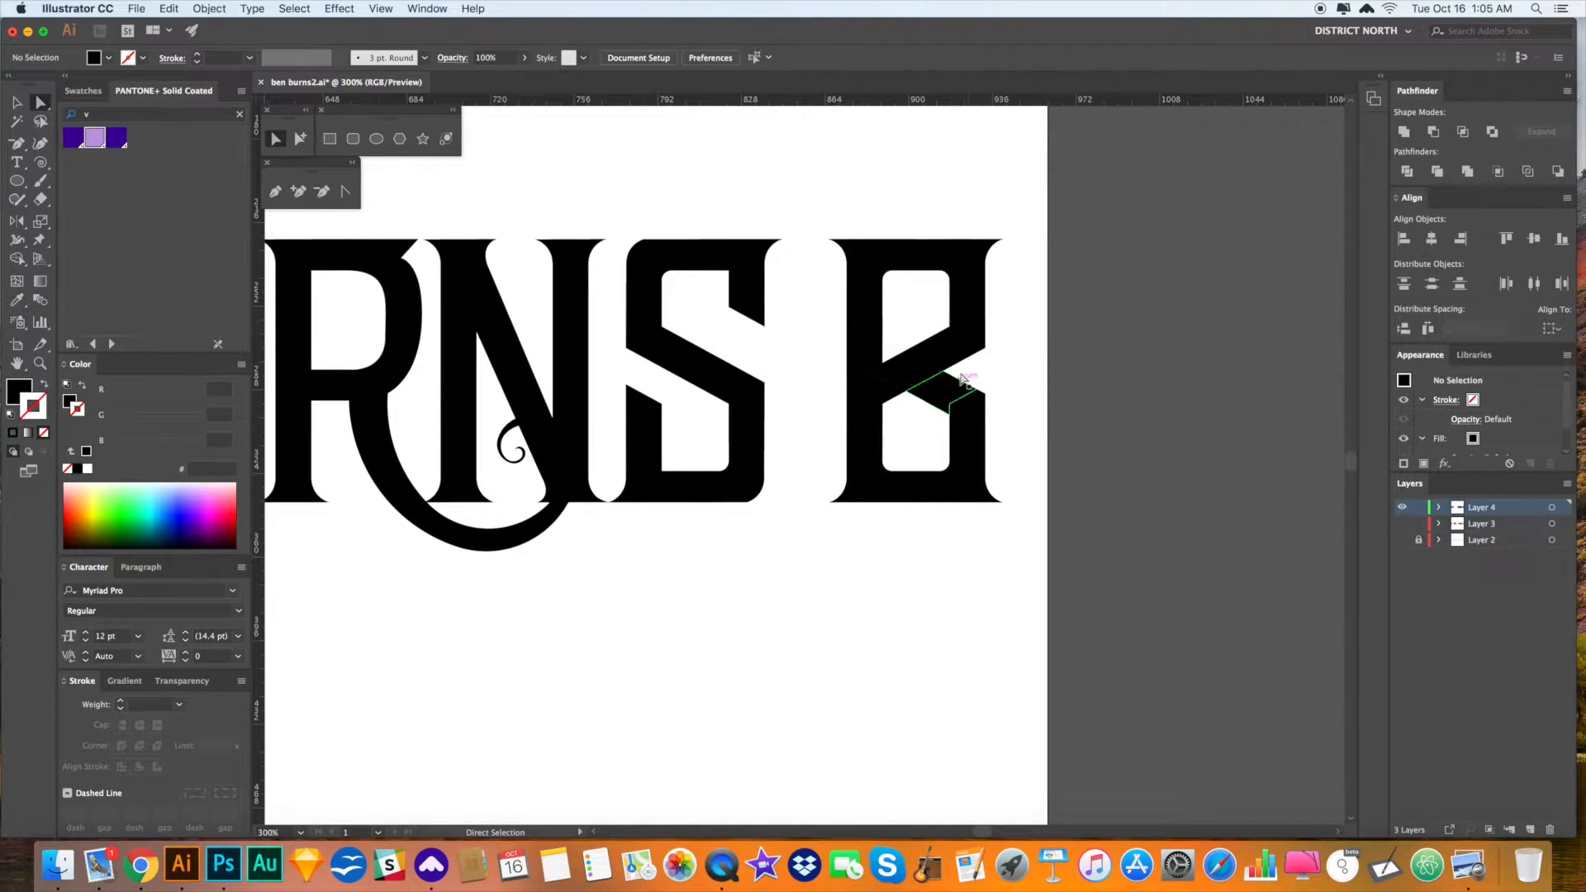
left_click_drag(1007, 440, 808, 317)
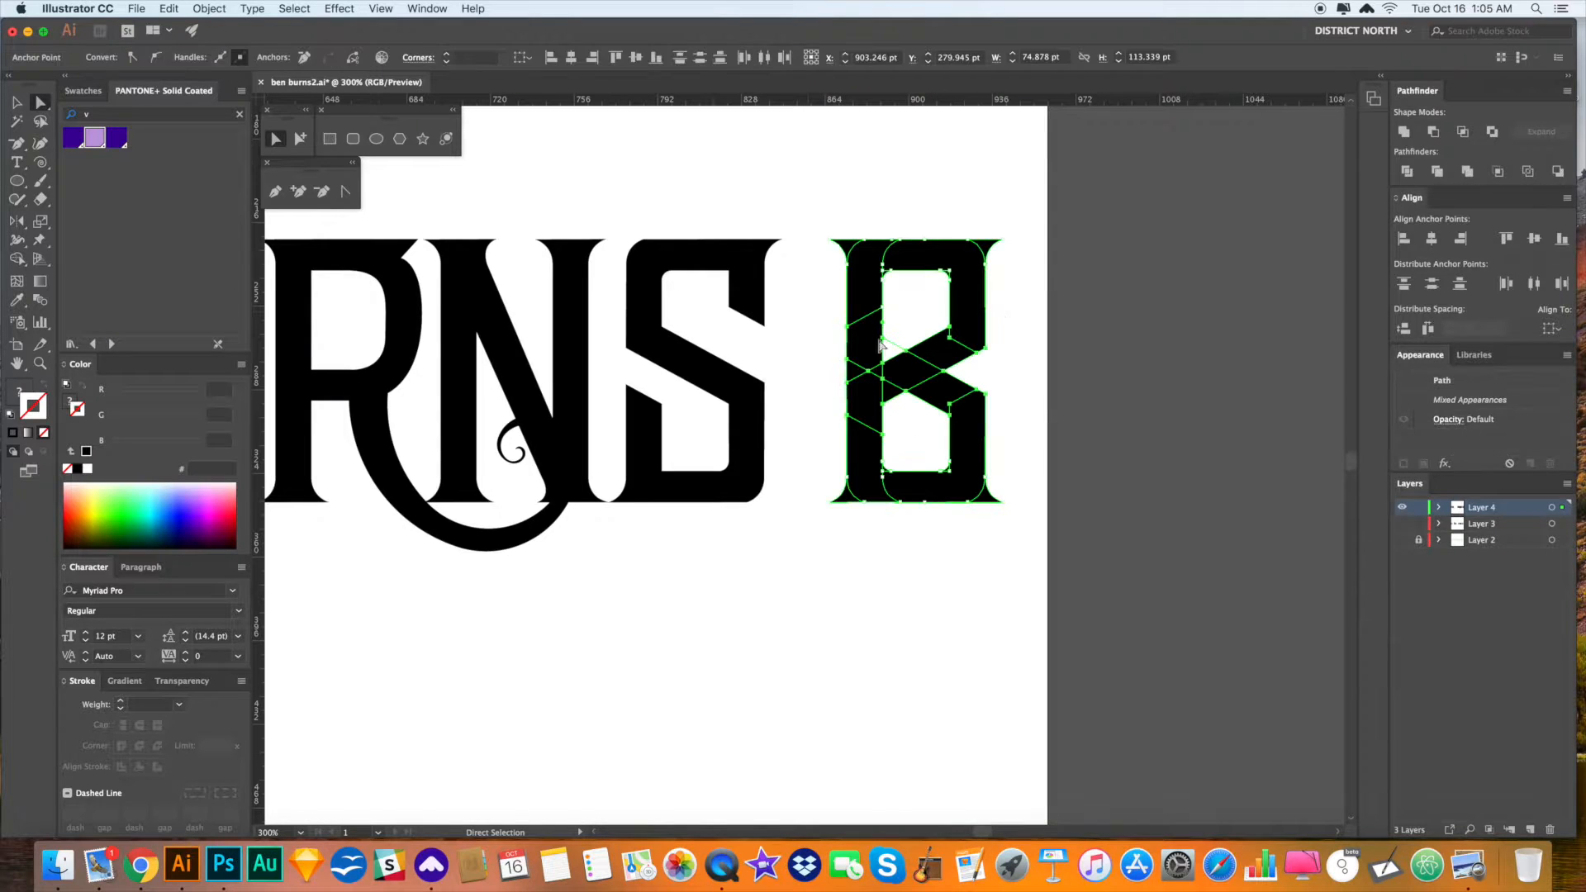
left_click_drag(985, 347, 985, 326)
key("v")
left_click(1028, 391)
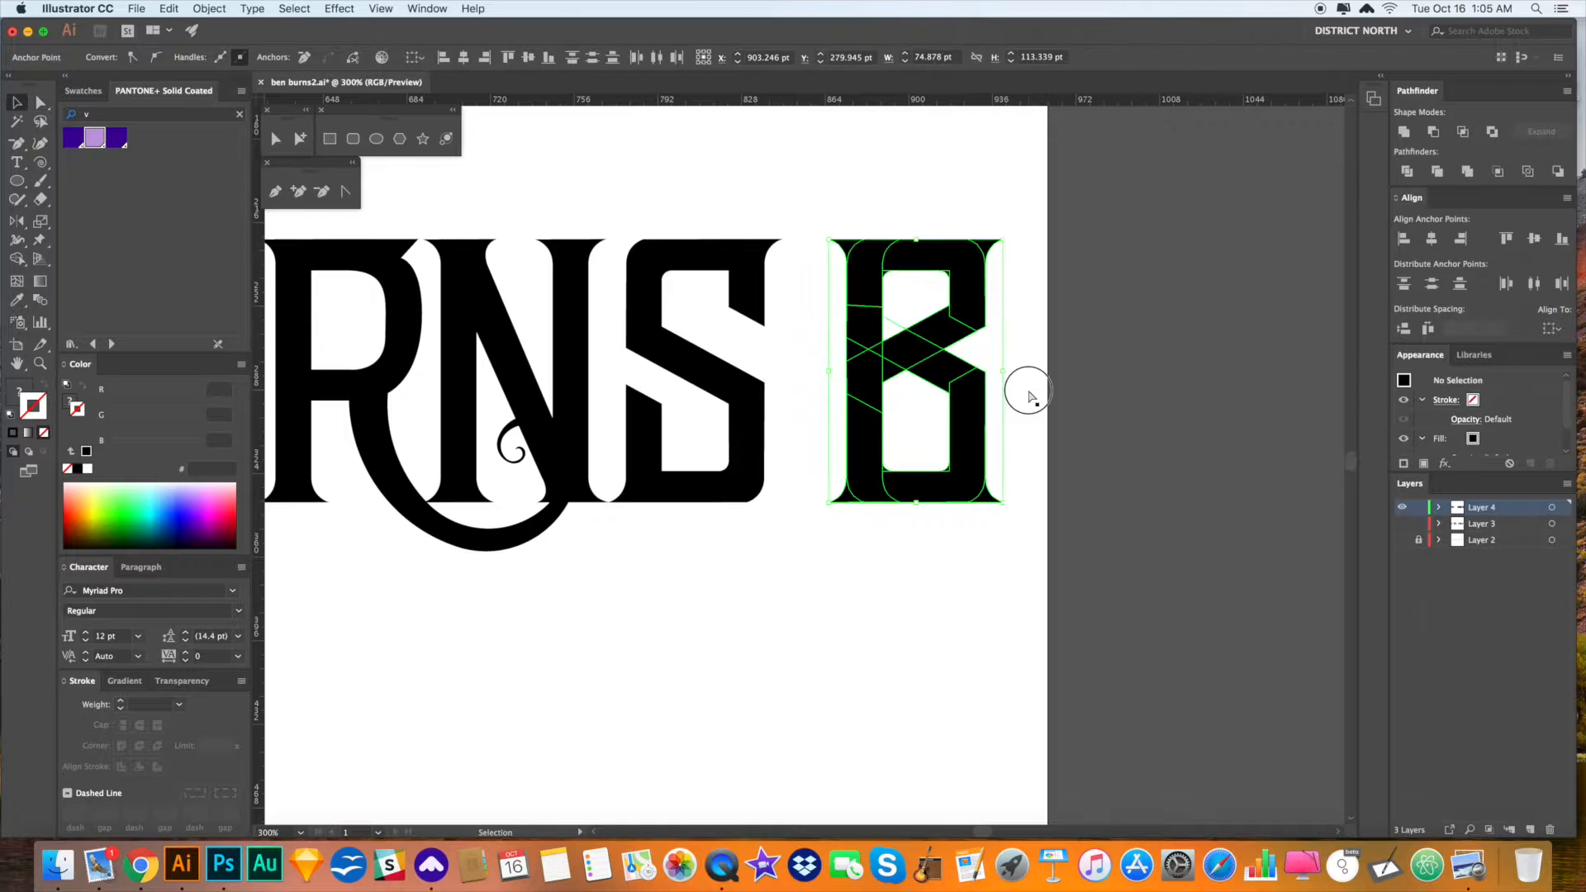
- Select the B's lower-left piece to check it, then deselect
left_click_drag(1033, 444, 1141, 463)
key("a")
left_click(867, 482, "alt")
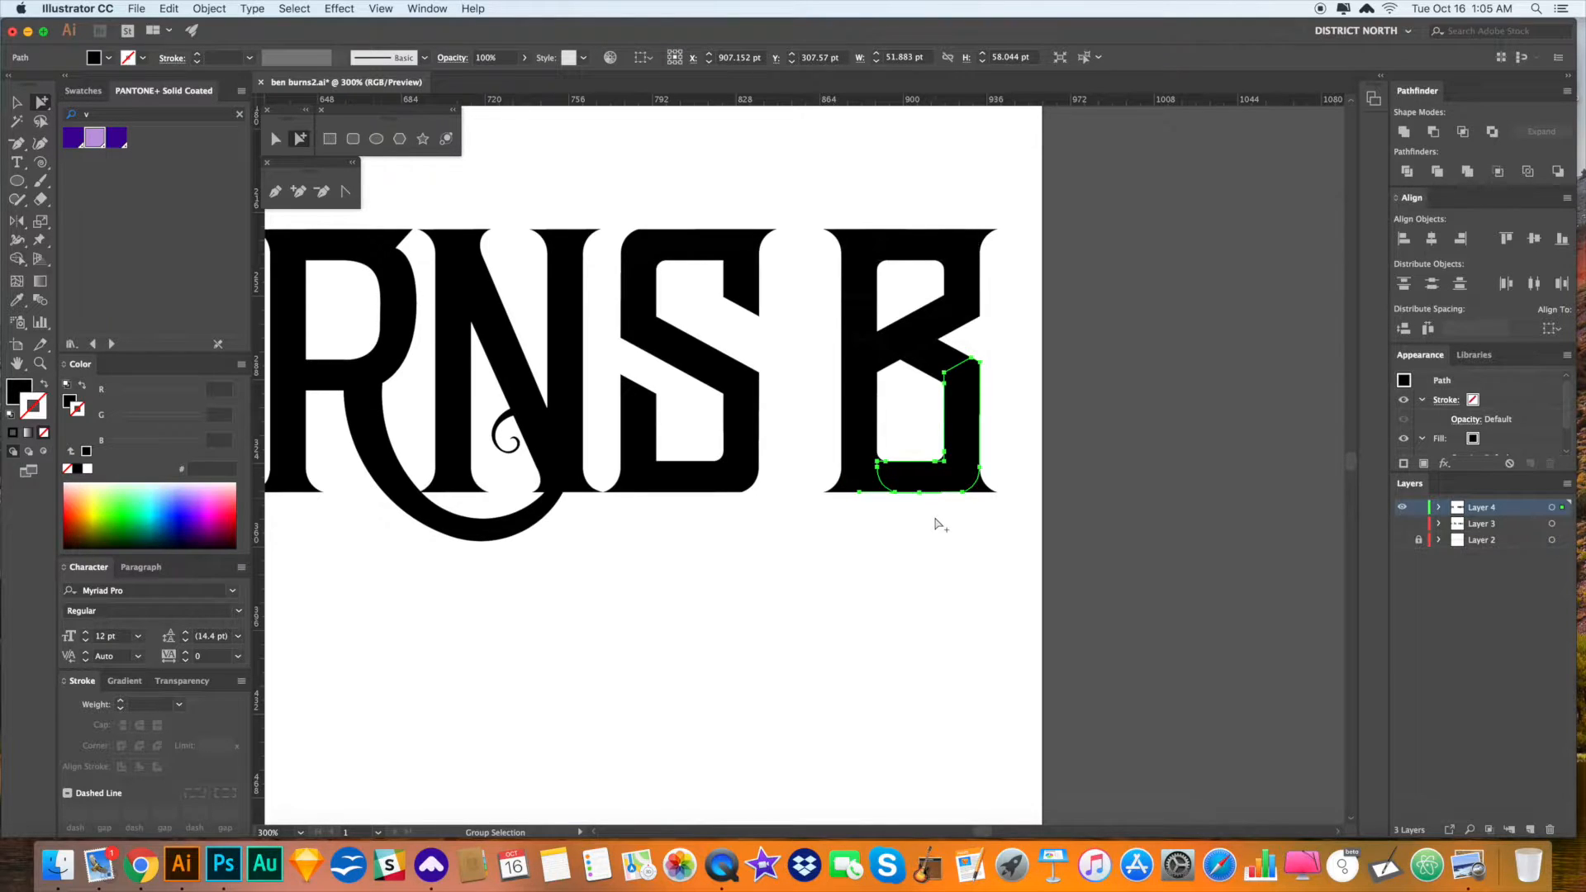
left_click(977, 526)
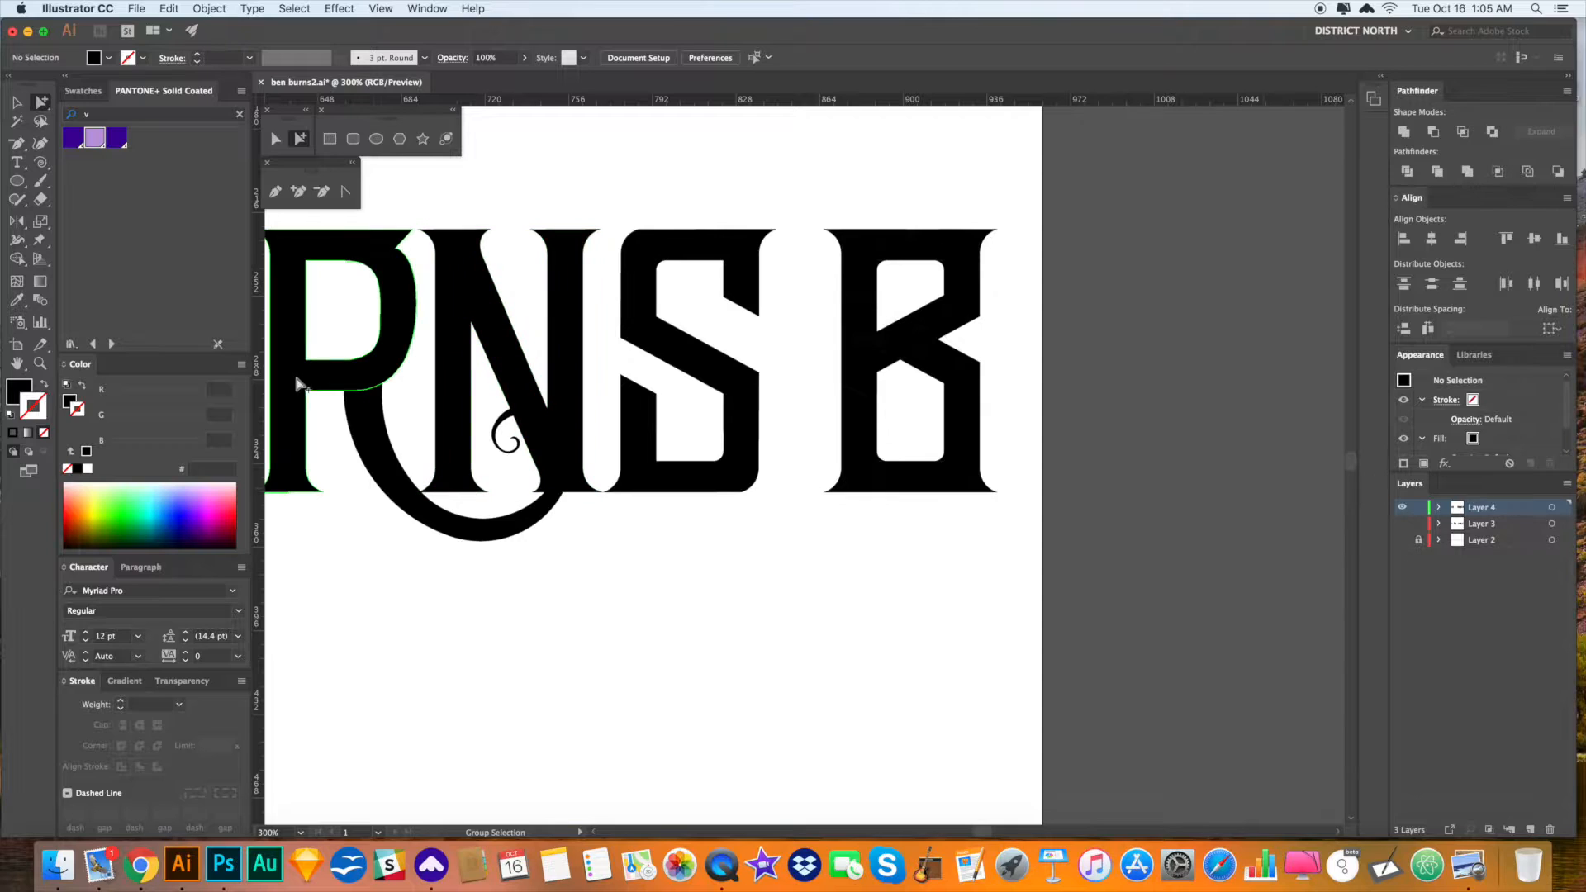
- Copy the R over onto the B, then delete that copy
left_click(300, 450)
left_click_drag(337, 447, 975, 441)
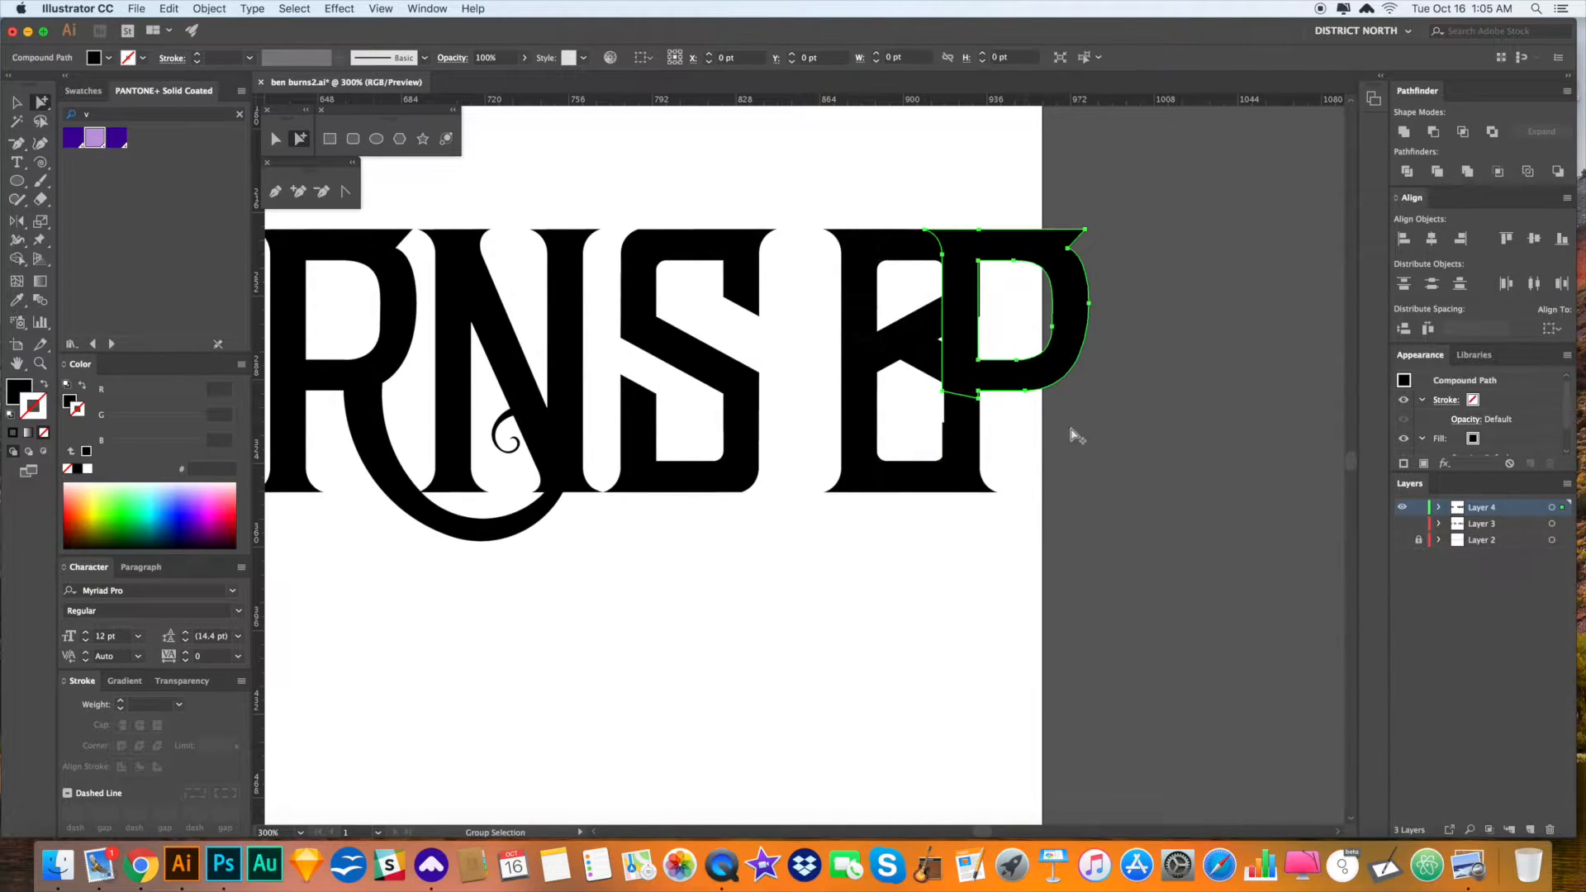
key("Delete")
- Zoom in on the letter's base and nudge its right stem 0.75 pt right
key("z")
left_click_drag(946, 446, 1130, 621)
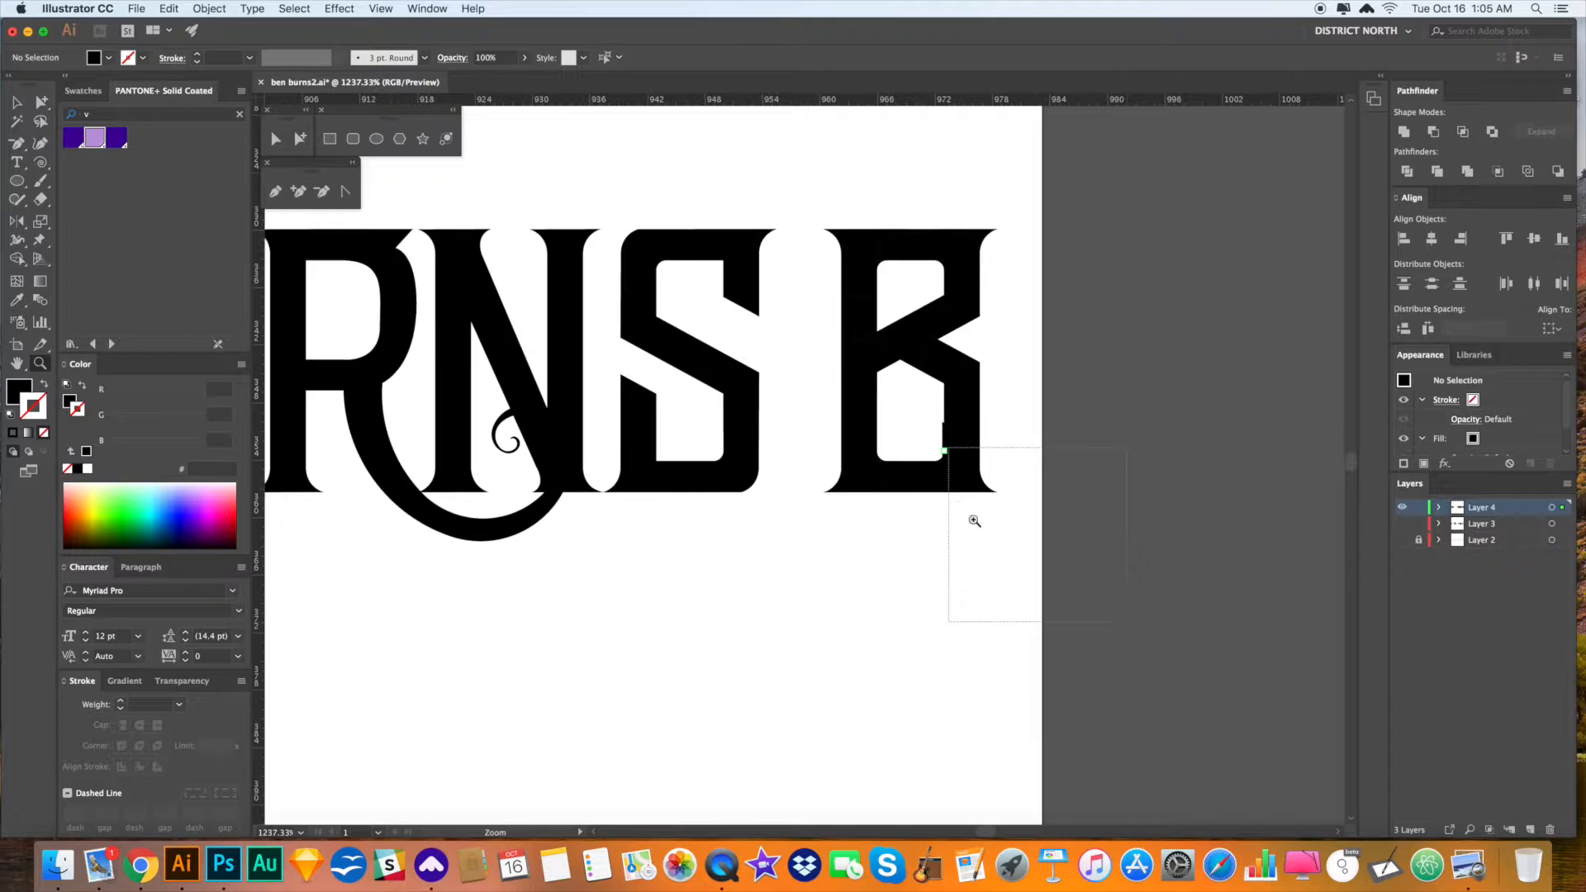
key("space")
left_click_drag(641, 375, 1034, 613)
key("a")
left_click(867, 344)
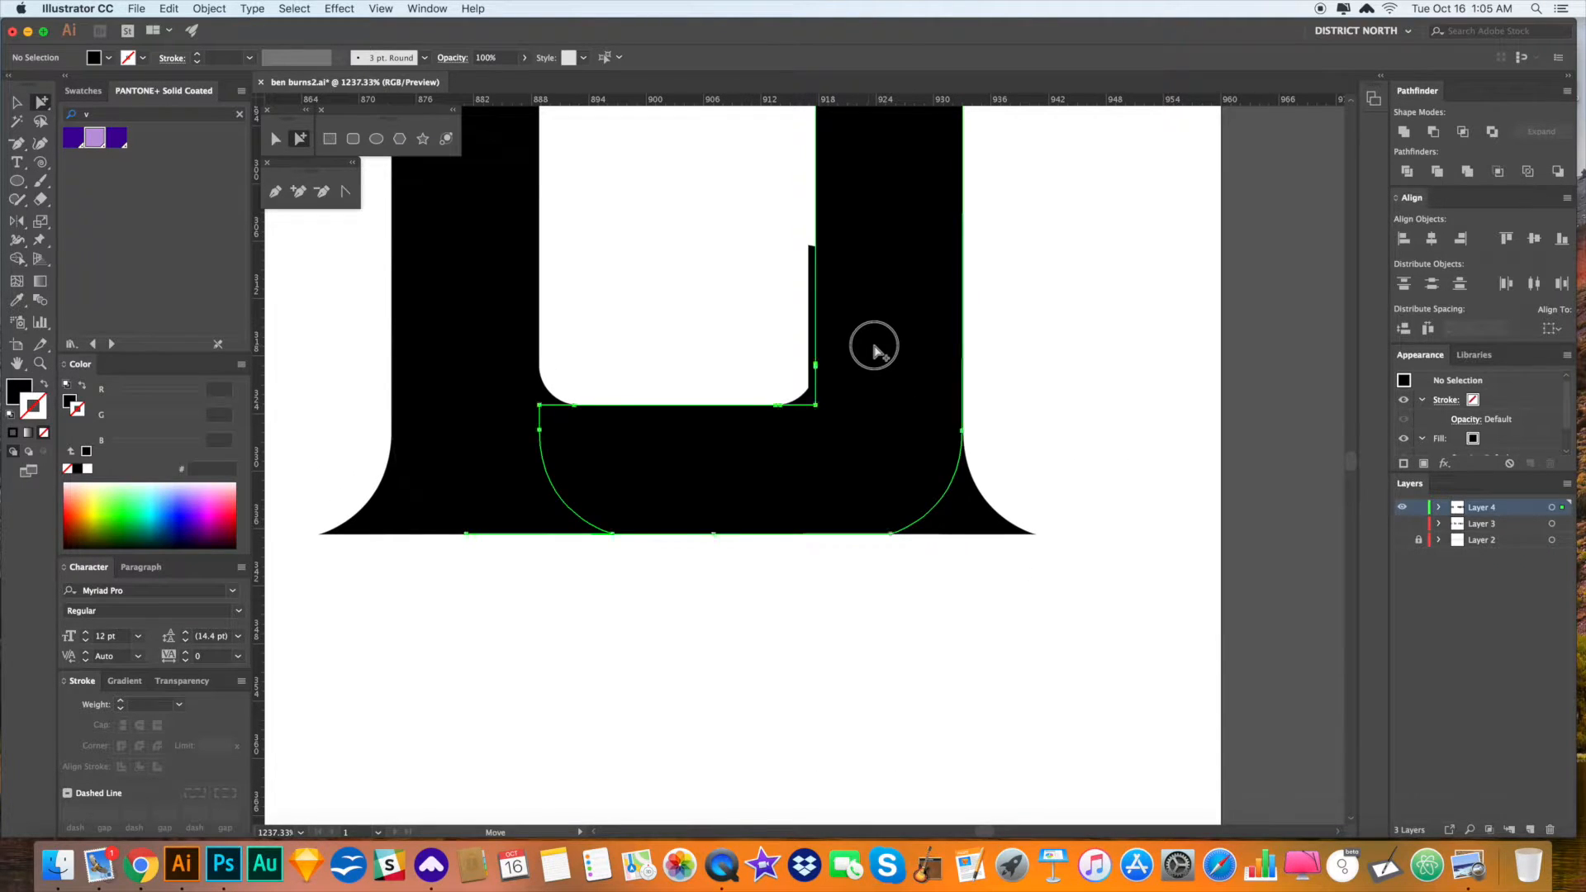
left_click(815, 335)
left_click_drag(813, 329, 817, 326)
left_click(1036, 350)
- In outline view, erase the stem bases and the curves between the stems
left_click(772, 430)
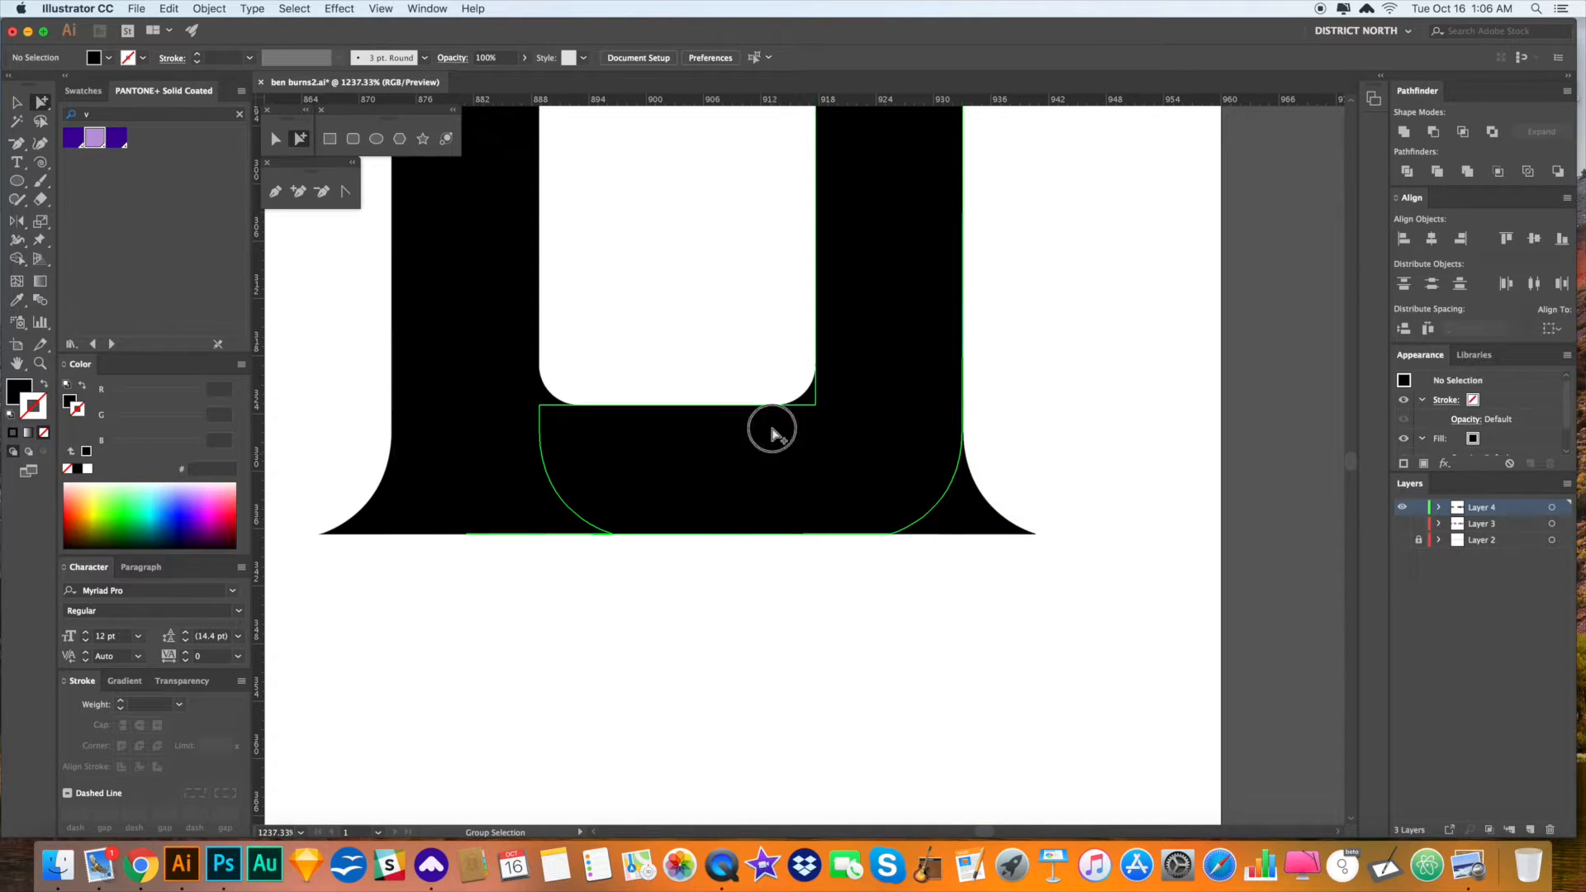
key("shift+e")
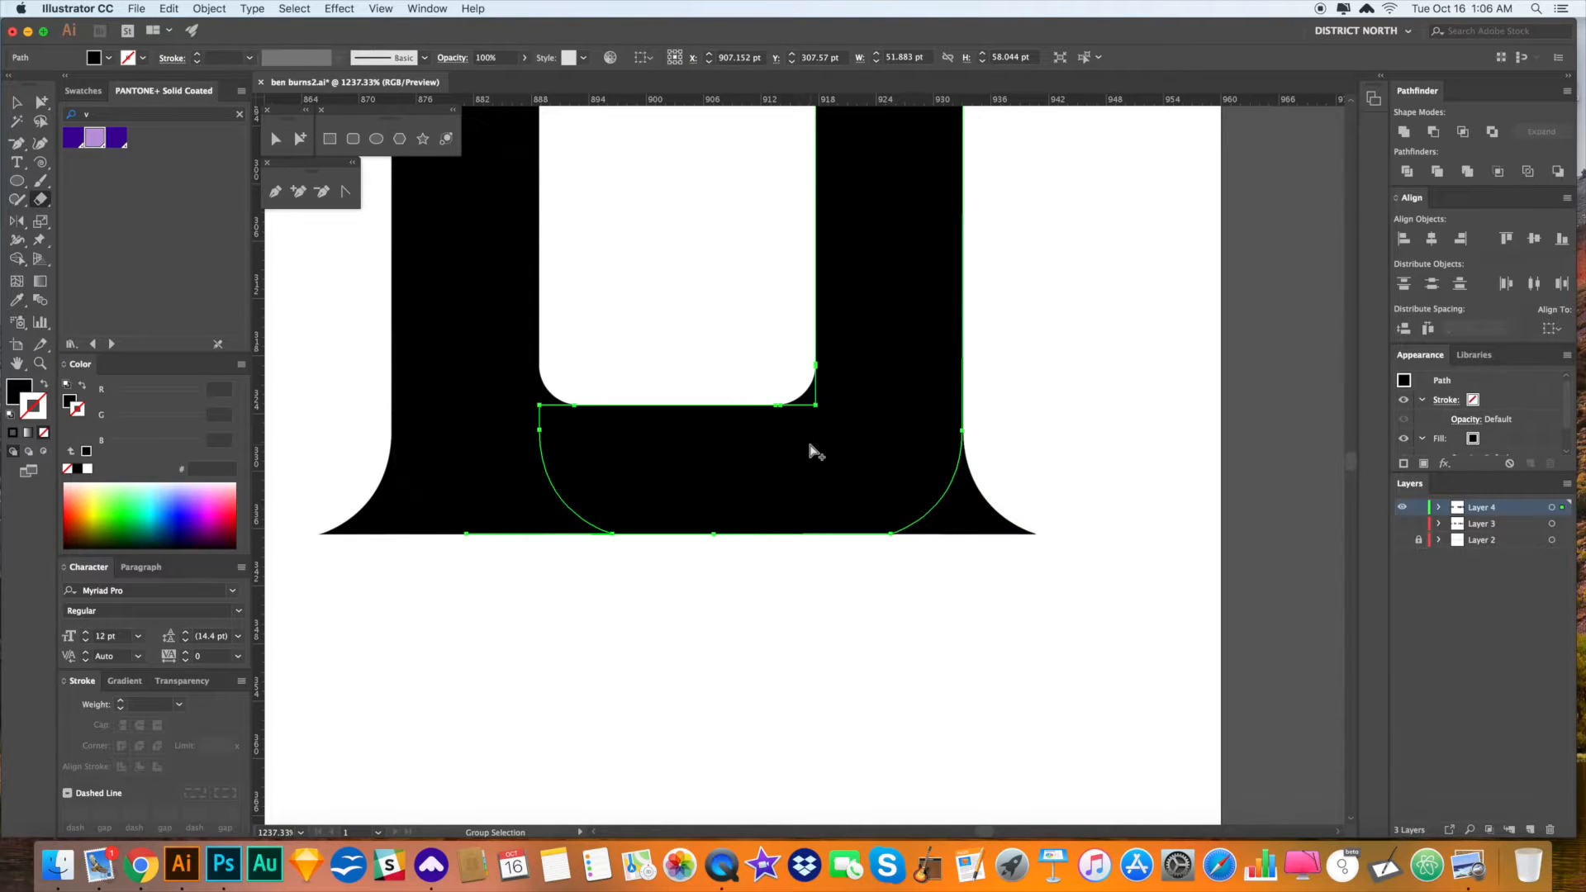
key("ctrl+y")
mouse_move(823, 406)
left_mouse_down()
mouse_move(821, 501)
mouse_move(733, 520)
left_mouse_up()
key("a")
left_click(849, 613)
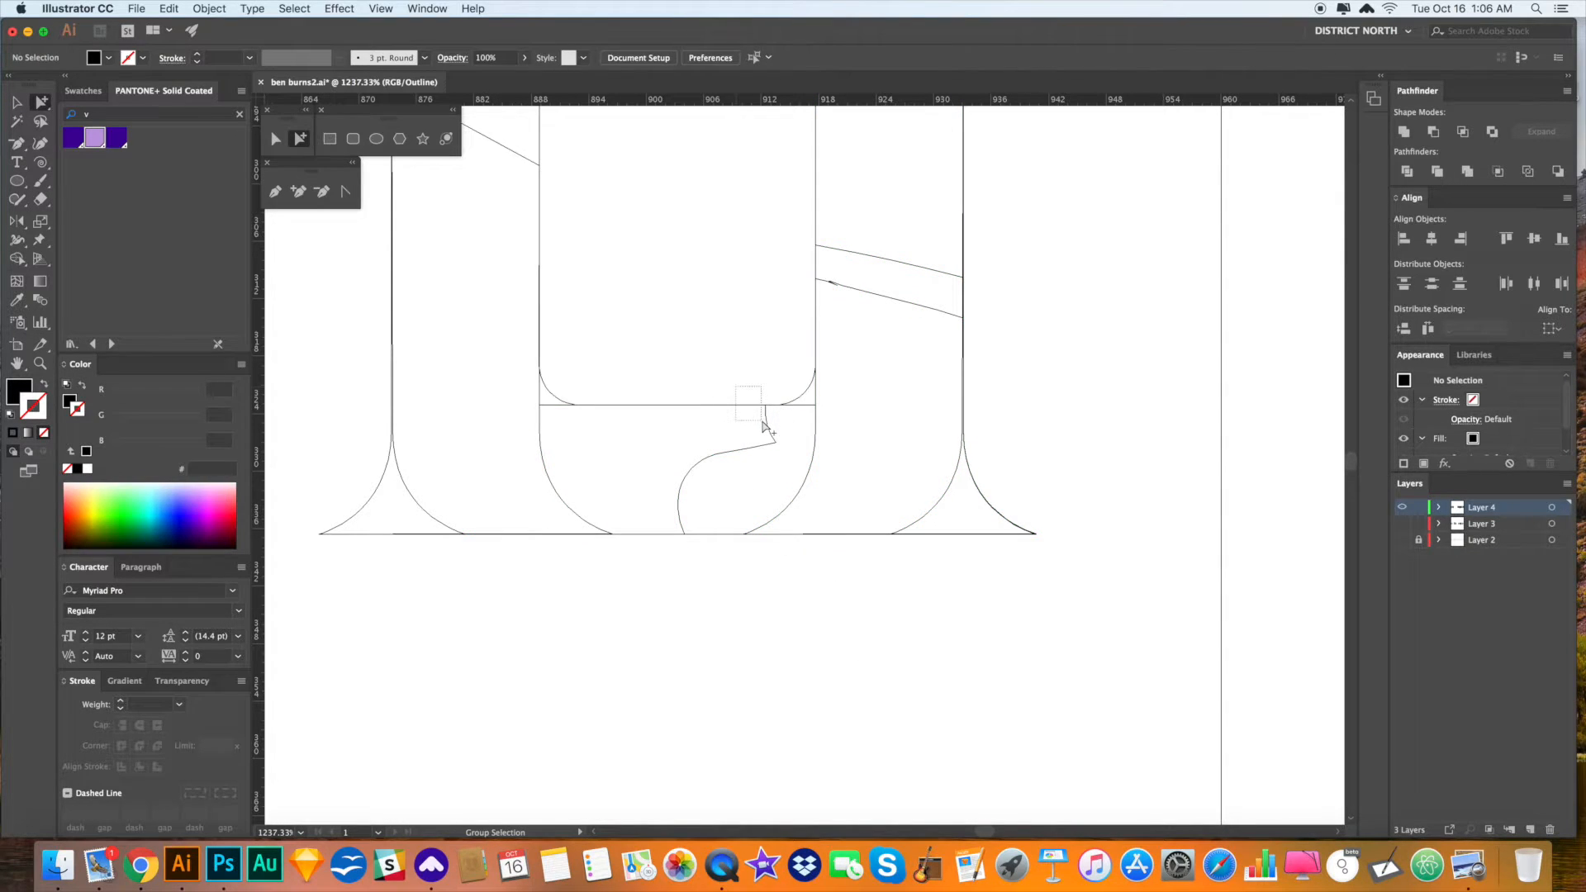
left_click(761, 428)
key("shift+e")
mouse_move(576, 388)
left_mouse_down()
mouse_move(555, 425)
mouse_move(590, 510)
left_mouse_up()
key("a")
mouse_move(733, 482)
left_mouse_down()
mouse_move(648, 416)
mouse_move(690, 462)
mouse_move(658, 436)
mouse_move(794, 434)
mouse_move(662, 470)
mouse_move(805, 589)
left_mouse_up()
key("shift+e")
key("a")
- Delete the leftover bowl path and both small bracket curves
left_click(694, 534)
key("shift+e")
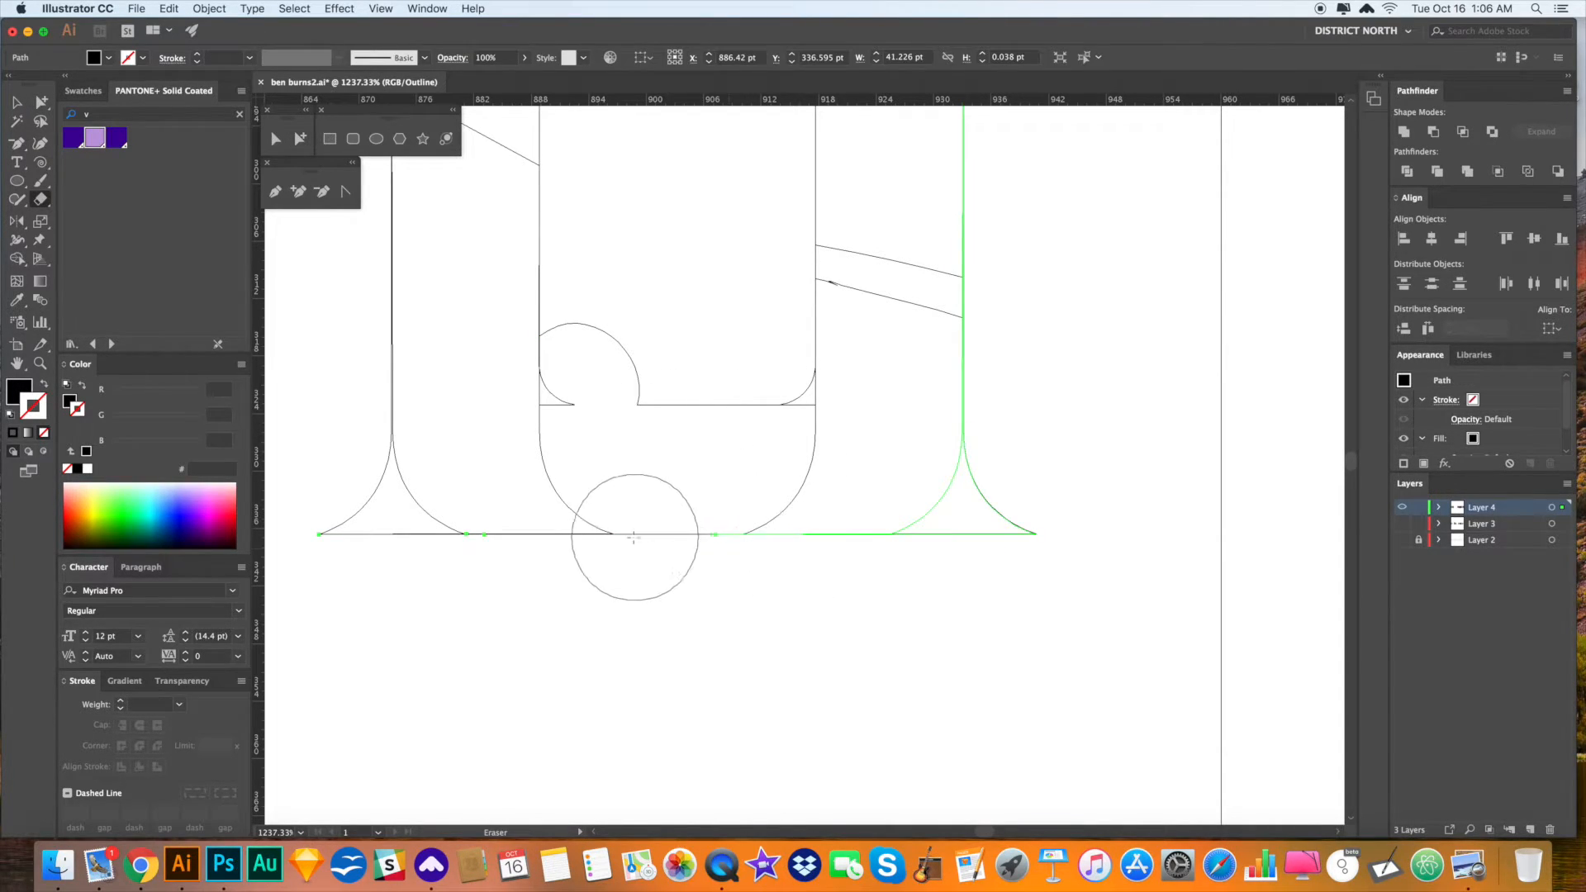
left_click_drag(768, 599, 768, 603)
key("v")
left_click(762, 579)
key("a")
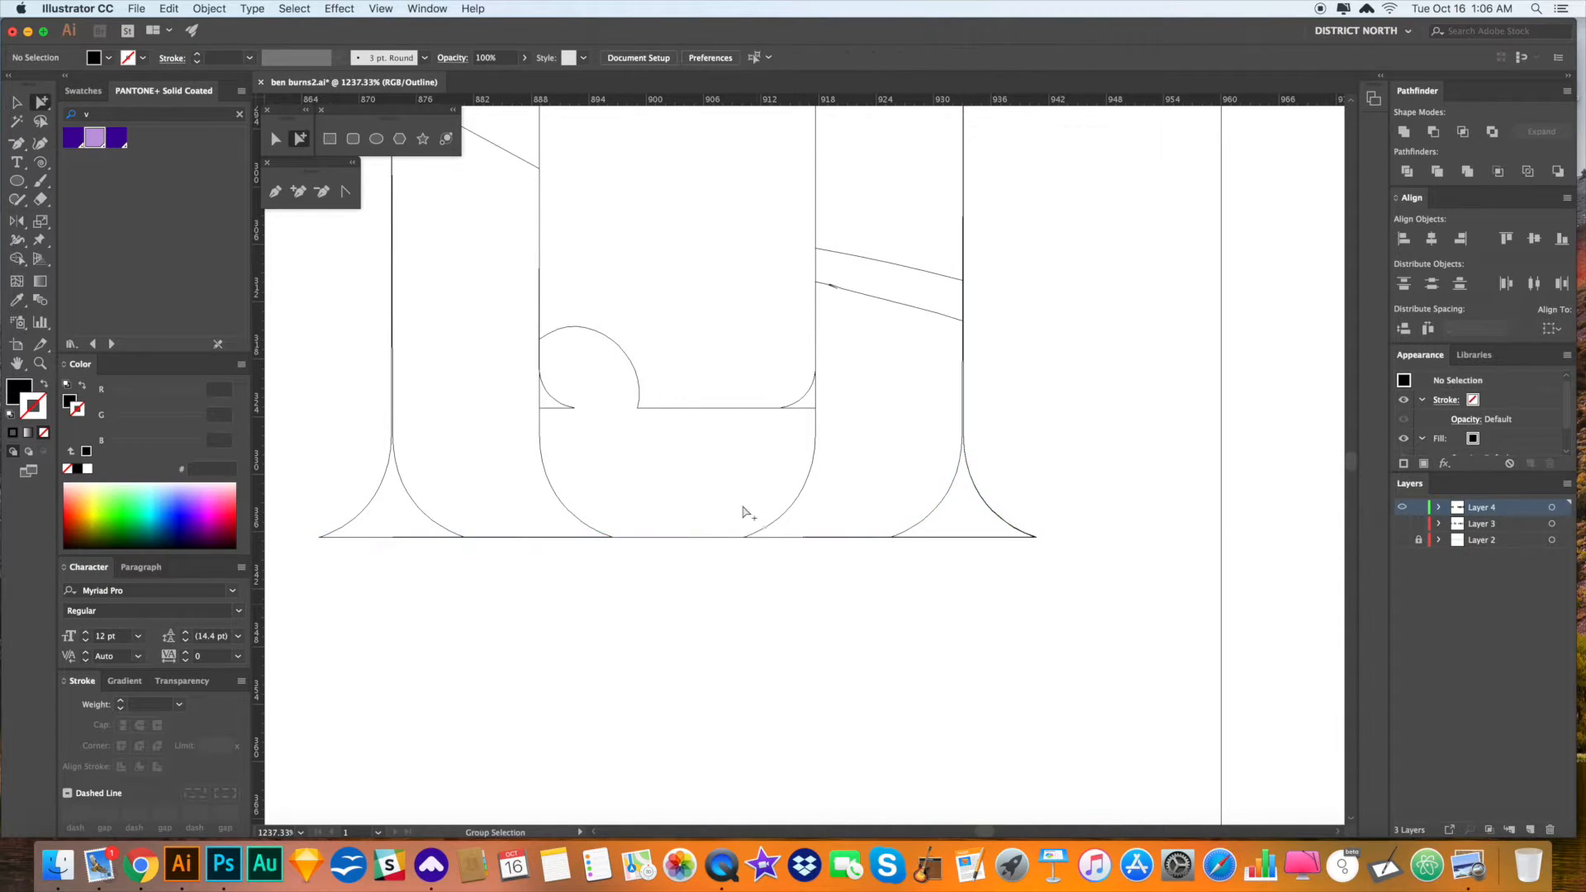
left_click(696, 411)
key("Delete")
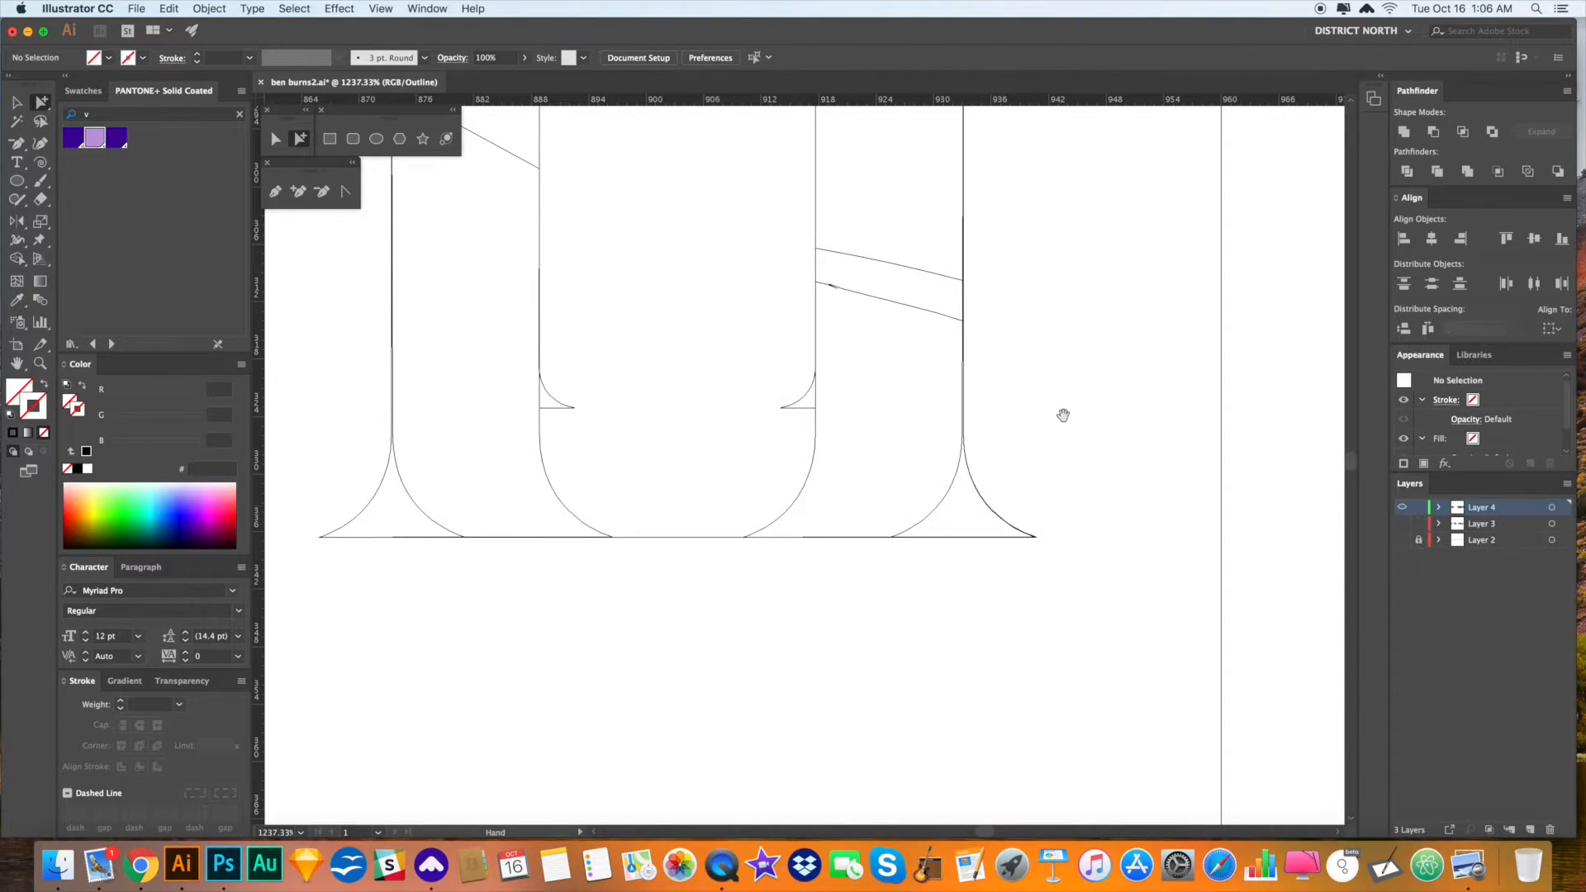
left_click_drag(775, 404, 799, 428)
key("Delete")
left_click_drag(644, 437, 576, 386)
key("Delete")
- Delete the unwanted stretch of baseline between the stems
left_click_drag(845, 412, 843, 414)
left_click(709, 541)
key("Delete")
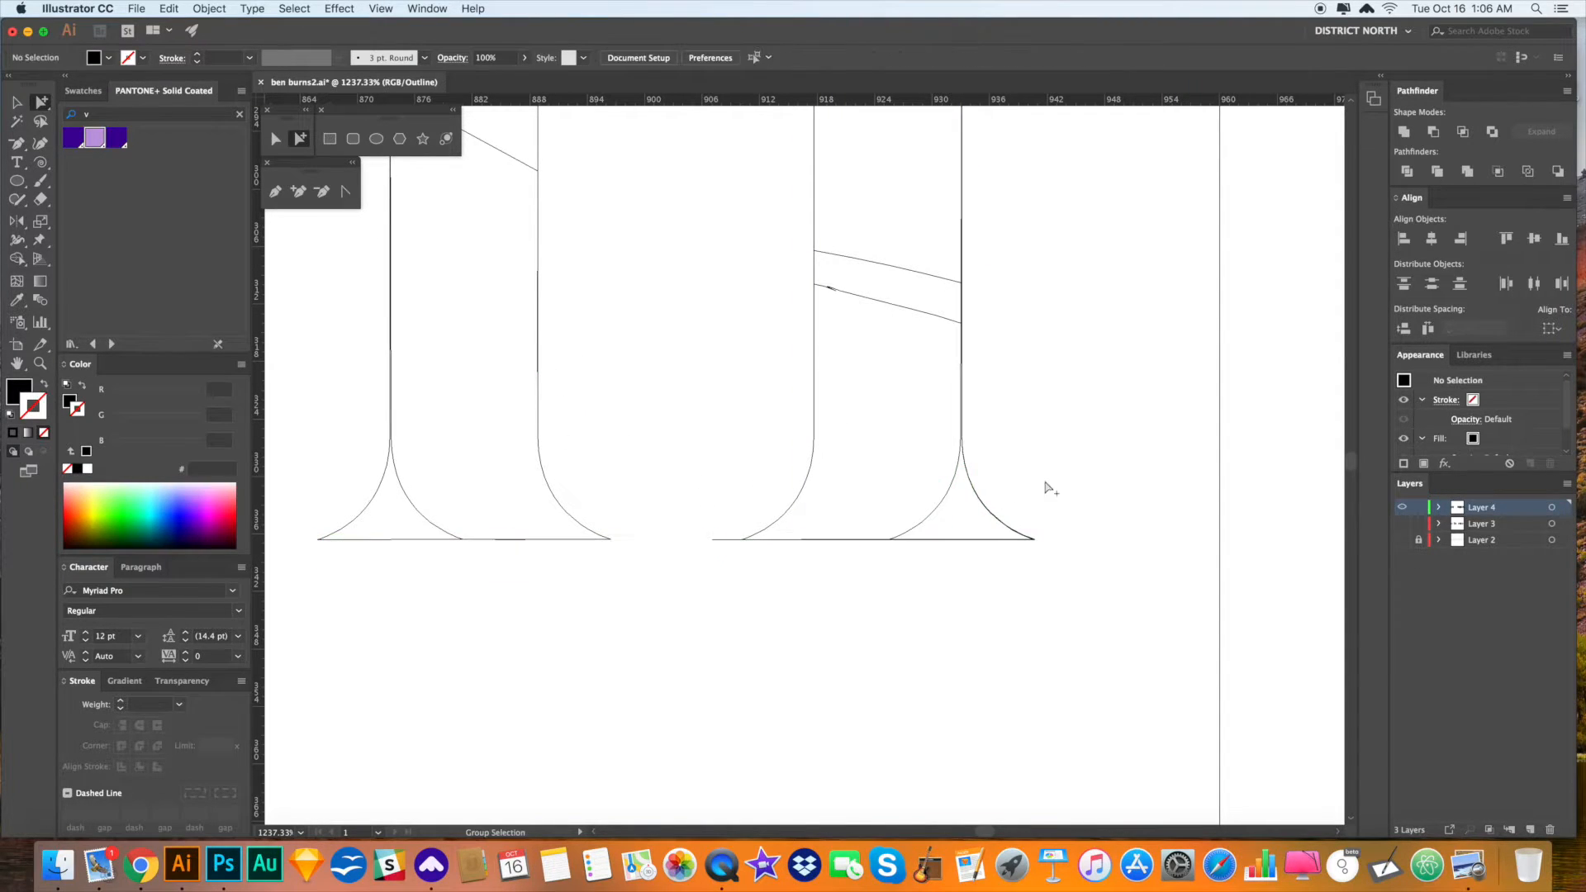
key("super+minus")
key("super+minus")
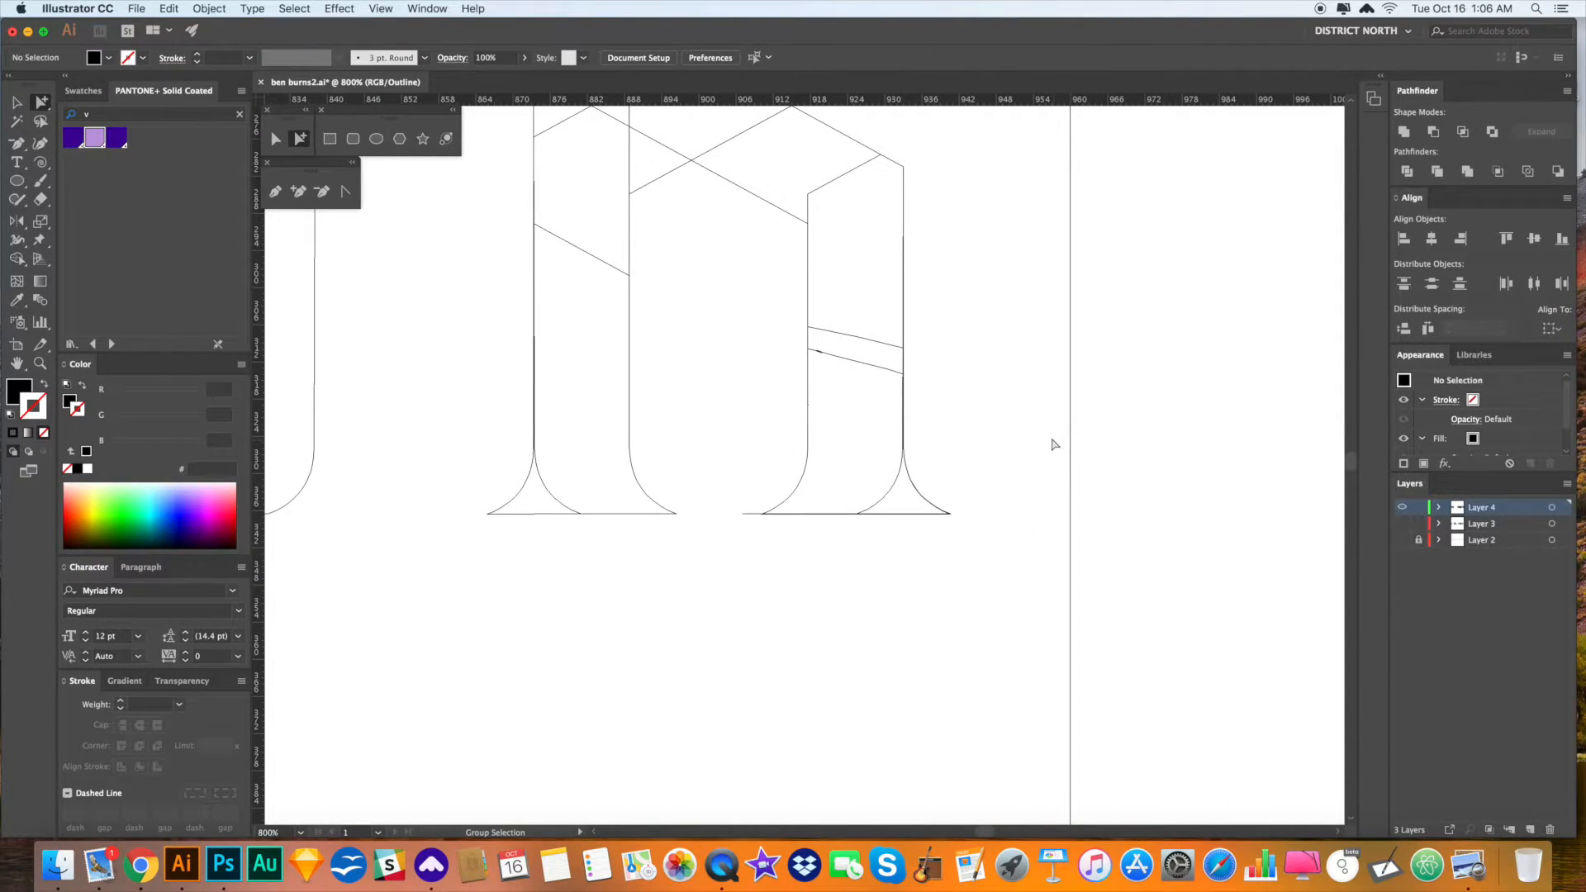
left_click(989, 449)
- Draw a short trial diagonal line on the R, then undo it
key("backslash")
left_click_drag(715, 496, 745, 533)
key("super+z")
key("a")
scroll(798, 572, "up", 3)
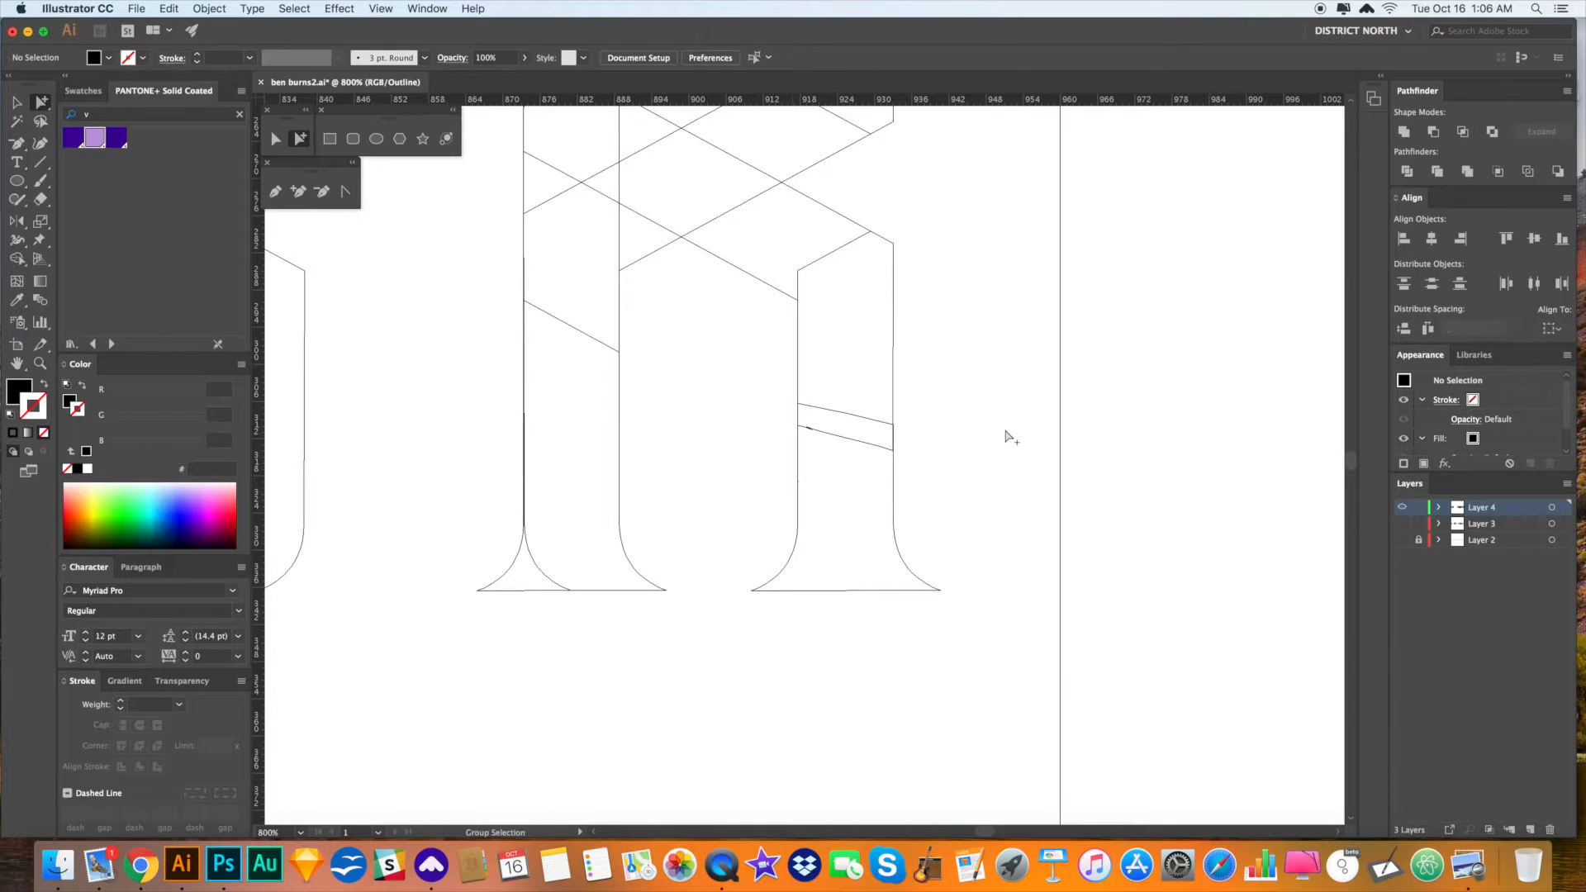
key("super+minus")
key("super+minus")
key("super+minus")
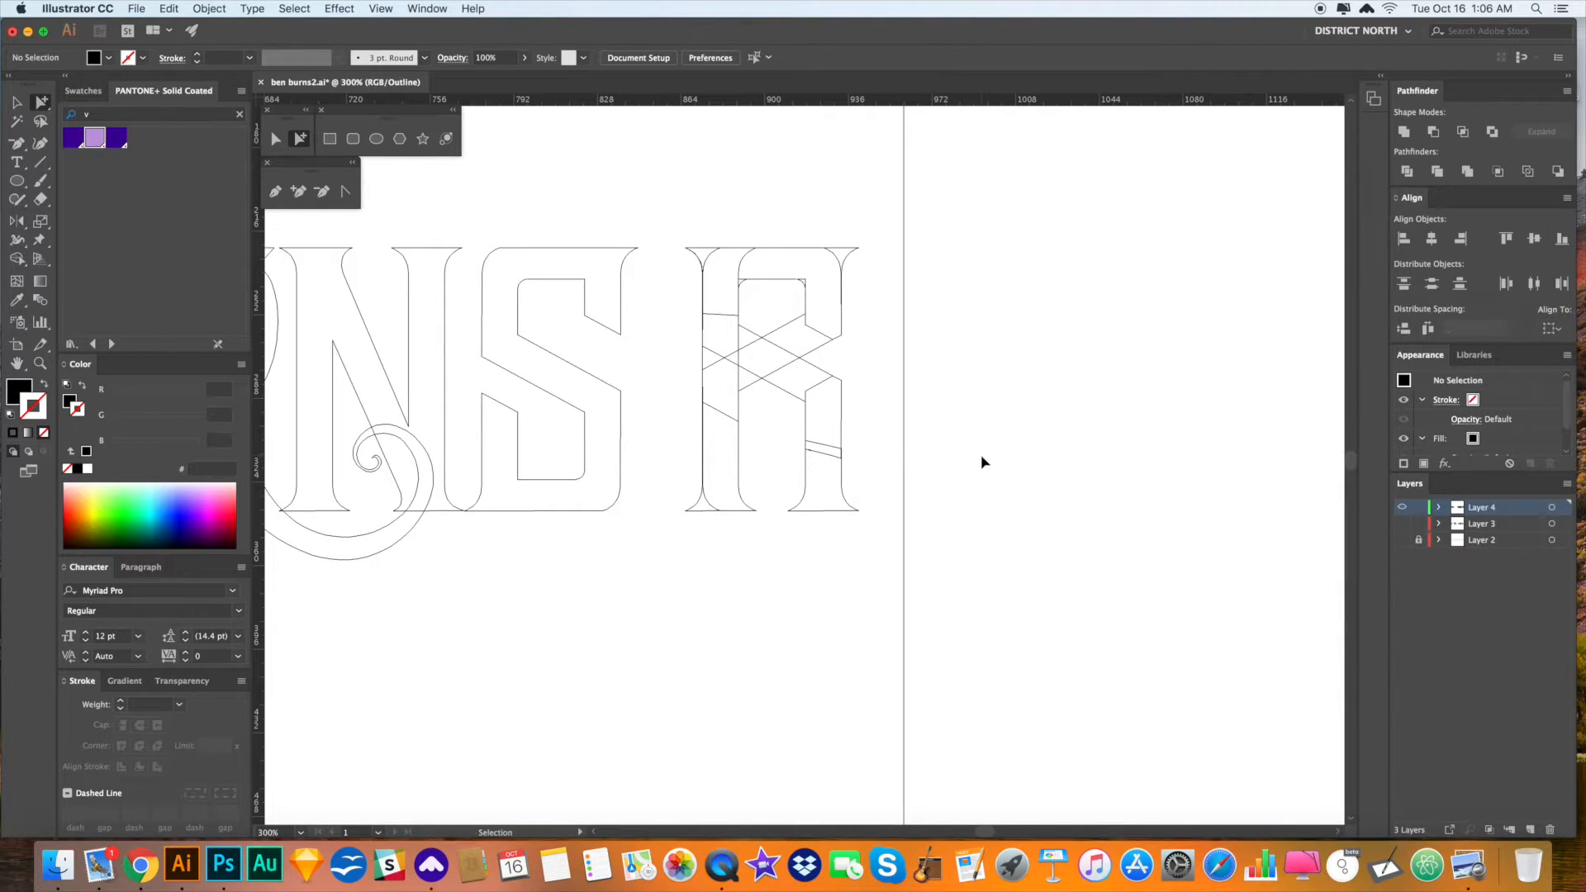
- Show the filled preview and compare the lettering against the grey BURNS reference layer
key("super+t")
key("super+y")
left_click_drag(950, 469, 1046, 469)
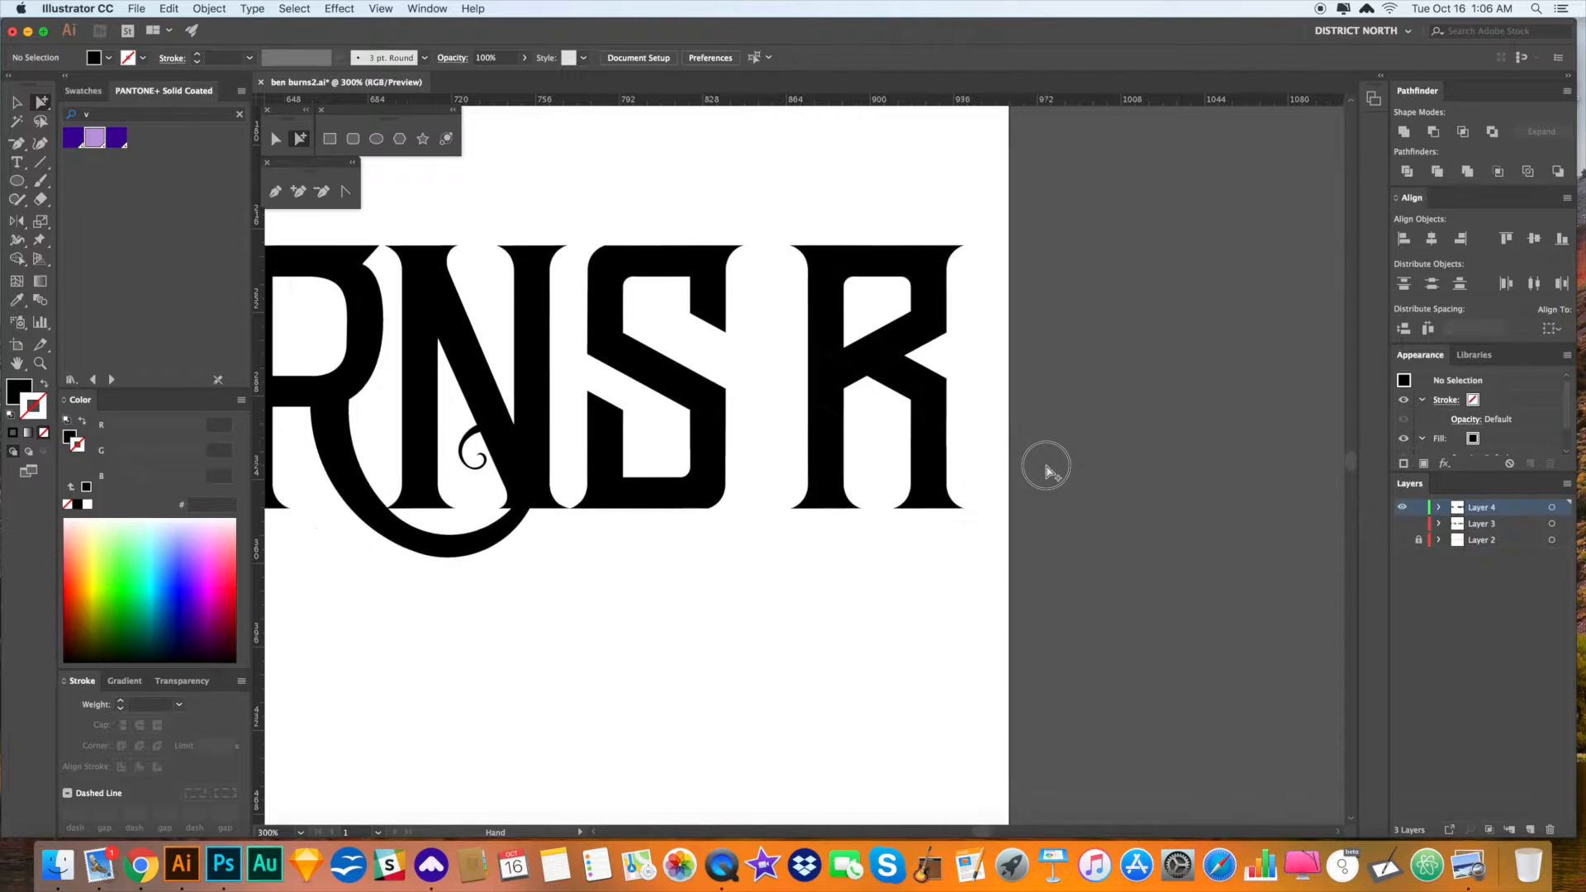
key("super+minus")
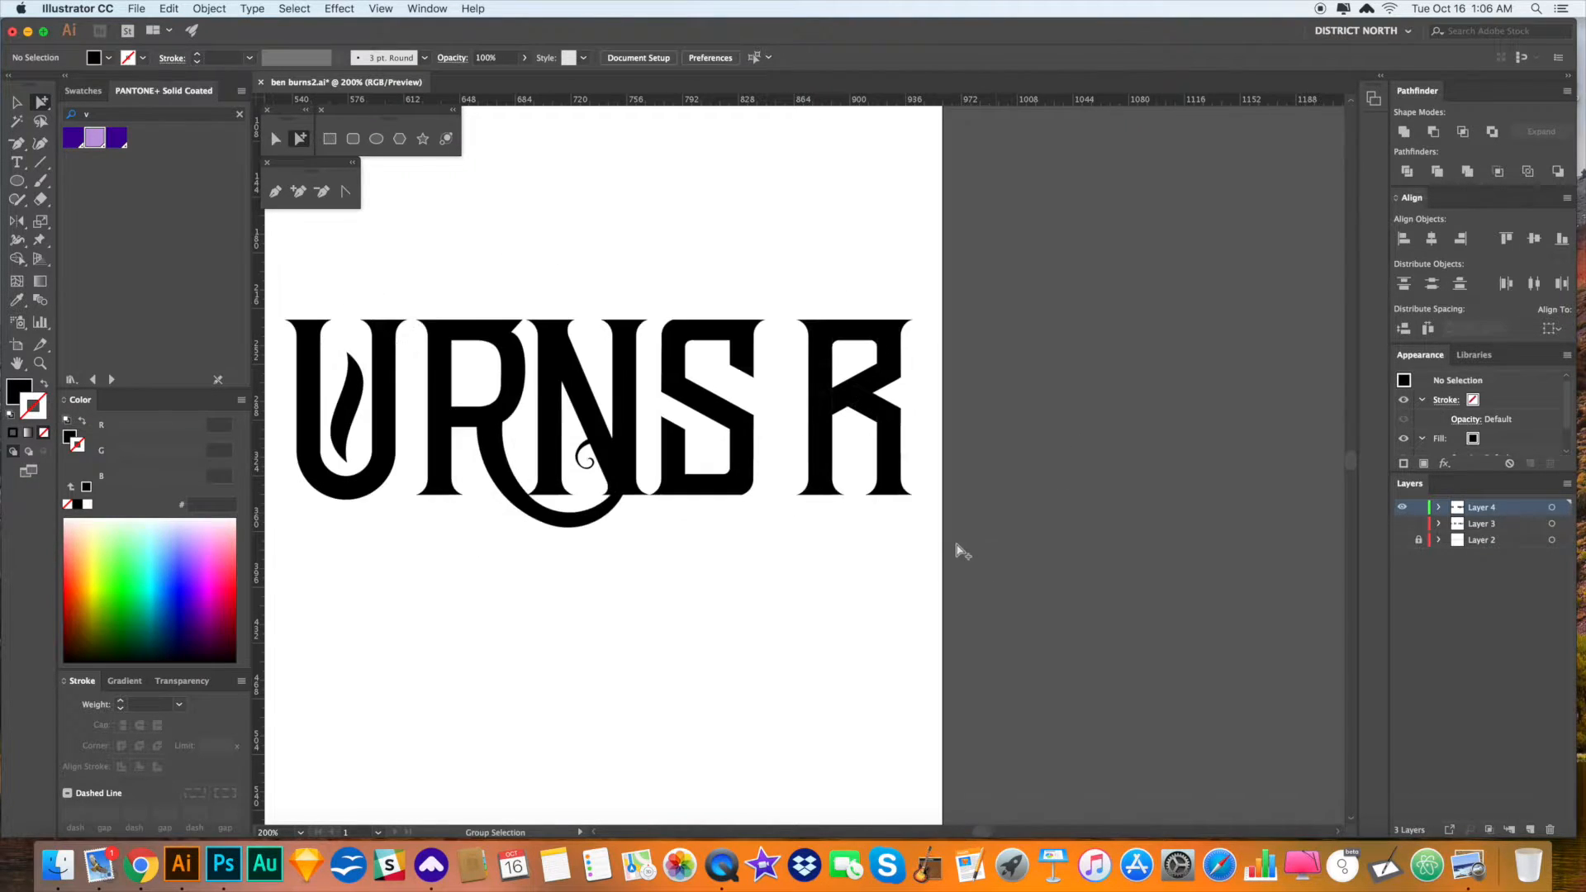
left_click_drag(790, 543, 1344, 529)
left_click(1402, 508)
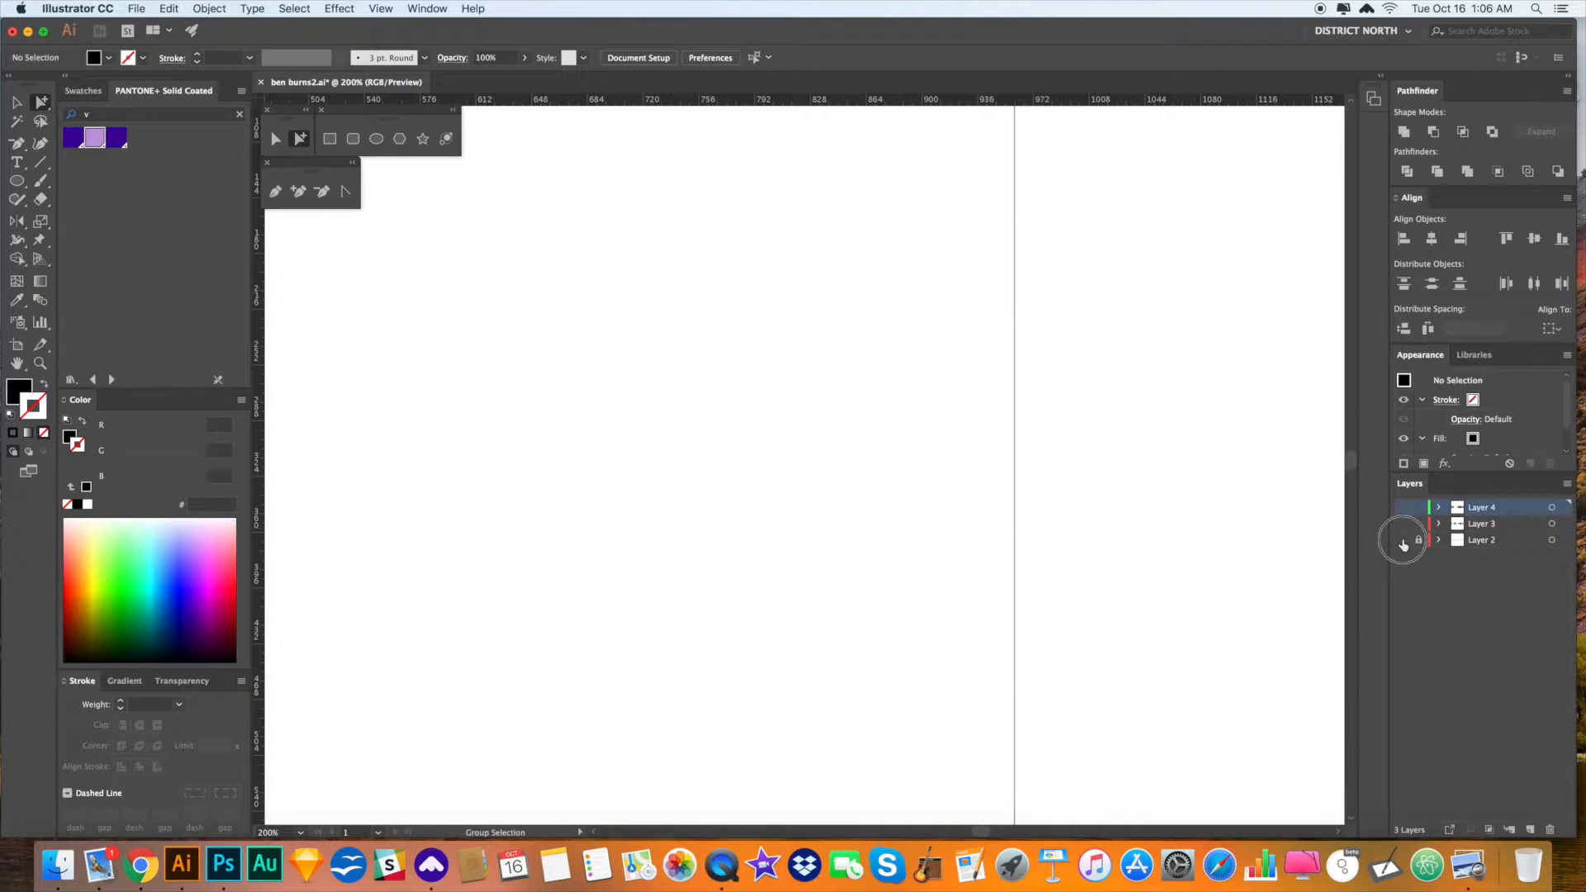
left_click(1402, 539)
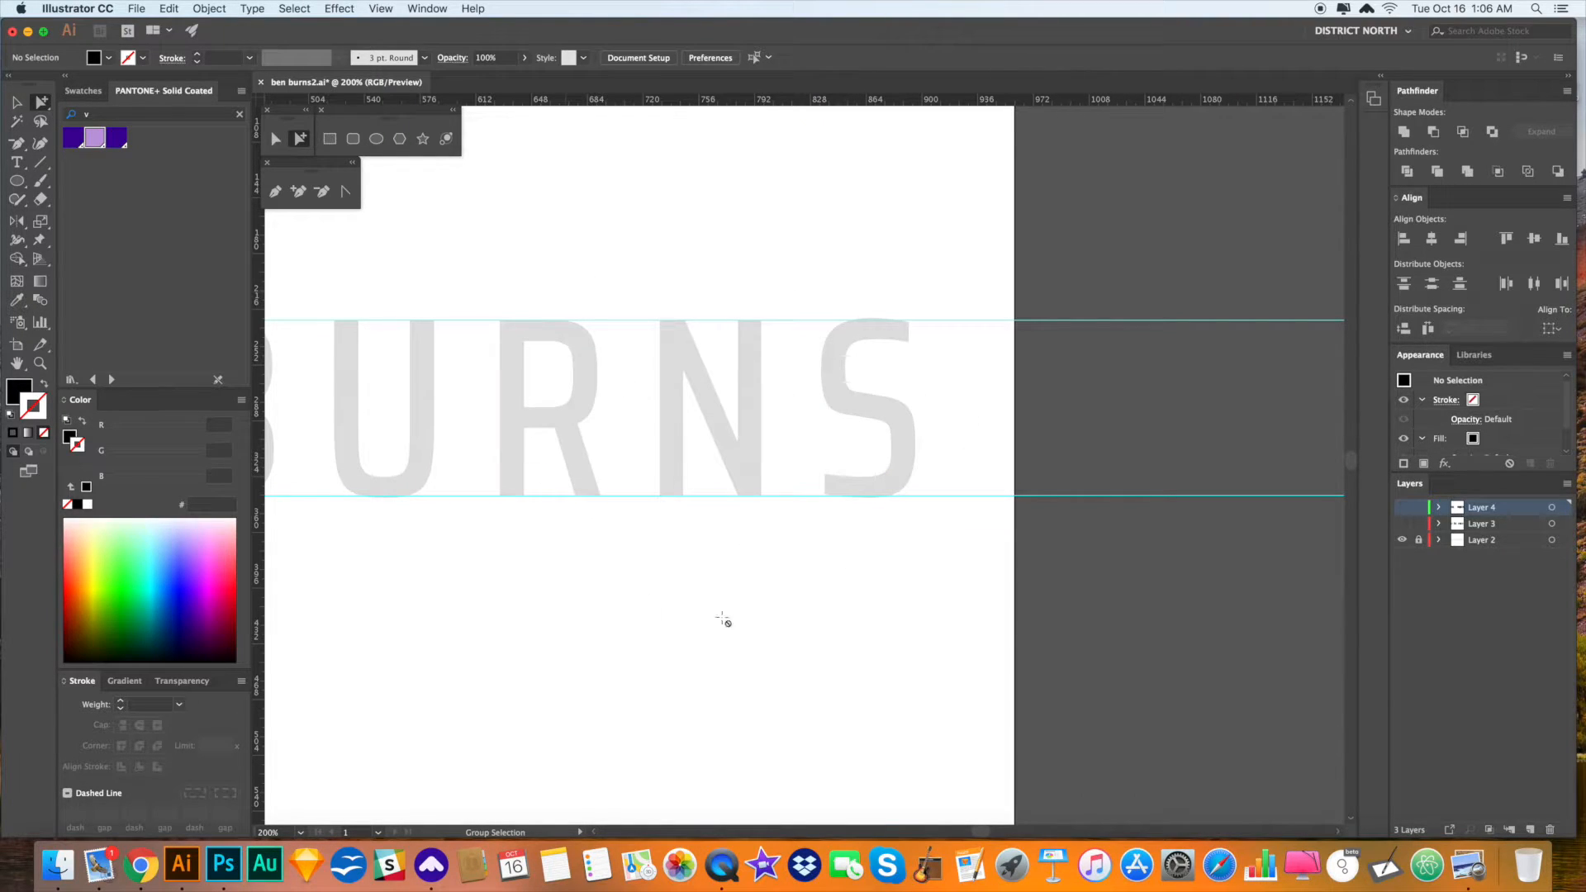
key("super+y")
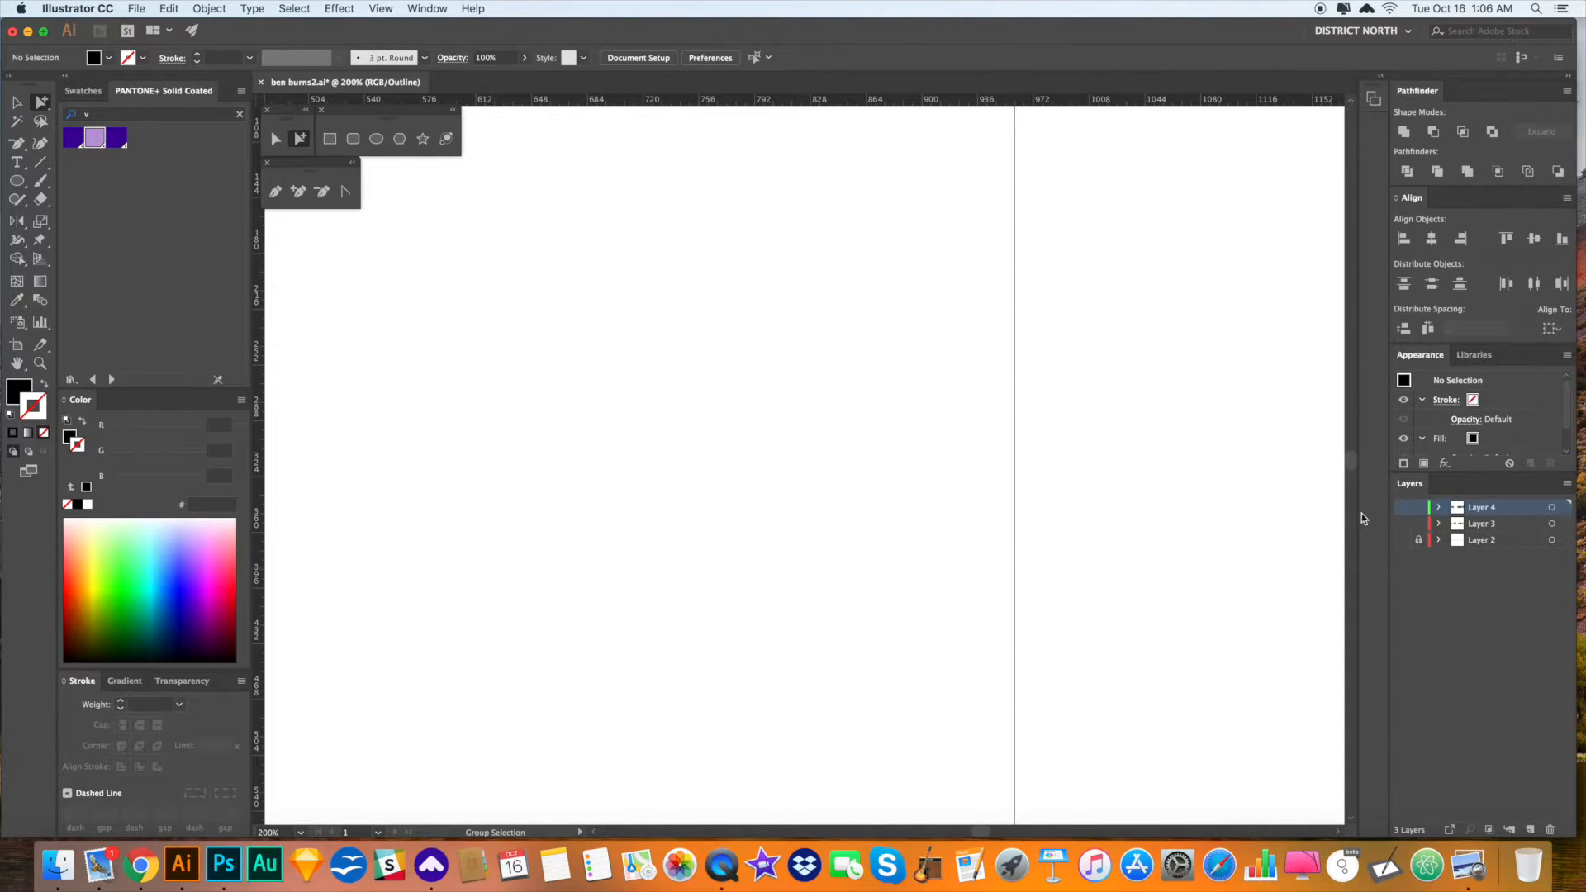
left_click(1403, 509)
key("super+y")
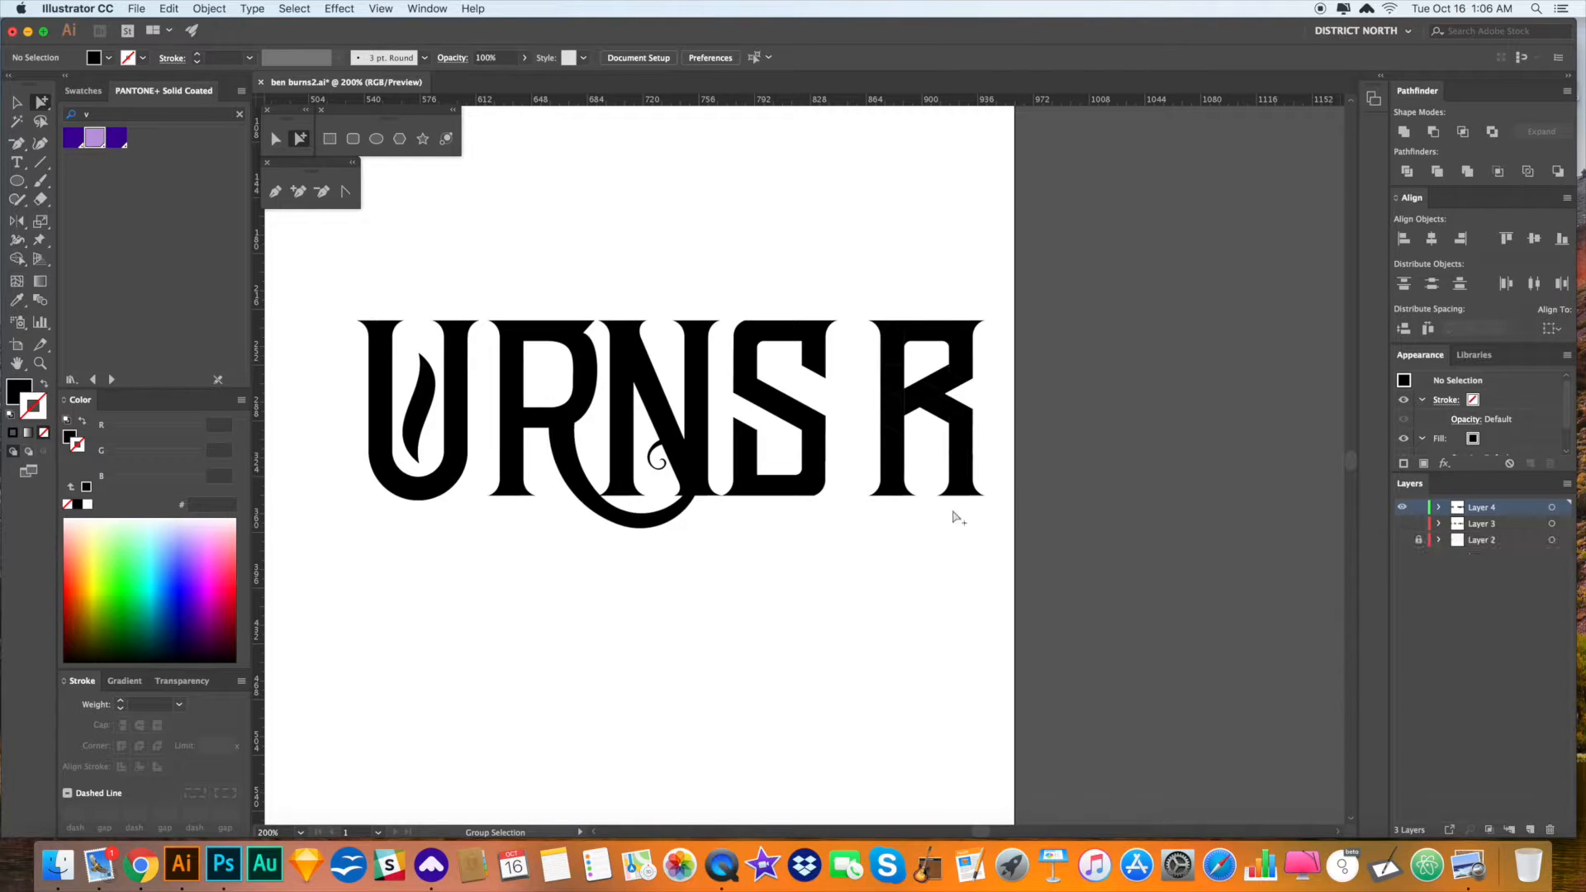
left_click_drag(991, 553, 1011, 555)
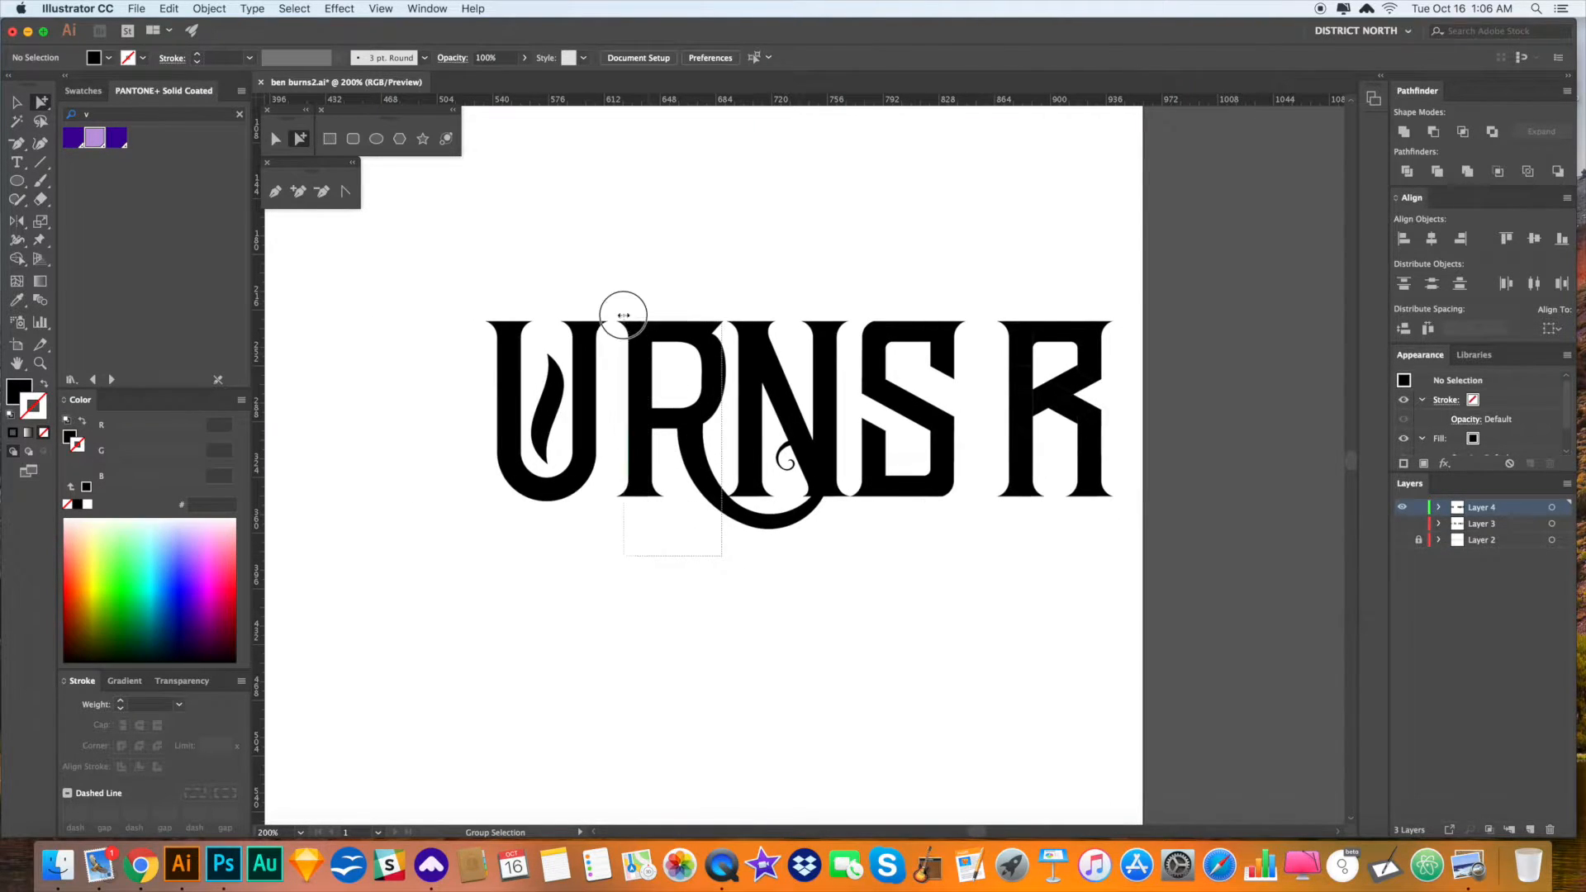
- Move the swirled R to the artboard's right edge and place the rebuilt R between U and N
left_click(679, 339)
left_click_drag(701, 339, 1256, 339)
left_click(1159, 533)
left_click(1063, 341)
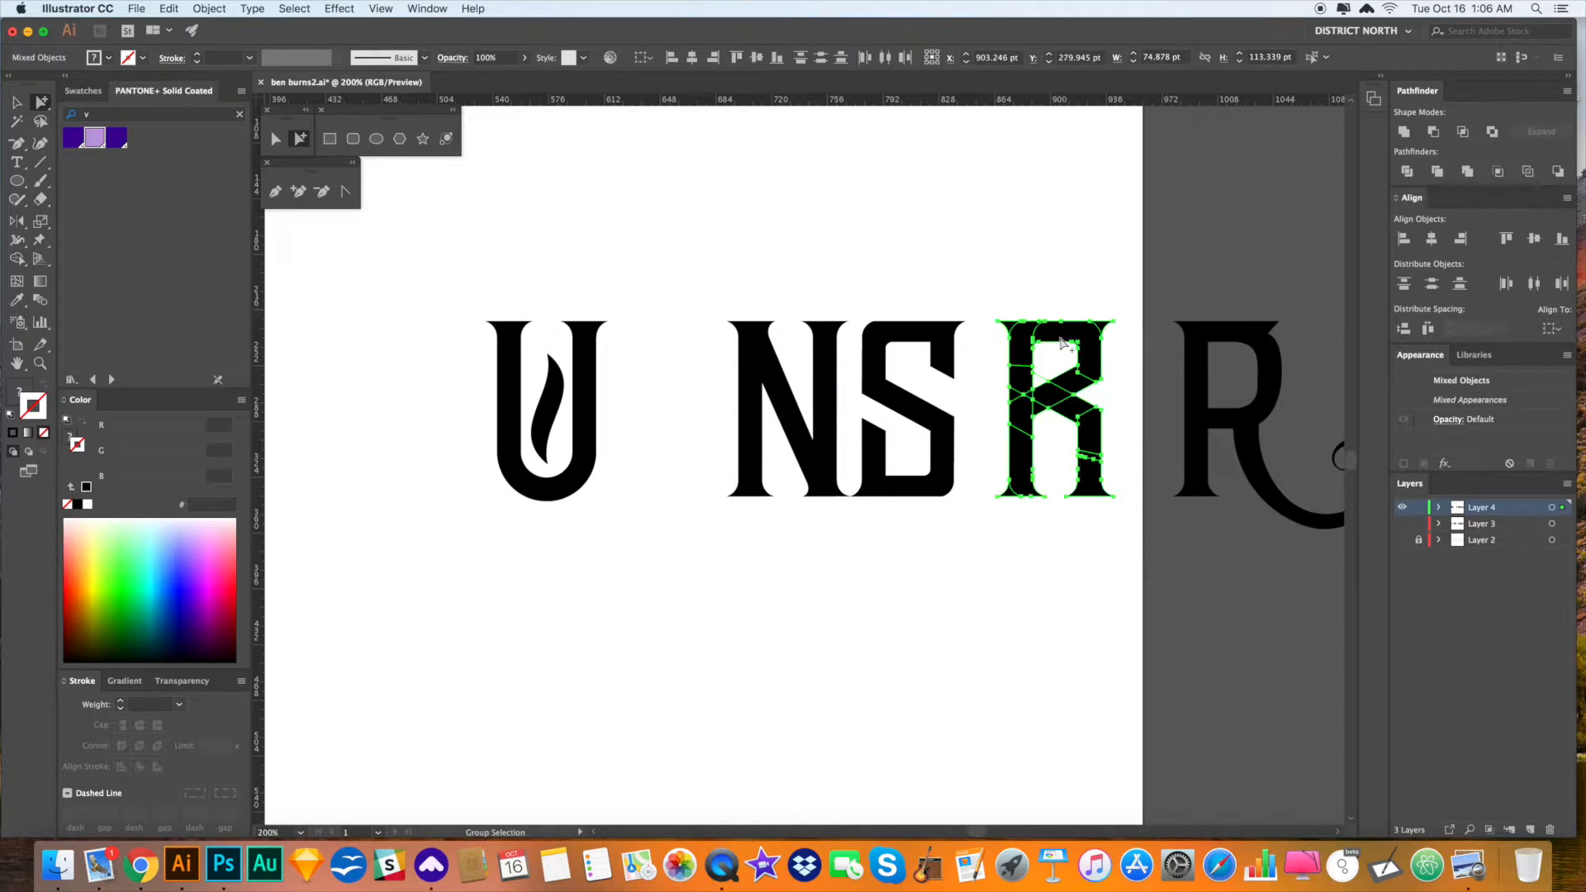
left_click_drag(1085, 343, 699, 347)
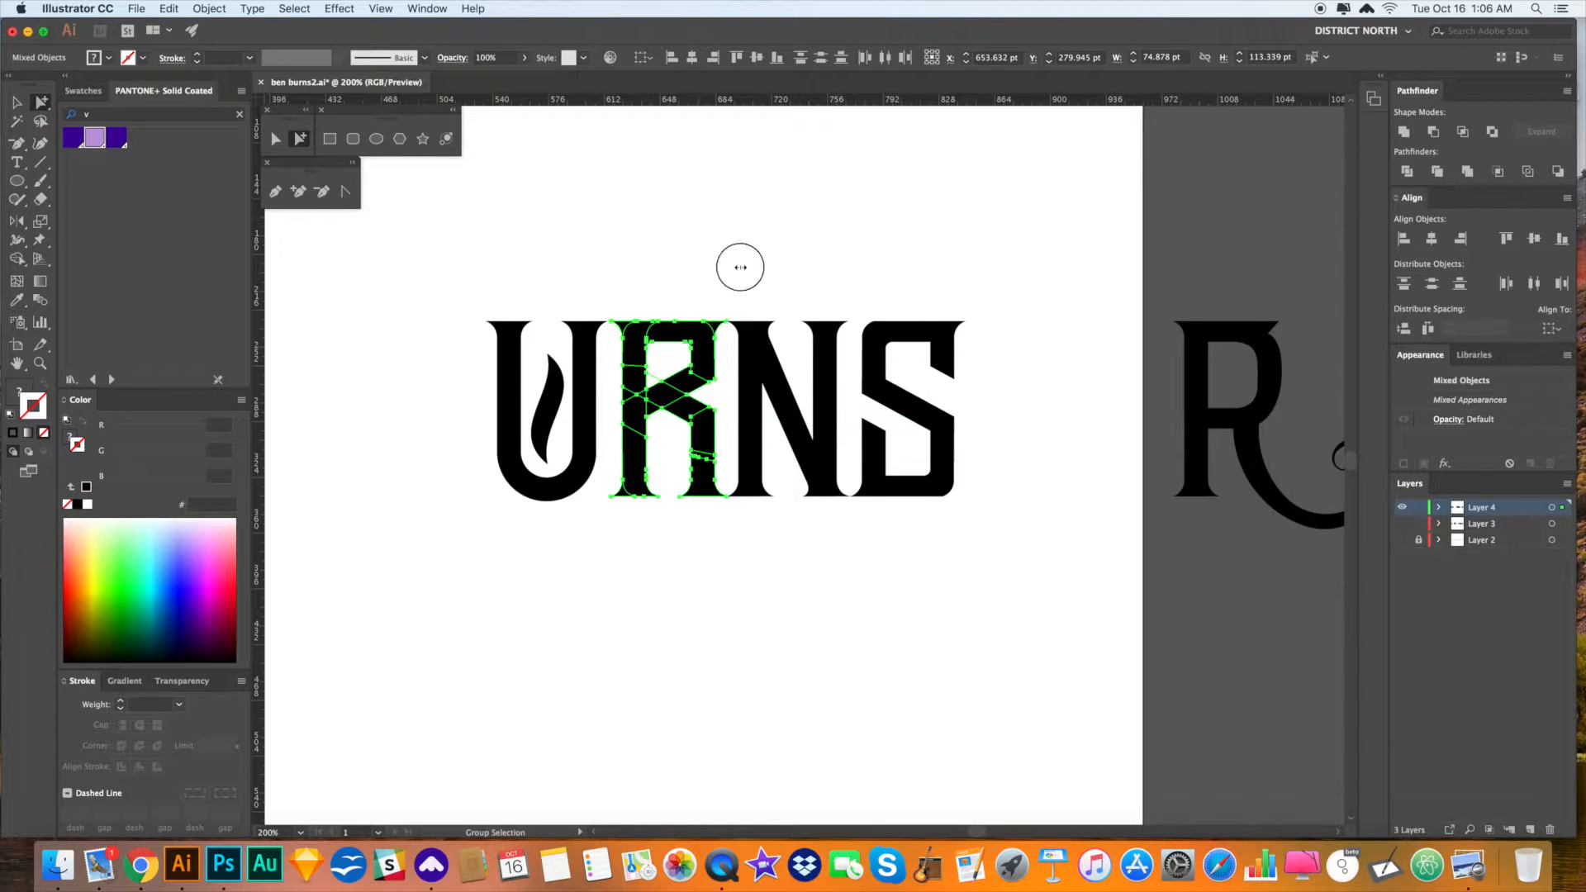
left_click(741, 266)
left_click_drag(799, 248, 789, 248)
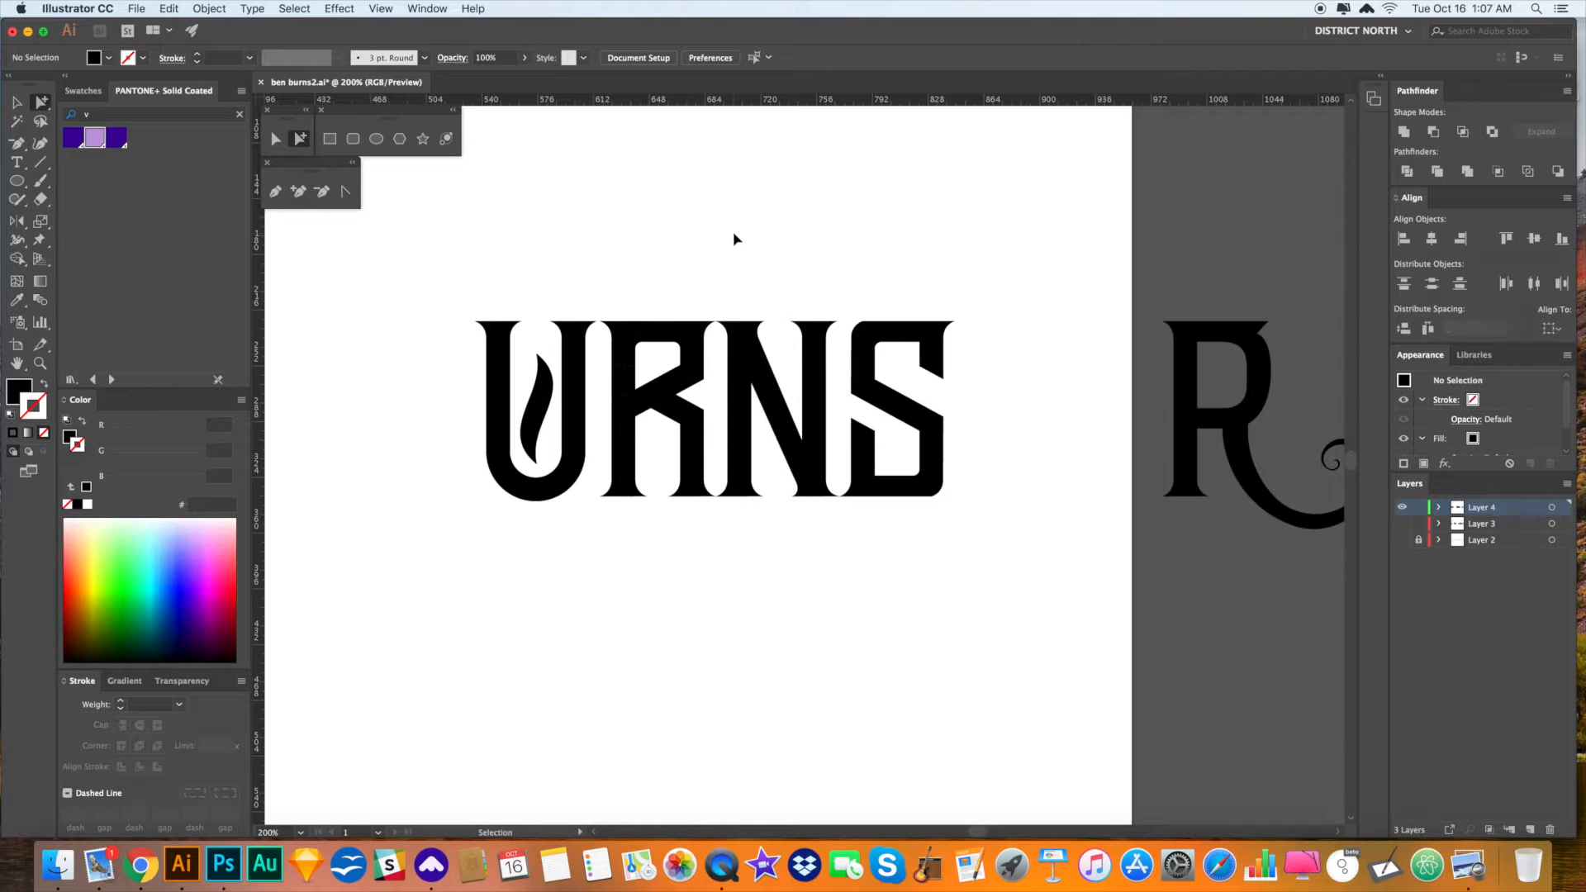
- Shrink the flame inside the U and tilt it slightly clockwise
left_click_drag(733, 232, 1052, 257)
key("super+minus")
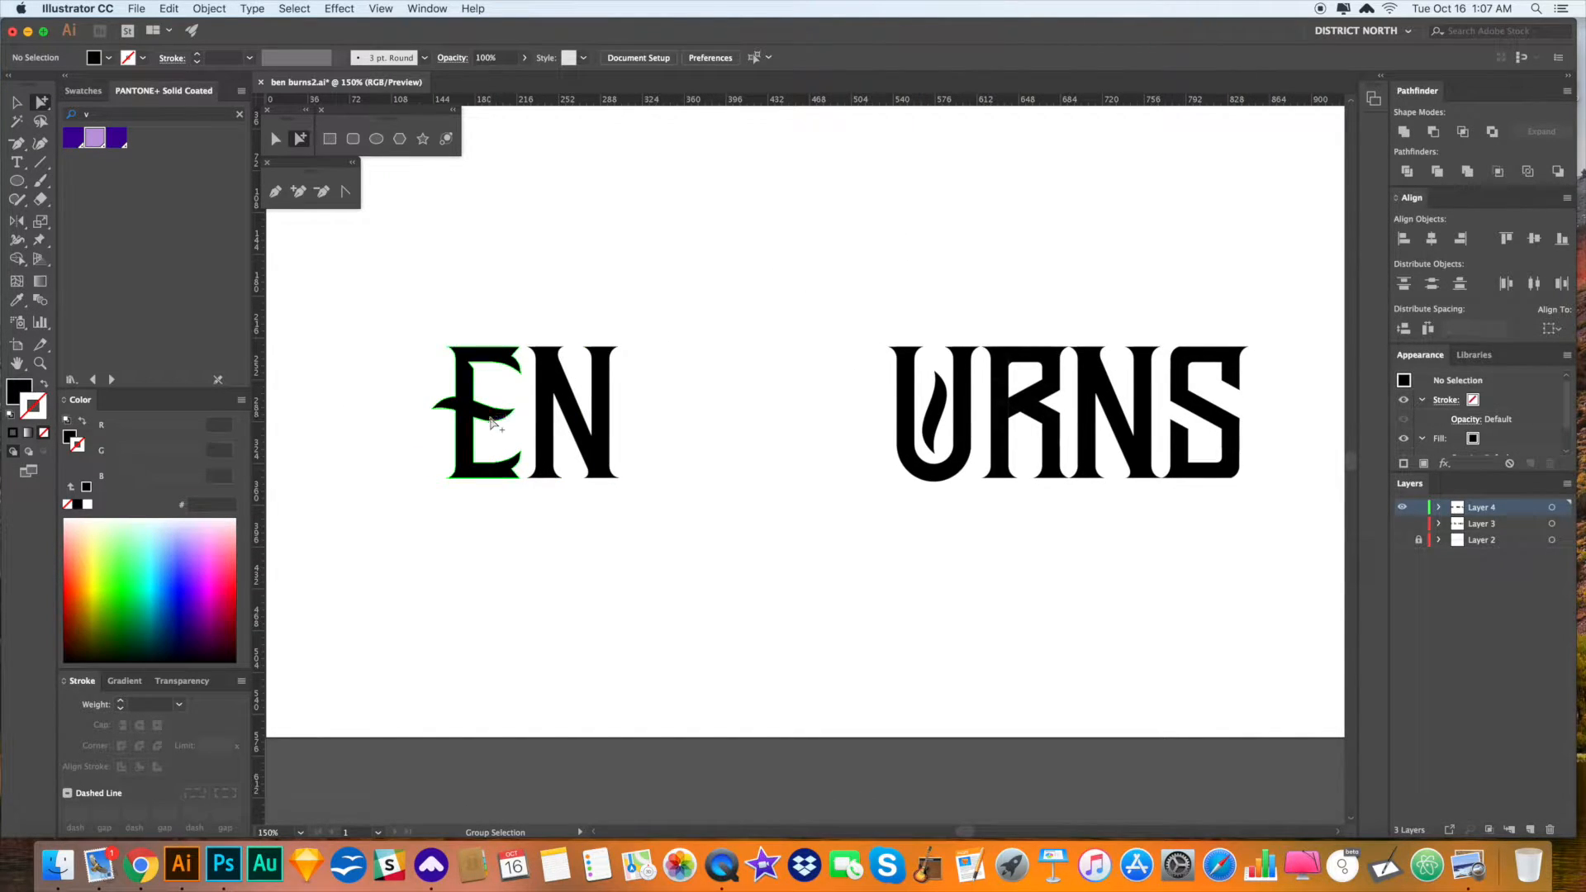
left_click_drag(668, 538, 696, 522)
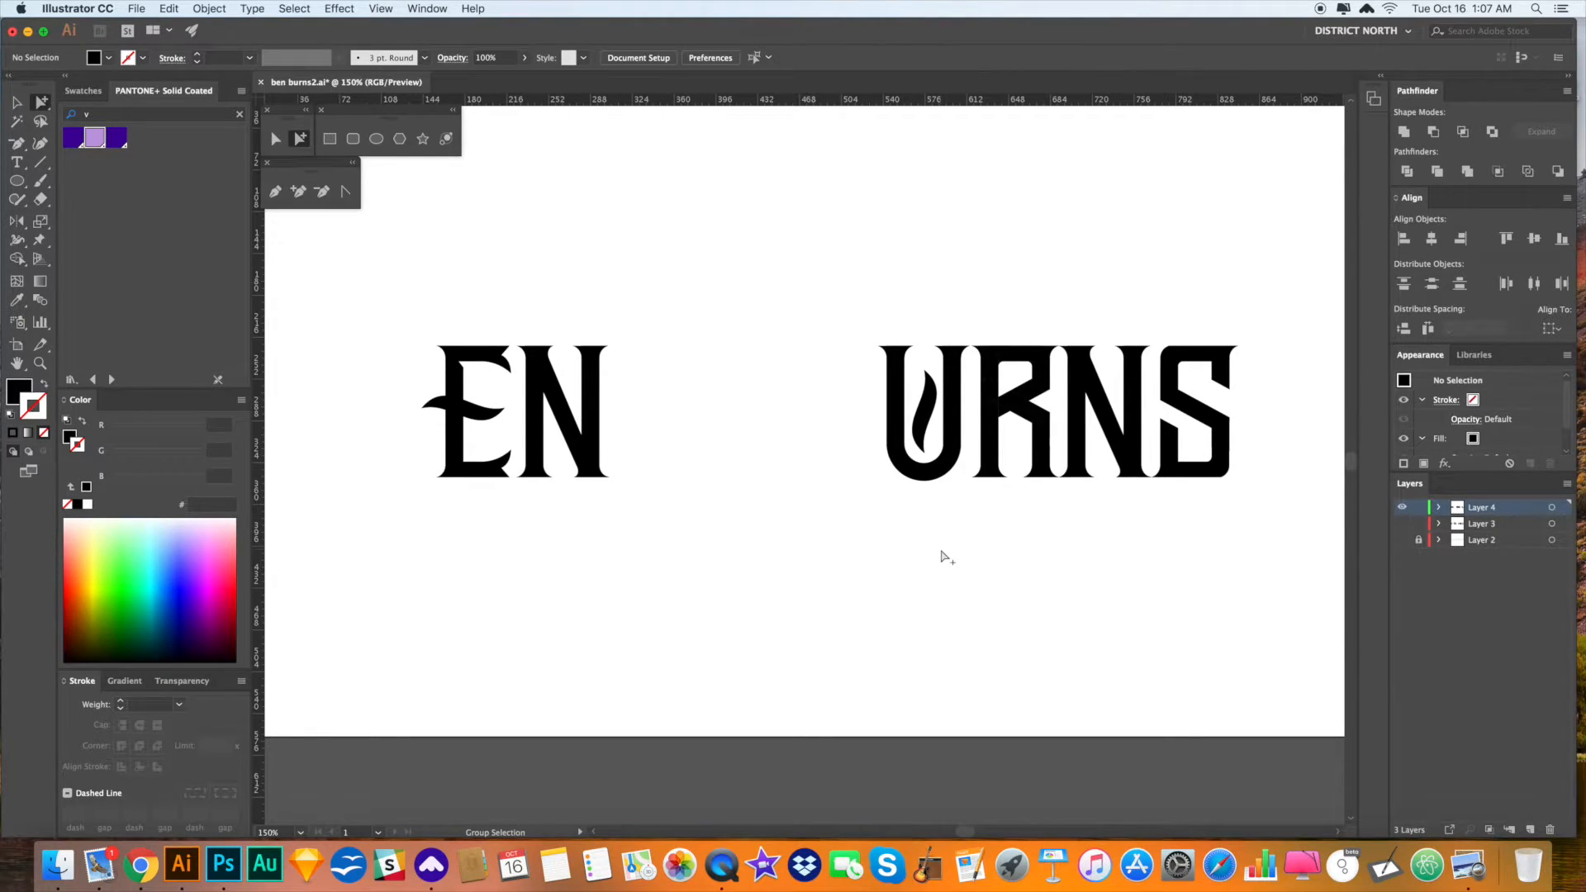
left_click_drag(942, 547, 941, 548)
key("z")
left_click_drag(910, 386, 1099, 616)
key("a")
left_click(777, 301)
key("r")
left_click_drag(882, 301, 884, 319)
key("s")
left_click_drag(985, 634, 959, 601)
key("r")
left_click_drag(907, 336, 894, 350)
- Move the flame lower in the U and duplicate it upward to stack two flames
key("a")
left_click_drag(780, 274, 782, 301)
left_click_drag(782, 301, 784, 502)
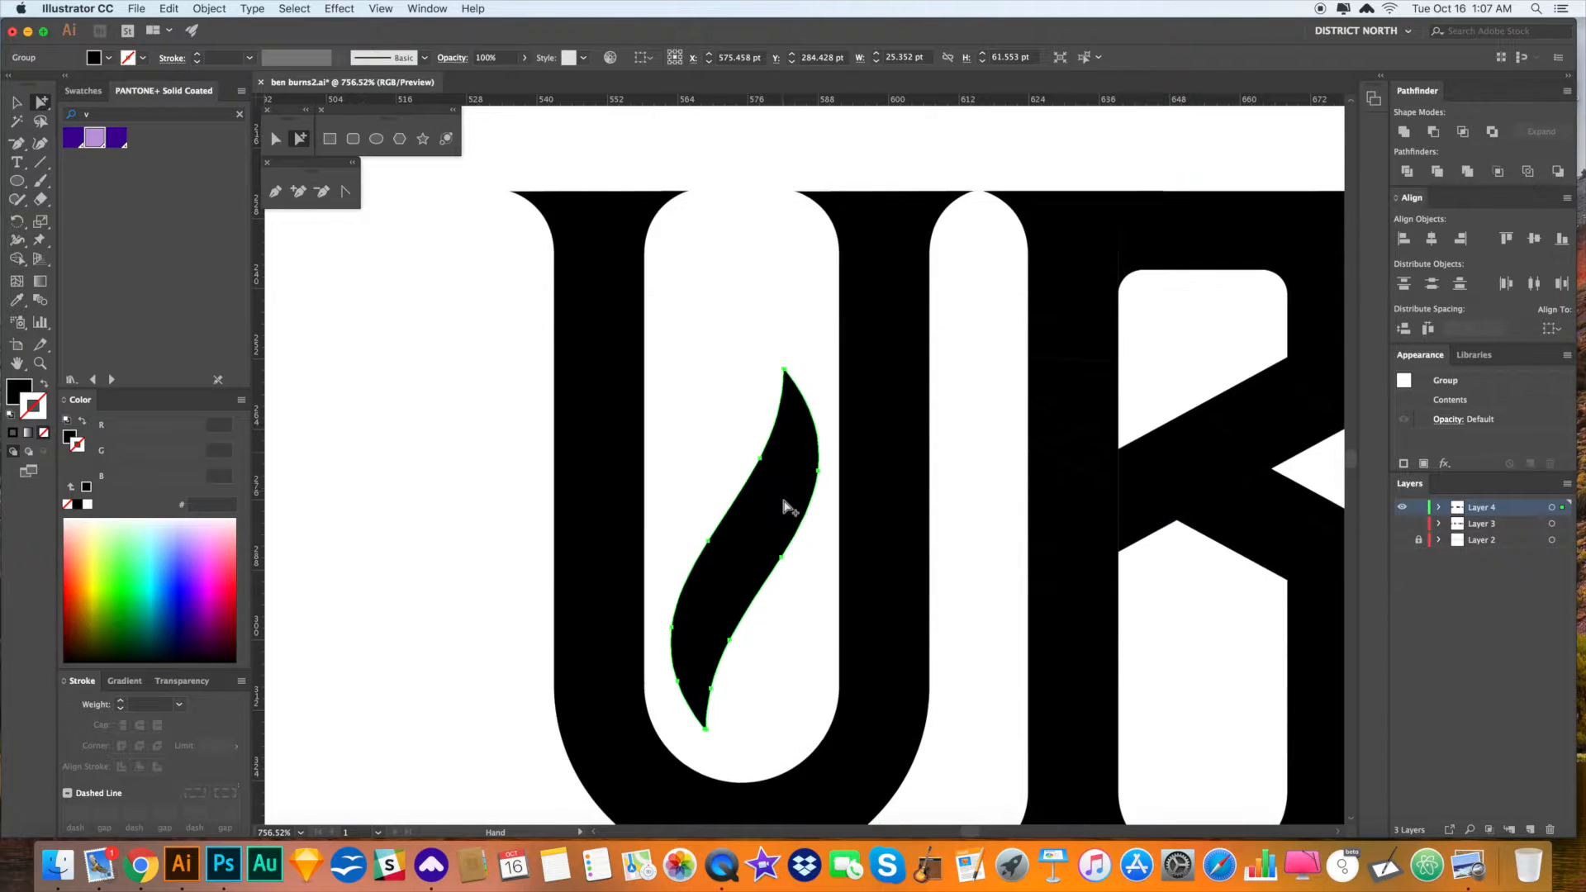
left_click_drag(779, 395, 768, 255)
left_click(998, 425)
key("super+minus")
key("super+minus")
key("super+minus")
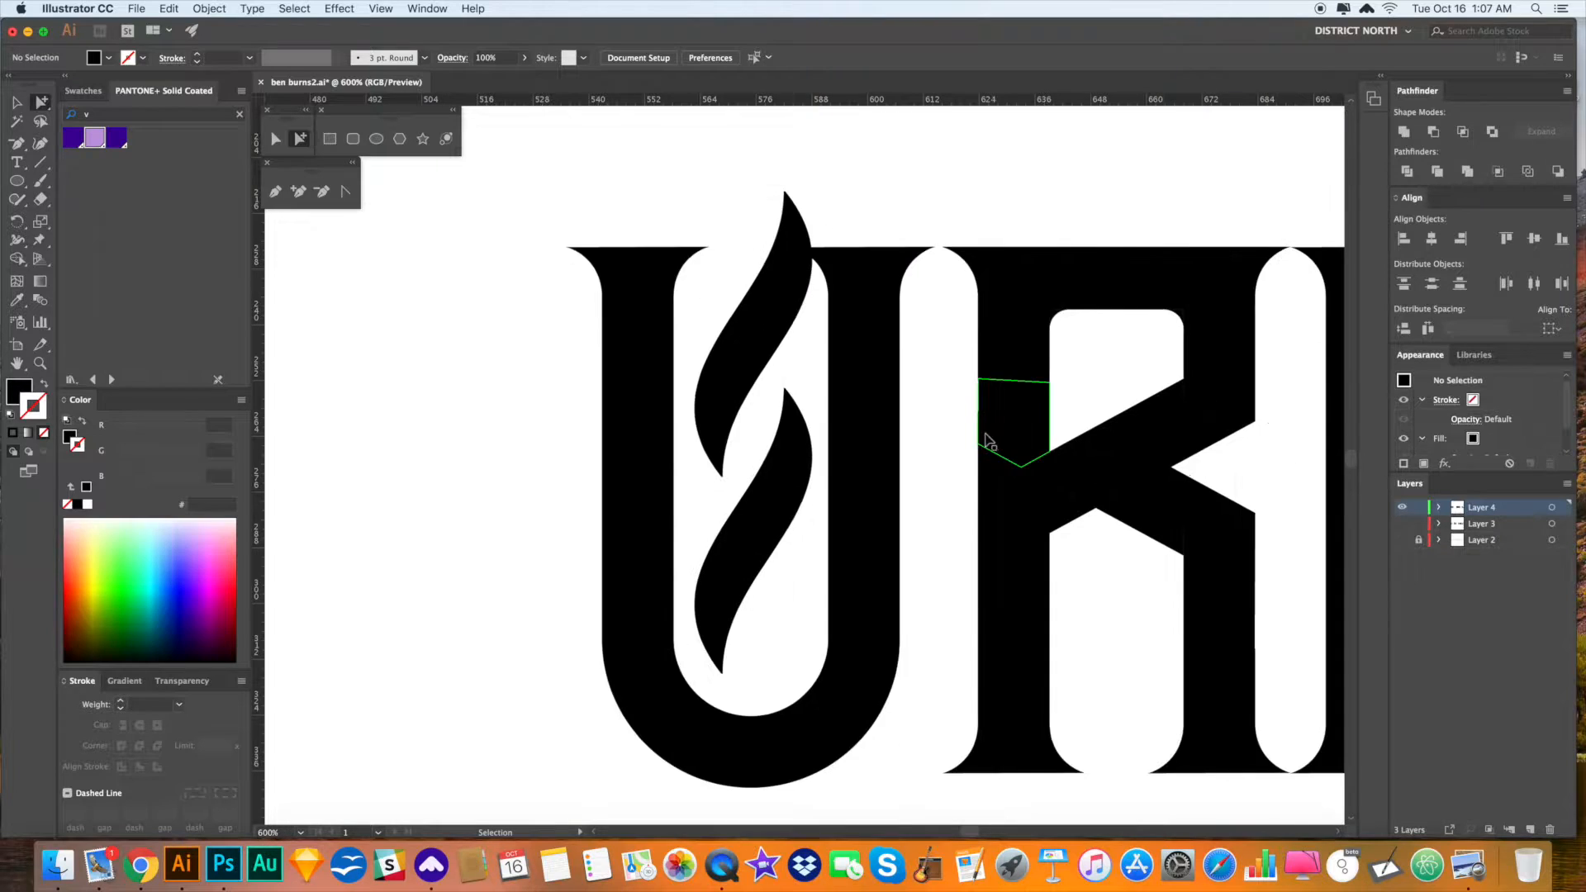
key("super+minus")
key("super+minus")
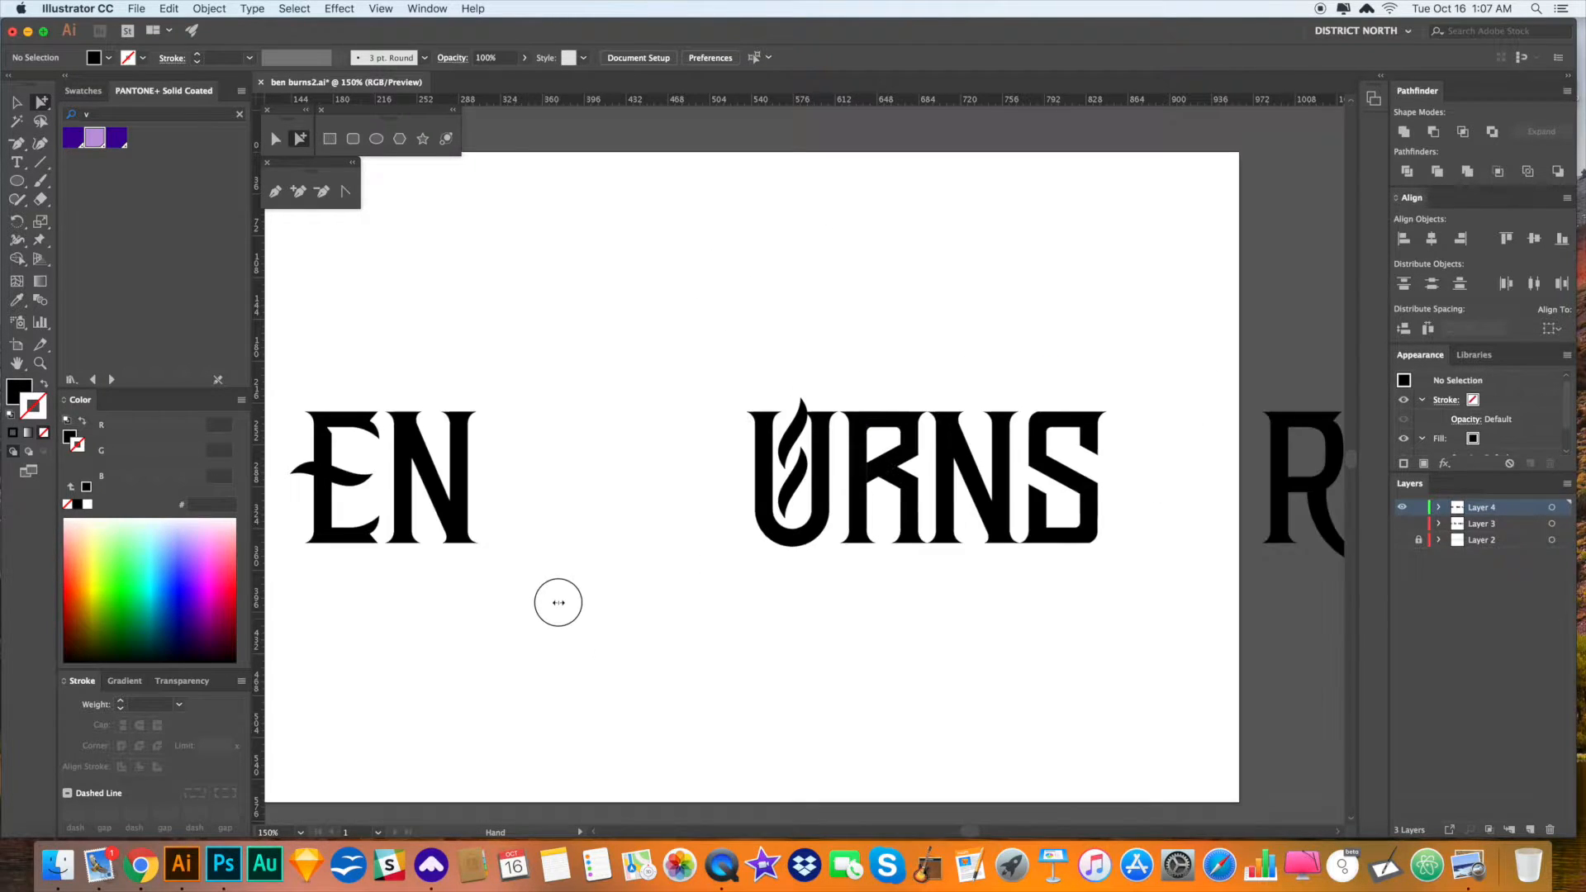
left_click_drag(653, 599, 850, 592)
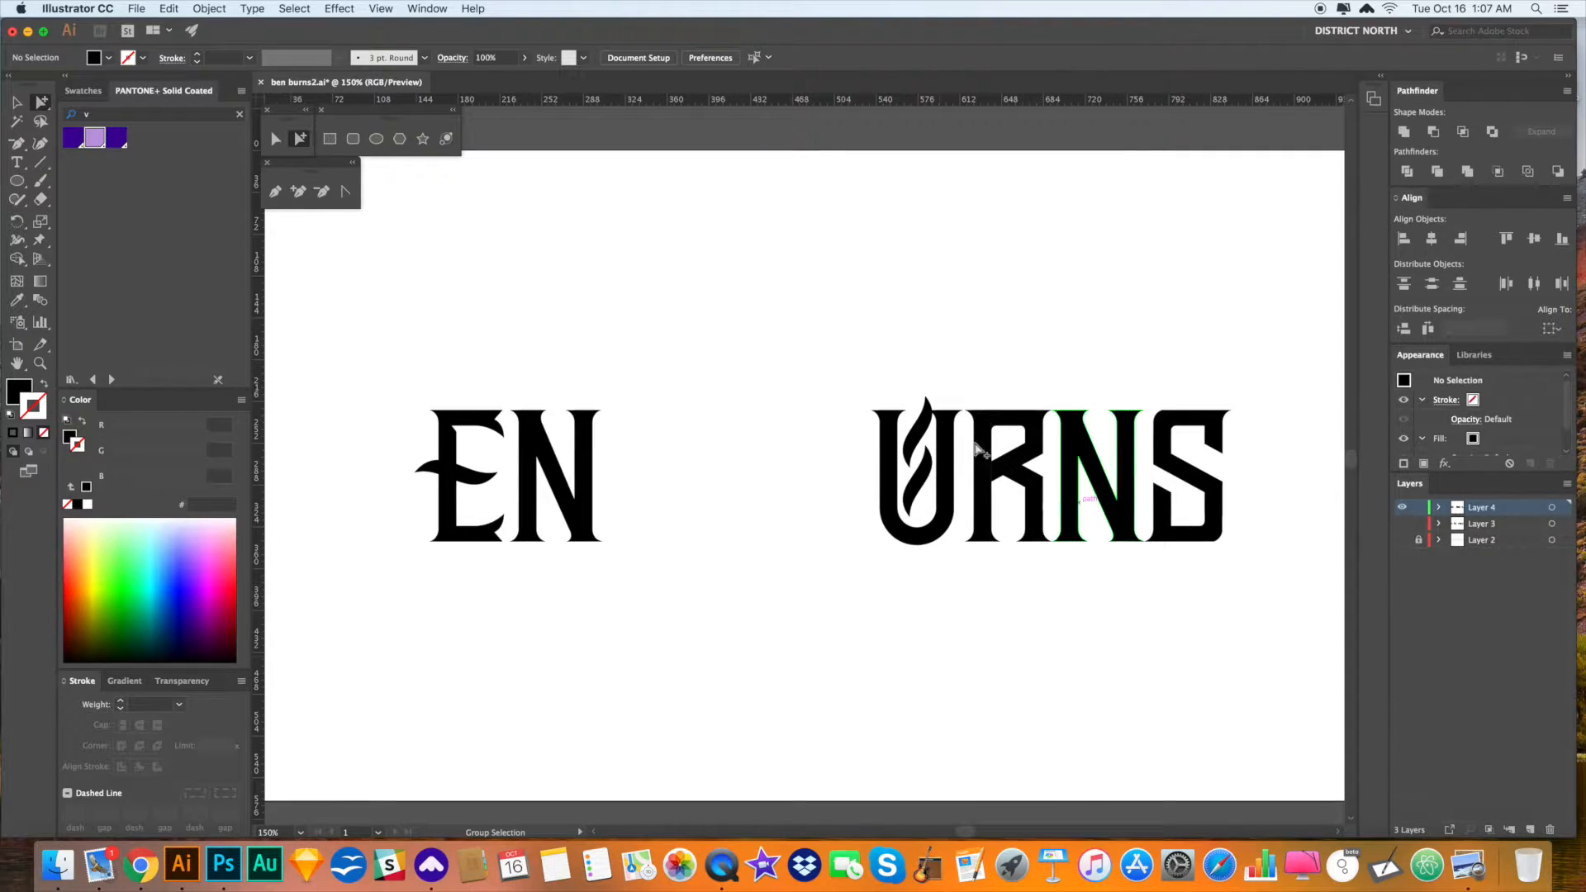
left_click(880, 434)
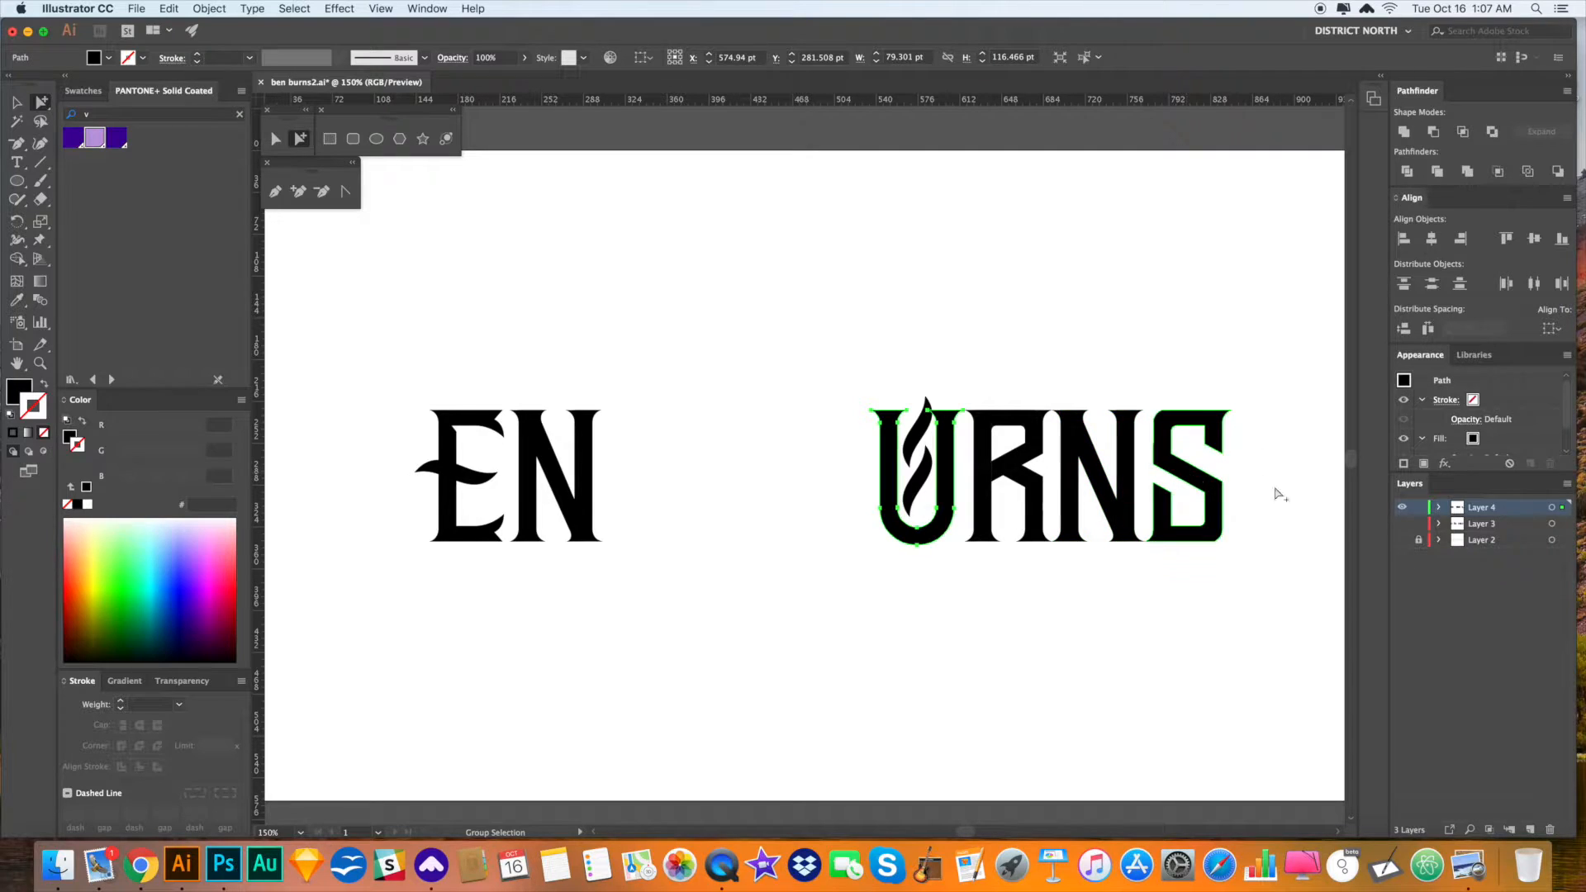
- Copy the U's left stem to make an I before EN
left_click(1403, 508)
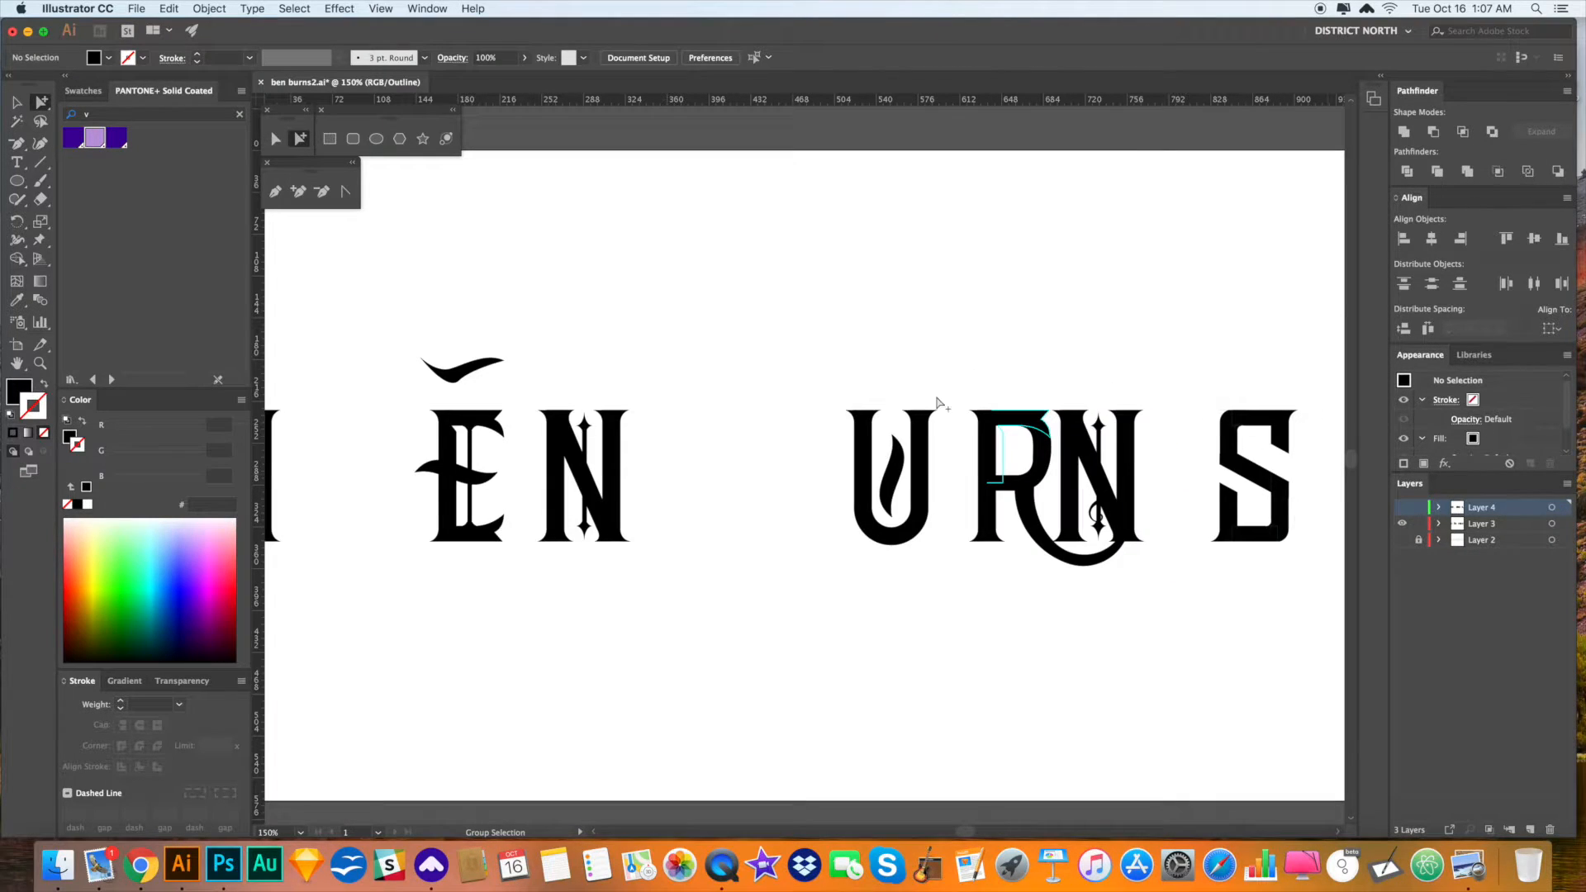
left_click(876, 476)
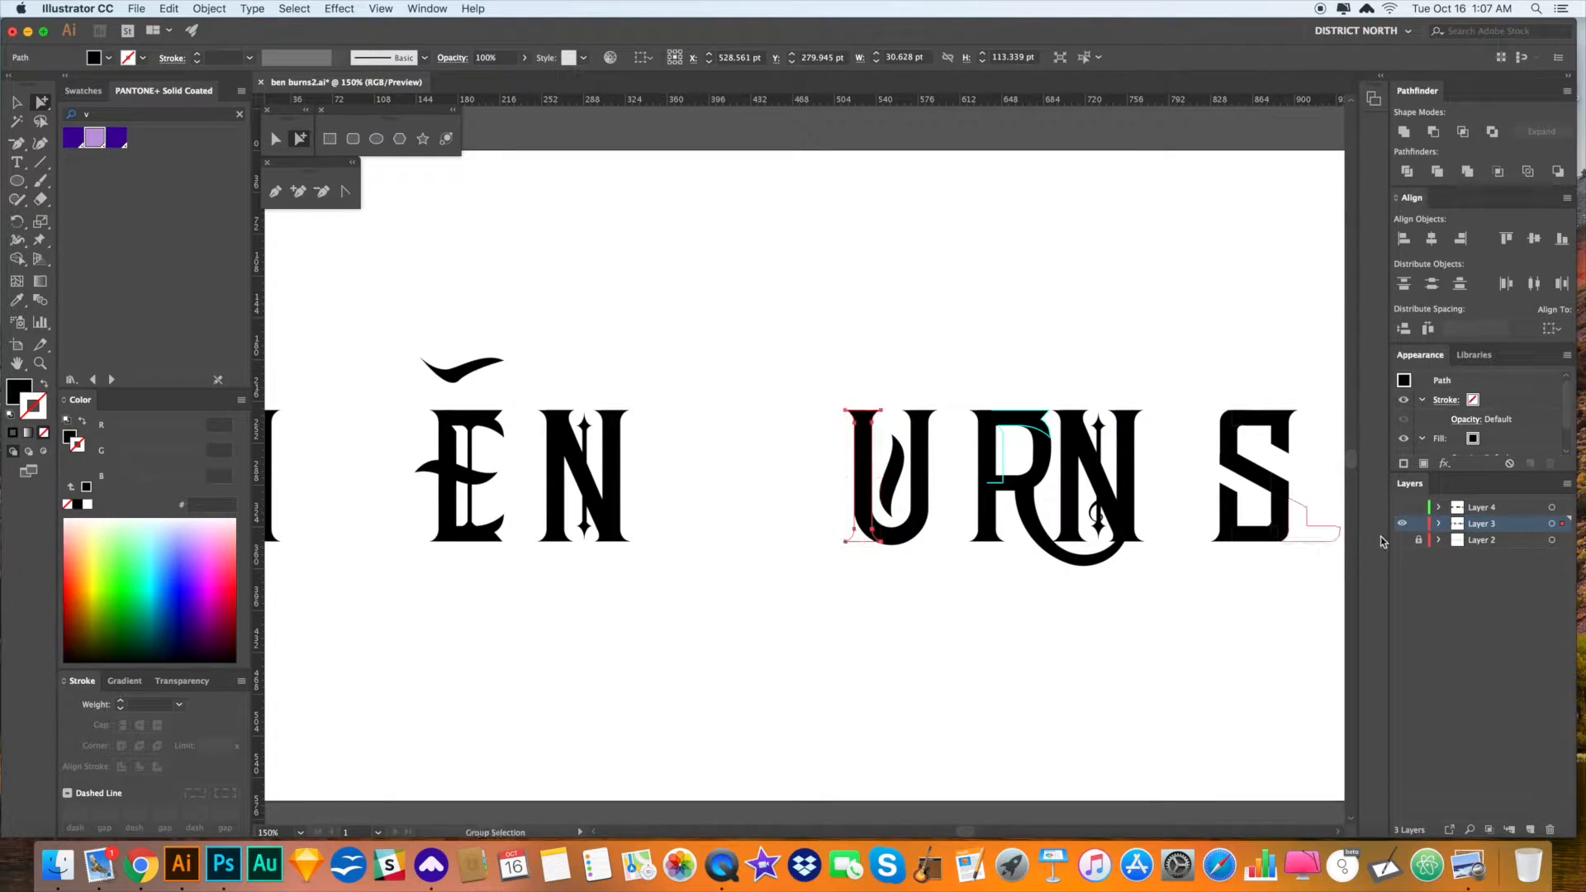
left_click(1404, 524)
left_click(1403, 507)
left_click(864, 478)
left_click_drag(1006, 631, 1011, 631)
left_click_drag(900, 479, 789, 484)
left_click(851, 570)
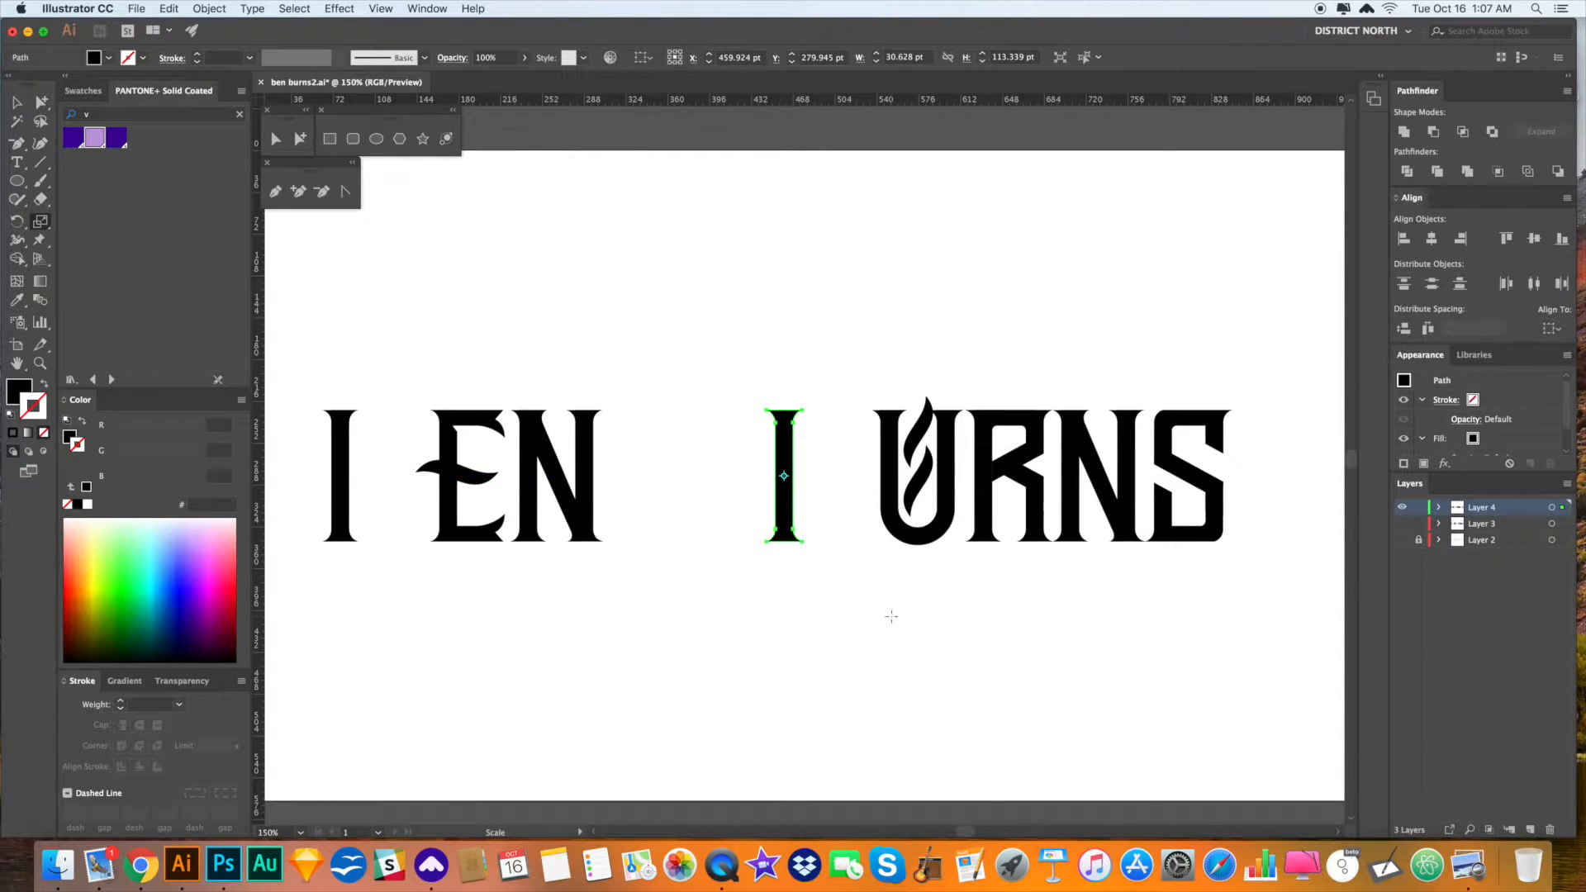
- Stretch the I before URNS to about 120% height and shift it slightly left
left_click_drag(893, 618, 975, 621)
key("v")
left_click(944, 658)
key("space")
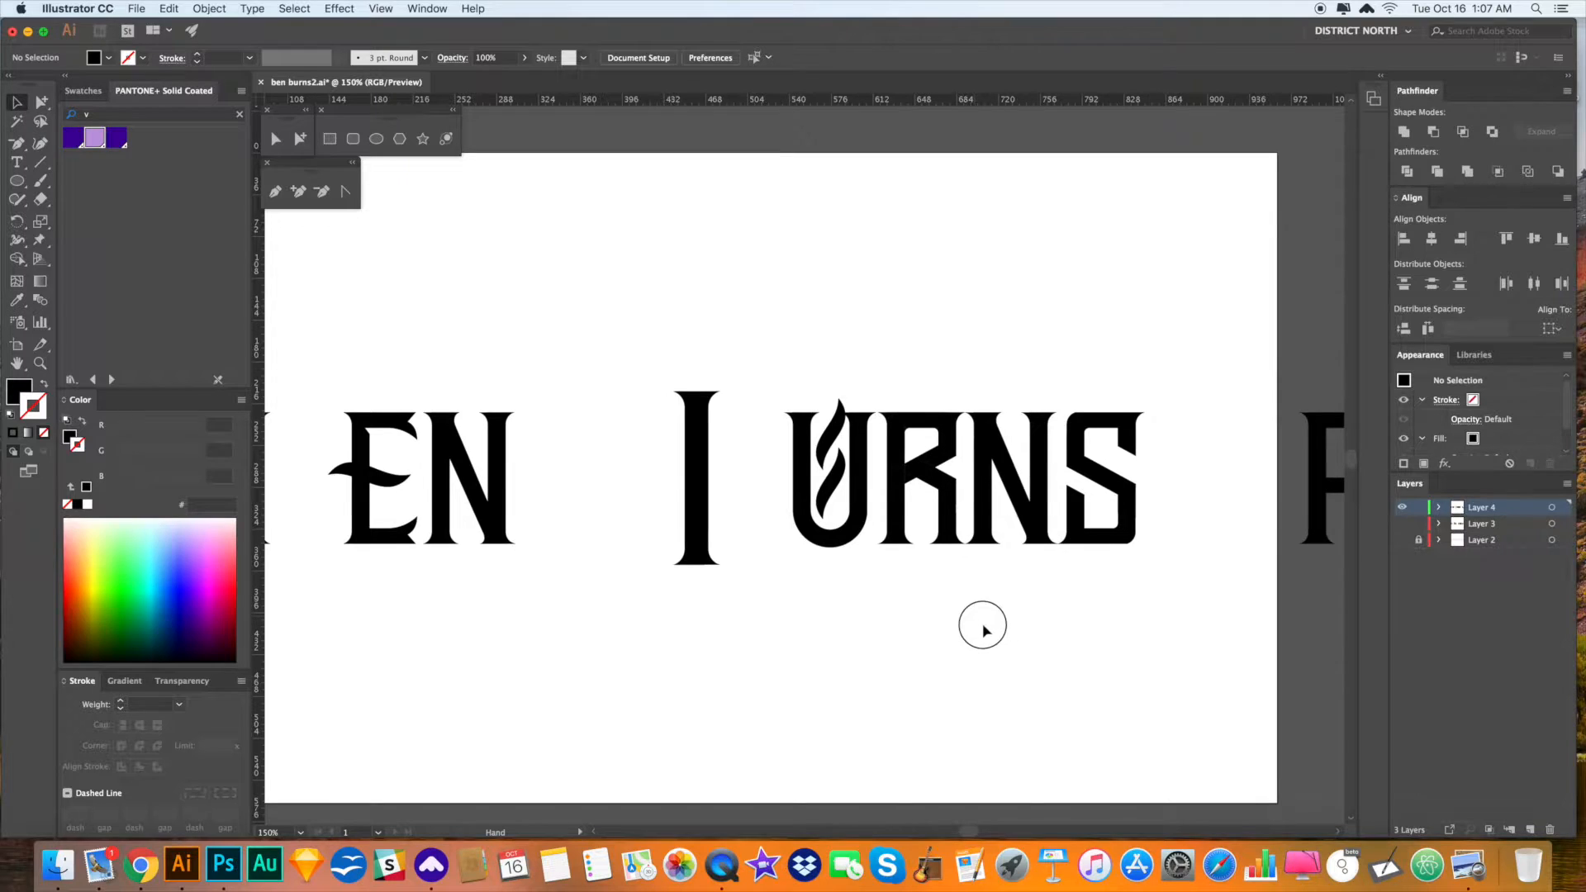
left_click_drag(913, 526, 956, 529)
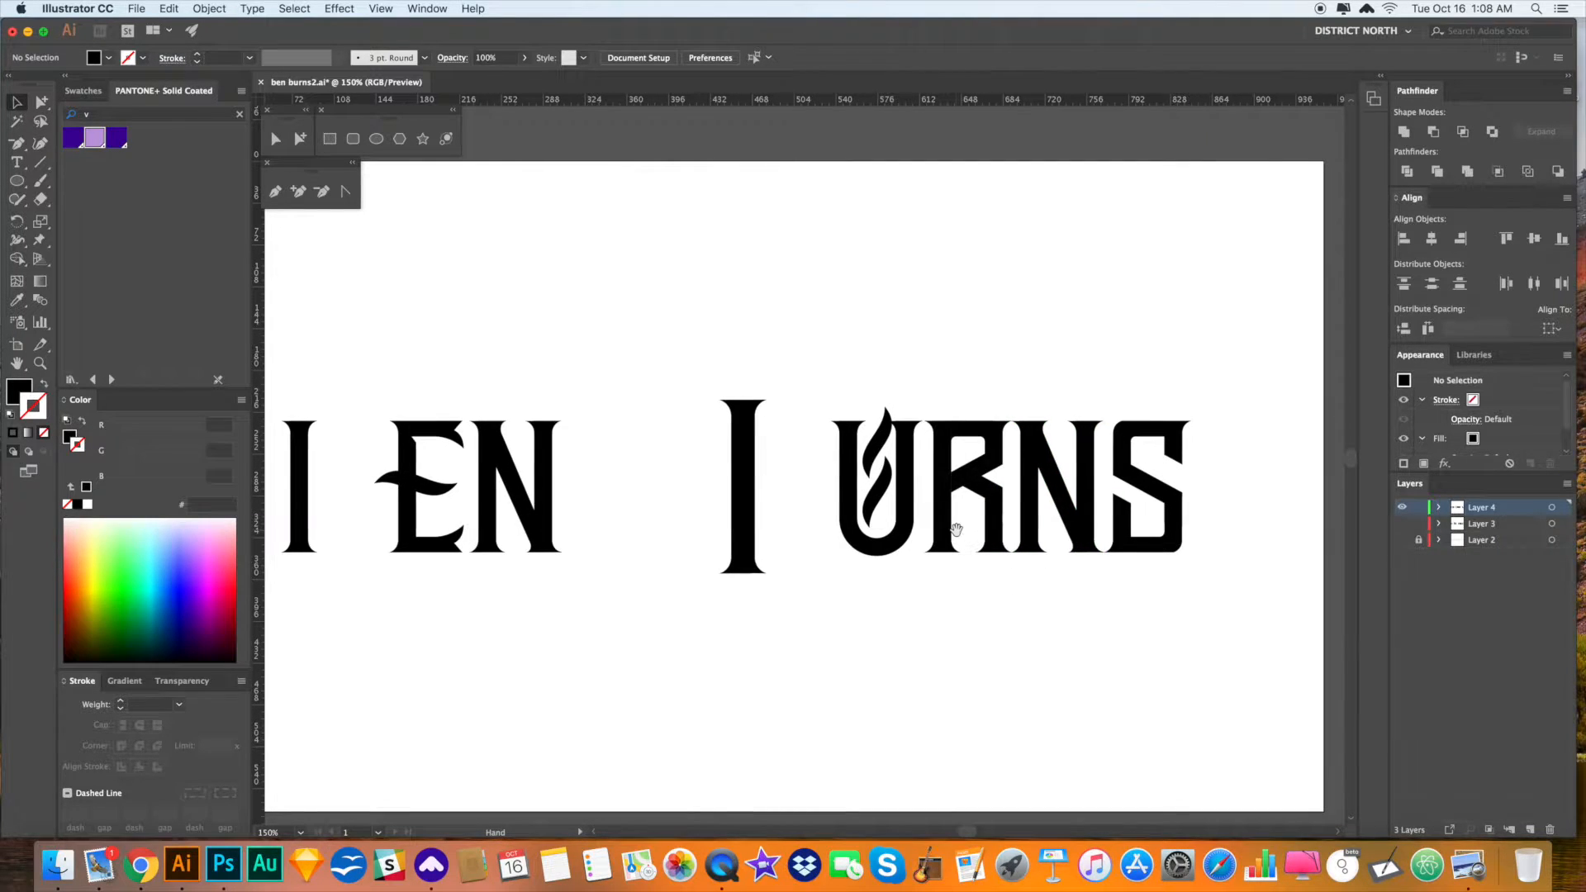
left_click_drag(744, 461, 741, 525)
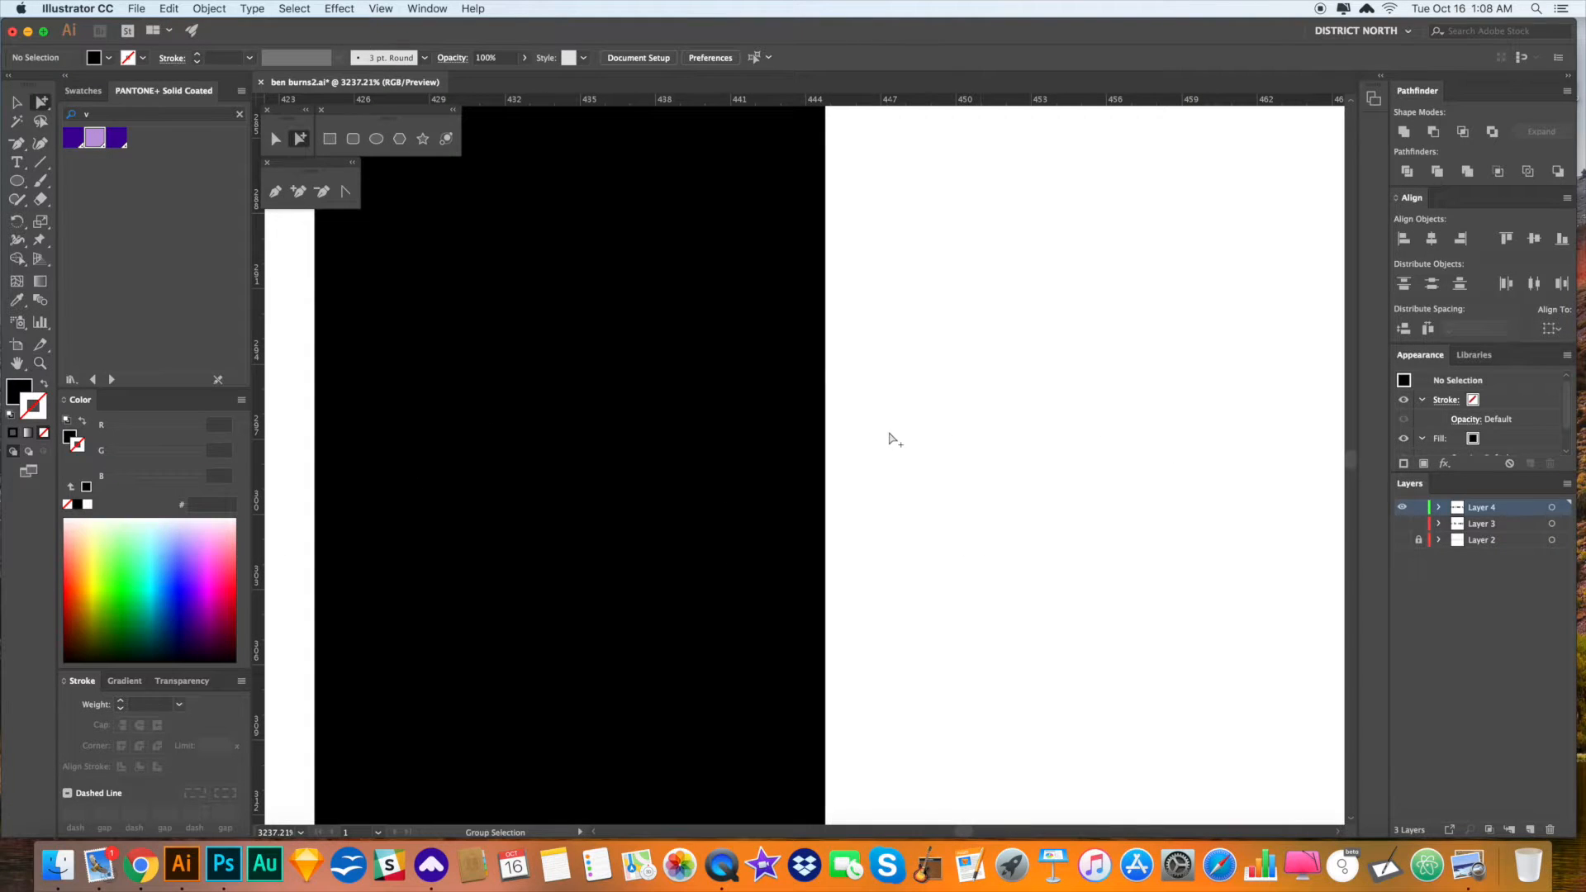
key("super+minus")
key("super+minus")
key("super+minus")
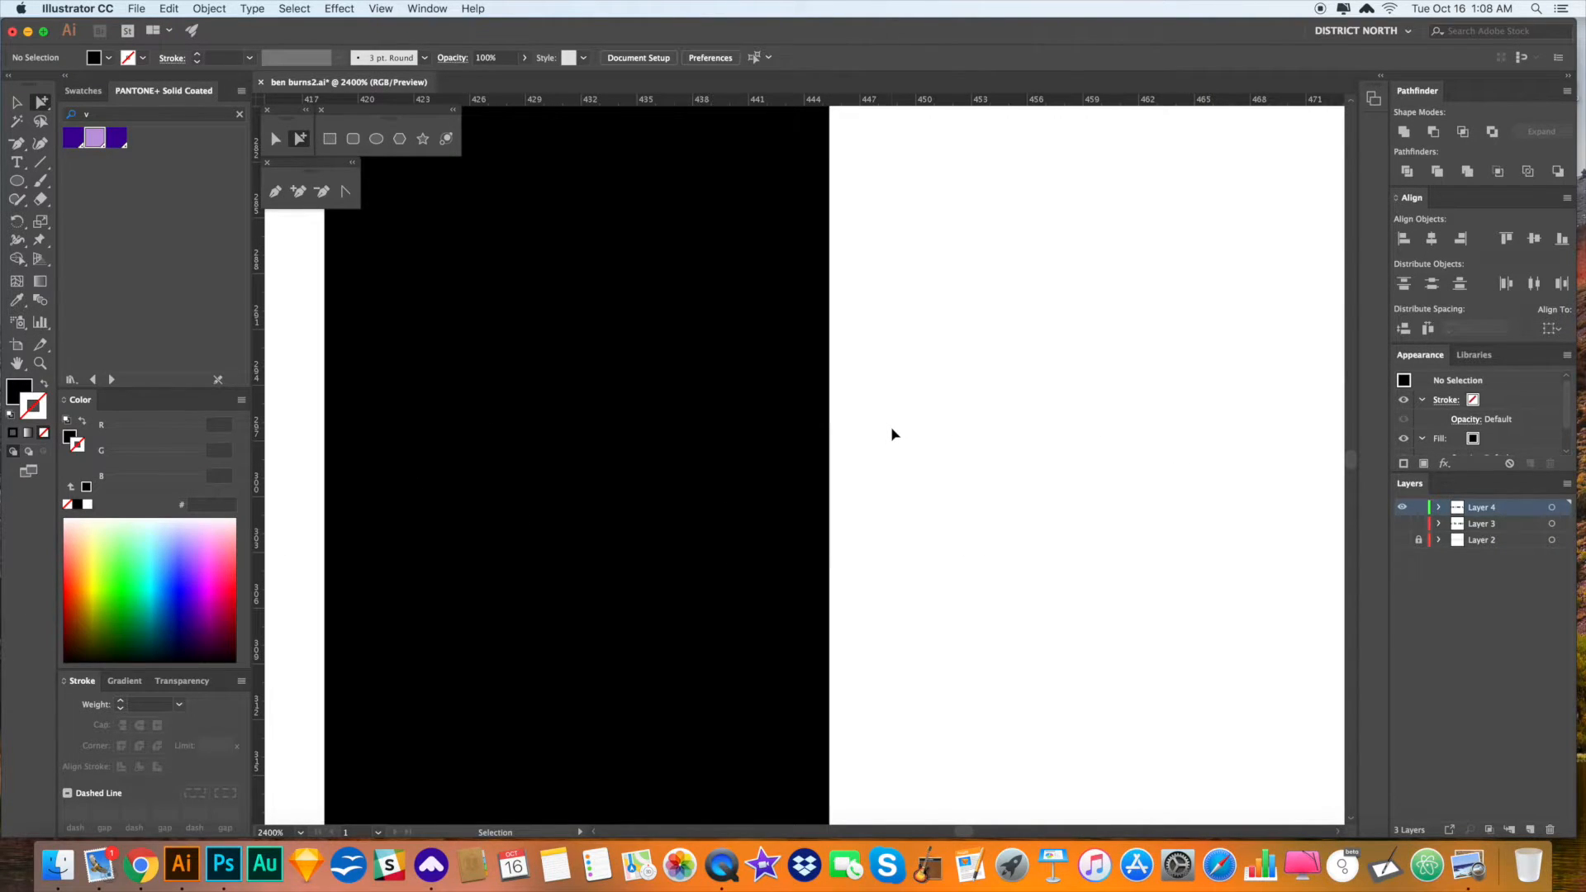
key("super+minus")
key("super+minus")
key("super+minus")
key("super+minus")
key("super+minus")
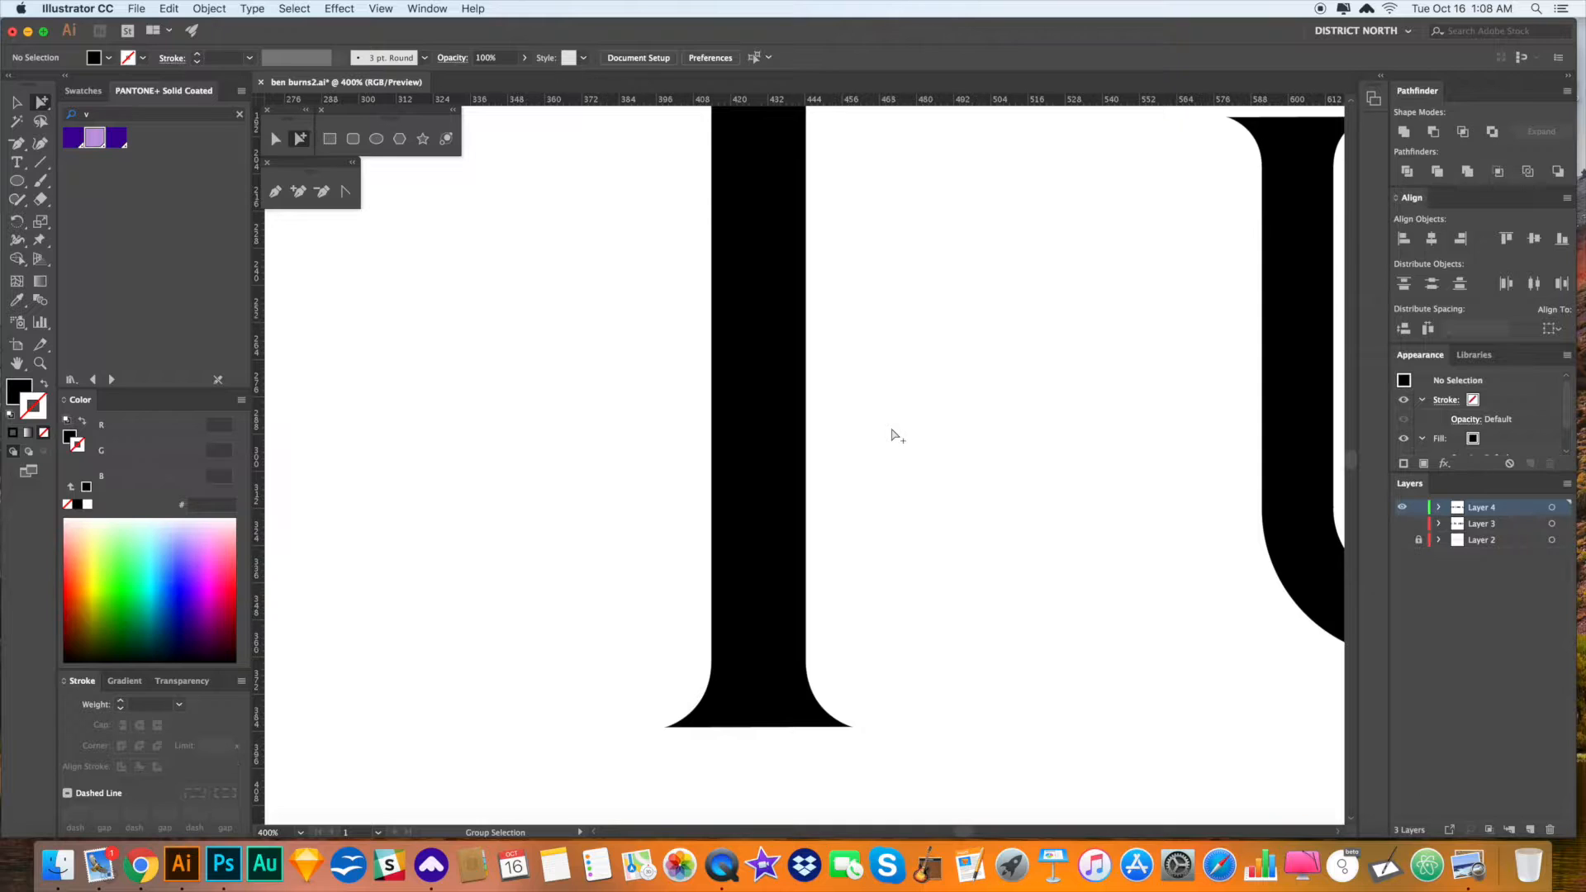
key("space")
left_click_drag(892, 422, 864, 423)
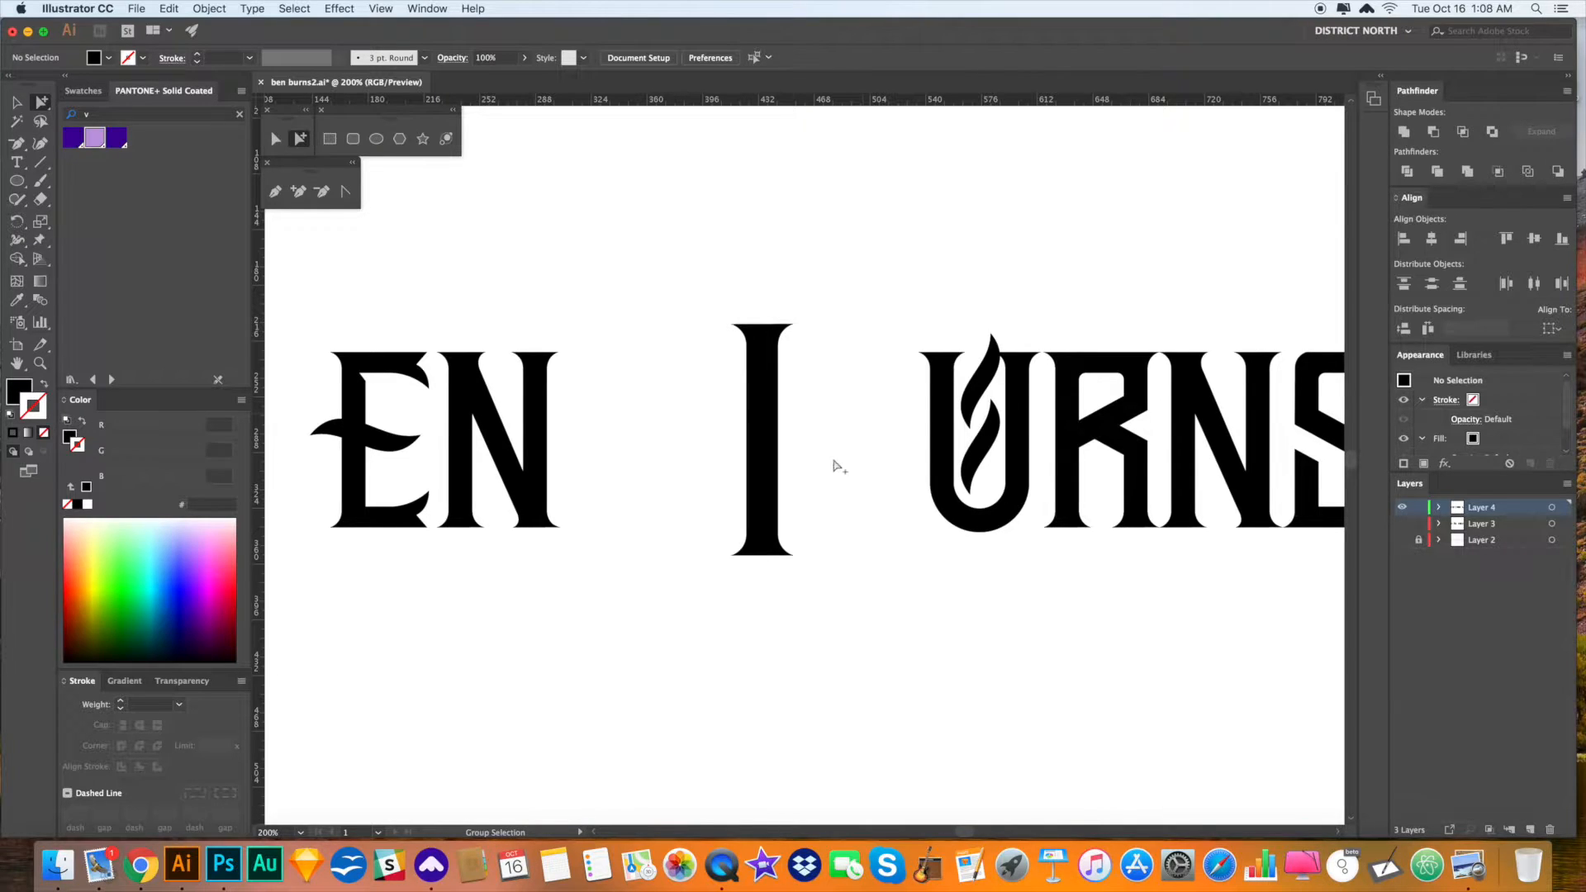
left_click(981, 388)
key("v")
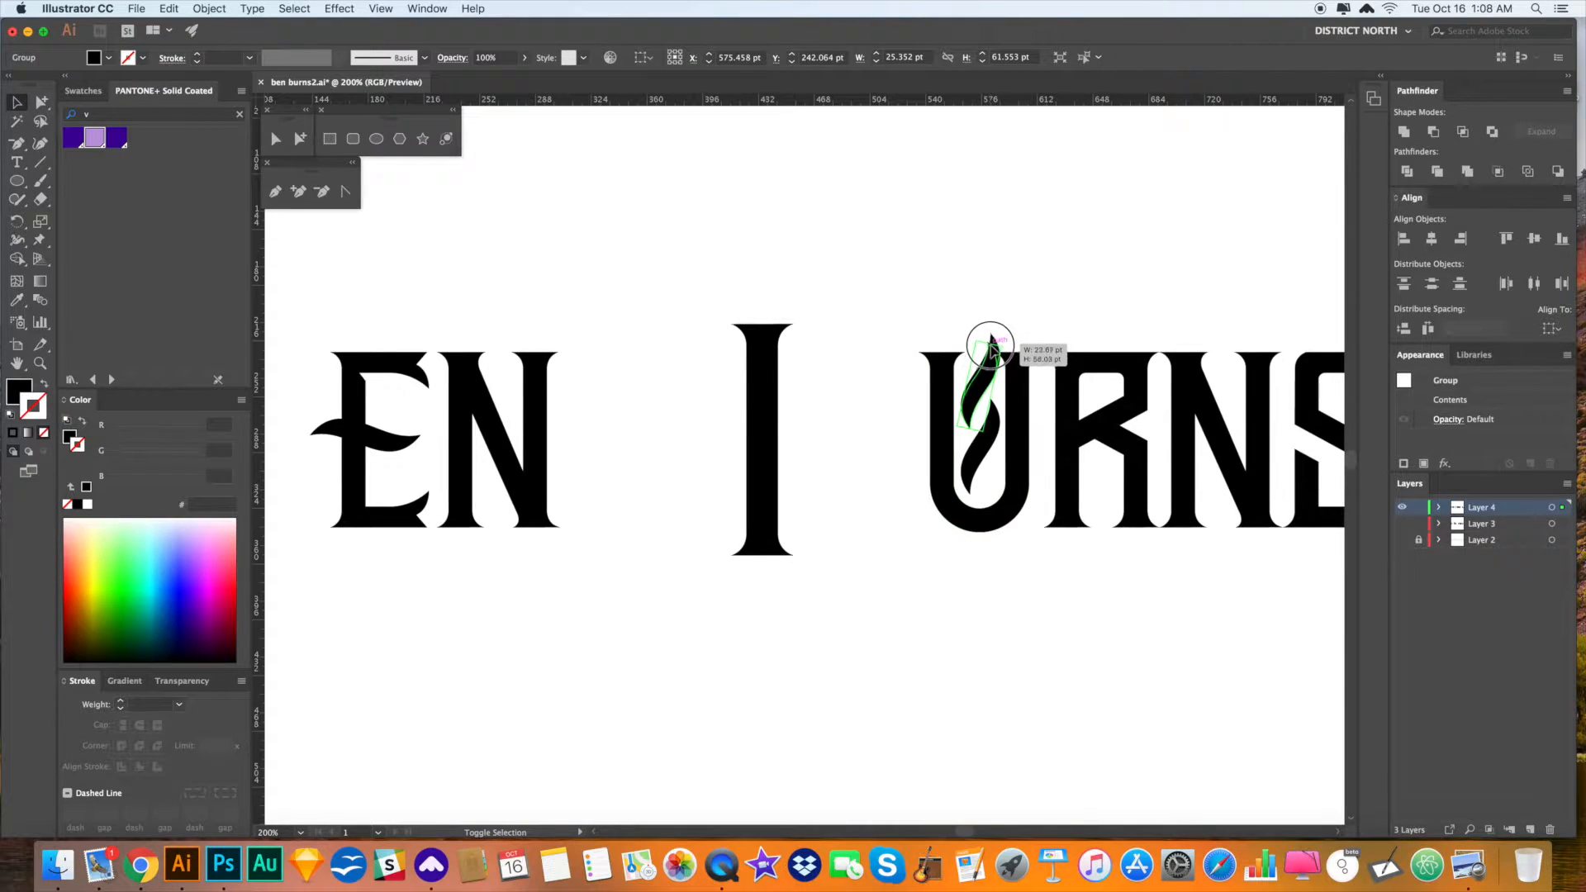
left_click(1022, 301)
key("space")
left_click_drag(1049, 298, 1049, 293)
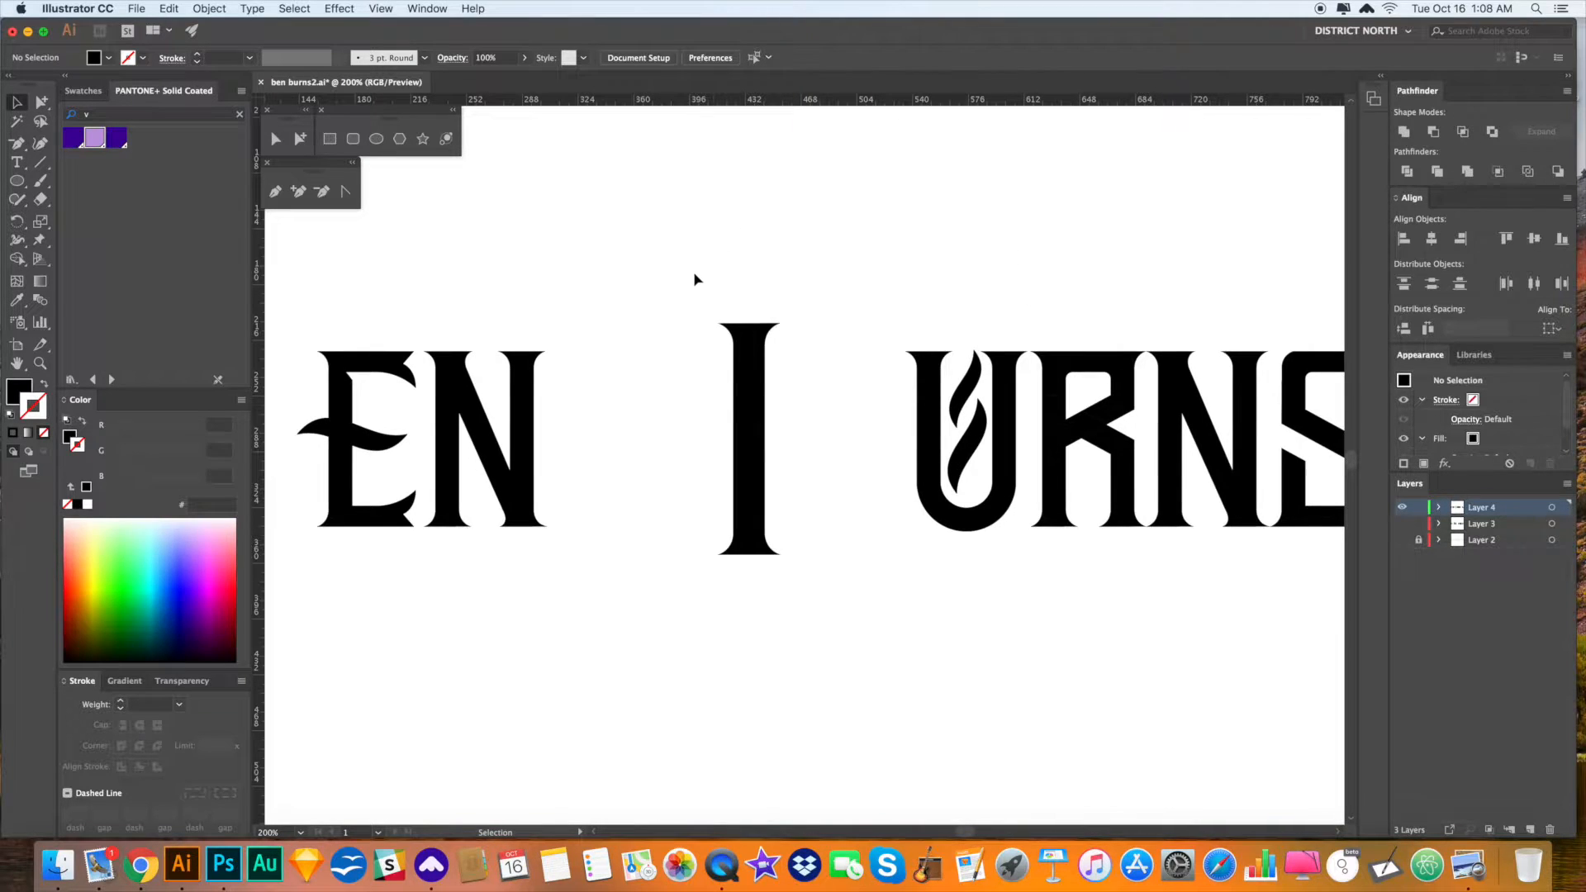
key("p")
- Draw a rounded bowl with an inner counter on the I's upper right, forming a P
left_click(713, 313)
left_click_drag(781, 321, 820, 316)
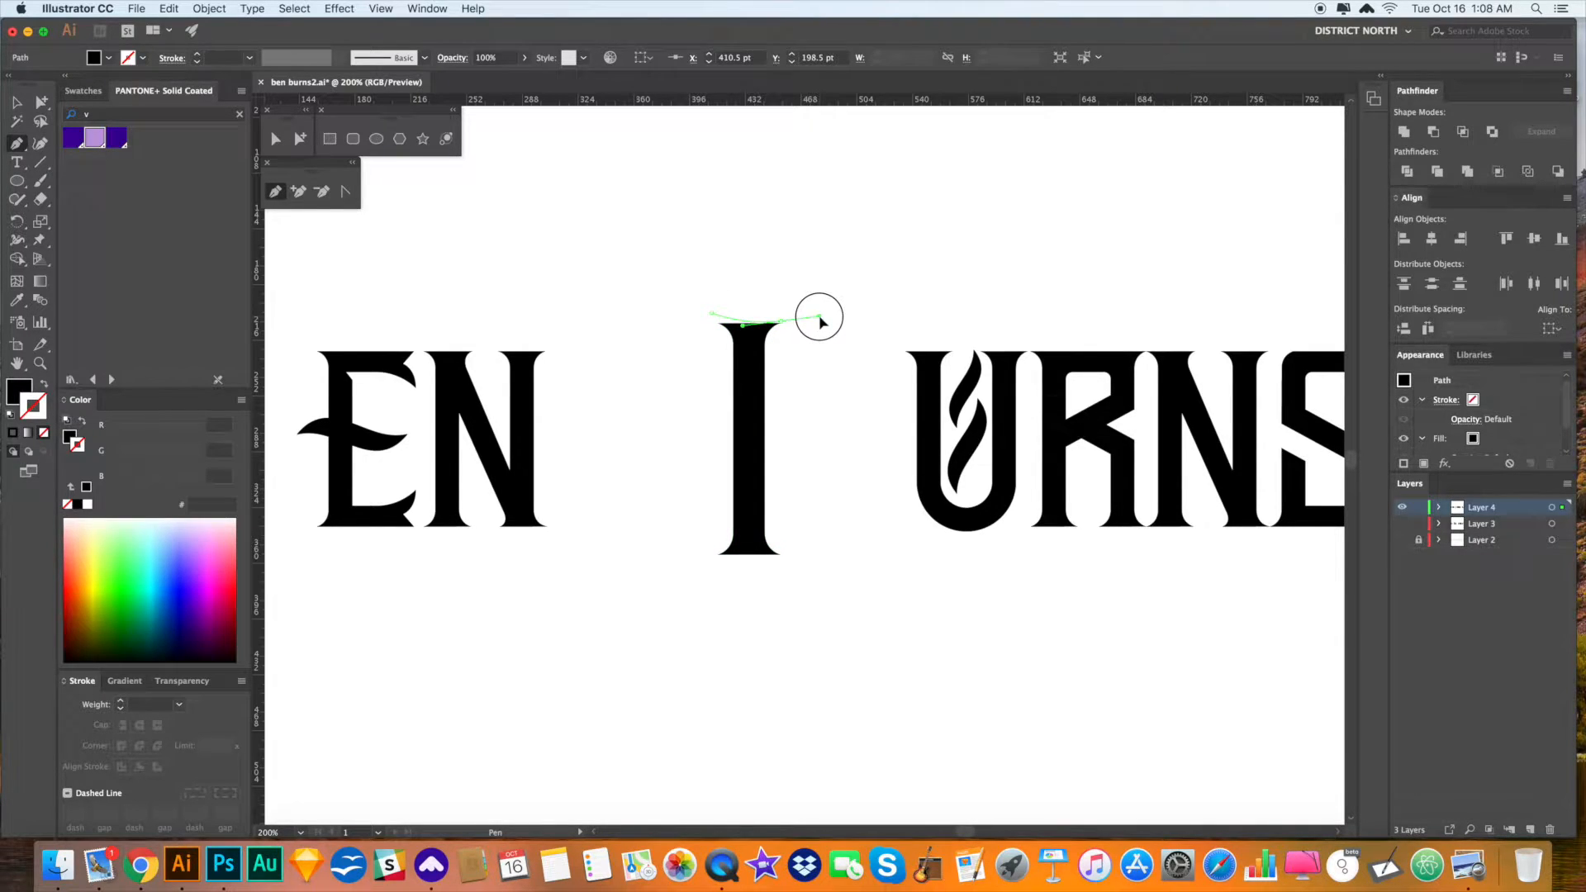
left_click_drag(863, 381, 863, 432)
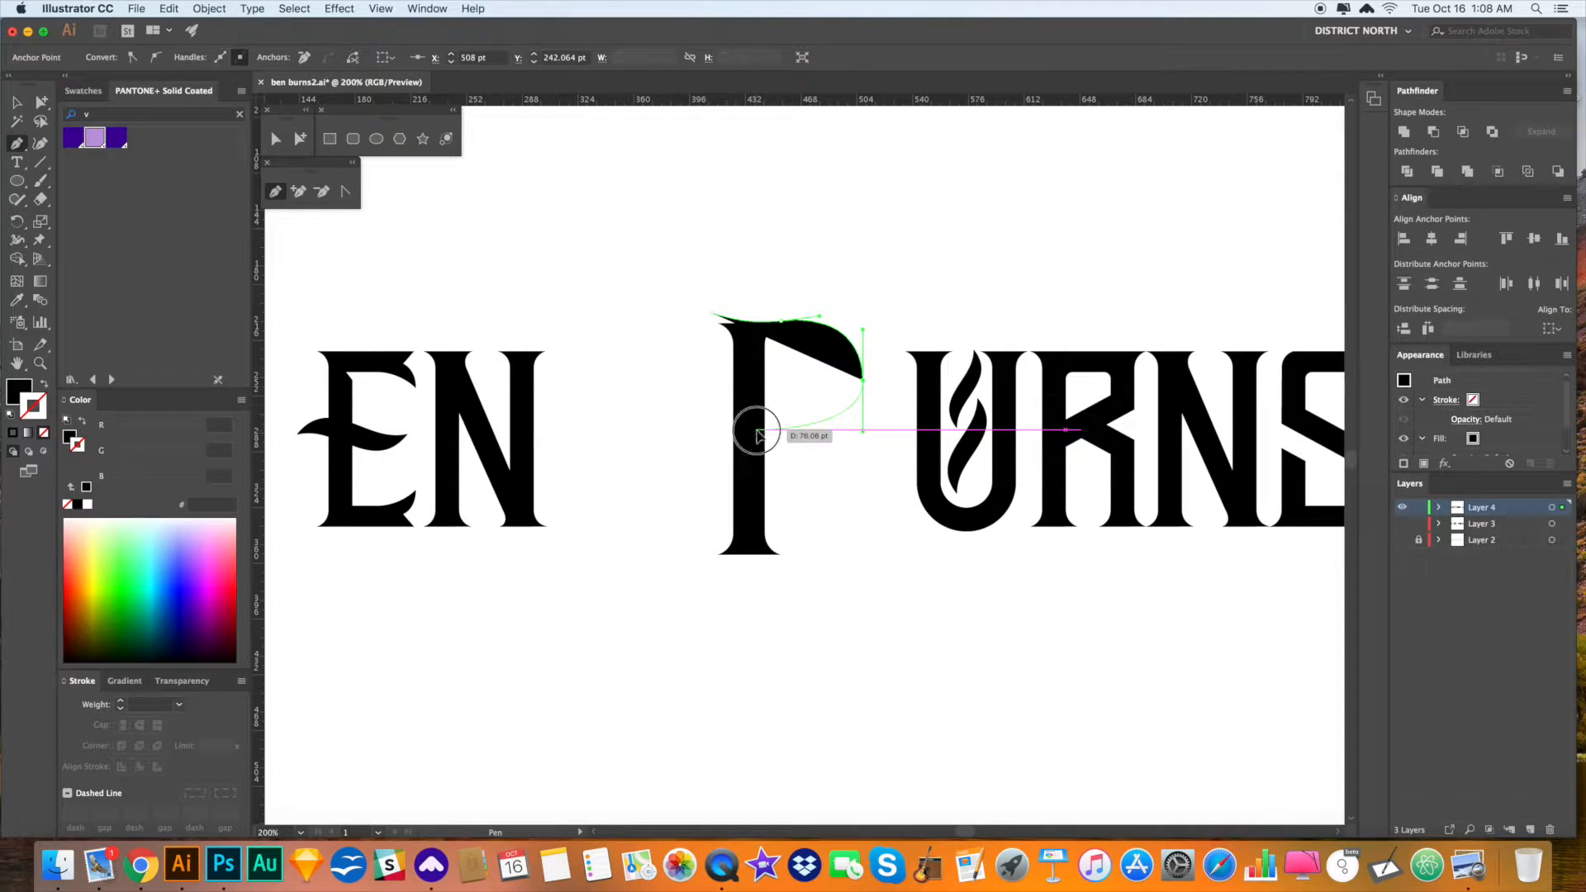
left_click(757, 430)
left_click(757, 400)
left_click_drag(833, 374, 833, 356)
left_click(757, 345)
left_click(713, 313)
key("v")
left_click(886, 295)
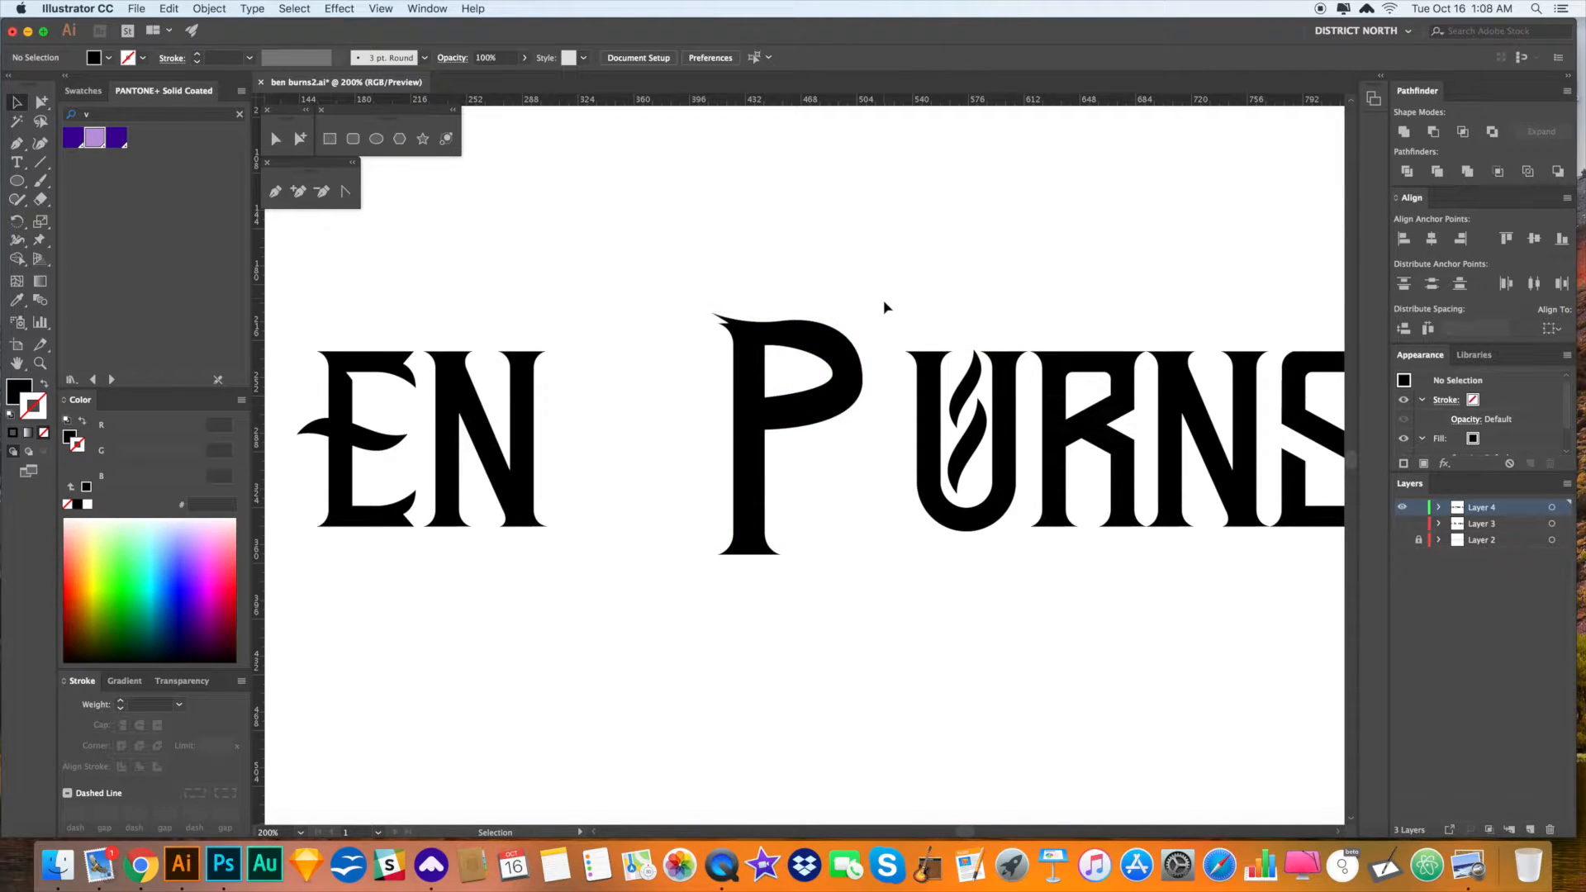
key("p")
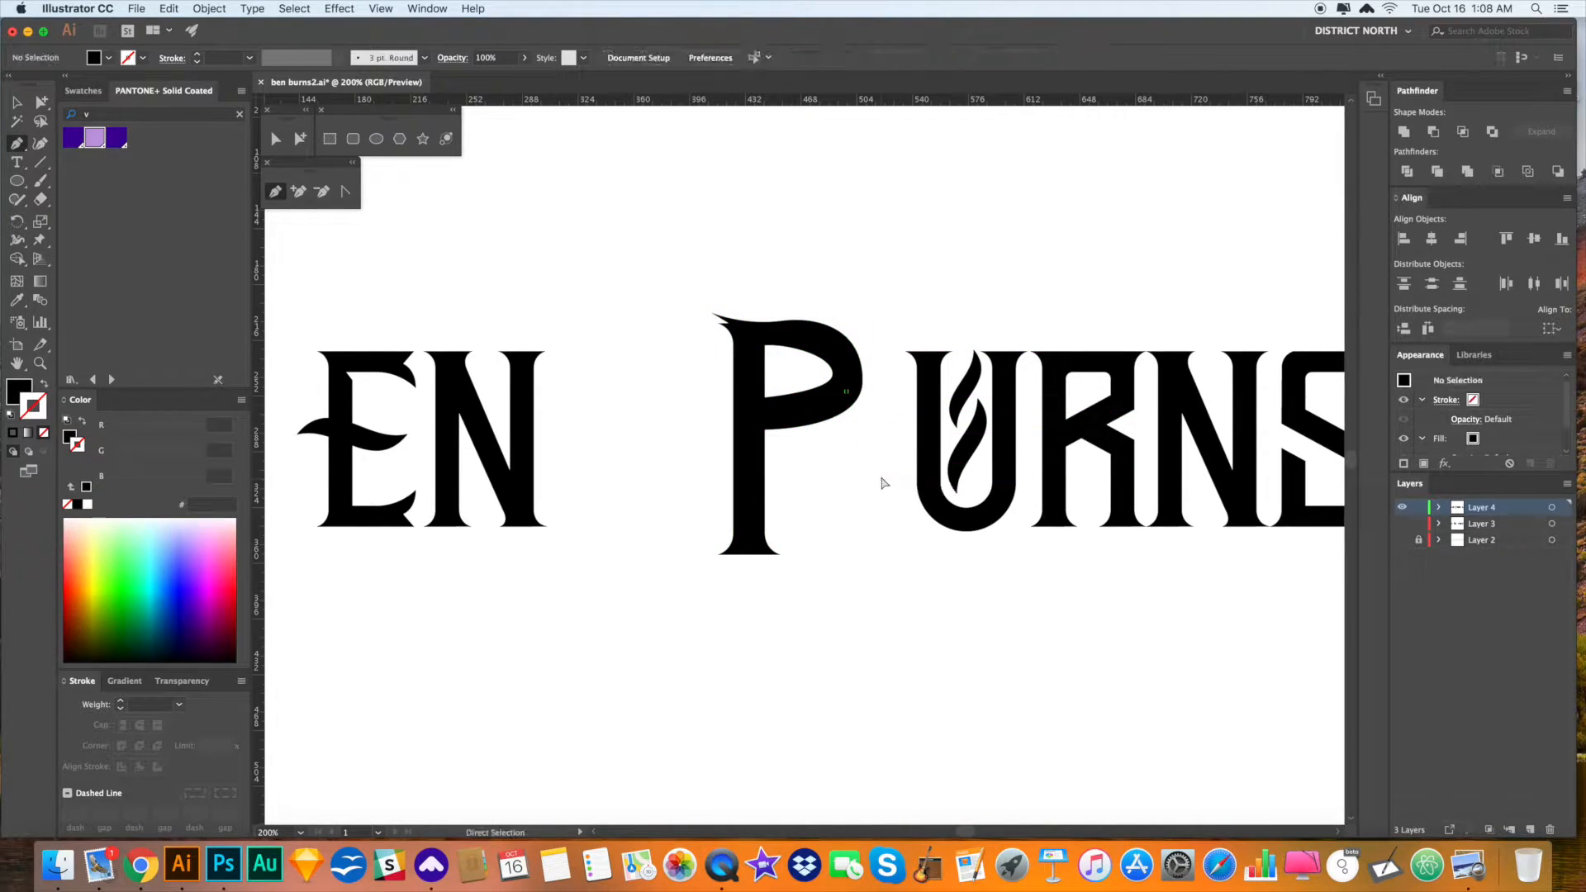
- Pen-draw a lower bowl curving below the P into a hooked J-shaped tail
left_click(815, 408)
left_click_drag(876, 451, 882, 486)
left_click_drag(774, 656, 628, 653)
left_click_drag(626, 508, 650, 451)
left_click_drag(664, 531, 653, 576)
left_click(664, 531)
left_click_drag(764, 628, 829, 628)
left_click_drag(839, 479, 820, 431)
left_click(929, 652, "super")
- Nudge the large B into position and brush rules above and below URNS
left_click_drag(880, 677, 624, 317)
left_click_drag(812, 337, 823, 327)
left_click(1048, 264)
key("super+minus")
left_click_drag(1061, 310, 1053, 310)
key("b")
left_click_drag(860, 354, 1193, 354)
left_click_drag(901, 542, 1297, 525)
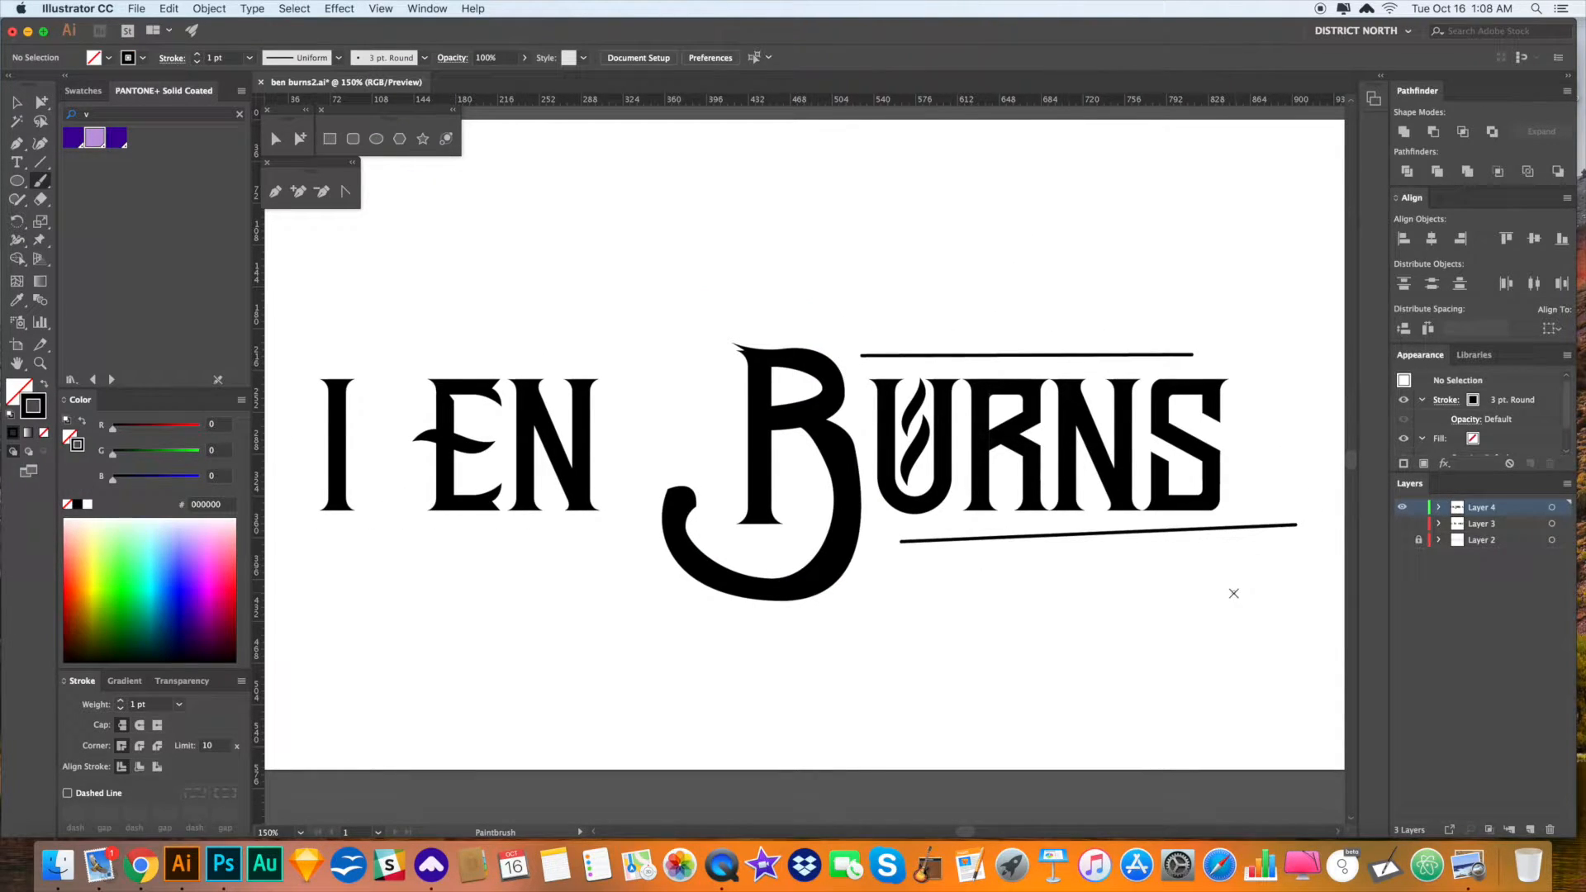
- Undo the rules, the lower bowl and tail, and the upper bowl, leaving the plain I stem
key("super+z")
key("super+z")
key("super+z")
key("super+z")
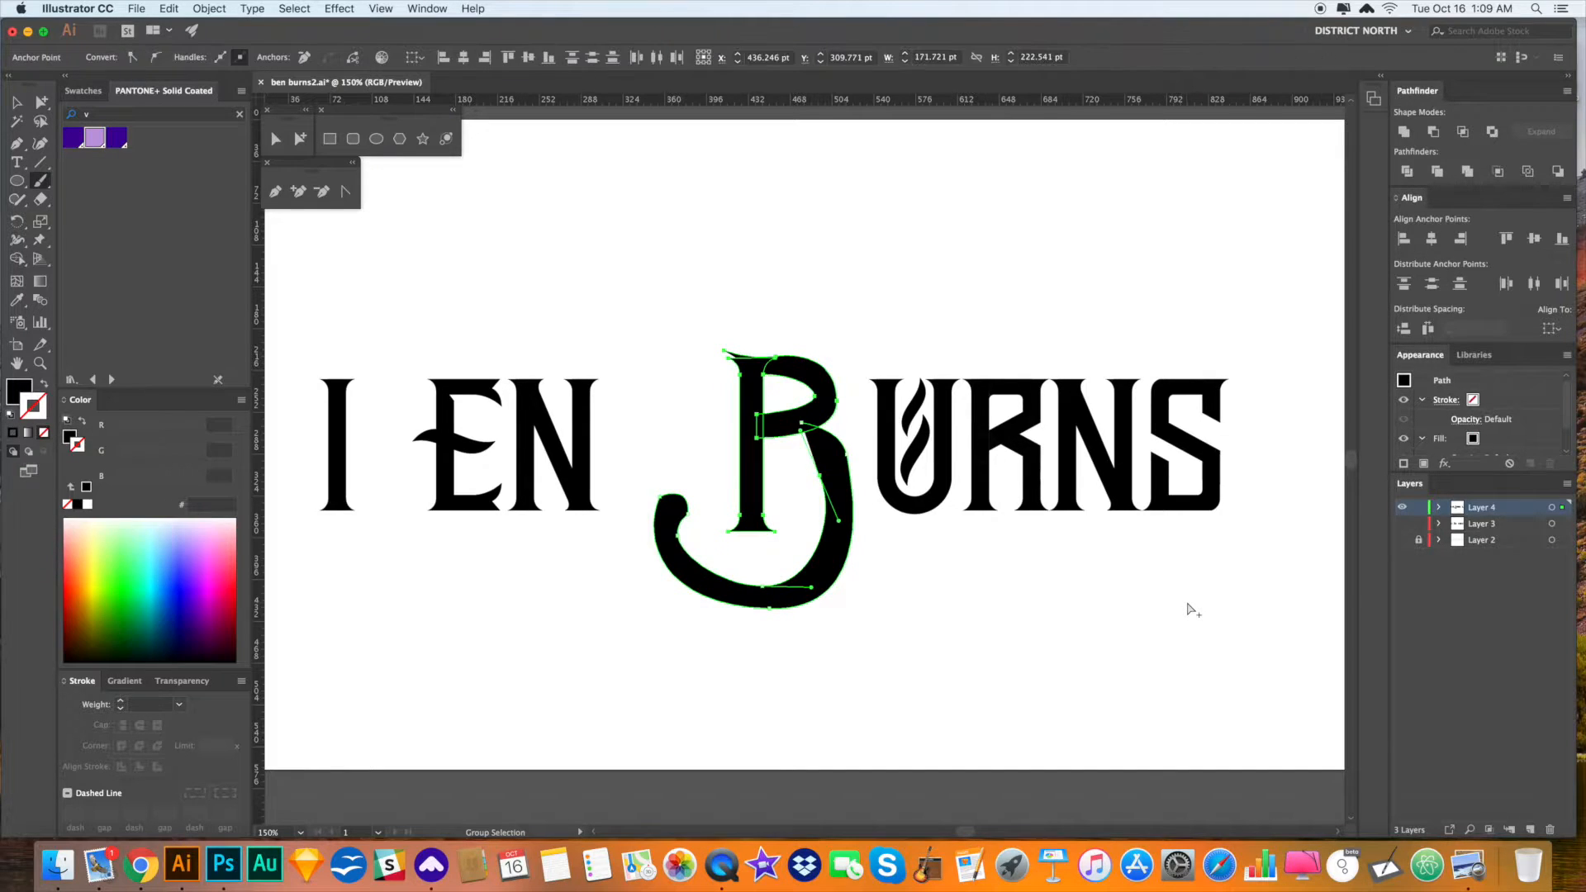
key("super+z")
key("super+z")
key("super+z")
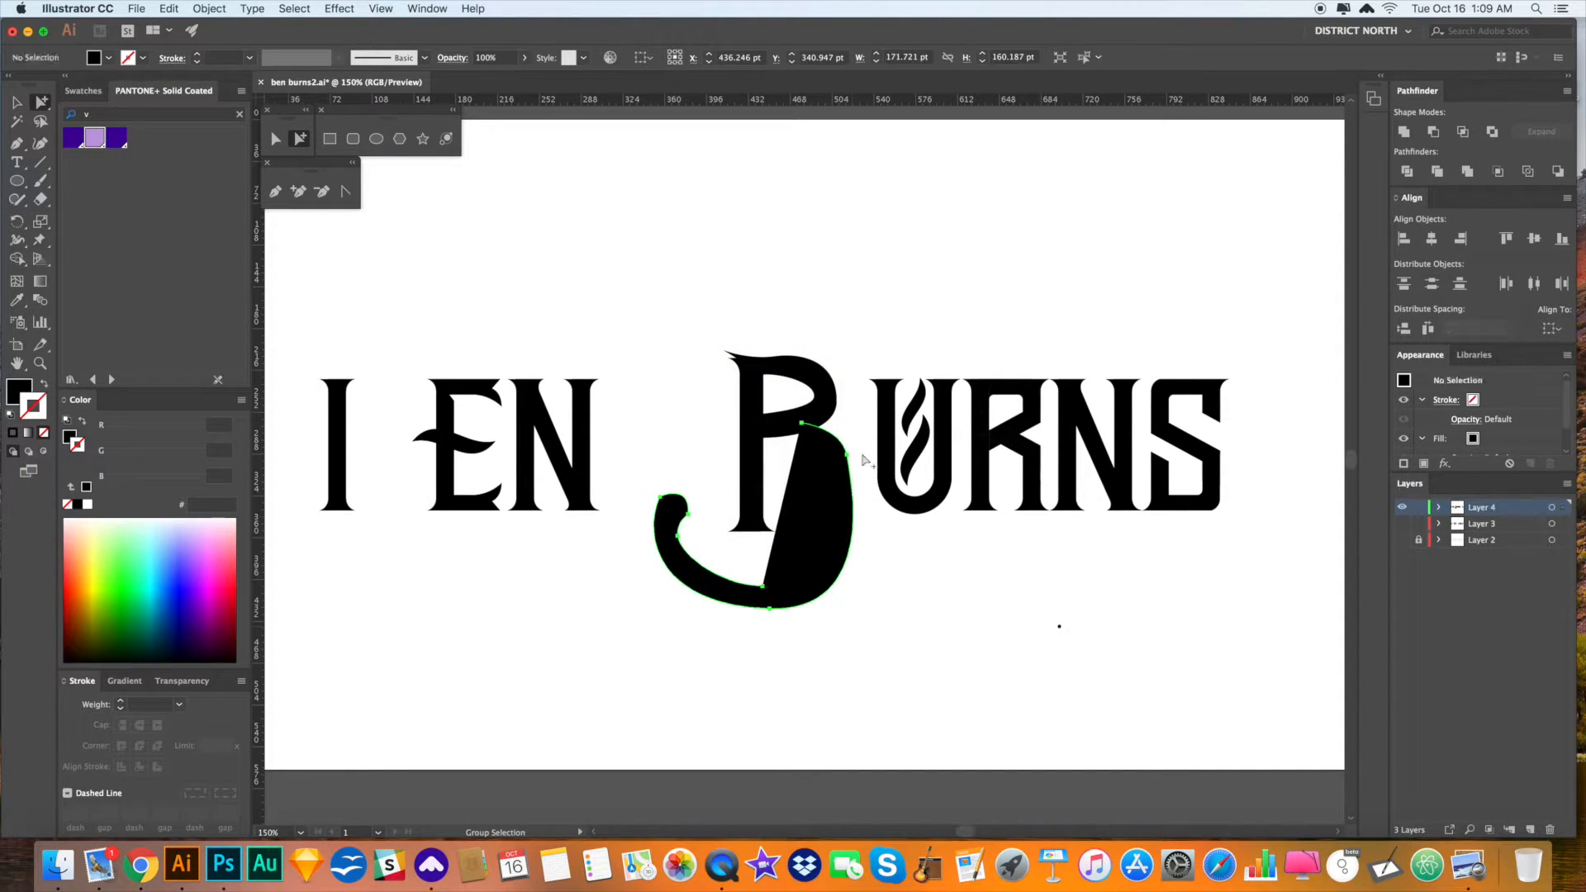
key("super+z")
left_click_drag(914, 582, 903, 577)
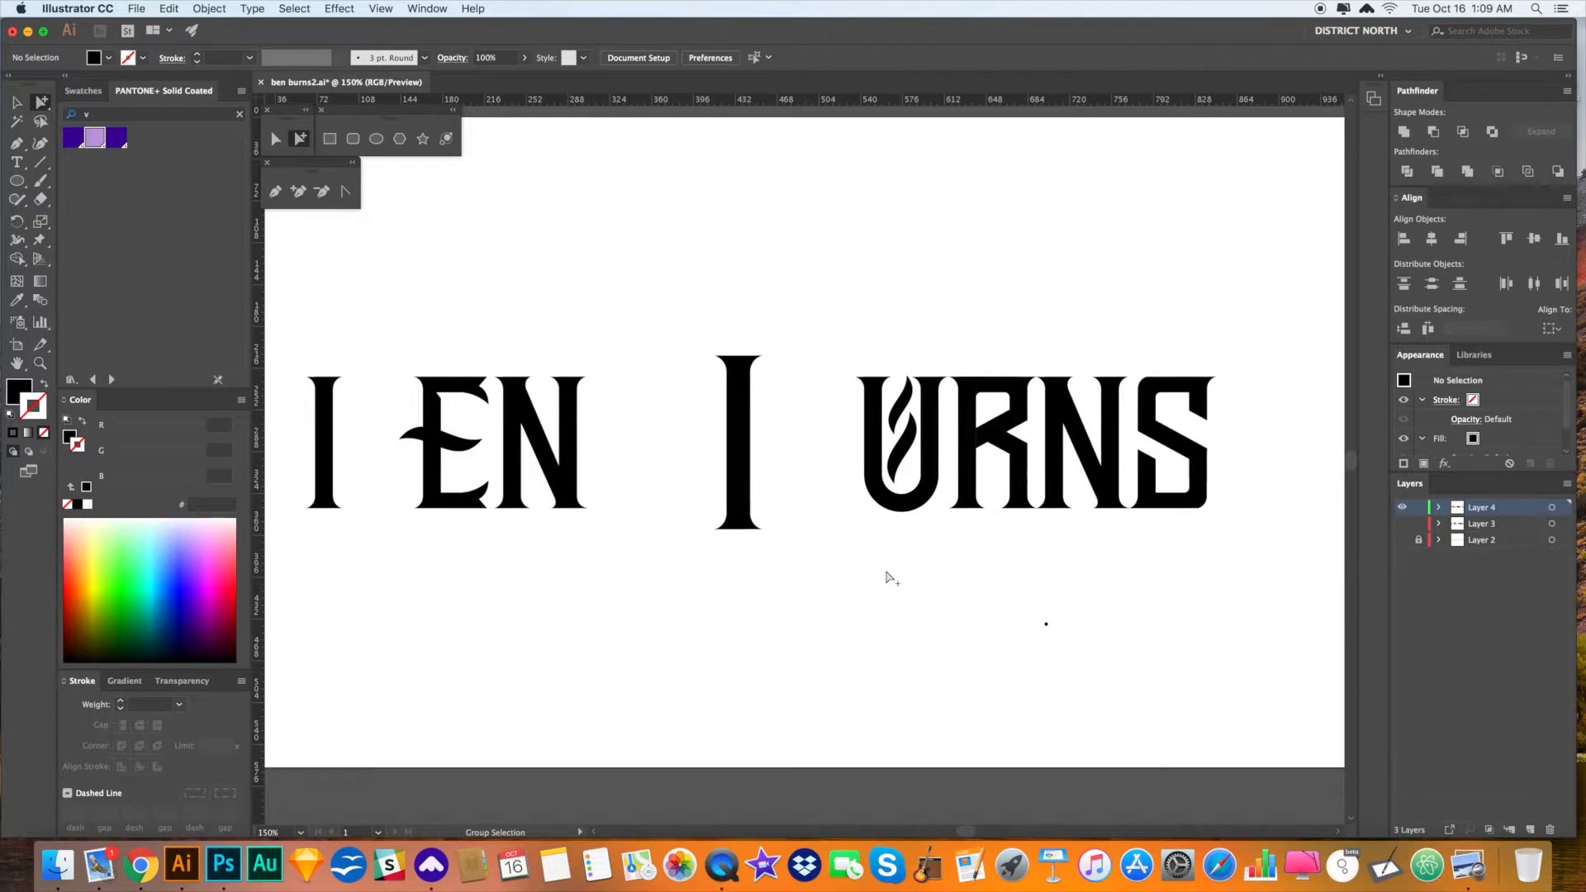
- Zoom in on the I, shift it slightly, then move it about 46 px left at 200%
key("z")
left_click_drag(698, 339, 931, 570)
left_click_drag(875, 453, 924, 442)
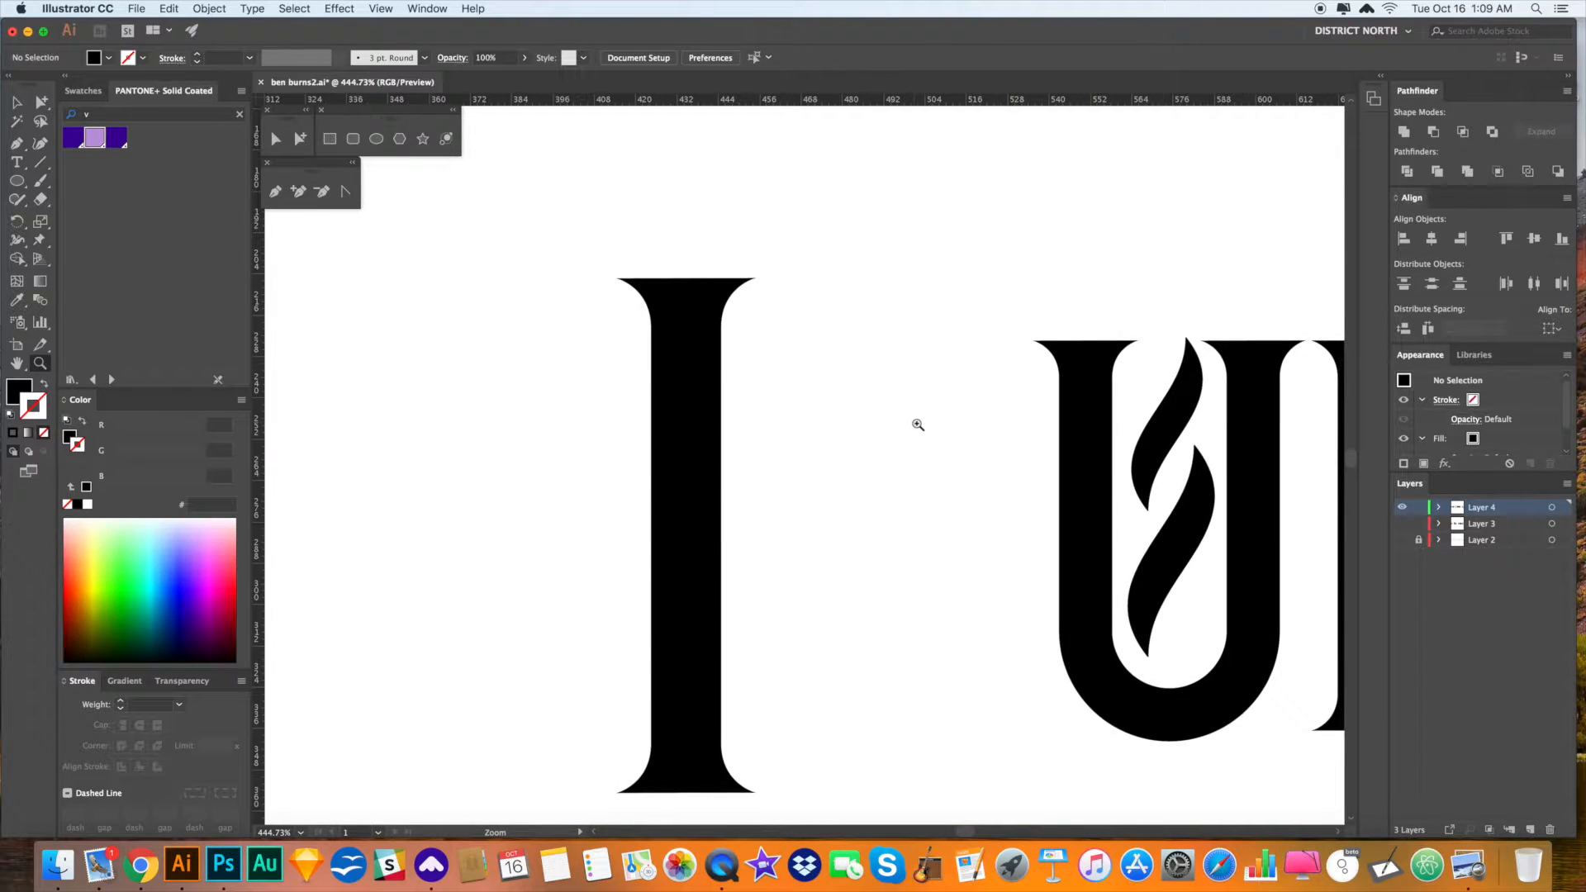
key("p")
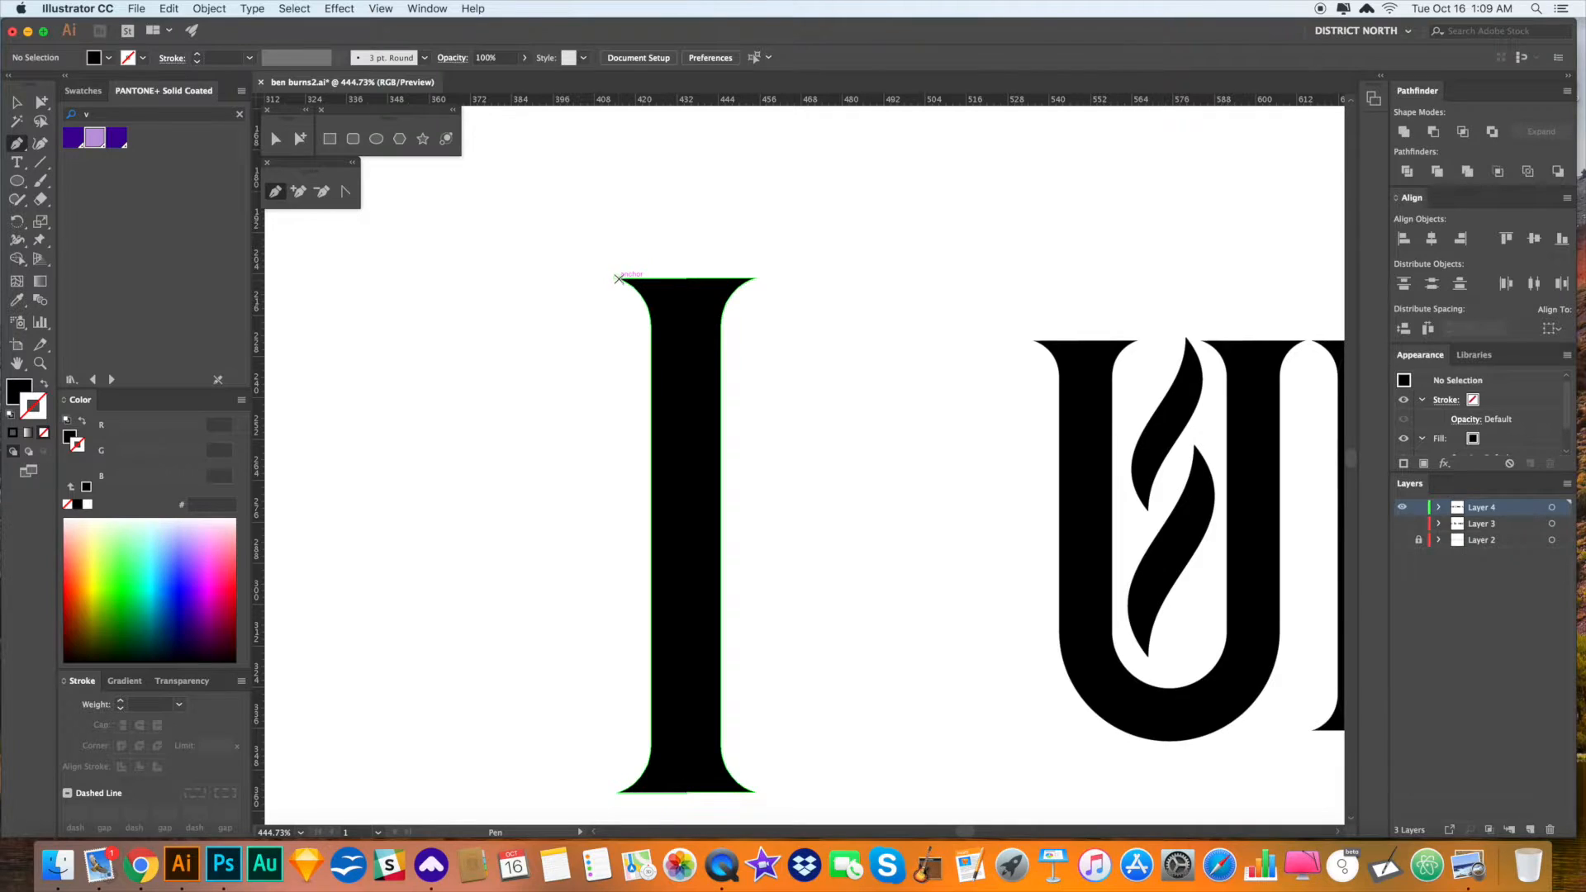
left_click(683, 326, "alt+super")
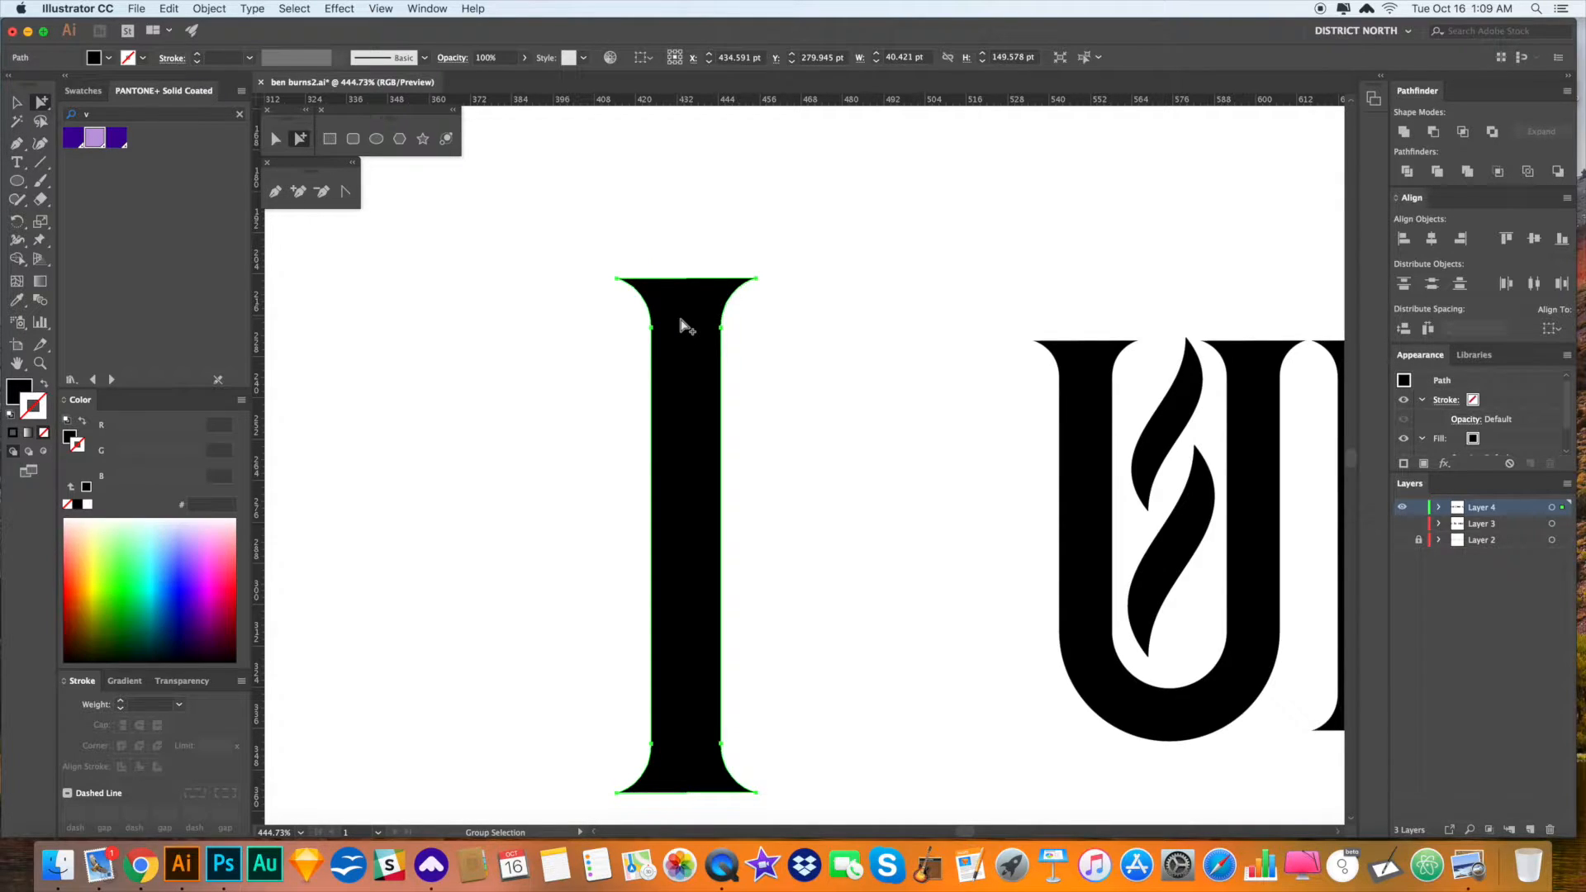
left_click_drag(681, 329, 699, 328)
left_click(842, 401)
left_click_drag(843, 405, 844, 402)
key("super+minus")
key("super+minus")
key("super+minus")
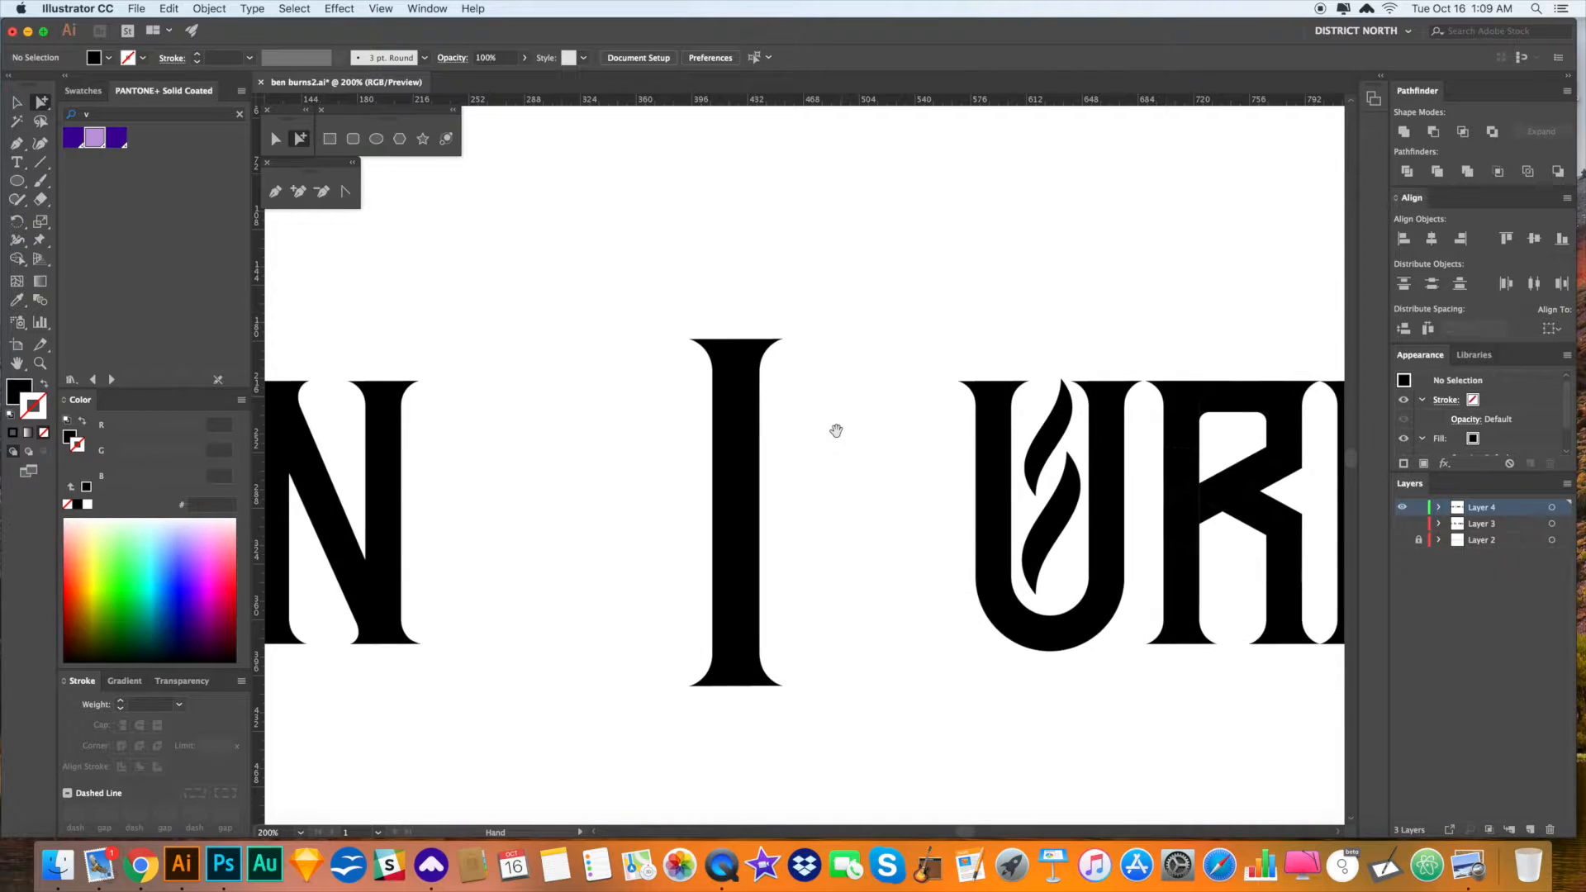
left_click_drag(766, 461, 727, 461)
- Delete the stray point below the lettering and cut the I out
left_click_drag(839, 449, 751, 443)
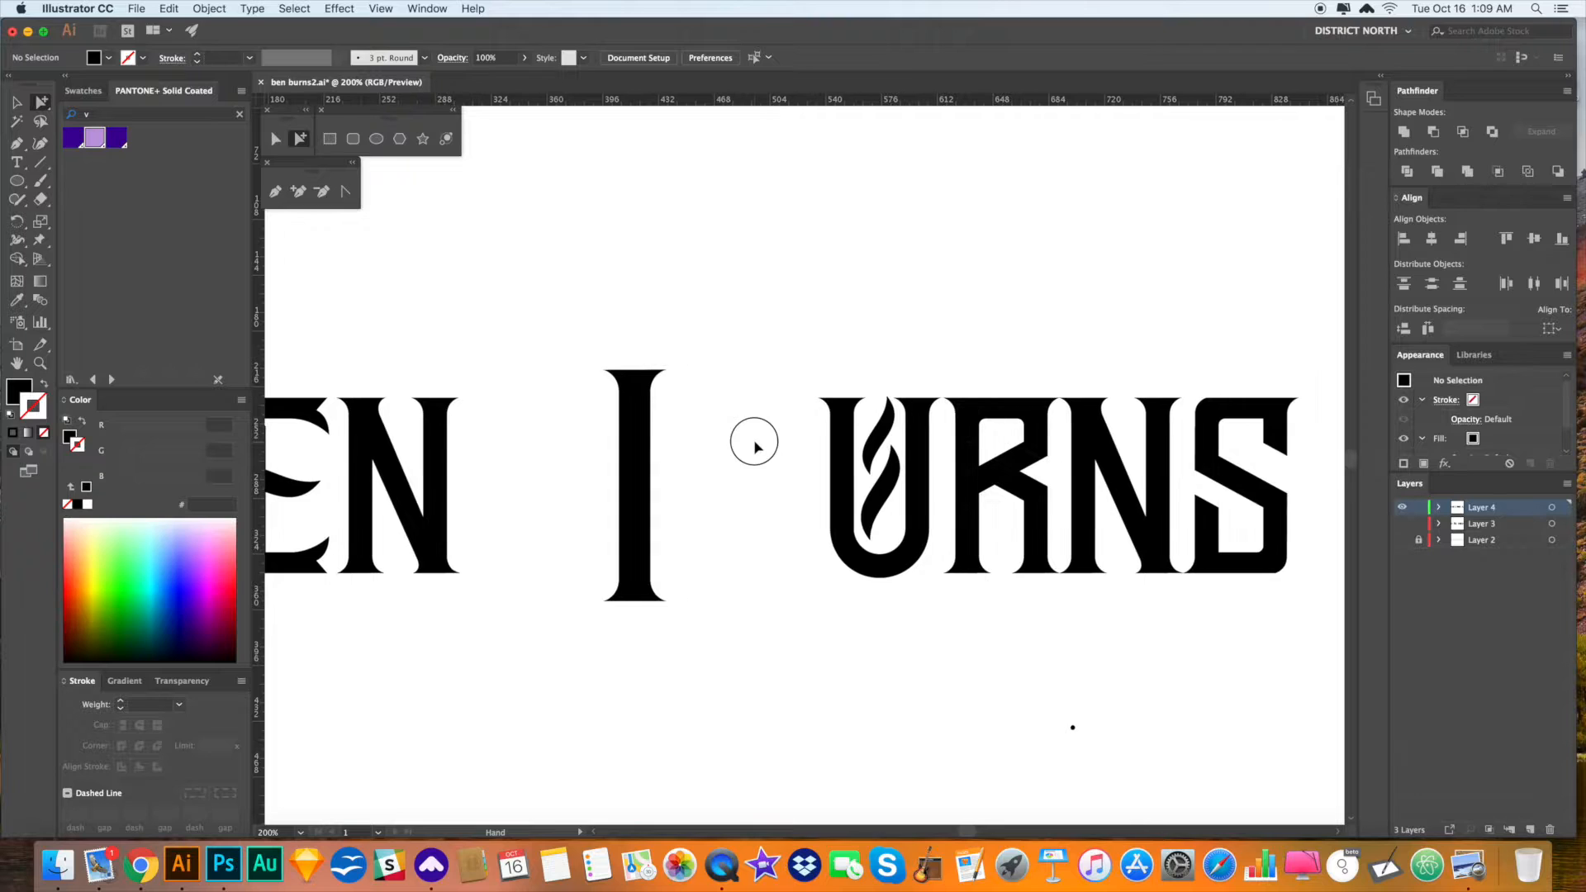
left_click_drag(988, 680, 1160, 774)
key("Delete")
left_click_drag(1211, 712, 1200, 711)
left_click_drag(1293, 648, 769, 348)
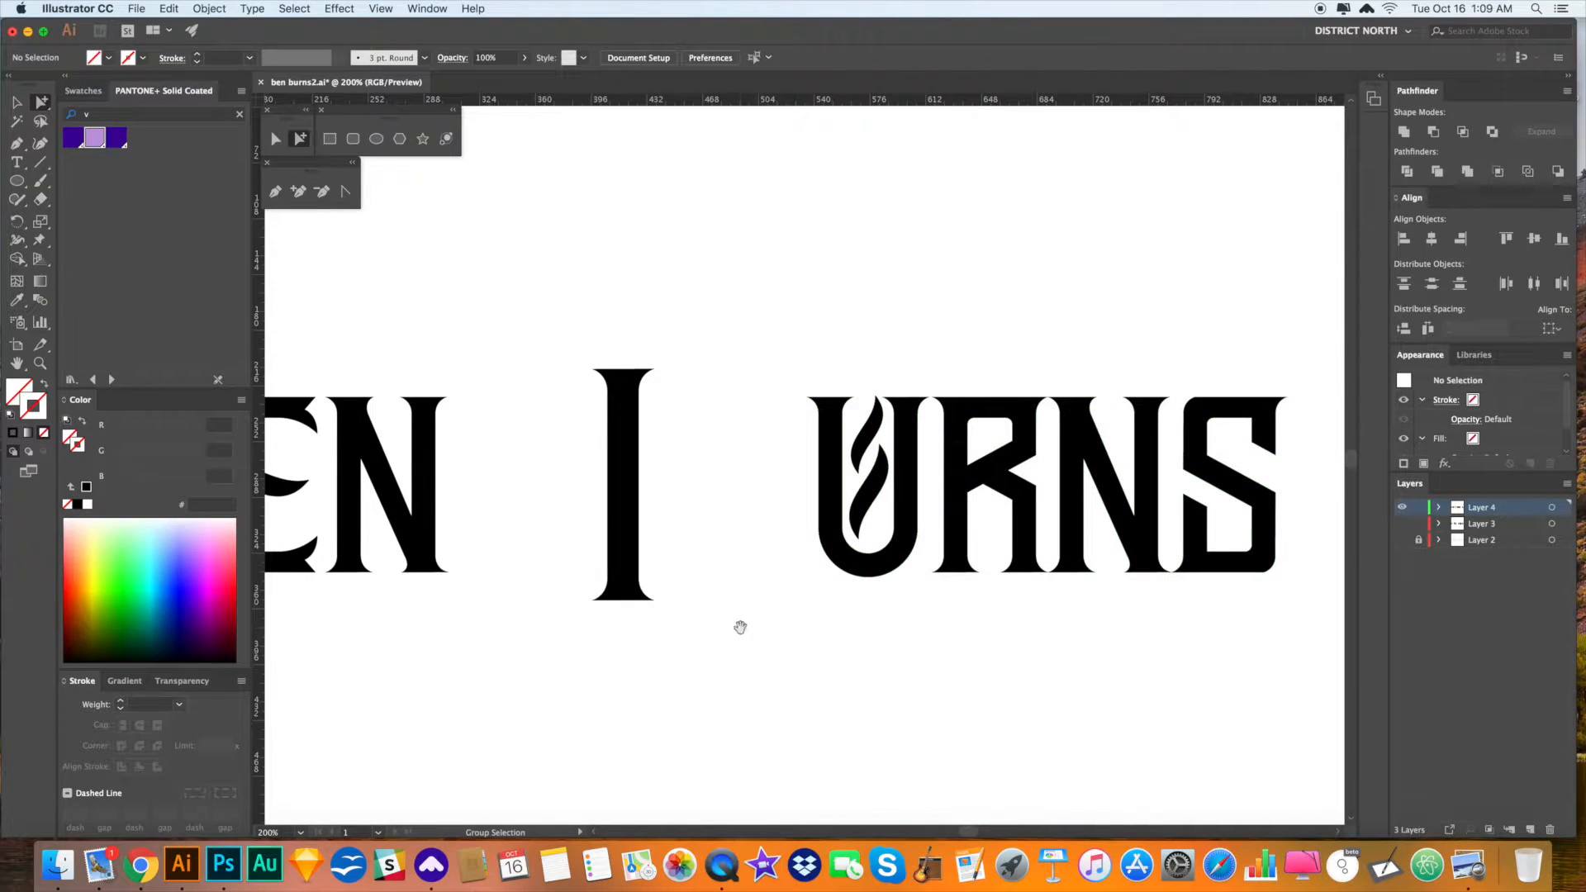
left_click(631, 424)
key("Delete")
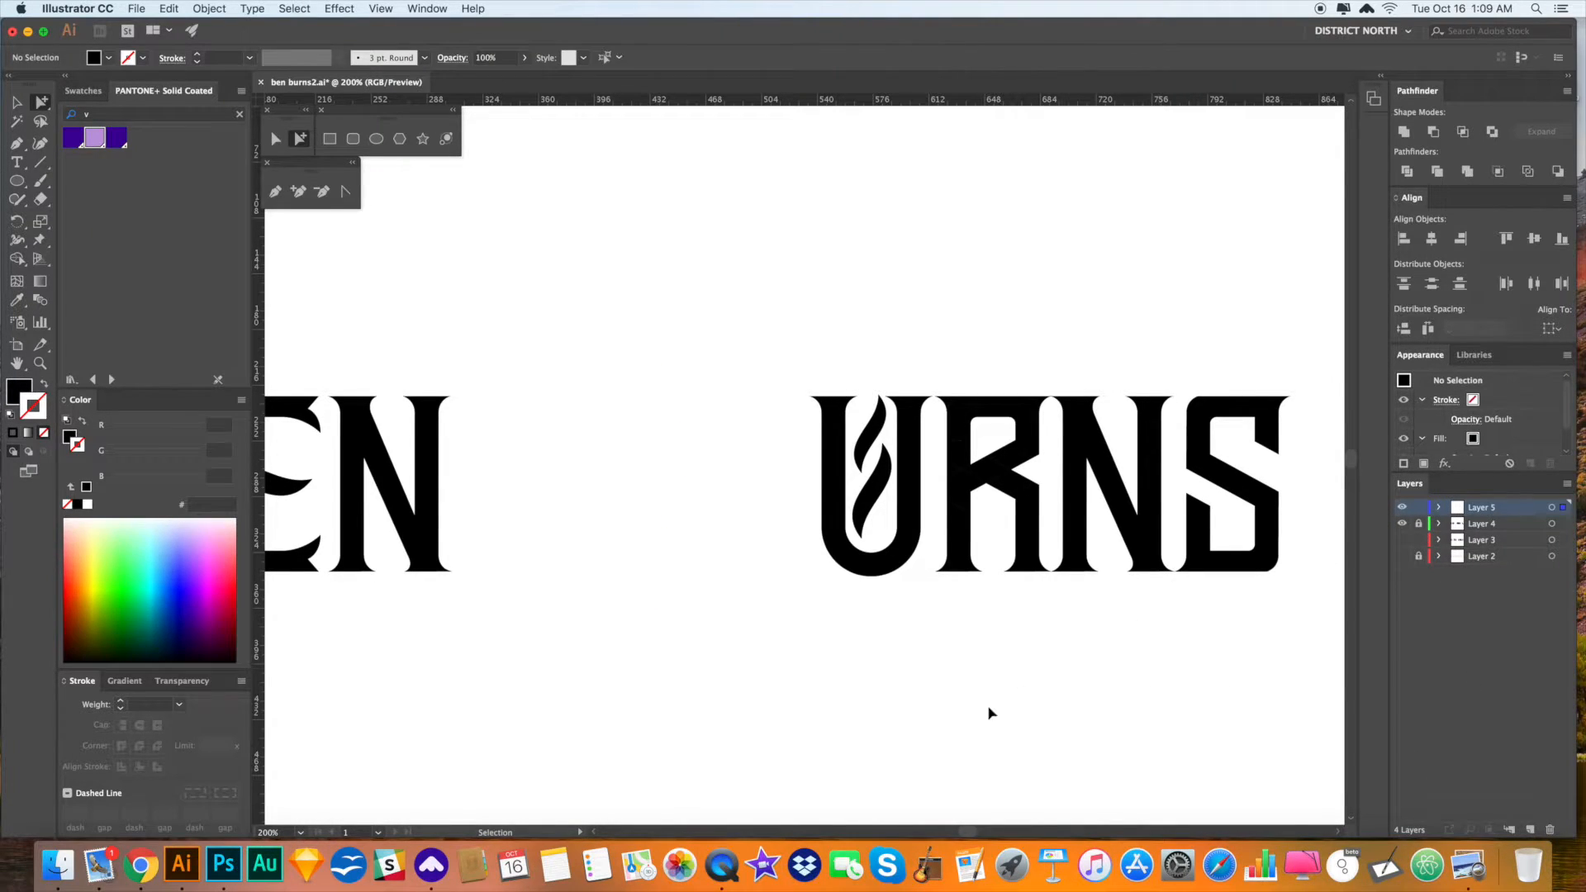
- Paste the I back onto Layer 5 and draw an ellipse over its top
key("super+z")
left_click_drag(761, 454, 850, 446)
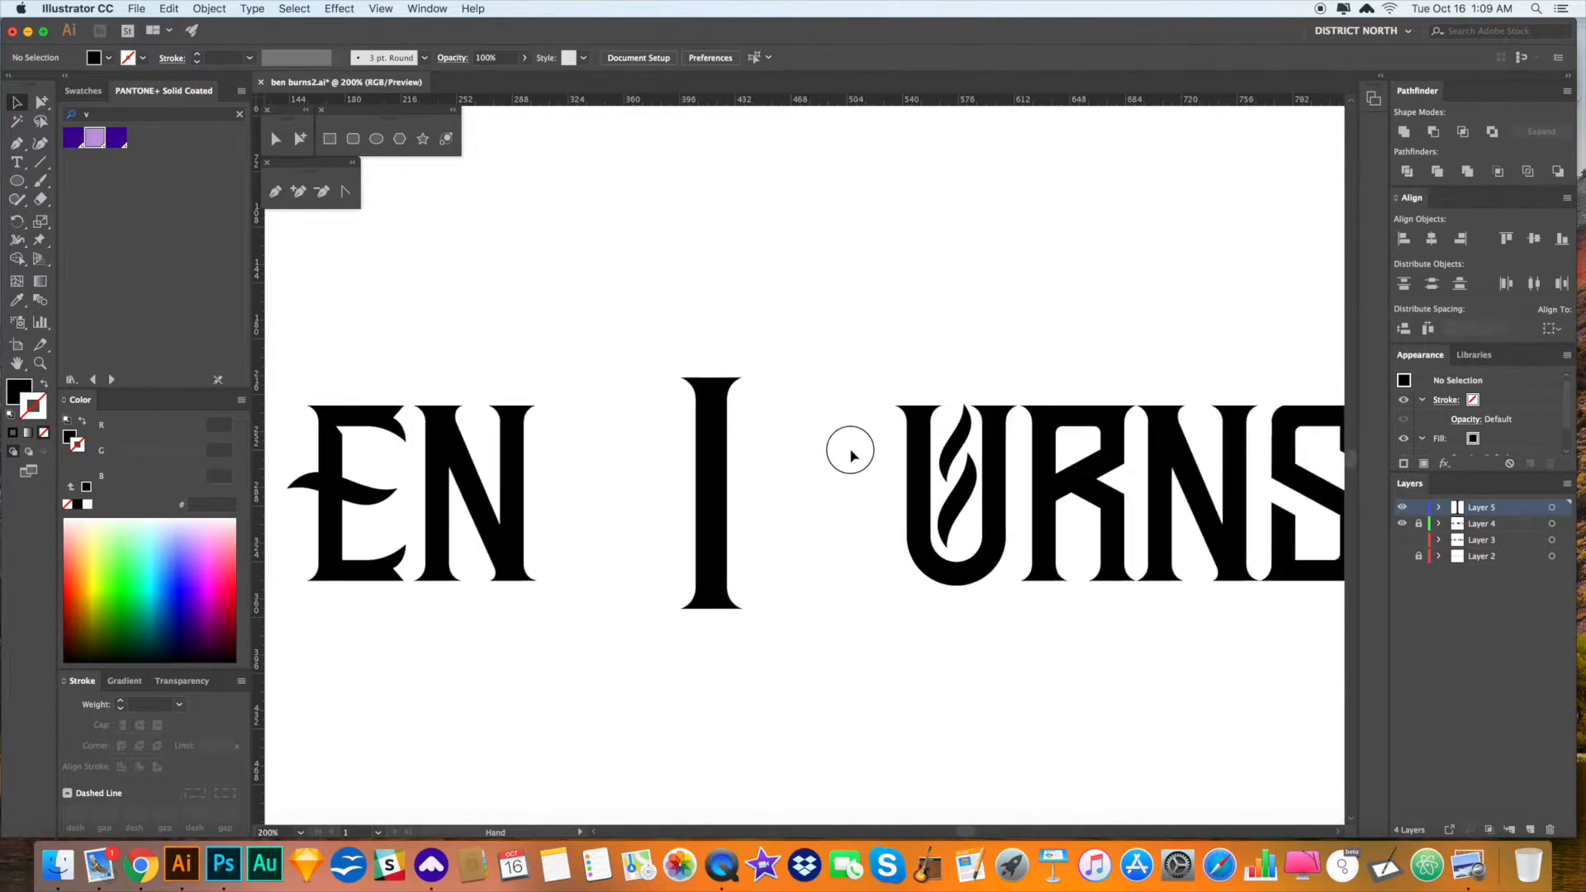
left_click_drag(23, 187, 91, 222)
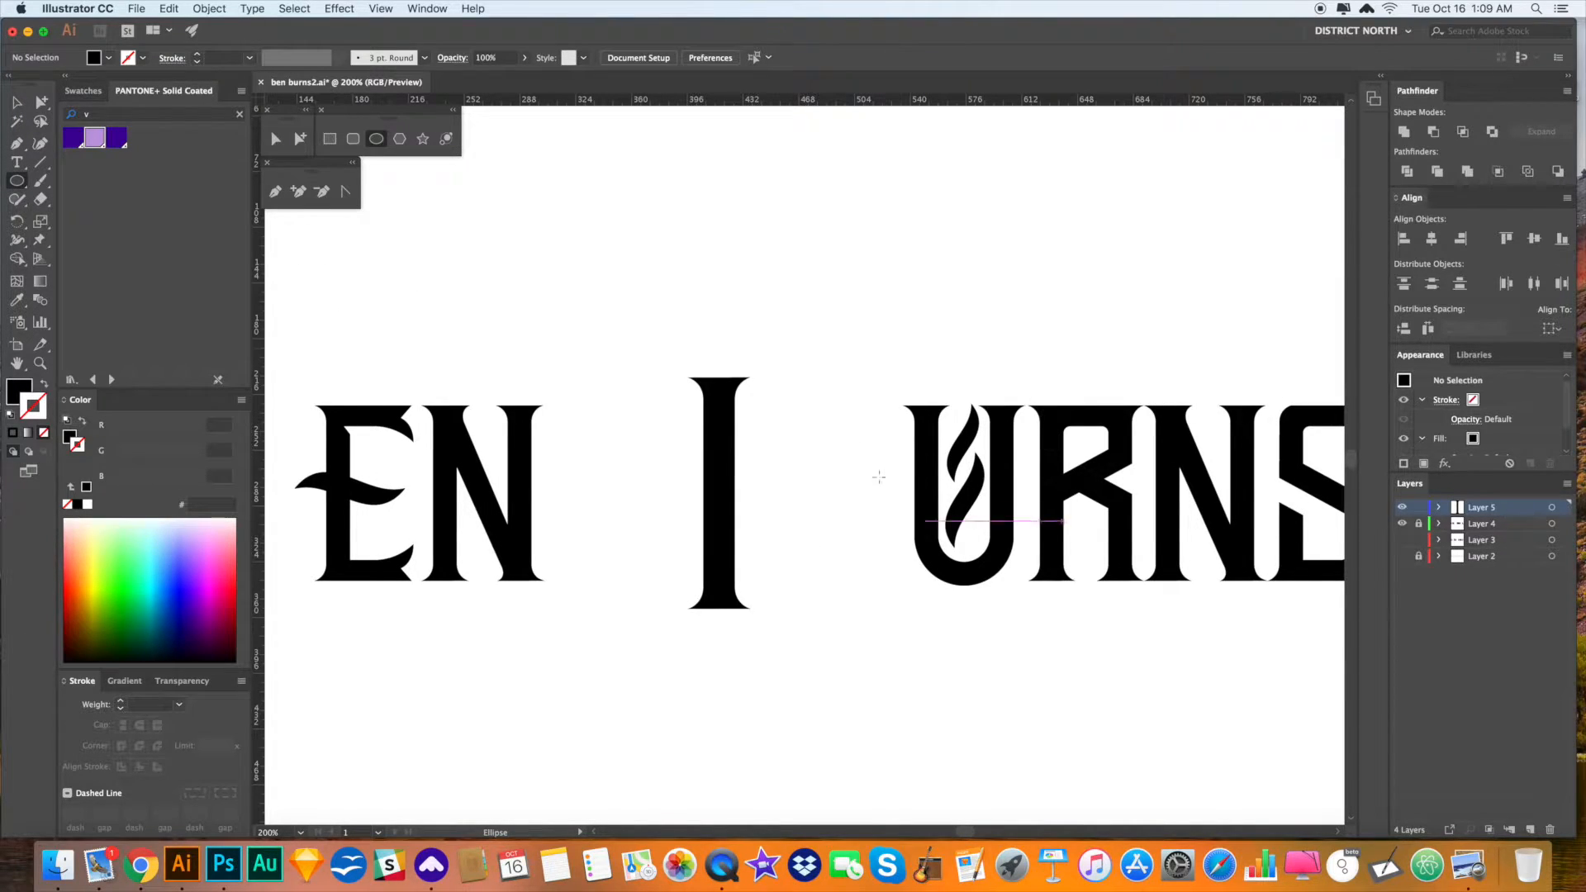
left_click_drag(670, 370, 789, 467)
key("a")
left_click(799, 541)
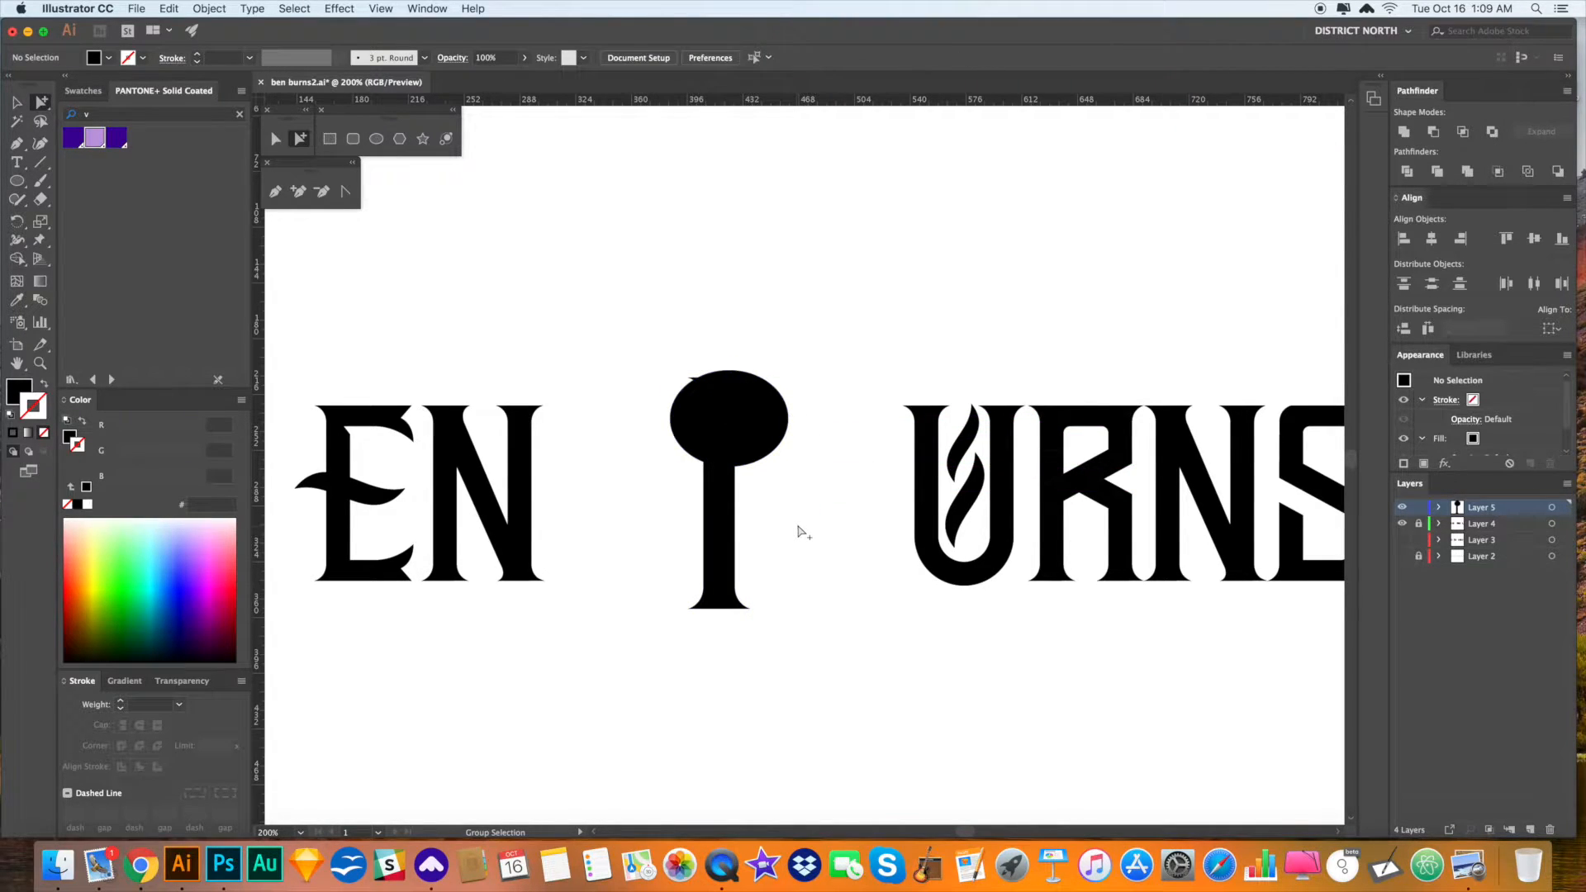
- In Outline mode, move the ellipse down and right over the I and enlarge it
key("ctrl+y")
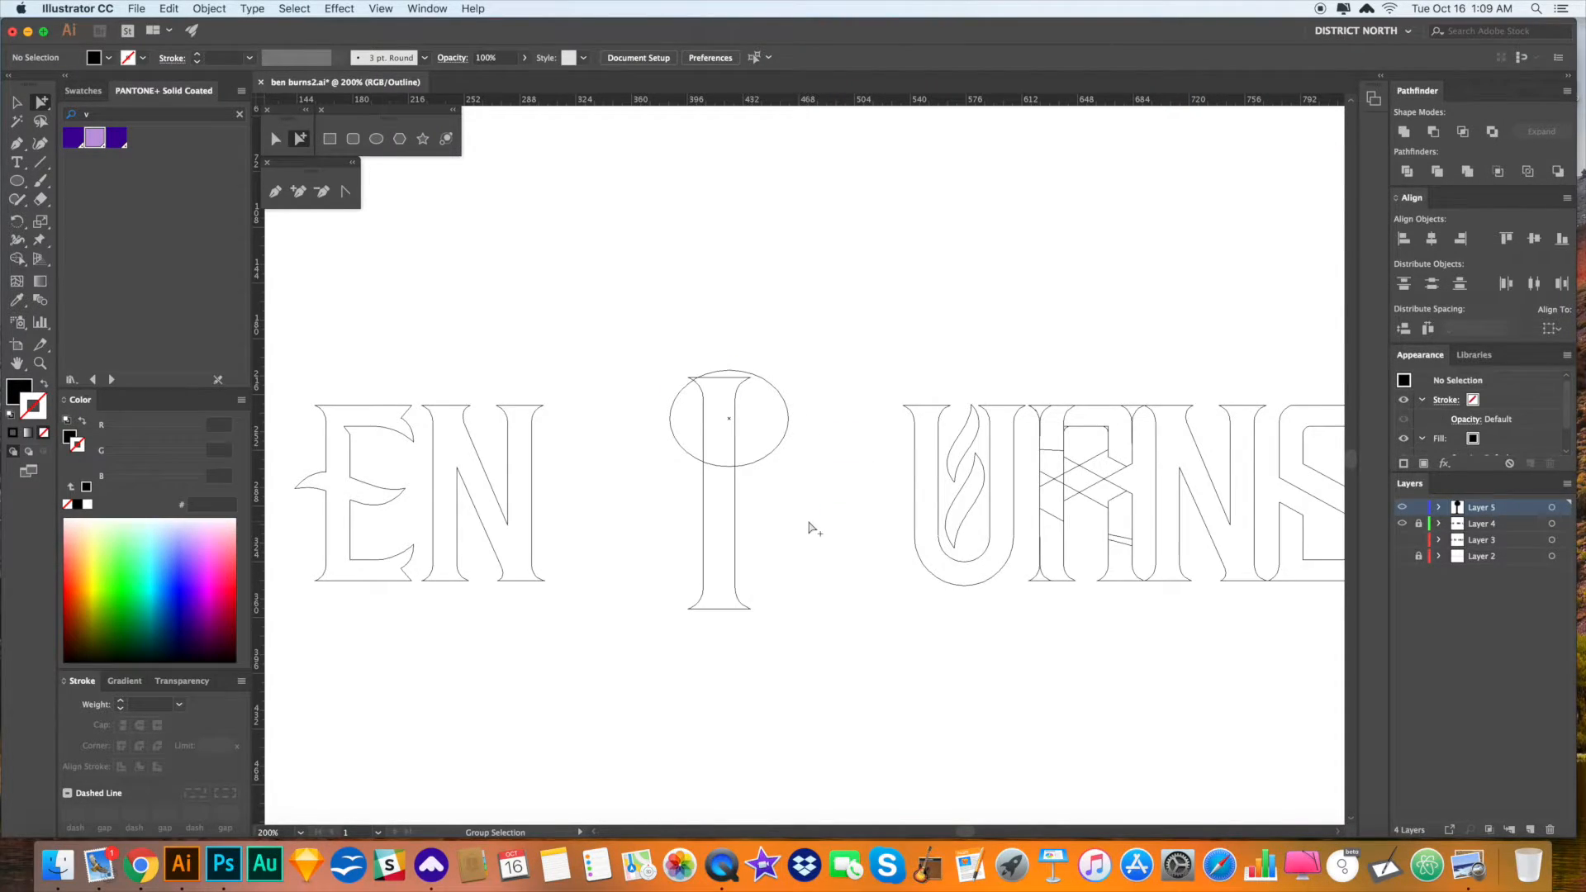
mouse_move(789, 425)
left_mouse_down()
mouse_move(771, 419)
mouse_move(786, 427)
left_mouse_up()
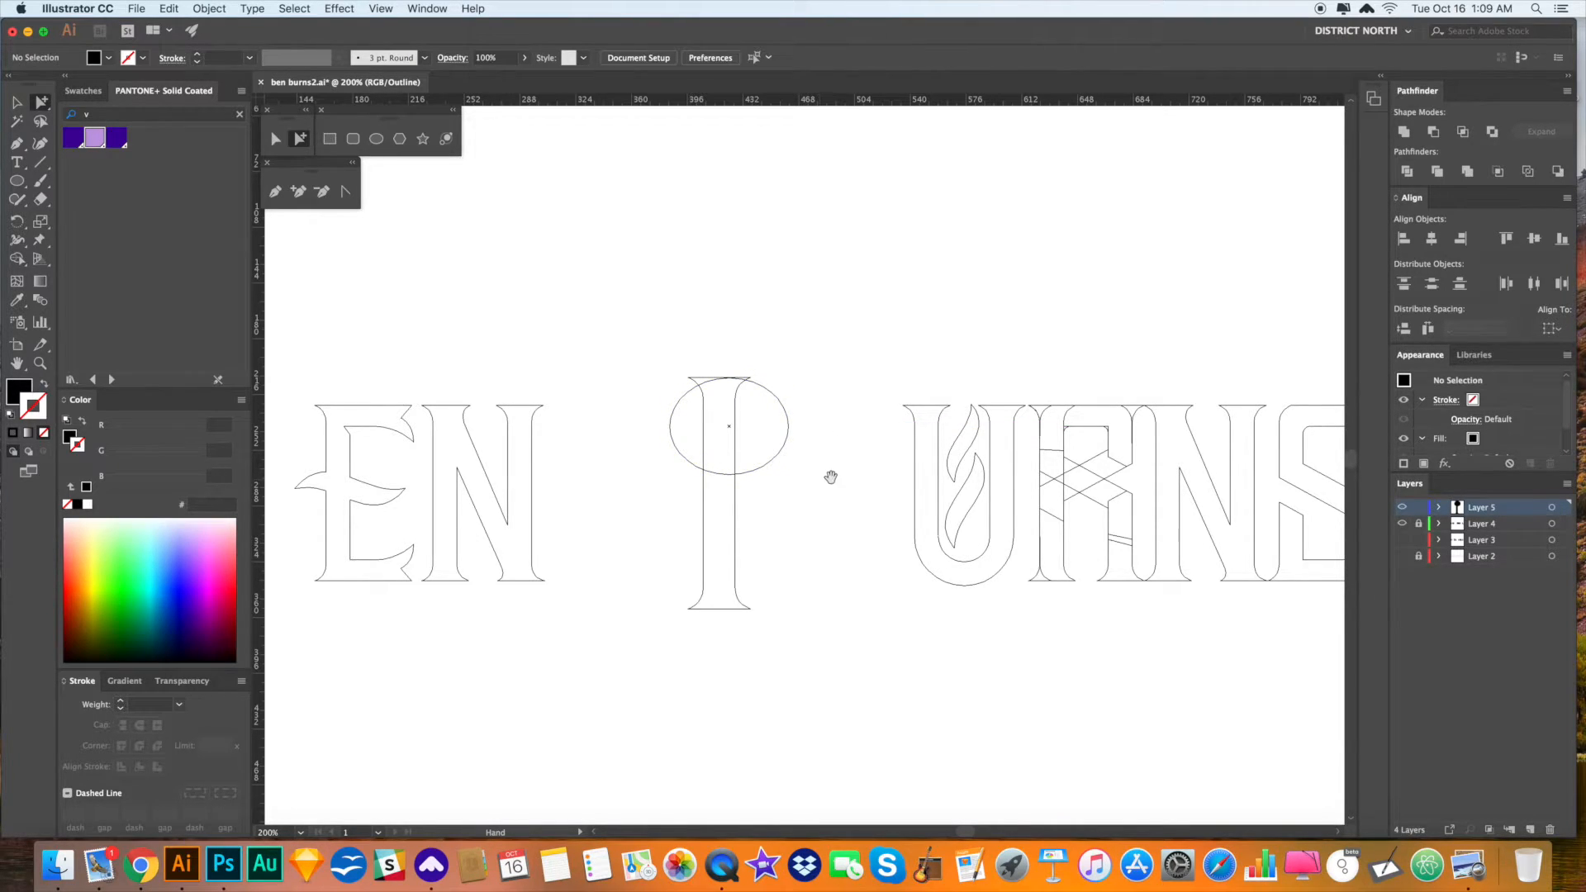
scroll(829, 474, "right", 1)
key("v")
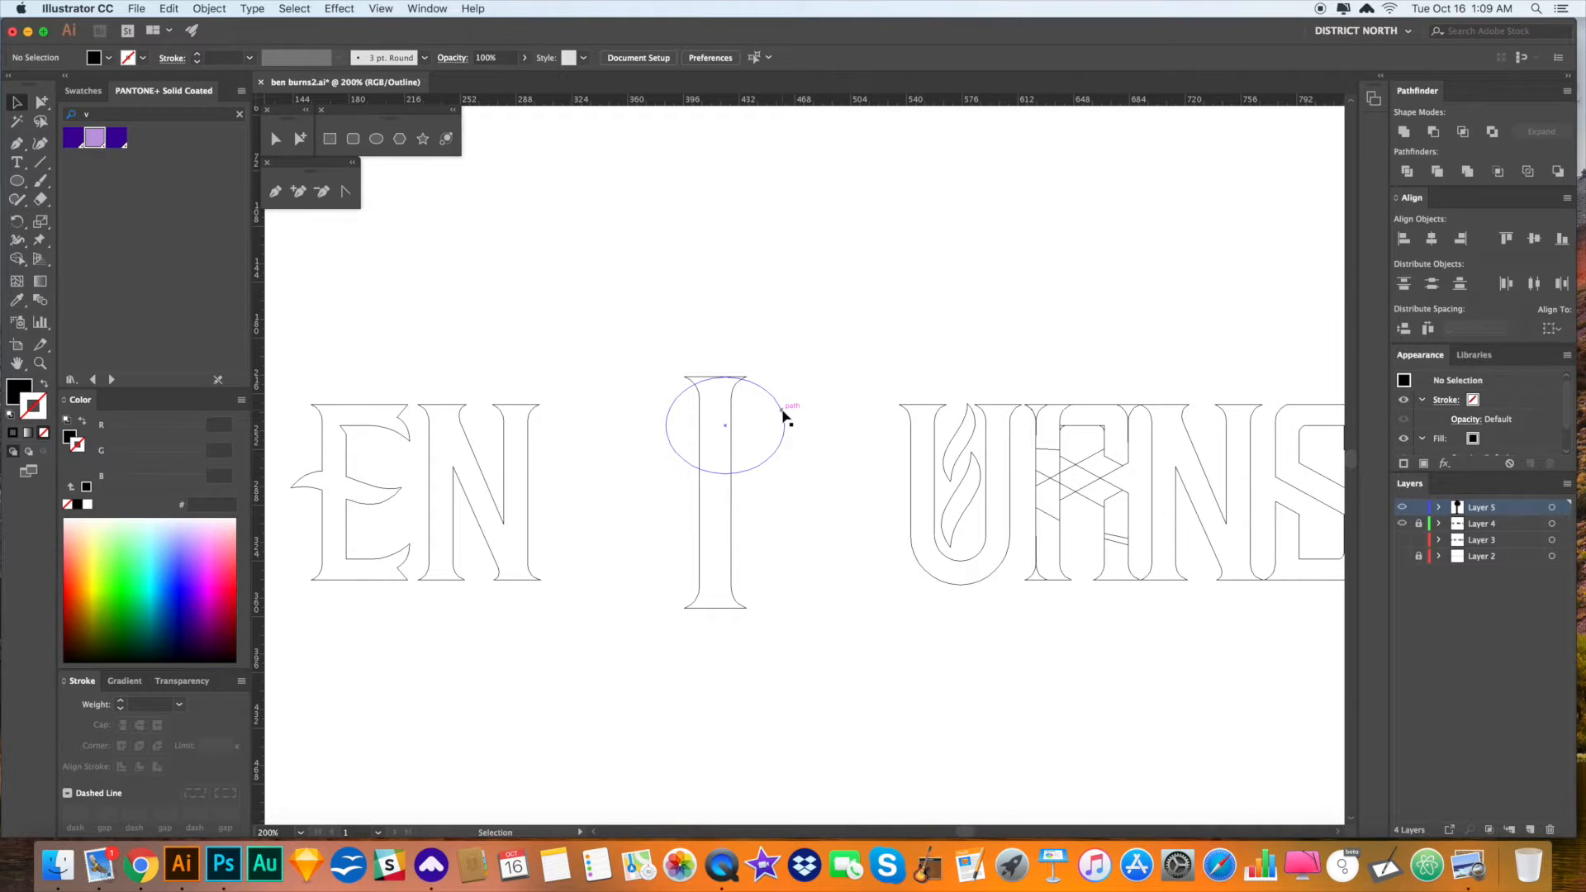
left_click_drag(783, 417, 798, 410)
key("a")
left_click(836, 509)
left_click(781, 463)
key("v")
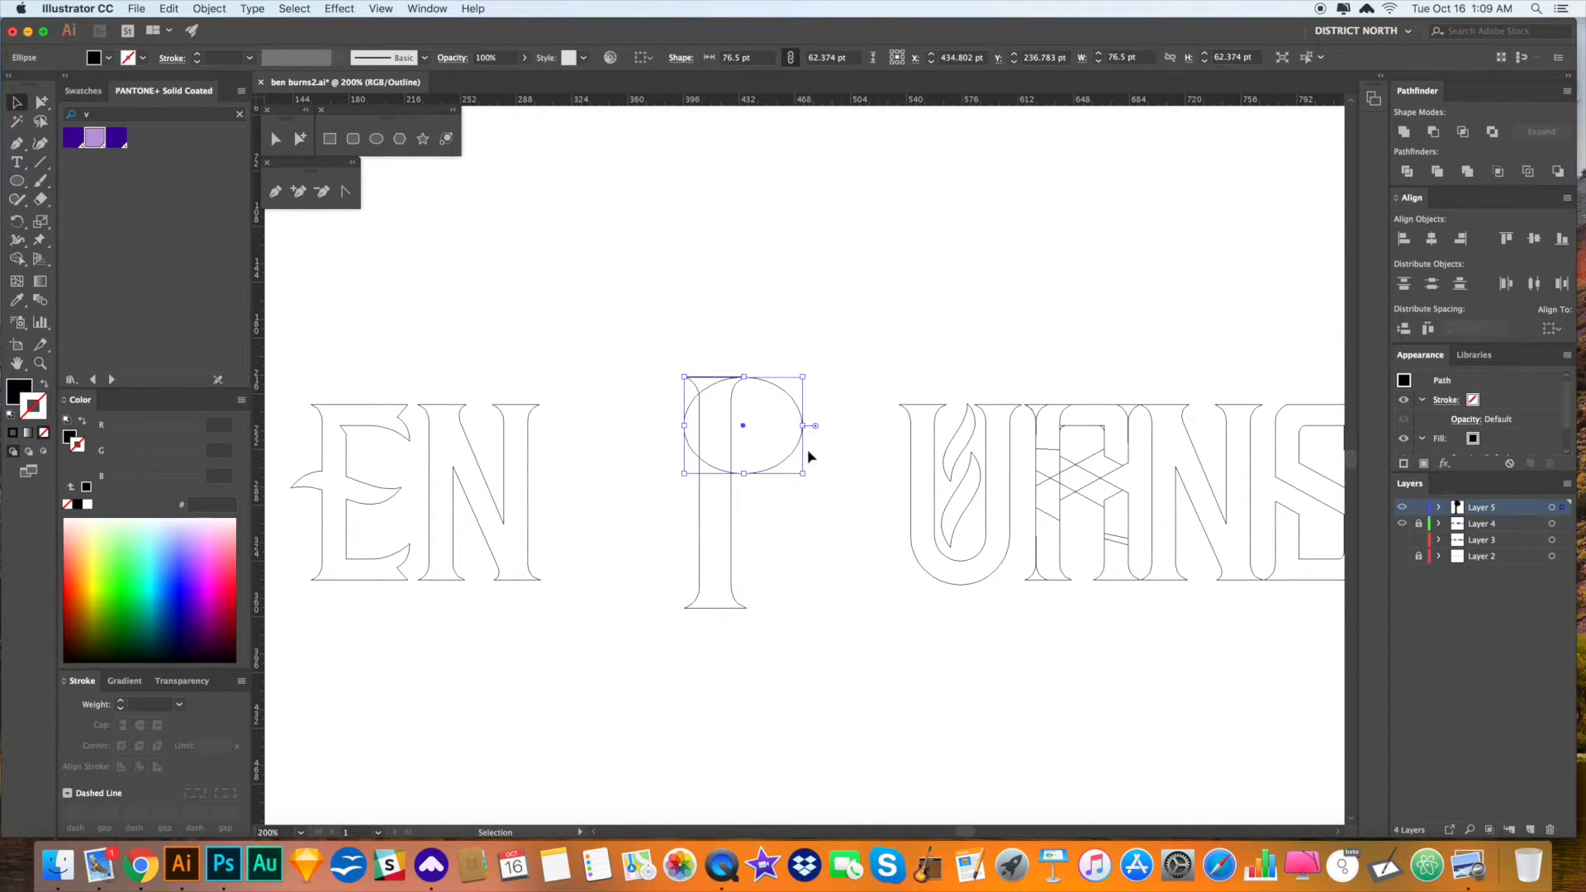
left_click_drag(803, 474, 811, 481)
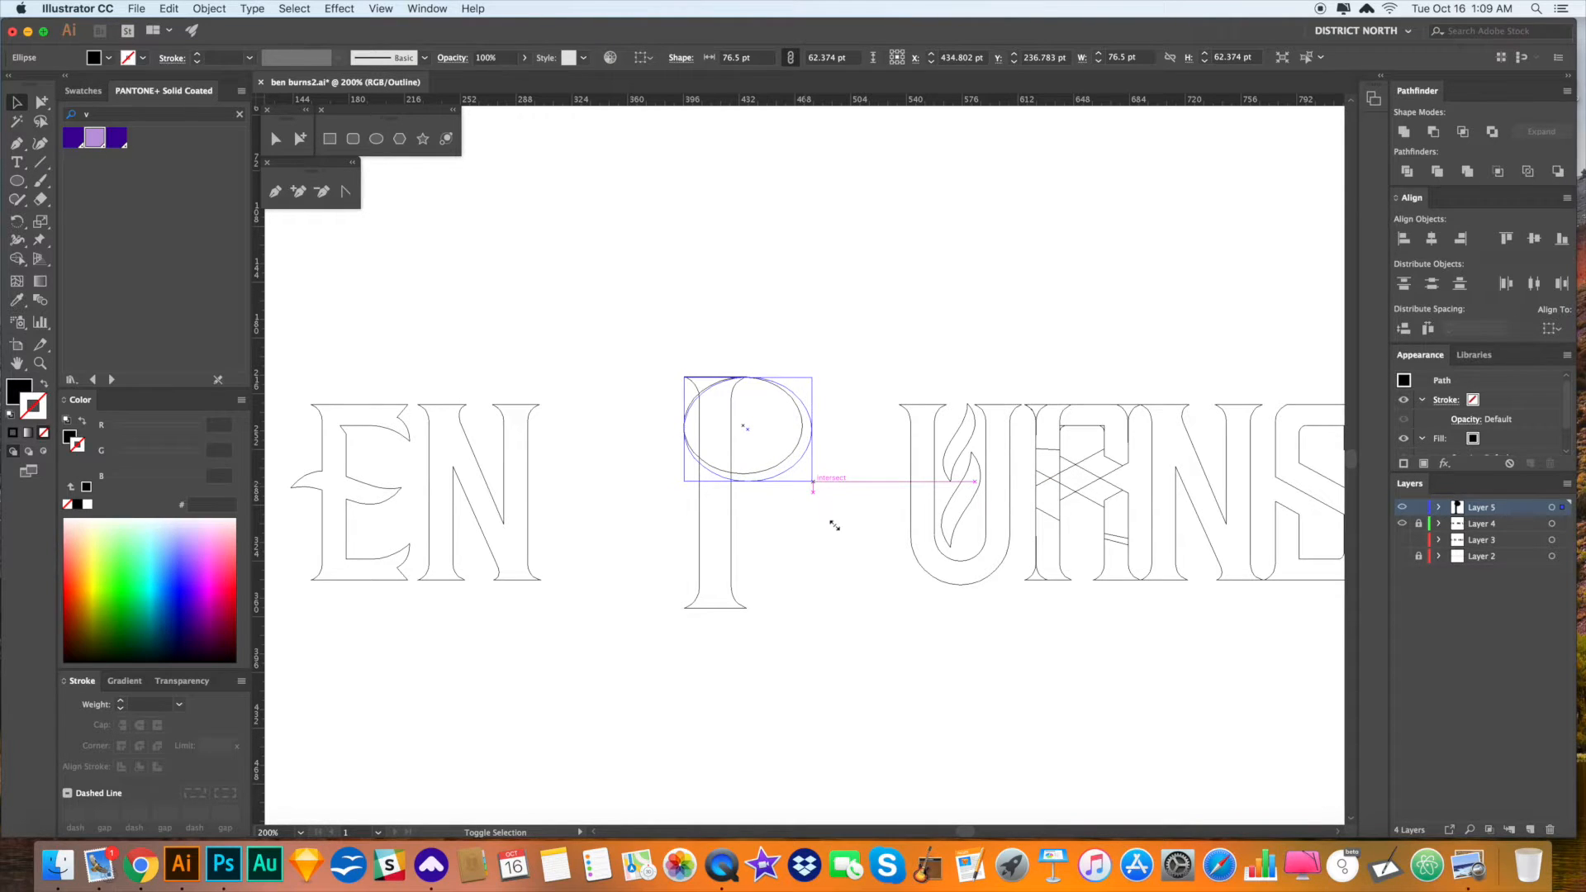
left_click(832, 524)
- Raise the ellipse so it meets the I's top-left corner, then return to 300% zoom
key("a")
left_click_drag(728, 374, 821, 439)
left_click_drag(692, 264, 691, 256)
left_click(812, 235)
key("super+minus")
key("super+minus")
key("super+minus")
key("super+minus")
key("super+minus")
key("super+minus")
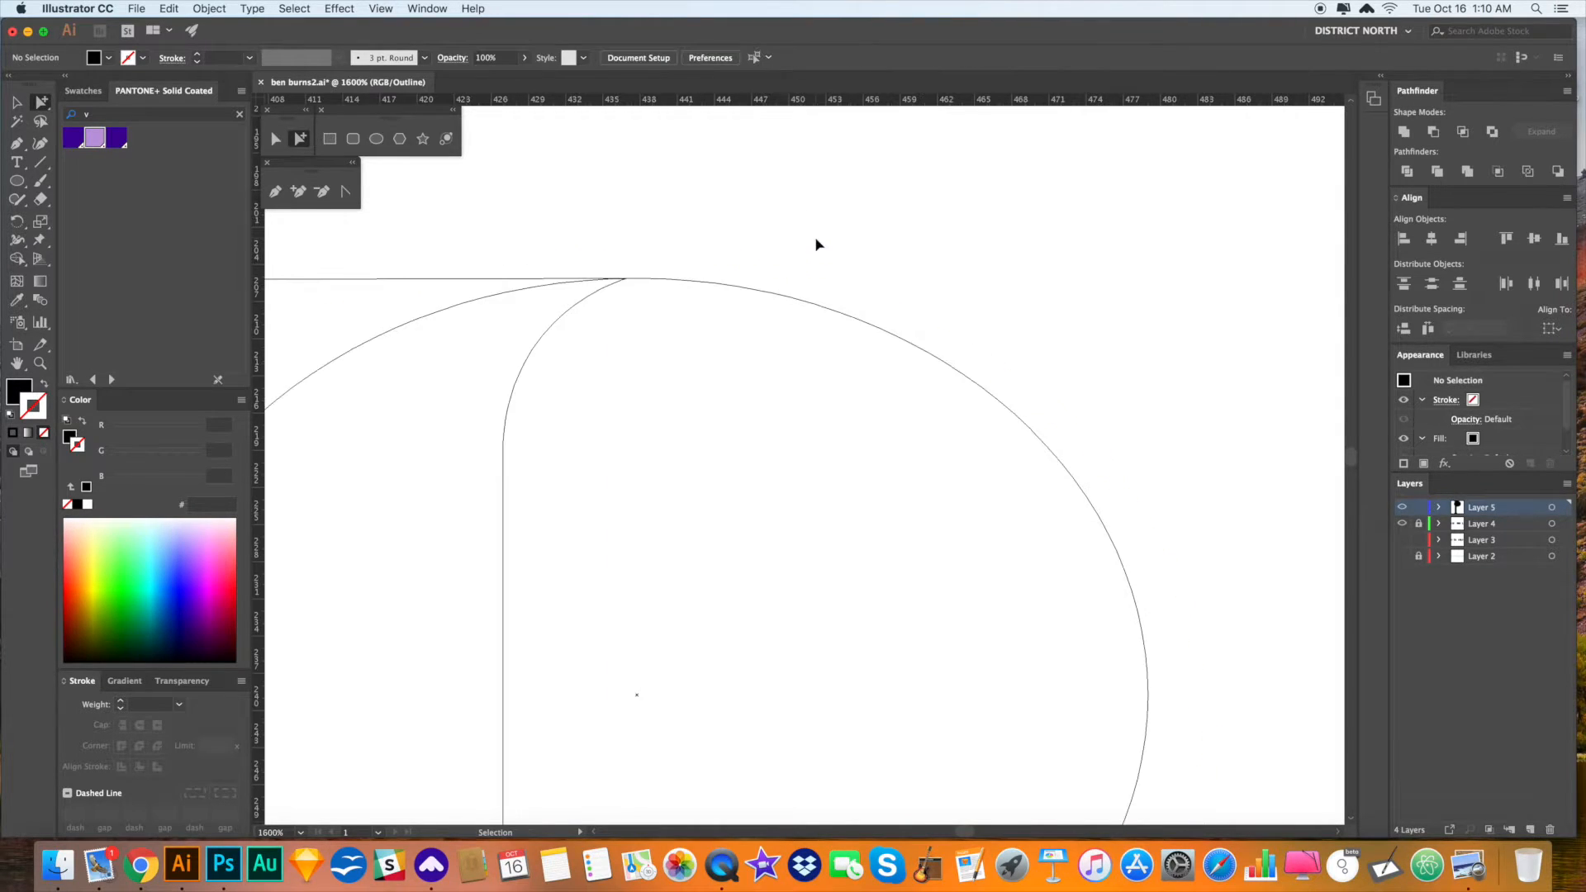
left_click_drag(834, 564, 870, 554)
- Duplicate the I stem to the right side of the ellipse as the B's second stem
left_click(854, 535)
key("v")
key("a")
left_click(918, 617)
left_click(925, 567)
left_click(867, 555)
left_click(903, 584)
left_click_drag(869, 645, 843, 570)
key("v")
left_click(773, 659)
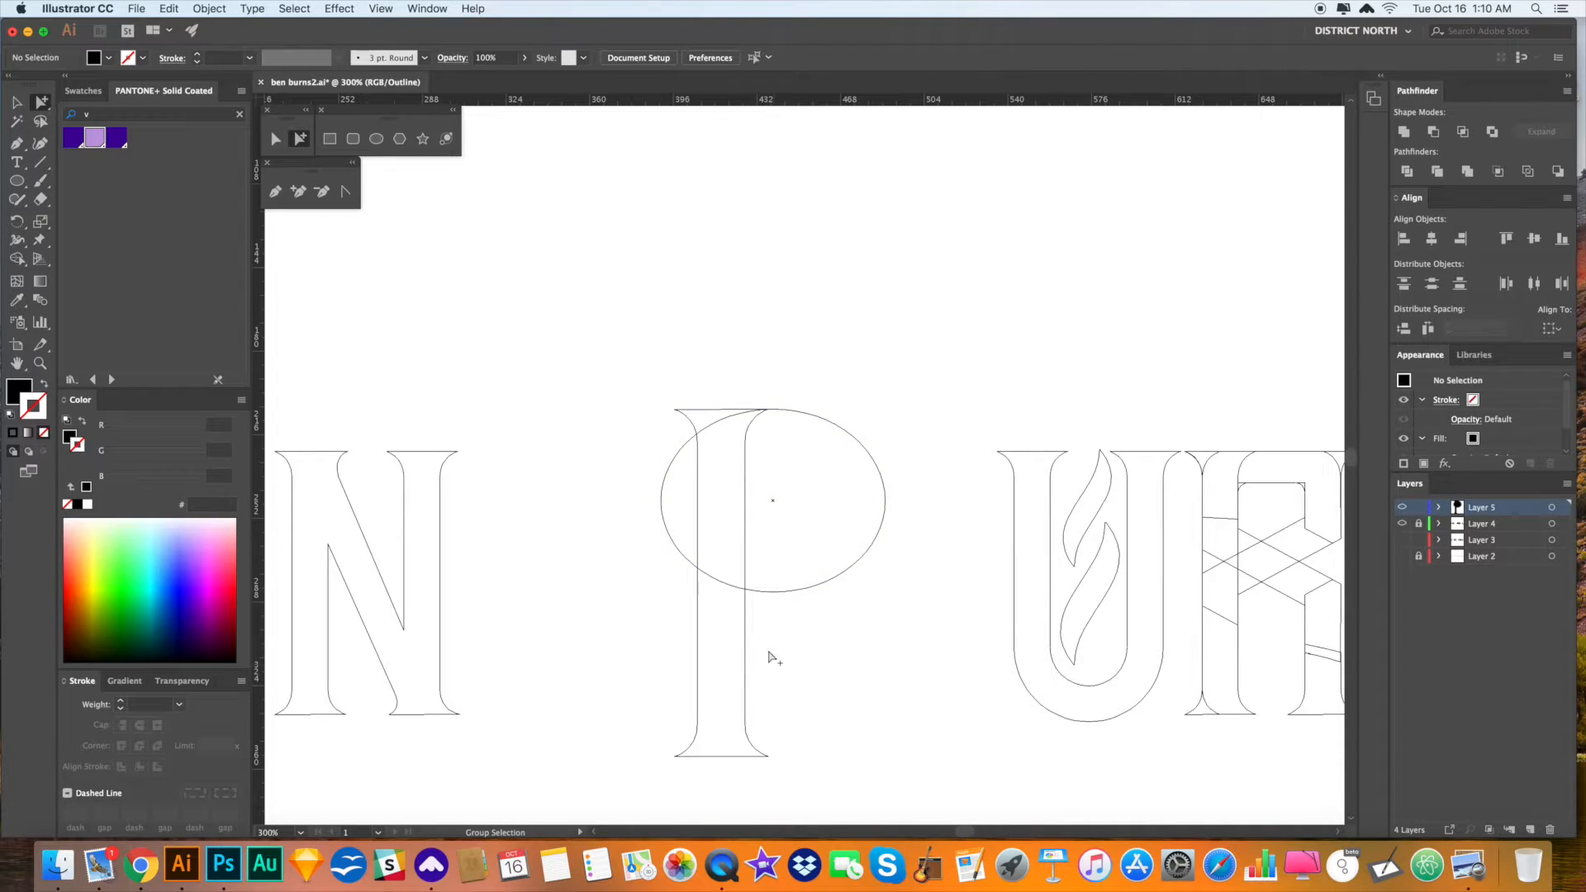
left_click_drag(746, 615, 913, 637)
left_click(785, 589)
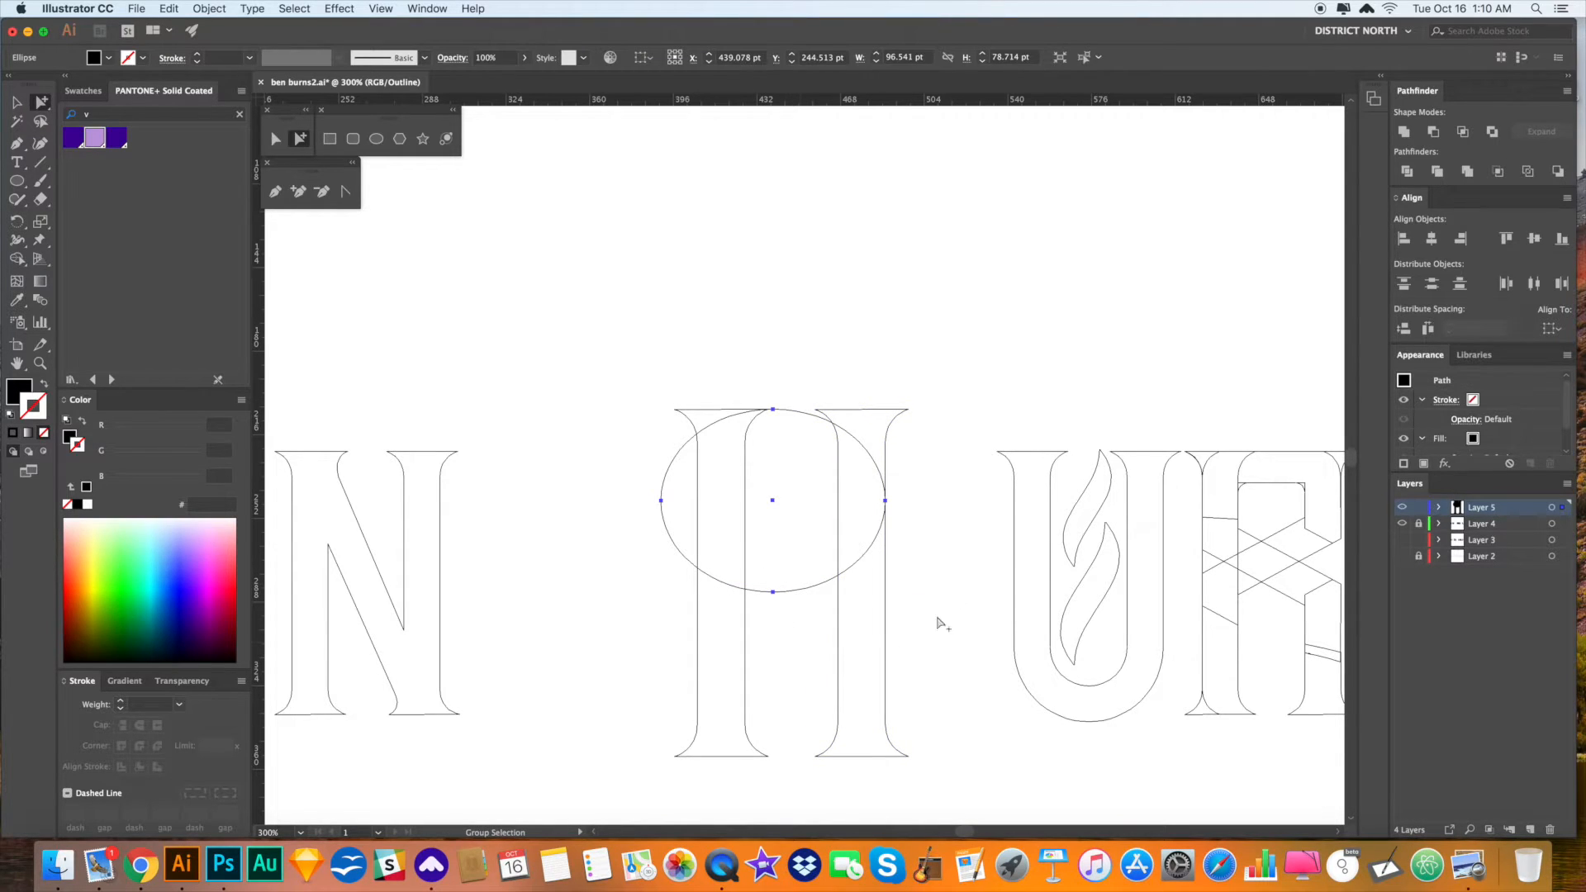
left_click(912, 500)
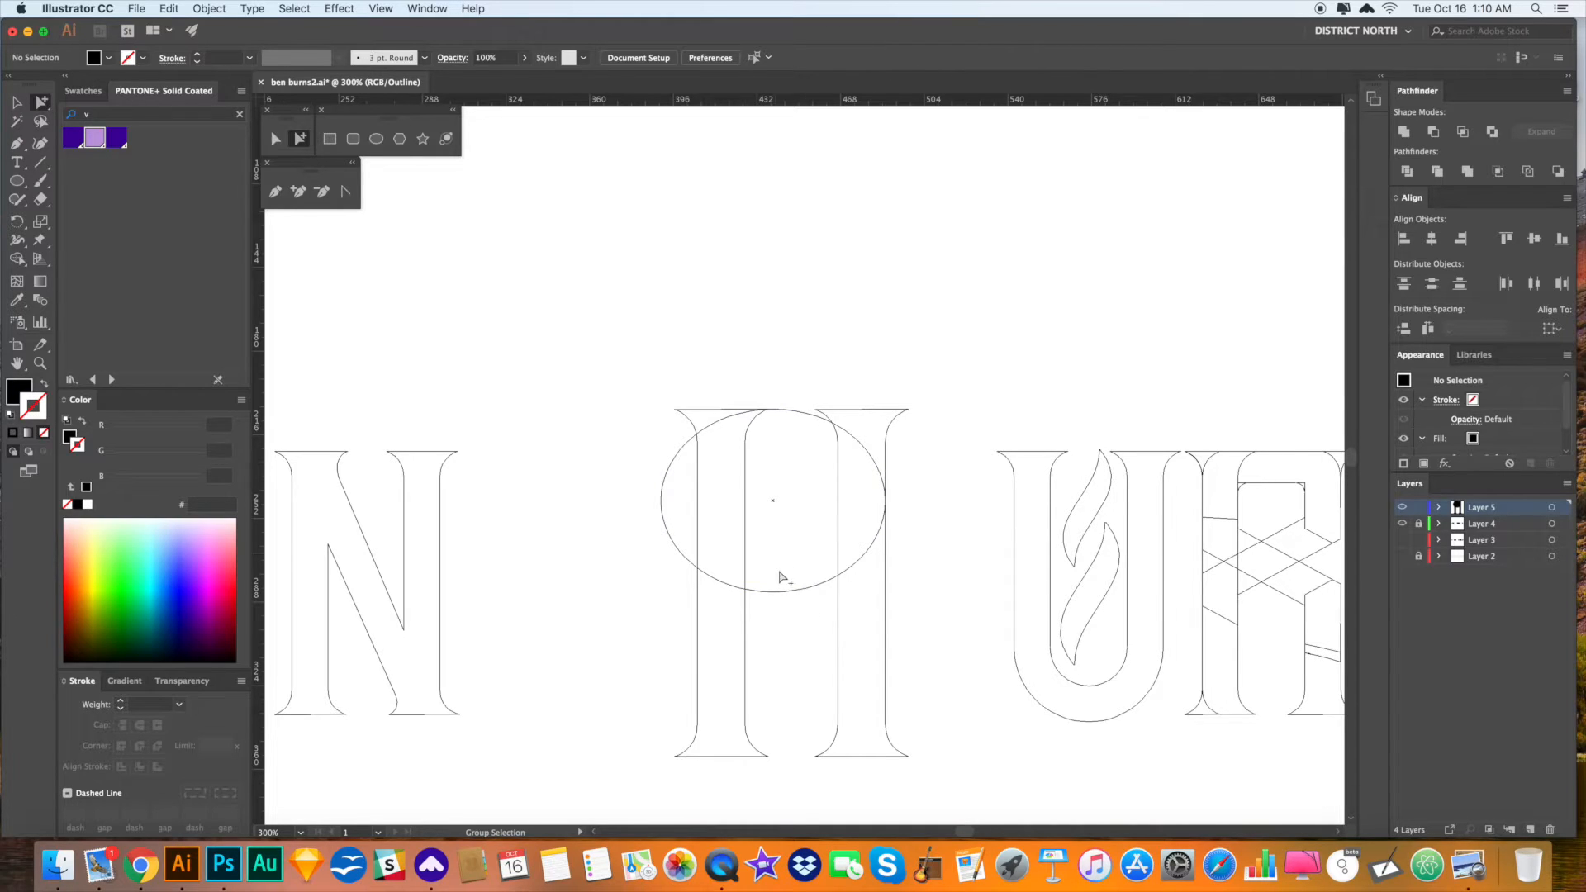
- Scale-copy a smaller ellipse inside the first, then stretch it taller and wider to the left
left_click(800, 588)
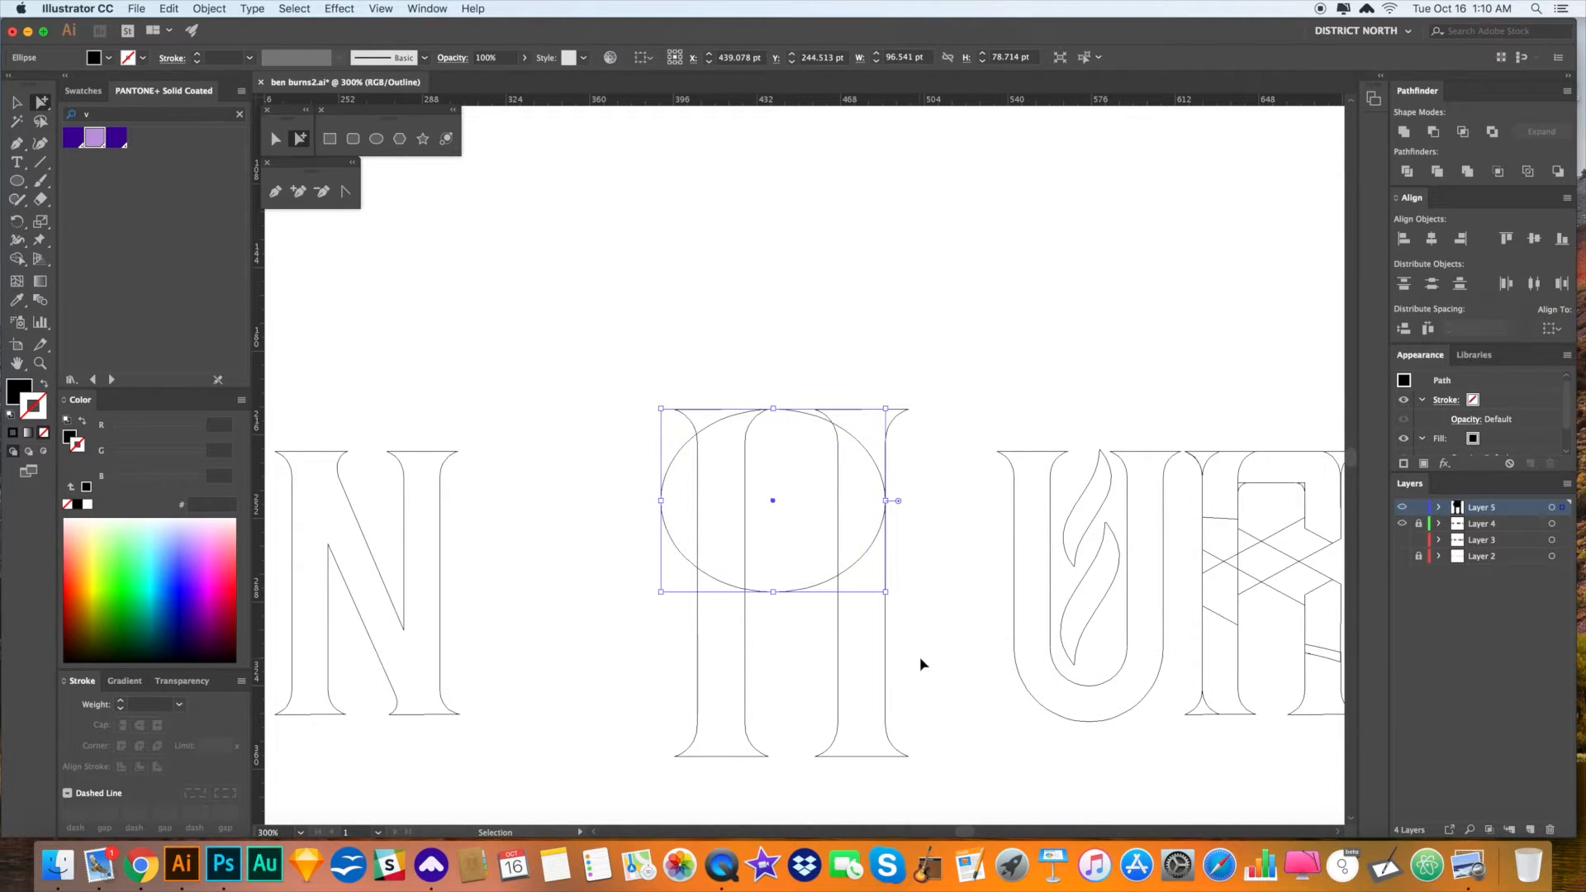
key("s")
left_click_drag(990, 726, 909, 633)
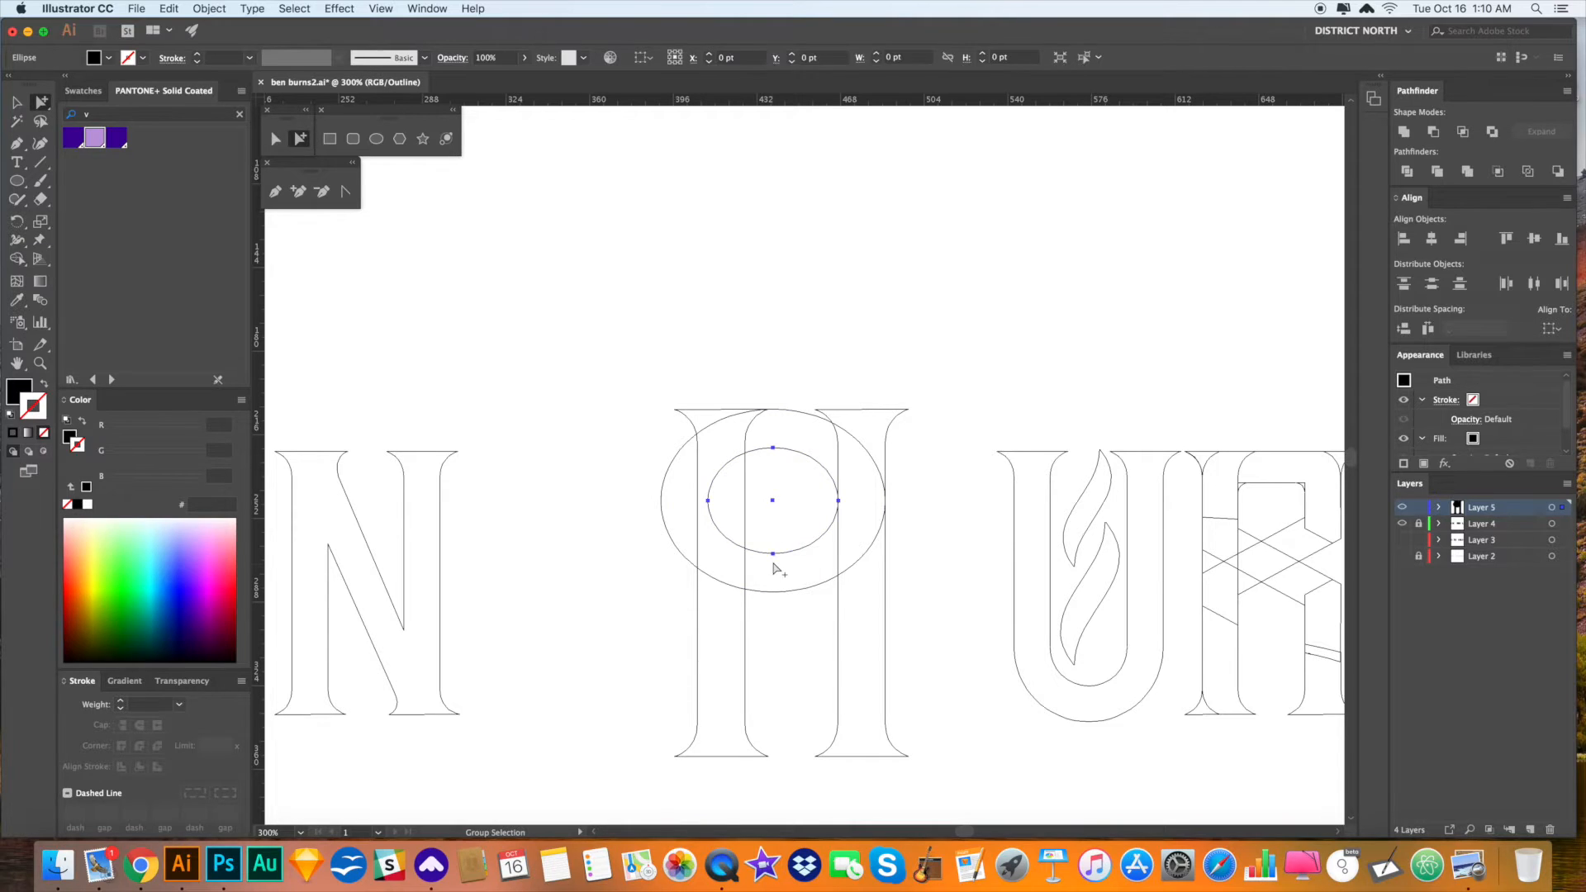
key("v")
left_click_drag(774, 554, 774, 562)
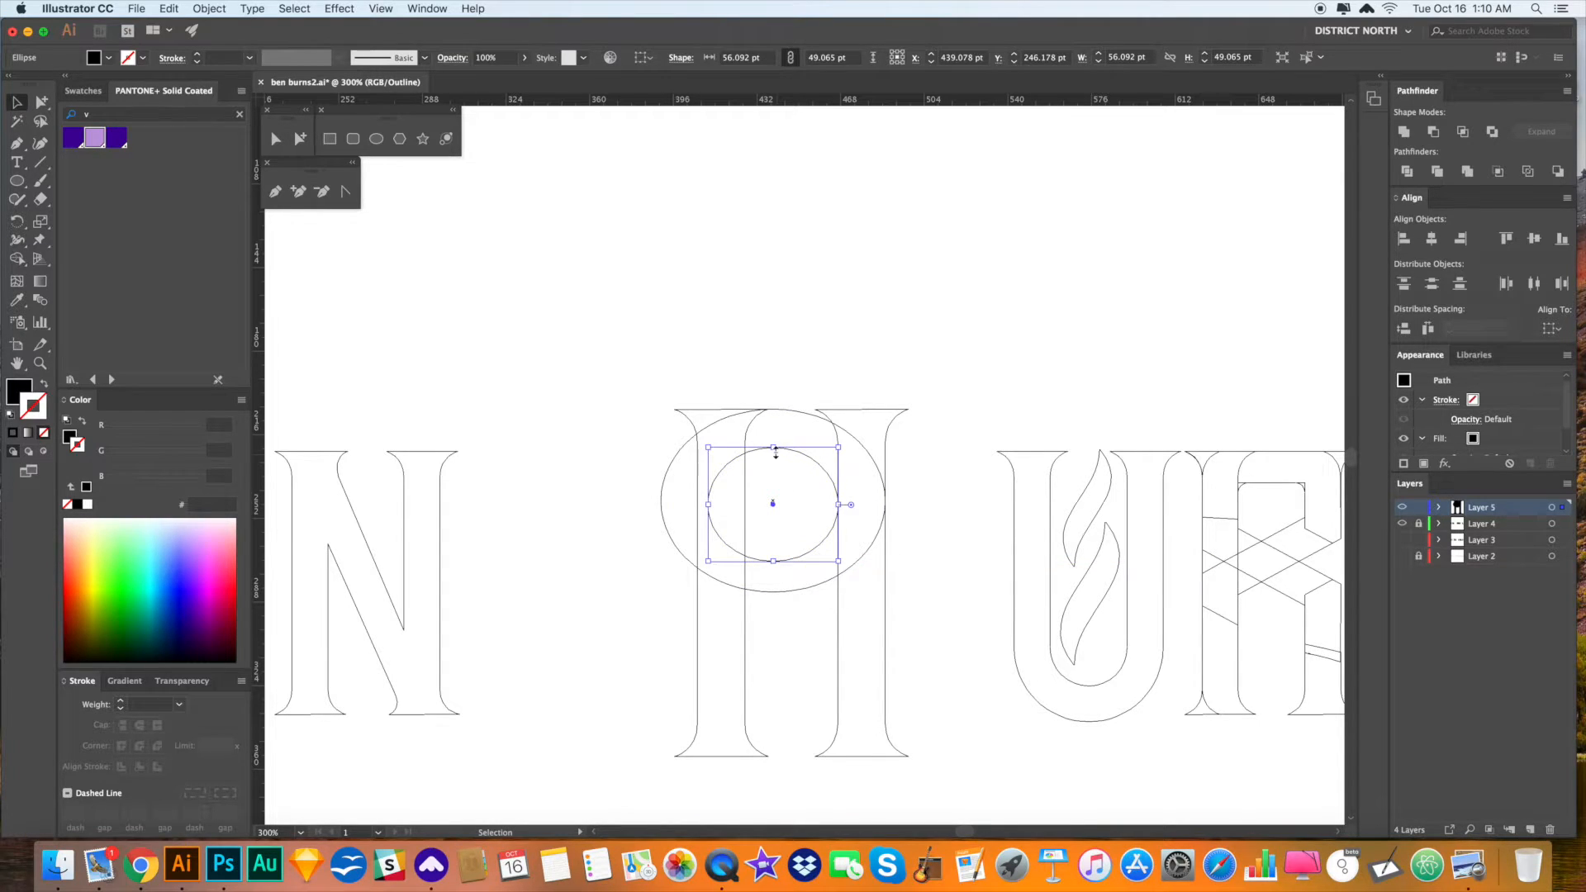
left_click_drag(773, 446, 773, 439)
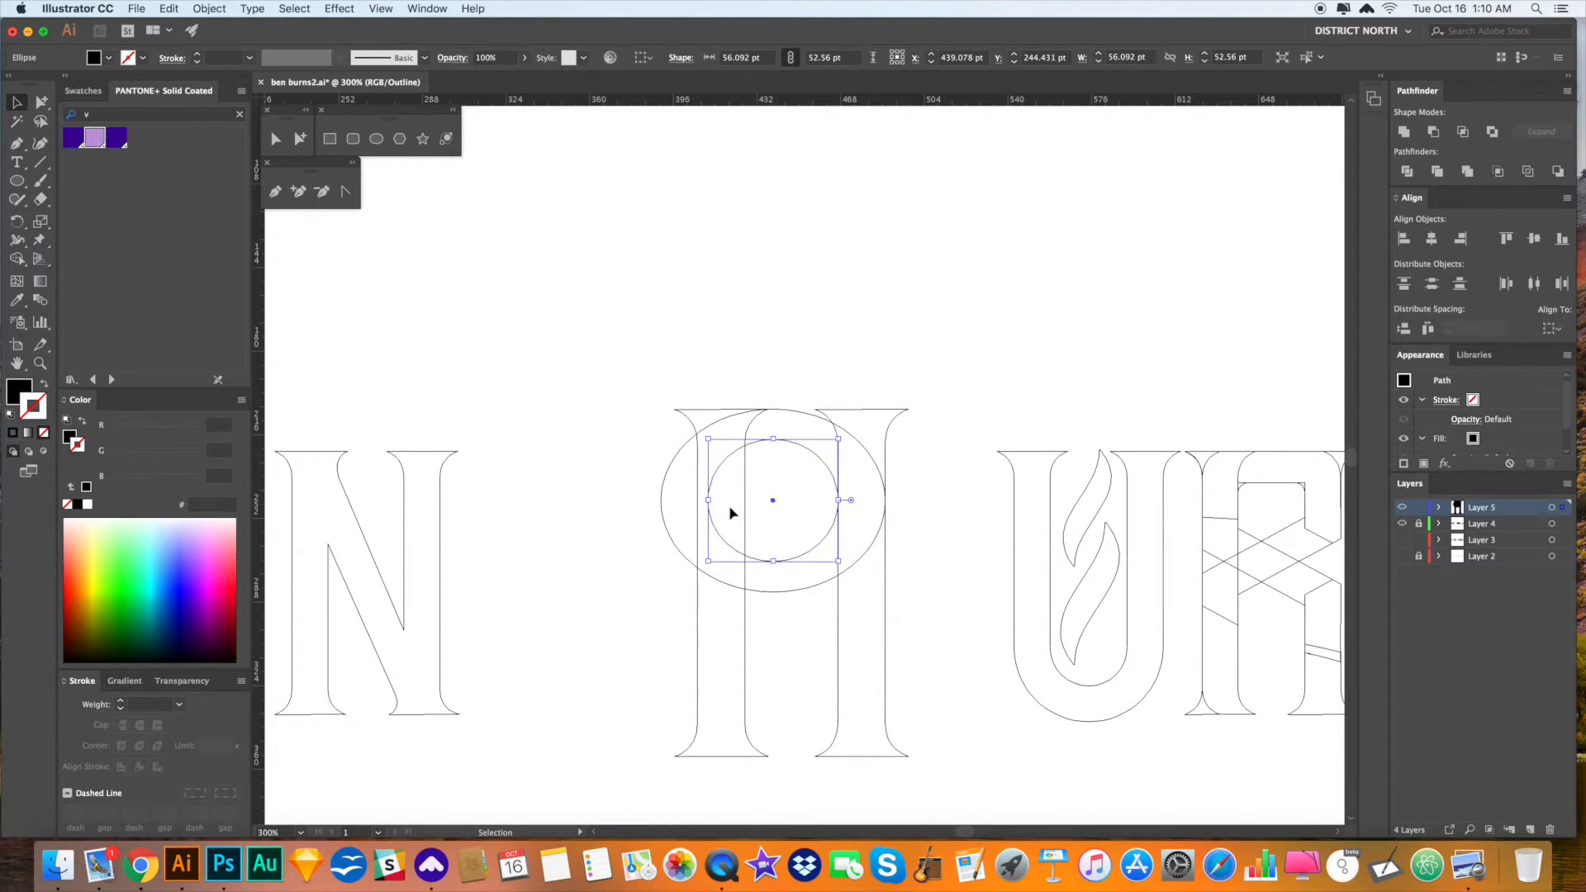
left_click_drag(710, 501, 686, 500)
left_click(962, 546)
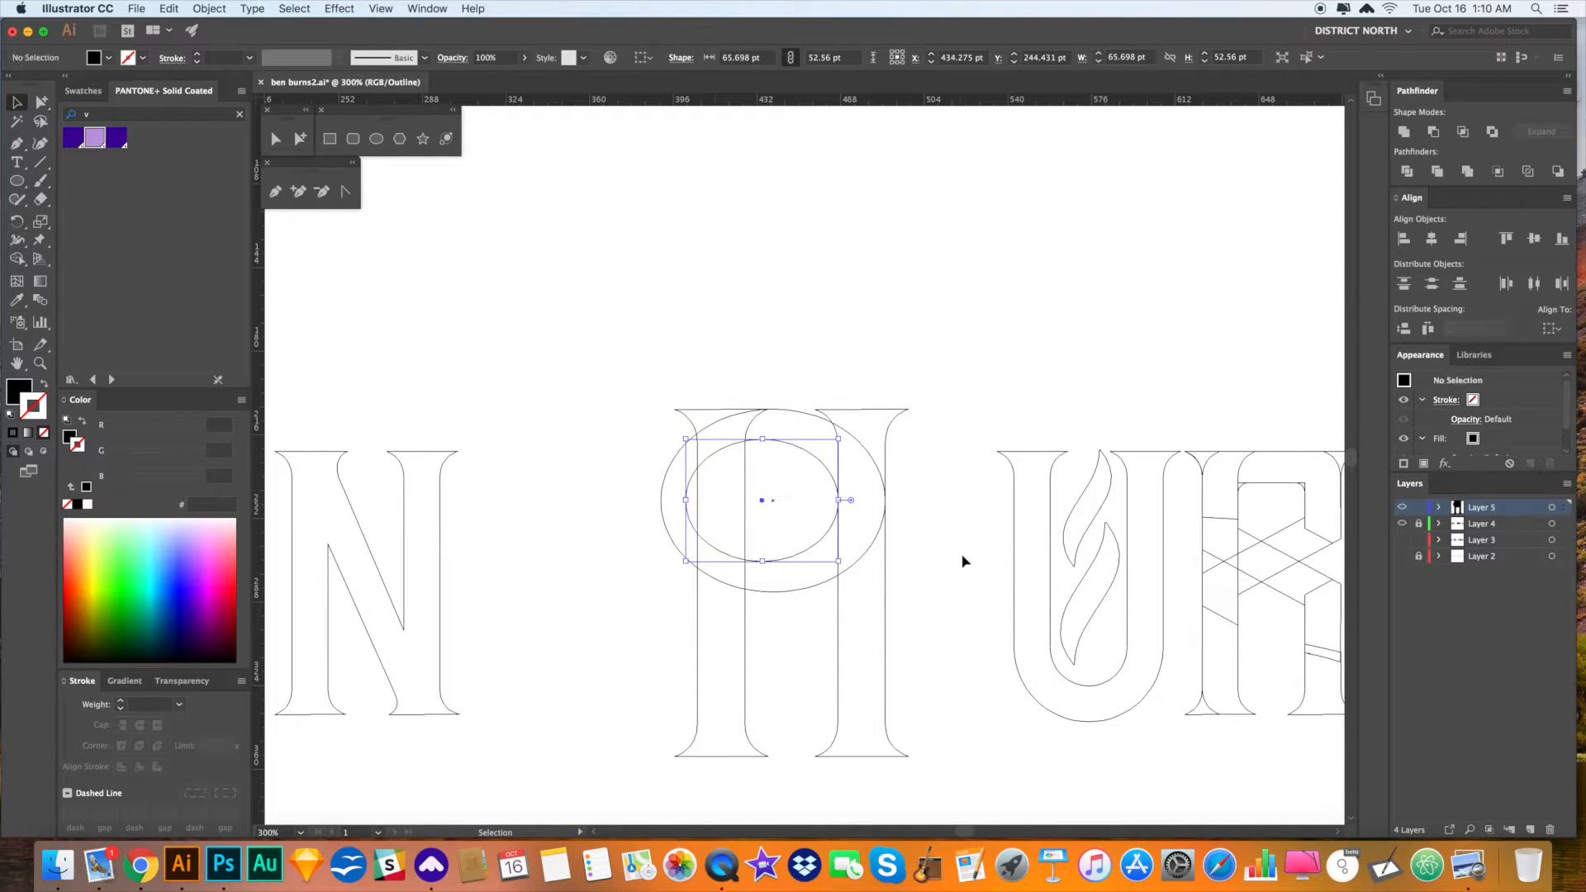
- Cut the inner ellipse from the outer one with Minus Front, and delete the right stem
key("a")
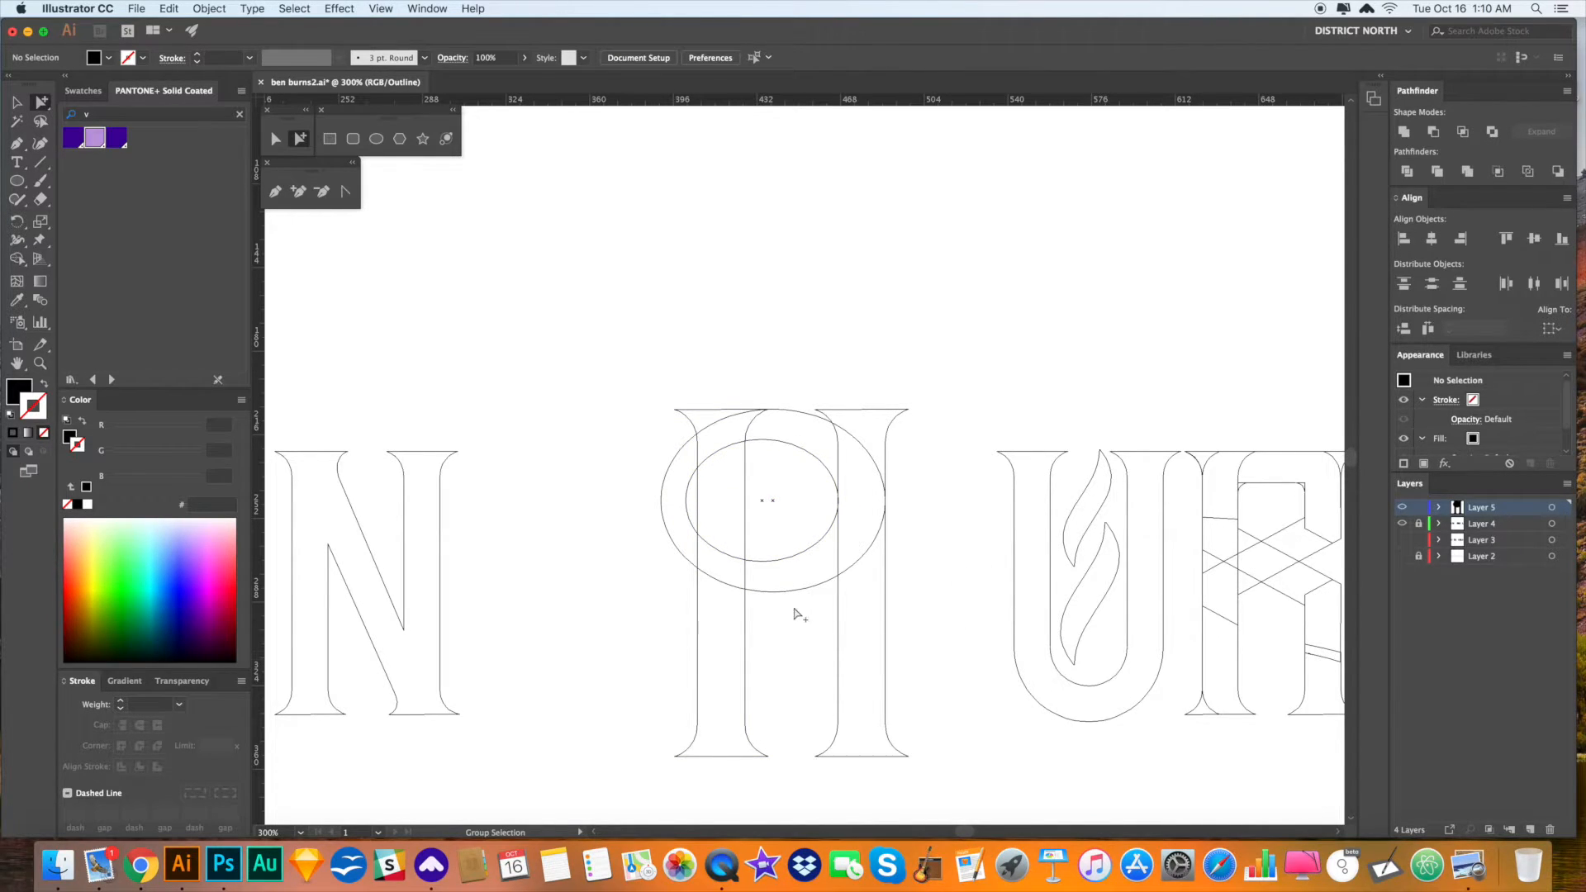
left_click_drag(787, 544, 787, 543)
left_click(1434, 132)
left_click(1023, 517)
mouse_move(909, 627)
left_mouse_down()
mouse_move(848, 605)
mouse_move(932, 627)
left_mouse_up()
key("Delete")
- Switch to Preview to see the P with its solid black fills
key("super+t")
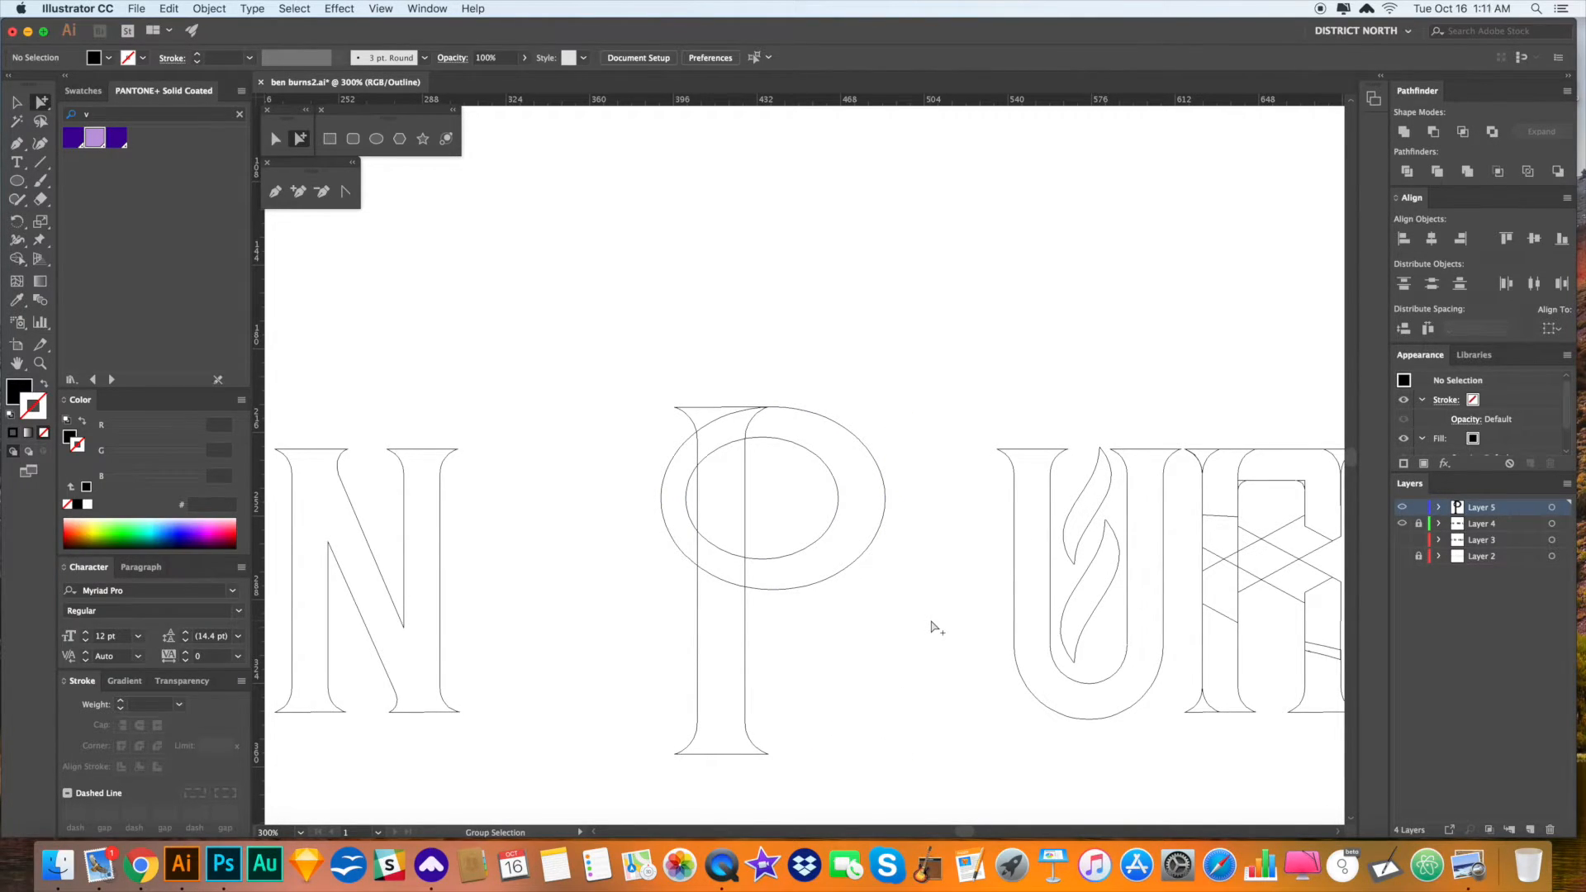
key("super+y")
left_click_drag(942, 639, 949, 592)
left_click_drag(941, 530, 943, 527)
key("a")
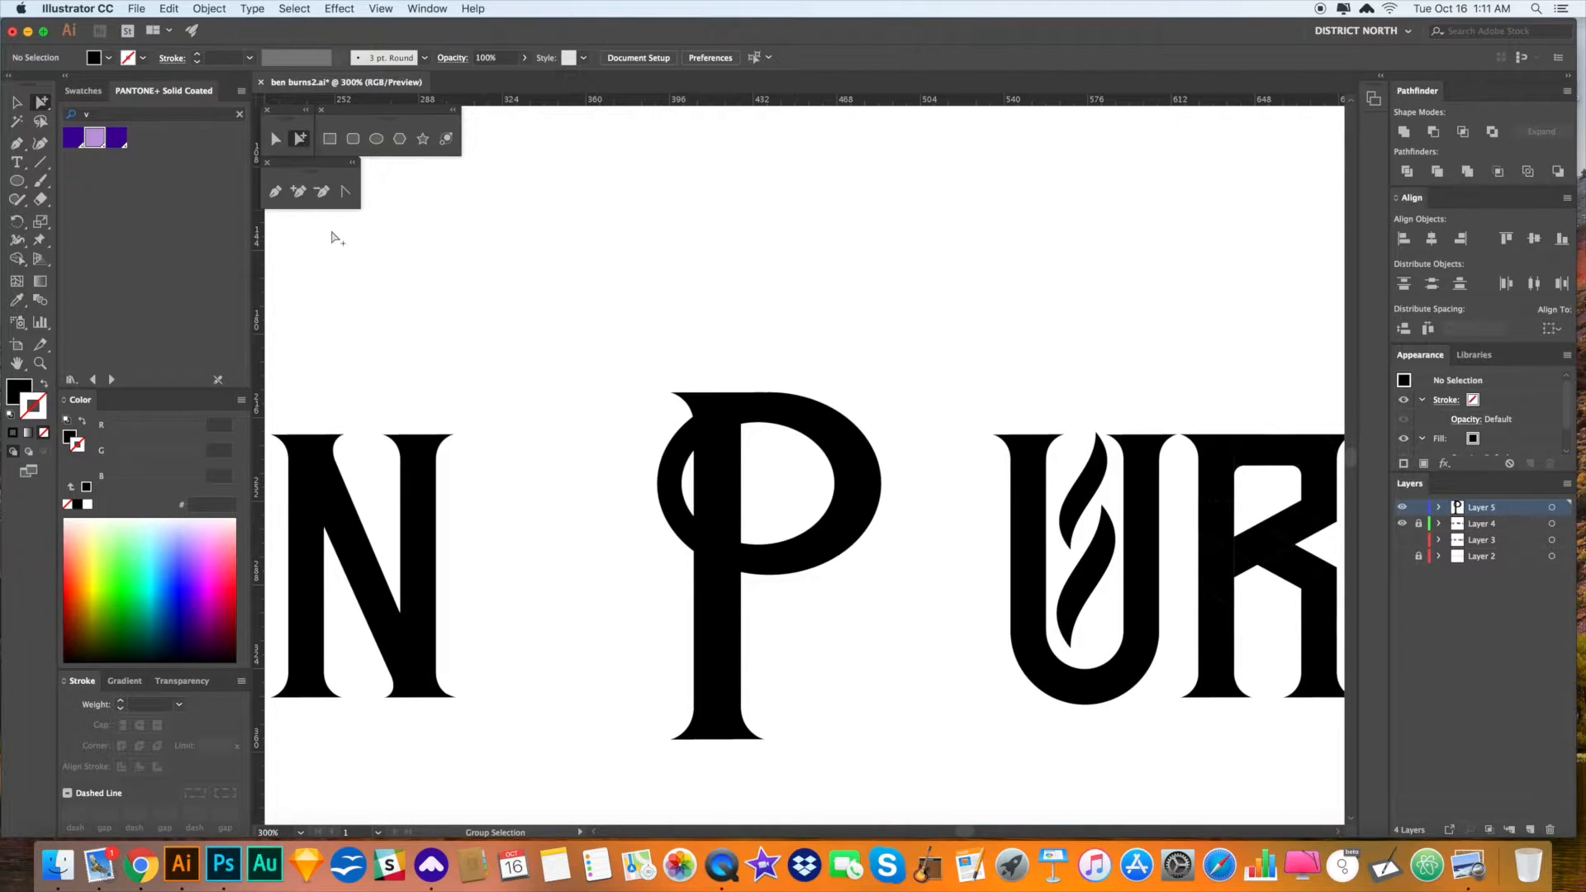
- Draw a white rectangle over the bowl's left side and send it and the bowl behind the stem
left_click(329, 139)
left_click_drag(613, 348, 709, 588)
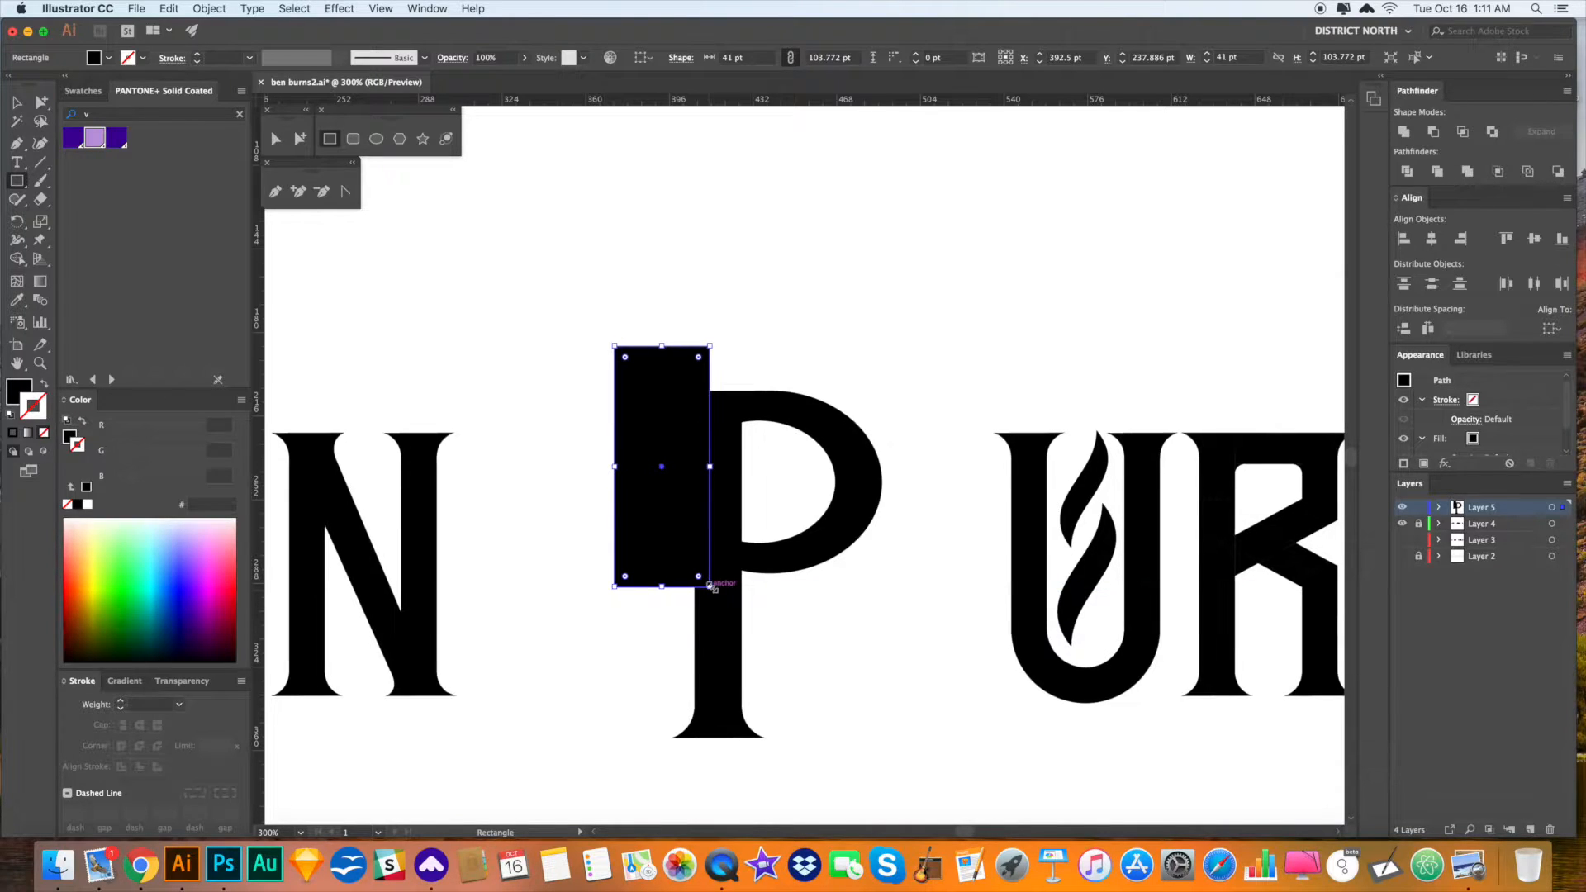
key("i")
left_click(797, 305)
key("a")
scroll(819, 408, "up", 1)
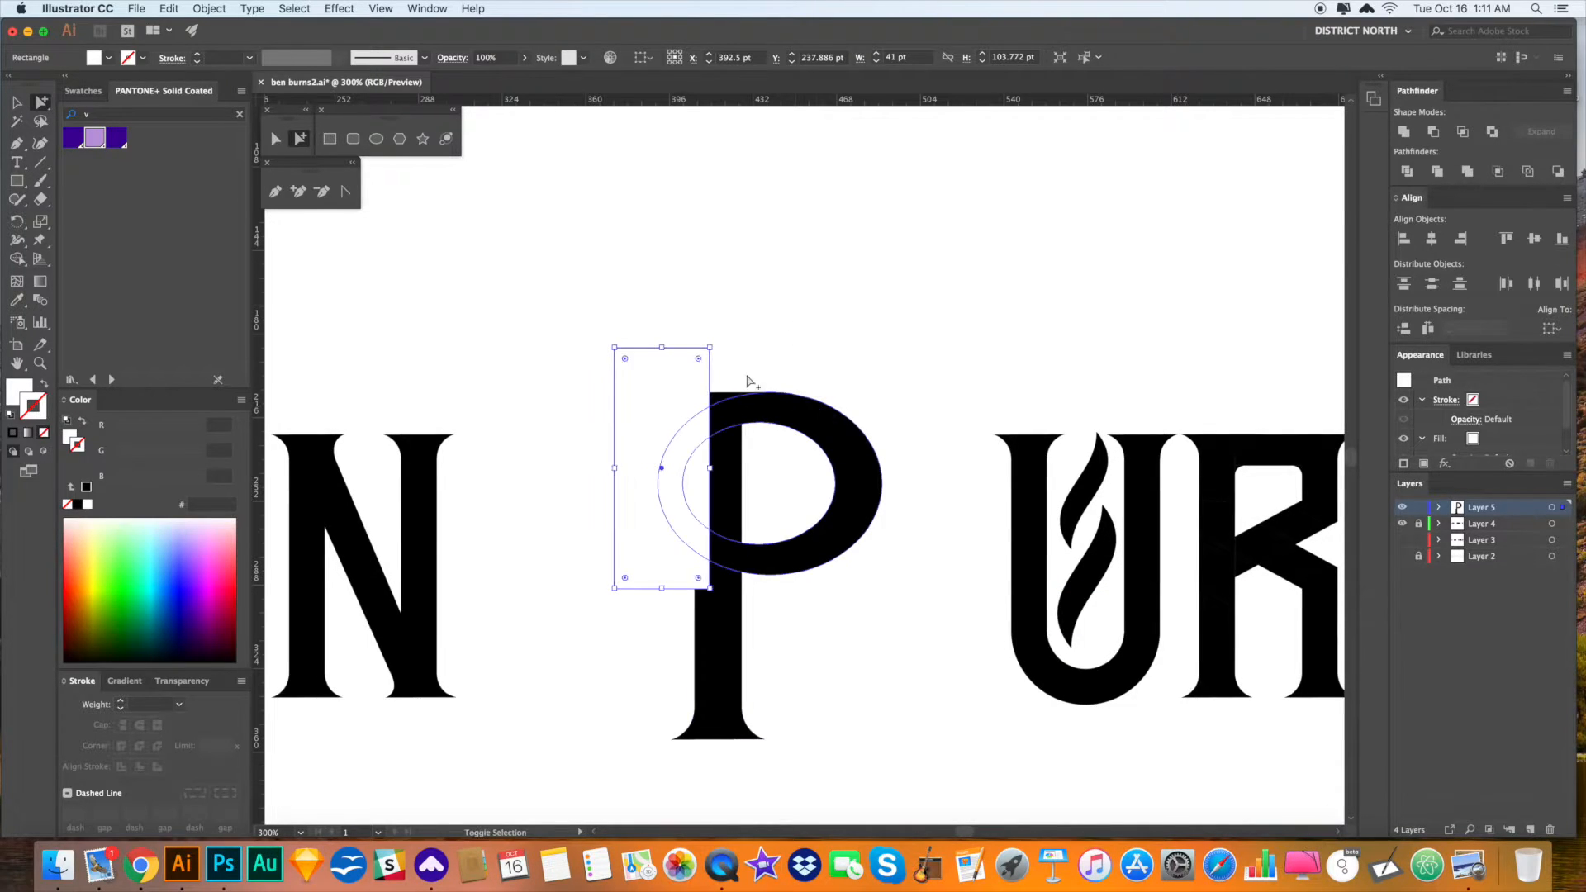
key("v")
left_click(841, 439, "shift")
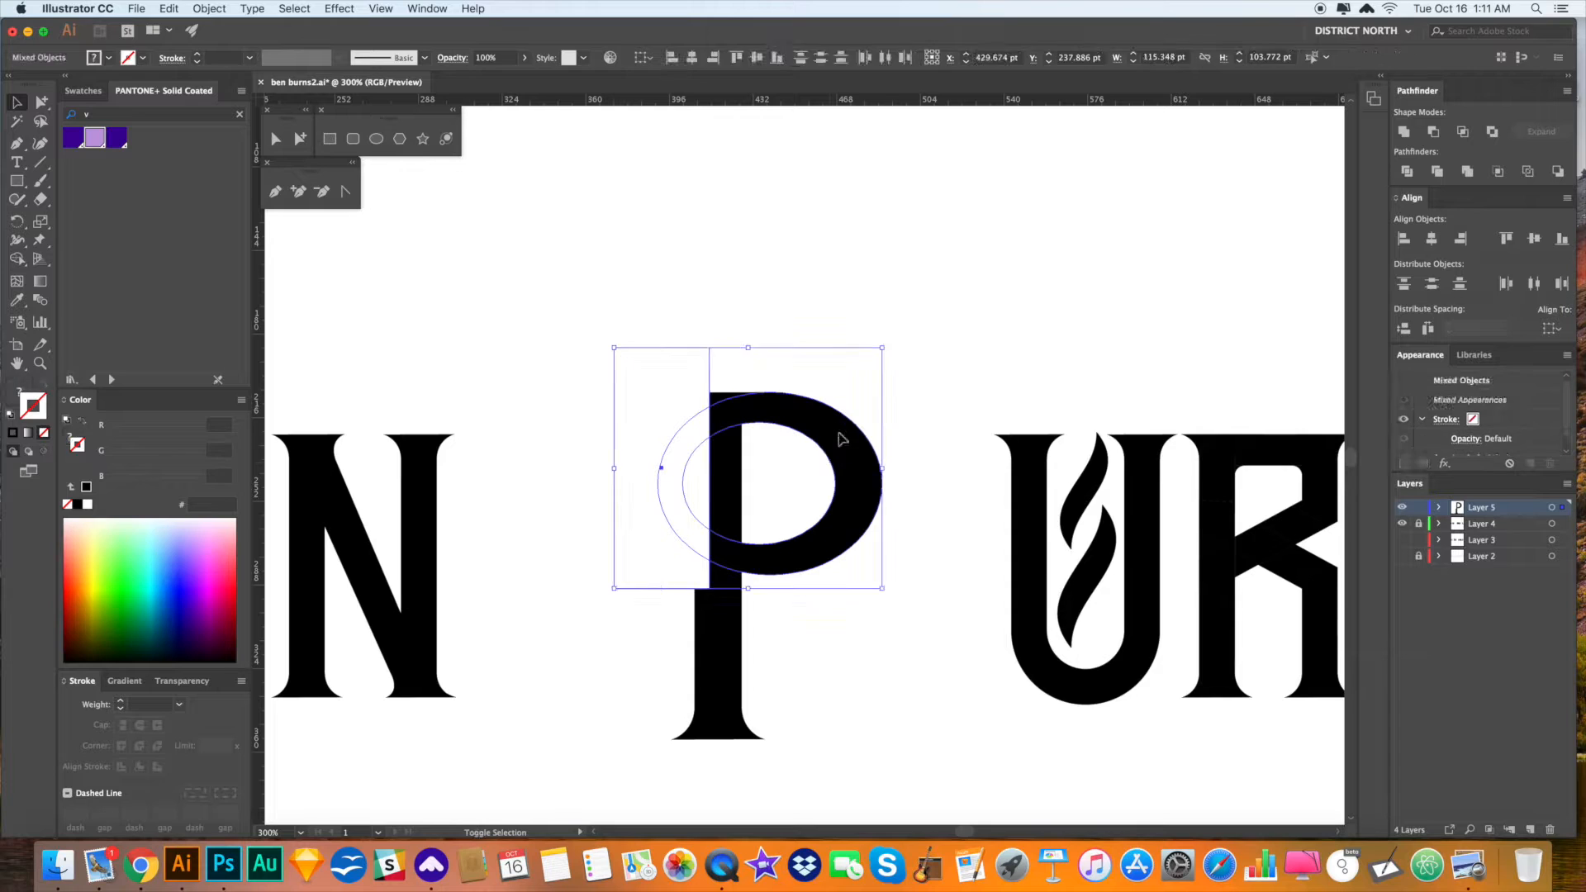
key("super+shift+[")
left_click(927, 394)
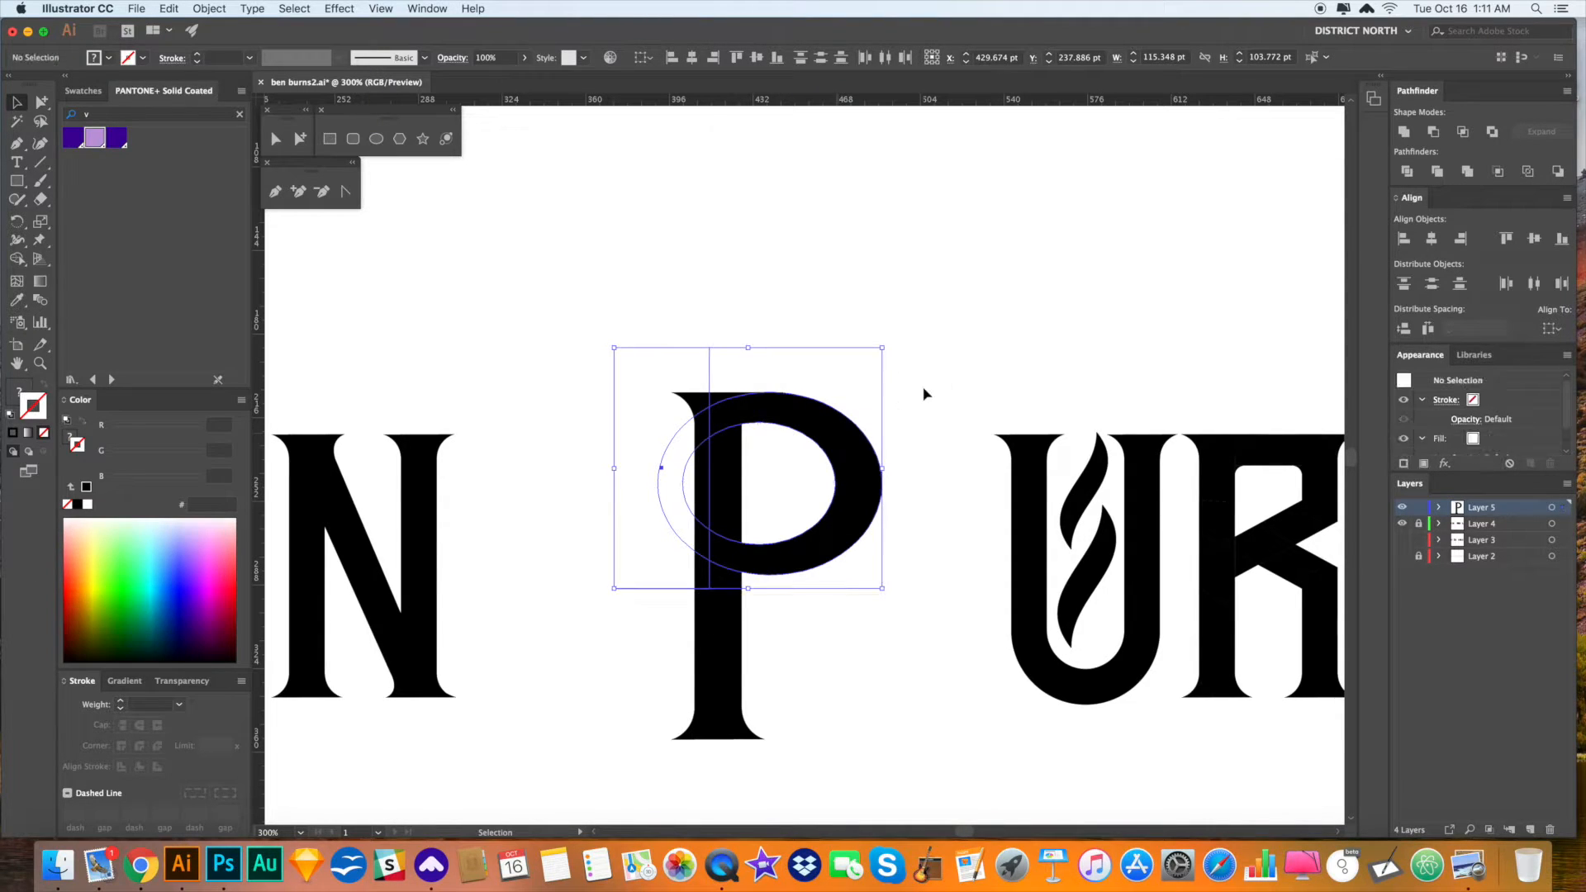
- Shift the ring bowl slightly left, then move it down the stem to form a B
left_click_drag(957, 438, 939, 401)
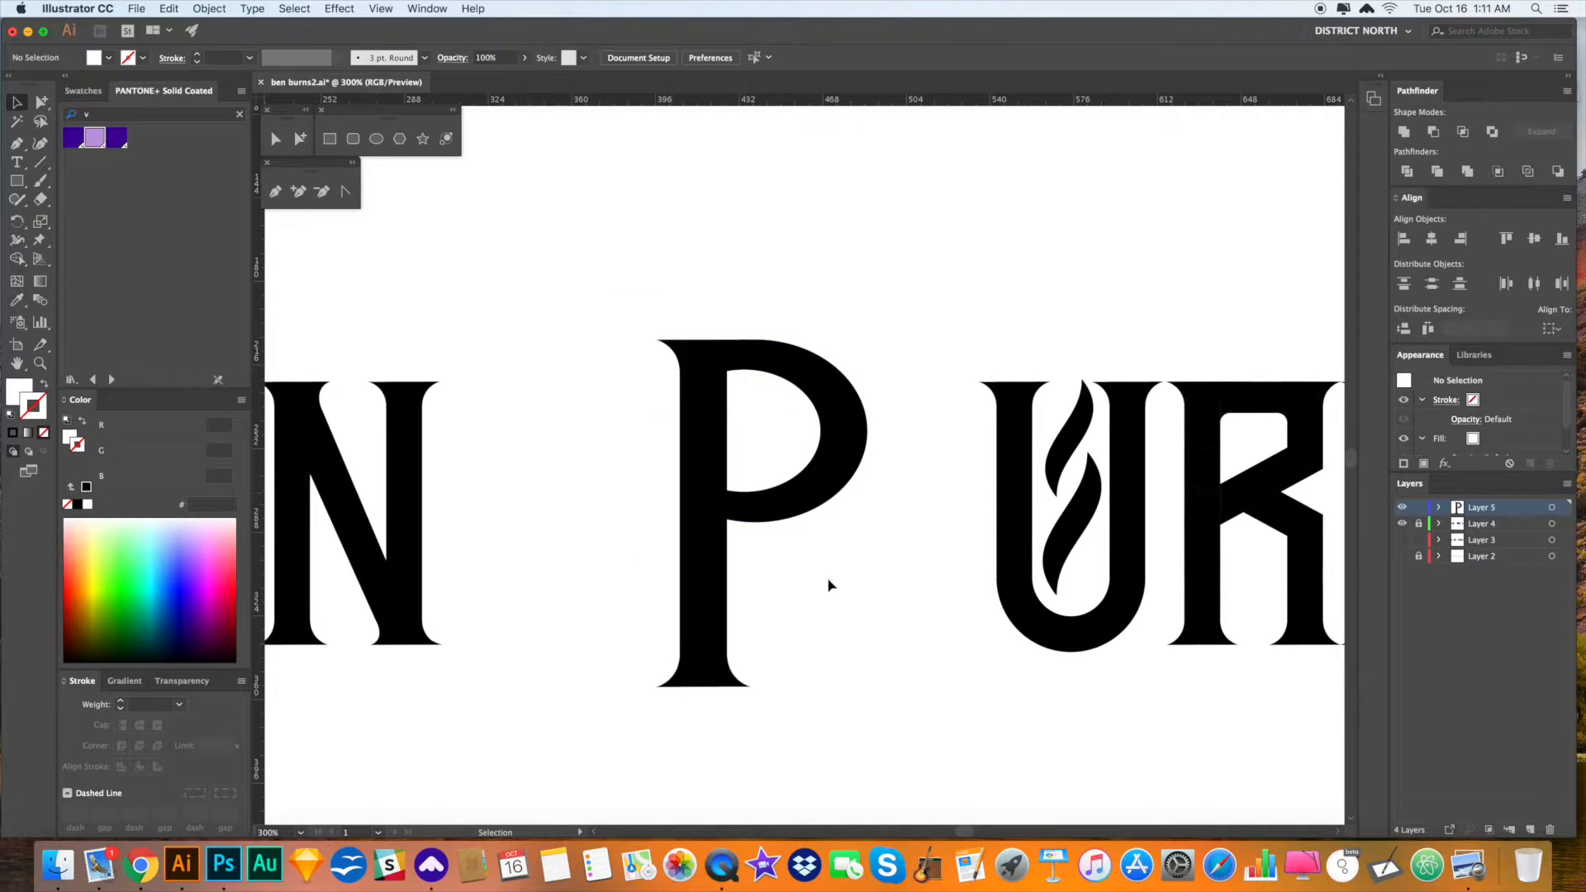
key("a")
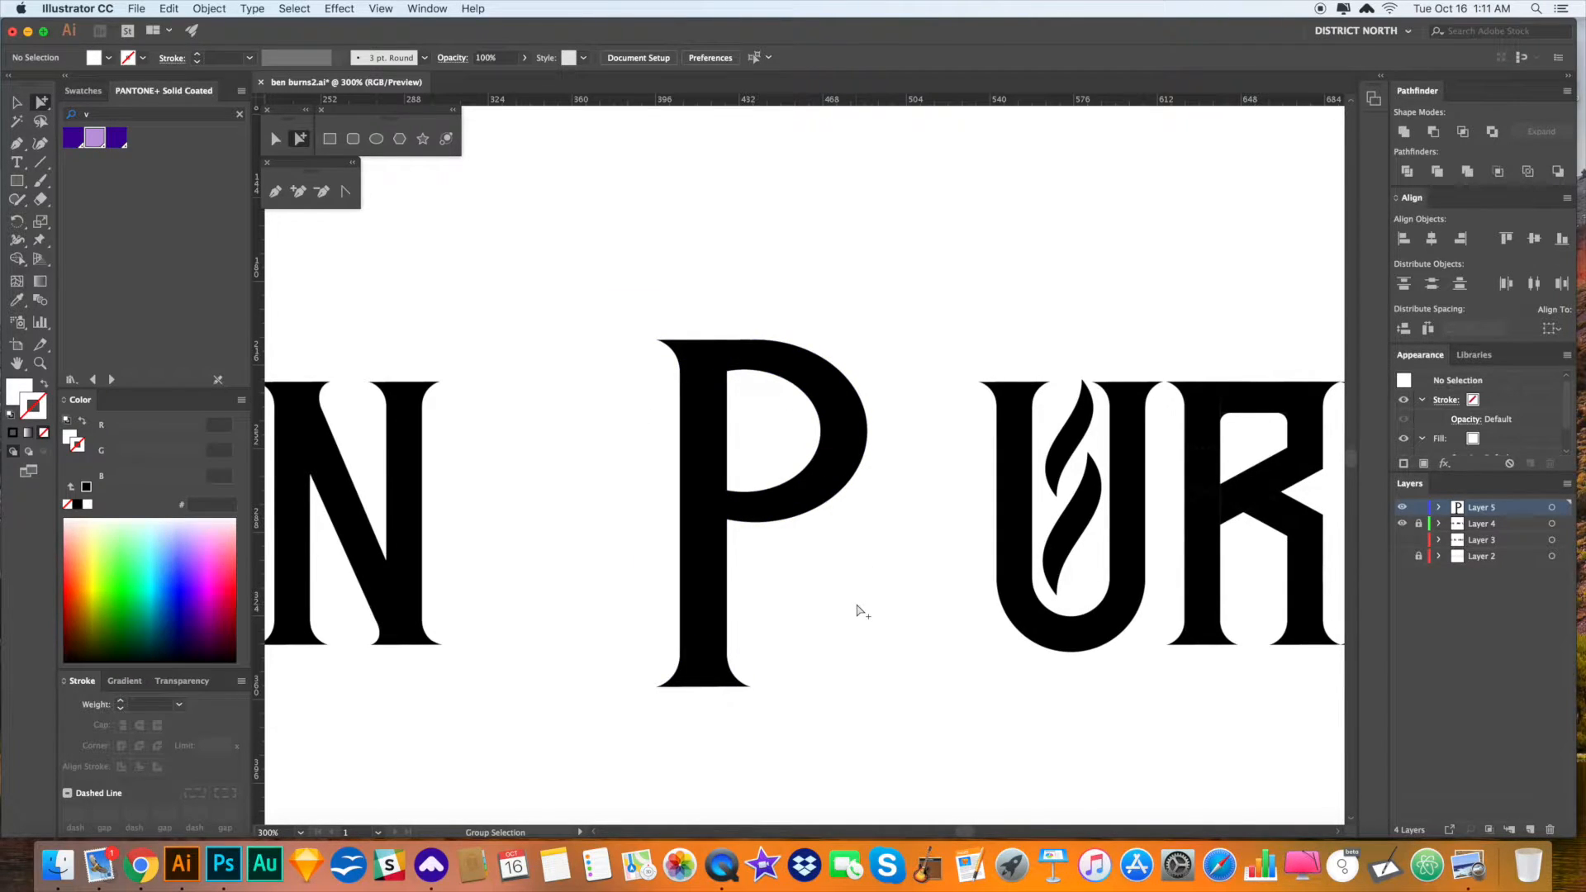
left_click_drag(866, 570, 867, 572)
left_click(827, 469)
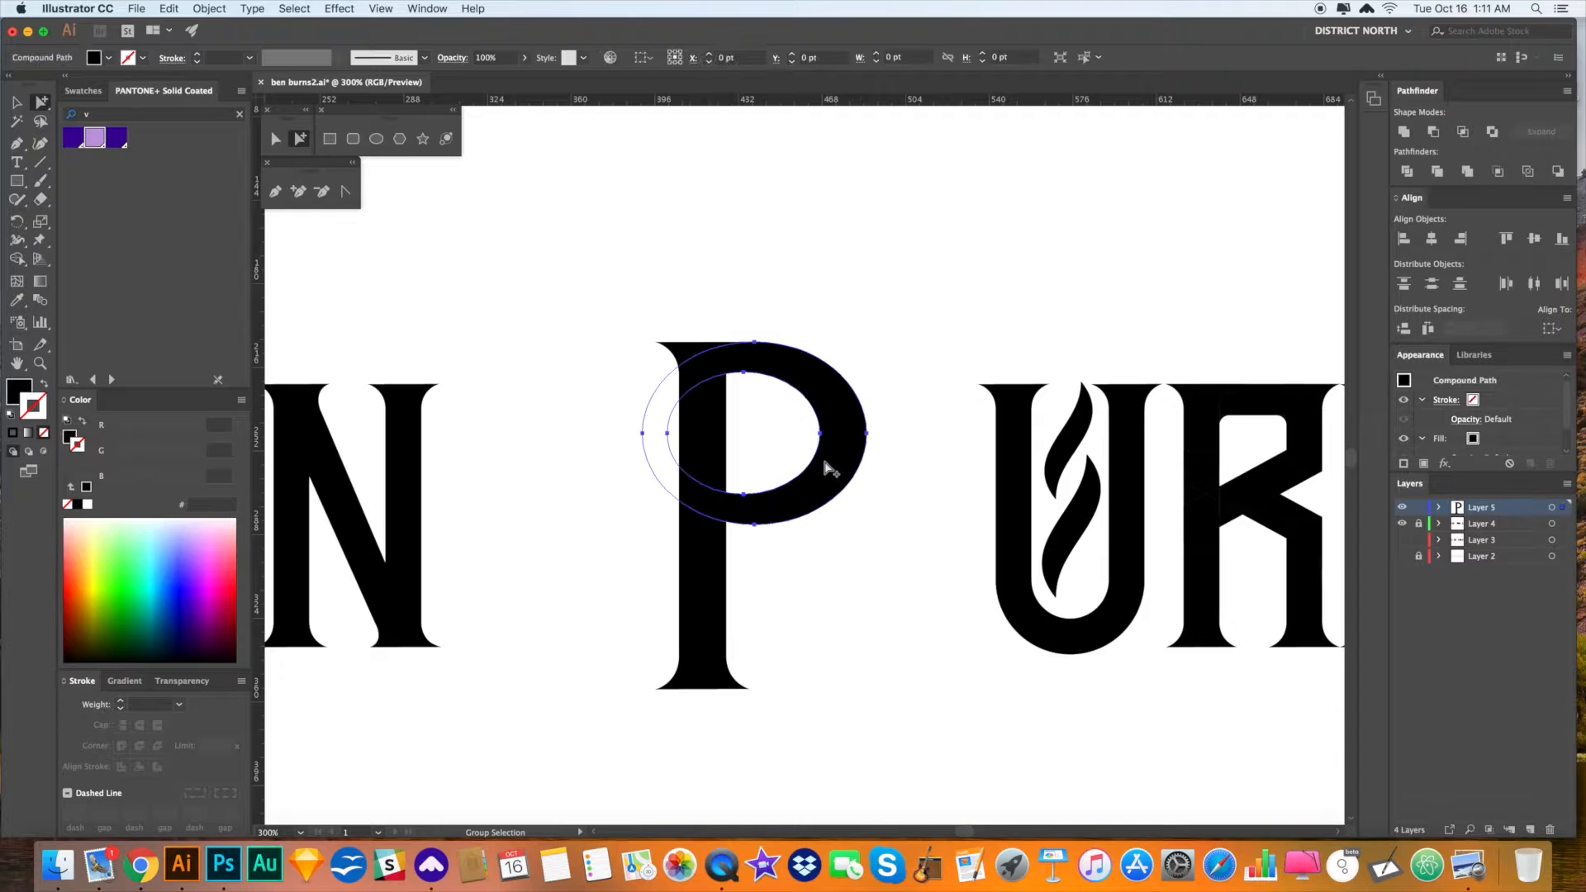
left_click_drag(829, 465, 813, 463)
left_click(913, 507)
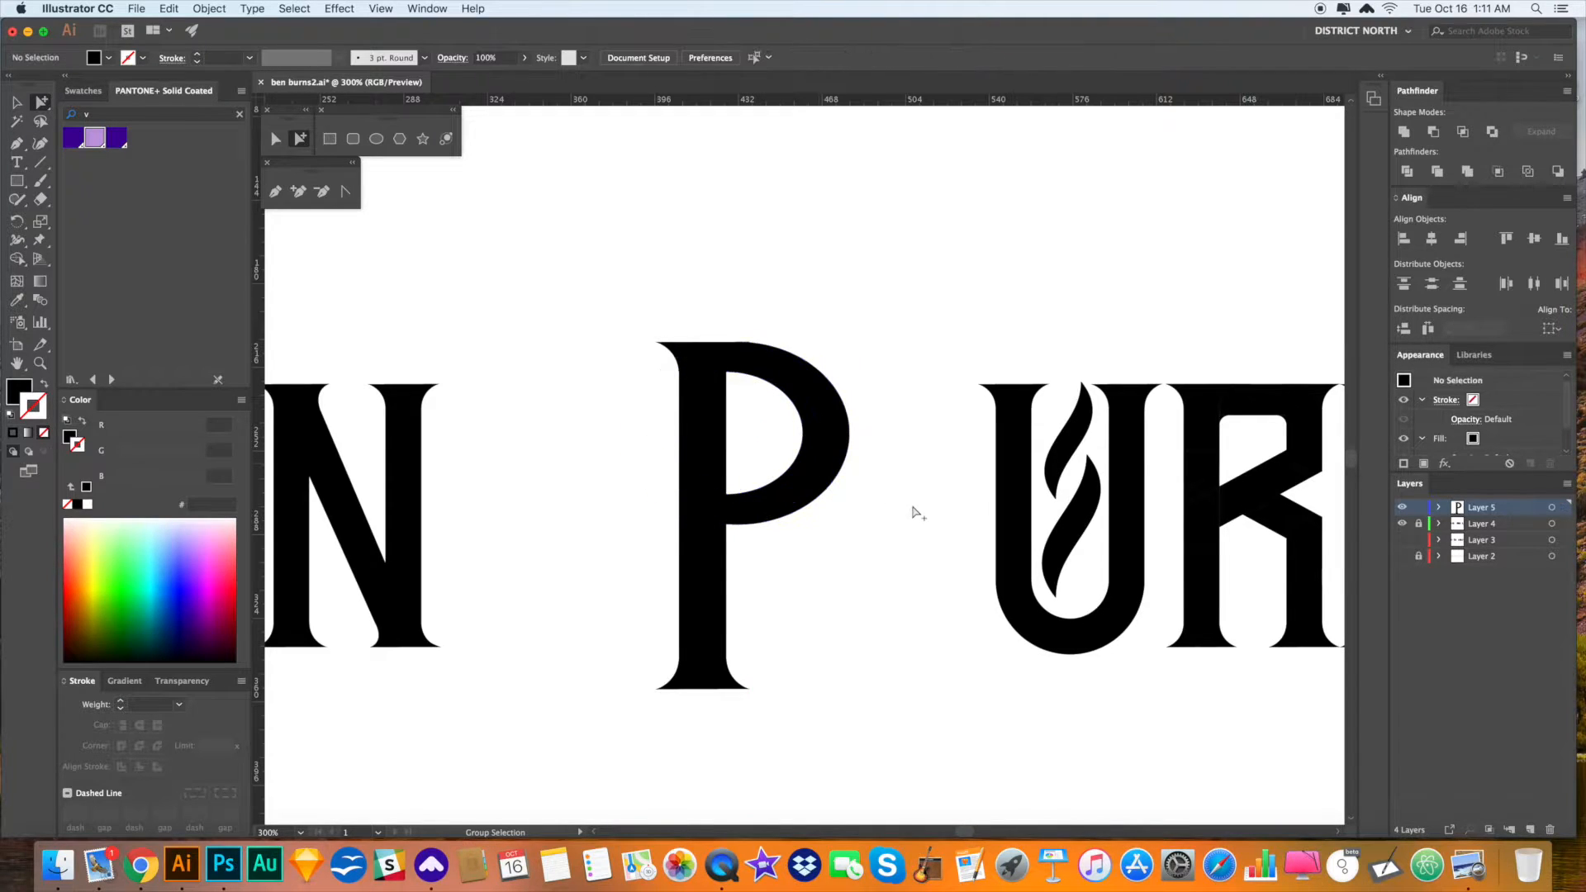
left_click_drag(913, 559, 914, 516)
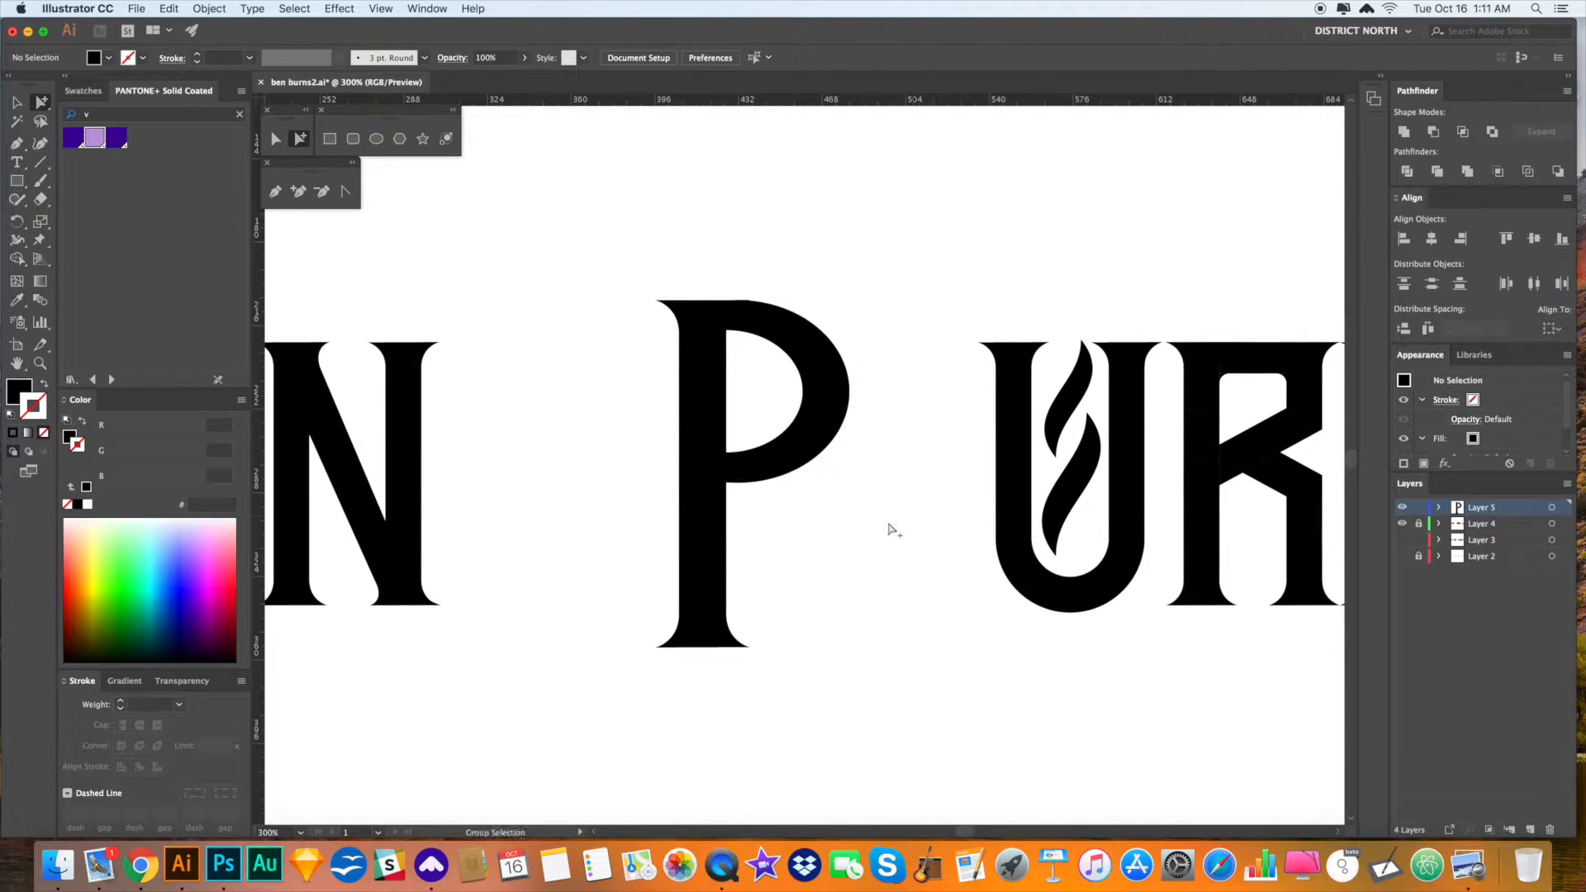
left_click(811, 426)
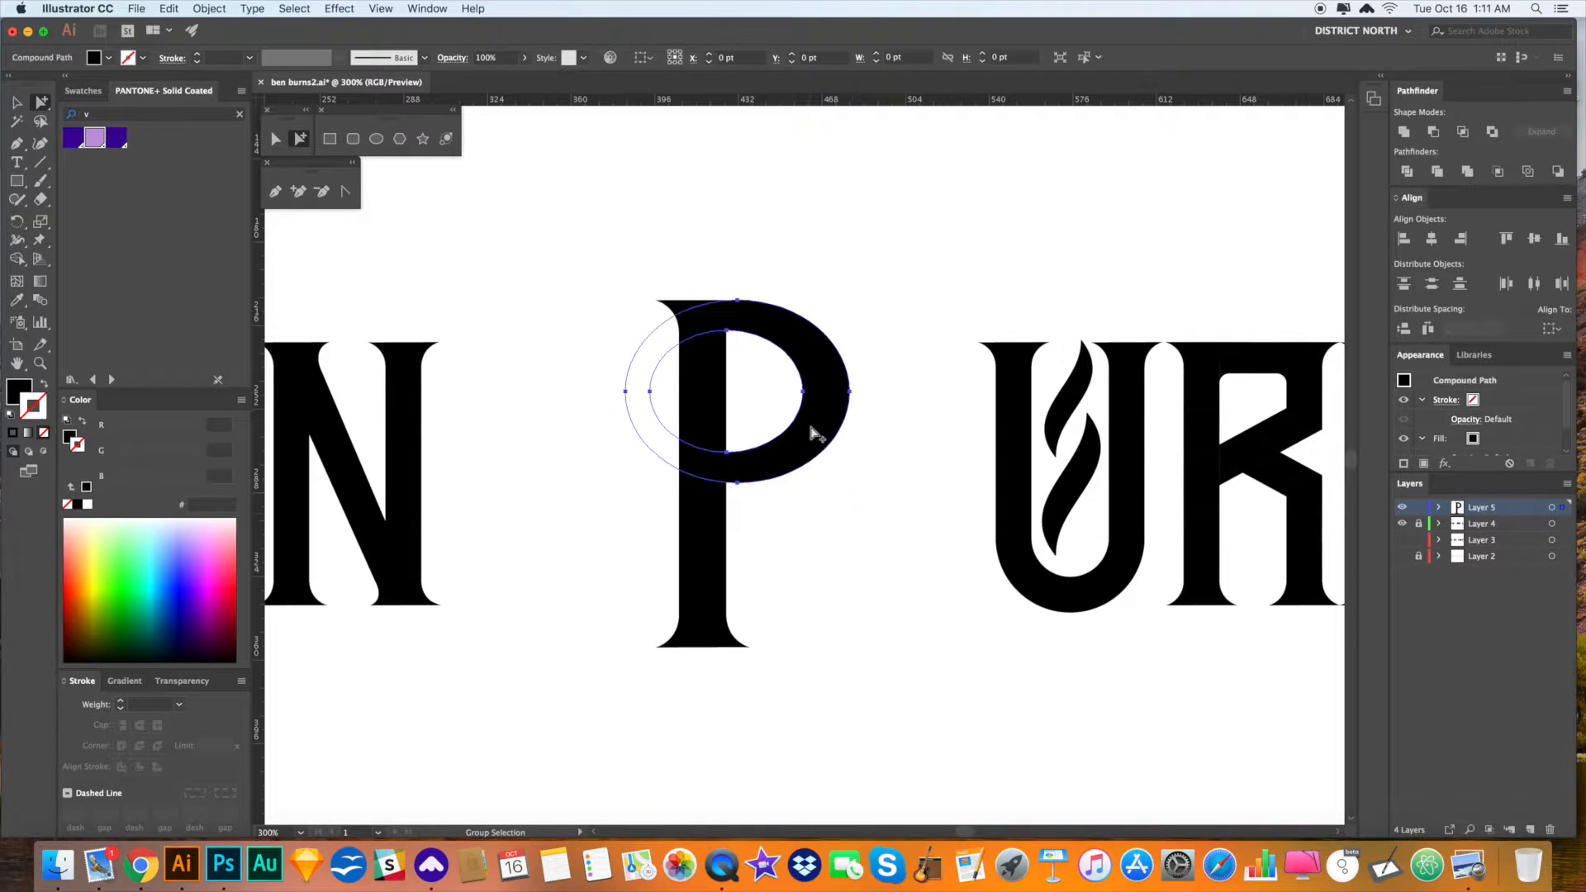
left_click_drag(814, 427, 815, 575)
- Enlarge the B's ring downward and widen it to the right
scroll(878, 595, "down", 2)
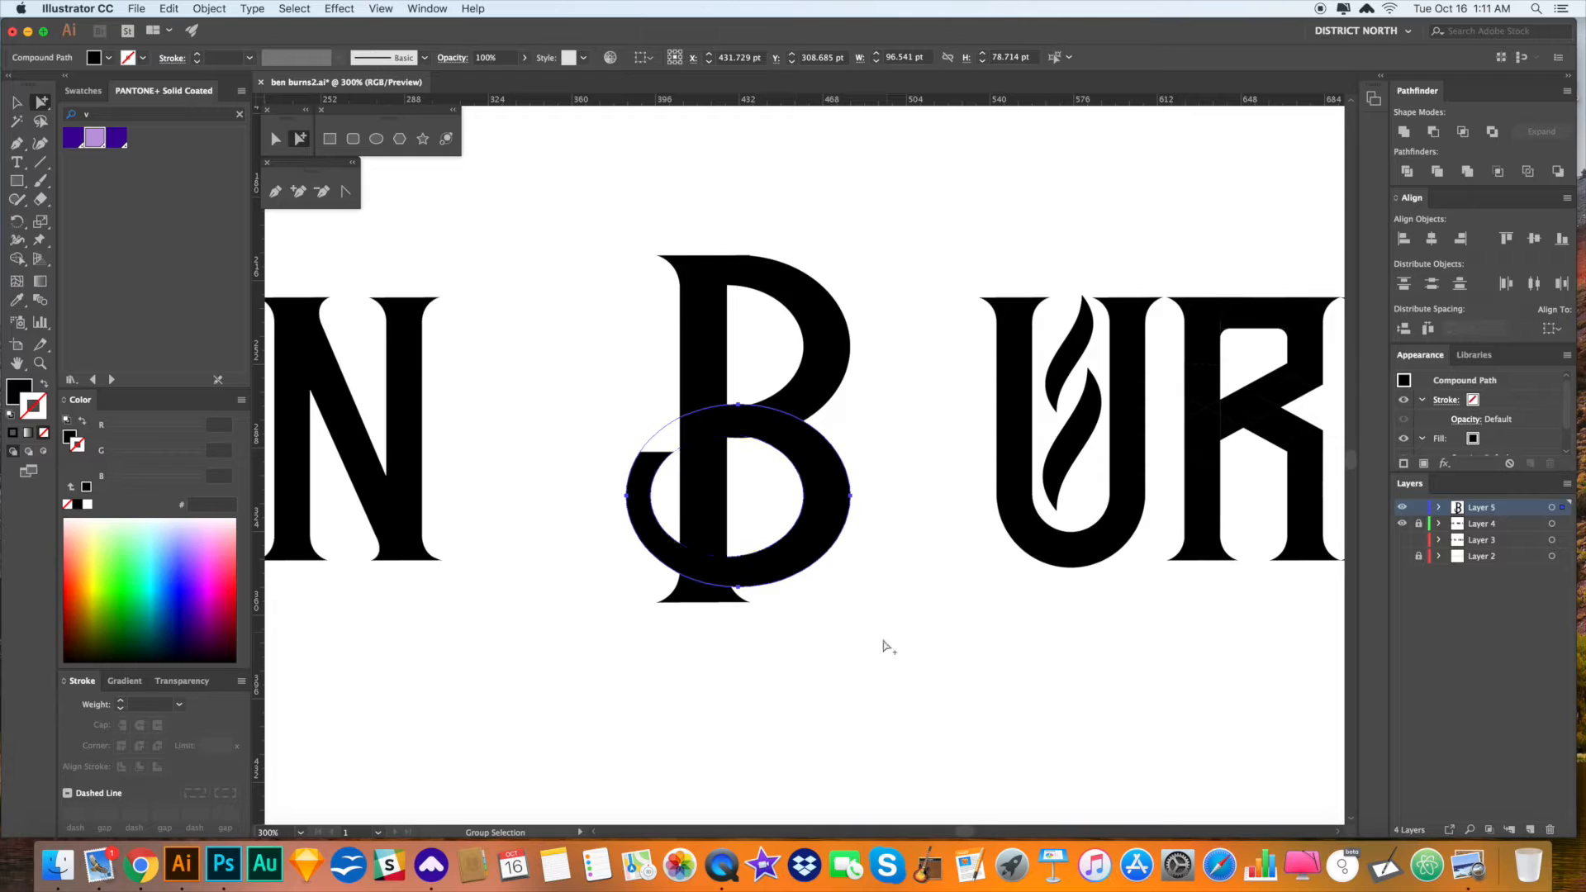
key("v")
left_click_drag(738, 587, 746, 704)
left_click(995, 686)
left_click_drag(999, 652, 812, 540)
key("r")
key("a")
left_click(914, 578)
key("v")
left_click(824, 506)
left_click_drag(833, 548, 865, 550)
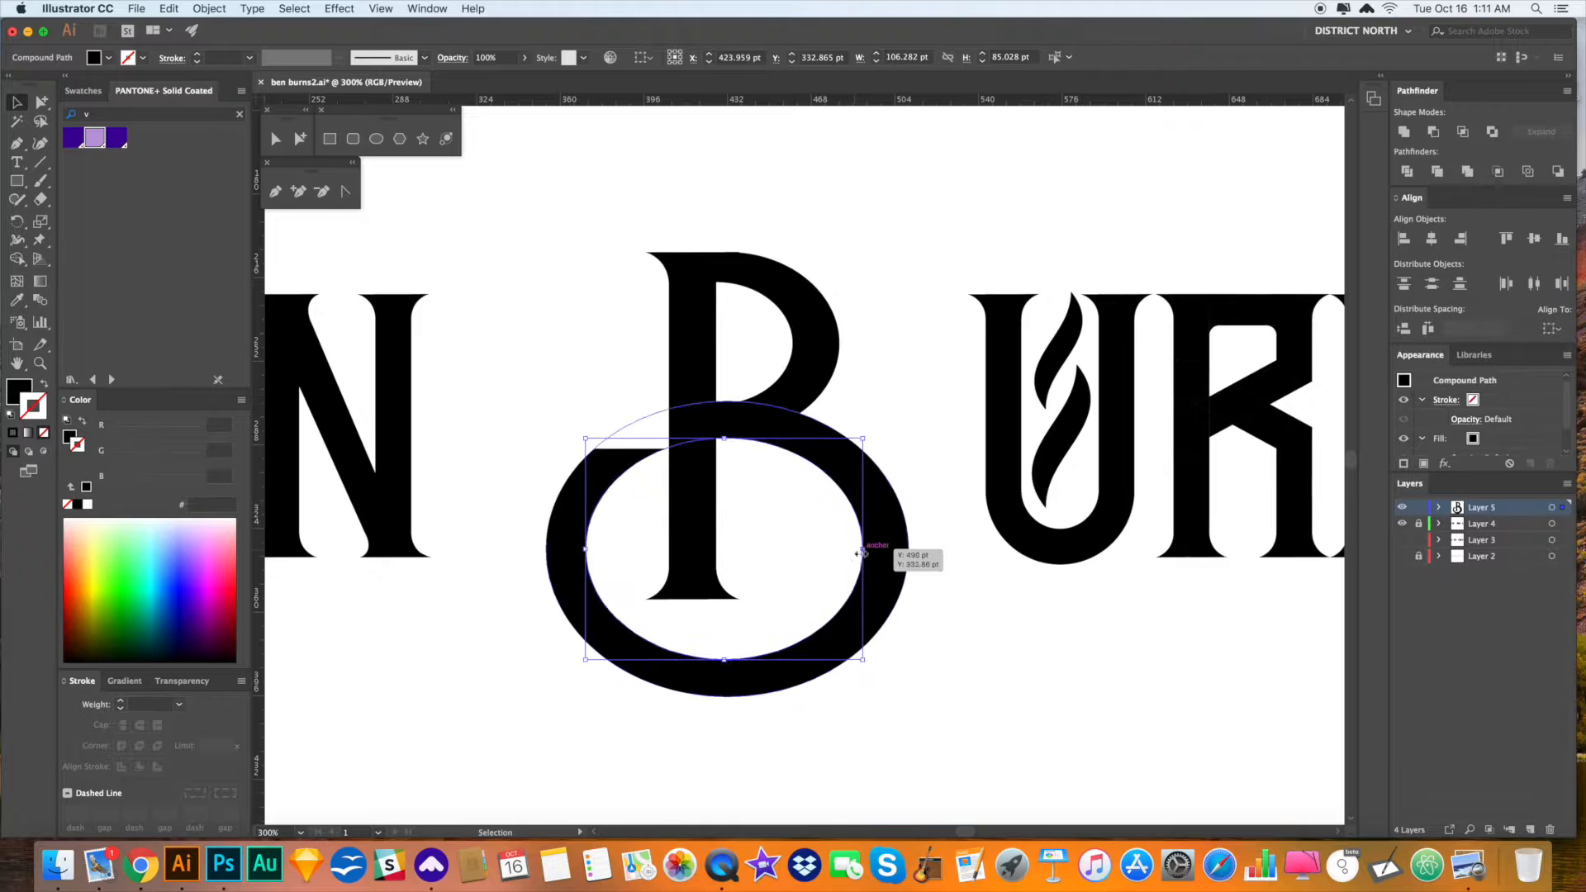
- Widen the ring's hole by stretching its inner ellipse to the left
key("a")
left_click(981, 650)
key("space")
left_click_drag(977, 657, 988, 653)
left_click(876, 548)
key("v")
left_click_drag(594, 546, 611, 550)
left_click(985, 623)
key("space")
left_click_drag(985, 623, 973, 618)
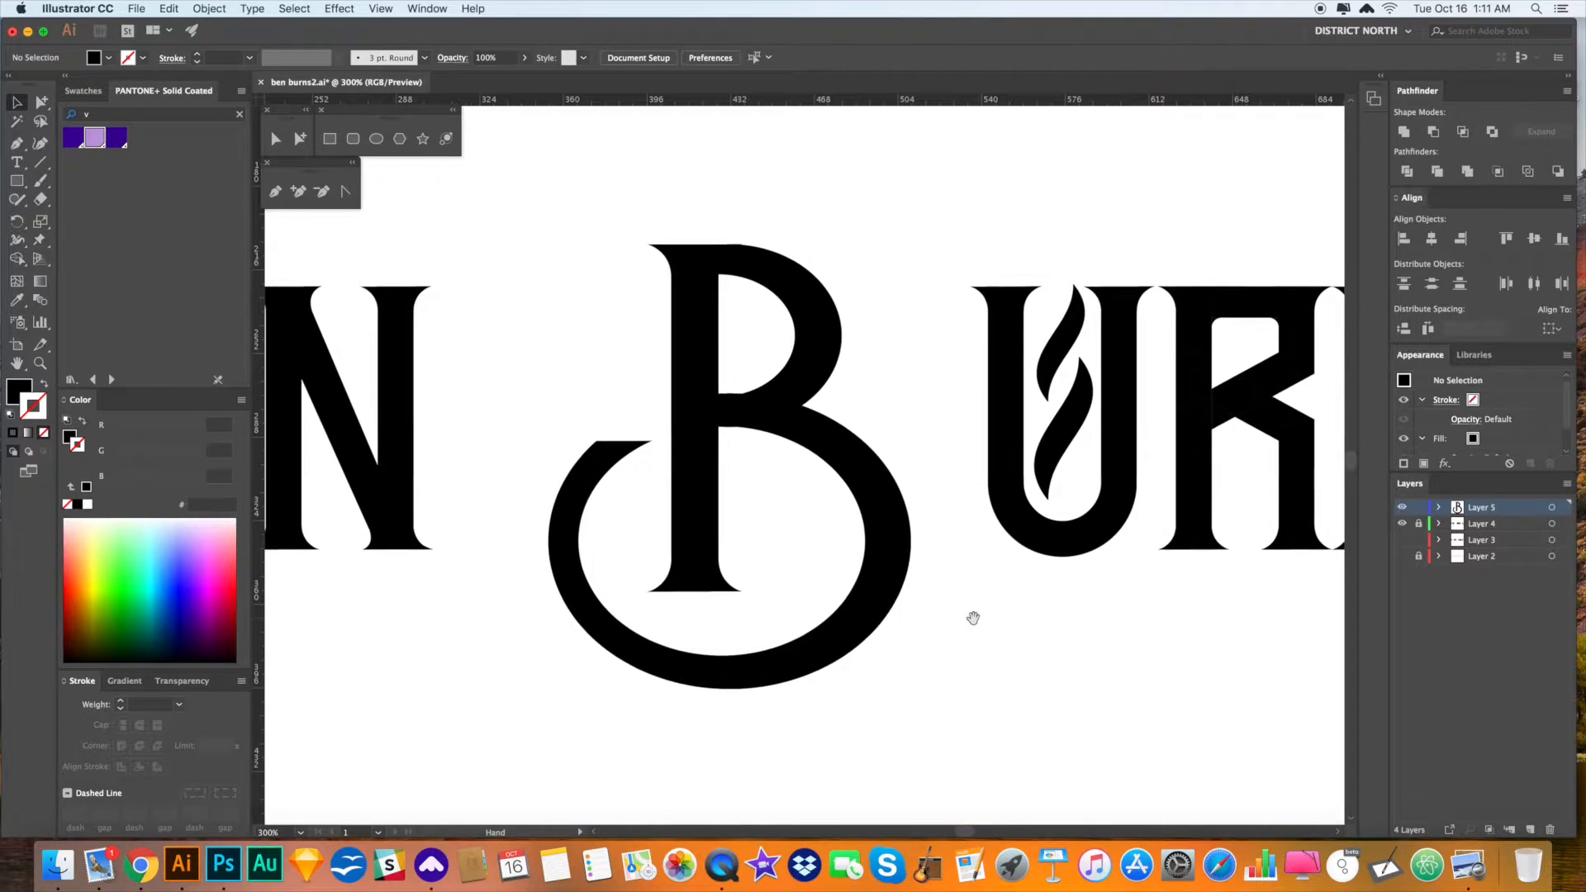
- Narrow the hole from the right, shift the inner ellipse slightly right, and zoom out to the full lettering
key("a")
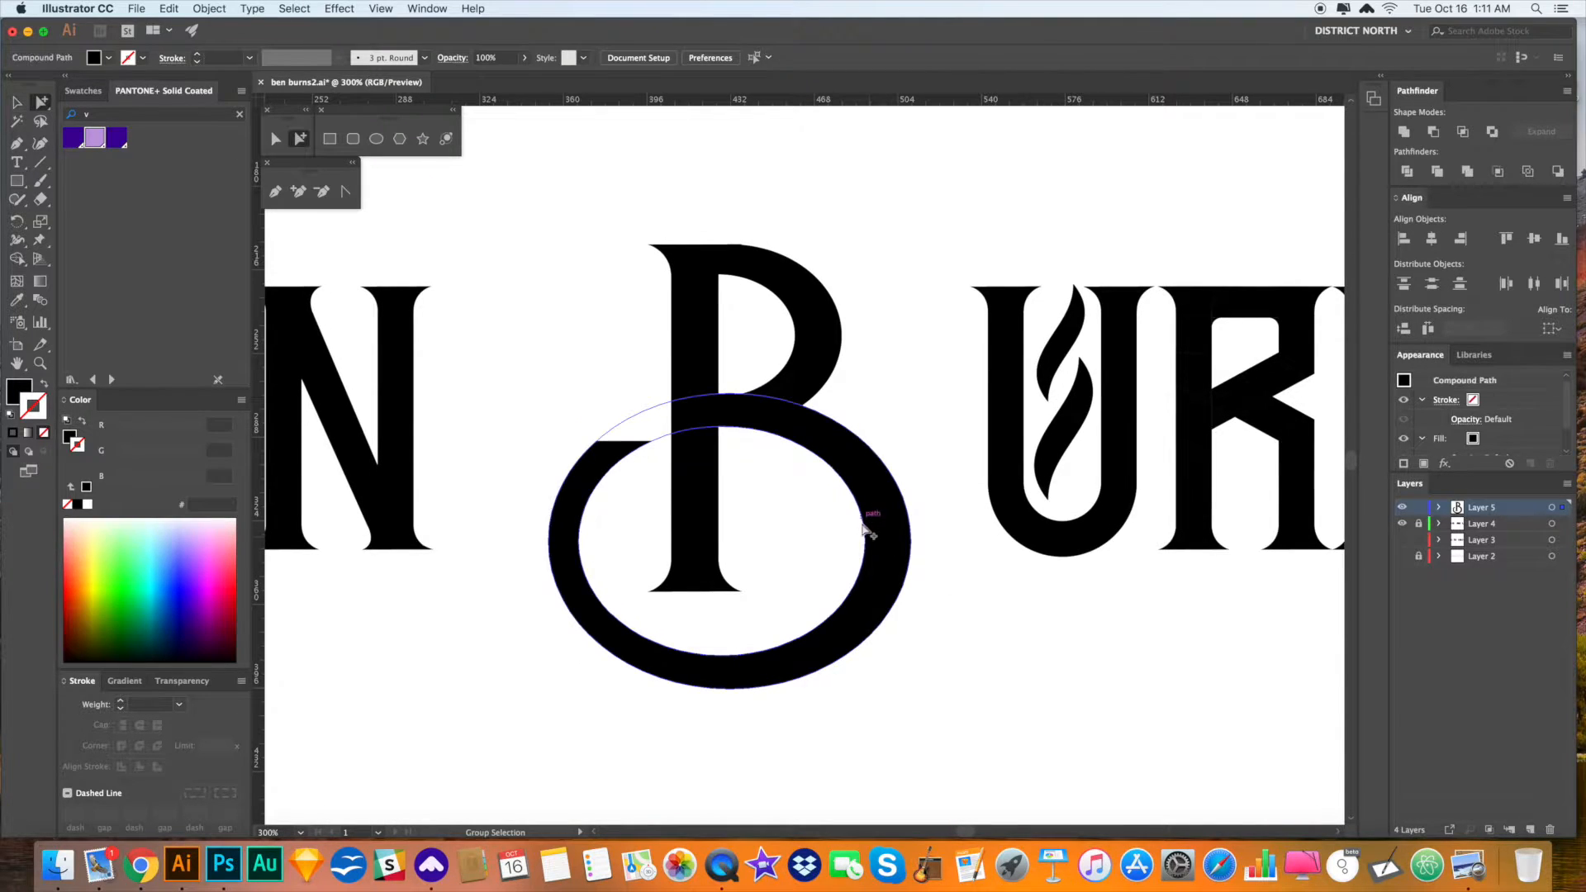
key("v")
left_click(866, 524)
left_click_drag(865, 541, 857, 541)
key("a")
left_click_drag(797, 630, 808, 635)
left_click(953, 684)
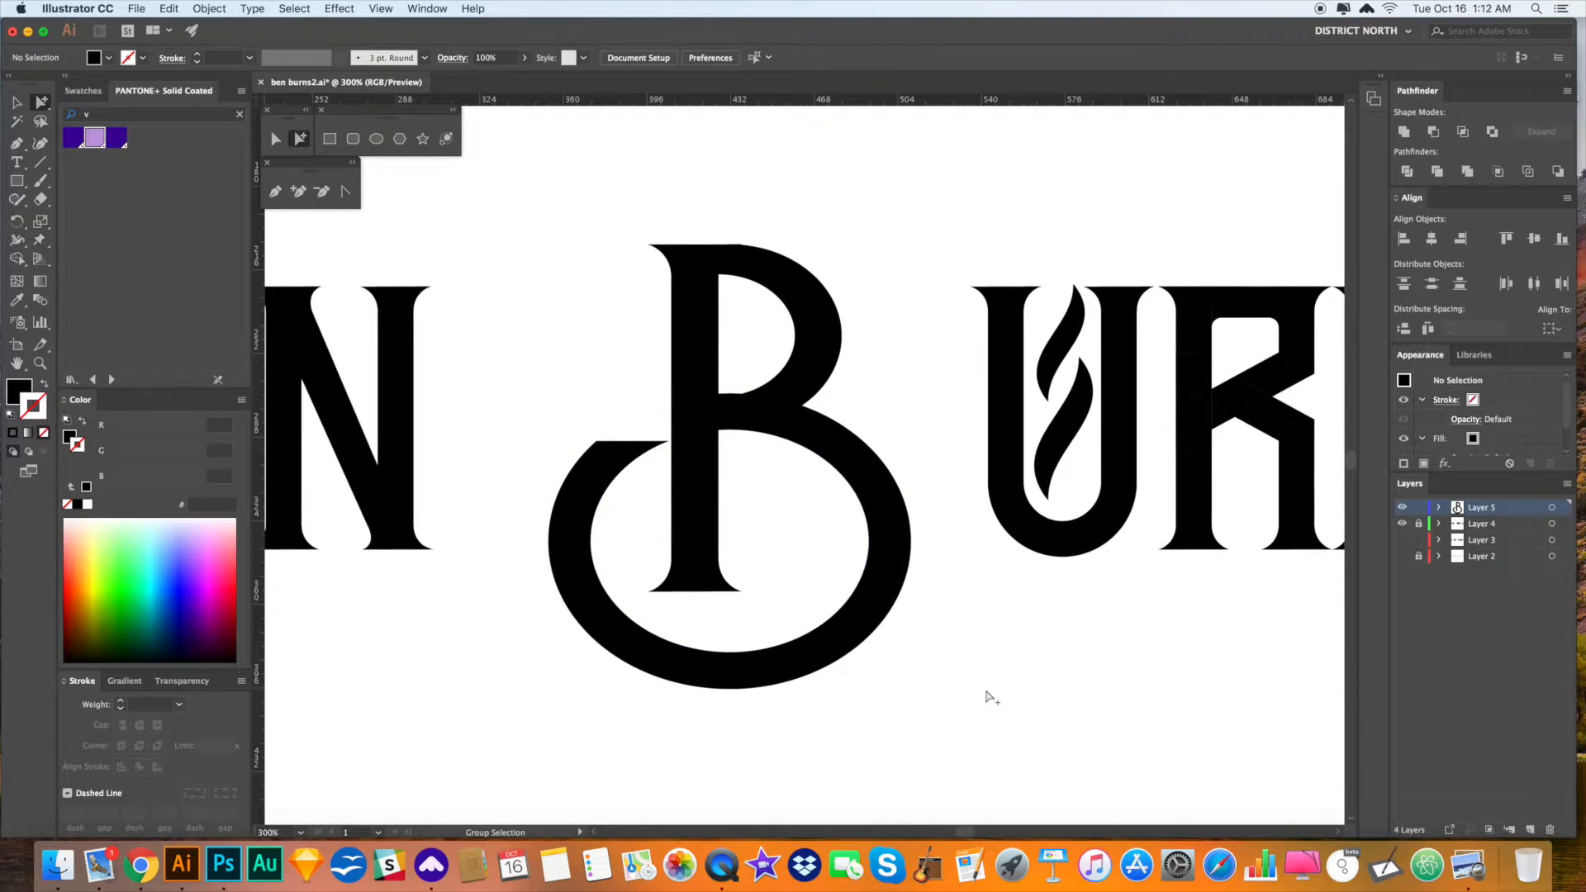
key("super+minus")
key("super+minus")
- Move the whole B monogram closer to the URNS letters
key("v")
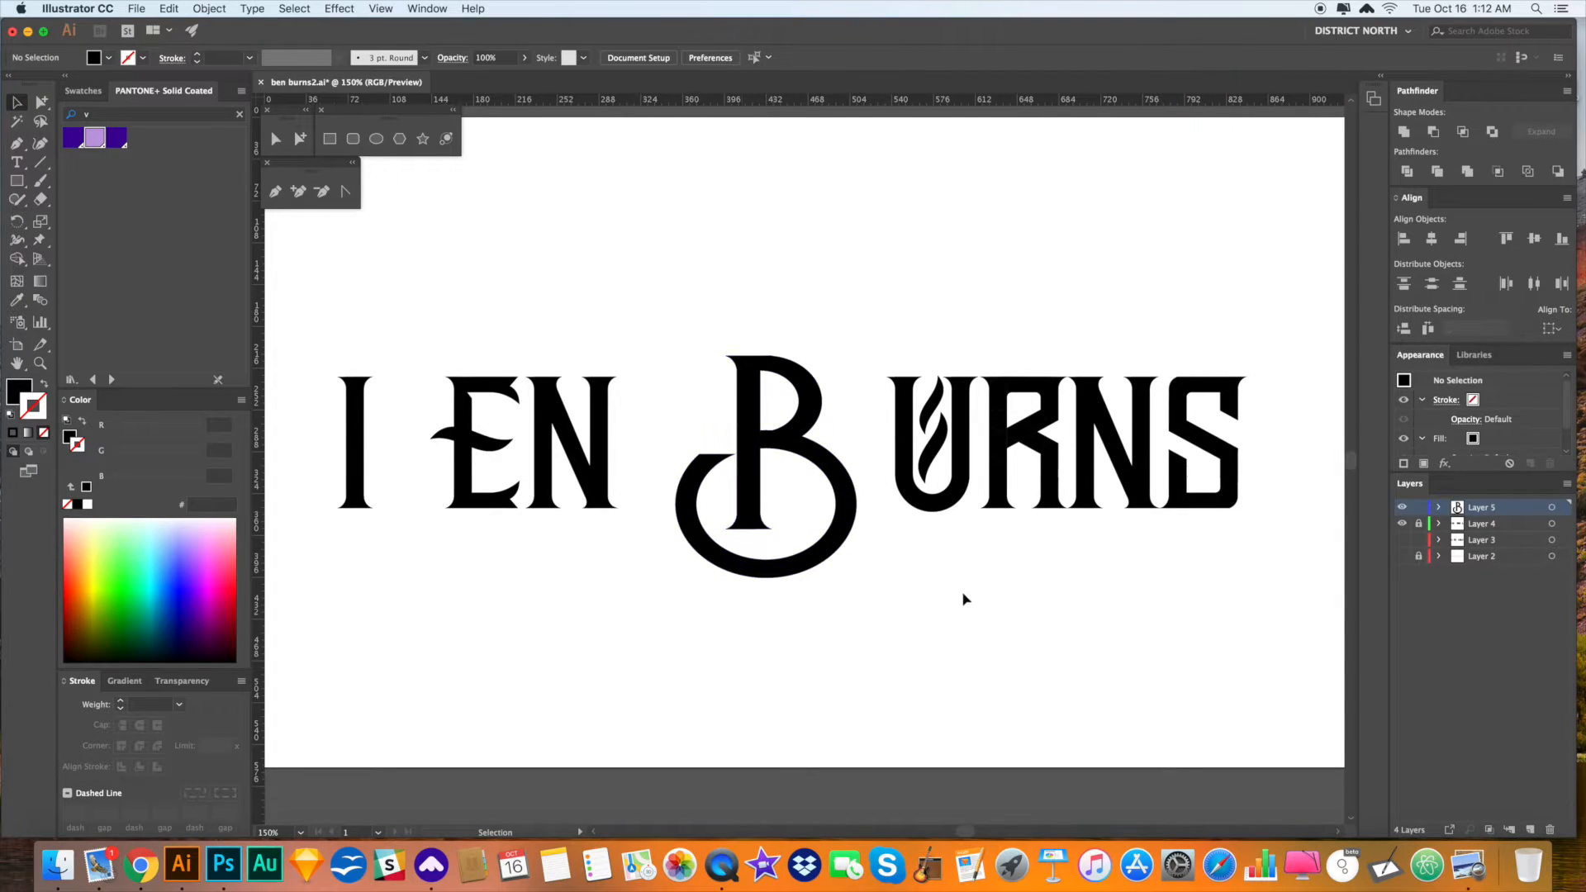
left_click_drag(898, 611, 889, 609)
key("a")
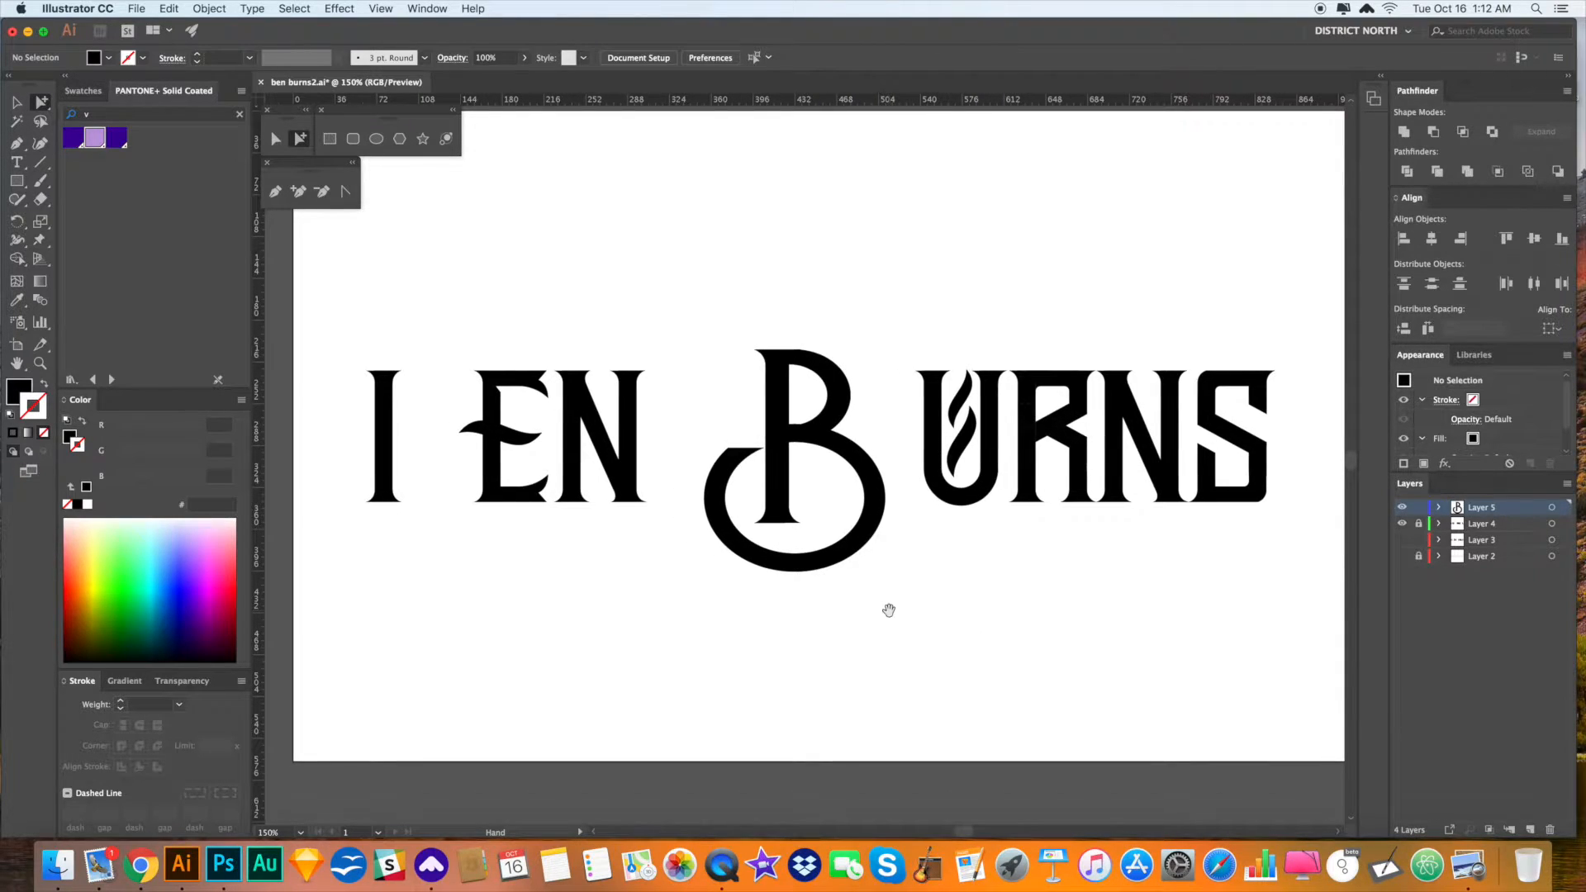
left_click_drag(698, 336, 907, 469)
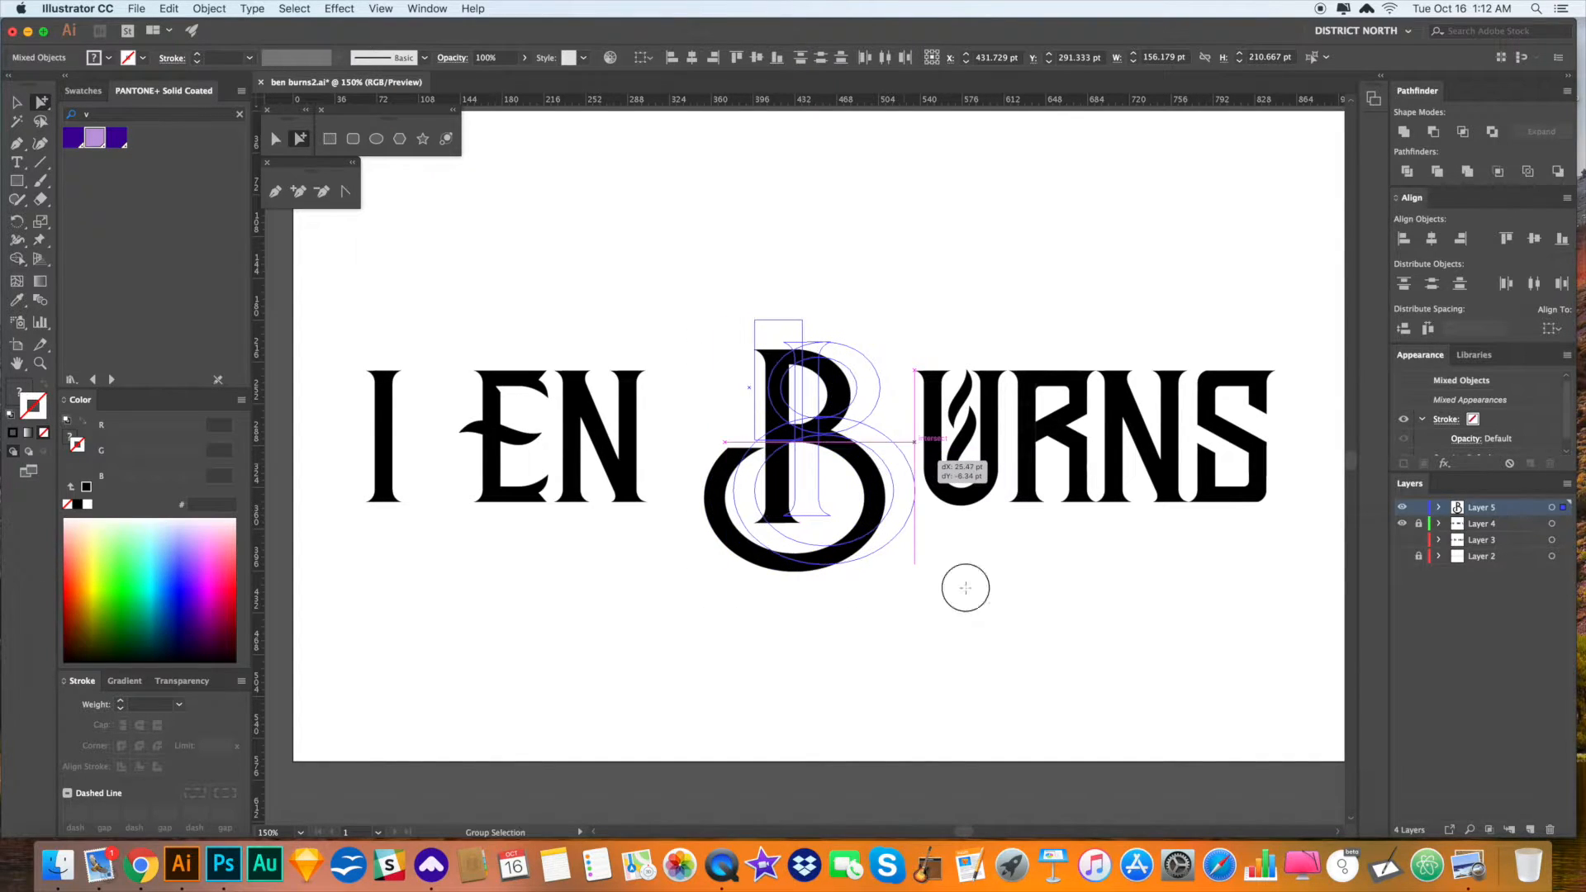
left_click(966, 588)
left_click_drag(1022, 589, 988, 587)
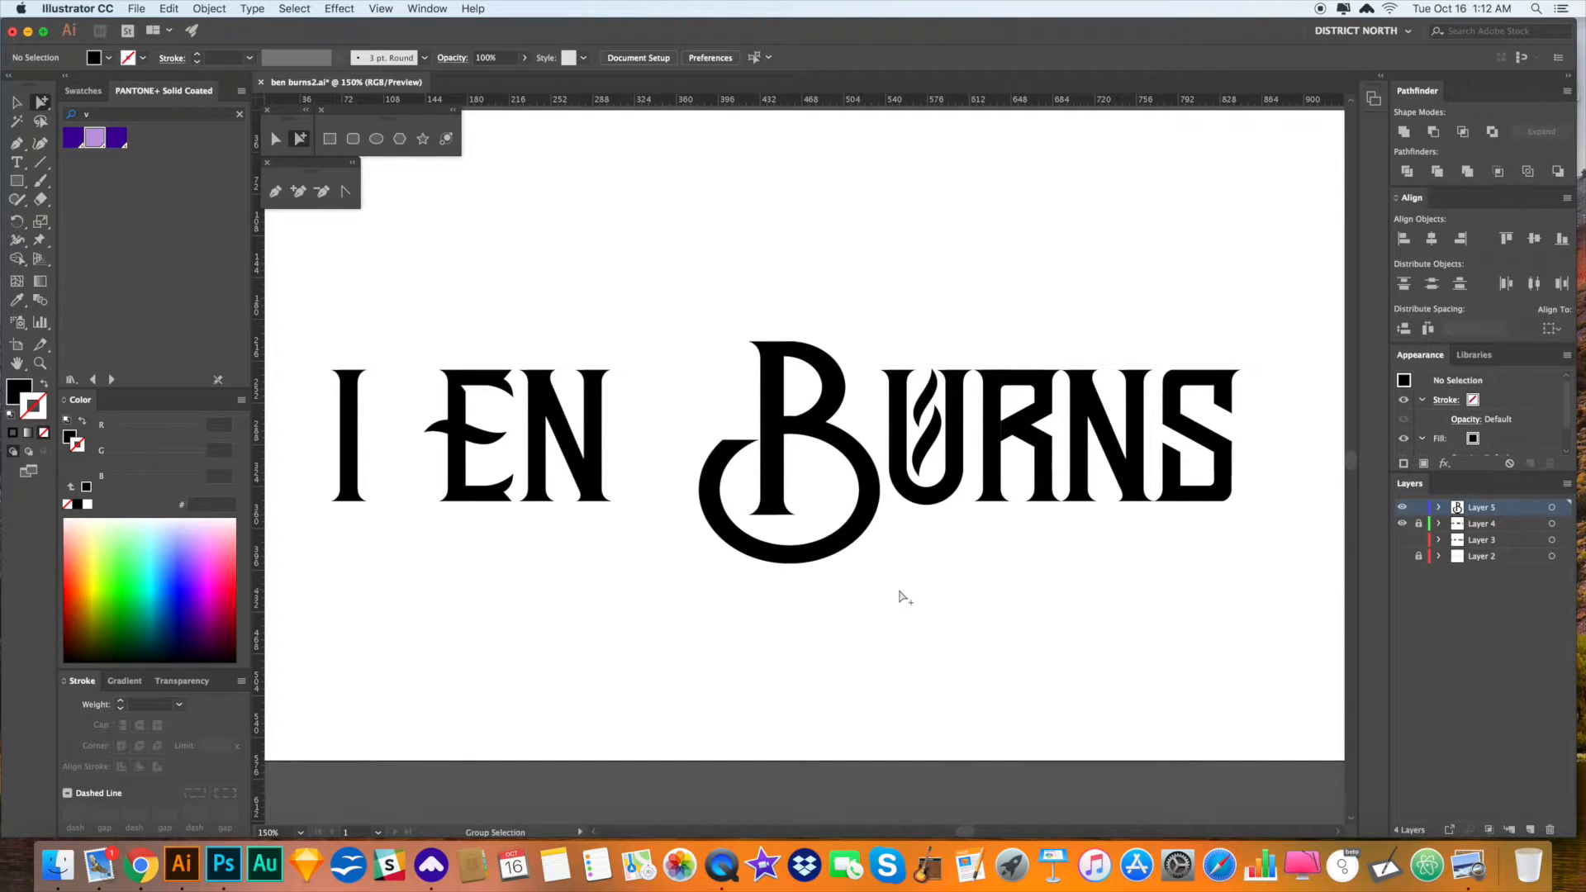
- Rotate the B's ring about 17° clockwise, move it left onto the B, and shrink it slightly
left_click(847, 537)
key("r")
left_click_drag(929, 562, 894, 594)
key("a")
left_click_drag(866, 527, 852, 520)
left_click(934, 606)
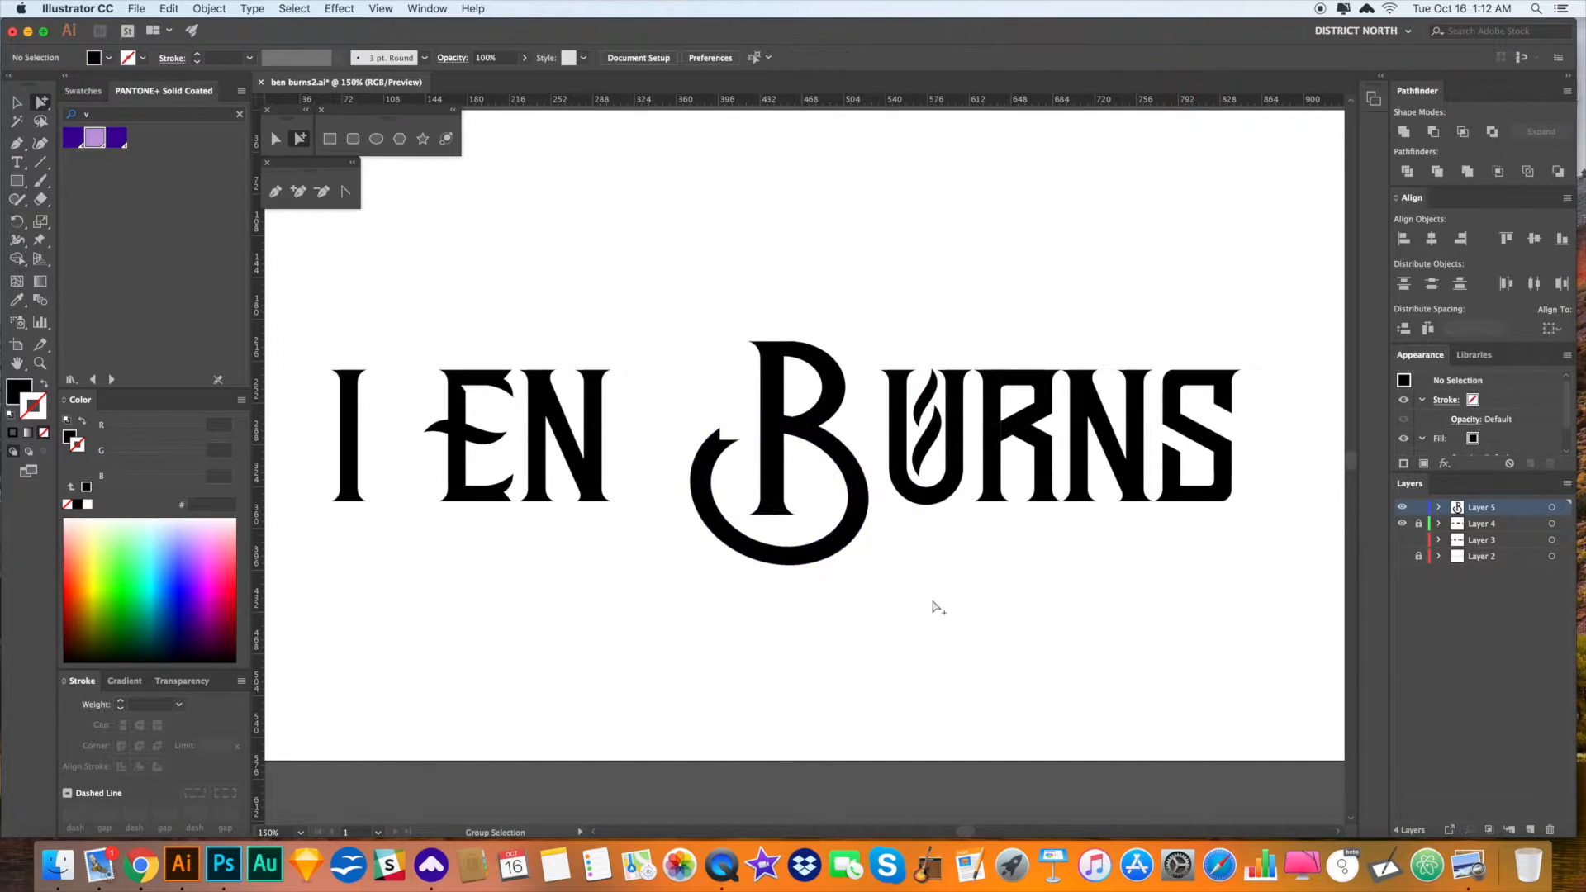
left_click(845, 483)
key("s")
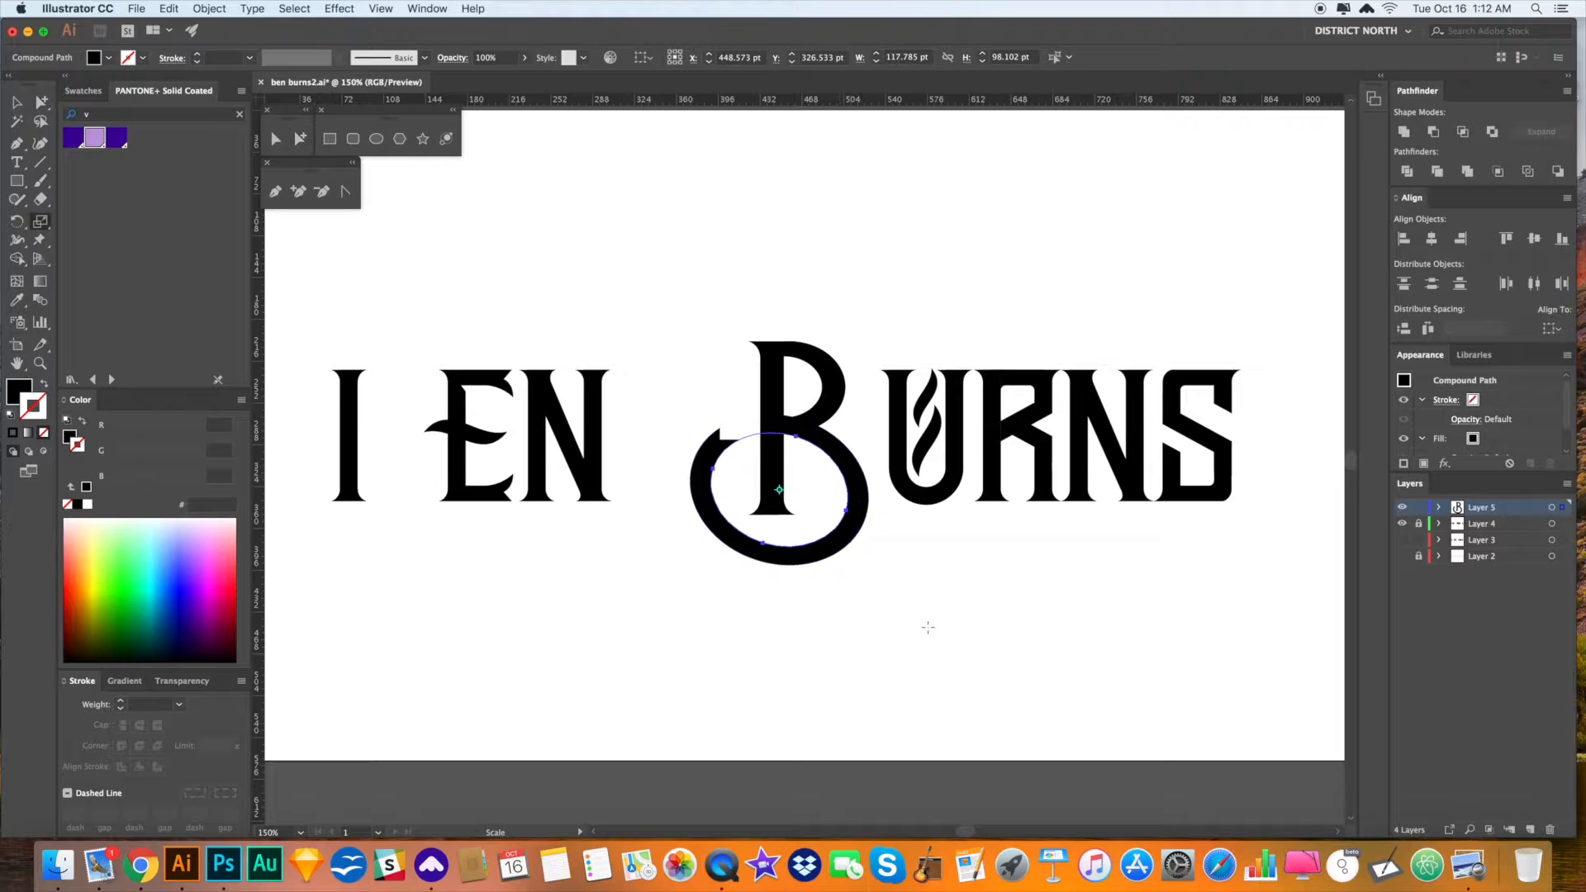
left_click_drag(931, 630, 917, 618)
key("a")
left_click(926, 622)
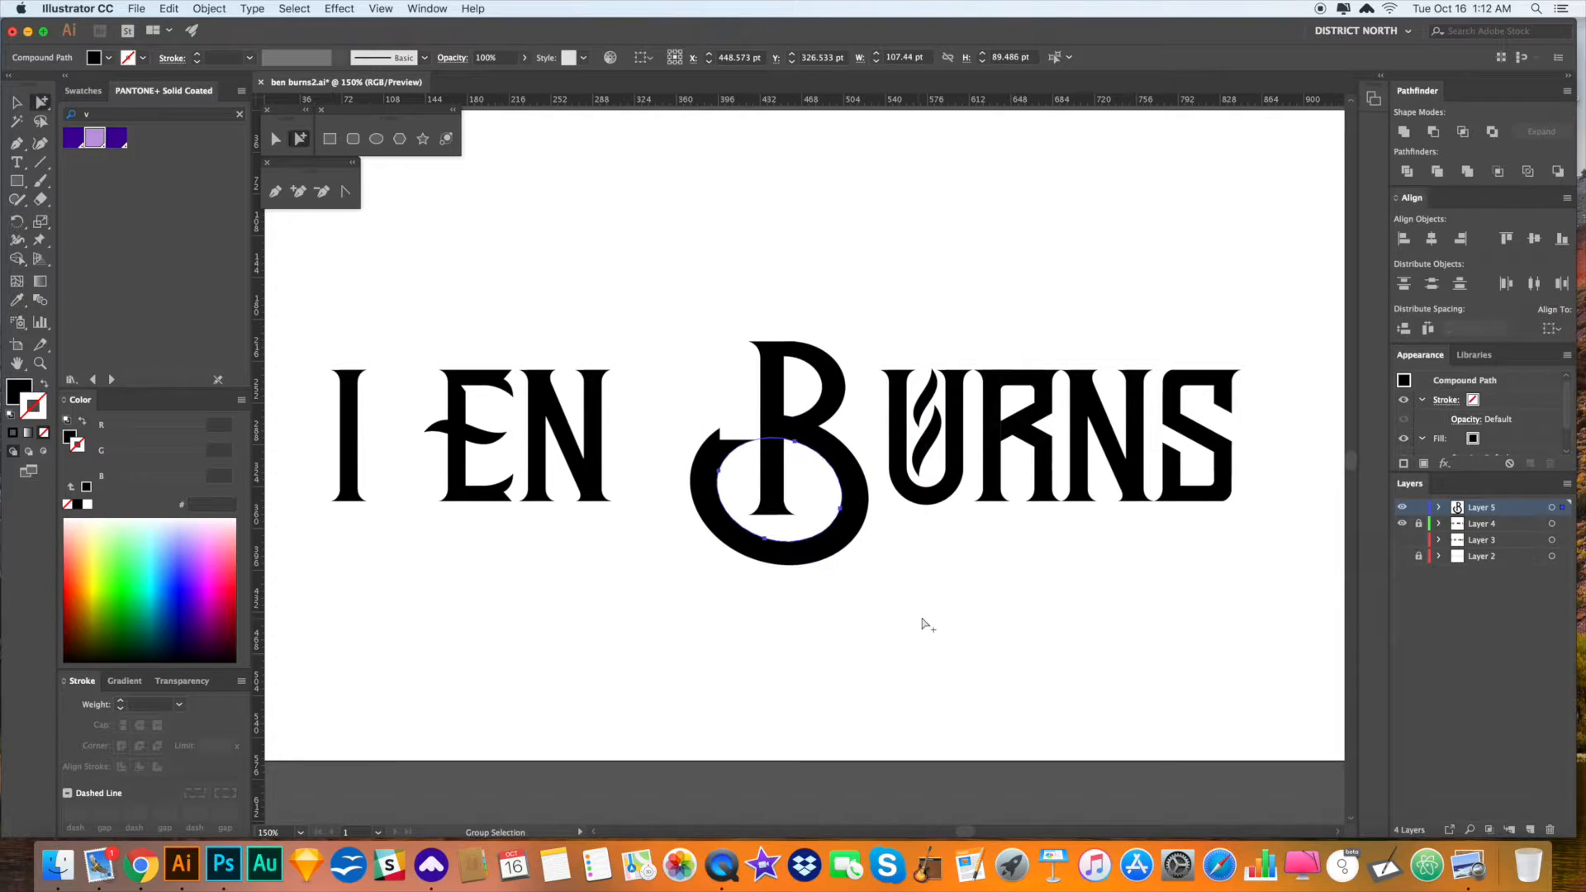
- Nudge the white rectangle above the B's stem slightly to the right
key("v")
key("a")
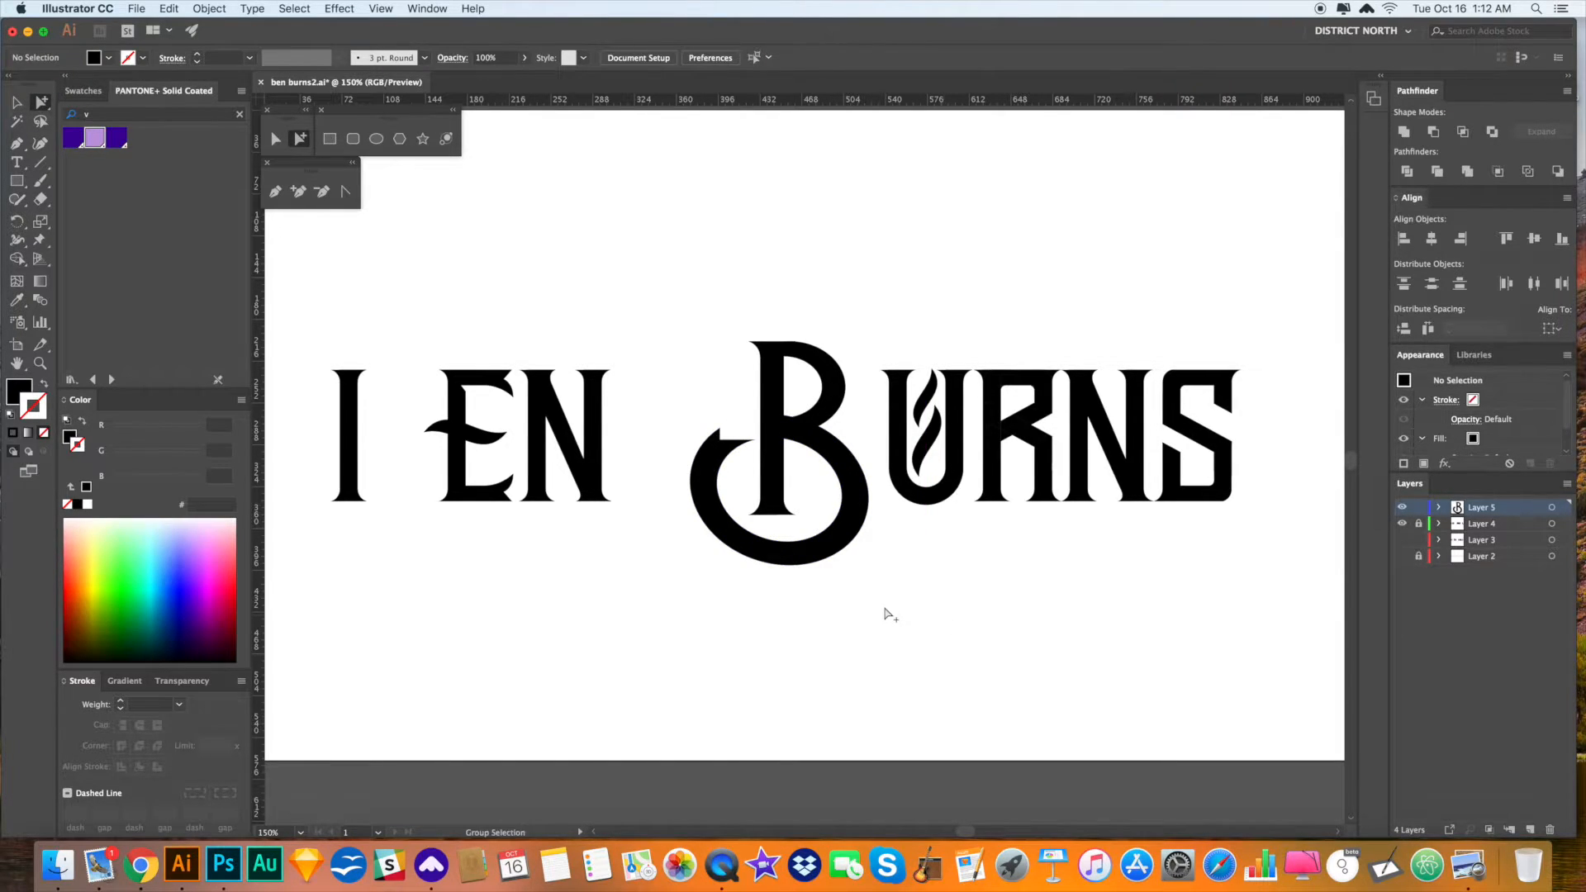
key("v")
left_click(738, 392)
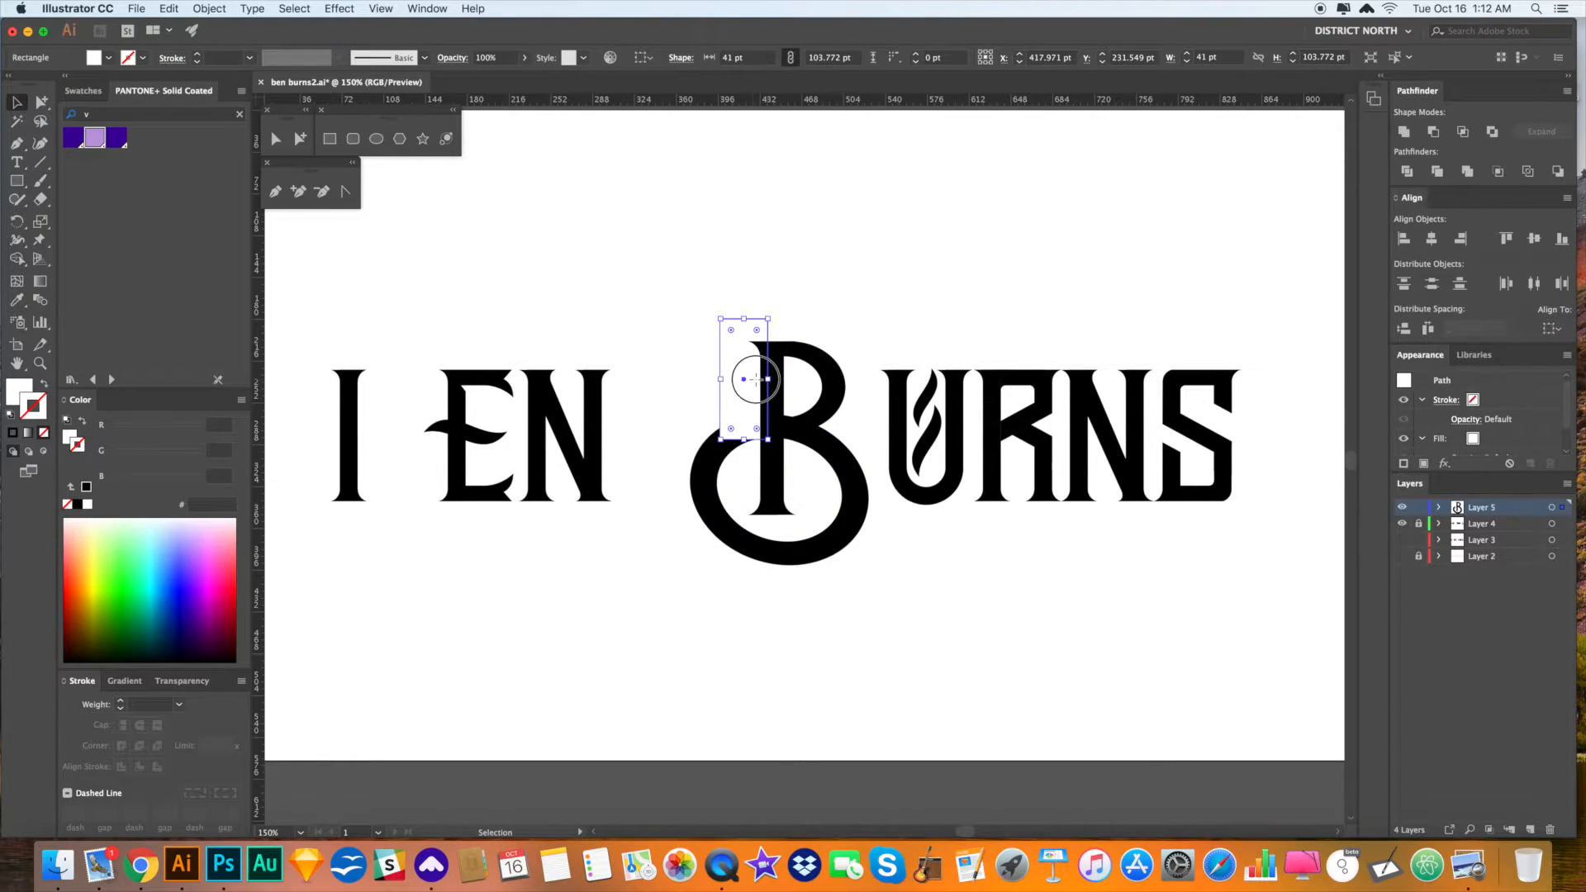
left_click_drag(756, 380, 761, 380)
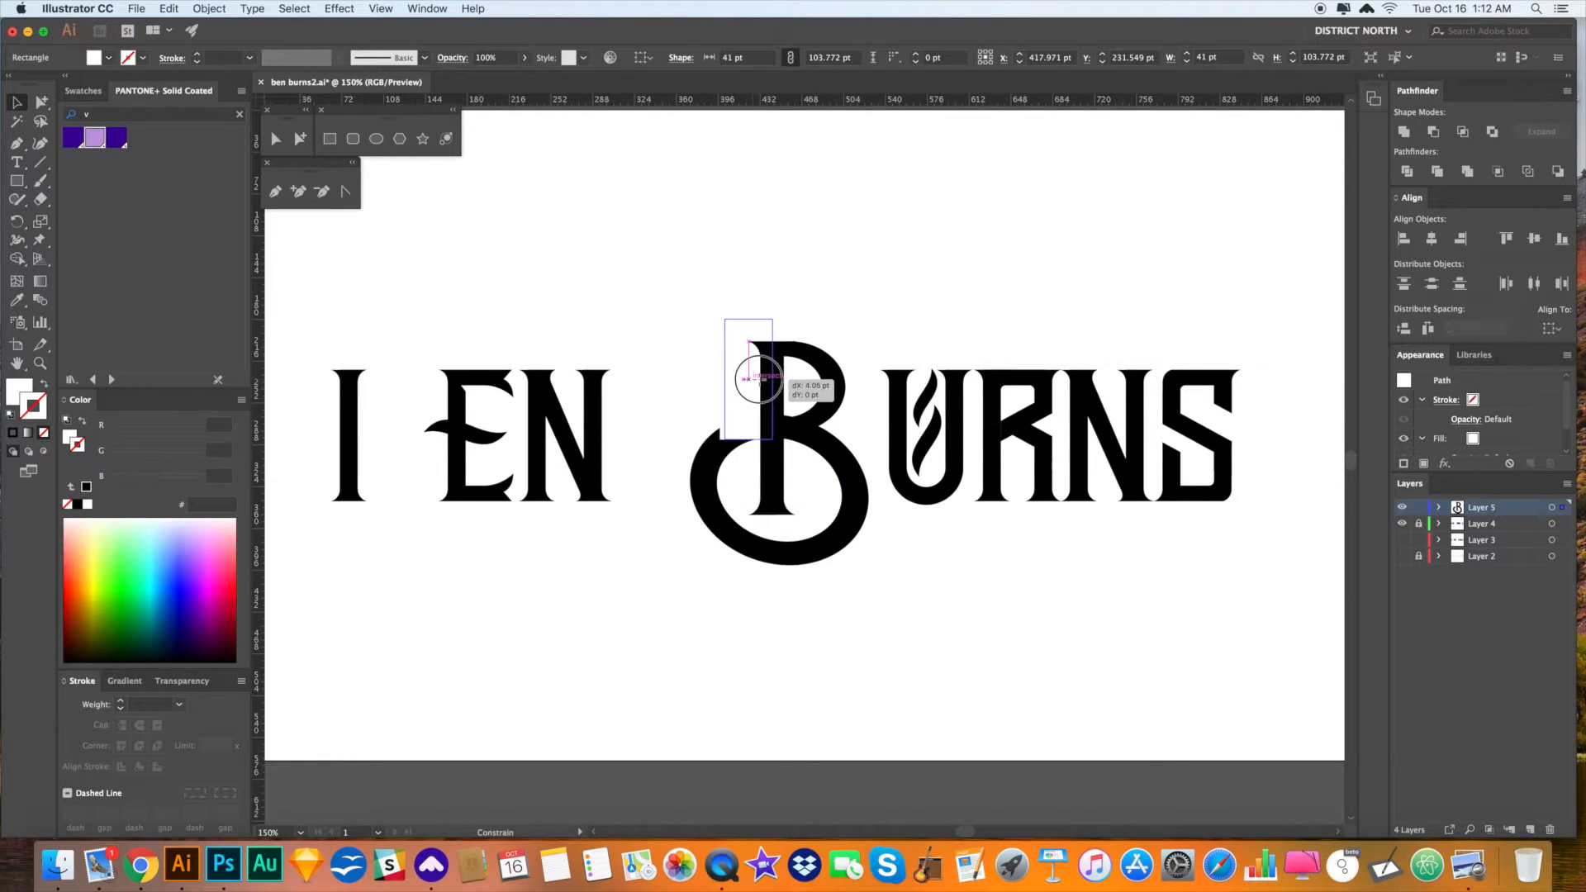
key("a")
left_click(903, 554)
key("v")
scroll(931, 559, "right", 1)
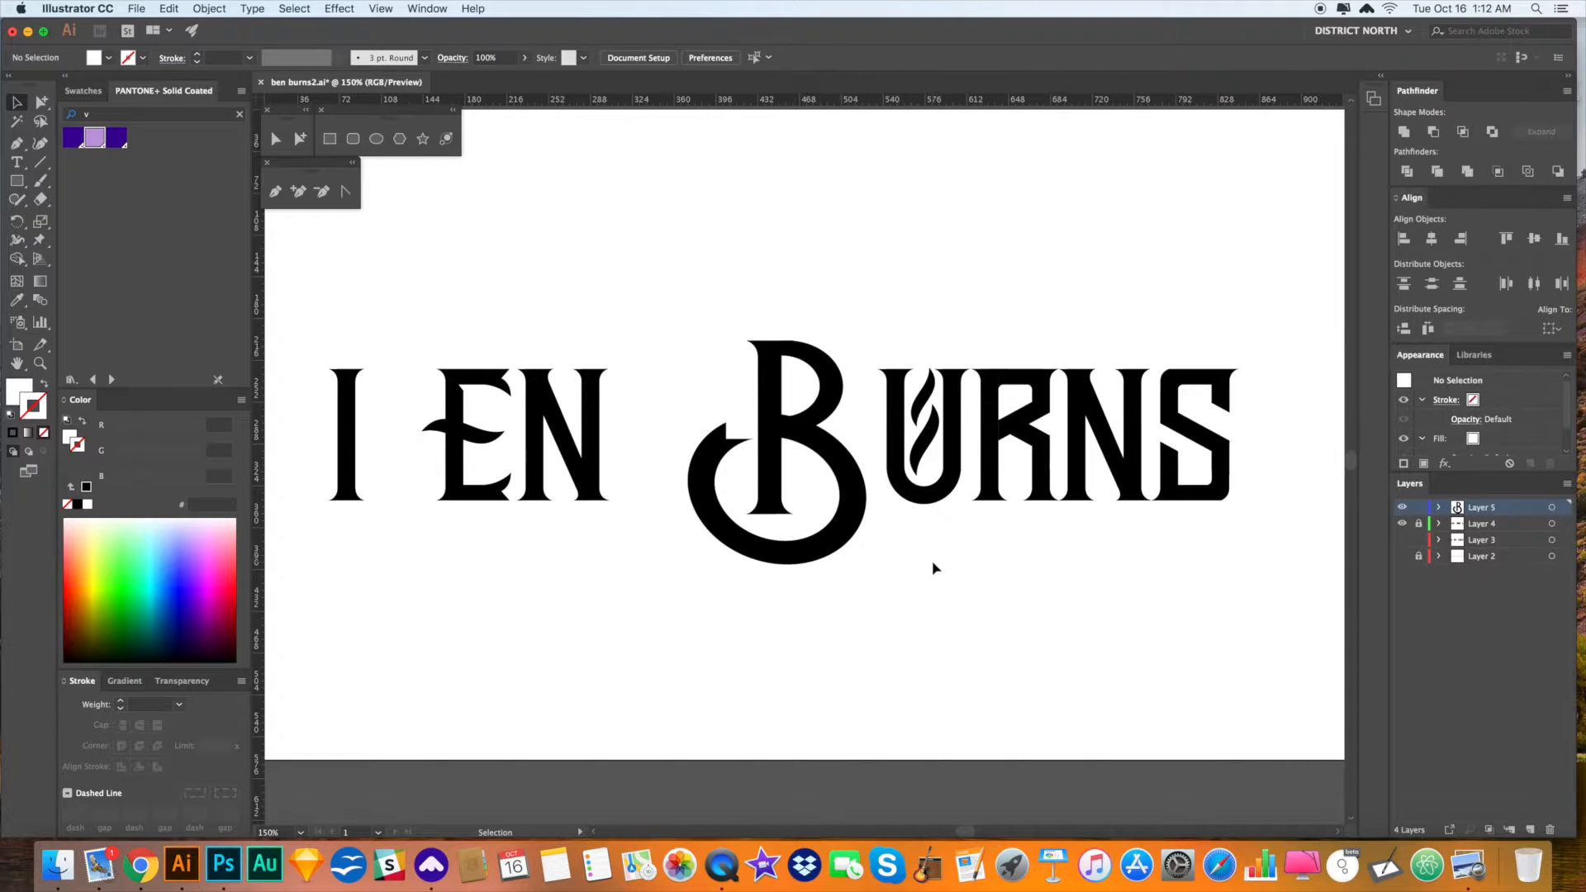
left_click_drag(938, 567, 936, 567)
- Rotate the B's loop using its bounding box
key("a")
left_click(796, 556)
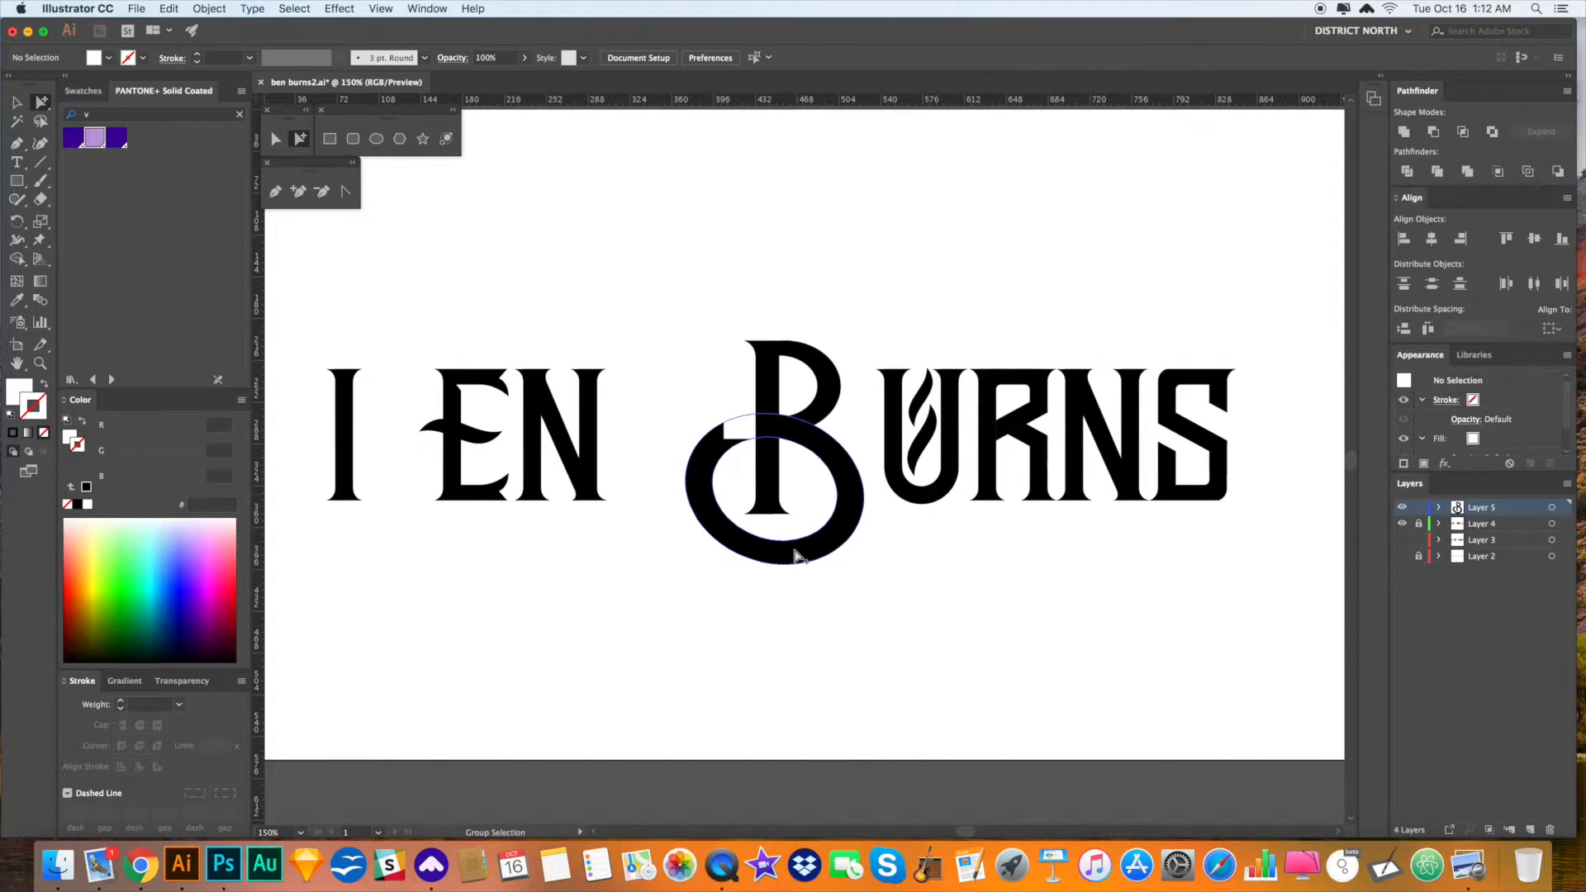
key("v")
left_click_drag(785, 546, 755, 538)
key("a")
left_click(917, 603)
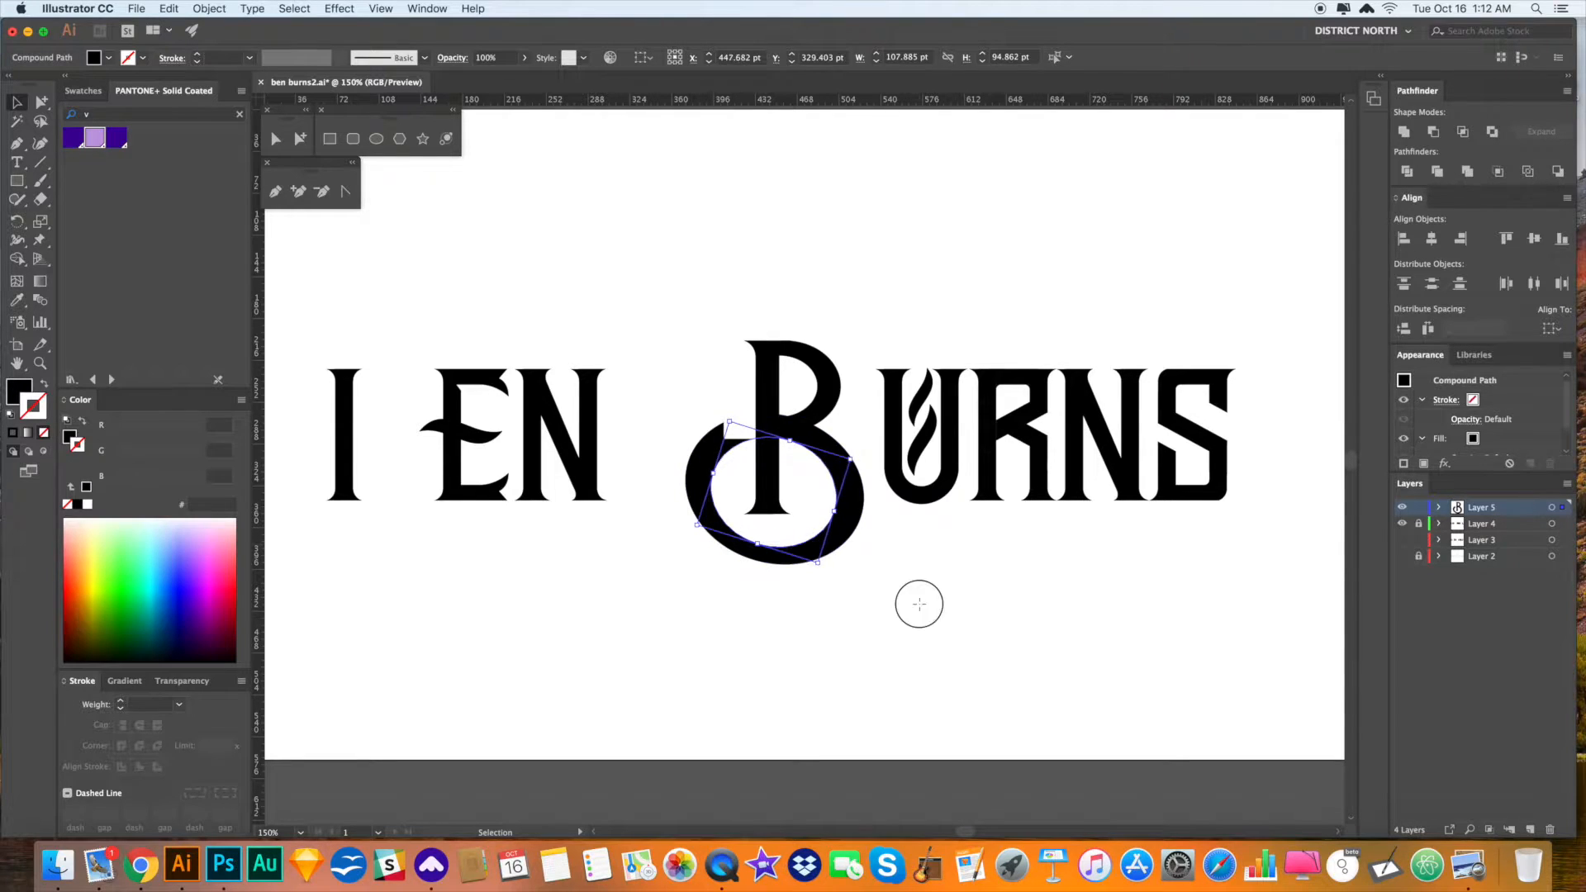
key("v")
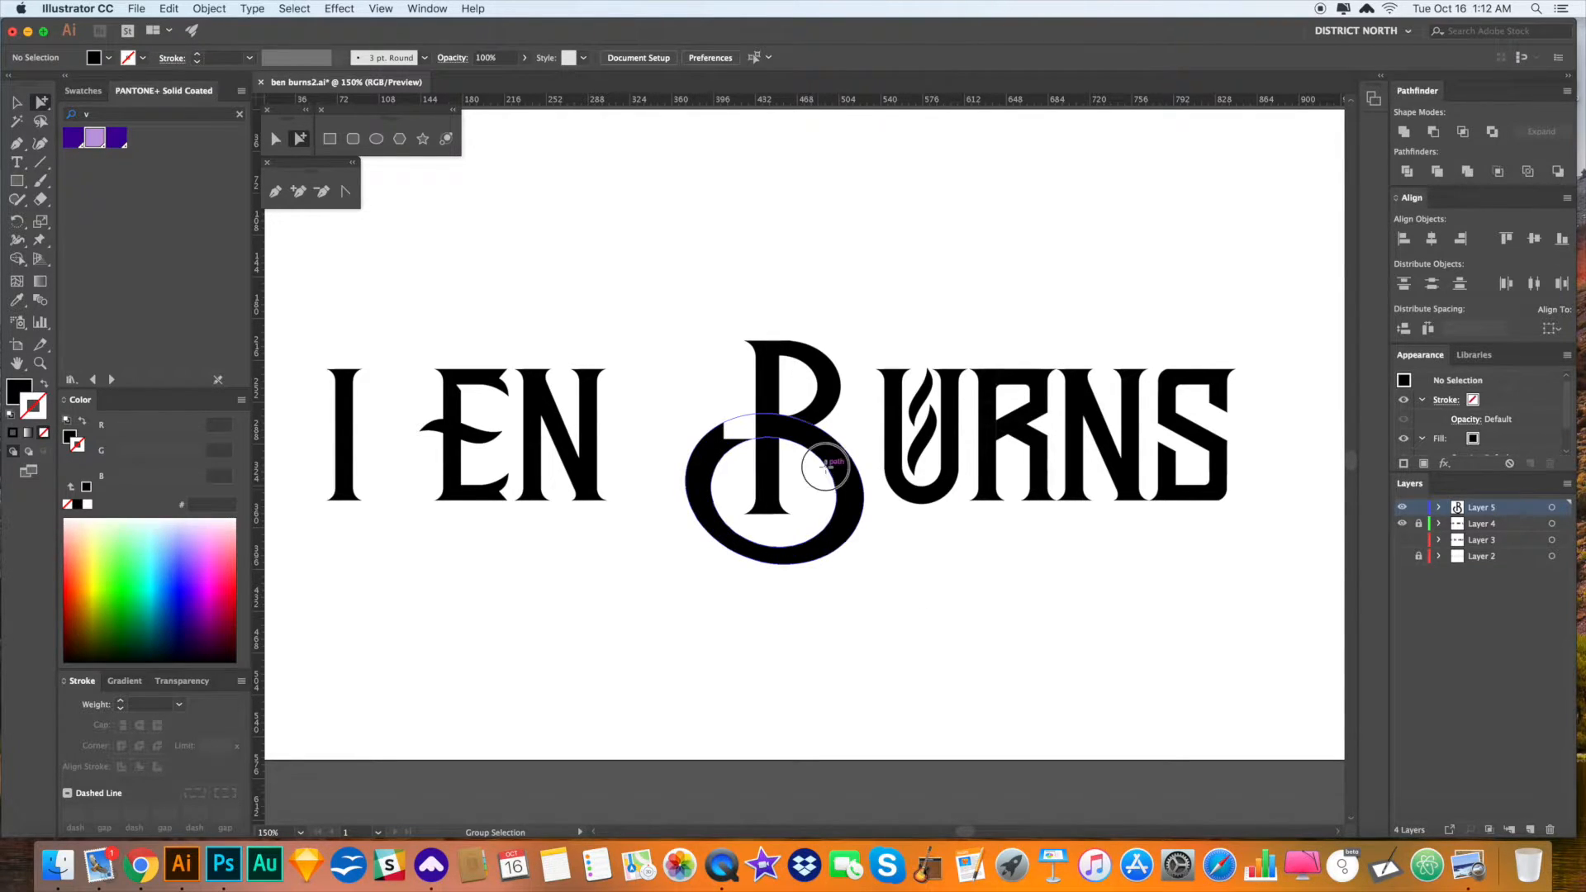
left_click(814, 453)
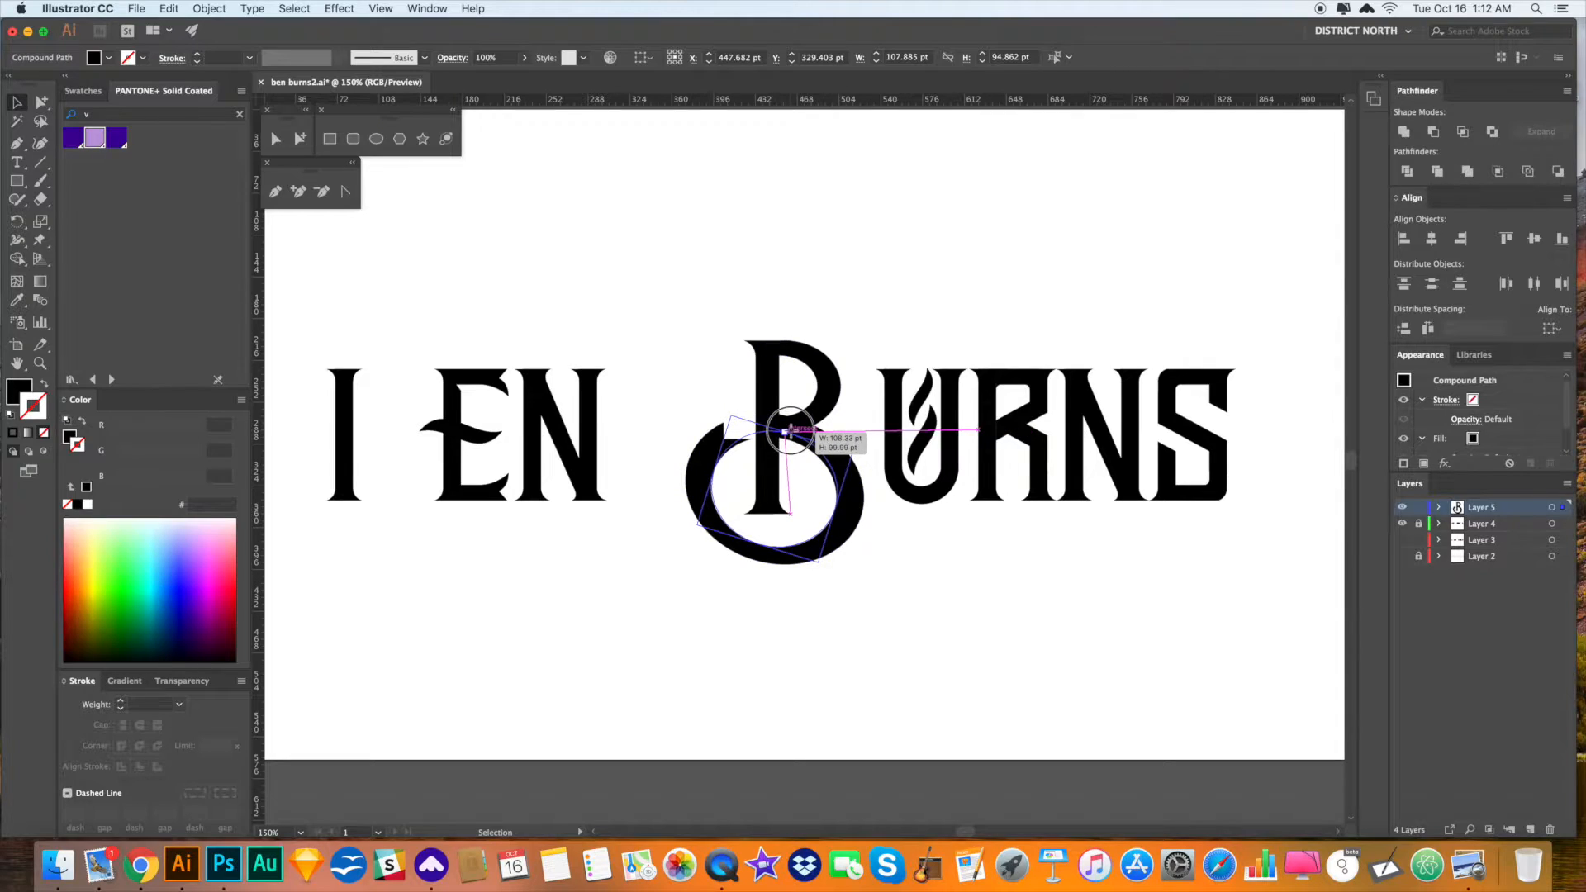
left_click(964, 541)
key("a")
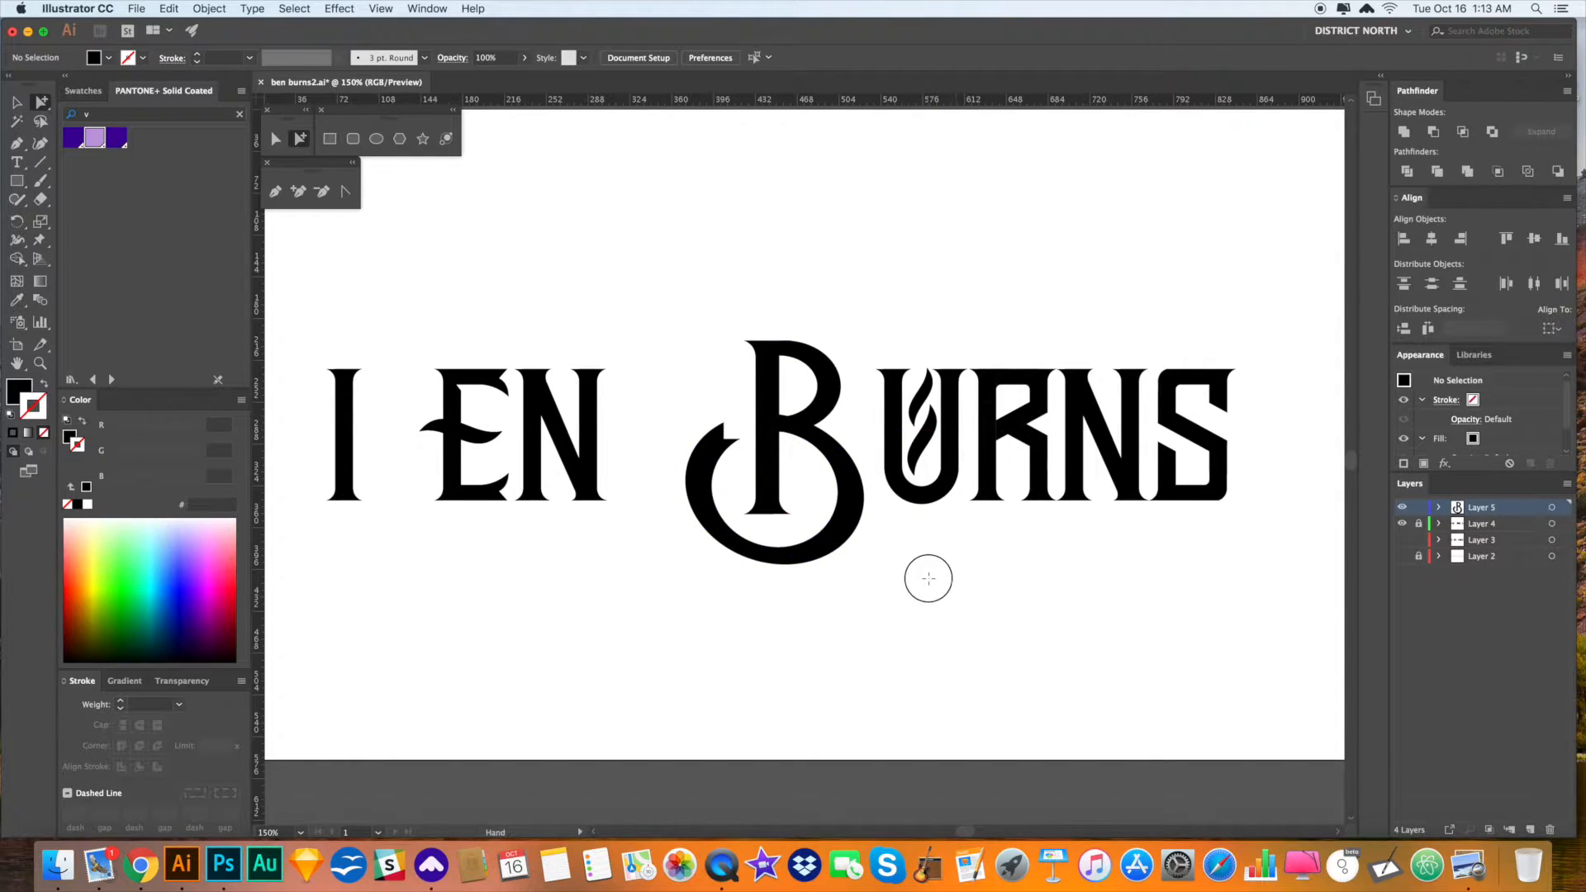
left_click_drag(929, 577, 928, 584)
- Rotate the B's loop slightly more with the Rotate tool
key("v")
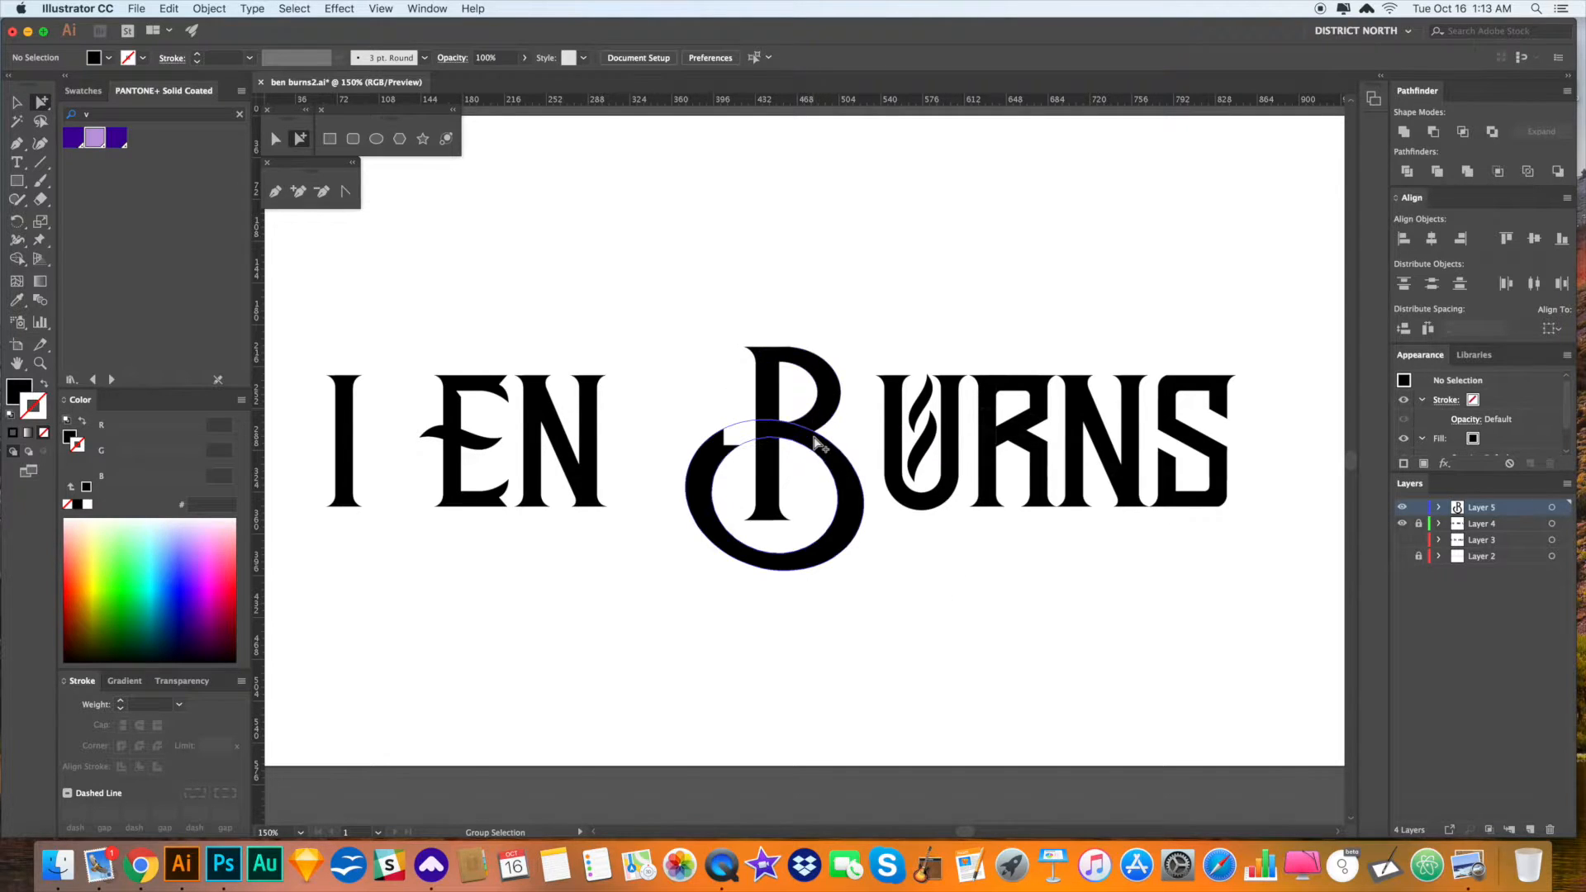
left_click(775, 433)
key("shift+e")
key("super+shift+a")
key("v")
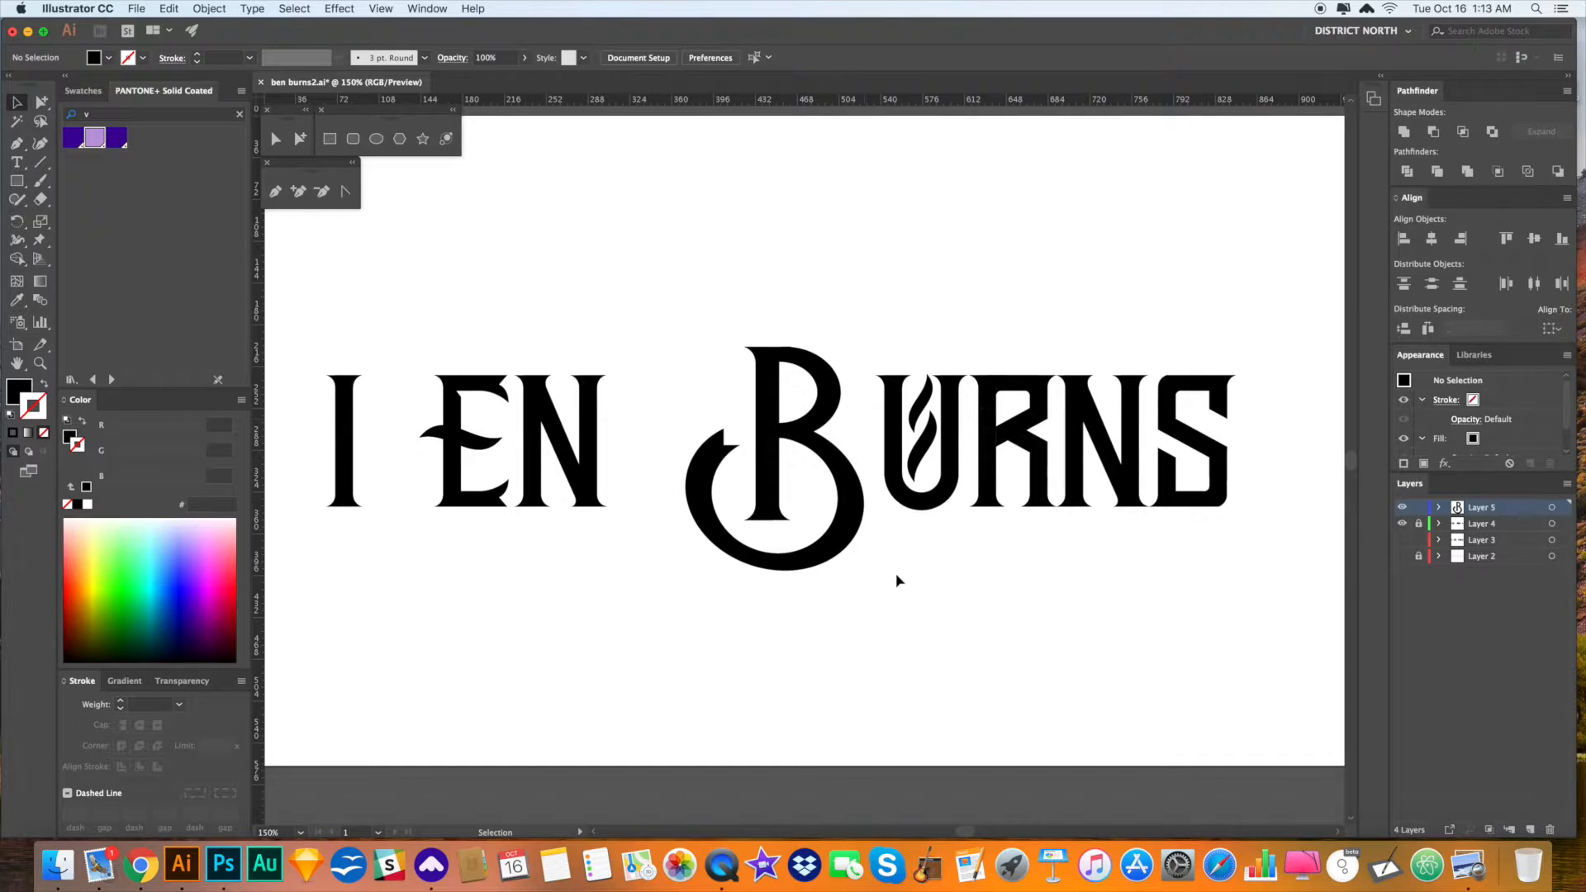
left_click(843, 538)
key("r")
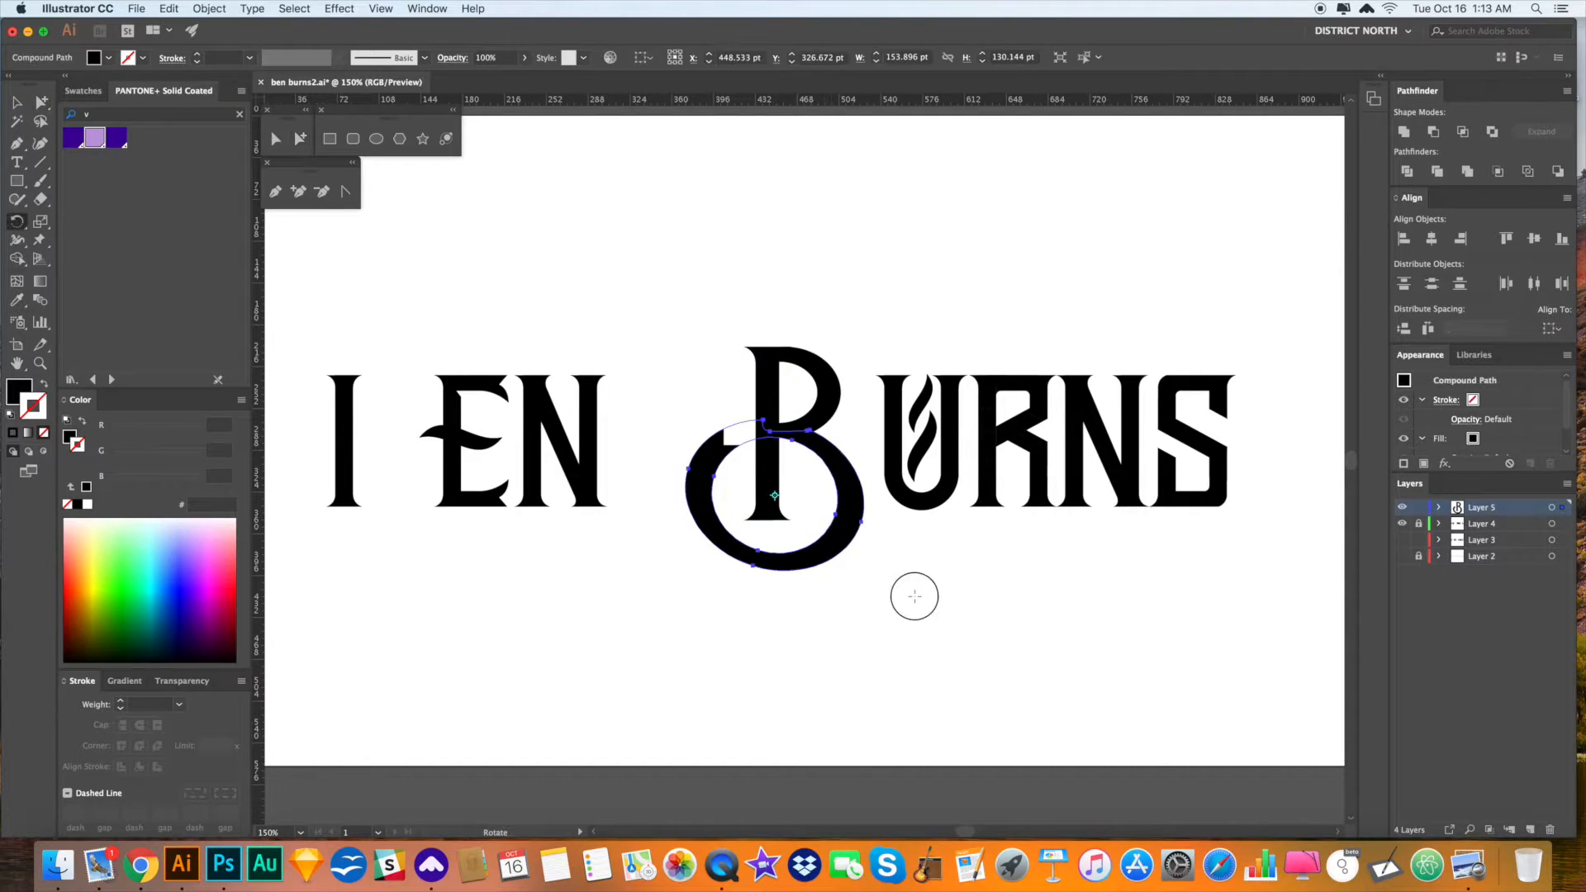
mouse_move(915, 596)
left_mouse_down()
mouse_move(915, 579)
mouse_move(934, 590)
left_mouse_up()
key("a")
left_click(917, 587)
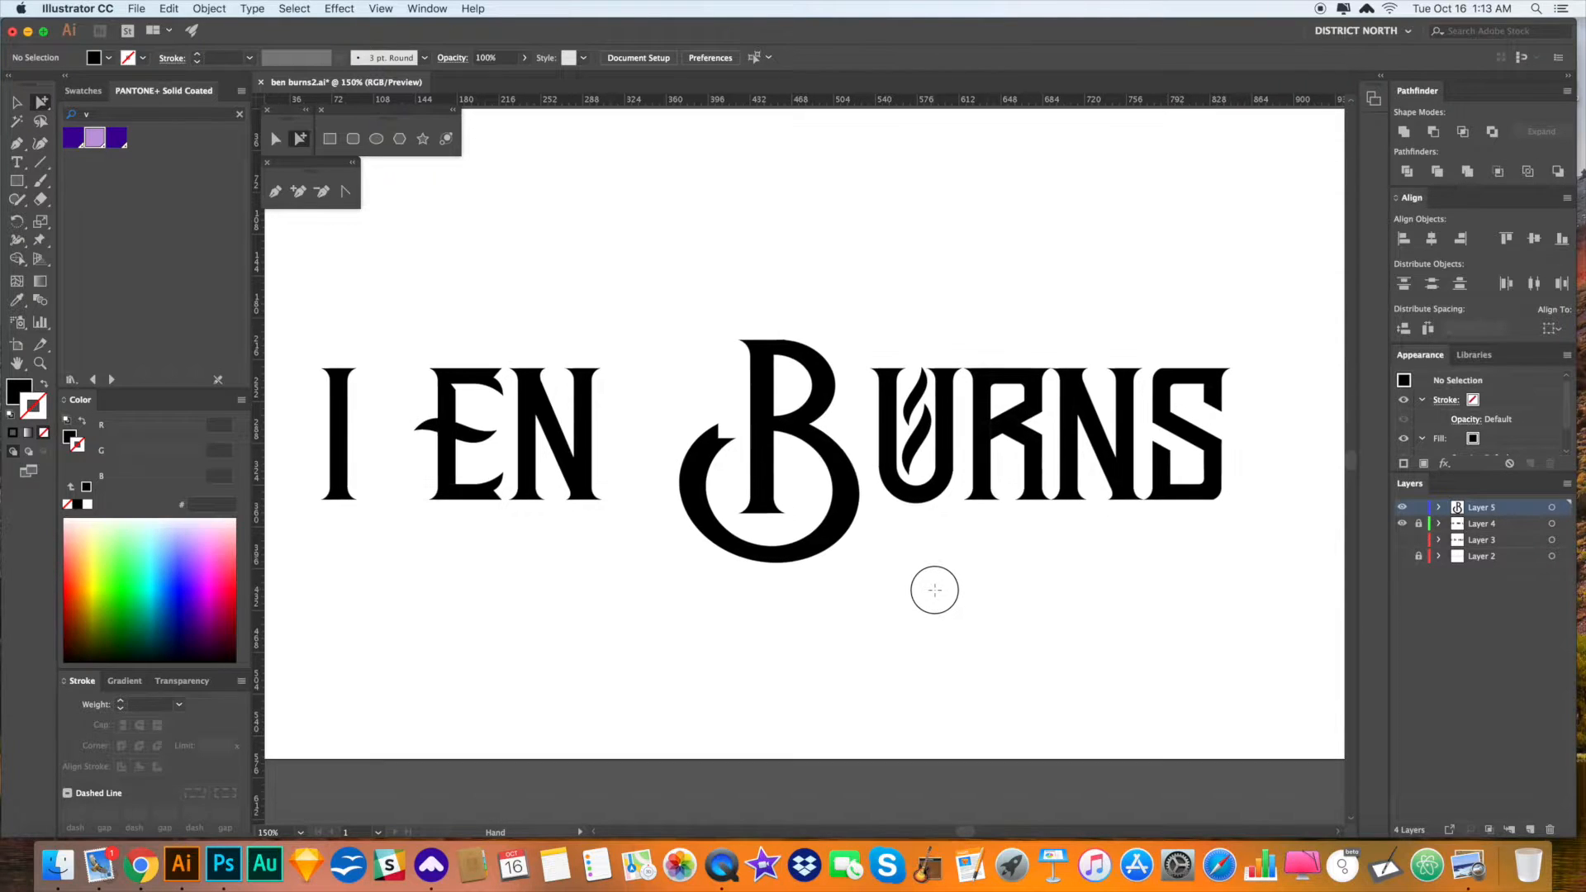
- Rotate the ring further so its open end sits higher, then zoom in on that end
left_click_drag(931, 591, 969, 590)
key("v")
left_click(788, 552)
left_click_drag(737, 551, 727, 550)
left_click(875, 587)
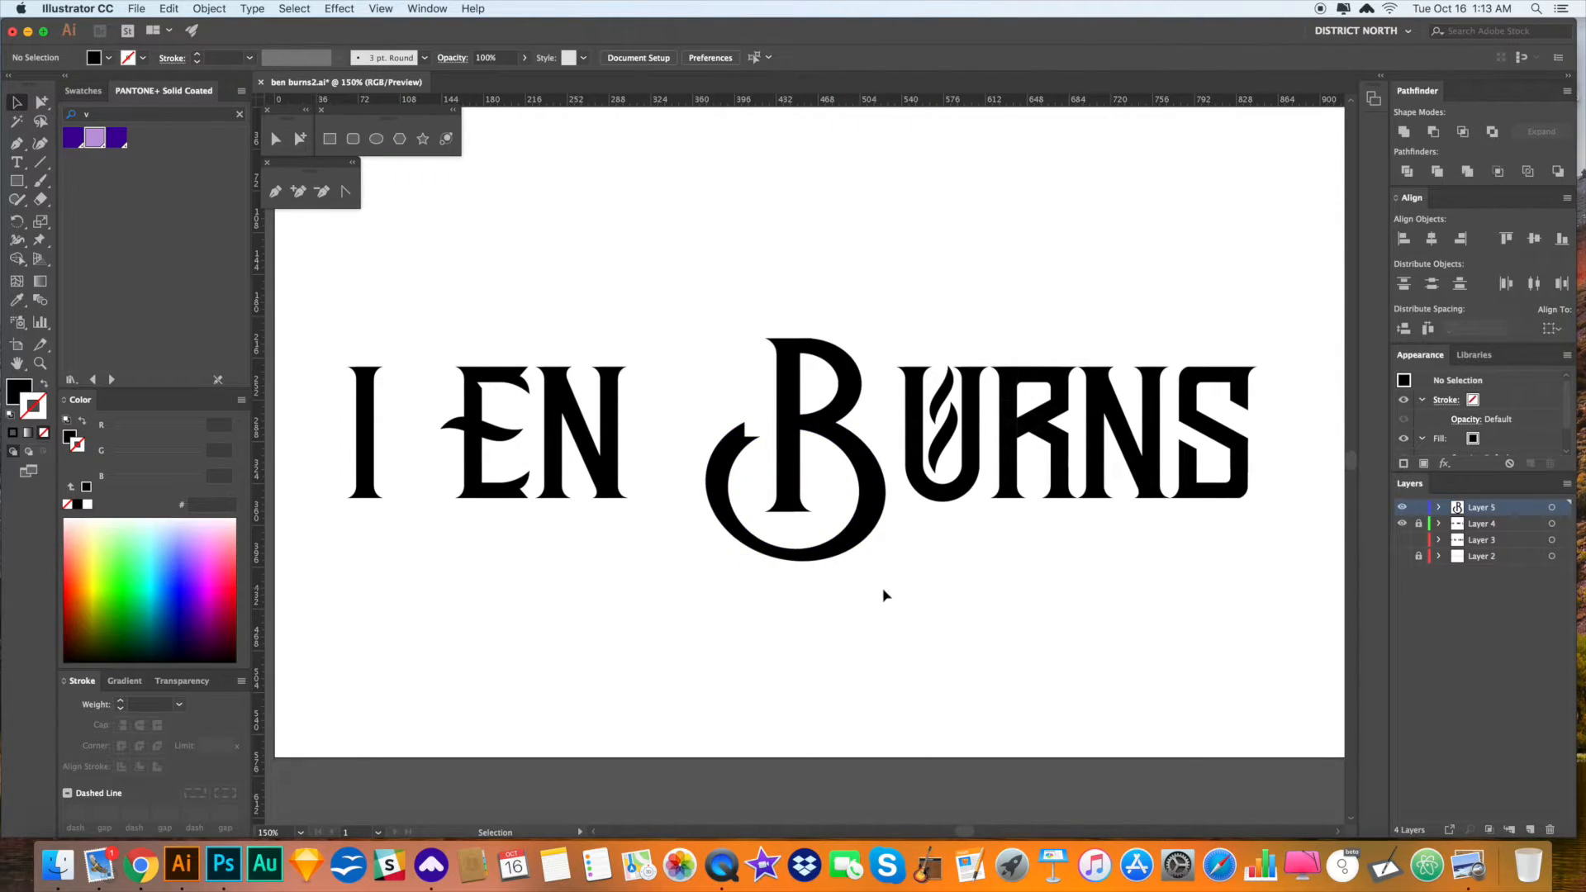
key("z")
left_click_drag(713, 403, 930, 576)
left_click_drag(719, 460, 1043, 518)
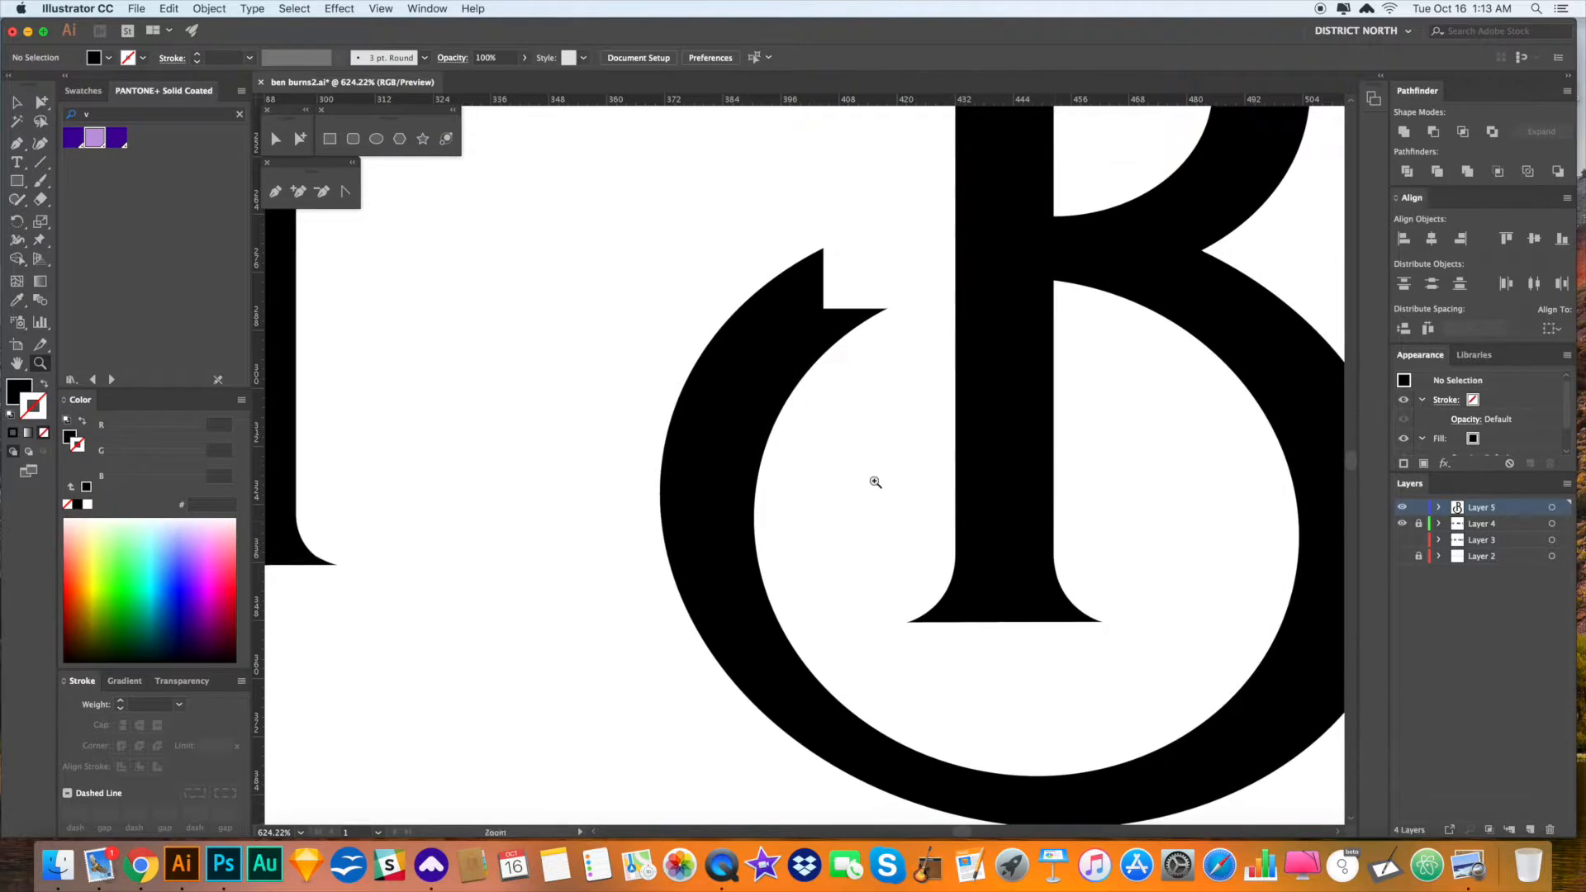
- Draw a closed Pen-tool spur that curls into a hook at the ring's open upper-left end
key("p")
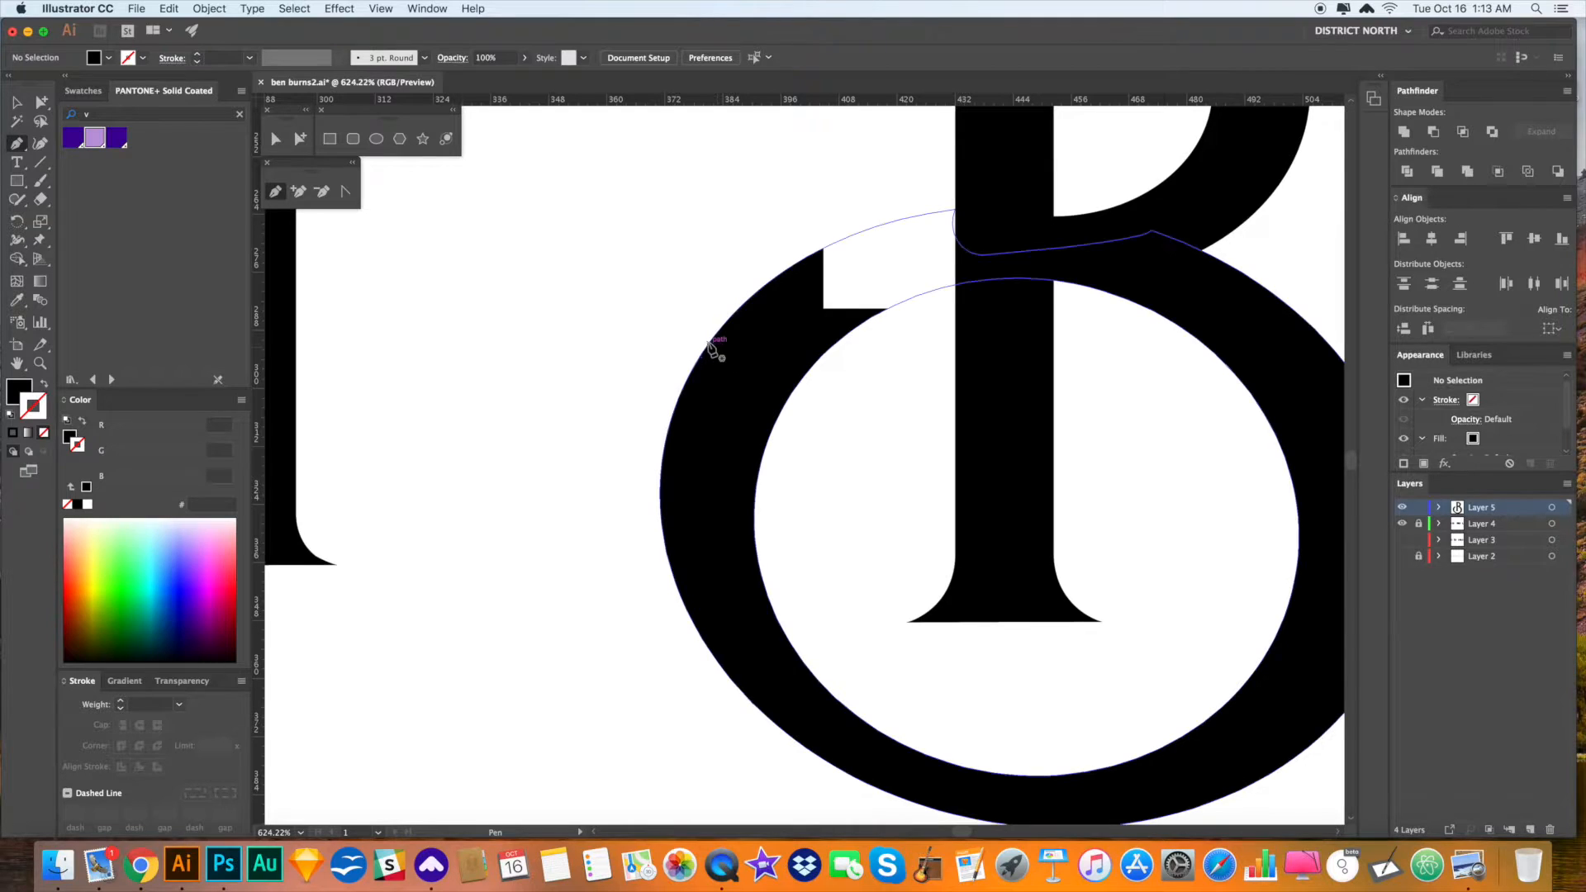
left_click(709, 342)
left_click_drag(865, 239, 882, 285)
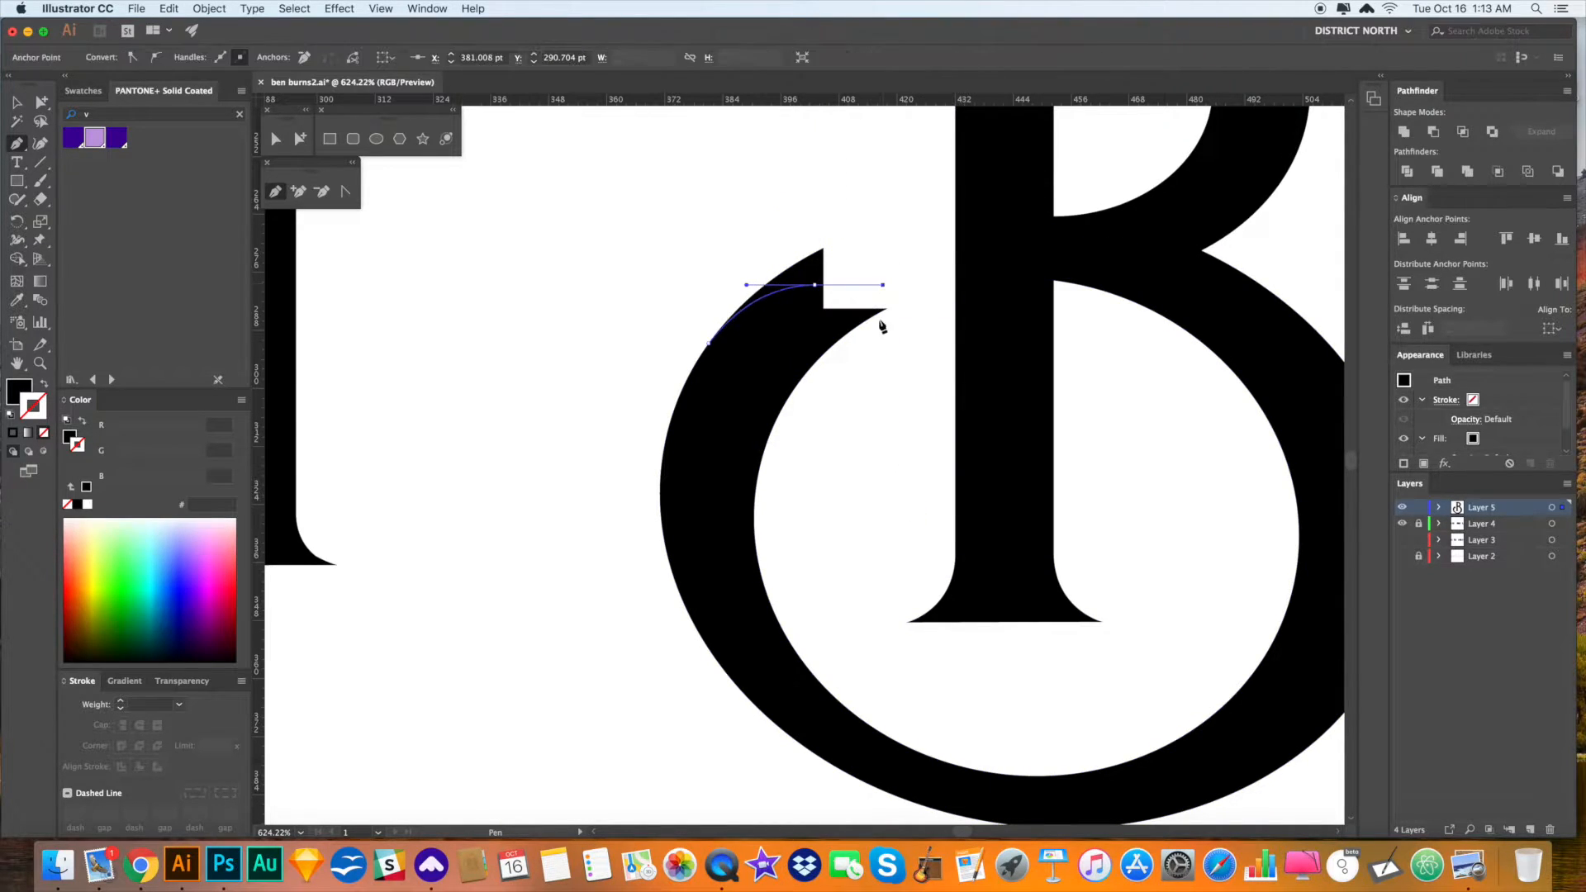
left_click_drag(843, 449, 732, 541)
left_click(837, 466)
left_click_drag(807, 422, 756, 424)
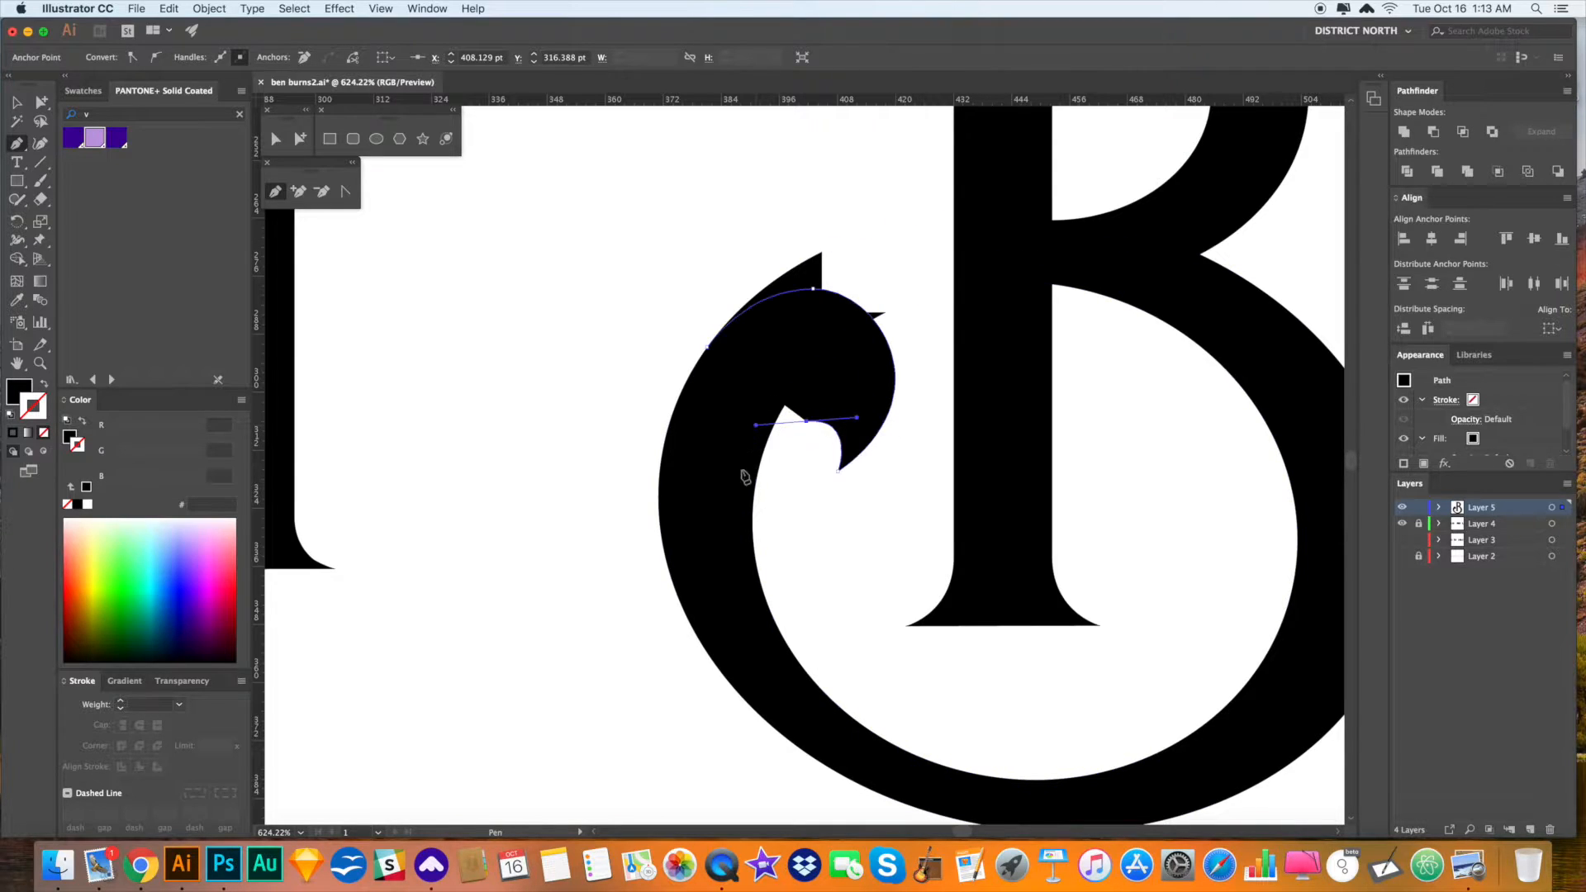
left_click_drag(755, 551, 754, 584)
left_click(692, 557)
left_click(707, 348)
key("v")
left_click(921, 526)
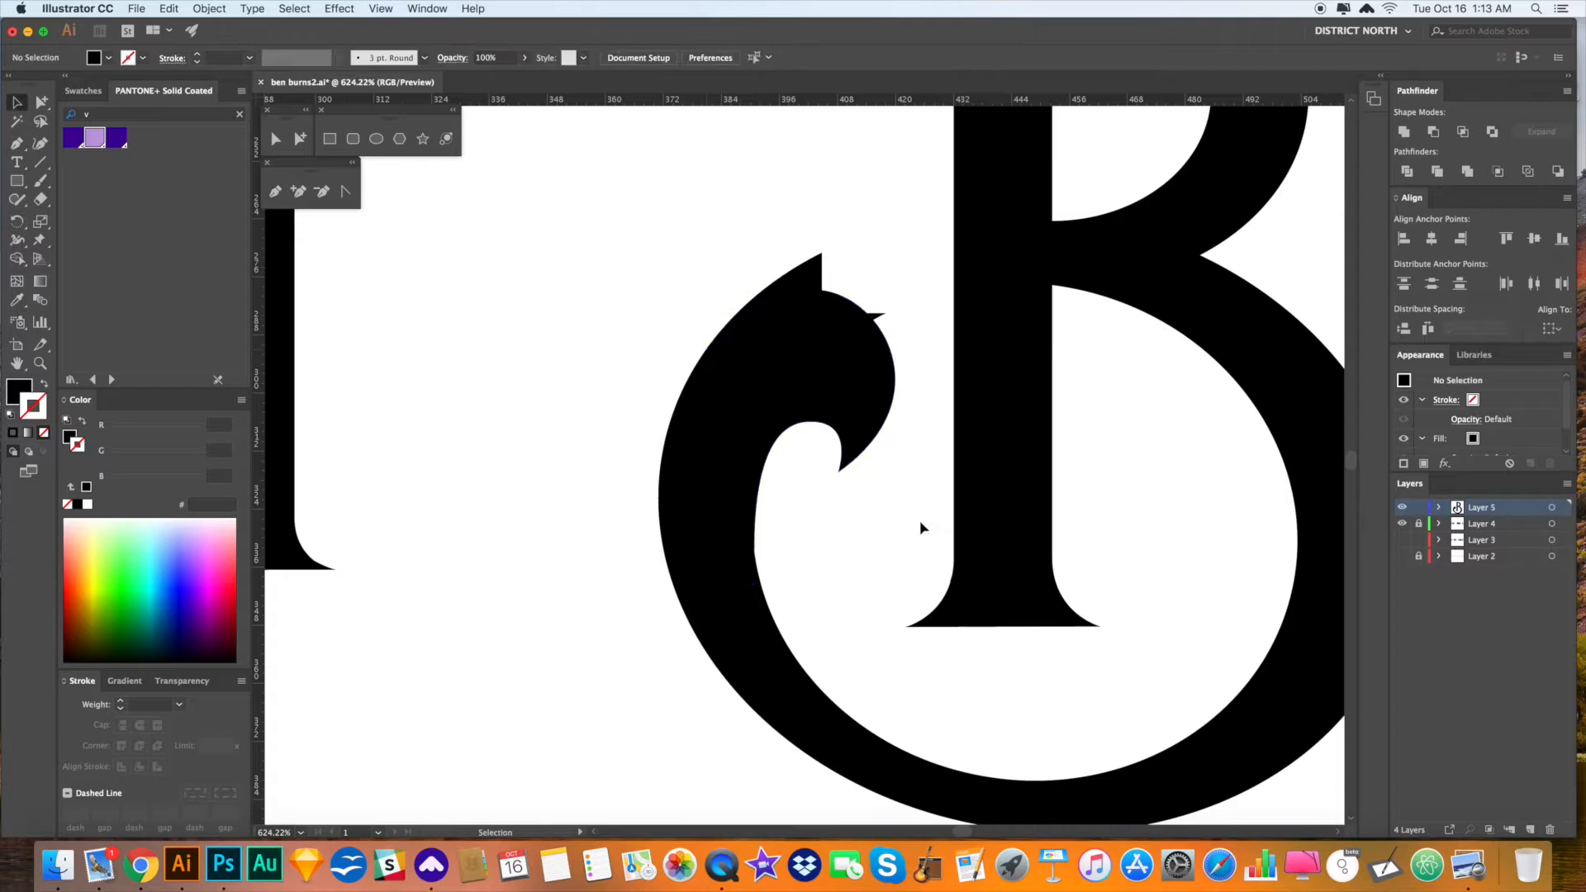
- Drag the anchors at the base of the B's stem downward to lengthen the stem
key("super+minus")
key("super+minus")
key("super+minus")
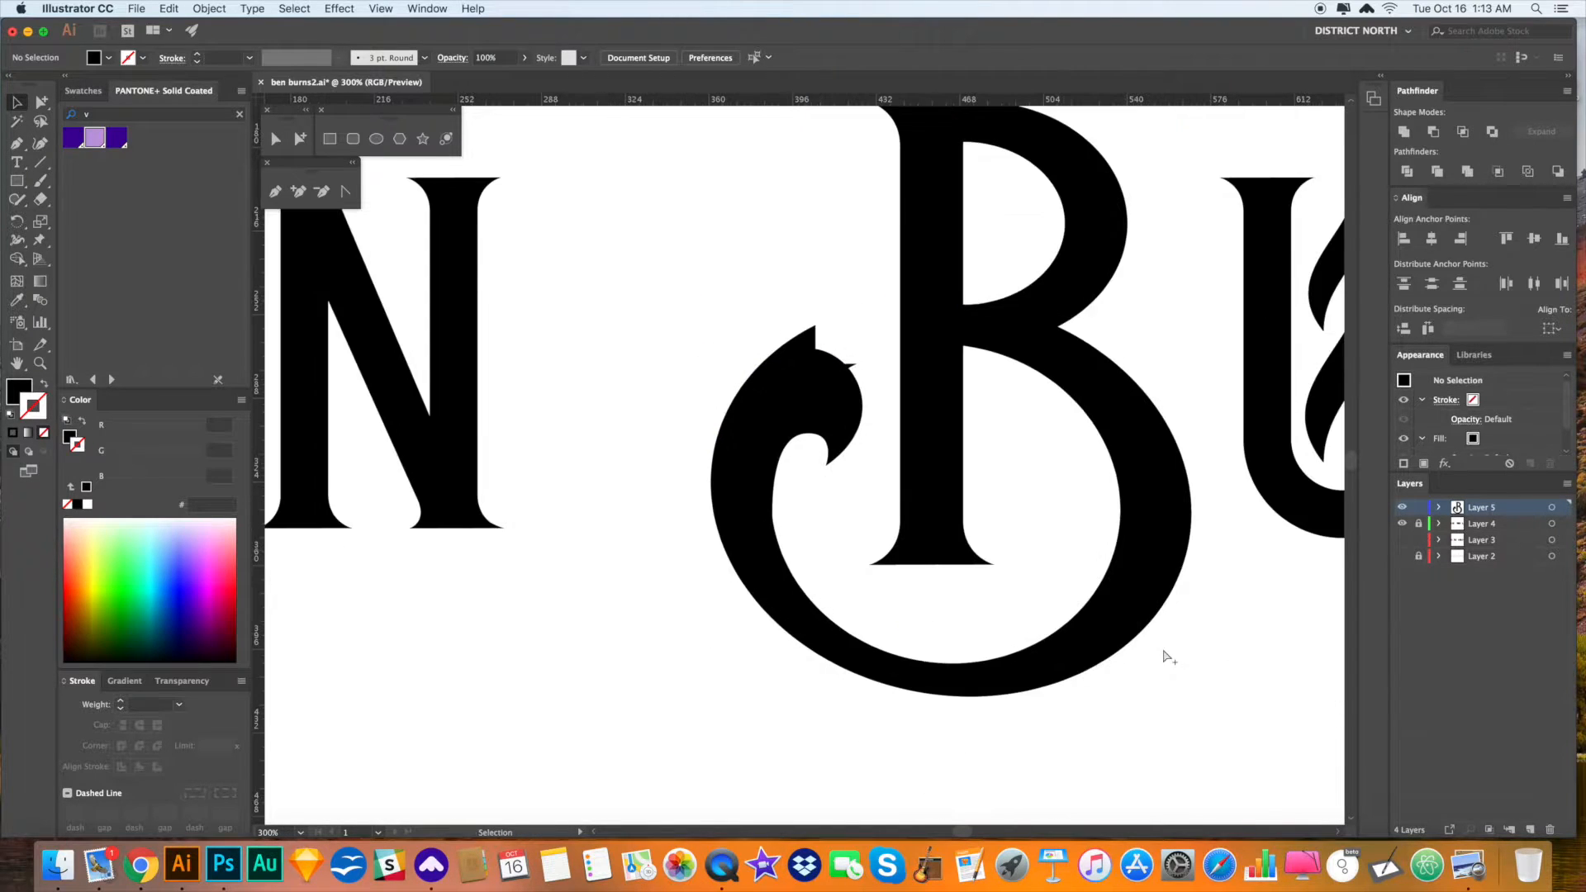
scroll(1126, 630, "right", 1)
key("a")
left_click(781, 405)
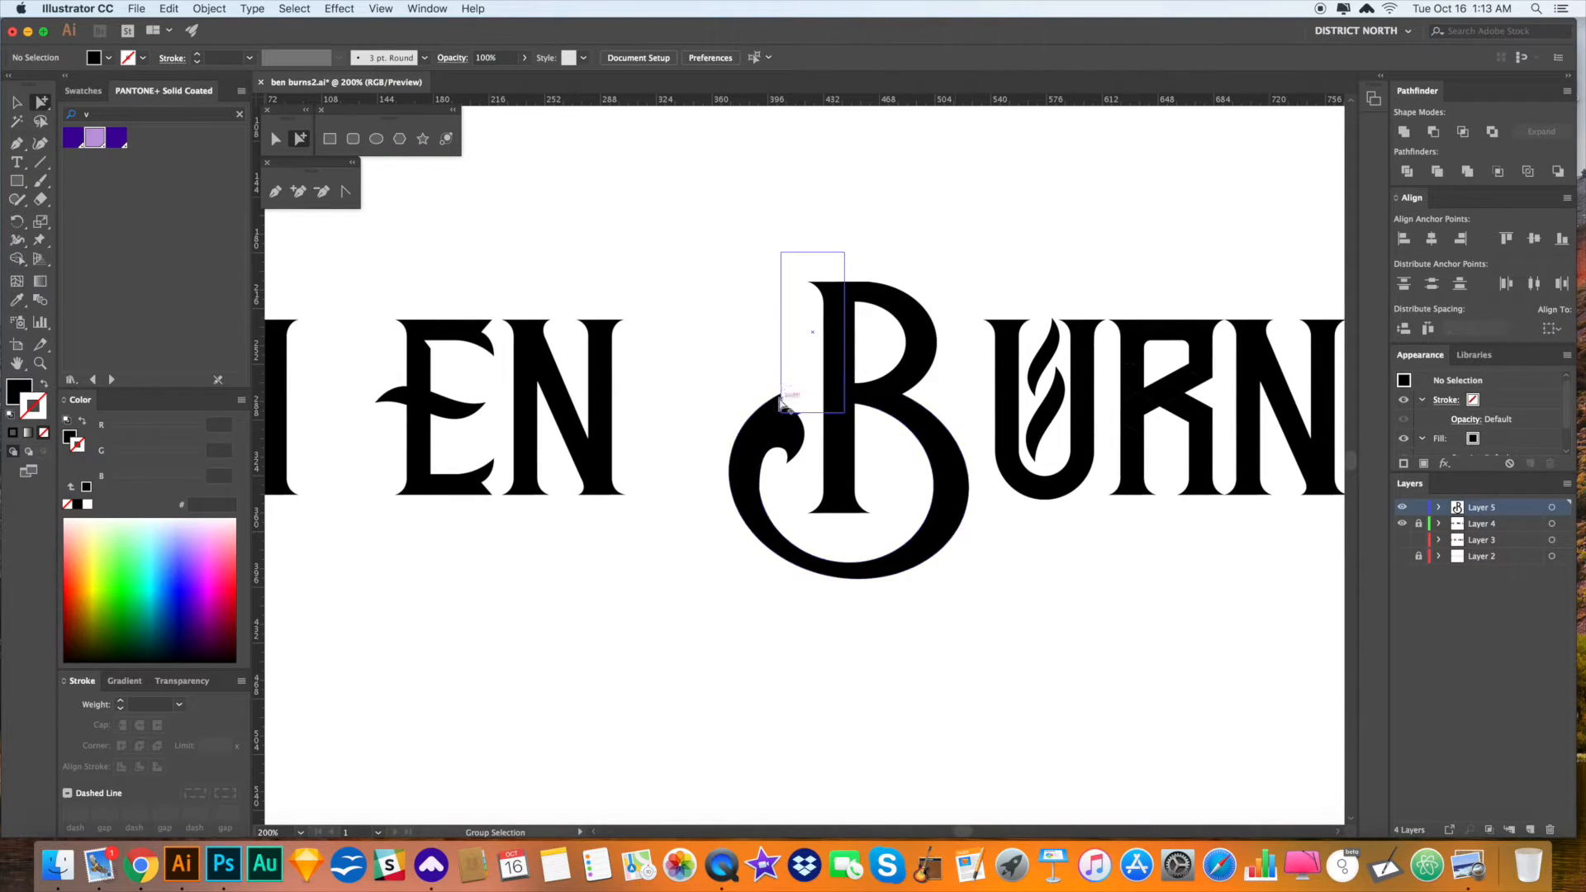
left_click(1026, 618)
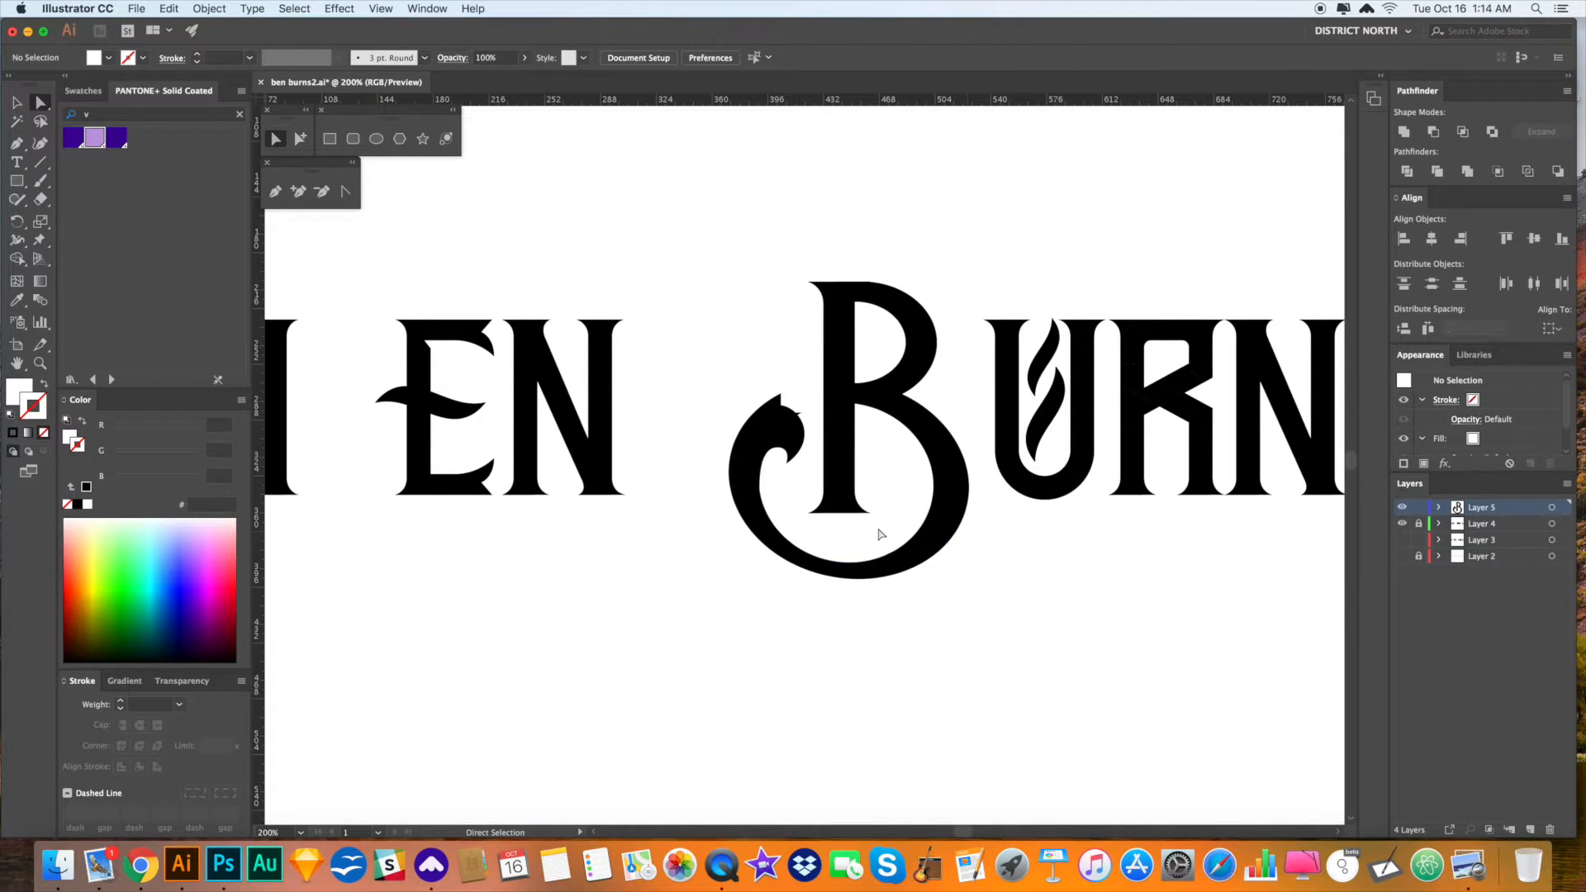
mouse_move(803, 495)
left_mouse_down()
mouse_move(878, 527)
mouse_move(797, 478)
left_mouse_up()
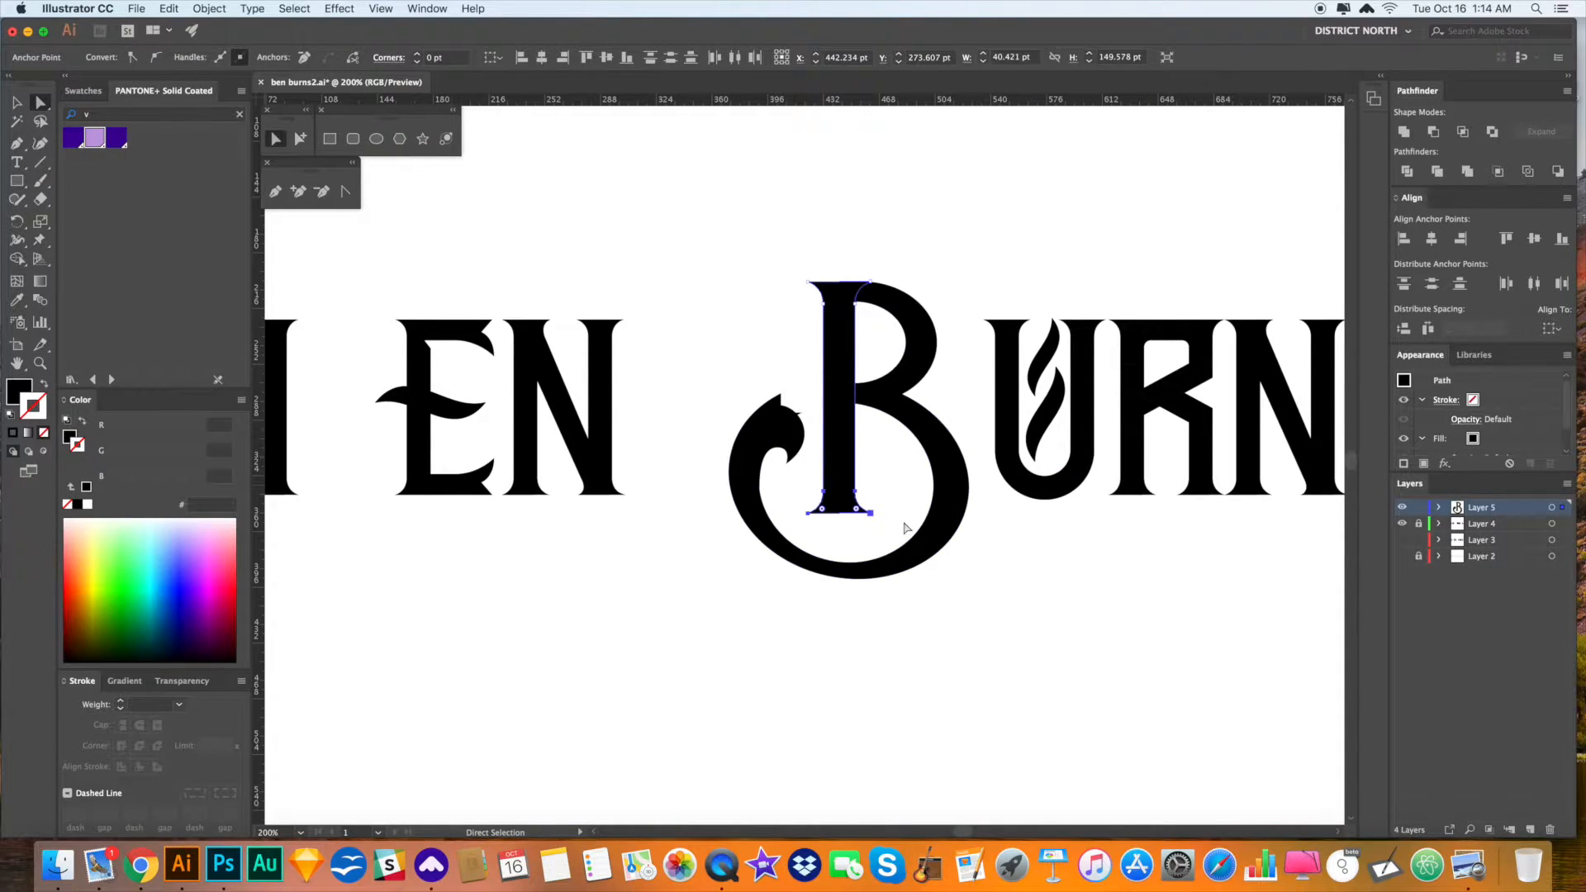
left_click_drag(871, 514, 859, 535)
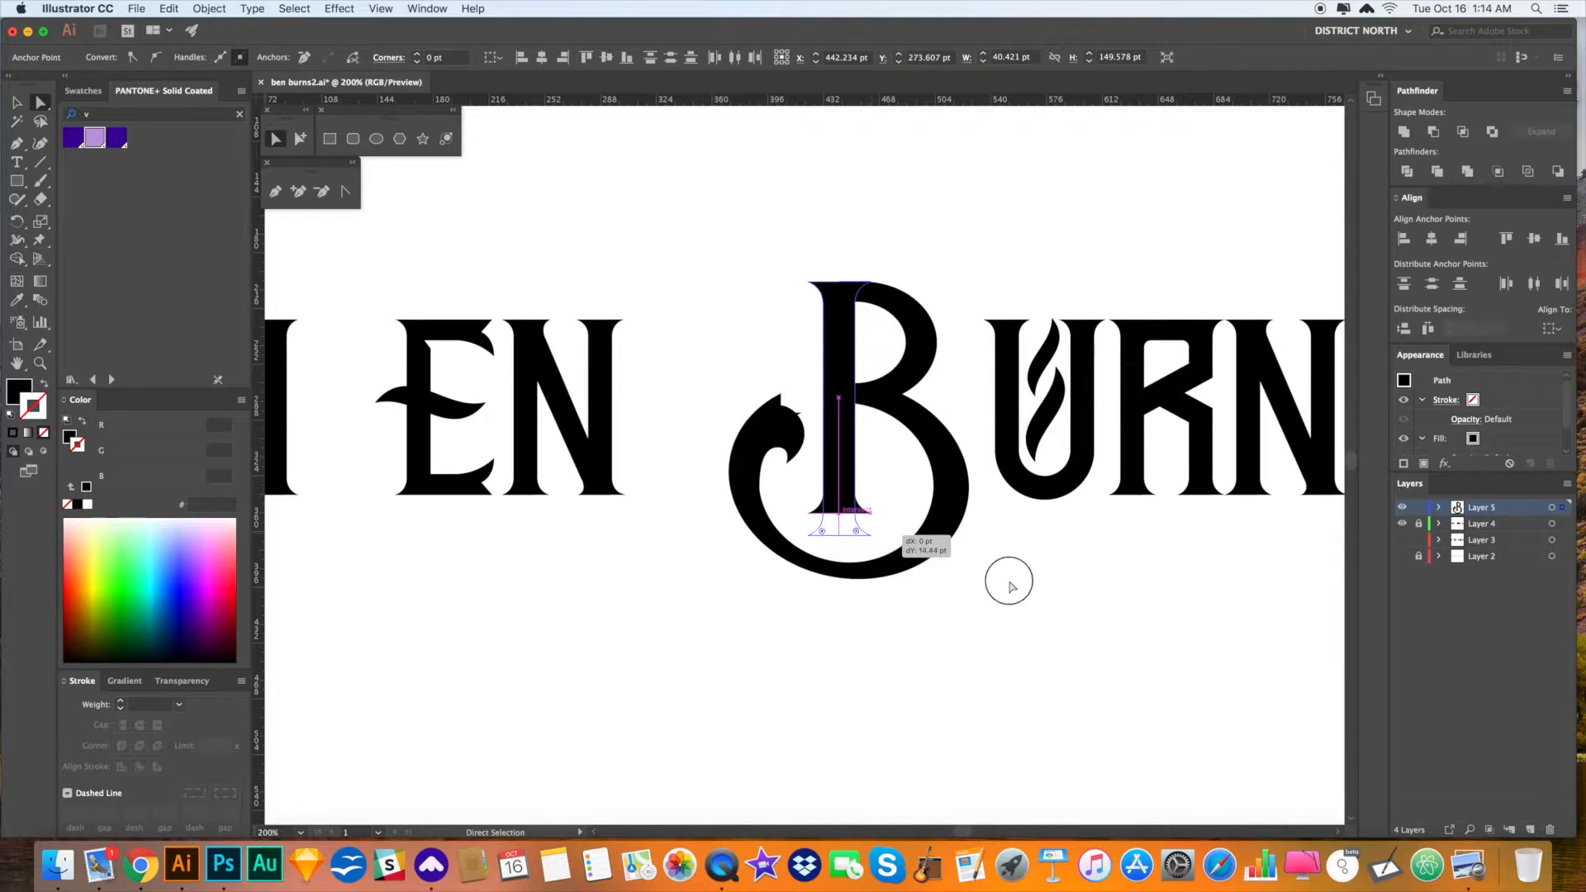
left_click(1066, 578)
- Select the B's ring as a whole object to check it
left_click_drag(1070, 591, 1025, 591)
left_click(864, 525, "alt")
key("v")
left_click(956, 586)
left_click(864, 522)
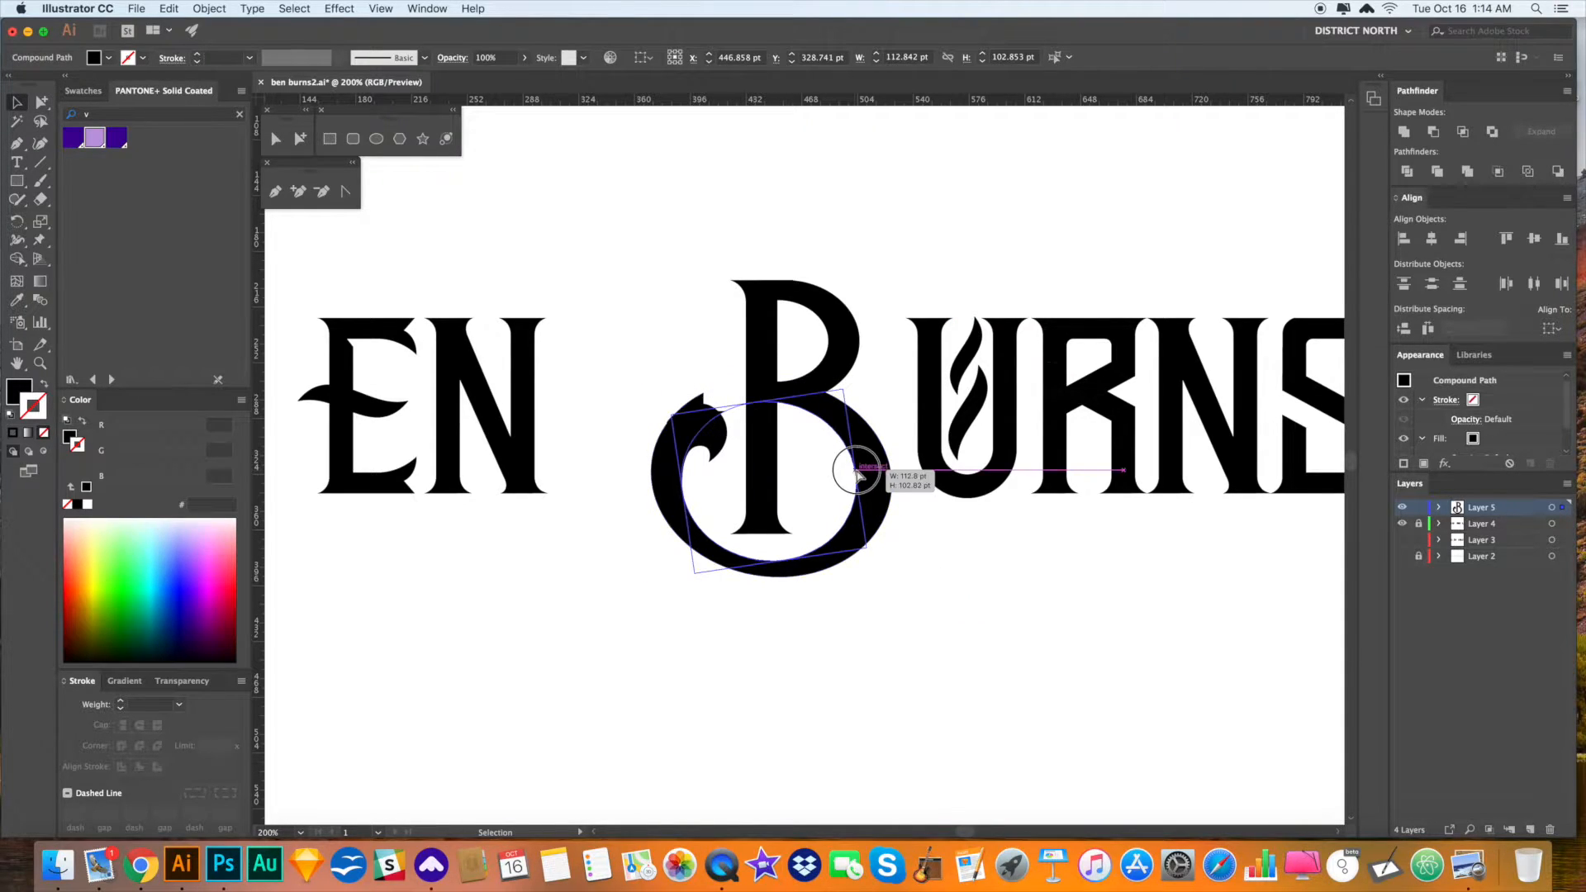
left_click(966, 556)
left_click(869, 519)
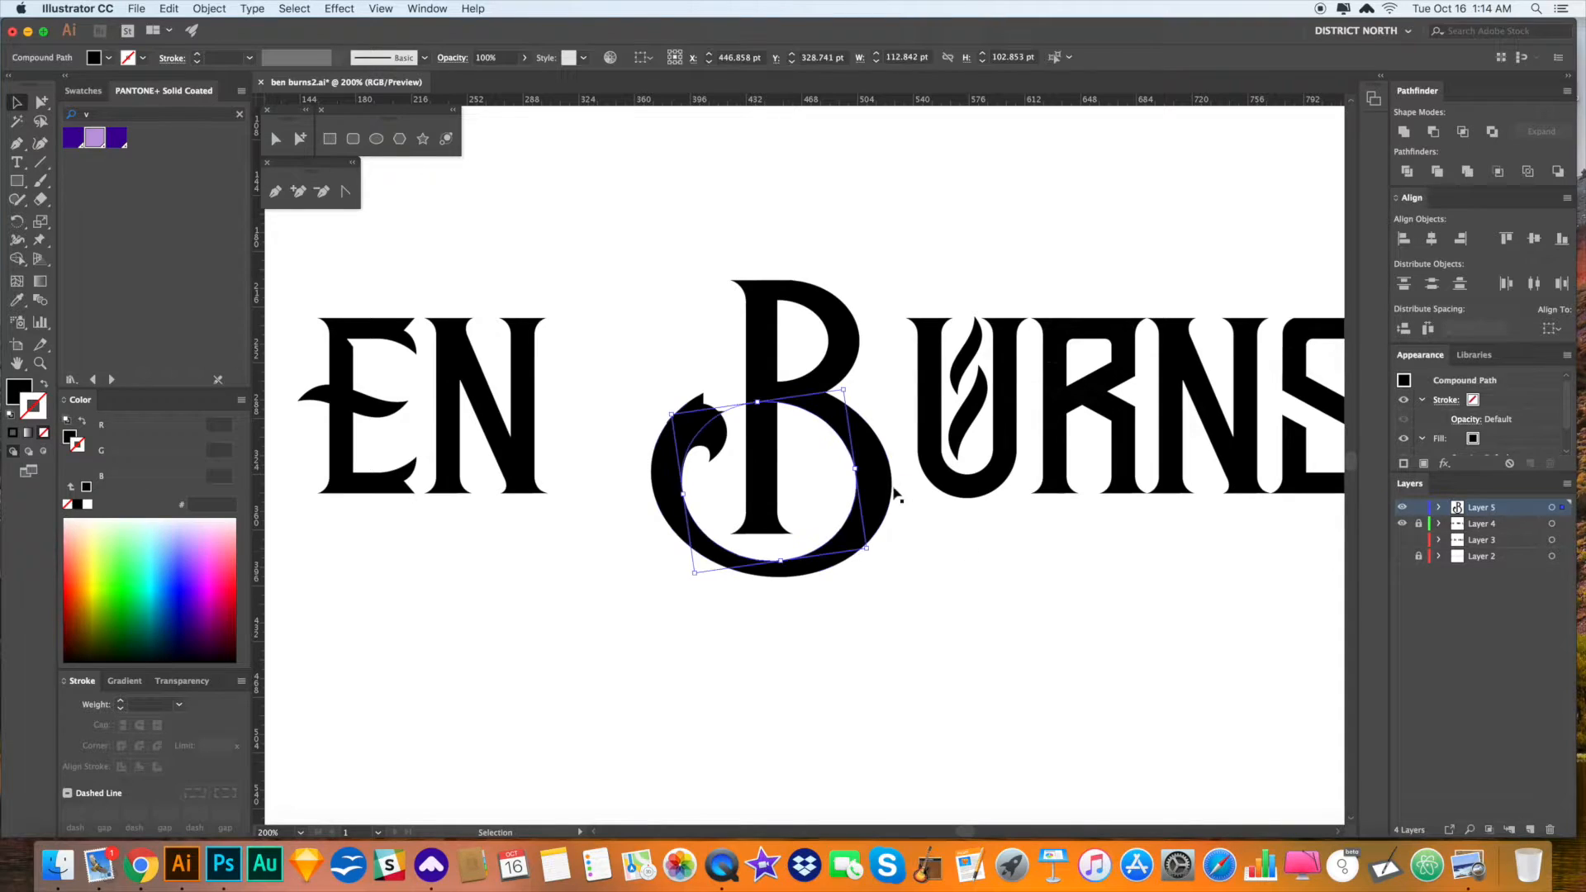
left_click(940, 527)
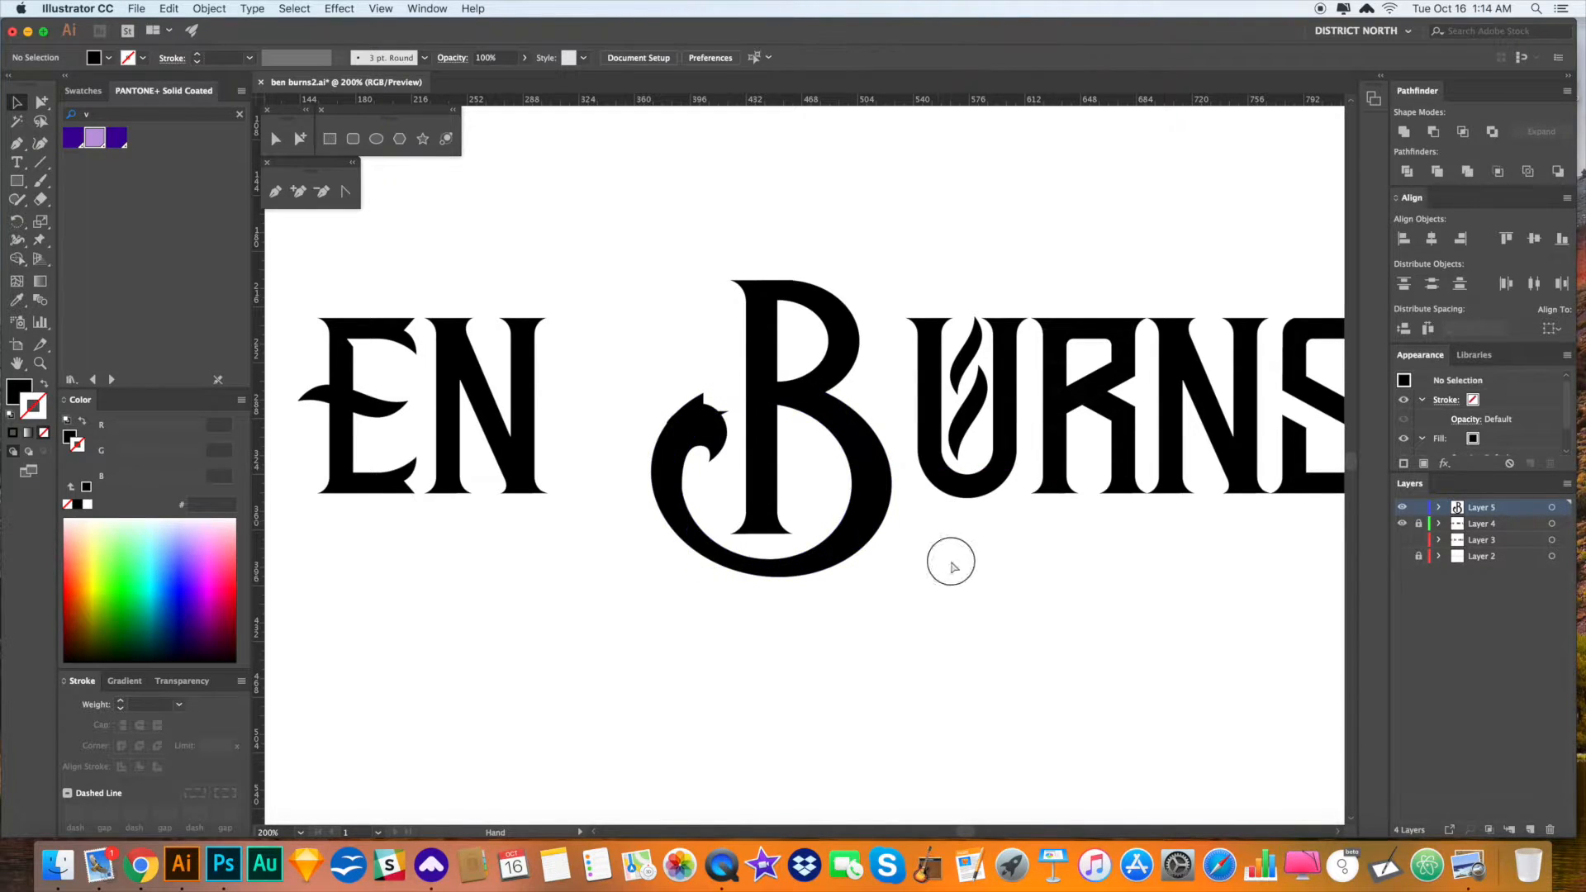
- Widen the white rectangle beside the B's stem to the left
key("a")
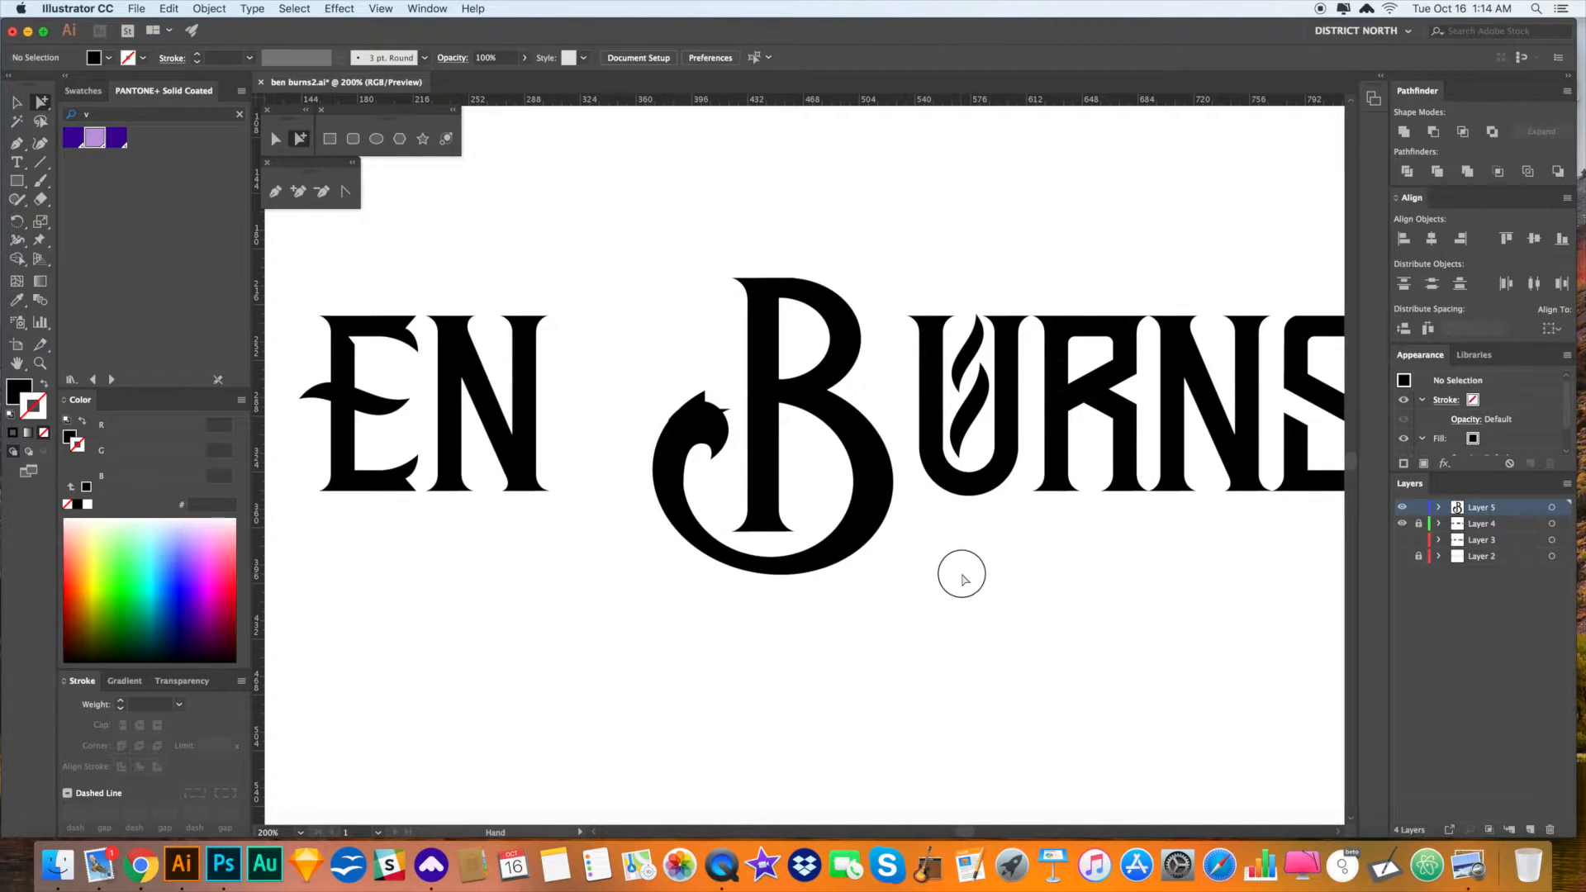
left_click(757, 385)
left_click_drag(708, 324, 676, 323)
key("v")
left_click(992, 188)
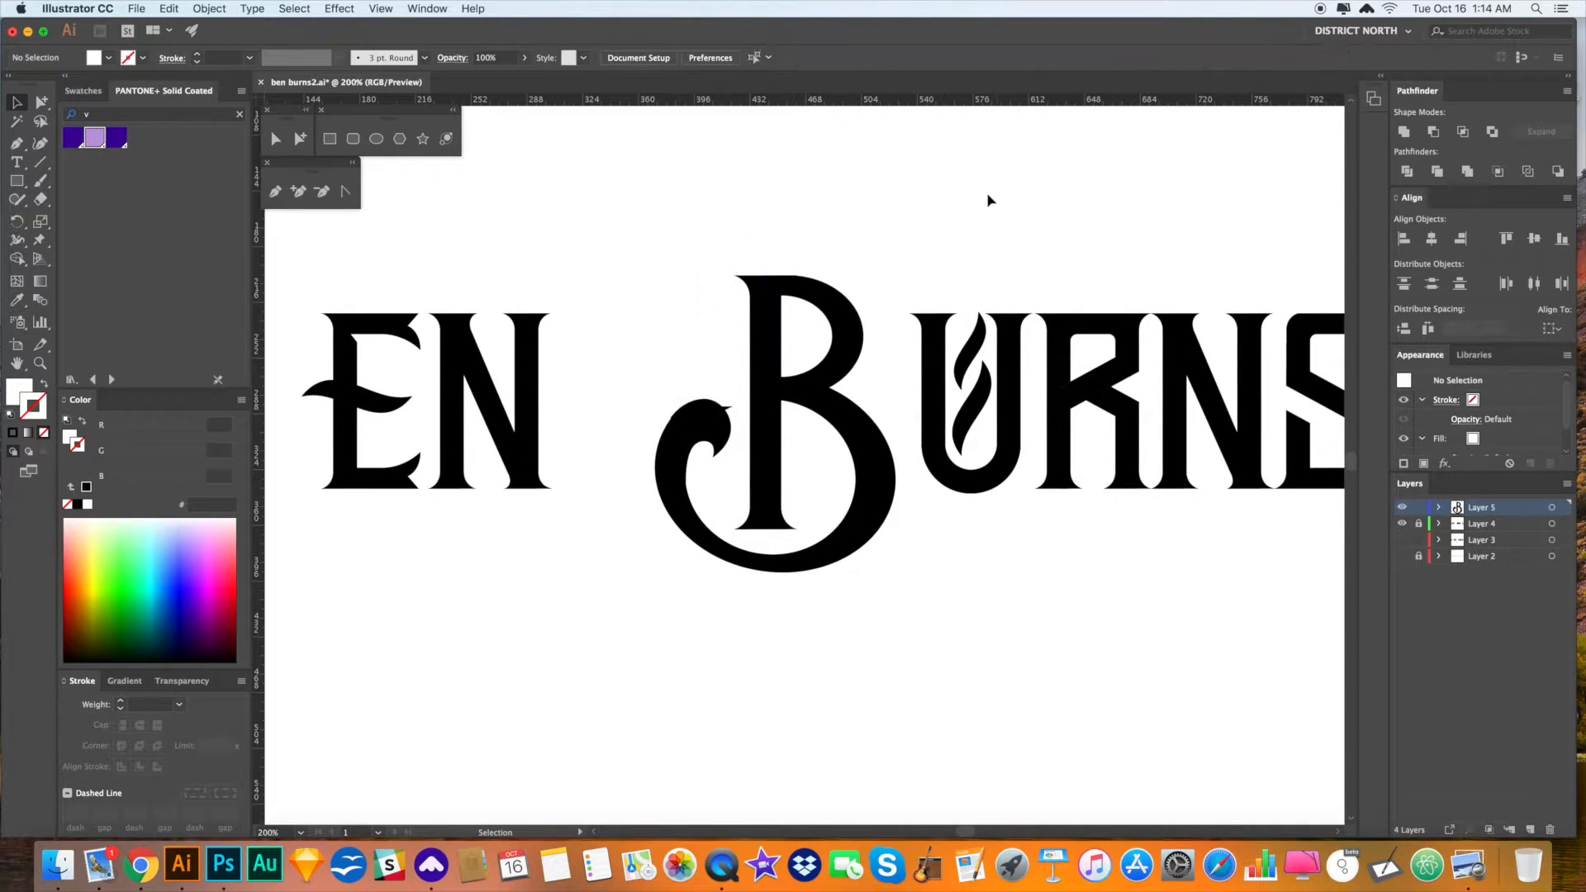
- Select and adjust the B's upper bowl pieces with the Group Selection tool
key("a")
left_click_drag(988, 195, 975, 203)
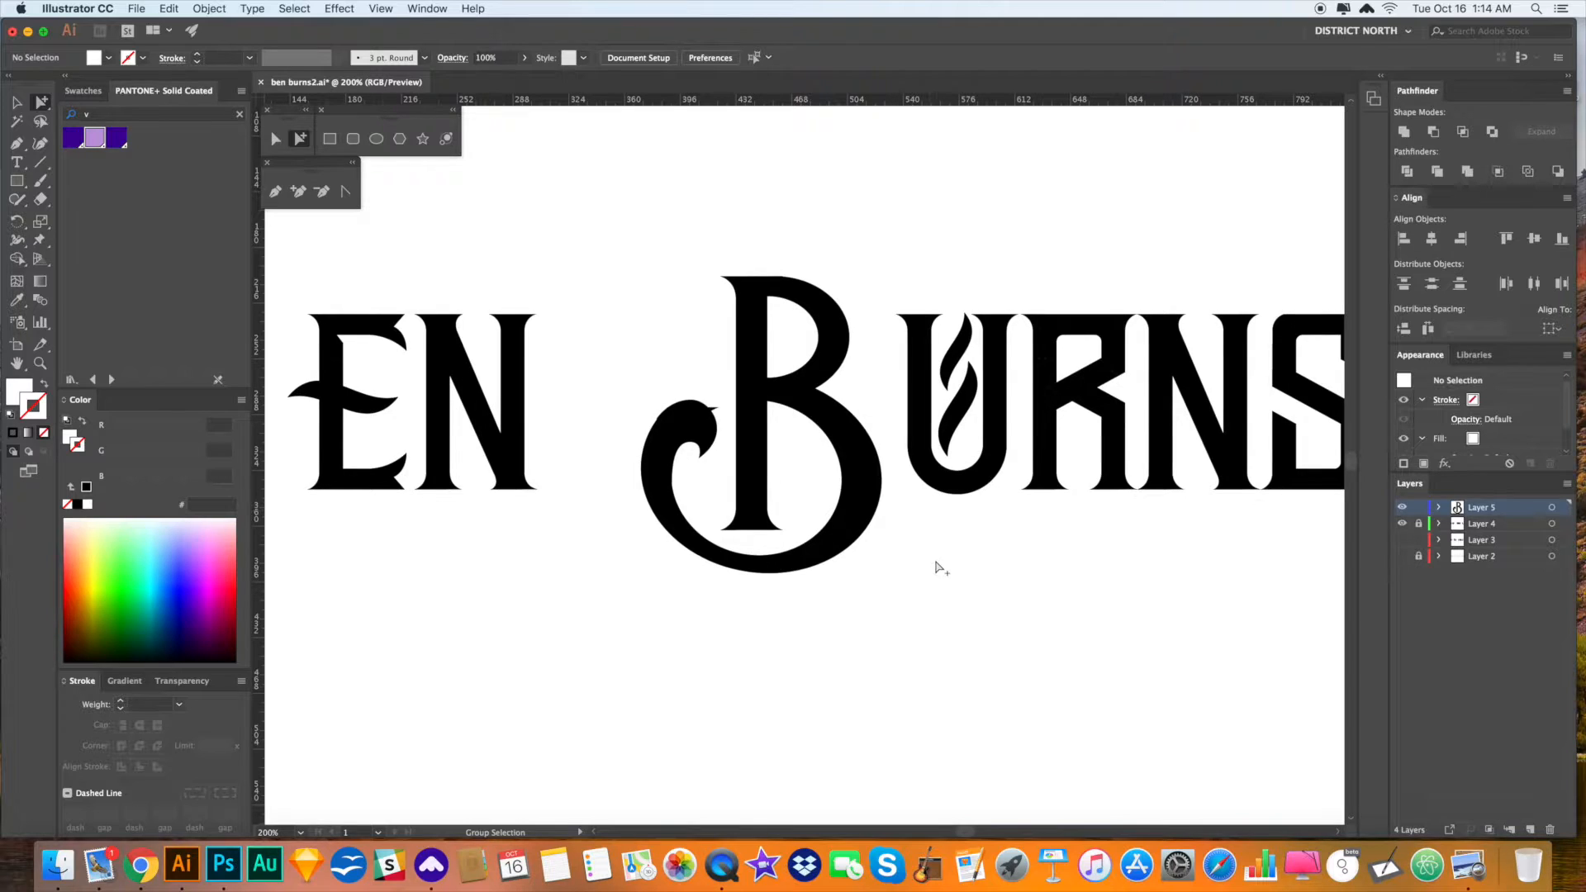
left_click_drag(946, 557, 948, 560)
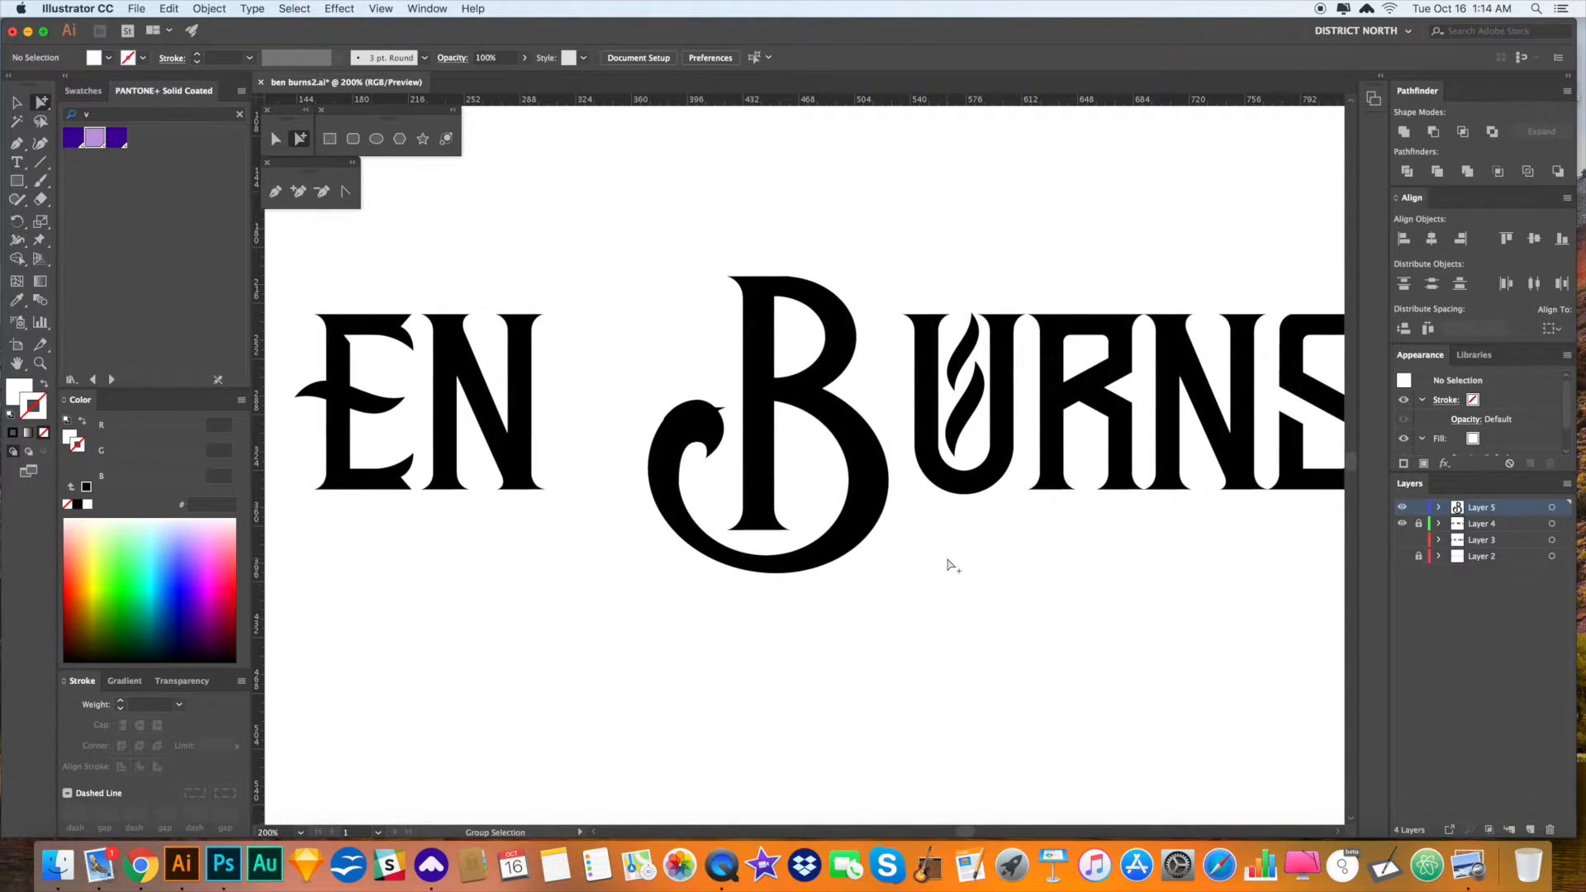
left_click(846, 343)
left_click(888, 410)
left_click_drag(877, 352, 743, 337)
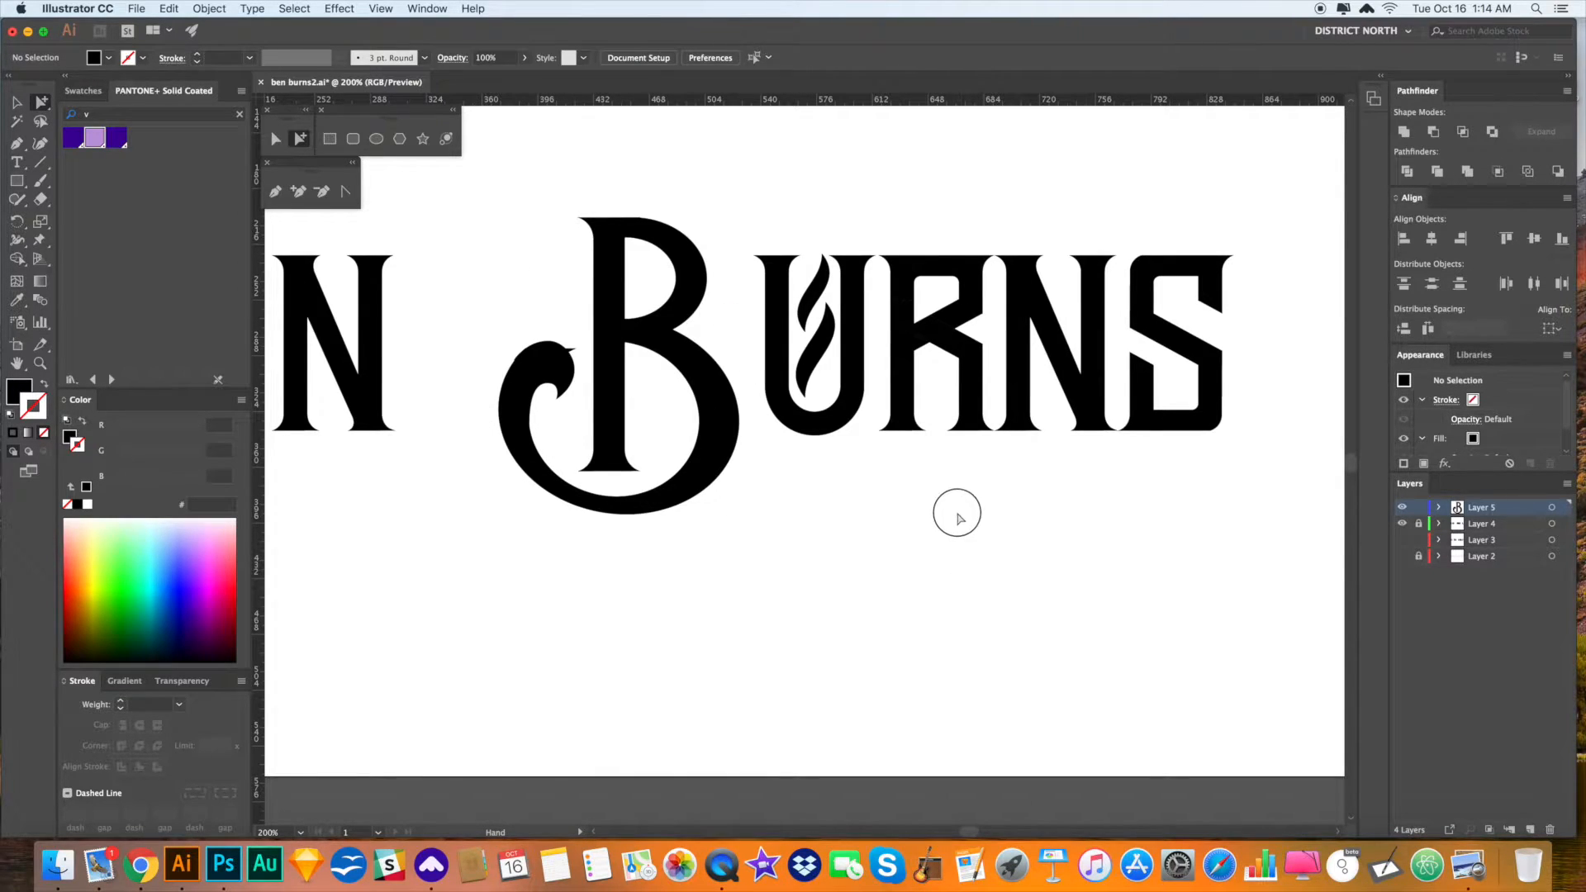
left_click_drag(960, 518, 954, 525)
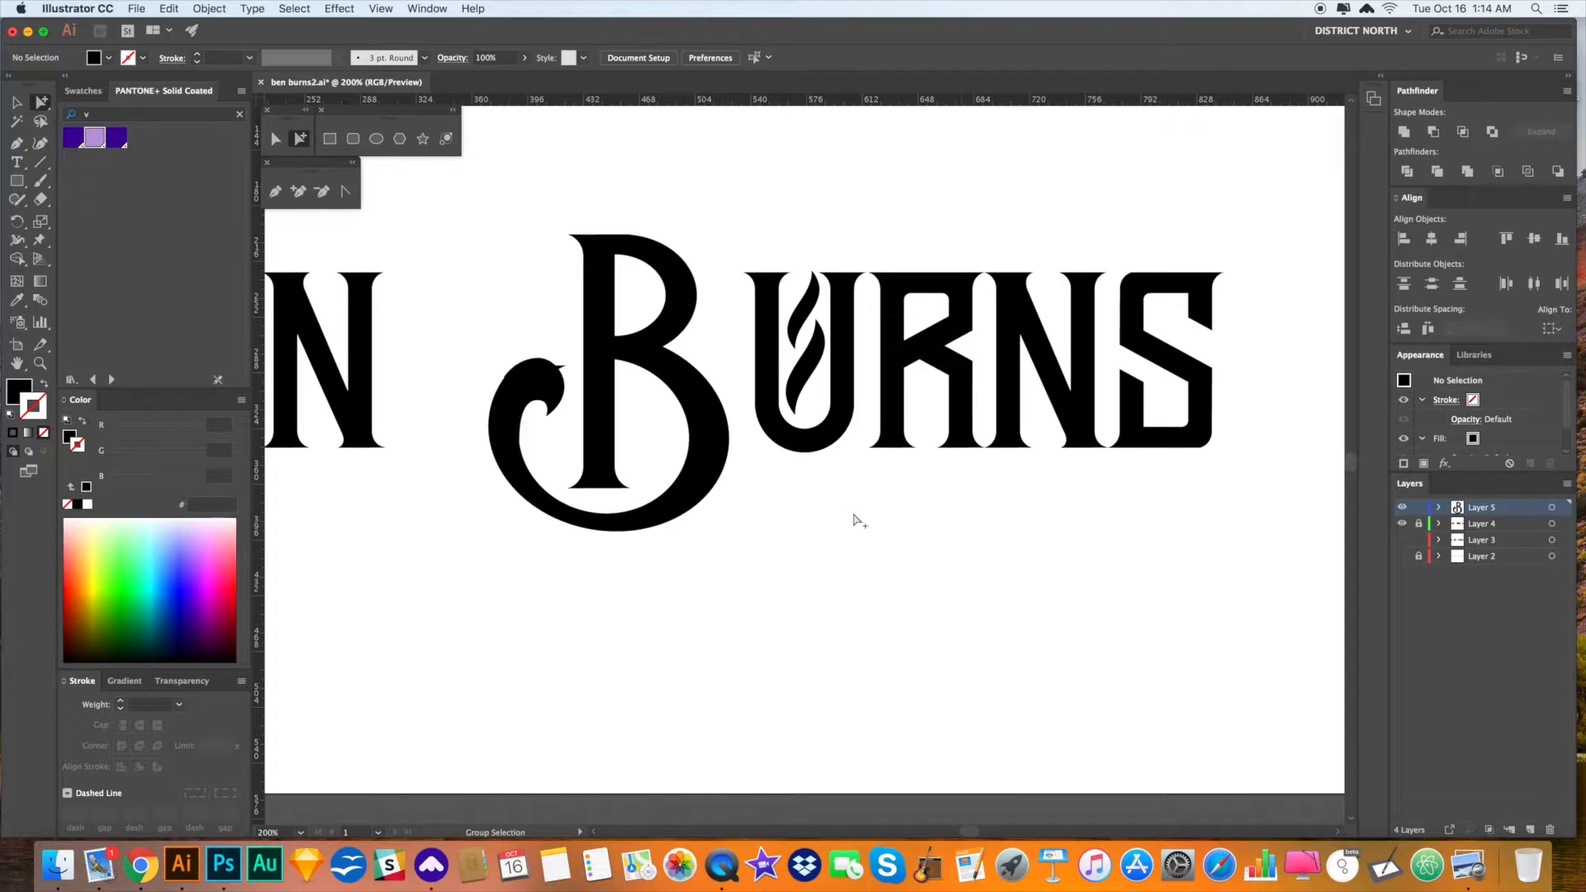
- Rotate the B's curled lower bowl slightly and nudge it up
left_click(671, 373)
key("r")
left_click_drag(803, 542, 698, 454)
key("a")
left_click(804, 518)
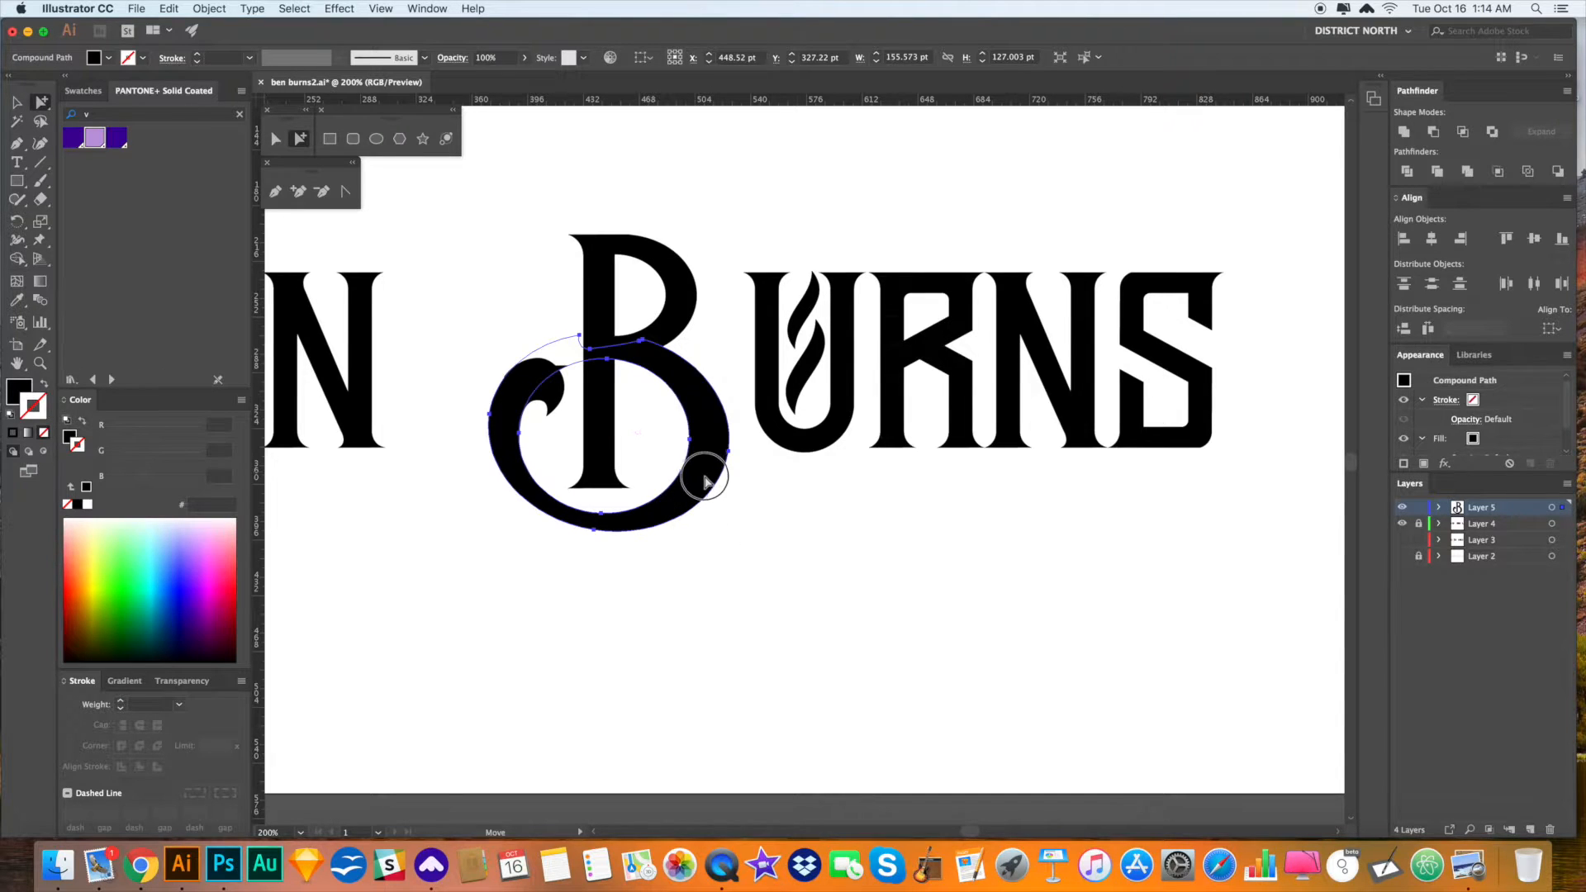
key("Up")
key("Up")
left_click(807, 557)
- Cut the bowl and hook, Paste in Front, and raise them about 6 pt
left_click(541, 386)
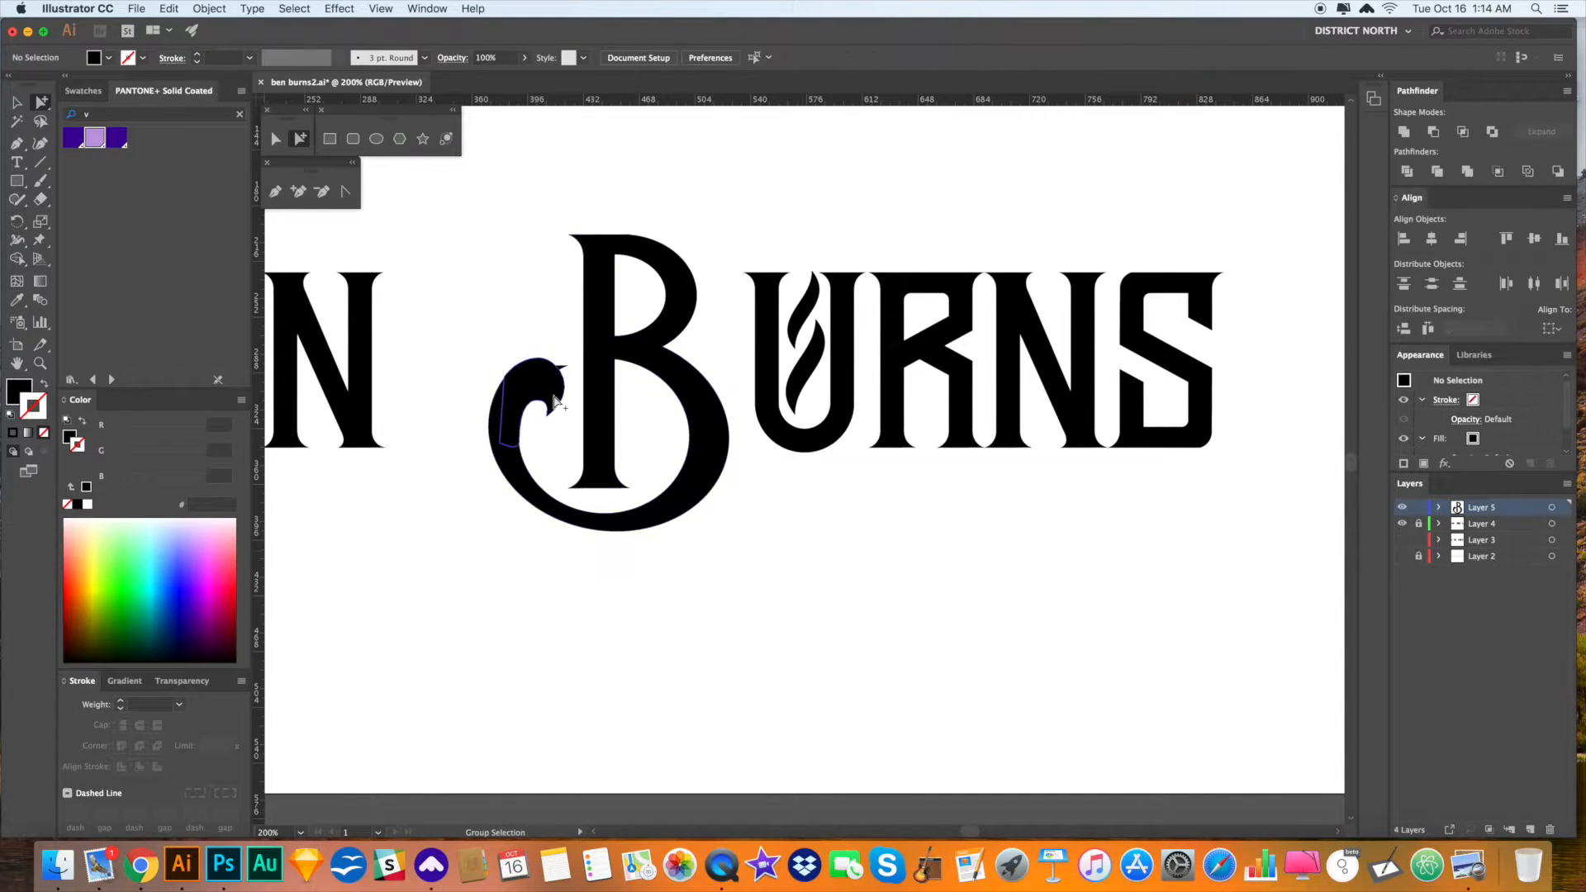
left_click(695, 444, "shift")
key("super+x")
key("super+f")
left_click_drag(709, 462, 712, 460)
left_click(774, 522)
left_click_drag(818, 563, 813, 564)
- Lengthen the white rectangle over the B by dragging its bottom edge down
key("v")
key("a")
left_click(569, 365)
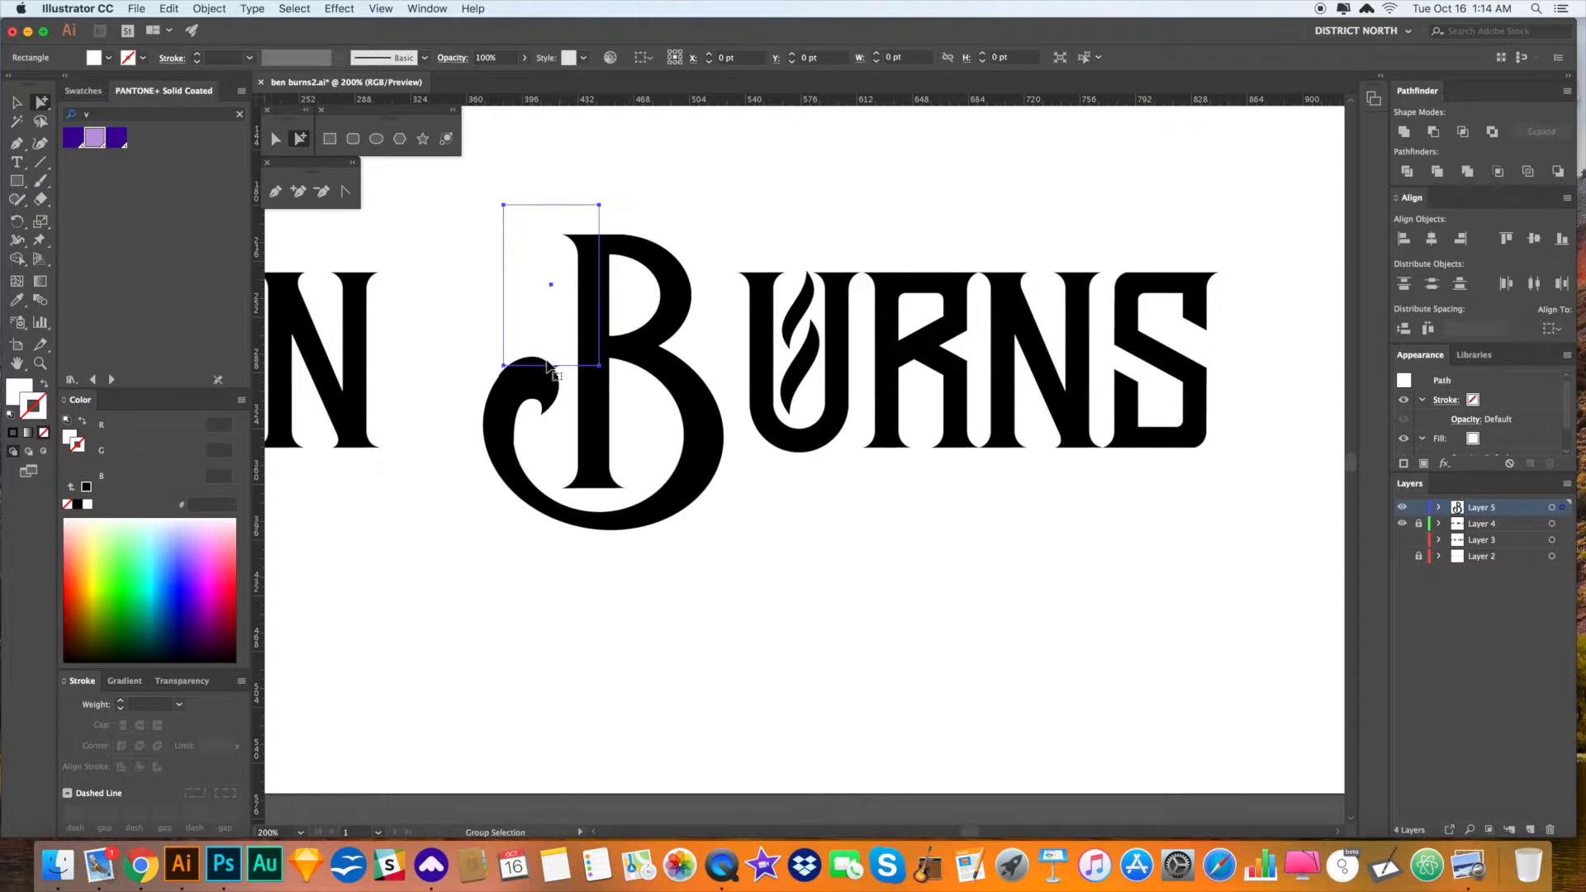
key("v")
left_click_drag(550, 368, 552, 379)
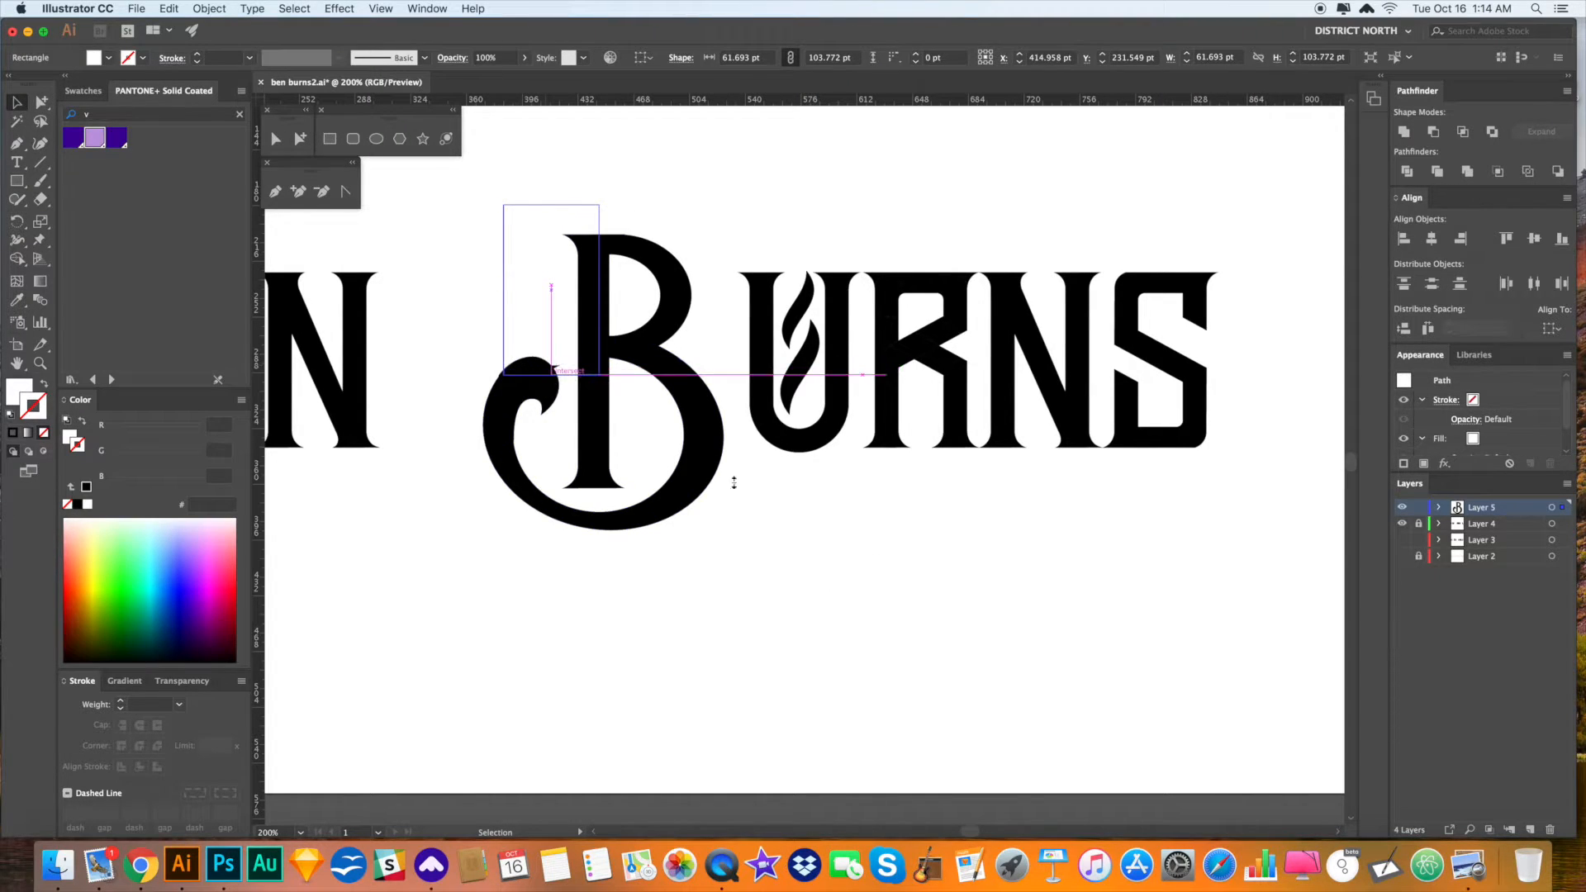
left_click(832, 547)
key("a")
left_click_drag(865, 538, 850, 546)
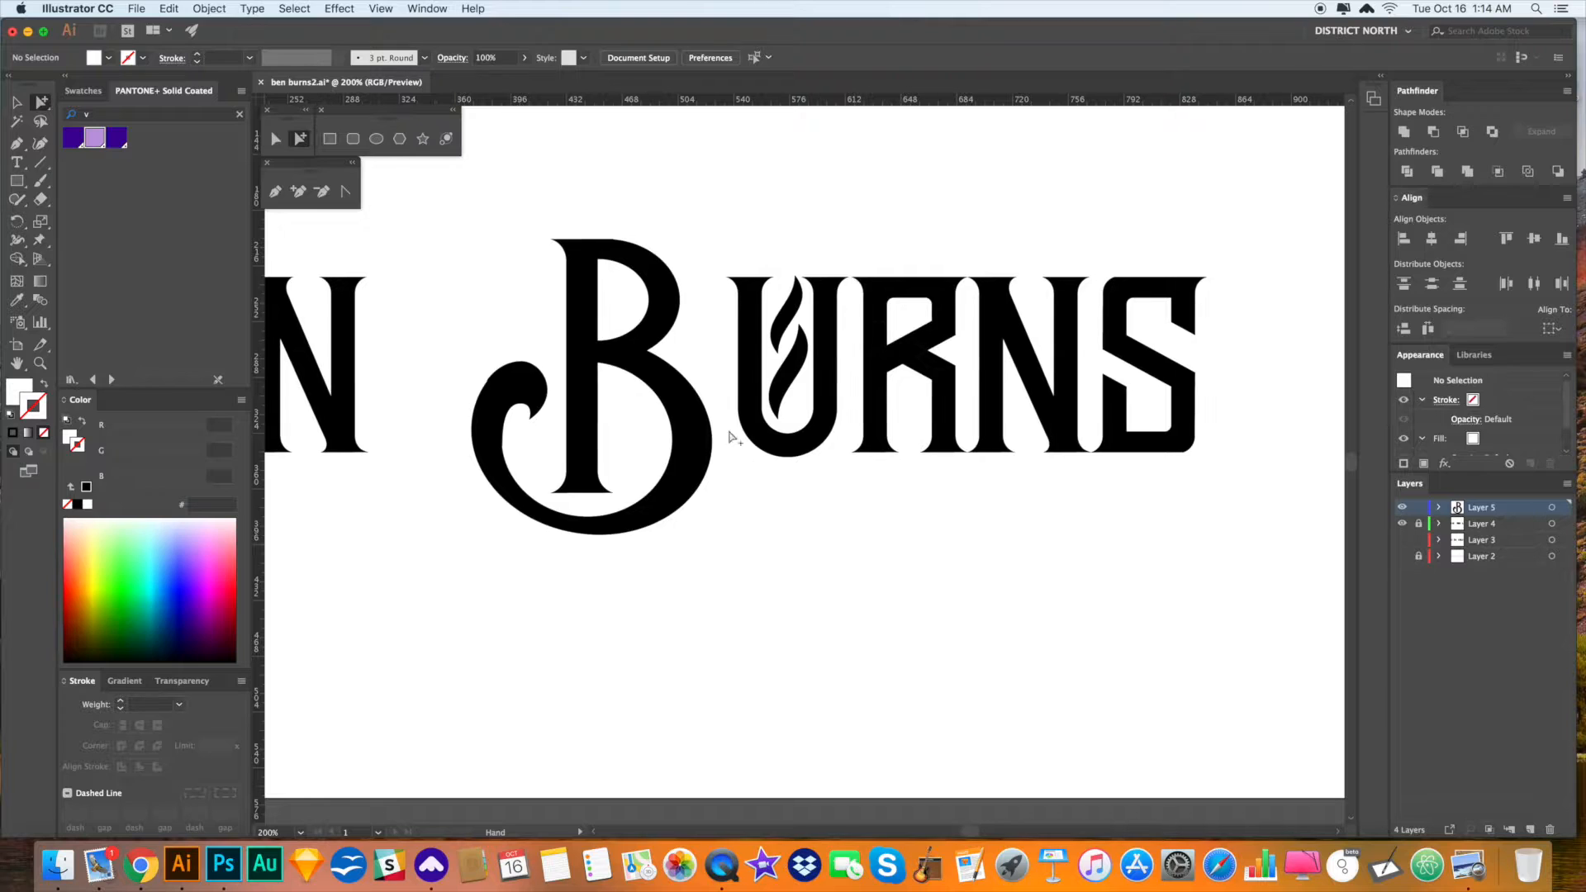
- Check the lower bowl's bounding box, now about 155.6 × 127 pt
left_click(609, 370, "alt")
key("v")
left_click(867, 574)
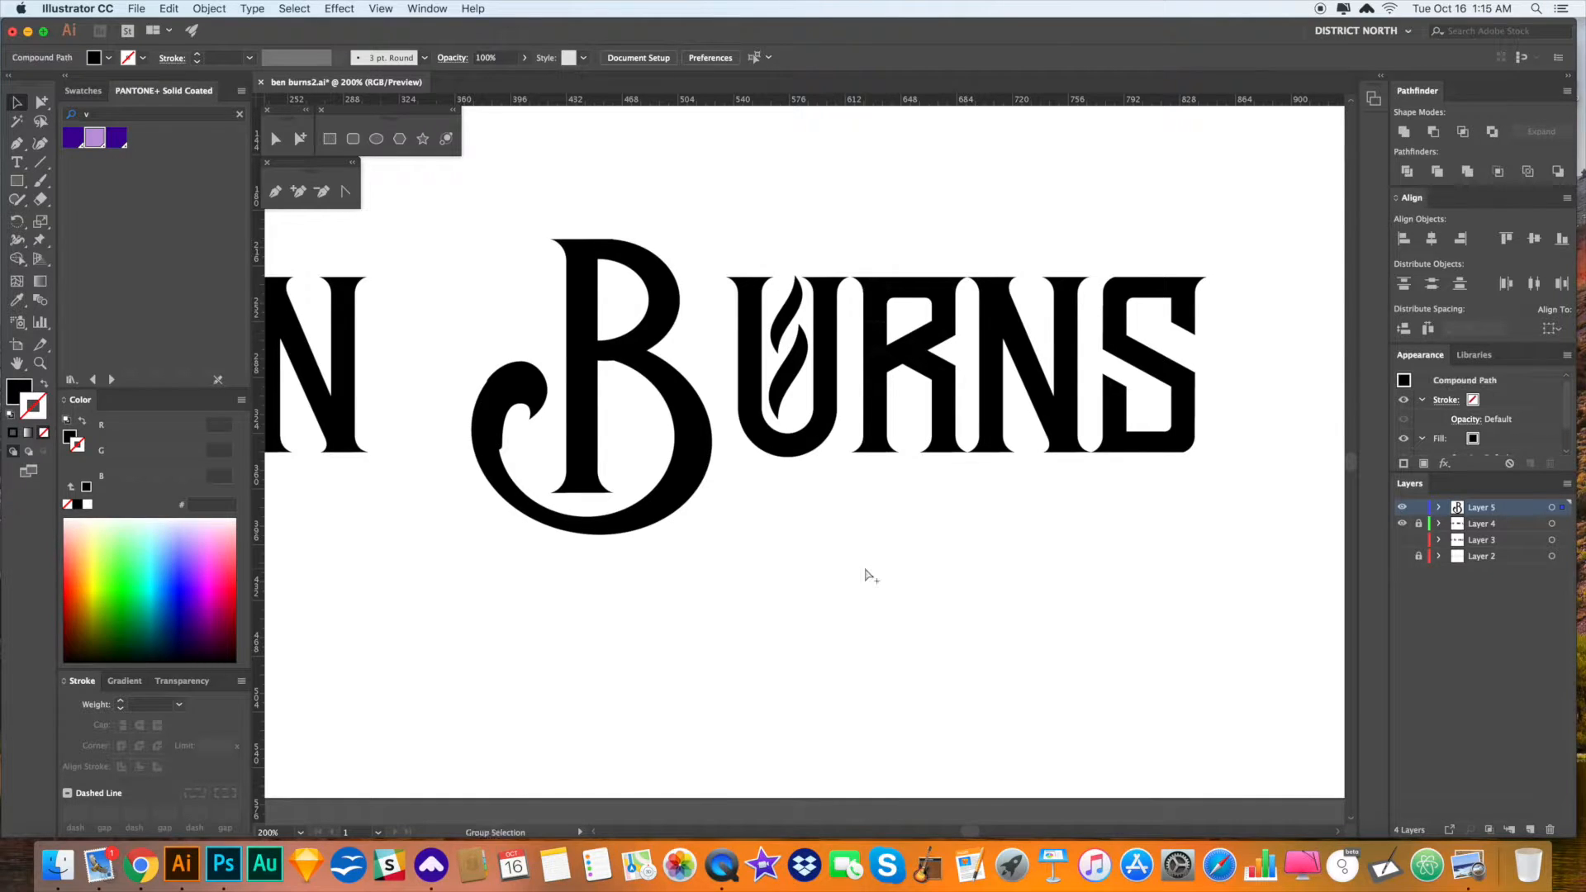
key("a")
left_click(698, 420, "alt")
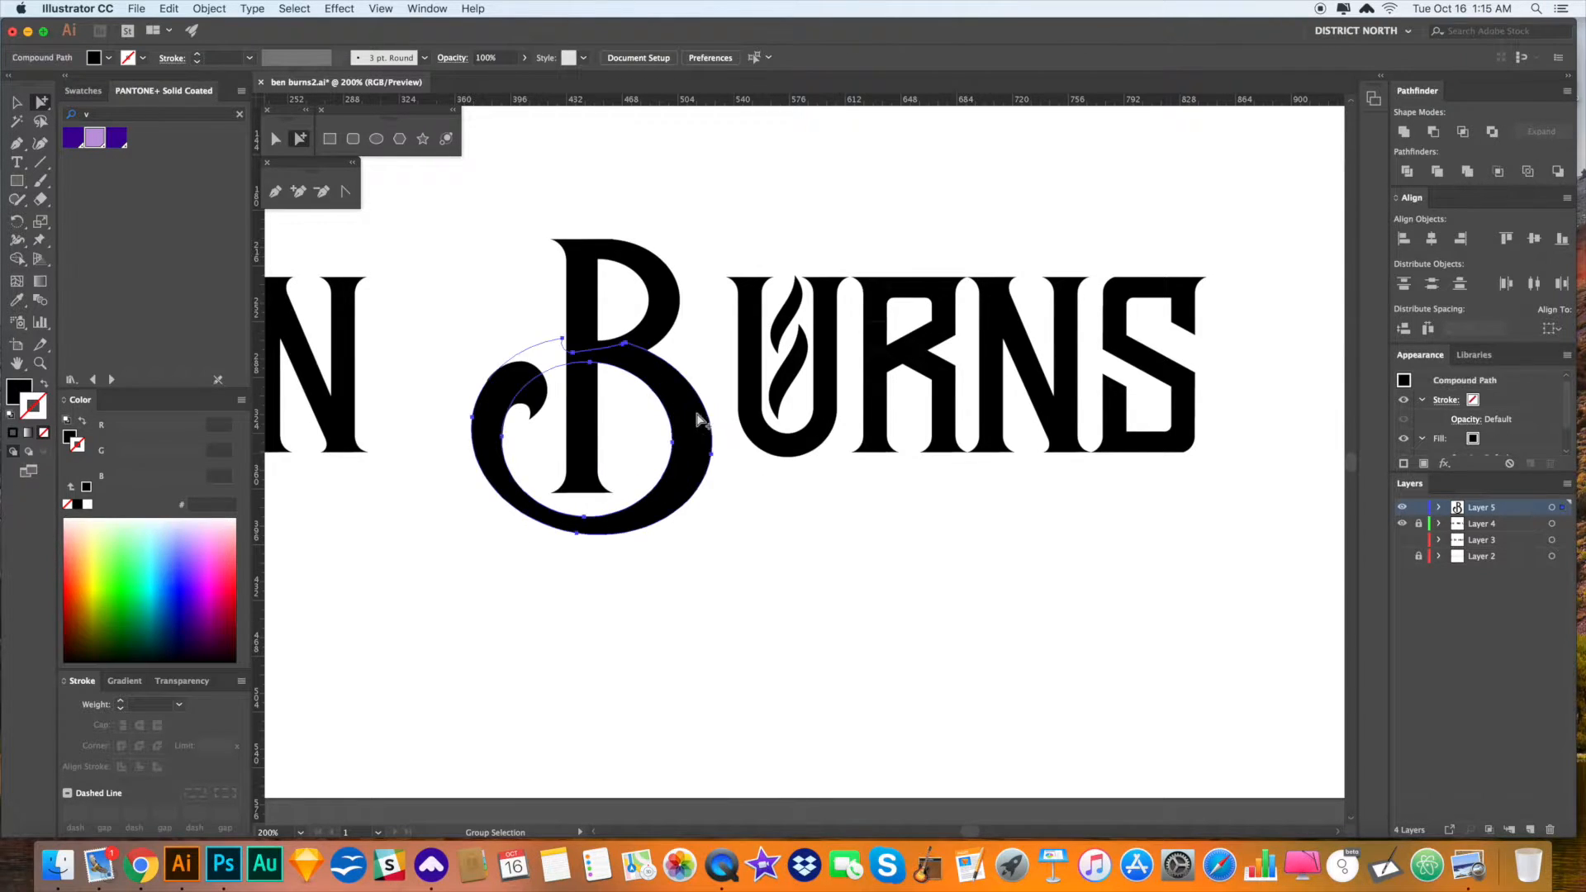
key("v")
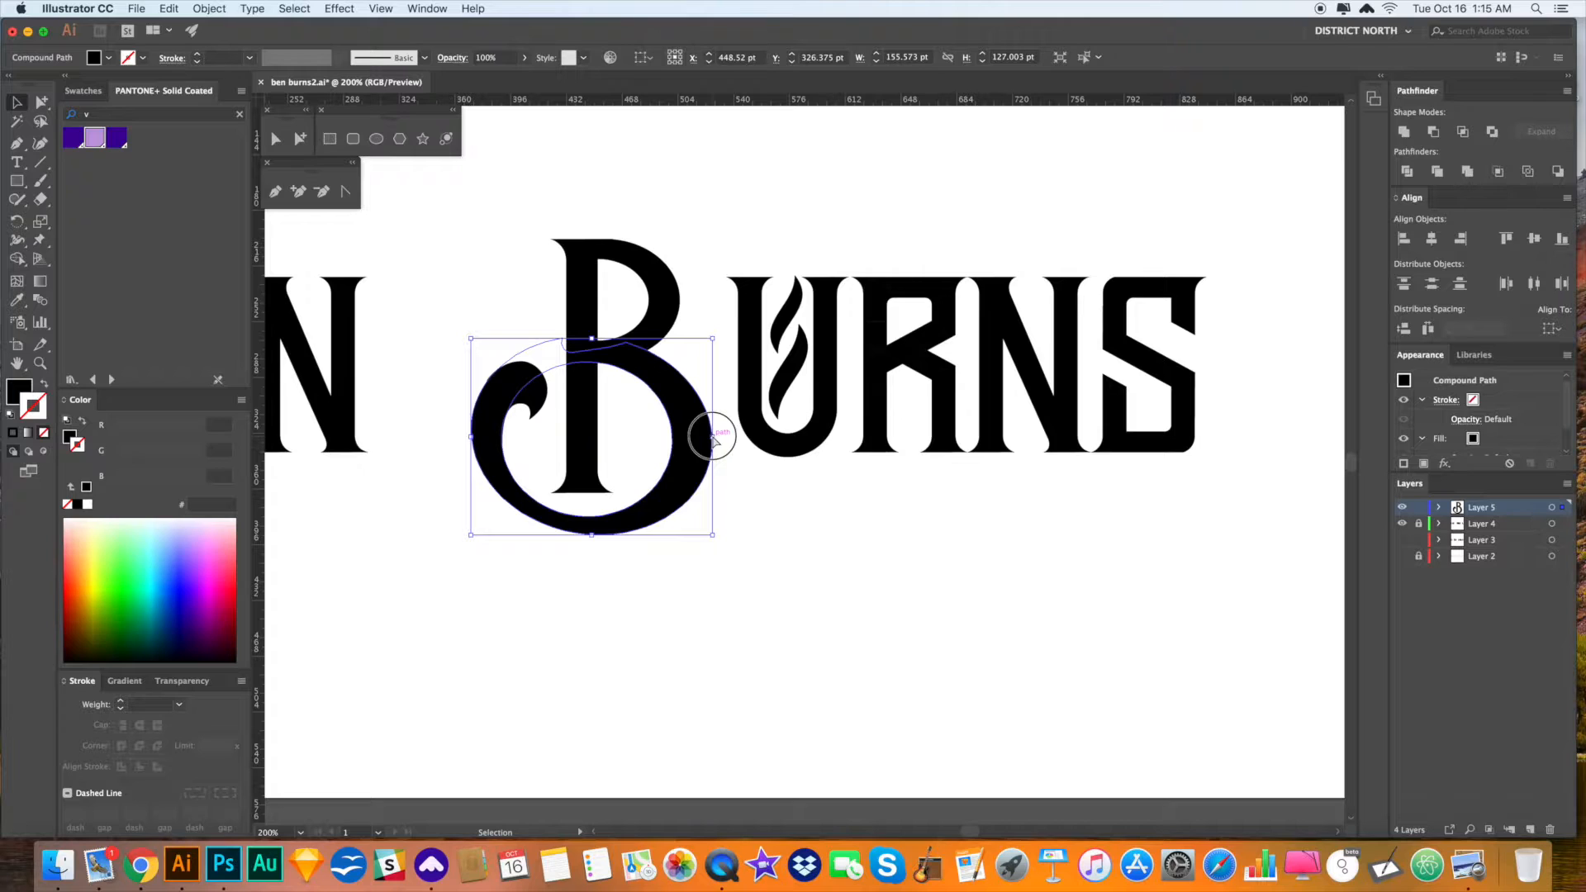
left_click(856, 549)
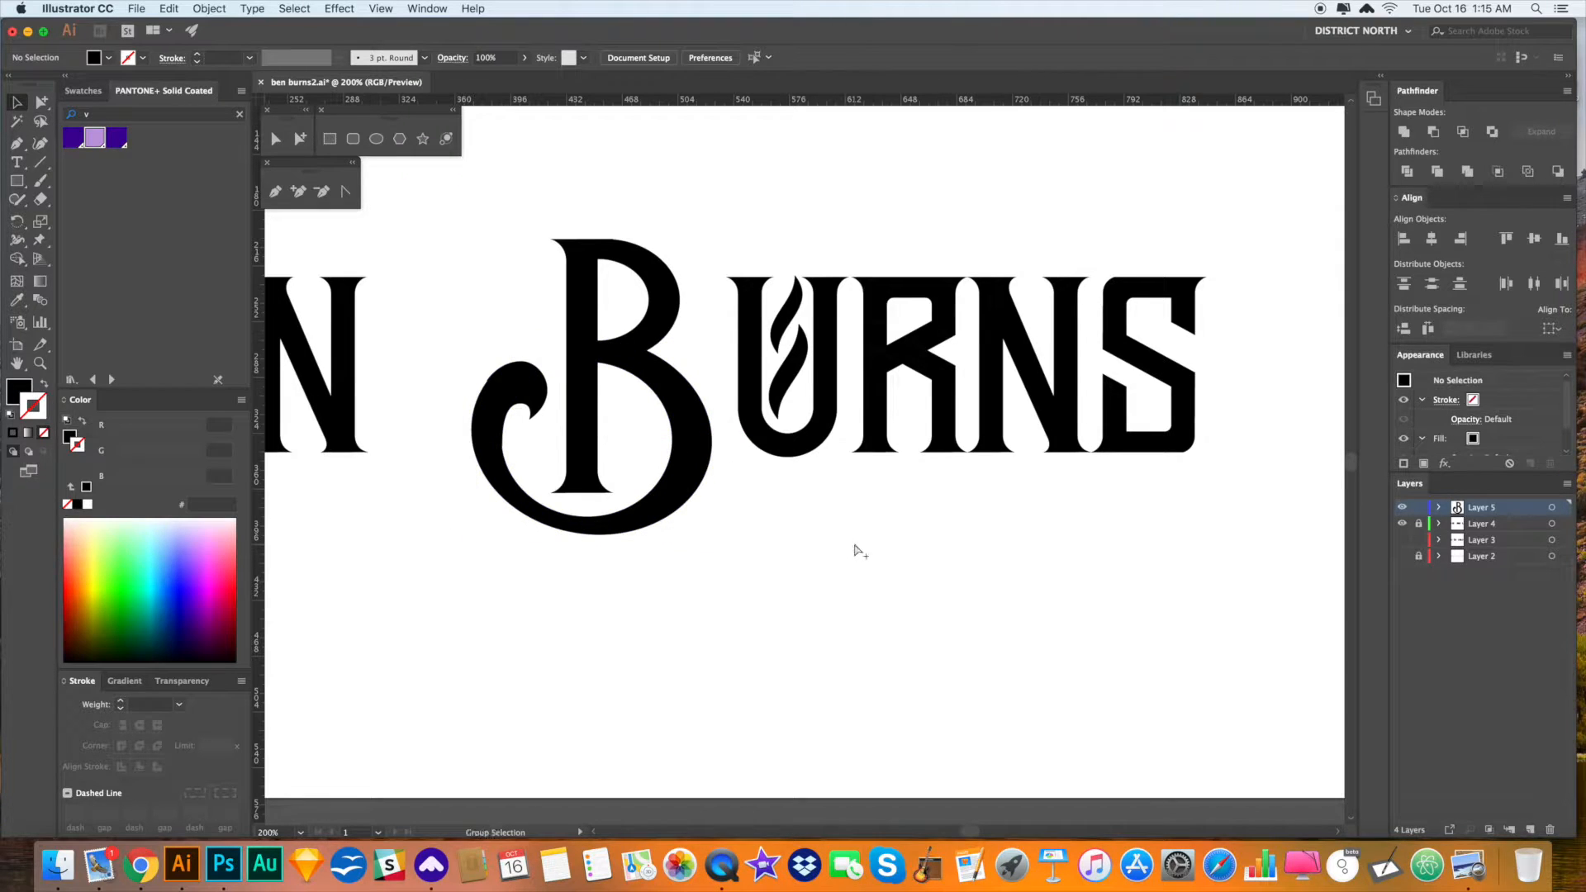
key("super+minus")
key("super+minus")
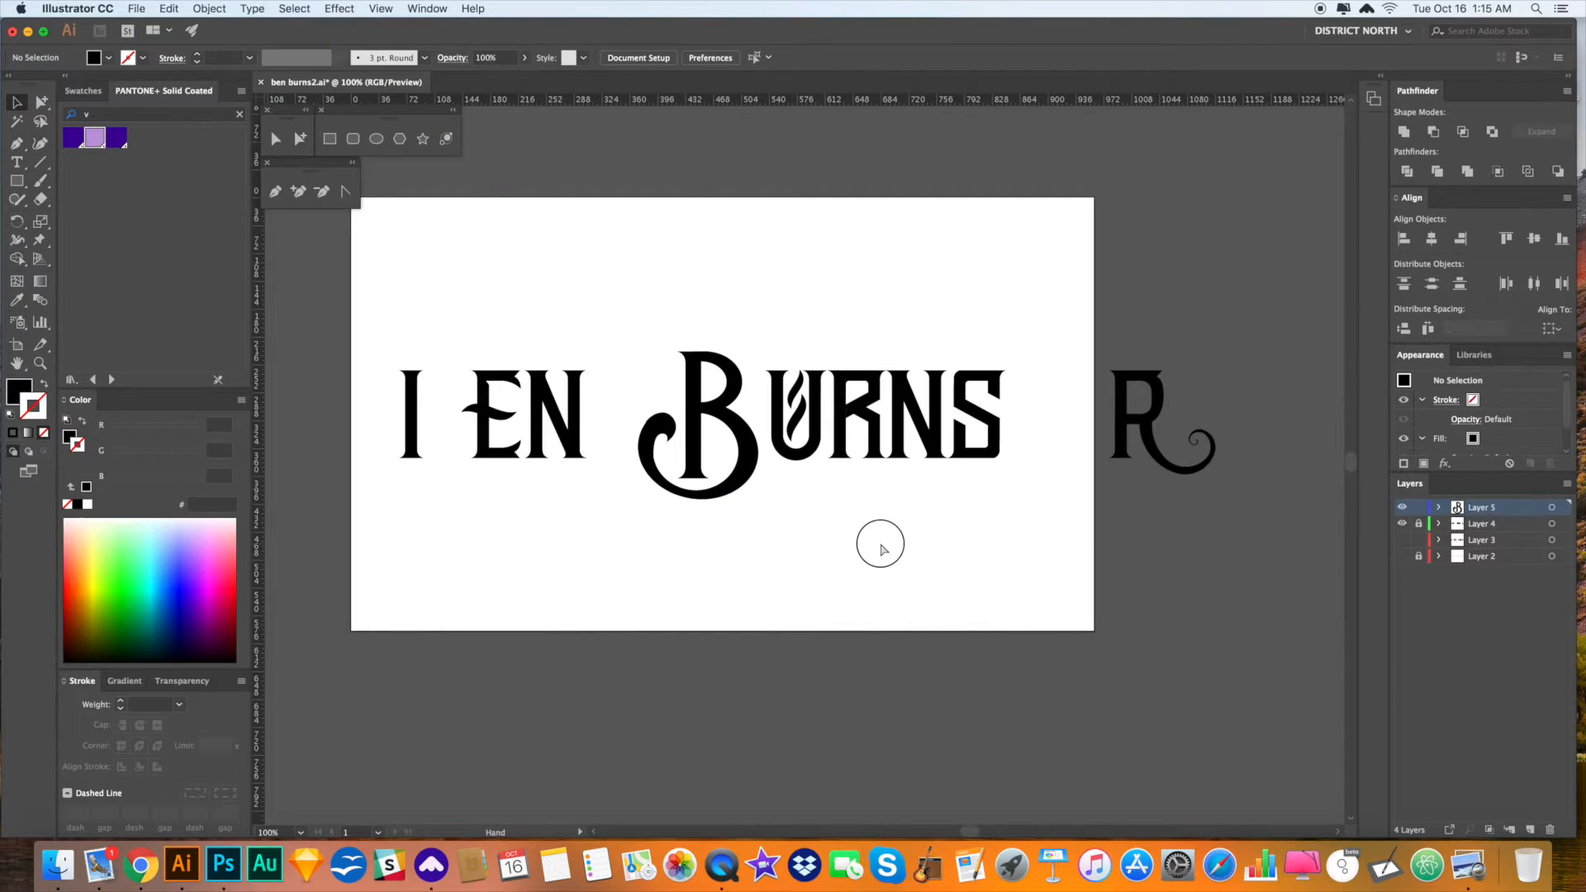
key("a")
left_click_drag(758, 523, 590, 296)
left_click(768, 508)
left_click_drag(756, 522, 612, 330)
left_click_drag(737, 429, 438, 430)
left_click(565, 563)
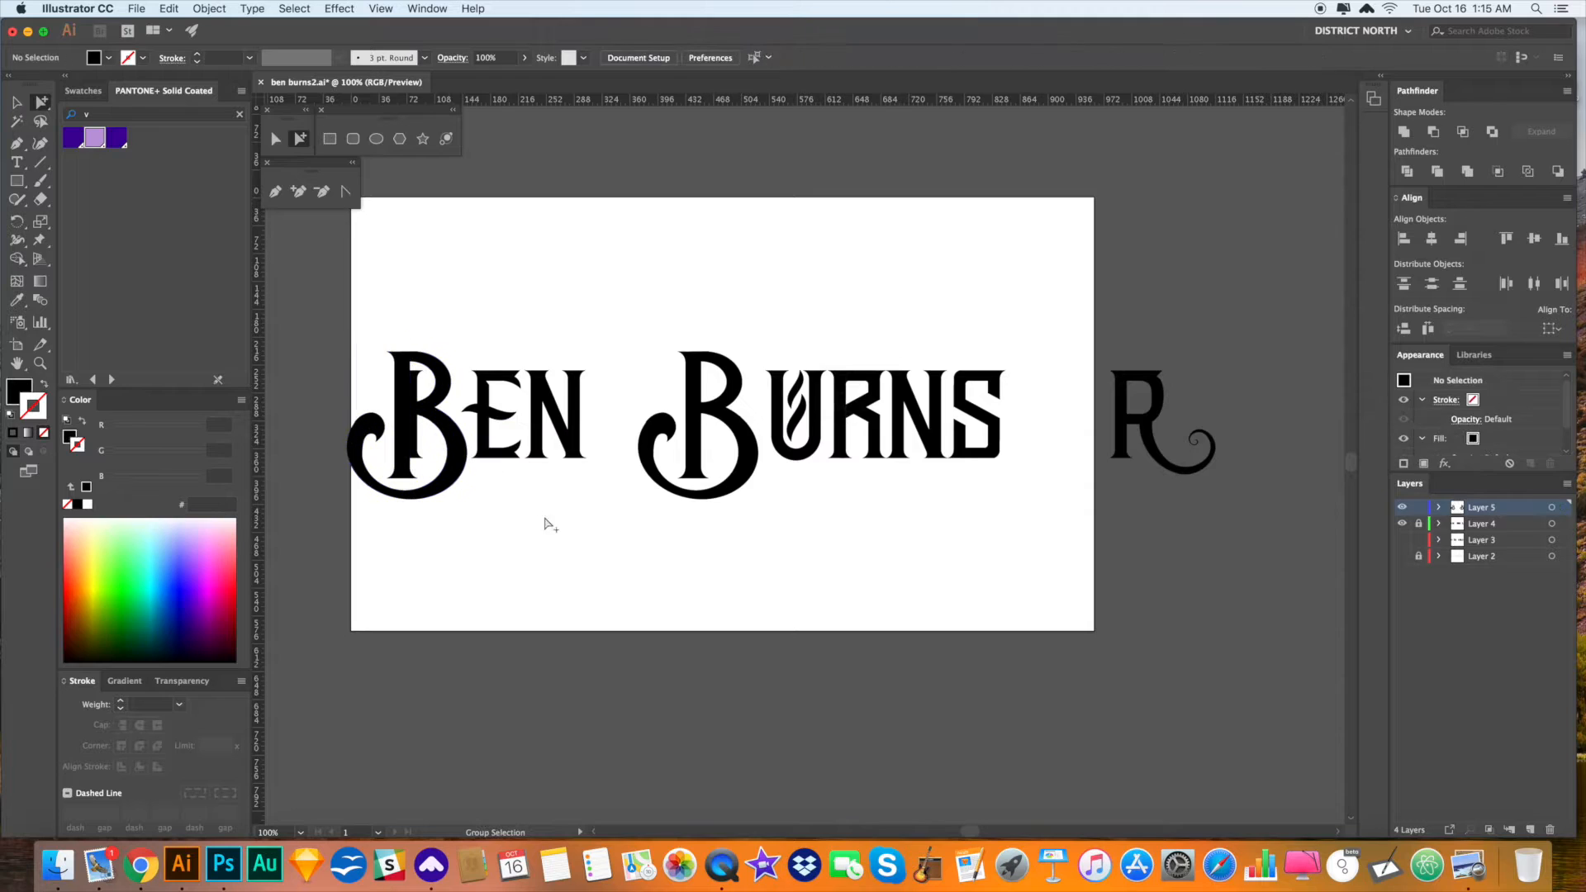
key("space")
left_click_drag(553, 557, 572, 555)
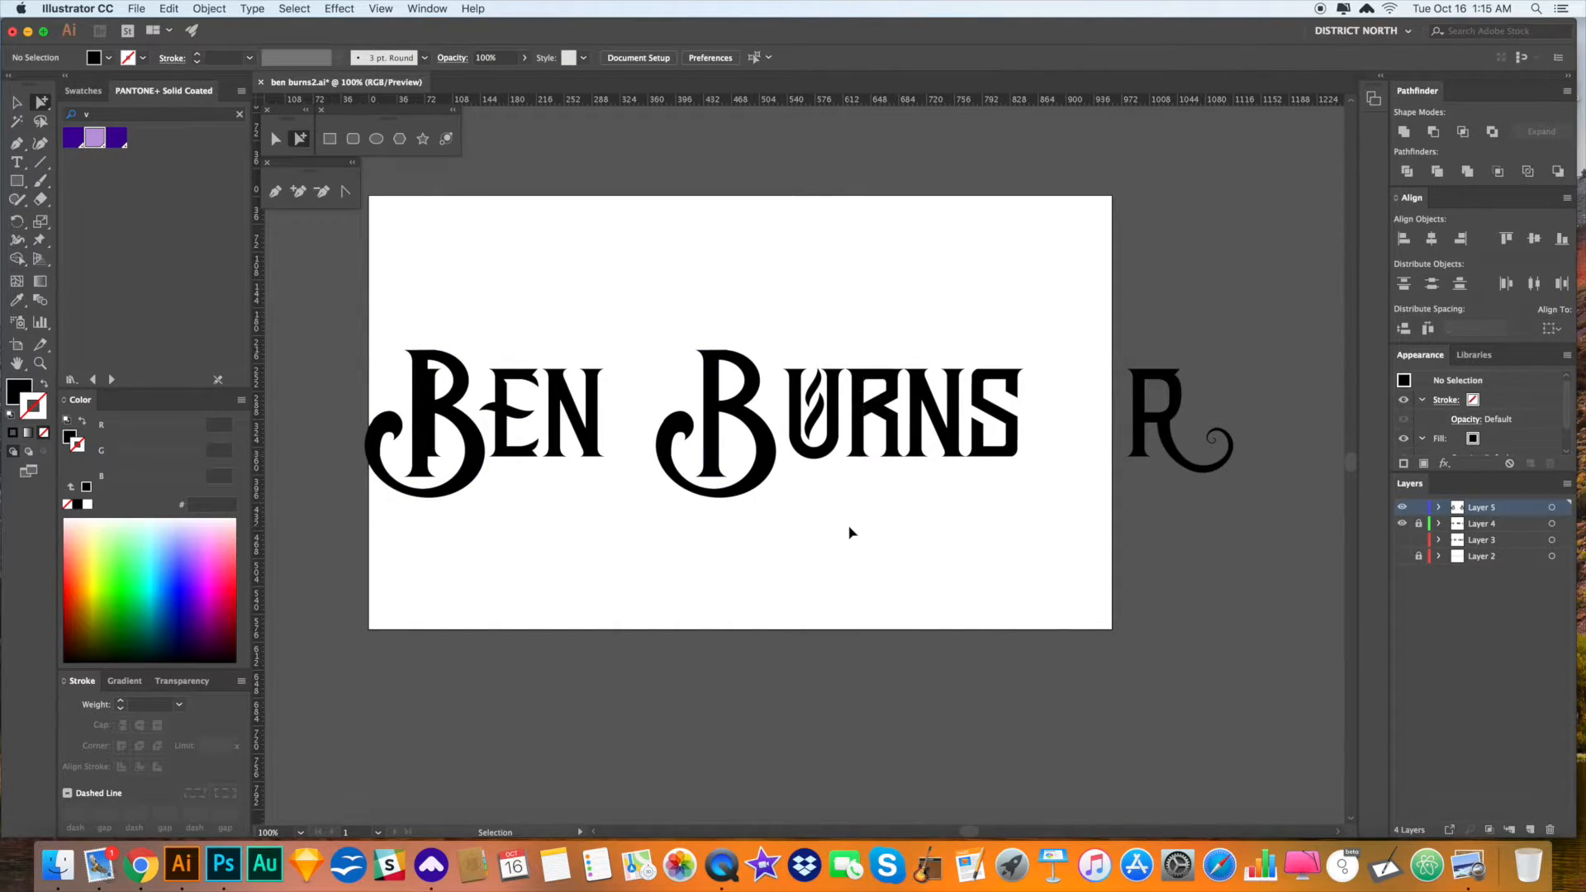
key("ctrl+z")
key("ctrl+z")
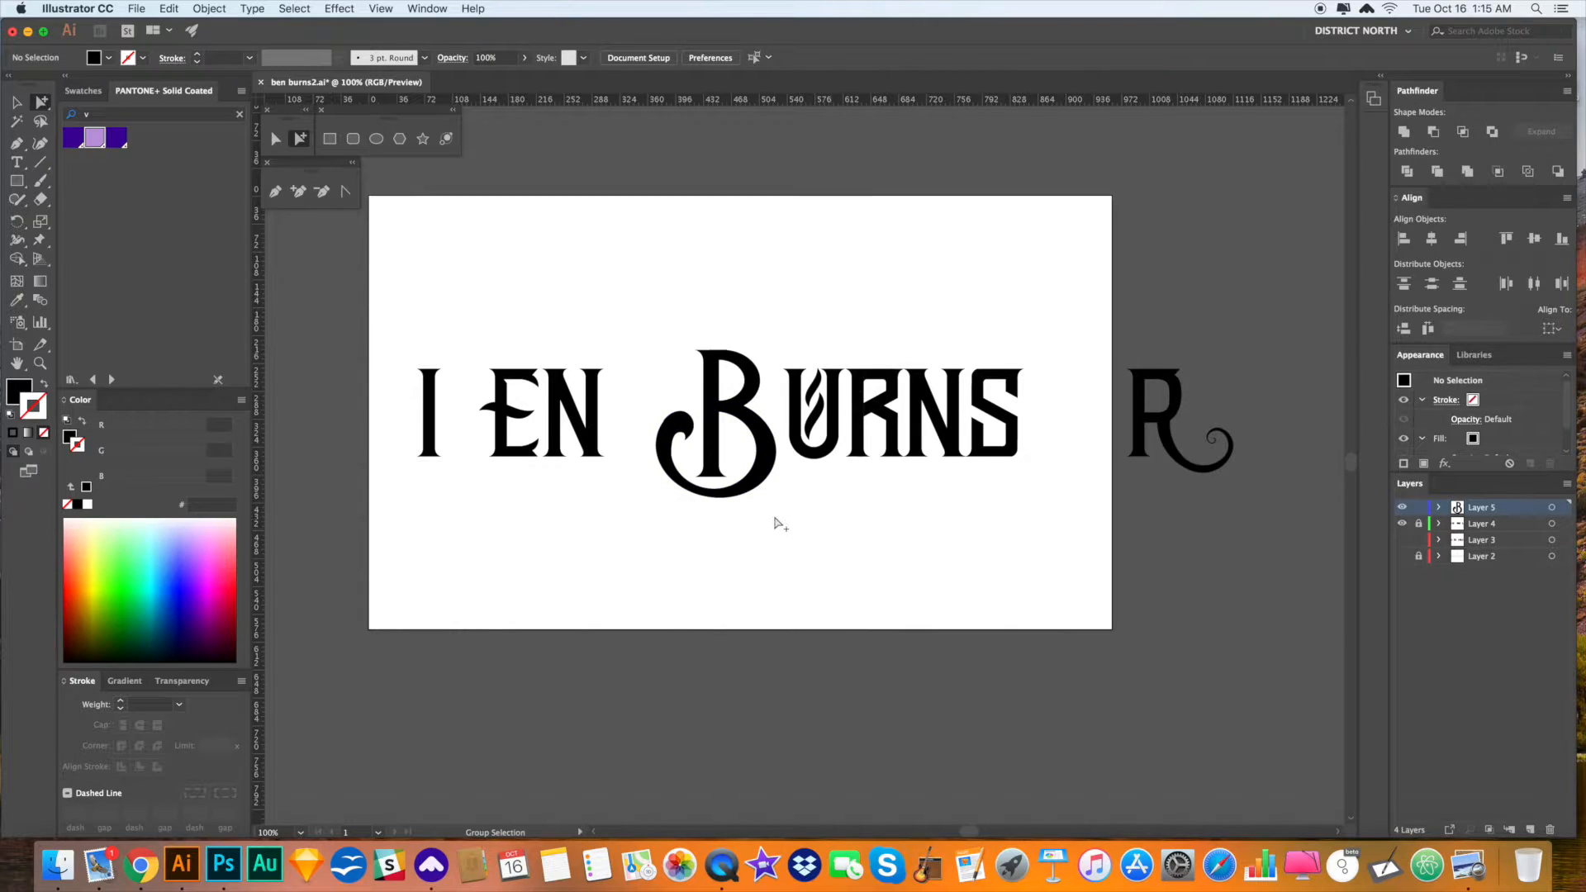
- Move the swash B monogram and its white rectangle further right past the R
left_click_drag(656, 329, 1298, 379)
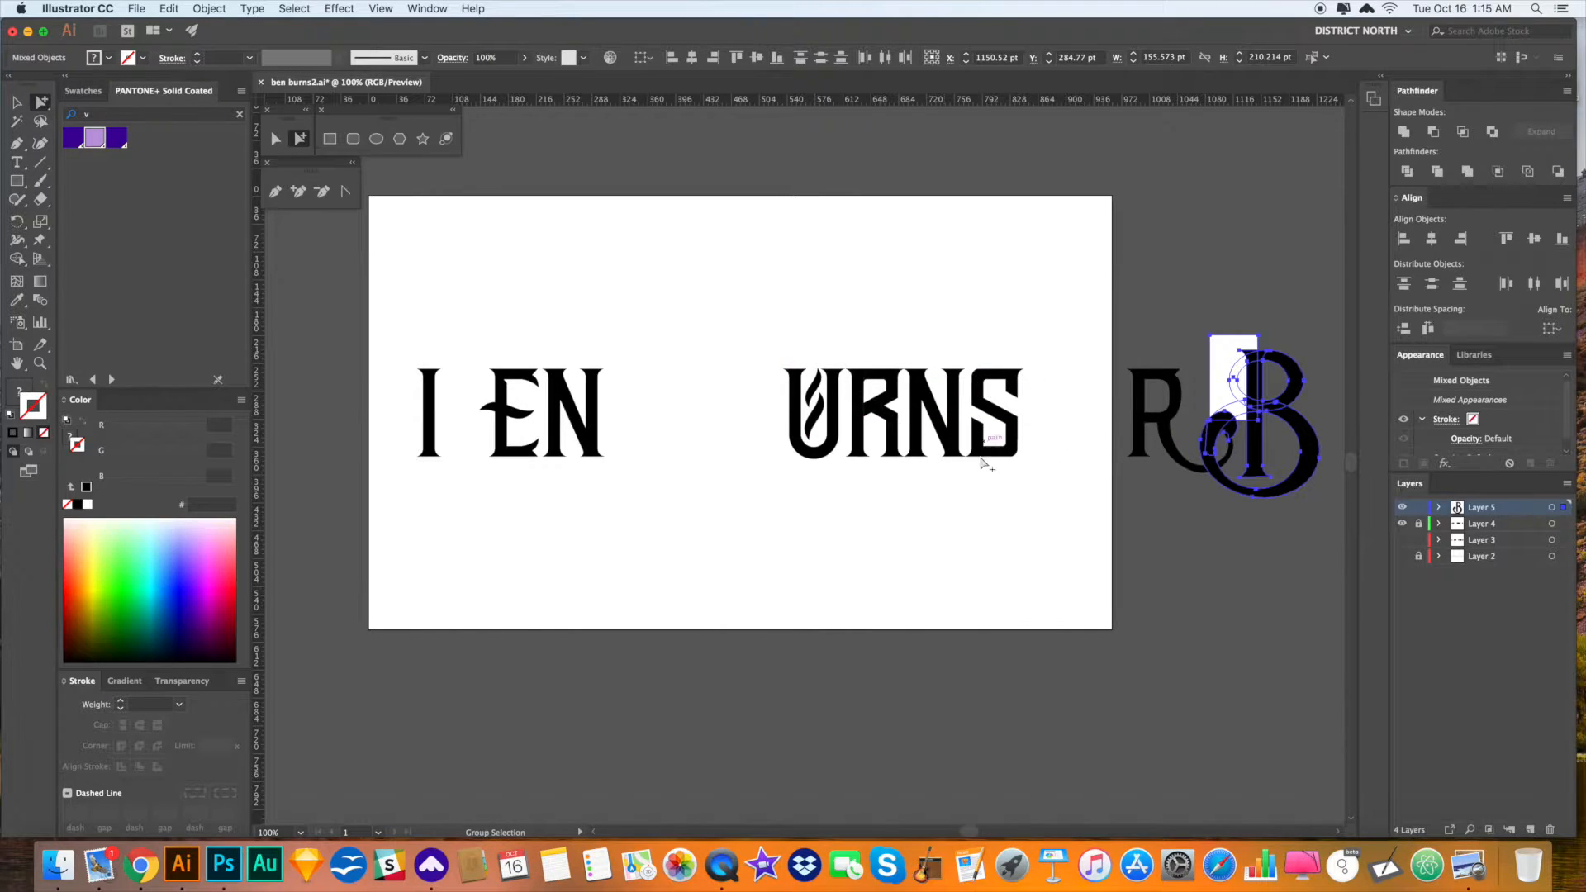
left_click(1043, 517)
left_click_drag(981, 501, 927, 499)
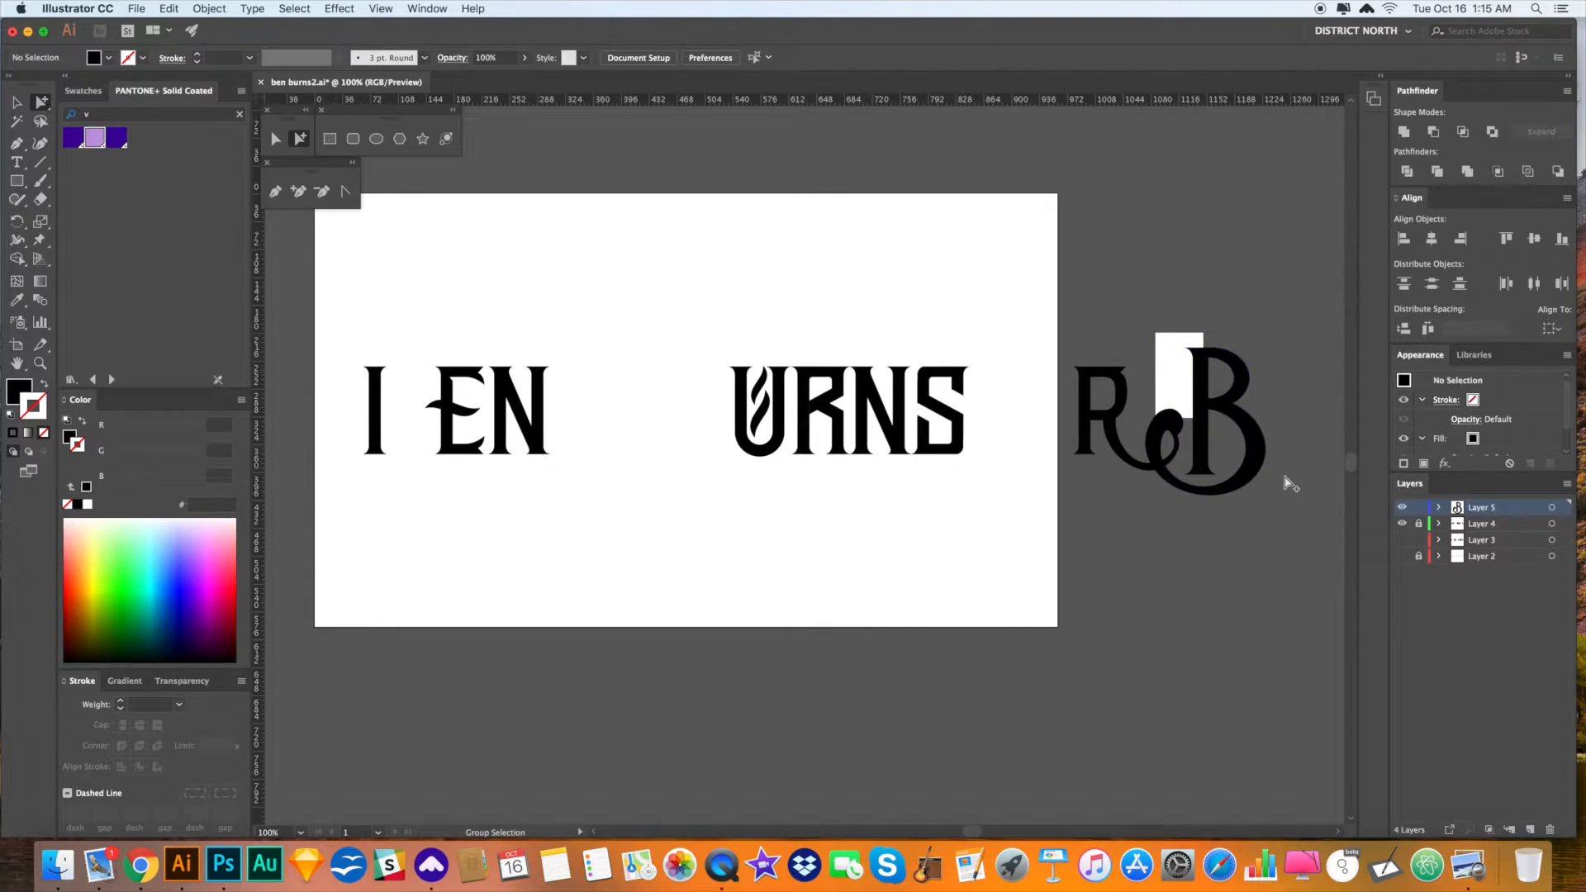
scroll(915, 520, "up", 1)
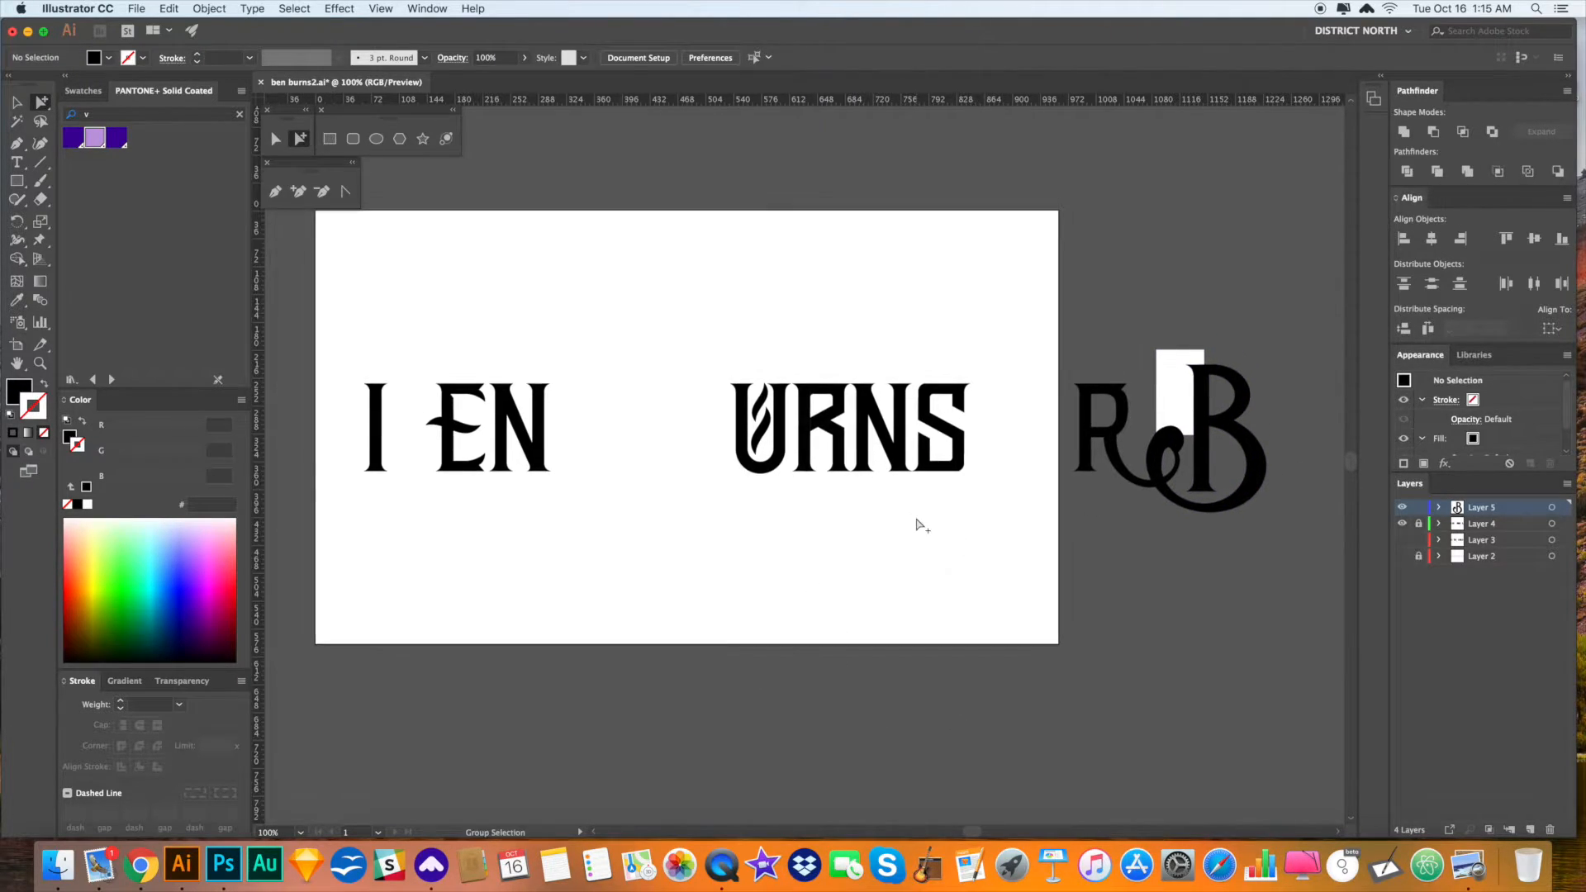
left_click_drag(925, 519, 917, 519)
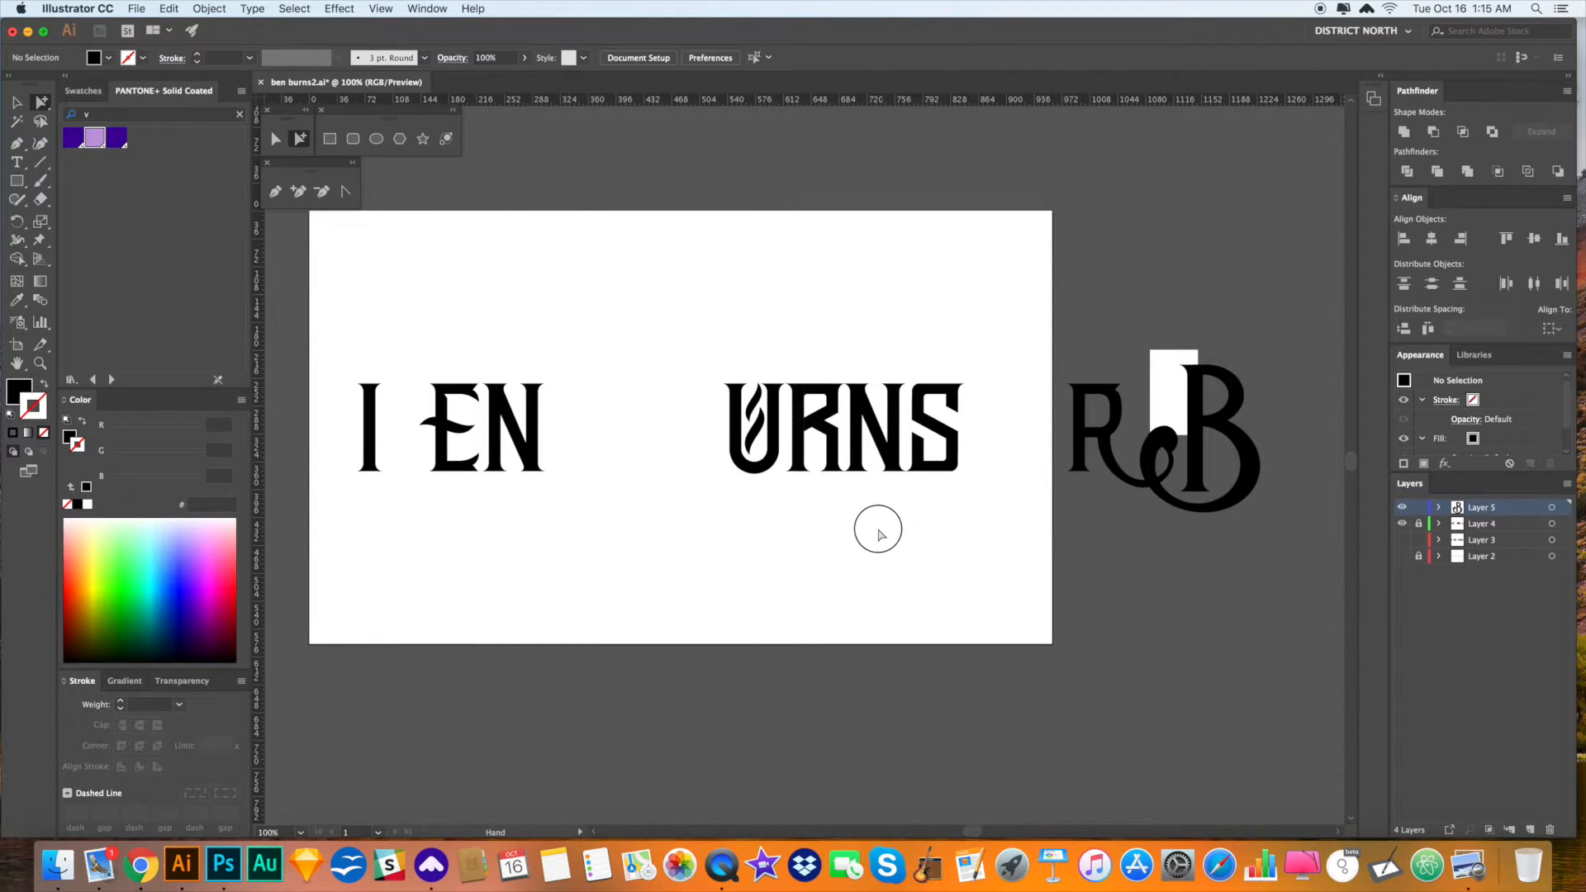
left_click_drag(884, 529, 879, 530)
key("v")
key("a")
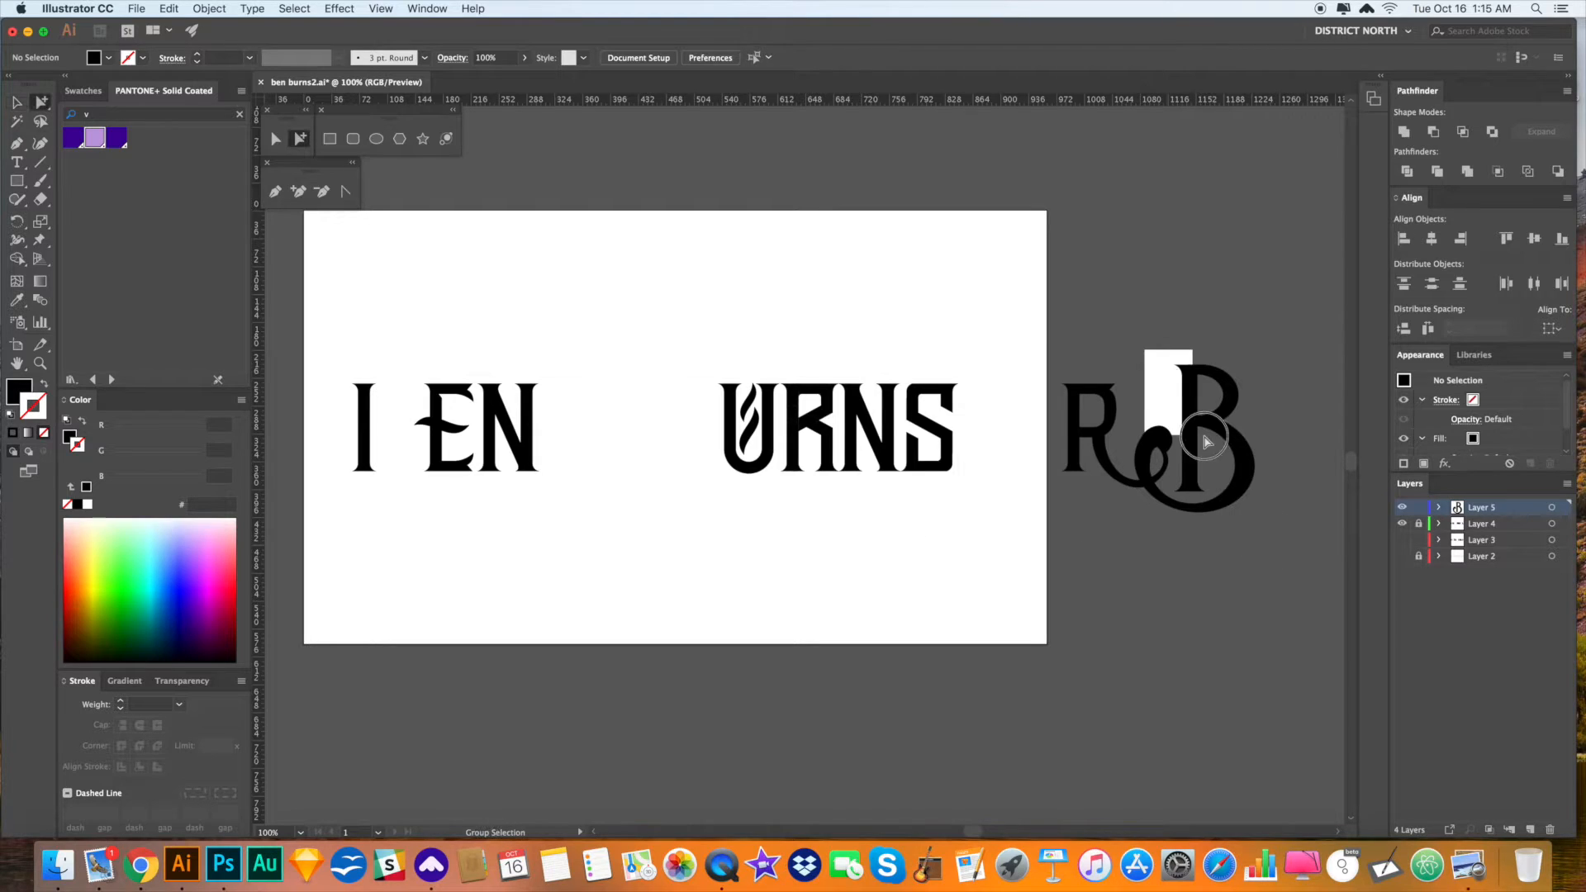
left_click(1161, 398)
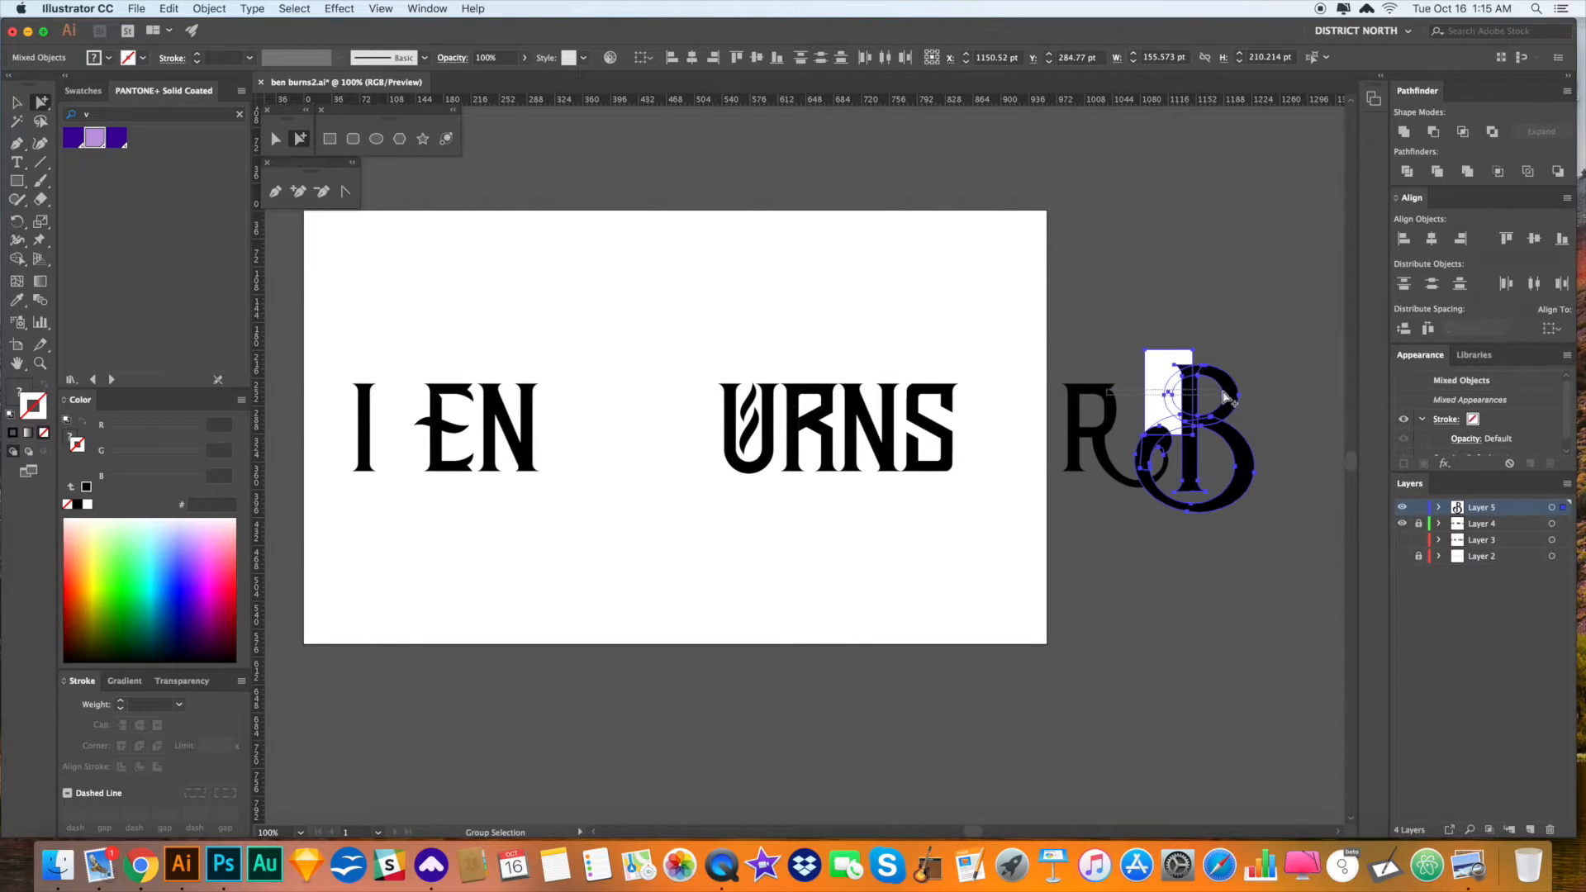
left_click_drag(1283, 557, 1072, 326)
left_click_drag(1211, 406, 1304, 405)
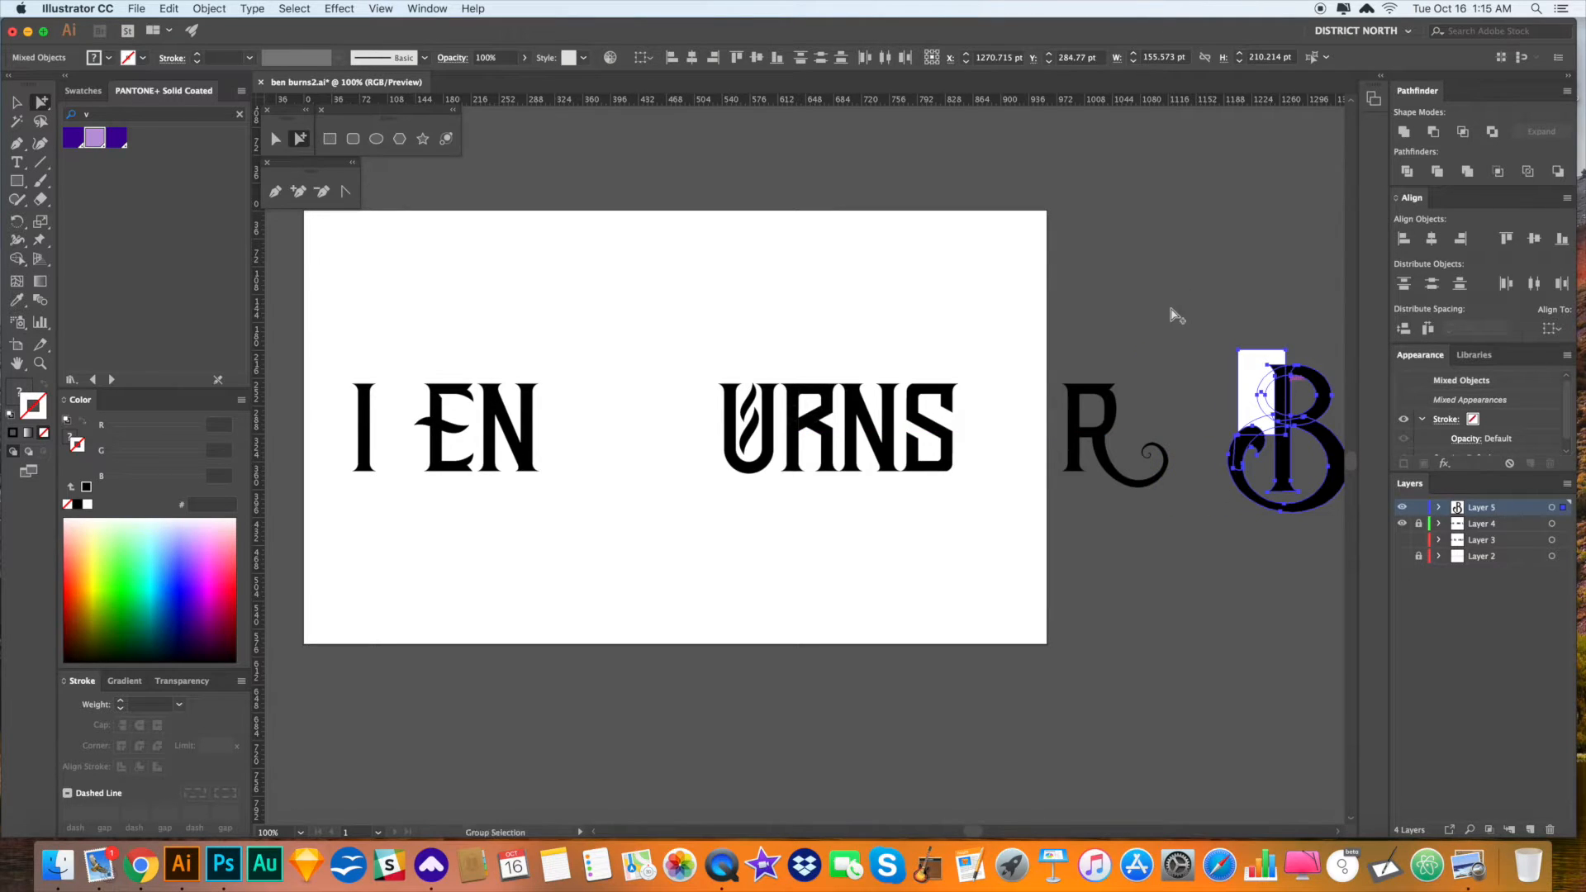
left_click(1158, 329)
- Alt-drag a copy of the B's tall stem left to stand before URNS
left_click(1287, 478)
left_click_drag(1288, 477, 672, 499)
left_click(727, 523)
- Select the R in the URNS lettering
left_click_drag(736, 540, 741, 537)
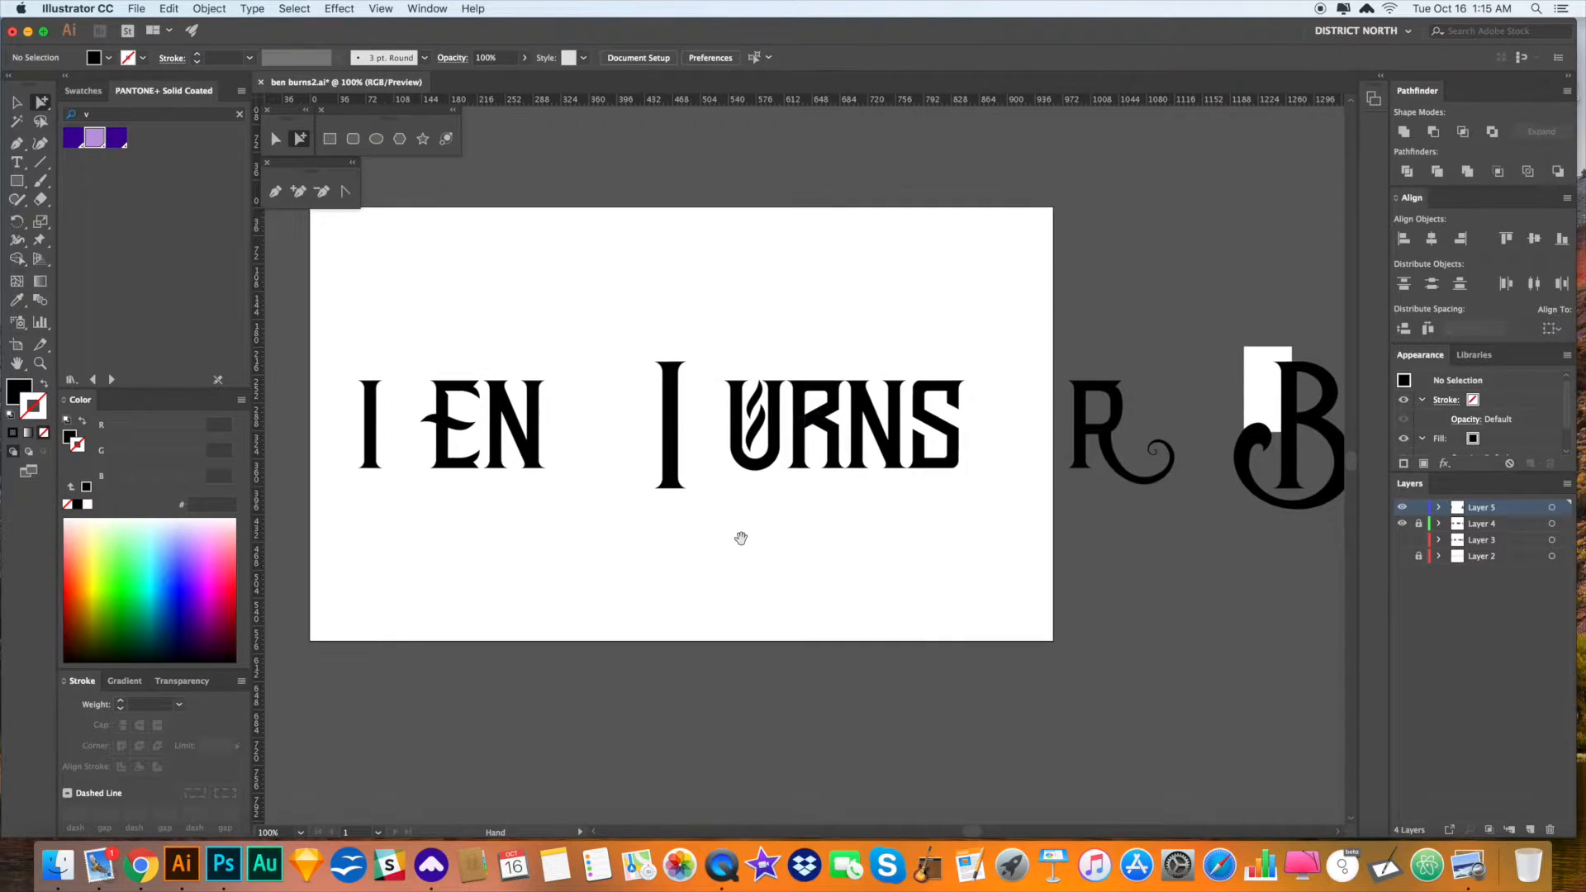
left_click_drag(820, 436, 835, 393)
key("v")
key("a")
mouse_move(816, 428)
left_mouse_down()
mouse_move(796, 361)
mouse_move(822, 404)
left_mouse_up()
key("alt+super+2")
left_click(870, 574)
left_click_drag(840, 494, 791, 382)
left_click(931, 542)
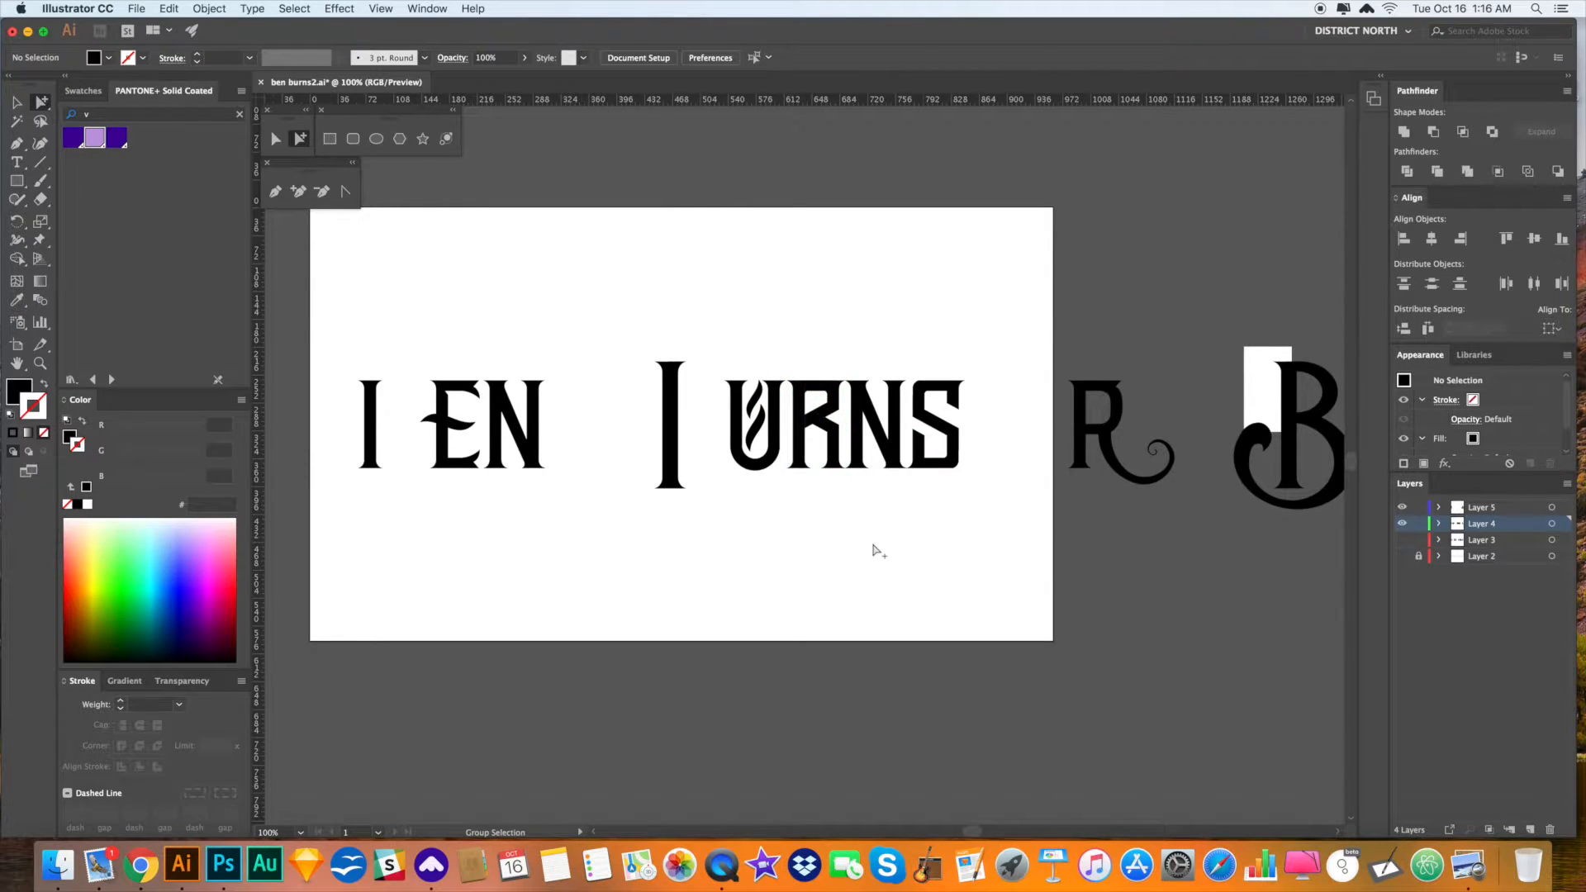
left_click_drag(885, 540, 892, 537)
- Paste a copy of the R and enlarge it to about 120% with the Scale tool
key("super+v")
key("s")
left_click_drag(822, 480, 665, 497)
key("super+z")
key("v")
key("s")
left_click_drag(751, 547, 769, 569)
key("a")
left_click_drag(703, 476, 711, 440)
key("Delete")
- Shift the tall stem further left and paste the enlarged R back before URNS
left_click_drag(678, 388, 608, 382)
left_click(697, 307)
key("super+f")
key("super+shift+a")
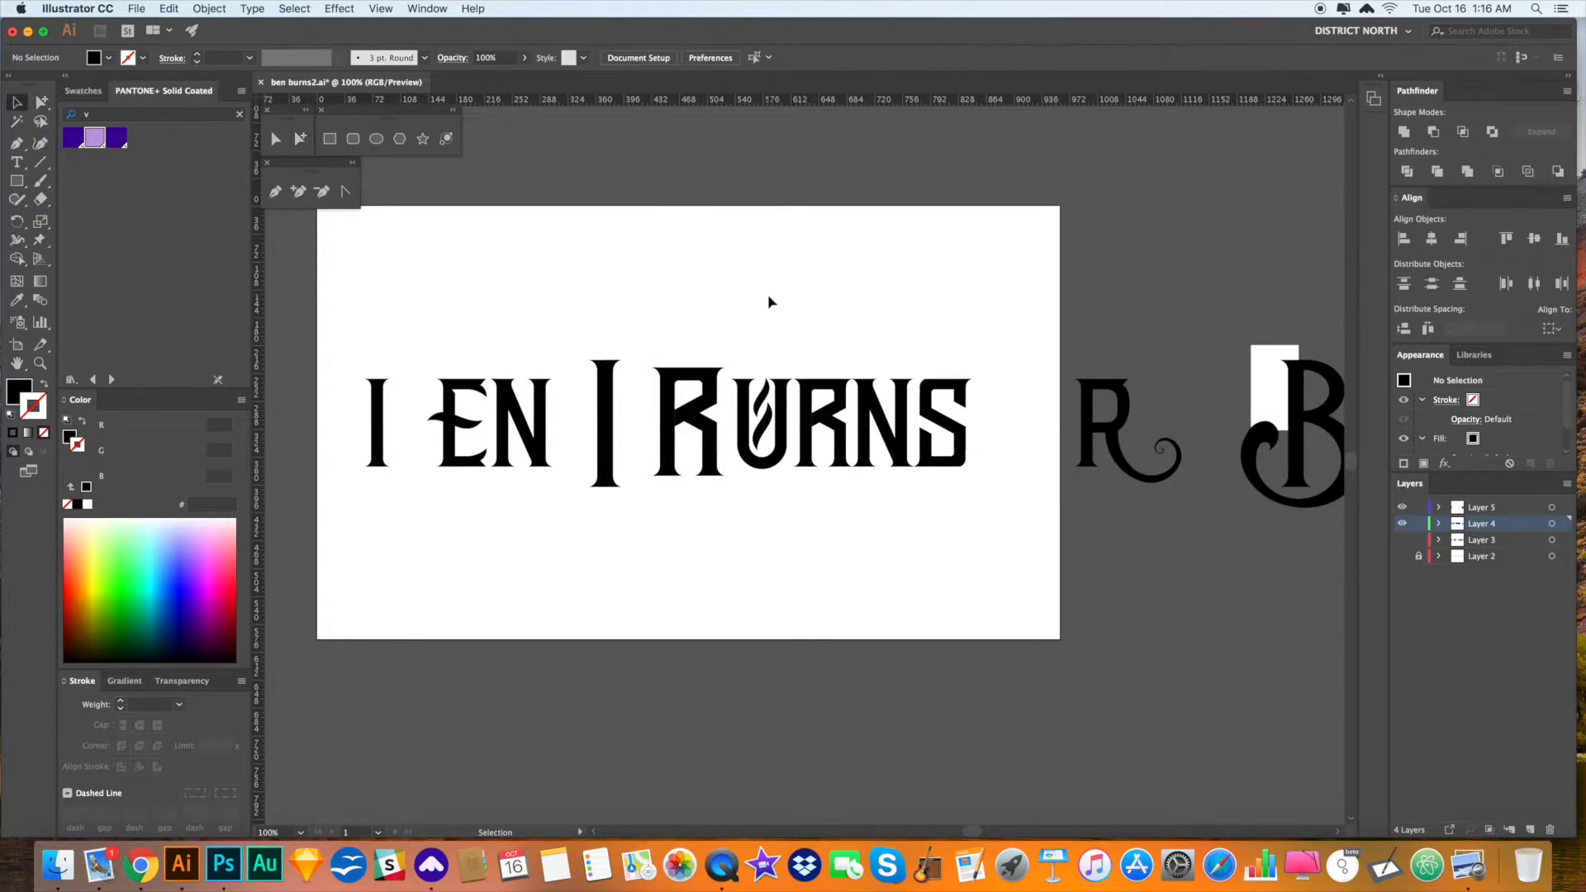
key("z")
left_click_drag(634, 322, 912, 535)
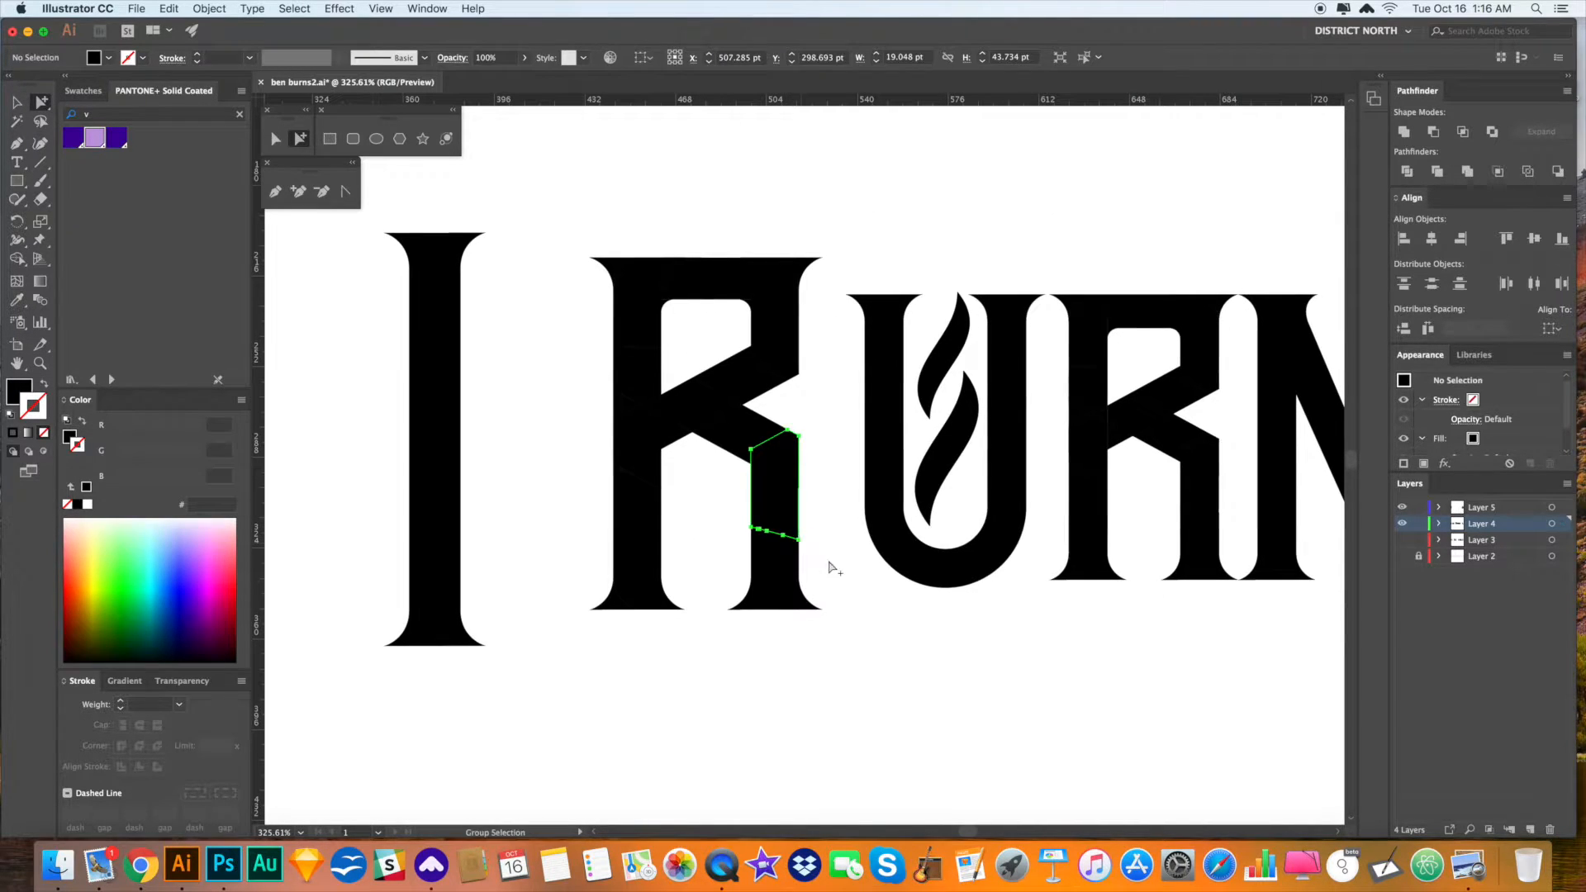
- Mirror the R's top piece vertically and move it down about 81 pt
left_click_drag(809, 322, 580, 239)
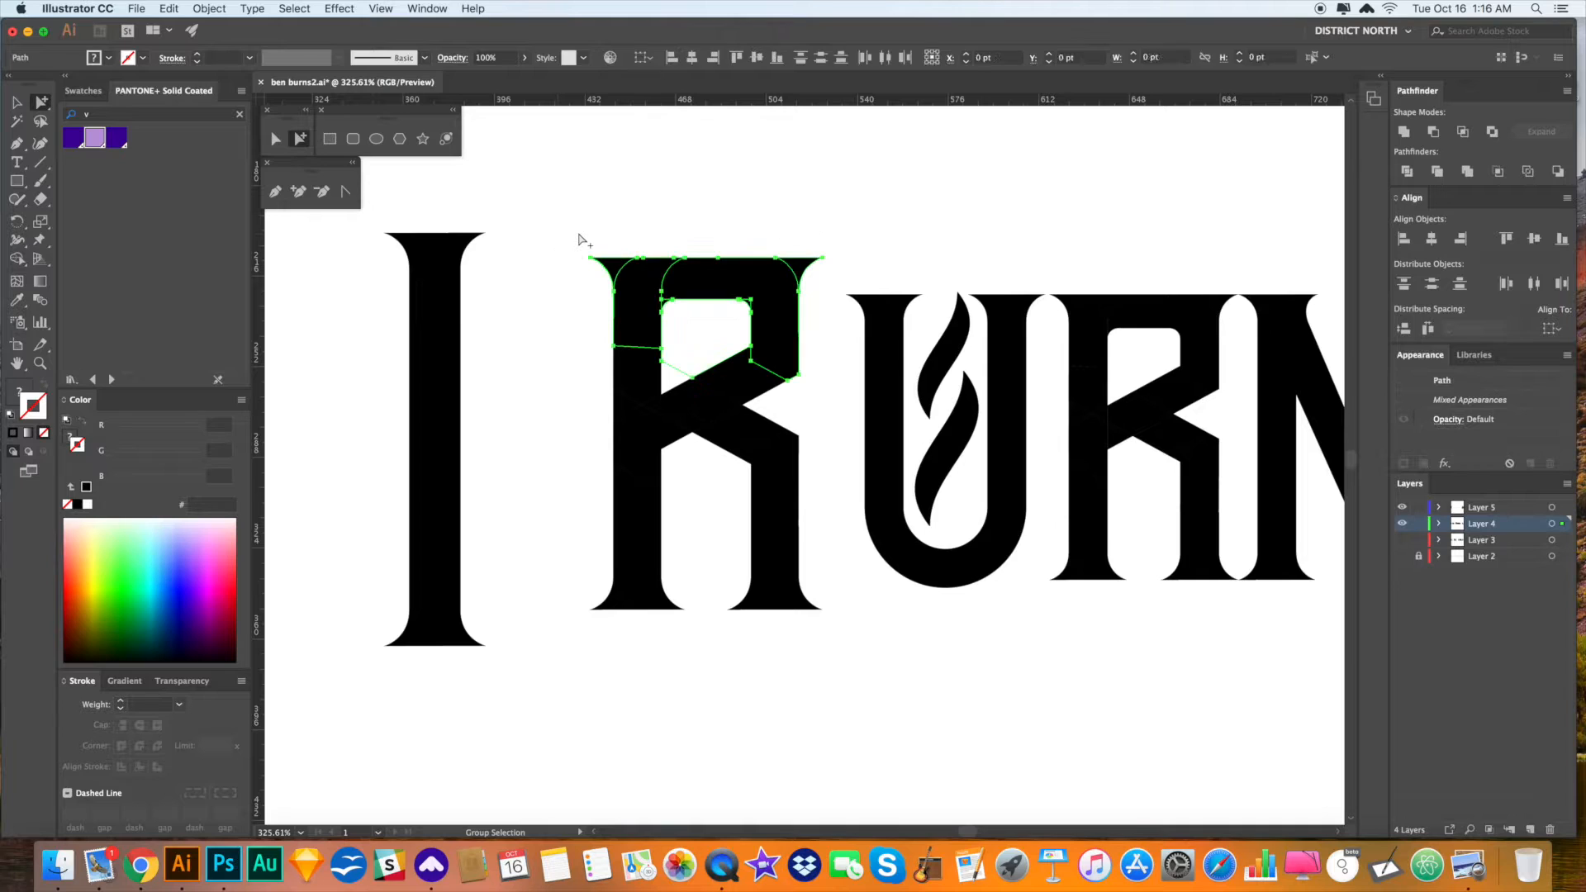
left_click(725, 331)
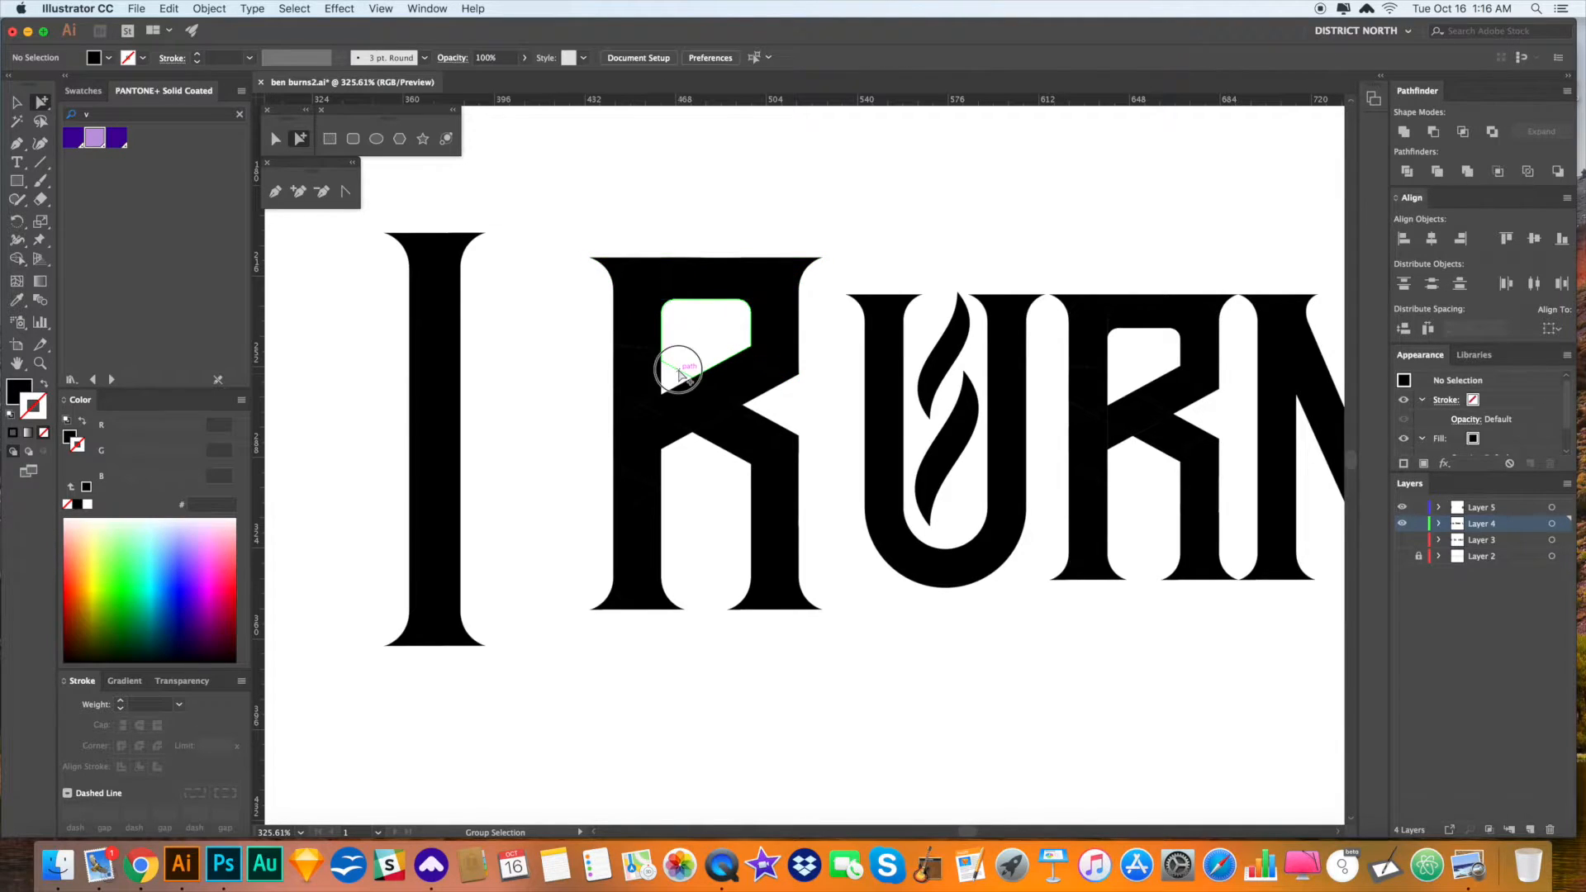
left_click_drag(815, 335, 600, 248)
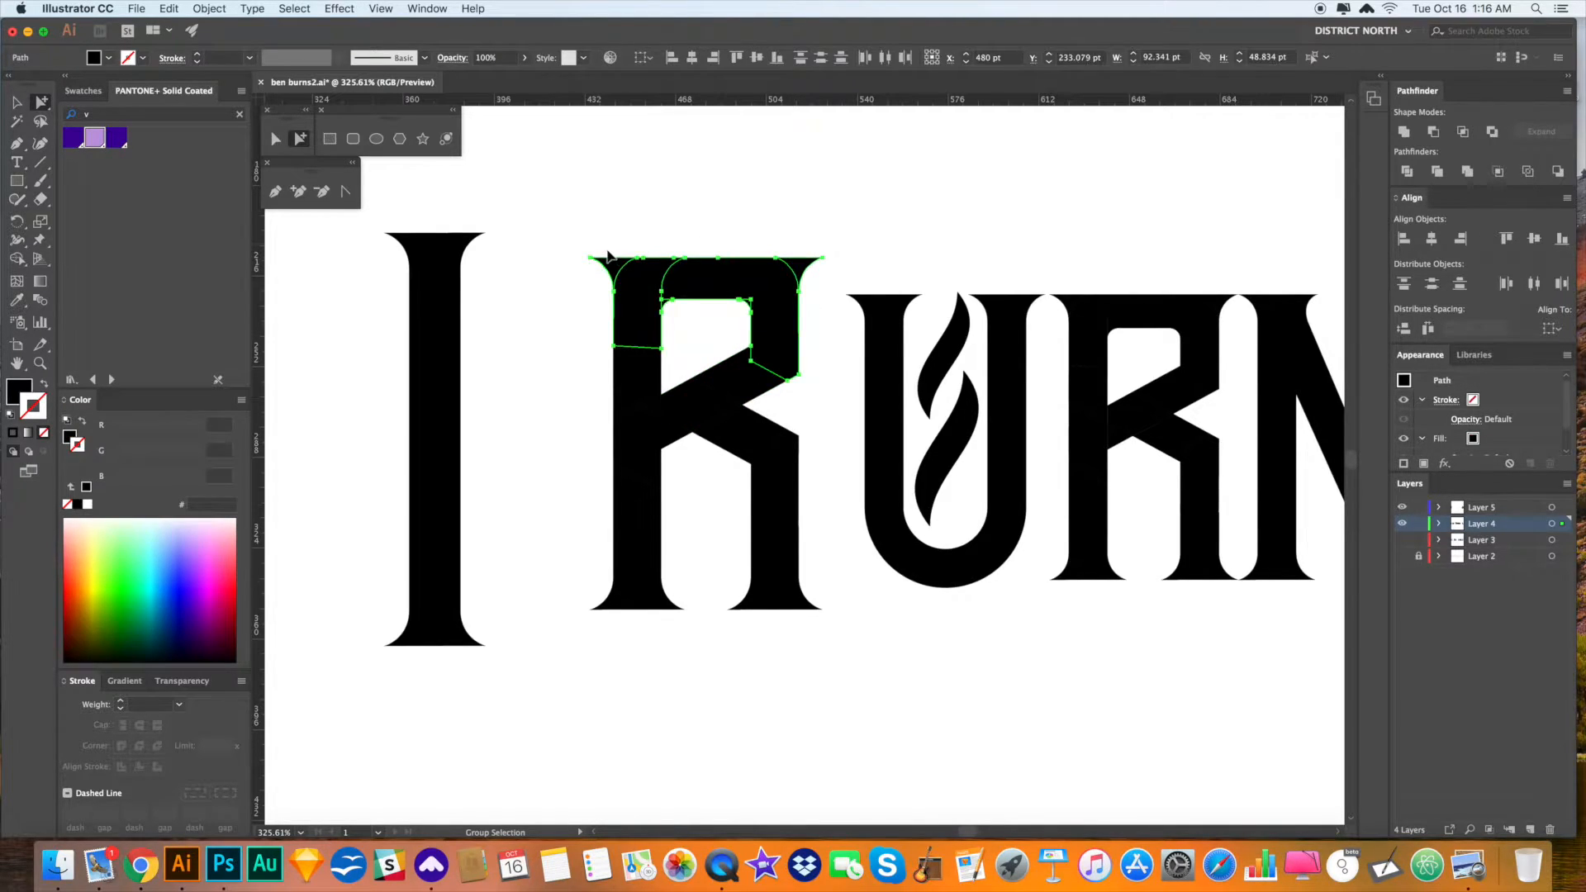
key("o")
left_click_drag(786, 436, 795, 316)
key("a")
left_click_drag(809, 384, 846, 578)
- Lower the bottom edge of the letter's flared base slightly
key("z")
left_click_drag(730, 514, 939, 657)
key("a")
left_click_drag(902, 341, 905, 347)
left_click(995, 479)
- Zoom out from 300% to 50% to show the whole artboard and pasteboard
key("space")
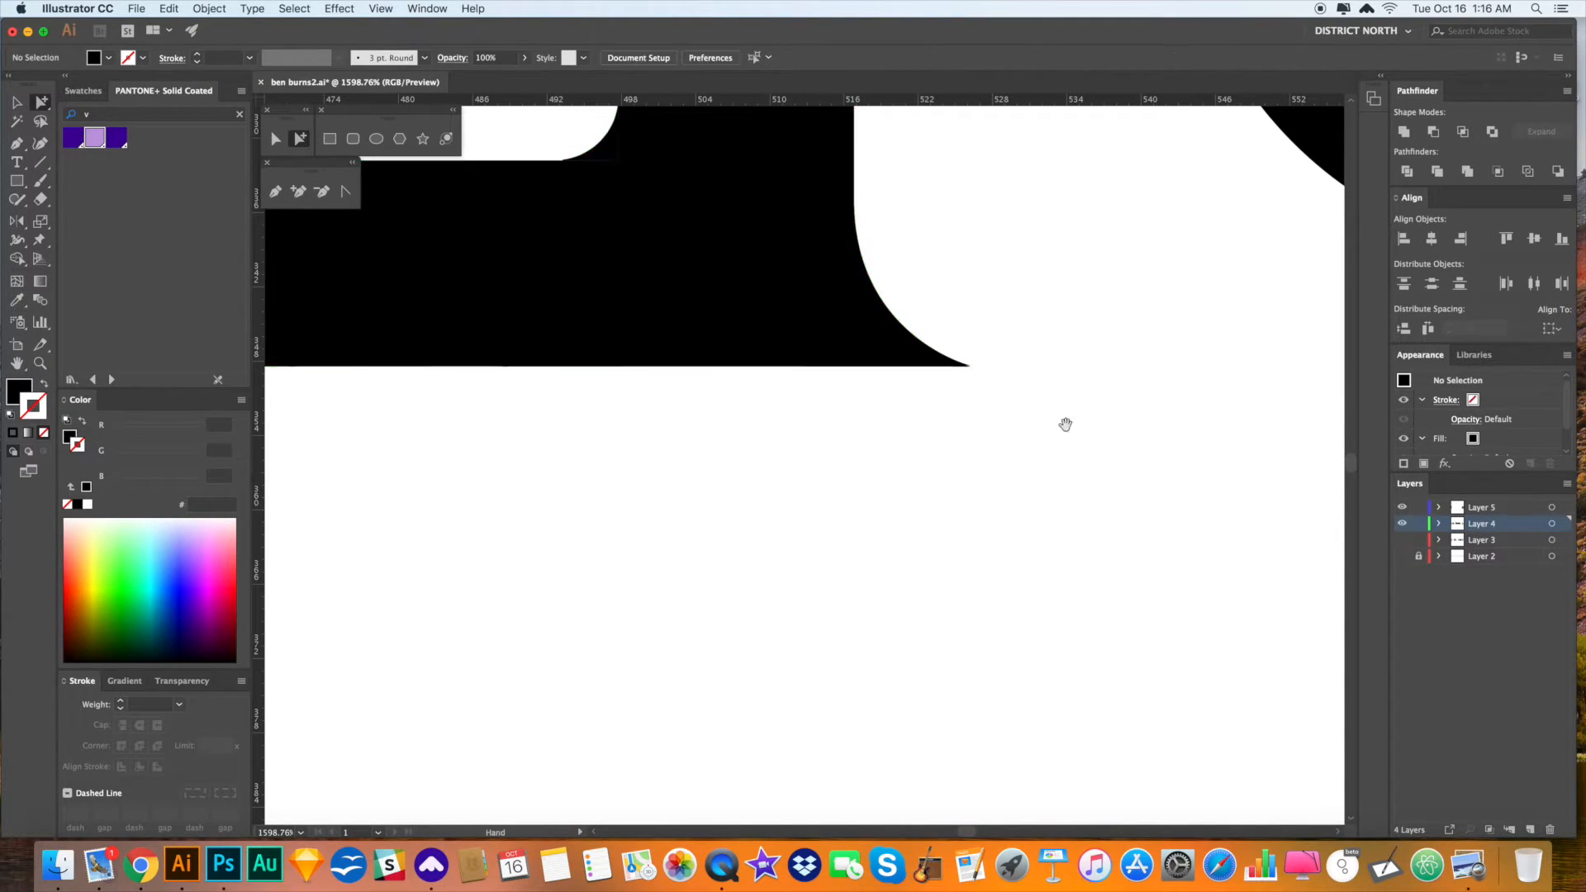
key("super+minus")
key("super+minus")
key("super+minus")
key("super+minus")
key("super+minus")
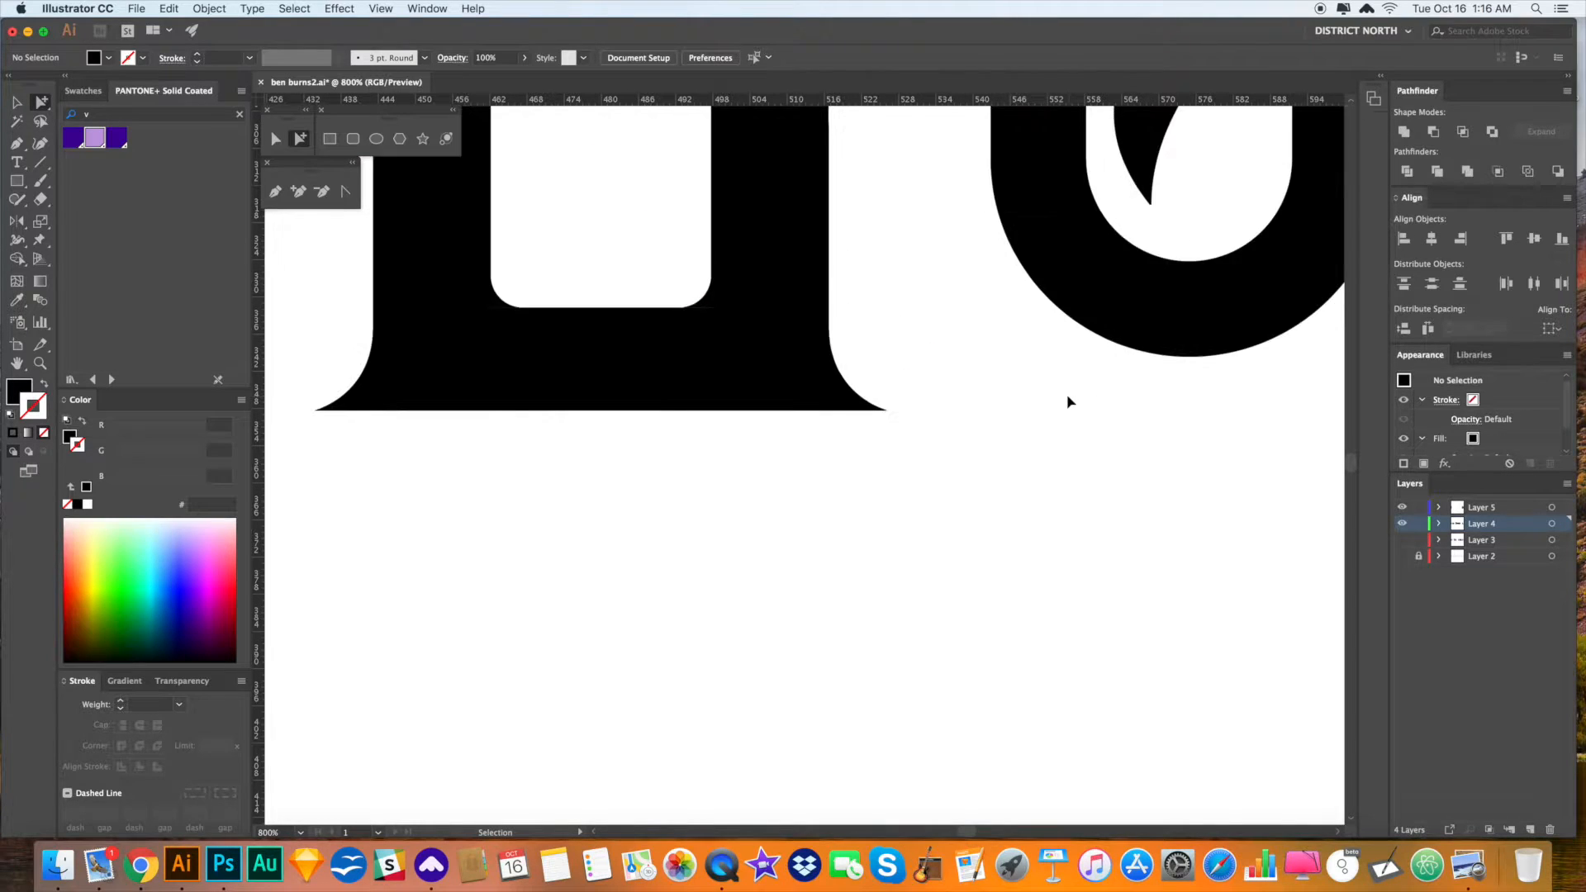
key("super+minus")
key("super+minus")
key("super+minus")
key("super+minus")
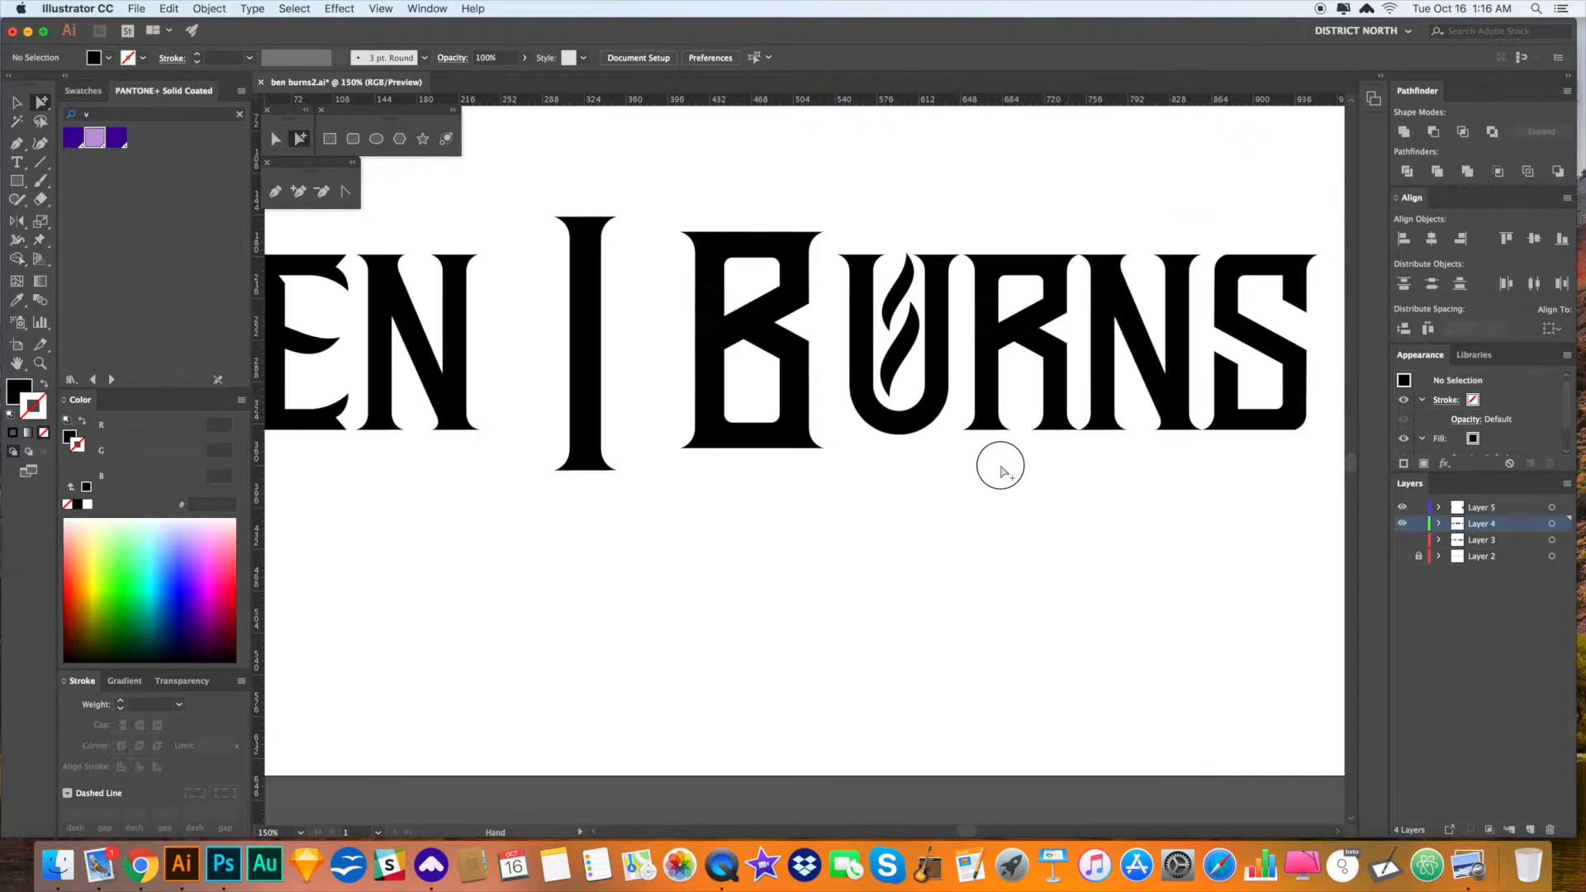
key("super+minus")
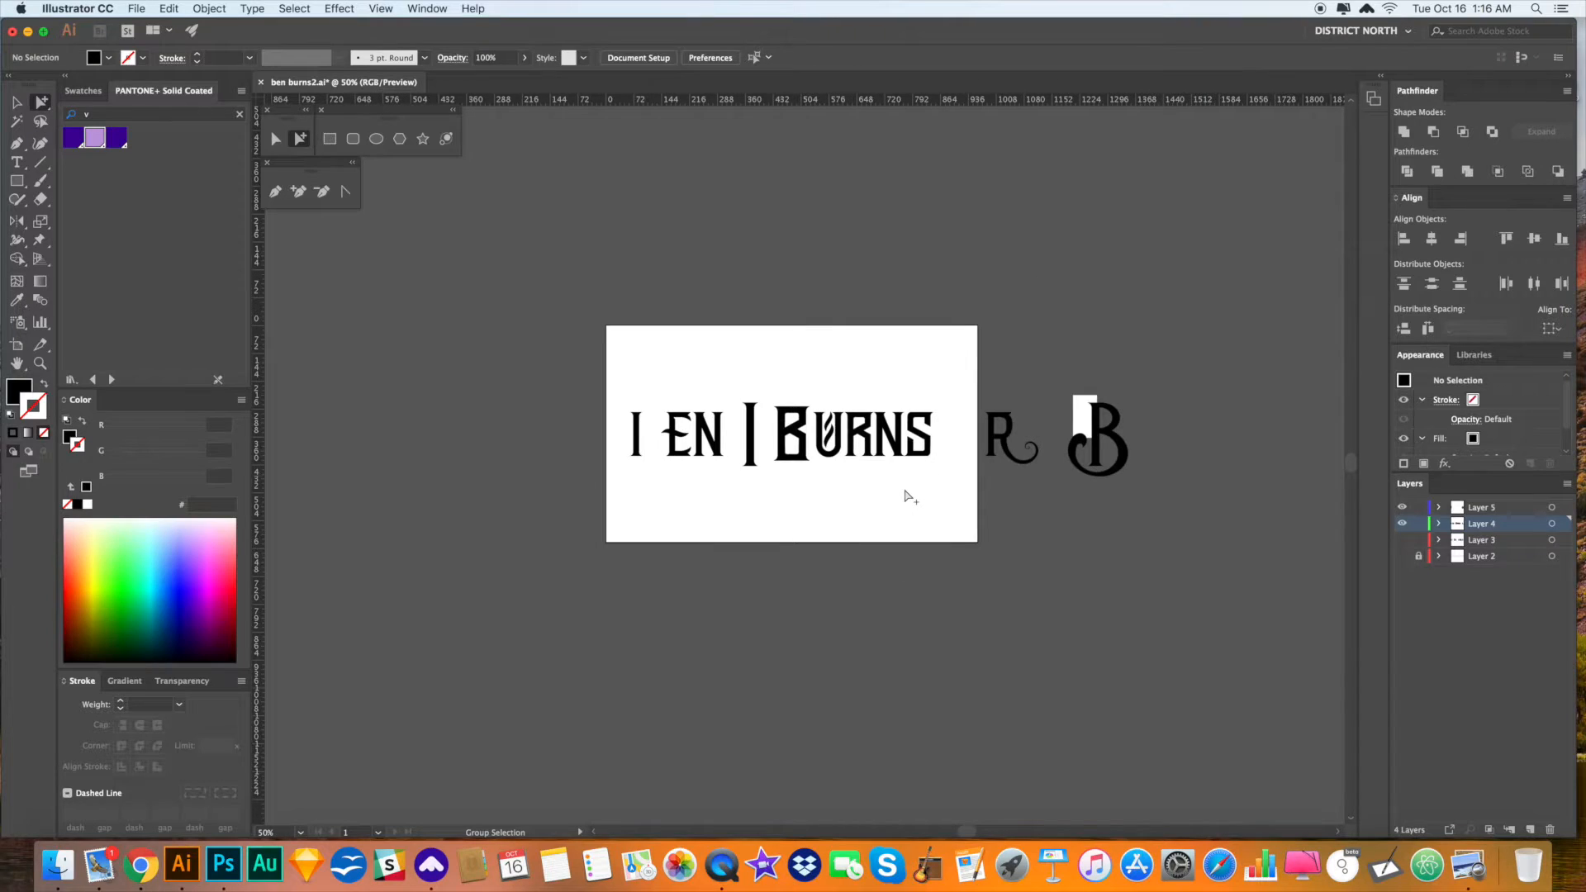
- Undo the earlier nudge of the B's base pieces
left_click_drag(916, 487, 903, 488)
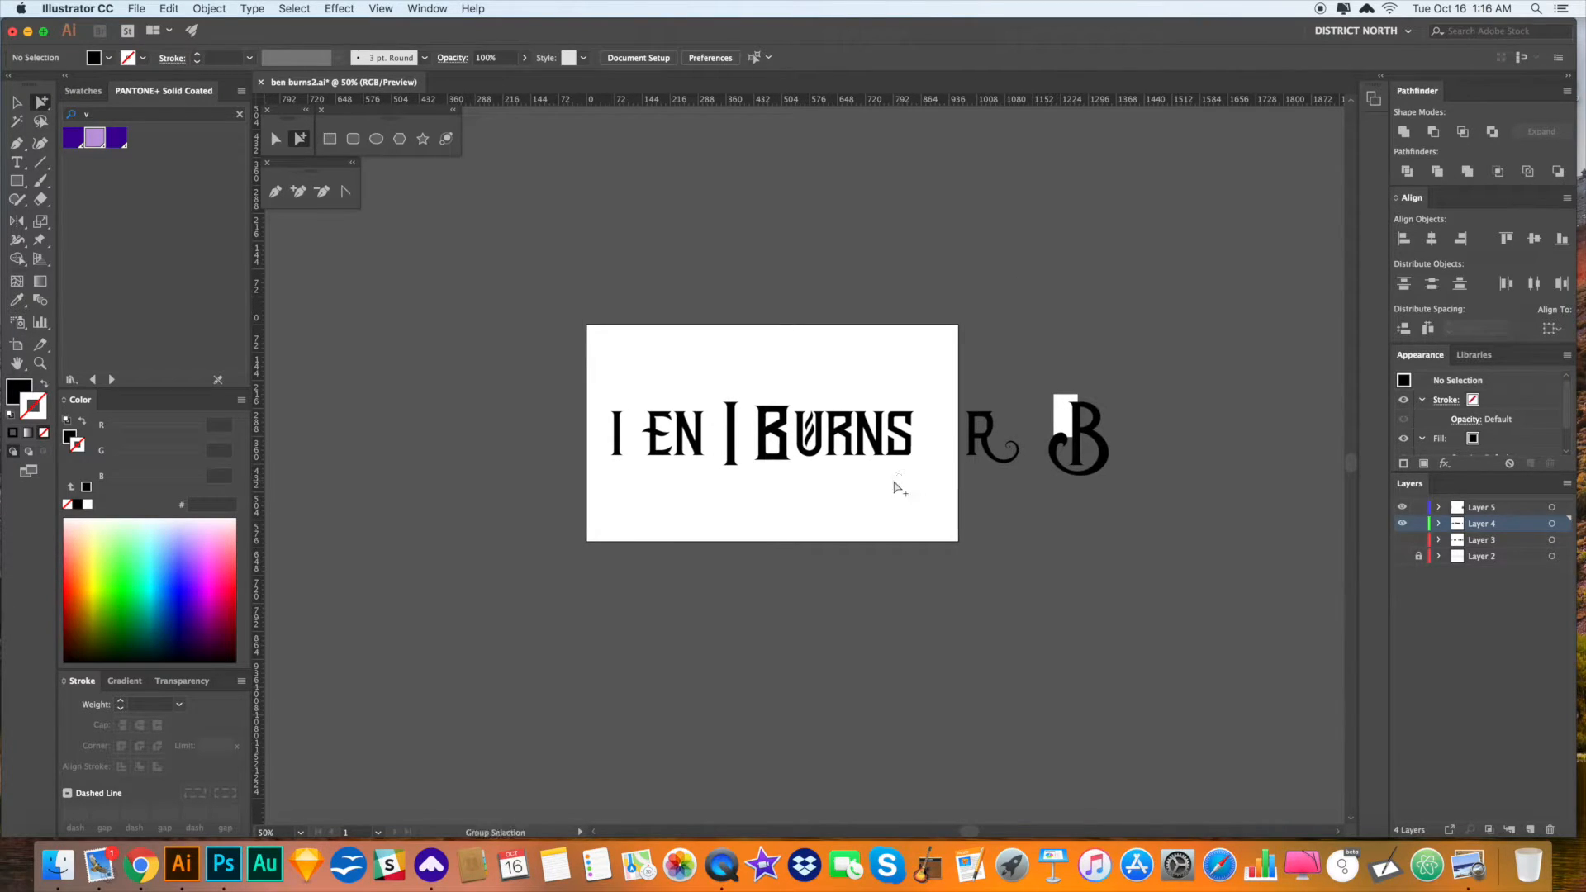
key("z")
left_click_drag(772, 502, 854, 503)
scroll(850, 471, "up", 5)
scroll(851, 471, "left", 8)
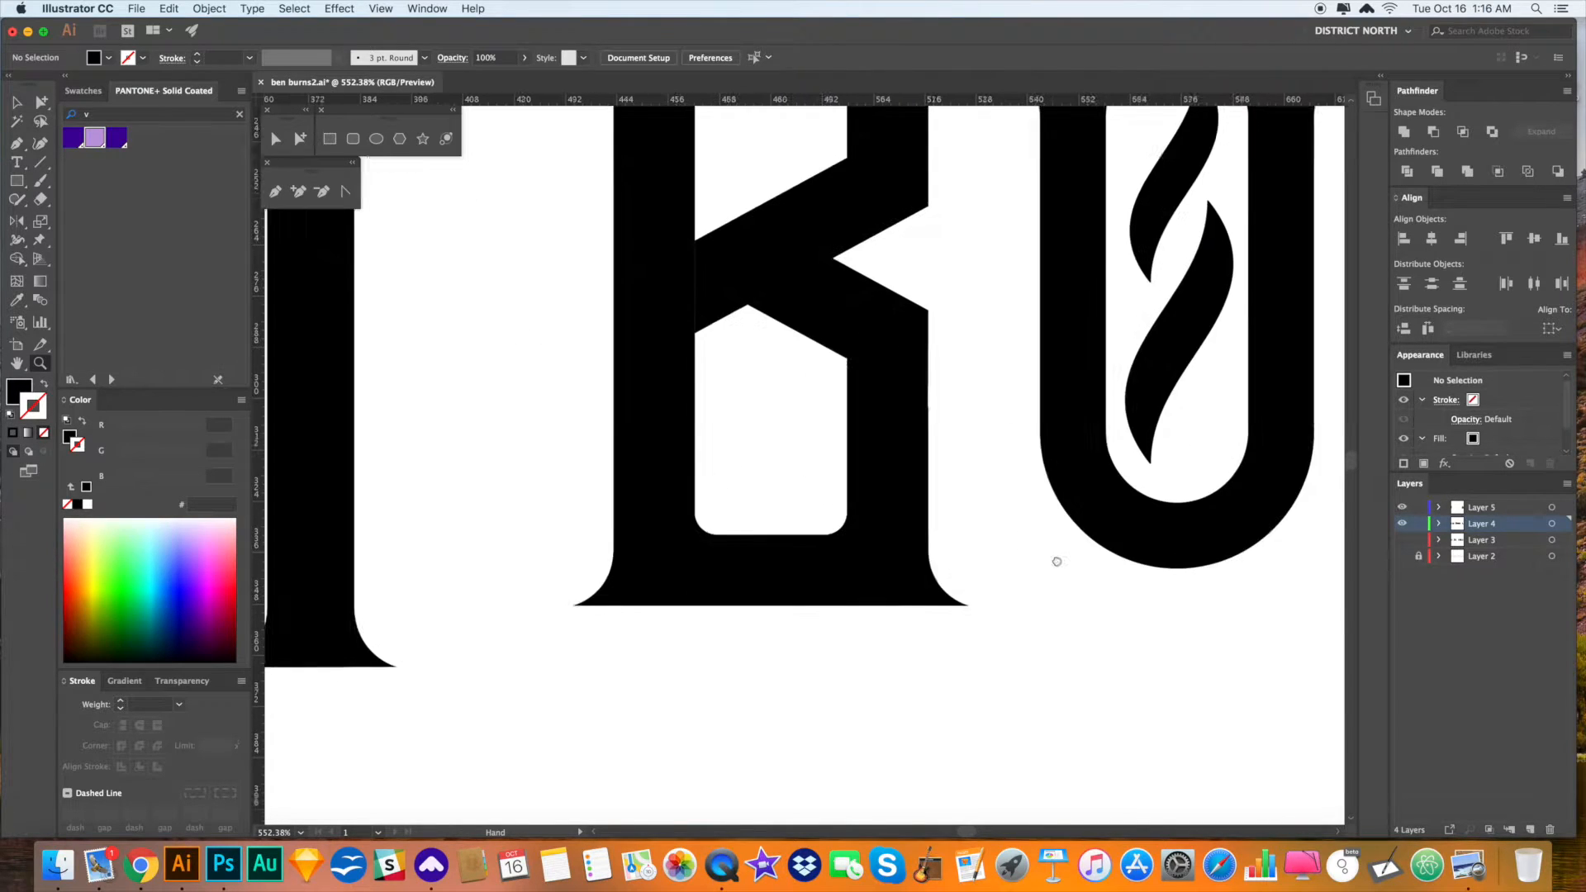
key("super+z")
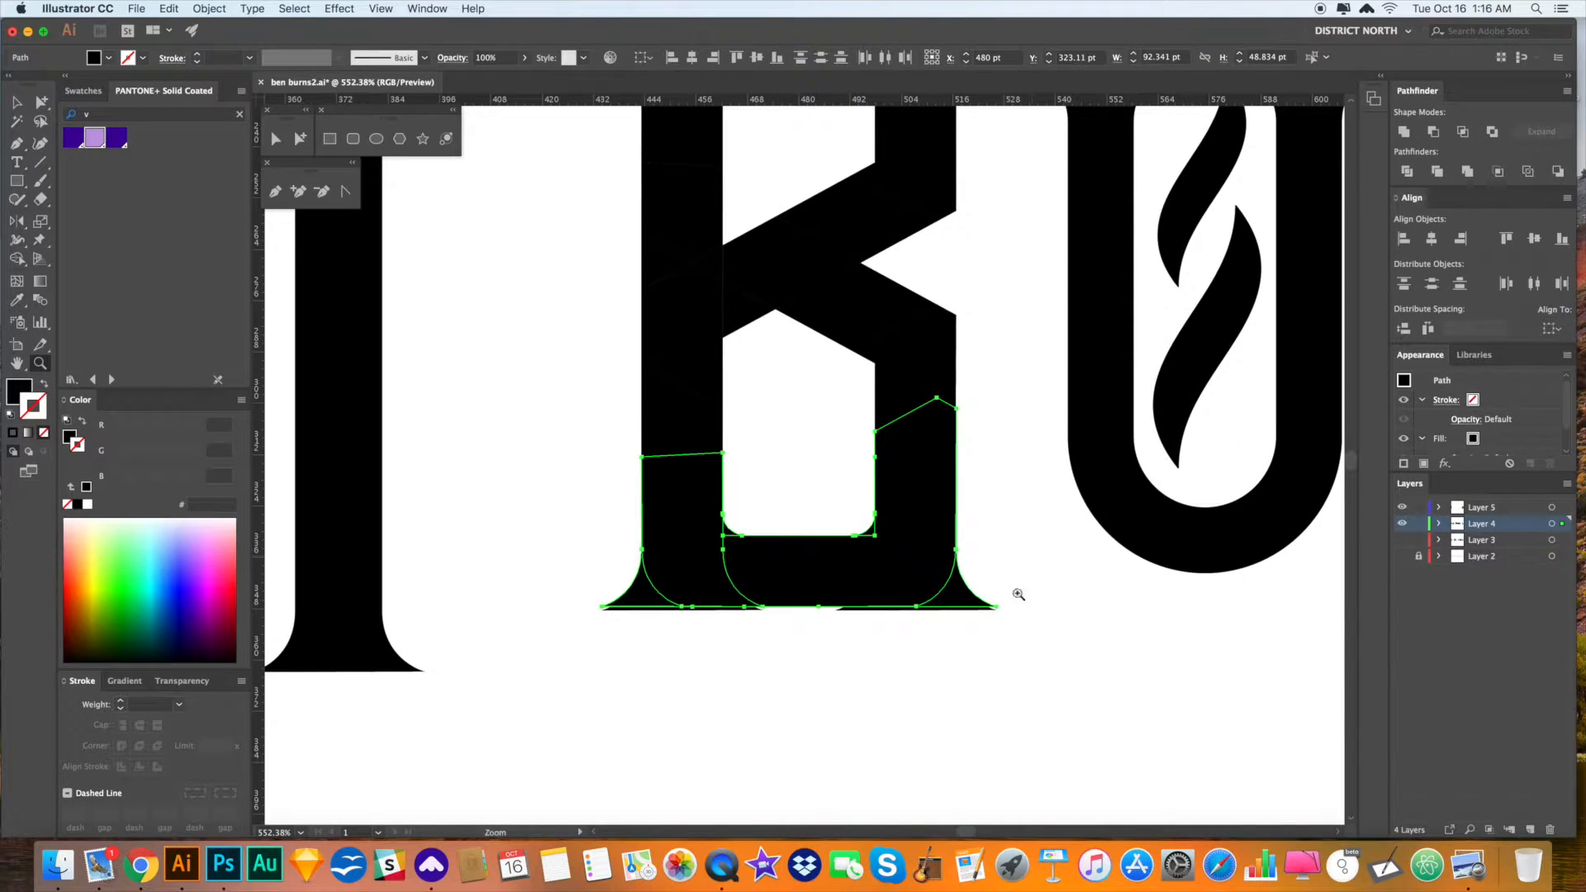
- Pull the tip of the B's bottom-right spur down onto the base edge
left_click_drag(982, 599, 1066, 659)
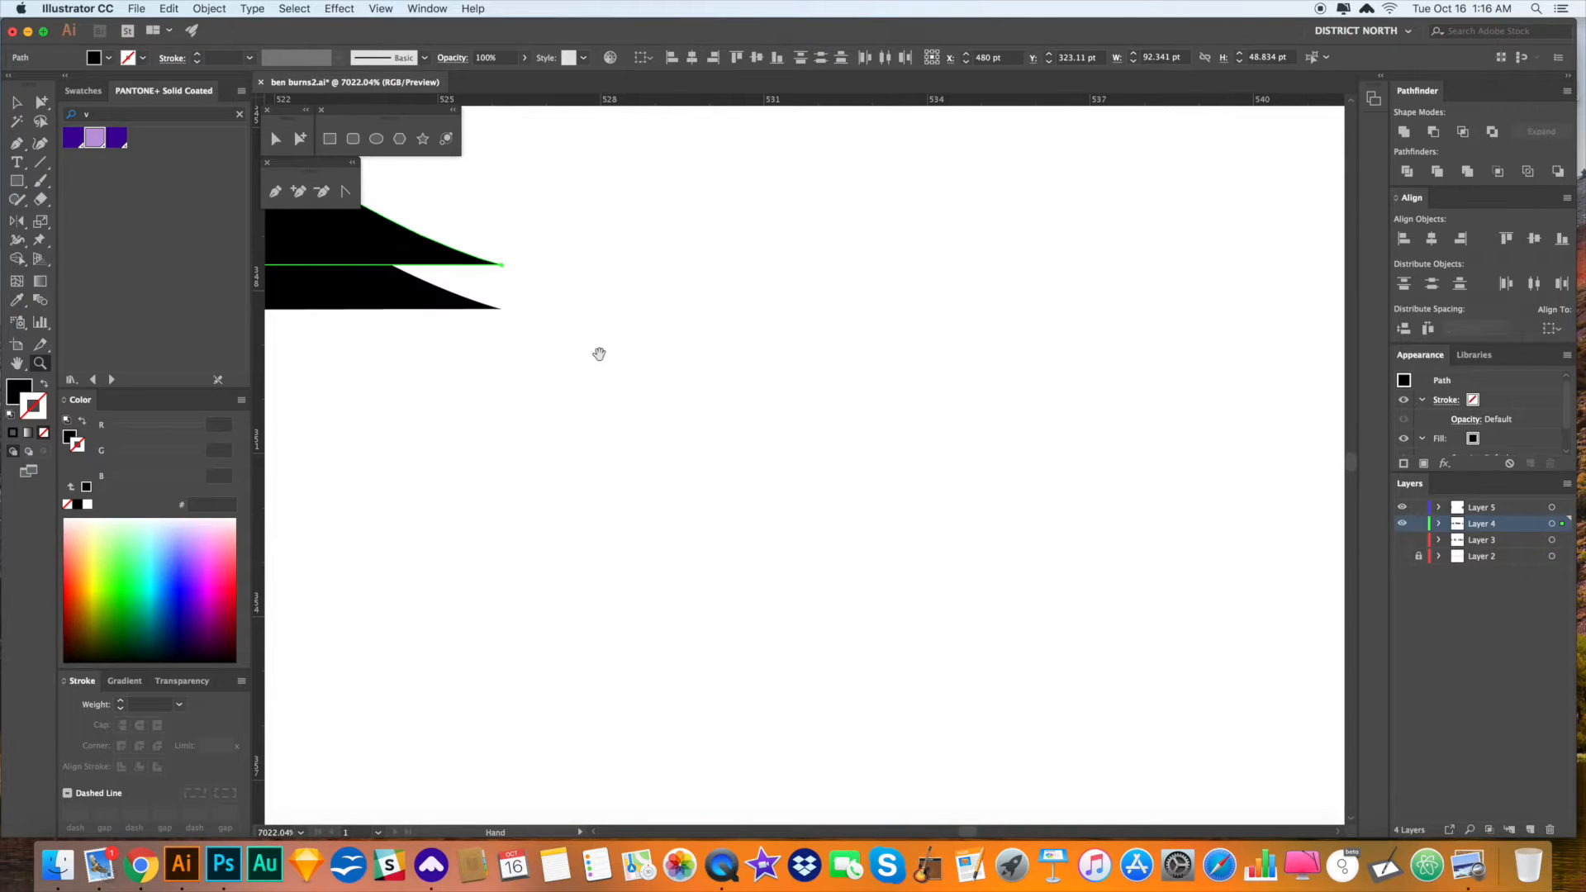
left_click_drag(598, 351, 795, 382)
key("a")
left_click_drag(725, 286, 716, 335)
left_click(924, 410)
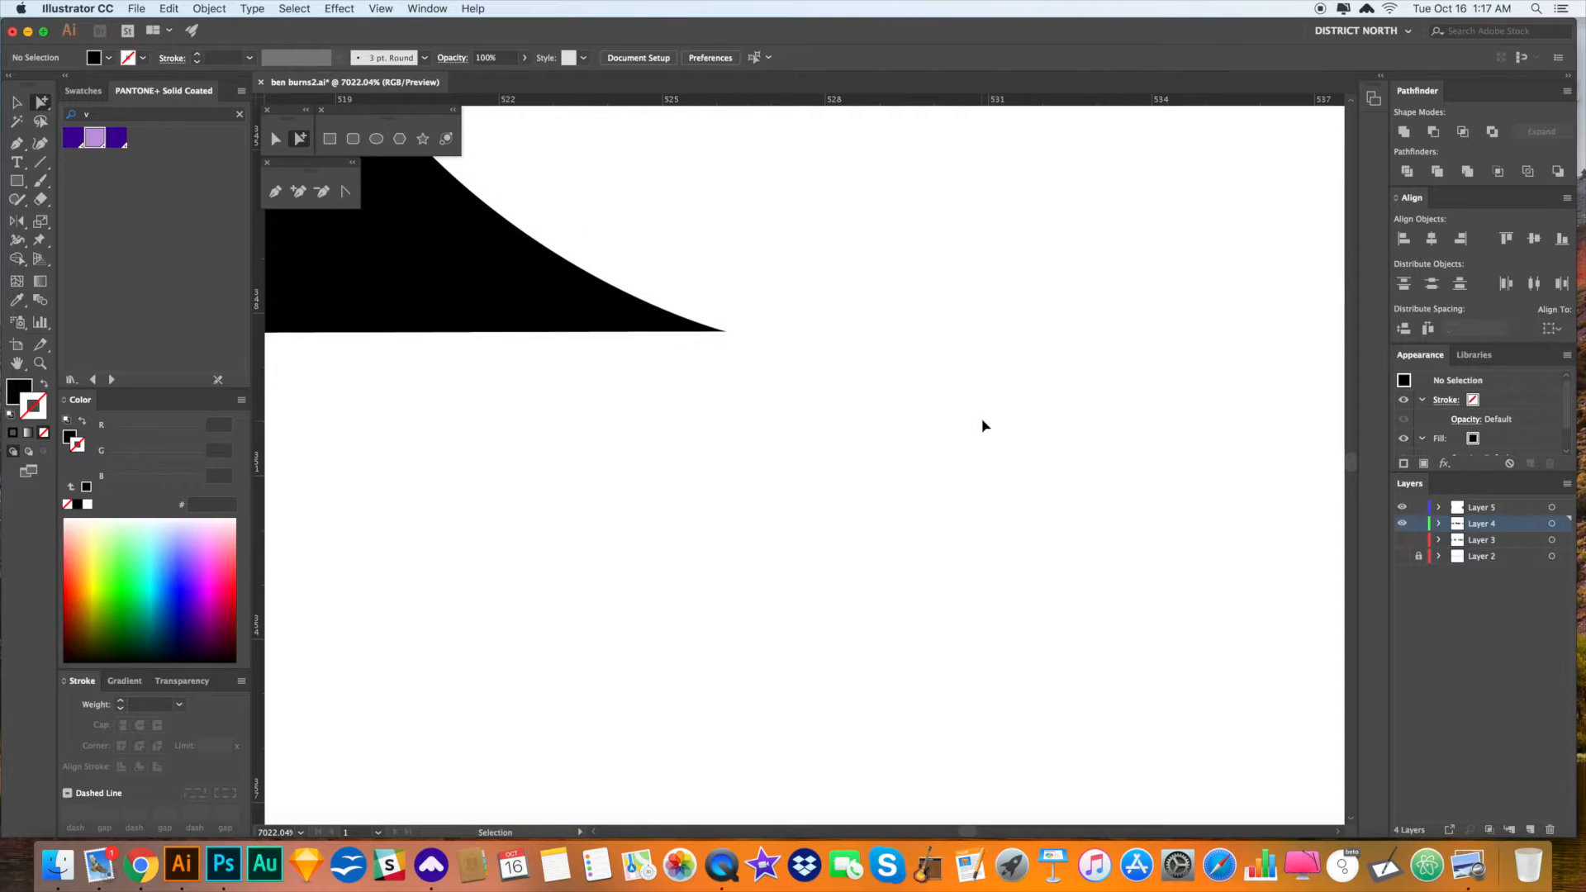
- Save the document with Cmd+S
key("super+minus")
key("super+minus")
key("super+minus")
key("super+minus")
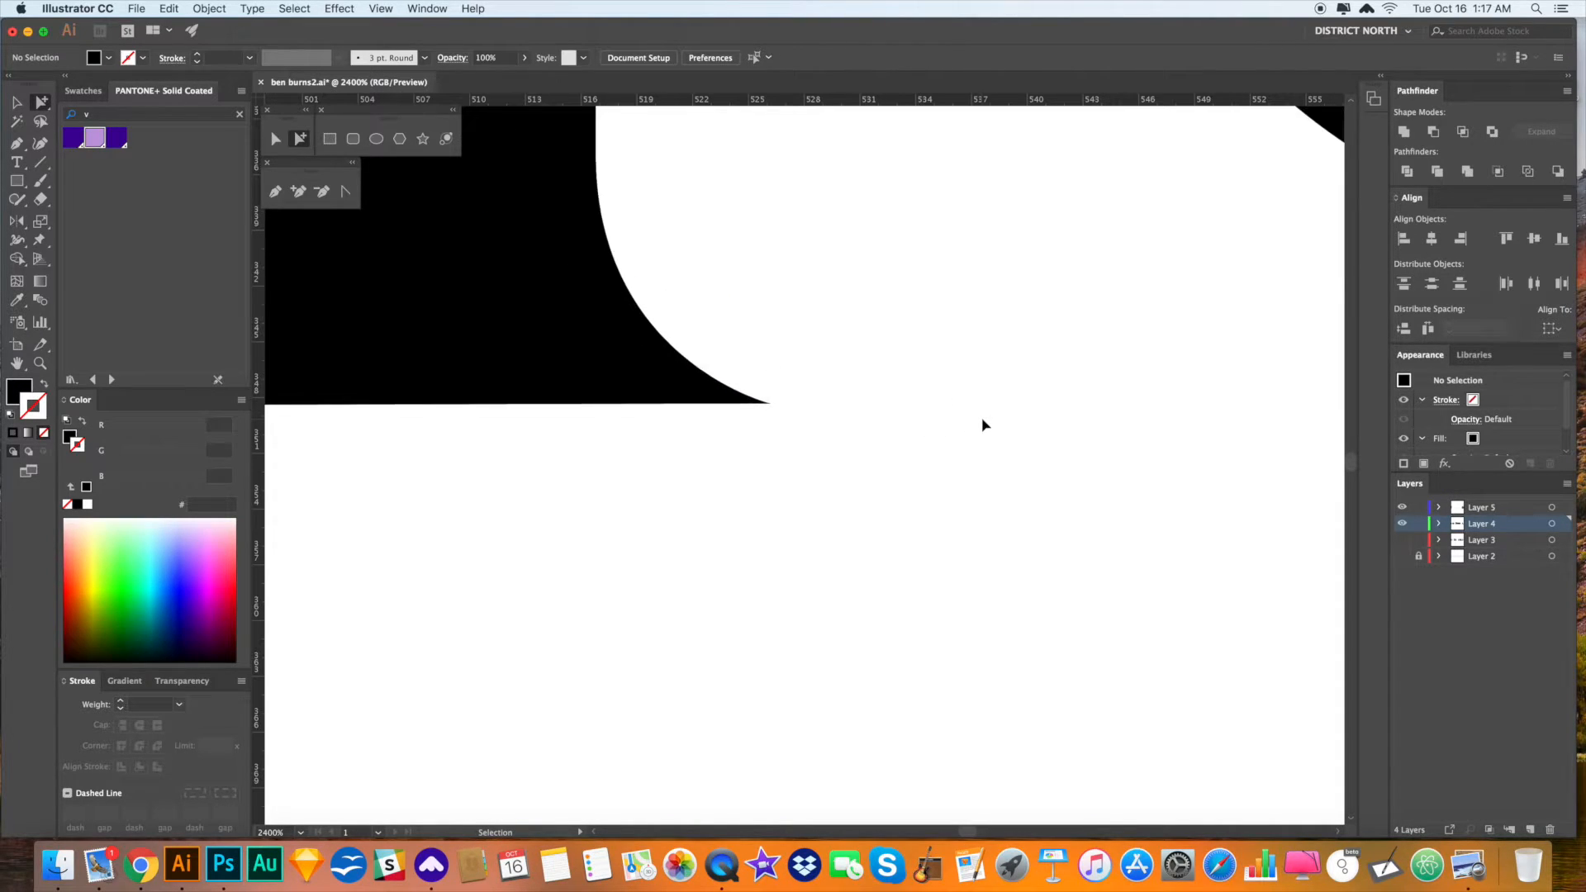
key("super+minus")
key("super+minus")
key("super+minus")
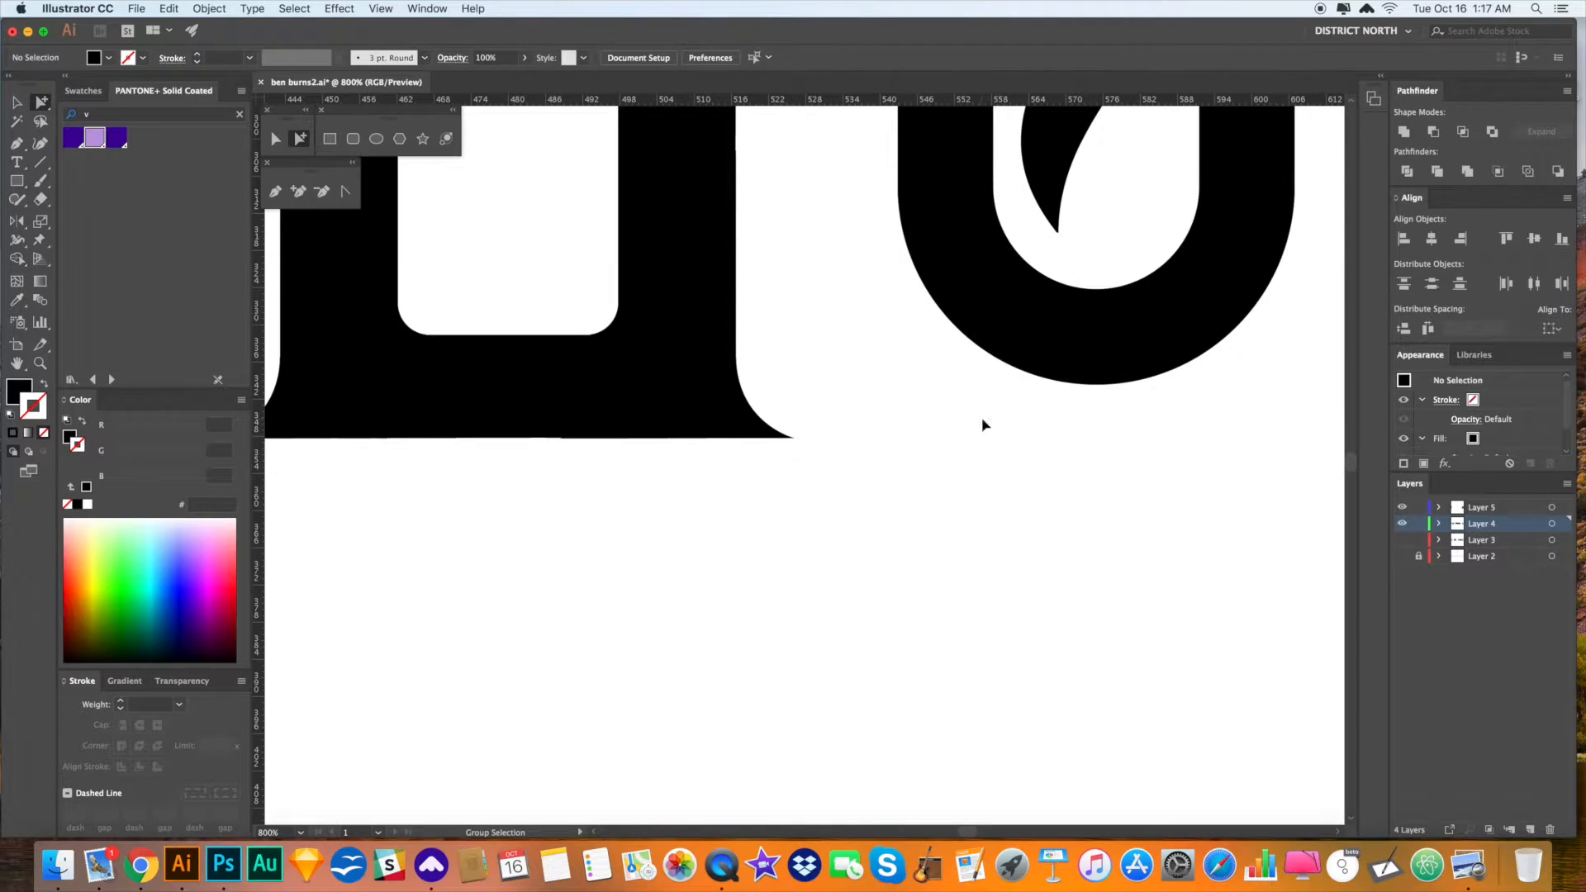
key("super+s")
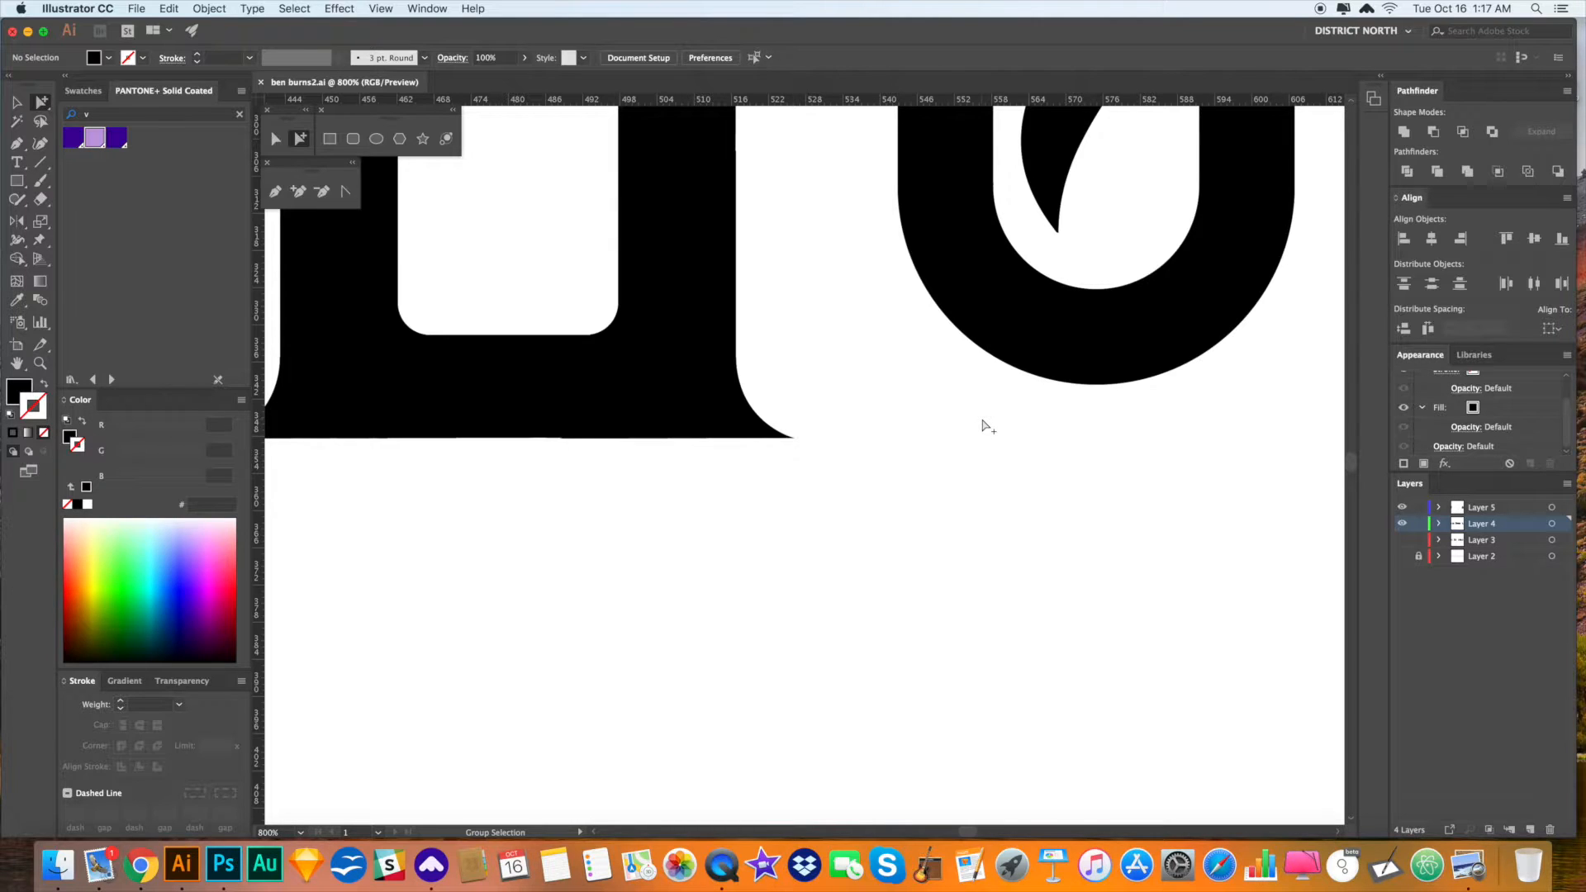
left_click_drag(951, 406, 954, 409)
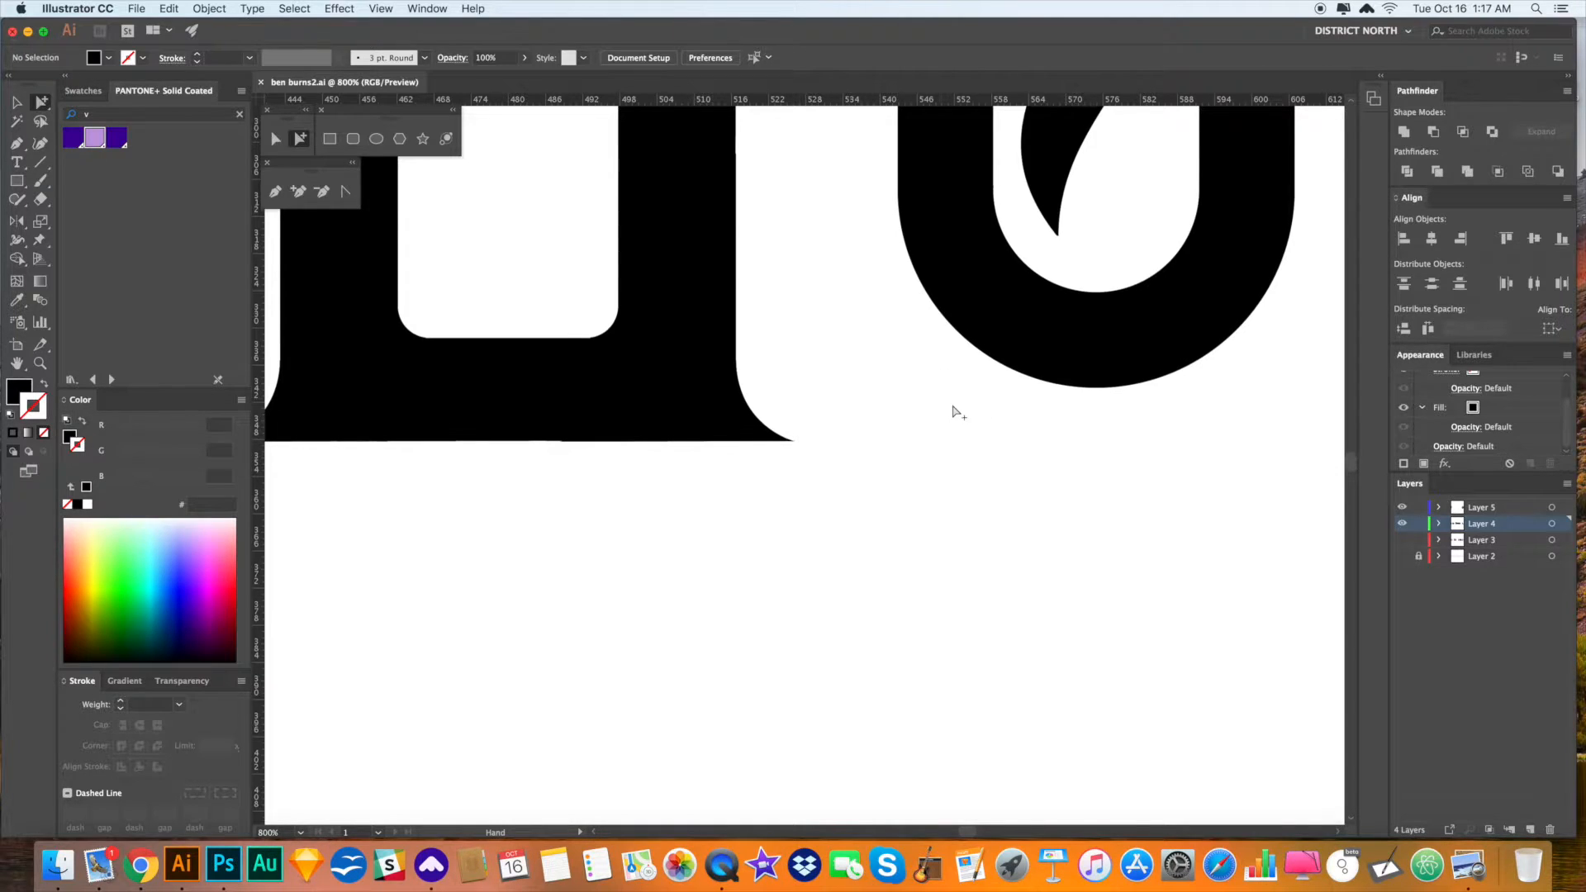
key("super+minus")
key("super+minus")
key("super+minus")
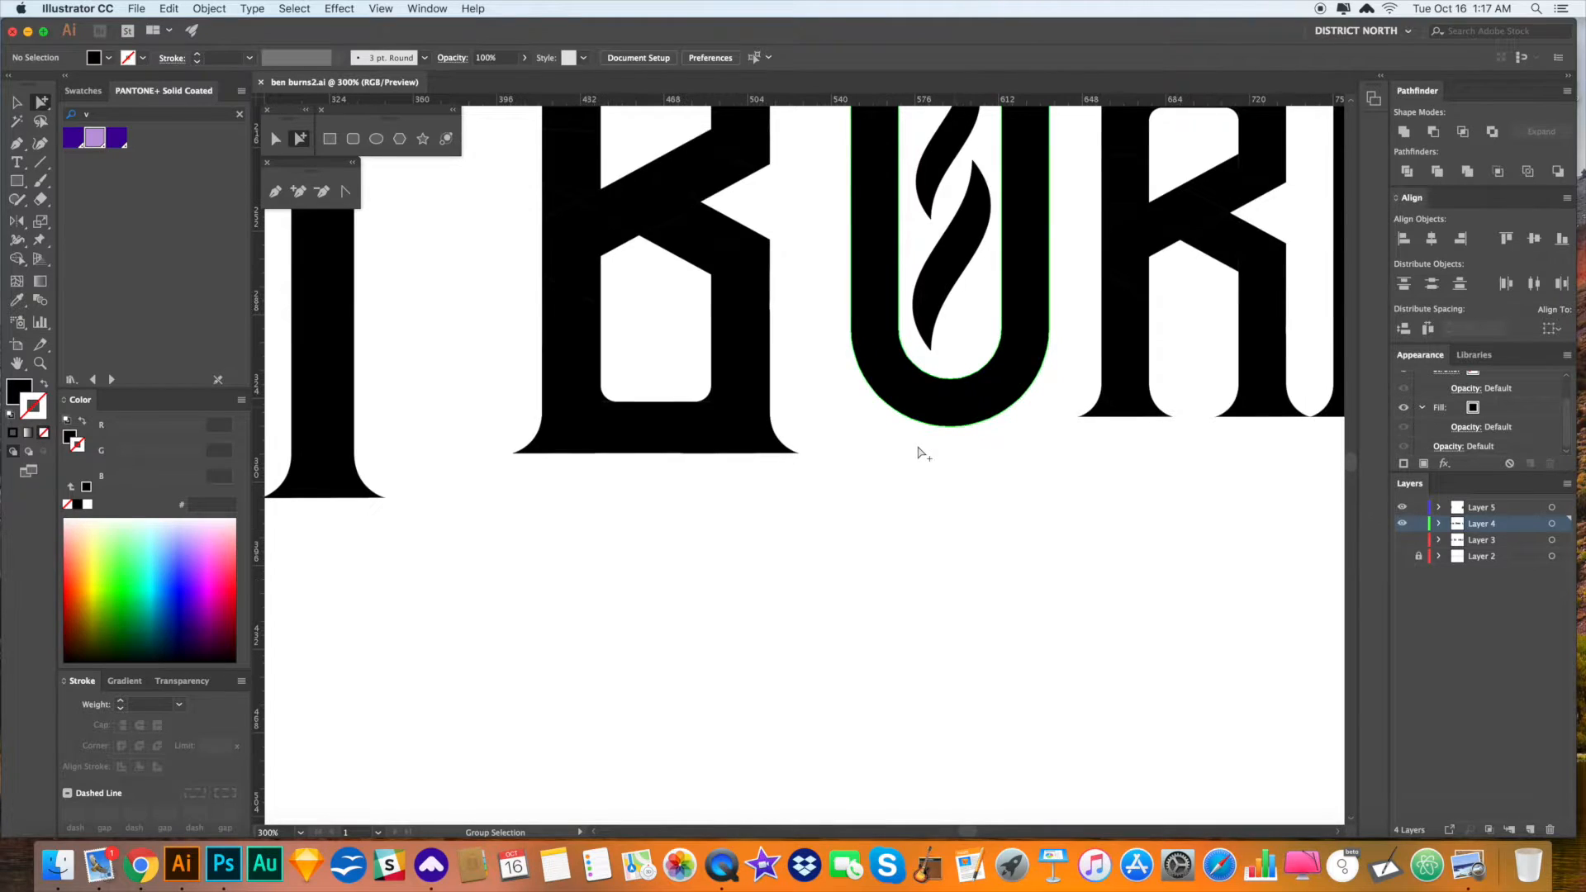
left_click_drag(889, 478, 1009, 588)
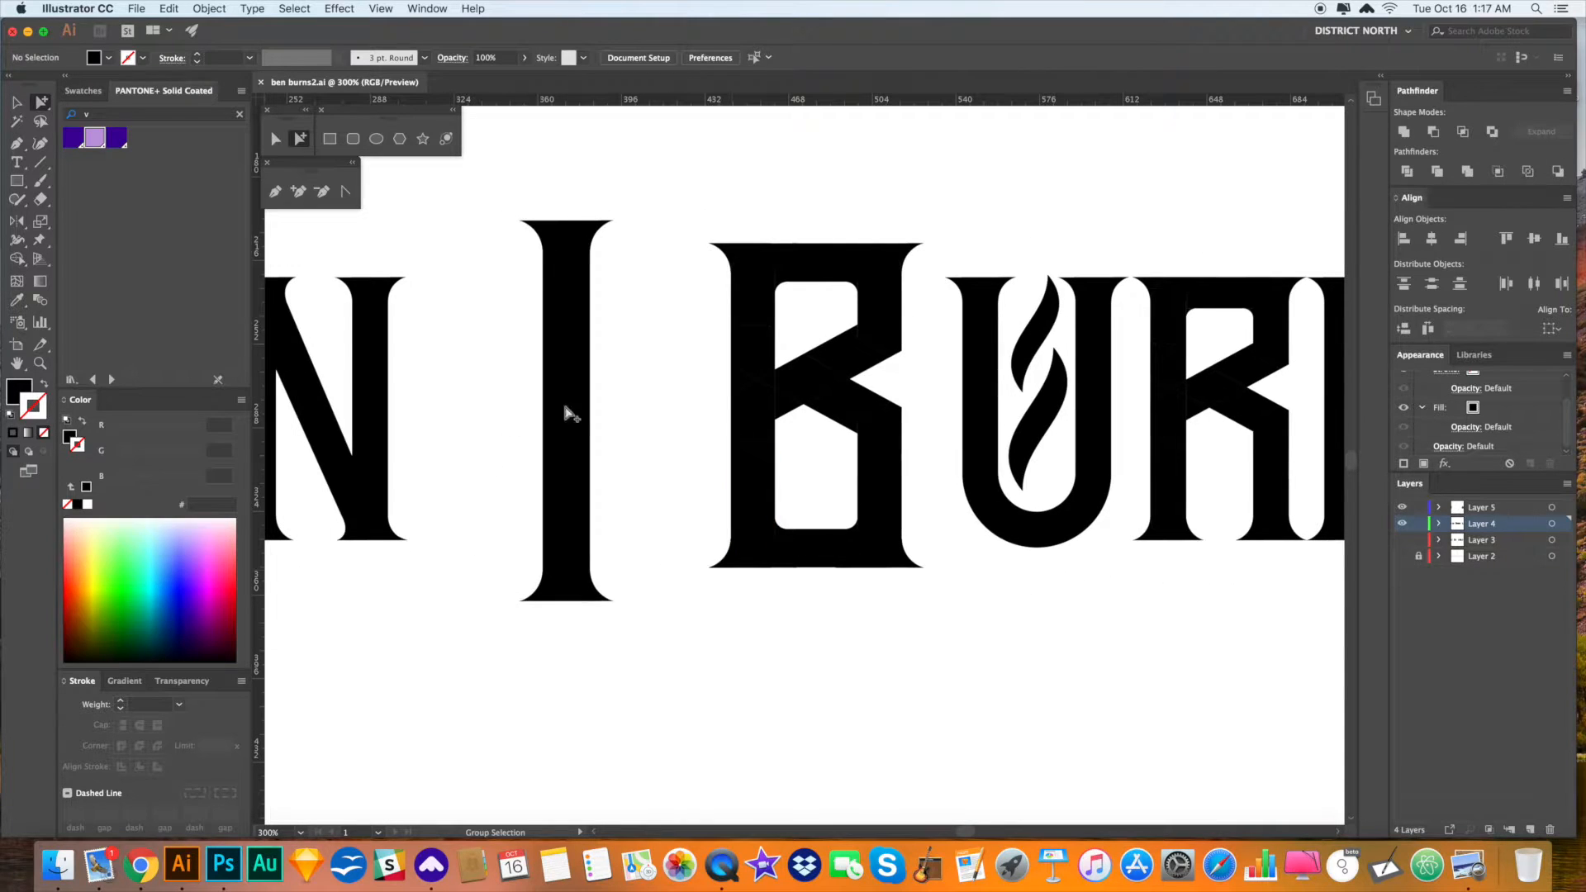
- Drag the B's lower anchors straight down to lengthen its bottom
left_click_drag(903, 623, 671, 397)
left_click_drag(917, 566, 925, 609)
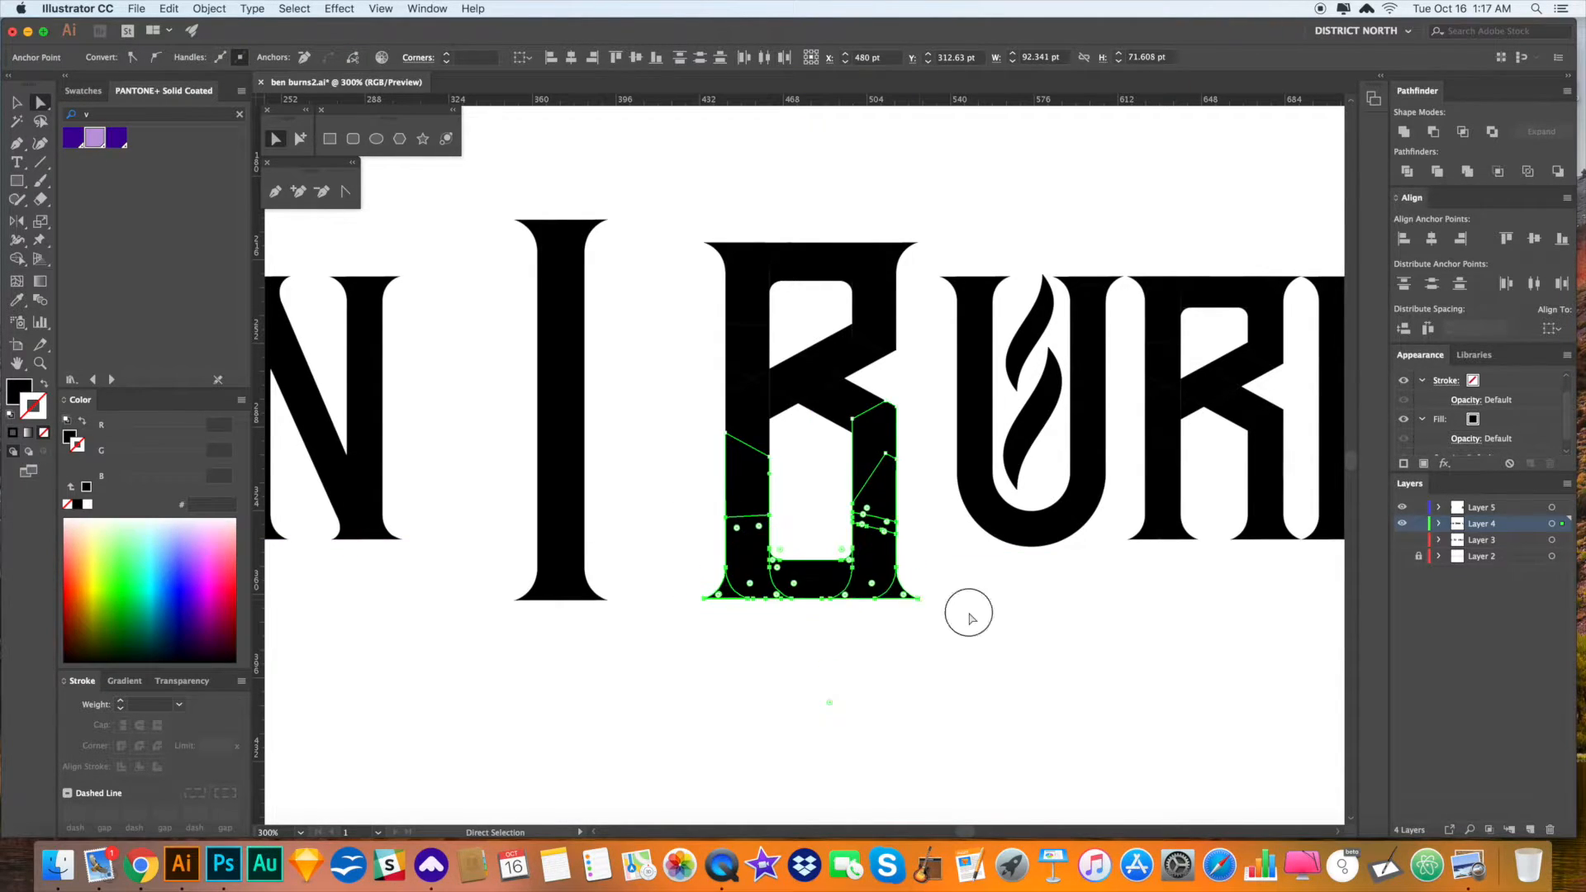
left_click(972, 618)
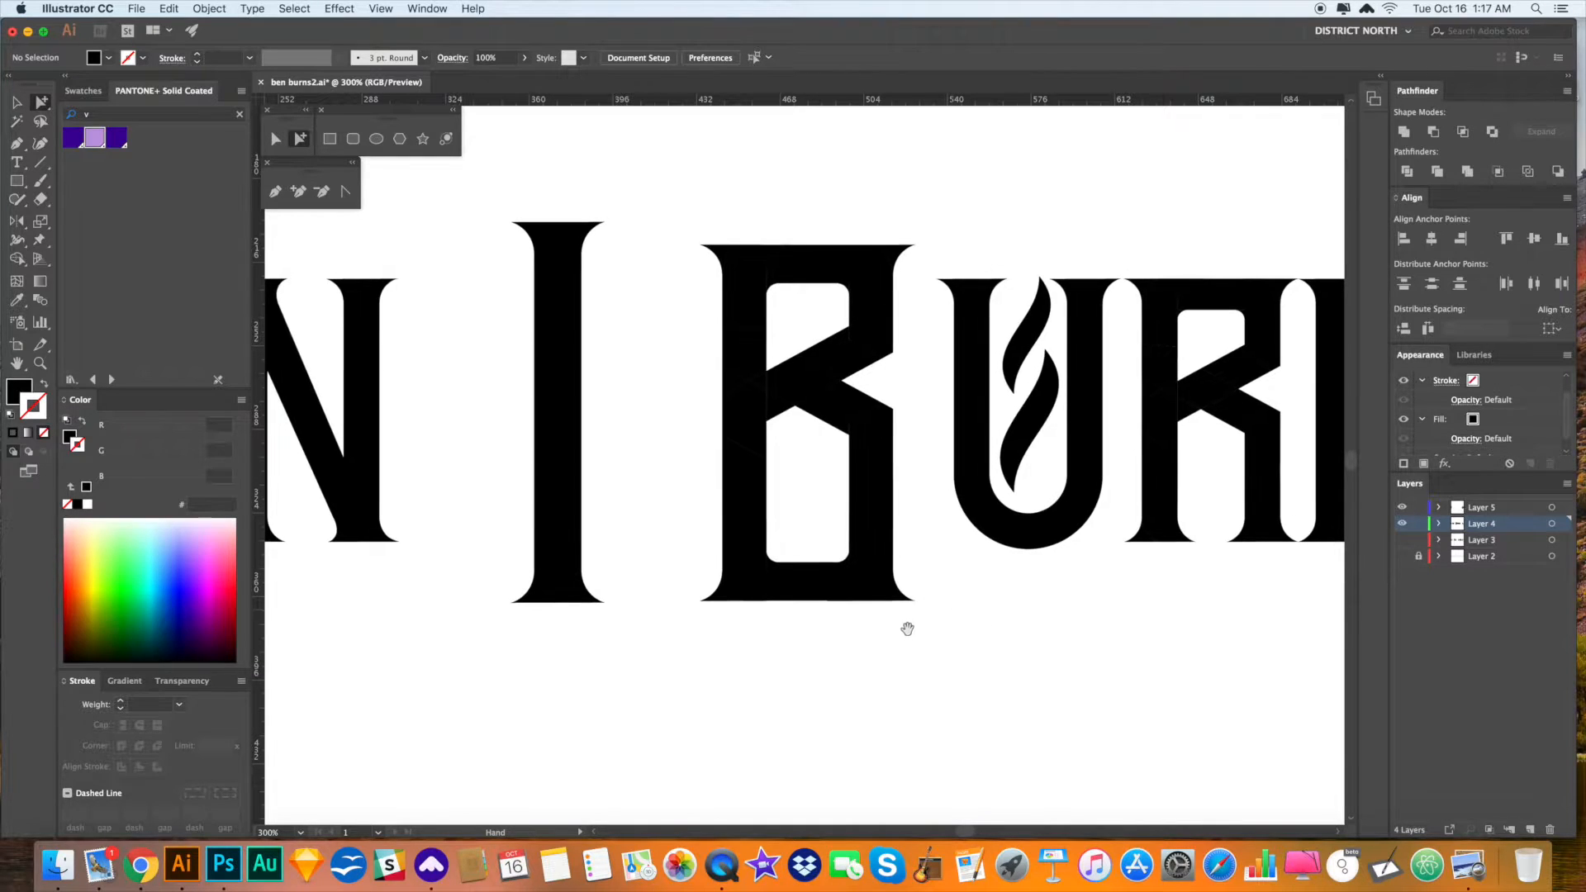
- Move the whole B slightly right and up
left_click(869, 313, "alt")
left_click_drag(869, 313, 1032, 545)
left_click(1064, 608)
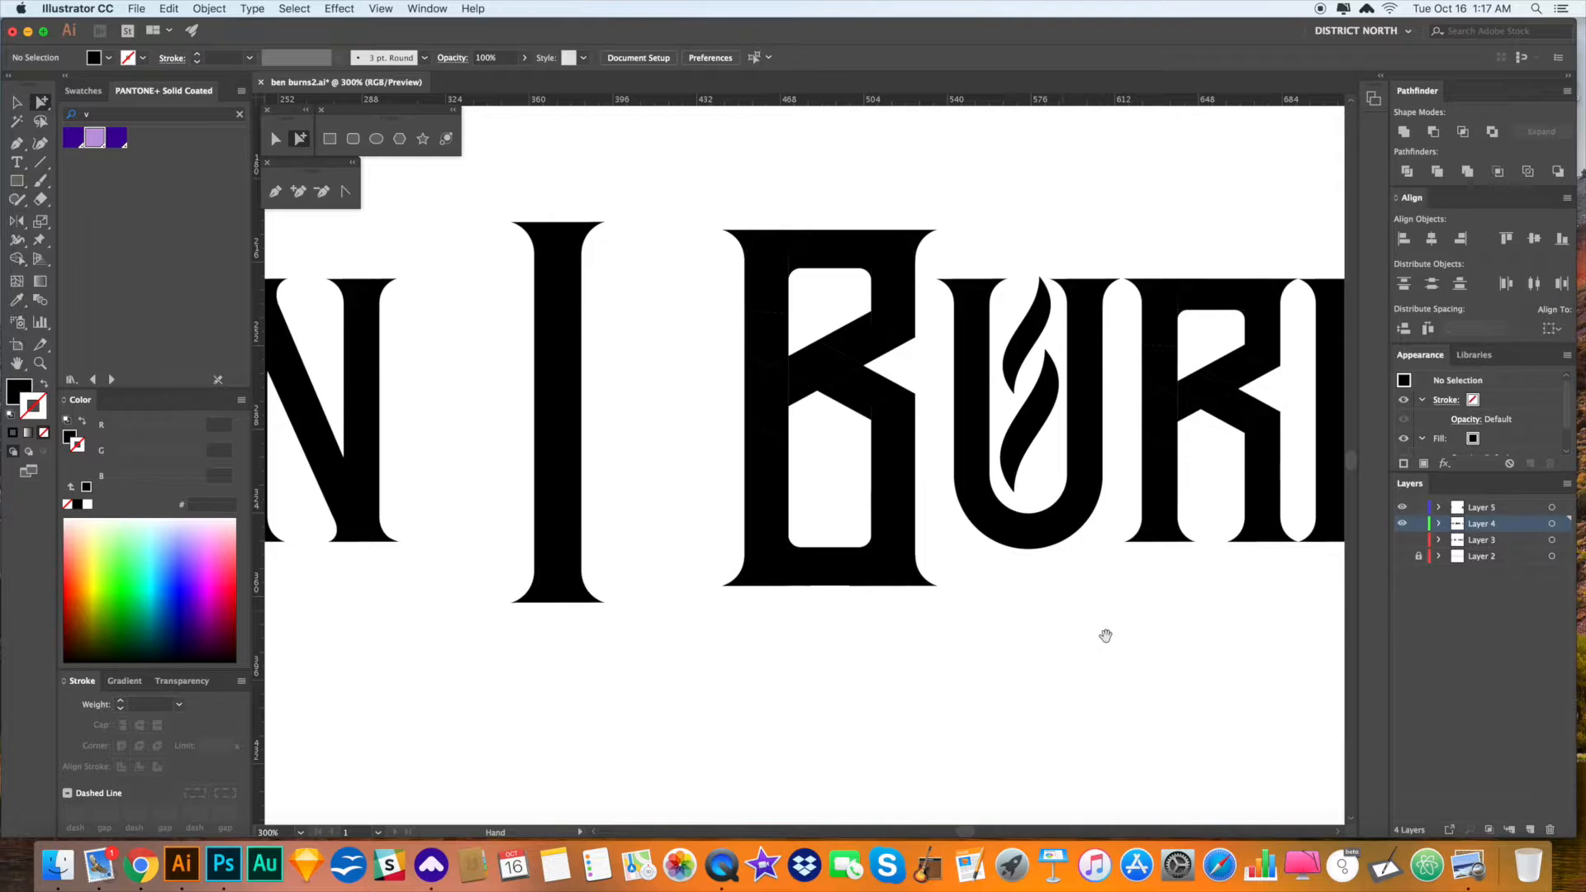
- Delete the spike at the B's top-right corner
left_click_drag(1105, 637, 1098, 635)
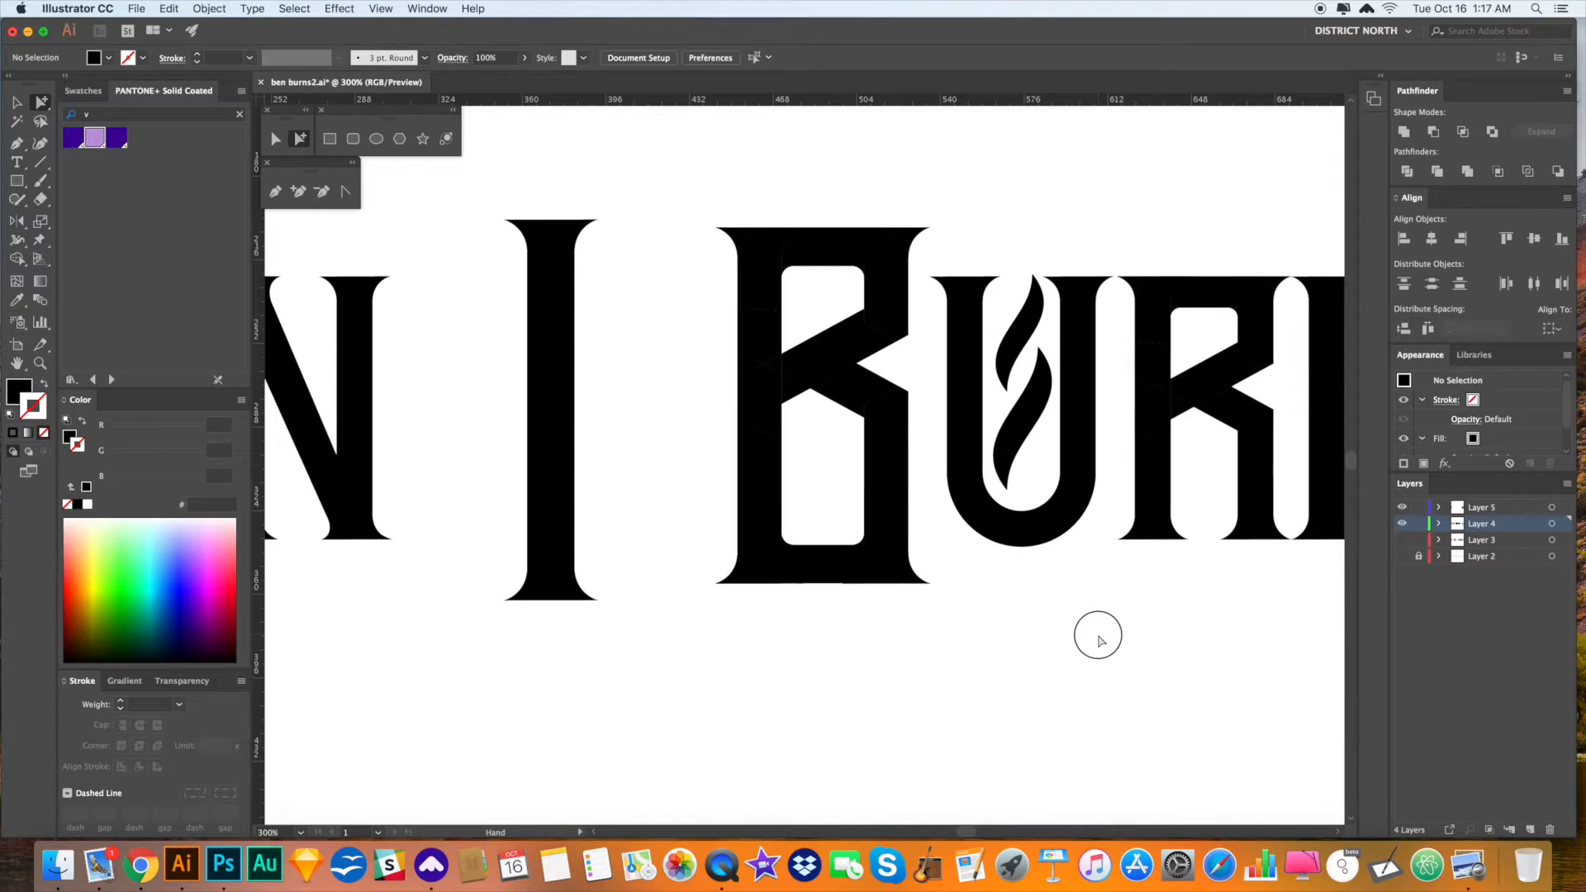
left_click(930, 601)
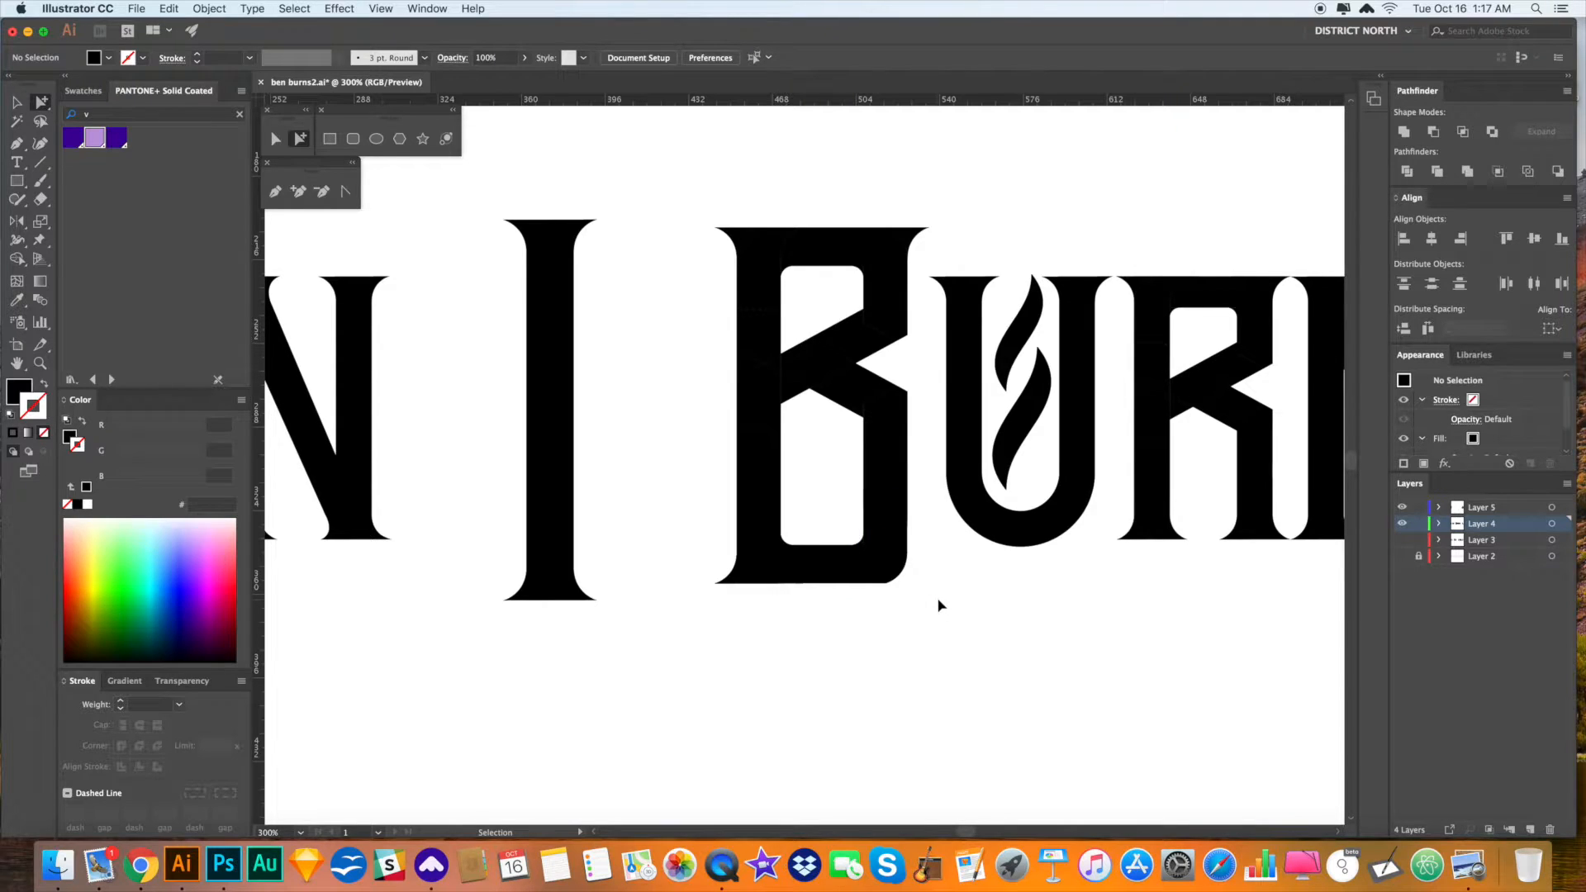
left_click(915, 239)
key("Delete")
key("super+minus")
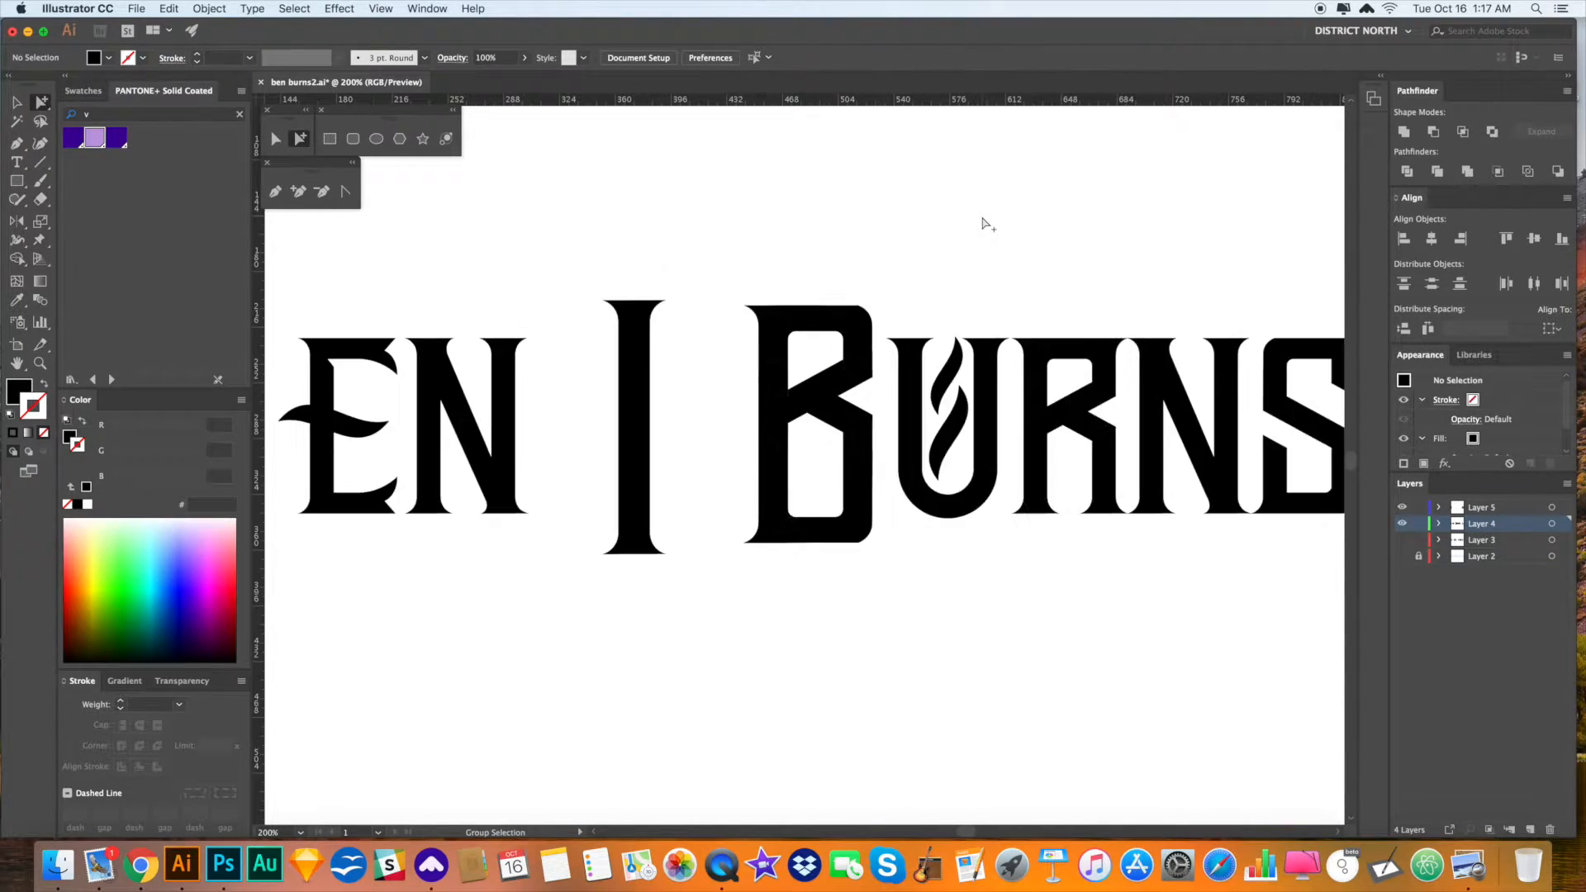
key("super+minus")
key("super+minus")
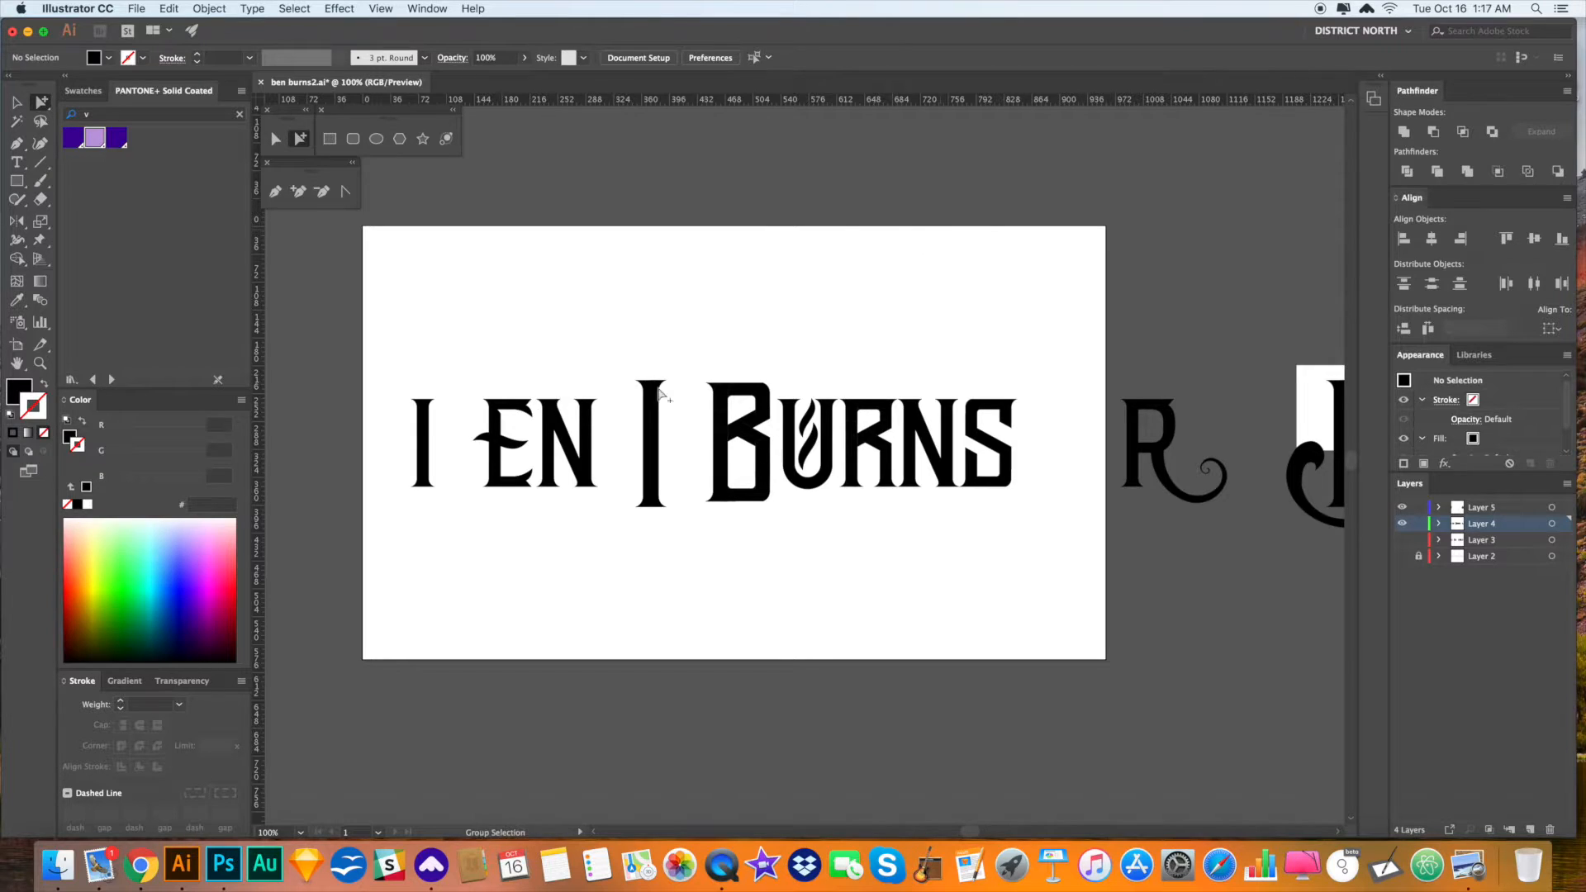
- Move the middle I bar off onto the R and paste a copy in front over the B
left_click_drag(647, 418, 1163, 418)
left_click(1191, 343)
key("super+f")
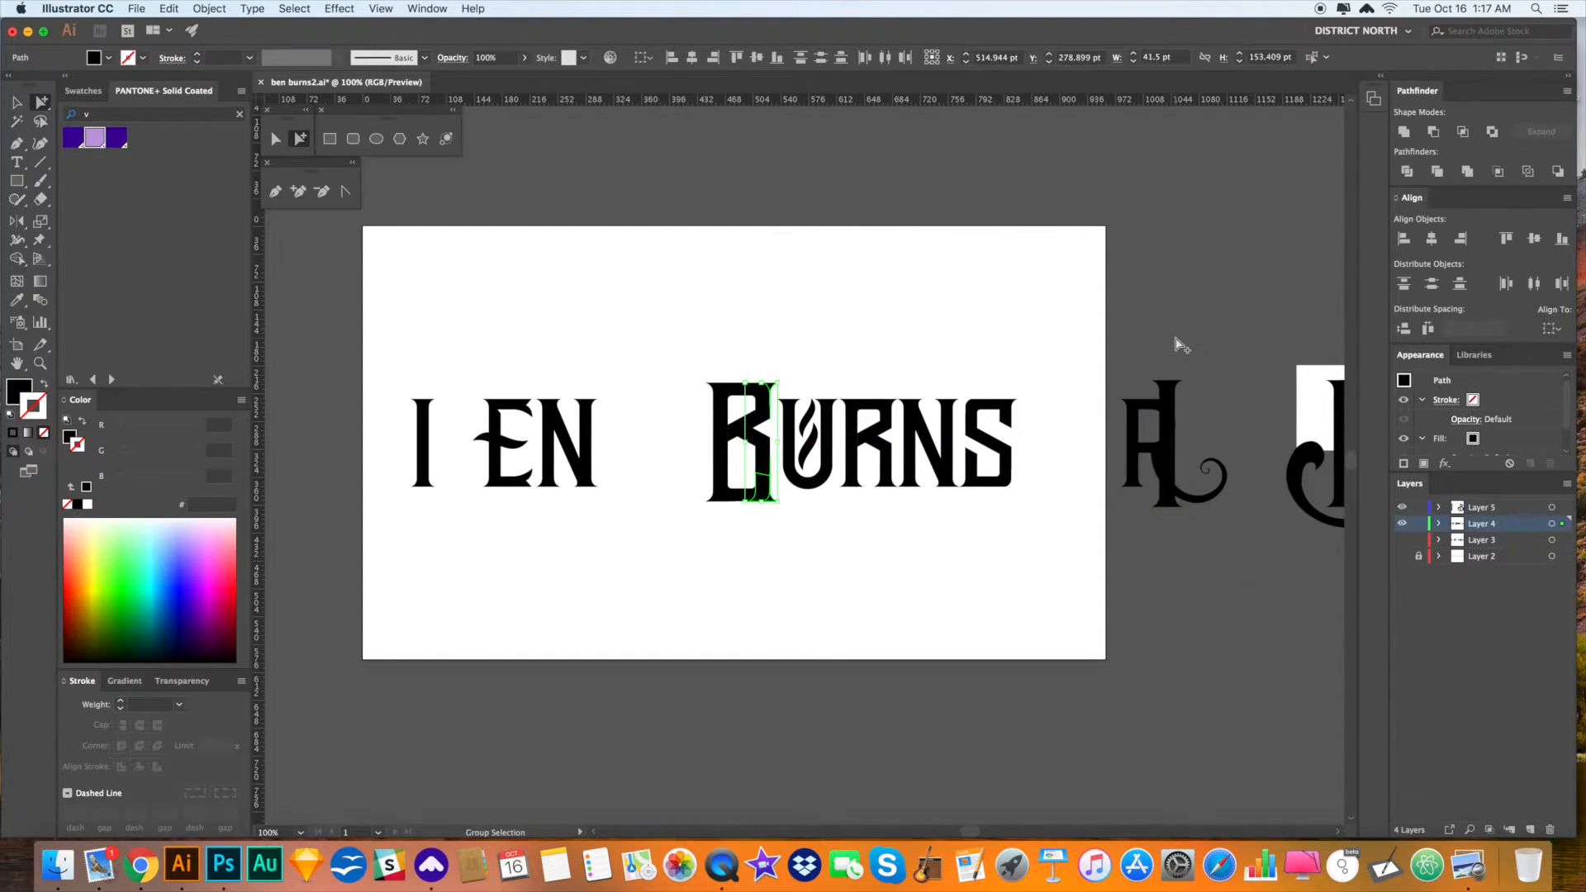
left_click(1174, 343)
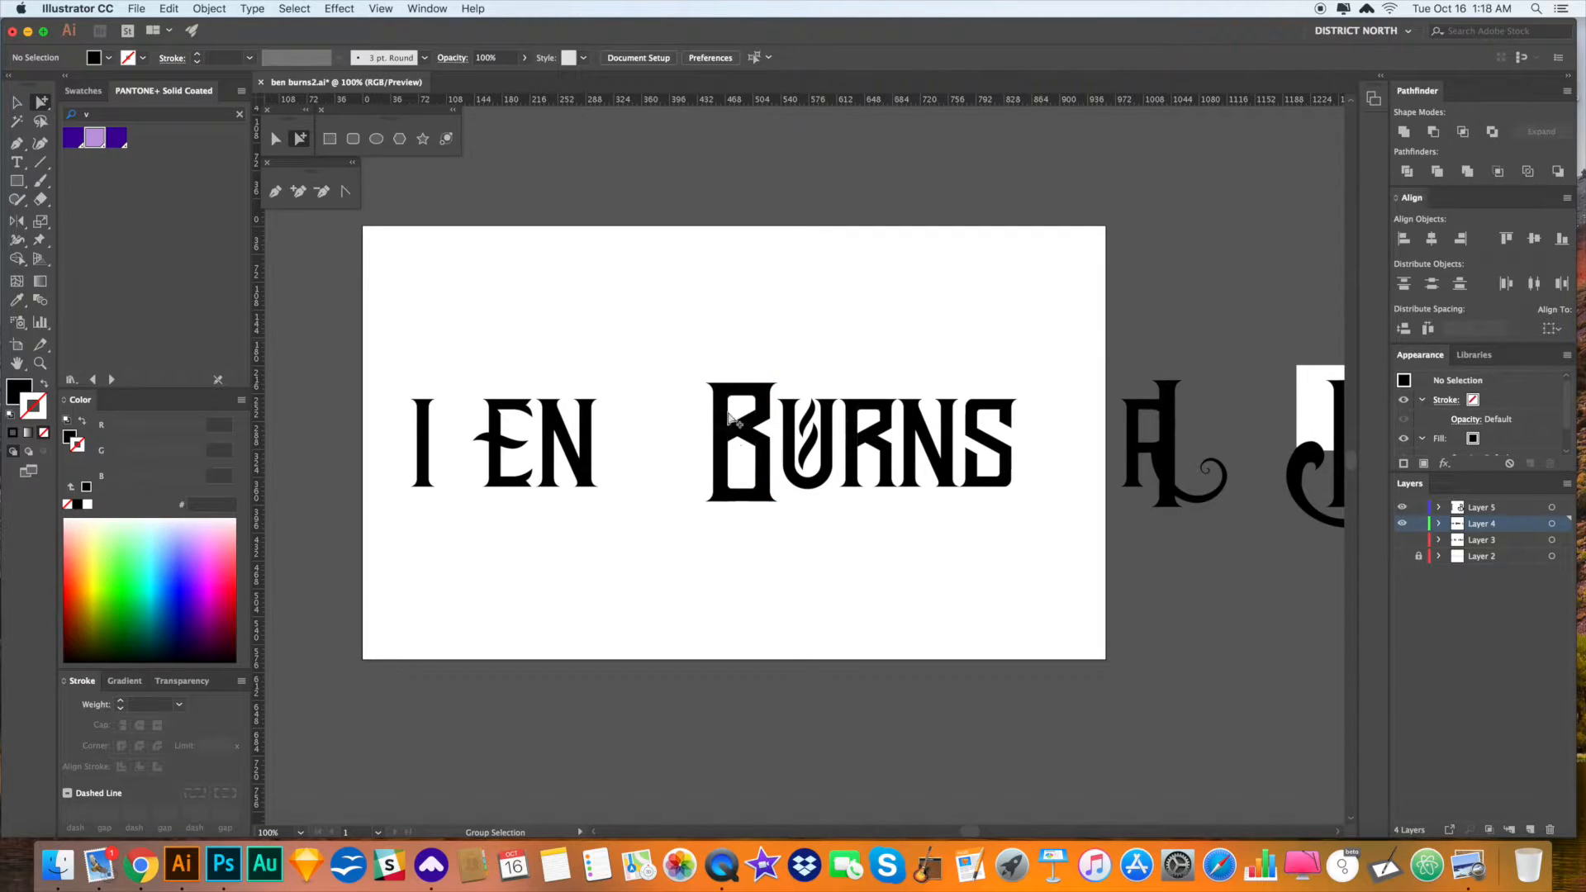
- Select all the B's pieces and merge them with Pathfinder Unite
left_click_drag(772, 527, 697, 370)
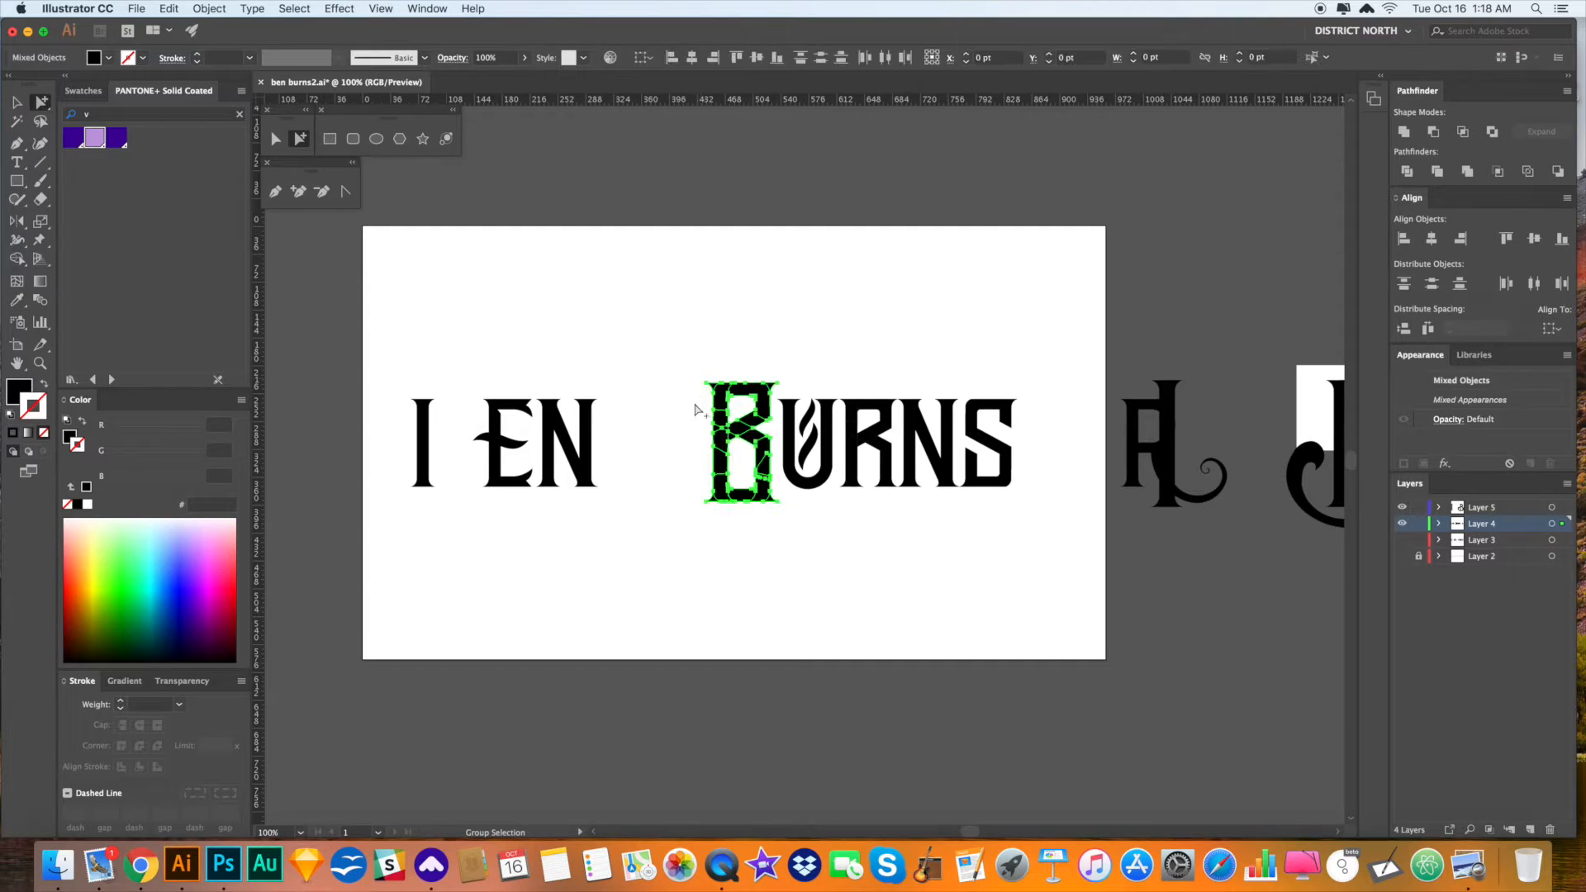
left_click(864, 340)
key("z")
left_click_drag(738, 420, 1046, 614)
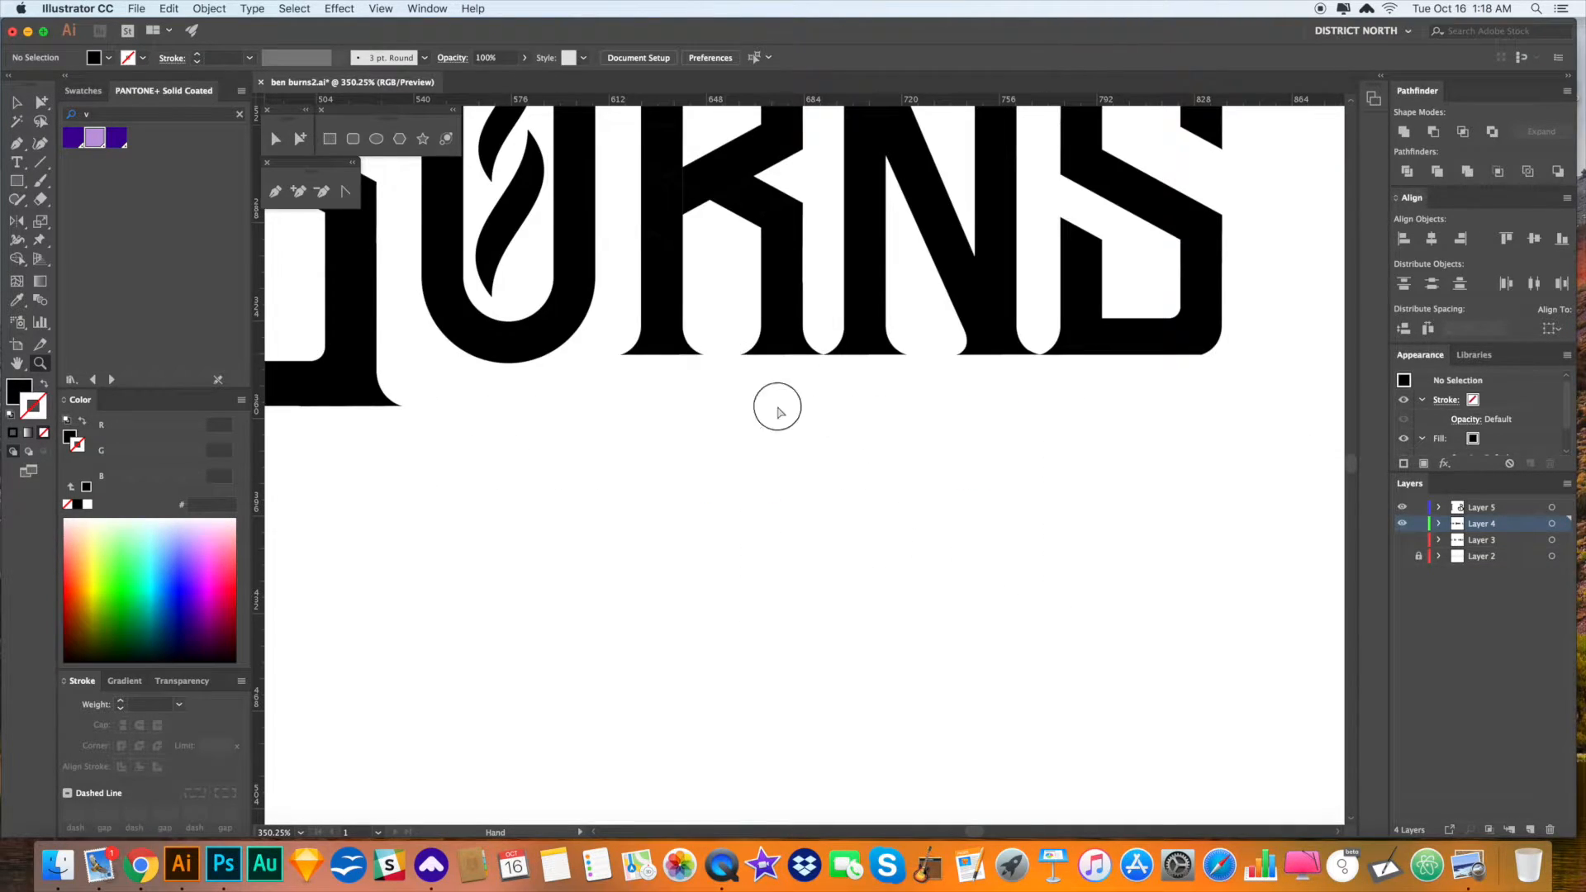
left_click_drag(776, 407, 1150, 597)
key("a")
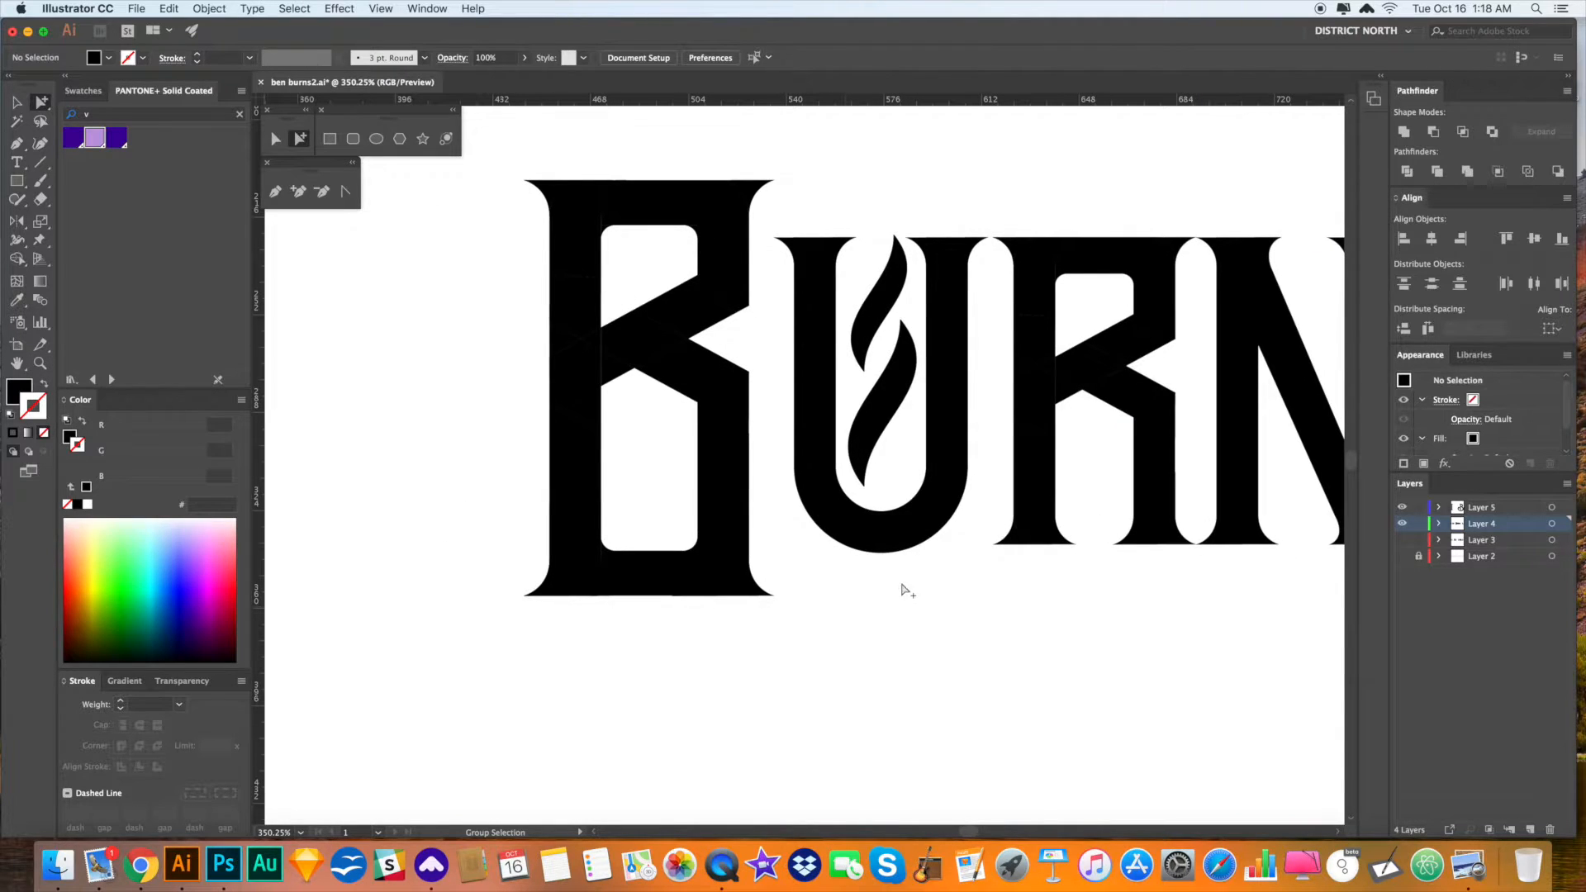
key("super+minus")
key("super+minus")
key("super+minus")
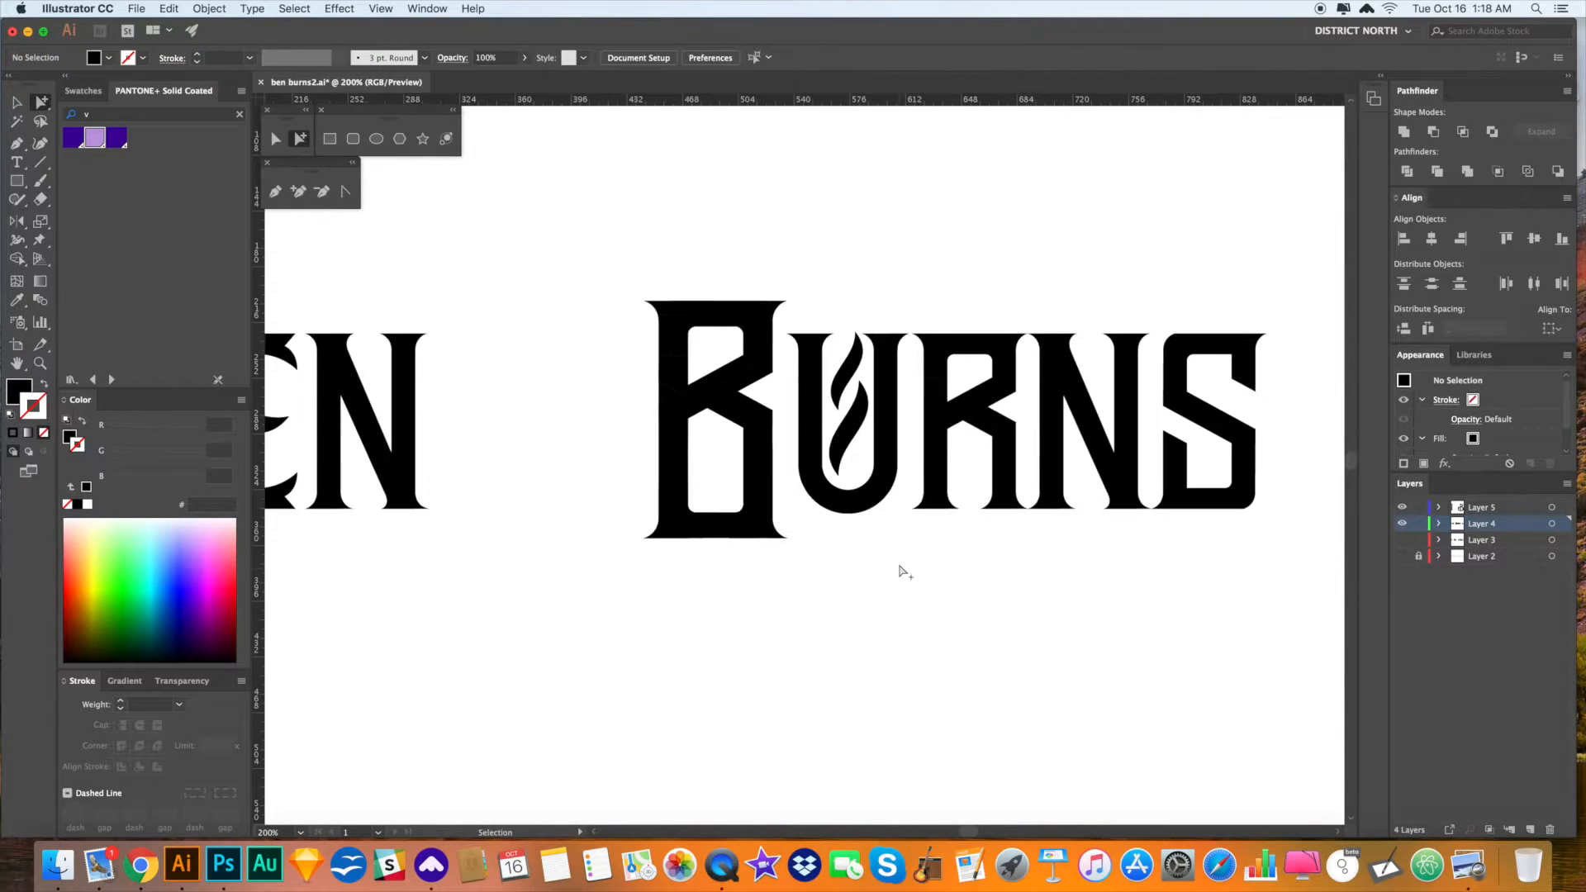
left_click_drag(898, 567, 944, 564)
left_click_drag(835, 542, 685, 316)
left_click_drag(678, 393, 916, 401)
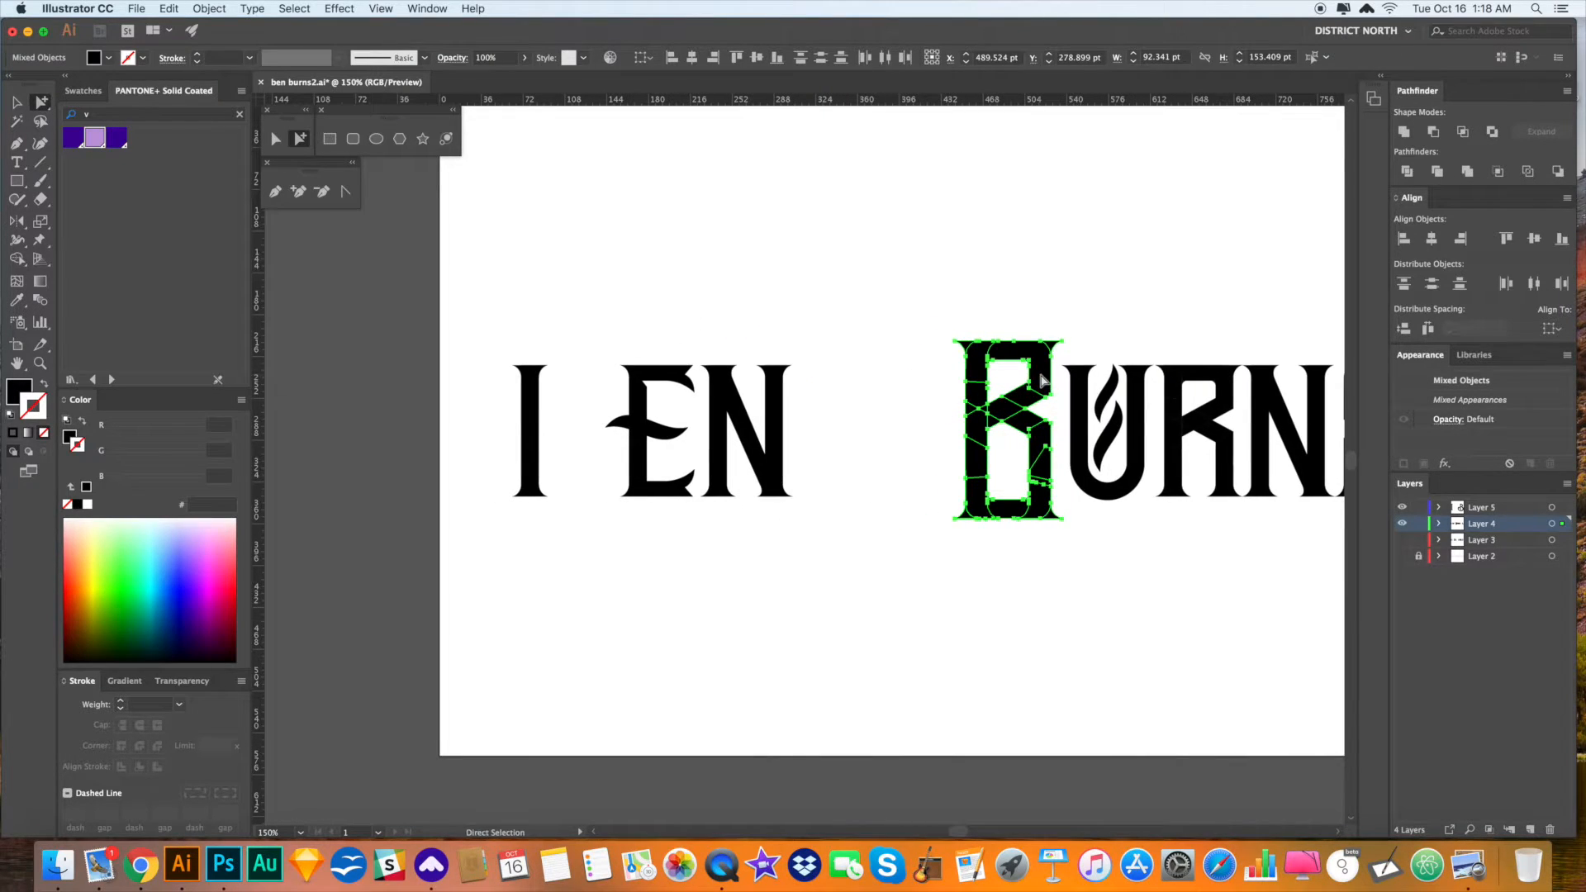
left_click(1421, 129)
left_click(1168, 308)
- Select the merged B and inspect the bottoms of the B and U
left_click_drag(1141, 270, 985, 268)
key("v")
left_click(839, 372)
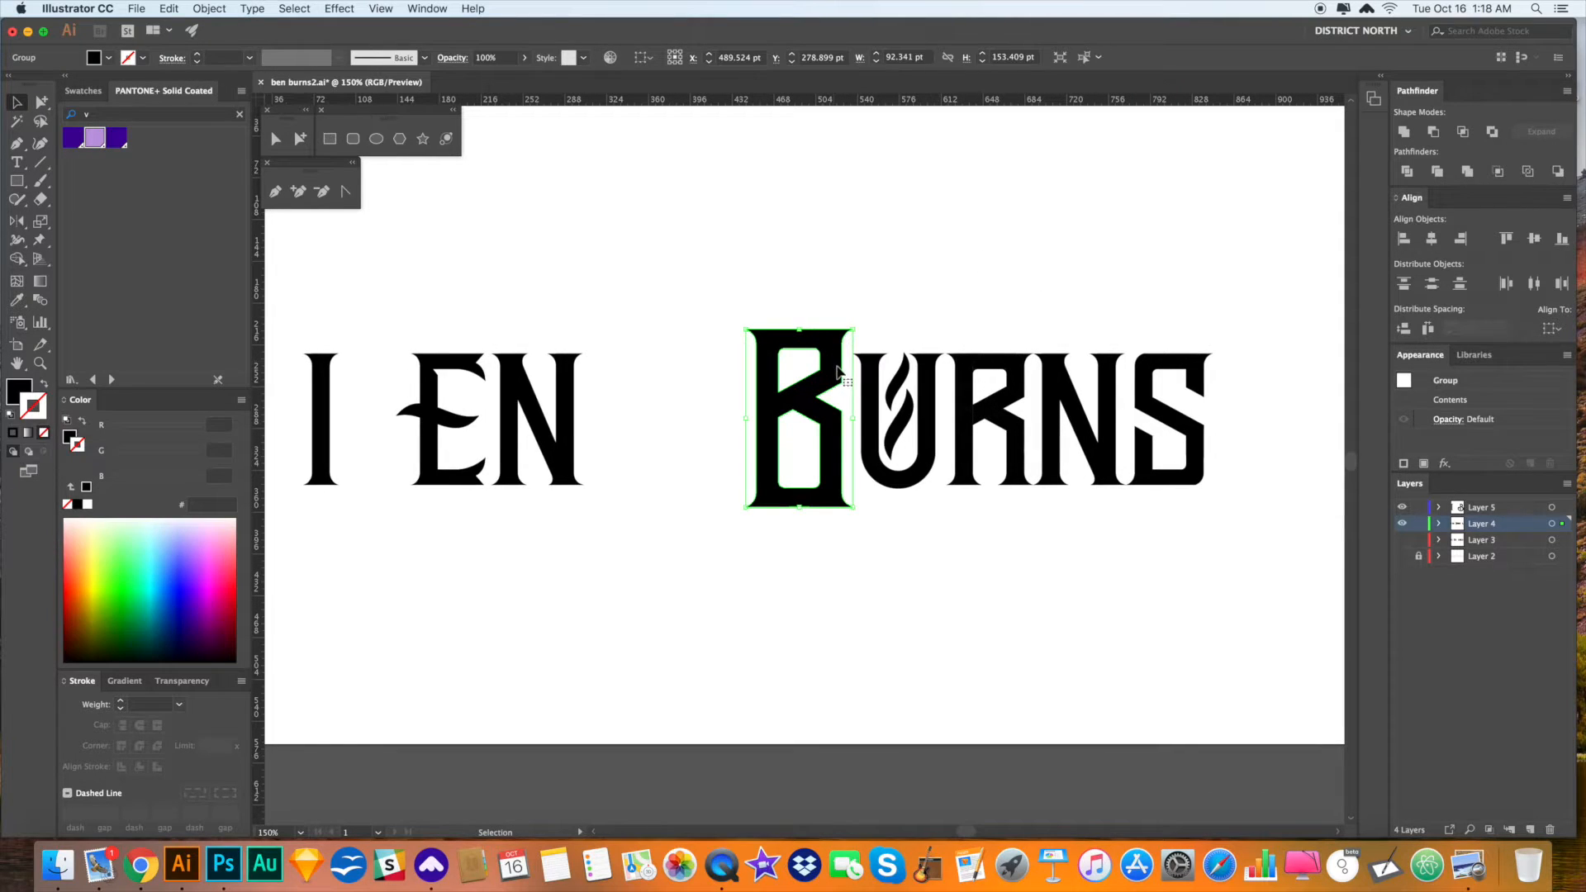
key("z")
left_click_drag(786, 383, 949, 510)
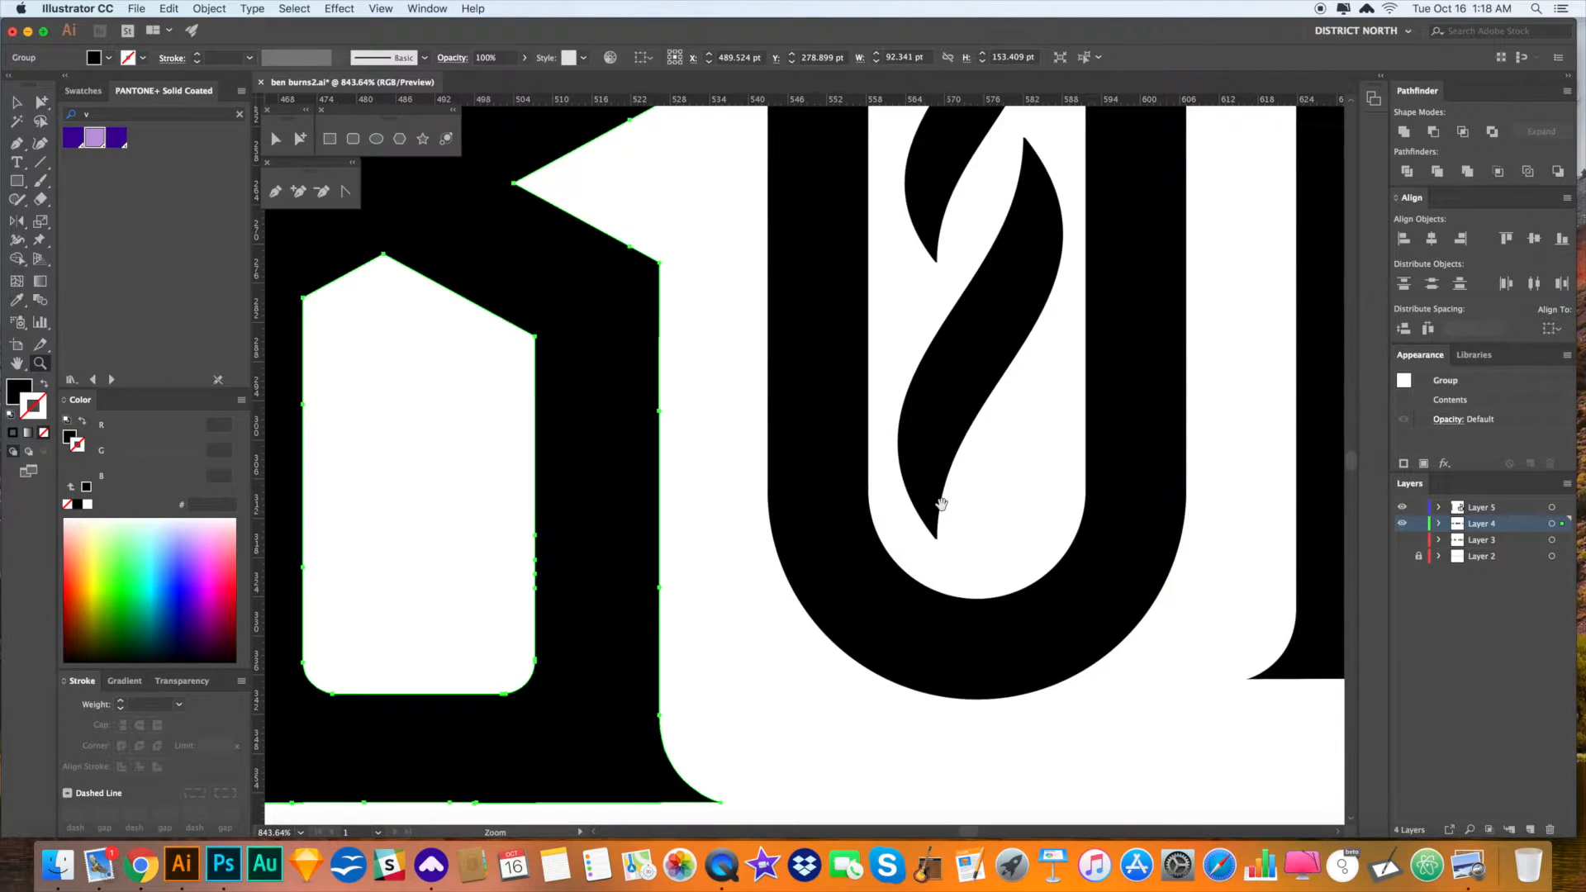
scroll(952, 386, "left", 4)
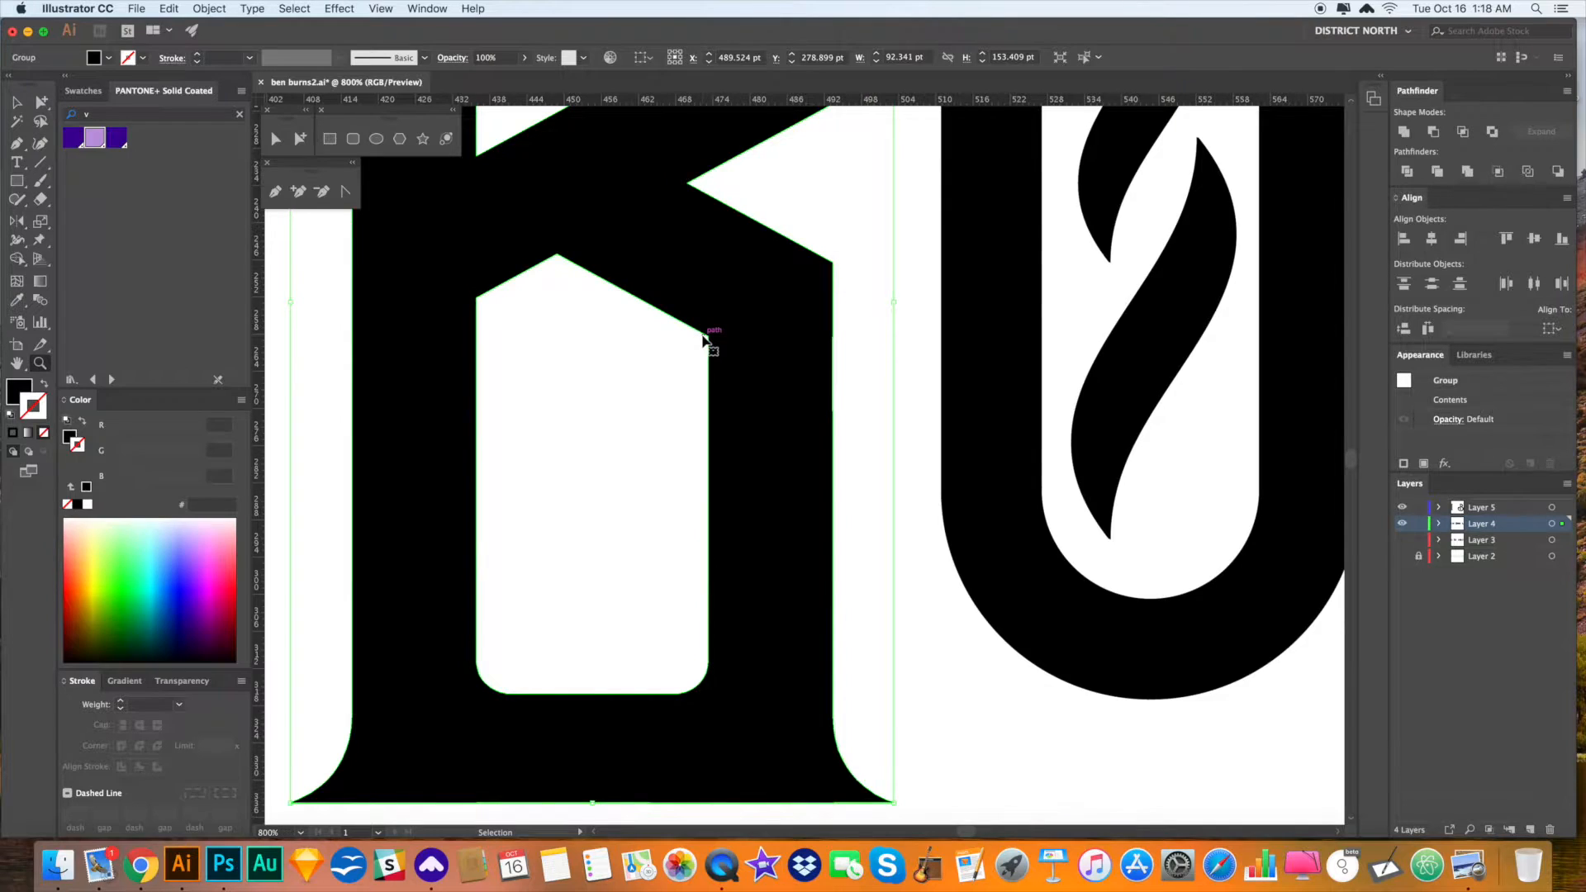
key("super+minus")
key("super+minus")
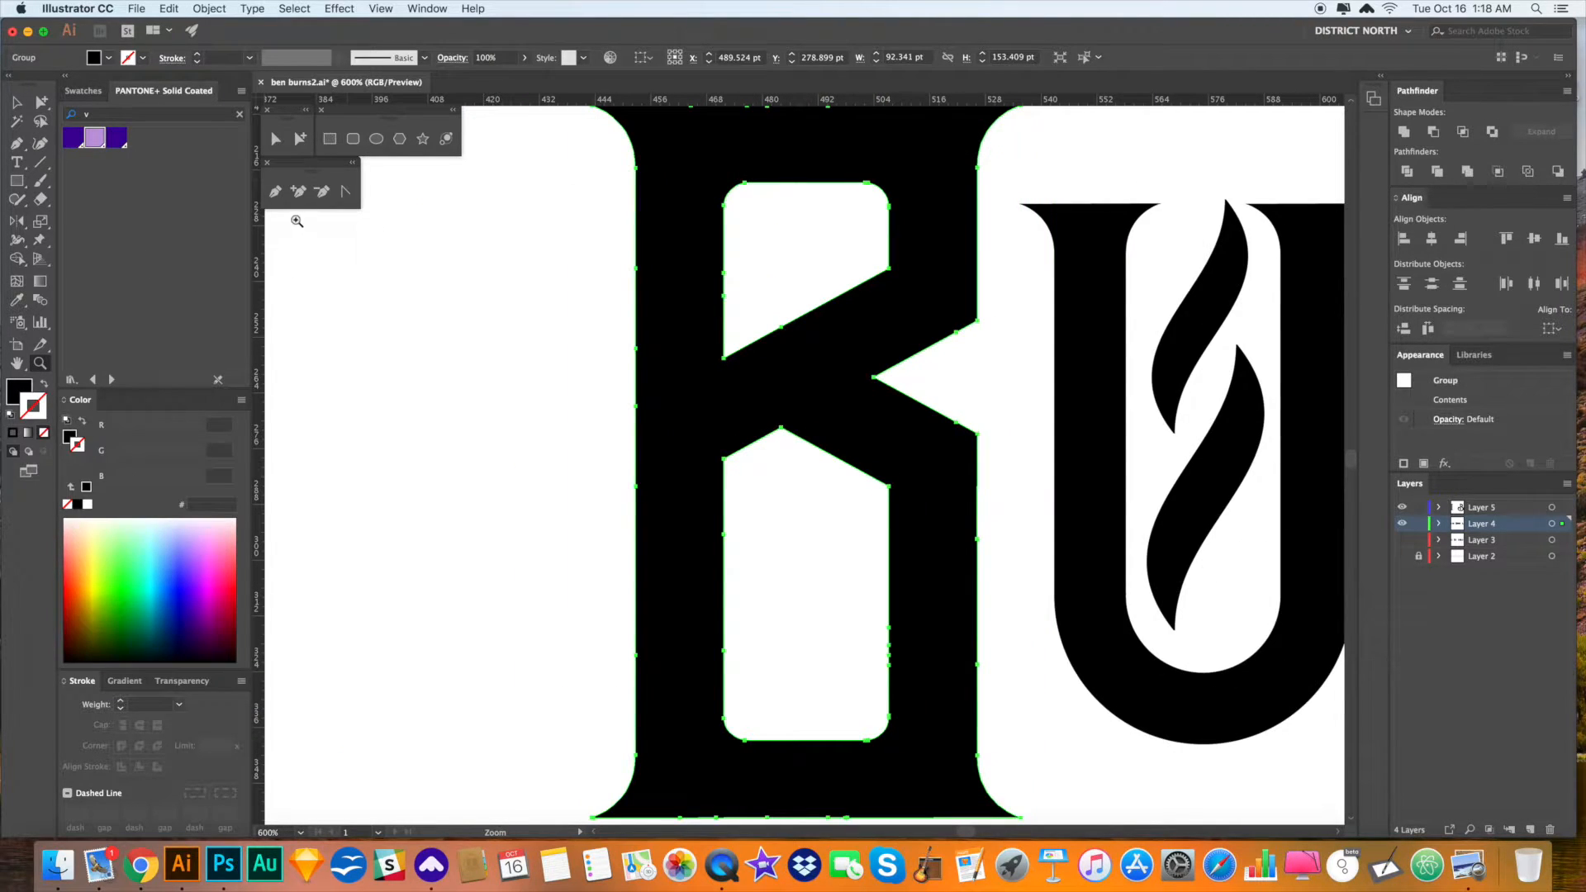
- Remove the surplus anchors along the B's left and bottom edges with Delete Anchor Point
left_click(322, 192)
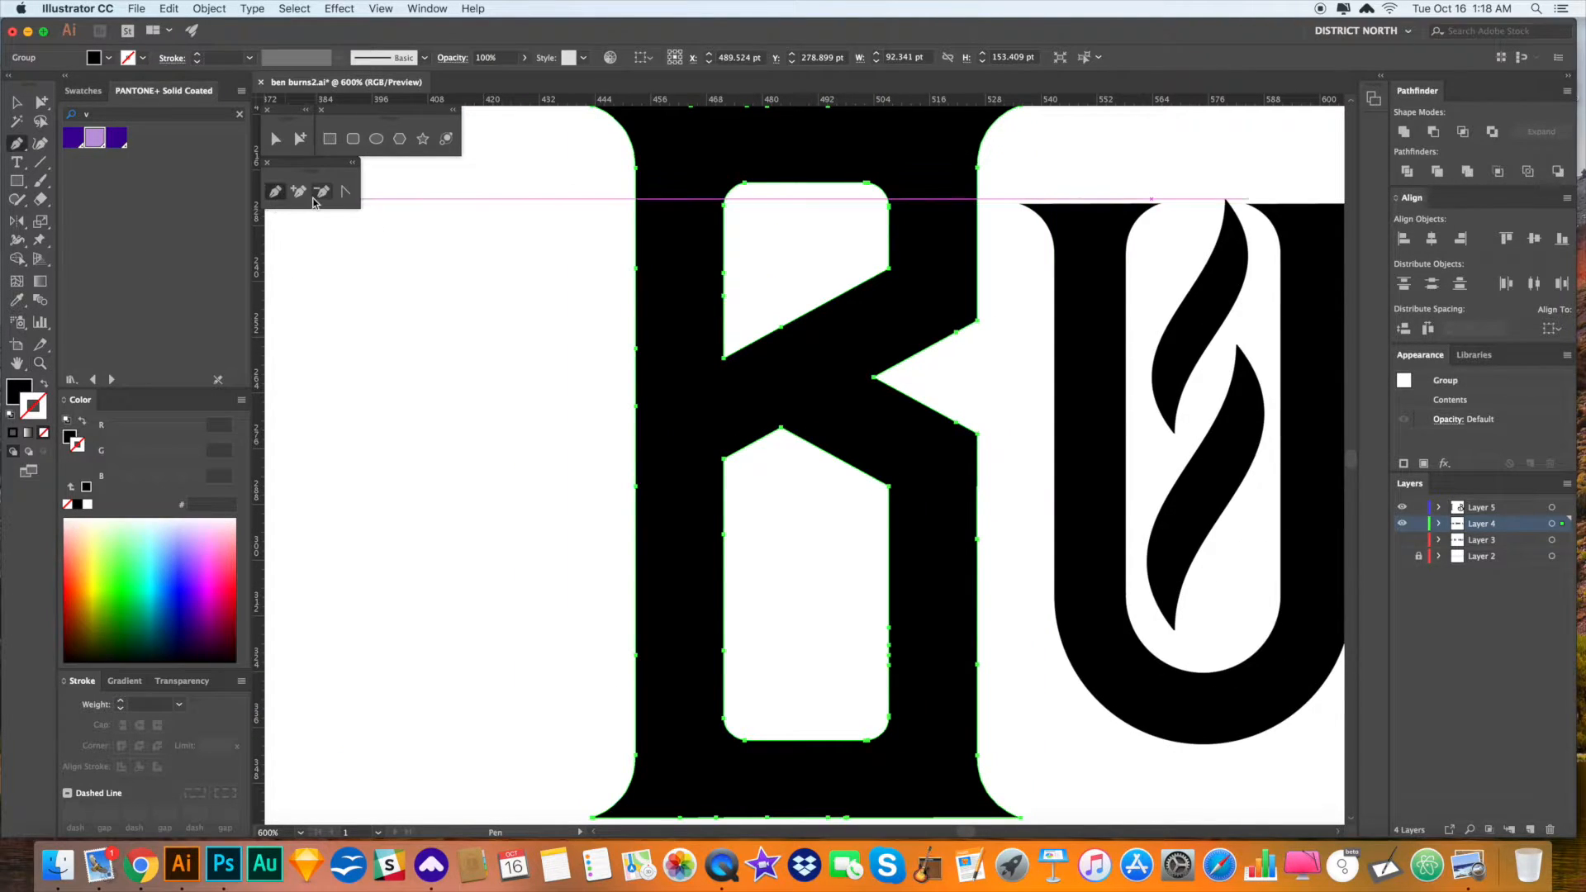
left_click(636, 406)
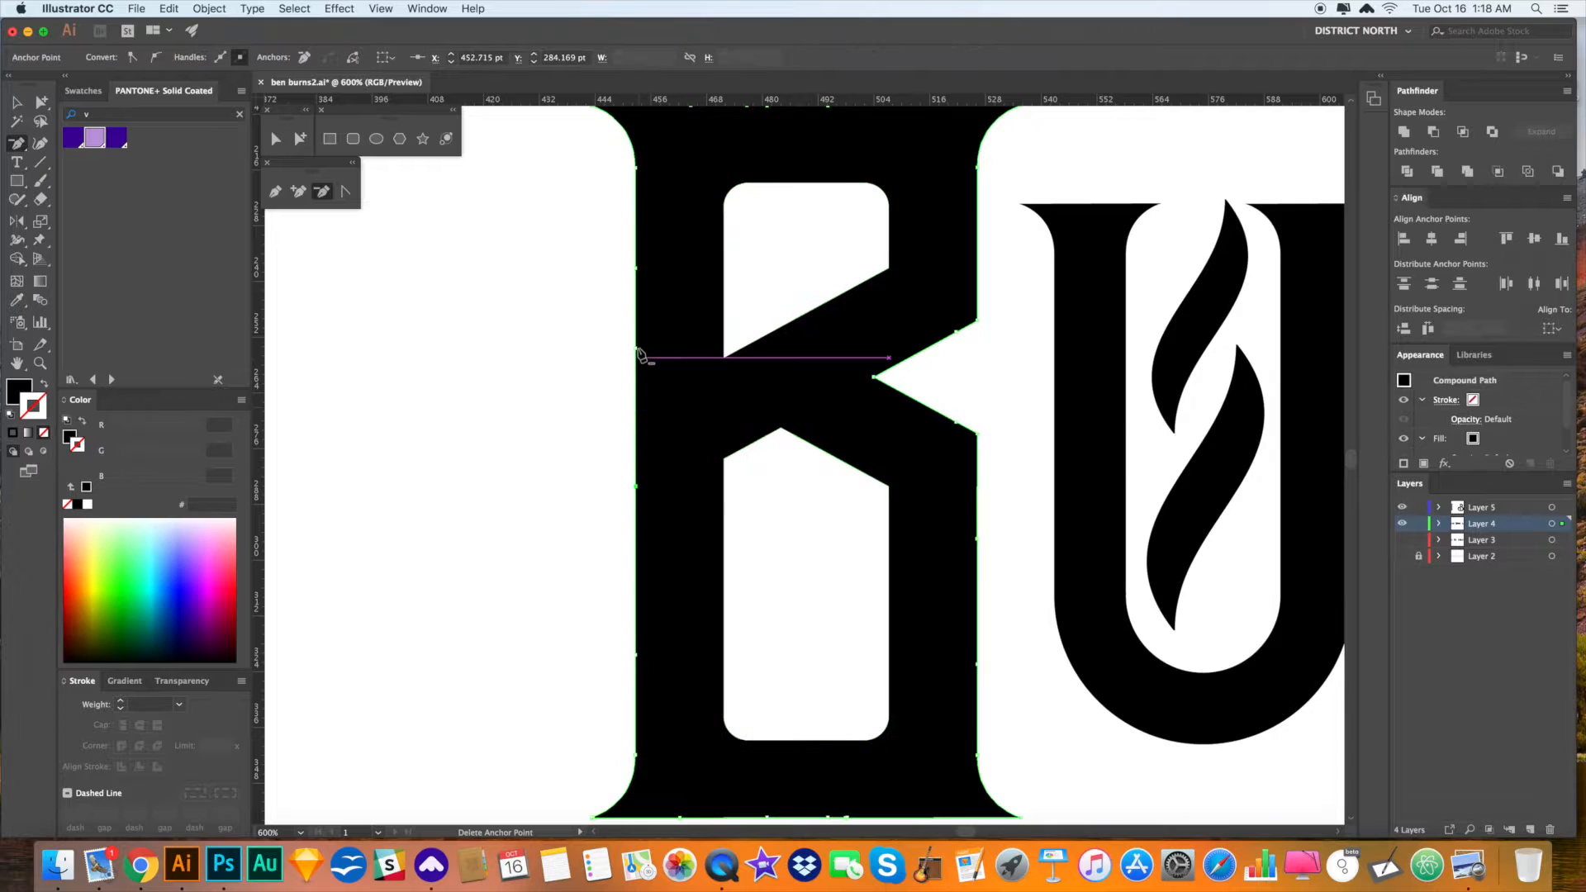
left_click(636, 269)
left_click(634, 487)
left_click(637, 655)
scroll(697, 538, "down", 5)
scroll(697, 538, "right", 5)
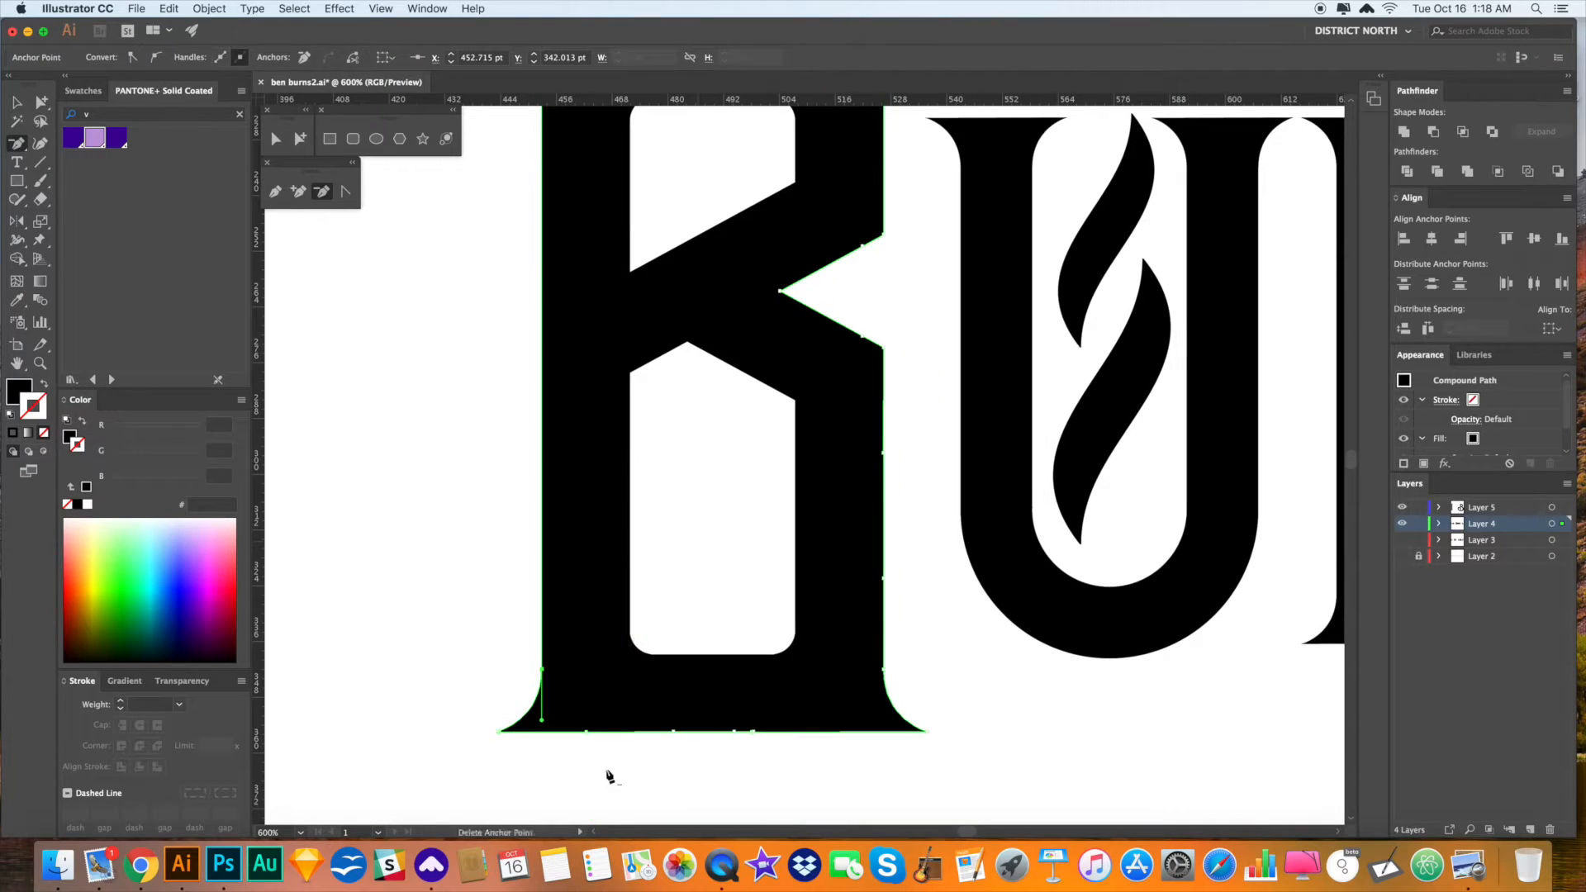
left_click(590, 735)
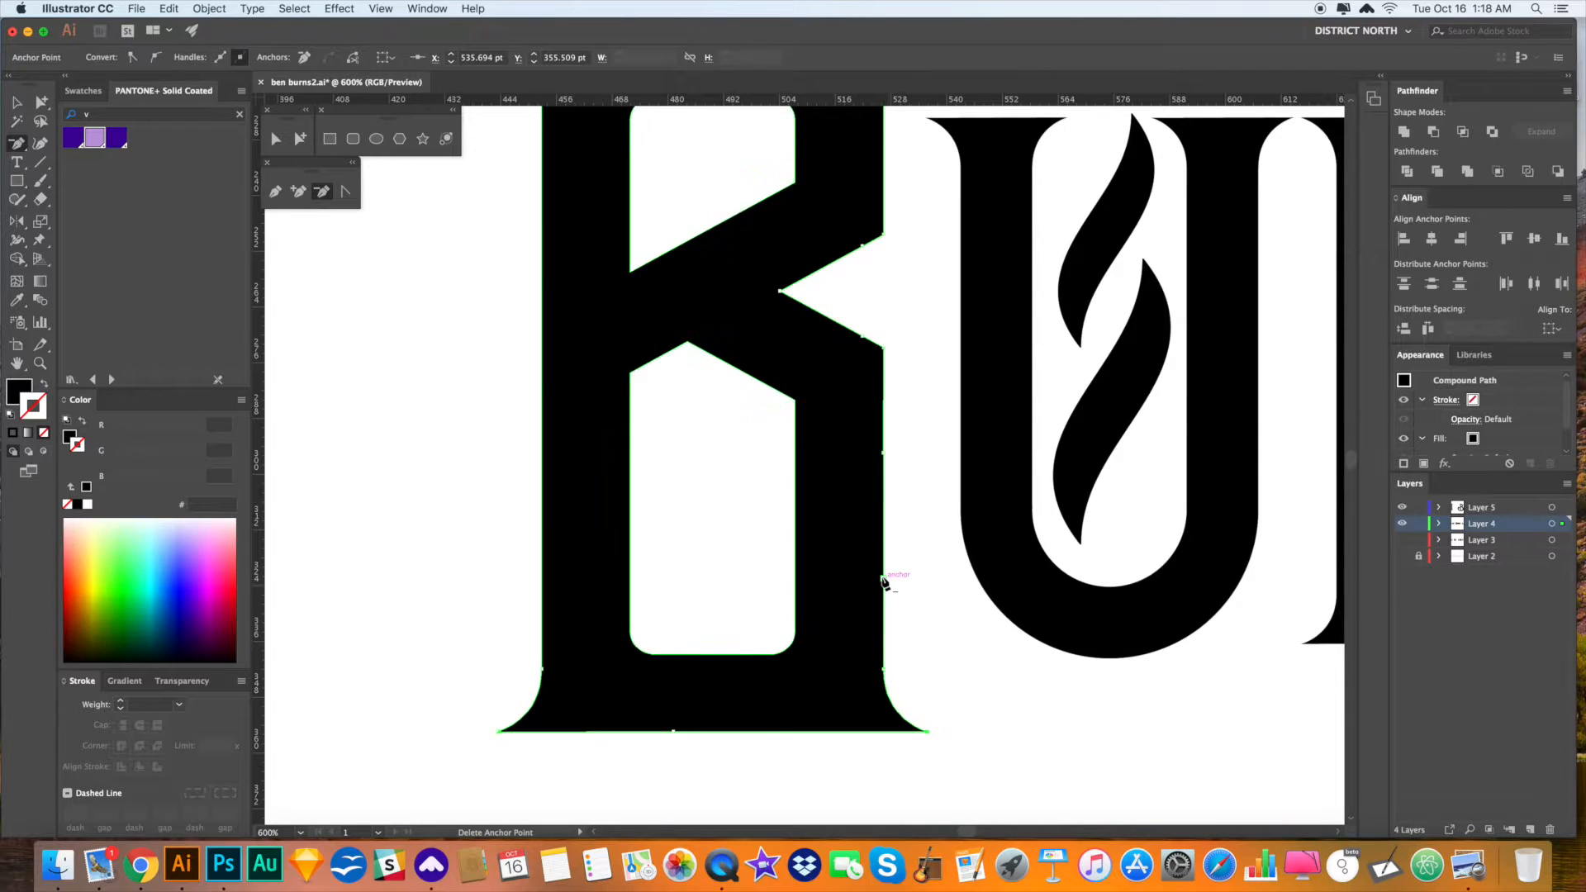
left_click(675, 733)
- Delete the redundant anchors on the B's right edge, notch corner and top edge
left_click_drag(750, 599, 717, 662)
left_click(850, 518)
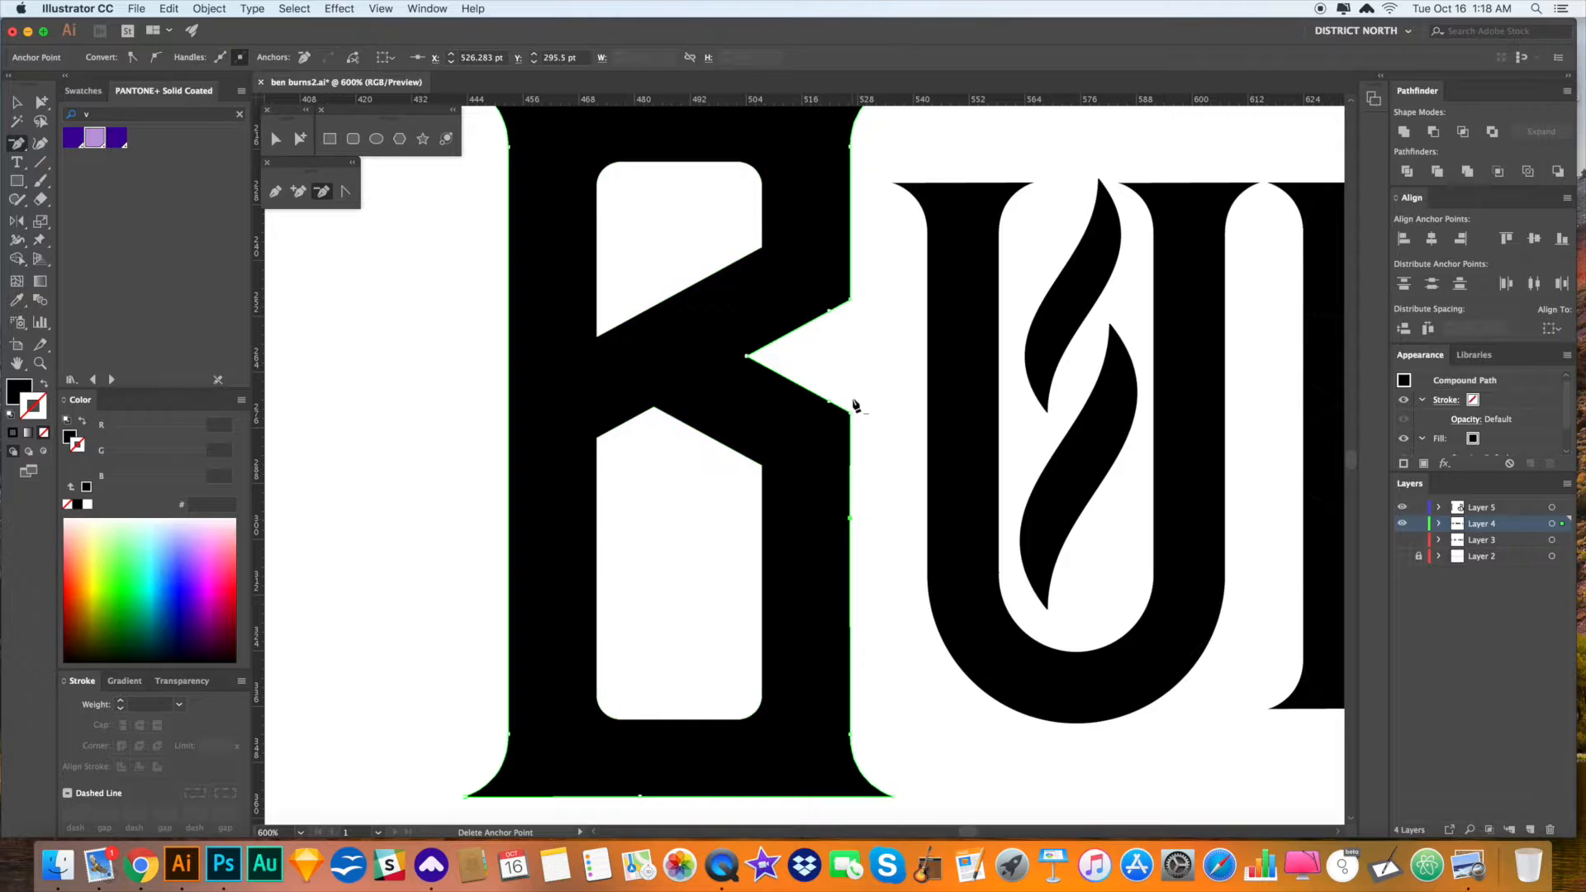
left_click(831, 404)
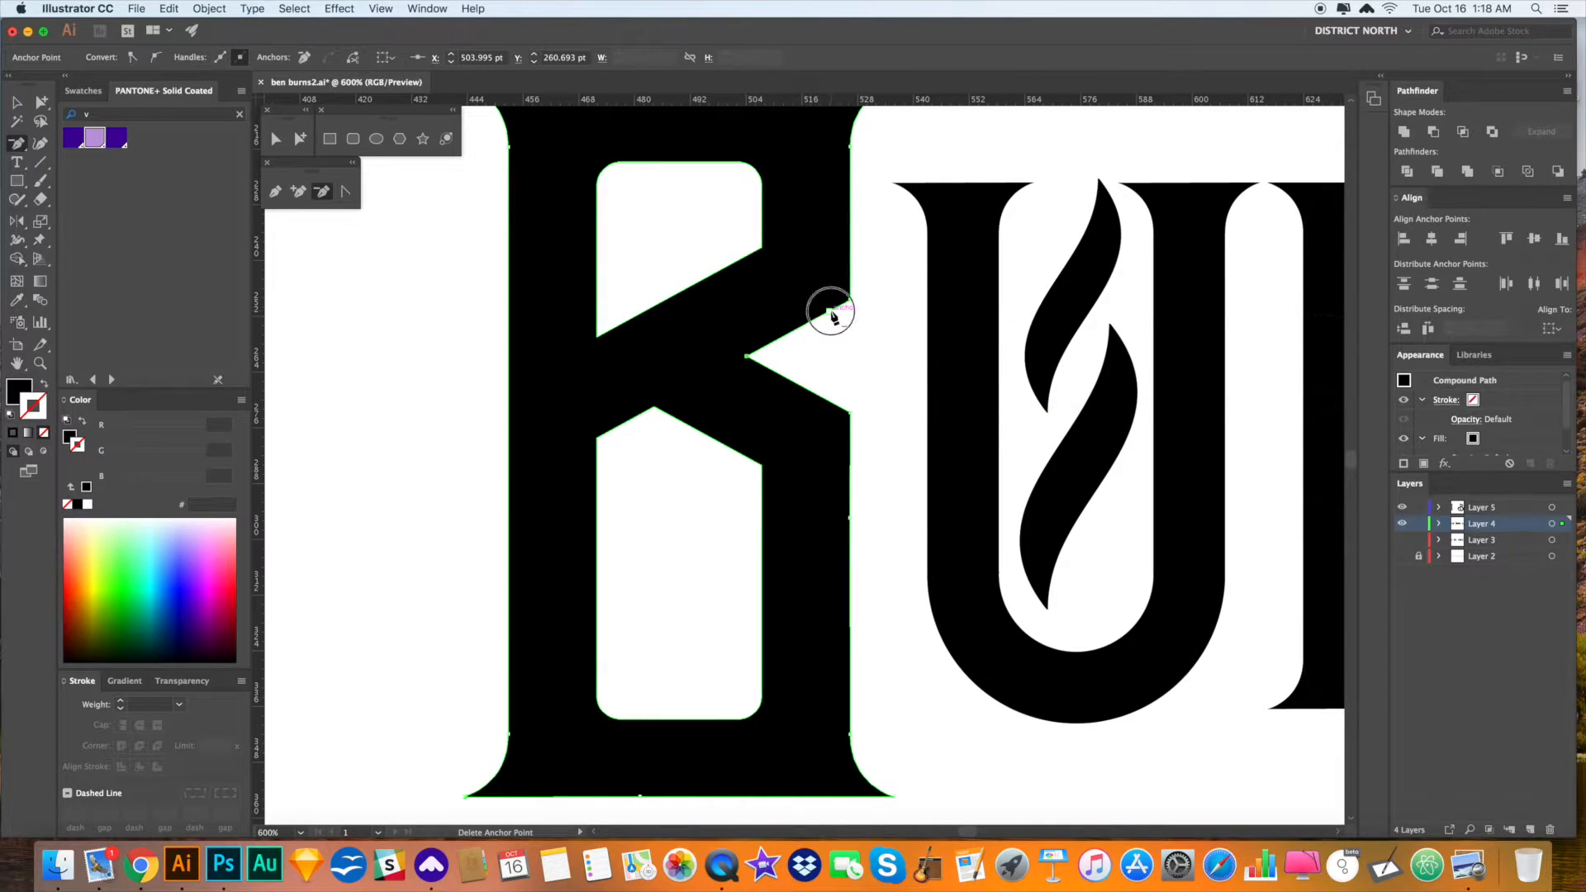
left_click_drag(879, 313, 846, 457)
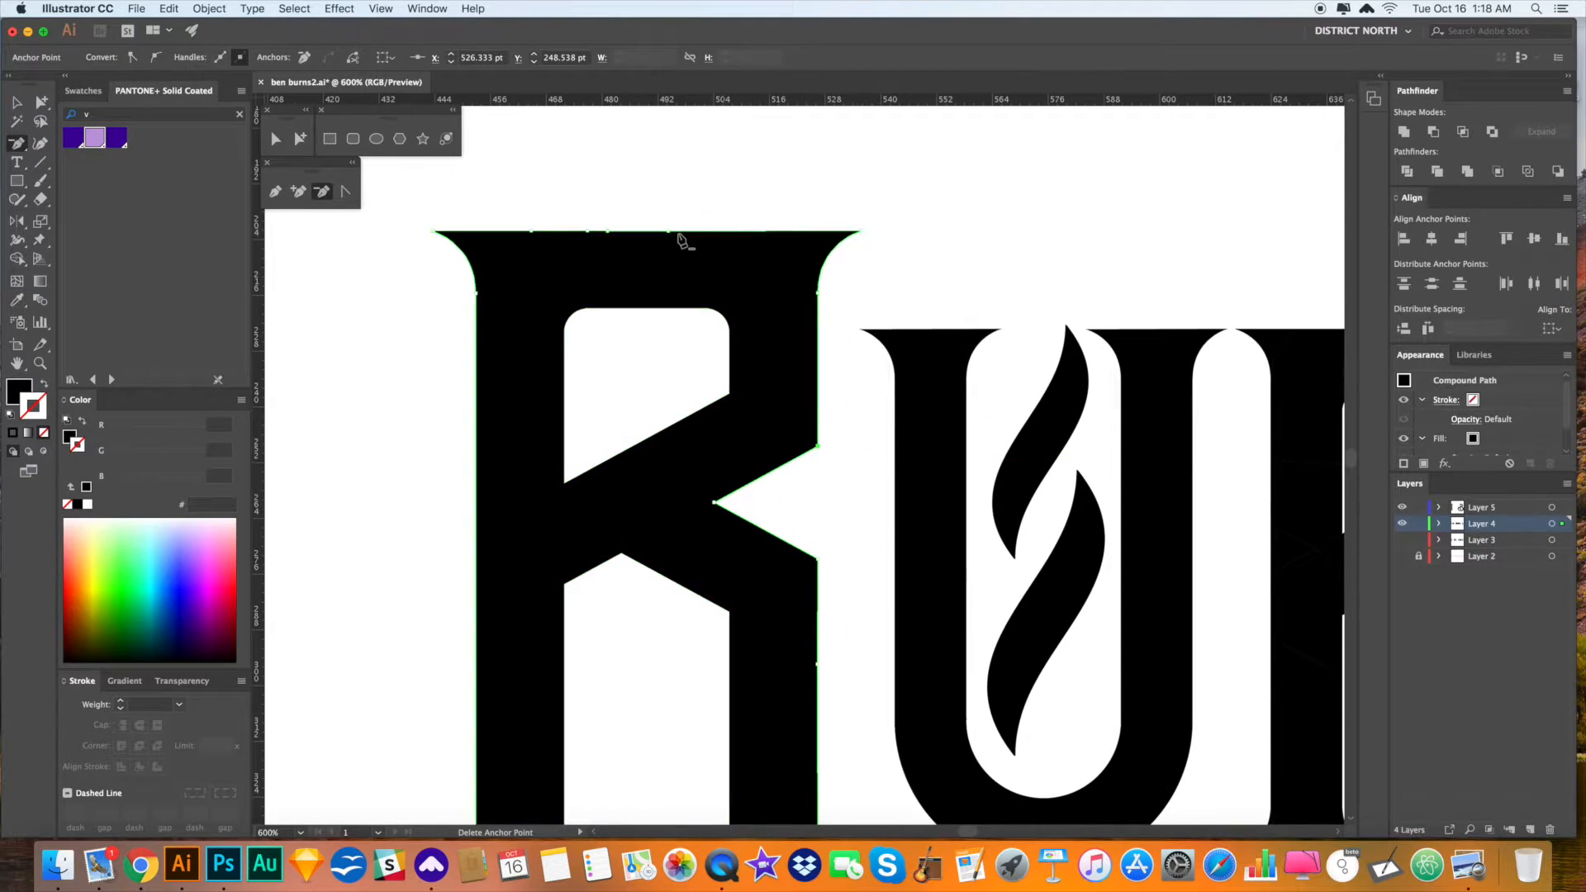
left_click(587, 231)
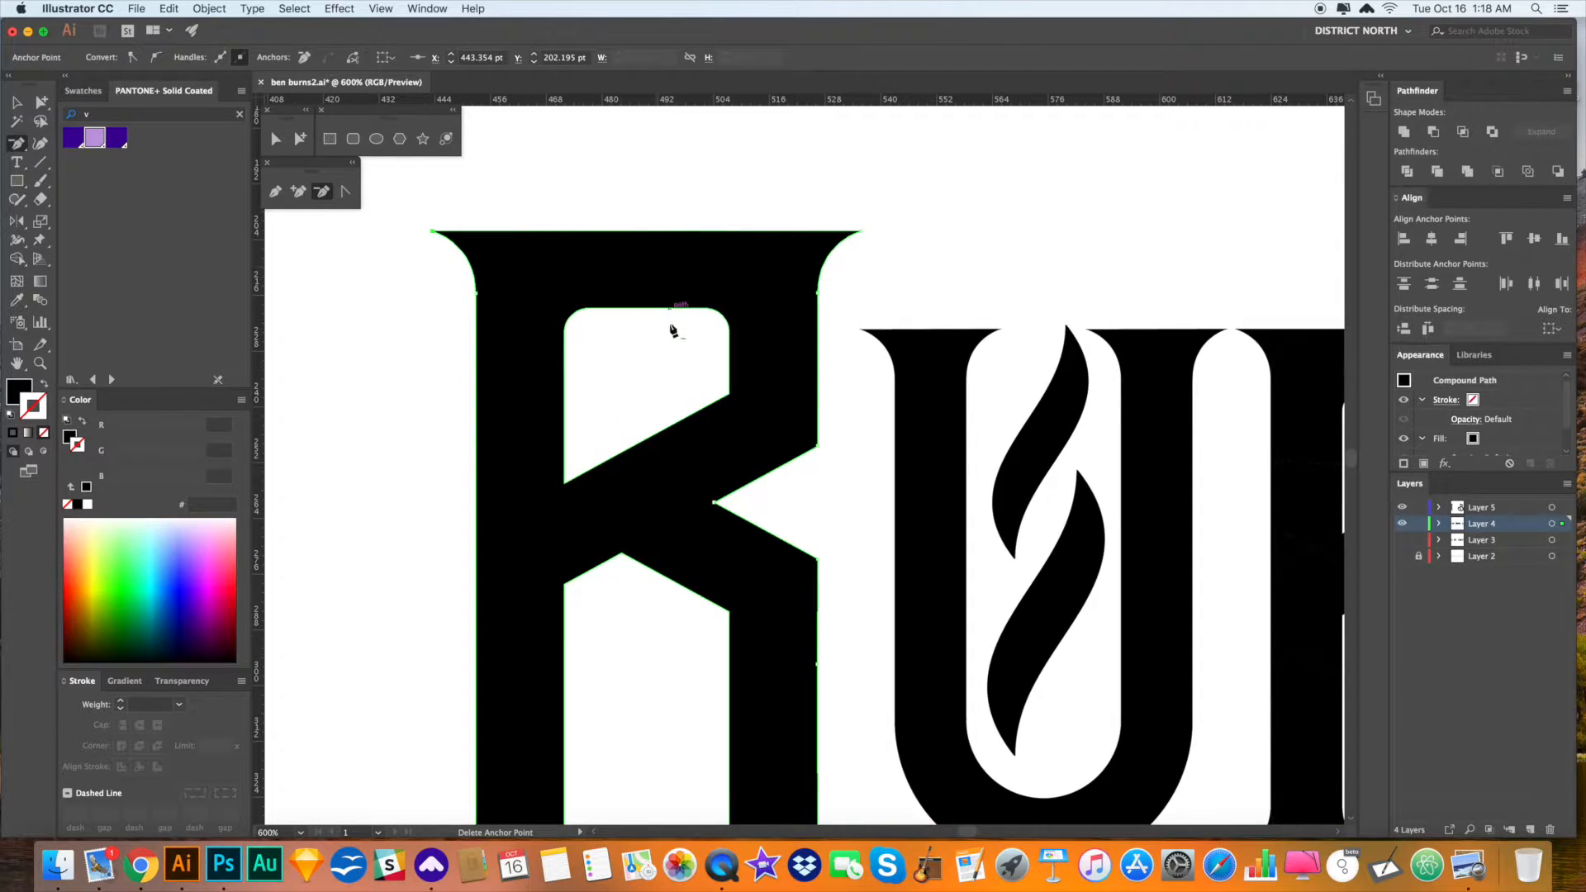
left_click_drag(714, 536, 708, 427)
- Draw a thin white rectangle inside the B's stem
key("v")
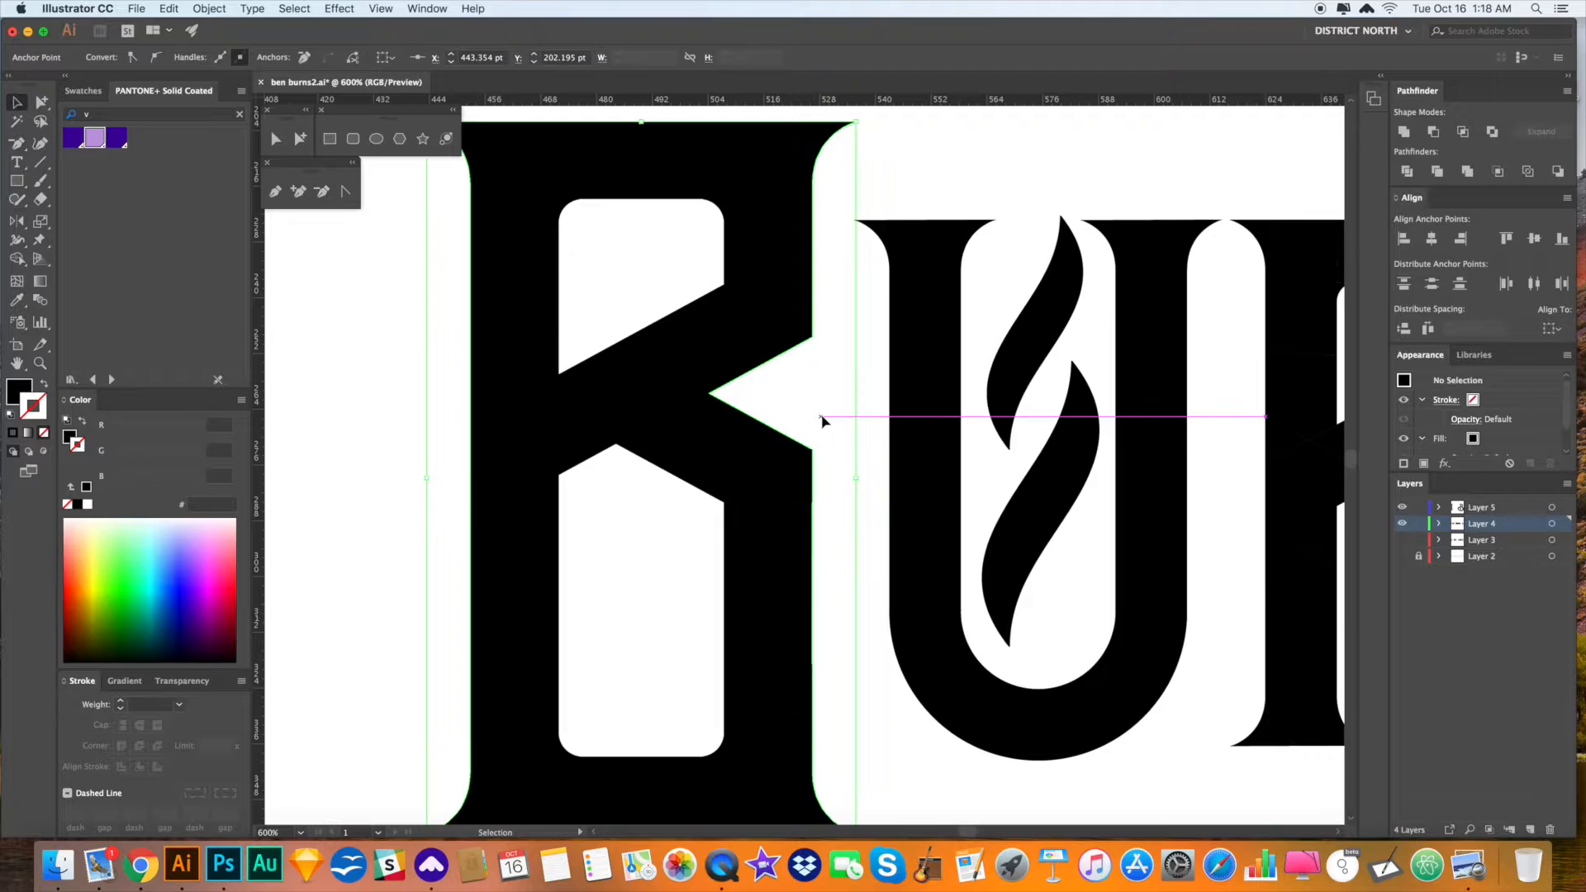
left_click(826, 423)
key("super+minus")
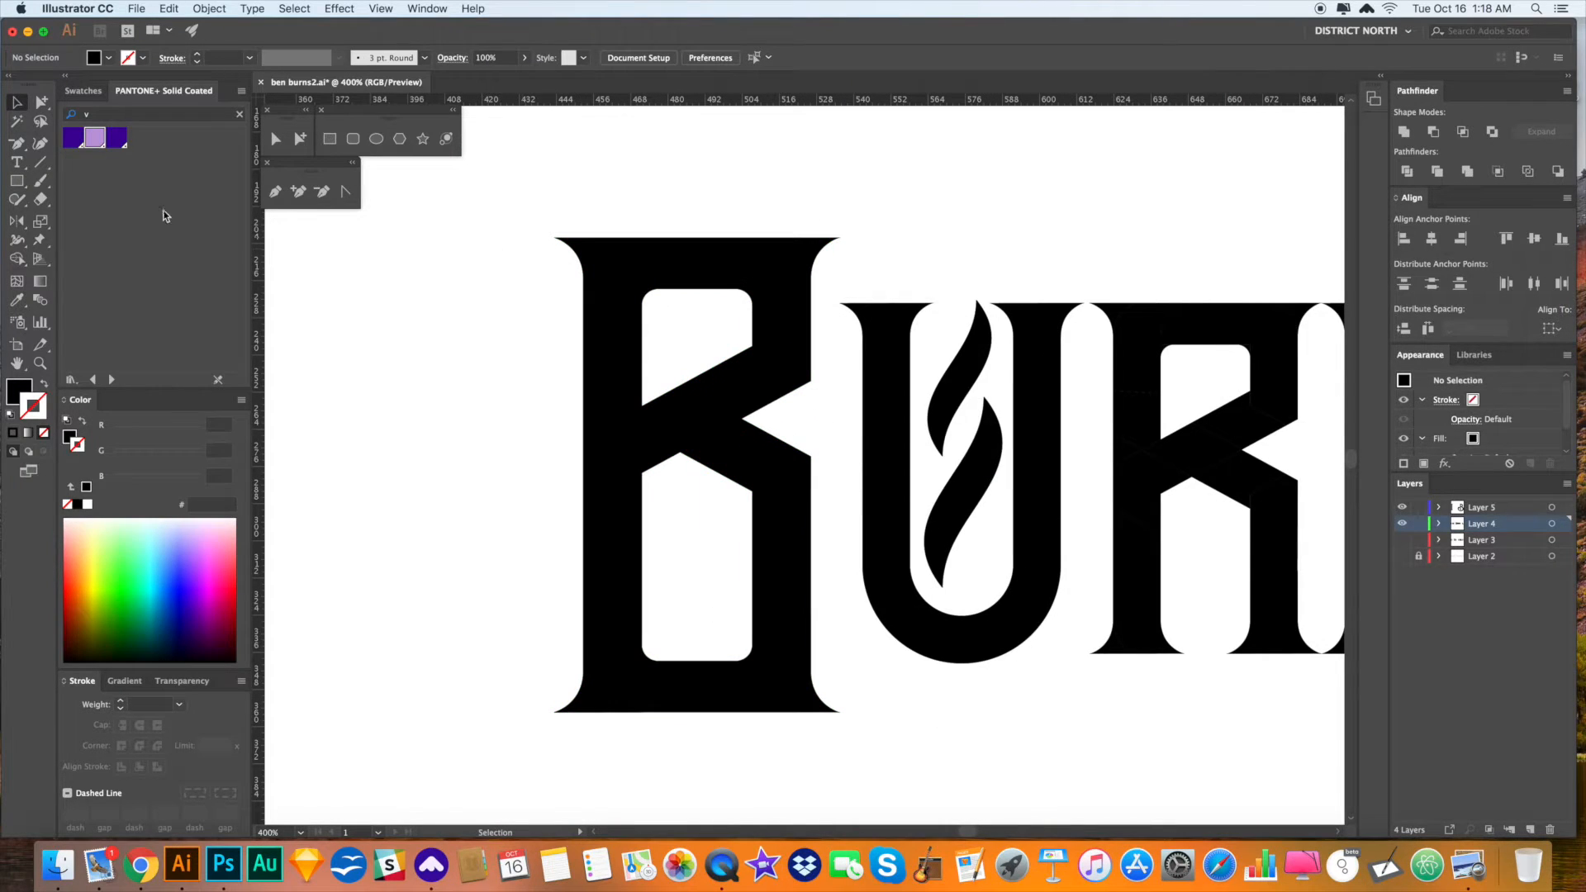
left_click(20, 183)
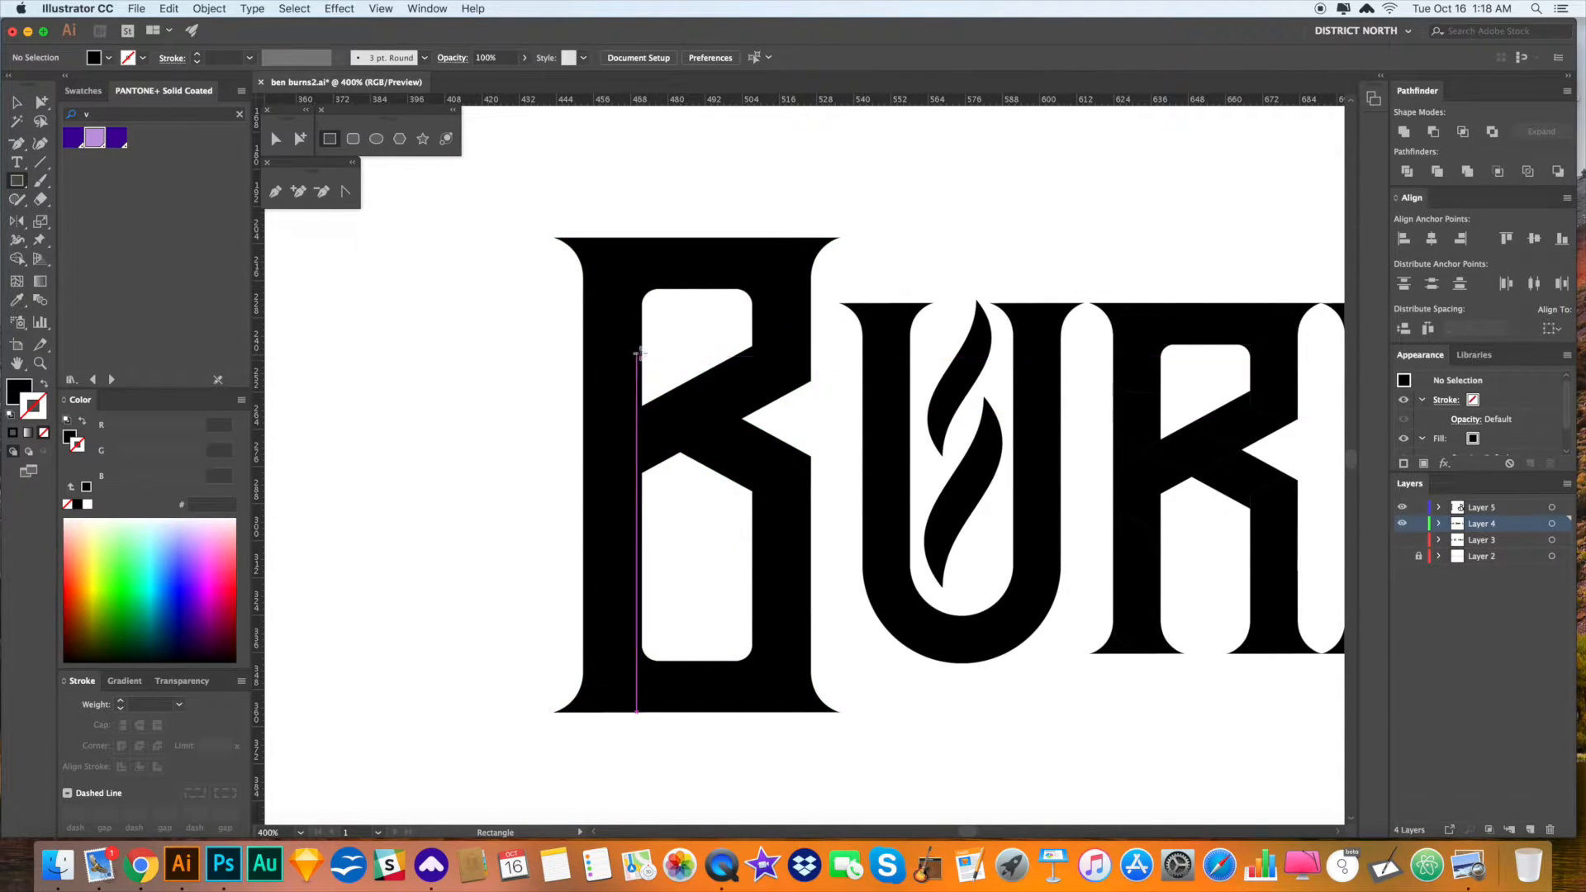
left_click_drag(641, 349, 664, 512)
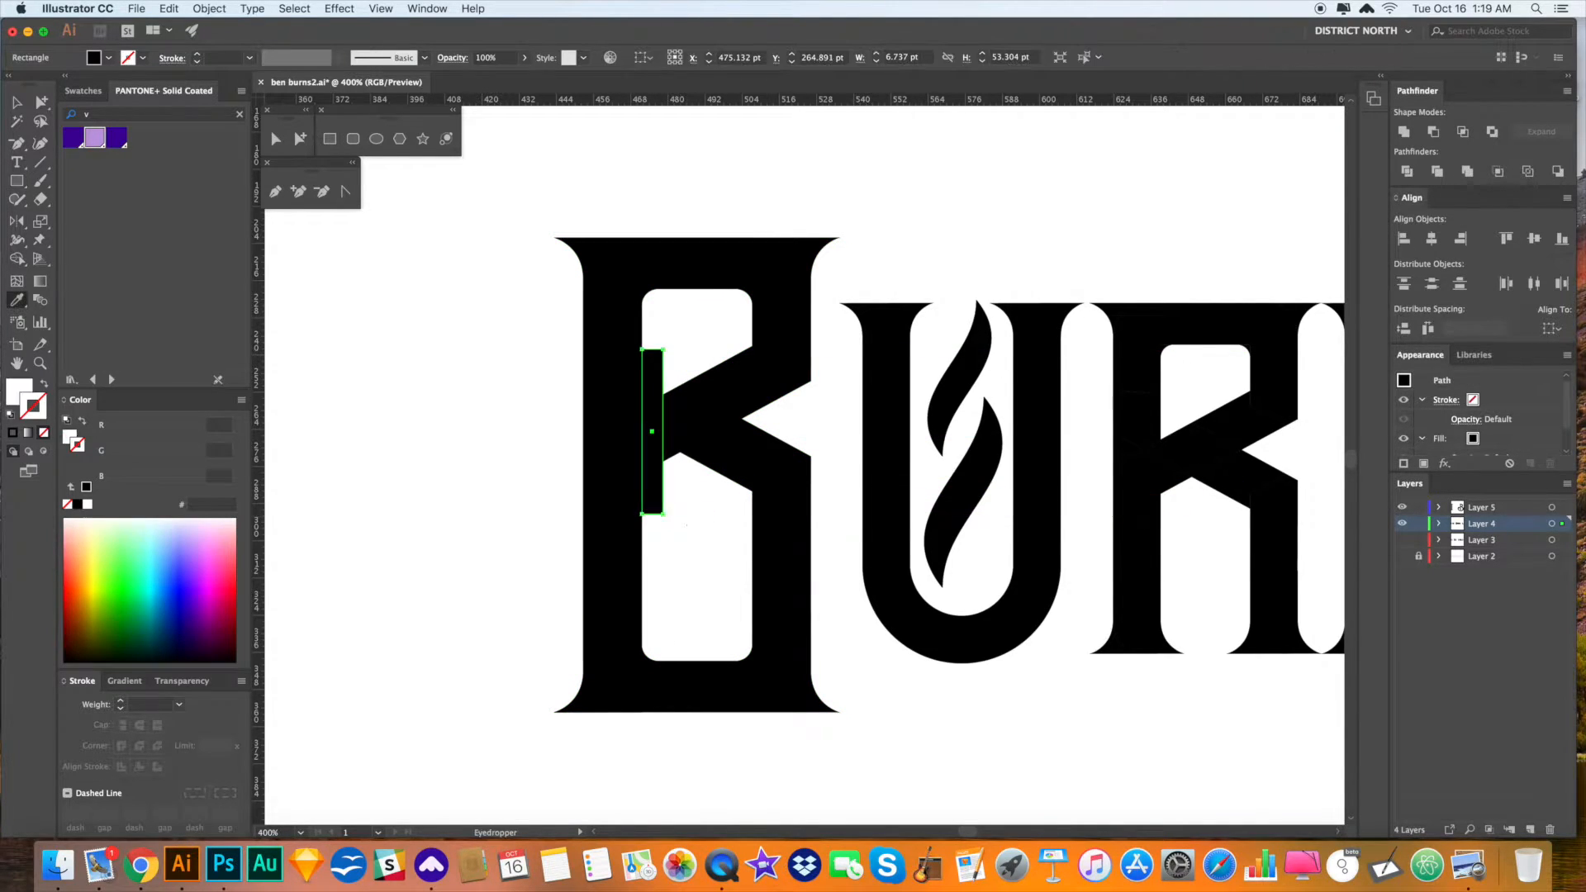
key("v")
left_click(979, 233)
- Alt-drag a copy of the white sliver onto the R's stem
key("super+minus")
key("super+minus")
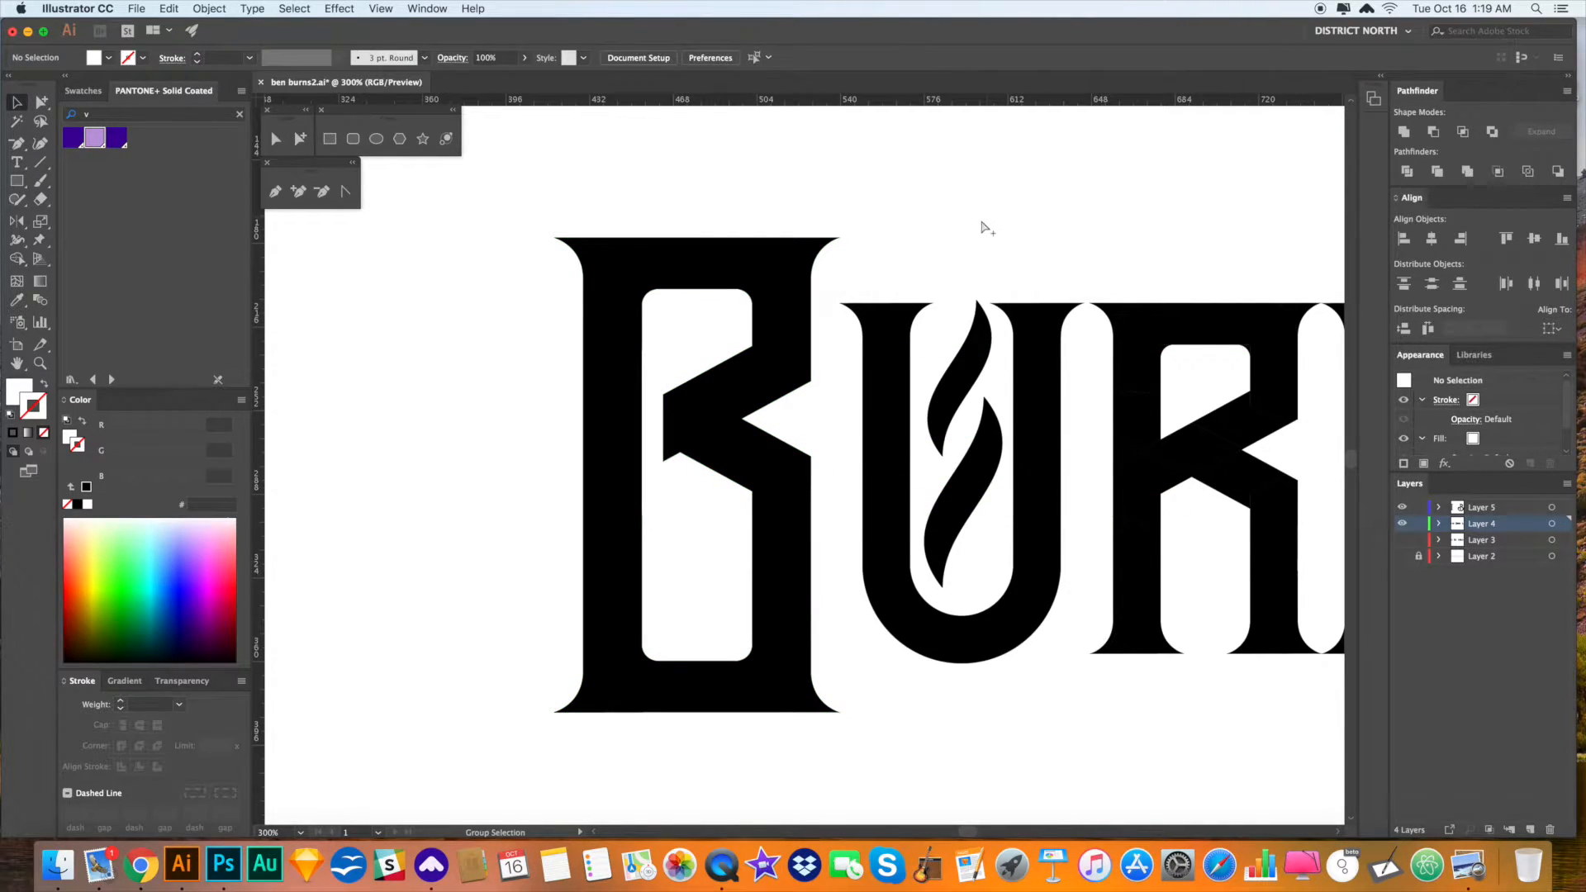
left_click_drag(977, 240, 873, 239)
key("a")
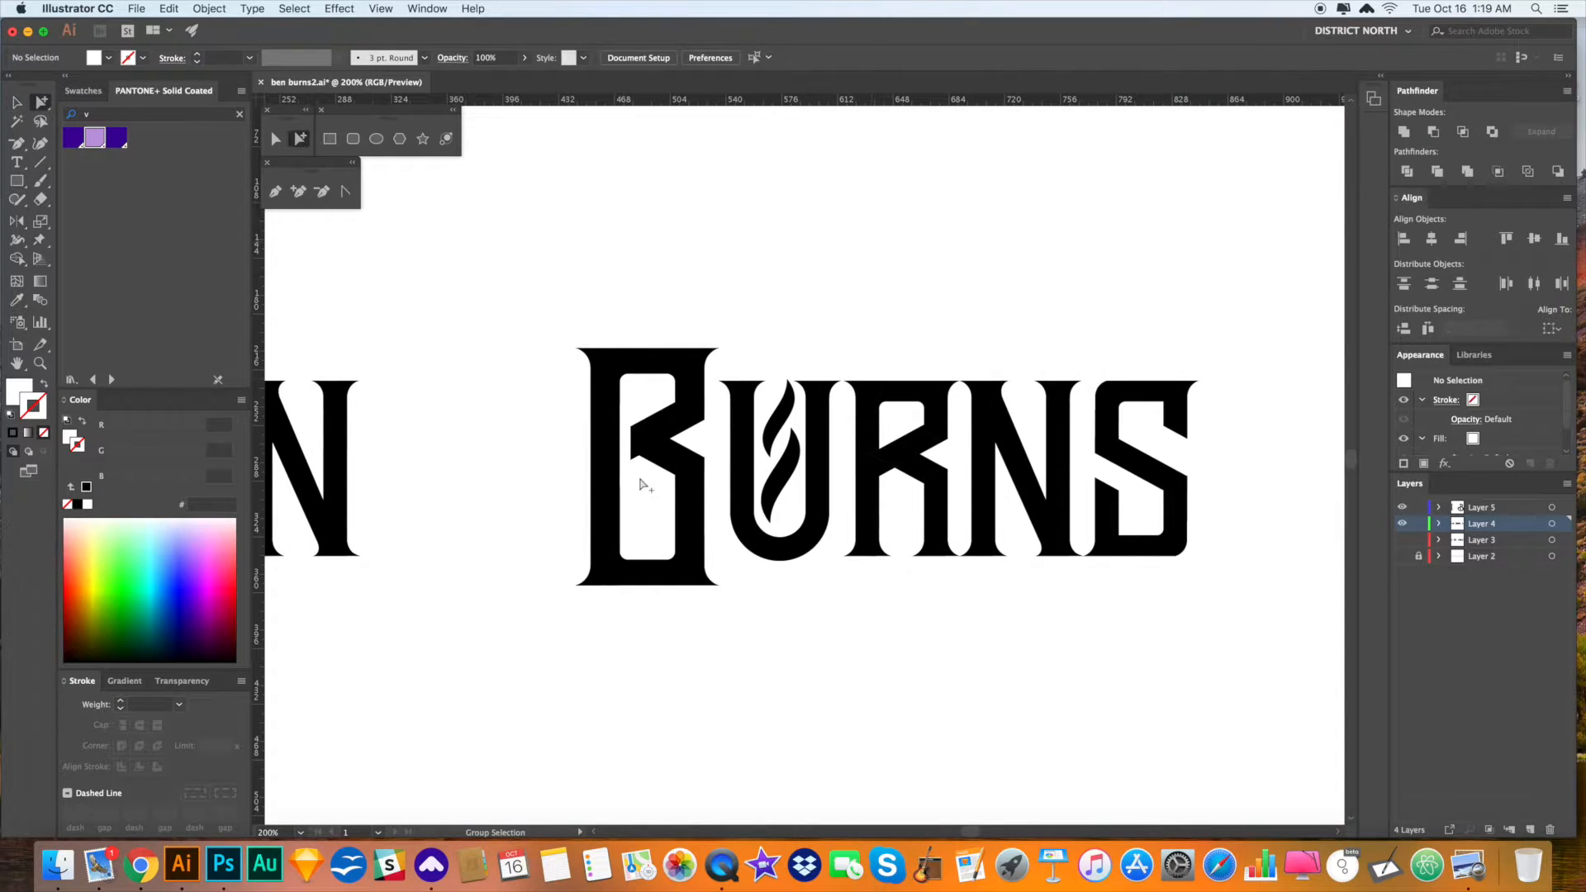
mouse_move(626, 470)
left_mouse_down()
mouse_move(885, 481)
mouse_move(896, 512)
left_mouse_up()
left_click(910, 520)
- Narrow the R's white sliver to about 5 pt wide
key("z")
left_click_drag(865, 444, 1006, 589)
left_click_drag(769, 313, 970, 595)
key("v")
left_click(733, 324)
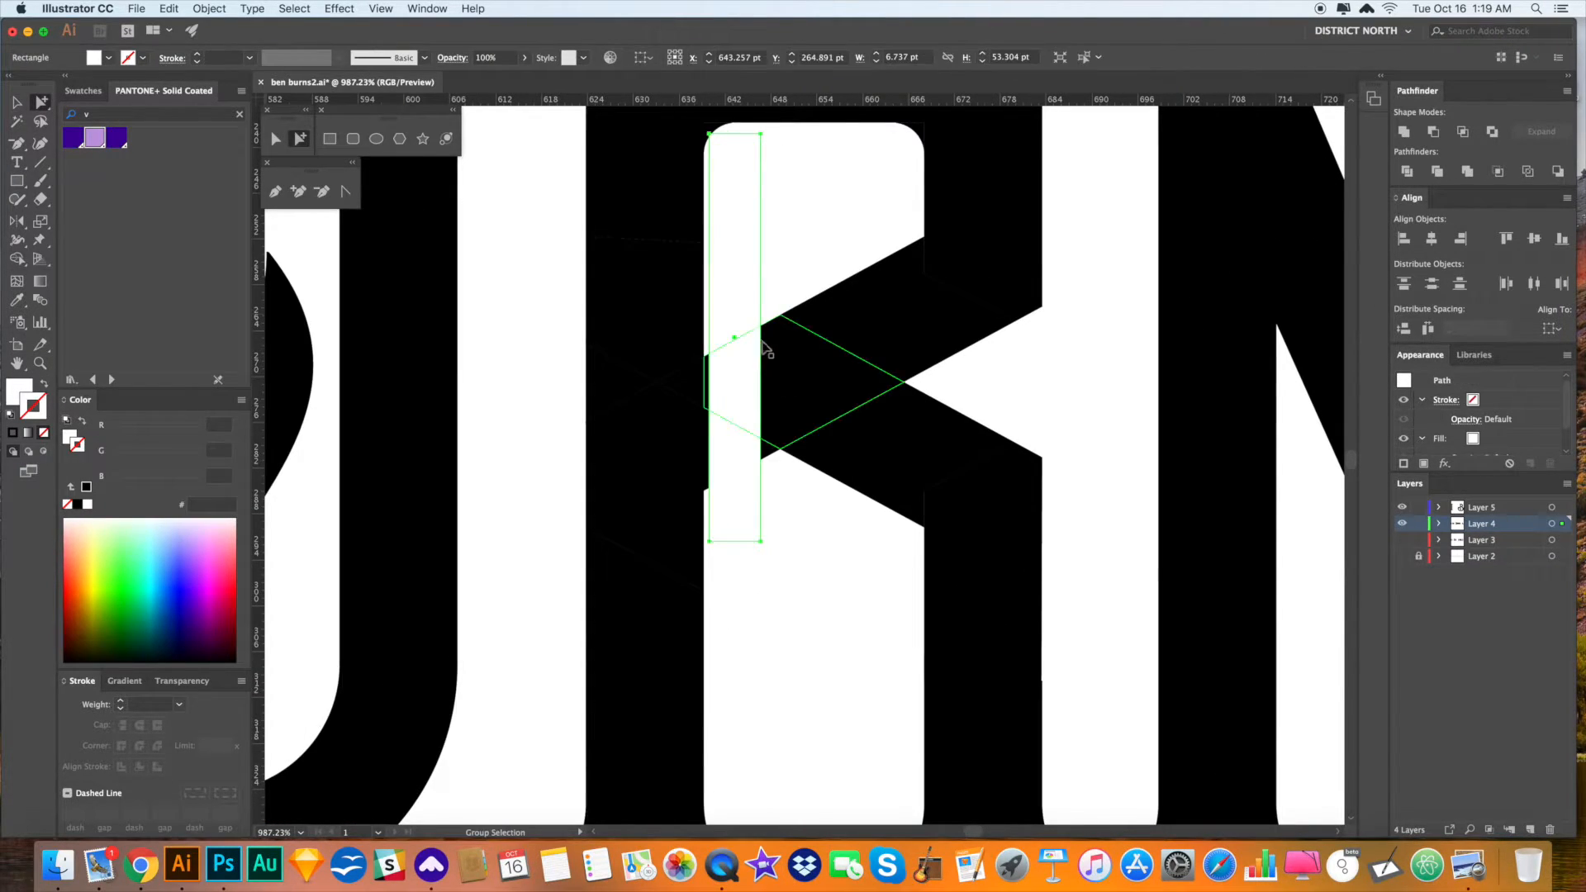
left_click_drag(761, 337, 729, 324)
key("a")
key("super+shift+a")
key("super+minus")
key("super+minus")
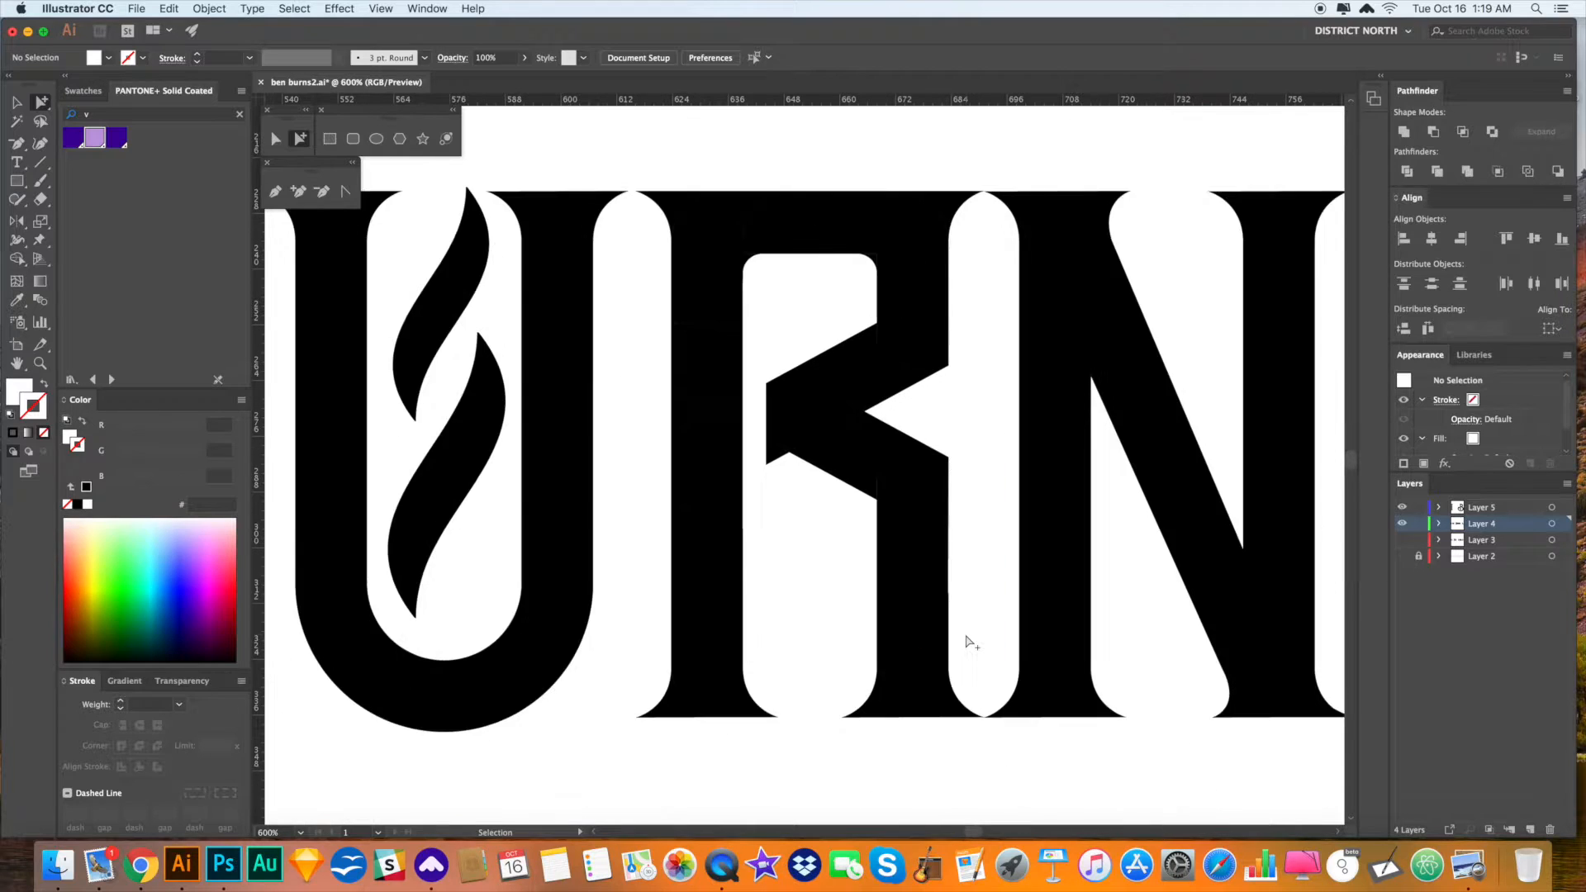
key("super+minus")
key("super+minus")
key("super+minus")
key("super+minus")
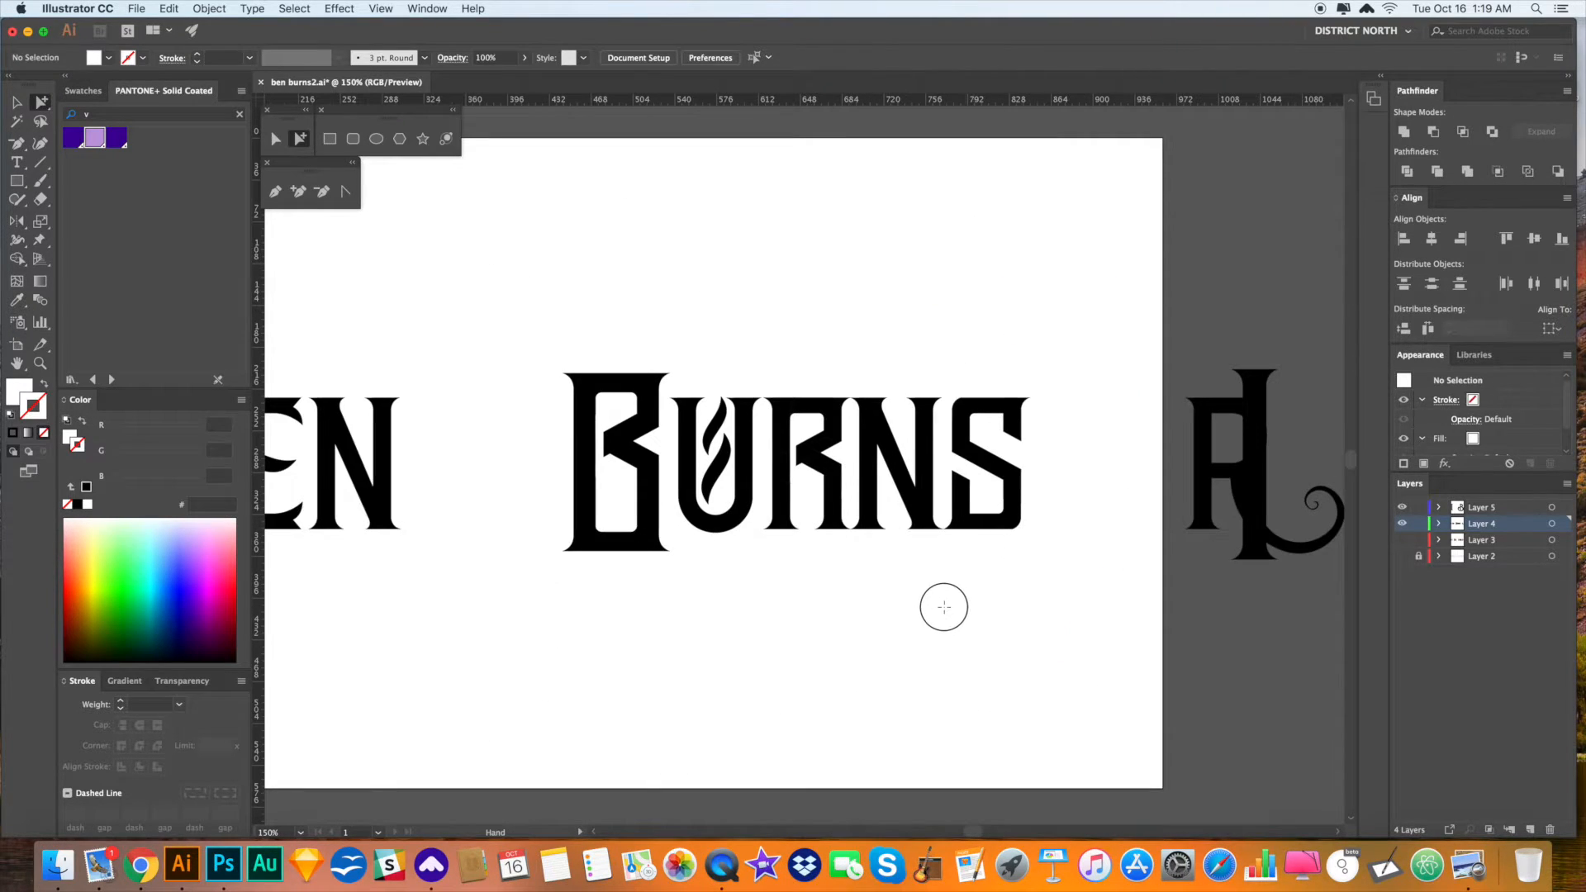
- Select the lone I stroke and drag it about 50 pt further left of EN
scroll(946, 608, "right", 2)
key("v")
left_click_drag(938, 606, 935, 603)
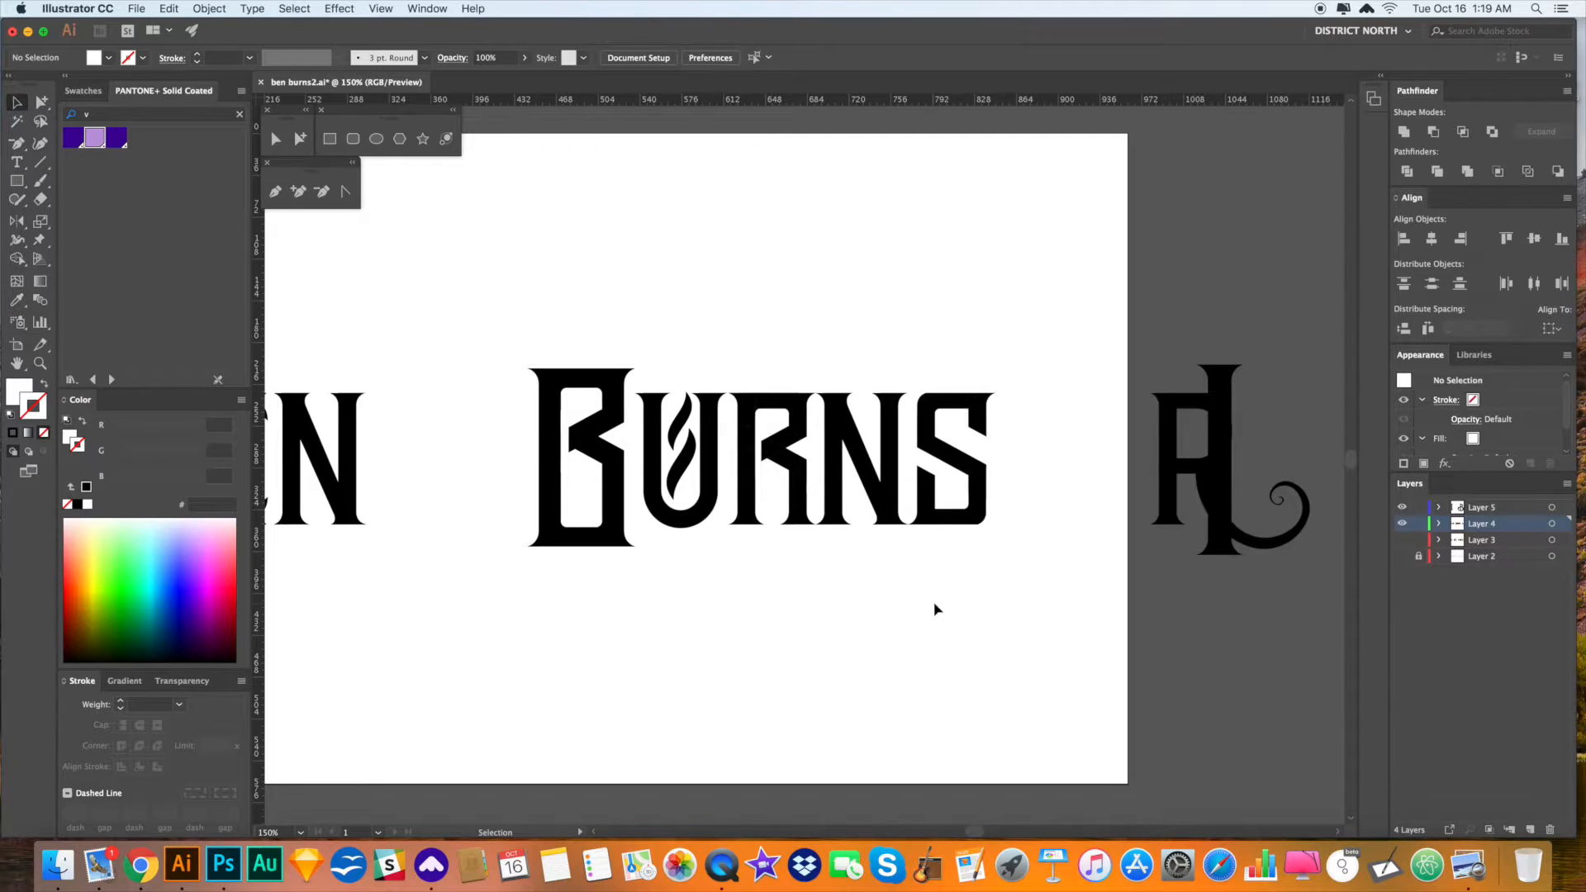
scroll(908, 565, "right", 1)
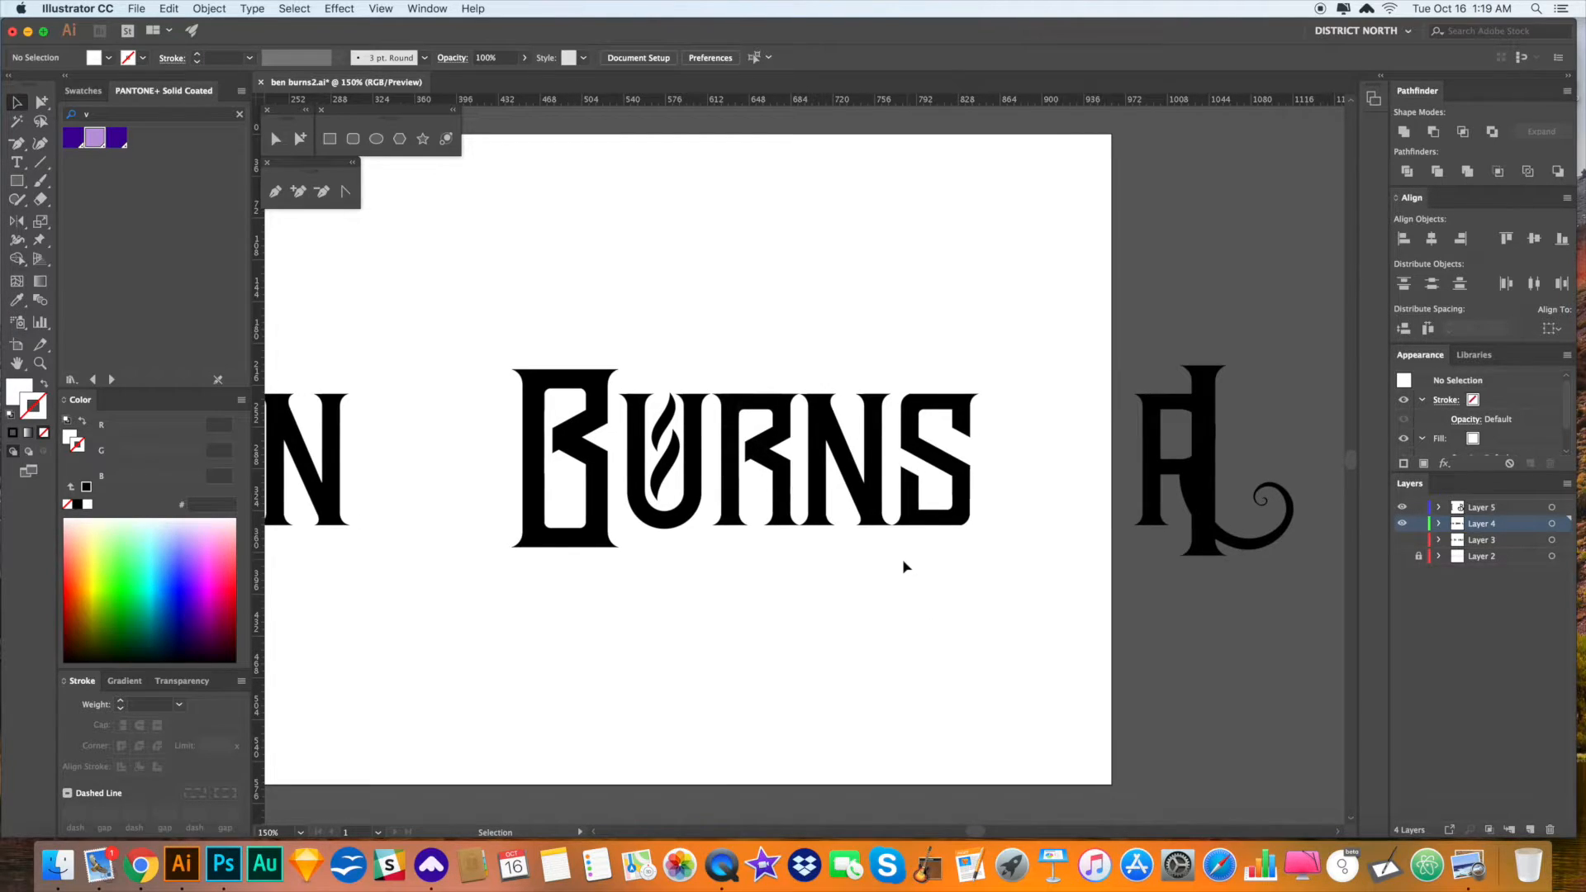
left_click_drag(833, 578, 1093, 575)
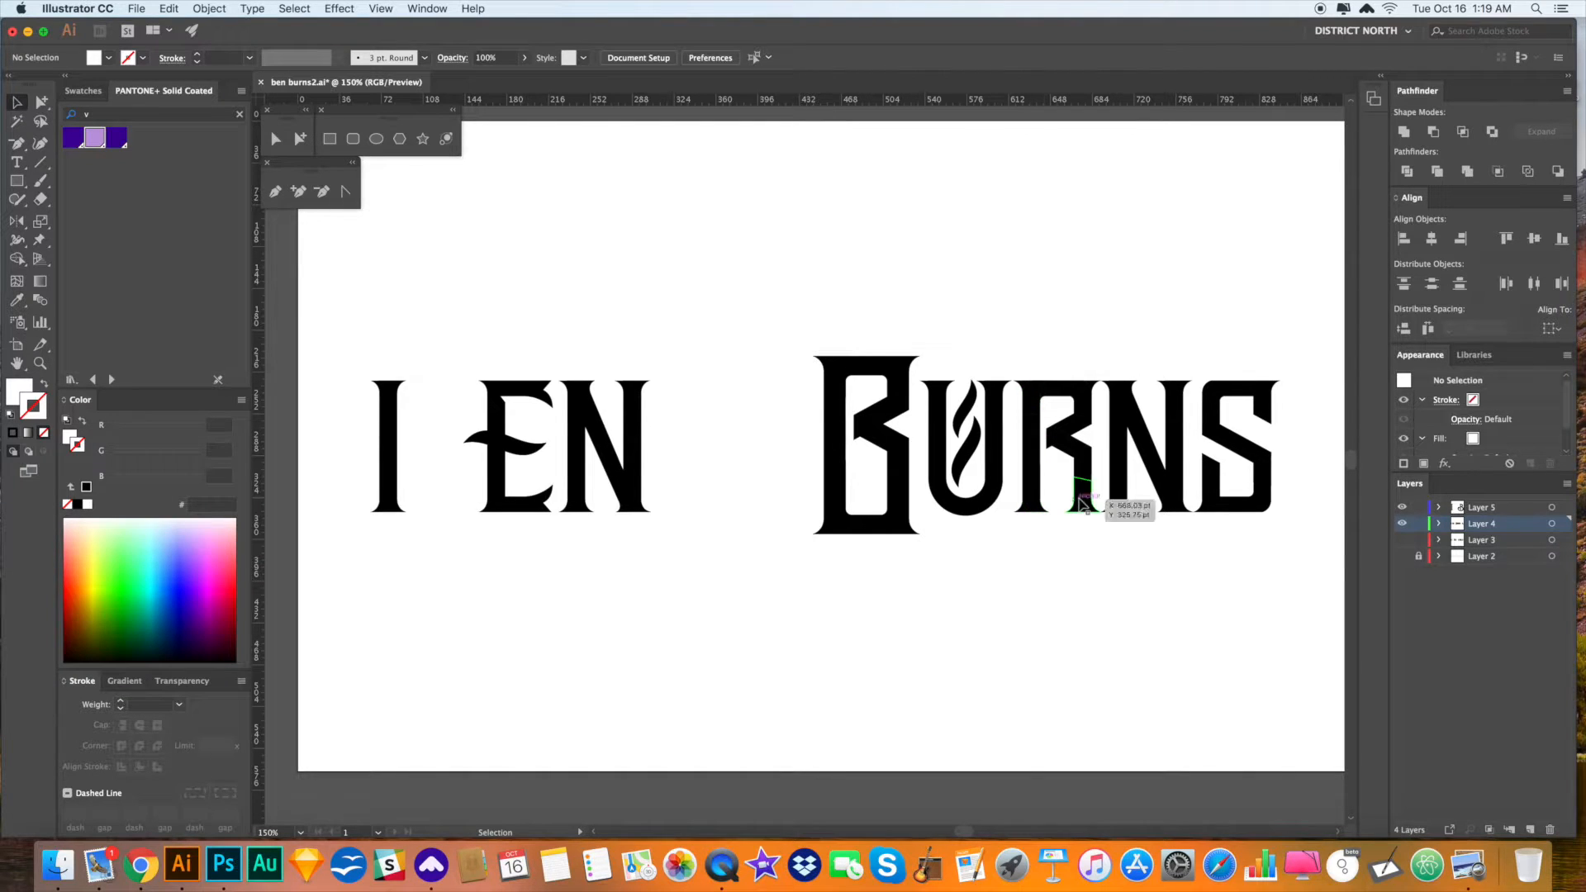
key("space")
mouse_move(1062, 550)
left_mouse_down()
mouse_move(810, 546)
mouse_move(1062, 544)
left_mouse_up()
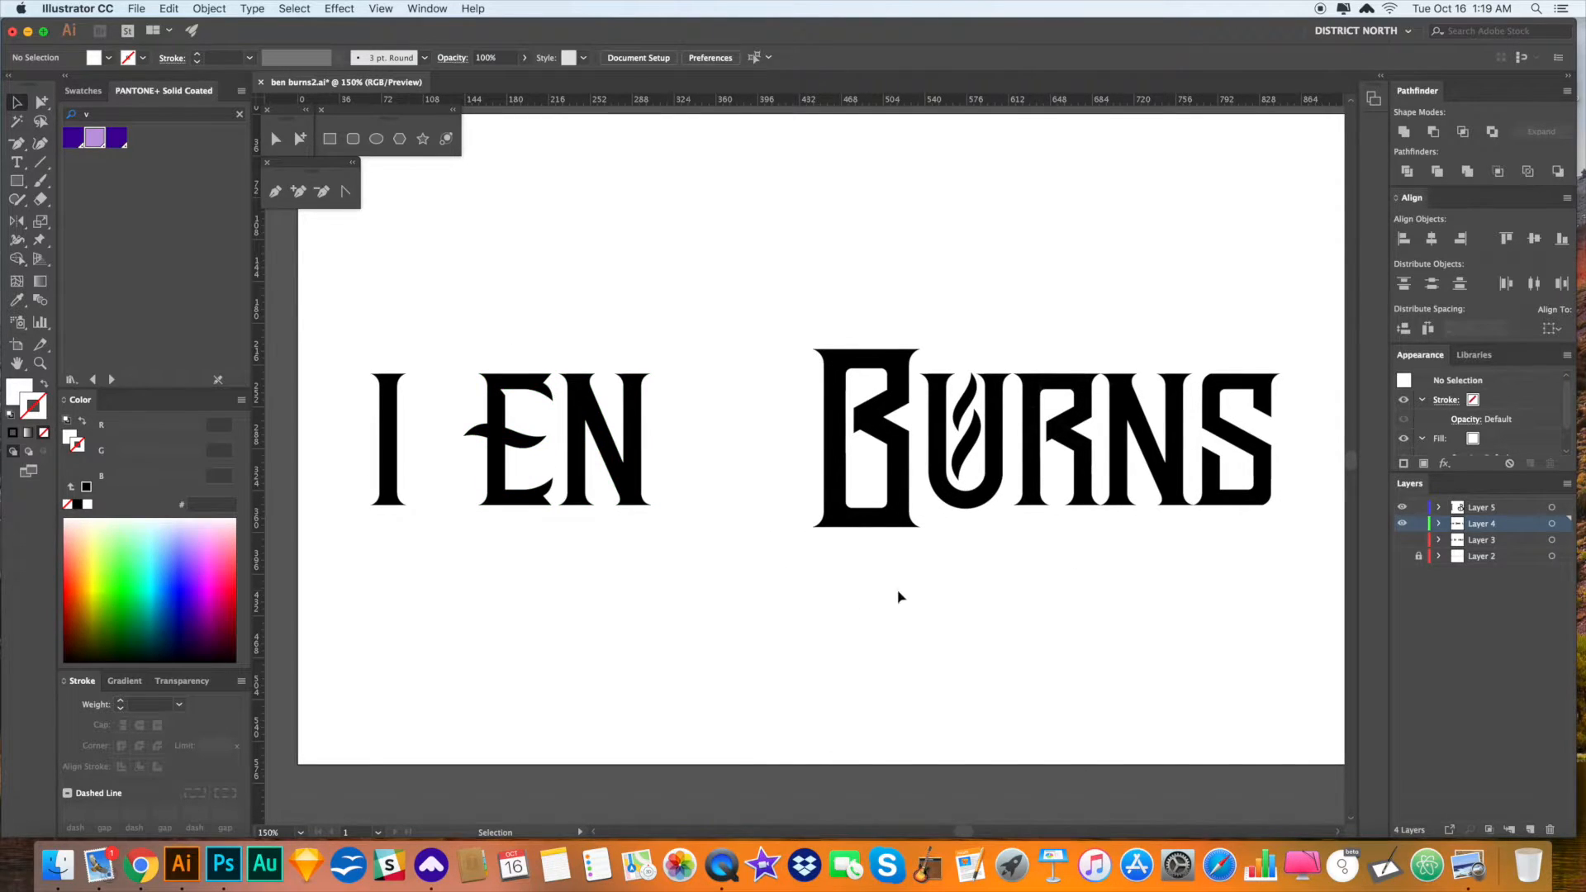
left_click_drag(894, 588, 917, 586)
key("a")
mouse_move(452, 540)
left_mouse_down()
mouse_move(355, 363)
mouse_move(394, 398)
mouse_move(334, 398)
left_mouse_up()
left_click_drag(923, 551, 805, 342)
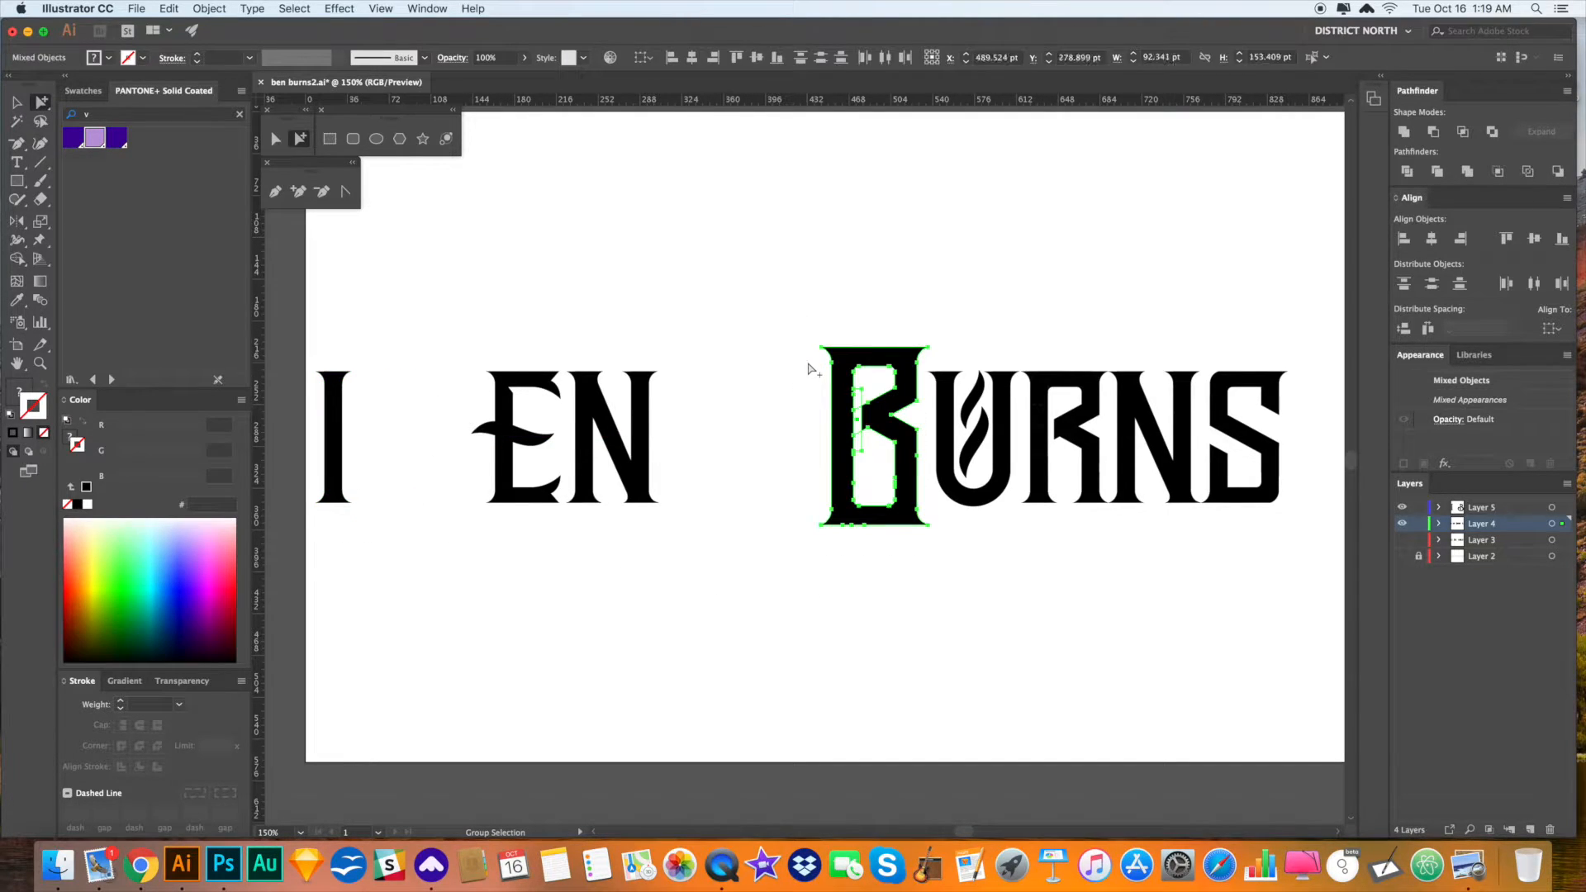
- Alt-drag a copy of the B from BURNS to just before EN
left_click_drag(906, 385, 466, 385)
left_click(590, 294)
scroll(579, 330, "left", 1)
left_click(547, 436)
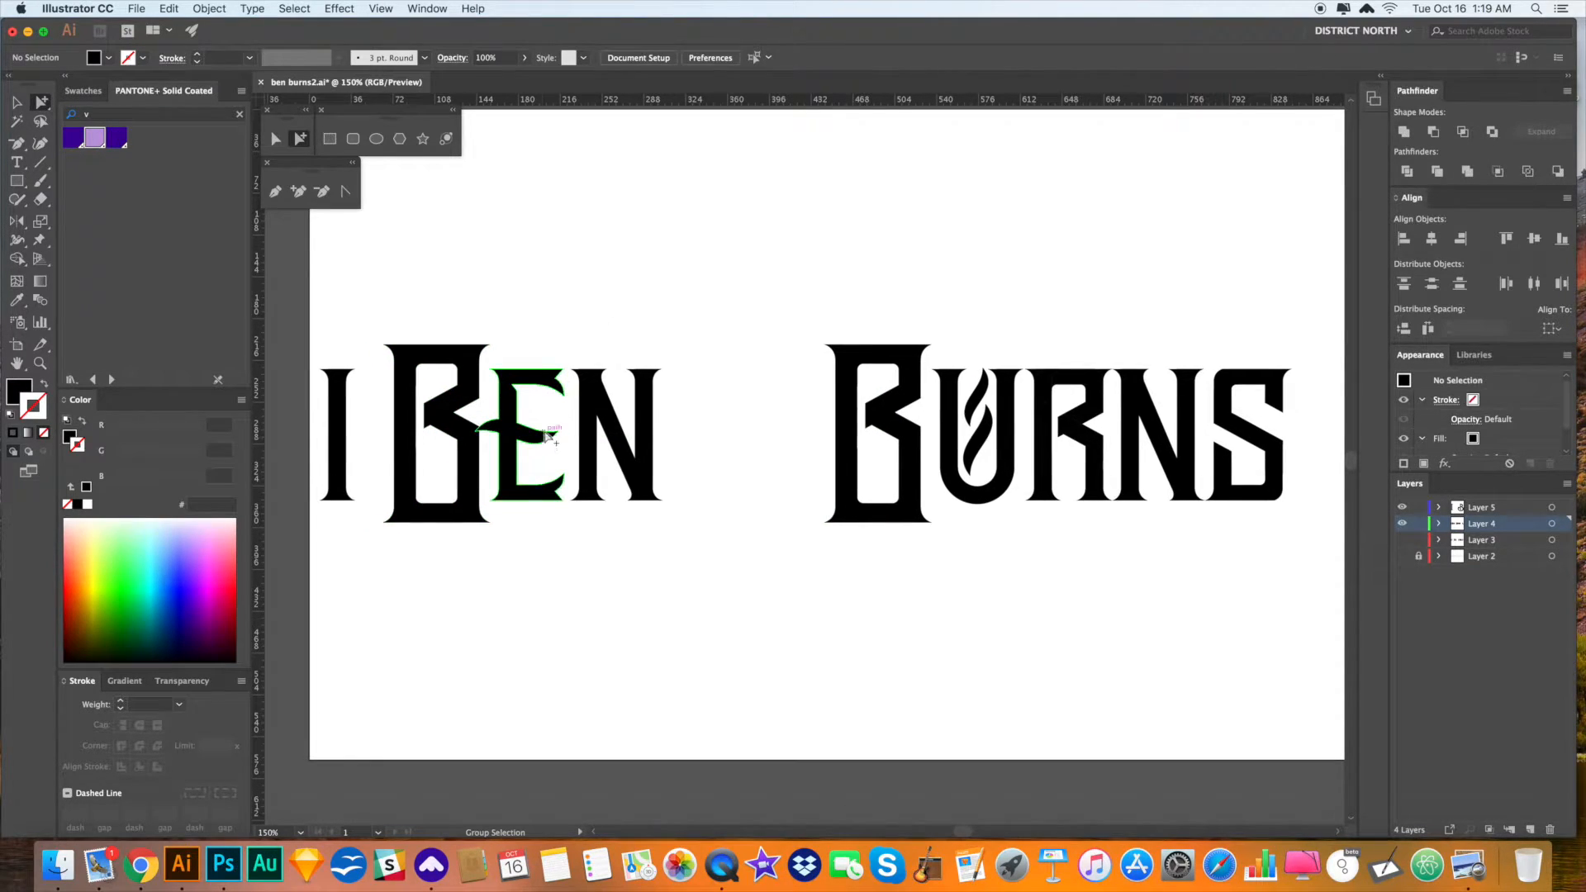
left_click(586, 283)
- Zoom in on BEN and isolate the EN group for editing
key("z")
left_click_drag(471, 422, 770, 588)
left_click_drag(554, 372, 778, 562)
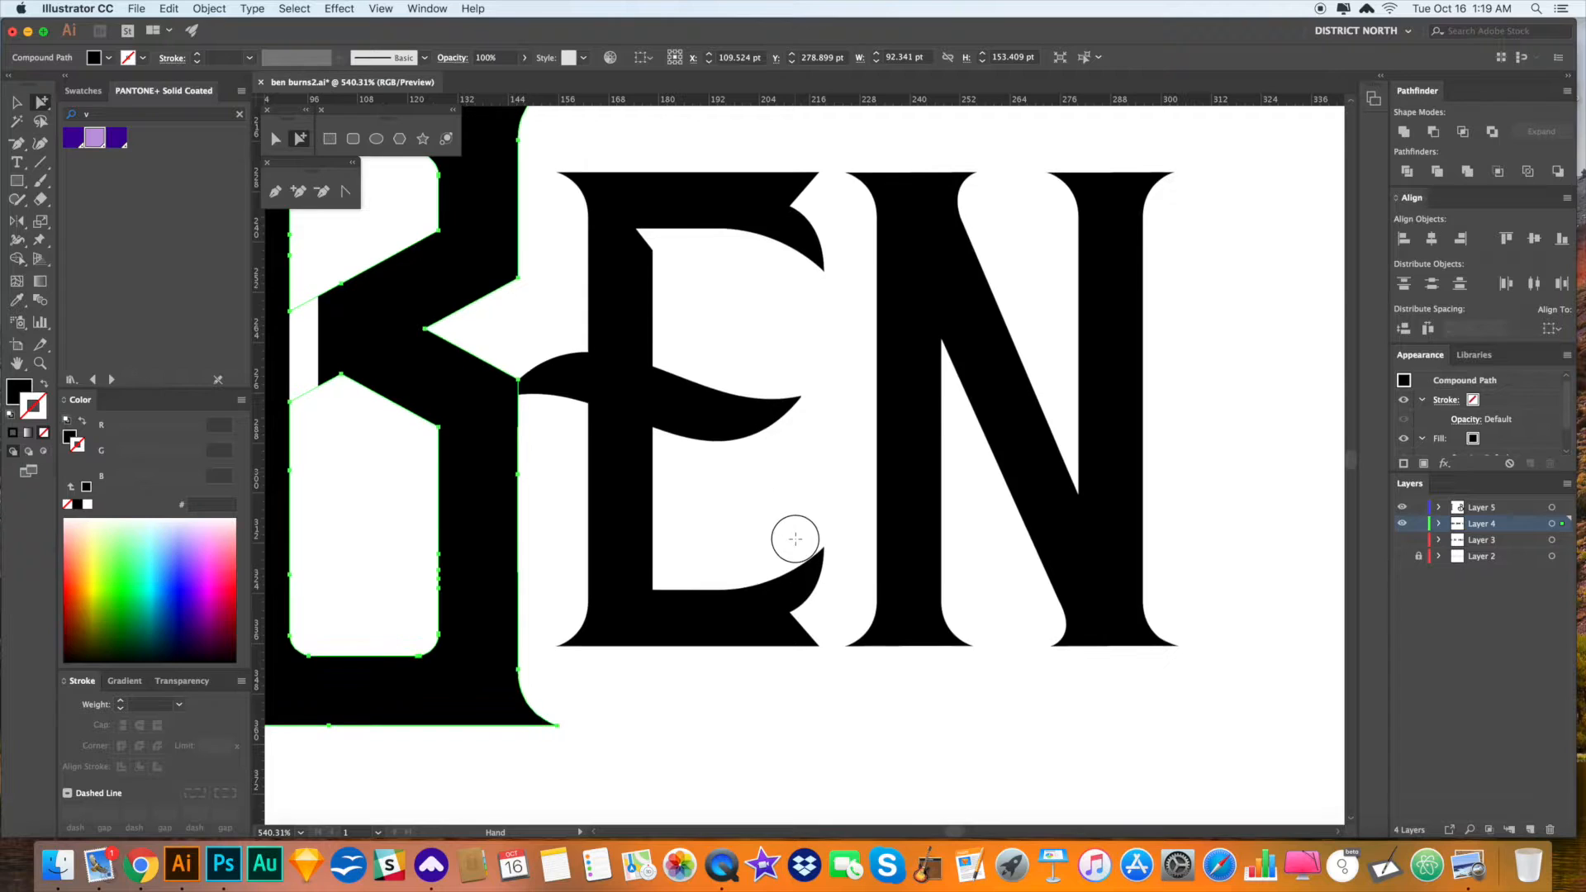
scroll(748, 500, "up", 2)
left_click(707, 465)
left_click(705, 469)
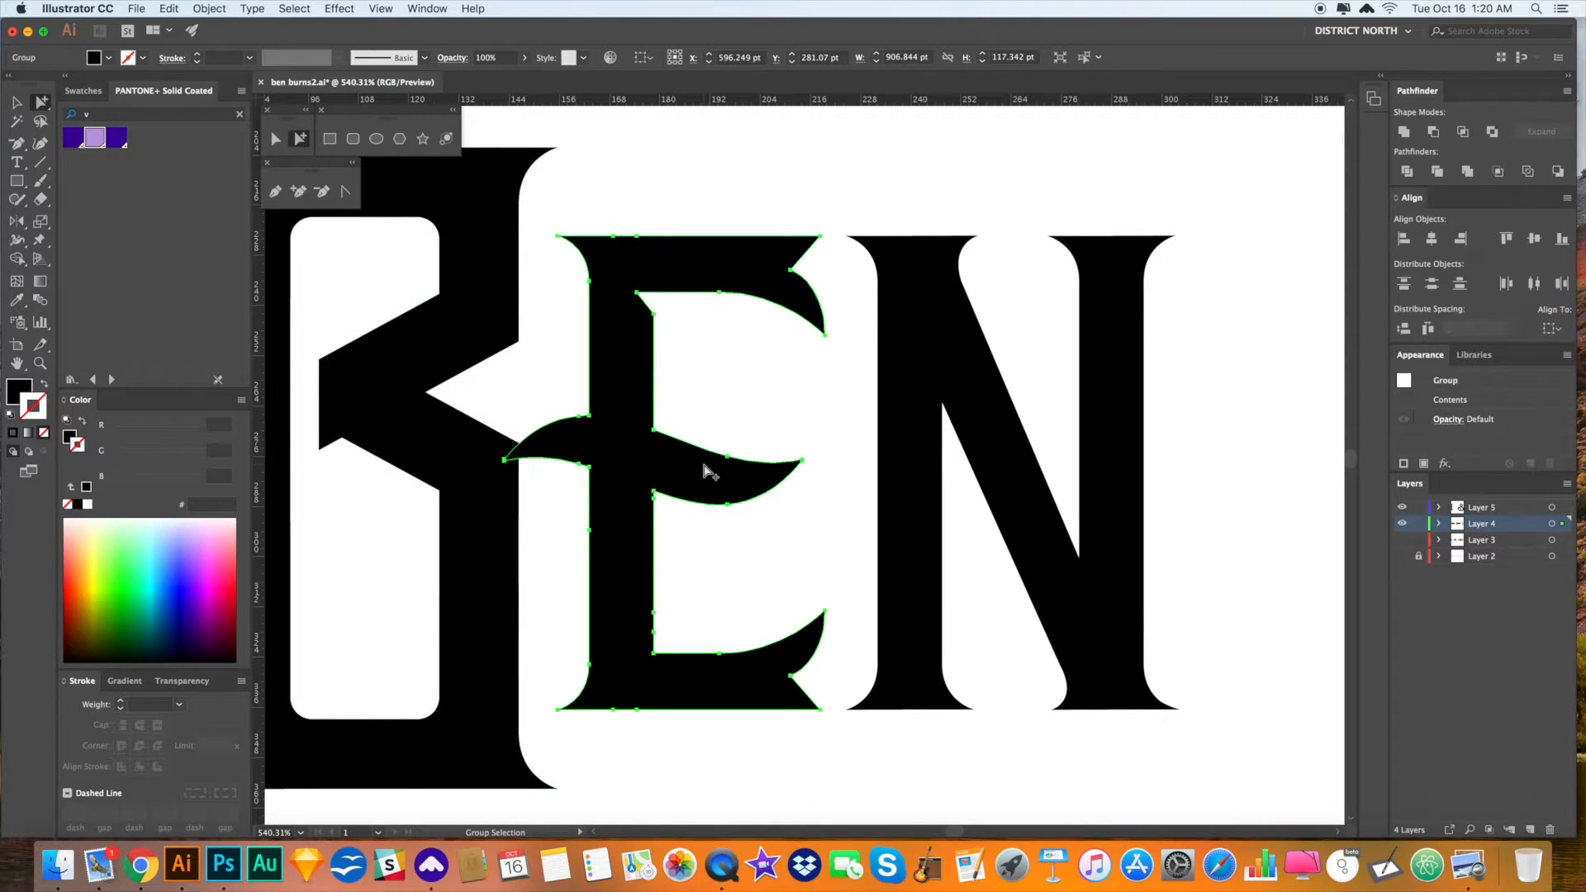
key("v")
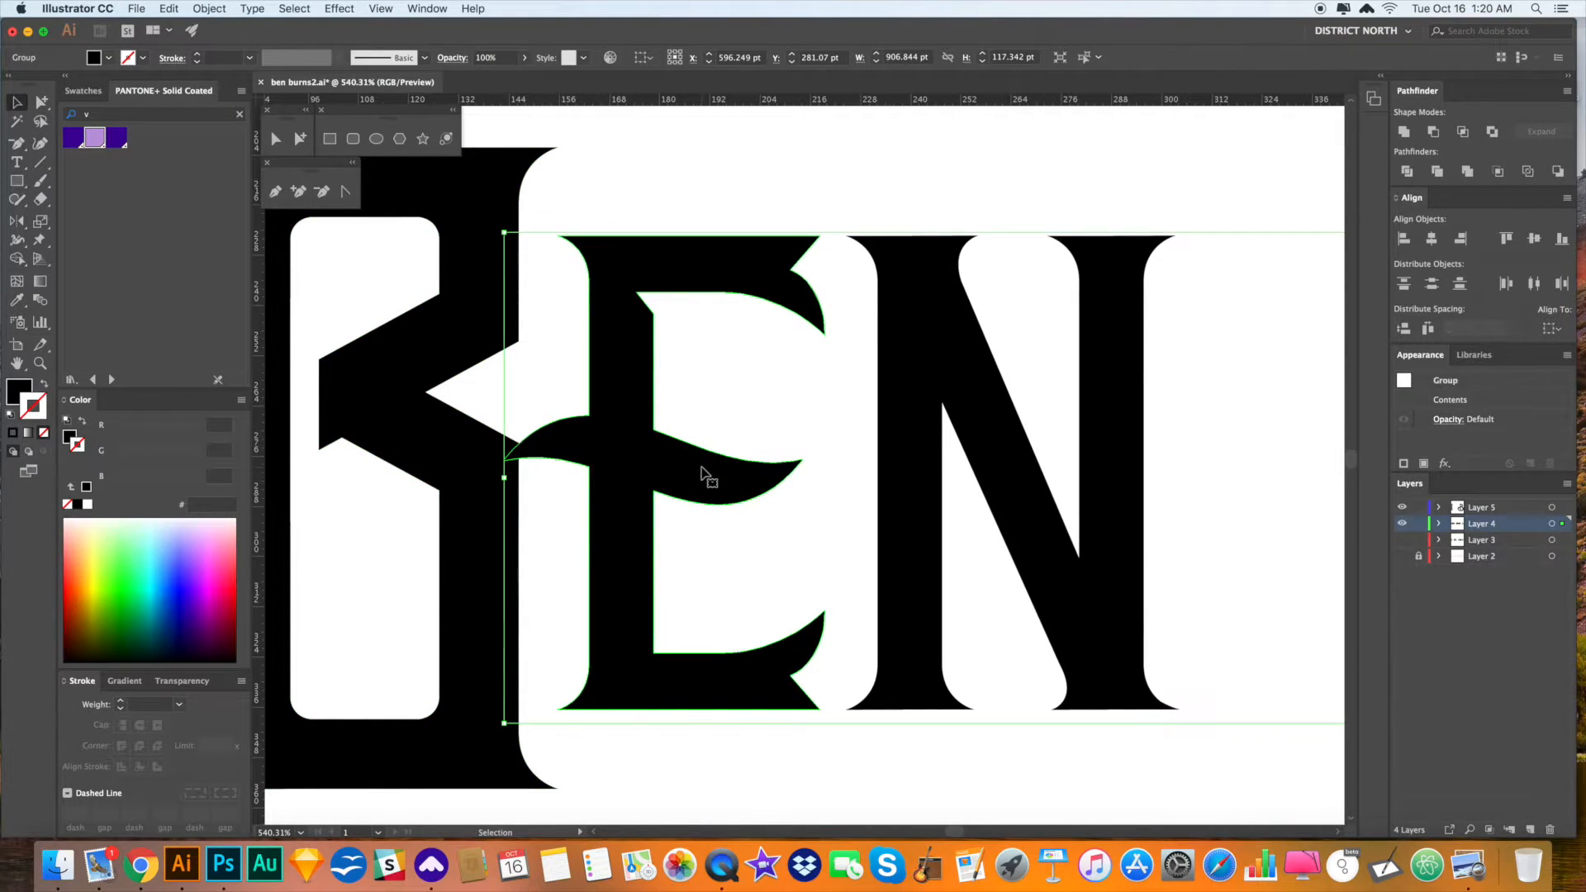
double_click(702, 470)
left_click(801, 549)
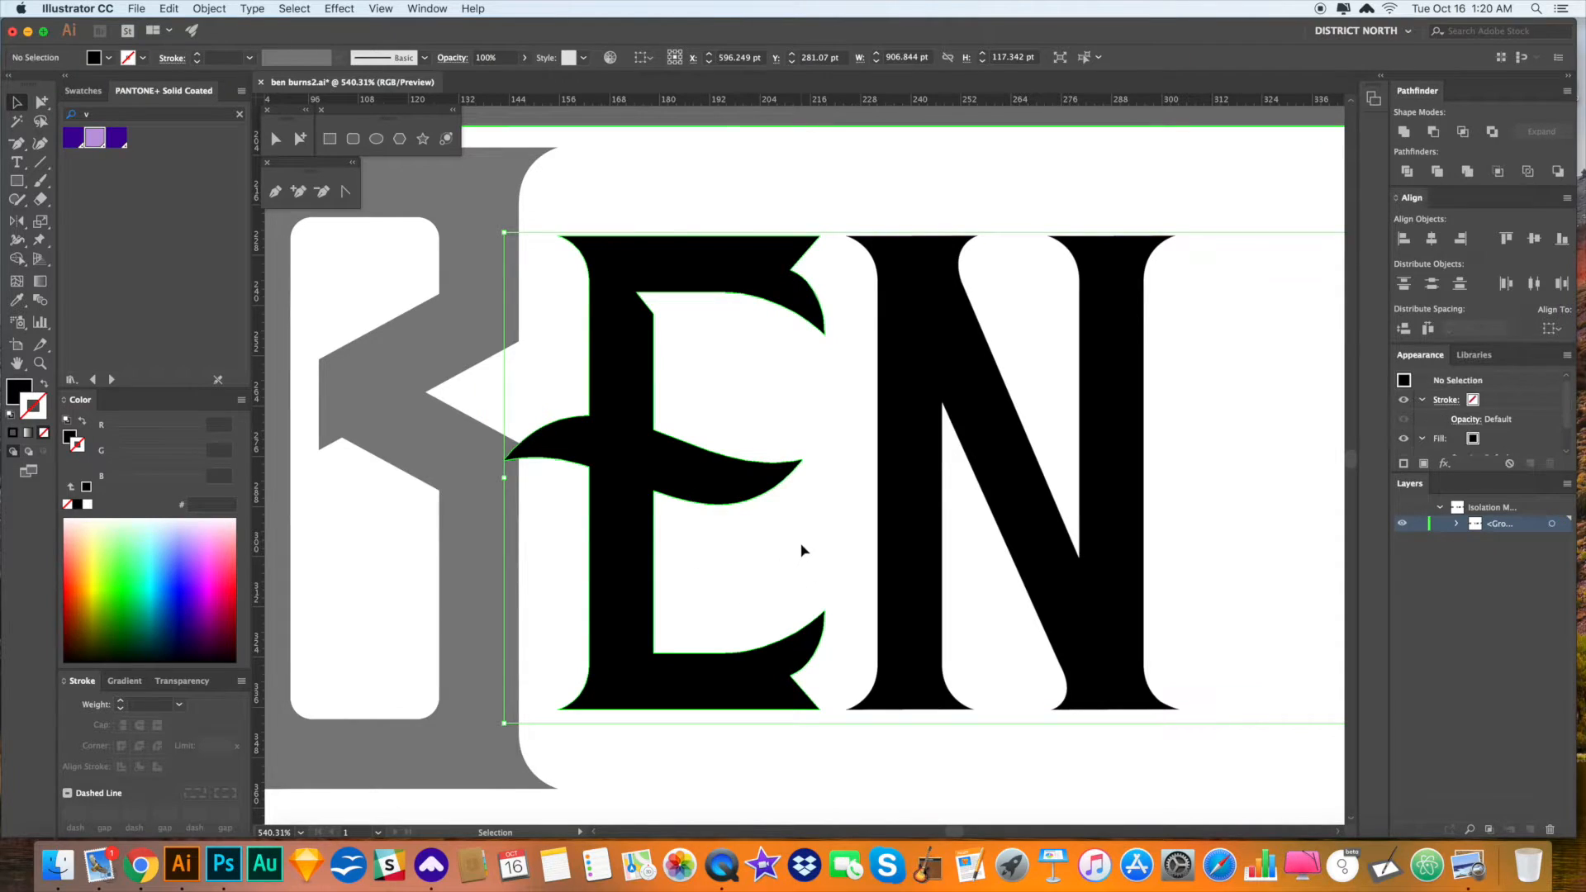
- Raise the E's middle arm about 11 pt, then exit the isolated group
left_click_drag(822, 529, 479, 389)
left_click_drag(802, 449, 801, 419)
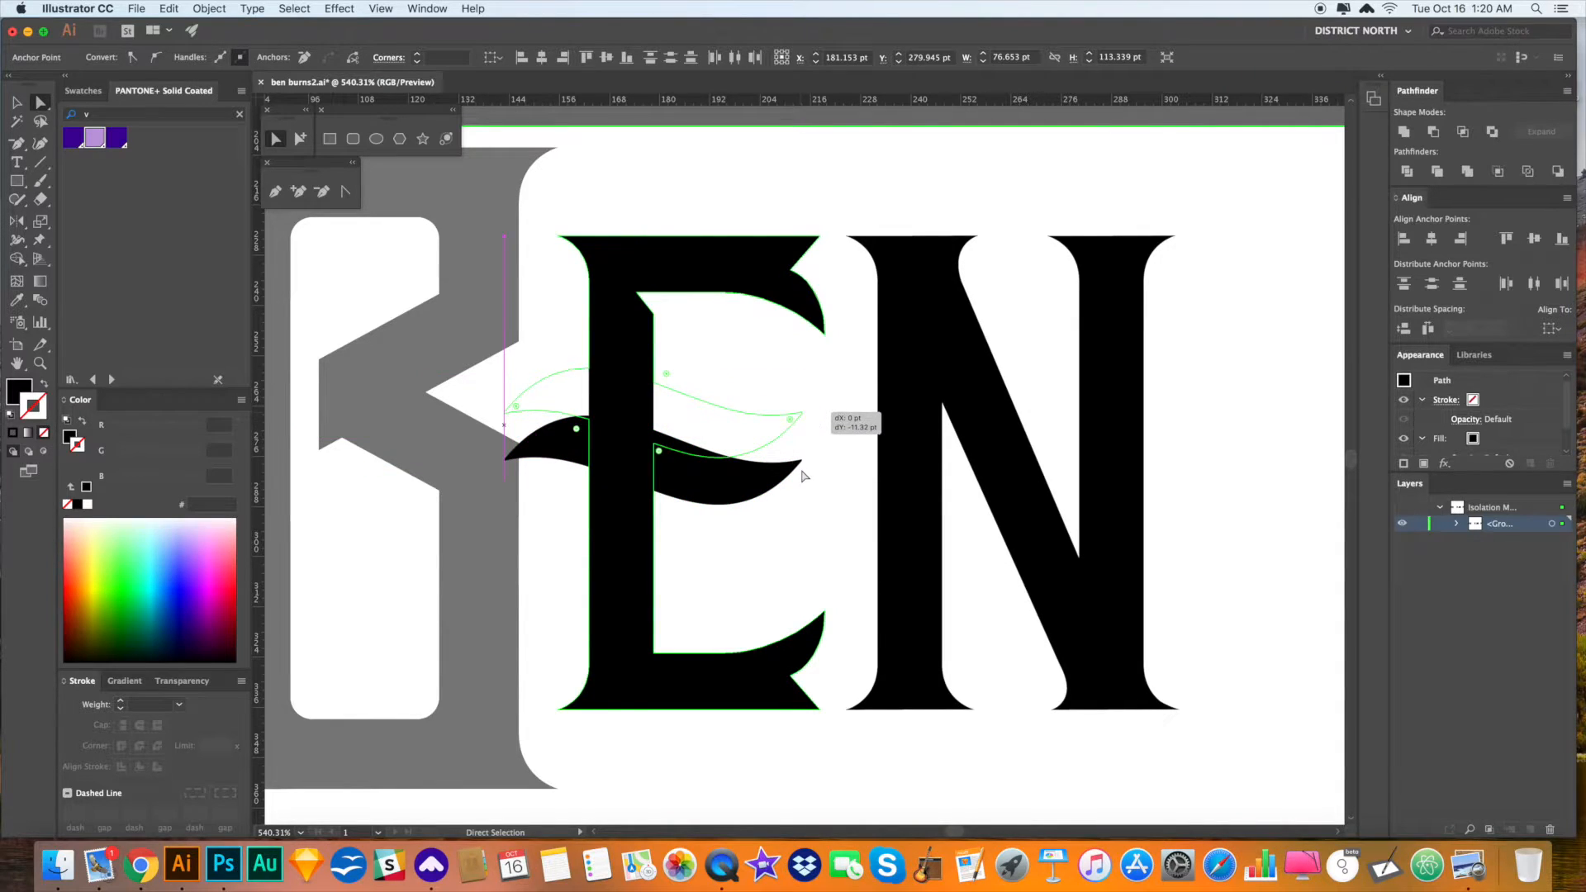
key("v")
double_click(808, 496)
key("super+alt+2")
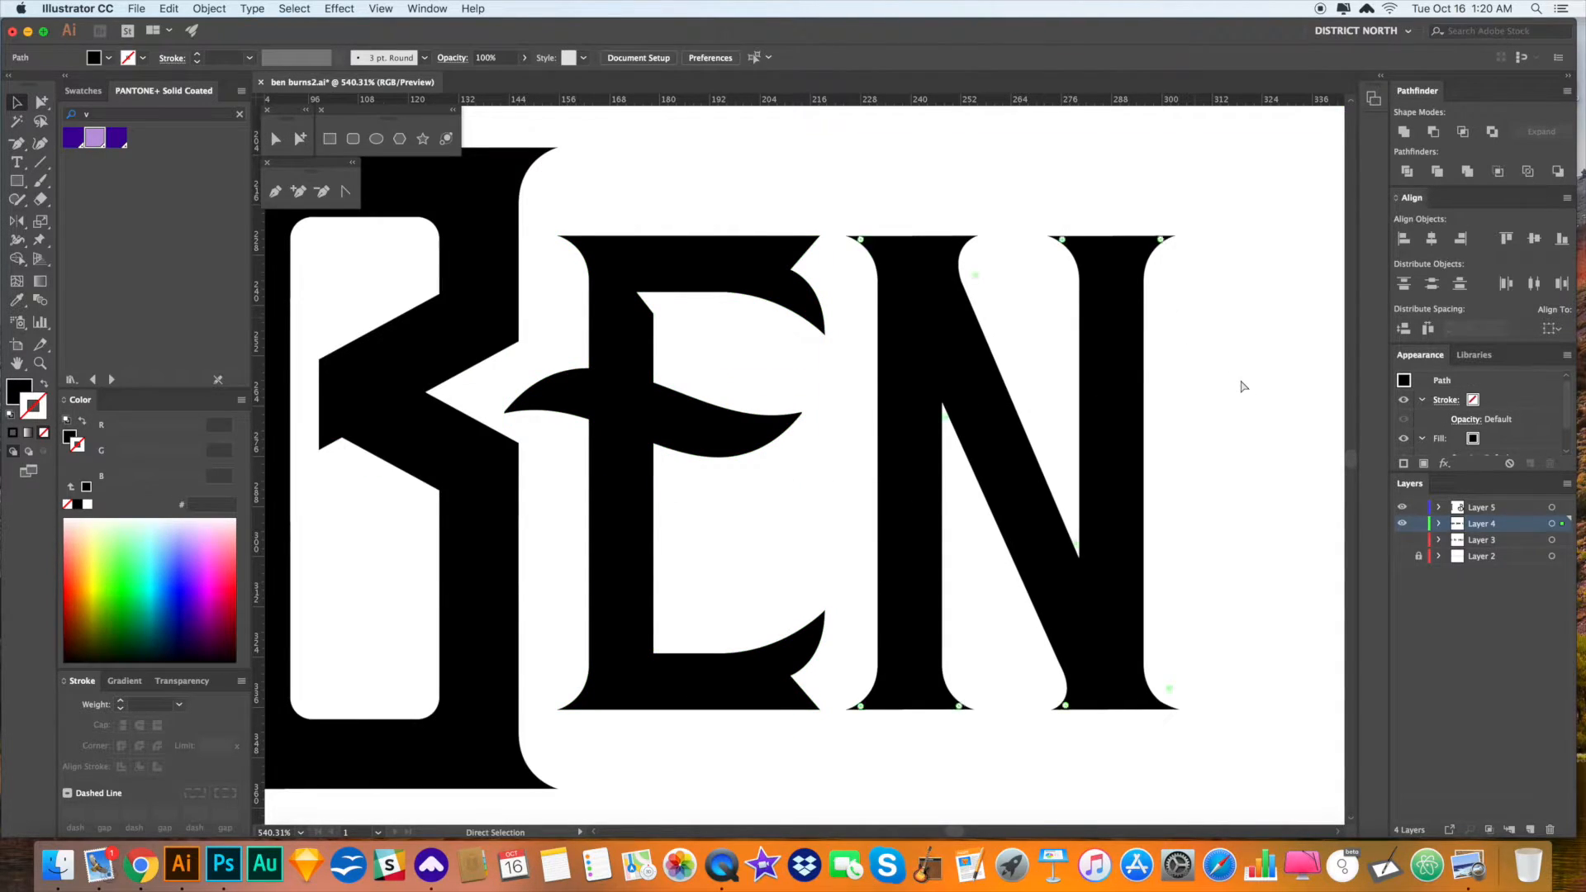
left_click(1232, 388)
scroll(1185, 482, "left", 1)
key("super+minus")
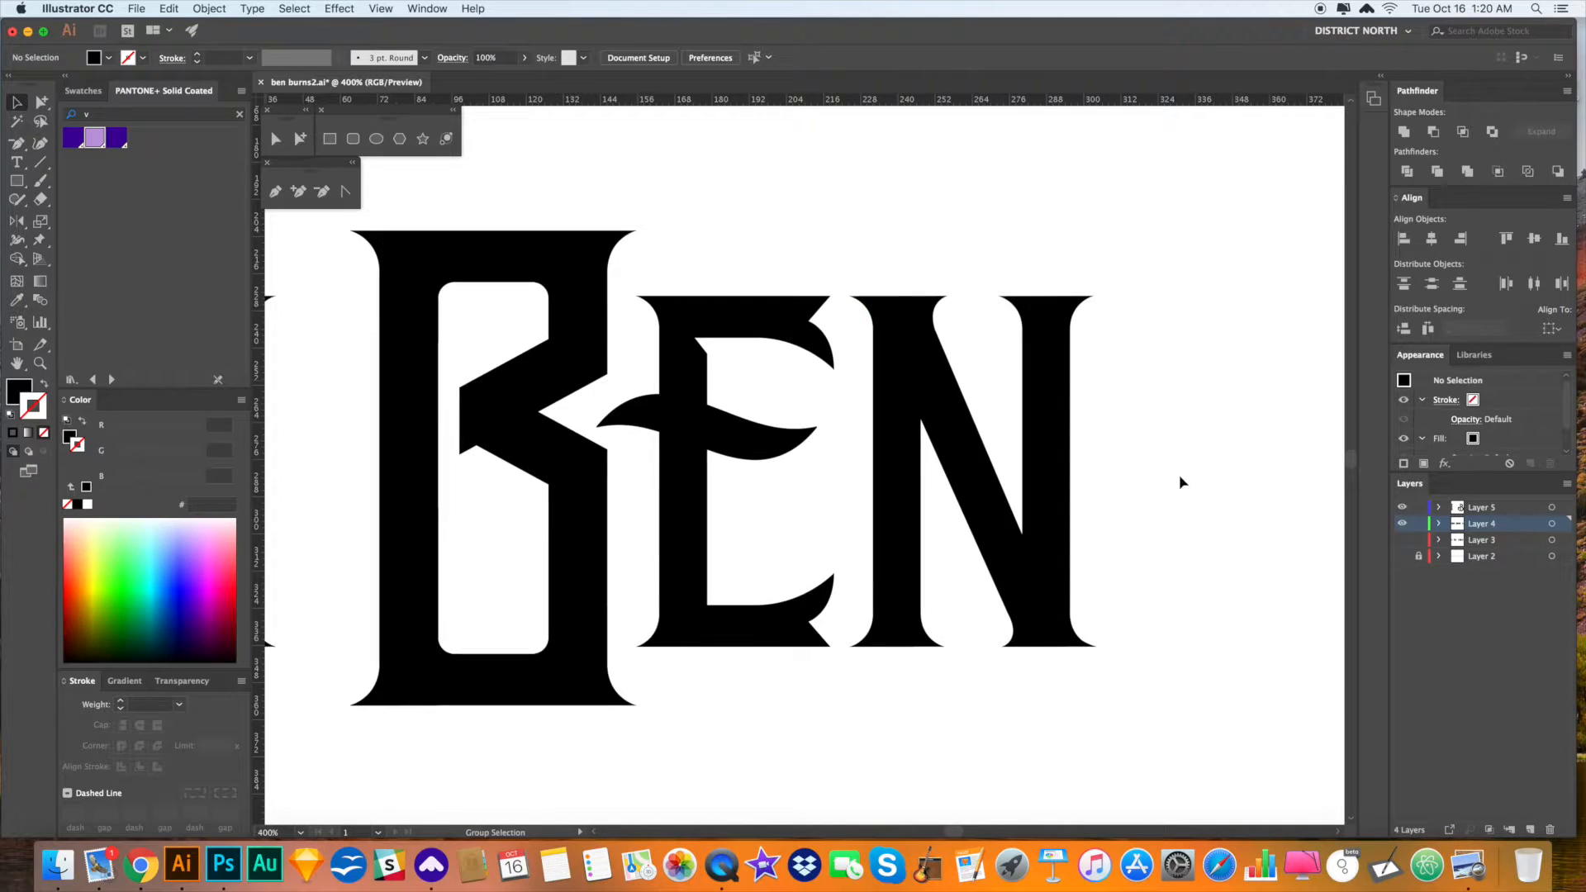
- Slide the BURNS letter paths left to close the gap after BEN
key("super+minus")
key("super+minus")
left_click_drag(1168, 471, 1043, 473)
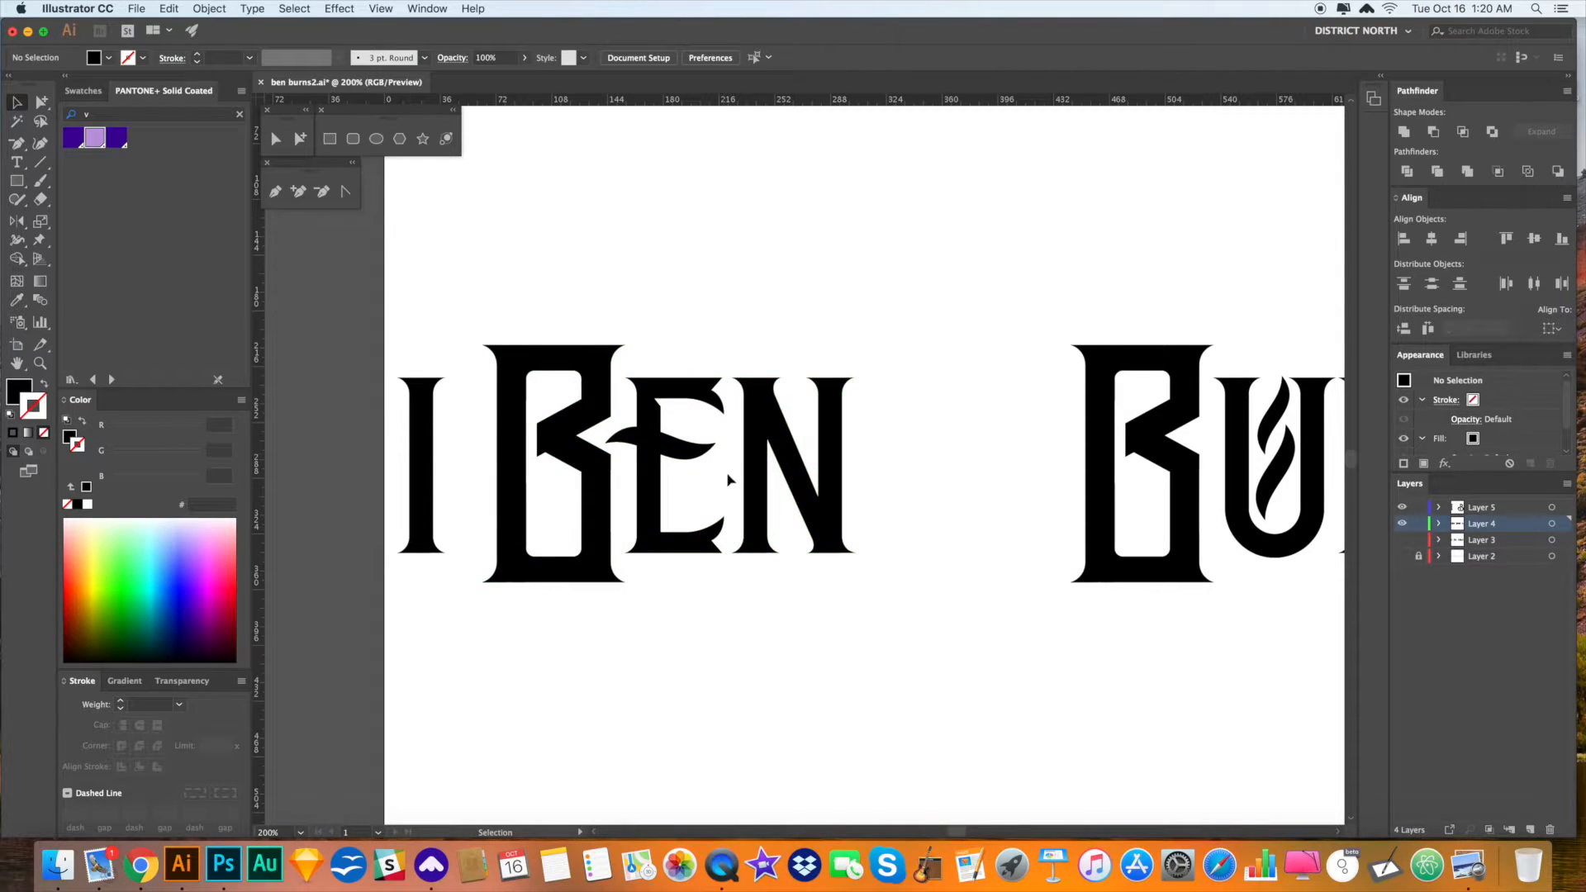
left_click_drag(867, 531, 713, 520)
left_click_drag(847, 426, 610, 423)
key("super+minus")
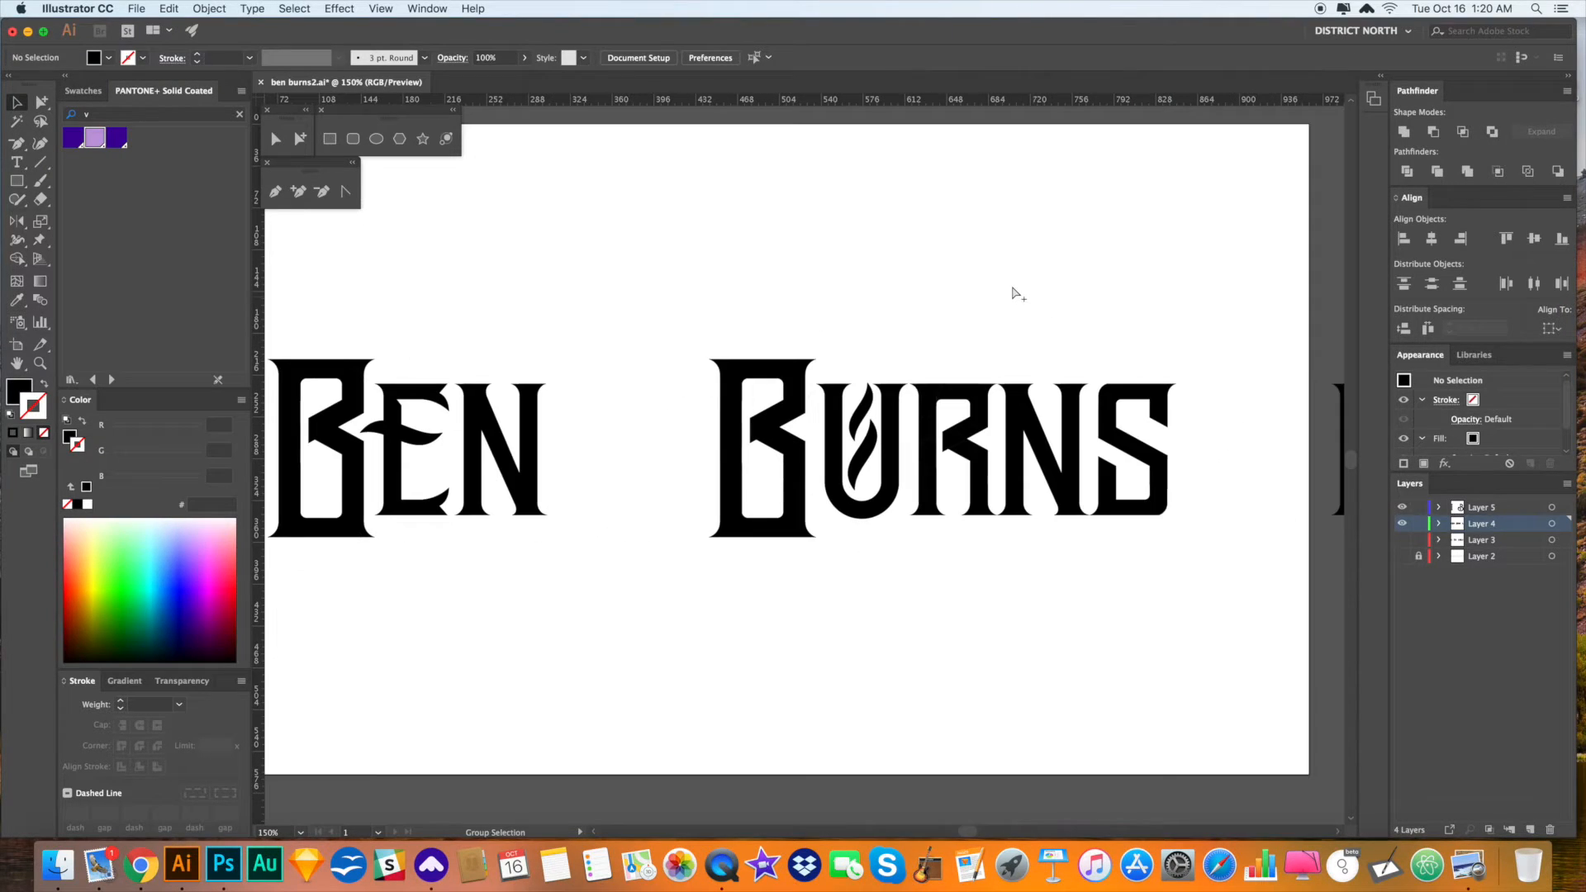
key("a")
left_click_drag(679, 288, 1250, 595)
left_click_drag(1144, 463, 1000, 468)
key("v")
left_click(1107, 551)
- Delete the stray letter I from the artboard
key("space")
left_click_drag(789, 601, 998, 541)
key("a")
left_click_drag(435, 370, 343, 370)
key("Delete")
key("space")
left_click_drag(923, 552, 848, 551)
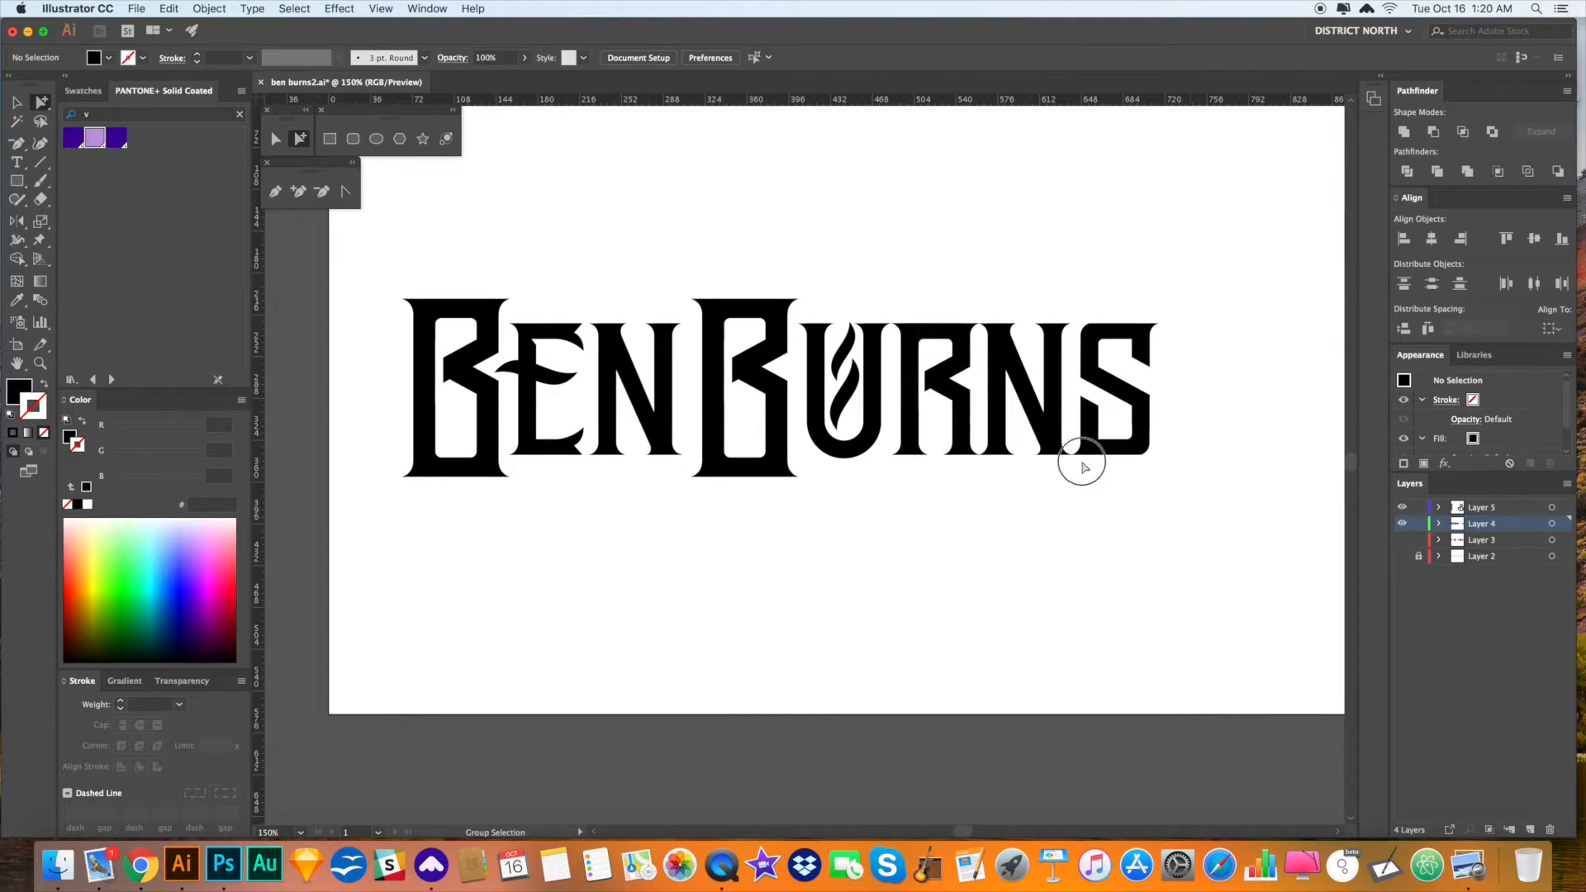
- Hide the original lettering layer and paste the lettering in place onto new Layer 6
key("super+a")
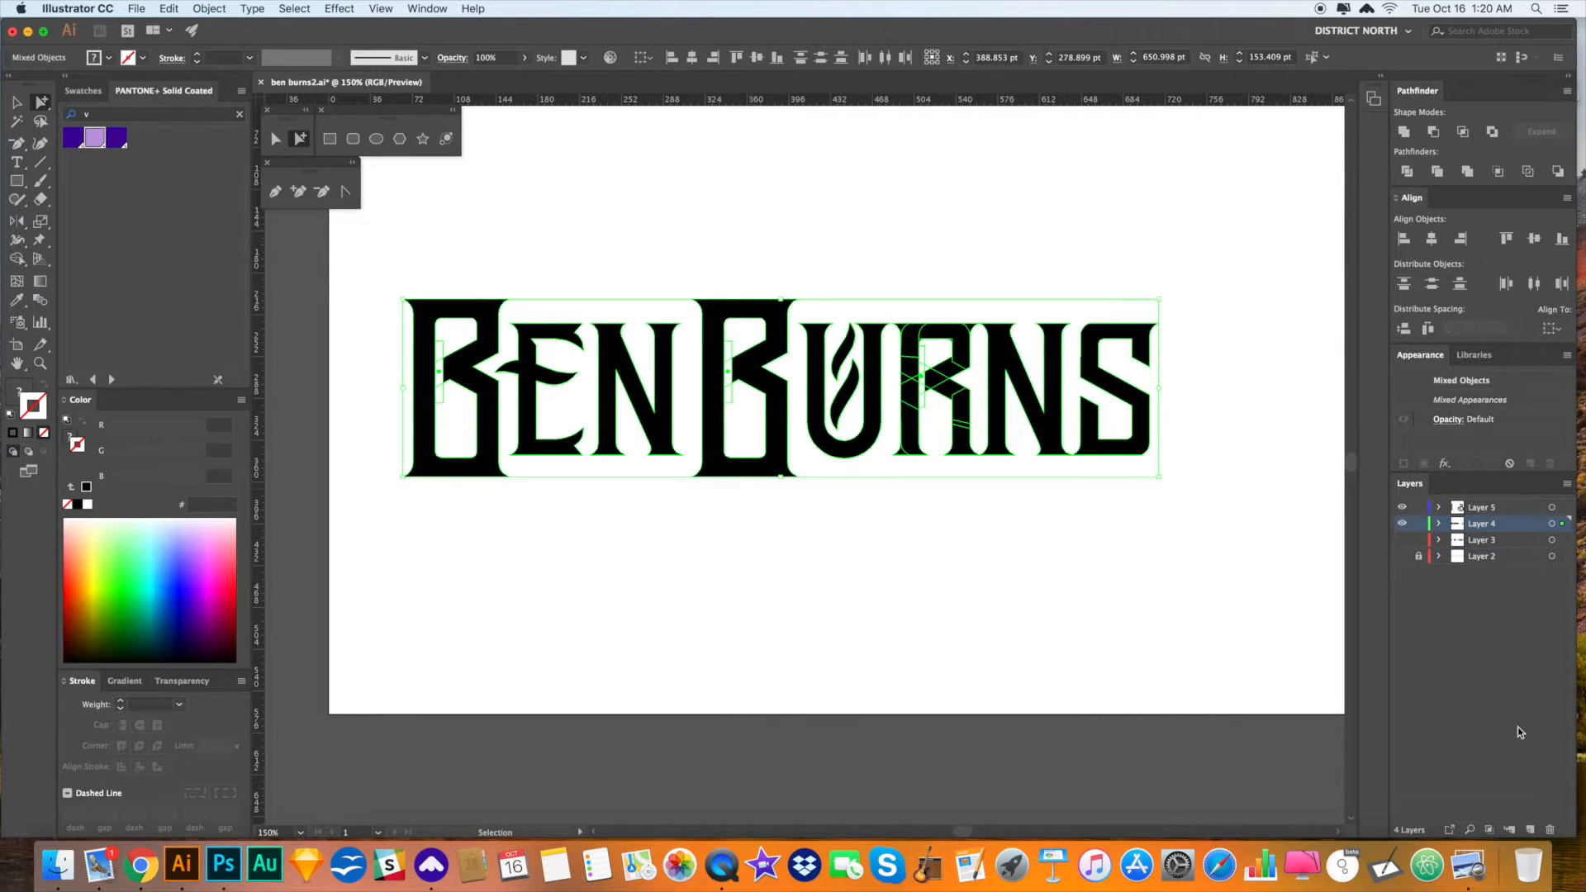
left_click(1402, 525)
left_click(1483, 509)
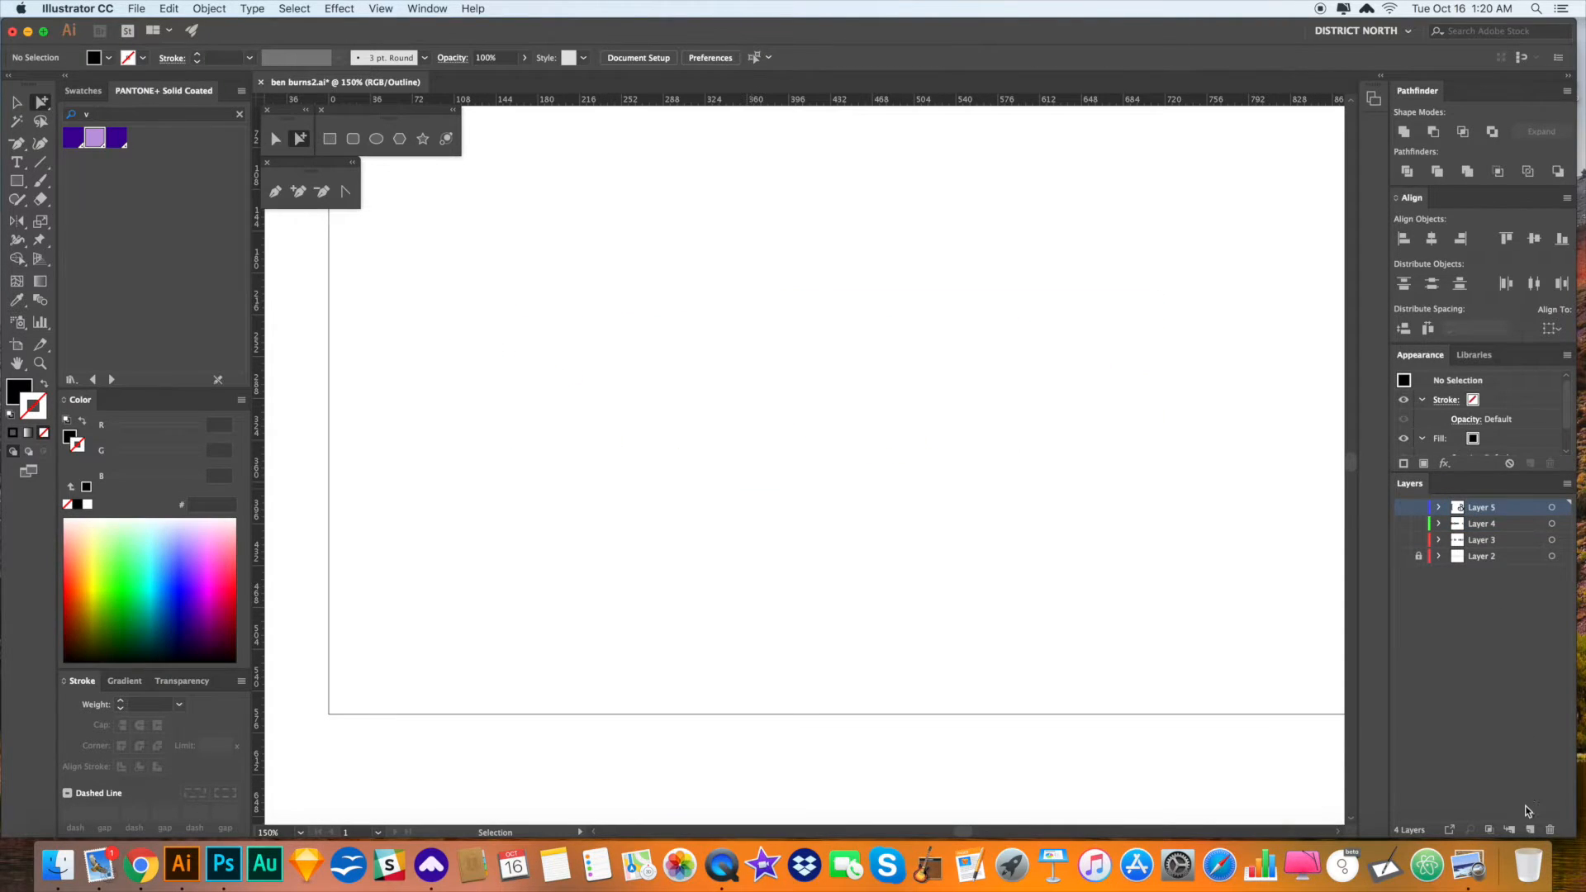
left_click(1532, 829)
key("super+y")
key("v")
key("super+f")
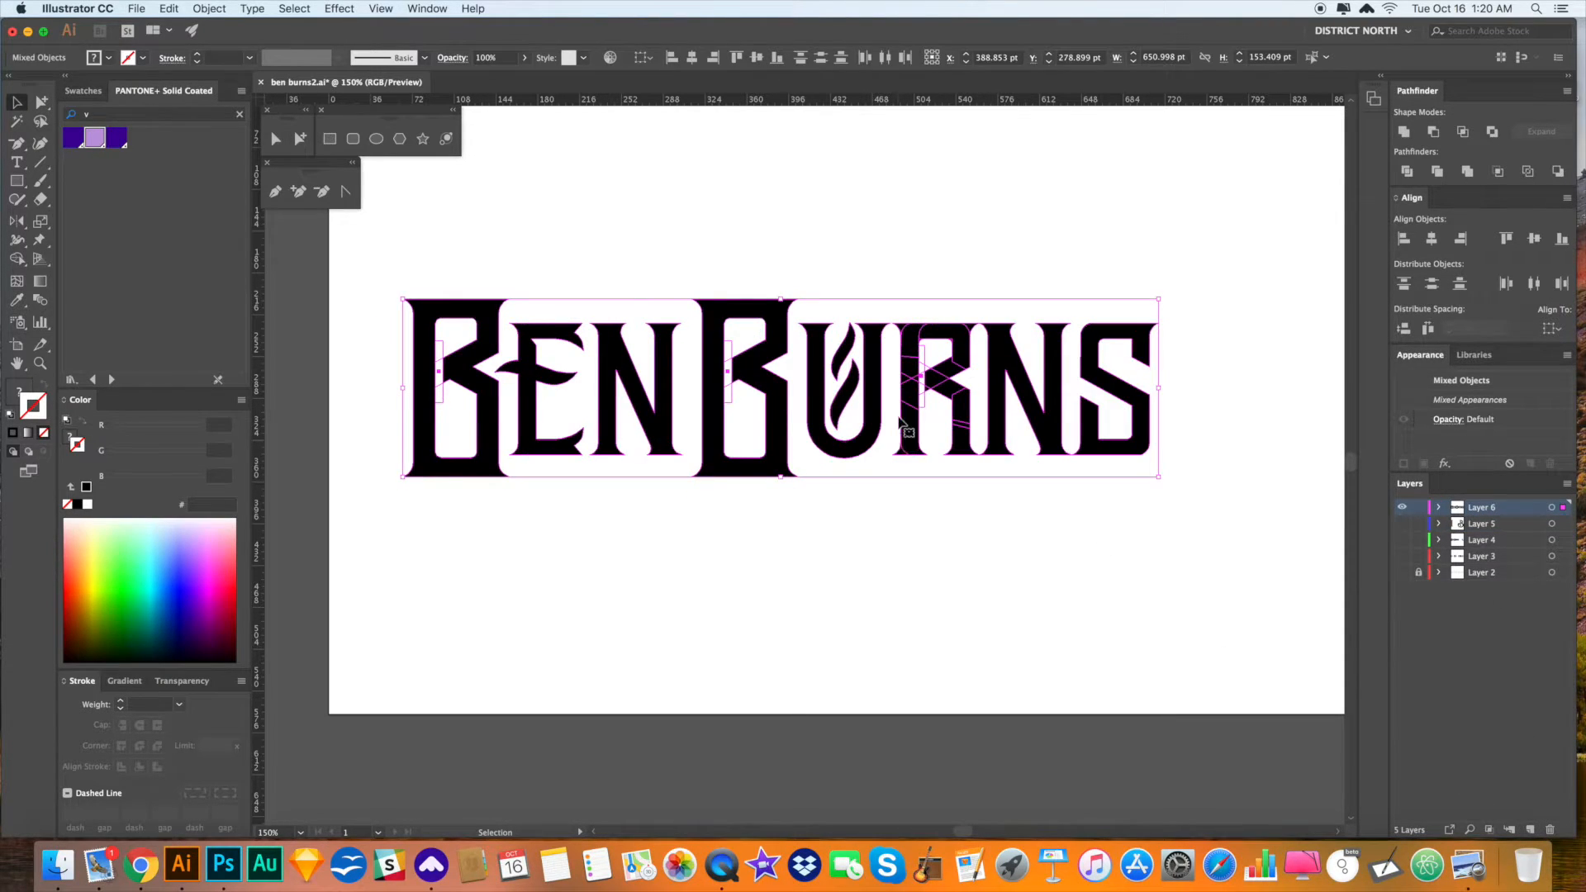
left_click_drag(903, 382, 1046, 494)
left_click(1098, 503)
- Delete the twist shape inside the U, then undo to restore it
scroll(1066, 504, "right", 2)
key("space")
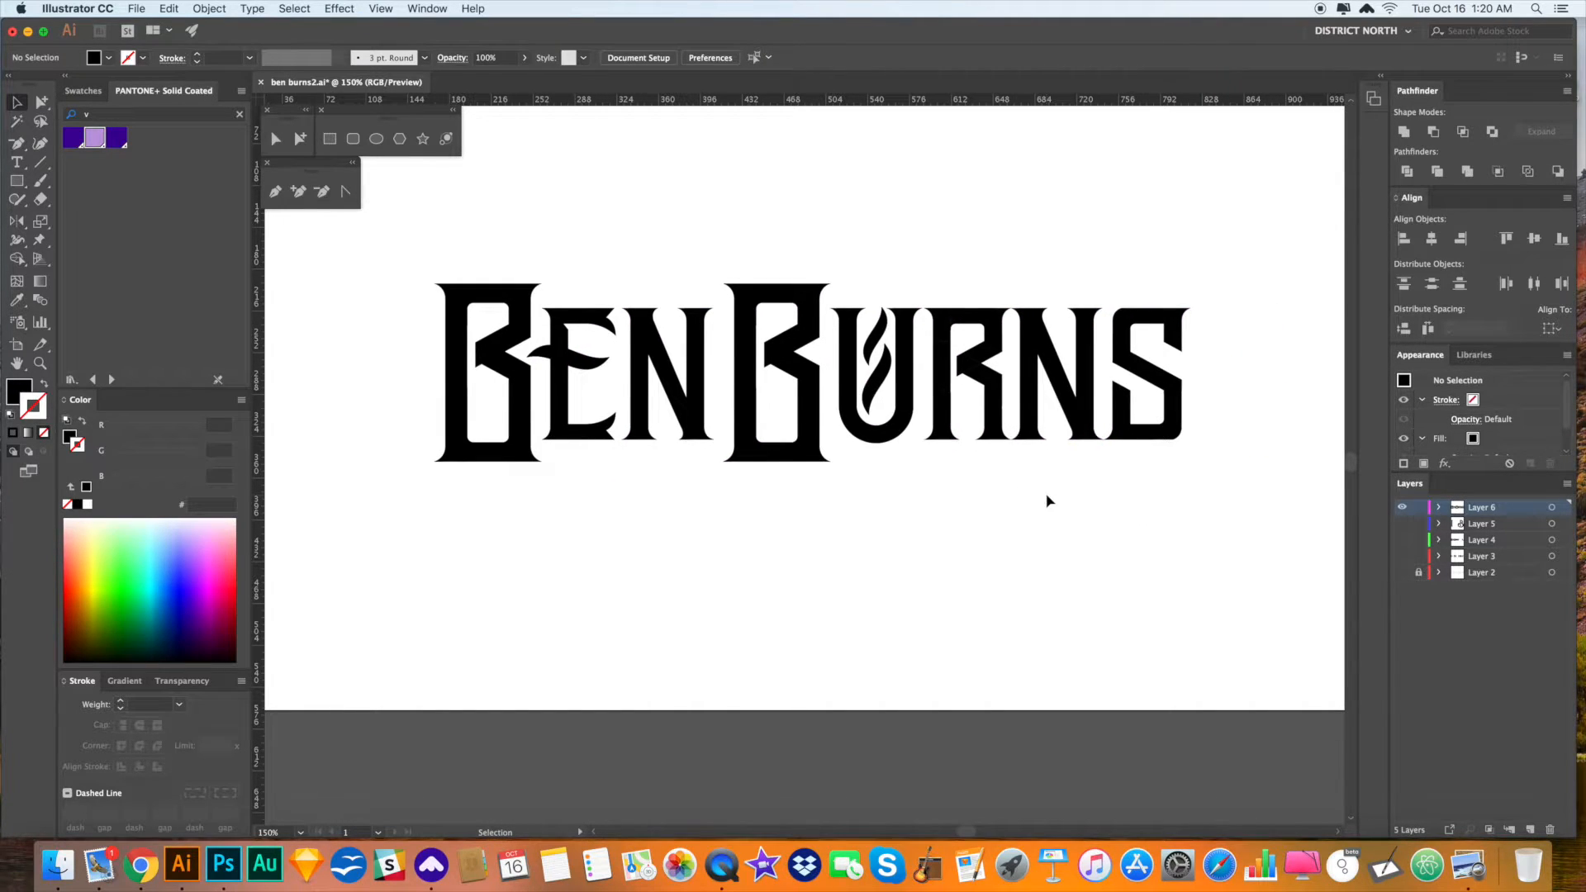
key("space")
left_click_drag(1046, 482, 1009, 478)
key("a")
left_click(826, 405)
key("Delete")
key("space")
left_click_drag(986, 494, 982, 494)
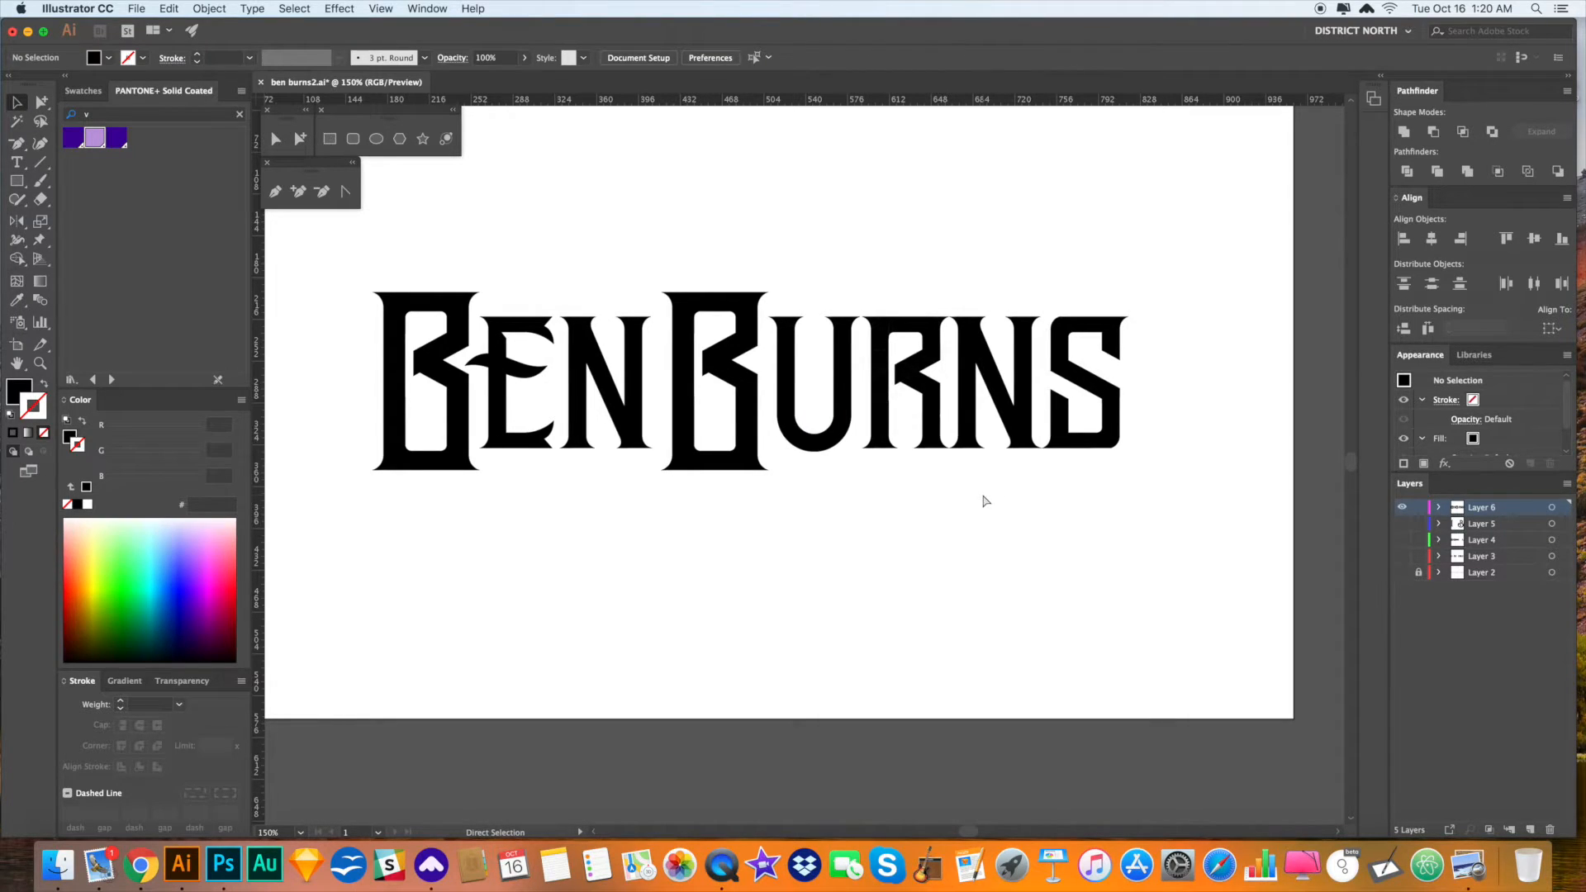
key("super+z")
key("v")
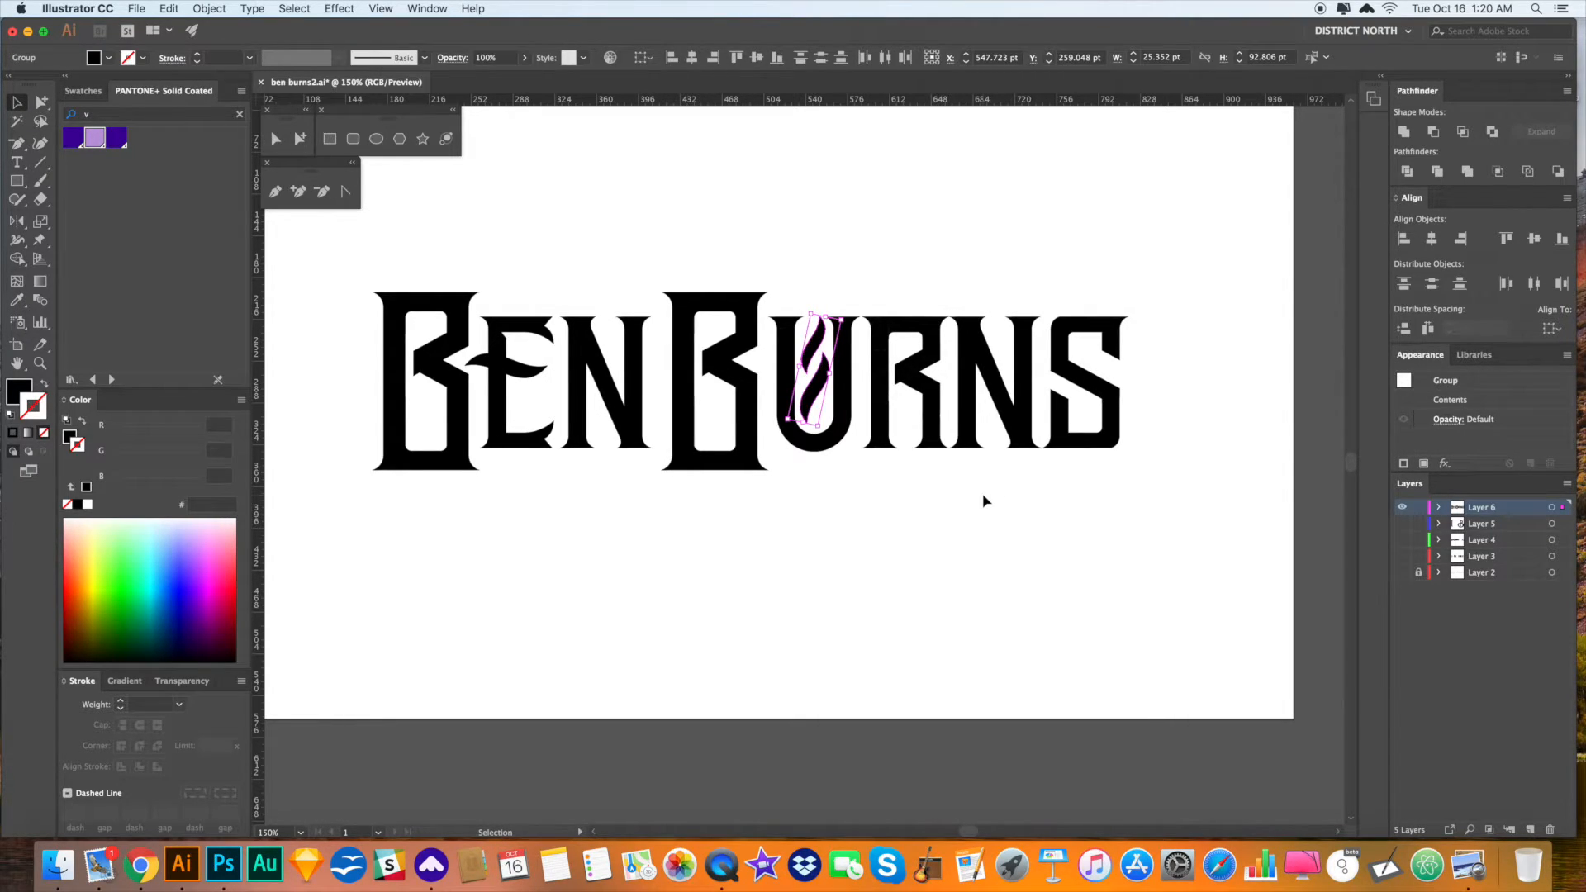
left_click(981, 495)
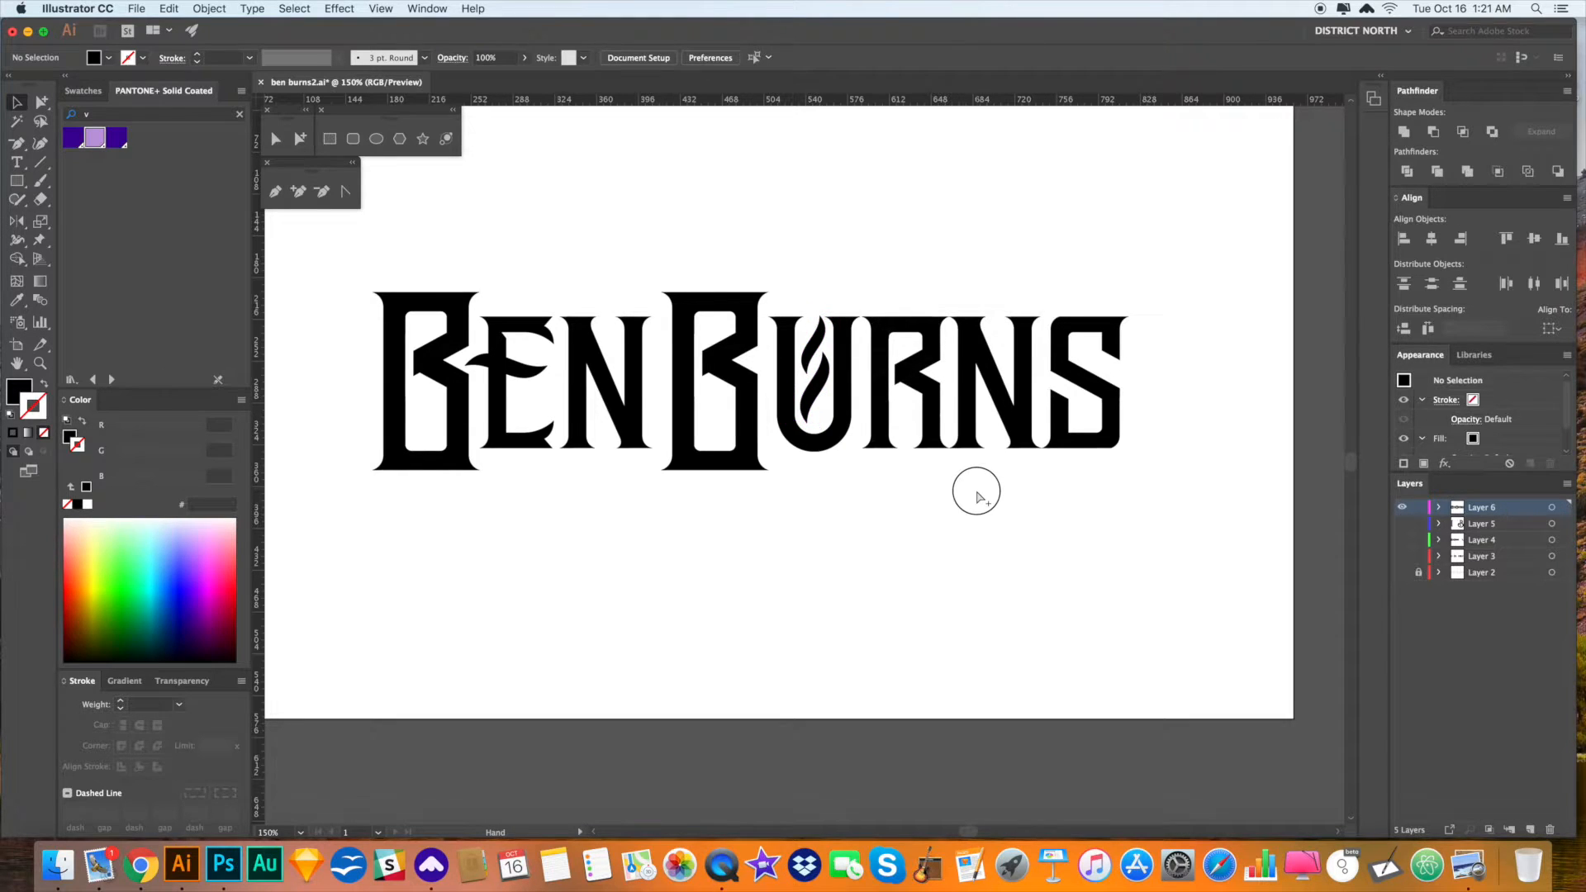
left_click_drag(977, 492, 977, 495)
key("a")
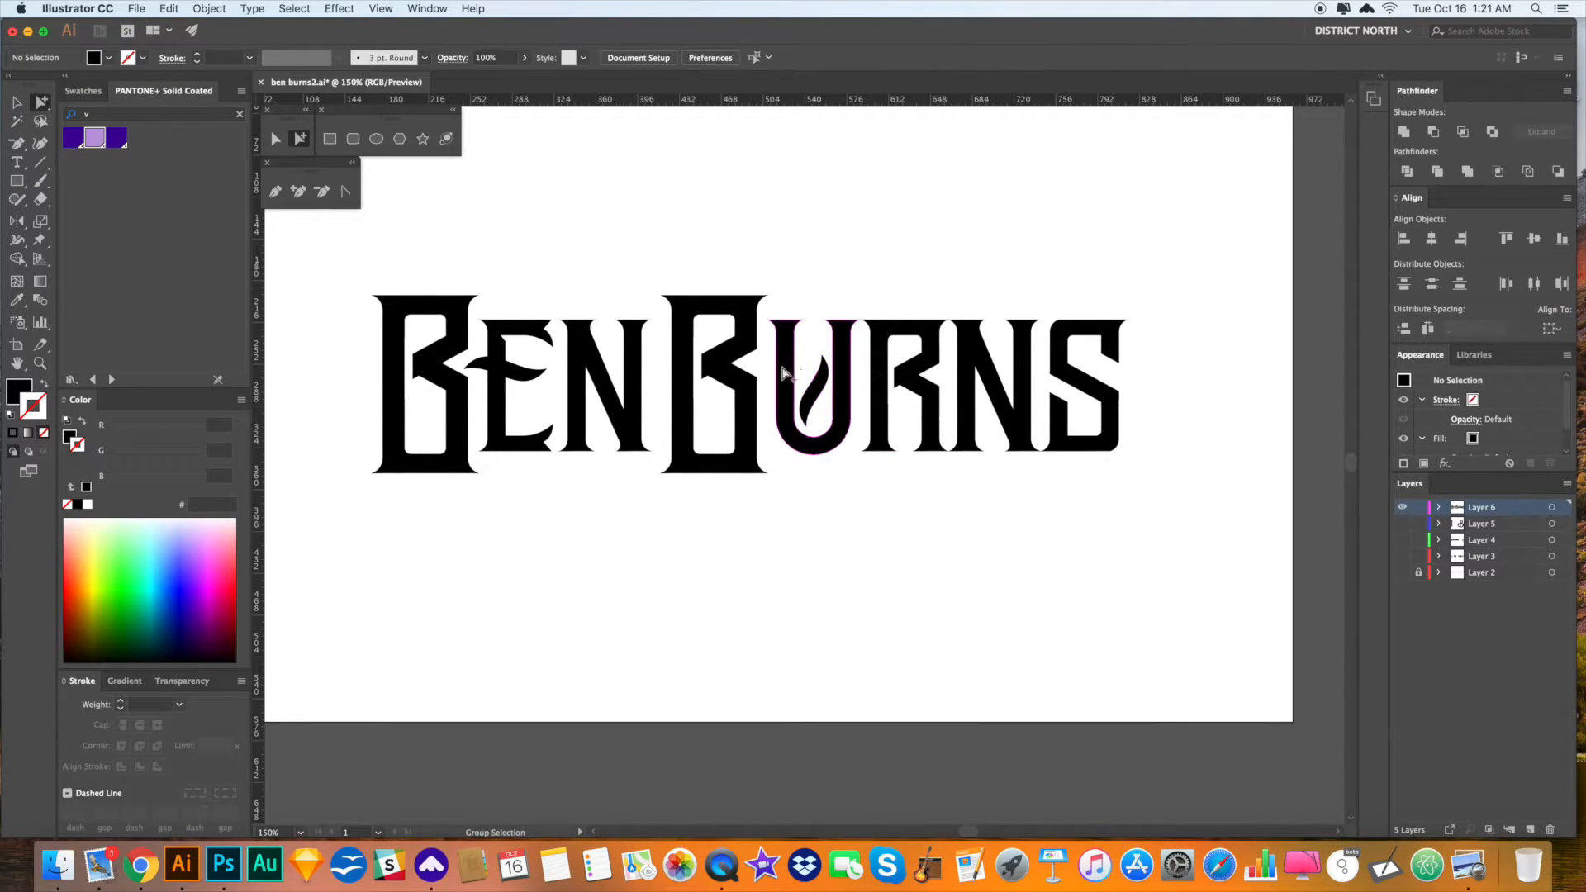
- Scale up the flame shape inside the U with the Scale tool
left_click(821, 384)
key("v")
left_click_drag(816, 356, 812, 333)
left_click(868, 269)
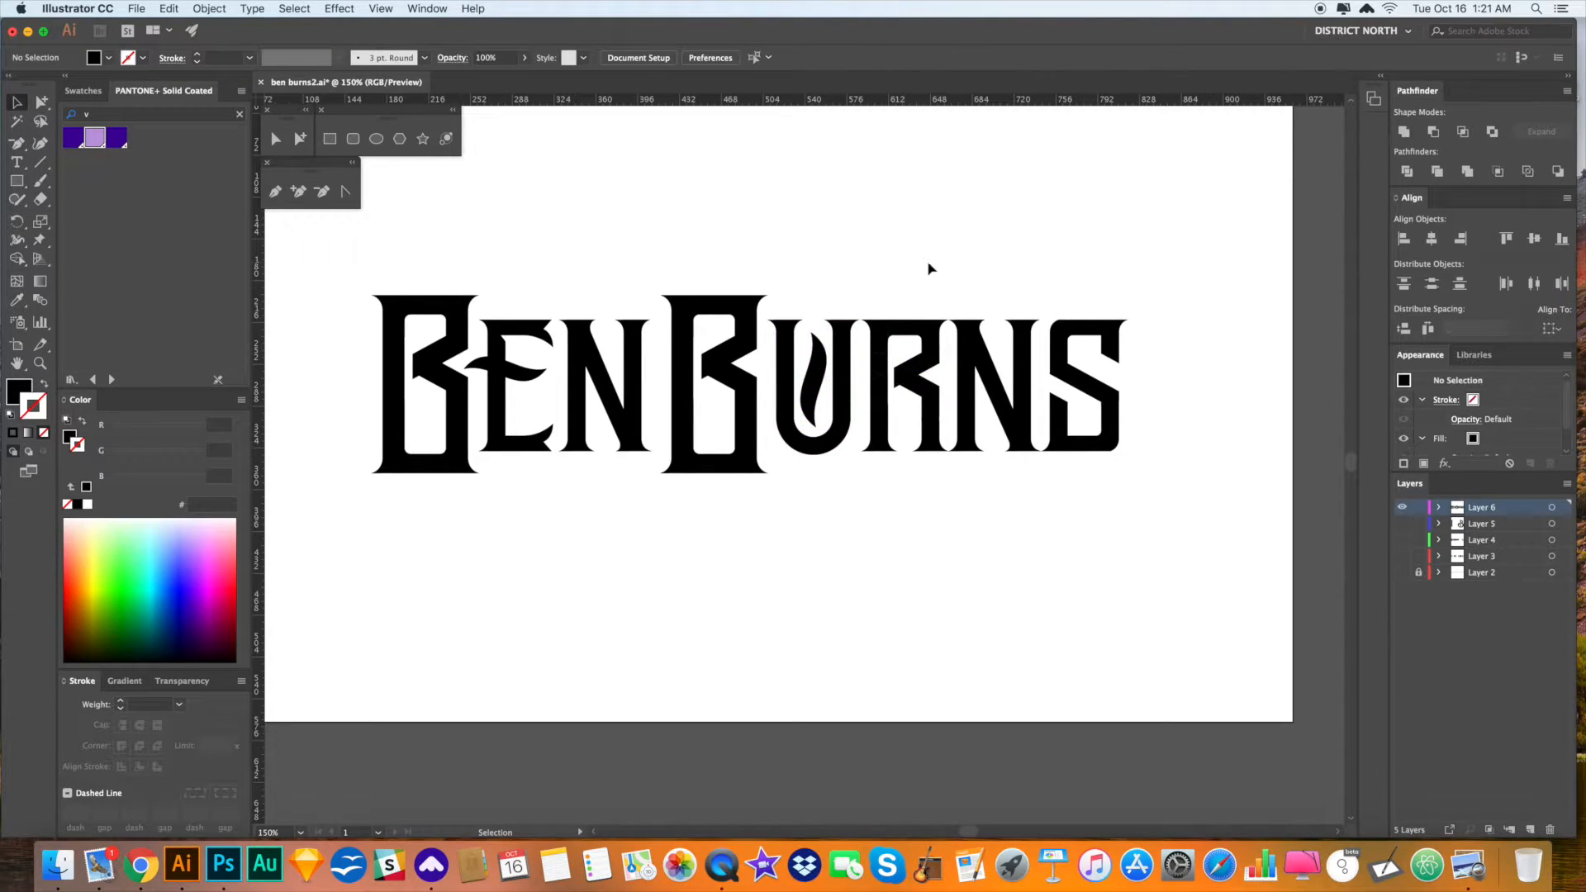
key("super+z")
left_click(934, 266)
left_click(814, 371)
key("s")
left_click_drag(919, 536, 956, 494)
key("a")
left_click(930, 526)
- Zoom in to inspect the blocky S ending BURNS, then zoom back out to the full wordmark
key("space")
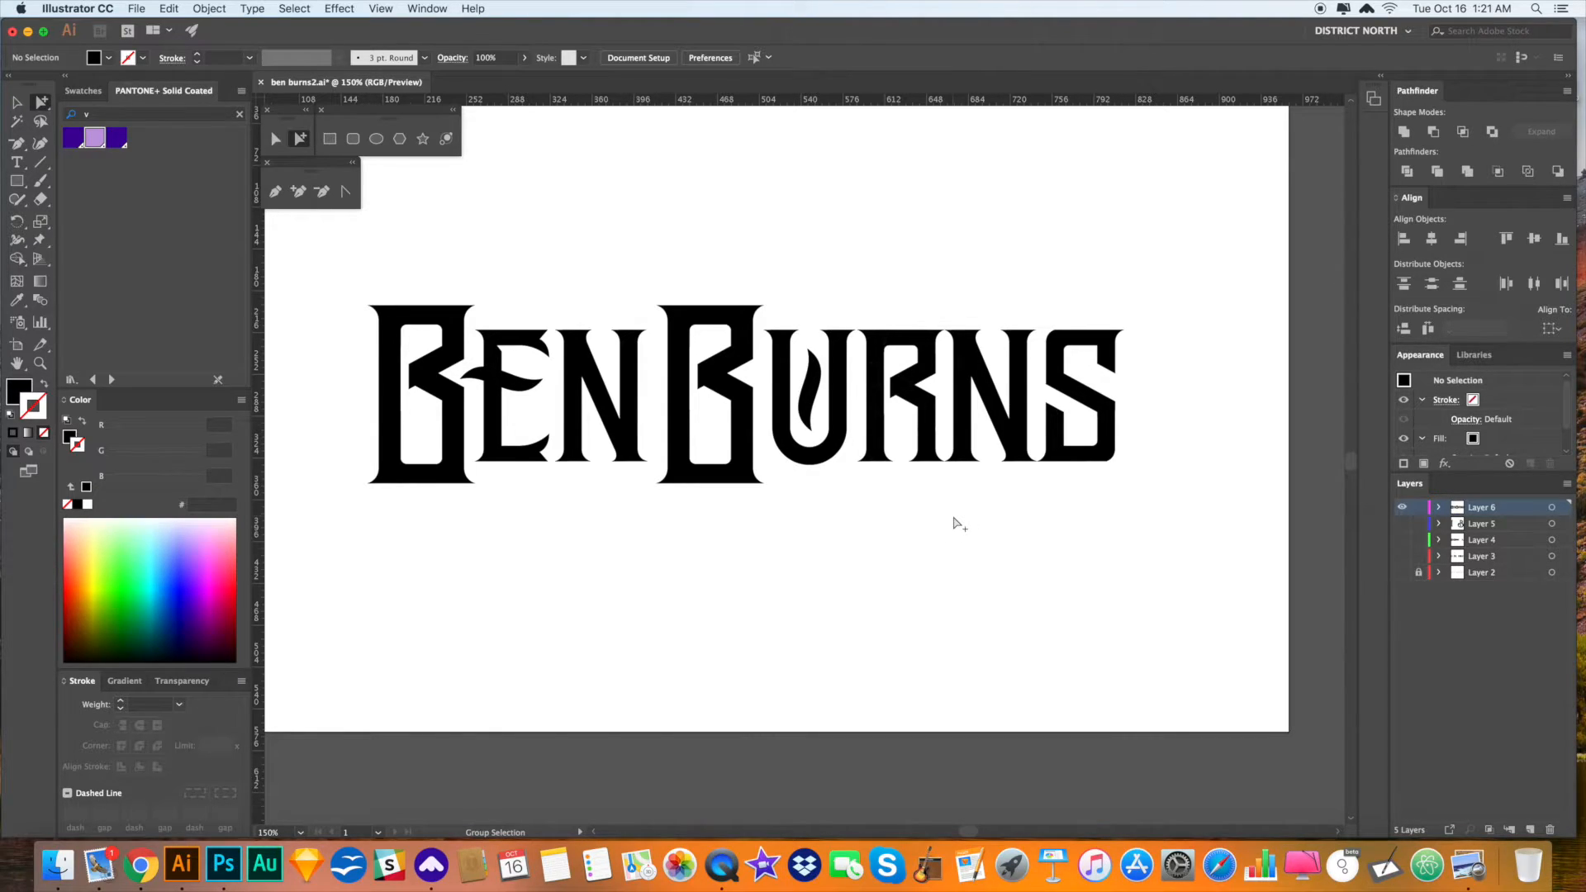
left_click_drag(1029, 510, 1014, 510)
key("z")
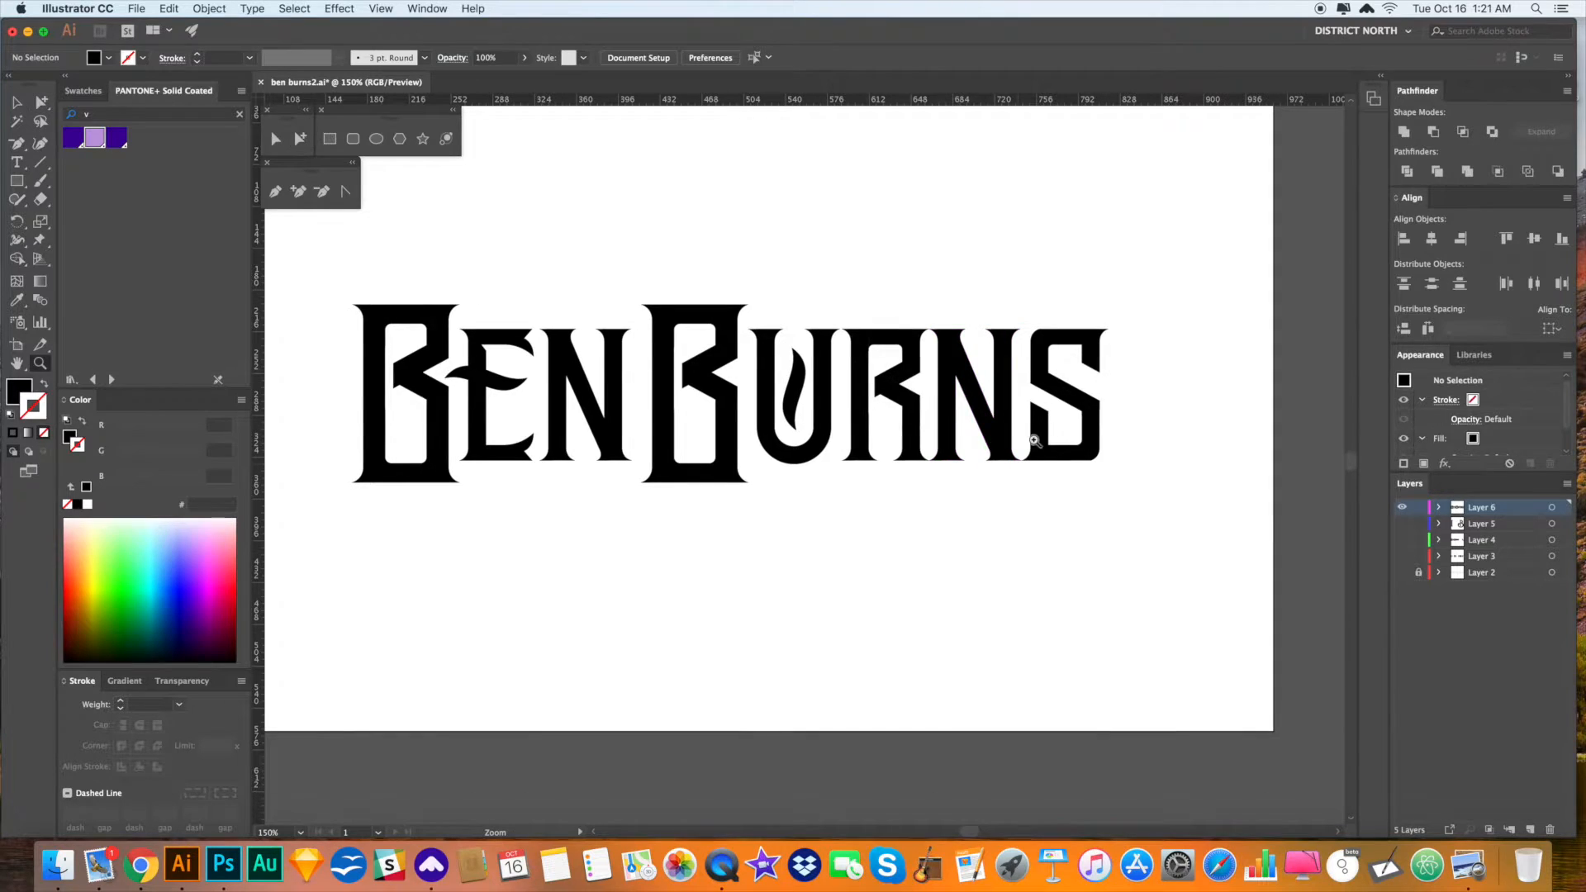
key("super+v")
left_click_drag(990, 394, 1064, 481)
key("super+z")
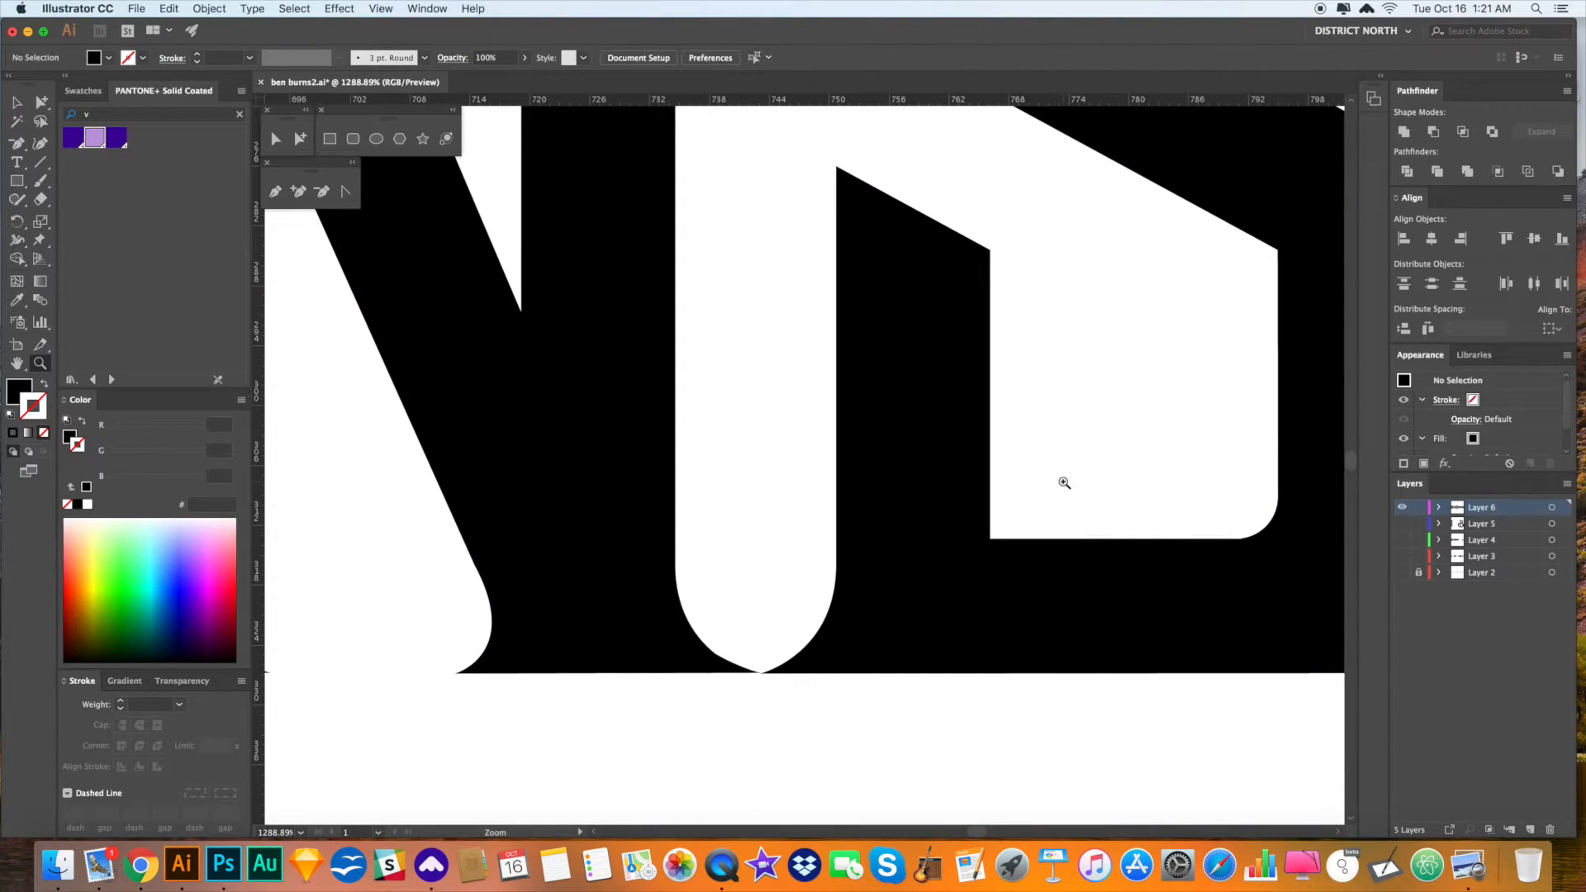
left_click_drag(1086, 470, 1080, 465)
left_click(955, 594)
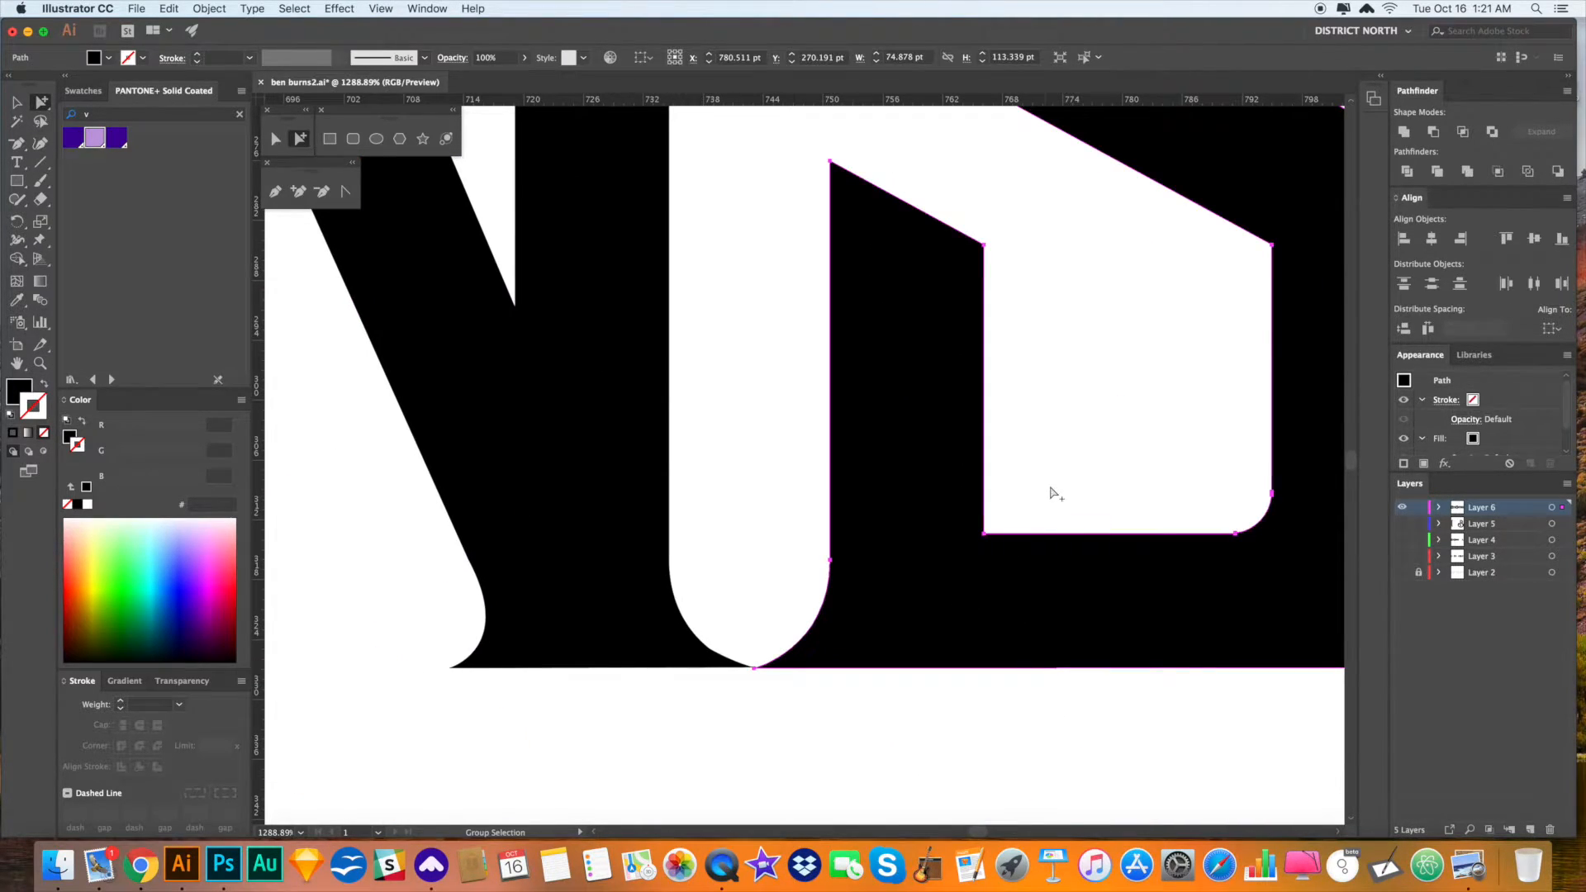
key("v")
key("super+minus")
key("super+minus")
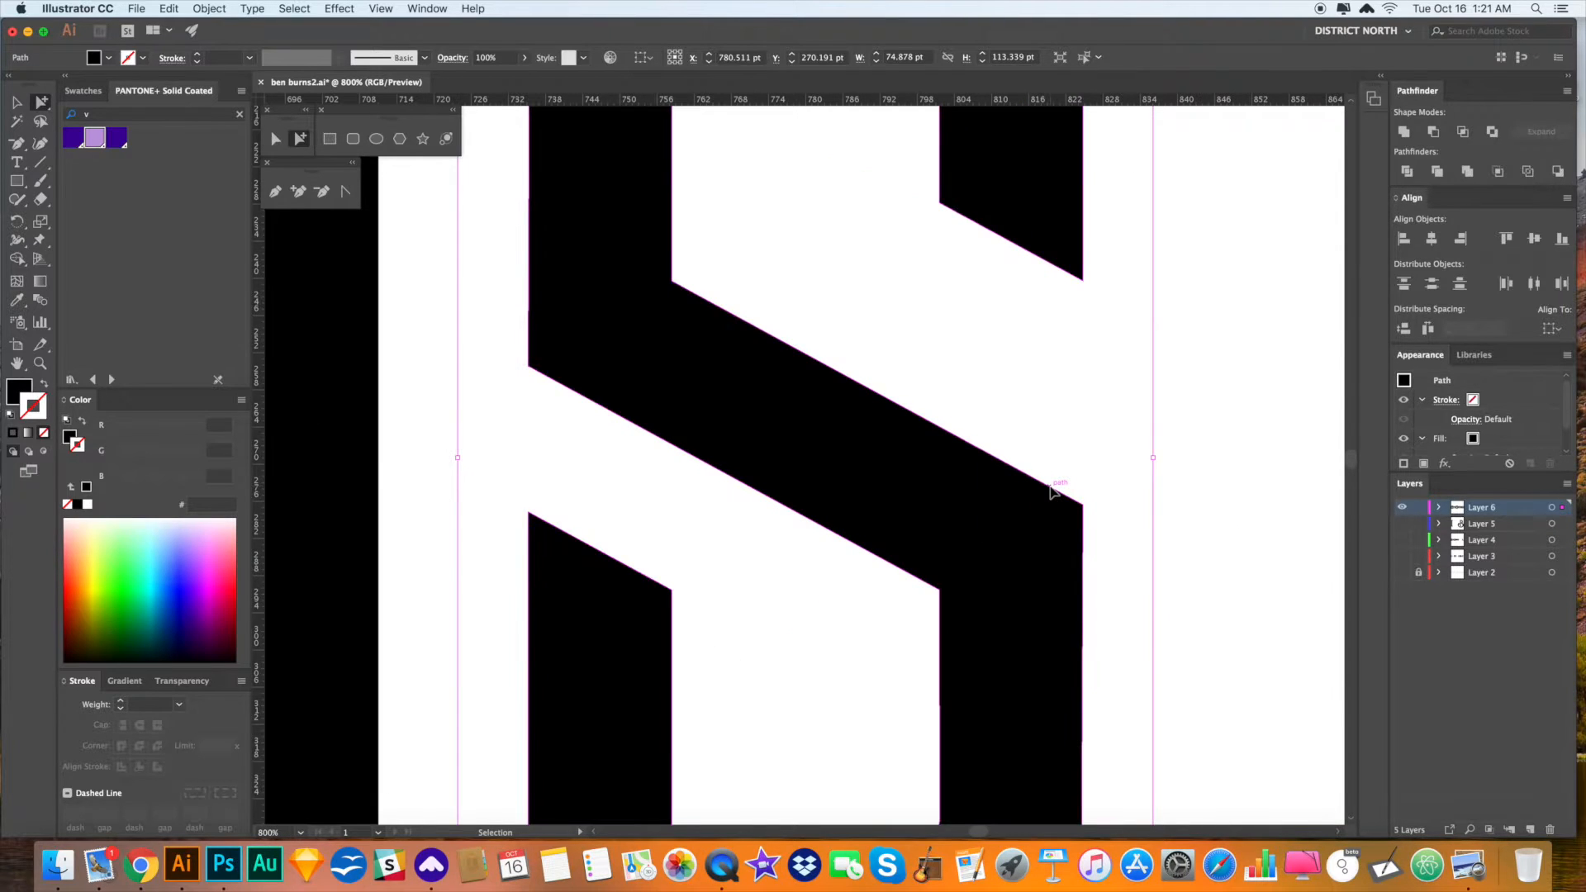
key("super+minus")
key("super+minus")
key("super+minus")
key("super+minus")
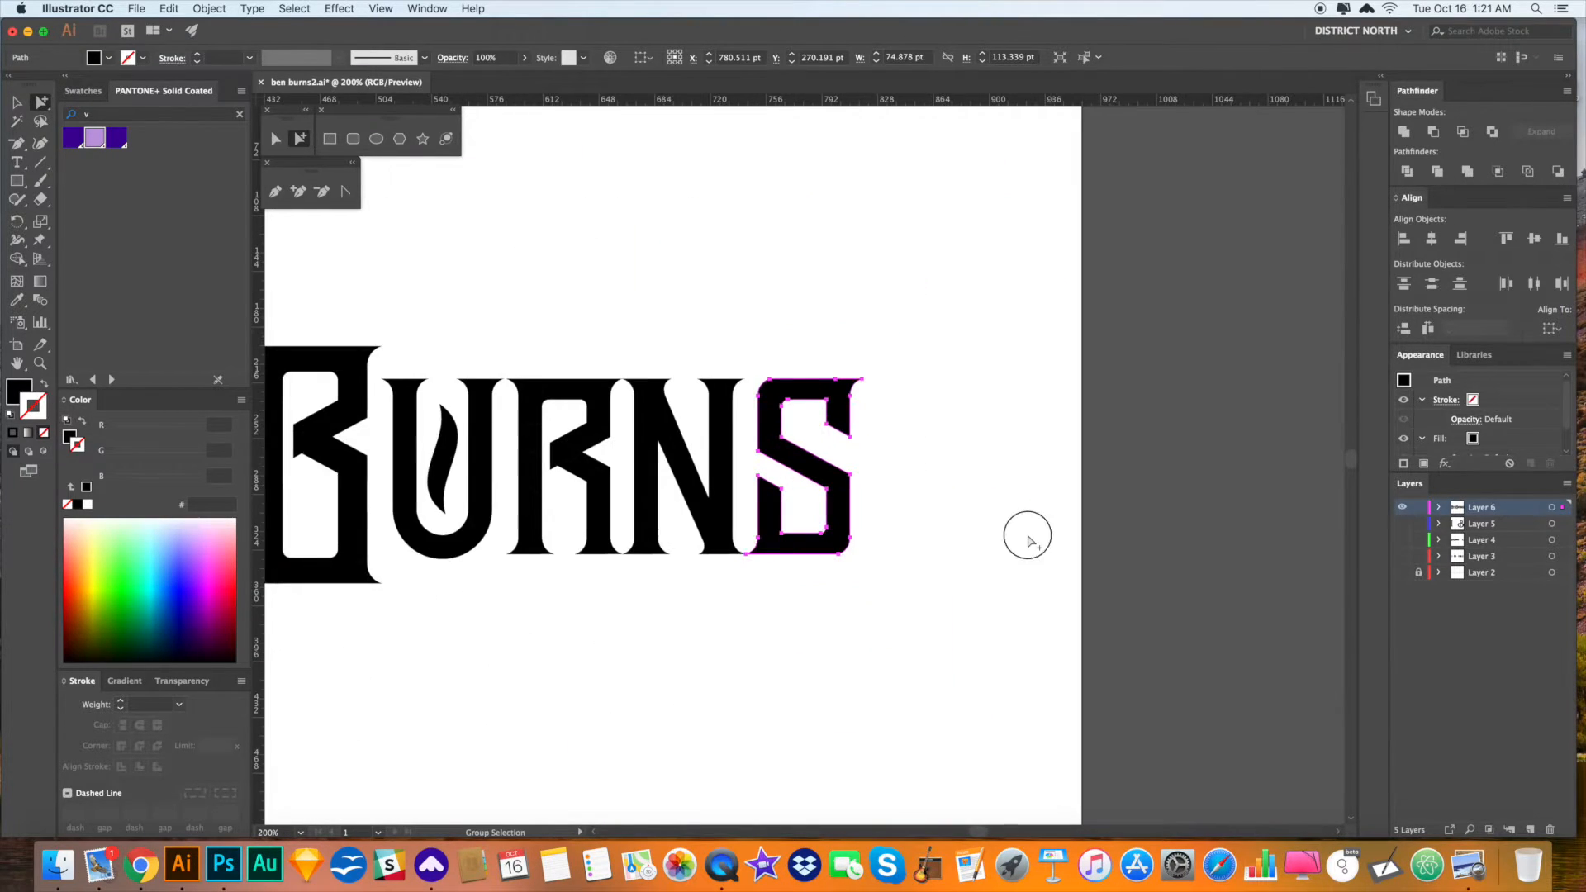
key("super+minus")
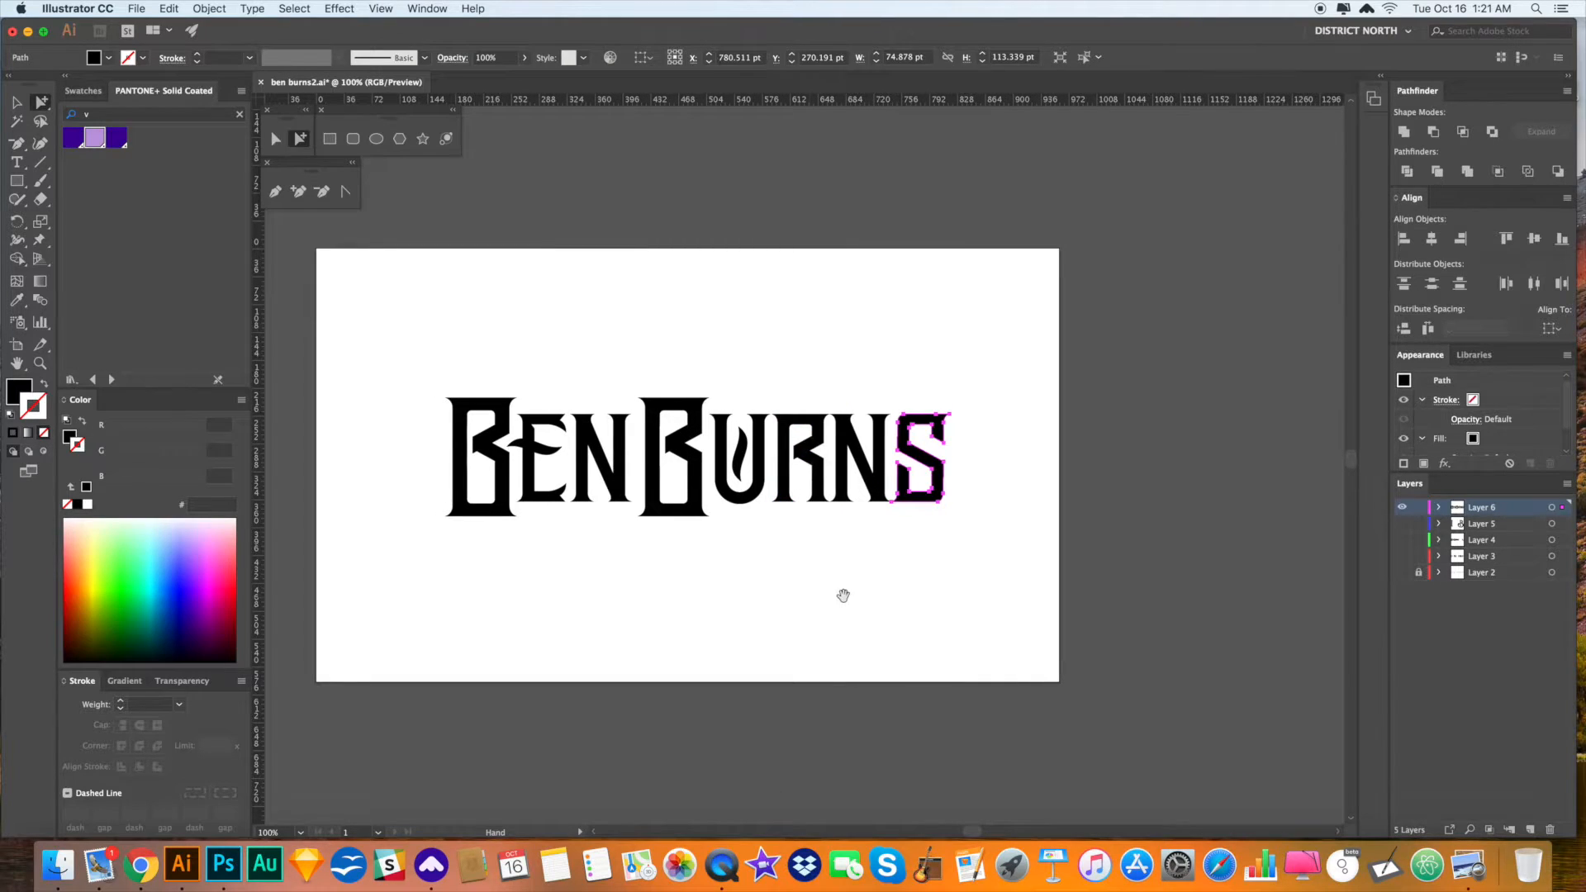
key("v")
left_click(859, 602)
- Zoom in on BEN and try a thin rectangle bar above EN, then delete it
key("a")
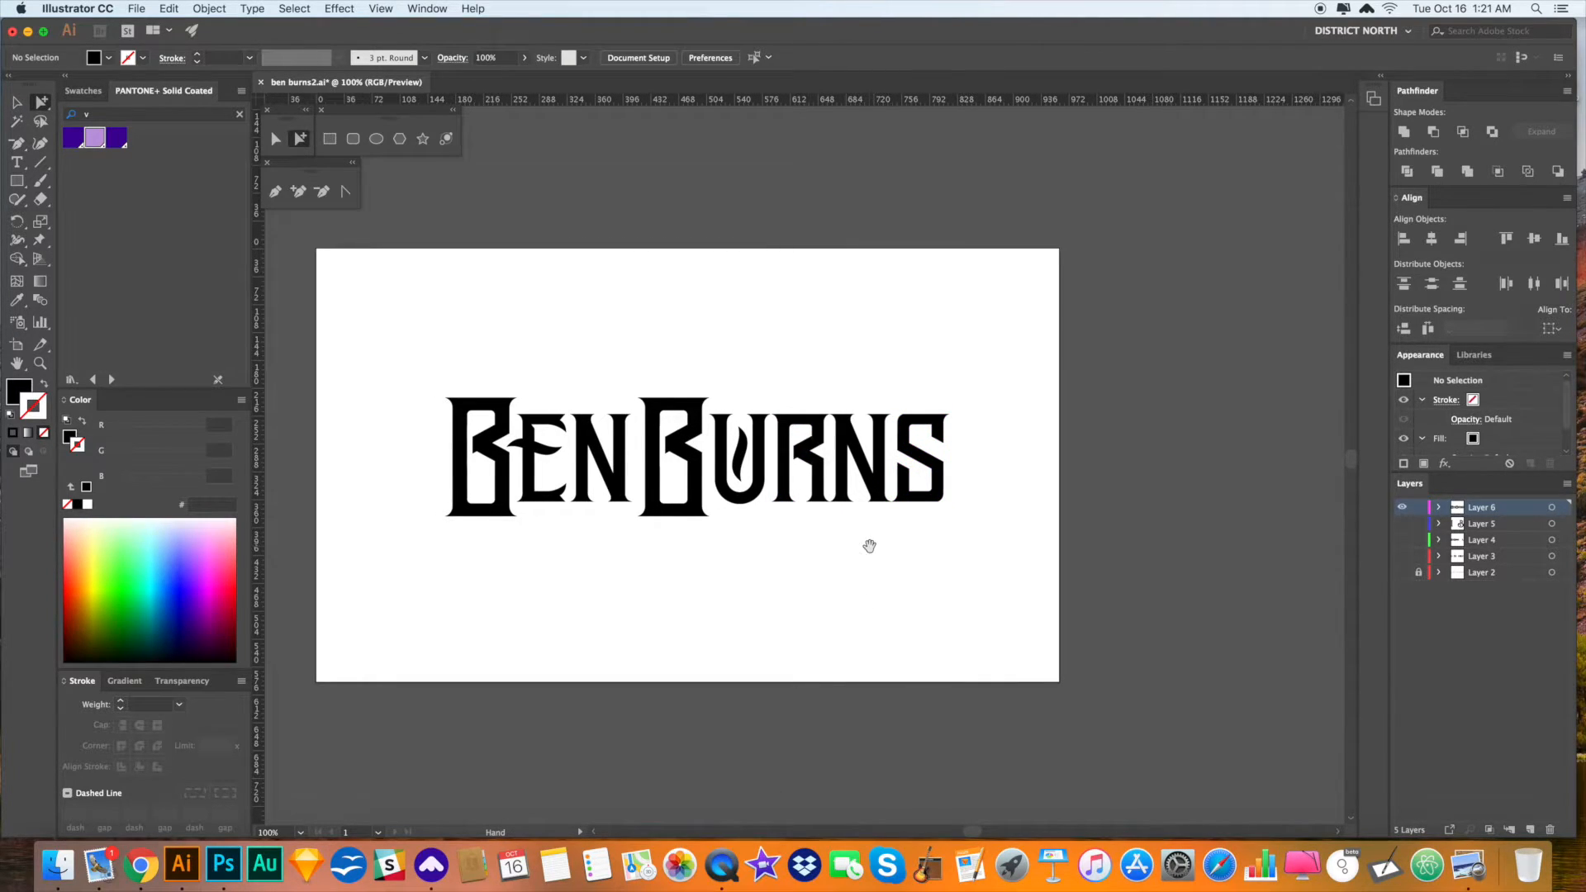
left_click_drag(868, 545, 864, 546)
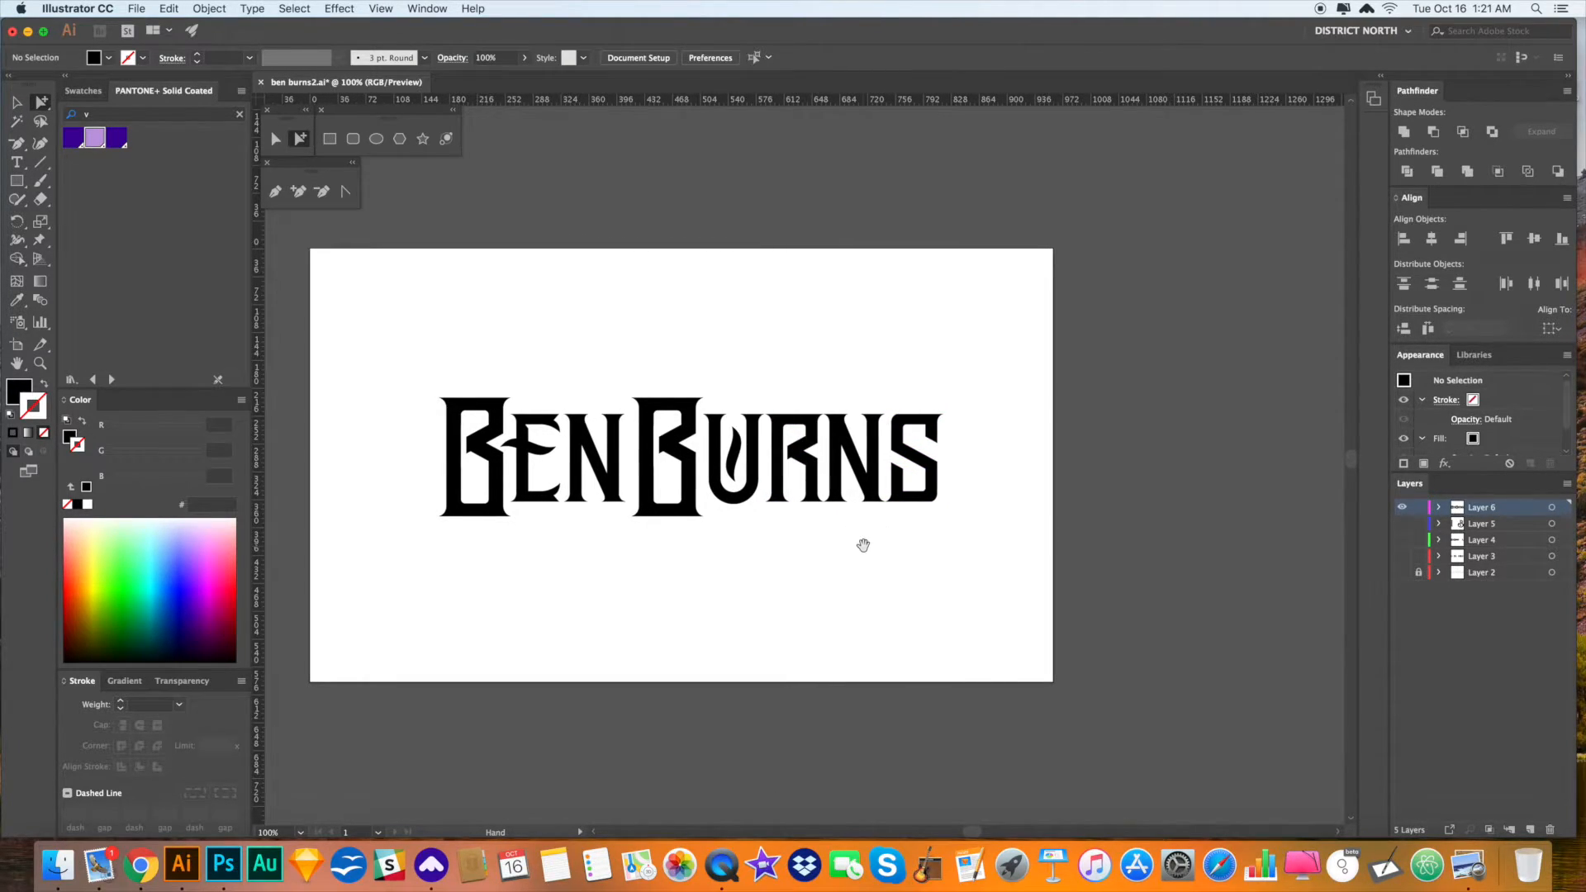
left_click_drag(865, 545, 844, 552)
key("z")
left_click_drag(434, 362, 701, 559)
left_click_drag(661, 493, 657, 496)
left_click(22, 186)
left_click_drag(537, 253, 944, 259)
key("a")
left_click(1008, 204)
left_click_drag(1032, 194, 859, 195)
left_click(679, 267)
left_click_drag(606, 233, 754, 232)
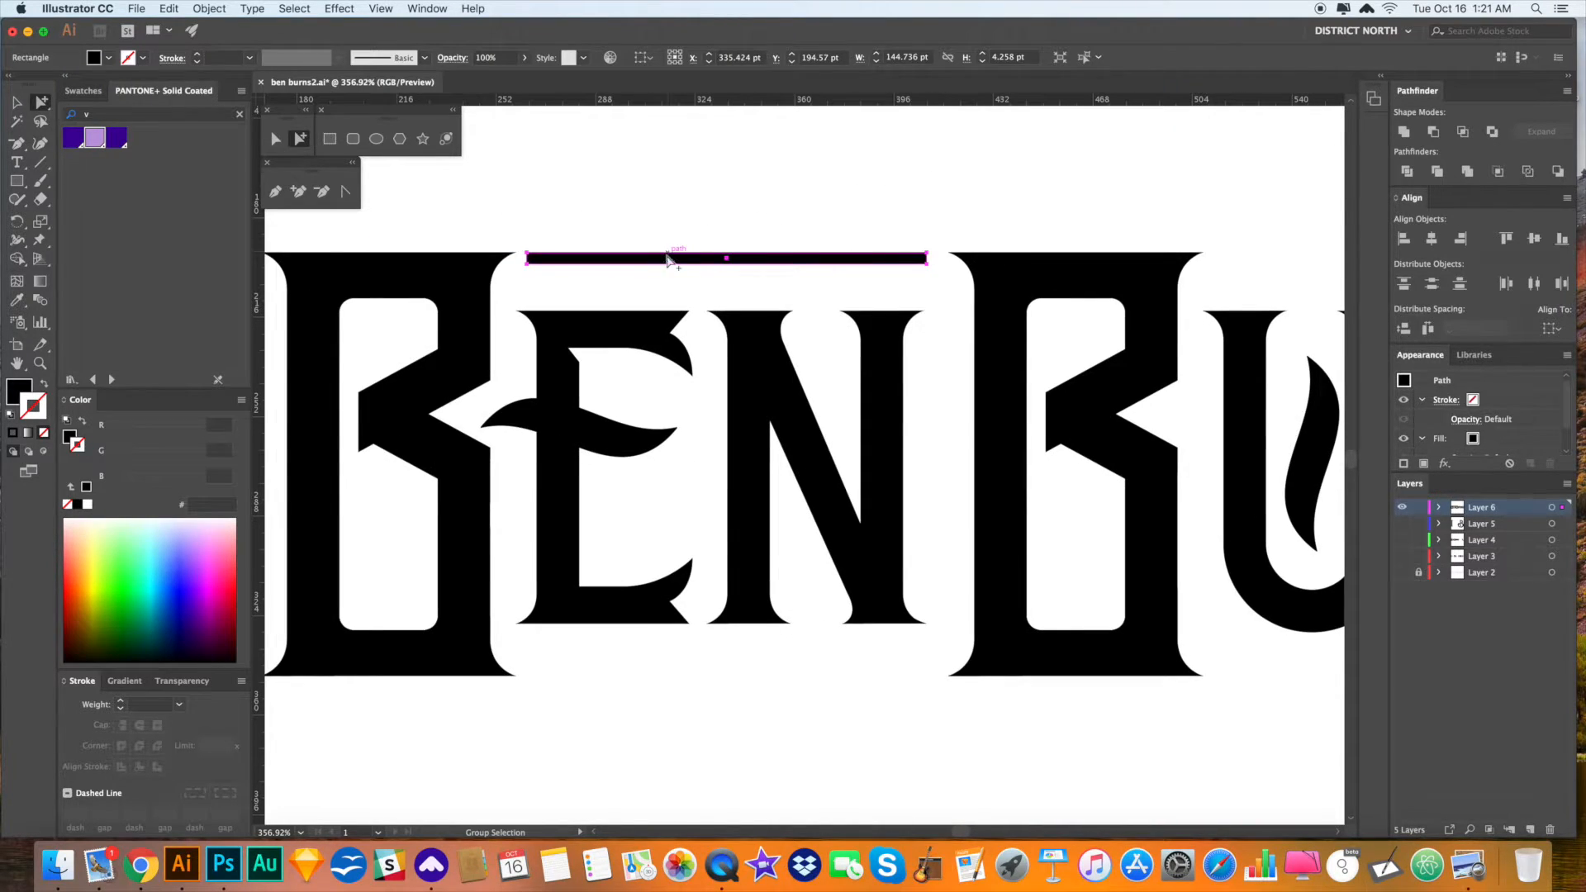
key("Delete")
- Pen a horizontal line above EN with a 0.25 pt black stroke and no fill
key("backslash")
key("p")
left_click(514, 272)
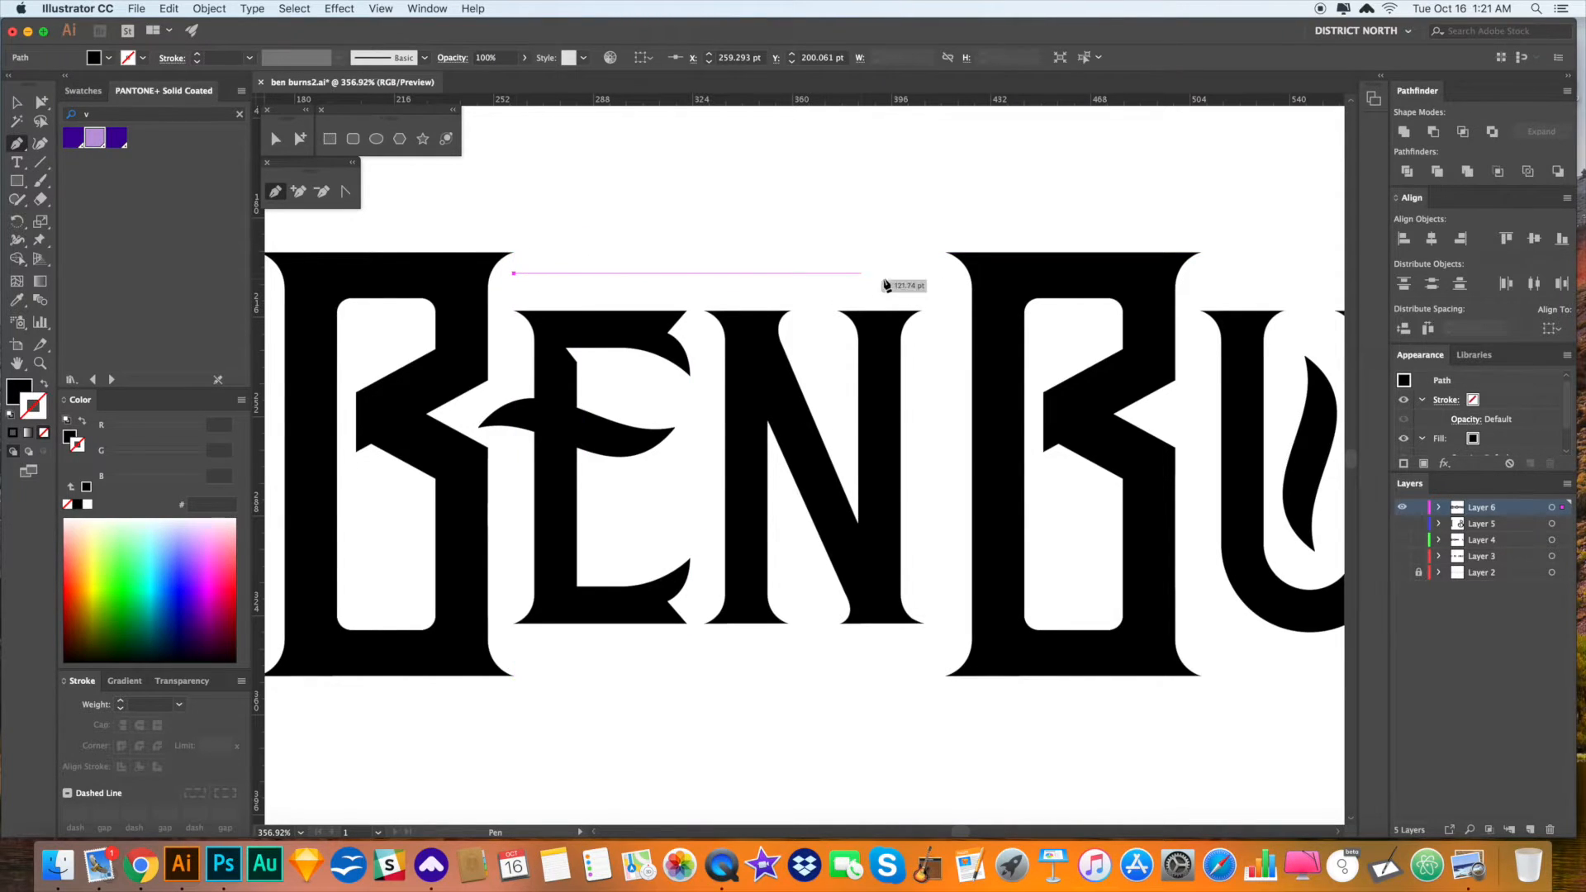
left_click(918, 272, "shift")
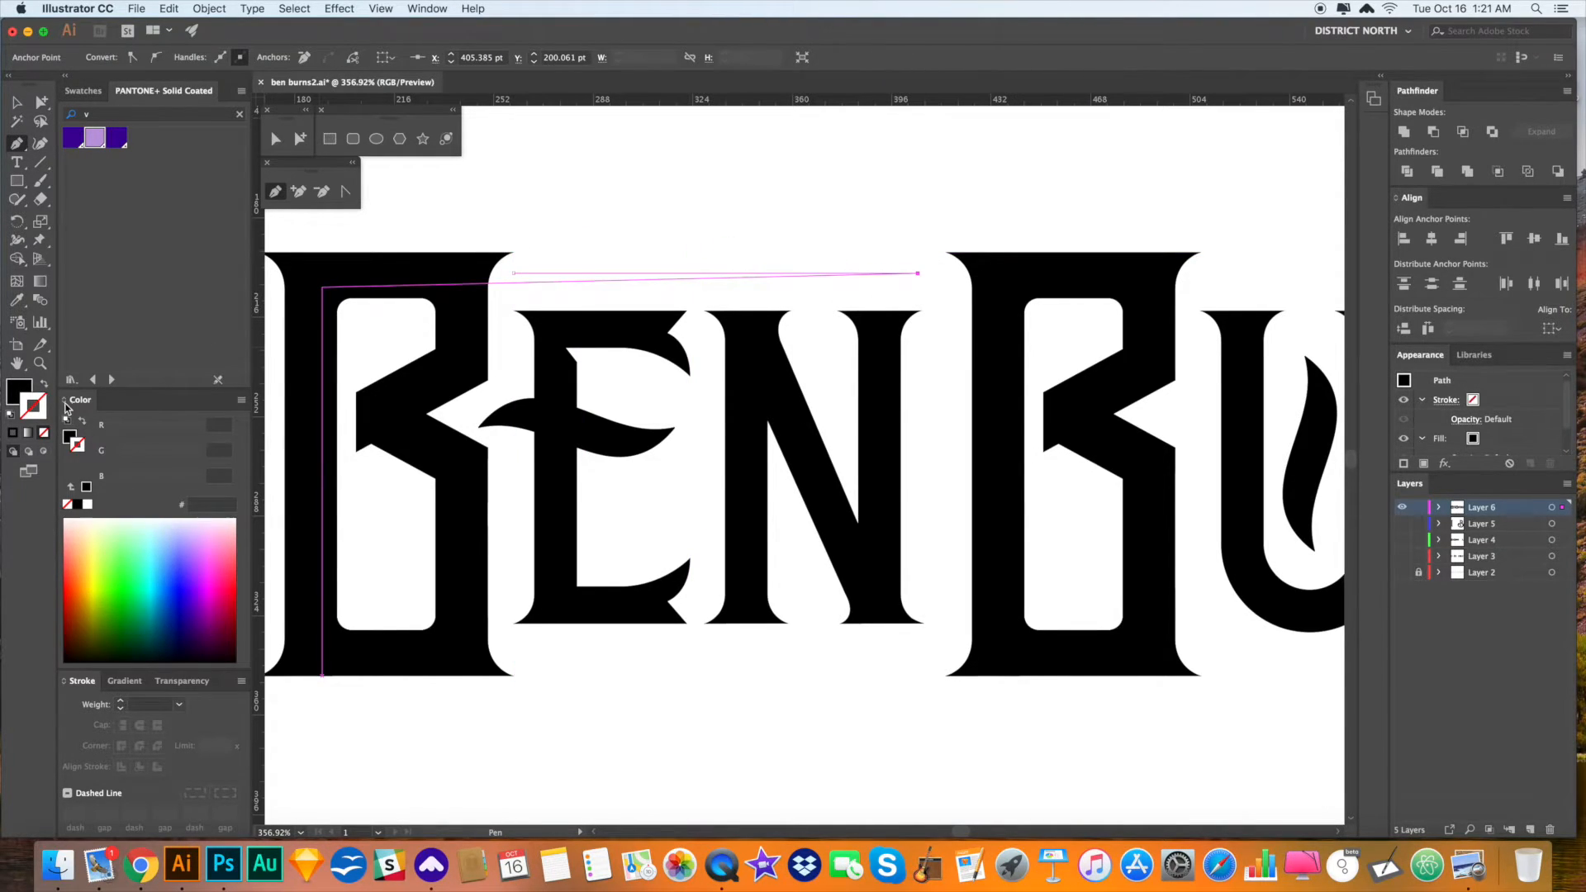
left_click(81, 419)
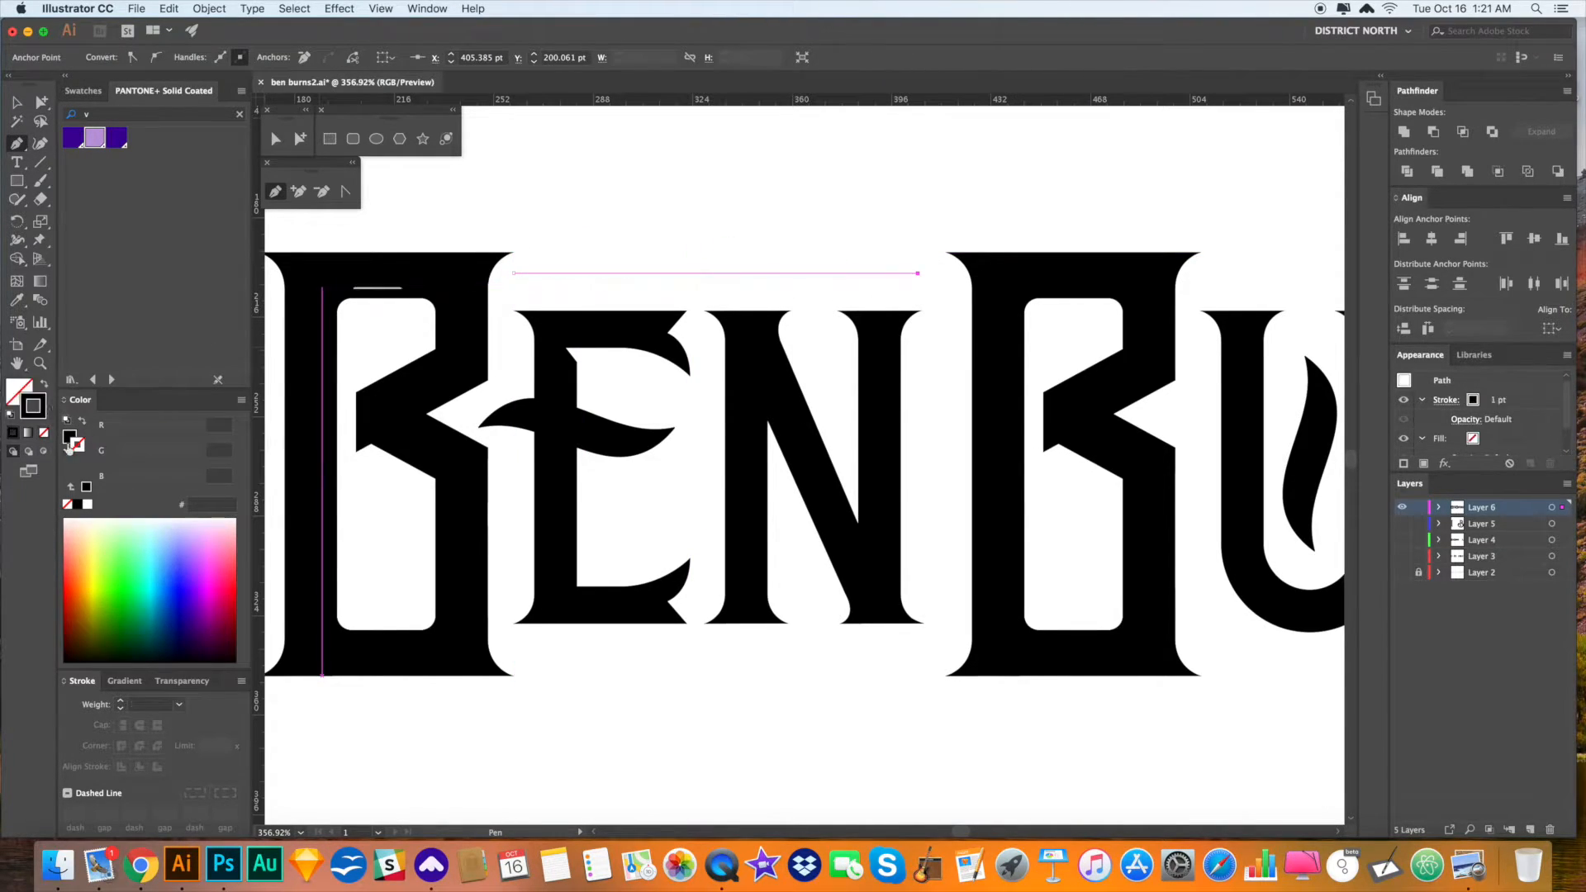
left_click(180, 706)
left_click(207, 331)
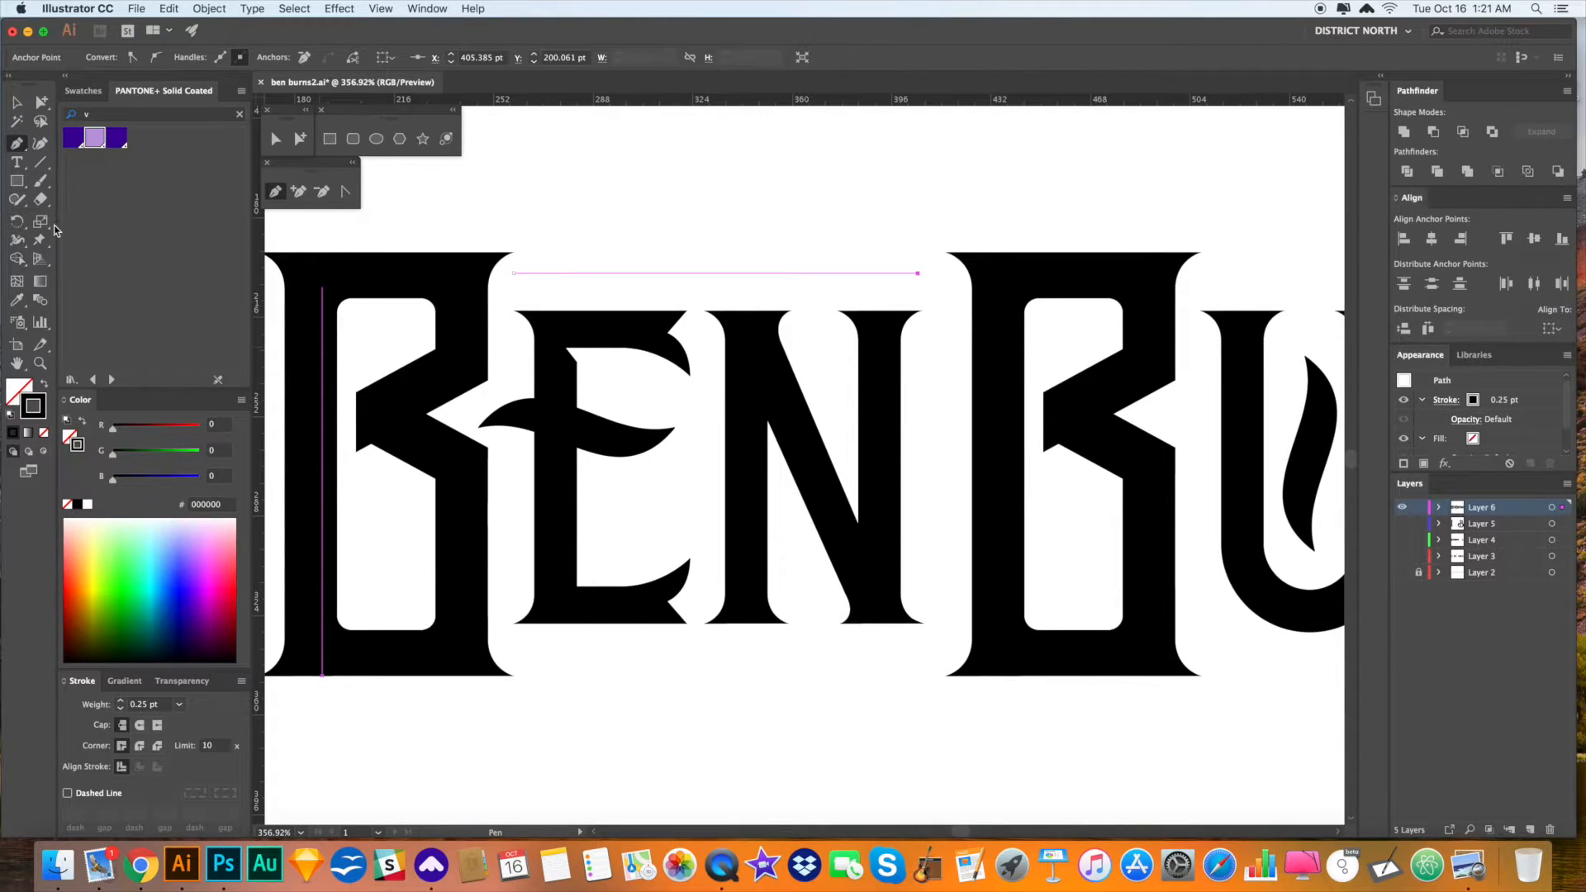
- Widen the line's middle into a tapered swash and place a copy below EN
left_click(24, 243)
left_click_drag(716, 273, 775, 662)
left_click(793, 218, "super")
key("a")
left_click(760, 276)
left_click(824, 746)
key("super+minus")
key("super+minus")
key("super+minus")
key("super+minus")
key("super+minus")
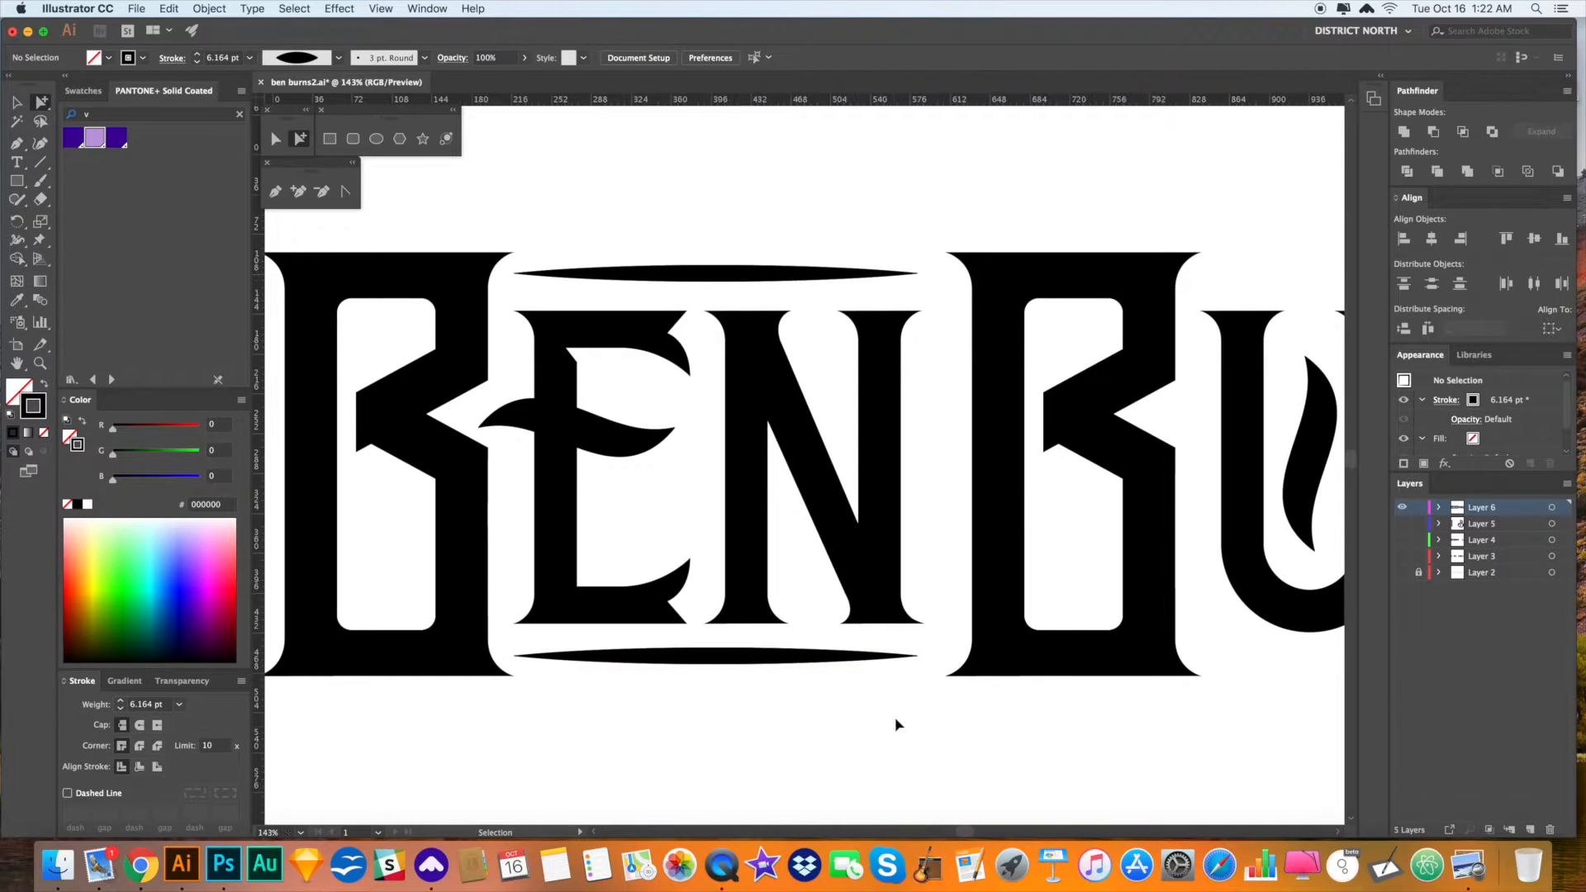
left_click_drag(821, 602, 814, 547)
- Duplicate the EN swash bars across to the URN of BURNS
left_click_drag(760, 483, 744, 478)
key("z")
left_click_drag(620, 433, 896, 591)
key("super+minus")
key("super+minus")
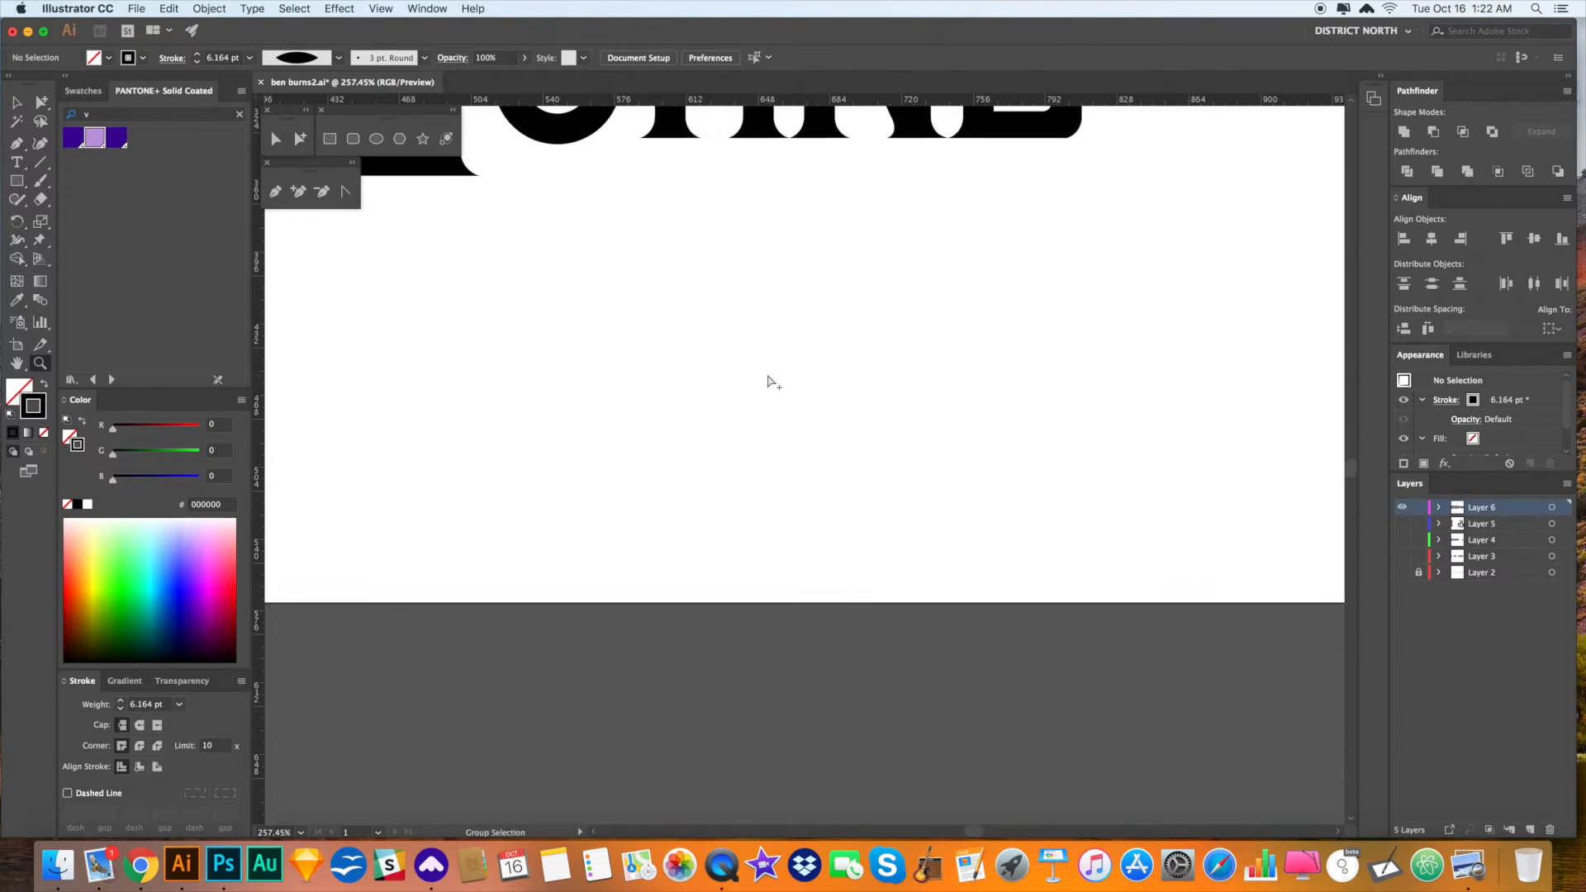
key("super+minus")
key("super+minus")
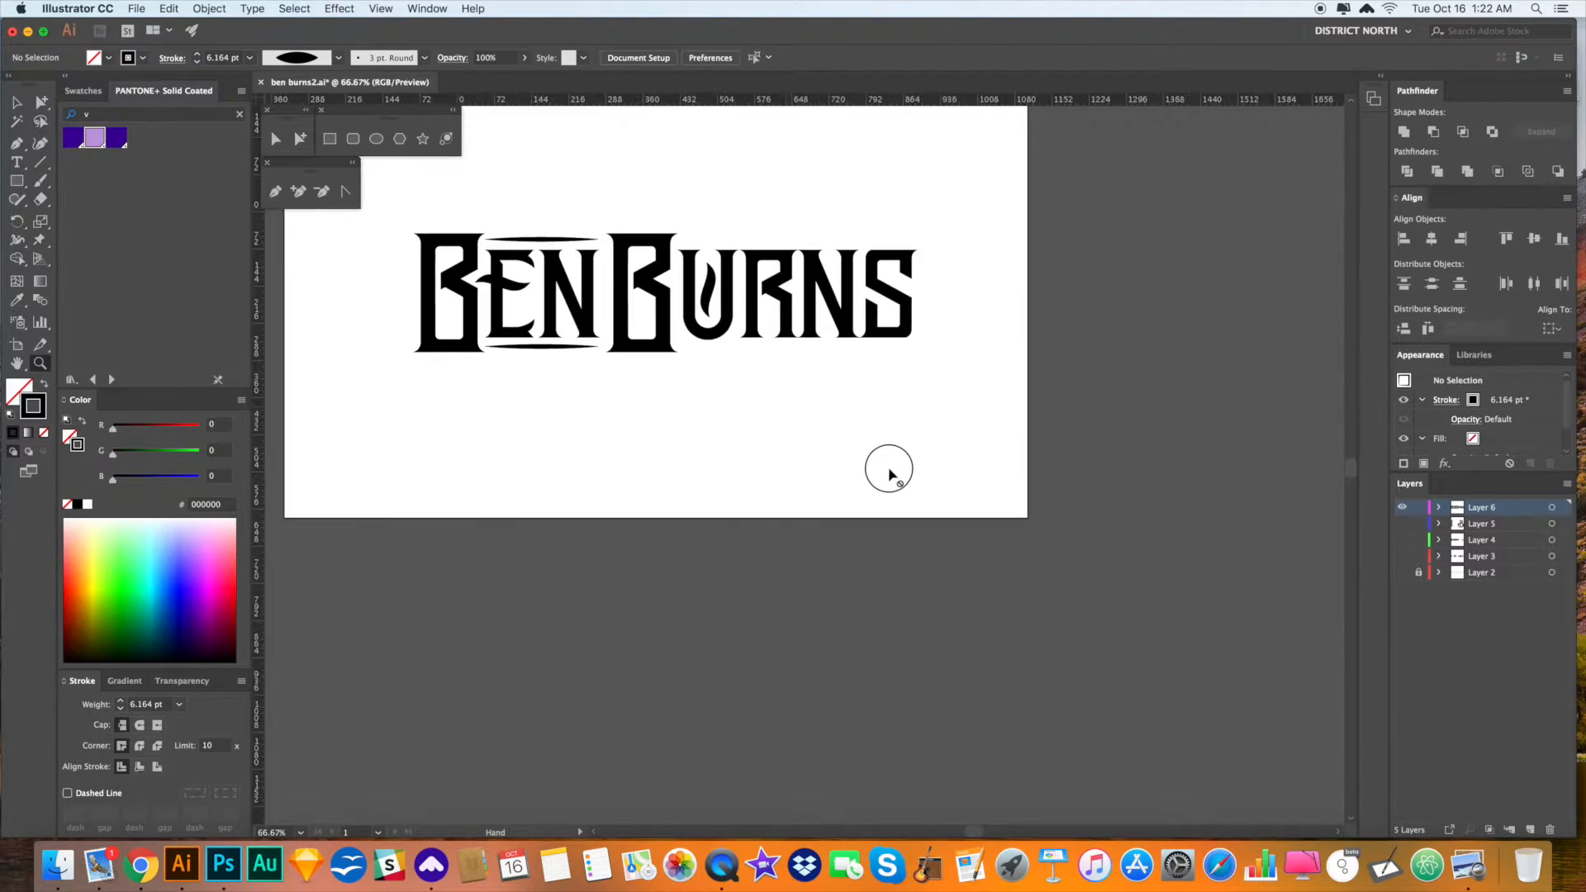
key("super")
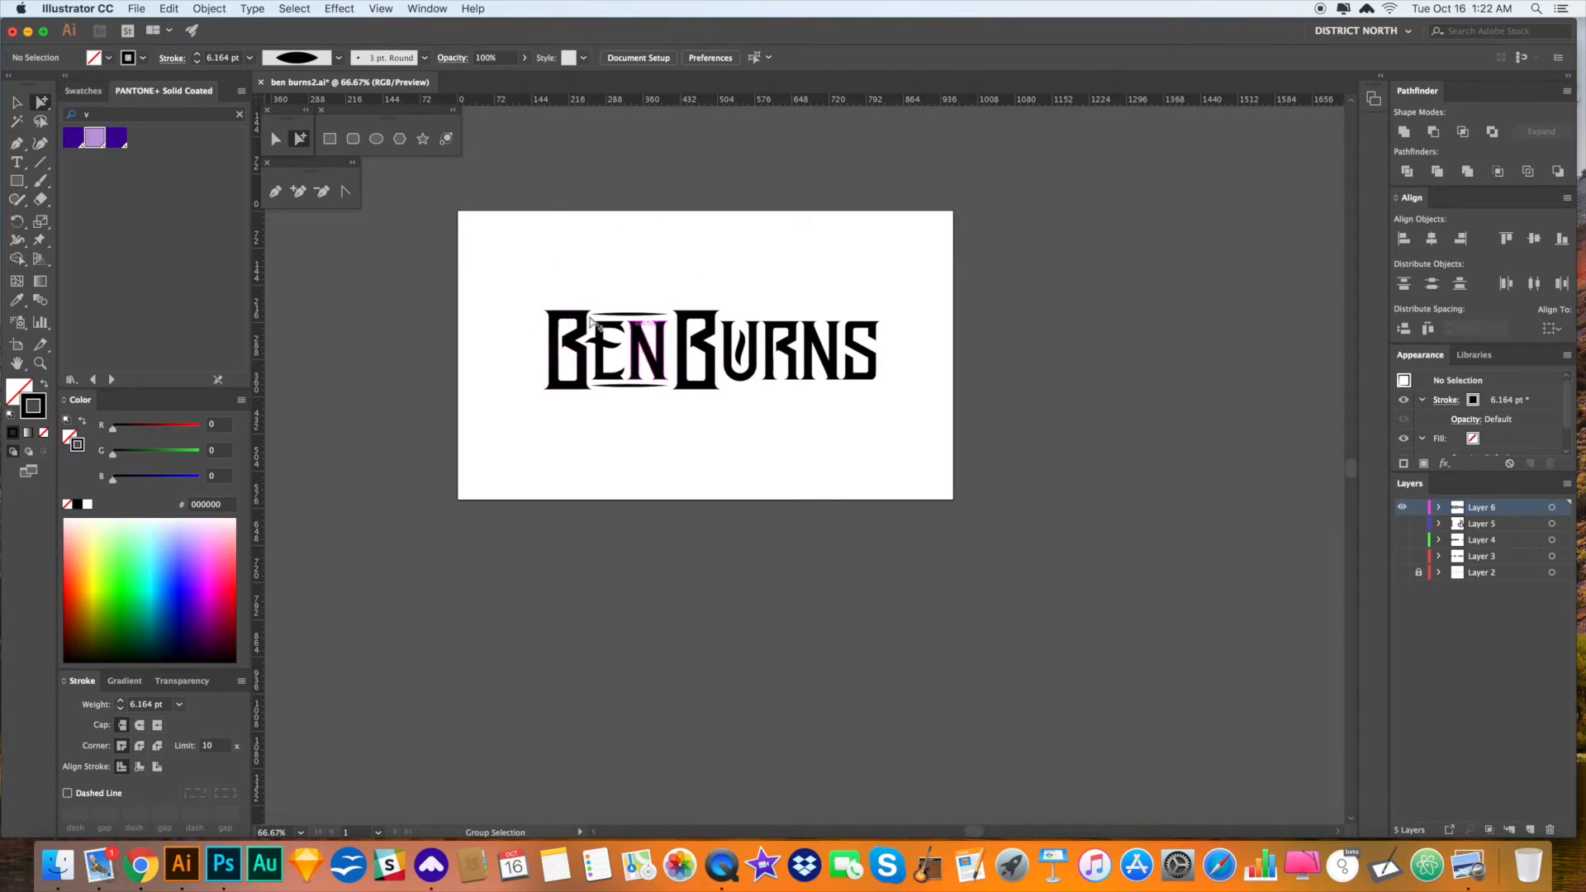
left_click_drag(632, 394, 886, 355)
key("v")
- Zoom in closely on the swash bars around the B, E and N
key("a")
left_click(938, 377)
key("v")
left_click(910, 422)
left_click_drag(796, 430, 815, 429)
key("z")
left_click_drag(603, 309, 758, 457)
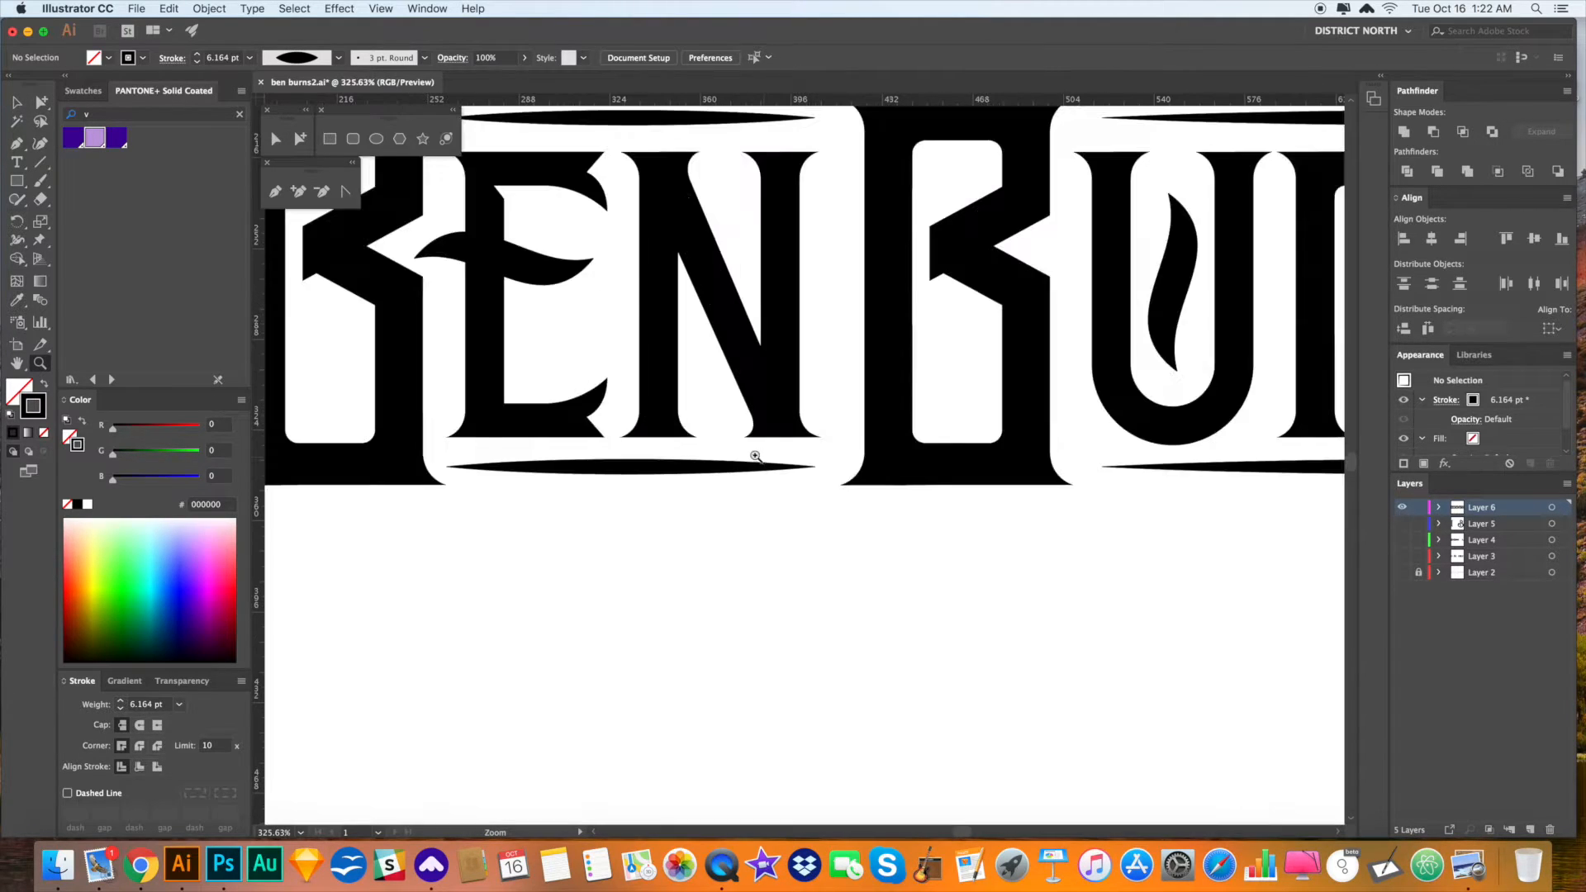
left_click_drag(654, 370, 781, 422)
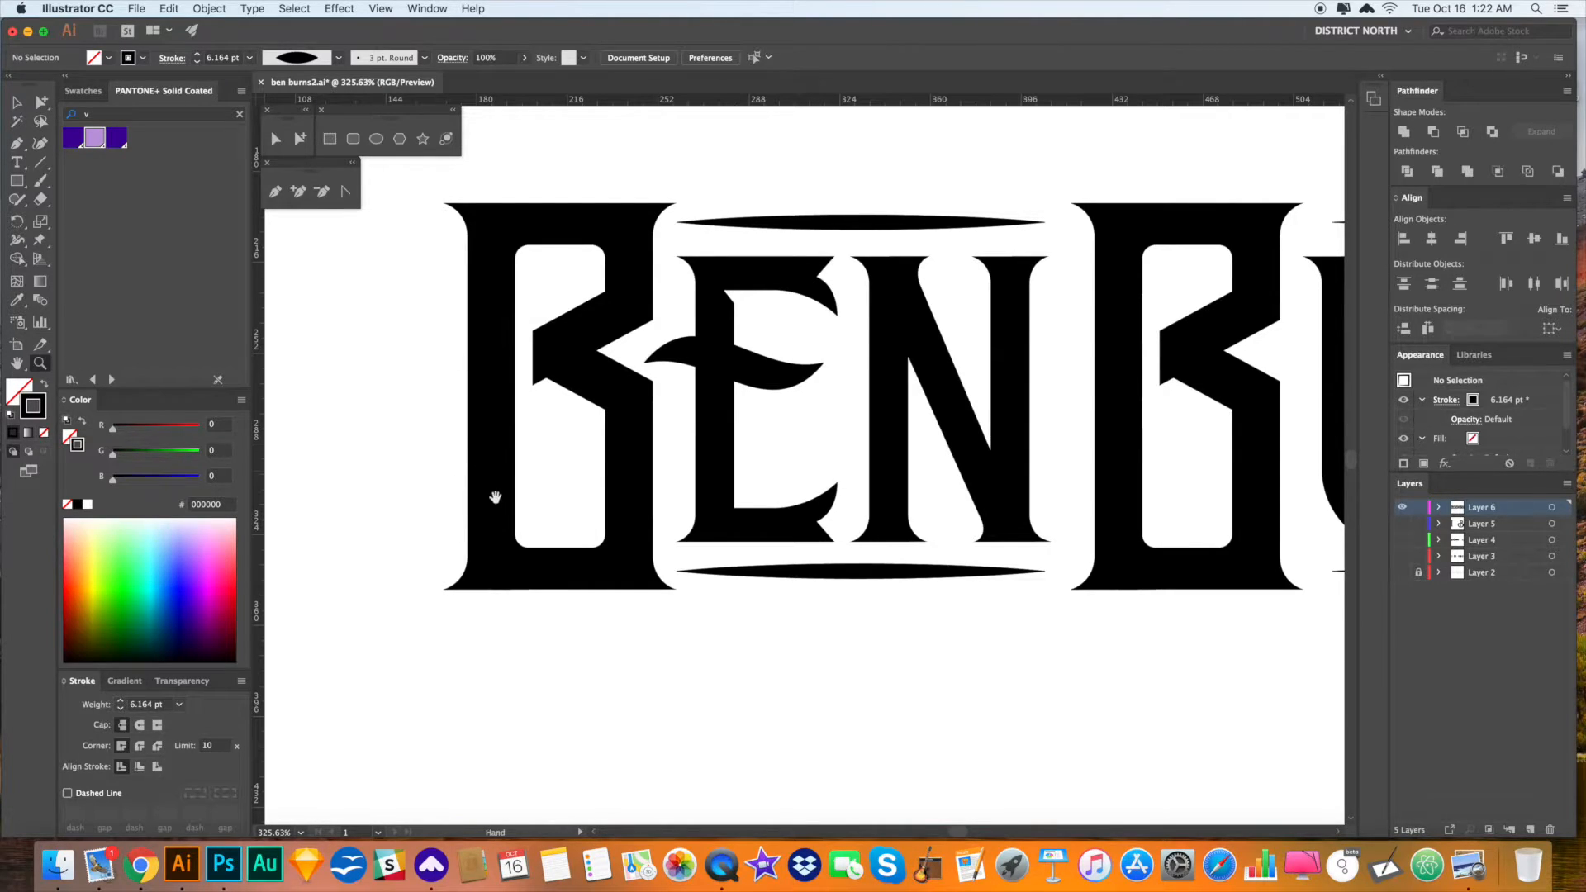
left_click_drag(495, 496, 491, 496)
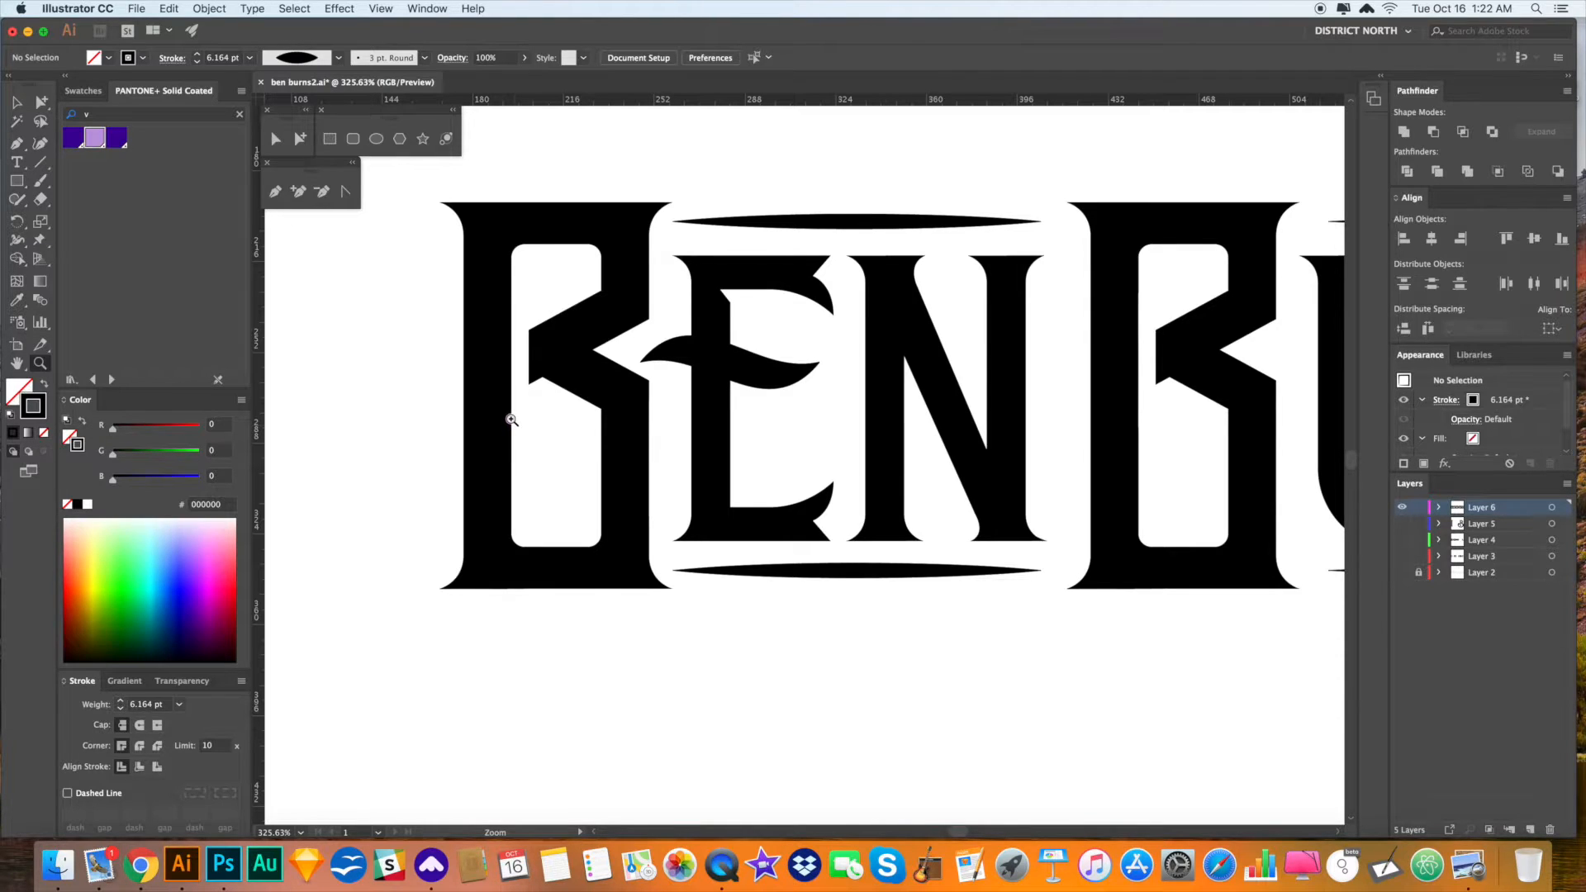
- Draw a square beside the B's stem, rotate it 45° into a diamond, fill it black
left_click(18, 185)
left_click_drag(468, 391, 499, 438)
key("r")
mouse_move(543, 463)
left_mouse_down()
mouse_move(500, 478)
mouse_move(505, 408)
left_mouse_up()
key("a")
key("super+z")
key("shift+x")
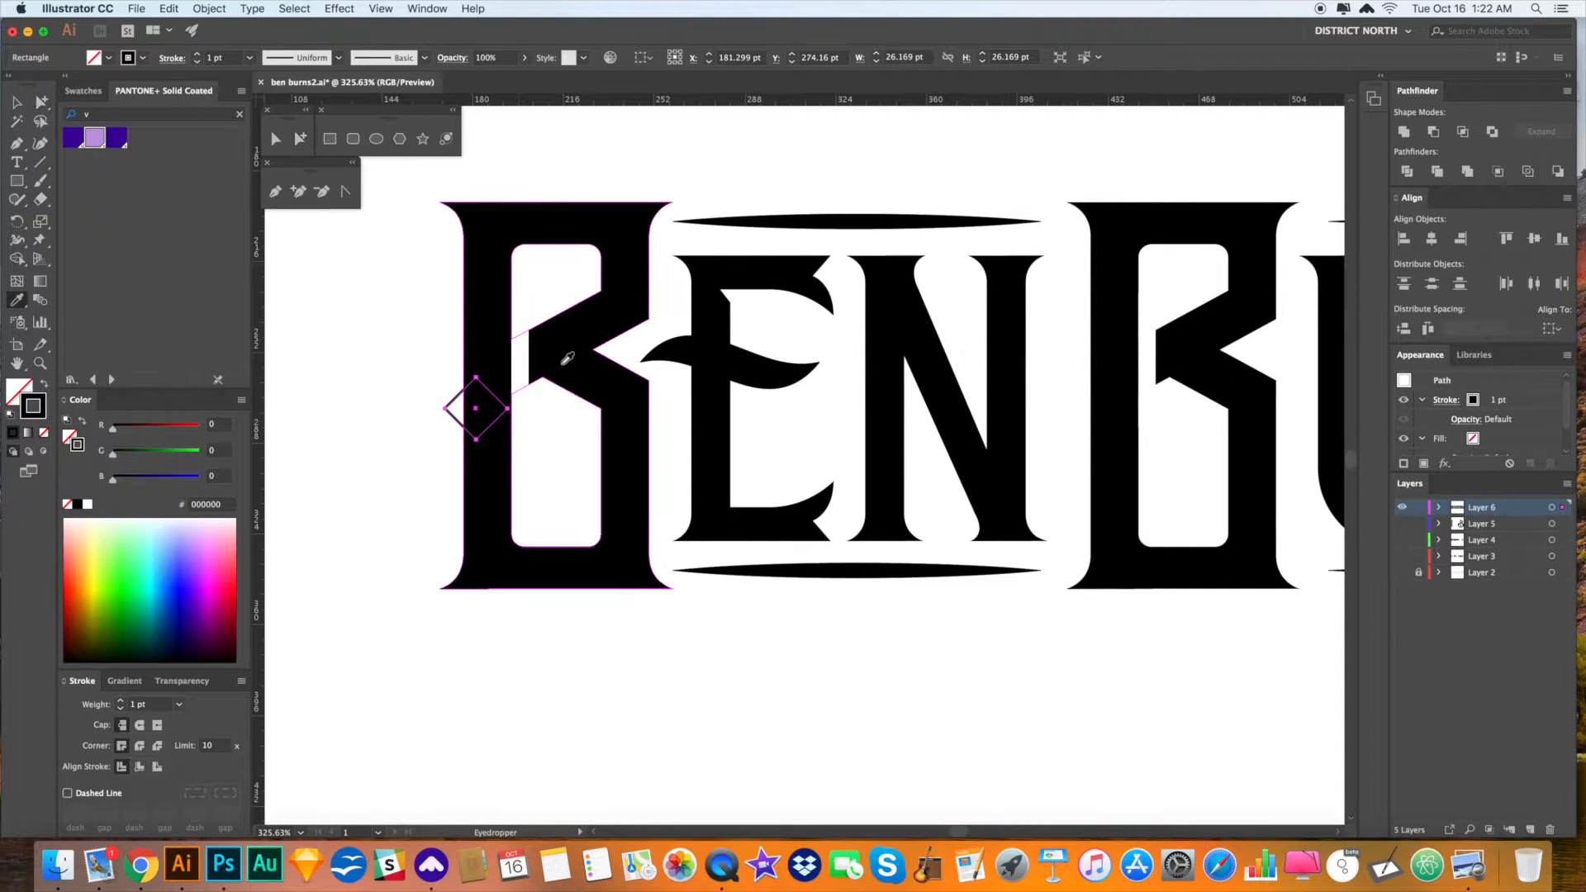
- Try rounding the diamond's corners and moving it, undoing both changes
left_click(383, 531)
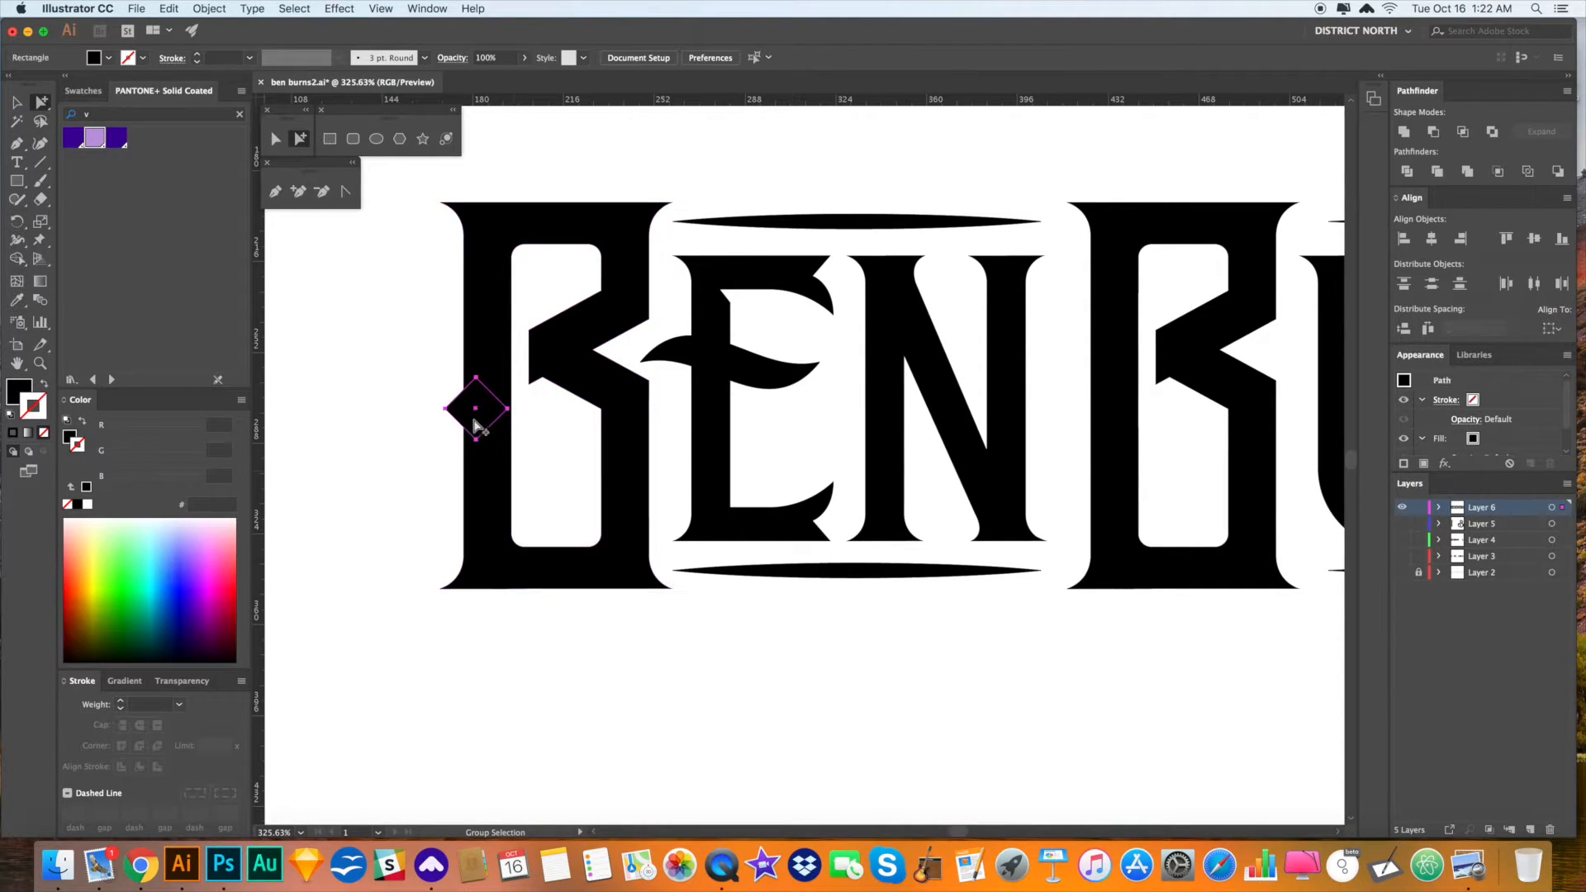
left_click_drag(477, 426, 672, 432)
left_click(553, 631)
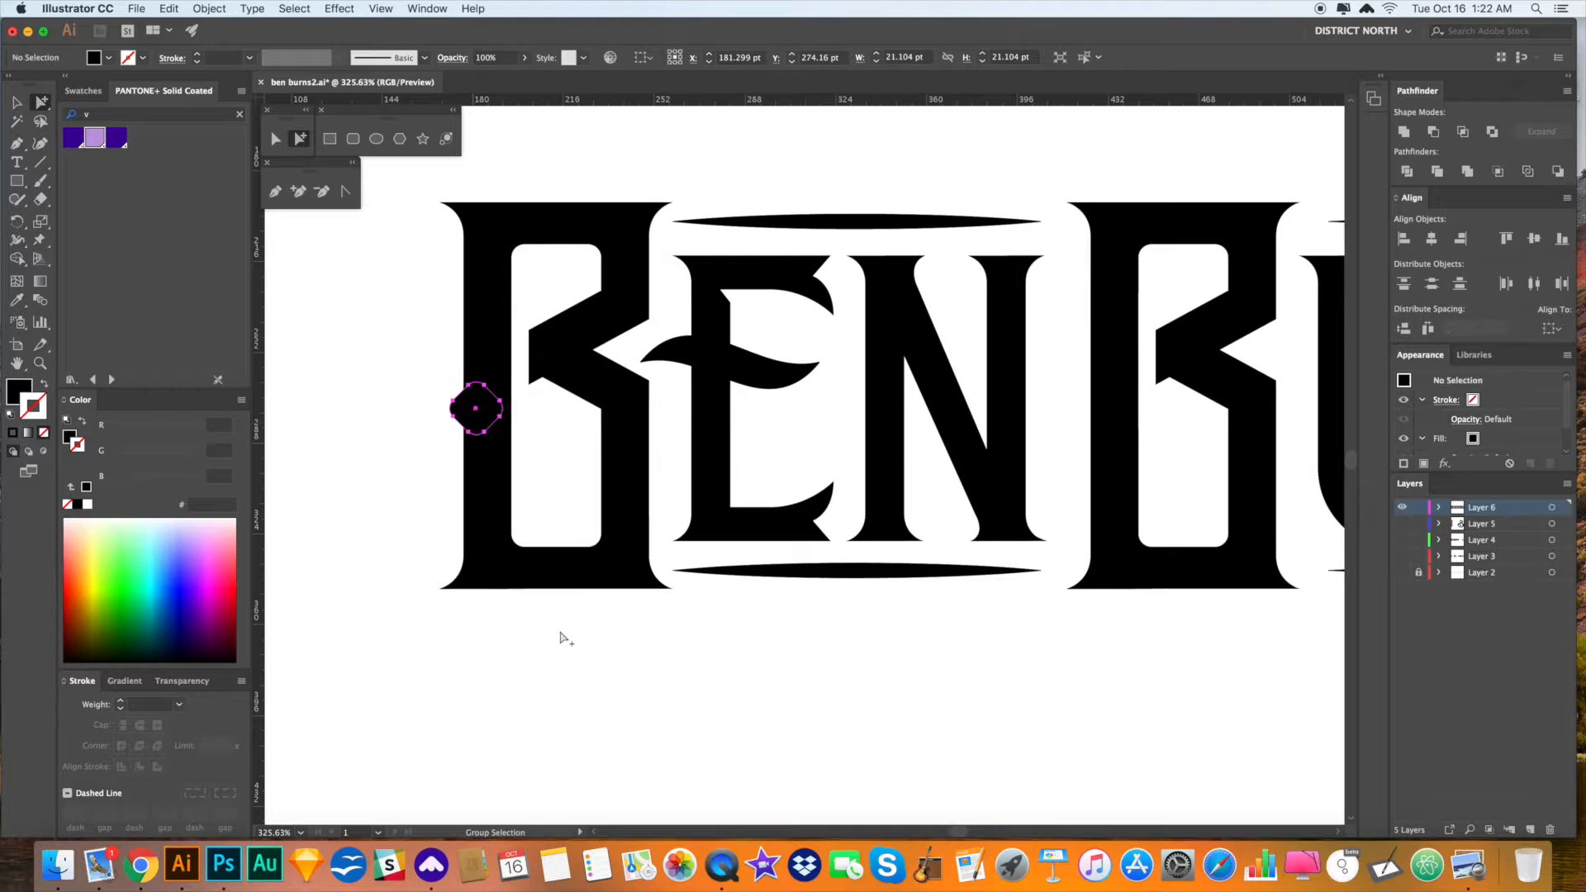
left_click_drag(666, 649, 660, 654)
key("super+z")
key("super+z")
left_click(446, 420)
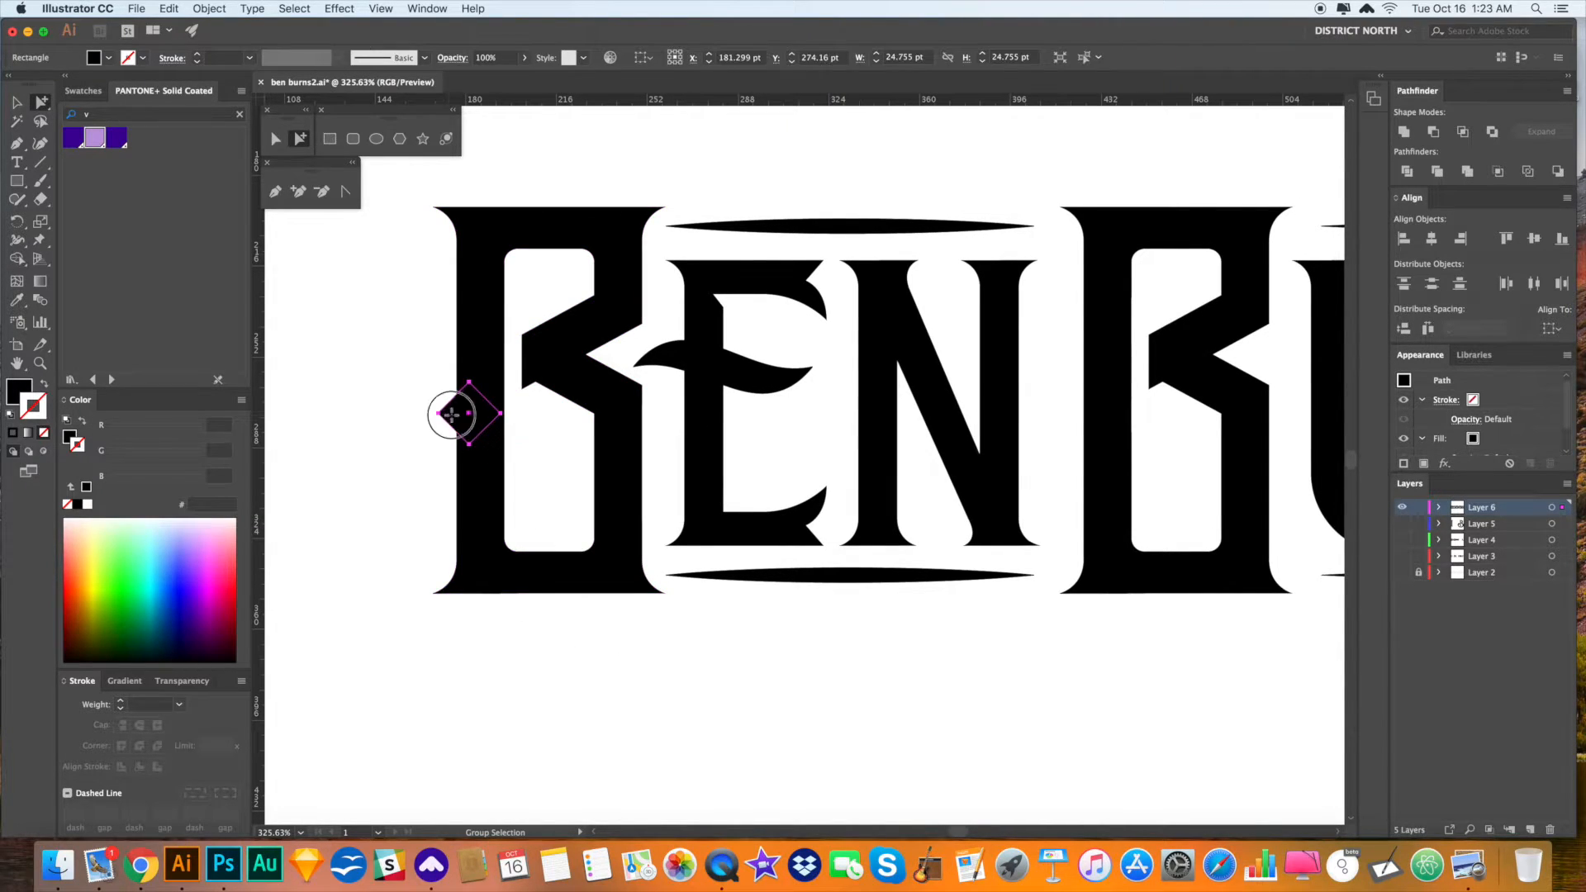
left_click_drag(459, 413, 484, 414)
key("super+z")
- Copy the diamond onto the E's stem, shrink it, and copy the small diamond to the N
left_click(494, 413, "alt")
left_click_drag(491, 417, 730, 412)
left_click_drag(843, 657, 741, 659)
left_click(739, 659)
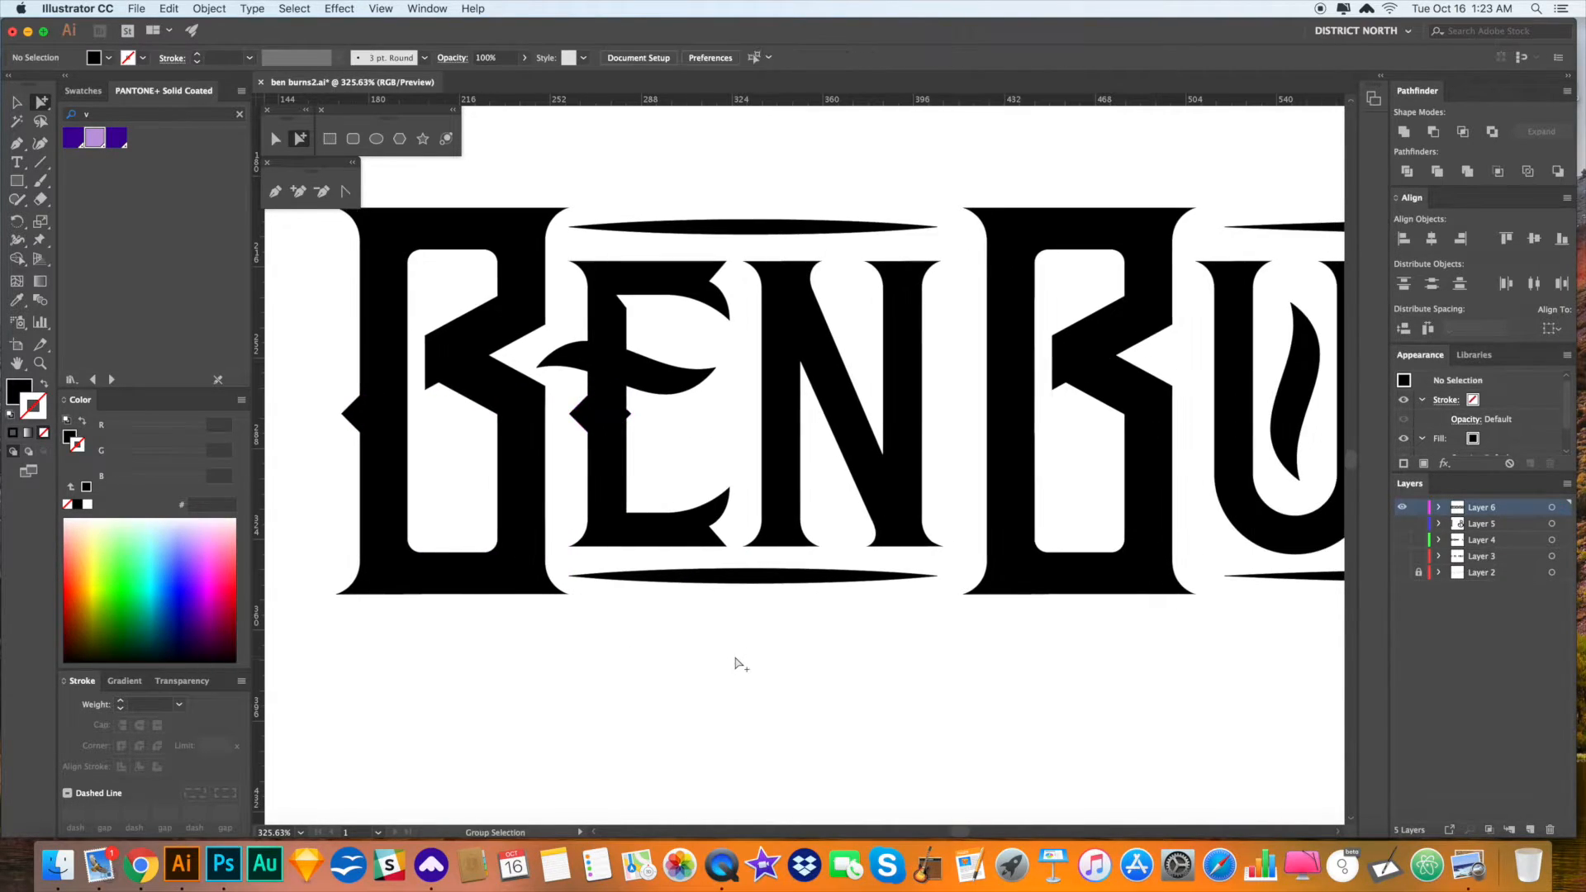
left_click(588, 415)
key("s")
left_click_drag(704, 537, 680, 510)
key("a")
left_click(668, 409)
left_click_drag(585, 416, 762, 422)
left_click(878, 678)
key("super+minus")
key("super+minus")
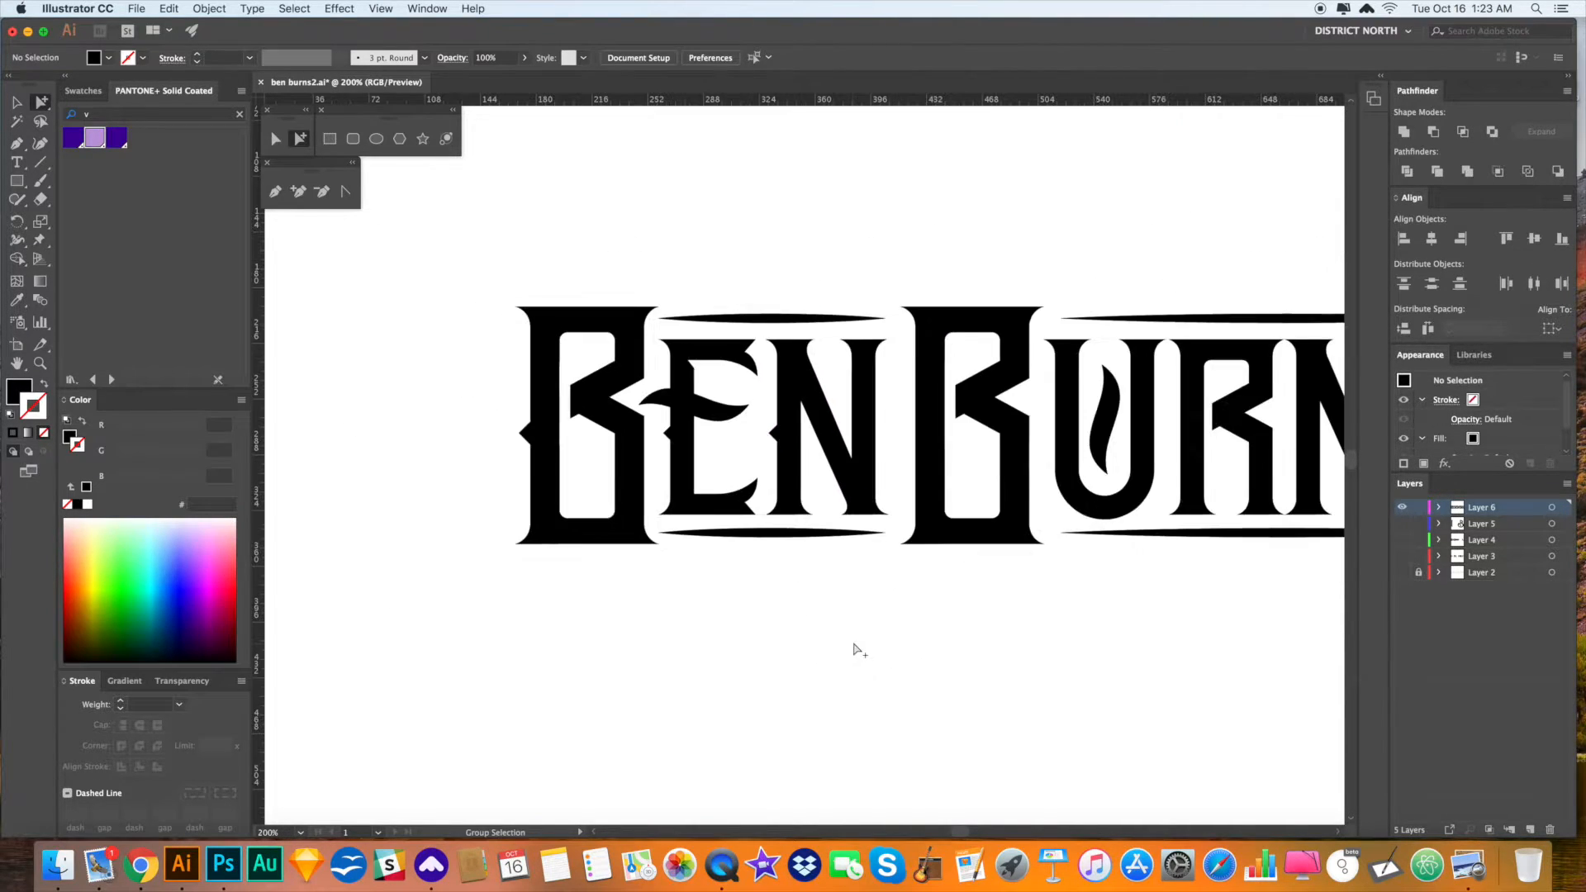
- Copy the small diamond spur across toward the U of BURNS, undoing an accidental corner rounding
left_click_drag(848, 637, 830, 628)
key("v")
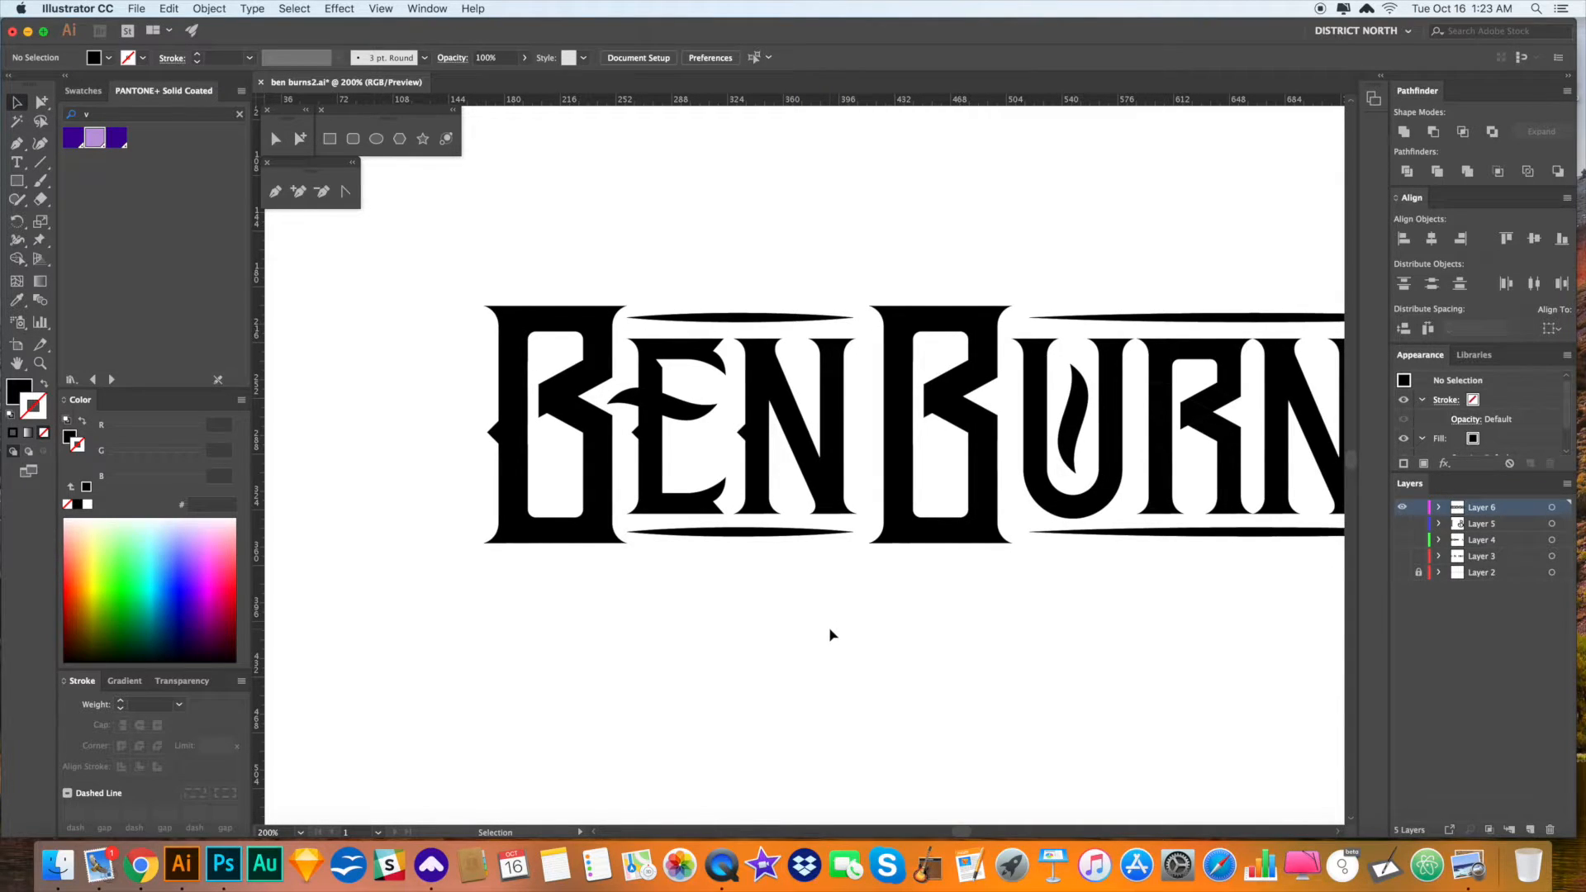
left_click_drag(834, 605, 811, 623)
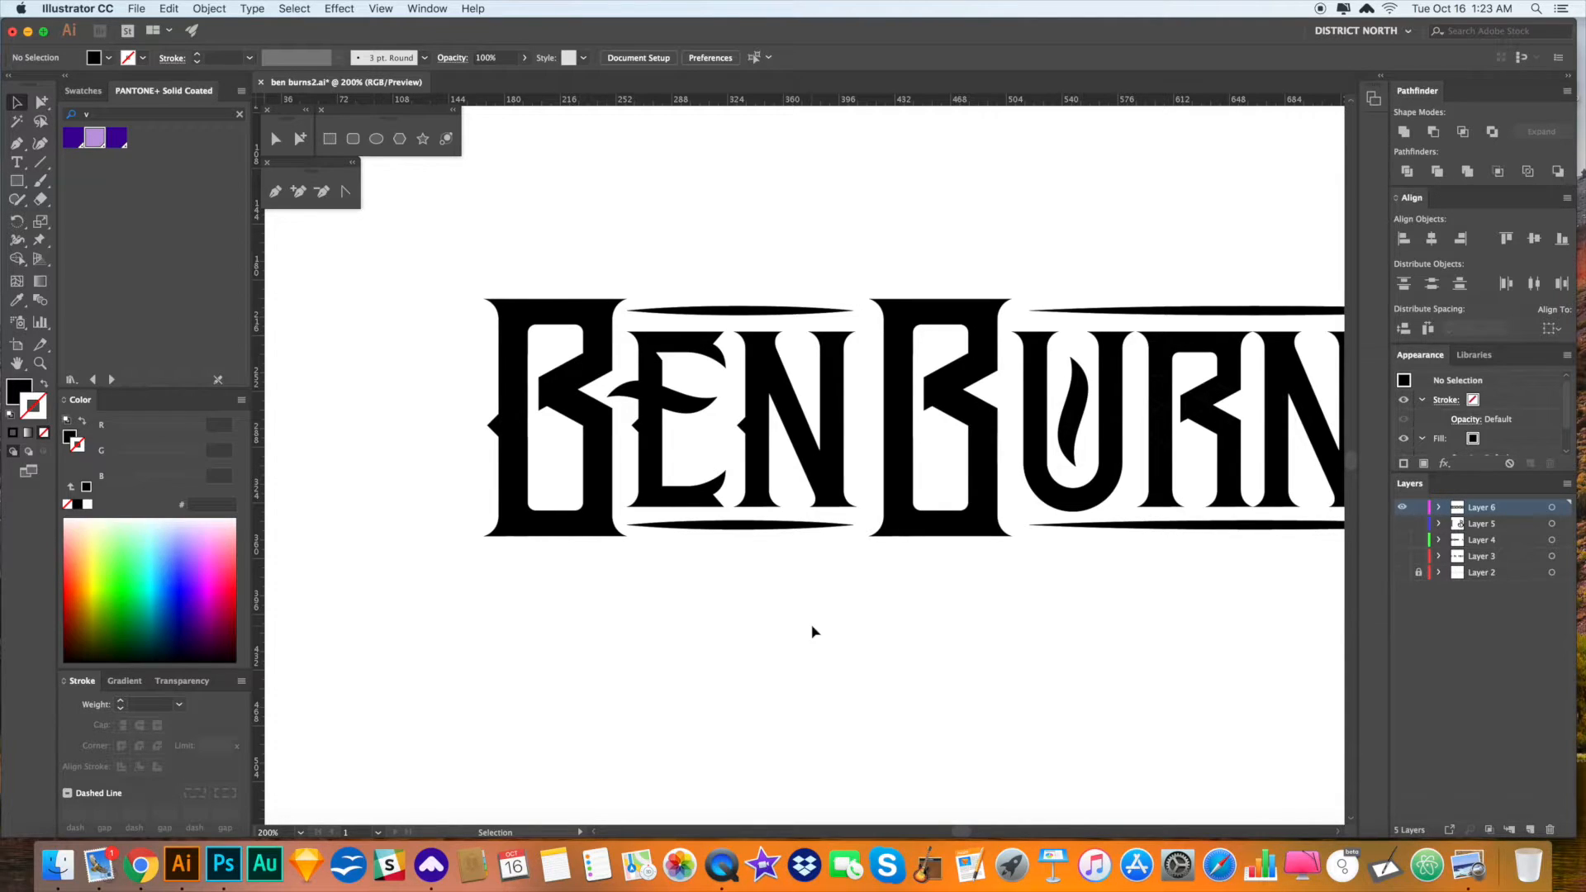
key("a")
left_click_drag(747, 430, 976, 432)
key("super+z")
left_click(970, 587)
left_click_drag(974, 579, 741, 559)
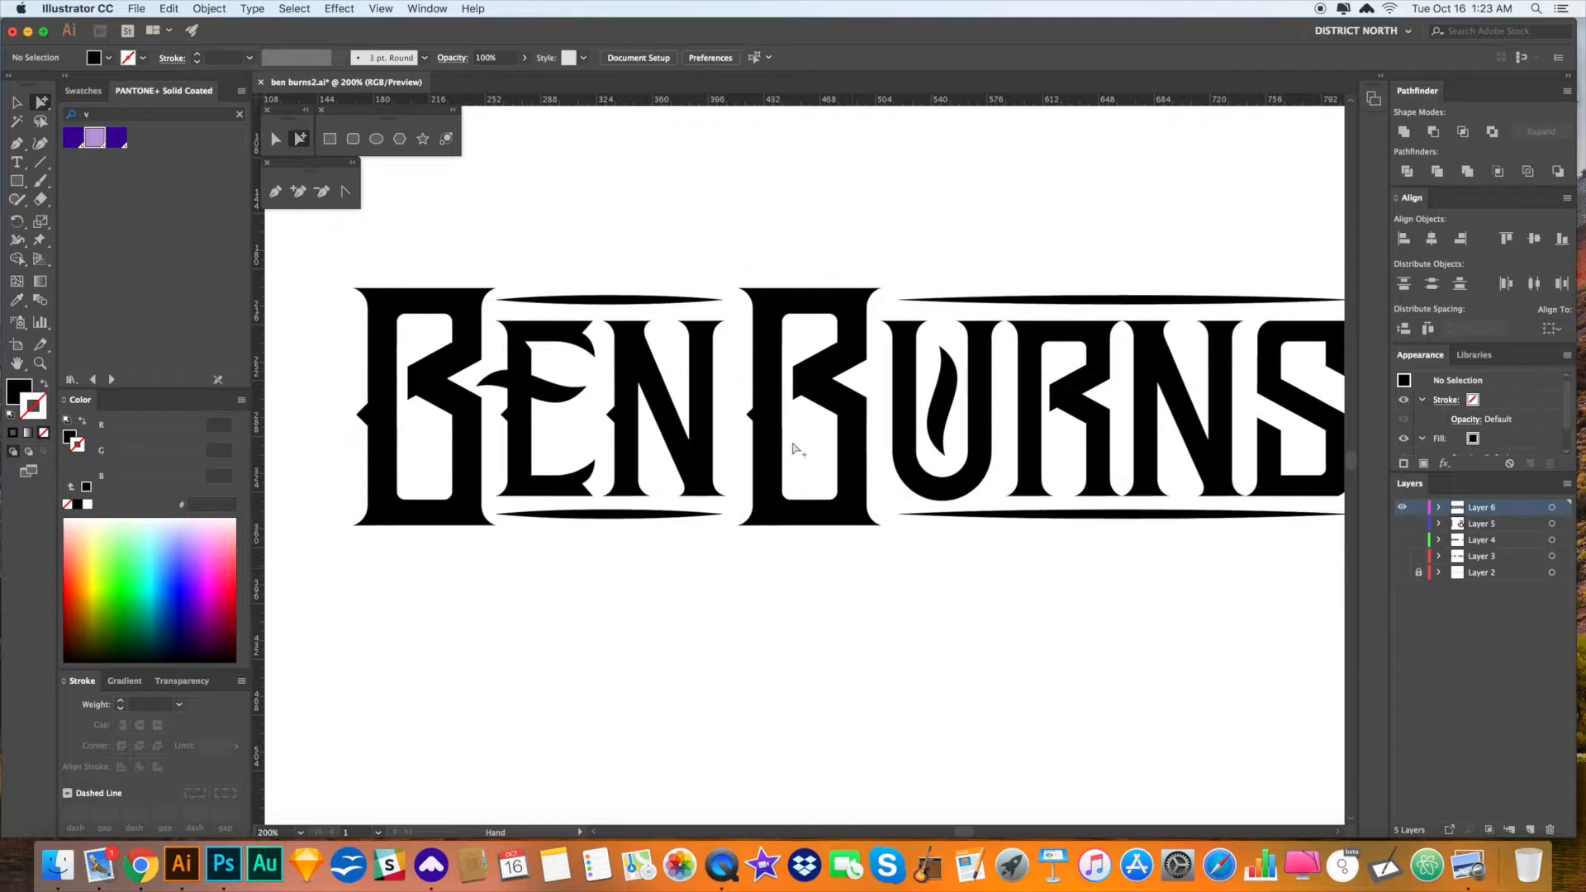
left_click_drag(763, 417, 910, 420)
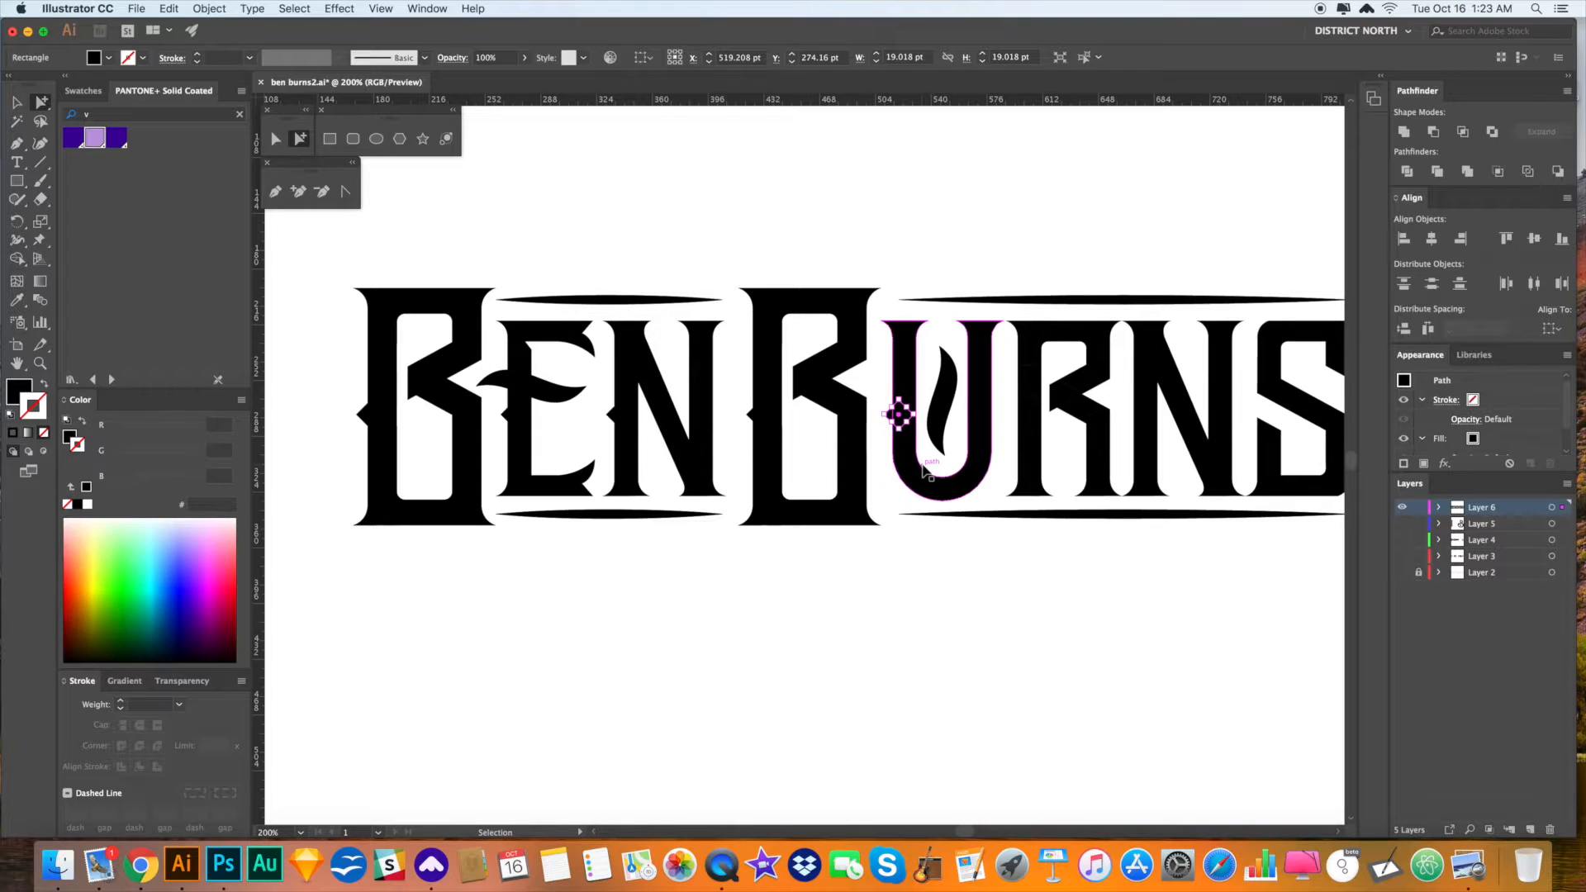
left_click(984, 570)
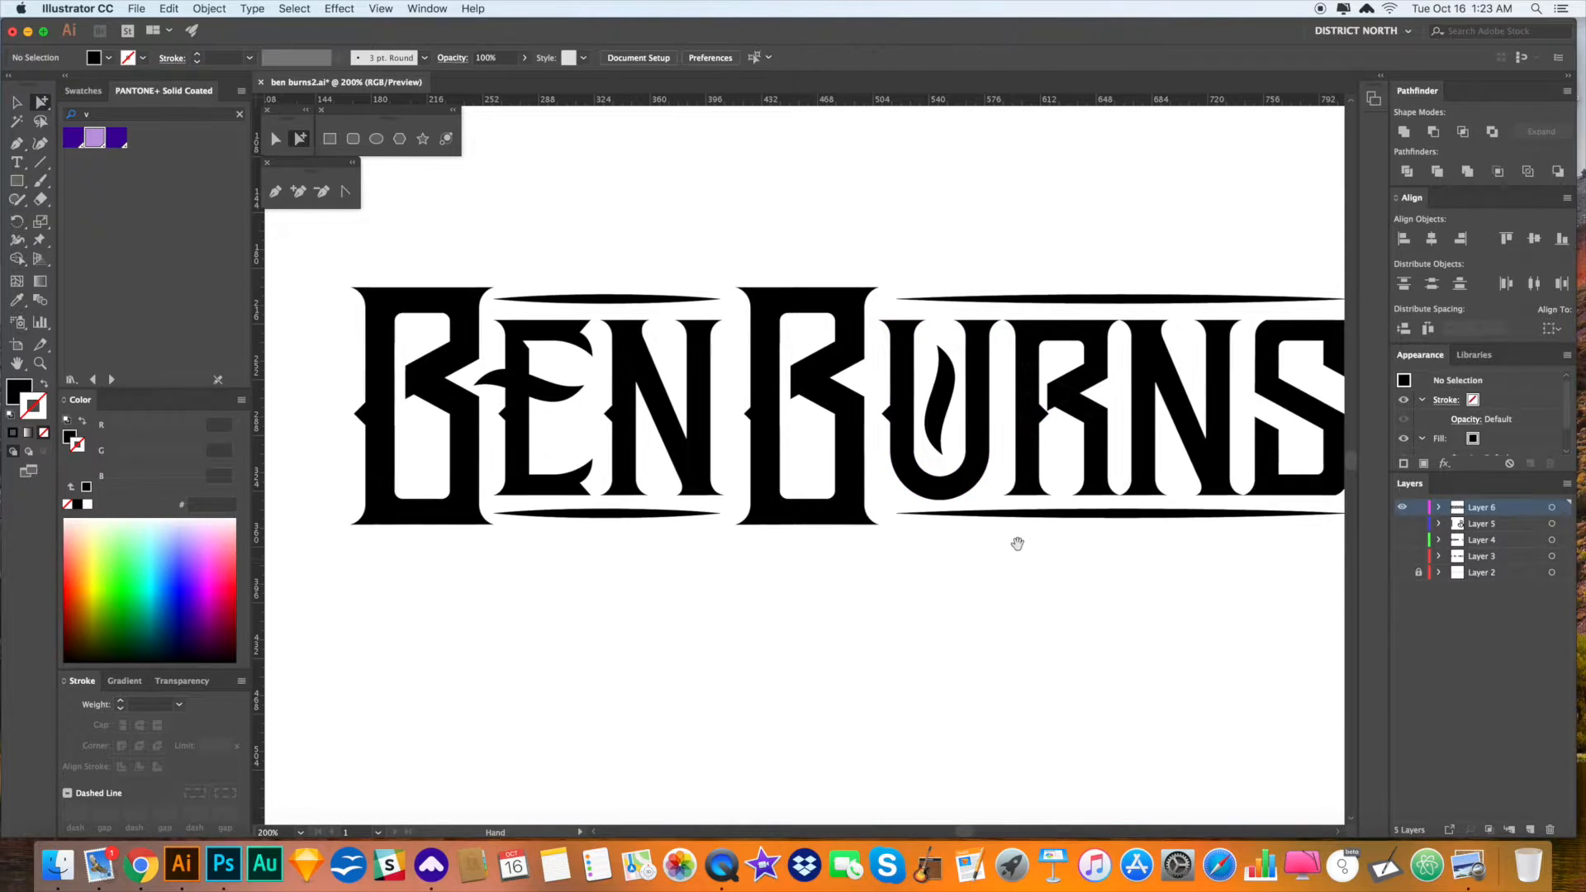
- Zoom in on the URN letters and move the diamond copy onto the R's stem
key("z")
left_click_drag(968, 370, 1152, 569)
key("a")
left_click_drag(755, 355, 709, 356)
left_click(879, 460)
key("super+minus")
- Draw a curved spur with the Pen tool on the left edge of the E in BEN
key("super+minus")
key("super+minus")
key("super+minus")
key("super+minus")
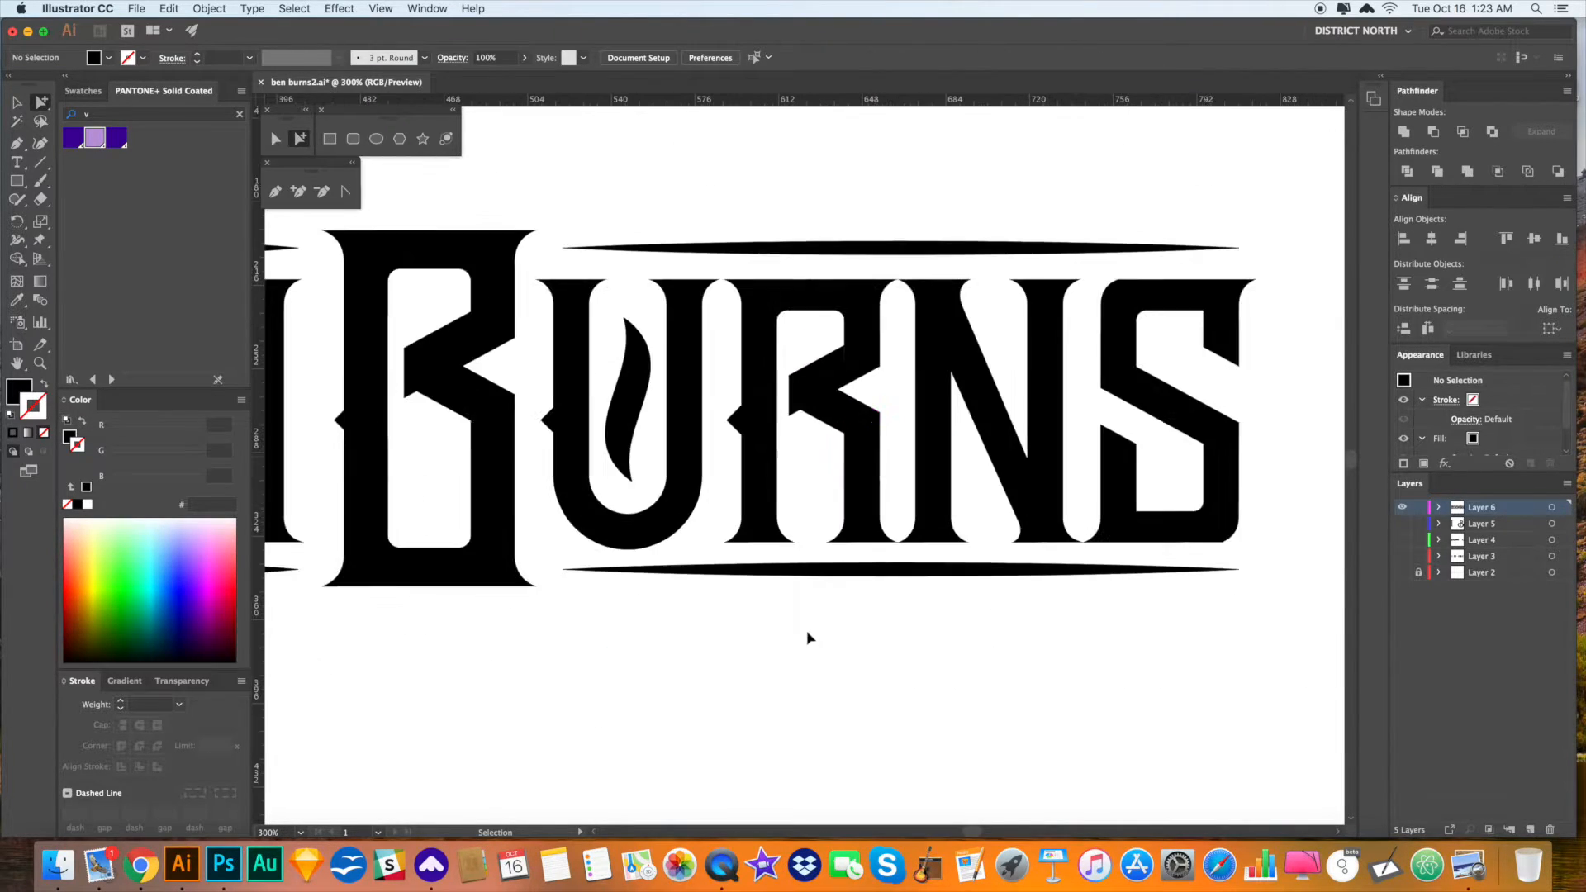
key("super+minus")
left_click_drag(808, 567, 899, 493)
key("z")
left_click_drag(596, 352, 850, 535)
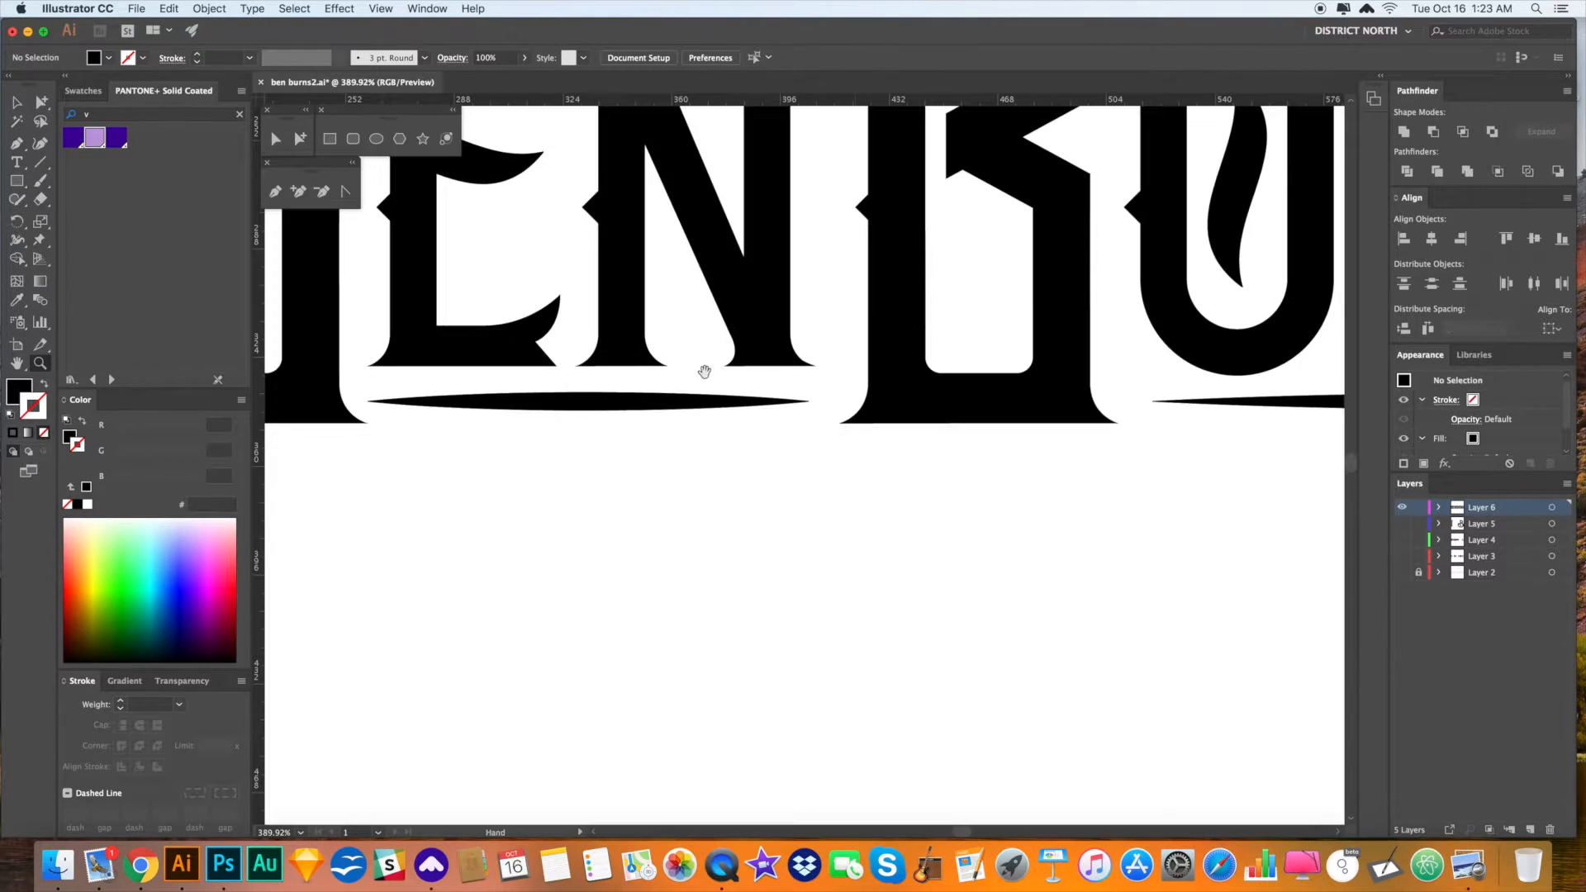
left_click_drag(731, 380, 790, 488)
left_click_drag(571, 401, 640, 462)
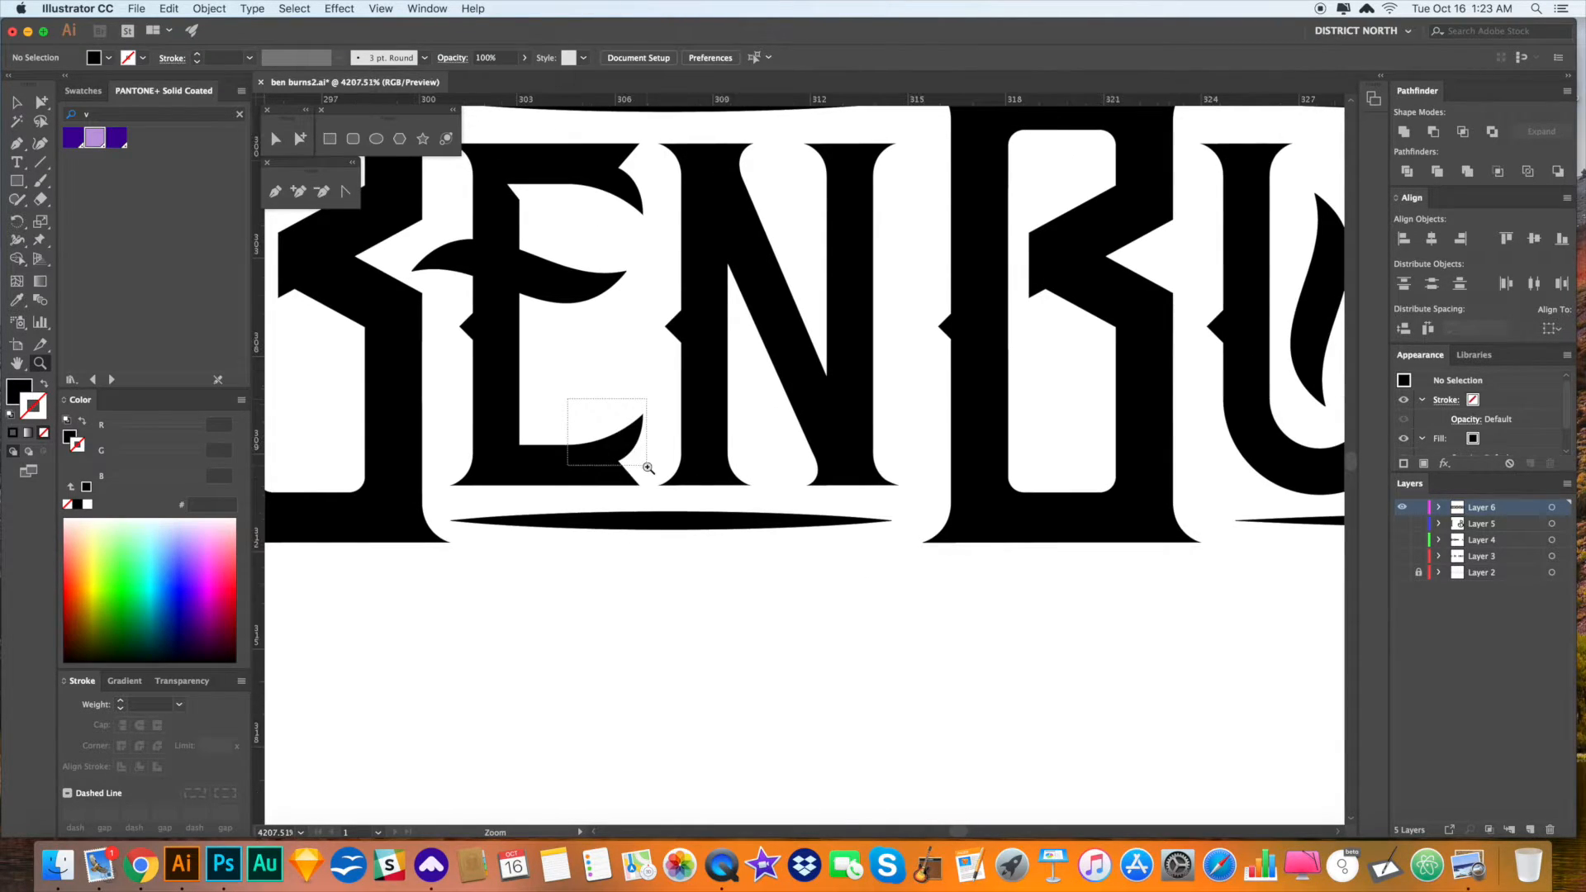
key("super+minus")
key("super+minus")
key("super+minus")
key("super+minus")
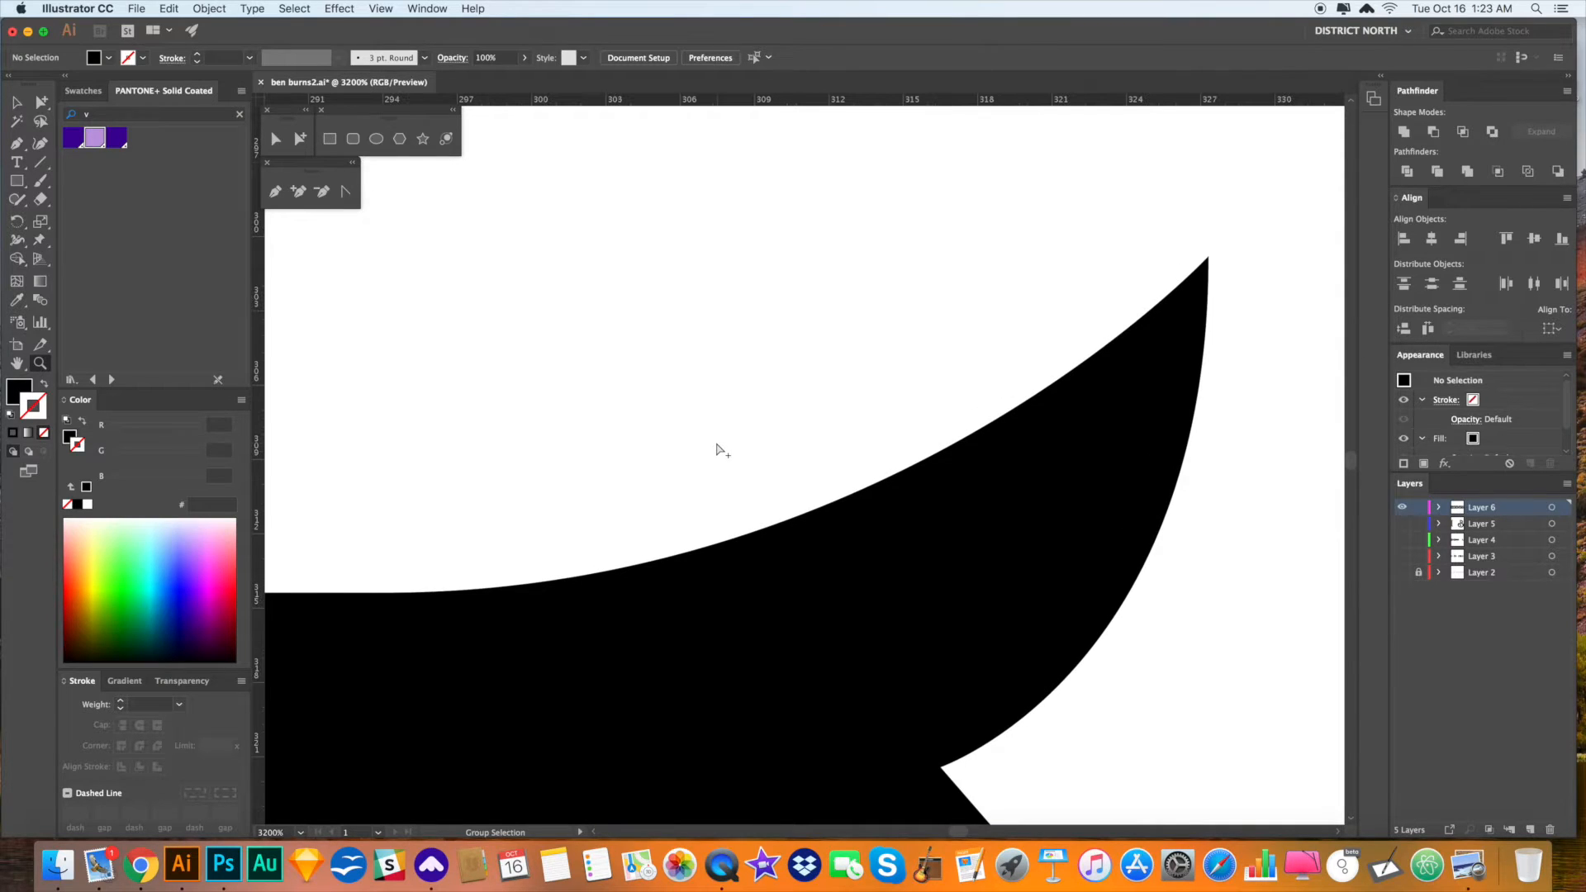
key("super+minus")
left_click_drag(682, 429, 779, 492)
key("p")
left_click(620, 529)
left_click(620, 487)
left_click(620, 449)
left_click_drag(583, 400, 551, 378)
left_click(620, 400)
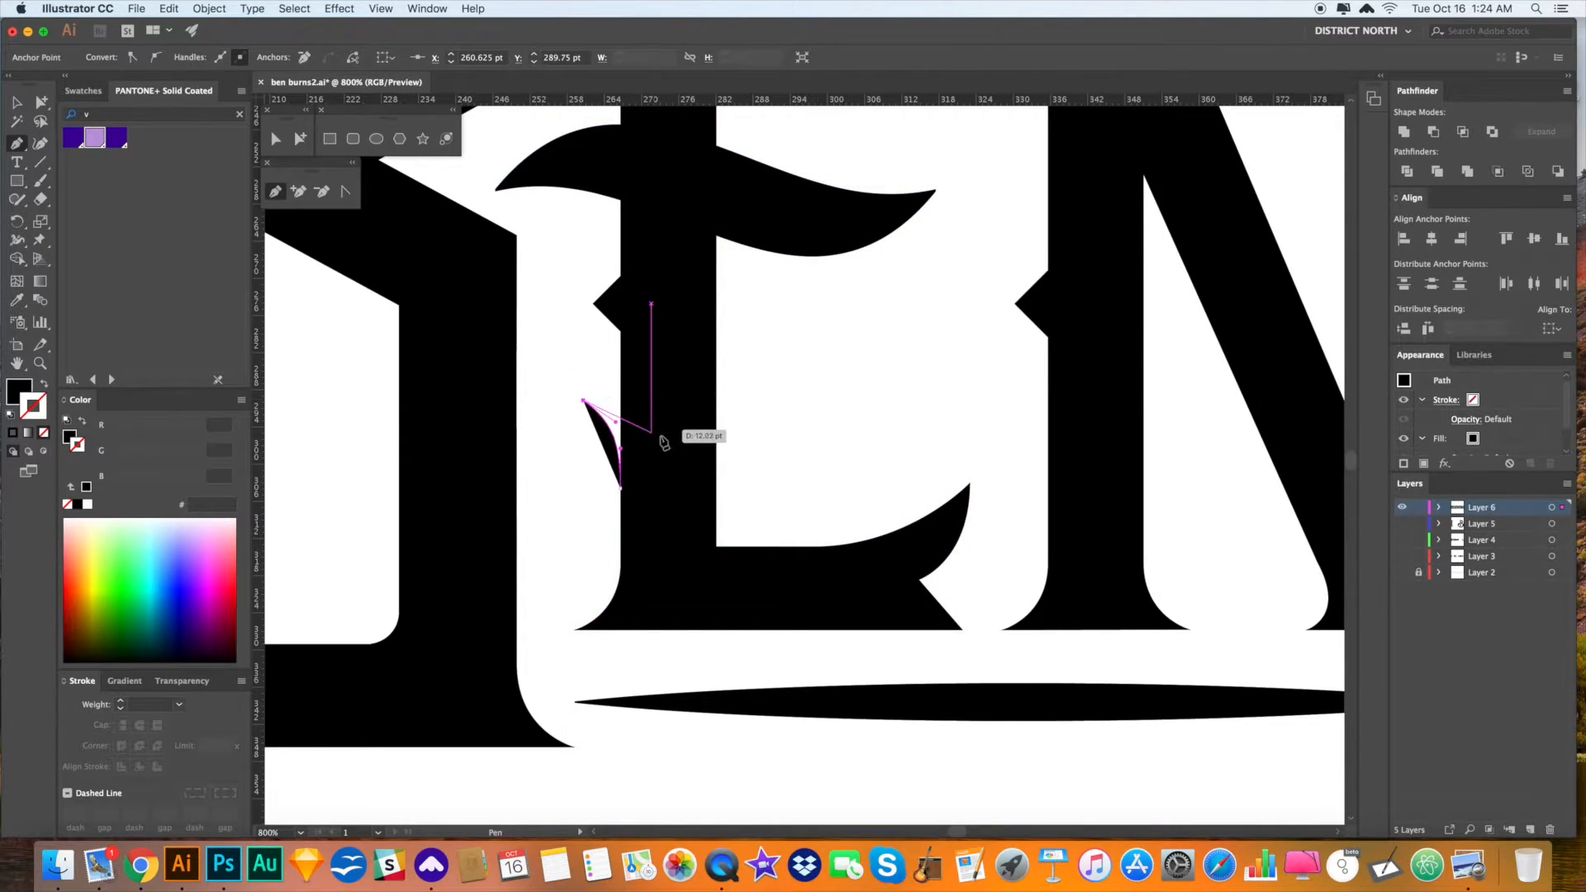
left_click(832, 468, "super")
- Delete the diamonds on the E and B and copy the curved spur onto the B's stem
left_click(616, 314)
key("Delete")
key("space")
key("super+minus")
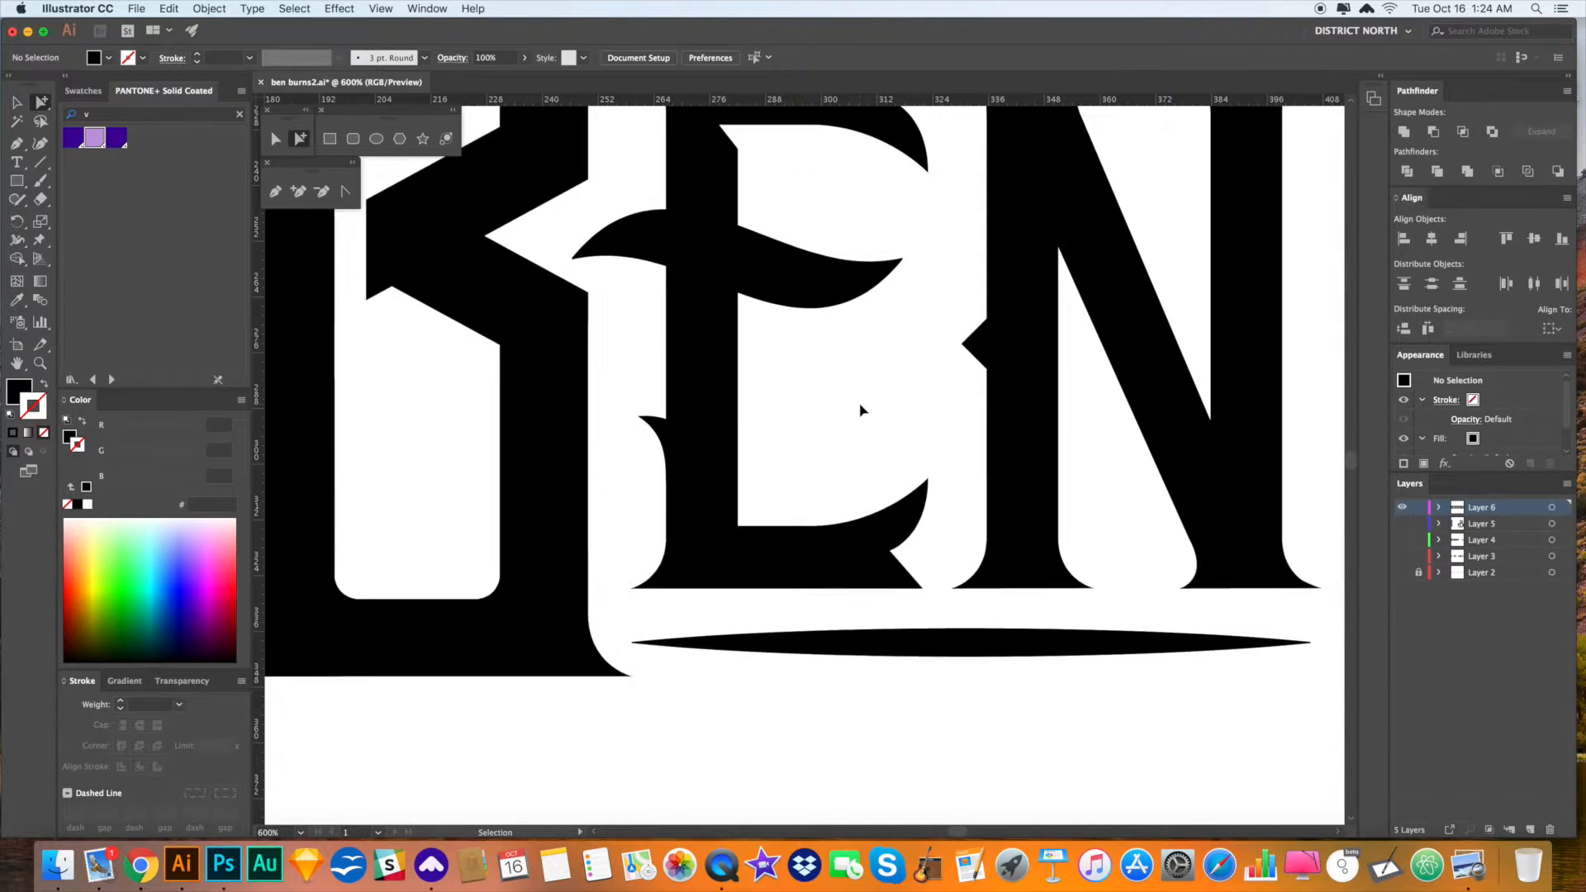
left_click_drag(852, 407, 978, 413)
left_click_drag(792, 434, 374, 421)
left_click(371, 365)
key("Delete")
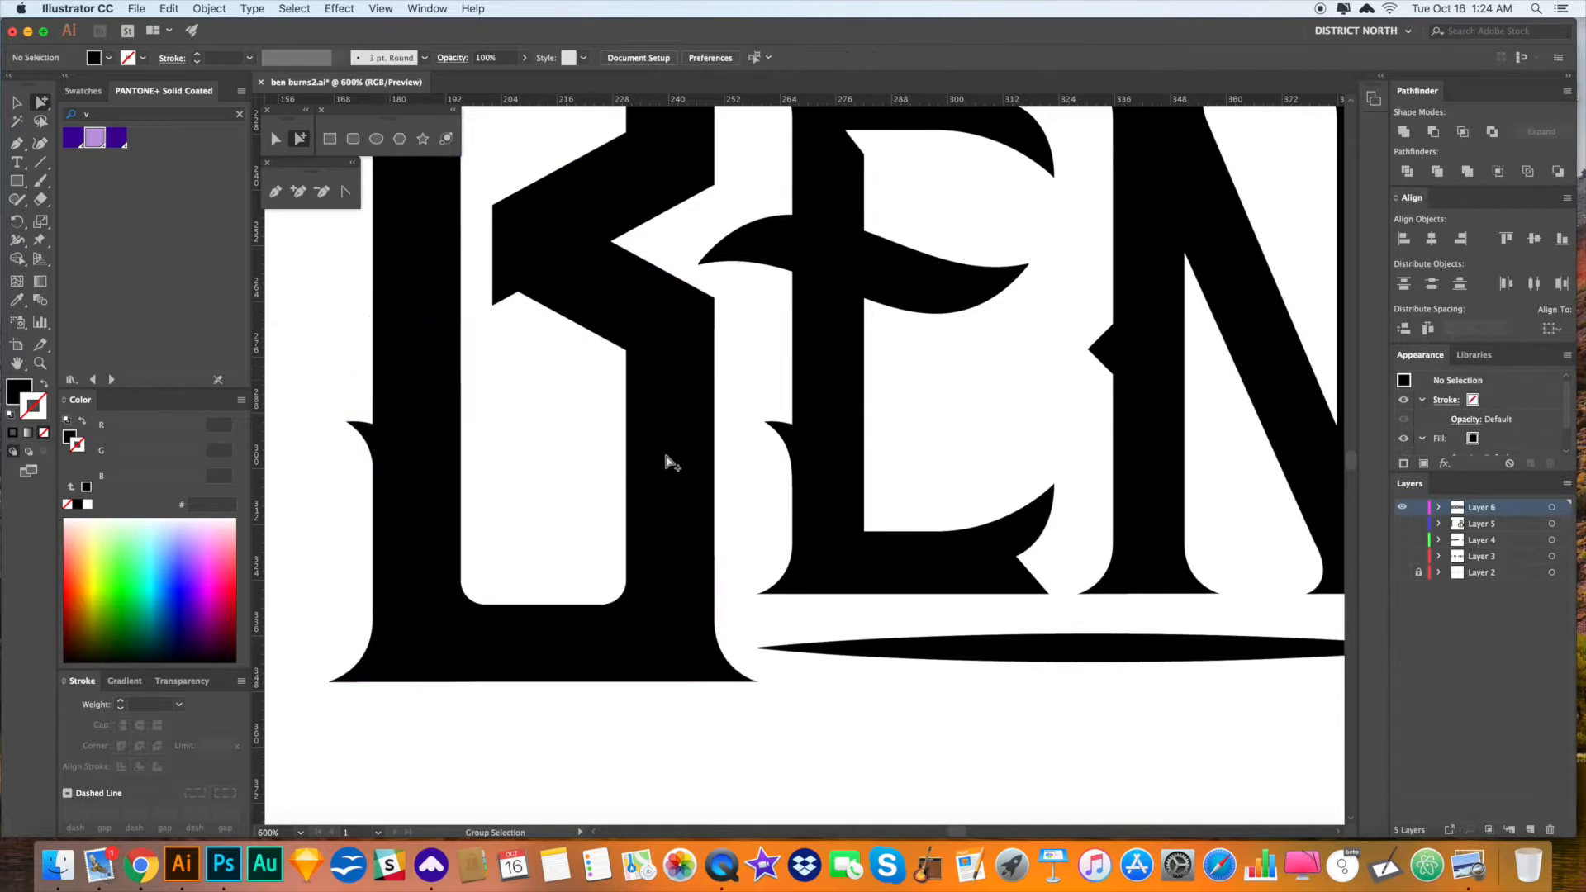
- Undo the curved spur edits, restoring the original diamond spurs
key("super+minus")
key("super+minus")
key("super+minus")
left_click_drag(960, 611, 786, 587)
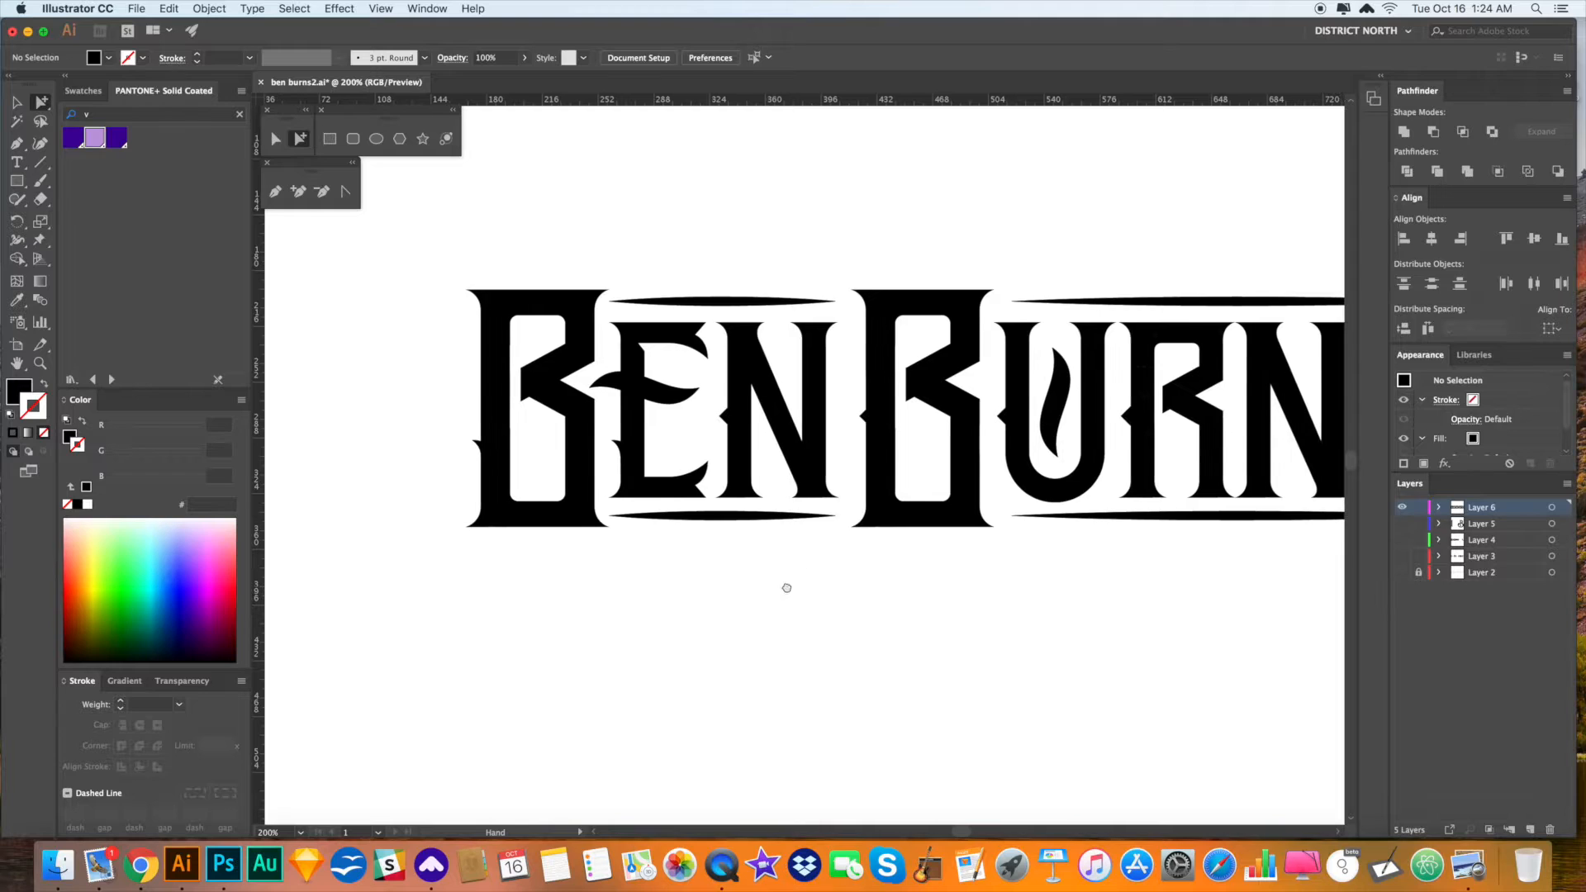
key("v")
left_click_drag(899, 549, 773, 564)
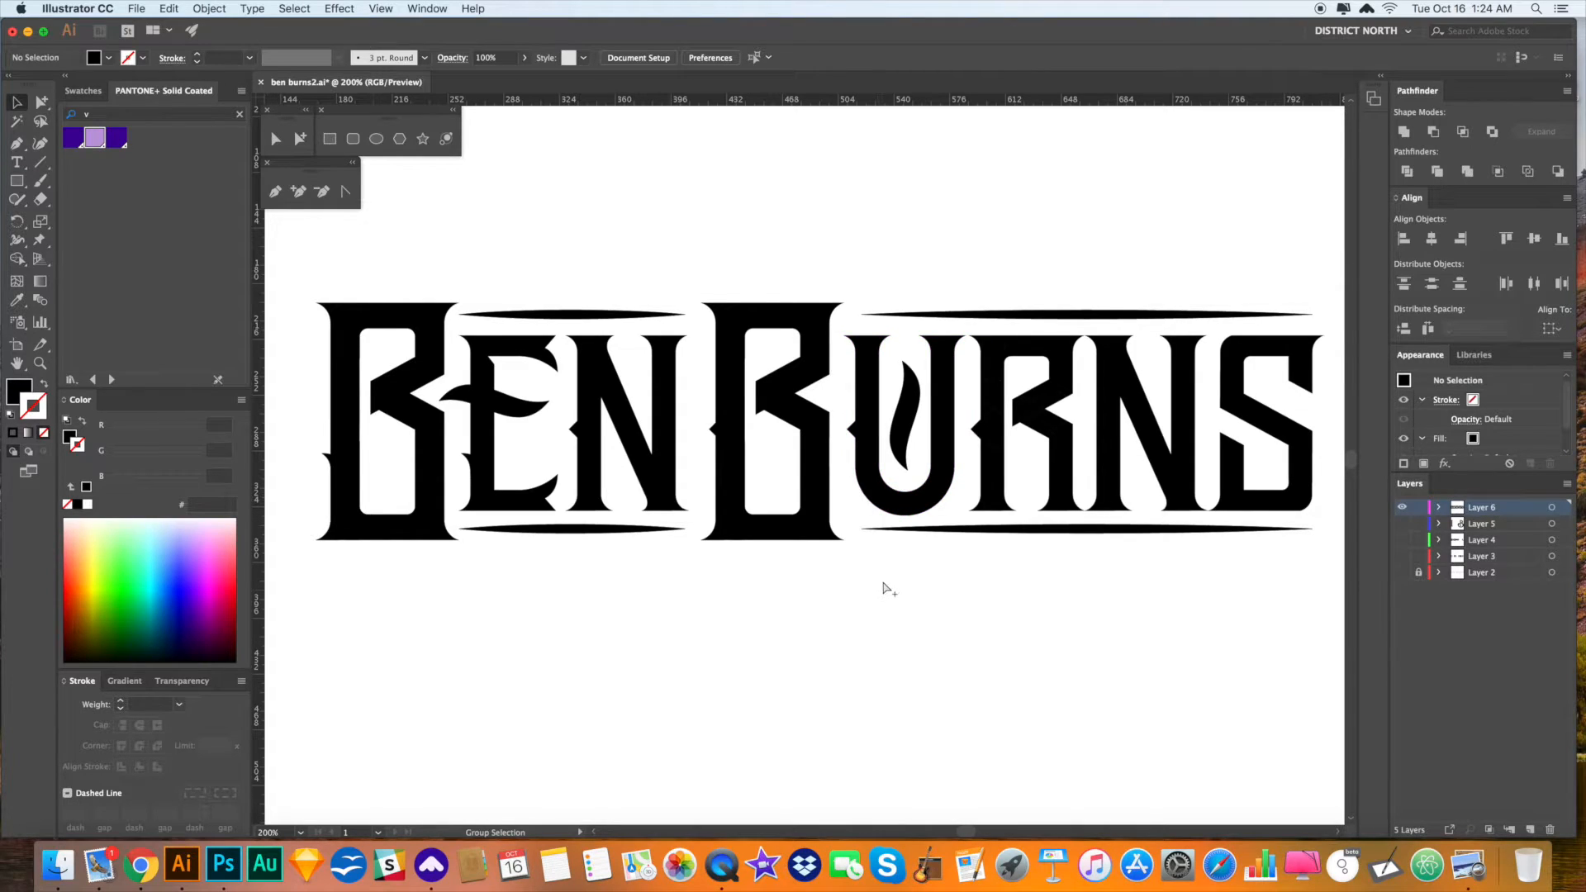
key("super+z")
key("super+z")
key("super+z")
key("super+z")
key("super+z")
key("super+z")
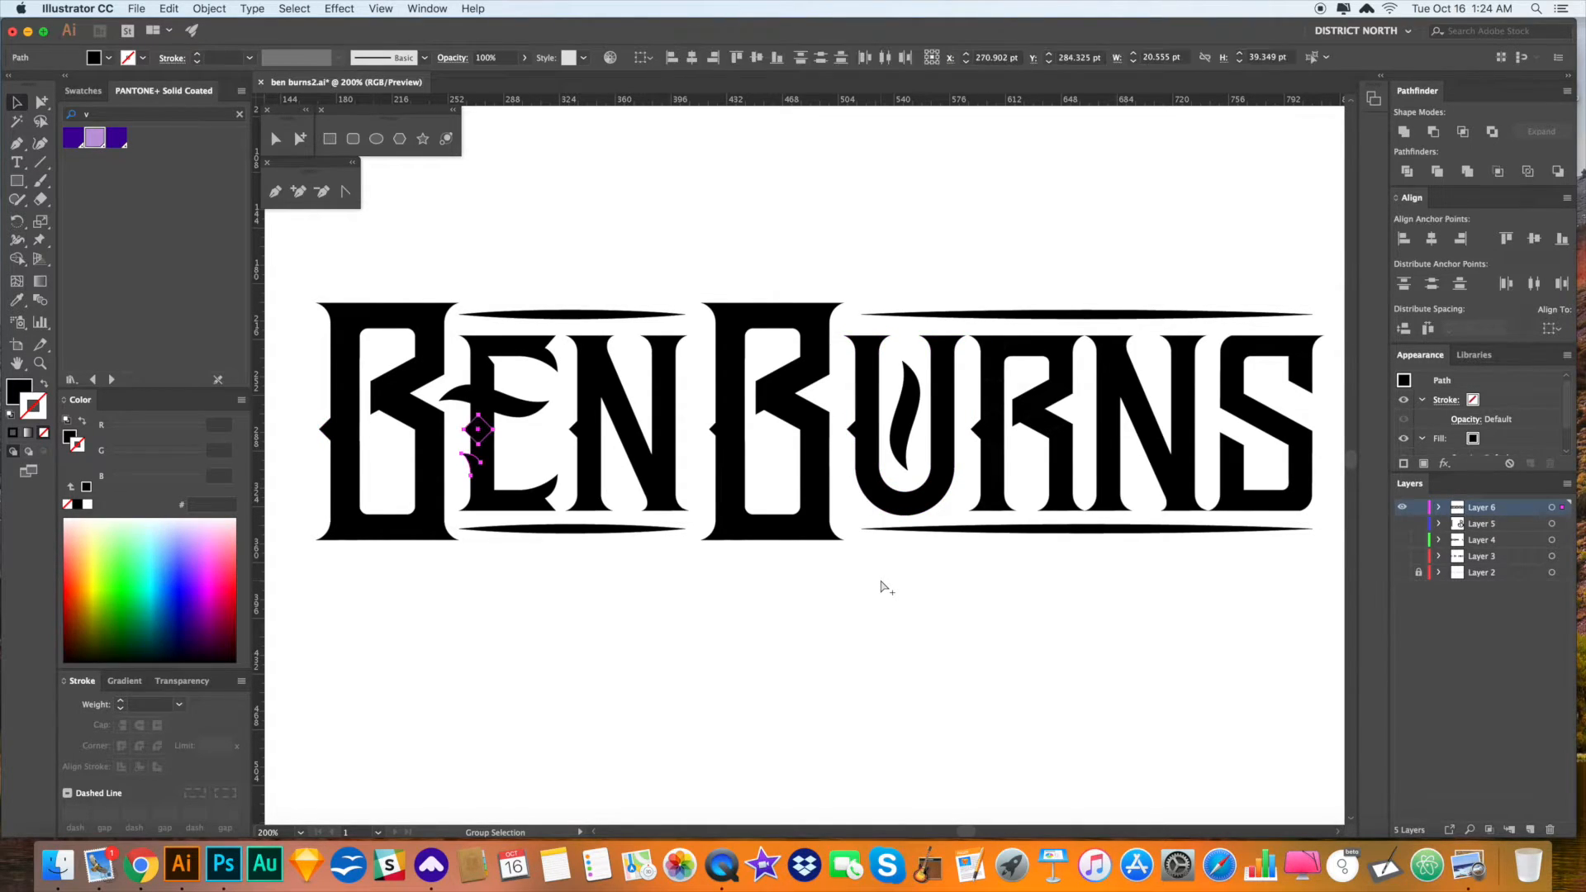
key("super+z")
left_click(877, 613)
- Zoom in on the N of BEN and move a small diamond onto its diagonal stroke
left_click_drag(959, 635, 948, 635)
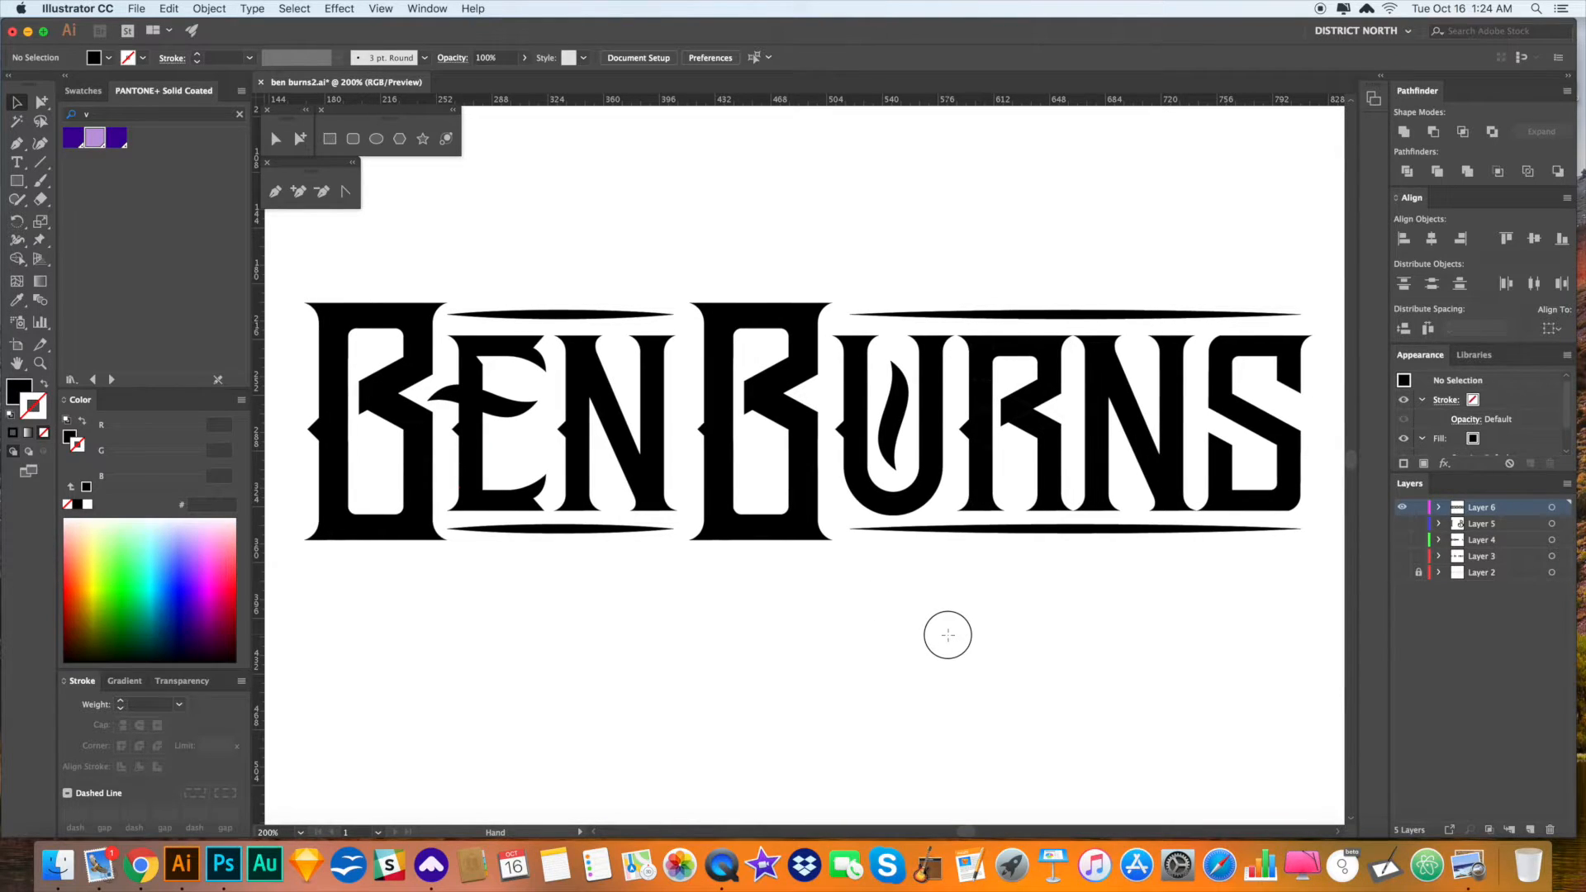
key("z")
left_click_drag(575, 421, 838, 648)
left_click_drag(748, 423, 970, 570)
key("a")
left_click_drag(592, 371, 730, 369)
- Rotate the diamond to match the N's diagonal and enlarge it to about 22 pt
key("r")
left_click_drag(851, 414, 849, 370)
key("s")
left_click_drag(873, 453, 893, 476)
key("a")
mouse_move(777, 343)
left_mouse_down()
mouse_move(778, 319)
mouse_move(865, 306)
mouse_move(793, 328)
left_mouse_up()
key("r")
key("a")
- Copy the tilted diamond spur onto the N of BURNS
left_click(967, 354)
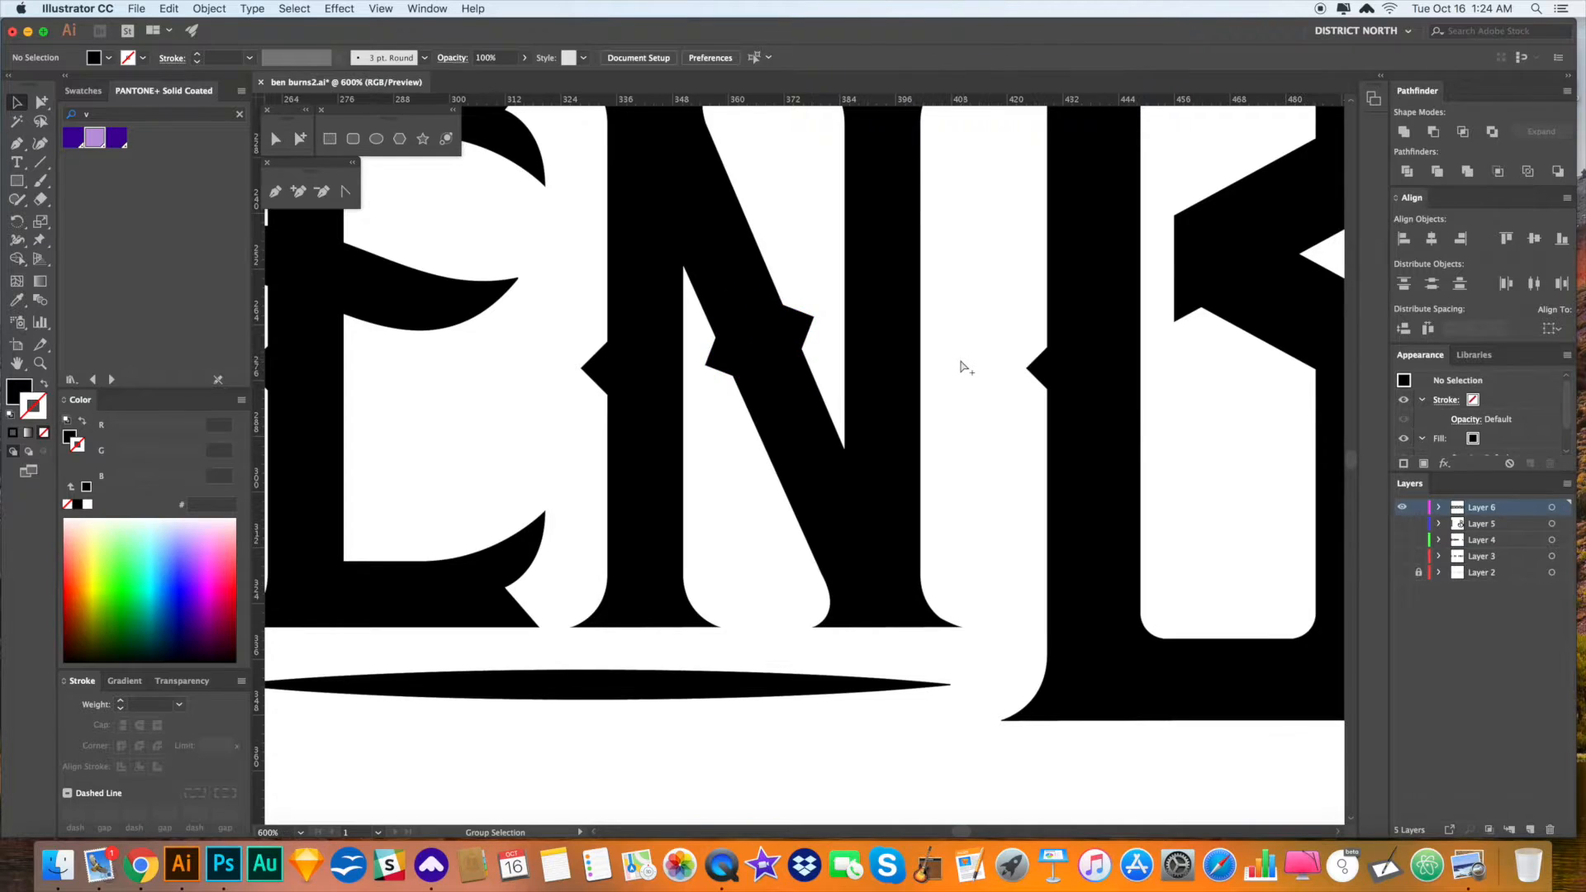
key("super+minus")
key("super+minus")
key("super+minus")
left_click_drag(808, 691, 778, 660)
key("a")
left_click_drag(672, 403, 1186, 421)
- Copy another diamond onto the S and rotate it to follow the S's curve
left_click_drag(1204, 574, 882, 562)
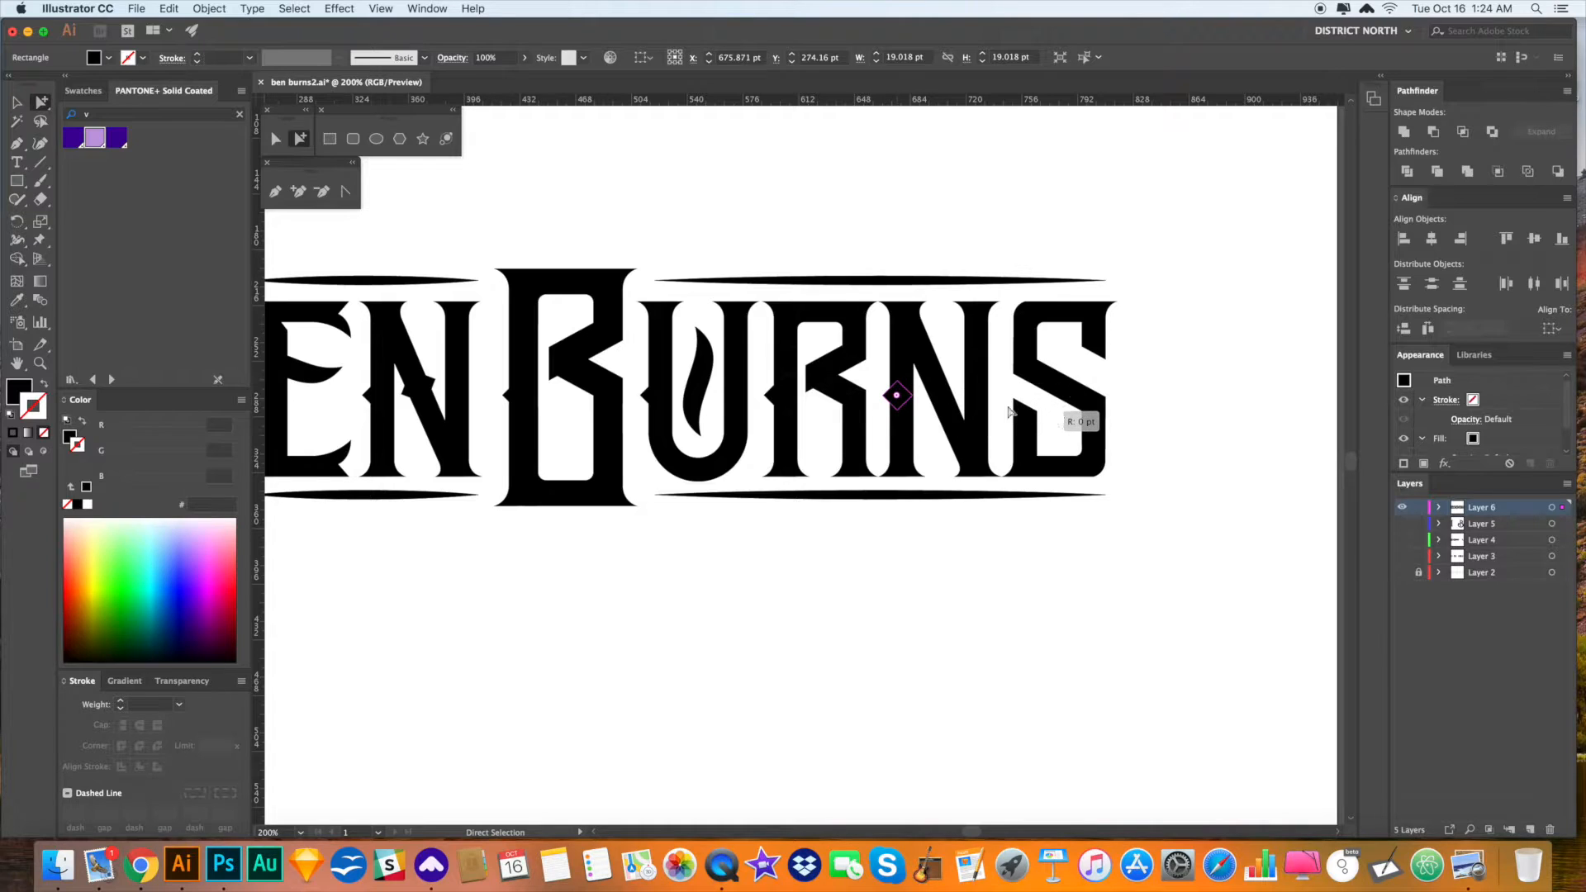
left_click_drag(419, 386, 694, 385)
left_click_drag(1046, 386, 1117, 414)
key("r")
left_click_drag(1125, 401, 1107, 360)
left_click(1124, 402, "super")
key("r")
left_click(1042, 382, "super")
left_click(1131, 467, "super")
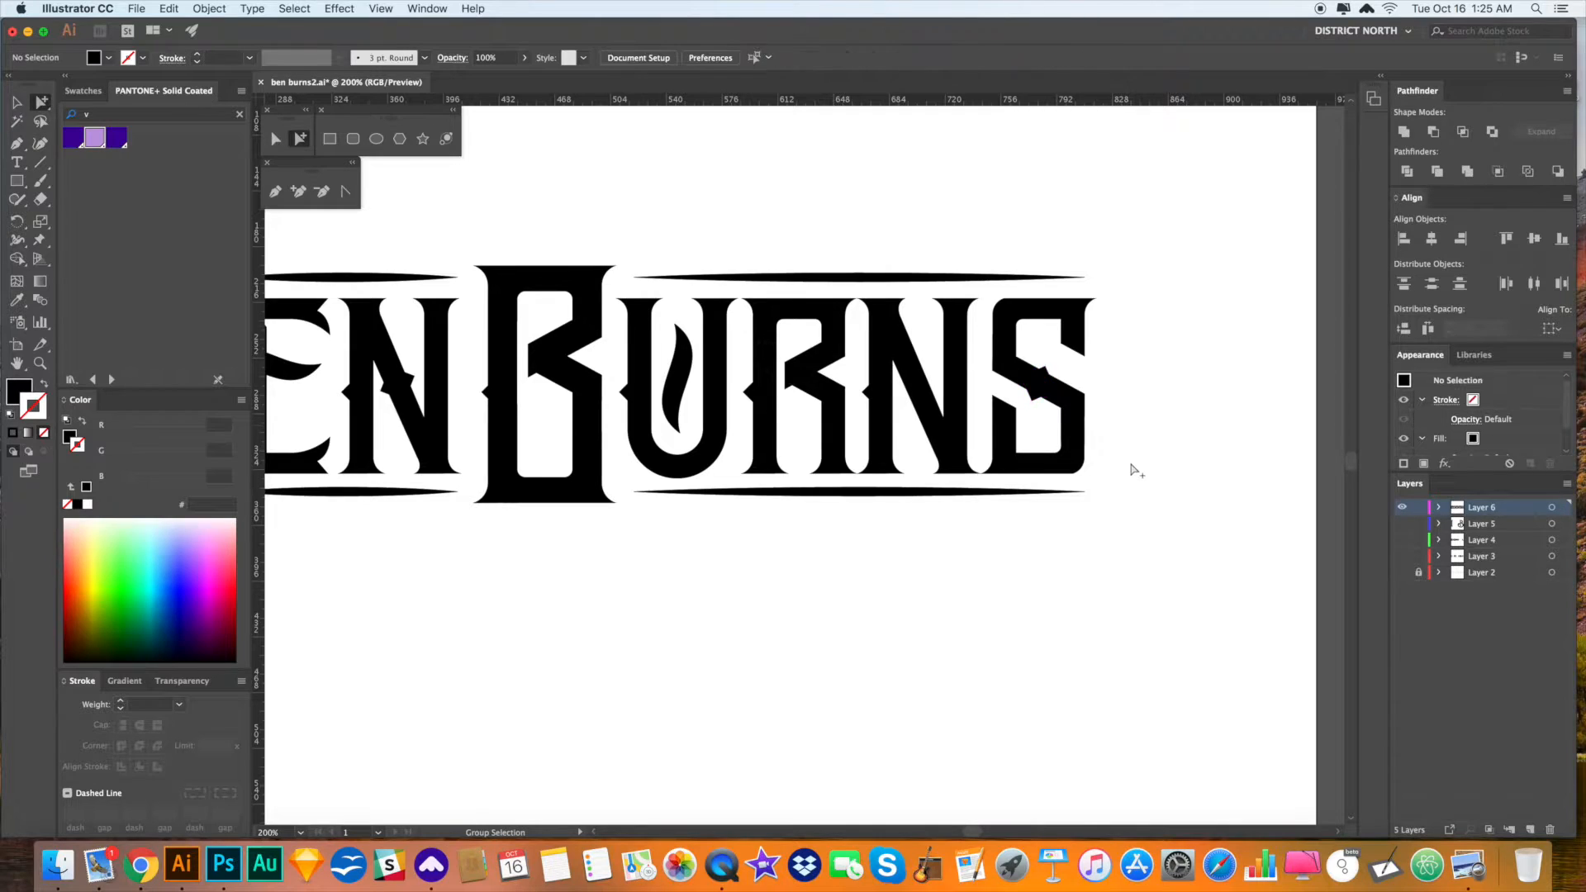
- Duplicate Layer 6 in the Layers panel to create Layer 6 copy
left_click_drag(1122, 471, 1118, 473)
scroll(931, 588, "left", 10)
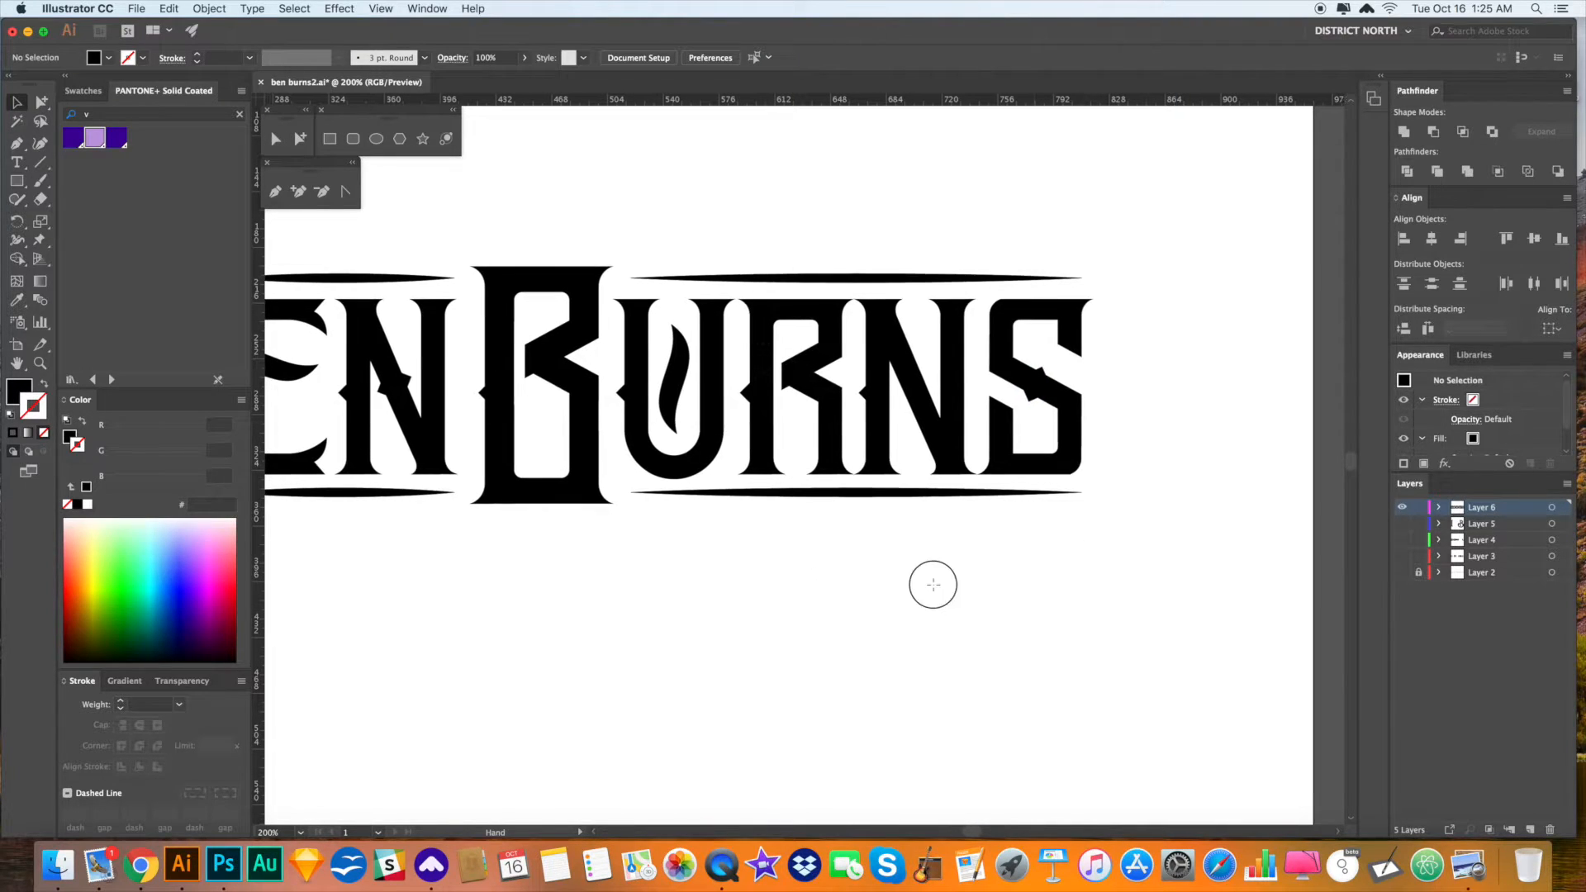
left_click_drag(1048, 569, 1038, 576)
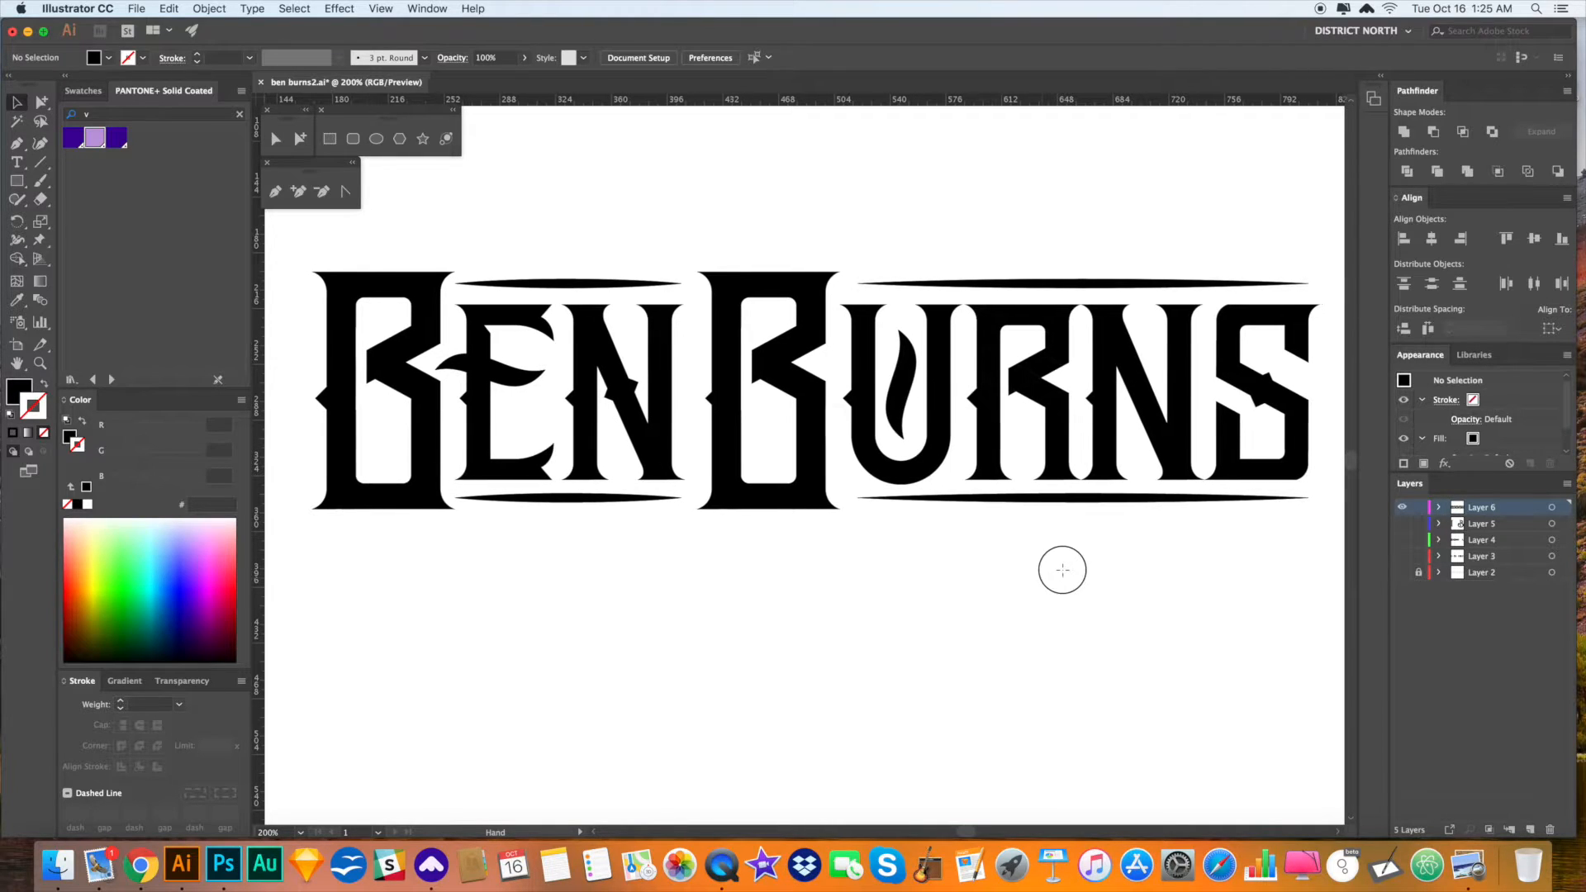
left_click_drag(1071, 574, 1076, 574)
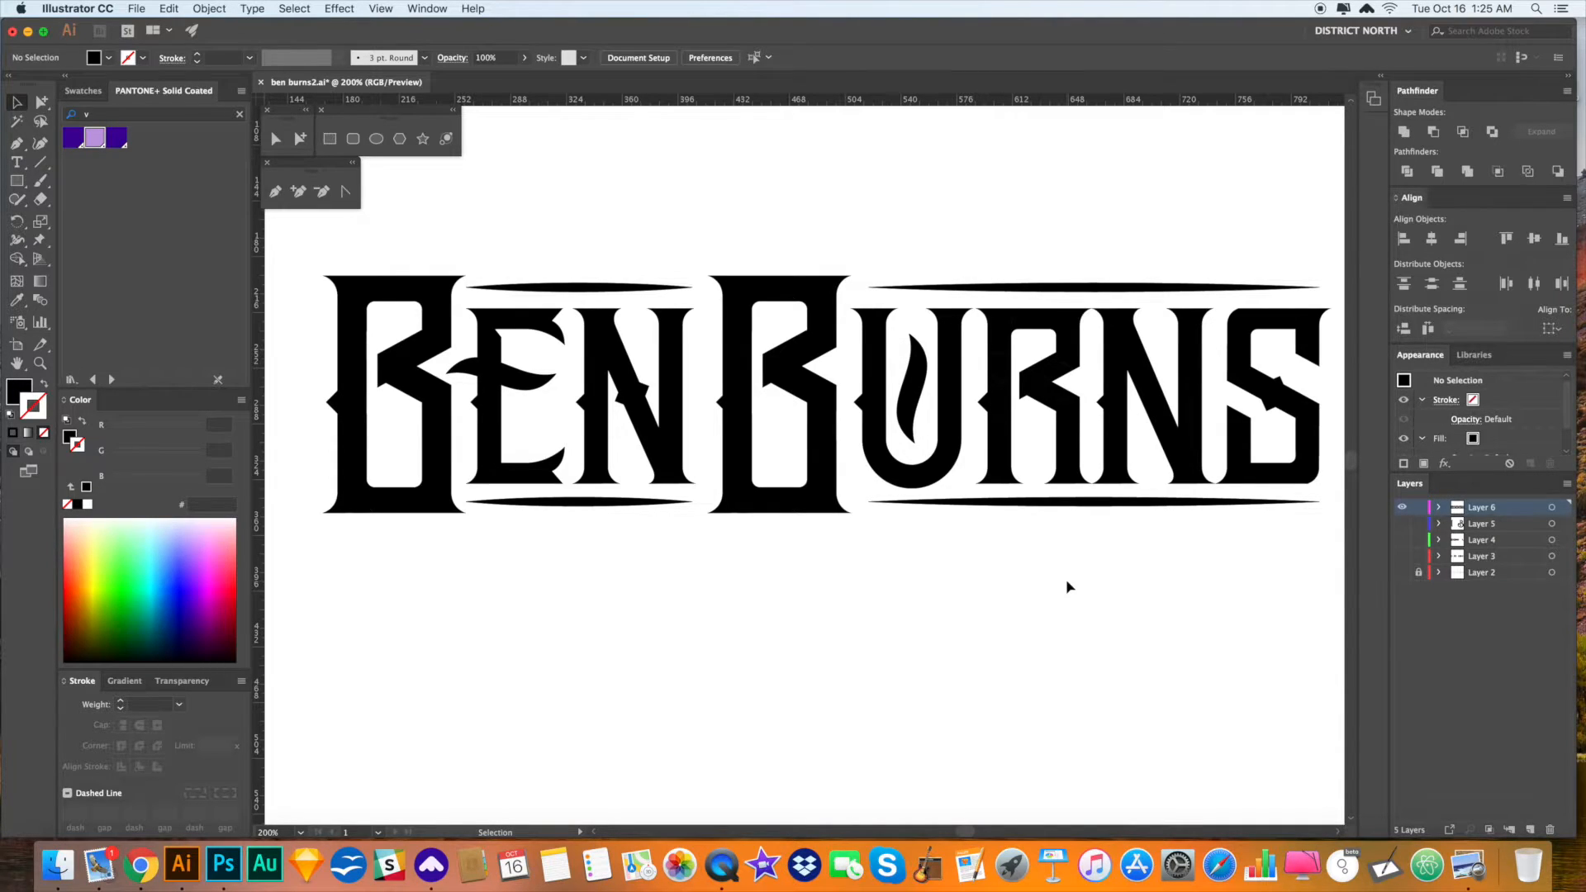
left_click_drag(1063, 576, 1067, 558)
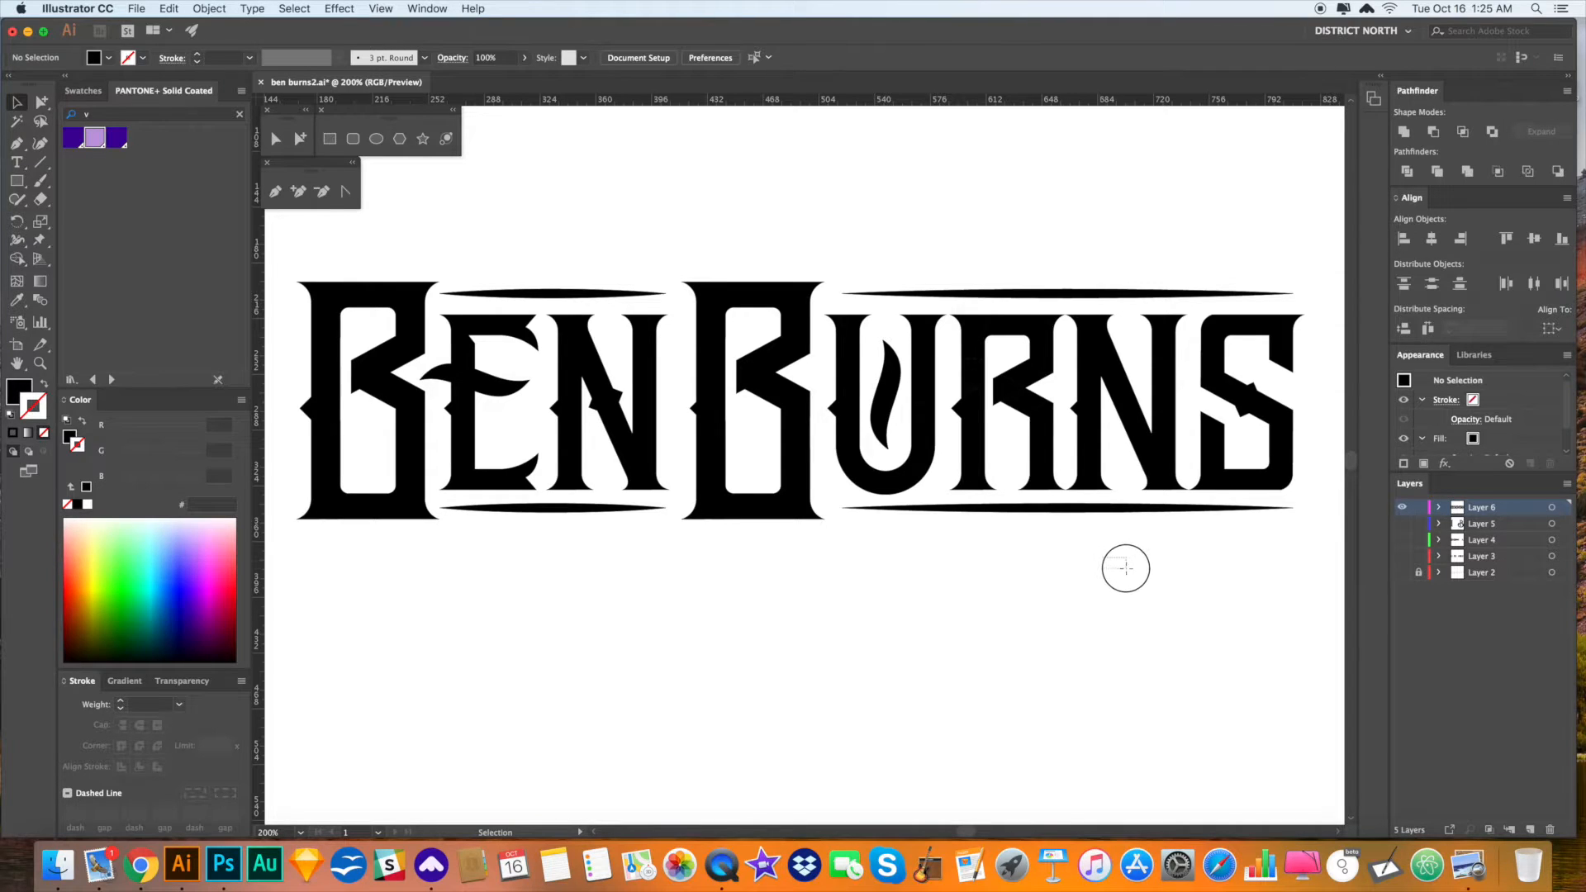
left_click_drag(1117, 567, 1141, 567)
key("a")
left_click_drag(1284, 585, 1286, 594)
left_click_drag(1502, 516, 1510, 830)
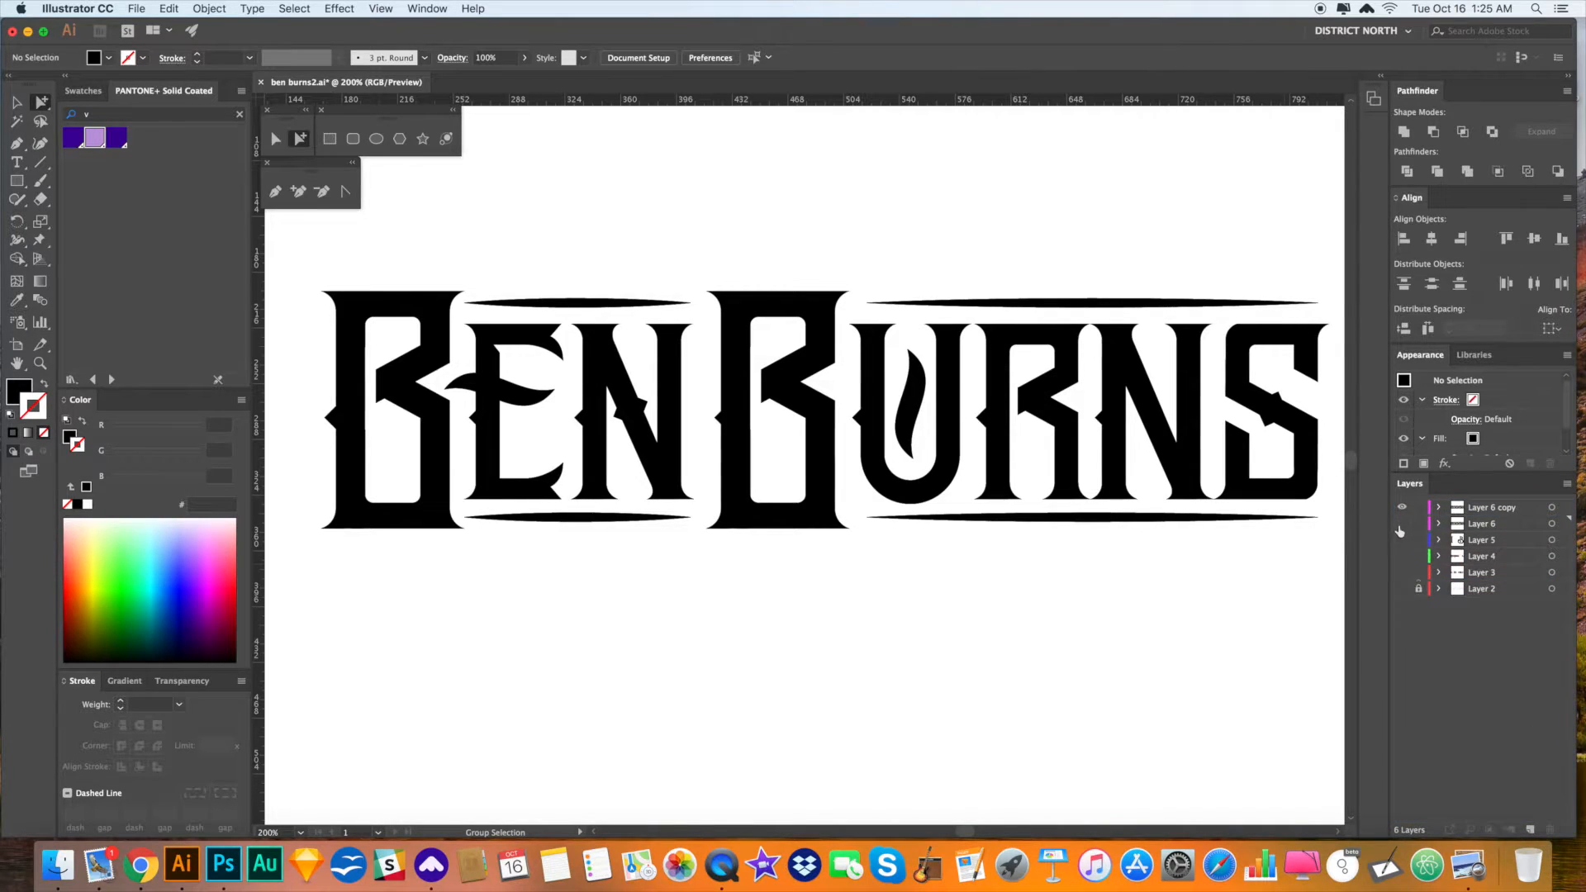
- Select all the lettering and expand its appearance into plain paths
key("super+a")
key("super+e")
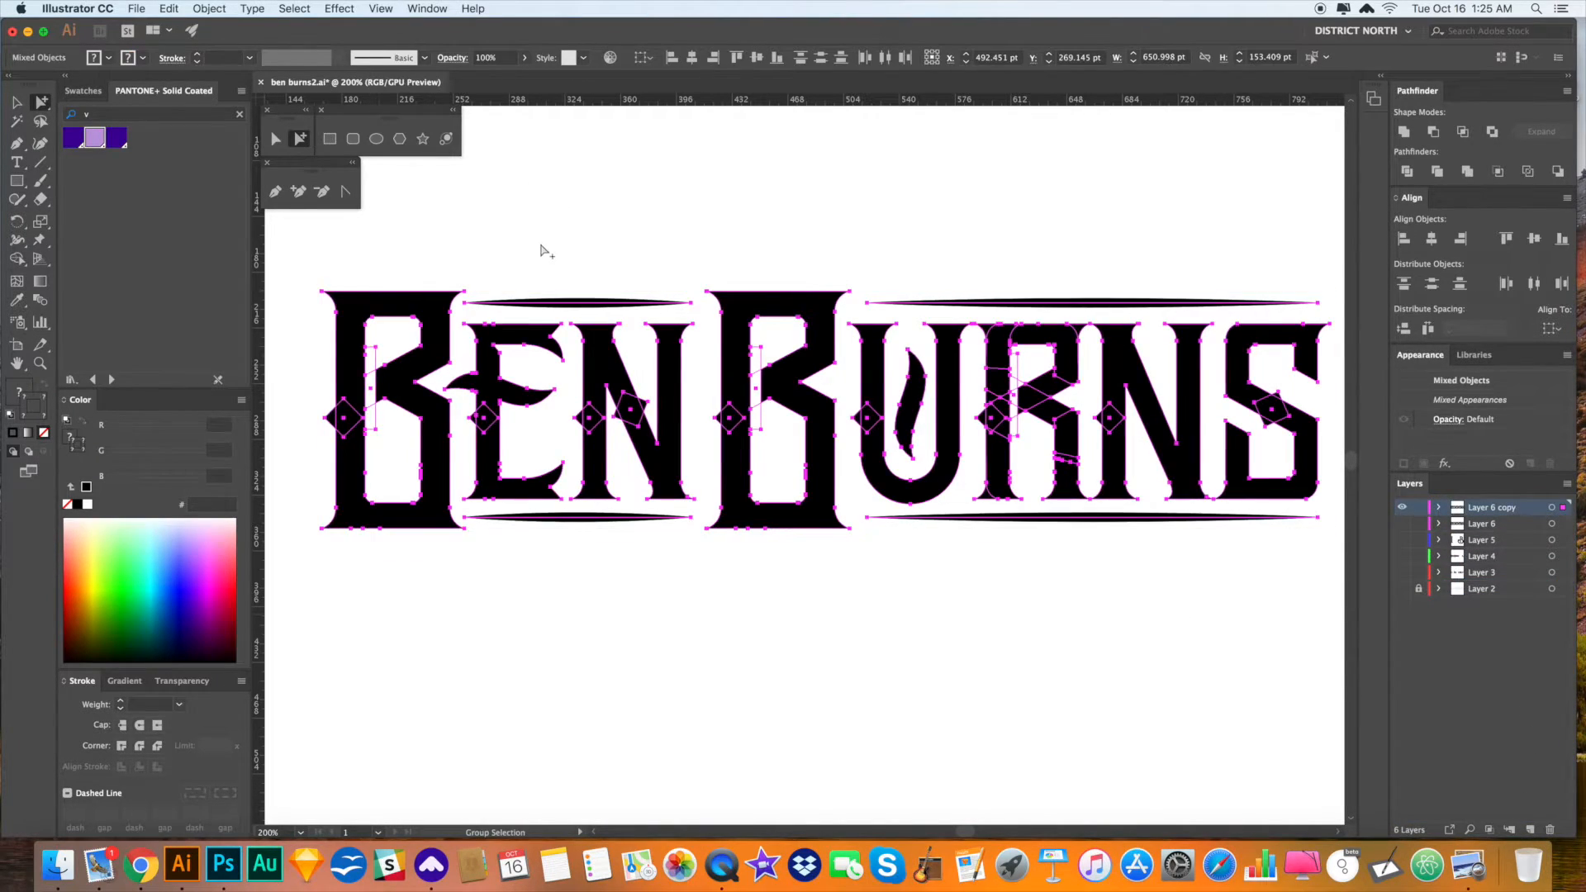
left_click(217, 10)
left_click(262, 179)
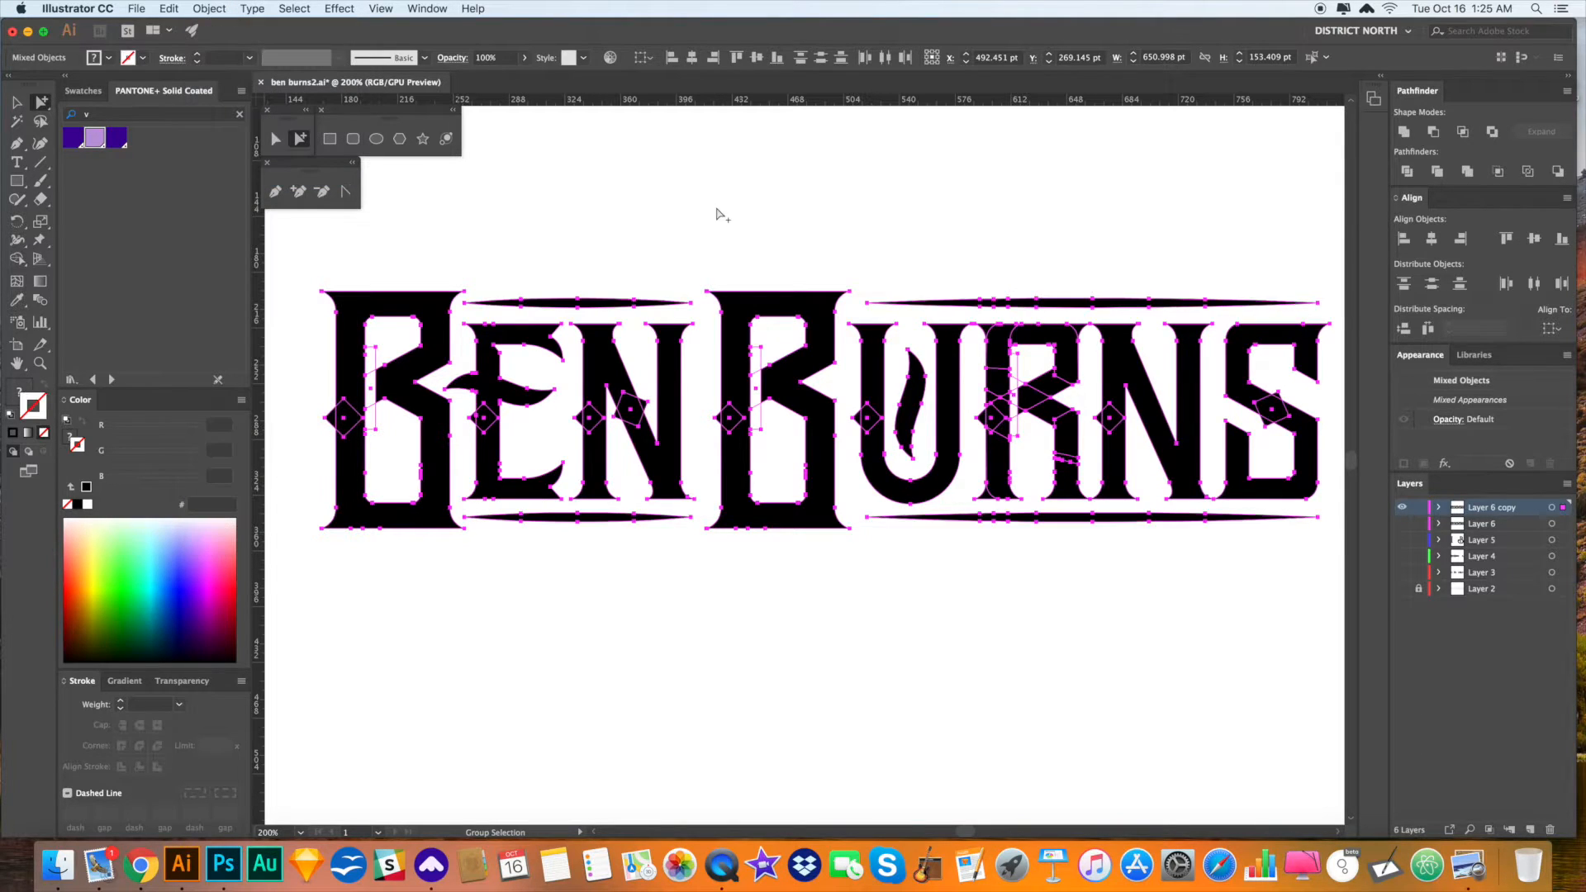
left_click(717, 213)
left_click_drag(308, 236, 1334, 596)
left_click(1439, 178)
left_click(1056, 210)
left_click(1119, 367)
key("super+a")
left_click(1404, 134)
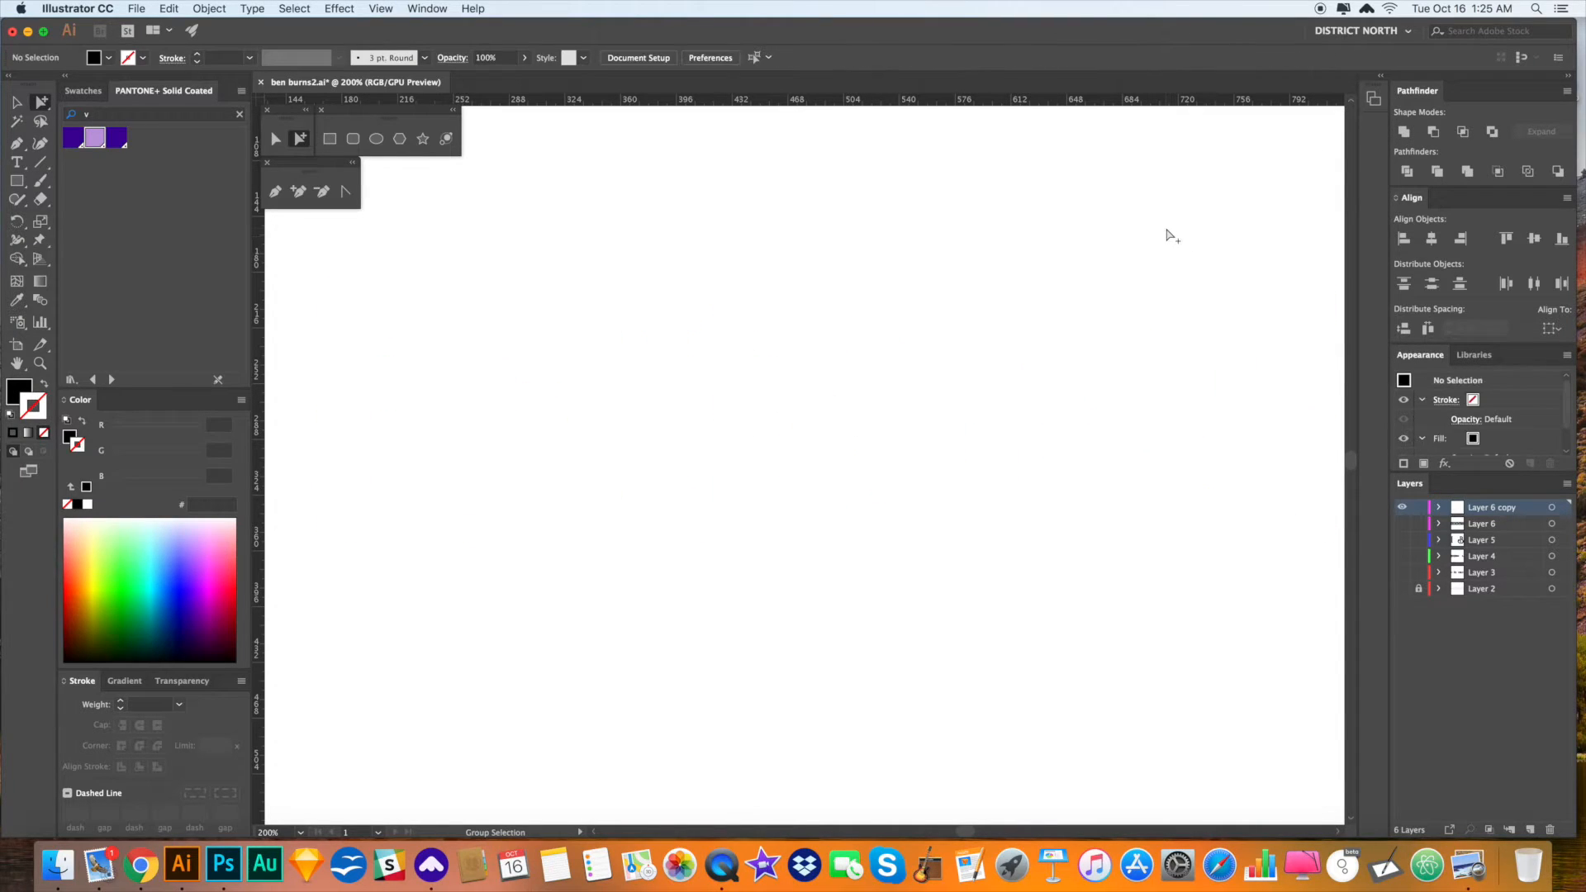
- Move the lettering slightly left and scale it up proportionally to fill more of the artboard
scroll(1170, 237, "down", 2)
scroll(1171, 237, "left", 2)
left_click(1150, 590)
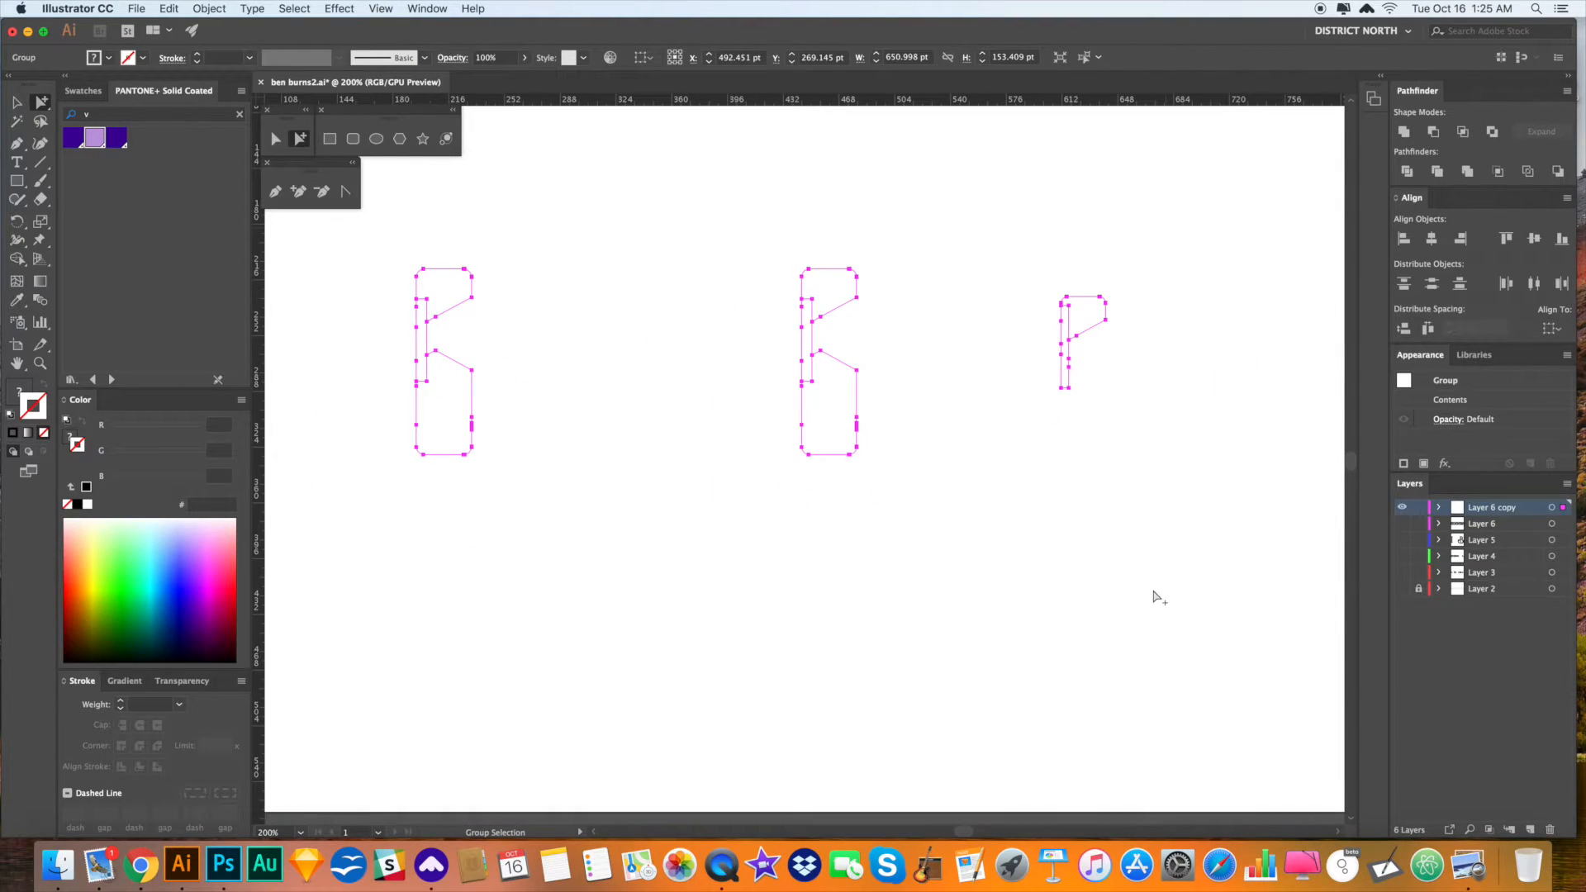
key("super+minus")
key("super+minus")
key("super+minus")
key("super+minus")
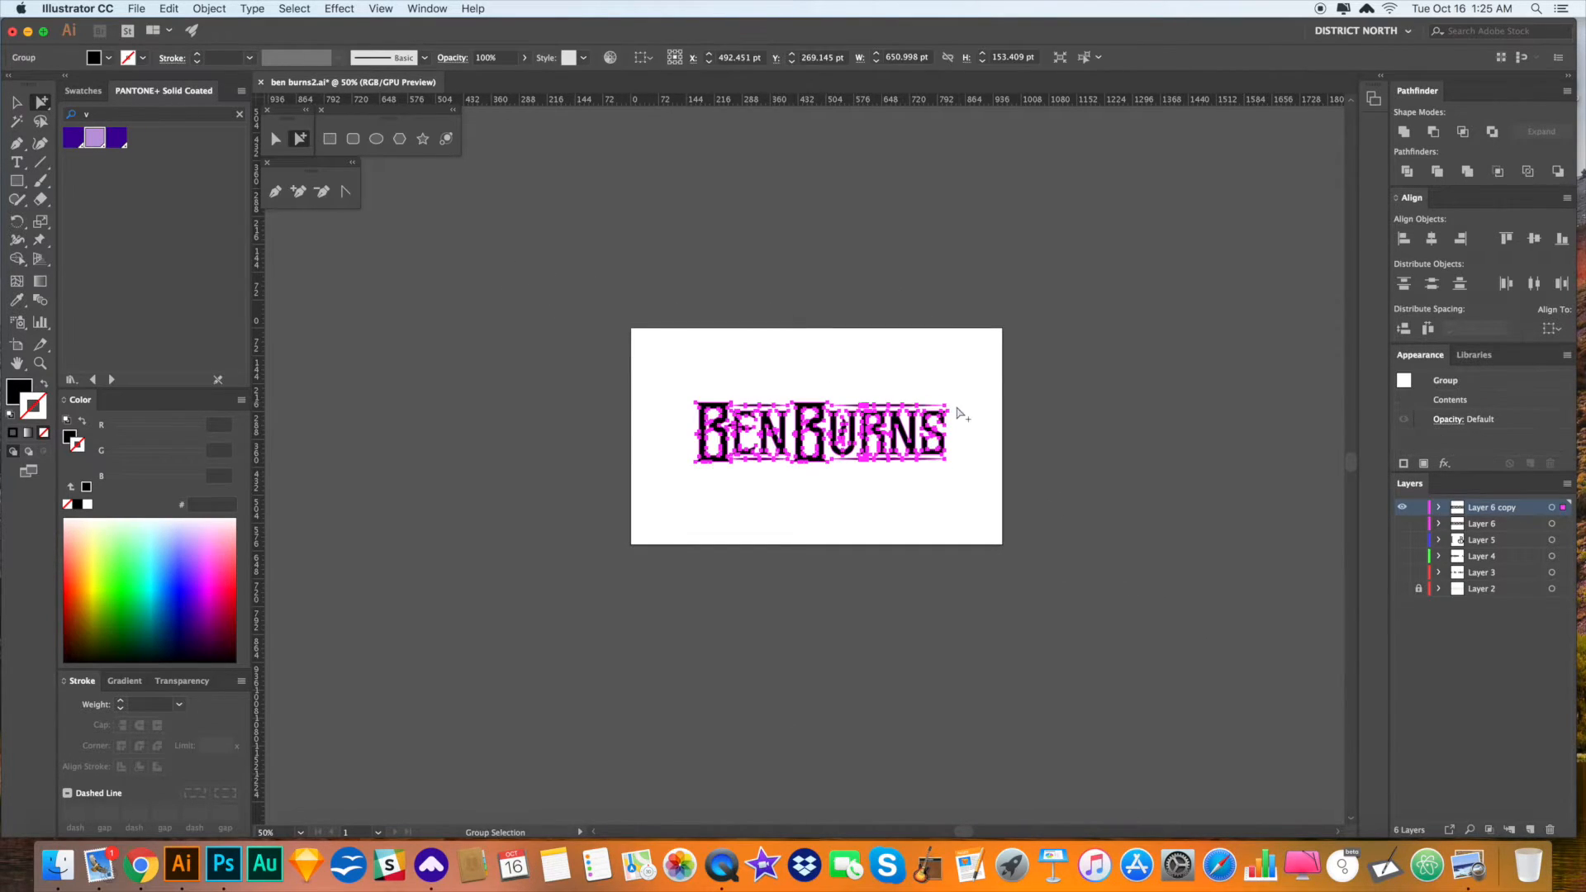
left_click_drag(705, 393, 661, 376)
key("v")
left_click_drag(829, 427, 811, 428)
left_click_drag(929, 432, 961, 433)
left_click(976, 477)
key("z")
left_click_drag(860, 478, 1070, 598)
left_click_drag(963, 550, 1027, 618)
key("a")
left_click_drag(1209, 579, 388, 283)
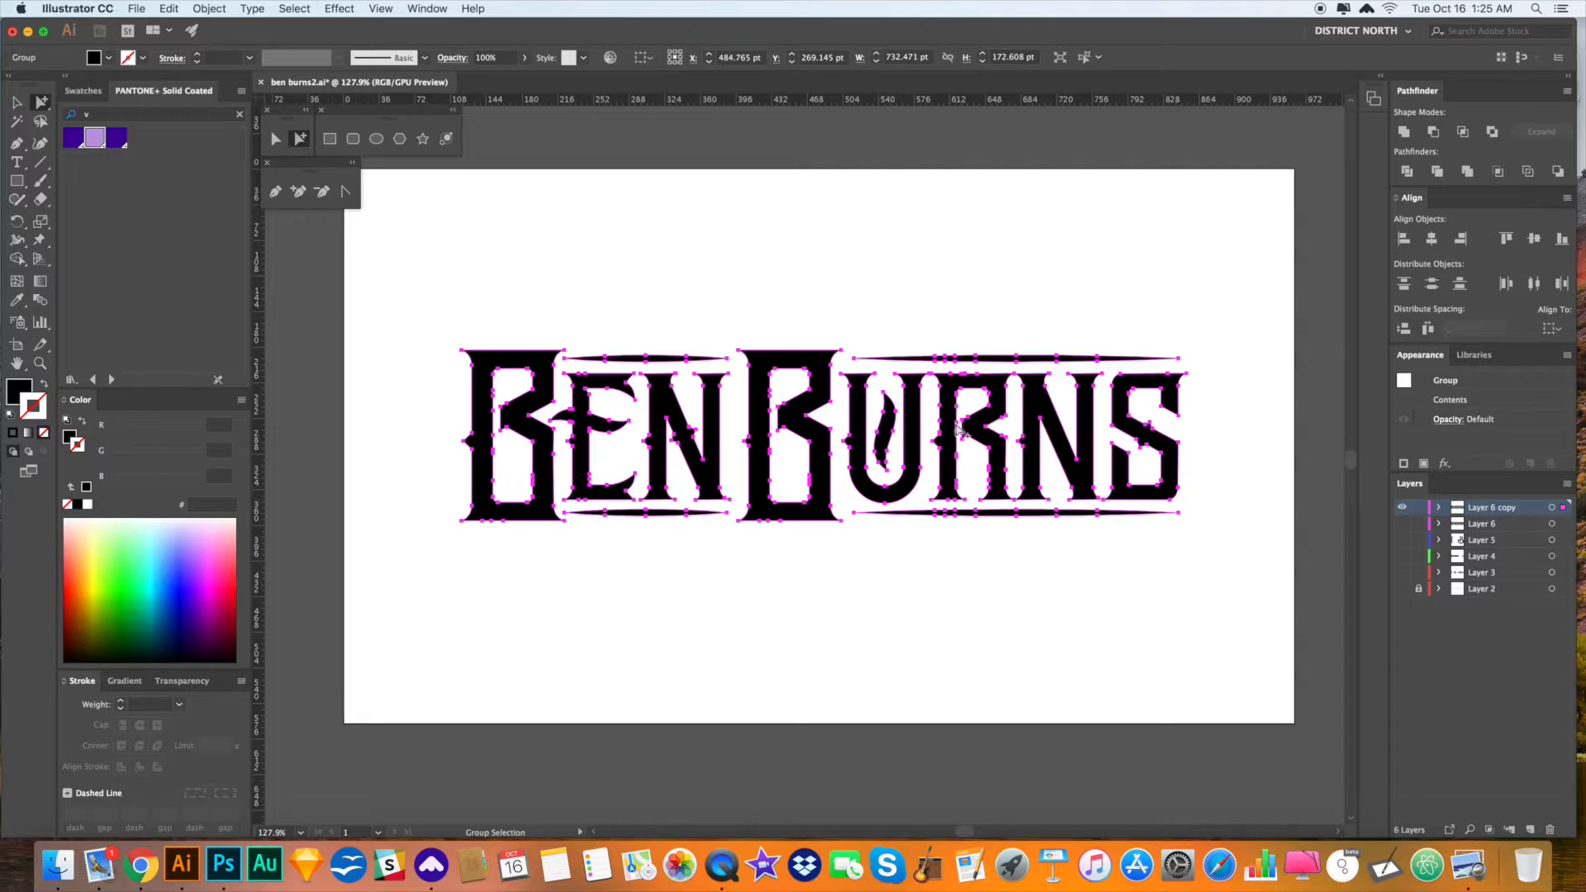
left_click(906, 312)
key("v")
left_click_drag(394, 306, 1229, 616)
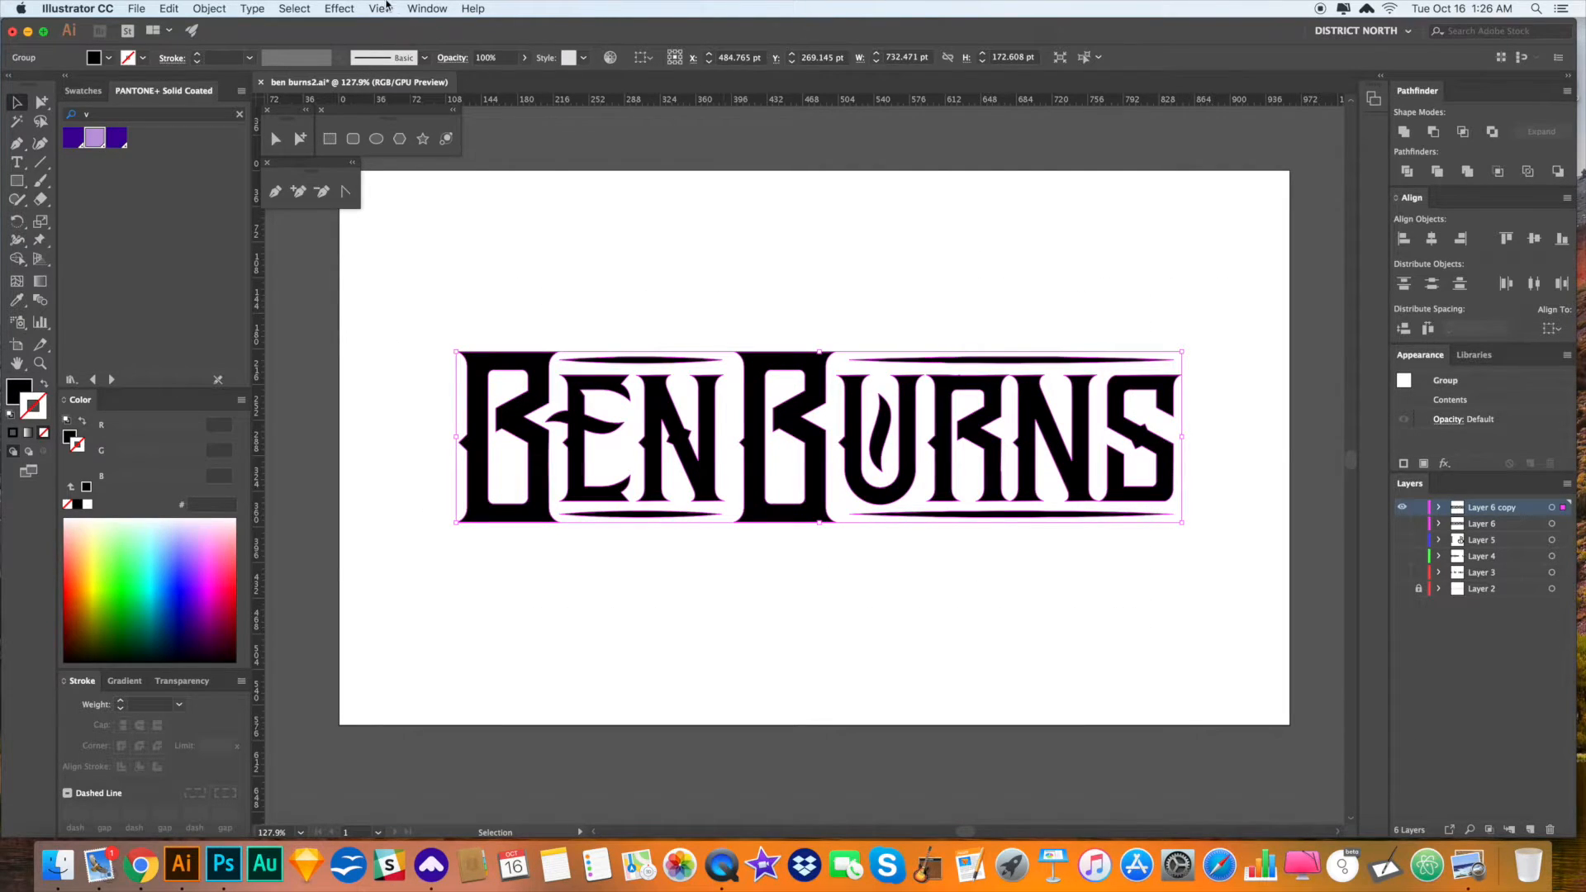
- Apply an Effect > Warp > Flag to the lettering with Bend set to 22%
left_click(388, 6)
mouse_move(340, 8)
mouse_move(442, 237)
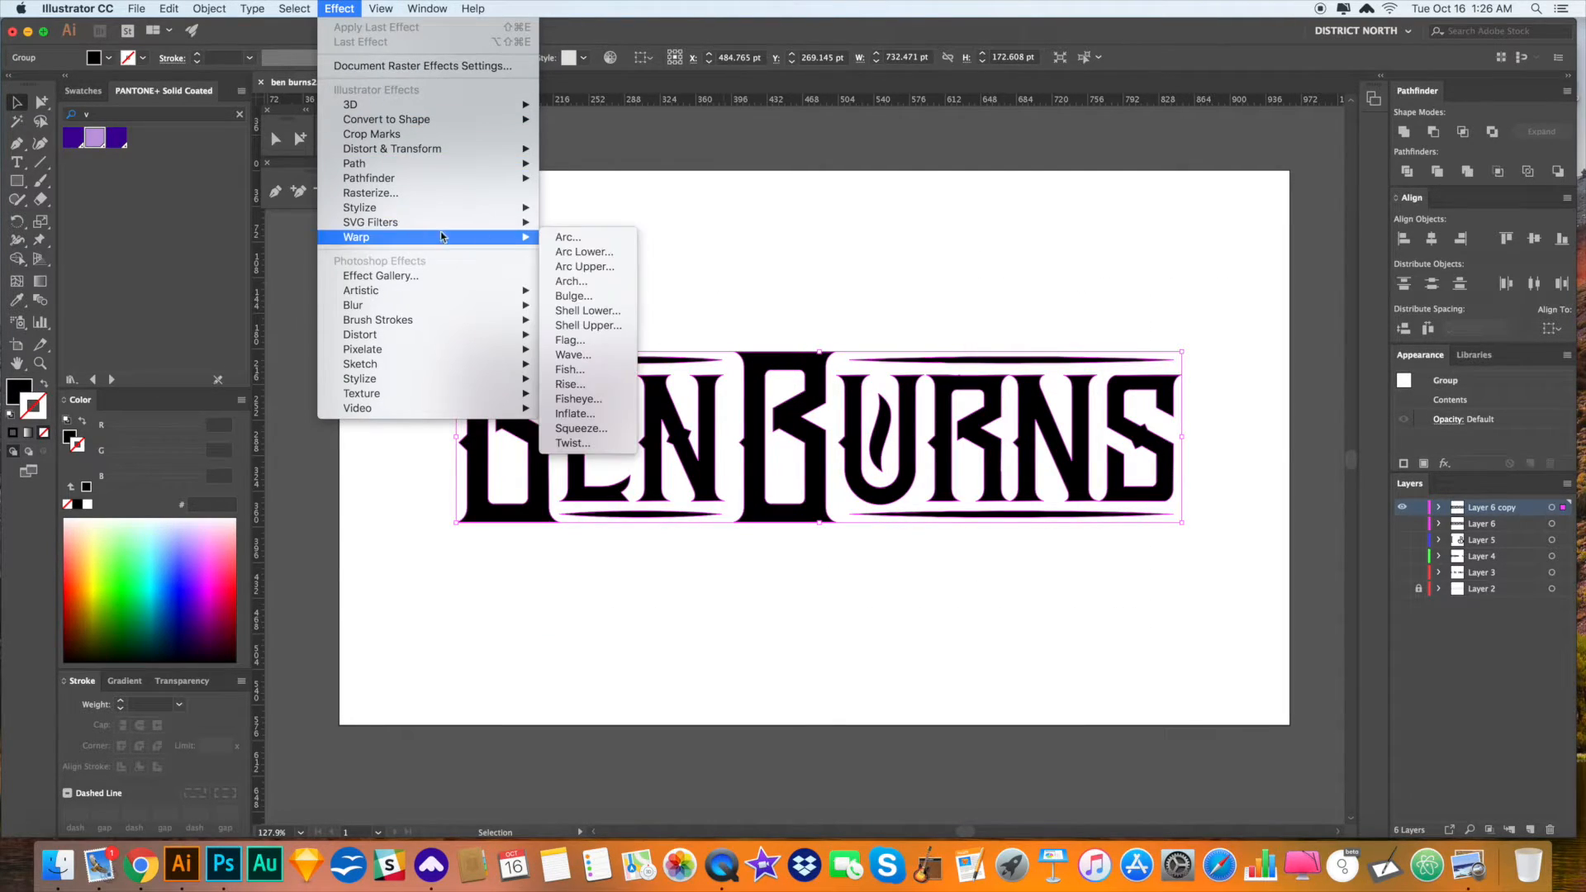
left_click(614, 347)
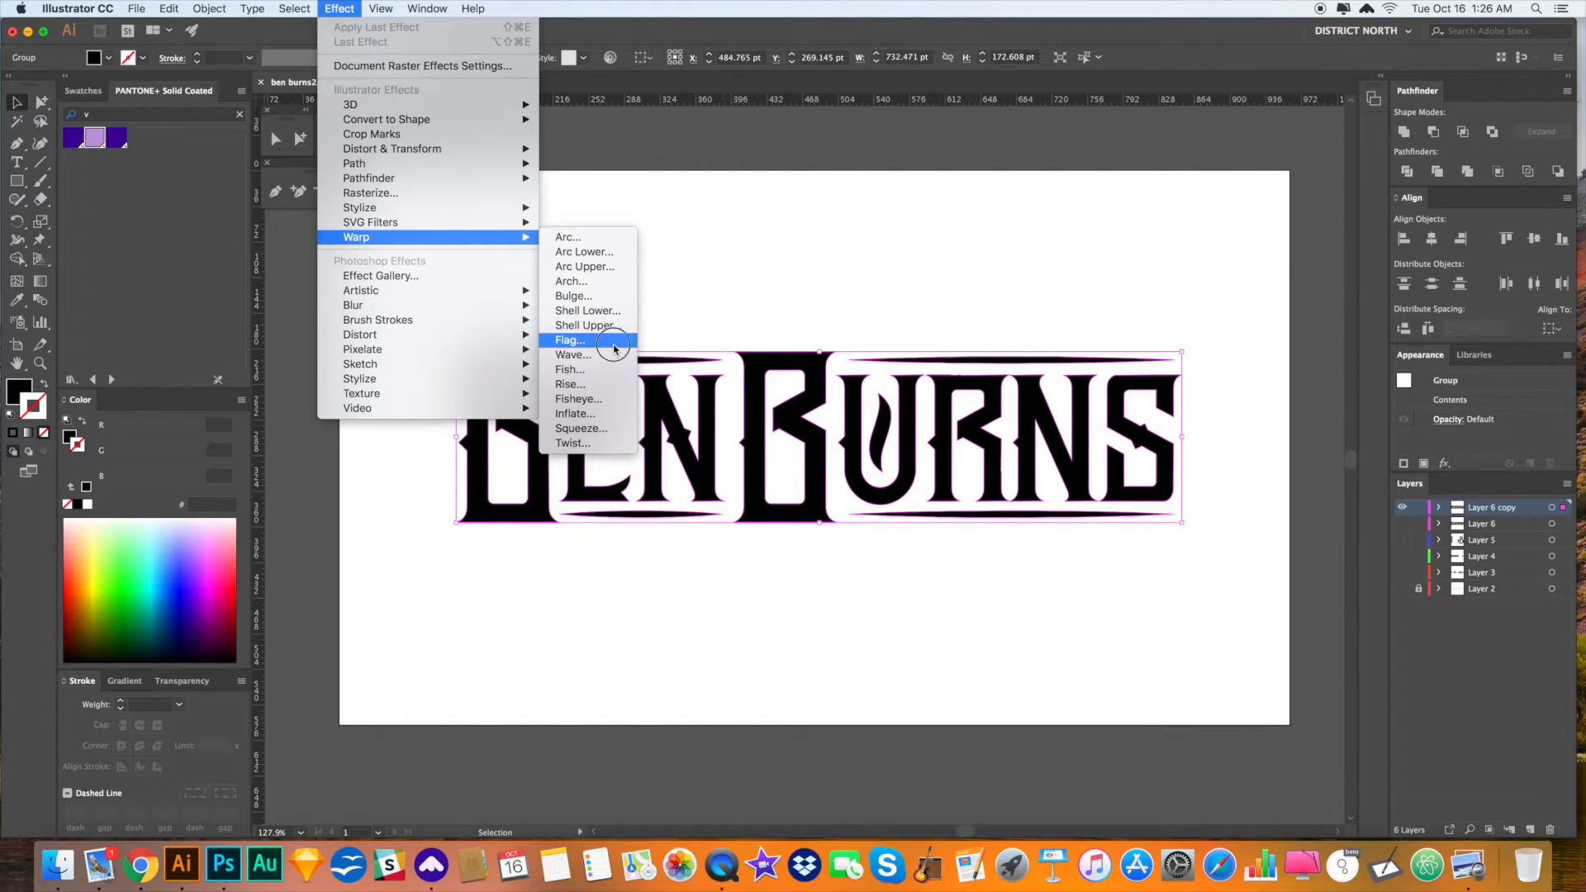
left_click_drag(1142, 322, 1112, 317)
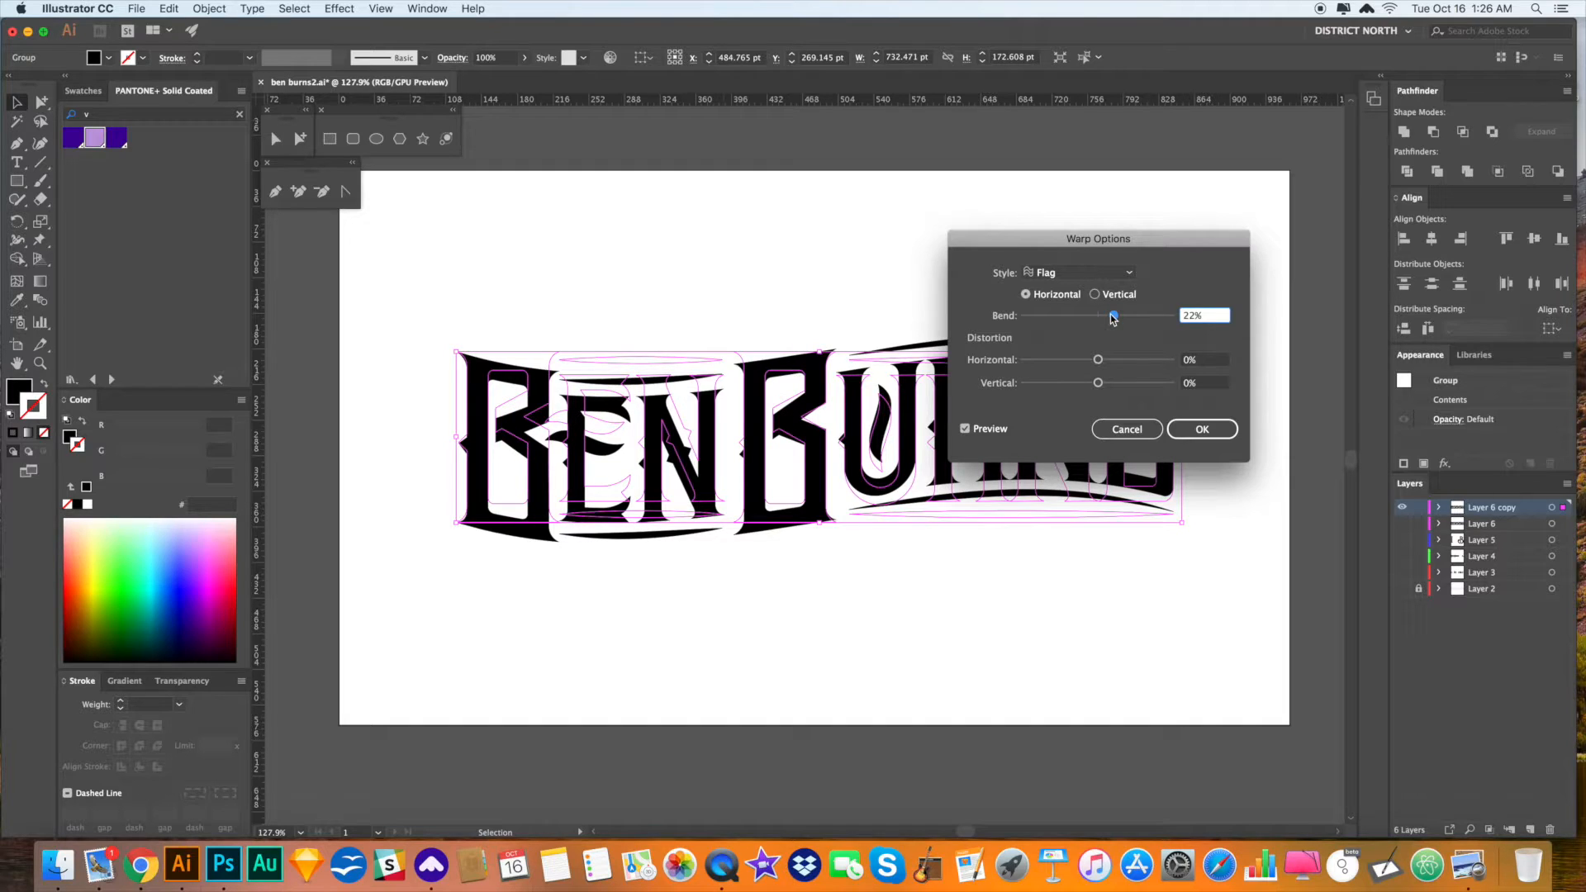
left_click(1202, 429)
- Select the warped lettering and use Object > Expand Appearance to make the flag warp permanent
left_click(1197, 460)
left_click_drag(1202, 605, 1202, 601)
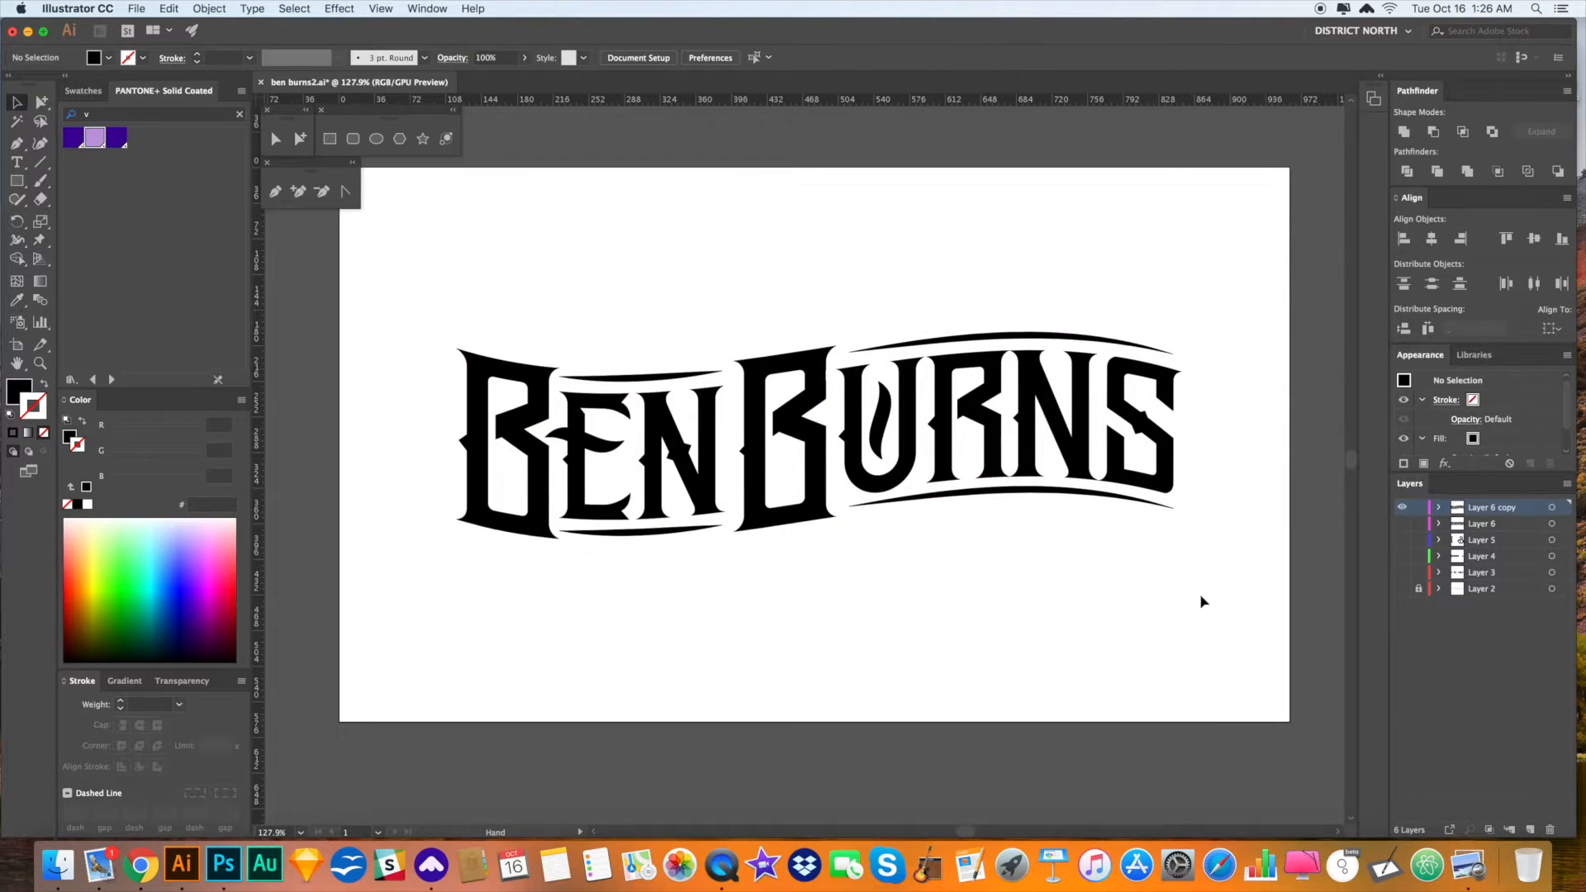
key("super+a")
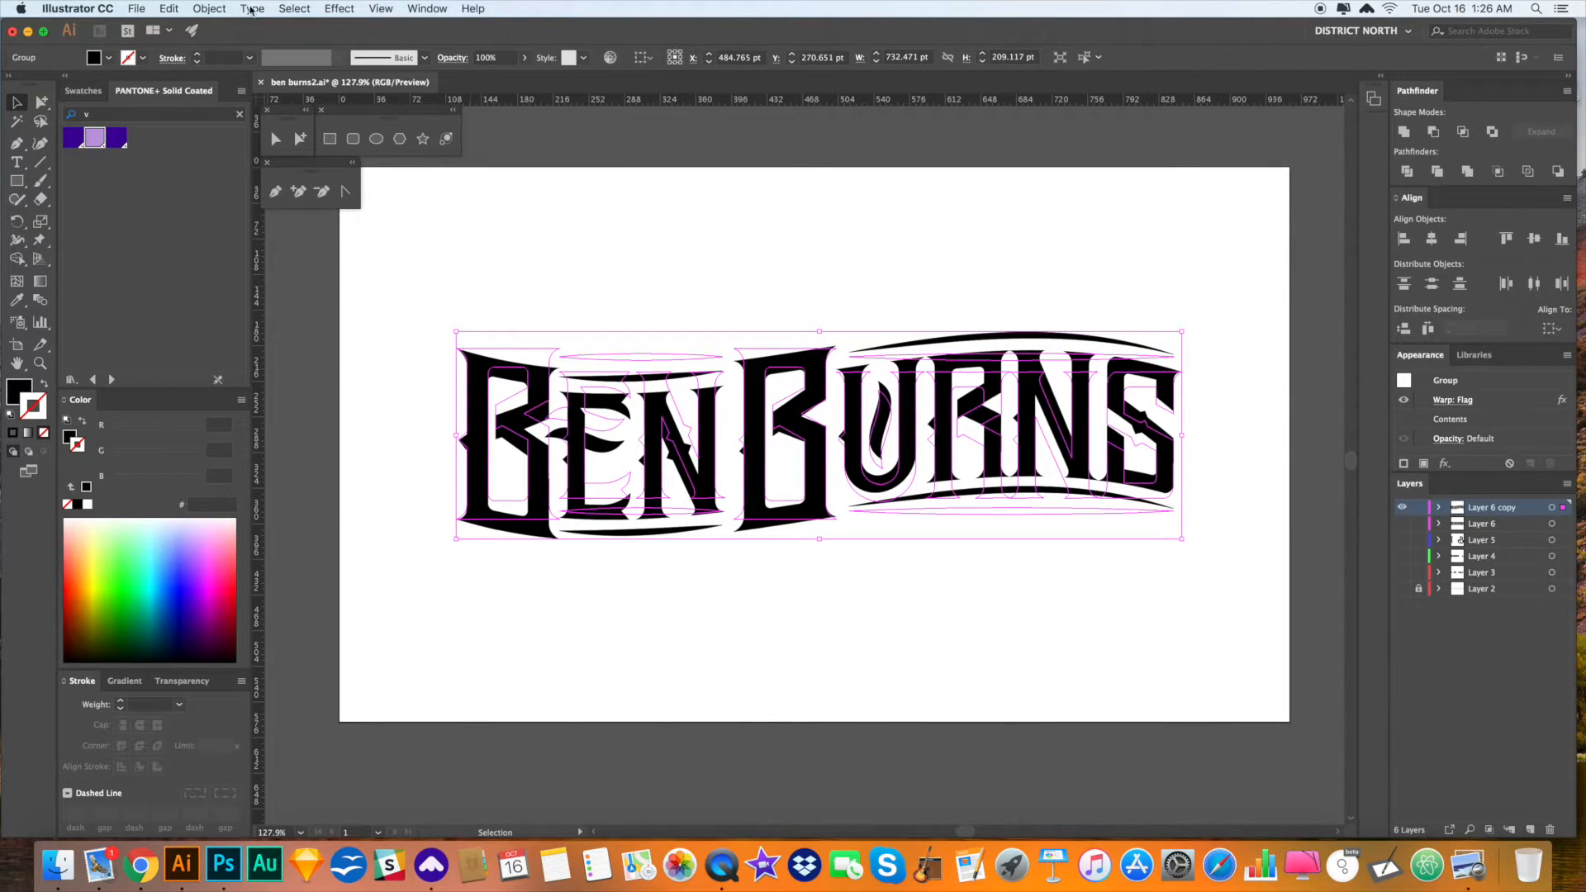
left_click(251, 10)
mouse_move(314, 10)
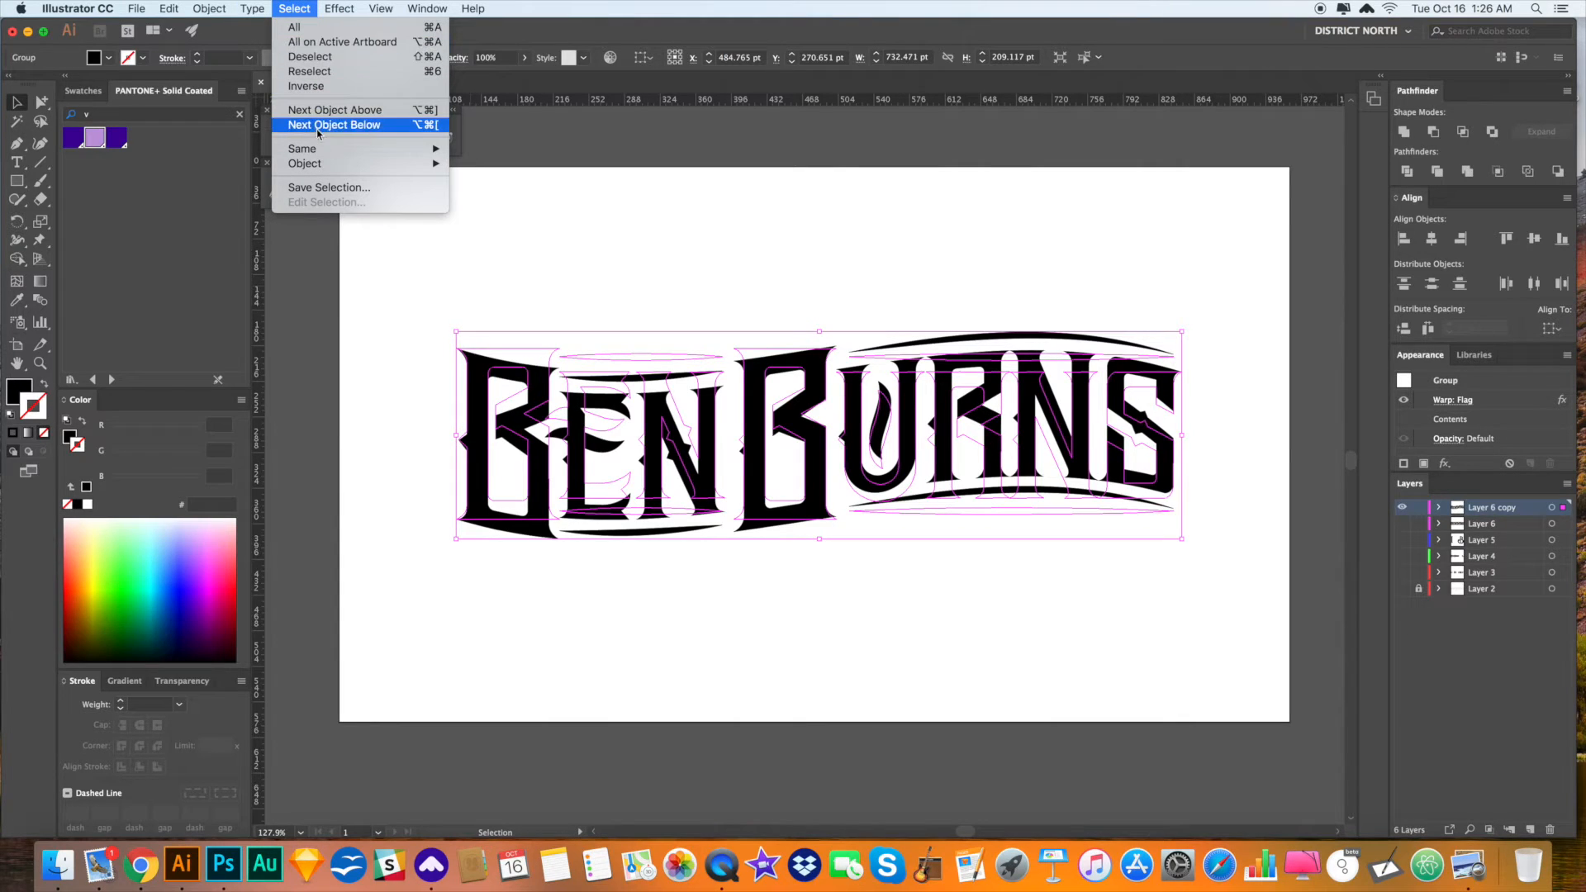
mouse_move(201, 10)
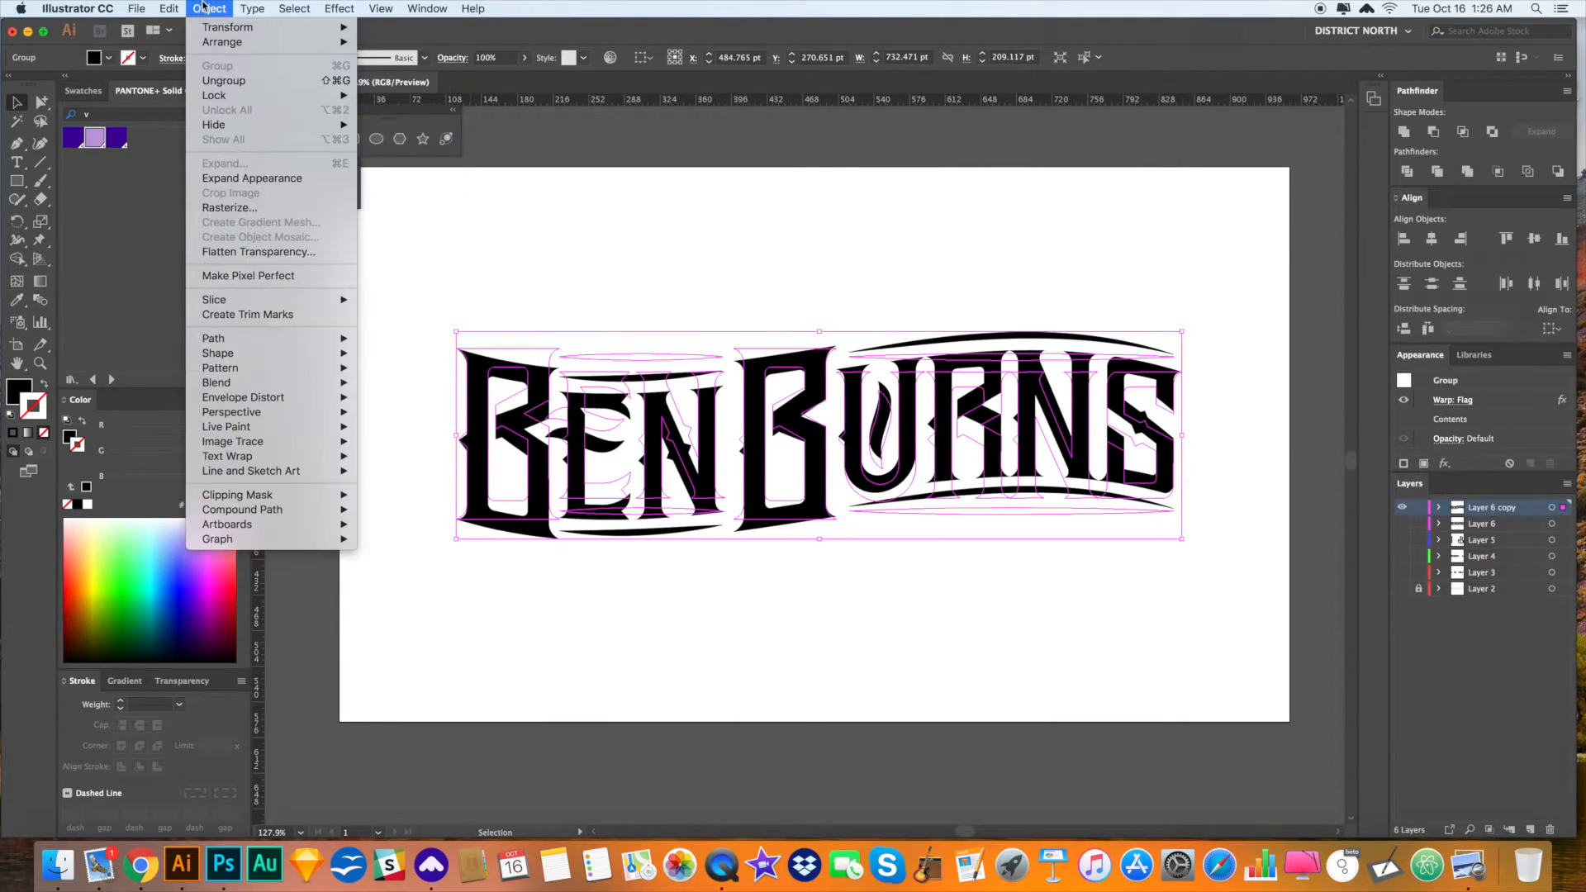
left_click(248, 177)
left_click(726, 301)
key("a")
left_click_drag(450, 264, 1284, 693)
left_click(1218, 665)
key("v")
left_click_drag(1218, 636, 413, 254)
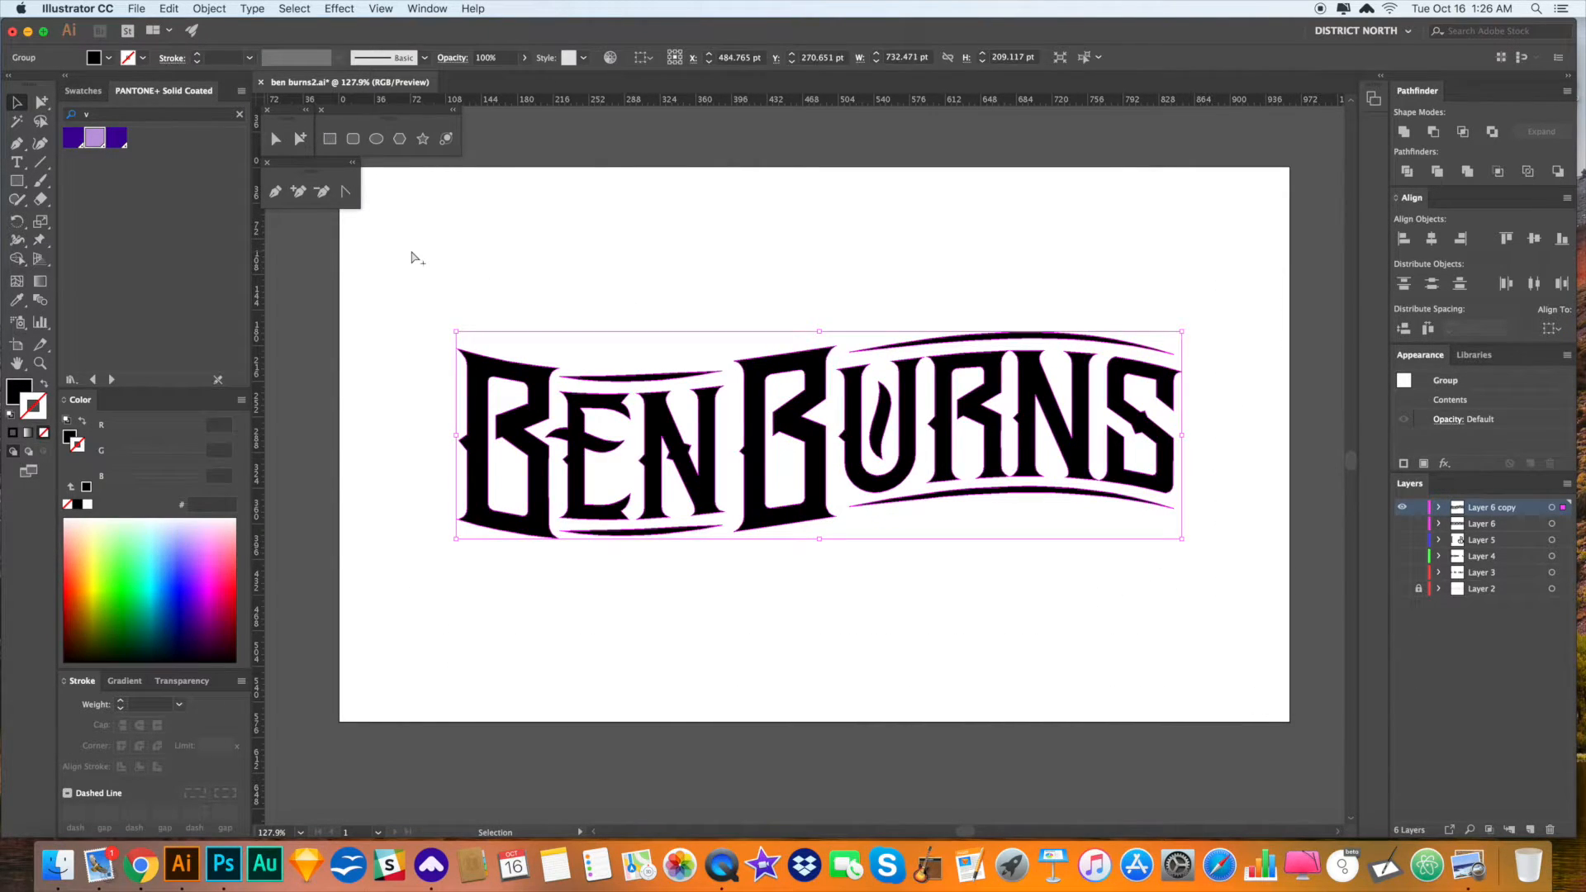
left_click(1029, 281)
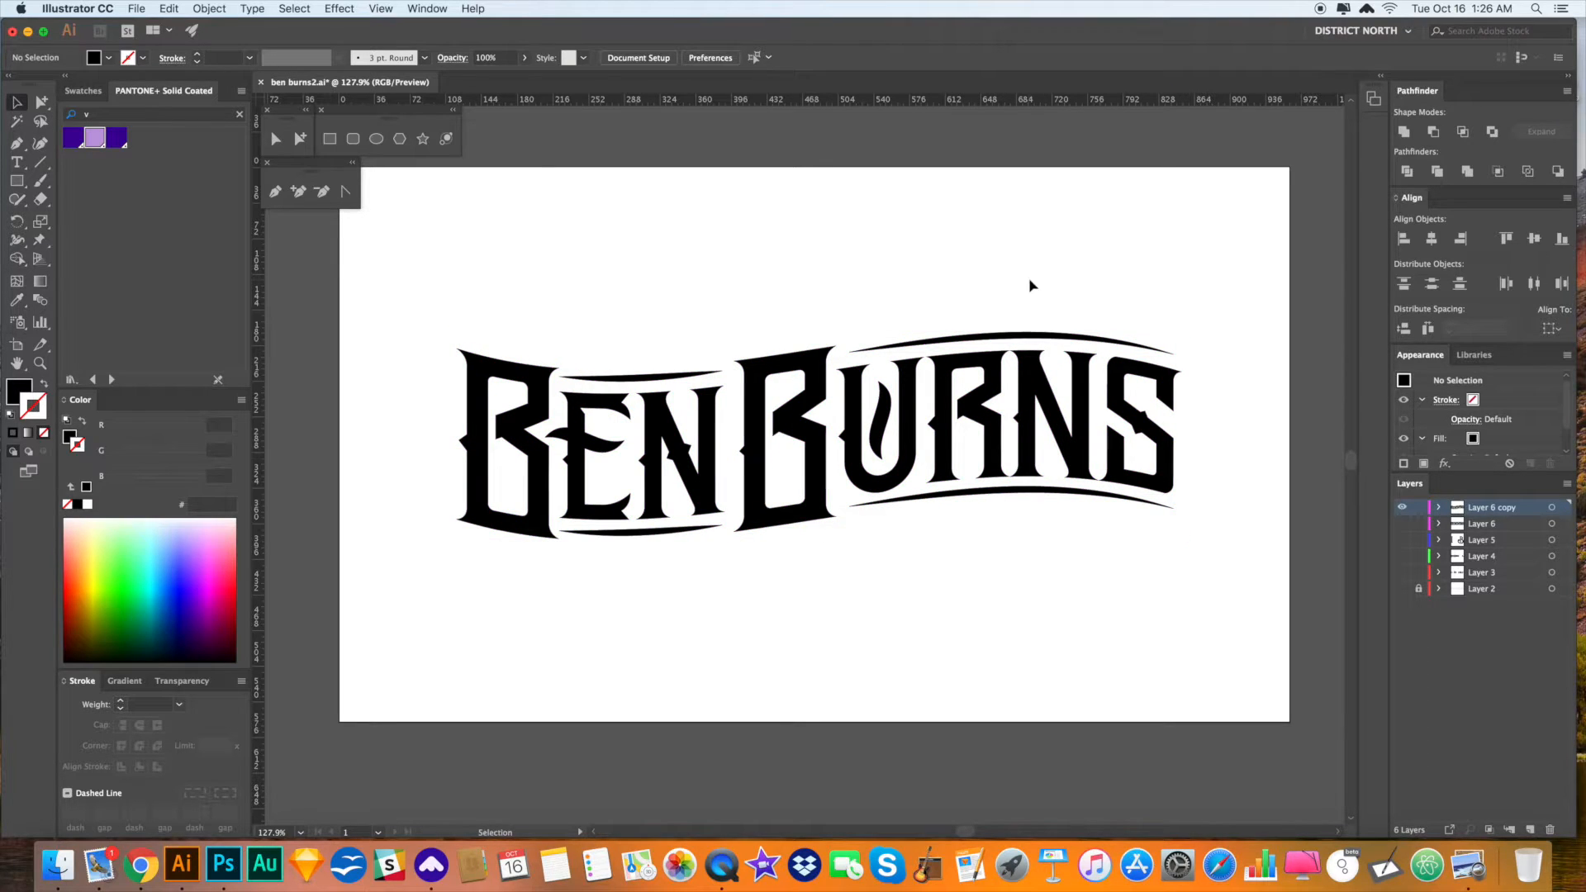
left_click(984, 370)
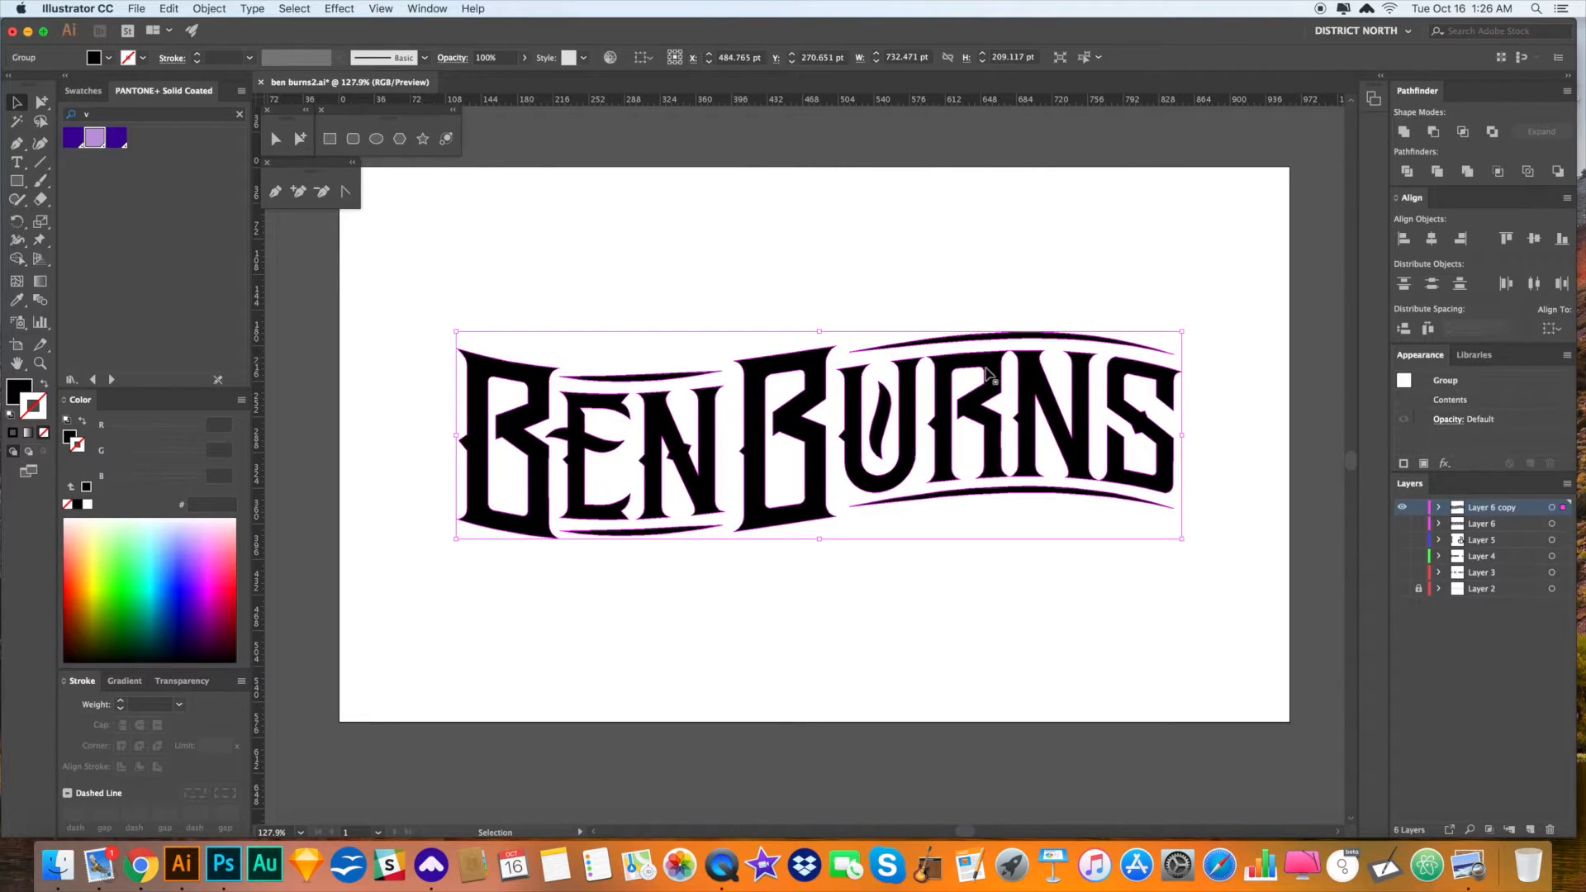
- Sample white with the Eyedropper and swap fill and stroke so the lettering gets a white outline
key("i")
left_click(1067, 592)
key("v")
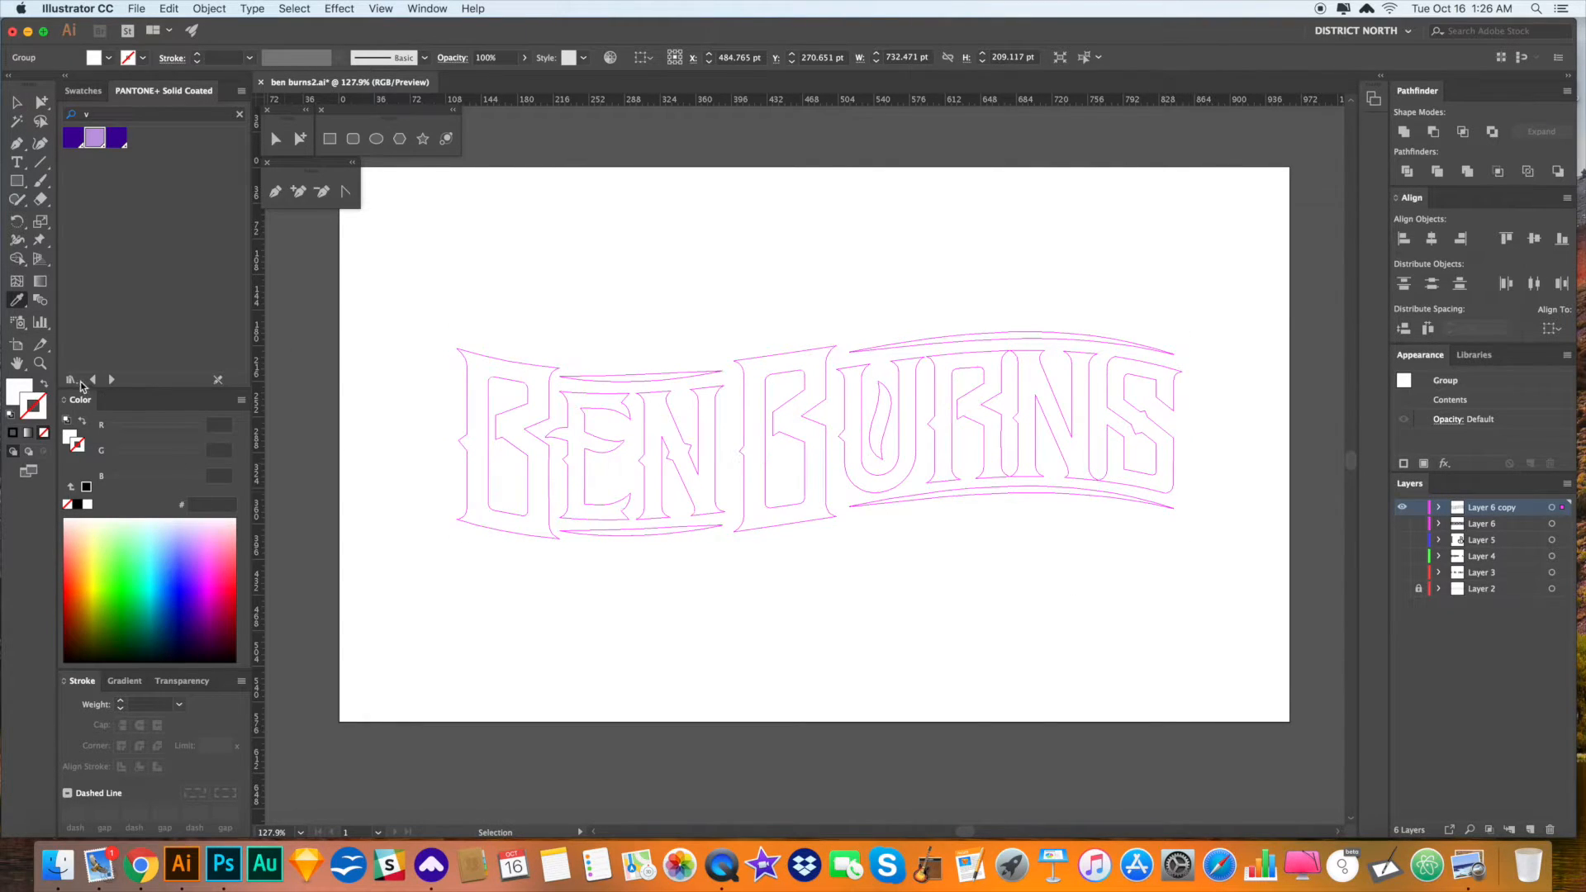
left_click(43, 385)
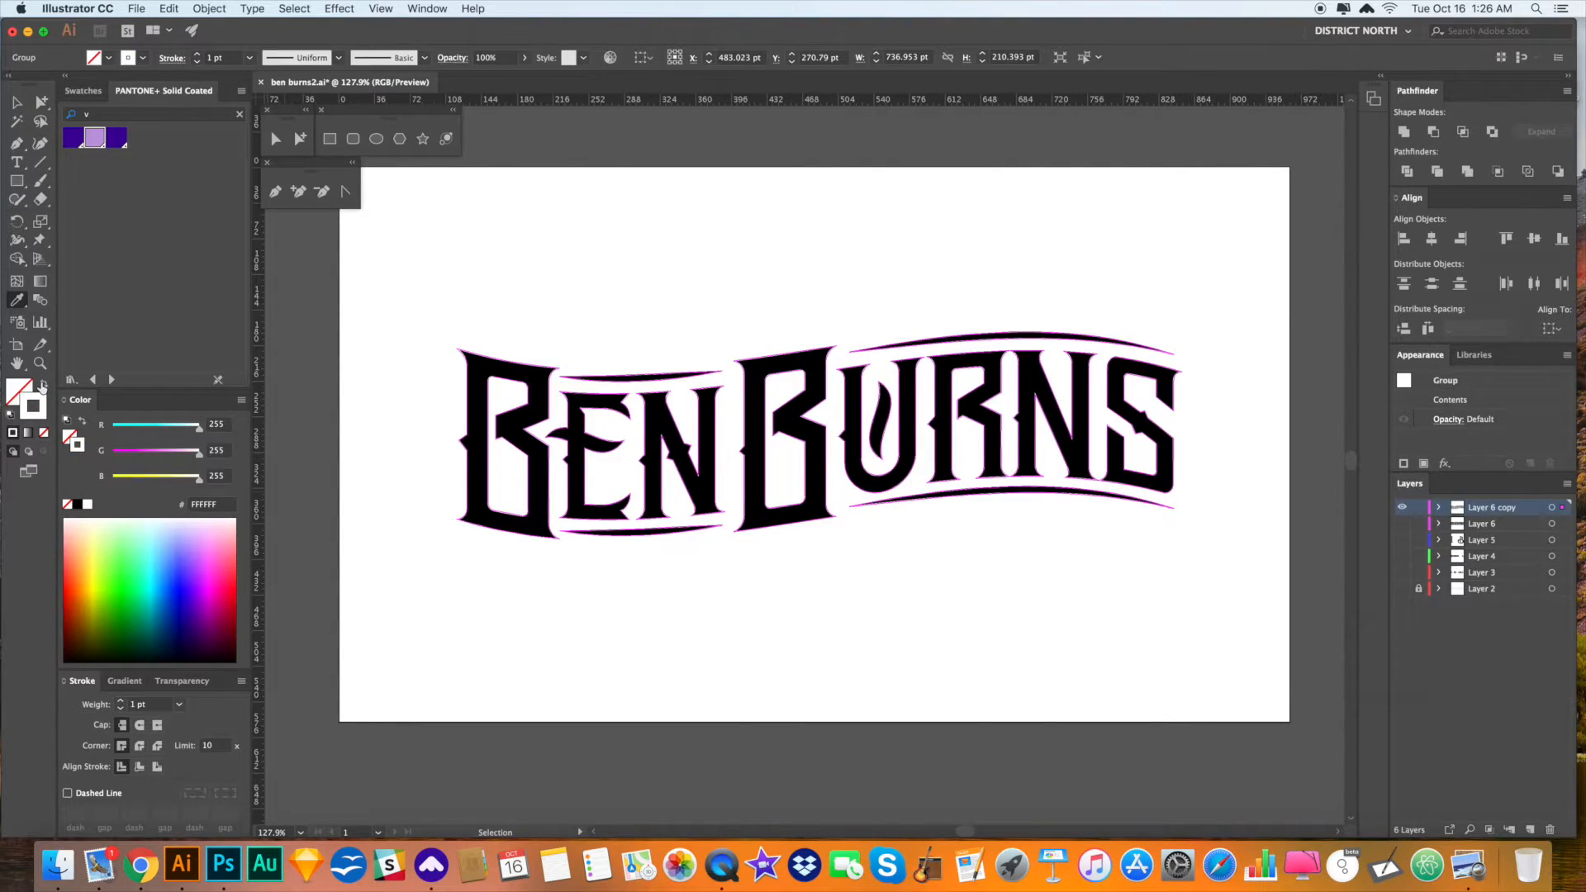
- Set the white outline to a 3 pt stroke aligned to the outside of the letters
left_click(122, 702)
left_click(122, 701)
left_click(121, 701)
left_click(122, 701)
left_click(121, 702)
left_click(122, 701)
left_click(122, 701)
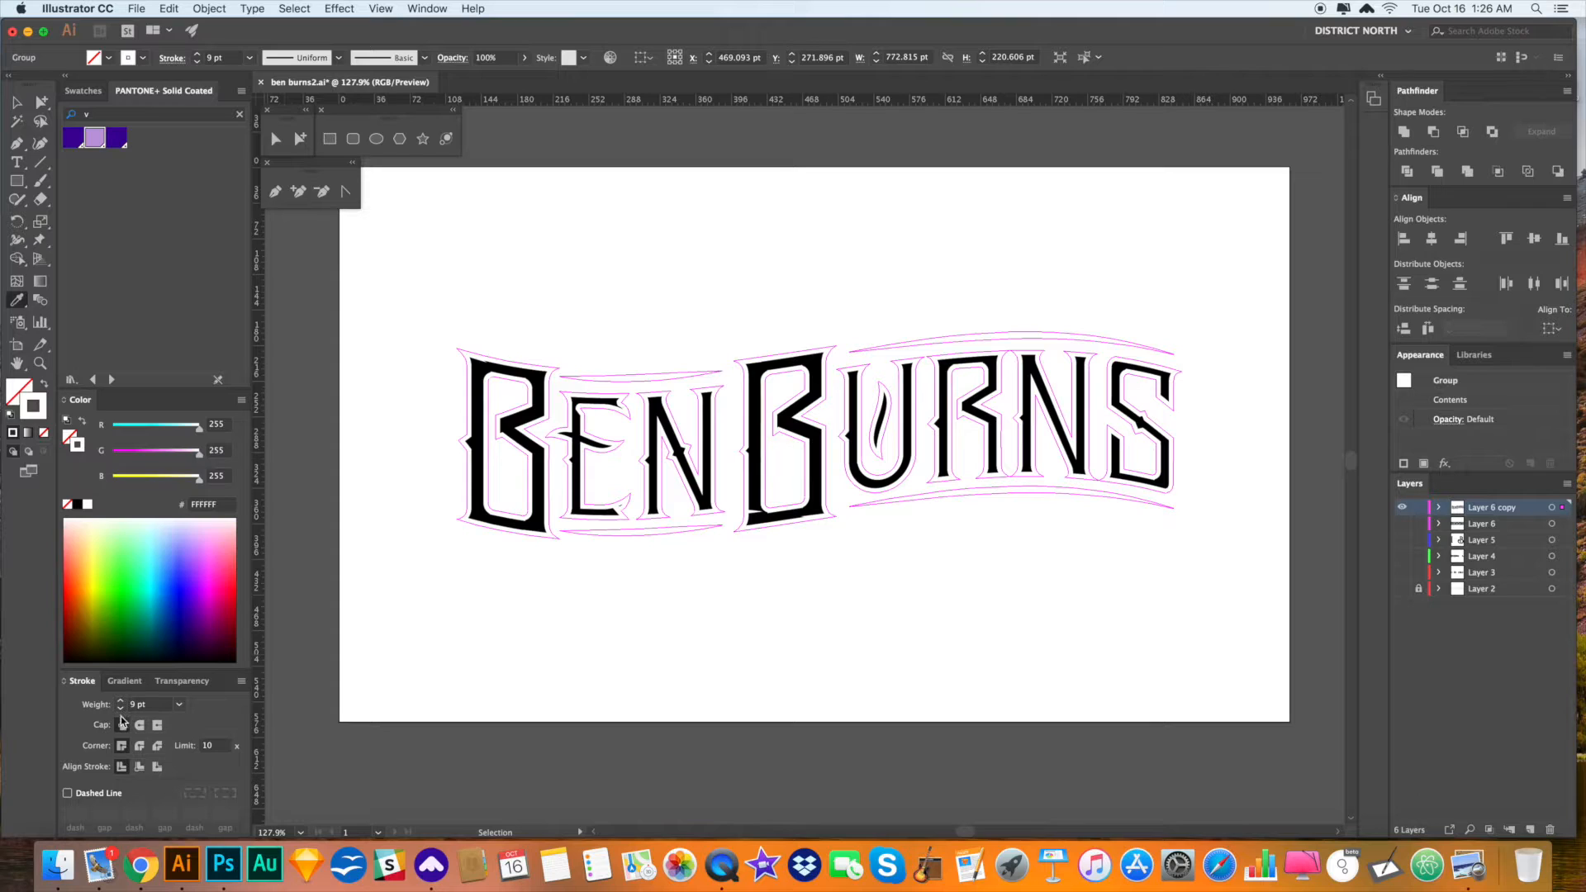
left_click(122, 702)
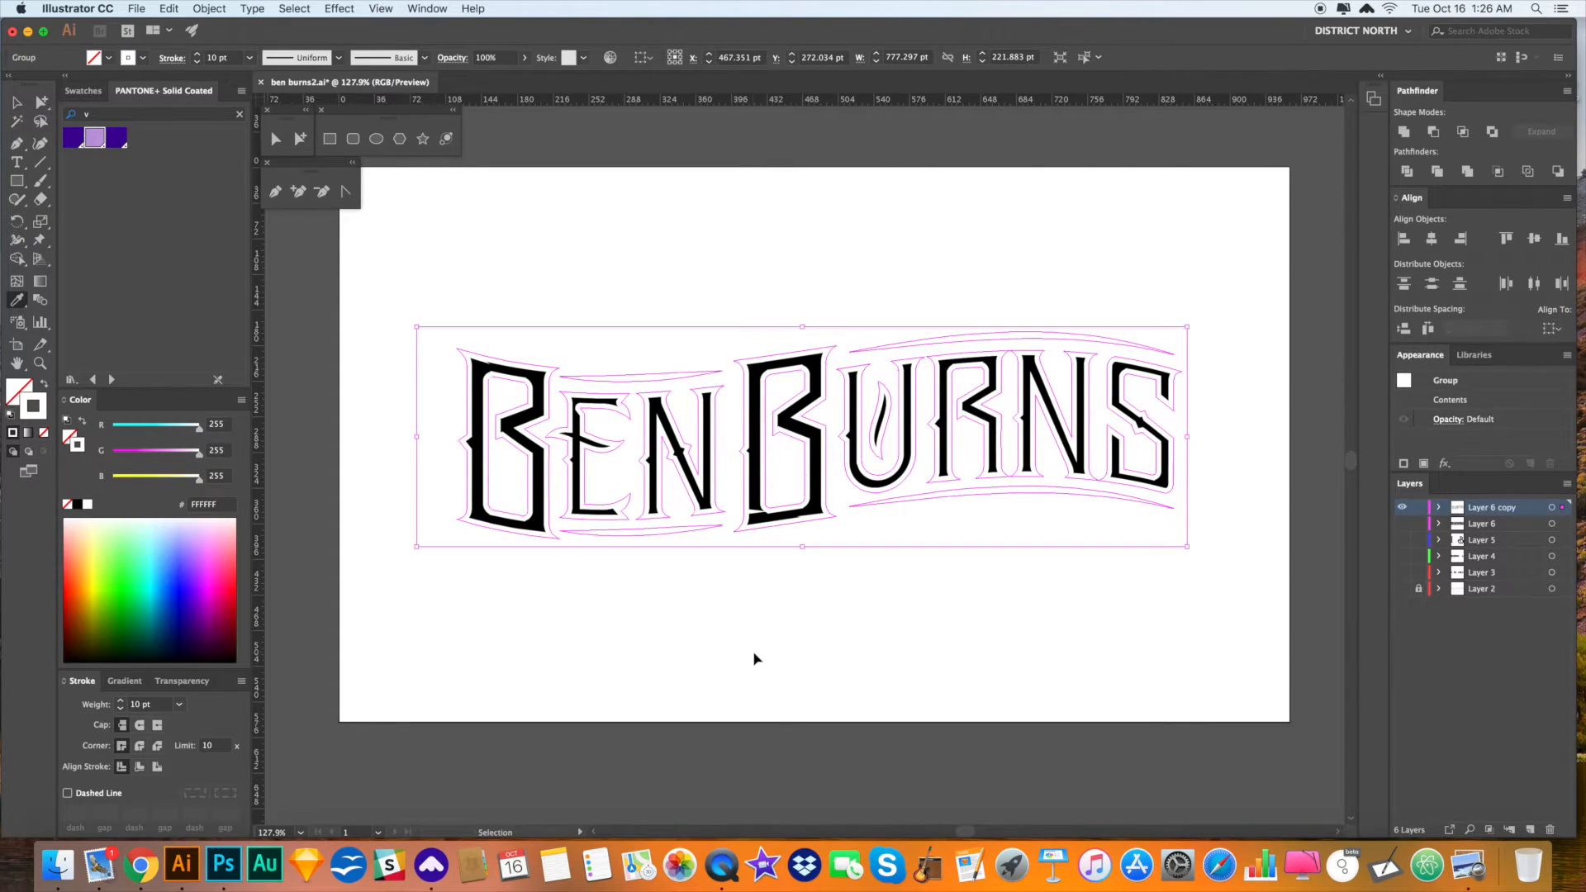
left_click(157, 766)
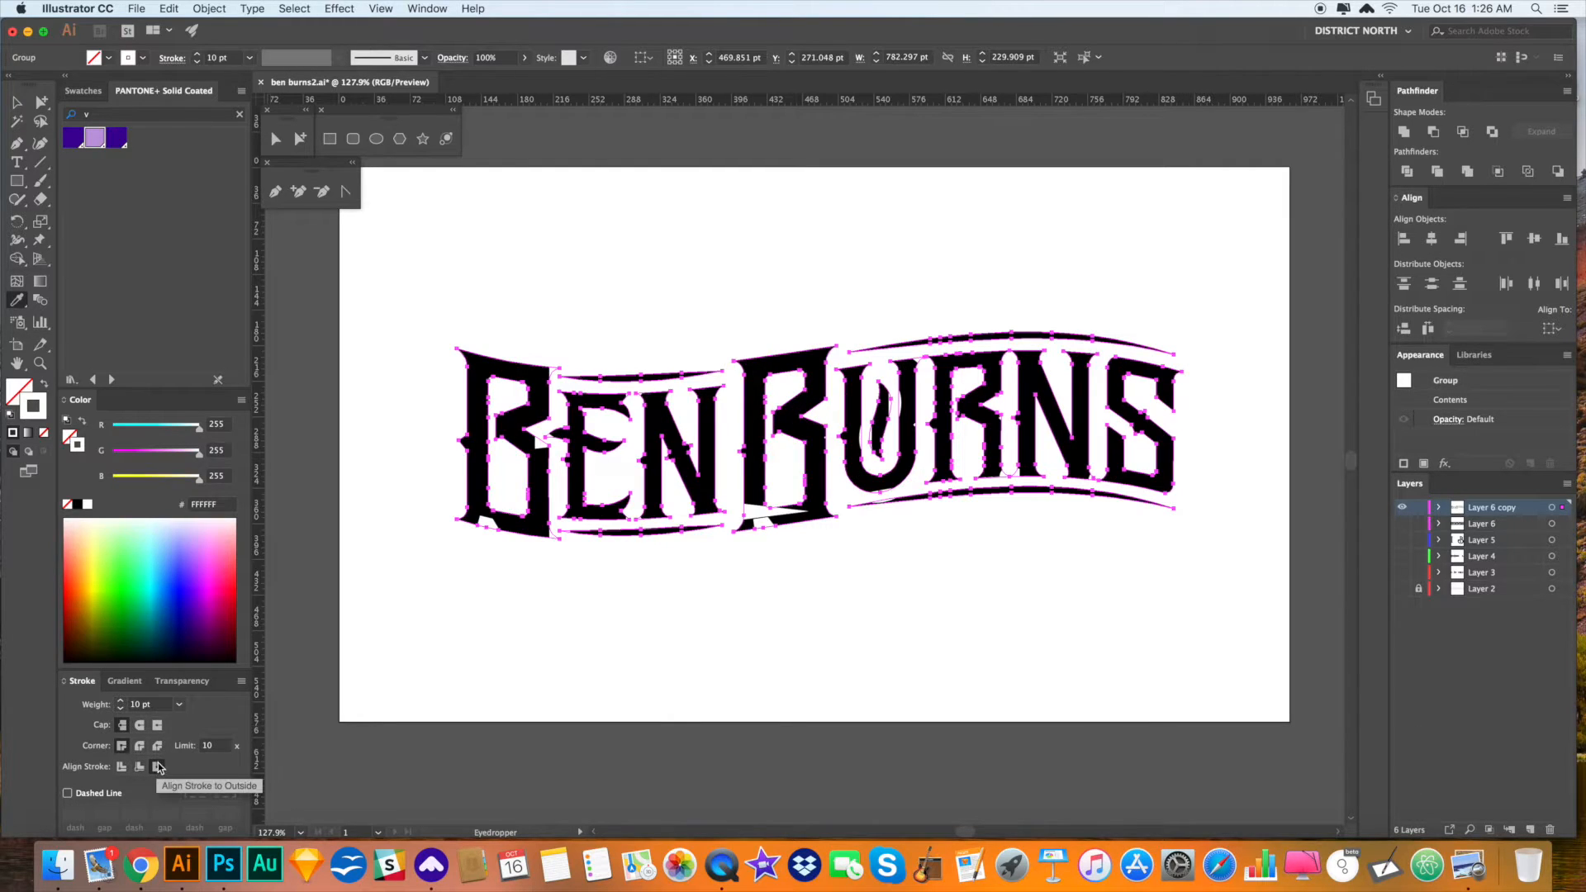
left_click(139, 767)
left_click(121, 709)
left_click(122, 710)
left_click(121, 710)
left_click(122, 710)
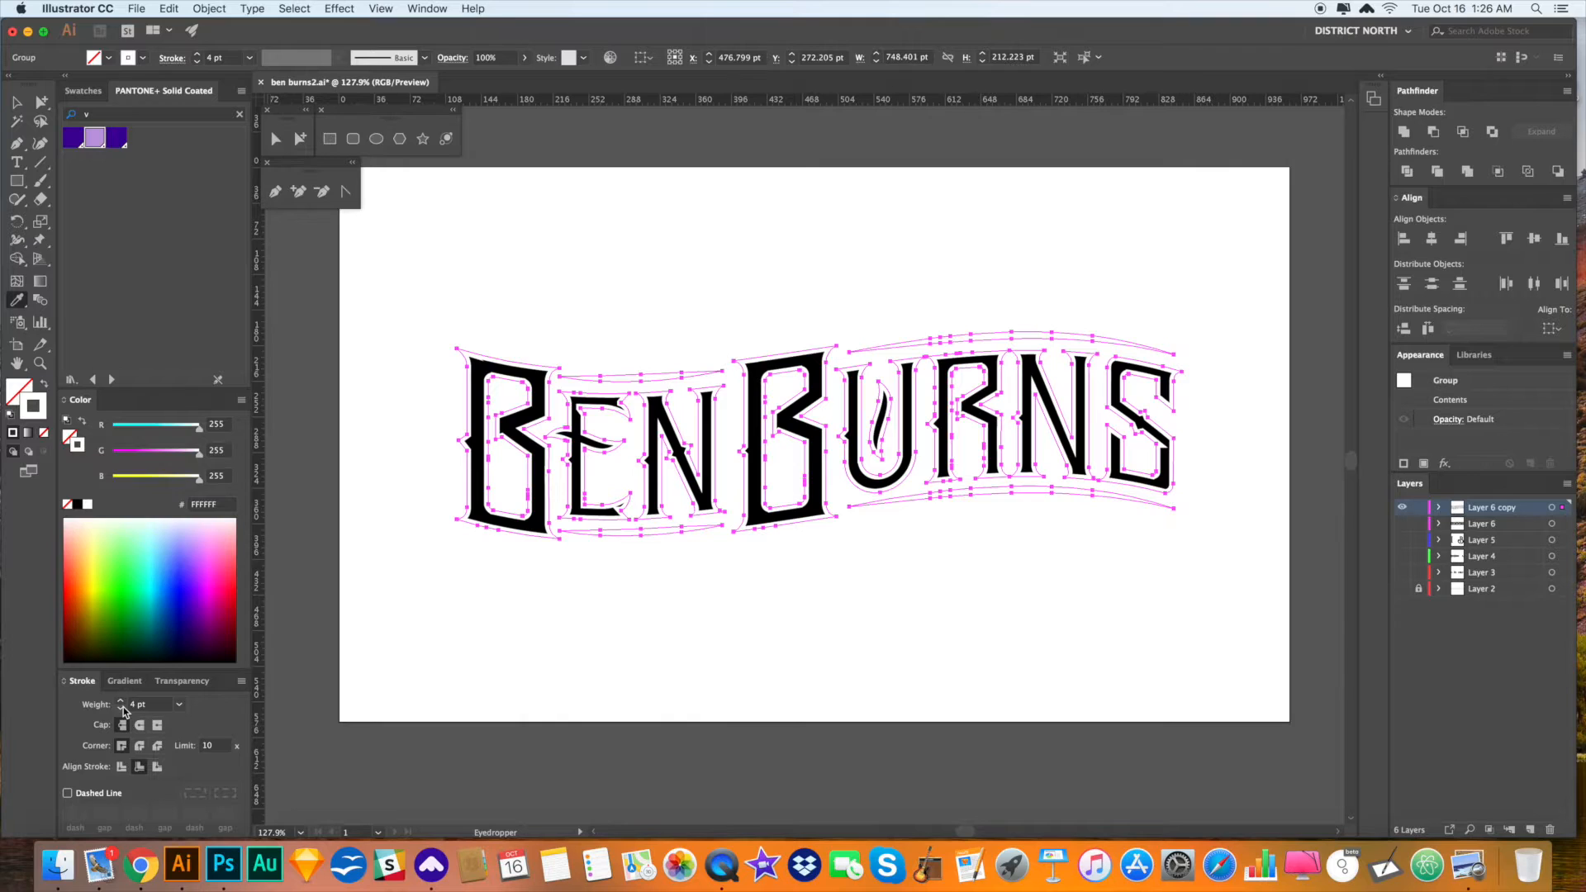
left_click(121, 710)
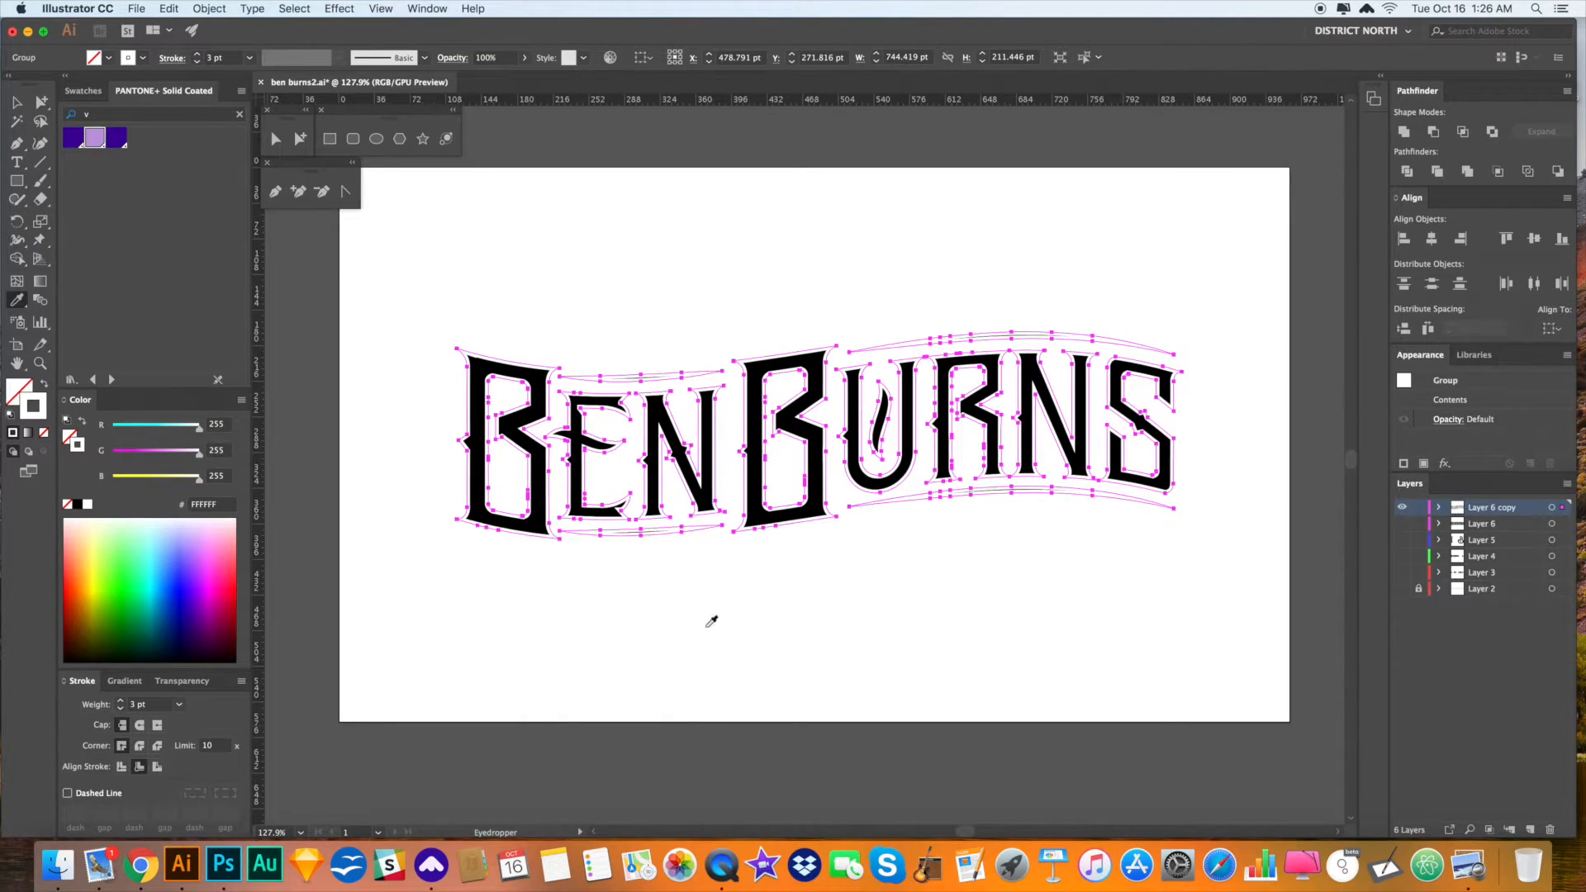
- Expand the outline's appearance into filled shapes with Object > Expand Appearance, then deselect
left_click(211, 9)
left_click(294, 180)
key("a")
left_click(776, 283)
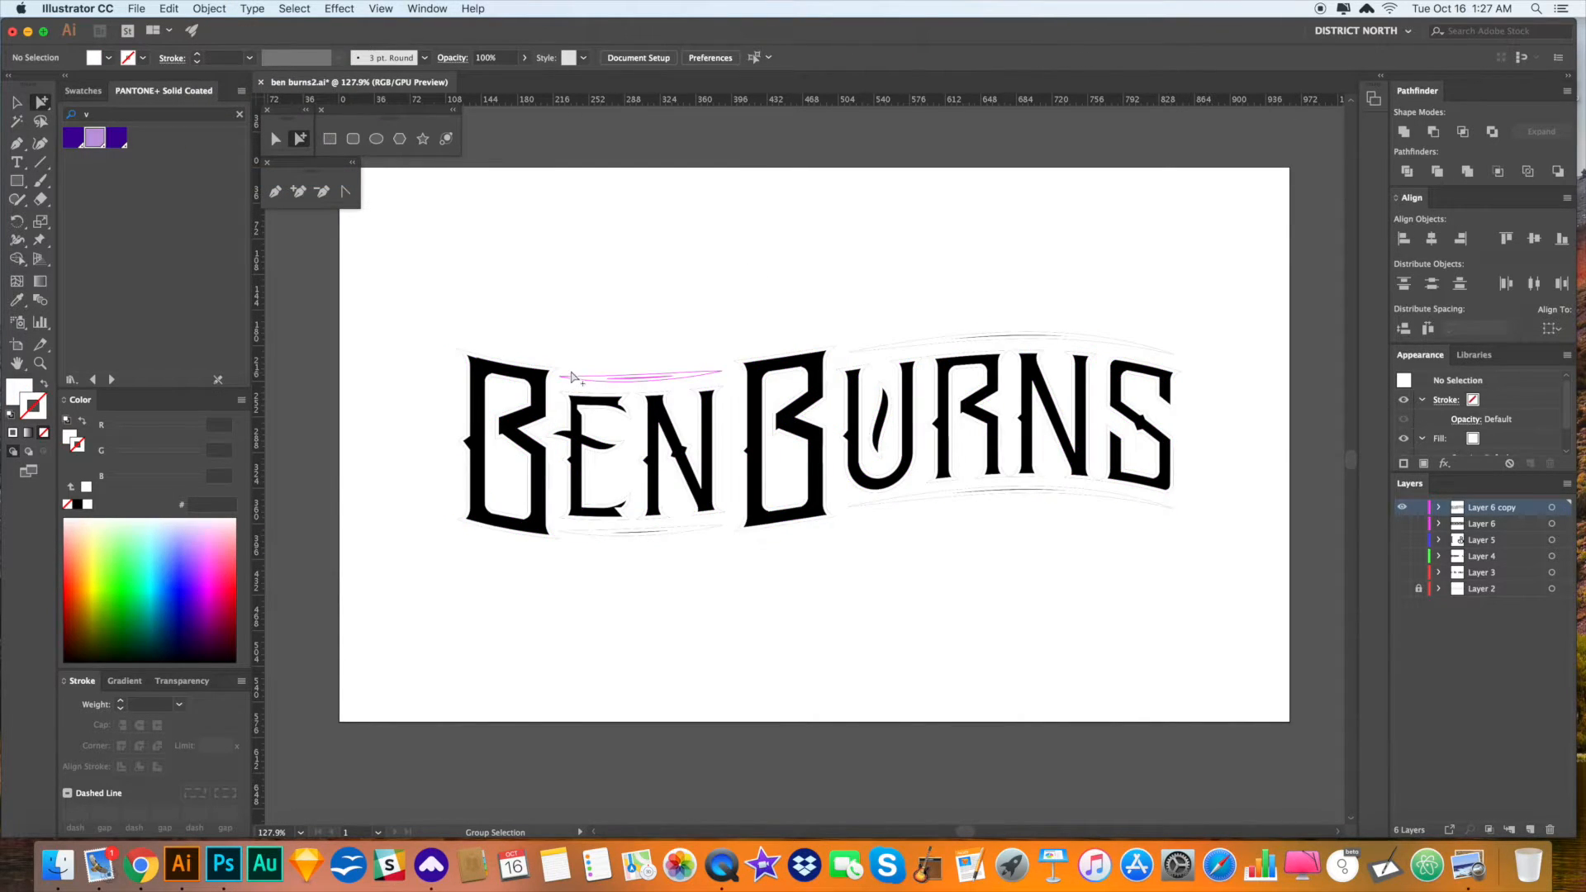
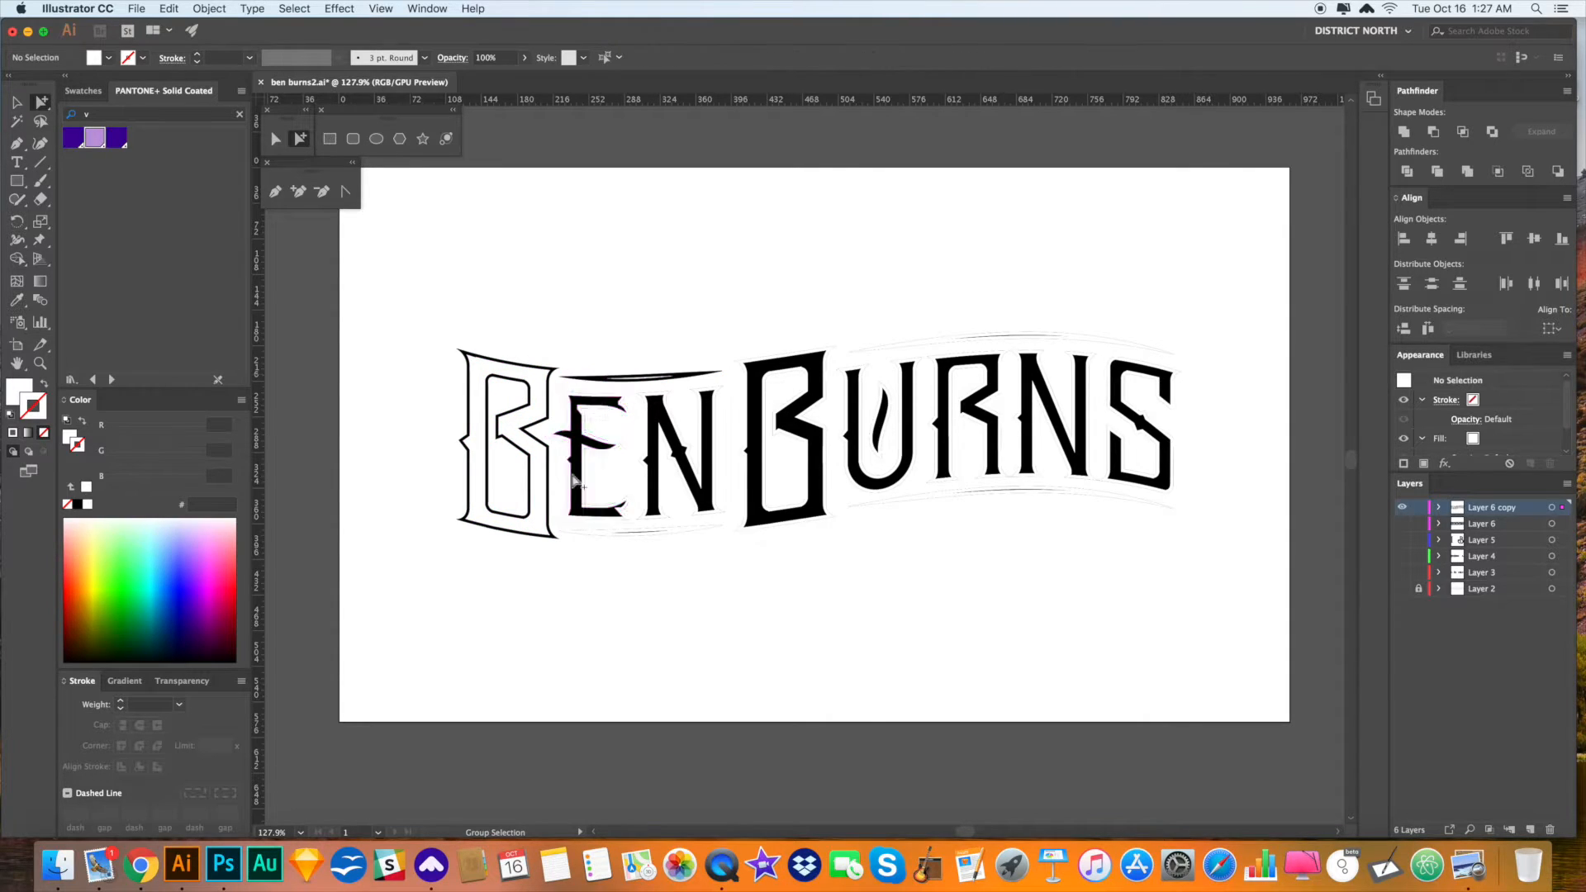
- Delete the two leftover white shapes and the solid black B of Burns
left_click(674, 392)
key("Delete")
left_click(721, 528)
key("Delete")
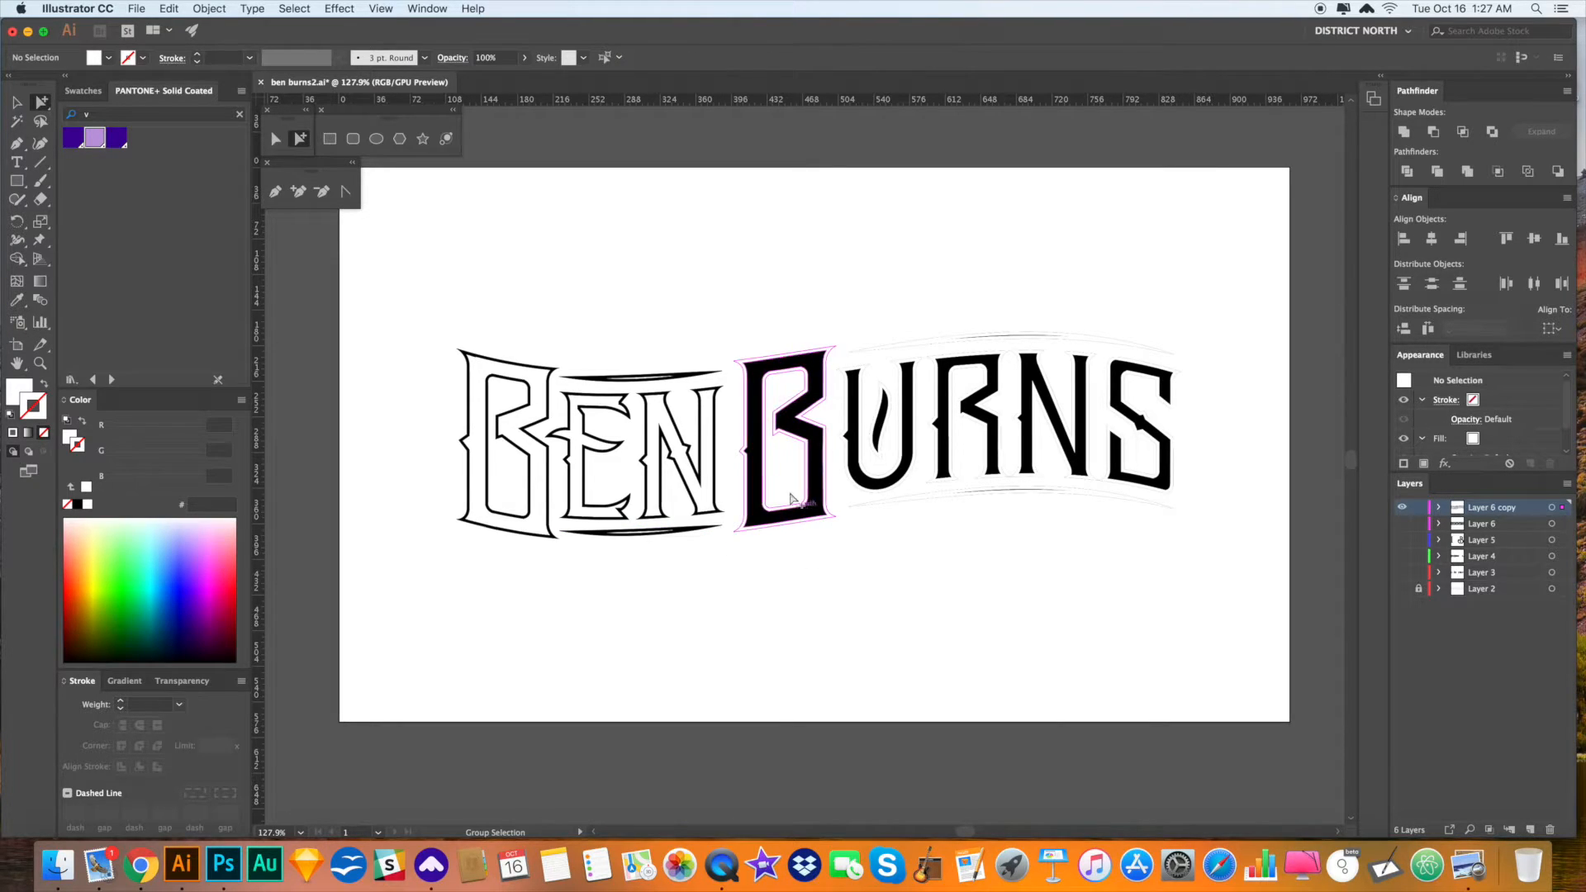
left_click(835, 516)
key("Delete")
scroll(1000, 596, "down", 1)
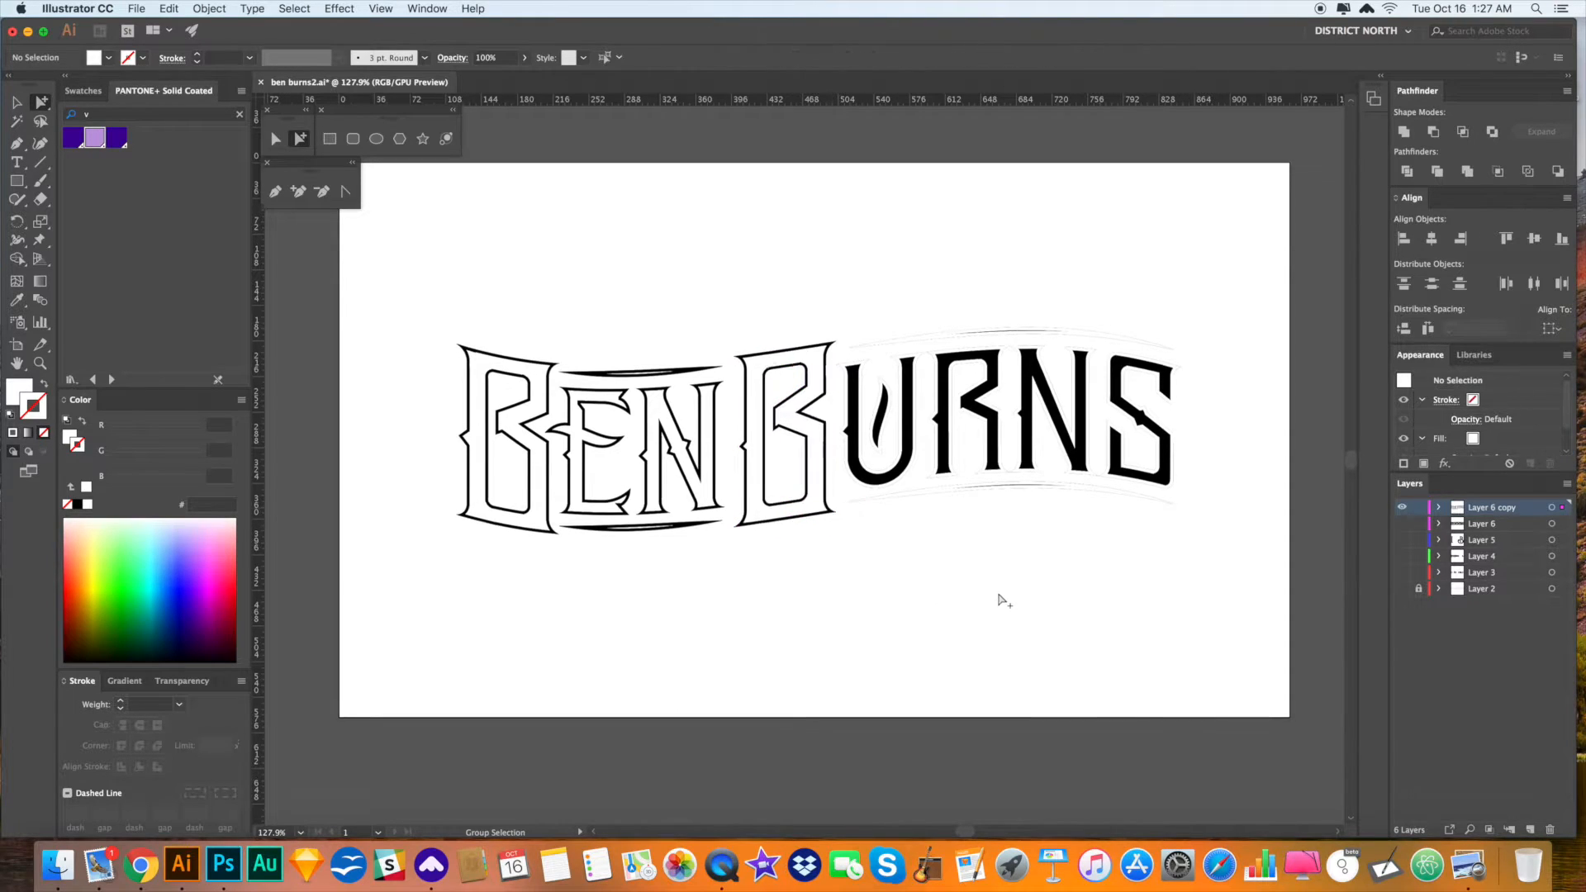
- Delete the solid U, its inner sliver, and the solid R
left_click(874, 401)
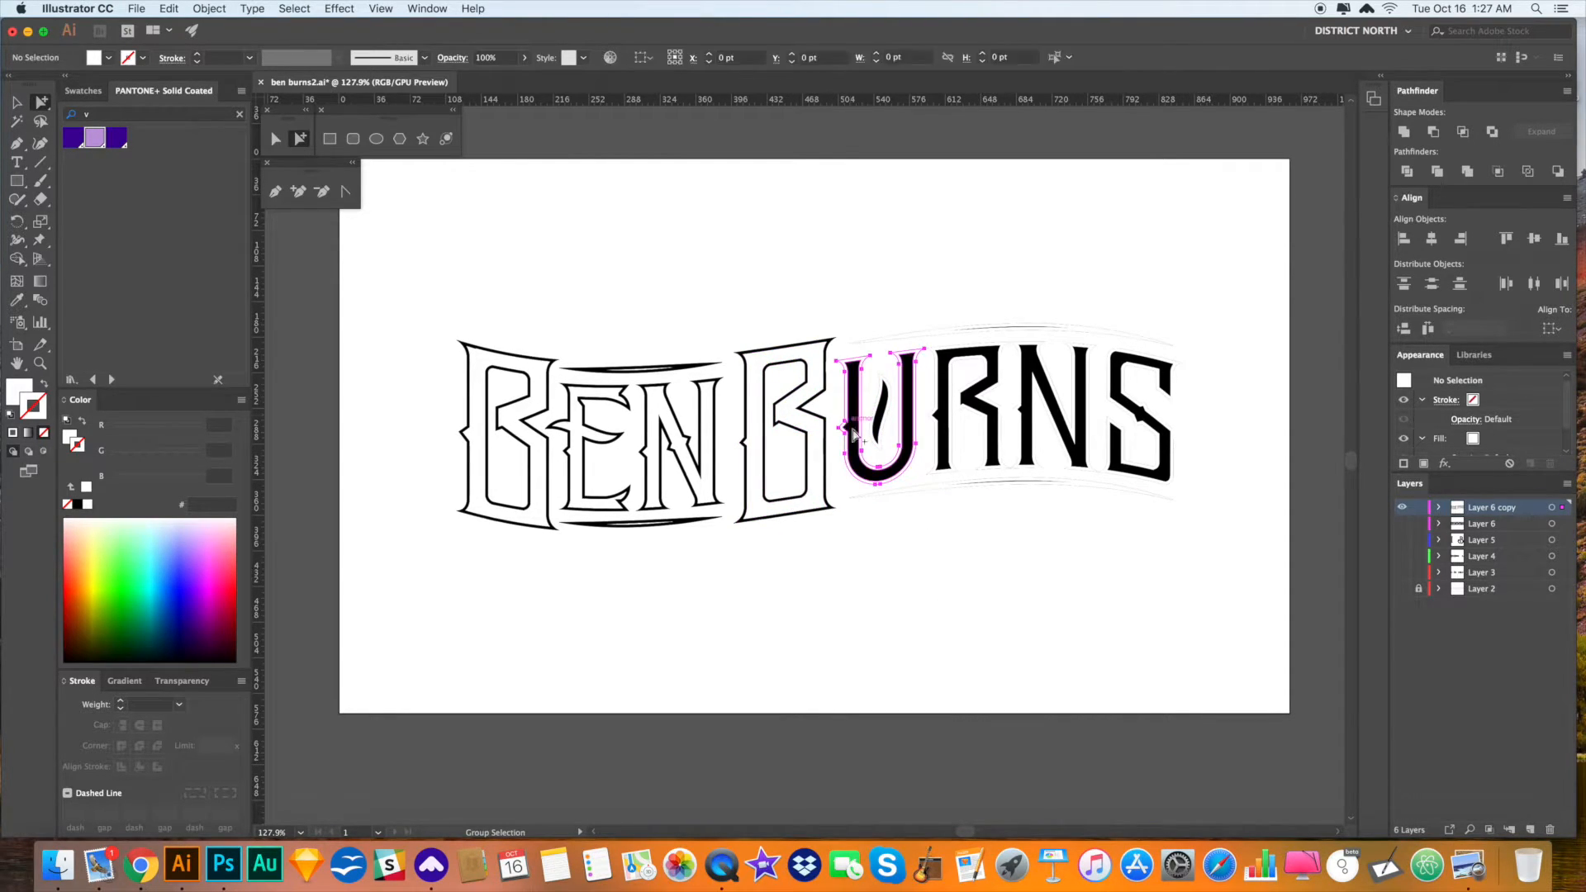
key("Delete")
left_click(880, 377)
key("Delete")
left_click(996, 351)
key("Delete")
key("Delete")
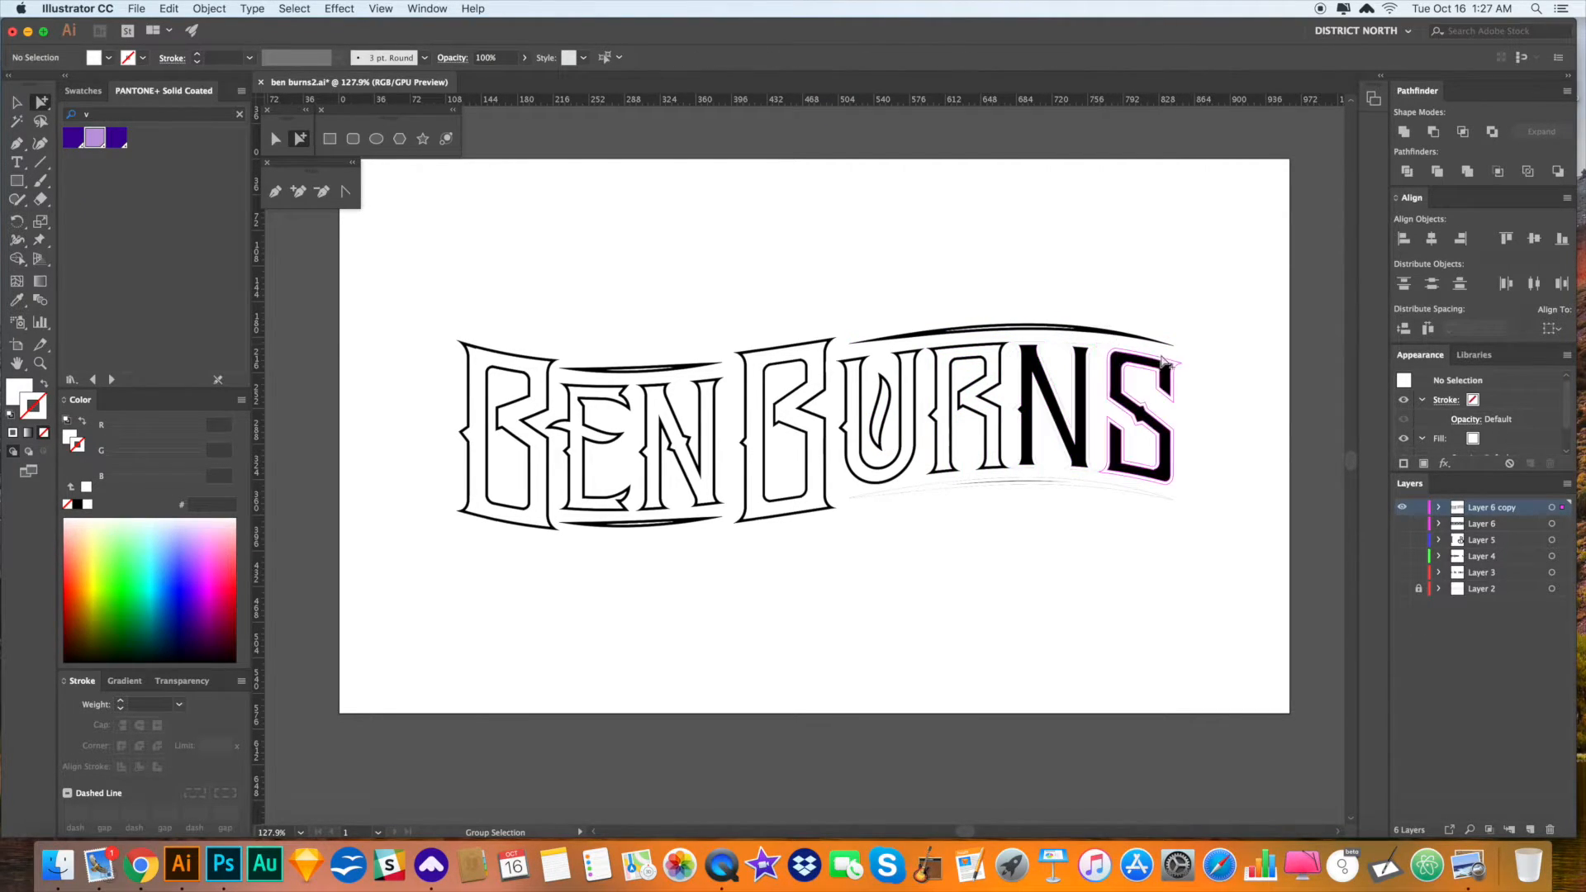
- Delete the solid N, S and the faint lower arc, then select all the artwork
left_click(1085, 352)
key("Delete")
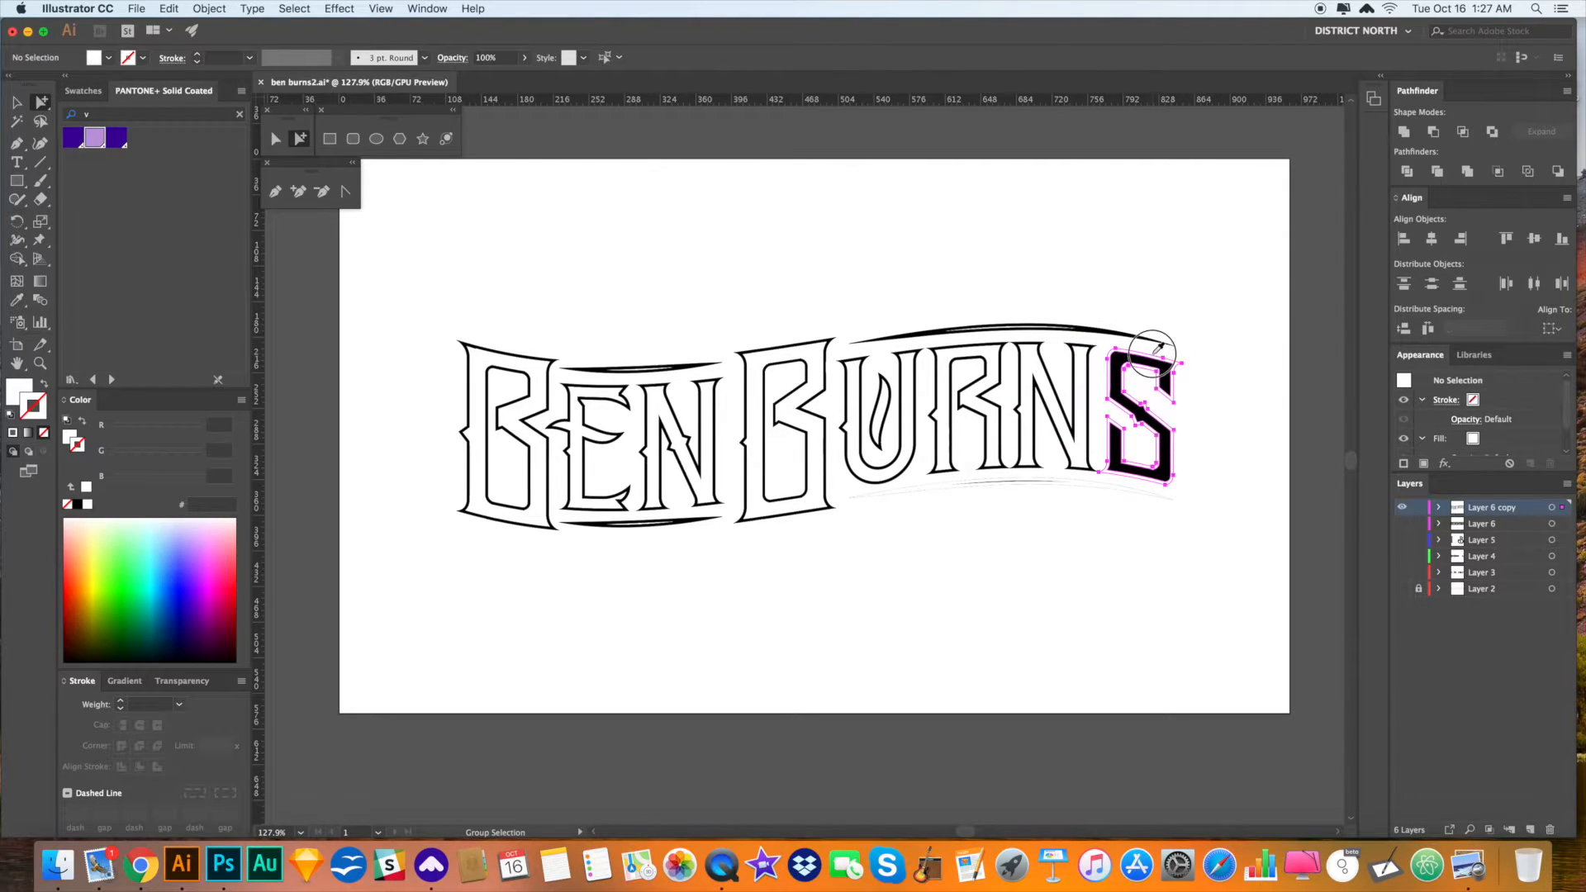
left_click(1157, 350)
key("Delete")
left_click(1167, 495)
key("Delete")
key("super+a")
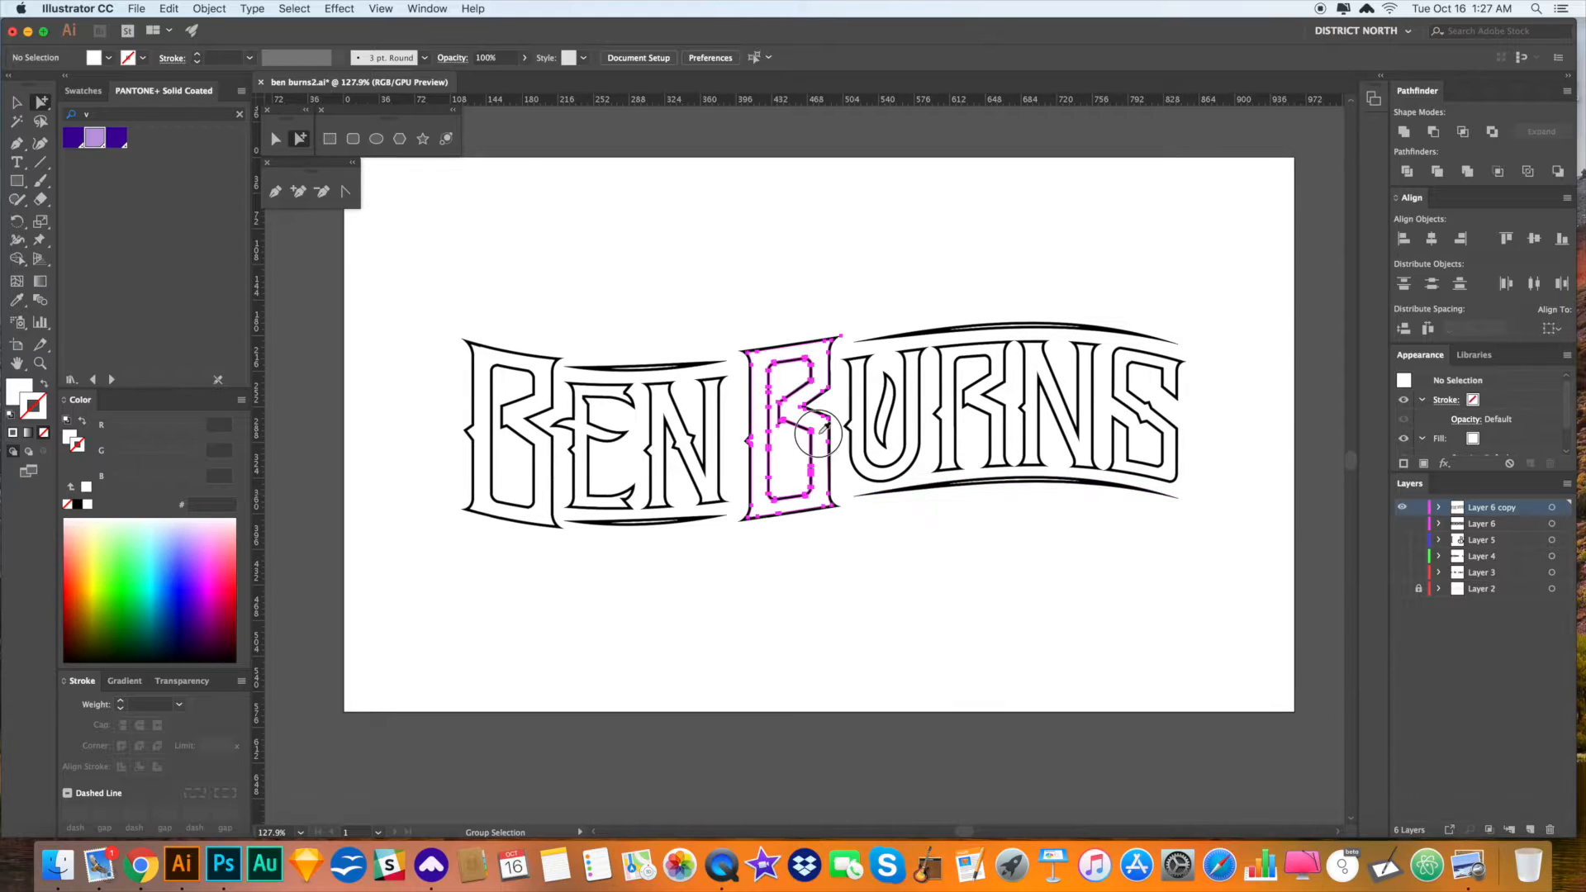
- Merge the selected letter outlines into one shape with Pathfinder Unite
left_click_drag(1026, 555, 1022, 554)
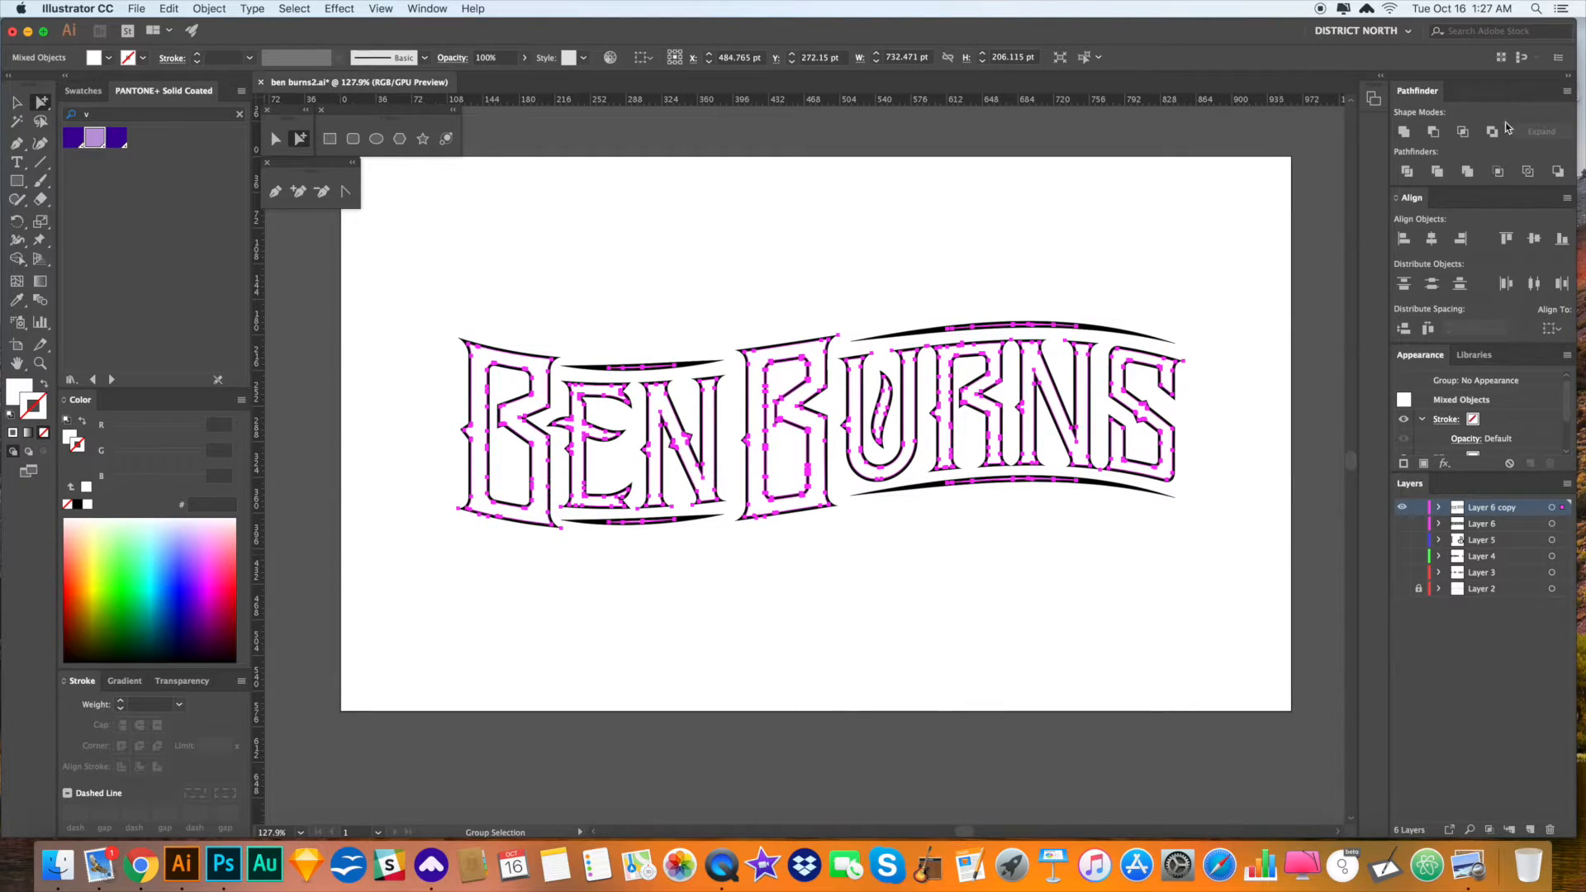
left_click(1405, 132)
left_click(1189, 265)
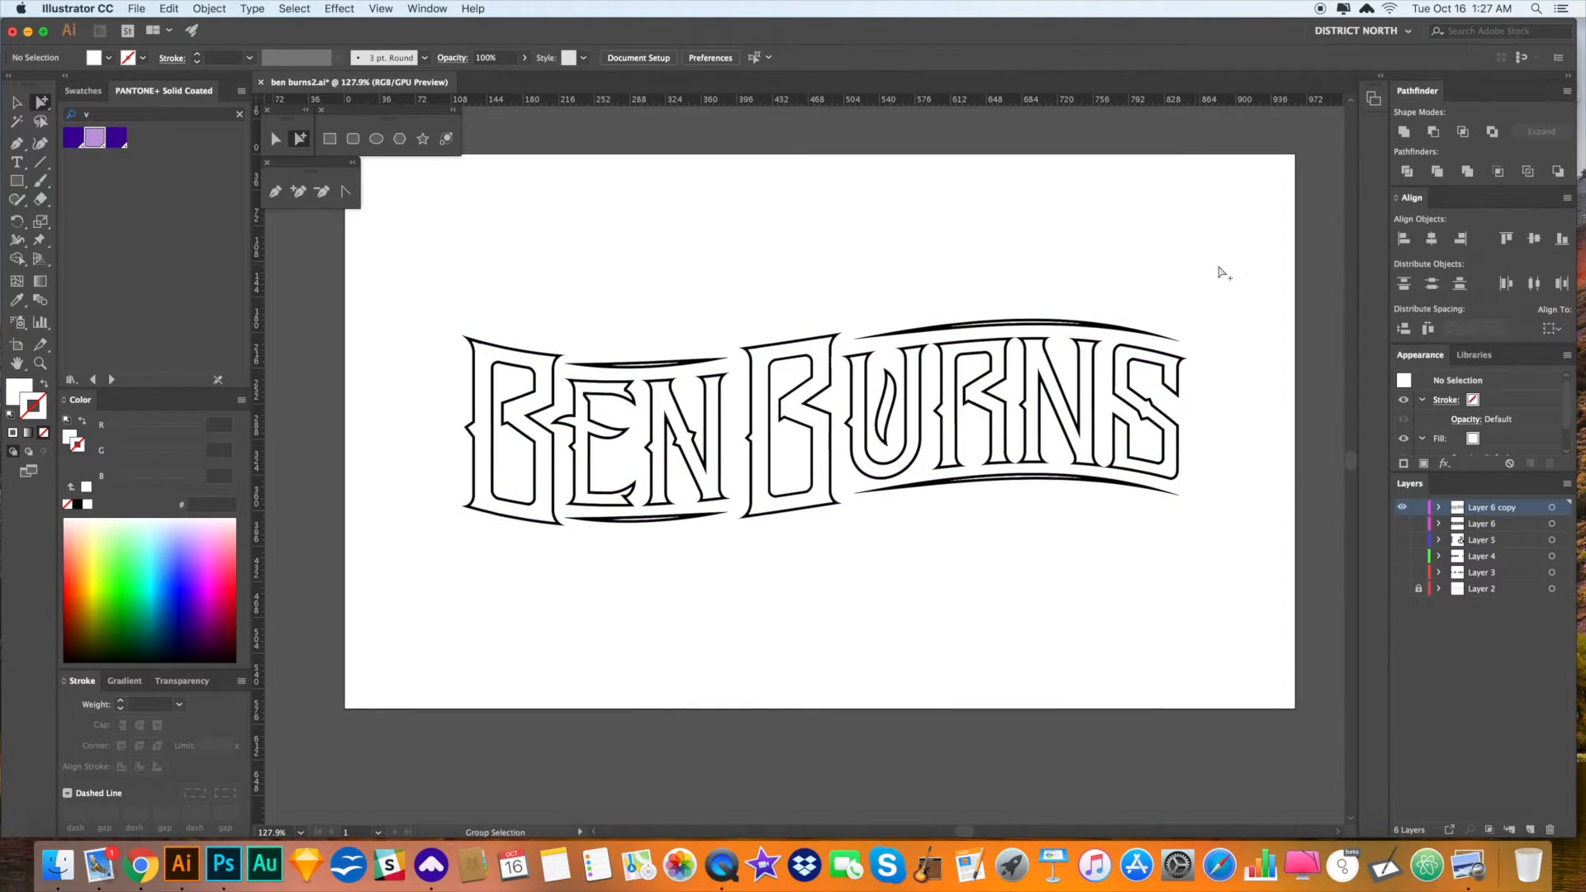
double_click(1039, 361)
left_click(1027, 528)
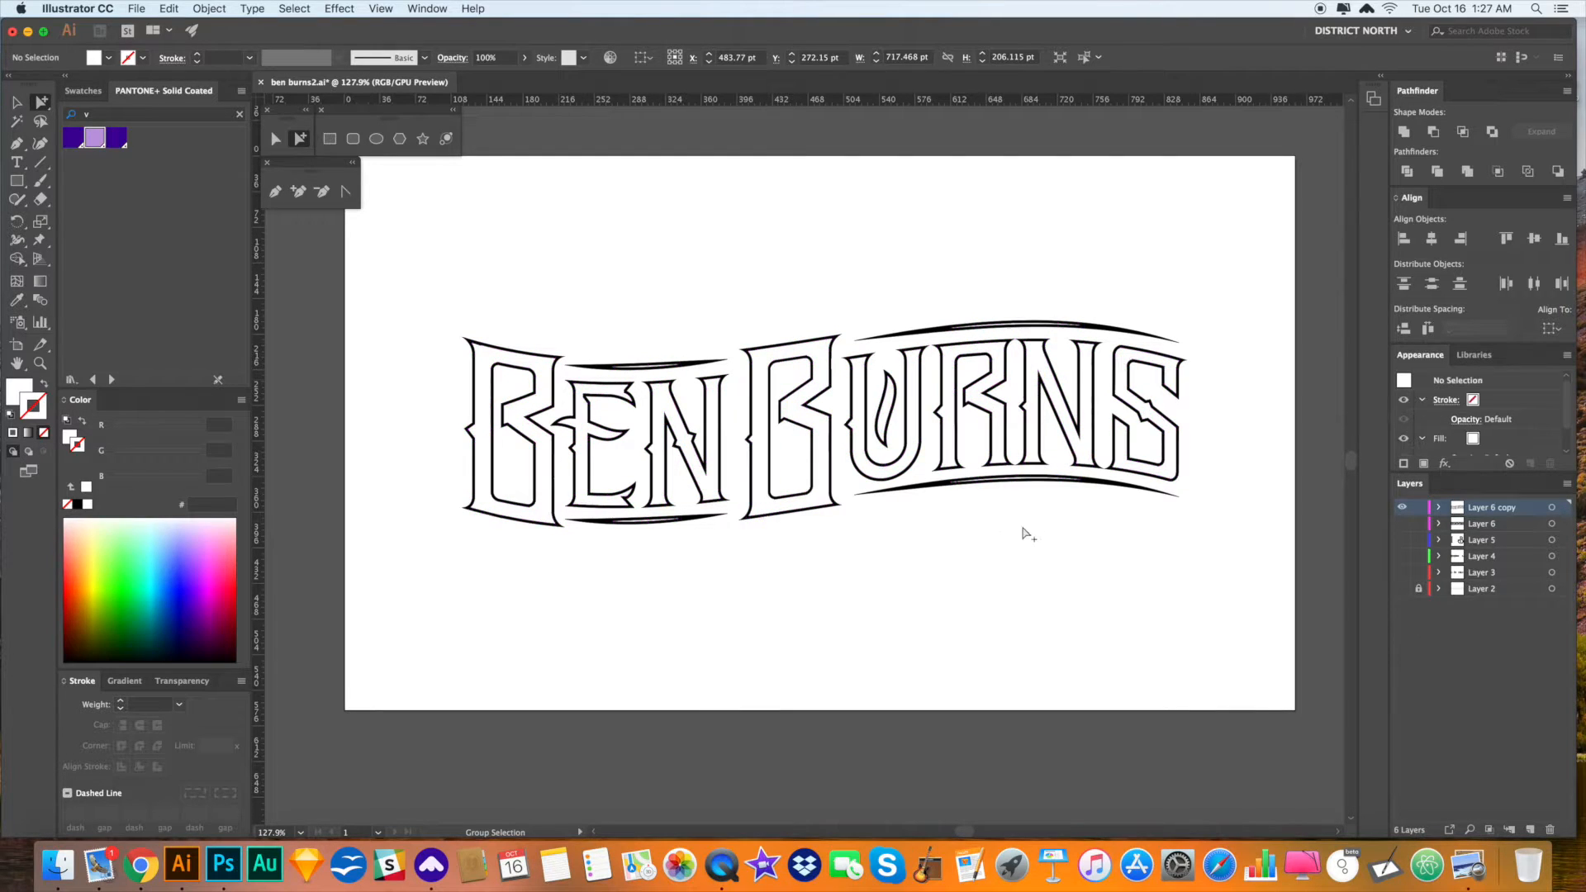
- Colour the lettering's outline PANTONE Violet C instead of lavender
scroll(992, 546, "left", 1)
double_click(826, 477)
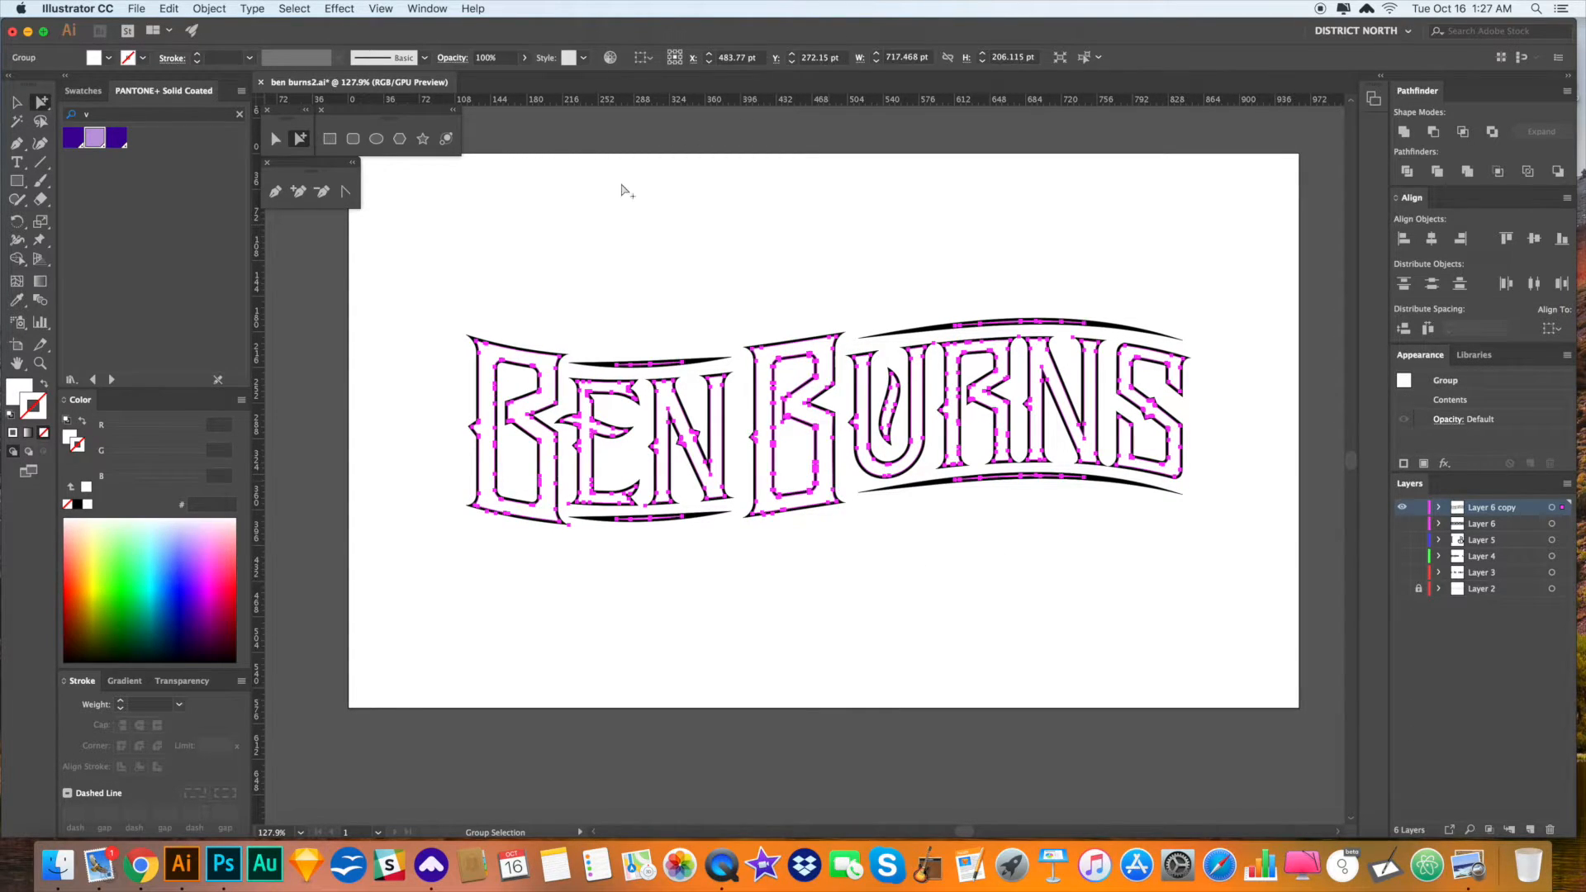
left_click(93, 139)
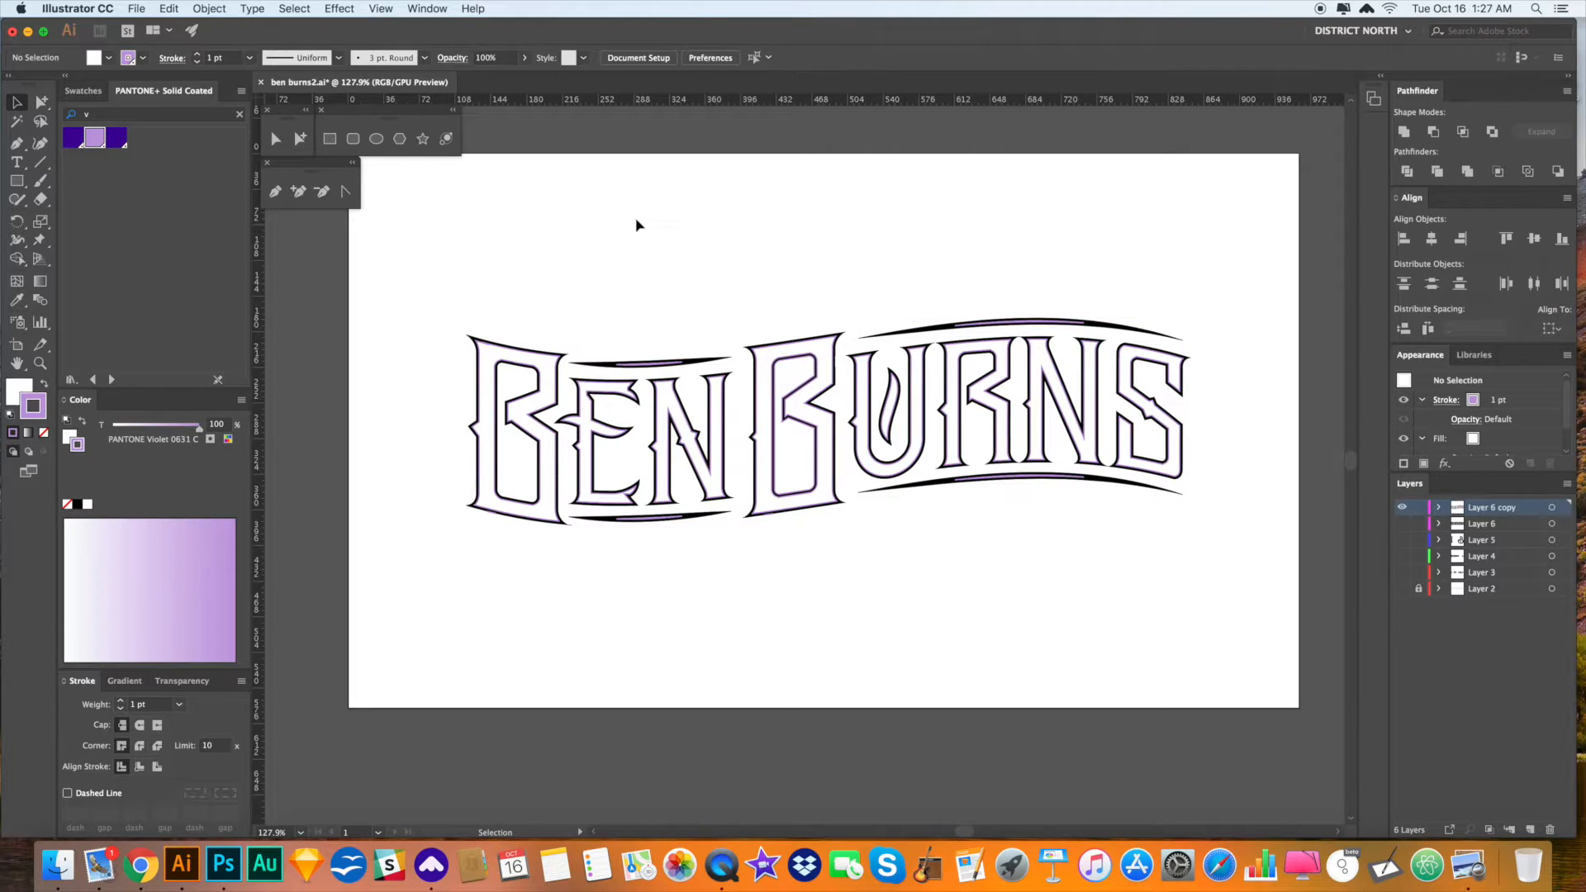
left_click(684, 225)
key("super+z")
left_click(687, 229)
double_click(831, 375)
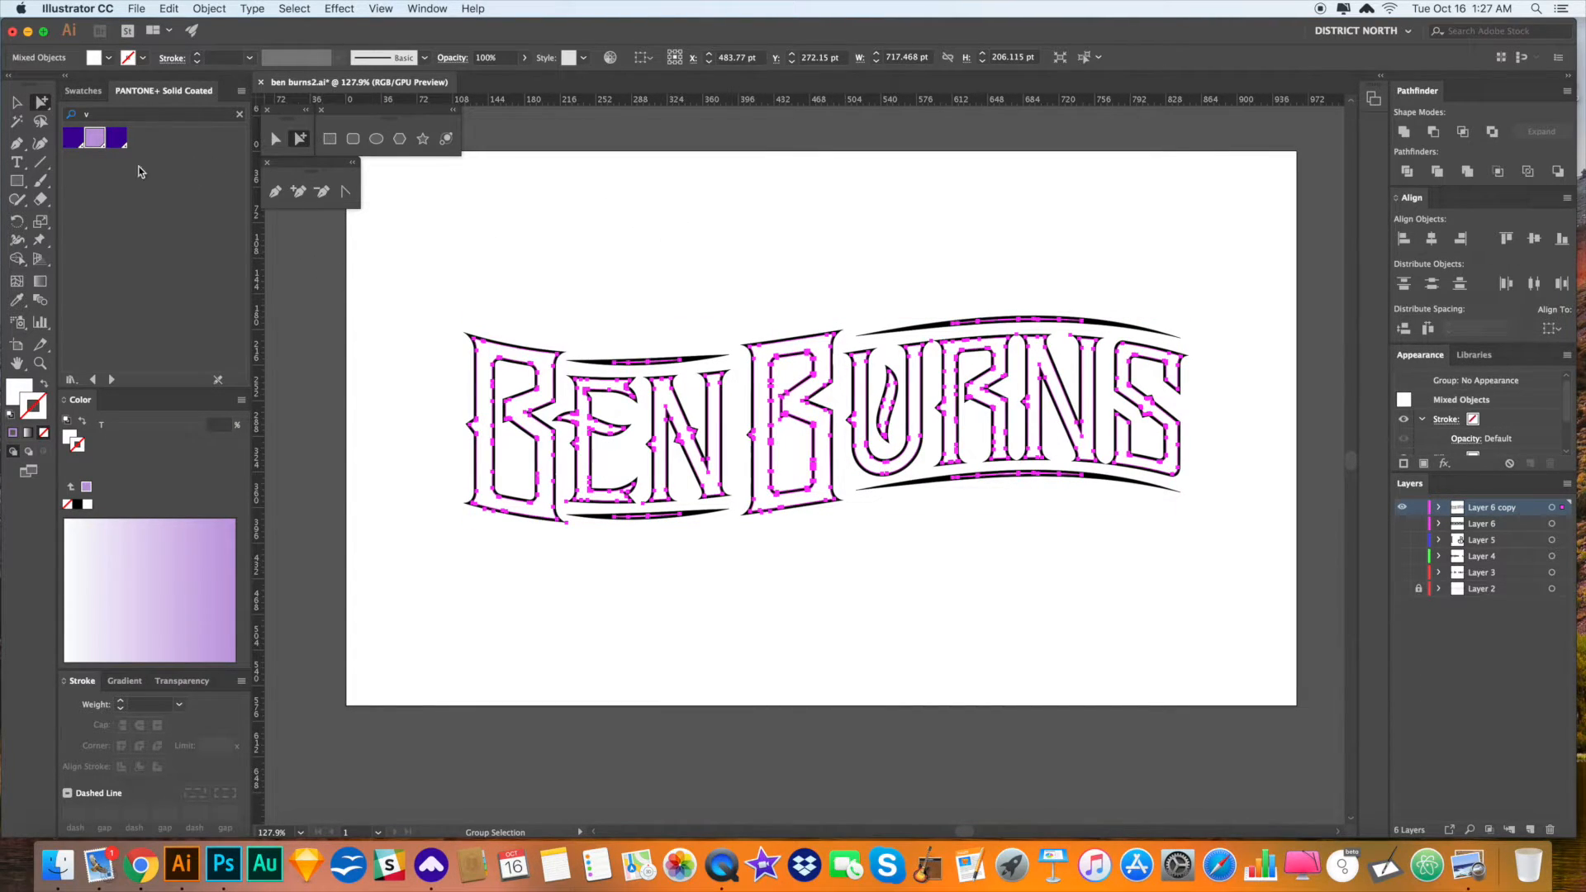
left_click(117, 138)
left_click(659, 229)
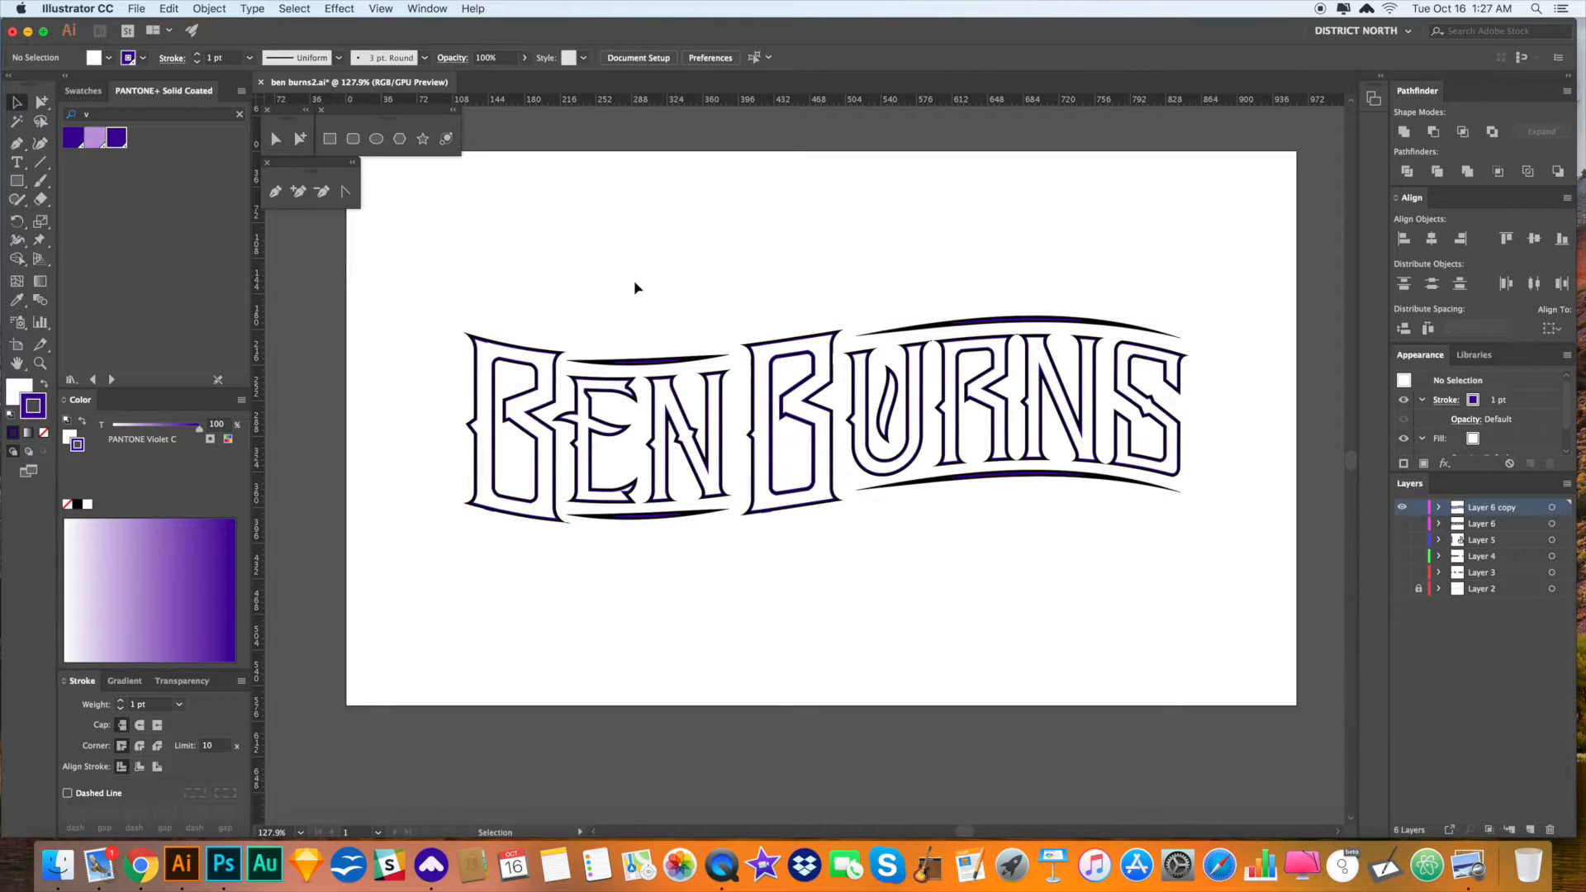
- Swap the violet outline into the fill and remove the stroke
key("super+a")
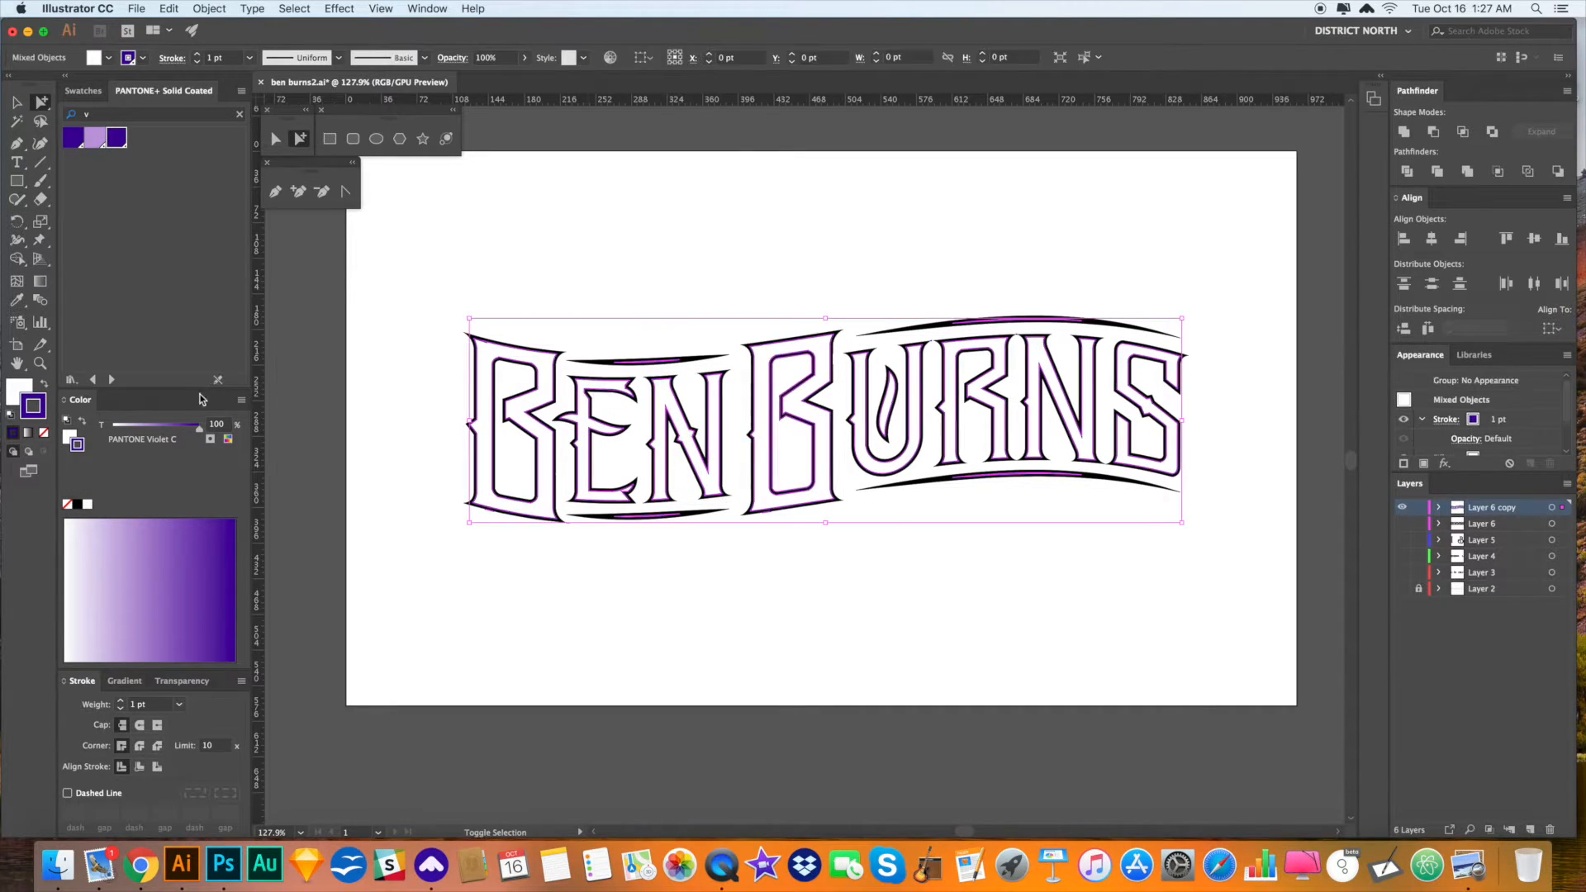
left_click(44, 384)
left_click(44, 432)
left_click(18, 390)
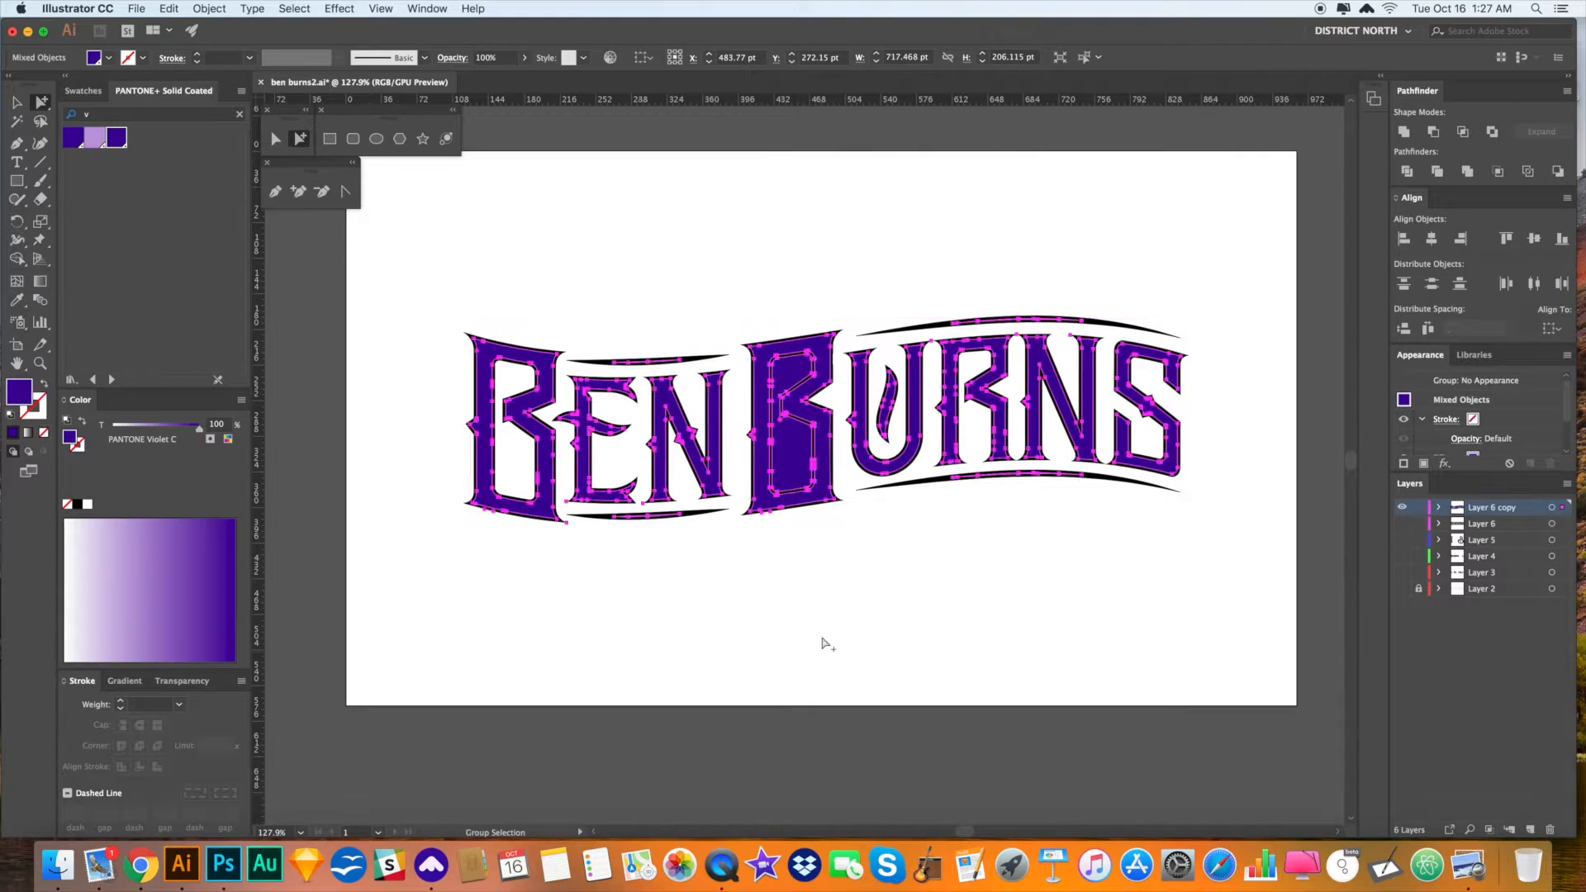
key("v")
left_click(956, 611)
- Delete the purple counter of the second B
key("a")
key("Delete")
left_click(935, 596)
left_click(955, 585)
key("v")
left_click(956, 570)
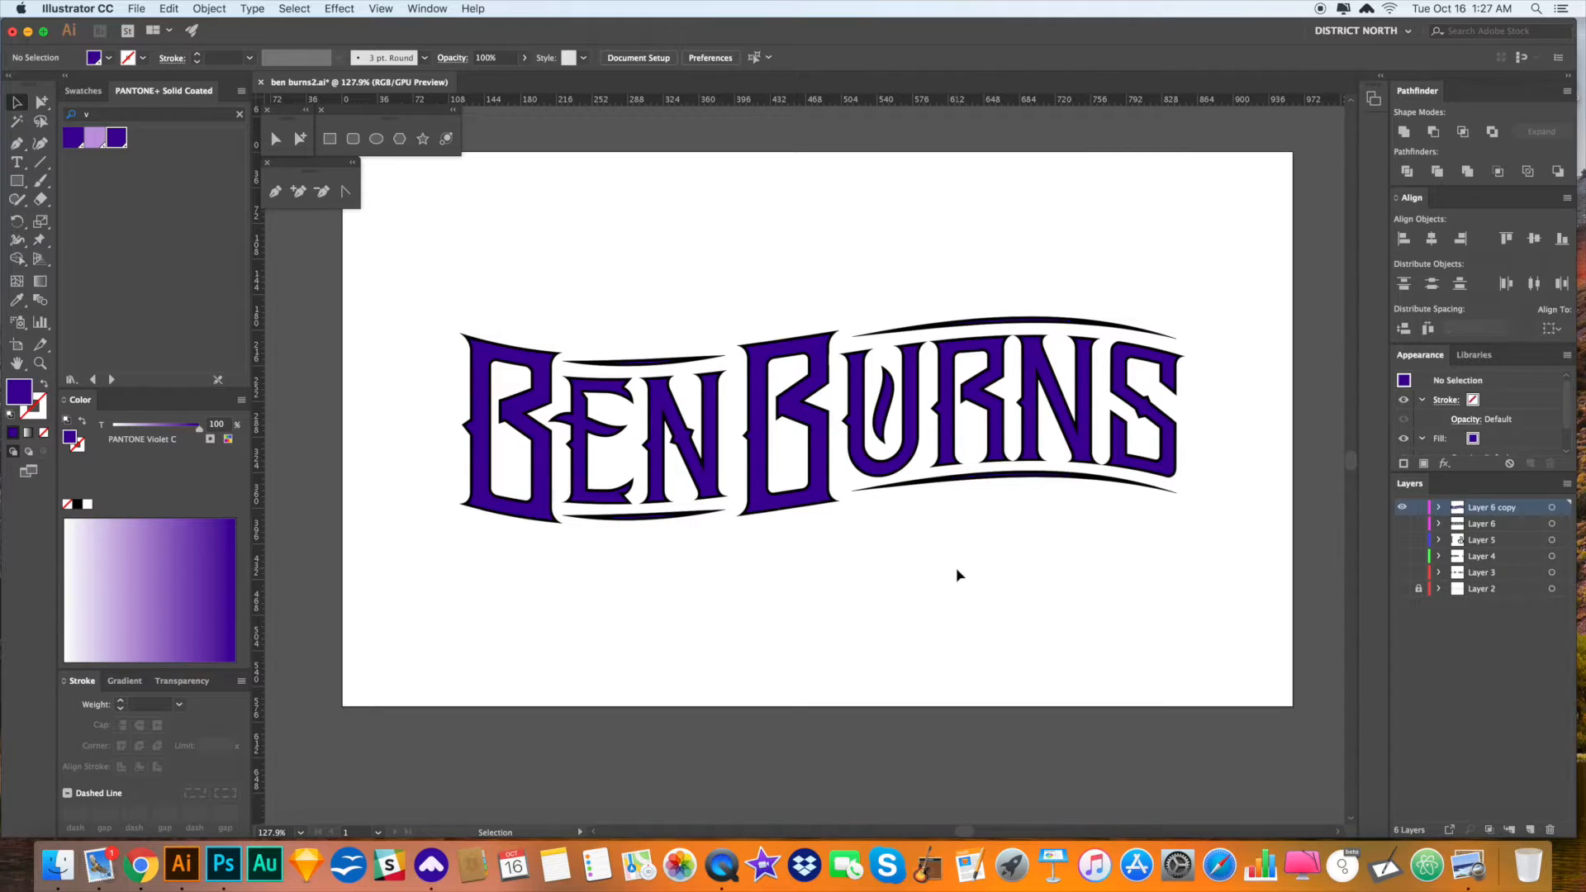
key("a")
left_click(819, 450)
left_click(819, 450)
scroll(634, 214, "up", 2)
left_click(95, 137)
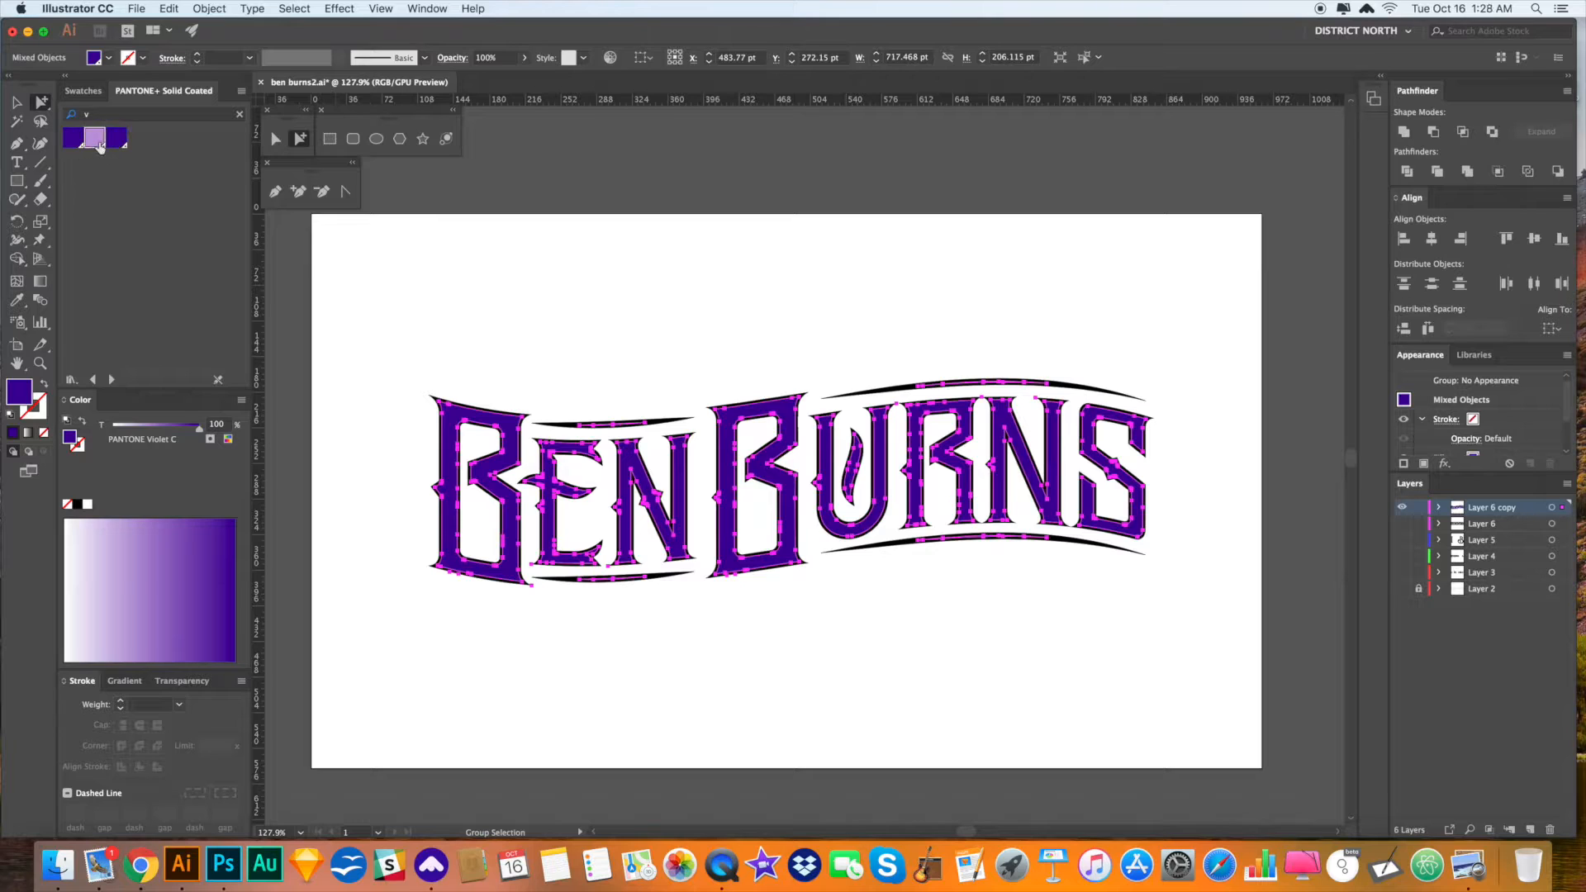
left_click(595, 294)
scroll(769, 302, "right", 1)
left_click(771, 298)
- Select the black outline artwork and turn its black fill into a black stroke
key("a")
double_click(660, 418)
left_click(752, 320)
scroll(753, 319, "right", 1)
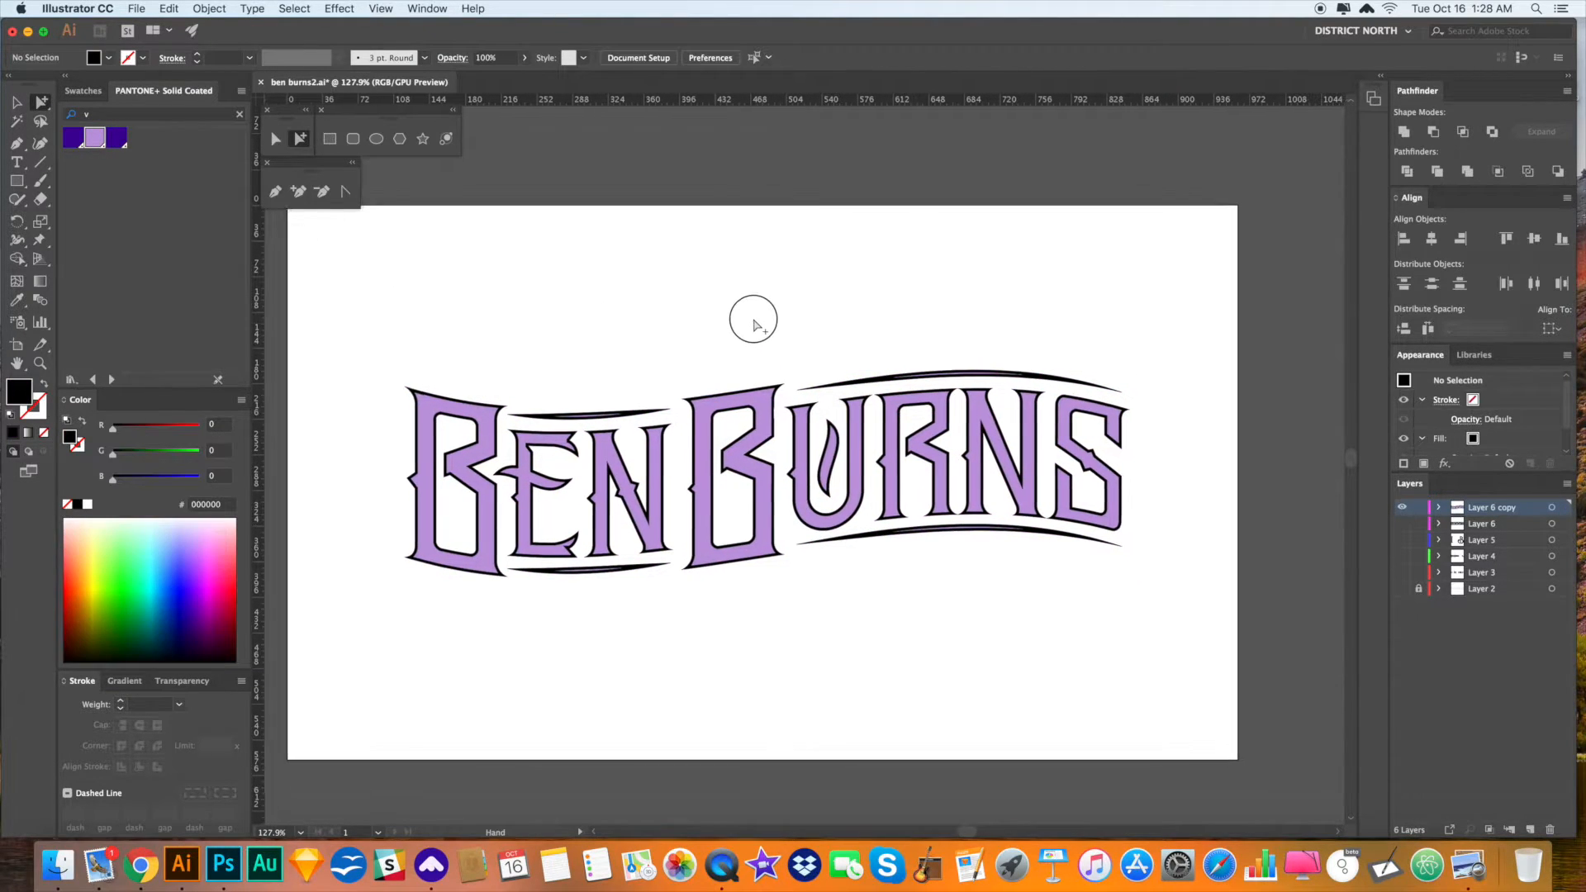
key("v")
left_click(754, 321)
left_click(809, 398)
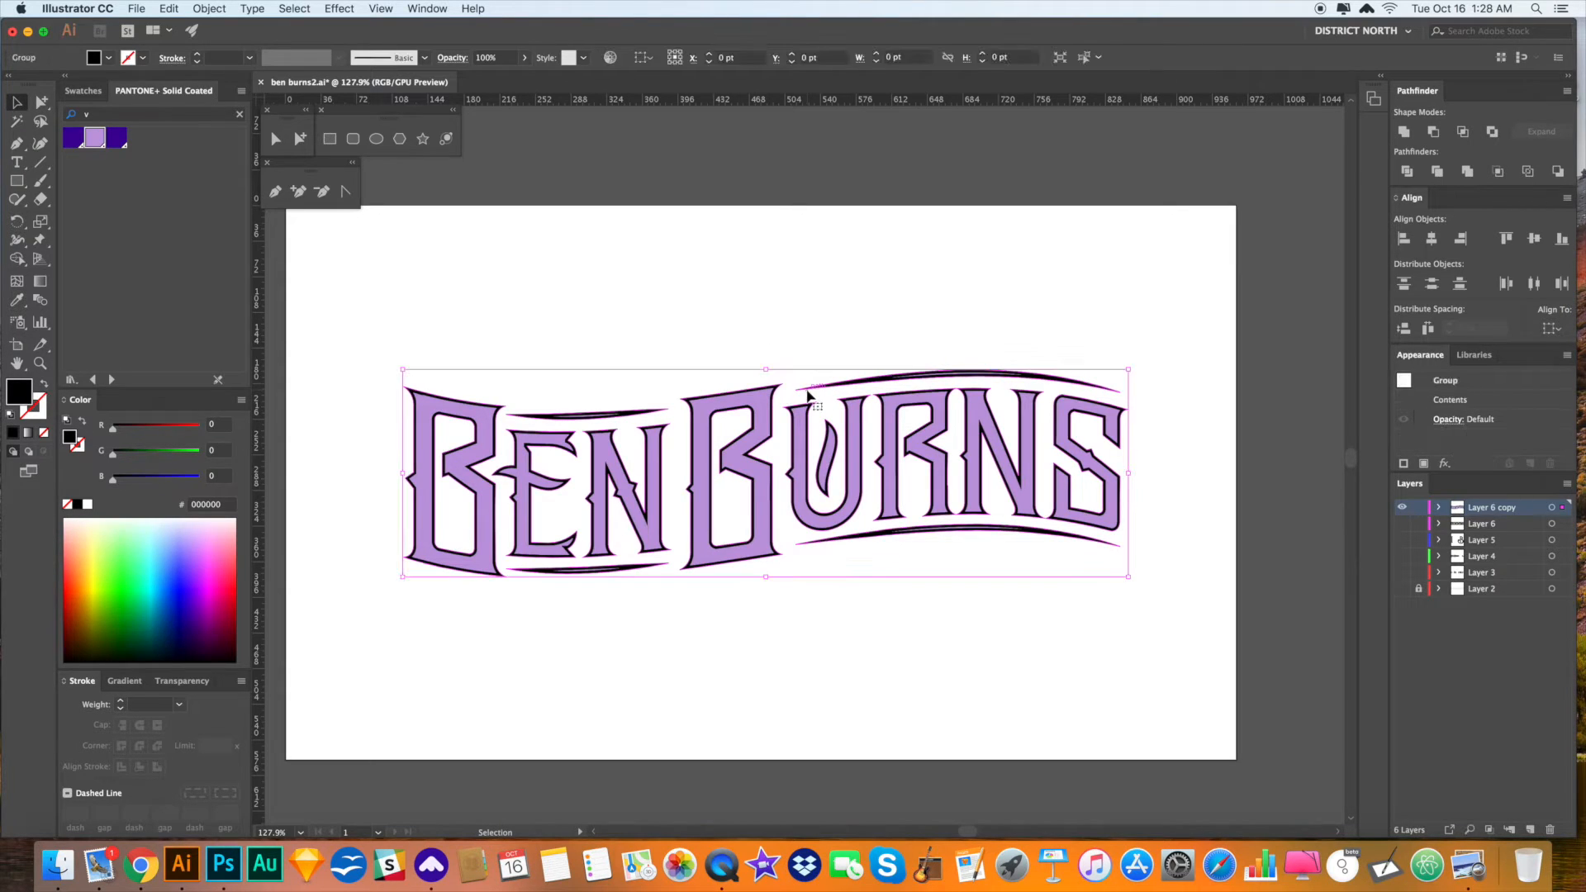
scroll(814, 345, "right", 1)
key("a")
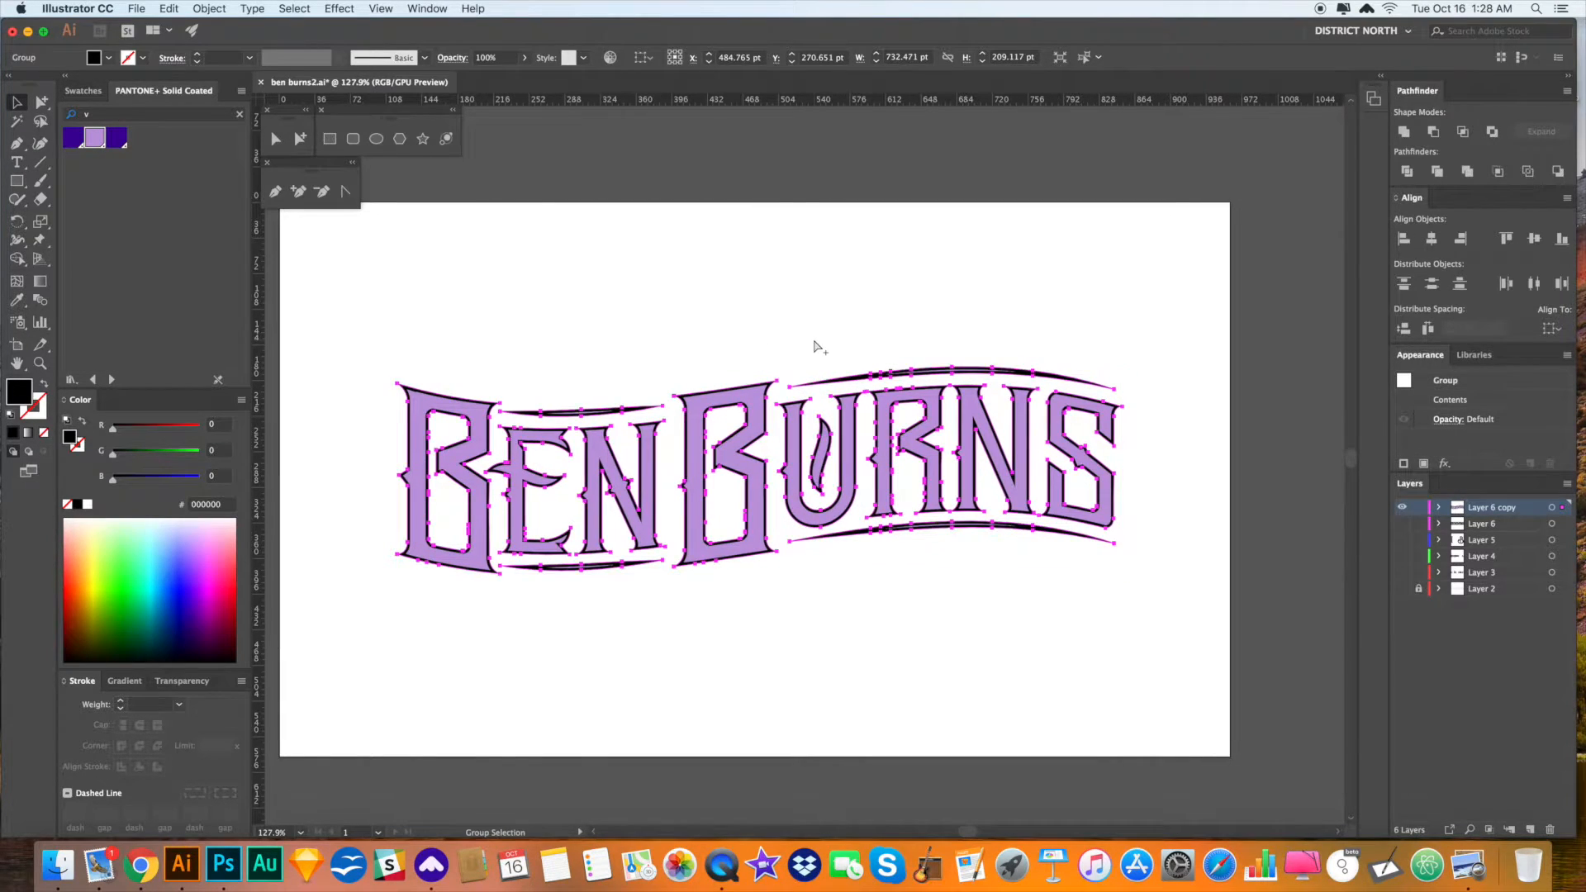
scroll(816, 347, "right", 1)
key("i")
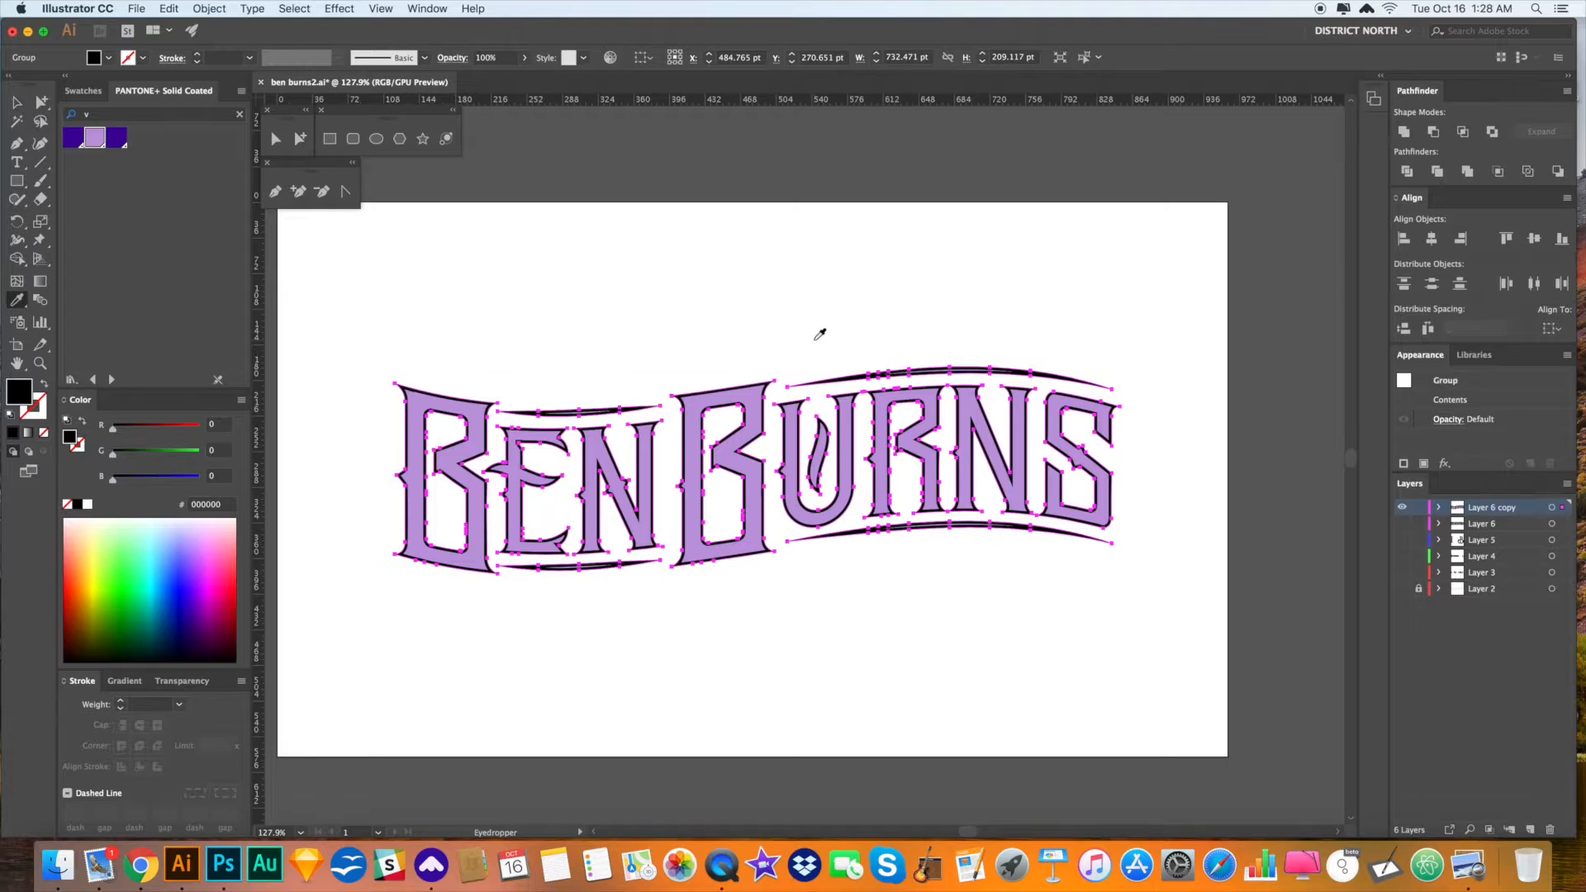
key("super+h")
left_click(47, 384)
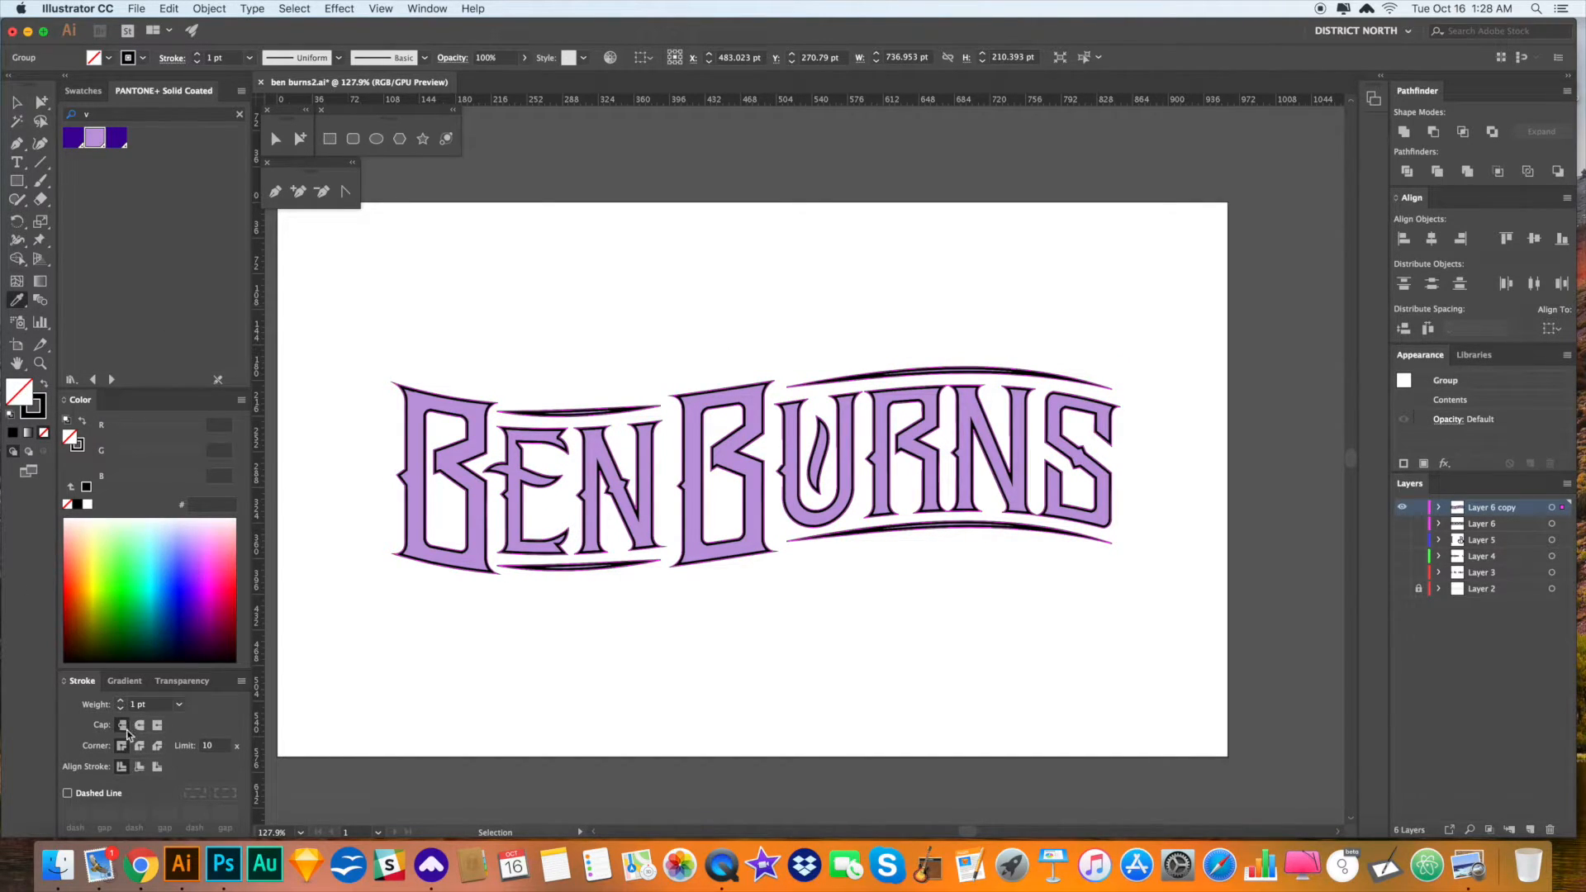
- Give the stroke round caps and round joins, and thicken it to about 20 pt
left_click(141, 727)
left_click(140, 747)
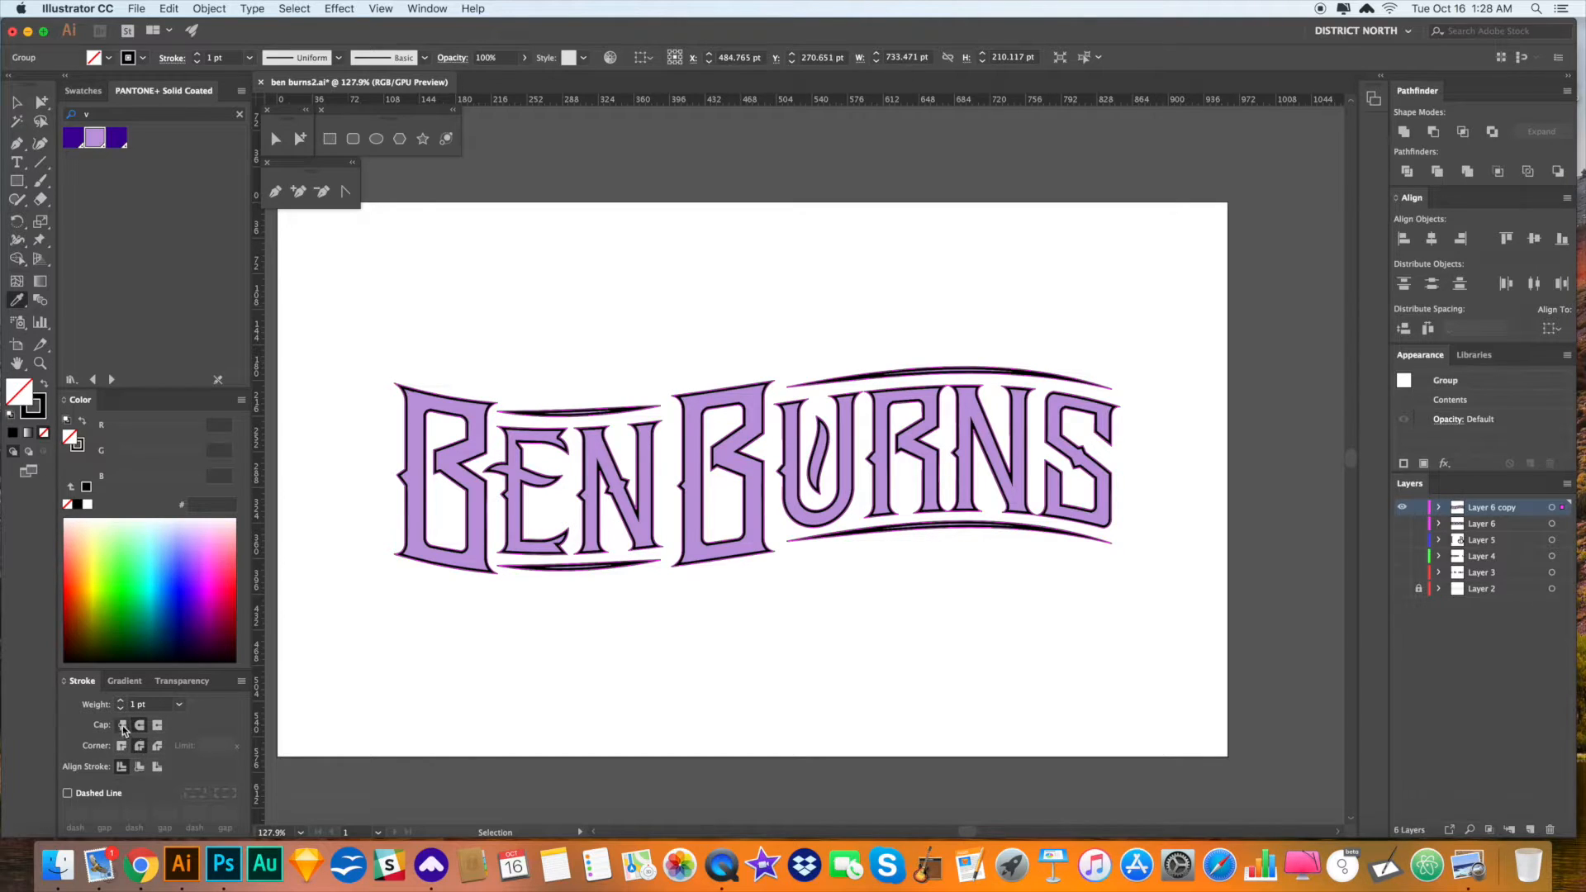
left_click(122, 703)
left_click(123, 704)
left_click(122, 704)
left_click(122, 704)
left_click(123, 704)
left_click(122, 704)
left_click(122, 704)
left_click(122, 704)
left_click(122, 704)
left_click(123, 704)
left_click(123, 704)
left_click(123, 704)
left_click(123, 703)
- Expand the thick stroke into shapes and unite them into one backing shape
key("v")
key("super+shift+e")
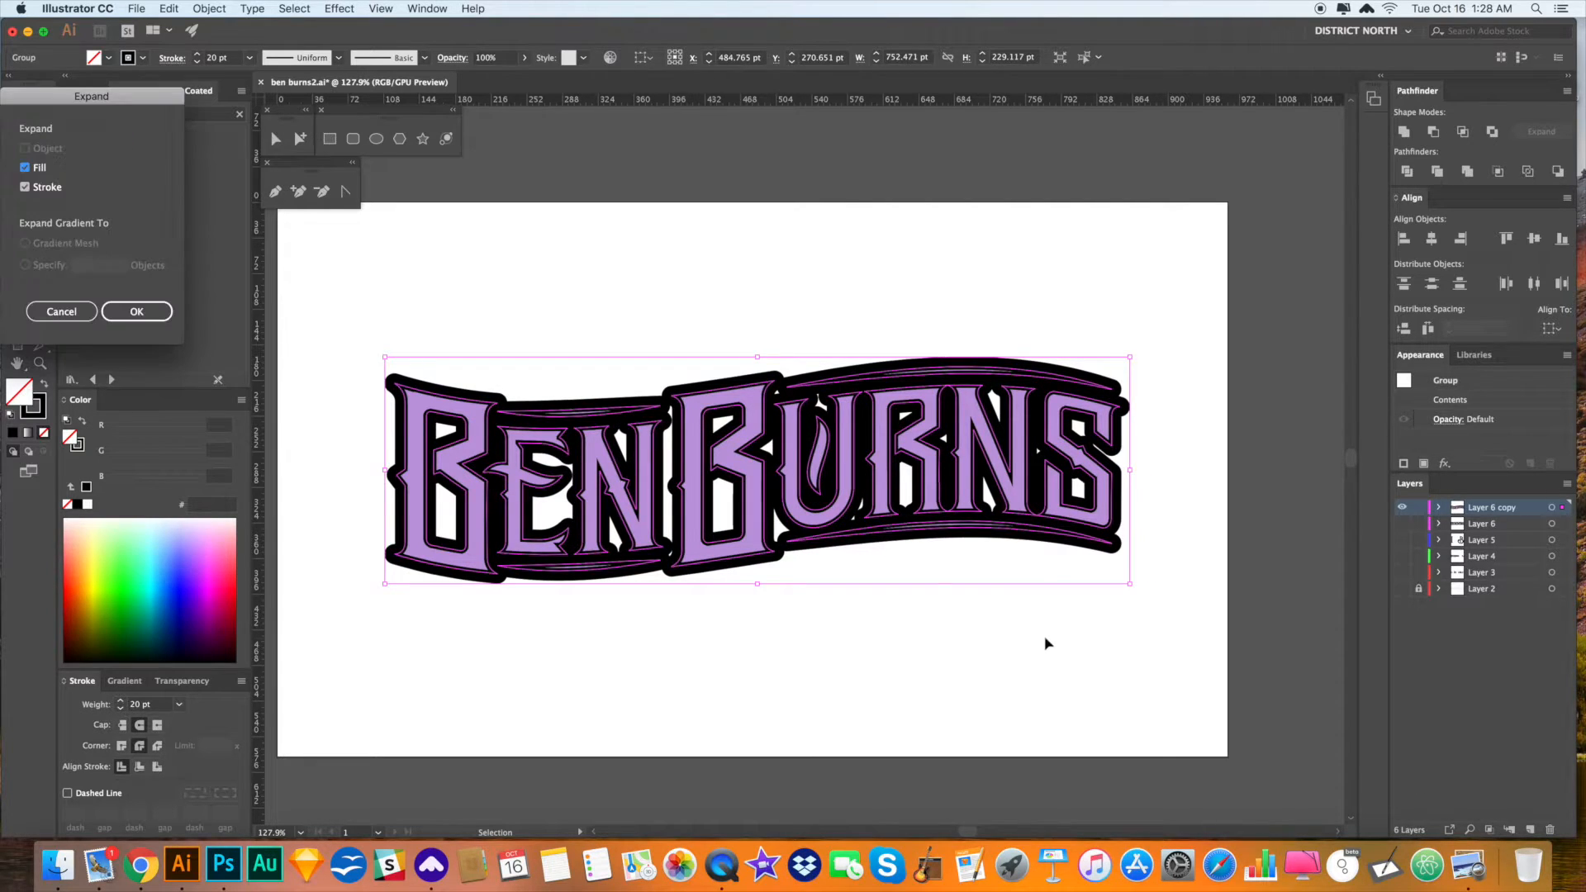
key("Return")
key("i")
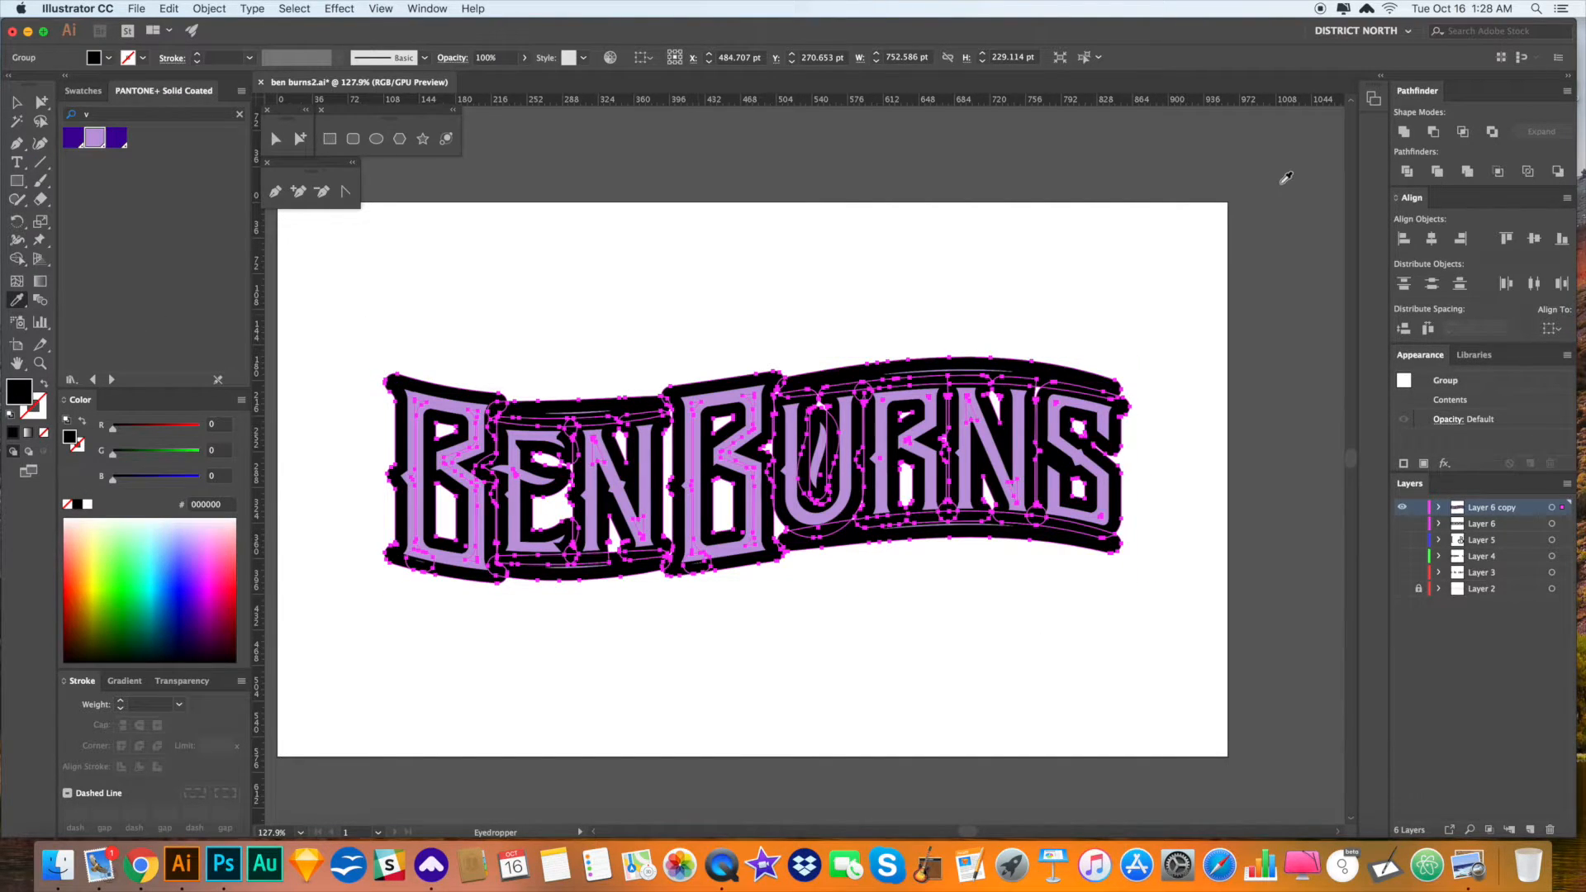
left_click(1404, 132)
- Colour the backing shape light purple by sampling it with the Eyedropper
key("a")
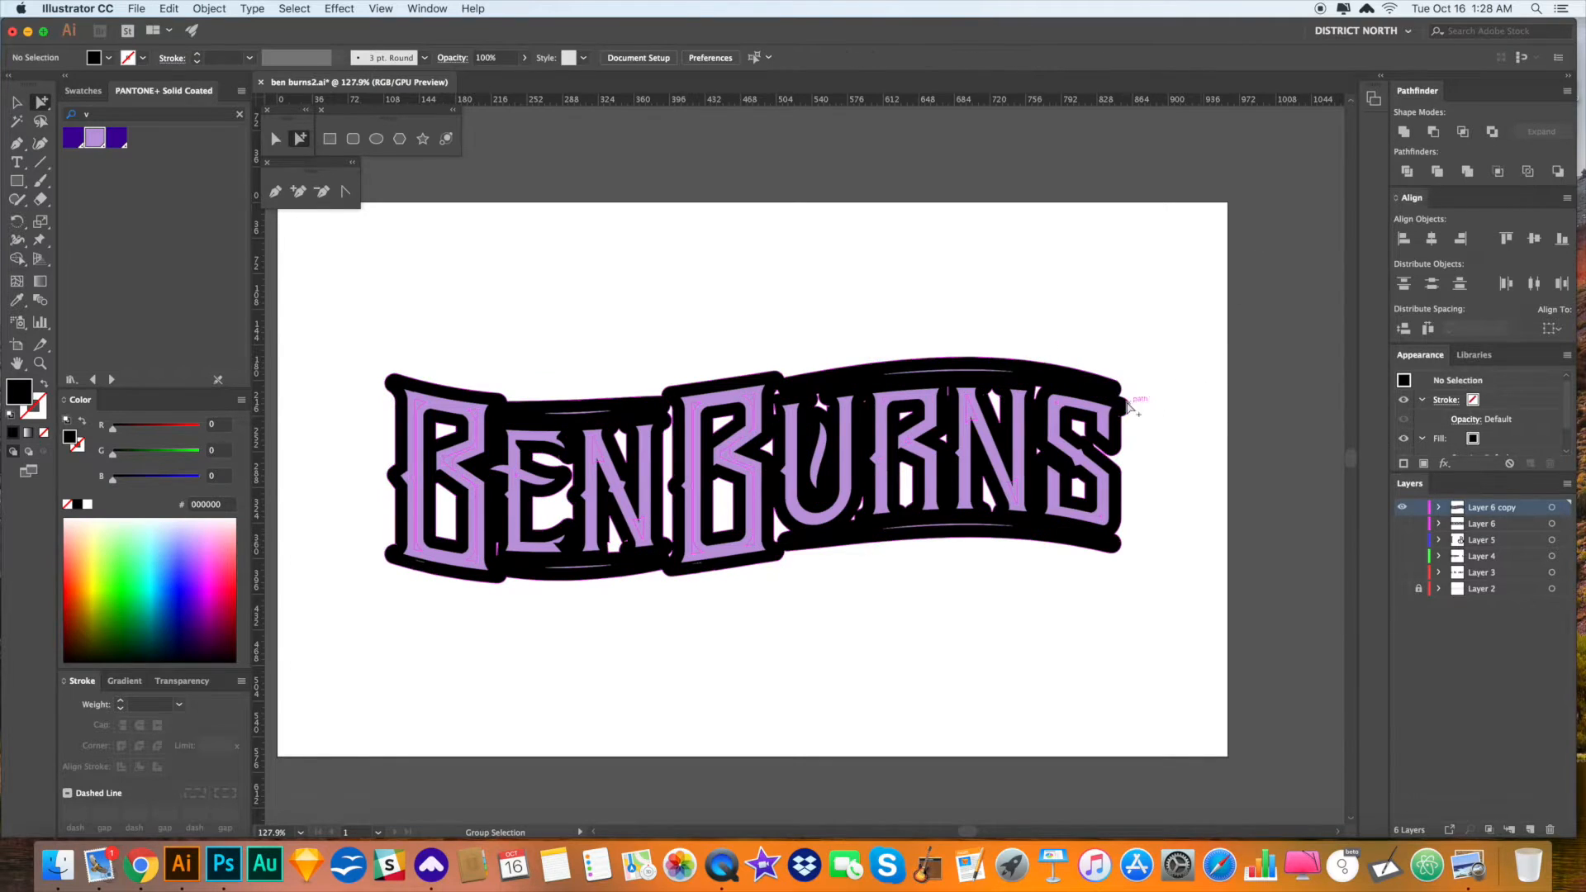
key("Delete")
key("super+z")
left_click(1194, 419)
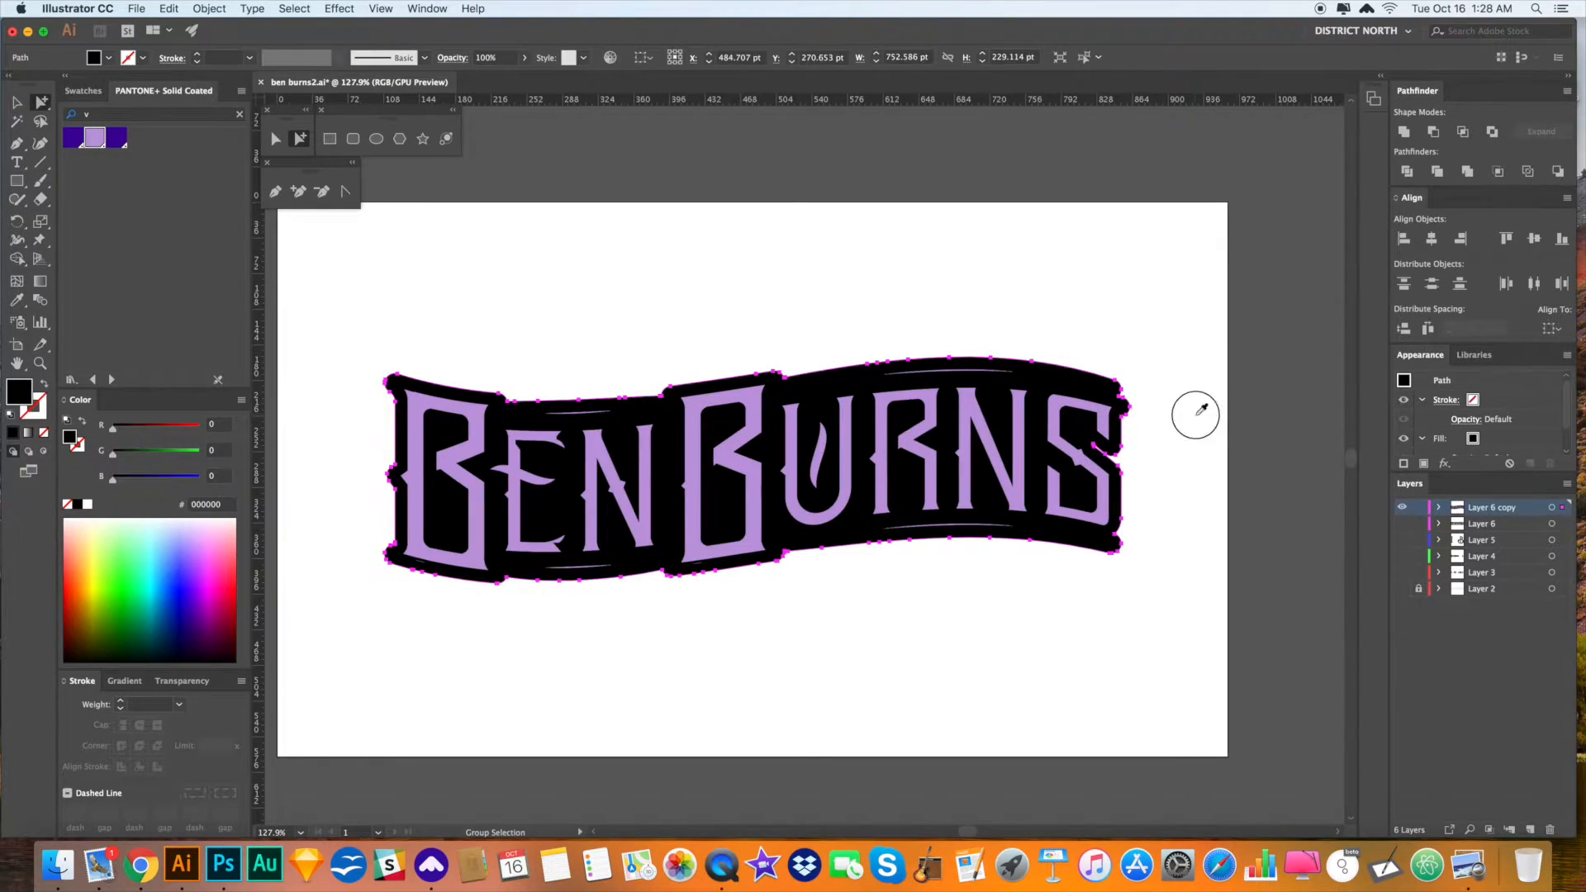
left_click(1123, 380)
key("i")
left_click(1085, 438)
key("a")
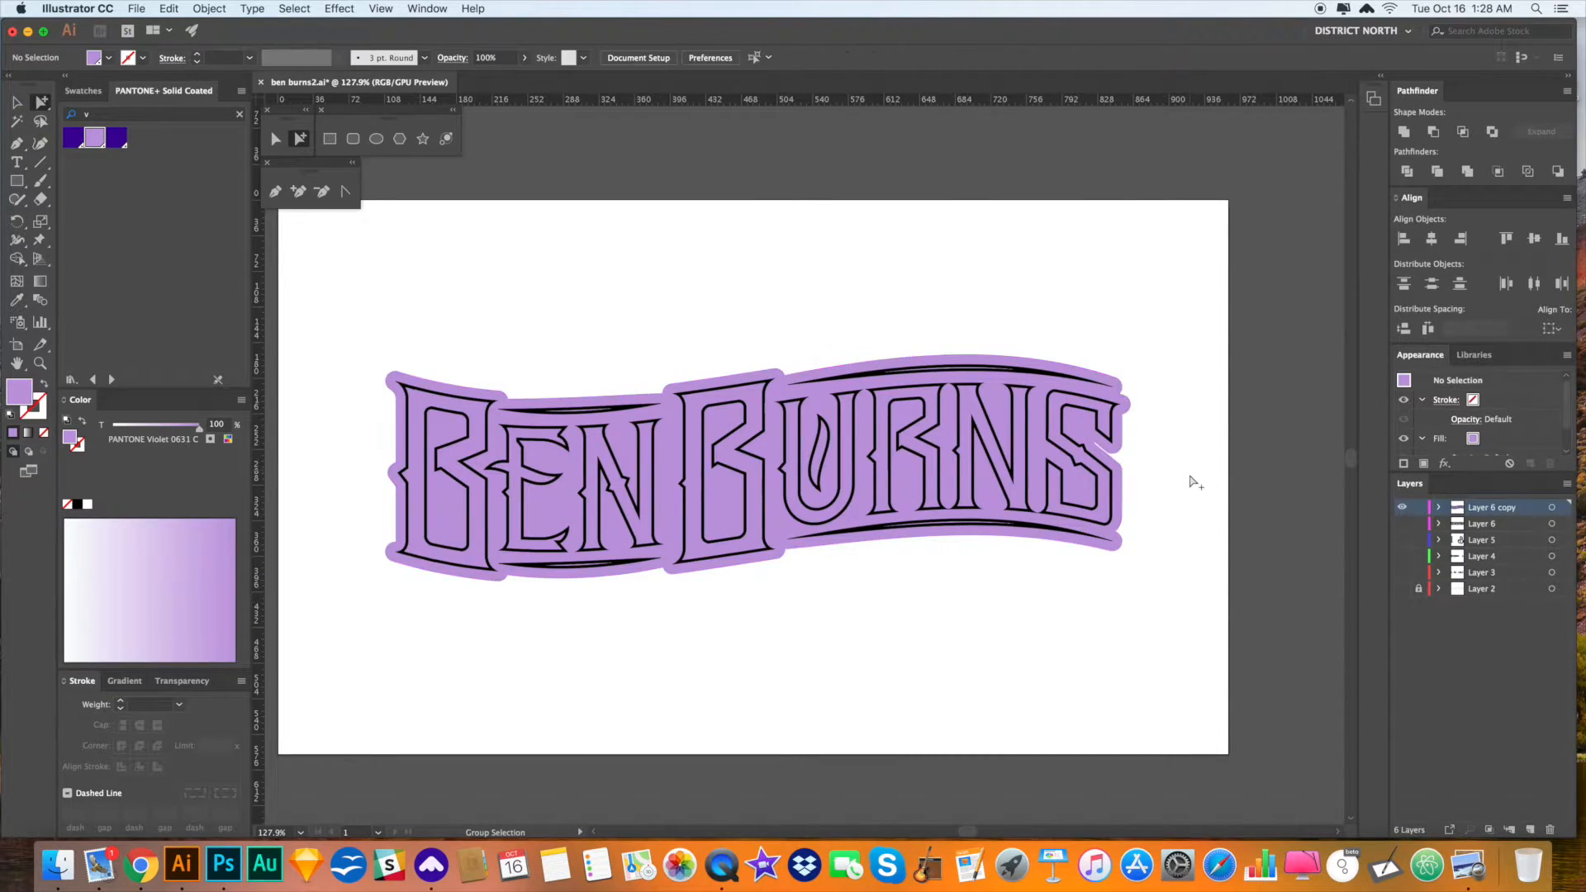
left_click(1191, 478)
scroll(1200, 479, "down", 1)
- Fill the wavy backing path with dark violet, select all the artwork, and add Layer 7
key("v")
mouse_move(1201, 484)
left_mouse_down()
mouse_move(1221, 474)
mouse_move(1215, 491)
left_mouse_up()
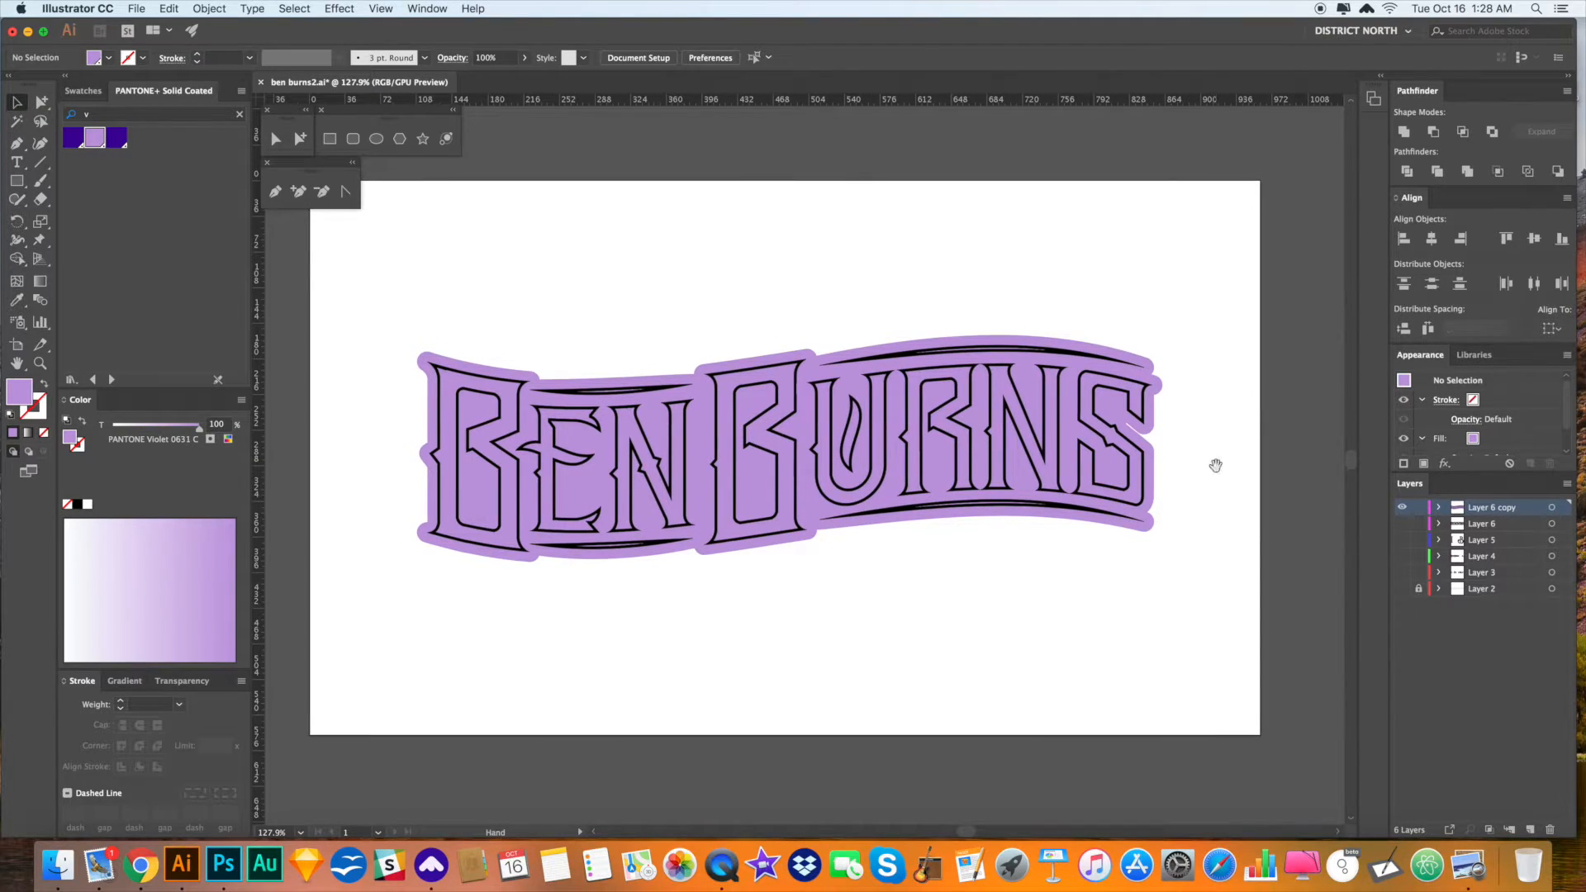
key("a")
left_click(918, 424)
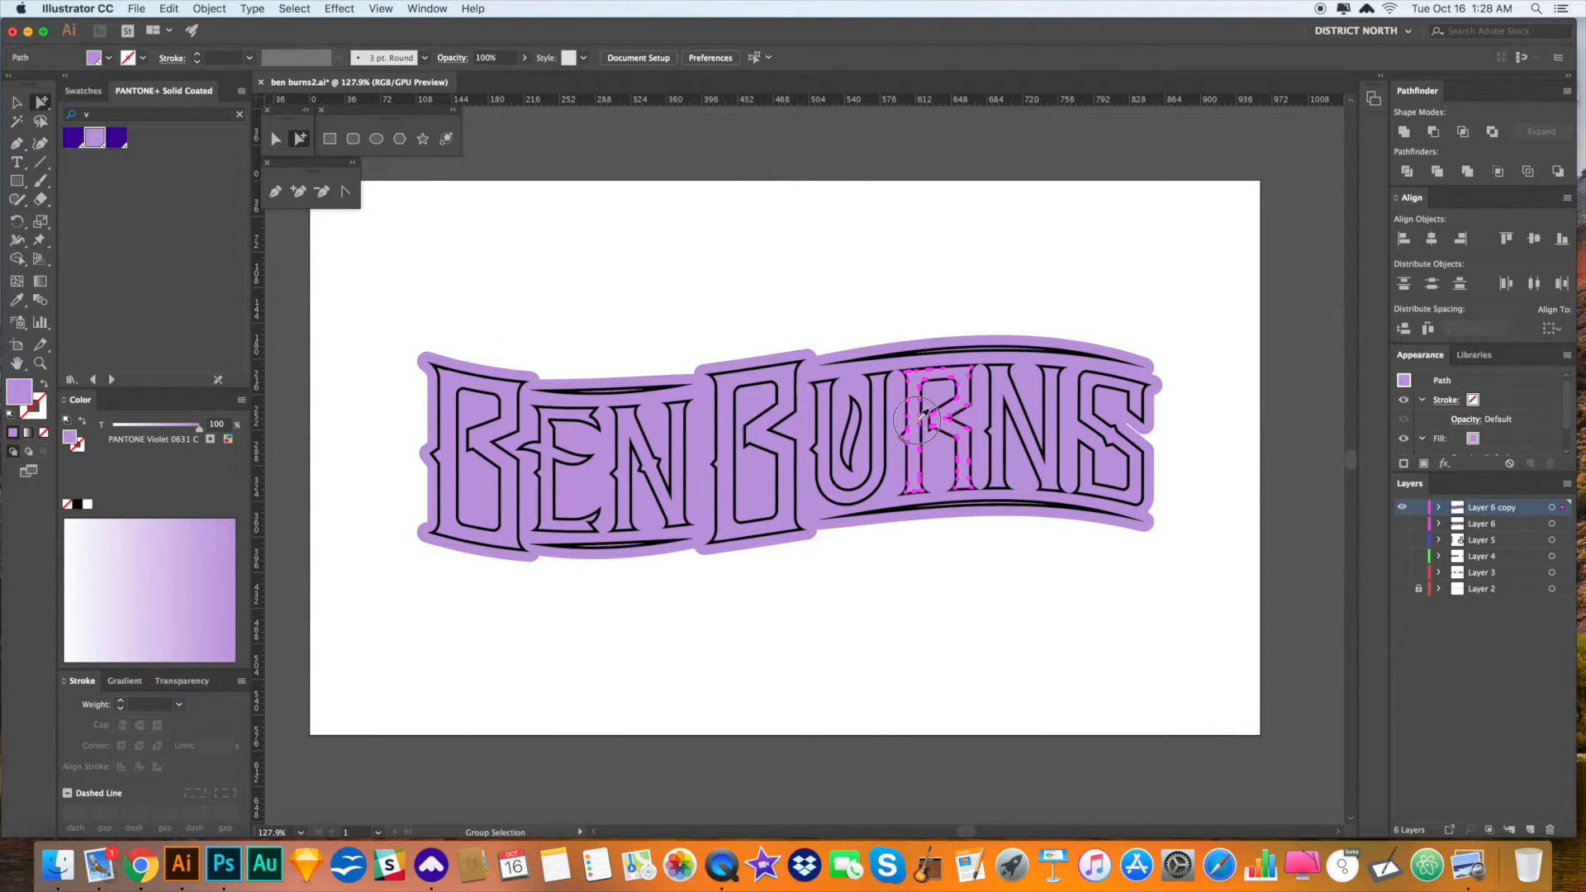
left_click(918, 424)
left_click(939, 585)
double_click(909, 422)
left_click(995, 559)
left_click(1160, 443)
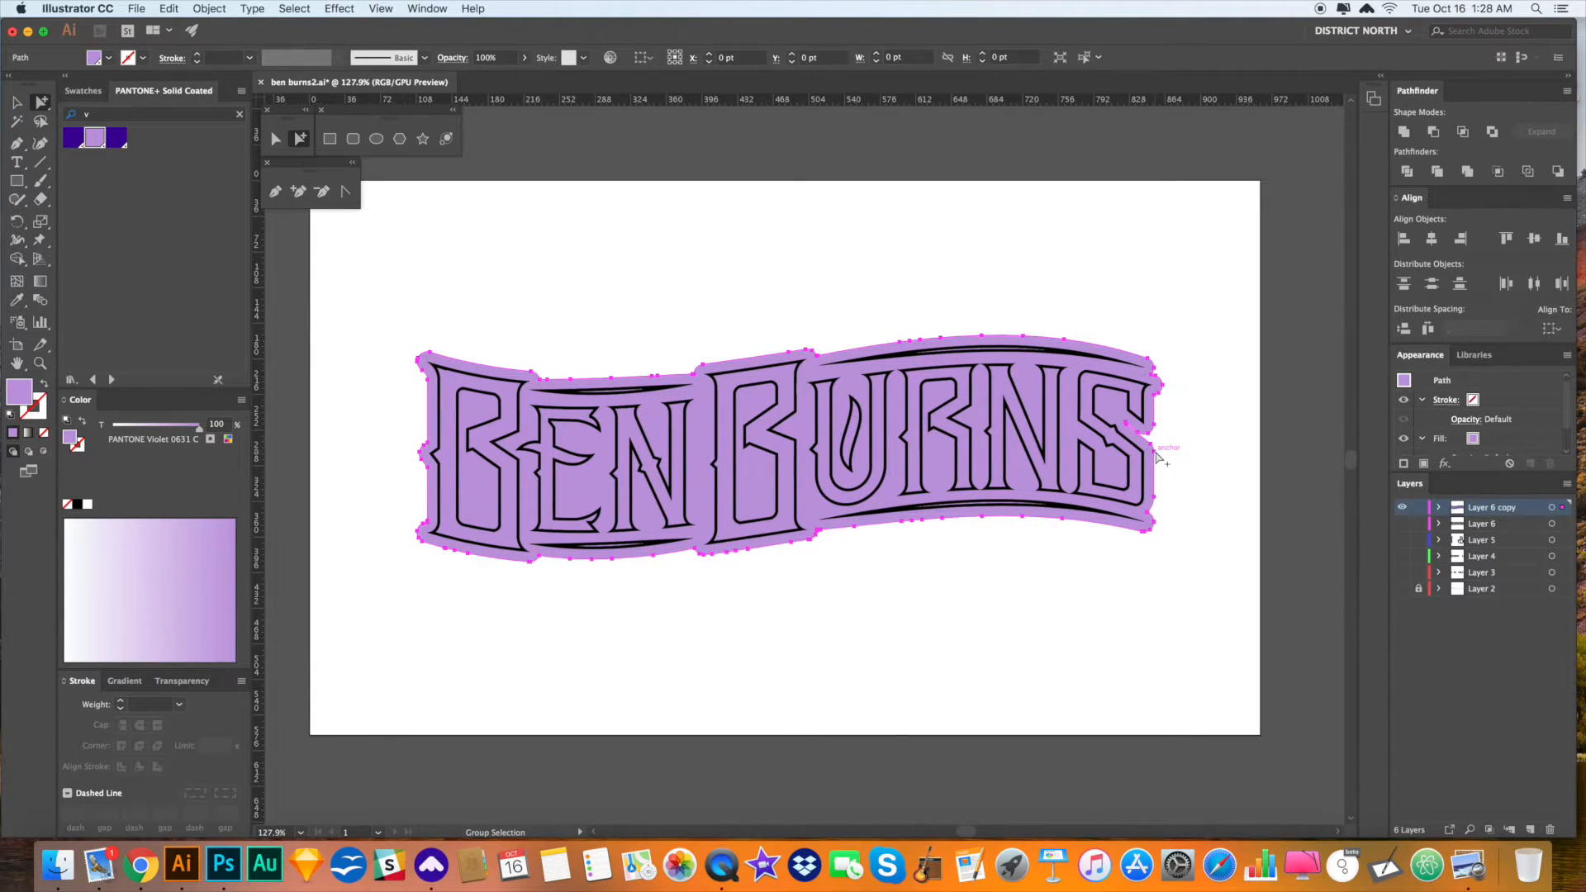
left_click(73, 137)
left_click(517, 230)
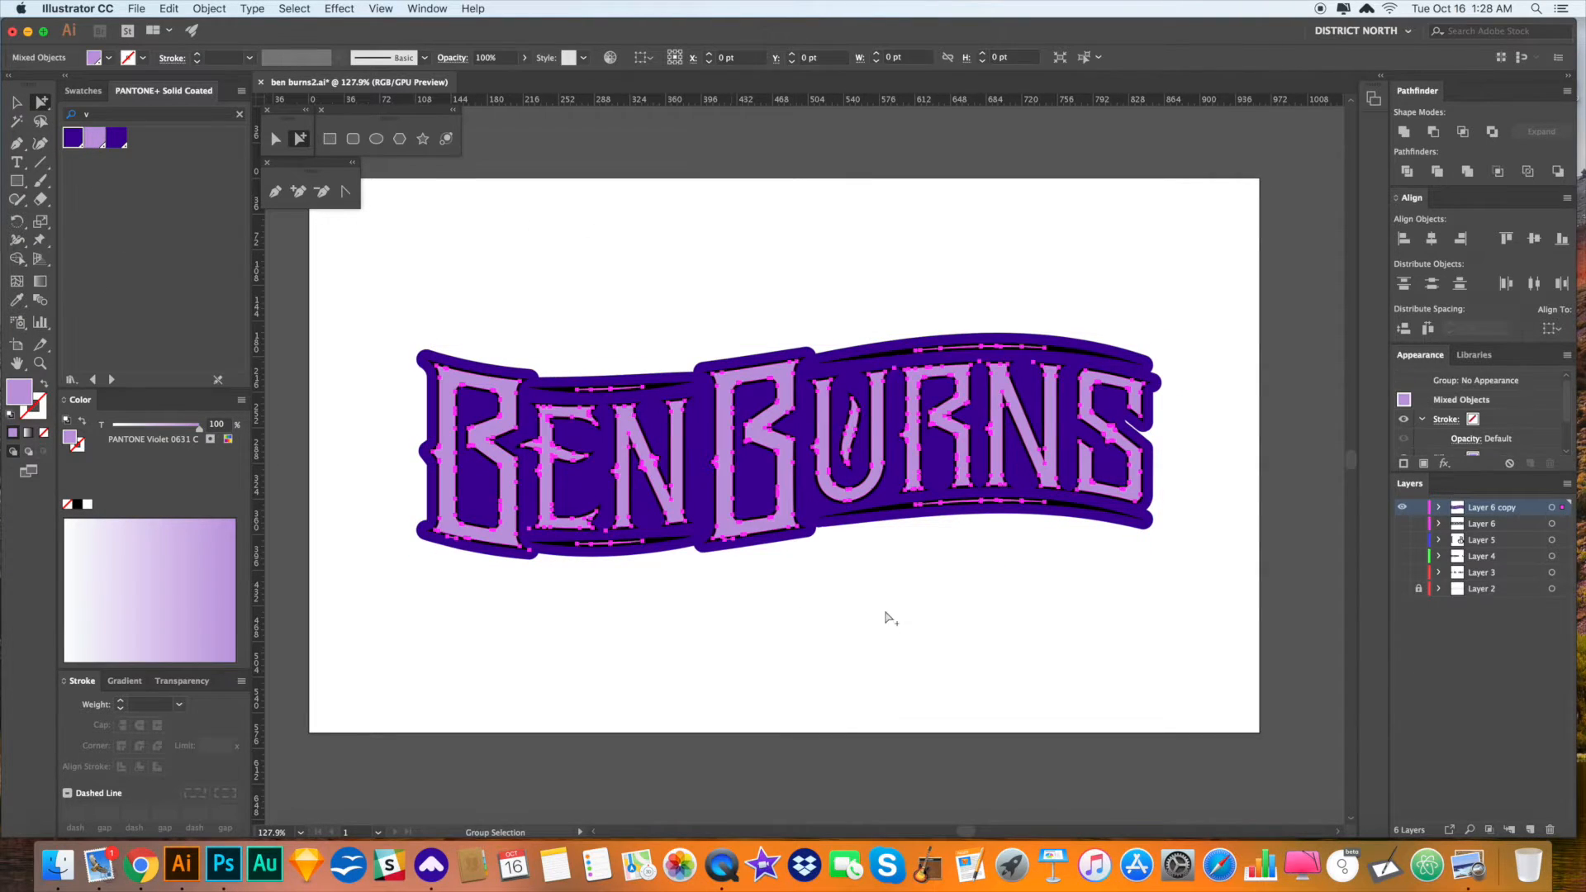
key("super+a")
left_click(1531, 828)
- Hide Layer 6 copy and paste the lettering in place onto Layer 7
left_click(1402, 523)
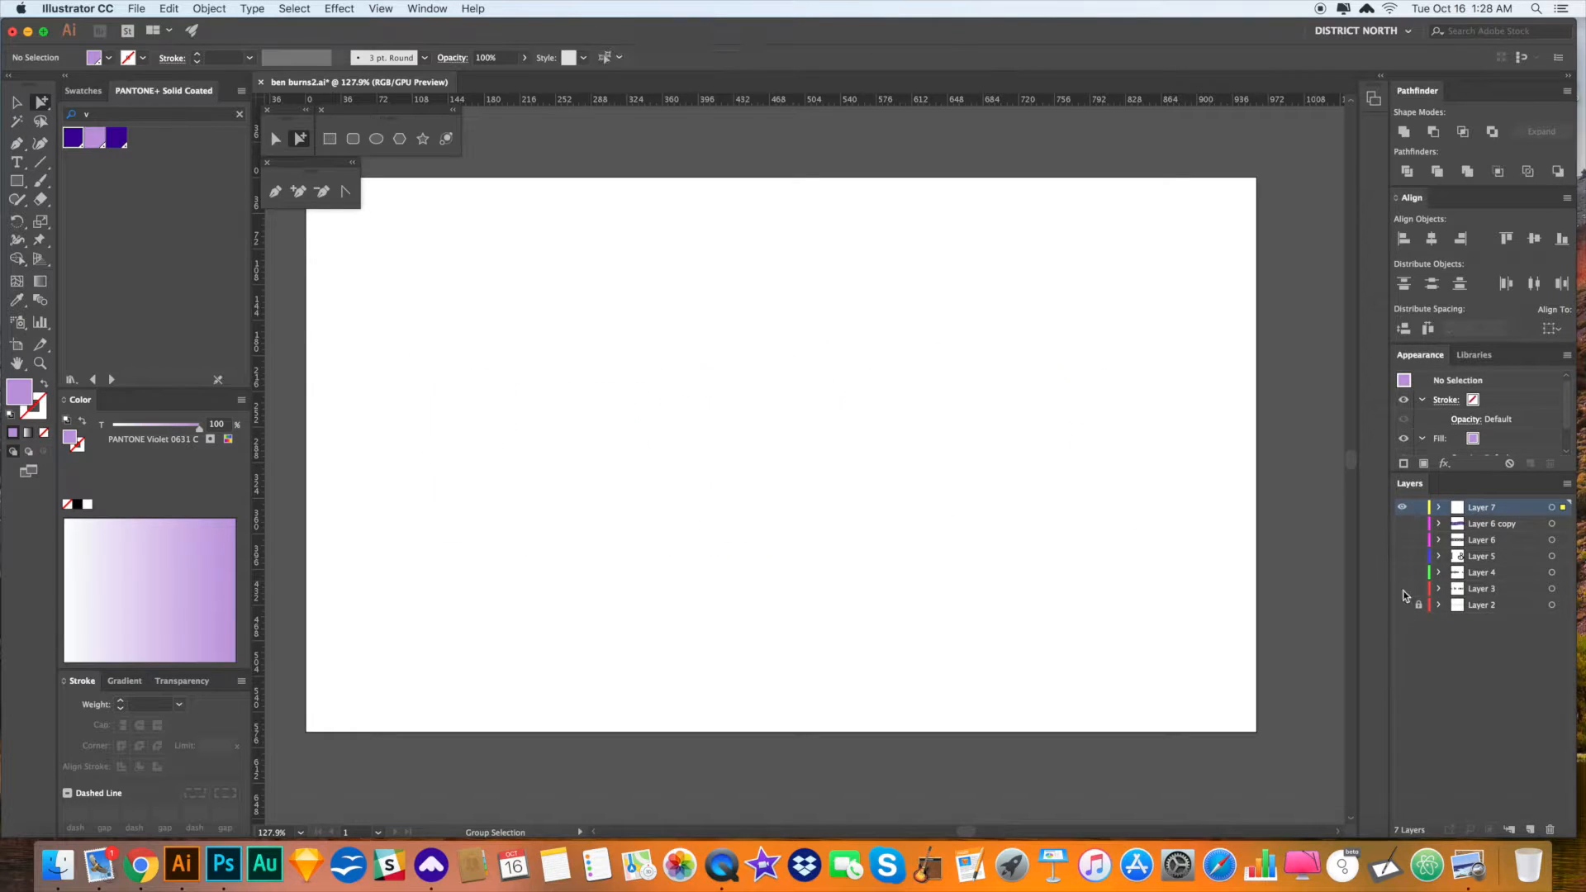
key("super+f")
key("v")
left_click(1189, 635)
scroll(1107, 643, "left", 2)
key("a")
- Delete the four thin curved lines above and below EN and RN
left_click_drag(1038, 531, 989, 493)
key("Delete")
left_click_drag(666, 570, 634, 538)
key("Delete")
left_click_drag(633, 349, 648, 387)
key("Delete")
left_click_drag(918, 323, 910, 285)
key("Delete")
- Check the cleaned lettering group by selecting and deselecting it
key("v")
left_click(807, 373)
key("a")
left_click(910, 285)
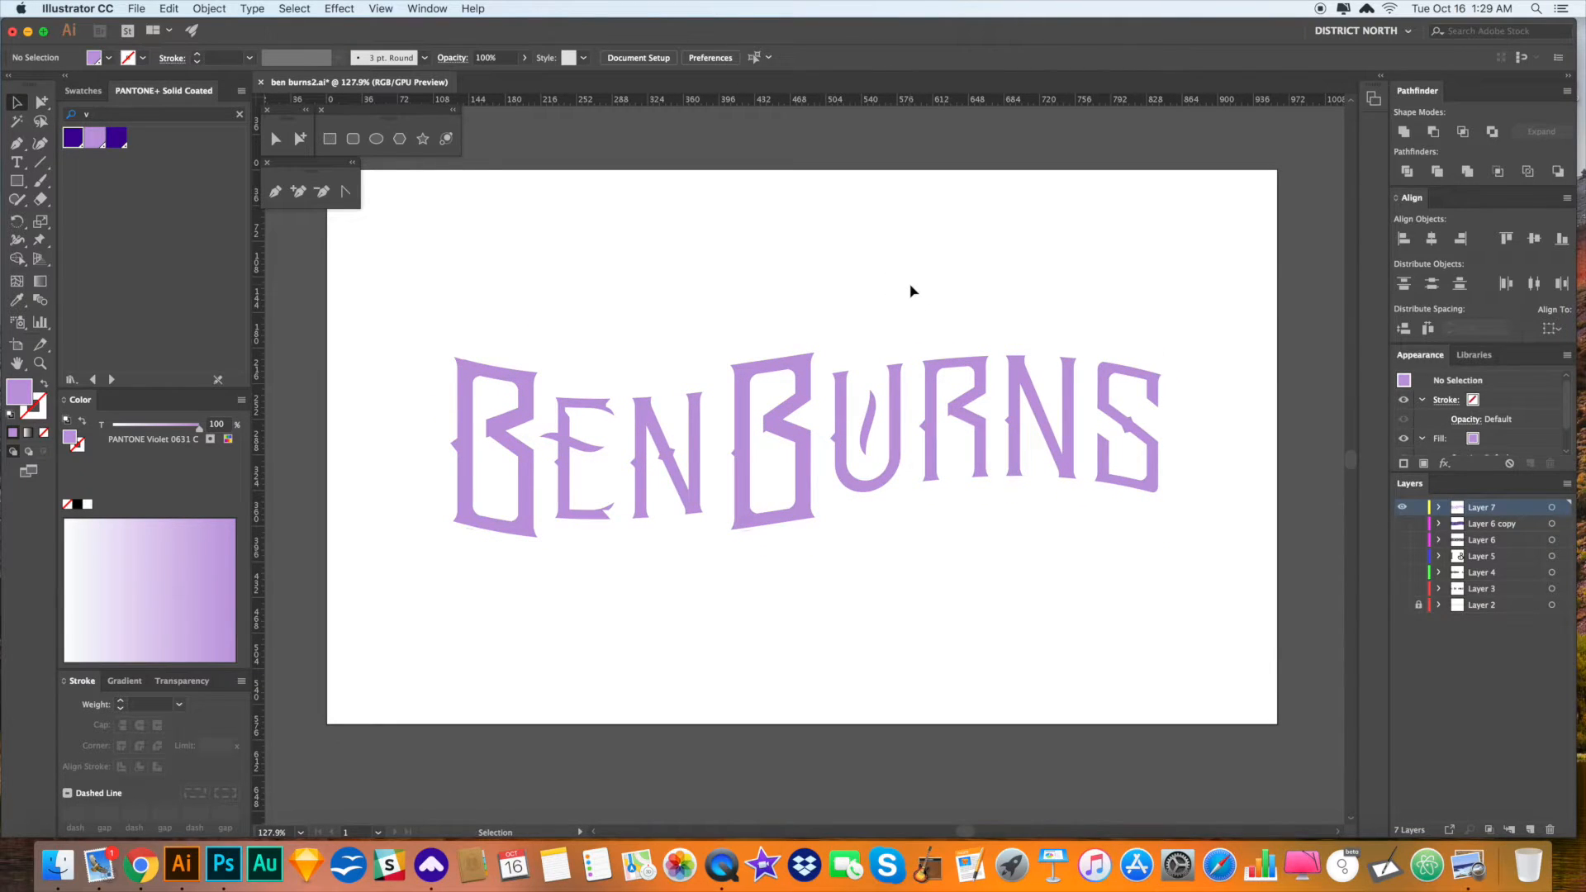
left_click(807, 374)
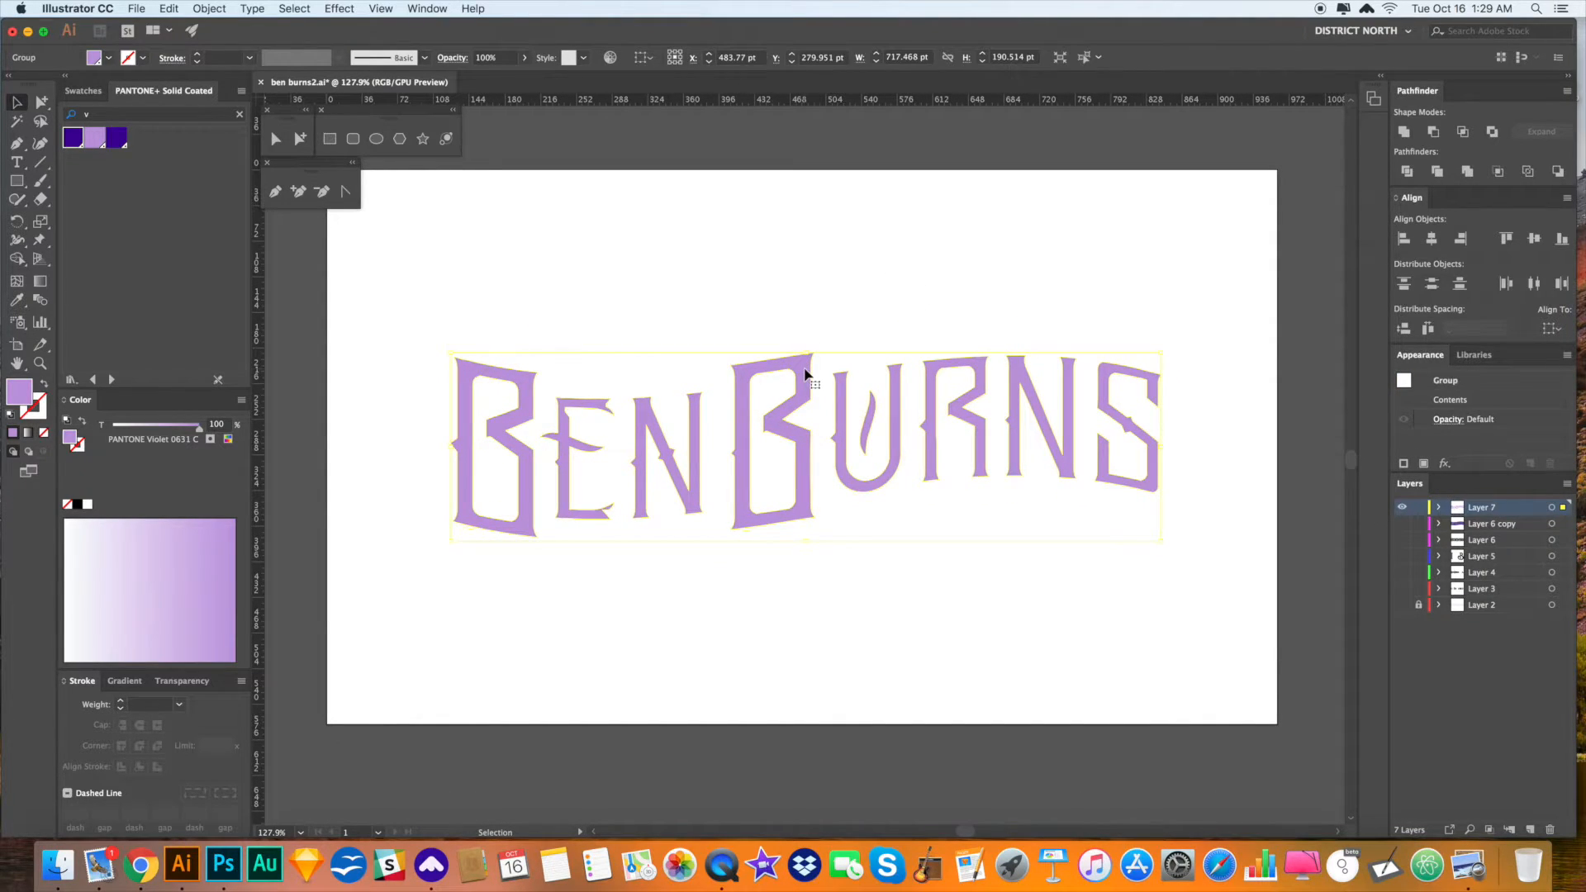
left_click(834, 320)
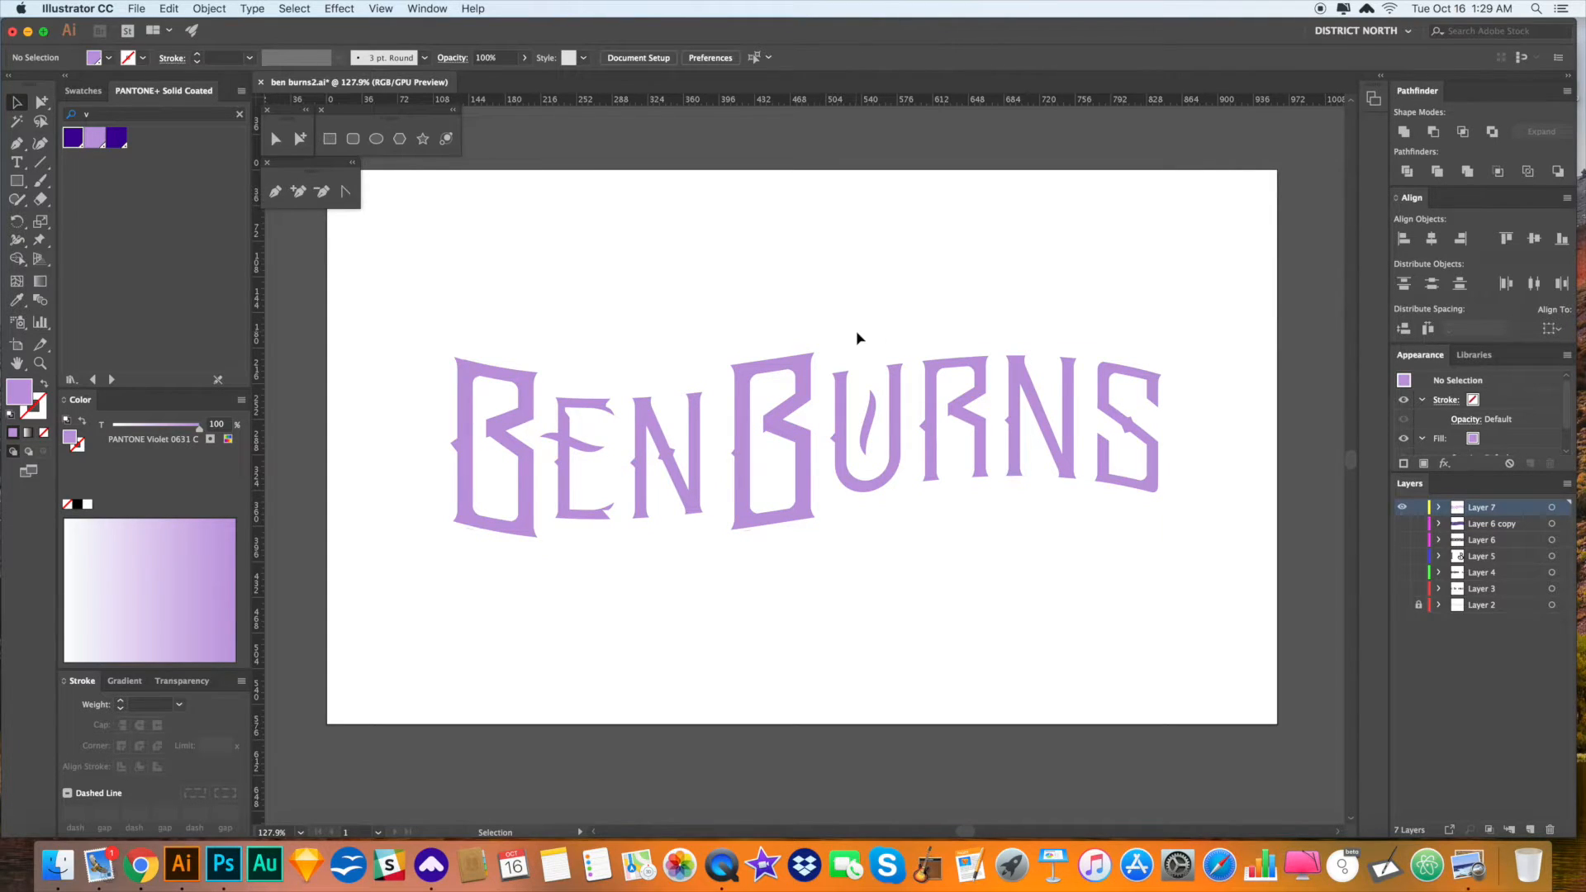
left_click(801, 375)
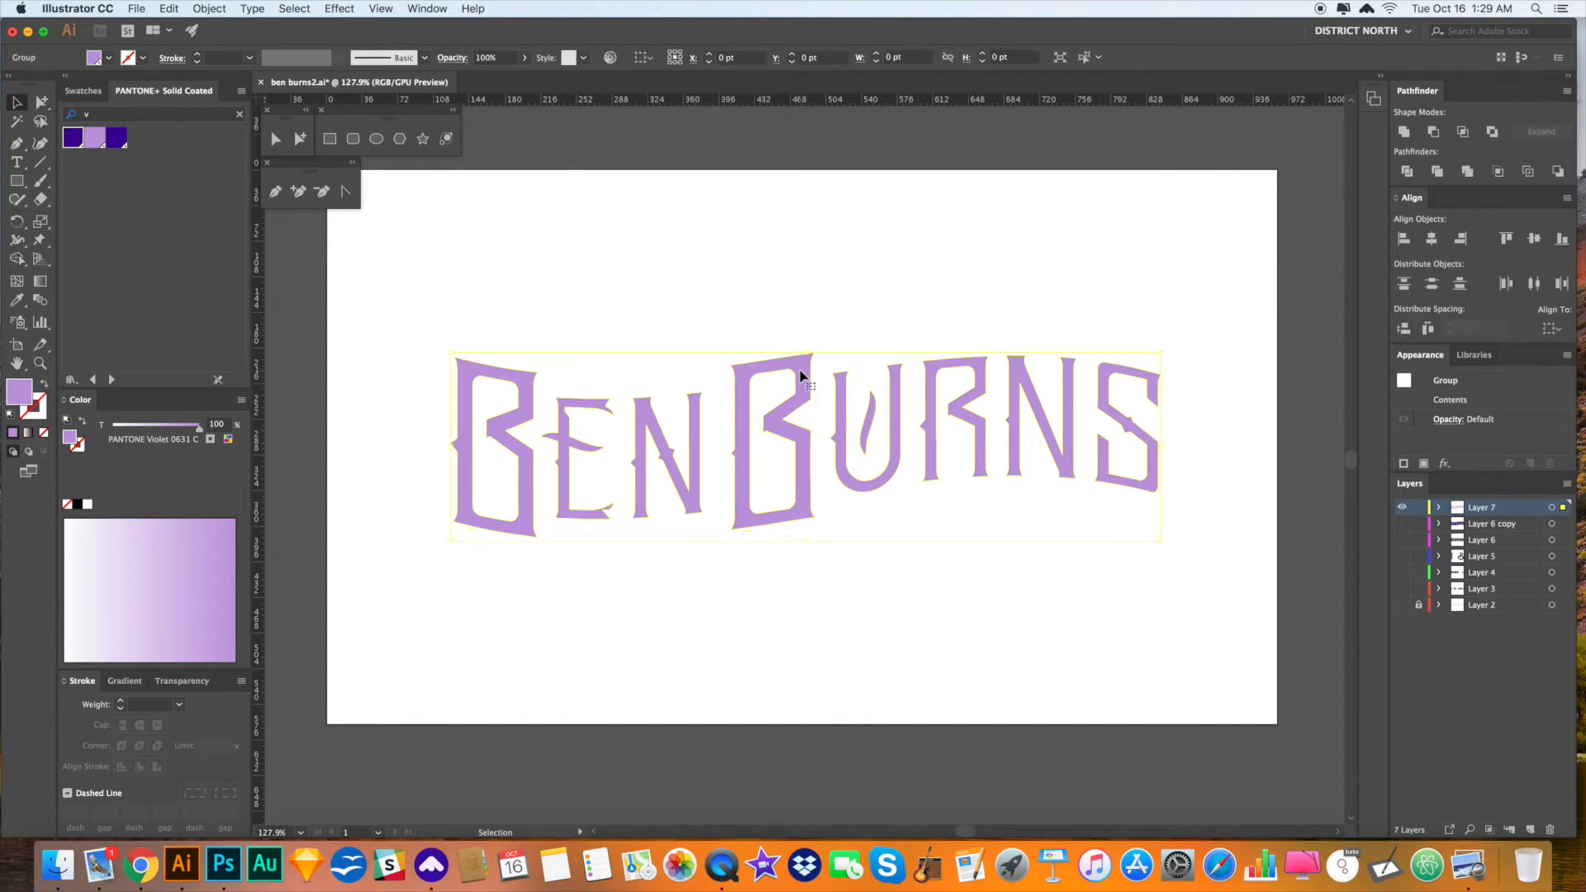
left_click(832, 331)
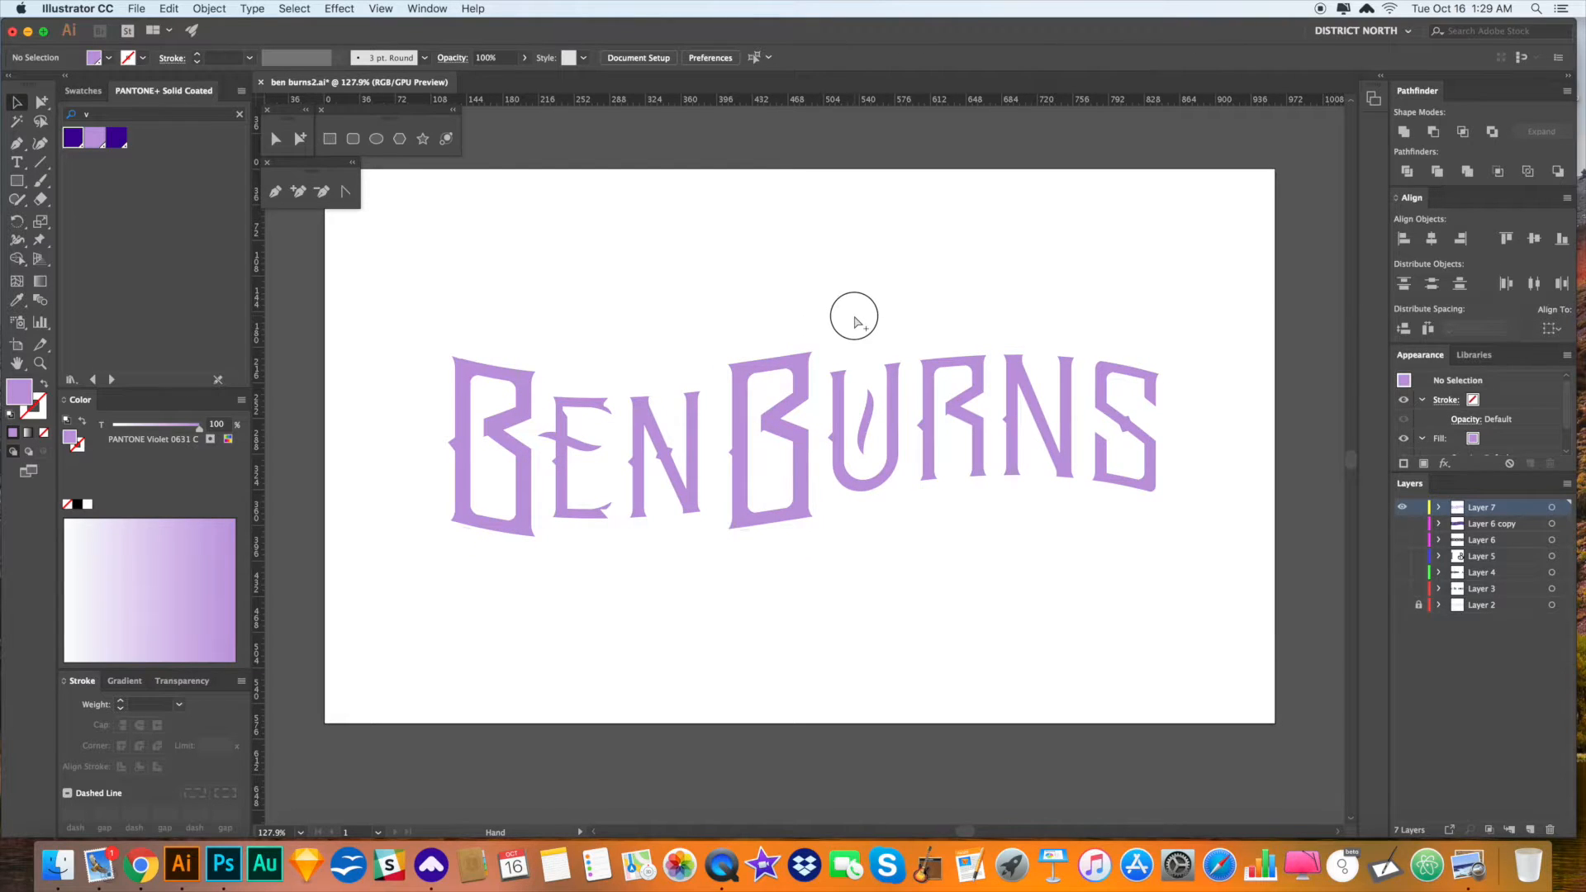
- Zoom in closely on the letters and select the lettering group
left_click_drag(679, 363, 678, 347)
left_click_drag(575, 385, 1047, 563)
key("v")
left_click(676, 343)
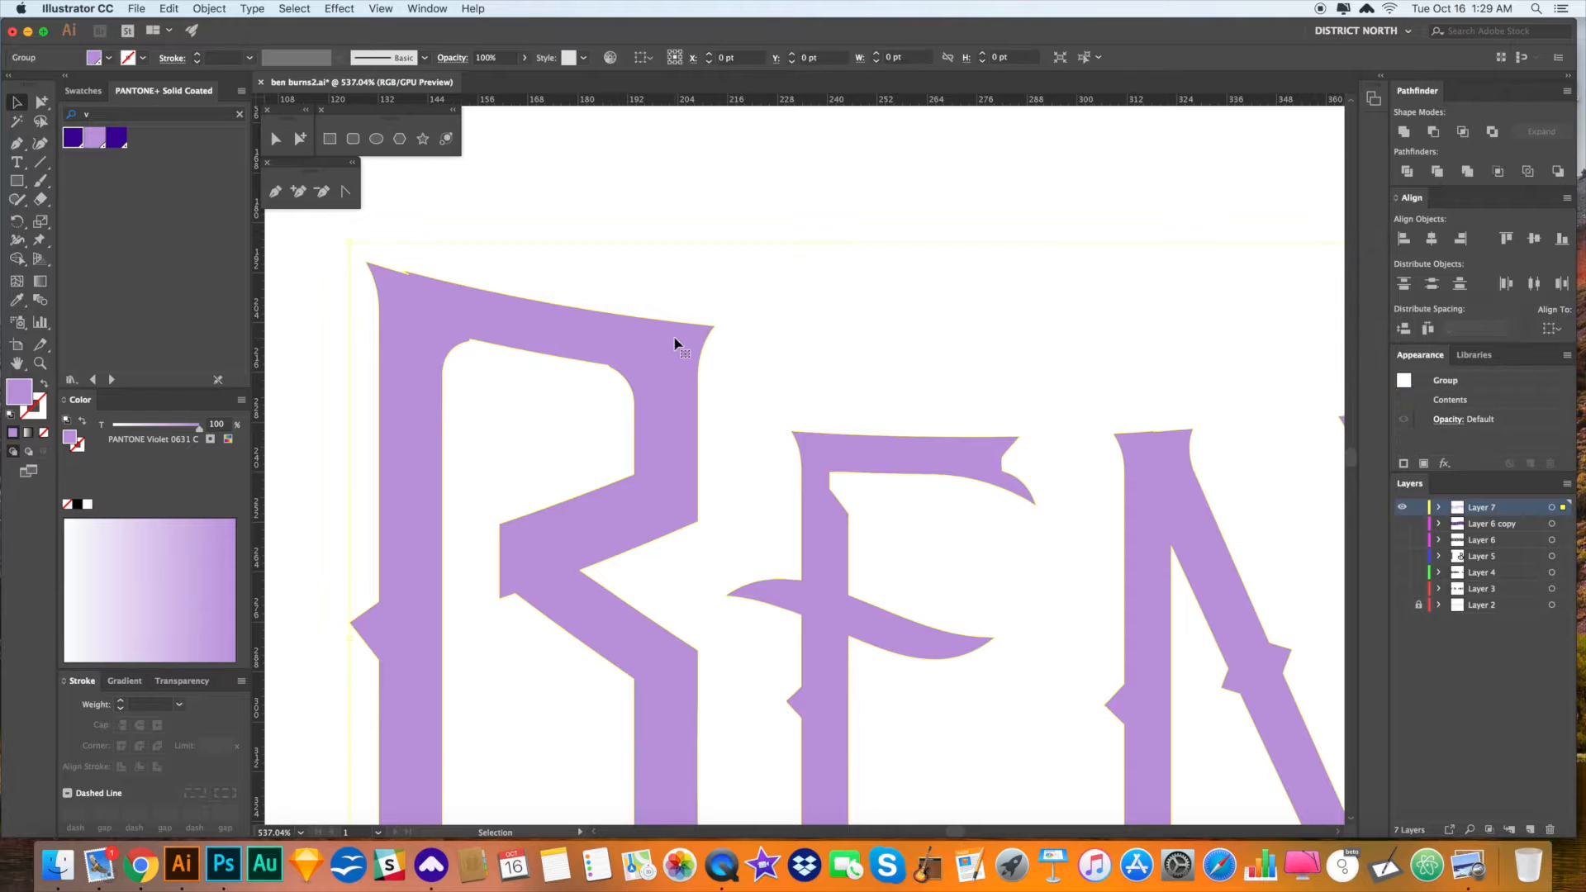
left_click_drag(652, 379, 694, 364)
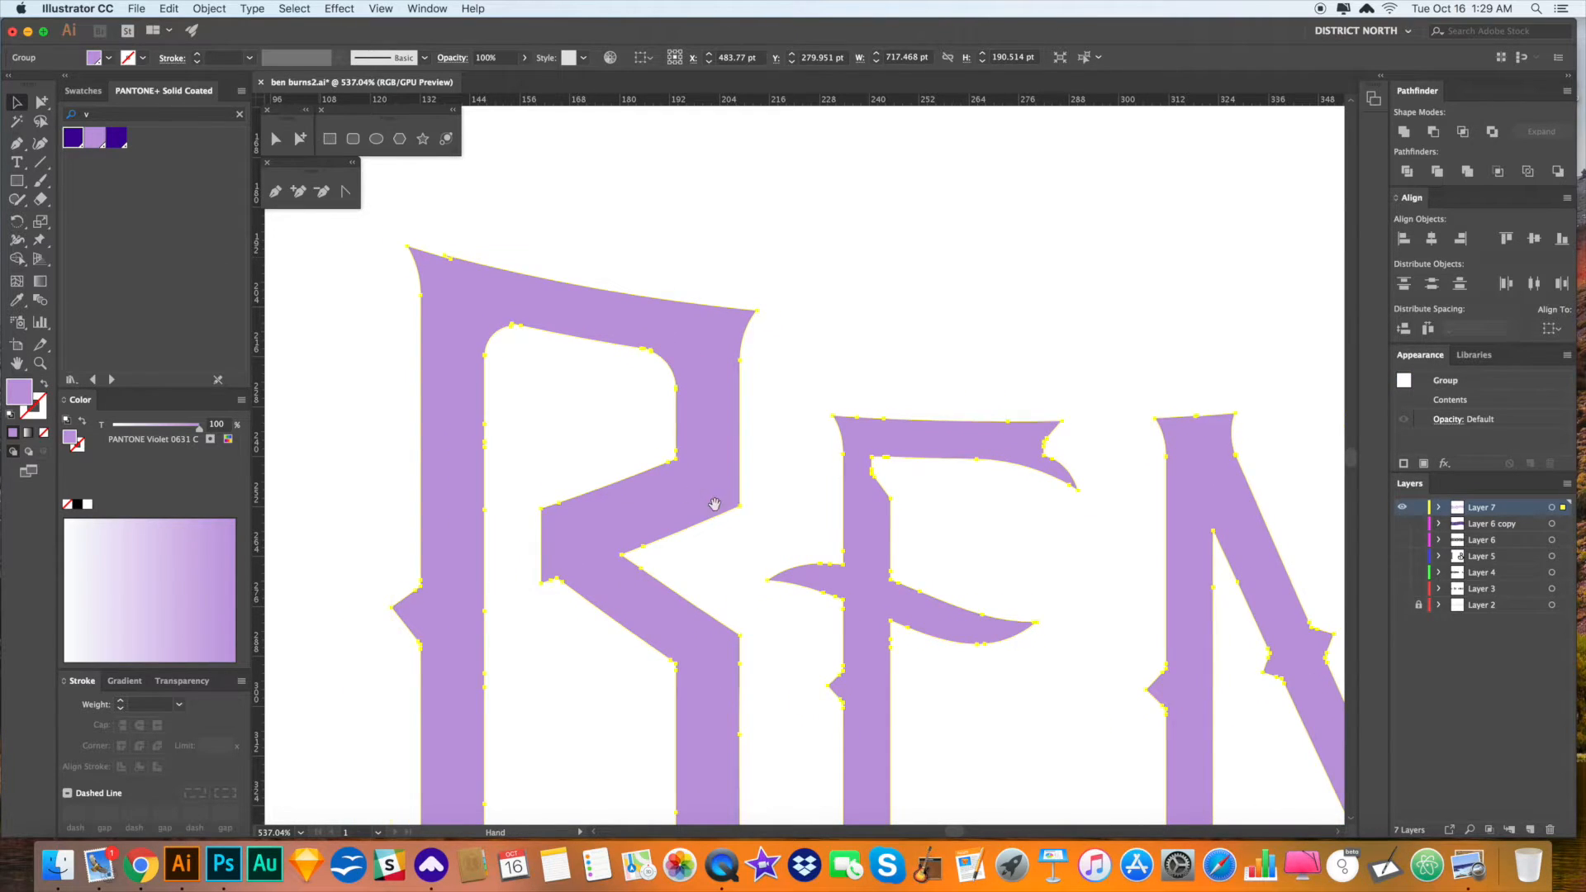
scroll(715, 504, "right", 15)
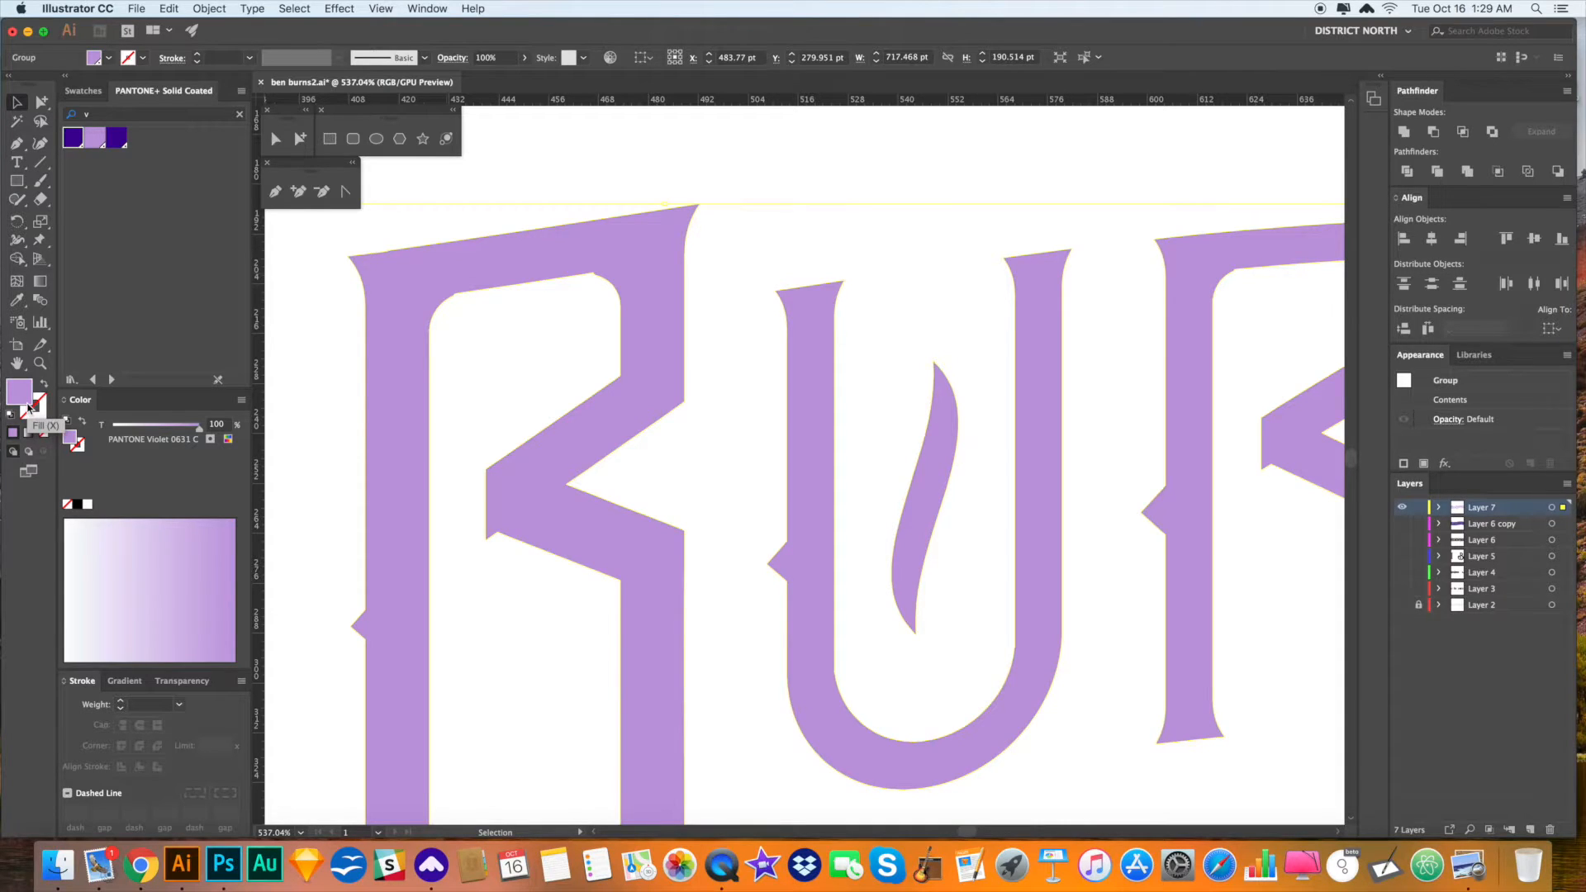
left_click(727, 469)
left_click_drag(712, 357, 717, 651)
key("b")
left_click_drag(836, 221, 752, 410)
left_click_drag(612, 241, 947, 242)
scroll(661, 603, "down", 3)
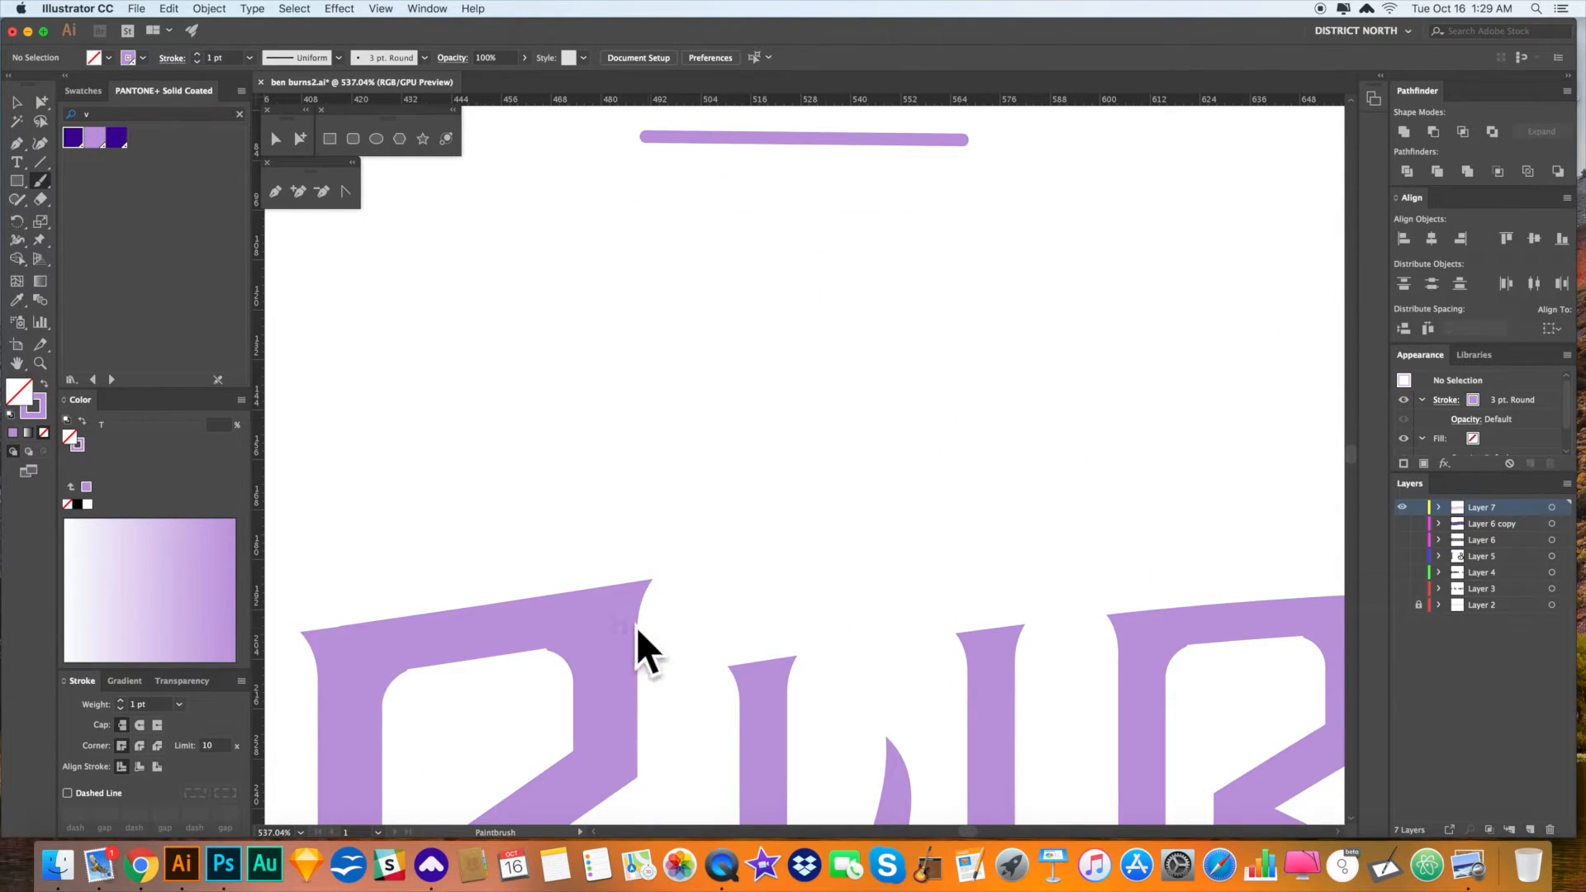
scroll(637, 648, "up", 3)
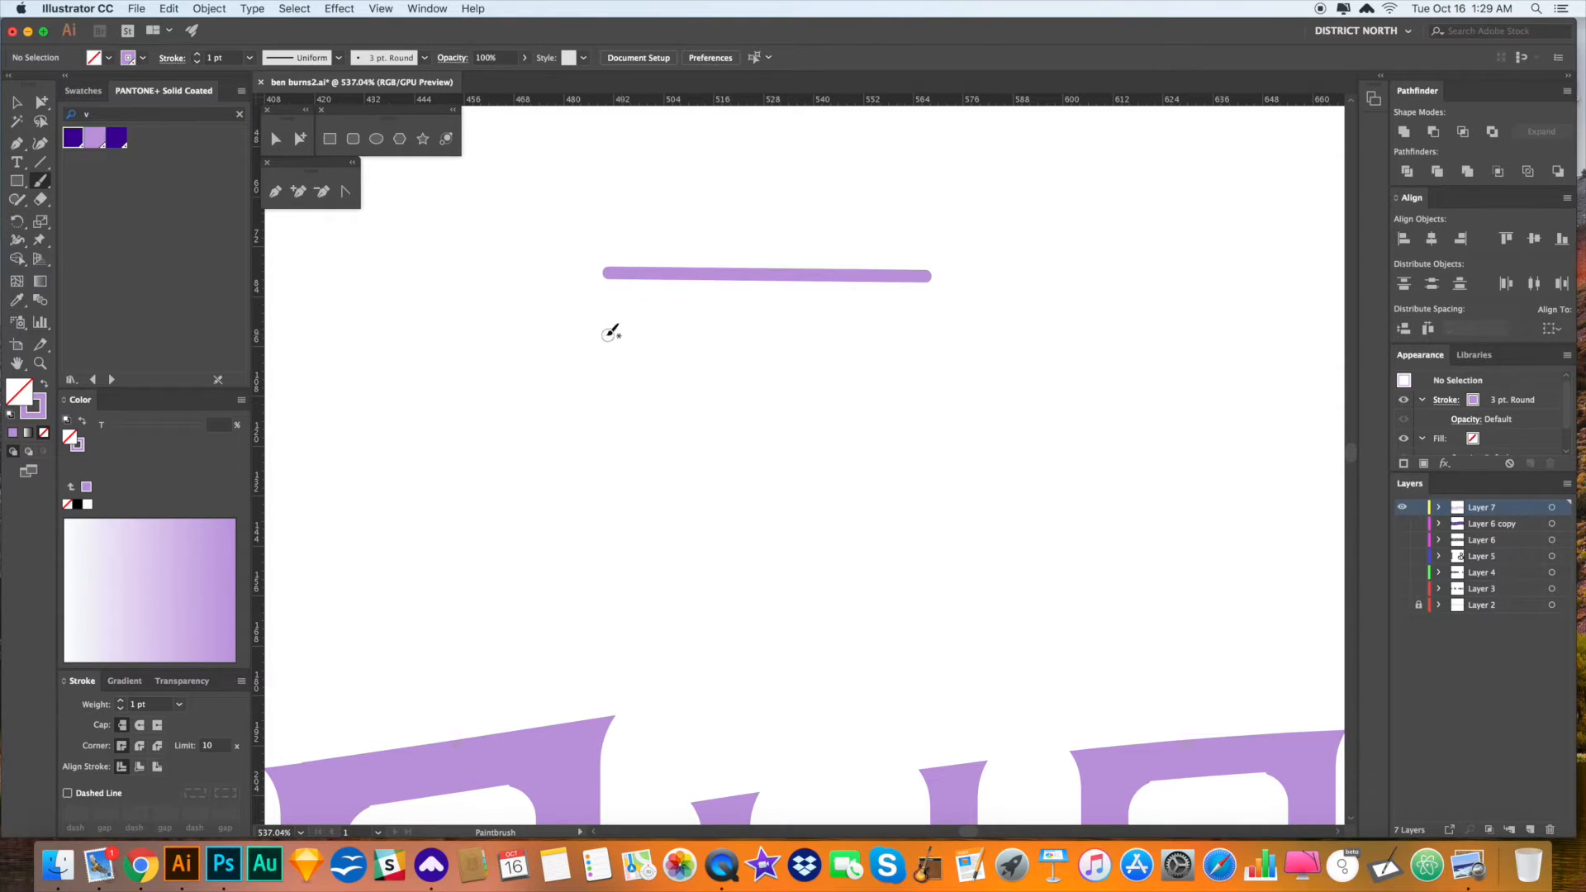
left_click_drag(604, 335, 937, 336)
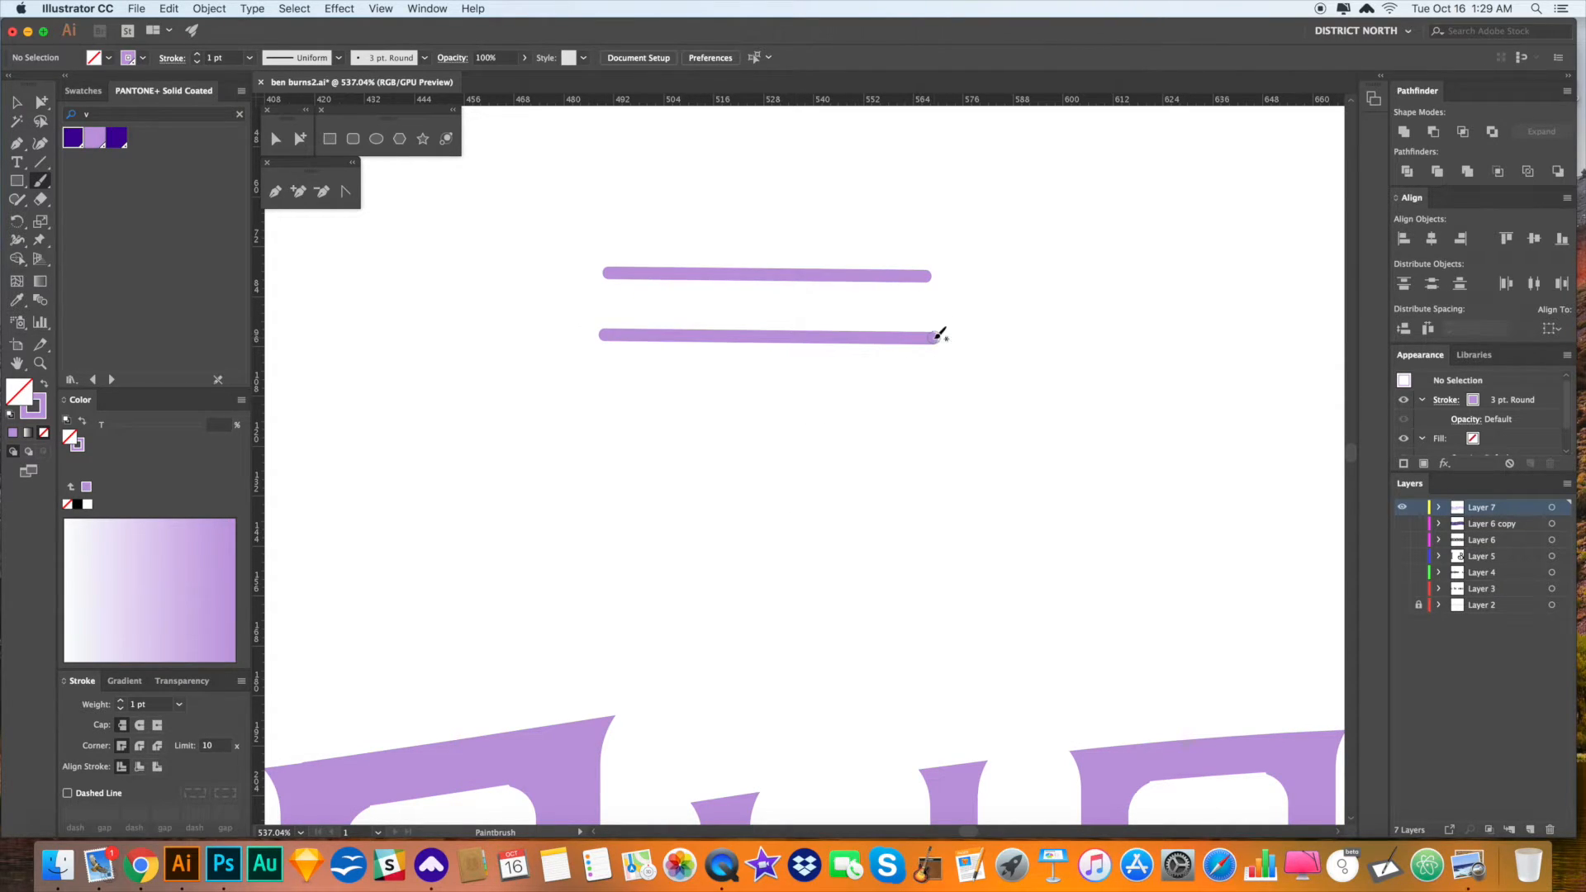
left_click_drag(608, 401, 950, 404)
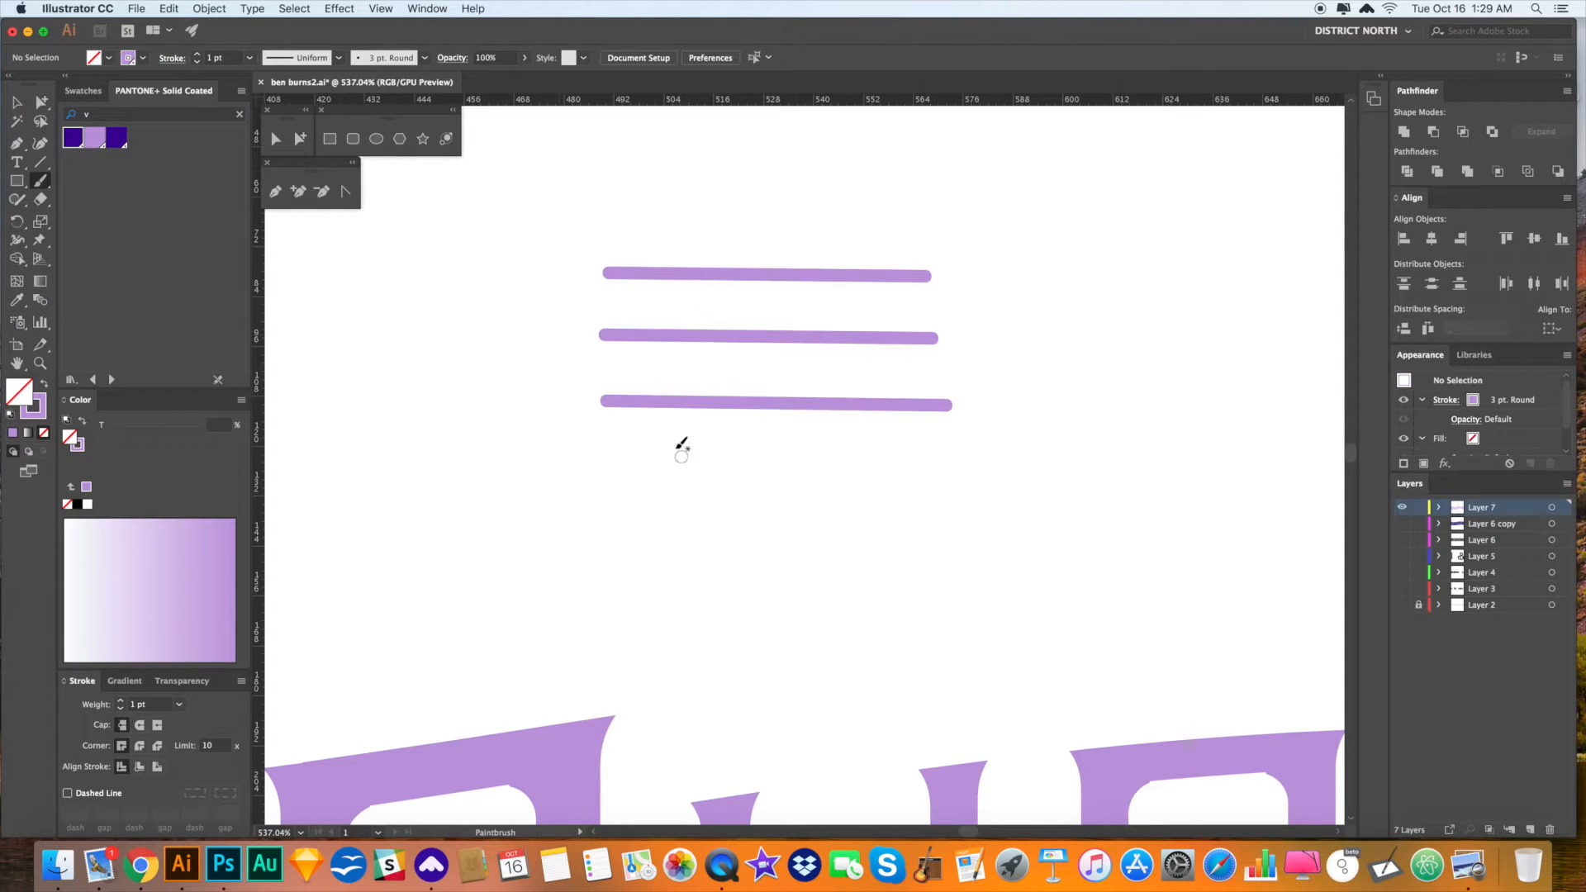
left_click_drag(608, 468, 964, 469)
key("super")
scroll(638, 531, "down", 1)
left_click_drag(645, 530, 790, 459)
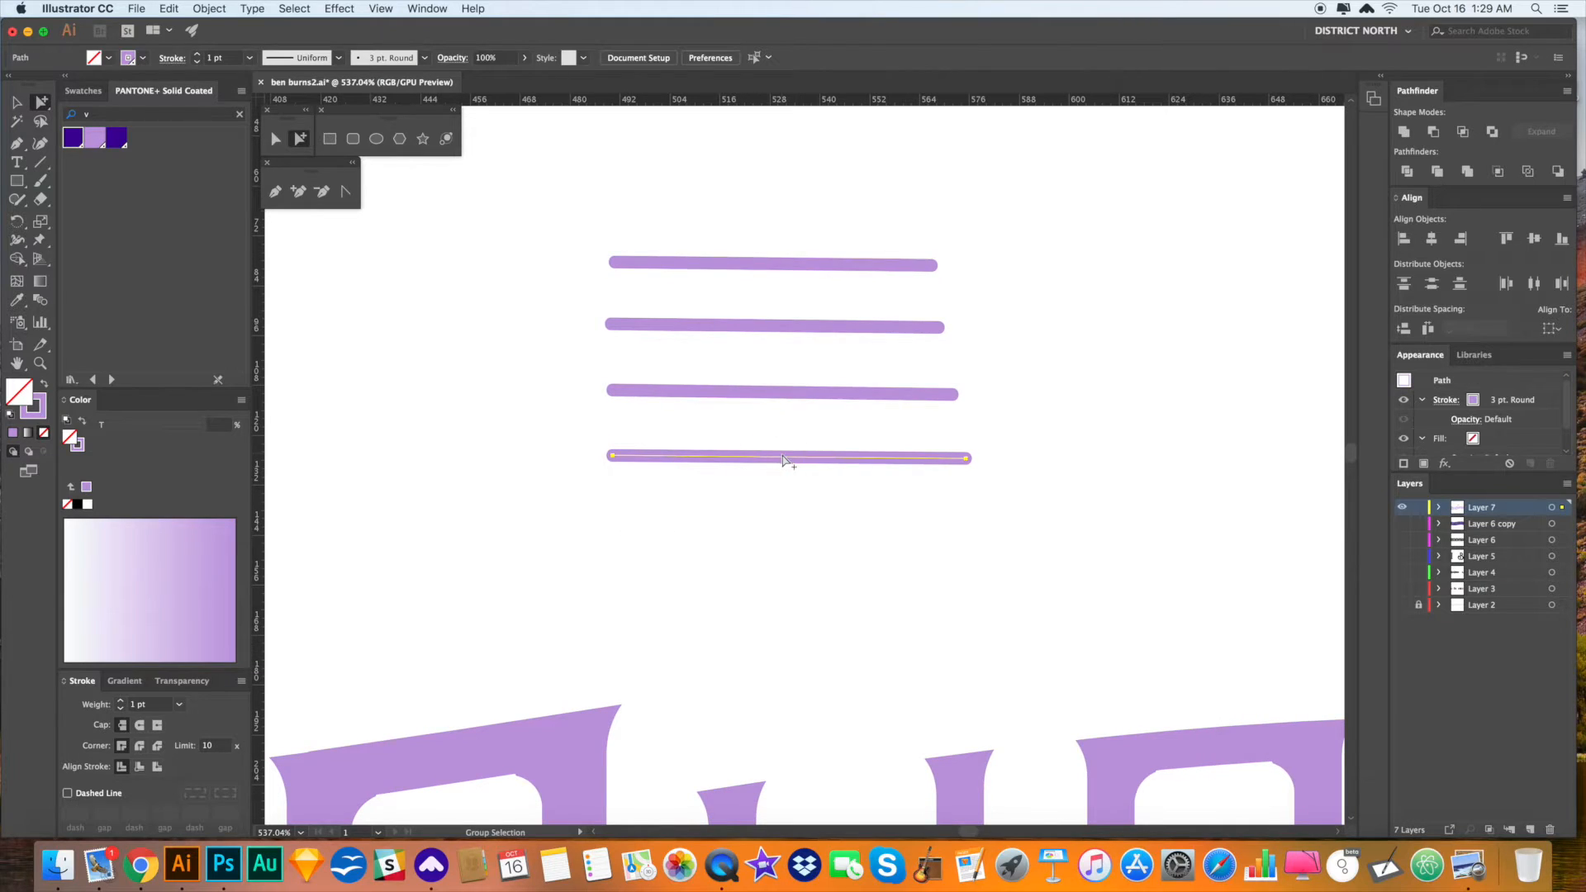
left_click(1404, 507)
left_click(1405, 524)
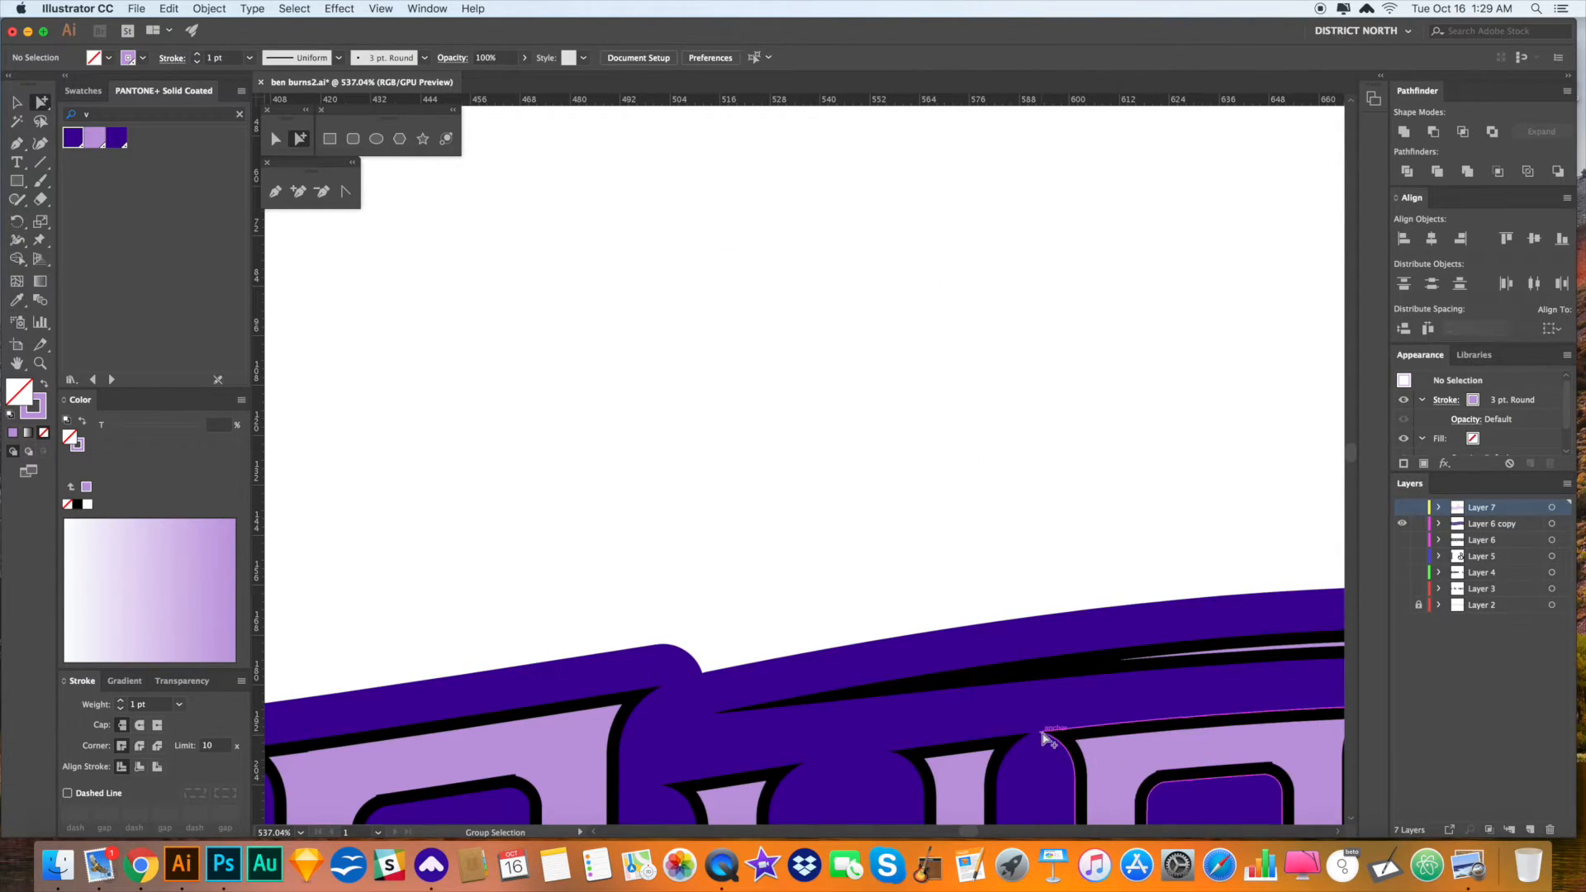
left_click(1403, 507)
left_click(1403, 524)
scroll(1006, 357, "down", 5)
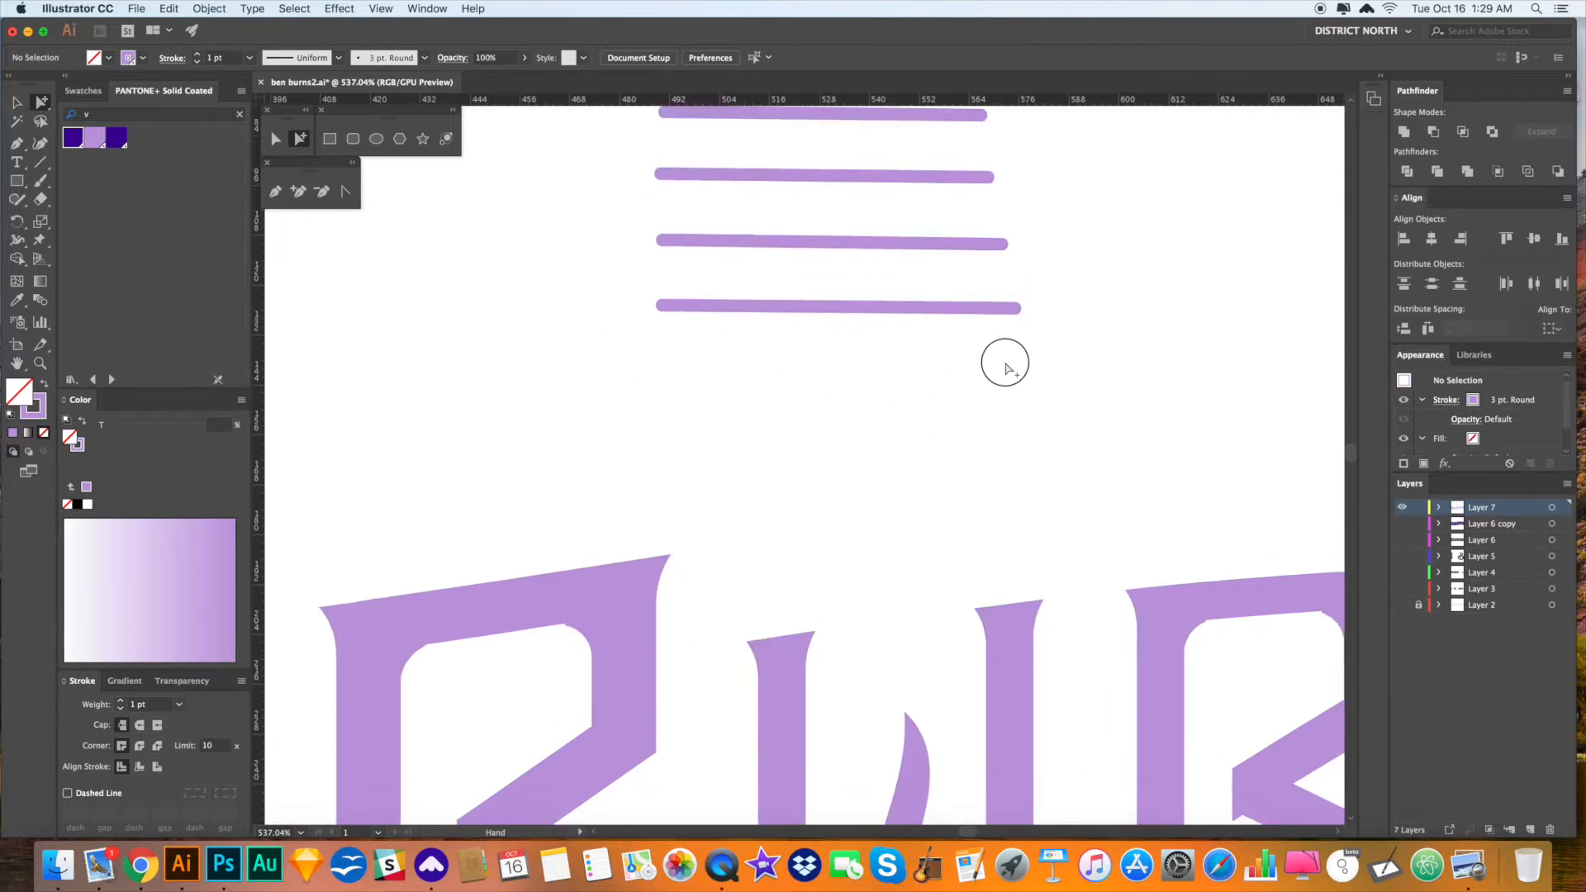
scroll(912, 374, "down", 3)
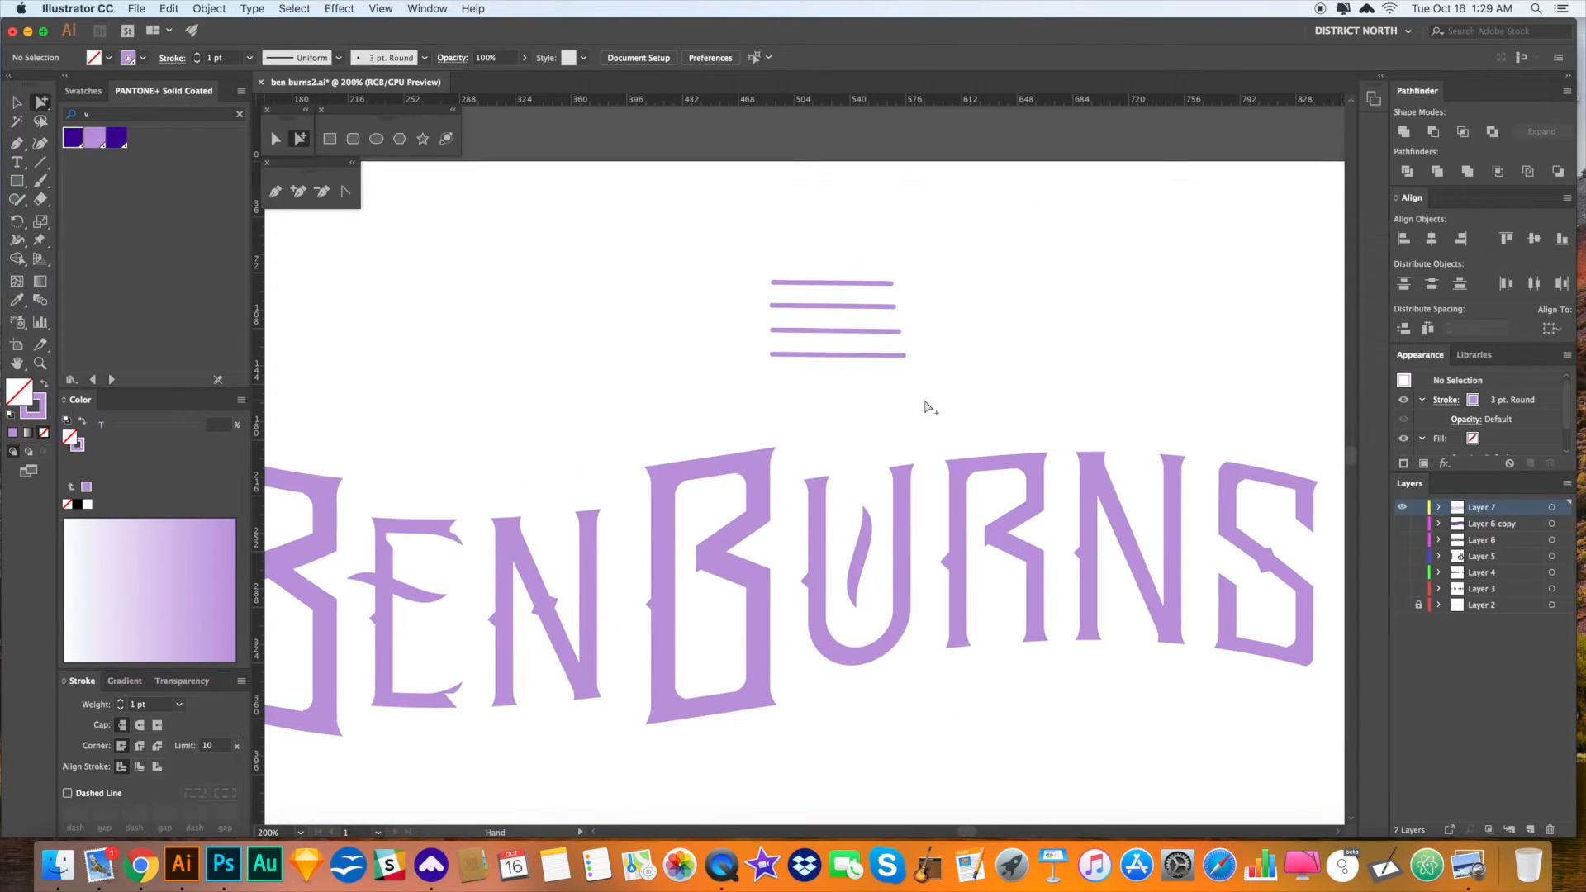
mouse_move(933, 406)
left_mouse_down()
mouse_move(818, 294)
mouse_move(768, 294)
left_mouse_up()
left_click_drag(909, 390, 786, 259)
key("Delete")
key("v")
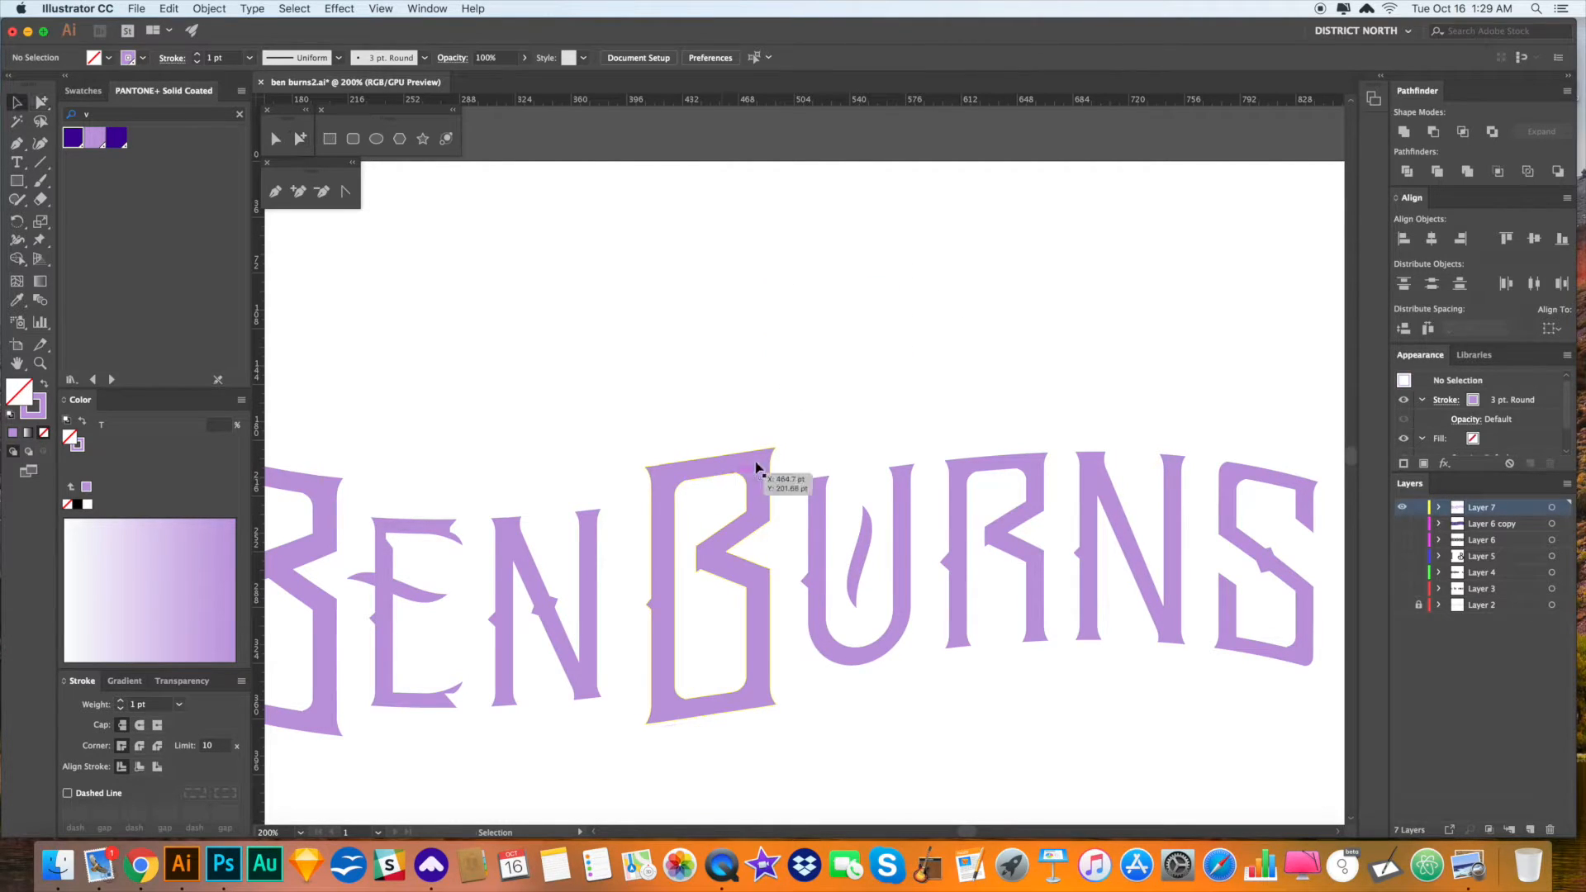
- Select the lettering group, undoing an accidental vertical squash along the way
left_click(677, 713)
left_click_drag(763, 742, 754, 491)
key("super+z")
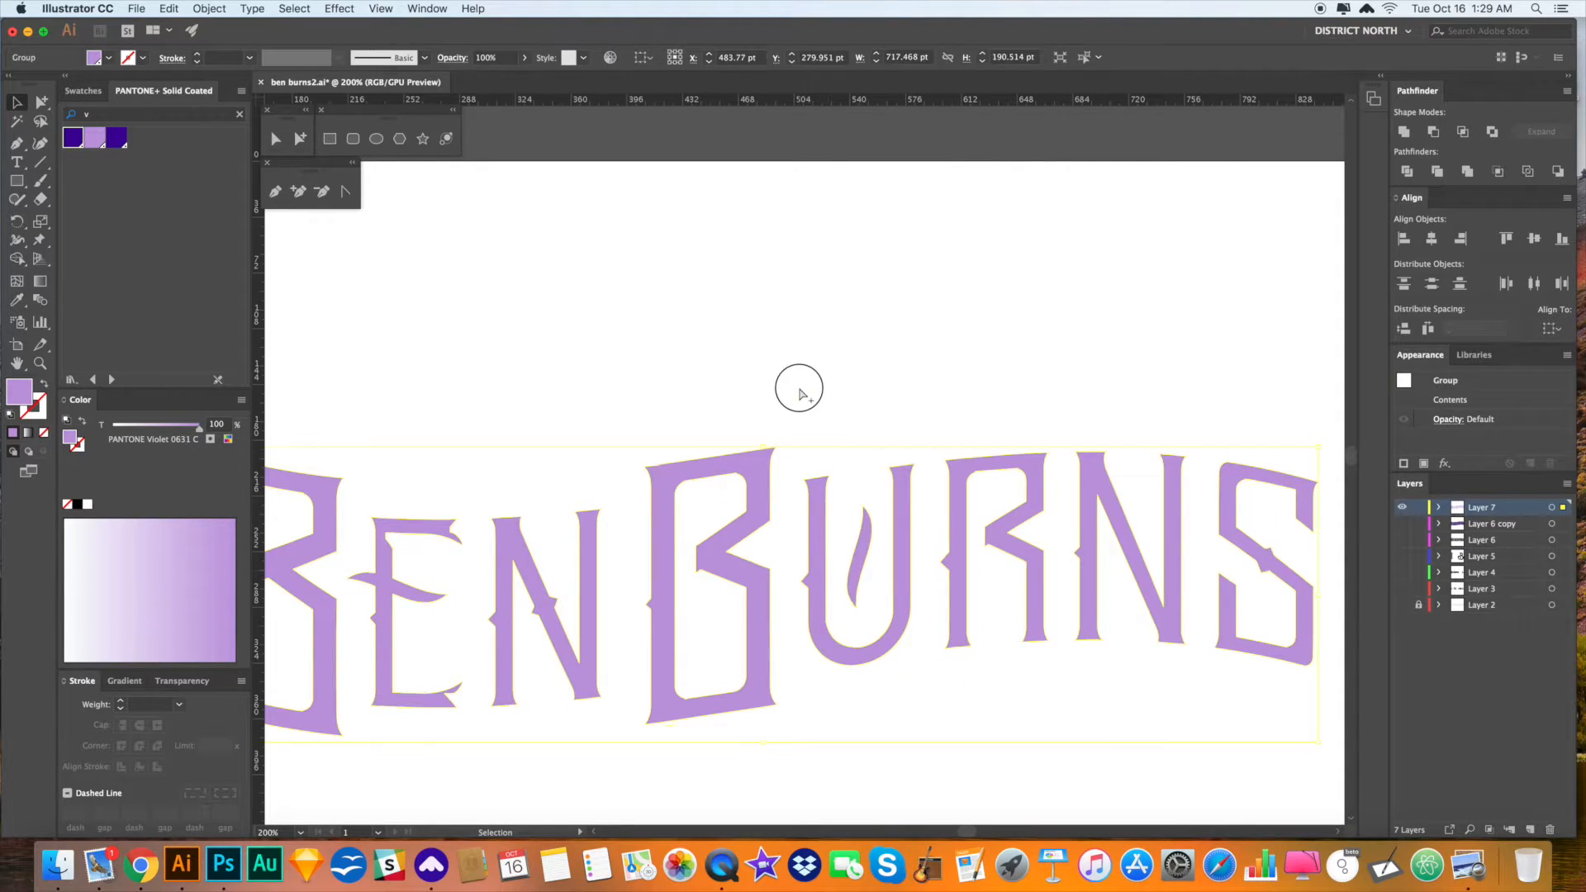
left_click(799, 393)
scroll(793, 312, "down", 2)
scroll(698, 294, "left", 3)
left_click(807, 400)
left_click_drag(850, 358, 810, 347)
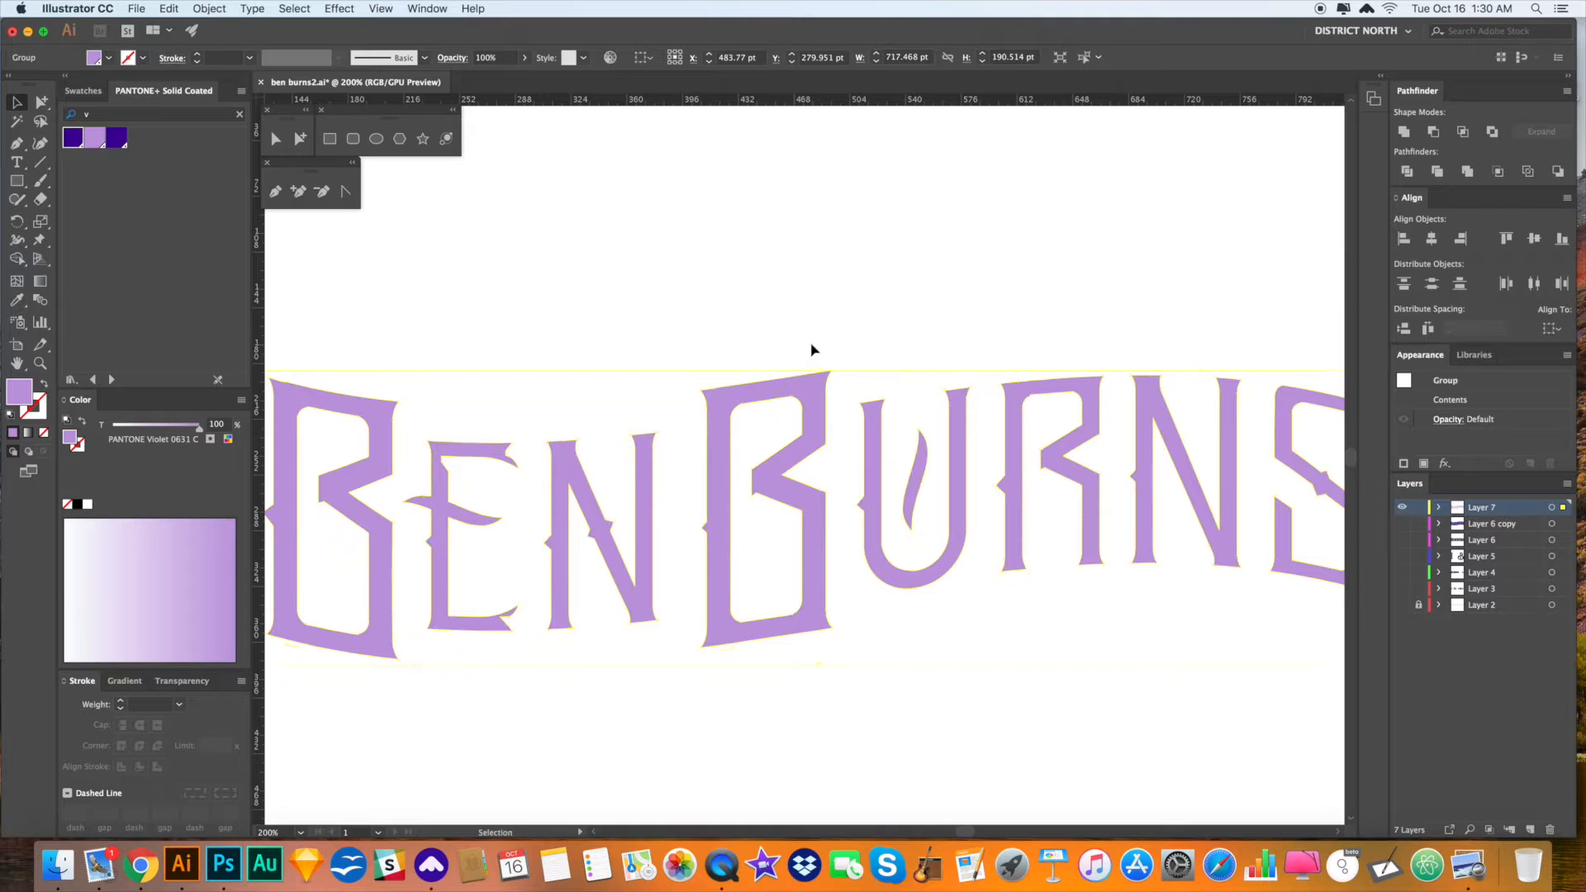
left_click_drag(704, 343, 710, 341)
left_click(684, 336)
left_click(733, 420)
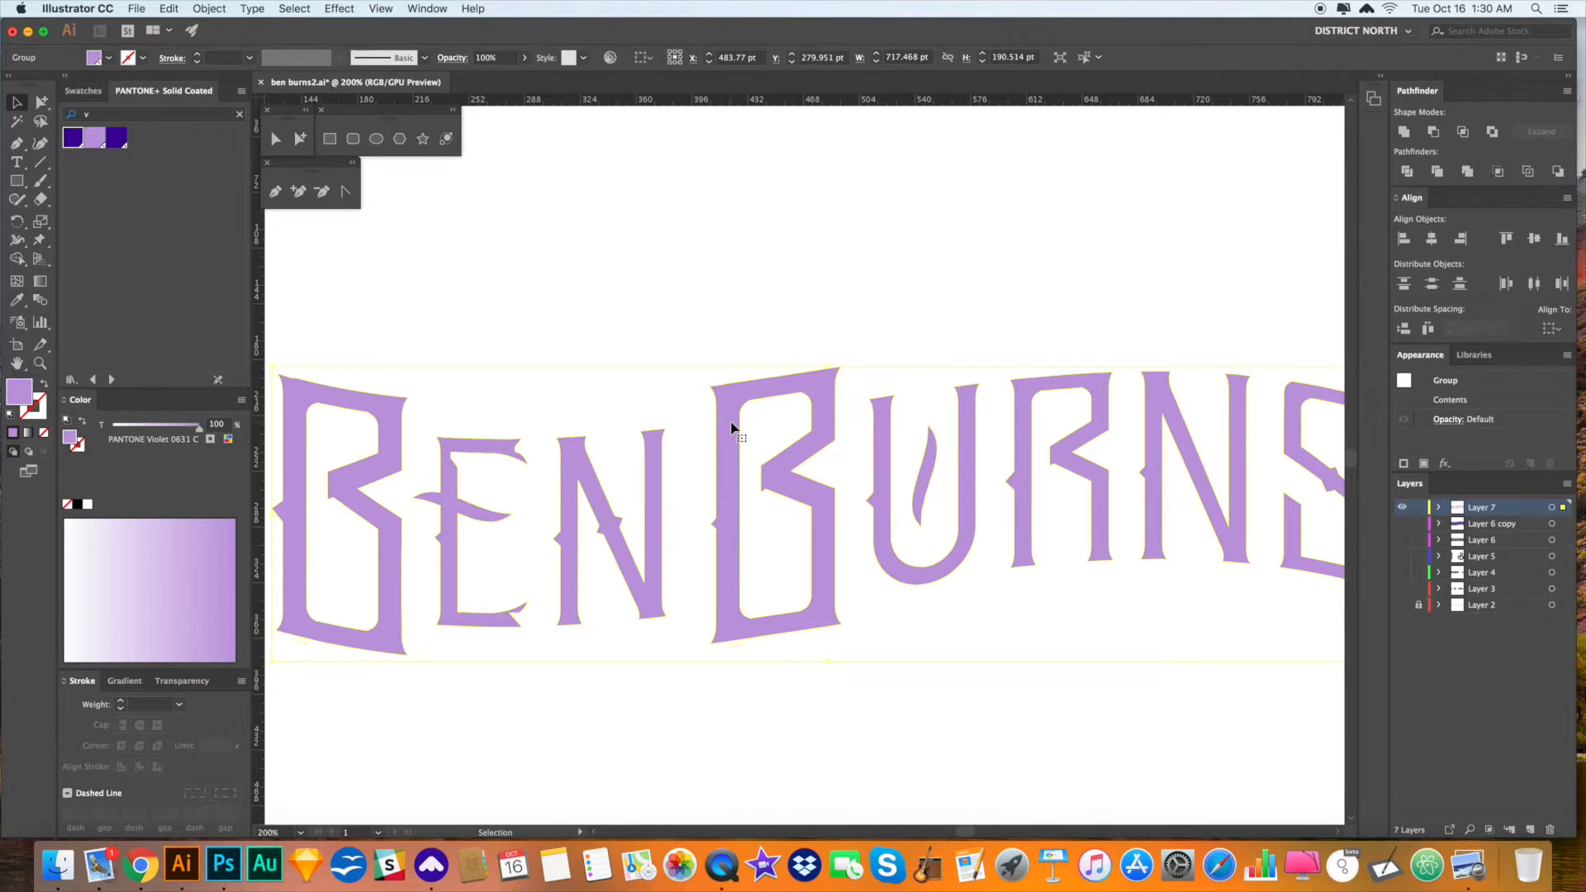
- Give the light purple letters a 4 pt dark violet stroke with round caps and corners
key("alt+super")
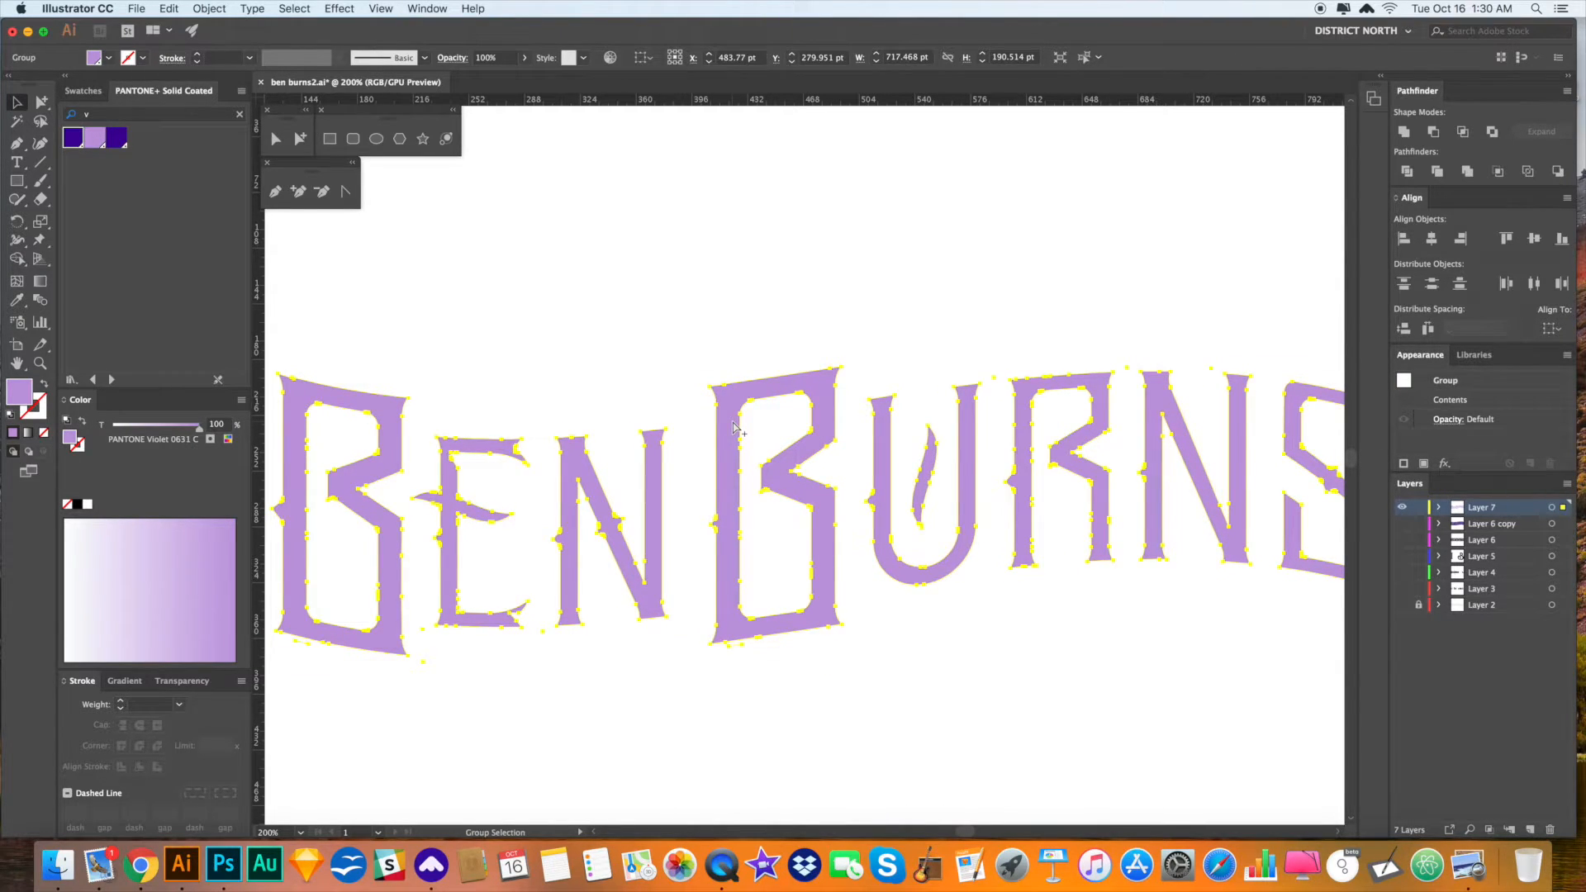
key("i")
left_click(120, 142)
left_click(44, 384)
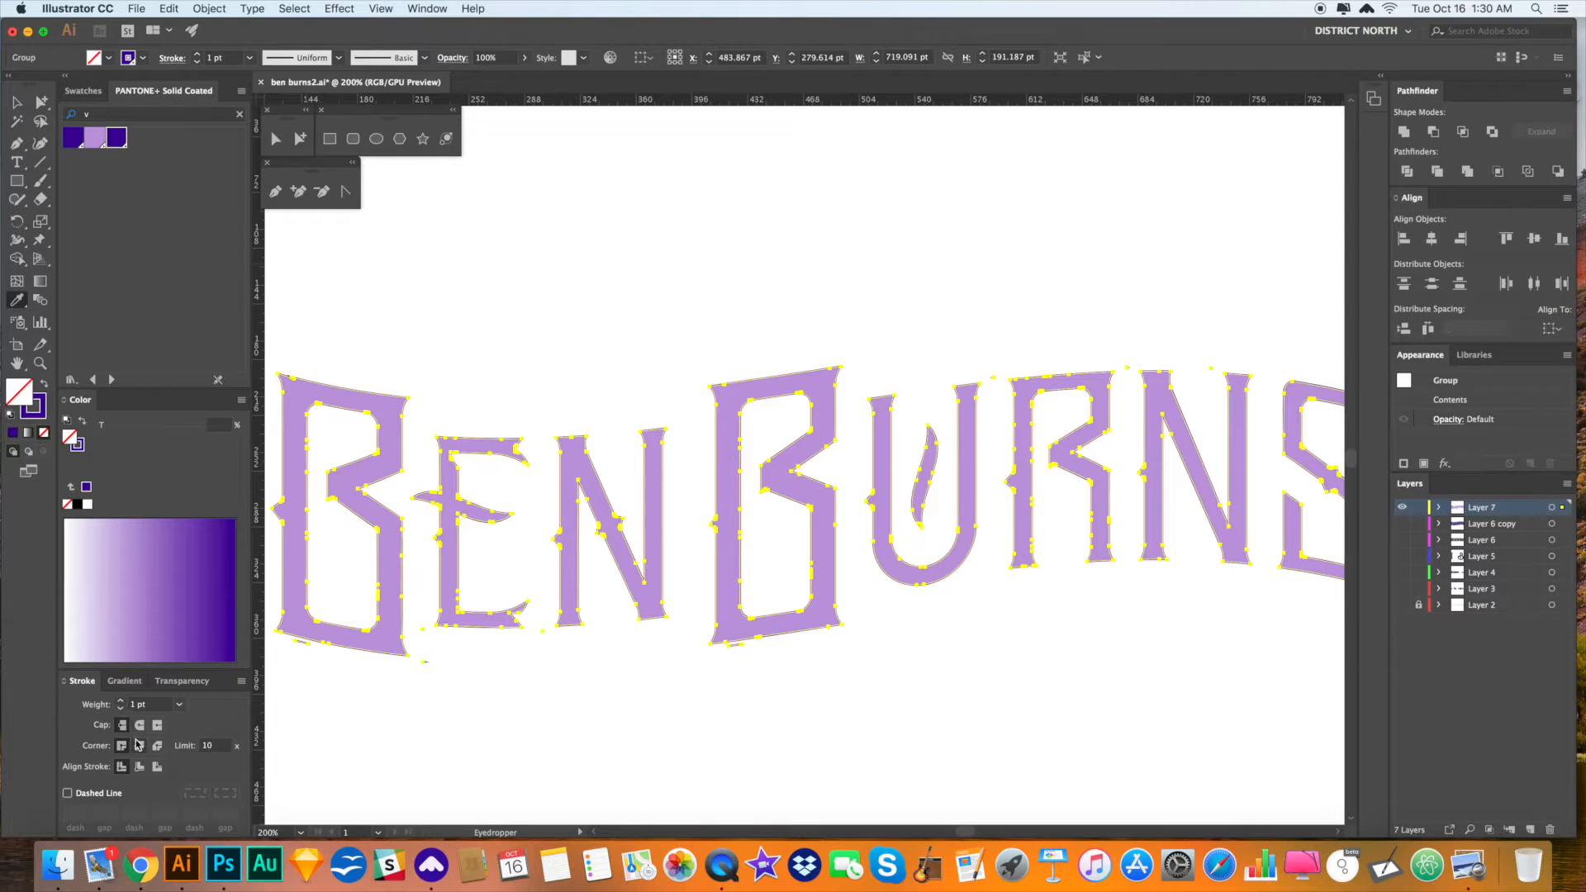
left_click(139, 726)
left_click(140, 747)
left_click(121, 702)
left_click(121, 701)
left_click(121, 702)
- Delete the stray dots below the letters and the second B's outer fill
key("v")
left_click(461, 708)
key("a")
left_click(422, 661)
key("Delete")
left_click(422, 628)
key("Delete")
left_click(542, 631)
key("Delete")
left_click(741, 648)
key("Delete")
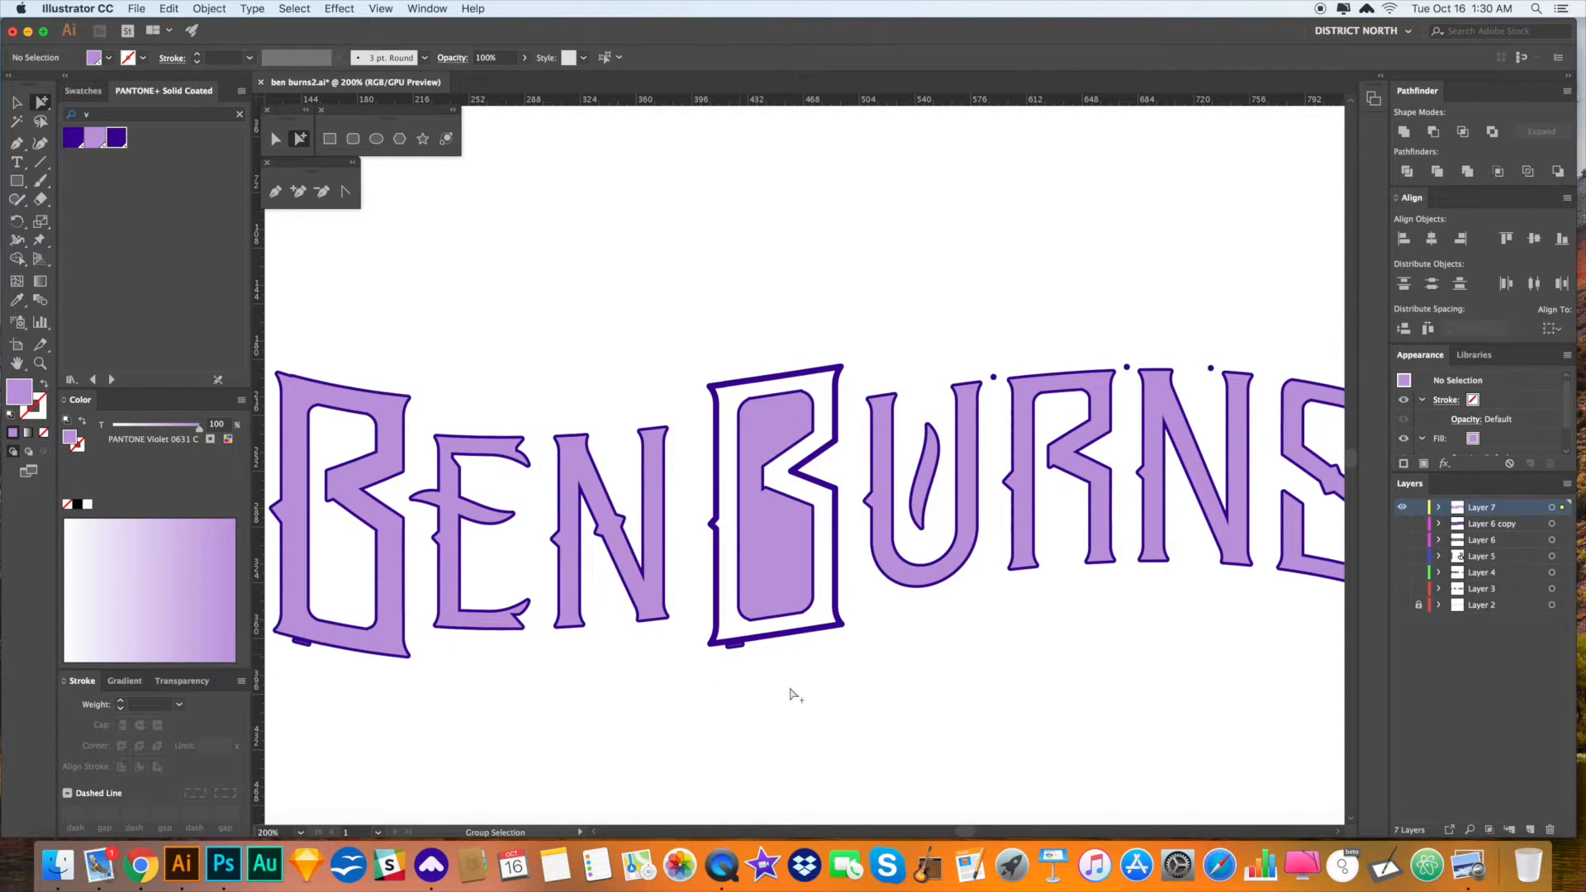
- Restore the second B's fill and delete the three stray points around R and N
key("super+z")
left_click(994, 374)
key("Delete")
left_click(1211, 367)
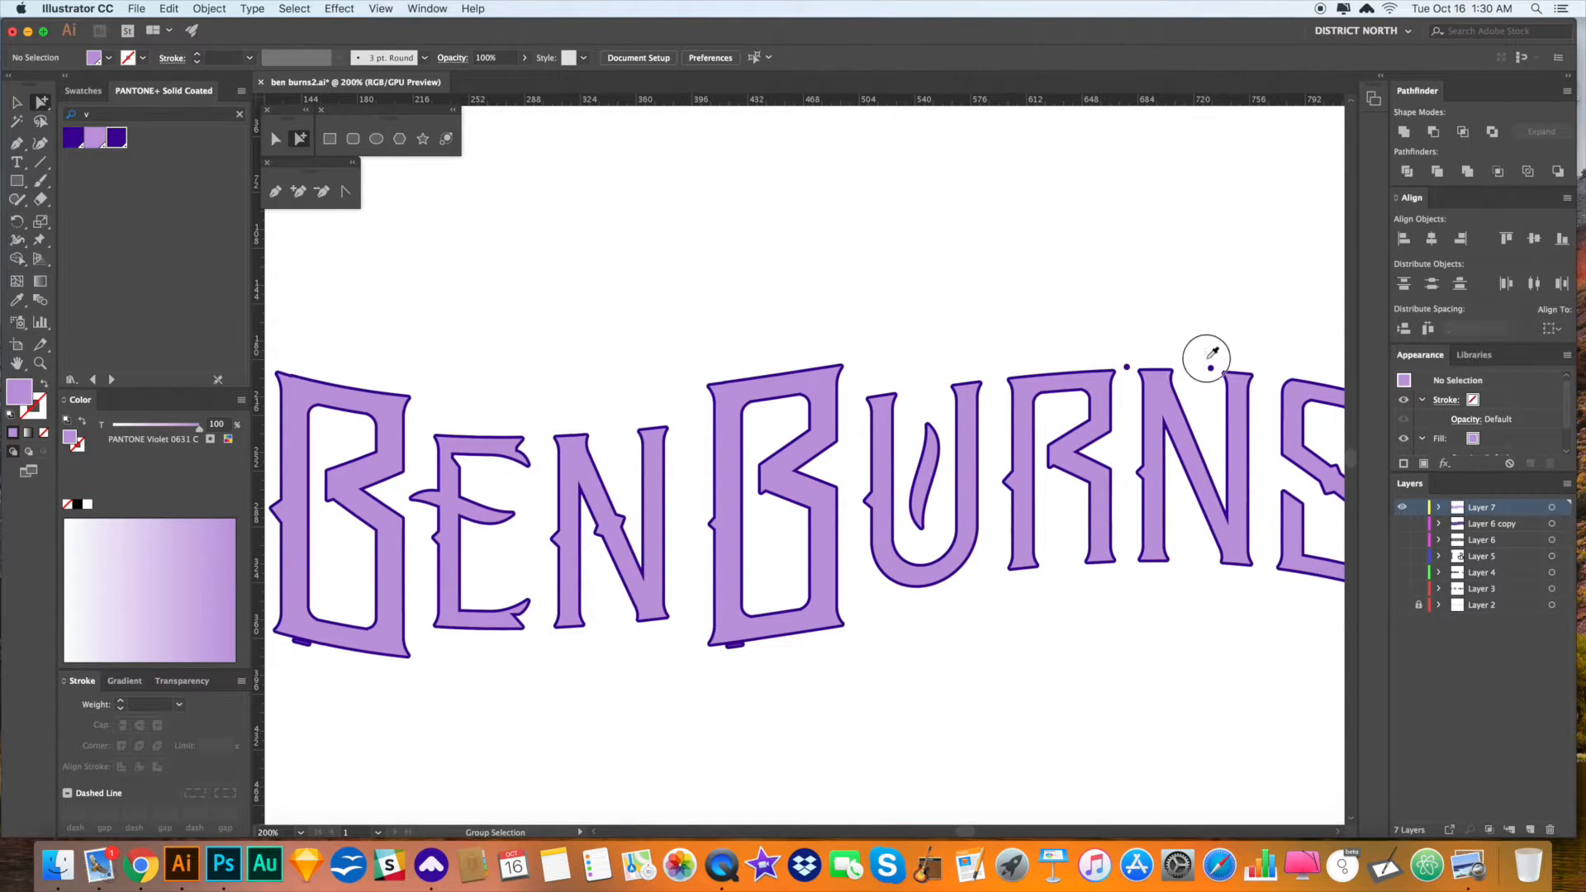
key("Delete")
left_click(1127, 367)
key("Delete")
mouse_move(1212, 337)
left_mouse_down()
mouse_move(946, 326)
mouse_move(1201, 322)
left_mouse_up()
- Delete the two stray dark marks beneath the B
key("b")
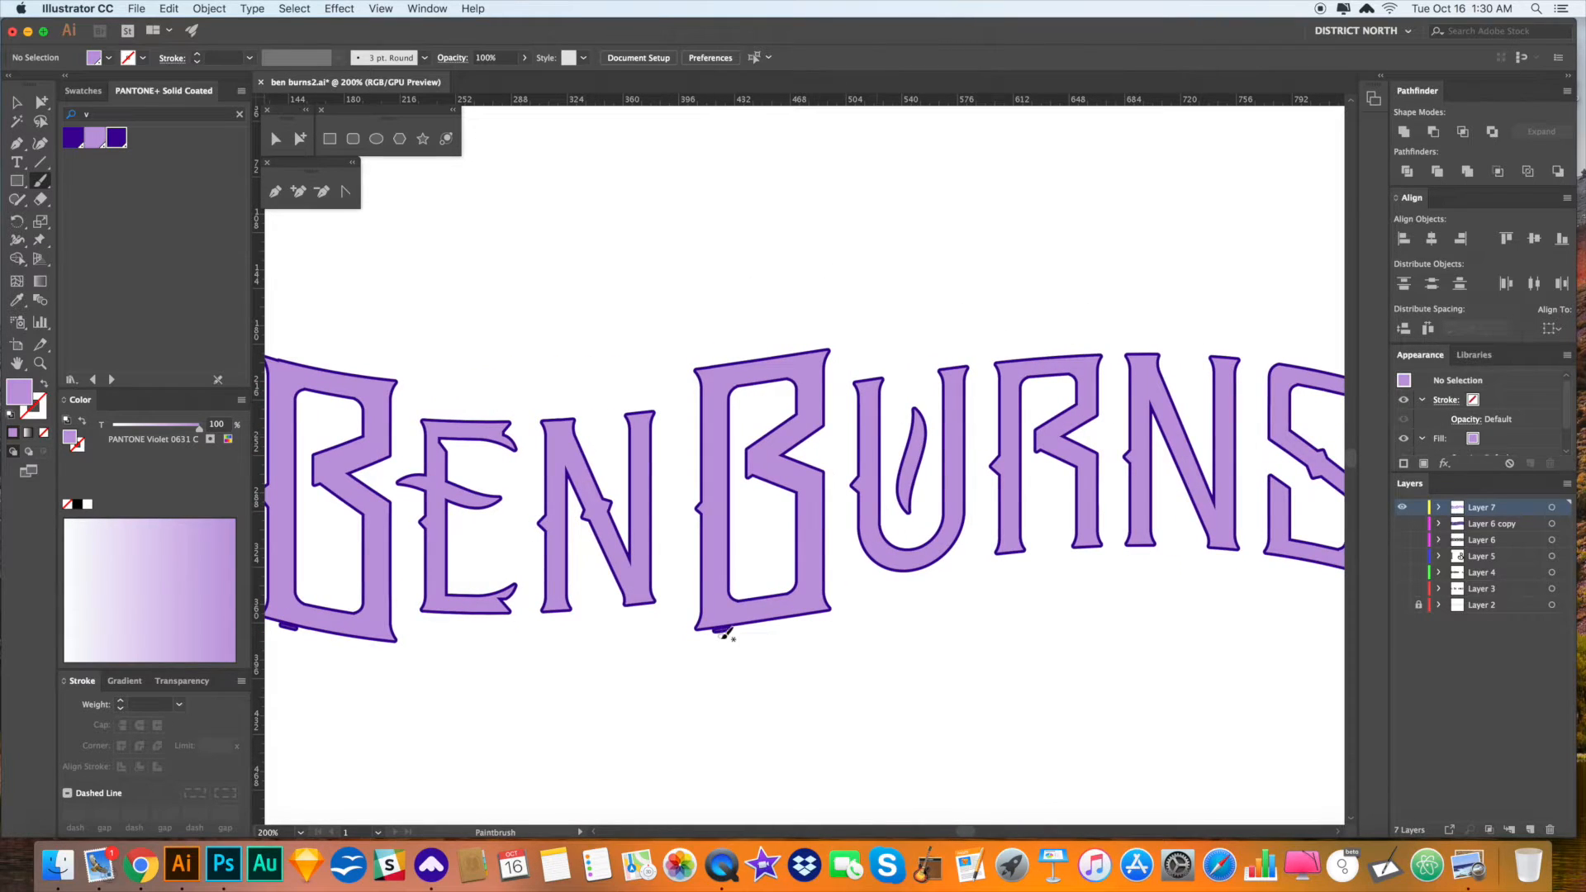
left_click_drag(715, 650, 769, 611)
key("a")
left_click(774, 608)
key("Delete")
left_click(339, 606)
key("Delete")
left_click_drag(848, 666, 827, 669)
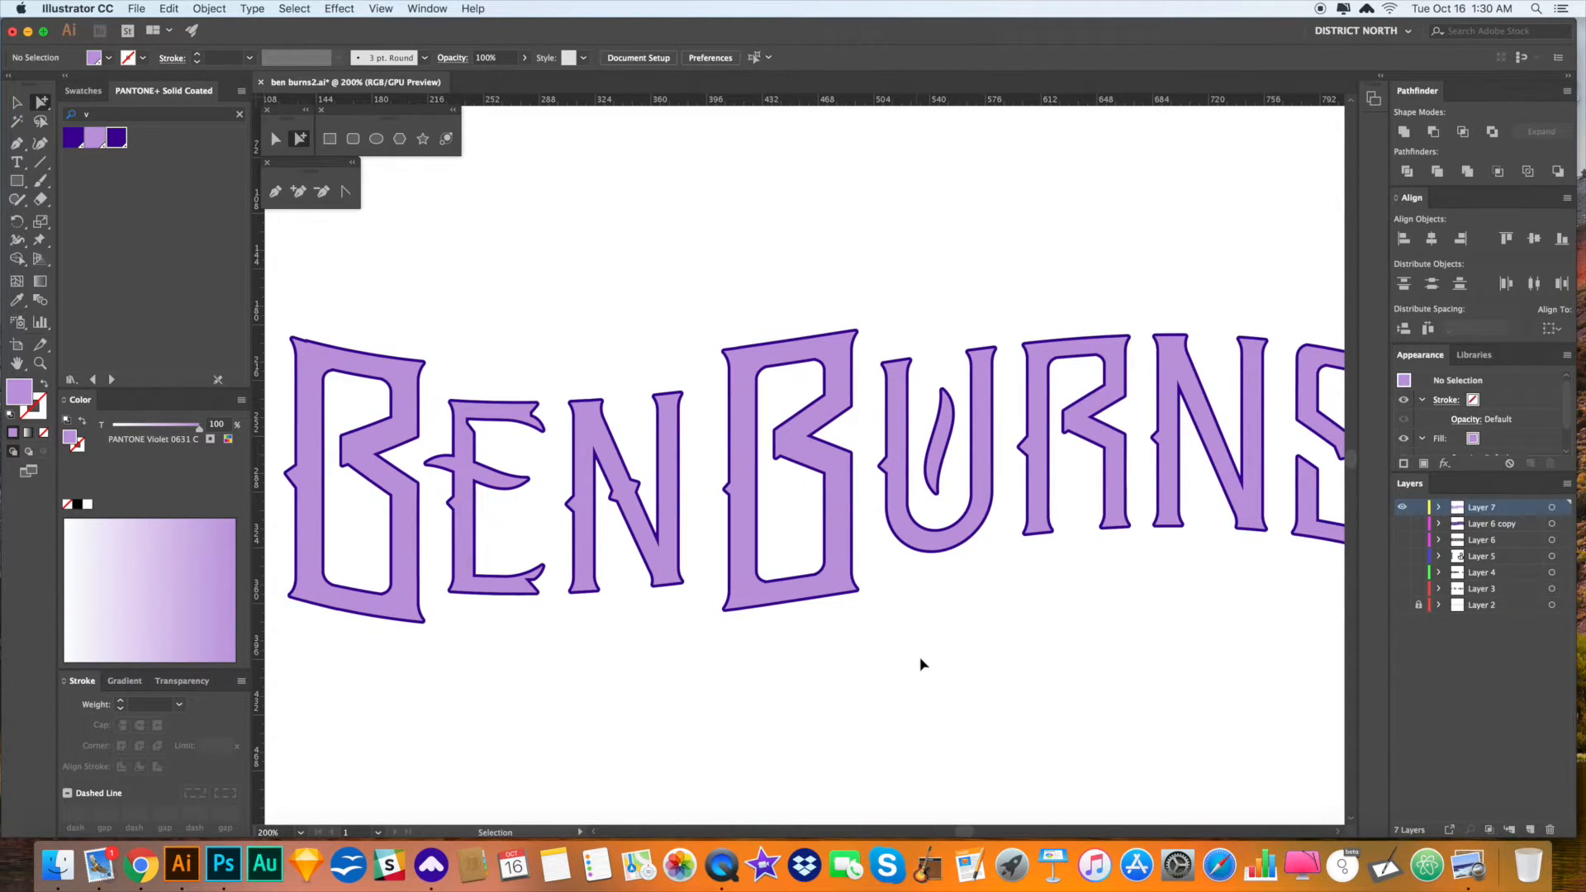
left_click_drag(995, 667, 960, 662)
- Cut the light purple letter fills, leaving only dark violet outlines
key("v")
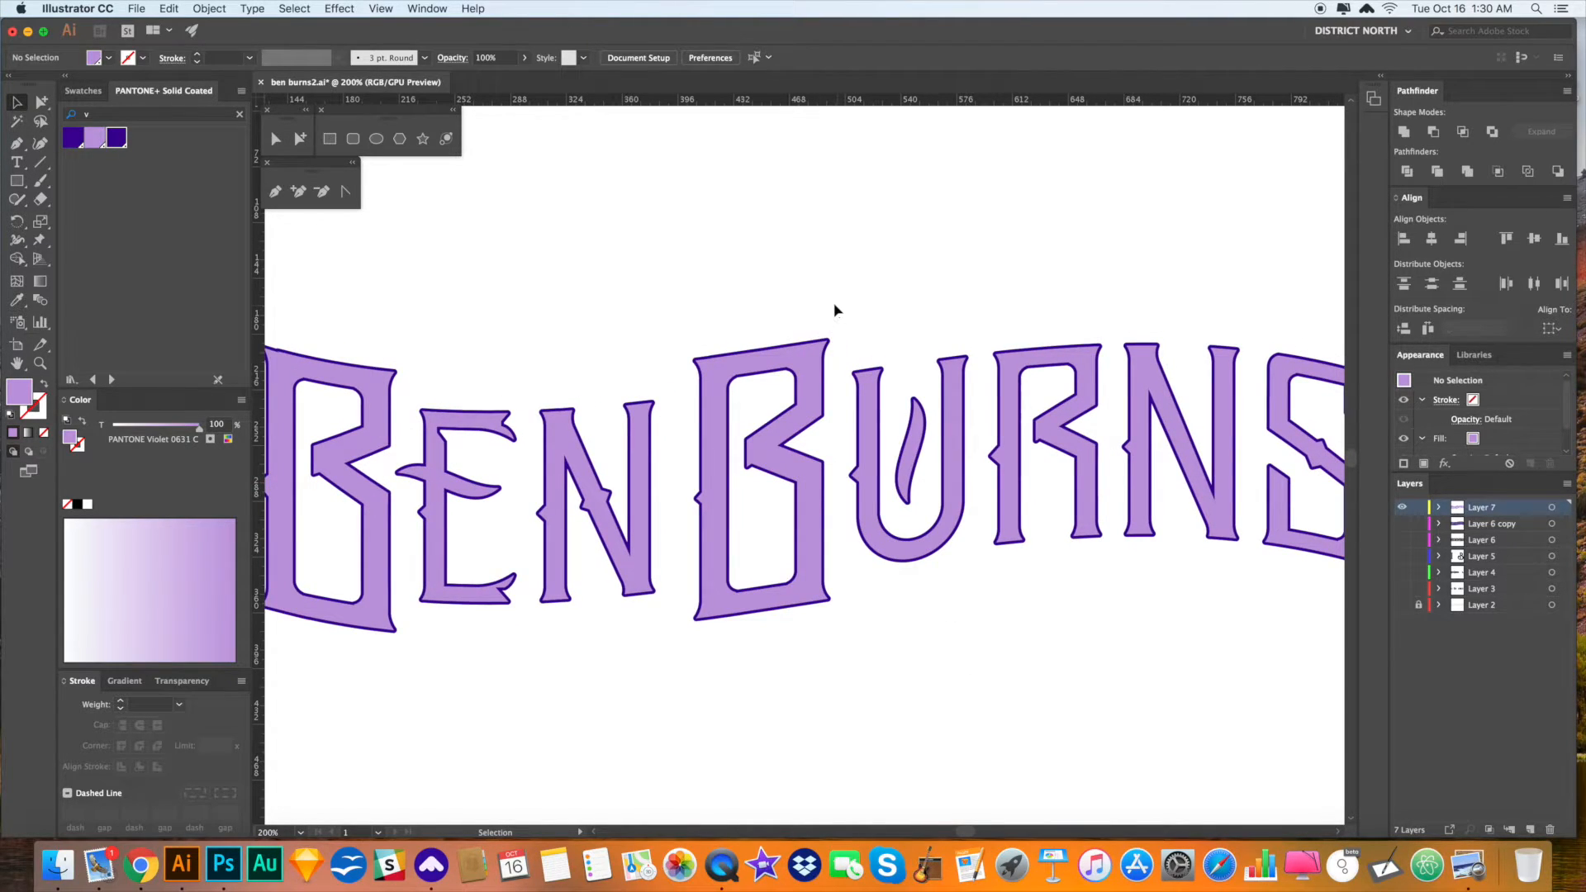
left_click_drag(859, 259, 849, 265)
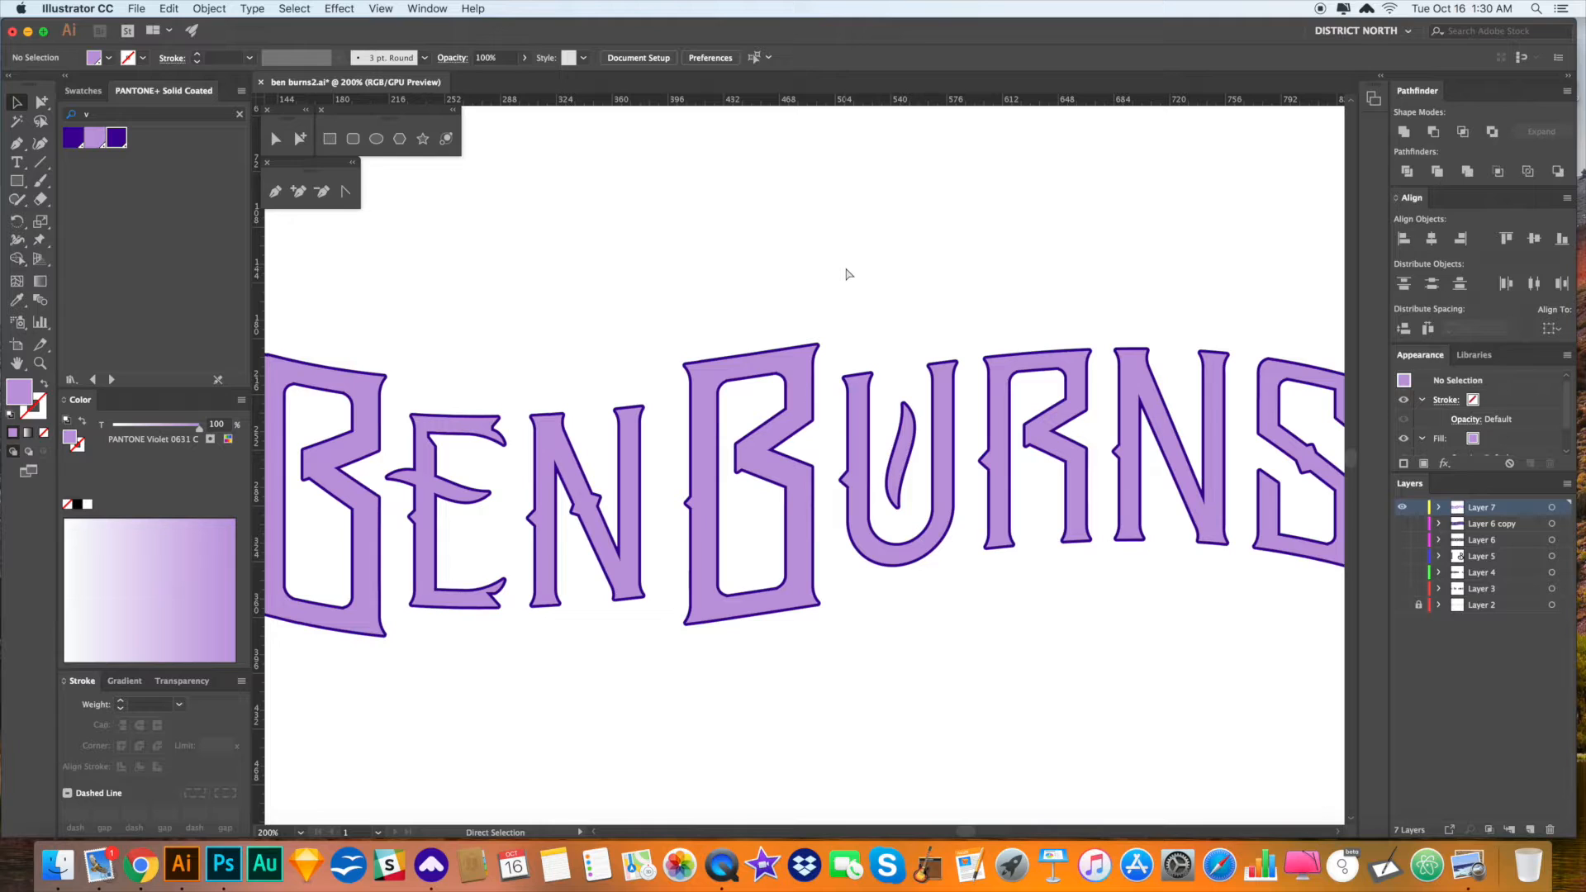
left_click(804, 357)
key("Delete")
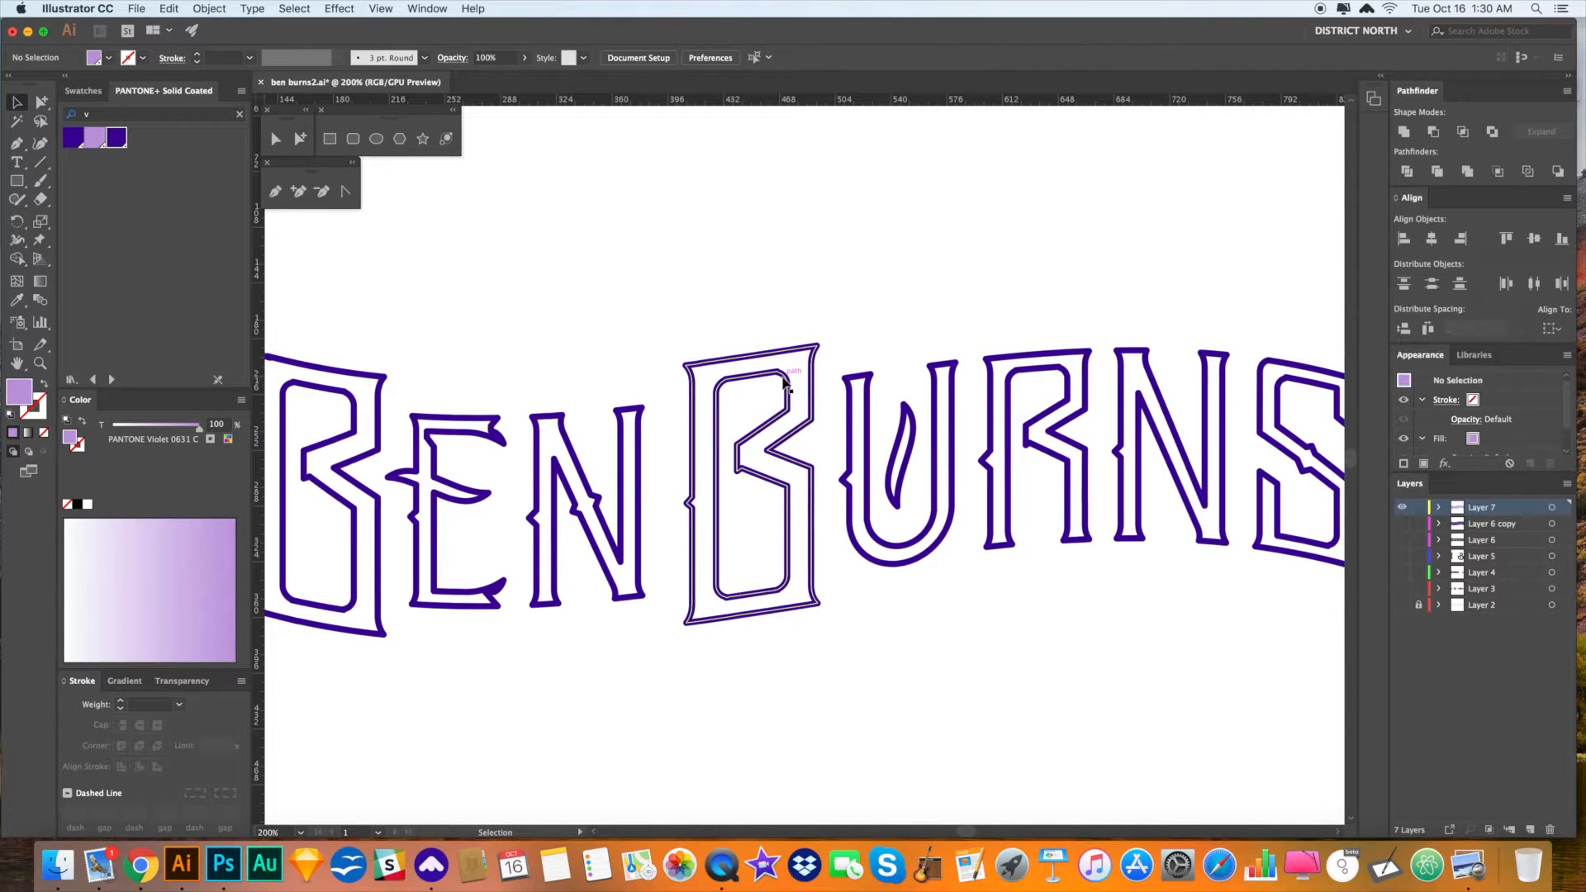
- Paste the lavender letter fills back in front of the outlines
left_click(785, 382)
left_click(917, 275)
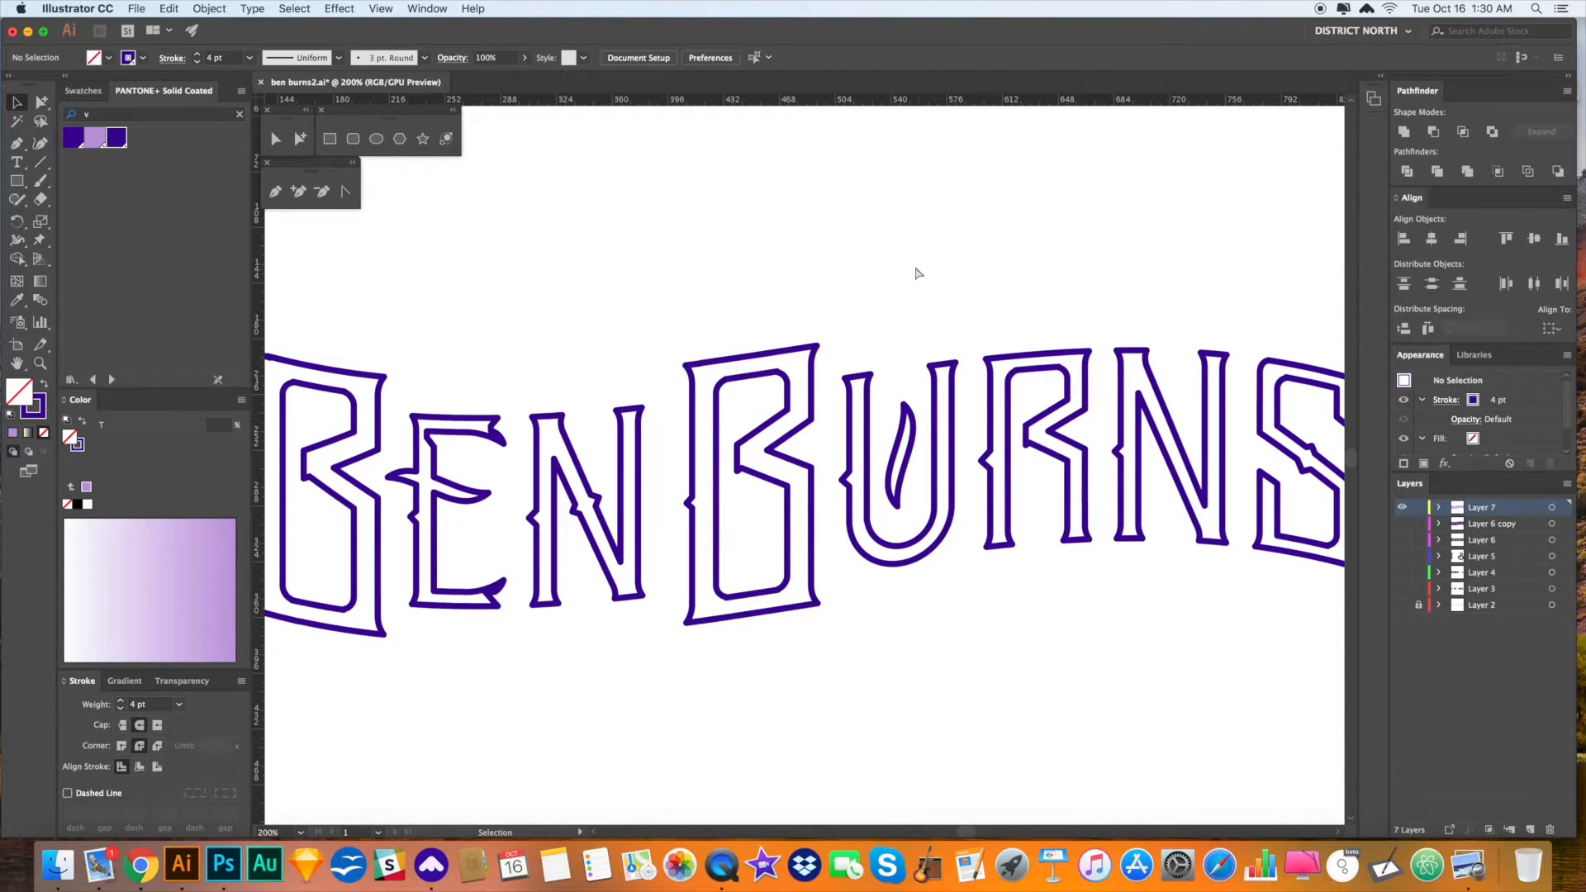
key("super+f")
left_click(918, 273)
left_click_drag(913, 268, 916, 263)
key("a")
left_click(807, 367)
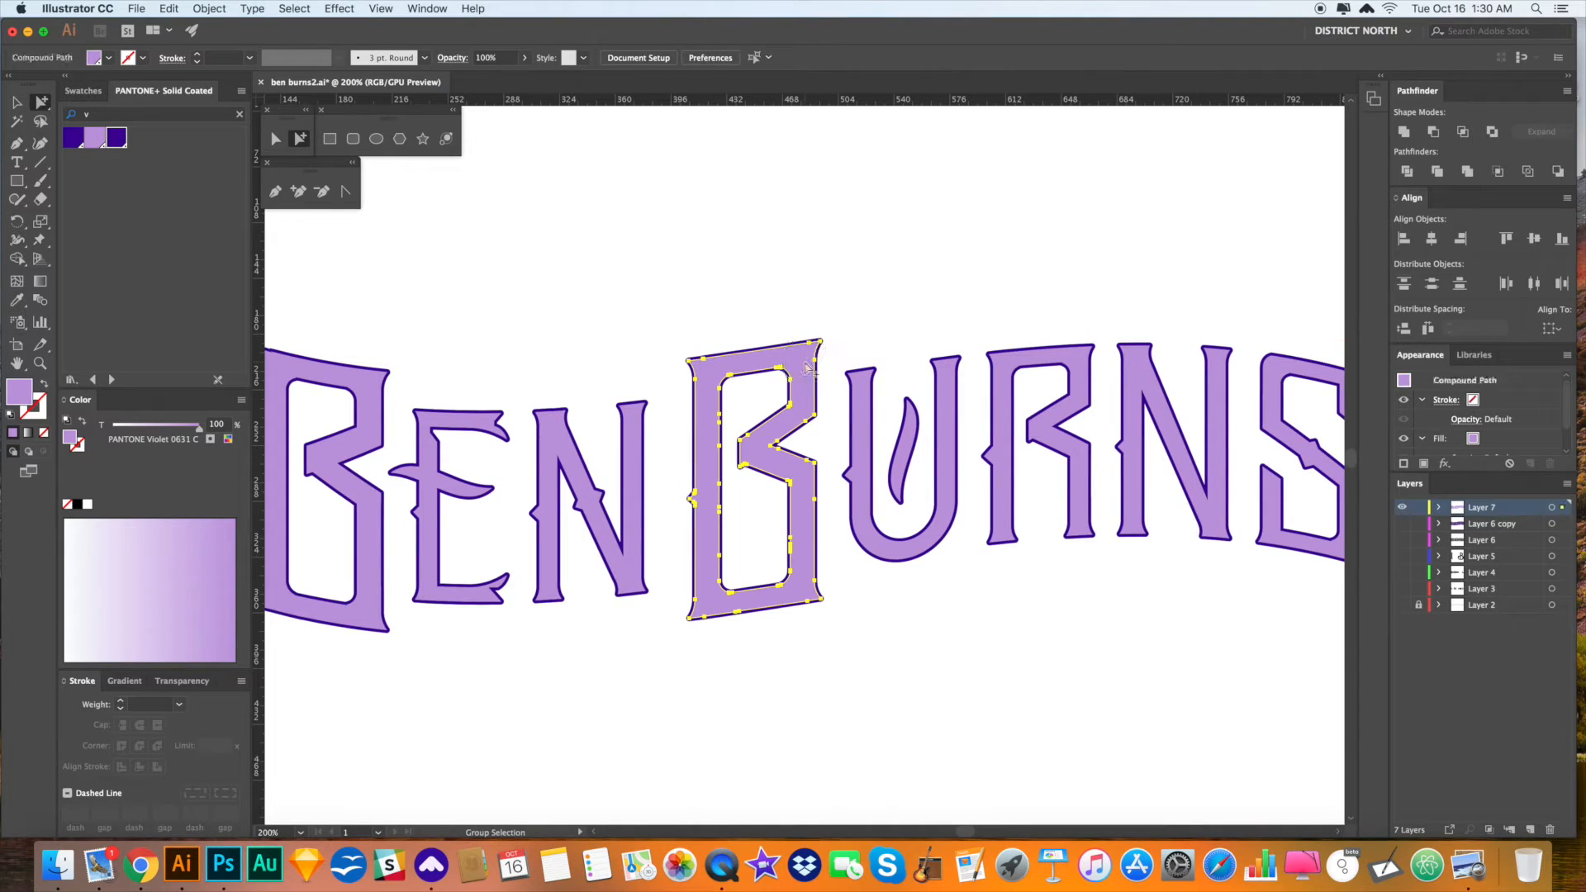
- Select all the lettering and make a clipping mask, confirming the complex-mask prompt
key("super+shift+a")
key("super+a")
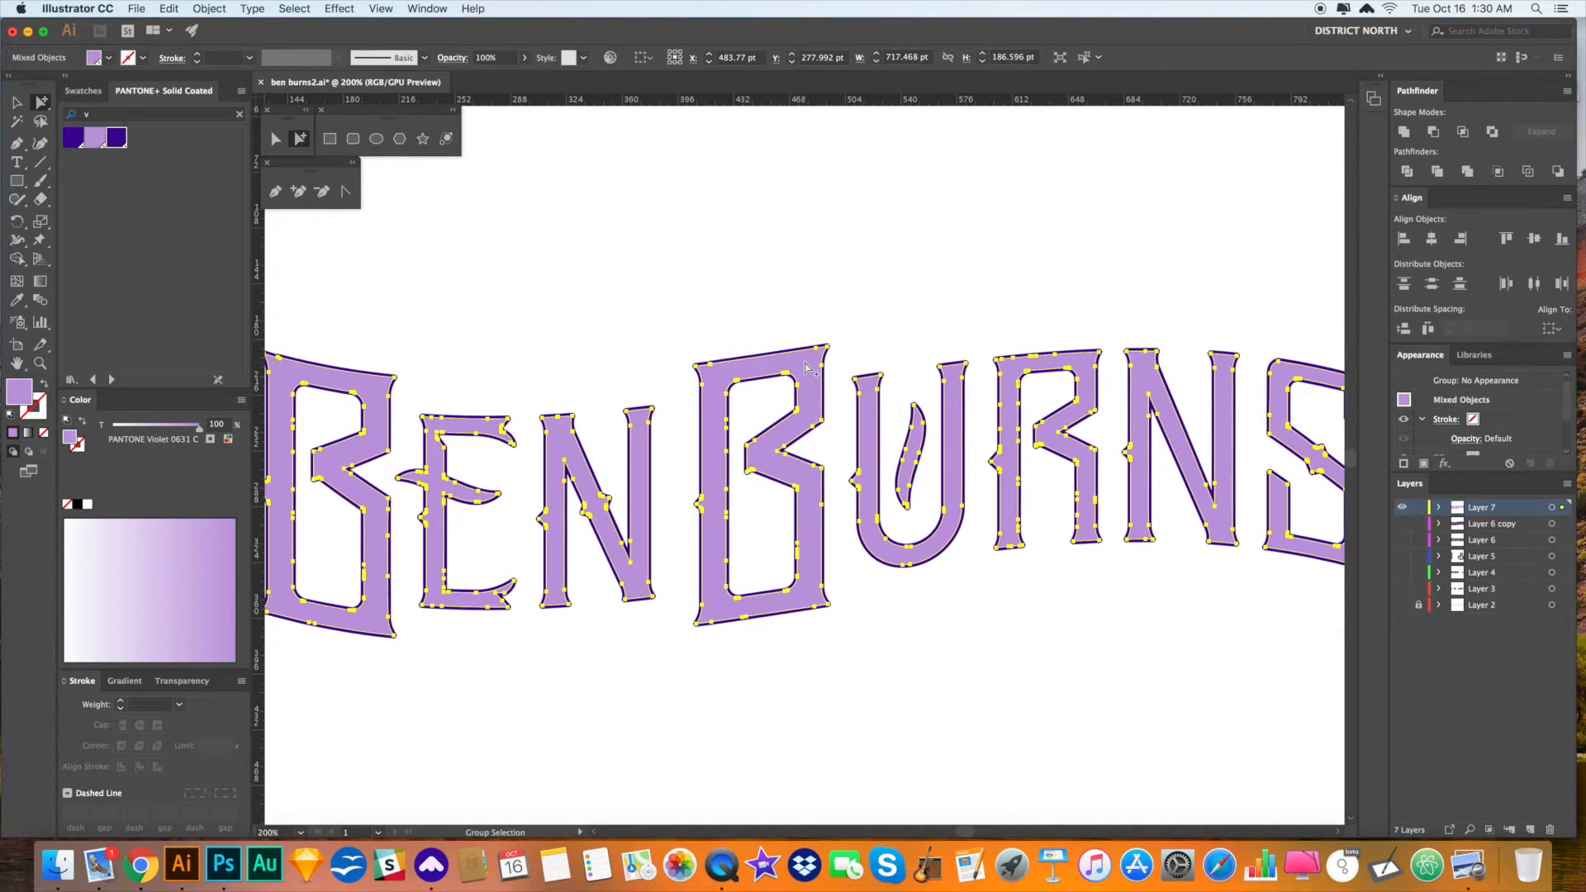
key("v")
key("super+8")
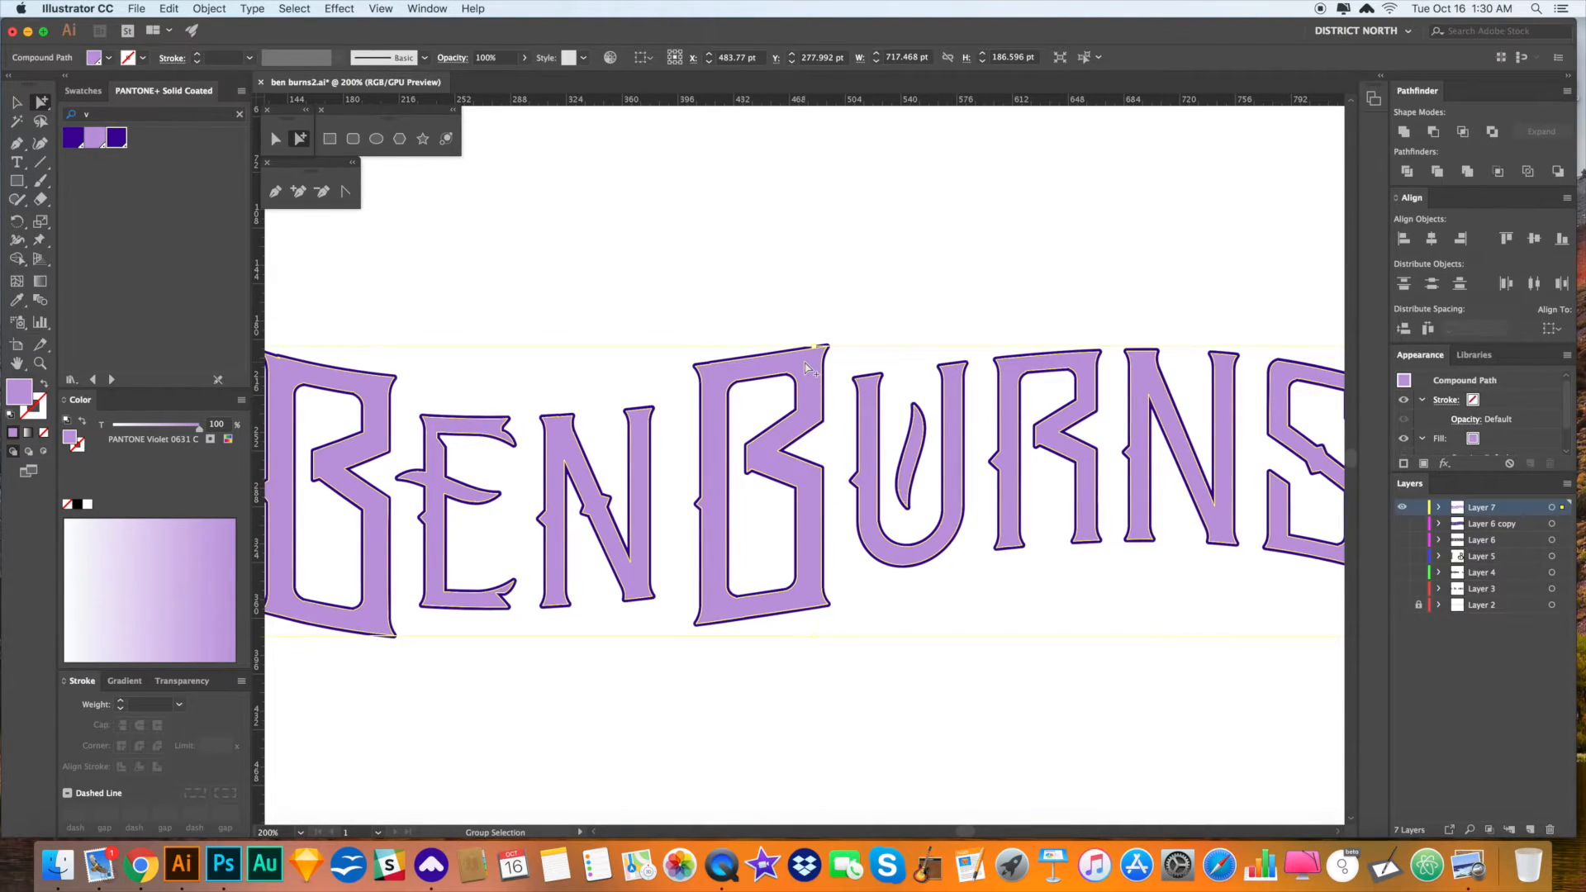
key("v")
key("super+a")
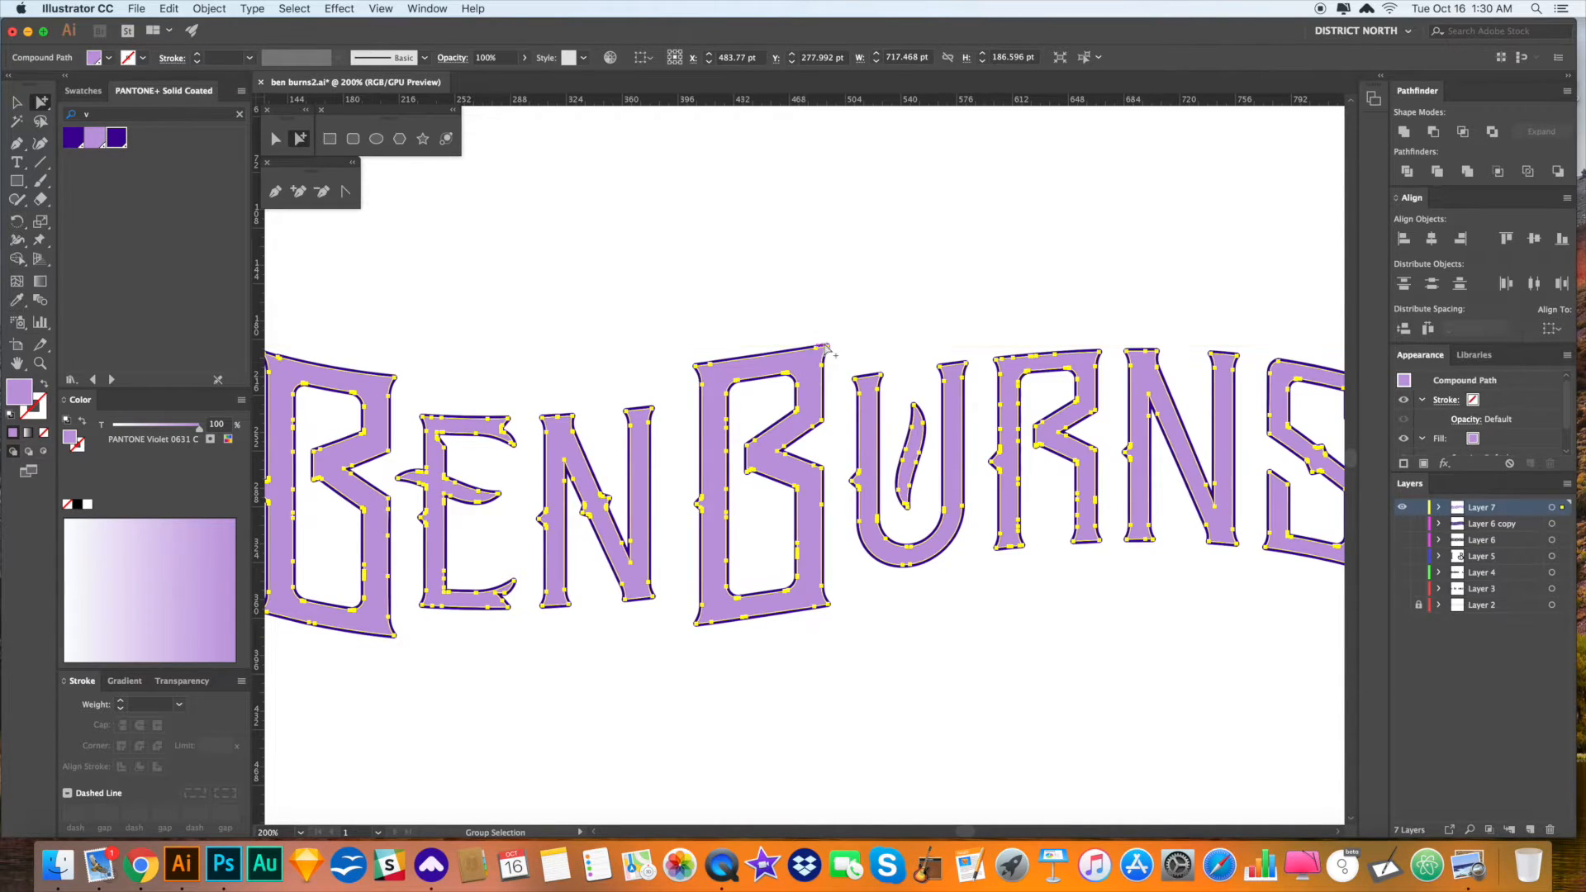
key("v")
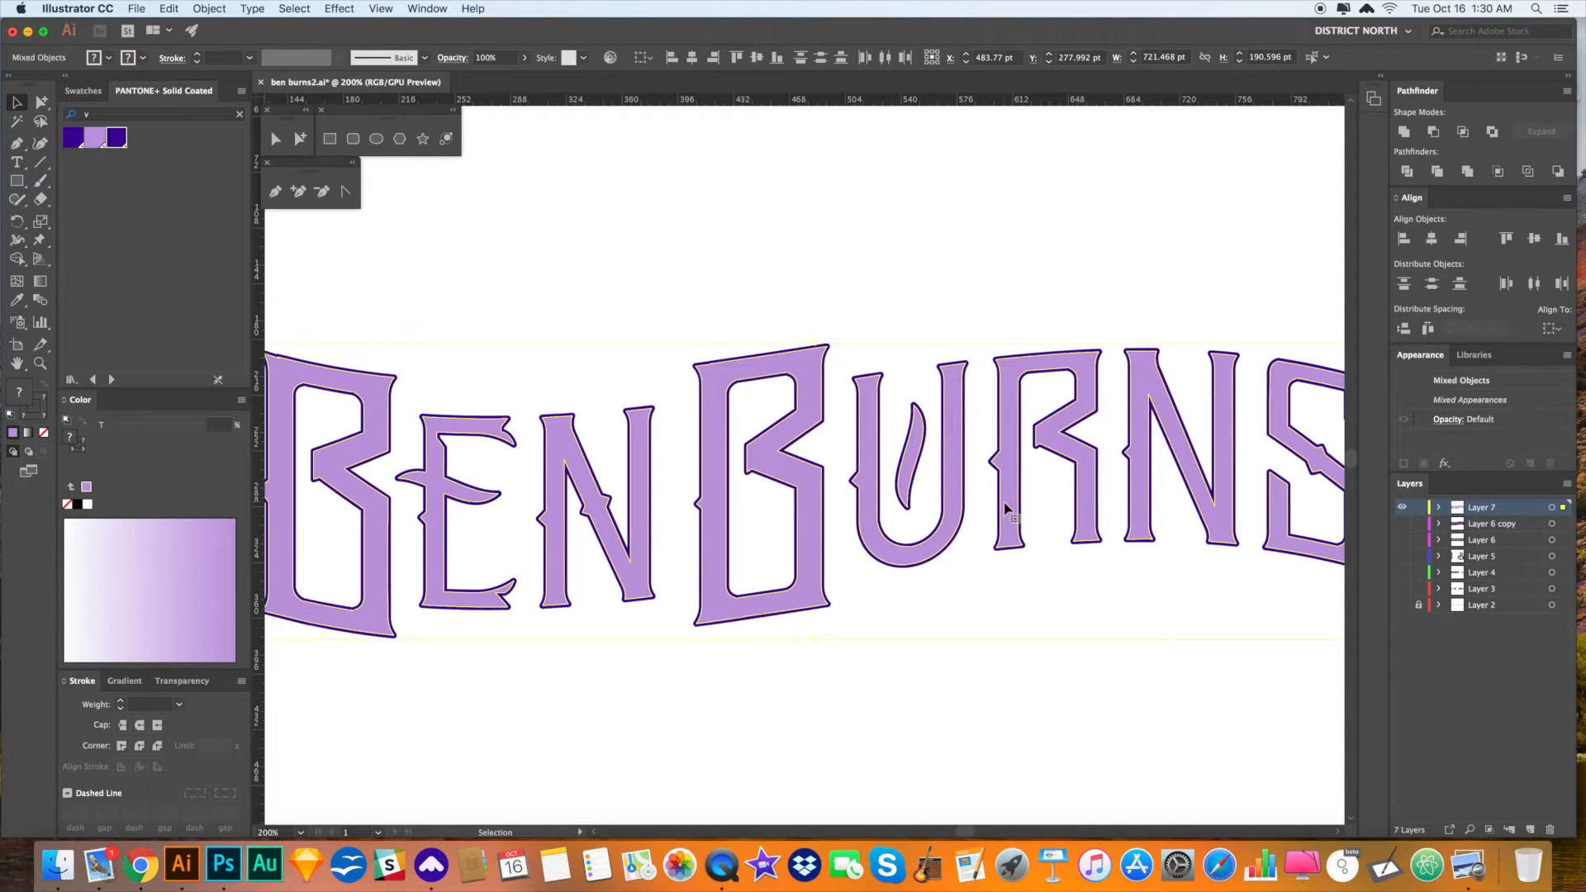
key("super+7")
left_click(938, 460)
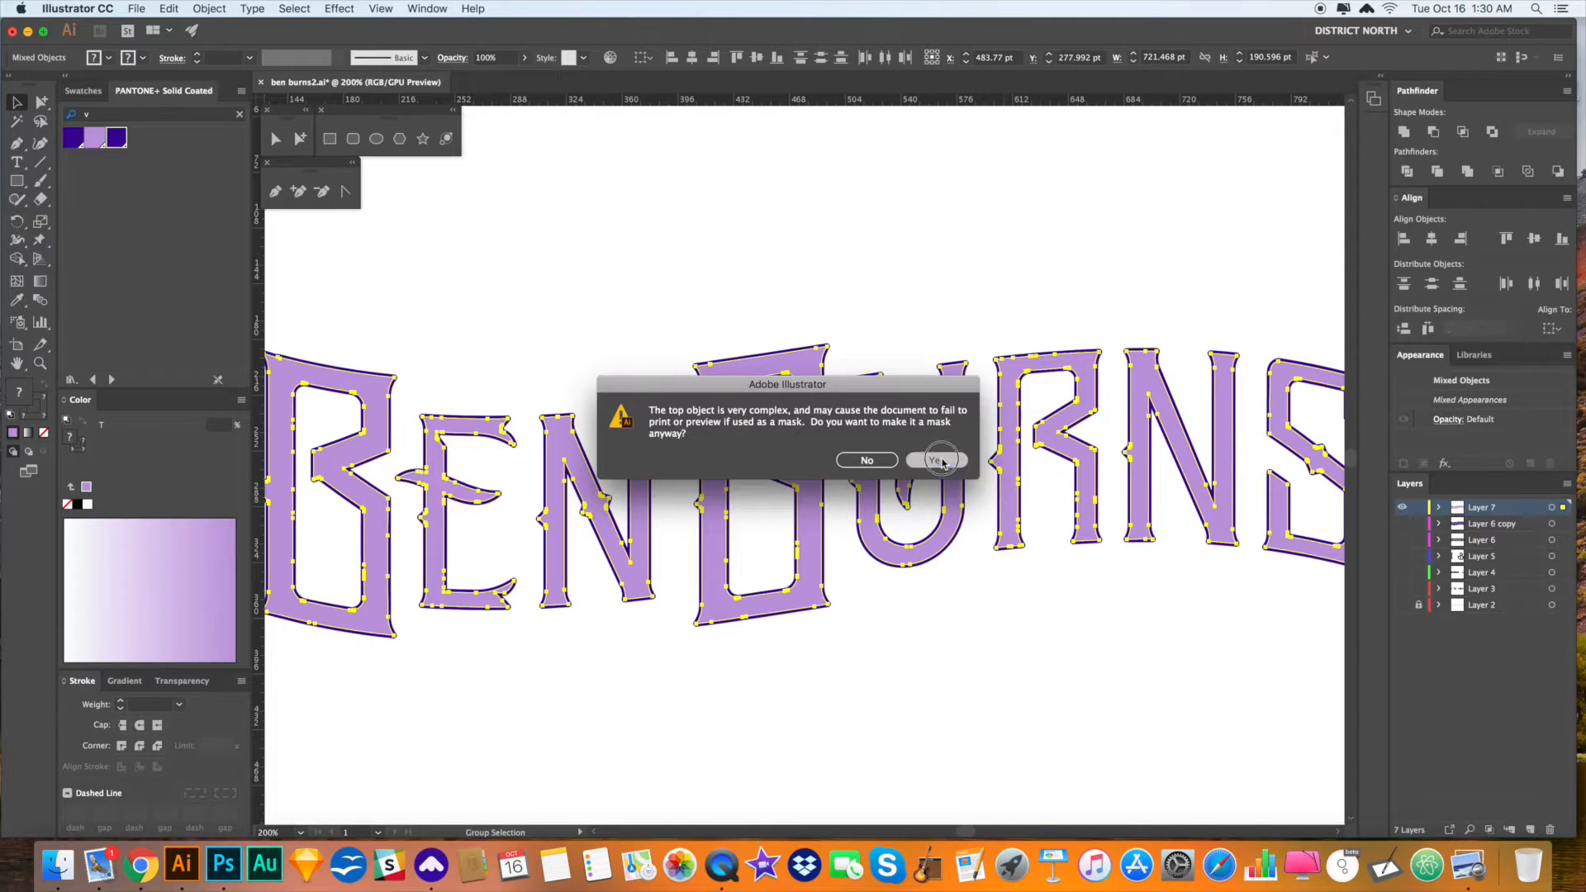
scroll(1020, 295, "right", 1)
left_click(1015, 290)
- Make Layer 6 copy visible again to show the purple banner
key("a")
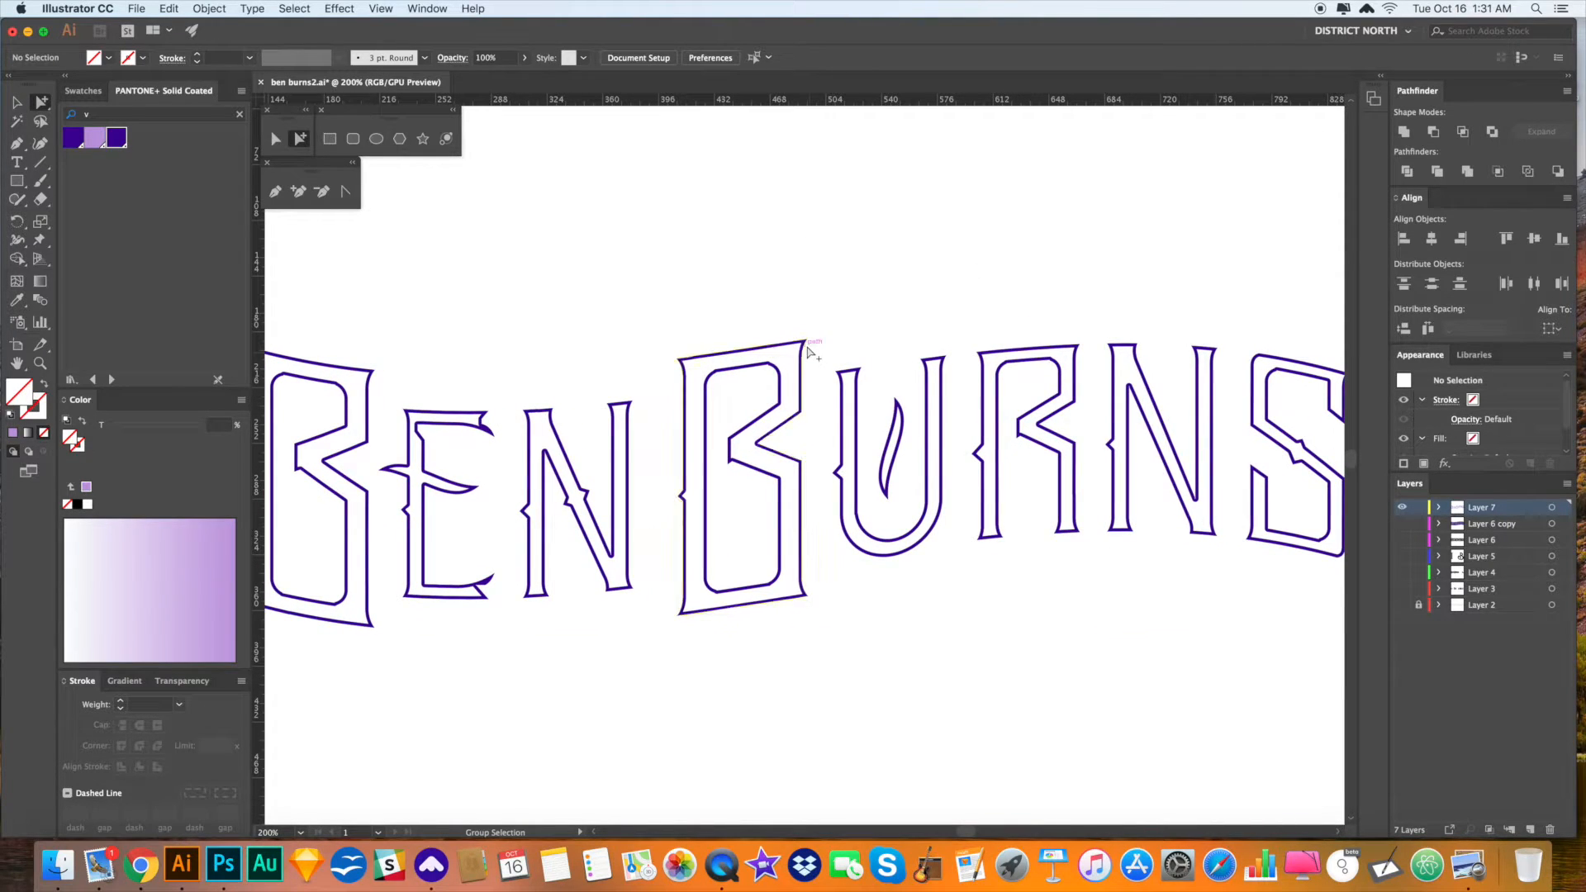
left_click(1402, 524)
key("v")
scroll(909, 236, "left", 5)
- Fill the banner with PANTONE 109 C yellow from the PANTONE+ Solid Coated book
key("z")
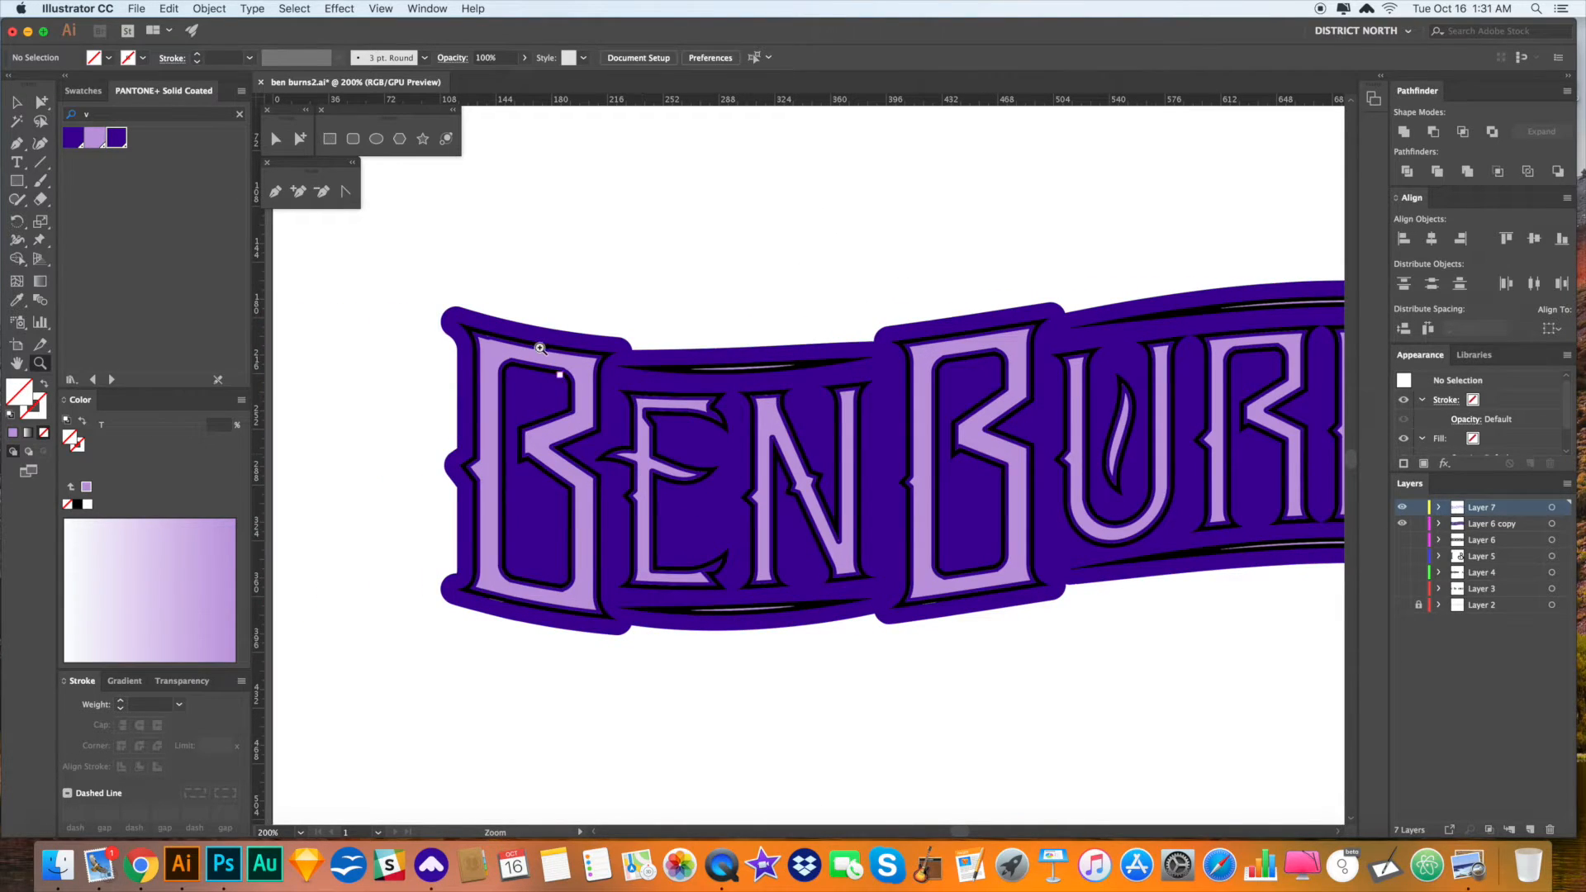
key("a")
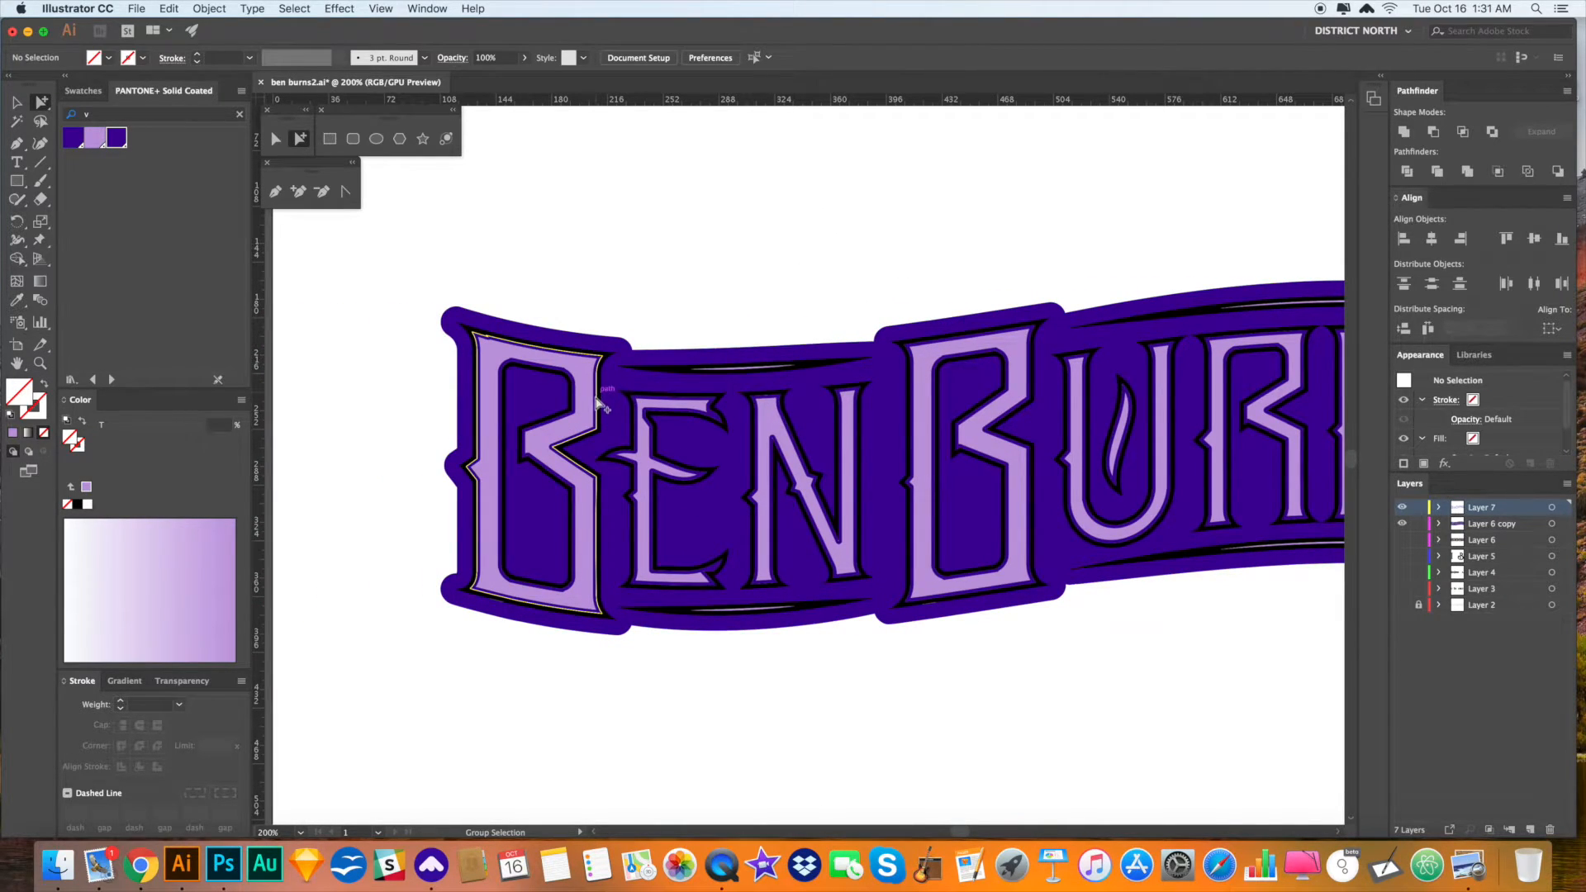
left_click(620, 363)
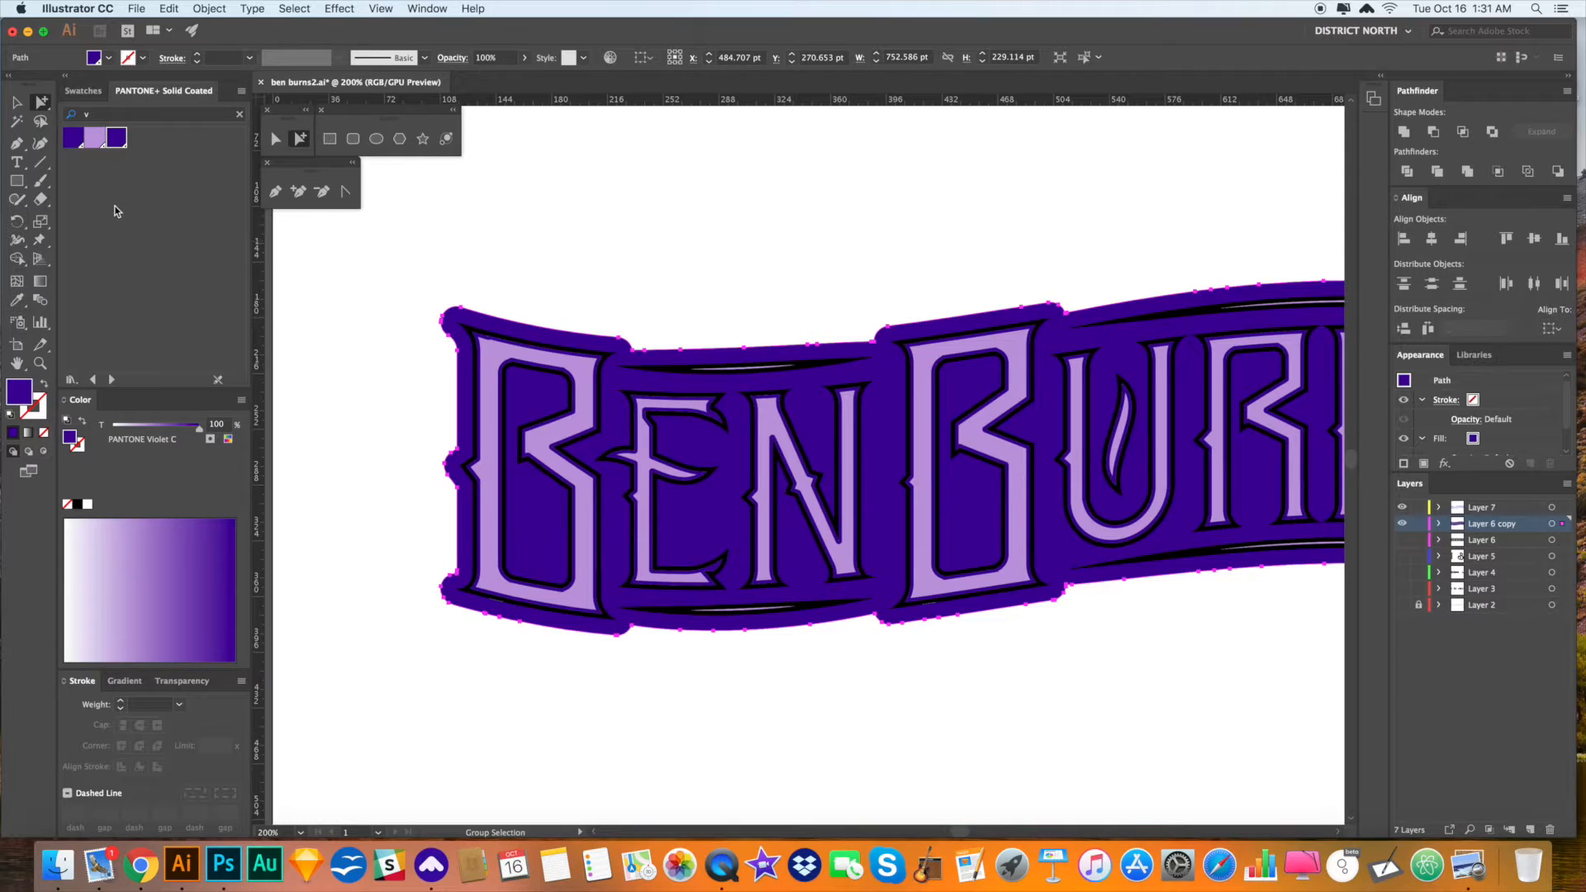
left_click(81, 91)
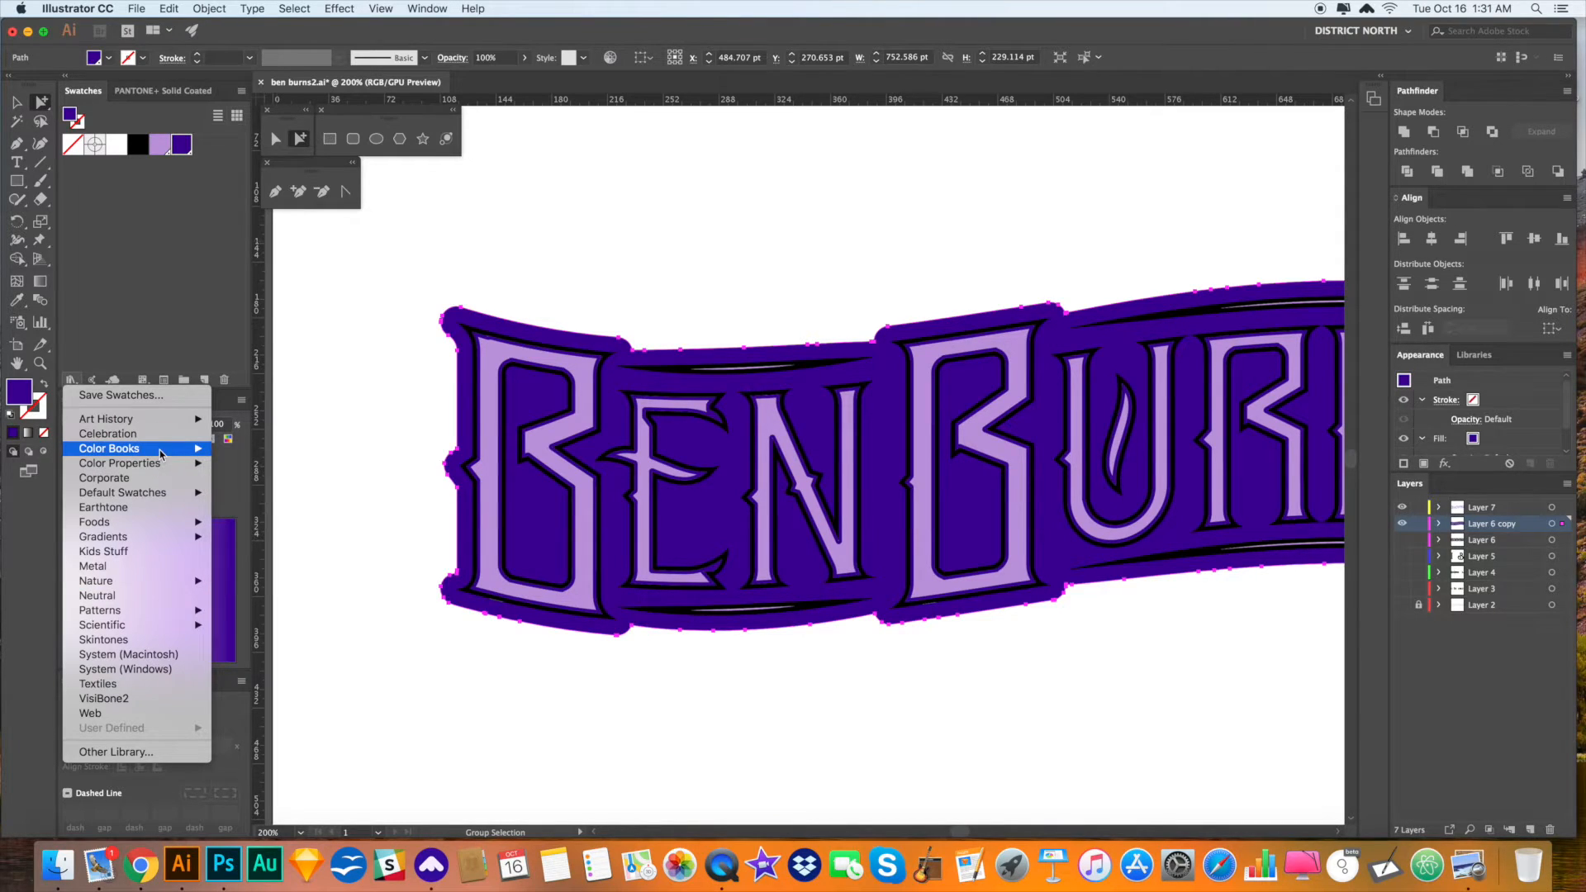
mouse_move(162, 453)
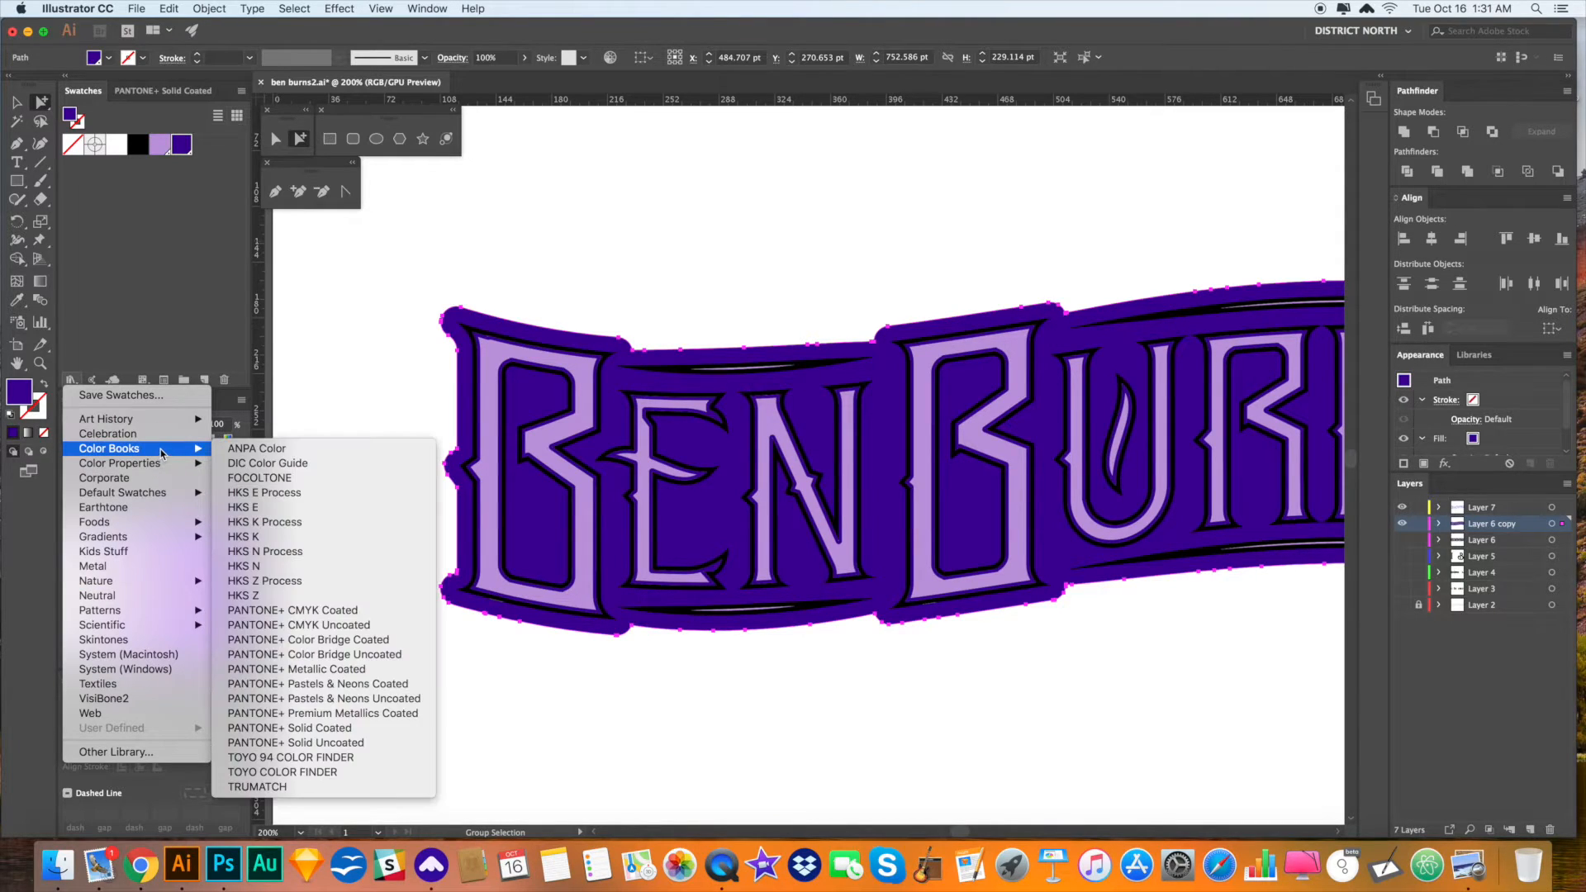
left_click(301, 729)
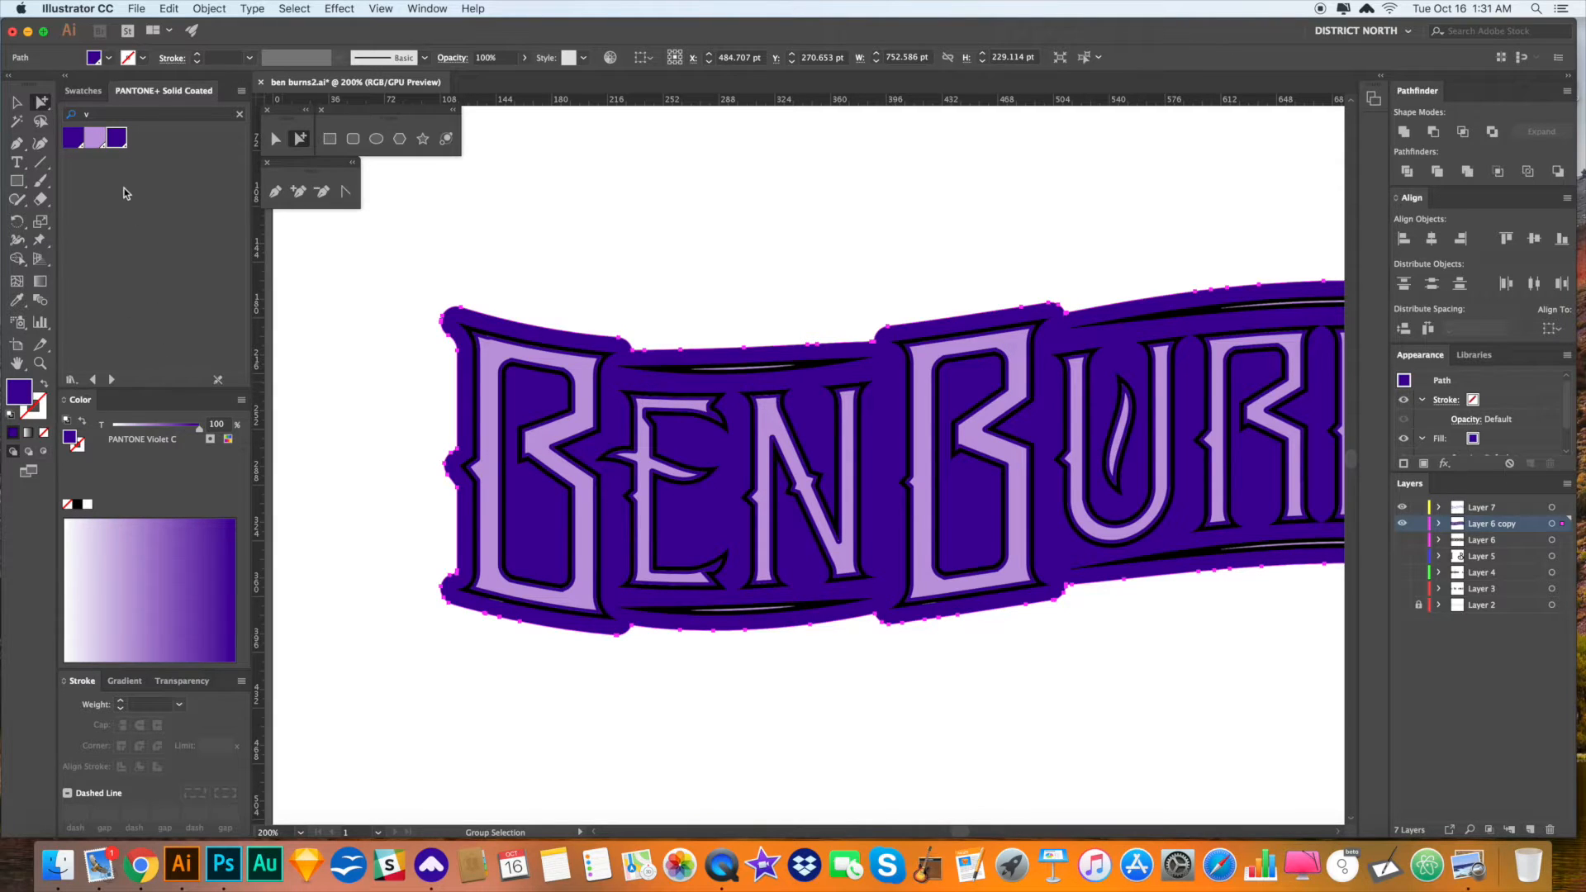
left_click(63, 115)
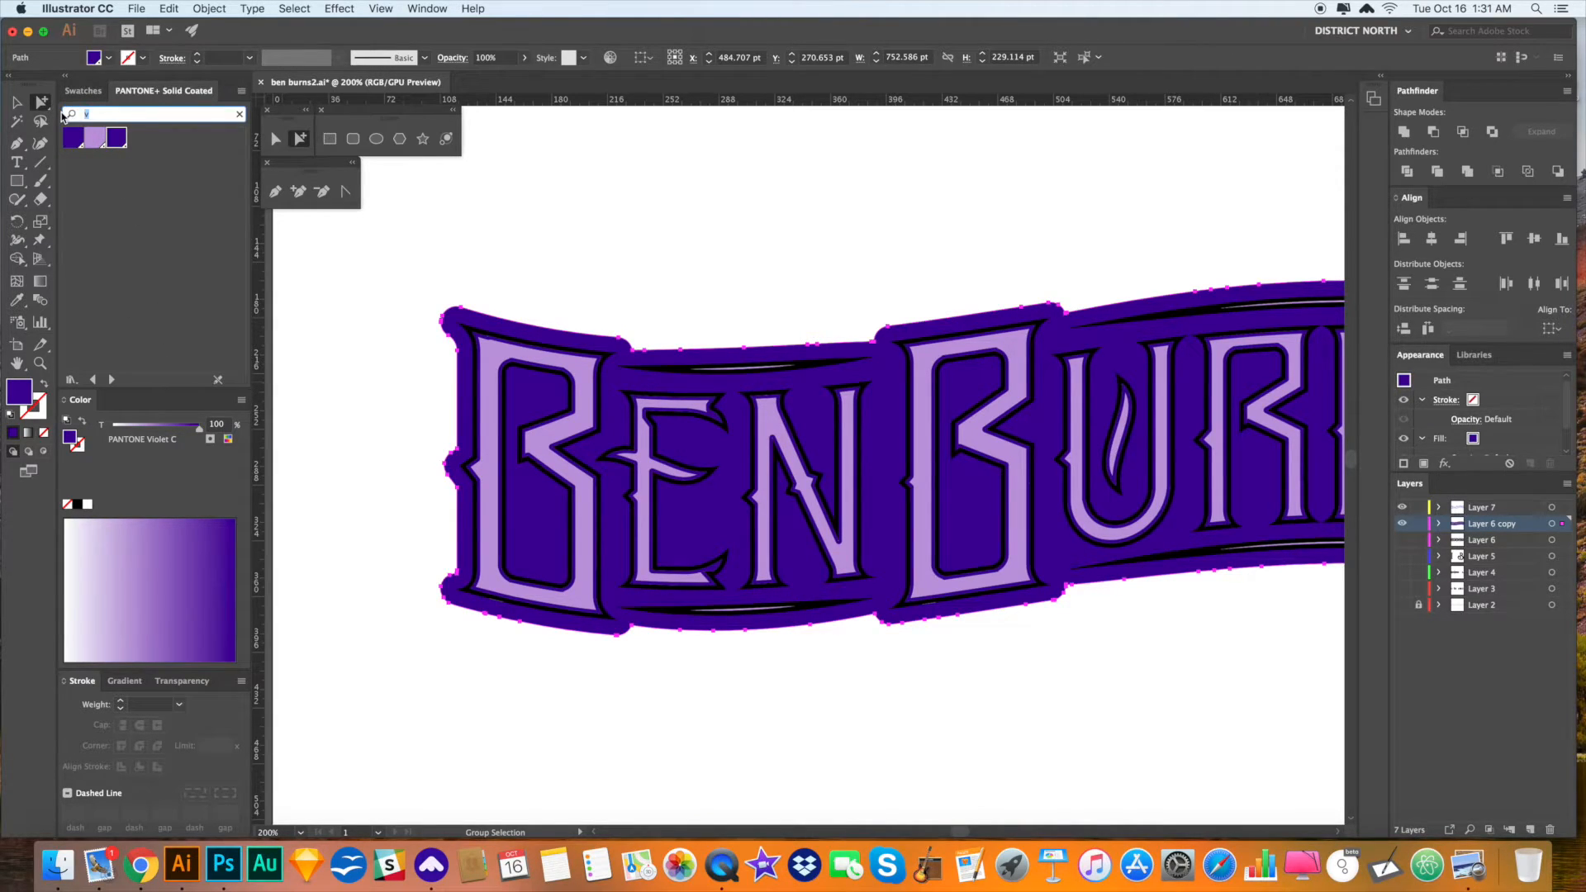
key("BackSpace")
scroll(109, 283, "up", 15)
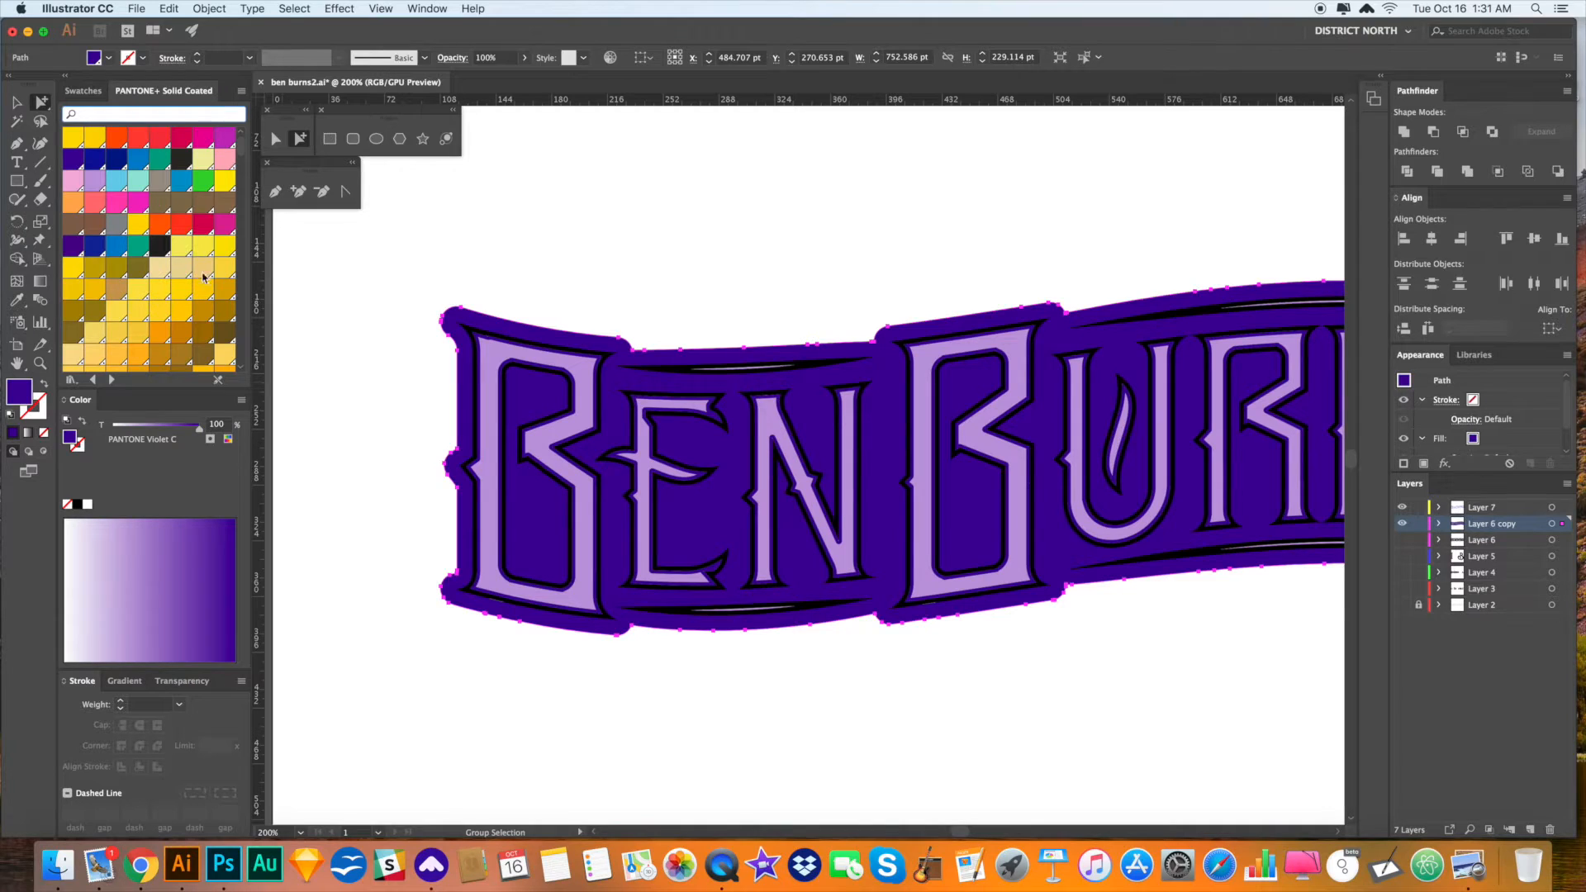
left_click(159, 269)
left_click(204, 293)
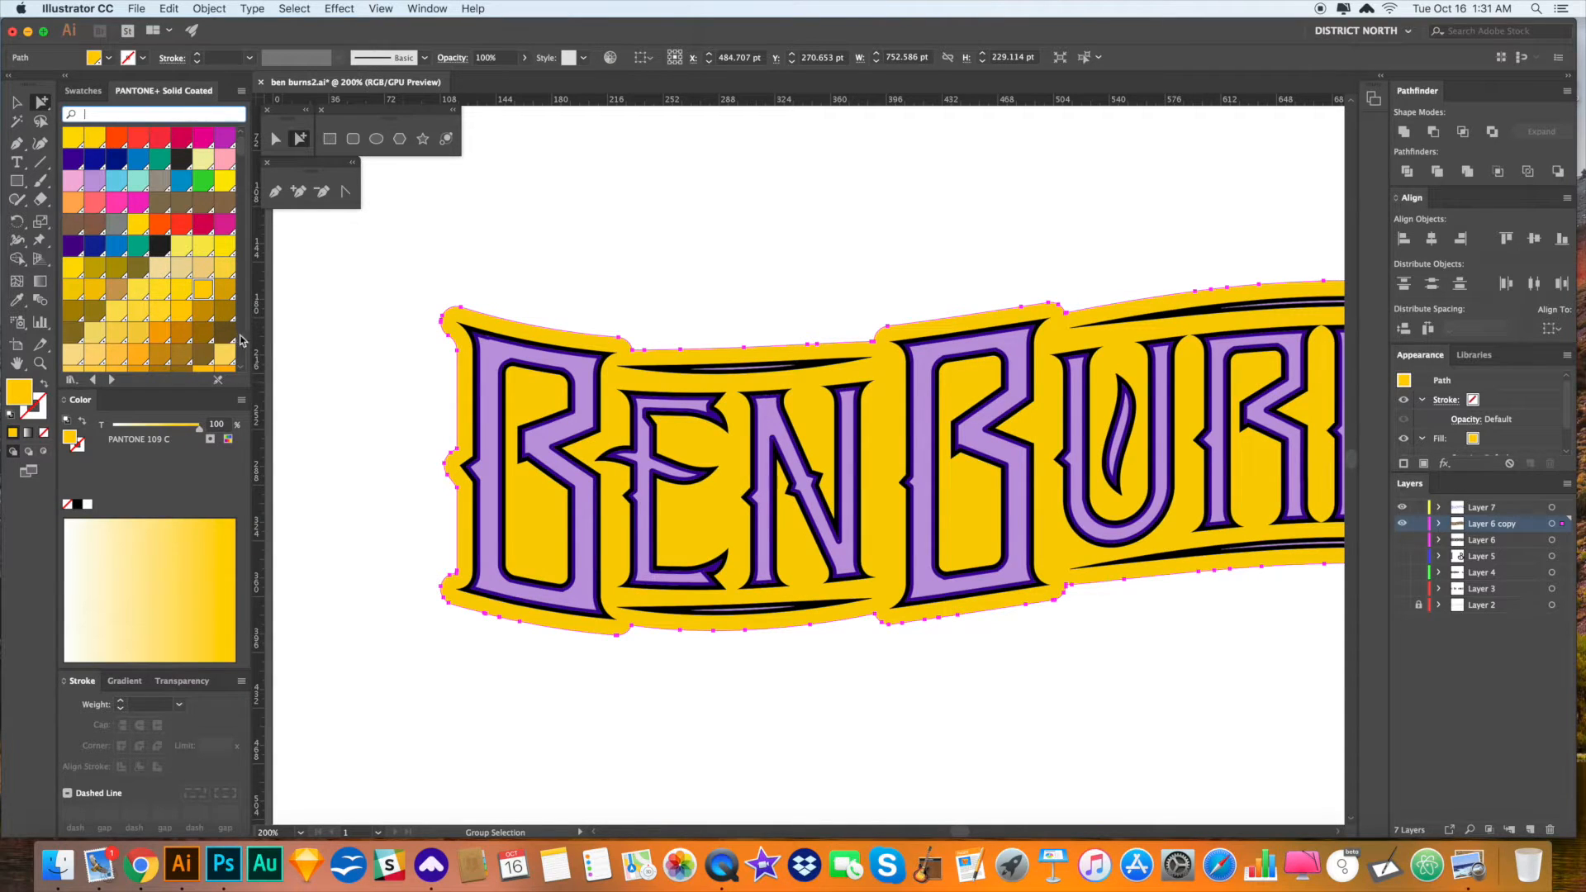
- Select the yellow banner, delete it, then undo the deletion
left_click(625, 253)
scroll(684, 227, "right", 5)
scroll(684, 226, "down", 1)
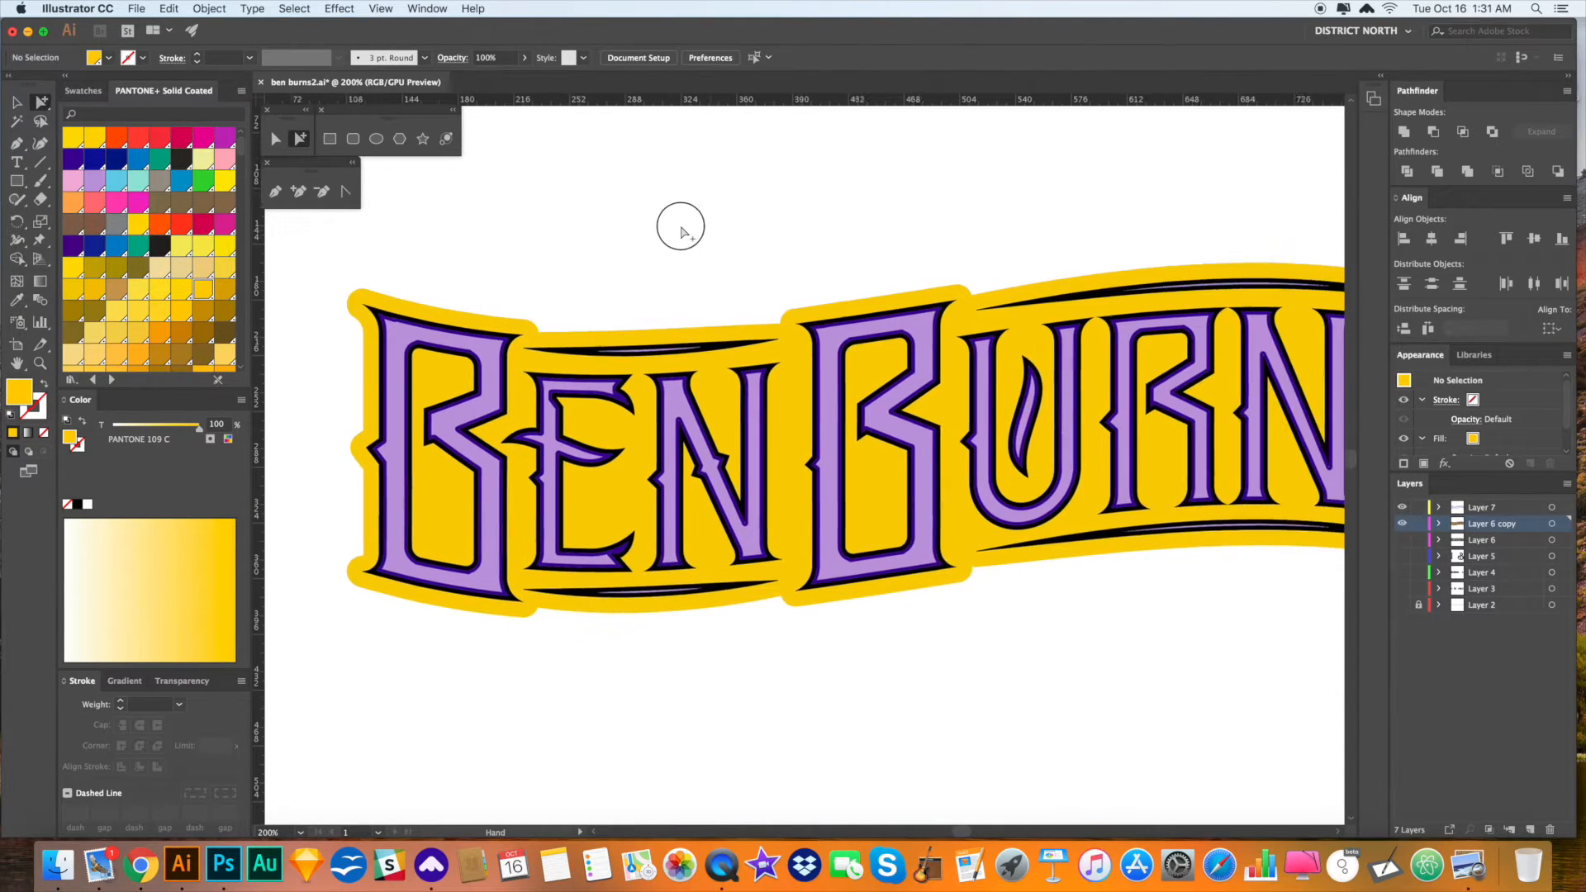
key("v")
left_click(752, 312)
scroll(755, 219, "right", 3)
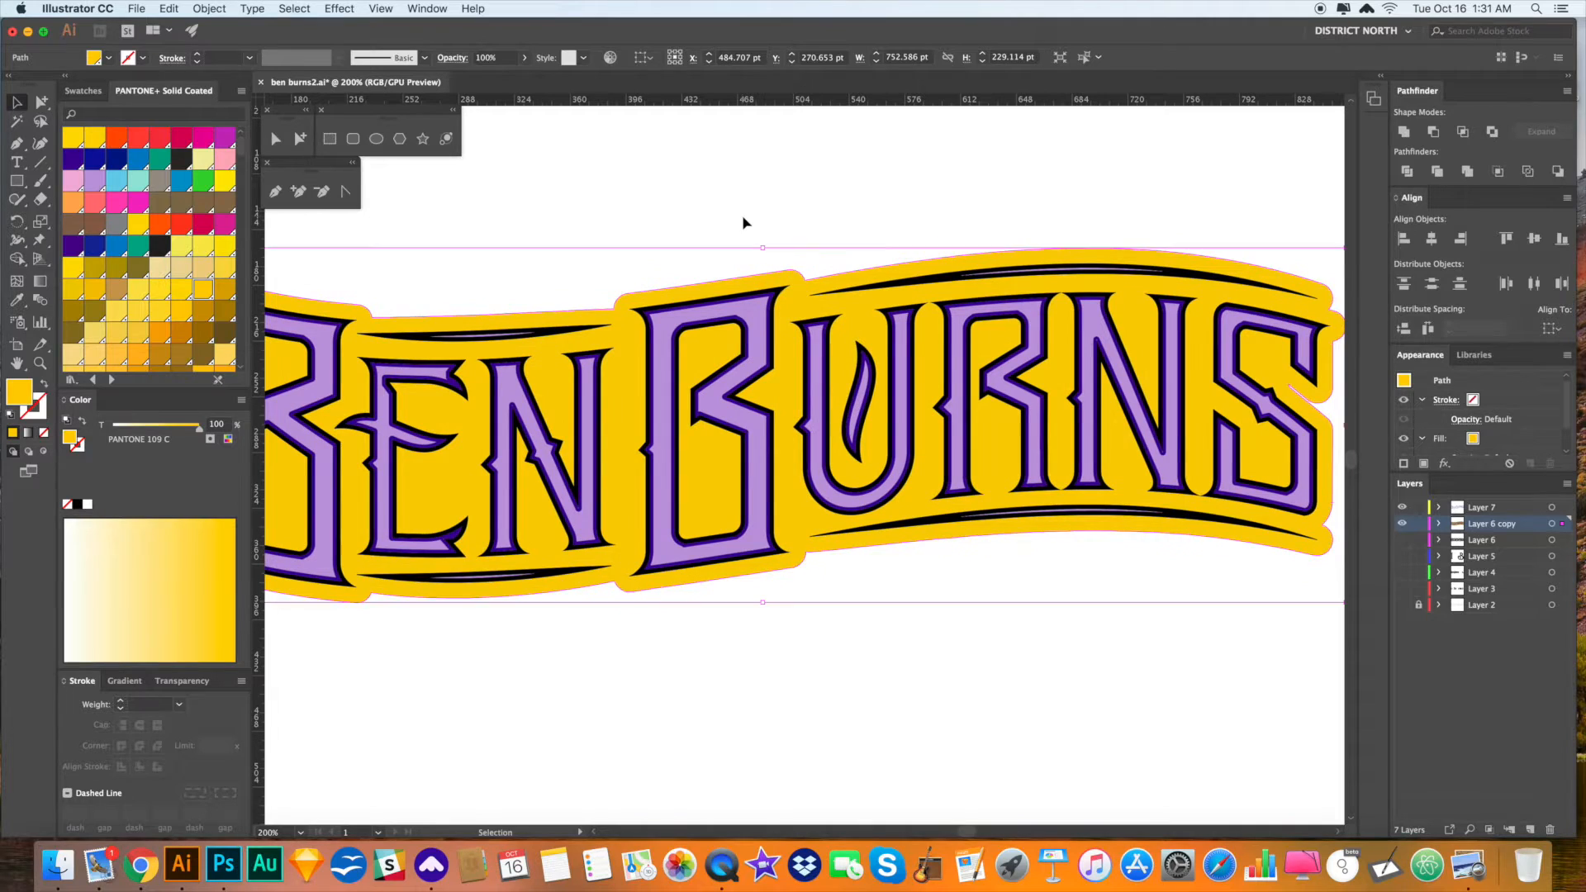
key("Delete")
key("cmd+z")
- Select the lettering's invisible compound path and delete it
scroll(748, 206, "right", 4)
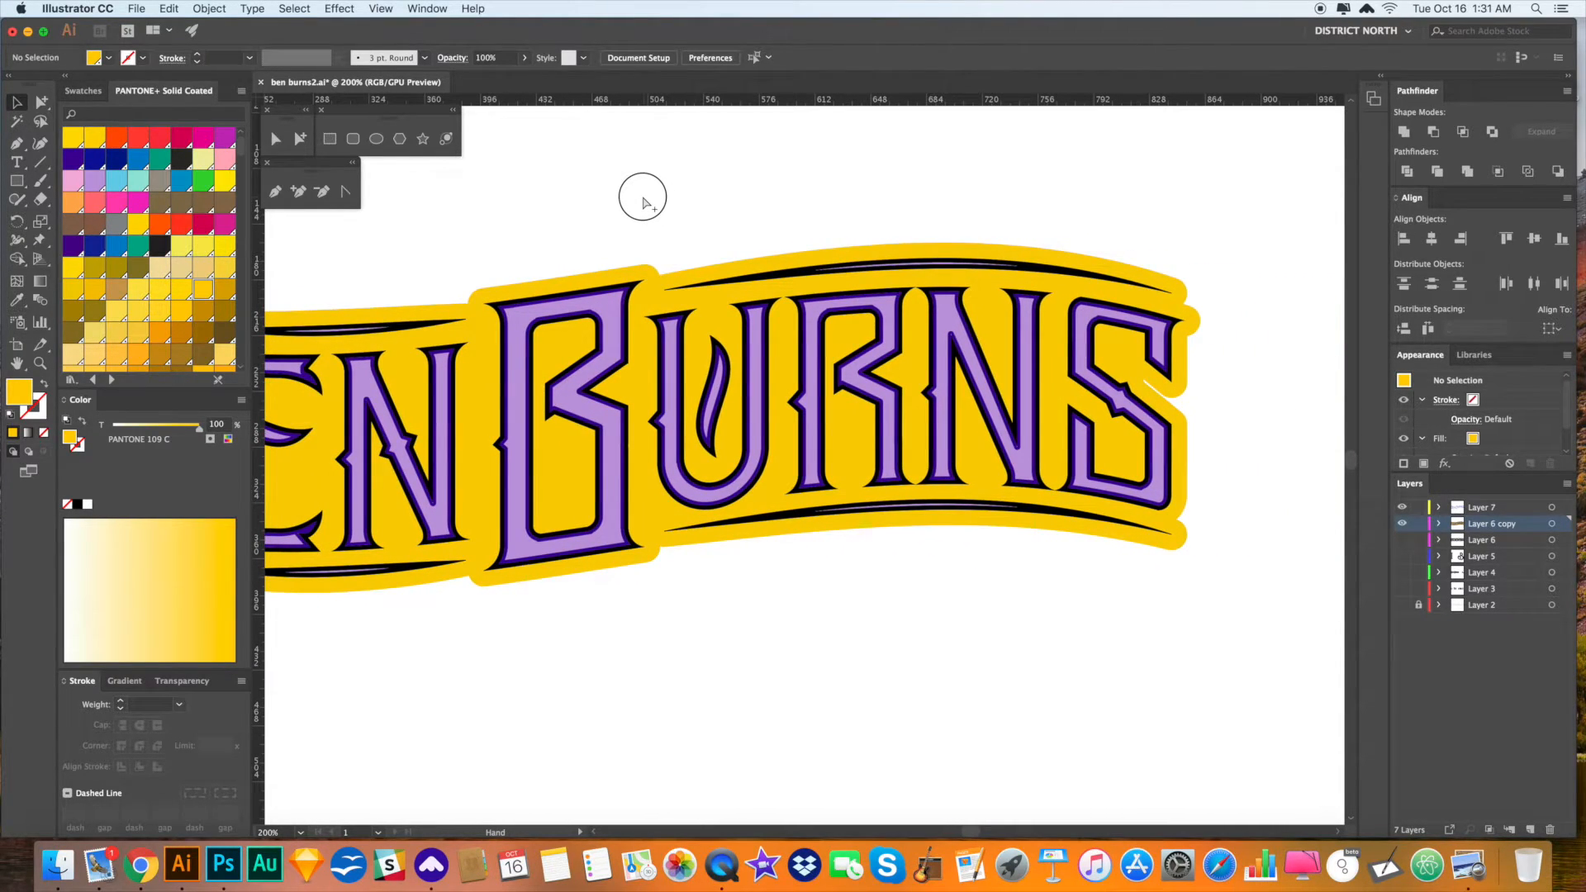
left_click_drag(642, 196, 646, 194)
scroll(661, 190, "right", 1)
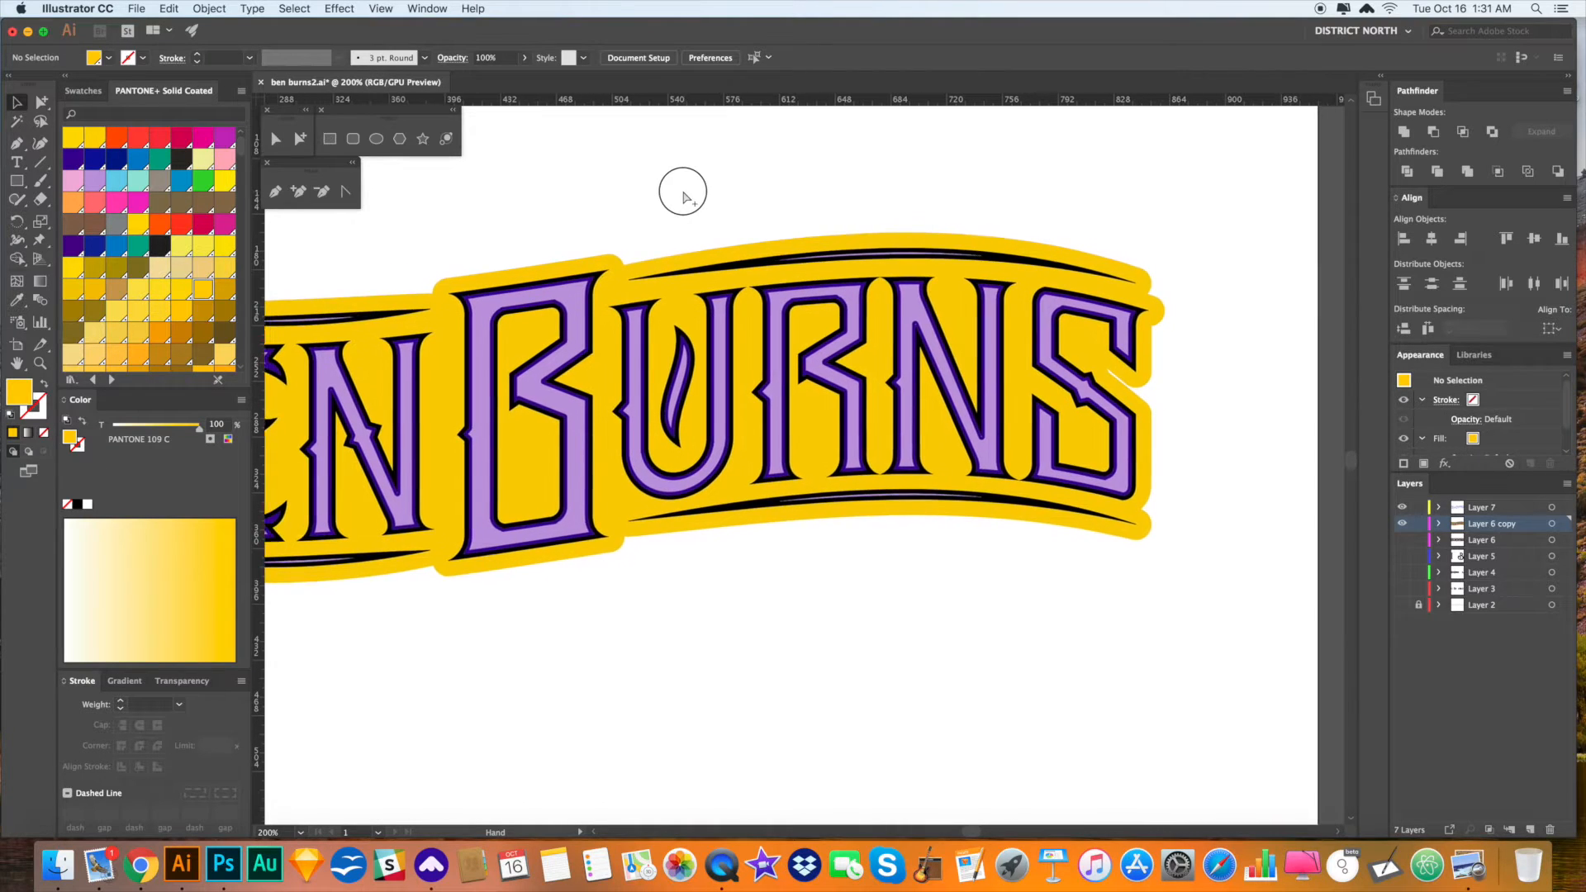
left_click(857, 295, "alt")
left_click(857, 296)
key("Delete")
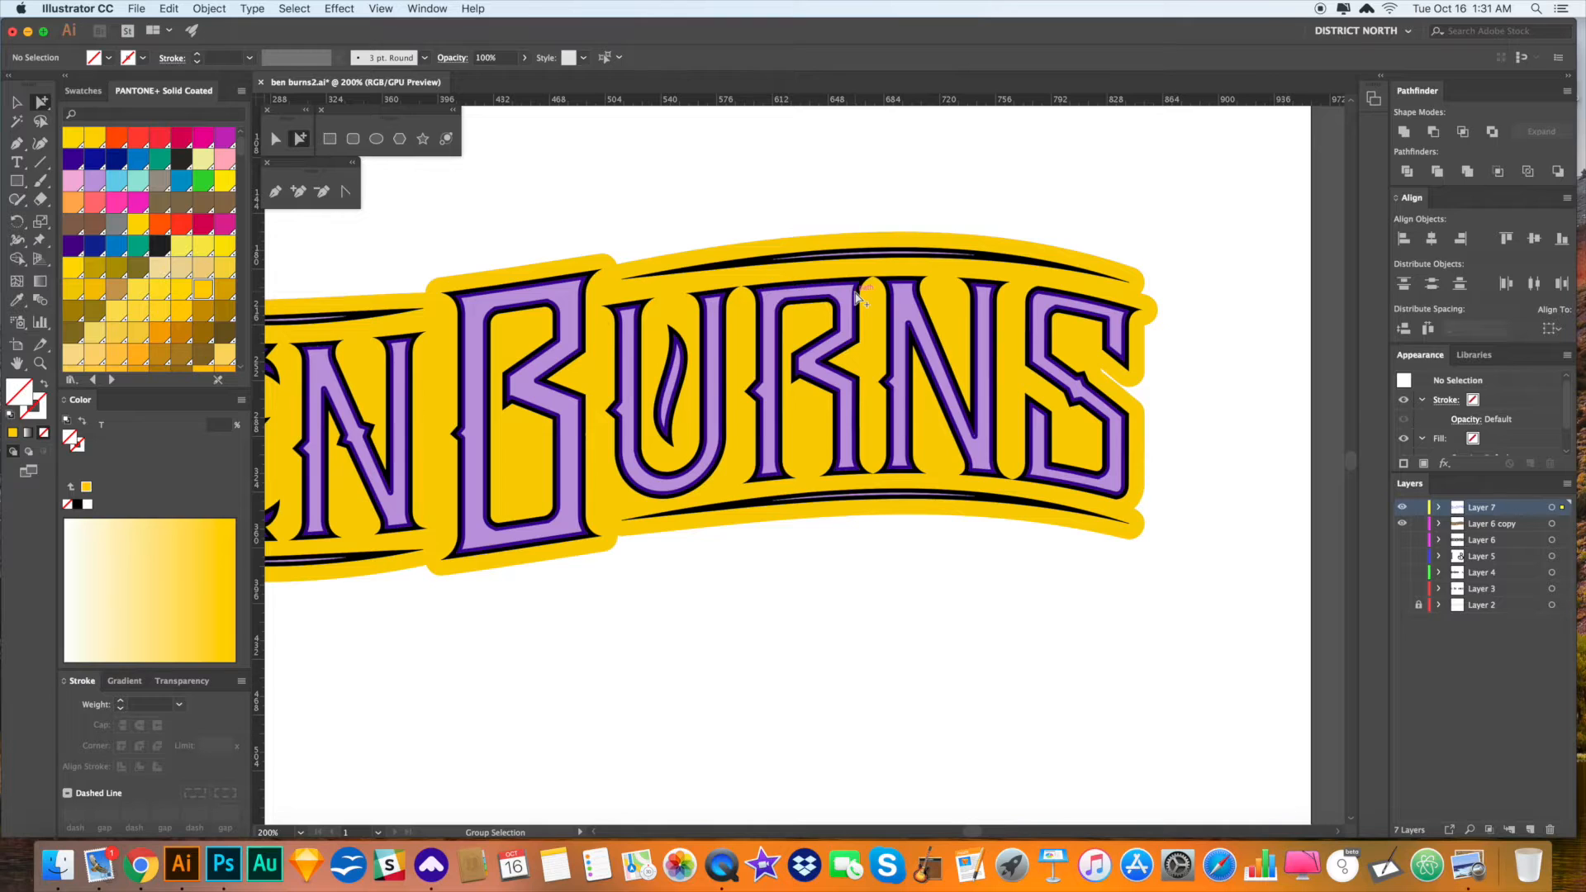
- Nudge the dark letter outlines 1 pt right and 2 pt down
left_click(857, 296, "alt")
left_click(857, 296, "alt")
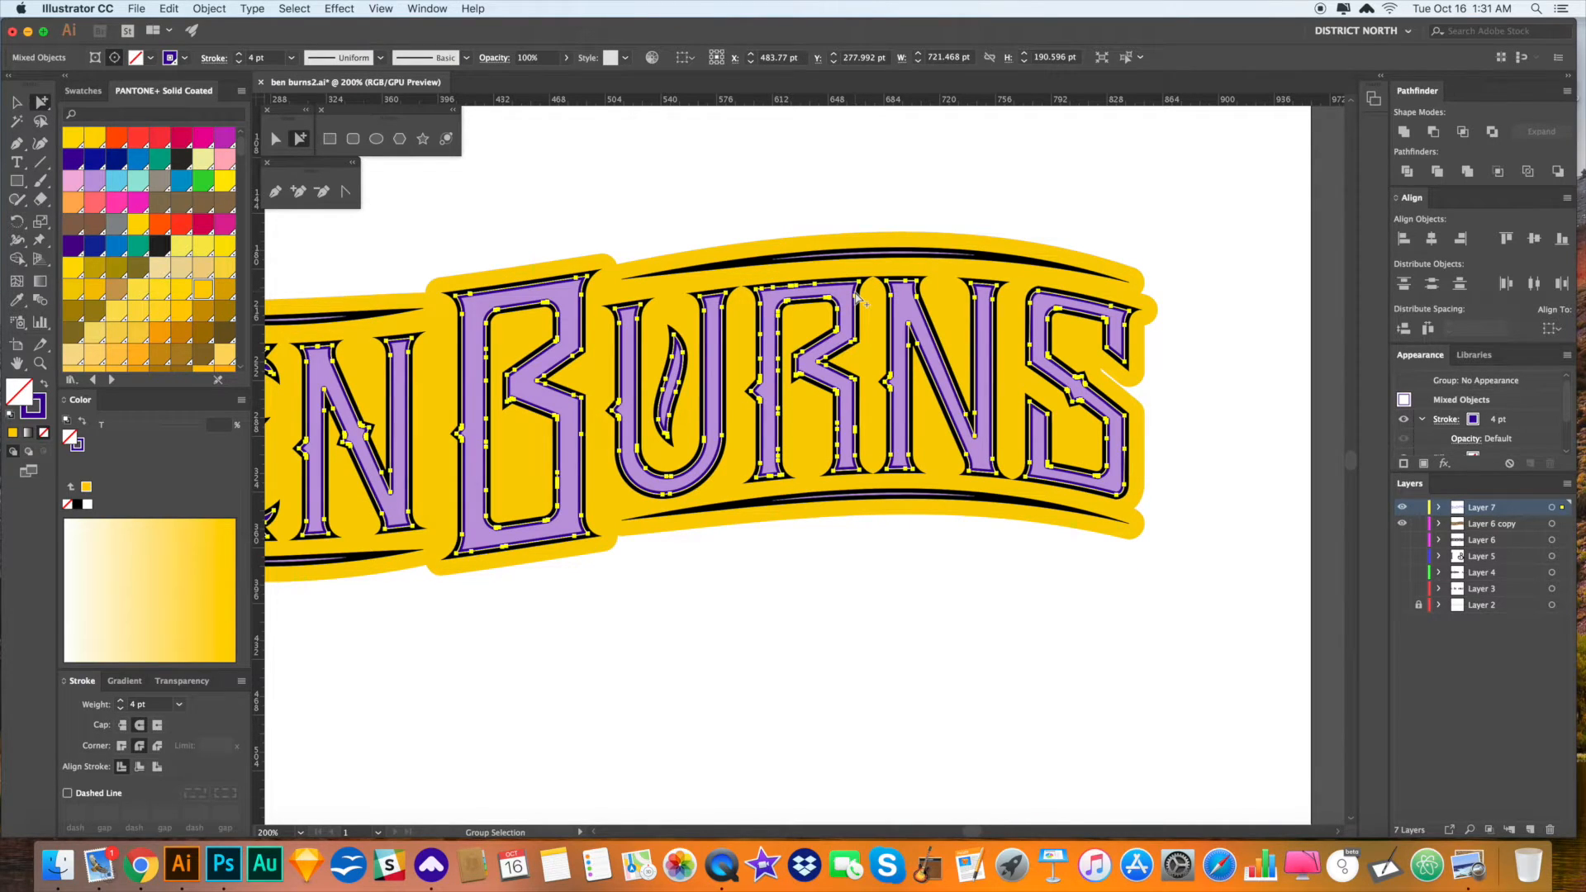
key("Down")
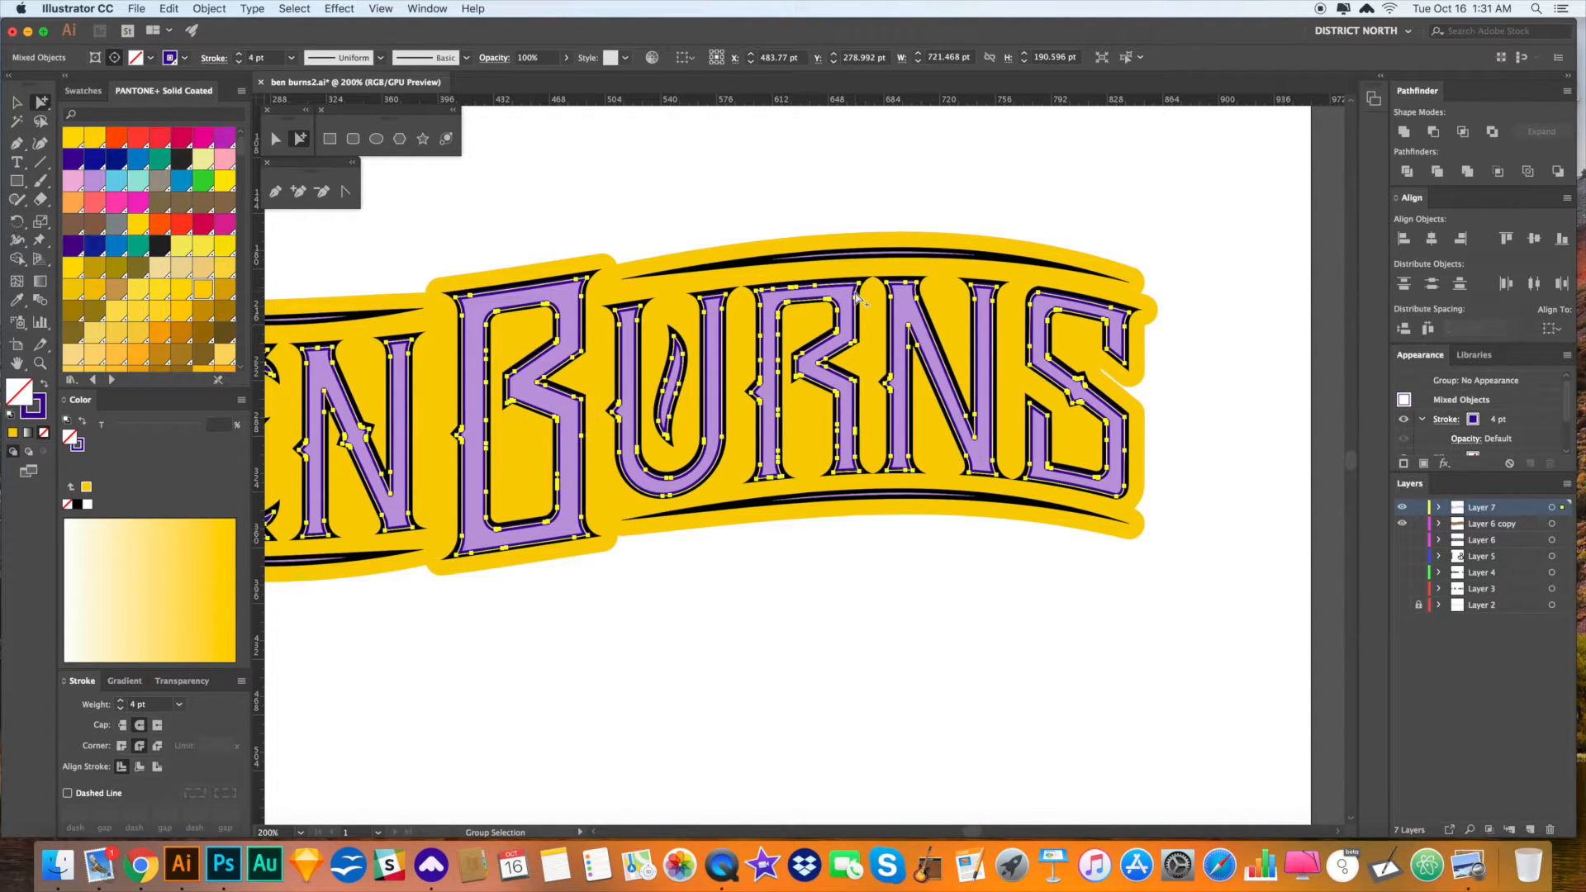
key("Right")
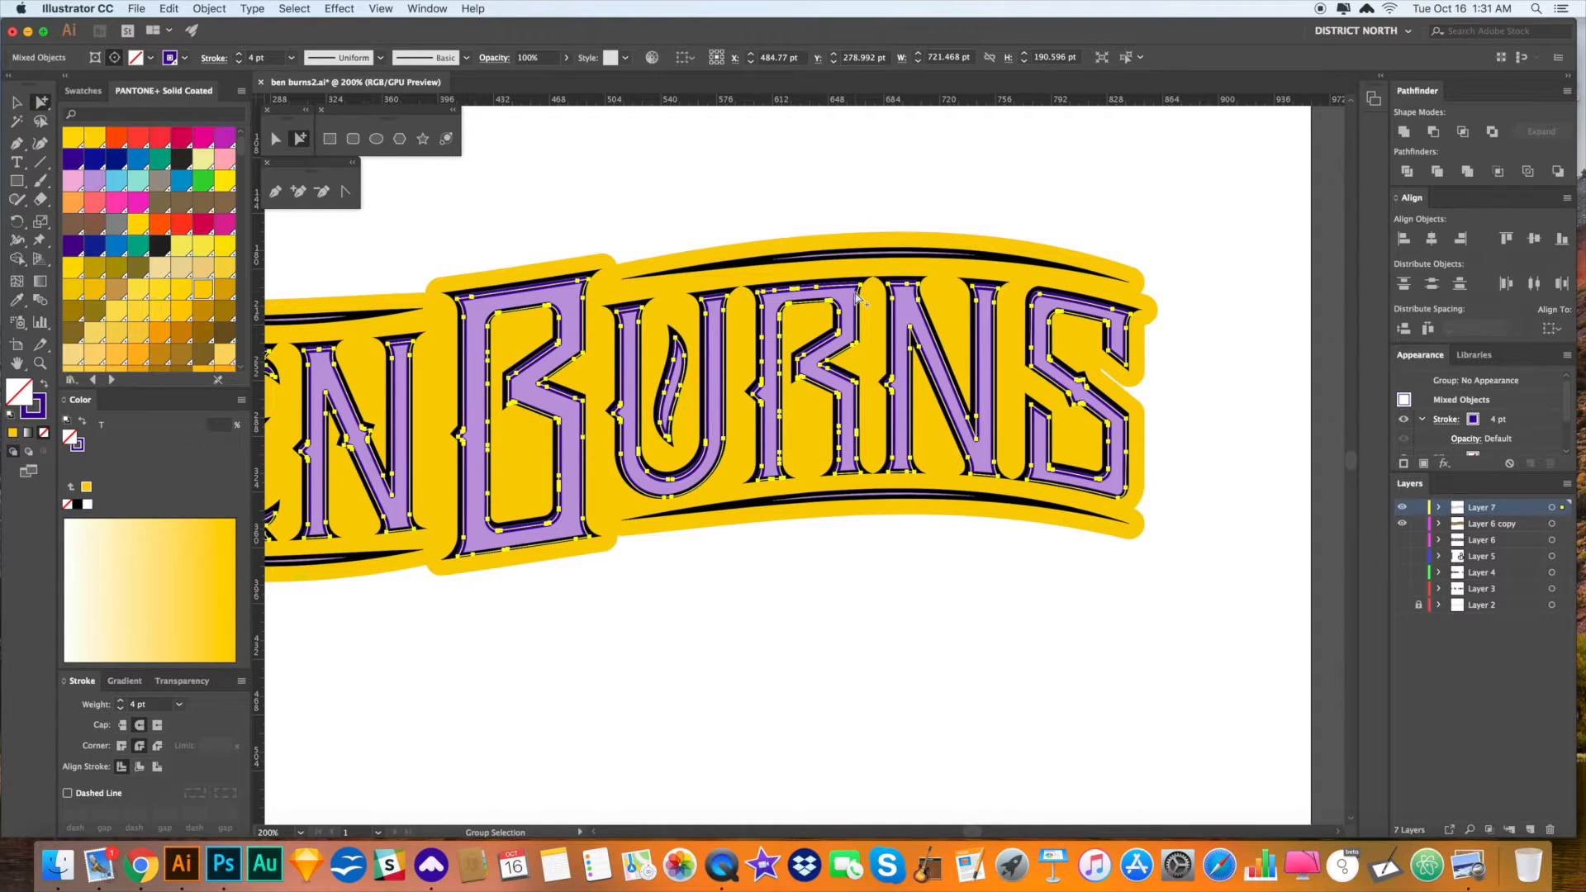
key("Down")
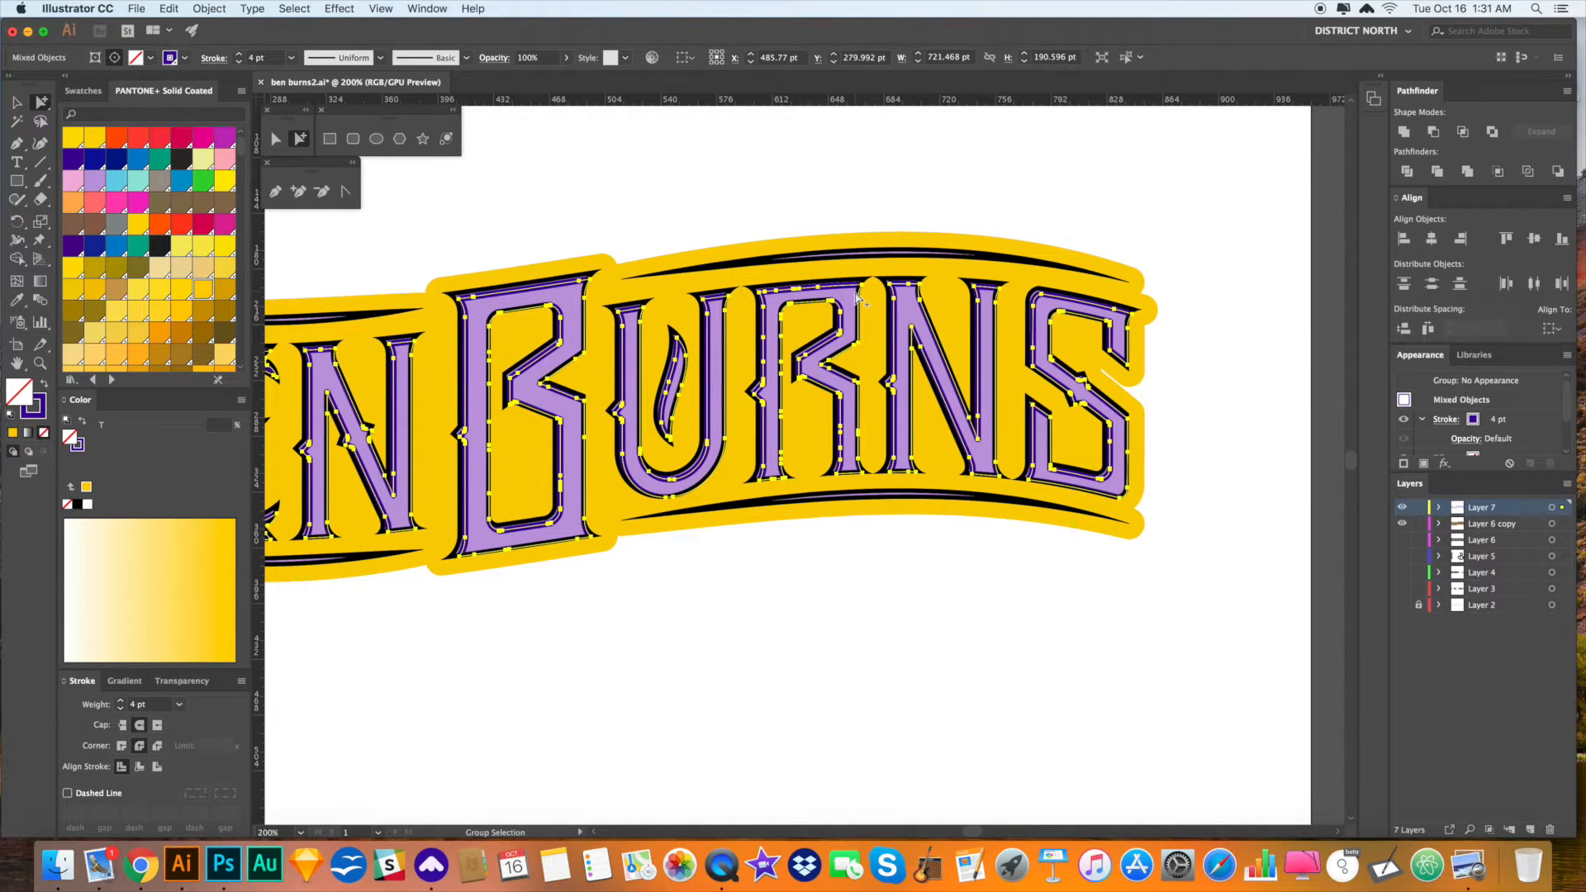
key("Down")
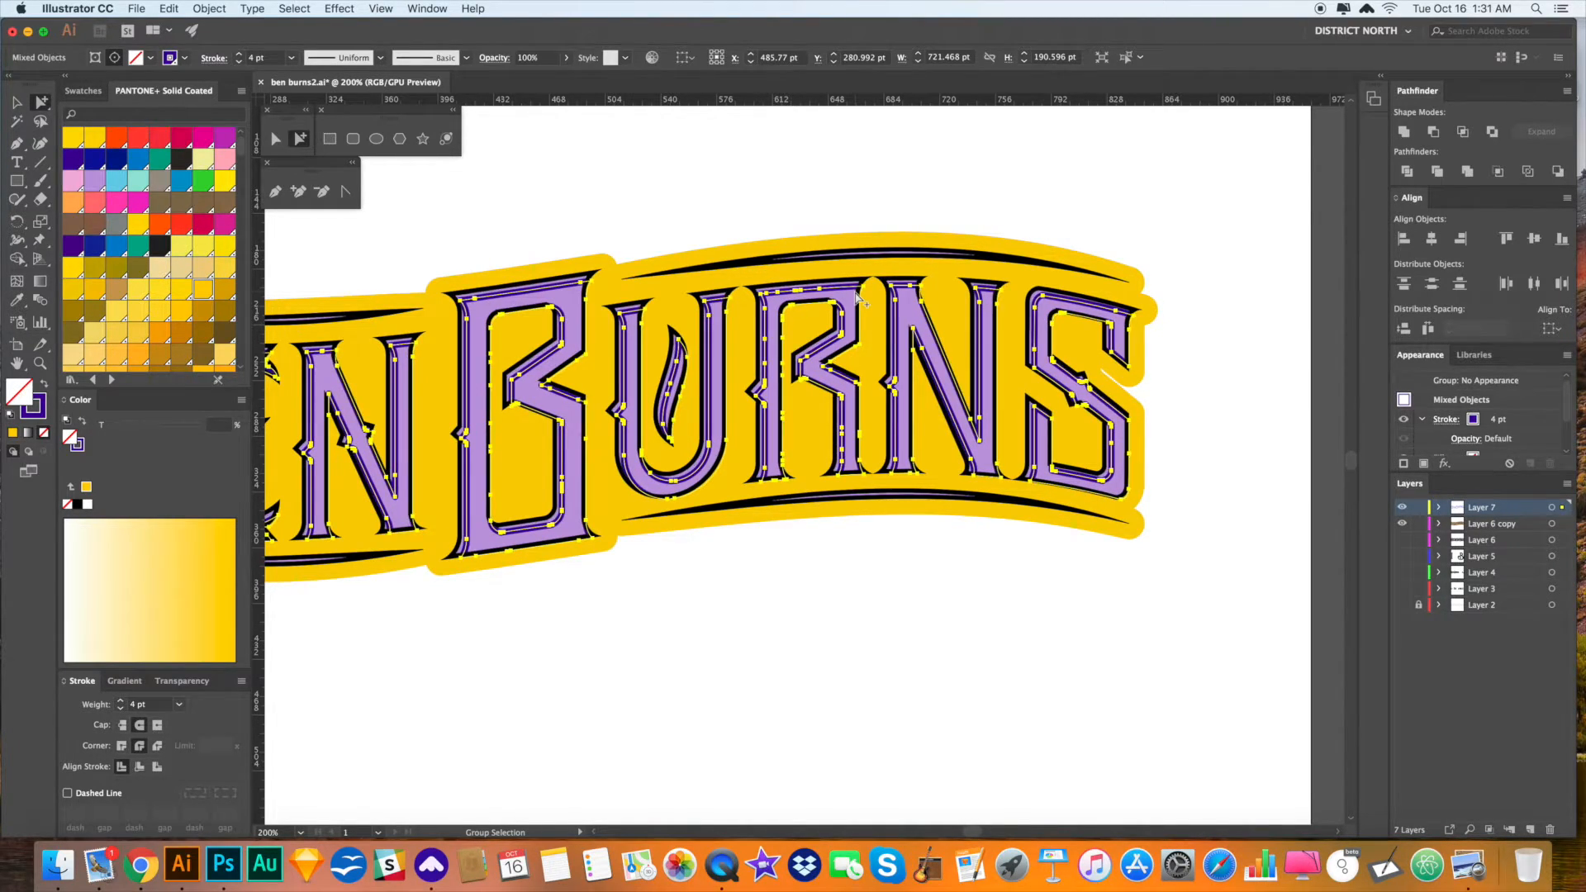
key("Up")
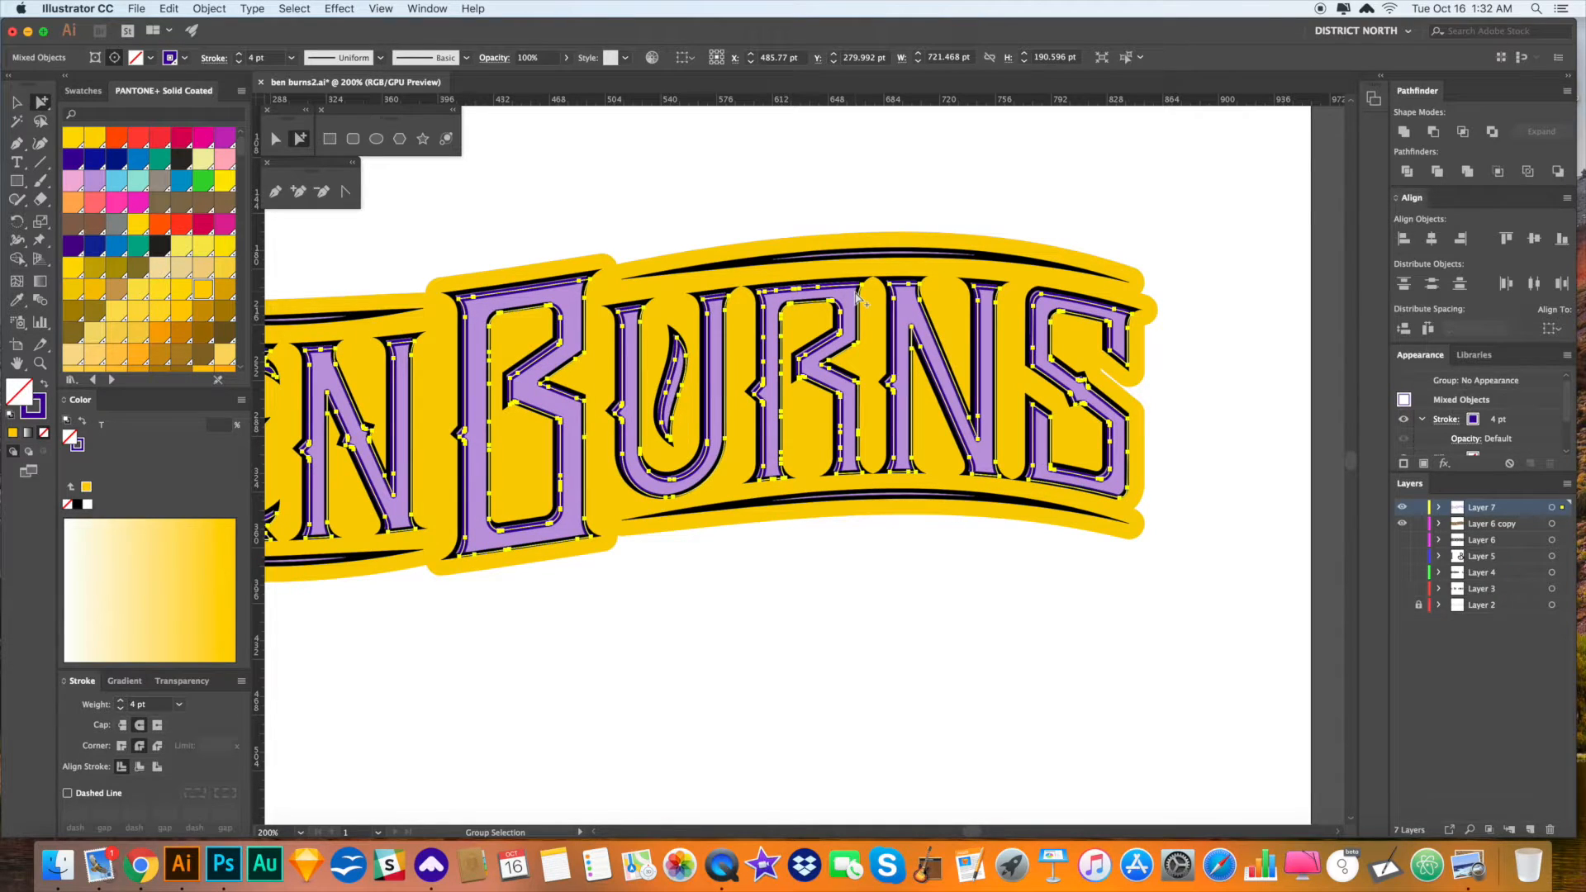
- Thicken the letter outline stroke to 5 pt and deselect
left_click(120, 701)
key("v")
left_click(512, 714)
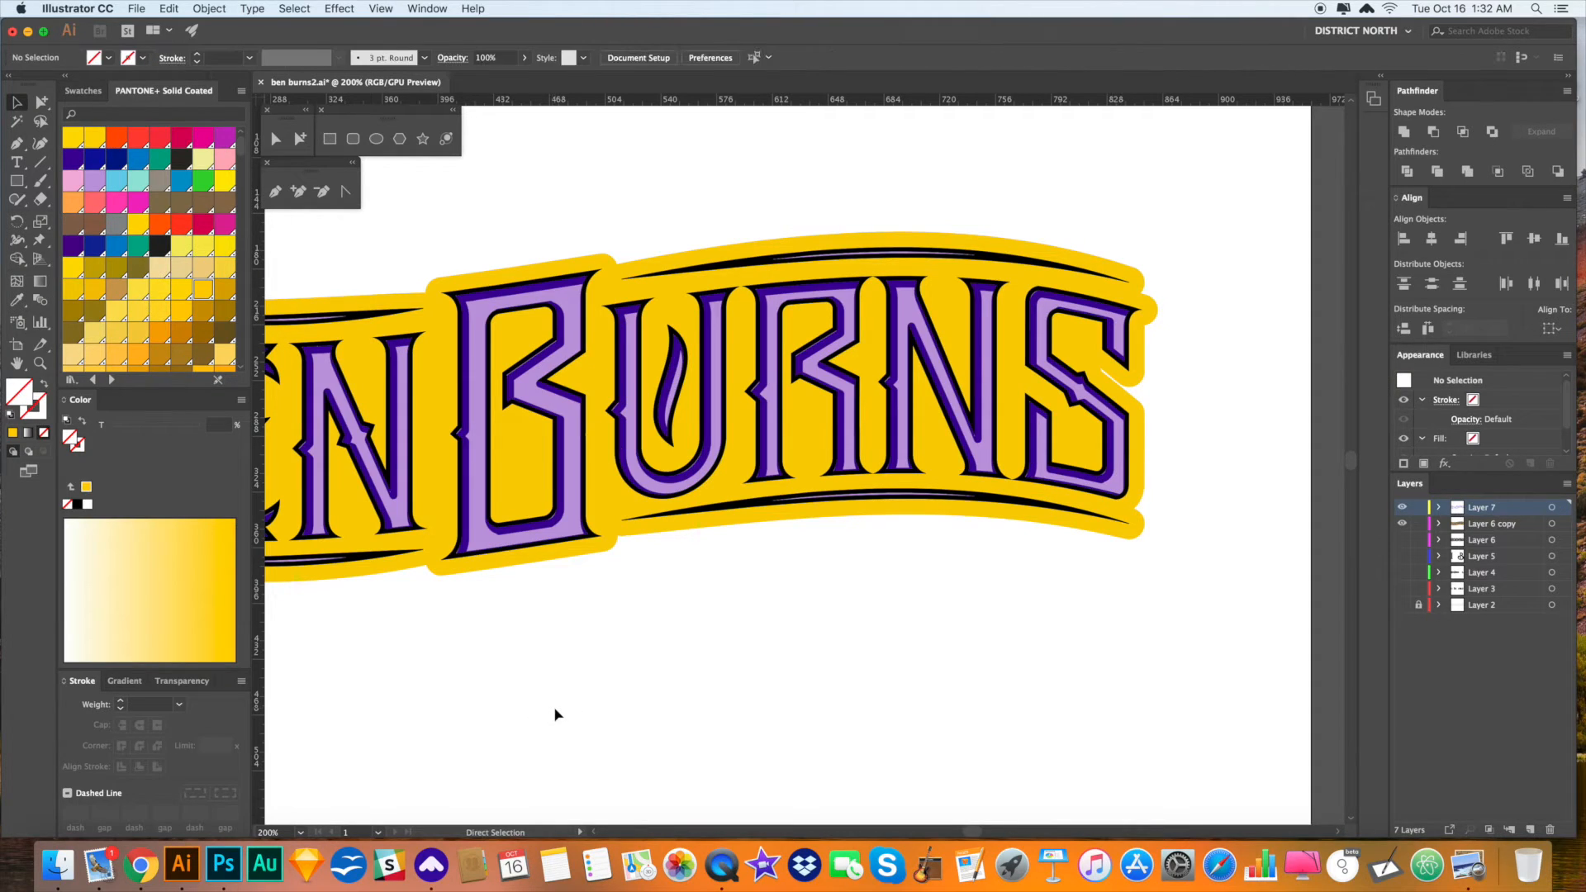
left_click_drag(492, 694, 900, 692)
left_click_drag(1008, 679, 997, 678)
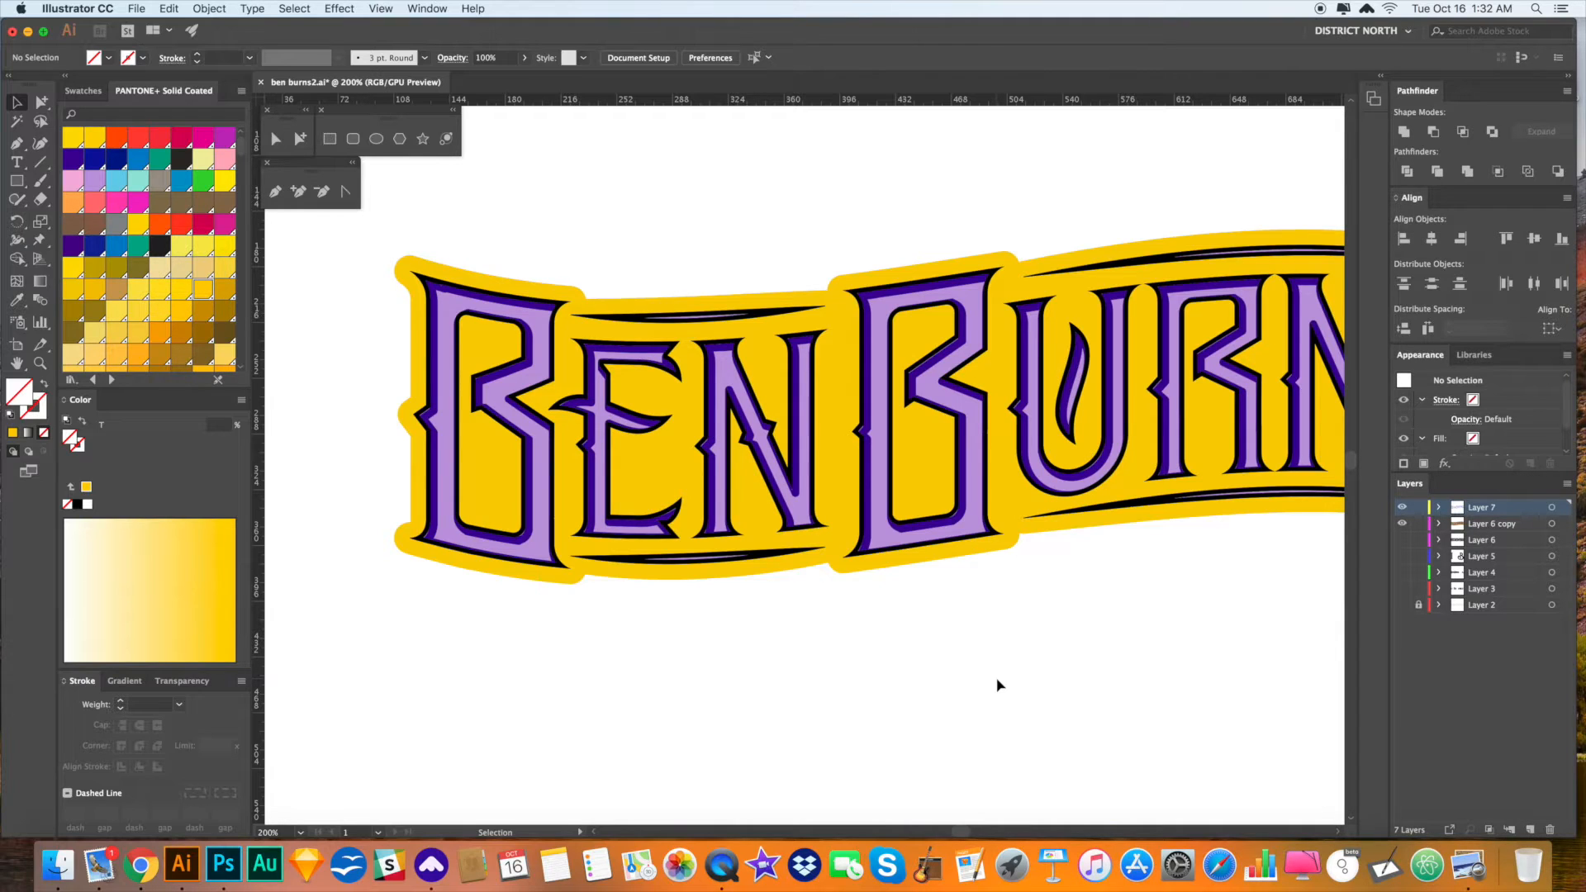
- Fill the wavy yellow backing shape with pale PANTONE Yellow 0131 C
left_click_drag(947, 686, 928, 670)
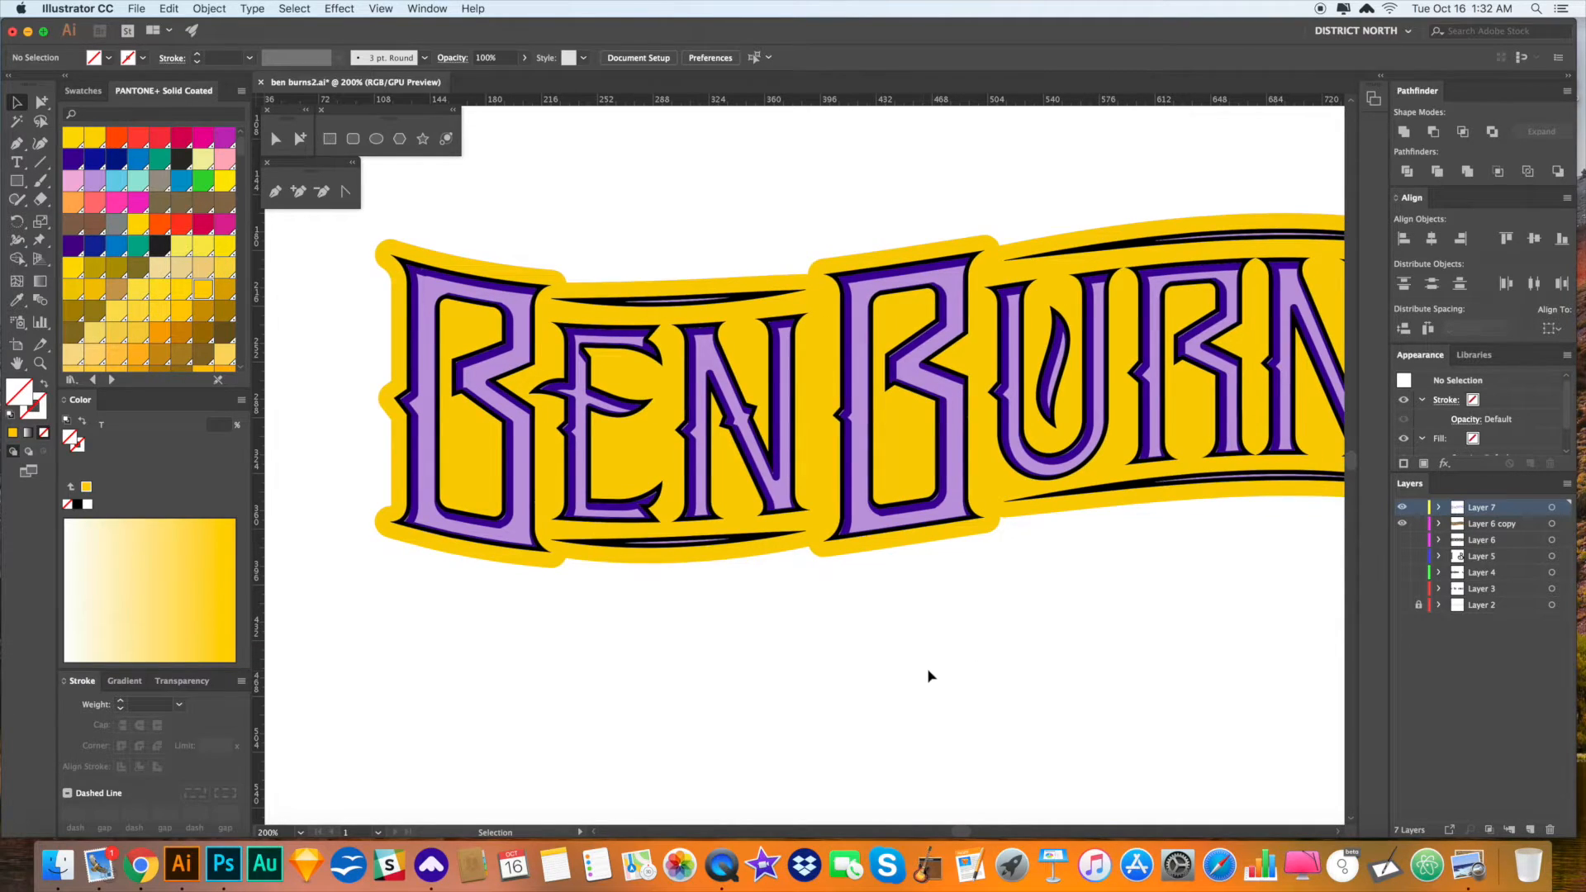
left_click(821, 551)
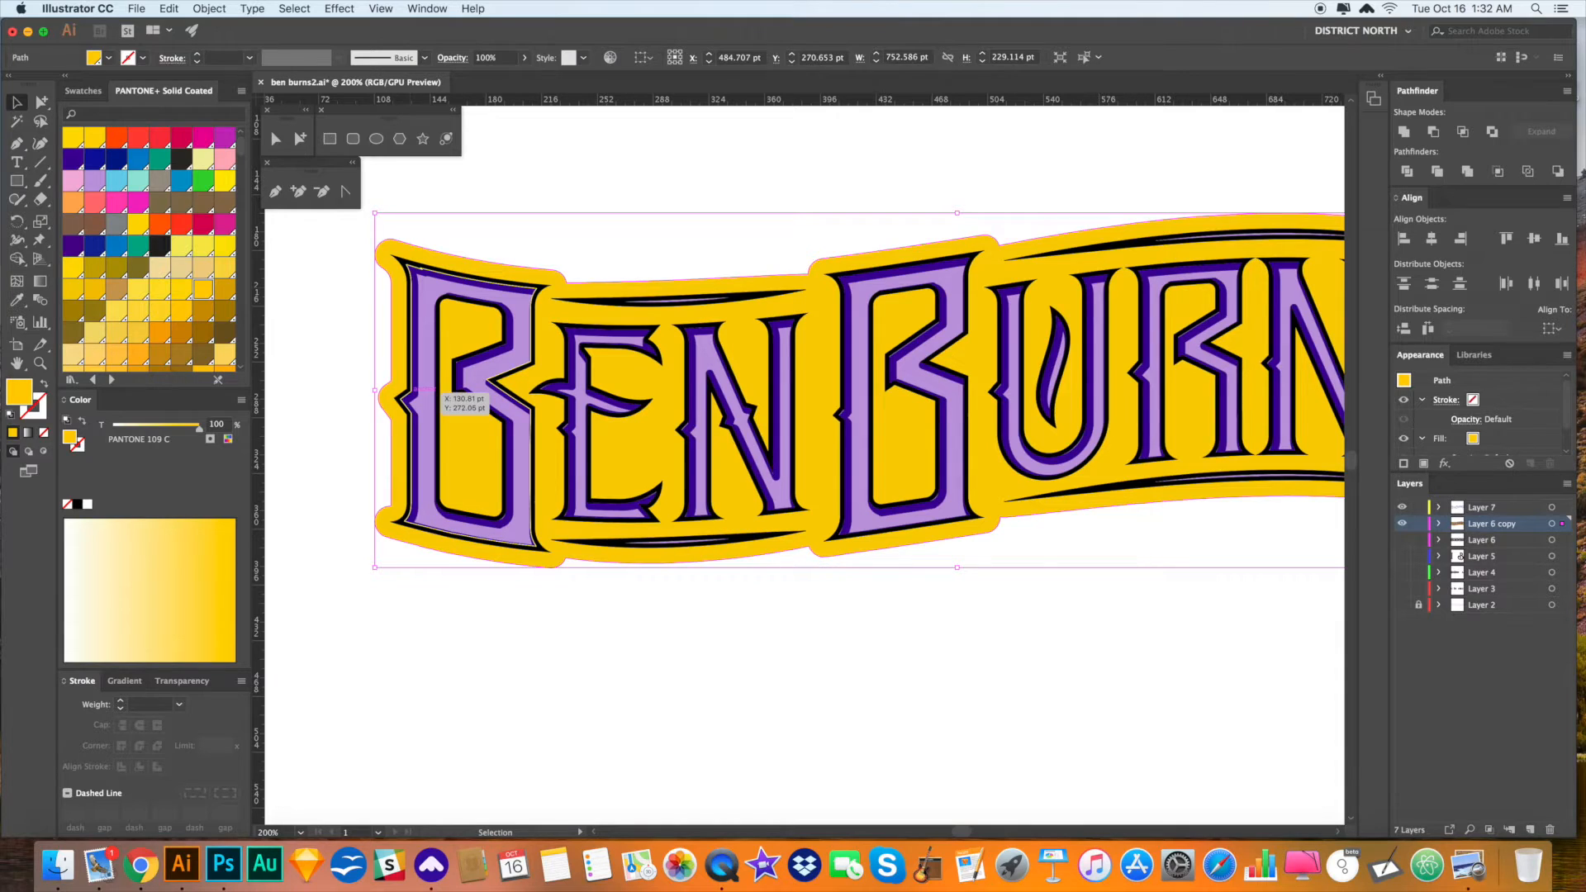
left_click(202, 165)
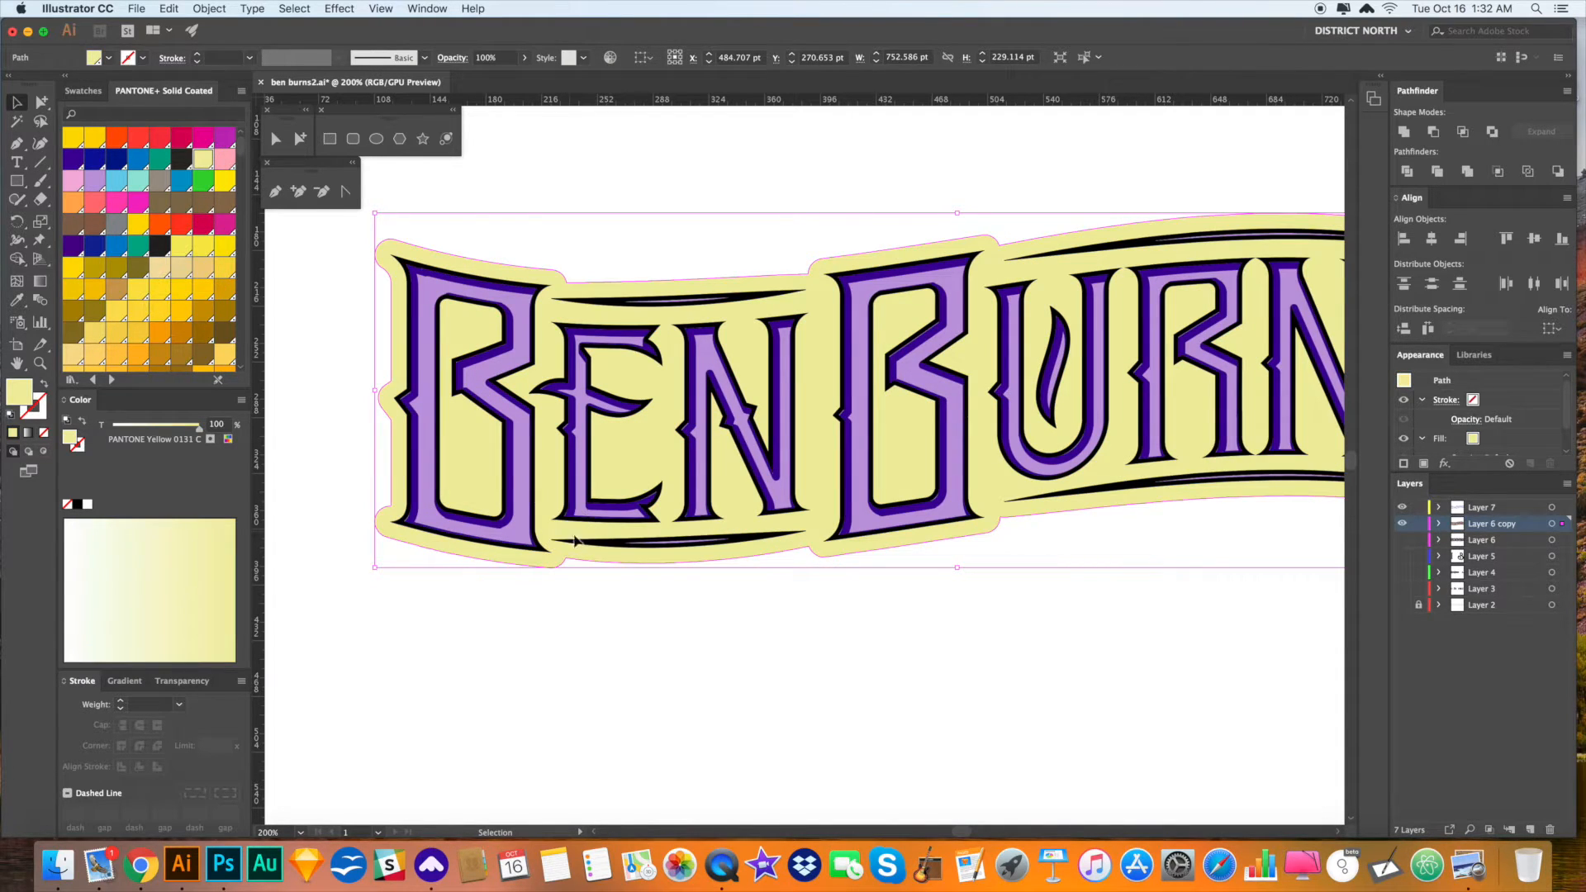
left_click(653, 608)
left_click_drag(715, 647, 693, 646)
left_click_drag(884, 409, 780, 405)
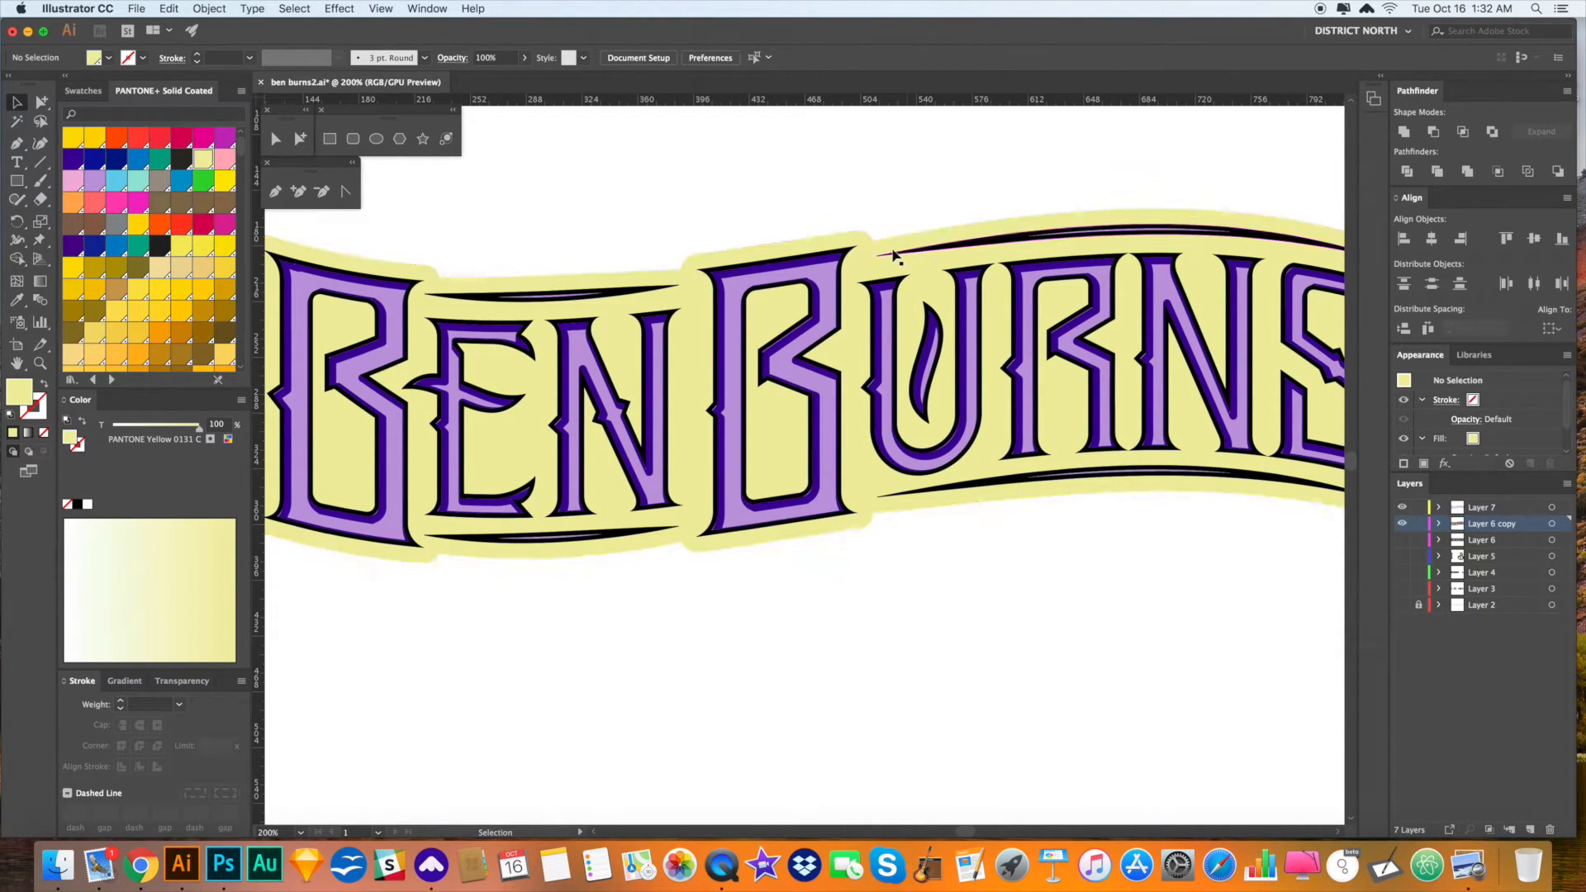
left_click(849, 247)
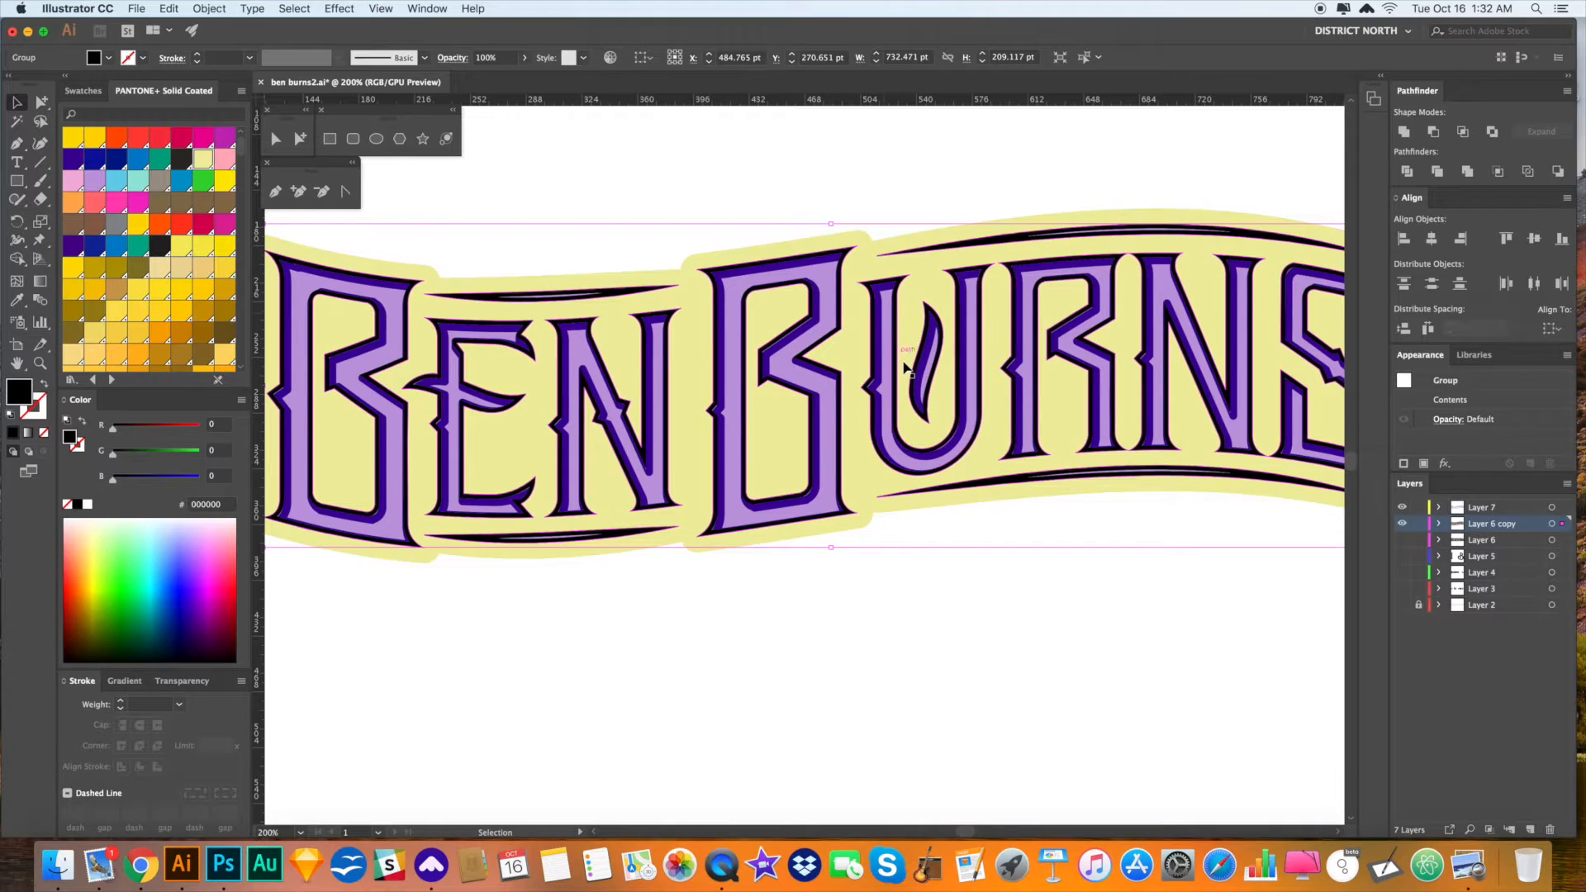
- Eyedrop the letter outline's 5 pt dark violet stroke onto the black inline group
key("i")
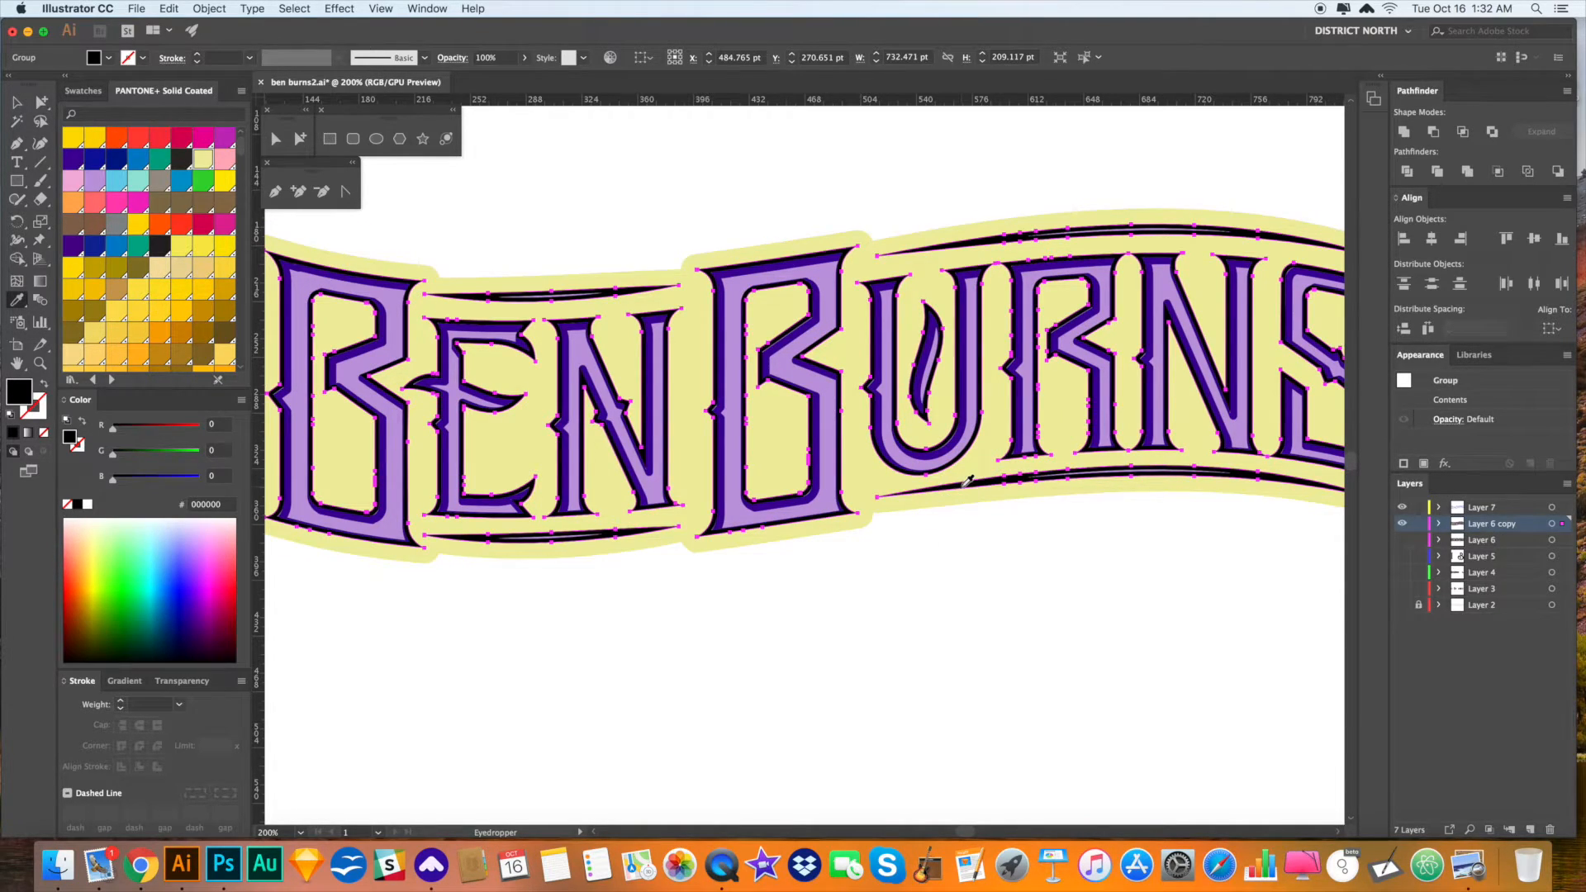
left_click(842, 401)
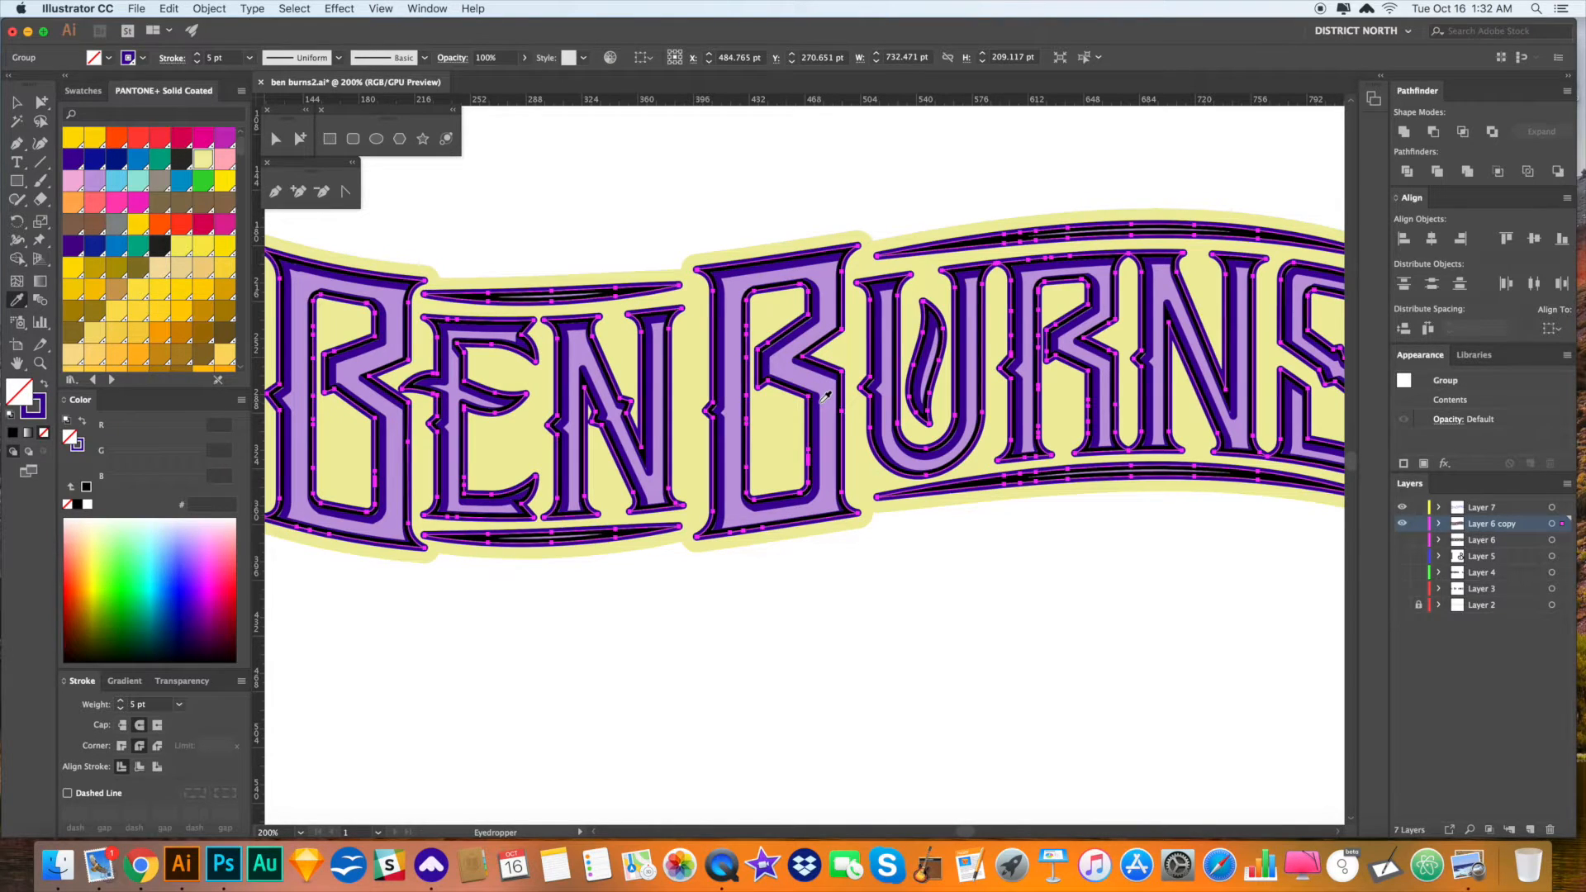
key("v")
left_click(409, 633)
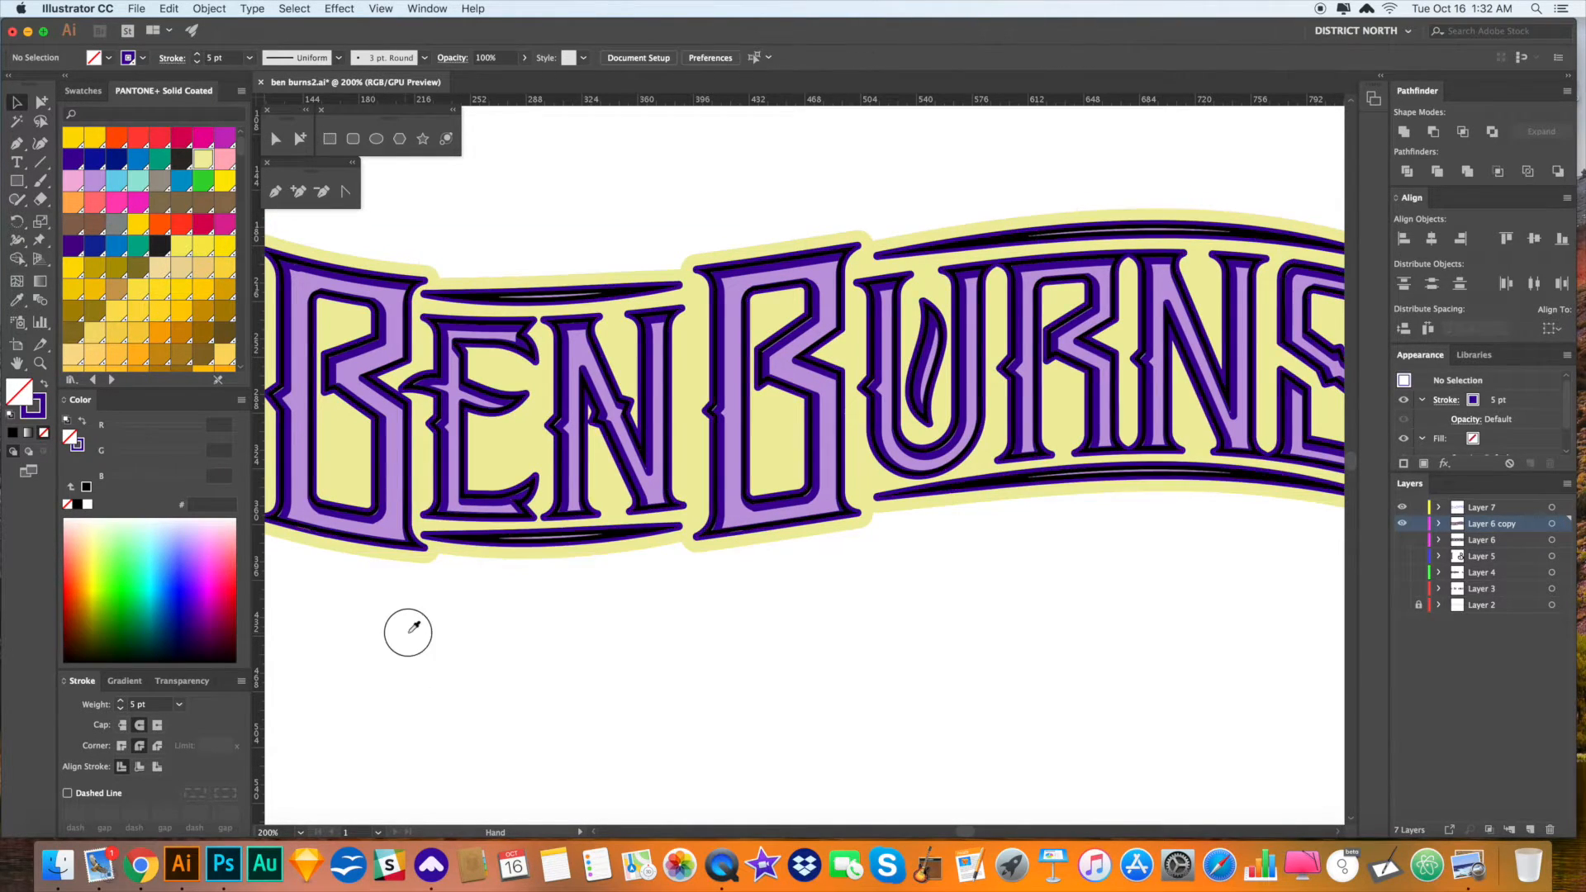
left_click_drag(408, 636, 615, 652)
left_click_drag(808, 652, 747, 648)
key("a")
double_click(714, 436)
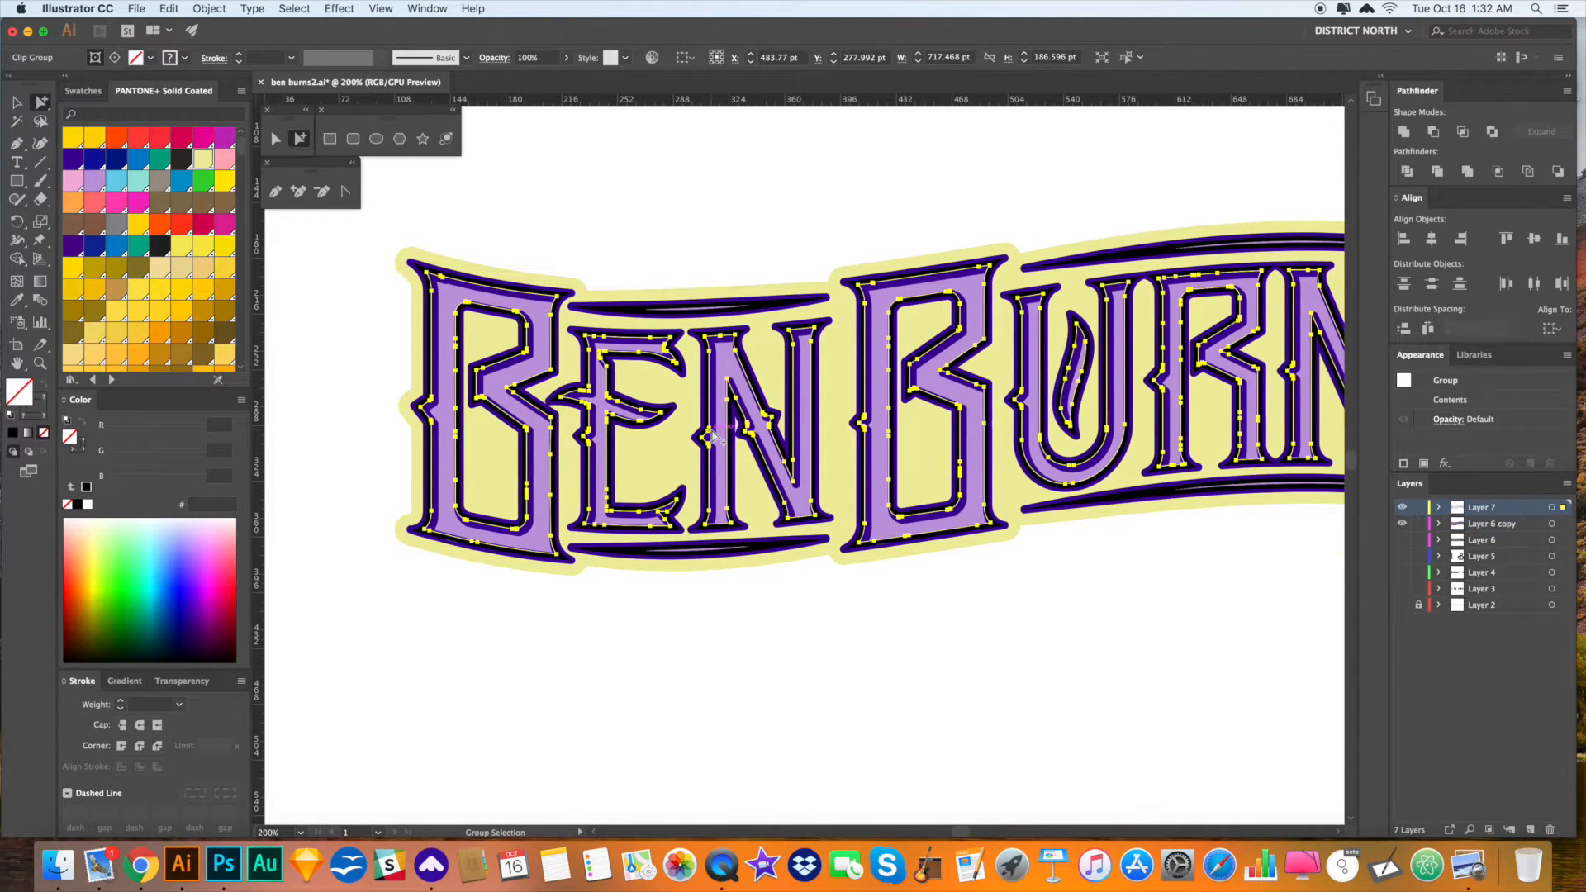
- Zoom into the N's notch and try nudging the outline paths, then undo the accidental shift
key("z")
left_click_drag(707, 424, 1046, 712)
key("a")
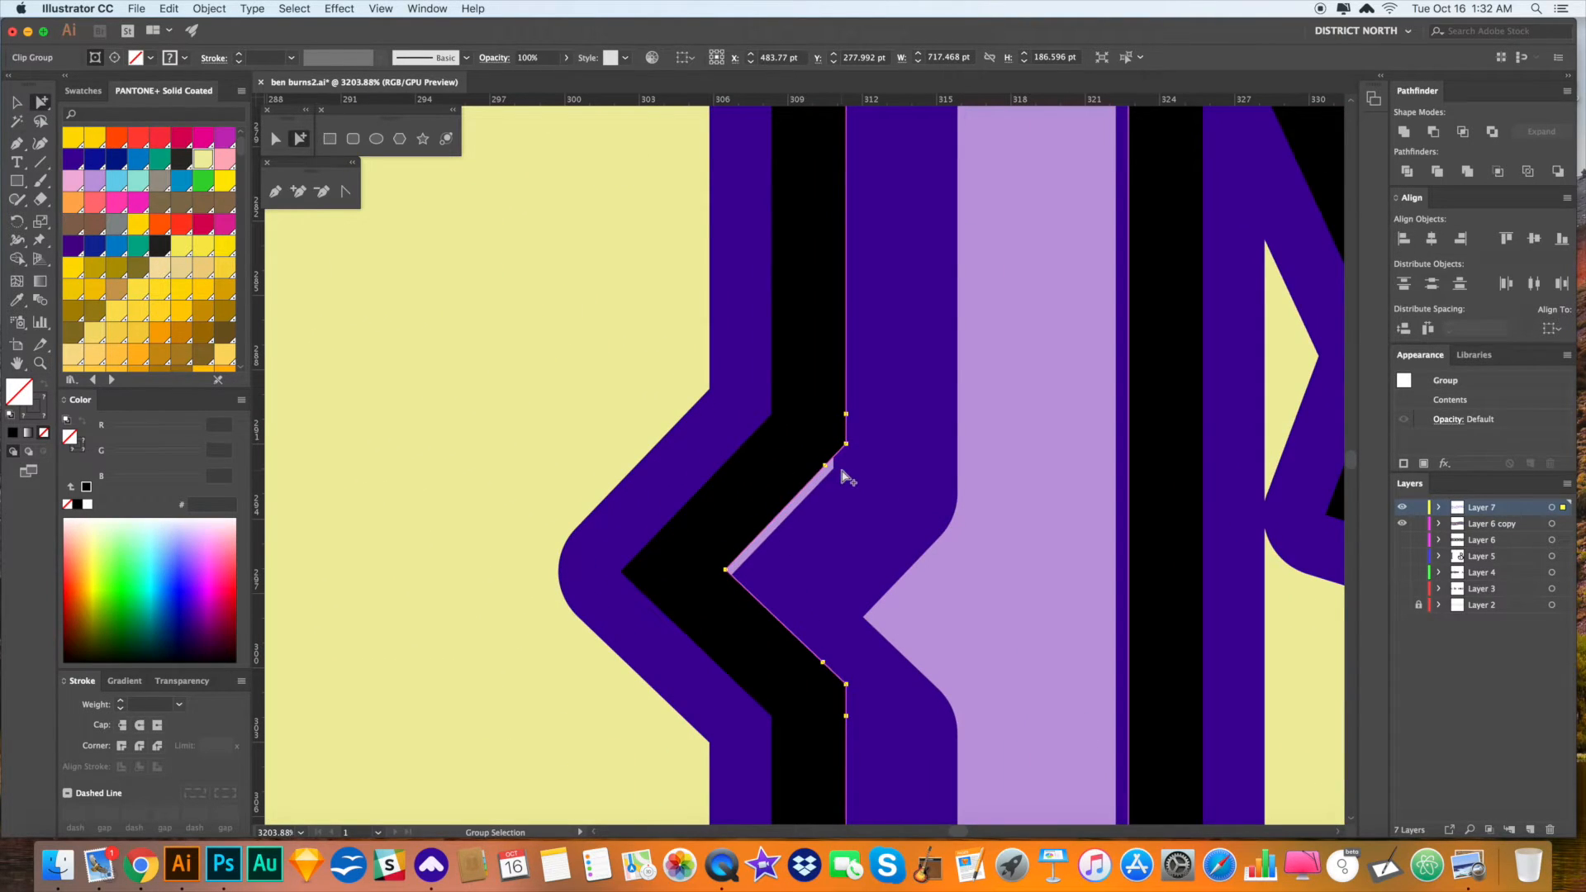
left_click(845, 552)
left_click(866, 586, "shift")
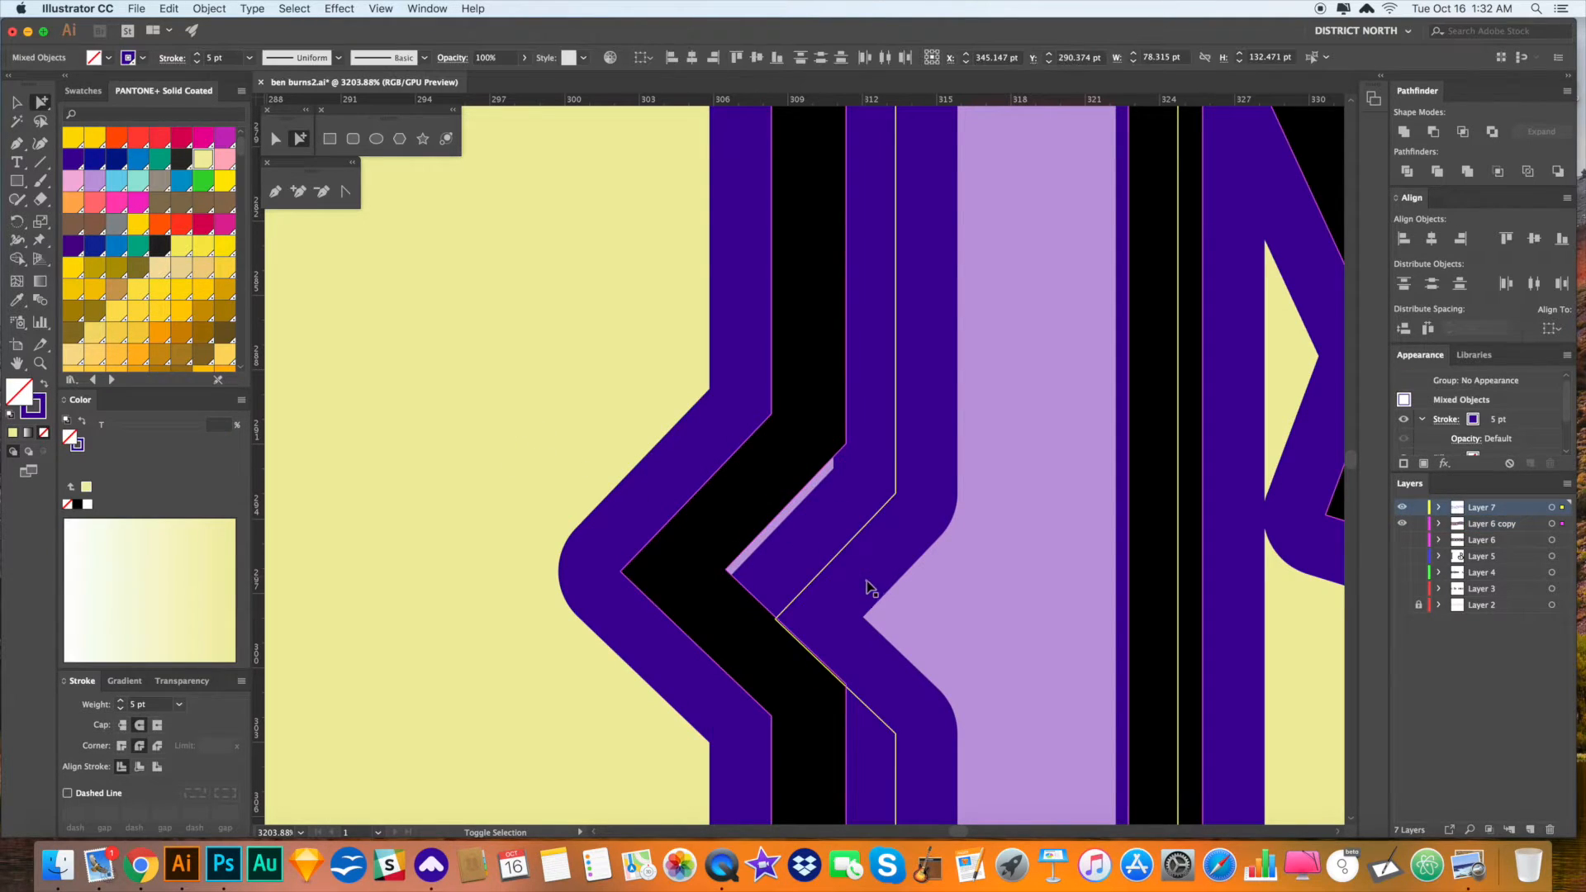
left_click_drag(847, 565, 840, 549)
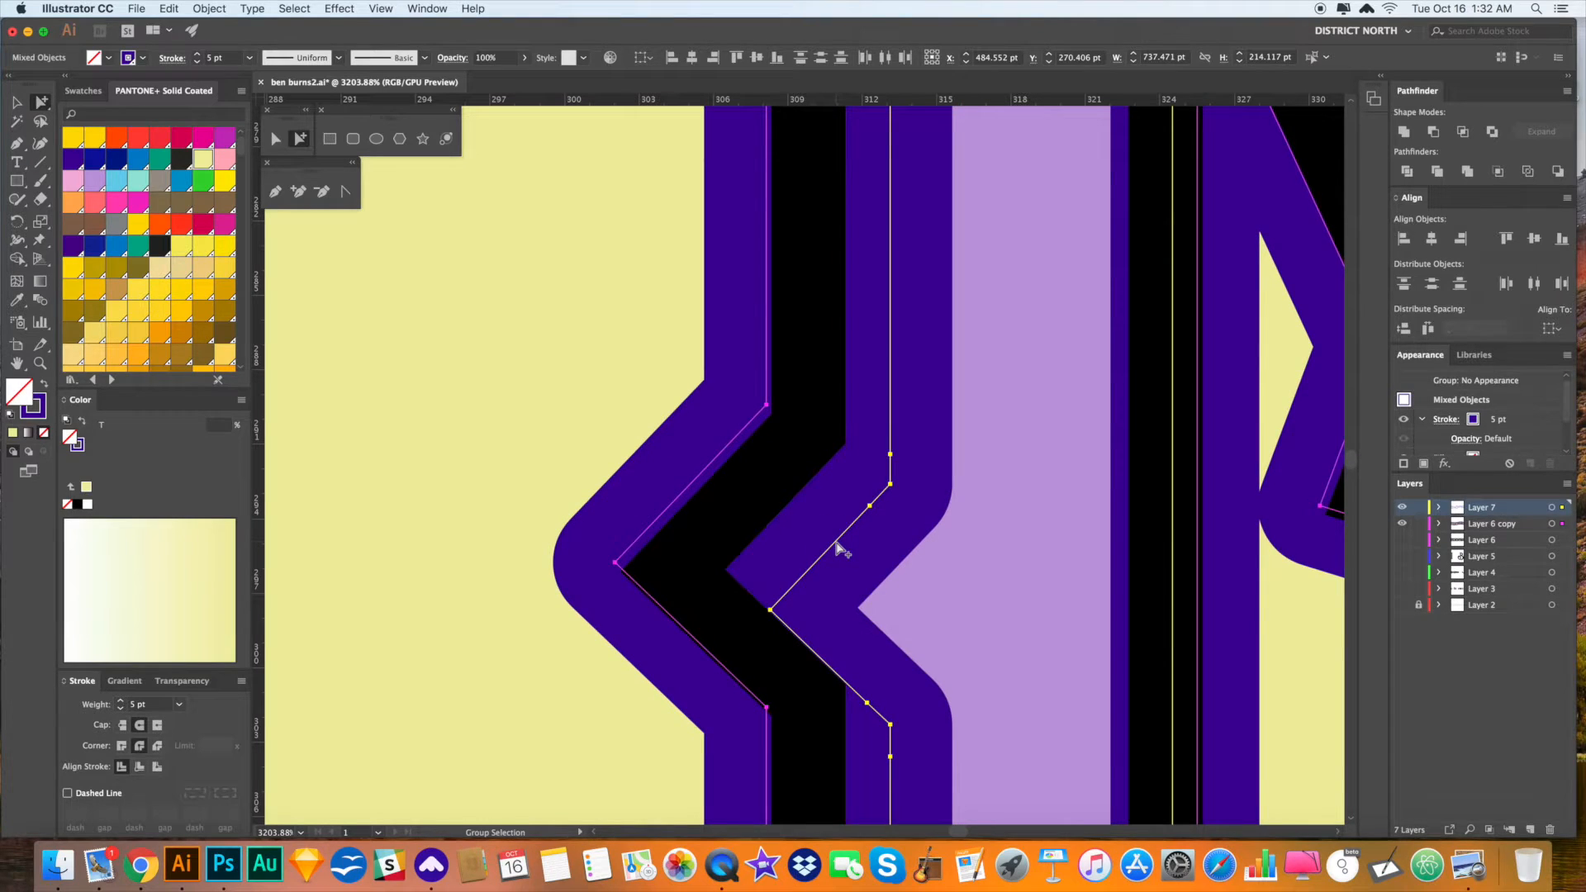
left_click(513, 400)
key("super+z")
key("super+z")
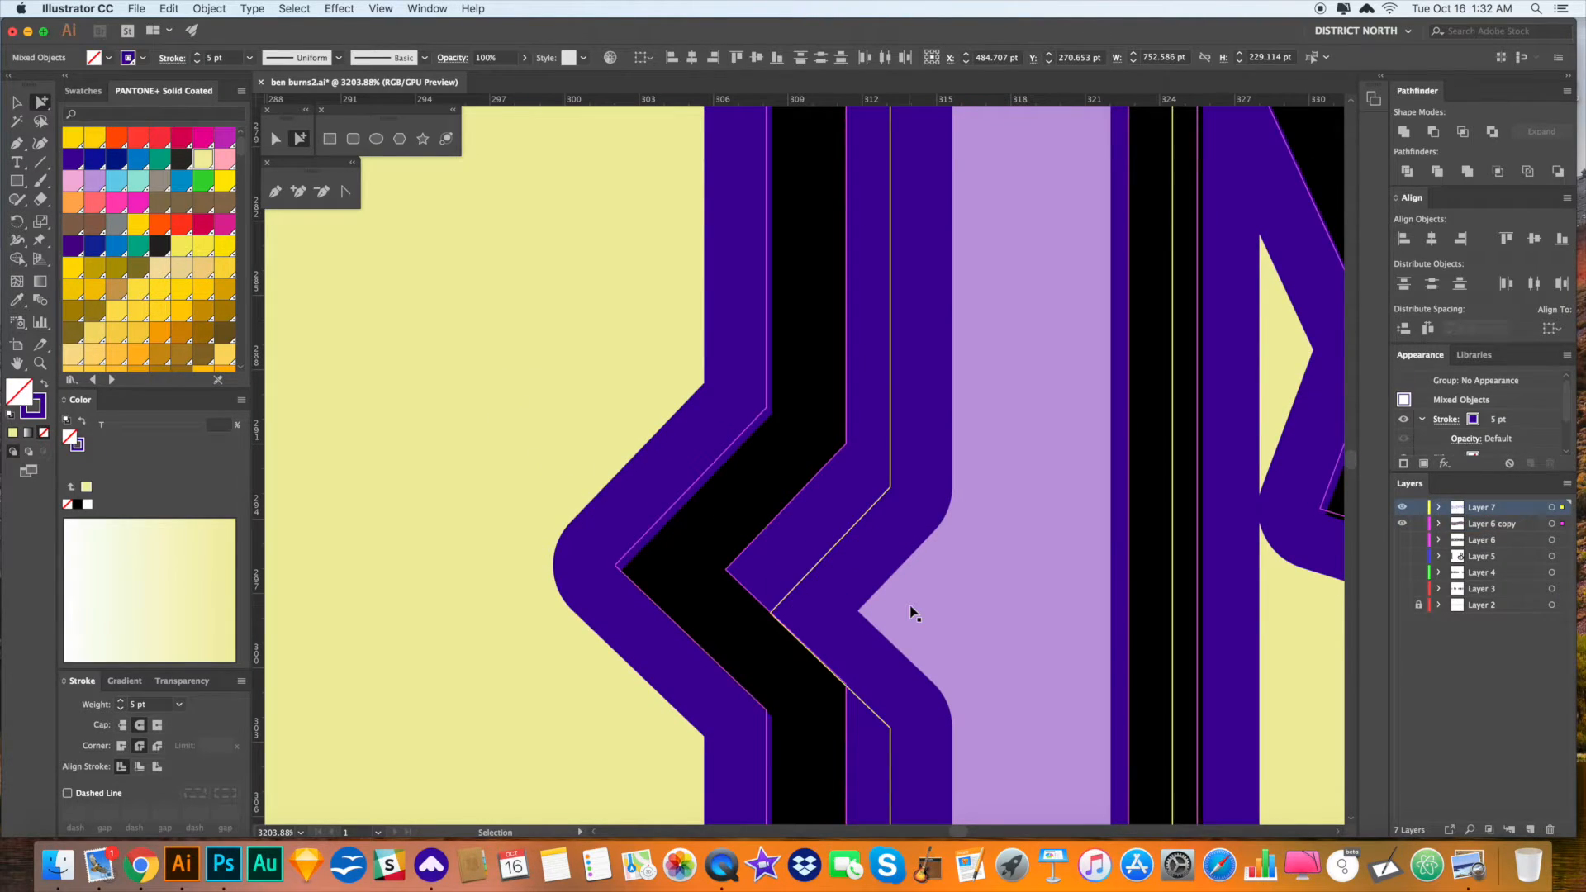
- Shift the purple outline path up and left over the lavender sliver, then fit the lettering in the window
left_click(913, 612)
left_click(592, 449)
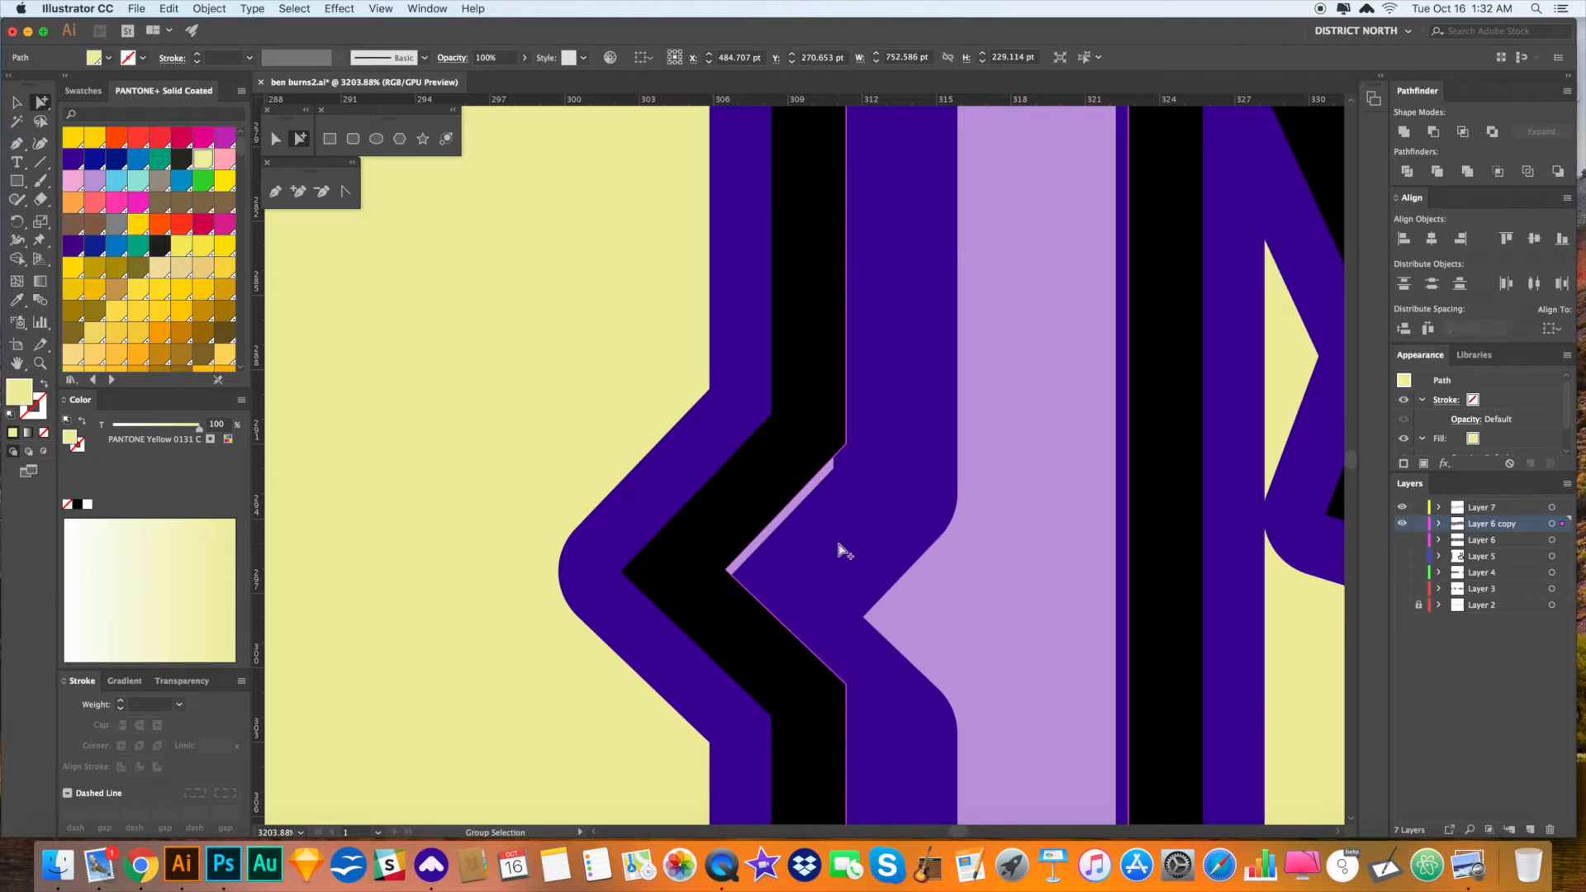
left_click(727, 458)
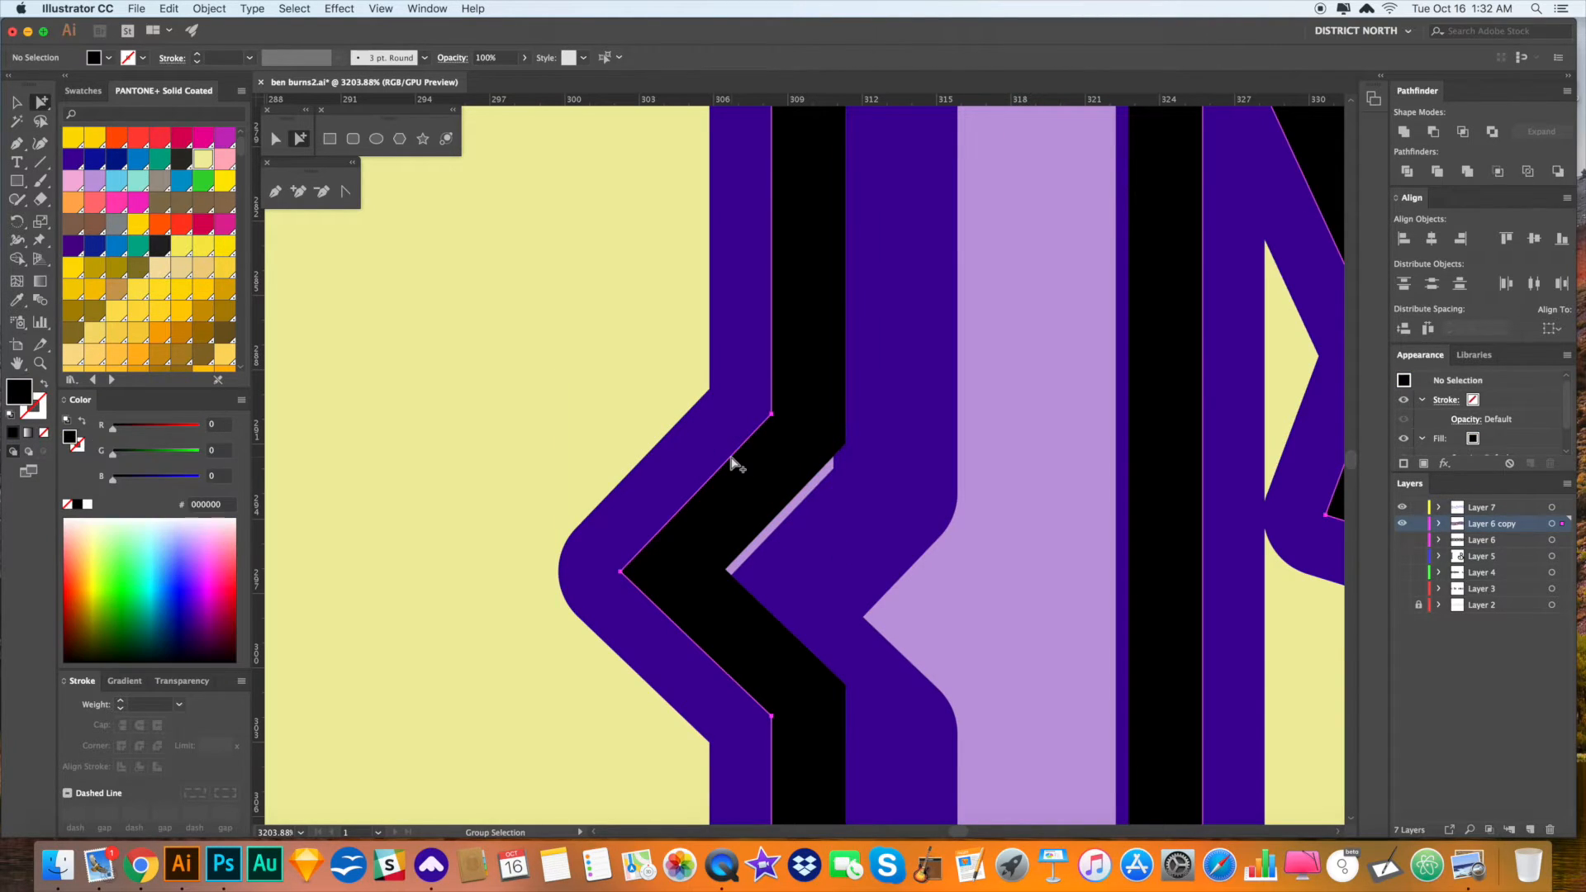
left_click(732, 463)
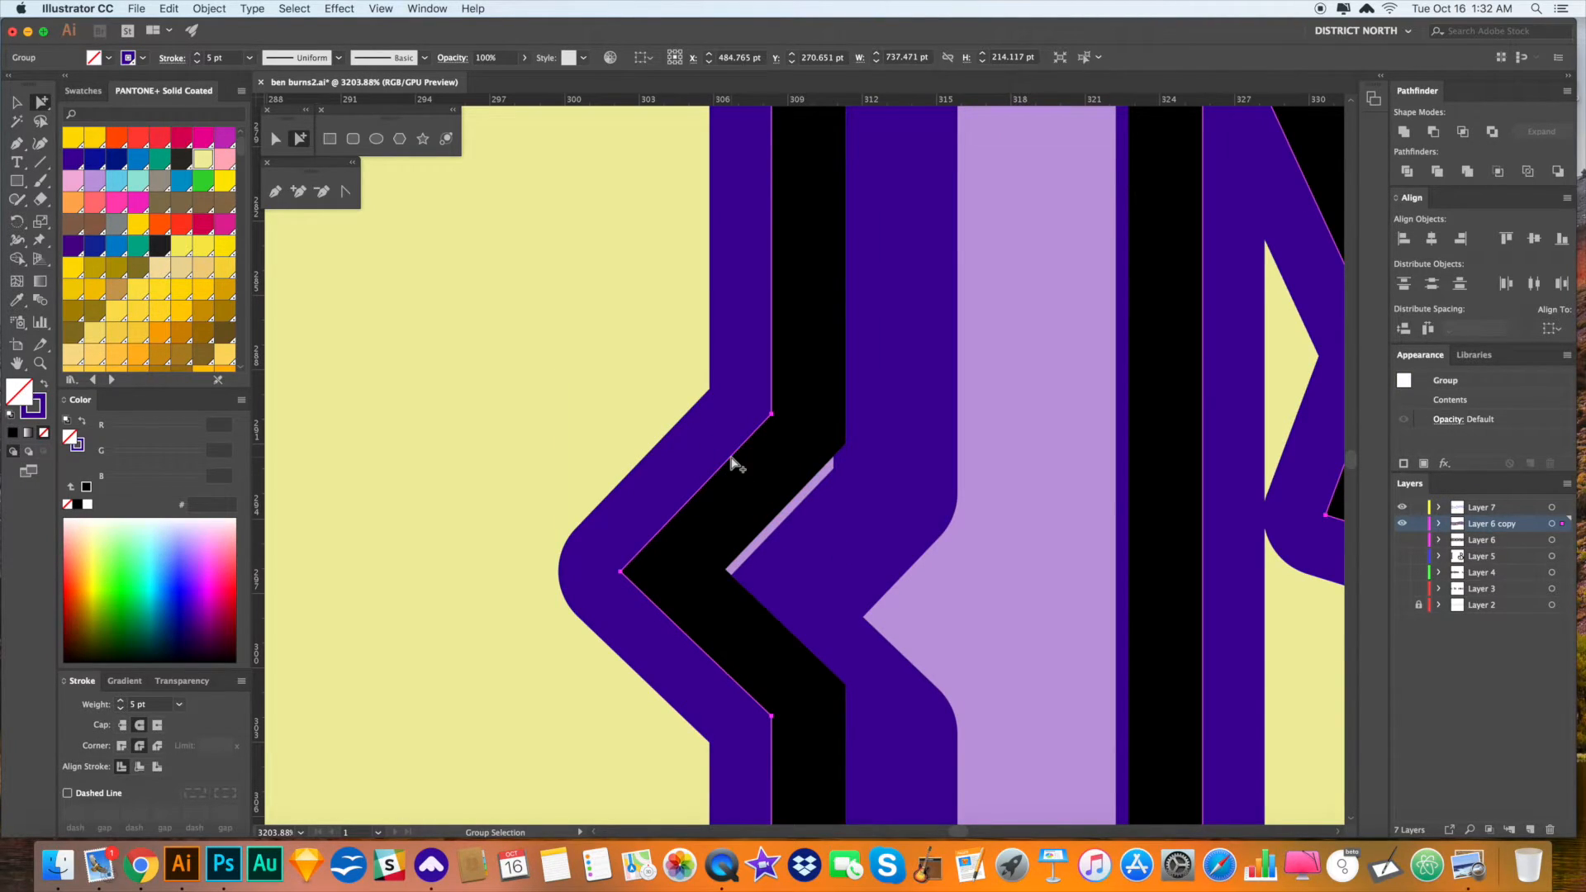
key("shift+super+a")
left_click(853, 555)
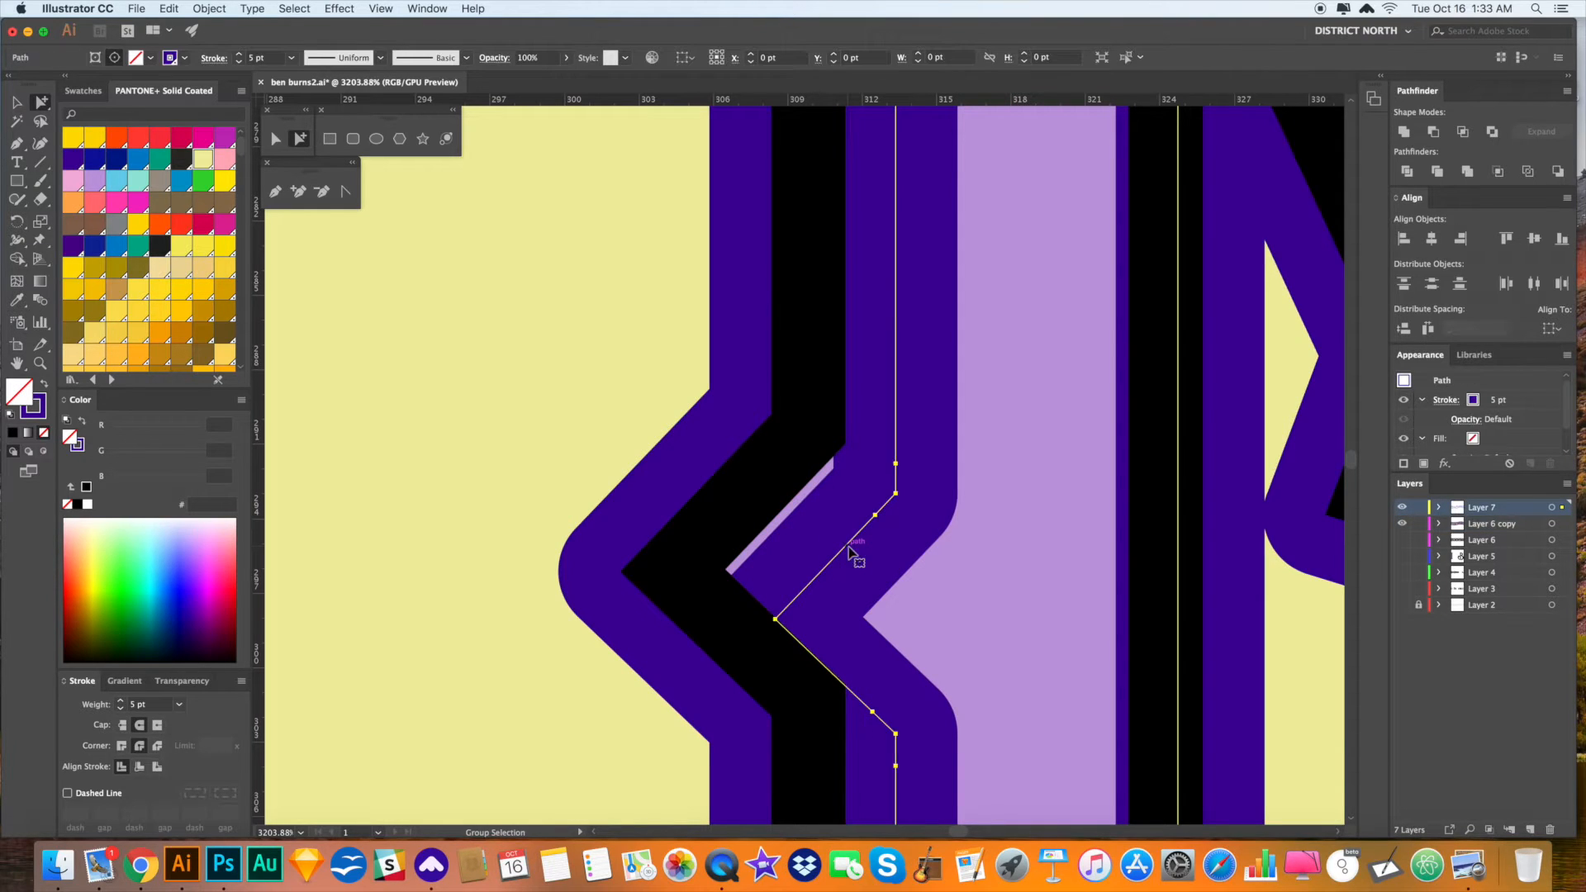
left_click_drag(851, 552, 817, 538)
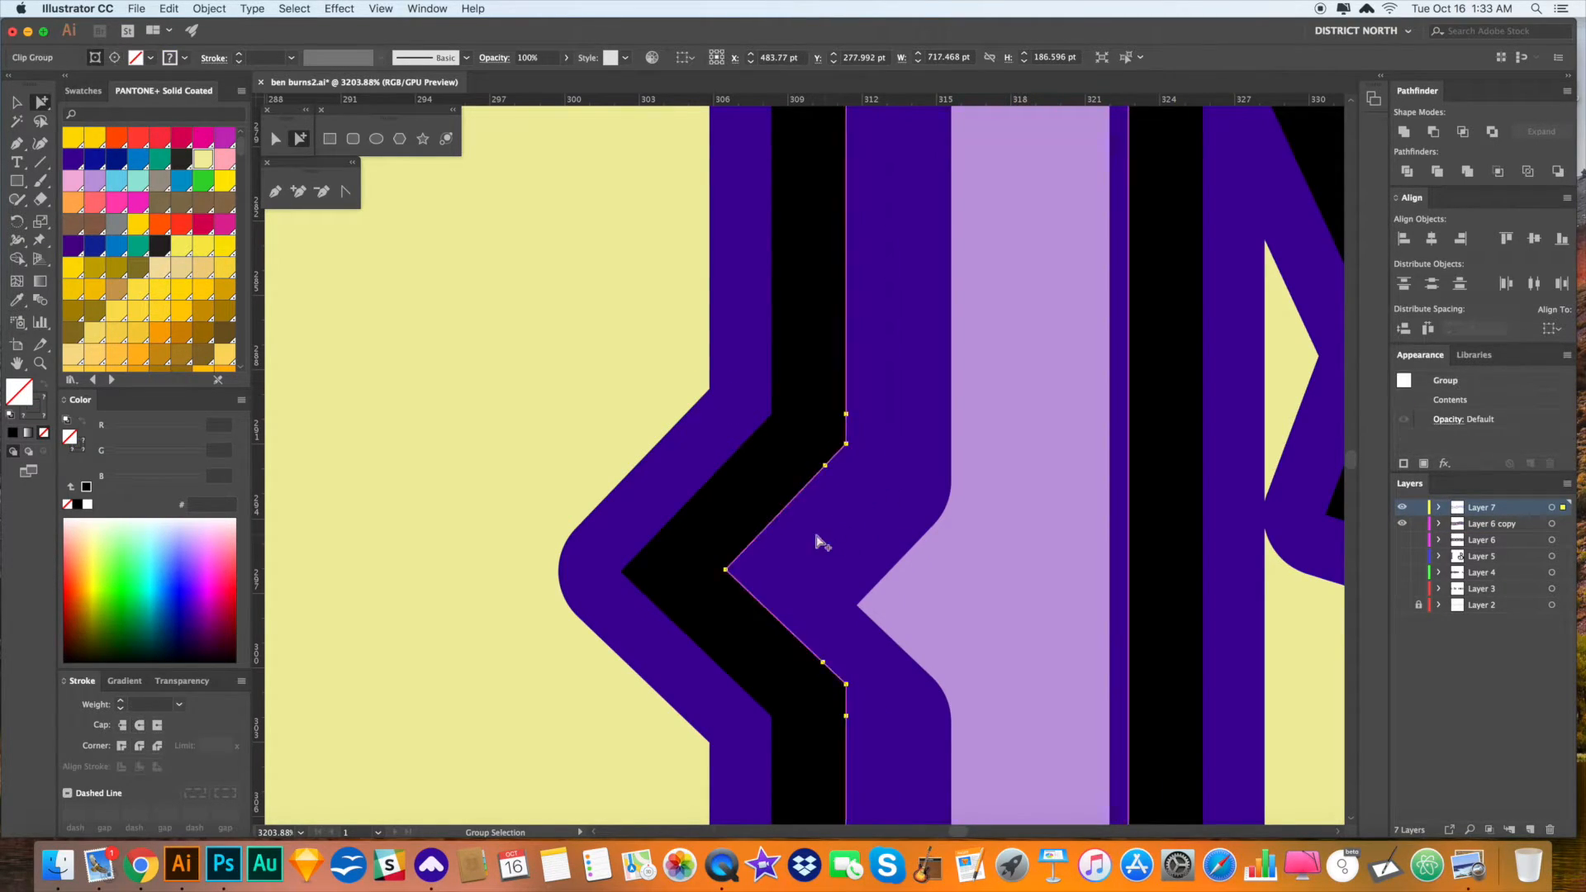
key("super+0")
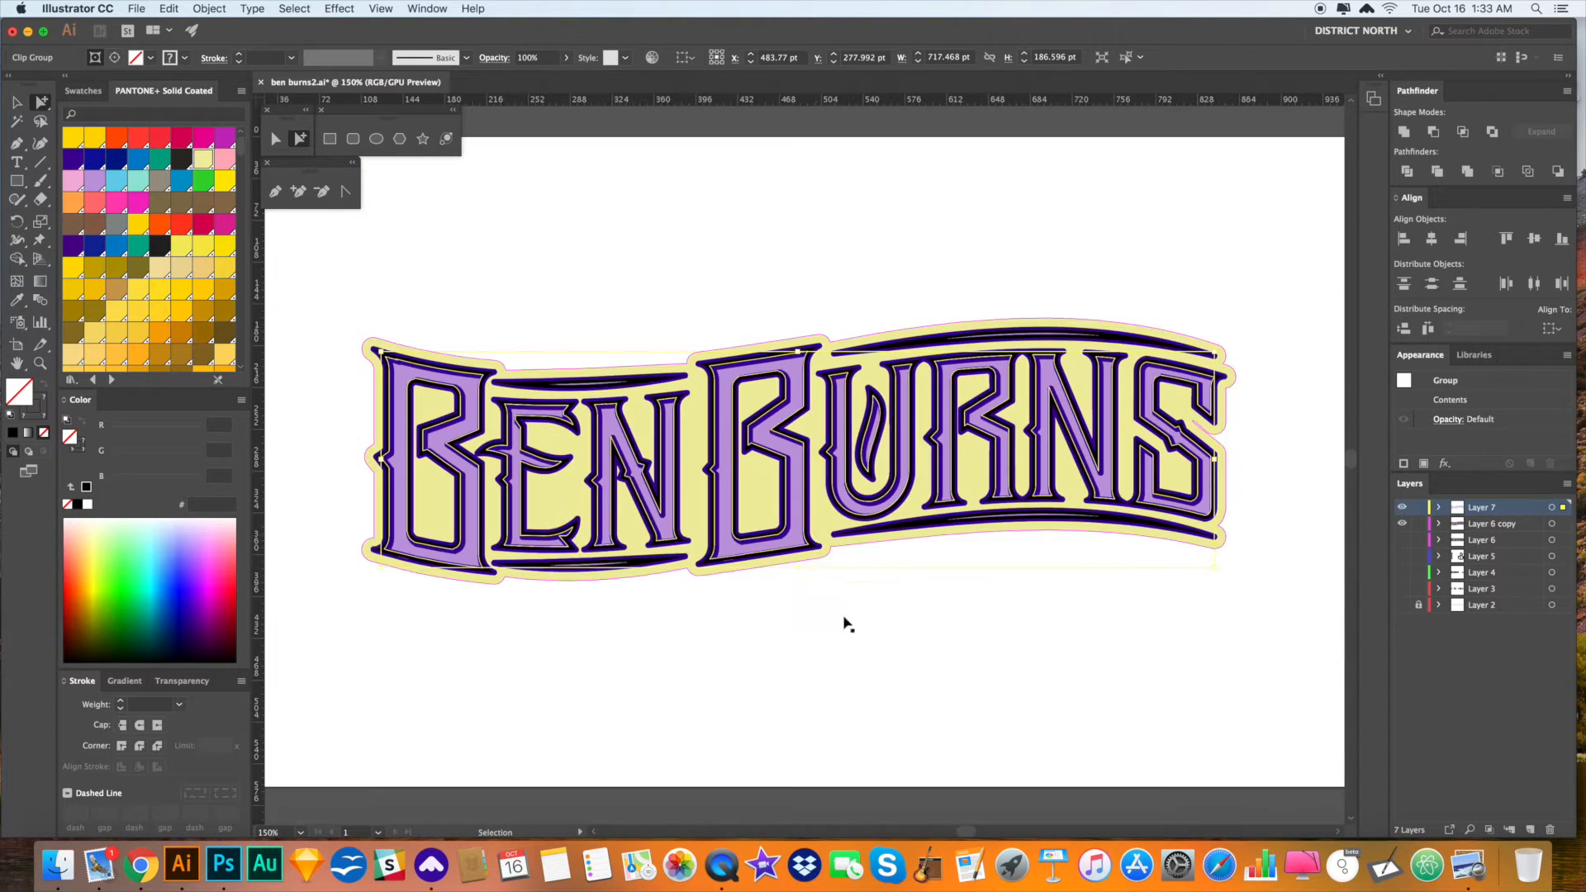
left_click(846, 621)
- Draw a long thin rectangle bar above the lettering
key("v")
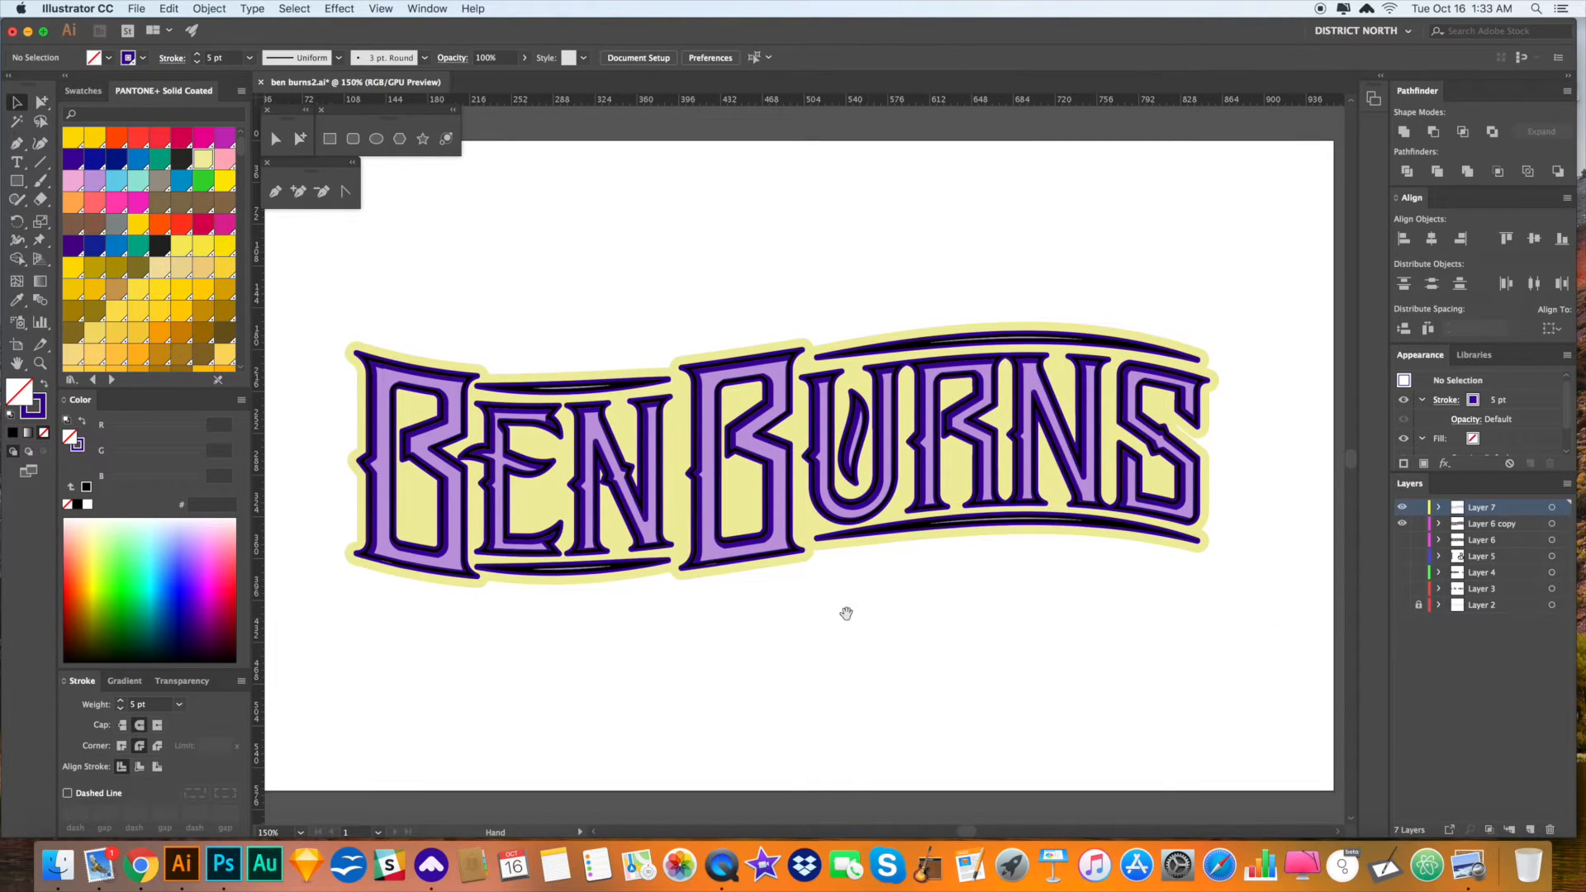
left_click_drag(846, 613, 861, 619)
left_click(16, 181)
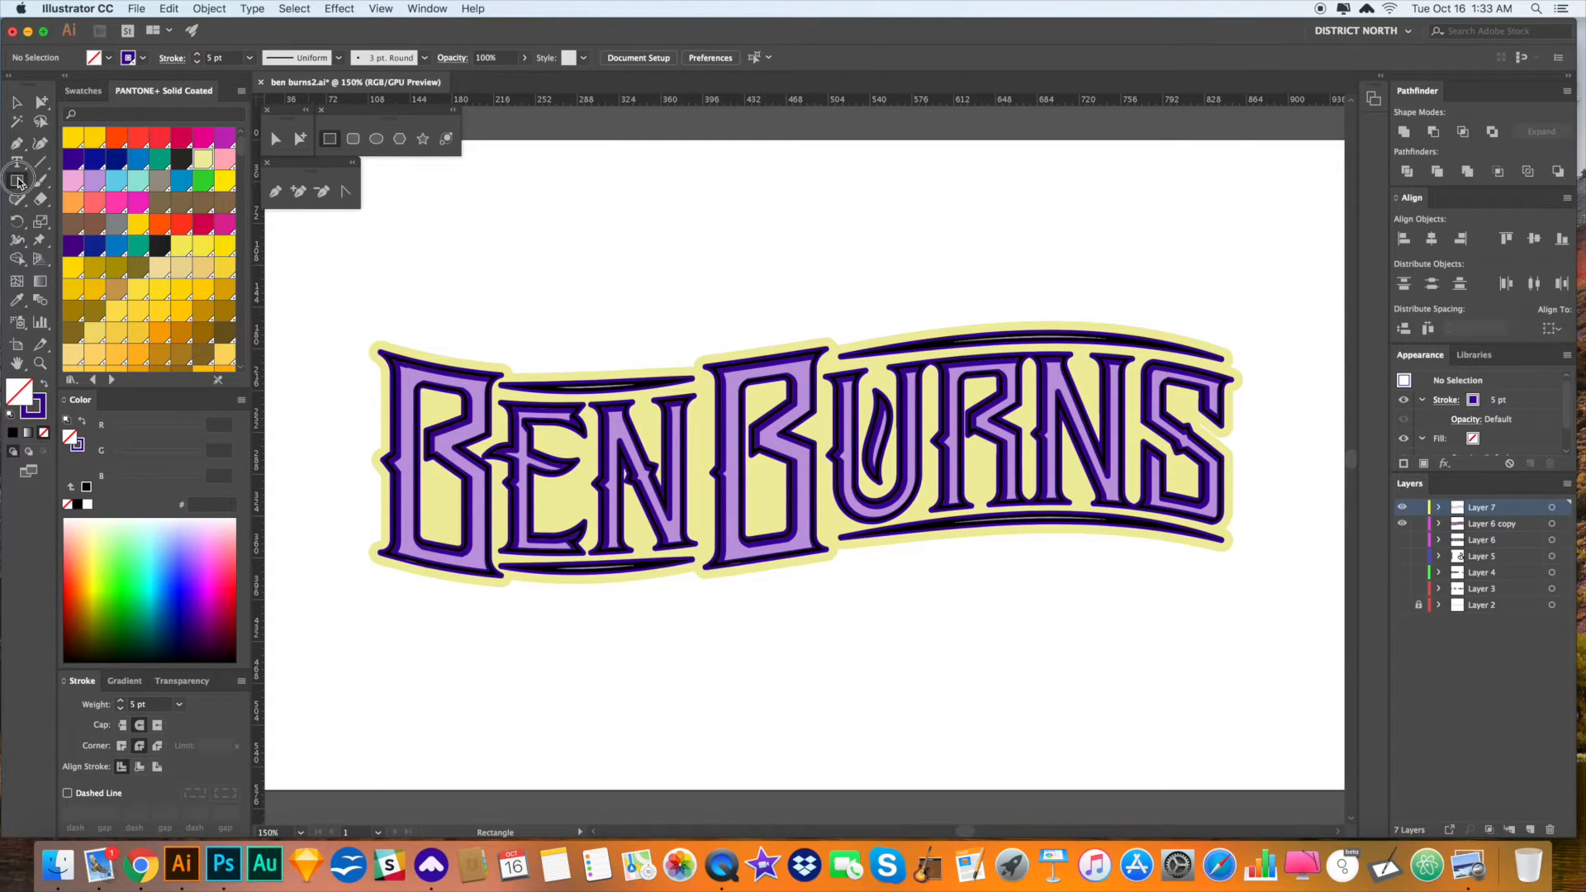
left_click_drag(314, 293, 1143, 293)
key("a")
left_click(1166, 322)
left_click_drag(1143, 347, 1193, 334)
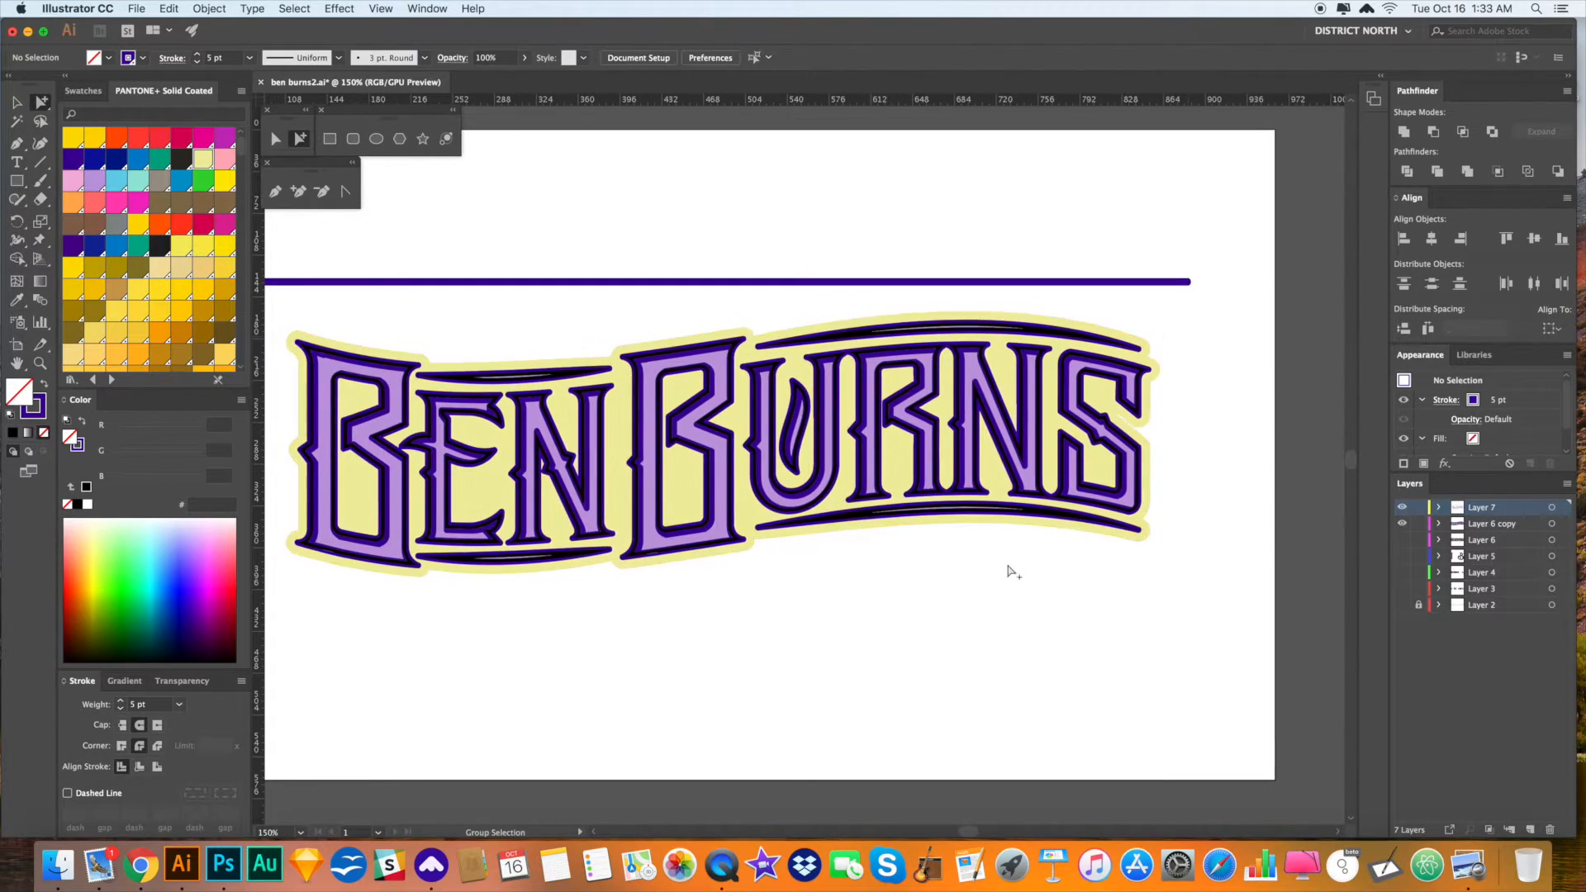
- Fill the lavender letter group white by sampling with the Eyedropper
left_click(730, 537, "alt")
double_click(729, 535)
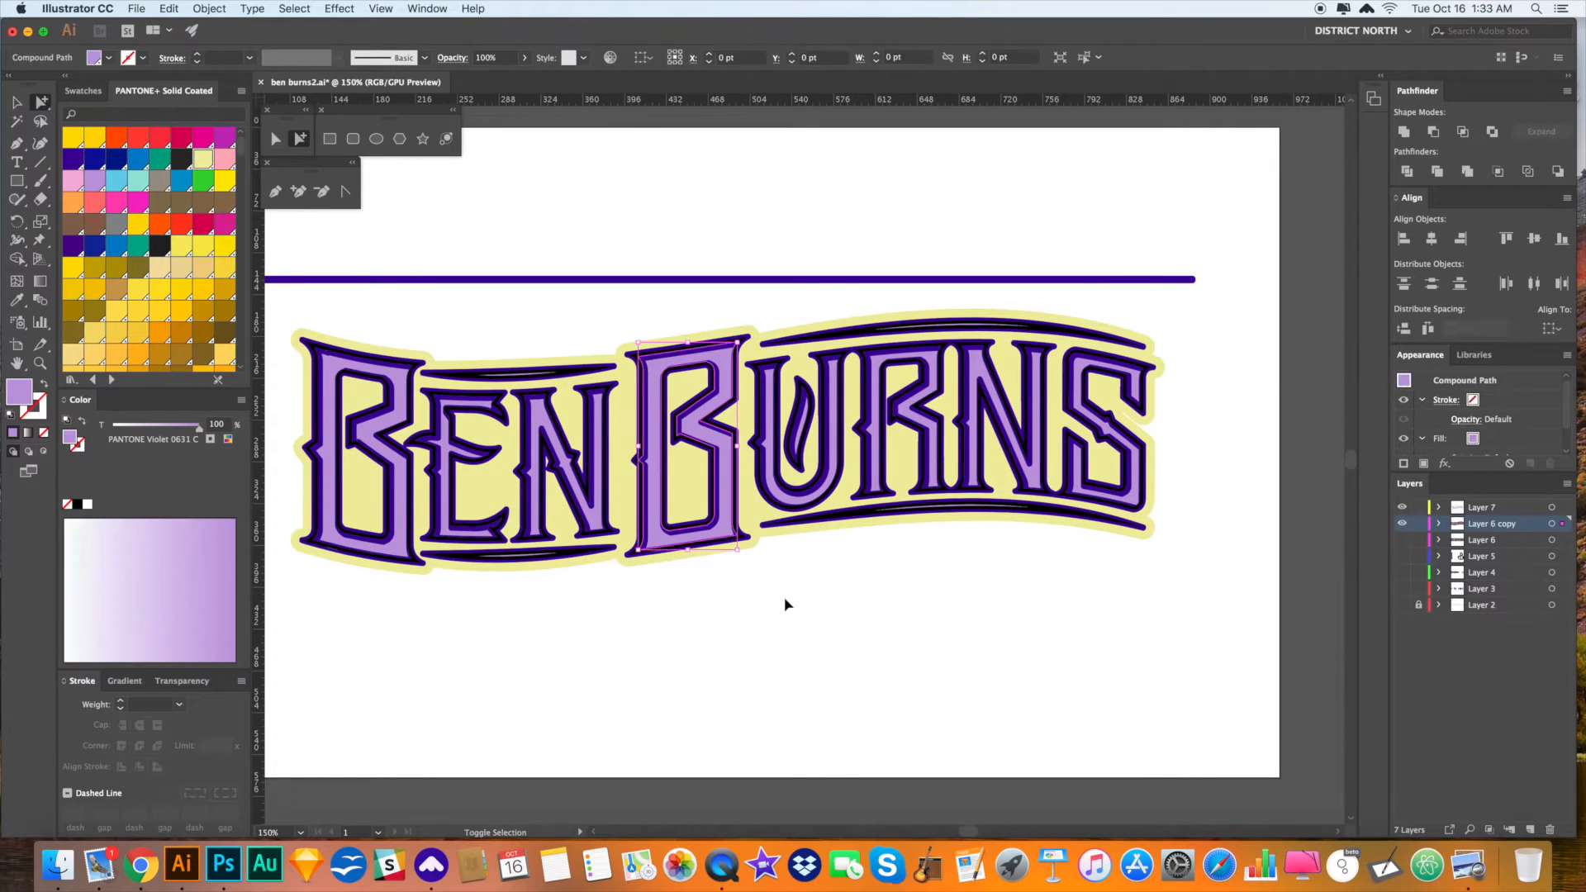
left_click_drag(810, 612, 807, 604)
key("i")
left_click(808, 605)
scroll(808, 605, "down", 1)
key("a")
left_click(808, 604)
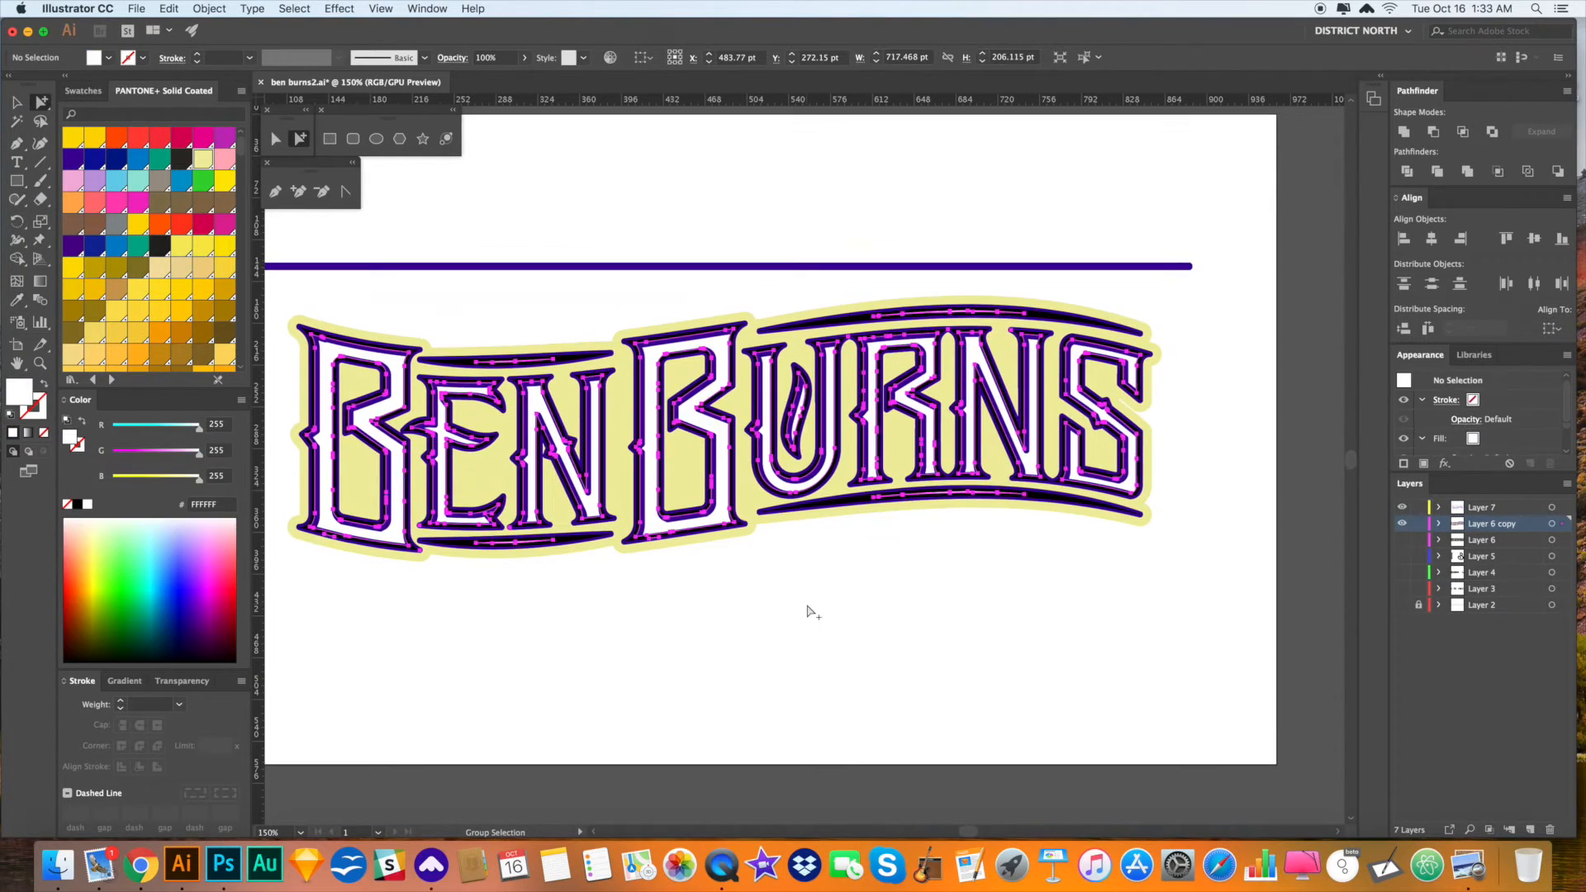
left_click(678, 411)
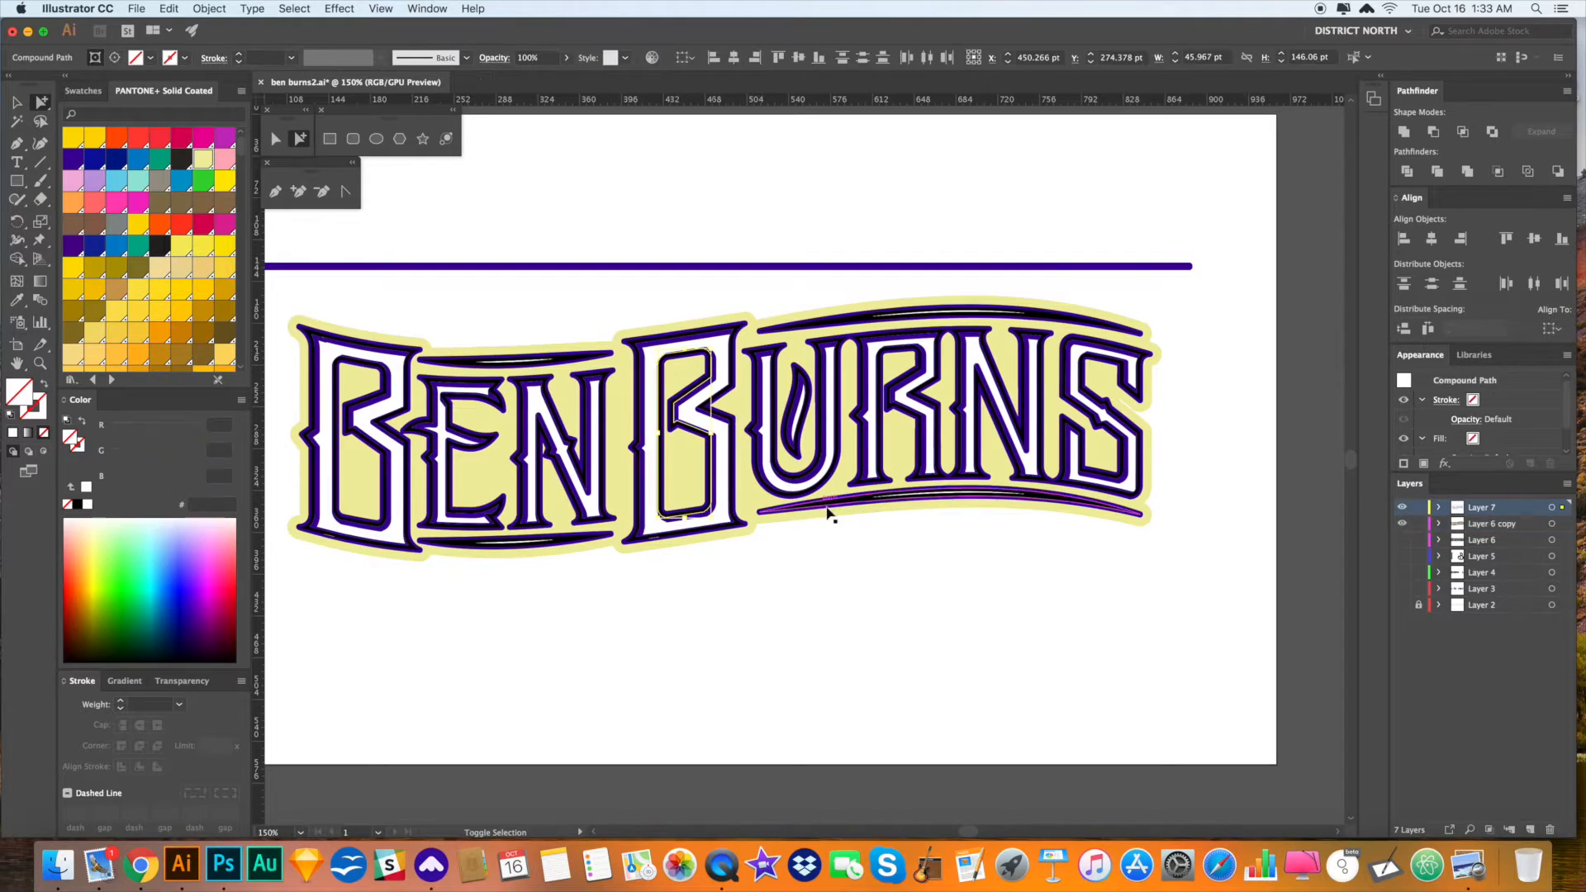
scroll(929, 586, "right", 1)
left_click(922, 585)
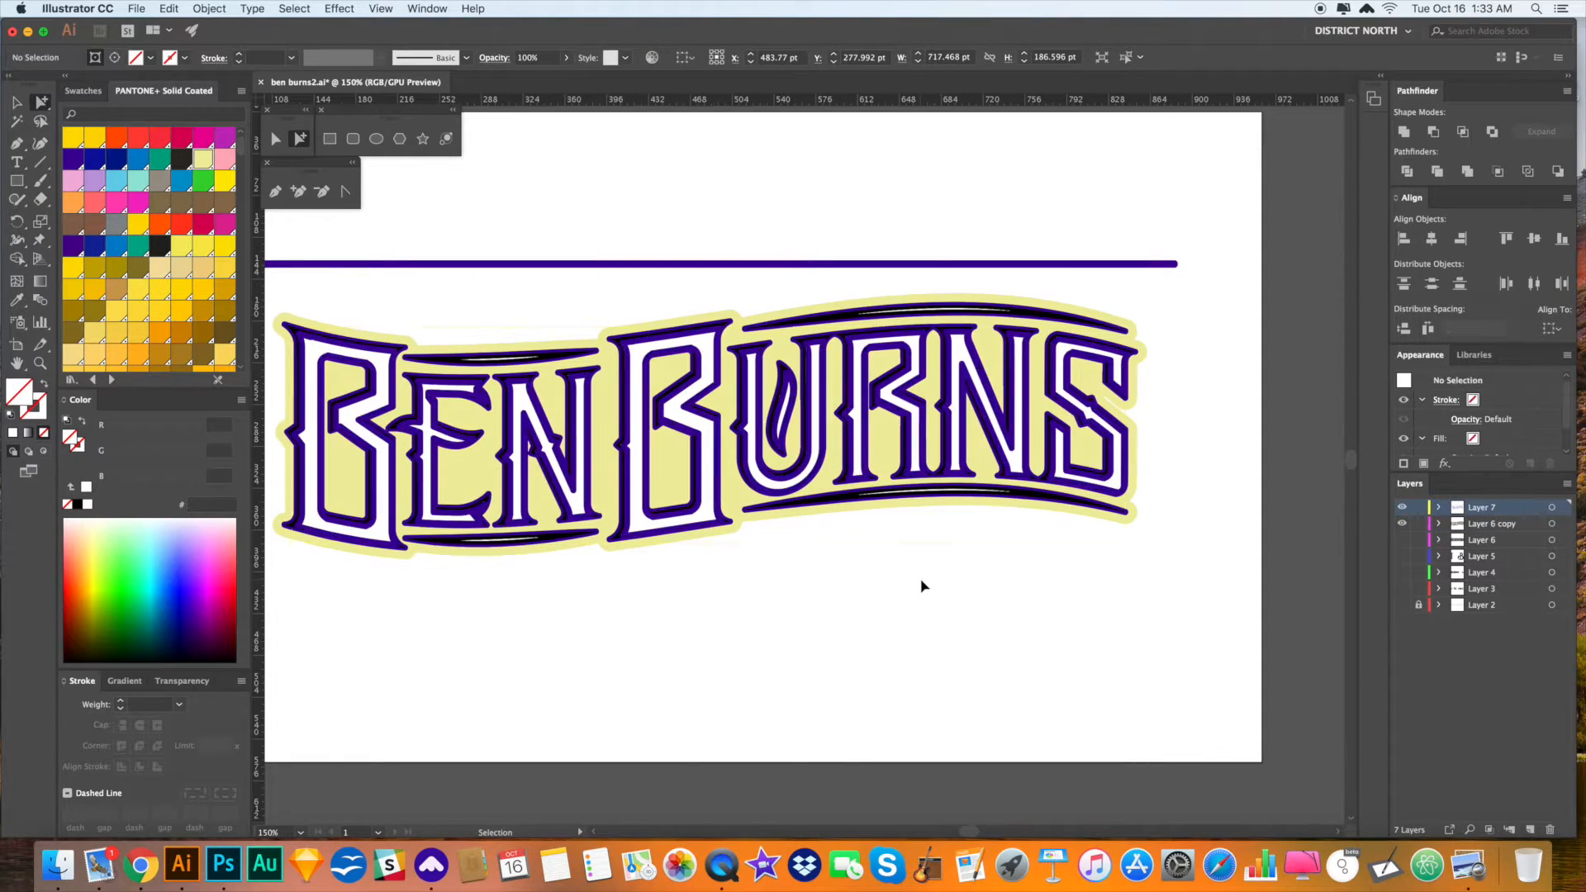
- Select all artwork and make every outline and inline stroke black
left_click(663, 411)
key("super+a")
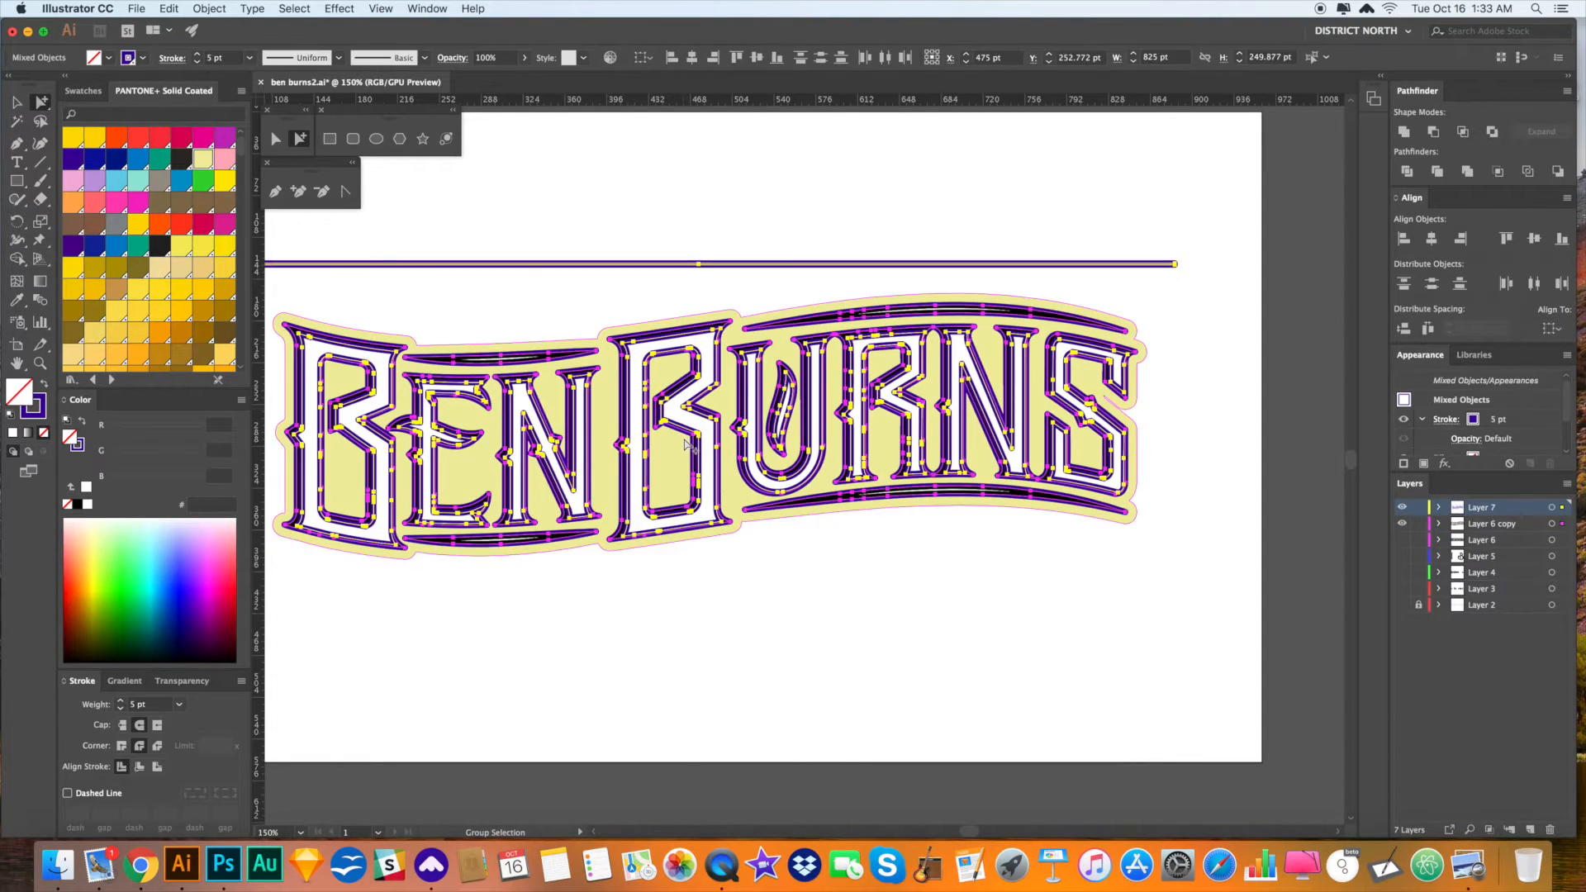
left_click(24, 399)
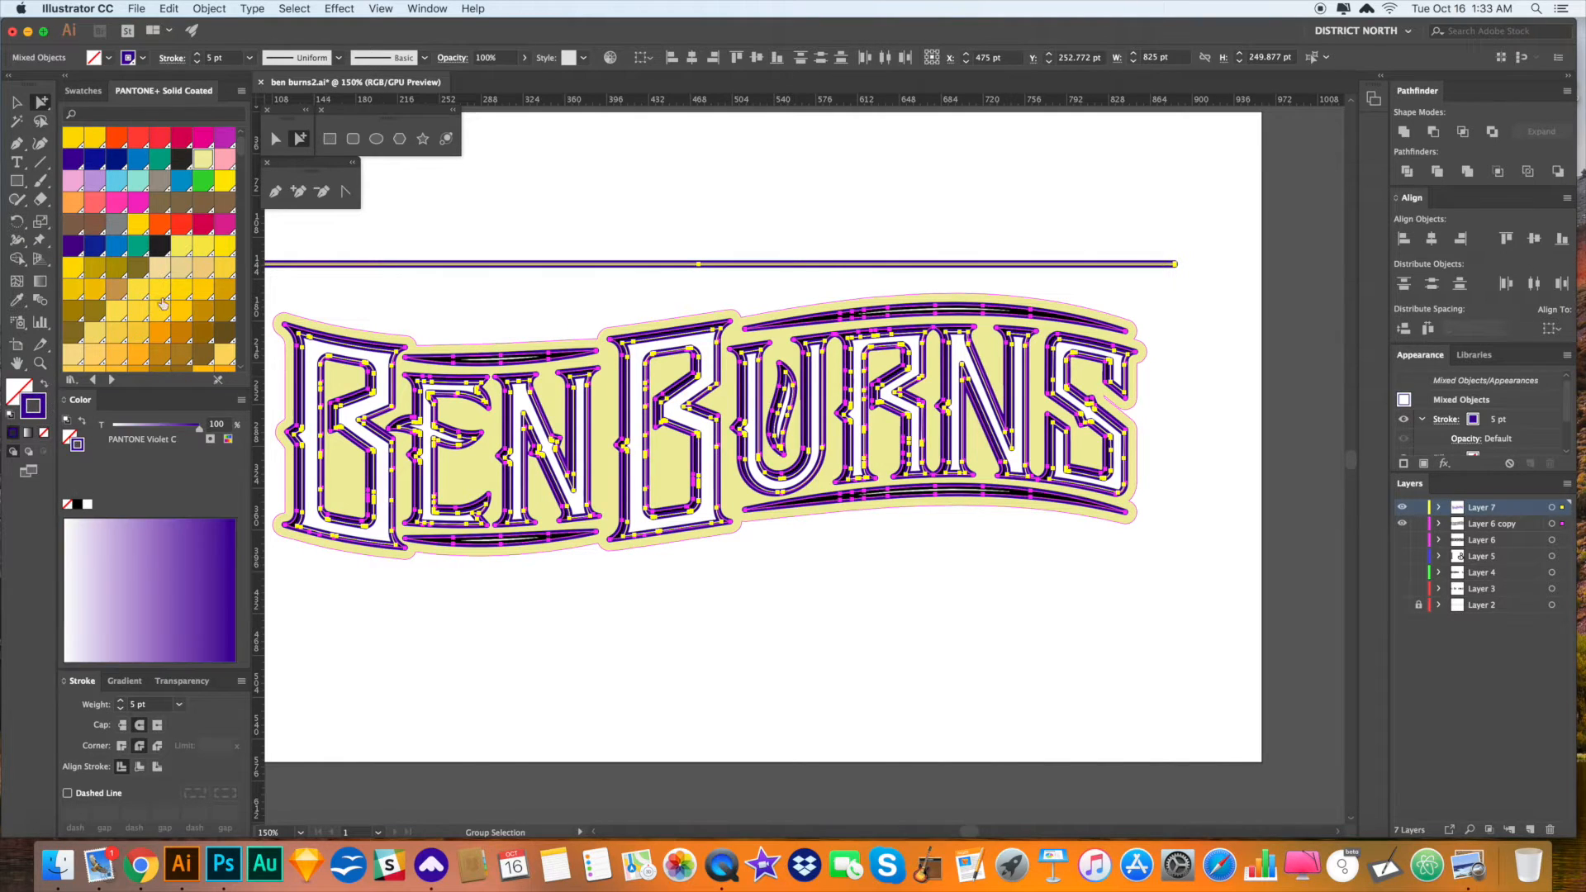
left_click(165, 252)
left_click(642, 648)
left_click(610, 541)
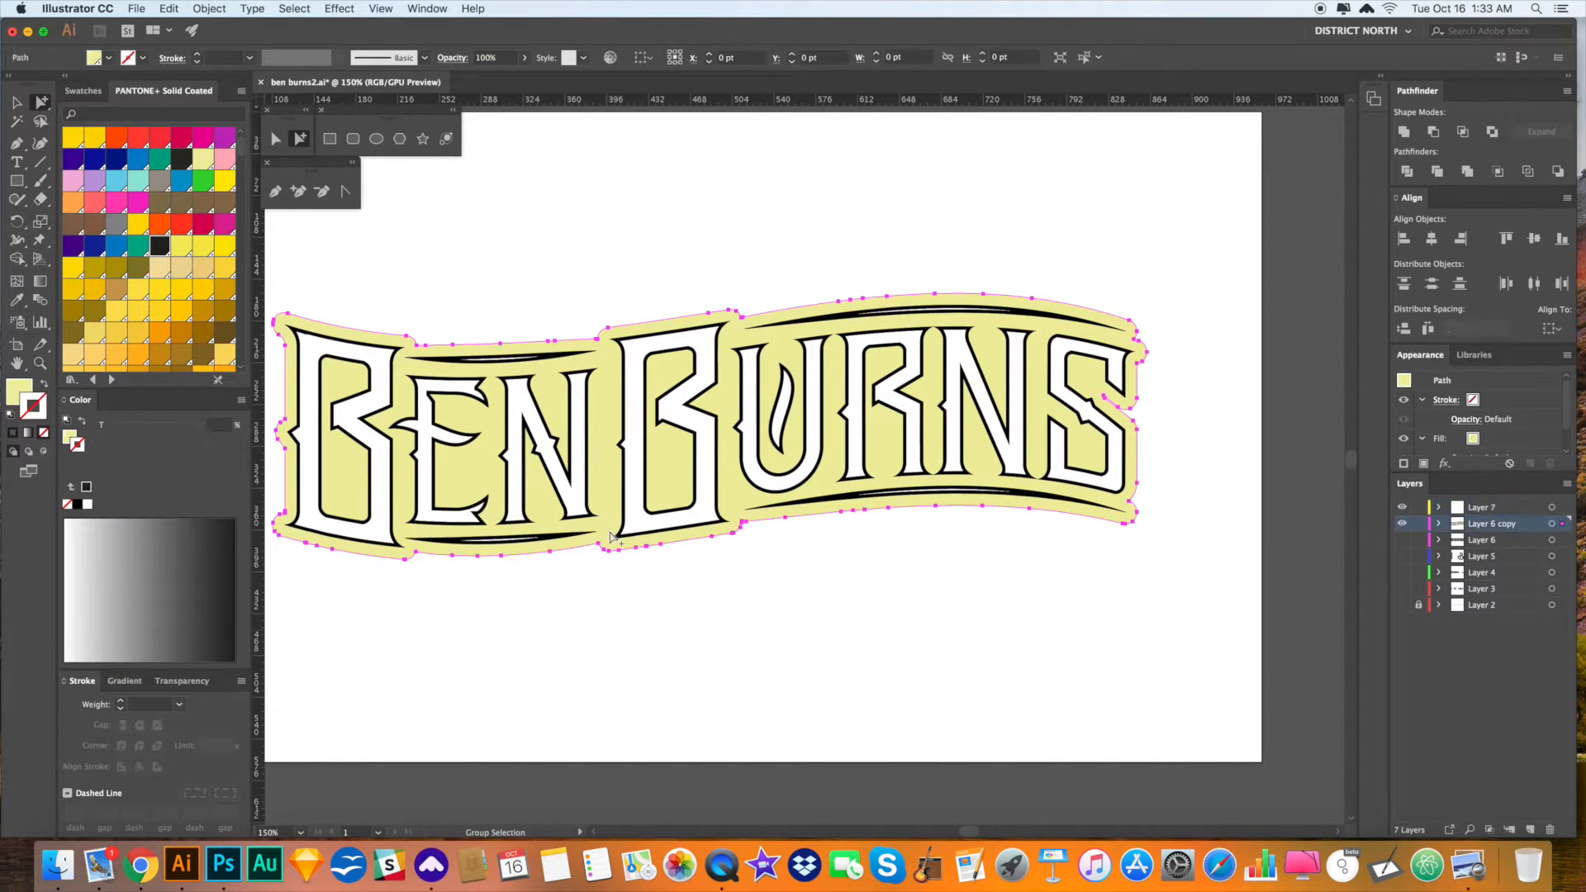
- Sample a black fill onto the backing shape, delete it, then restore the artwork with undo
key("i")
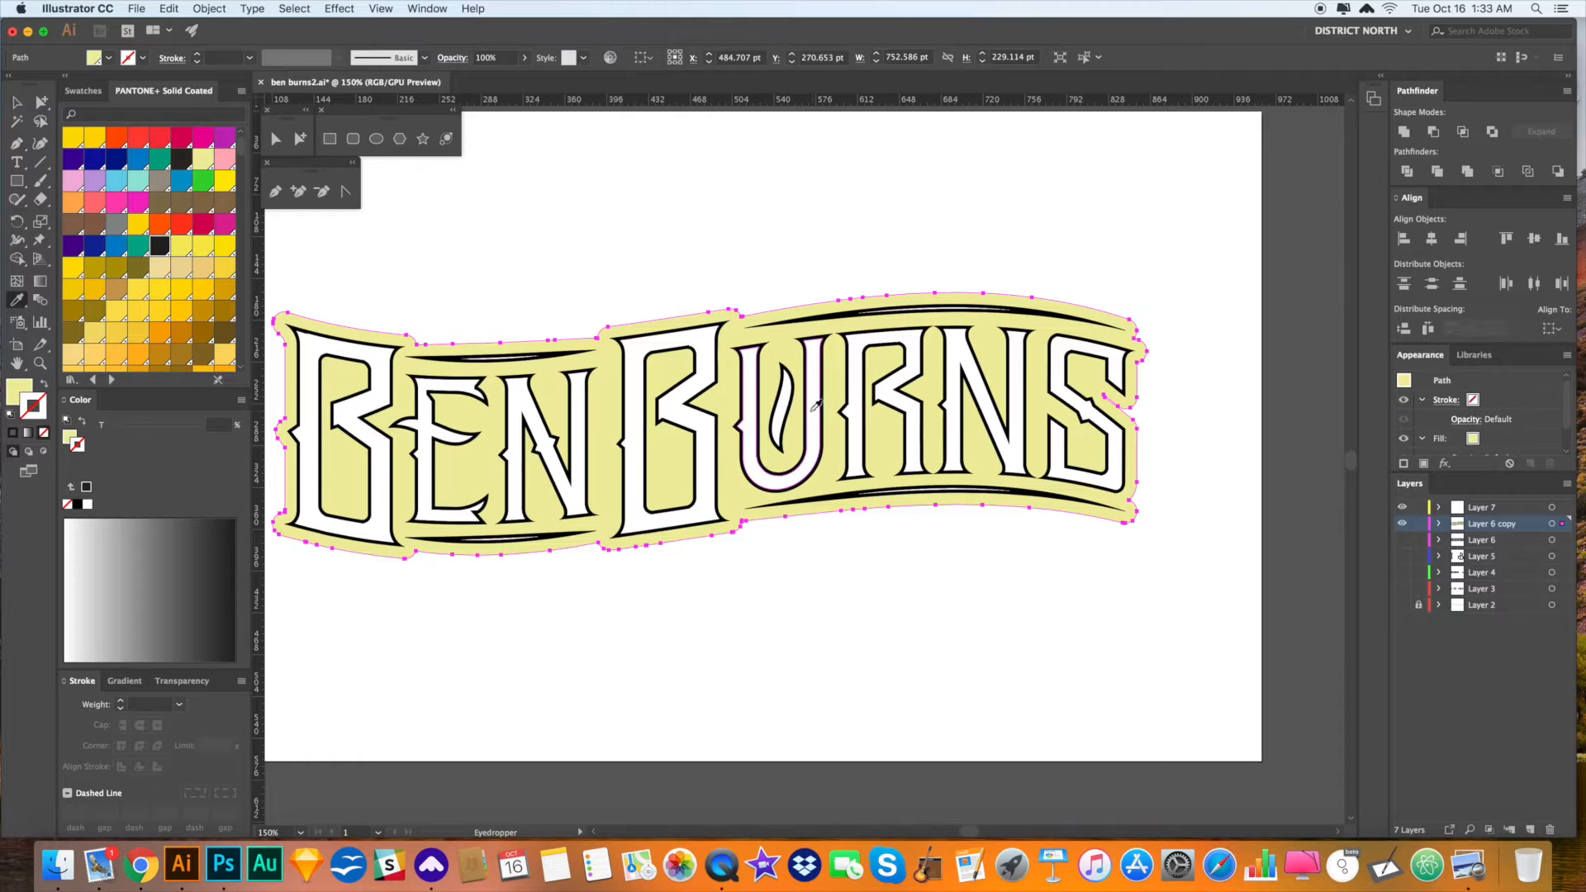
left_click(827, 493)
key("v")
key("Delete")
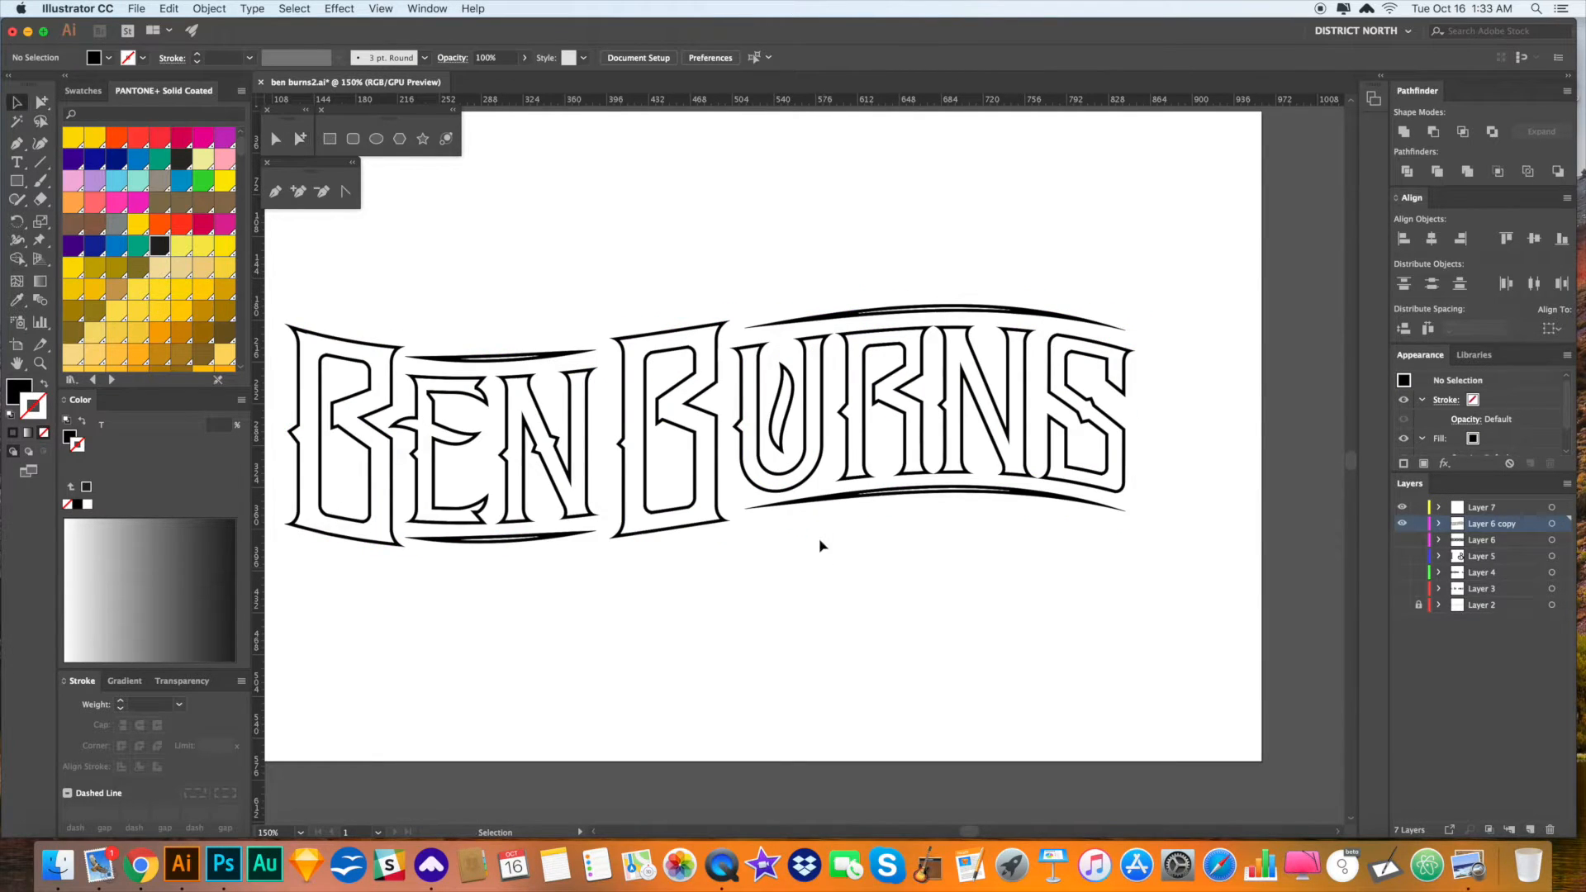
key("shift+super+z")
key("shift+super+z")
left_click_drag(825, 626, 835, 619)
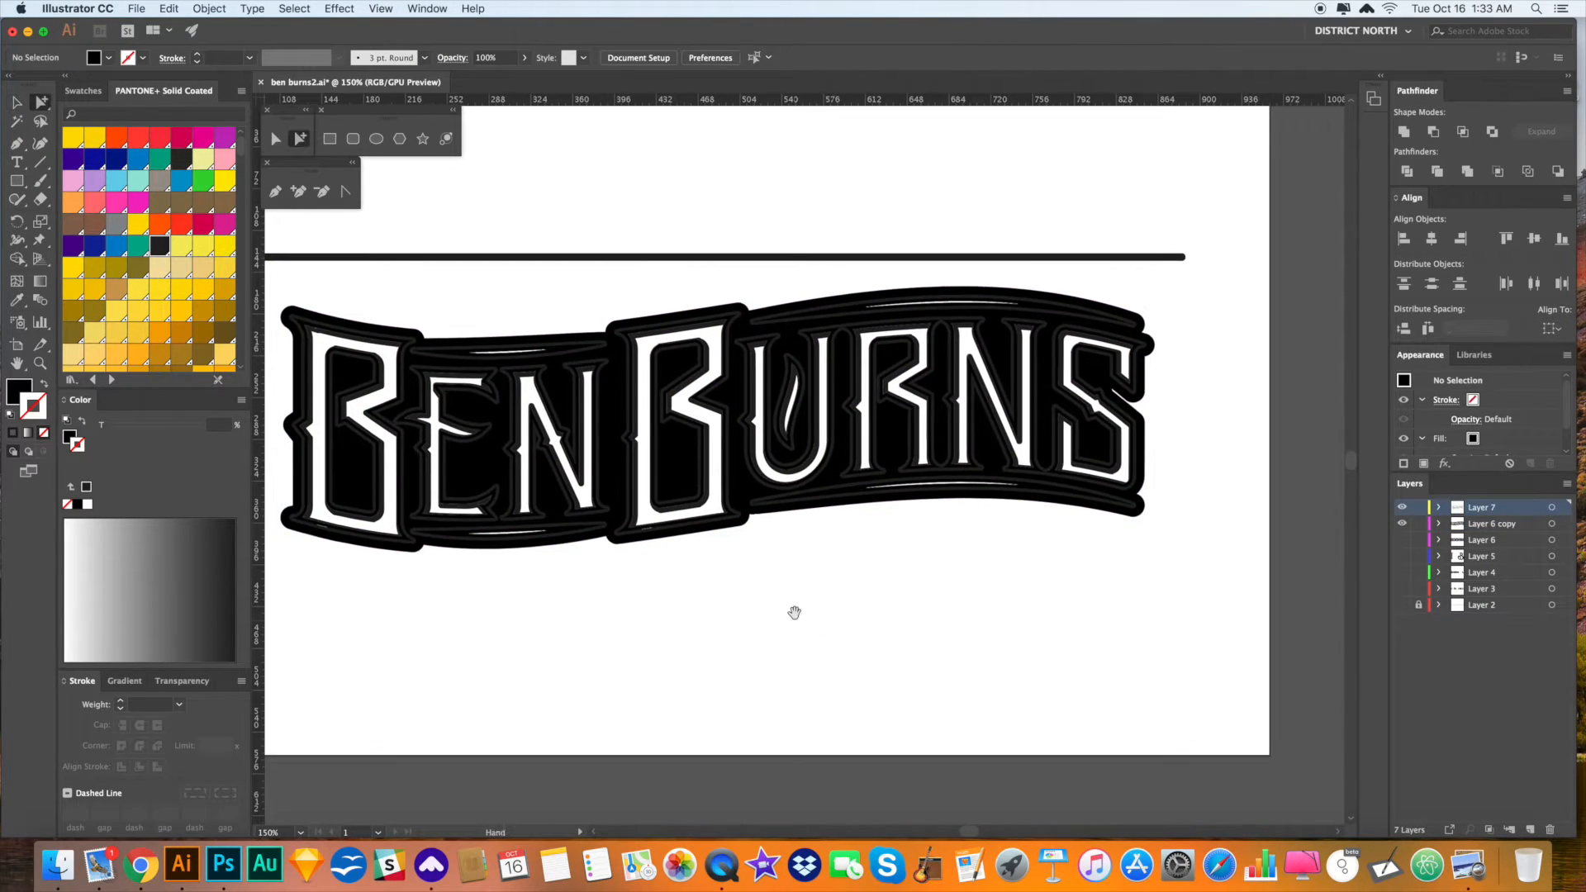
- Swap the black background's fill to stroke and set its weight to 3 pt
left_click(792, 507)
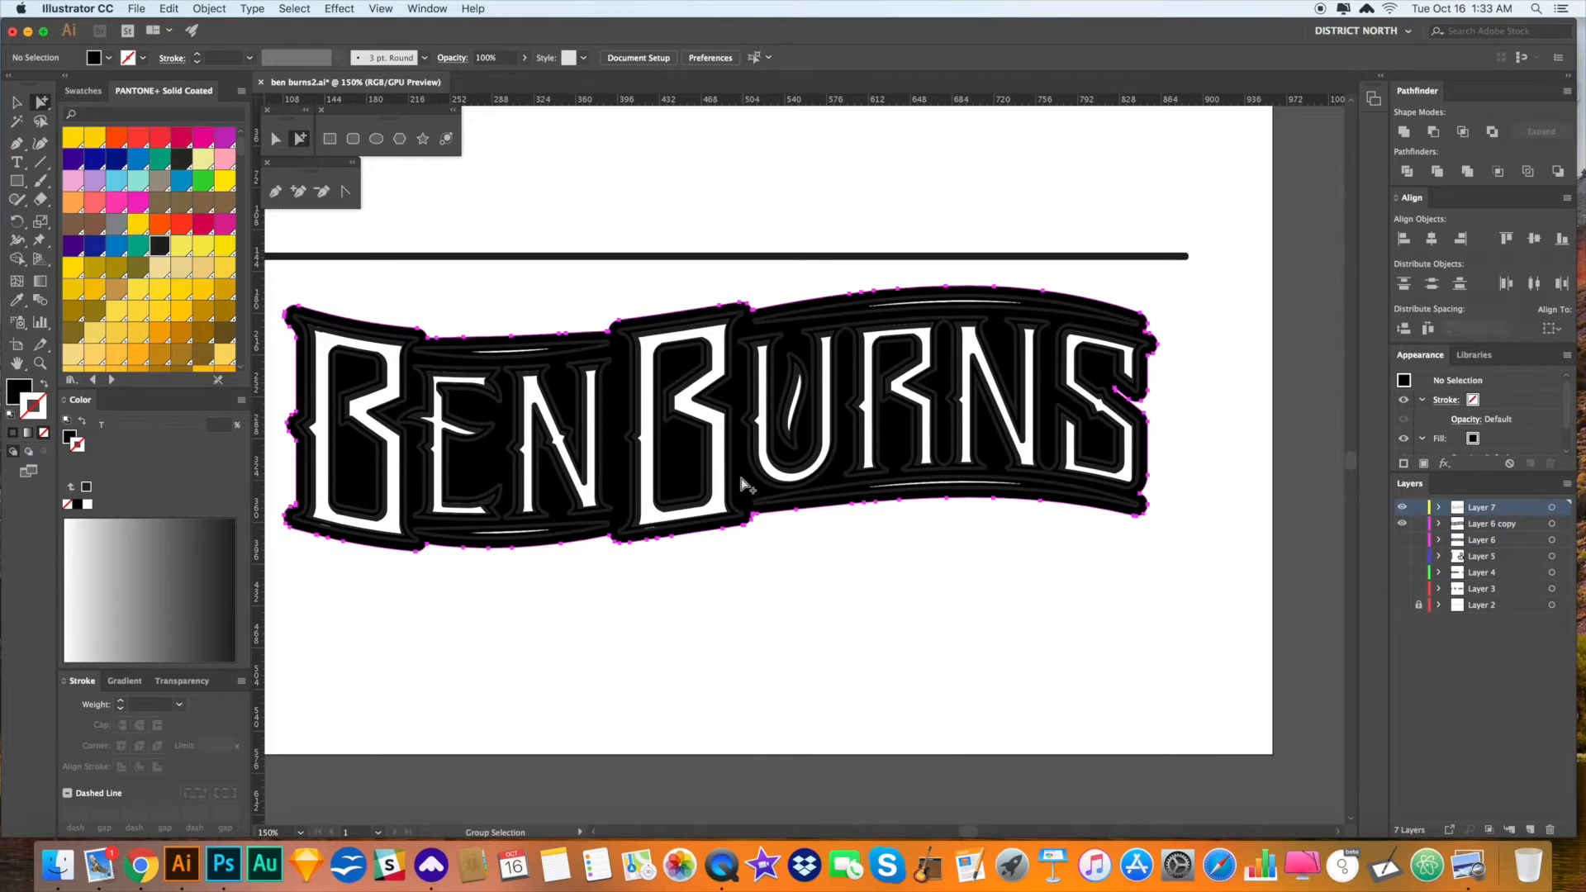
left_click(45, 386)
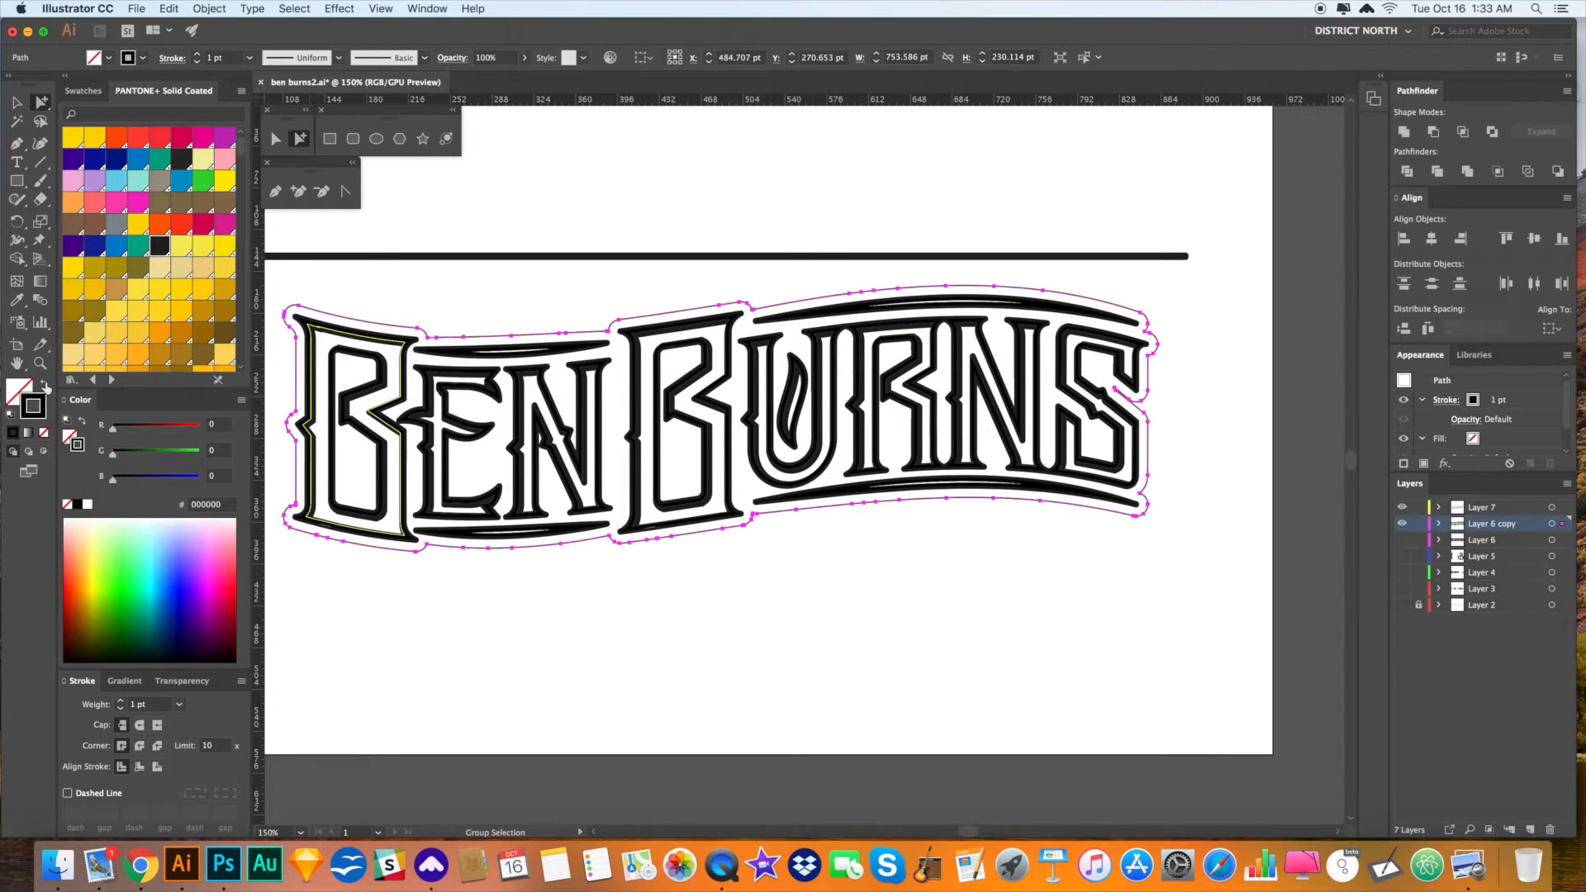
left_click(122, 702)
left_click(122, 702)
key("v")
left_click(472, 708)
mouse_move(474, 706)
left_mouse_down()
mouse_move(476, 684)
mouse_move(499, 683)
left_mouse_up()
key("z")
left_click_drag(989, 297, 1126, 505)
key("a")
left_click(980, 406)
left_click(980, 407)
left_click_drag(1041, 447, 951, 420)
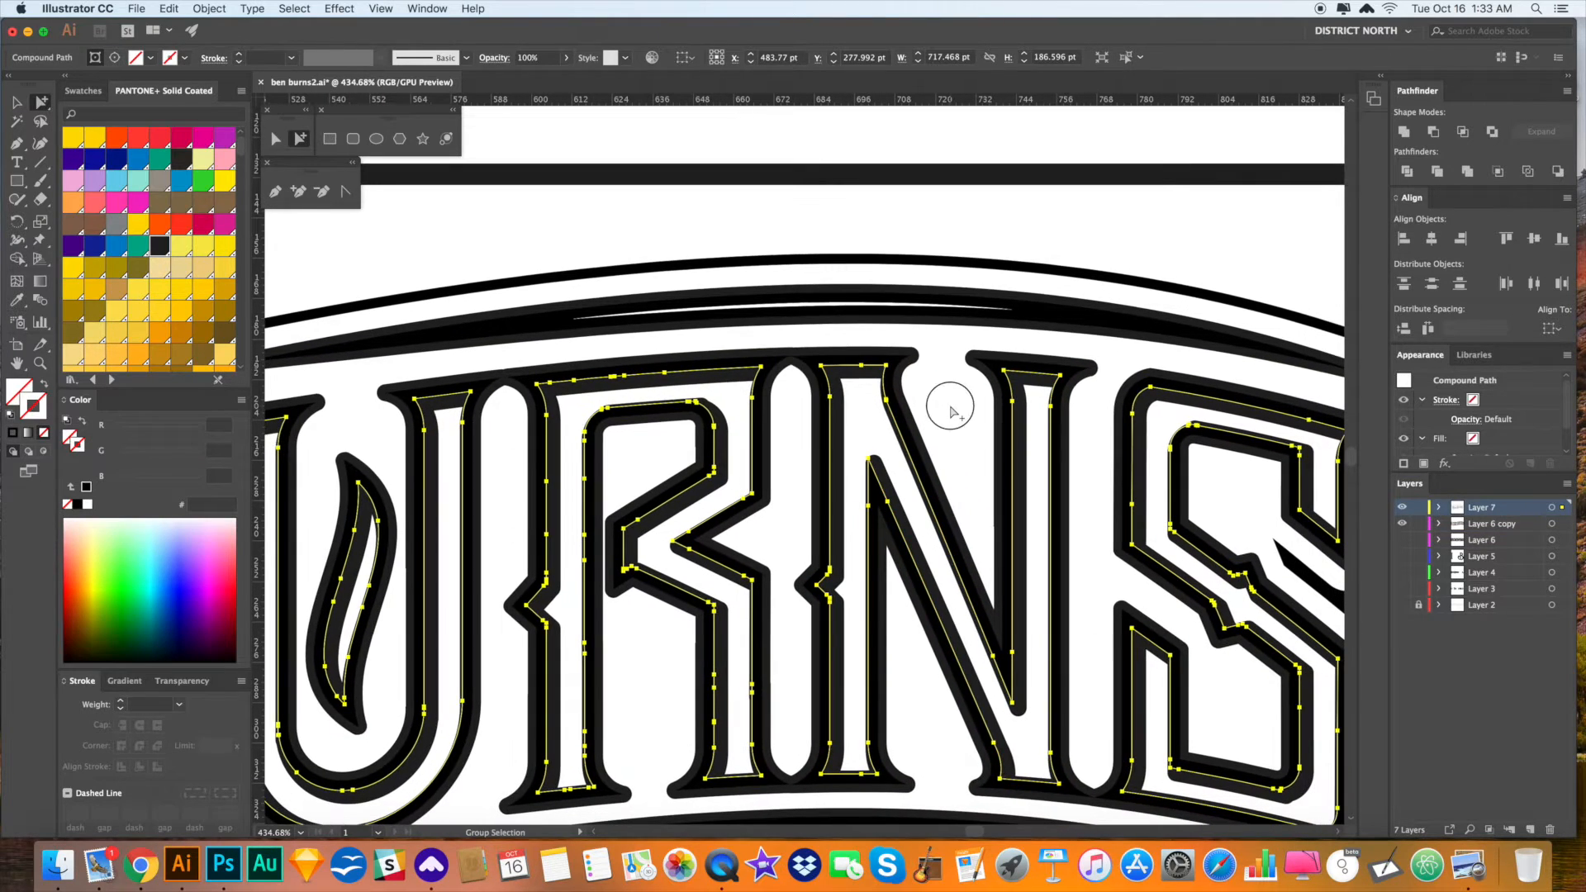
- Select the whole inner-line compound path through the R's inner outline
left_click(951, 415)
left_click(756, 369)
left_click(756, 370)
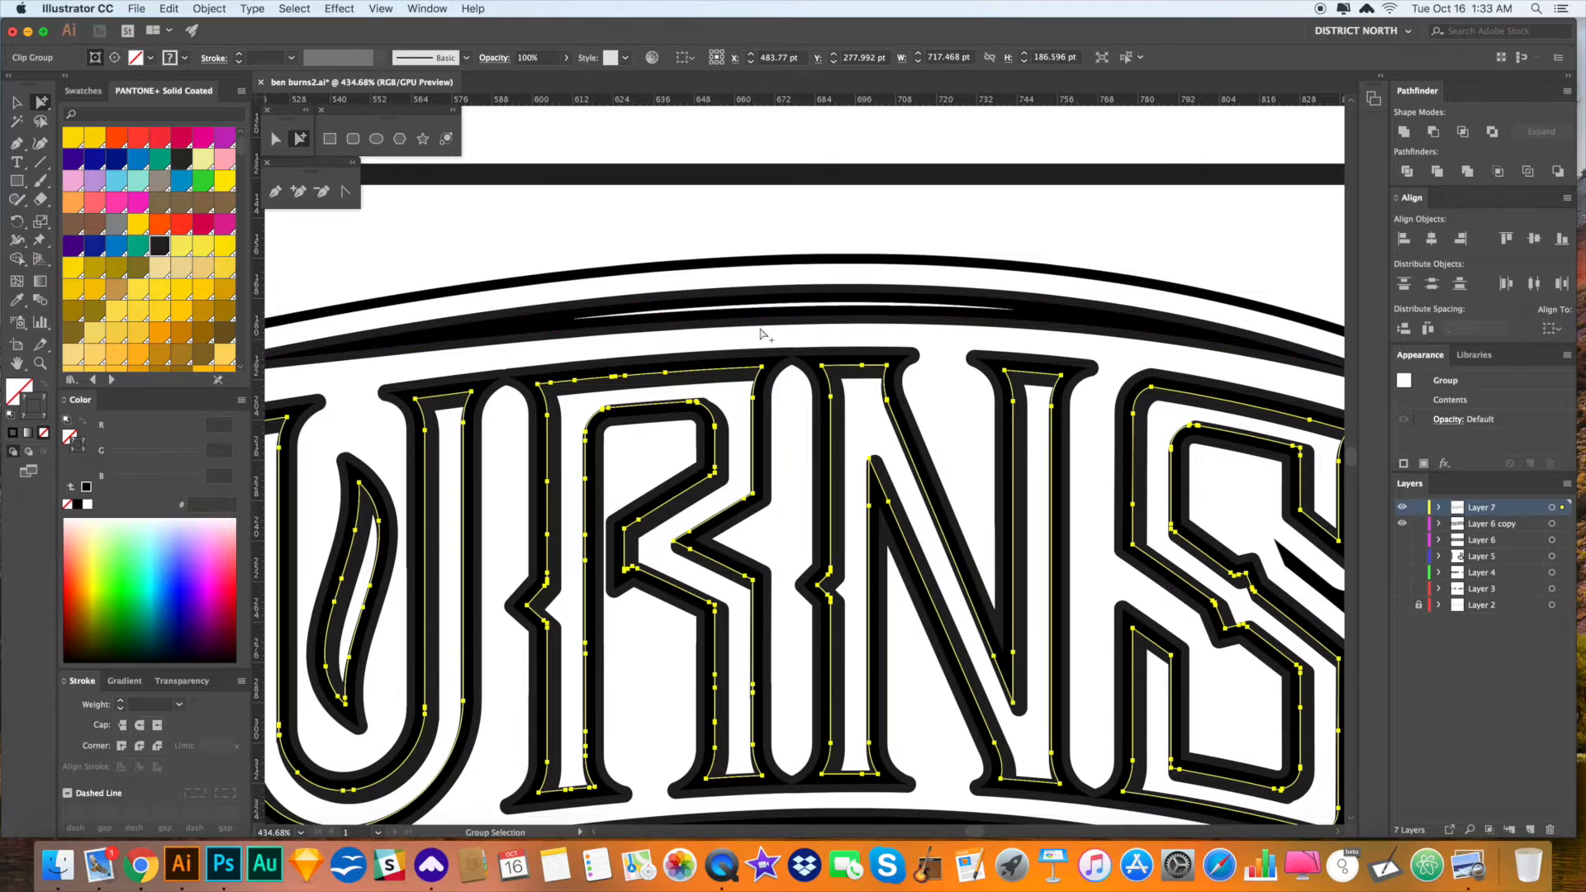
left_click(768, 341)
left_click(761, 369)
left_click(761, 369)
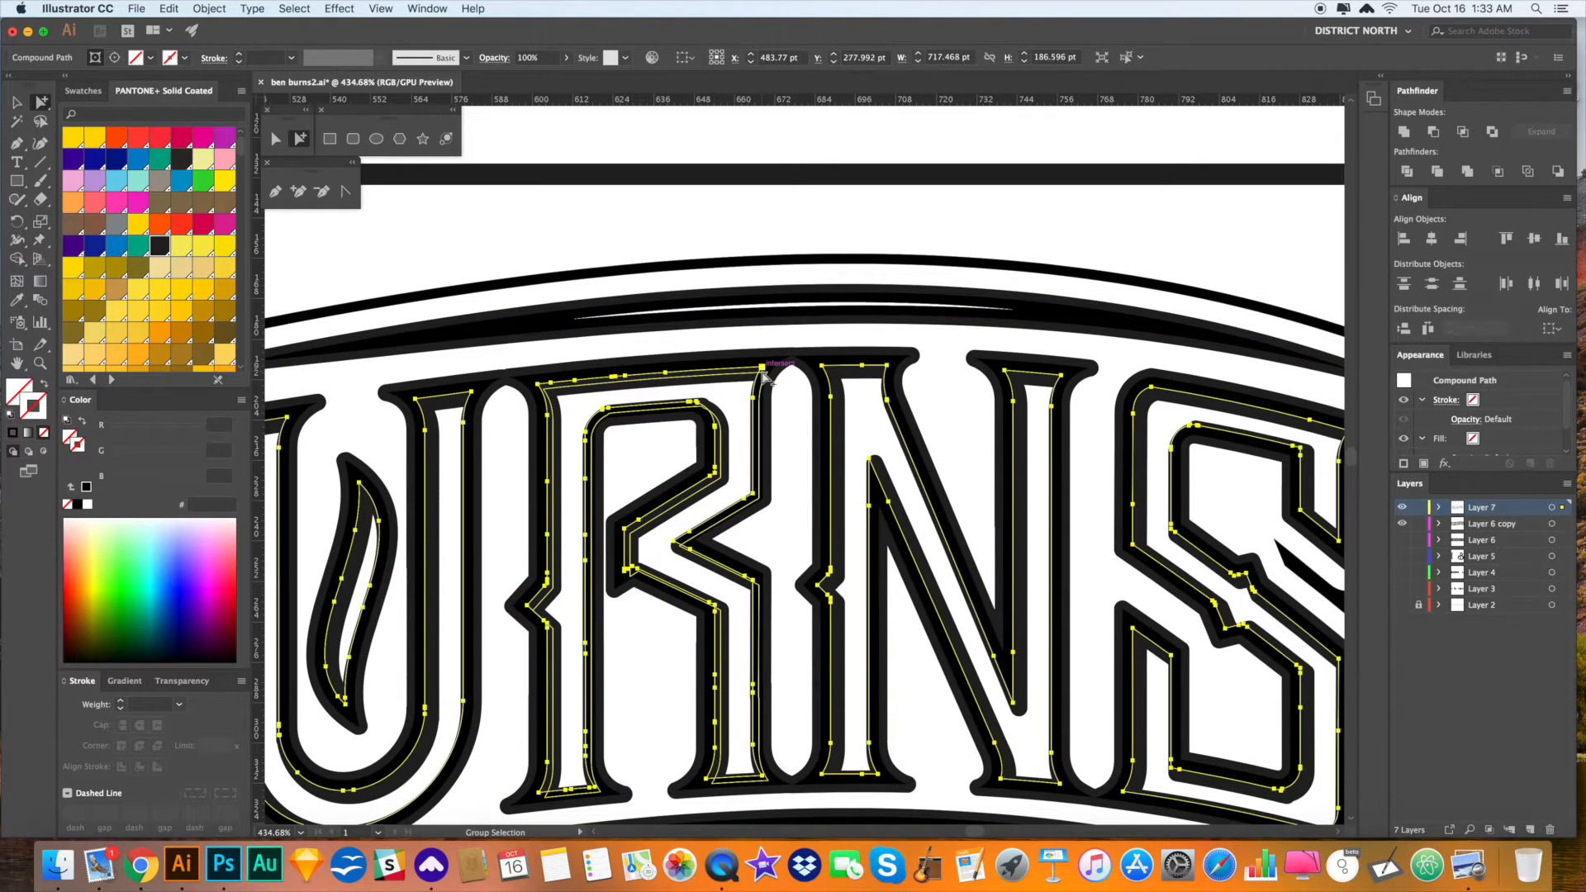
left_click(780, 336)
left_click(756, 368)
left_click(757, 368)
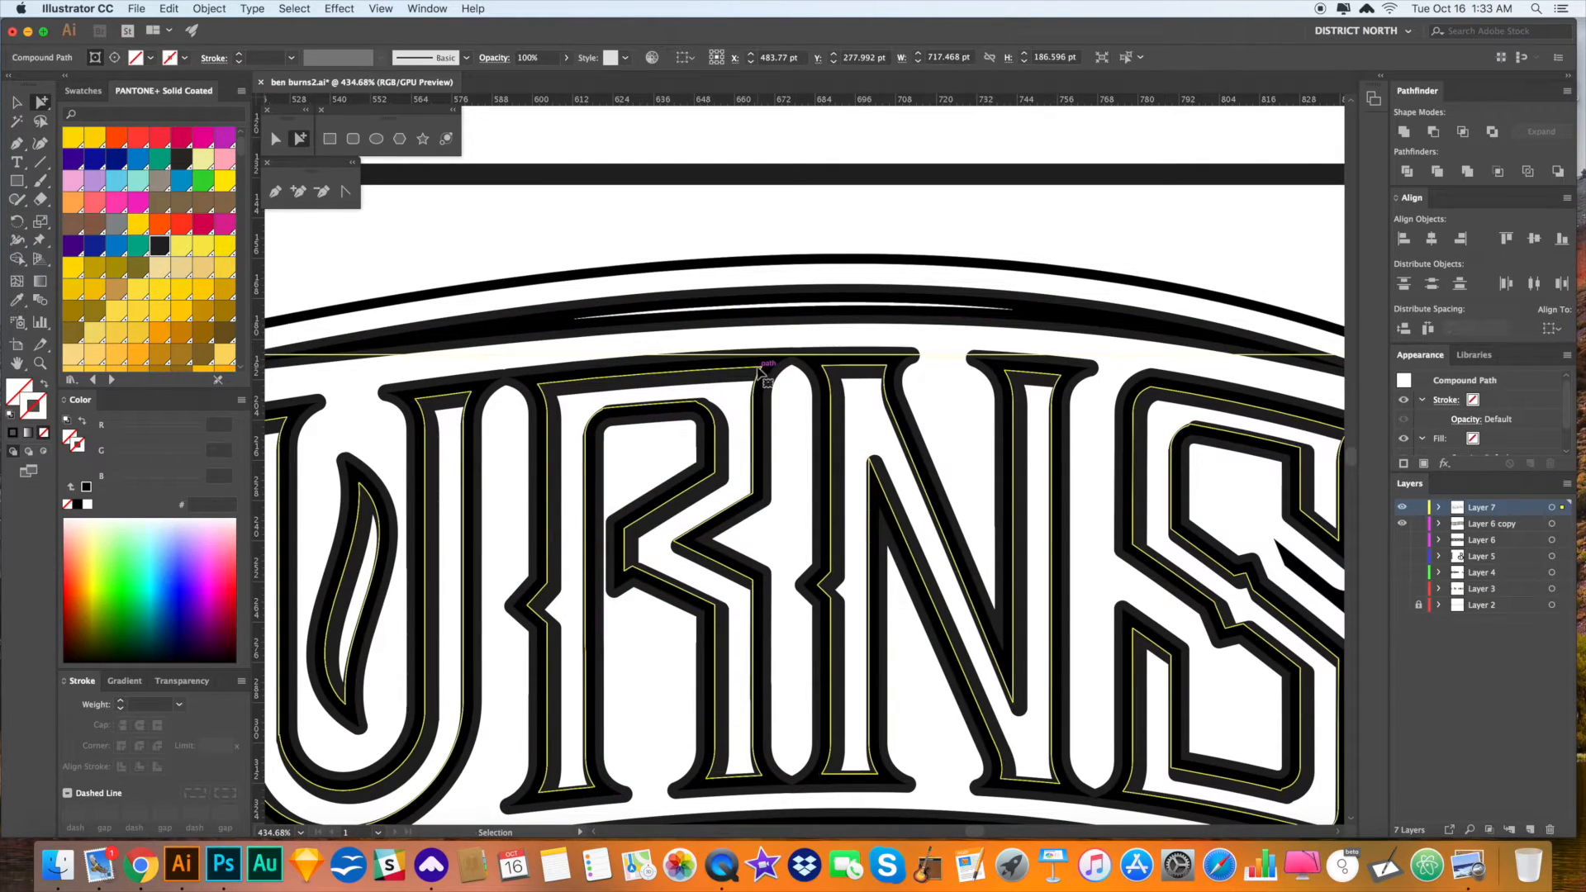
- Give the inner lines a white fill, swap it to a stroke, and set 0.75 pt weight
key("i")
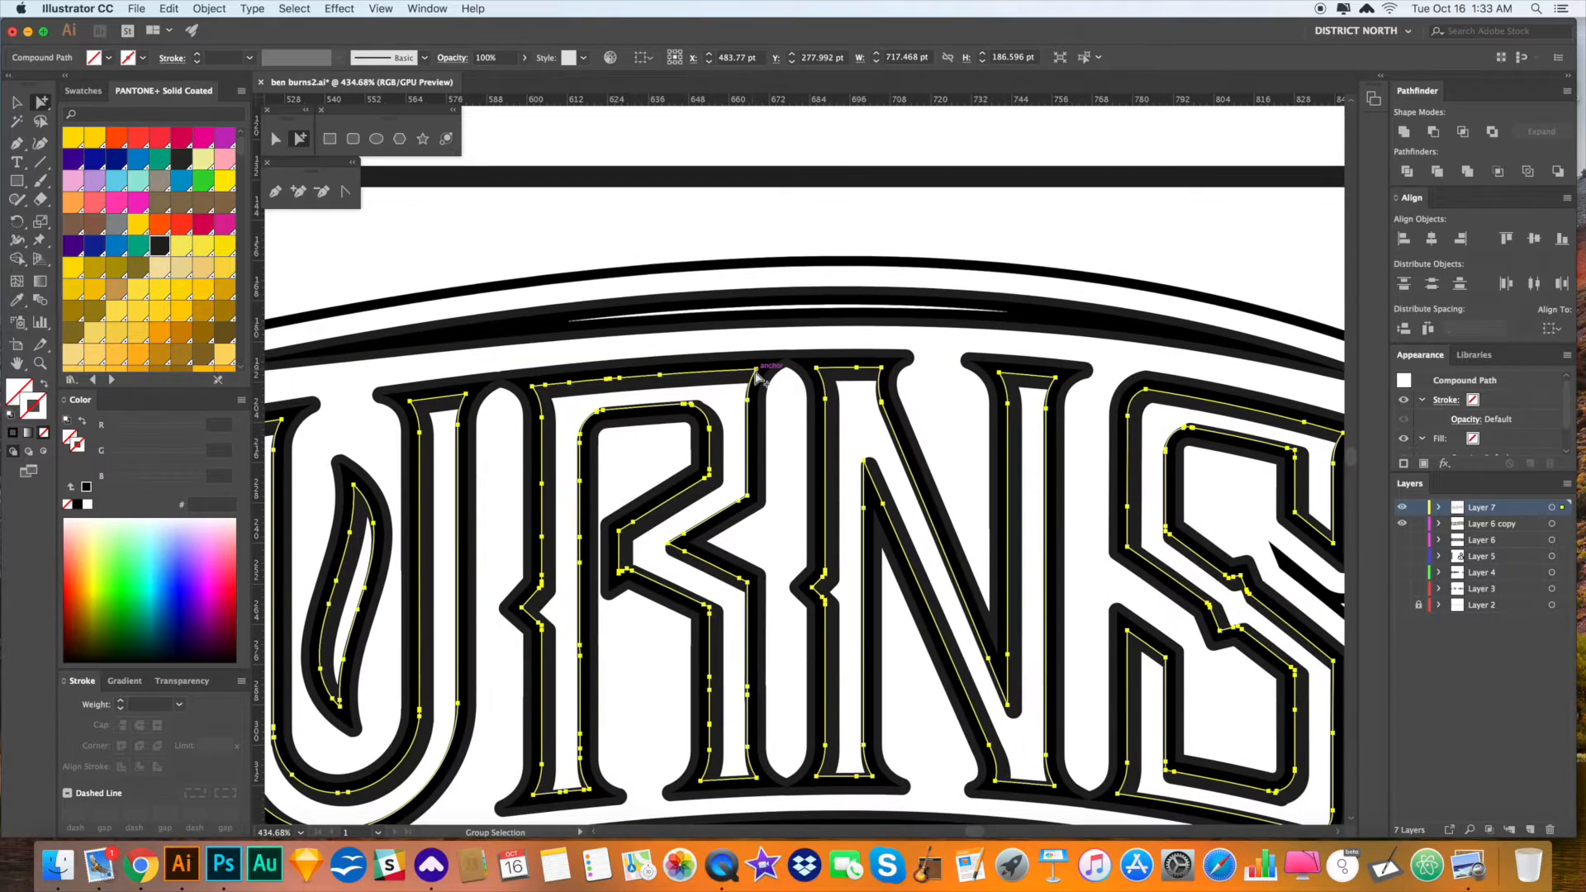
left_click(841, 203)
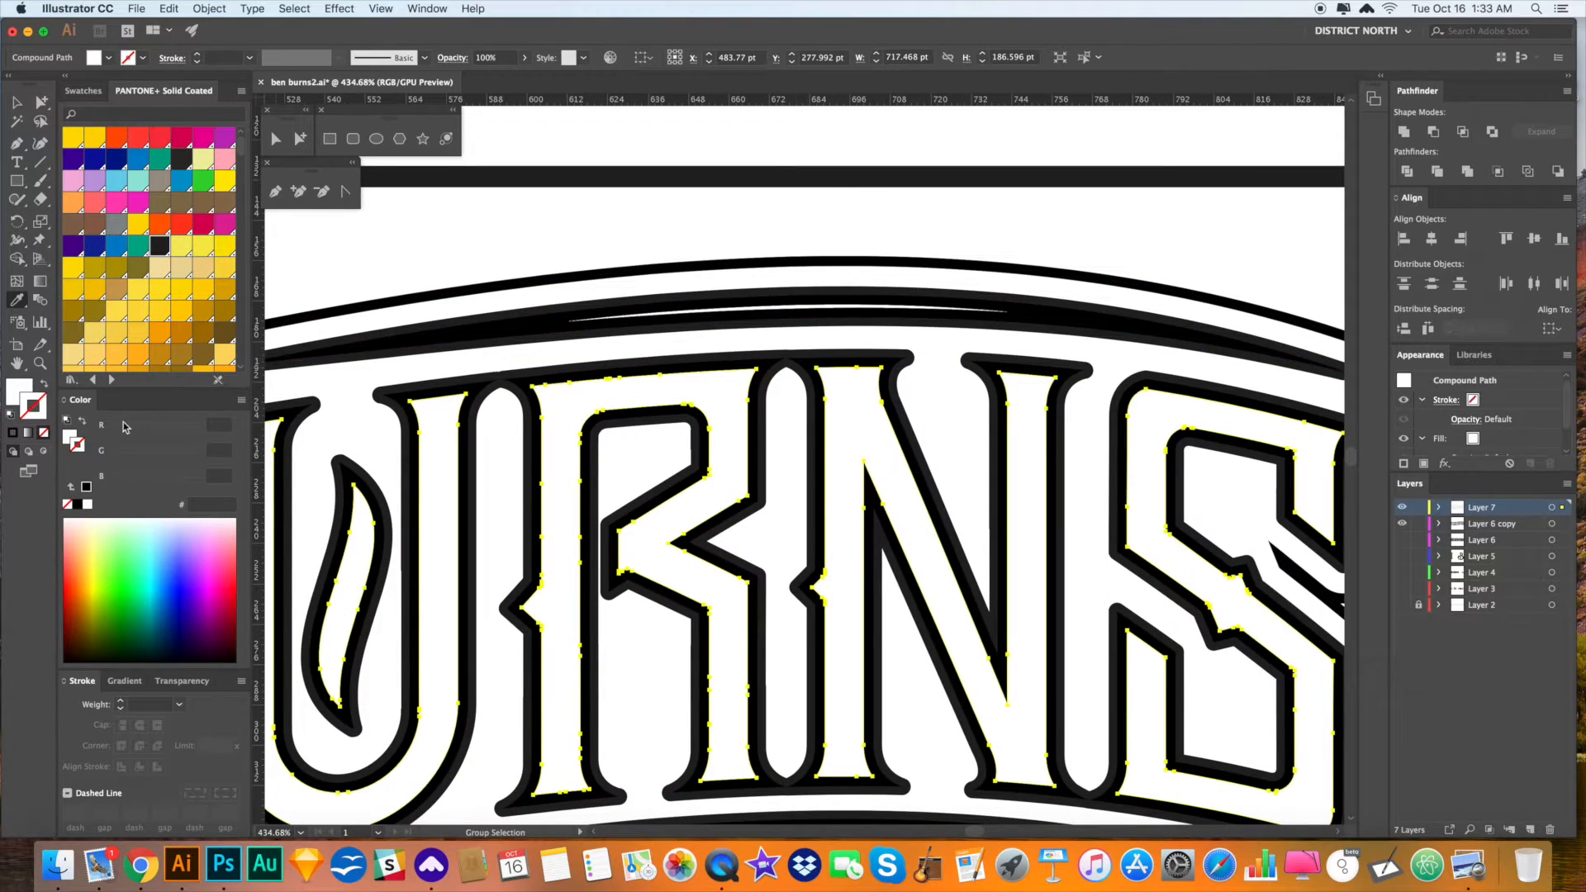
left_click(43, 385)
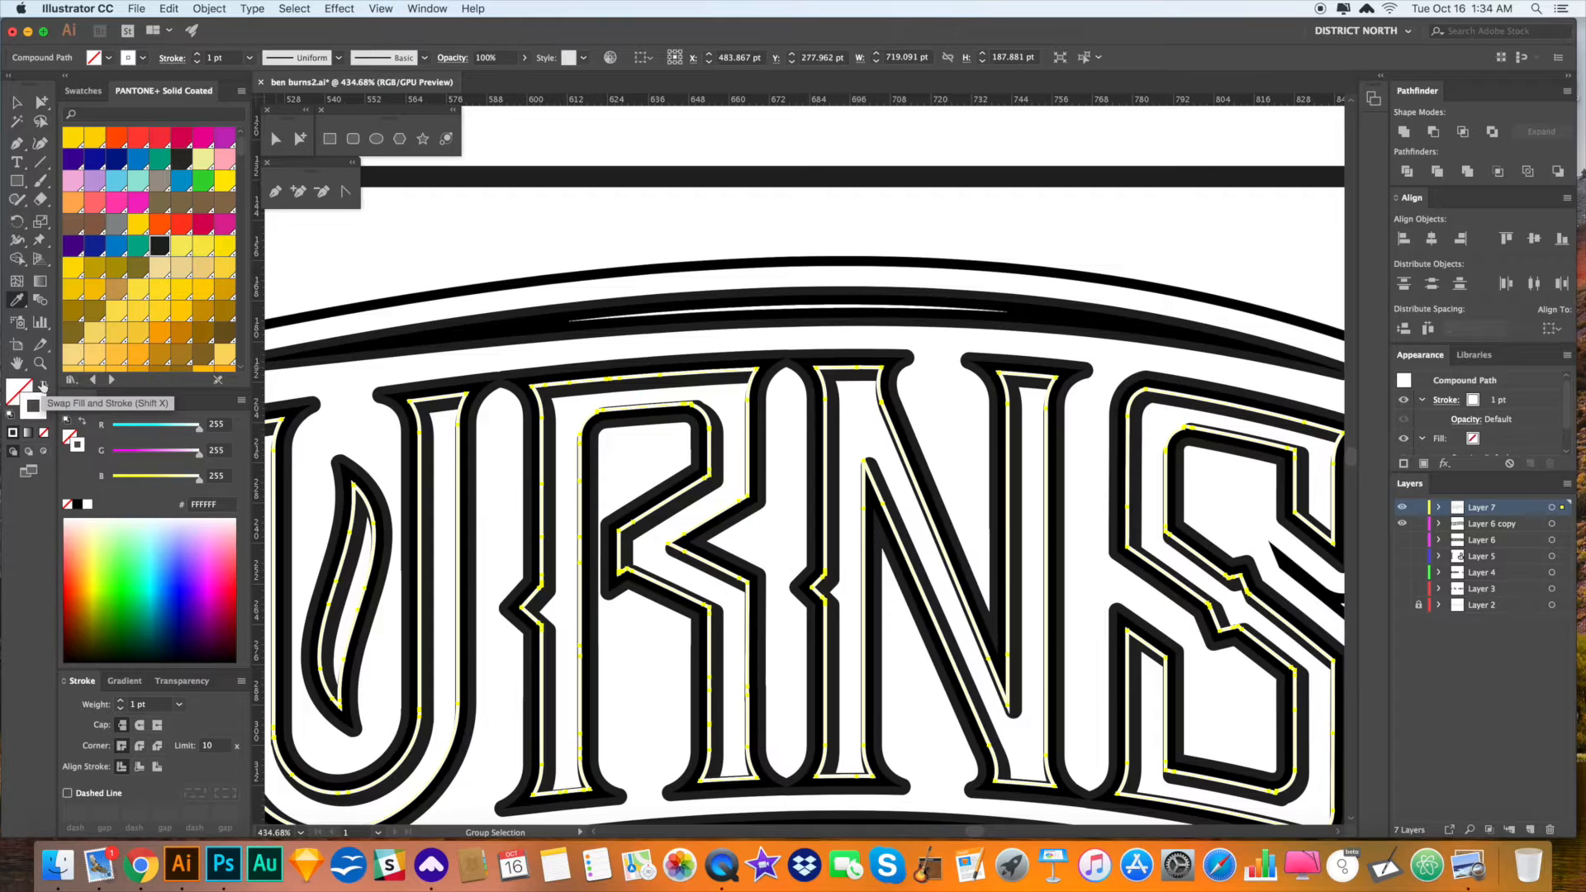
left_click(181, 705)
left_click(204, 366)
- Clear the selection, zoom out to the artboard, then zoom back in around the BURNS letters
key("v")
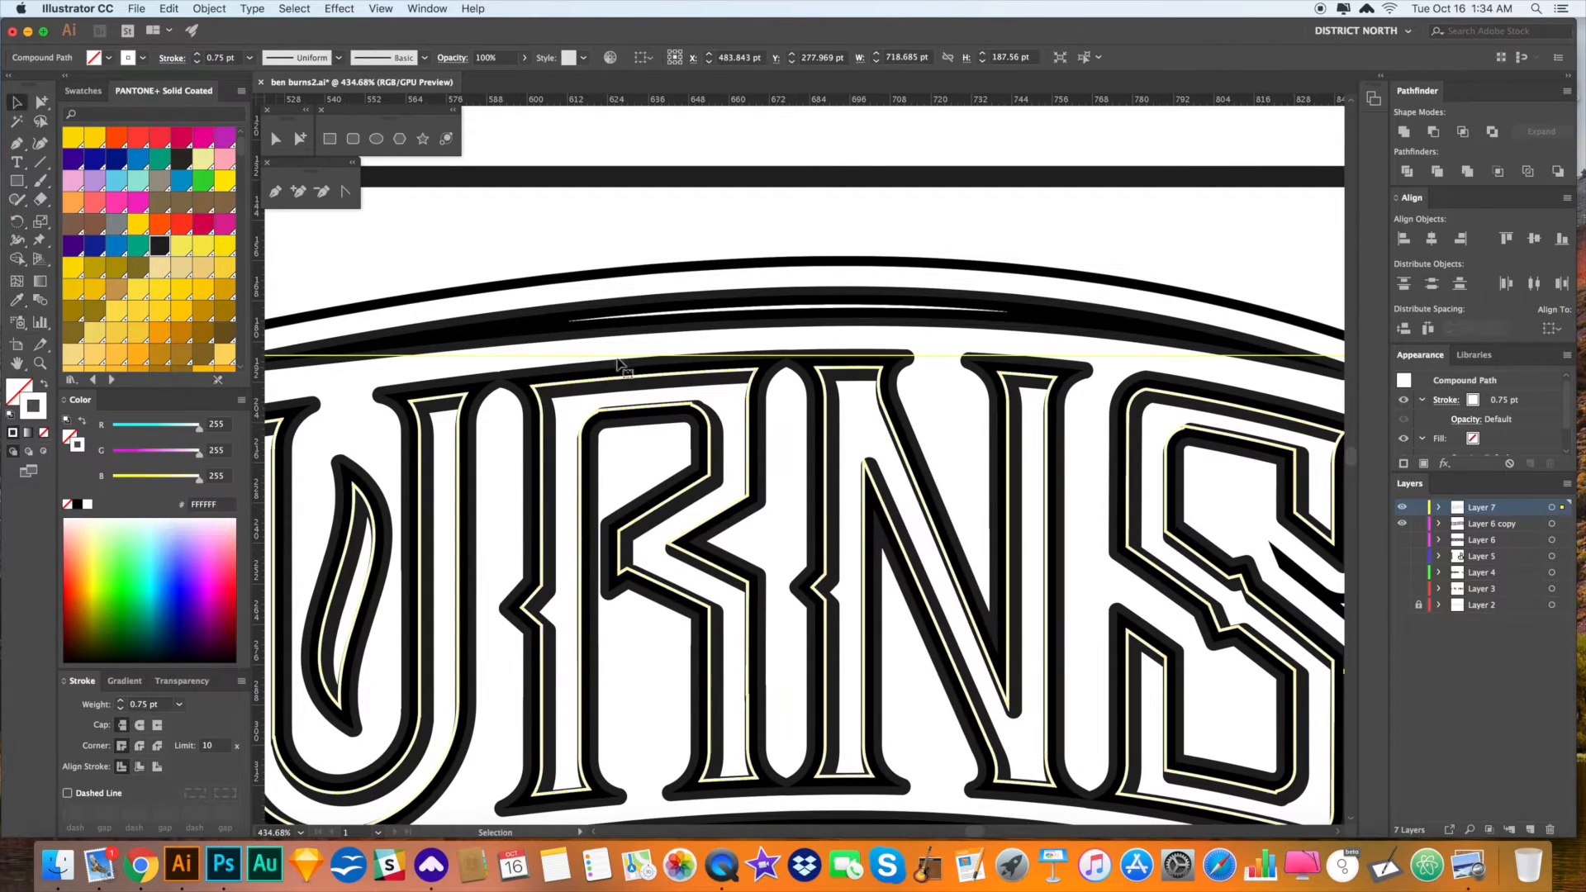
left_click(689, 267)
key("super+0")
key("super+shift+a")
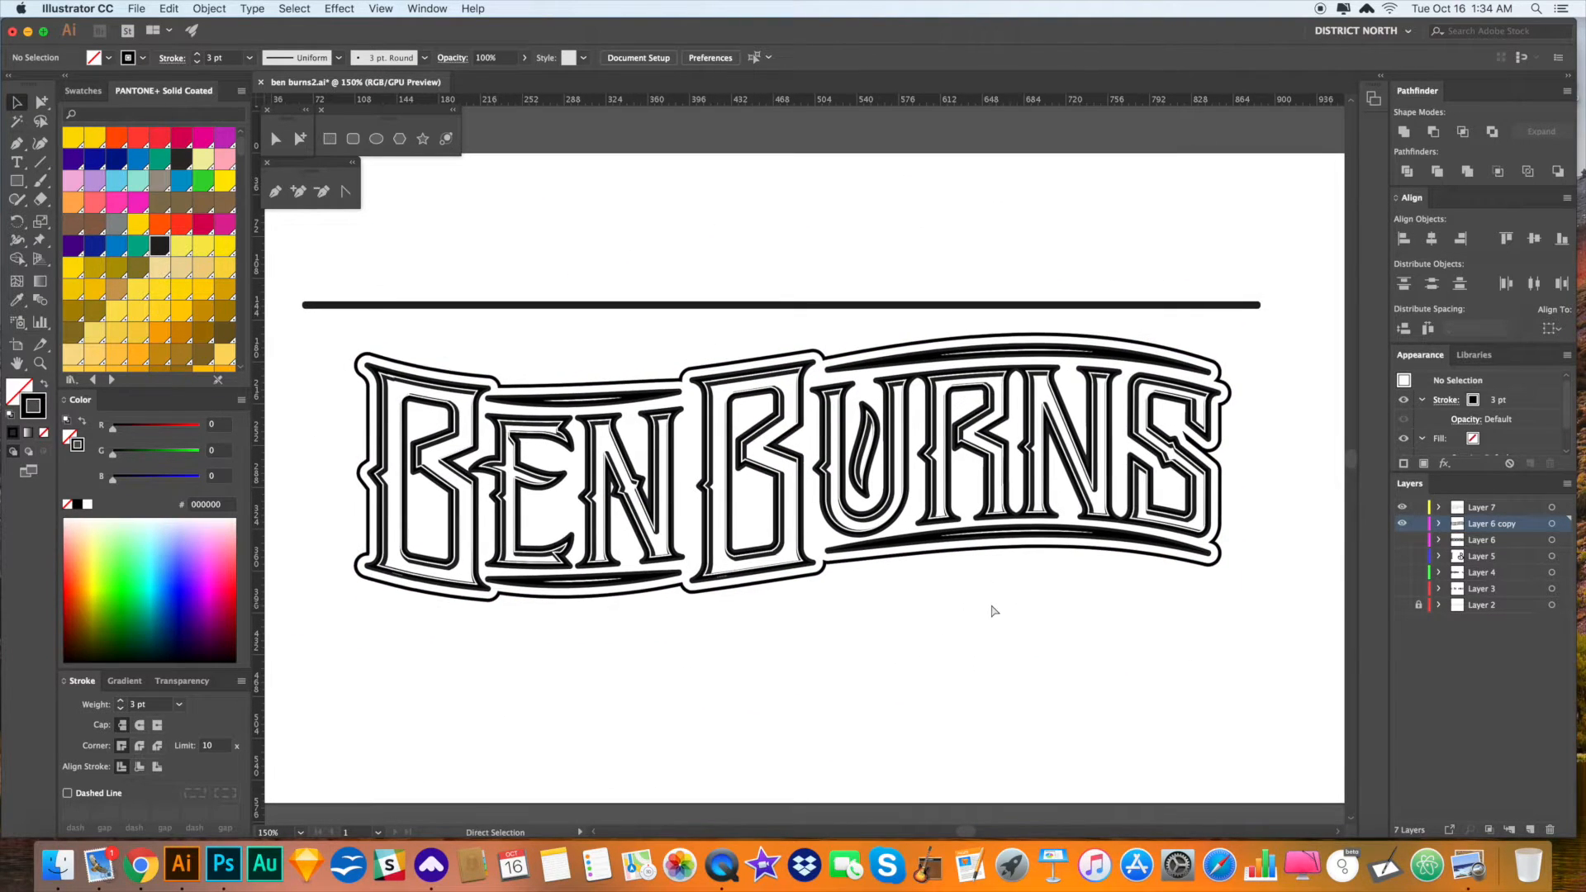
scroll(1016, 612, "right", 2)
left_click_drag(1096, 397, 1231, 479)
left_click_drag(1238, 549, 939, 537)
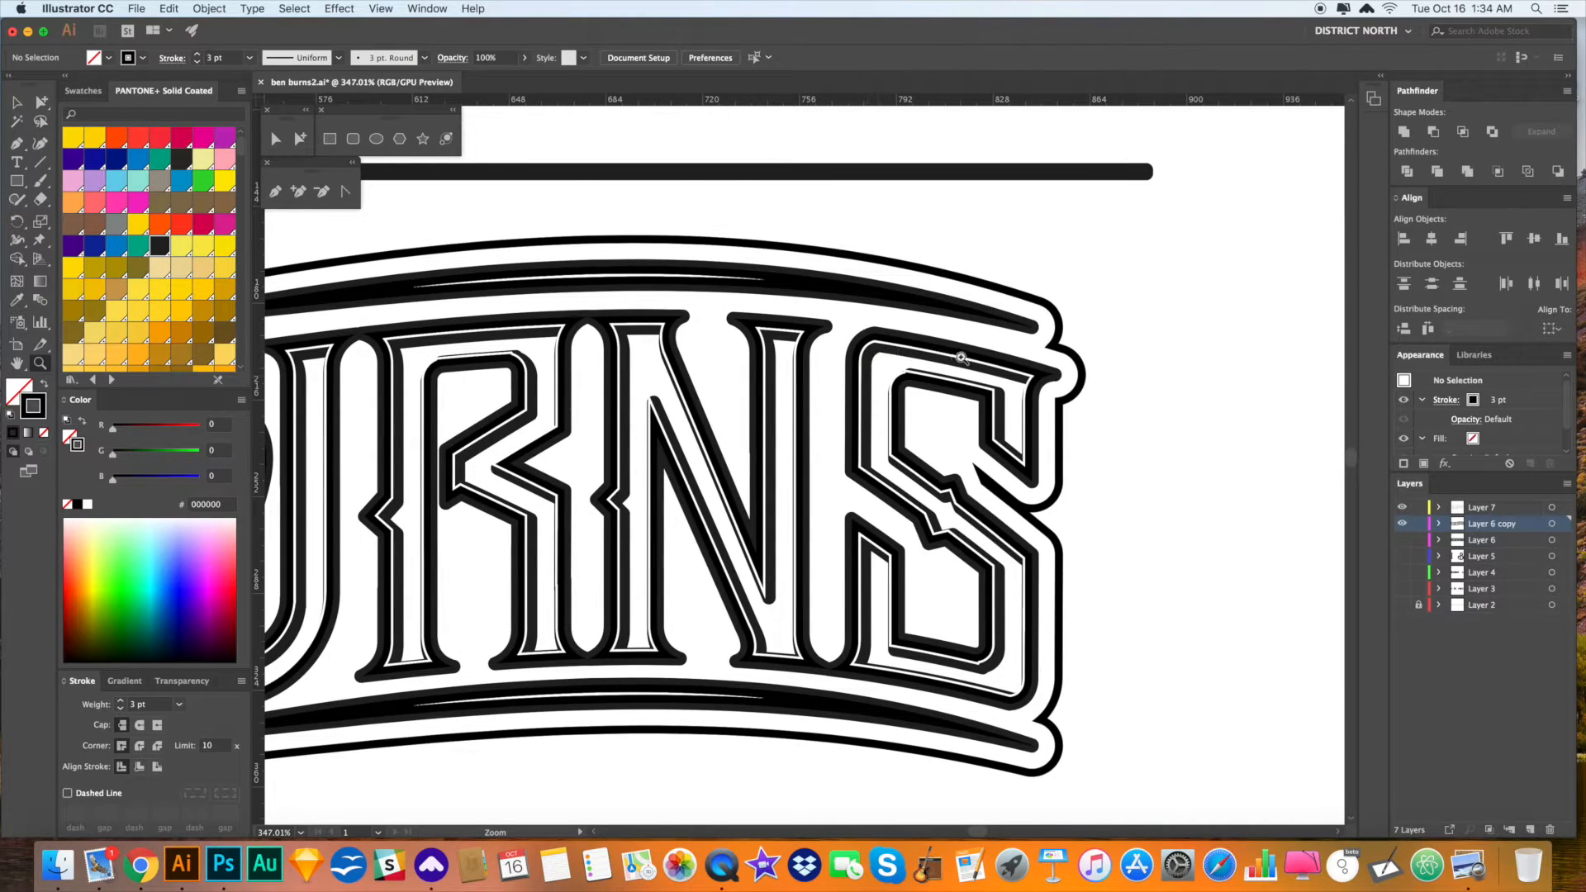
- Select the whole S letter group
key("a")
left_click(1017, 413, "alt")
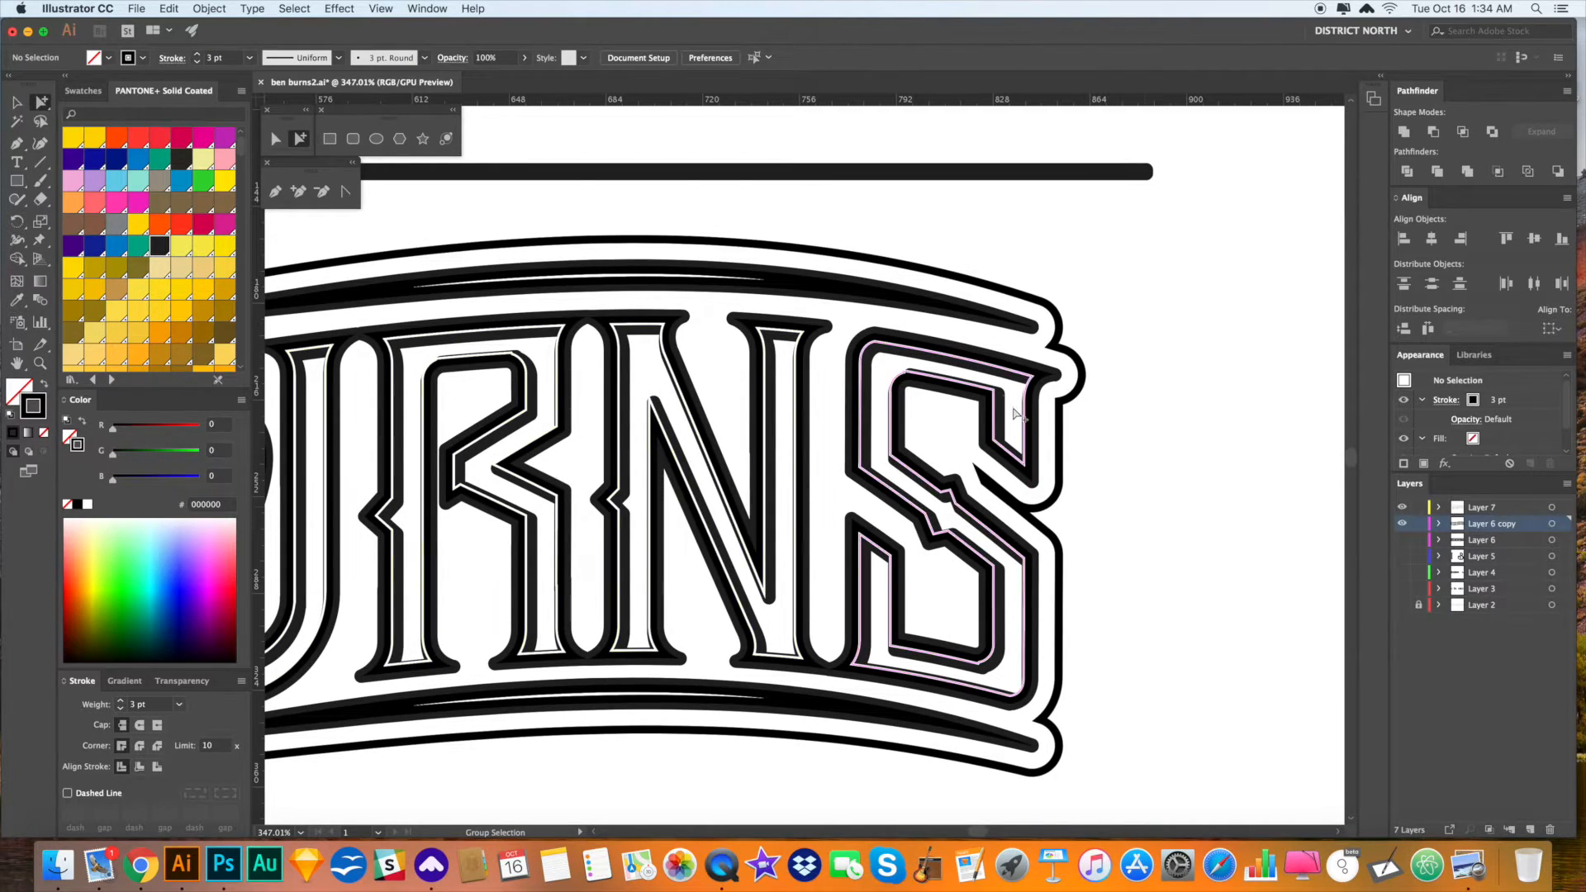
key("super+a")
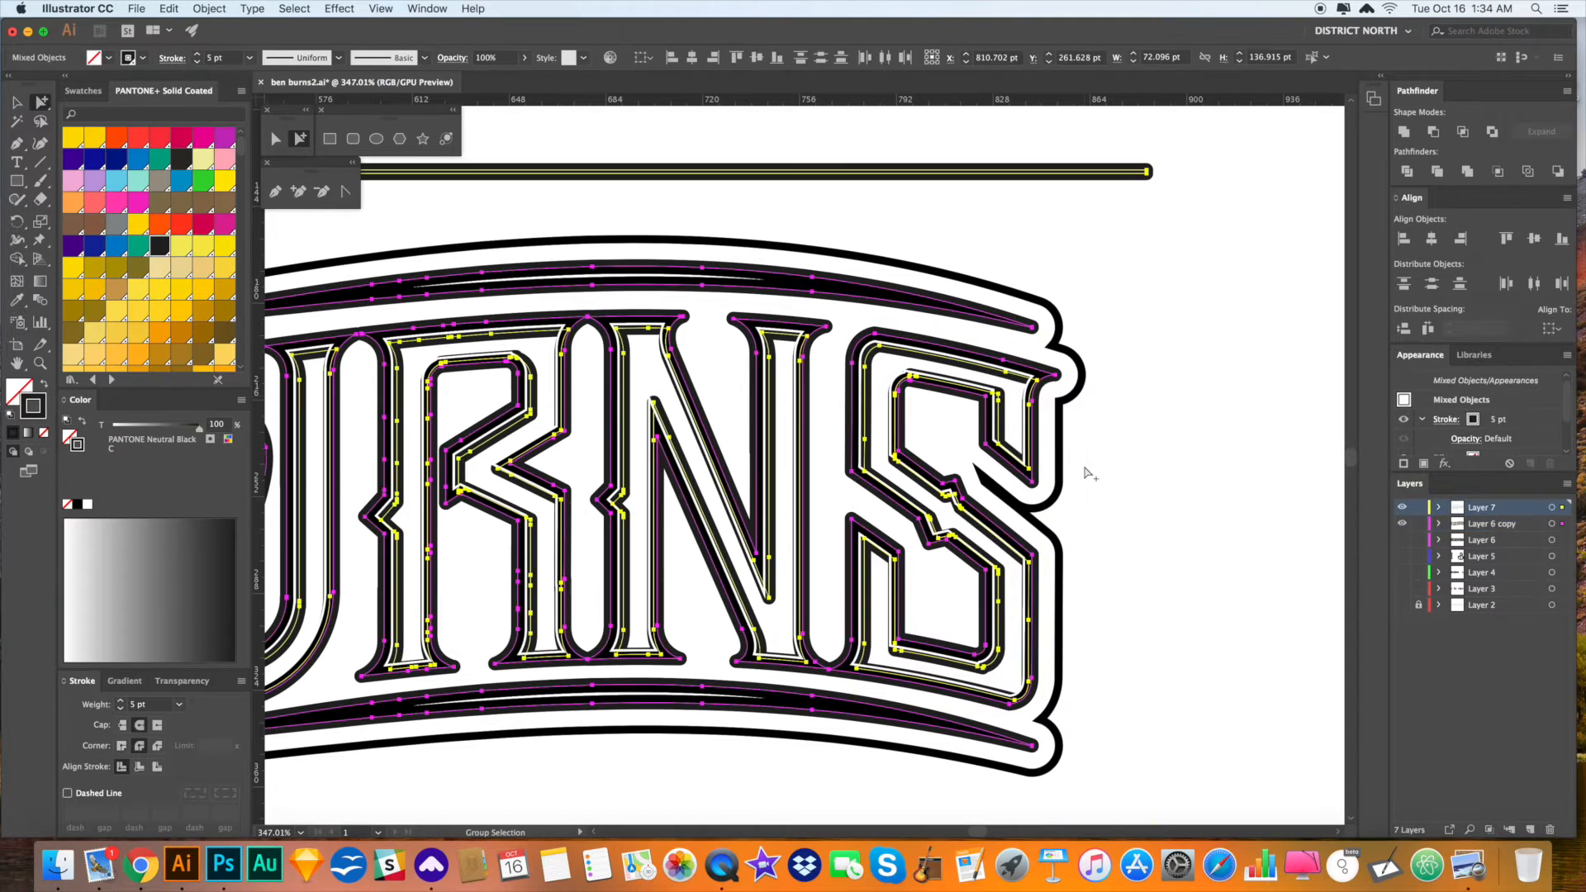
left_click(1097, 476)
double_click(1056, 376)
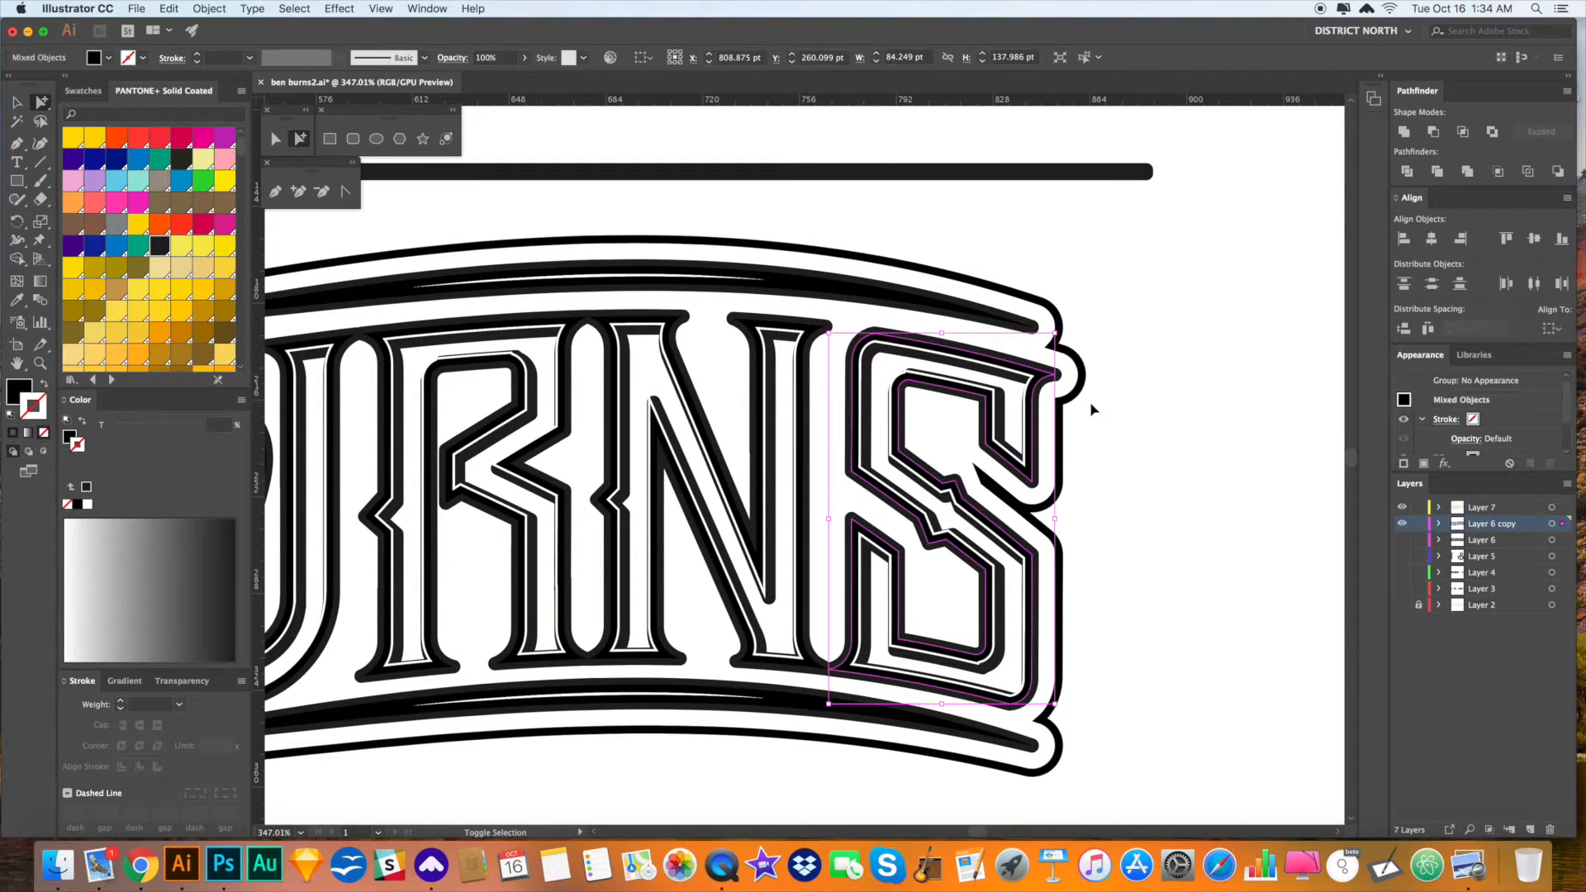
left_click(1092, 411)
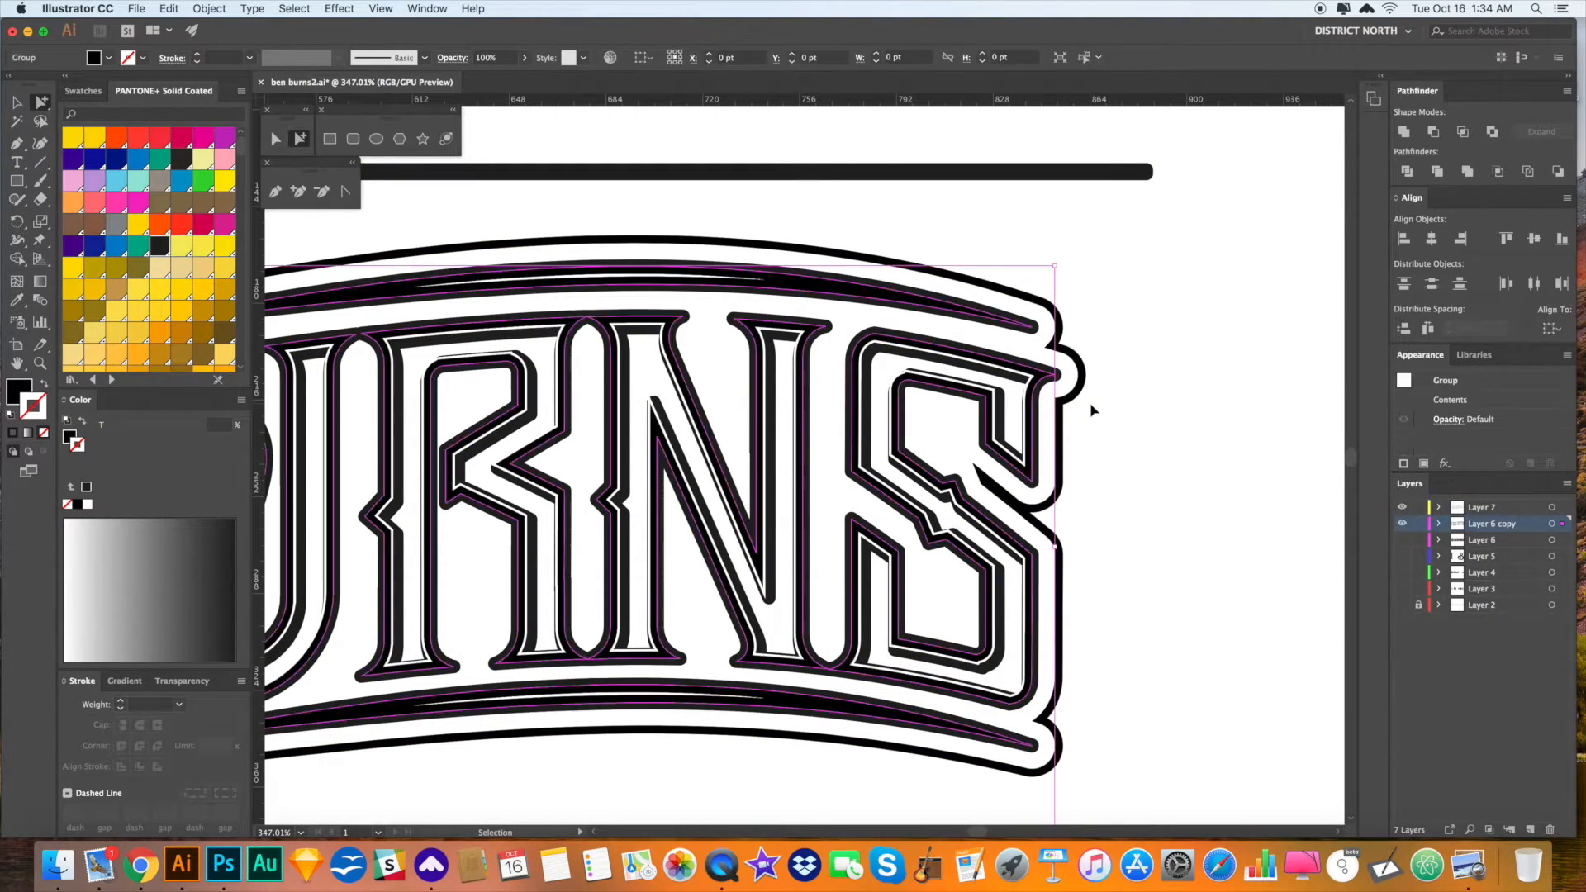
left_click_drag(1135, 430, 1075, 415)
double_click(994, 363)
left_click_drag(1107, 482, 1141, 419)
- Copy the thin 0.75 pt white outline style onto the S with the Eyedropper
key("i")
left_click(1003, 305)
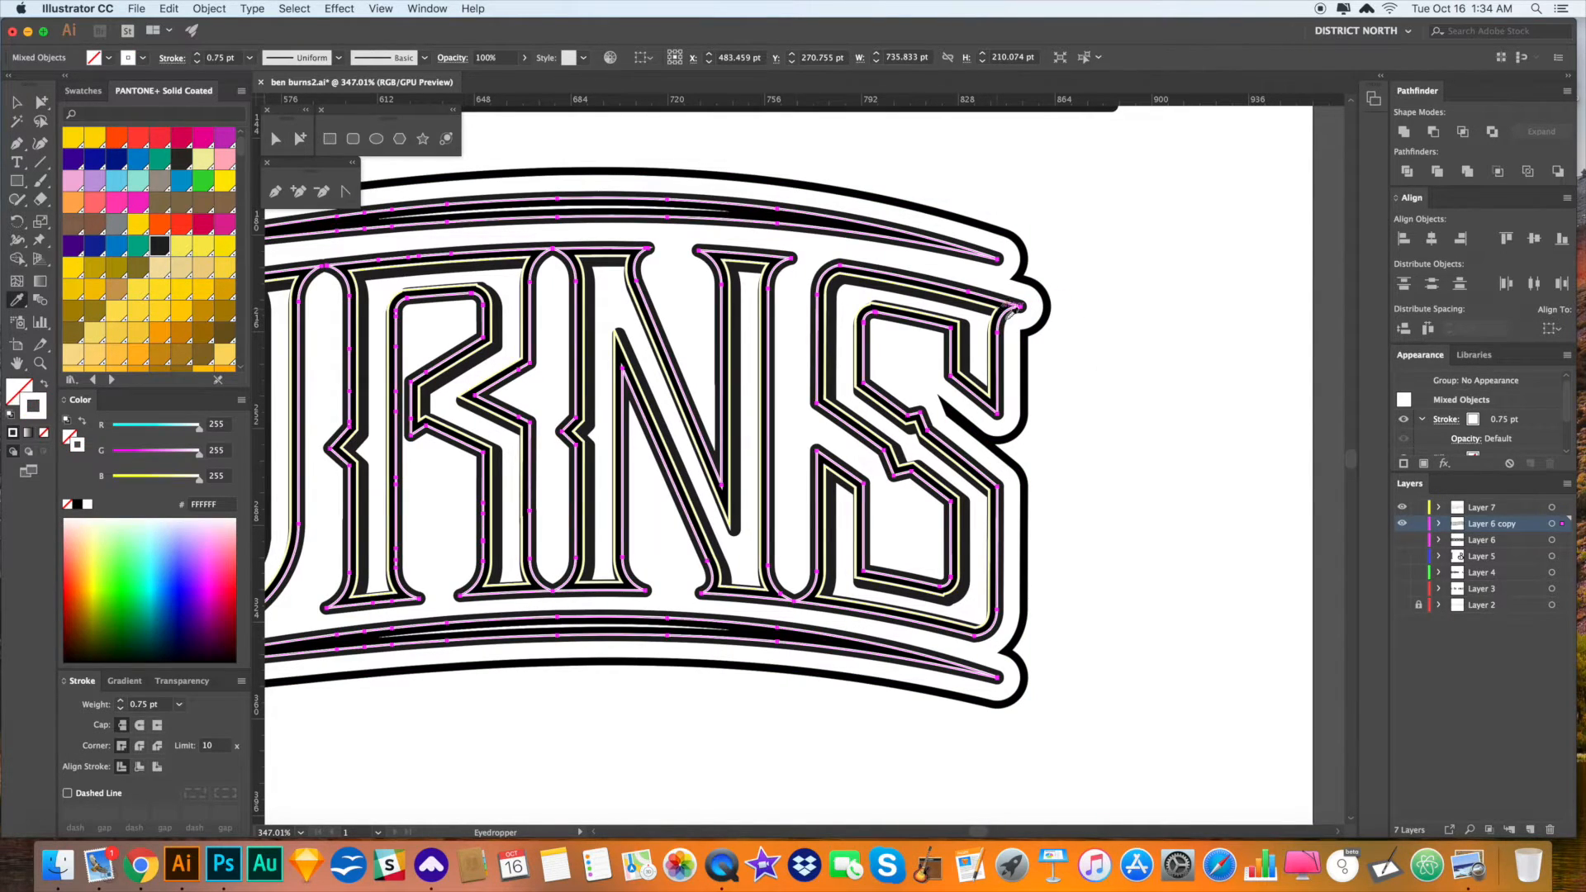
key("a")
left_click(1115, 403)
left_click_drag(1116, 414, 1176, 412)
- Check the N's inner-line path, deselect, and zoom out to view the whole lettering
left_click(822, 266)
key("super+shift+a")
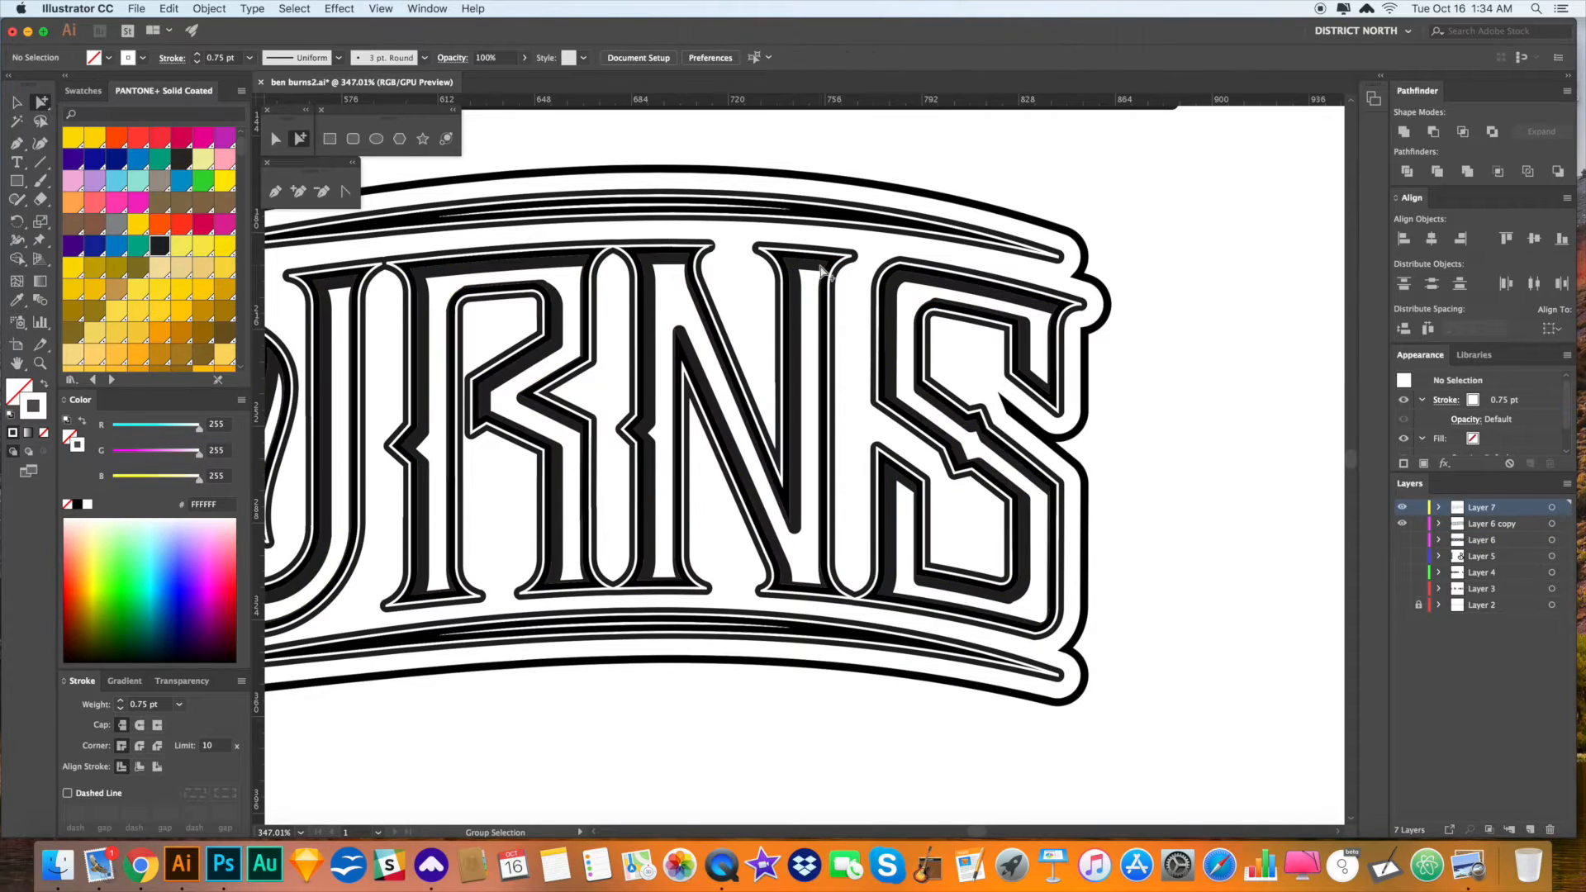
key("super+minus")
key("super+minus")
key("super+minus")
left_click(1105, 470)
left_click_drag(914, 584, 1162, 560)
key("v")
left_click_drag(839, 621, 857, 622)
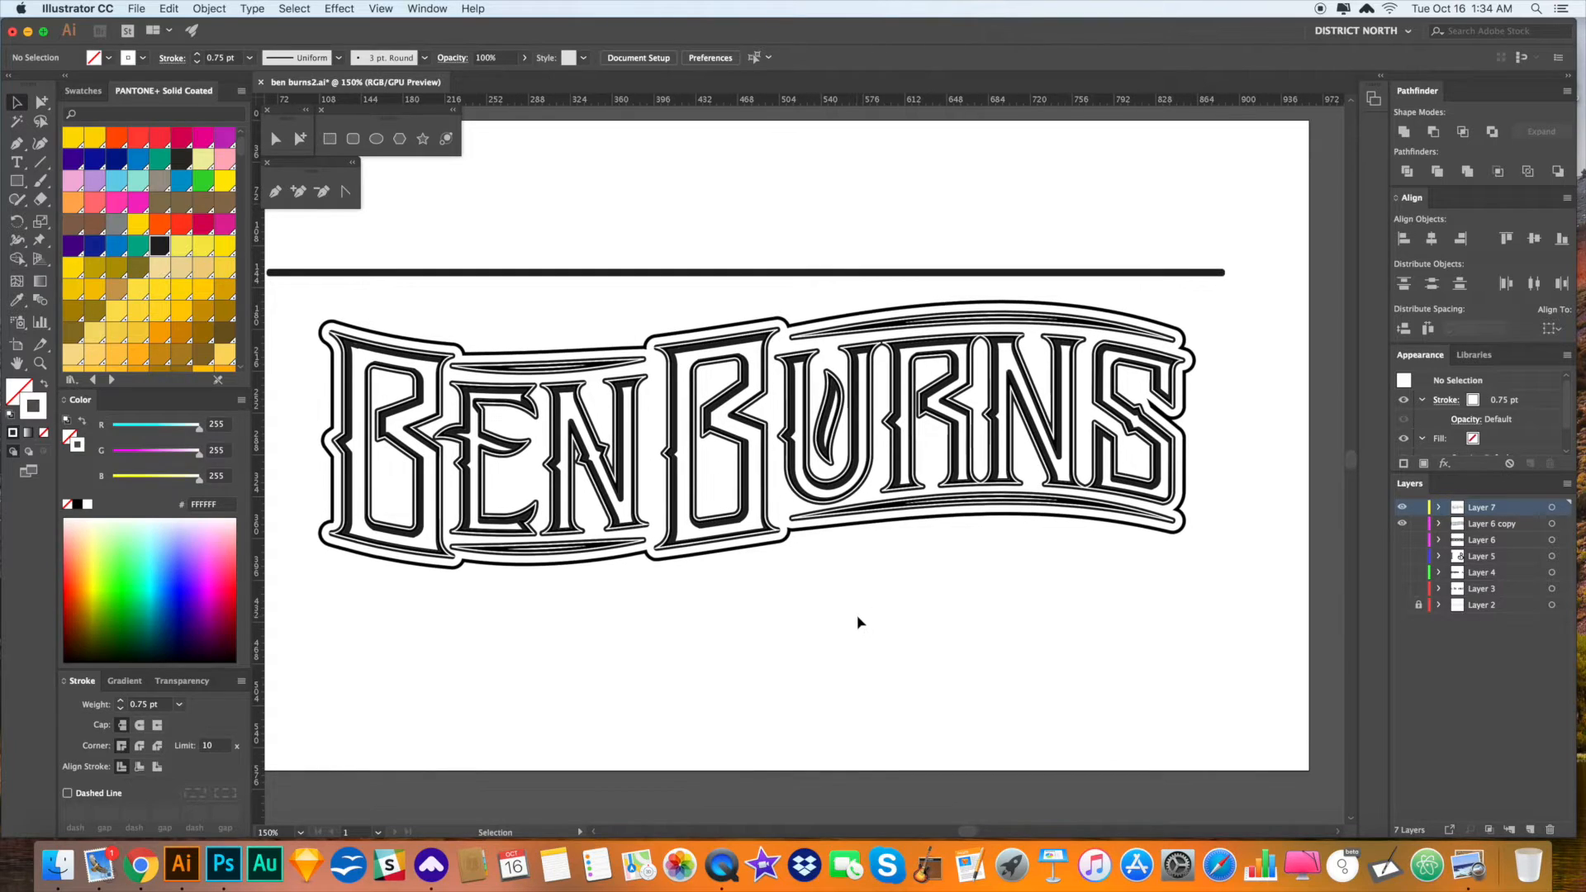
- Give the lettering group's strokes round caps and round corners
key("a")
left_click(846, 618)
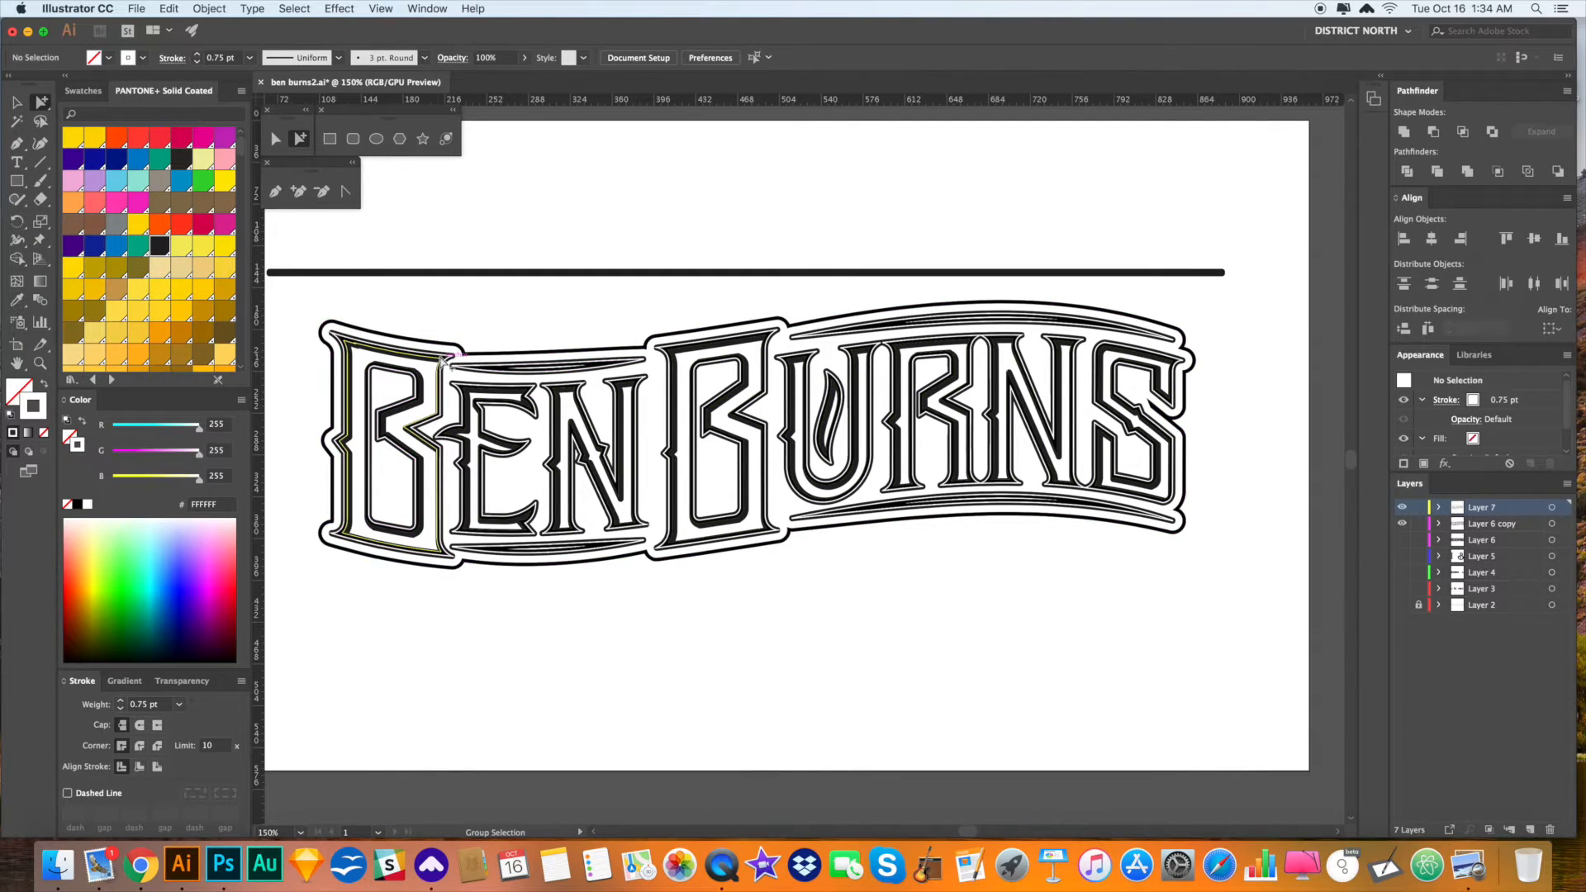
left_click(444, 359)
left_click(444, 360)
left_click(140, 725)
left_click(140, 746)
key("v")
left_click(549, 708)
- Zoom in on the BURN letters and expand all artwork's fills and strokes into outlines
mouse_move(655, 670)
left_mouse_down()
mouse_move(630, 645)
mouse_move(600, 670)
left_mouse_up()
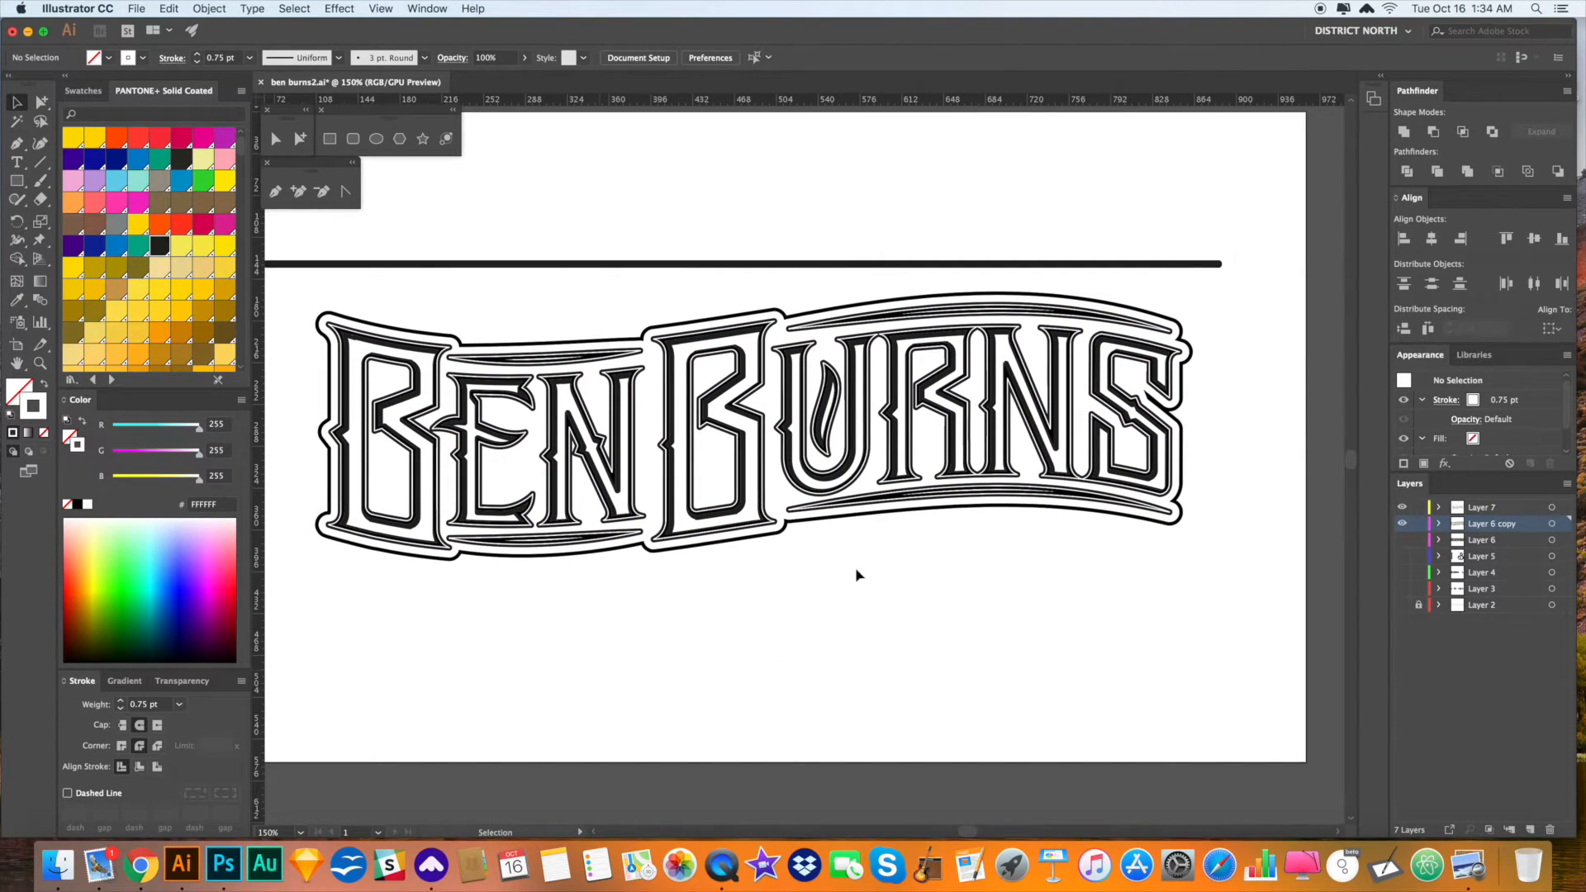
left_click_drag(616, 241, 915, 541)
left_click_drag(914, 413, 888, 406)
key("a")
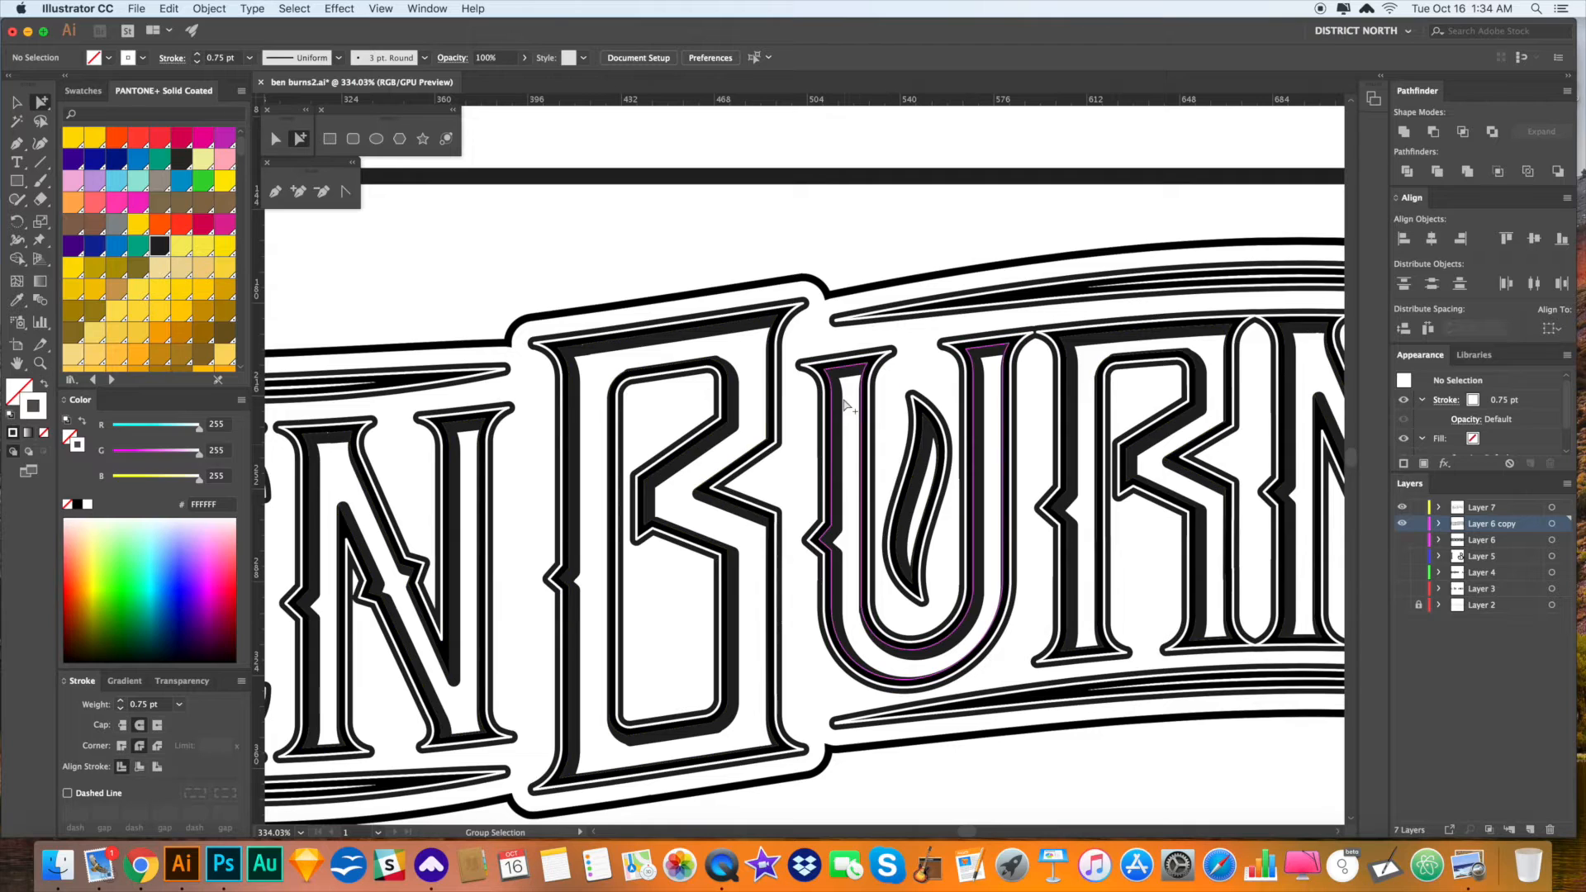
left_click(840, 395)
key("super+a")
key("super+e")
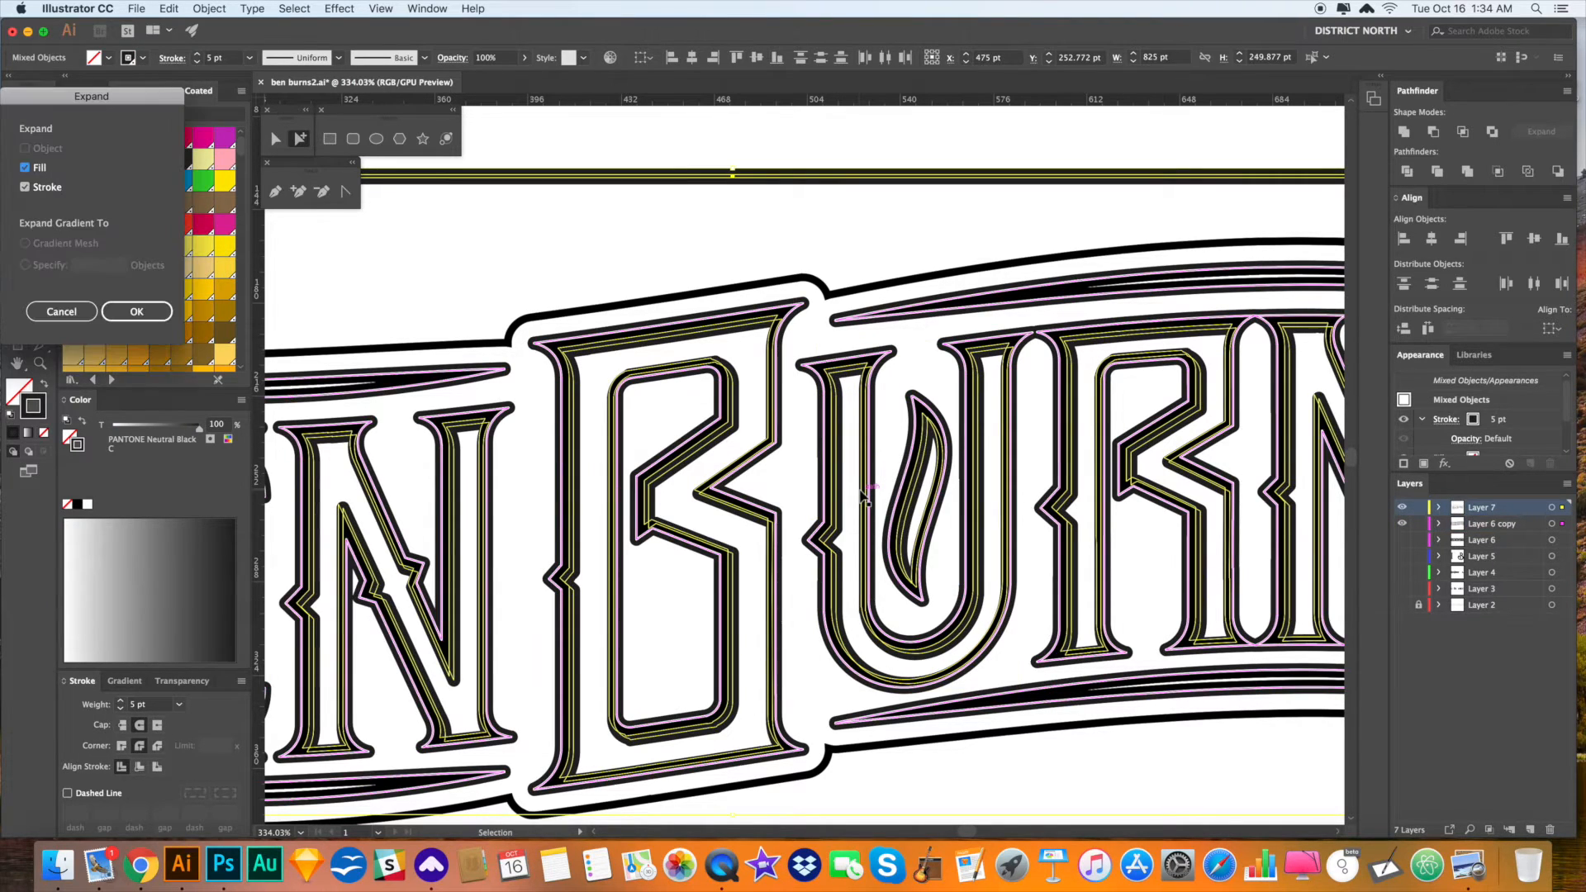
left_click(131, 311)
- Turn the U's inner-line group into a clipping mask
left_click(955, 218)
left_click(846, 375)
left_click(846, 375)
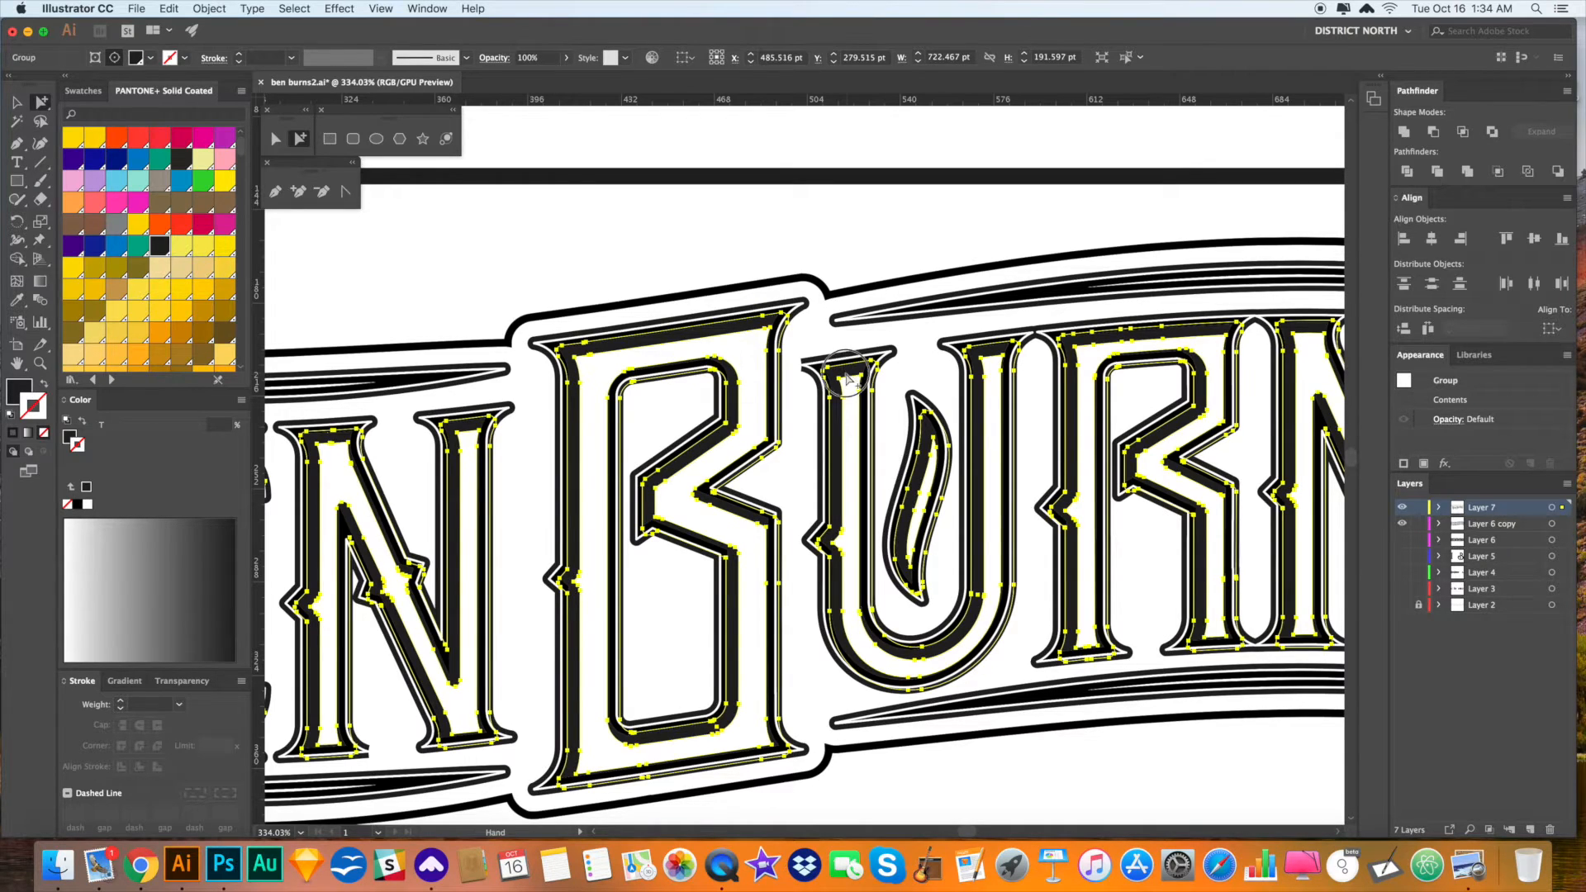
key("super+7")
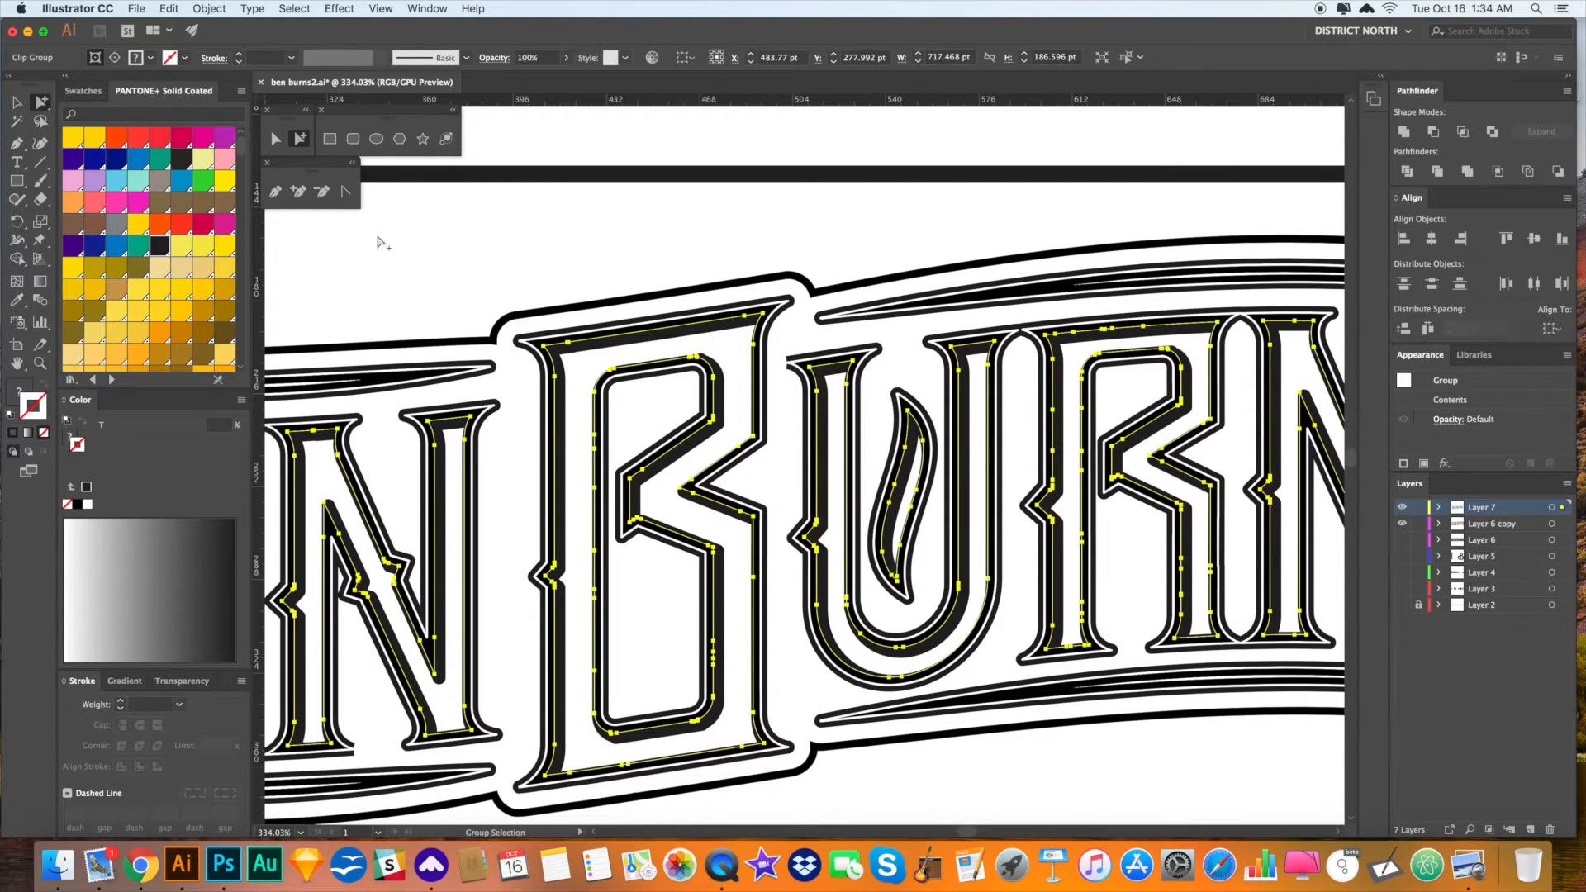
- Recentre the view on BEN and undo the green stroke colouring
left_click(837, 205)
left_click(716, 333)
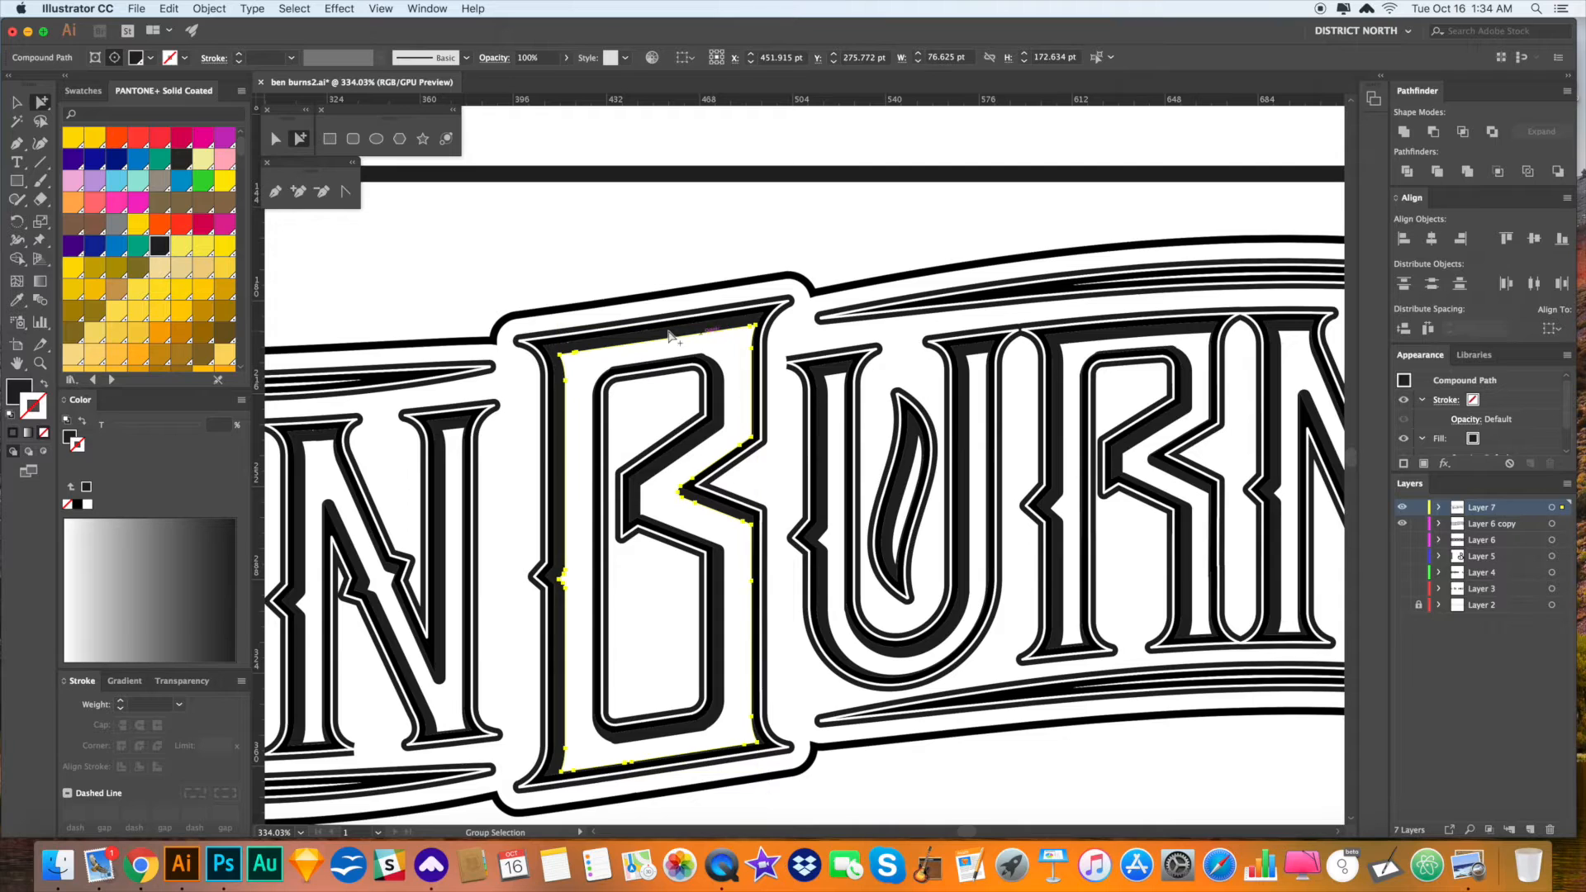
left_click(744, 213)
key("super+a")
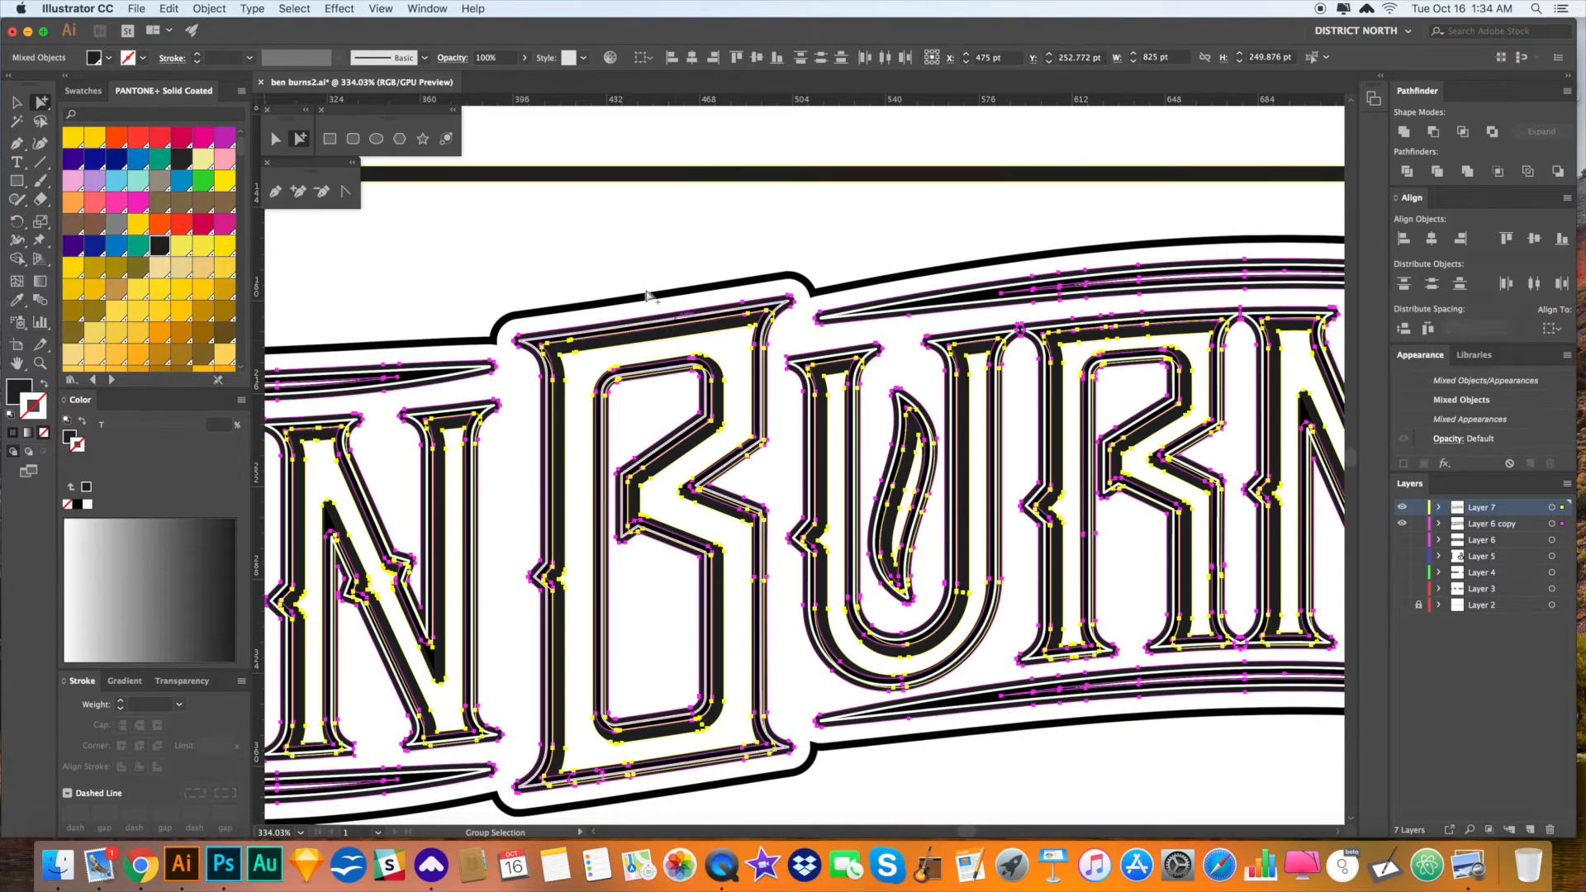
left_click(397, 240)
left_click_drag(397, 239, 691, 223)
left_click_drag(521, 227, 856, 223)
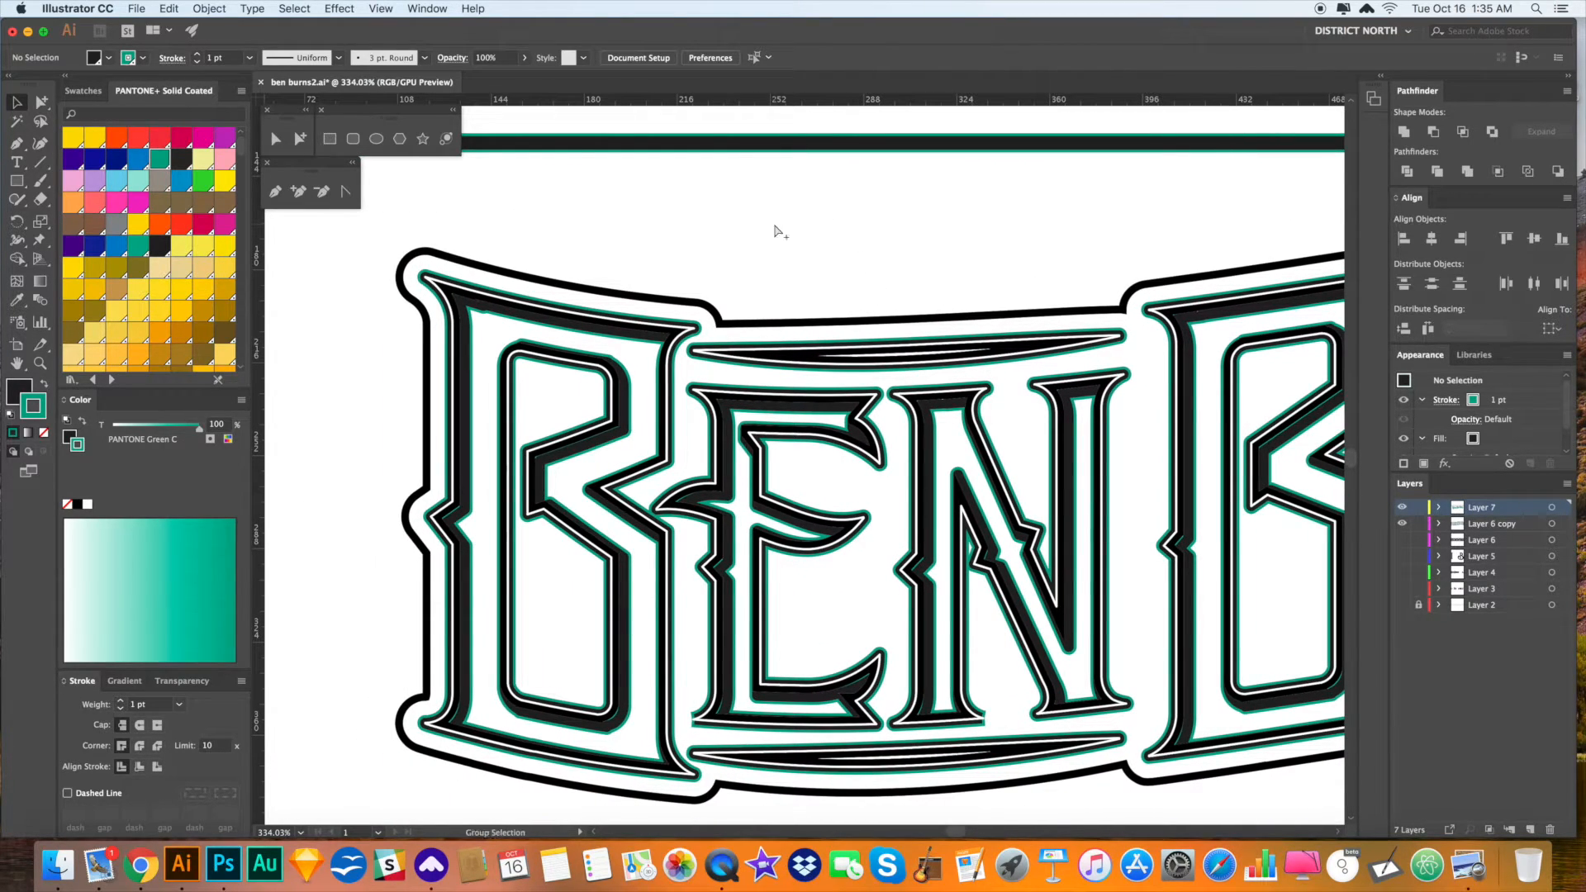
key("super+z")
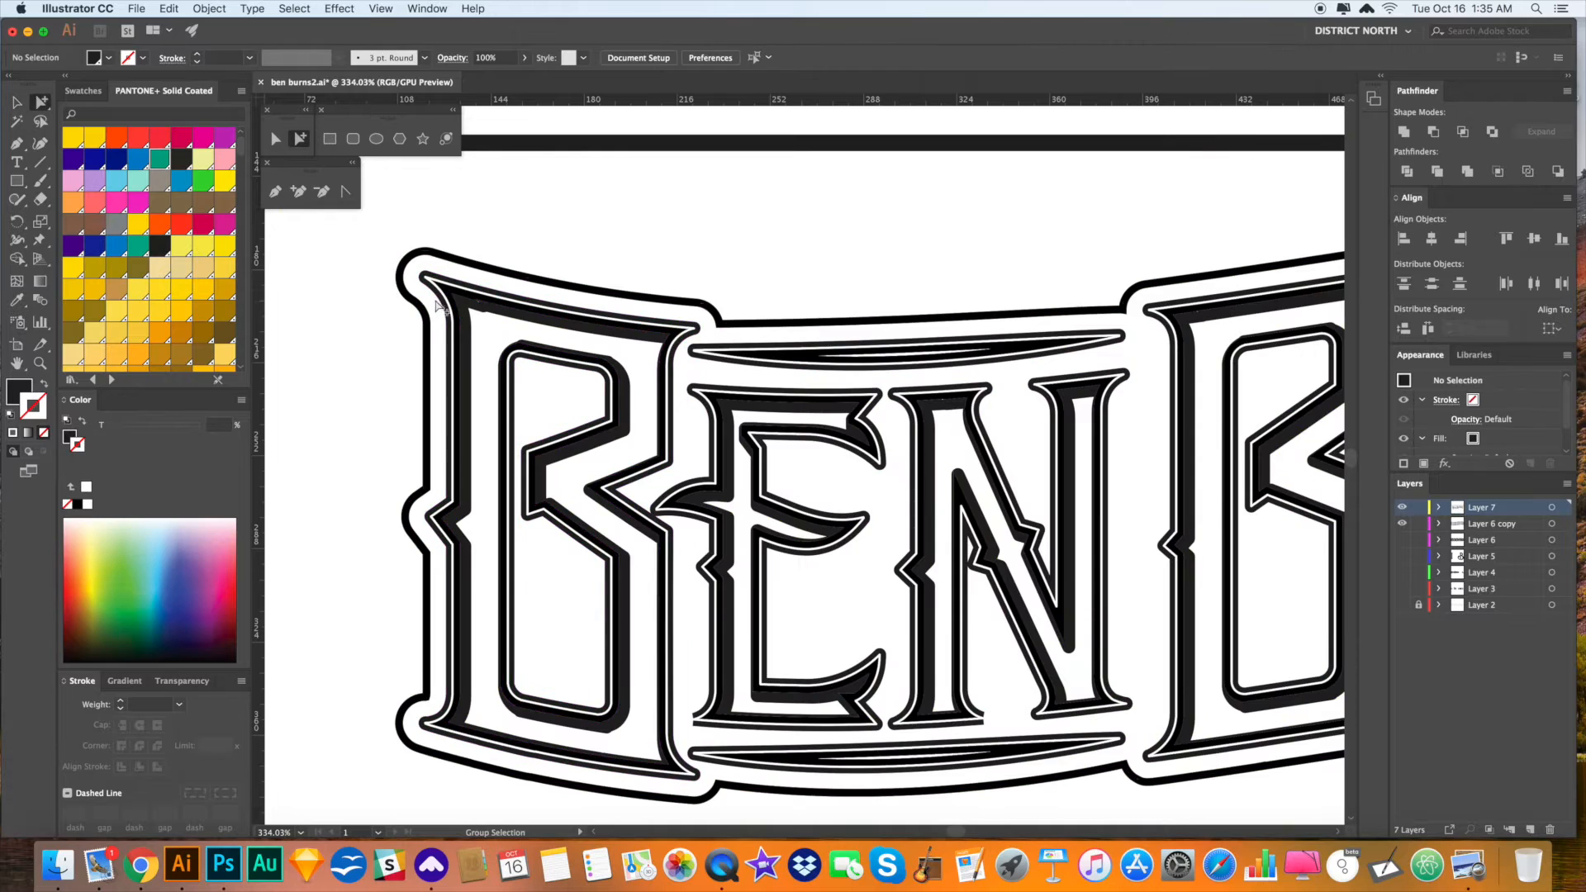
key("super+a")
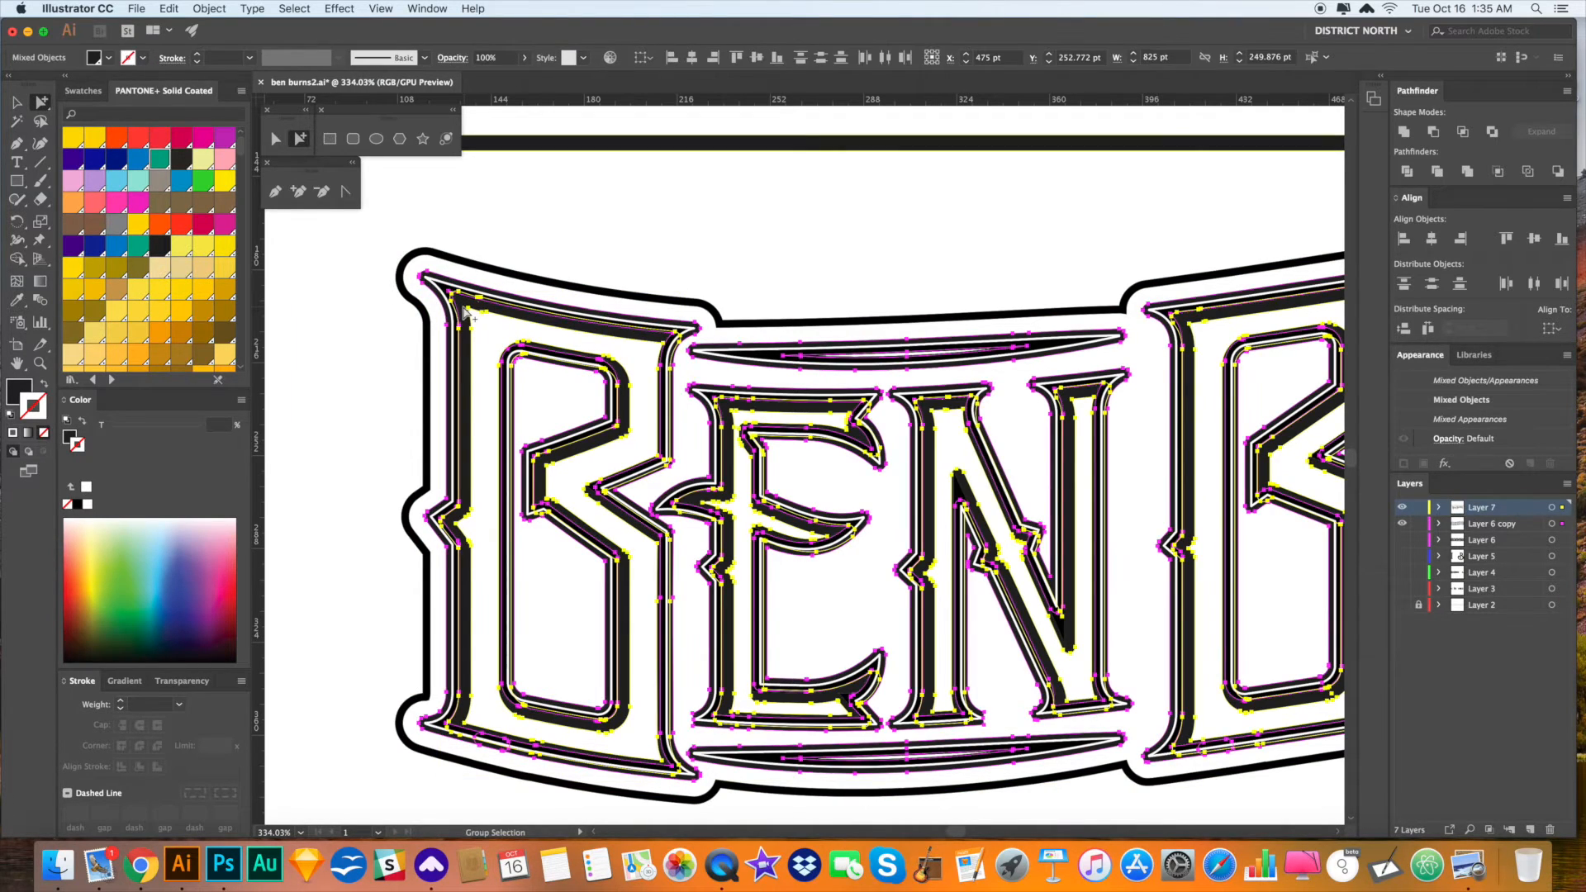
left_click(314, 389)
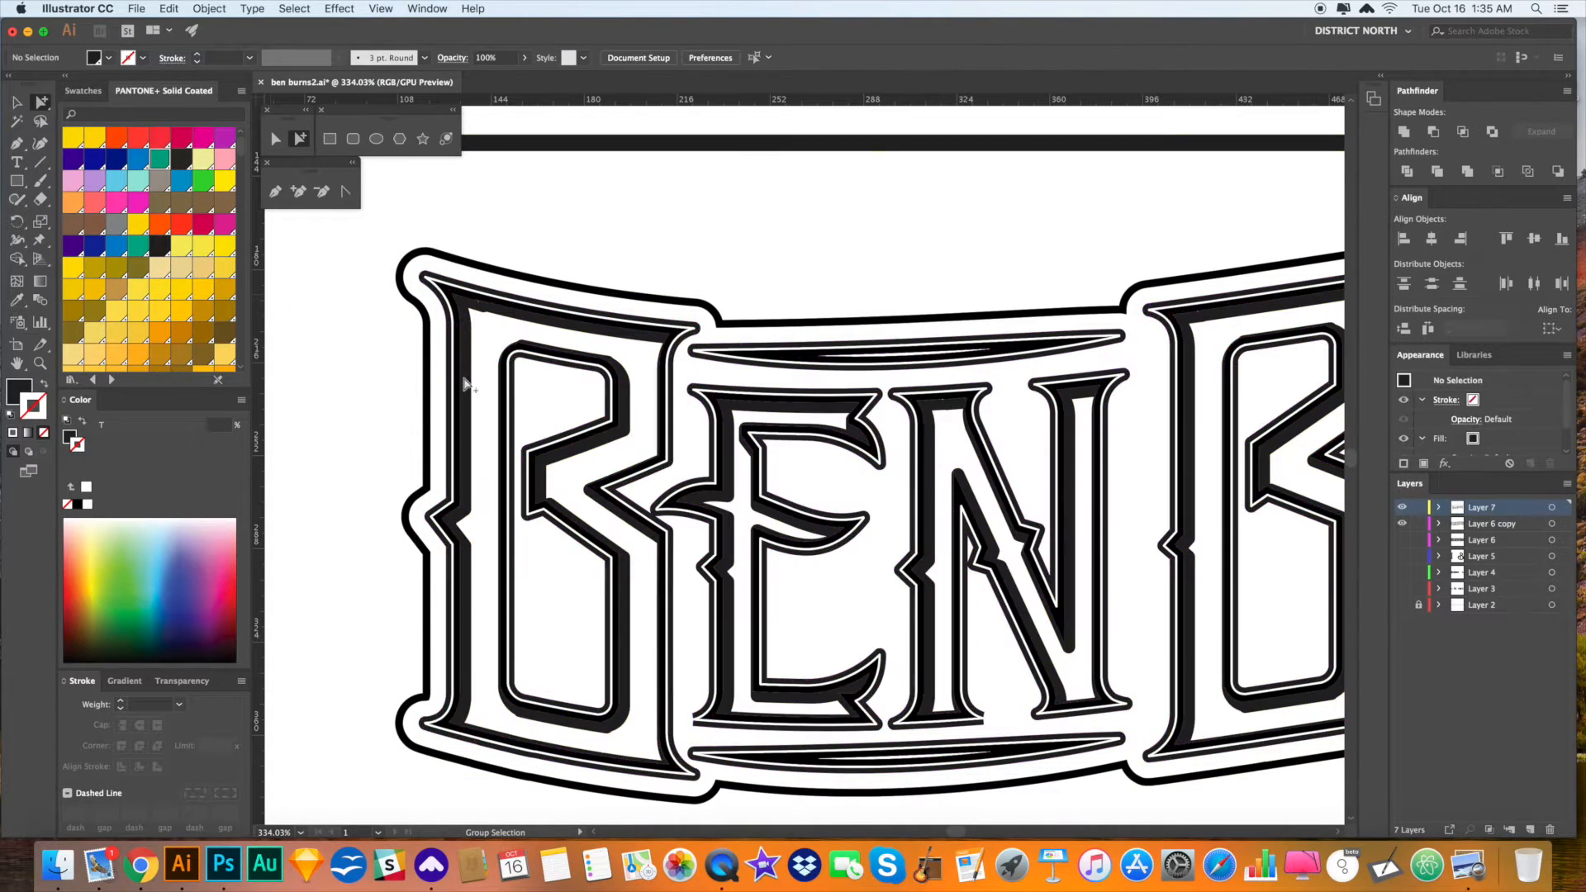
- Fill the matching shadow shapes inside the letters with warm grey instead of black
left_click(469, 332)
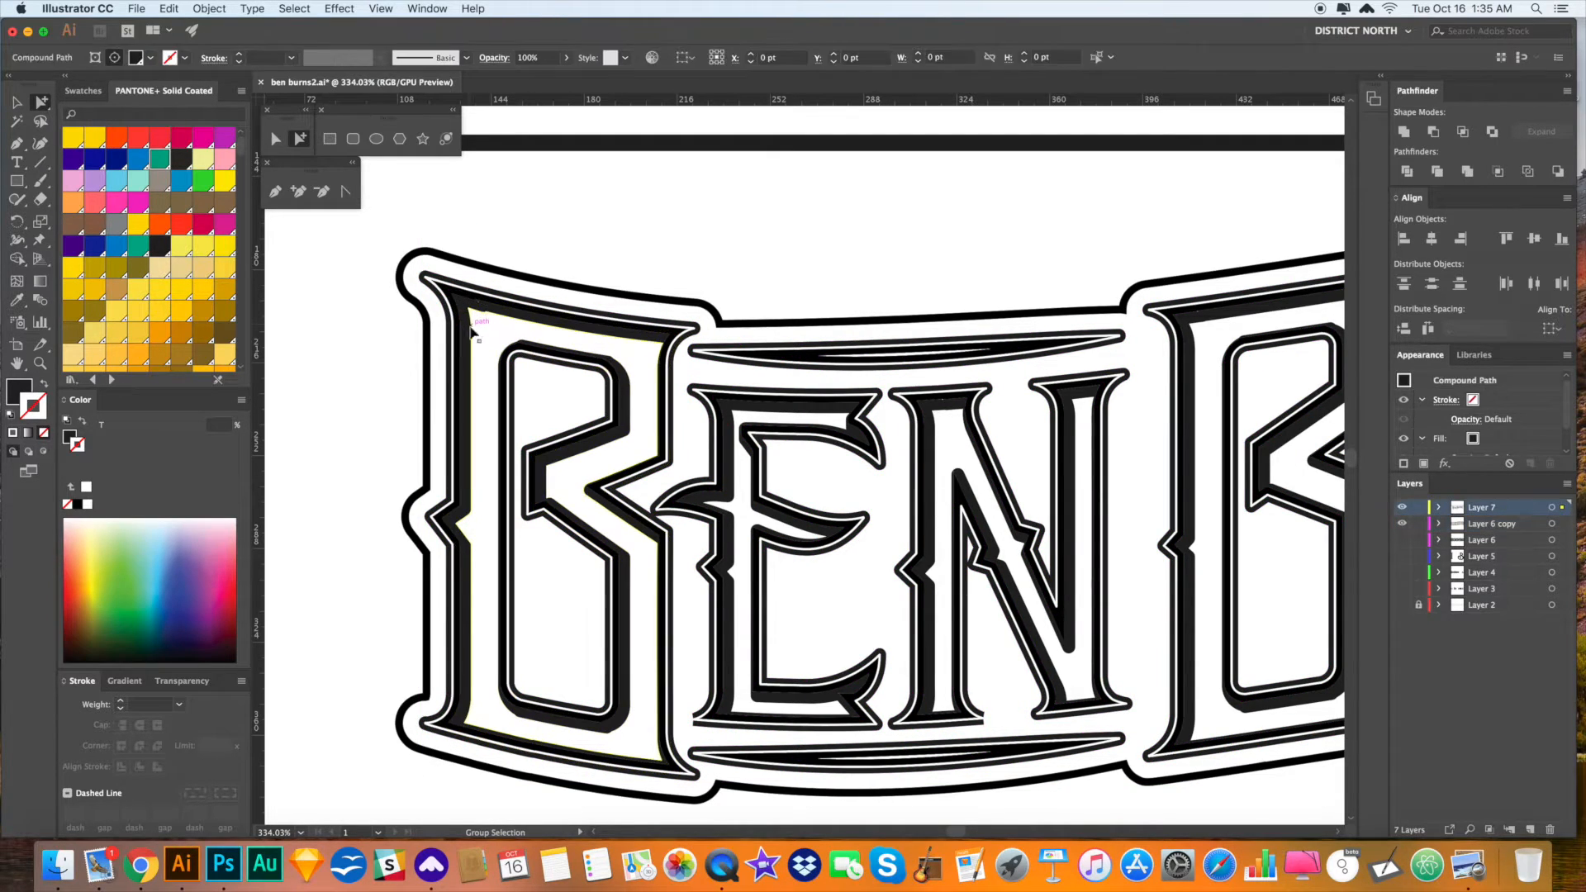
key("super+a")
left_click(162, 181)
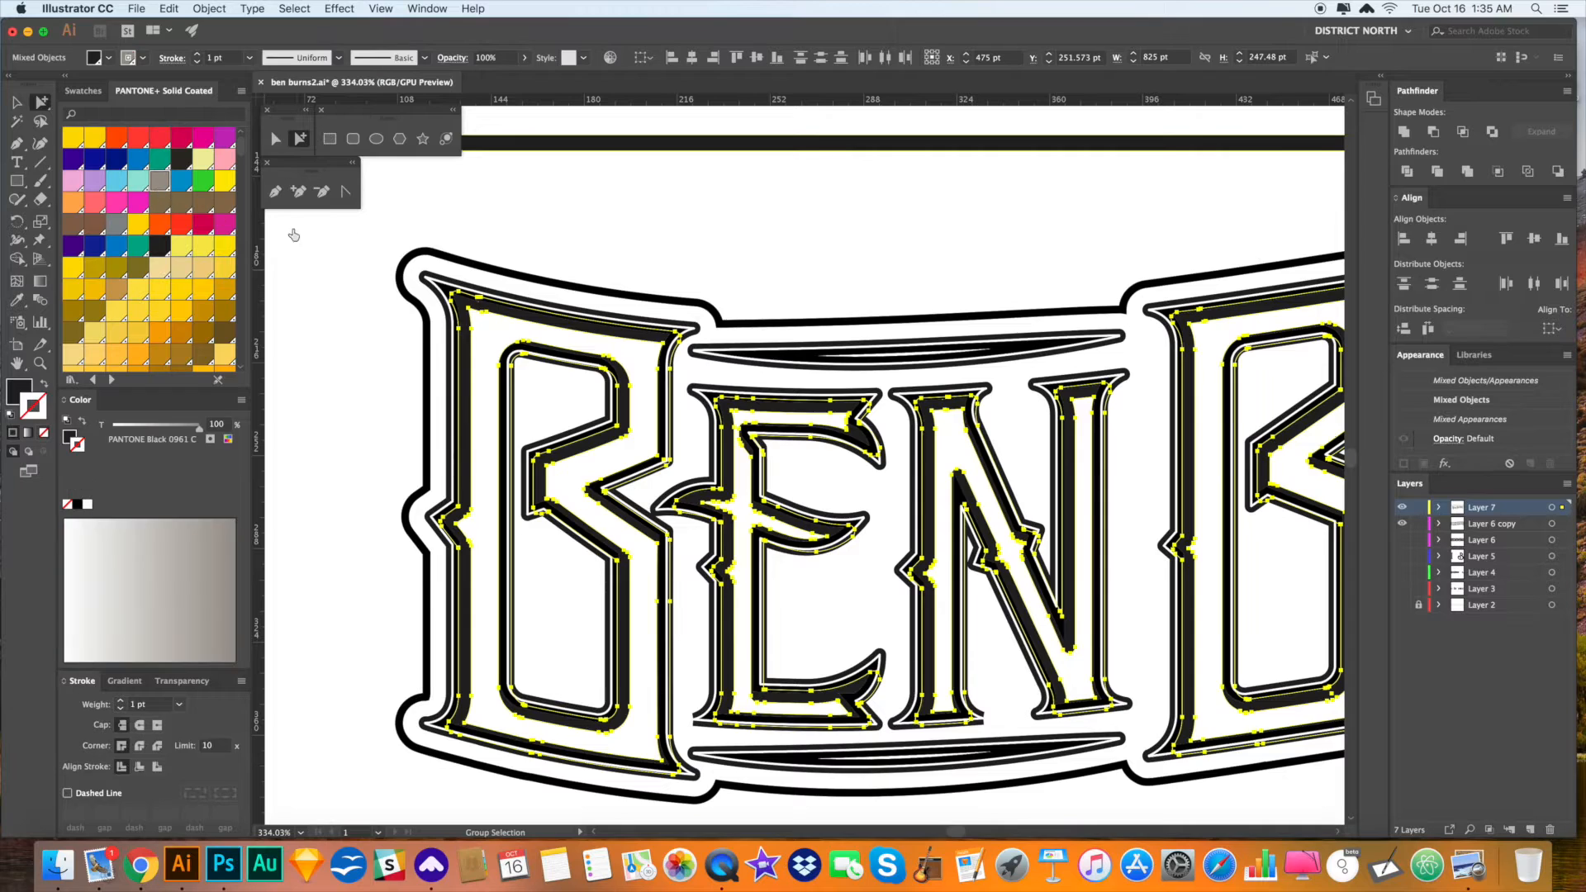
left_click(604, 253)
key("super+z")
key("super+z")
left_click(27, 387)
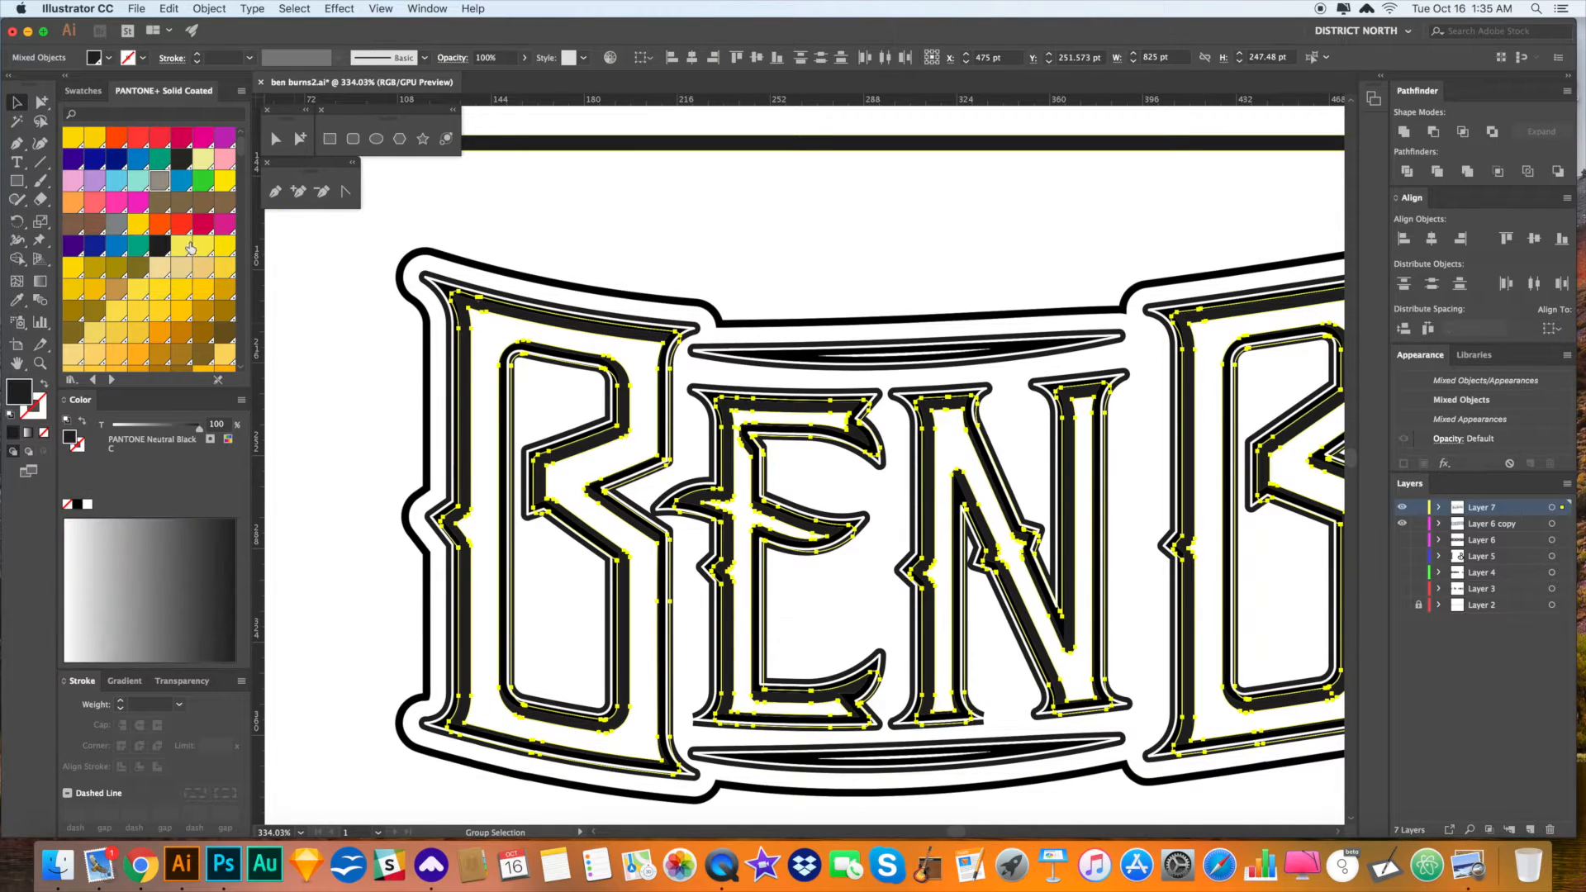
left_click(162, 181)
left_click(662, 282)
left_click(588, 306)
left_click(732, 257)
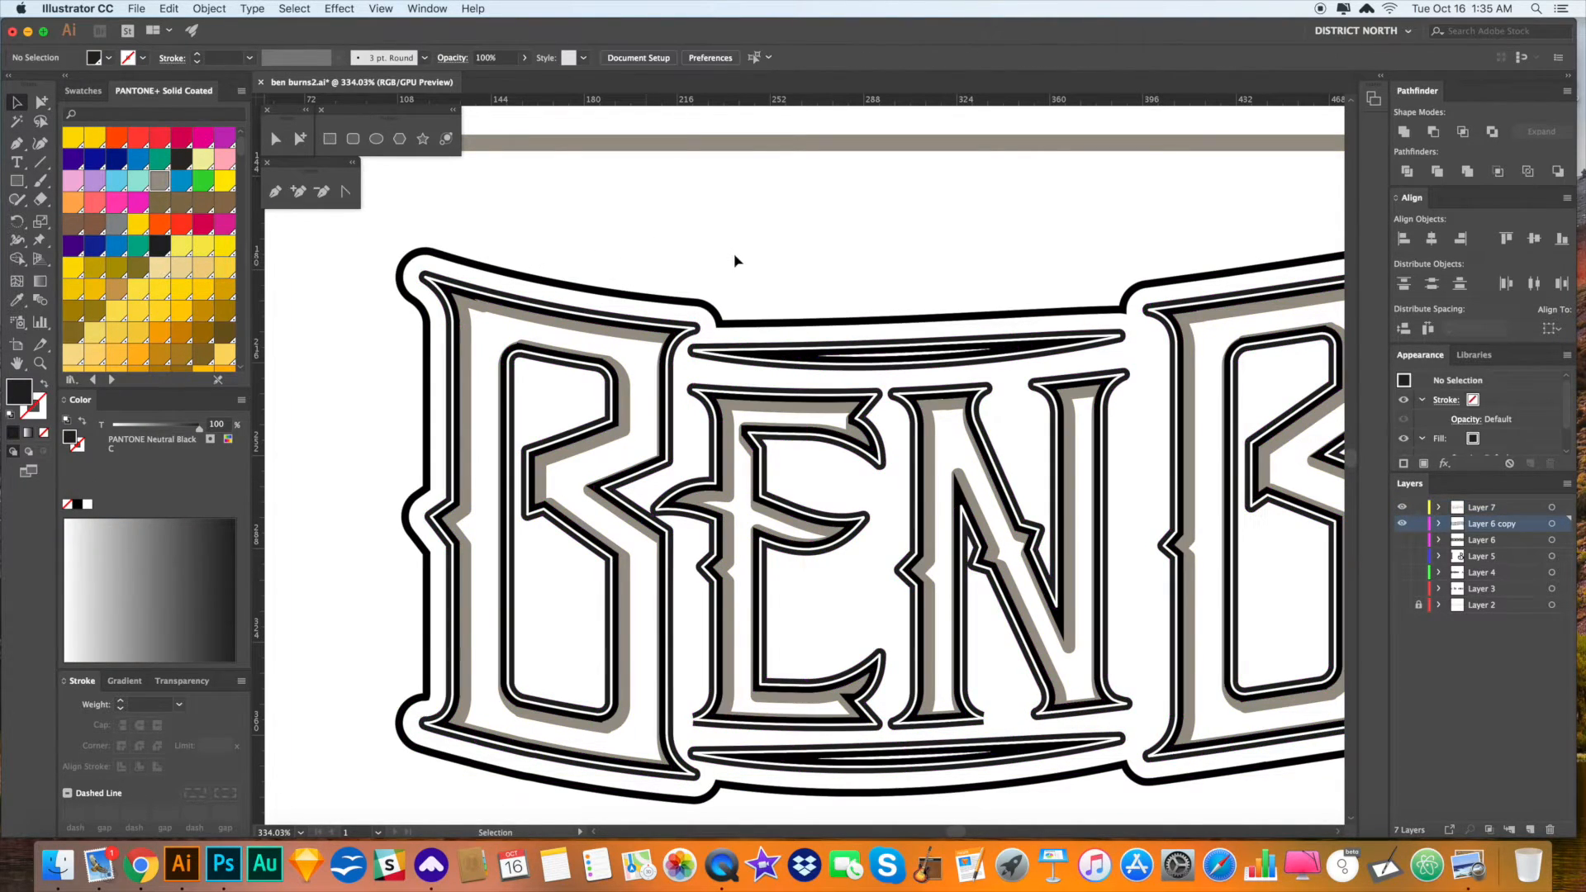
scroll(710, 258, "right", 3)
- Eyedropper a letter's warm grey fill onto the outer outline shape behind the lettering
key("super+minus")
key("super+minus")
key("super+minus")
left_click(899, 315)
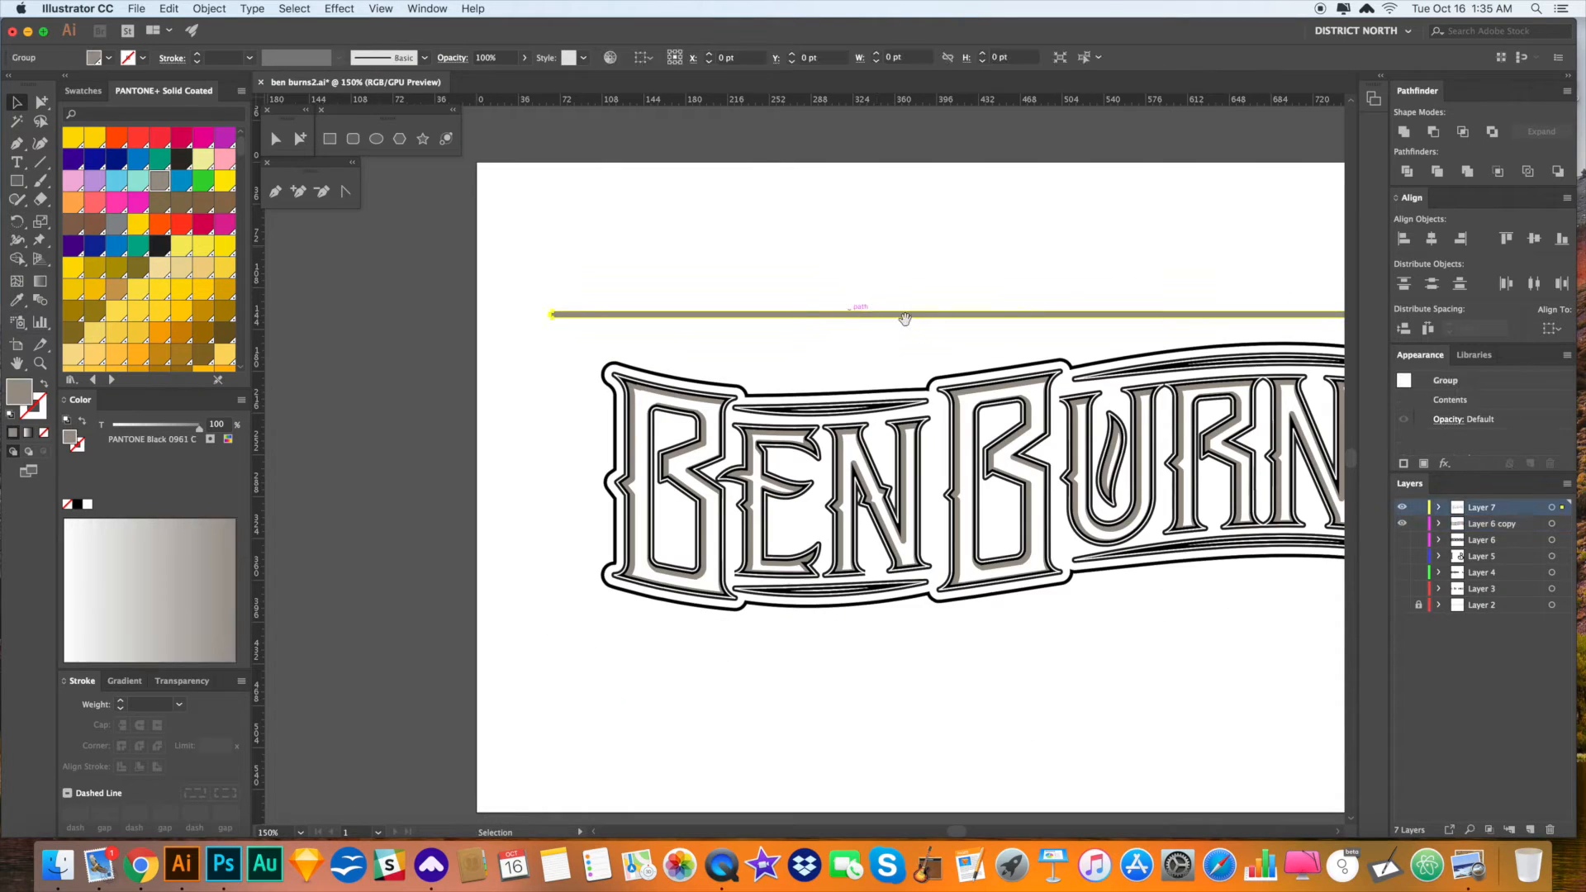
left_click_drag(959, 381, 714, 352)
mouse_move(967, 576)
left_mouse_down()
mouse_move(954, 584)
mouse_move(980, 599)
mouse_move(1014, 596)
mouse_move(983, 596)
left_mouse_up()
left_click(961, 596)
left_click(961, 595)
key("a")
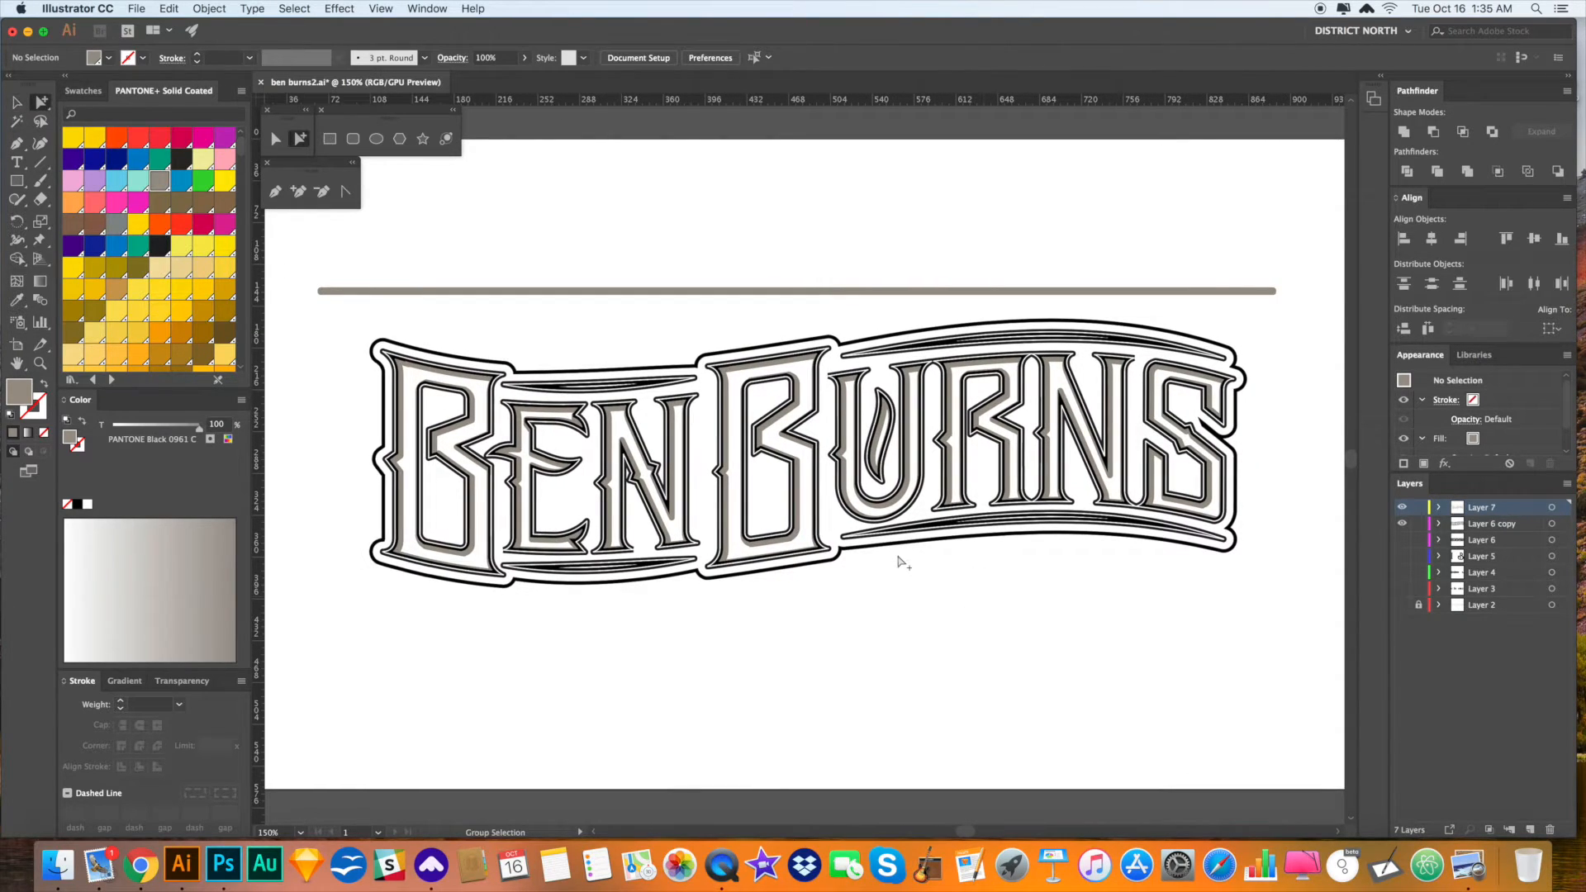
left_click(859, 551)
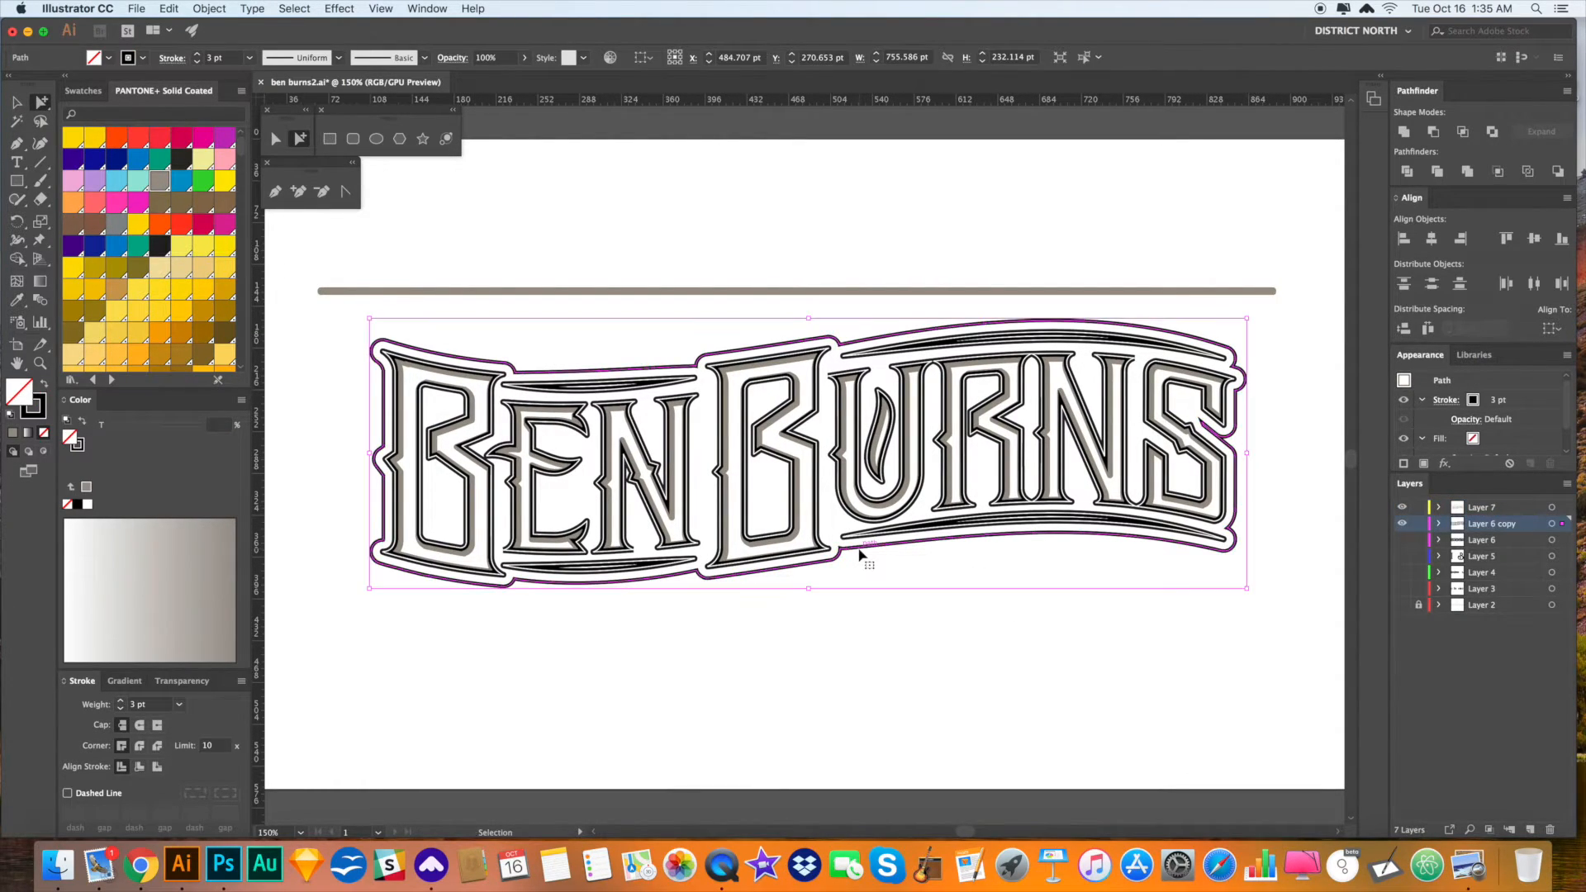
key("i")
left_click(407, 451)
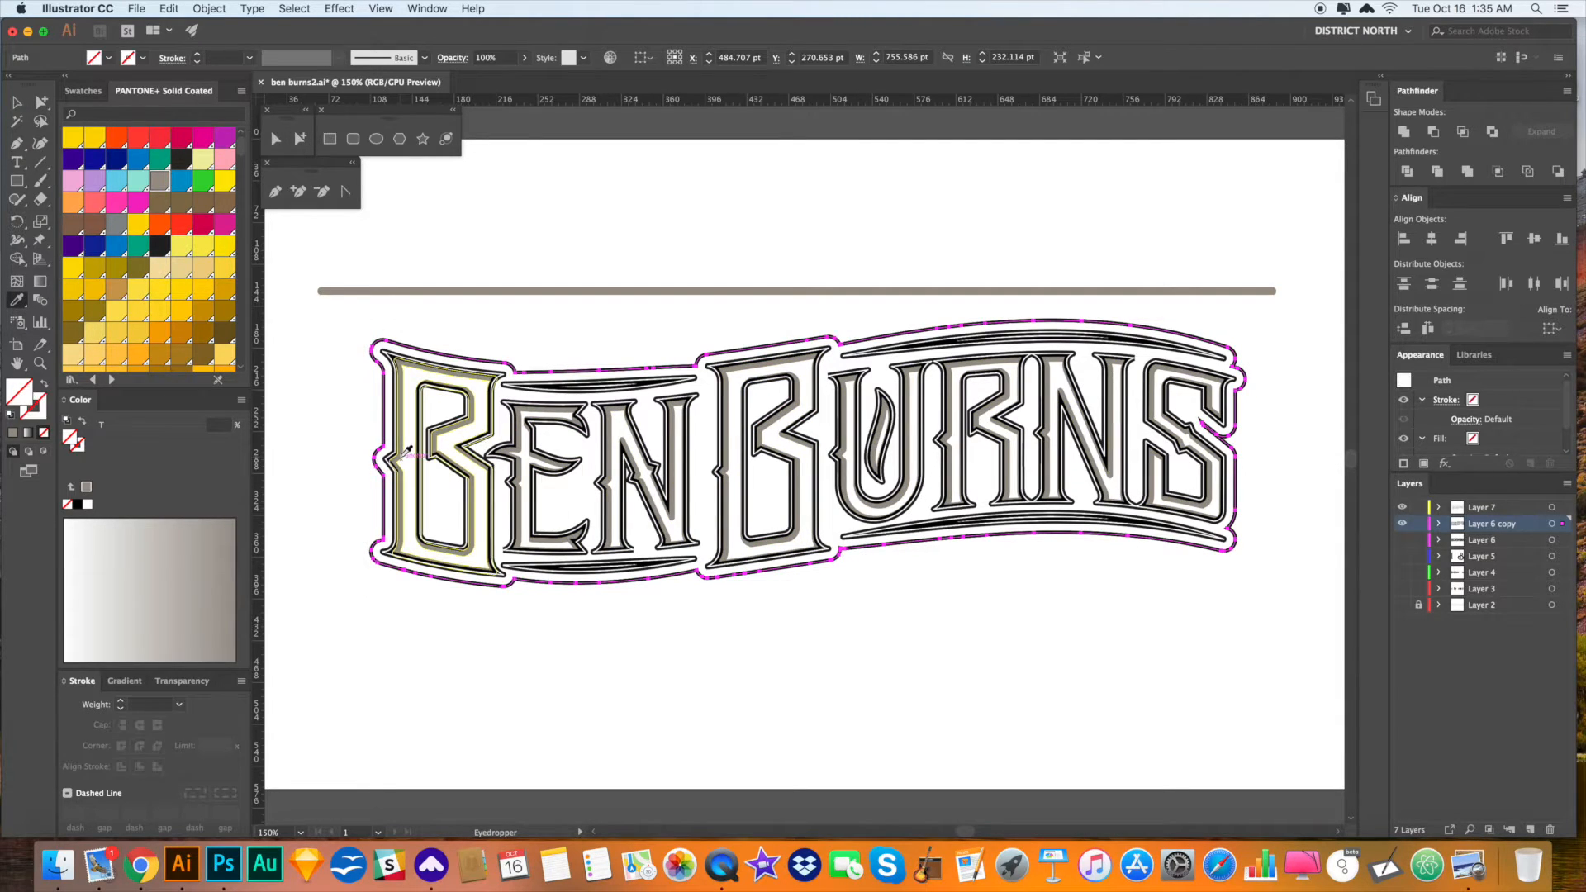
left_click(402, 457)
- Fill the grey badge shape behind the letters with PANTONE 144 C orange
key("v")
left_click(571, 656)
left_click_drag(664, 669, 632, 664)
key("a")
left_click(683, 531)
scroll(222, 196, "down", 15)
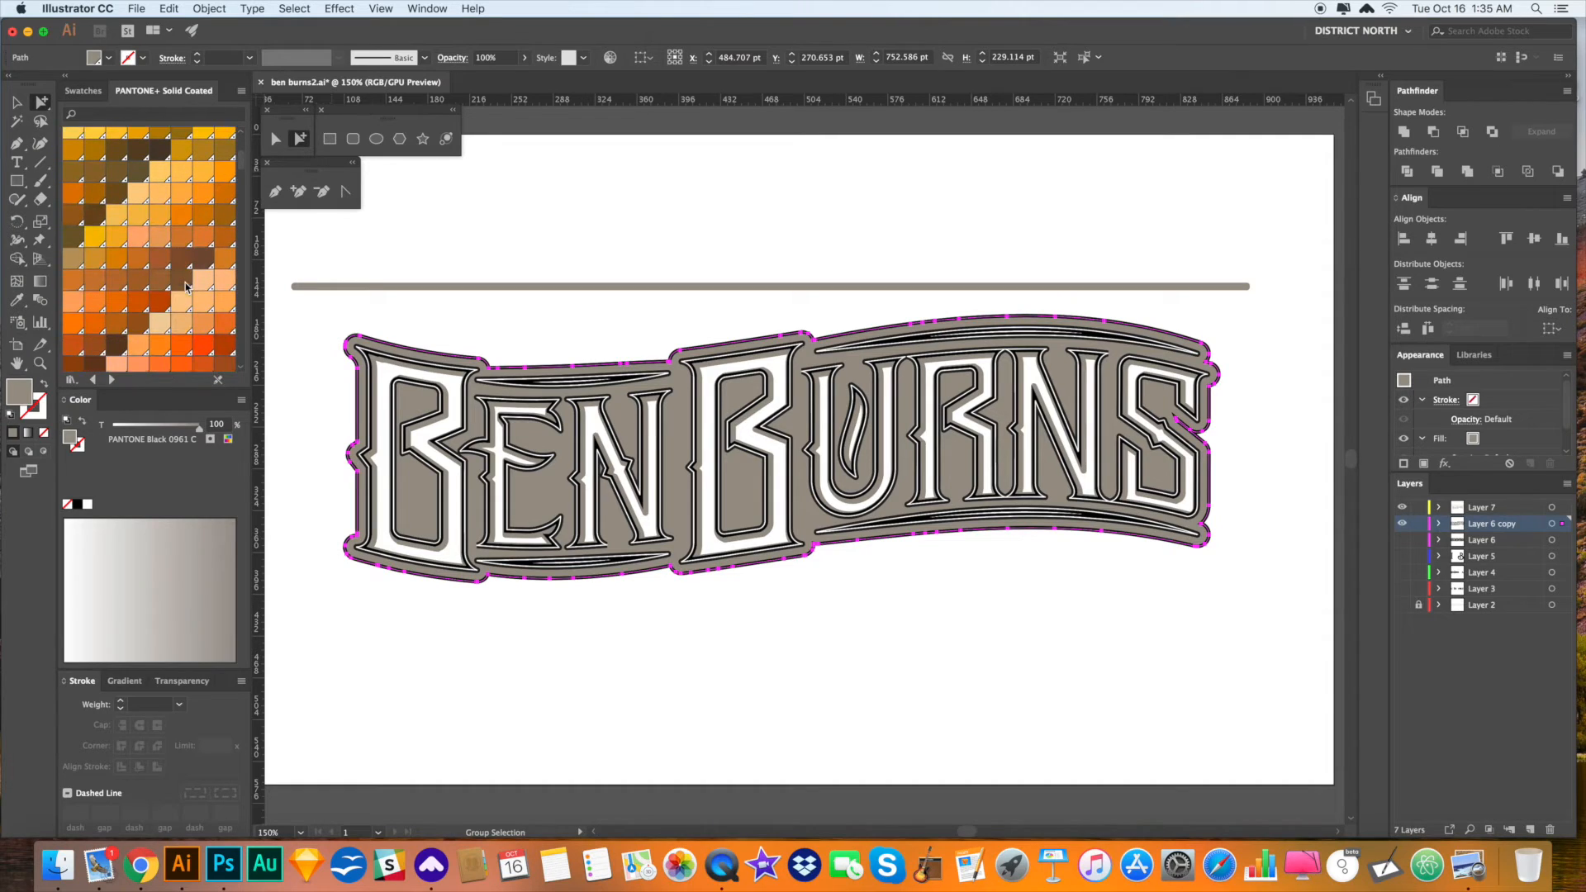
left_click(183, 217)
- Zoom and pan to inspect the lettering, then show the whole orange-backed logo
key("v")
left_click(631, 655)
left_click_drag(648, 655, 707, 647)
key("z")
left_click_drag(455, 358, 755, 543)
key("super+minus")
key("super+minus")
key("super+minus")
key("super+minus")
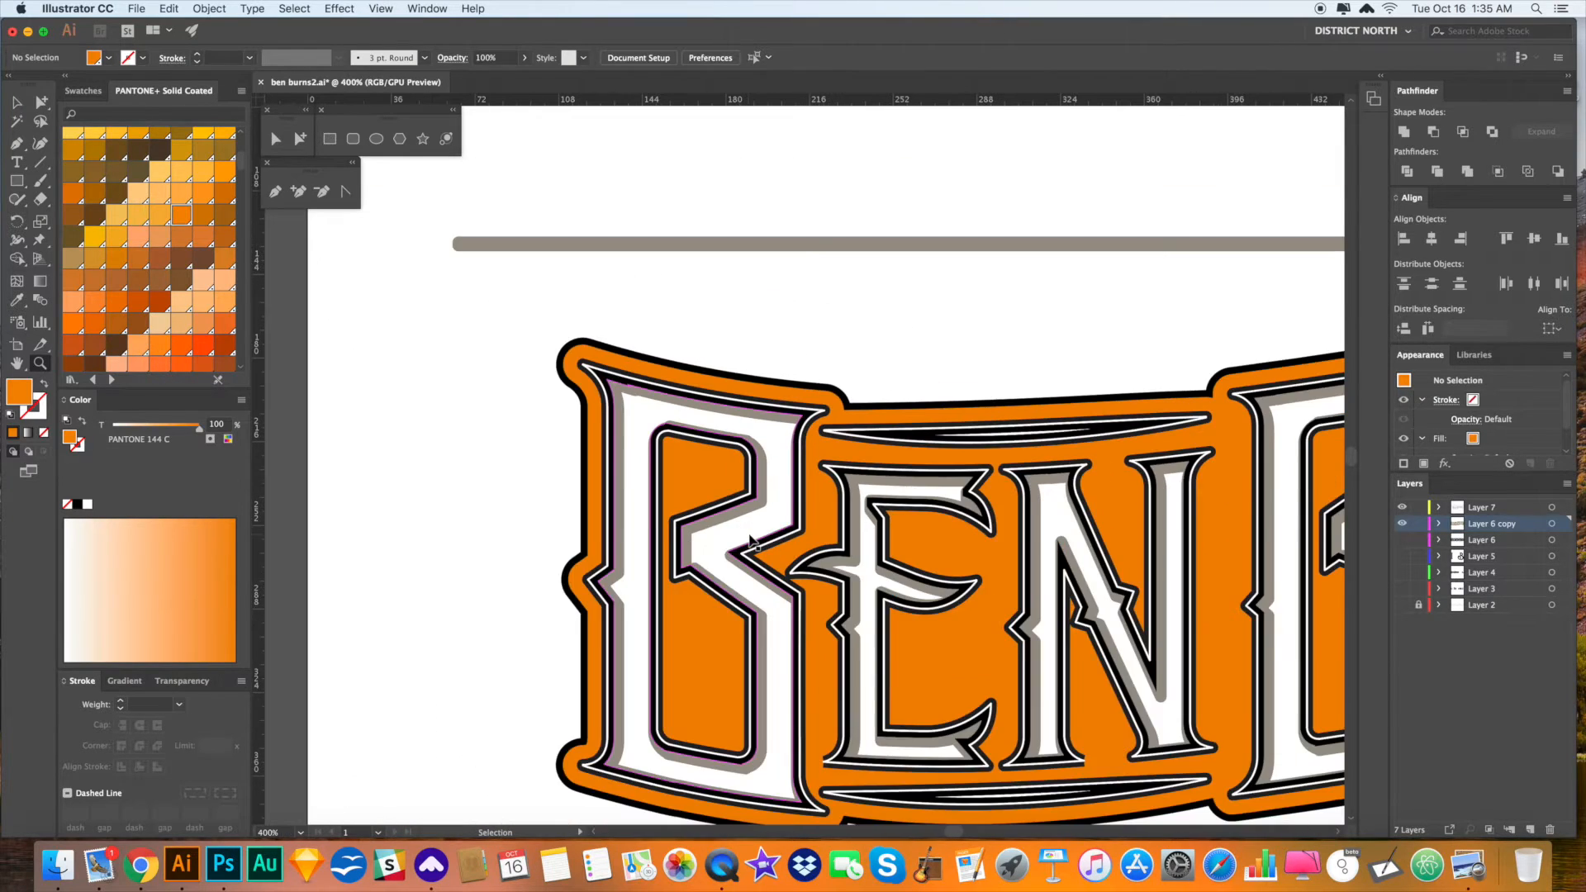
left_click_drag(896, 601, 543, 511)
key("super+minus")
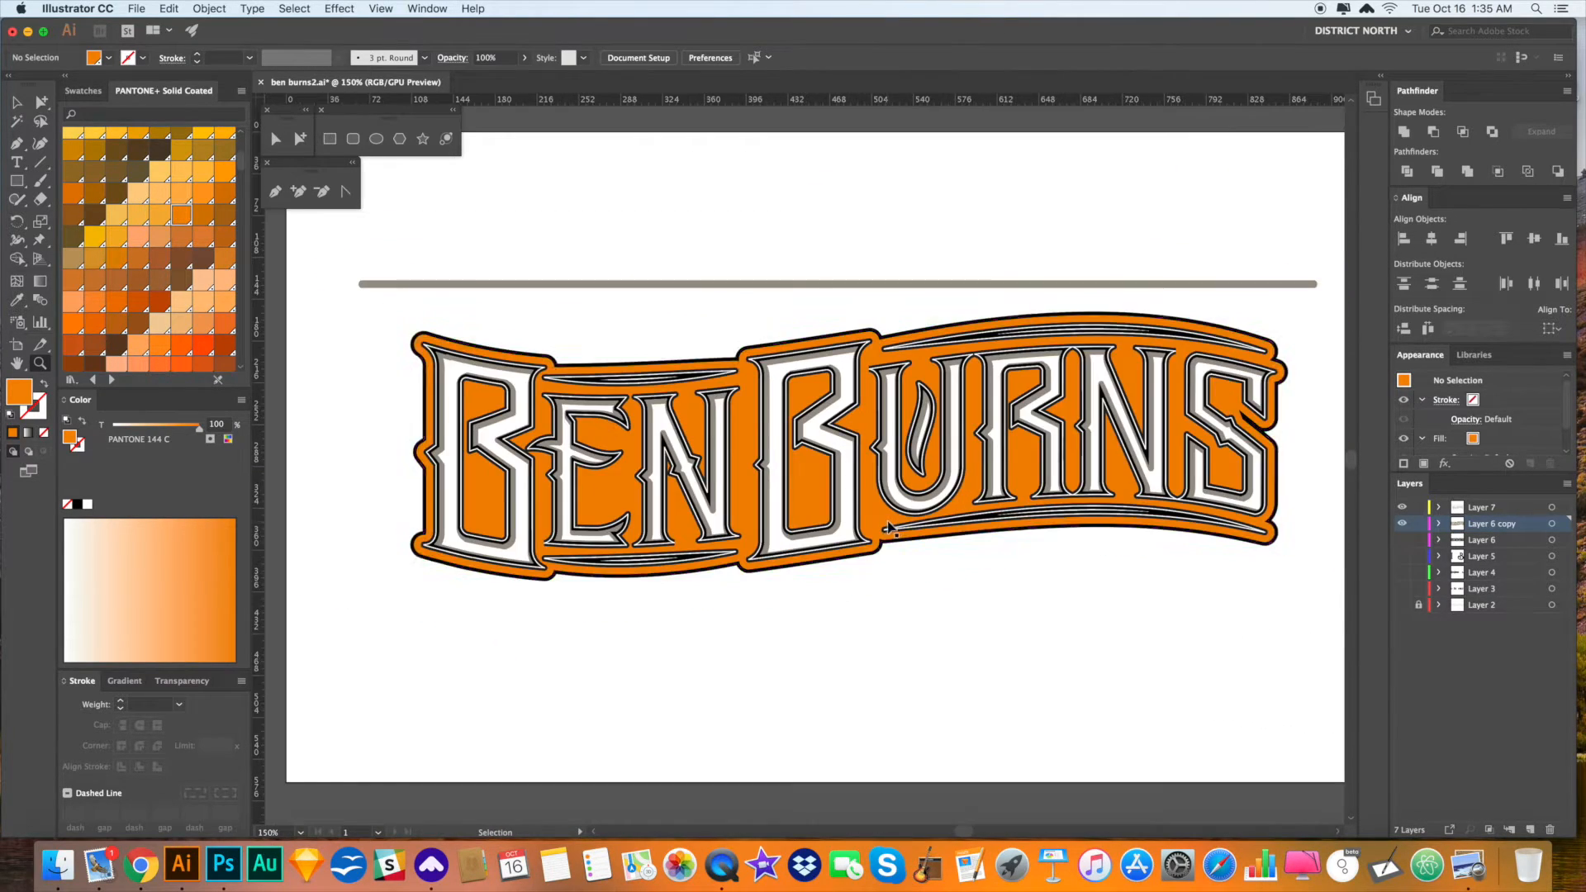
left_click_drag(942, 599, 904, 590)
- Make the grey line above the lettering much thinner
key("v")
left_click(590, 280)
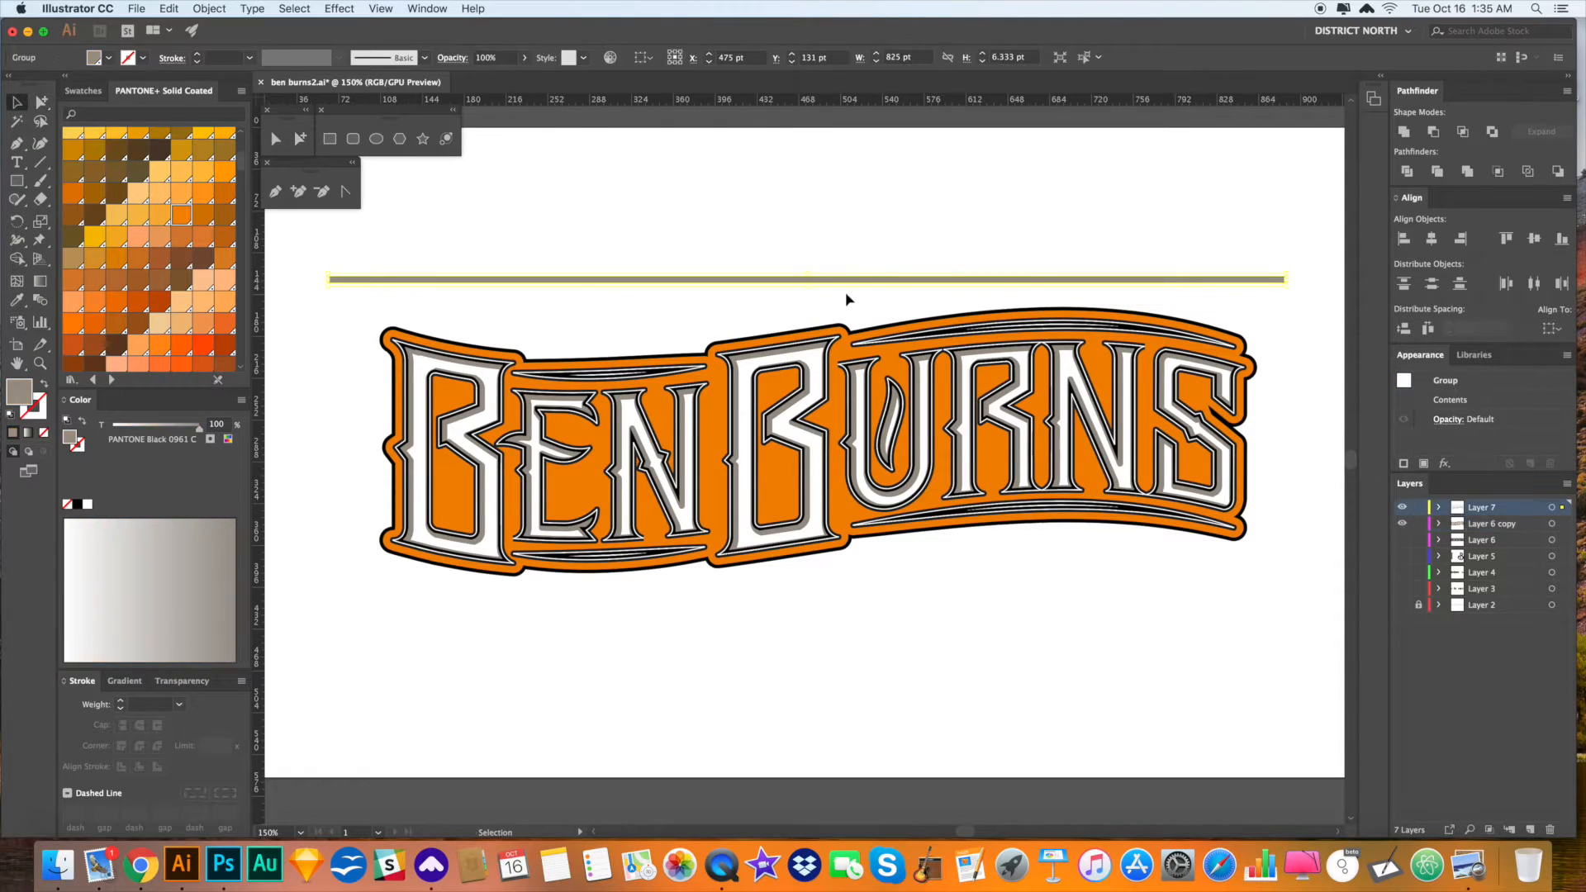
left_click_drag(808, 286, 805, 277)
left_click(856, 229)
key("a")
left_click(835, 278)
key("v")
left_click(814, 267)
- Place a copy of the thin line below the lettering and blend the two lines
key("a")
left_click(832, 280)
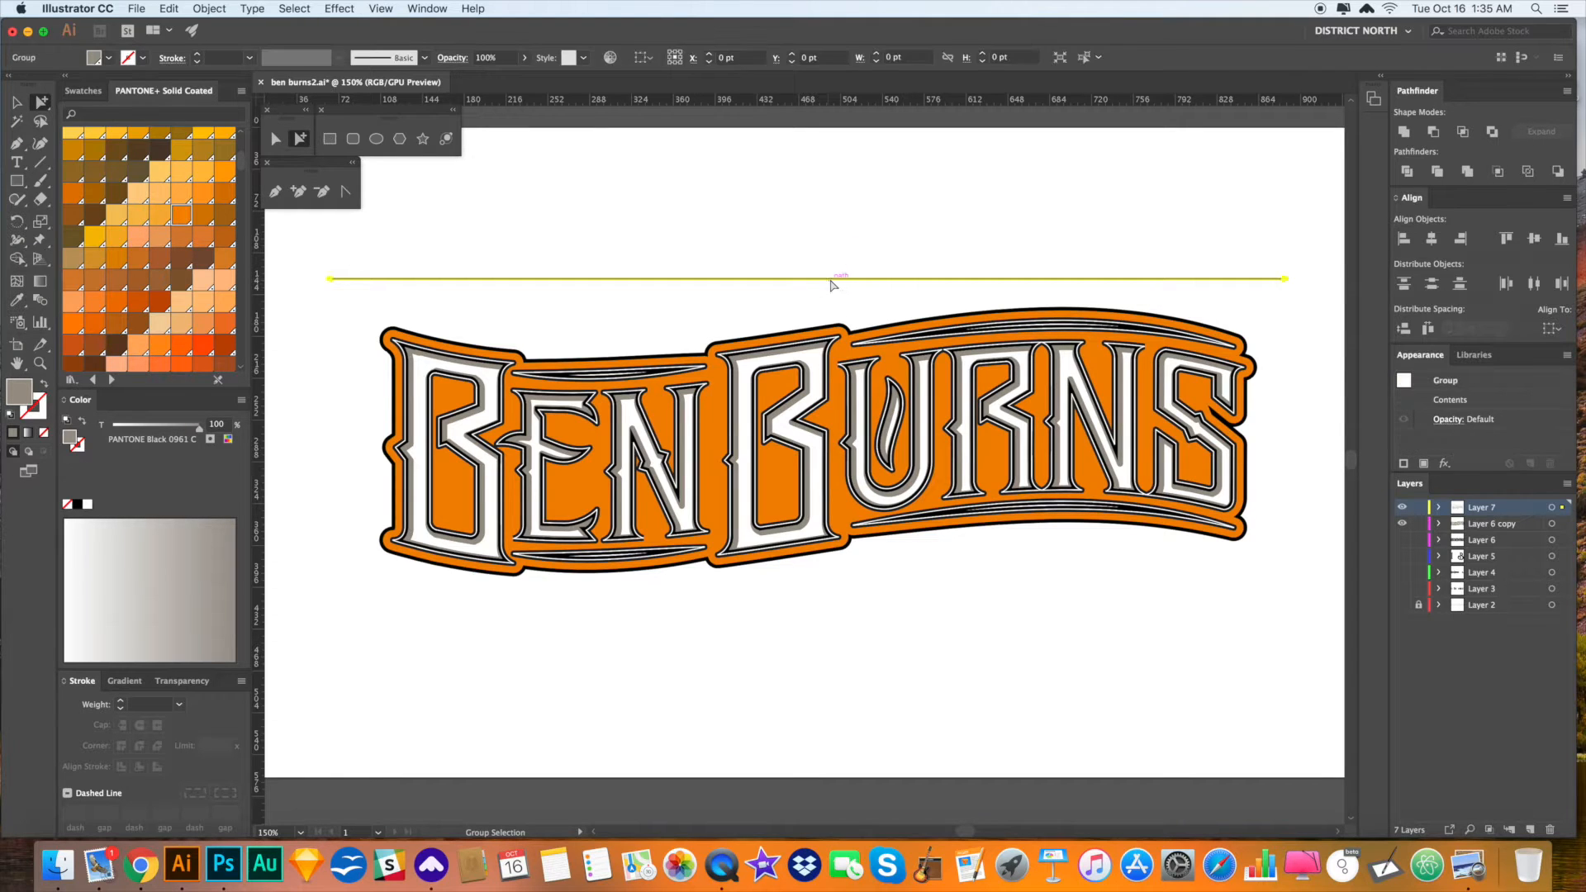
left_click_drag(833, 285, 826, 600)
left_click(857, 658)
scroll(859, 653, "right", 1)
left_click(781, 274, "shift")
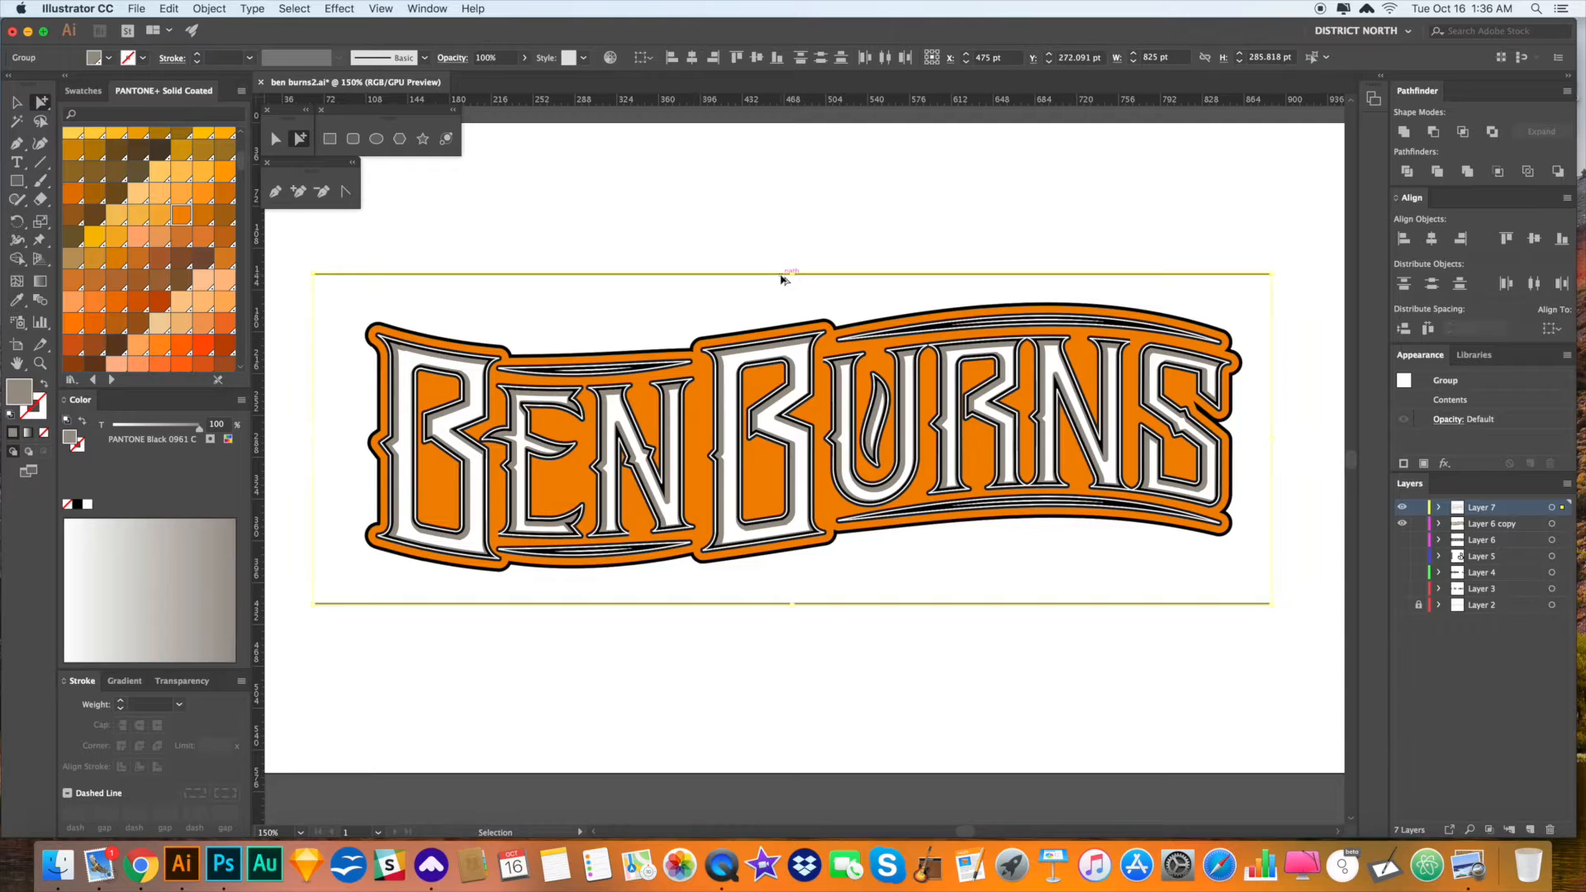
key("alt+super+b")
- Set the blend options to Specified Steps (60) with preview on and confirm
left_click(798, 287)
key("v")
left_click(787, 274)
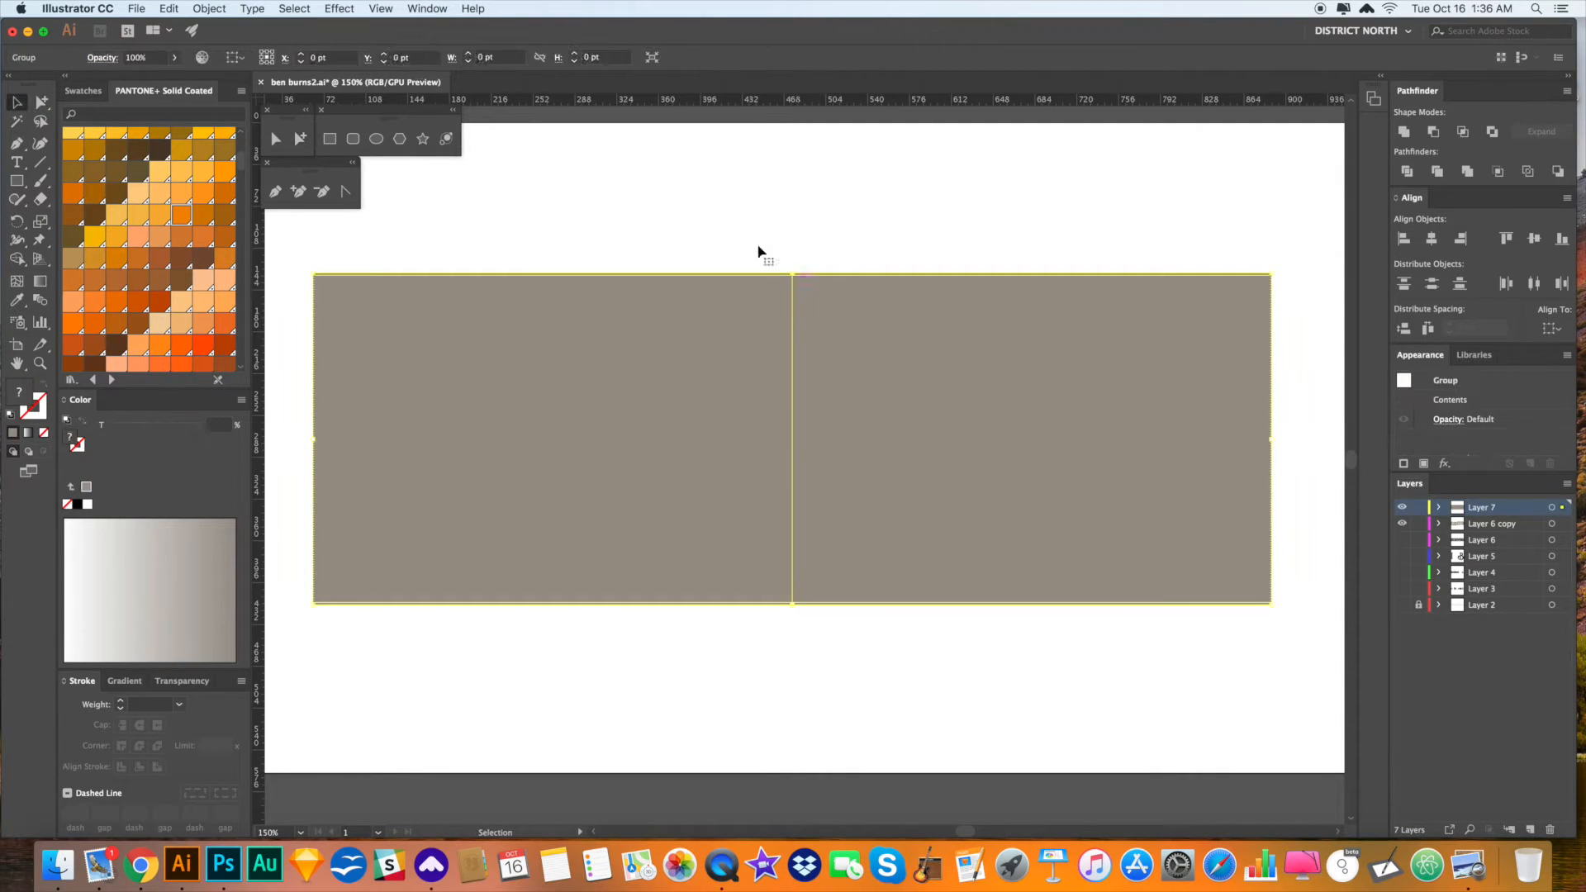
left_click(211, 9)
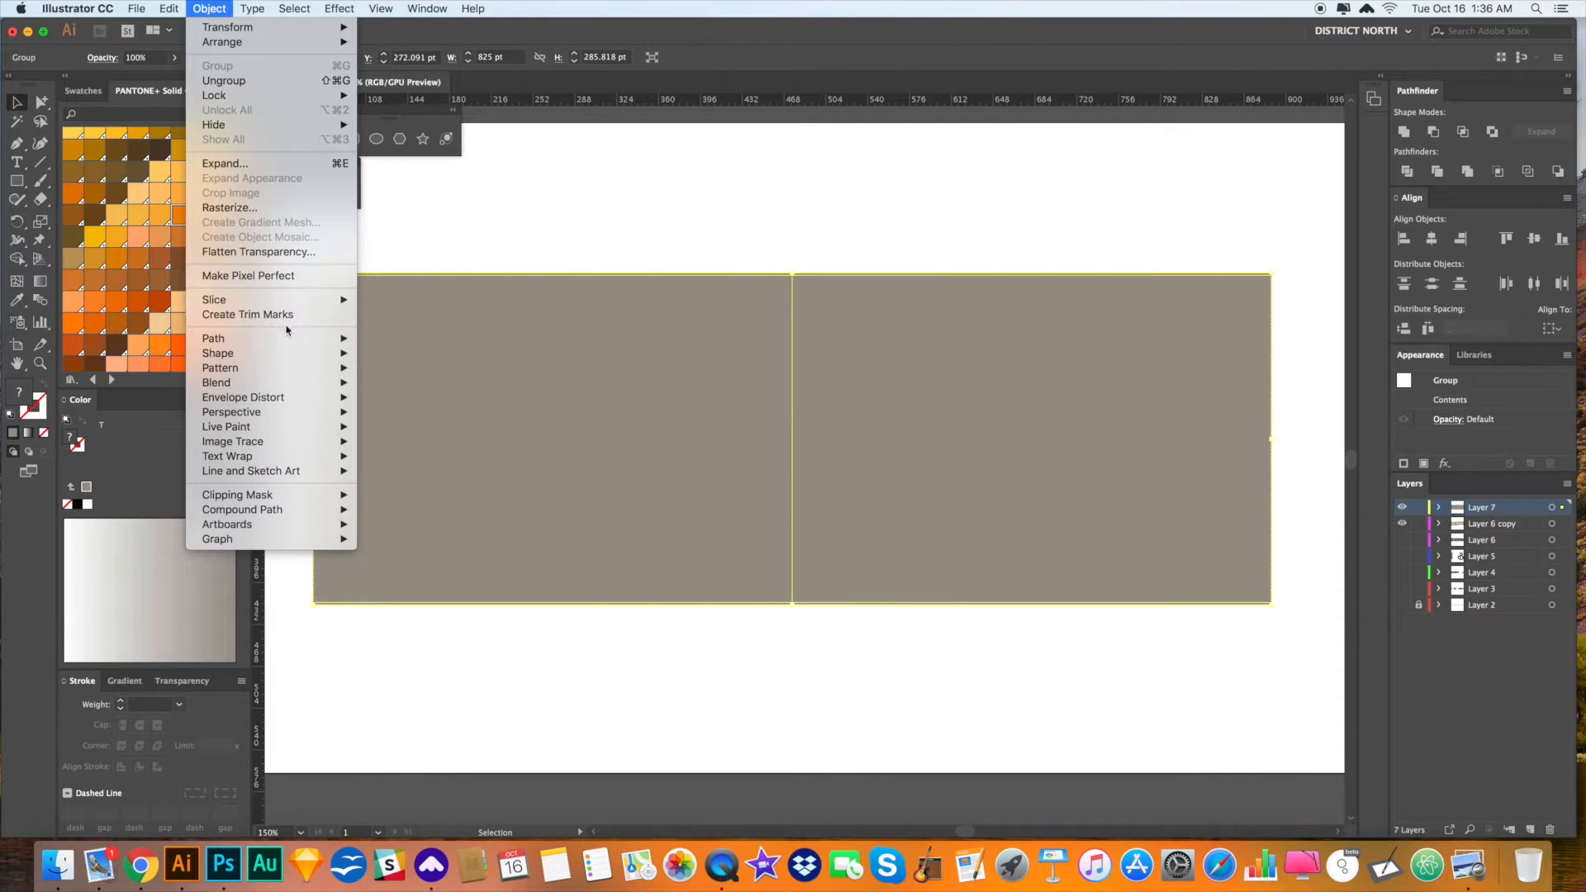
mouse_move(288, 368)
left_click(475, 425)
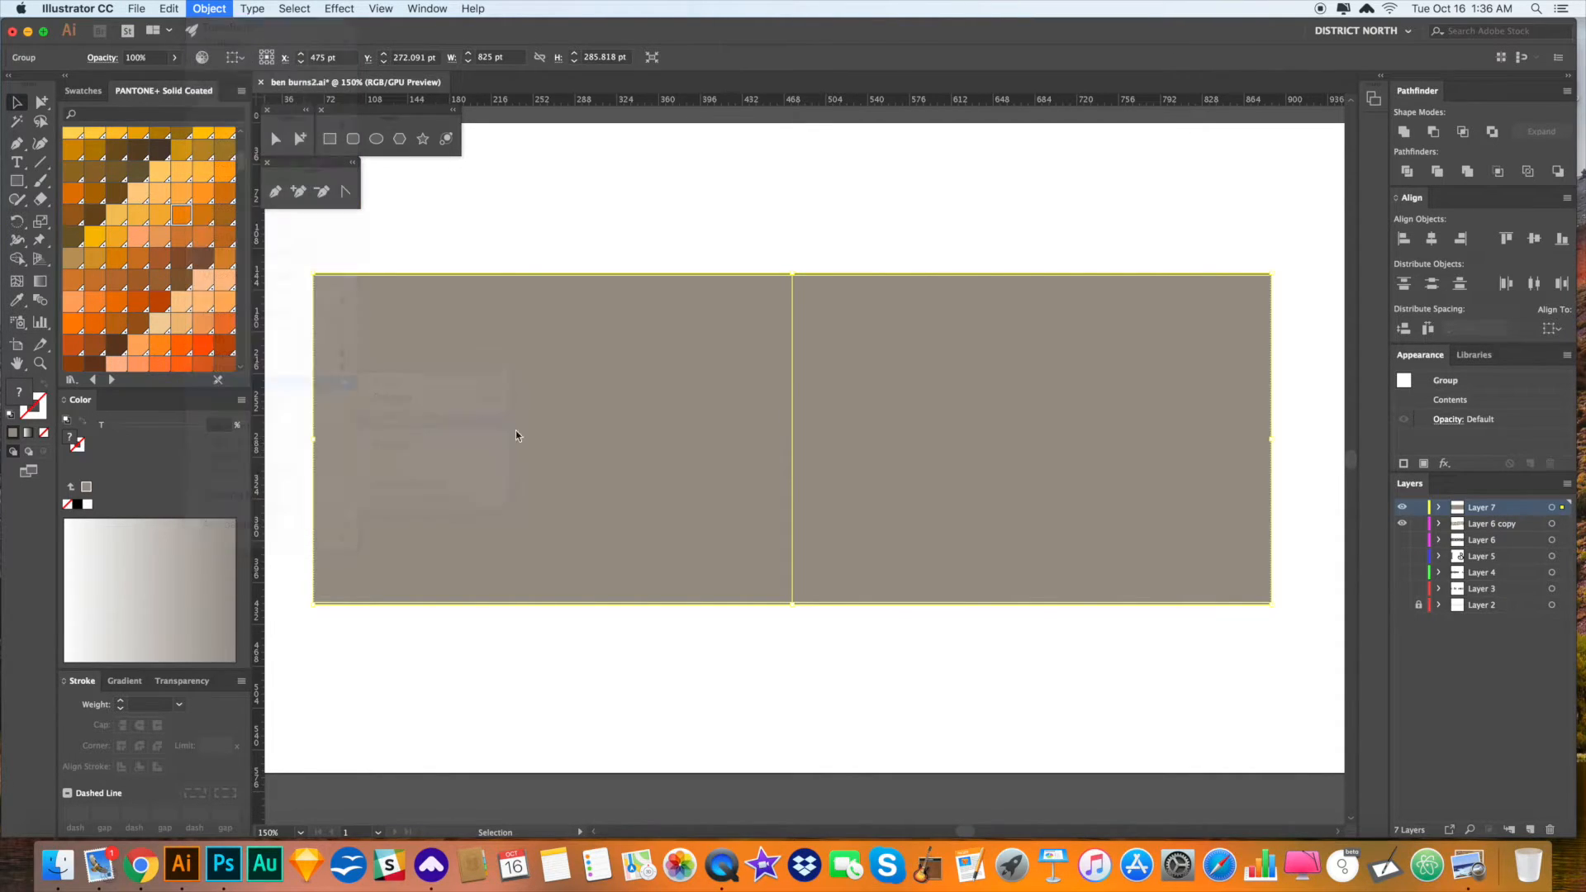
left_click(814, 395)
left_click(818, 424)
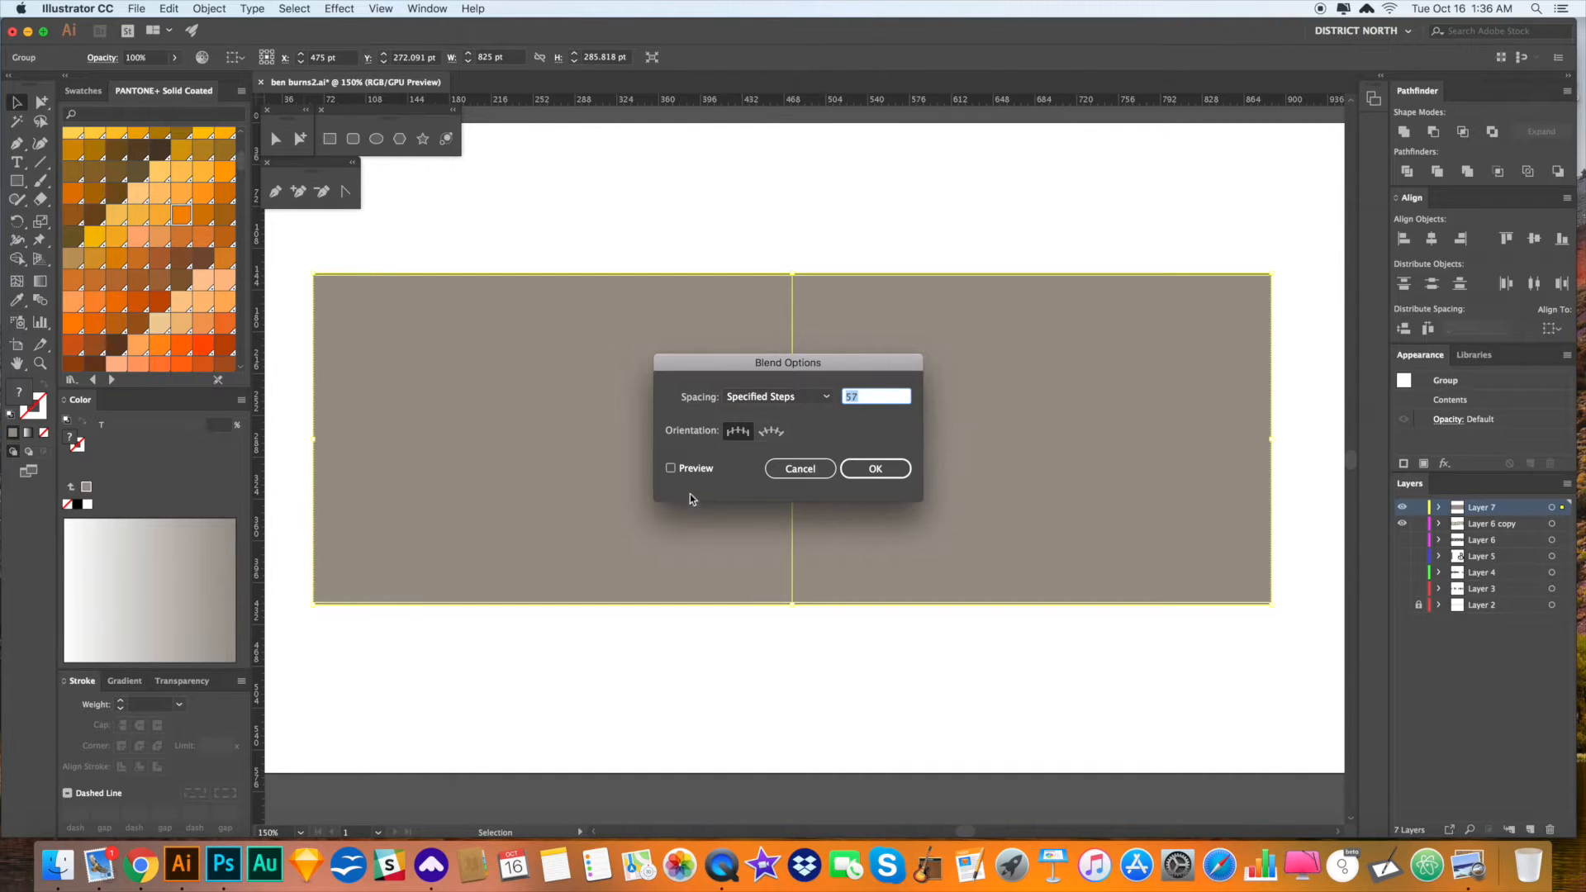
left_click(694, 468)
scroll(879, 402, "up", 10)
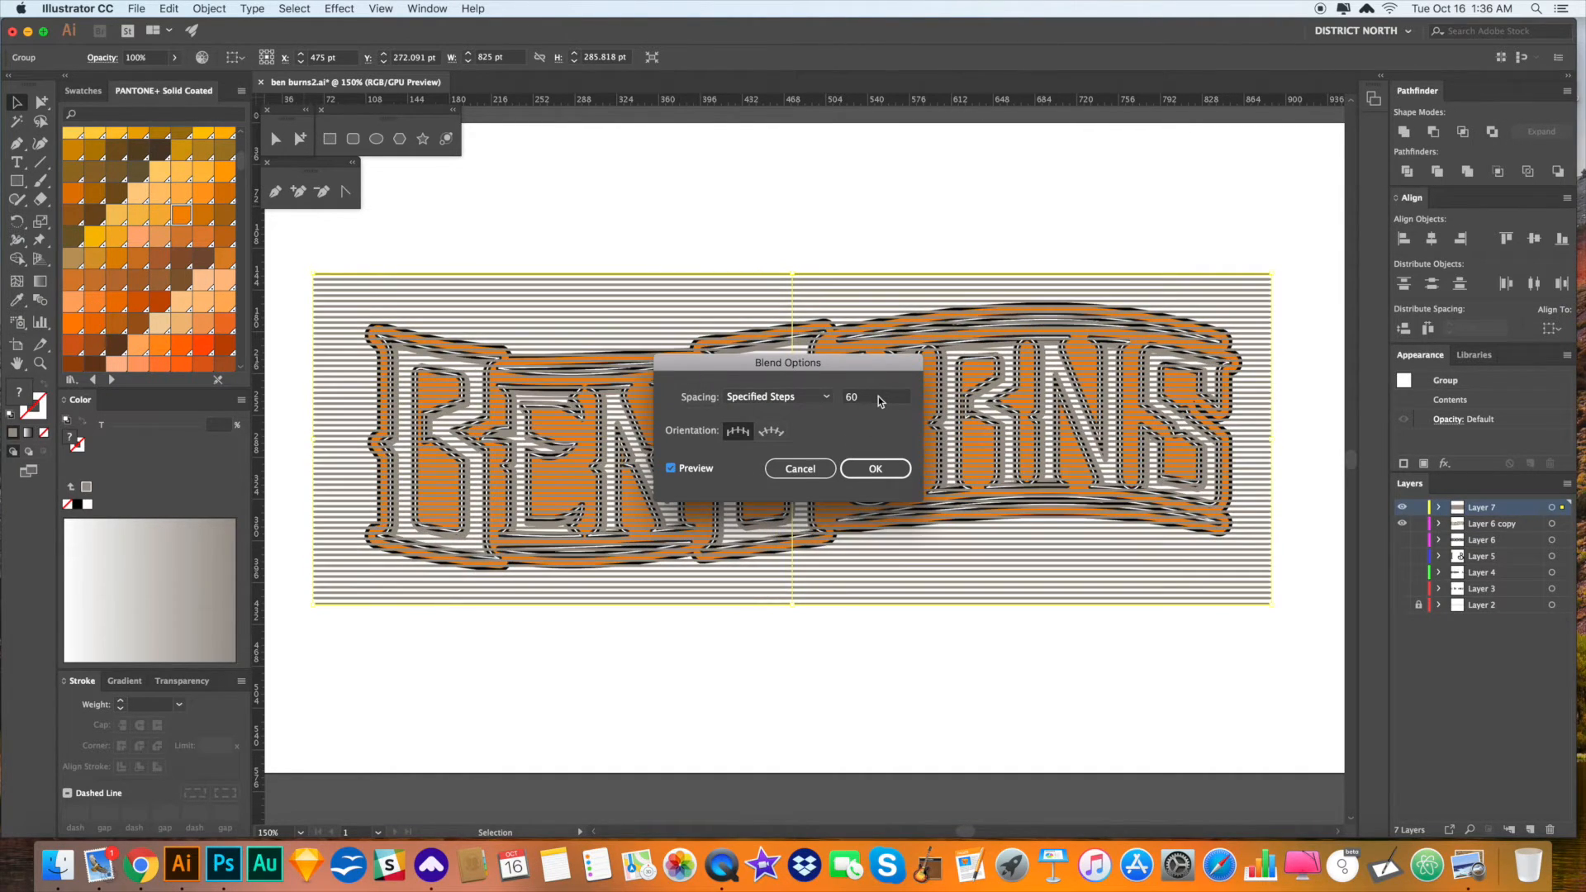
left_click(878, 474)
- Flatten the bottom stripe so every blended stripe becomes a thin line
key("a")
left_click(845, 657)
key("z")
left_click_drag(778, 590, 1240, 765)
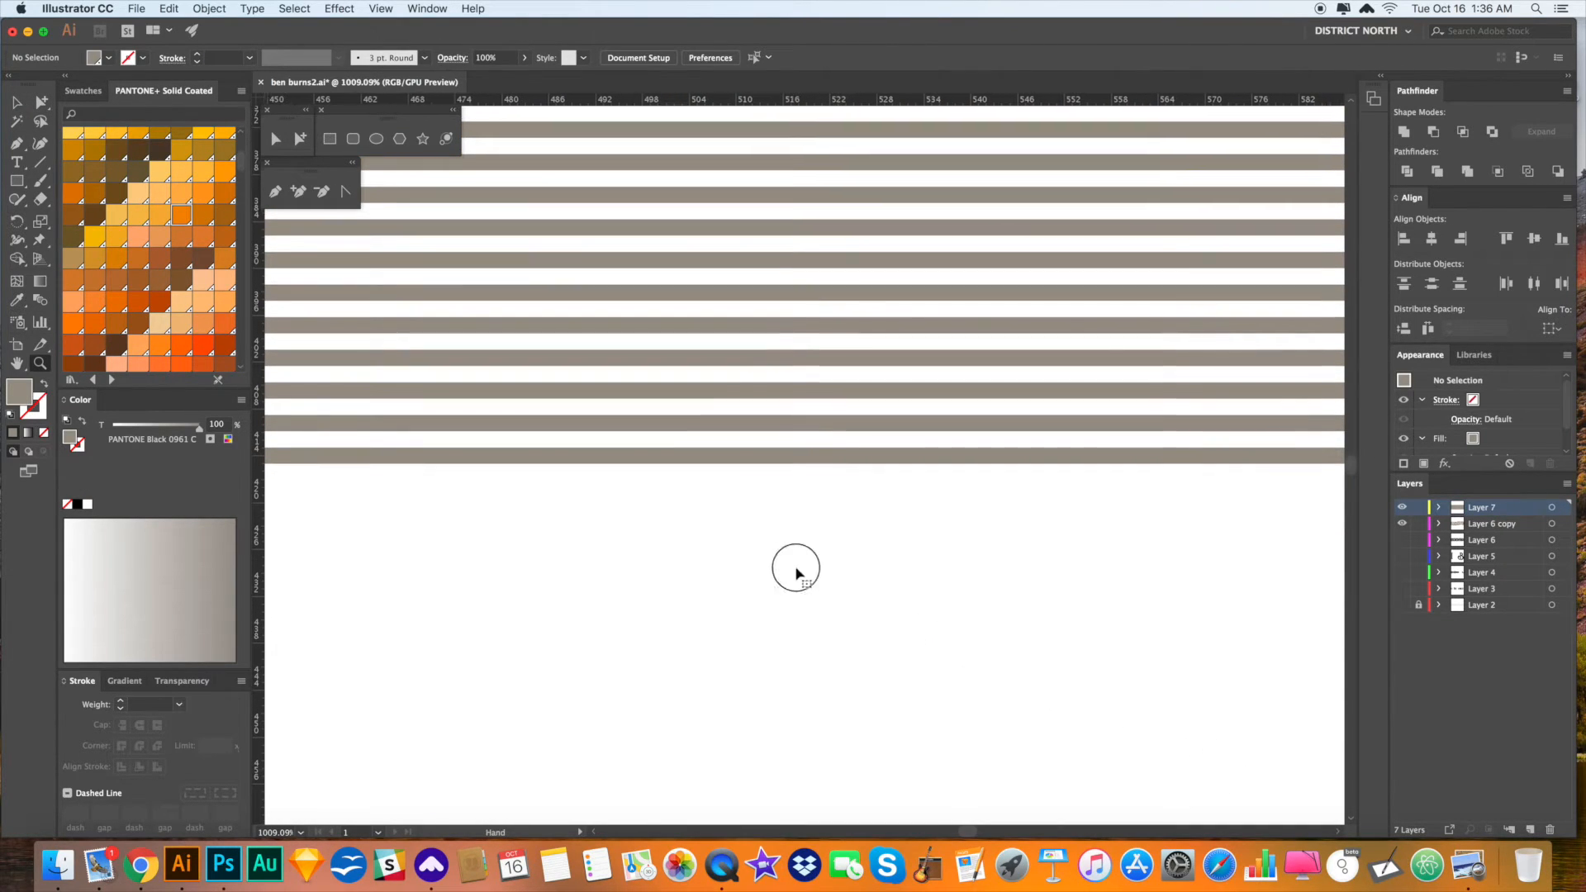
key("v")
left_click(741, 453)
left_click_drag(468, 451, 469, 464)
key("a")
left_click(661, 588)
key("super+minus")
key("super+minus")
key("super+minus")
key("super+minus")
key("super+minus")
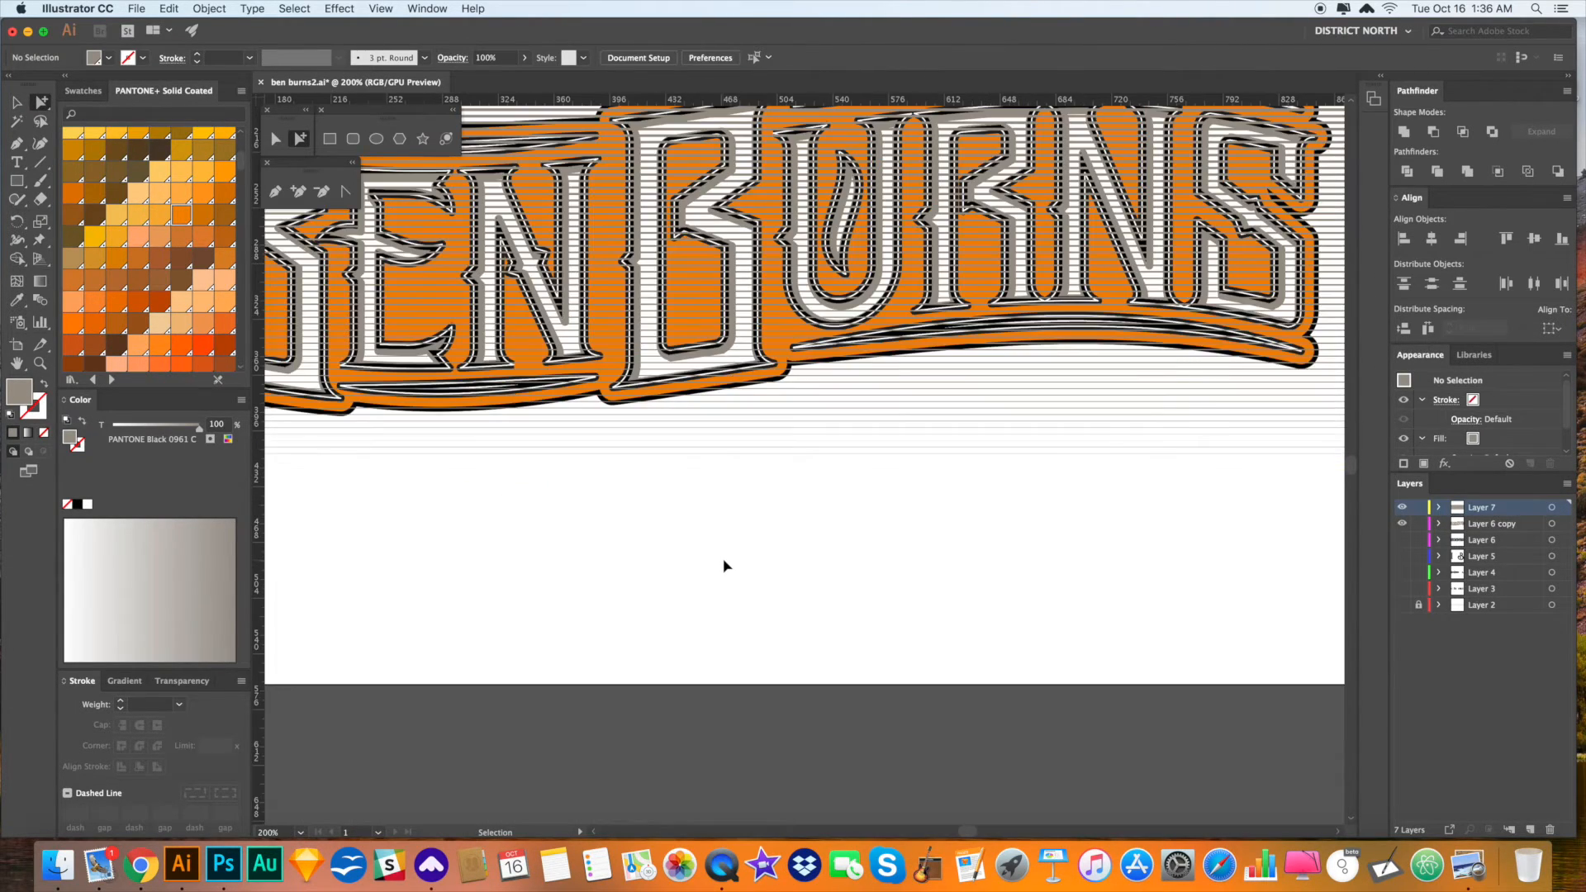
key("super+0")
- Bend the stripe blend with a Flag warp effect
key("z")
left_click(810, 461, "super")
left_click_drag(824, 448, 874, 593)
left_click_drag(808, 289, 803, 282)
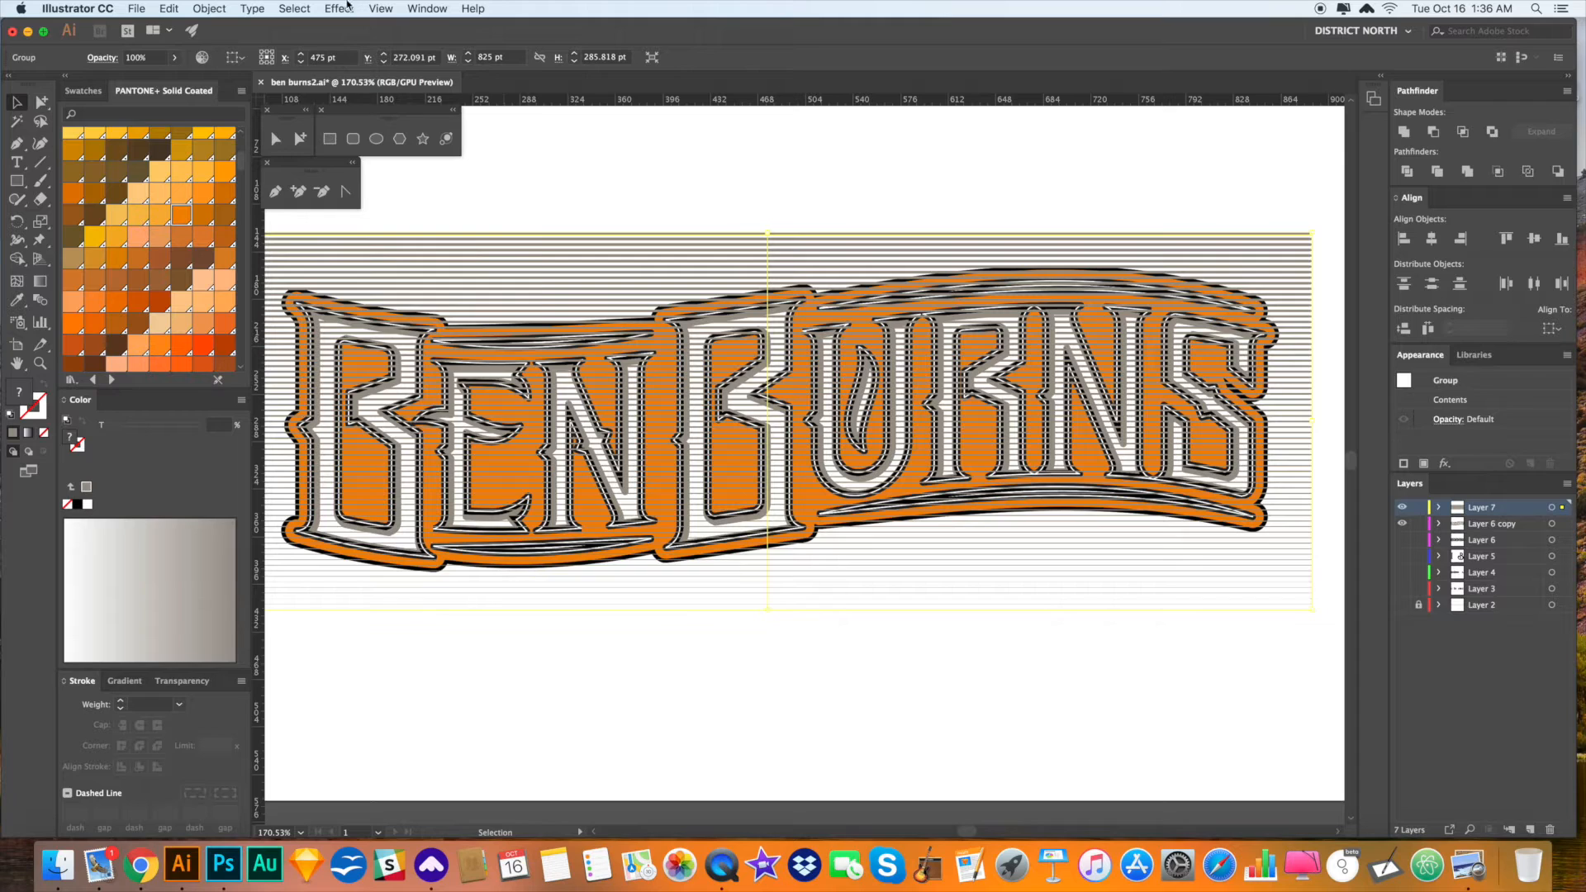
left_click(347, 9)
left_click(339, 27)
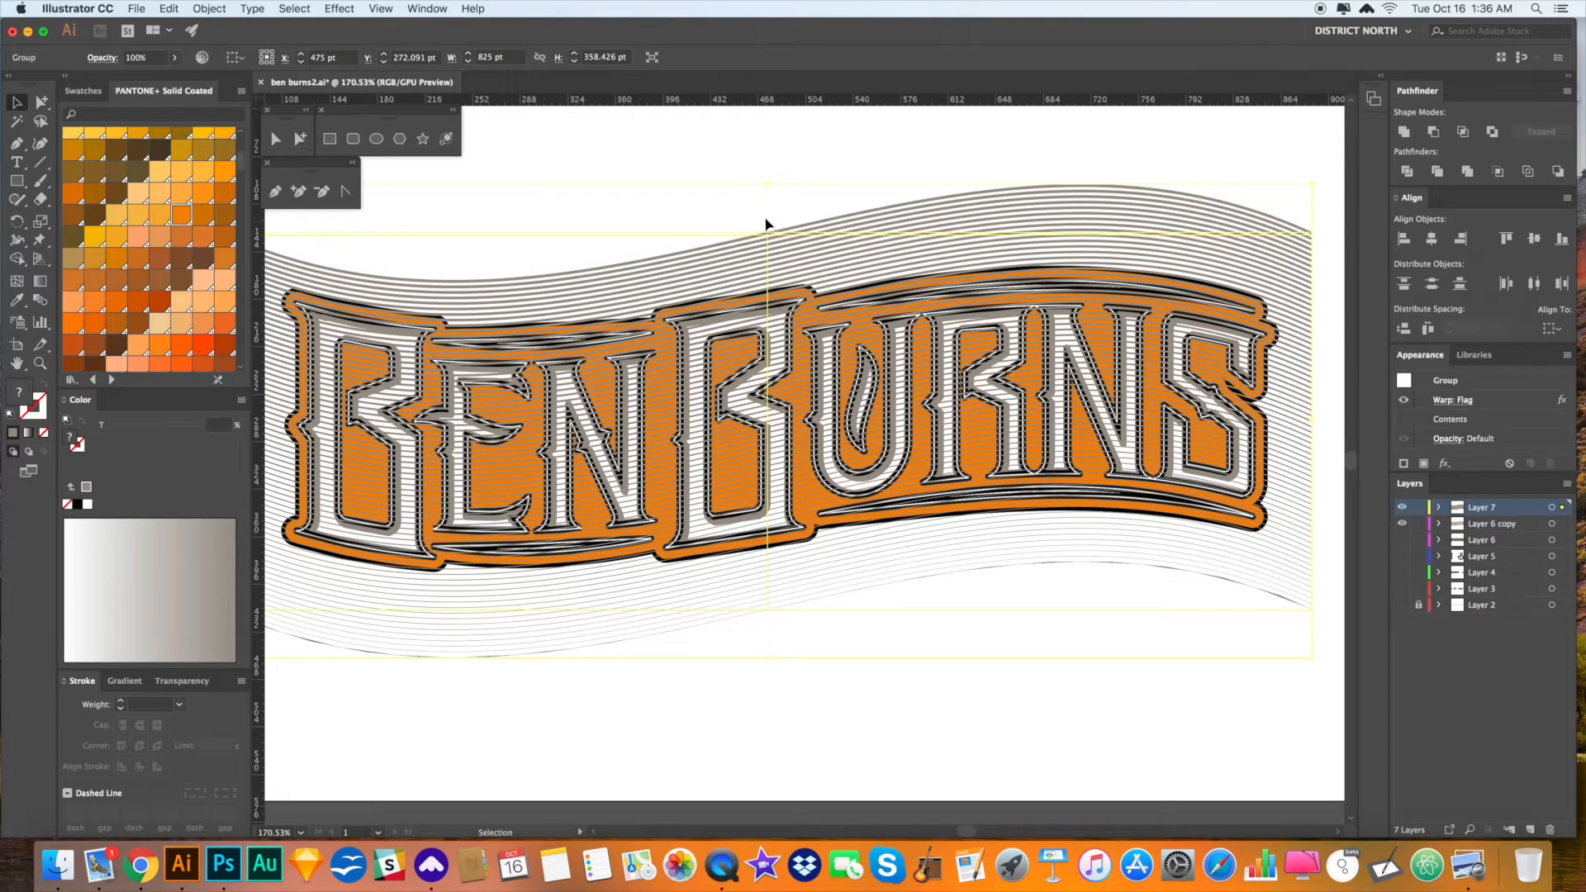
left_click(770, 185)
left_click_drag(772, 187, 767, 186)
left_click(911, 244)
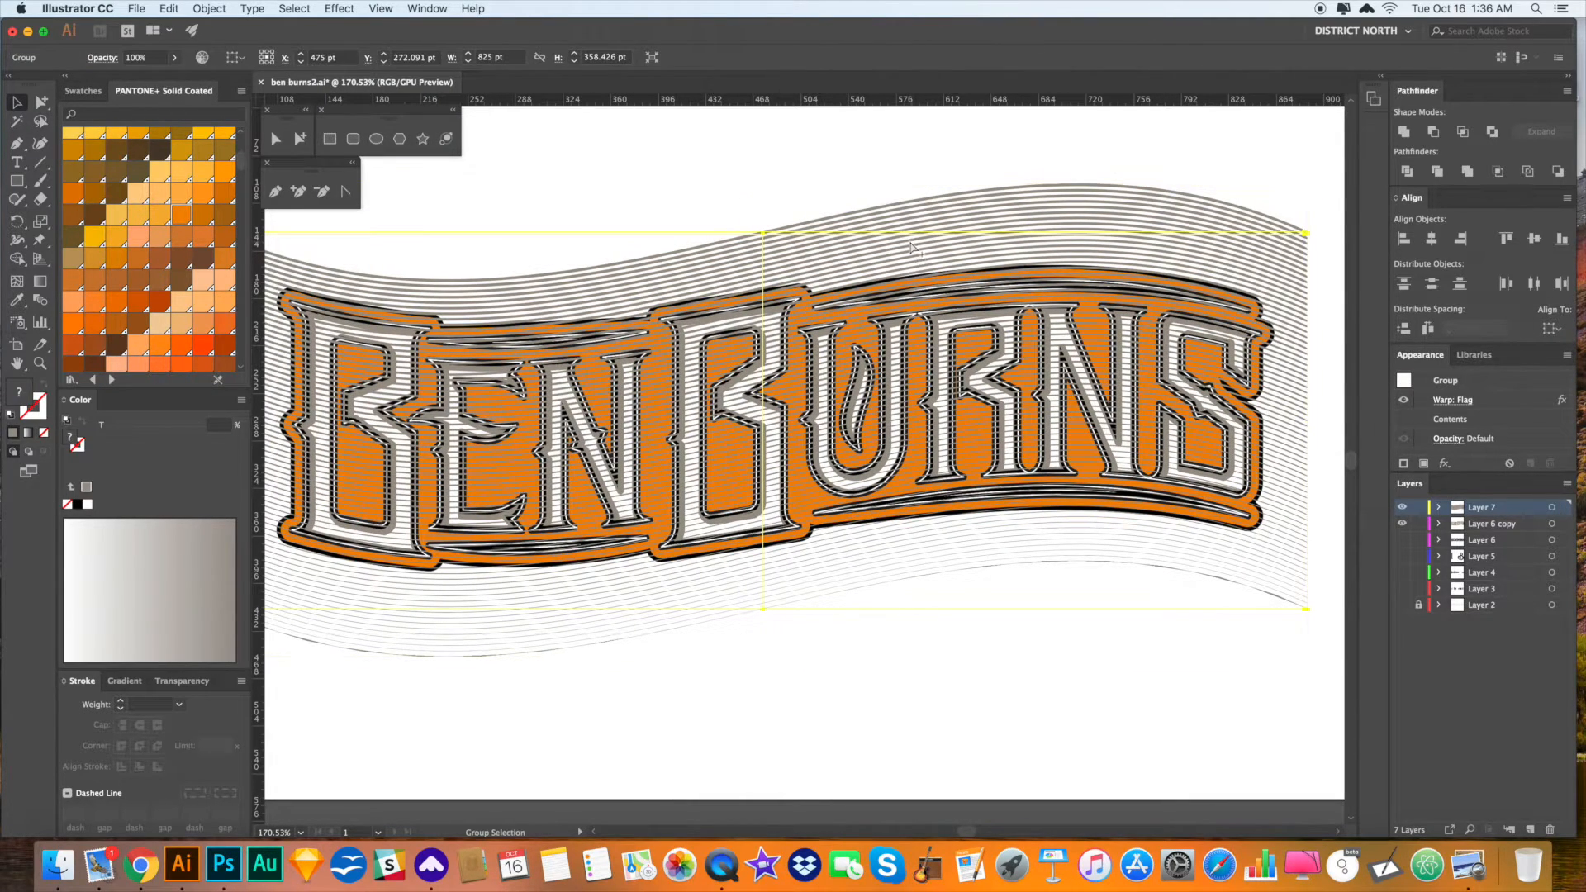
left_click(910, 243)
left_click(555, 382)
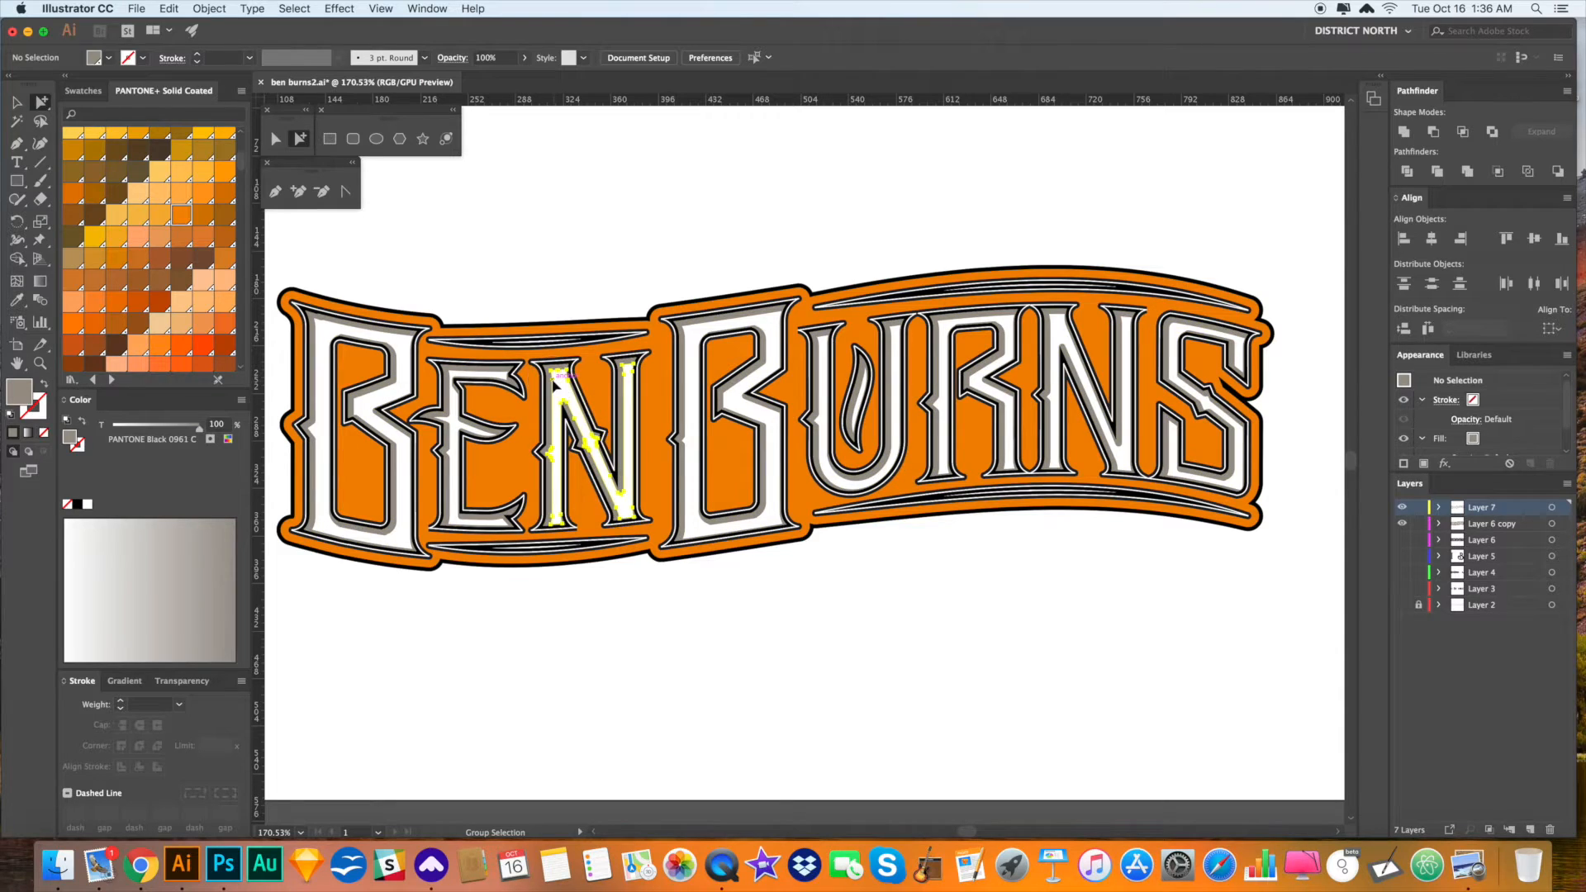
left_click(552, 383)
key("super+f")
key("v")
left_click(880, 209)
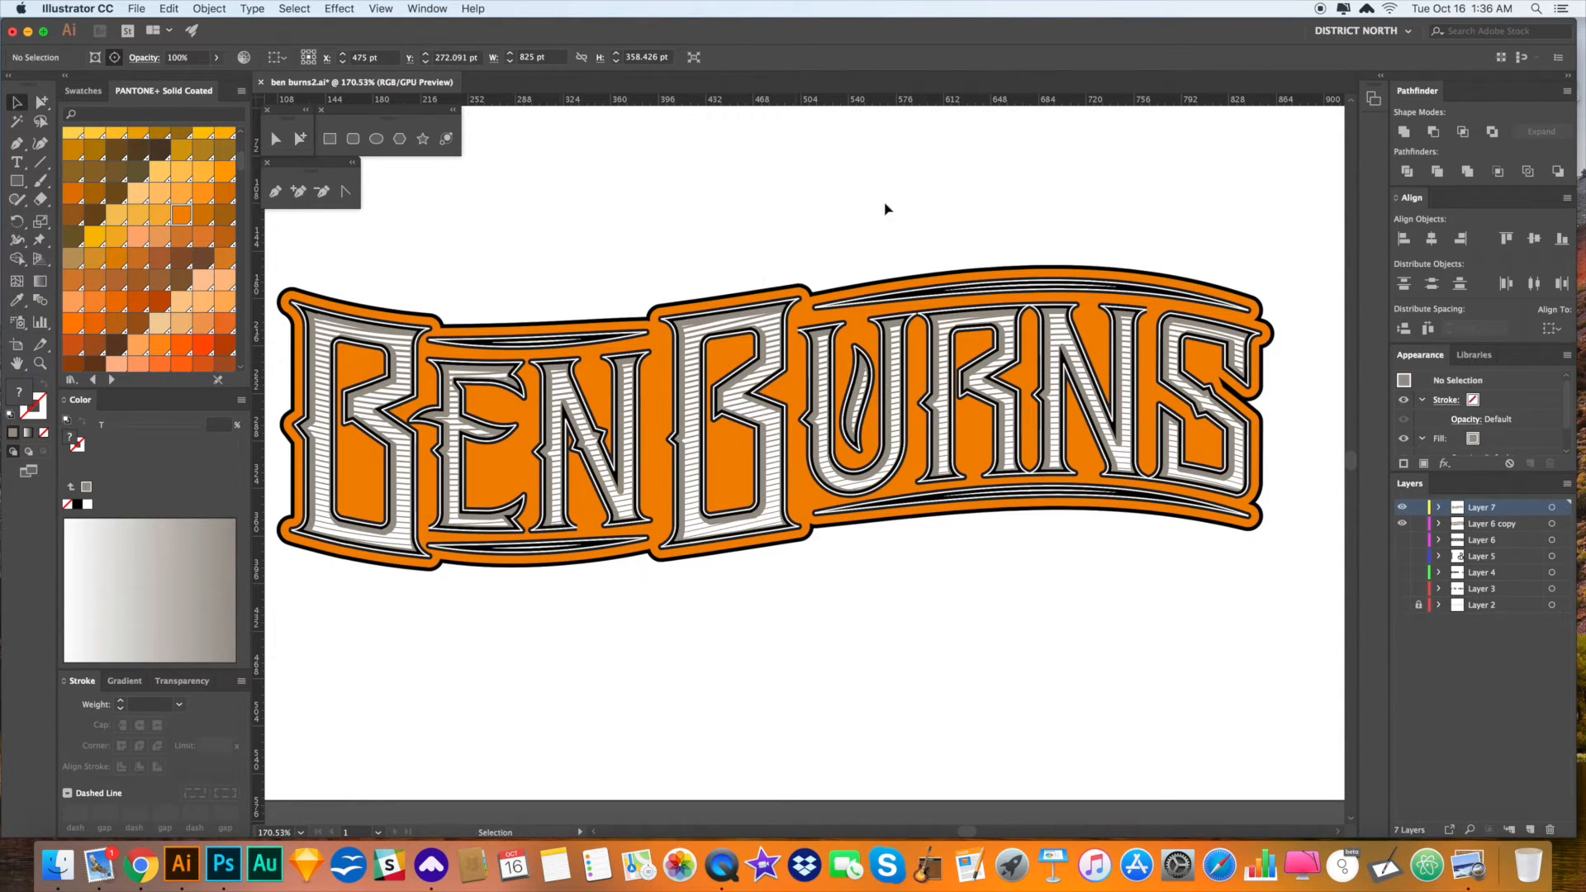
- Squash the warped stripe group from top and bottom to fit the lettering
key("a")
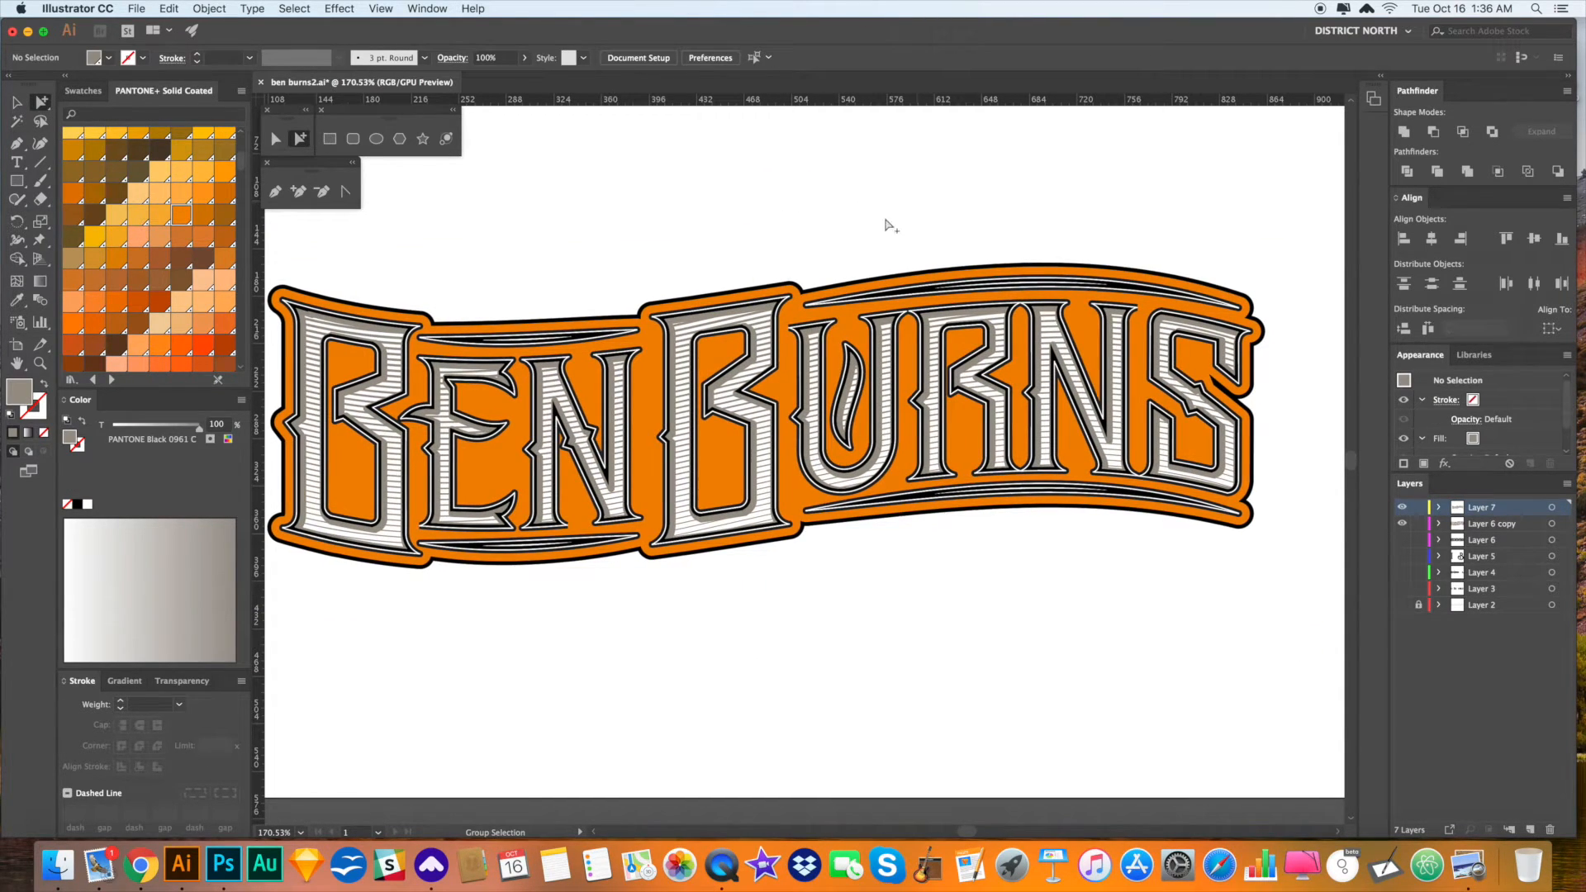
key("v")
left_click(768, 355)
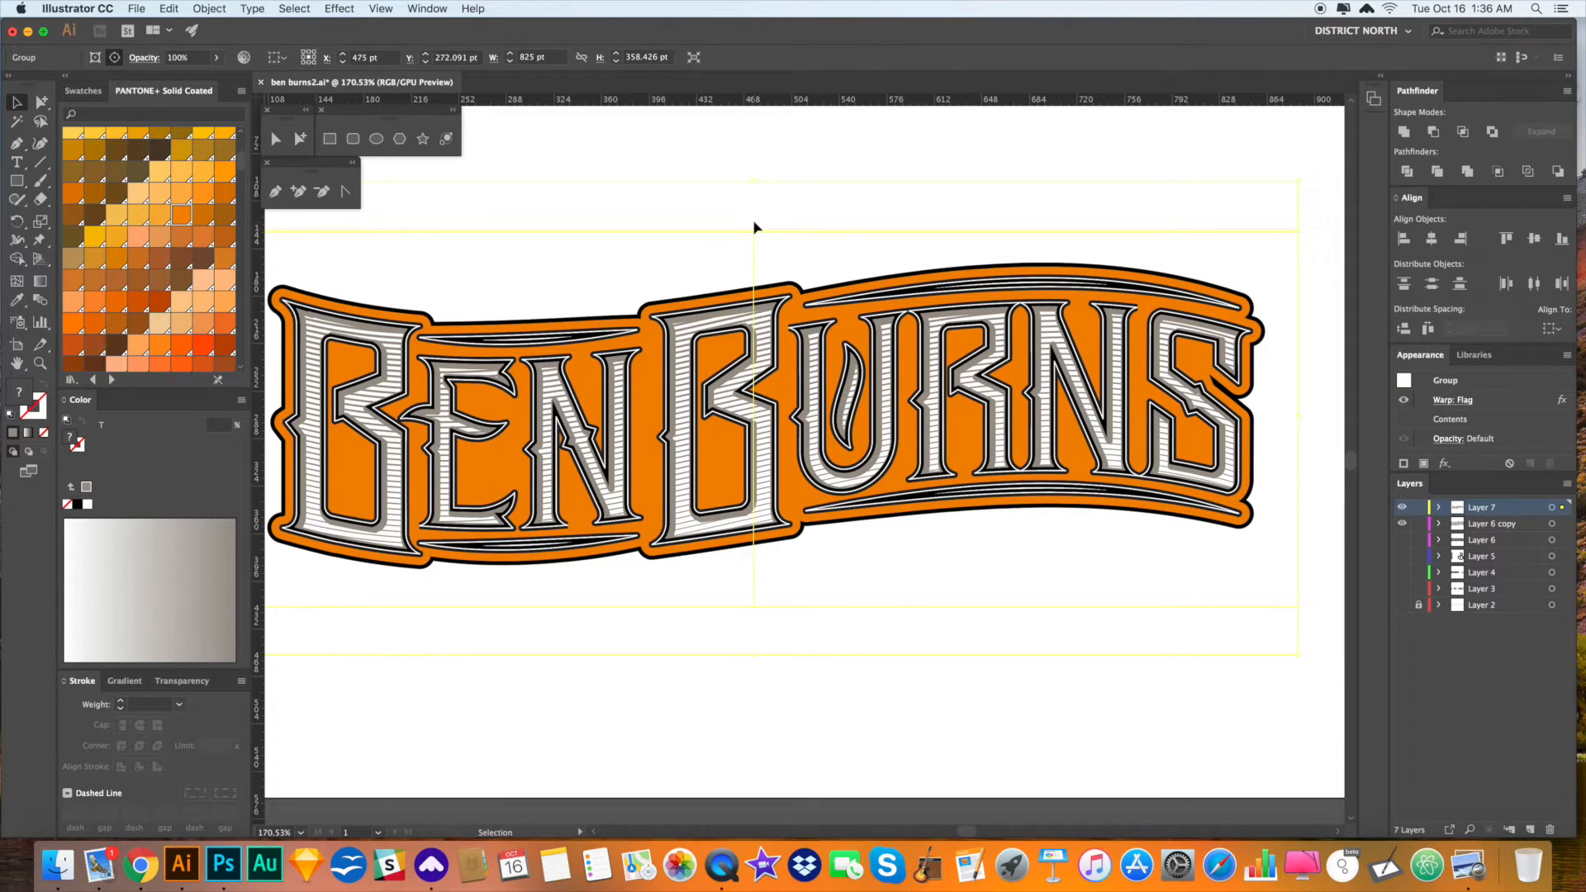
left_click_drag(758, 185, 754, 234)
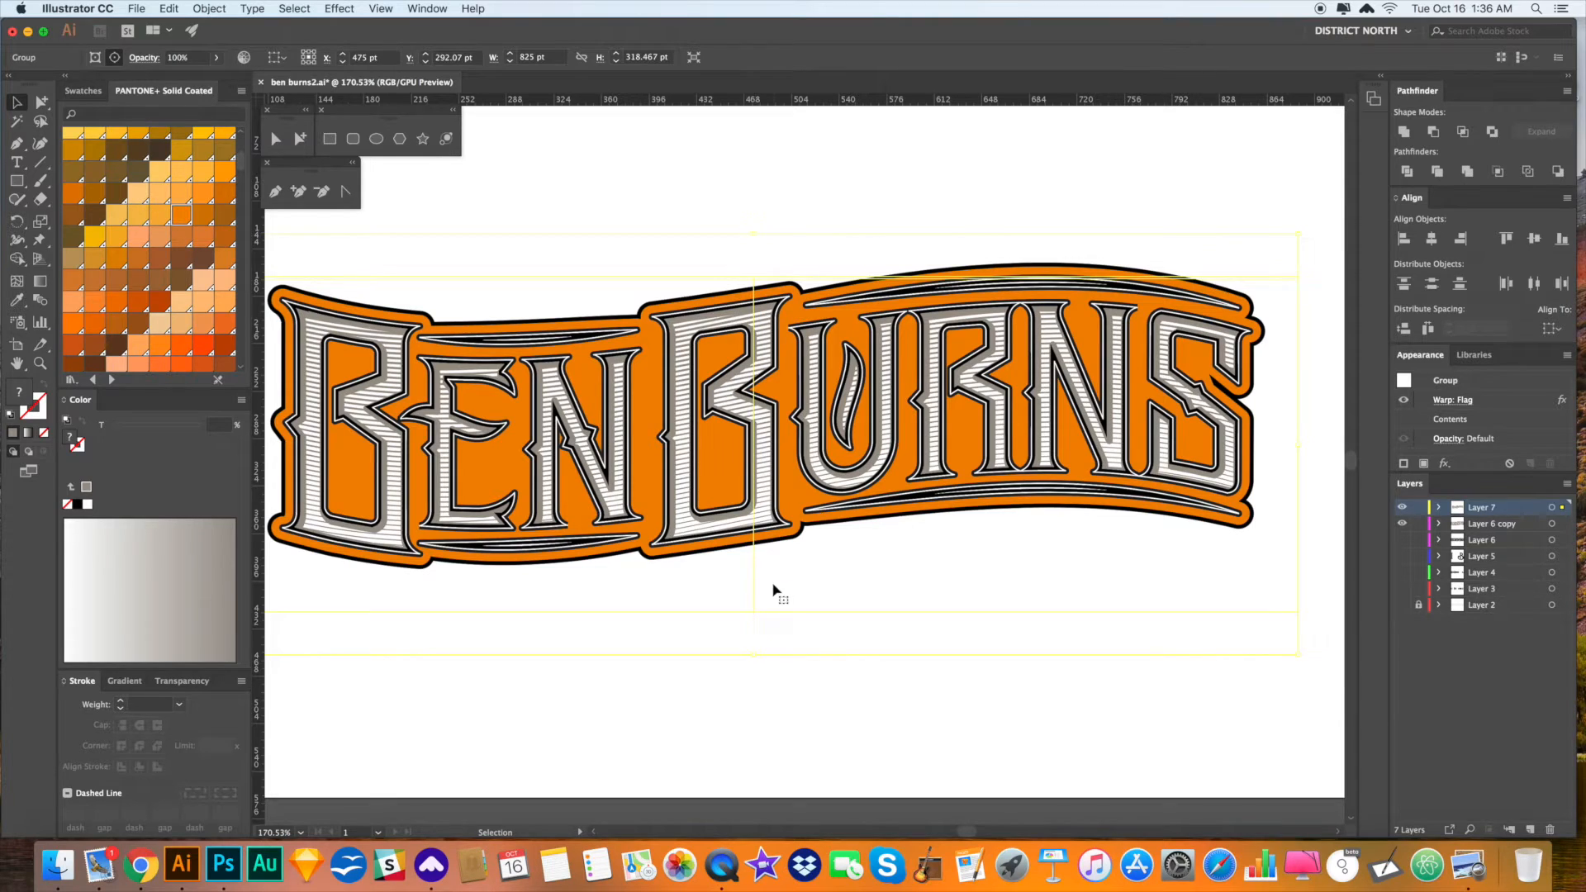
left_click_drag(754, 657, 758, 573)
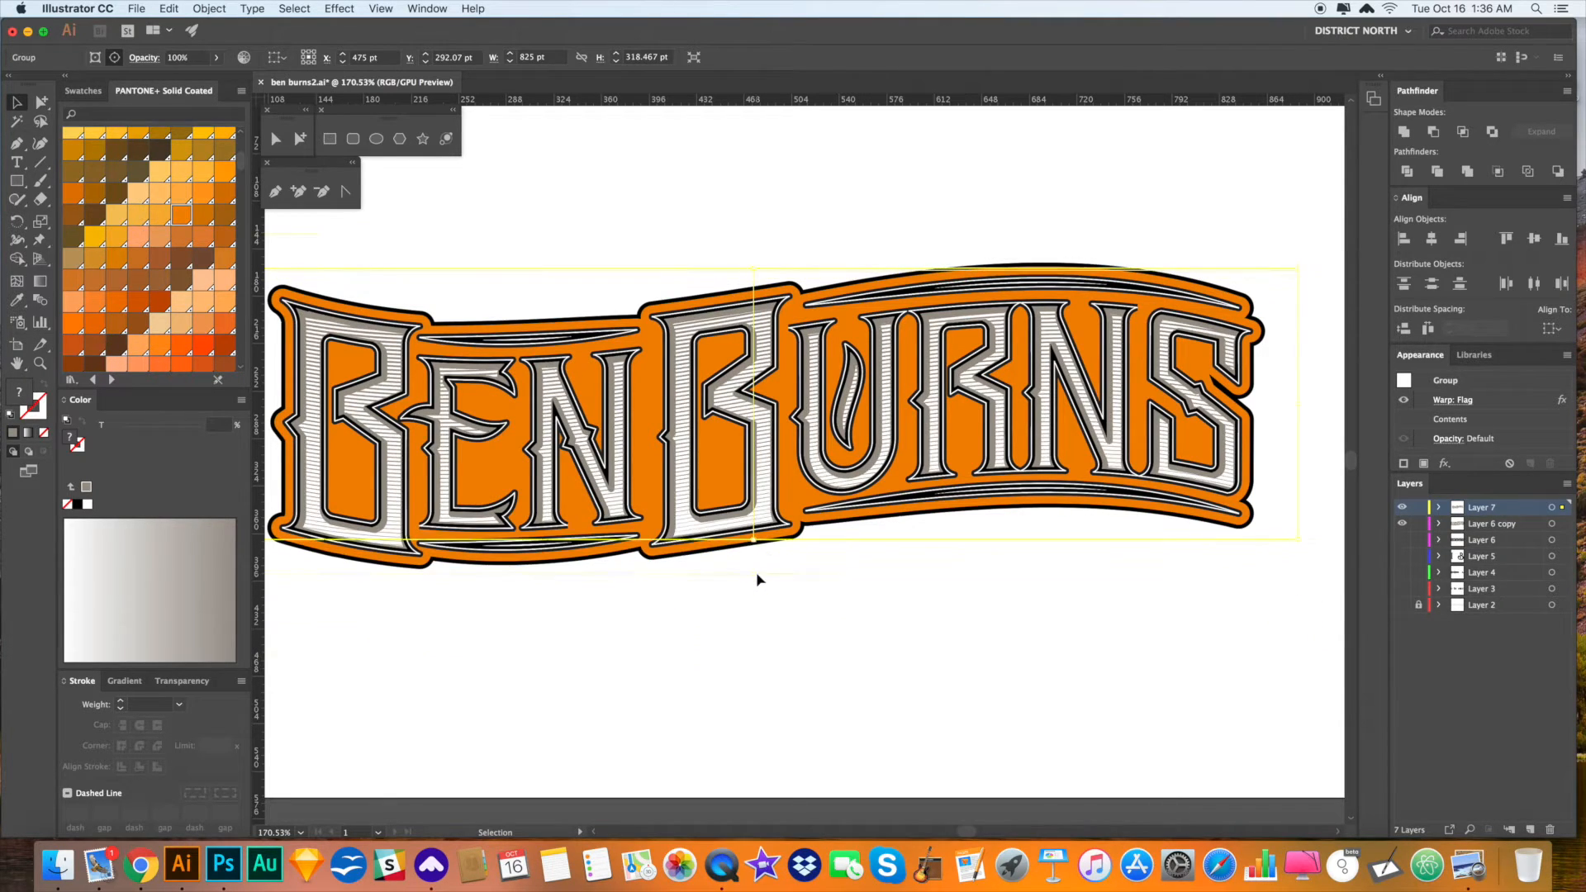
left_click_drag(755, 237, 755, 254)
left_click(828, 196)
key("super+0")
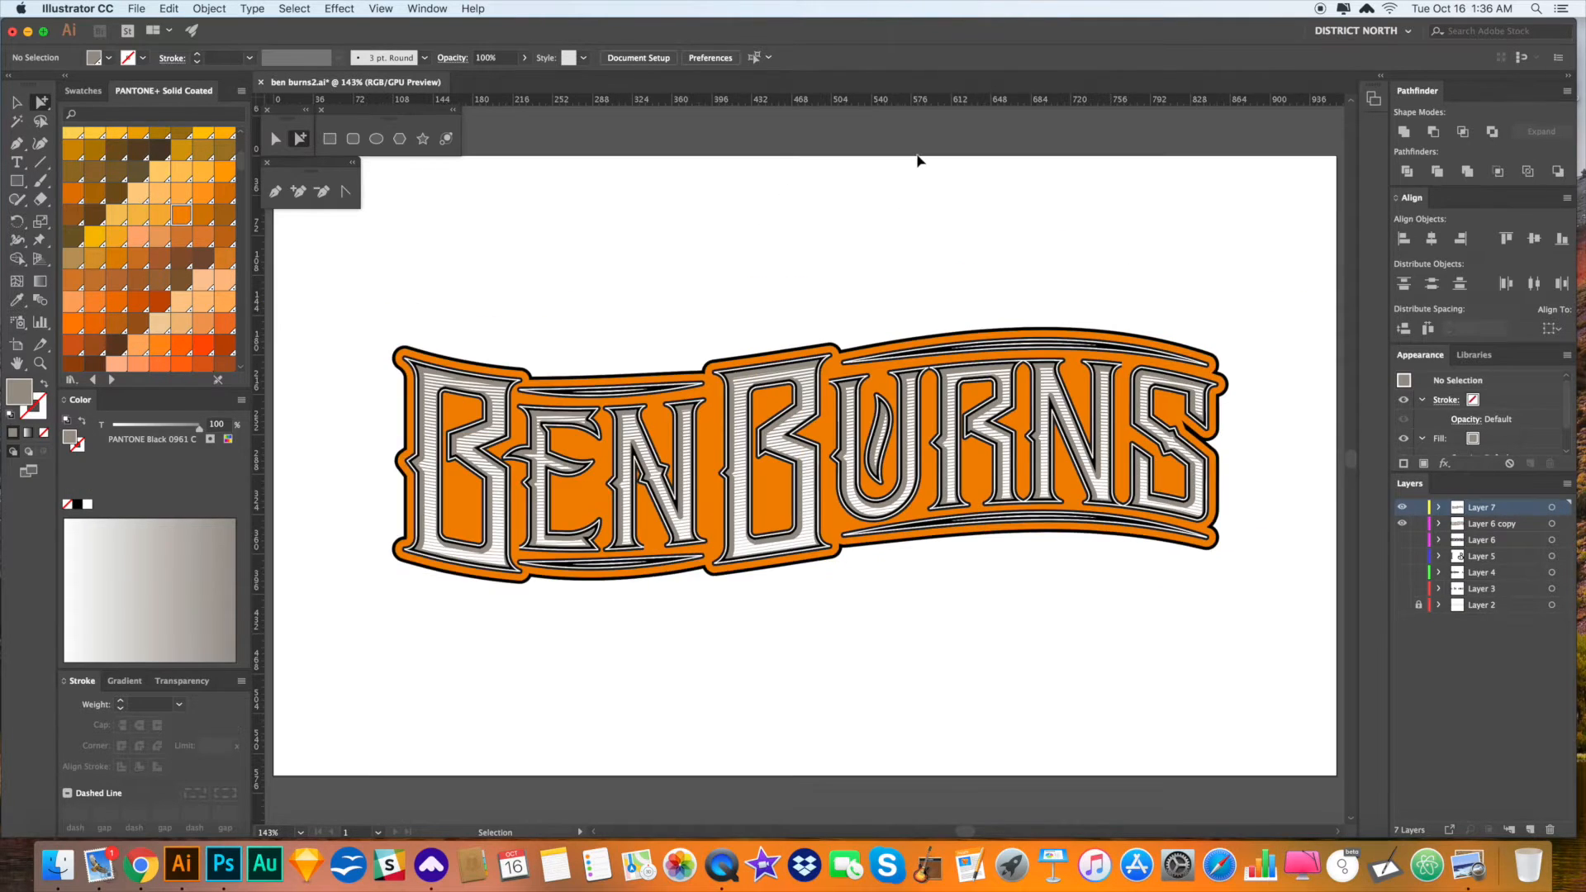
key("super+minus")
key("v")
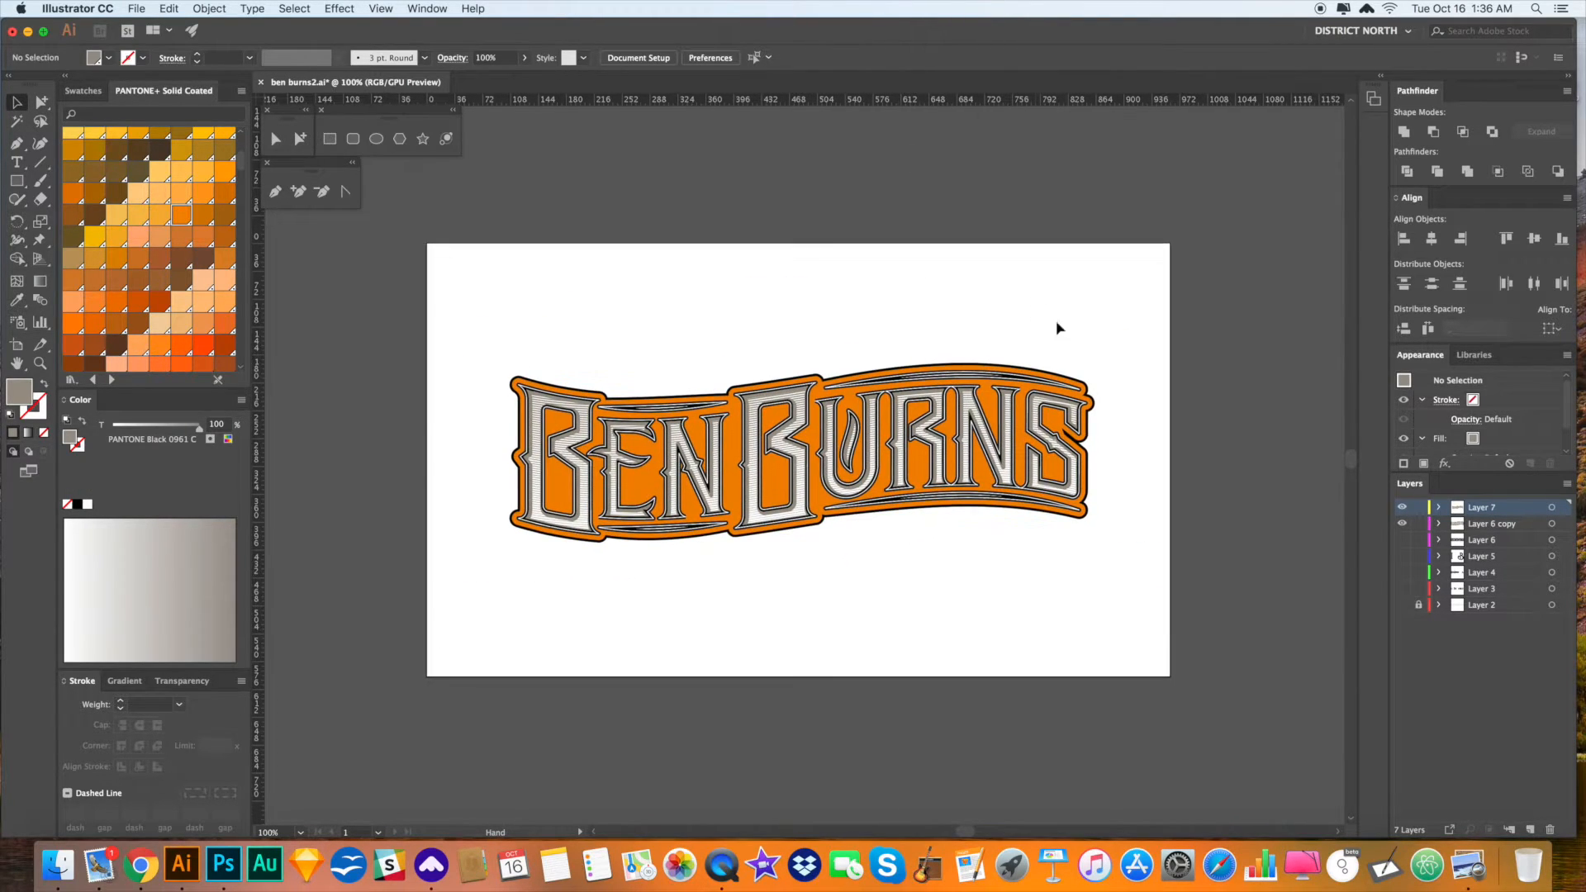
key("z")
left_click_drag(1060, 403, 1126, 477)
key("a")
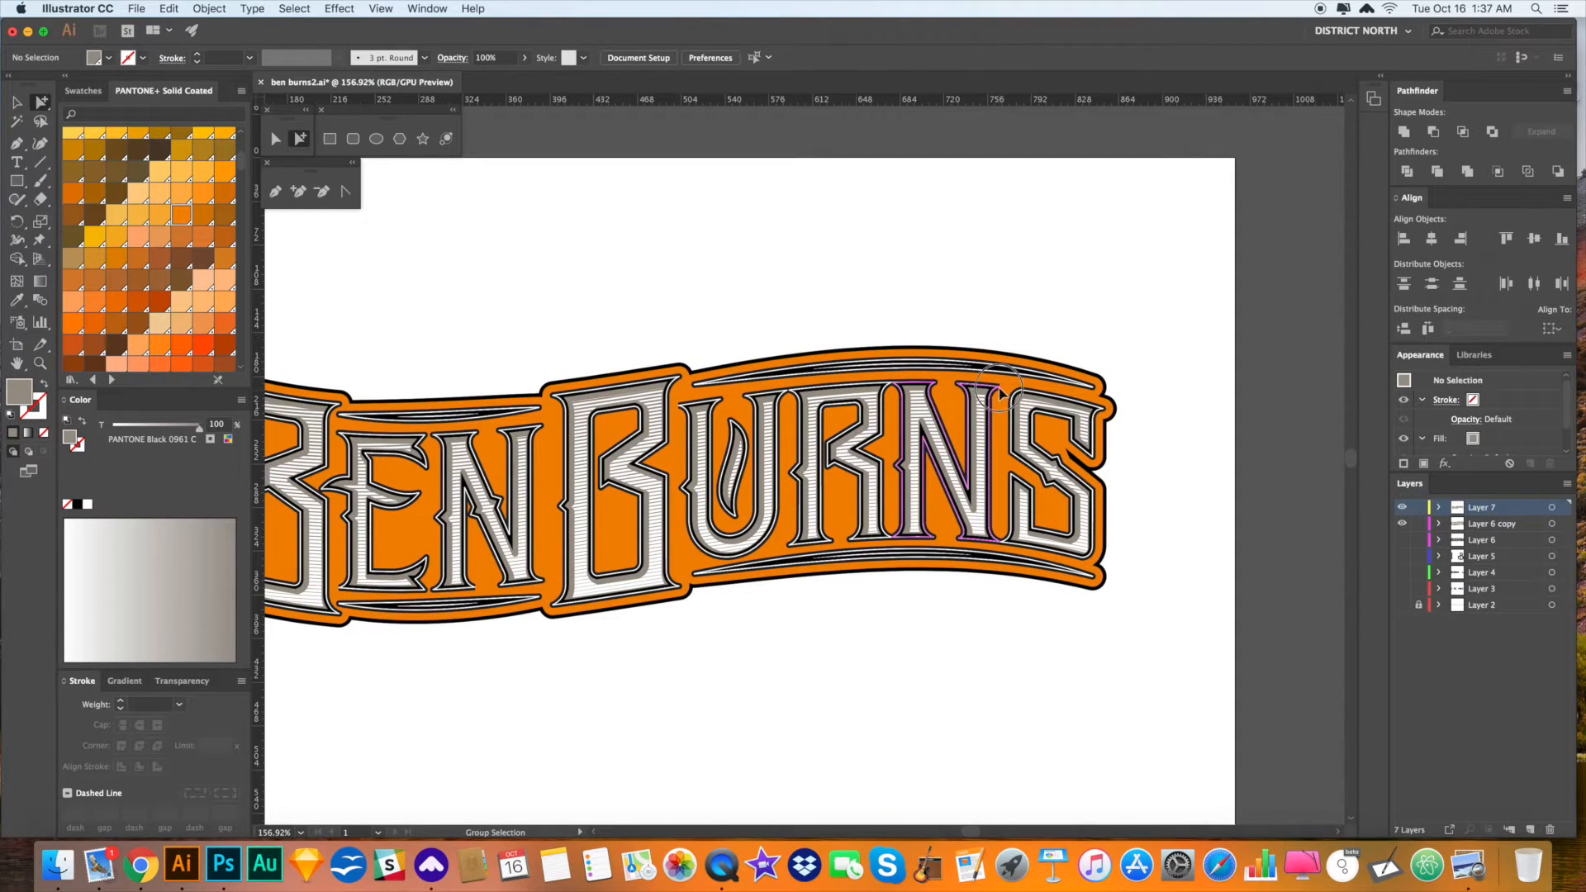
double_click(999, 389)
key("Delete")
double_click(999, 389)
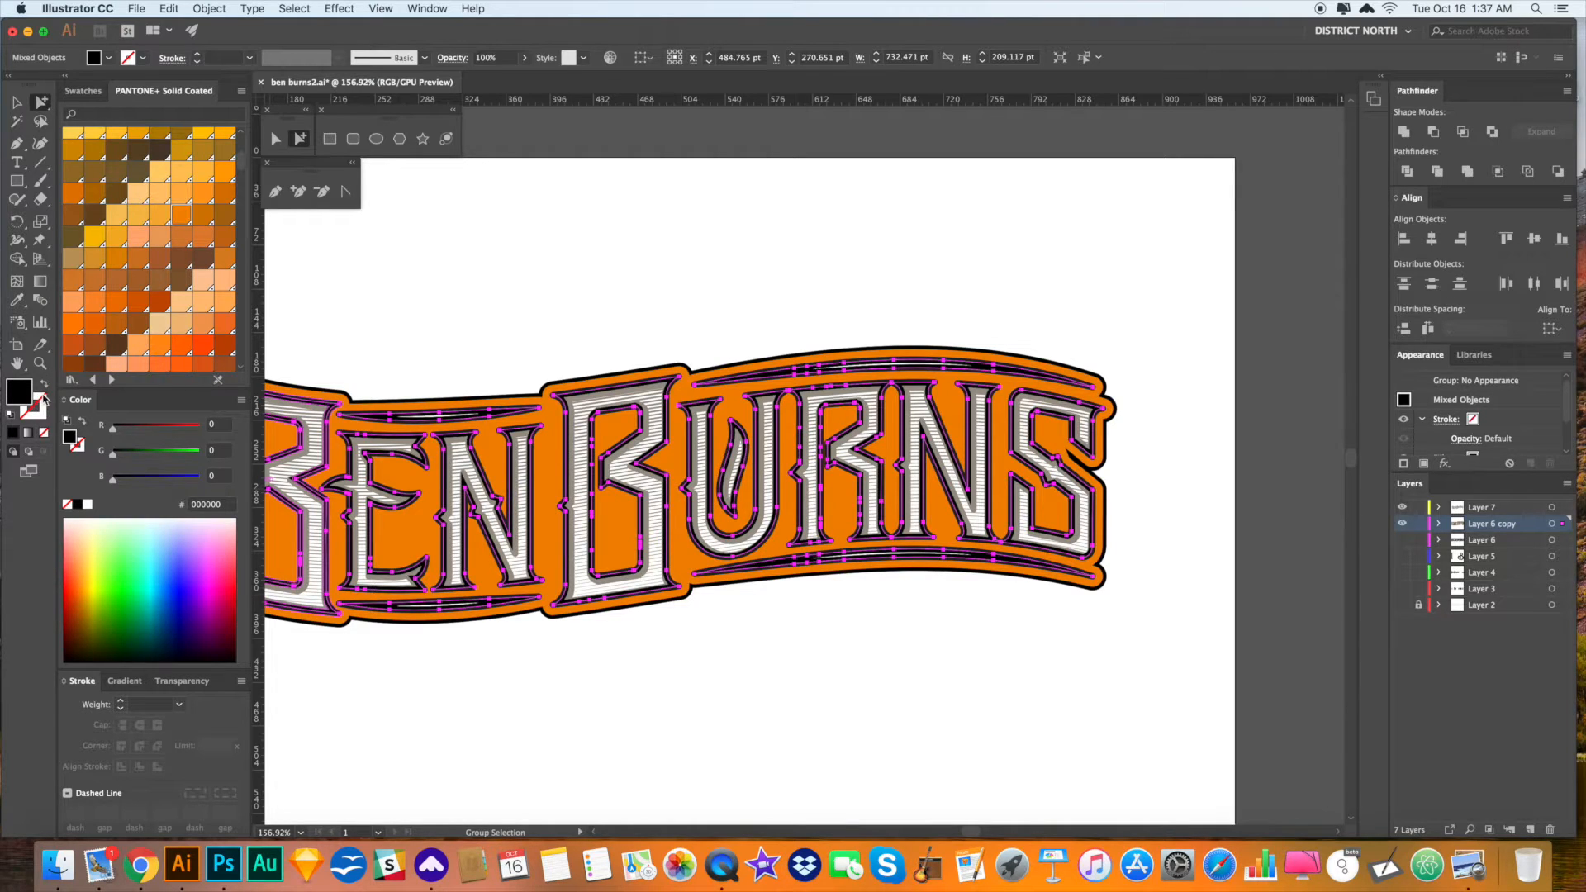
left_click(998, 390)
left_click(997, 390)
left_click(1185, 478)
key("super+z")
left_click(1185, 478)
scroll(966, 636, "left", 5)
scroll(967, 636, "down", 1)
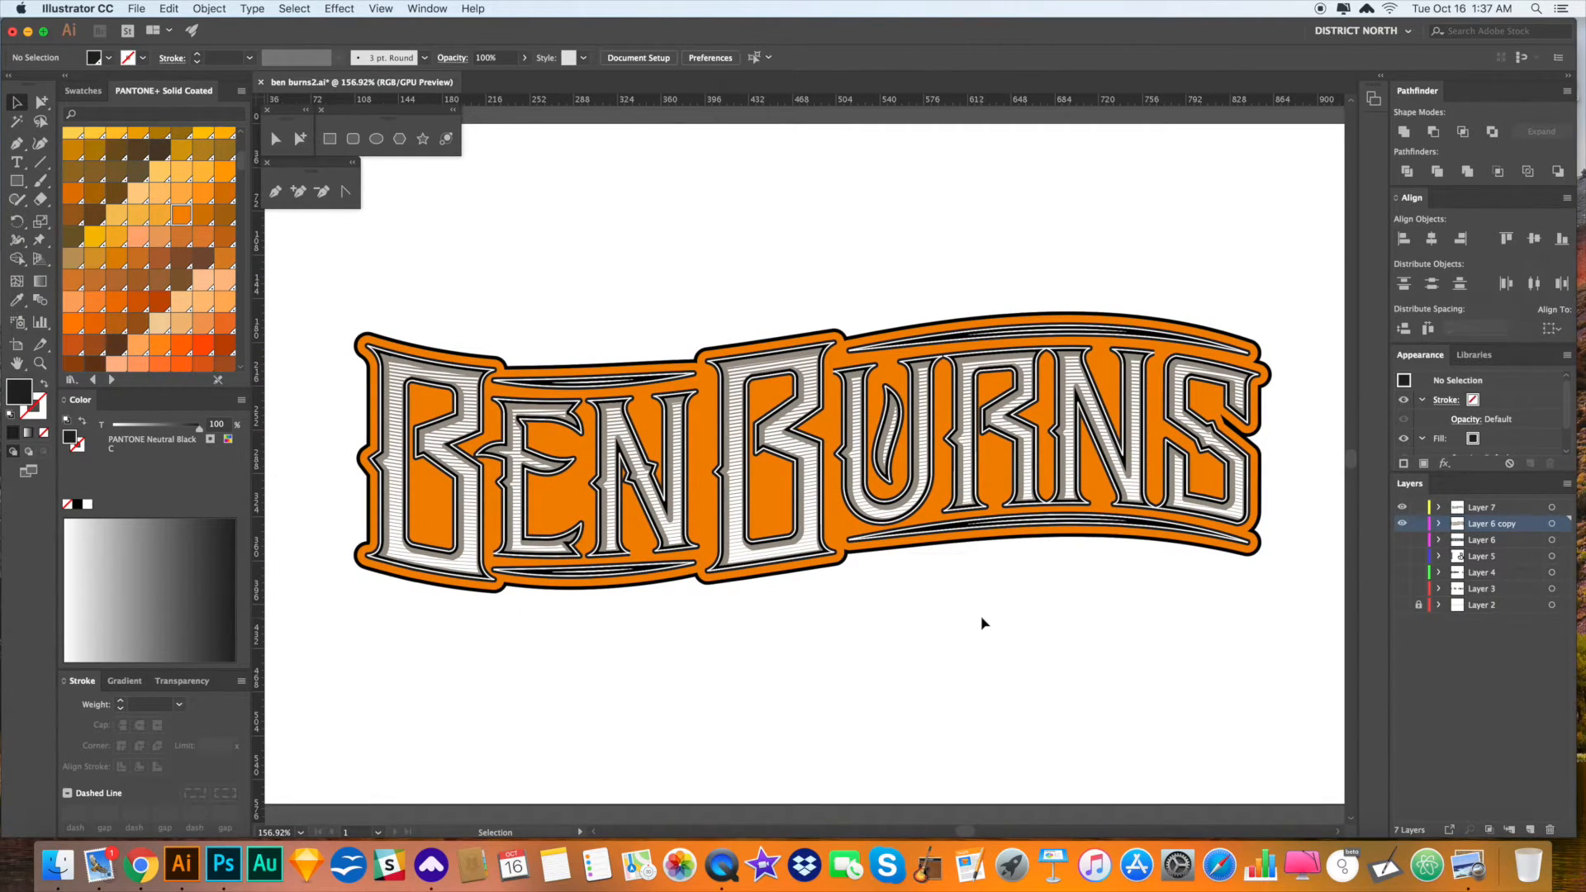
key("a")
left_click(834, 514, "alt")
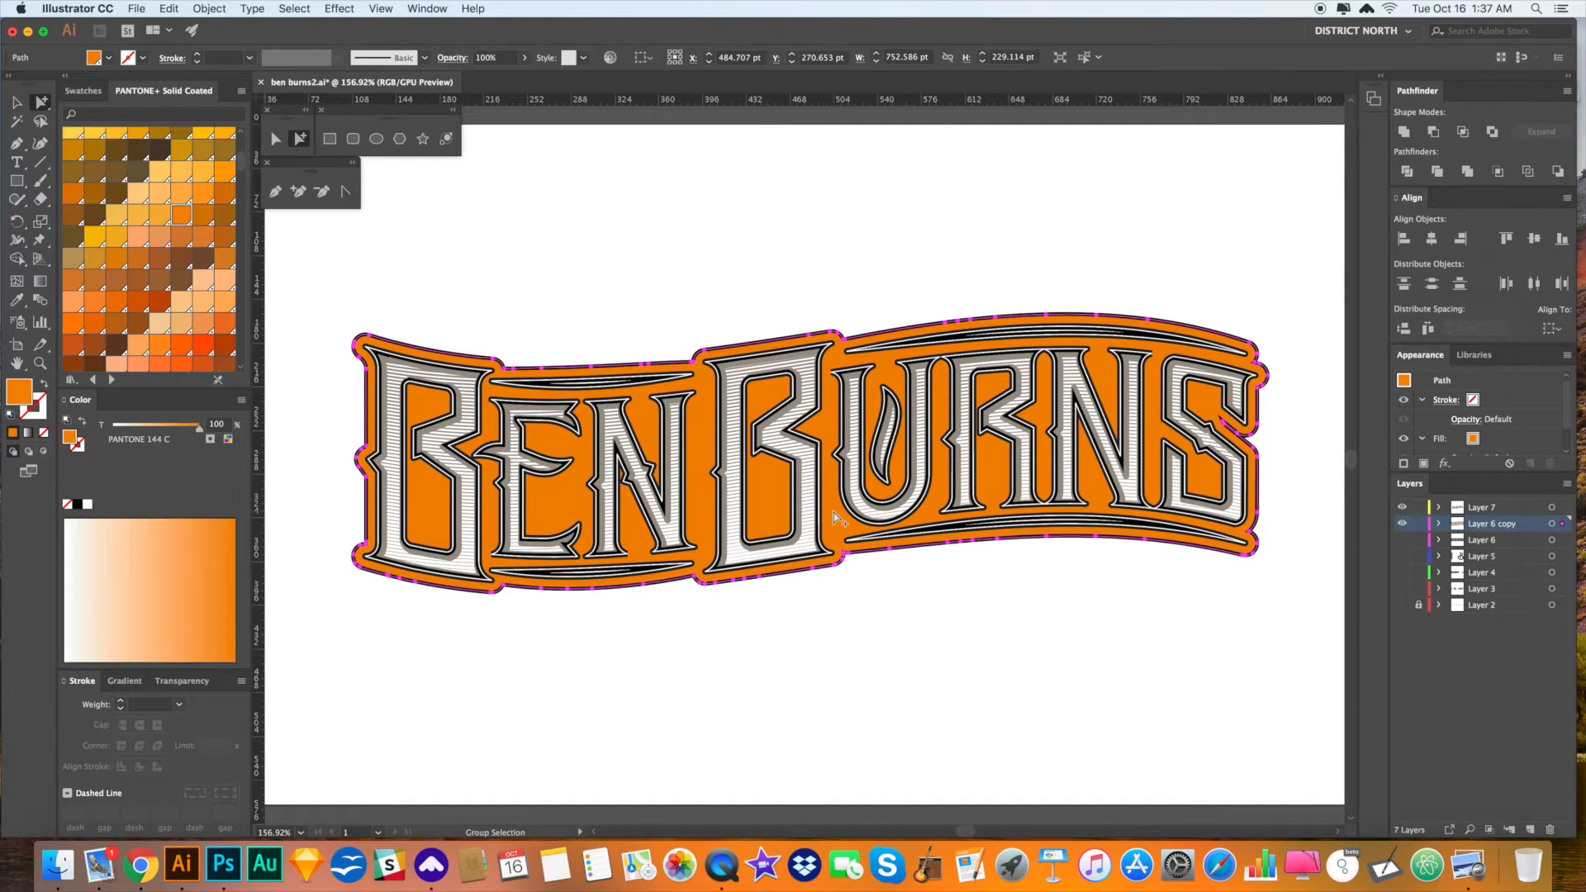
left_click(1020, 620)
scroll(1008, 624, "right", 1)
key("v")
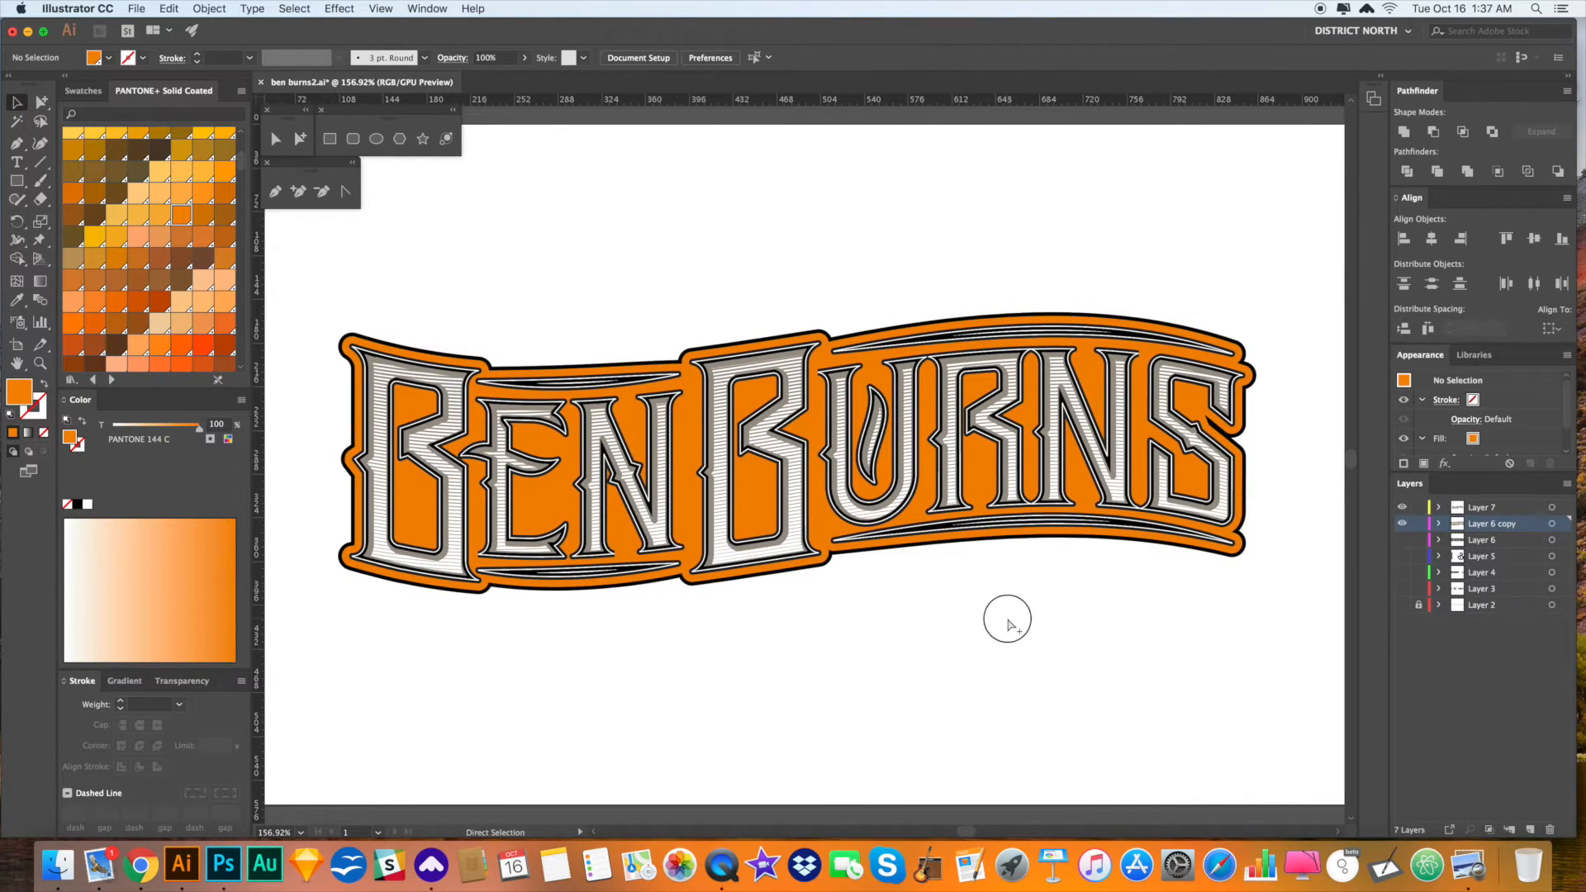
key("v")
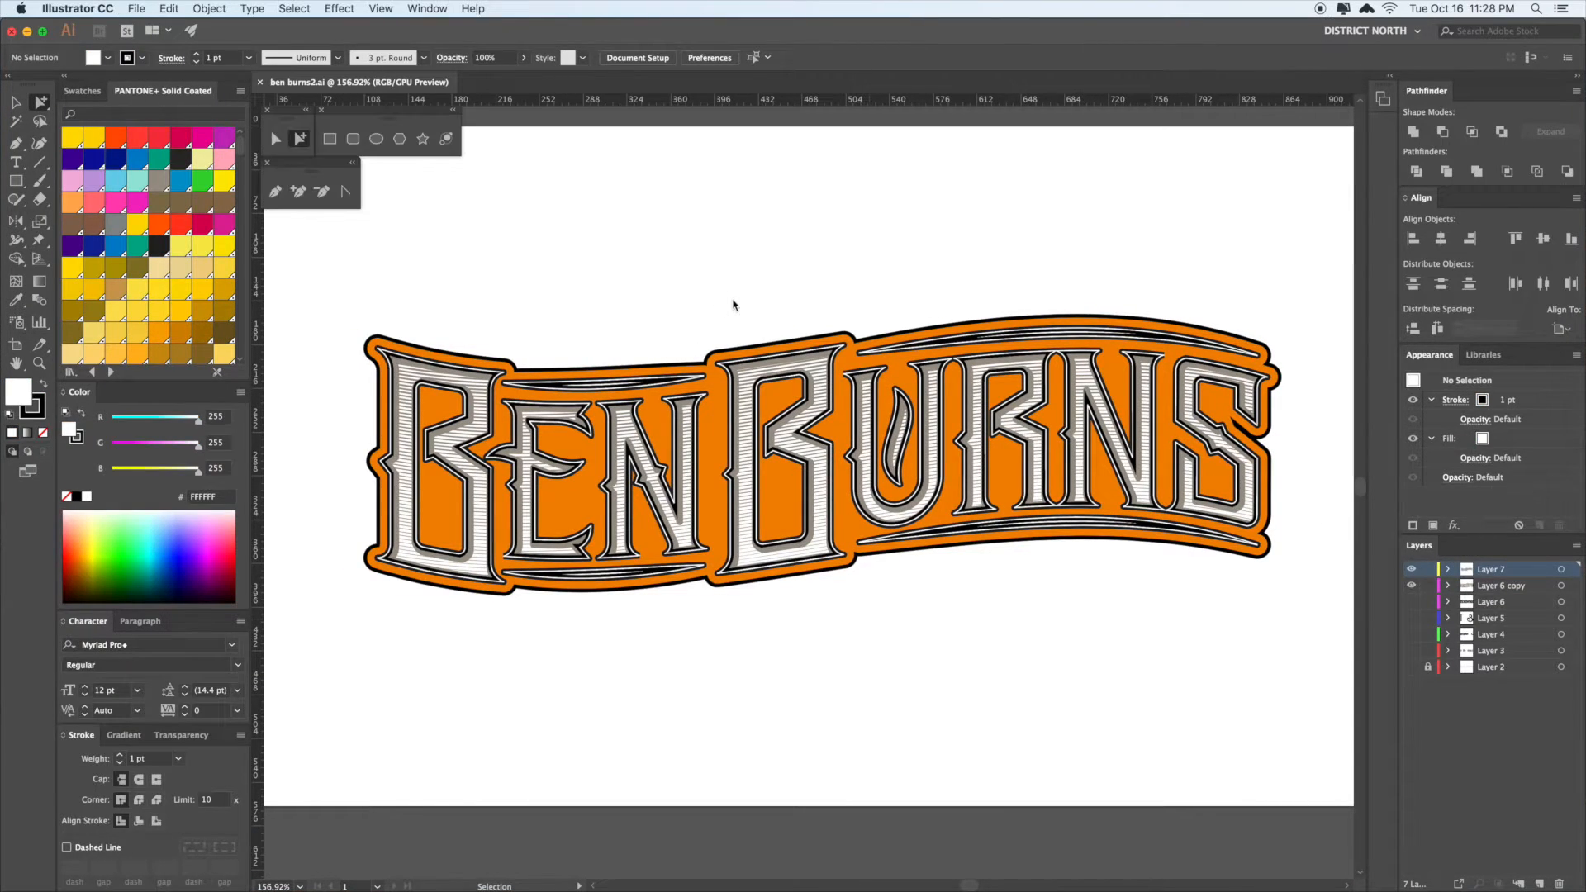
- Marquee-select the orange banner and its black outline, then delete them
left_click_drag(835, 280, 793, 285)
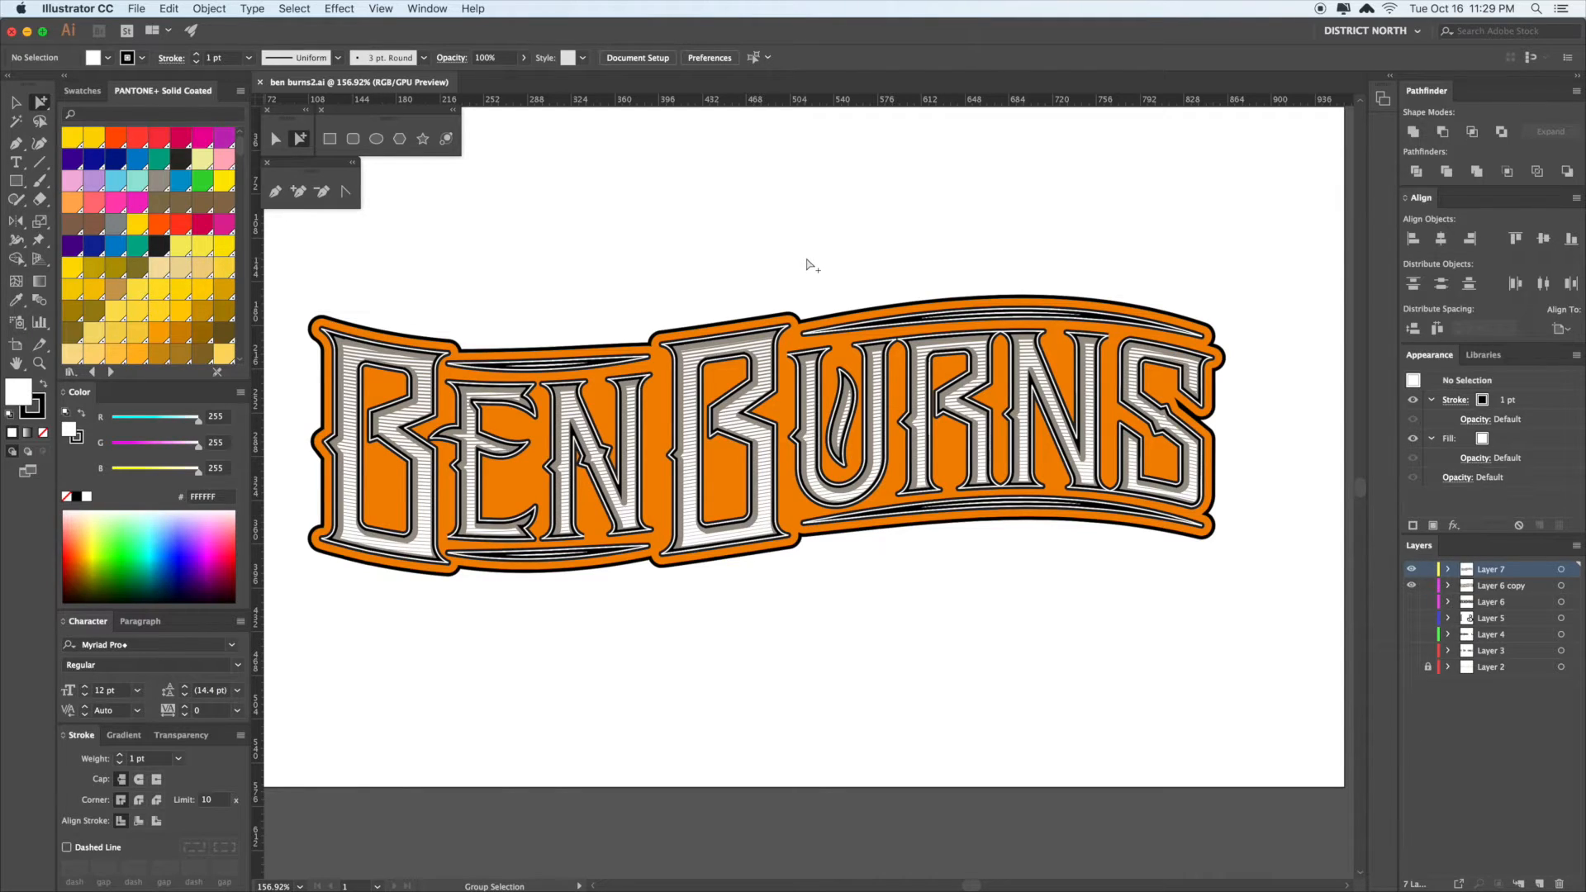
left_click_drag(897, 616, 918, 592)
key("v")
left_click_drag(1039, 576, 1073, 620)
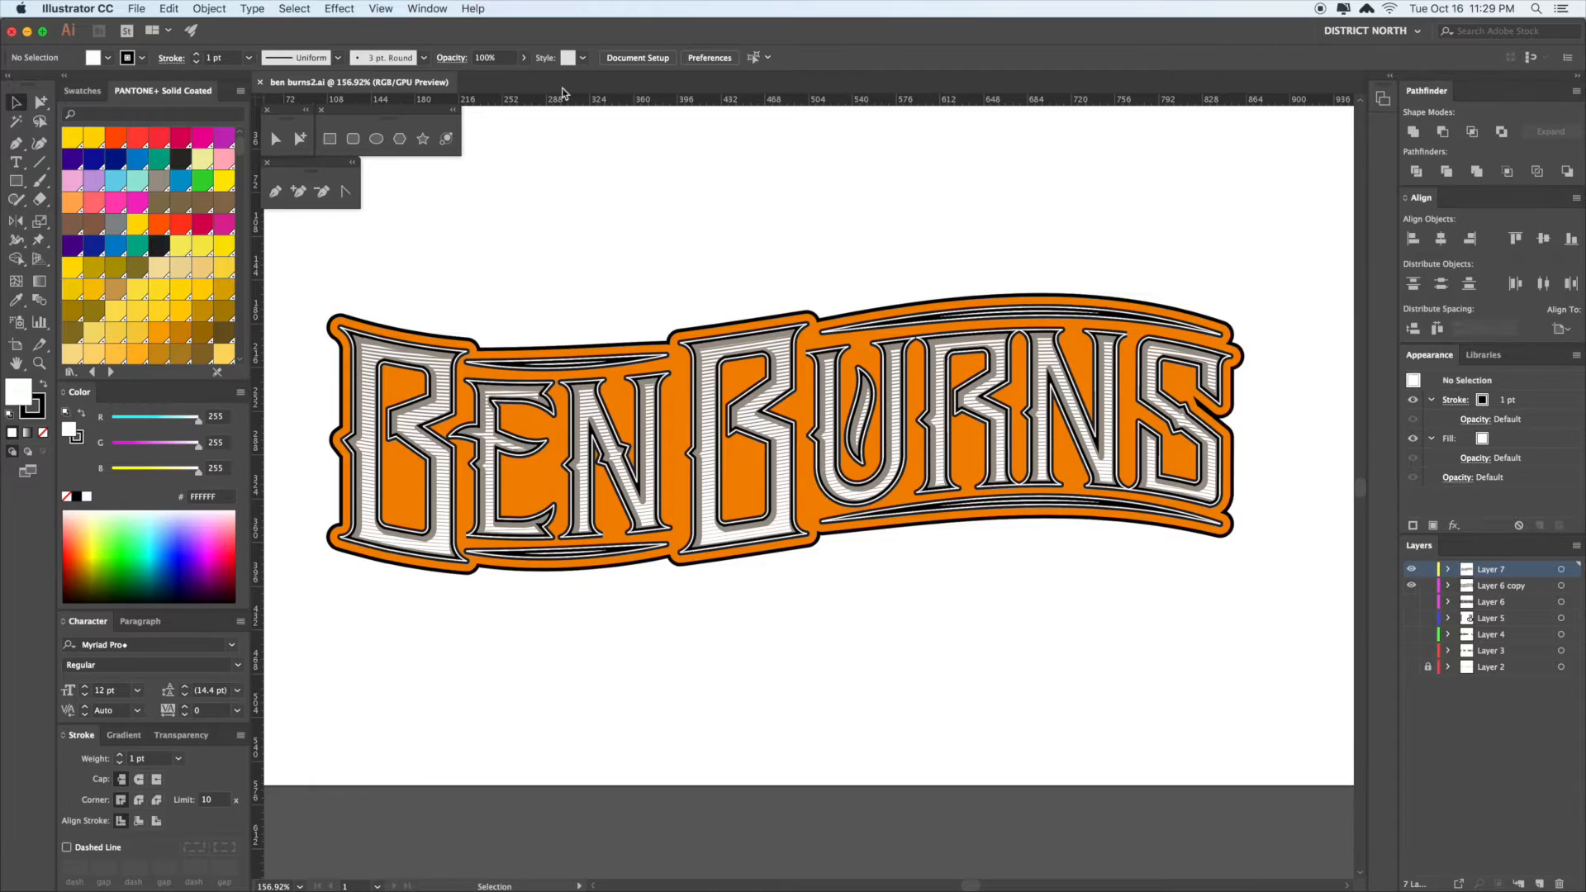
key("a")
left_click_drag(642, 309, 663, 345)
key("Delete")
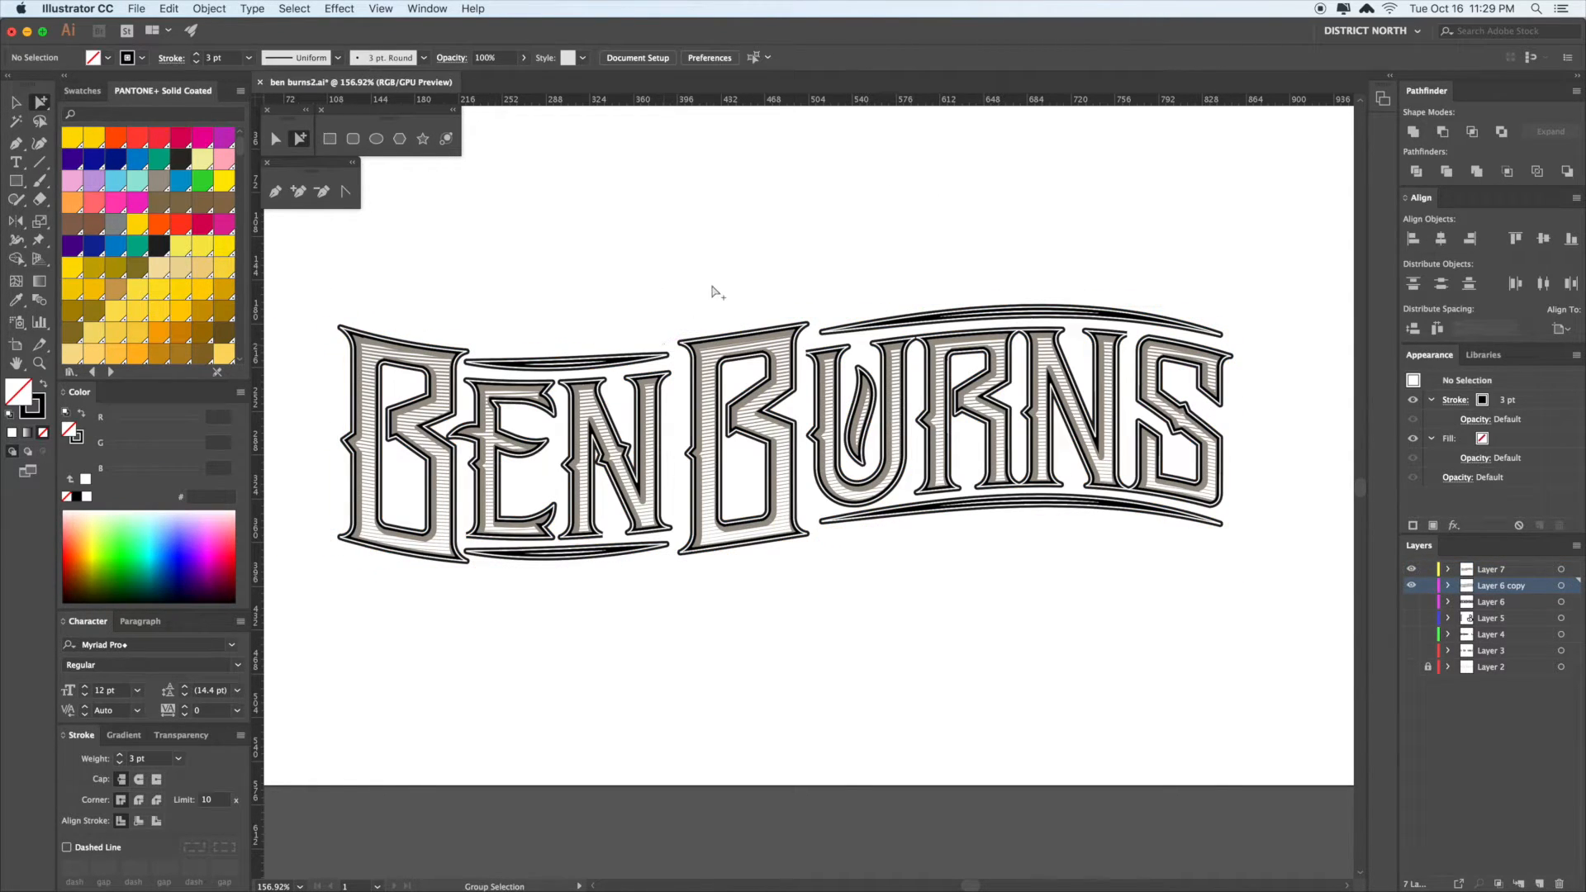
- Undo the last deletion, then delete the outer outline around the lettering
key("ctrl+z")
key("v")
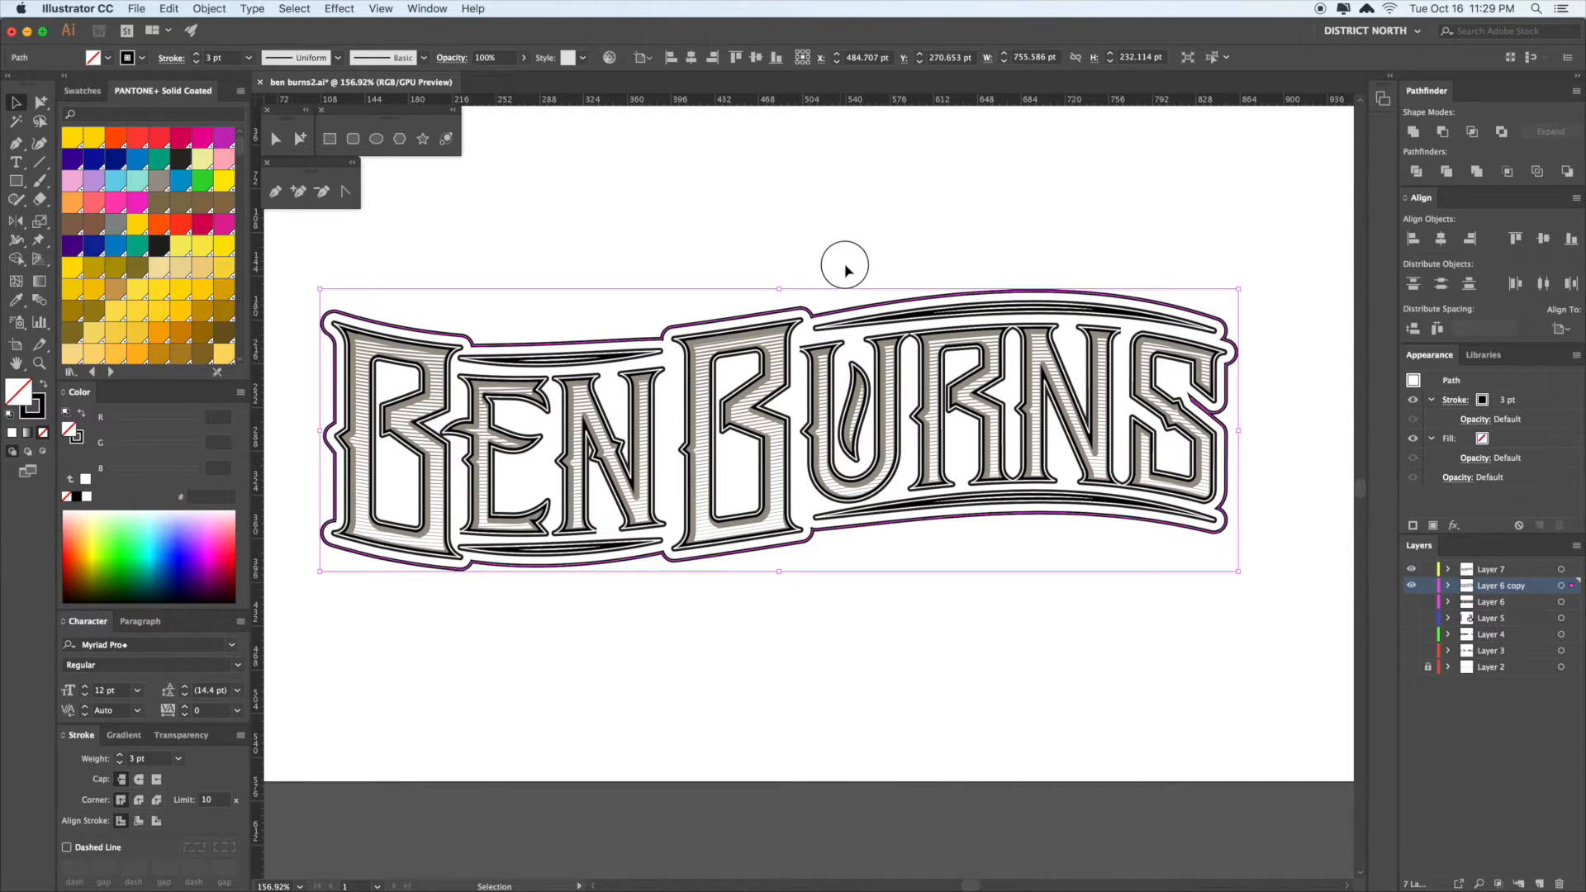
left_click(867, 256)
key("a")
left_click(837, 309)
key("Delete")
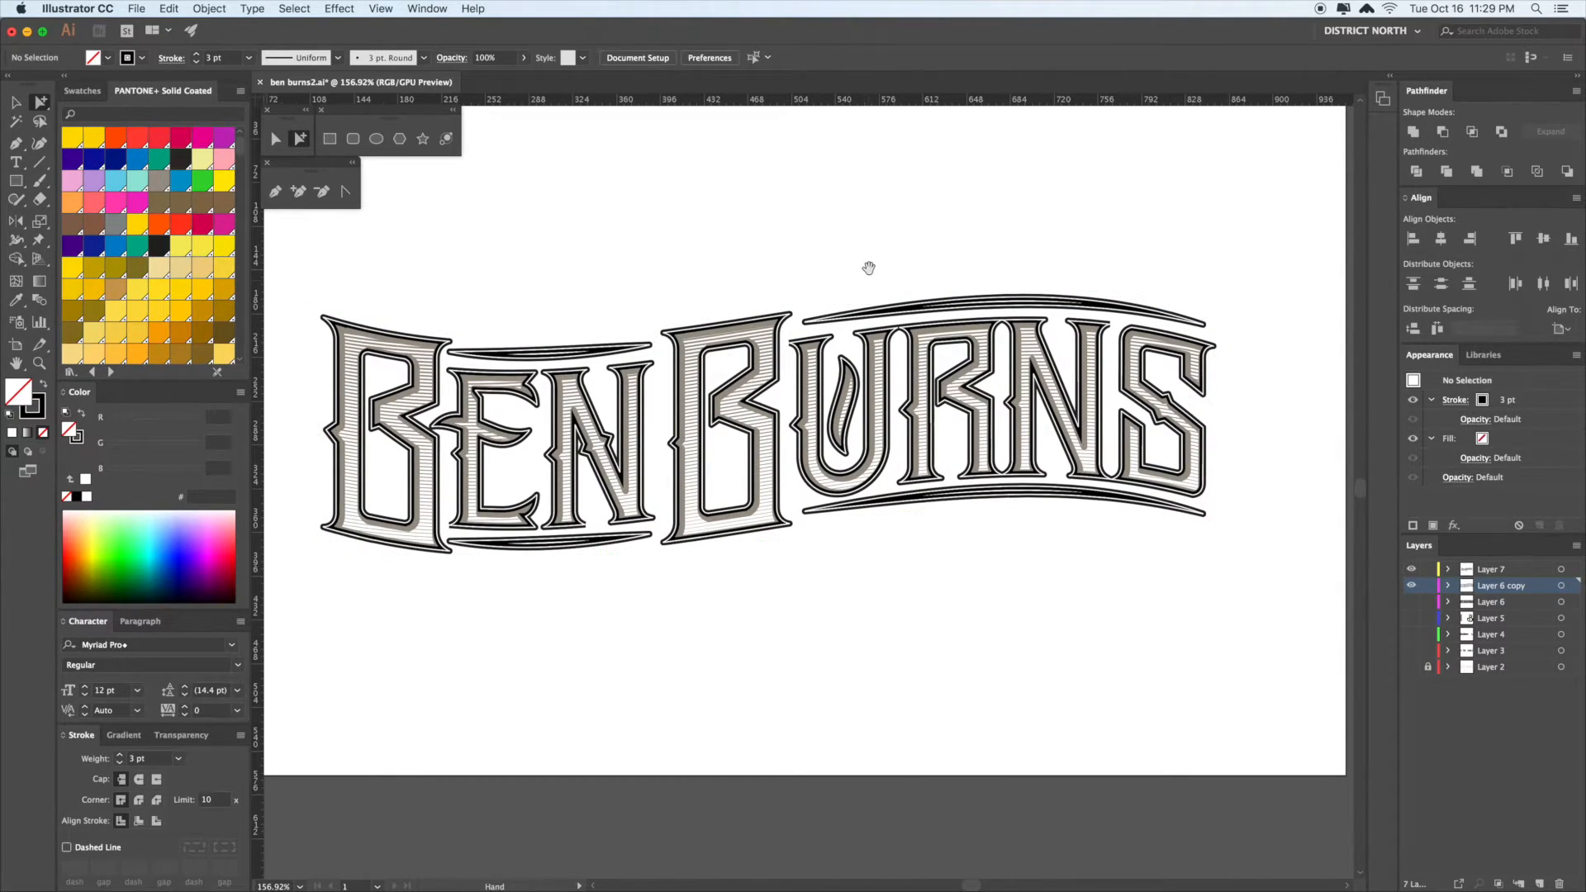
- Delete the hatching line group and fill the letter shapes with the tan PANTONE swatch
left_click_drag(869, 269, 869, 264)
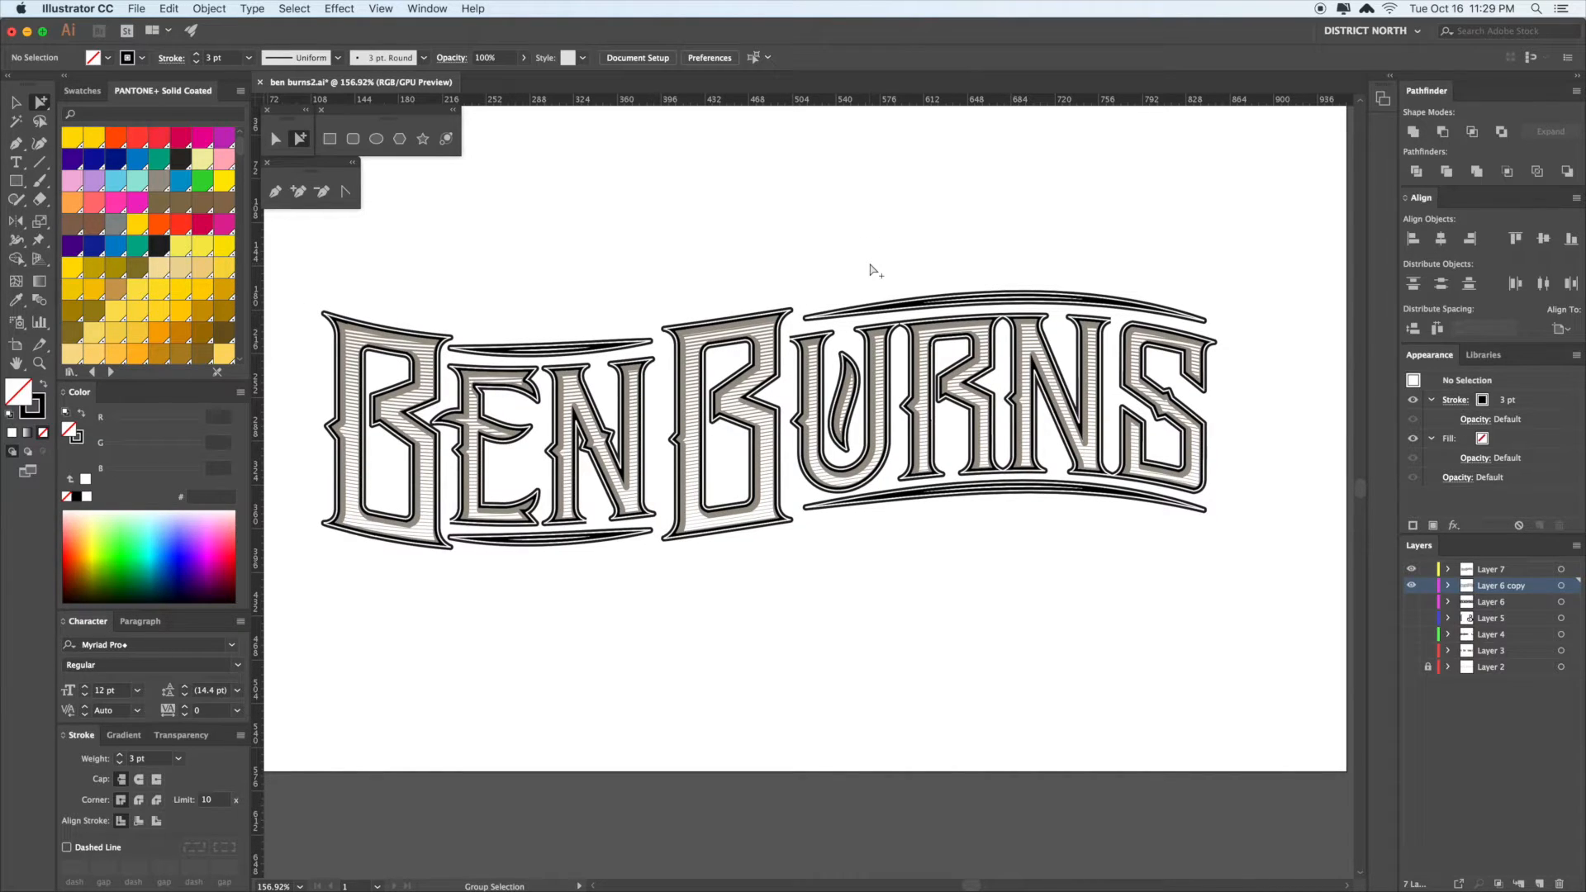
key("space")
left_click_drag(978, 581, 984, 576)
left_click_drag(1304, 593, 389, 262)
left_click(380, 261)
key("space")
left_click(842, 570)
double_click(699, 512)
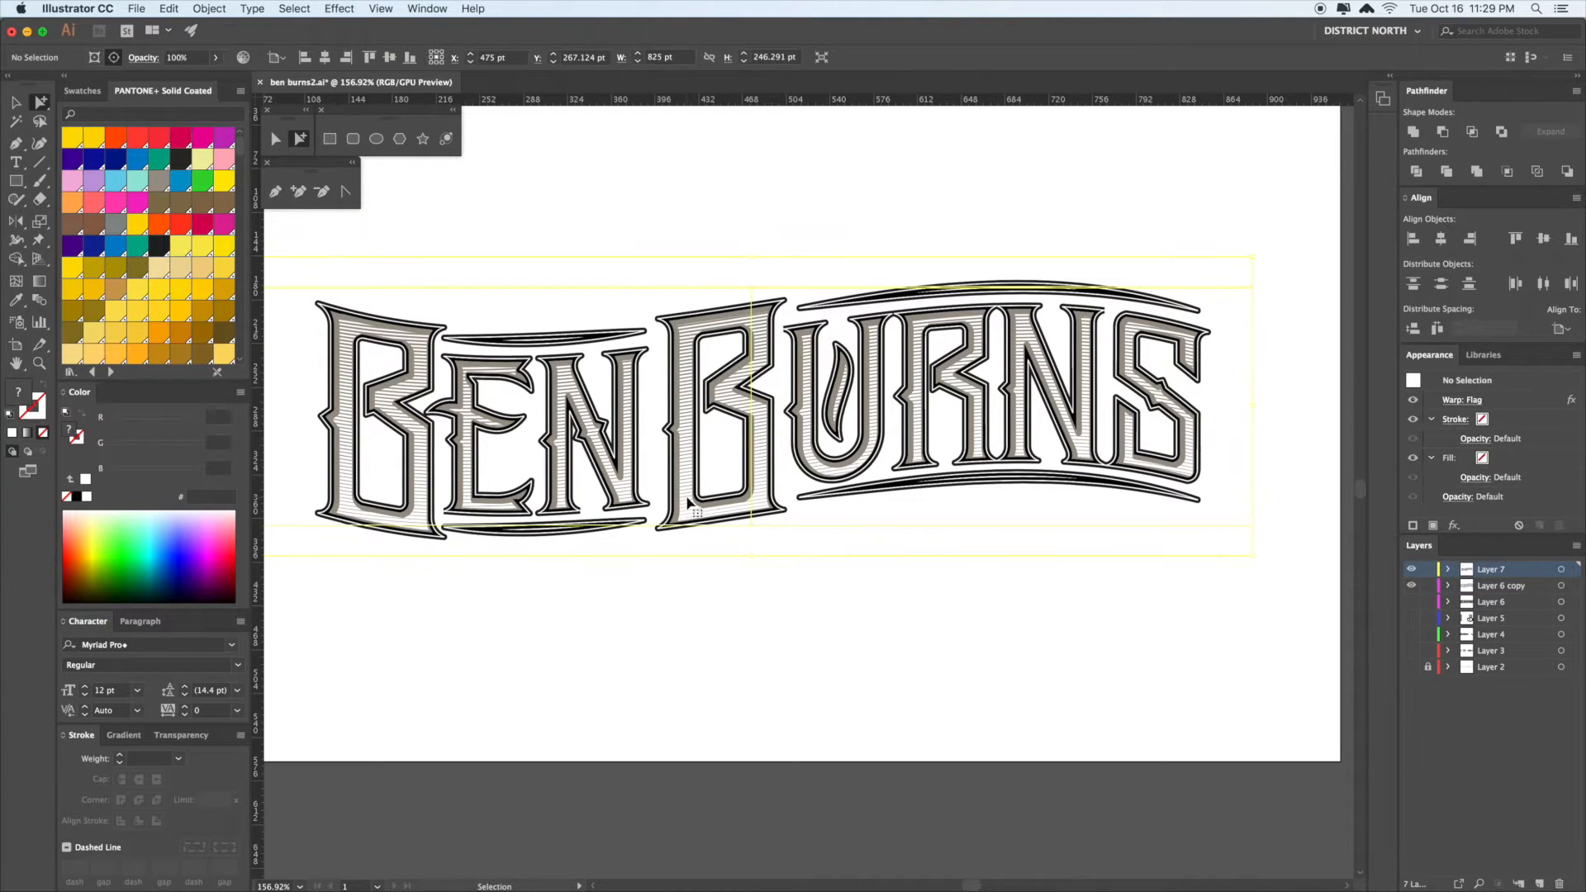
key("Delete")
left_click(689, 504)
left_click(689, 504)
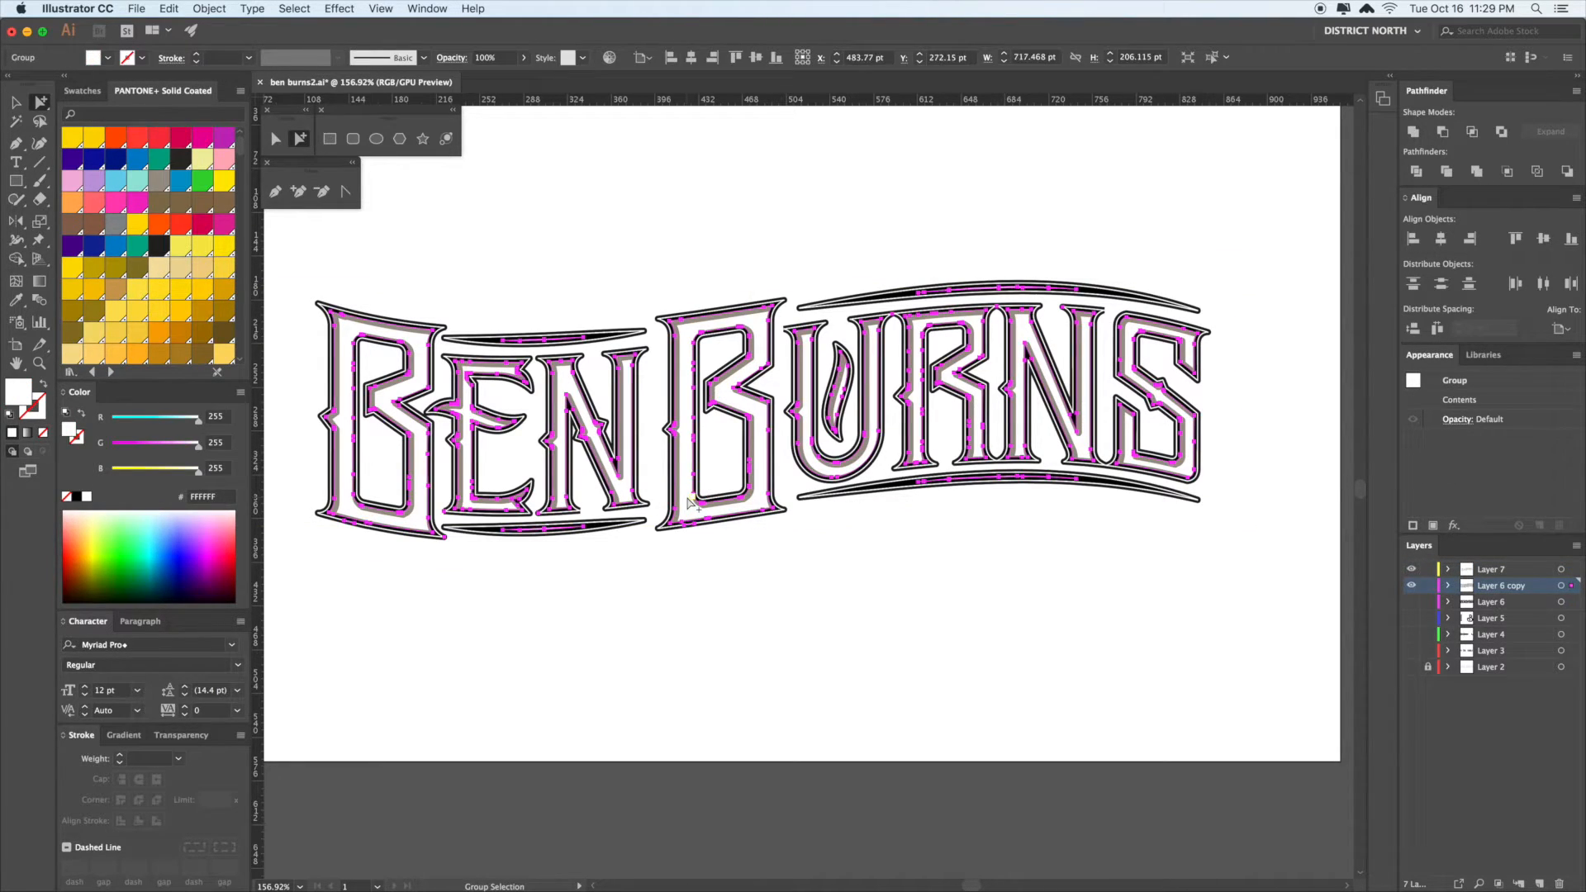
left_click(159, 268)
left_click(818, 661)
- Group all the lettering pieces, try Pathfinder Unite, then undo the merge
key("v")
left_click_drag(868, 646, 862, 640)
left_click_drag(1281, 621, 289, 248)
left_click_drag(561, 239, 559, 238)
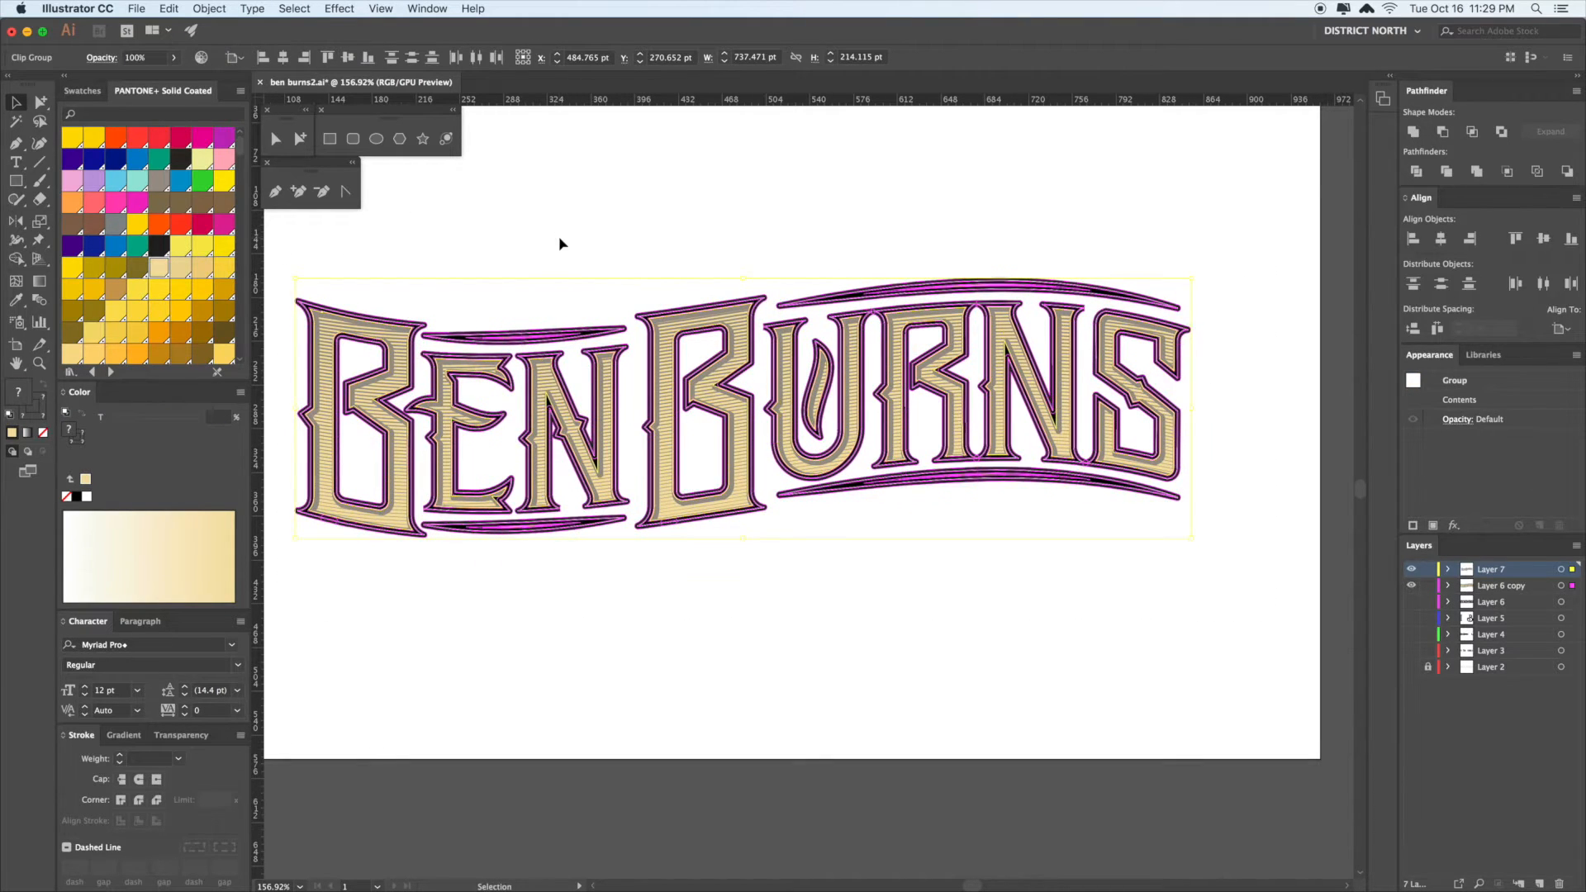
key("super+g")
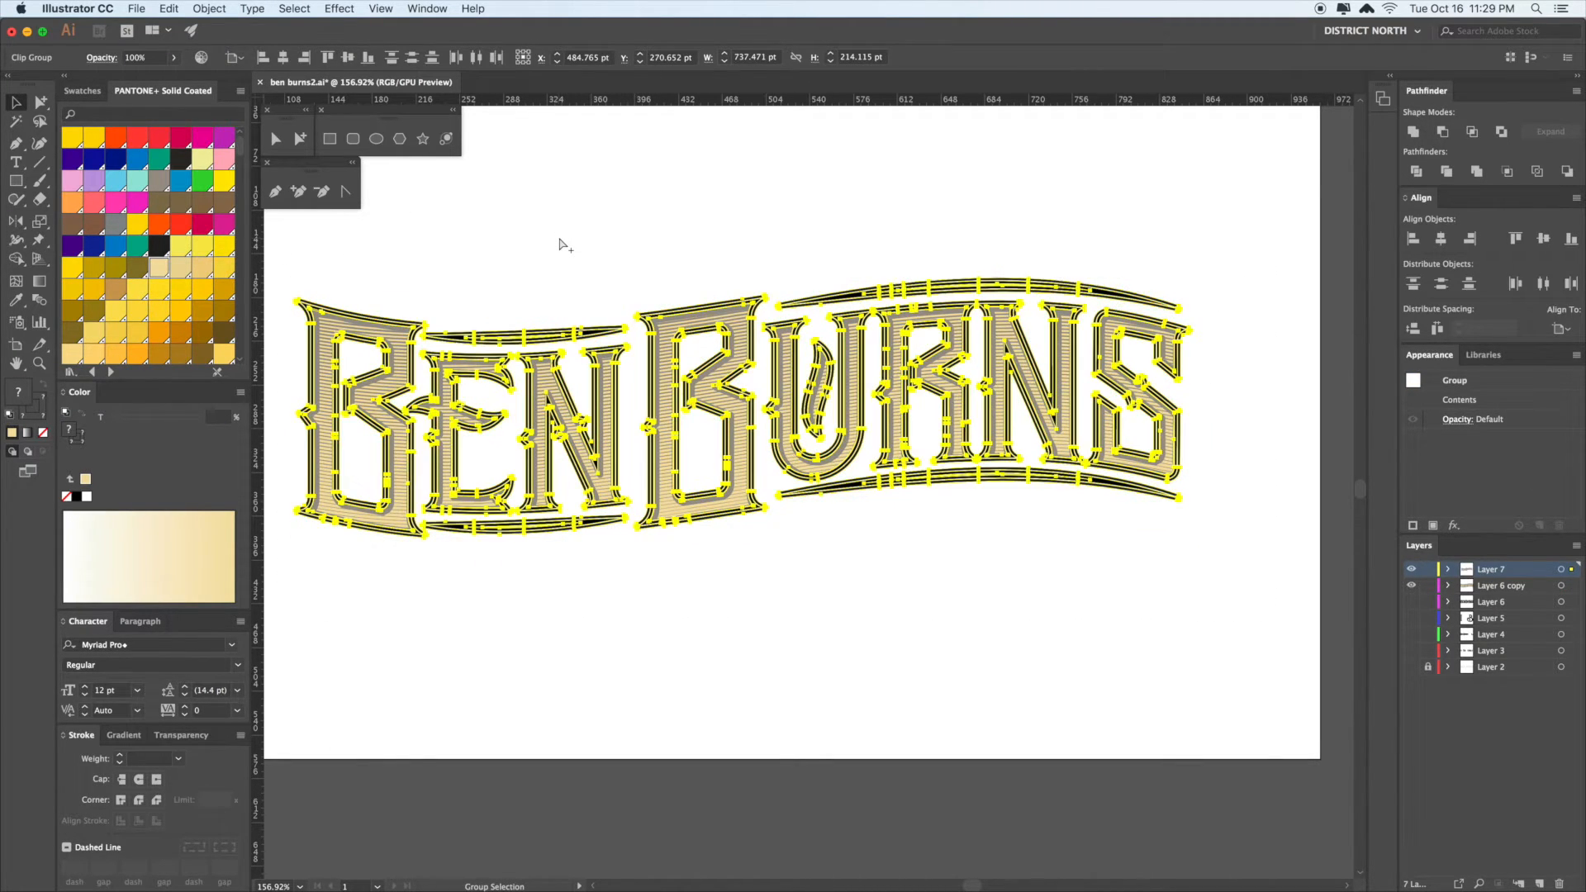
left_click(1414, 132)
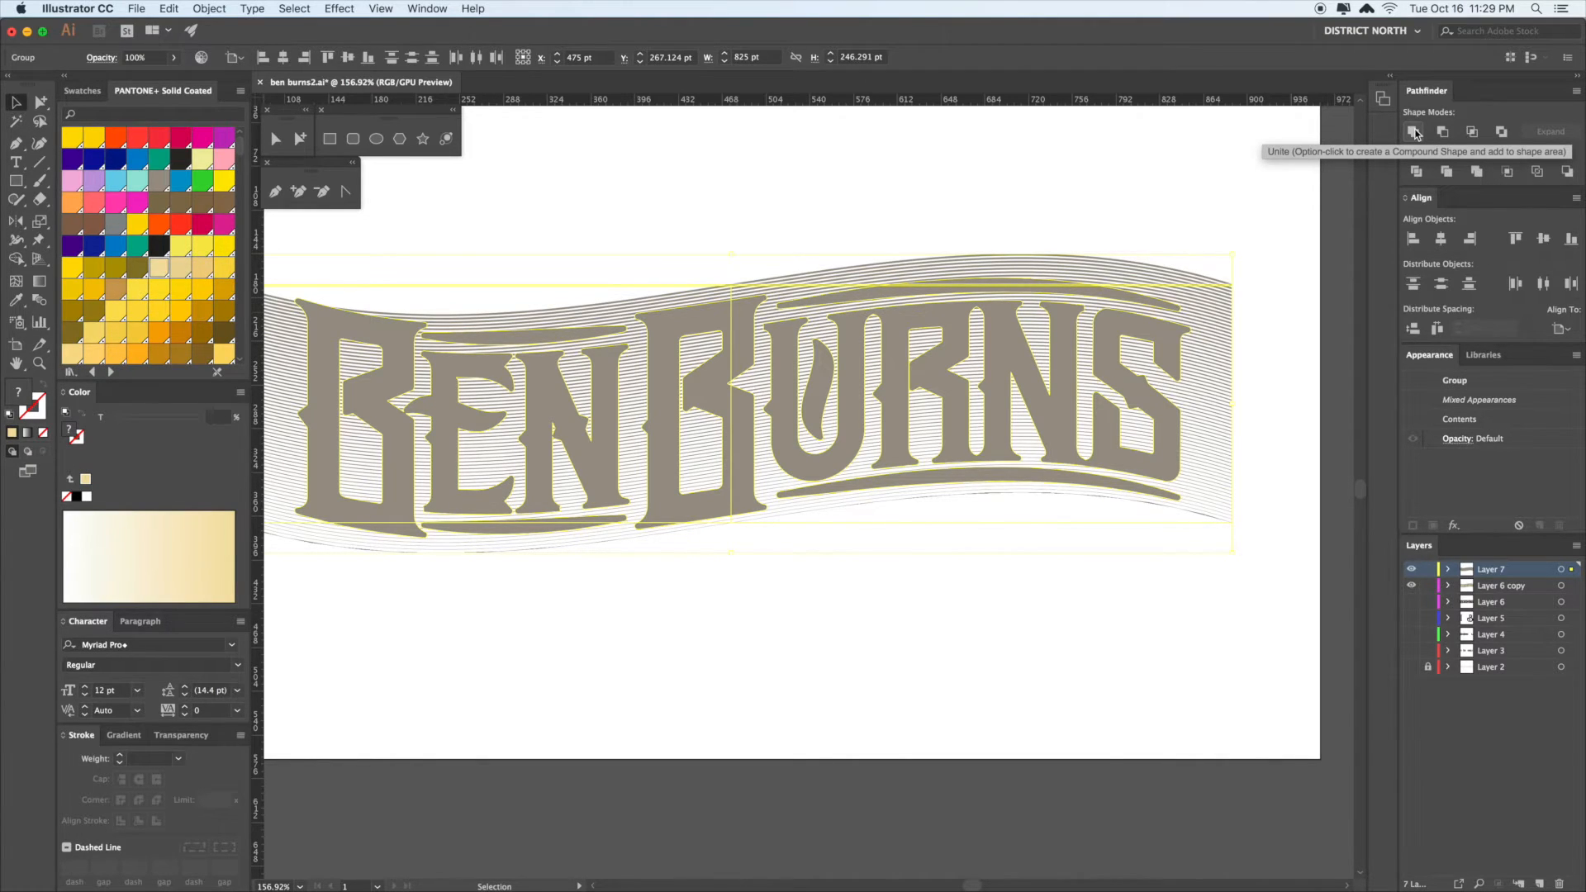
key("super+7")
- Hide the Layer 6 copy and Layer 7
scroll(1337, 339, "down", 2)
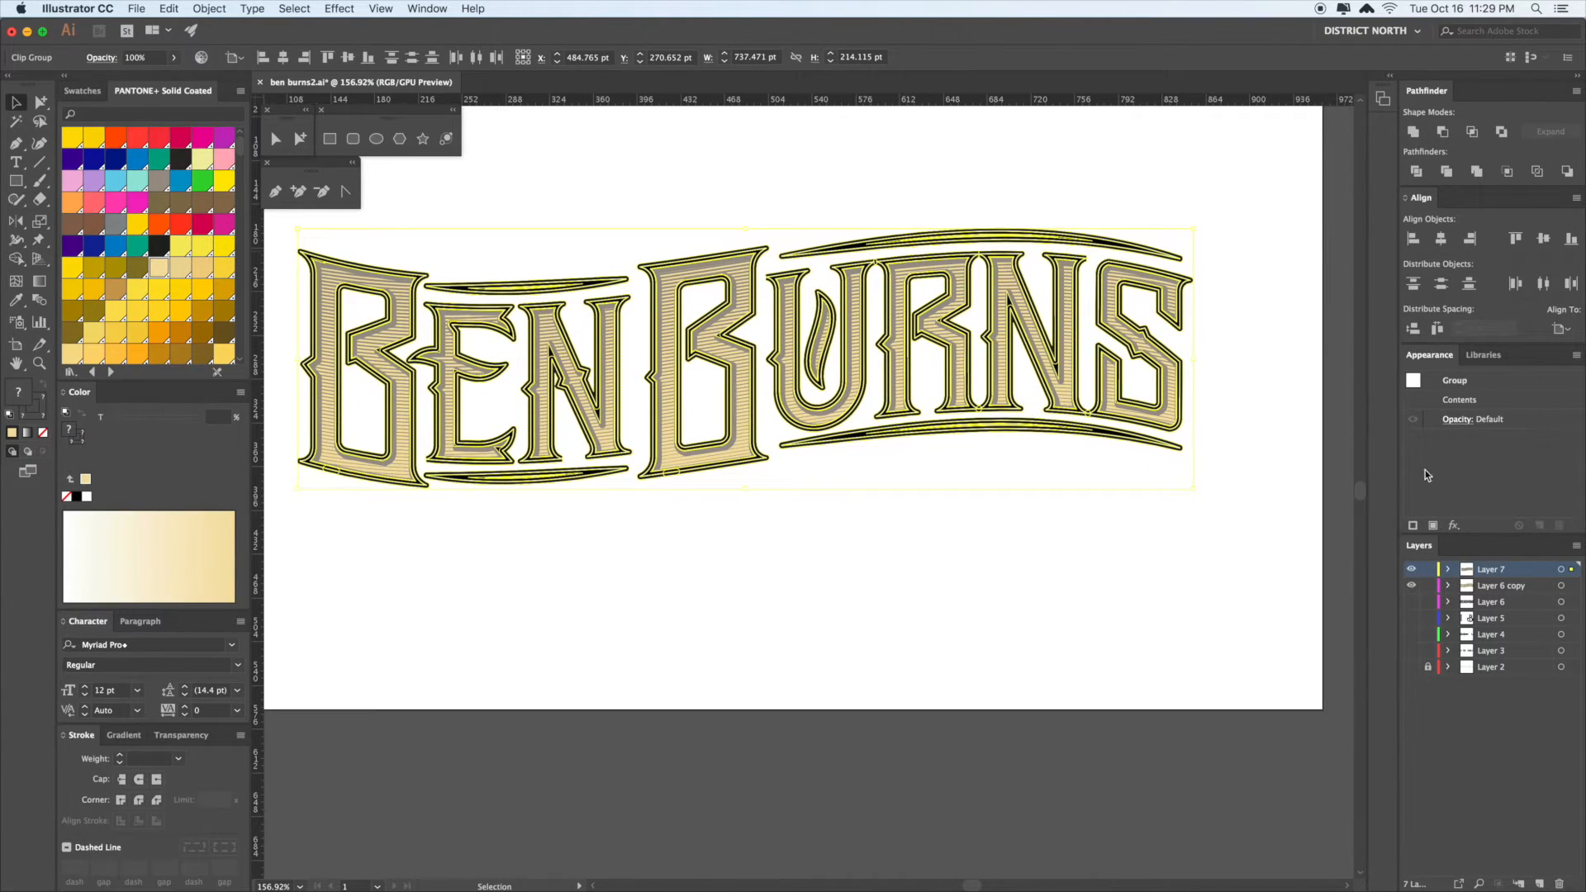
left_click(1411, 586)
left_click(1413, 570)
- Create a new Layer 8, paste the lettering in front, and select it
left_click(1539, 884)
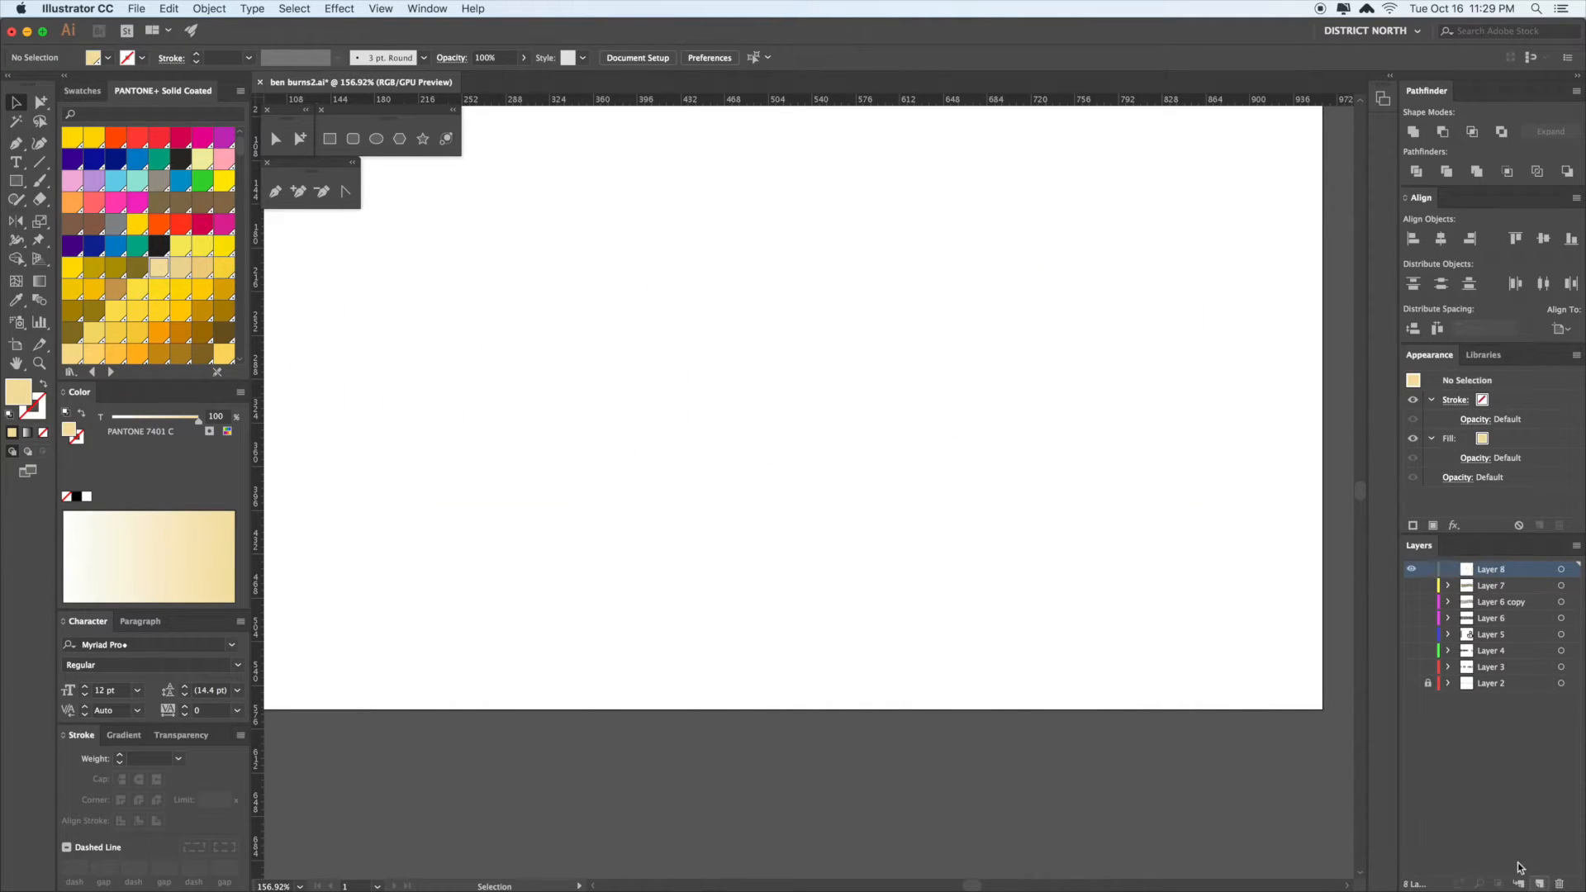
key("super+f")
left_click(1170, 629)
left_click_drag(1163, 607, 1229, 666)
key("a")
left_click_drag(1320, 643, 337, 265)
left_click_drag(690, 209, 652, 202)
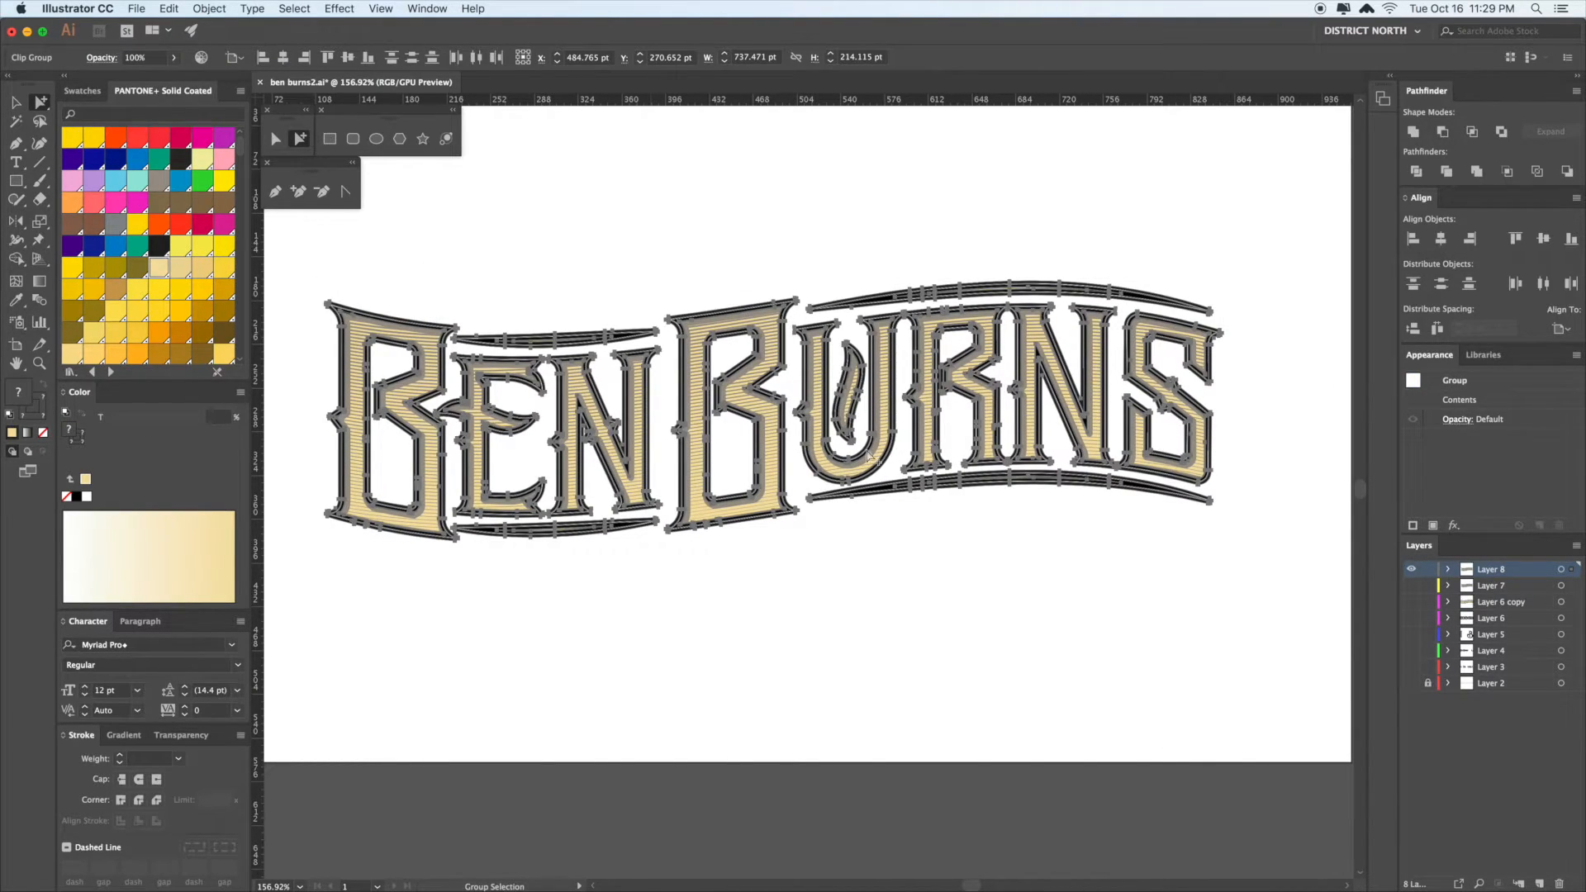
- Move the selected lettering onto a new Layer 9 and hide that layer
left_click(1542, 884)
left_click_drag(1573, 587, 1572, 570)
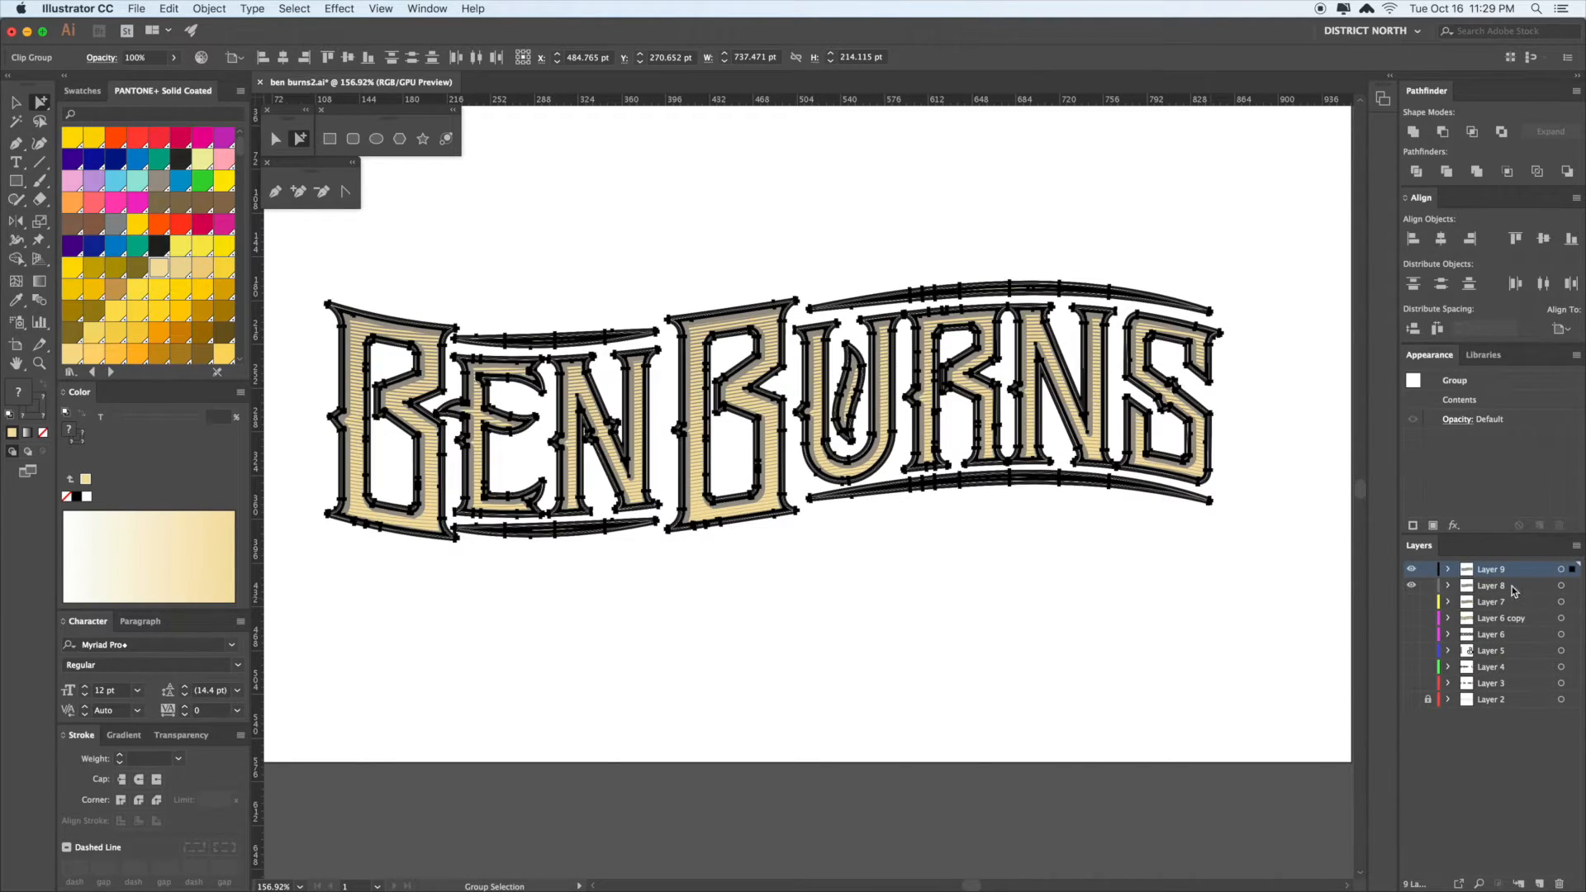
left_click(1412, 569)
- Delete the hatching lines from the pasted letters
scroll(1074, 587, "left", 2)
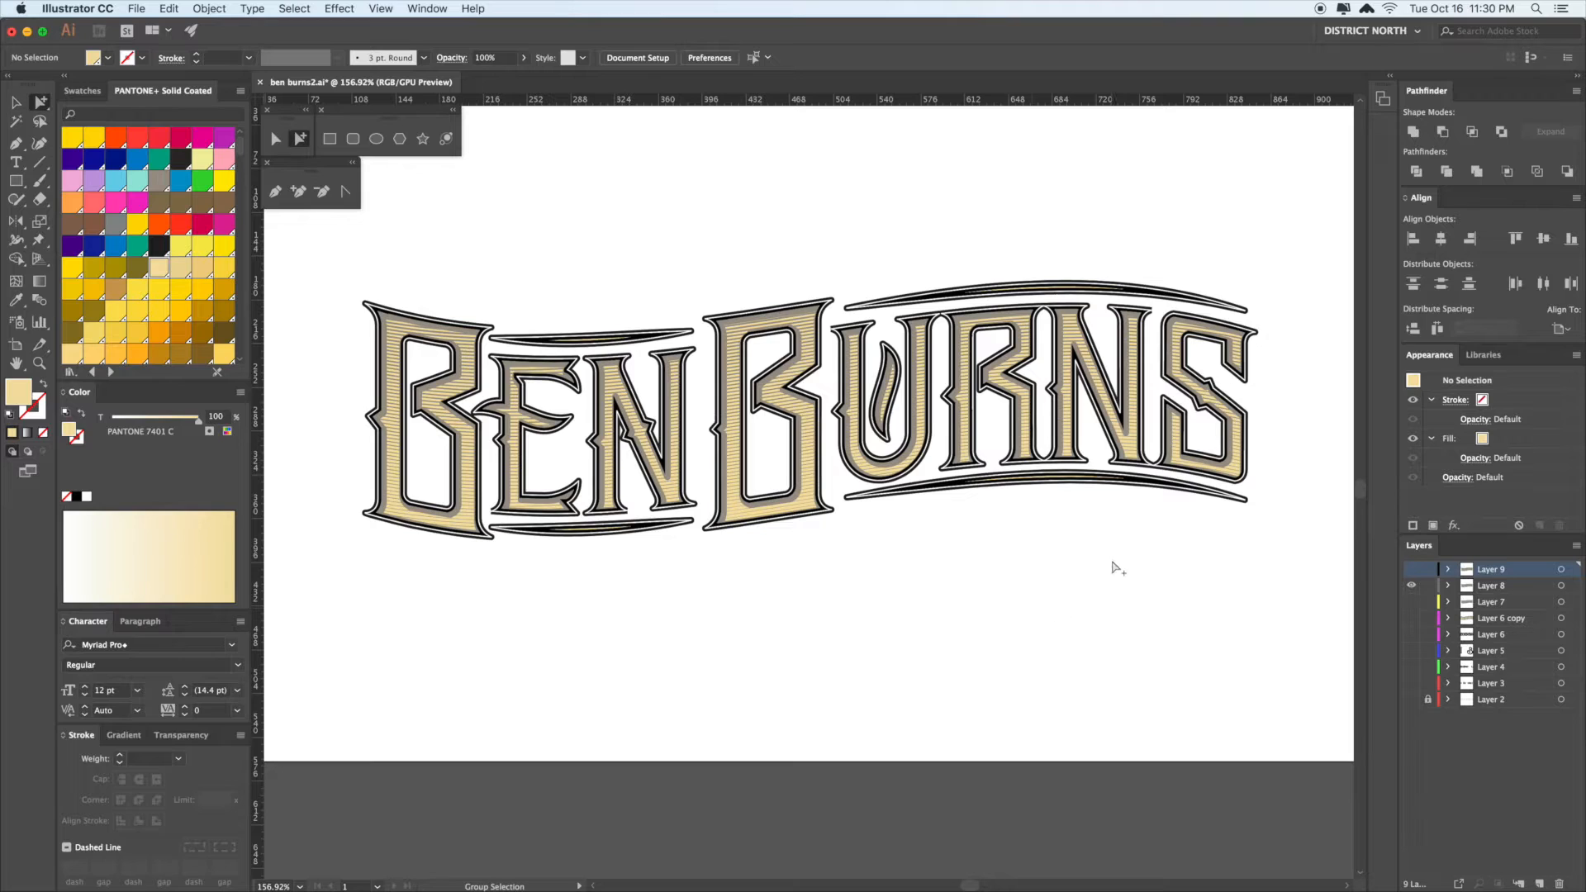
left_click(882, 371)
key("Delete")
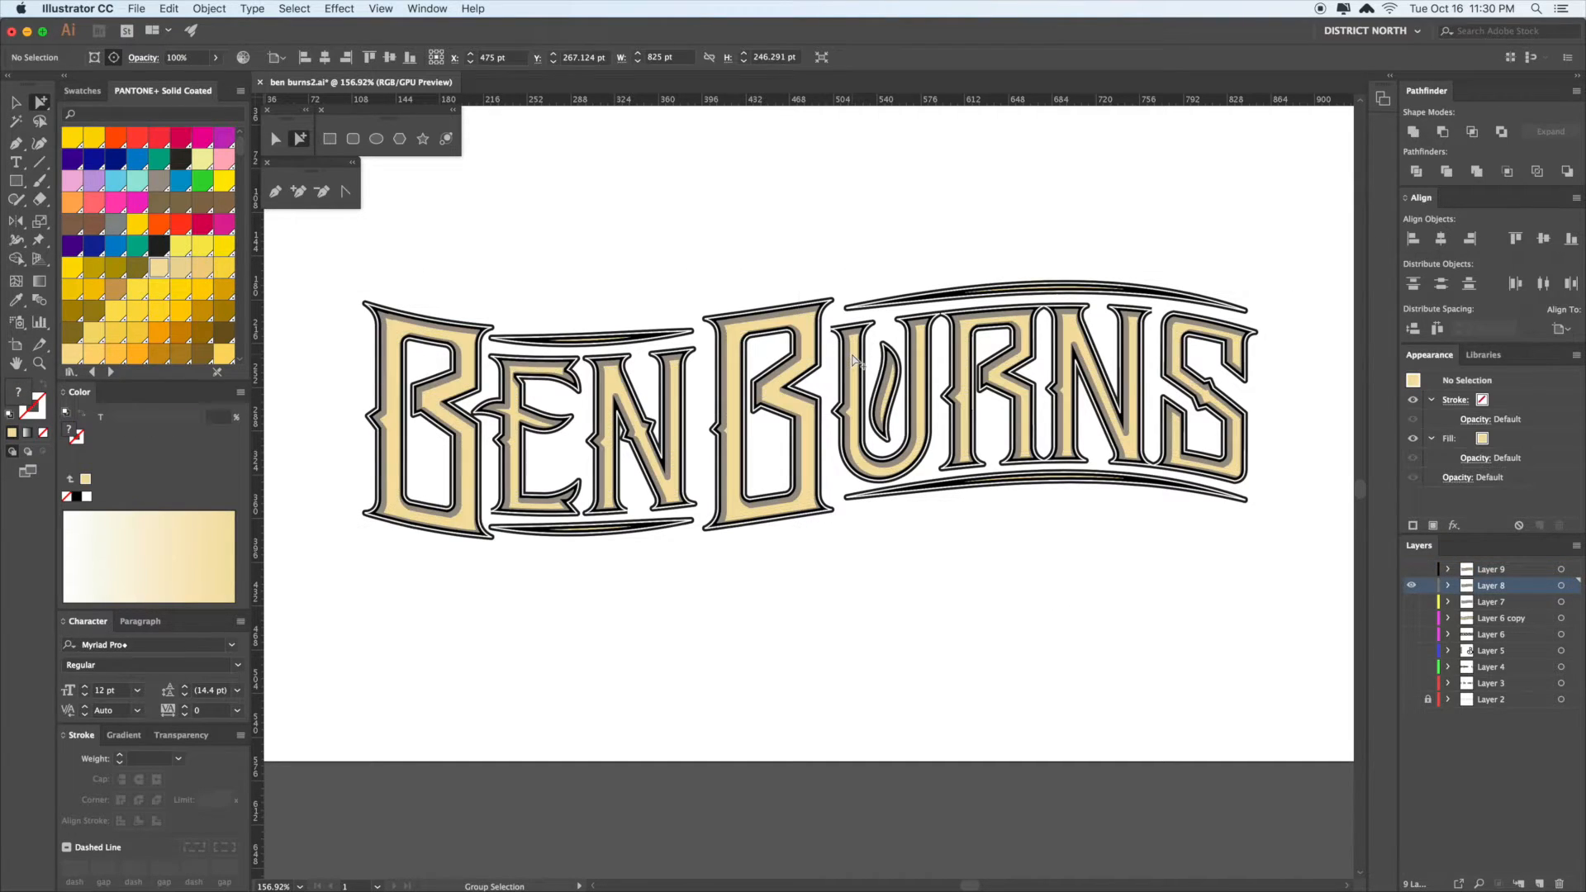
left_click(934, 586)
- Merge the lettering into one shape with Pathfinder Unite
left_click_drag(1268, 610, 379, 240)
left_click(1413, 132)
left_click(1133, 192)
left_click_drag(1275, 591, 414, 205)
left_click(1414, 130)
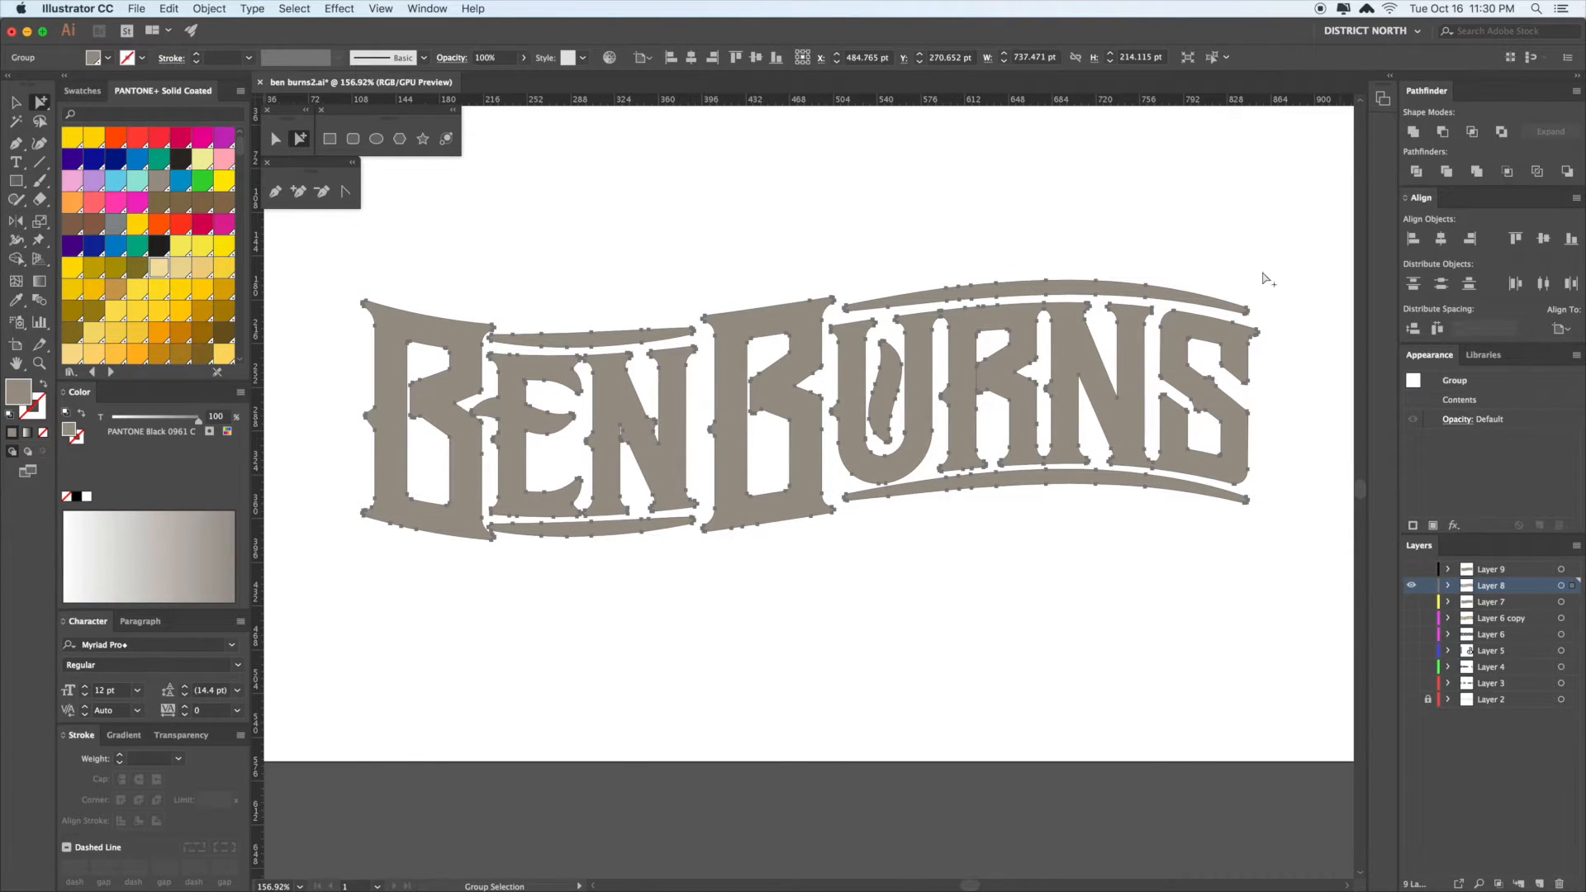
key("v")
left_click(1089, 231)
left_click(1092, 223, "alt+super")
left_click(1124, 216)
left_click(1135, 215)
left_click_drag(1157, 219, 1151, 217)
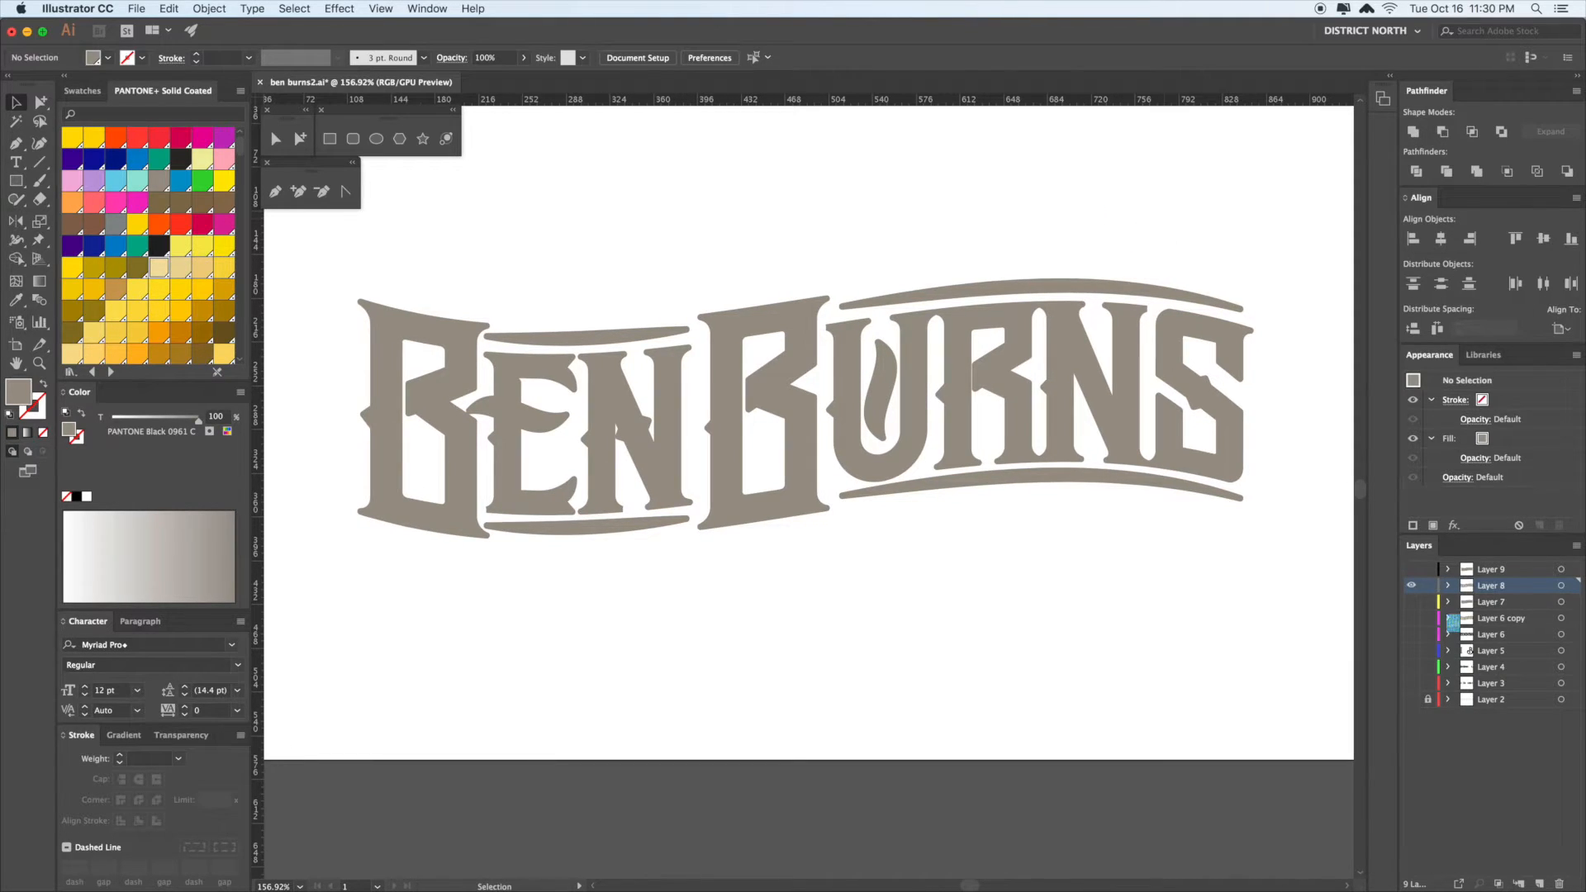
- Compare against Layer 9's detailed lettering, then fill the merged silhouette with PANTONE Neutral Black C
left_click(1412, 570)
left_click(1412, 586)
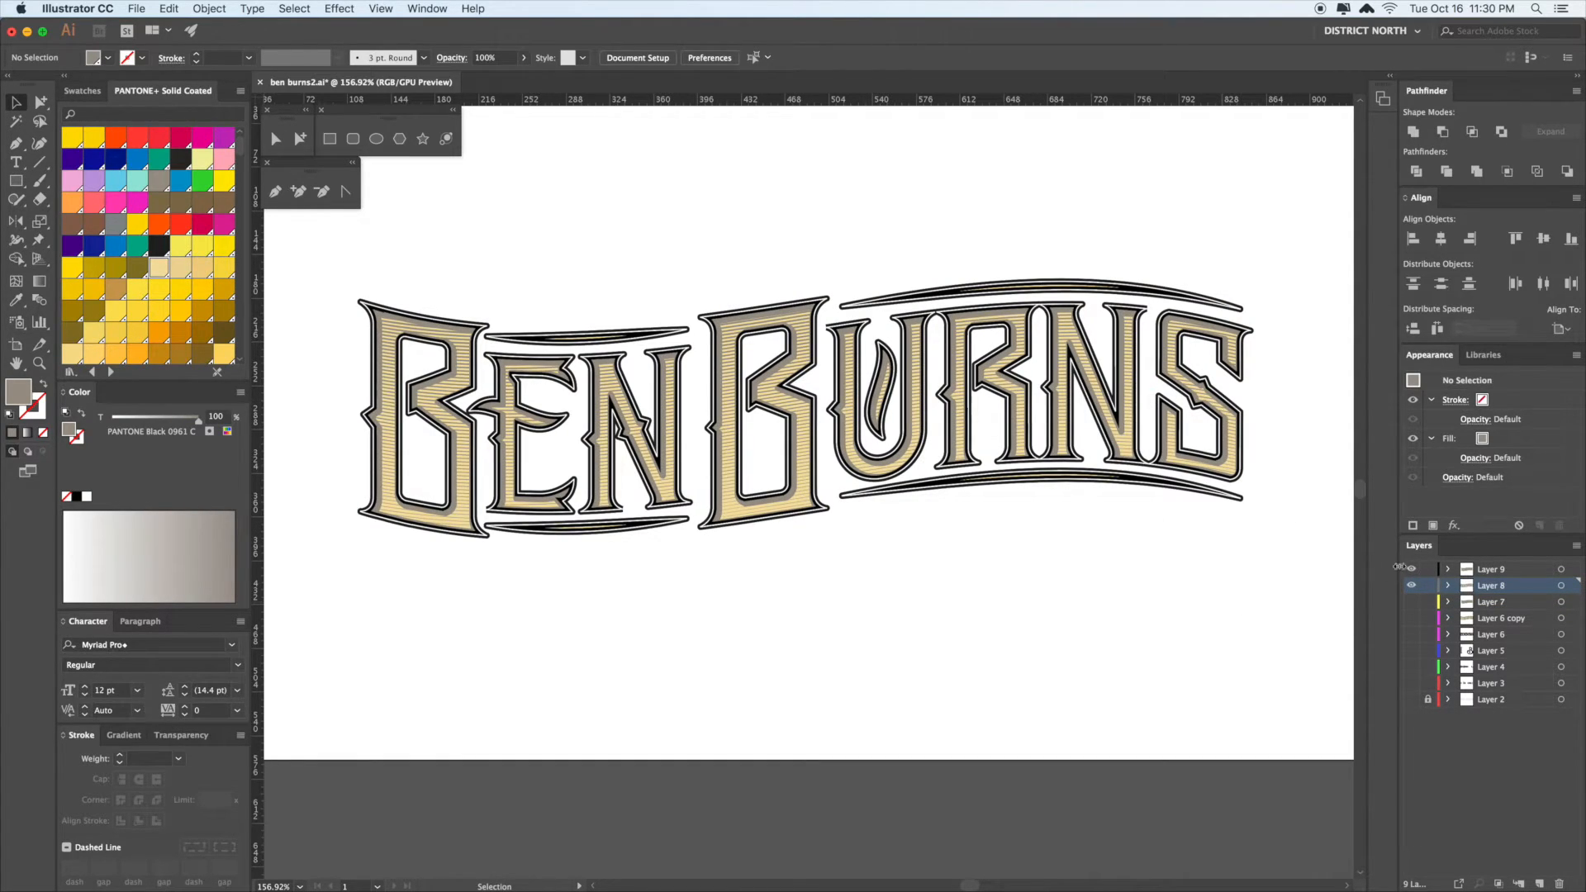
left_click(1413, 569)
left_click(1138, 413)
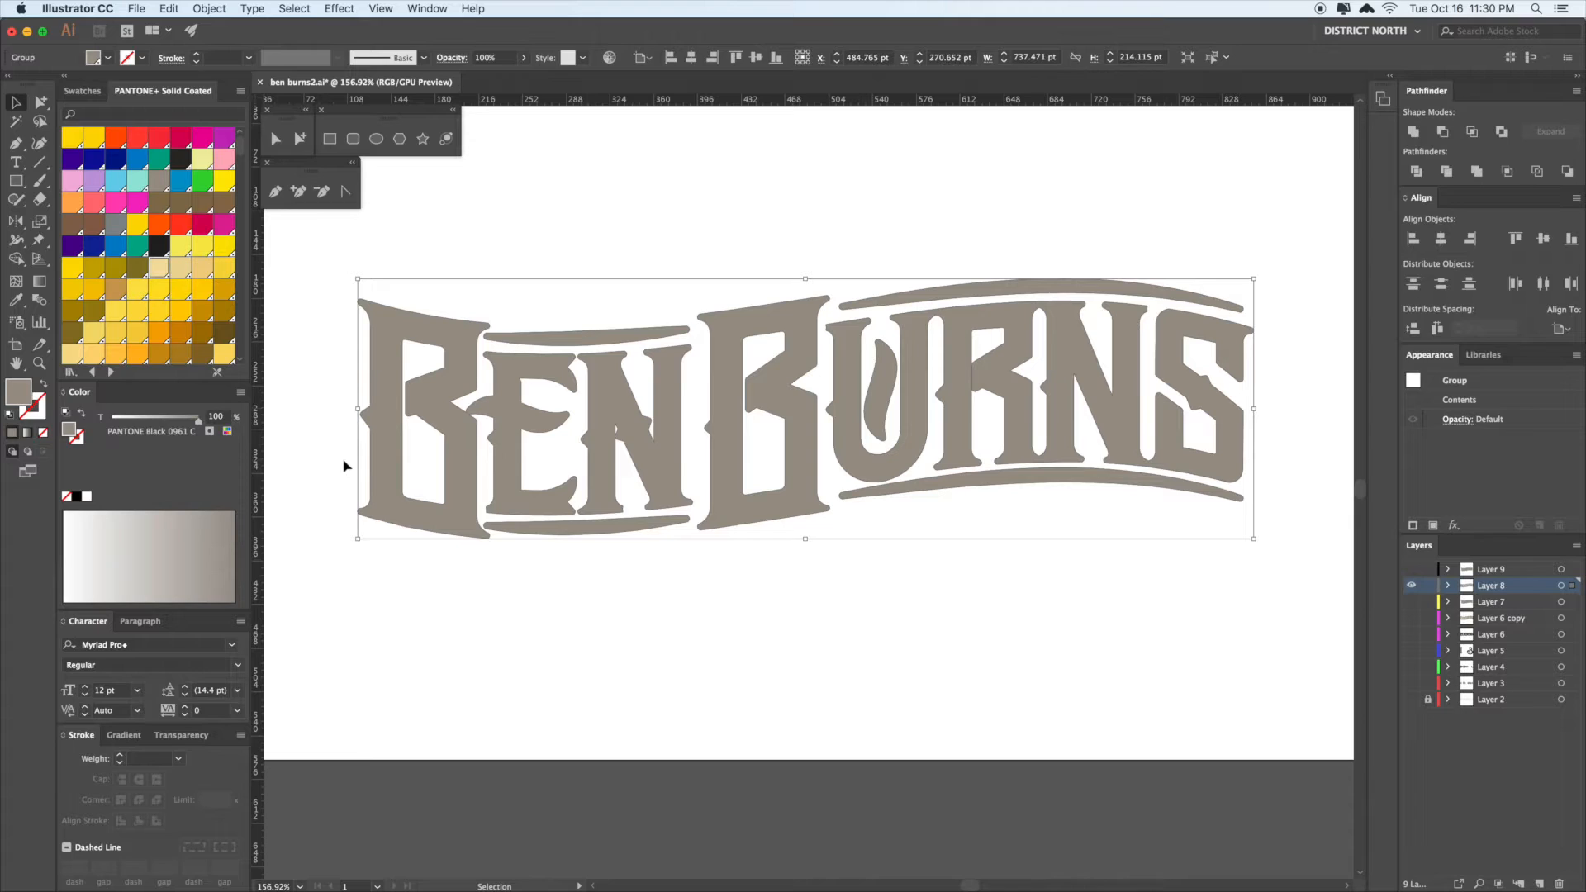
left_click(159, 245)
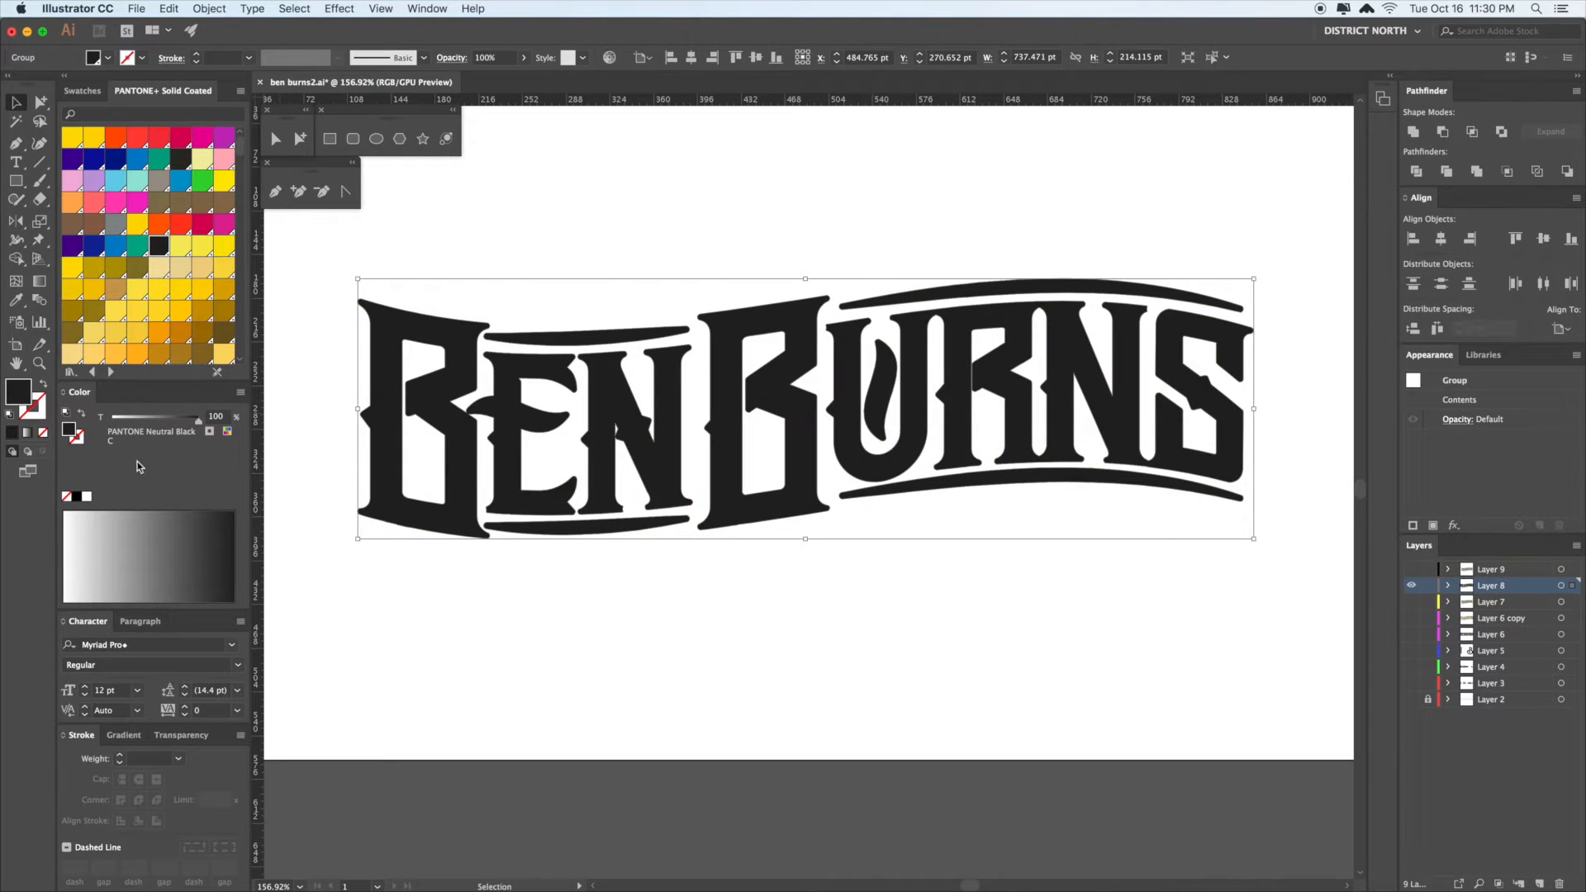
- Give the silhouette a black stroke with round caps and corners, thickened toward 8 pt
left_click_drag(22, 393, 40, 409)
left_click(139, 780)
left_click(139, 801)
left_click(120, 755)
left_click(120, 755)
left_click(120, 755)
left_click(120, 755)
left_click(120, 756)
left_click(120, 756)
left_click(120, 755)
left_click(657, 759)
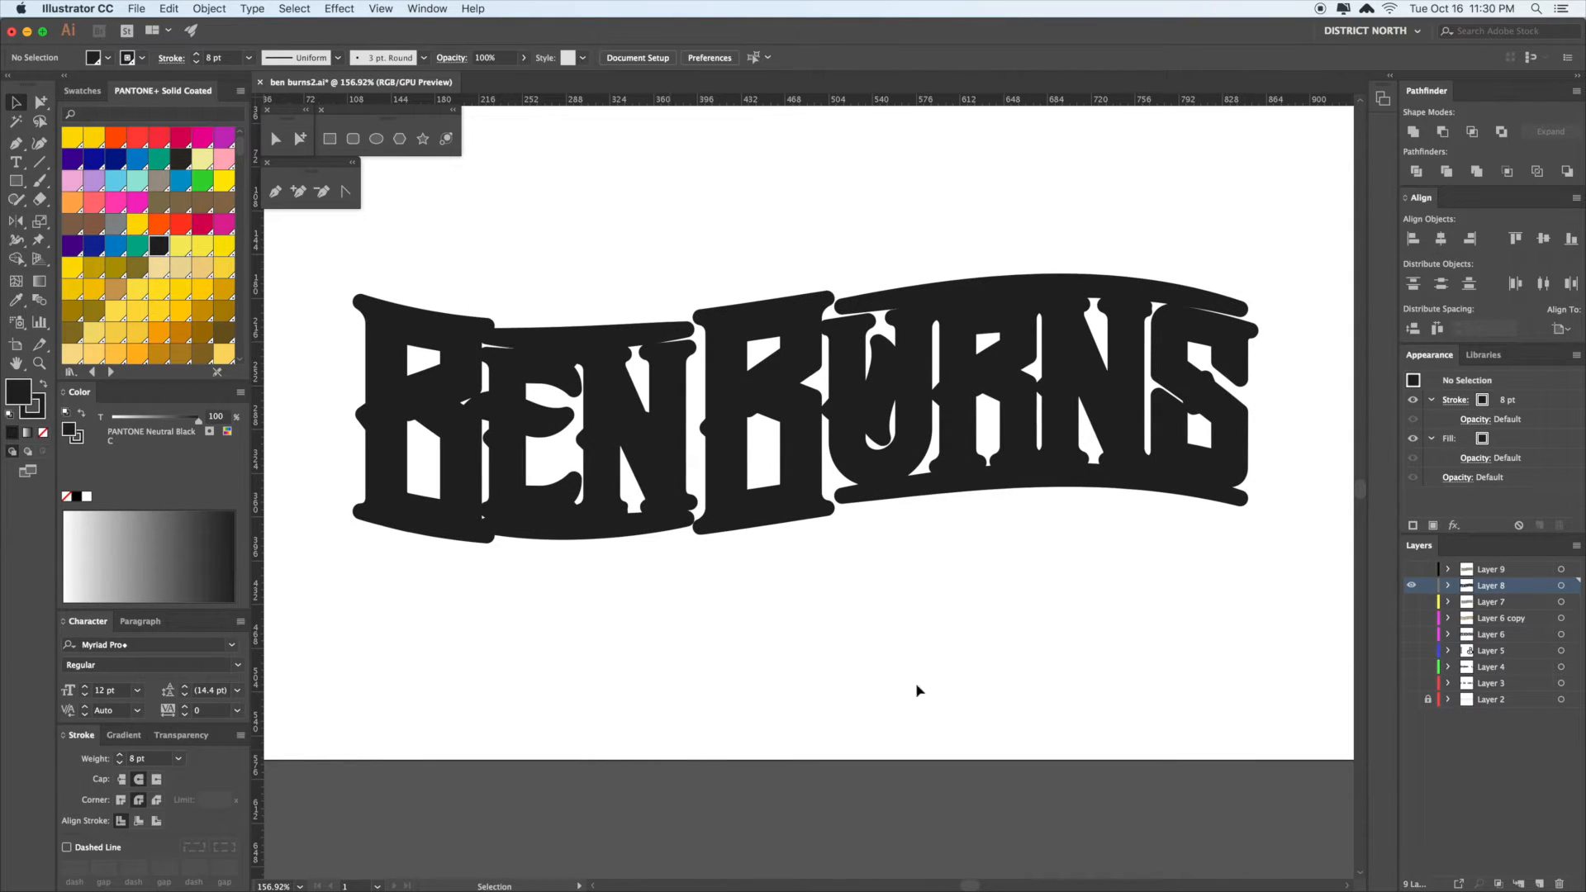
- Show Layers 8 and 9 again and lock Layer 9
left_click_drag(1409, 581, 1411, 569)
scroll(1034, 637, "right", 5)
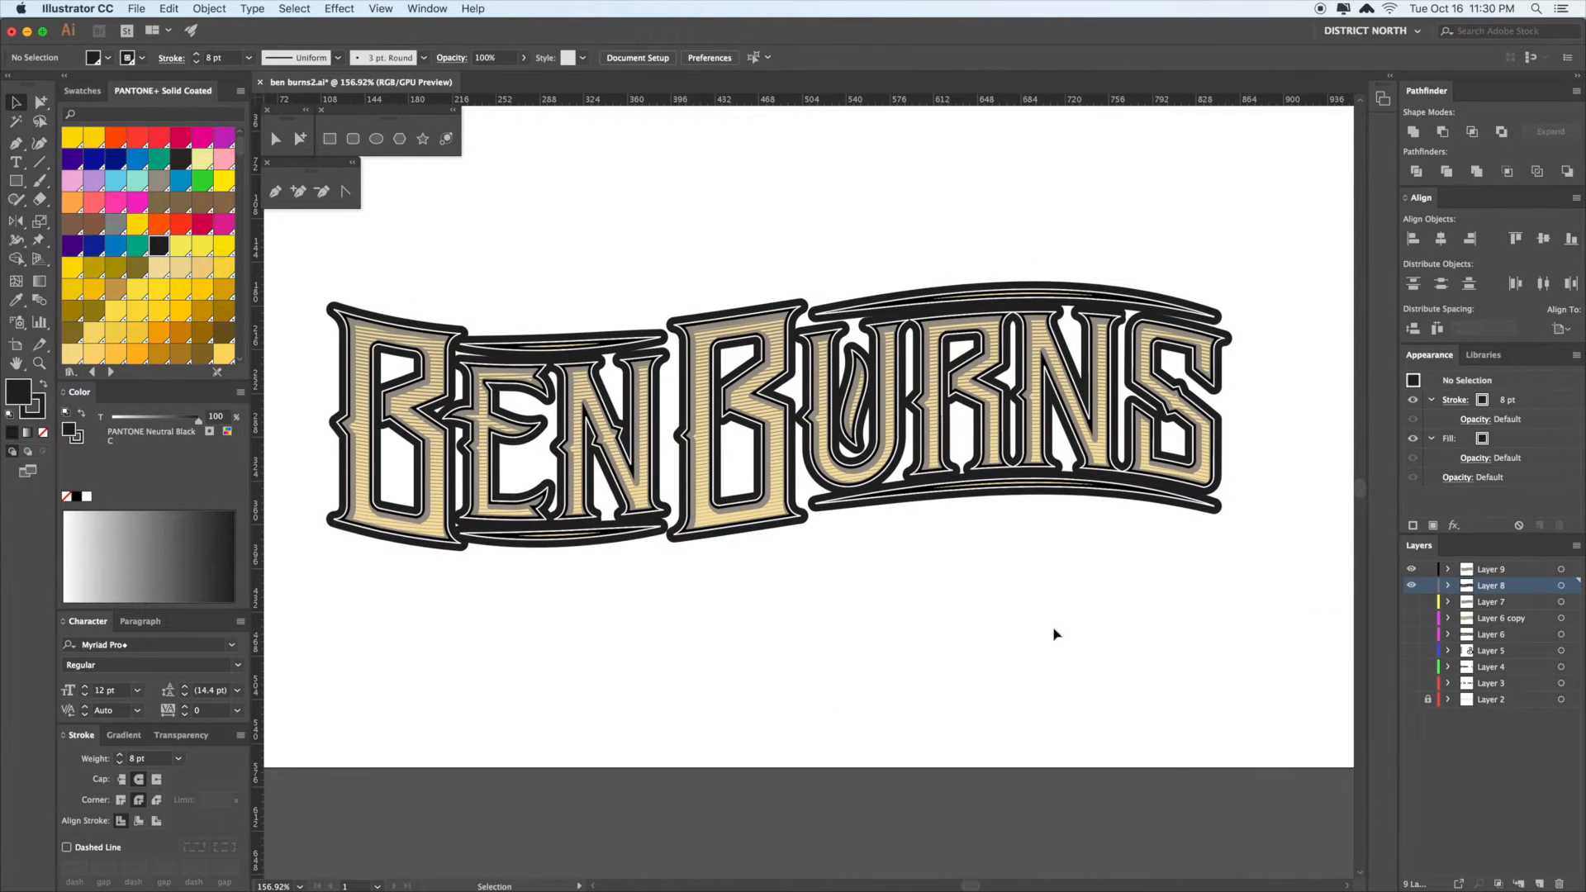
left_click_drag(1046, 625, 1039, 618)
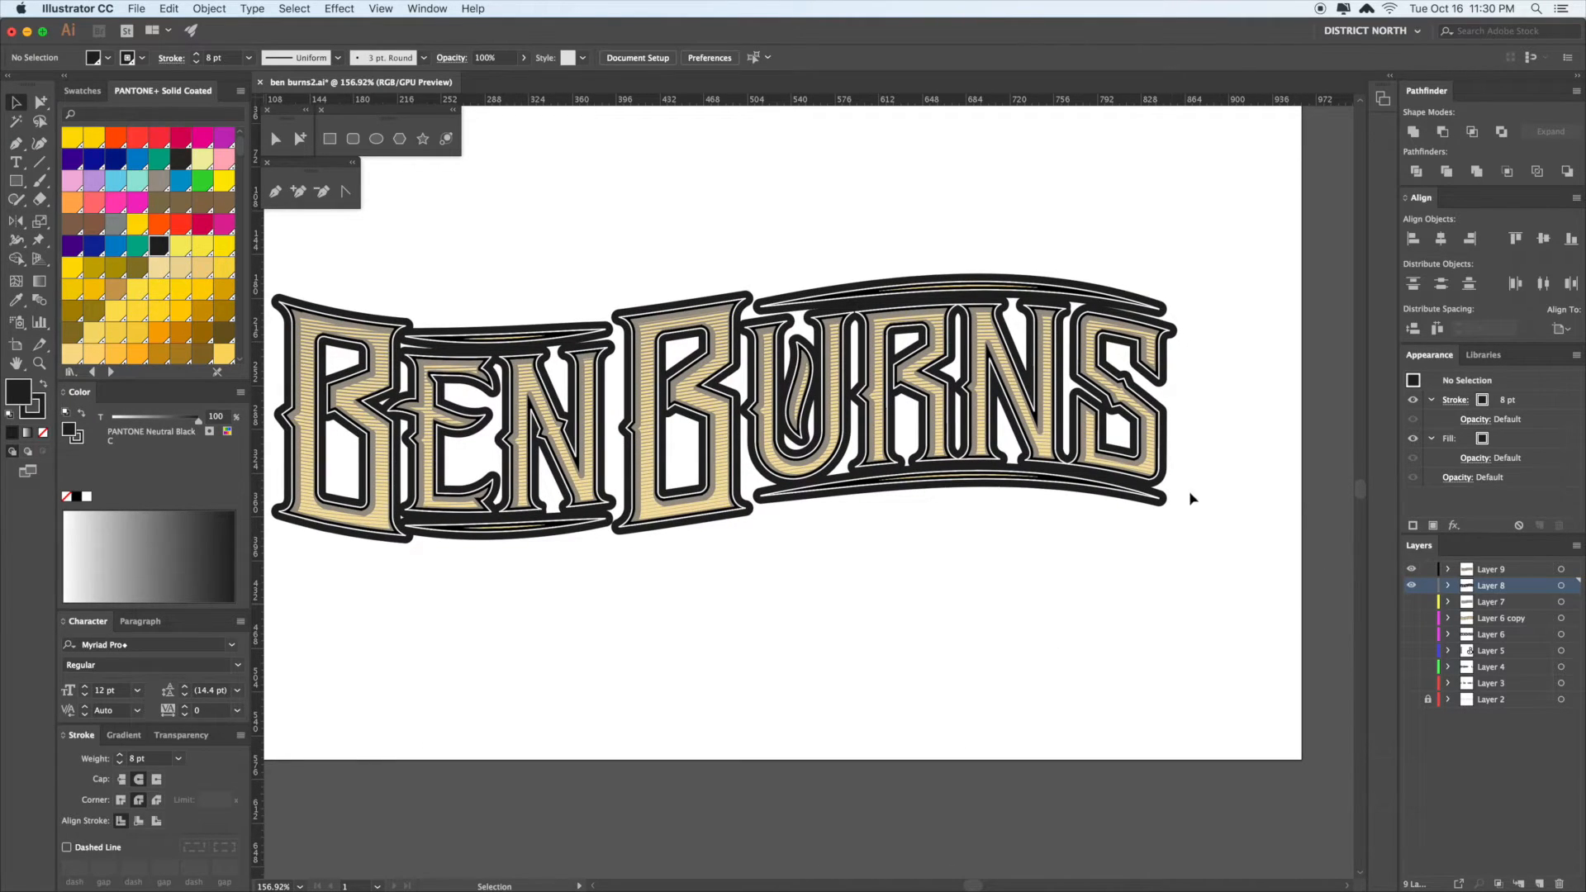
left_click(1429, 570)
- Lower the black backing group's stroke weight to 4 pt
left_click(1161, 500)
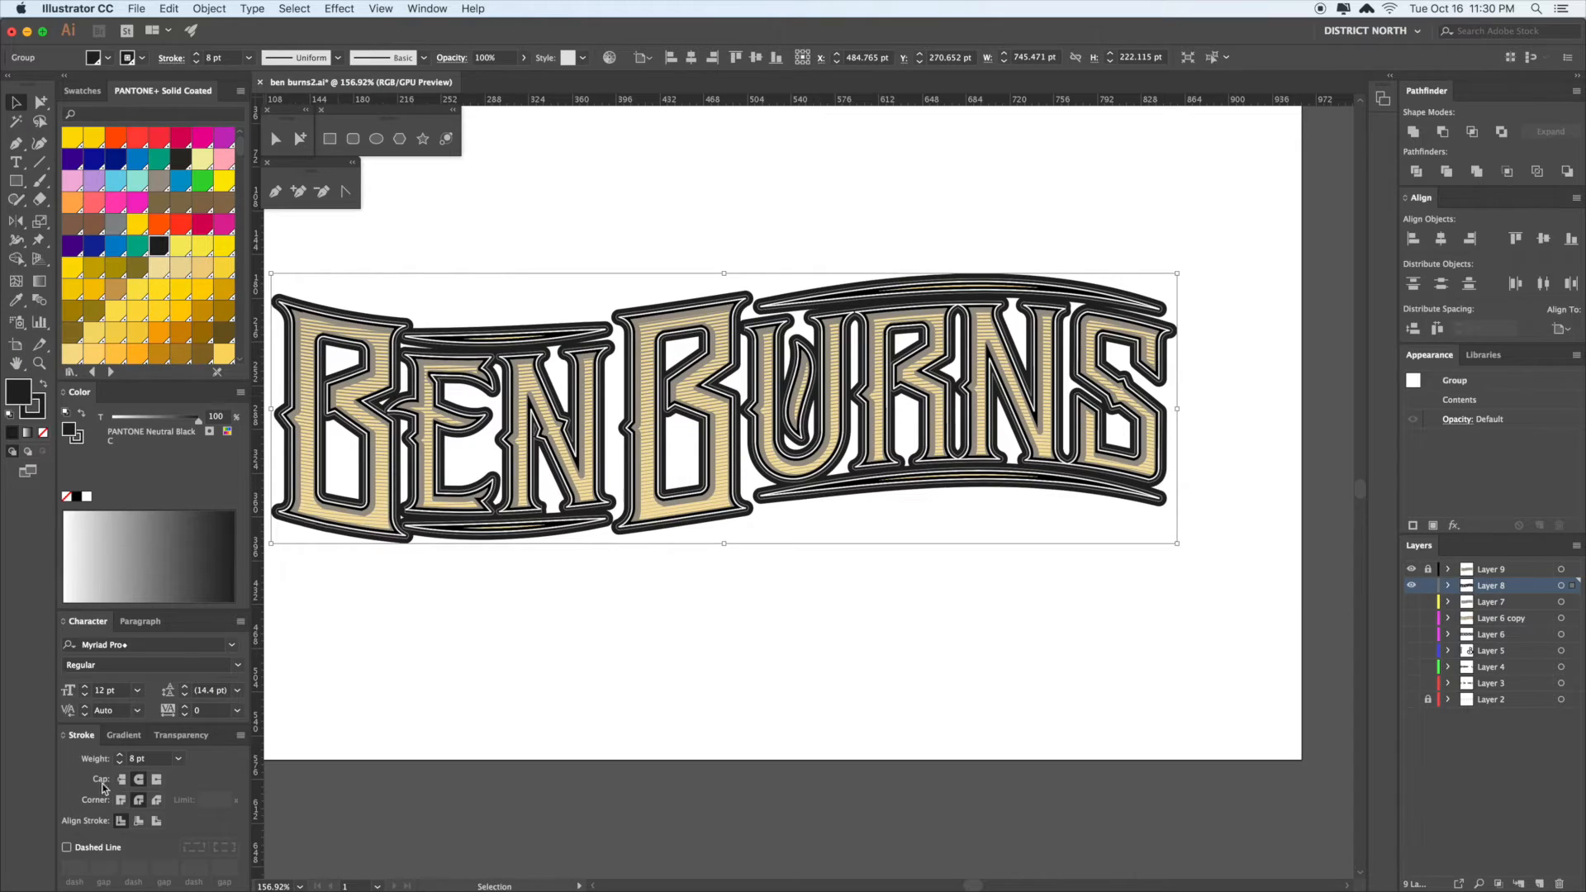
left_click(120, 763)
left_click(121, 762)
left_click(121, 763)
left_click(120, 763)
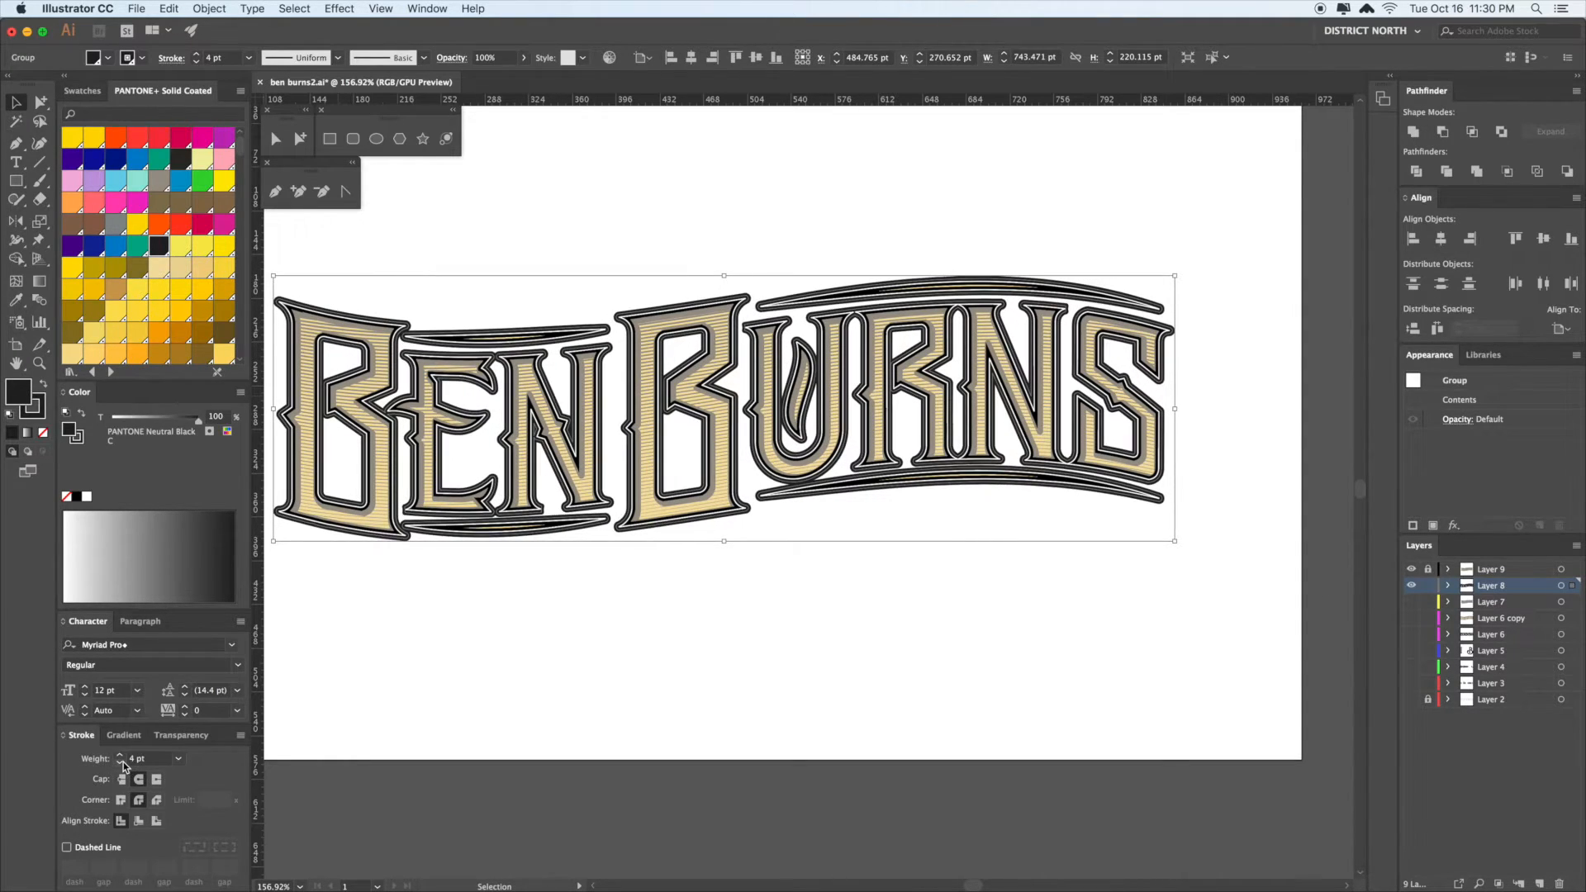
left_click(747, 680)
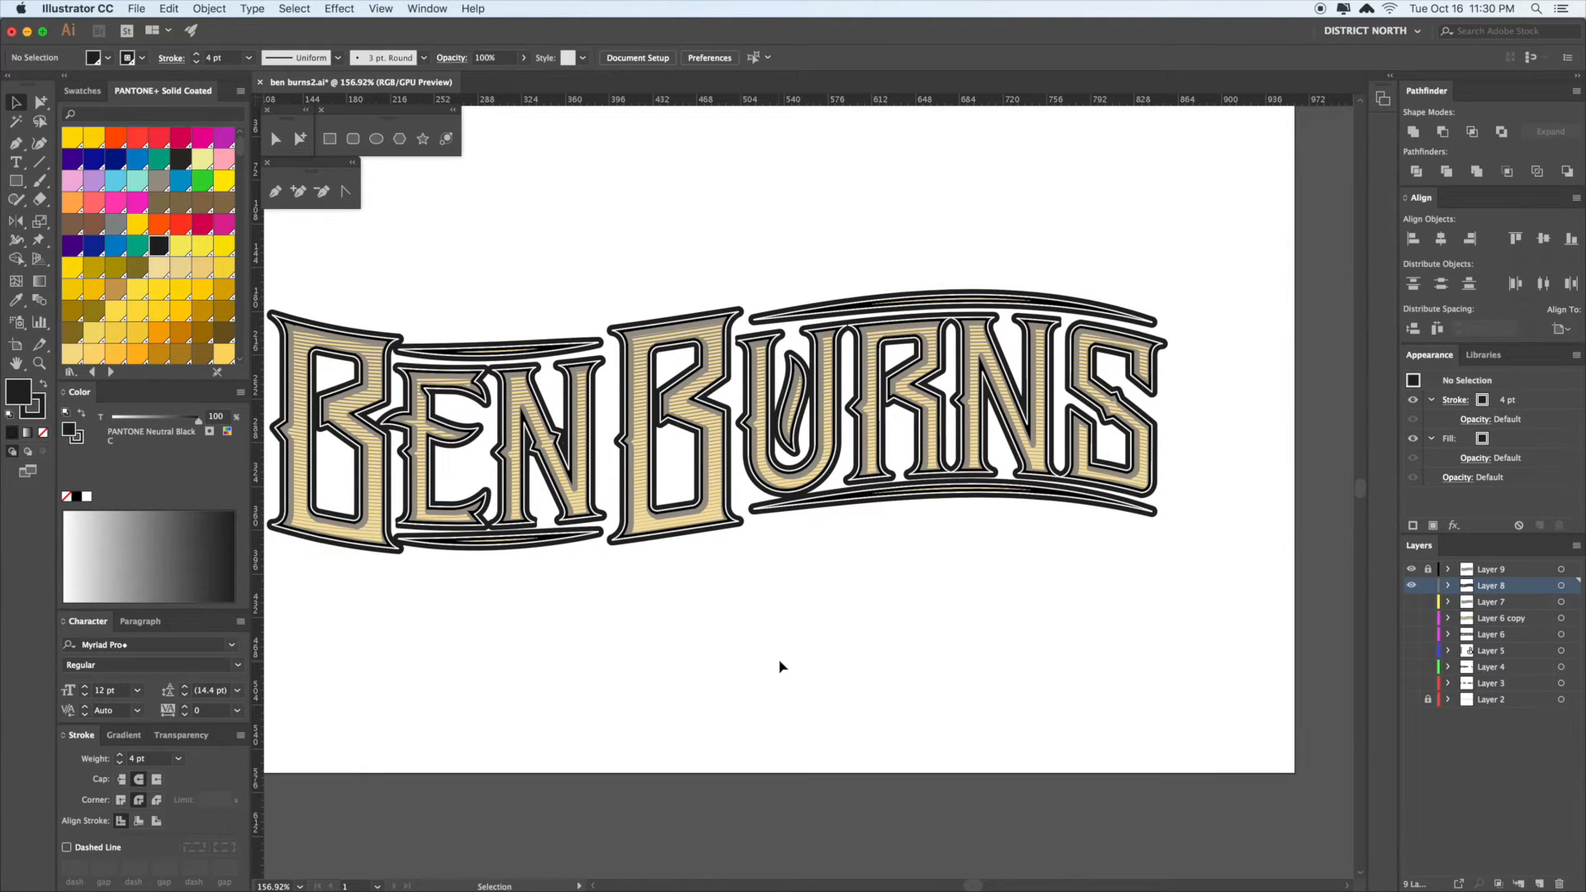
- Try pulling an offset copy of the backing lettering, then undo it
left_click(752, 623)
left_click_drag(780, 617, 769, 620)
left_click_drag(851, 588, 900, 602)
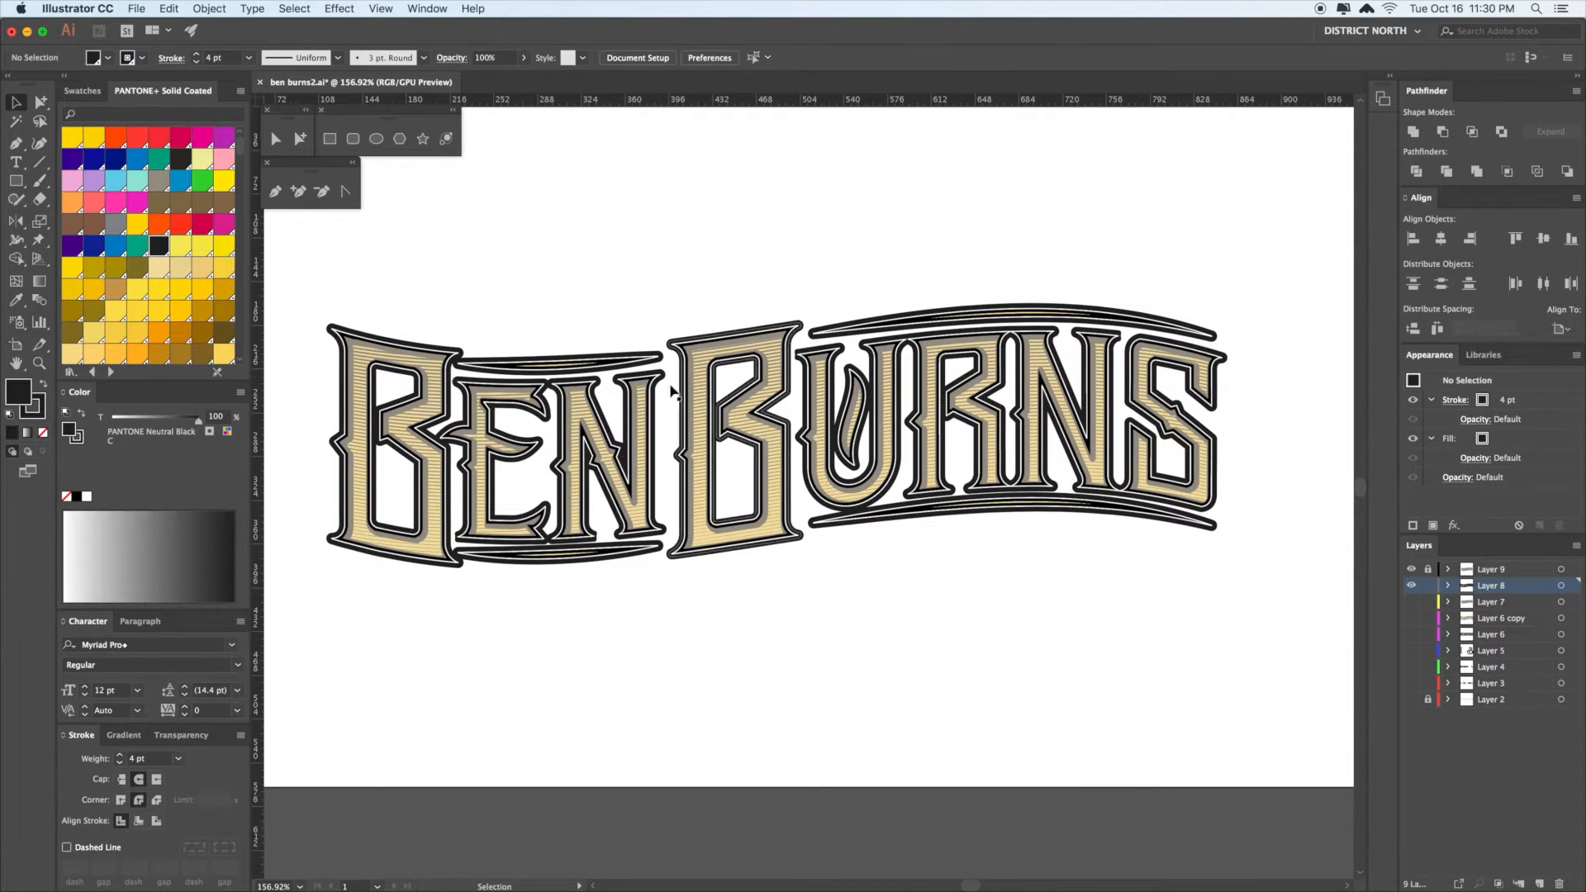
left_click_drag(988, 572, 980, 576)
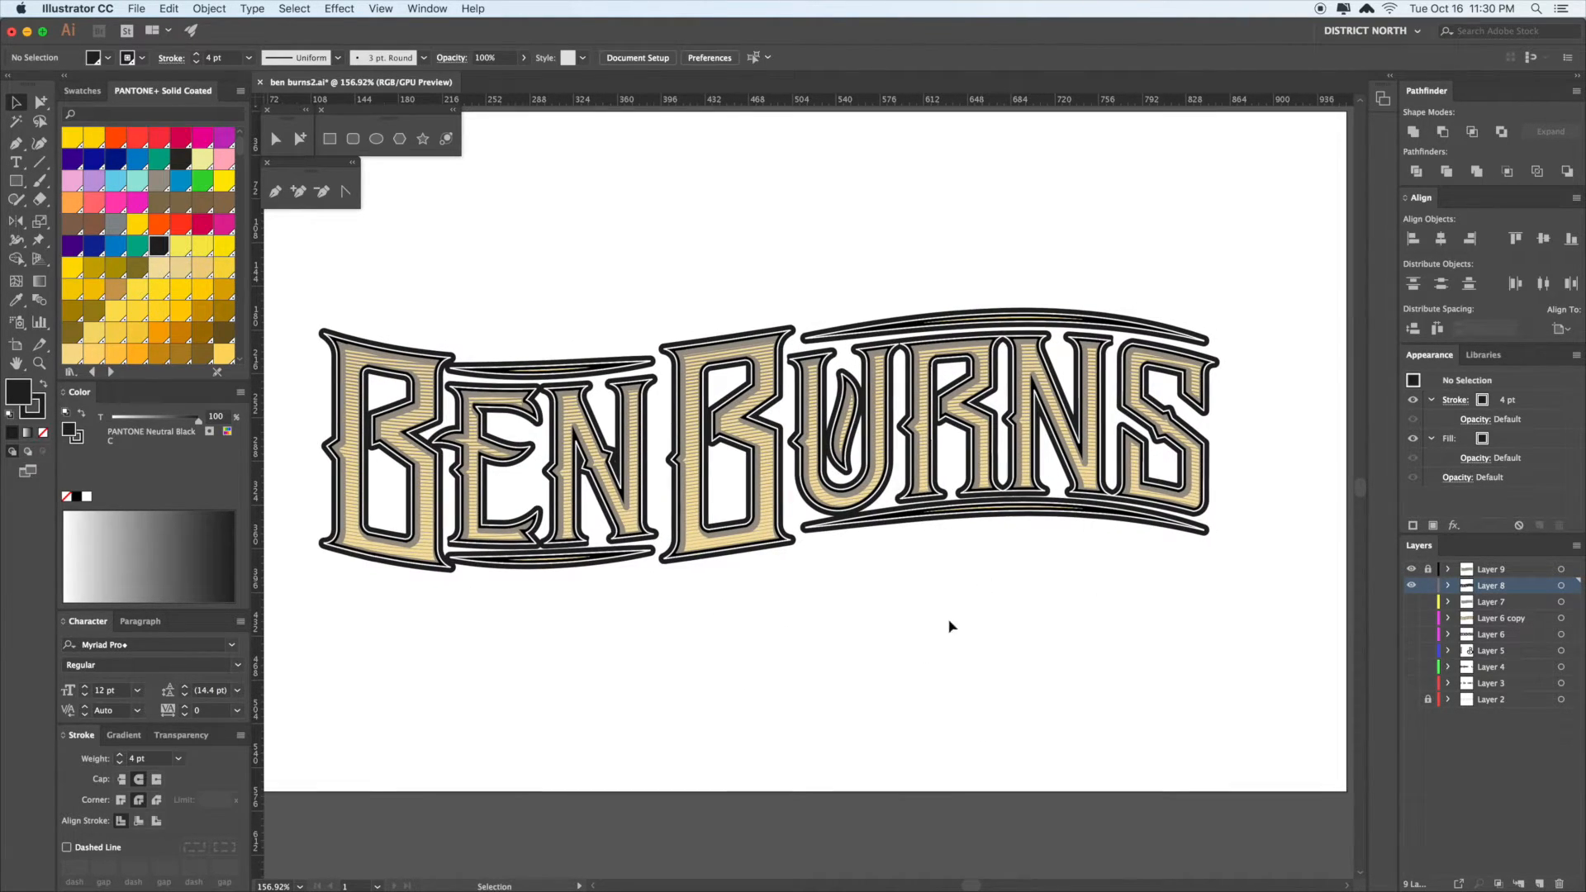
left_click_drag(1051, 514, 1044, 515)
left_click(1043, 523)
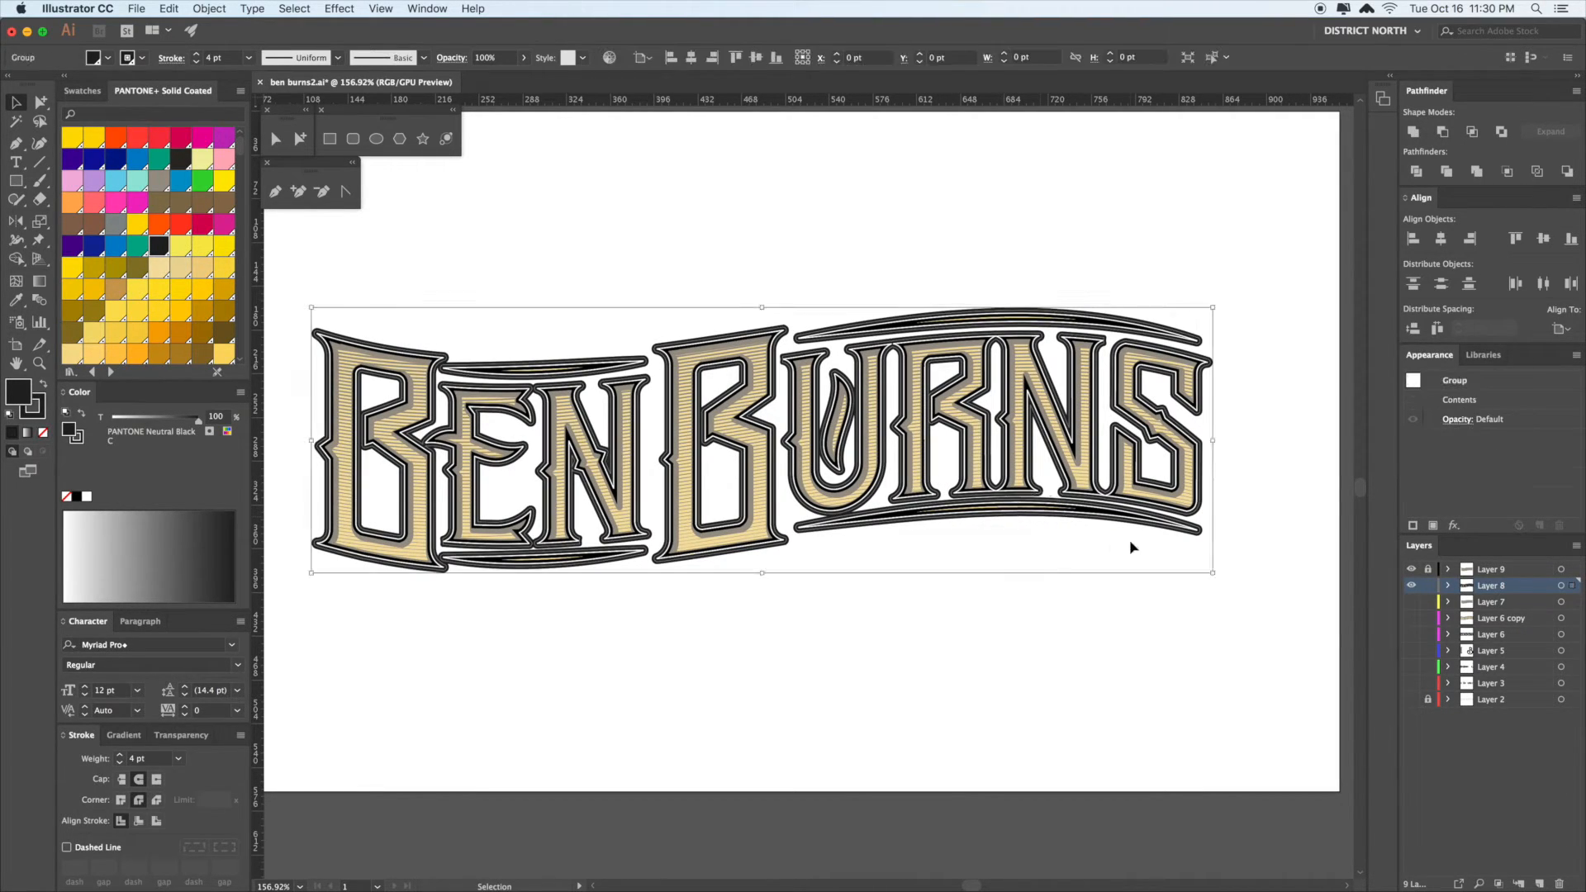
scroll(1112, 584, "right", 5)
left_click_drag(1113, 519, 1125, 534)
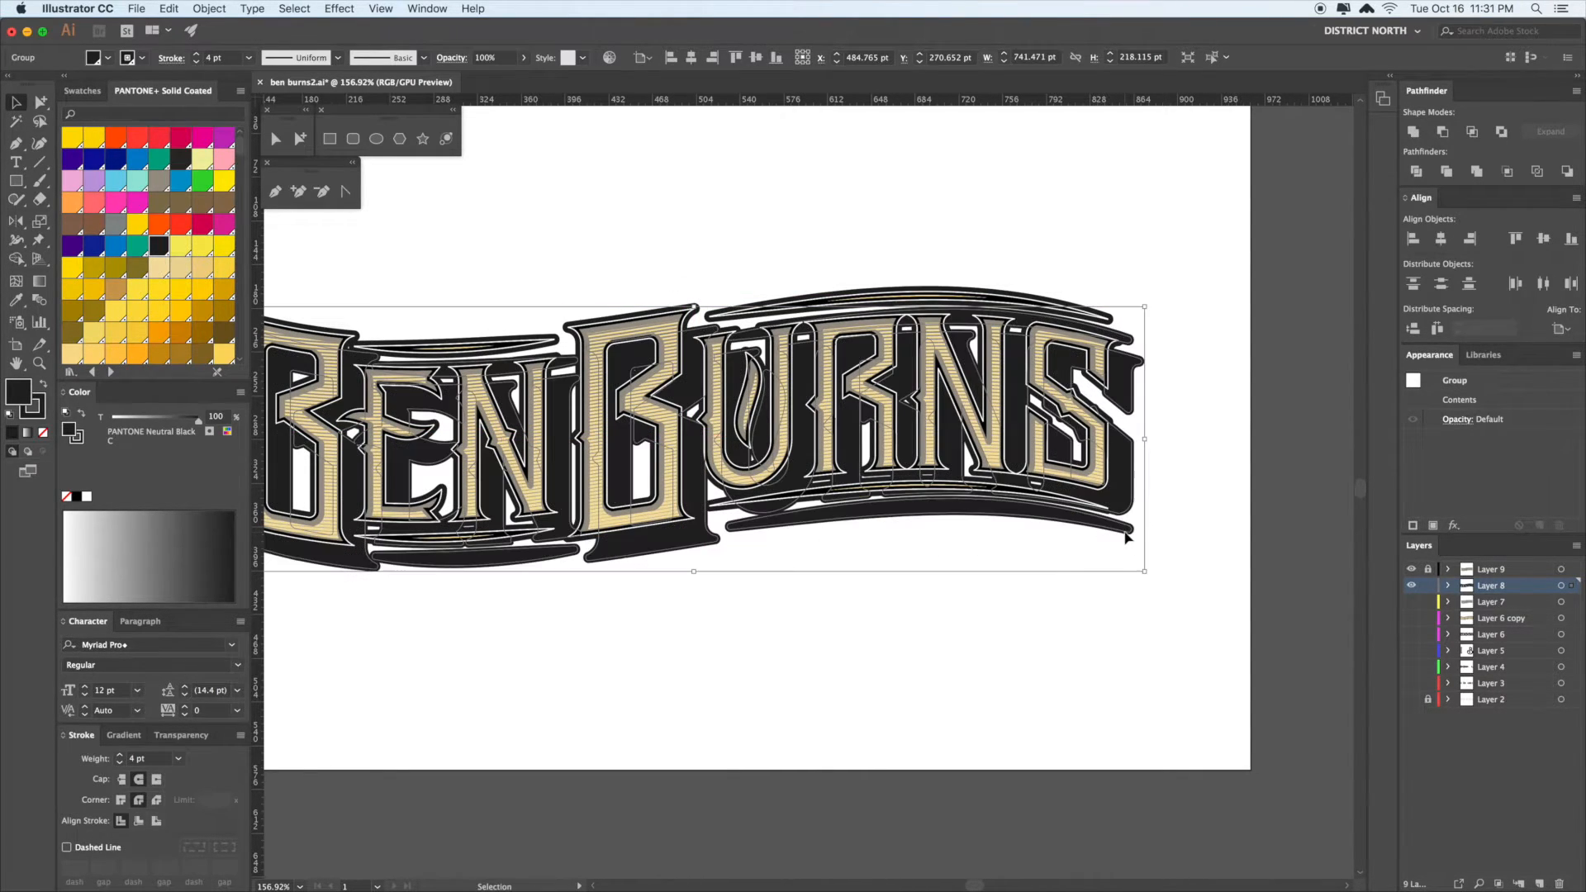
key("super+z")
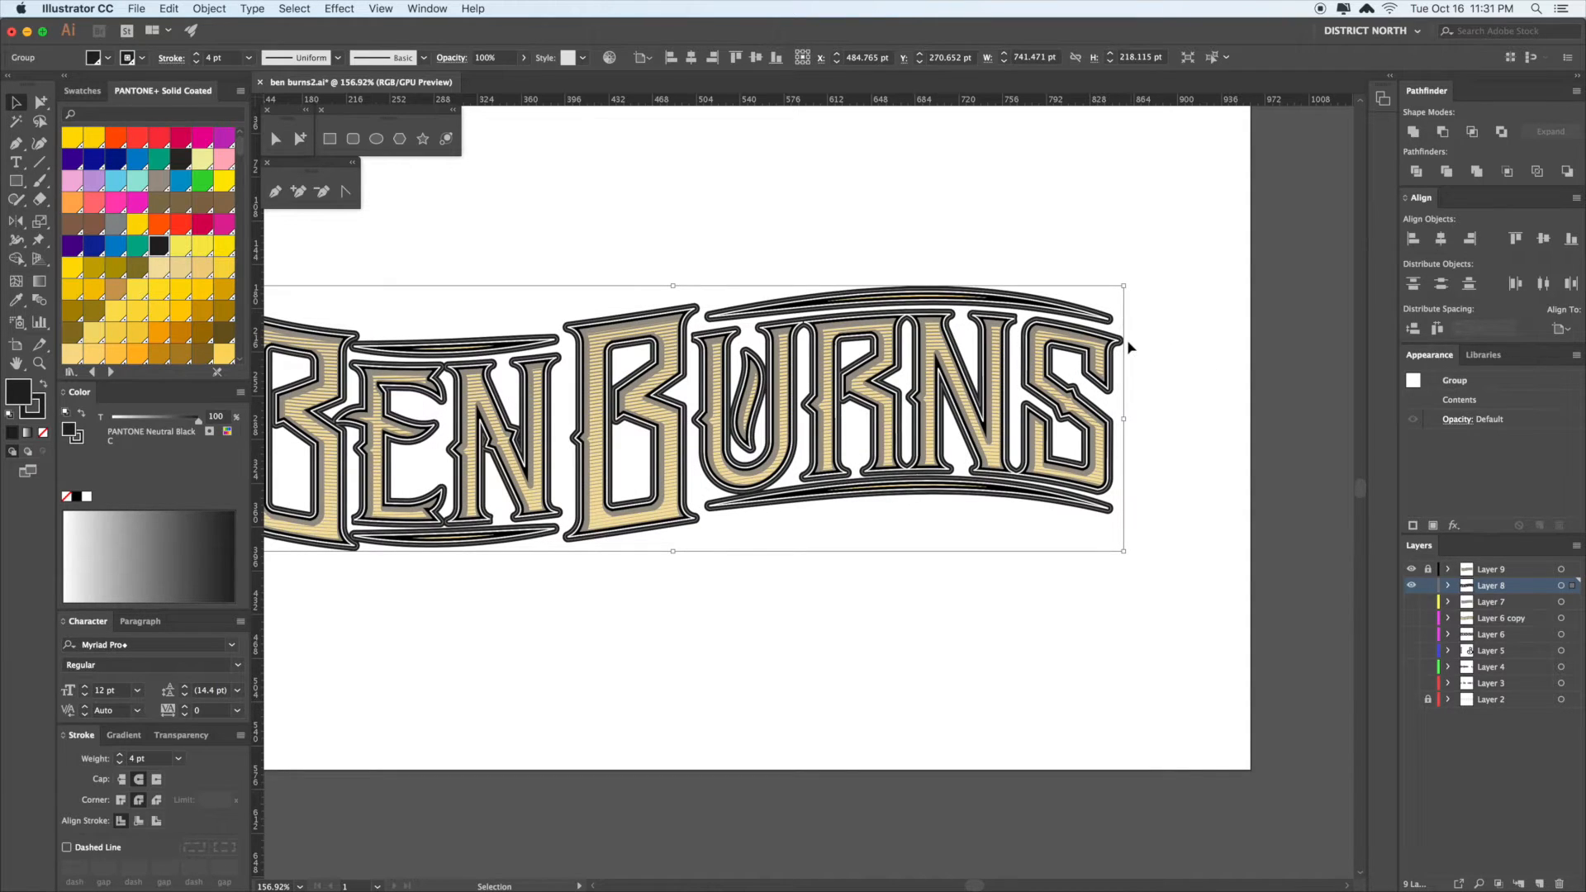
- With Layer 9 hidden, thin the backing outline to 3 pt and expand its fill and stroke
left_click(1412, 570)
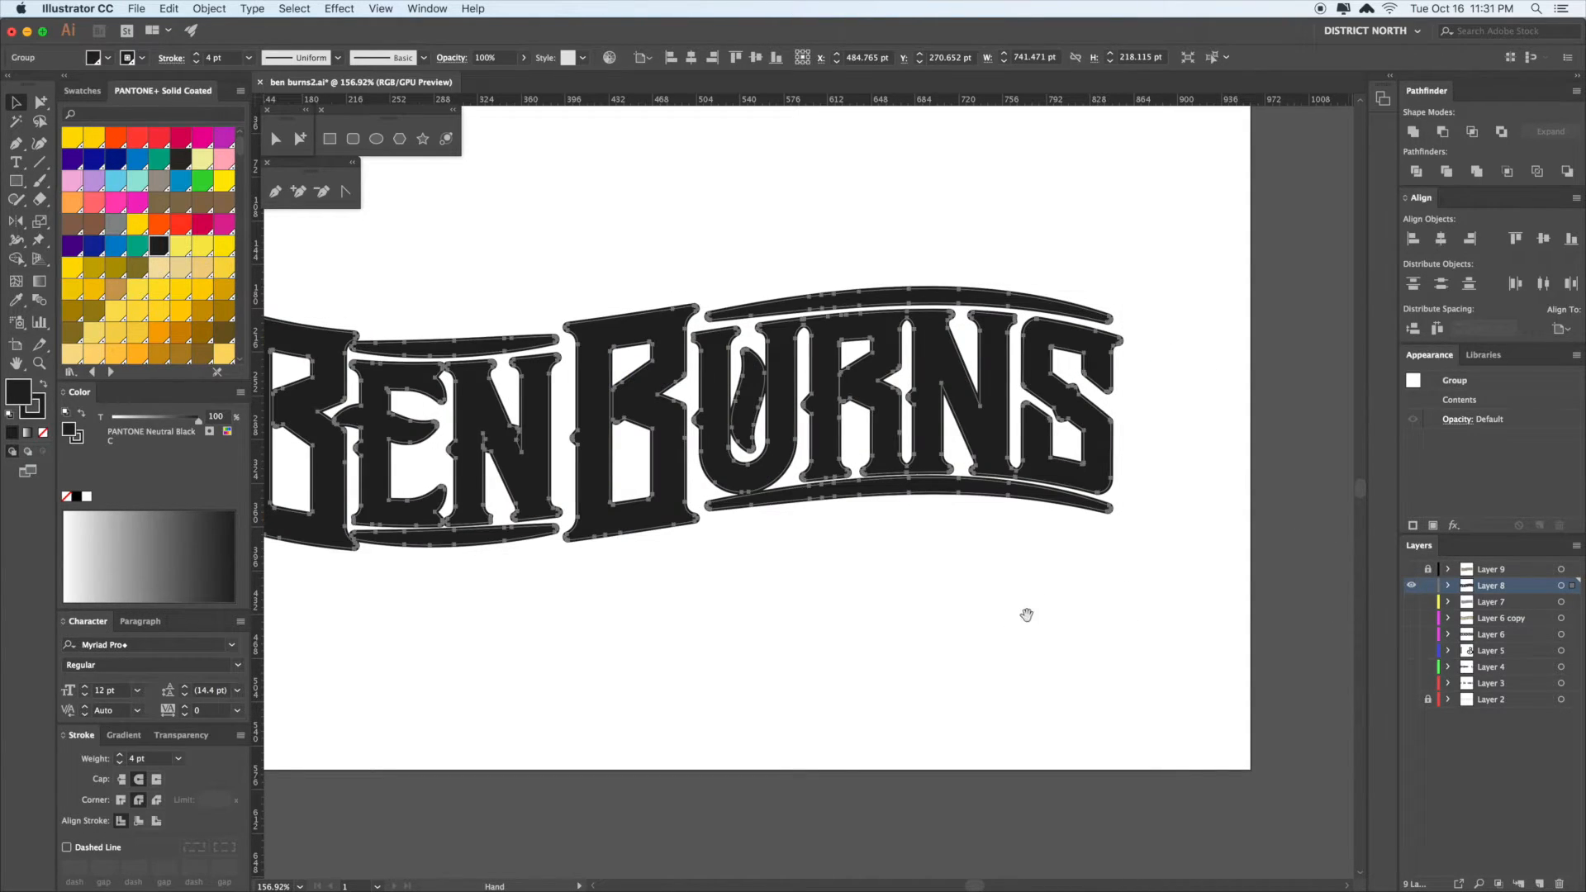
scroll(1065, 615, "left", 3)
left_click_drag(1245, 649, 283, 278)
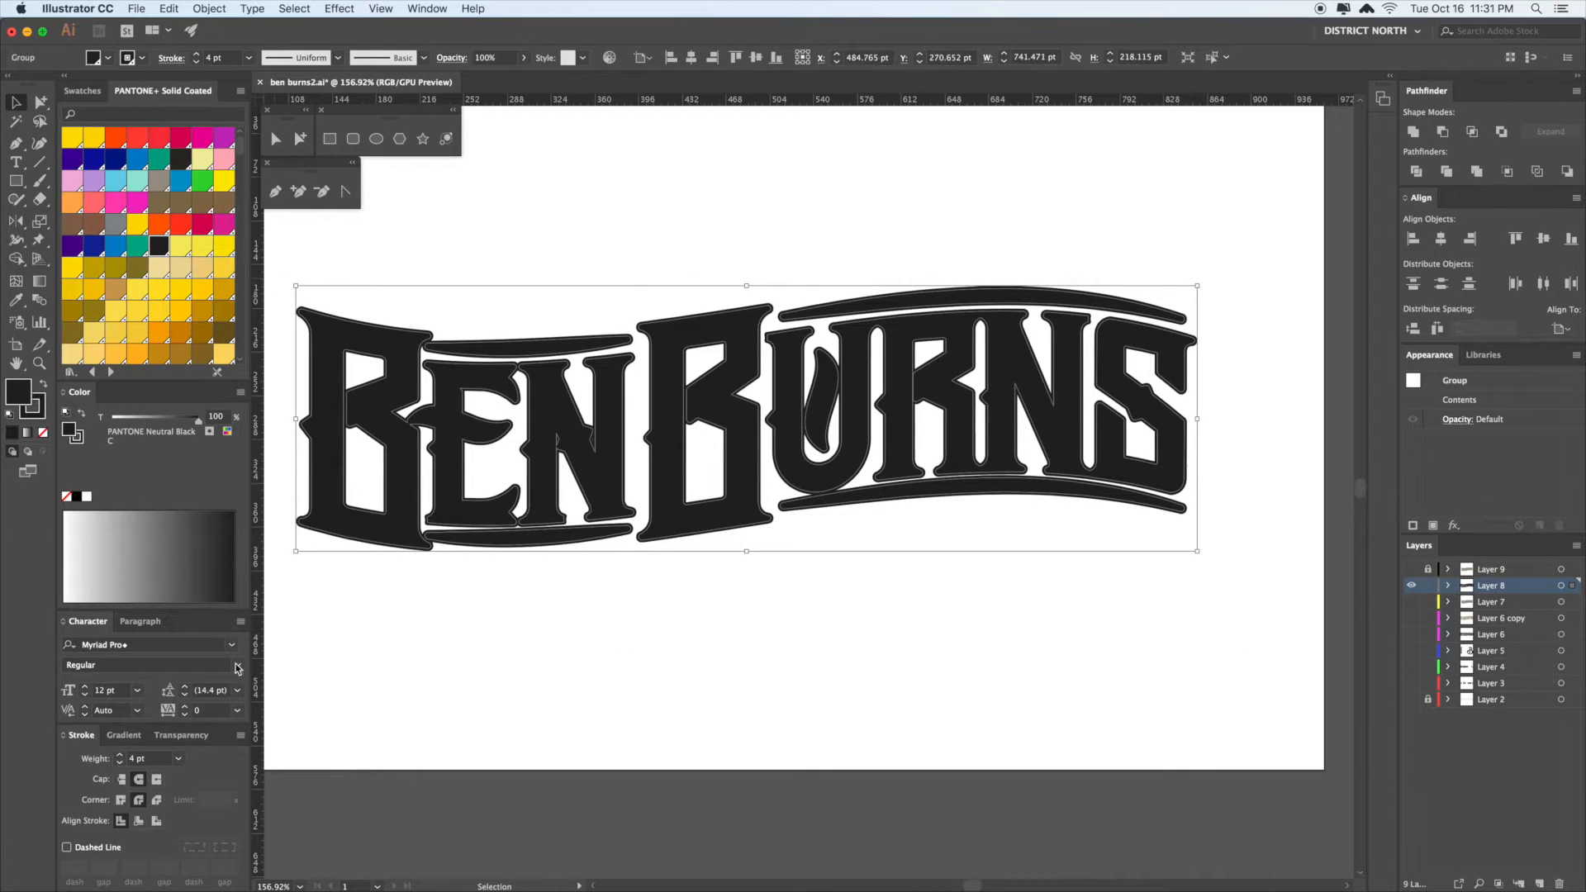
left_click(120, 764)
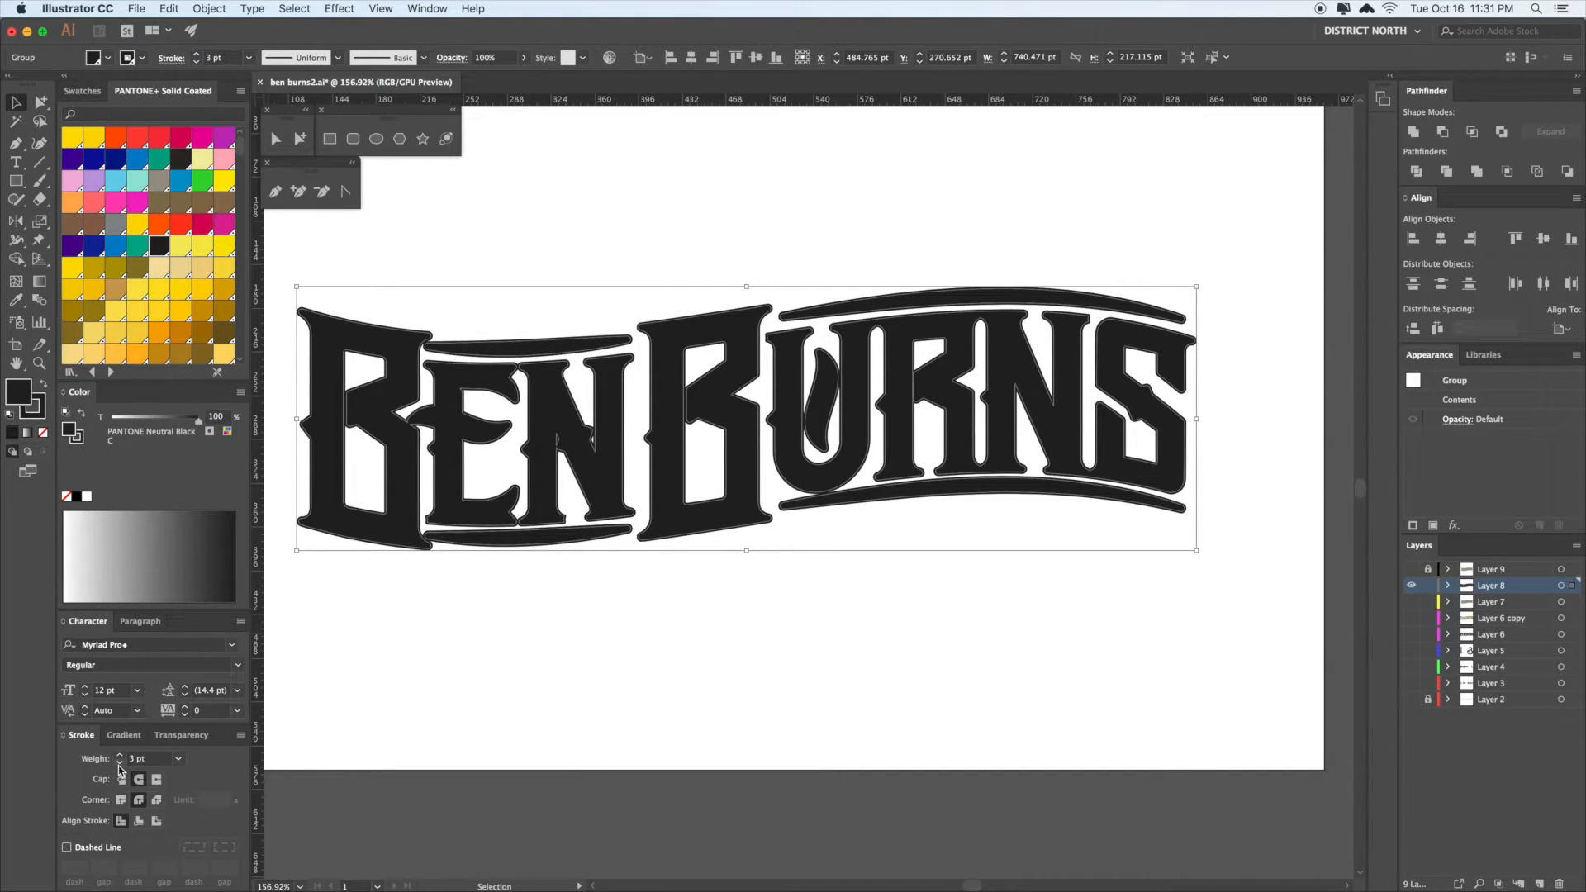
key("alt+super+e")
key("Return")
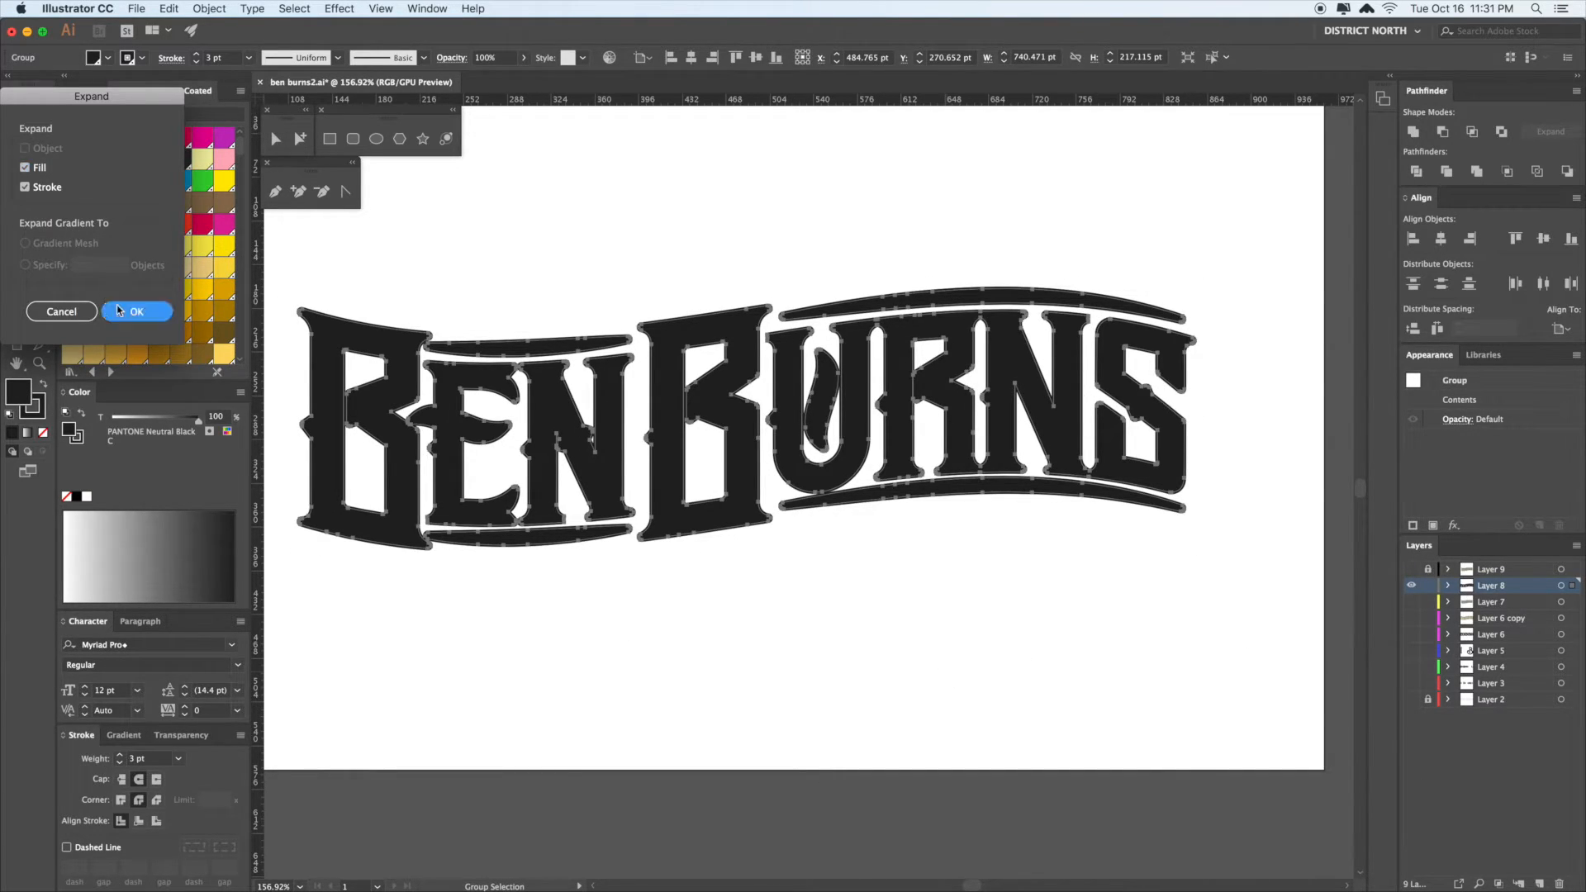
- Merge the expanded backing pieces into one shape with Pathfinder Unite
left_click(595, 213)
left_click_drag(1250, 632, 1252, 633)
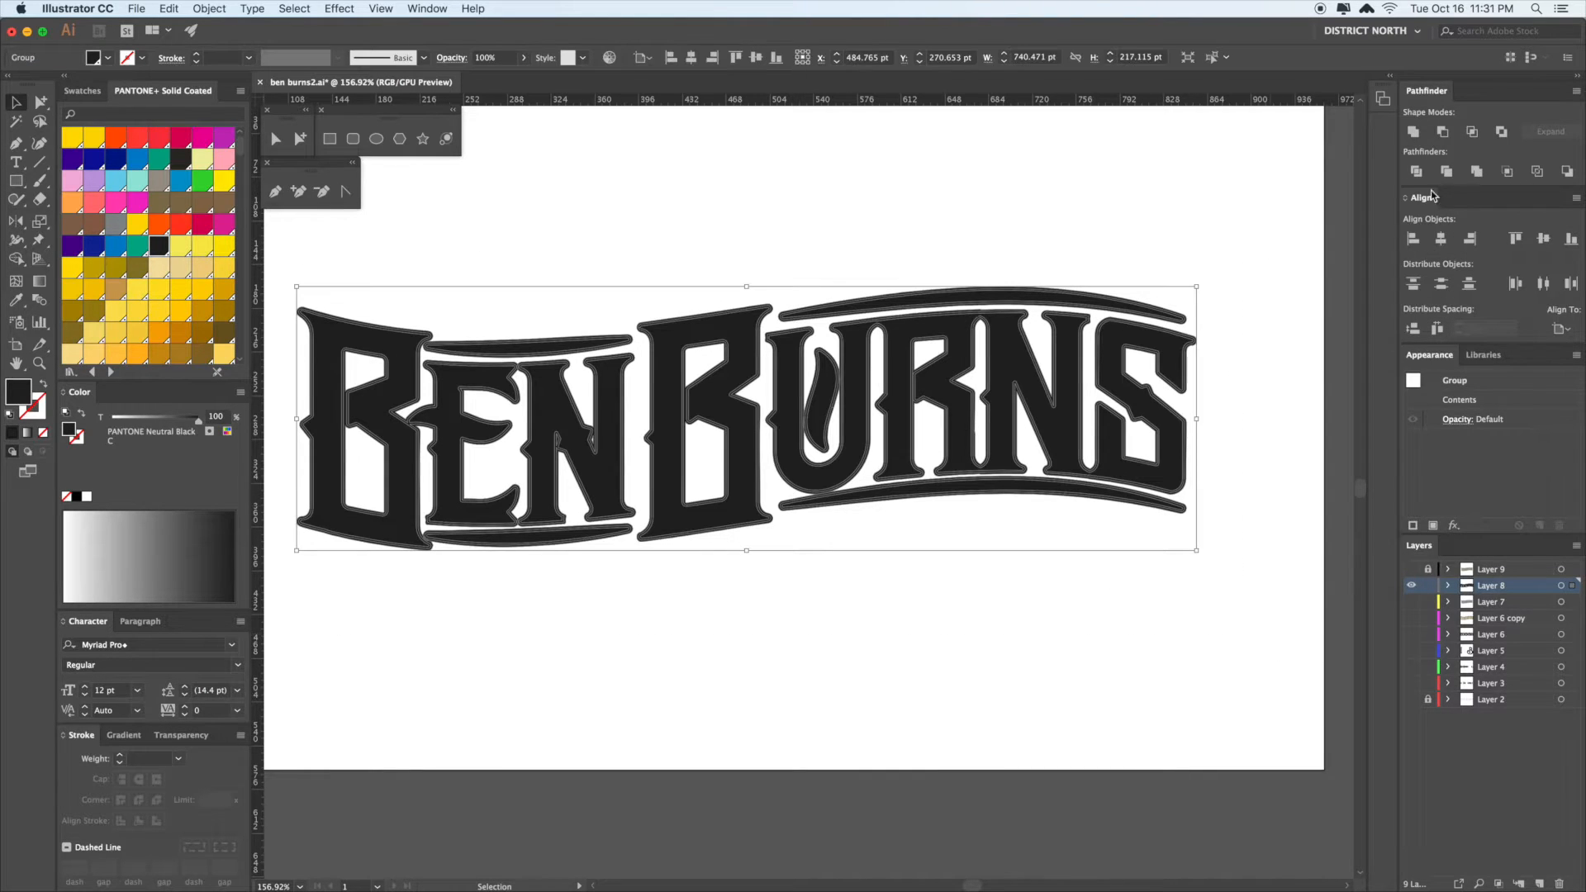
left_click(1413, 132)
left_click(1023, 215)
left_click_drag(913, 334, 921, 332)
left_click(942, 405)
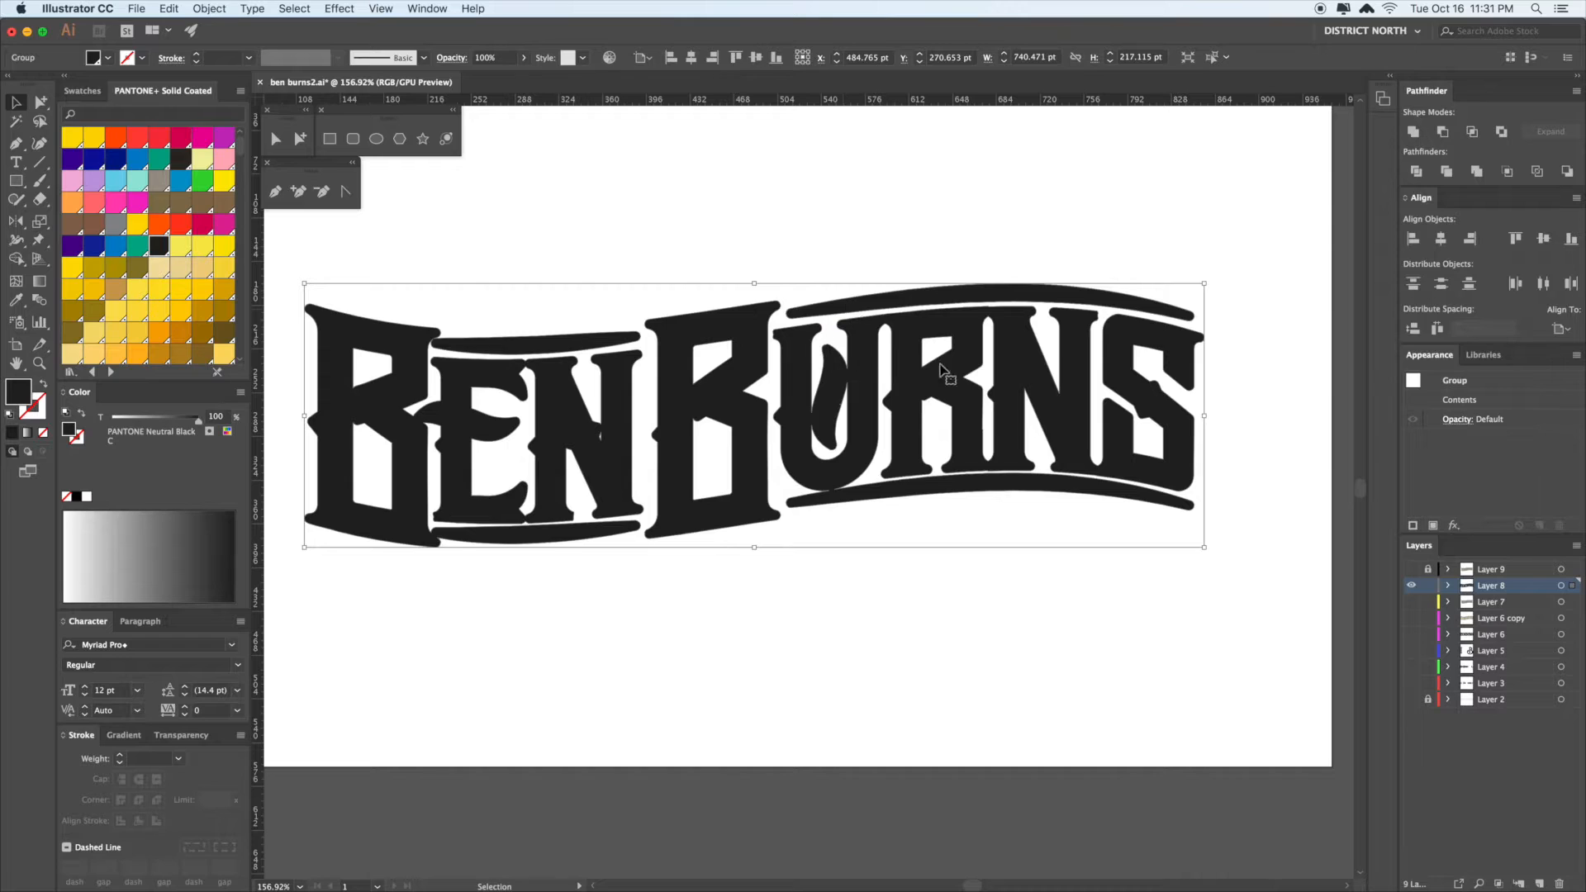
left_click_drag(929, 298, 1089, 252)
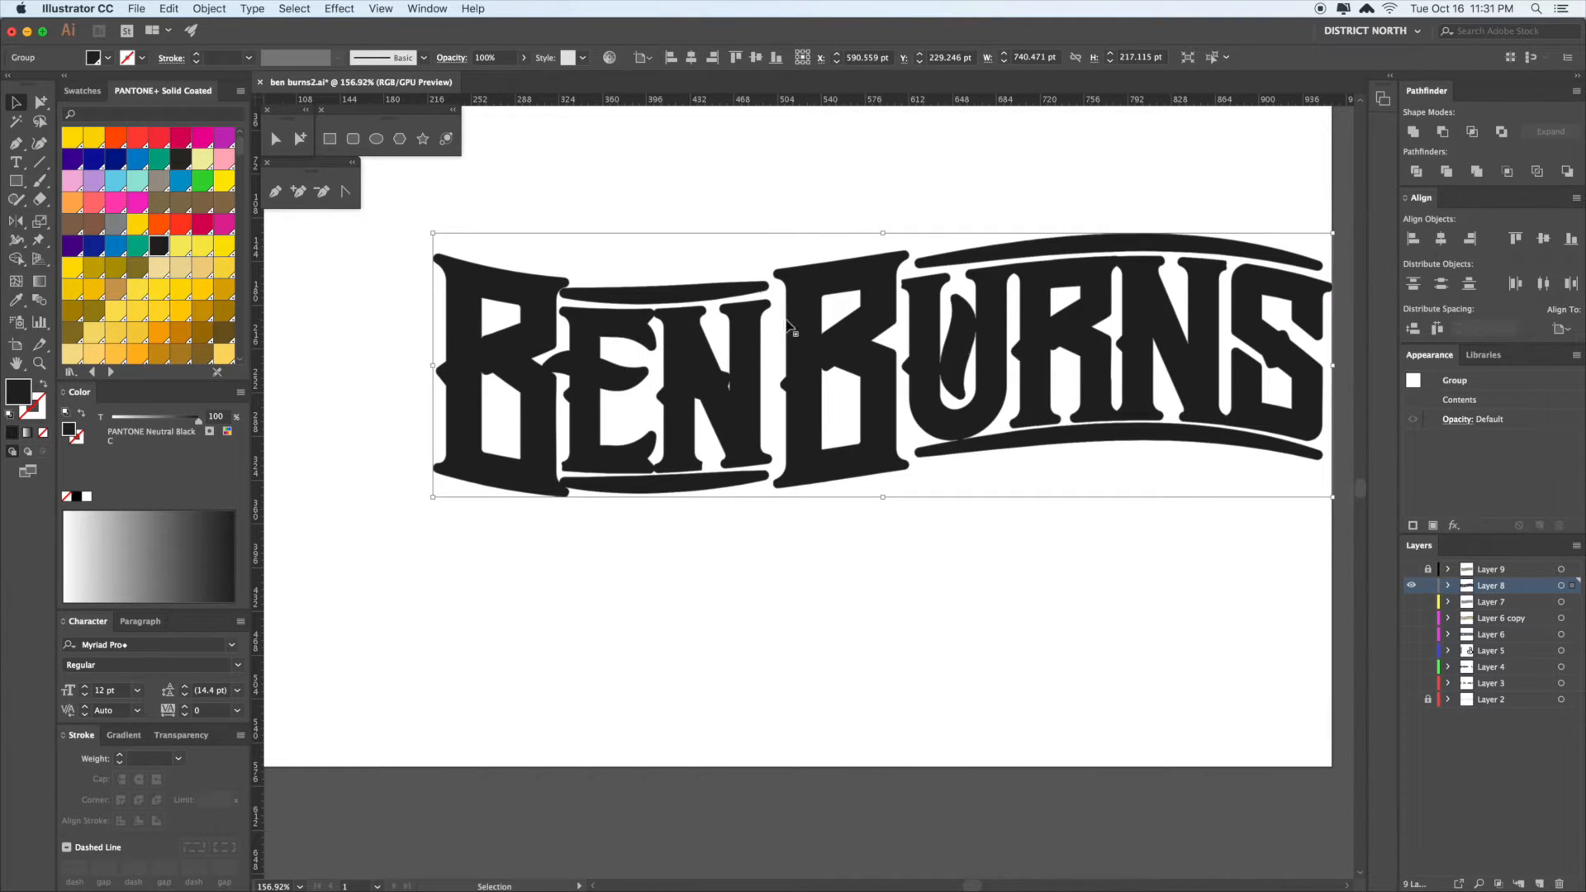
key("super+z")
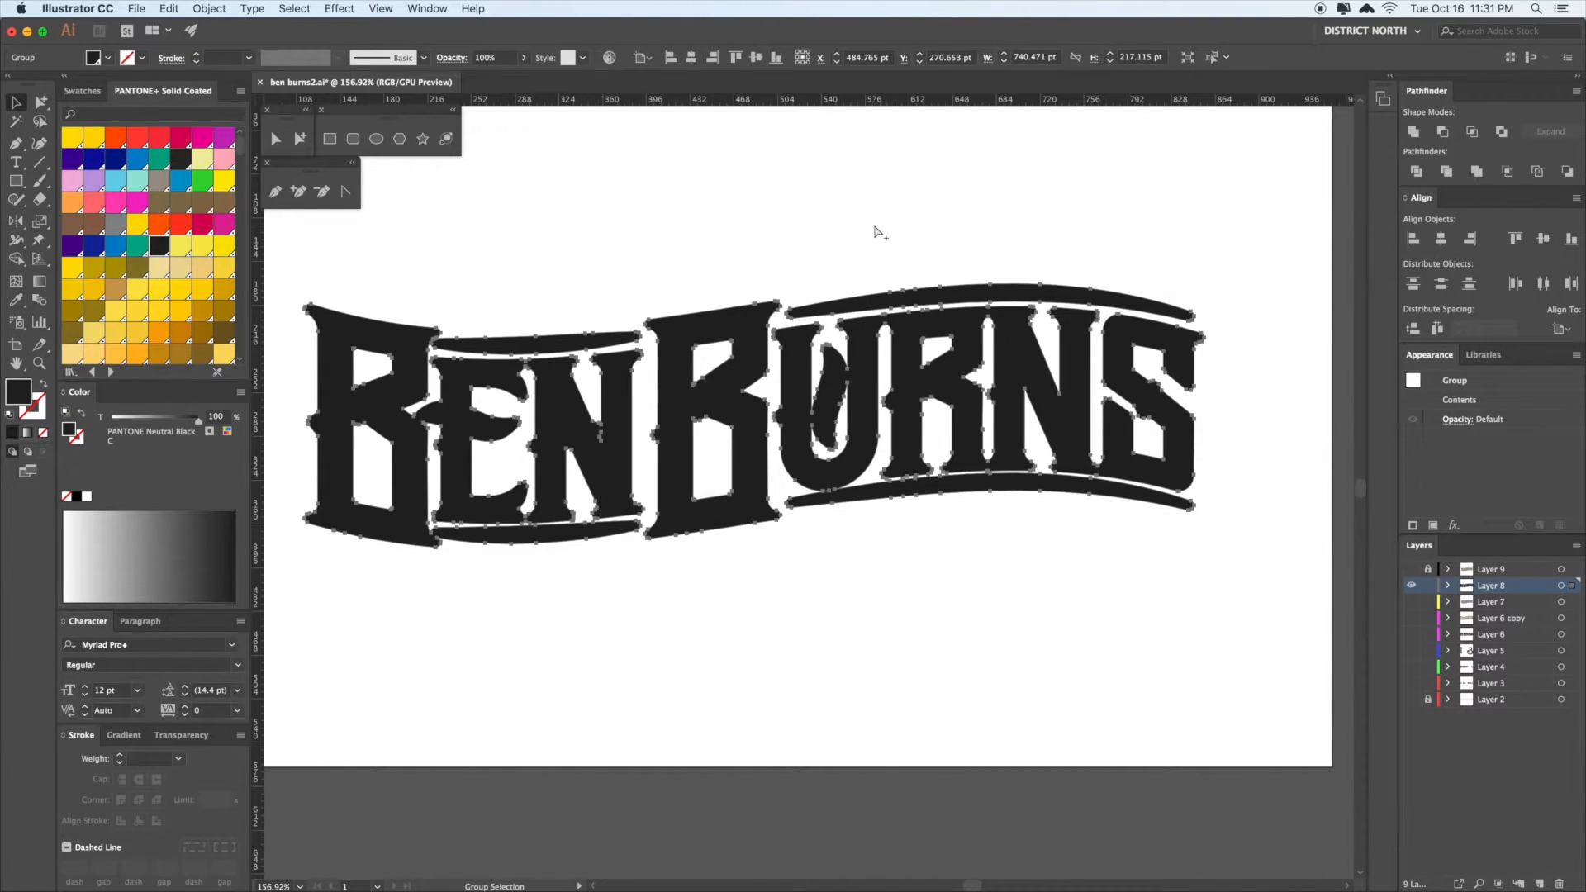
- Inspect the paths in outline view with the bounding box hidden, then show Layer 9 again
key("super+y")
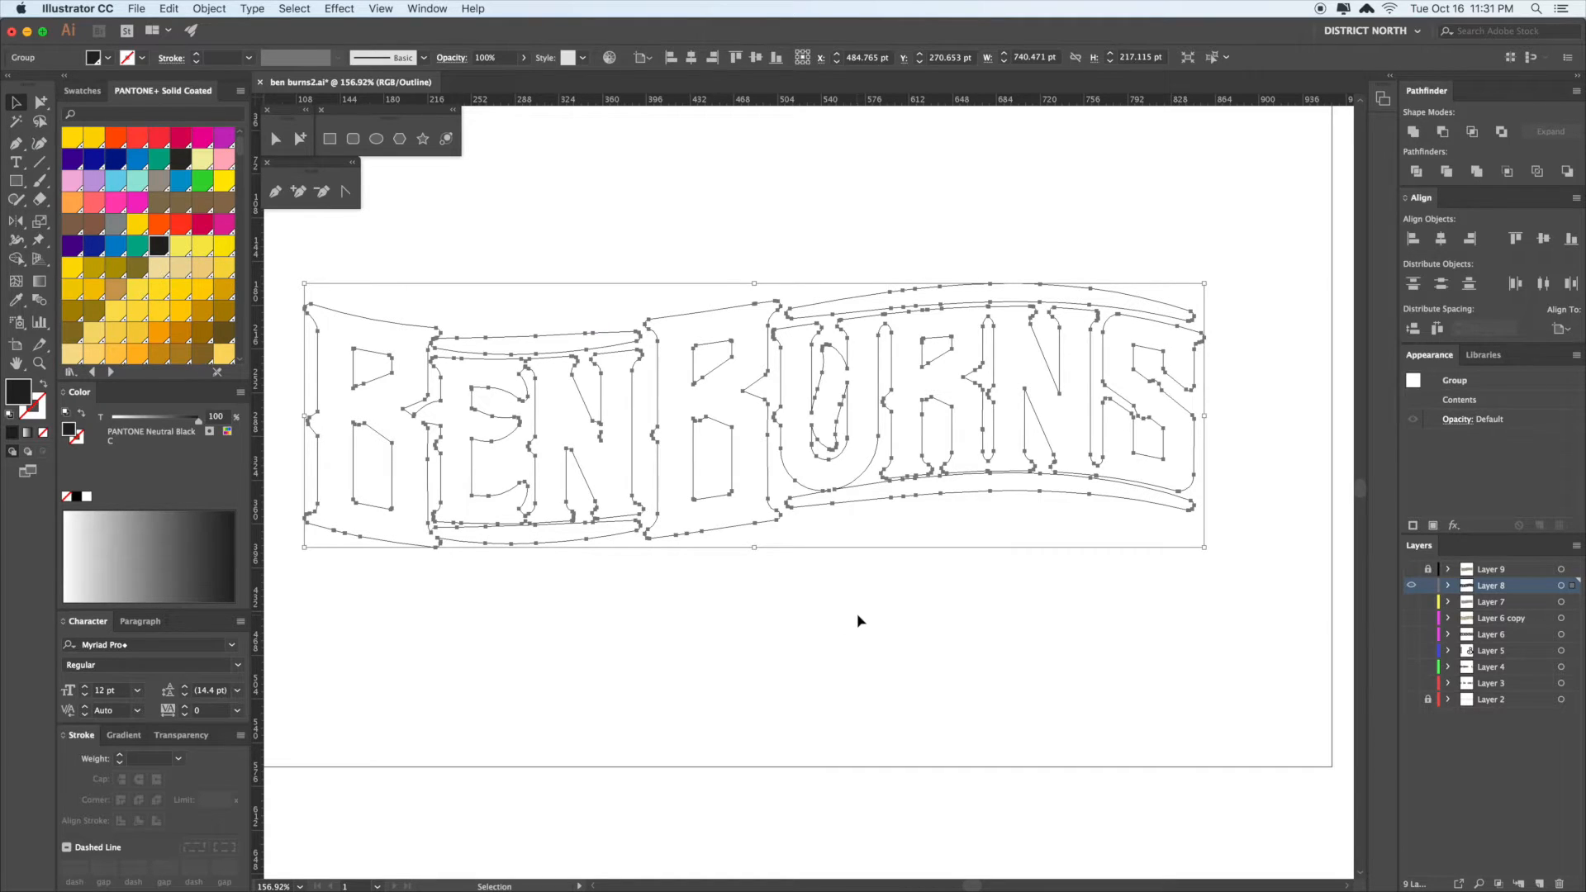
key("super+shift+b")
key("super+shift+b")
left_click(1123, 604)
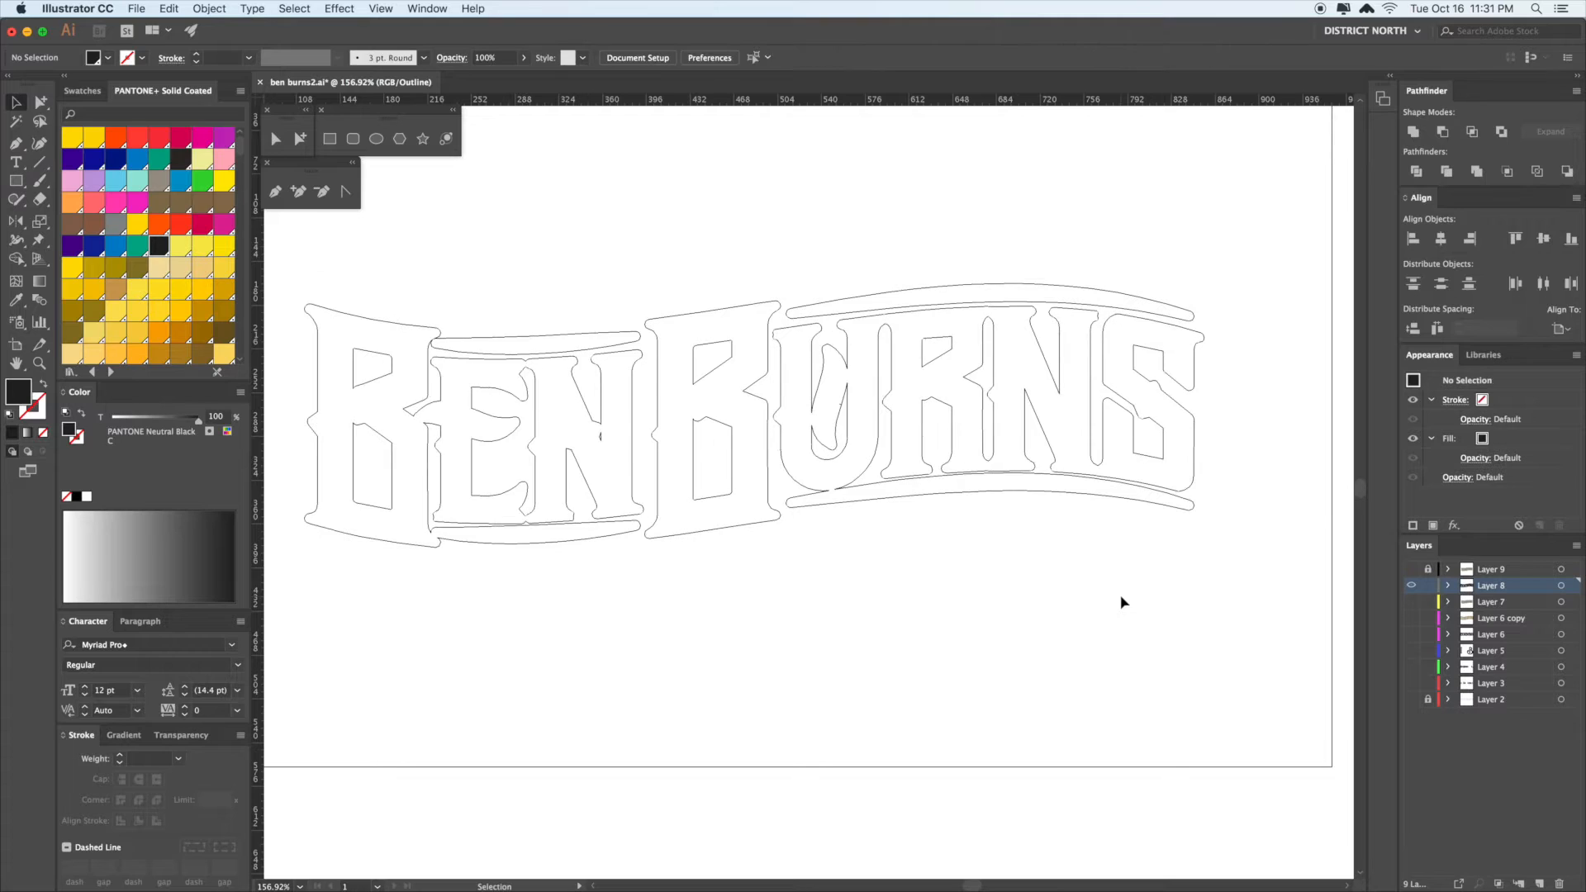
left_click(1412, 569)
key("super+y")
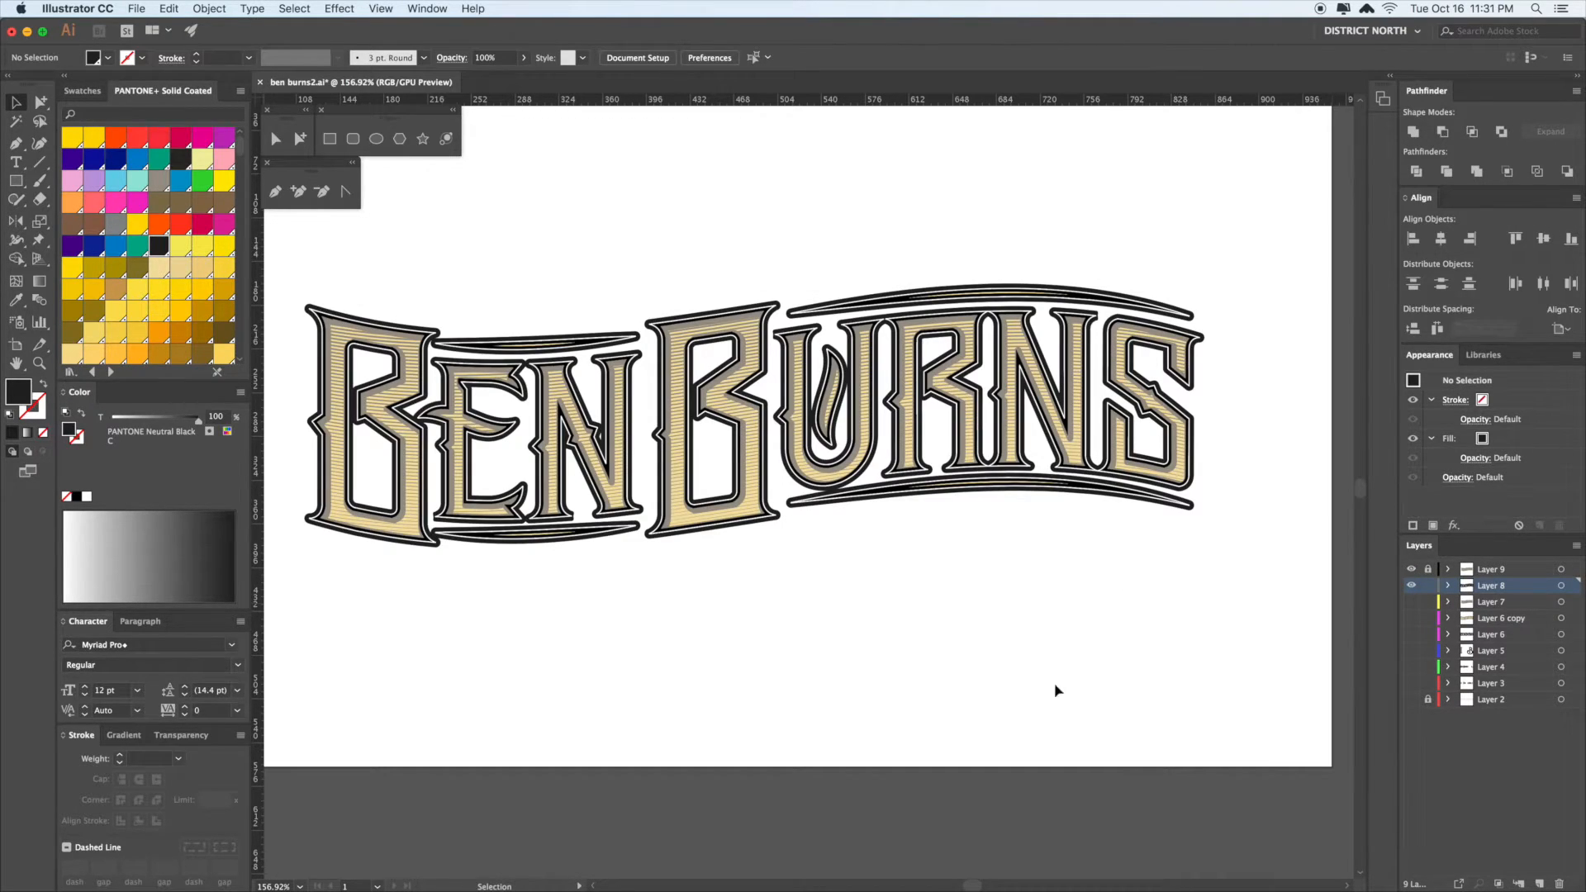
- Unlock Layer 9 and select the warped blend group
left_click(758, 428)
left_click(759, 429)
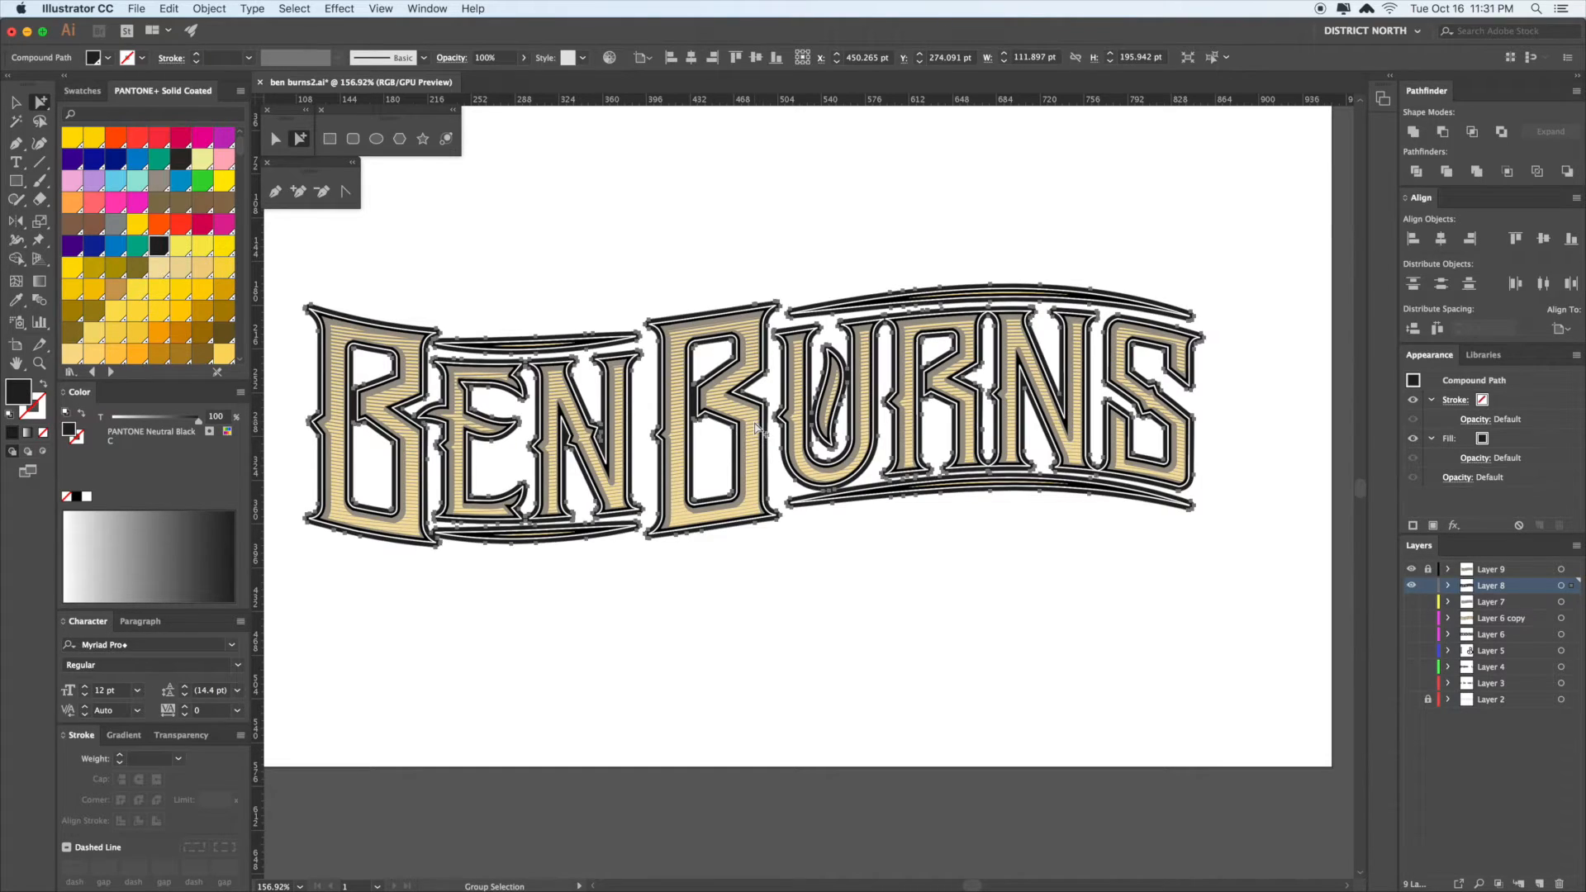
left_click(934, 657)
left_click(755, 418)
left_click(846, 528)
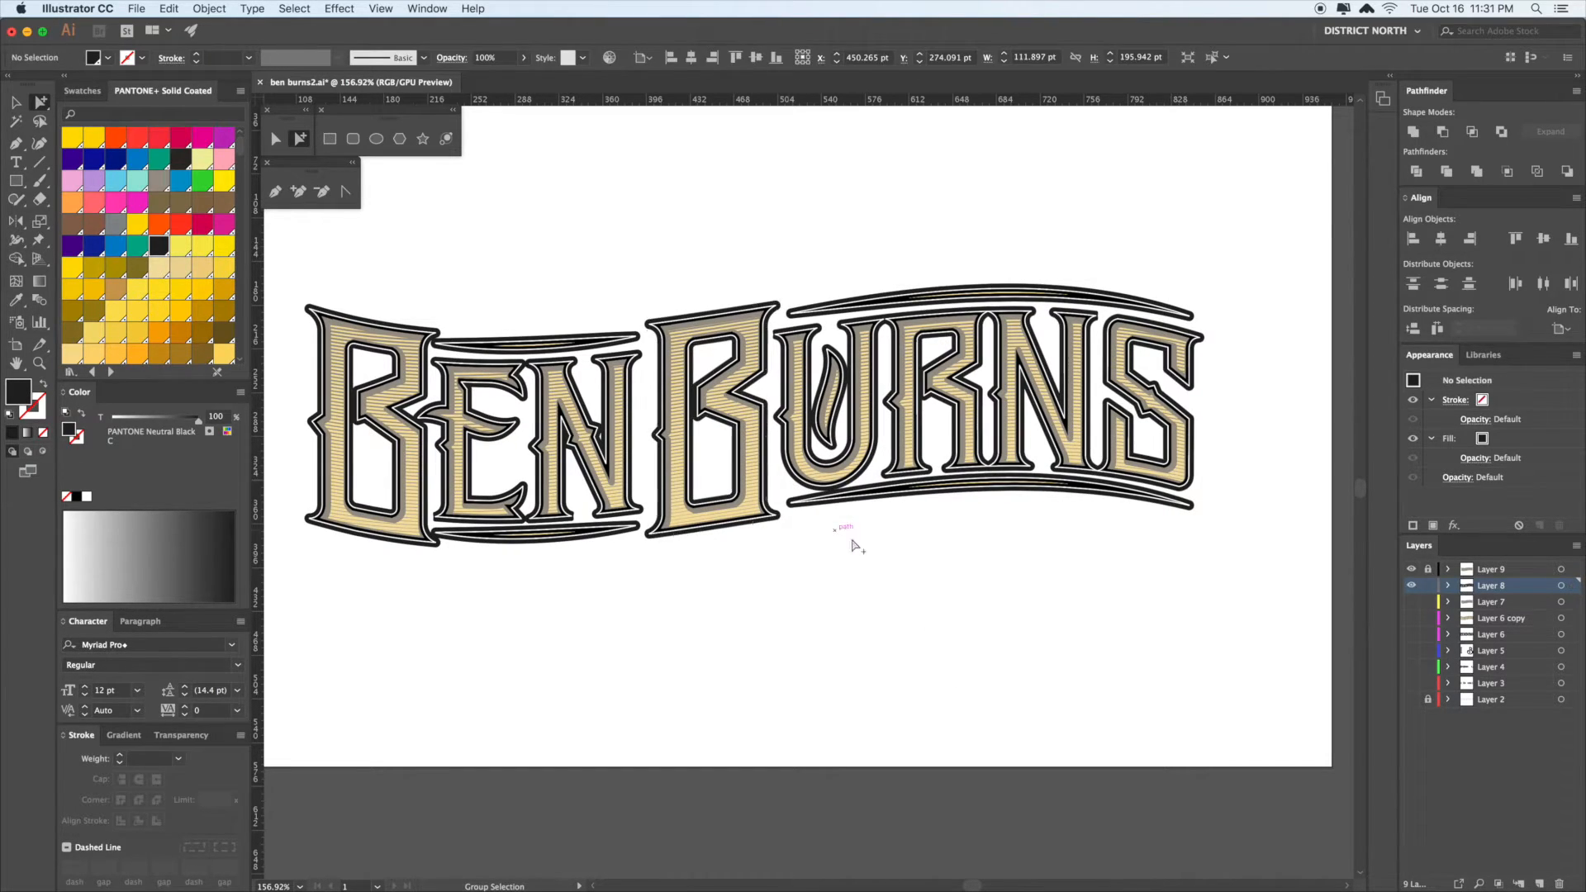
key("v")
left_click(1426, 571)
key("a")
left_click(745, 421)
left_click(746, 422)
key("super+y")
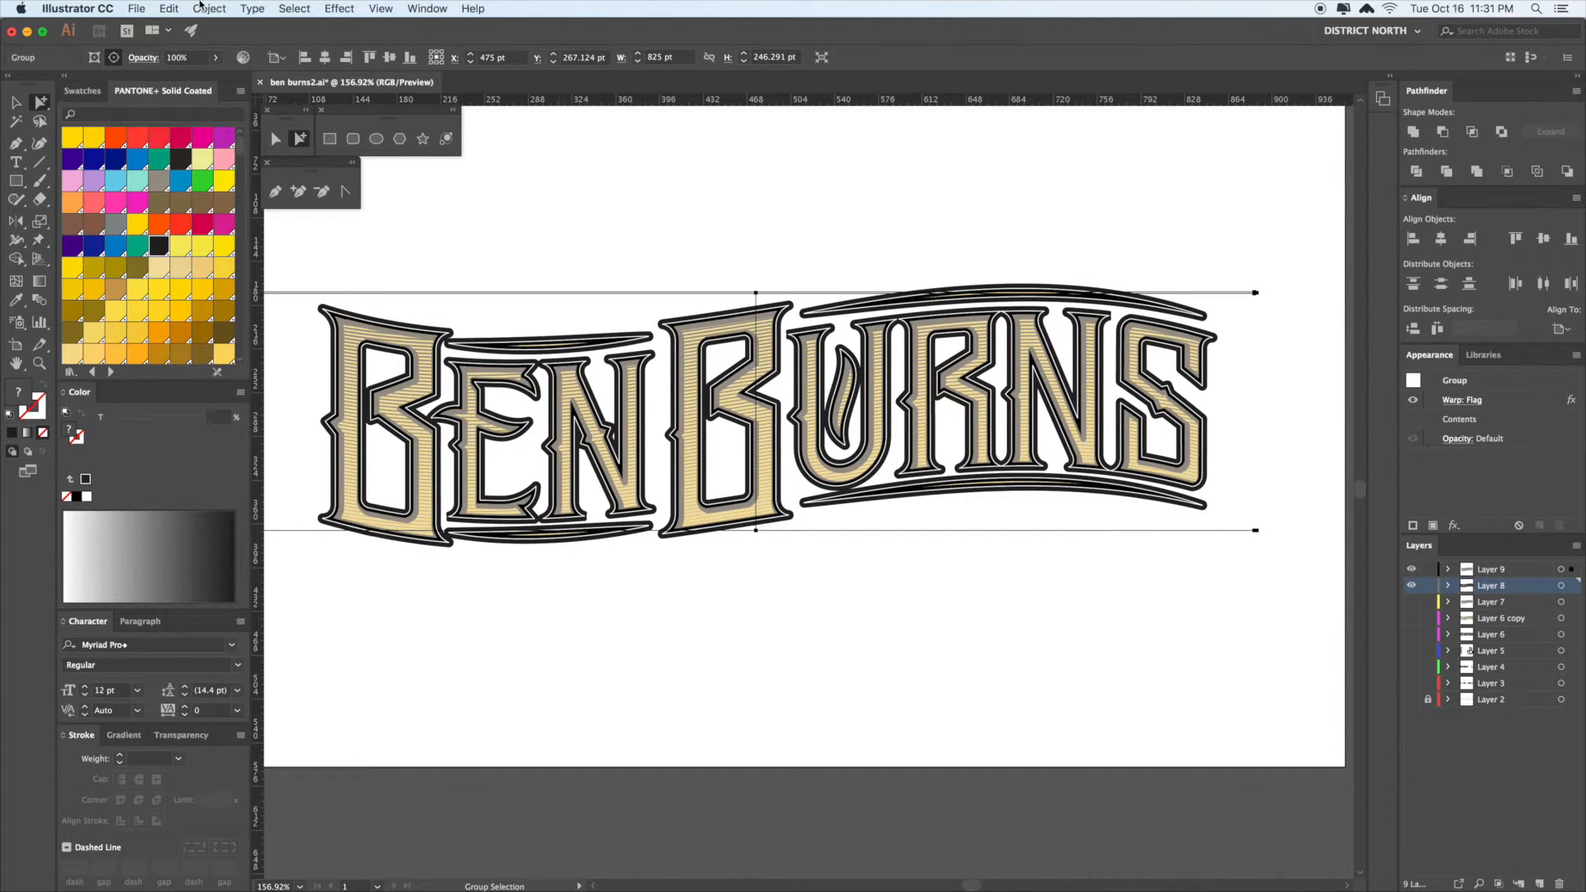
- Expand the flag warp into permanent paths with Object > Expand Appearance
left_click(209, 8)
left_click(236, 170)
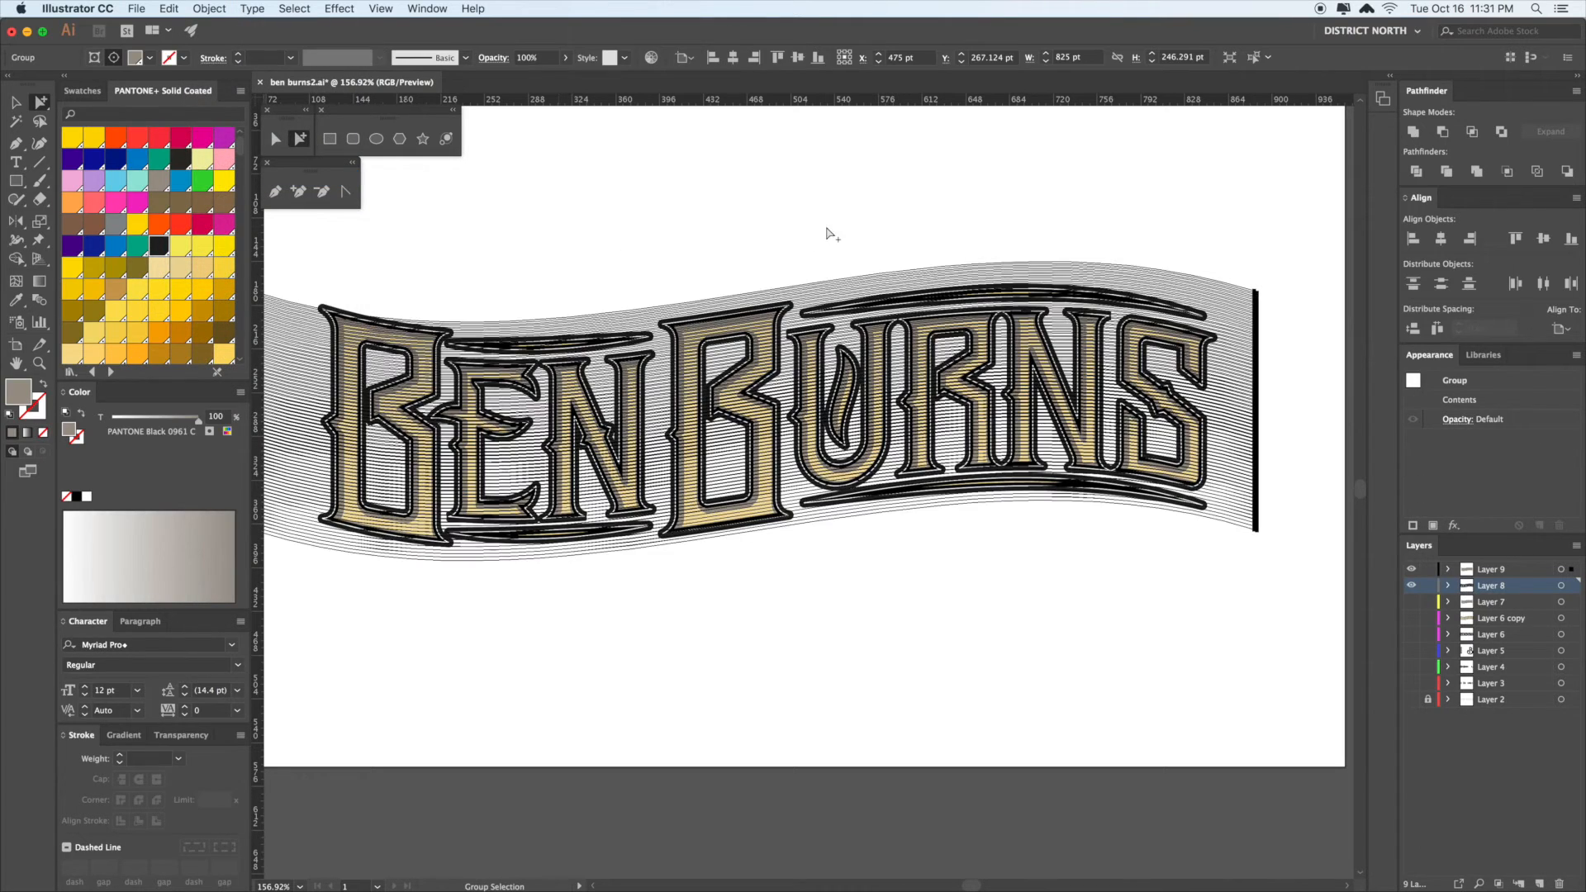
left_click(828, 233)
key("v")
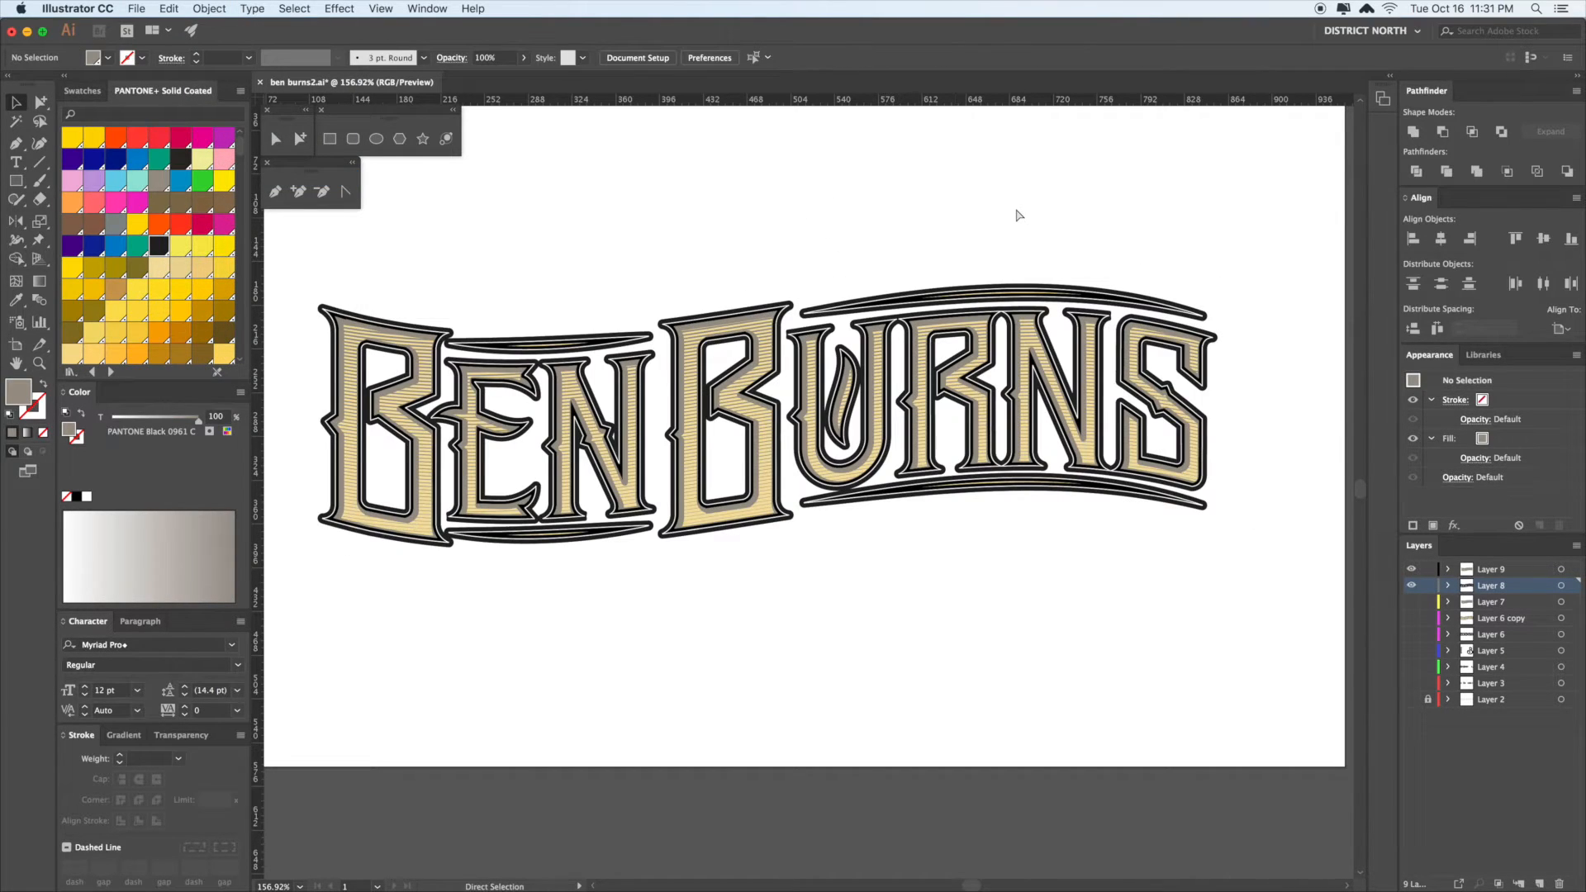
- Check beneath Layer 9, then nudge the black backing group 10 pt down
left_click(1412, 569)
left_click(1411, 569)
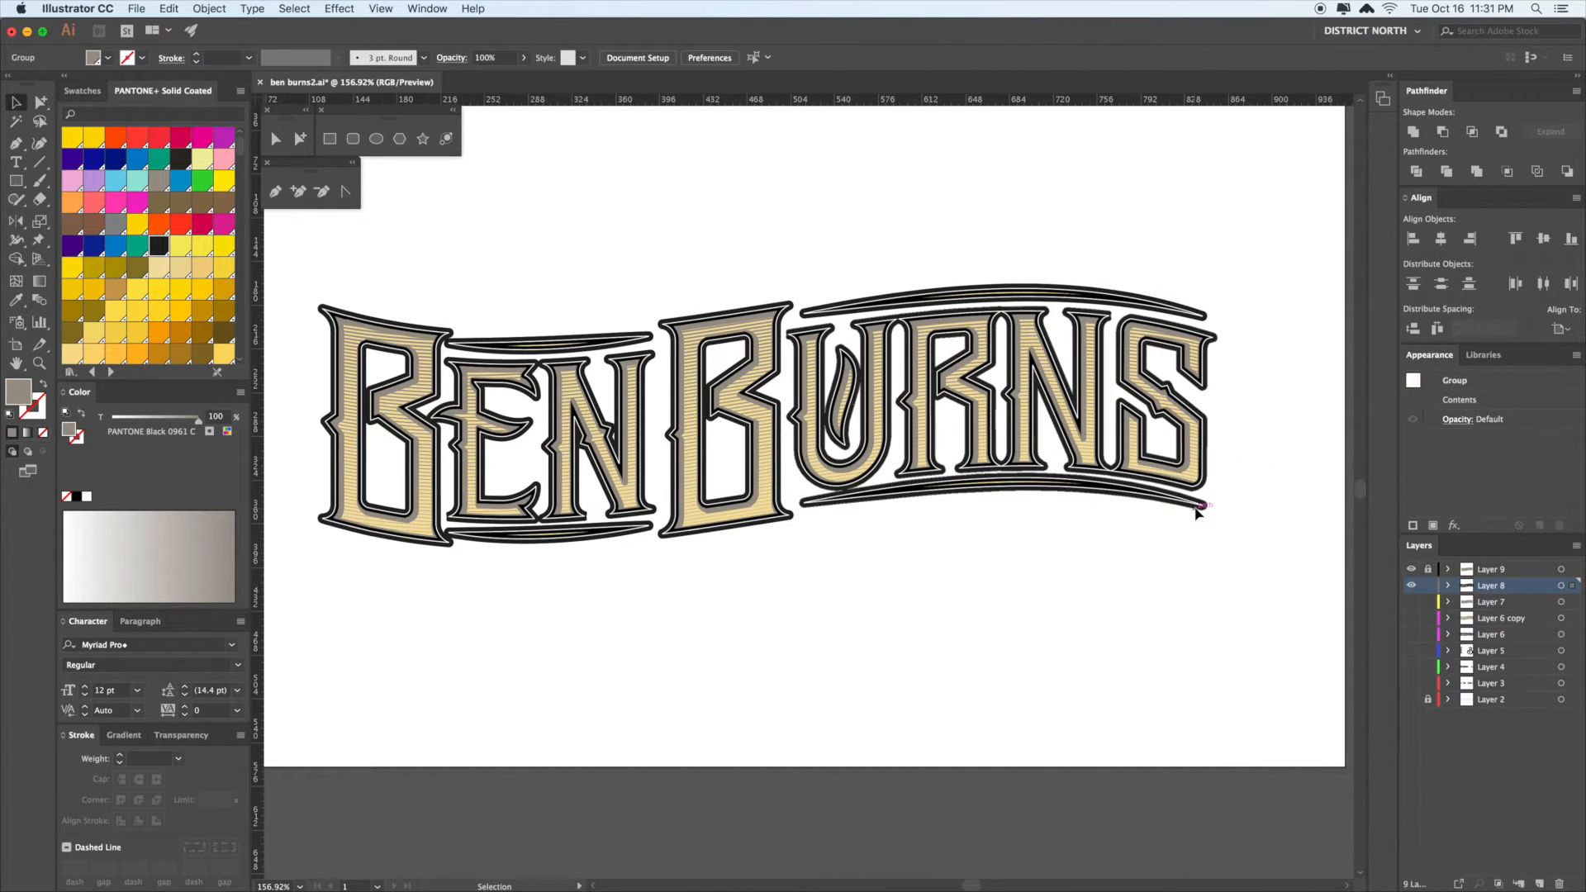
left_click(1220, 504)
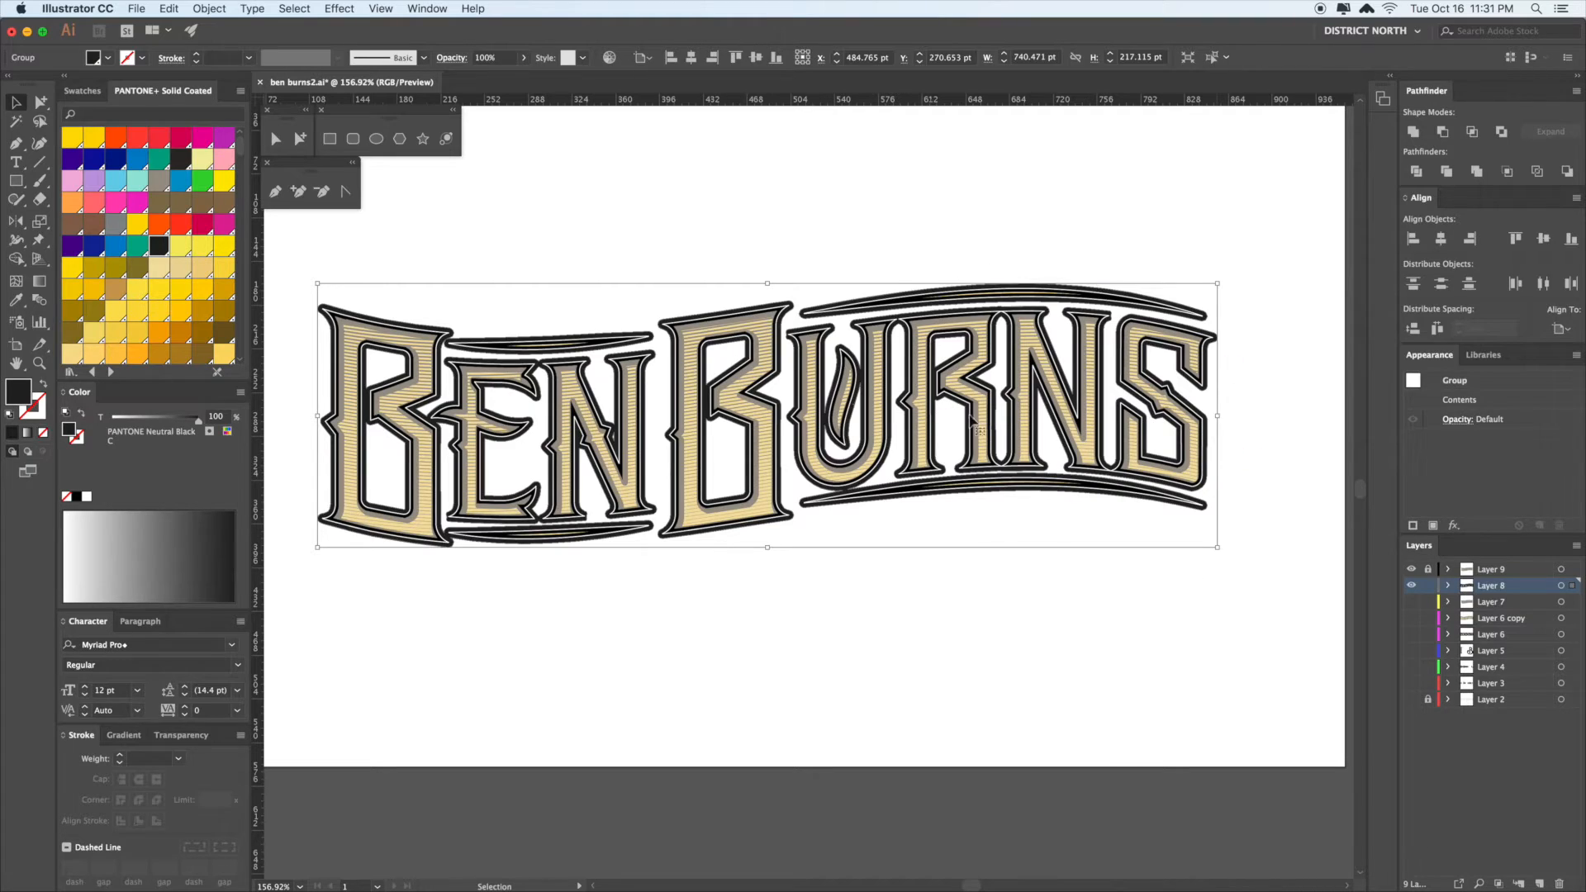
key("a")
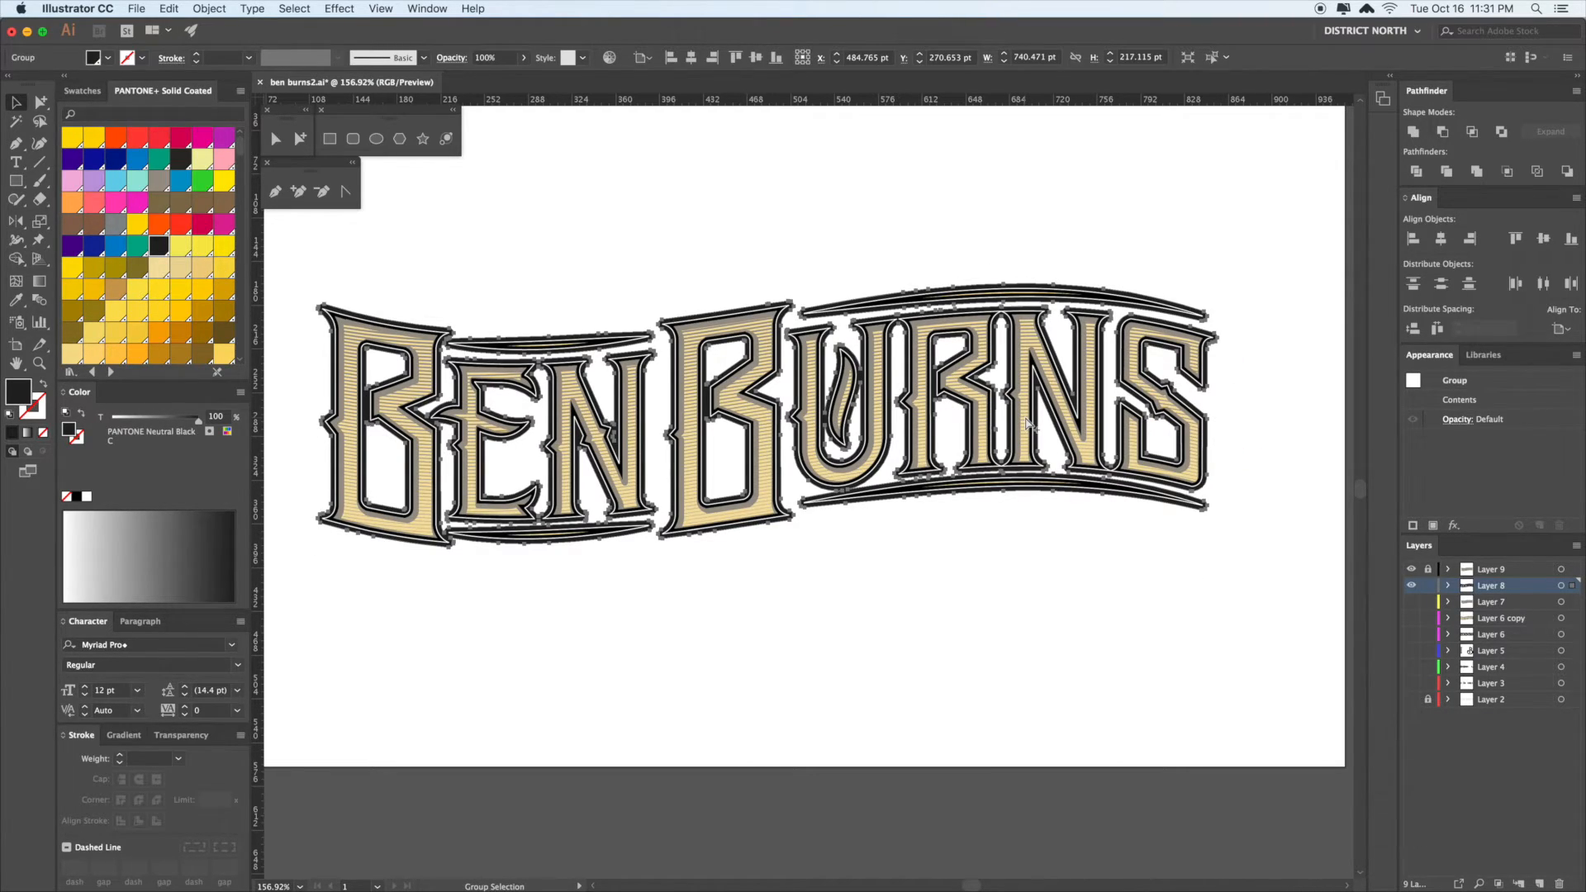
key("v")
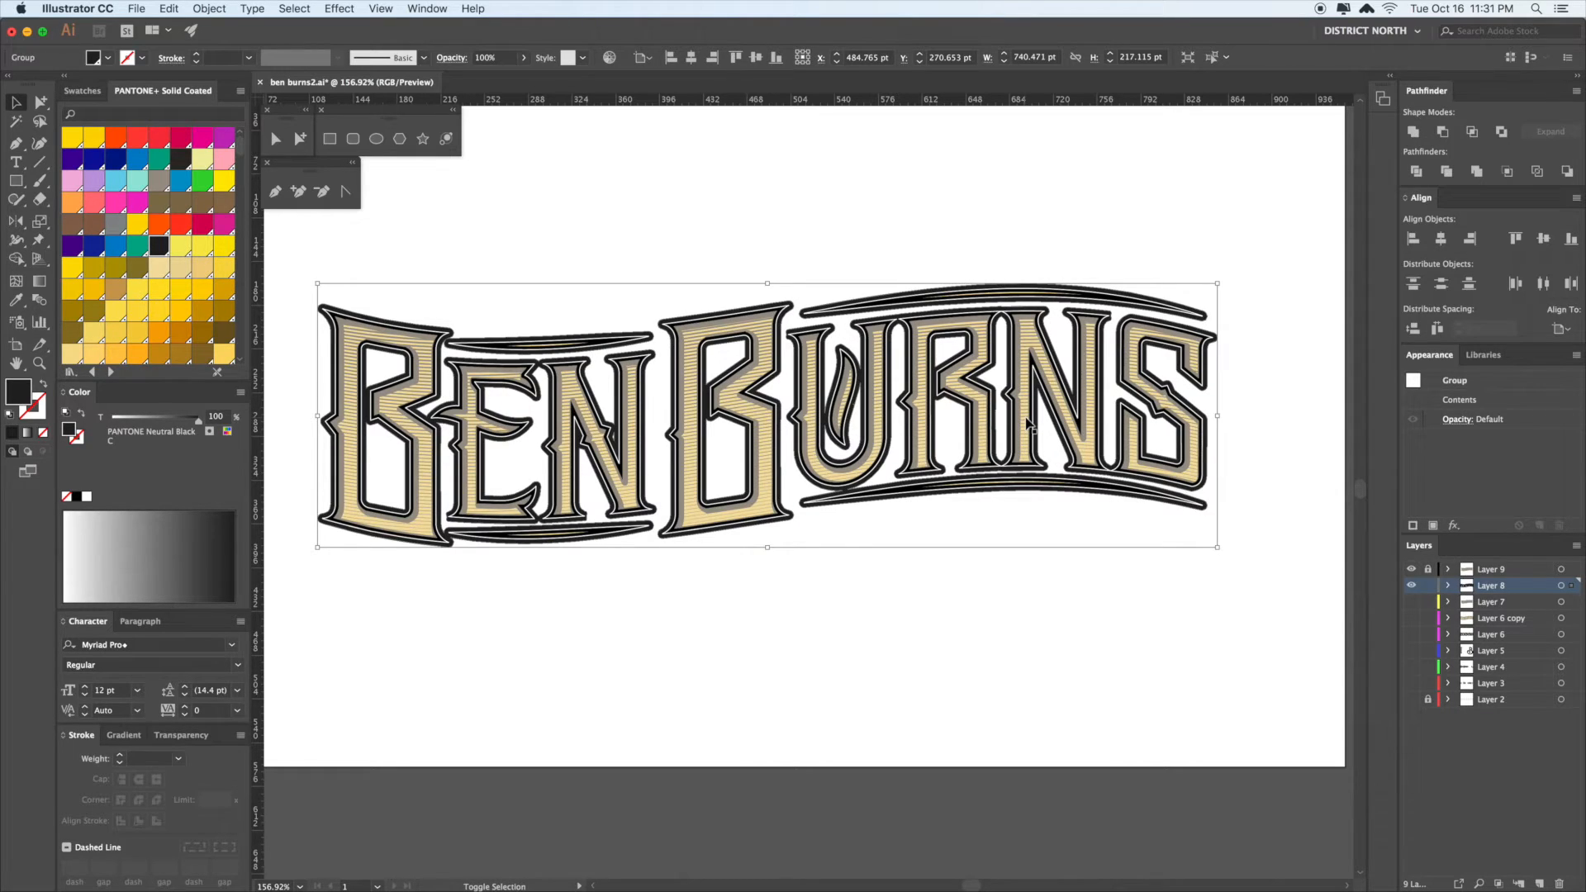
key("shift+Down")
- Nudge the shadow group further right and down in 10 pt steps, fine-tuning its position
key("shift+Right")
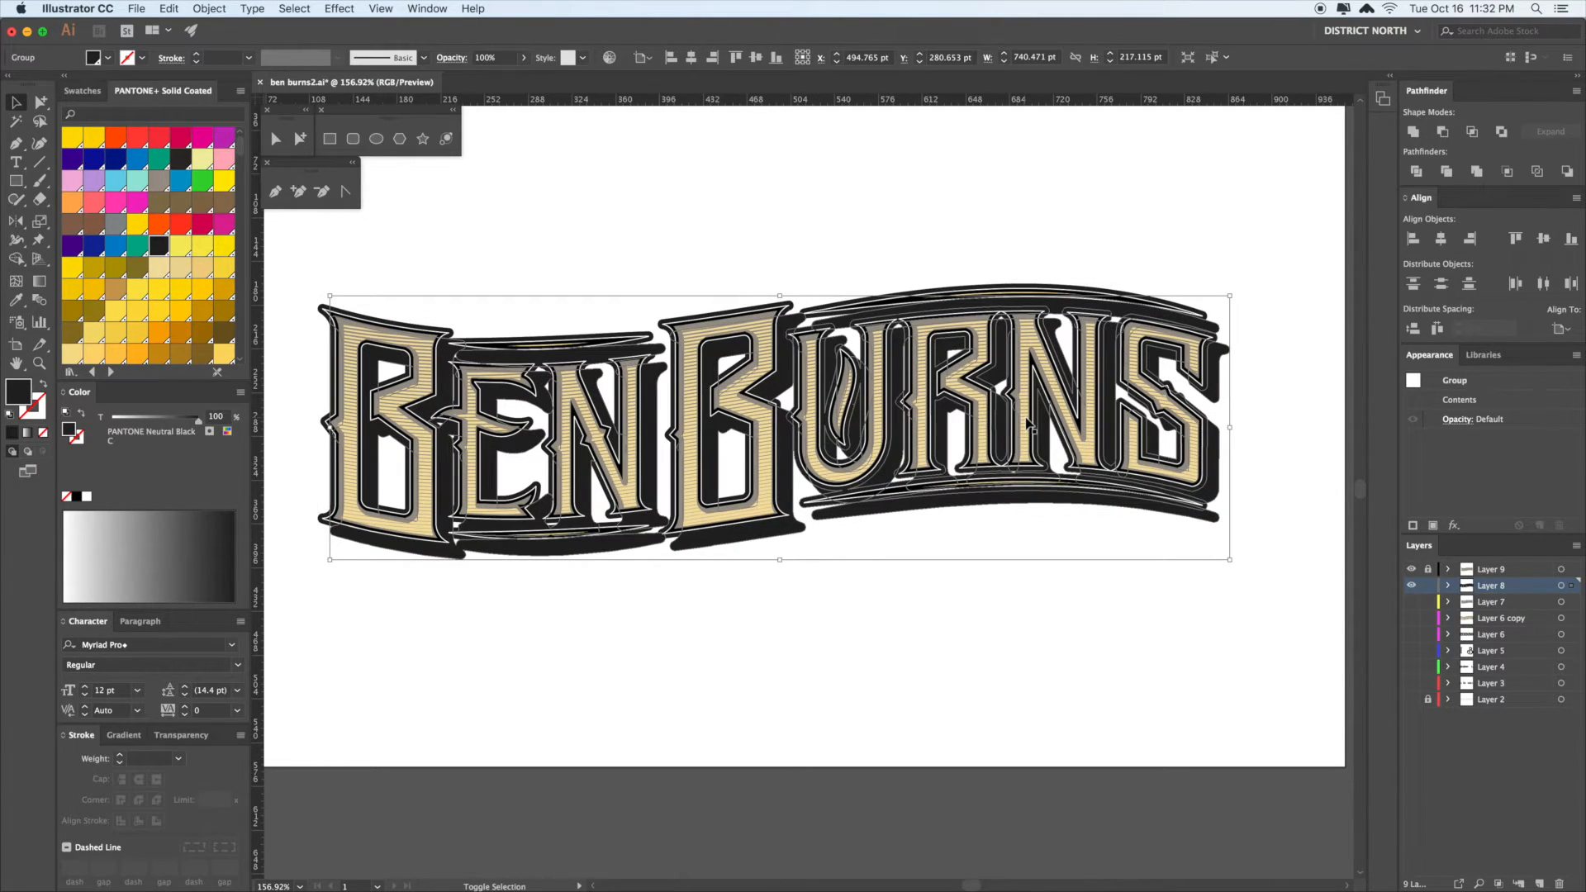
key("shift+Down")
key("shift+Right")
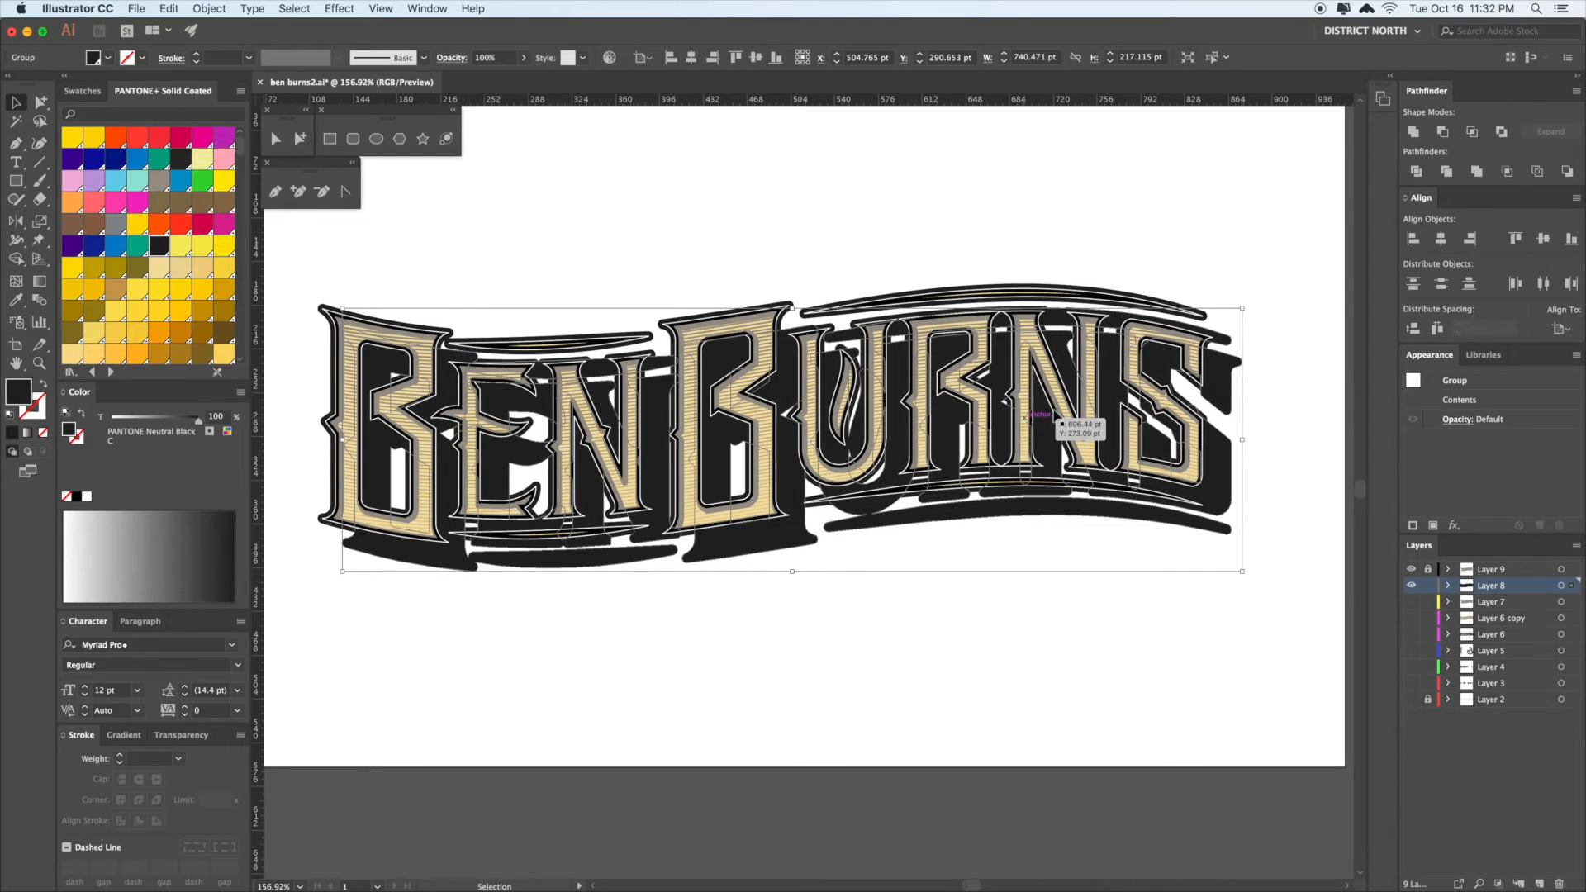
left_click_drag(1225, 404, 1218, 396)
left_click(1308, 469)
left_click_drag(1300, 515, 1295, 516)
left_click(1297, 510)
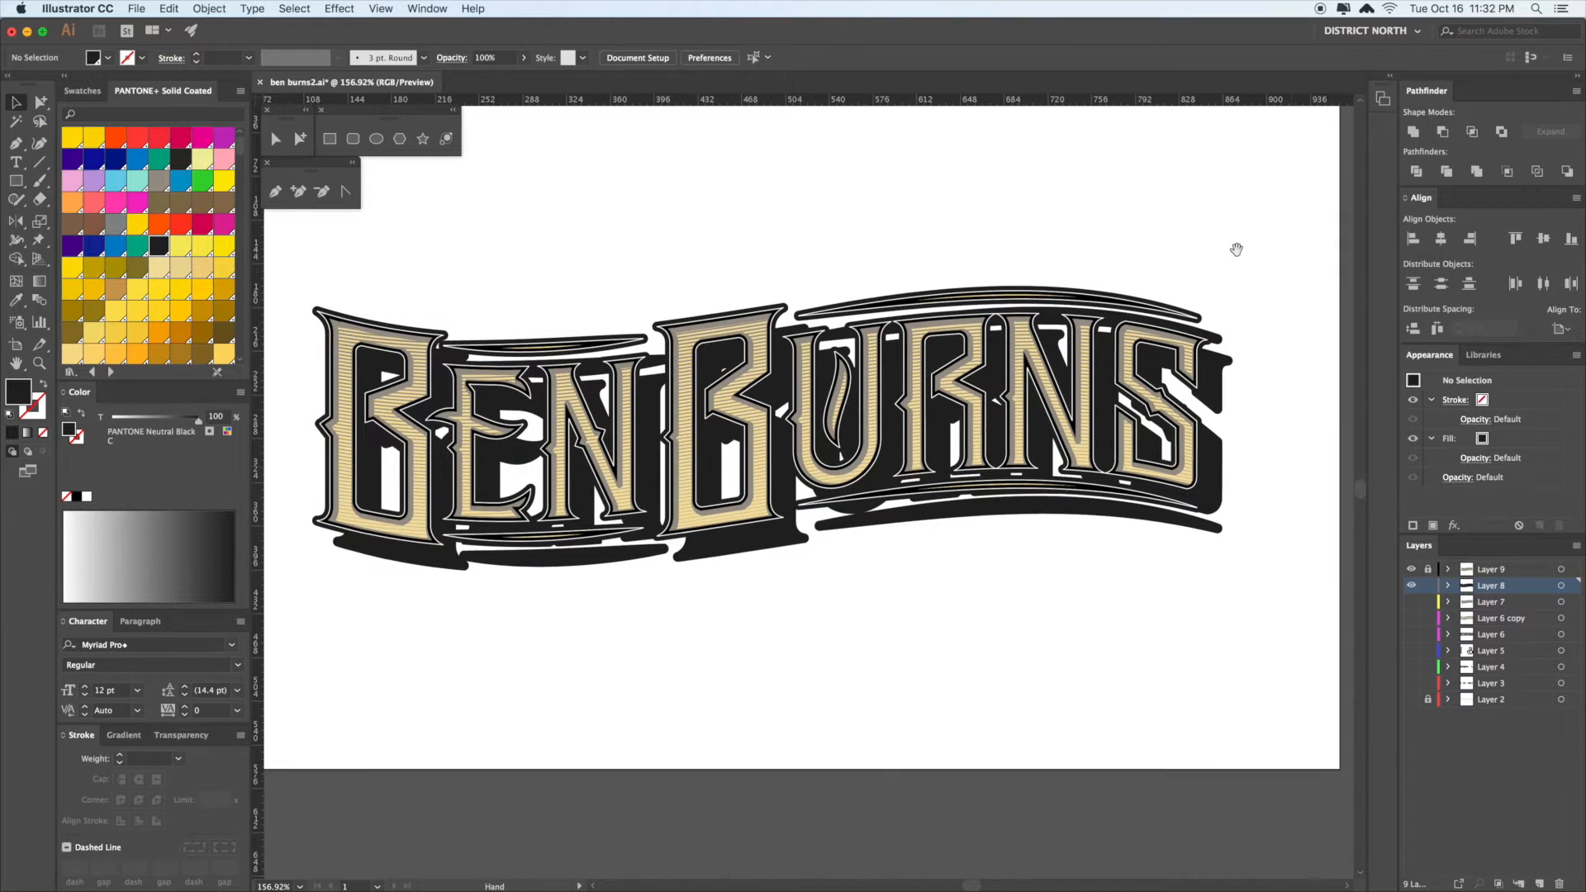
- Select the outline and shadow together and blend them into a solid extrusion
left_click(1207, 327)
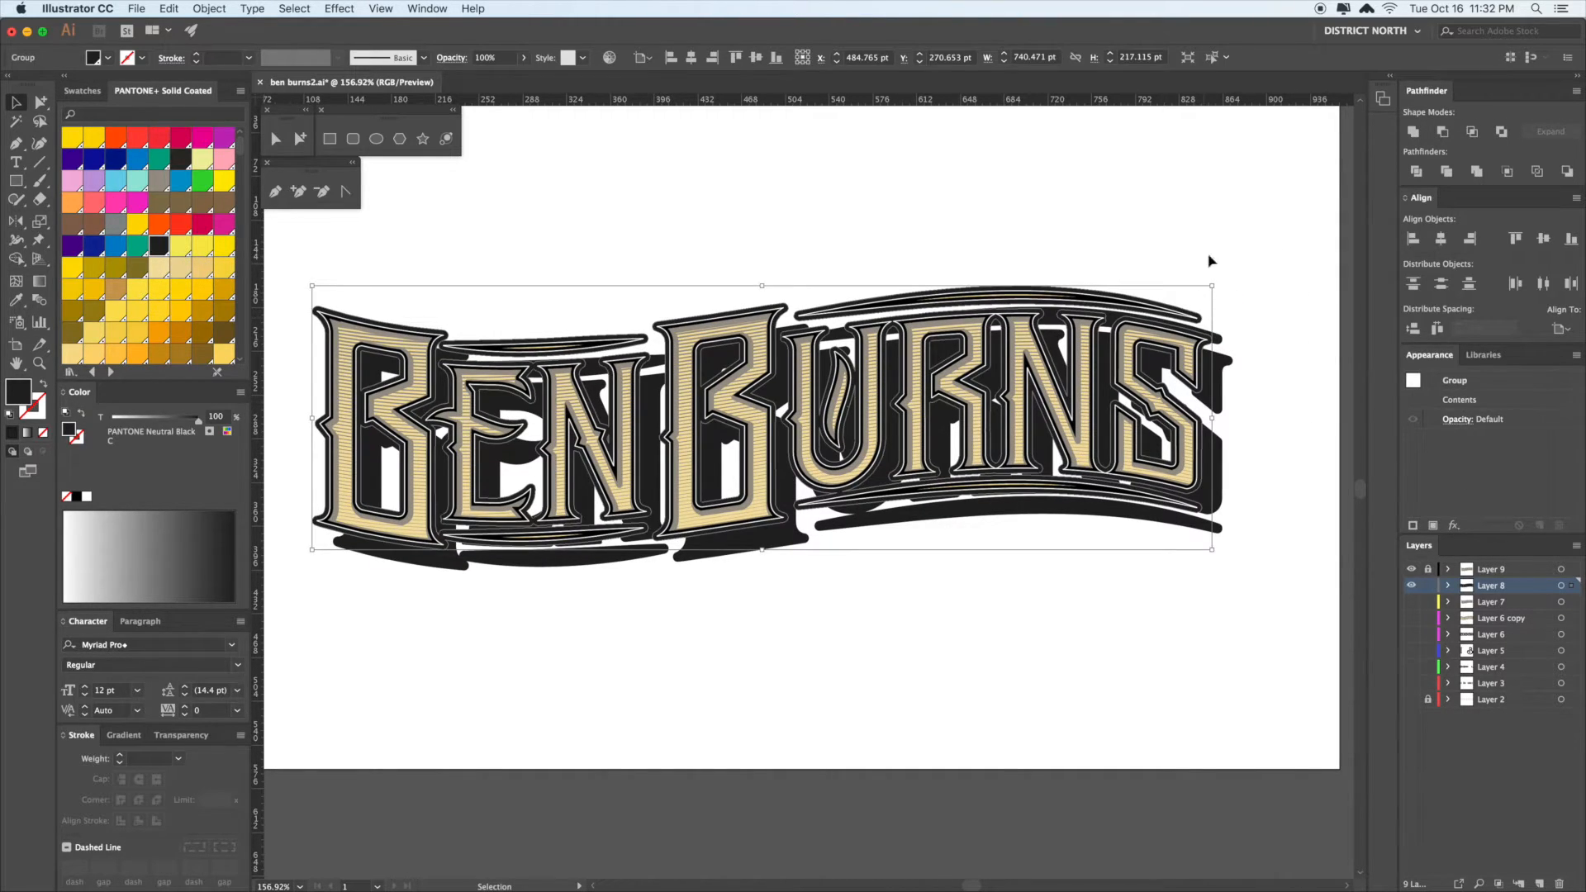
key("super+a")
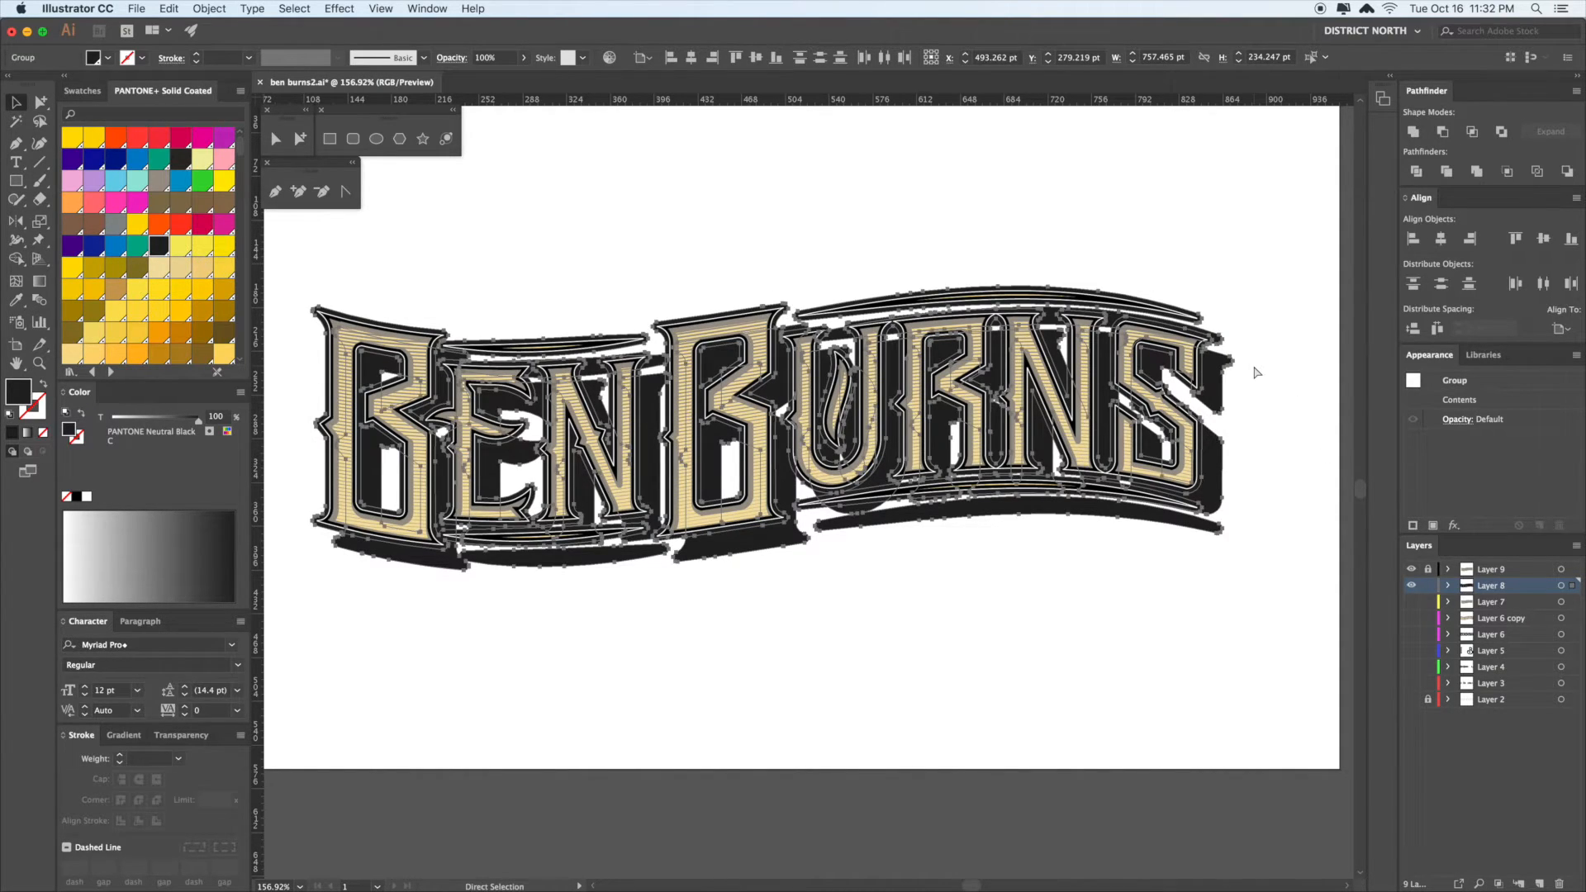
key("a")
key("v")
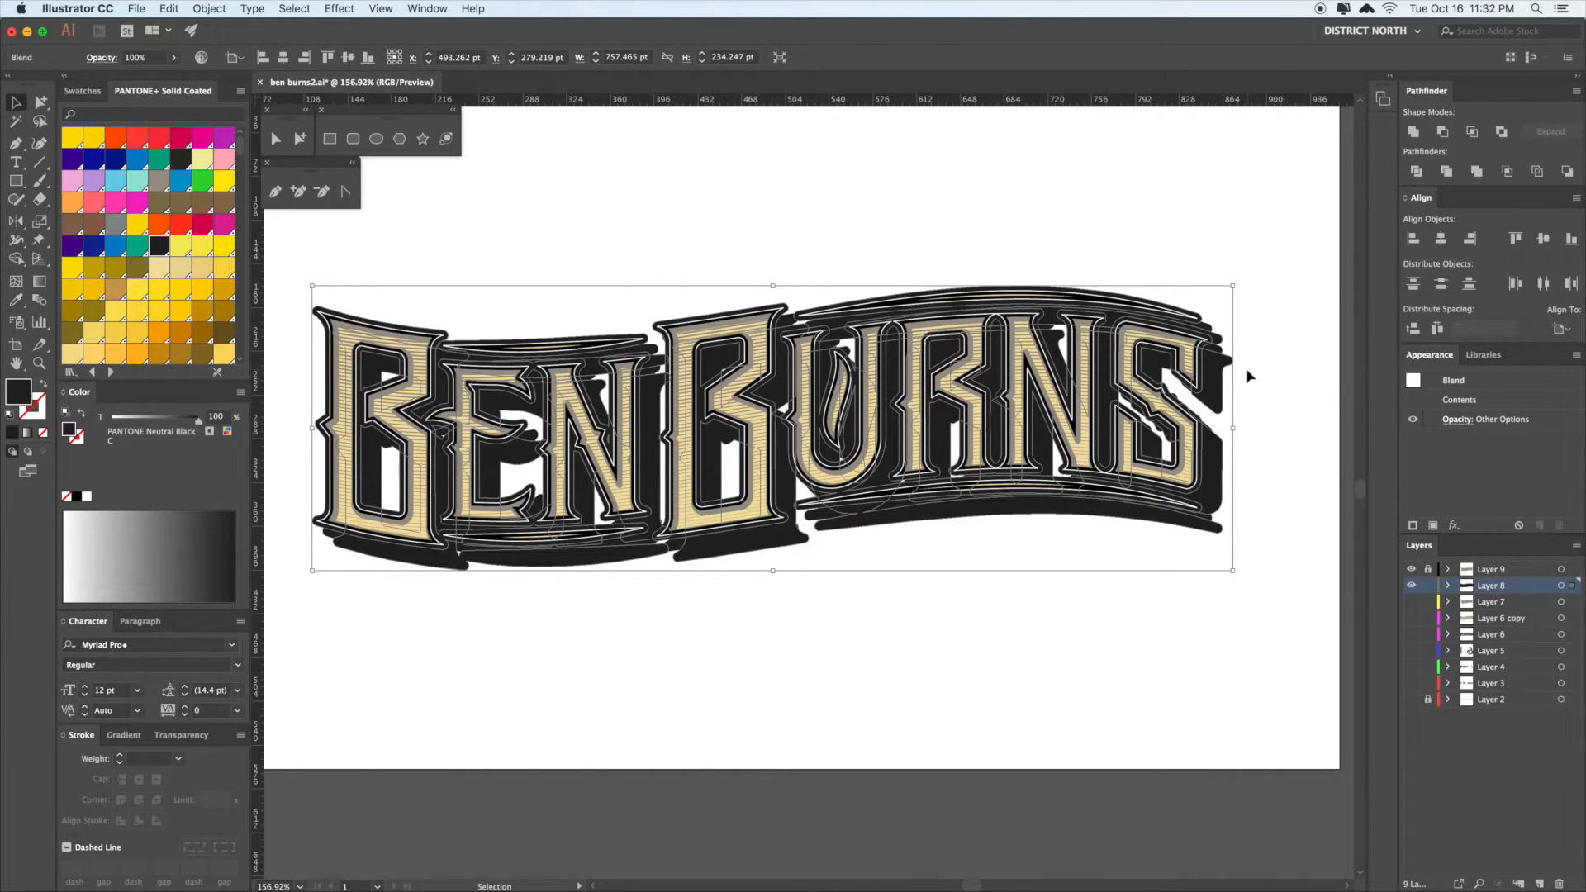
left_click(1285, 436)
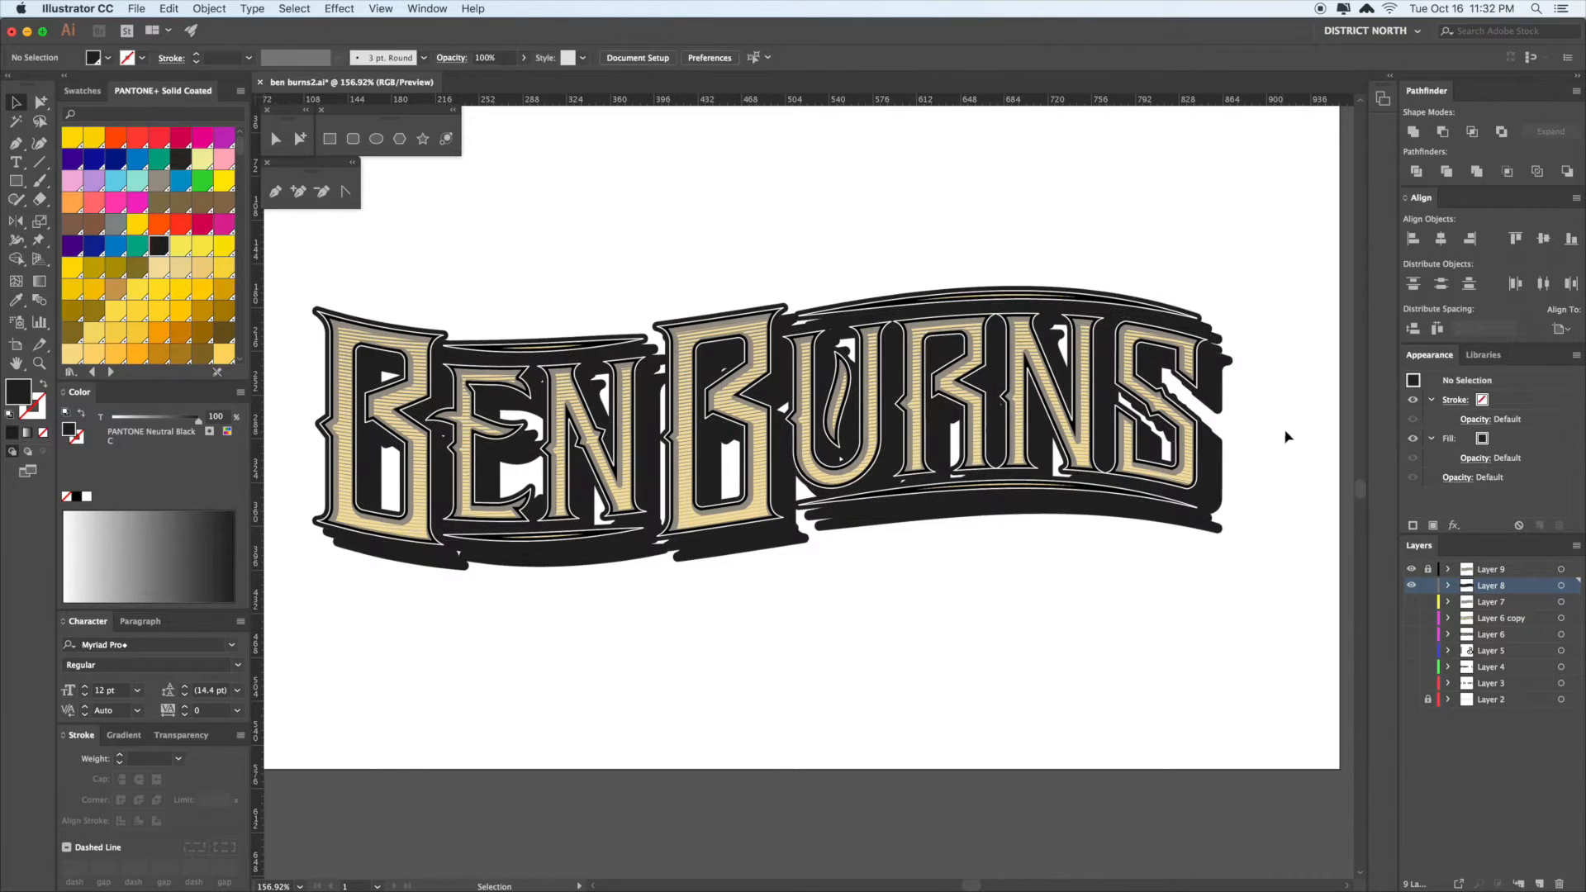
left_click(789, 329)
left_click(834, 203)
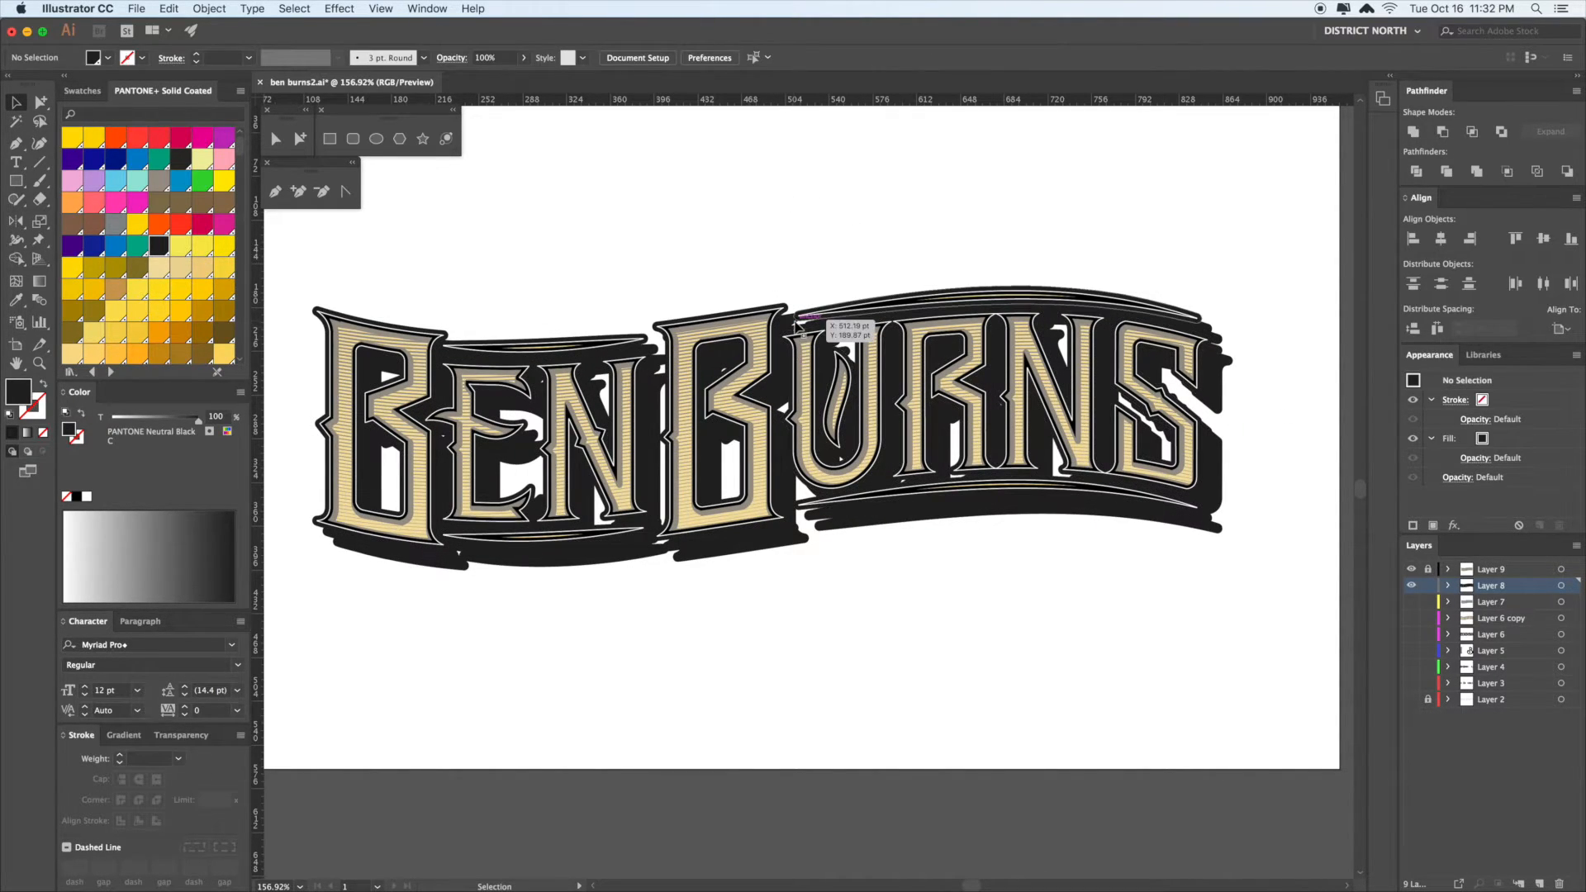
left_click(791, 326)
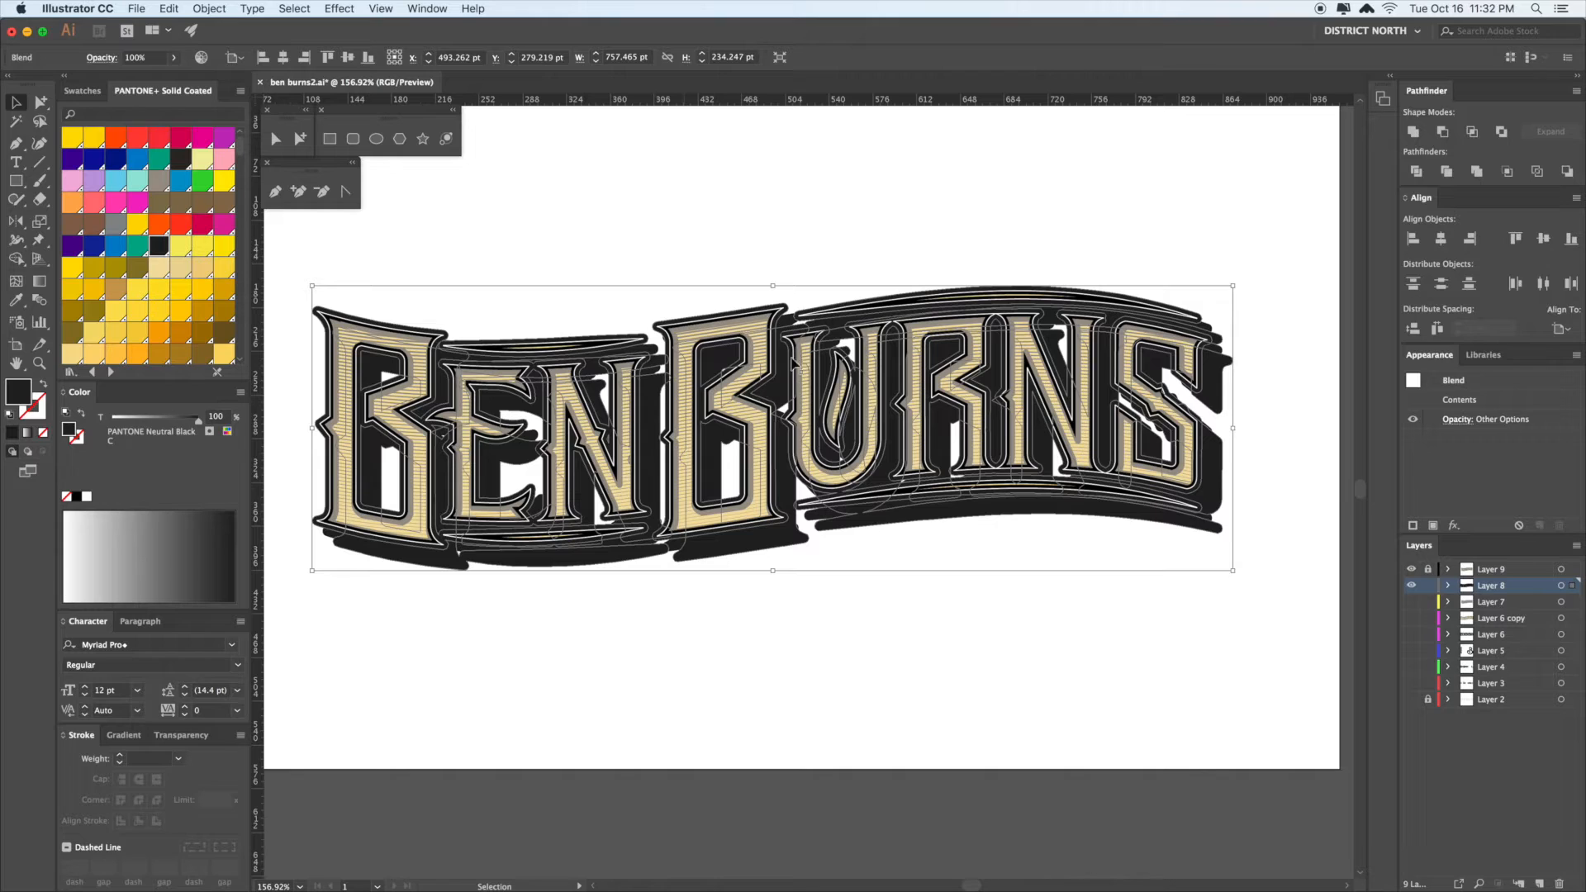
- Set the extrusion blend's spacing to Specified Steps with 47 steps, previewing and applying it
left_click(207, 9)
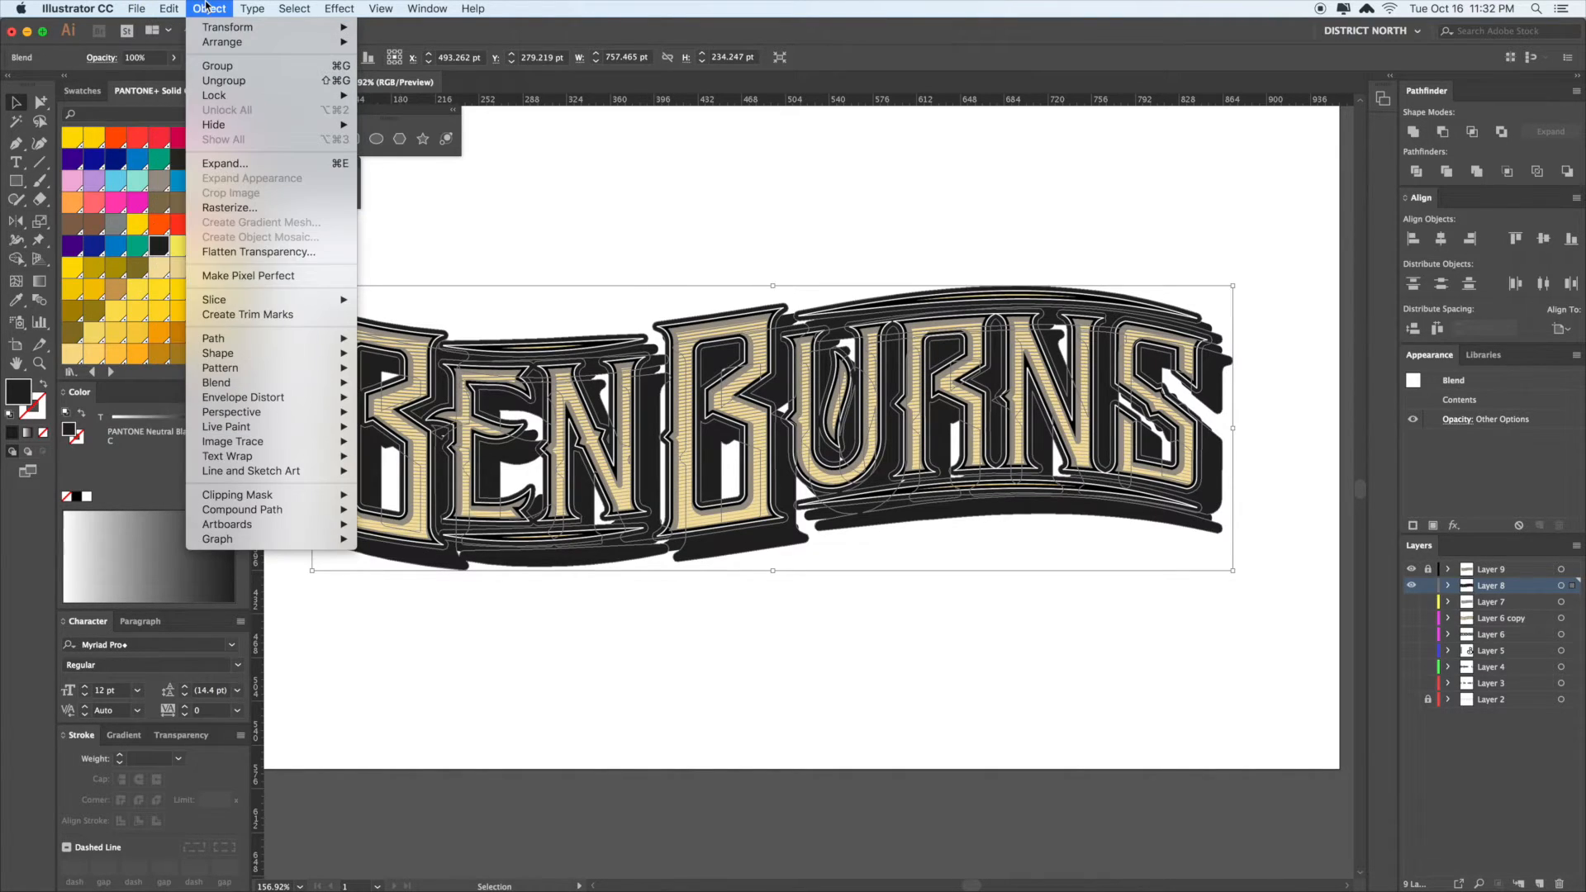
mouse_move(245, 384)
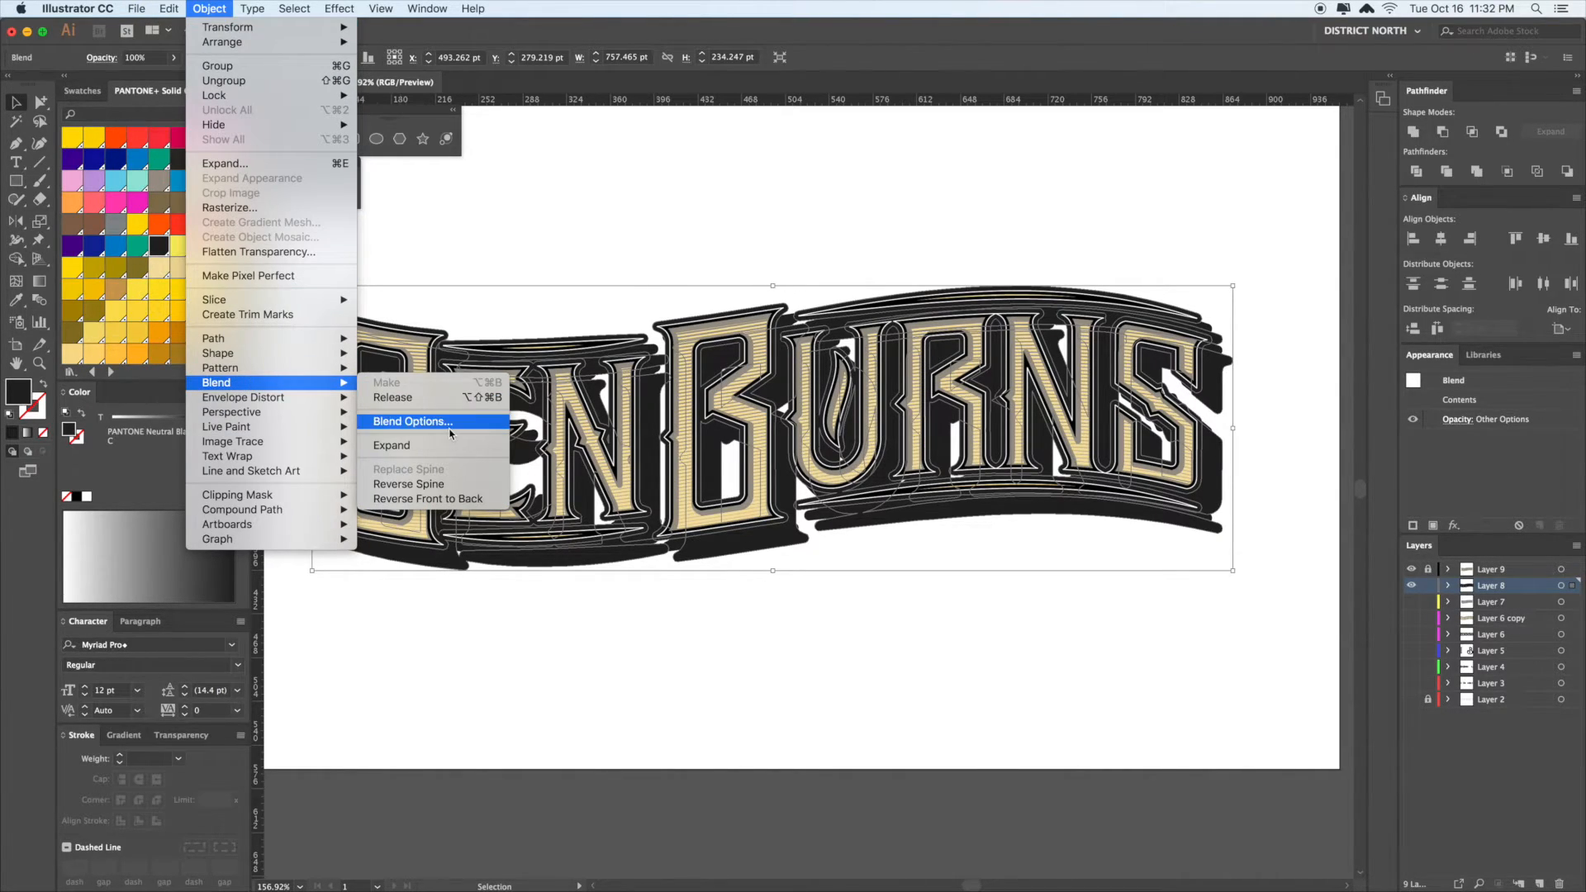
left_click(418, 430)
left_click(430, 424)
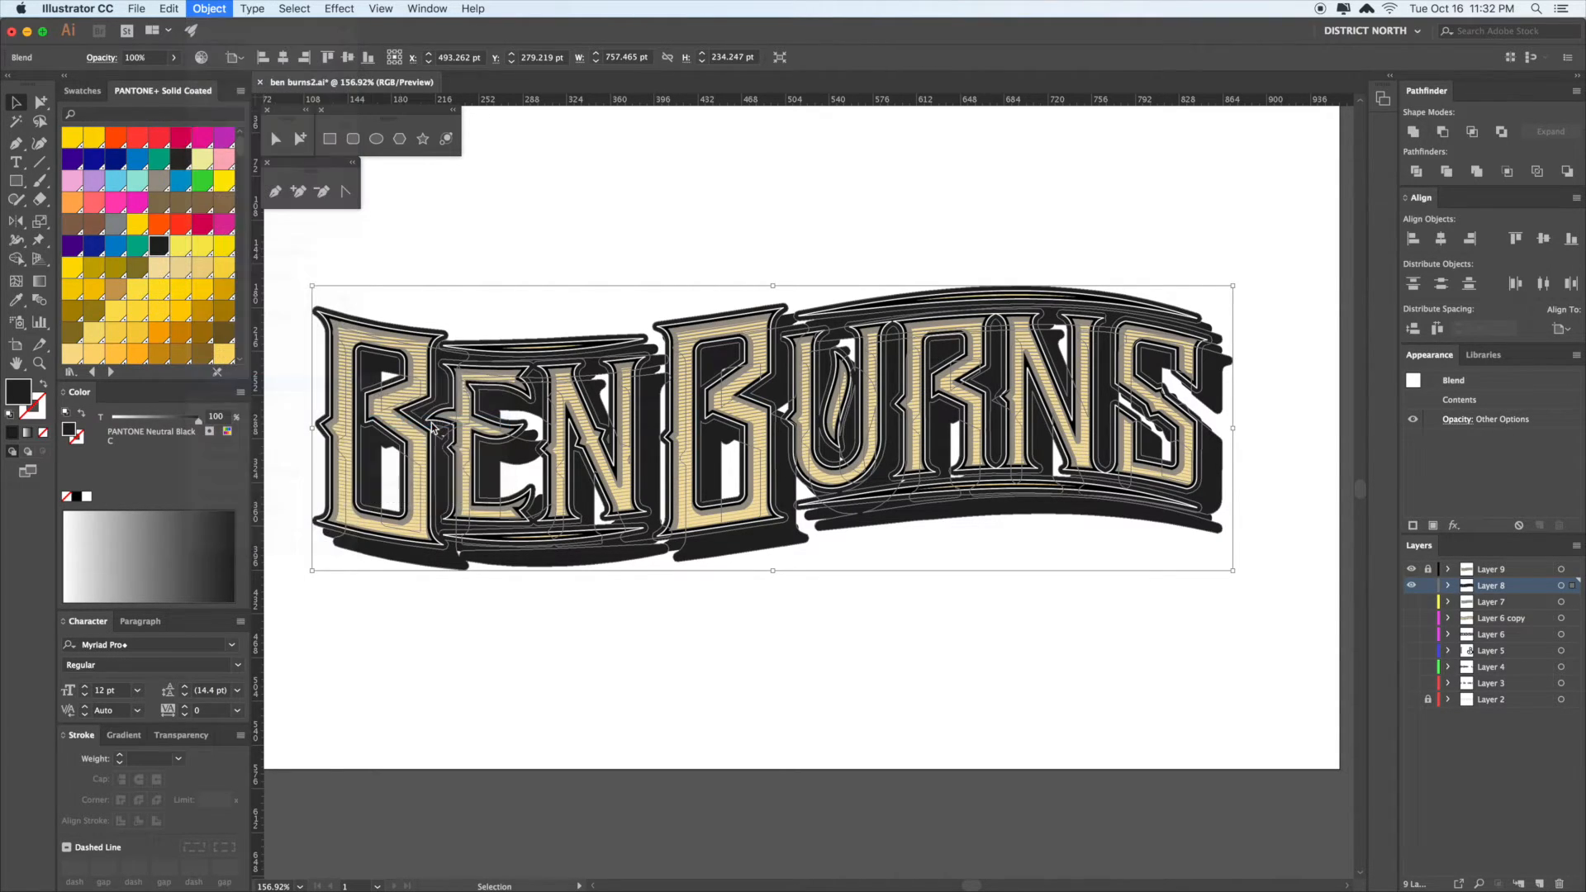
left_click(783, 398)
left_click(806, 413)
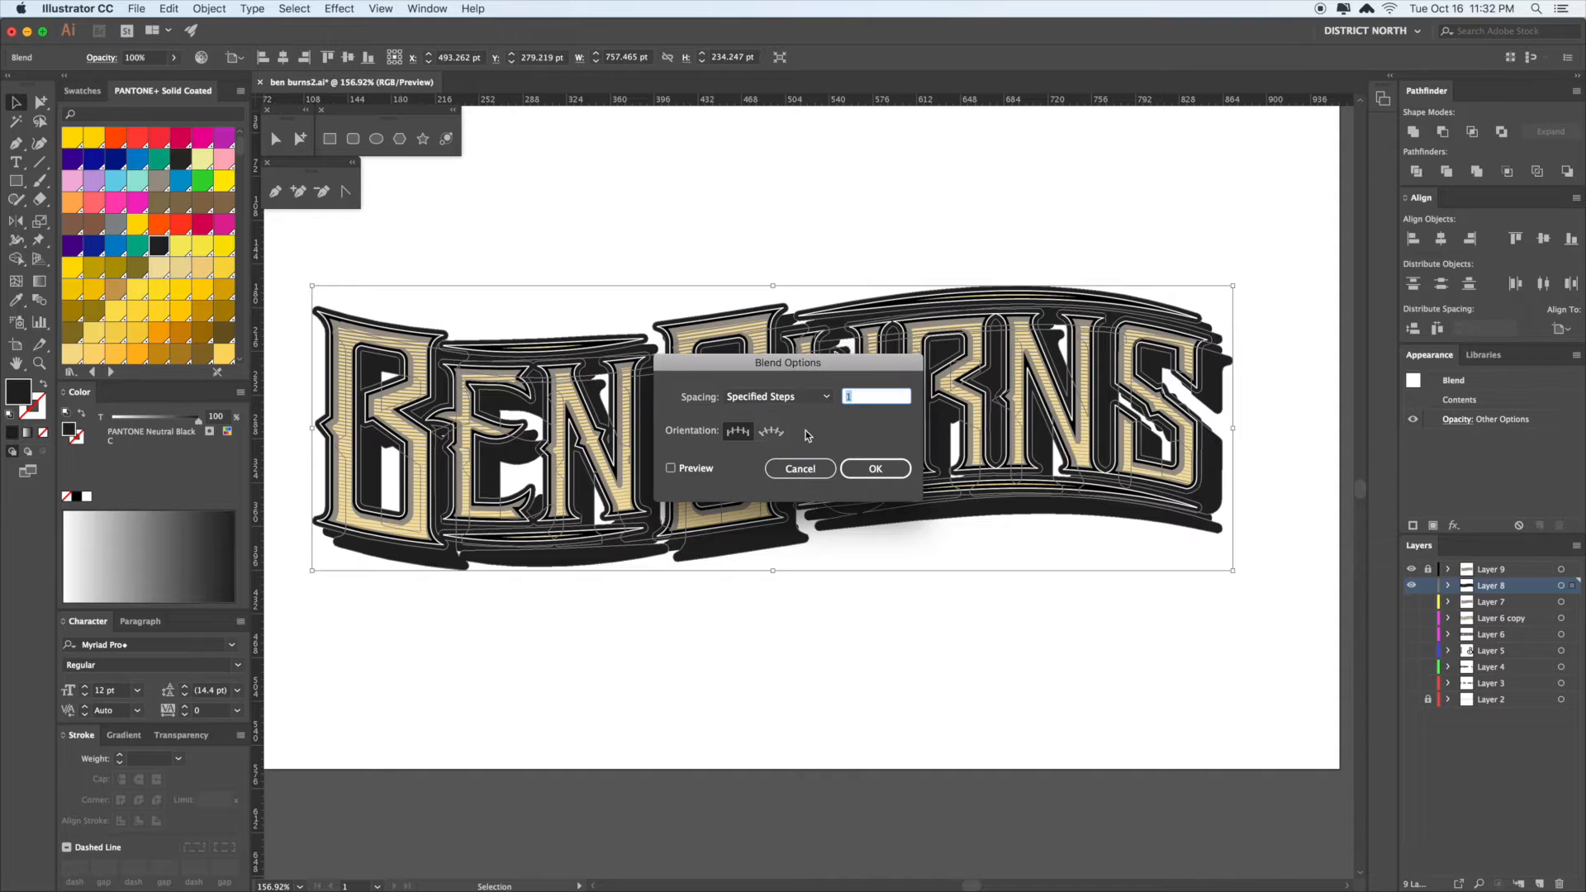
left_click(673, 468)
double_click(862, 399)
type("5")
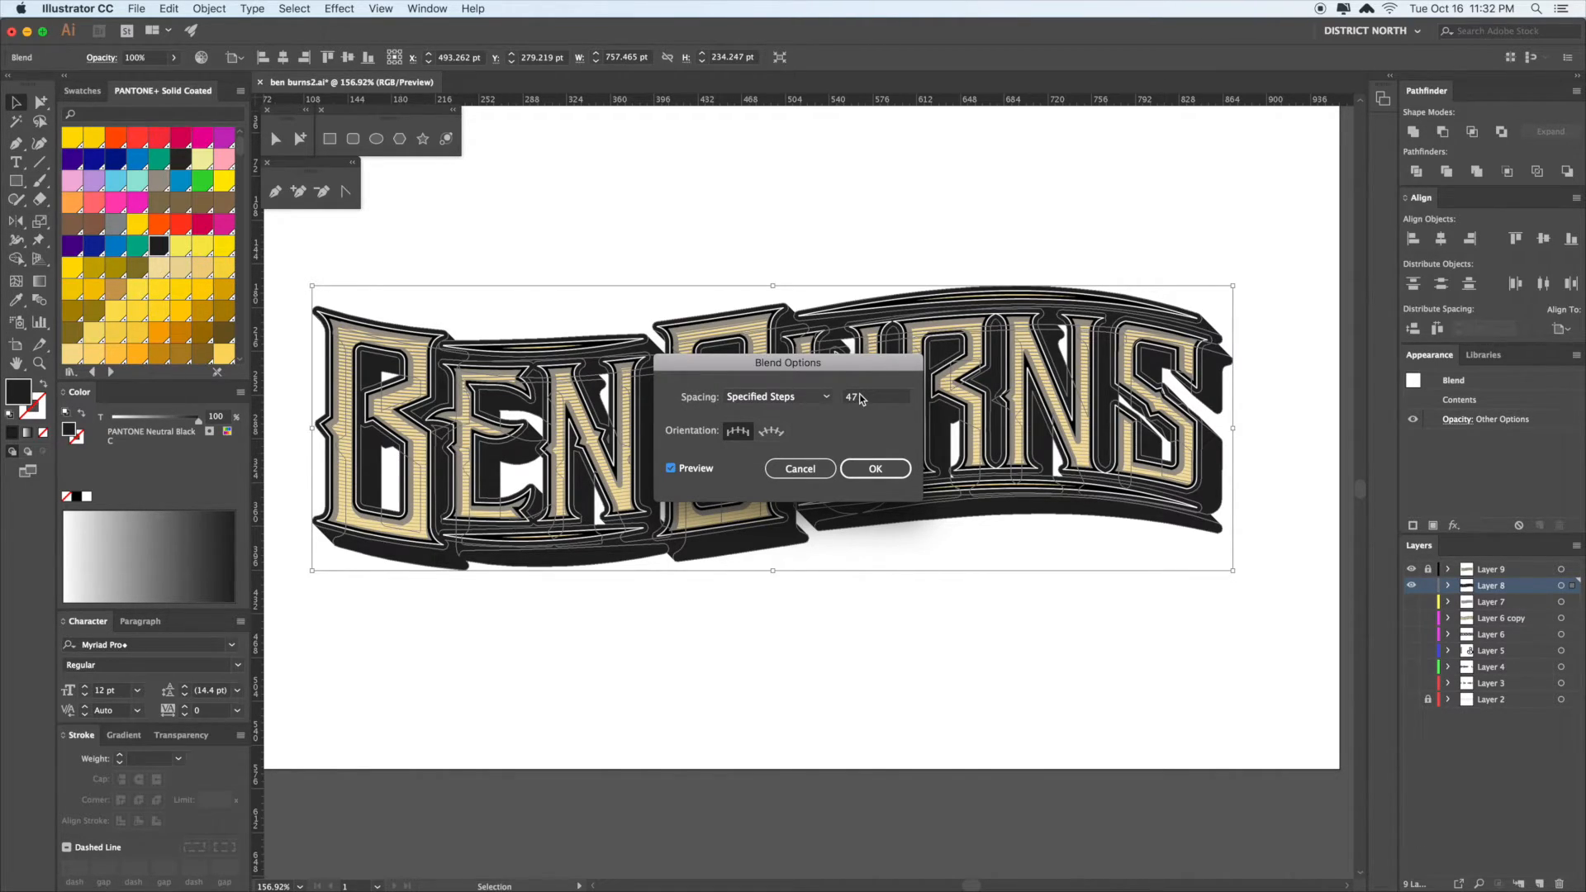
left_click(876, 469)
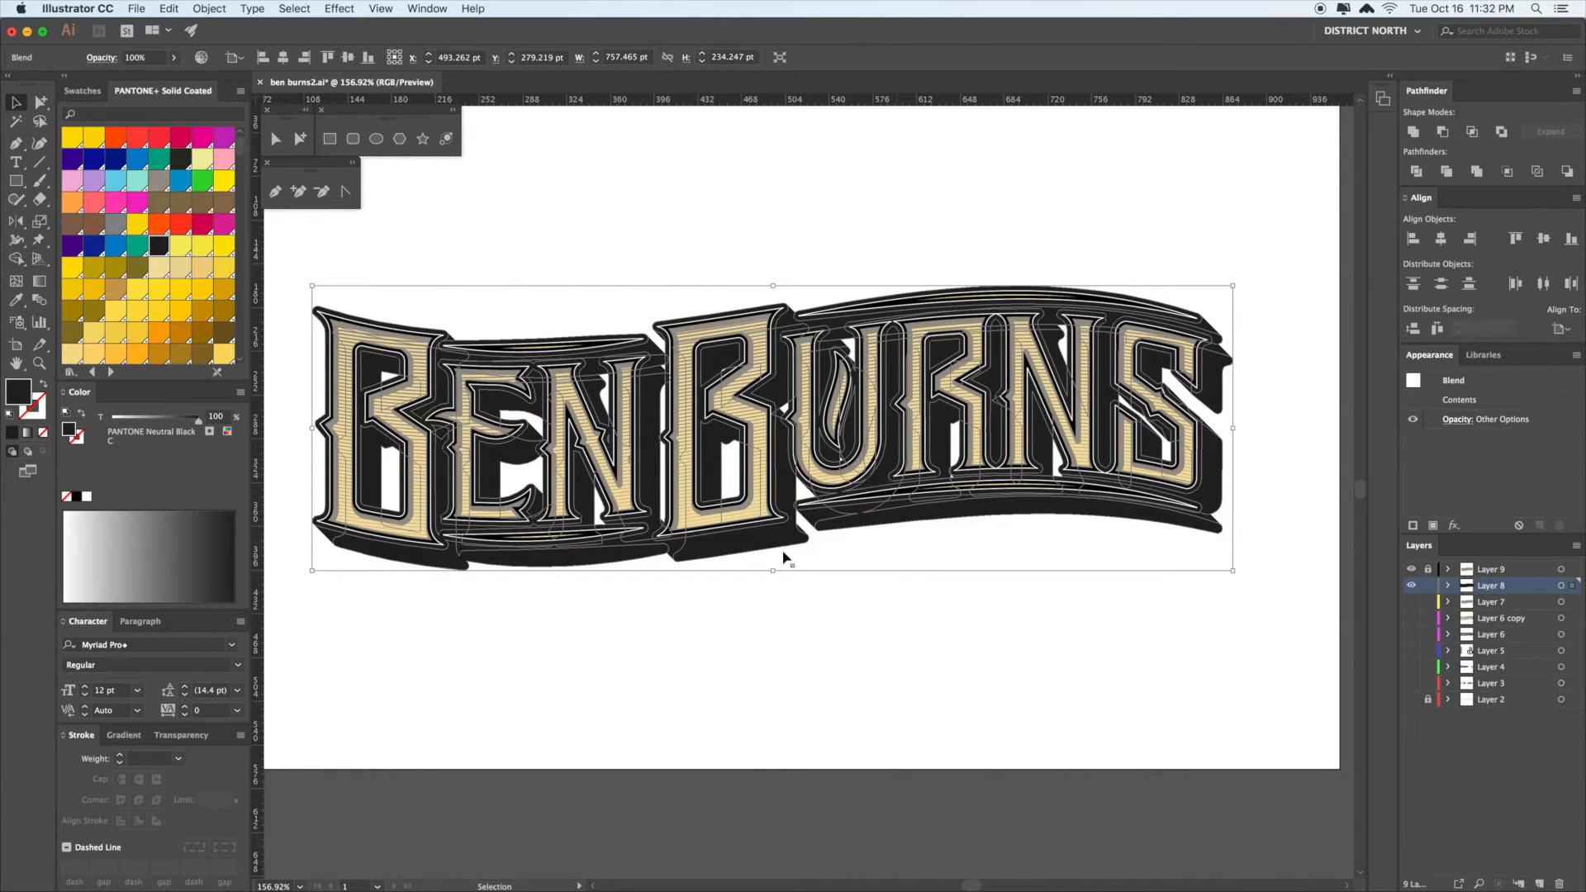
left_click(984, 585)
scroll(1058, 479, "right", 5)
- Zoom in to inspect the right end of the shadow, then return to the letter B
key("z")
left_click_drag(1043, 441, 1187, 456)
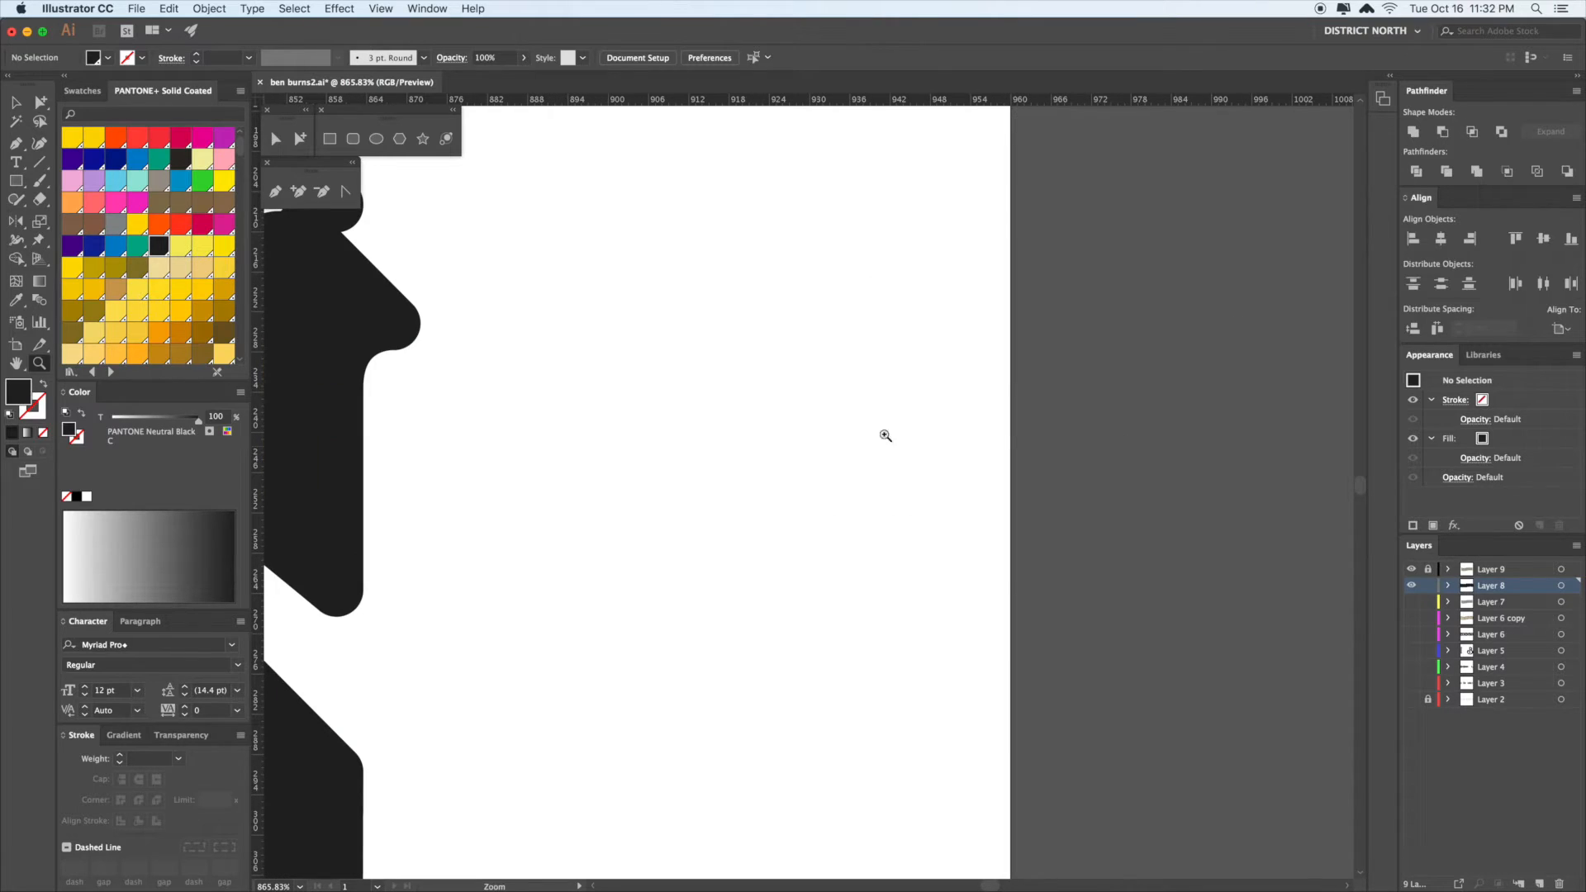
scroll(1098, 468, "left", 5)
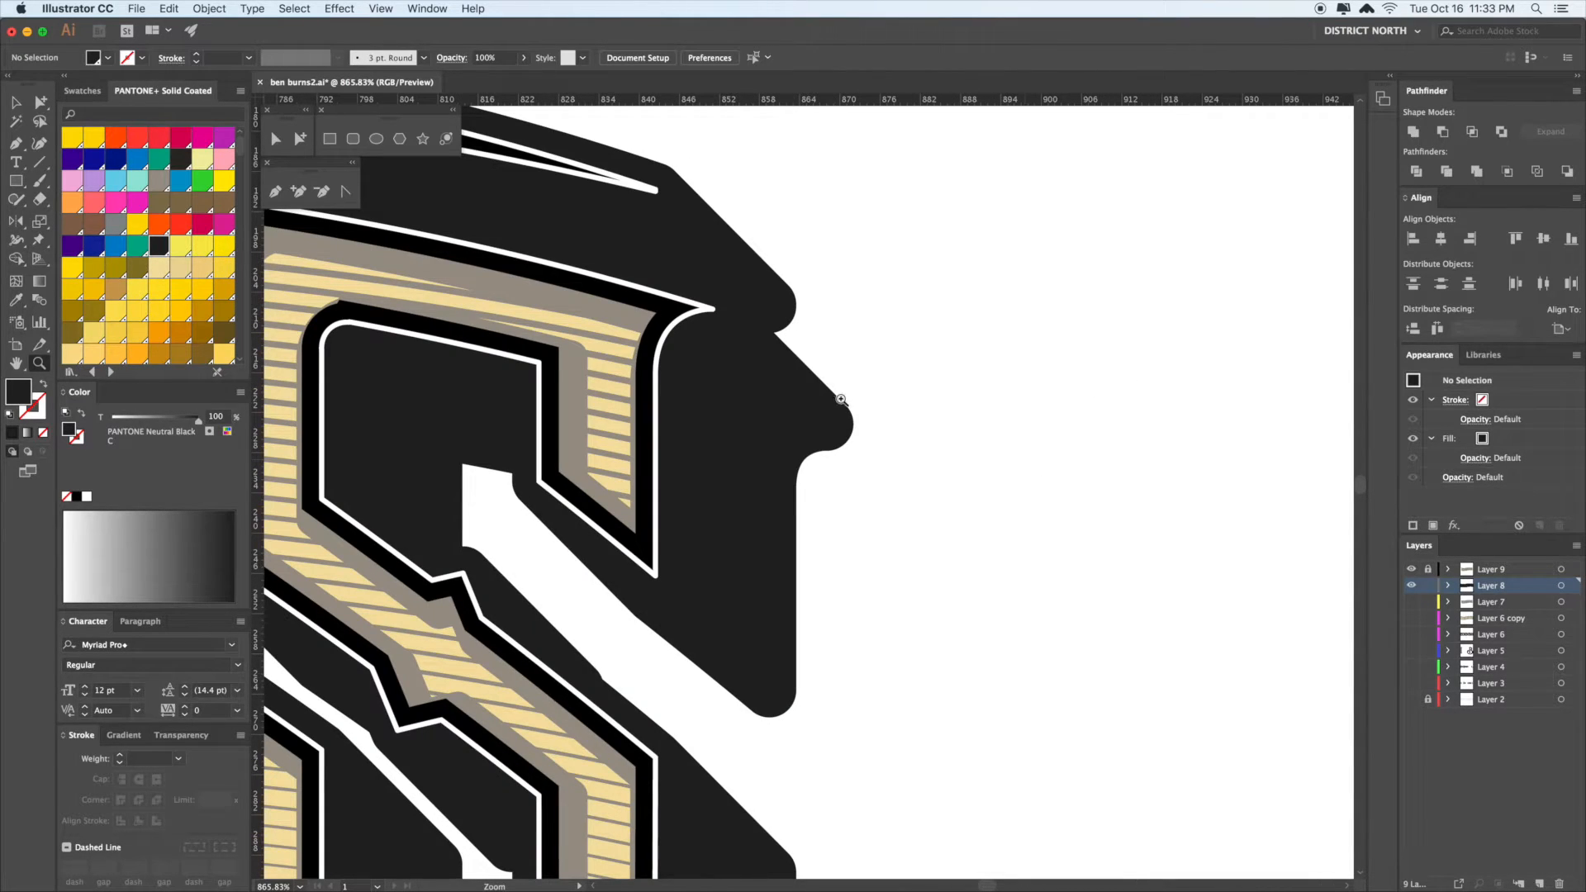
key("a")
key("z")
scroll(925, 510, "down", 1)
key("a")
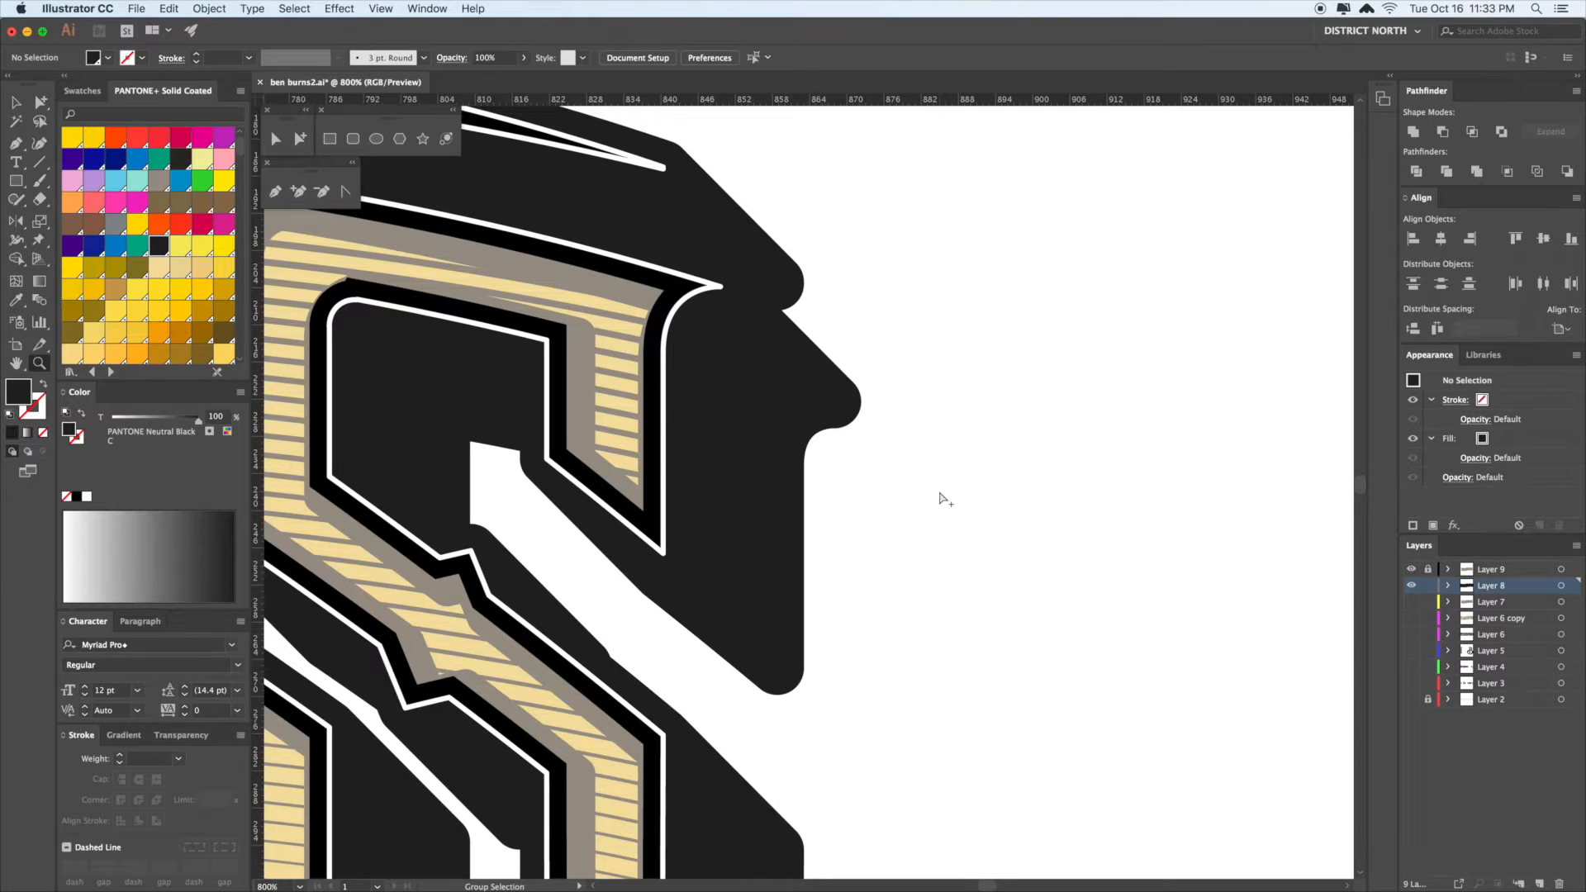
key("super+minus")
key("super+minus")
key("super+minus")
key("super+minus")
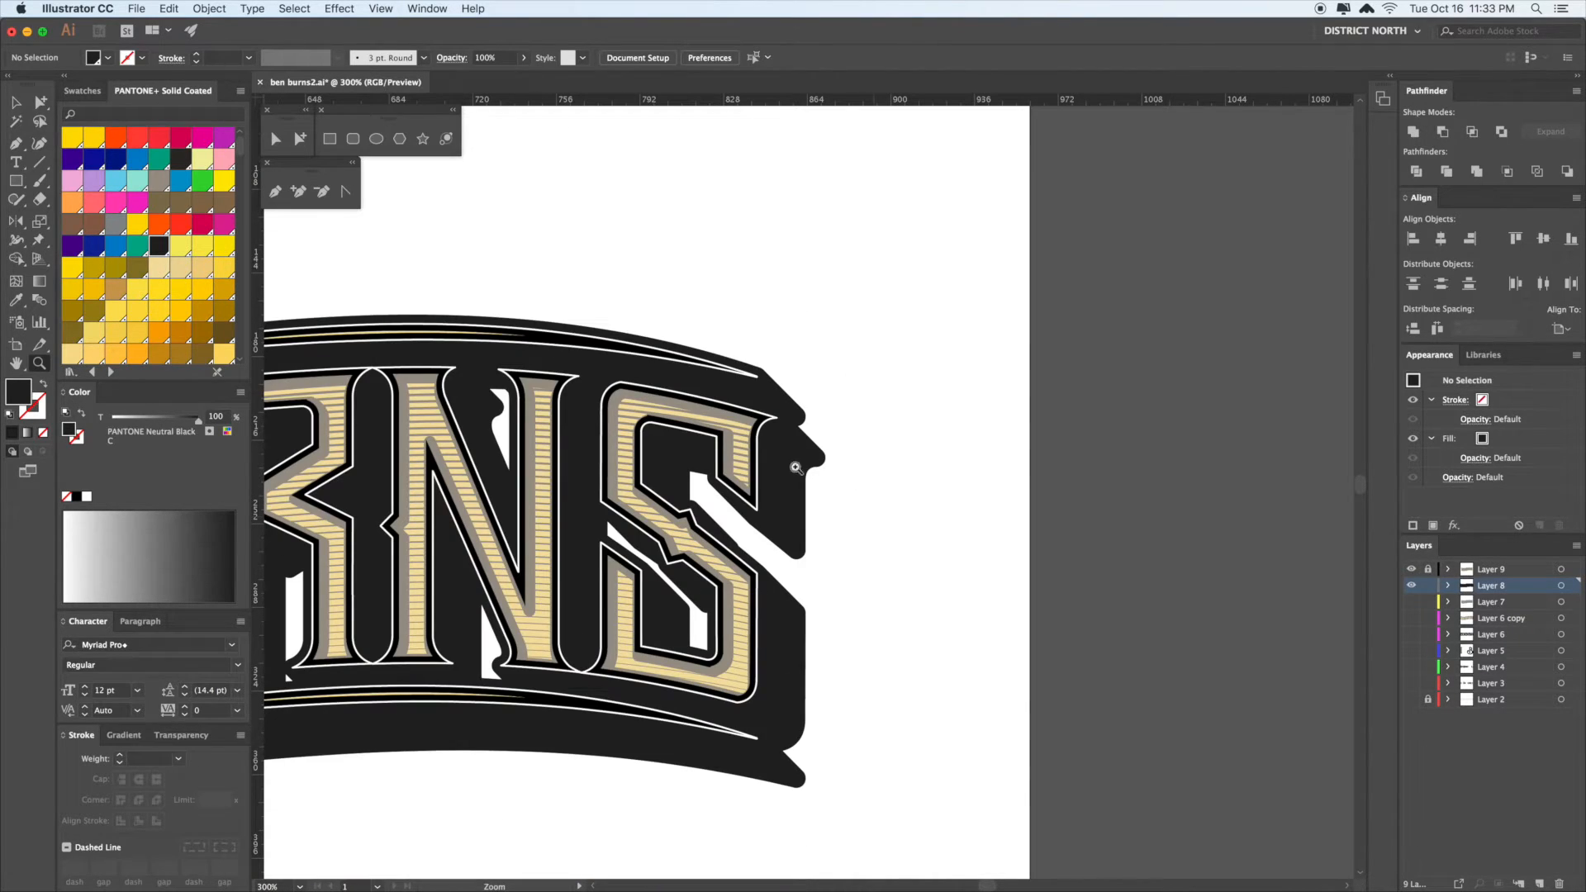
left_click_drag(821, 473, 1020, 454)
key("v")
left_click_drag(1027, 561, 1235, 457)
left_click_drag(820, 702, 1140, 661)
- Select the extrusion blend and try a Pathfinder Unite, dismissing the no-results warning
left_click(878, 612)
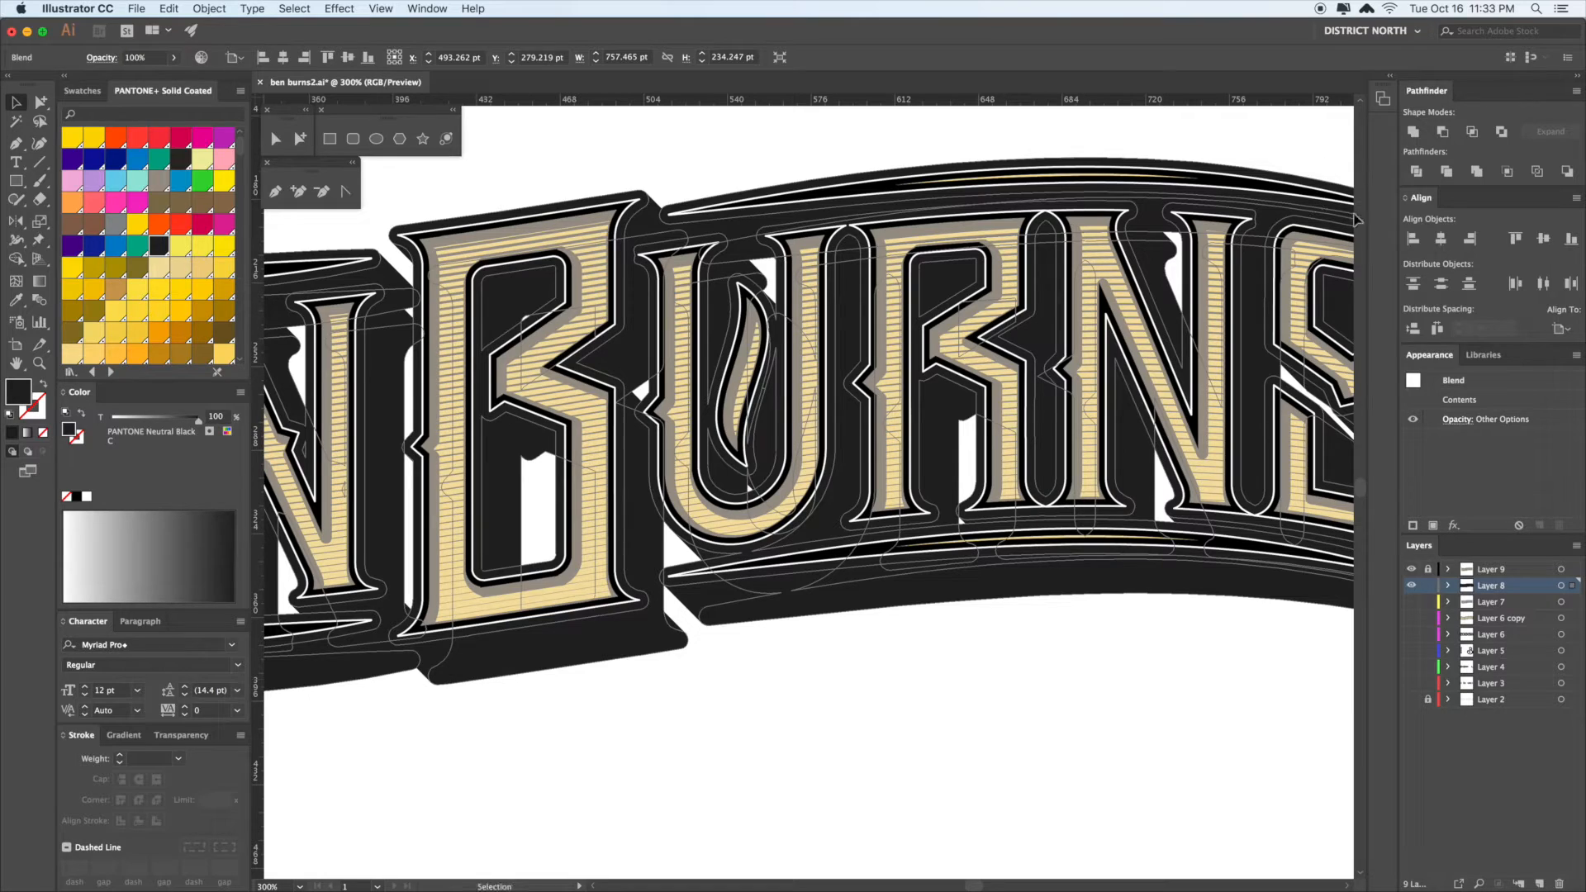
left_click(1413, 132)
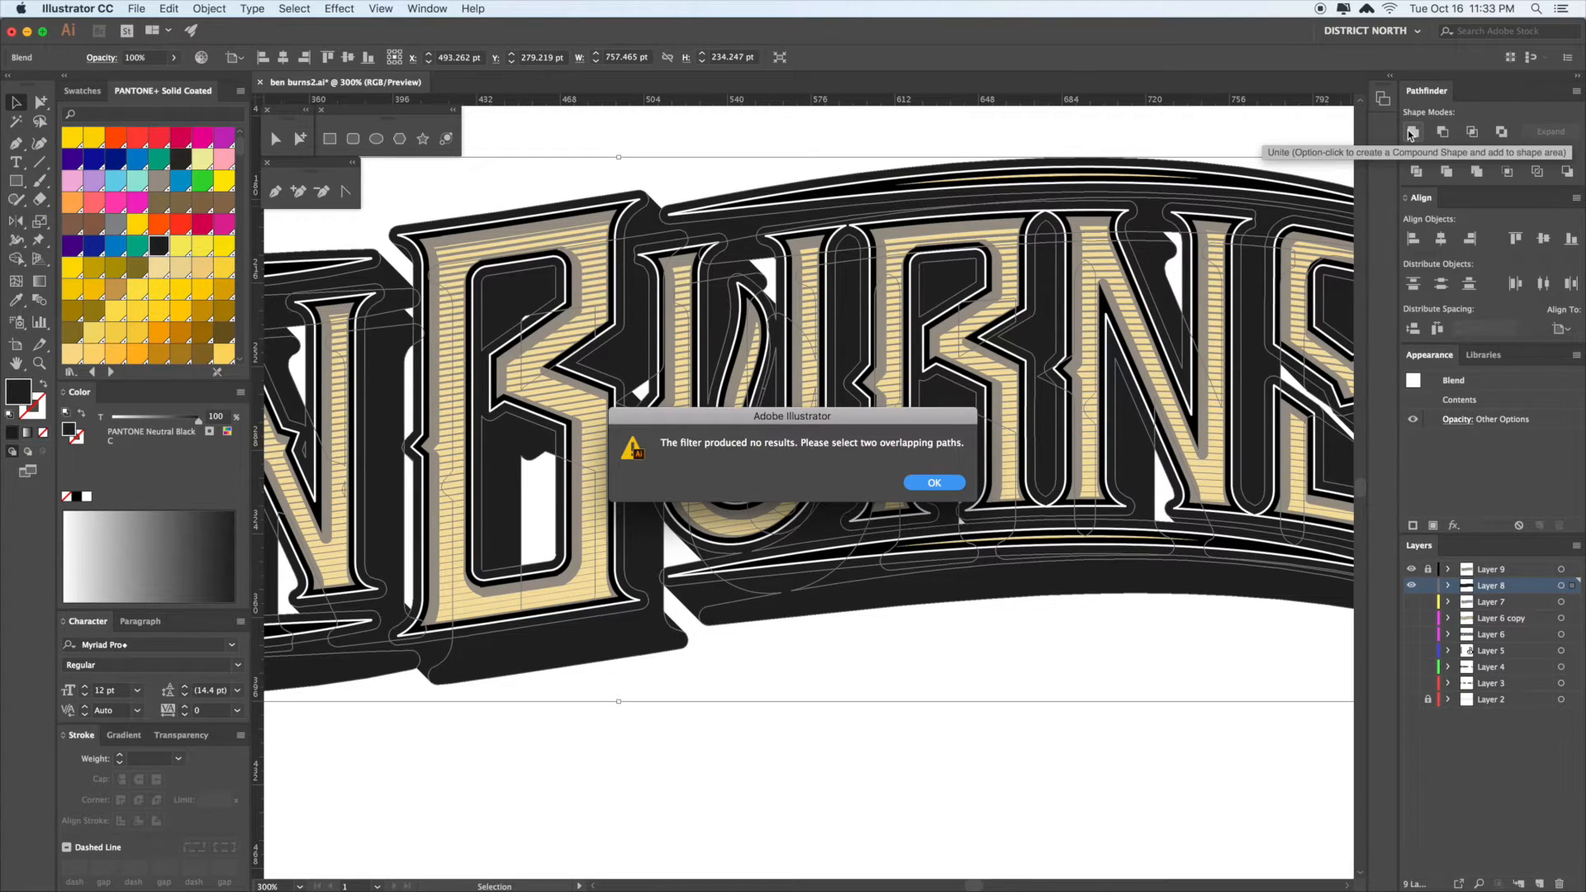
left_click(935, 483)
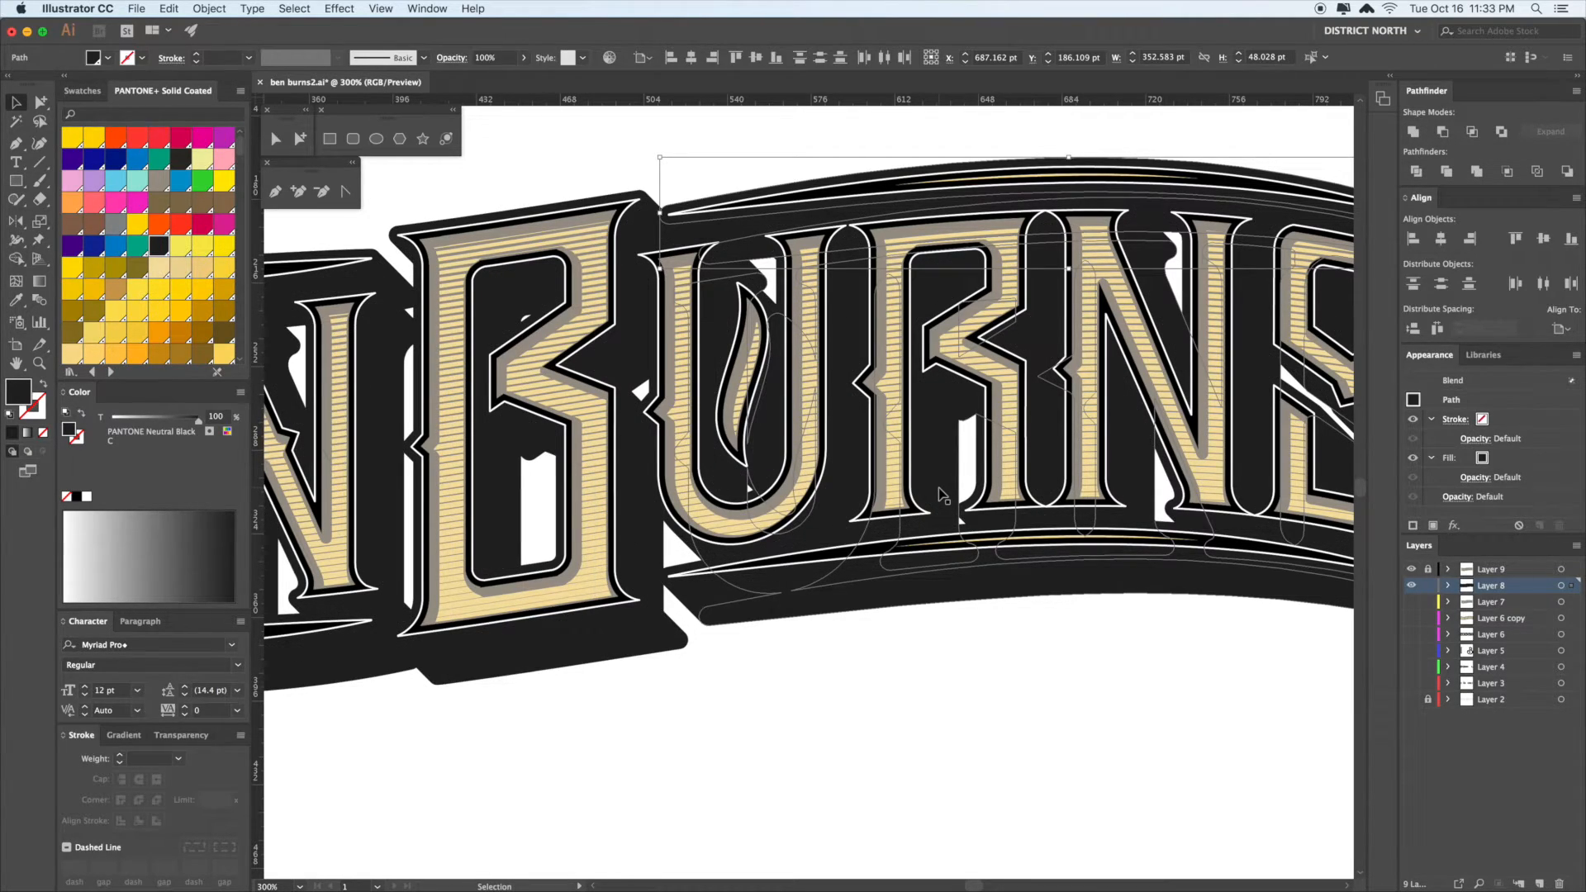
left_click(913, 667)
left_click(894, 580)
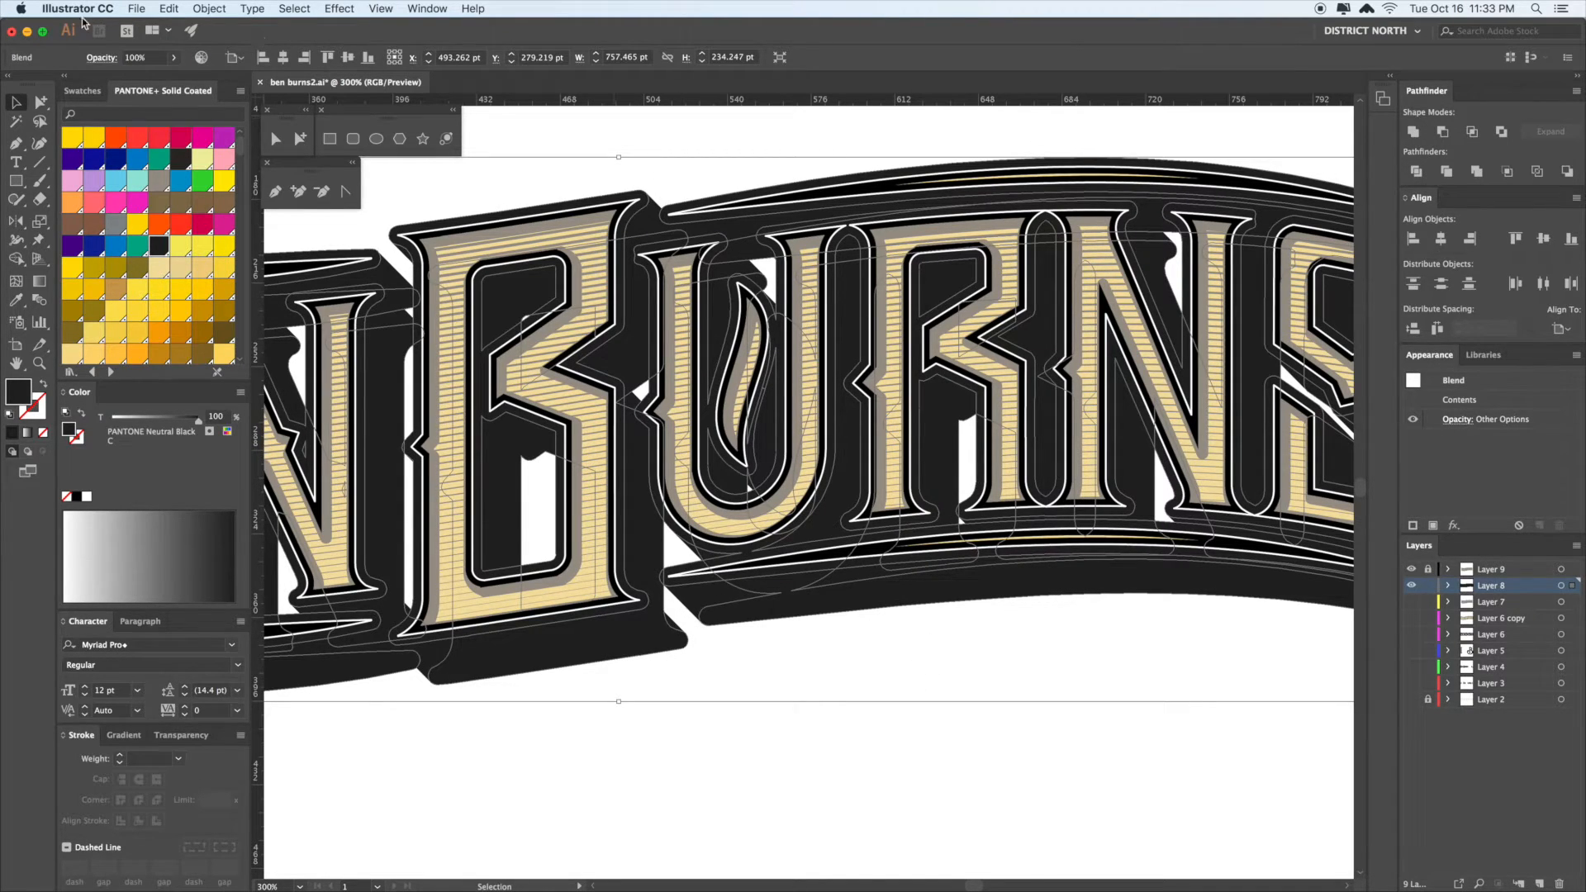
- Expand the extrusion blend into separate stacked shadow shapes with Object > Expand
left_click(209, 8)
left_click(231, 152)
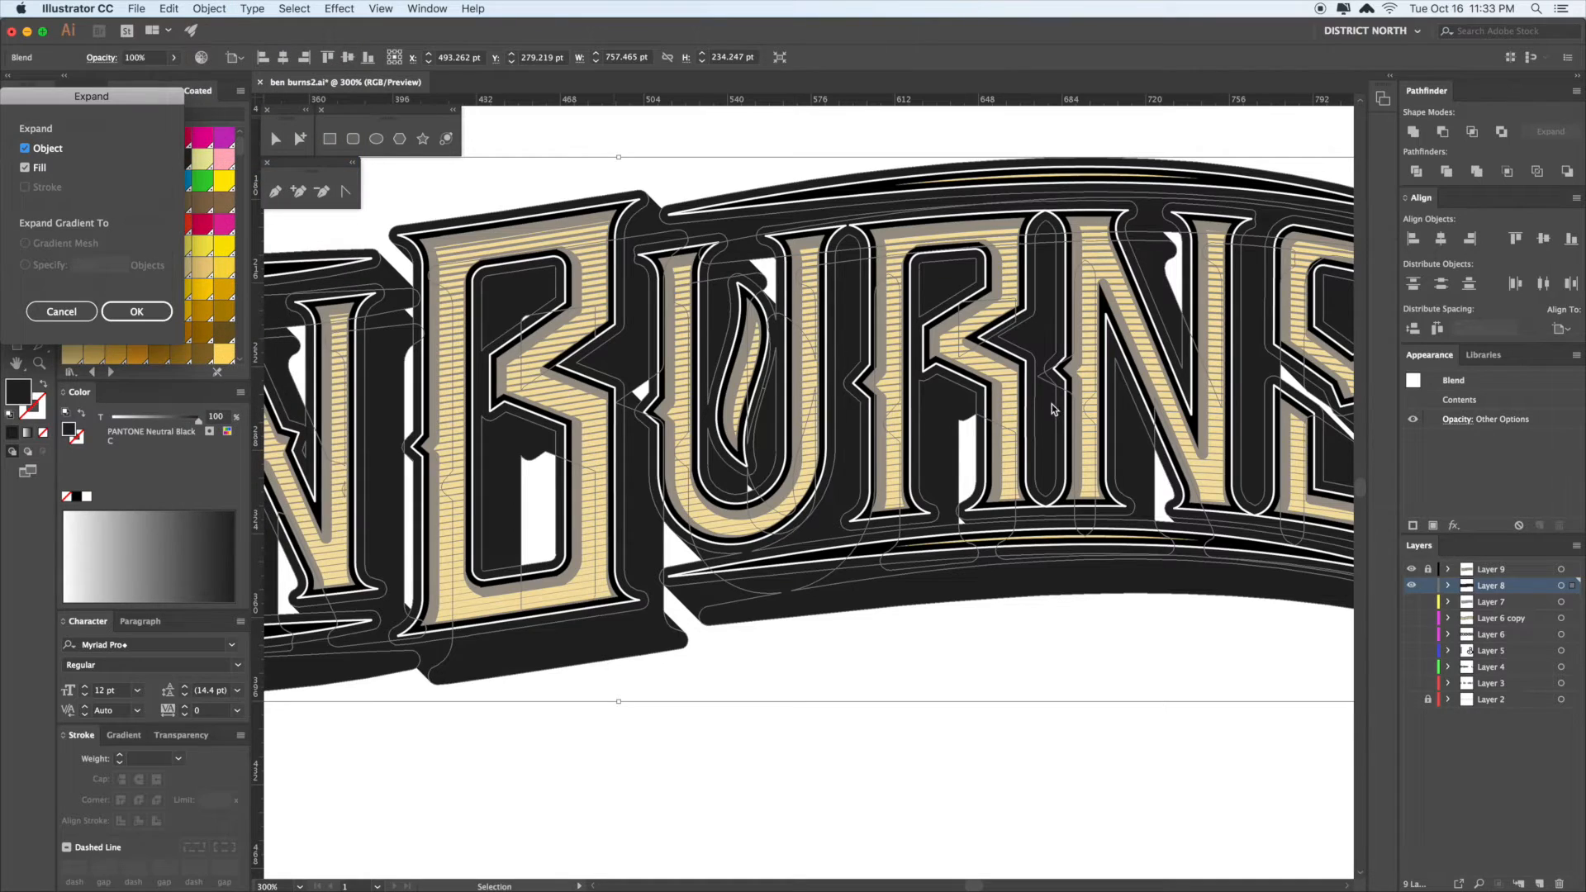
left_click(137, 311)
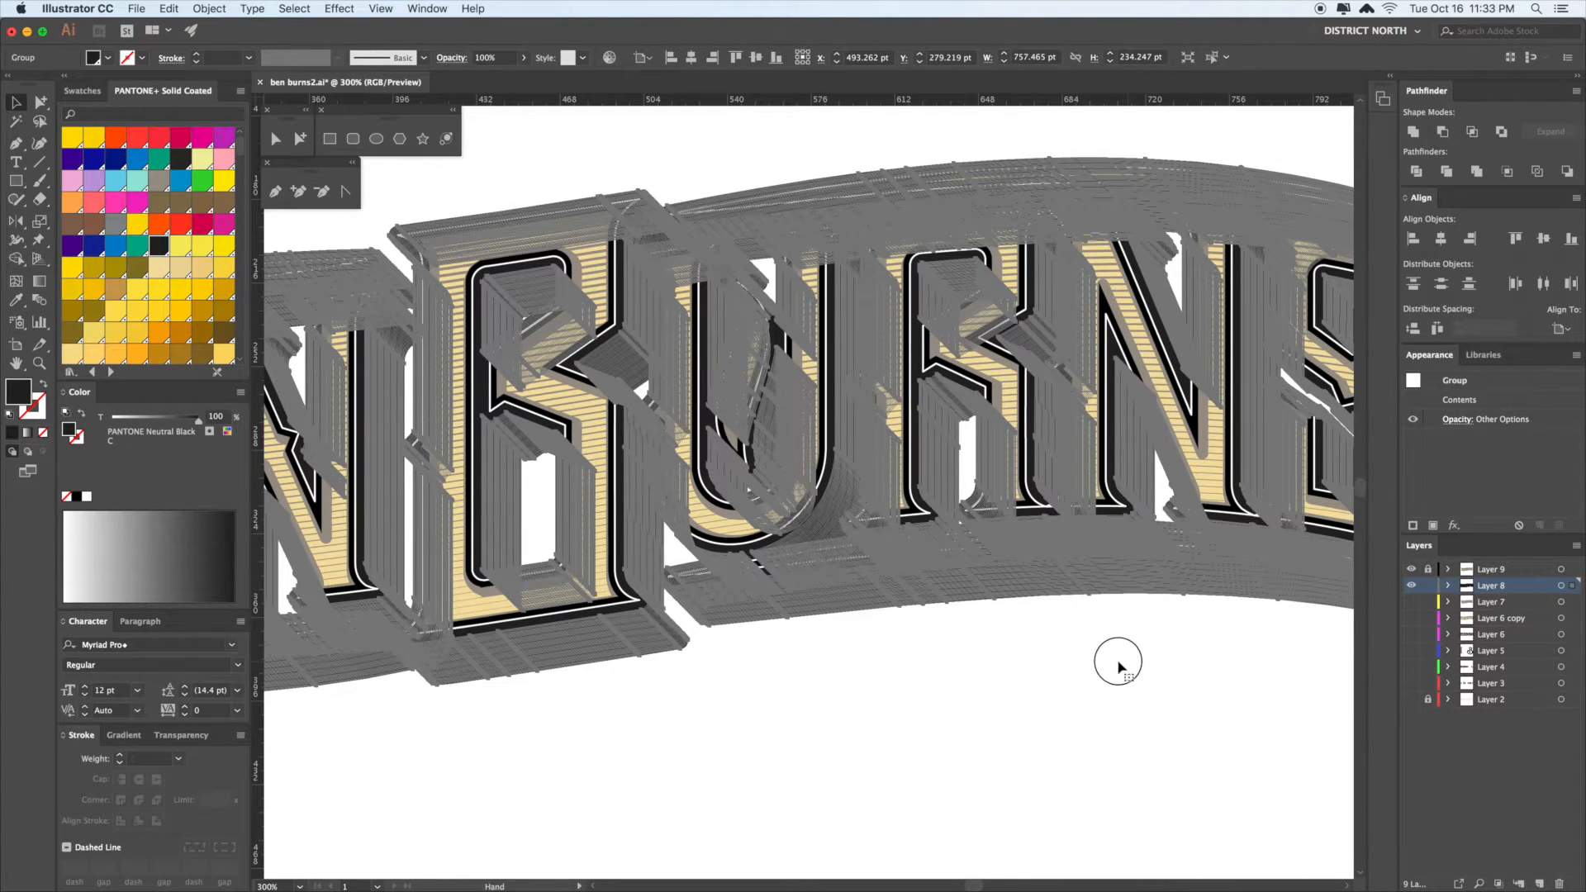
scroll(1115, 659, "right", 5)
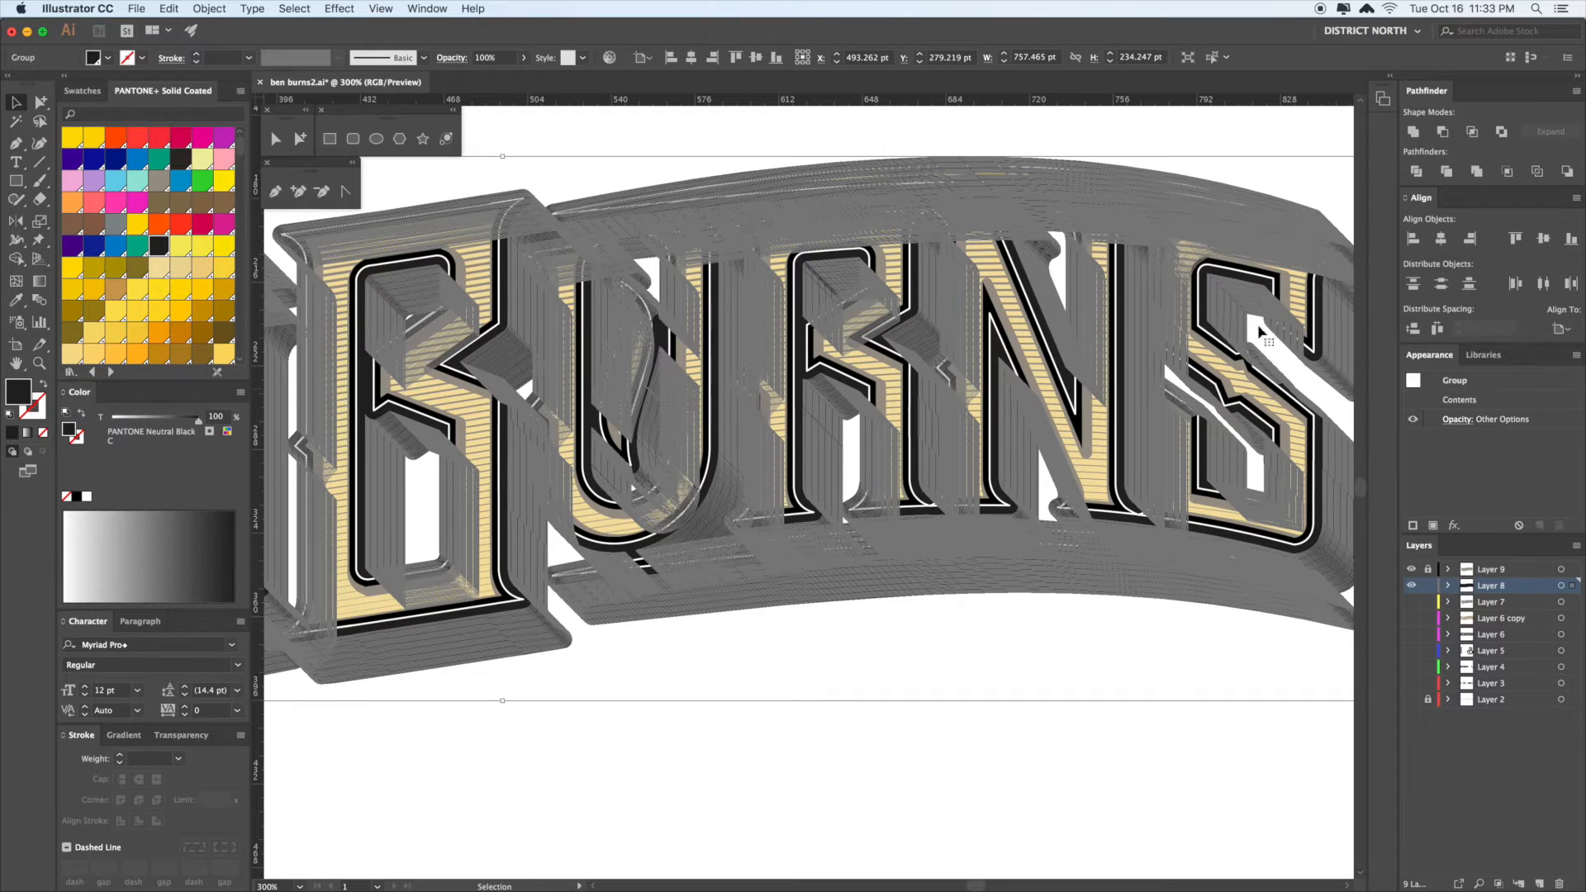
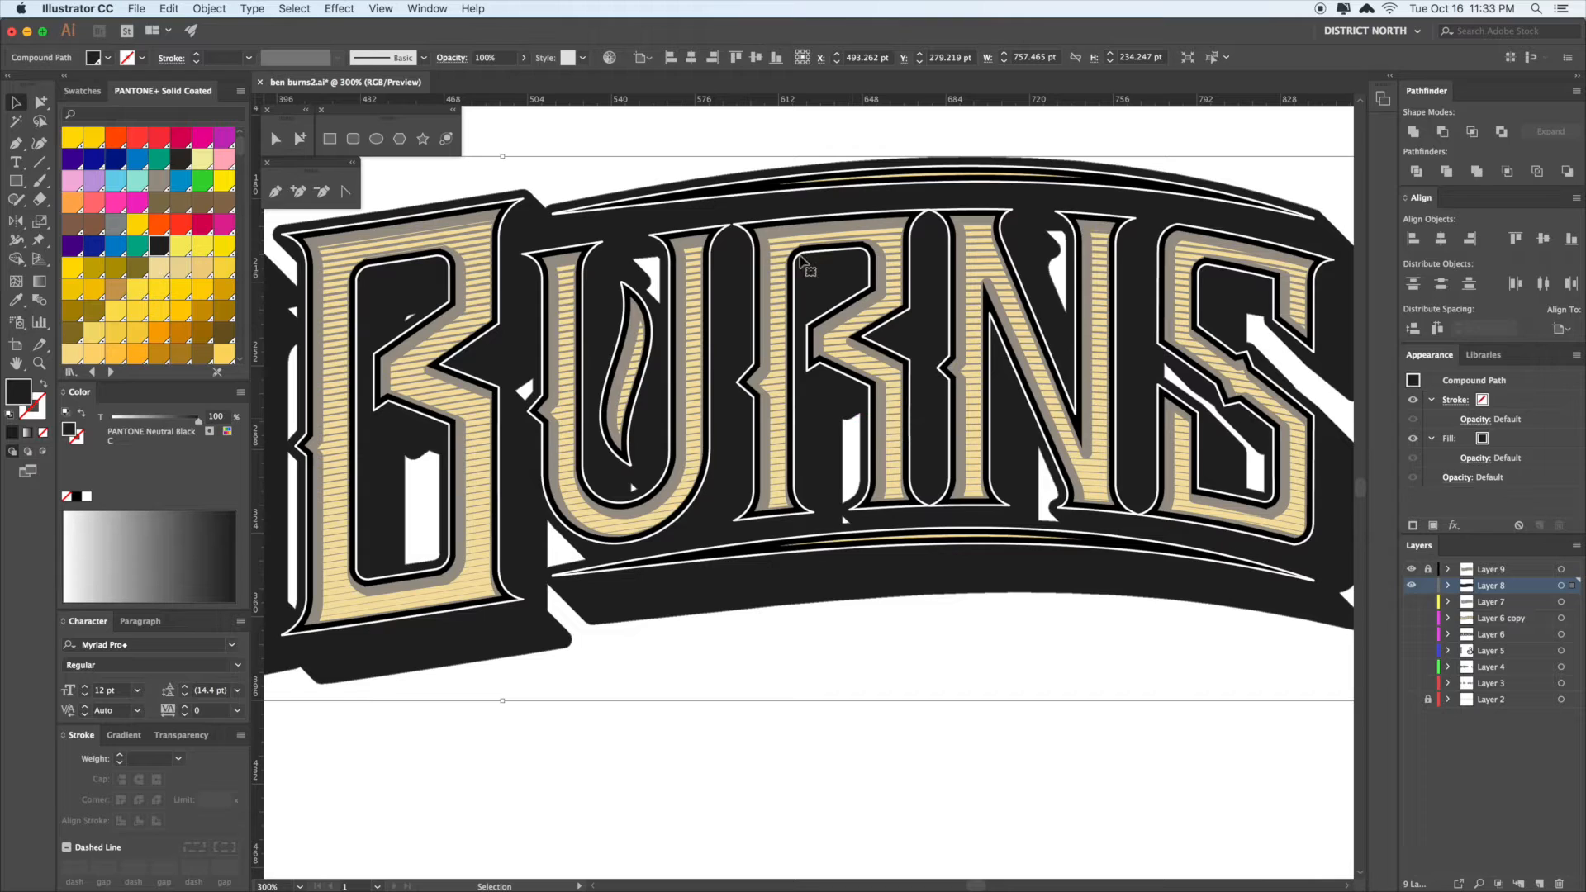
- Zoom out to the whole artboard and add a new Layer 10 beneath Layer 8
left_click(1058, 662)
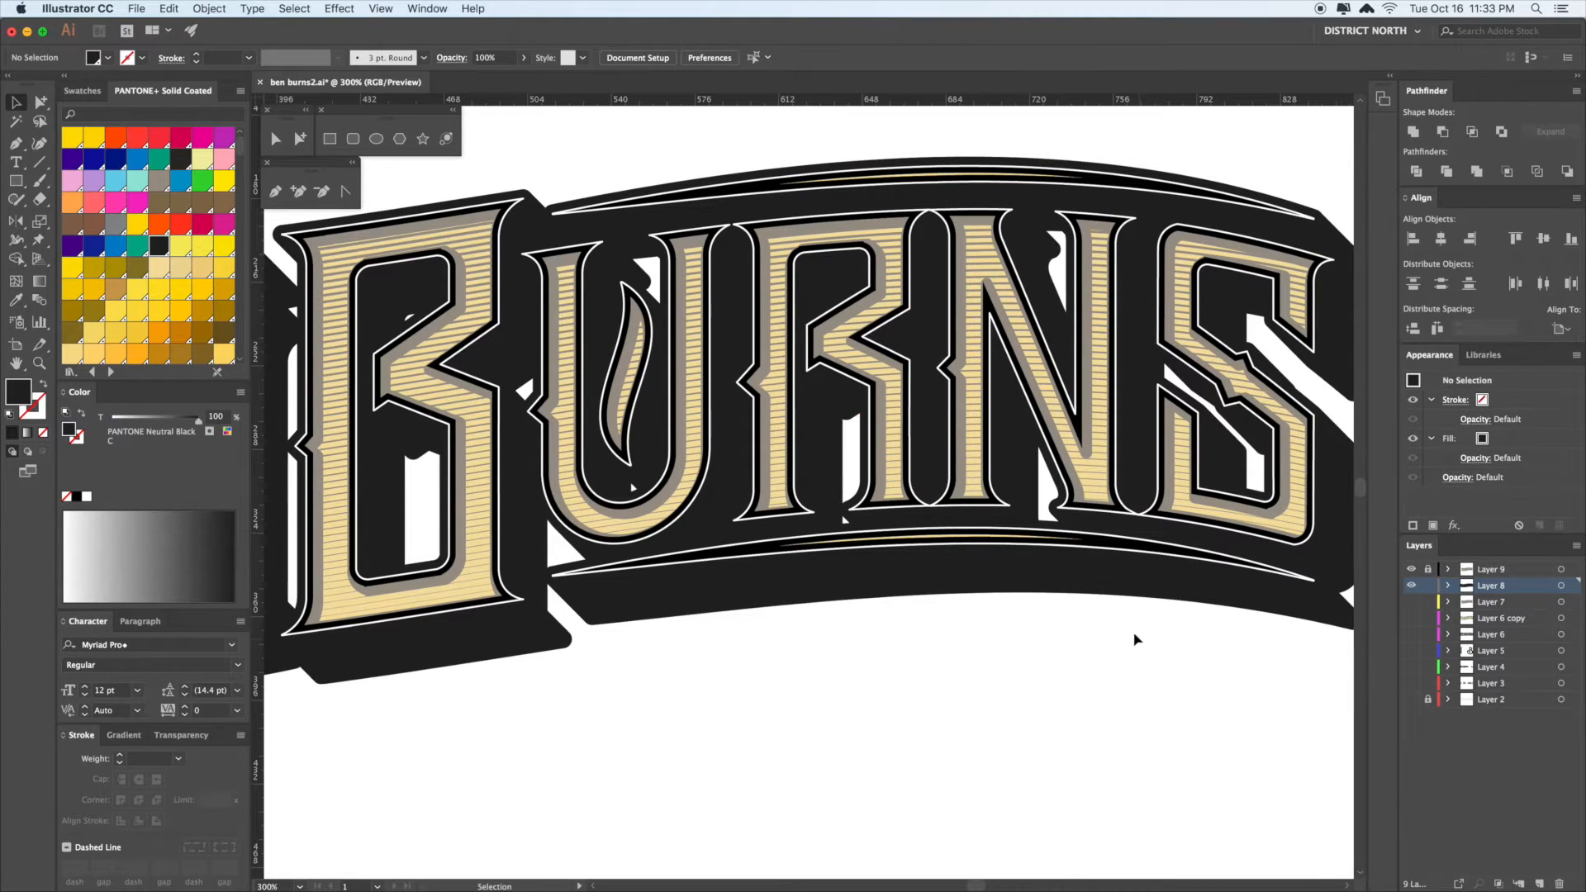
key("super+minus")
key("super+minus")
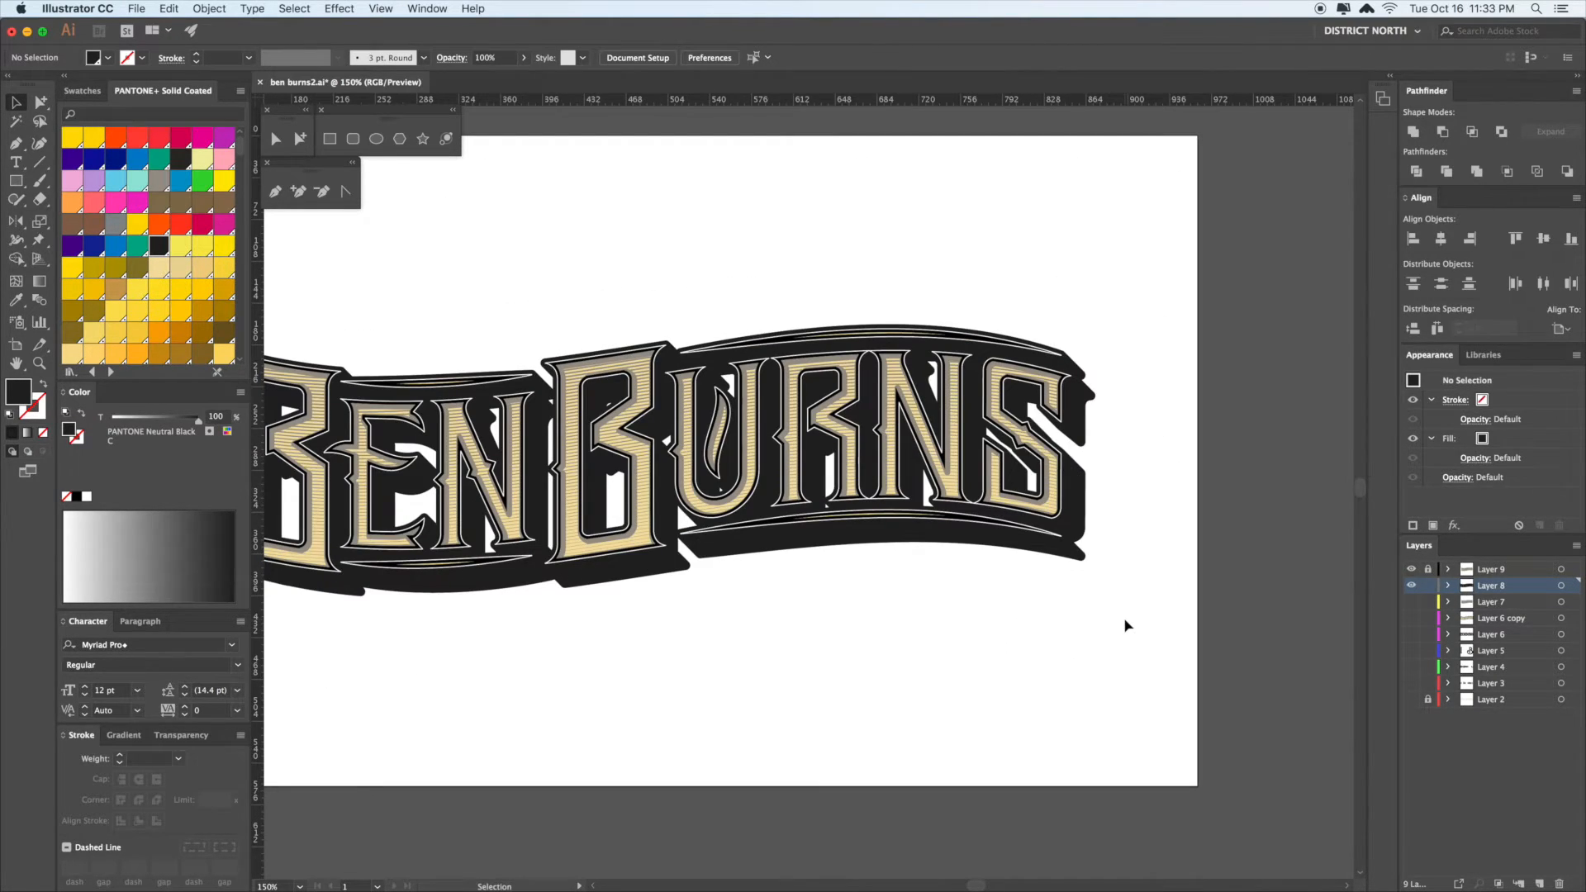
left_click_drag(1069, 619, 1178, 581)
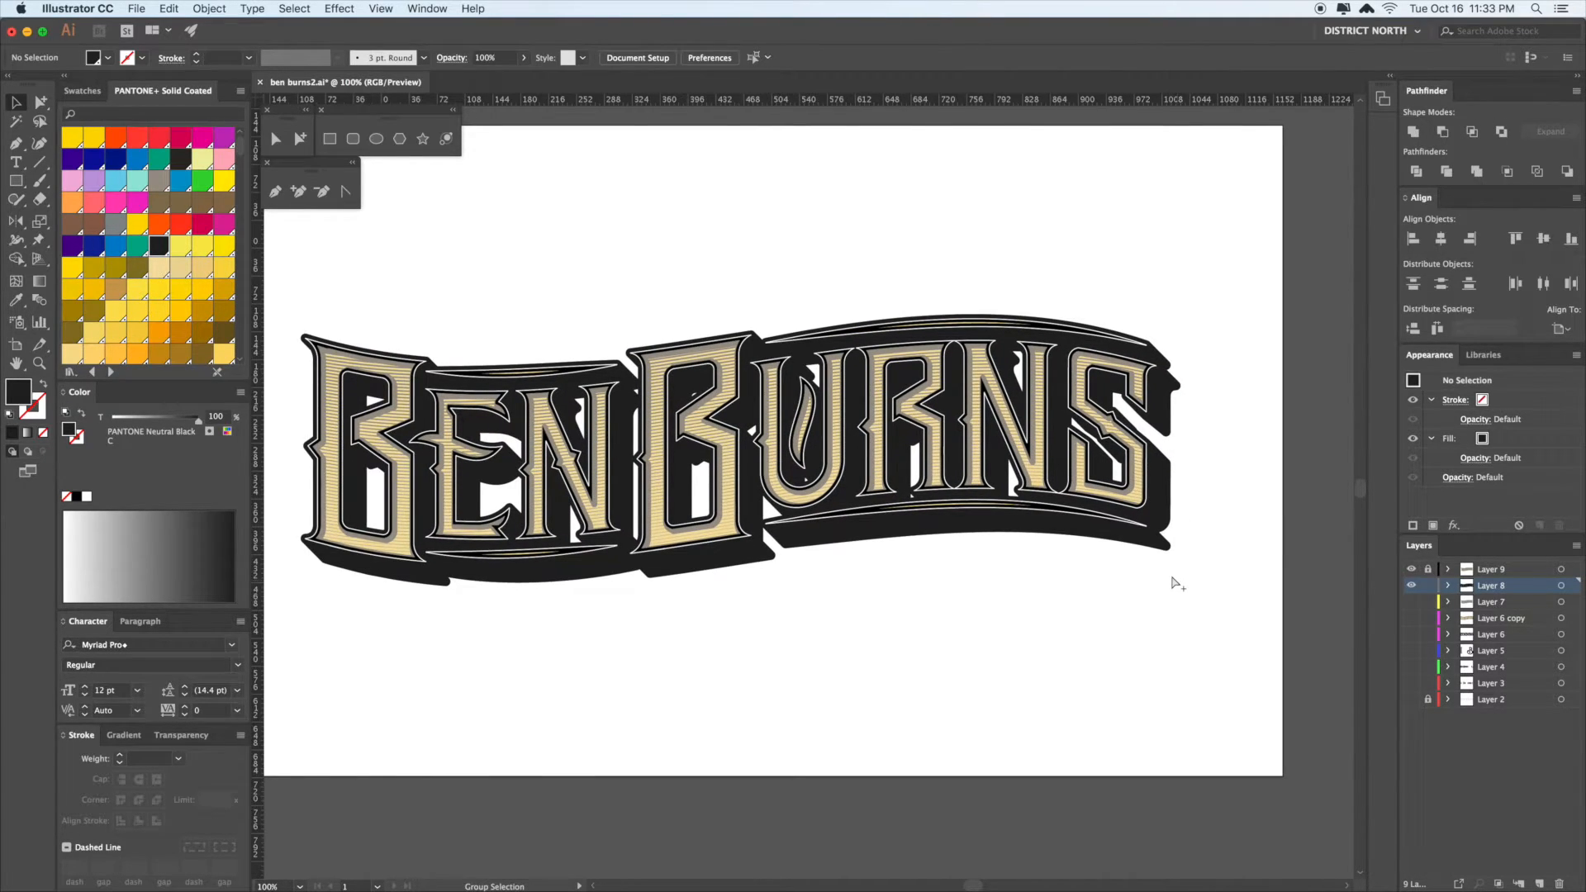
key("super+minus")
key("super+minus")
left_click_drag(1167, 577, 1162, 576)
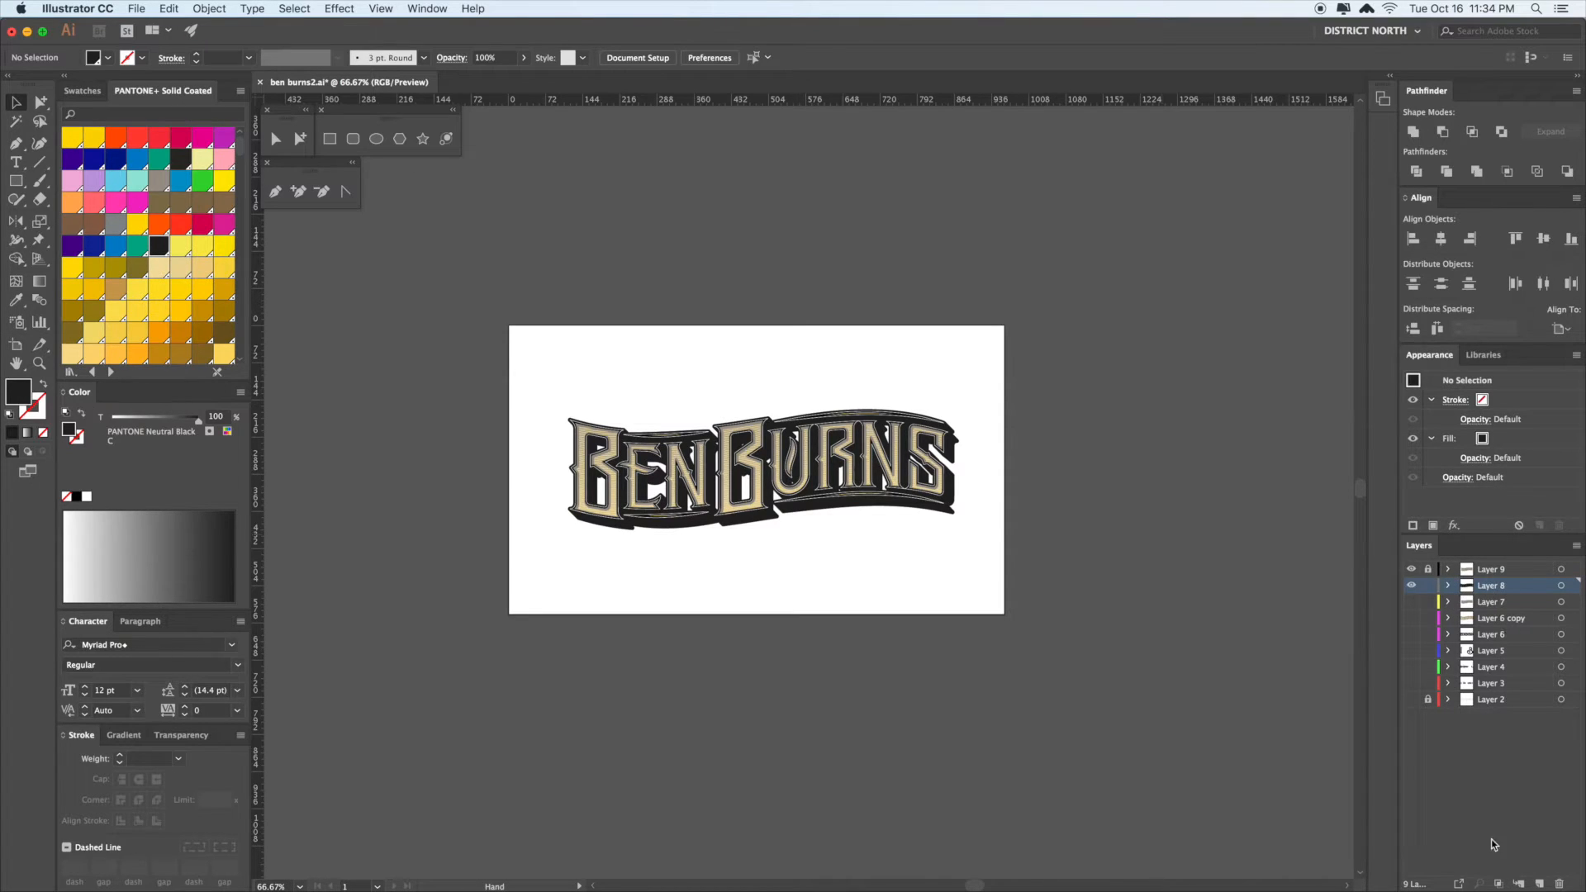
left_click(1539, 884)
left_click_drag(1518, 593, 1520, 611)
- Draw a rectangle covering the whole artboard with the Rectangle tool
key("m")
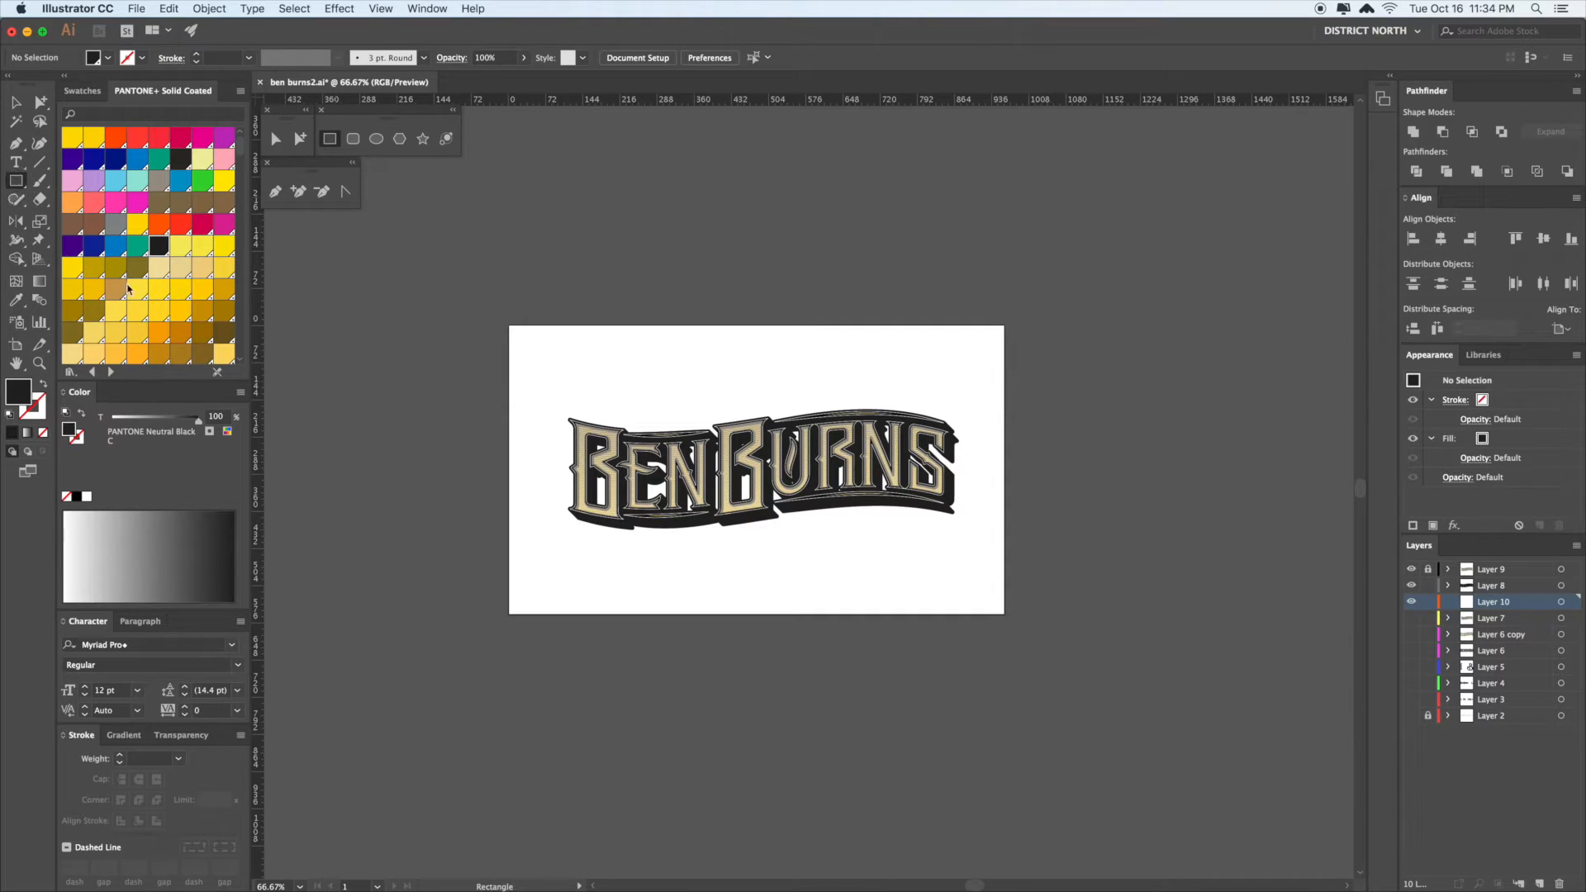
left_click_drag(494, 316, 1016, 621)
key("super")
left_click(1014, 652)
- Fill the artboard rectangle with black sampled using the Eyedropper
key("z")
left_click_drag(815, 453, 1019, 566)
left_click_drag(846, 519, 945, 570)
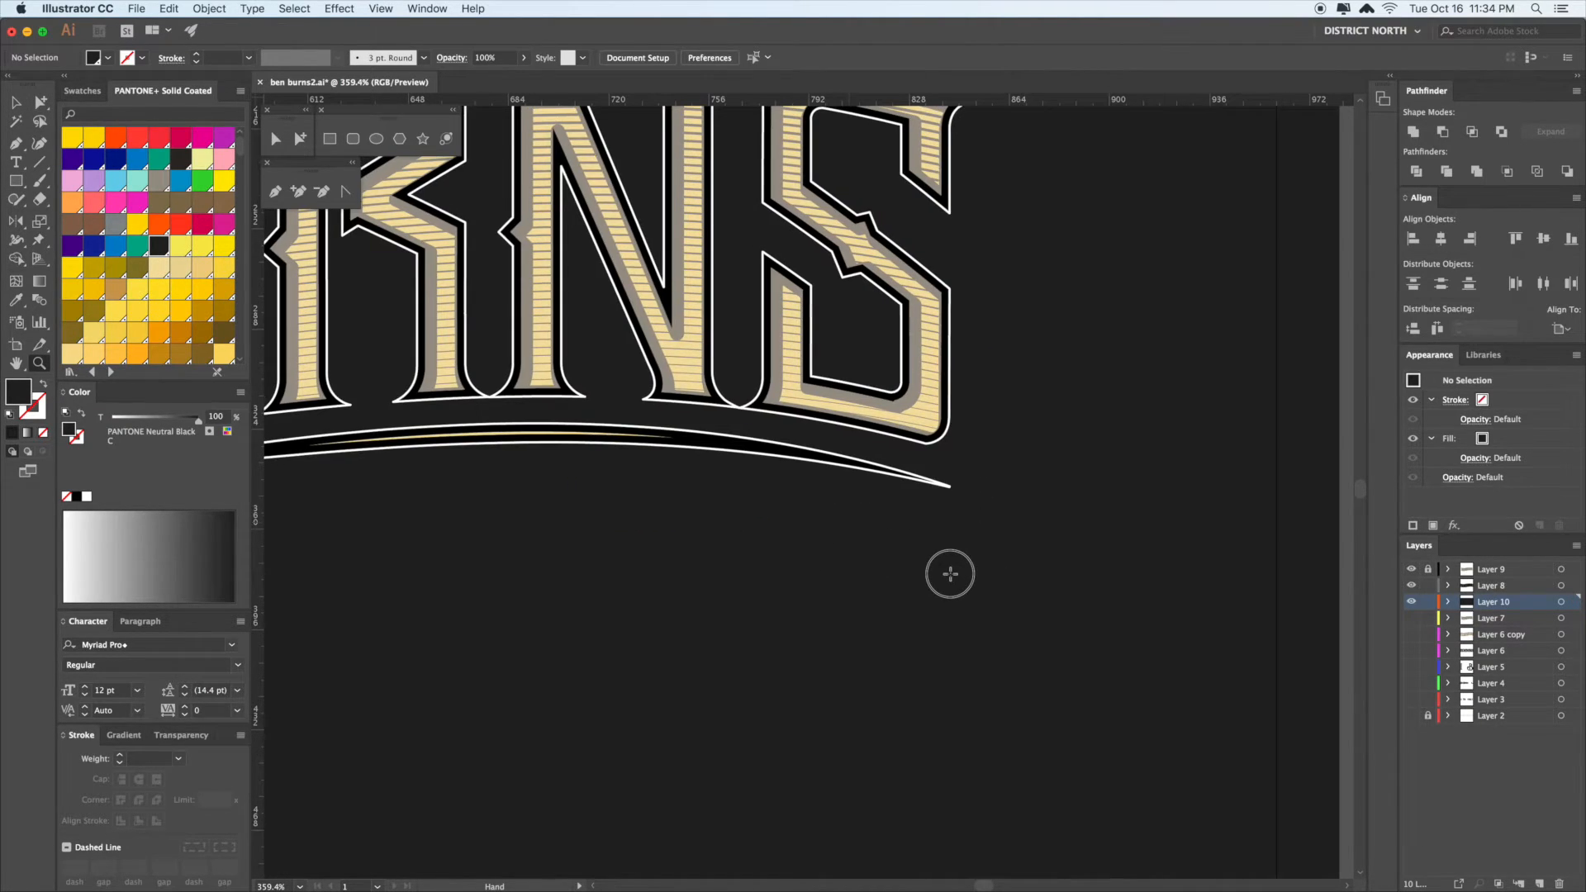
key("super")
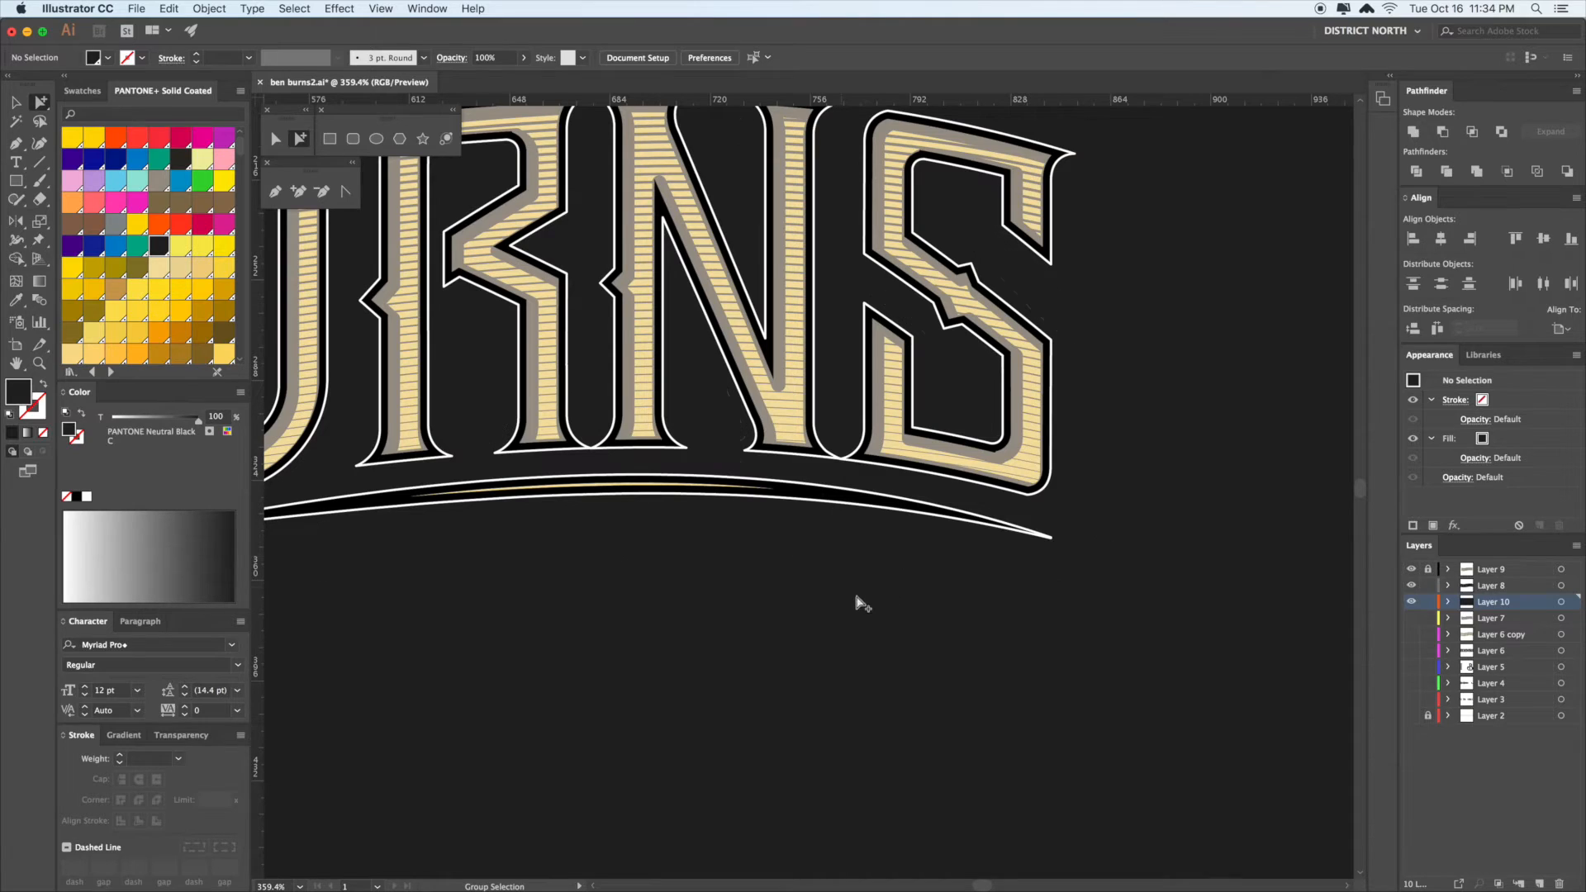
left_click(1006, 547)
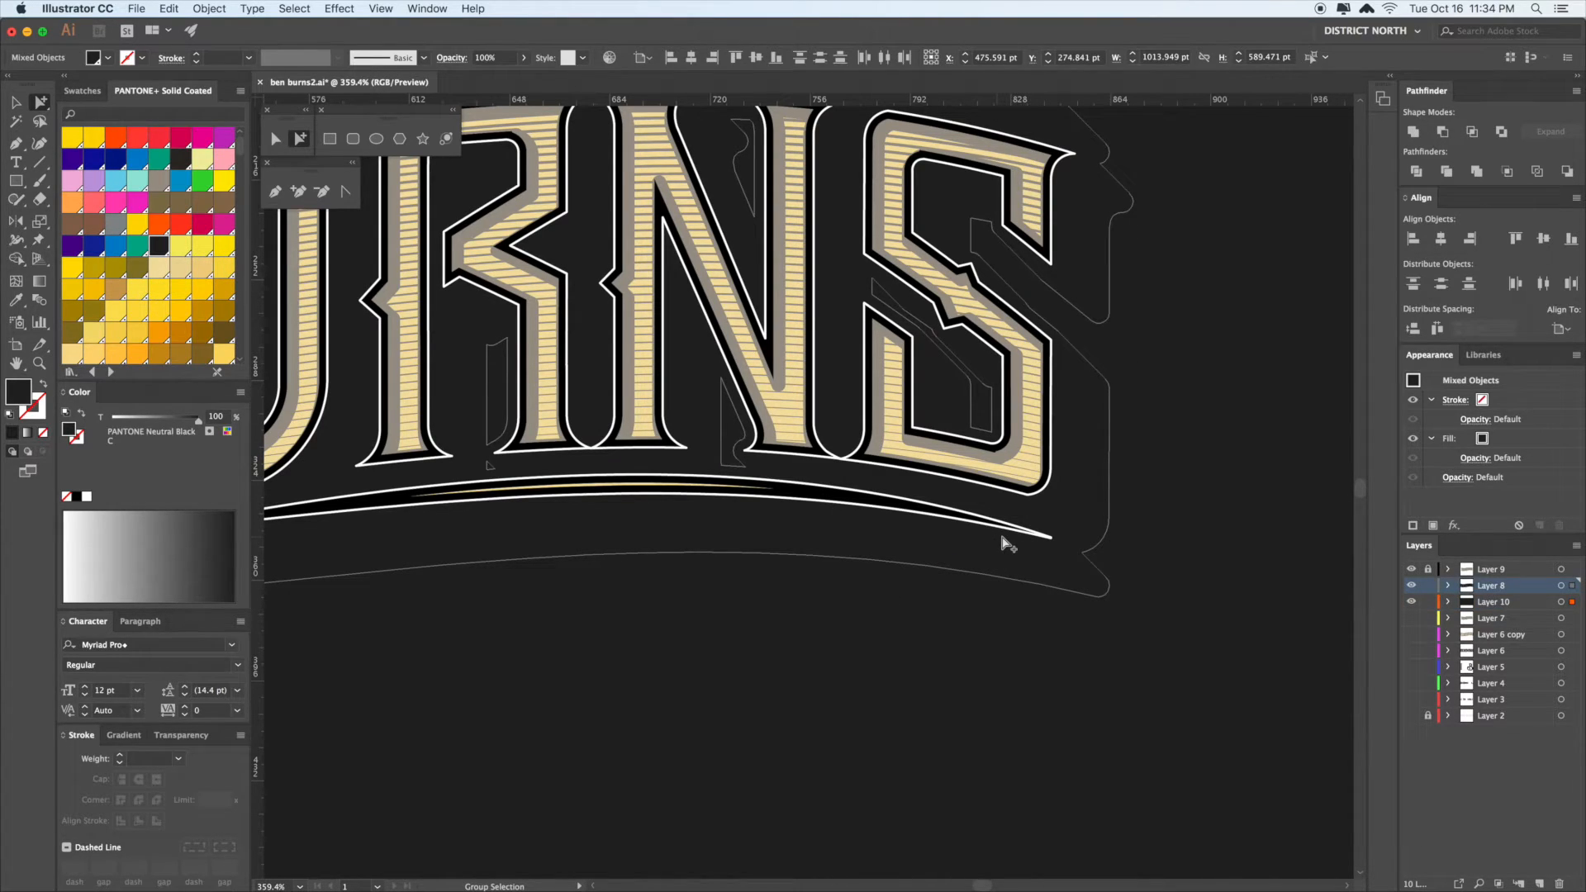
left_click(1002, 544)
key("i")
left_click(830, 491)
key("v")
- Zoom out to the full design and reselect the black background rectangle
left_click_drag(859, 636, 902, 635)
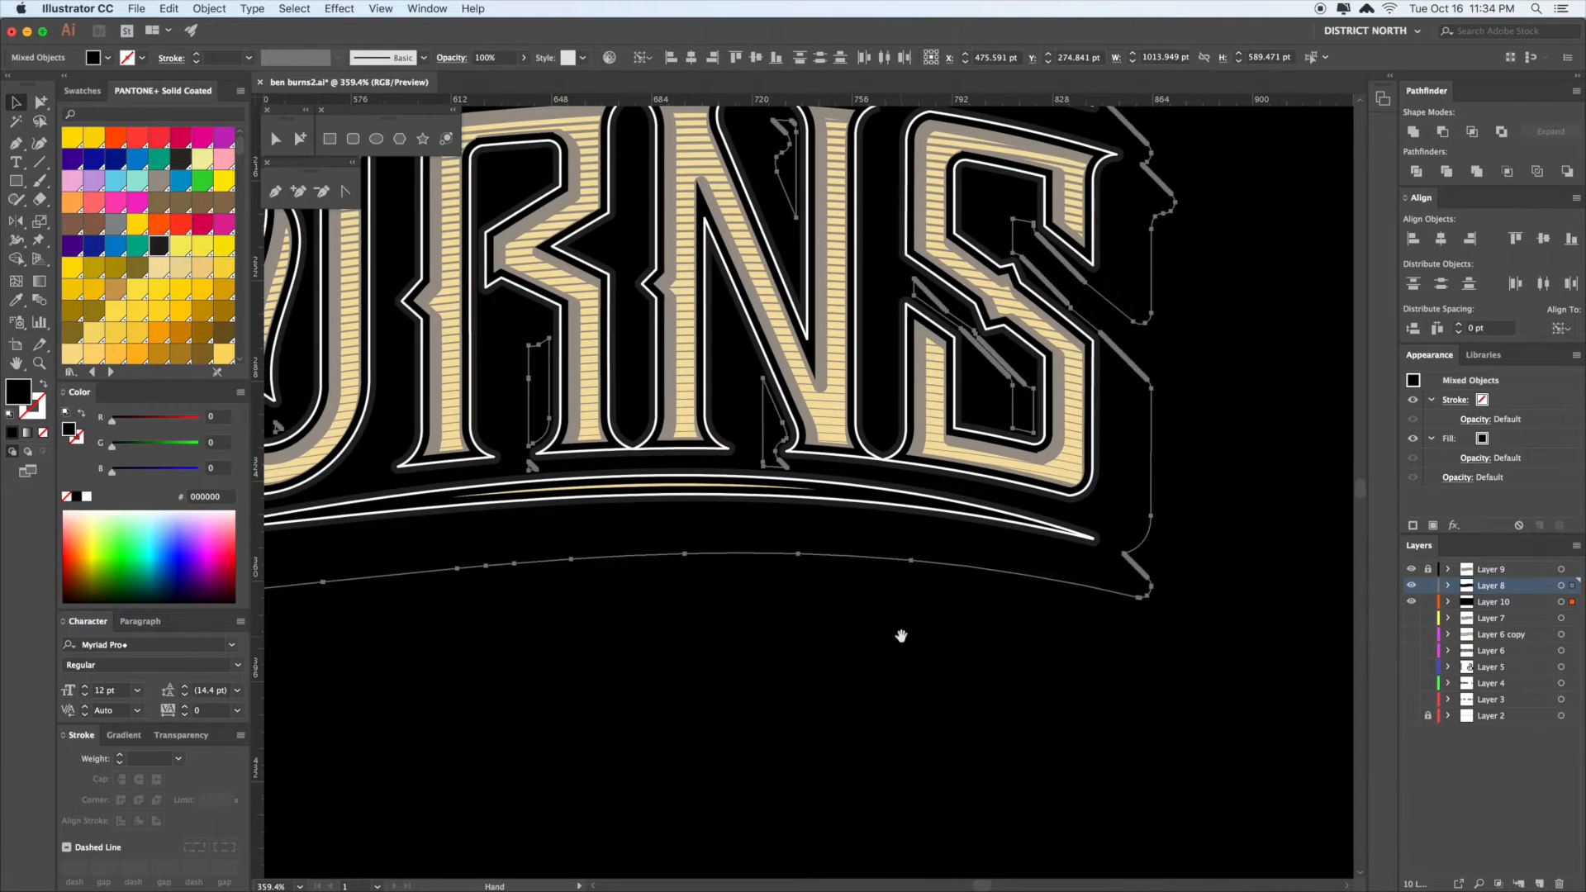
key("super+minus")
key("super+minus")
key("super+minus")
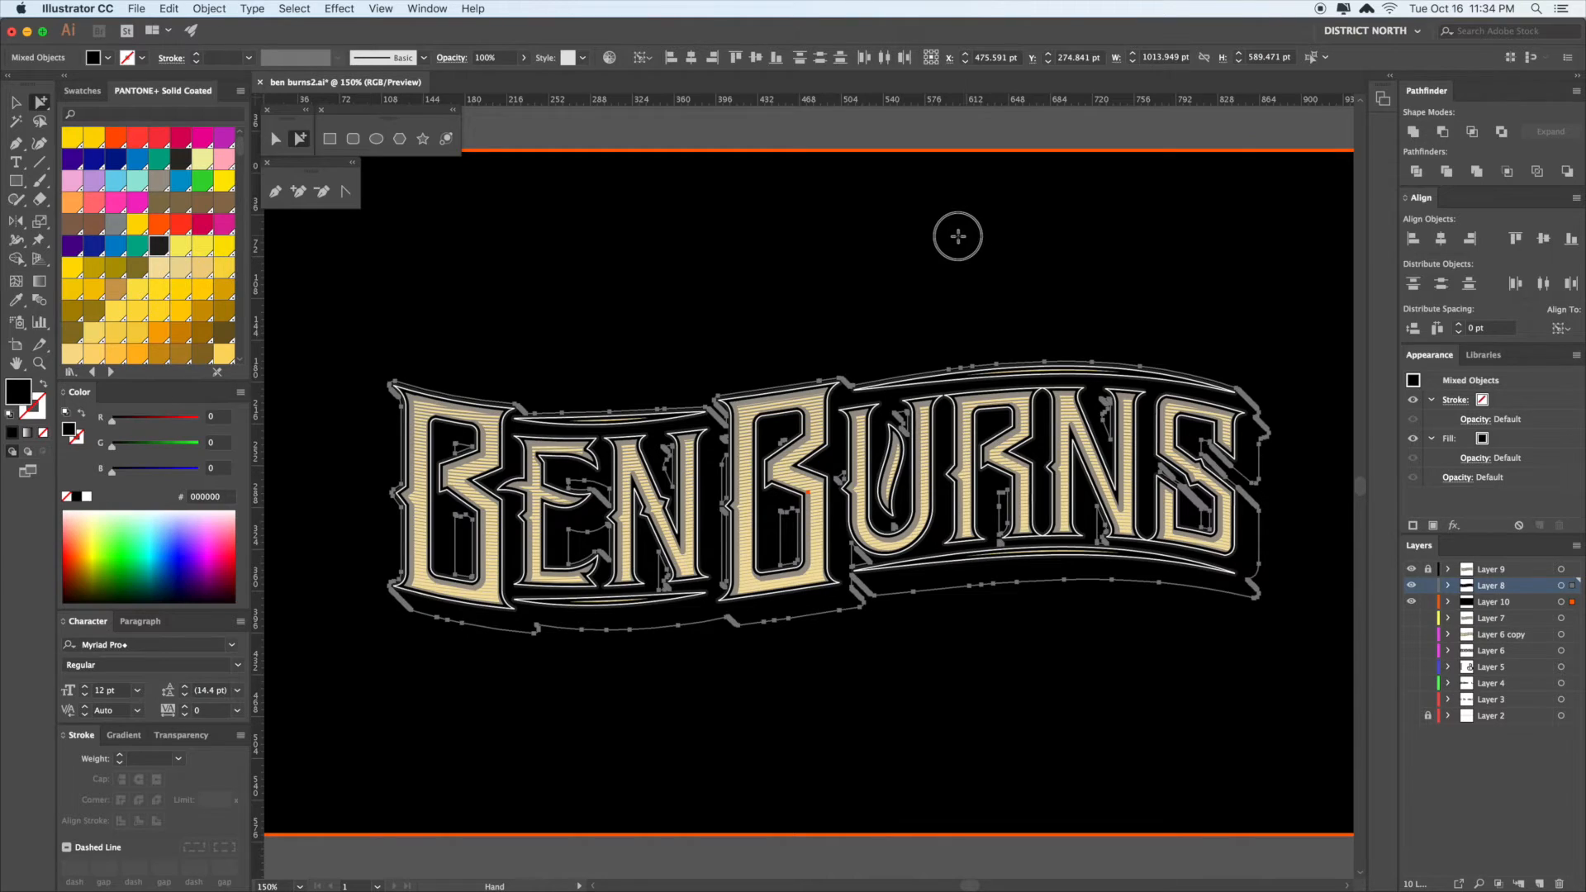
left_click_drag(962, 236, 932, 244)
left_click(969, 143)
left_click_drag(971, 140, 963, 141)
left_click(415, 371)
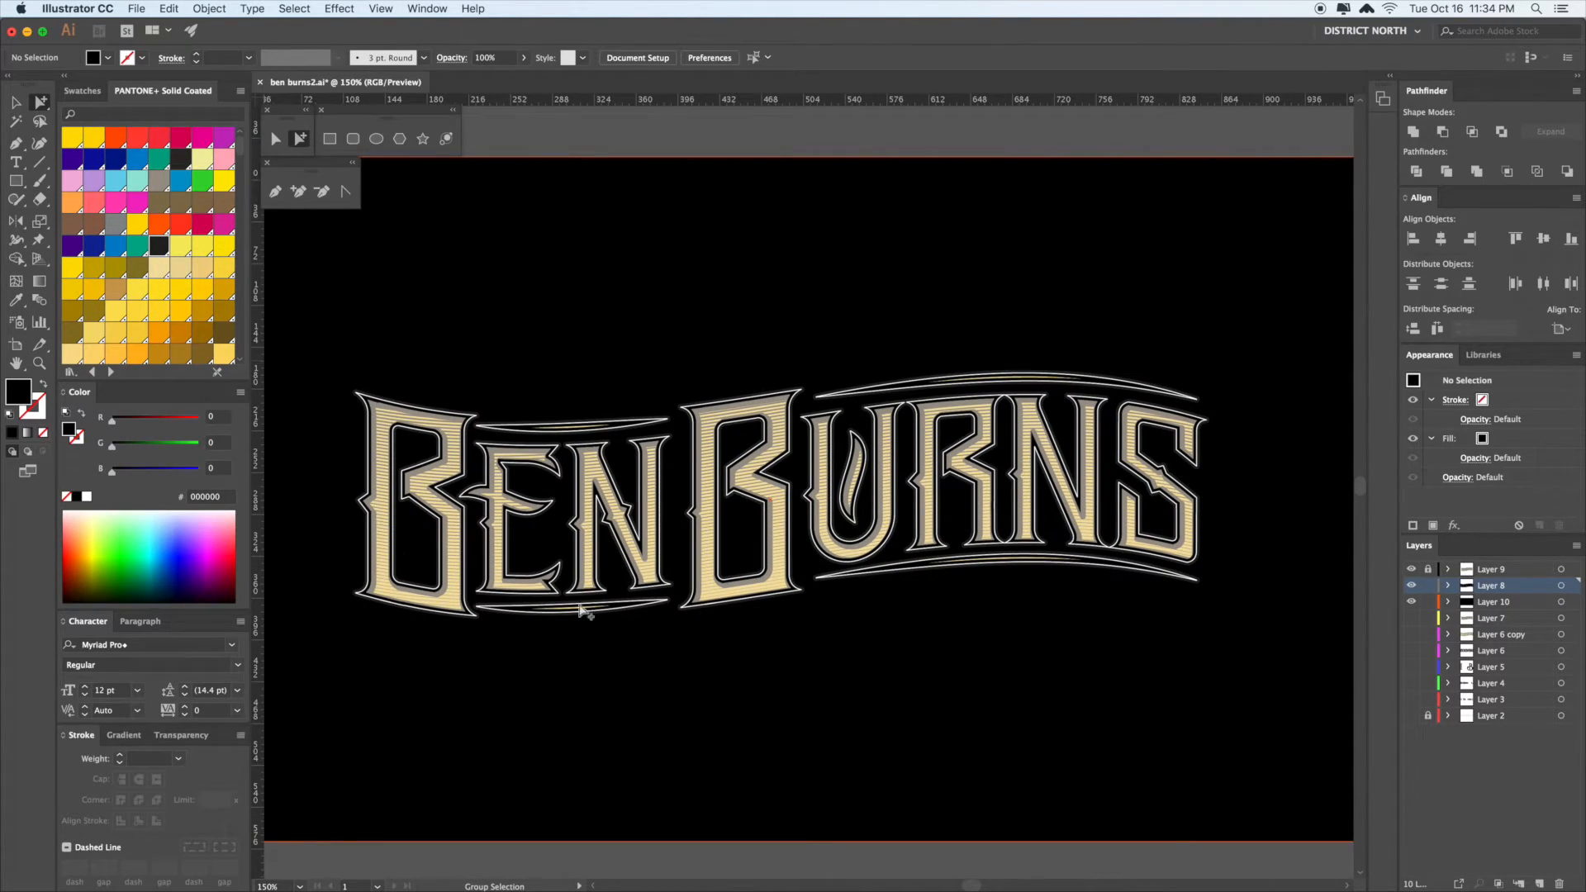
left_click_drag(1016, 673, 989, 662)
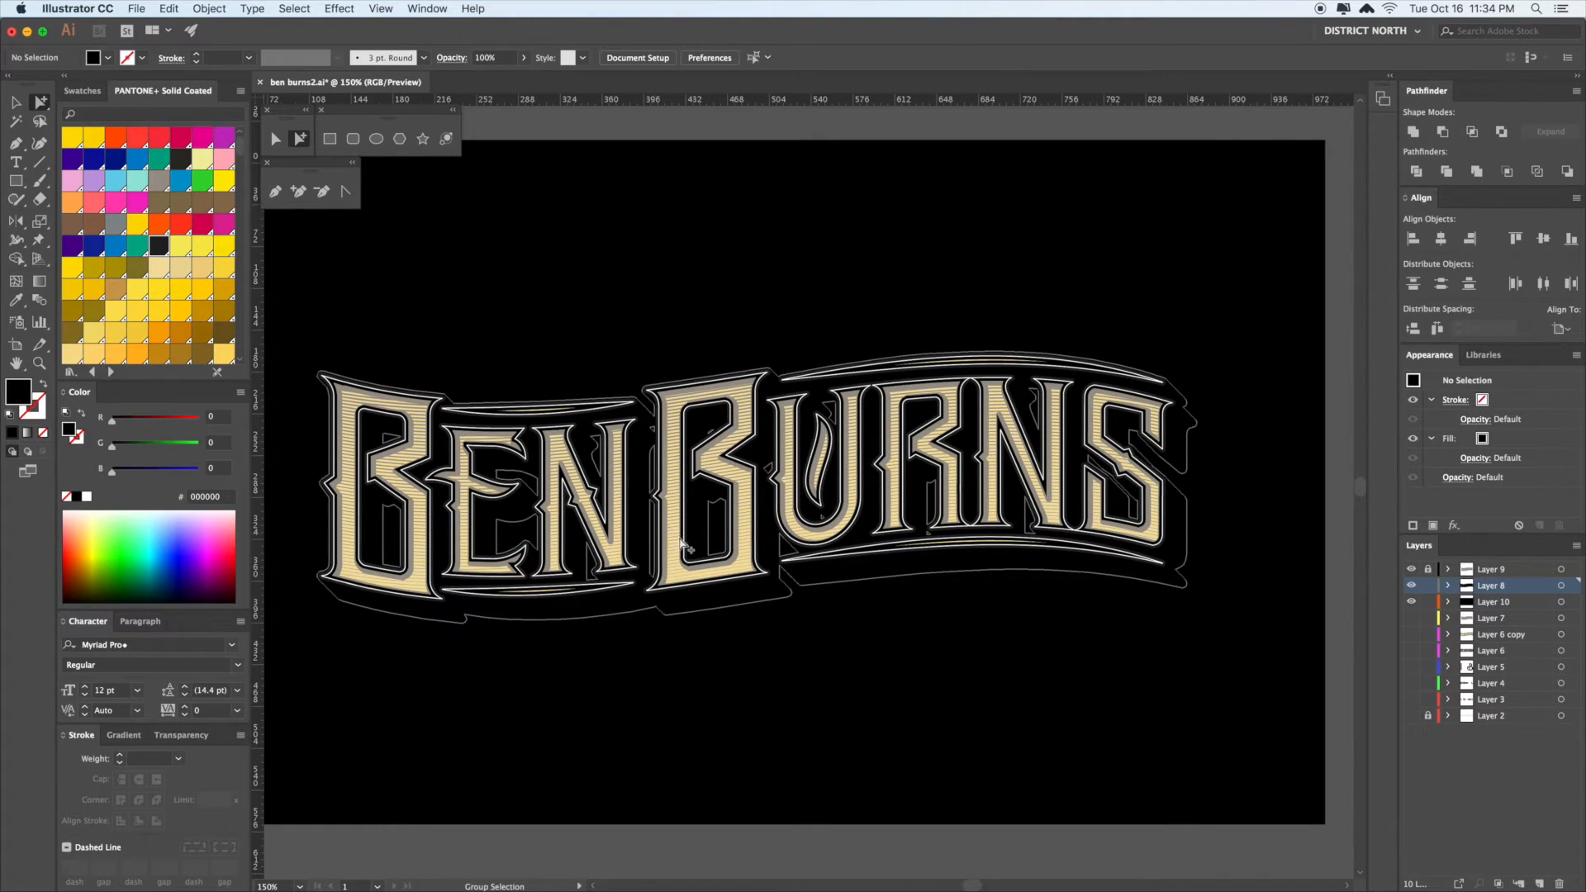
left_click_drag(949, 680, 939, 669)
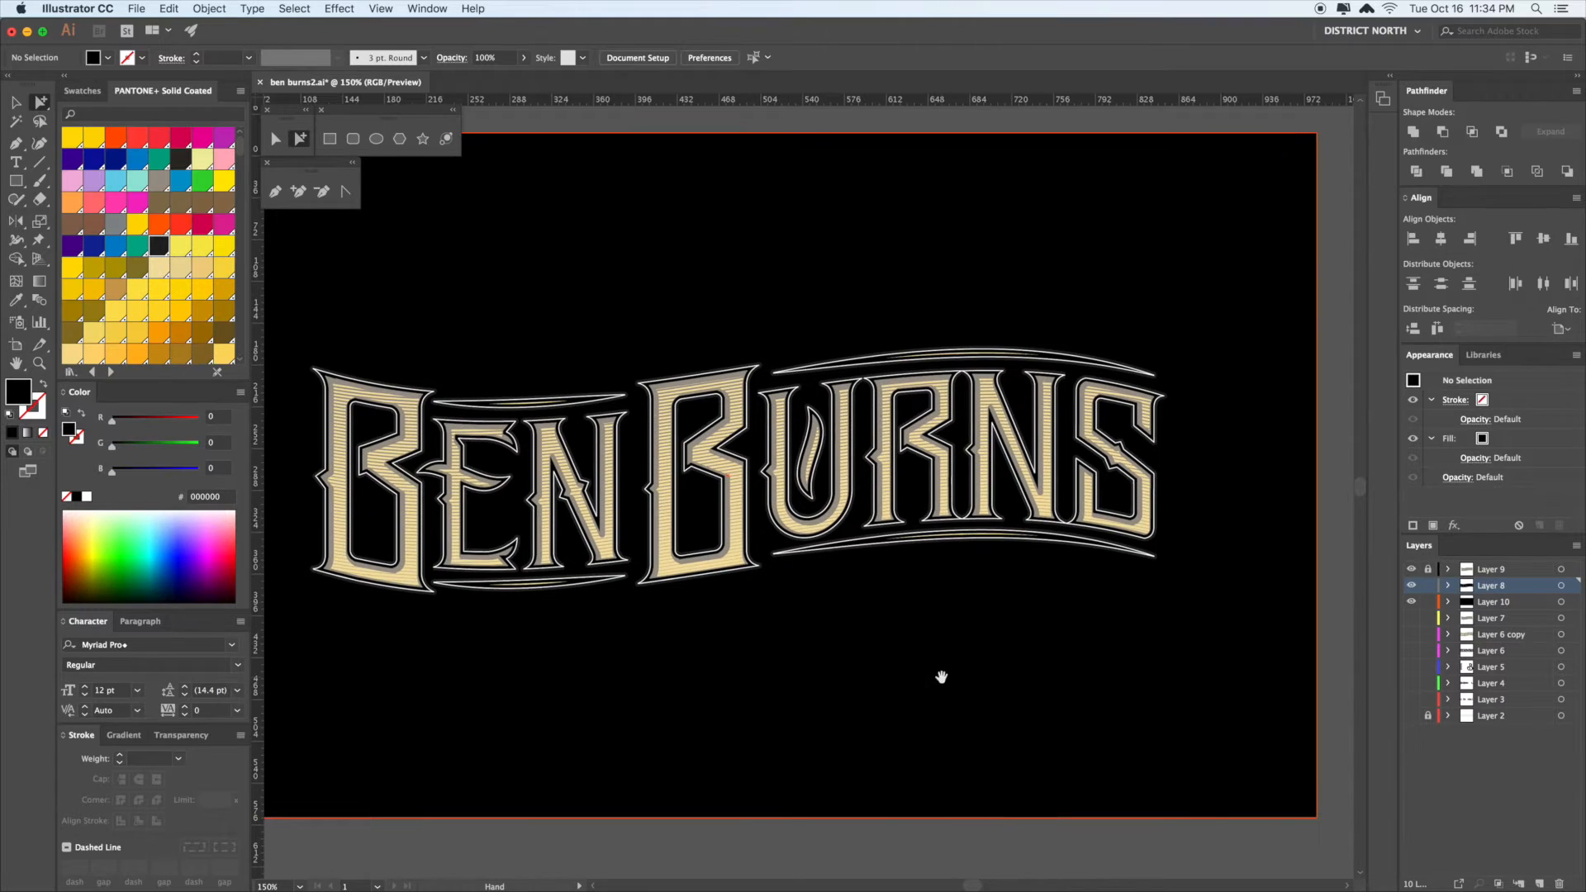
key("v")
left_click_drag(716, 282, 736, 269)
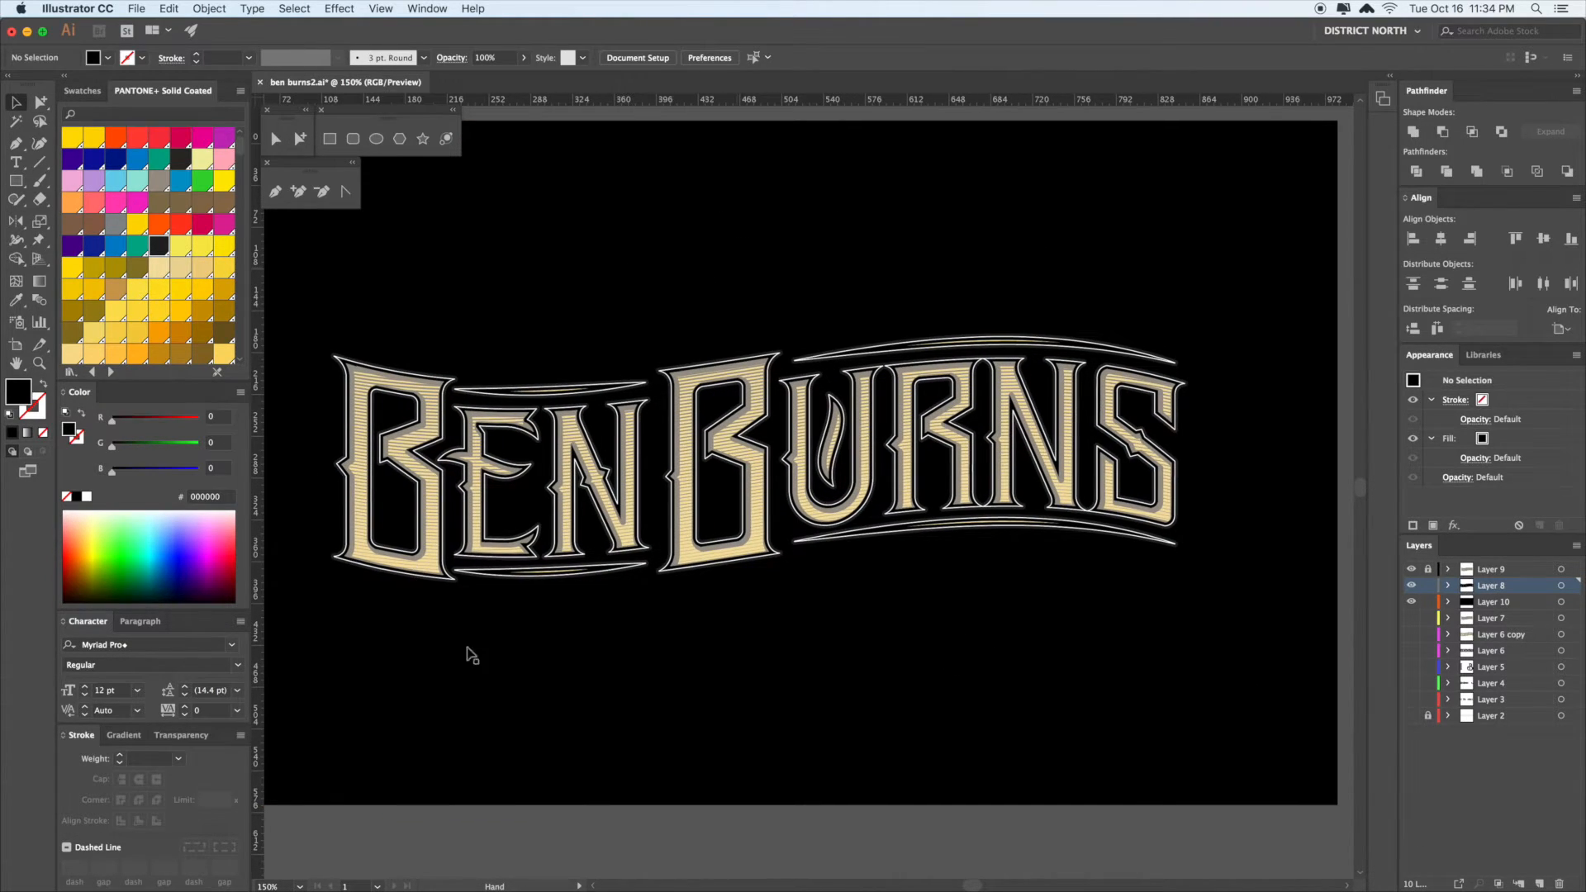
- Select the lettering's back shape and sample the grey from the letter B onto it
left_click(859, 567)
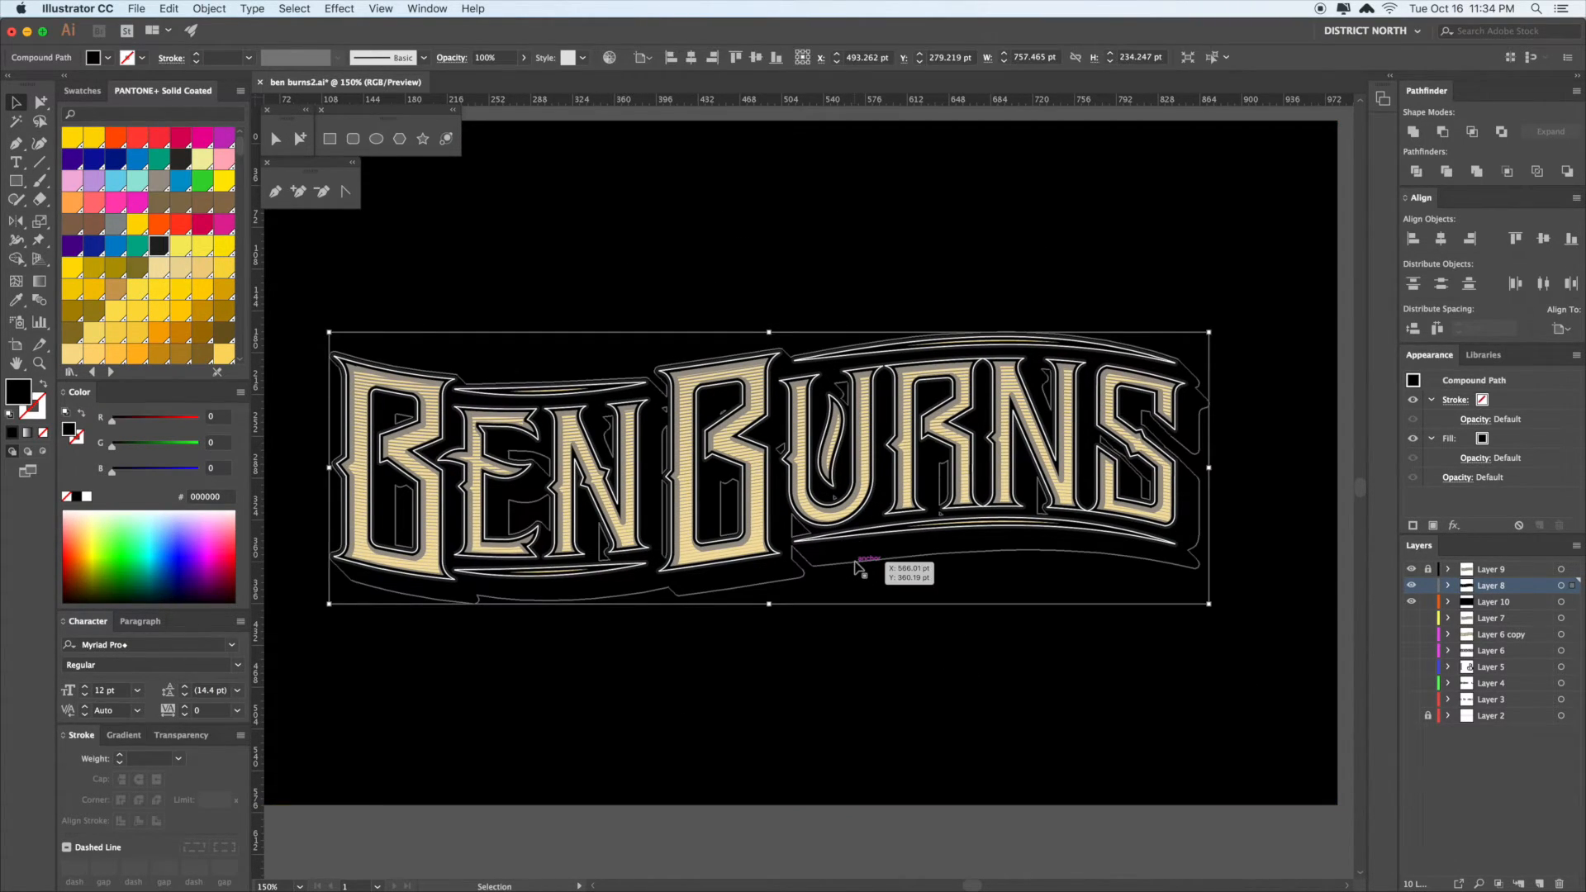
left_click(863, 643)
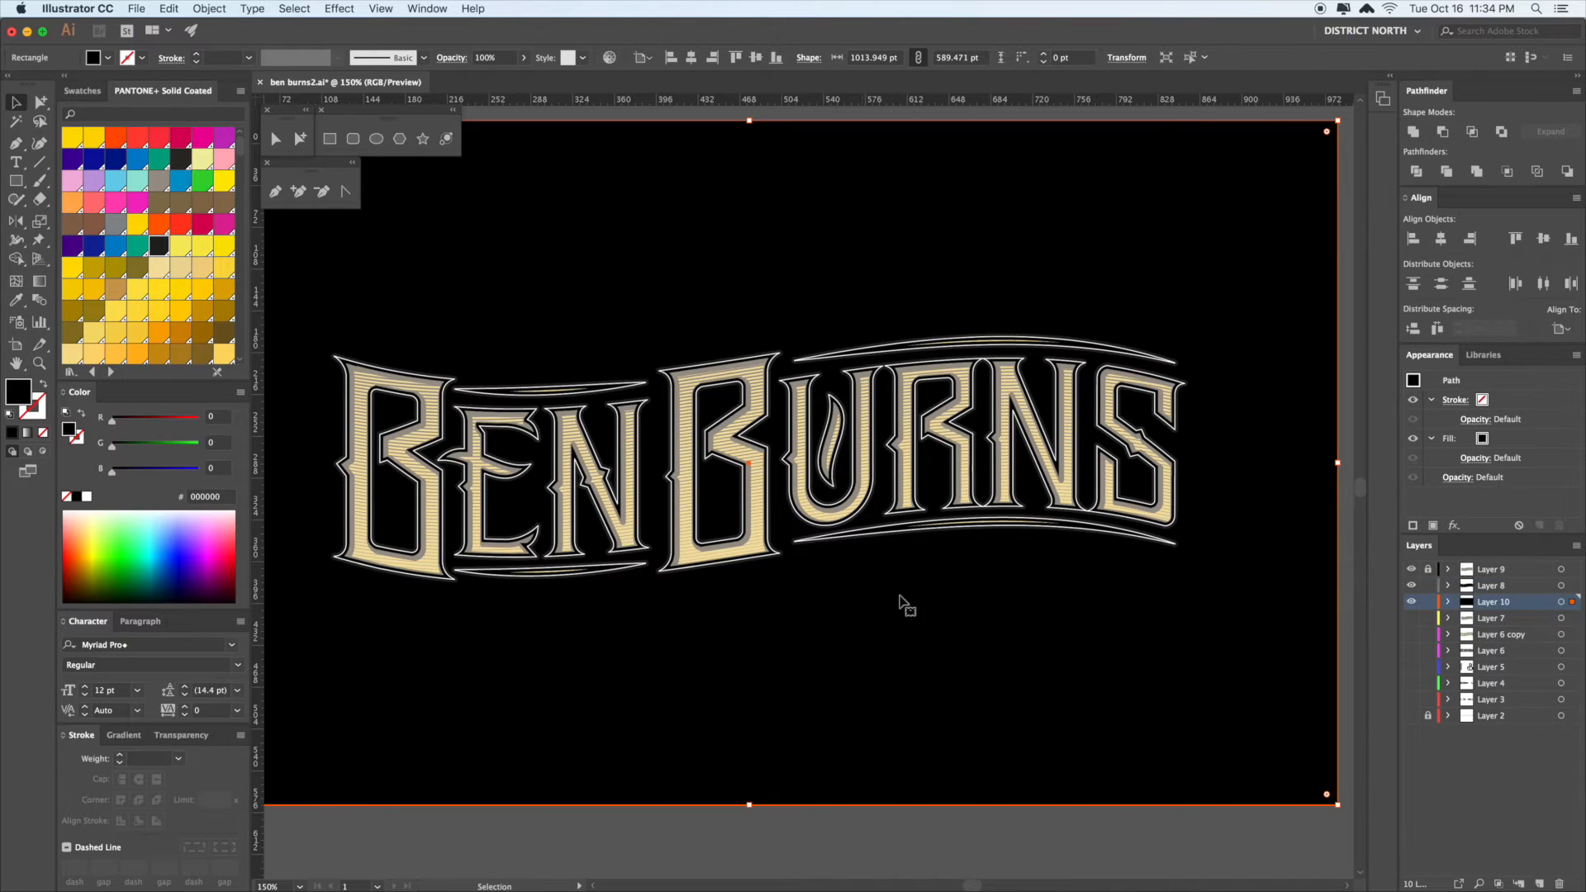
left_click(869, 561)
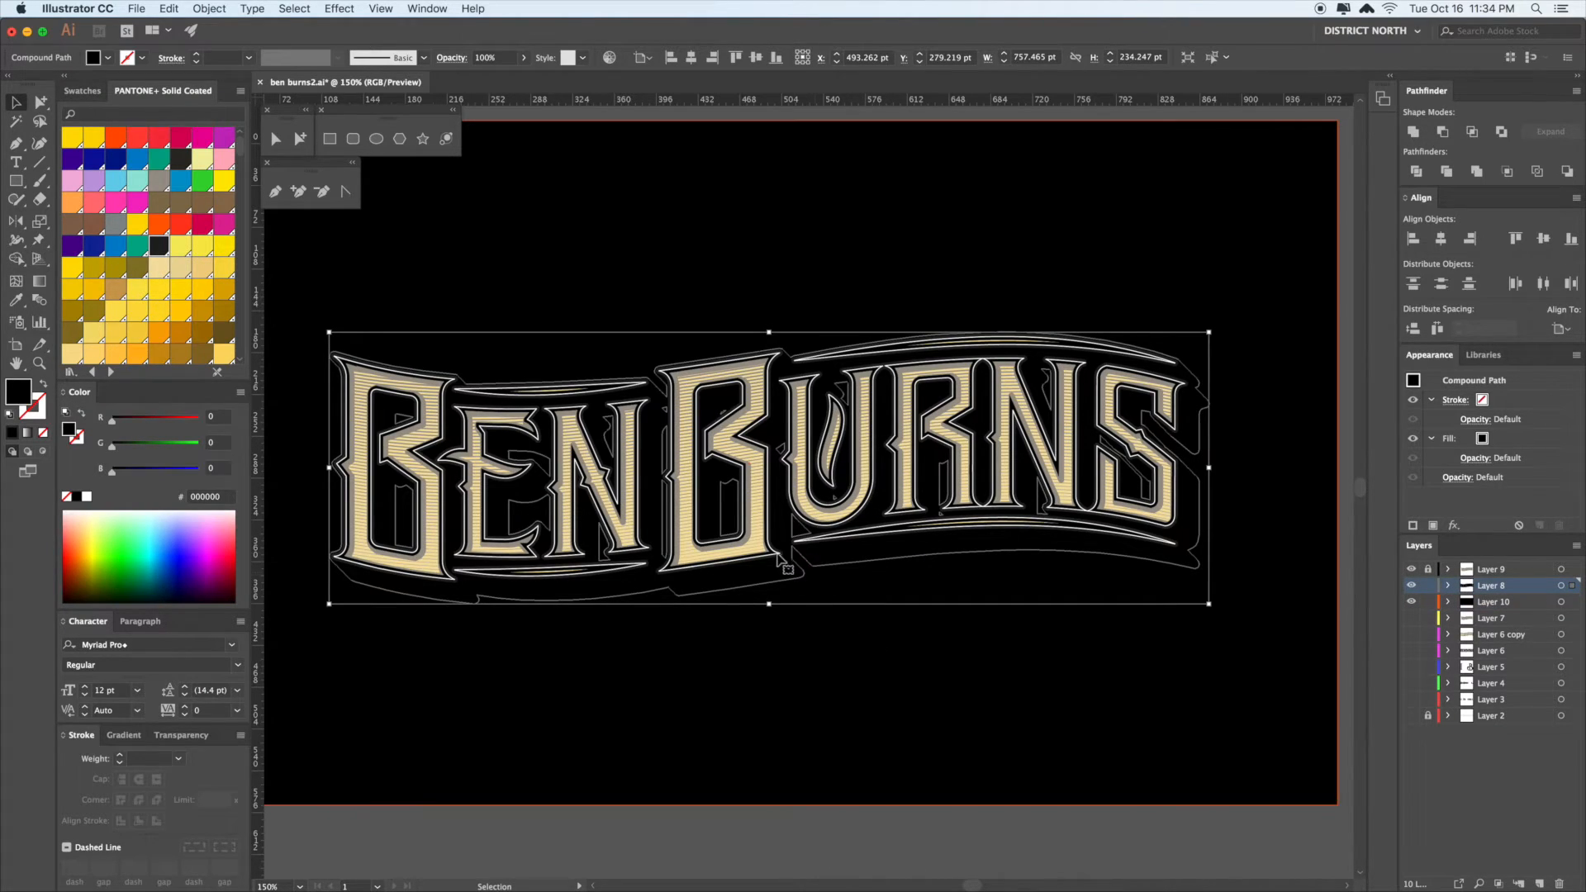
left_click(913, 661)
left_click(850, 553)
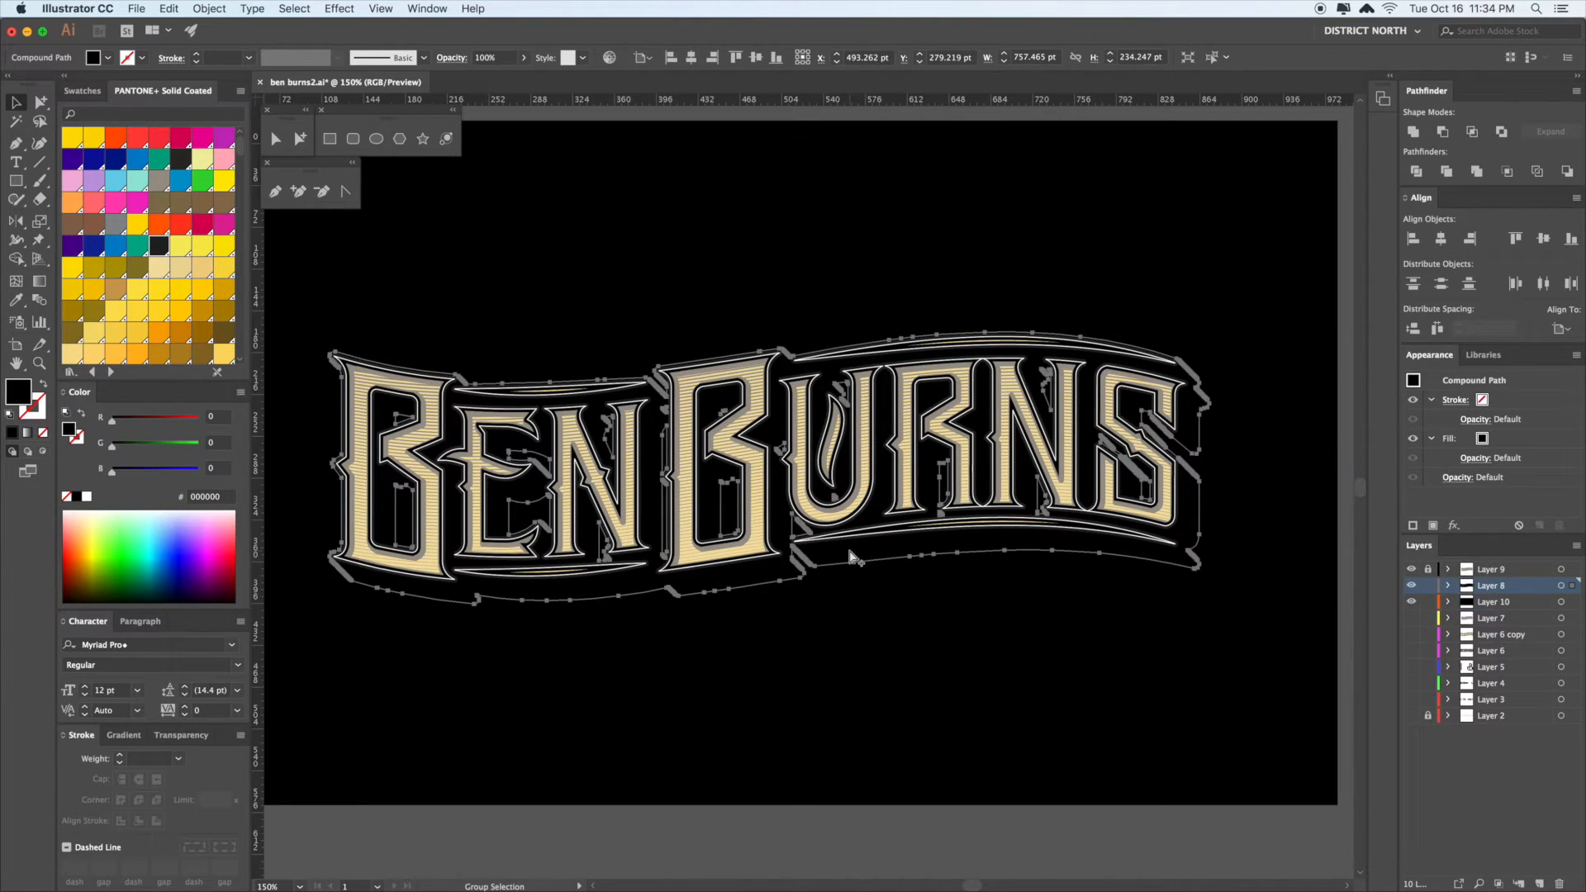
key("v")
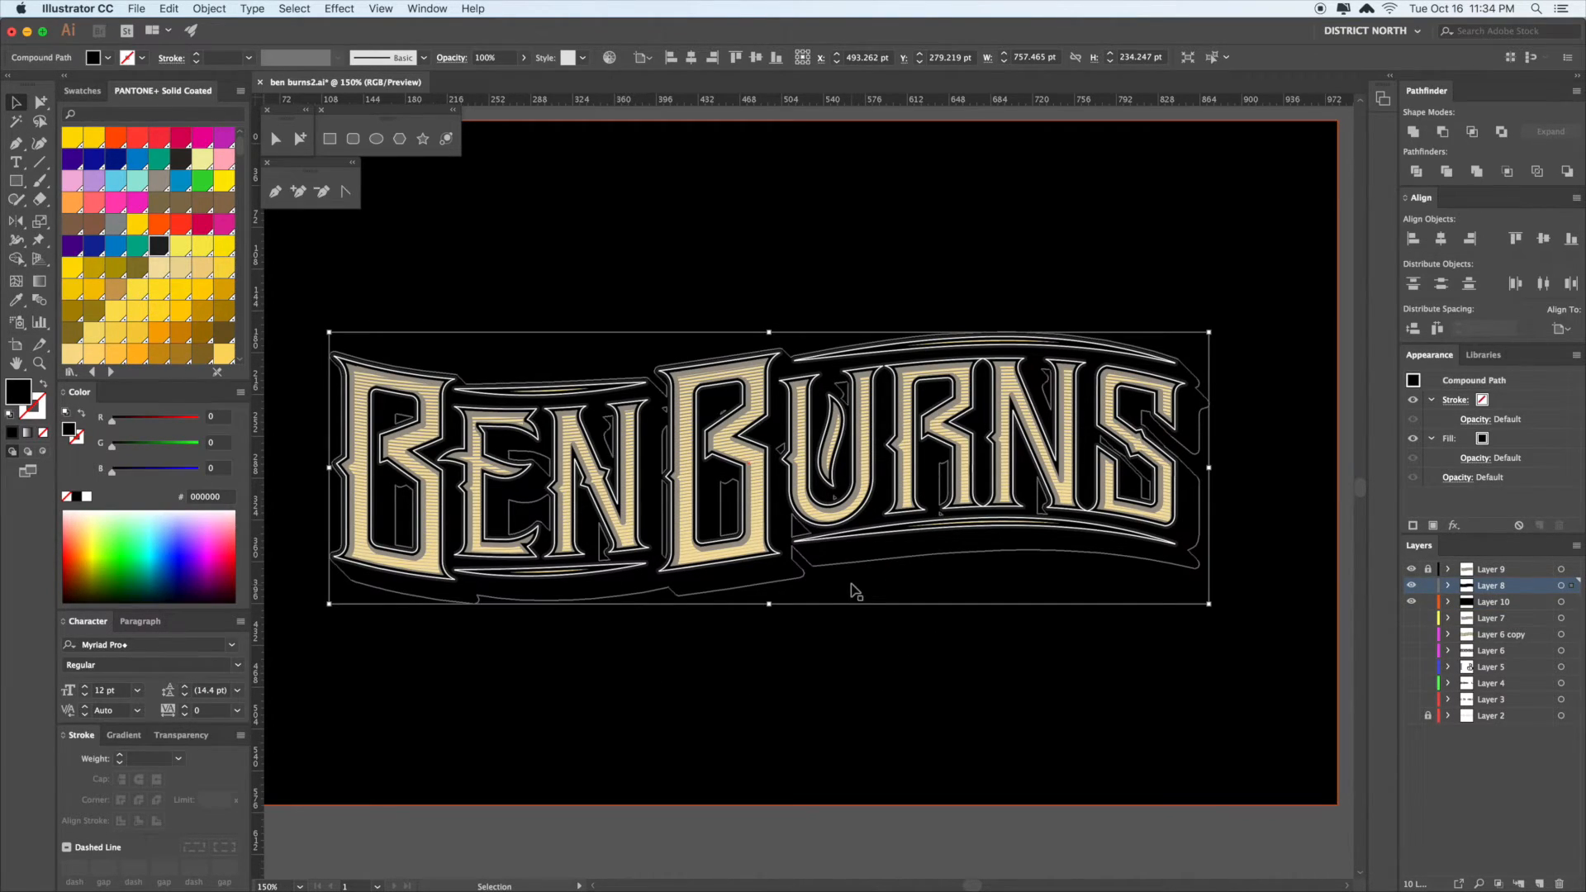
key("i")
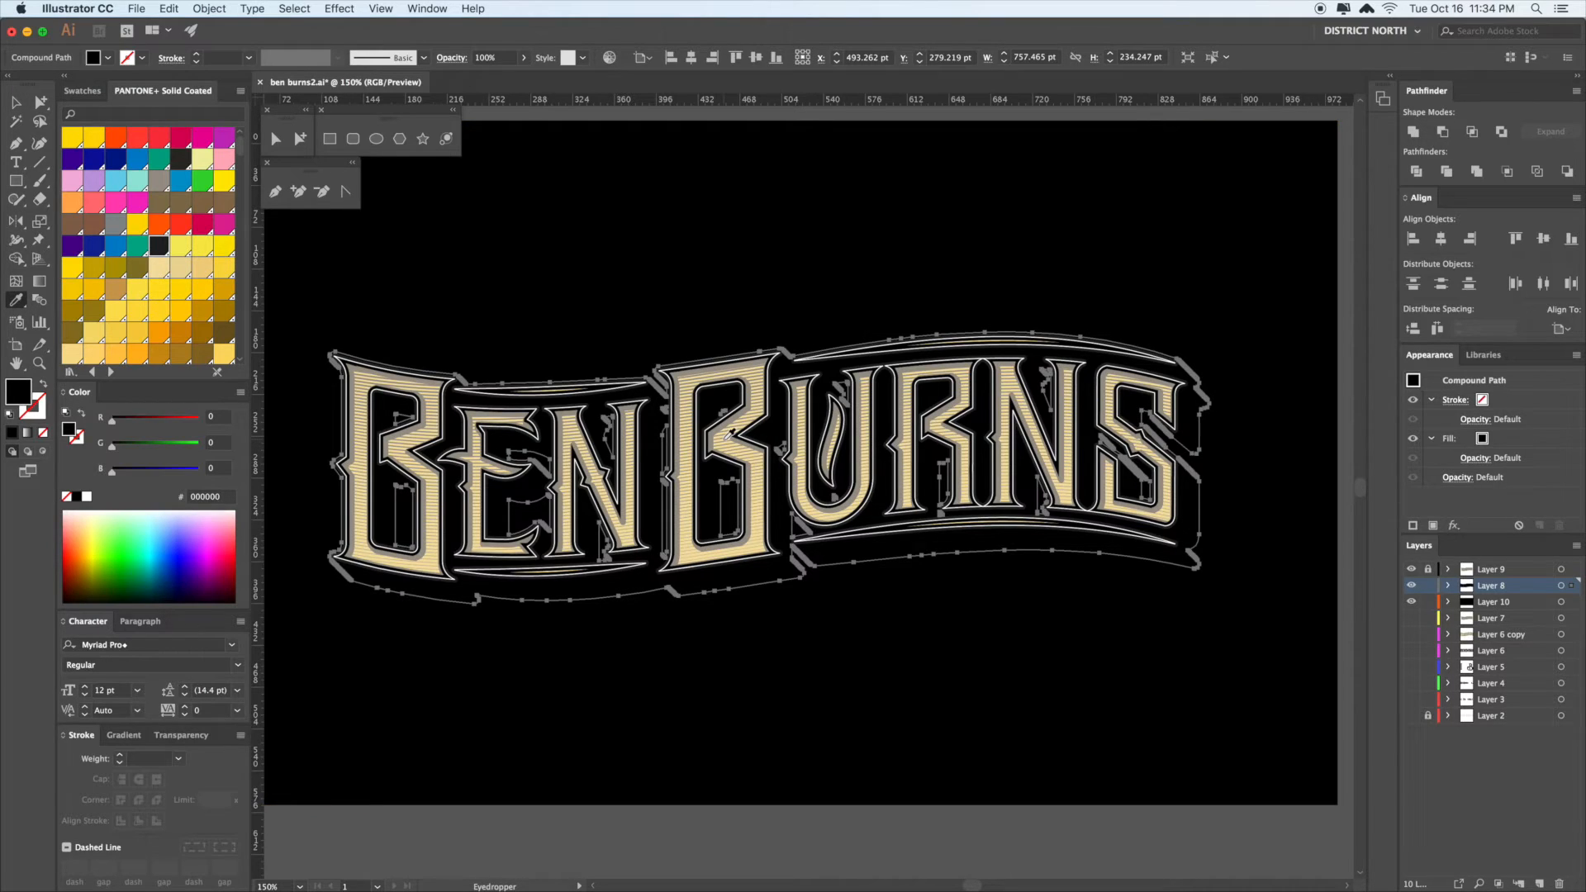
left_click(719, 443)
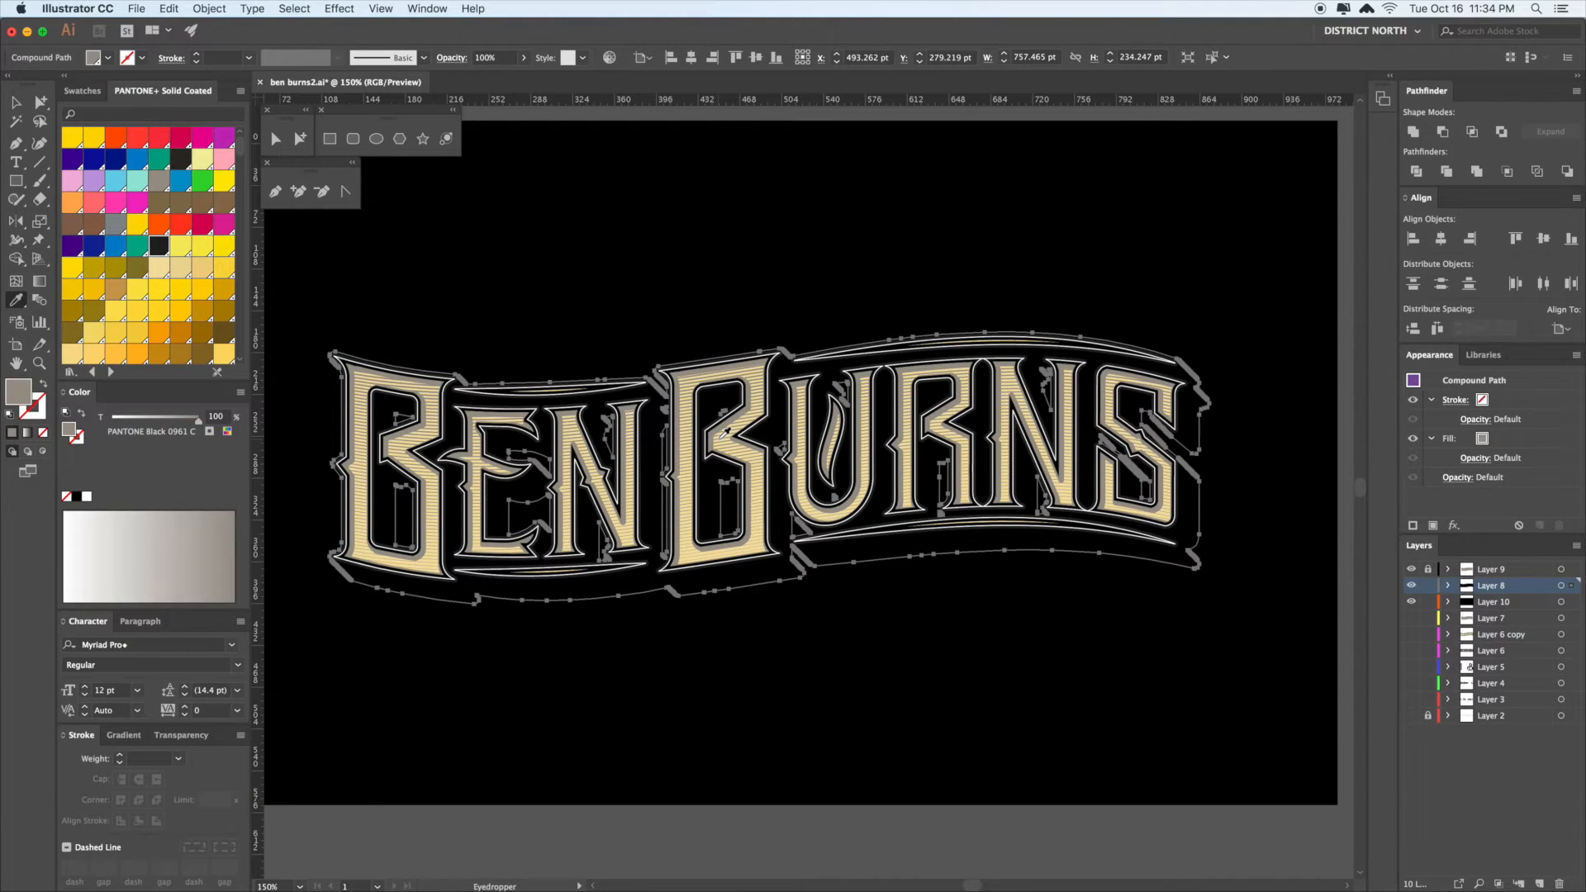
- Swap the grey to a 4 pt stroke with Round Cap and Round Join
left_click(40, 384)
left_click(139, 780)
left_click(138, 800)
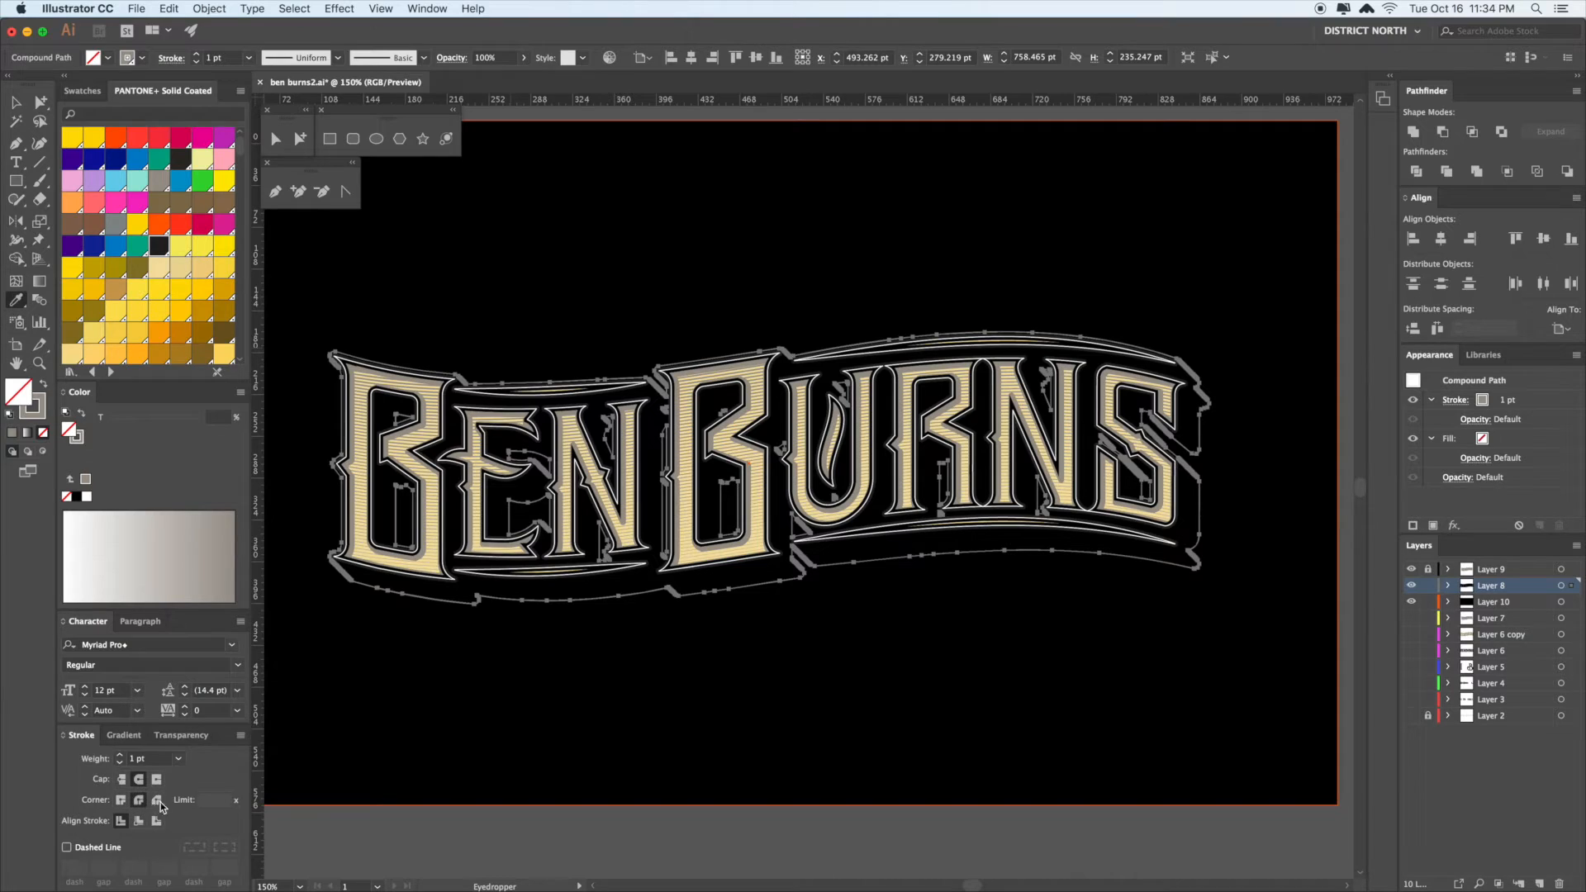
left_click(122, 757)
left_click(121, 756)
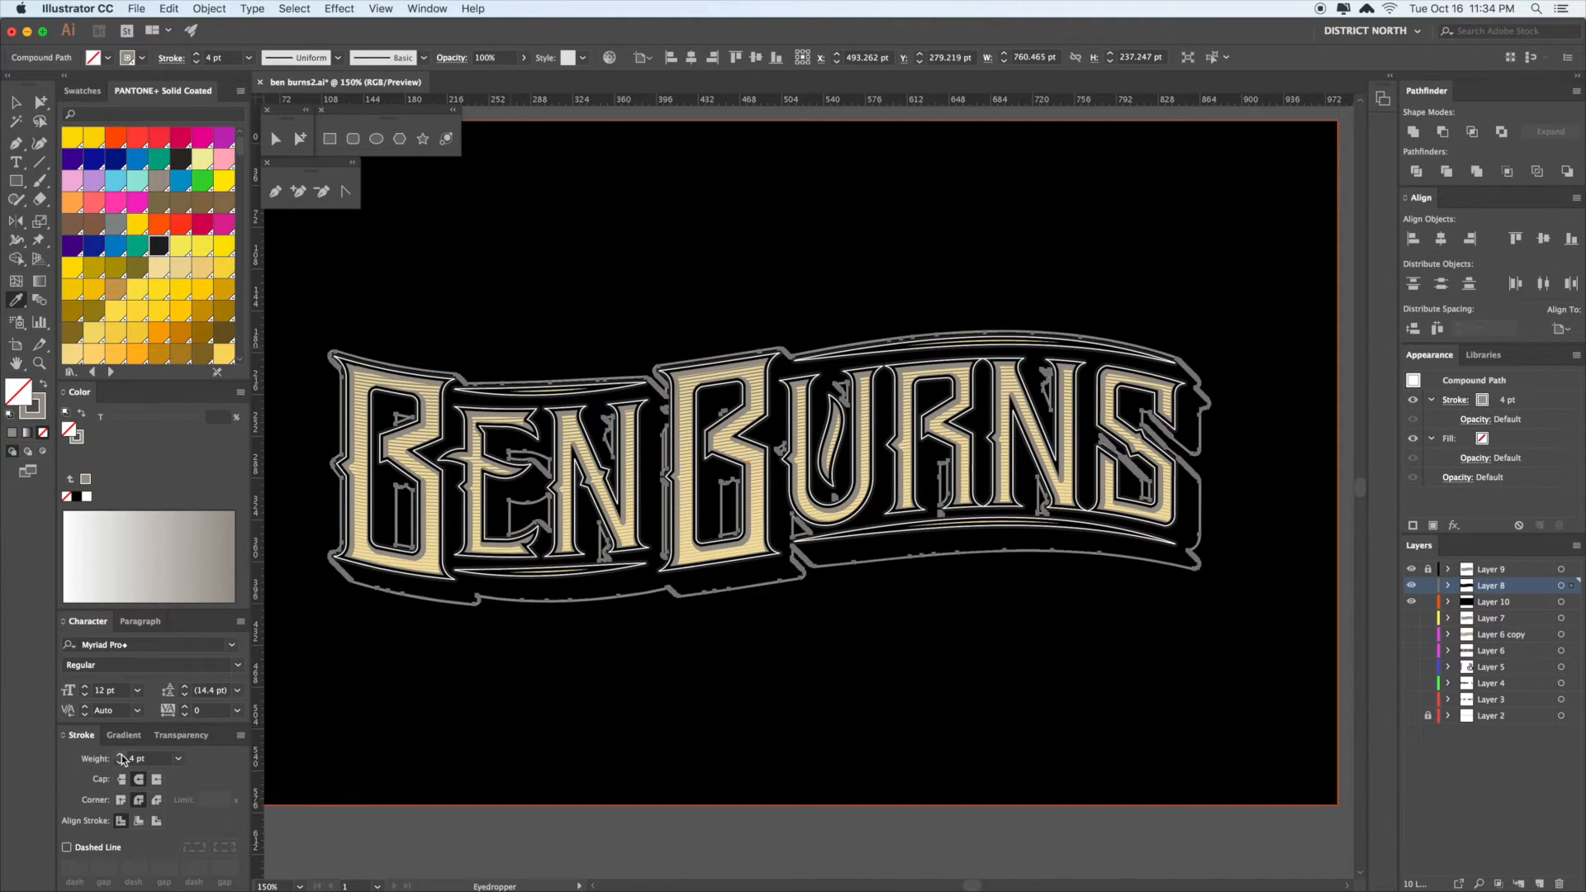
key("v")
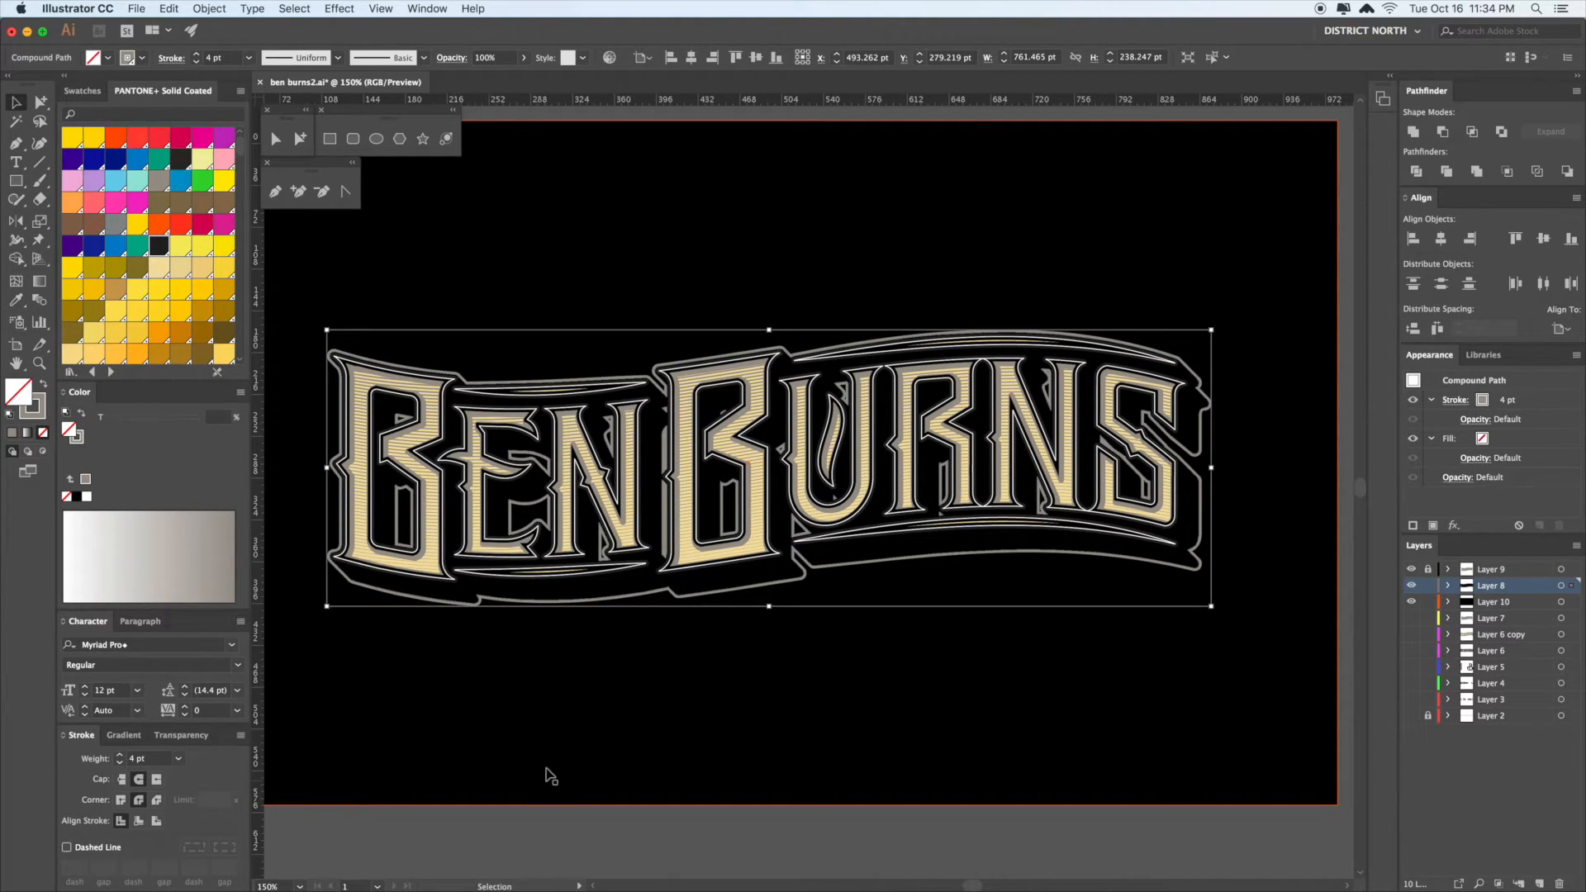
left_click(550, 775)
key("space")
left_click_drag(746, 703, 738, 704)
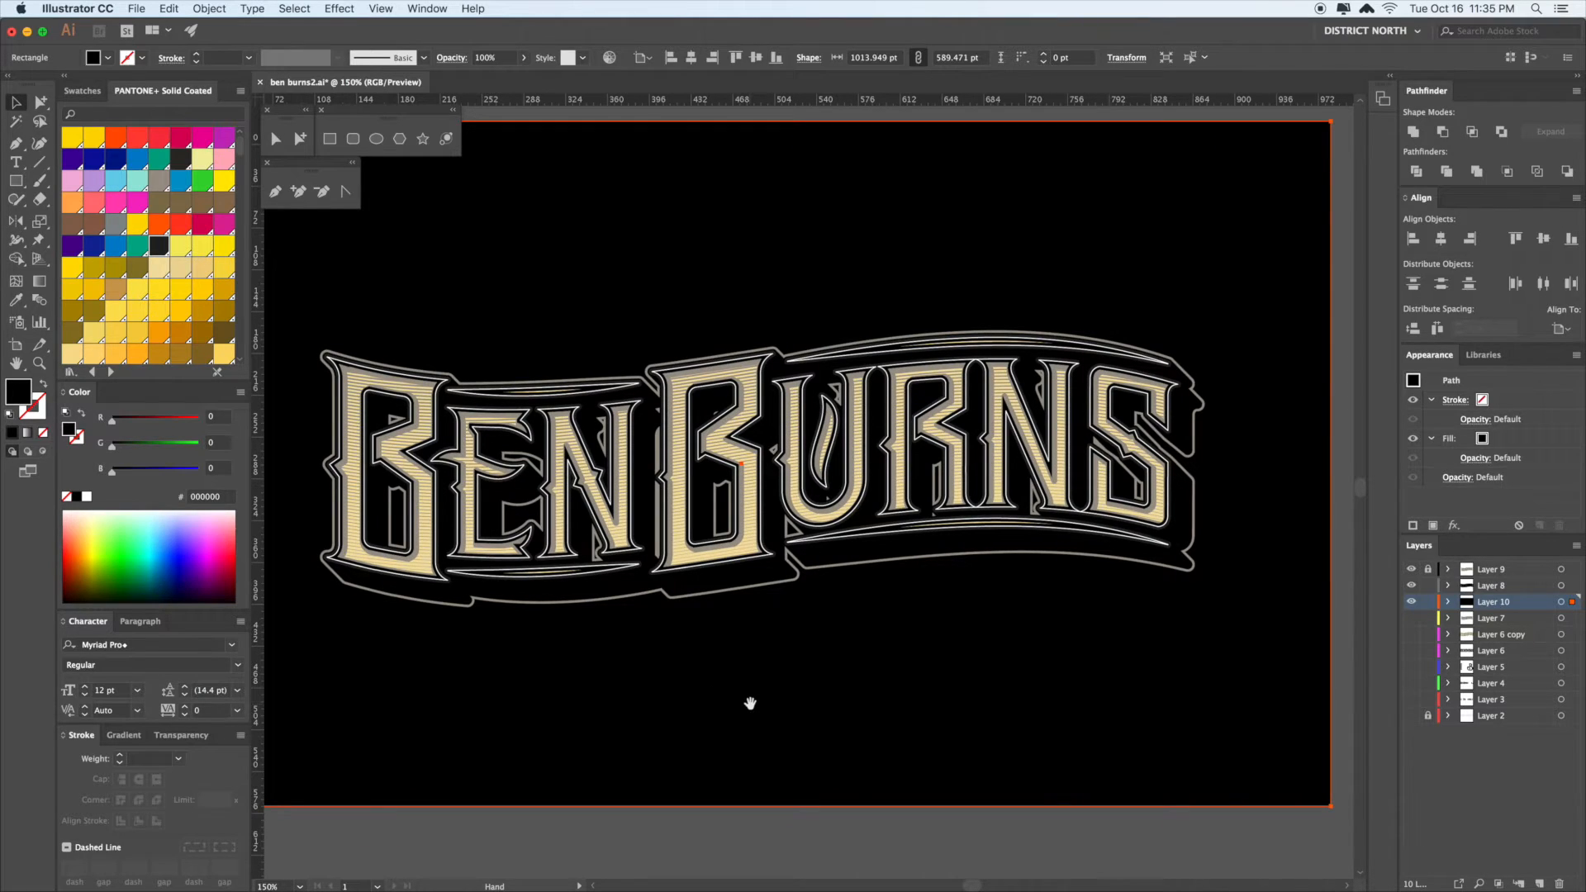
- Zoom out to 100%, clear the selection and recentre the artboard
left_click_drag(841, 702, 836, 701)
key("super+minus")
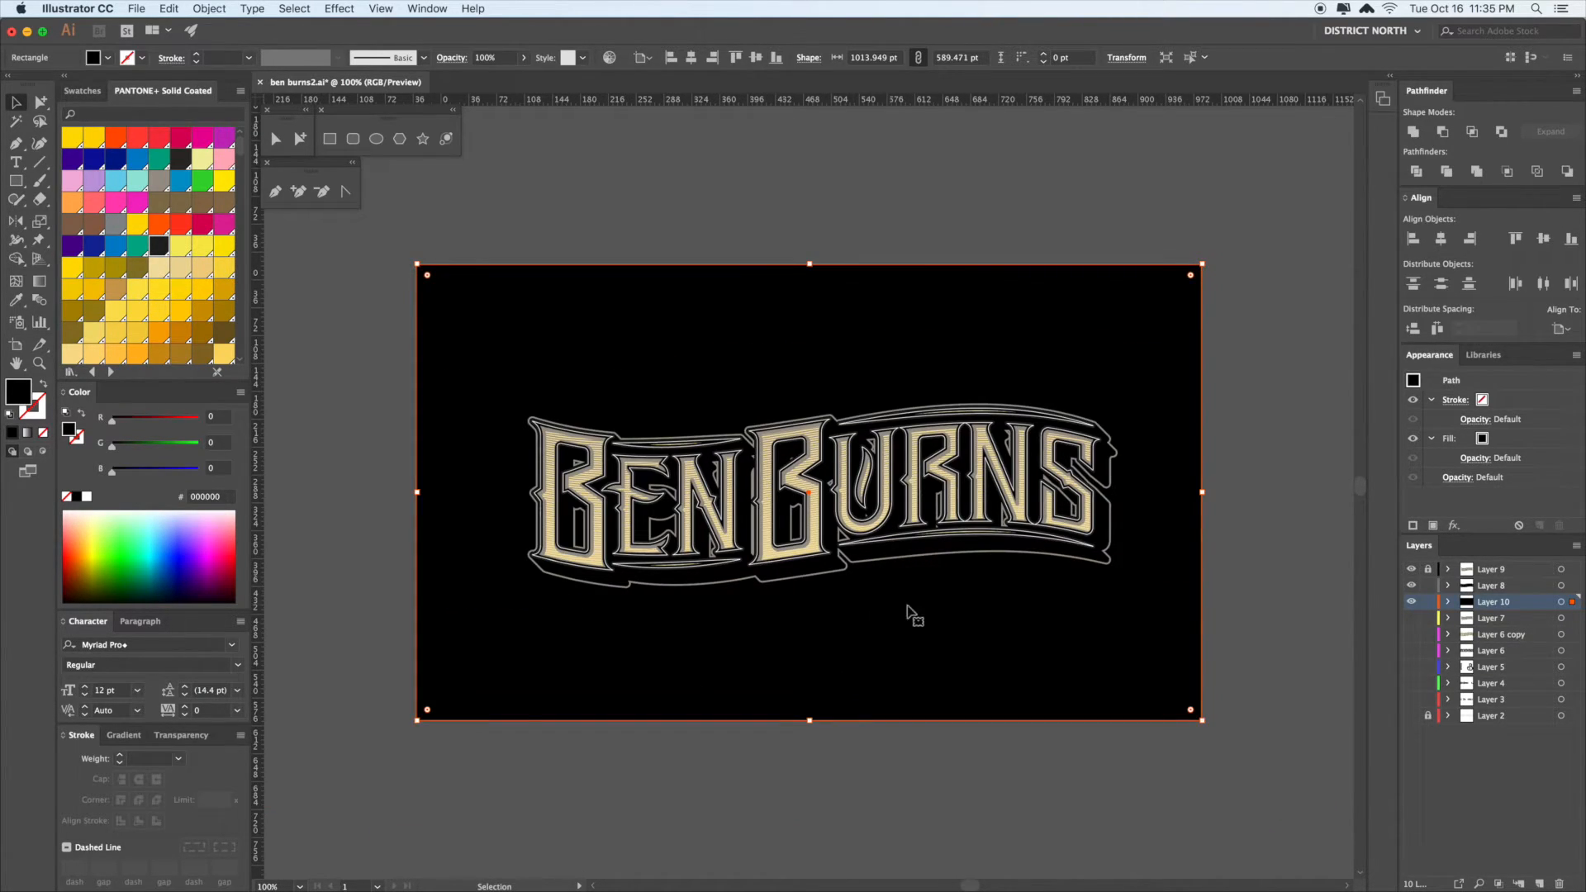
key("space")
left_click_drag(981, 602, 962, 599)
left_click(1250, 557)
key("space")
left_click_drag(1254, 511, 1233, 529)
key("space")
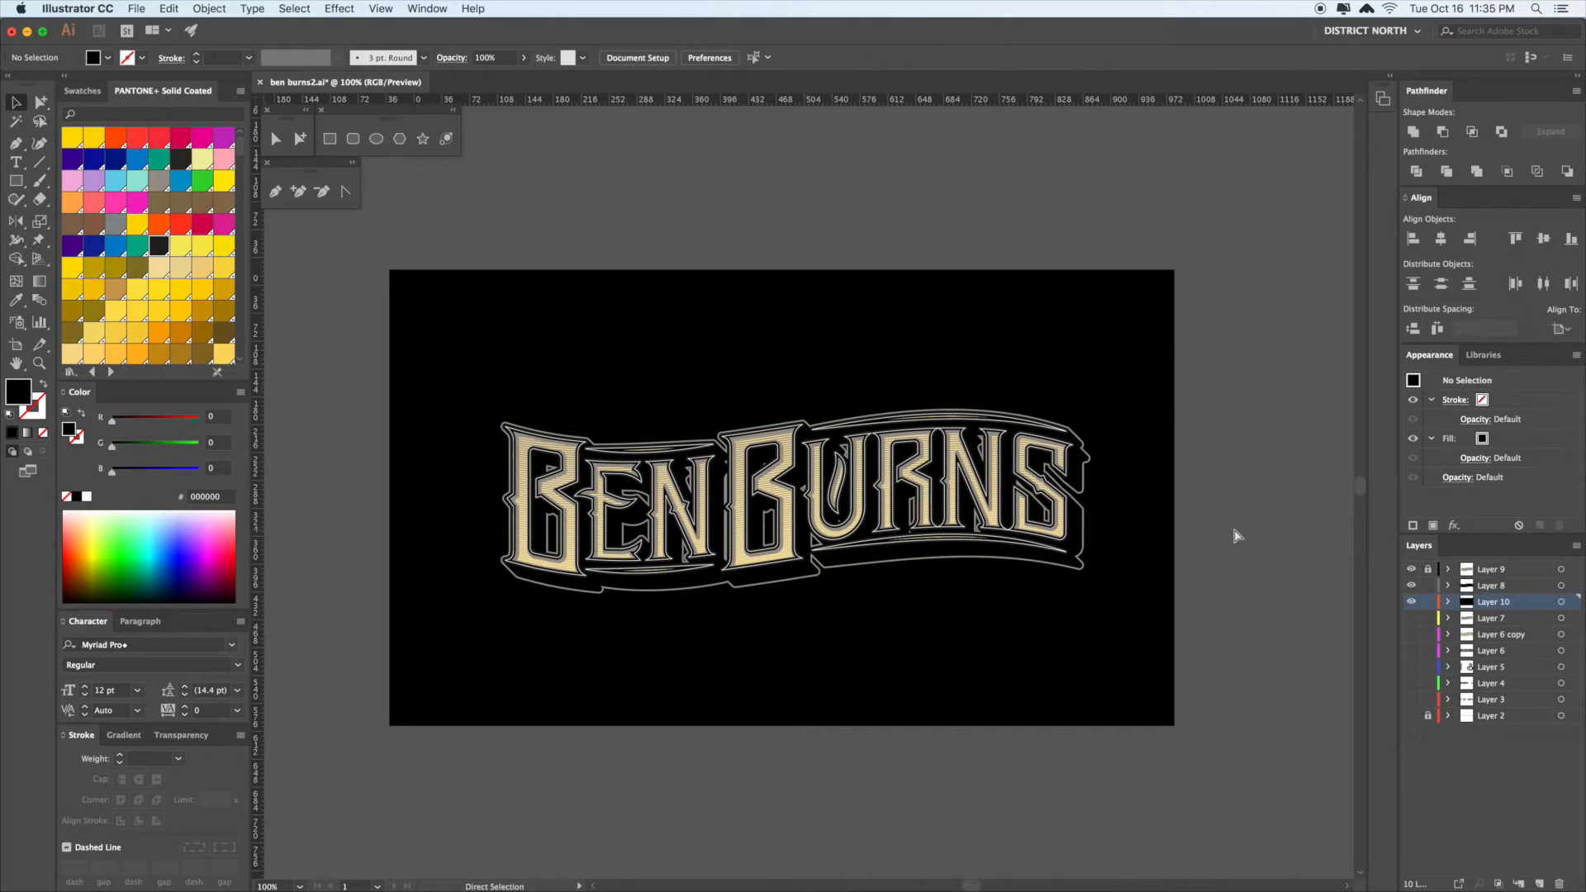
key("space")
left_click_drag(1234, 520, 1226, 510)
- Draw a rectangle around the lettering and fit its edges to about 738 × 375 pt
left_click(17, 182)
mouse_move(483, 403)
left_mouse_down()
mouse_move(907, 619)
mouse_move(1064, 576)
mouse_move(1069, 650)
left_mouse_up()
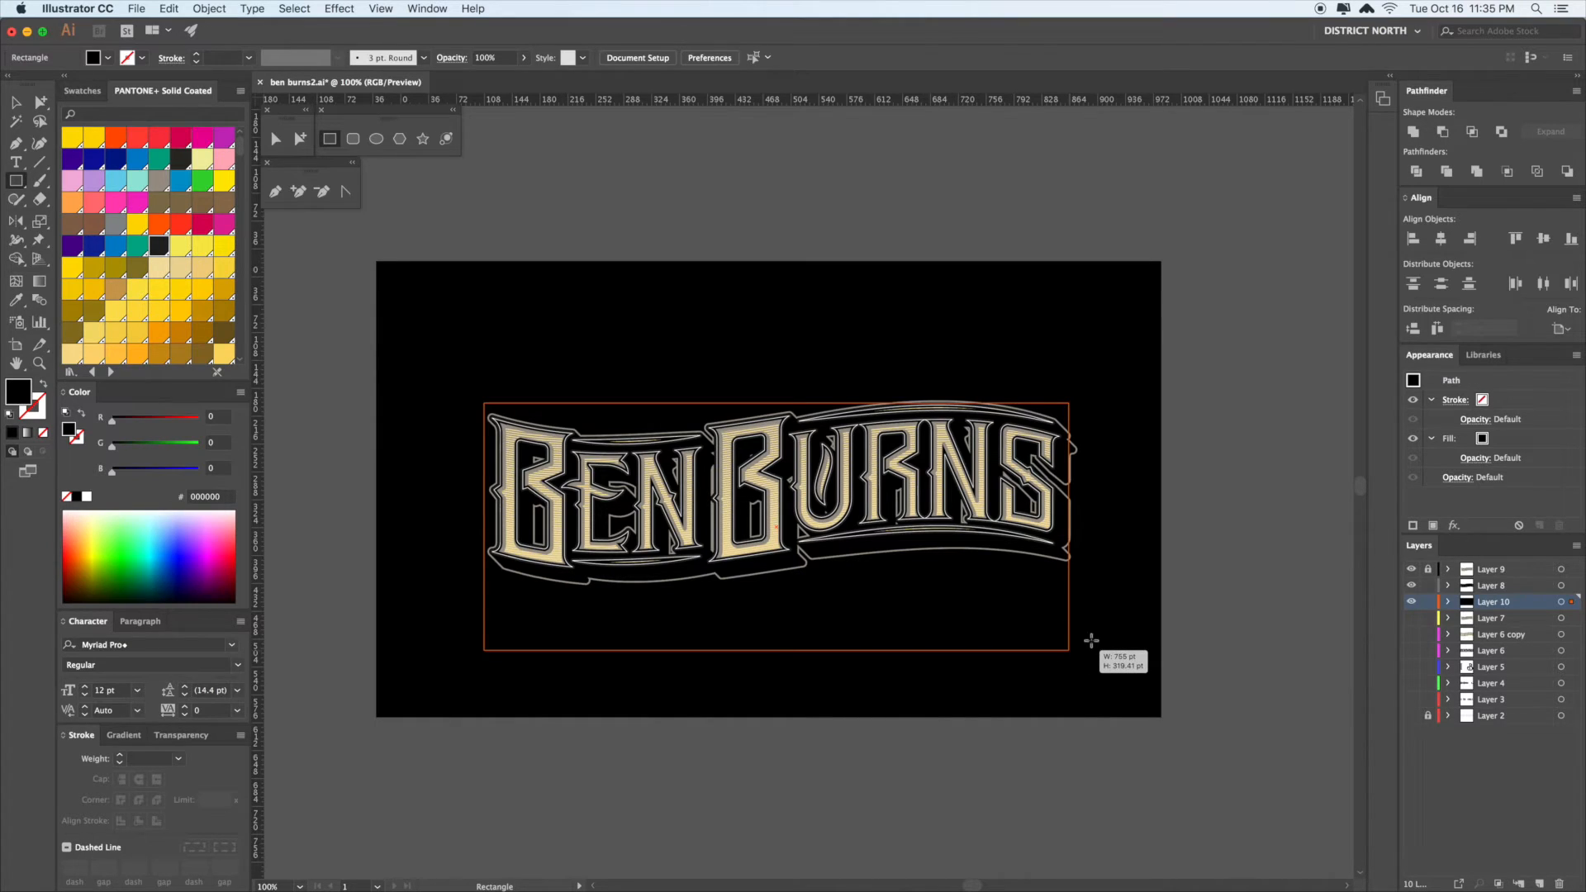
key("v")
left_click_drag(776, 403, 777, 361)
left_click_drag(484, 506, 498, 502)
left_click_drag(1069, 504, 1068, 502)
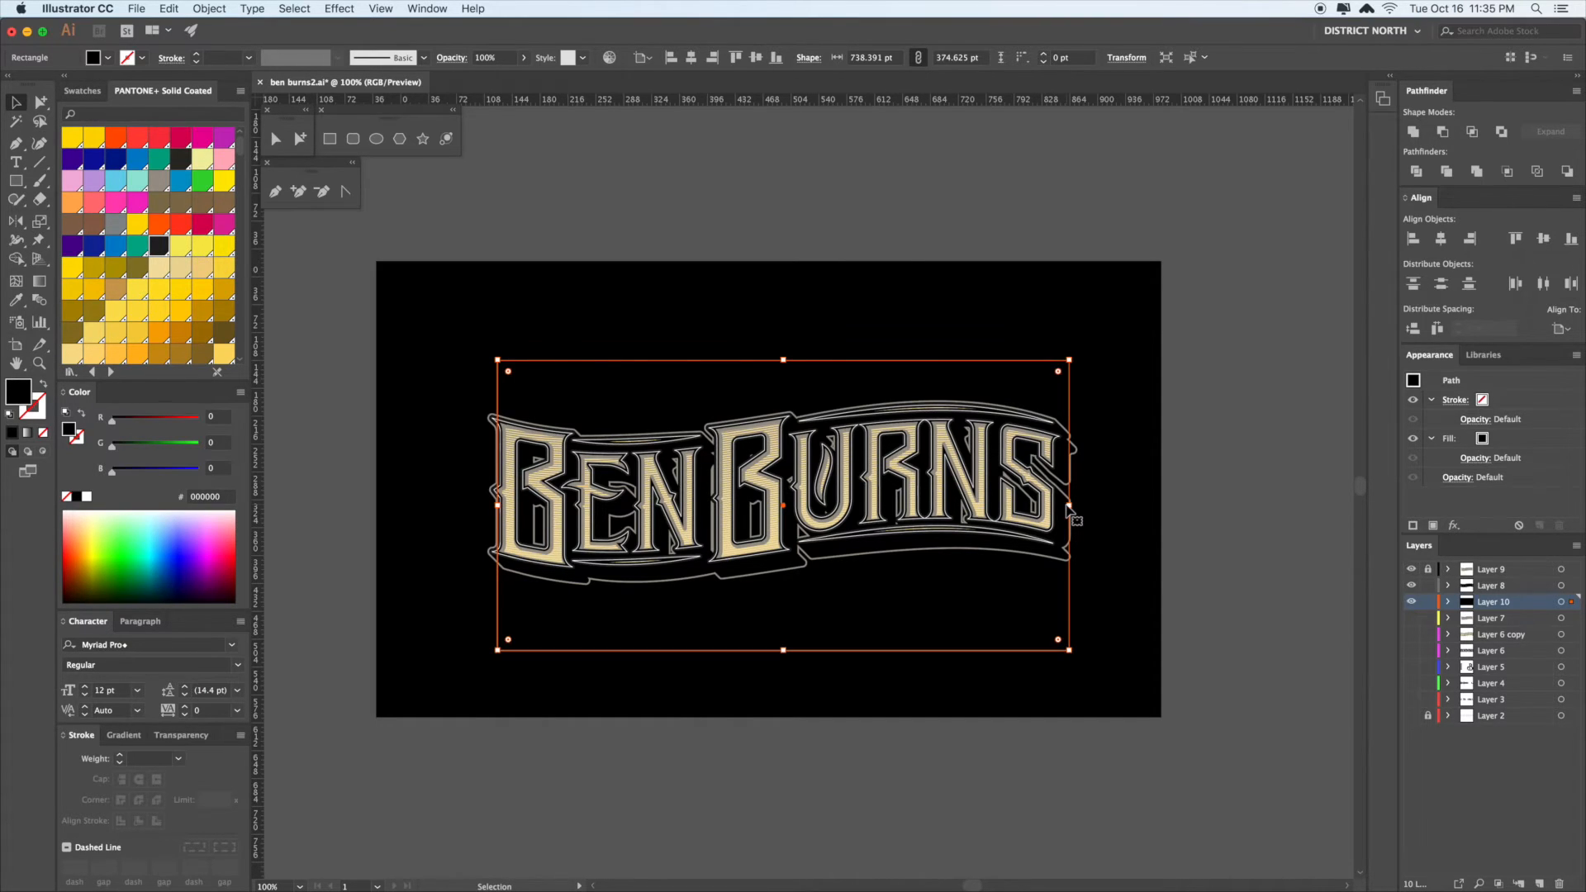
- Make the frame rectangle an unfilled grey outline with a 4 pt stroke
key("slash")
key("a")
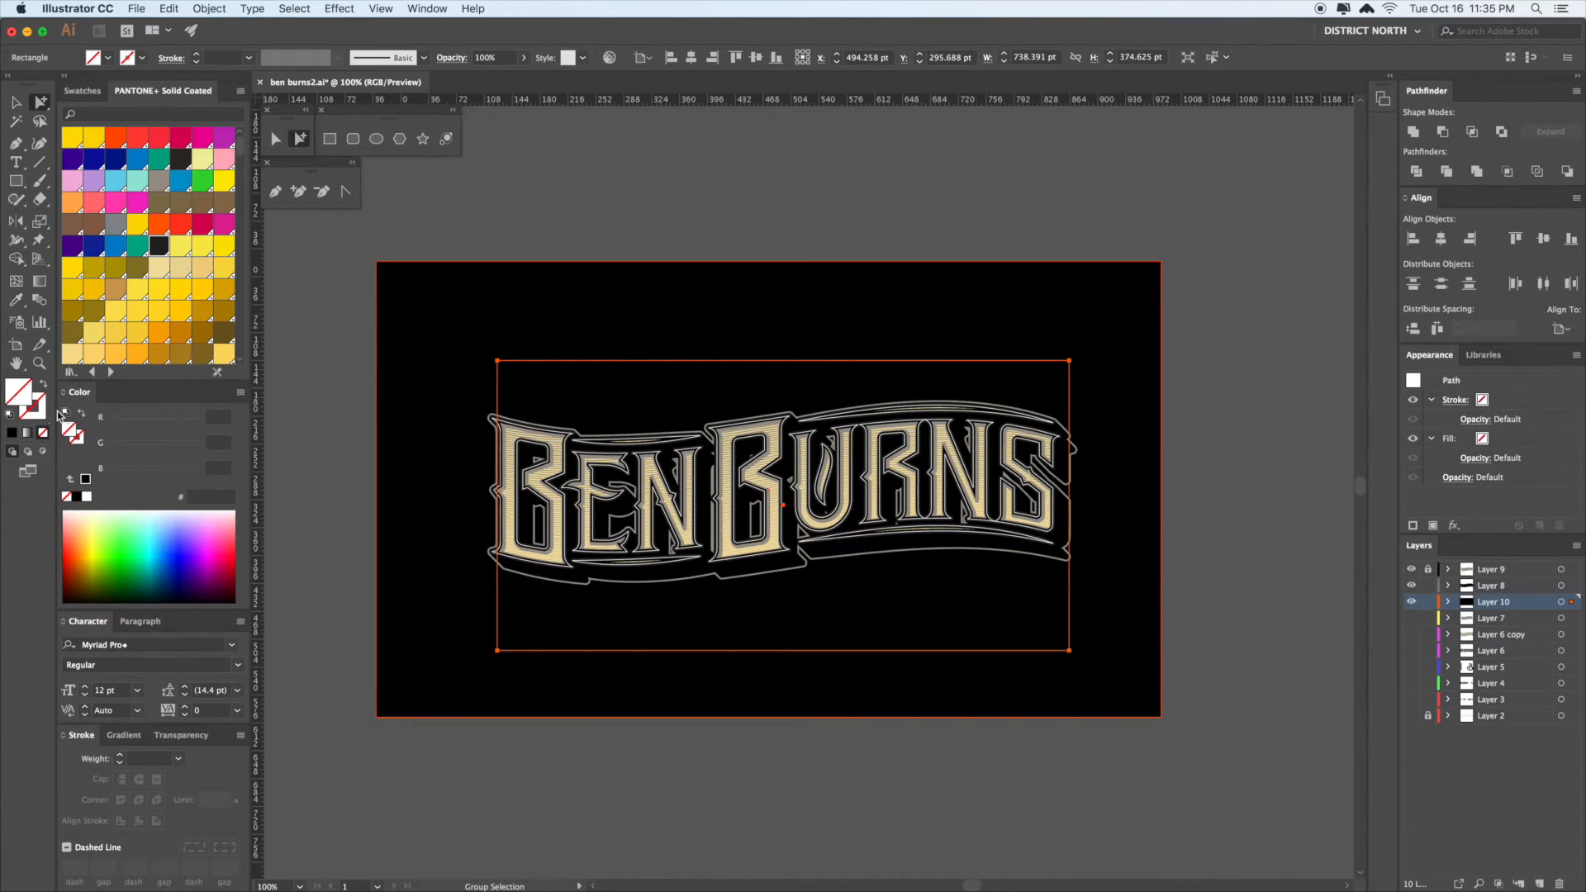
key("i")
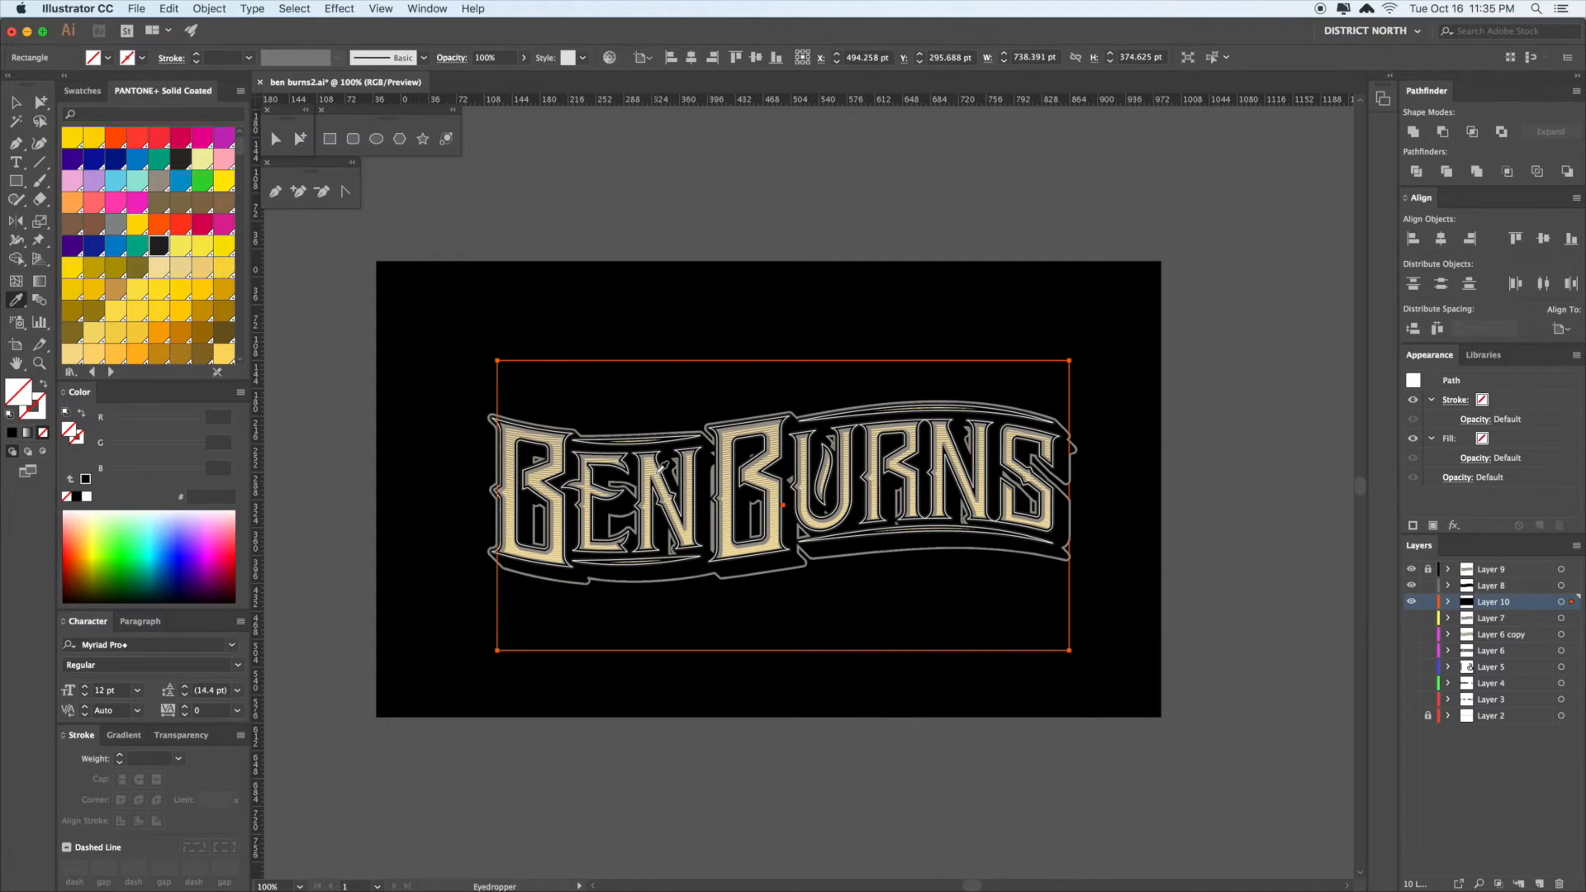
left_click(654, 467)
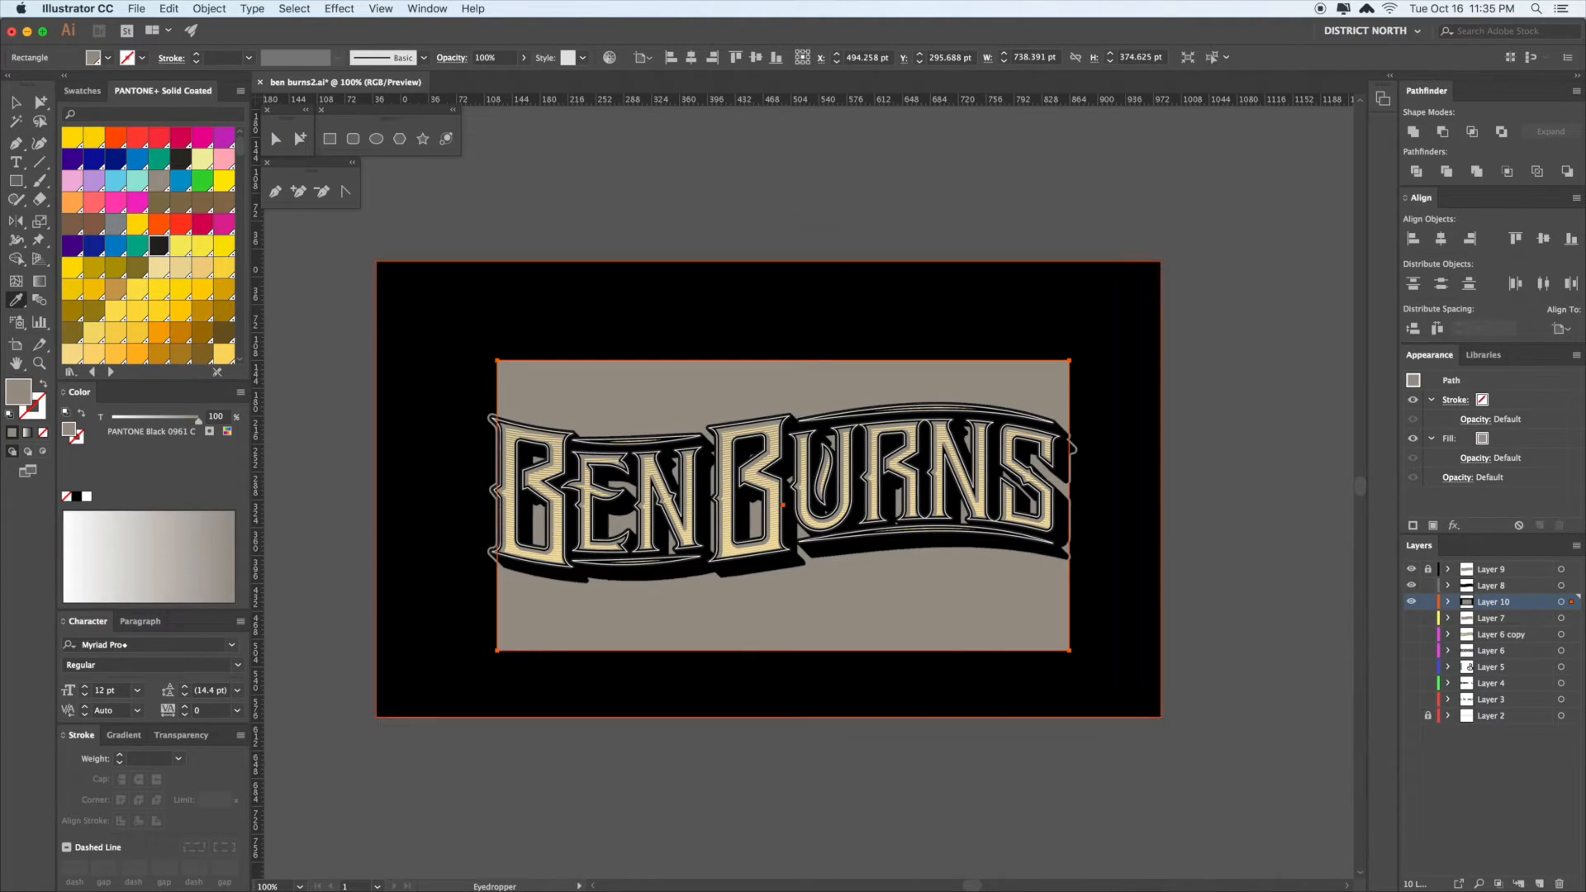
left_click(43, 385)
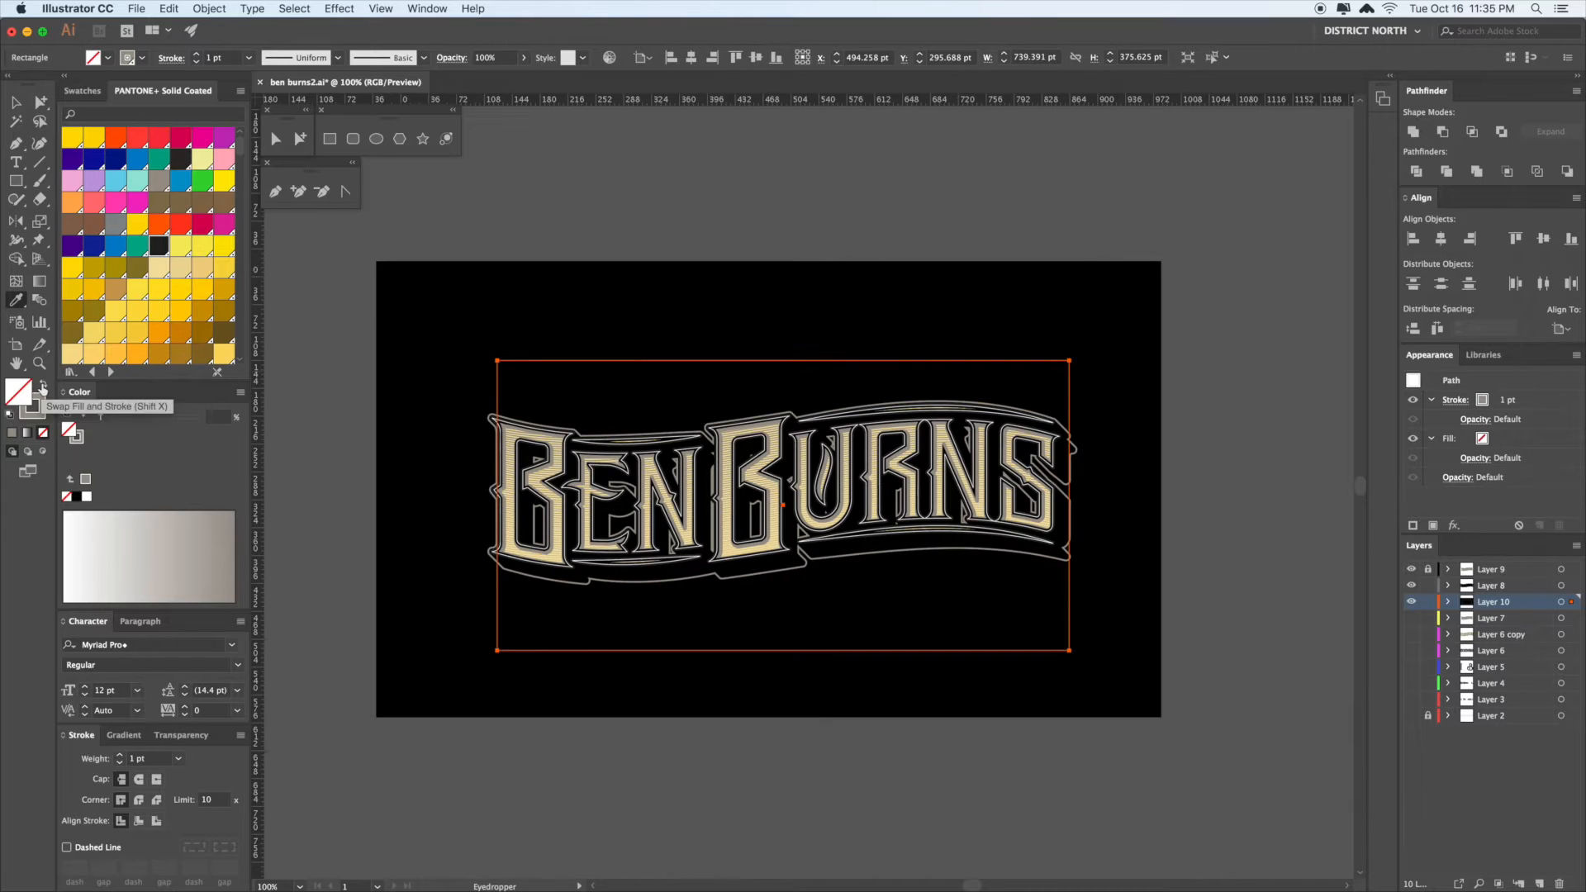
left_click(119, 755)
left_click(119, 755)
key("v")
left_click(1053, 776)
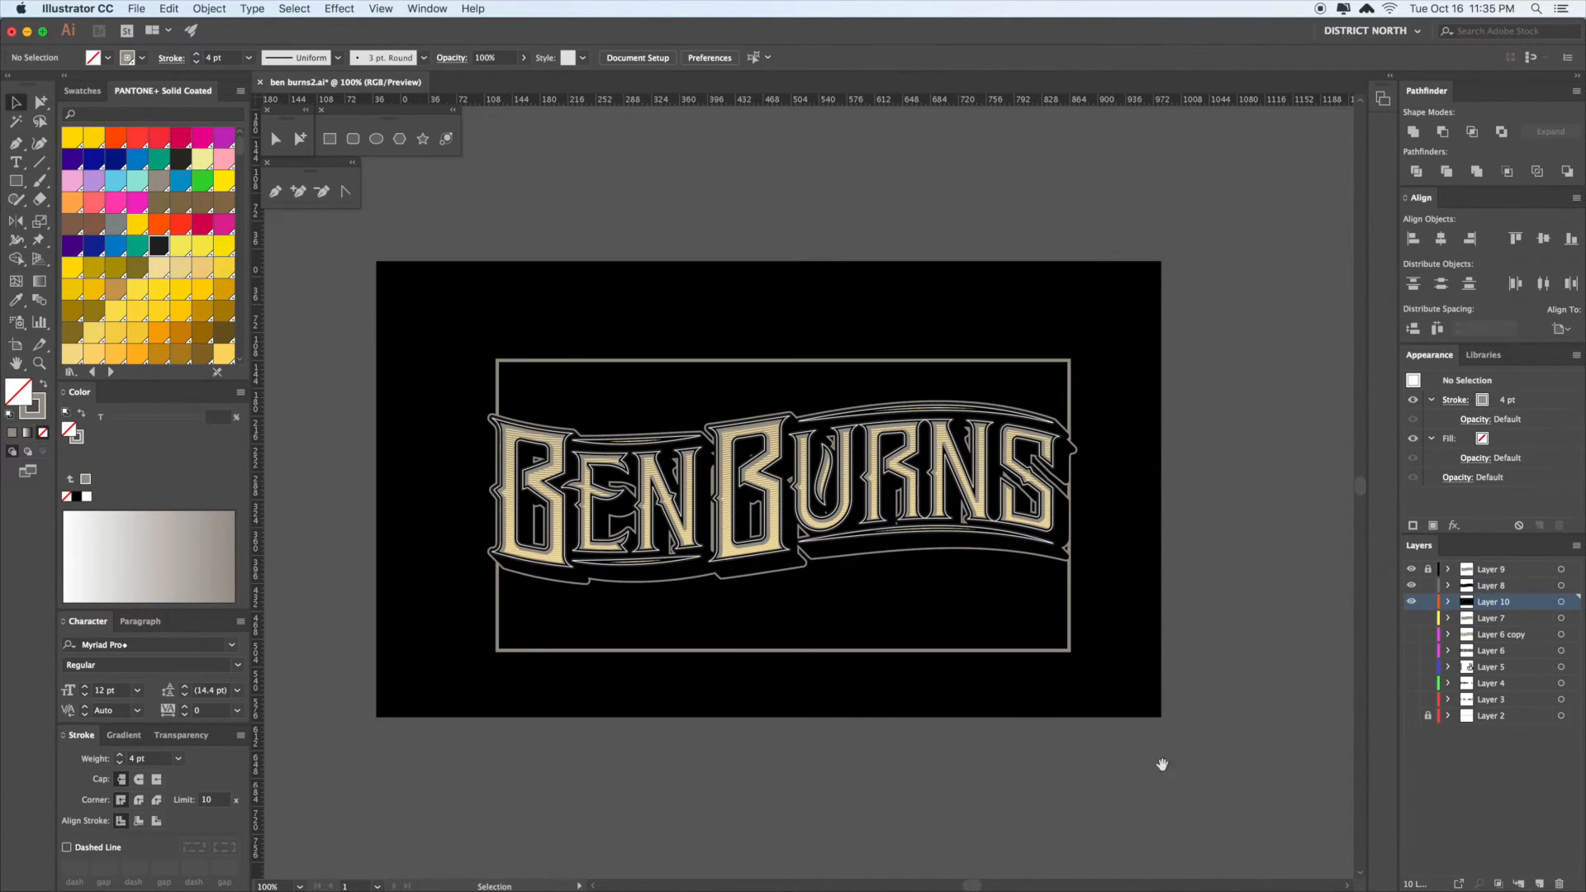
- Raise the frame's bottom edge slightly to shorten it
left_click_drag(1218, 665, 1214, 669)
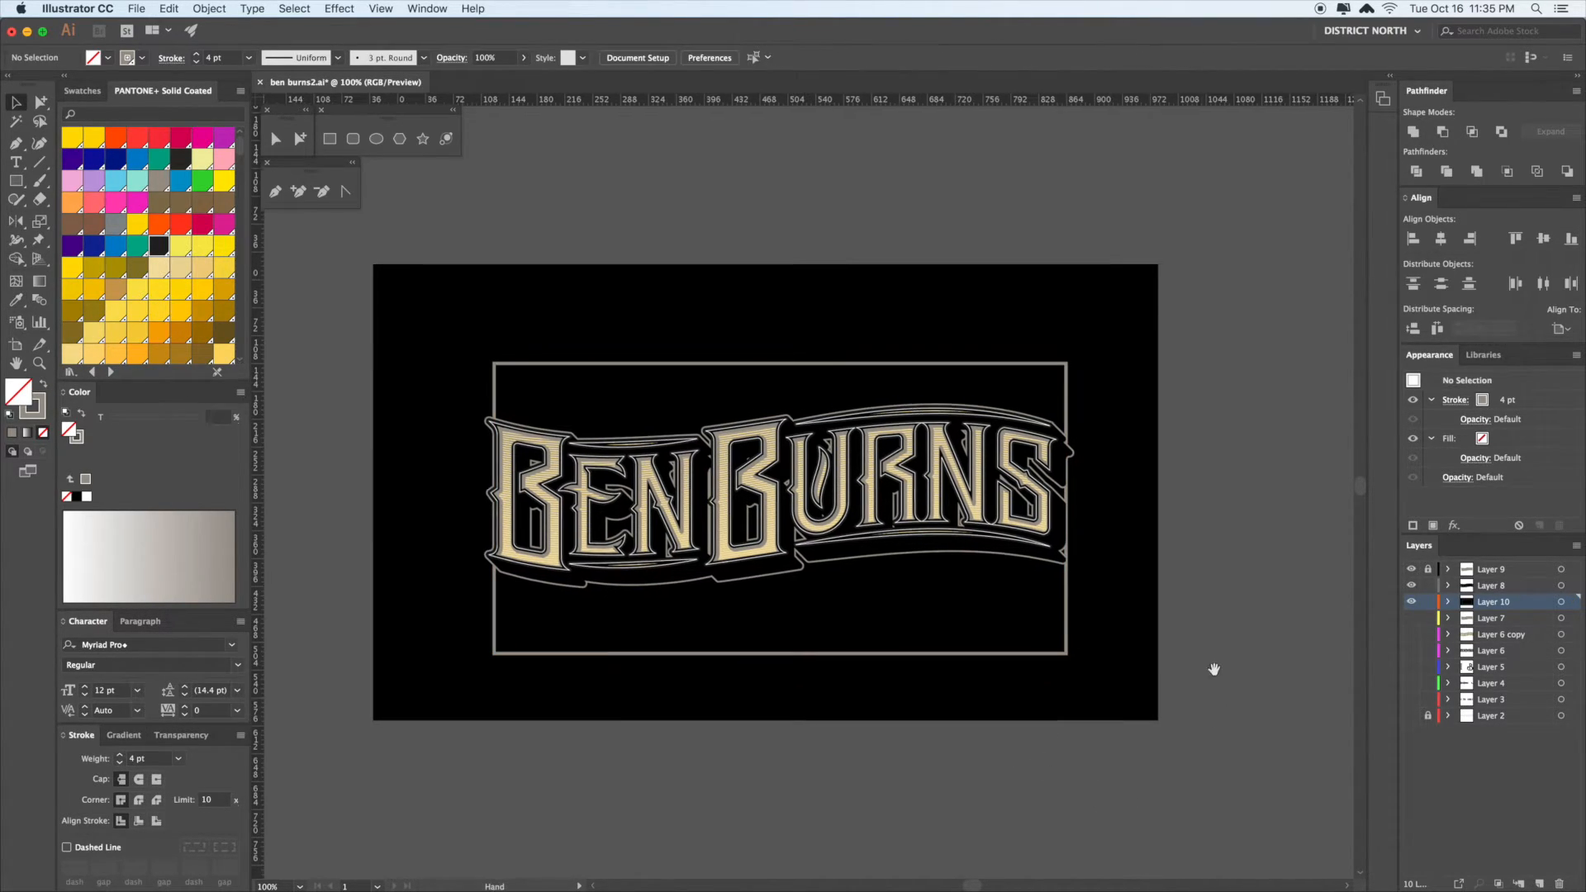
left_click(1067, 602)
left_click_drag(779, 653, 777, 637)
left_click(1275, 398)
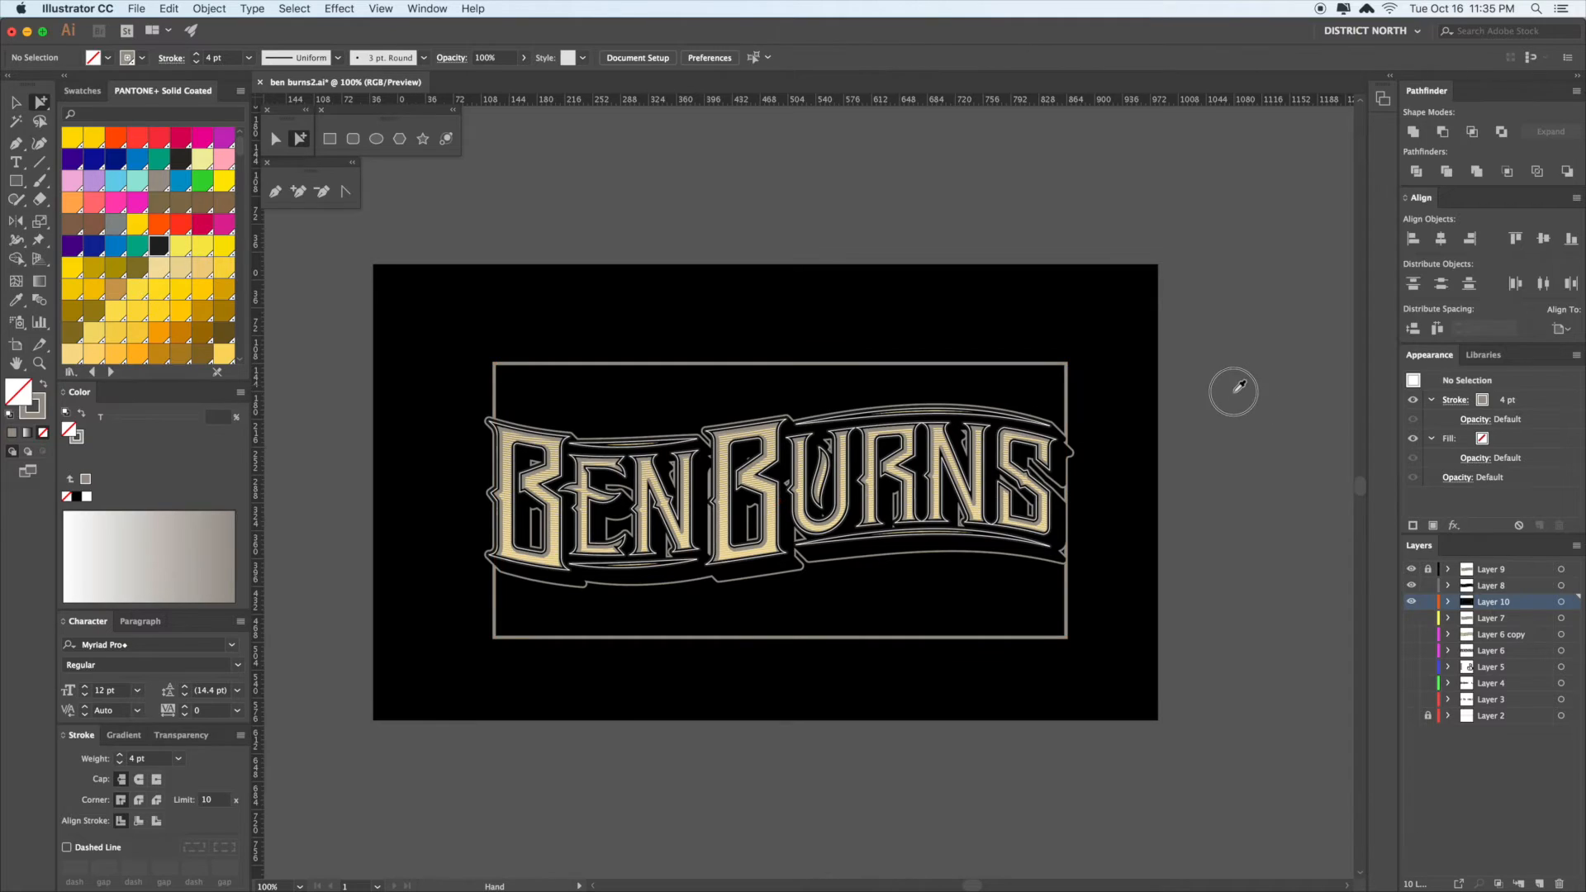
scroll(1236, 418, "up", 2)
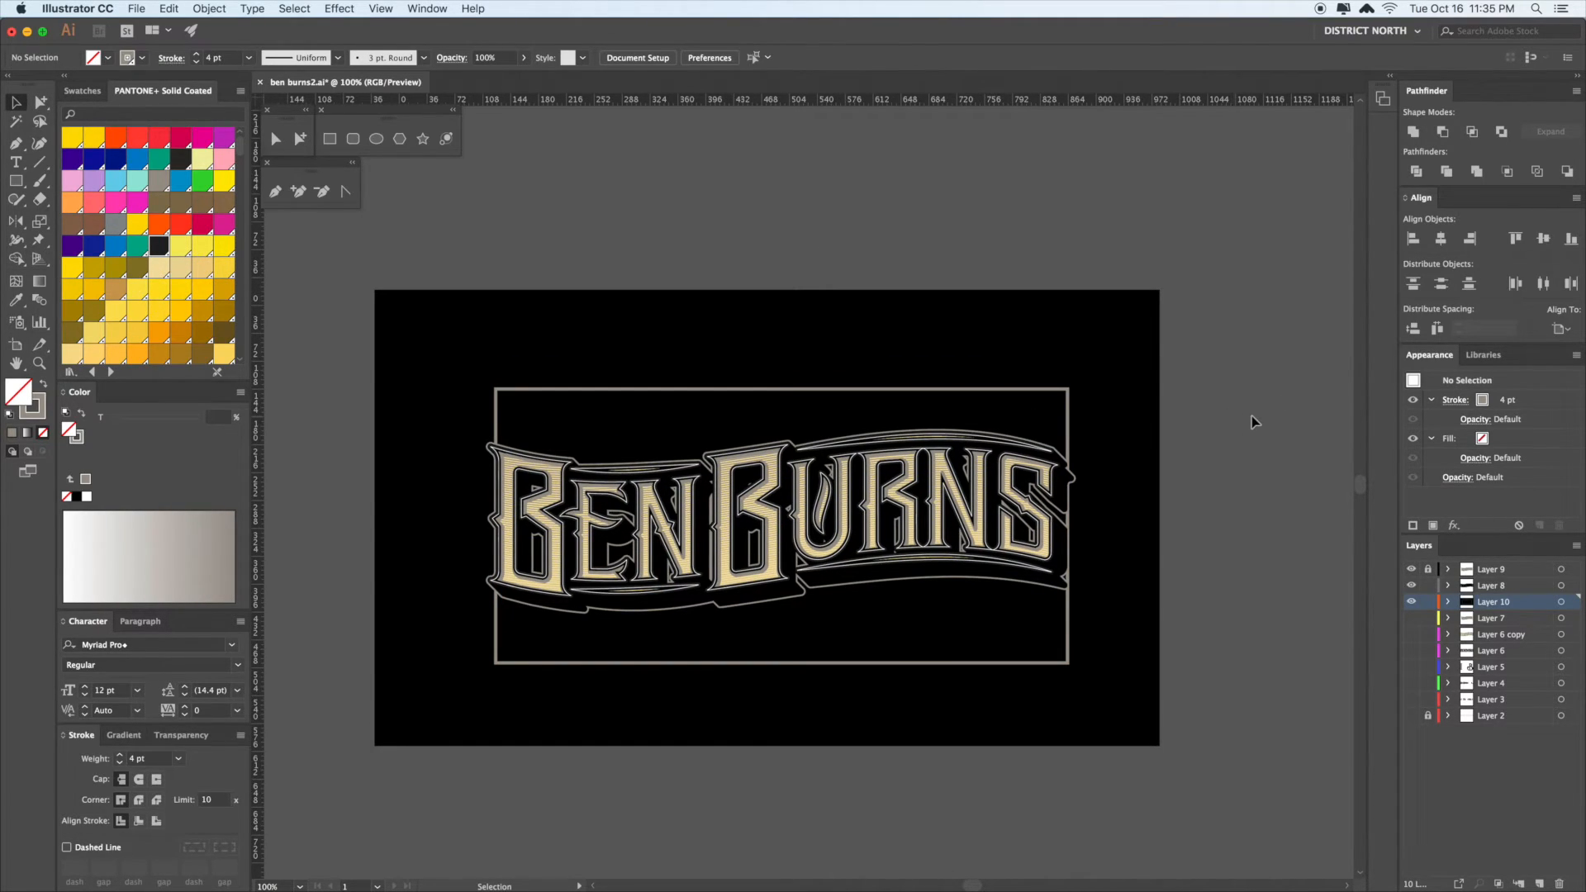
- Drag the grey frame rectangle above the lettering and delete it
key("a")
left_click_drag(1025, 389, 1045, 184)
left_click_drag(1103, 248, 1057, 363)
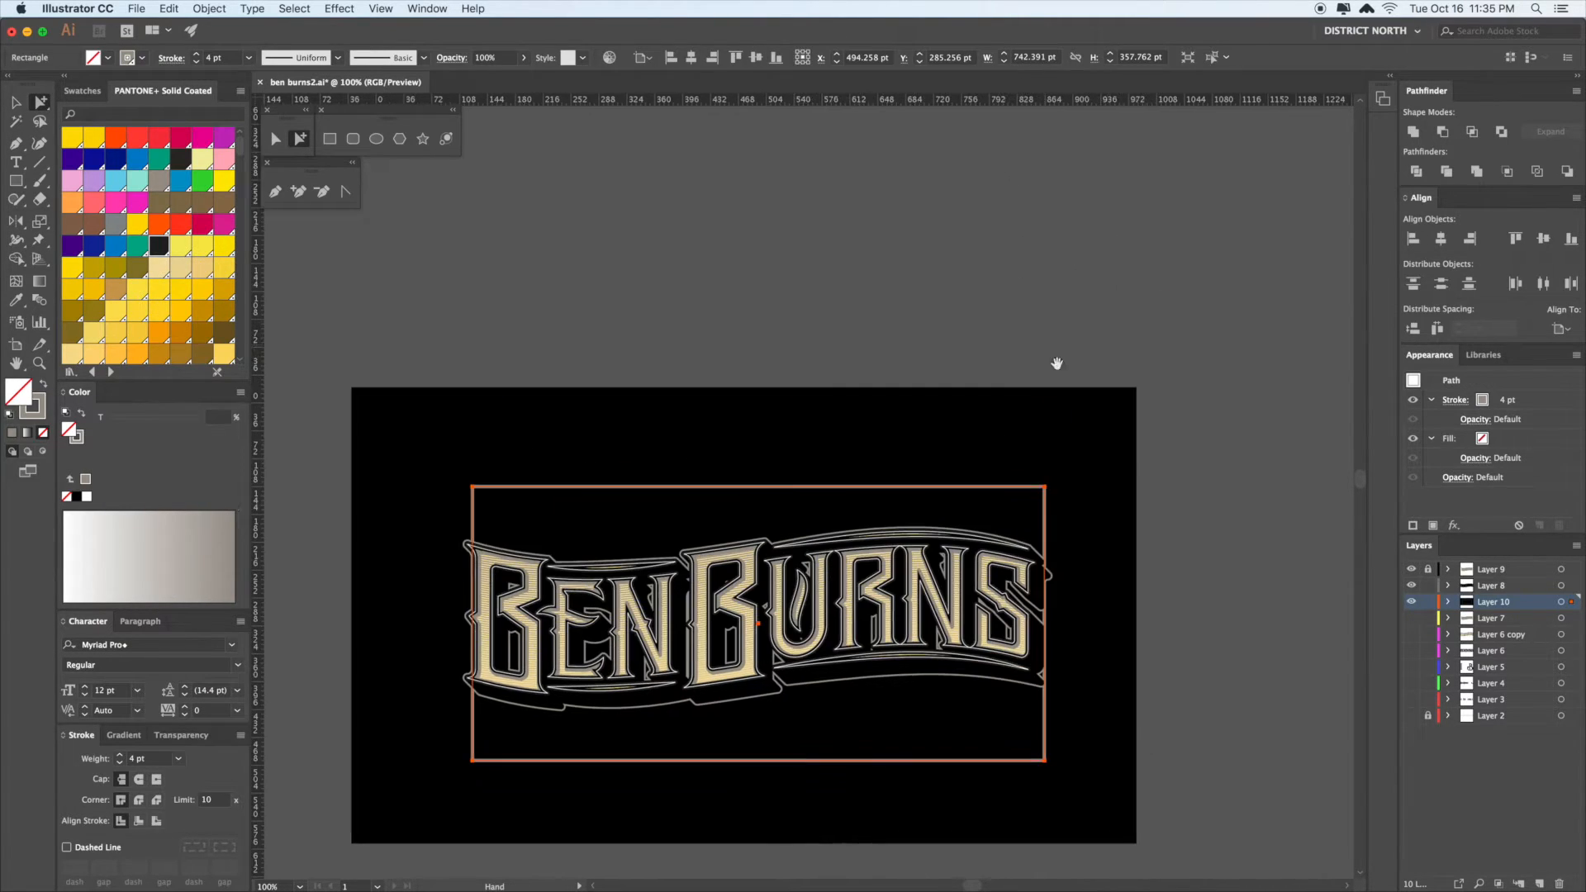
left_click_drag(888, 224, 879, 136)
left_click(1327, 396, "shift")
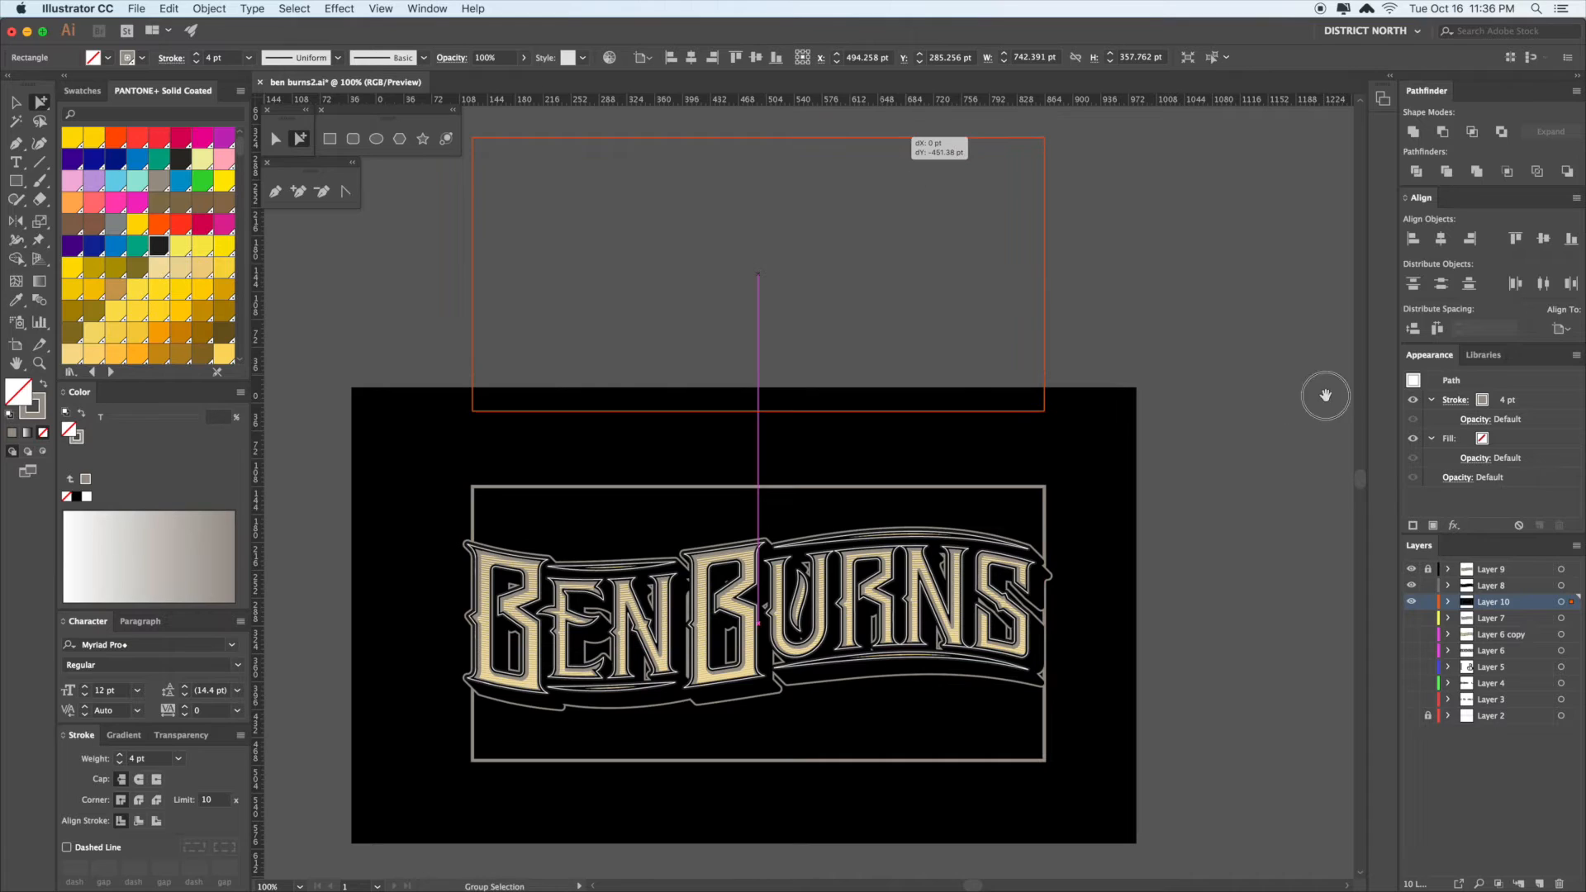
mouse_move(1181, 348)
left_mouse_down()
mouse_move(920, 288)
mouse_move(1169, 354)
left_mouse_up()
key("Delete")
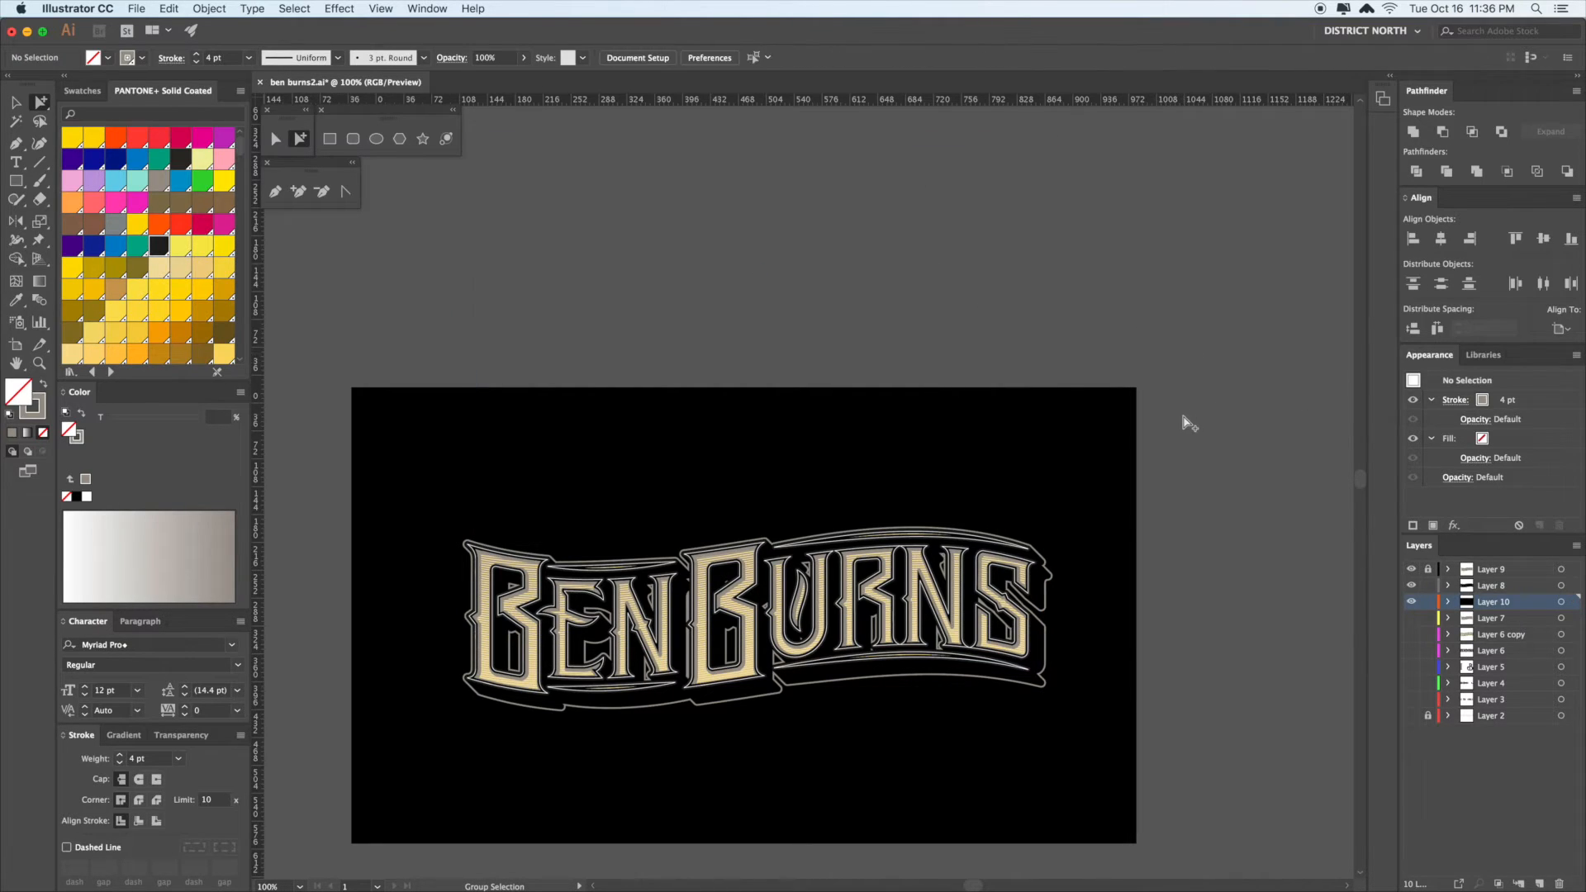
scroll(1176, 311, "down", 1)
left_click_drag(1065, 422, 1065, 394)
left_click(965, 445)
left_click_drag(963, 442, 942, 411)
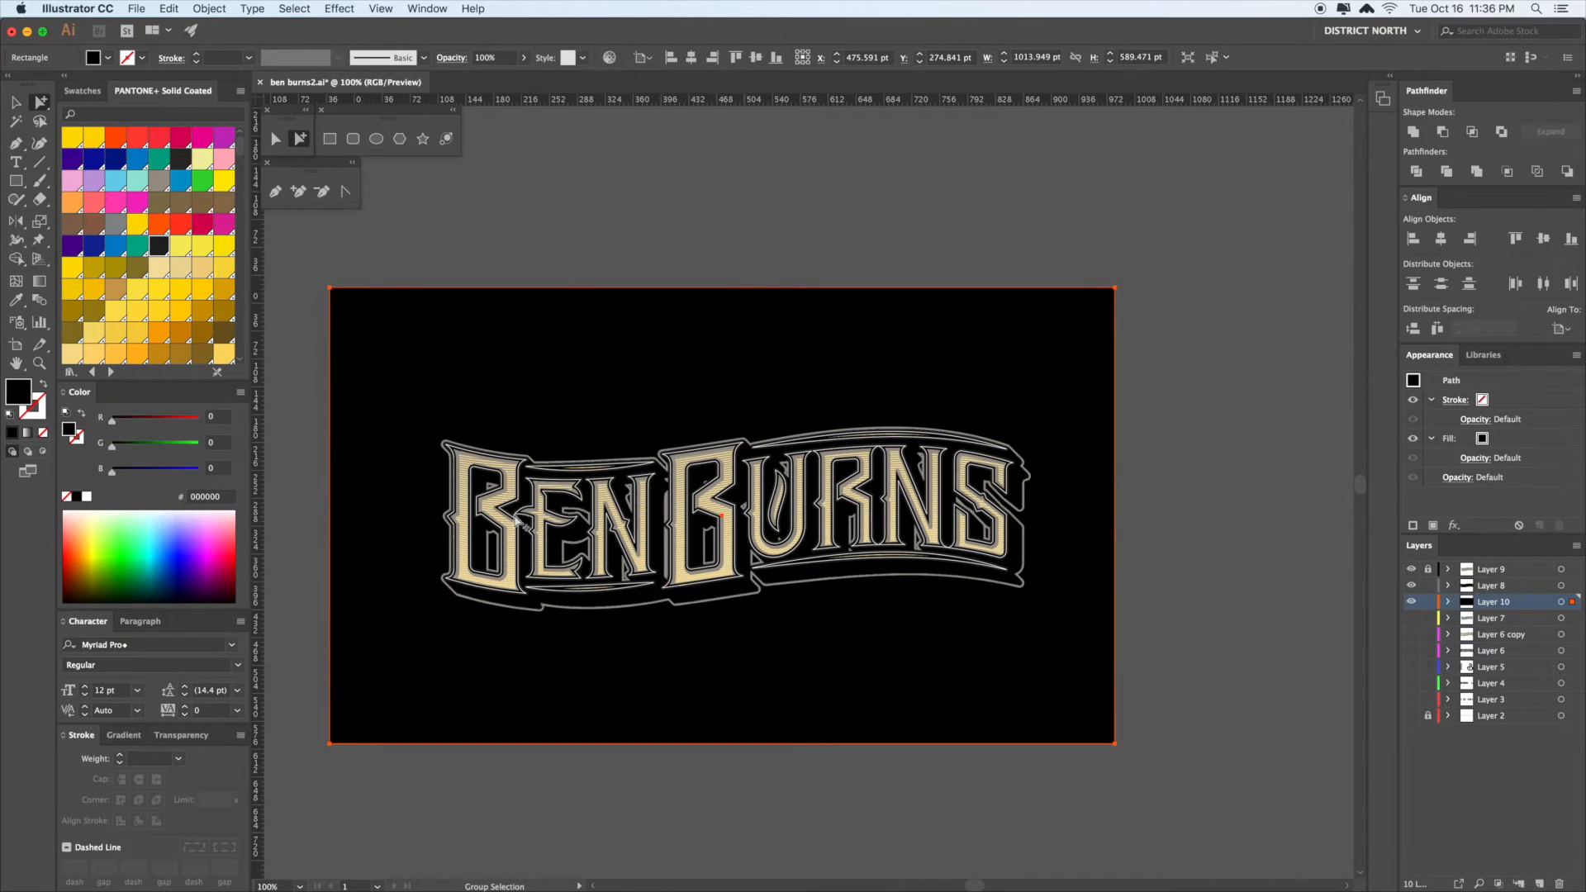
left_click_drag(1162, 646, 1186, 625)
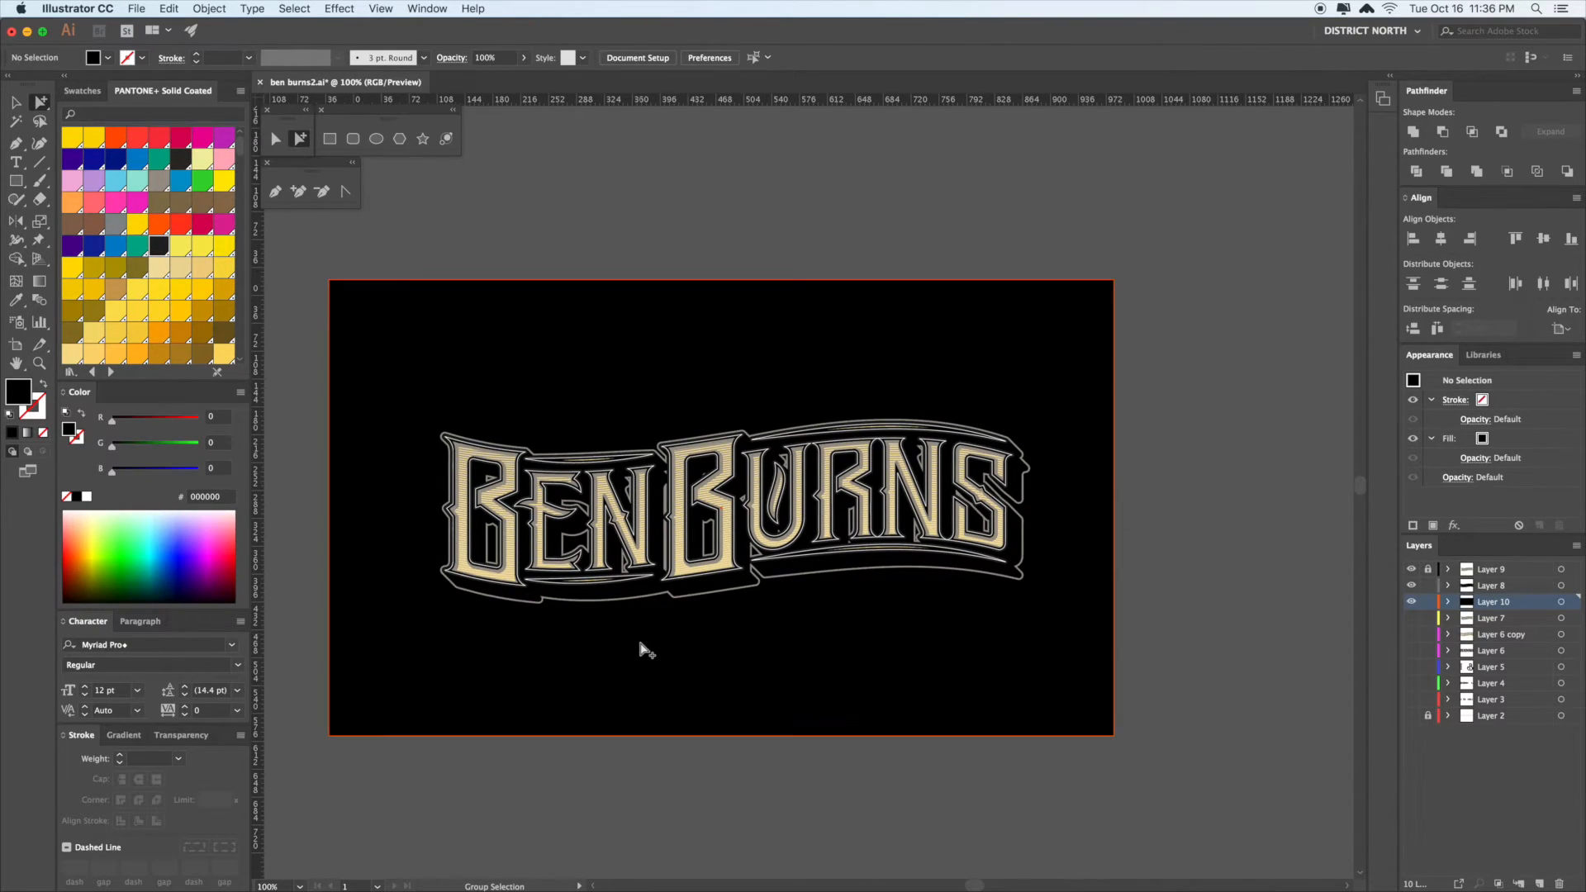
- Pen a vertical line on the left pasteboard with a black stroke and no fill
left_click_drag(644, 641, 649, 631)
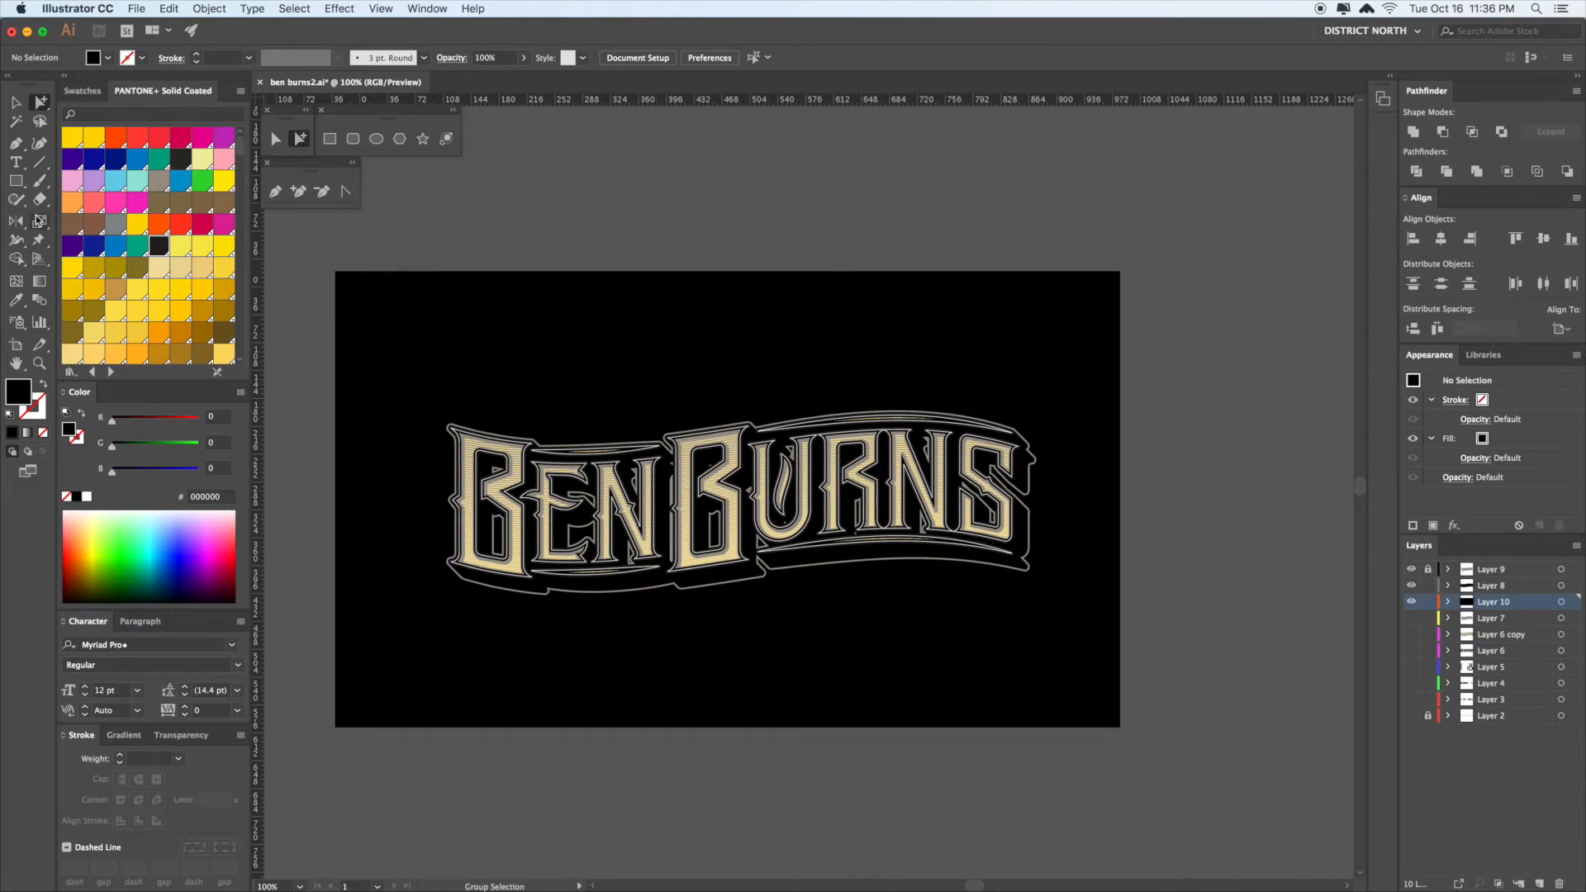
left_click(17, 182)
mouse_move(18, 187)
left_mouse_down()
mouse_move(82, 198)
mouse_move(88, 263)
mouse_move(16, 185)
left_mouse_up()
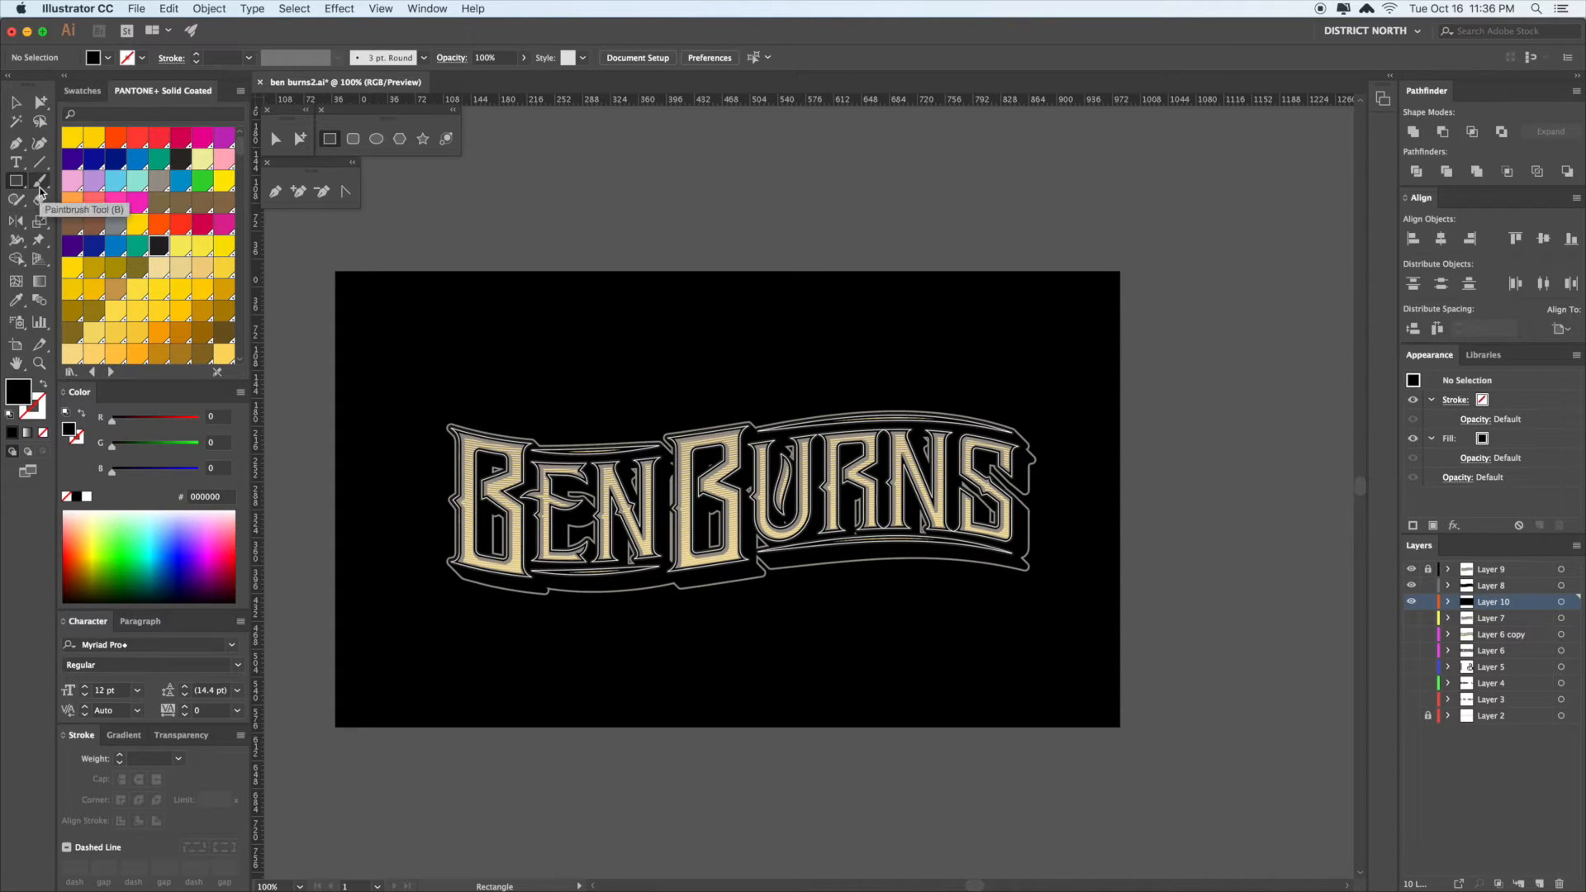
scroll(700, 345, "left", 10)
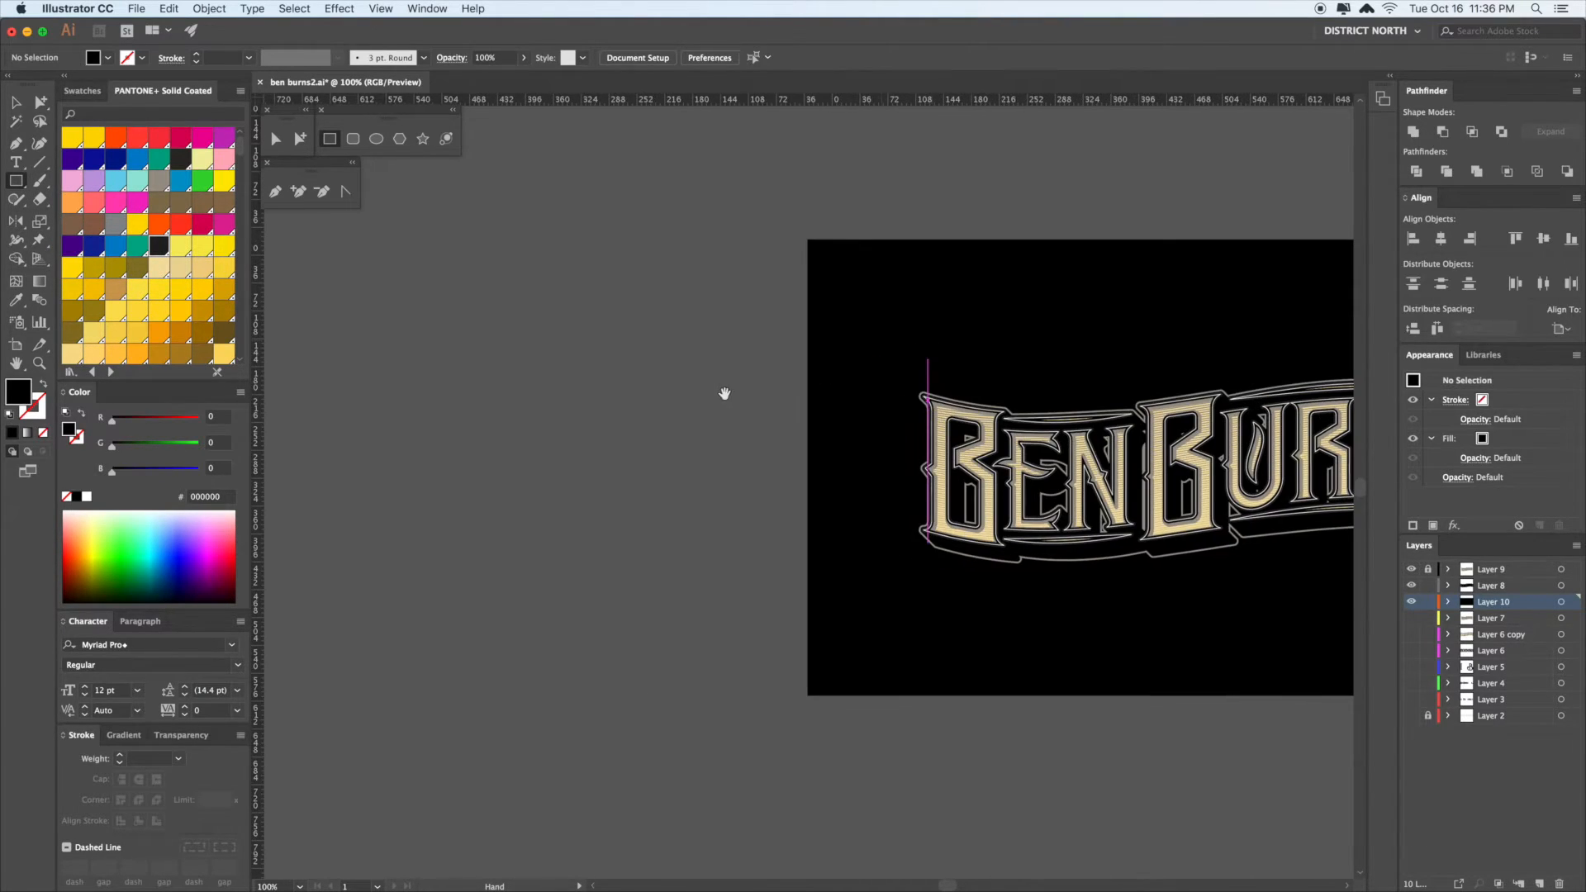
left_click_drag(541, 446, 507, 440)
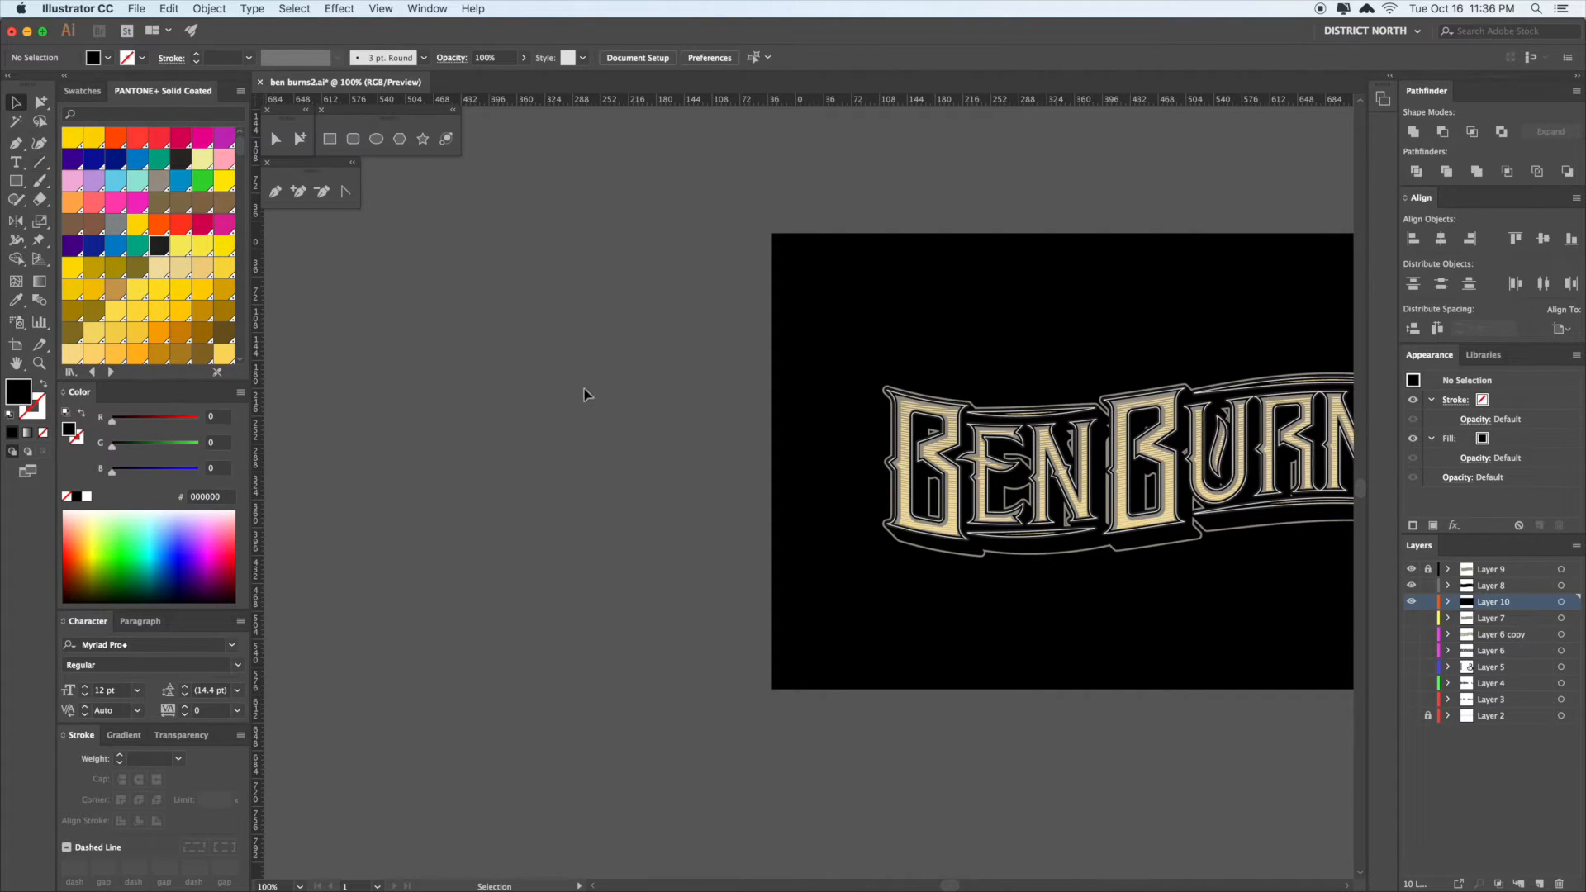
key("p")
left_click(519, 571)
left_click(519, 286)
key("v")
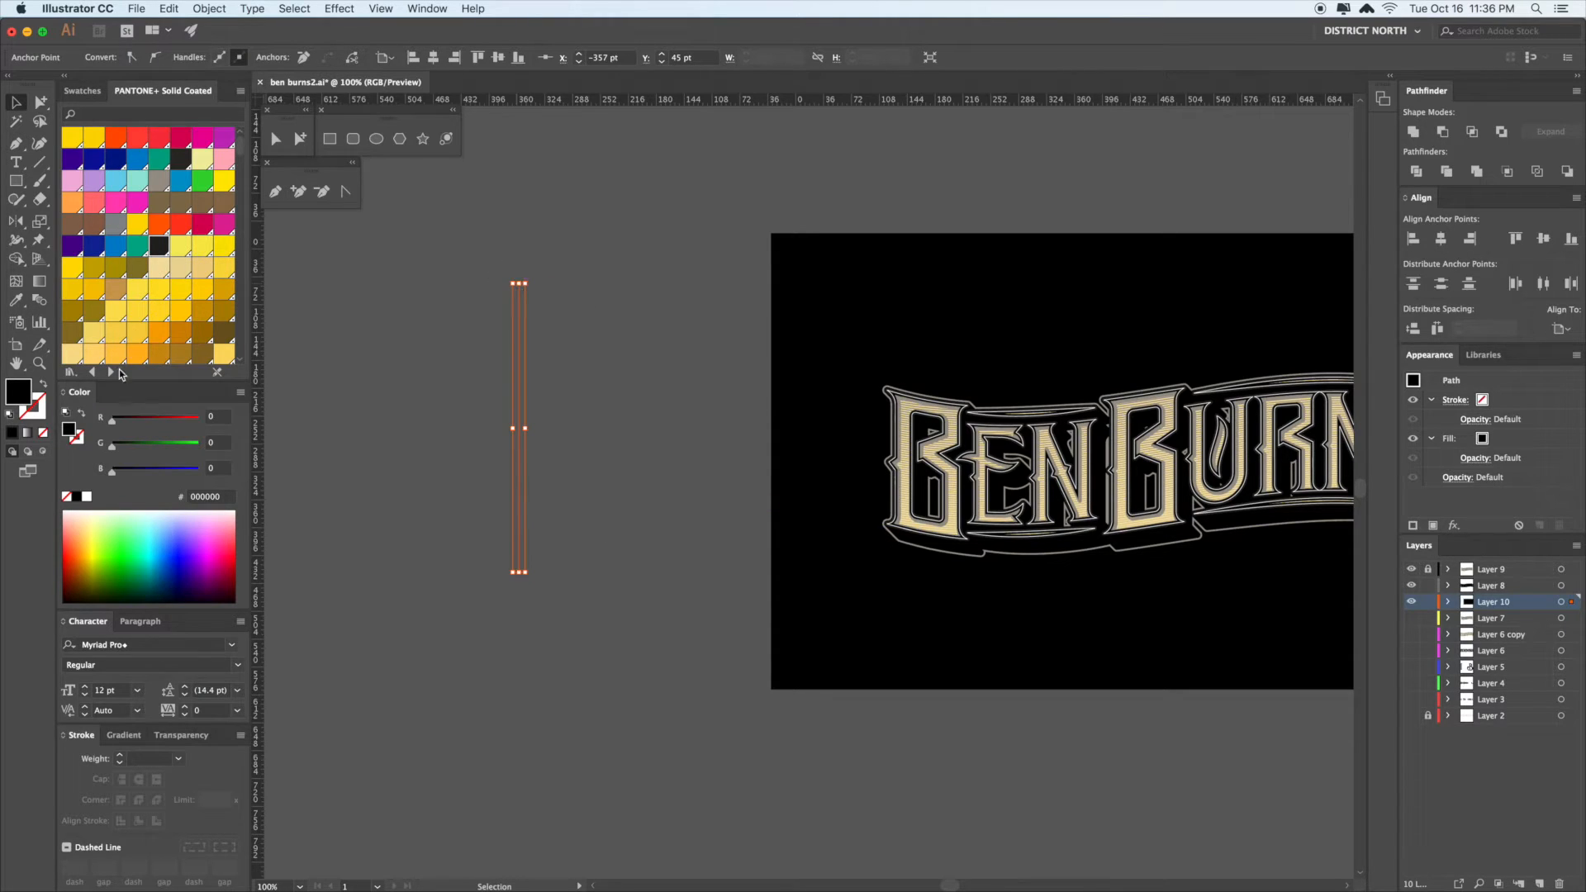
left_click(43, 386)
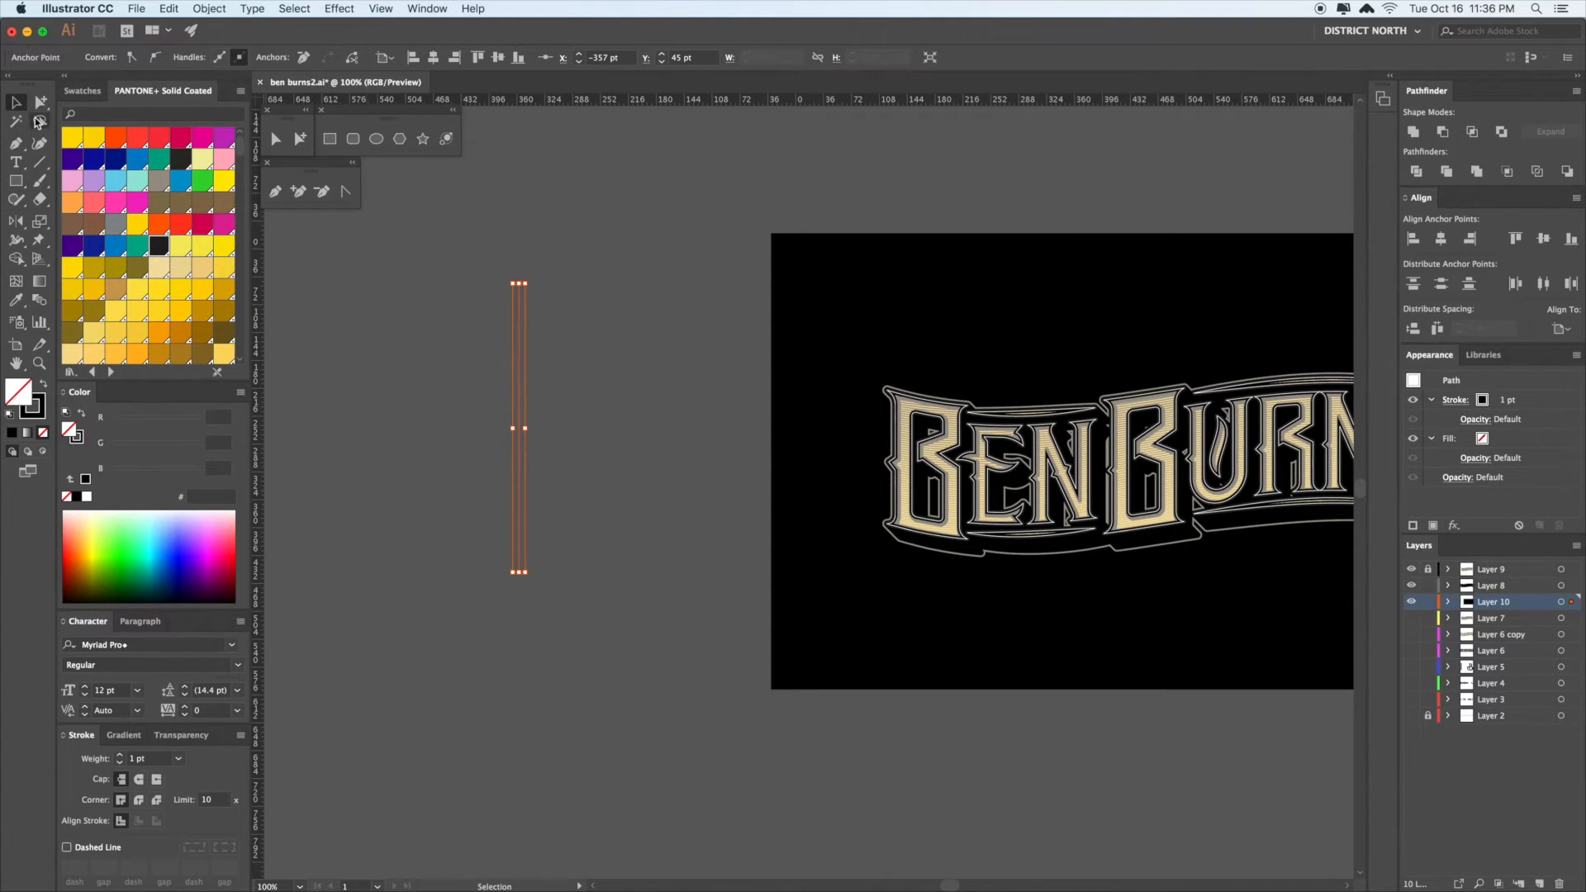
- Bulge the line's middle to 8 pt with the Width tool and stretch it upward
left_click(17, 243)
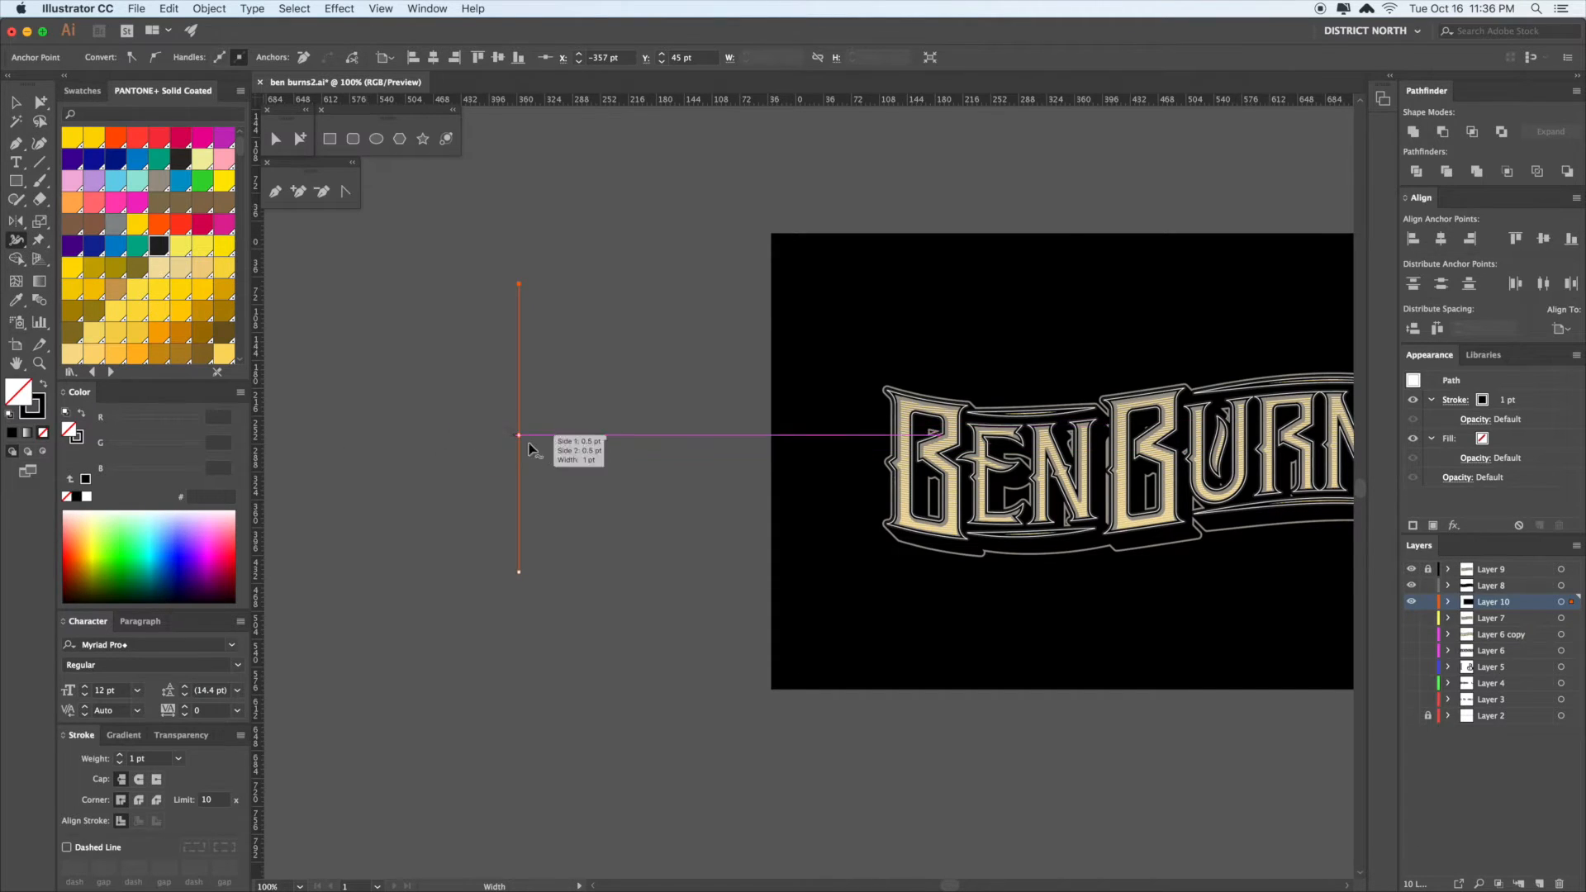
mouse_move(524, 429)
left_mouse_down()
mouse_move(585, 462)
mouse_move(397, 339)
mouse_move(463, 379)
left_mouse_up()
key("v")
left_click(574, 470)
key("a")
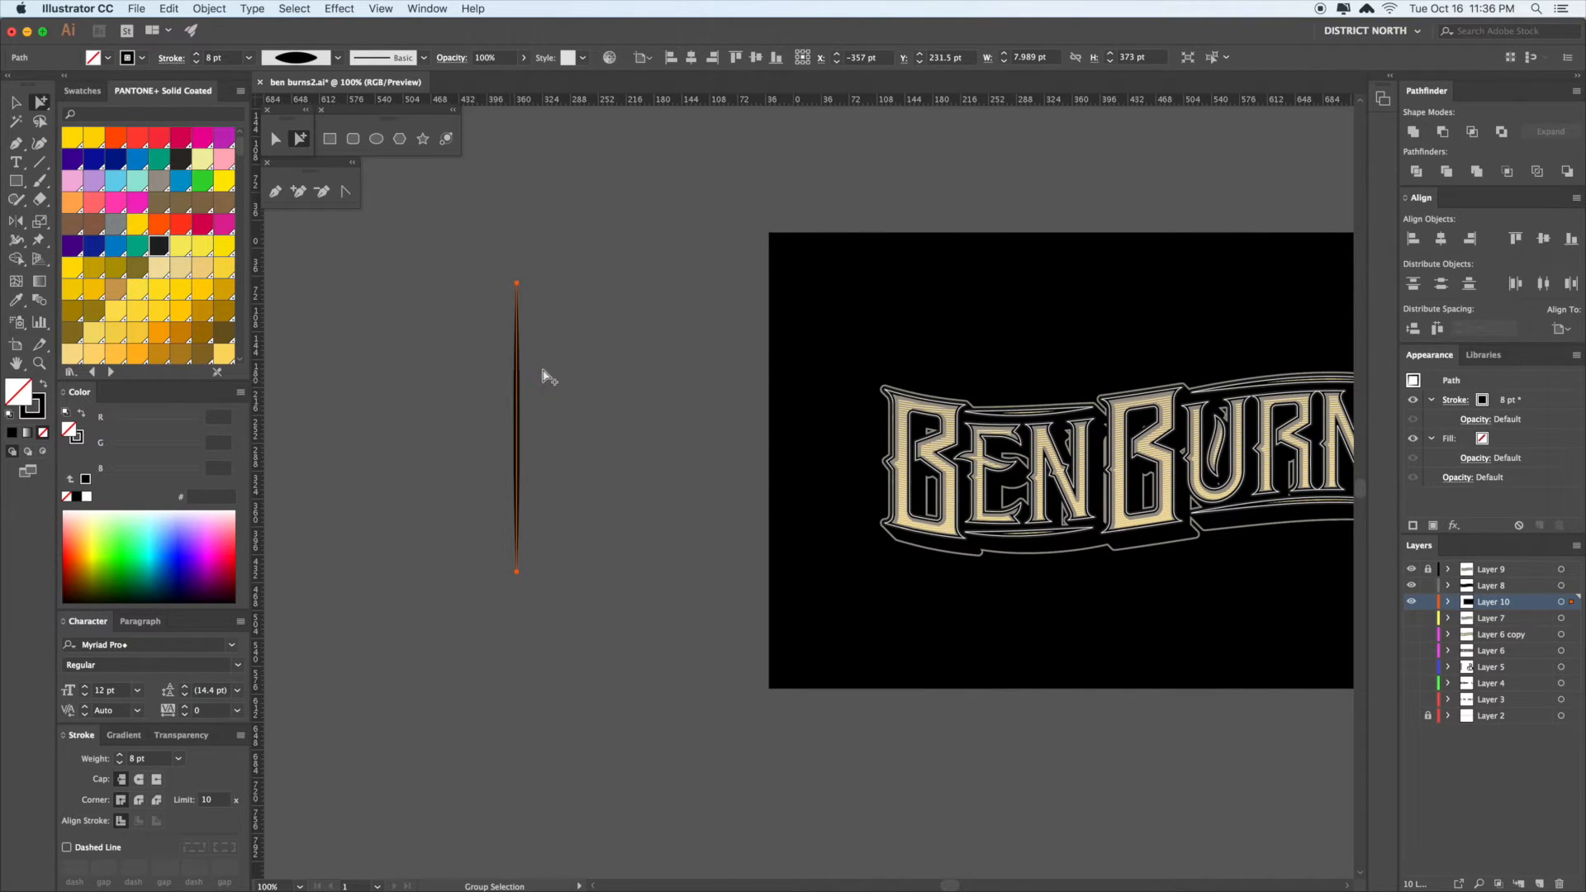
key("super+c")
left_click(577, 425)
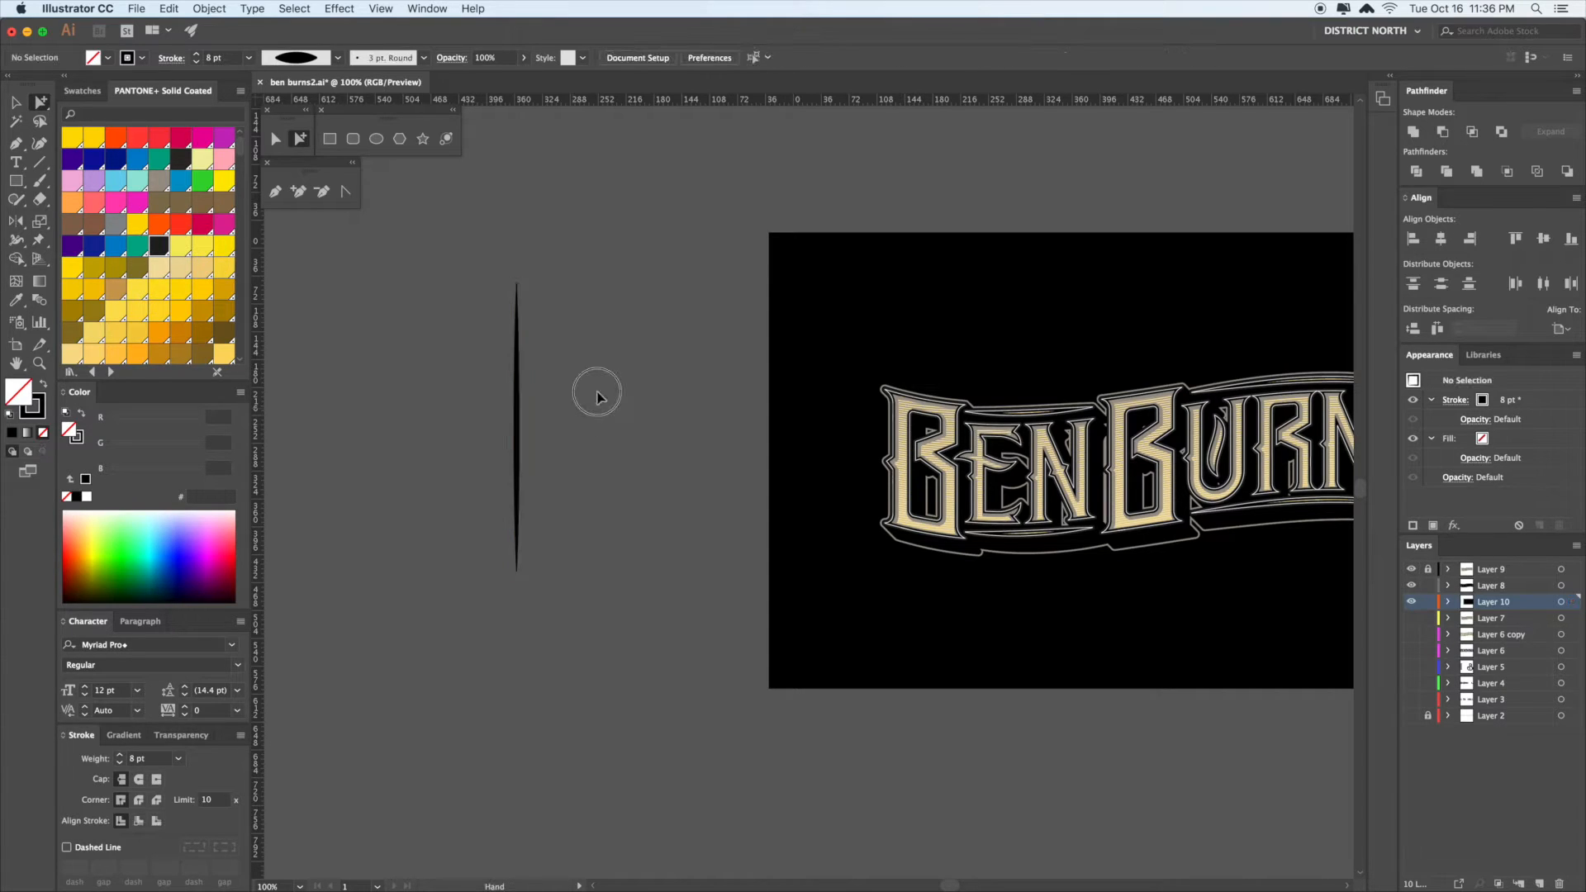
left_click(518, 425)
left_click_drag(518, 424, 521, 161)
left_click_drag(558, 264, 579, 438)
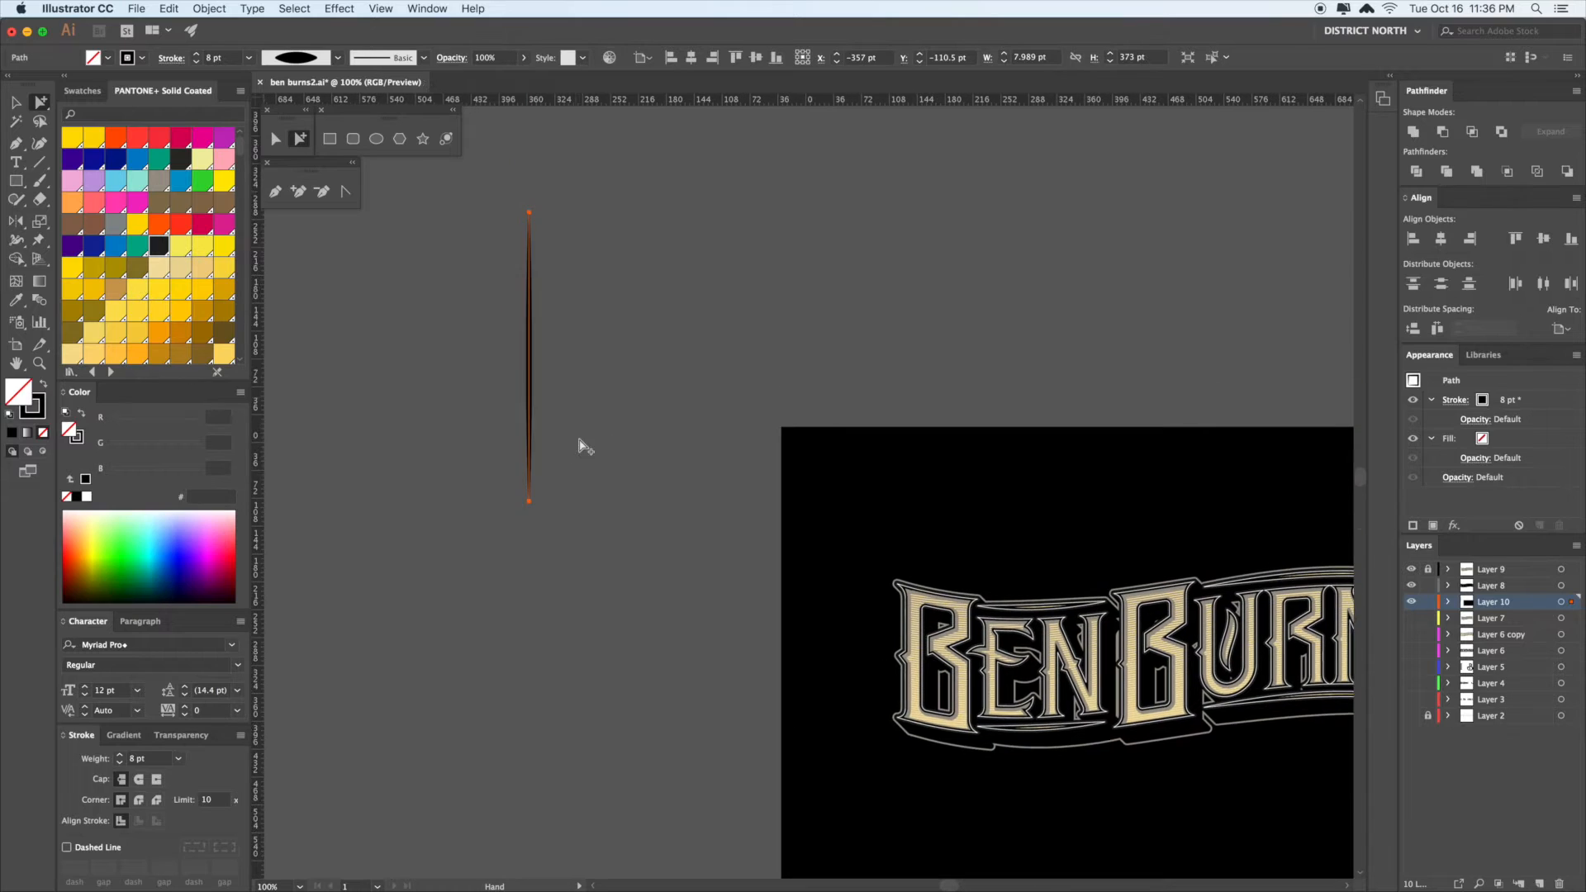
- Copy the tapered line directly below and shorten the copy beneath the long one
left_click_drag(530, 361, 530, 697)
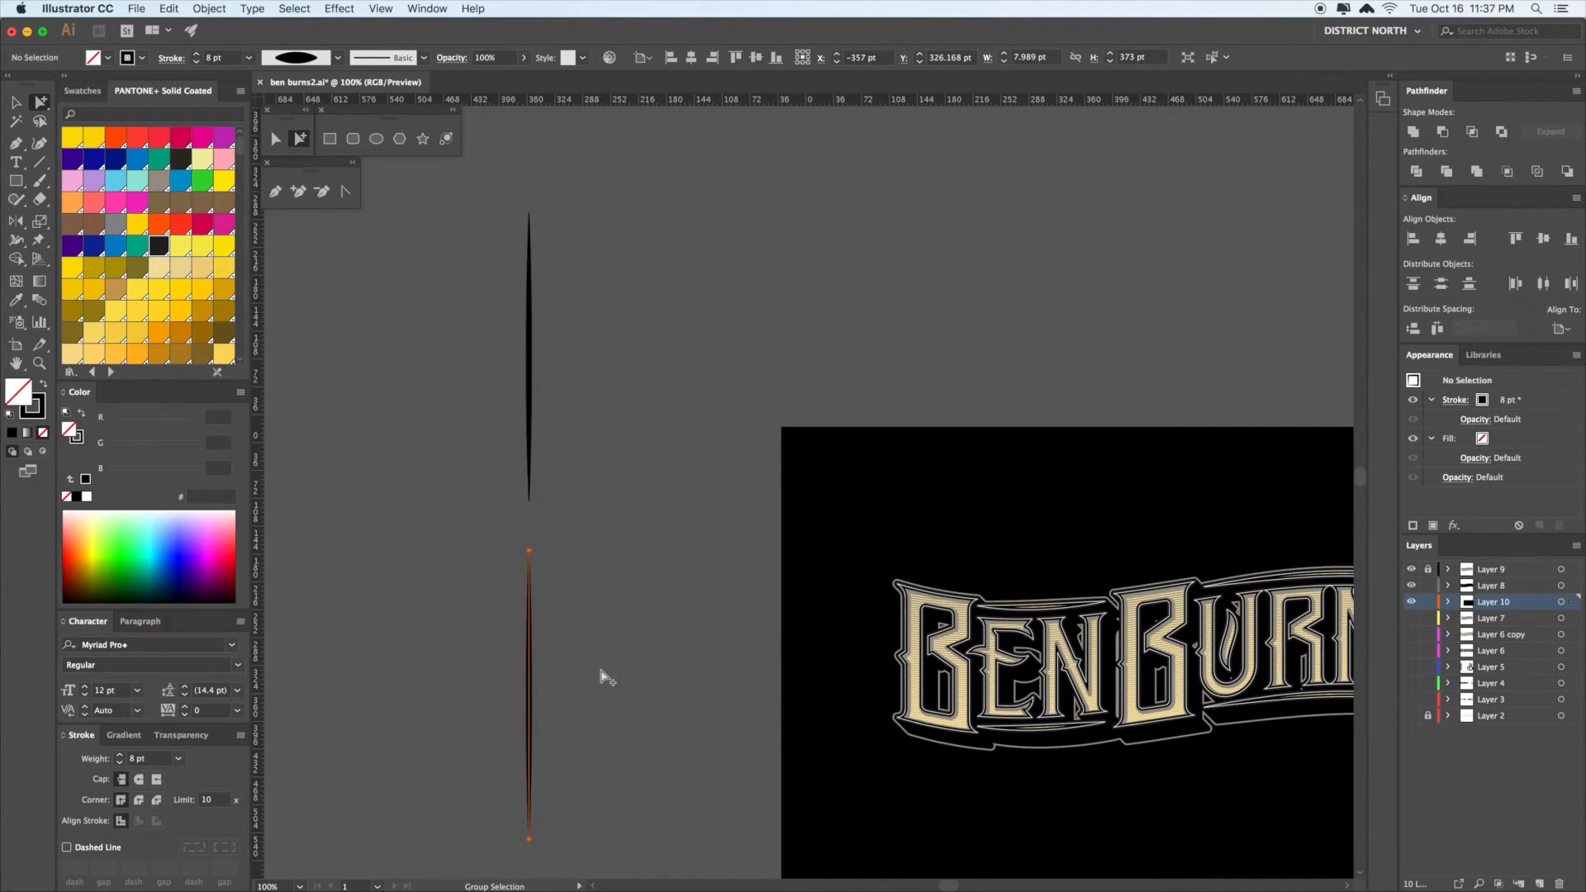
left_click(605, 676)
scroll(603, 567, "down", 3)
key("v")
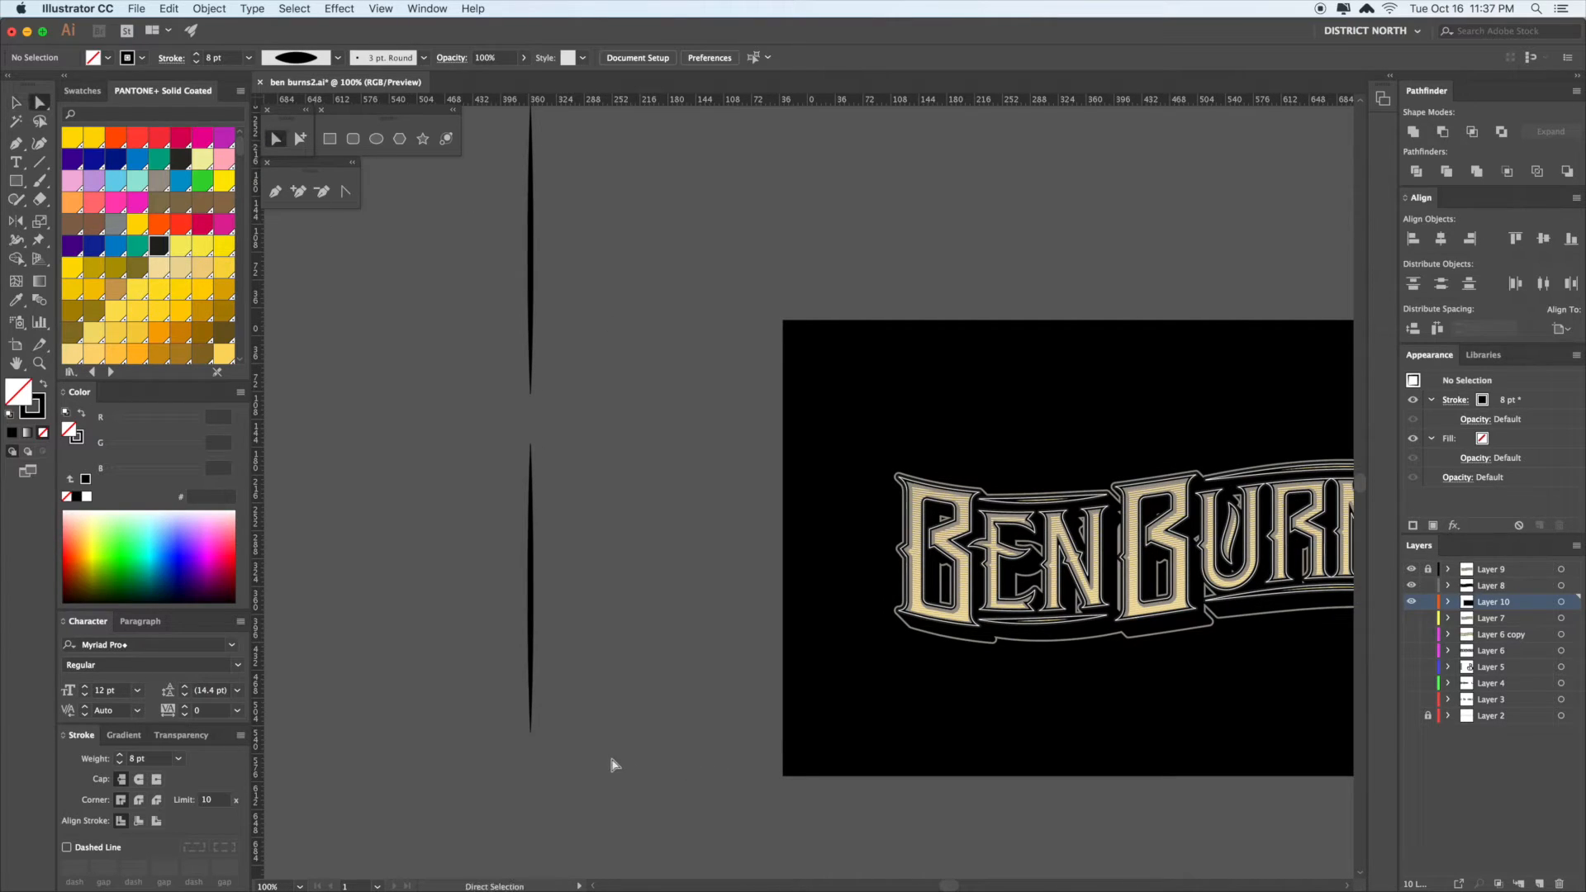
left_click_drag(530, 731, 517, 637)
left_click(591, 543)
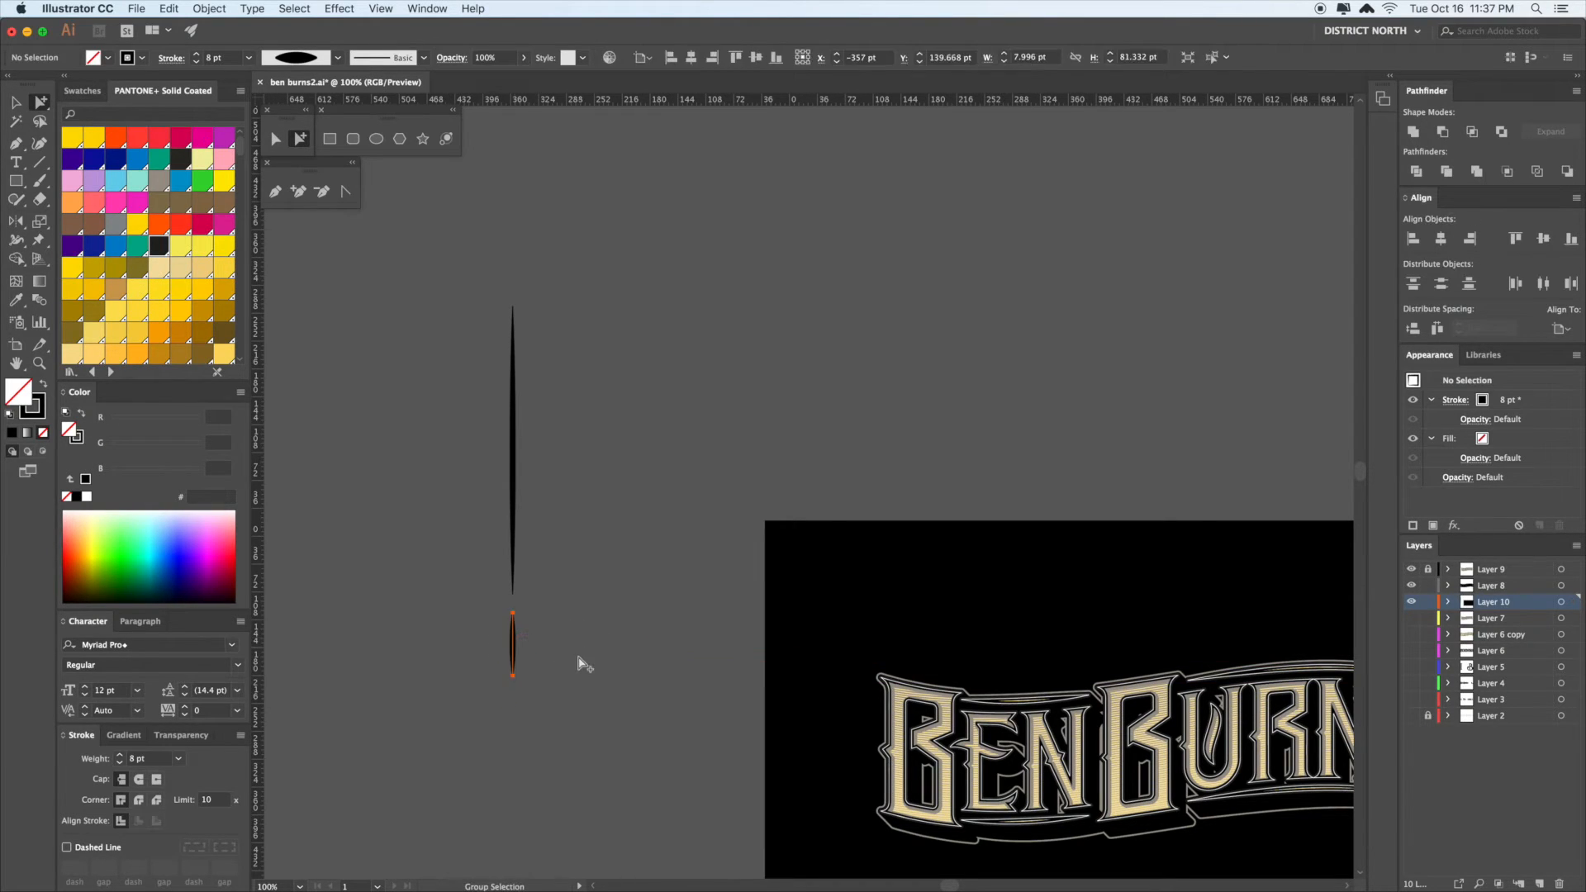
left_click(581, 686)
- Select both tapered strokes together and switch to GPU preview
left_click_drag(578, 707, 464, 330)
left_click_drag(593, 448, 556, 485)
left_click(607, 715)
left_click_drag(404, 338, 403, 338)
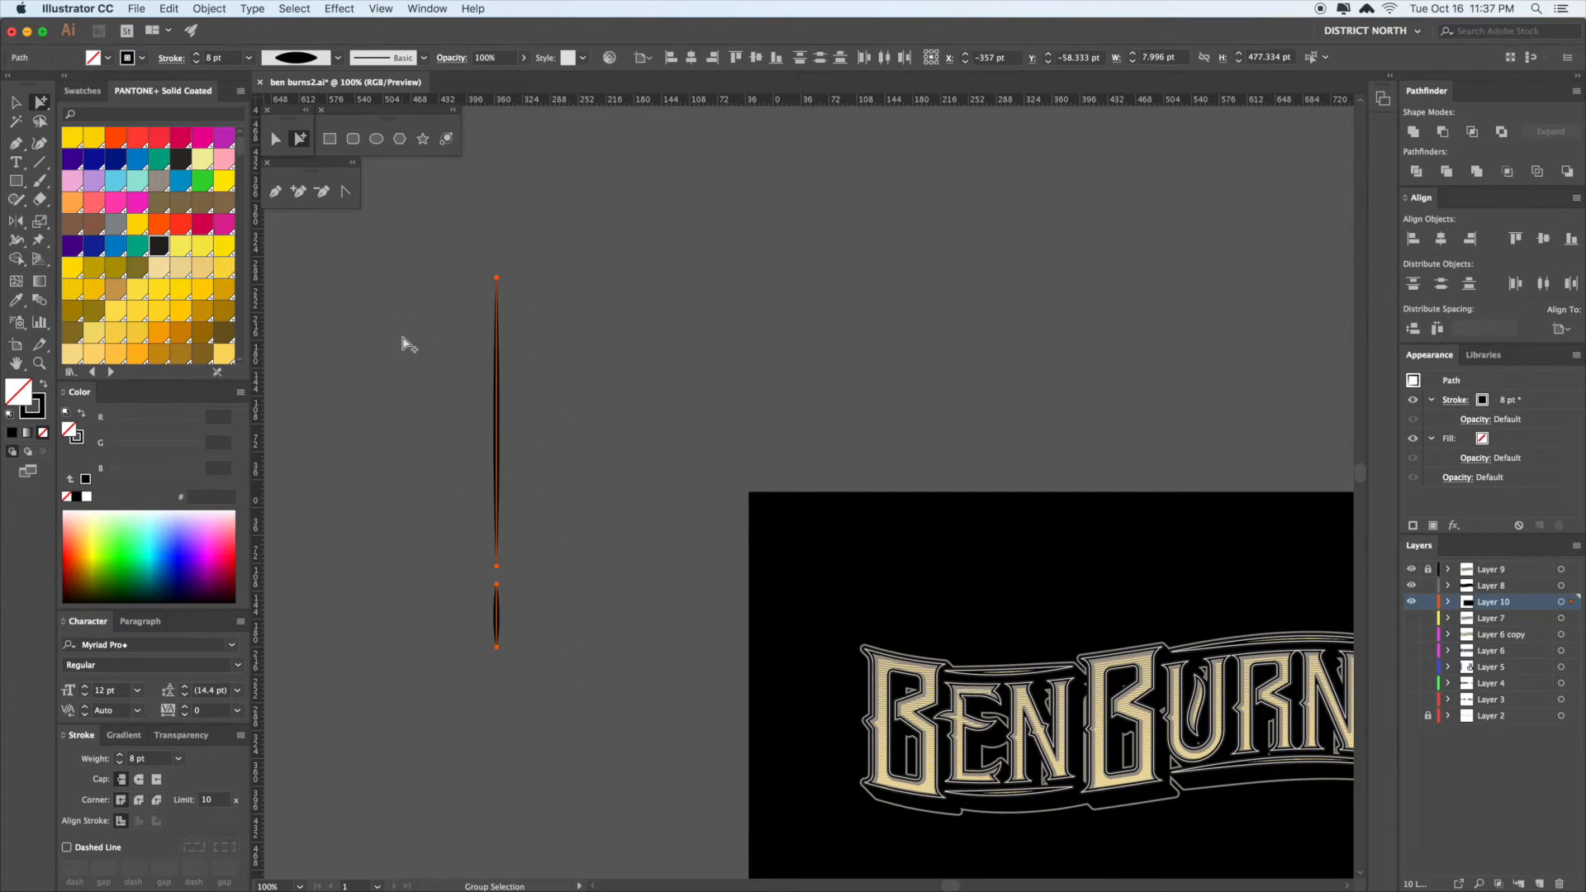
left_click_drag(574, 438, 599, 504)
left_click(595, 488)
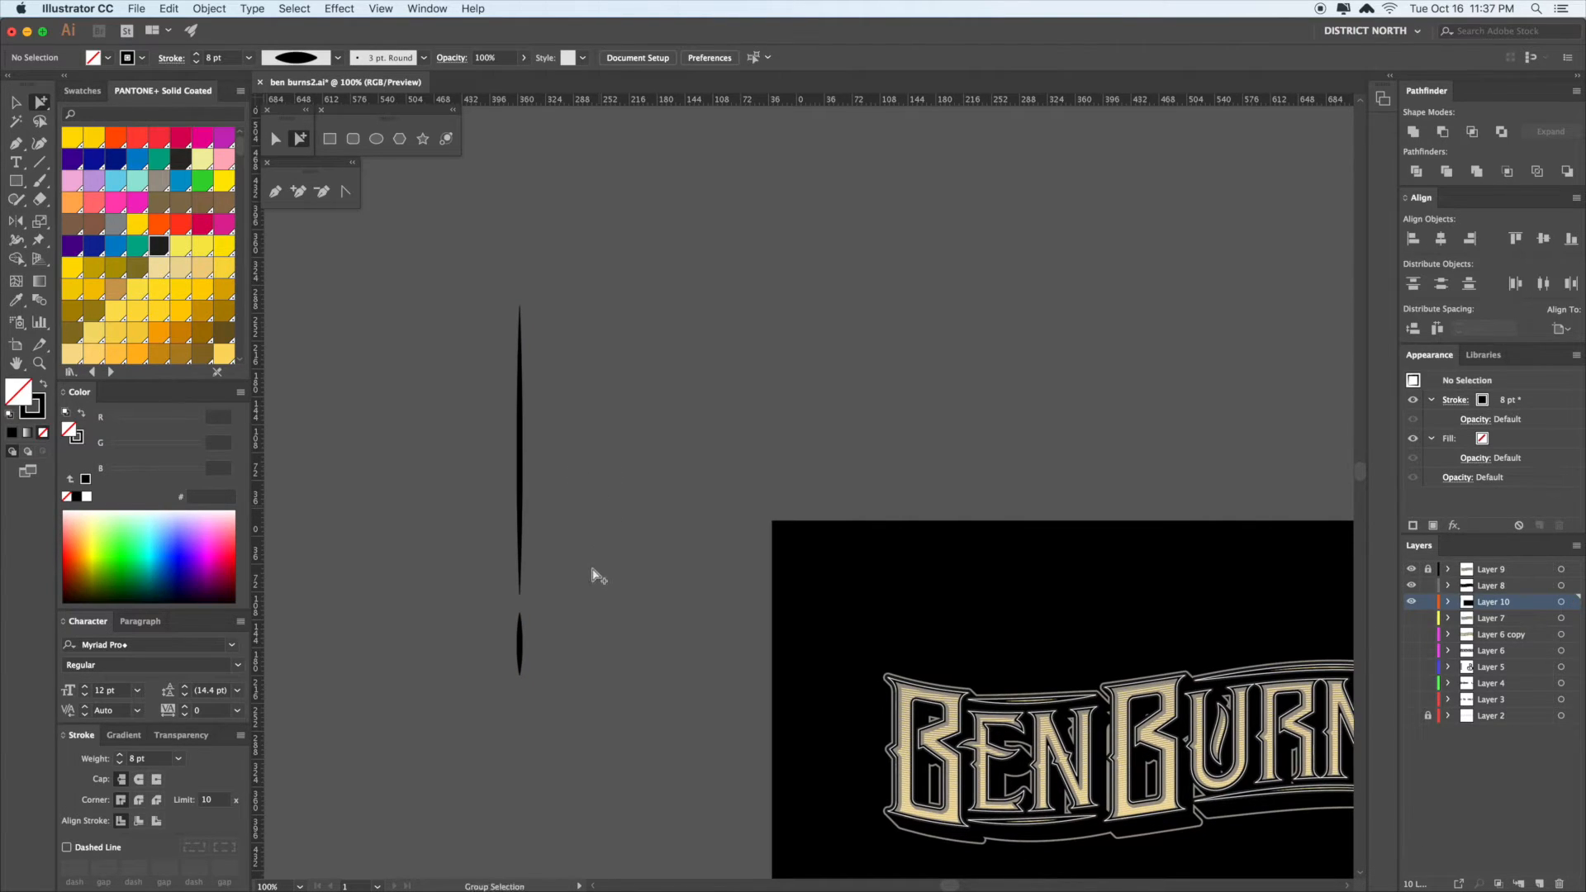
key("super+a")
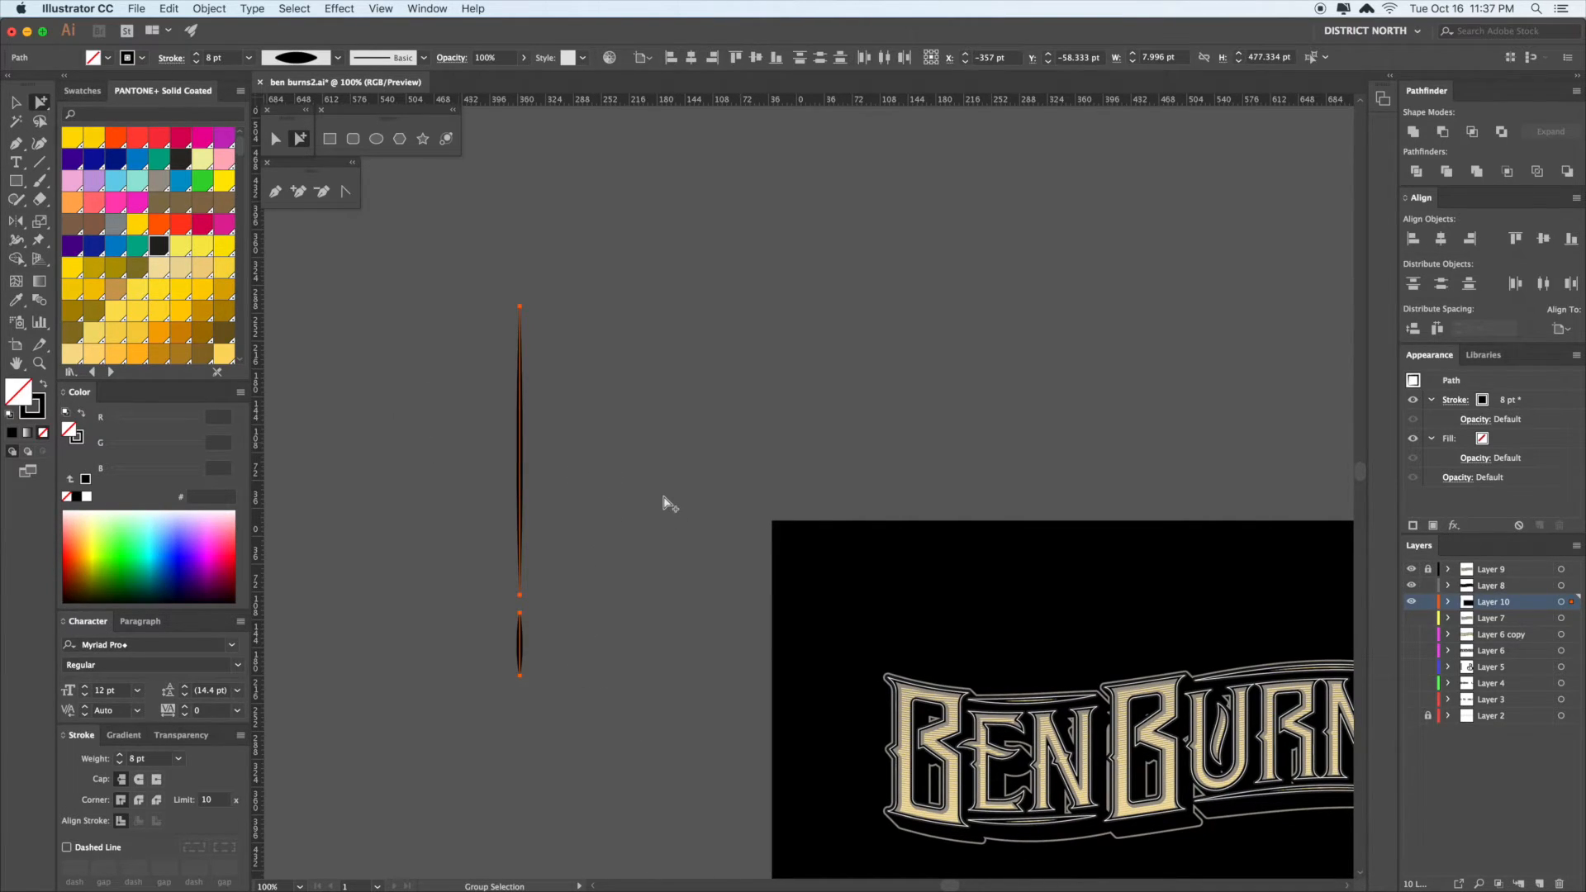
key("super+e")
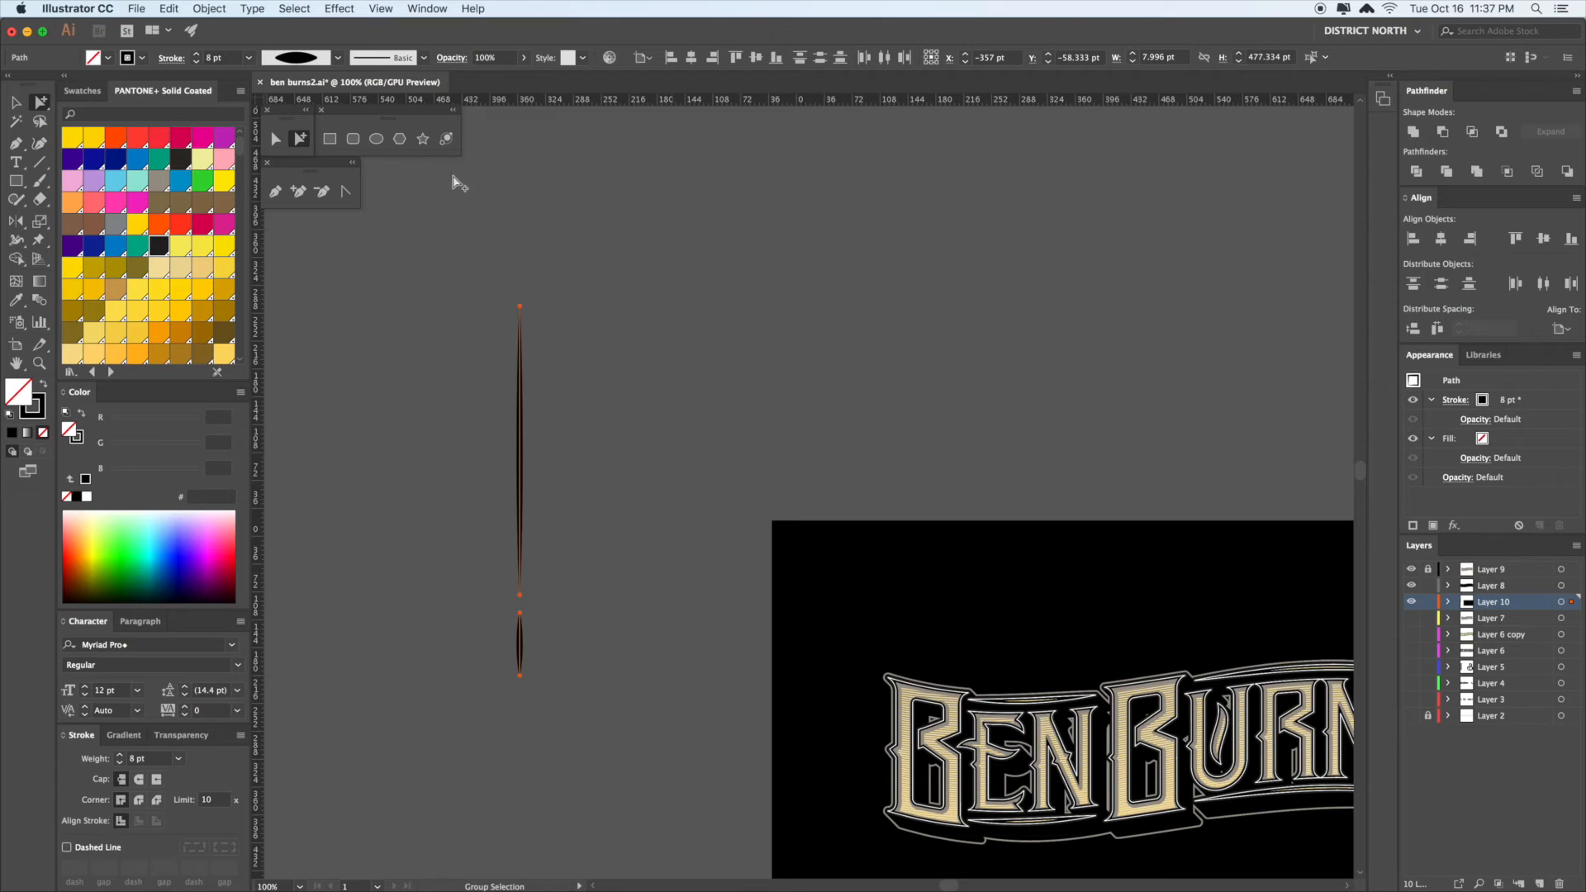
- Expand the tapered ornament strokes into filled outlines and reselect all their paths
left_click(197, 7)
left_click(248, 179)
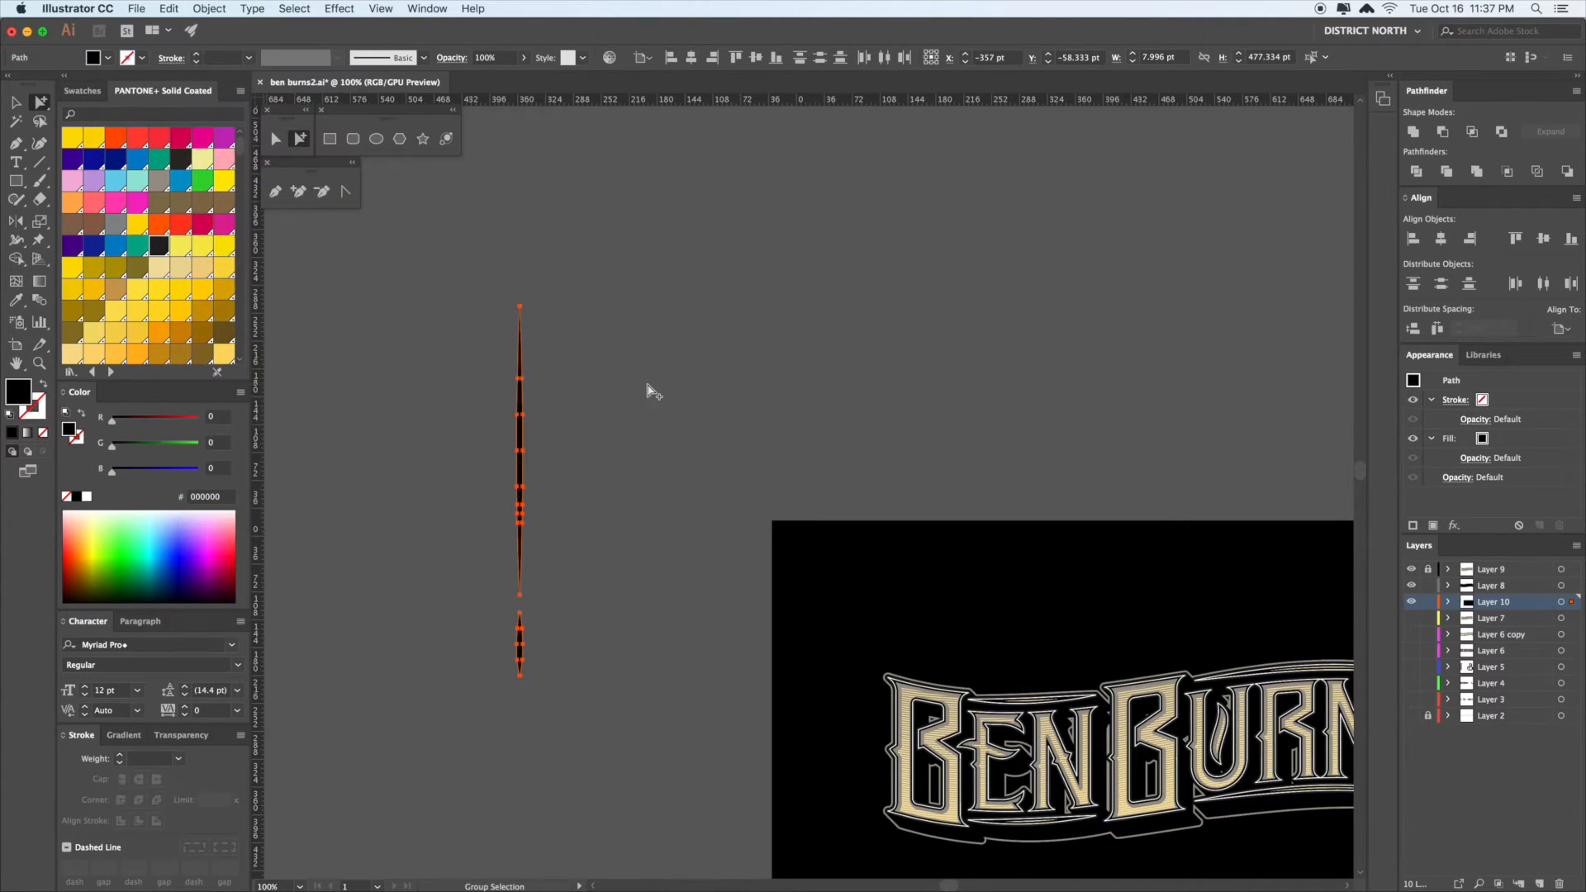
left_click(648, 384)
left_click_drag(594, 739, 431, 380)
left_click_drag(650, 424, 563, 337)
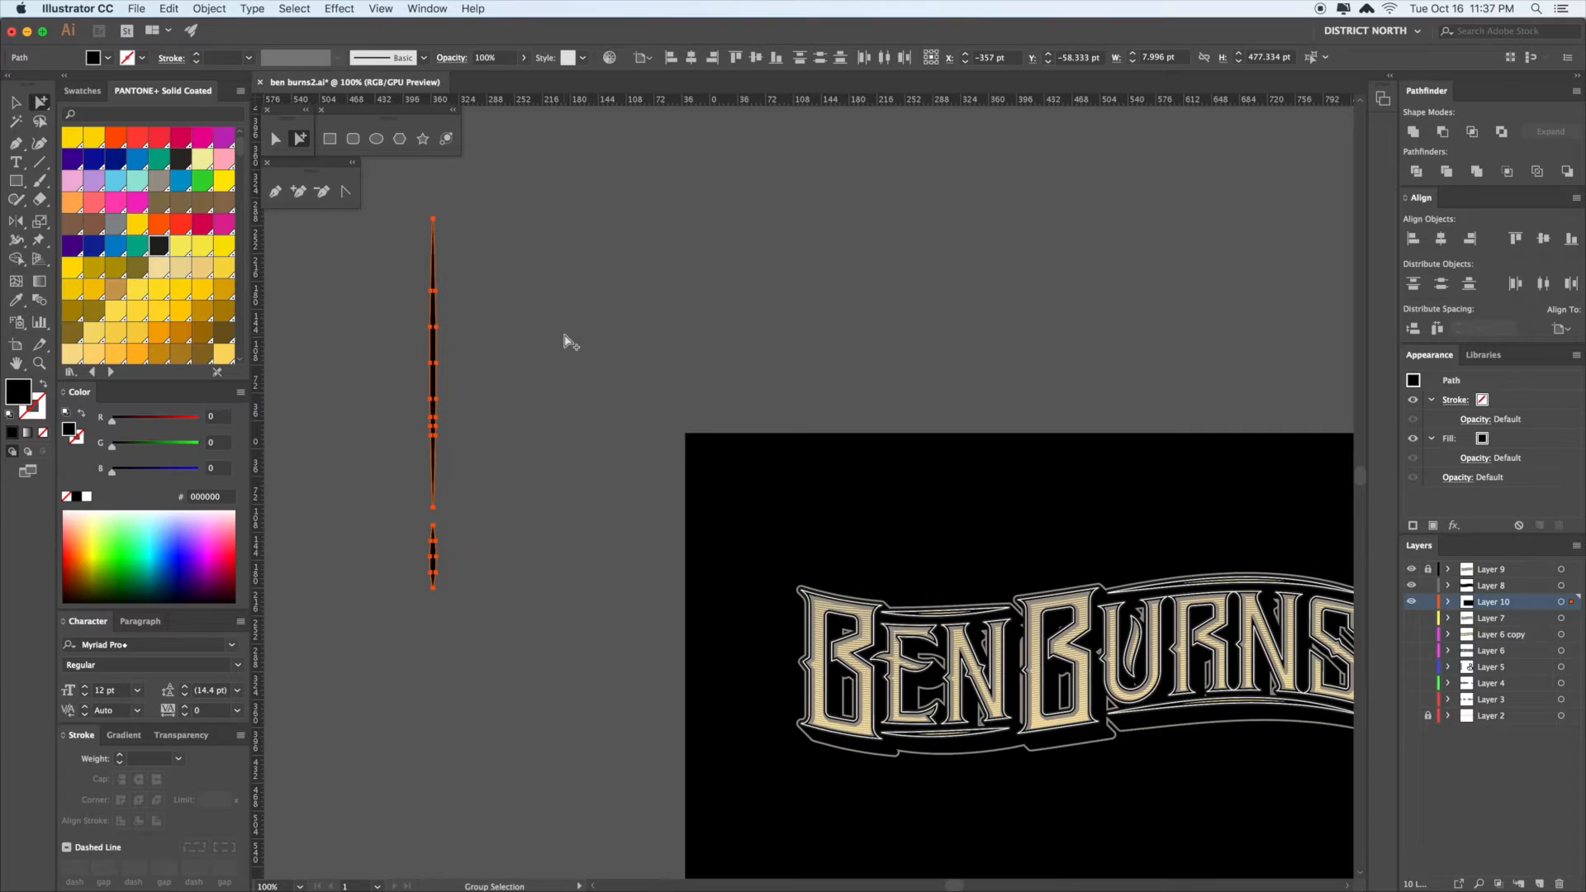
- Set the ornament's fill to none, move it onto the B of BEN, and group it
key("i")
key("slash")
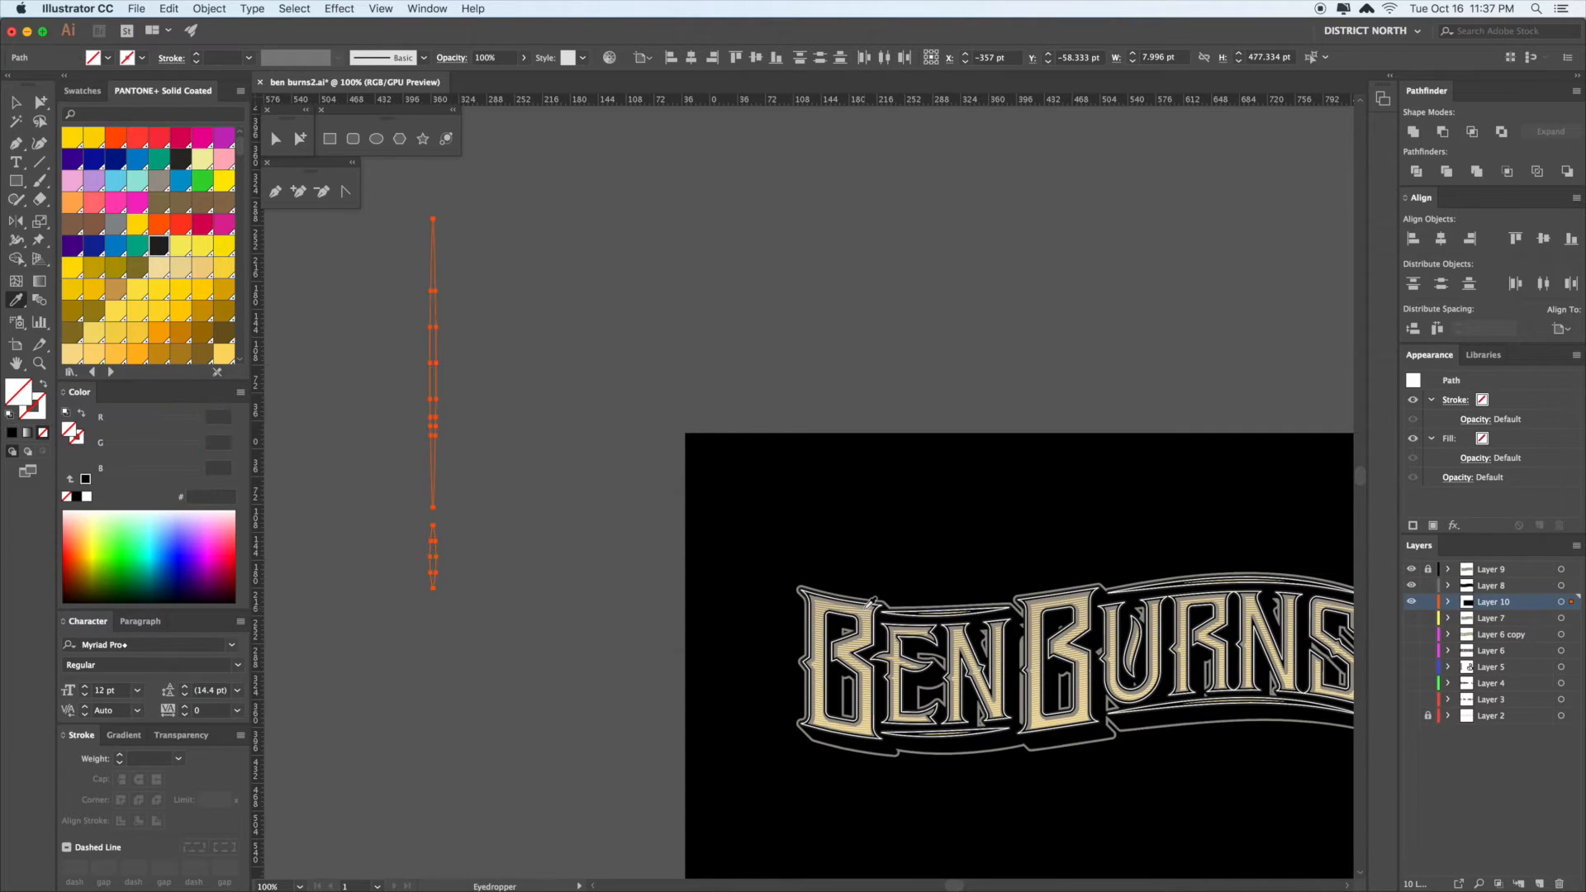
key("v")
left_click_drag(438, 361, 857, 597)
left_click_drag(937, 552, 740, 468)
key("a")
left_click(732, 478)
key("super+z")
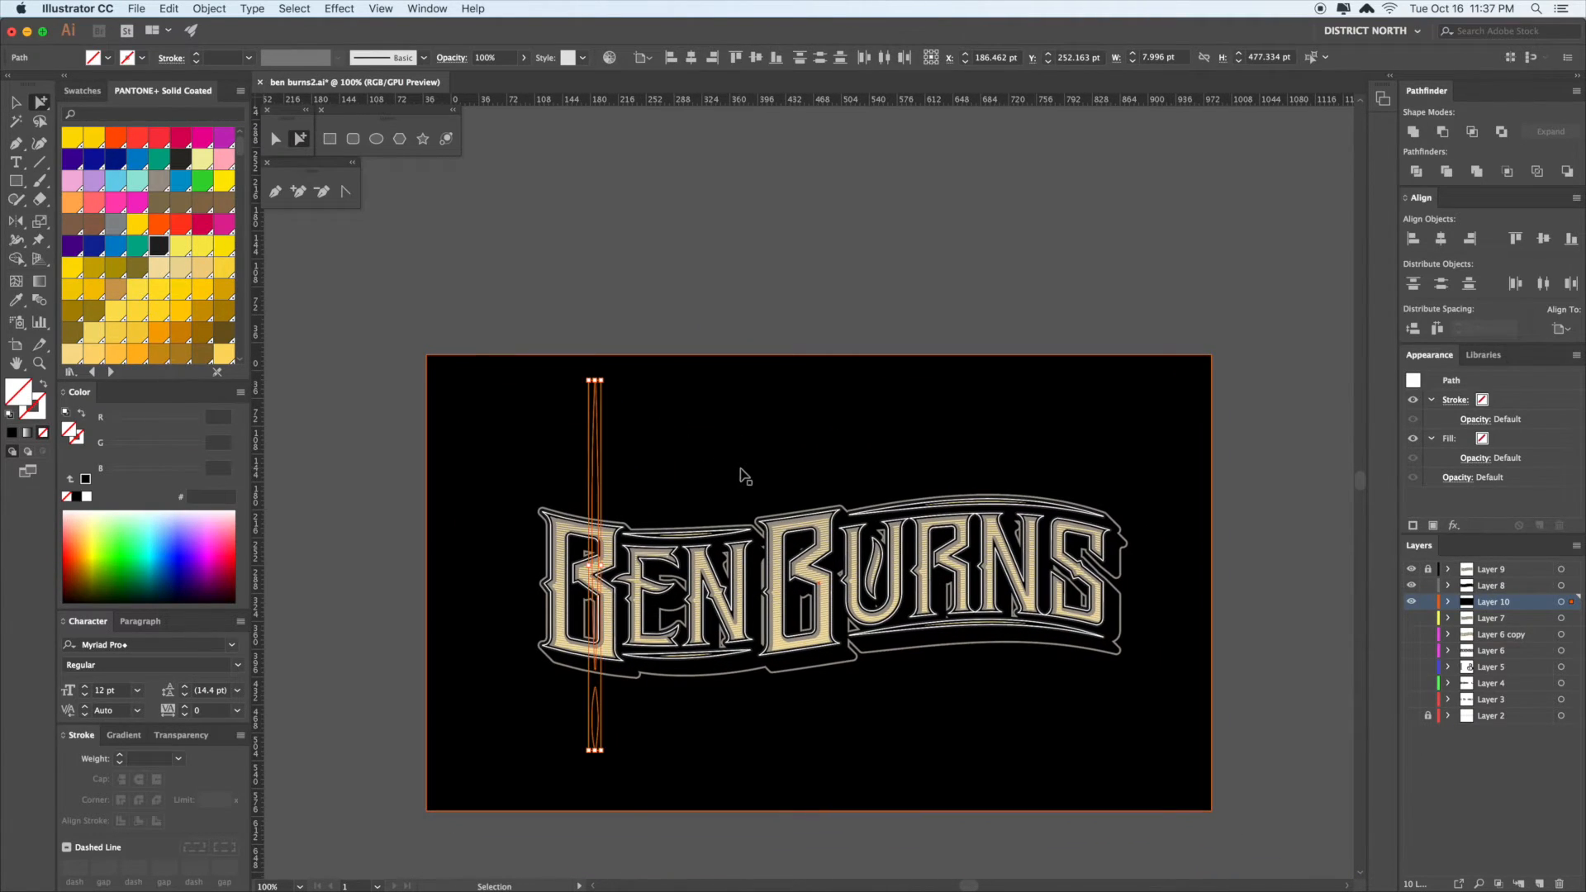
key("super+g")
- Colour the ornament with the sampled grey, shorten it proportionally, and reposition it
key("i")
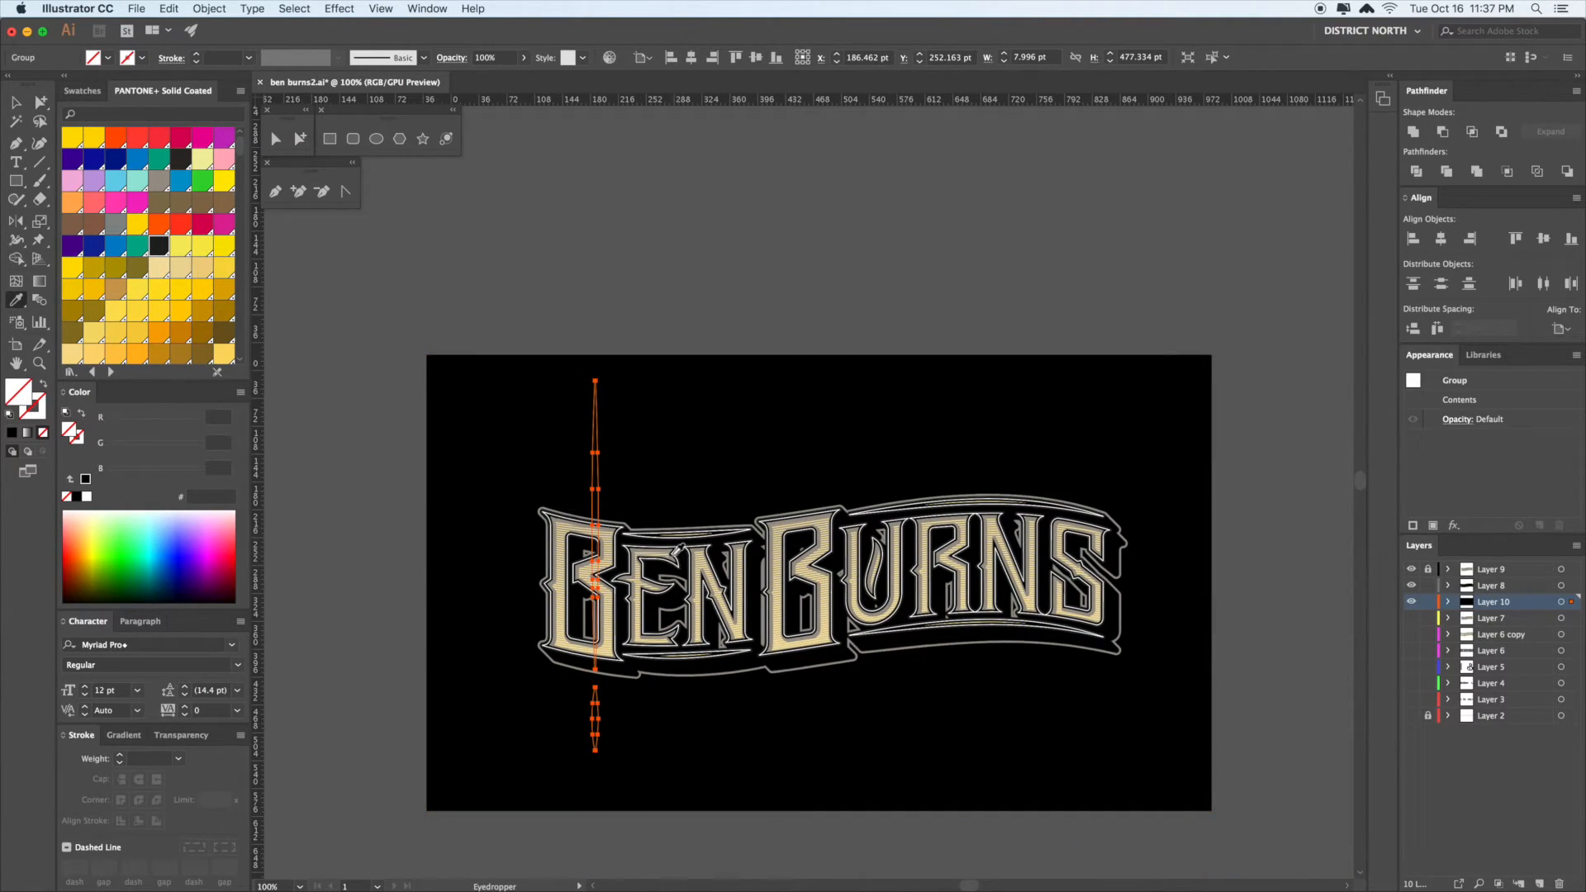
left_click(668, 554)
key("v")
left_click_drag(598, 381, 598, 560)
mouse_move(588, 741)
left_mouse_down()
mouse_move(624, 767)
mouse_move(604, 767)
left_mouse_up()
left_click(691, 762)
left_click_drag(722, 761, 719, 705)
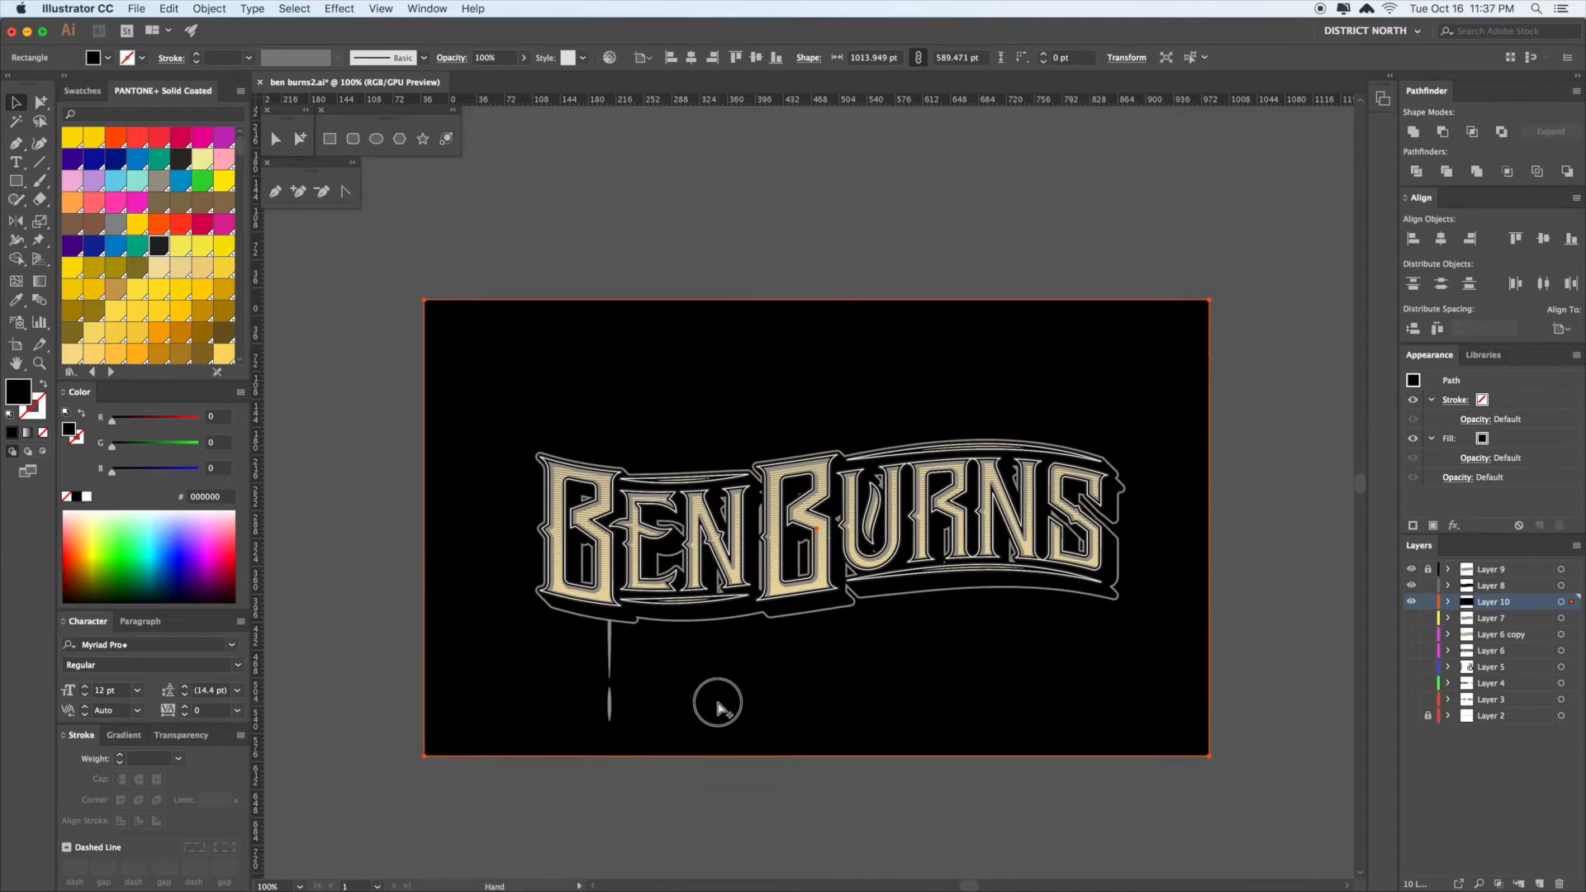
left_click(612, 637)
- Flip the ornament 180°, place a copy above the lettering, and select both
key("r")
left_click_drag(662, 580, 612, 479)
key("a")
key("v")
left_click(608, 742)
left_click(614, 649)
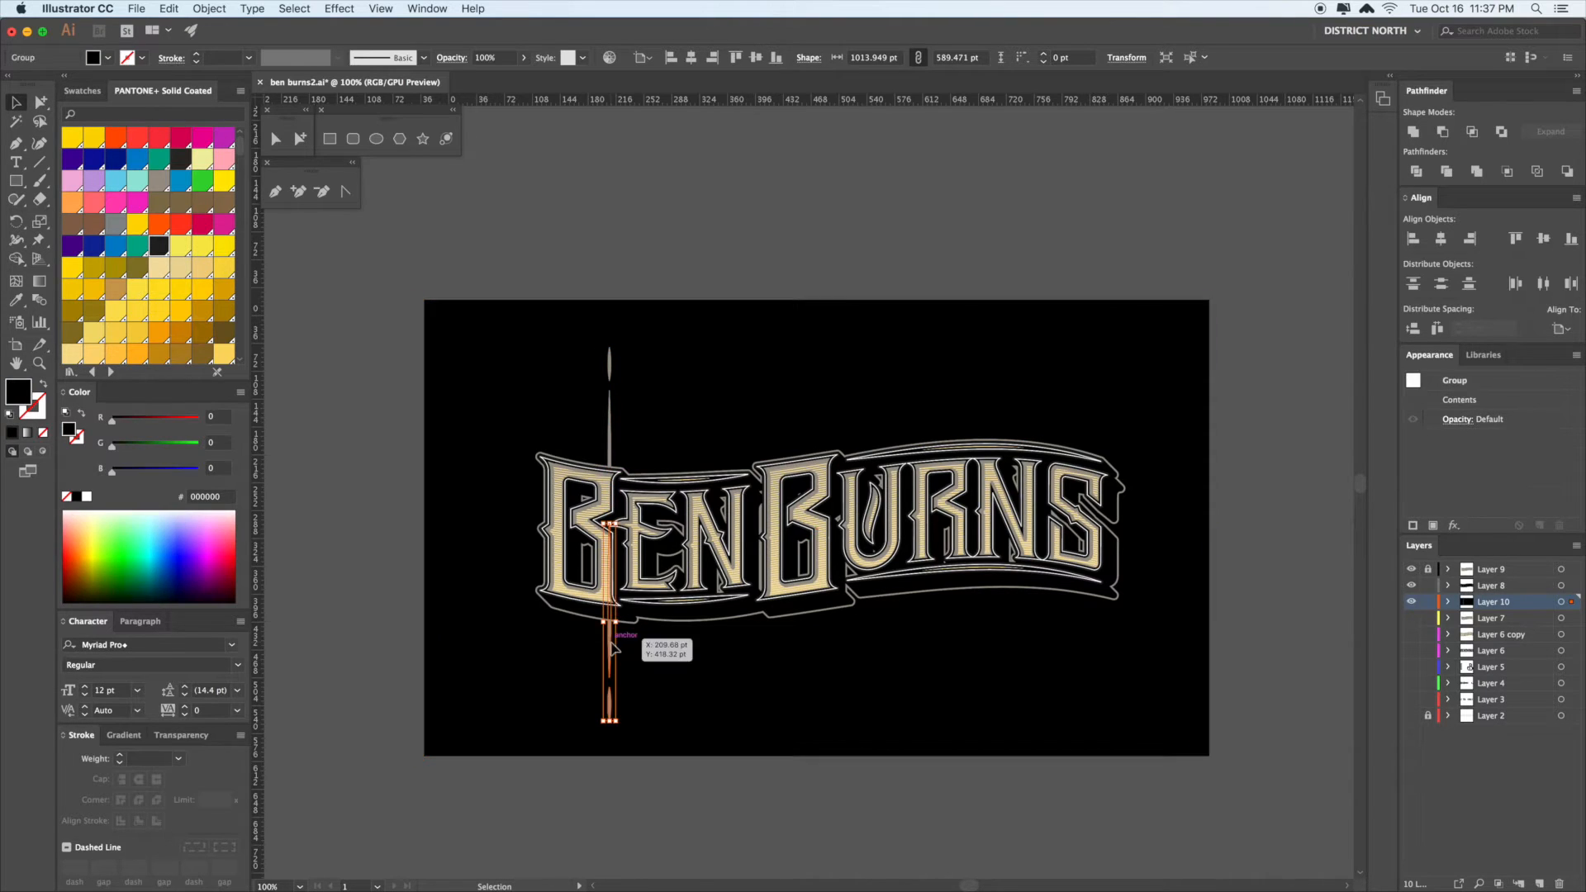
left_click(612, 364, "shift")
key("space")
mouse_move(673, 389)
left_mouse_down()
mouse_move(655, 386)
mouse_move(670, 384)
left_mouse_up()
key("super")
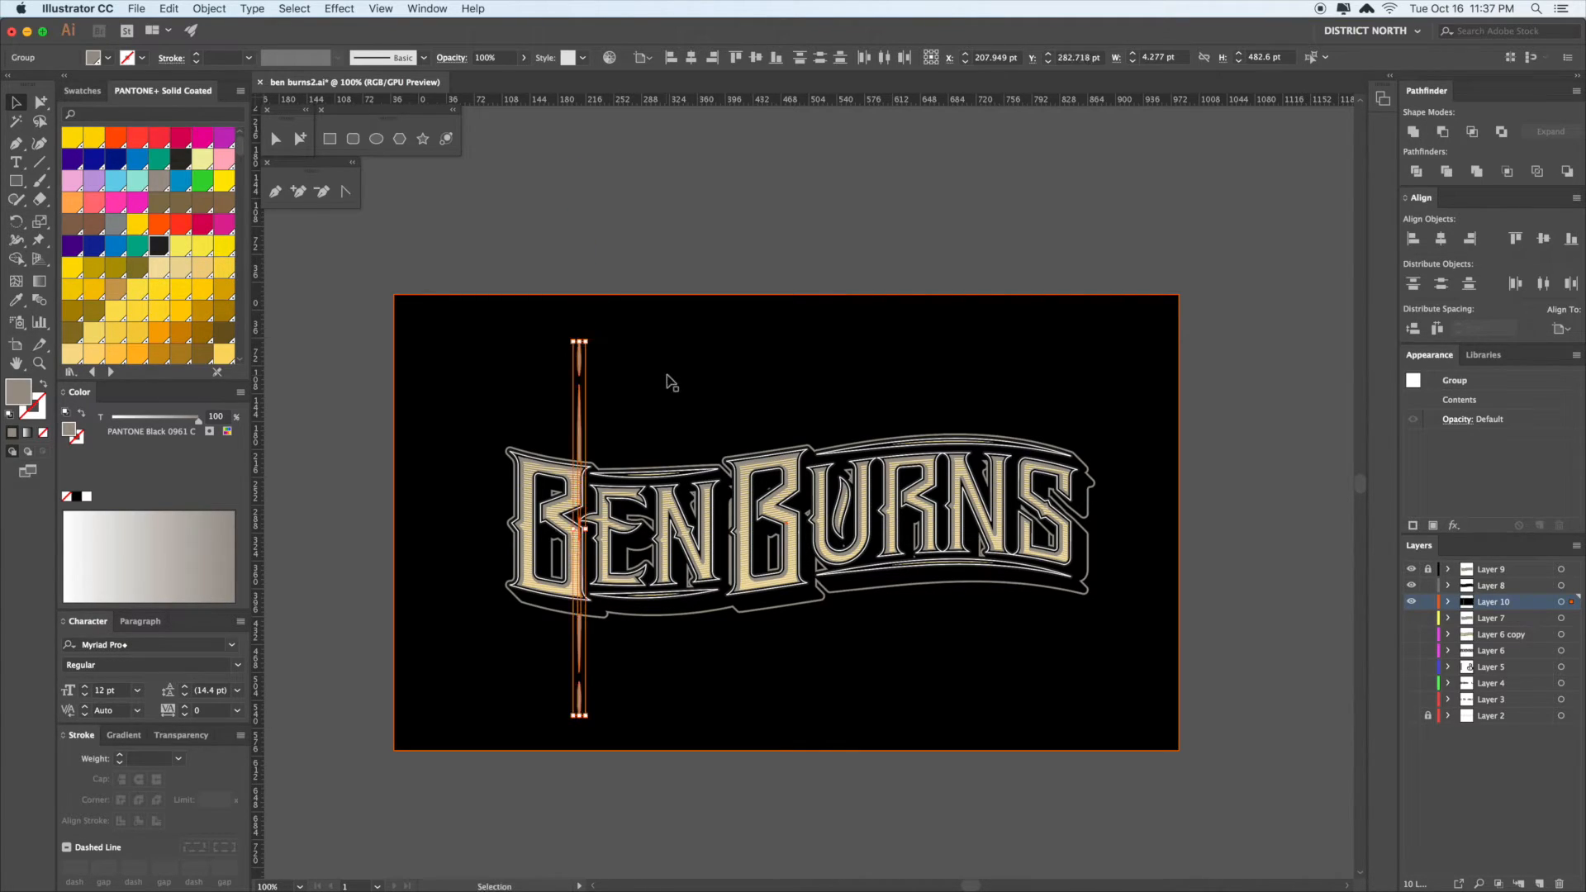
- Make a horizontal copy of the ornament rotated 90°
scroll(673, 383, "down", 1)
key("r")
left_click_drag(691, 358, 679, 687)
left_click(659, 678, "super")
- Group the two vertical ornaments and temporarily hide them and the horizontal one
key("v")
left_click(576, 627)
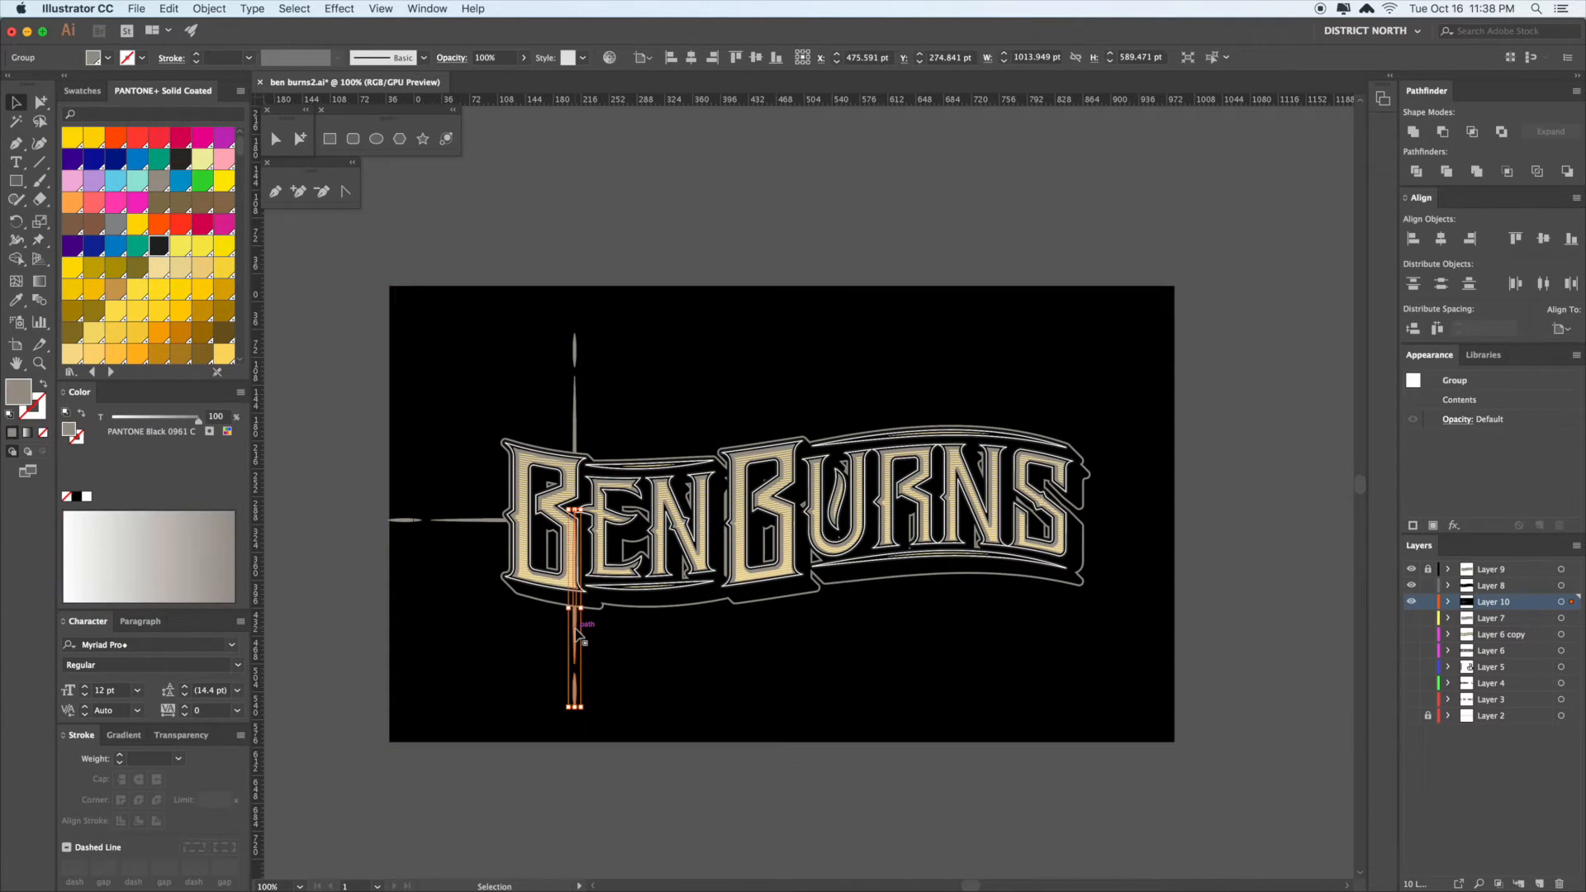
left_click(576, 400, "shift")
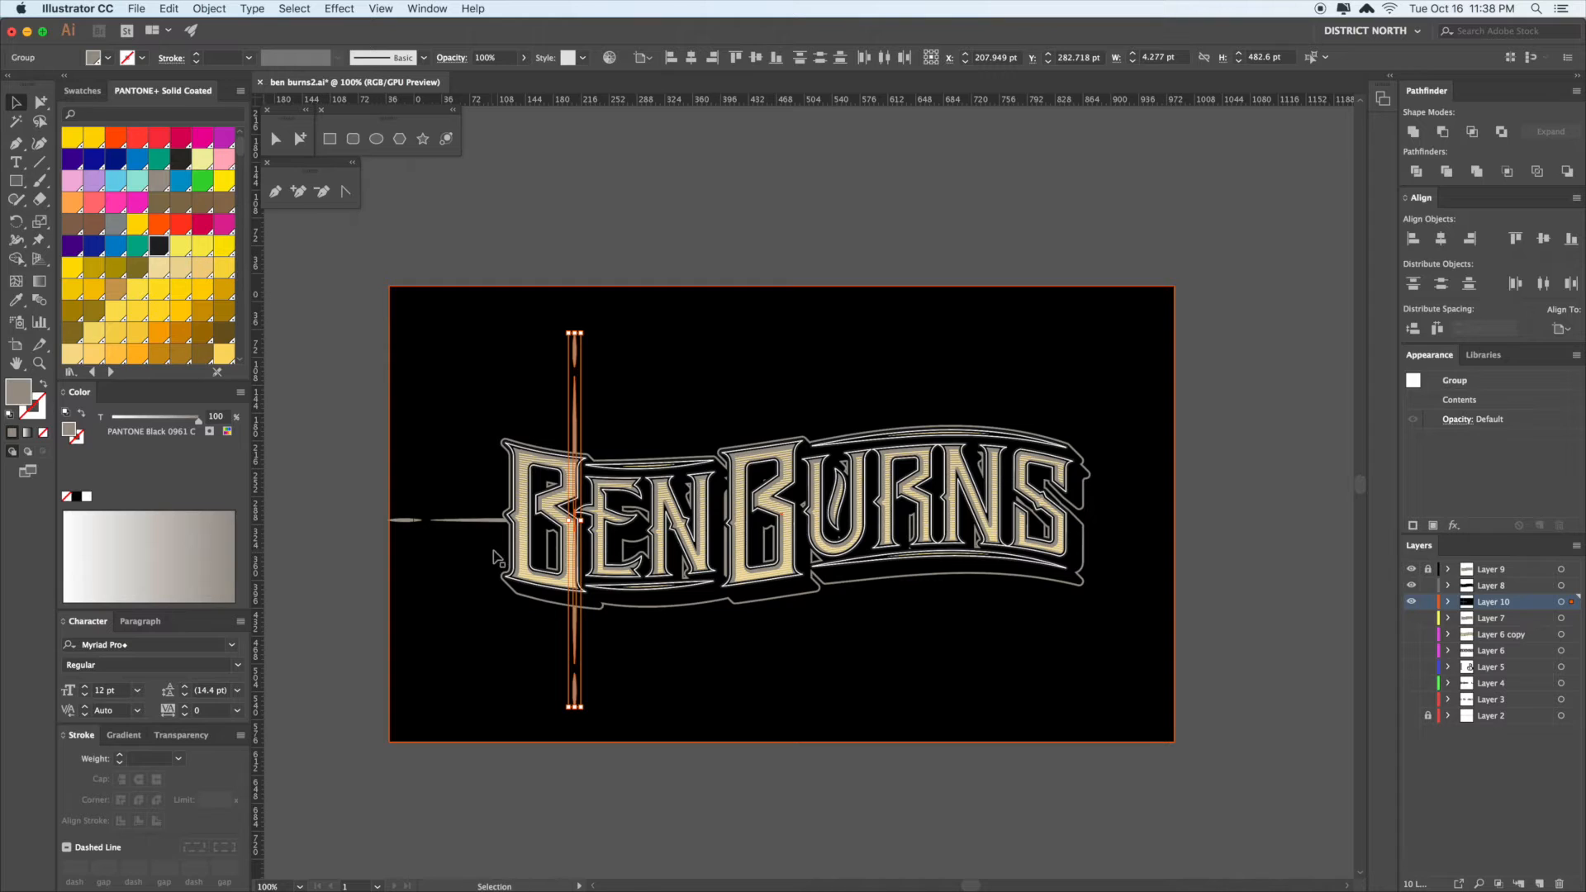
key("super+g")
key("super+3")
left_click(486, 524)
key("super+3")
key("v")
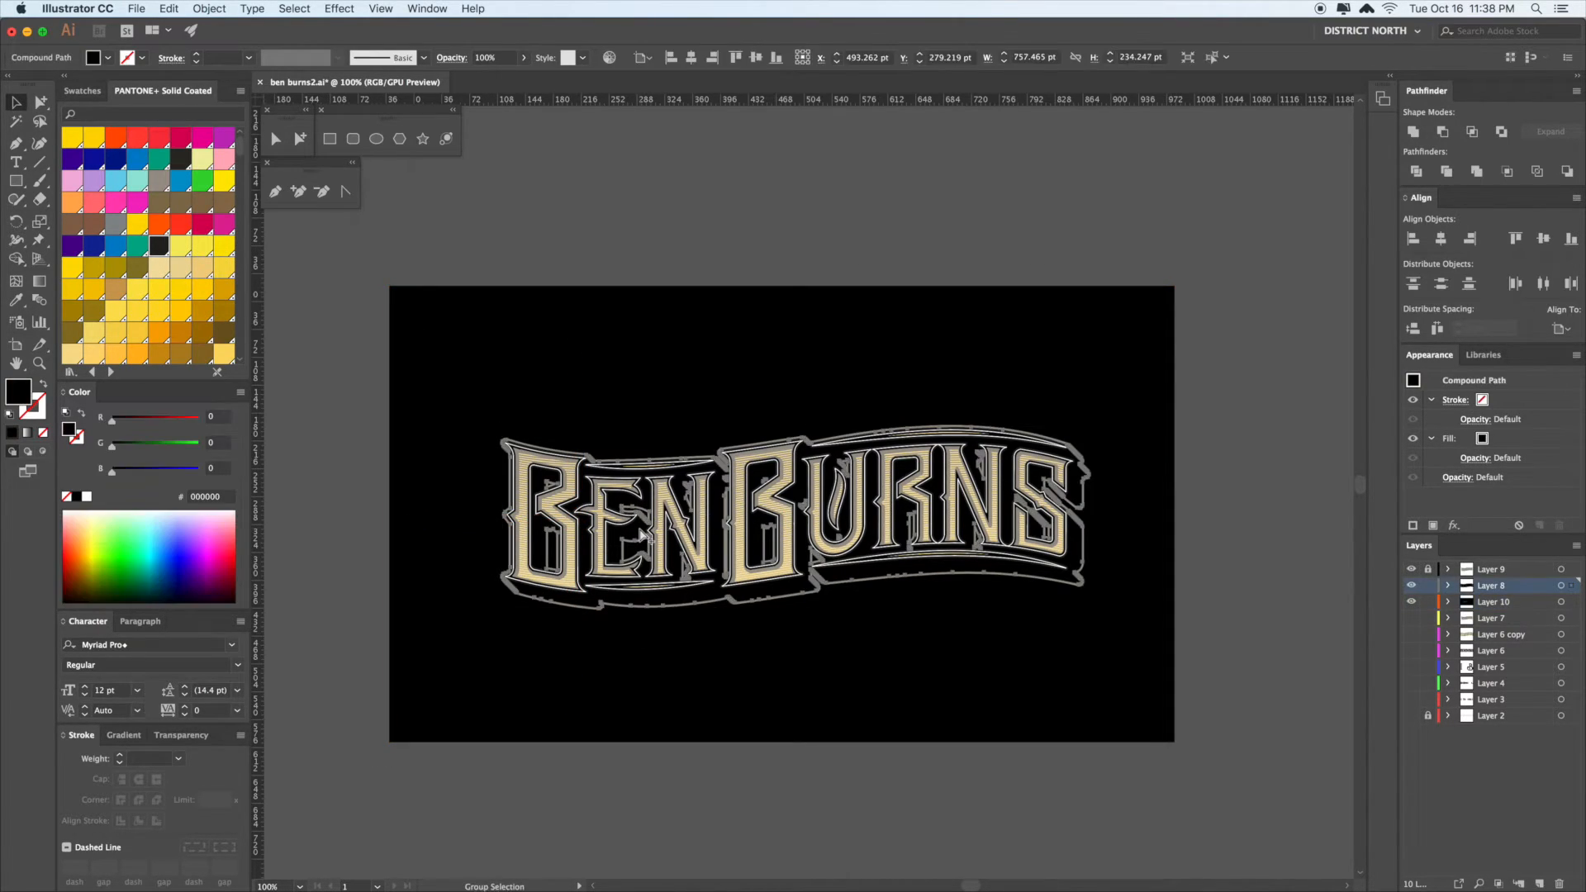
- Delete the black background to check the rays on white, then show hidden objects again
left_click(646, 529)
left_click(644, 526)
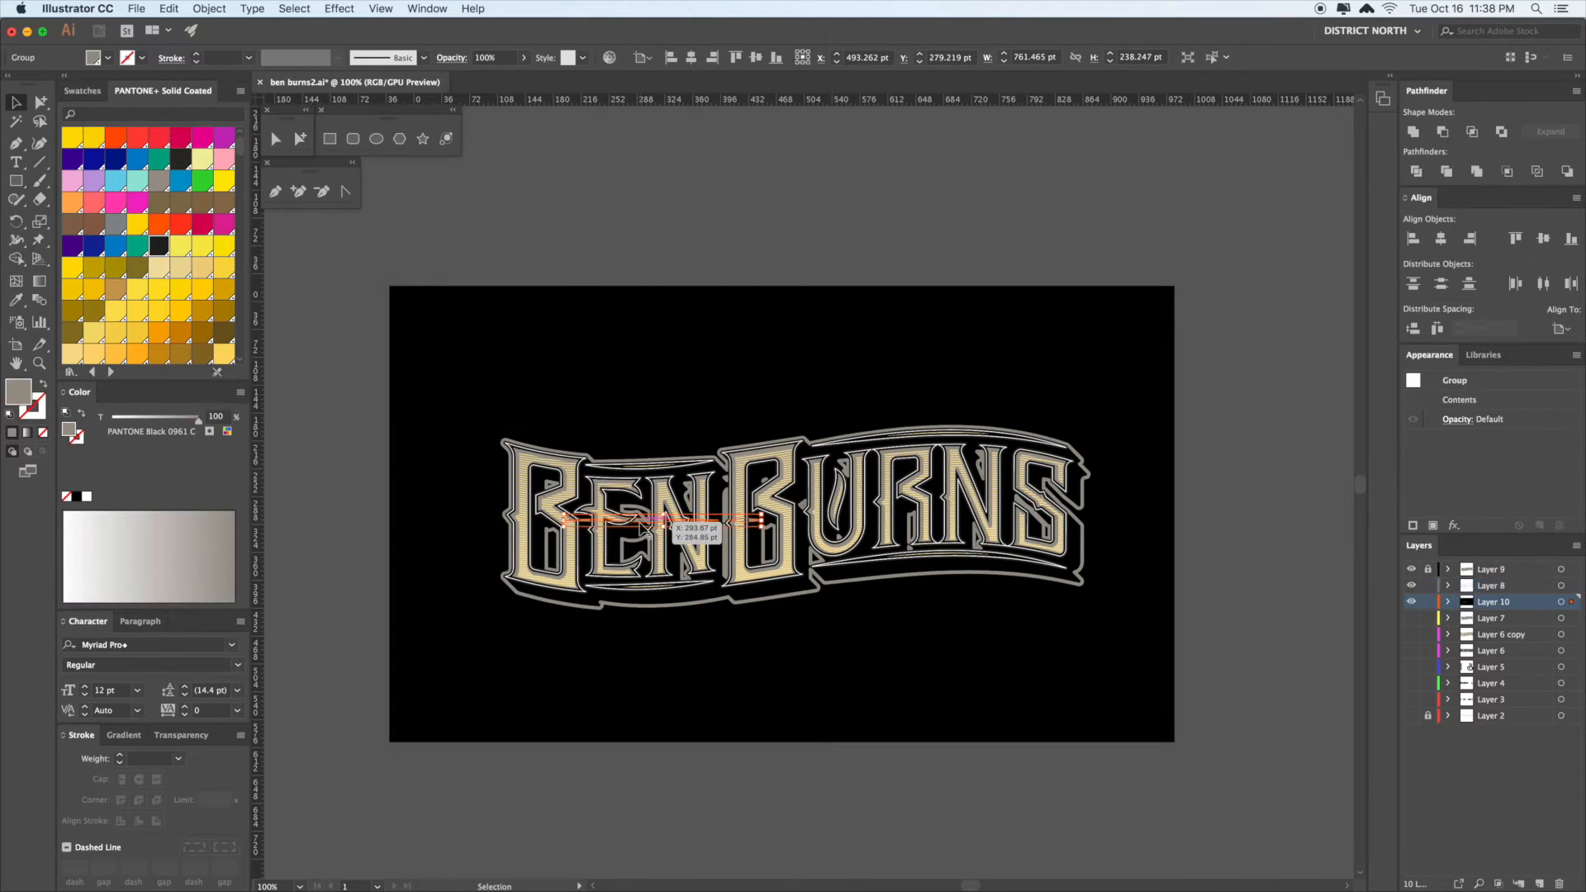
left_click(698, 373)
left_click(696, 505)
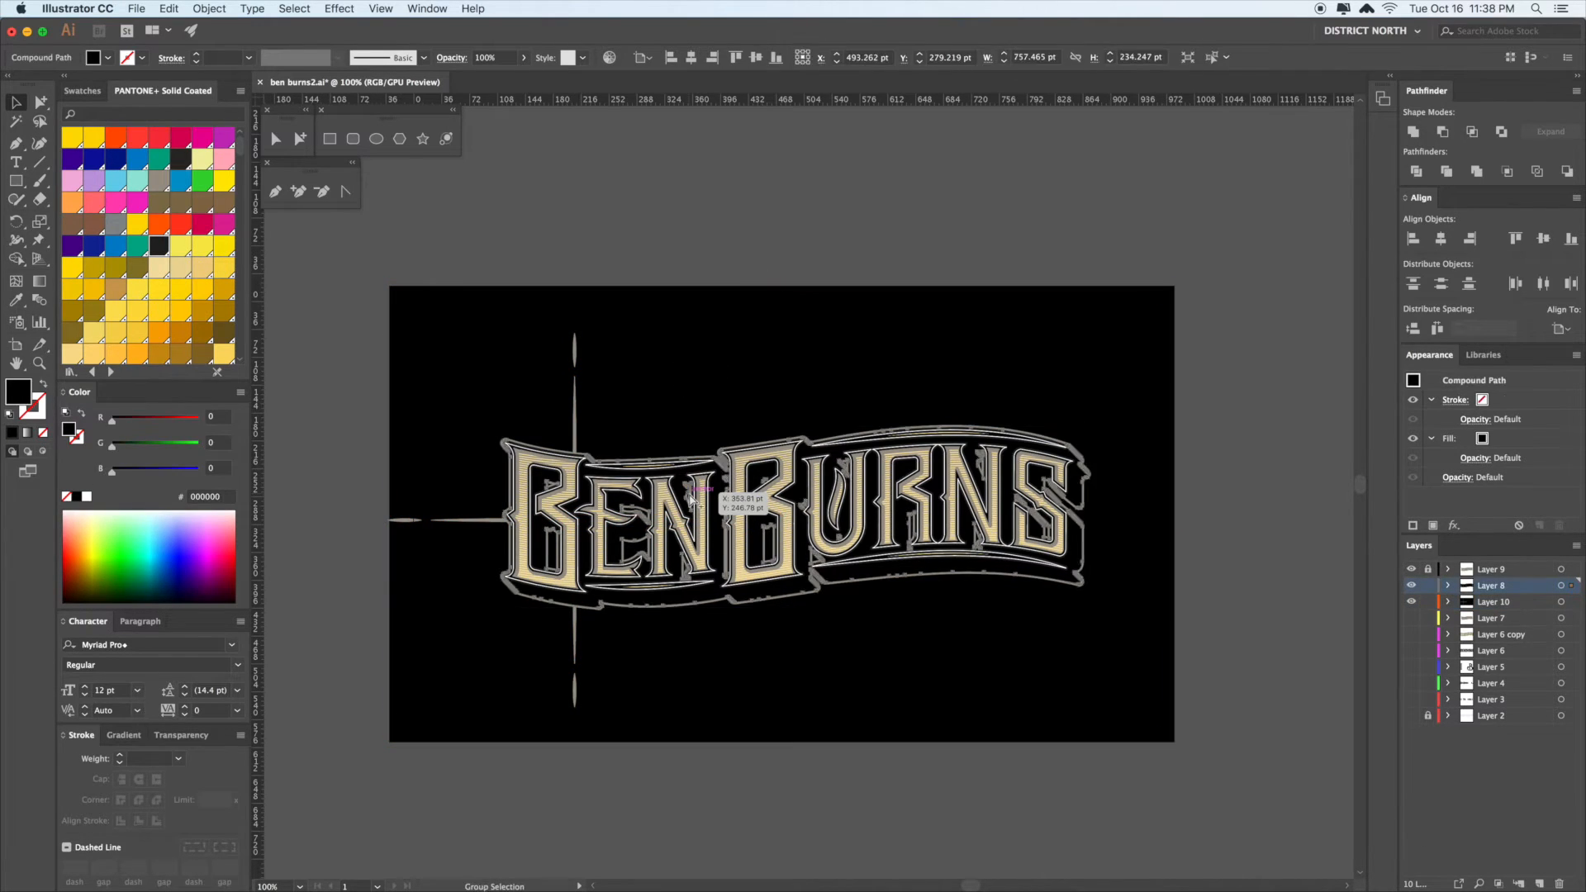
left_click(697, 495)
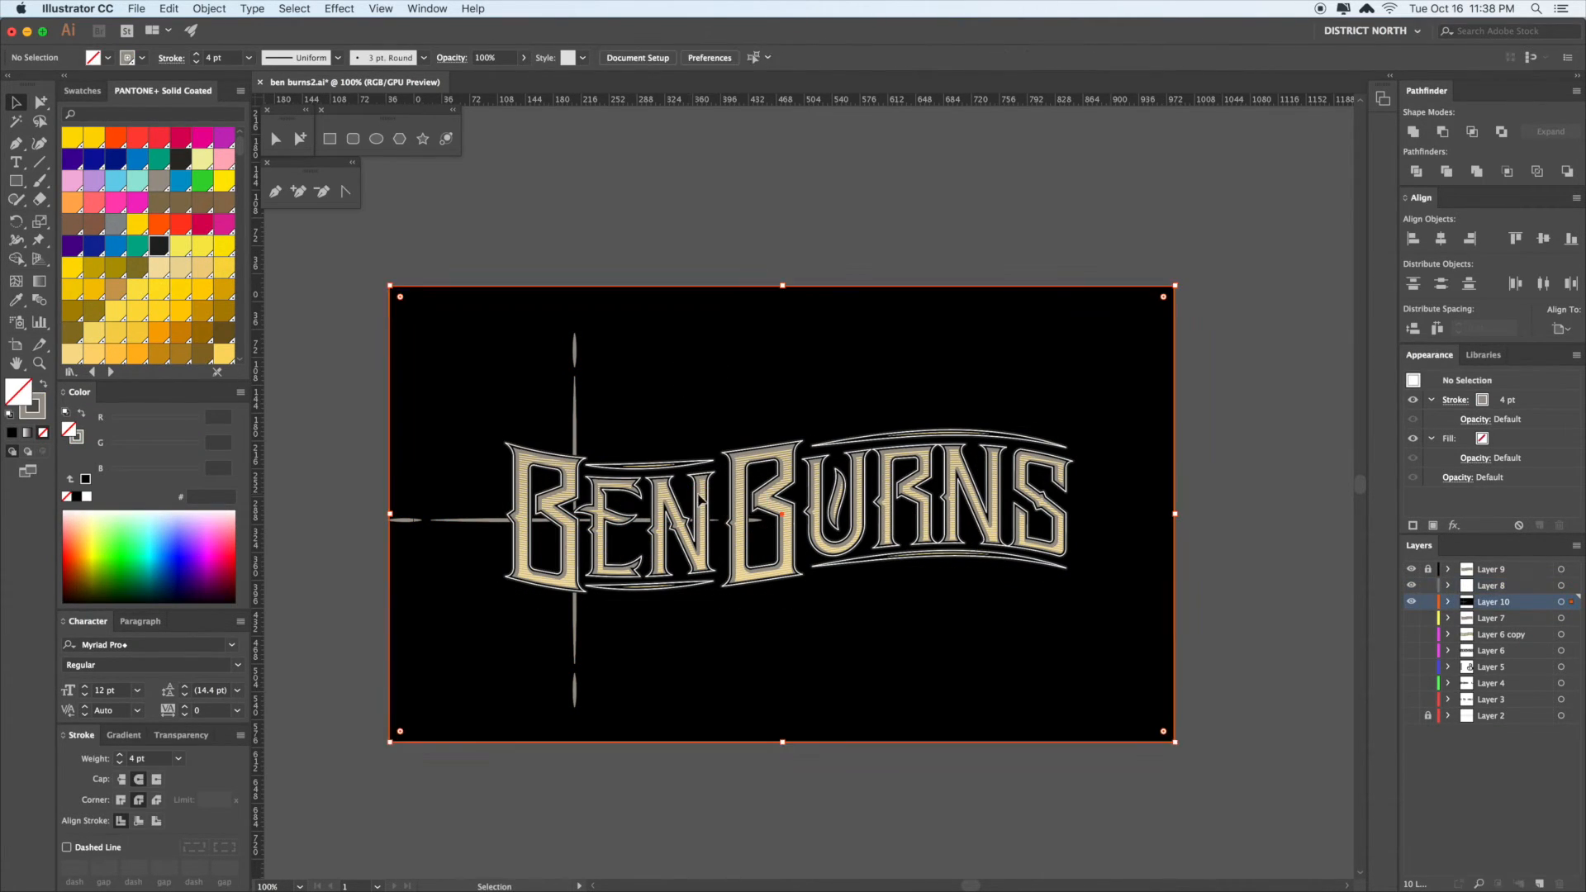
key("Delete")
left_click_drag(650, 527, 581, 570)
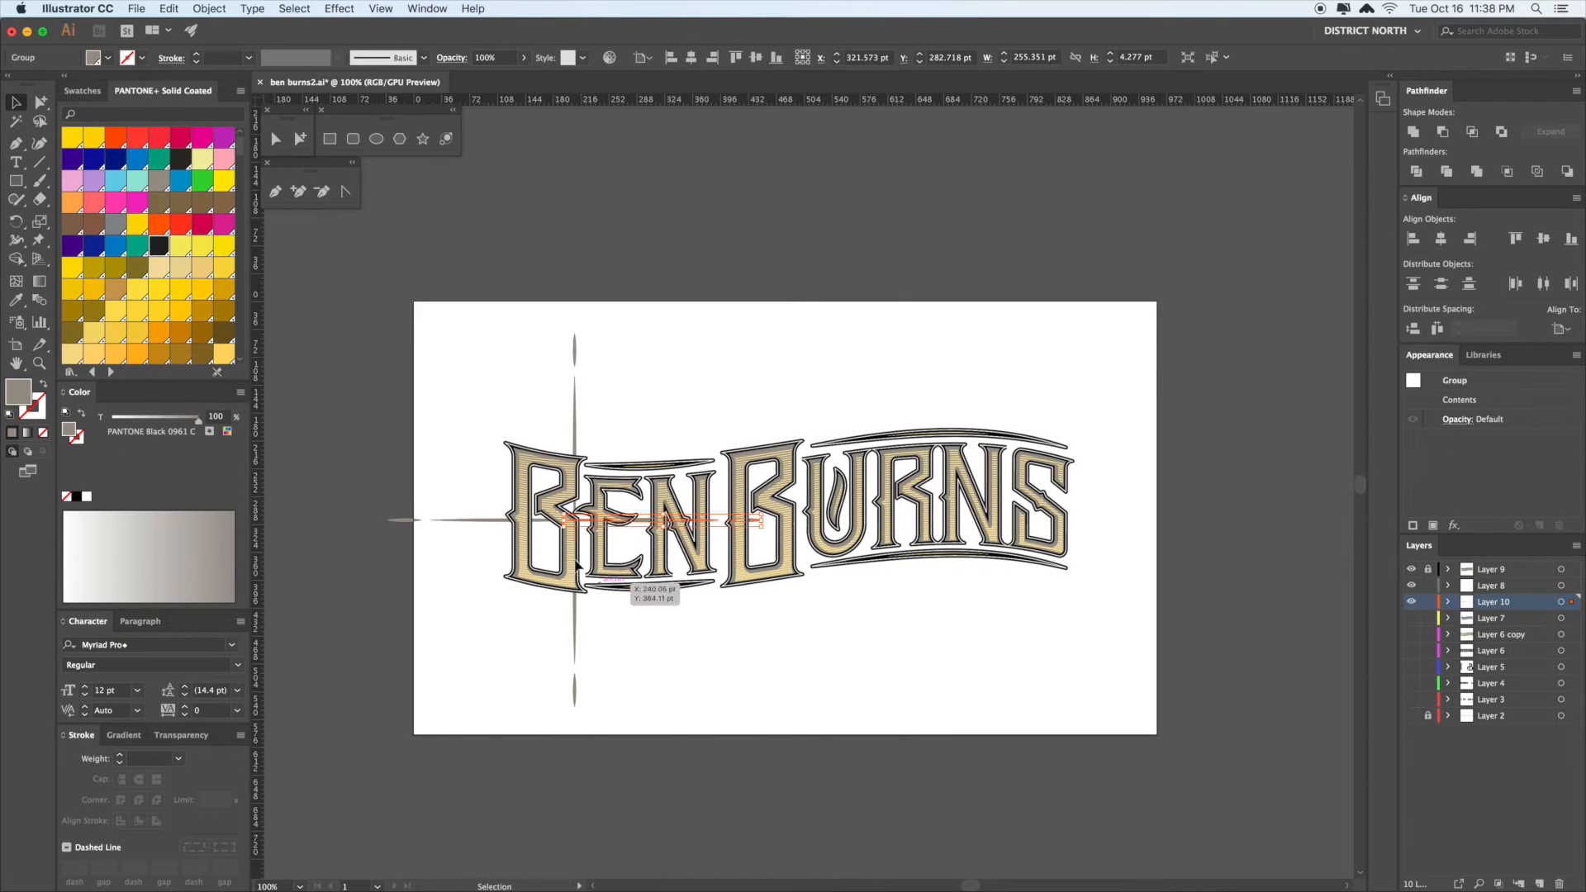
left_click(500, 524, "shift")
left_click(767, 682)
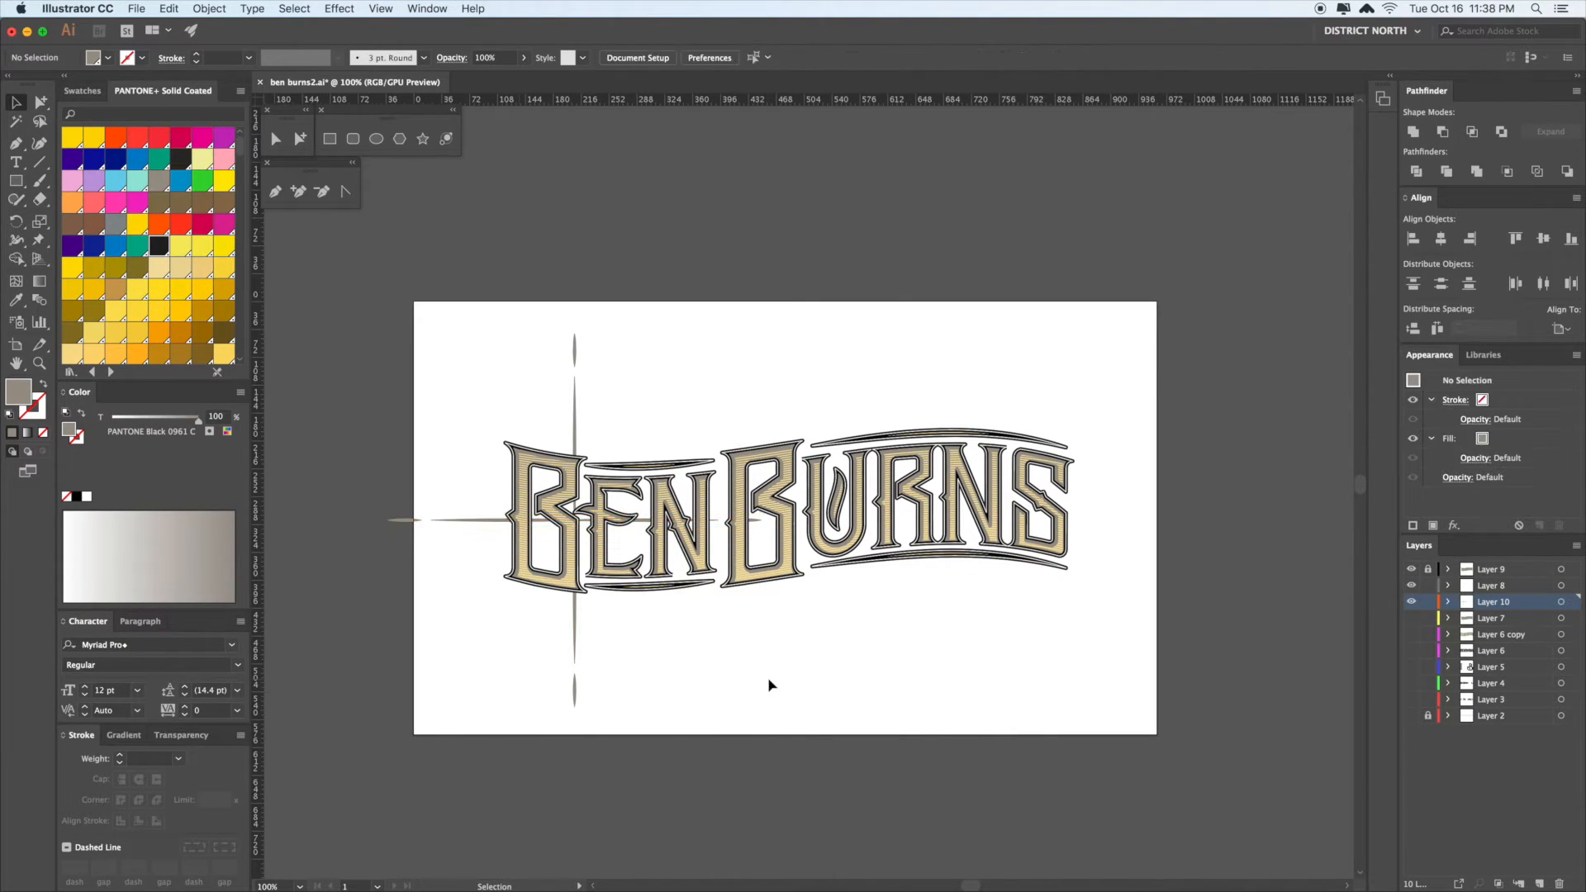
key("alt+super+3")
left_click(767, 683)
- Scale the vertical and horizontal ornaments down to about 405 pt
left_click(576, 389)
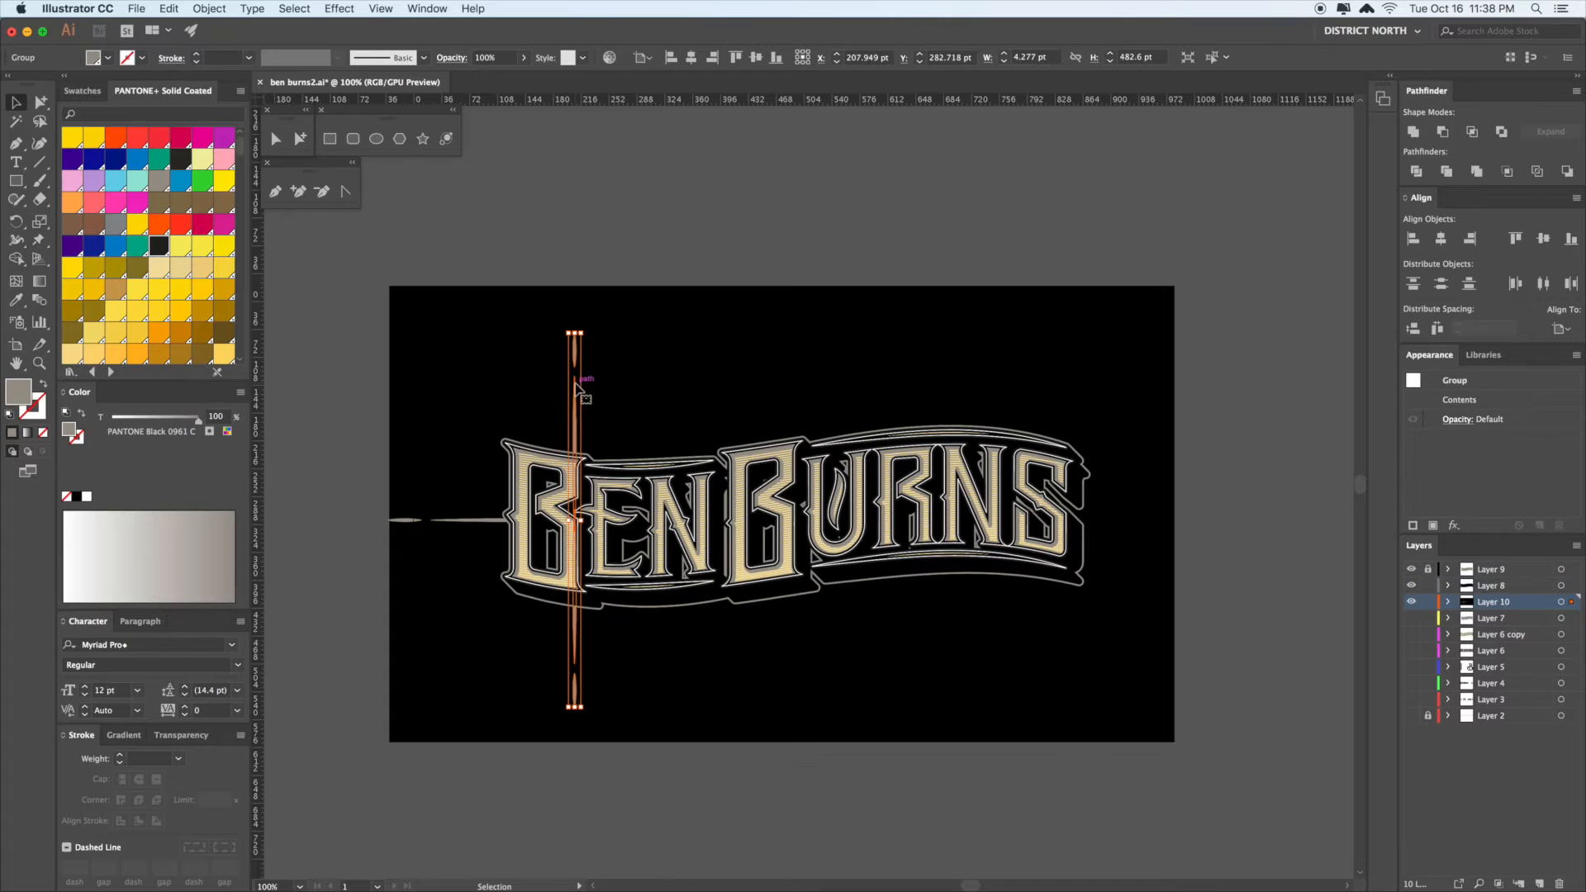
left_click(484, 522, "shift")
key("s")
left_click_drag(765, 723, 659, 708)
- Add a 45° rotated copy of the rays as diagonals
key("r")
key("v")
key("ctrl+z")
key("r")
left_click_drag(826, 694, 683, 715)
key("v")
left_click(847, 713)
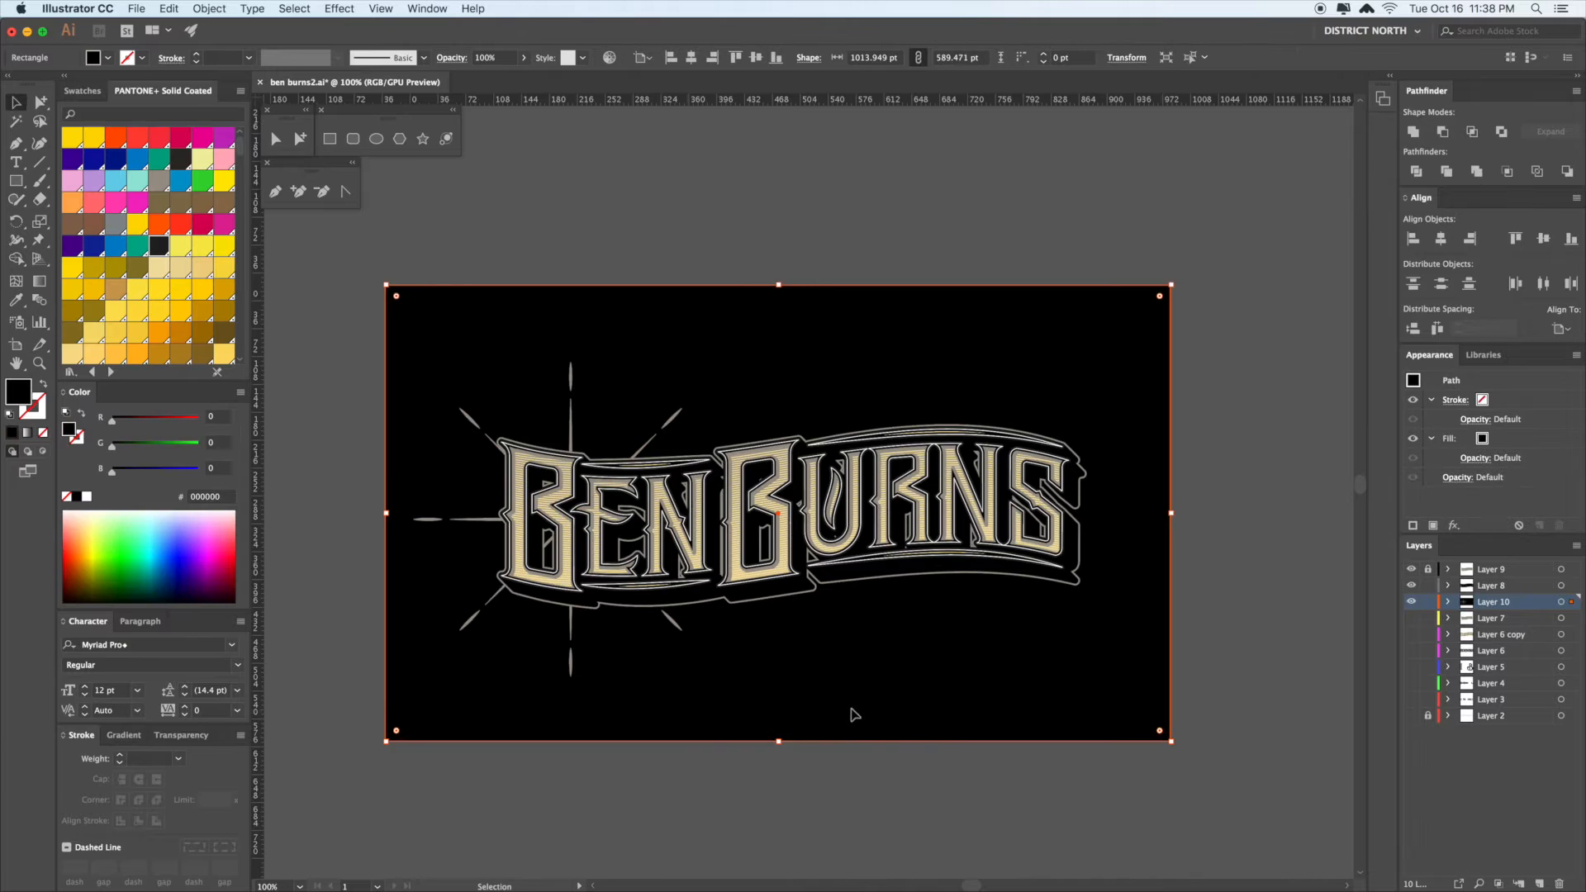
- Select the vertical, diagonal and horizontal ray groups together
left_click_drag(862, 713, 803, 662)
left_click(804, 747)
left_click_drag(804, 748, 805, 742)
left_click_drag(860, 762, 847, 760)
left_click_drag(880, 680, 934, 683)
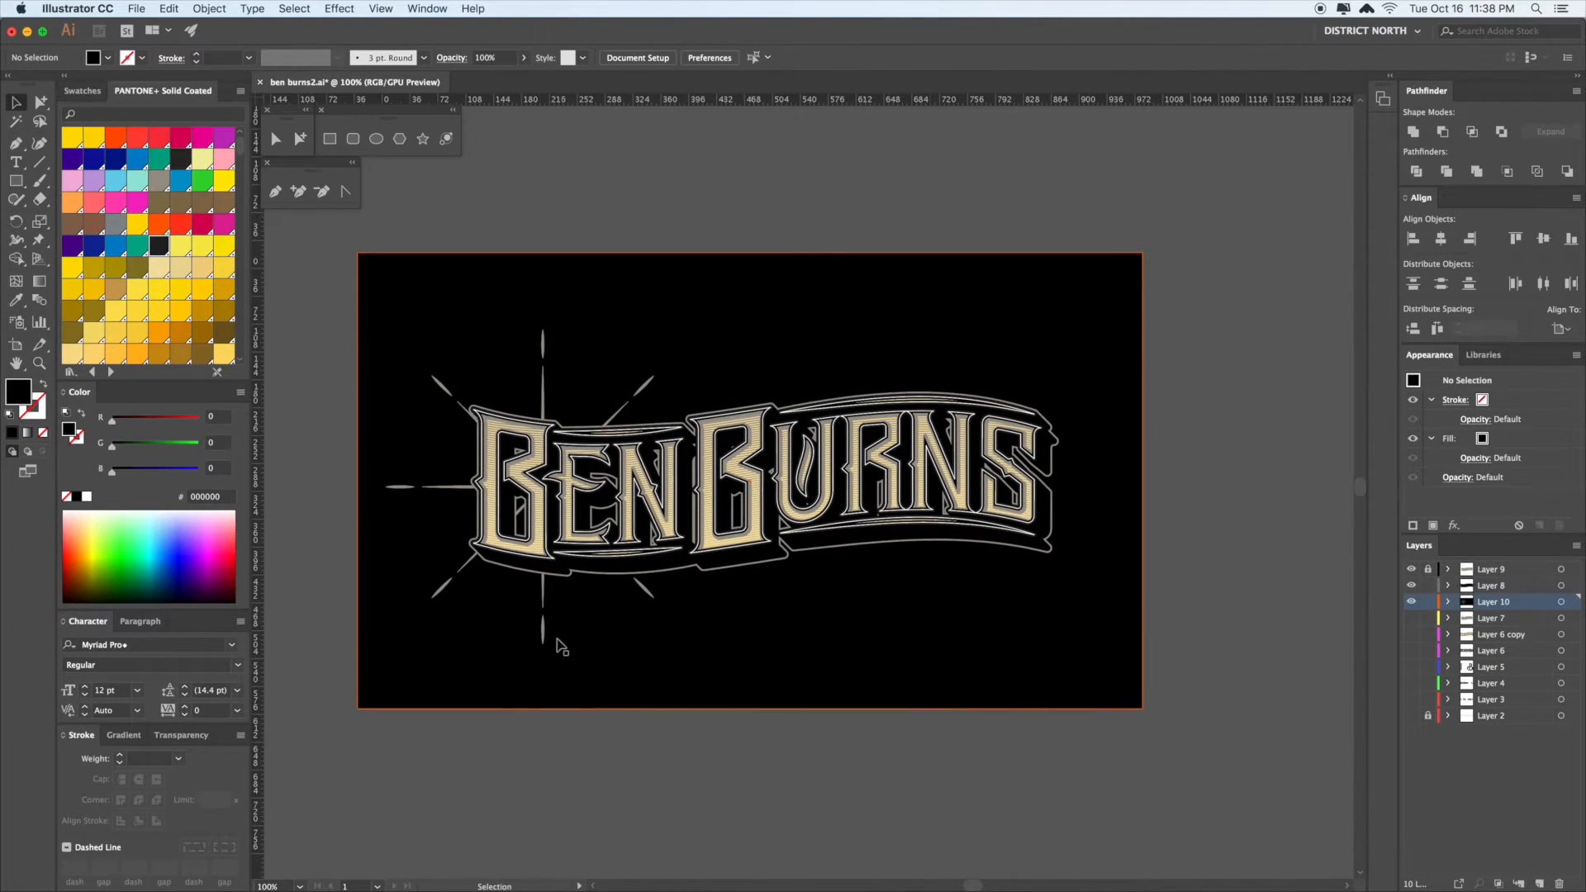
left_click(546, 588)
left_click(643, 586, "shift")
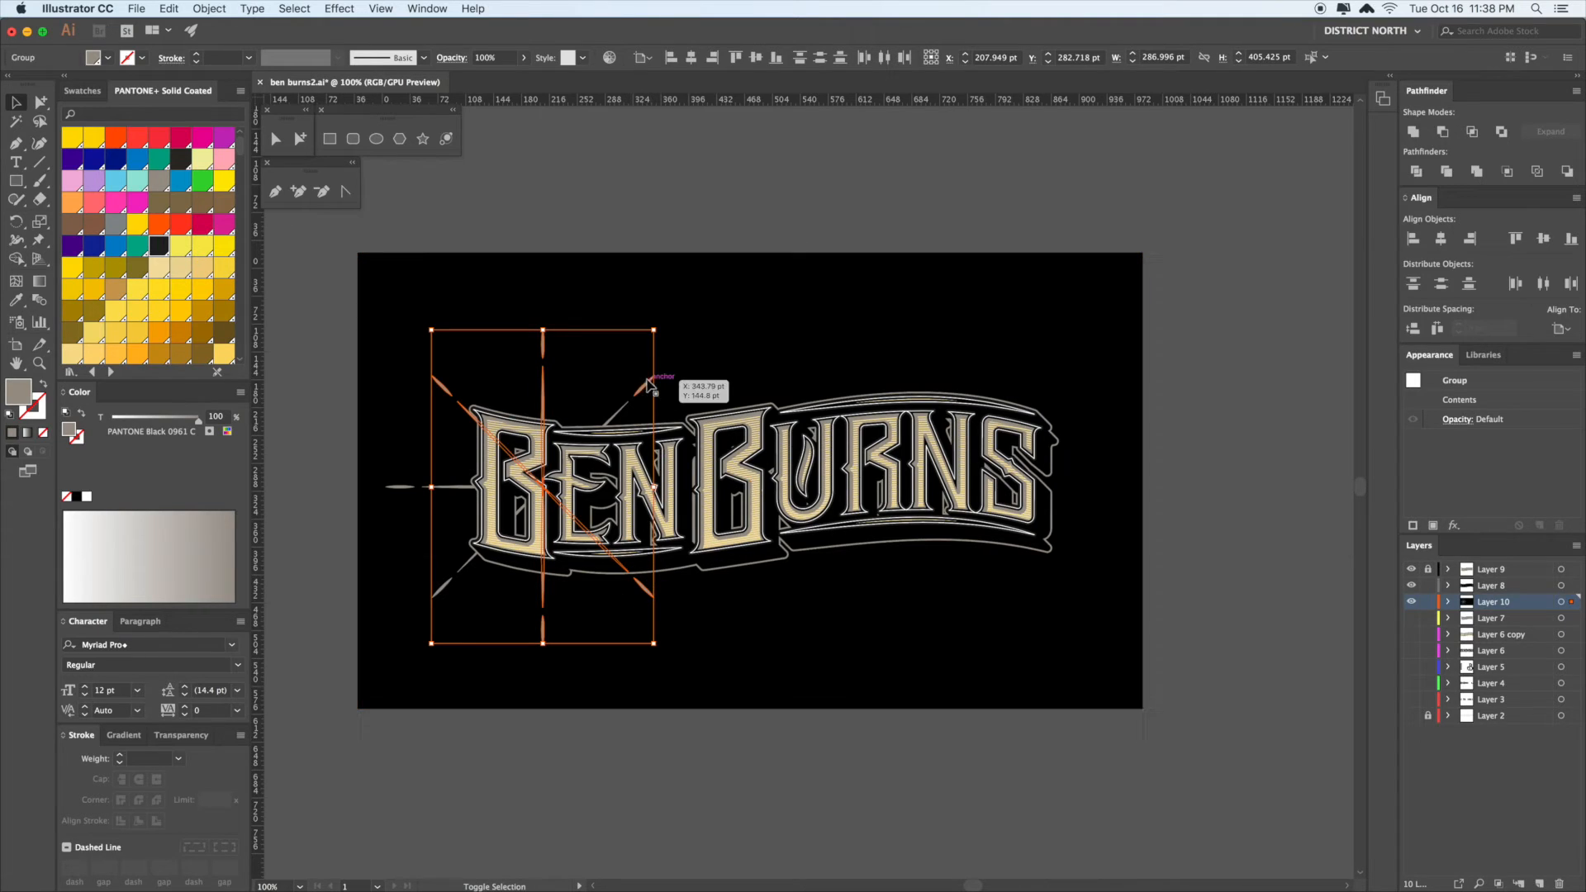
left_click(451, 488, "shift")
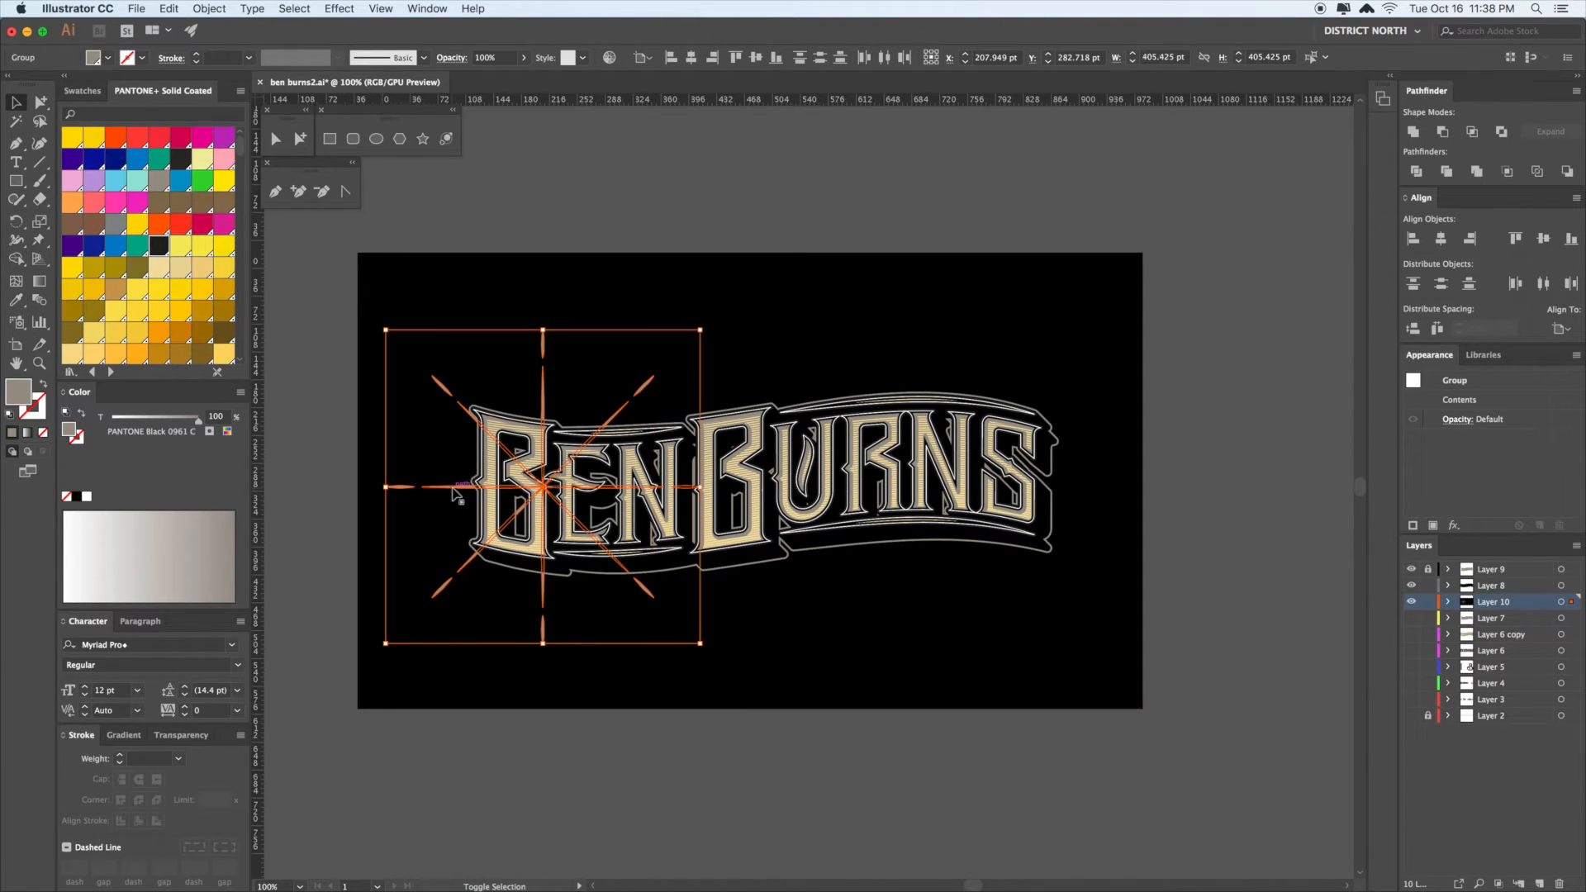
- Paste the rays in place and rotate the copy about 16° off the originals
key("super+x")
key("super+f")
scroll(782, 648, "down", 1)
key("r")
left_click_drag(829, 609, 735, 687)
- Deselect and scroll around the artboard to inspect the denser starburst
key("v")
left_click(867, 685)
scroll(864, 681, "left", 1)
left_click(850, 727)
scroll(952, 727, "right", 2)
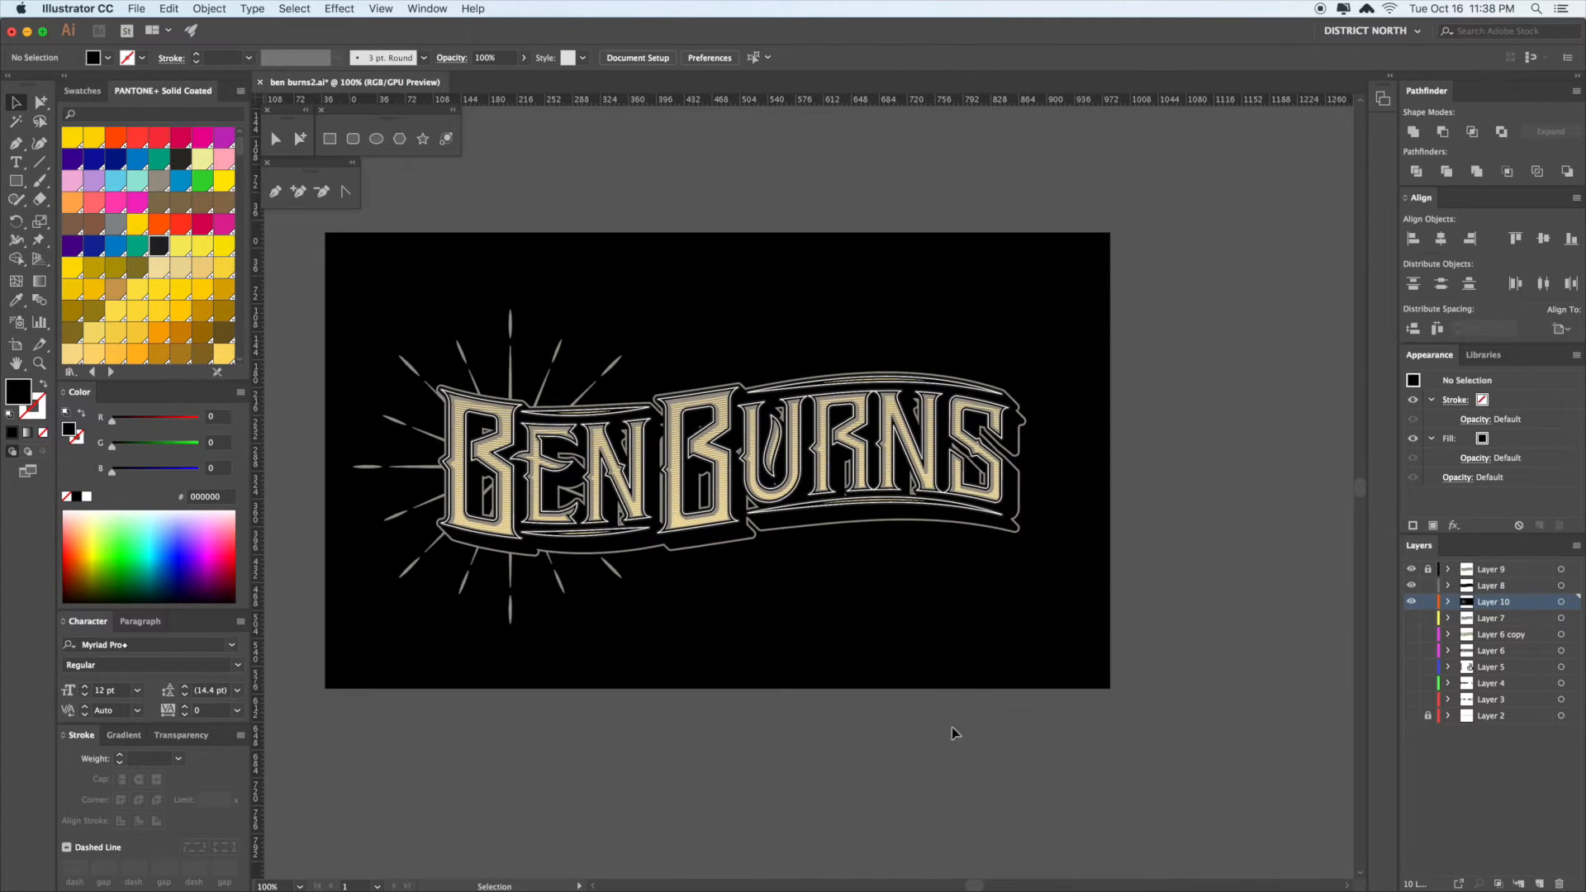
scroll(1172, 553, "right", 2)
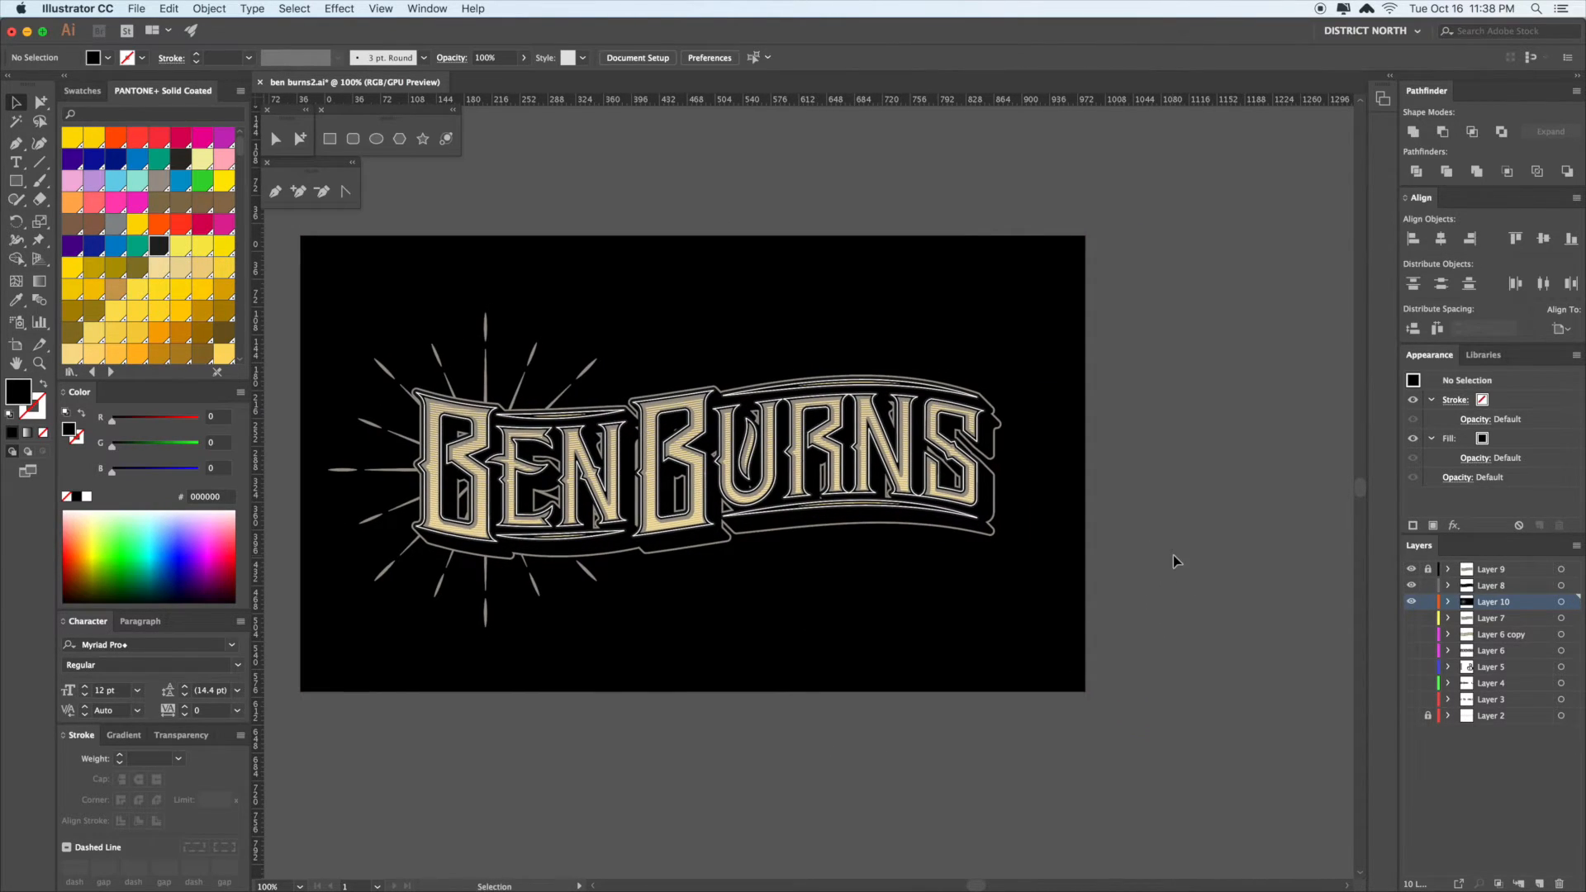
scroll(1157, 542, "down", 2)
scroll(1157, 548, "down", 2)
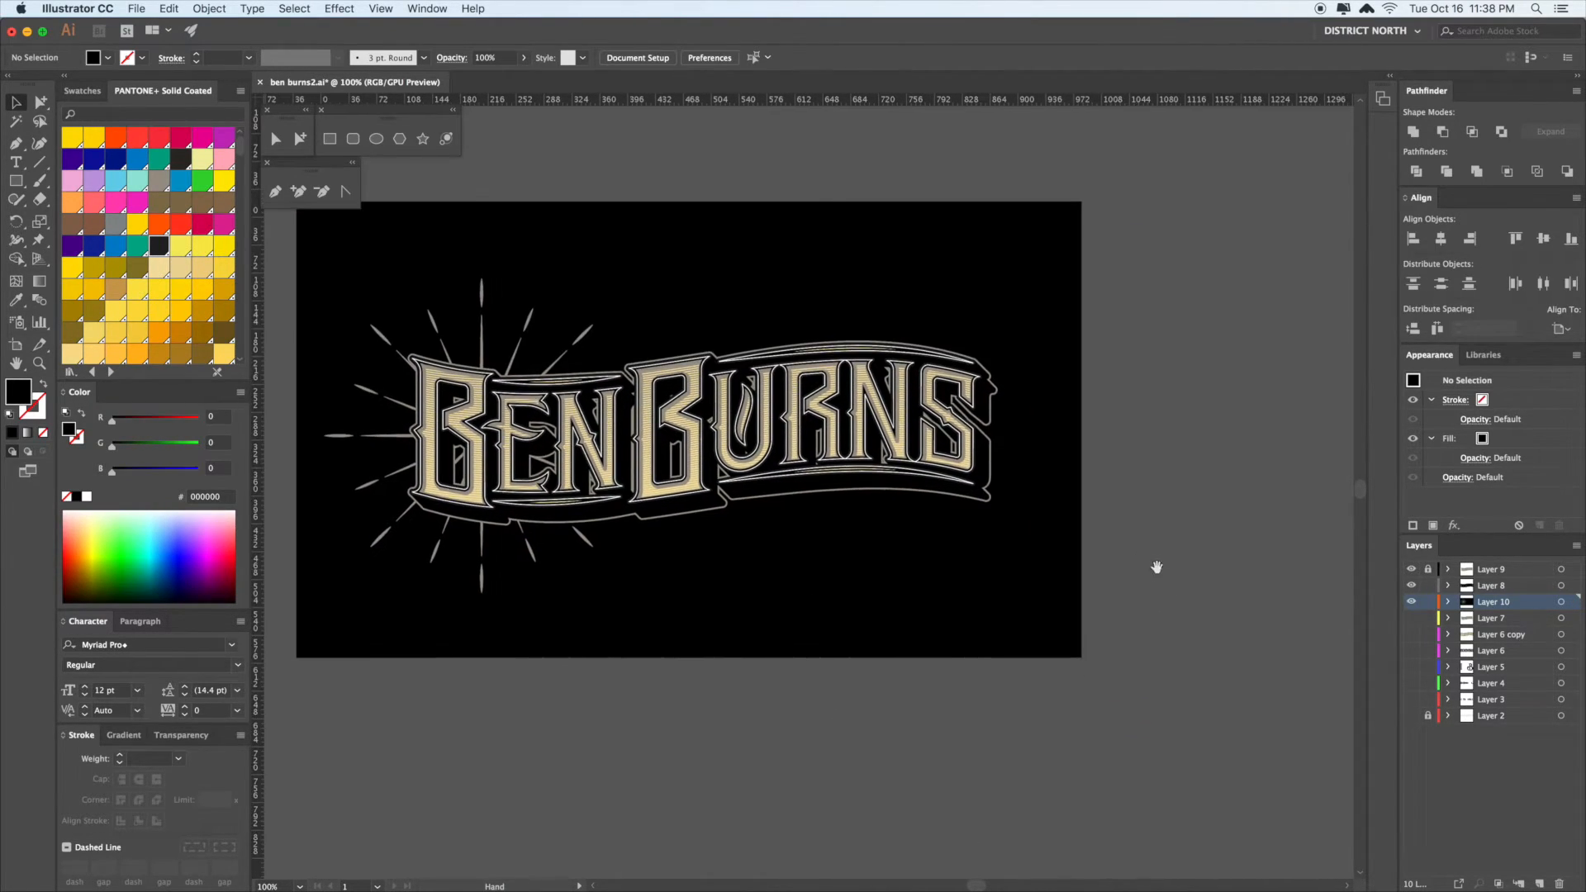
scroll(1087, 597, "down", 2)
scroll(1087, 591, "left", 1)
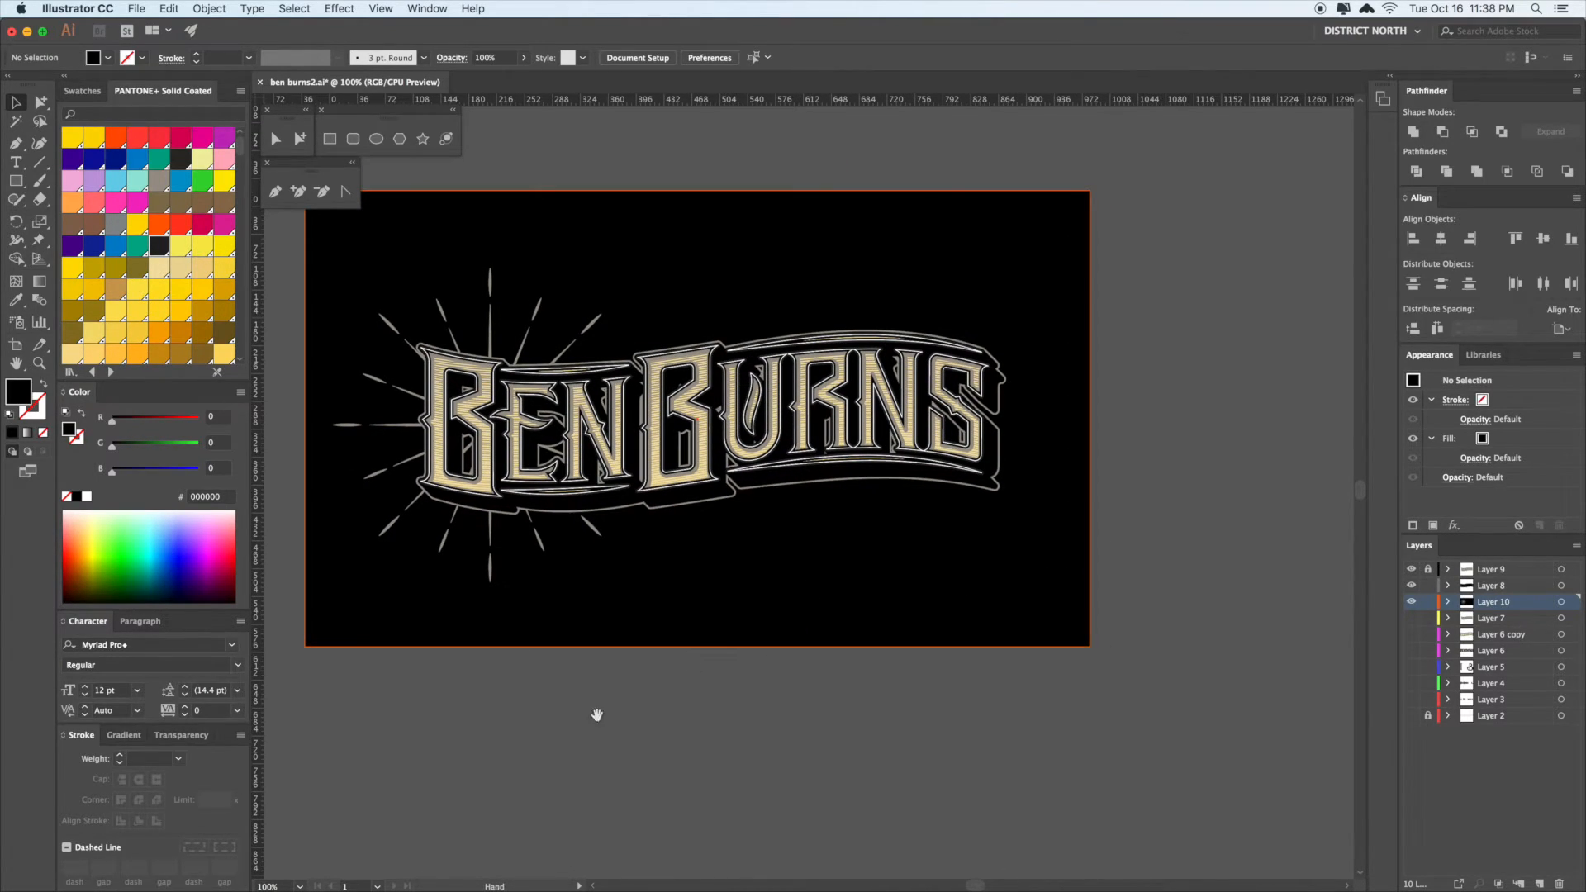
scroll(722, 647, "left", 4)
key("a")
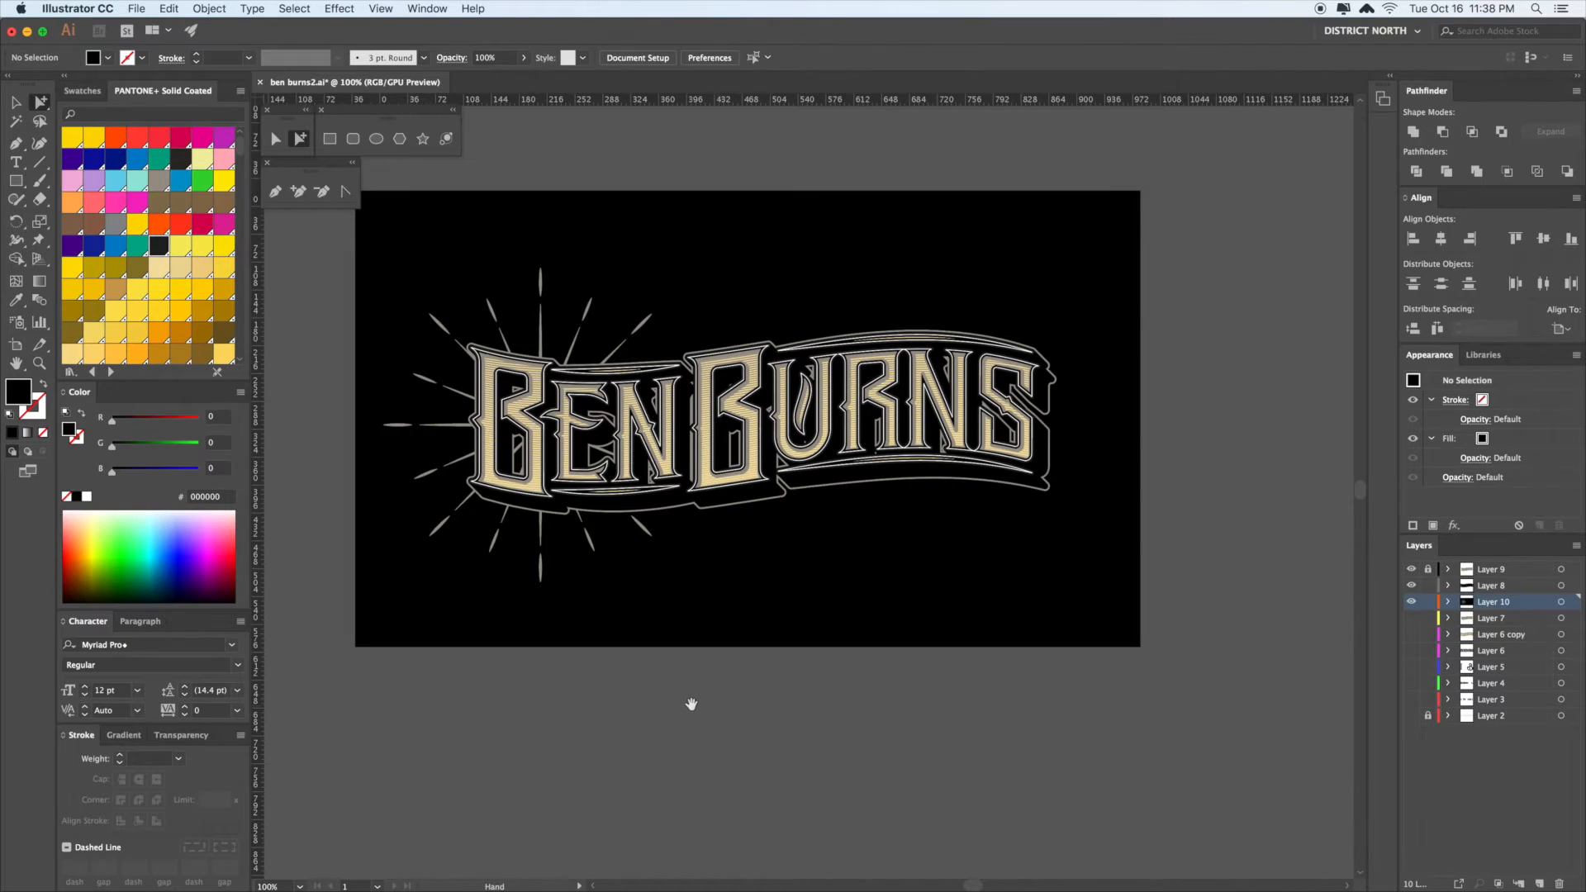
left_click_drag(692, 704, 708, 699)
left_click_drag(479, 353, 723, 376)
left_click(789, 522)
left_click_drag(696, 540, 789, 518)
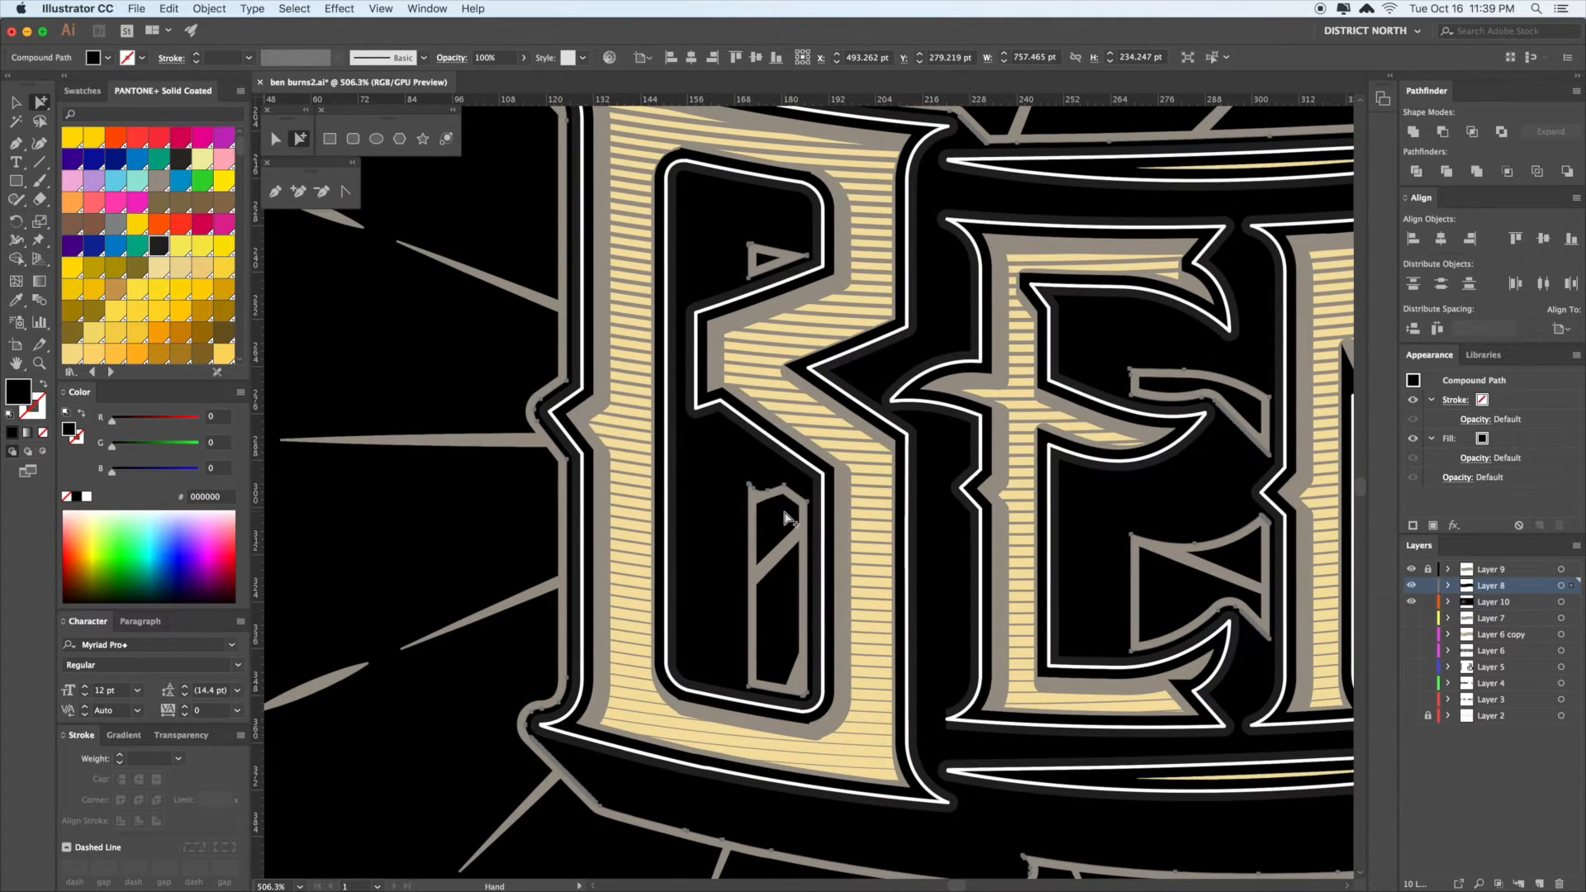
left_click_drag(765, 427, 945, 463)
key("super+minus")
left_click_drag(579, 509, 1028, 488)
left_click_drag(629, 491, 829, 531)
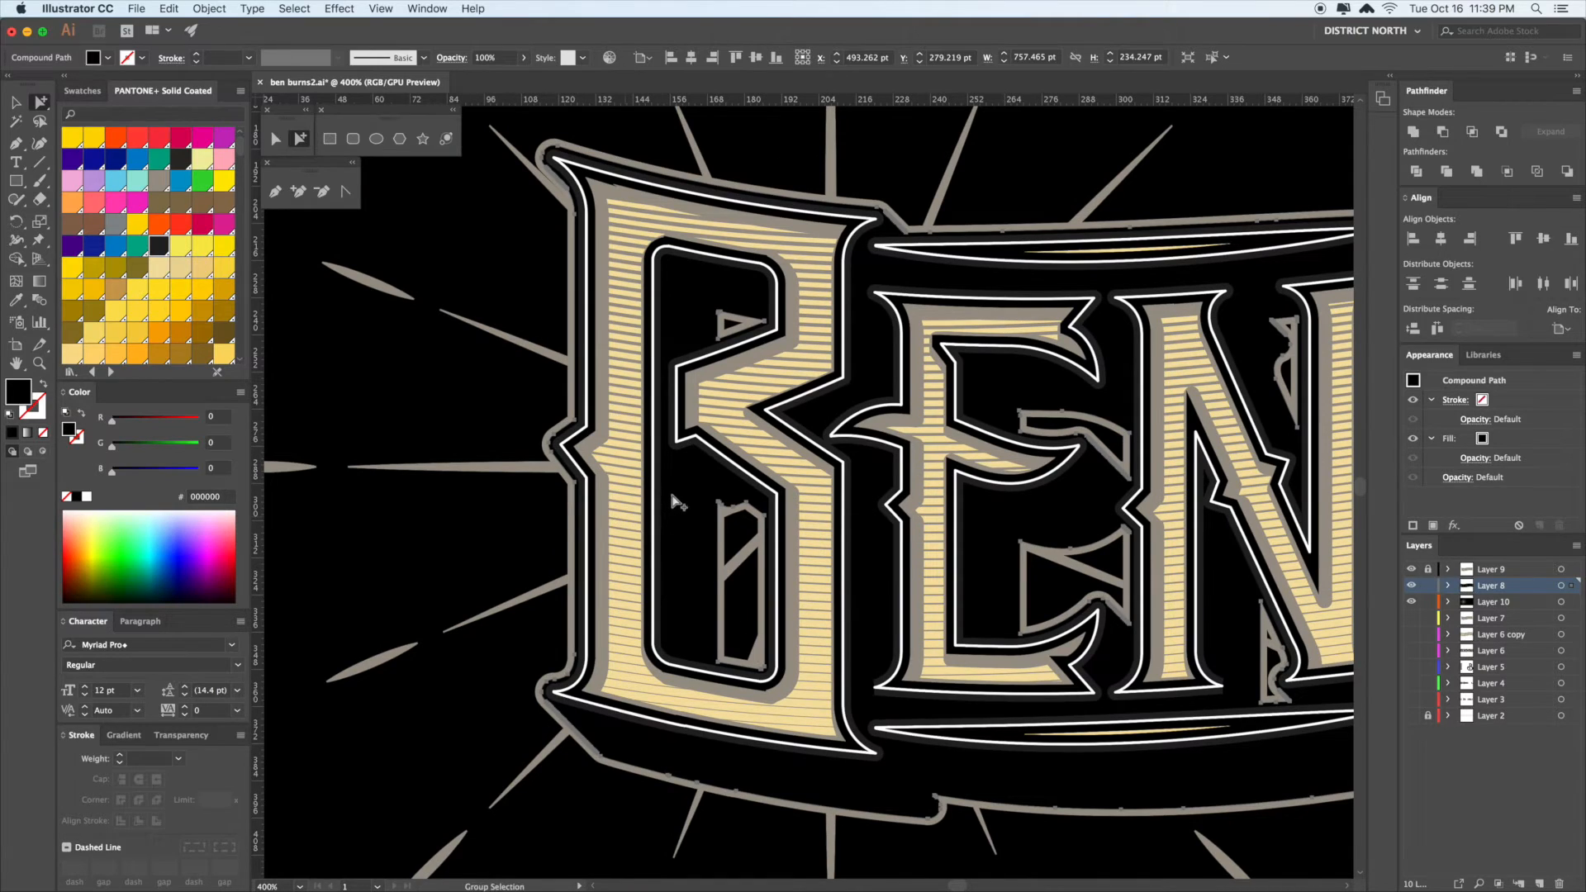
left_click_drag(653, 537, 651, 535)
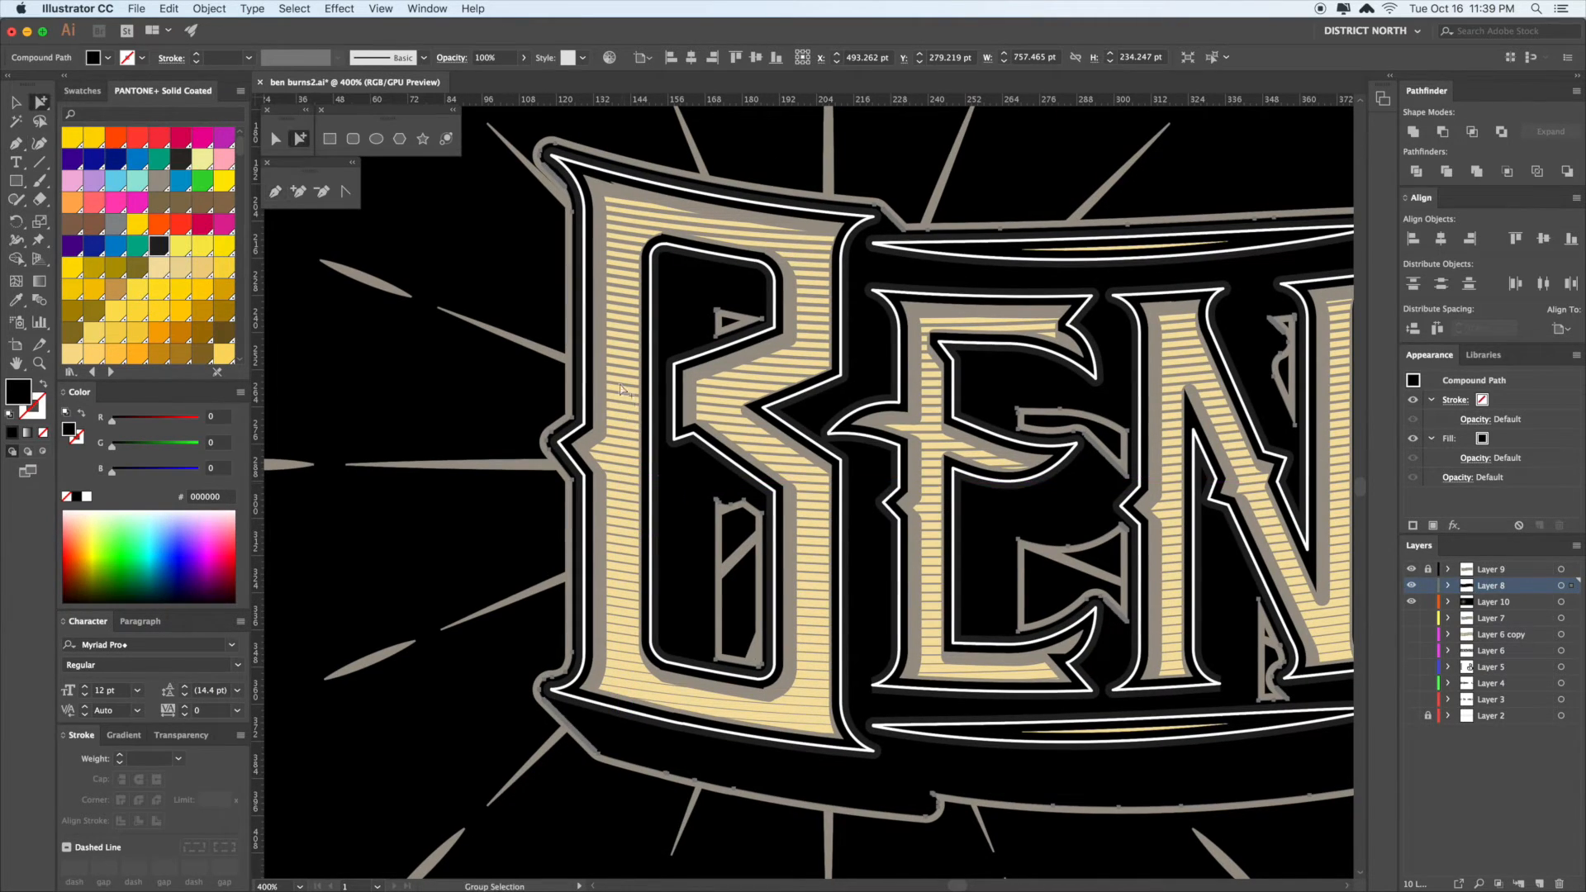
key("super+0")
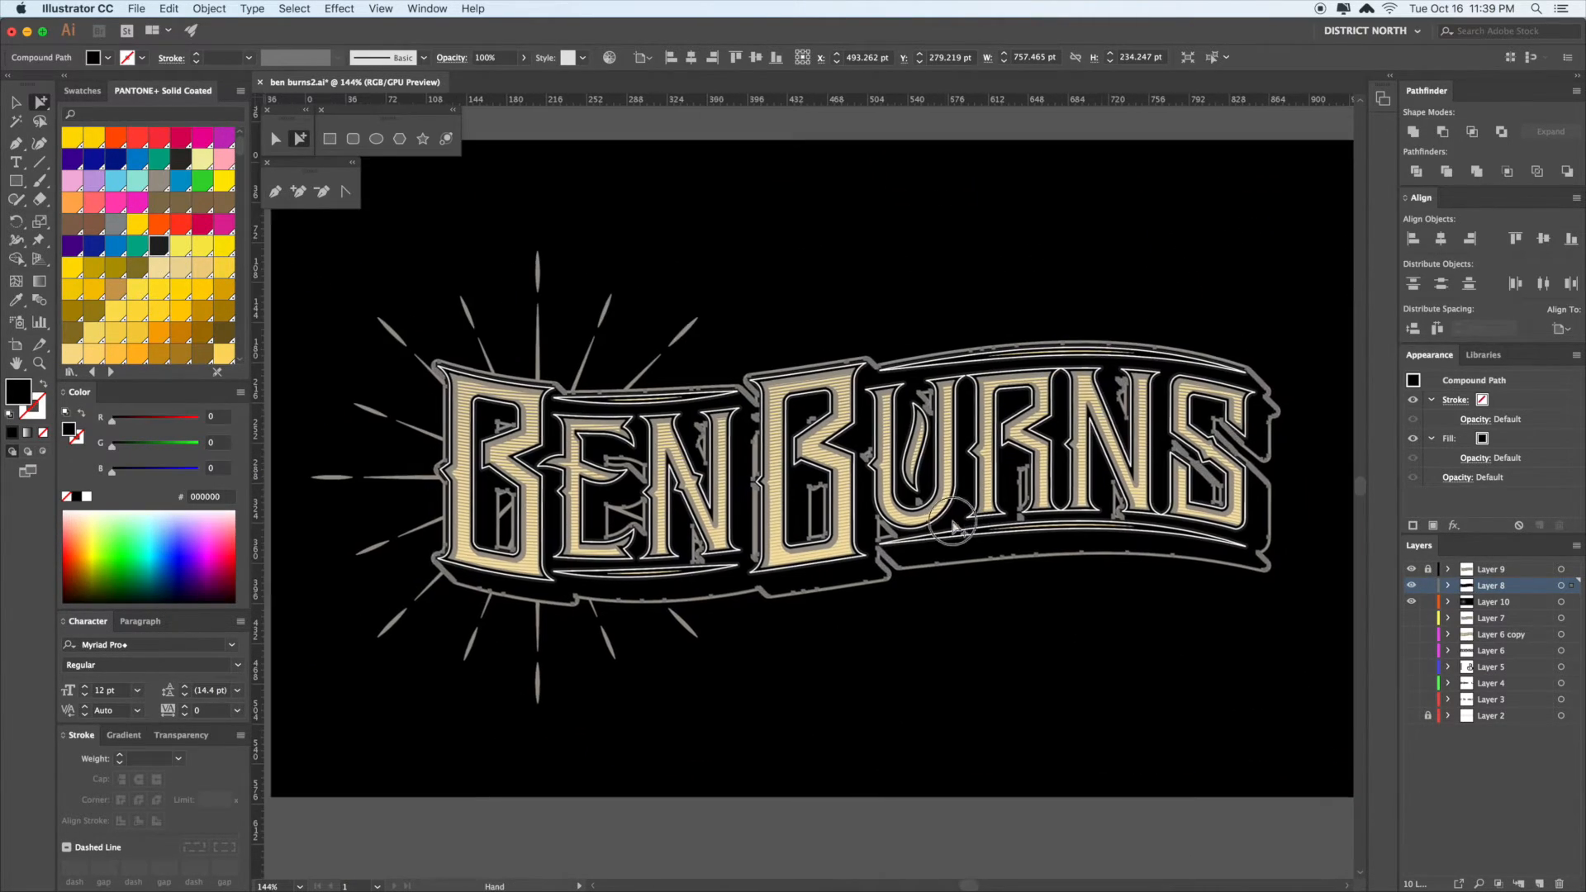
key("v")
left_click_drag(644, 520, 692, 518)
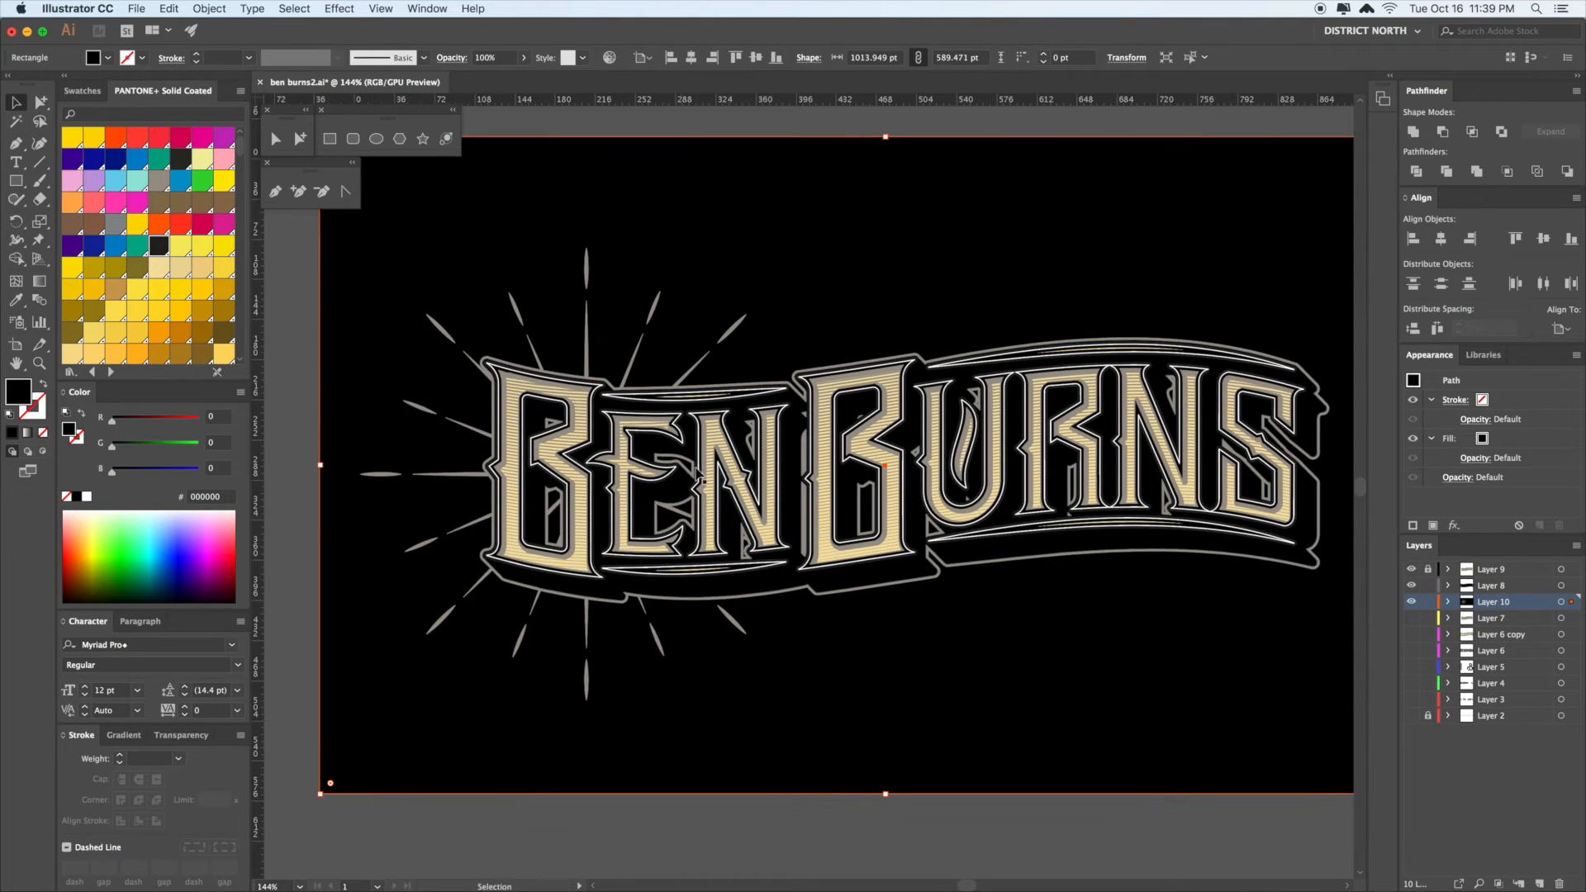
scroll(1215, 542, "right", 3)
scroll(1215, 542, "down", 2)
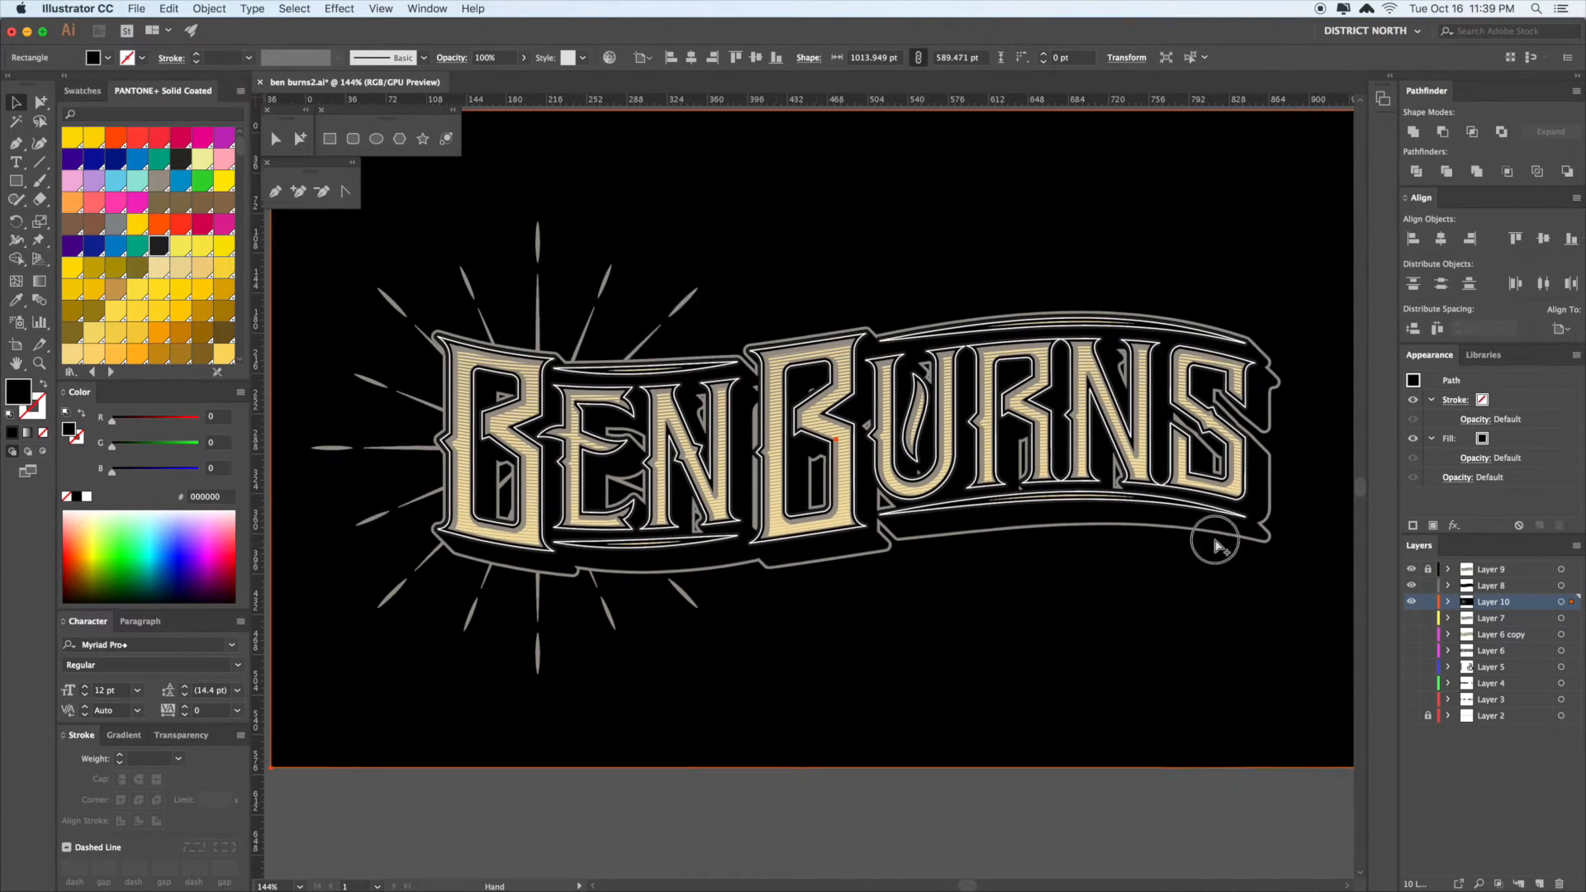
key("a")
left_click(1078, 366)
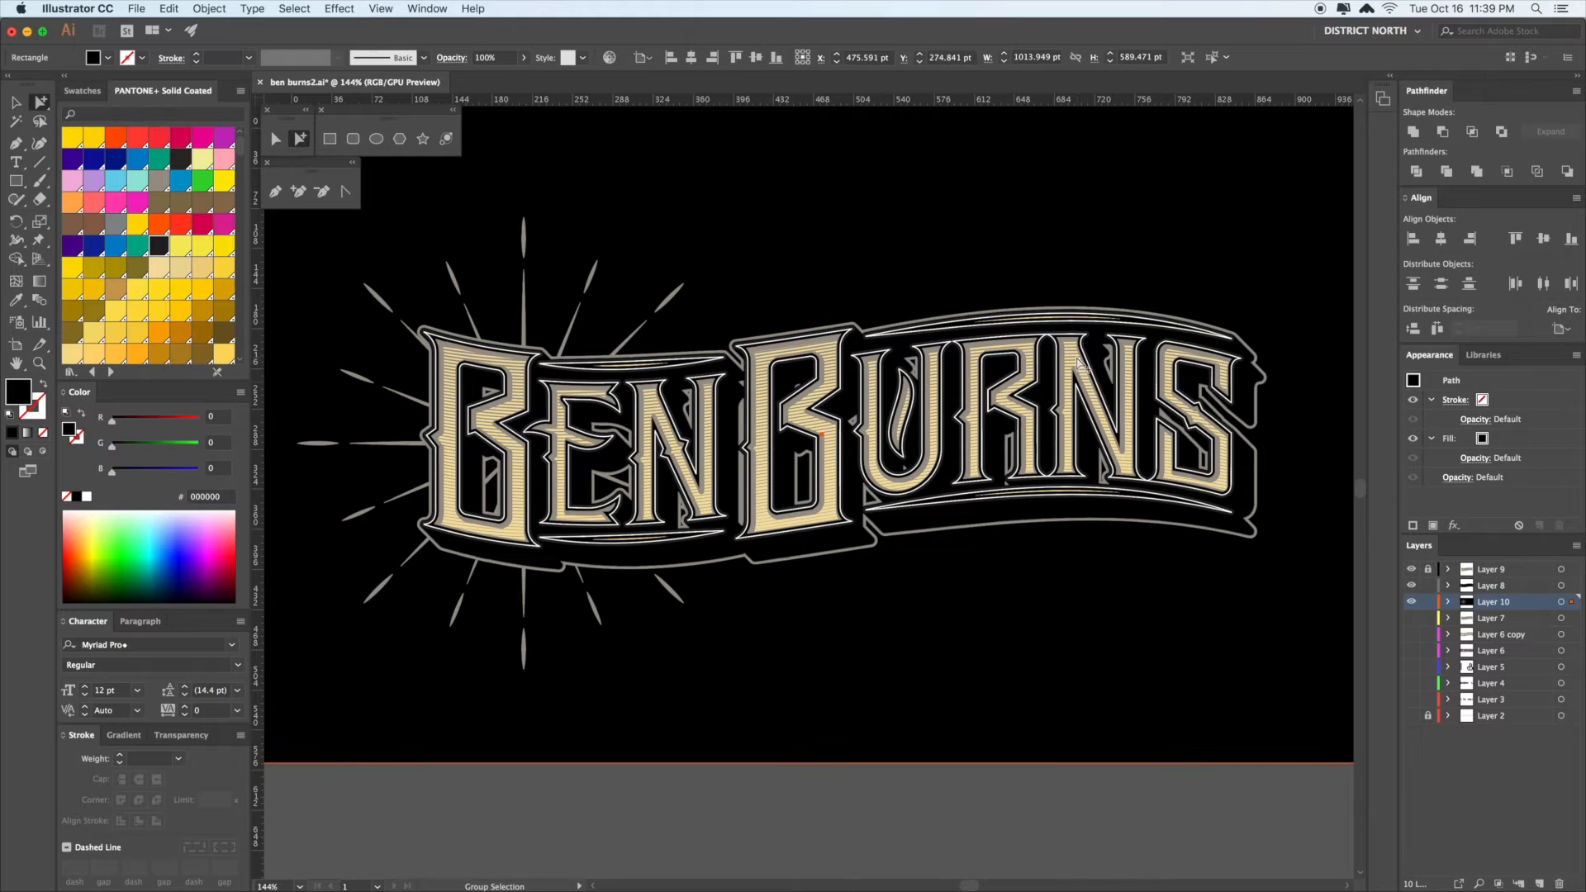
left_click(1518, 573)
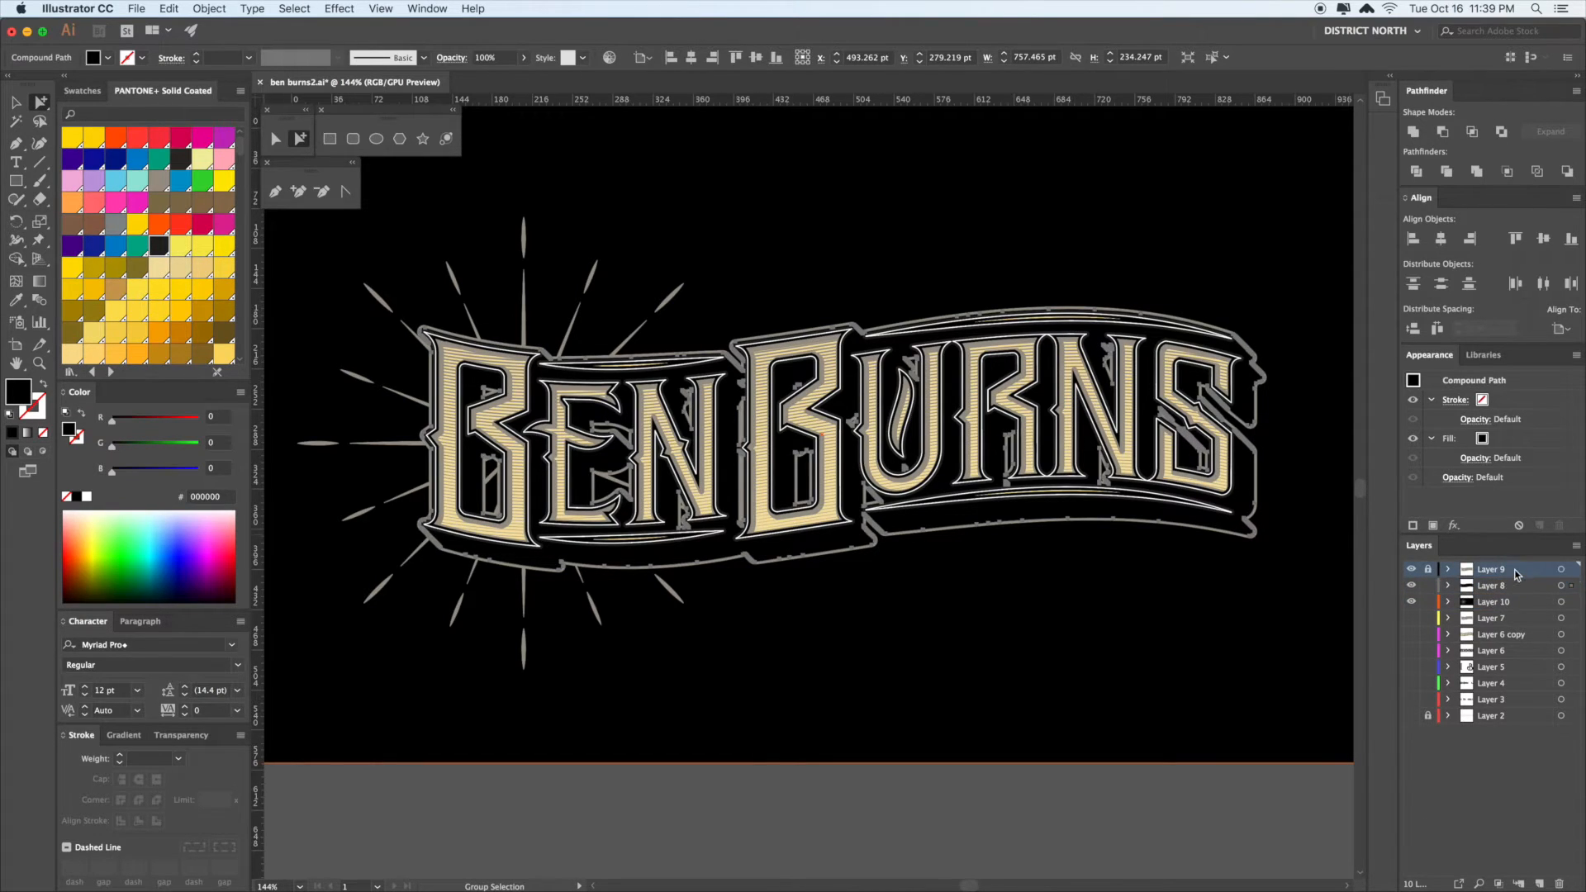
left_click_drag(901, 554, 886, 538)
key("v")
left_click(938, 766)
left_click_drag(887, 822, 919, 812)
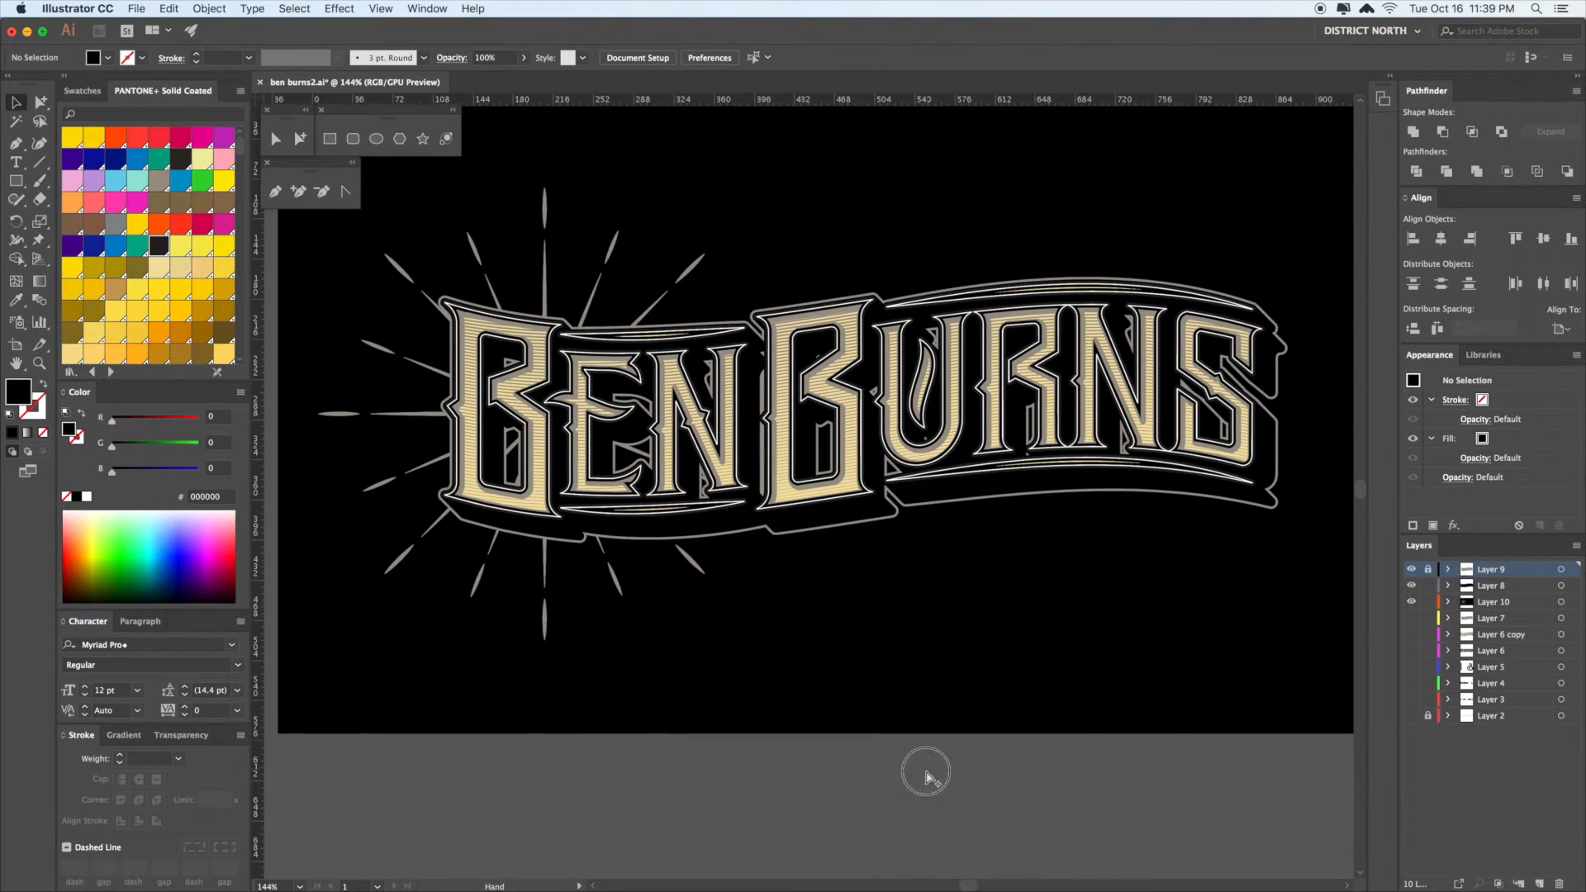
left_click(611, 582)
left_click(708, 662)
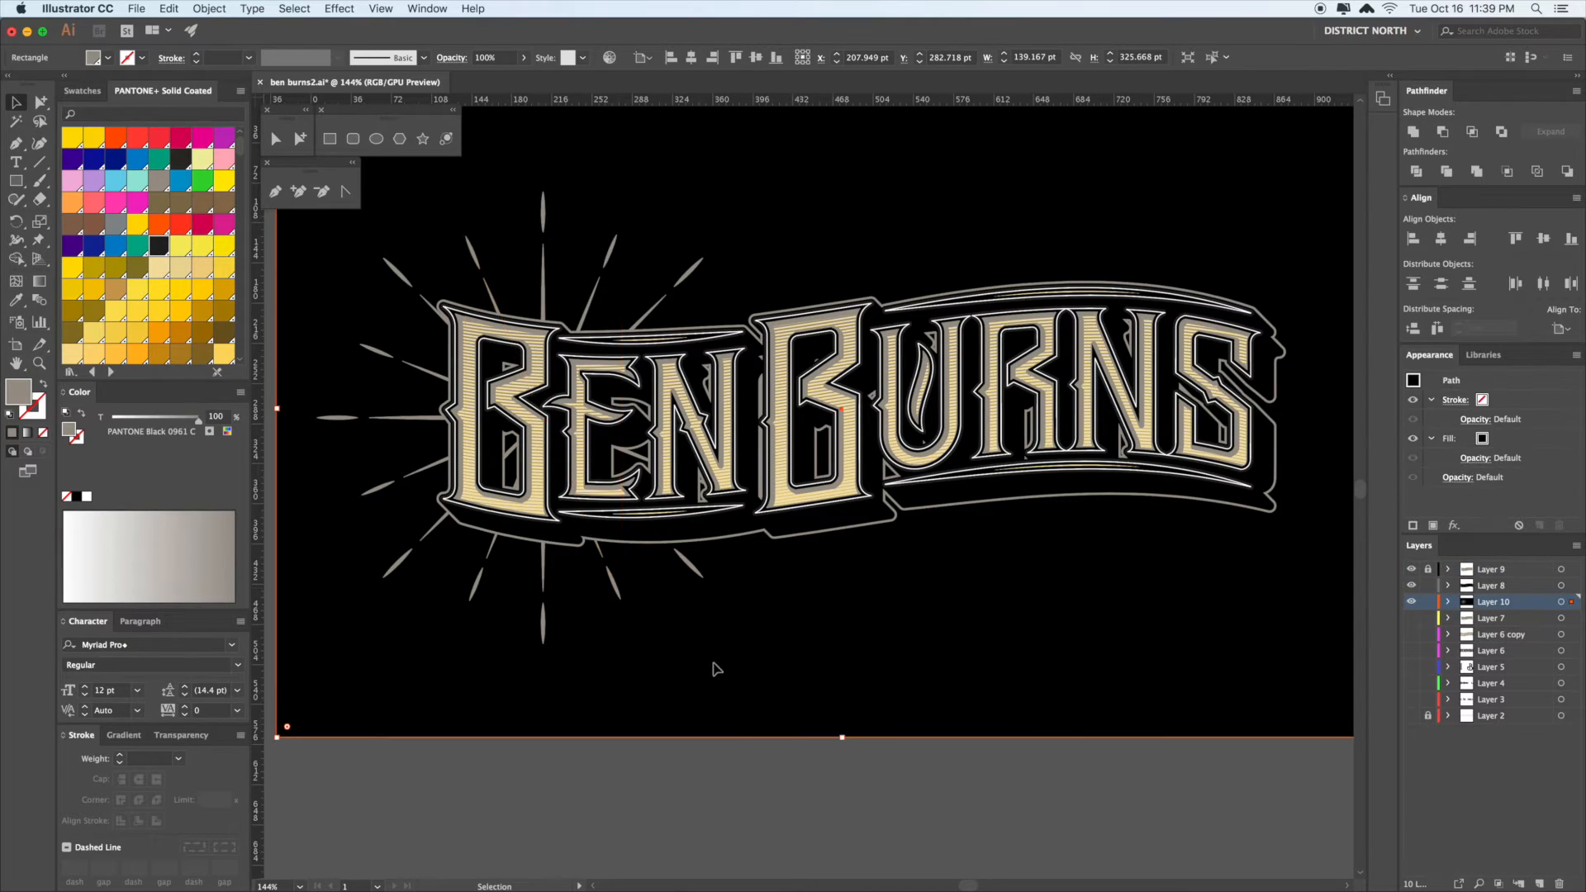
scroll(786, 656, "right", 2)
scroll(785, 655, "up", 1)
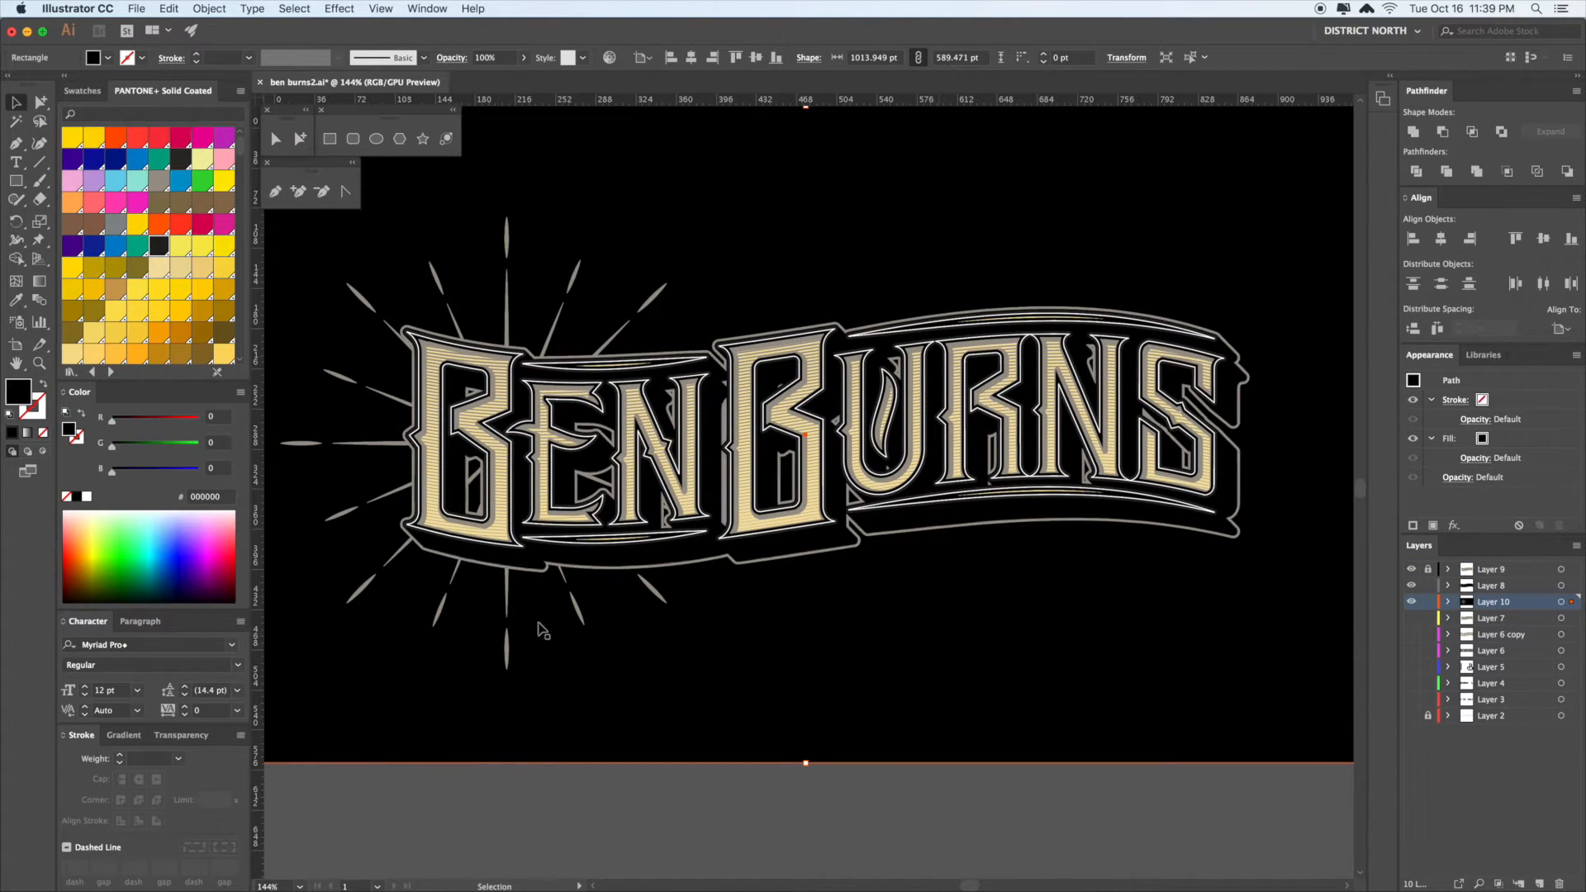
mouse_move(1198, 616)
left_mouse_down()
mouse_move(1175, 588)
mouse_move(1212, 605)
left_mouse_up()
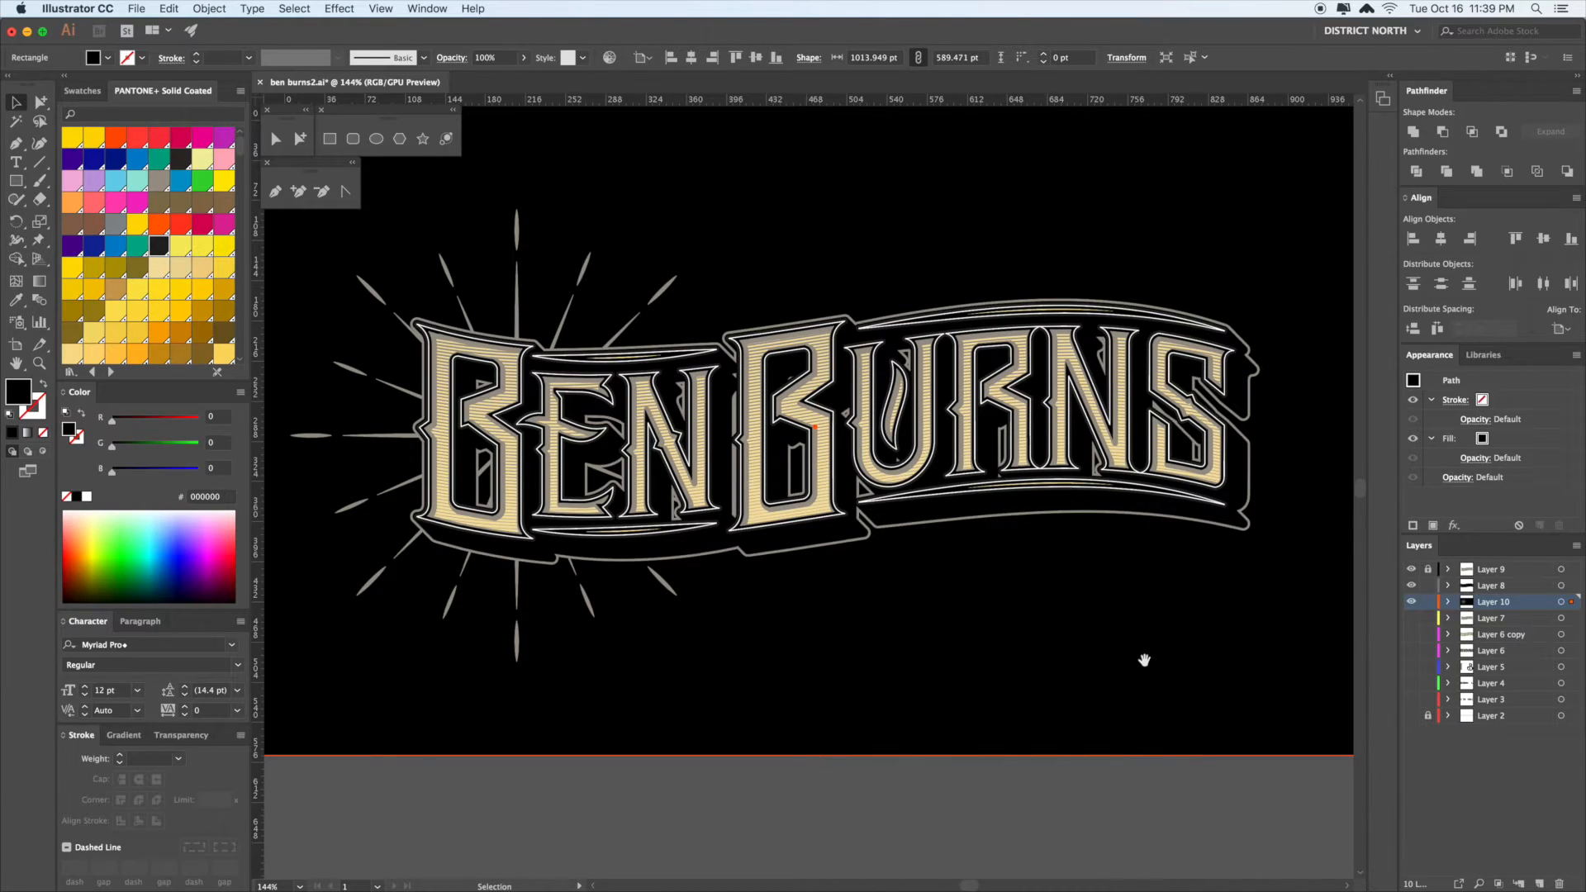
left_click_drag(1144, 659, 1125, 649)
left_click_drag(1187, 576, 1209, 580)
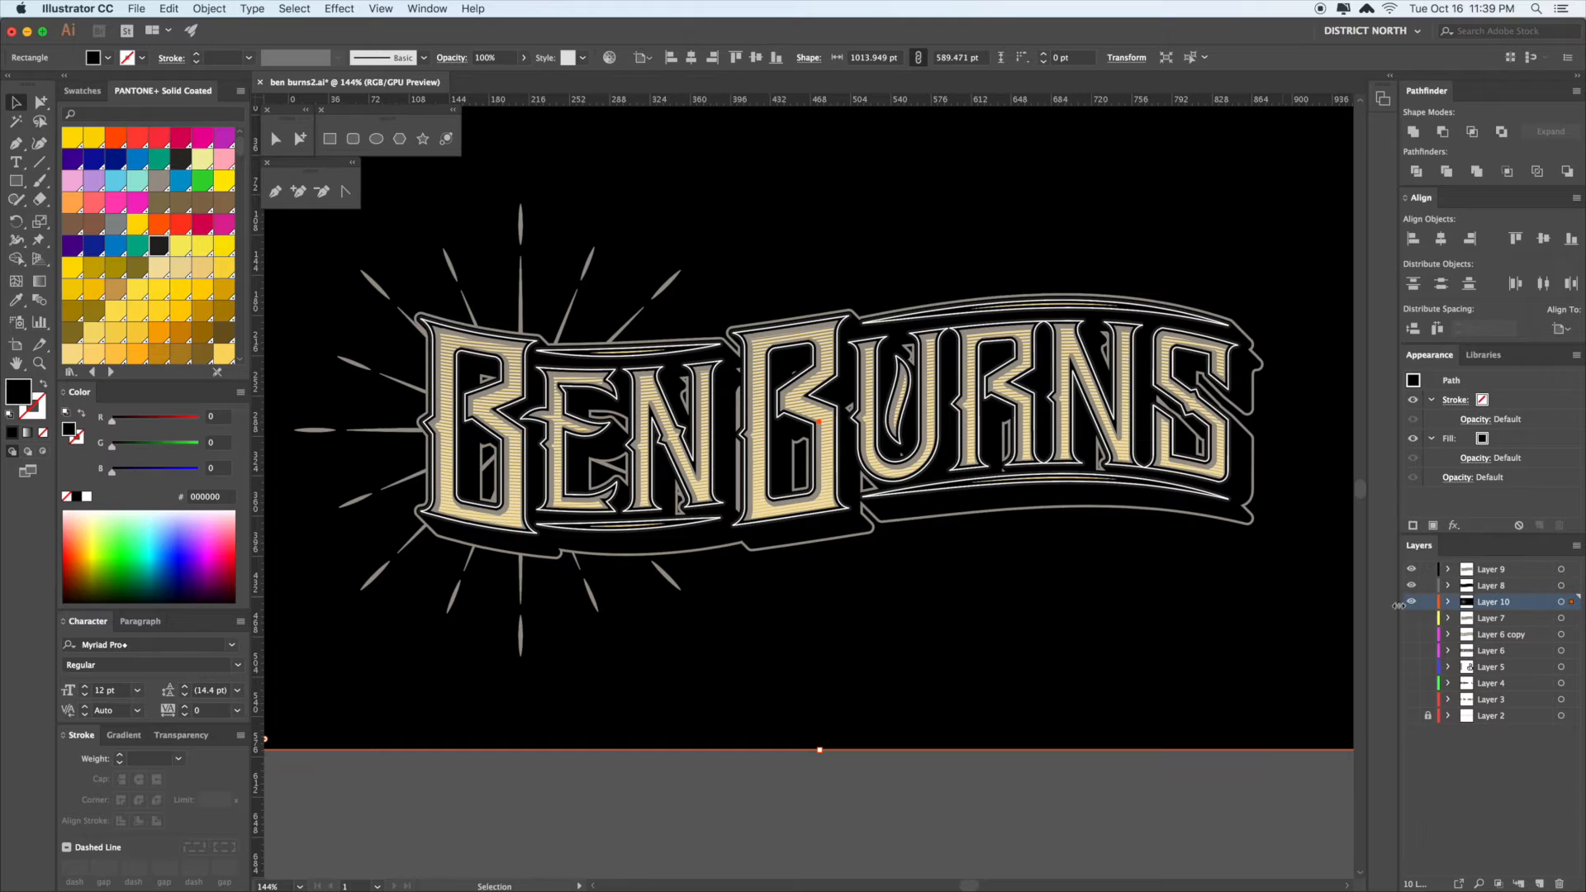
key("a")
key("super+shift+a")
left_click_drag(1281, 652, 537, 363)
left_click(952, 521)
left_click(938, 459, "super")
key("Delete")
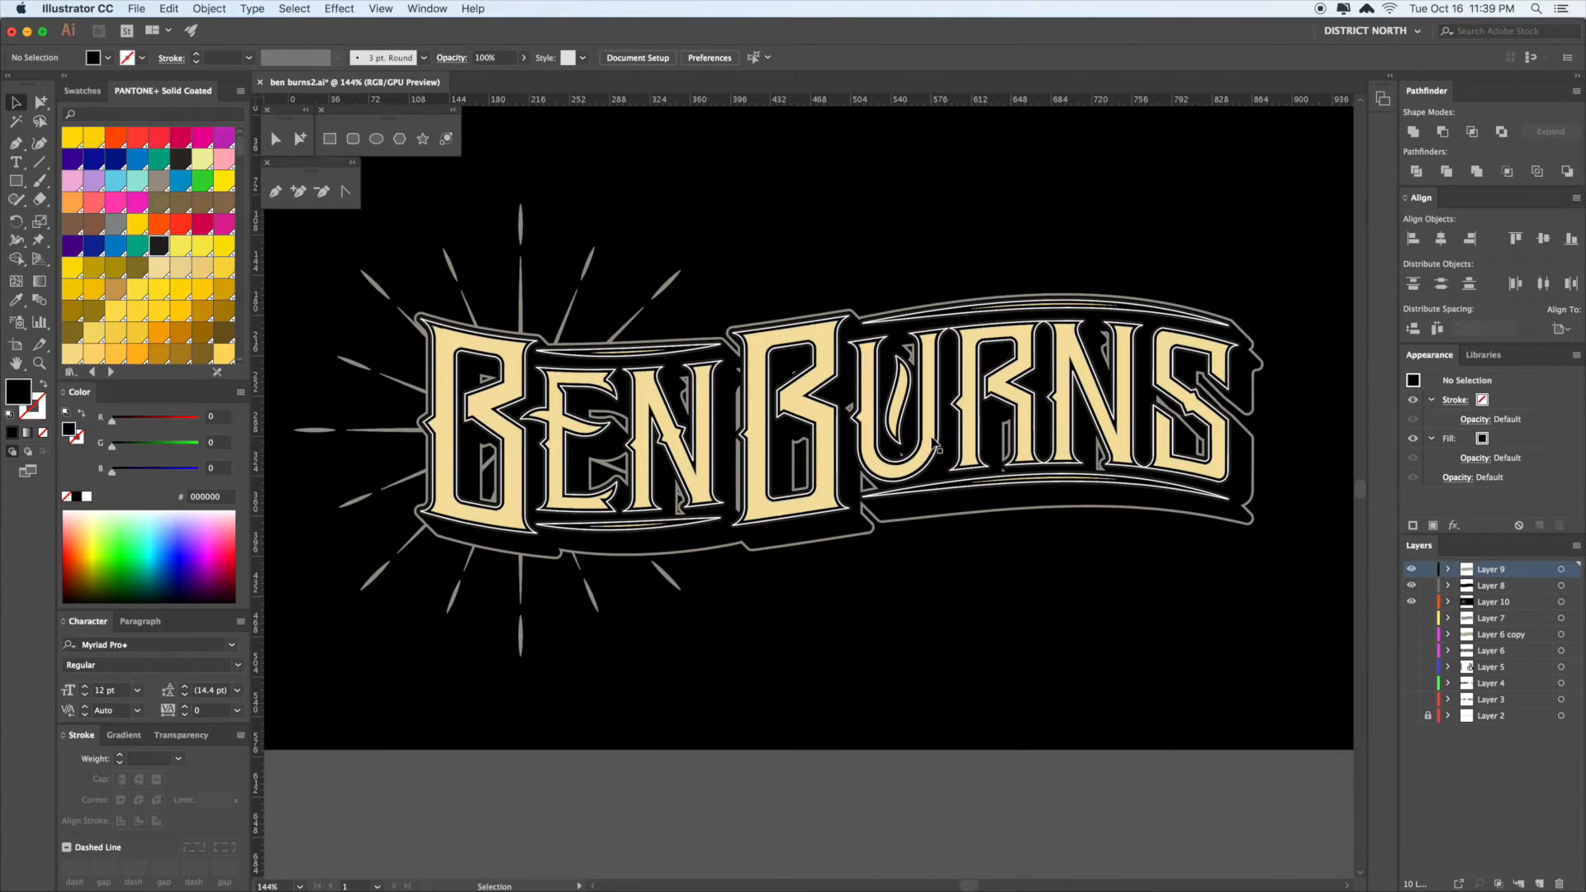
key("super+z")
left_click(1009, 520)
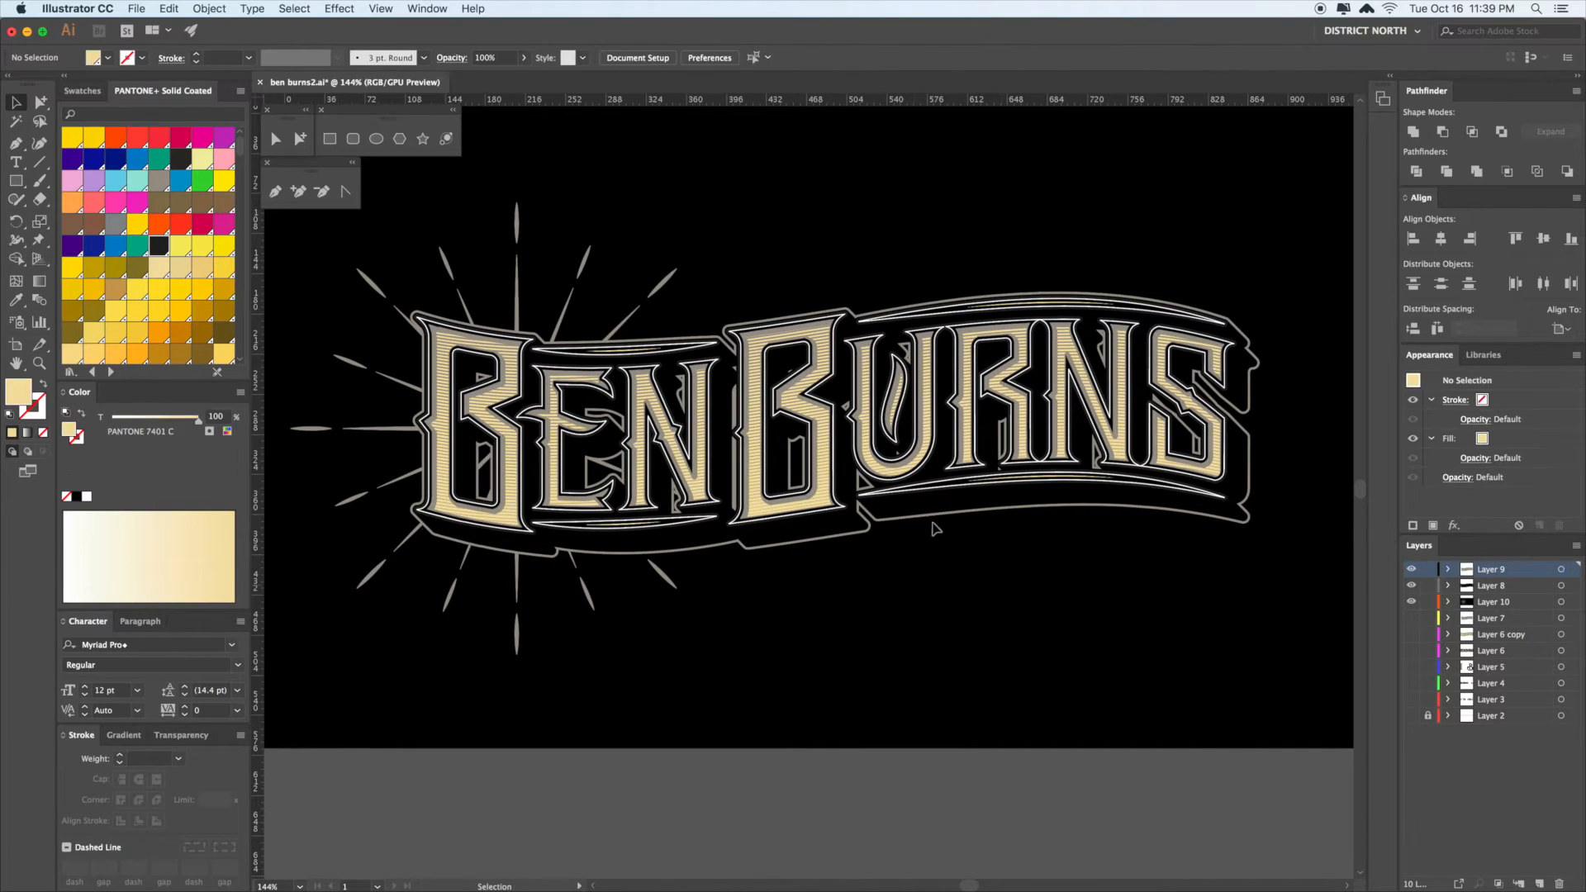
- Duplicate Layer 9 into a new layer, hide the original, and zoom in on the first B
left_click_drag(1496, 572, 1539, 884)
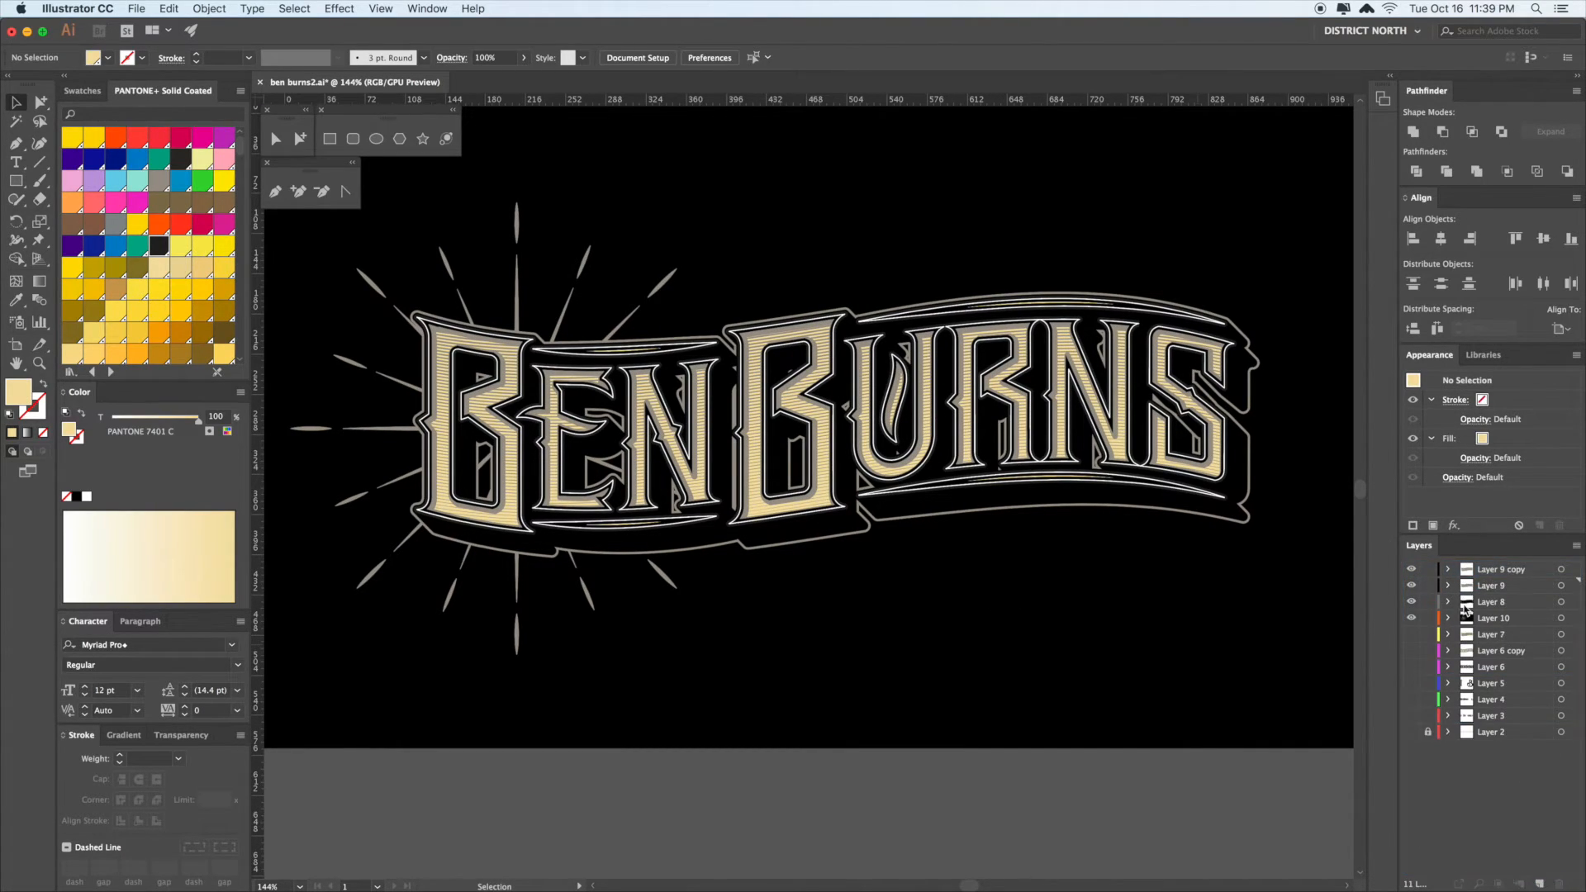
left_click(1412, 586)
left_click(1074, 347)
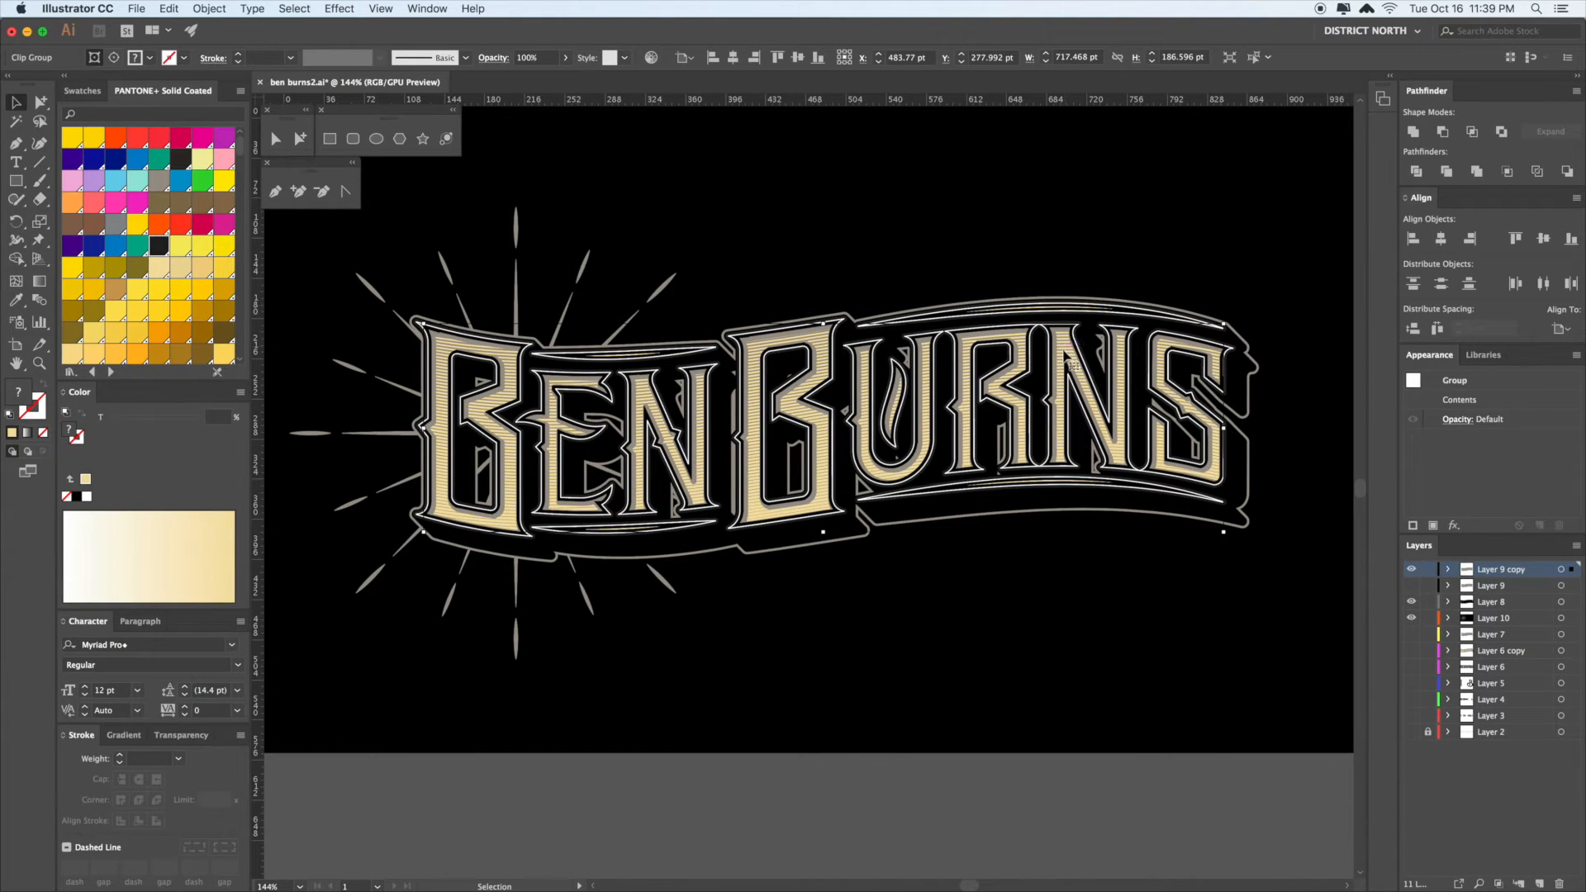
left_click(1069, 602)
left_click_drag(1004, 600, 1013, 595)
left_click_drag(882, 595, 901, 590)
key("z")
left_click_drag(450, 333, 807, 714)
- Remove anchor points from the first B's outline and counter with Delete Anchor Point
key("a")
left_click(729, 391)
left_click(842, 511)
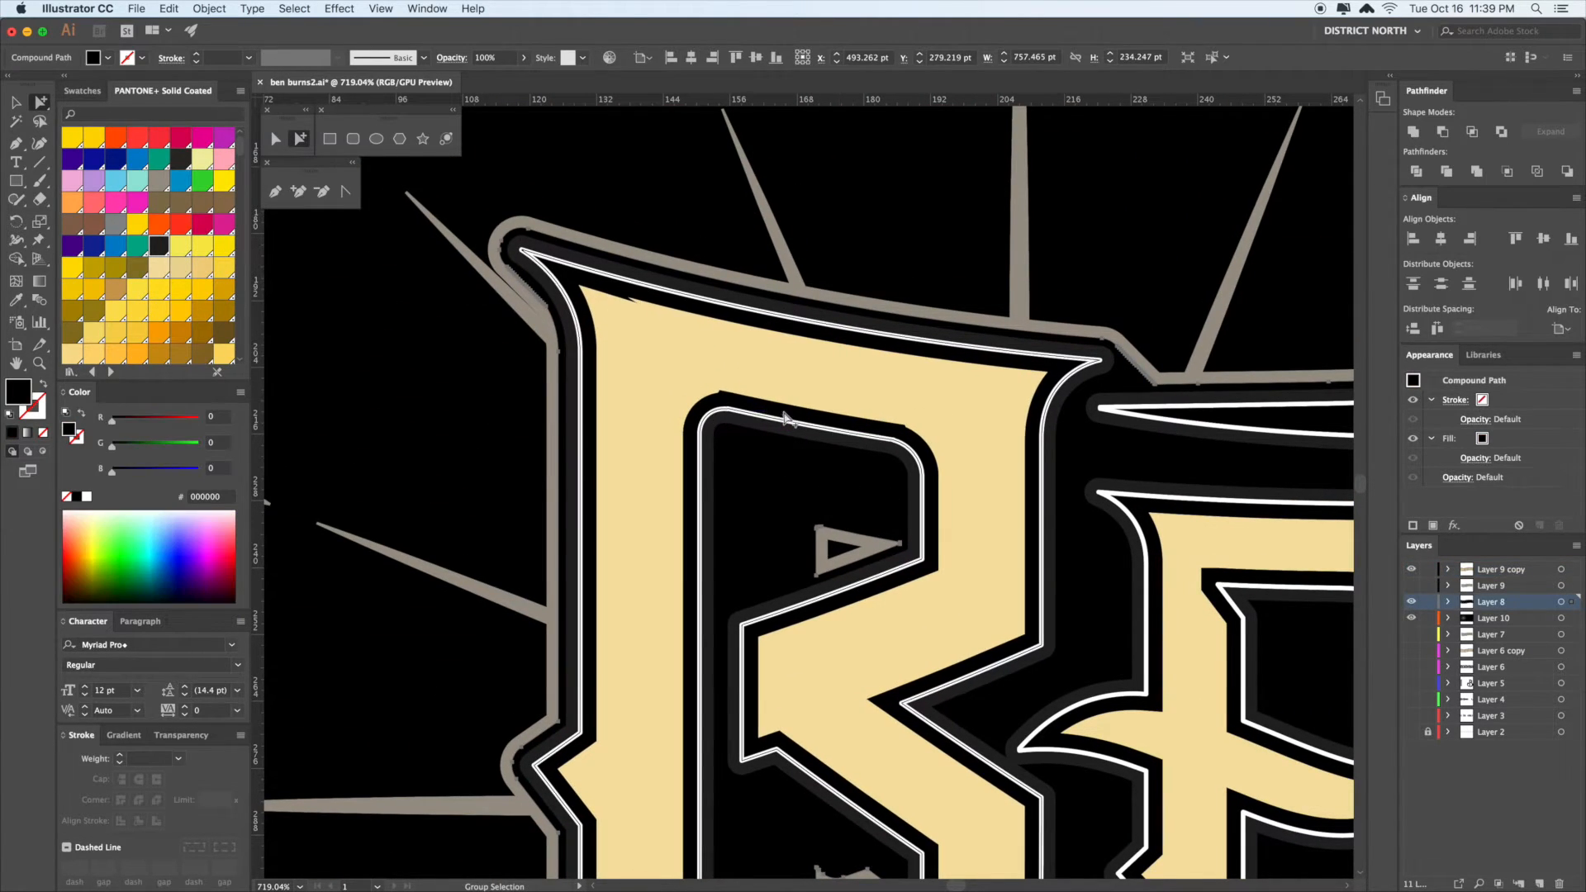
left_click(322, 191)
left_click(636, 303)
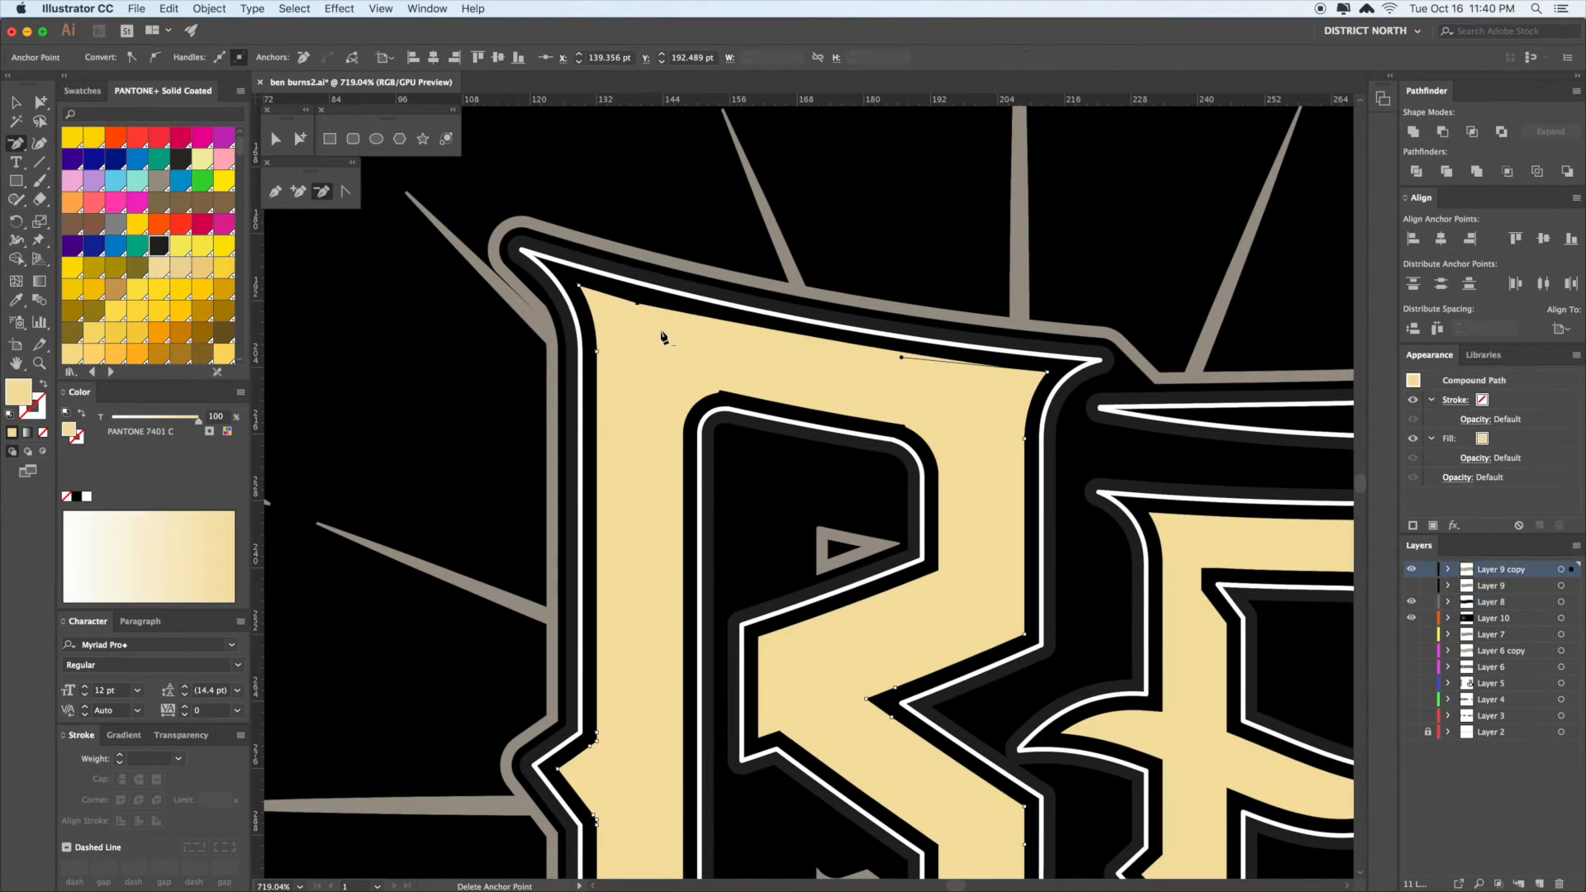
left_click(723, 393)
left_click(906, 425)
key("v")
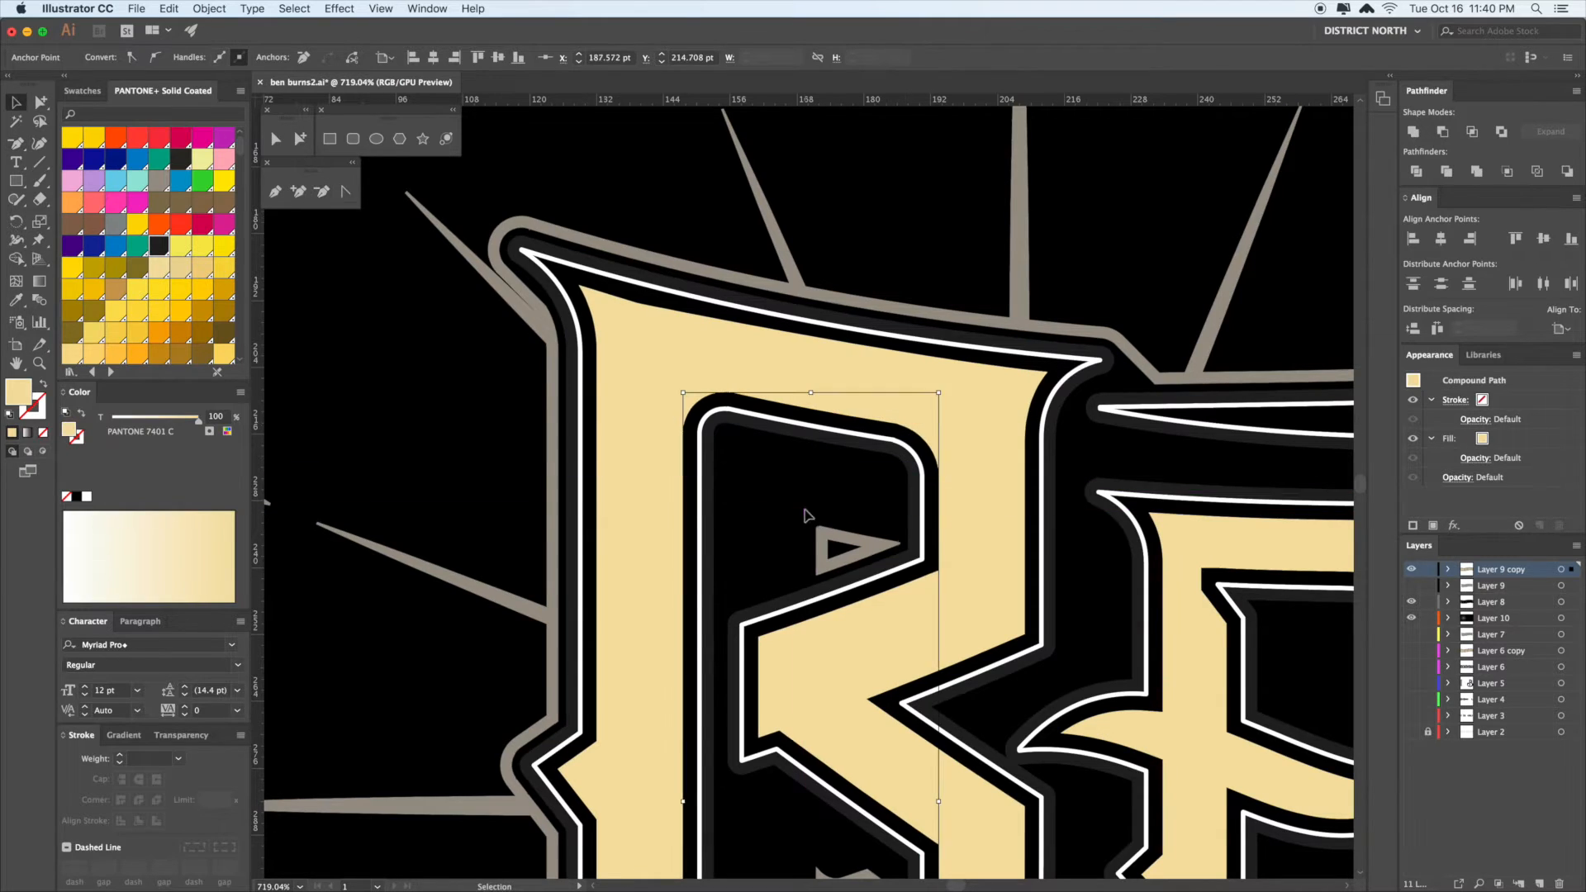
left_click(928, 523)
- Zoom out to 400% and examine the ray group and B outline, abandoning a trial pen path
scroll(928, 523, "down", 5)
scroll(996, 298, "up", 5)
key("super+minus")
key("super+minus")
left_click_drag(901, 422, 1278, 450)
left_click_drag(941, 368, 1165, 365)
left_click_drag(487, 535, 885, 495)
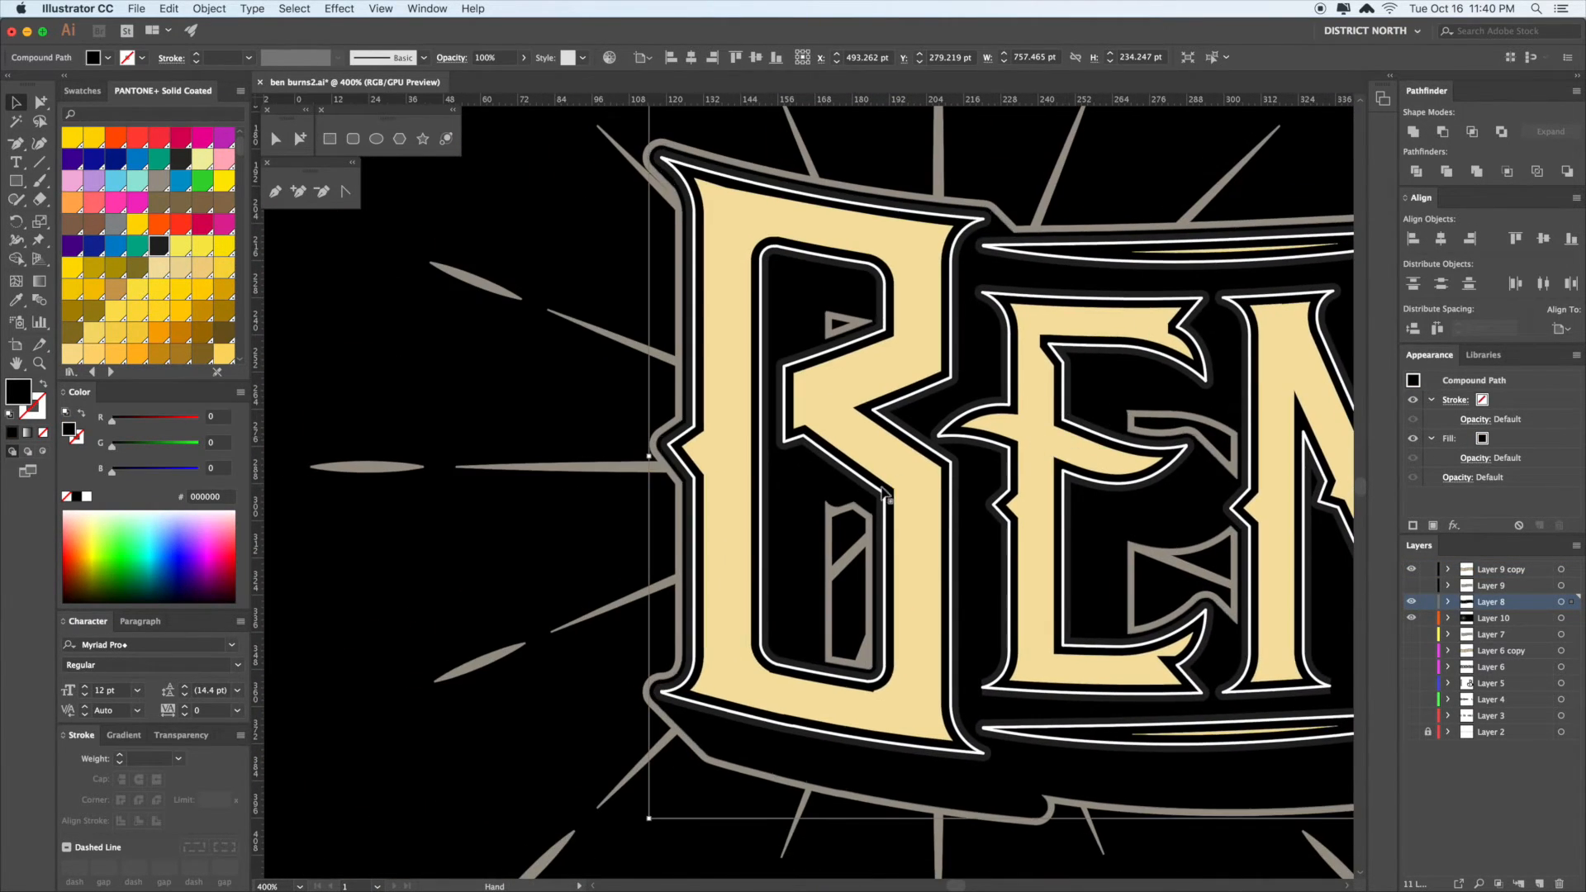
left_click(584, 469)
left_click_drag(569, 413, 543, 460)
left_click(553, 520)
key("a")
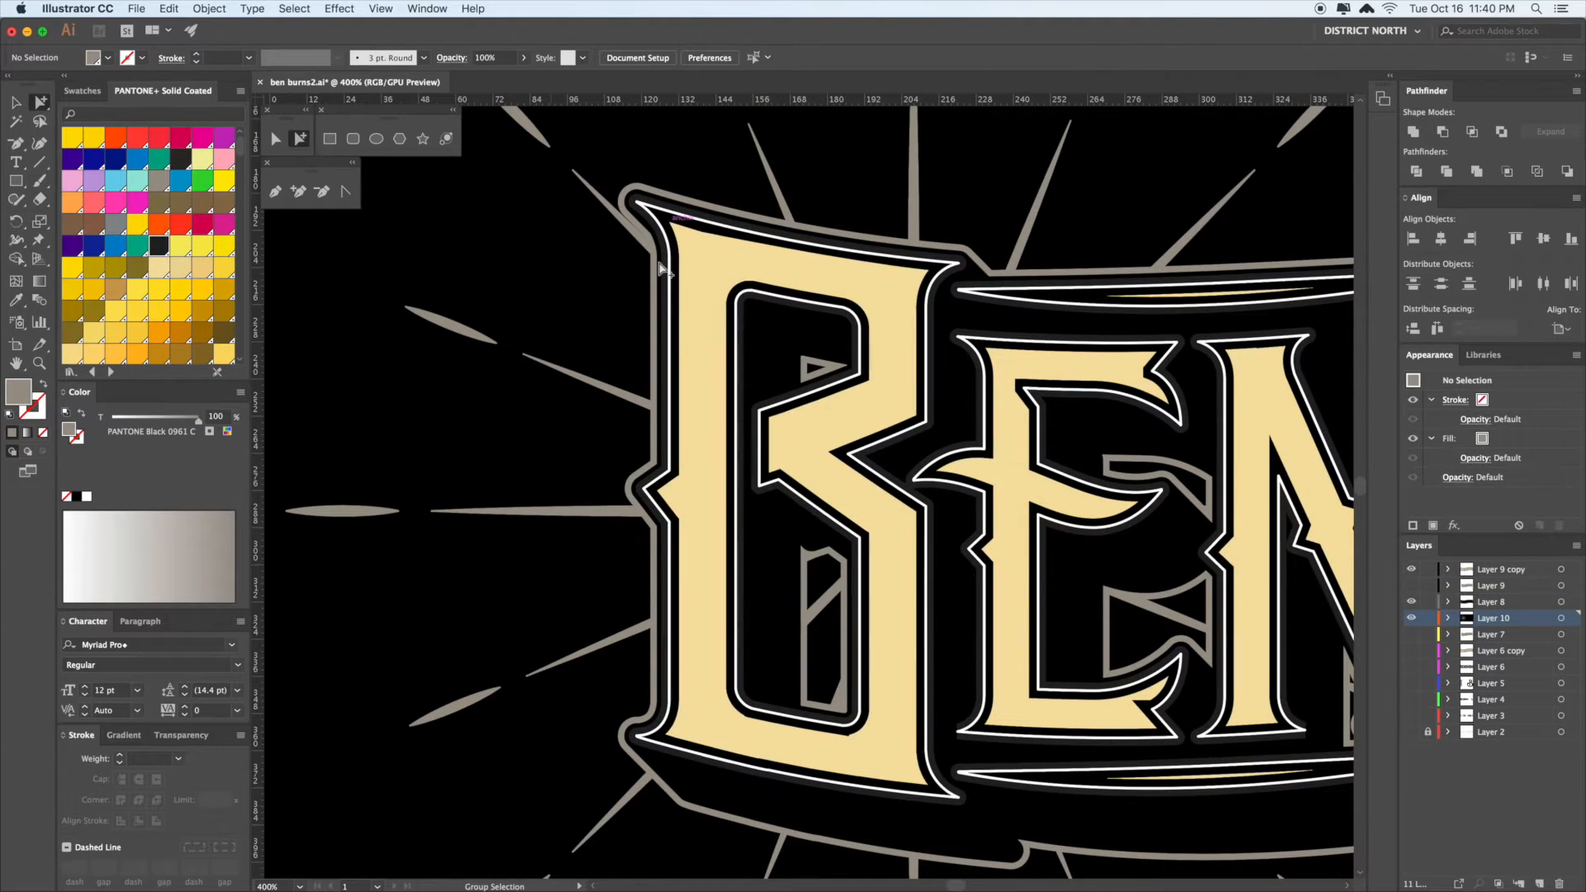
left_click(663, 253)
mouse_move(568, 421)
left_mouse_down()
mouse_move(546, 415)
mouse_move(560, 440)
left_mouse_up()
key("v")
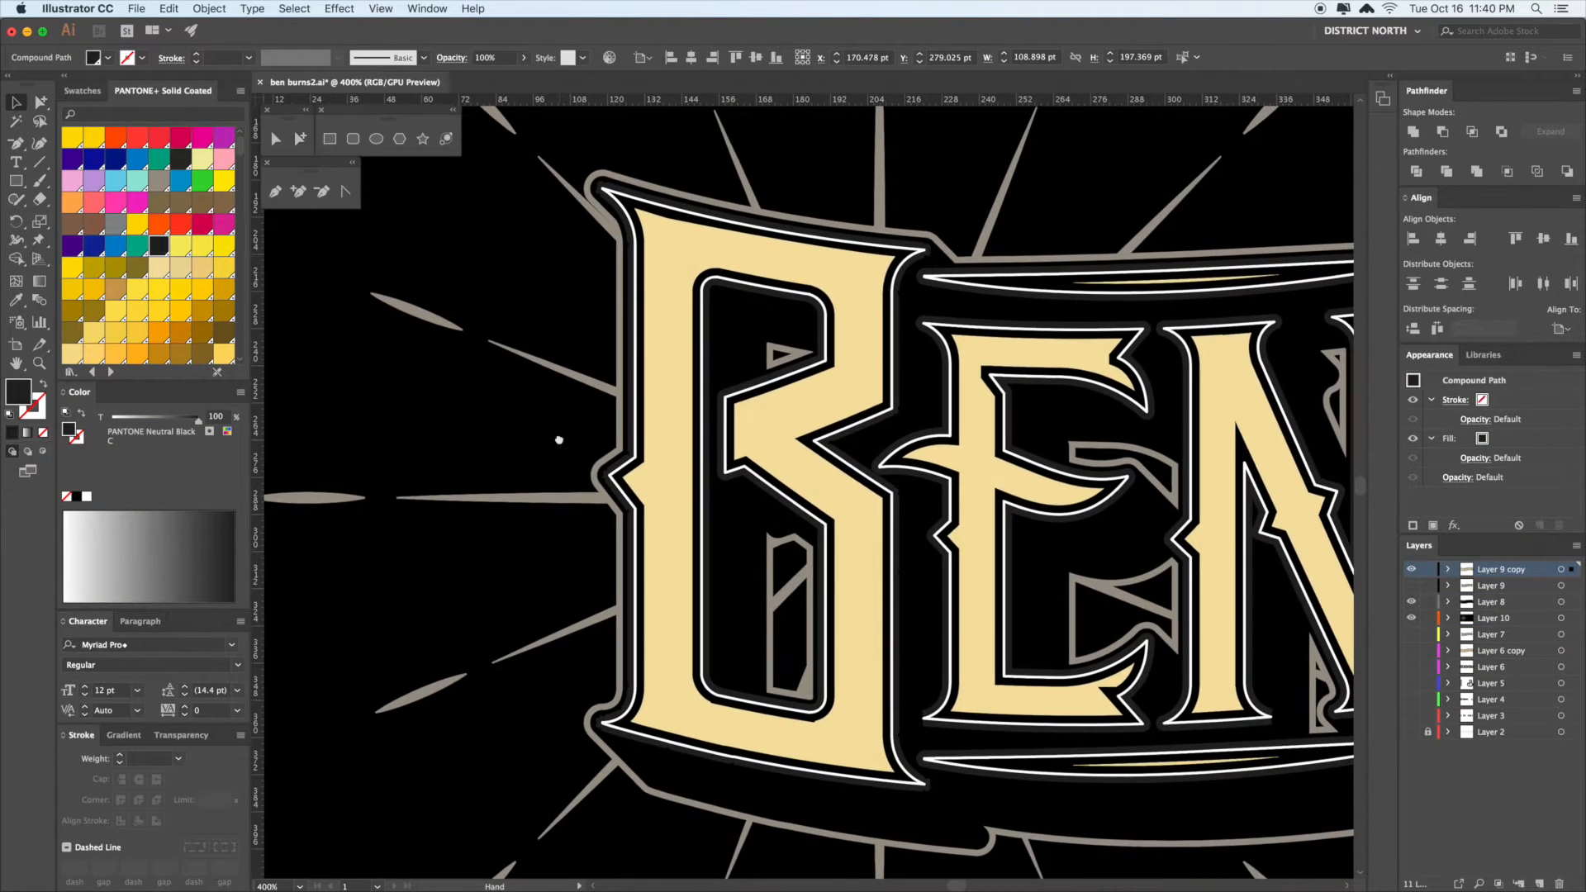
left_click_drag(826, 531, 775, 531)
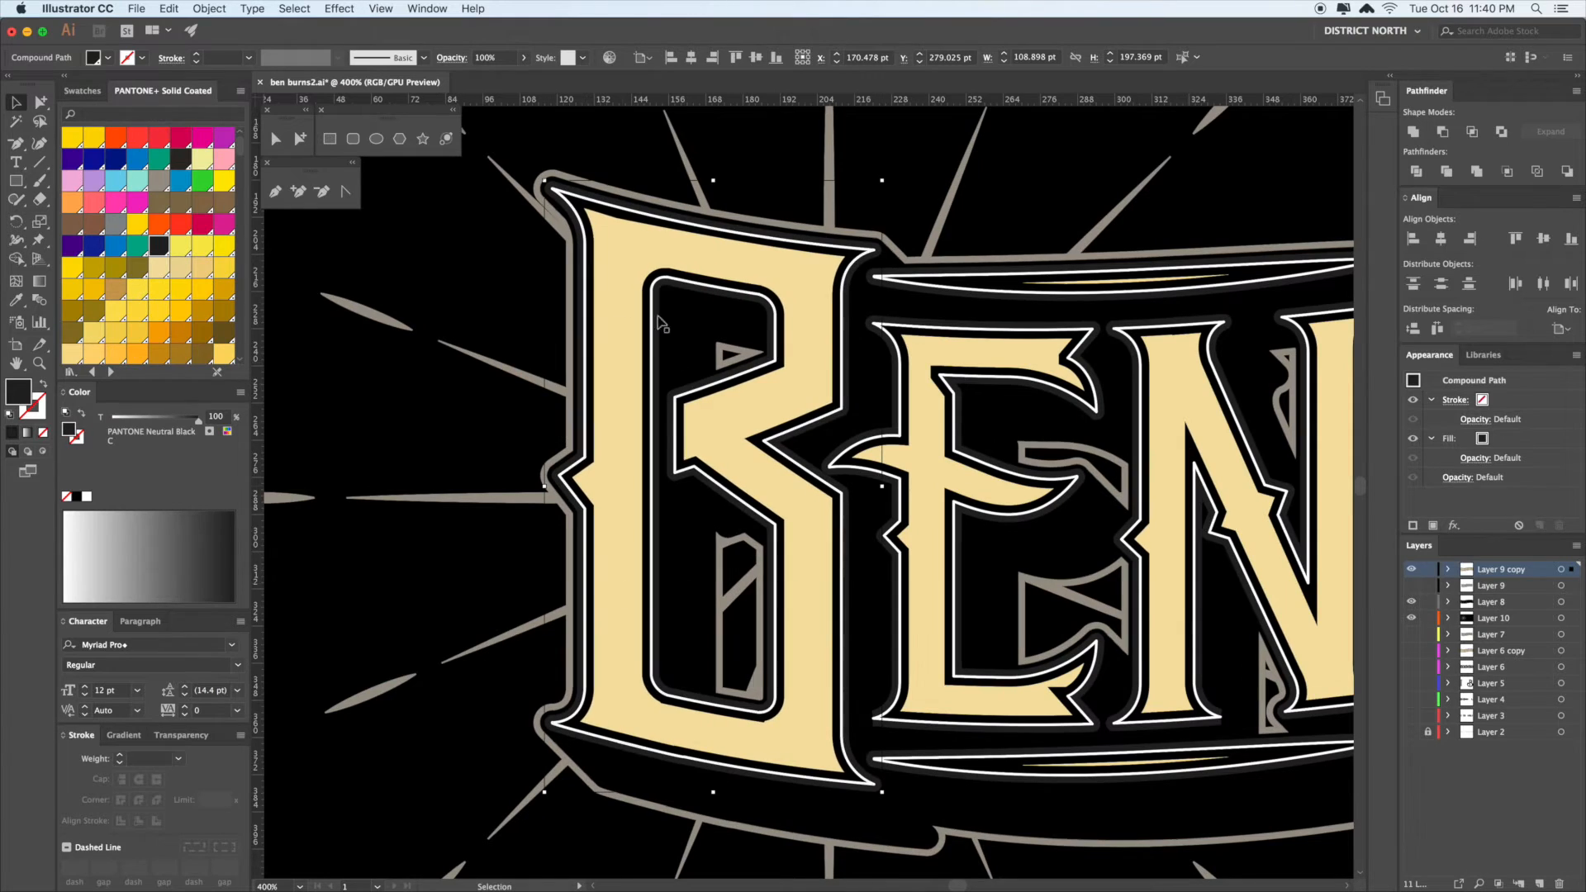
left_click_drag(765, 589, 760, 620)
key("p")
left_click(614, 276)
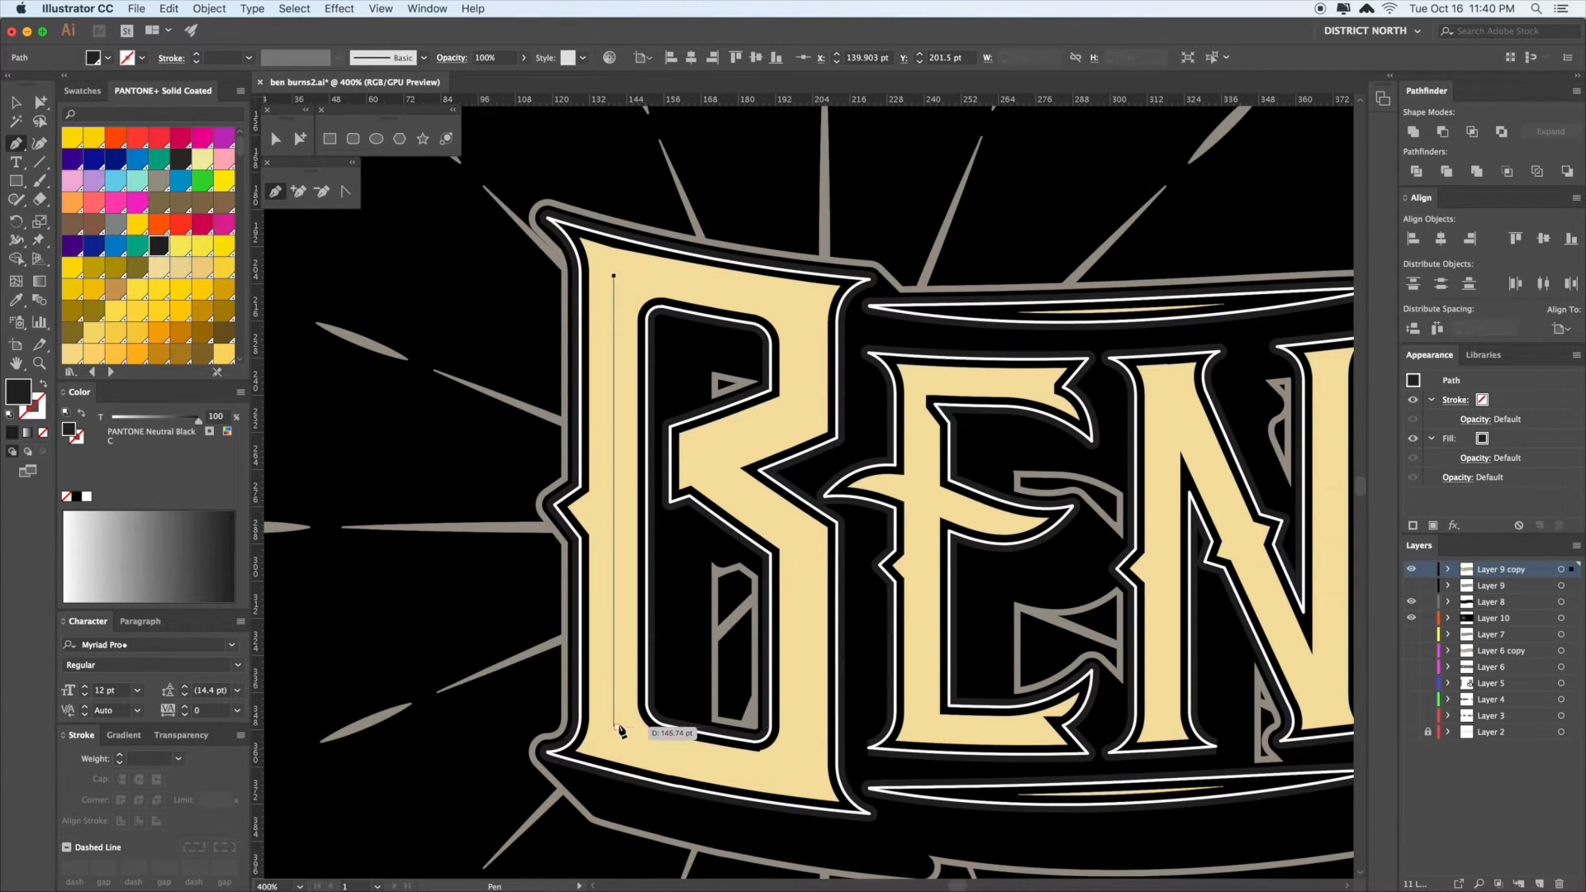
key("super+z")
- Delete the seven diagonal, vertical and horizontal rays radiating around the first B
left_click_drag(545, 579, 547, 584)
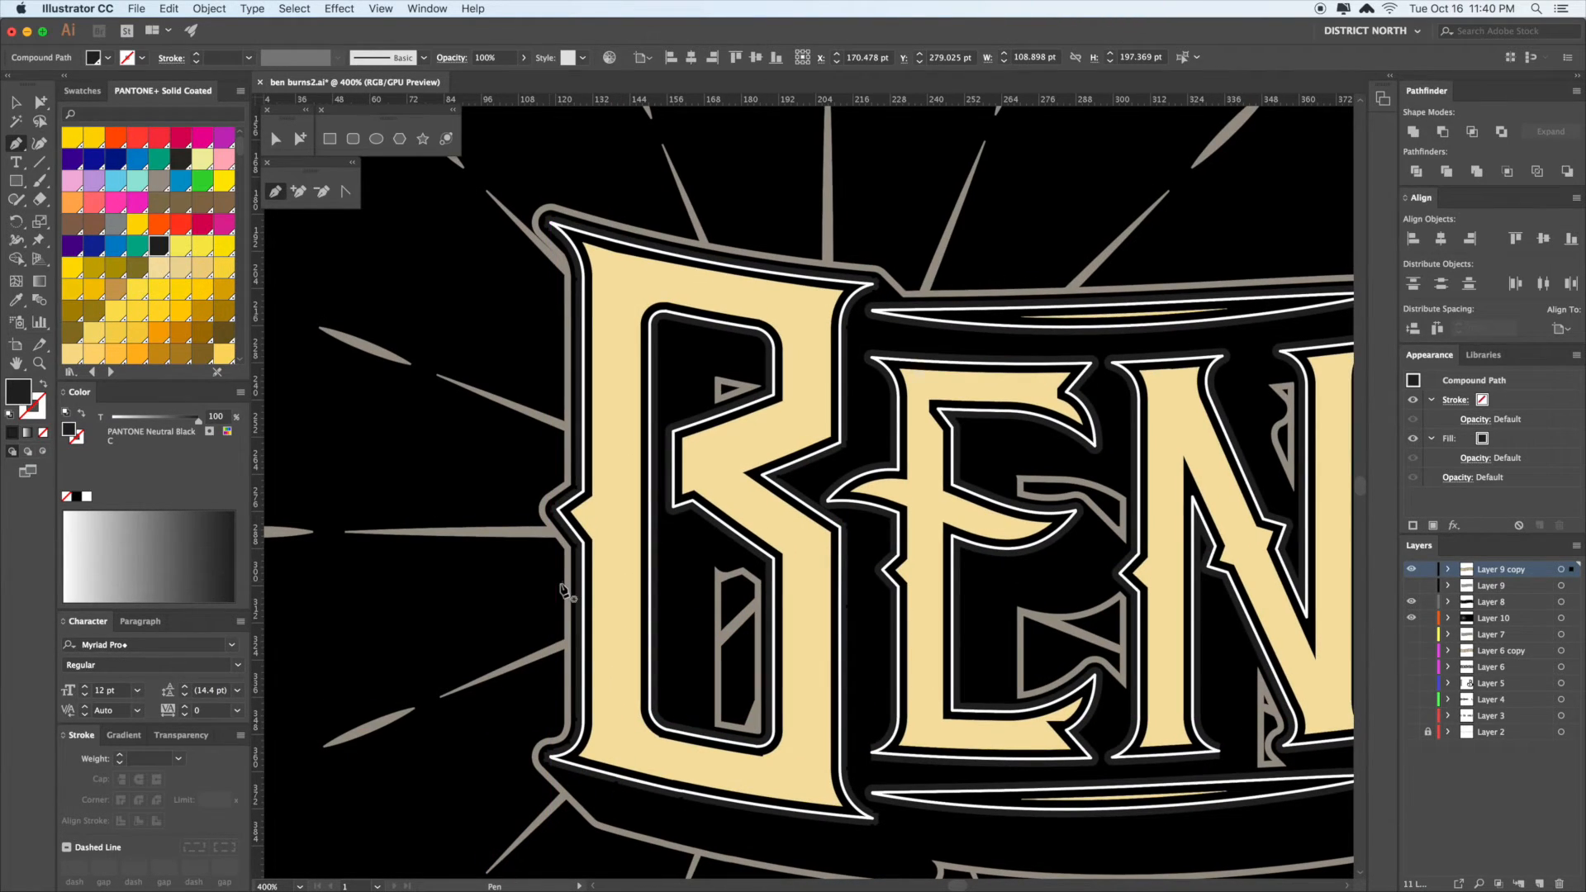
key("v")
left_click(539, 243)
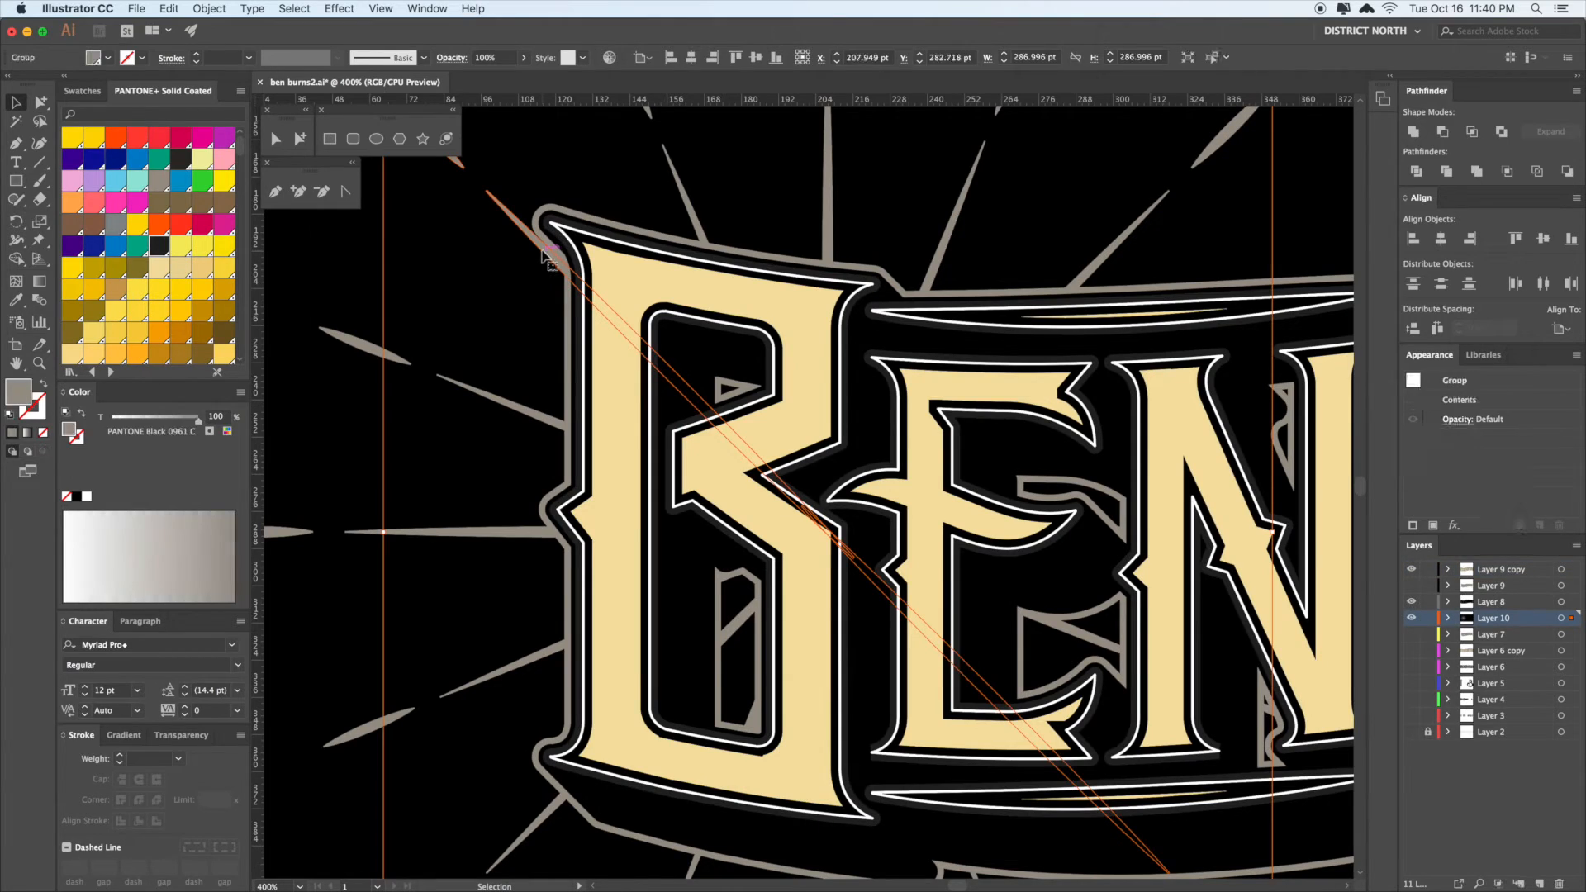
left_click(595, 186)
left_click(685, 199)
key("Delete")
left_click(827, 182)
key("Delete")
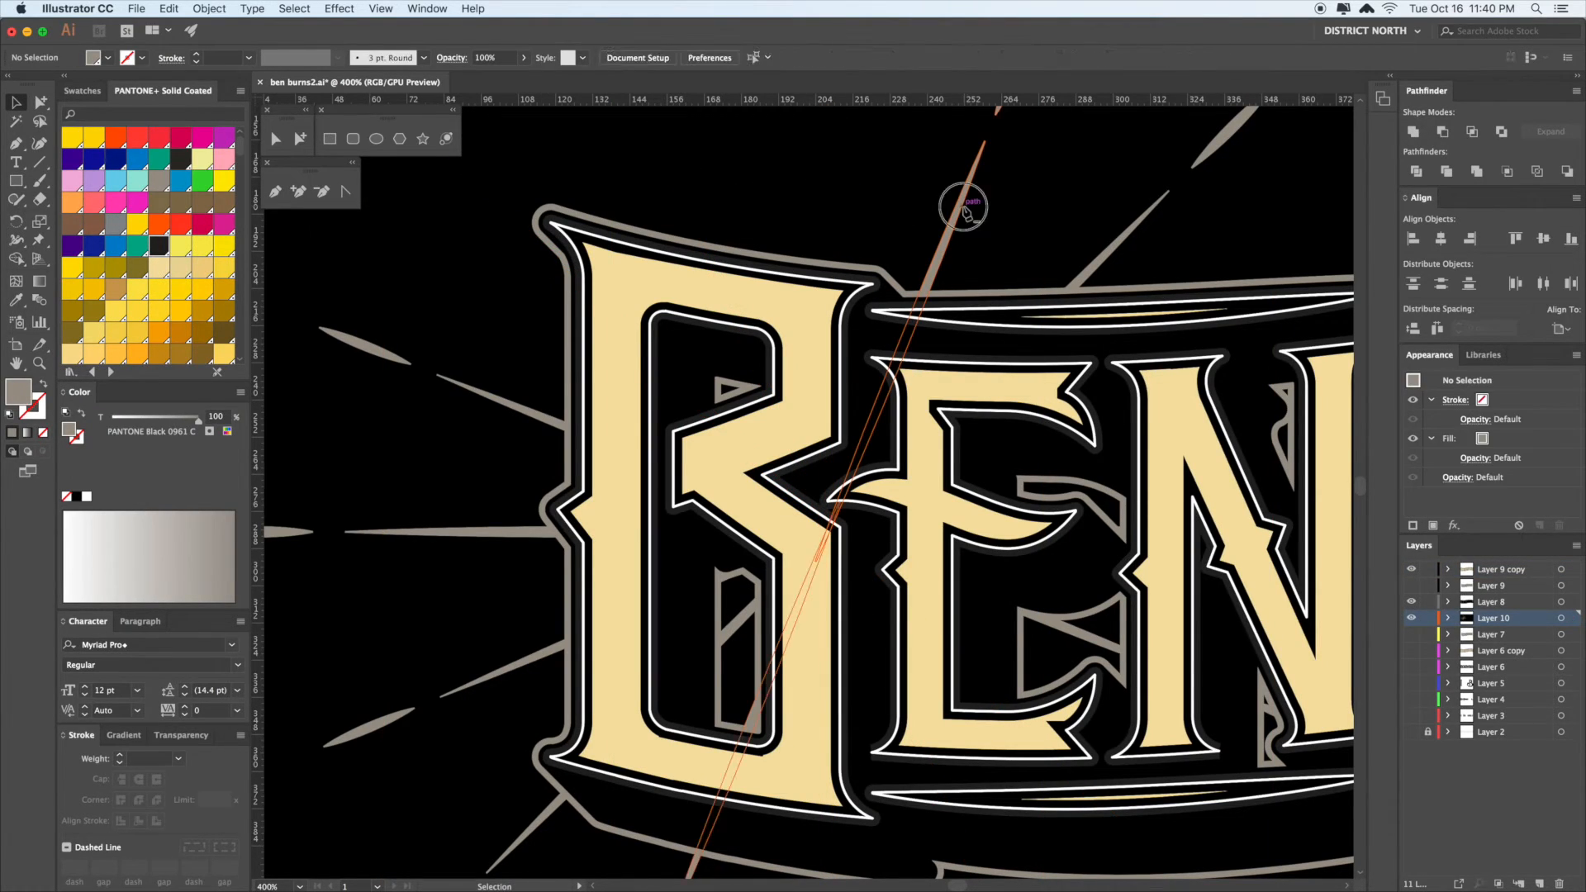
left_click(956, 205)
key("Delete")
left_click(1131, 240)
key("Delete")
left_click(545, 421)
key("Delete")
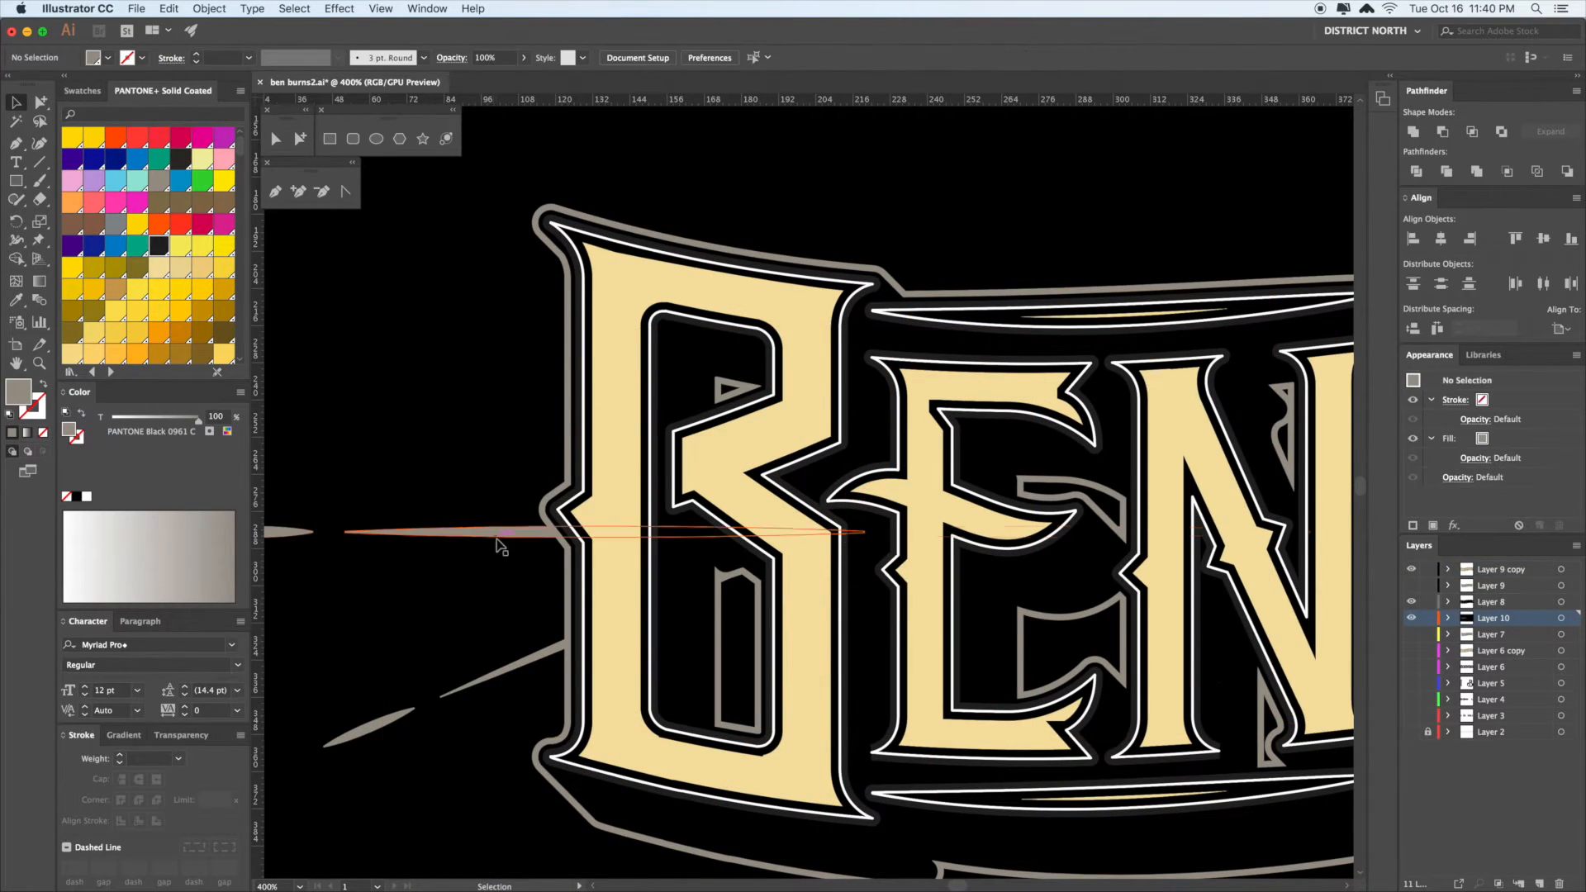
left_click(498, 535)
key("Delete")
left_click(525, 655)
key("Delete")
left_click_drag(1005, 259, 1049, 207)
left_click_drag(736, 265, 749, 293)
- Expand the white inline strokes into shapes and recolour them orange
key("a")
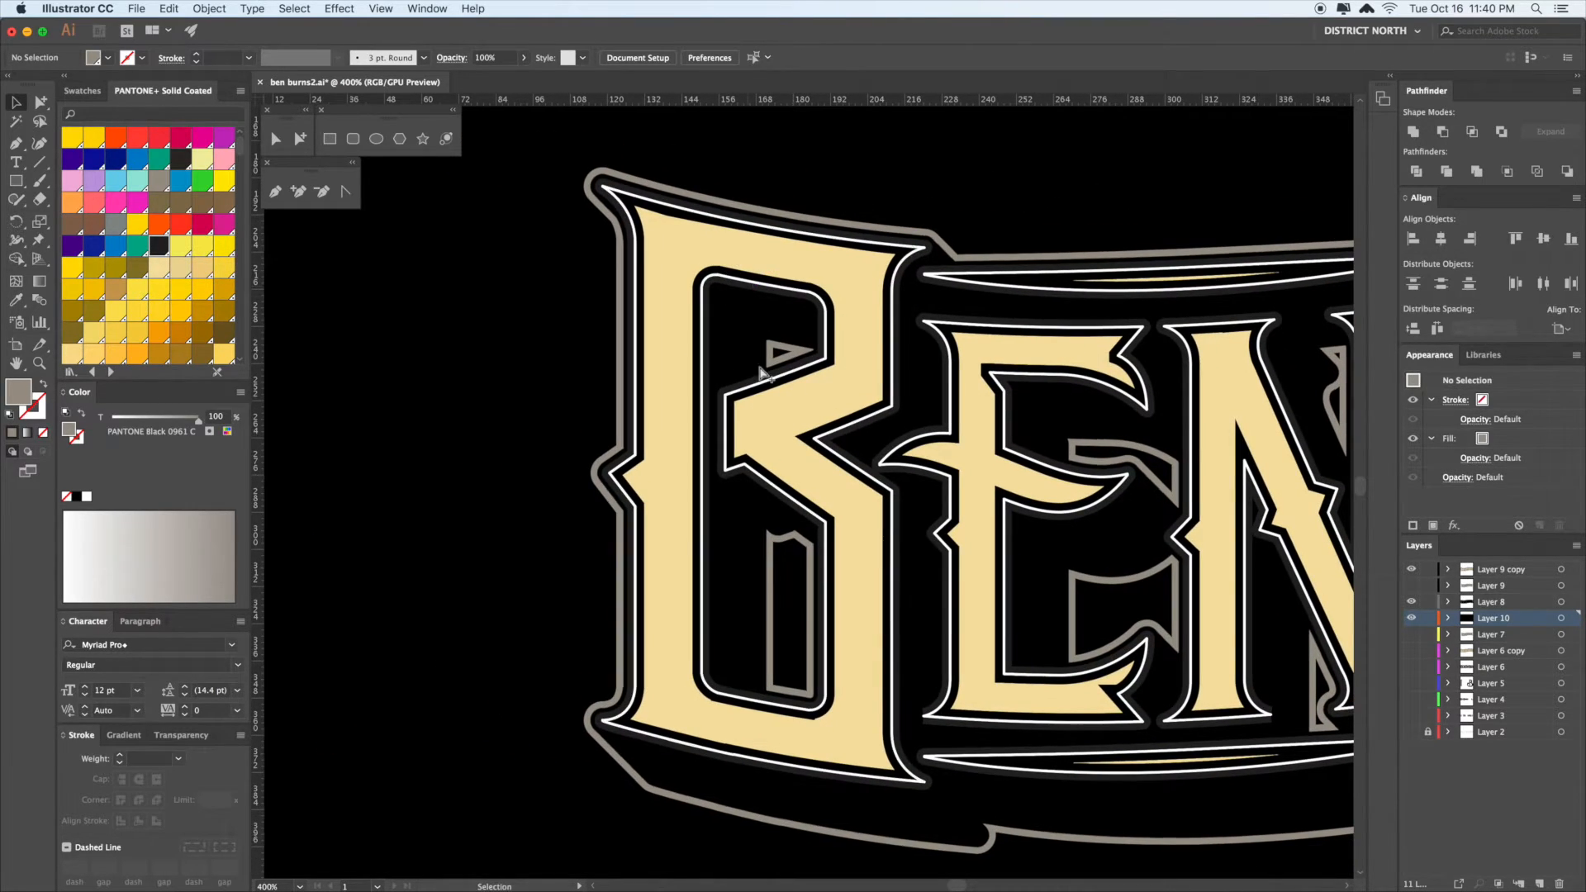
left_click(795, 379)
left_click(797, 380)
key("super+shift+e")
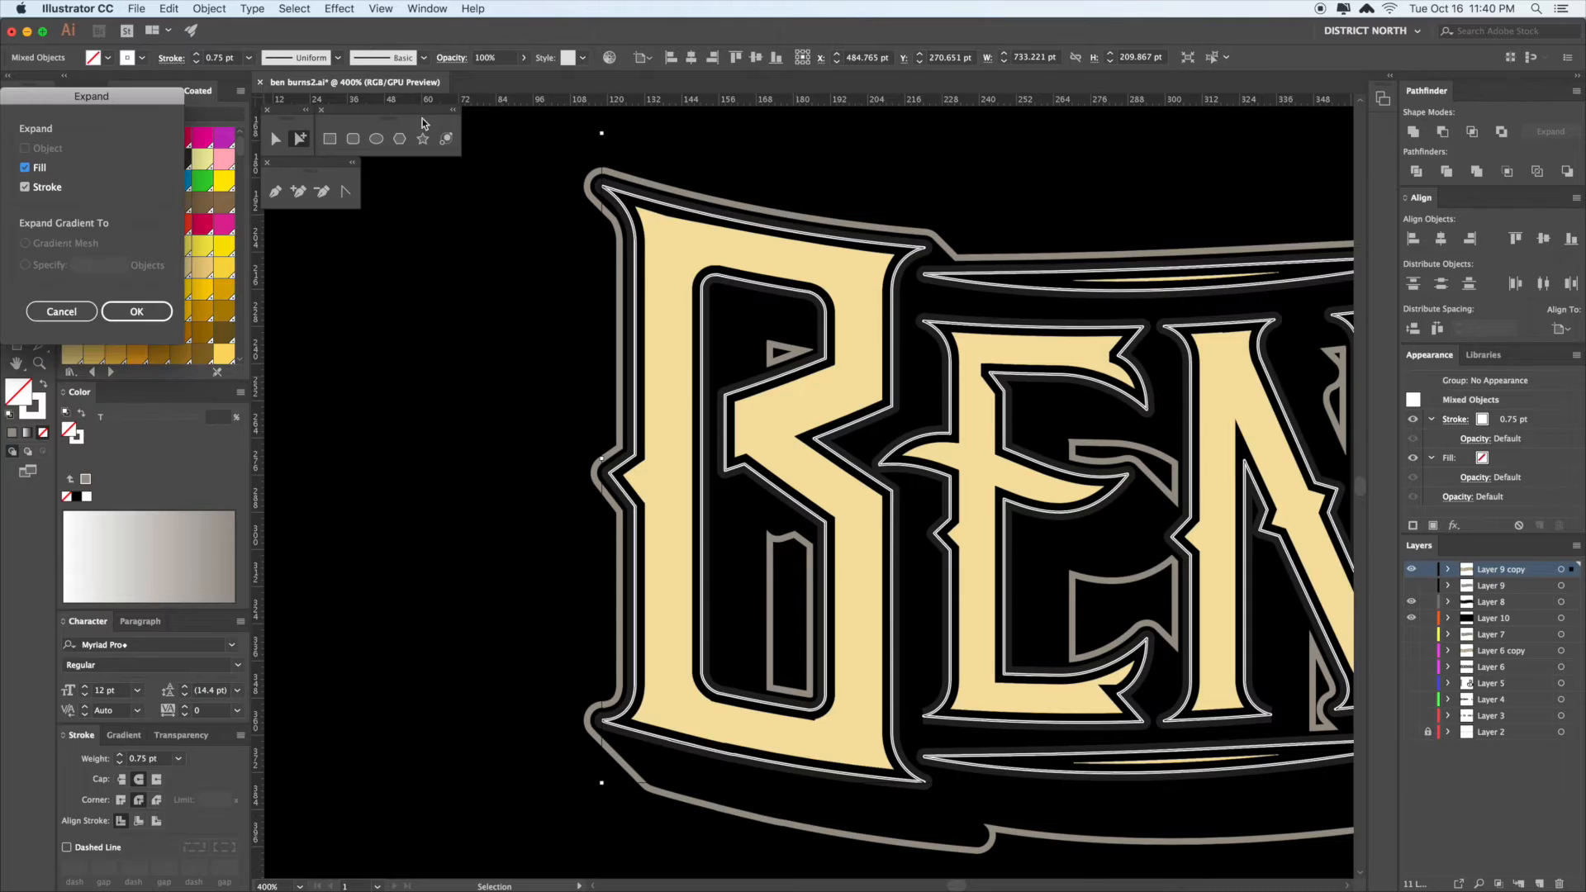
left_click(147, 318)
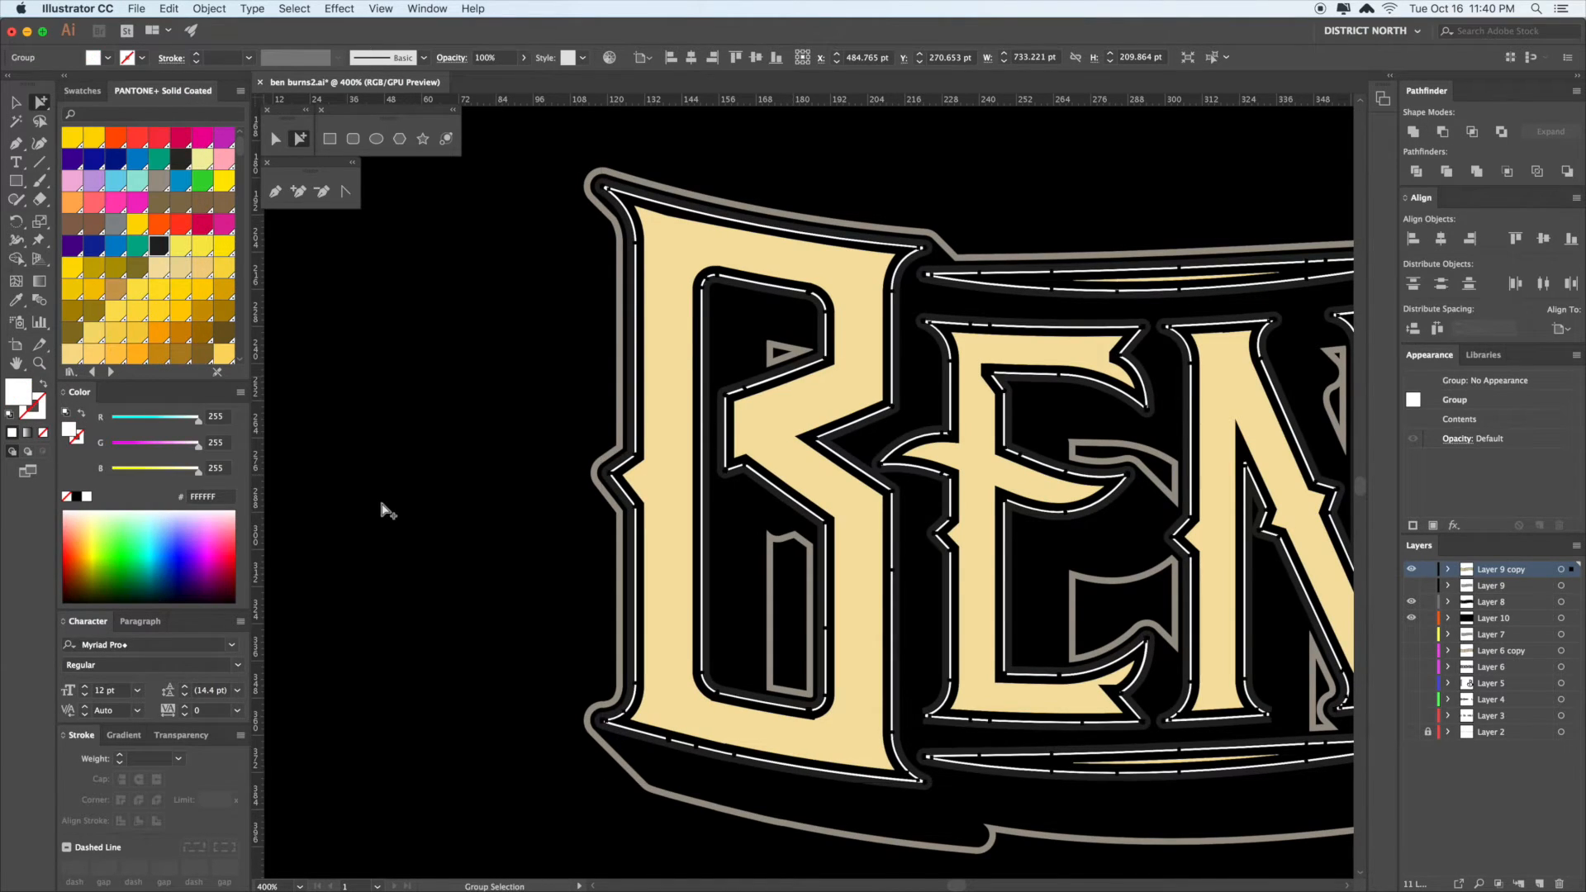
left_click(224, 271)
key("v")
left_click(152, 339)
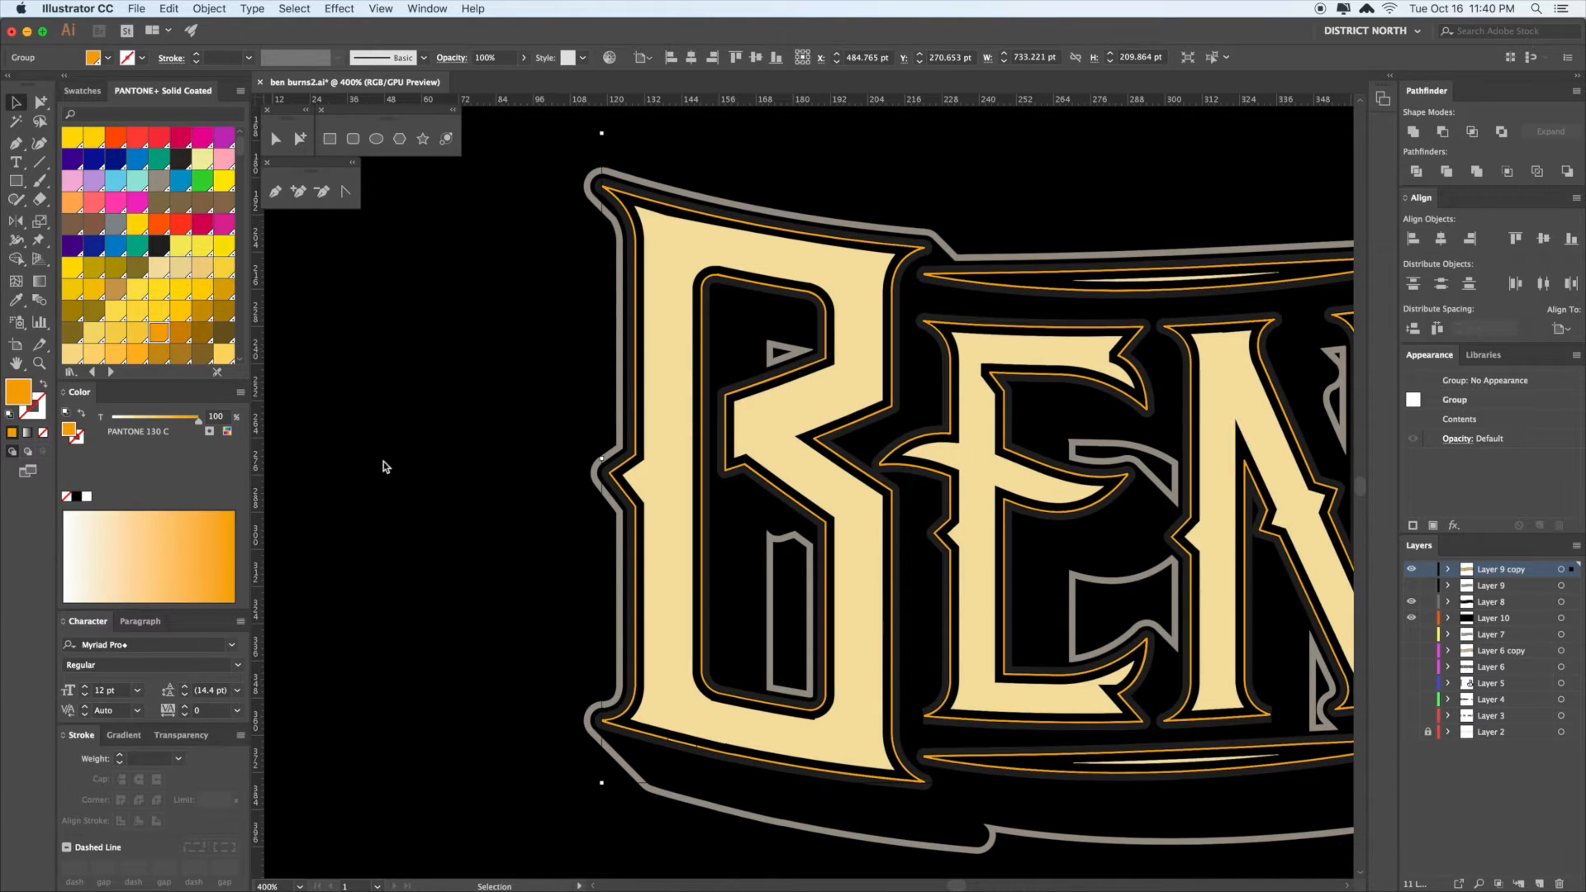
key("a")
left_click(499, 475)
- Zoom out and select all the cream letter fill shapes of the lettering
scroll(347, 449, "right", 5)
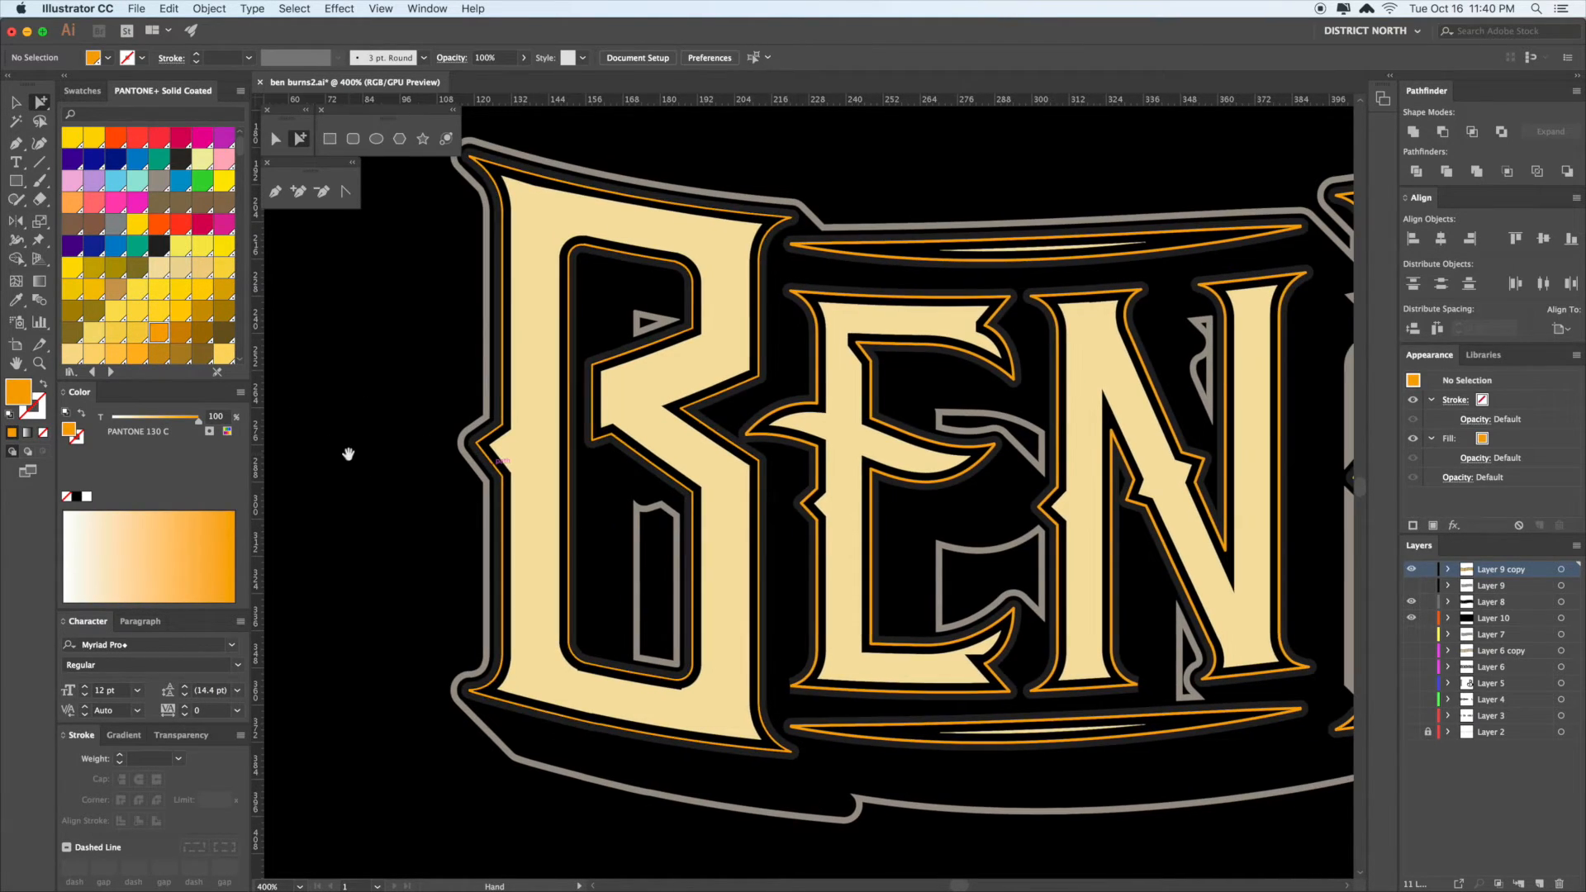
double_click(906, 360)
left_click_drag(909, 361, 825, 288)
key("super+minus")
key("super+minus")
key("super+minus")
left_click(874, 250)
left_click(829, 402)
left_click(829, 403)
left_click_drag(935, 318, 936, 310)
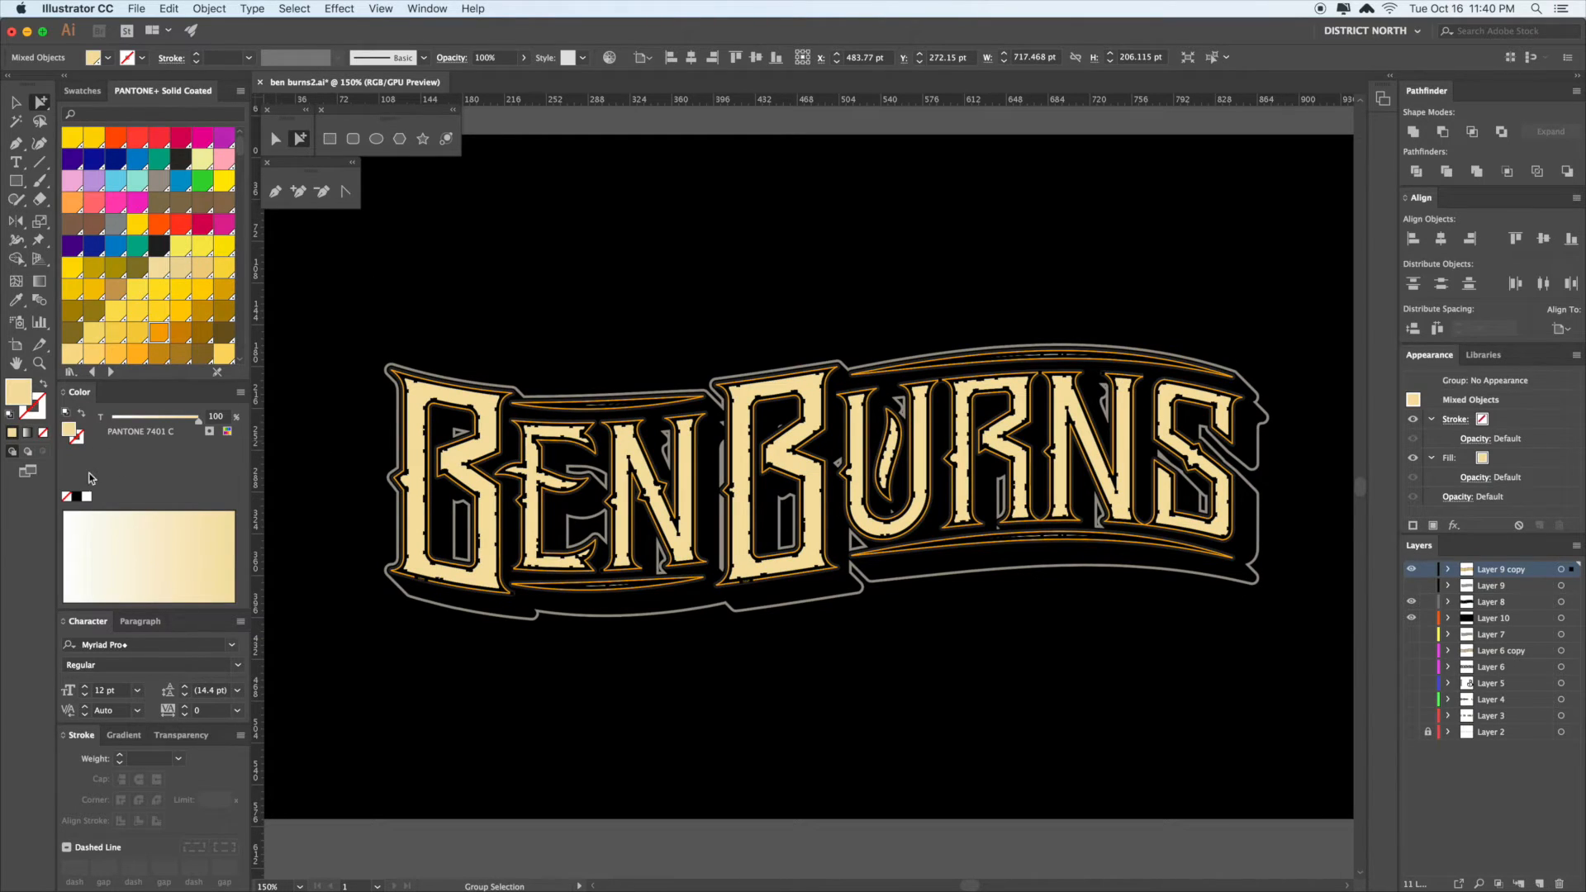
left_click_drag(470, 689, 540, 667)
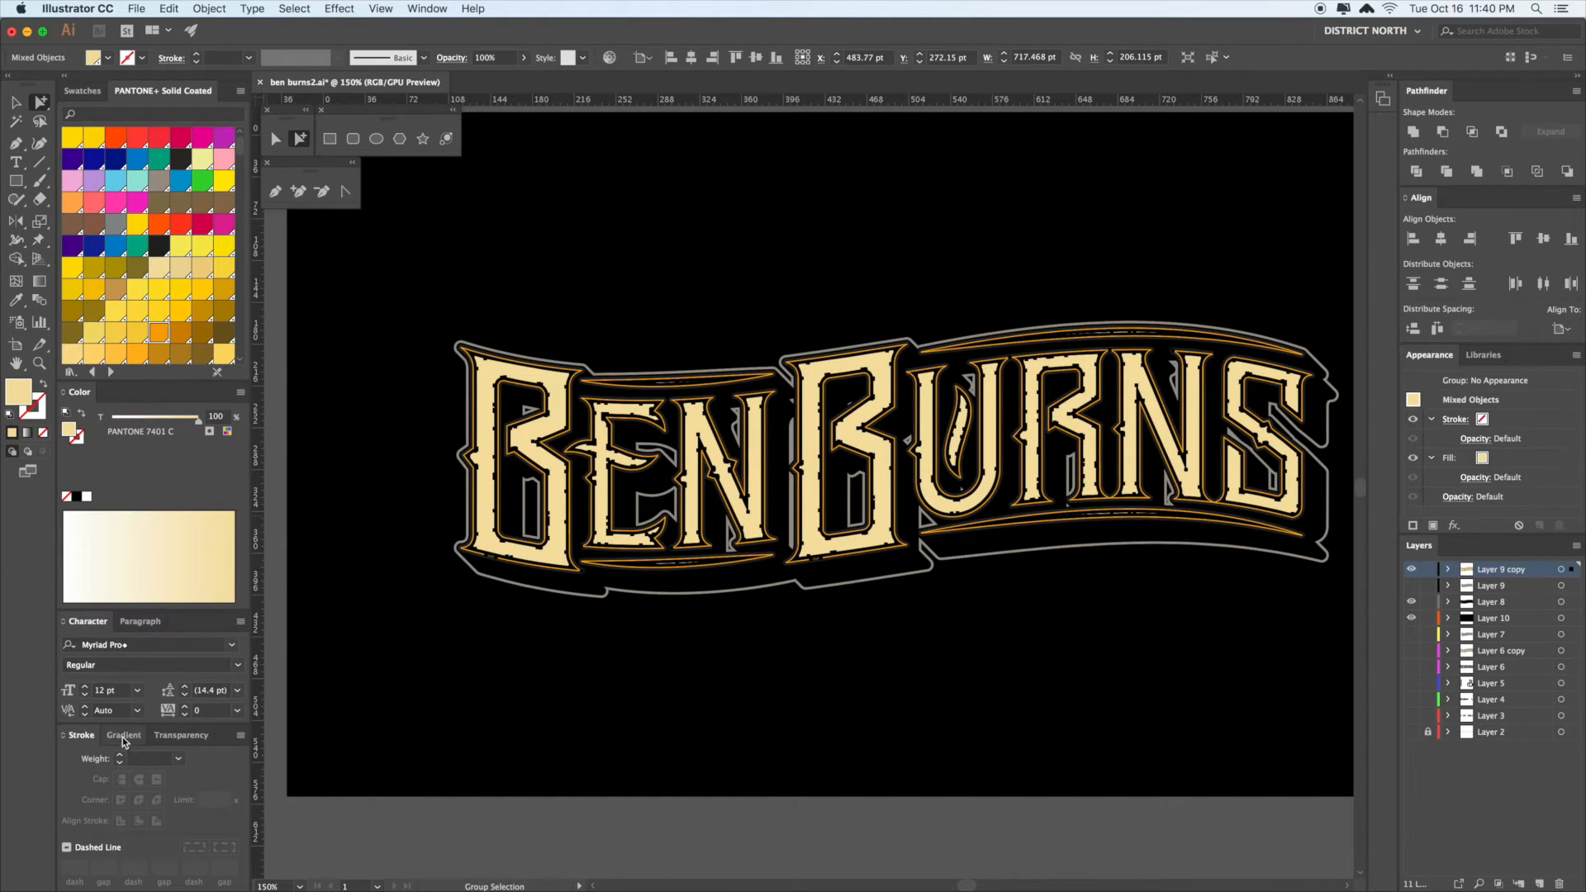
- Fill the letters with a black-to-white gradient running vertically, dark at top, white at bottom
left_click(75, 744)
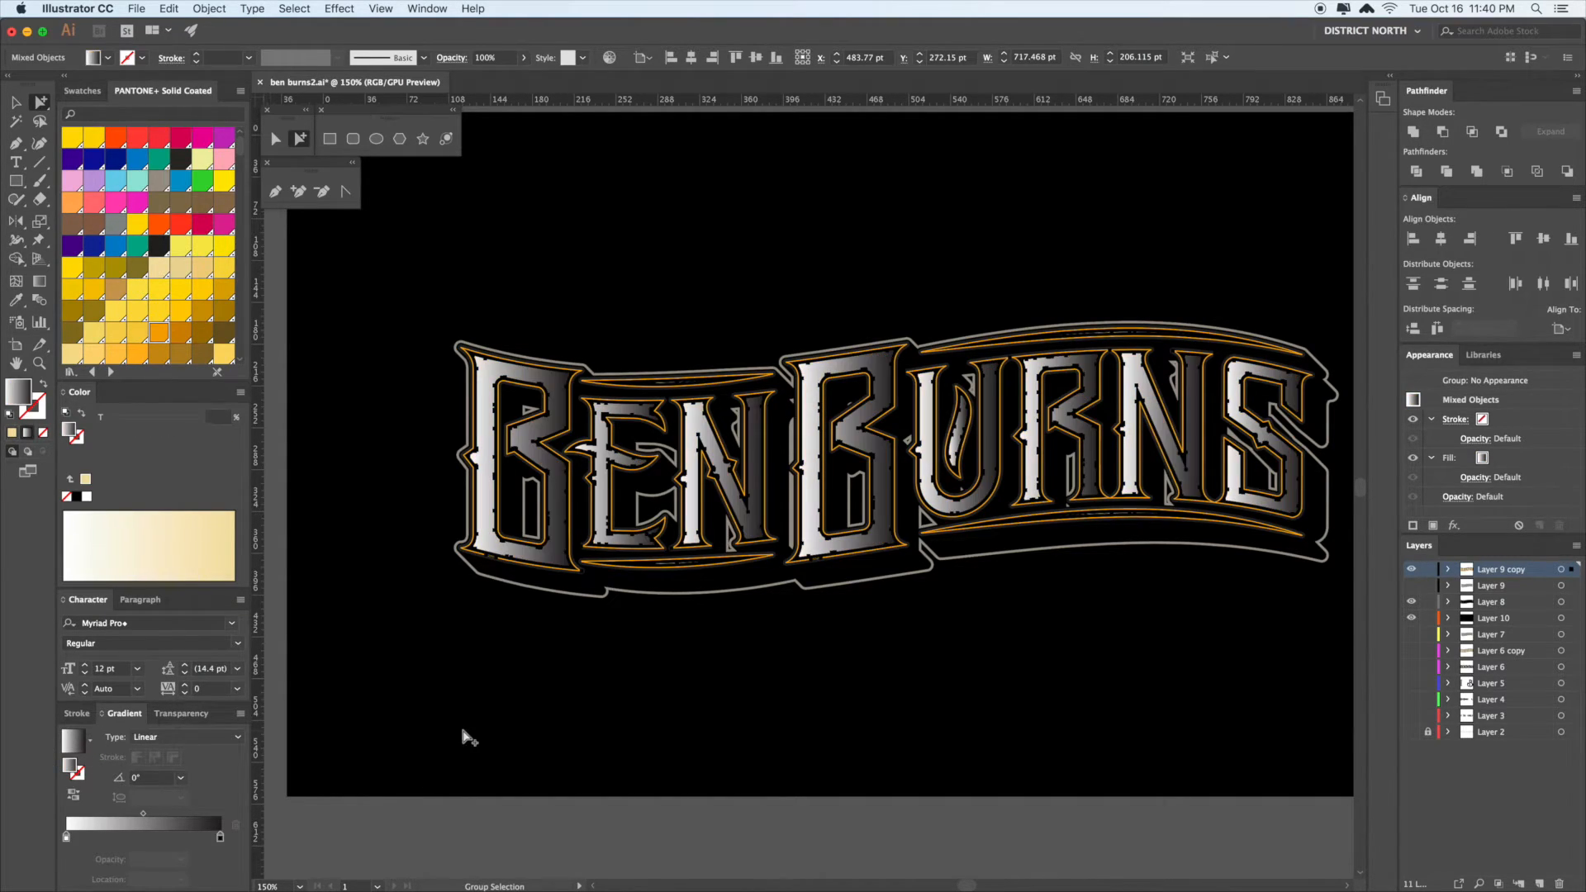
key("g")
left_click_drag(960, 520, 960, 361)
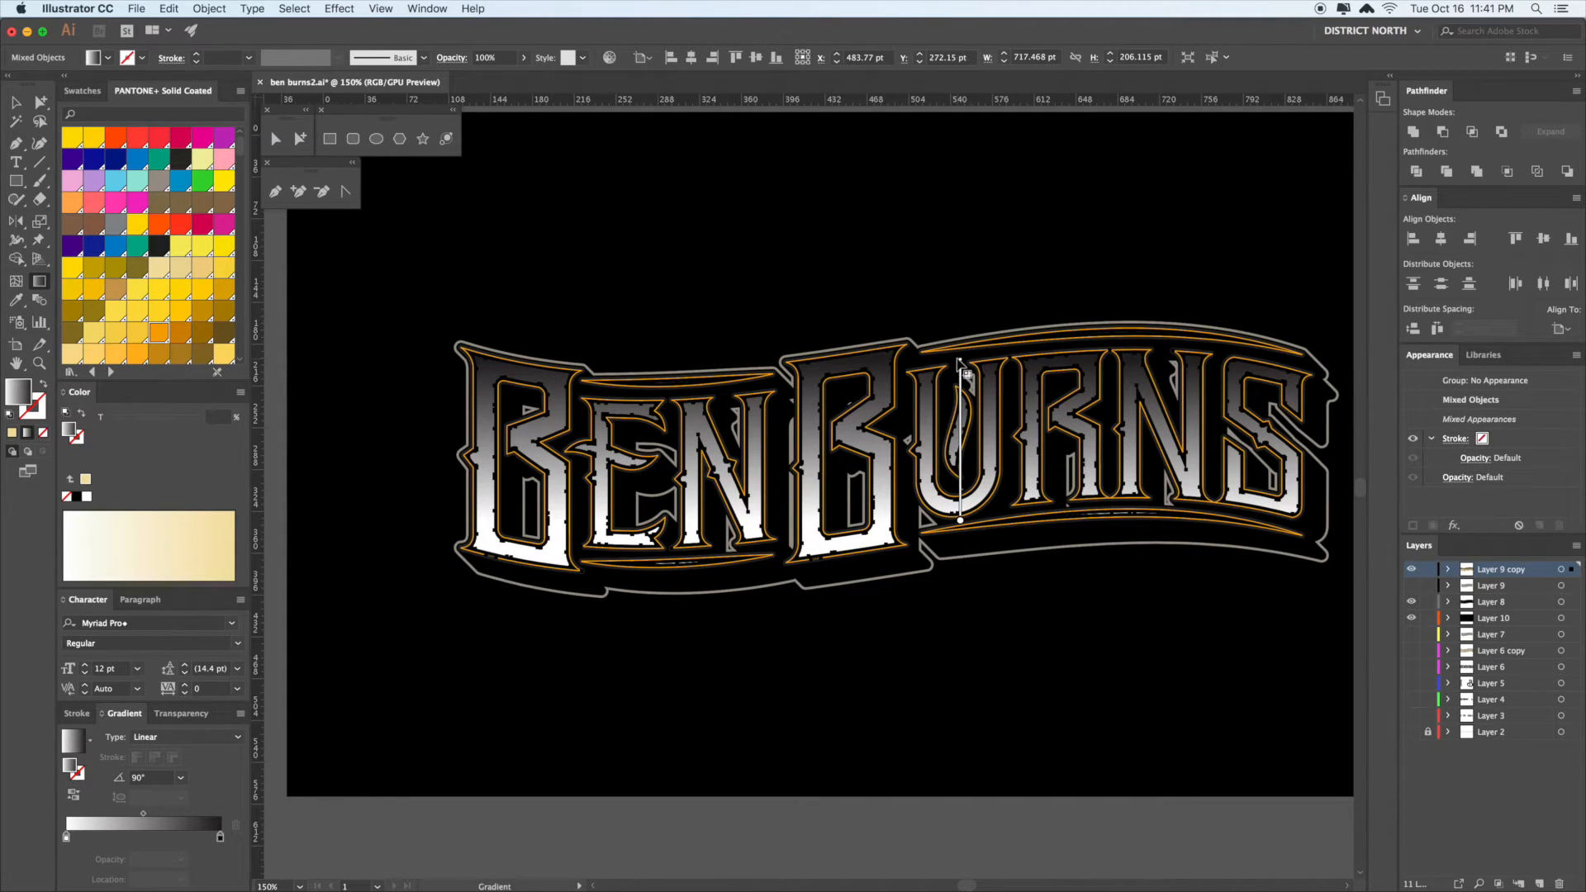
key("v")
left_click(970, 617)
scroll(1024, 620, "right", 3)
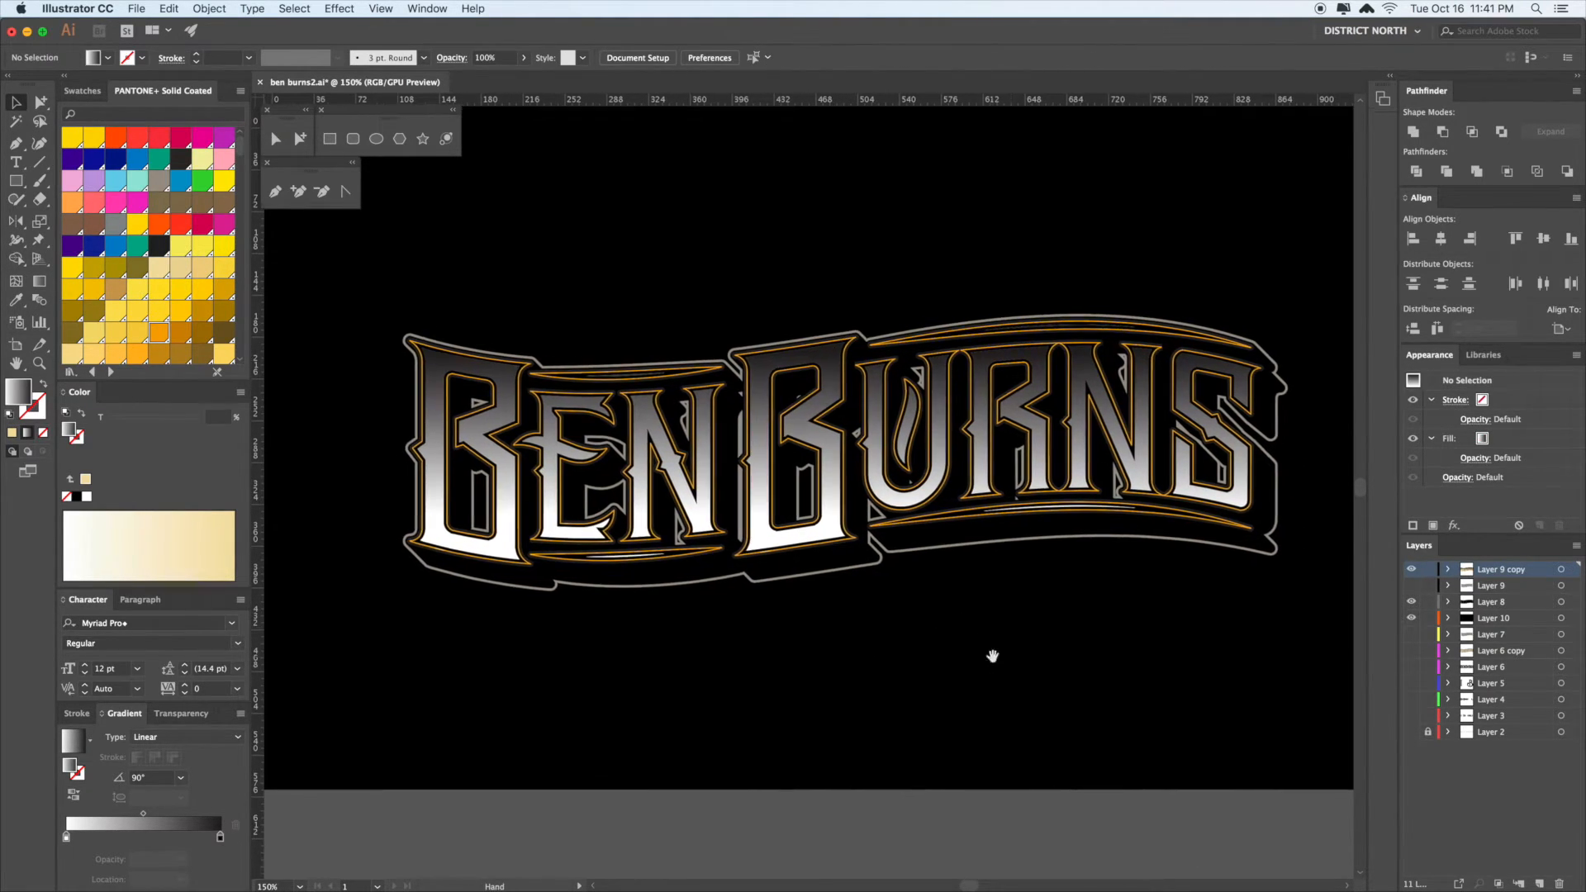
scroll(997, 663, "right", 2)
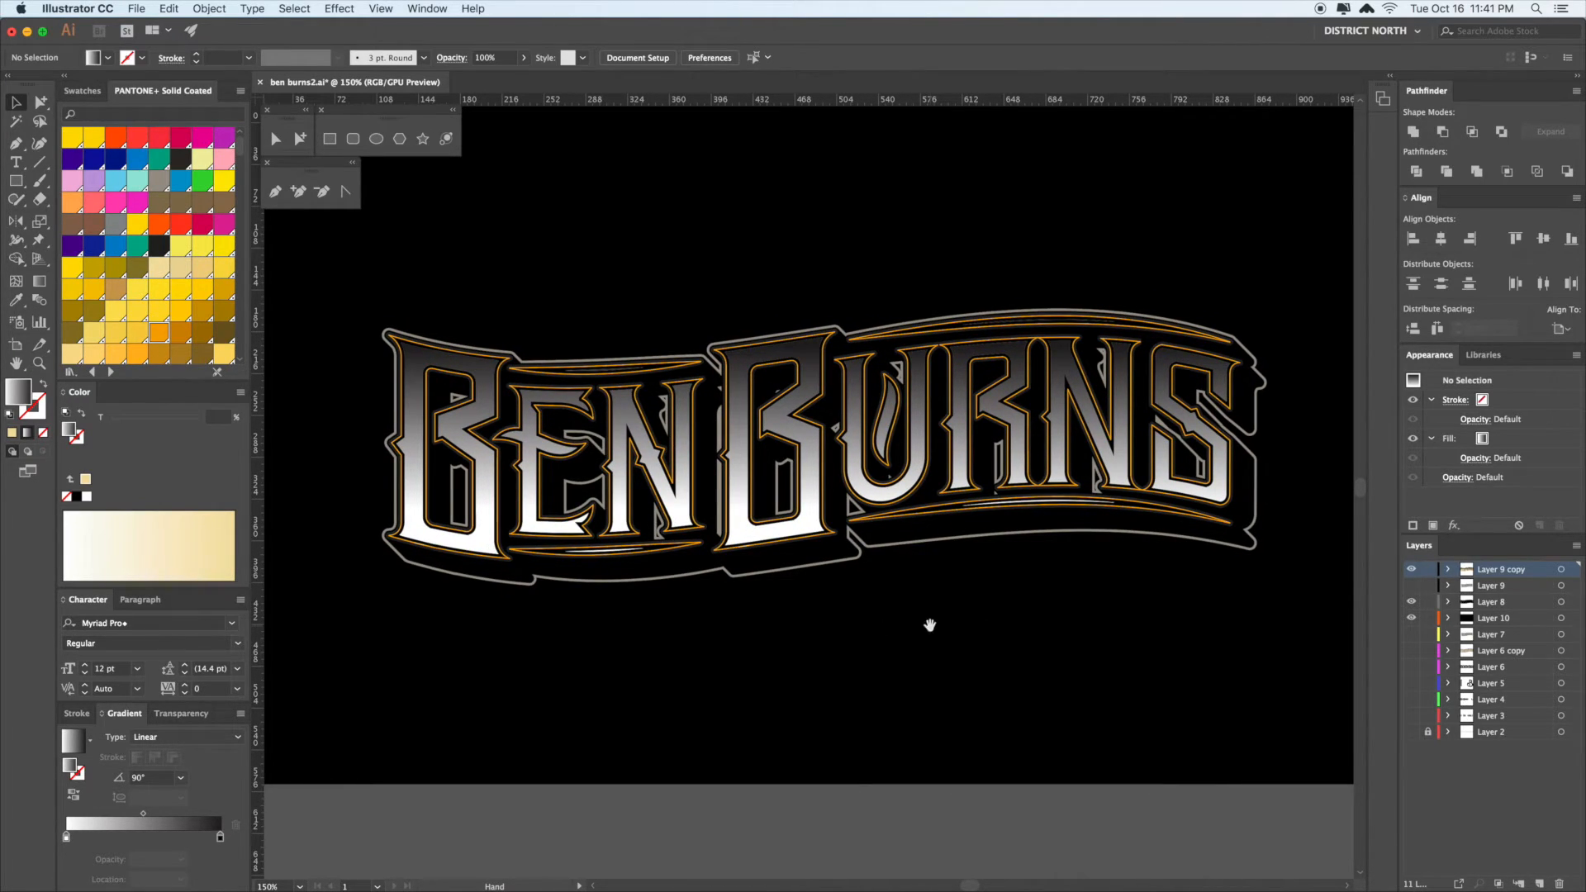
- Show Layer 9 briefly to inspect its striped line texture group, then restore the copy's visibility
left_click(1412, 570)
left_click(1412, 586)
key("a")
left_click(1071, 373)
key("super+a")
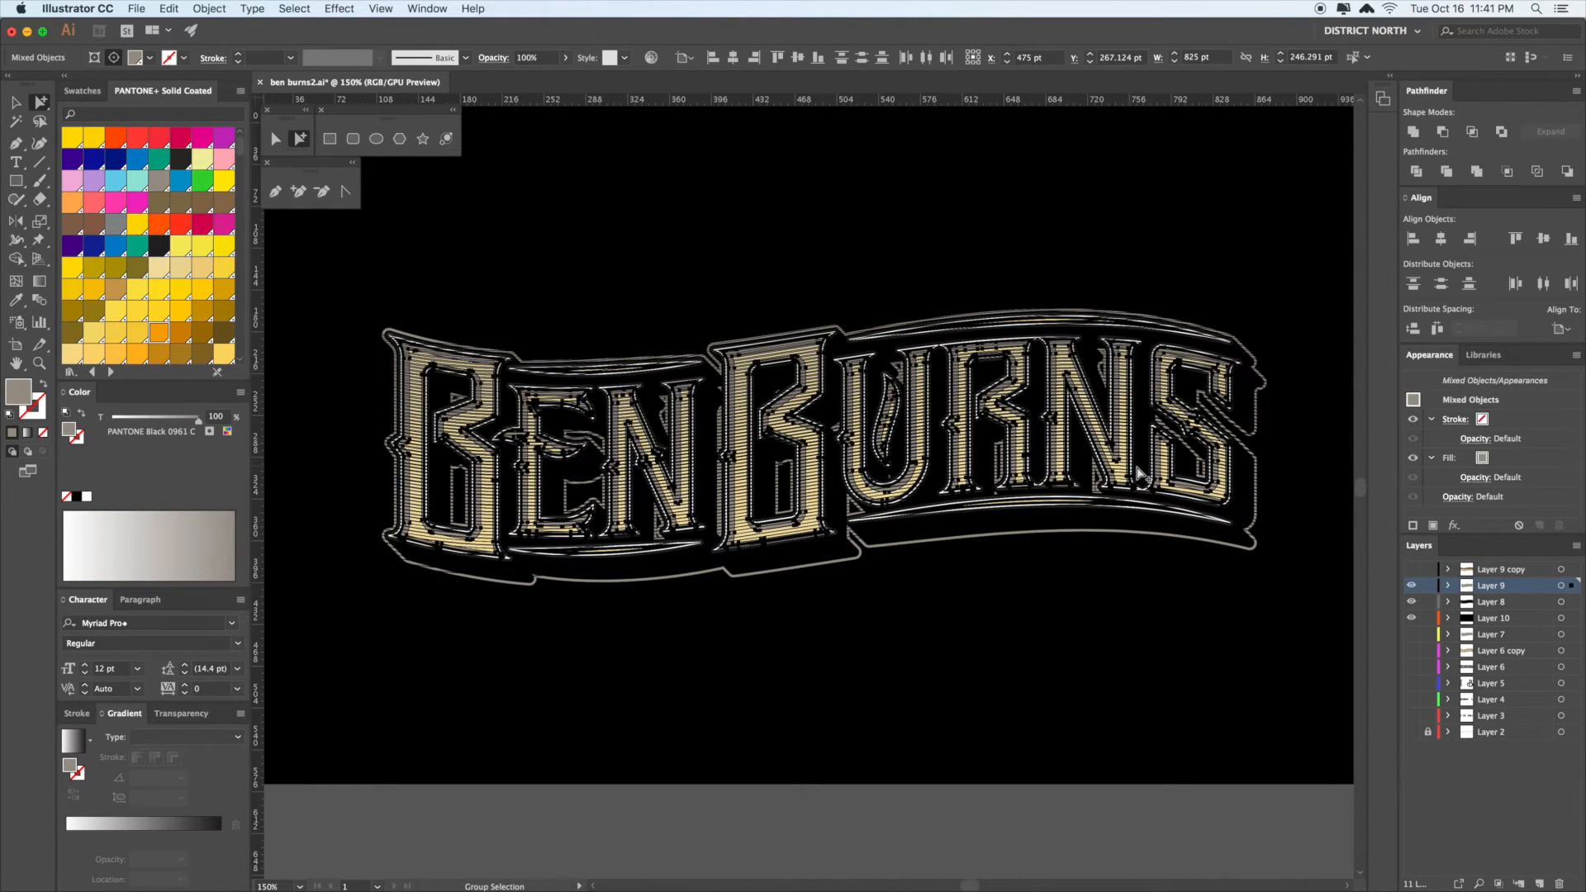
left_click(1135, 635)
double_click(1072, 369)
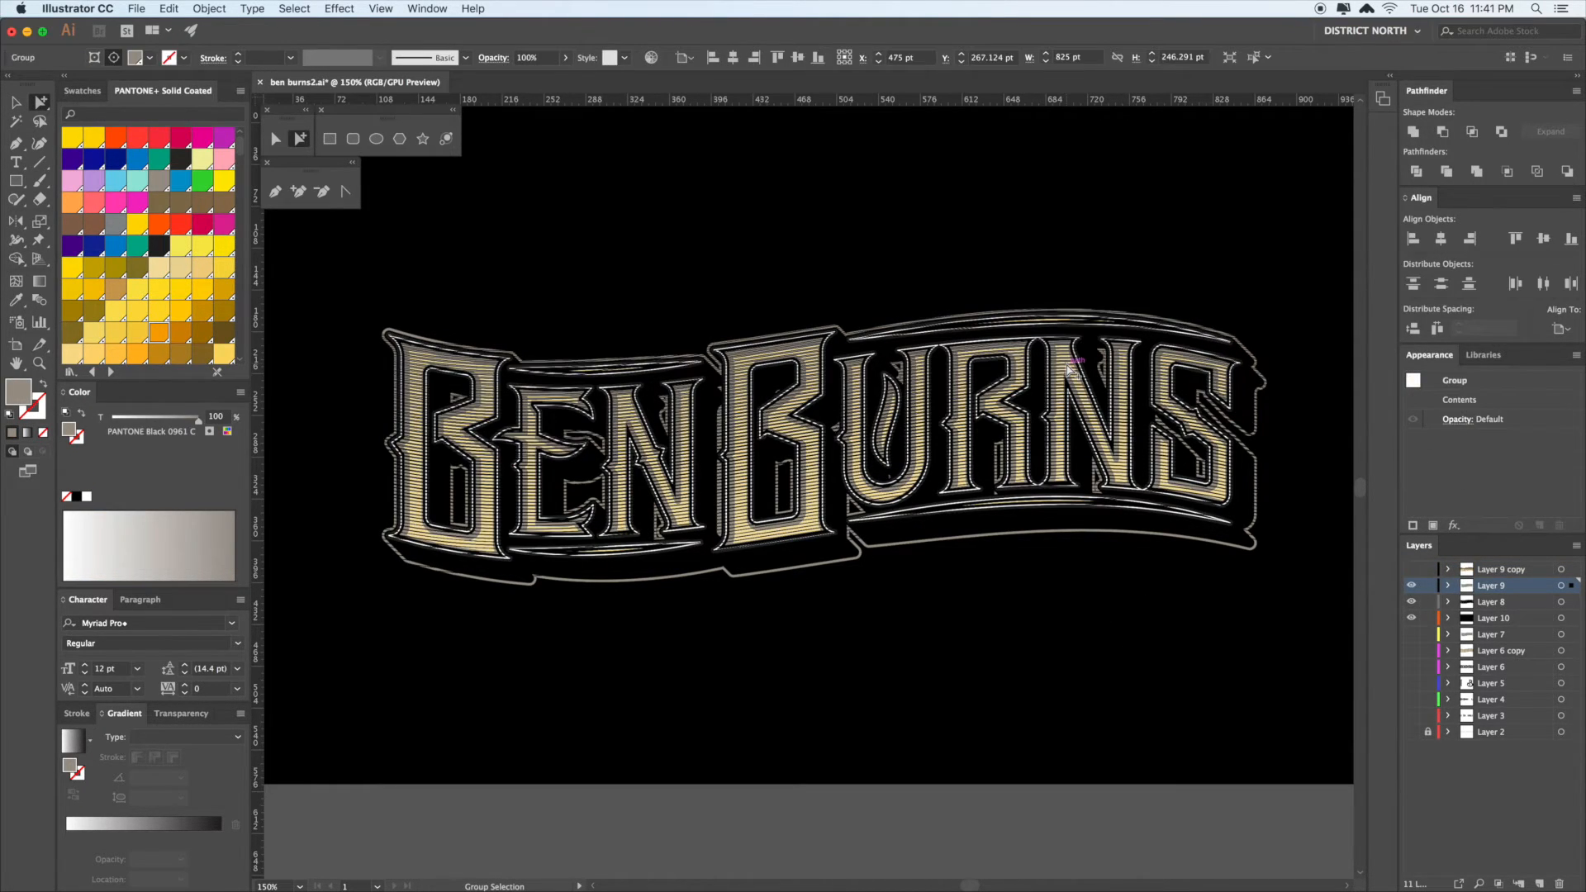
left_click(1071, 369)
left_click(1412, 587)
left_click(1413, 570)
key("v")
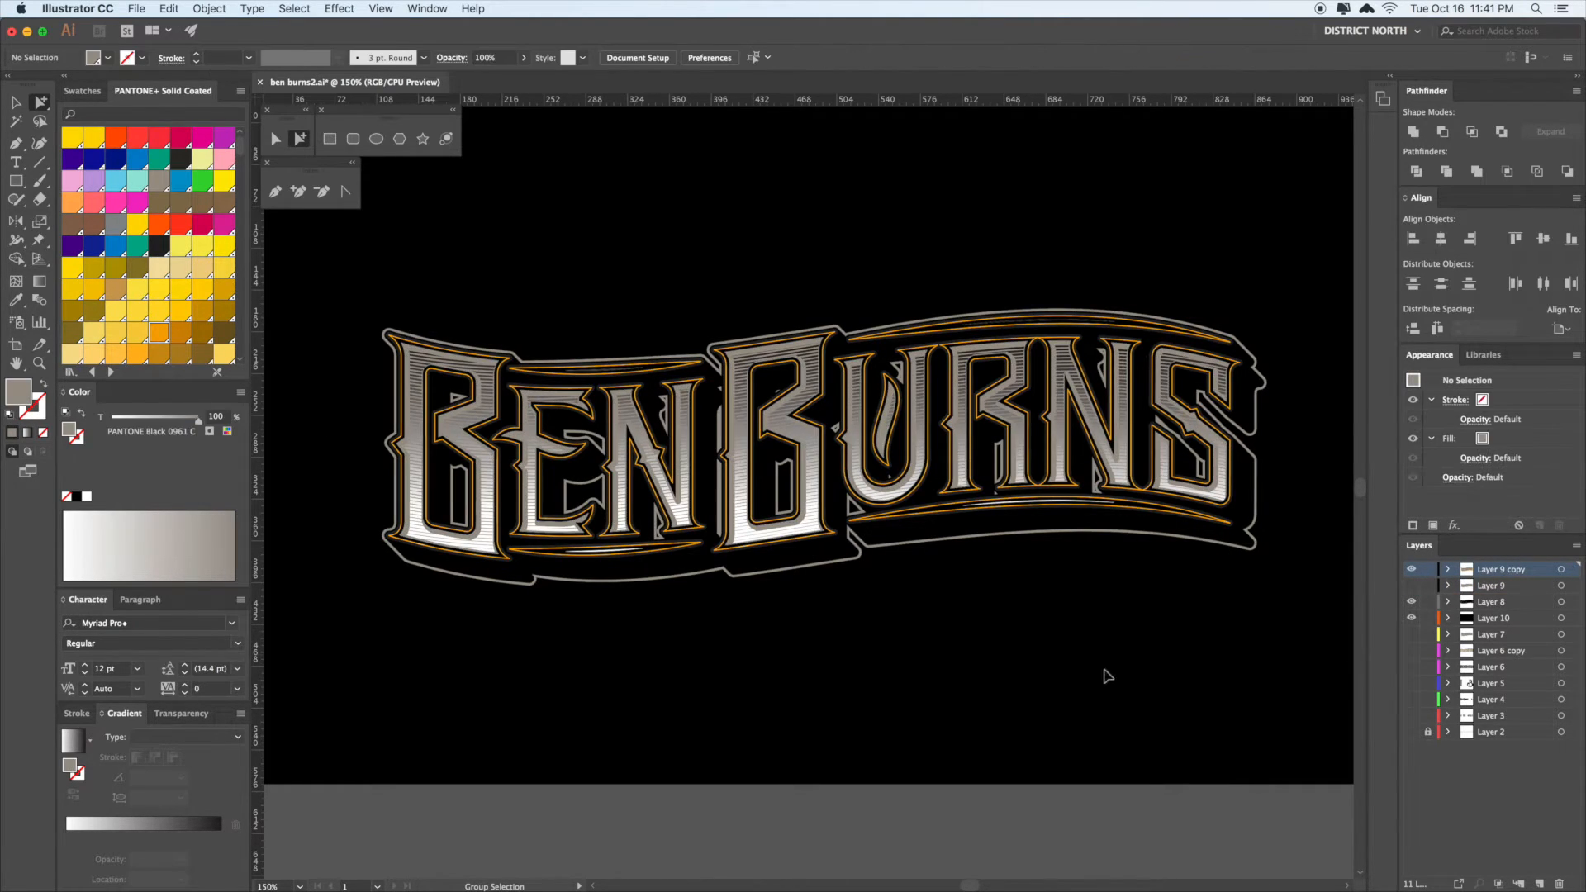
- Select individual line paths and the outer outline compound path within the lettering
scroll(1116, 669, "left", 2)
scroll(1122, 664, "up", 3)
scroll(1122, 663, "right", 2)
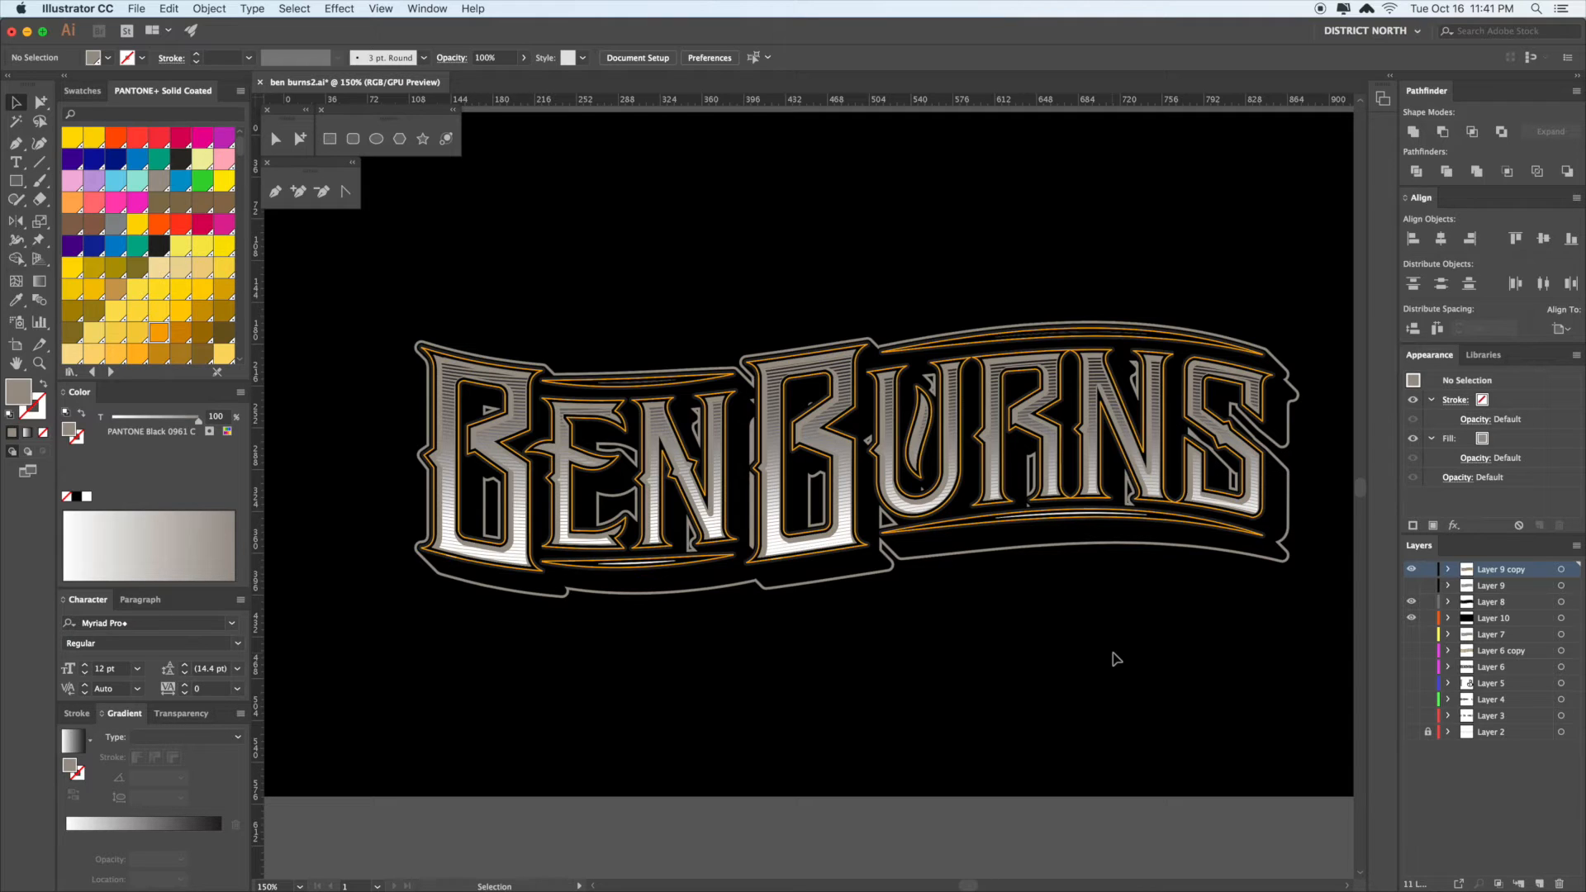
left_click_drag(1103, 614, 1059, 646)
key("a")
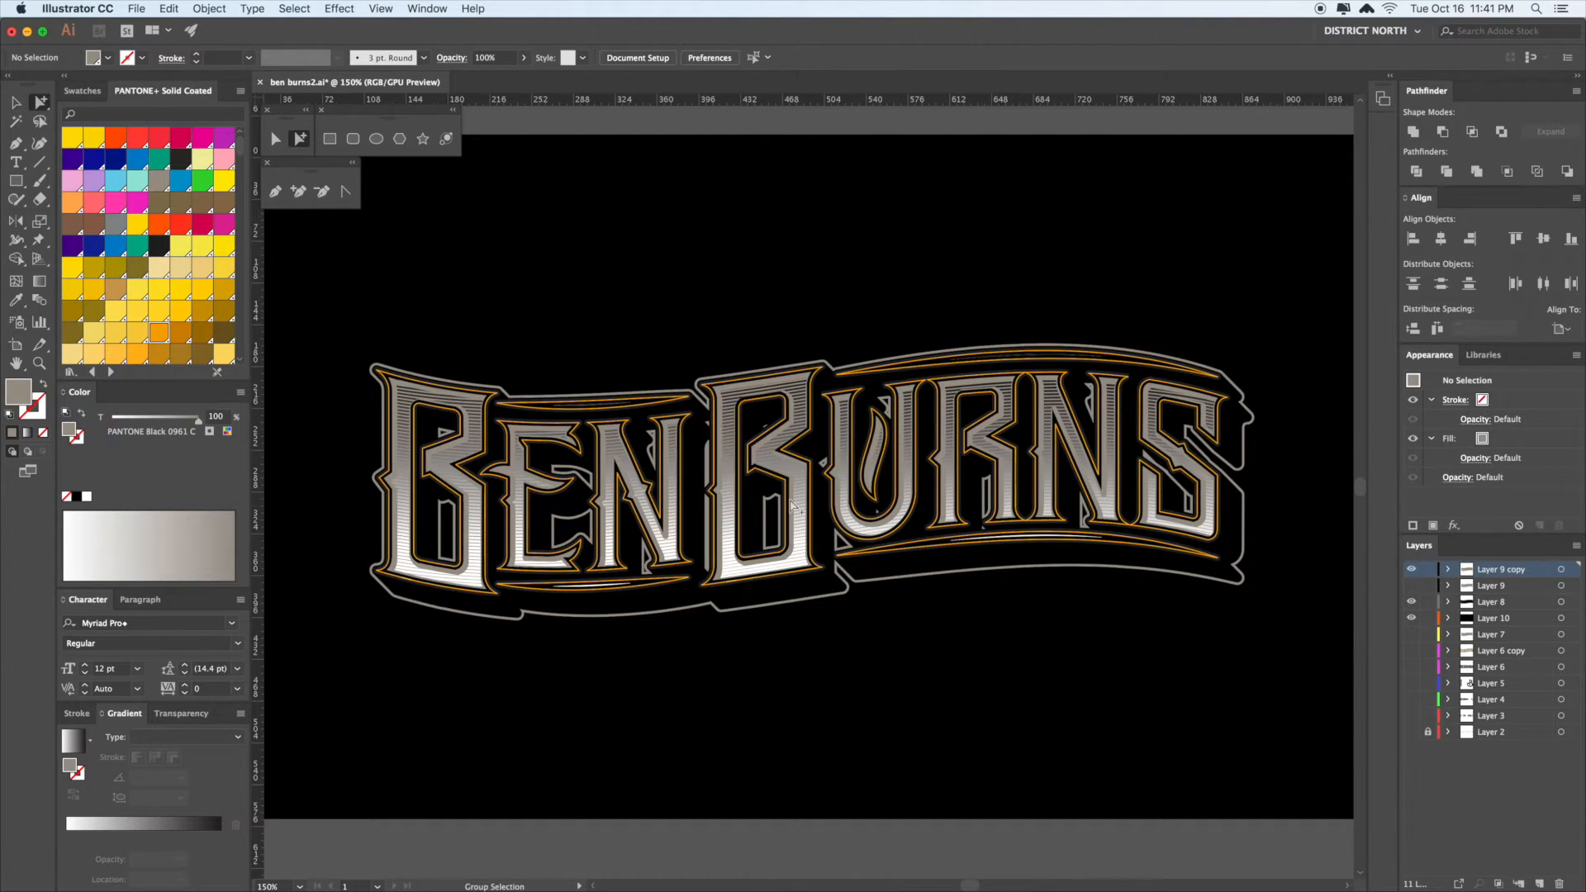
left_click(802, 489)
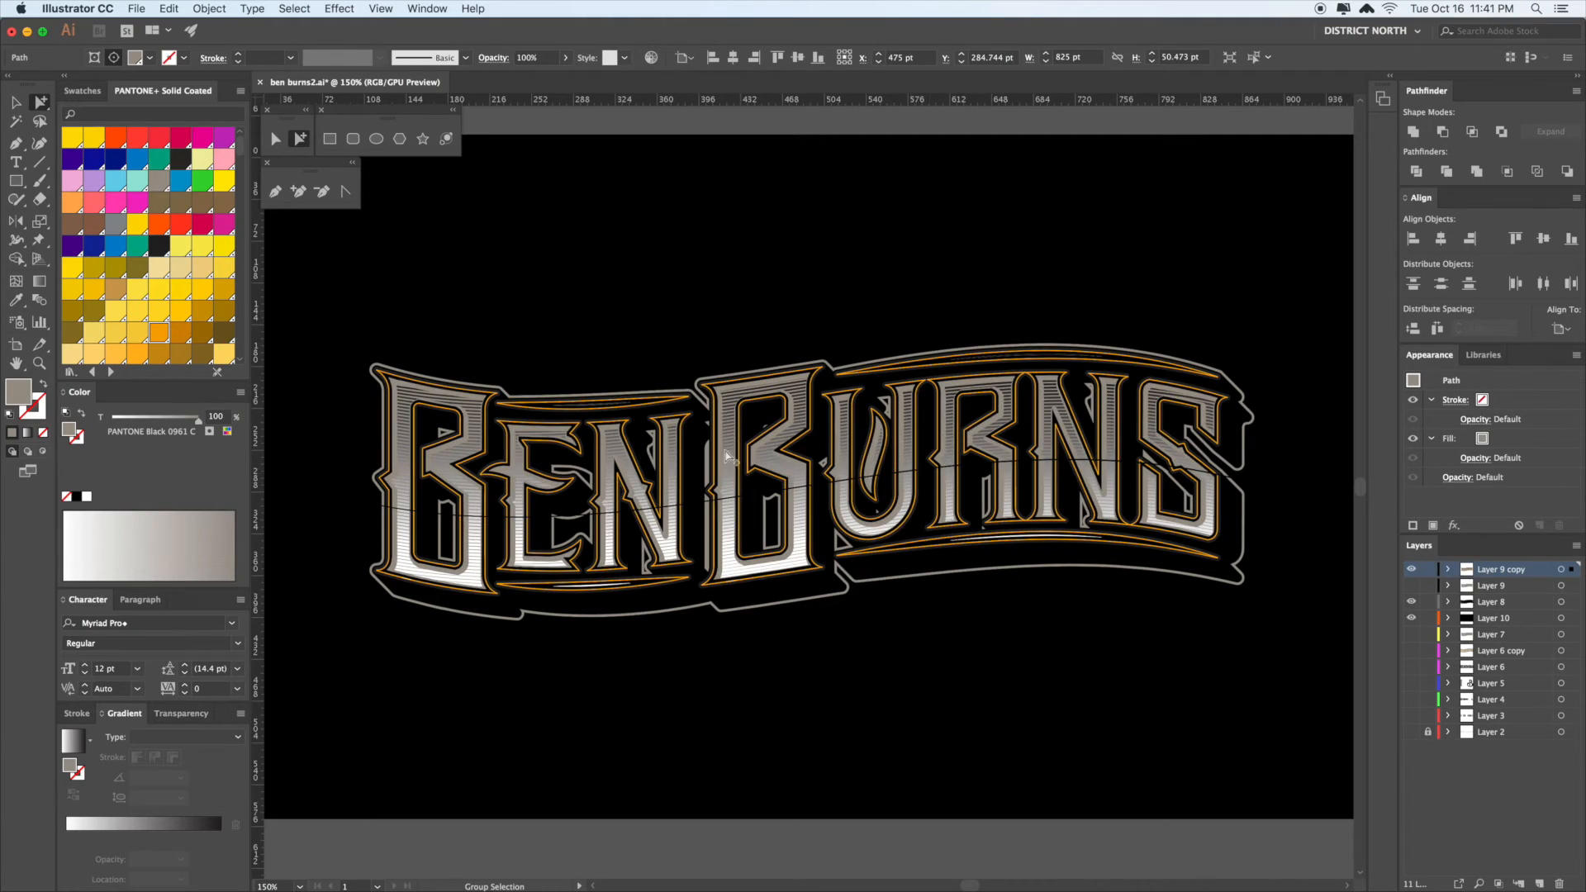
left_click(1239, 404)
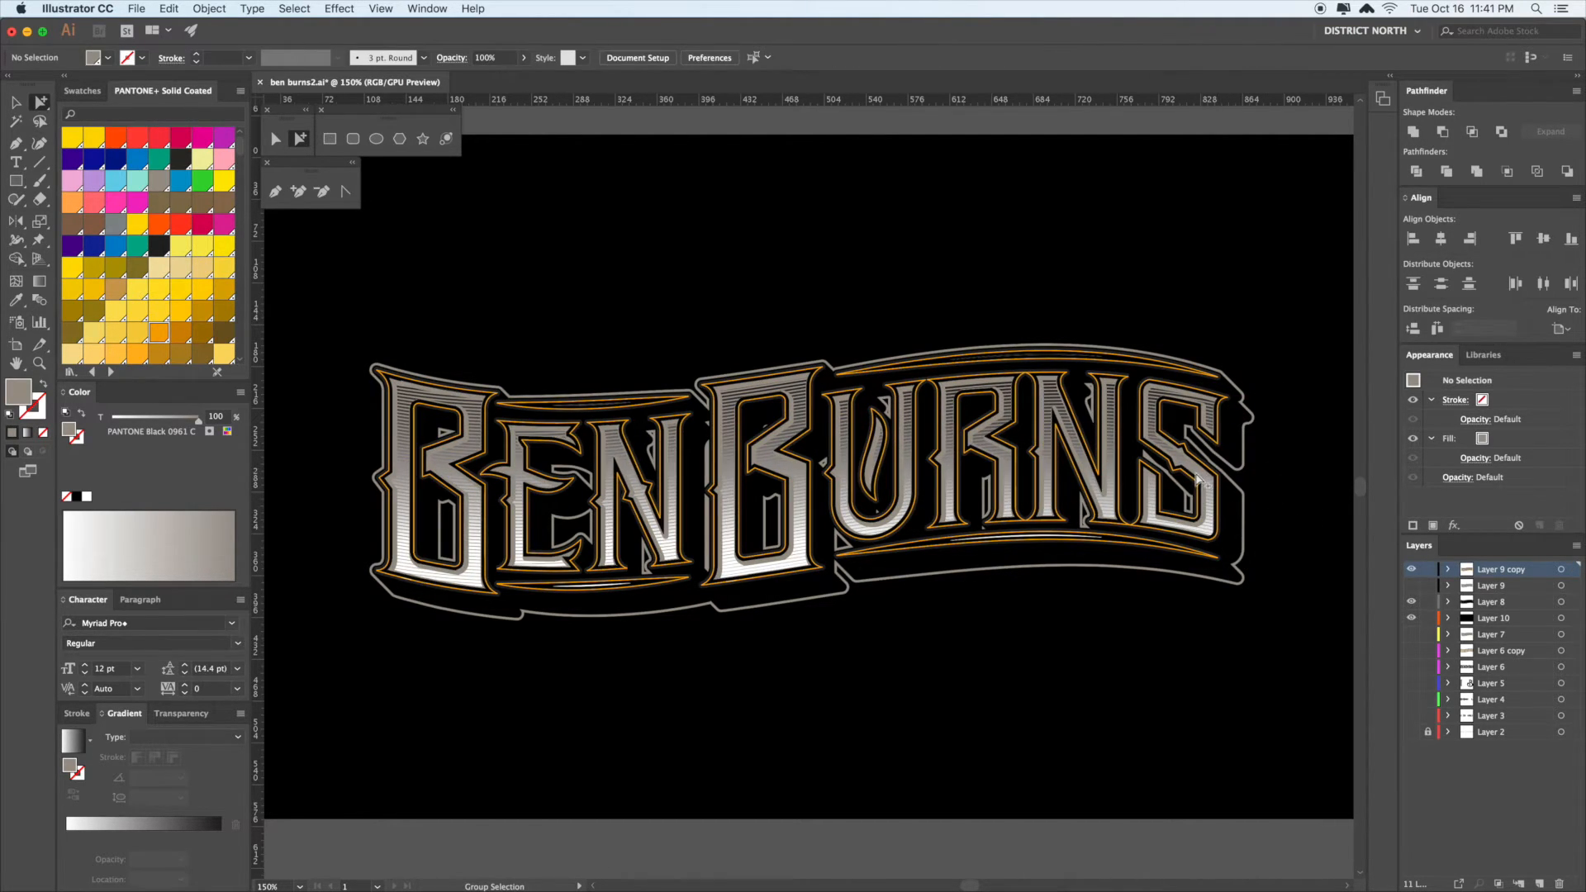
left_click(1236, 520, "alt")
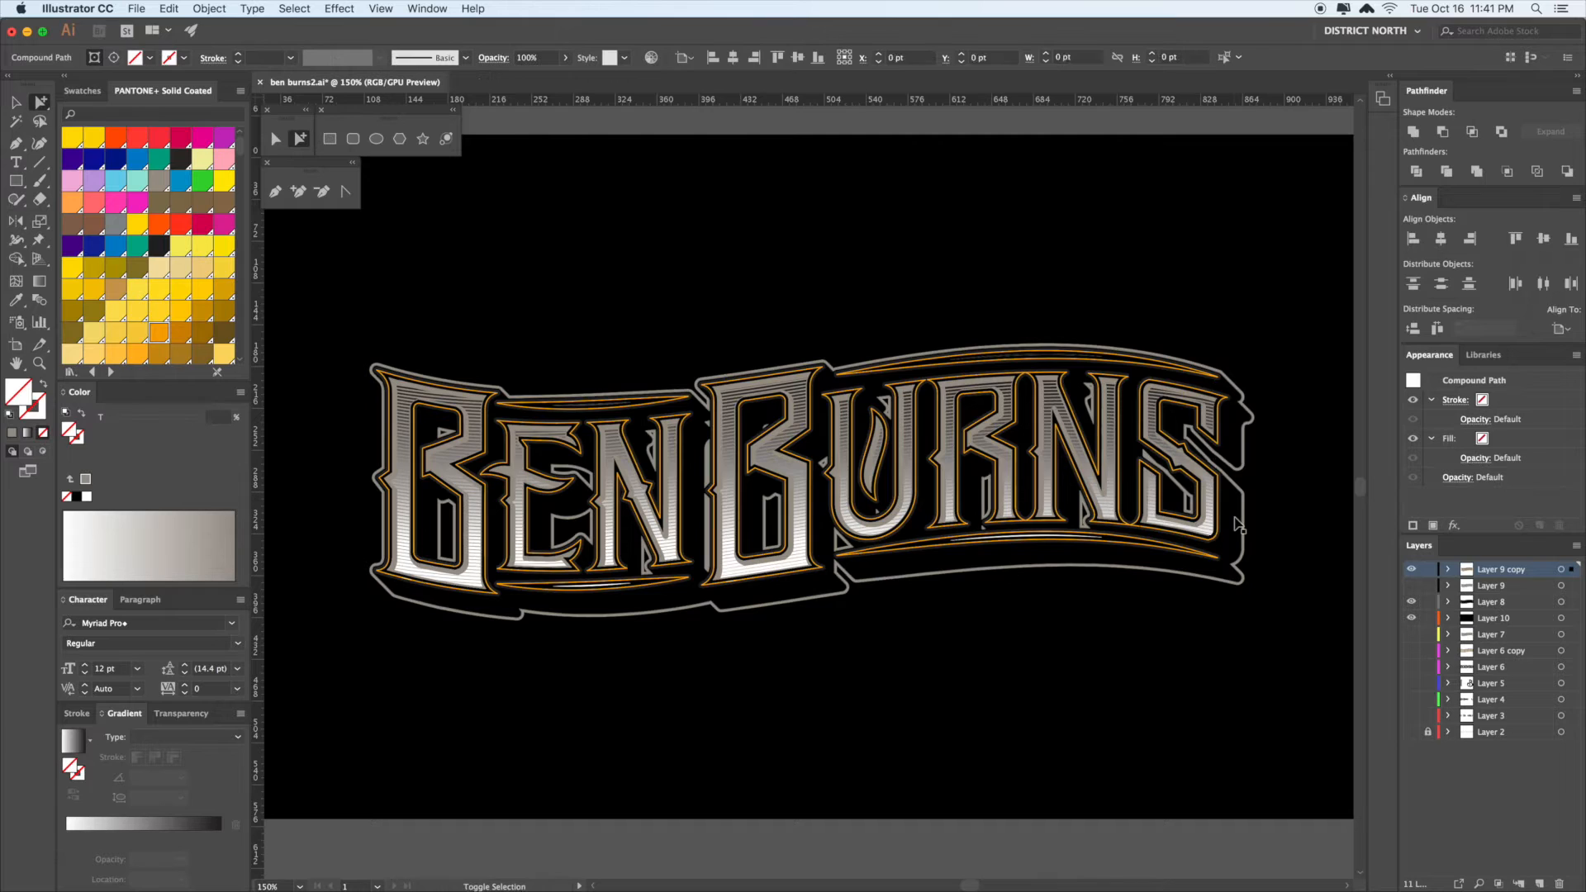
- Cut and restore the compound path at the B, then select the whole lettering group
left_click(1134, 663)
left_click(794, 486)
key("super+x")
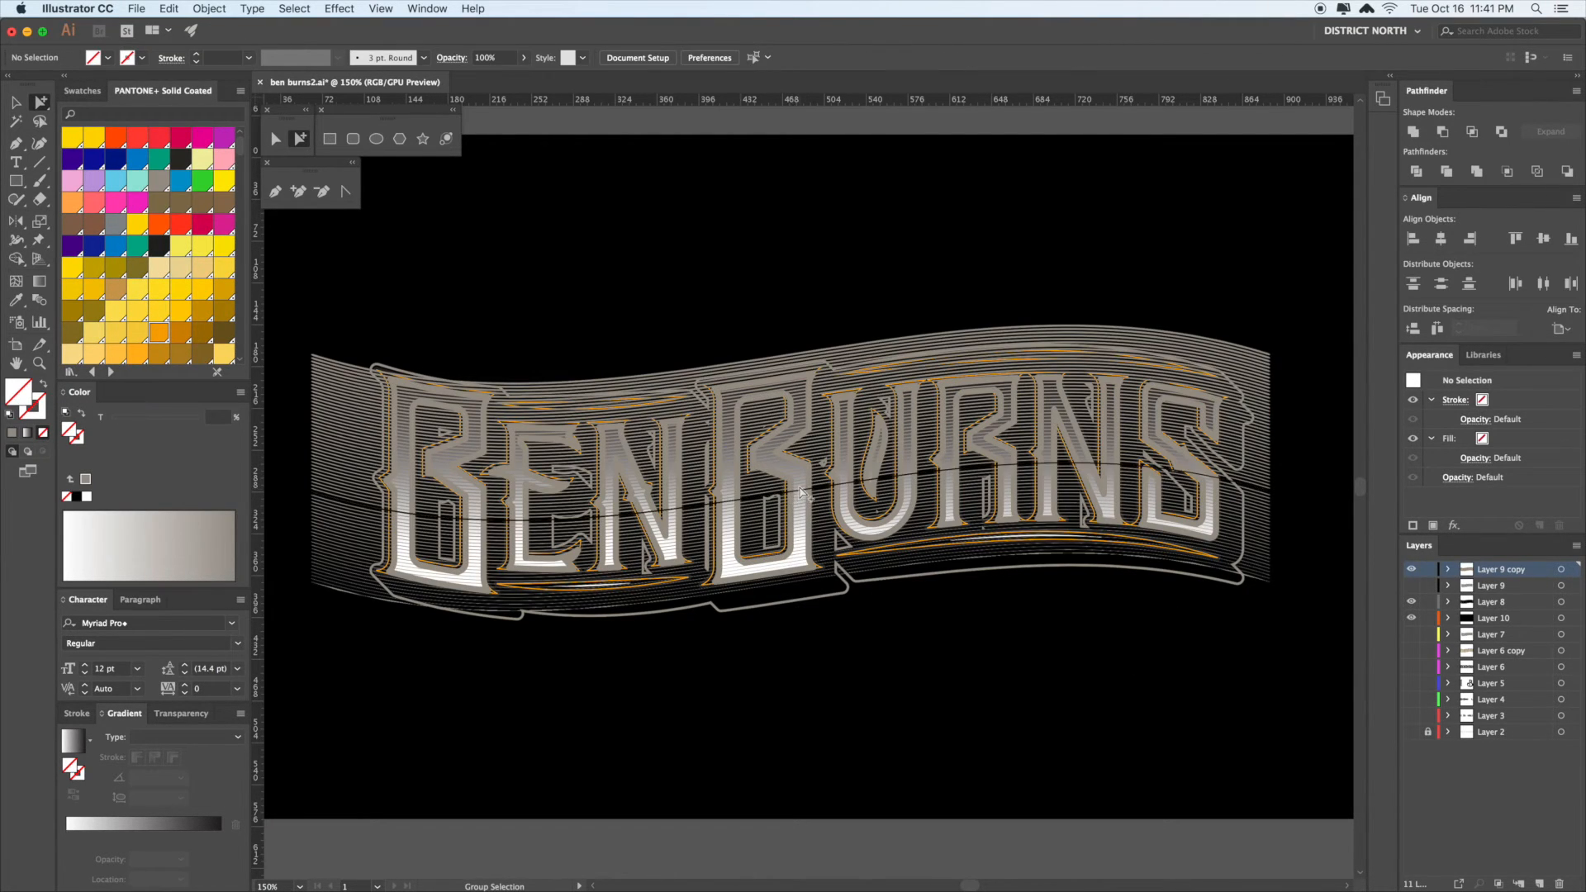
key("super+z")
left_click(893, 593)
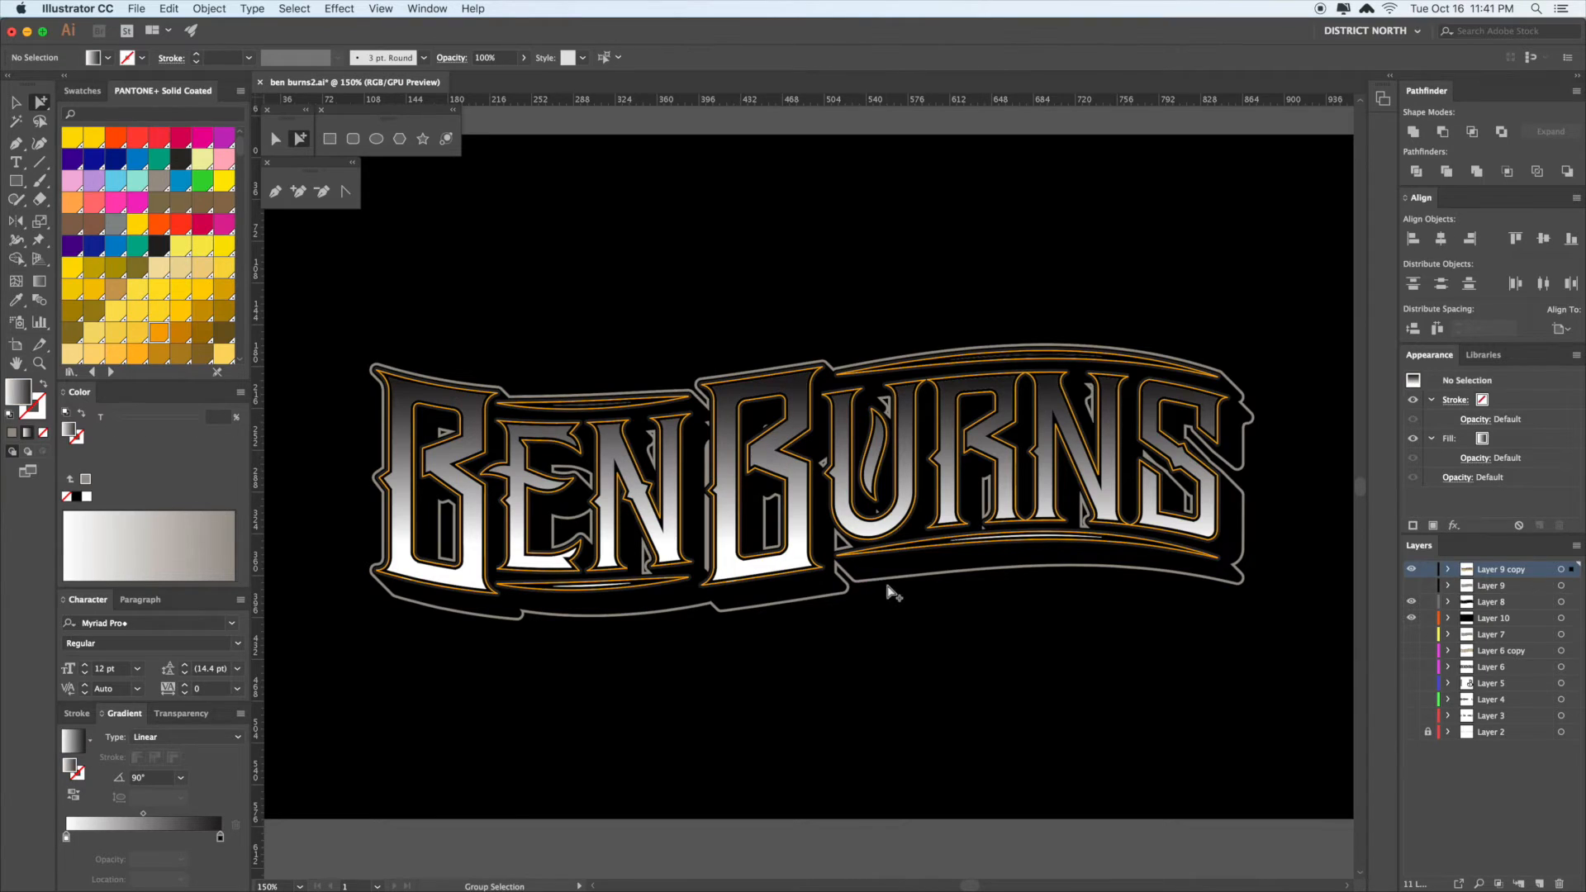
left_click(793, 479)
left_click(793, 479)
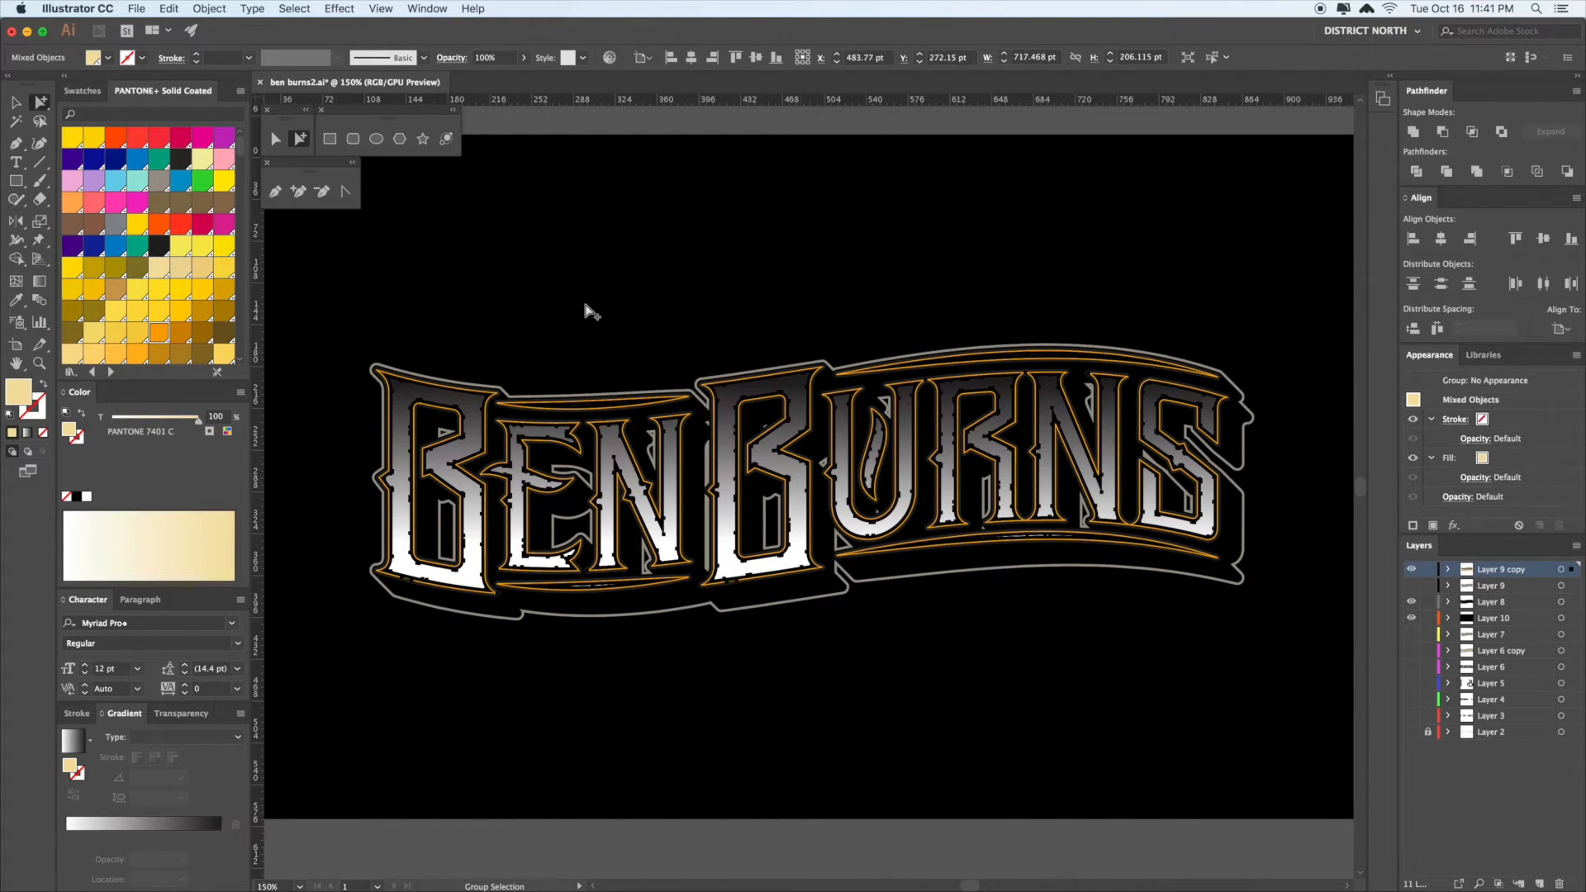
- Apply a linear gradient to the letters, ending in orange PANTONE 130 C
left_click(77, 746)
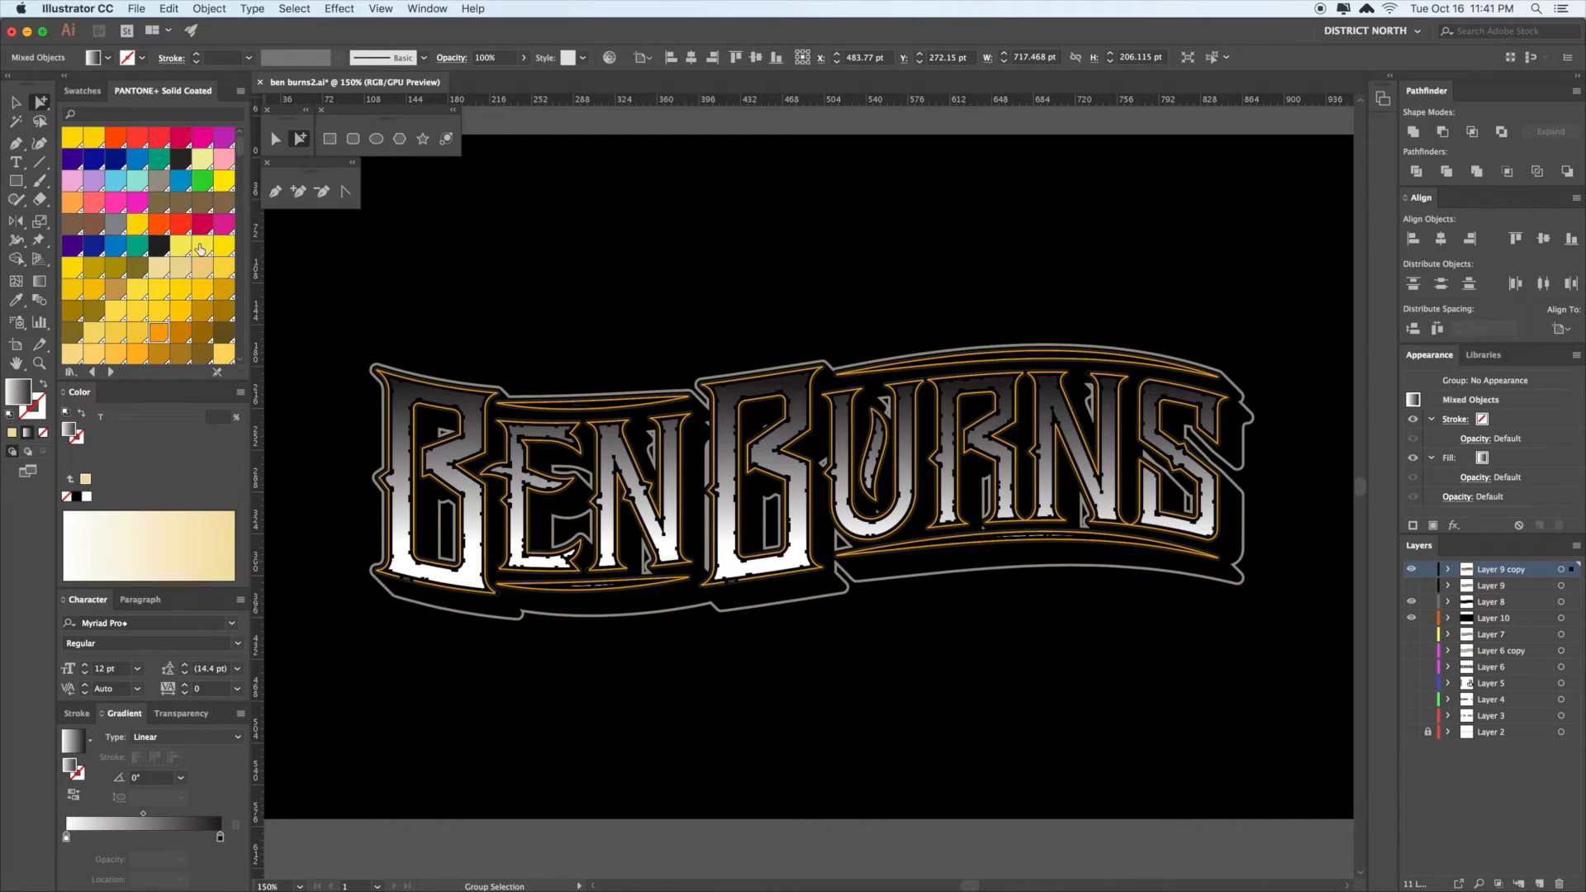
left_click_drag(269, 861, 220, 837)
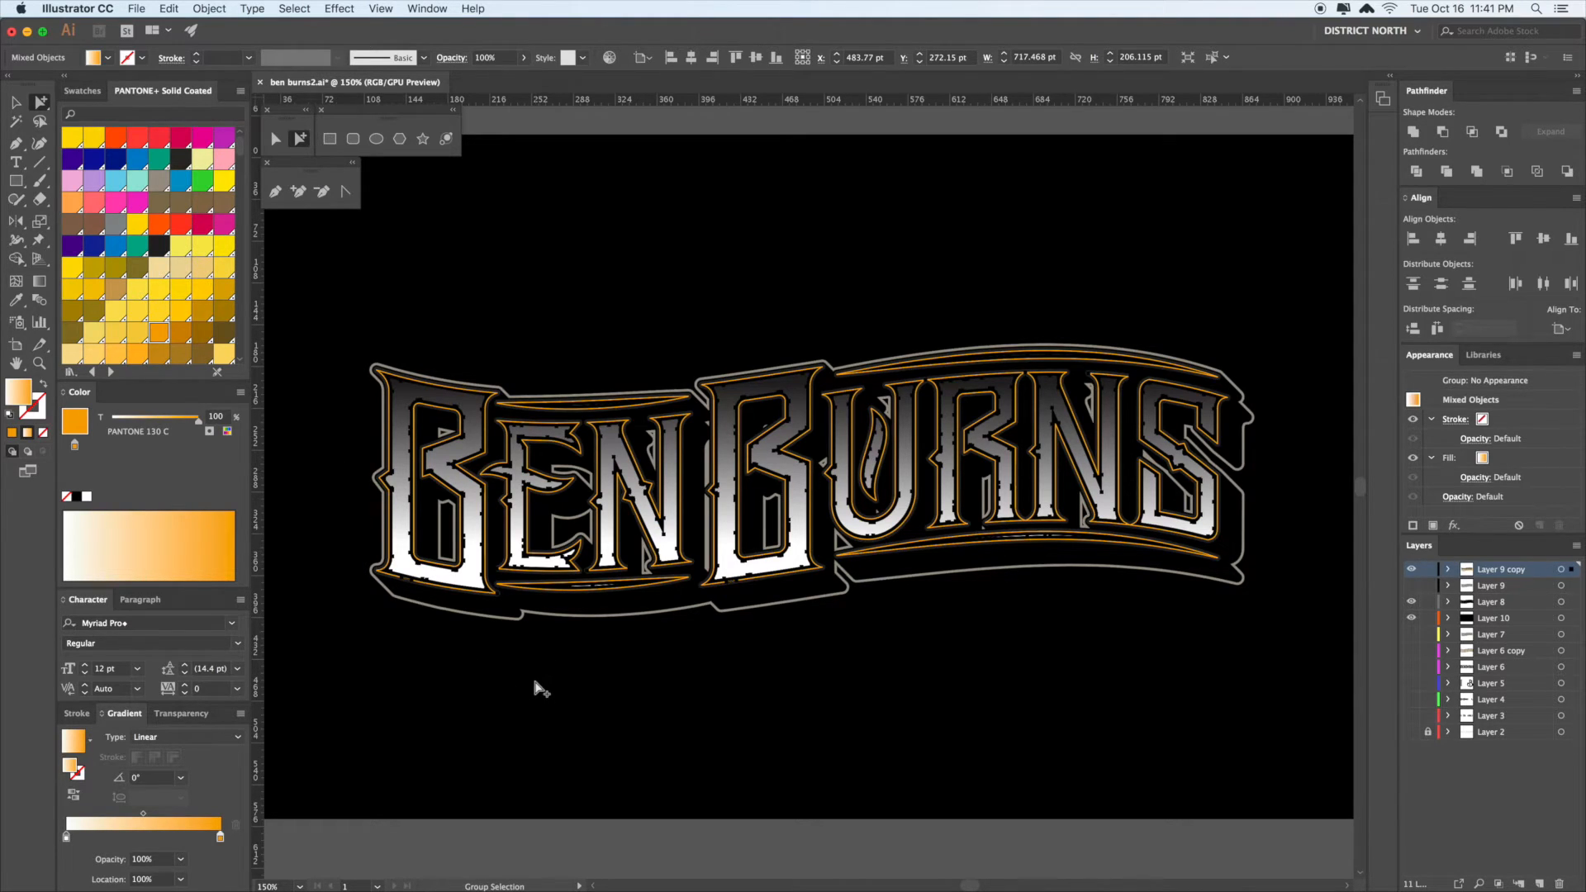
left_click(478, 555)
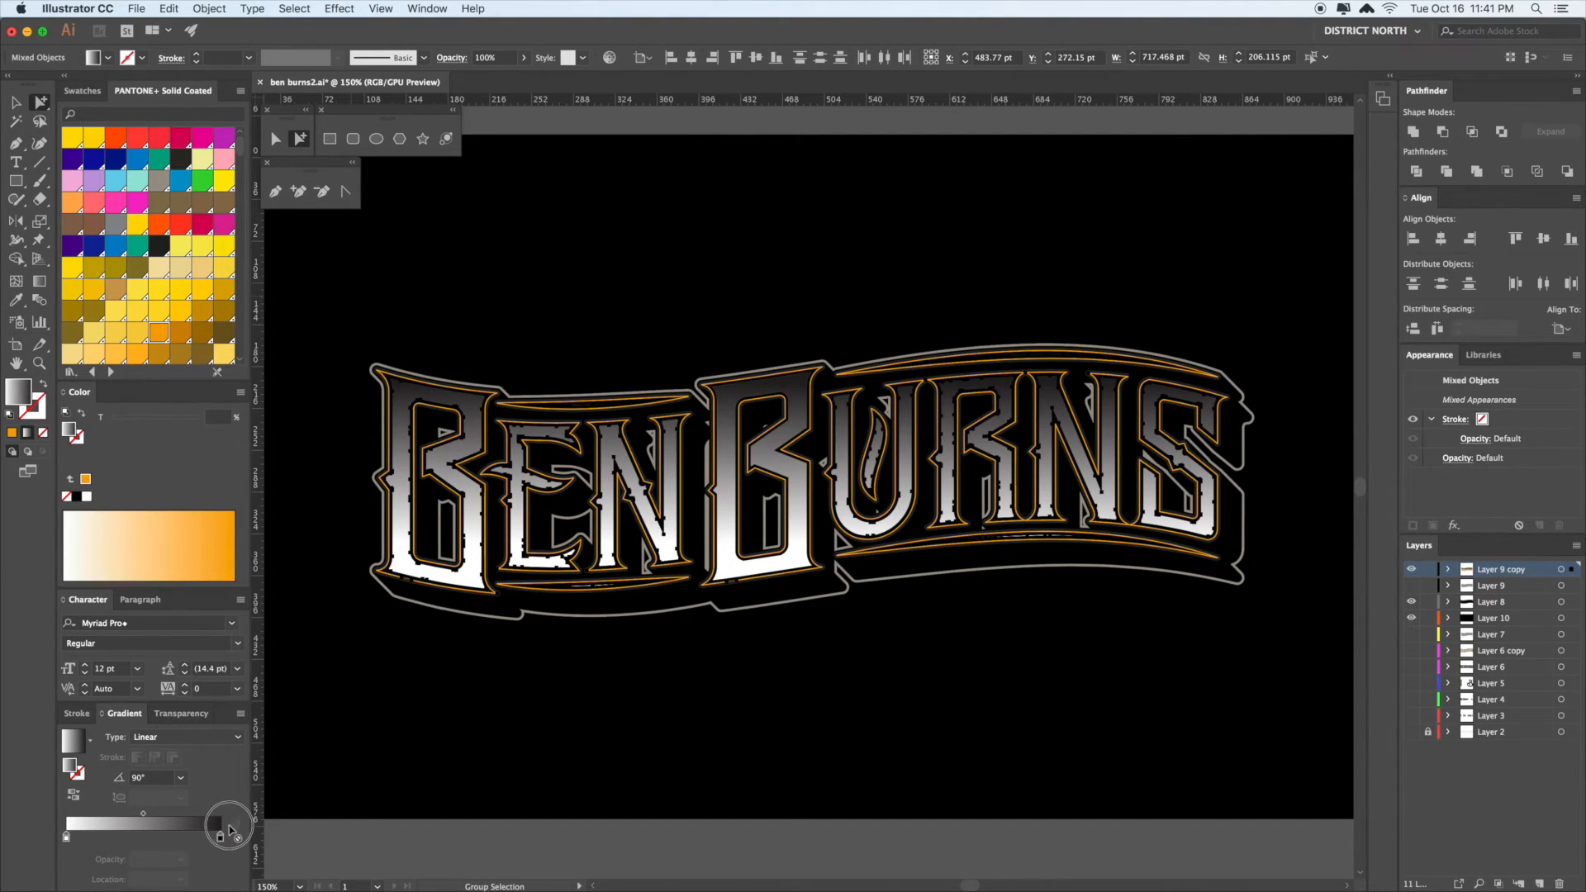
left_click_drag(221, 837, 223, 840)
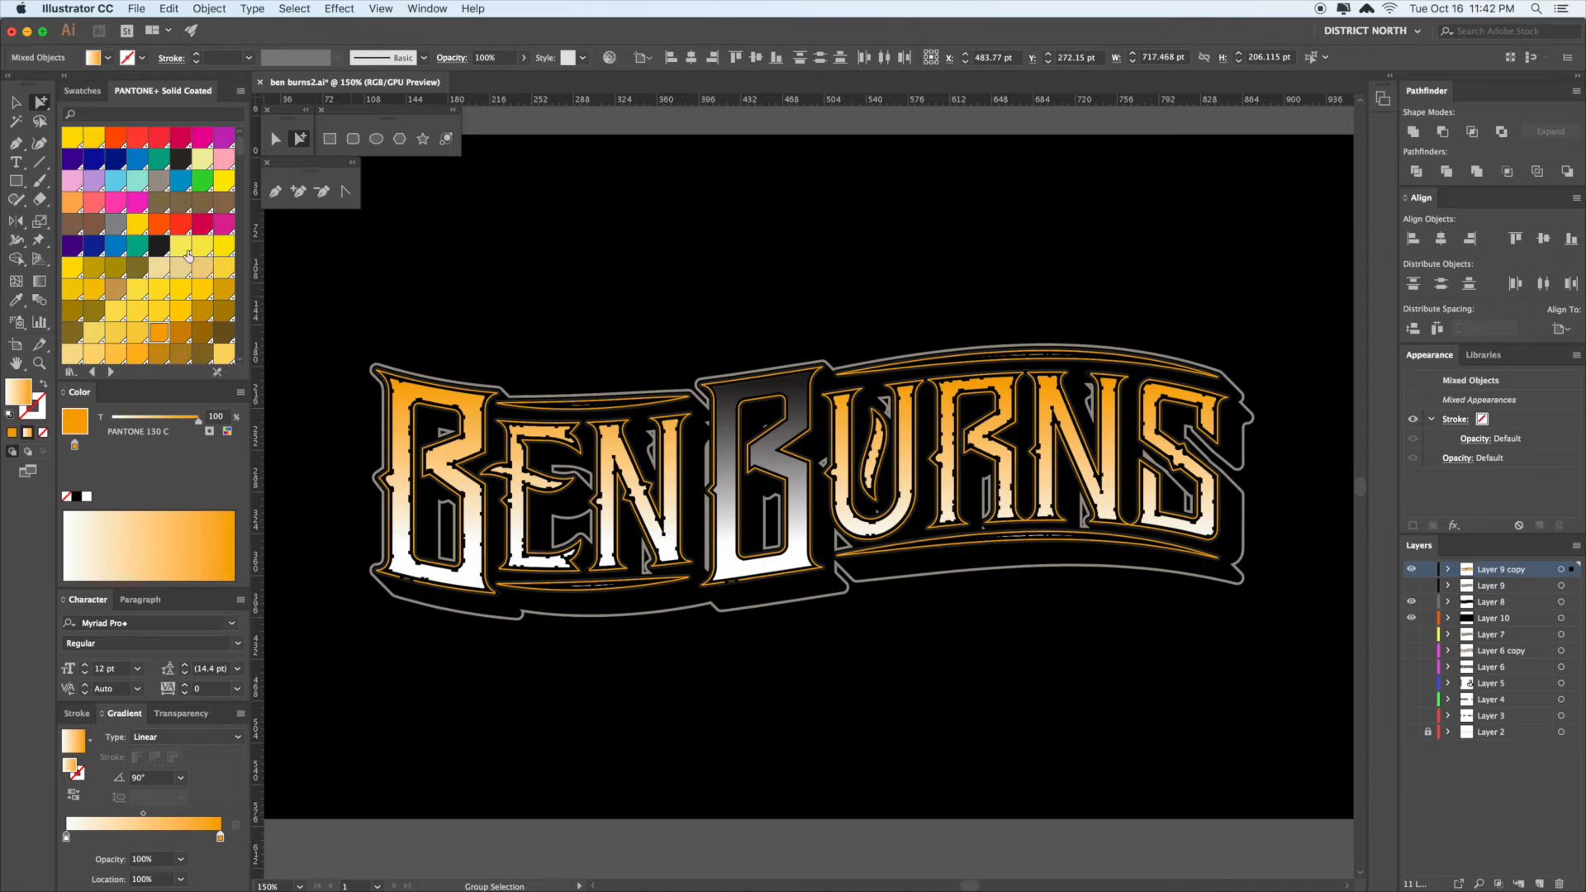
- Select the second B's parts and remove the stray horizontal line texture copy
left_click(888, 609)
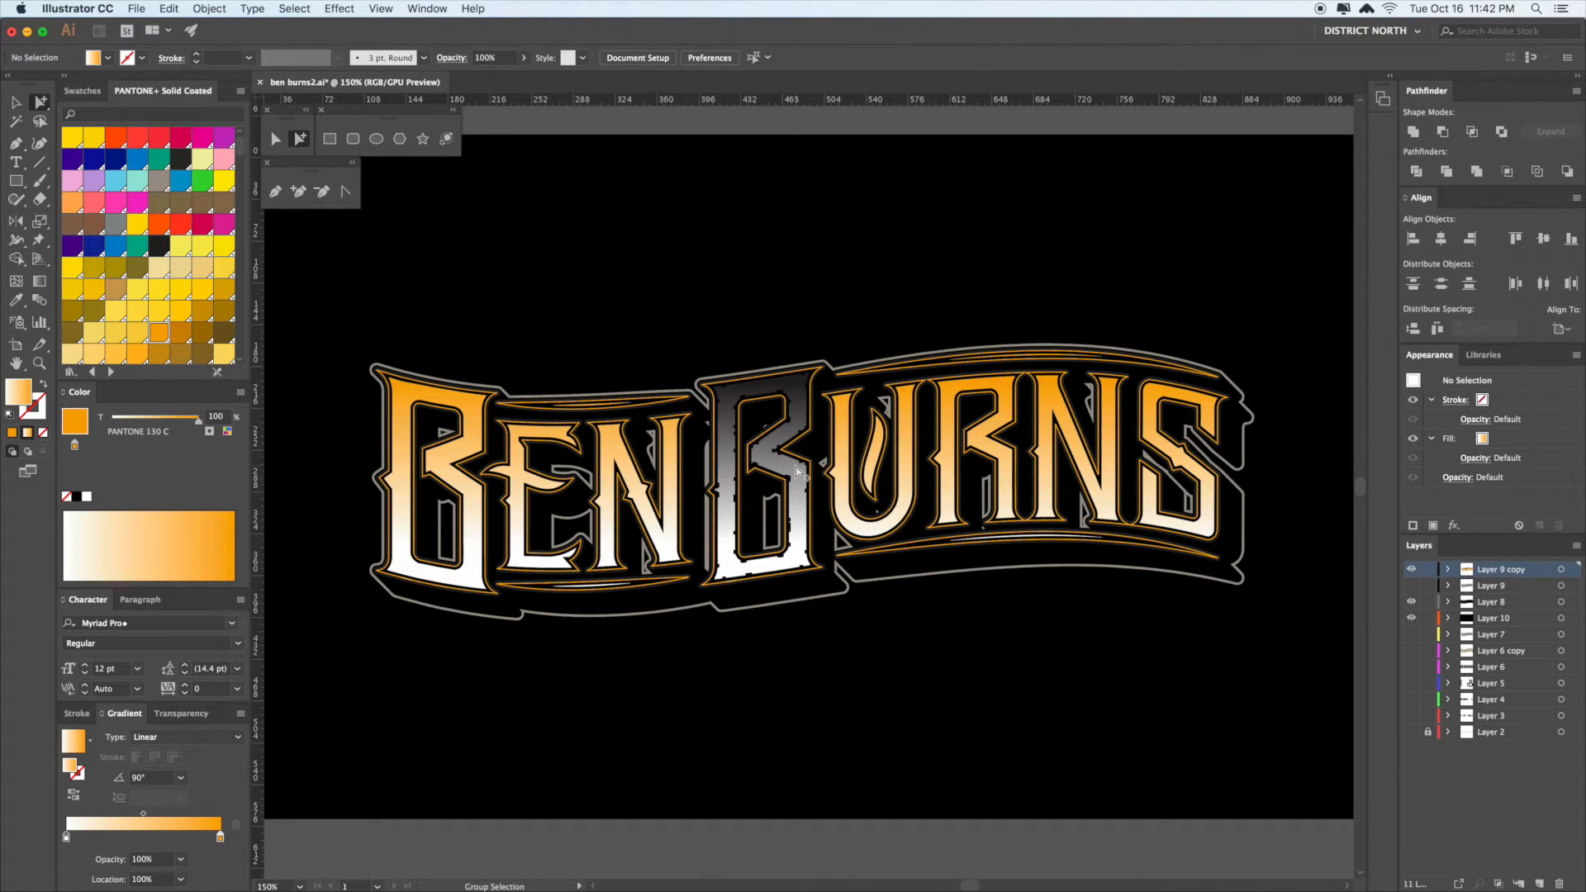
left_click(796, 473)
key("i")
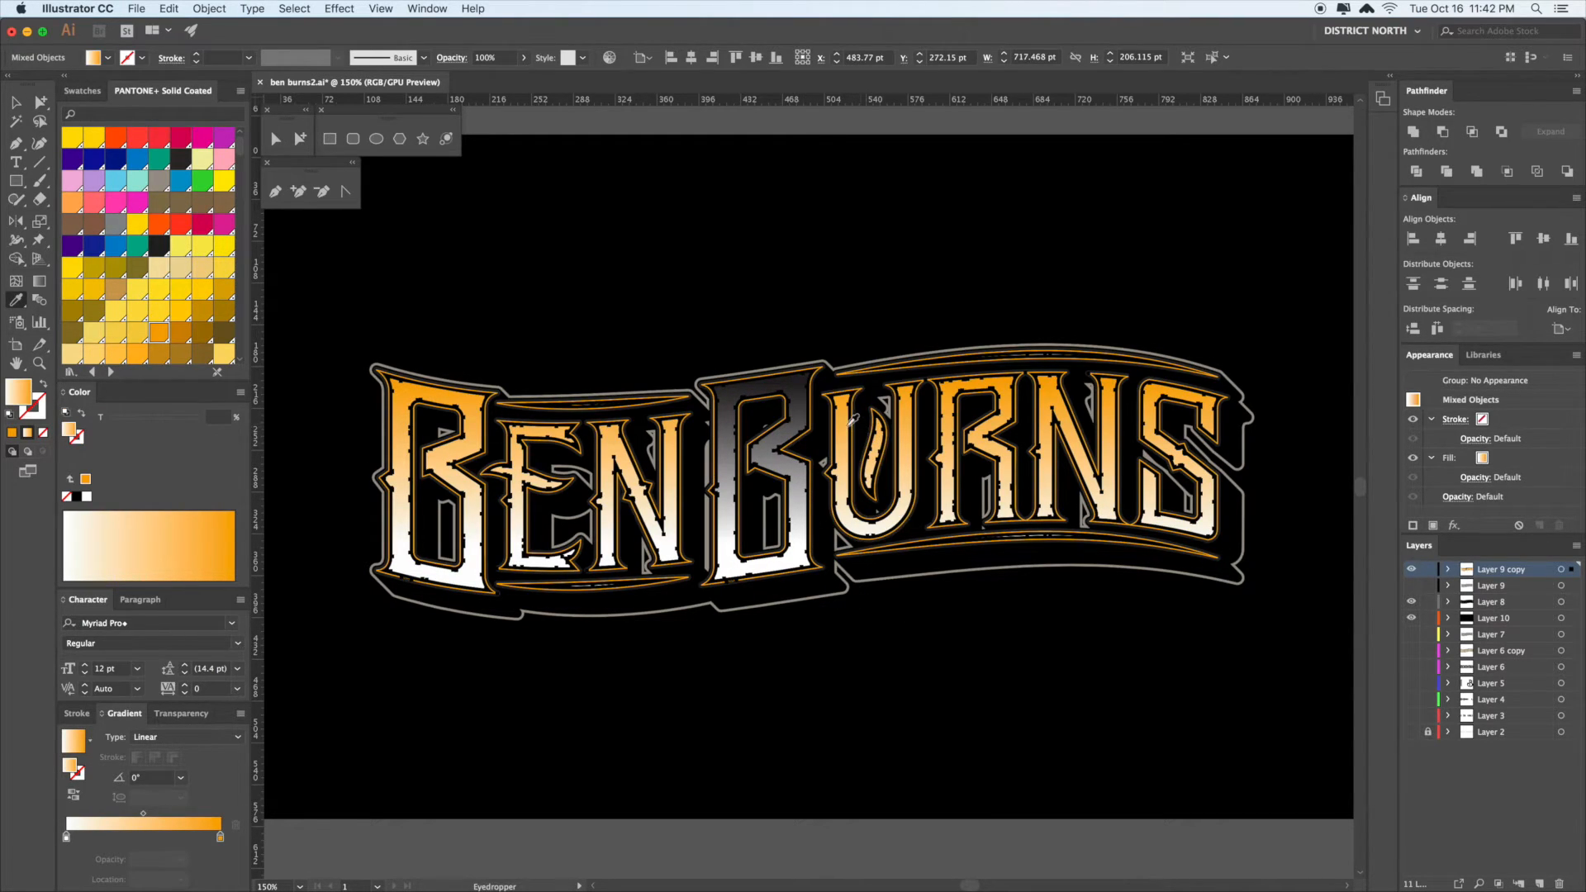
key("a")
left_click(878, 655)
left_click(786, 485)
left_click(949, 642)
key("super+f")
left_click(947, 642)
left_click(764, 459)
key("Delete")
- Copy the letters' gradient onto the second B with the Eyedropper, then reselect the lettering group
left_click(770, 461)
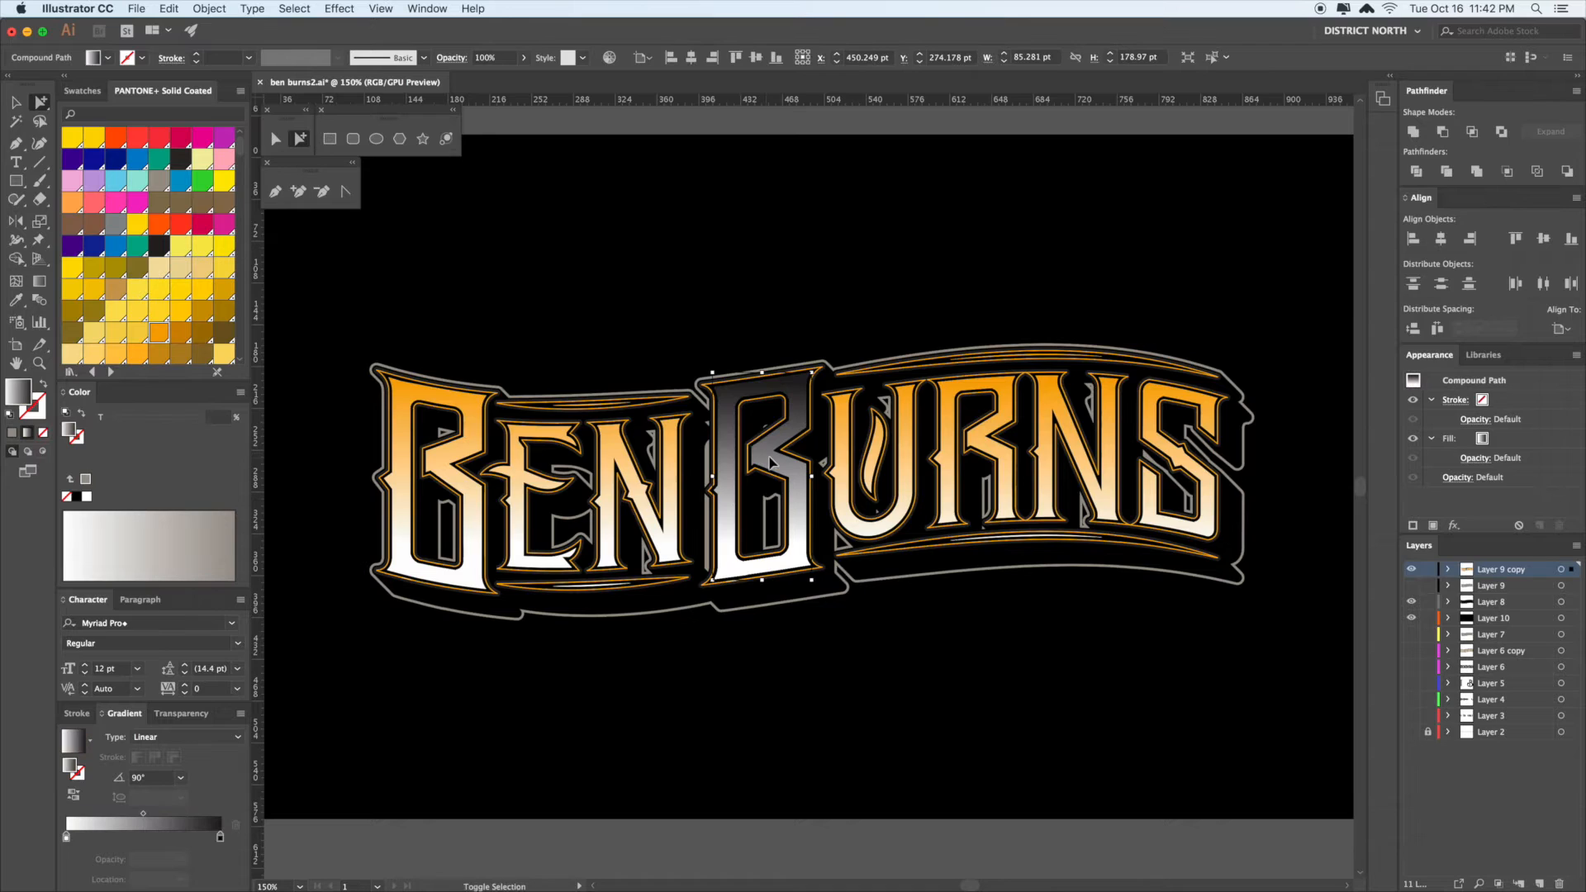
key("i")
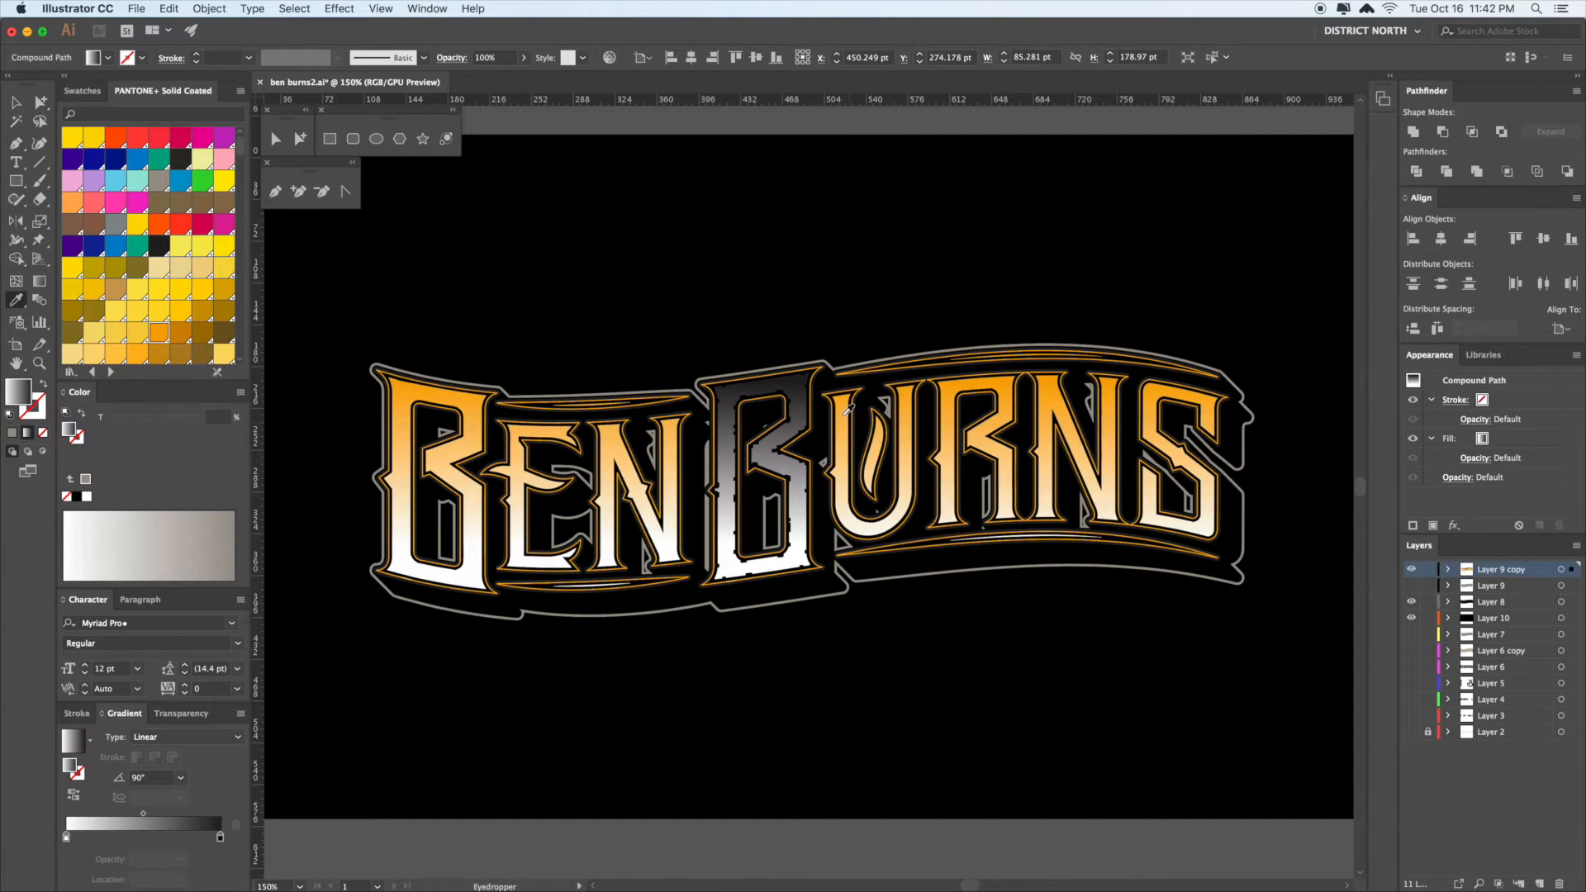
left_click(880, 436)
key("g")
key("a")
left_click(856, 701)
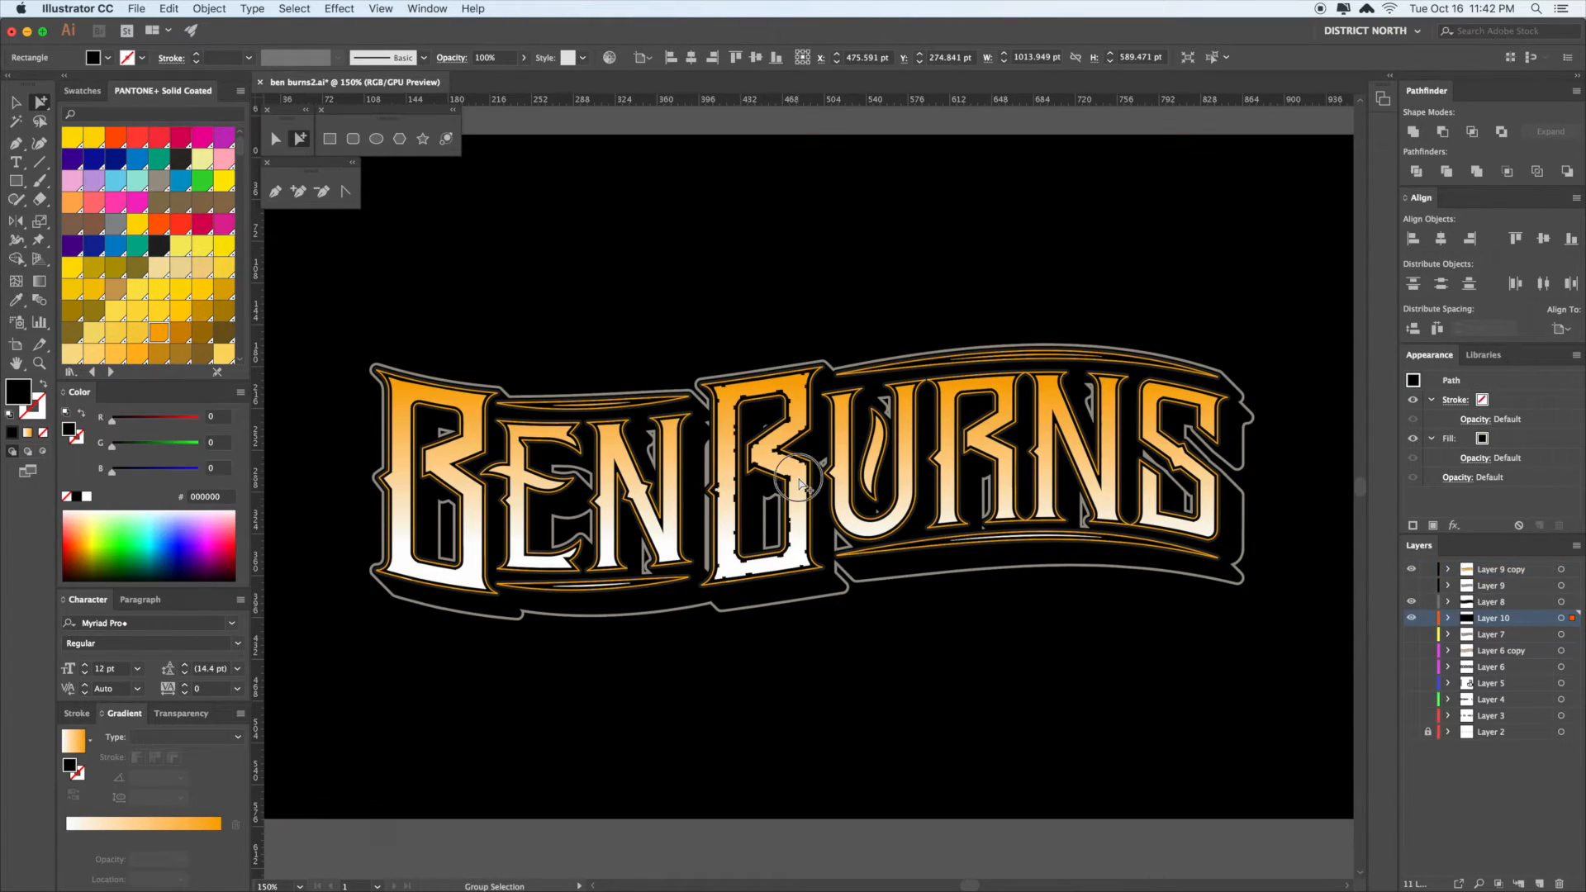
double_click(798, 502)
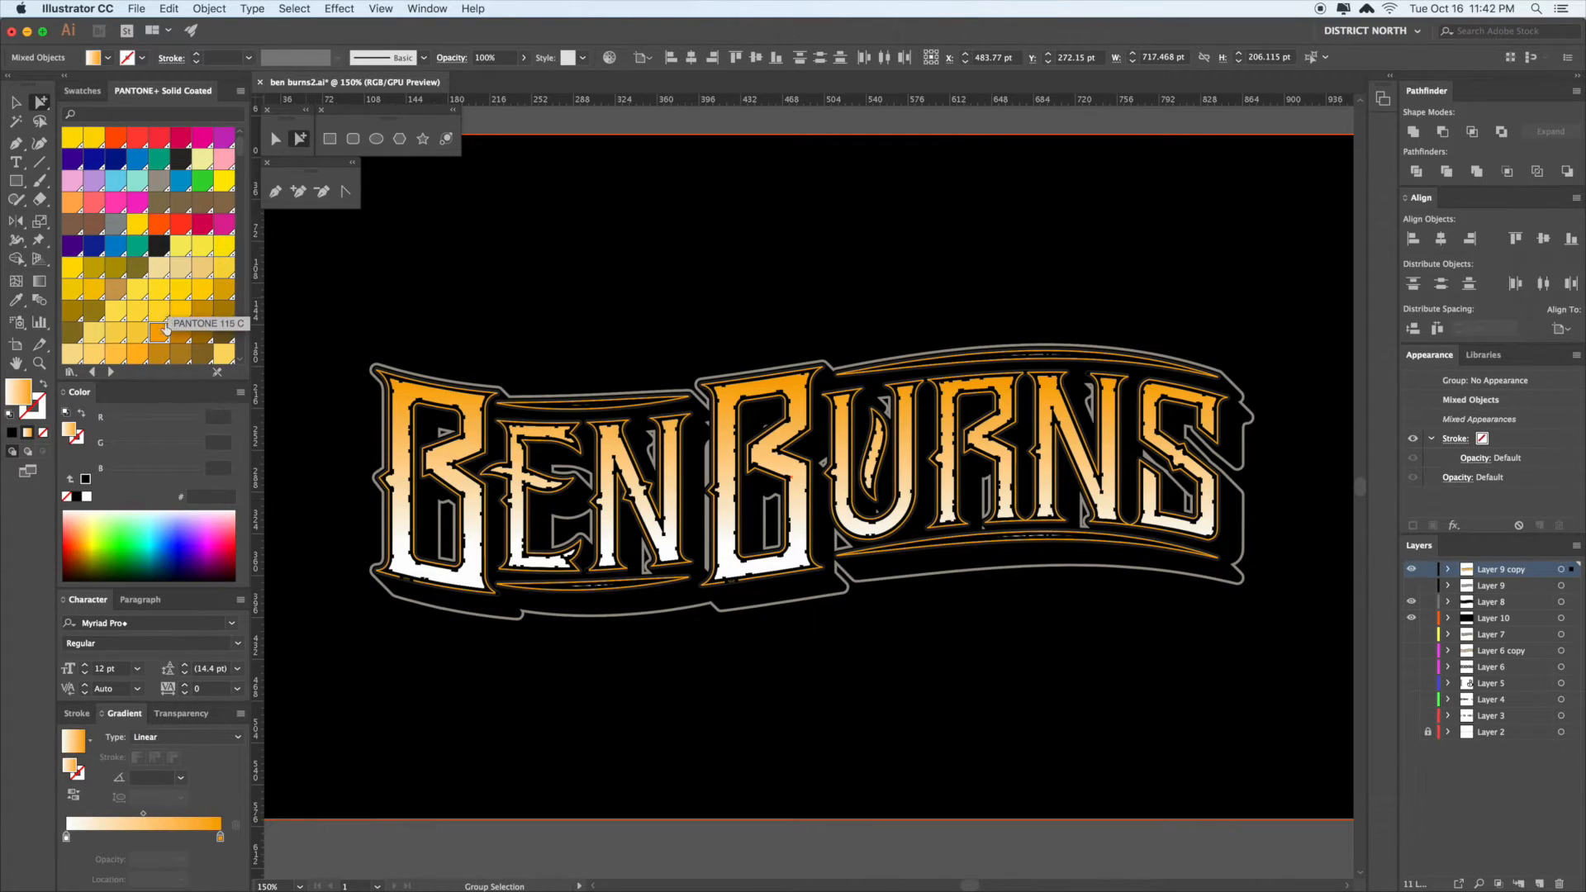
- Set the gradient's right stop to a red PANTONE swatch
scroll(165, 336, "down", 5)
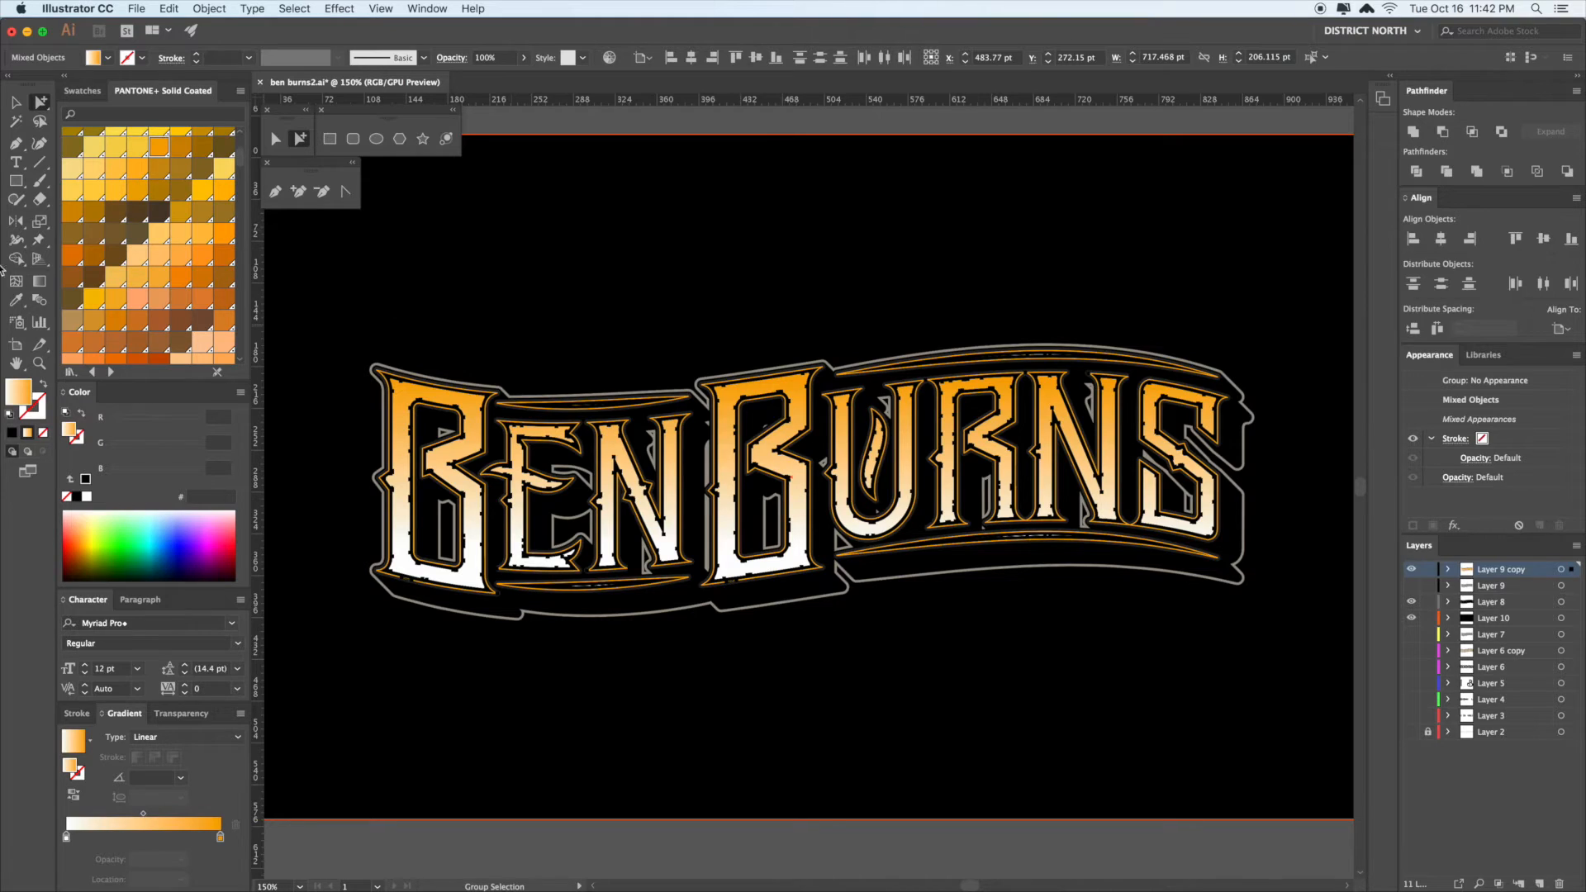
scroll(170, 339, "down", 4)
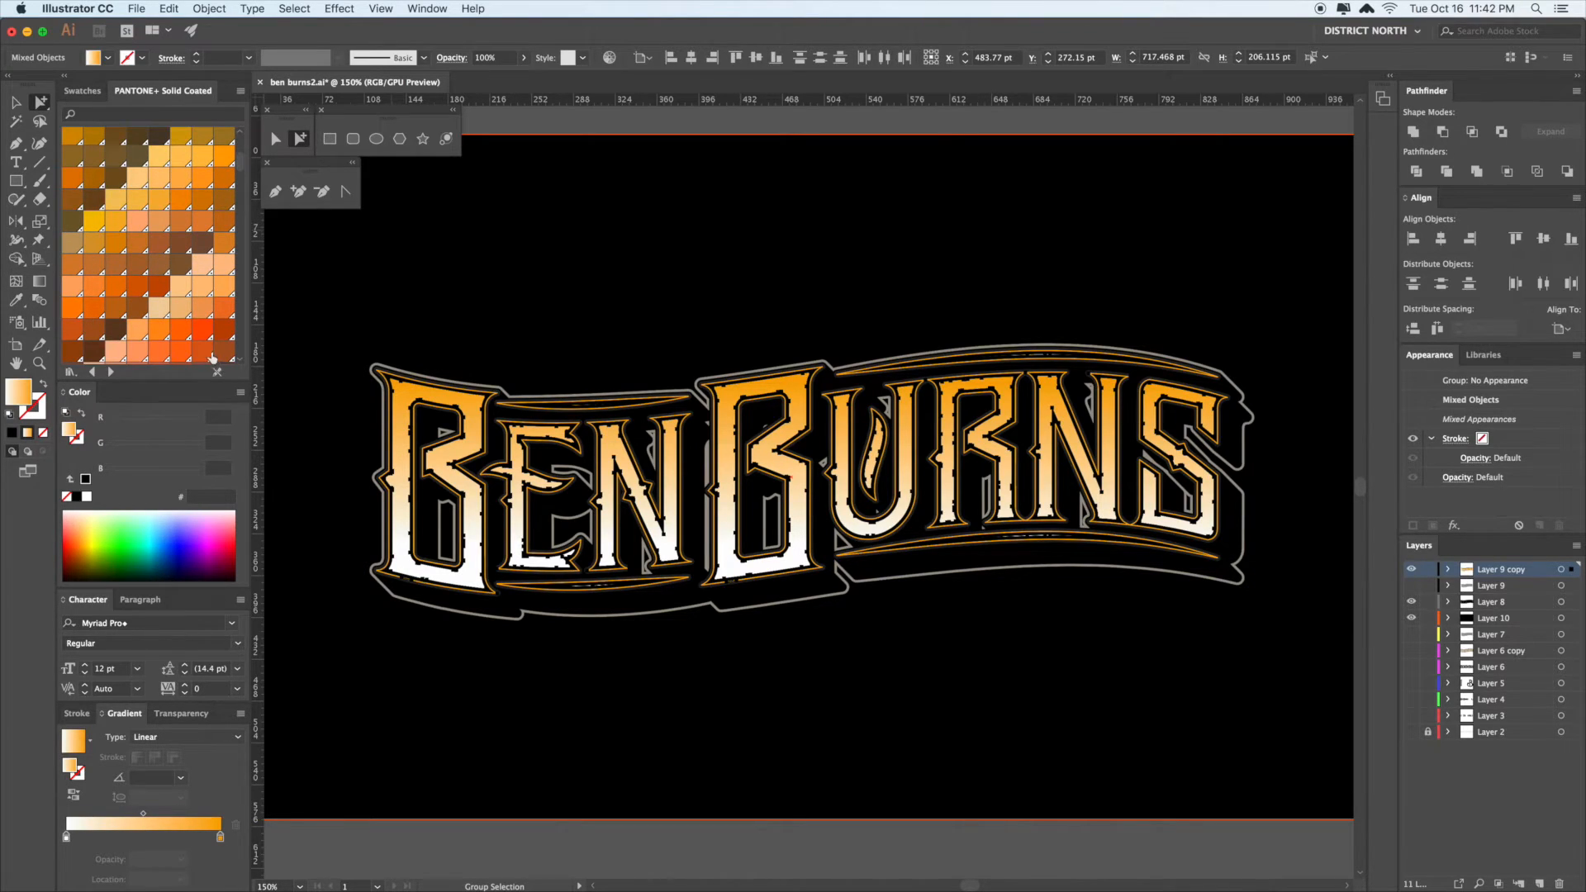
scroll(165, 338, "down", 10)
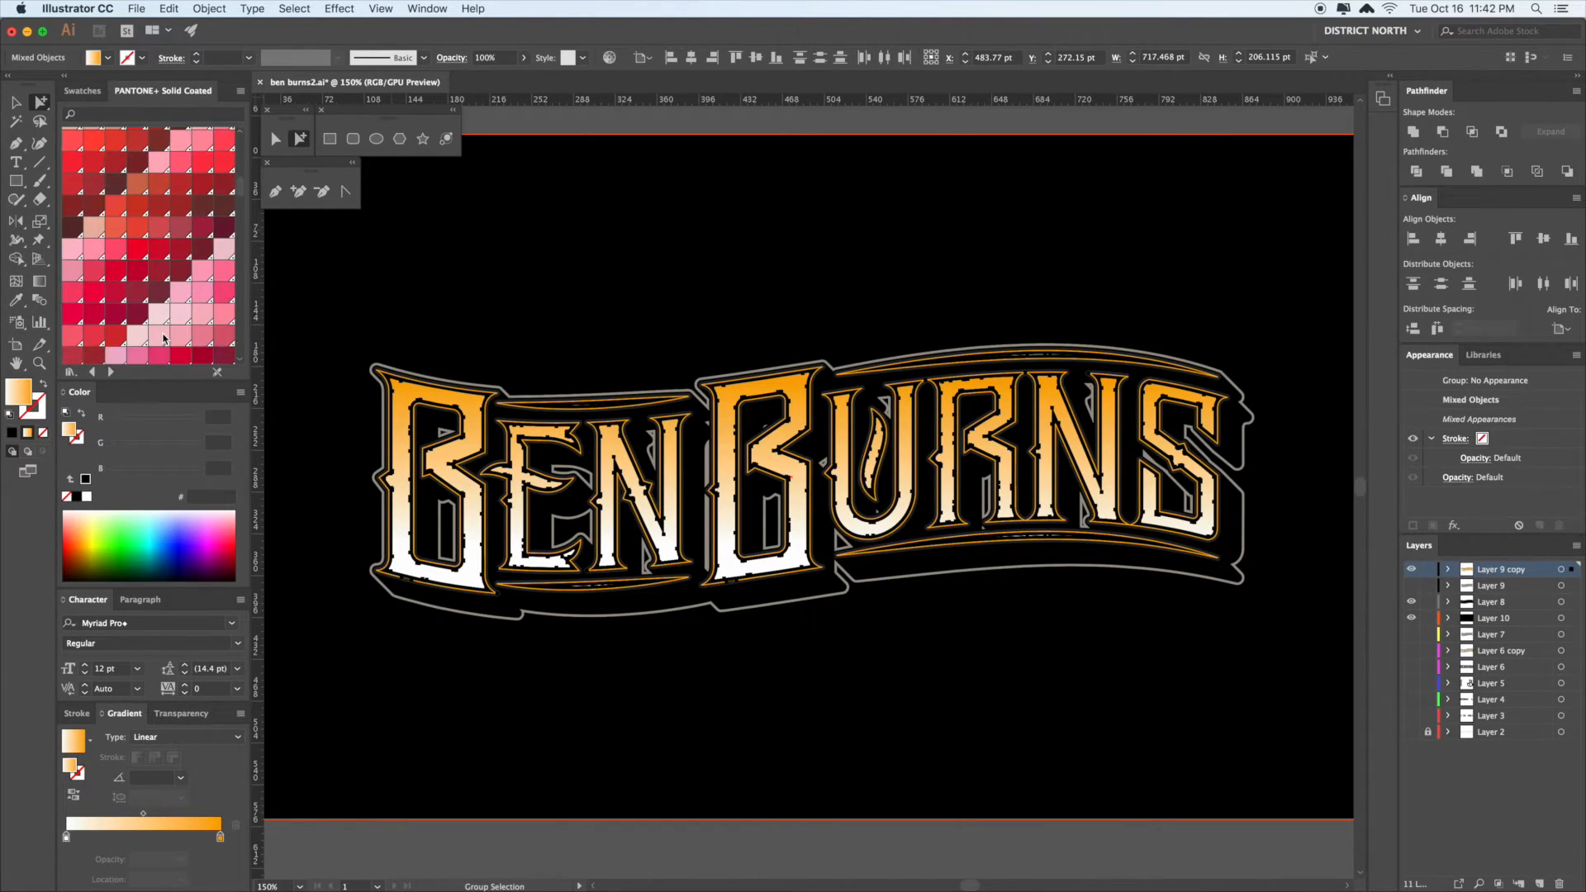
scroll(164, 339, "down", 3)
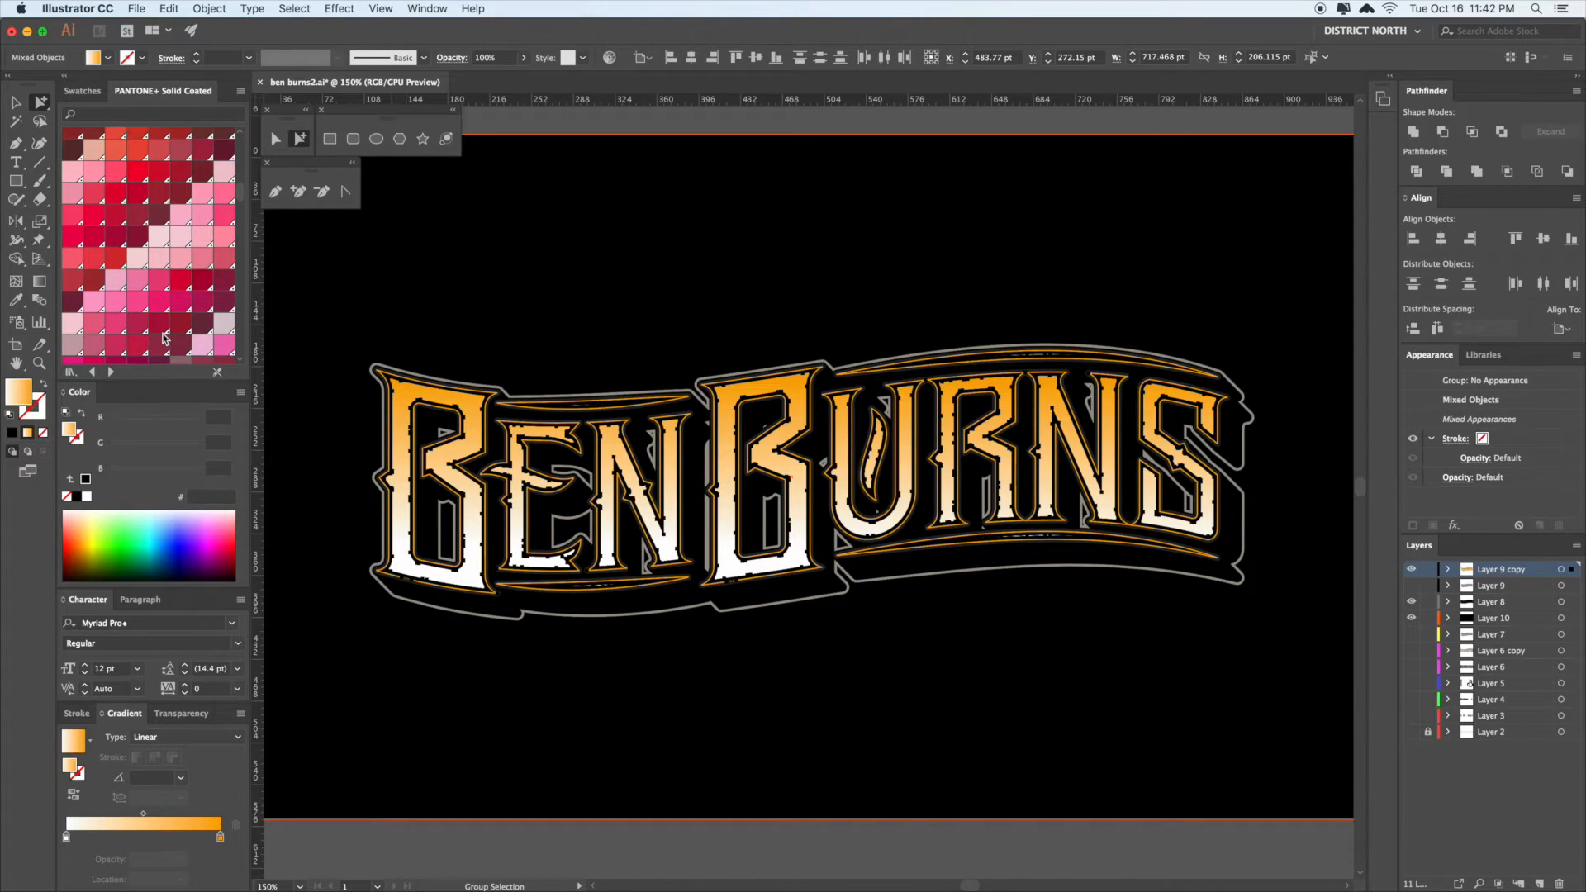
scroll(164, 339, "up", 1)
left_click(134, 190)
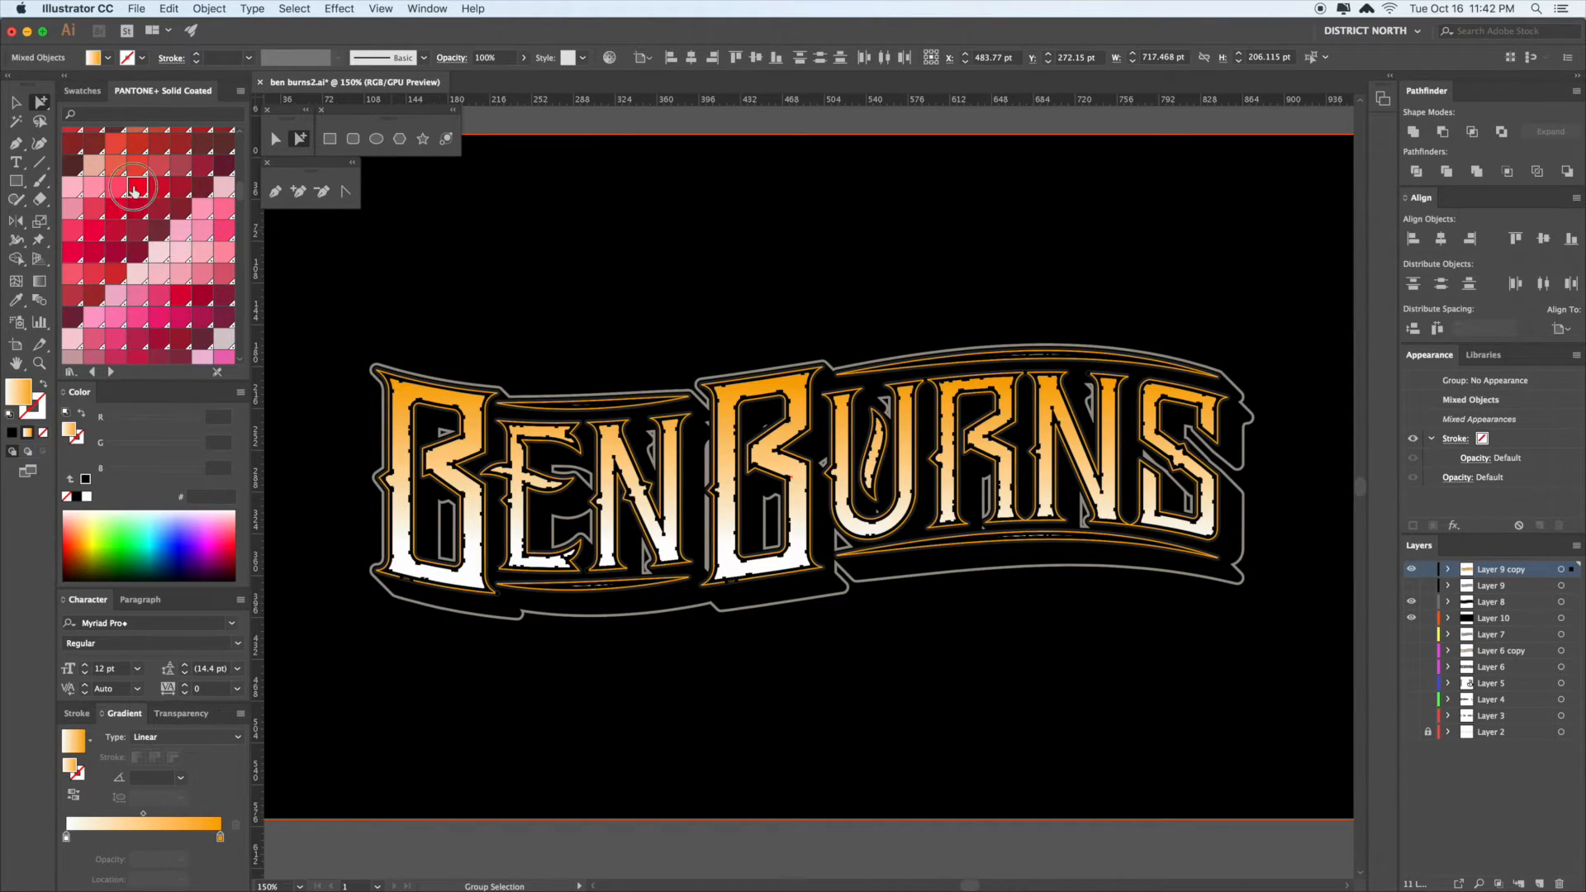
left_click_drag(221, 840, 220, 839)
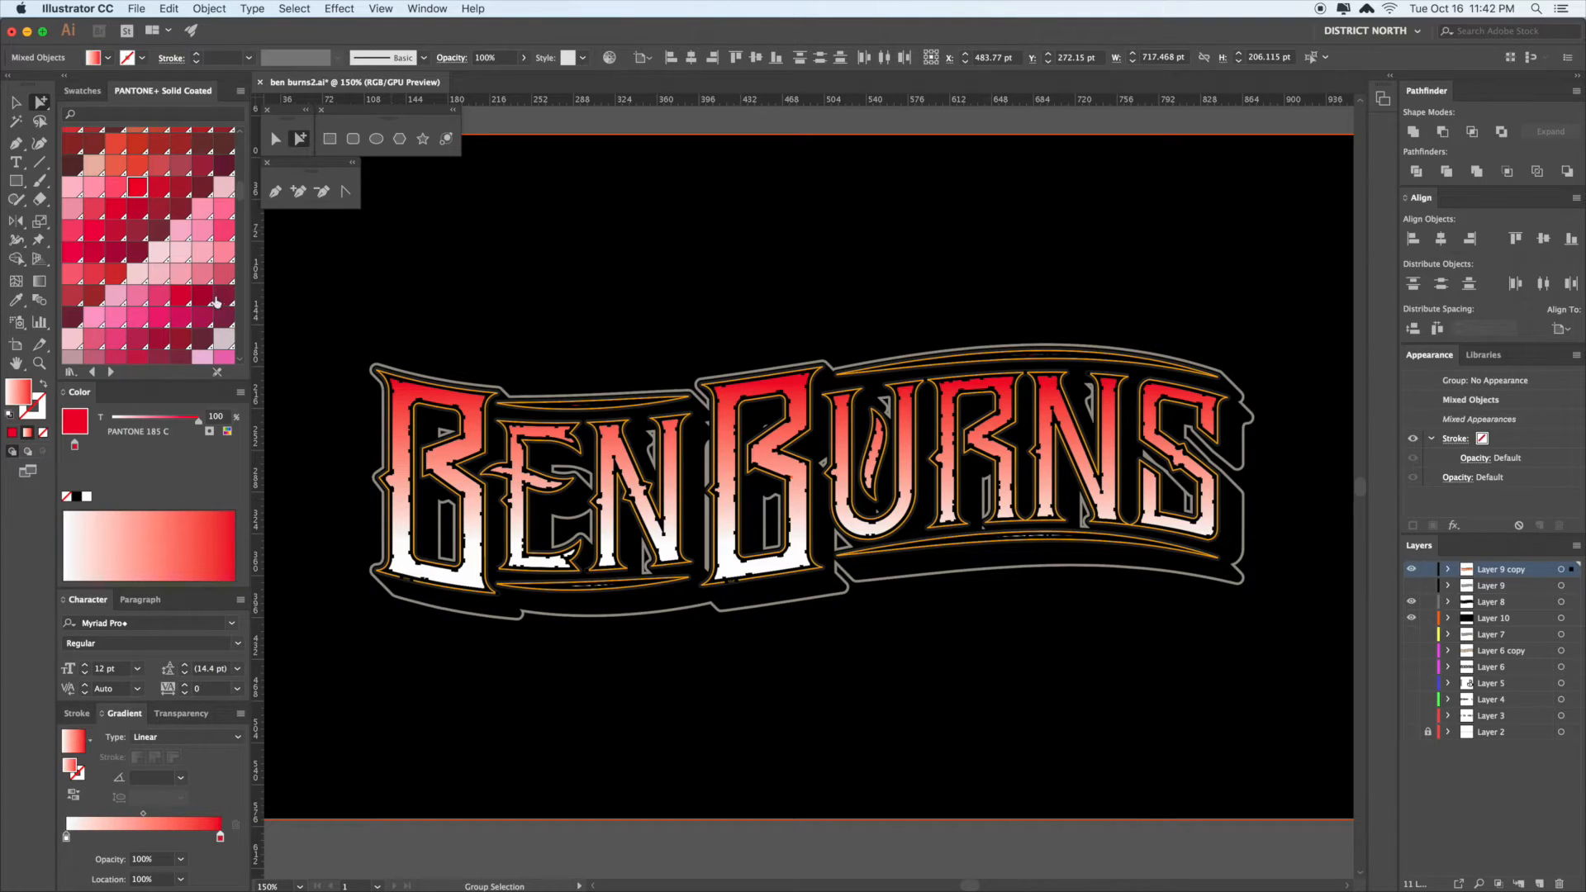
- Set the gradient's left stop to the document's orange swatch
scroll(142, 230, "up", 6)
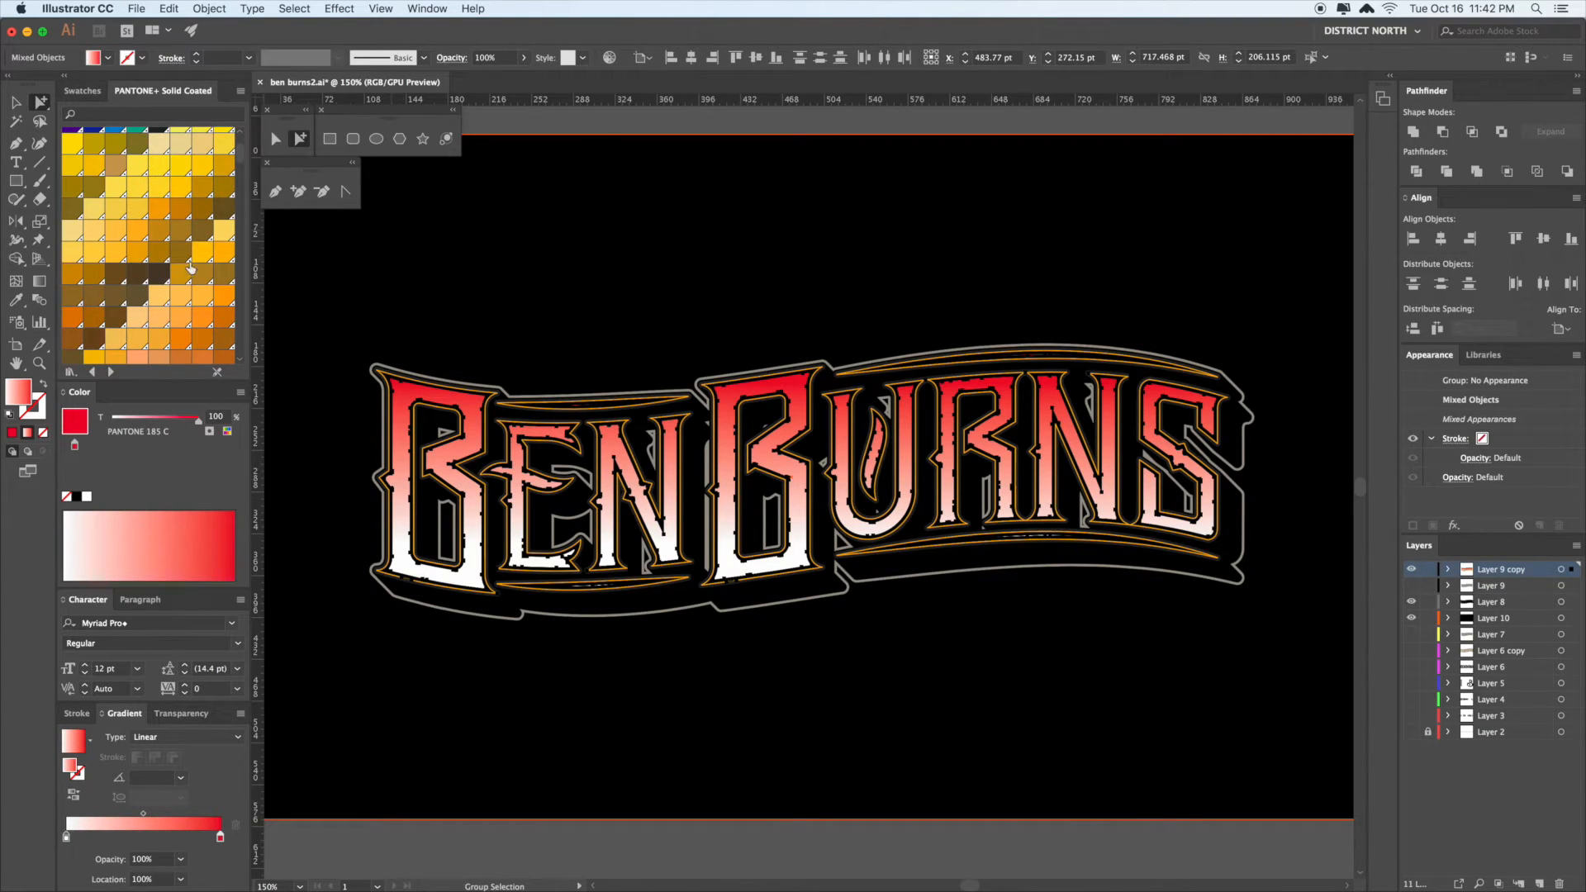
scroll(201, 294, "up", 5)
scroll(201, 293, "down", 10)
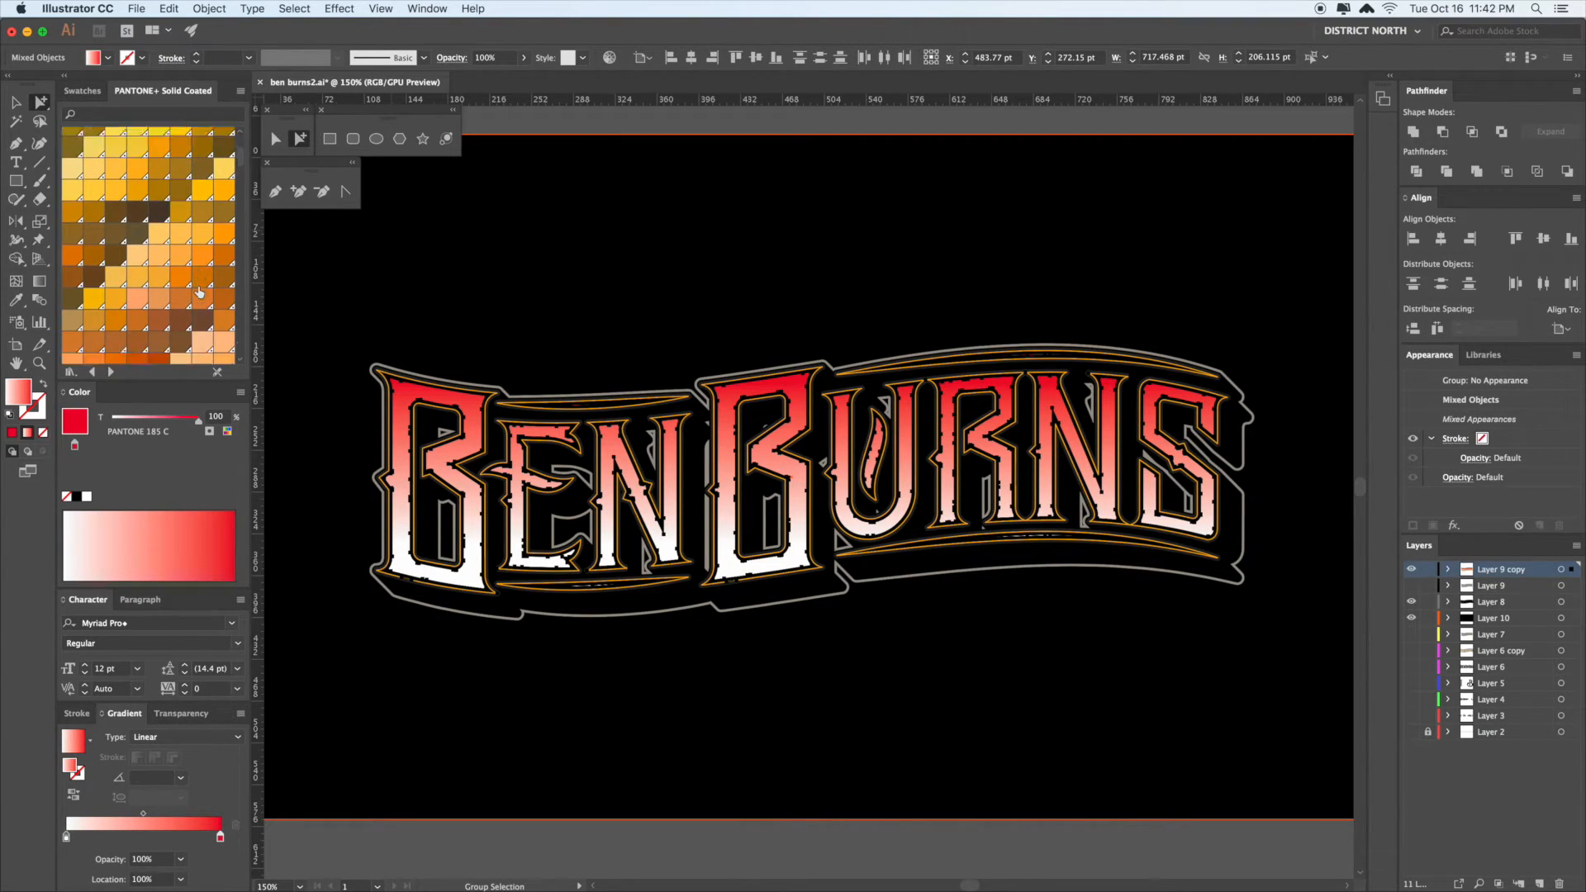
left_click(83, 90)
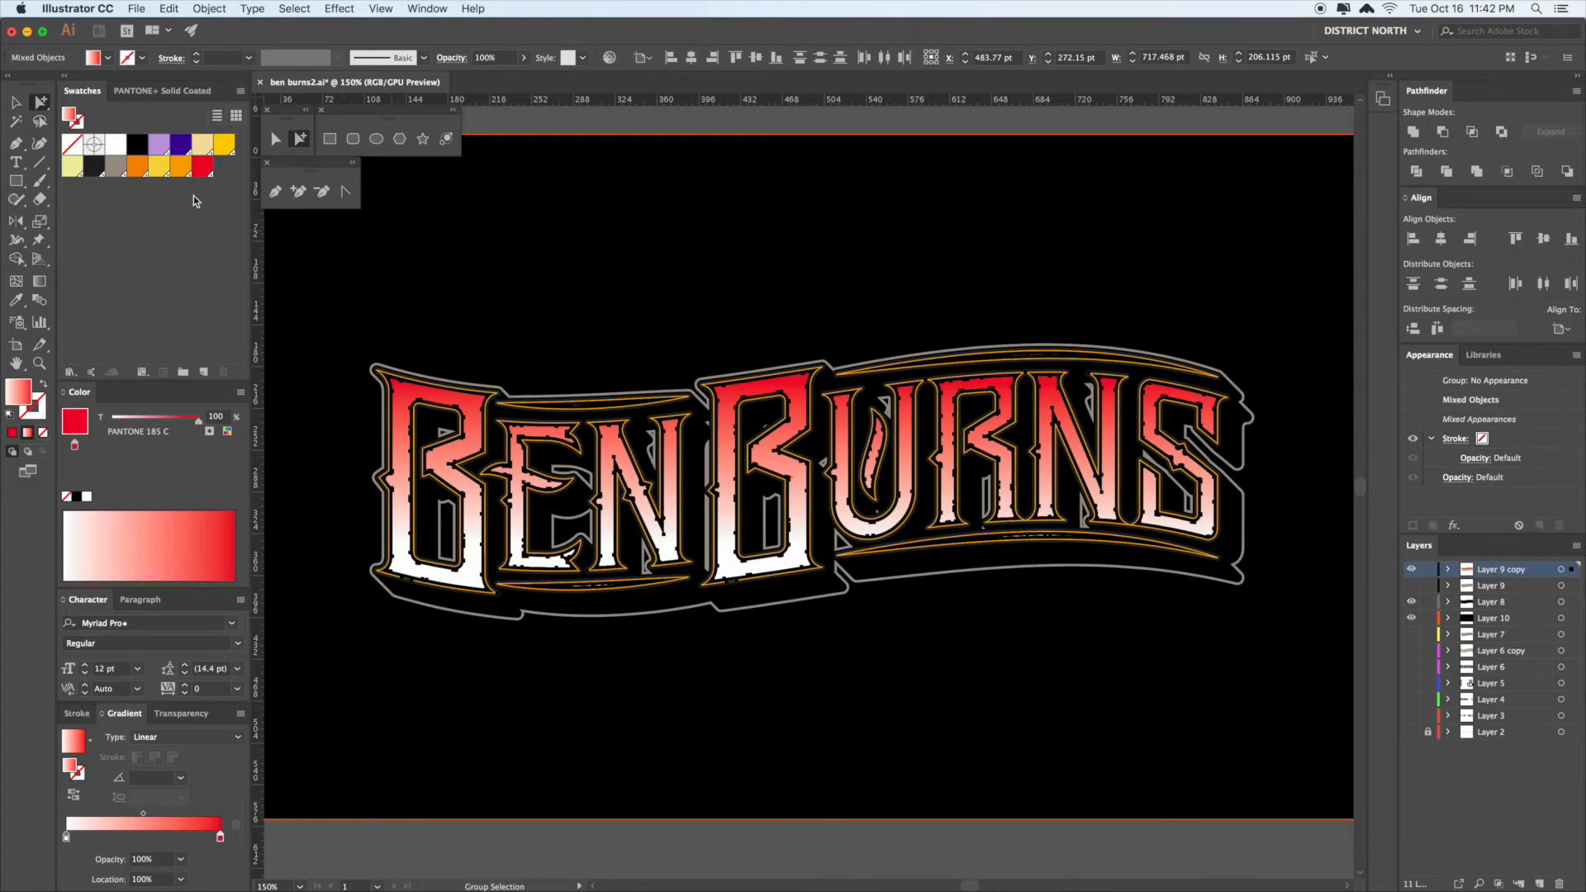
left_click_drag(138, 171, 67, 838)
- Deselect to preview the red-to-orange lettering and shift the view slightly
key("v")
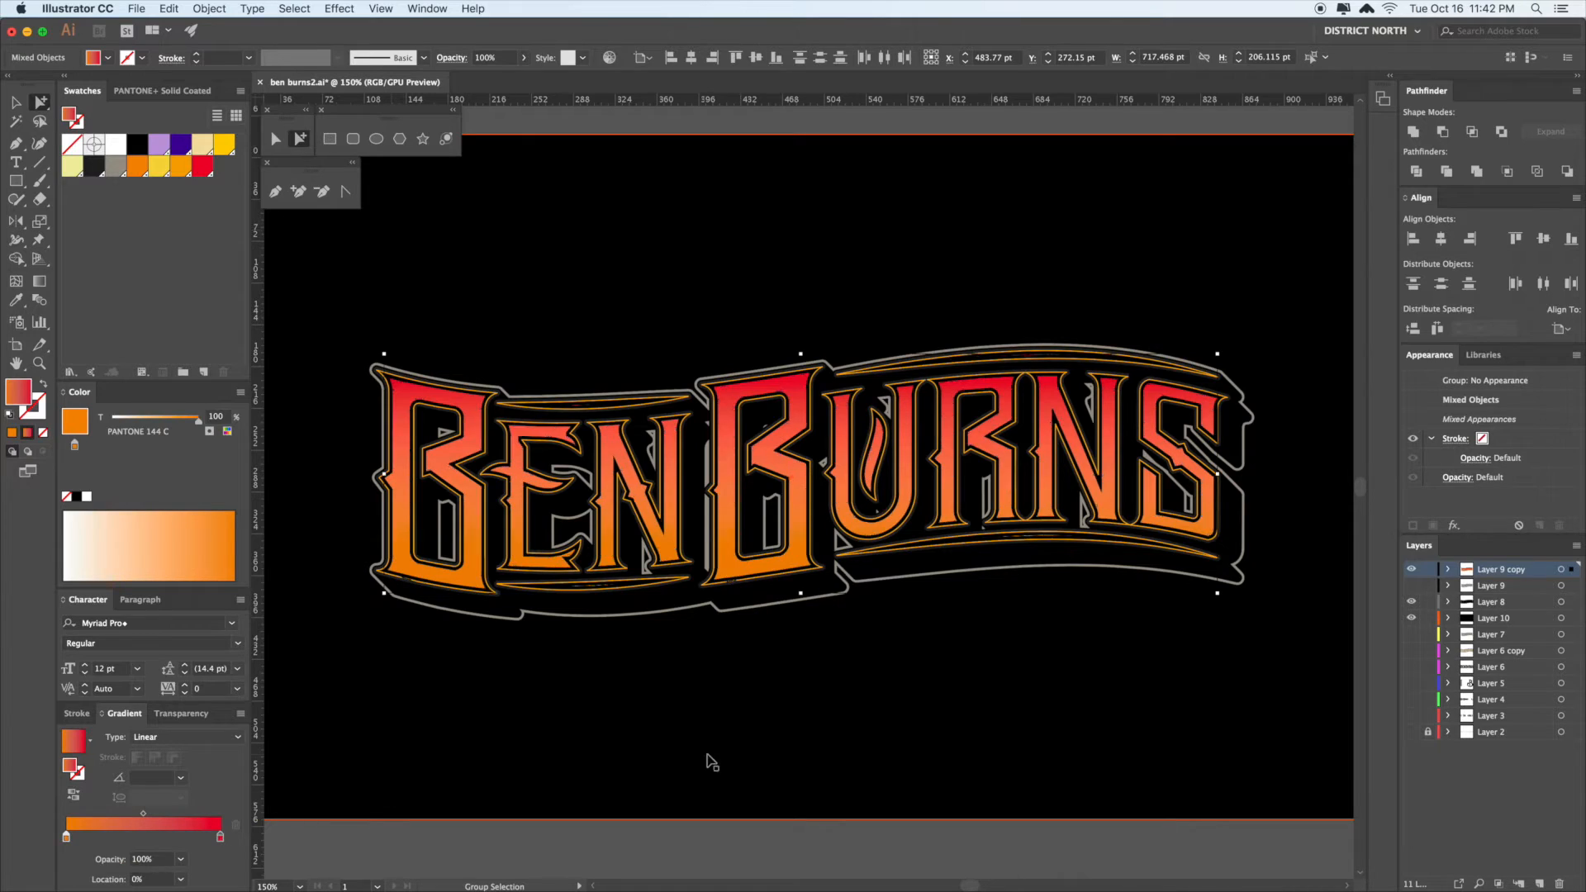
left_click(731, 753)
key("super+z")
key("super+z")
key("super+z")
left_click_drag(891, 731, 883, 731)
- Select all the lettering, then deselect and zoom out to the whole artboard
key("a")
left_click(712, 399)
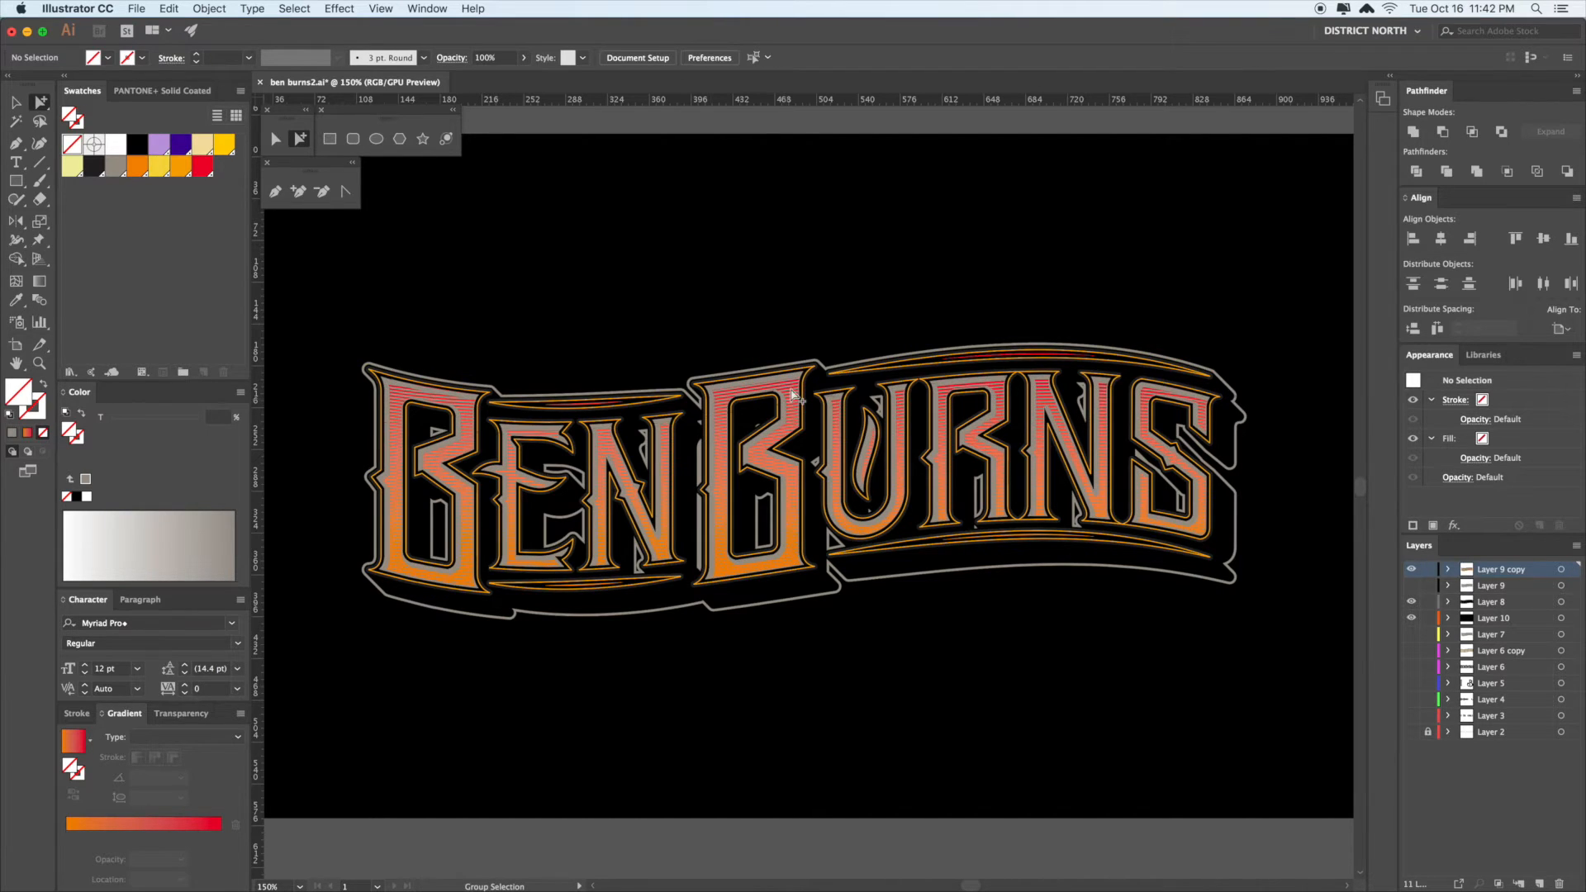
key("super+a")
key("v")
left_click(885, 300)
key("super+minus")
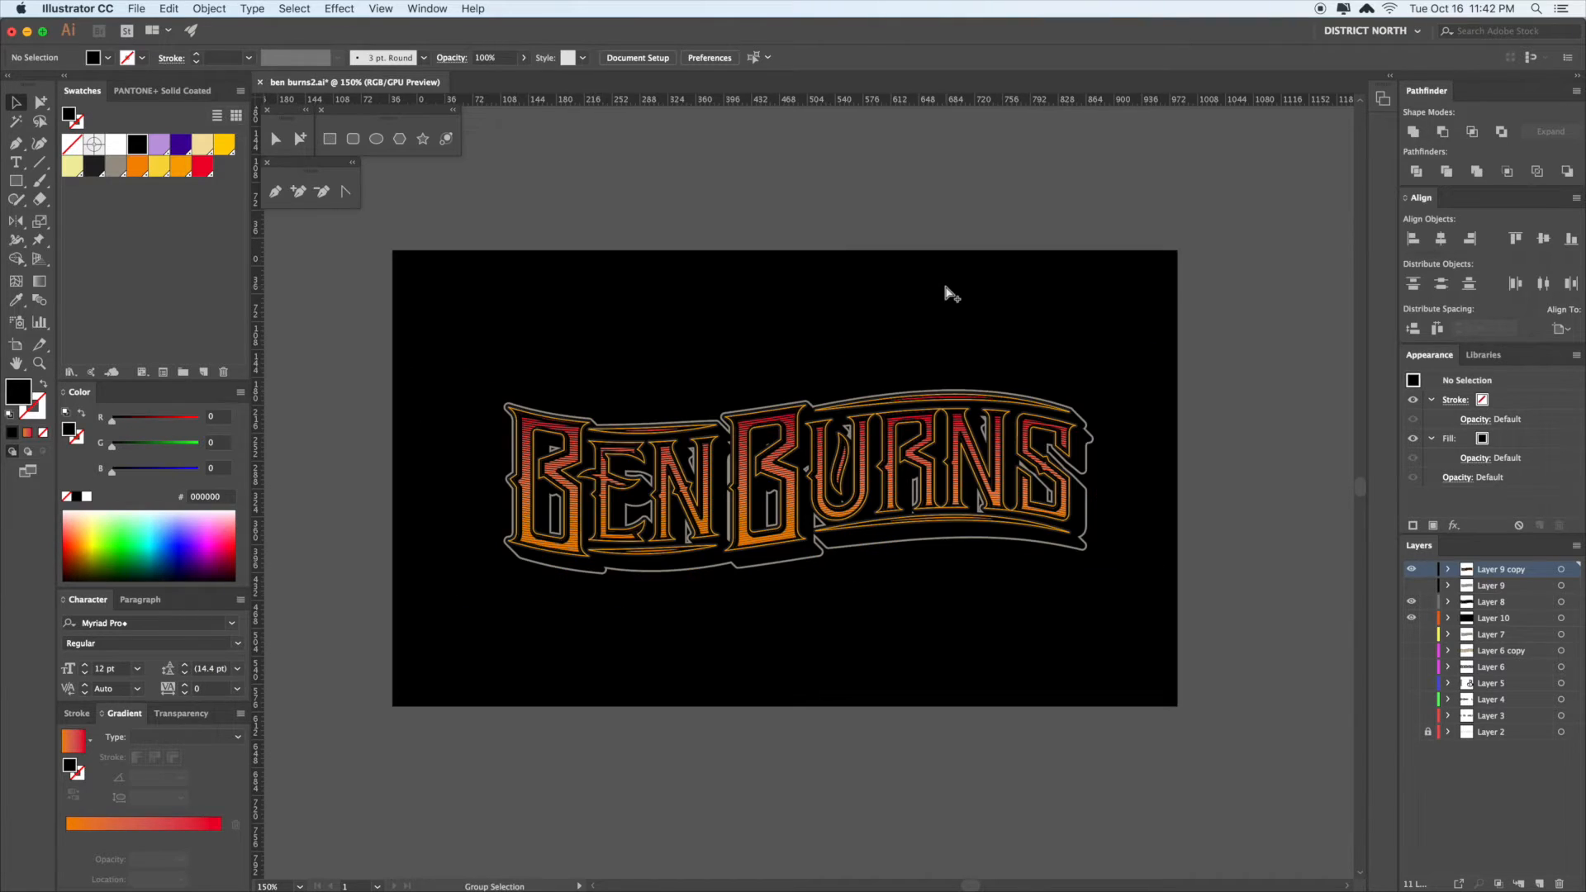
key("a")
- Zoom in close on the BURNS letters and pan across to the RNS letters
left_click(1264, 352)
key("z")
left_click_drag(1044, 521, 1162, 651)
left_click_drag(955, 598, 957, 651)
left_click_drag(745, 395, 963, 571)
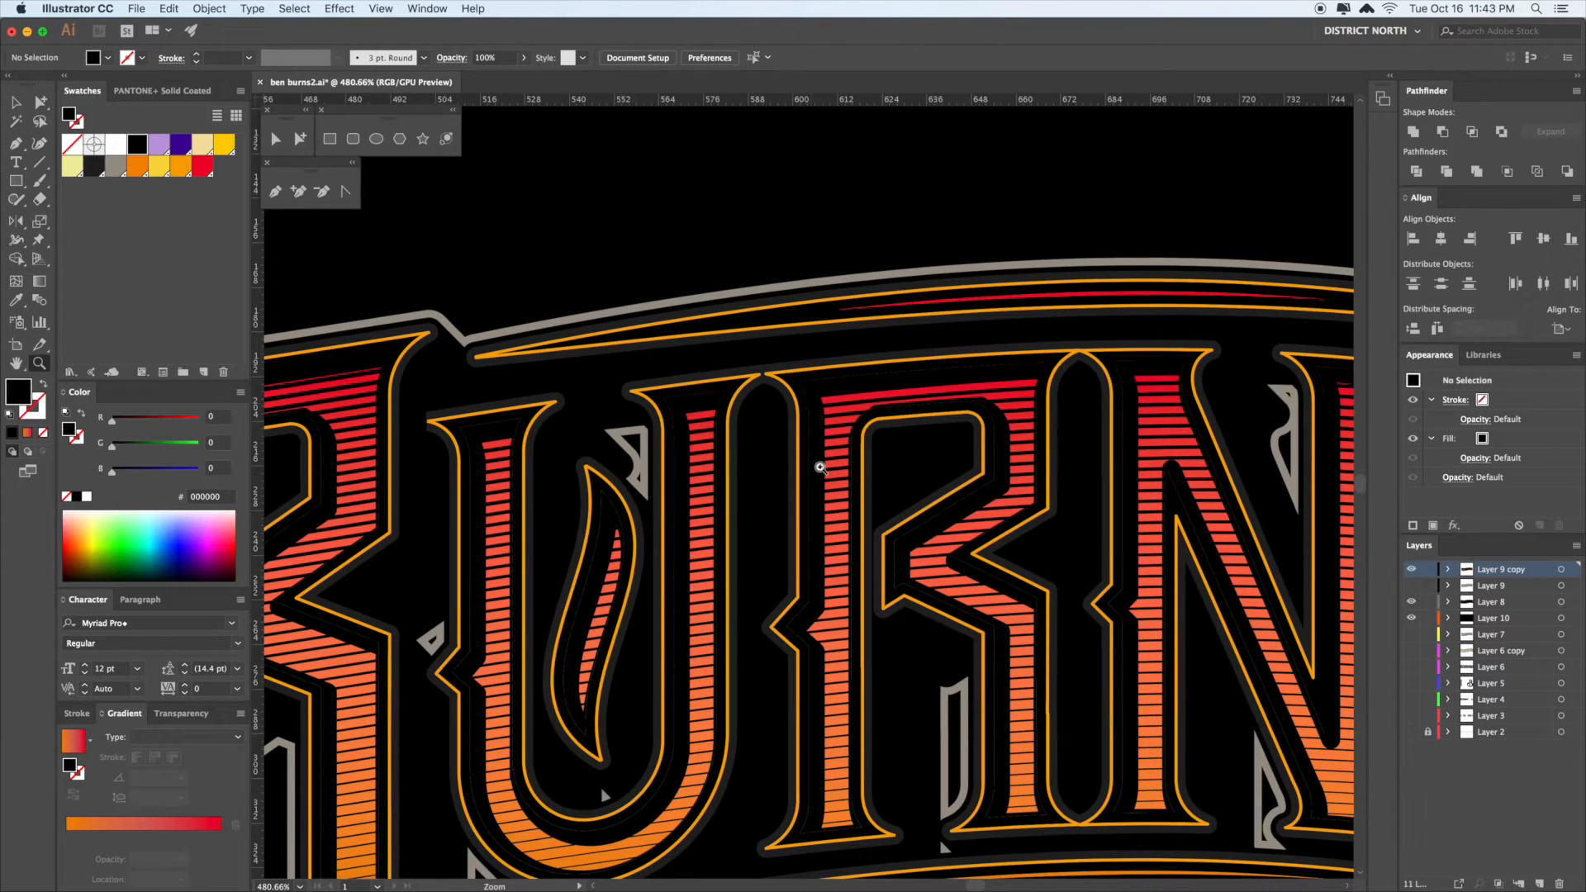
left_click_drag(850, 587, 837, 556)
key("a")
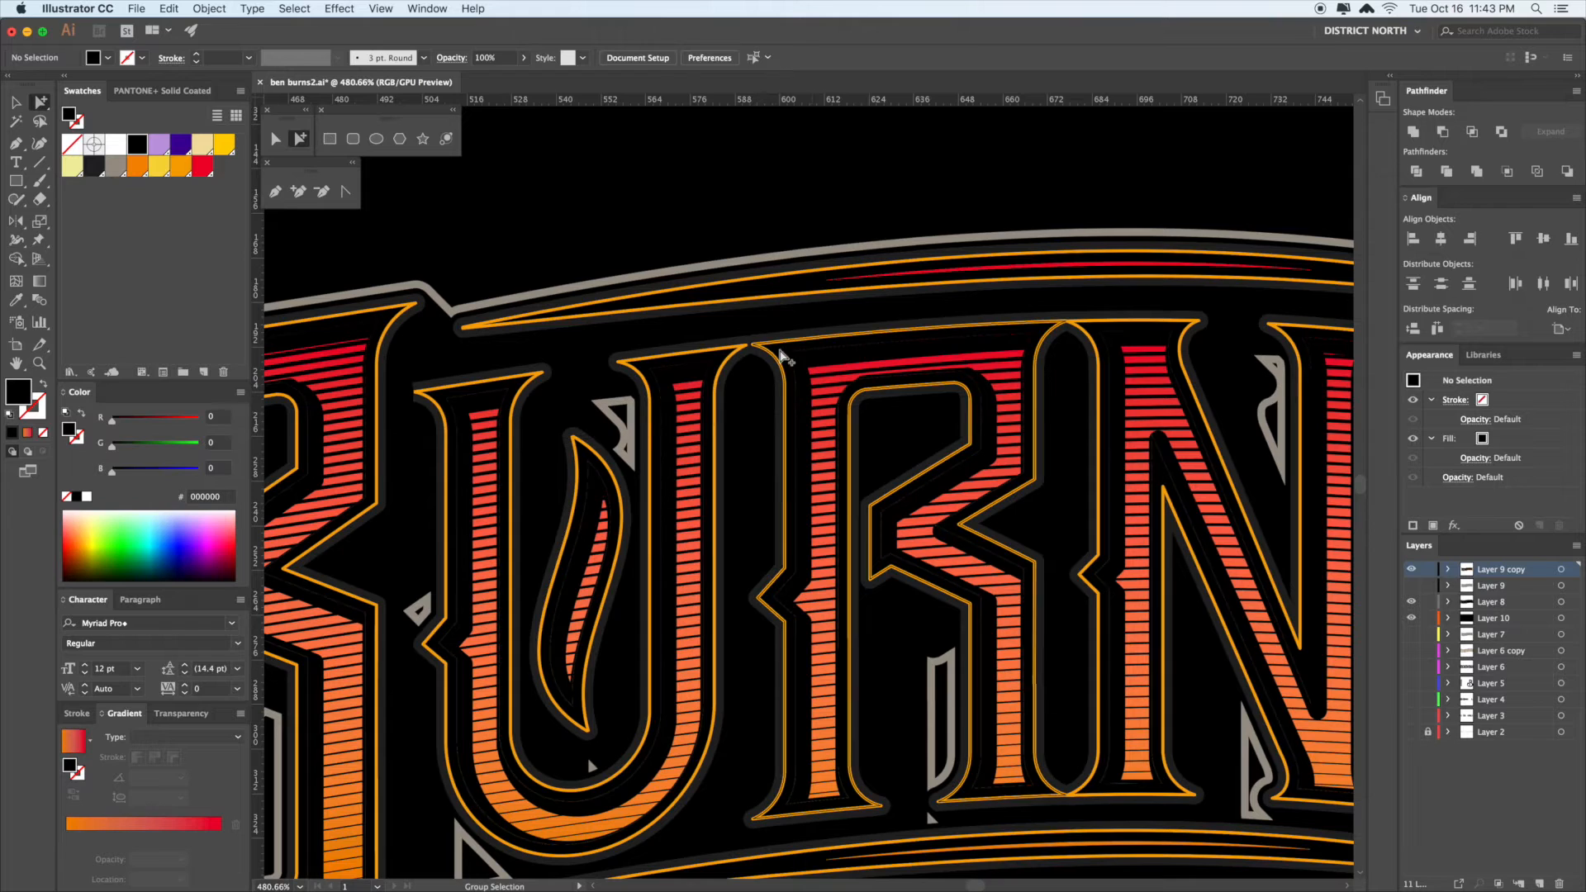
key("space")
left_click_drag(1102, 283, 982, 276)
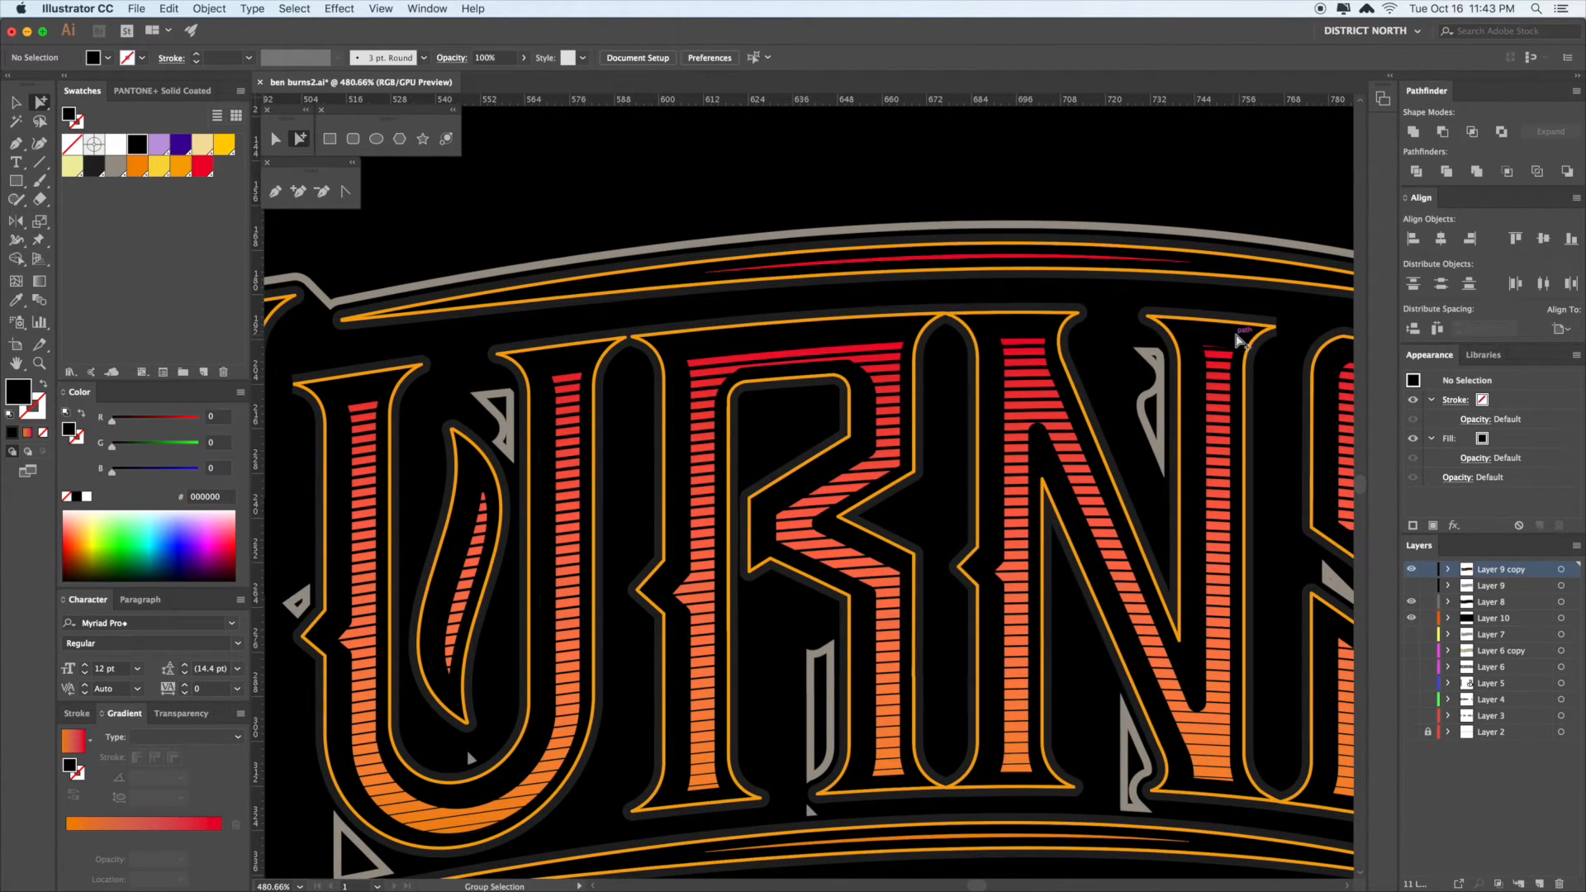
key("space")
left_click_drag(1267, 446, 914, 428)
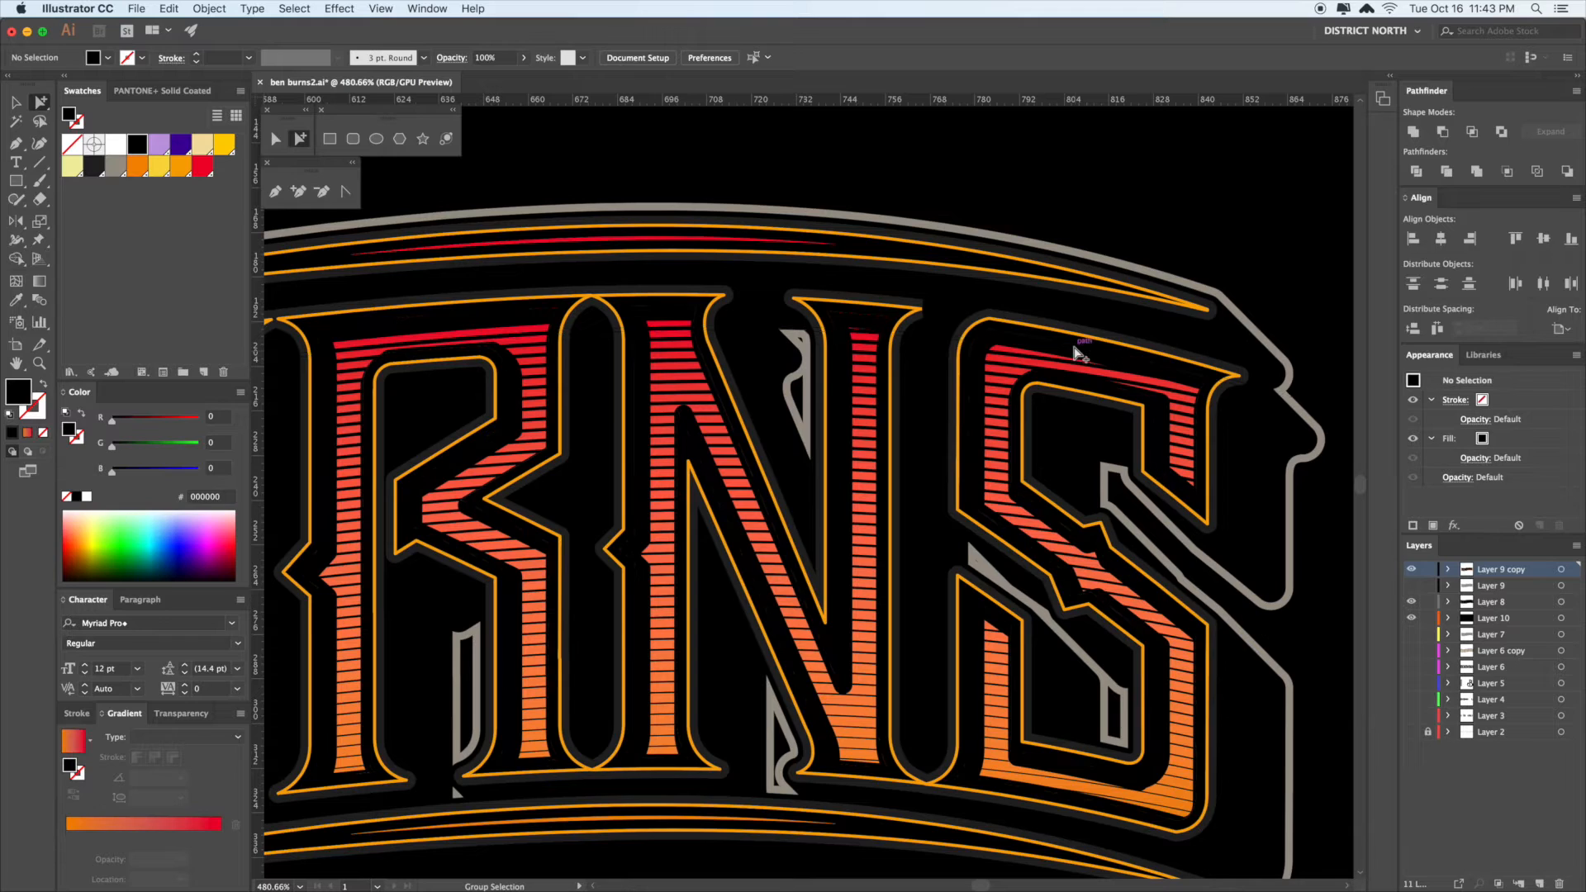
- Inspect the N's paths and select the inner letter-shape compound path
left_click(1075, 351)
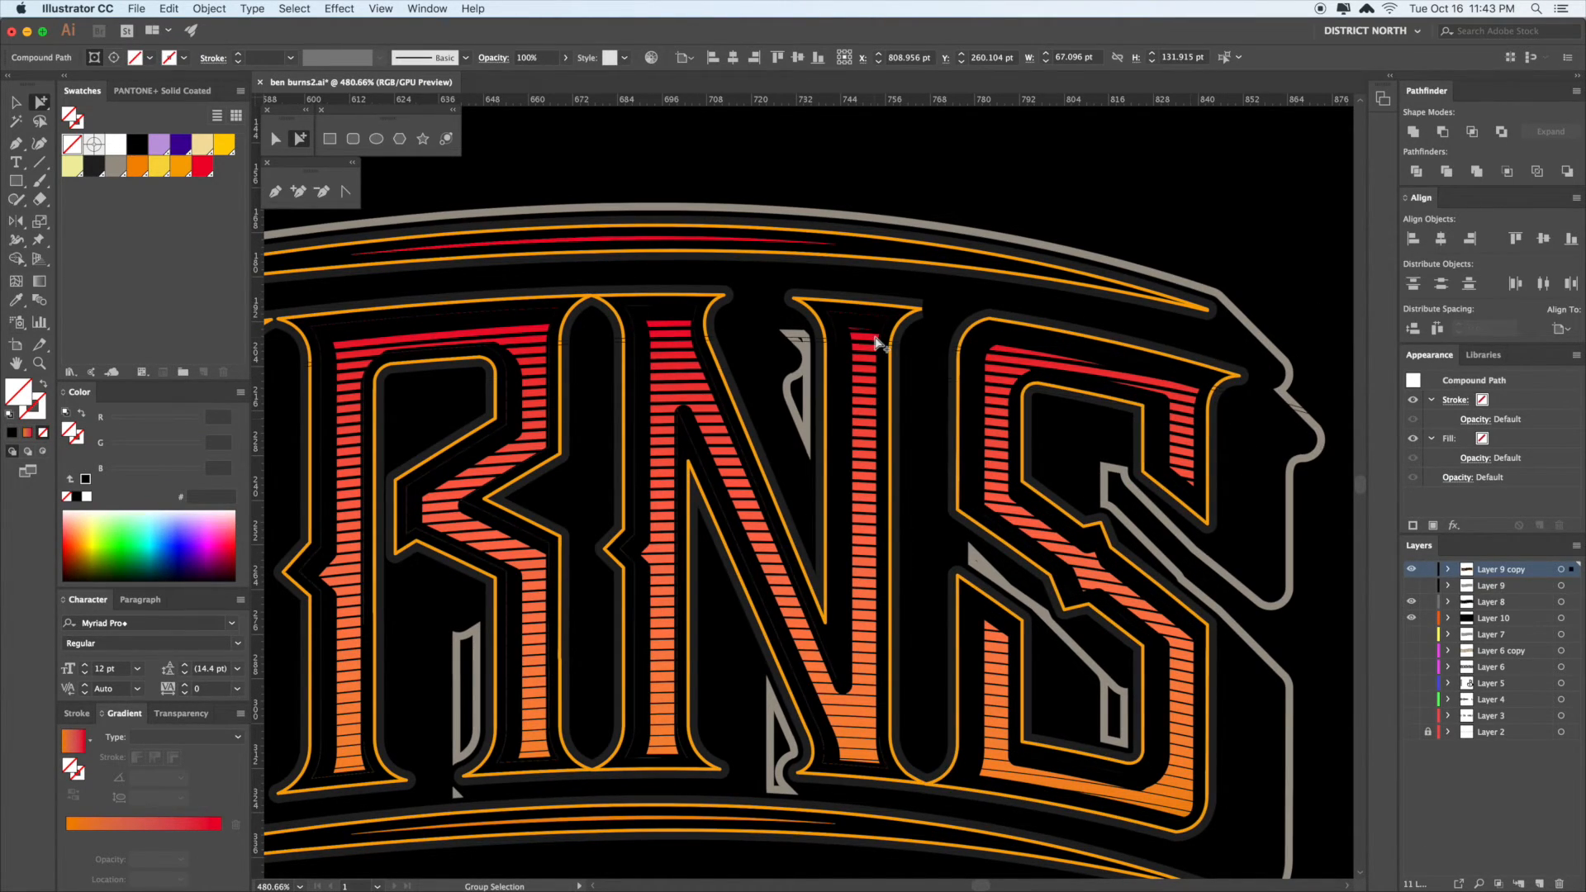
left_click(881, 322)
left_click(882, 323)
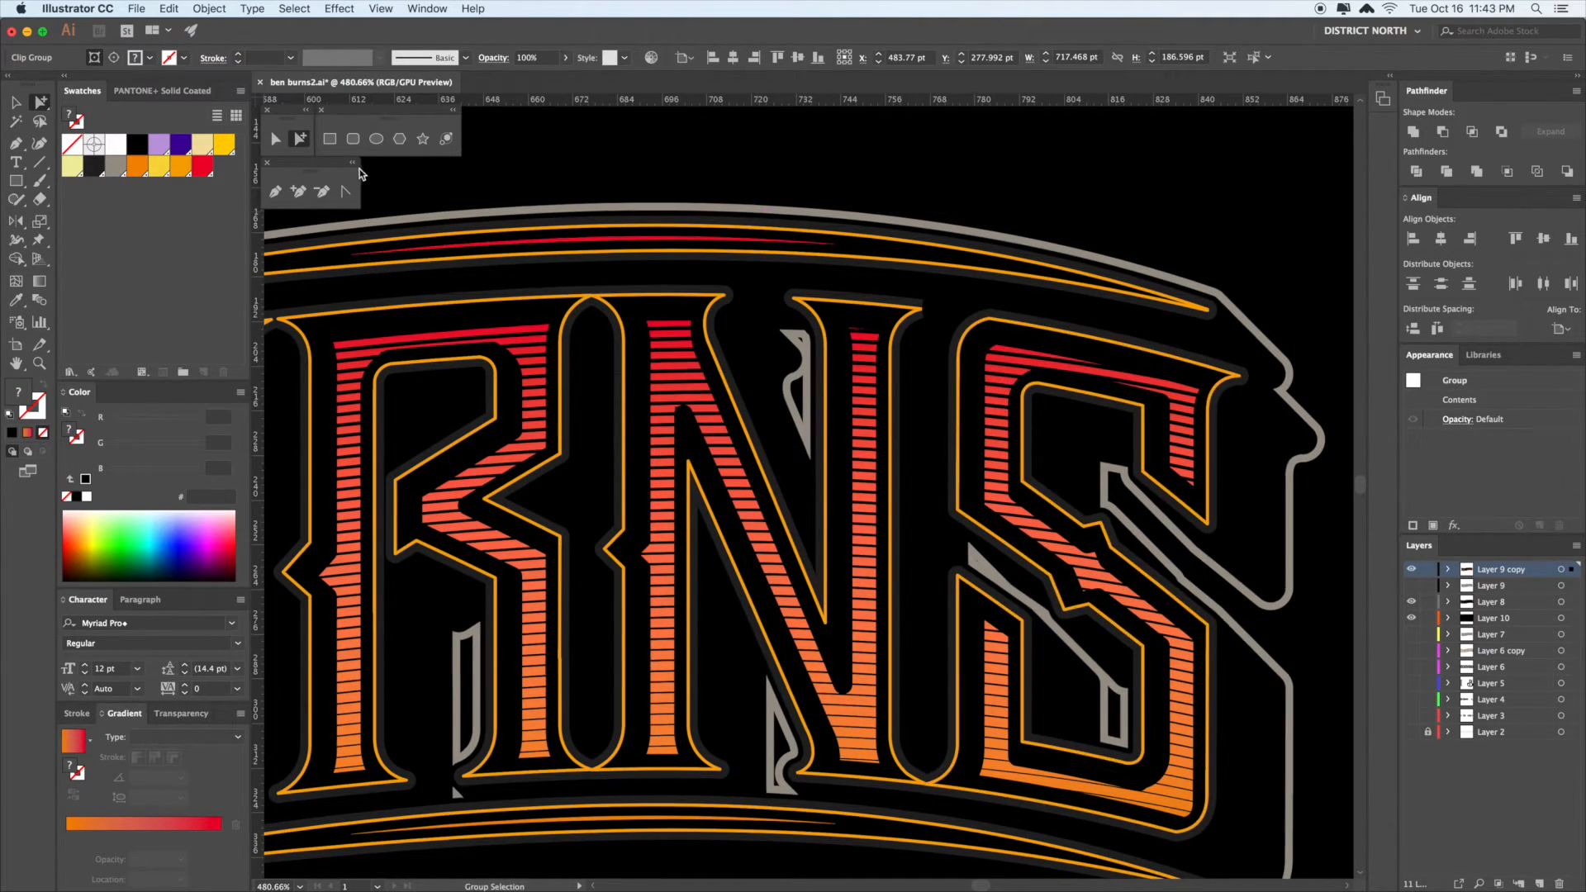
left_click(963, 177)
left_click(893, 324)
left_click(890, 323)
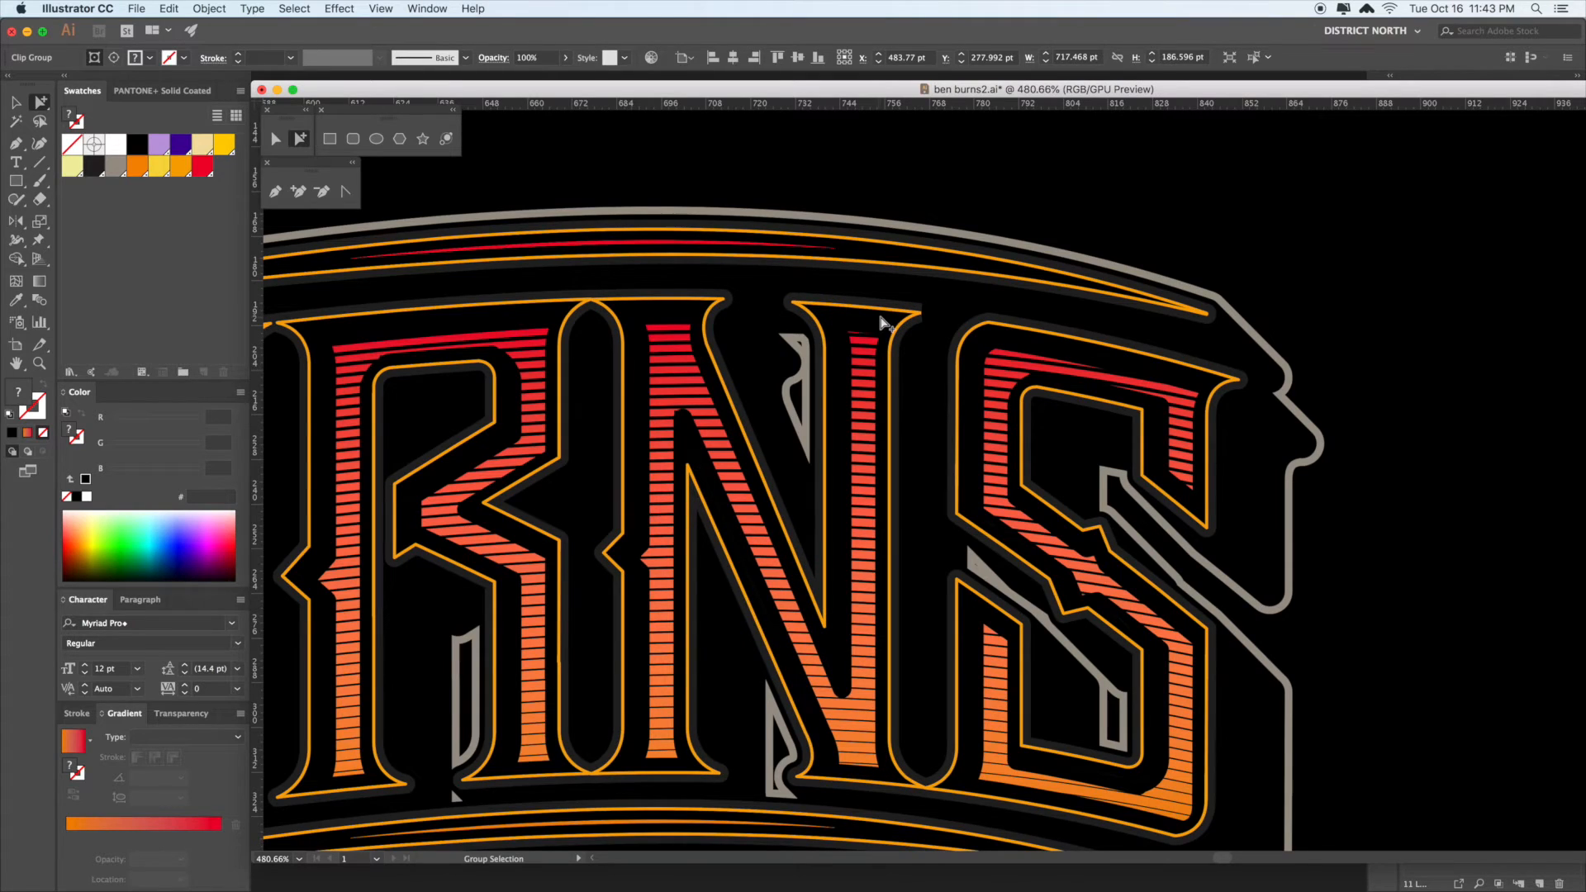
left_click_drag(793, 335, 860, 357)
left_click(1124, 226)
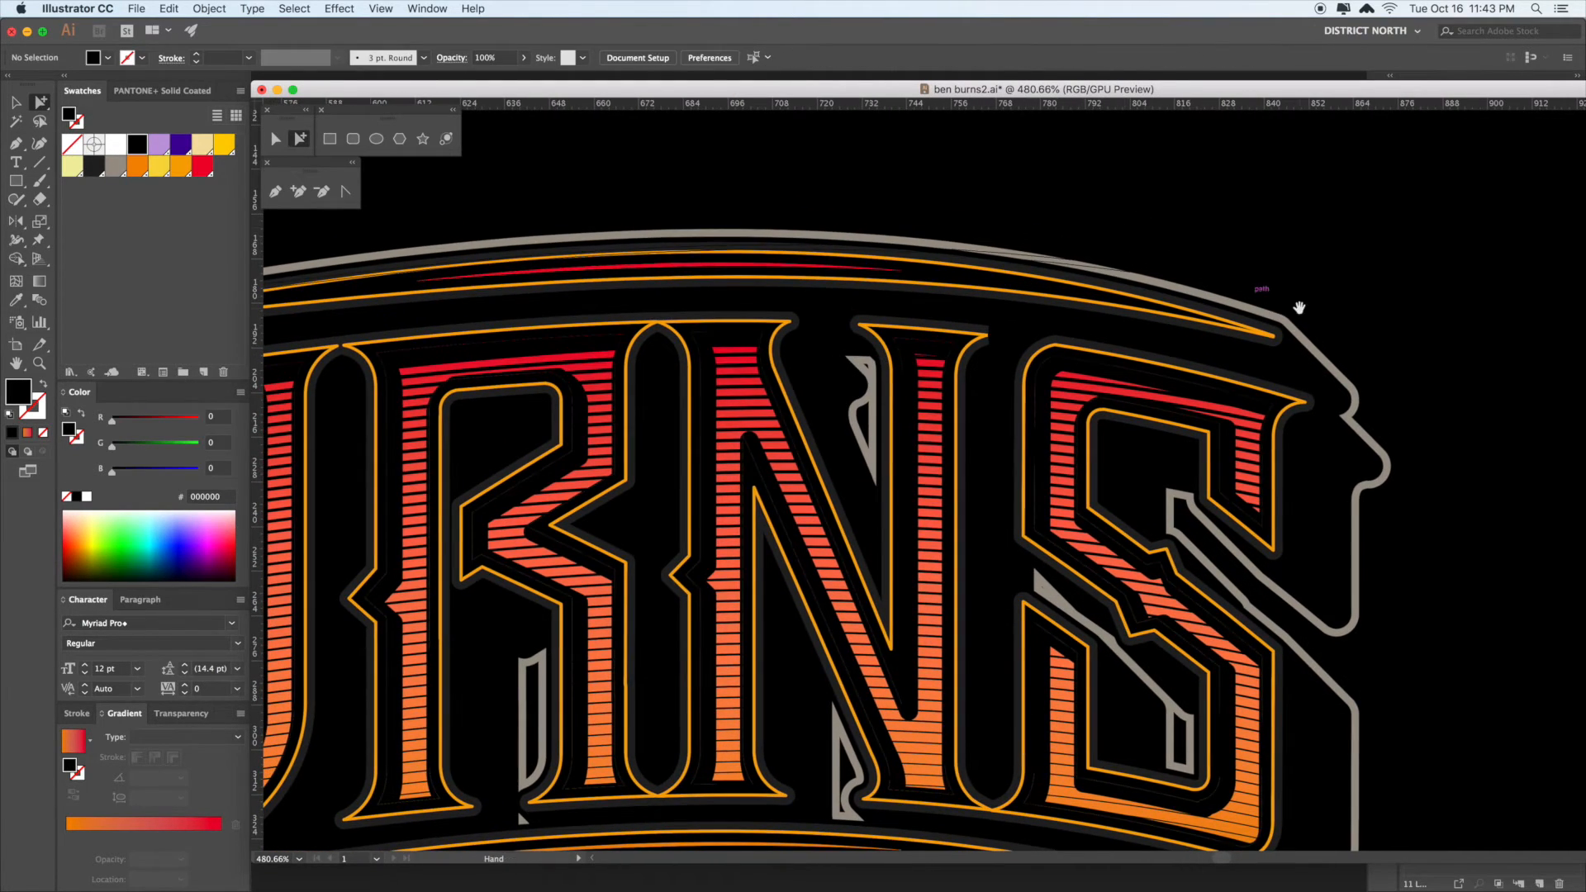
left_click_drag(1296, 308, 1150, 276)
left_click(1134, 380)
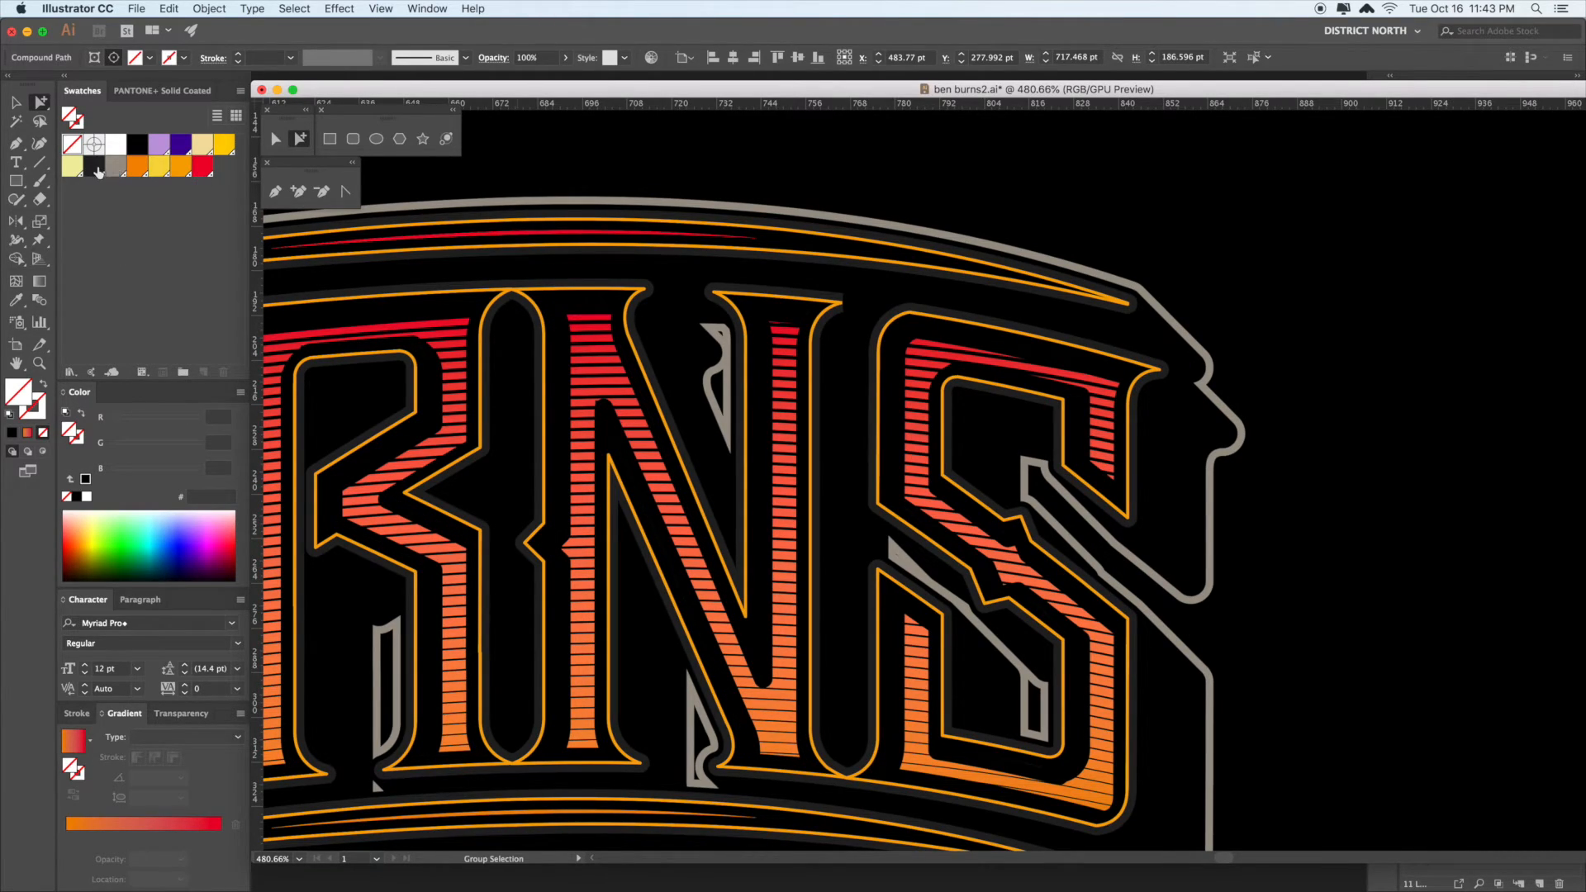
- Turn the inner letter shapes into white 1 pt outlines by swapping the white fill to stroke
left_click(117, 146)
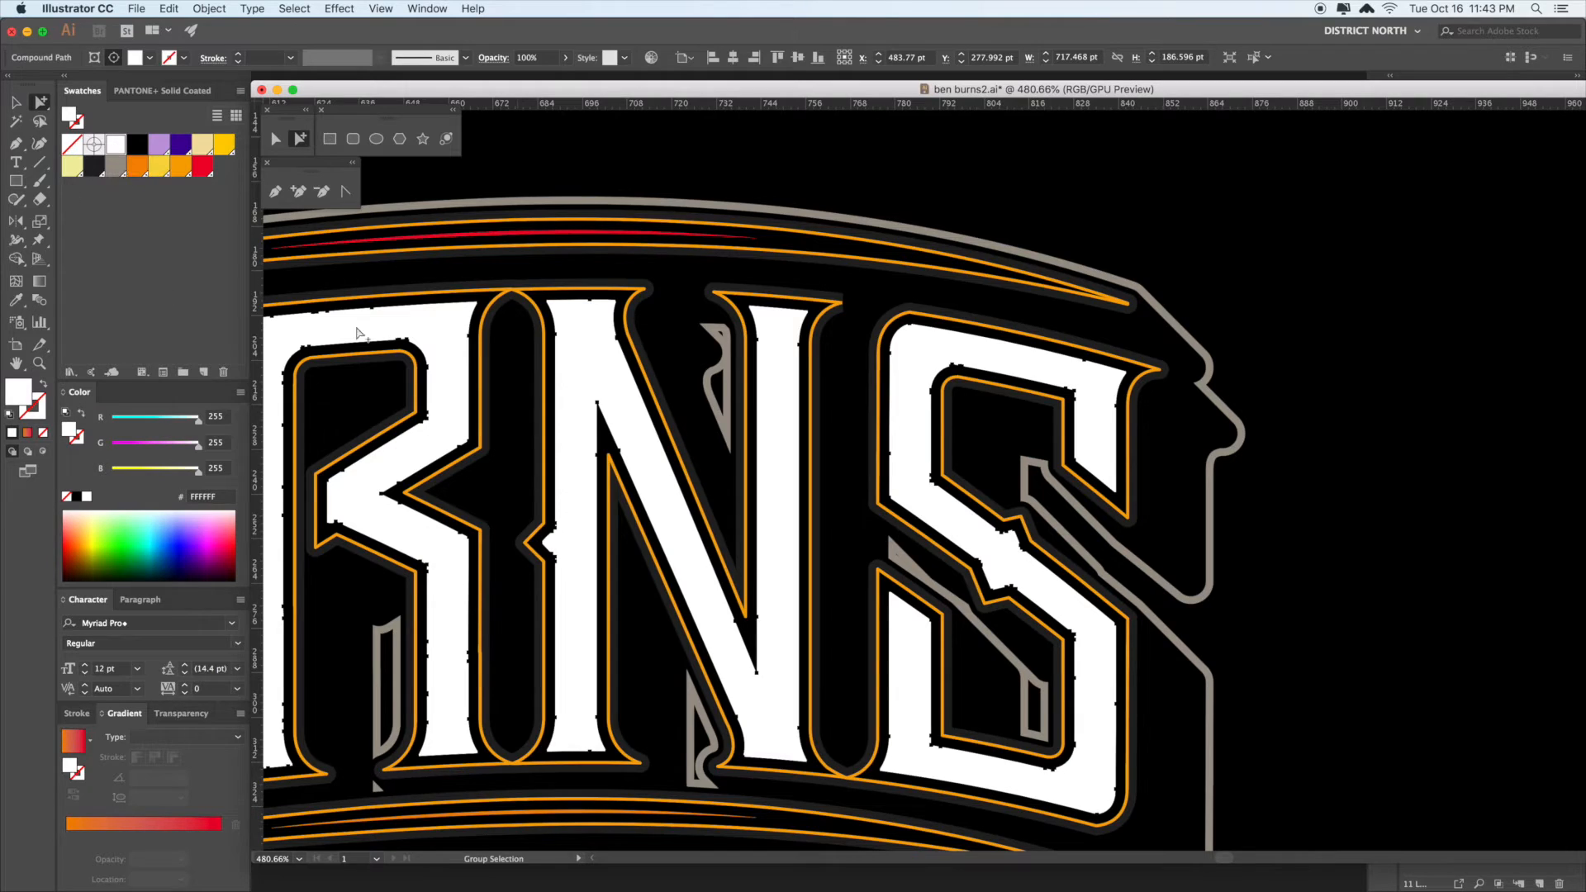
left_click(46, 387)
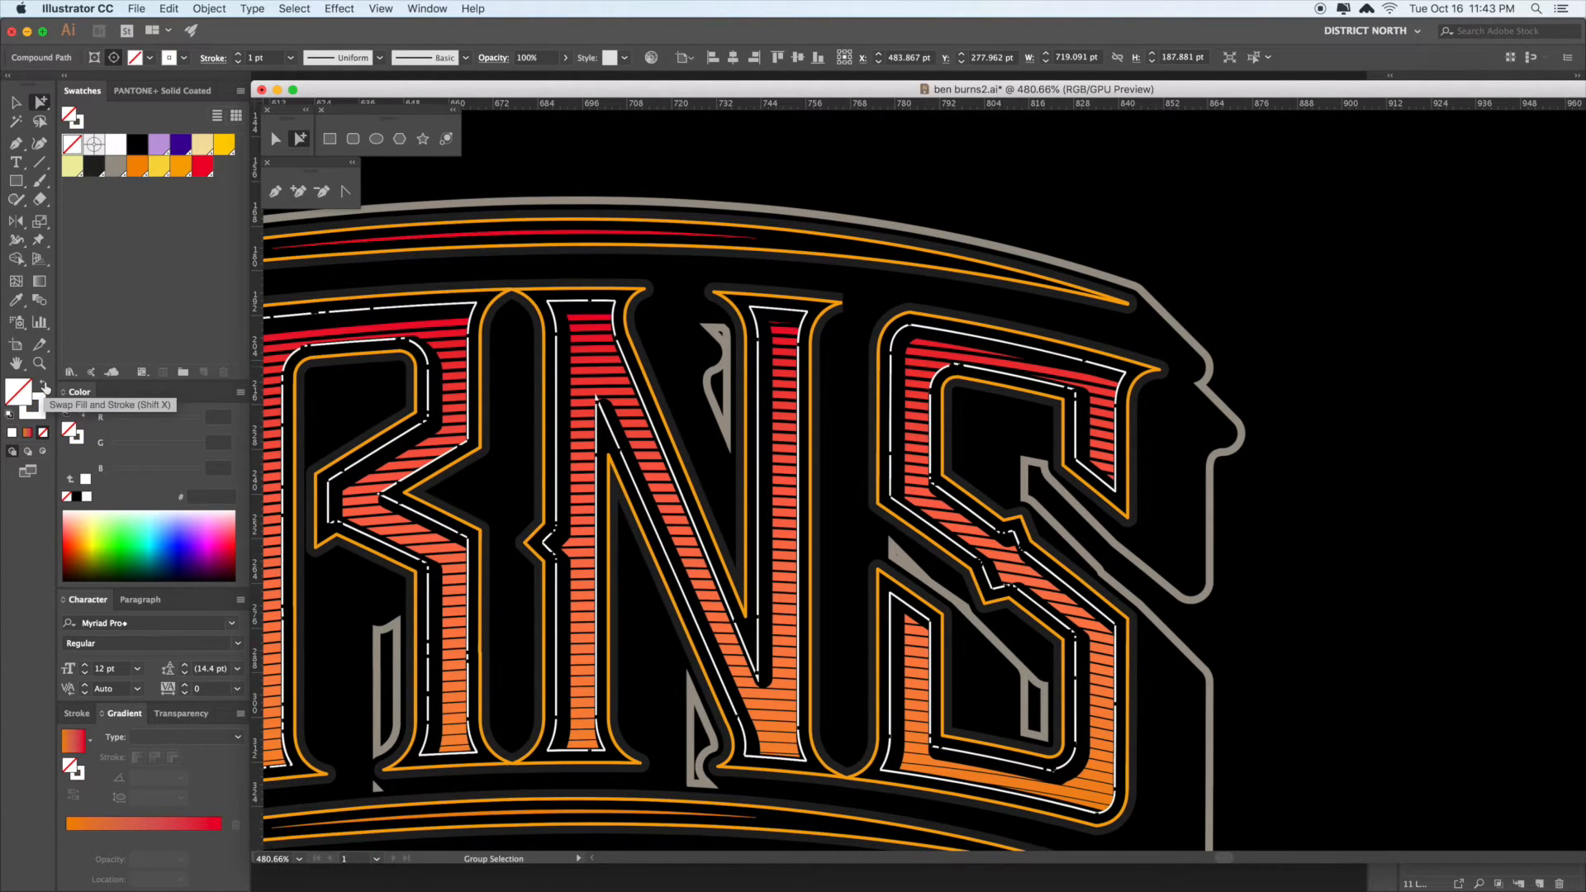
left_click(1239, 242)
left_click_drag(1232, 244, 1153, 246)
left_click_drag(845, 328, 1197, 312)
left_click_drag(887, 283, 923, 280)
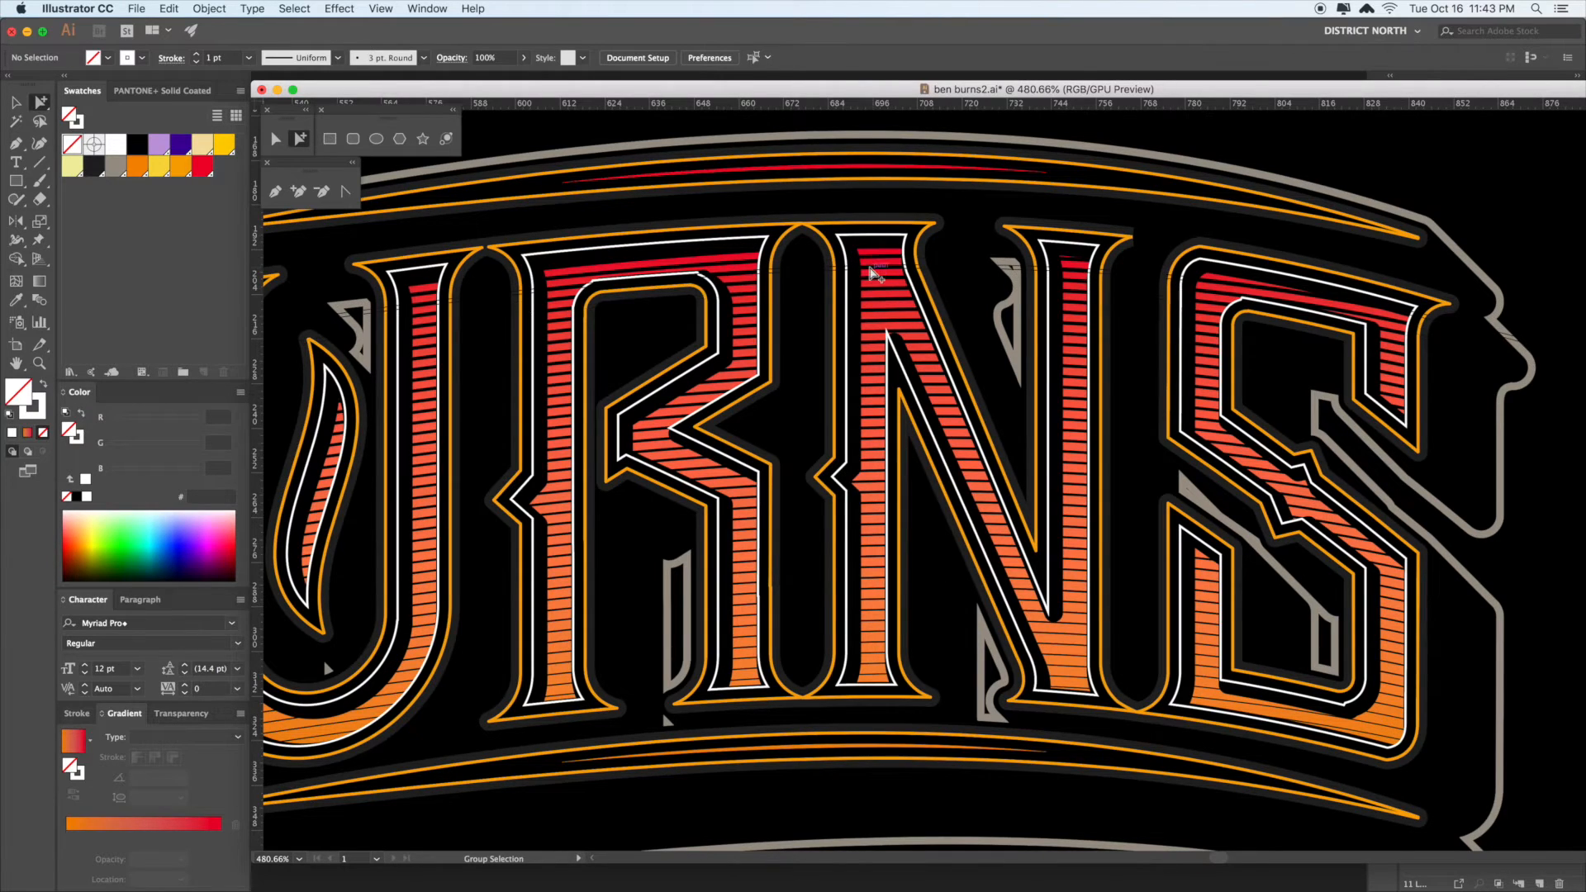
- Zoom out and reposition the view to show the whole lettering
scroll(899, 429, "left", 3)
left_click(894, 401)
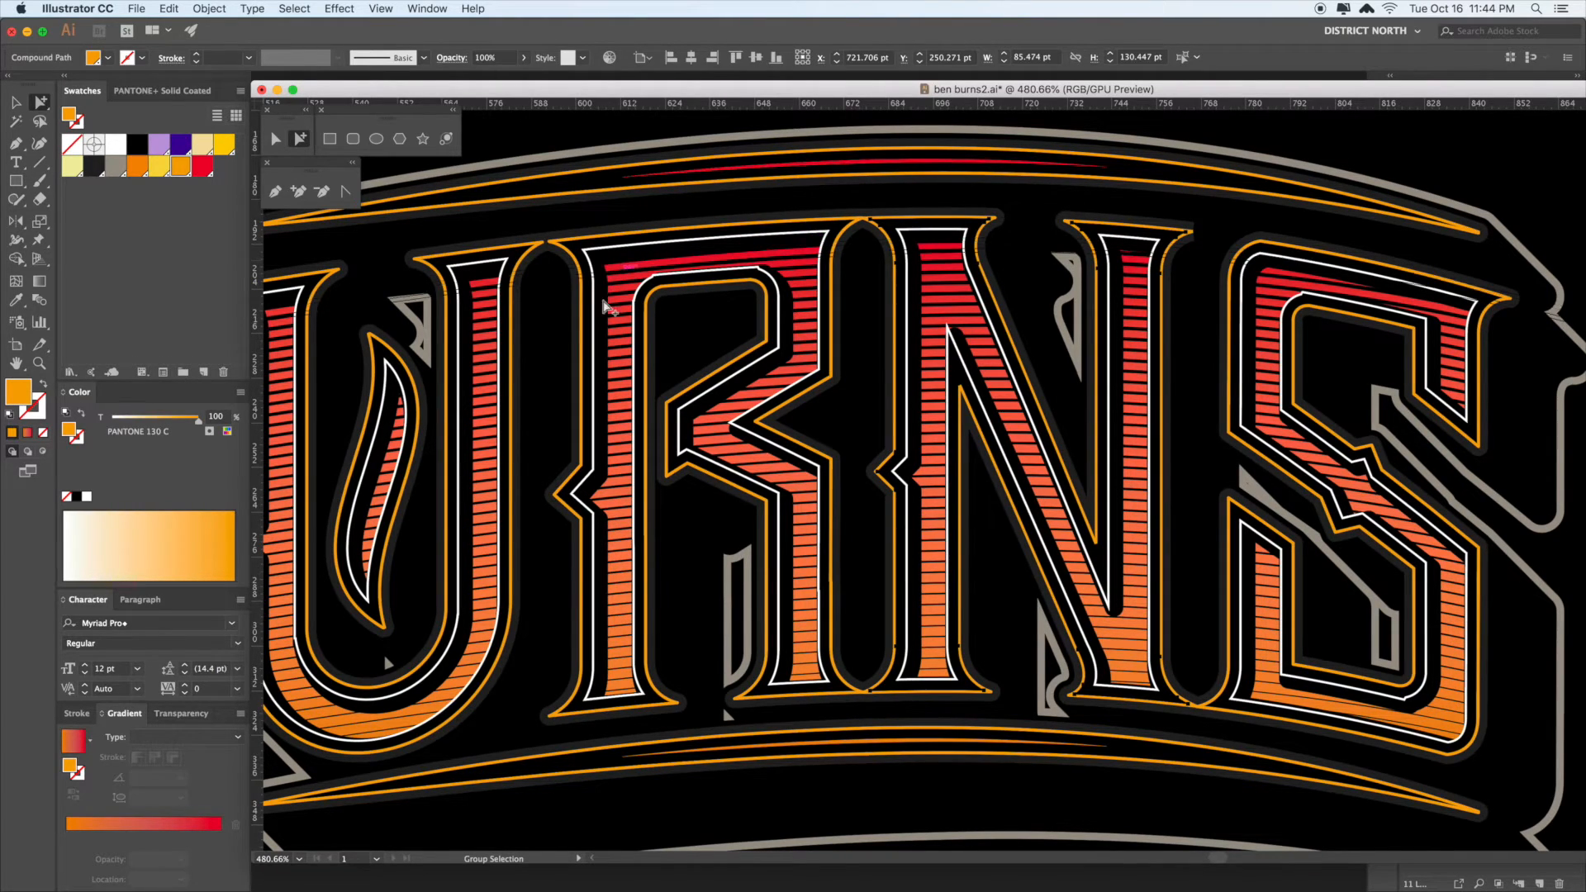
key("super+minus")
key("super+minus")
key("super+minus")
left_click_drag(865, 676, 1106, 572)
key("v")
left_click_drag(1162, 620, 1151, 614)
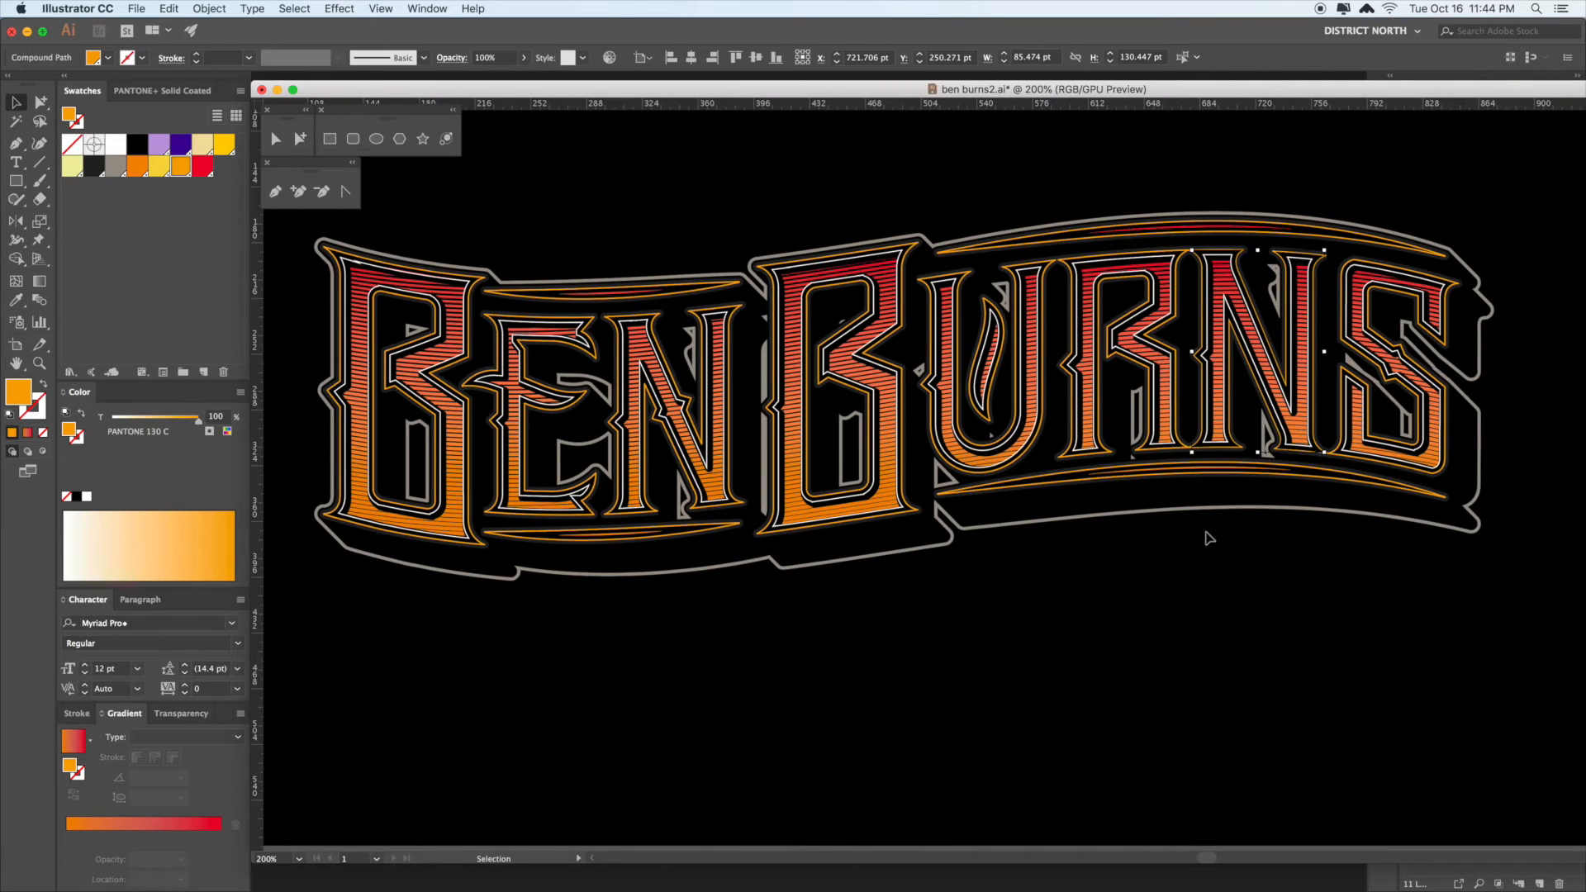
left_click(1238, 672)
left_click_drag(1264, 692, 1257, 694)
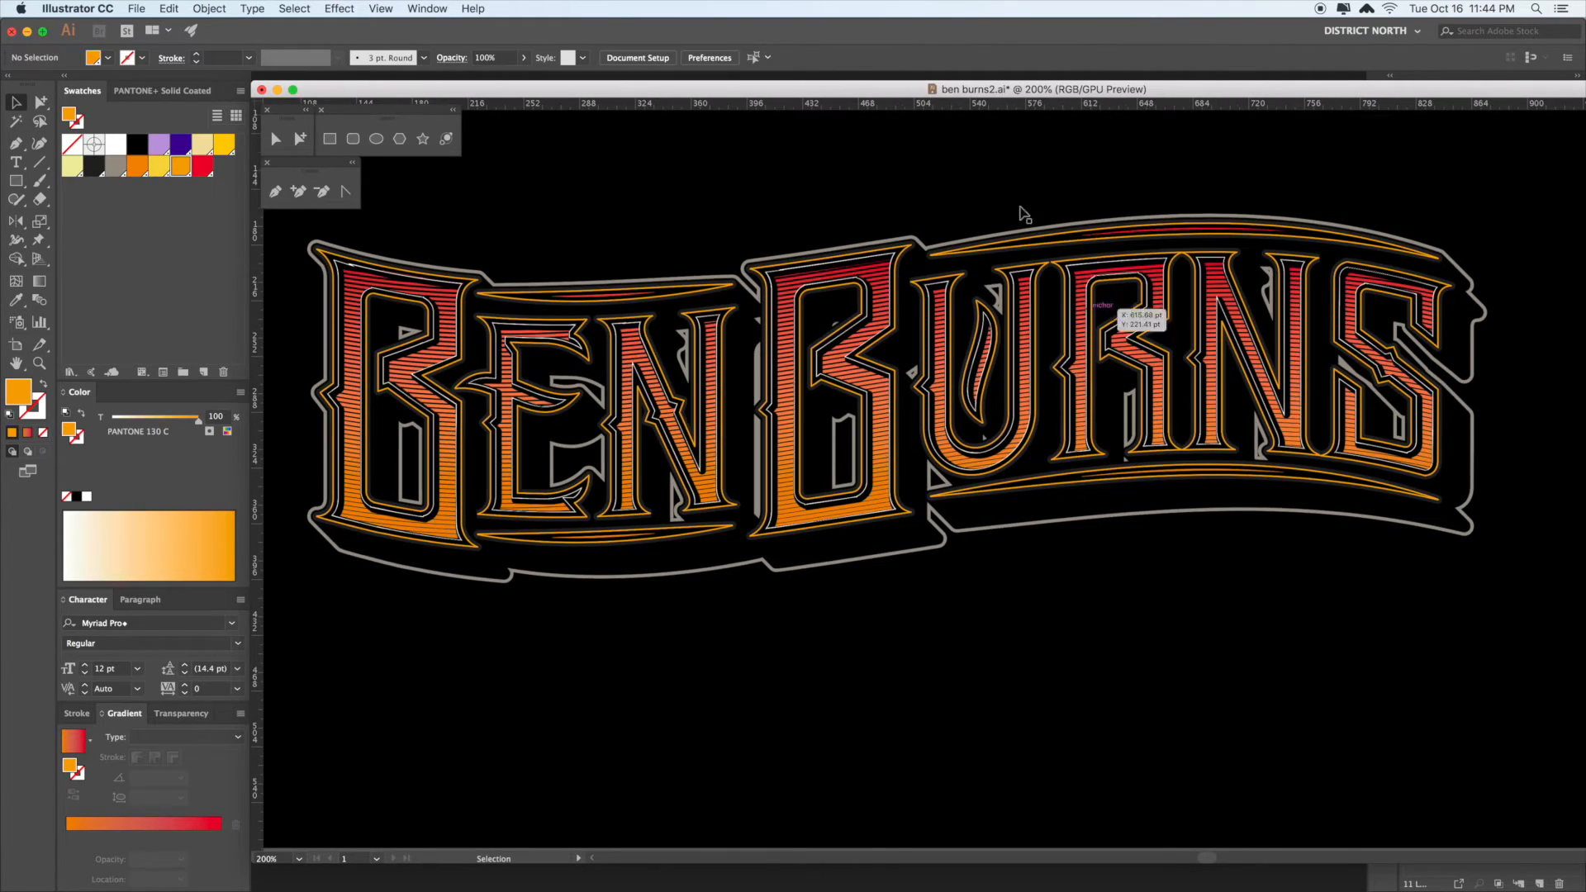
- Set the white inline path's stroke to orange PANTONE 144 C
key("a")
left_click(928, 289)
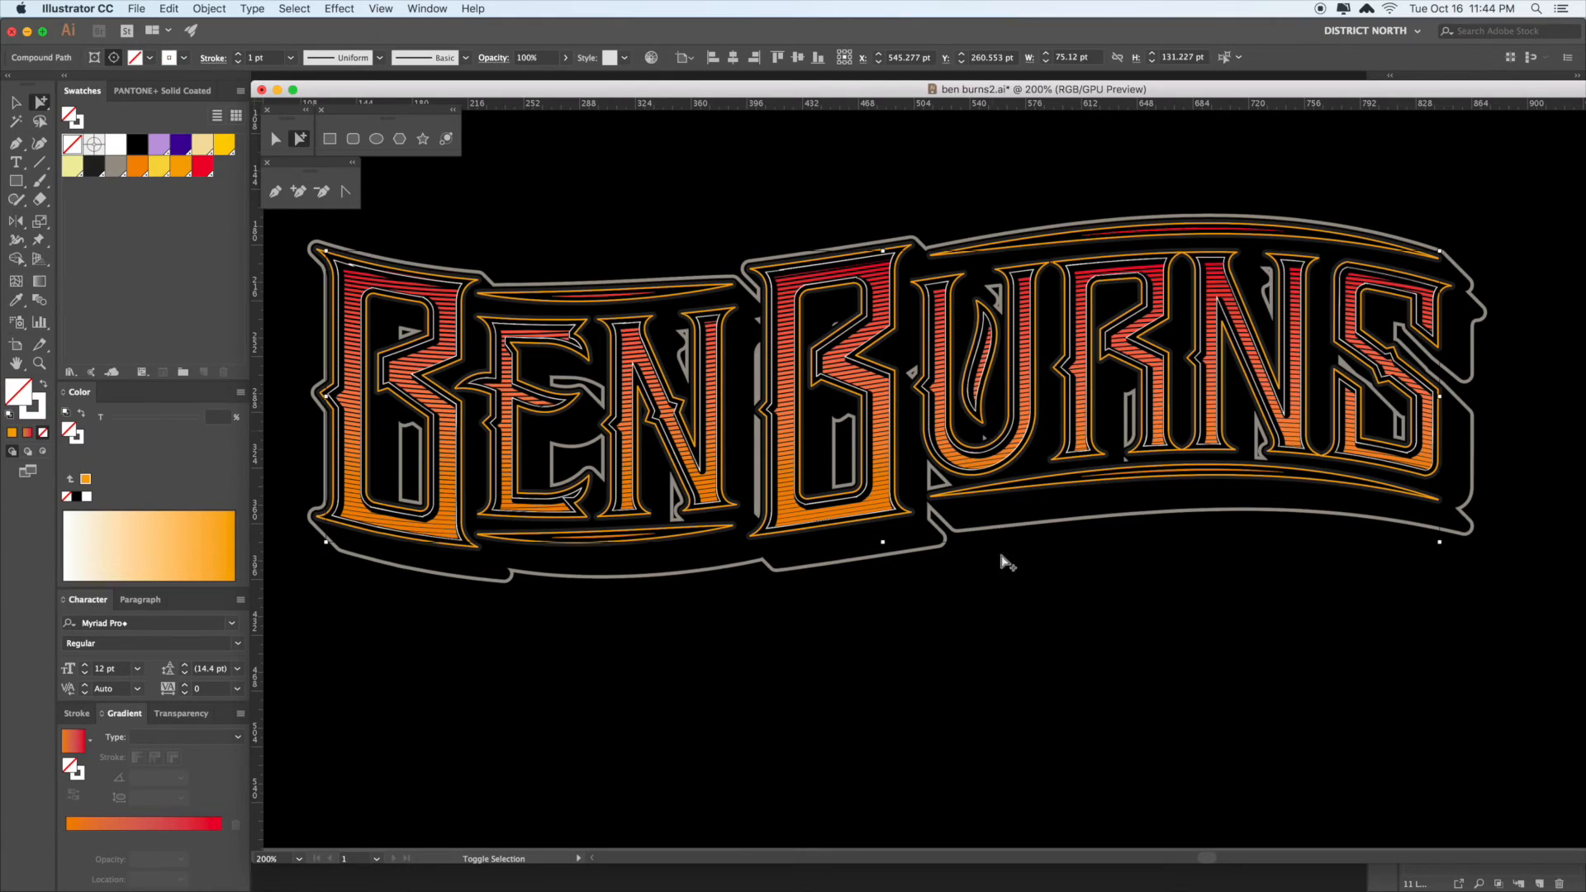
scroll(1055, 595, "right", 2)
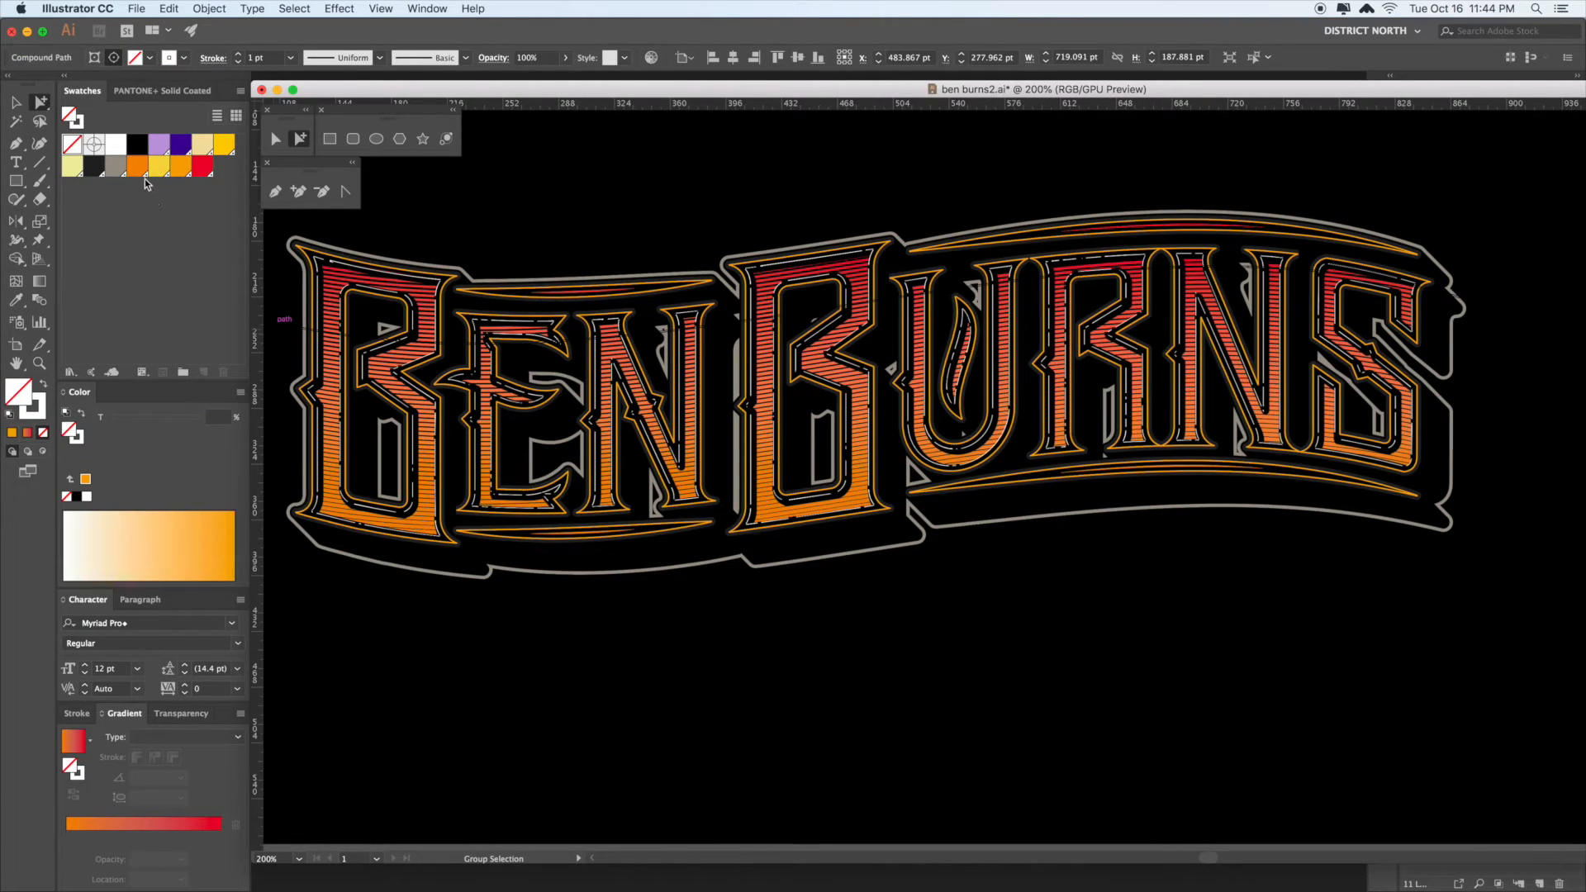
left_click(45, 403)
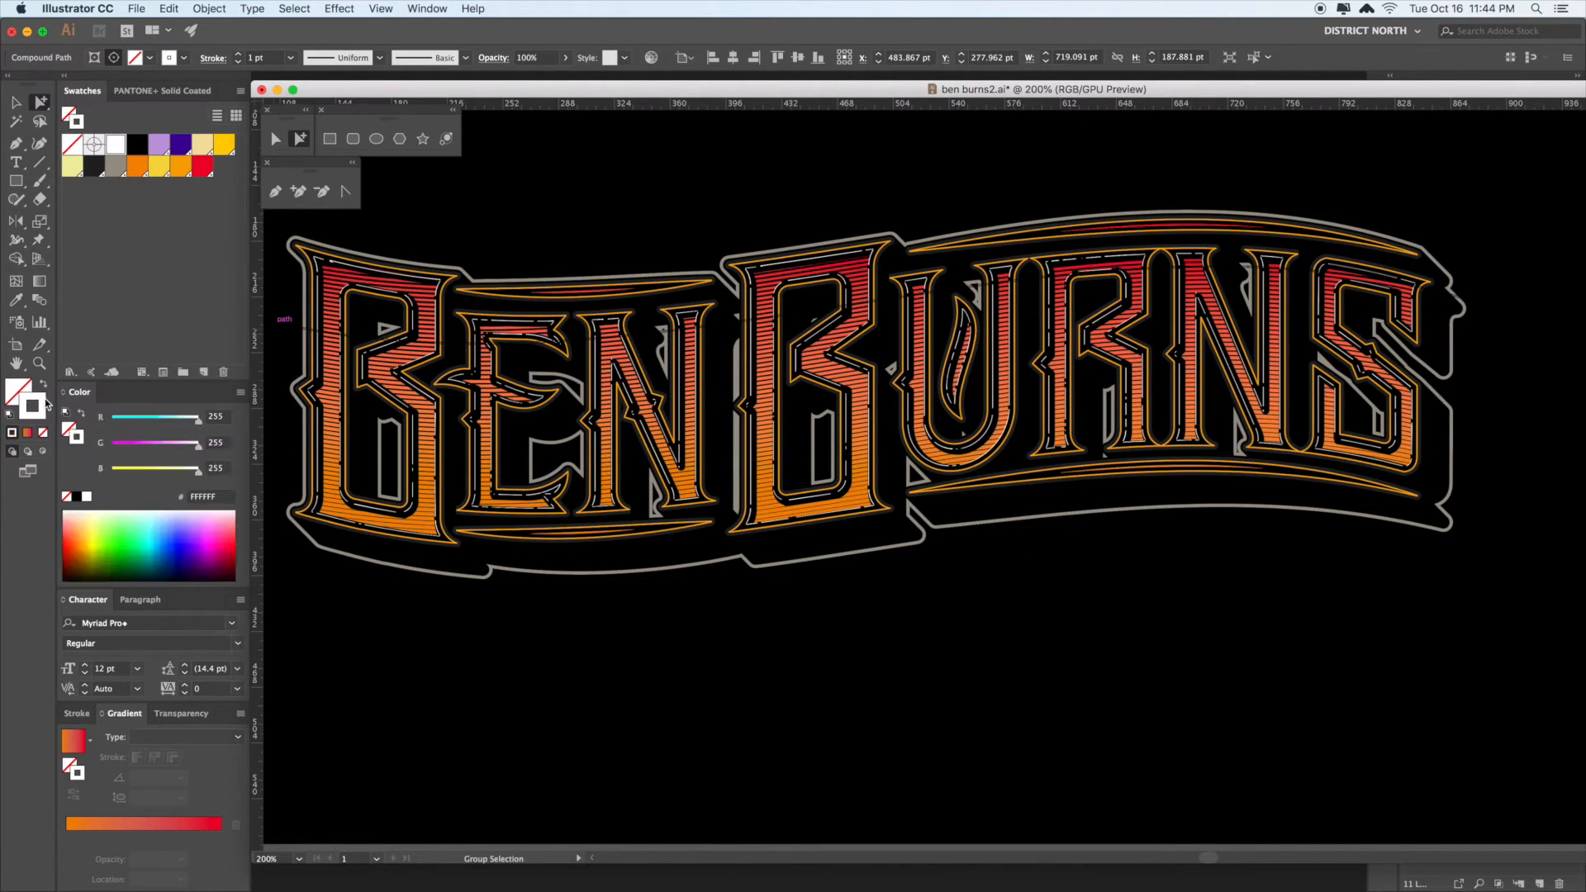
left_click(139, 171)
key("v")
left_click(760, 610)
left_click_drag(793, 630, 841, 611)
left_click_drag(944, 582, 921, 627)
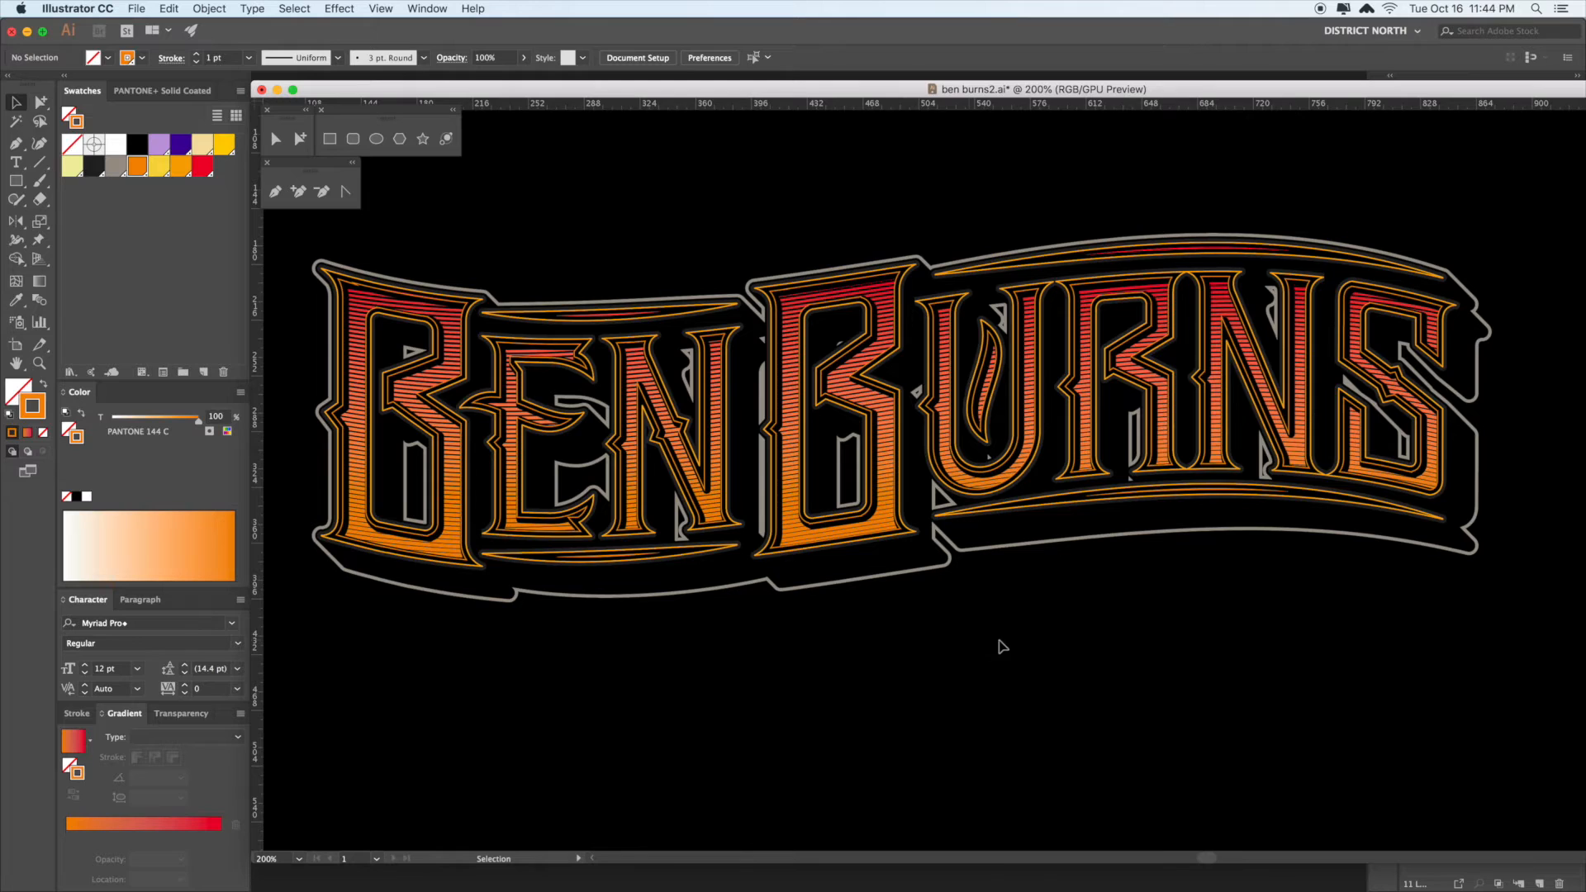
mouse_move(1005, 646)
left_mouse_down()
mouse_move(1009, 626)
mouse_move(994, 624)
left_mouse_up()
key("super+minus")
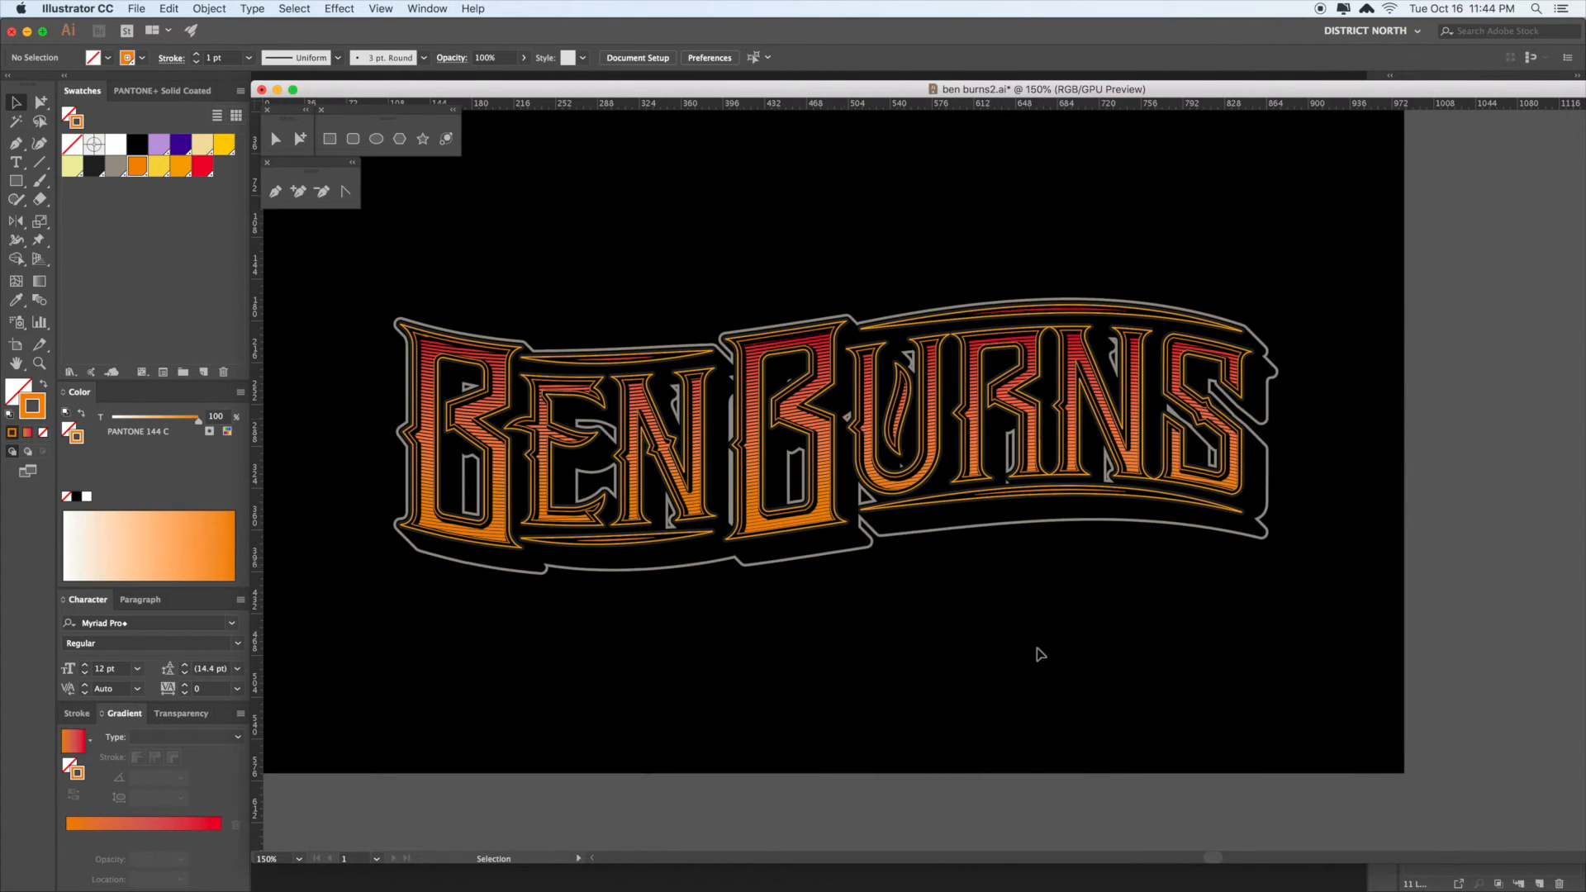
- Select and delete the grey outline surrounding the lettering
left_click_drag(1097, 657, 1076, 655)
key("a")
left_click(940, 518)
key("shift+super+a")
left_click(940, 533)
key("Delete")
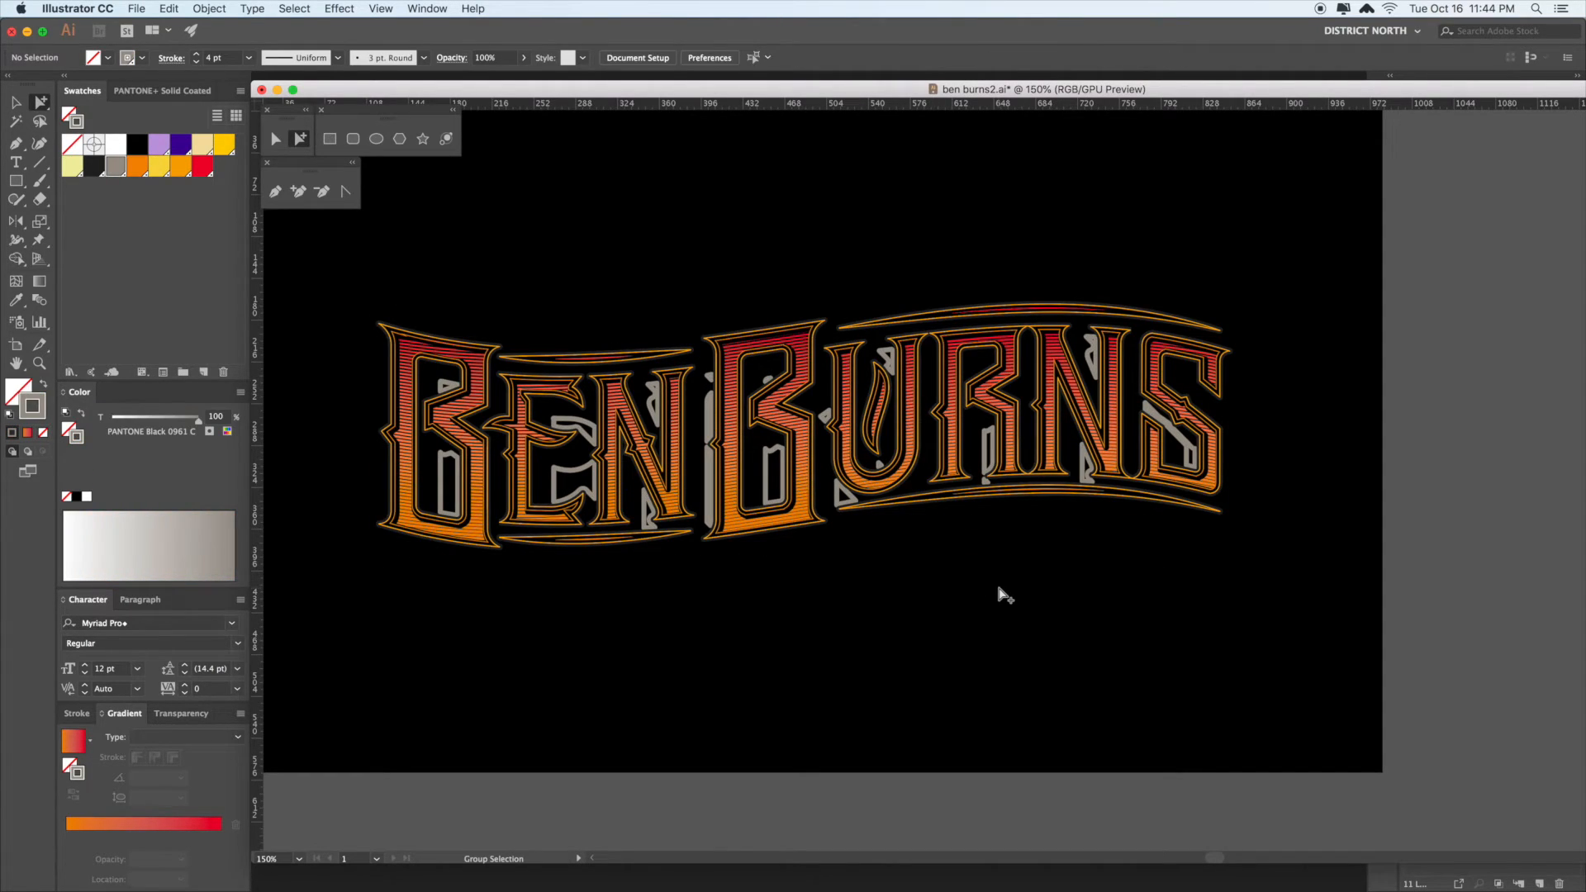
key("super+z")
key("shift+super+a")
left_click(979, 521)
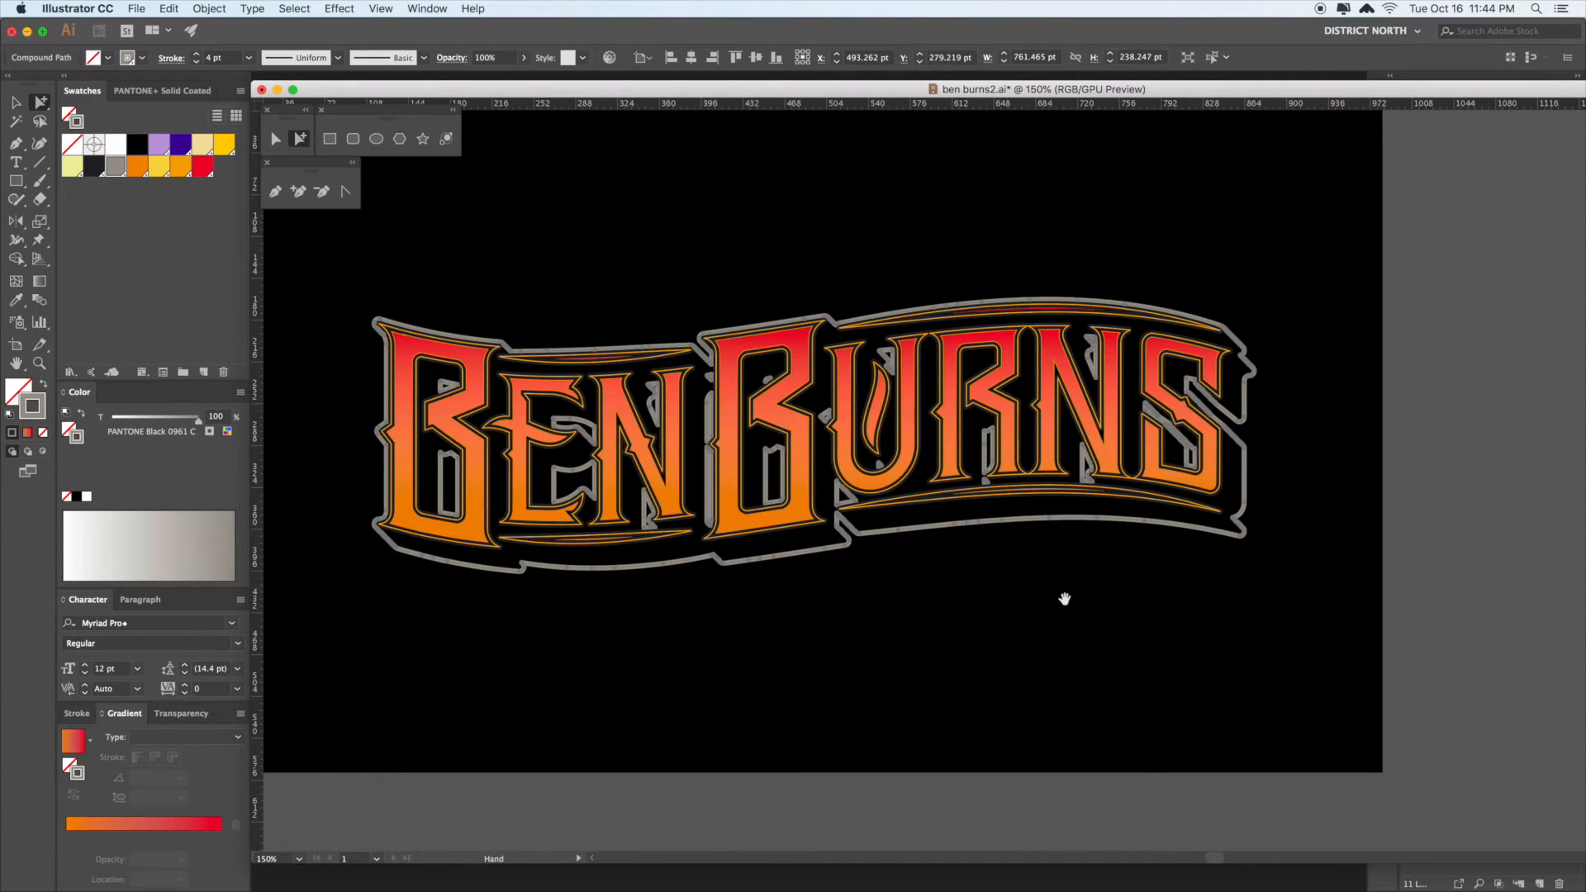
left_click_drag(1062, 595, 1020, 595)
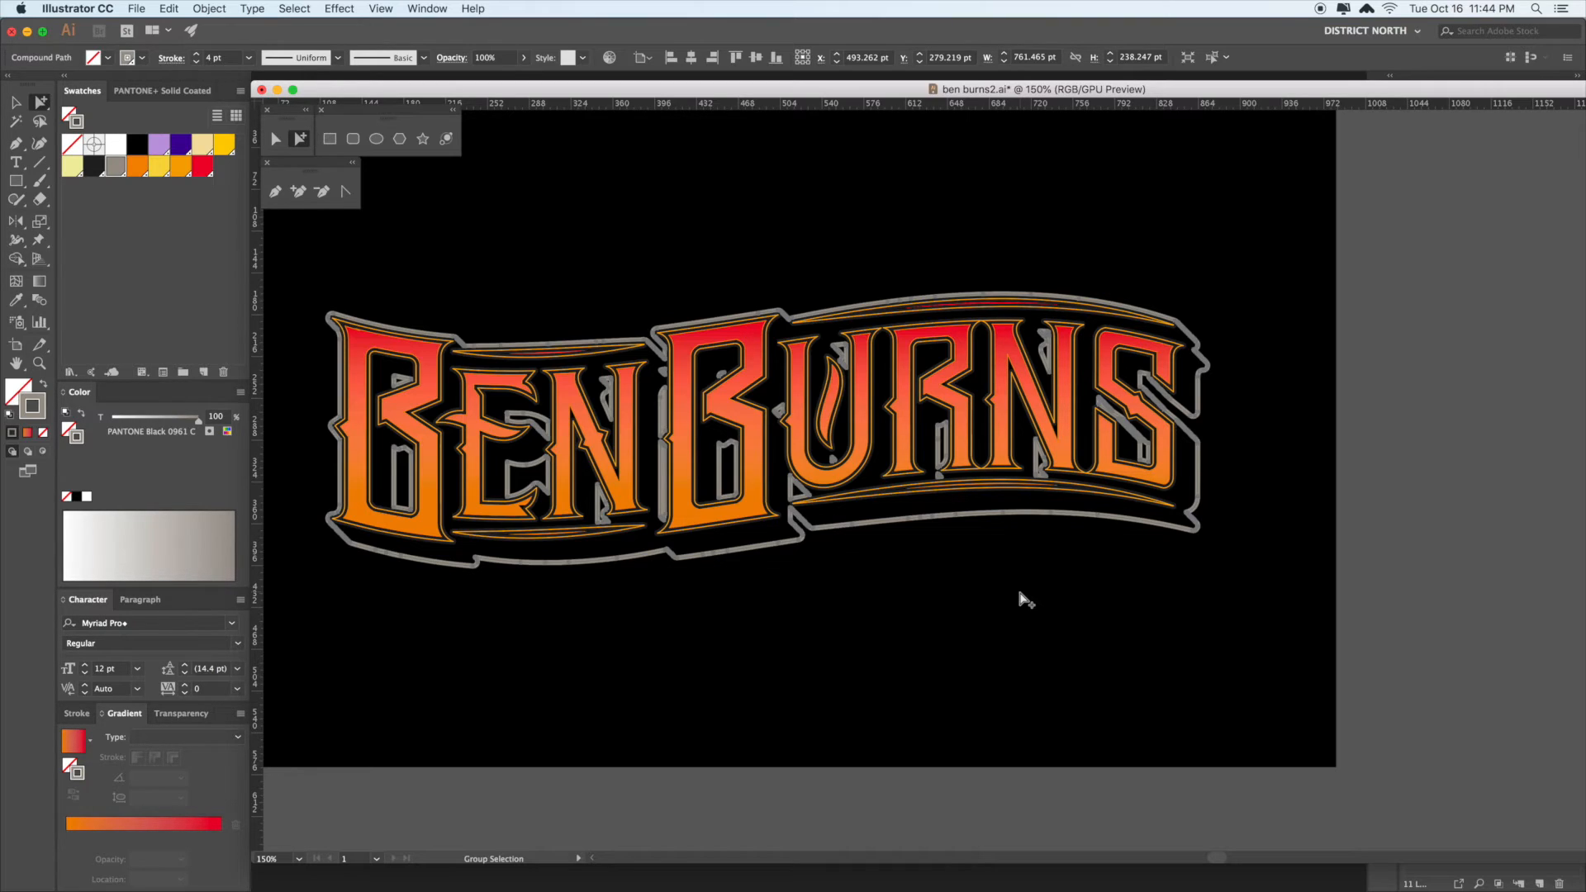
key("Delete")
- Unhide the stripes and shadow, send the black background to back, and delete the grey shadow outline
key("v")
left_click(1098, 618)
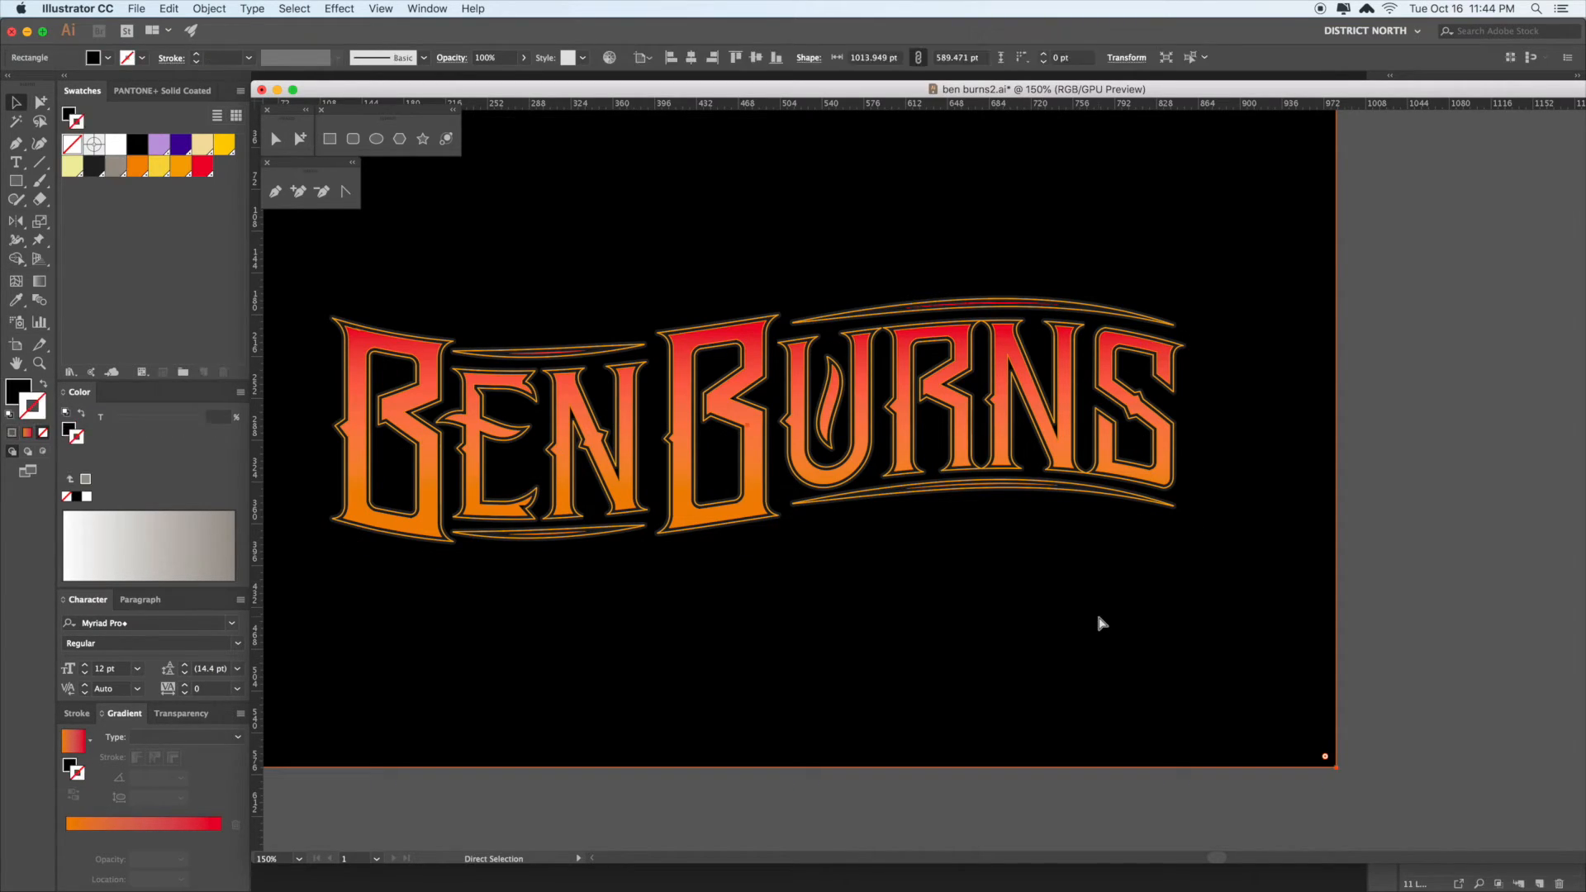
key("super+alt+3")
left_click(1094, 641)
scroll(1093, 641, "down", 1)
key("super+shift+bracketleft")
left_click(938, 521)
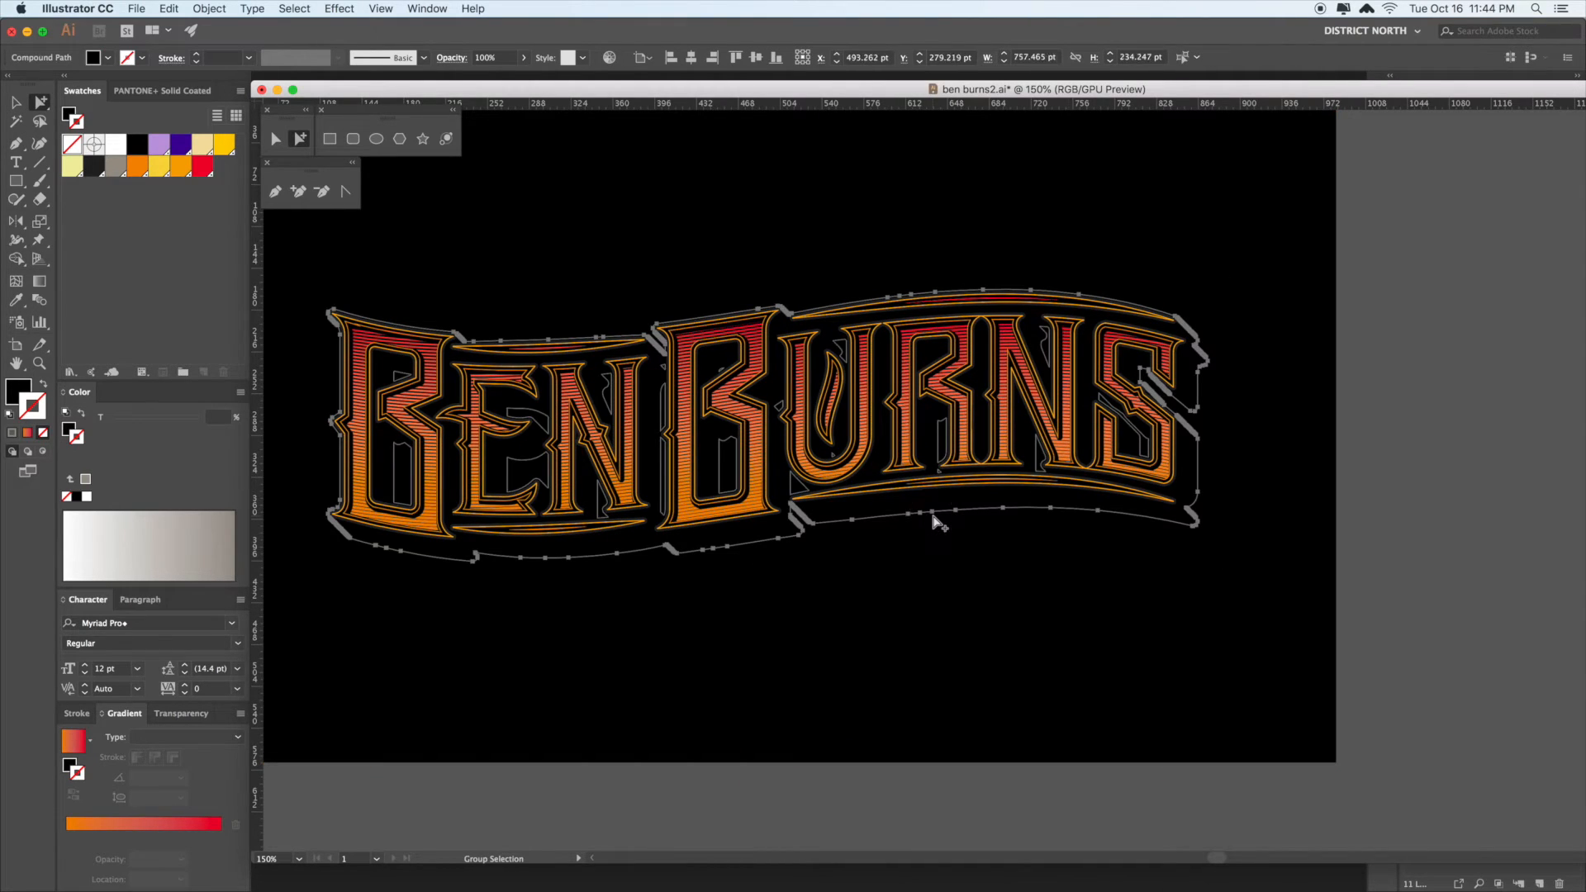
key("Delete")
key("v")
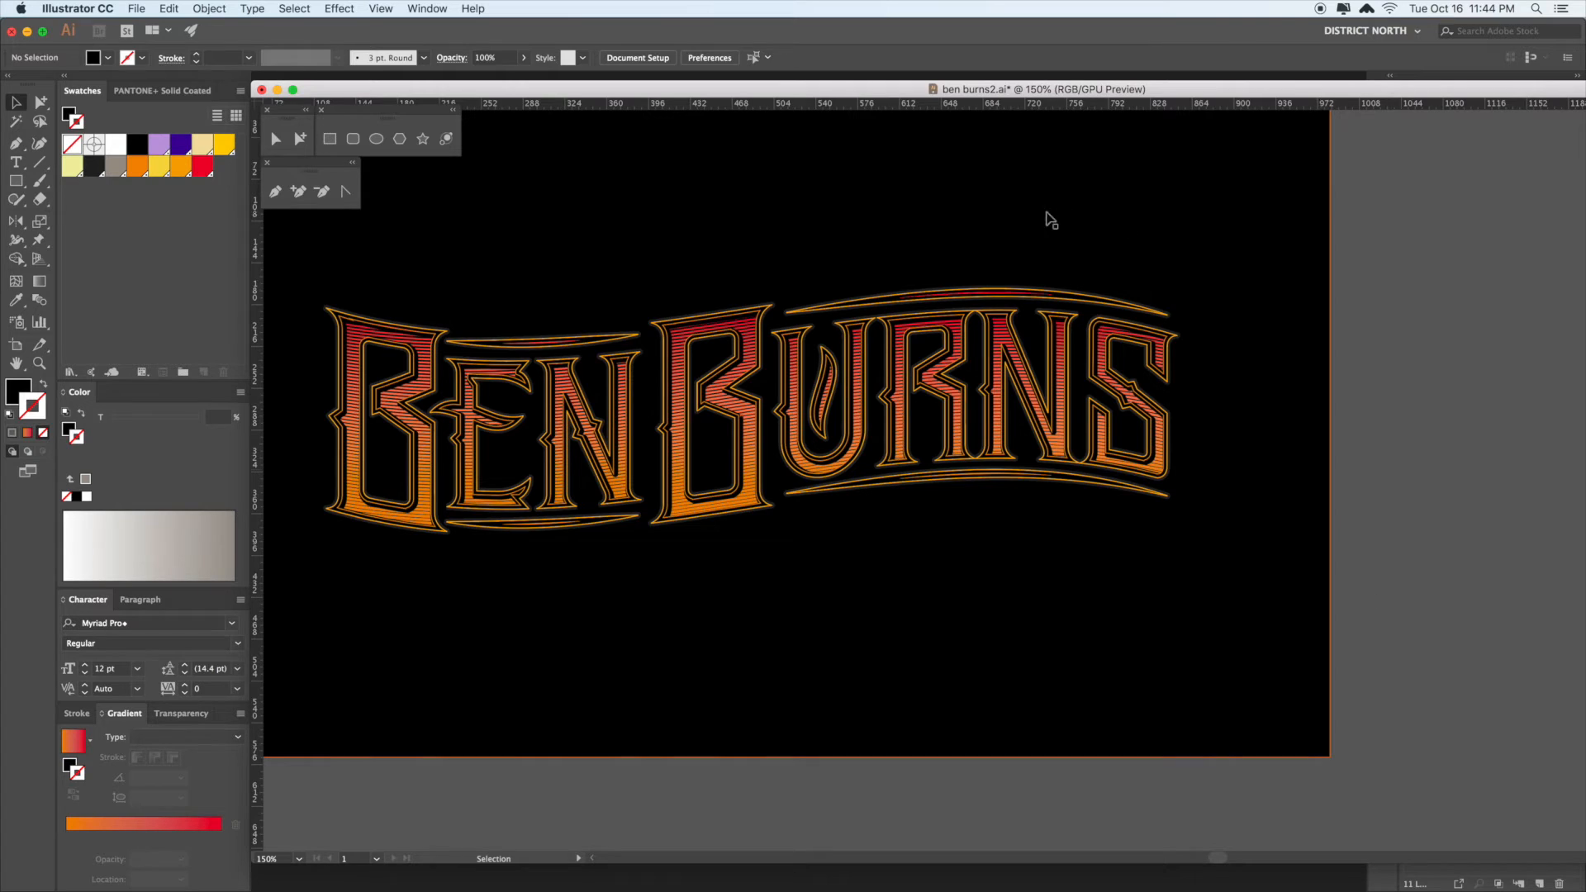
left_click_drag(724, 94, 704, 80)
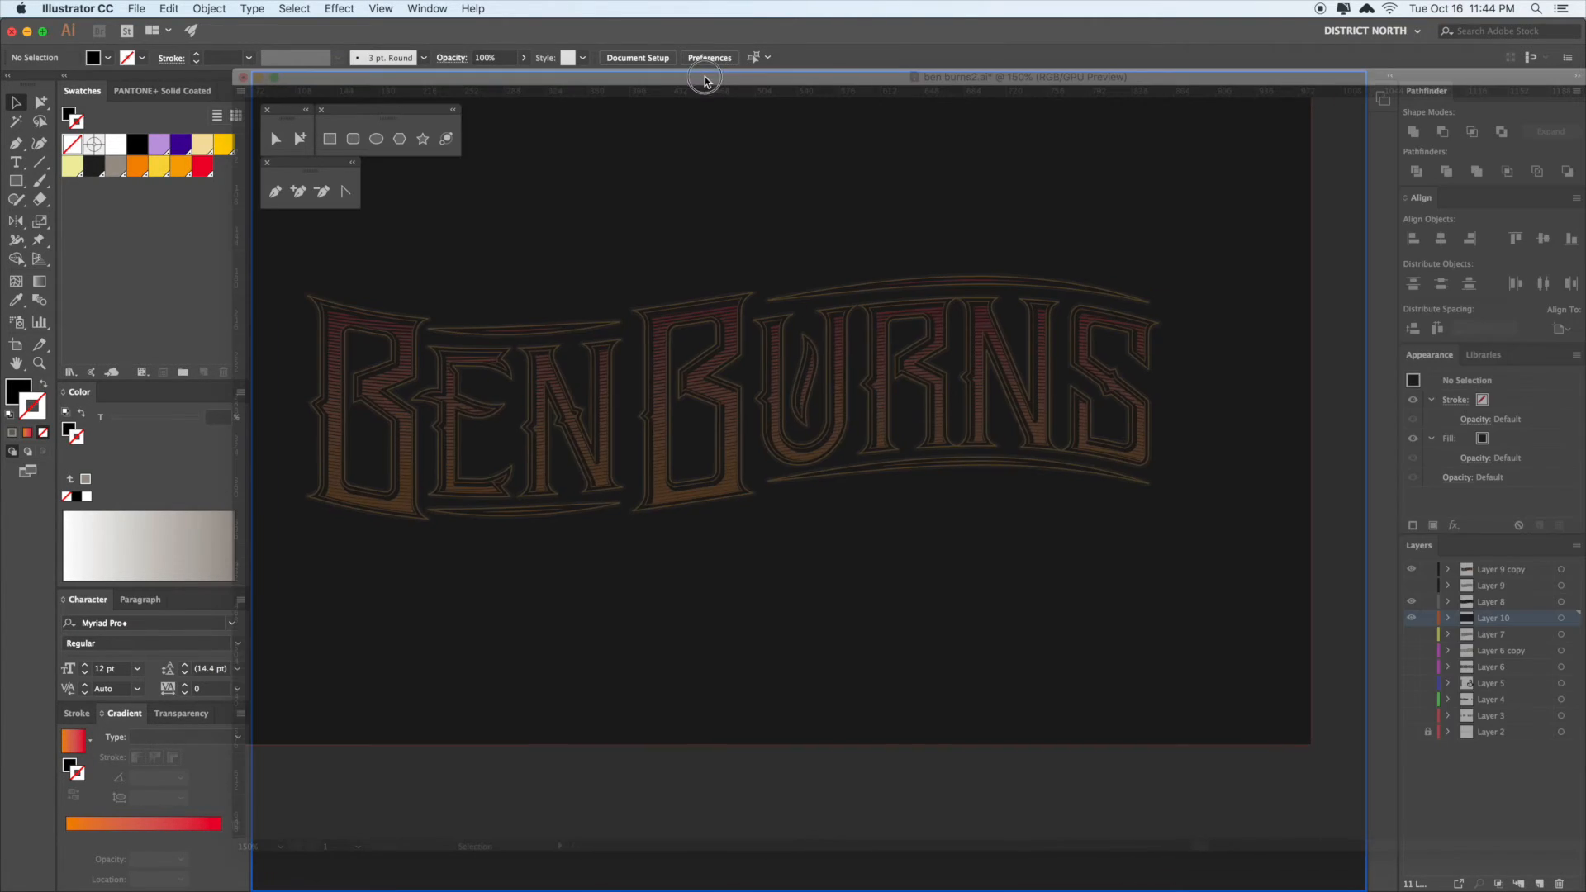
- Dock the document as a tab and hide the black background on Layer 10
left_click_drag(734, 135, 1024, 45)
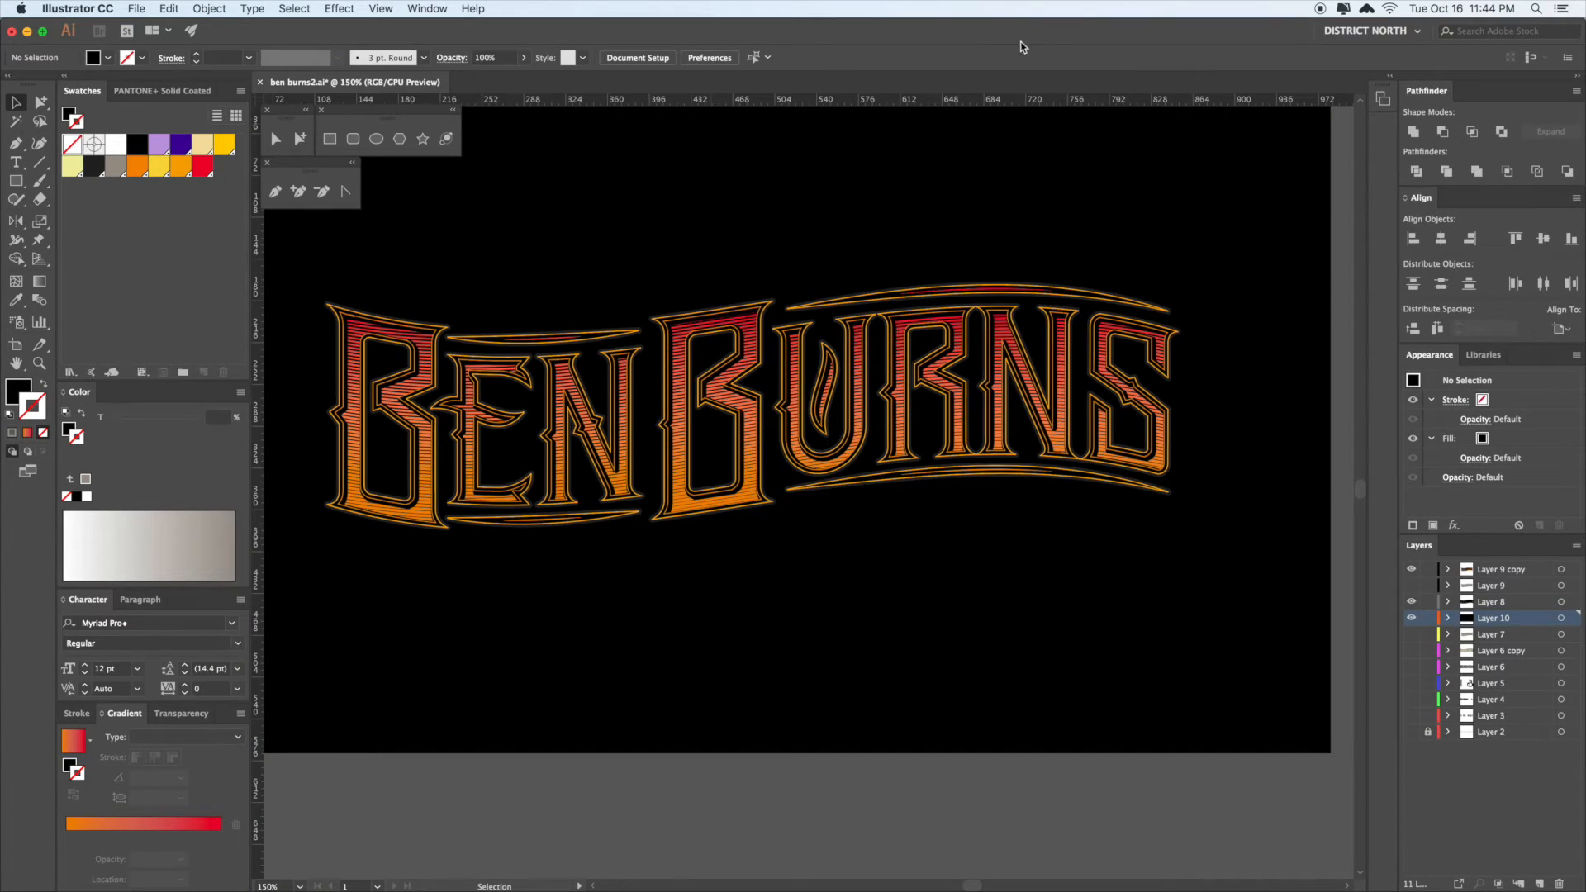
left_click(1412, 620)
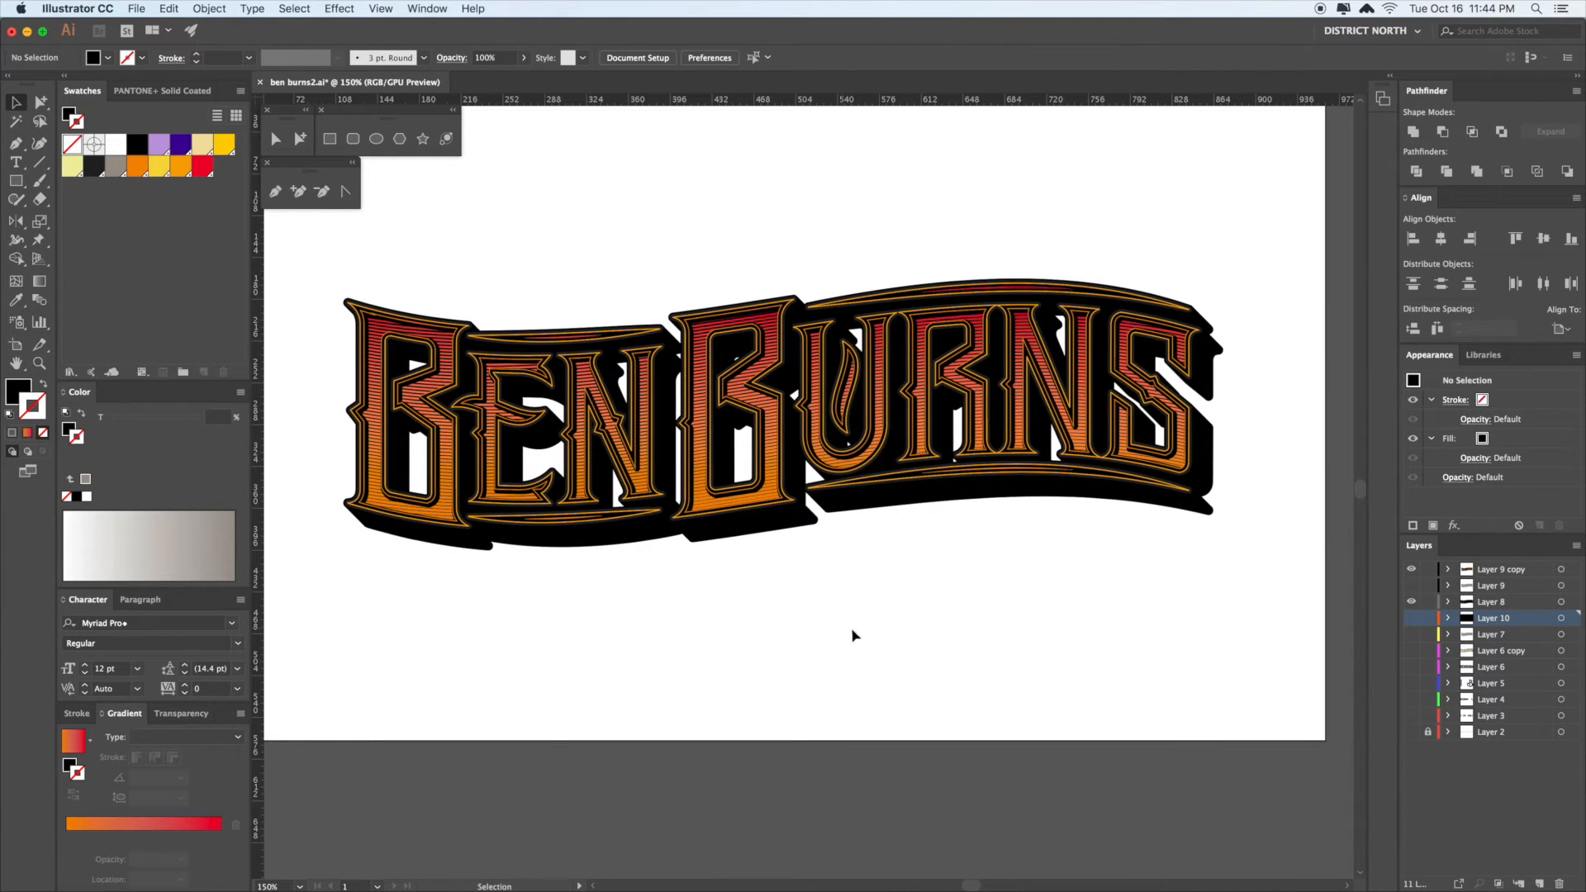
left_click_drag(1021, 620, 1008, 610)
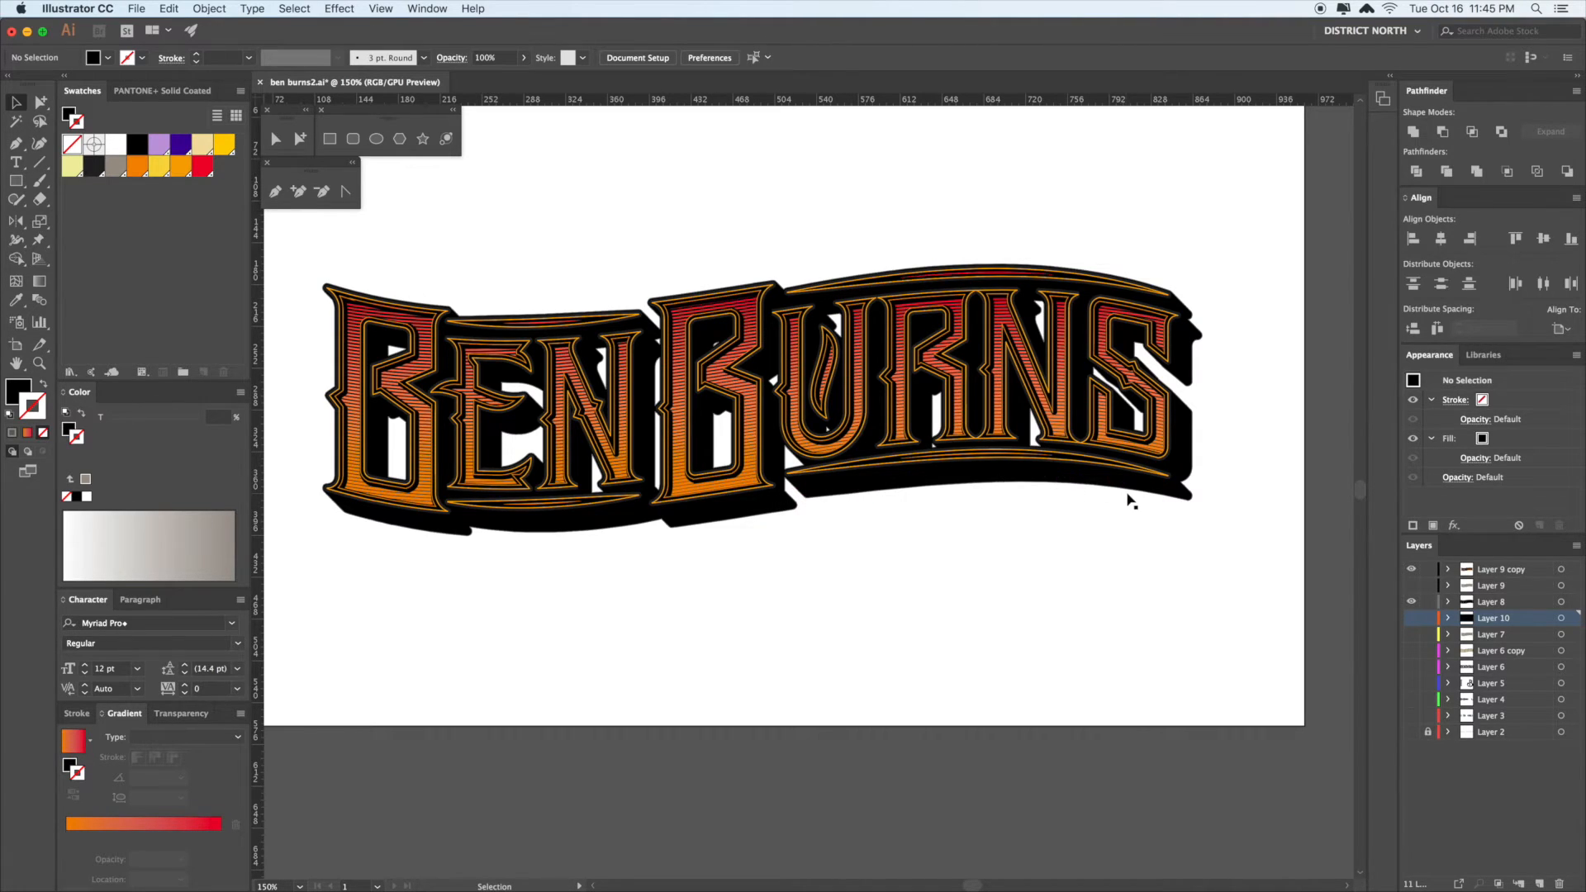
left_click_drag(1134, 549, 1134, 540)
left_click_drag(867, 592, 898, 587)
key("a")
left_click(700, 365)
left_click(946, 583, "super")
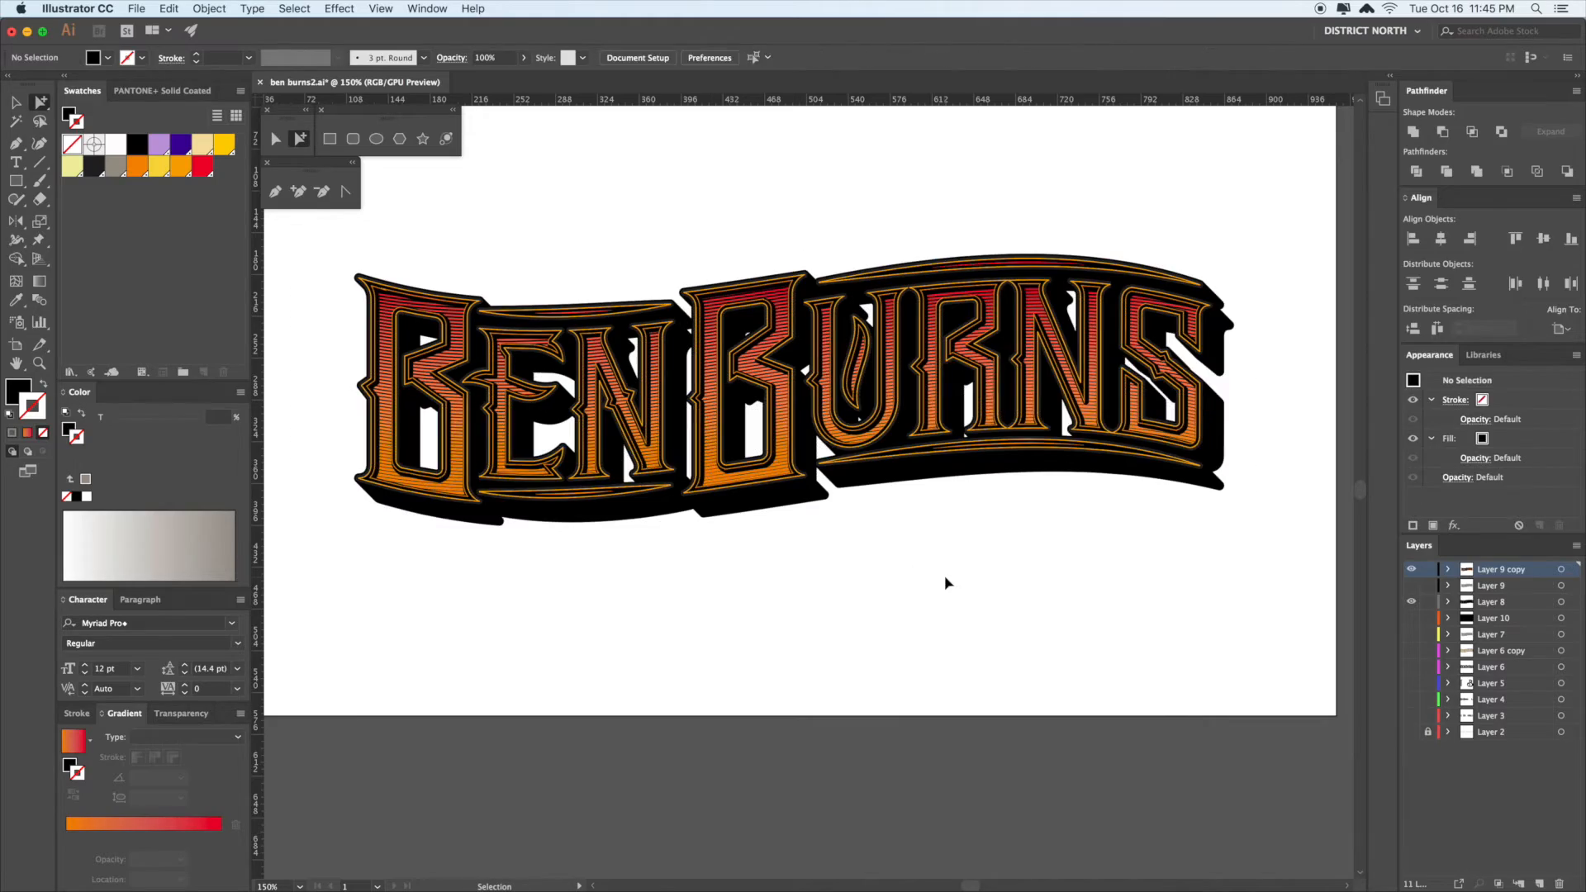
- Remove the old hatched band from across the lettering
left_click(946, 583, "super")
key("r")
mouse_move(1179, 542)
left_mouse_down()
mouse_move(955, 648)
mouse_move(974, 643)
left_mouse_up()
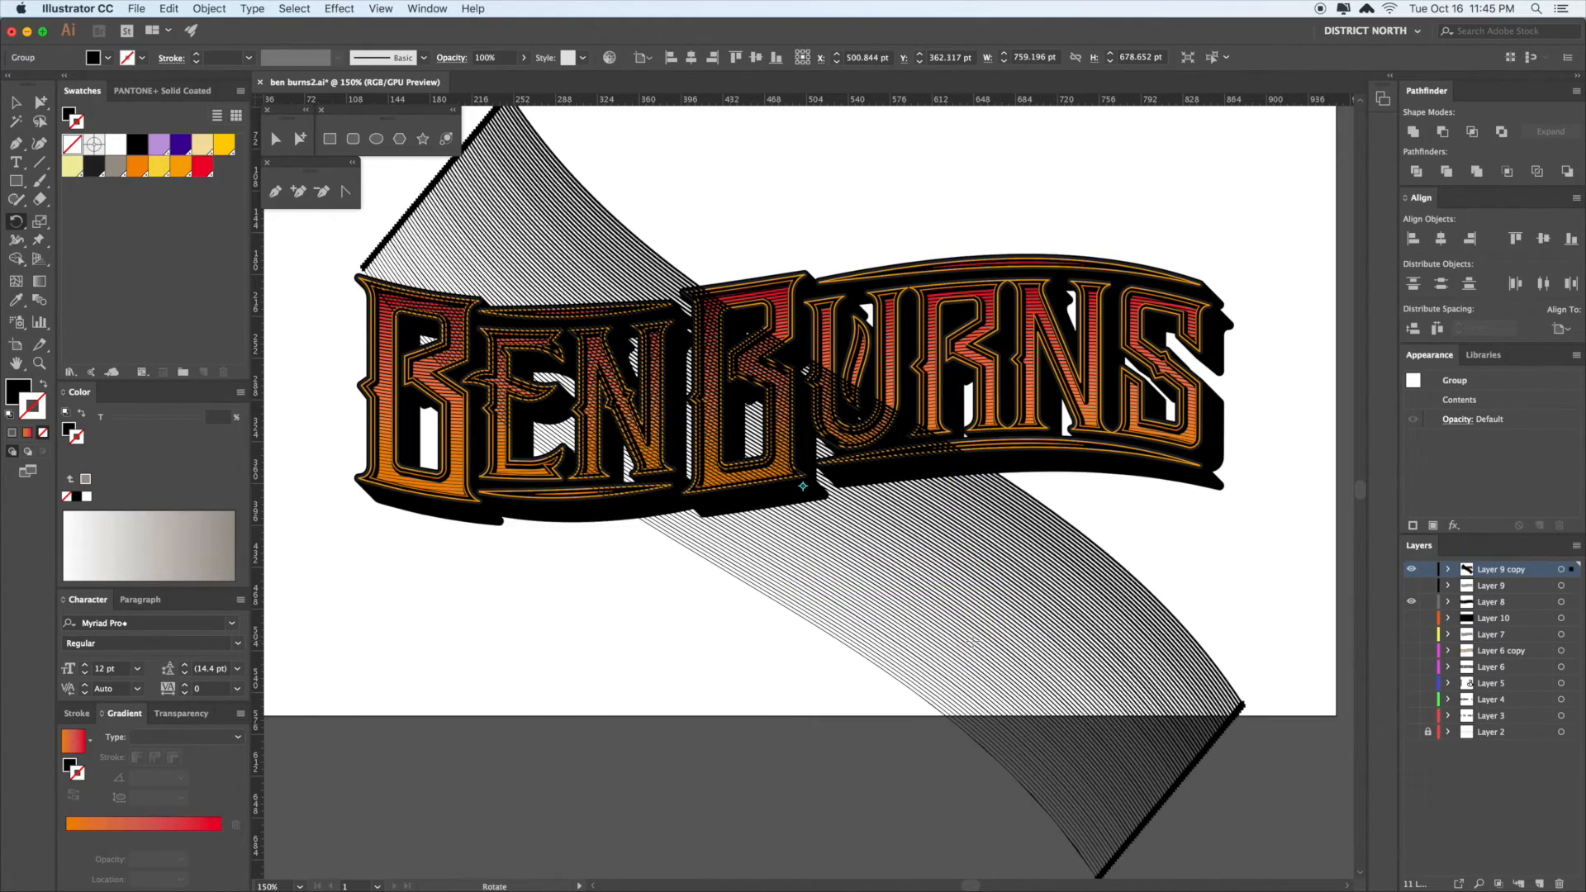
key("a")
left_click(1164, 537)
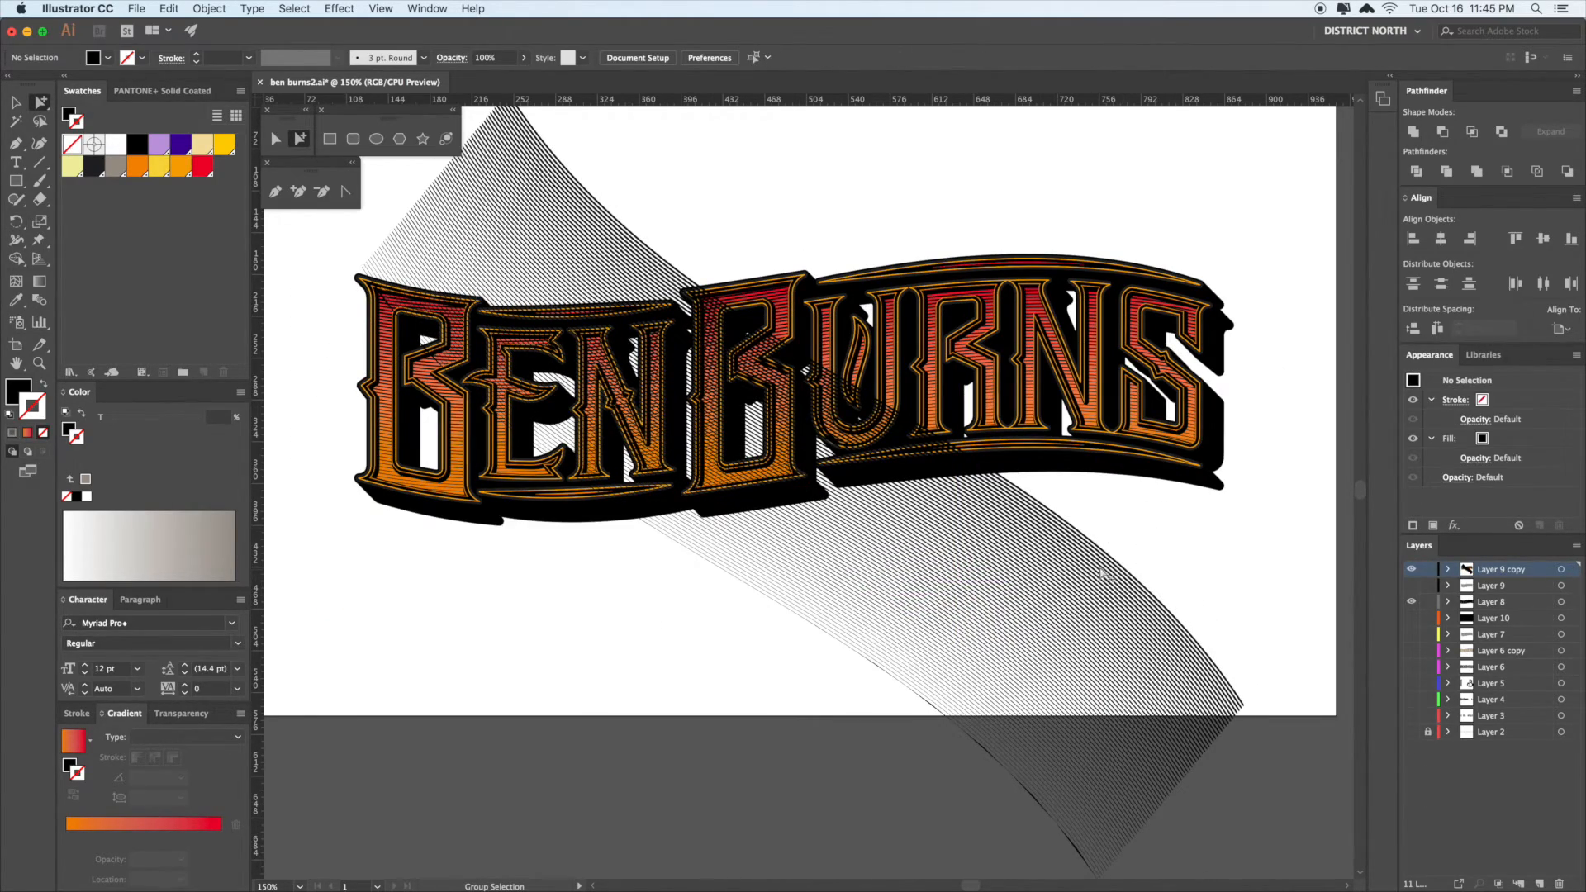
key("v")
left_click(1056, 609)
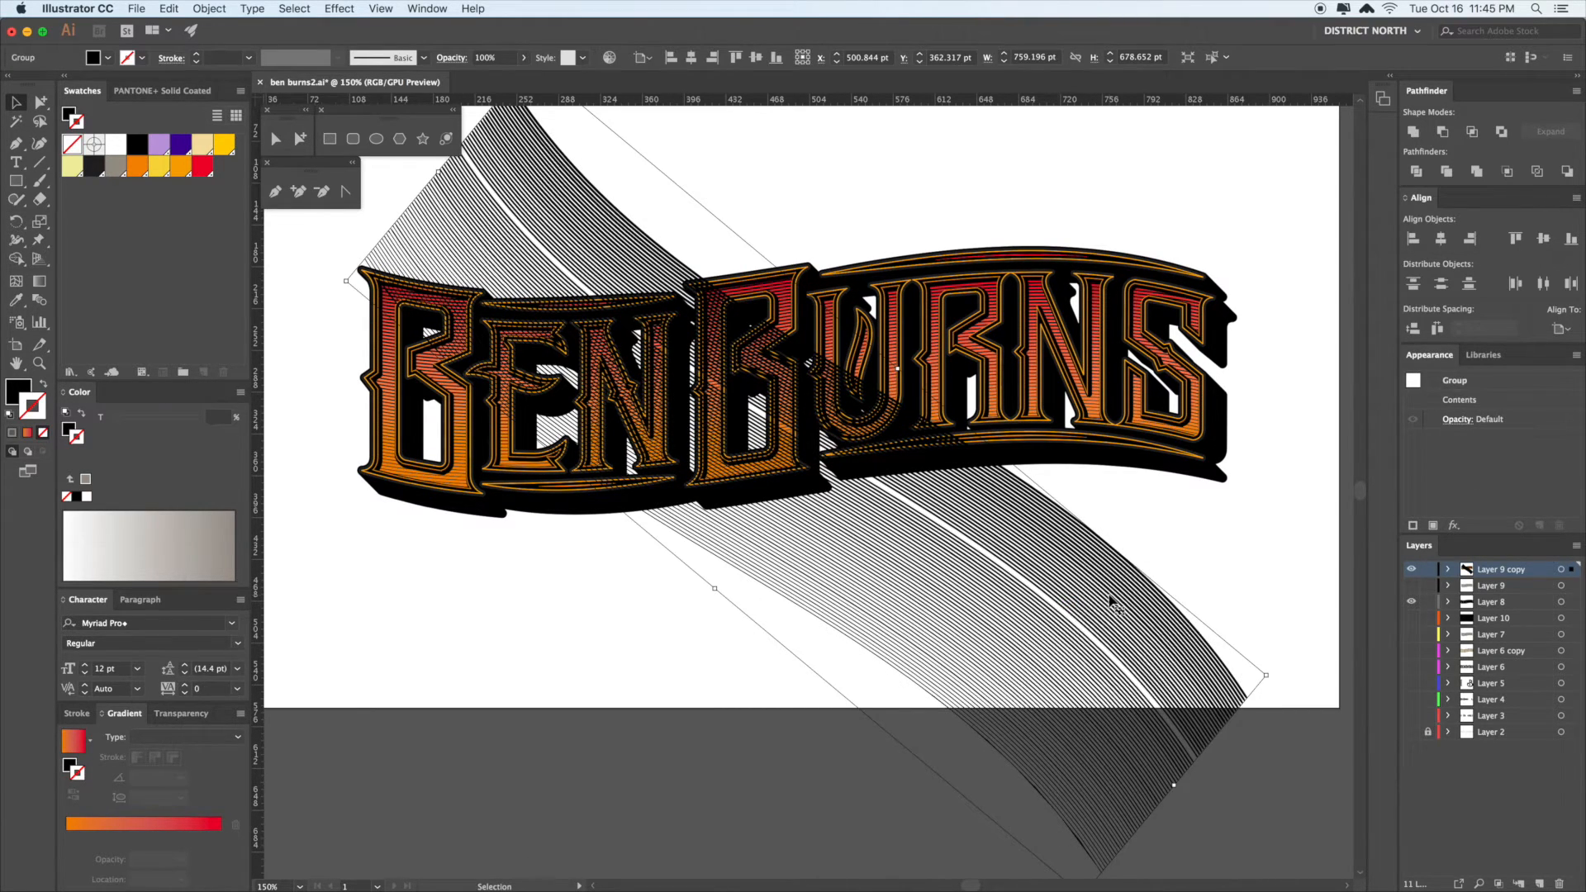
key("Delete")
- Draw a long black bar above the lettering and Alt-drag a copy below it
left_click_drag(1102, 603, 1045, 600)
left_click(16, 182)
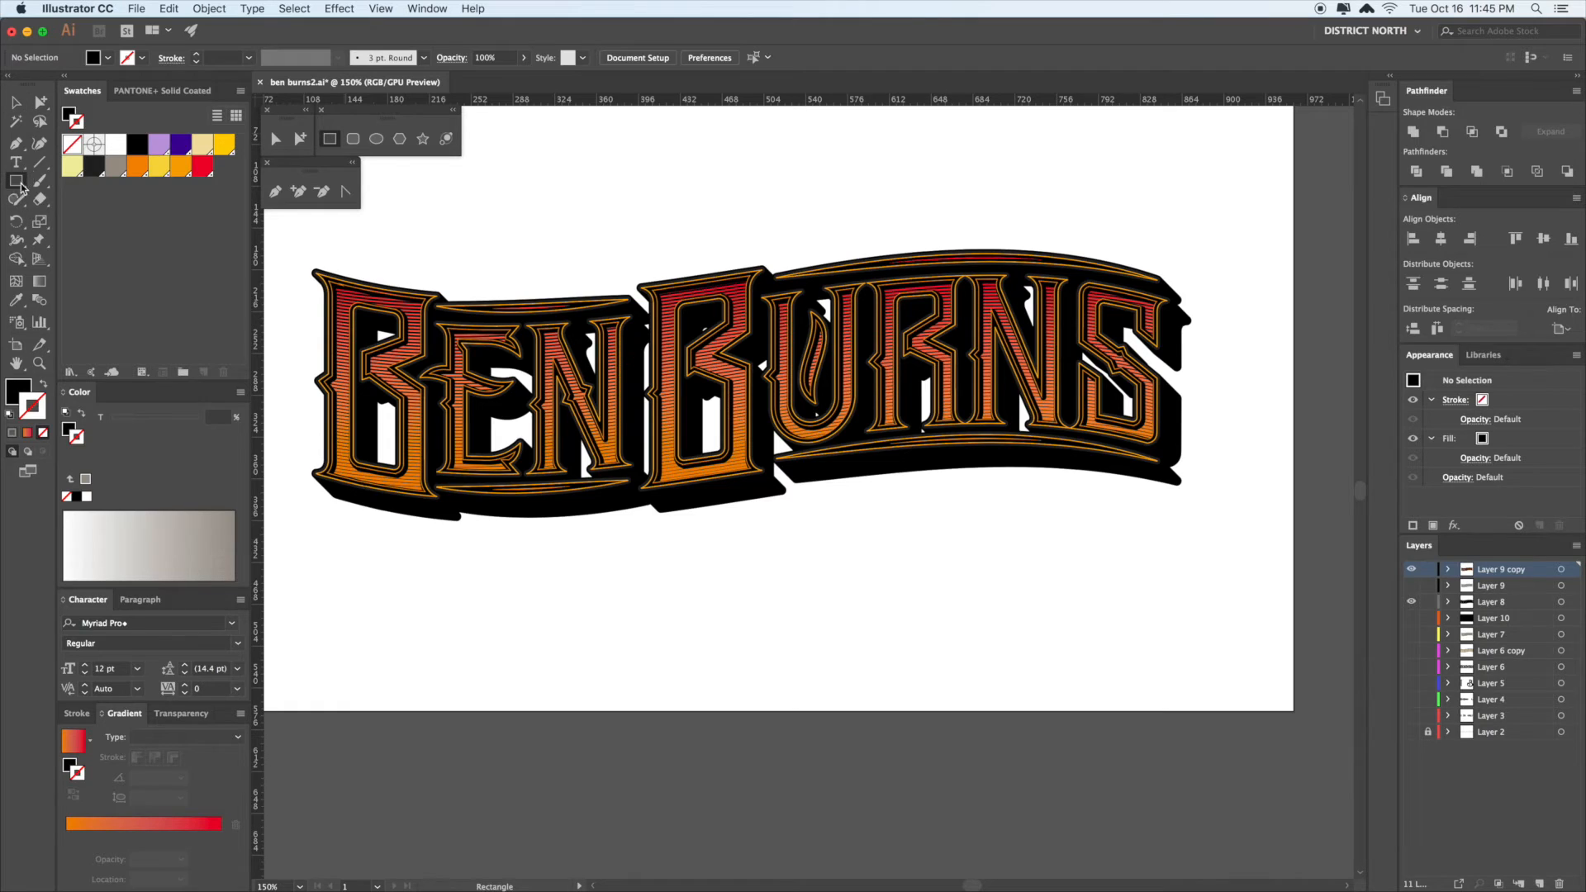
scroll(850, 454, "up", 5)
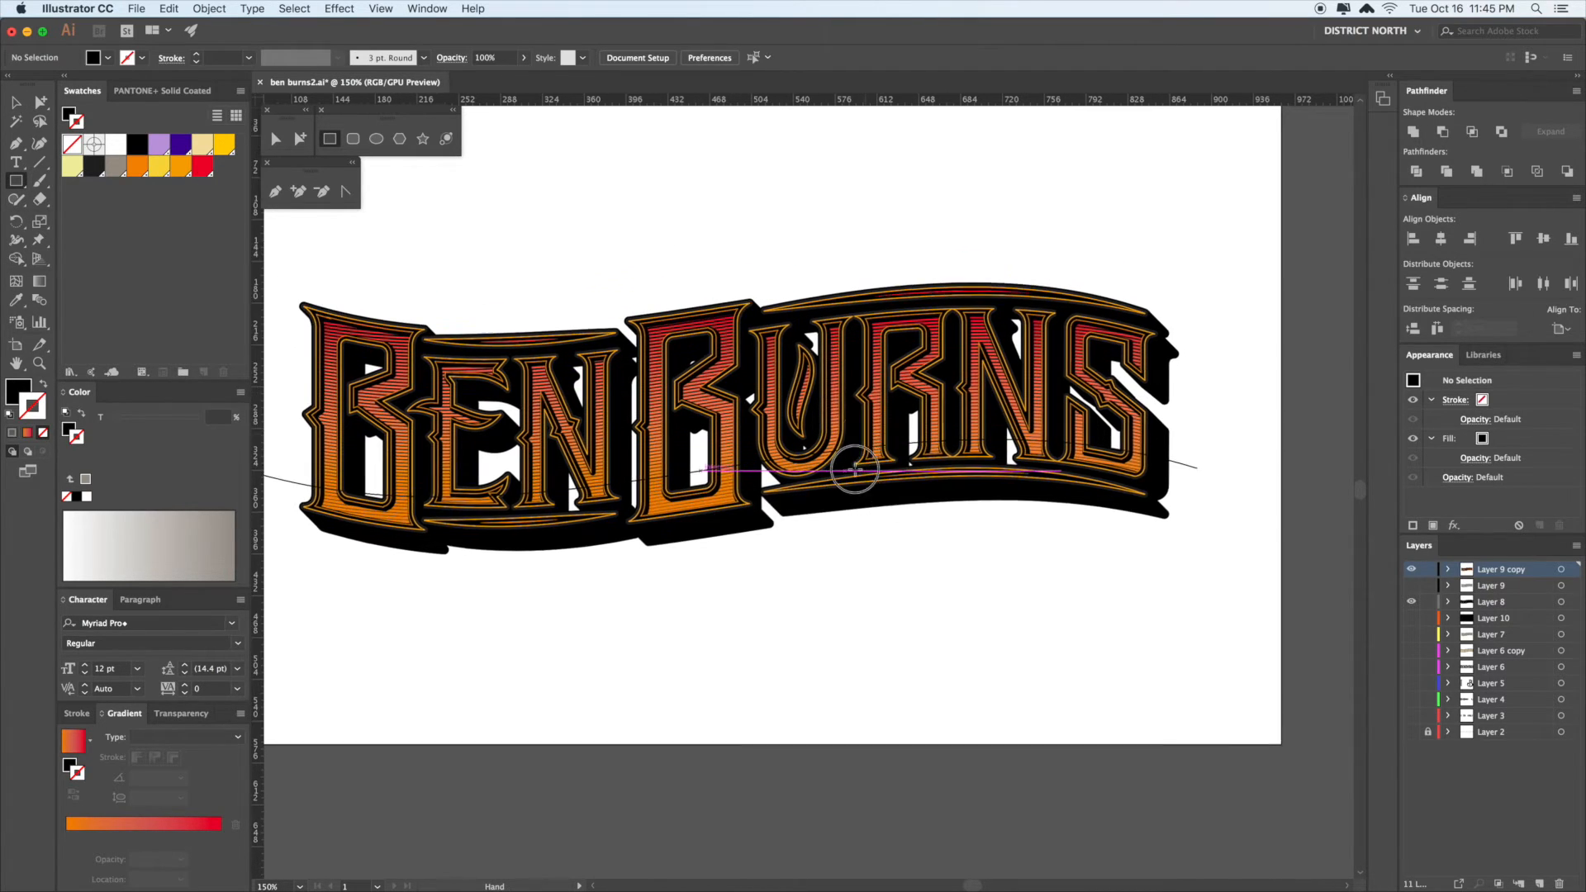
left_click_drag(299, 249, 1138, 627)
left_click(1235, 271, "super")
left_click(1197, 340, "super")
left_click(1130, 664)
left_click_drag(959, 692, 984, 666)
- Squash the lower bar into a thin line and blend it with the top bar using Cmd+Alt+B
key("v")
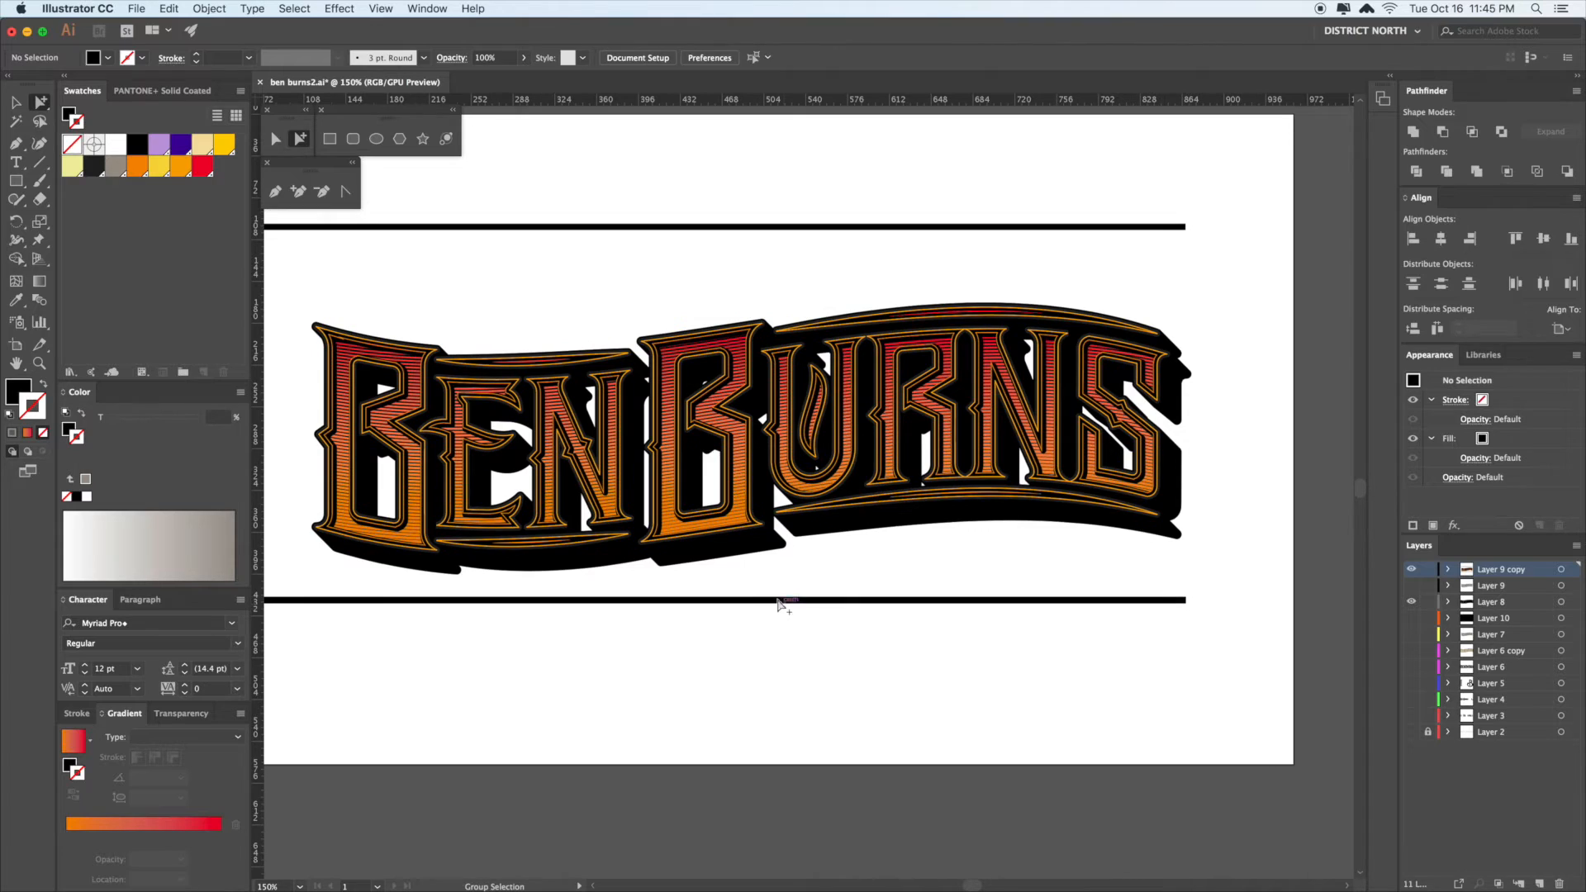
left_click(663, 601)
left_click_drag(721, 597, 720, 604)
key("a")
left_click(753, 223, "shift")
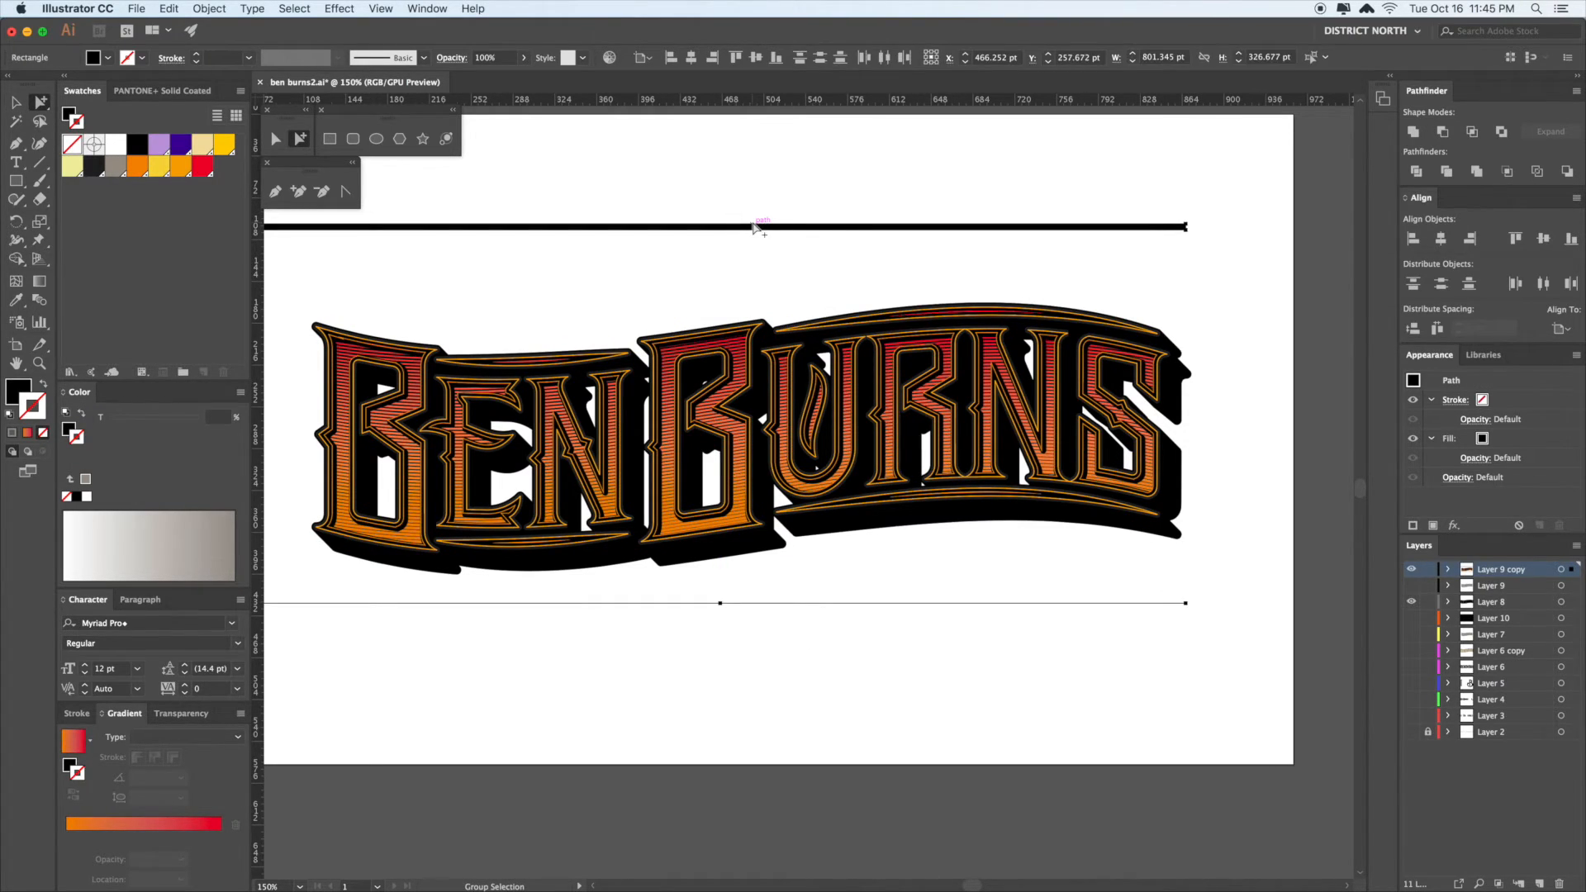
key("super")
key("super+alt+b")
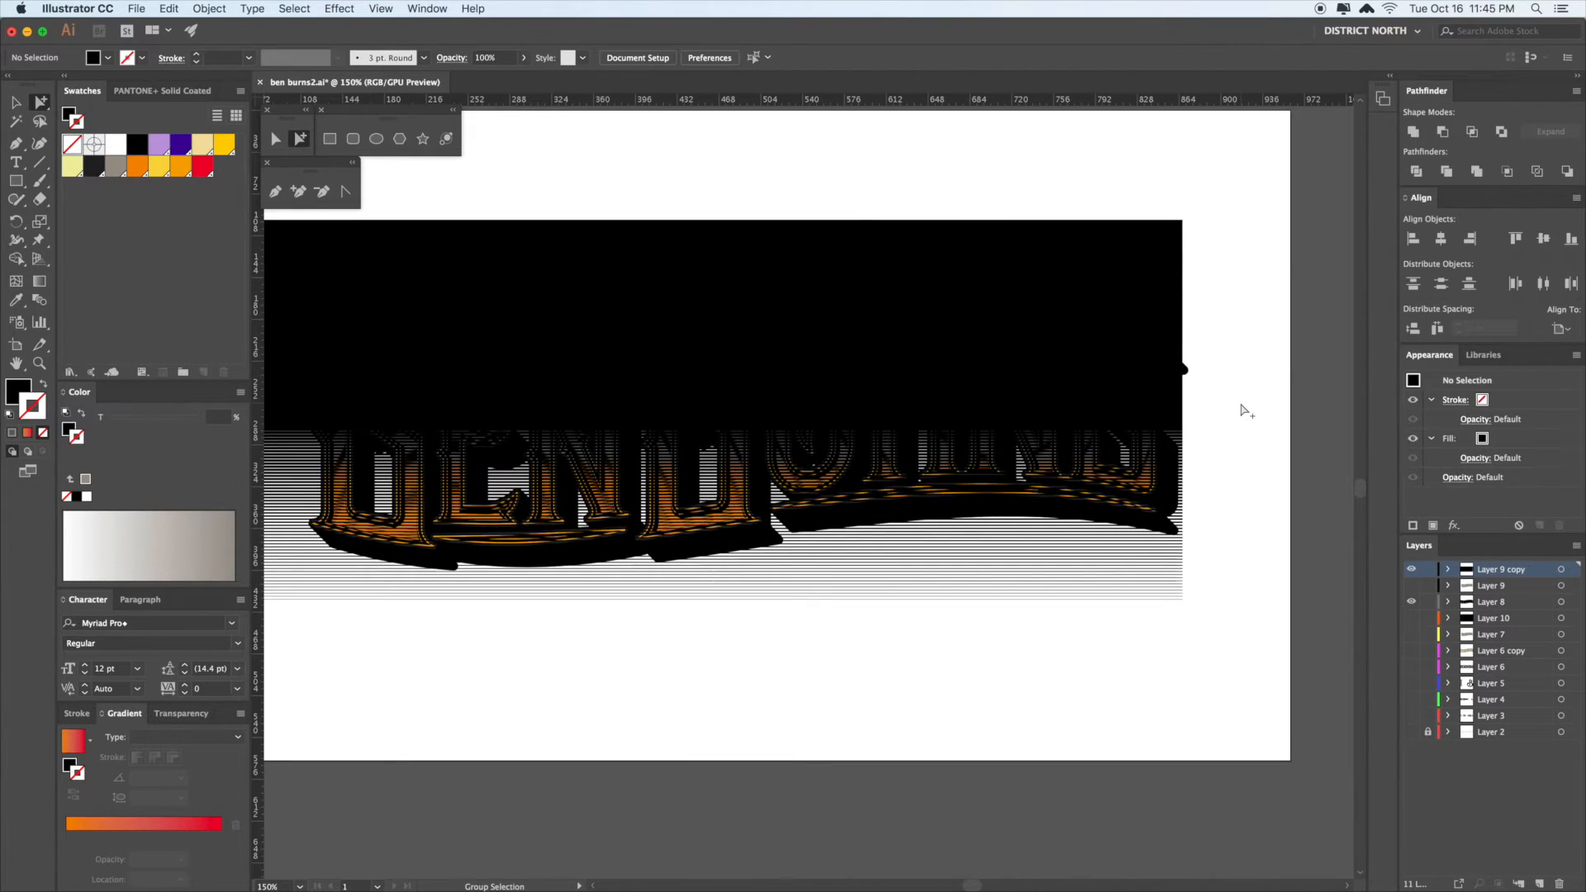
scroll(1245, 392, "down", 1)
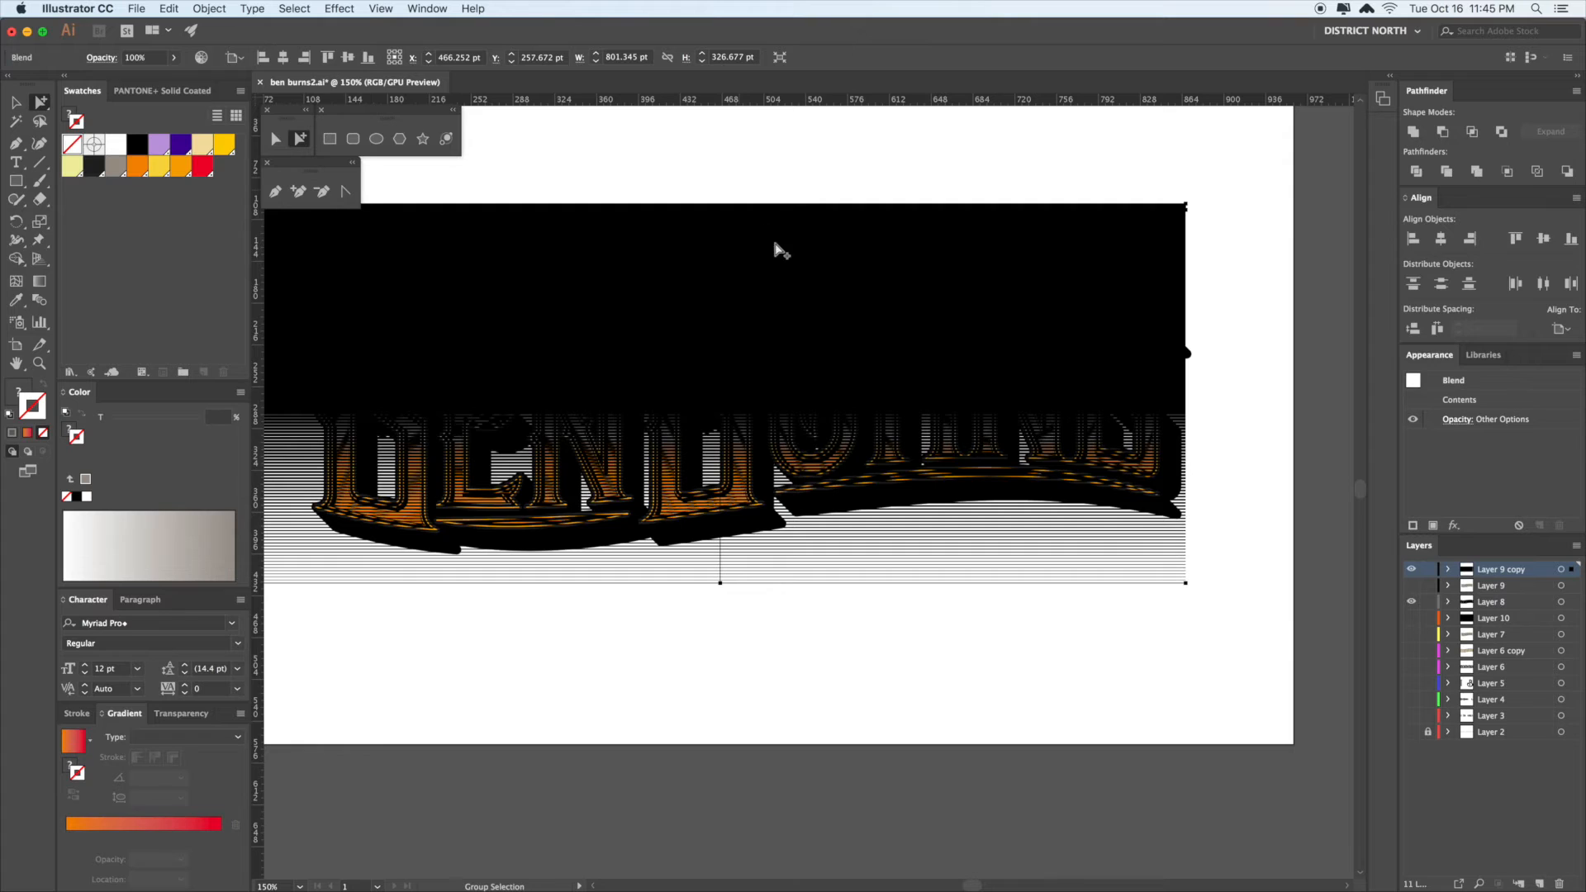
left_click(721, 213)
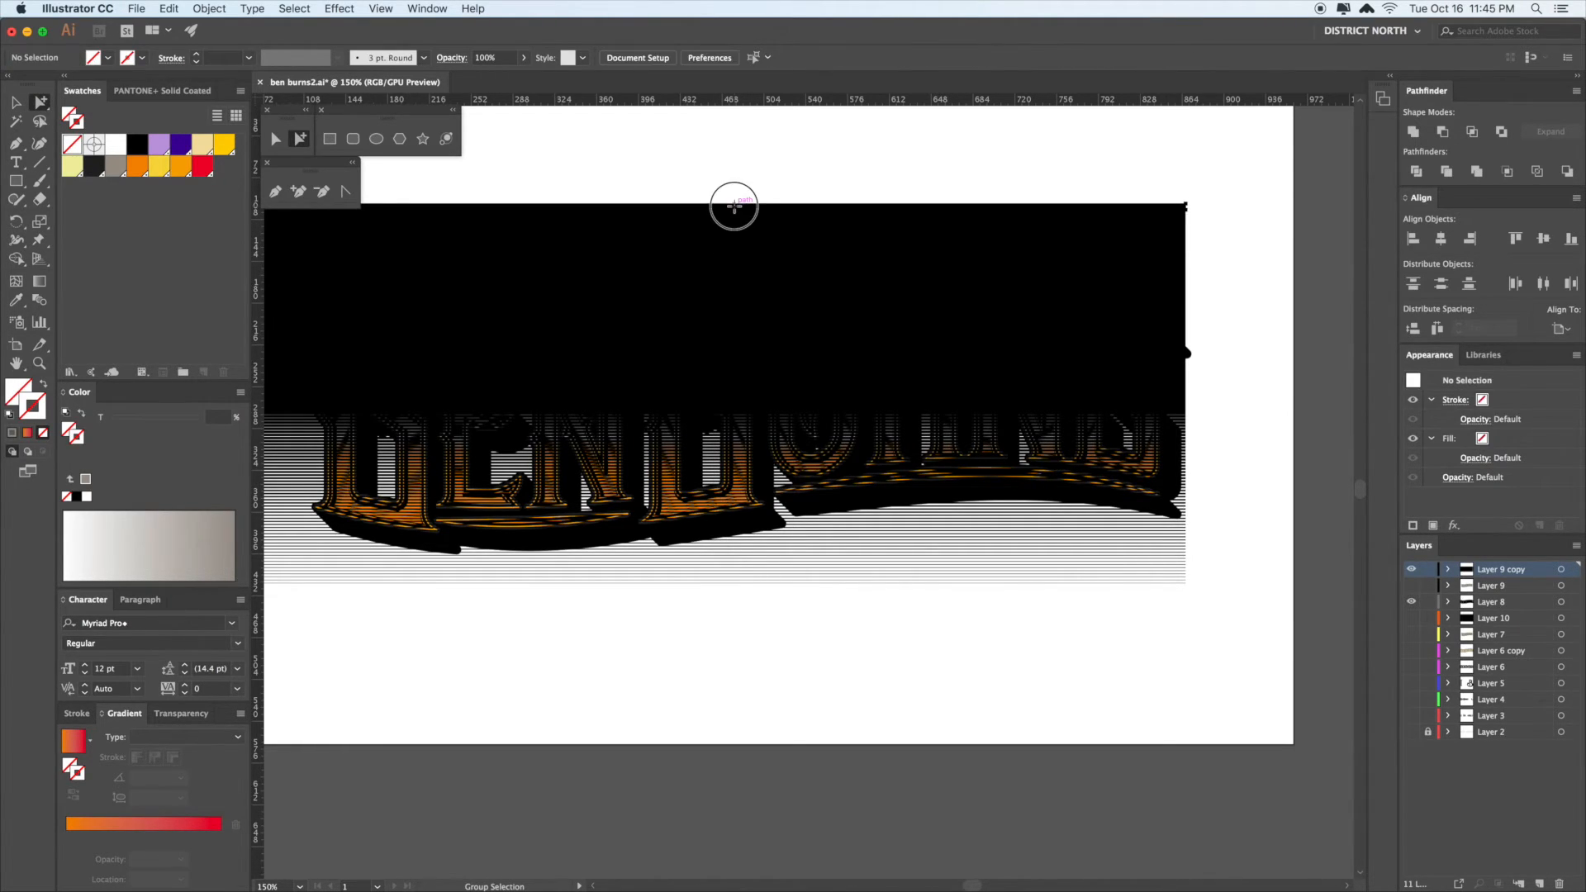
left_click(723, 206)
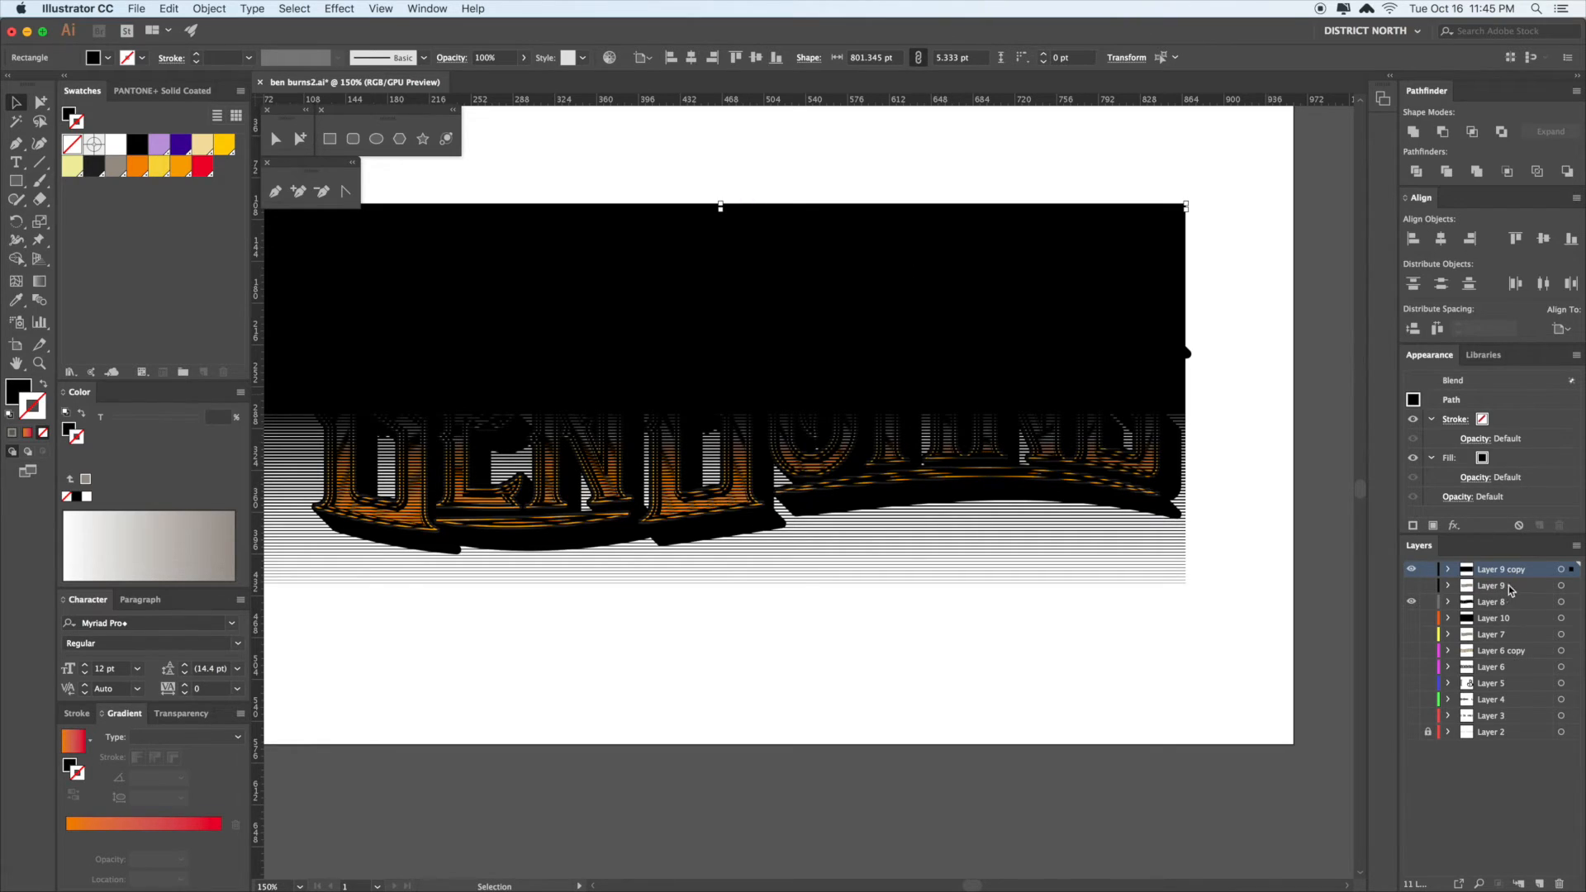
- Set Layer 9 copy's layer colour to Cyan
double_click(1535, 576)
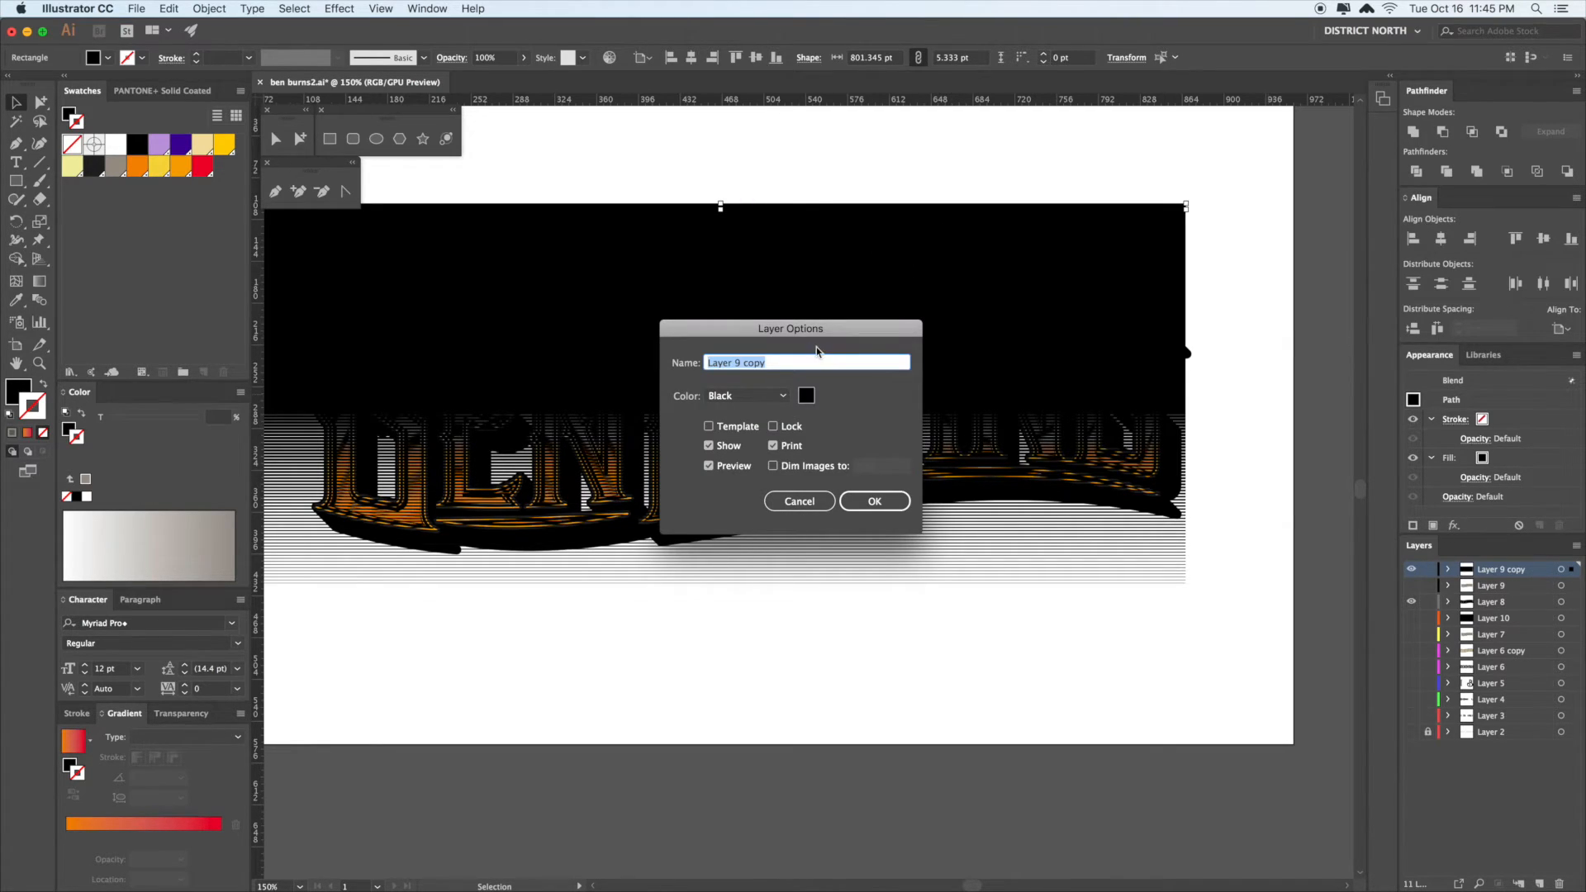
left_click_drag(824, 330, 798, 299)
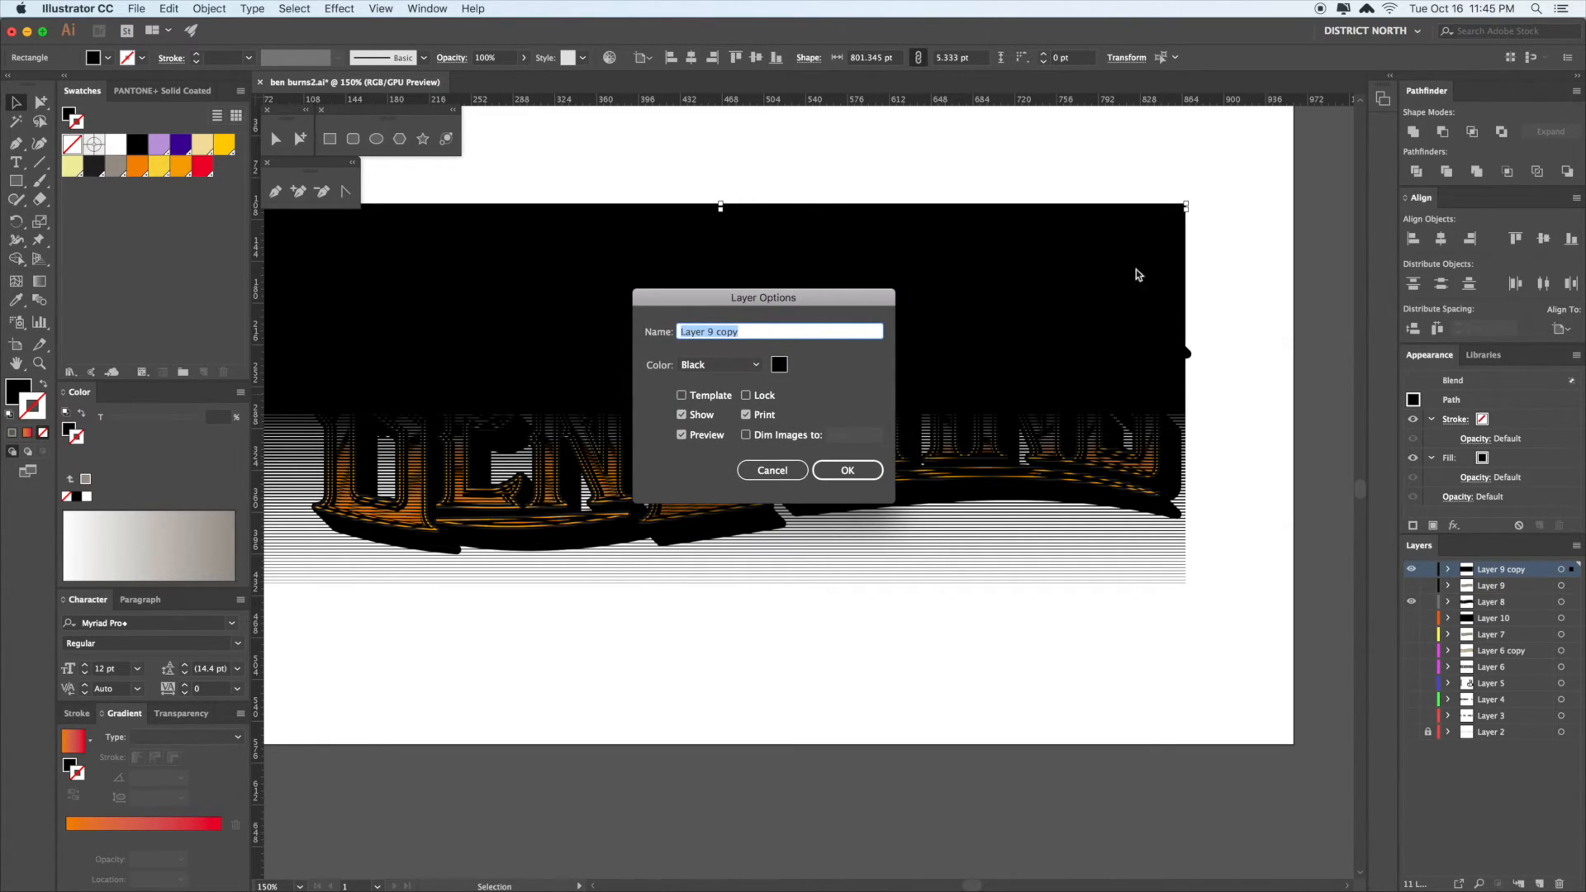
left_click(752, 370)
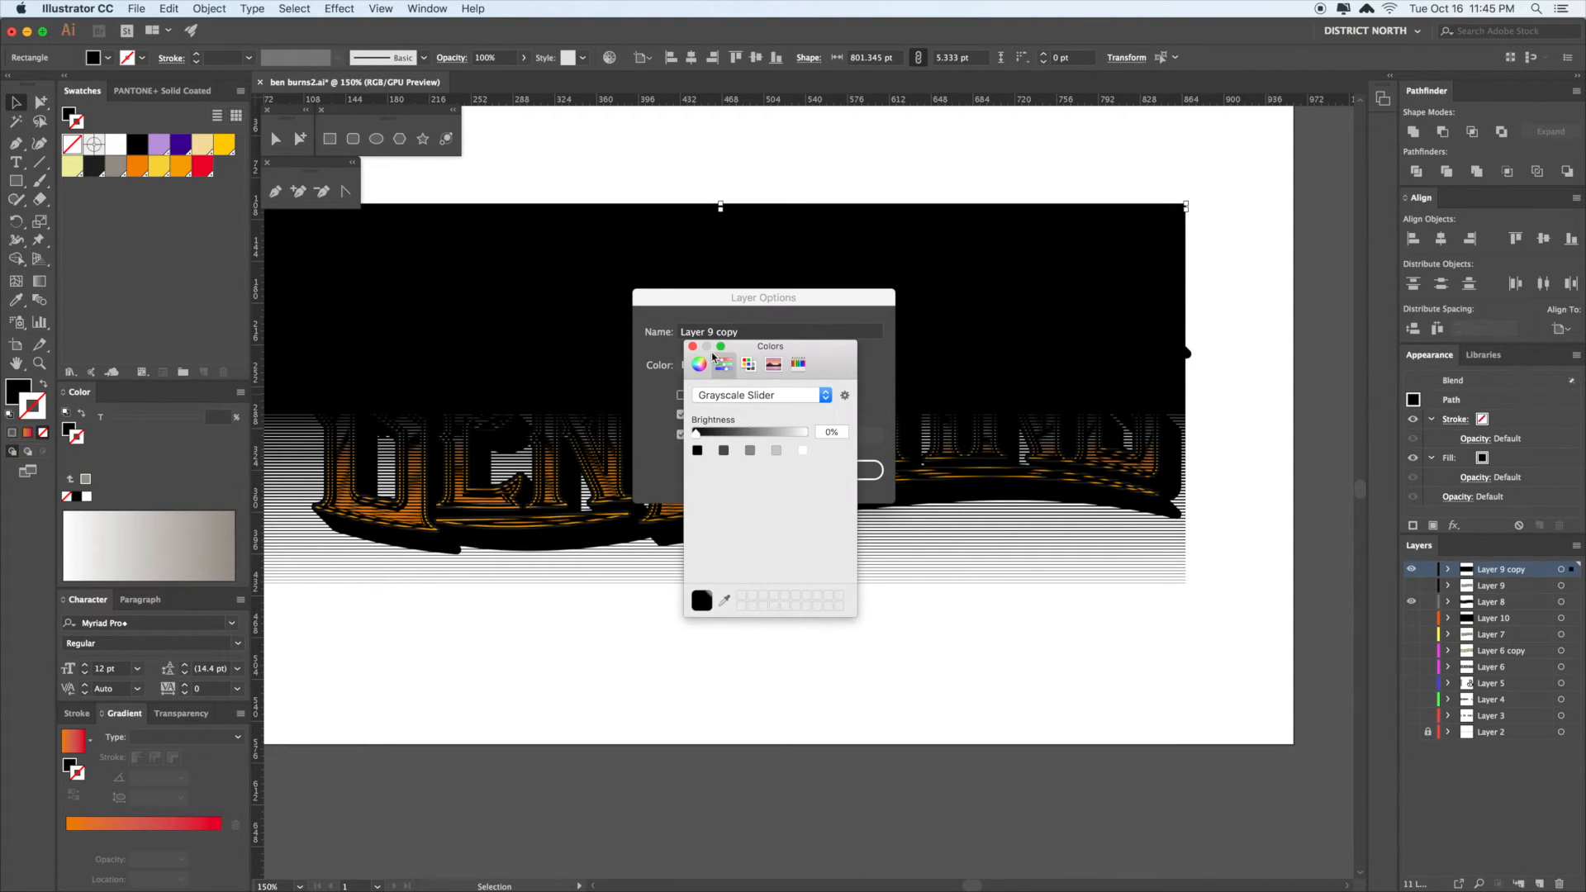
left_click(693, 346)
left_click(757, 366)
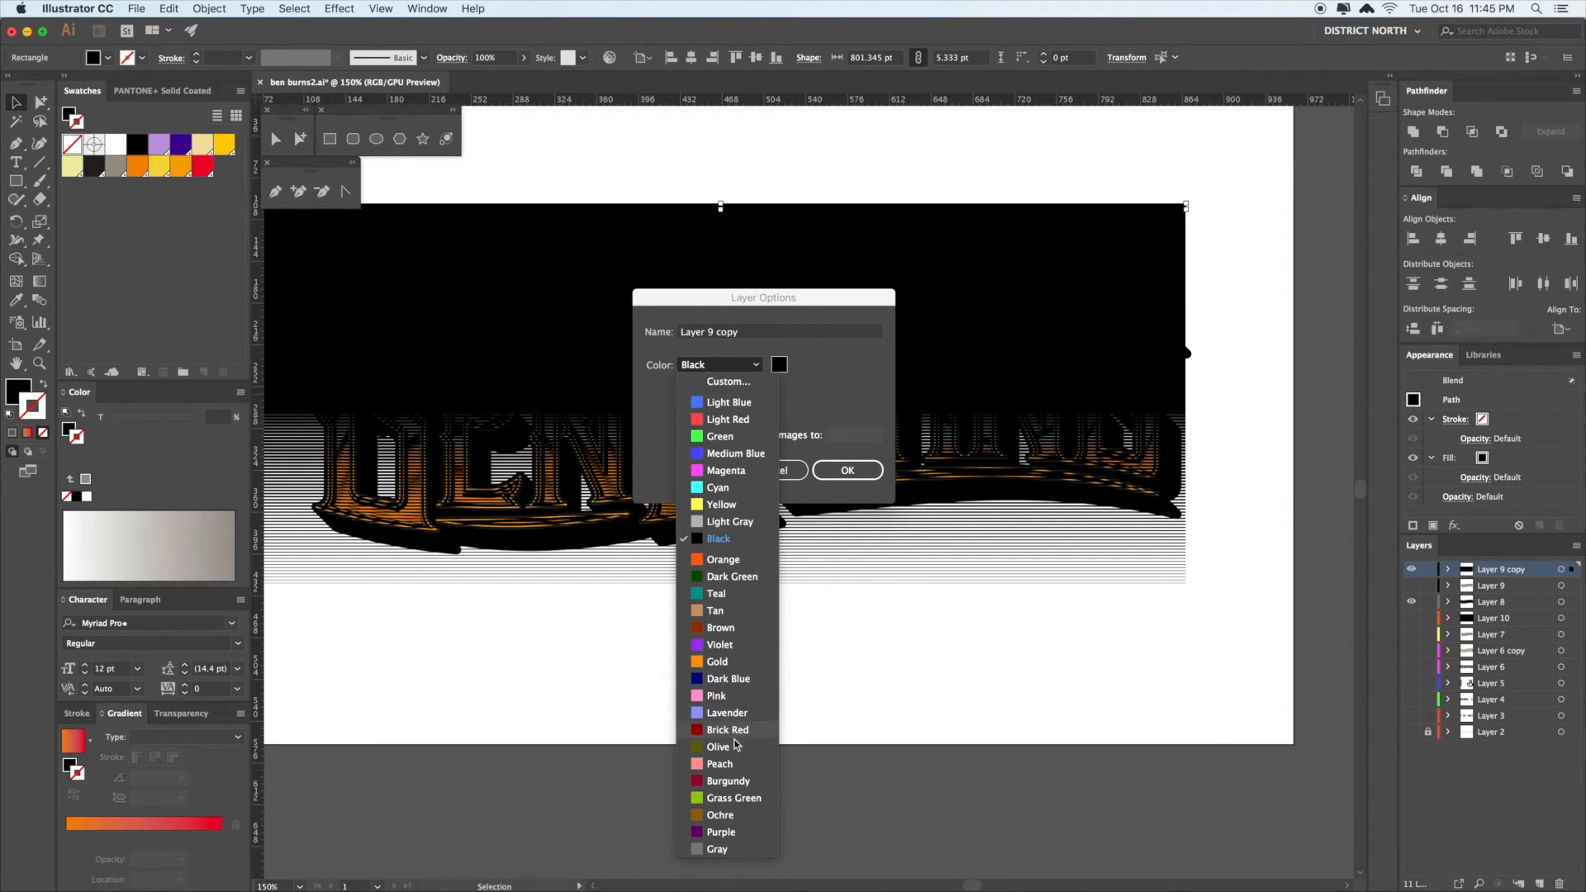
left_click(730, 489)
left_click(847, 471)
- Flatten the blend's top bar into a hairline so the stripes become even
left_click_drag(849, 623, 806, 657)
key("a")
left_click(730, 208)
key("v")
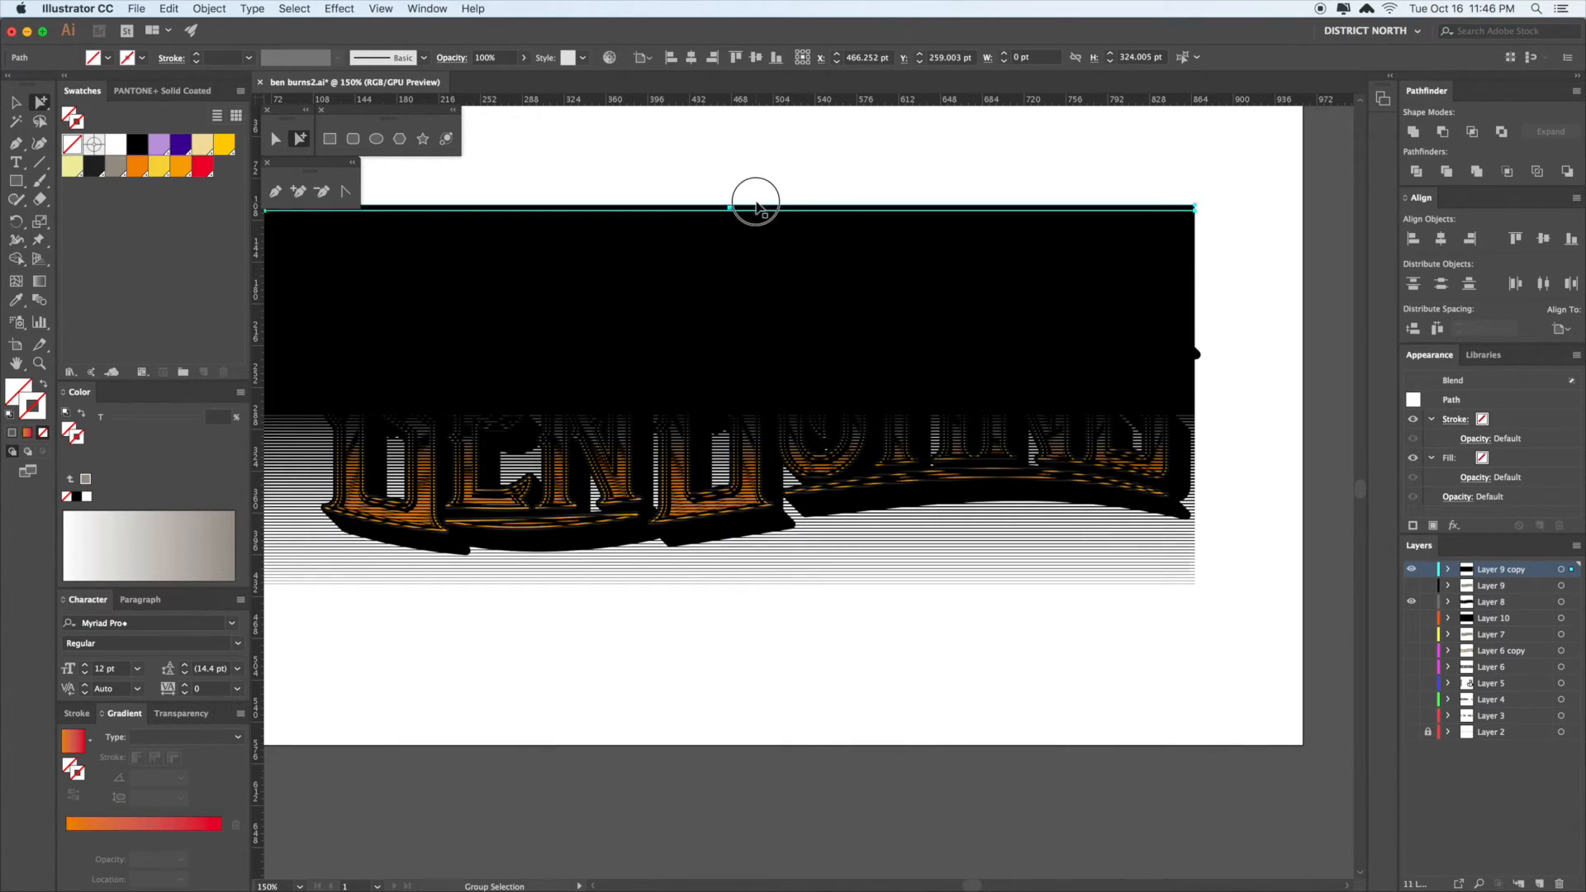
left_click_drag(730, 208, 731, 205)
left_click(767, 192)
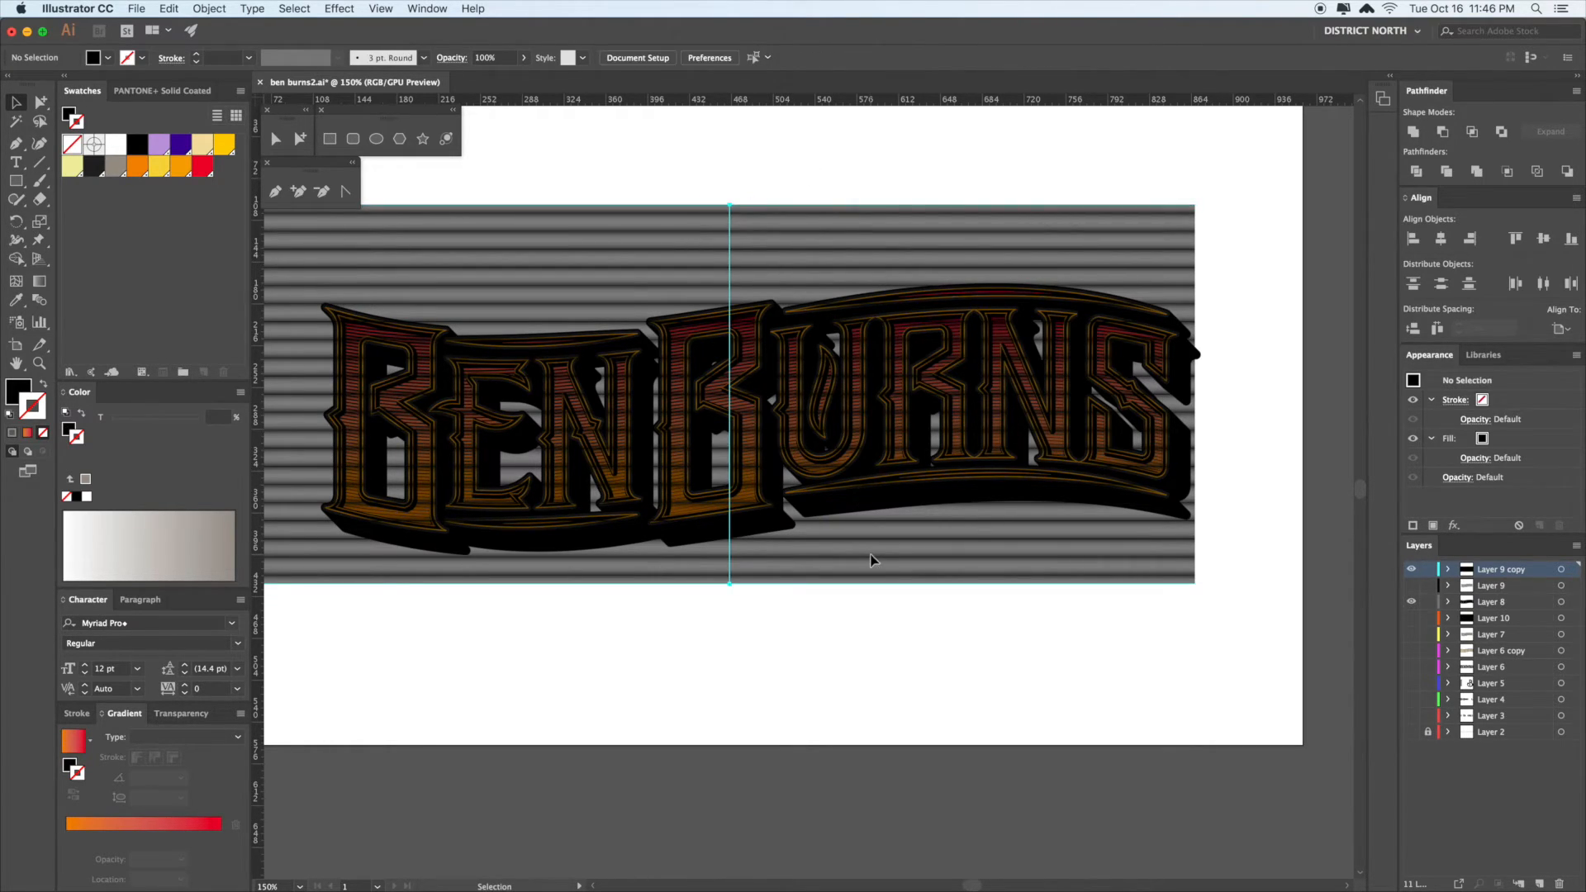
- Switch the stripe blend's spacing to Specified Steps with Preview turned on
left_click(872, 560)
left_click(213, 9)
mouse_move(277, 382)
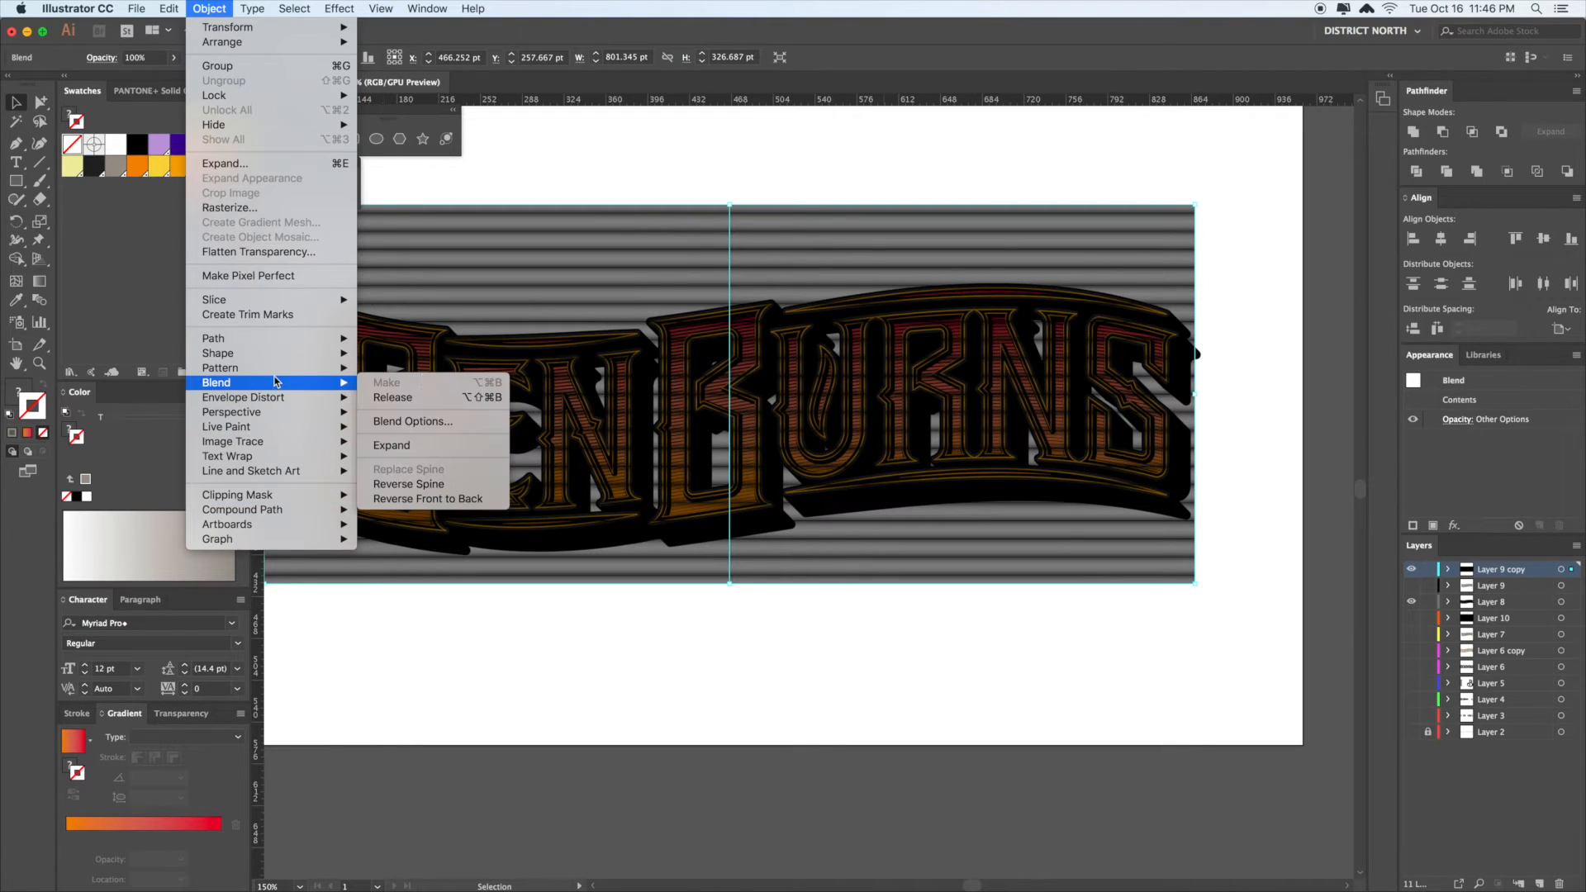
left_click(425, 429)
left_click(776, 396)
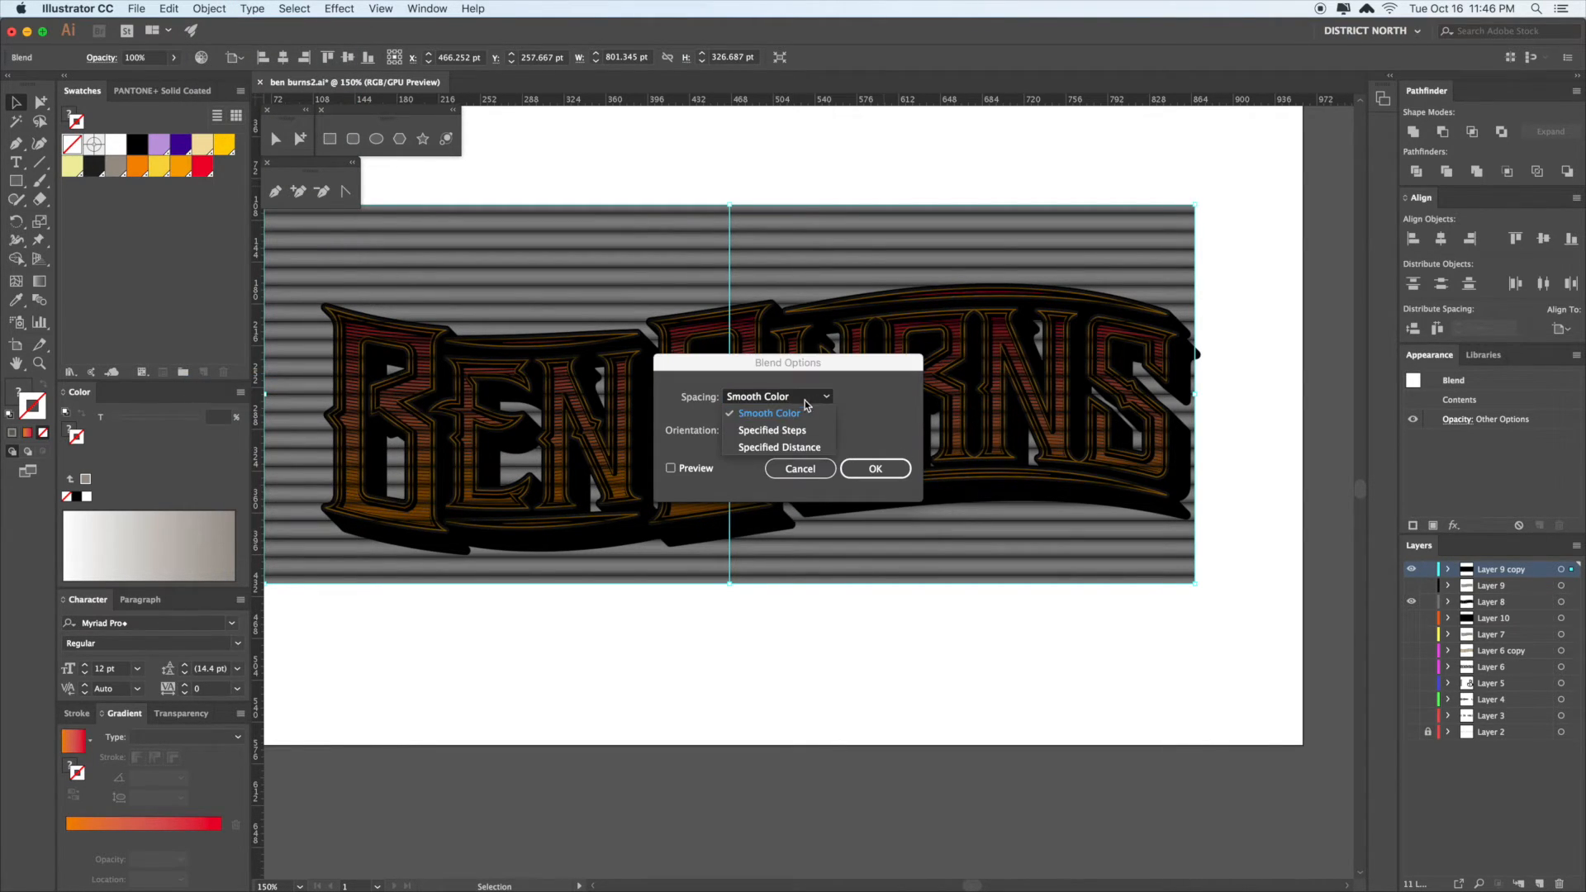
left_click(764, 436)
left_click(671, 469)
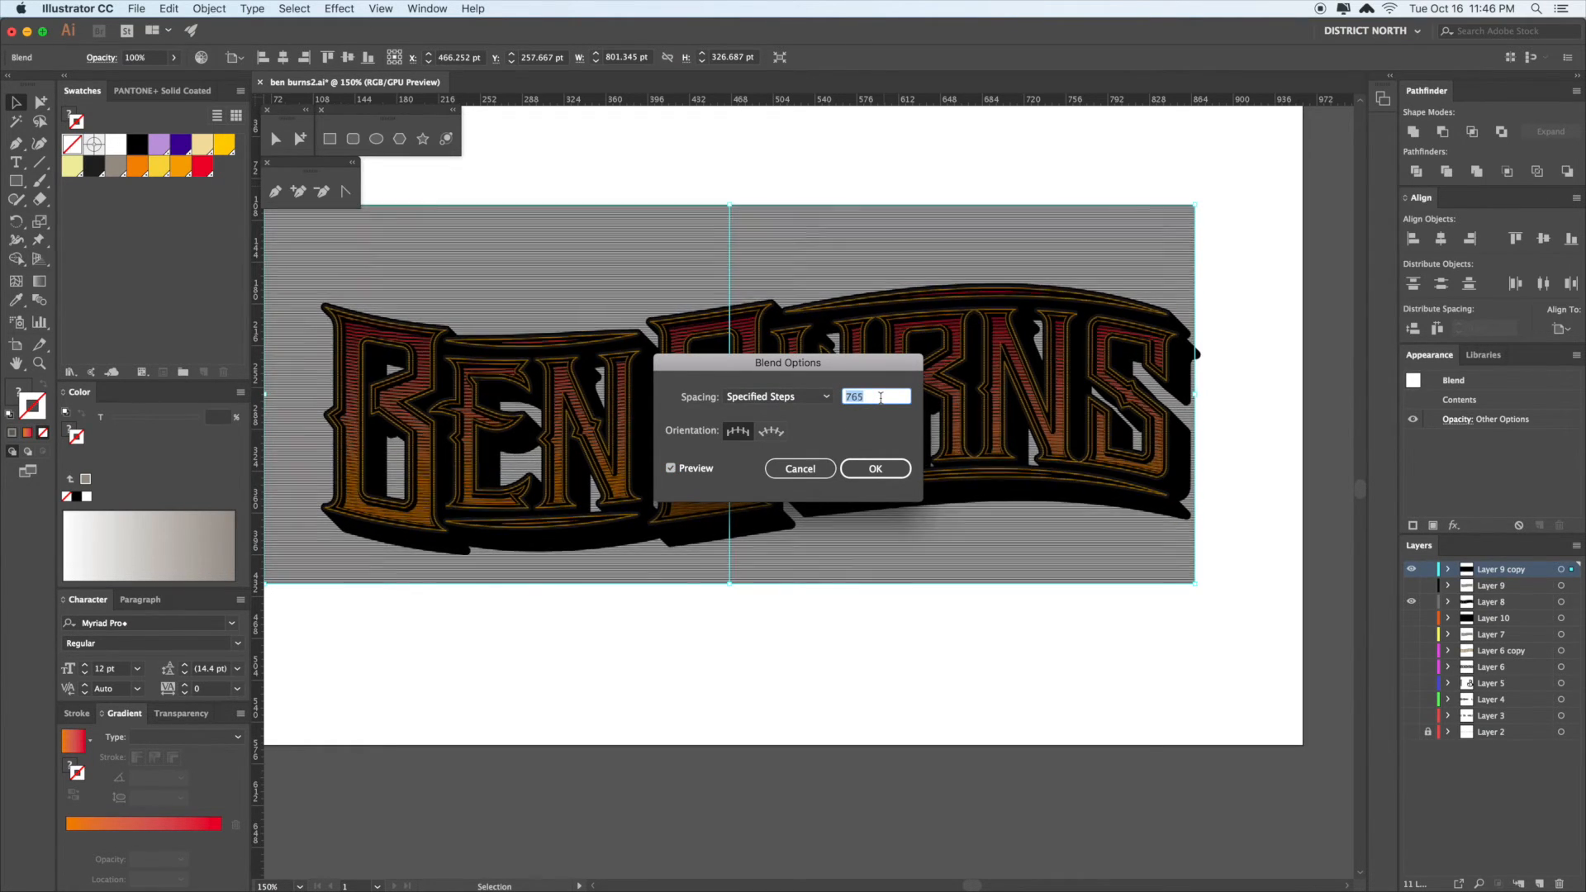
- Preview 489, 430 and 117 steps, then apply the blend at 123 steps
type("489")
key("Tab")
type("430")
key("Tab")
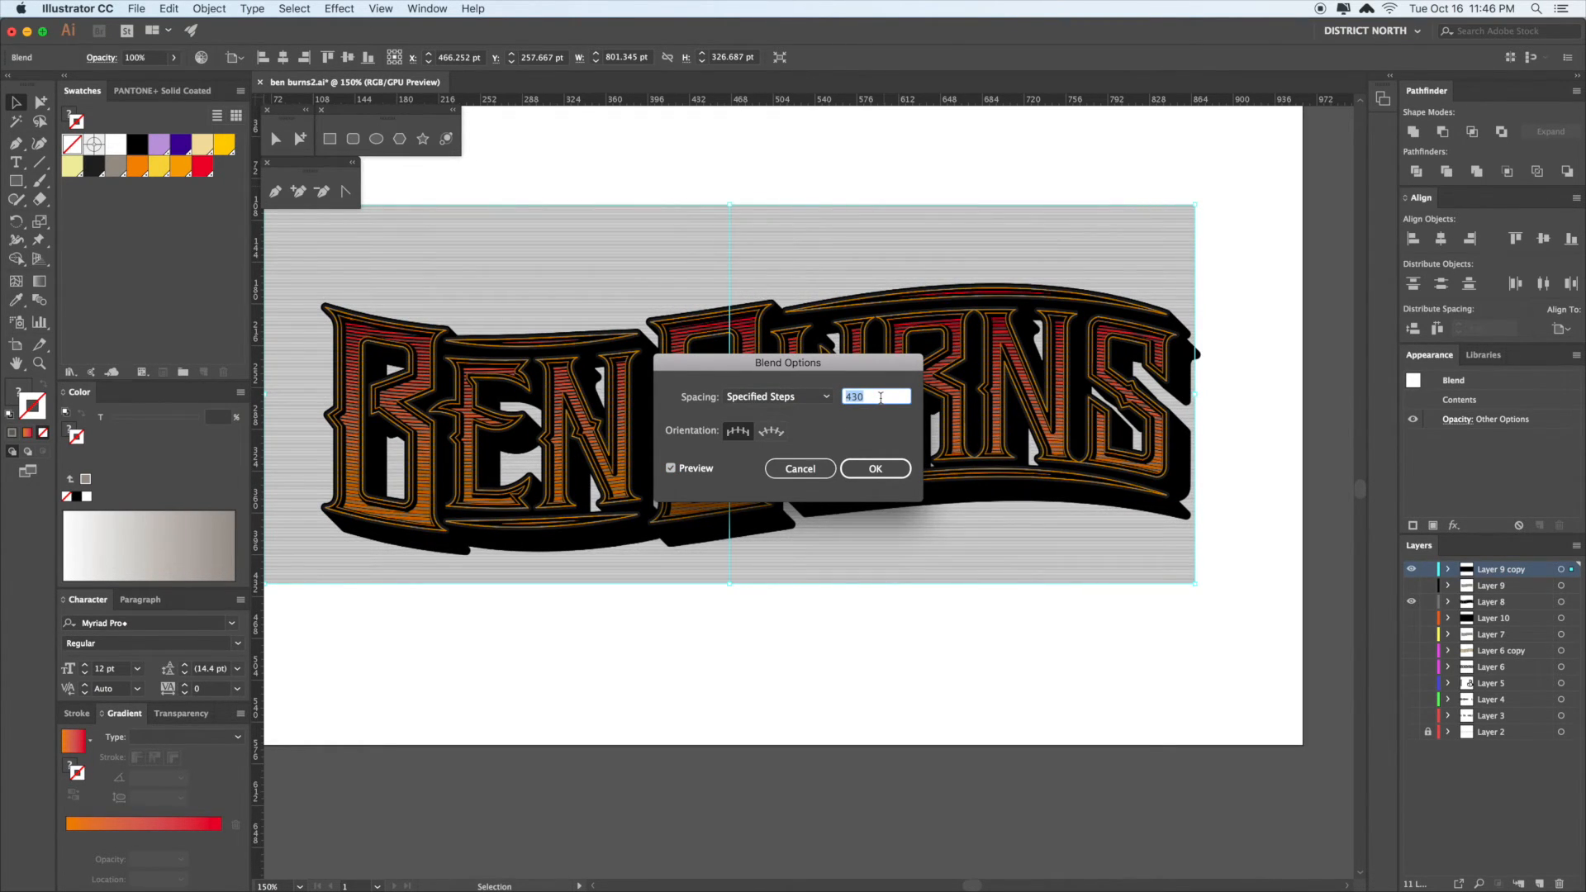
type("117")
key("Tab")
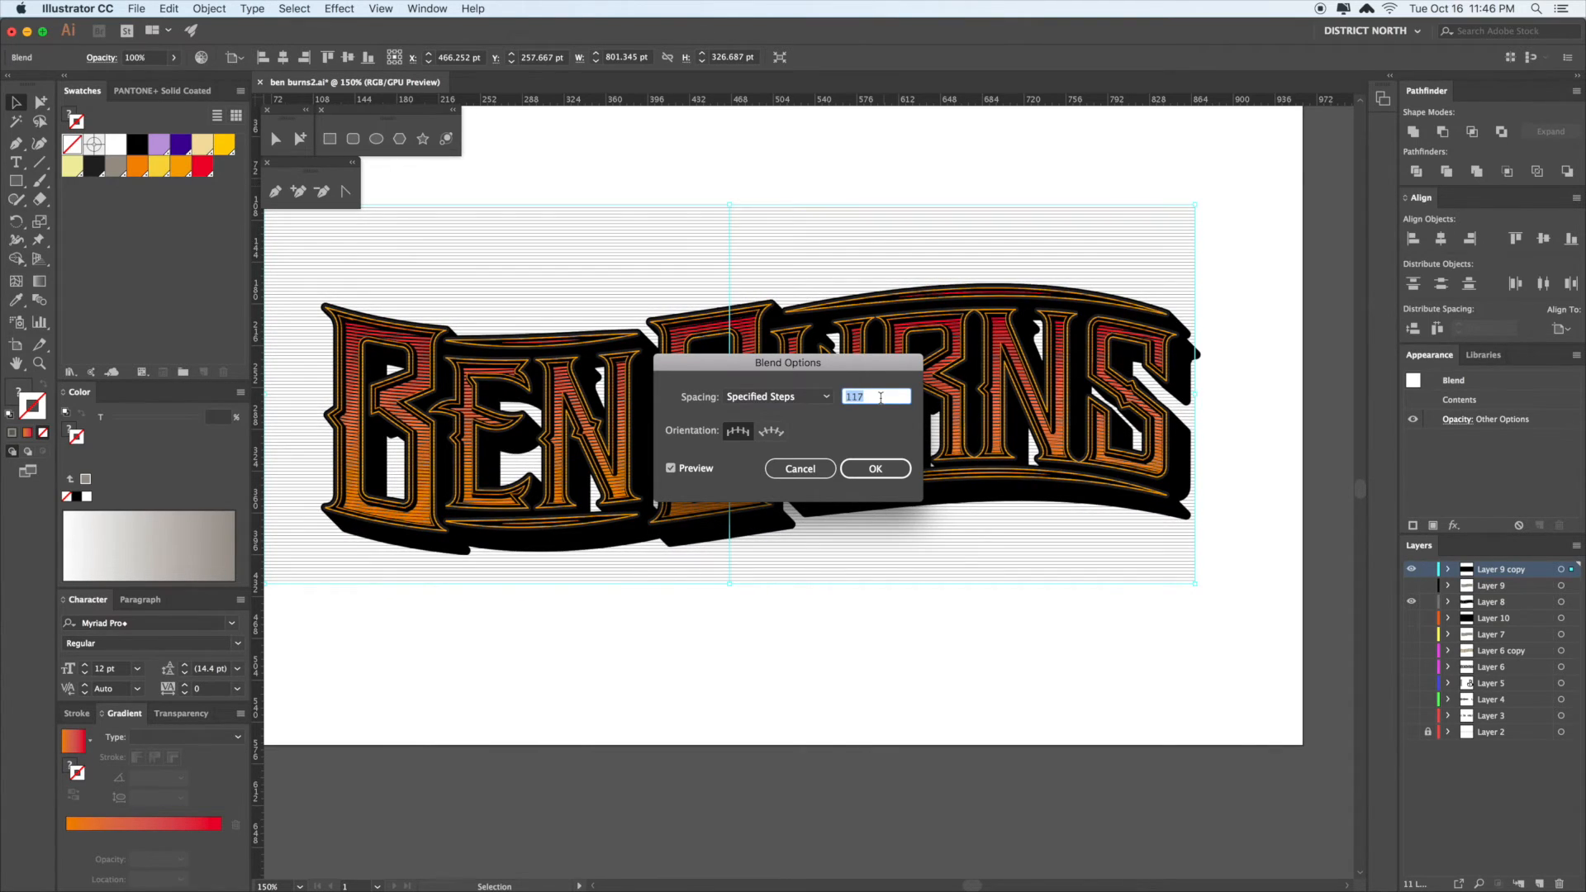
type("123")
key("Tab")
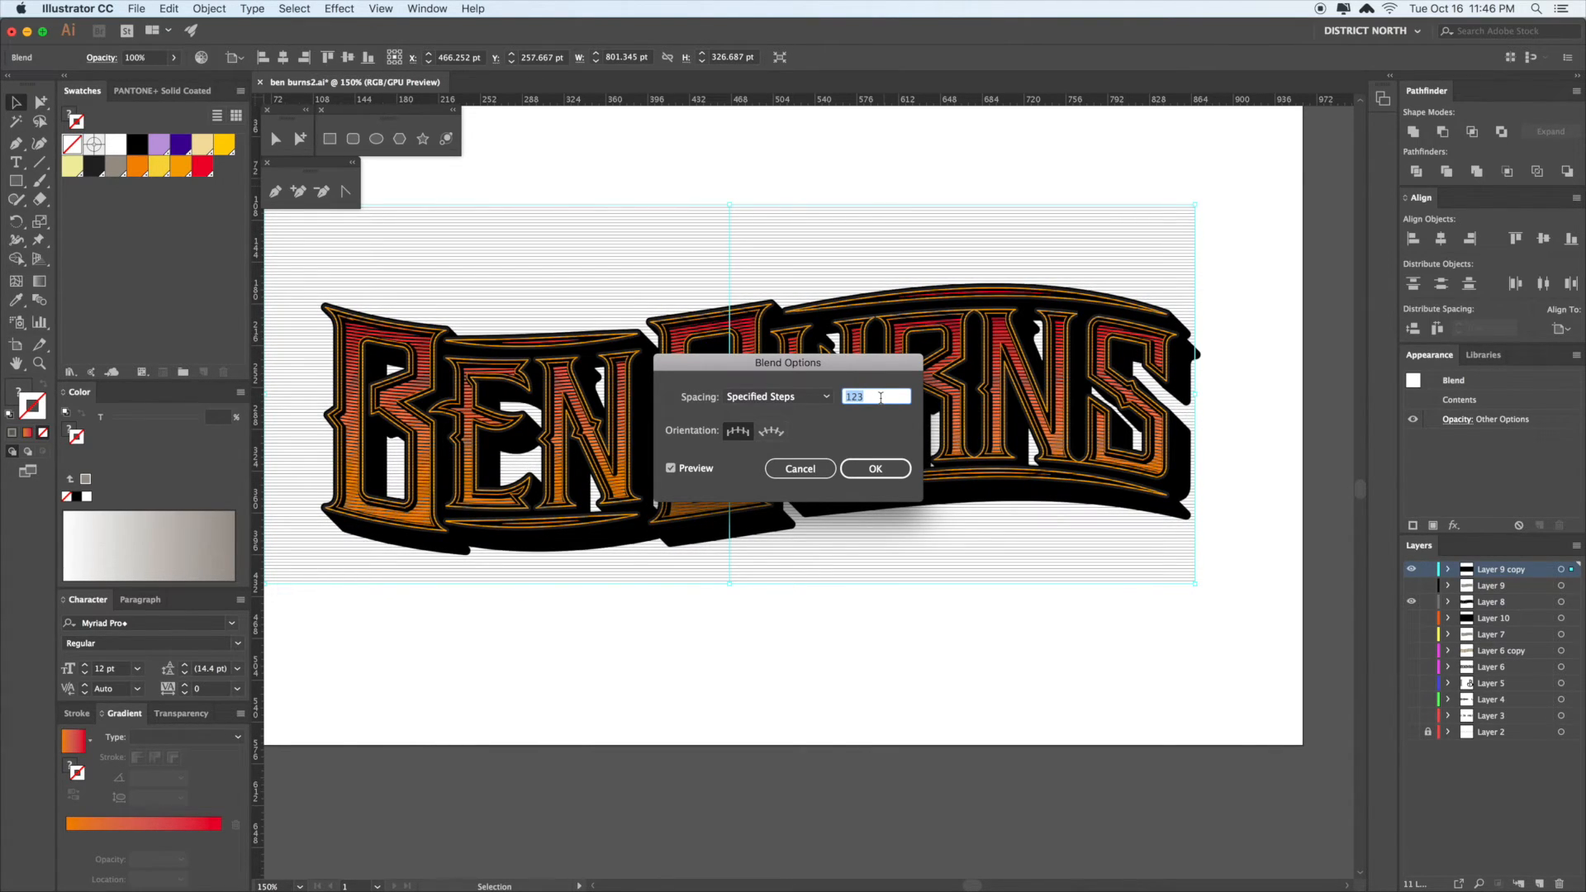
left_click(884, 475)
left_click(776, 188)
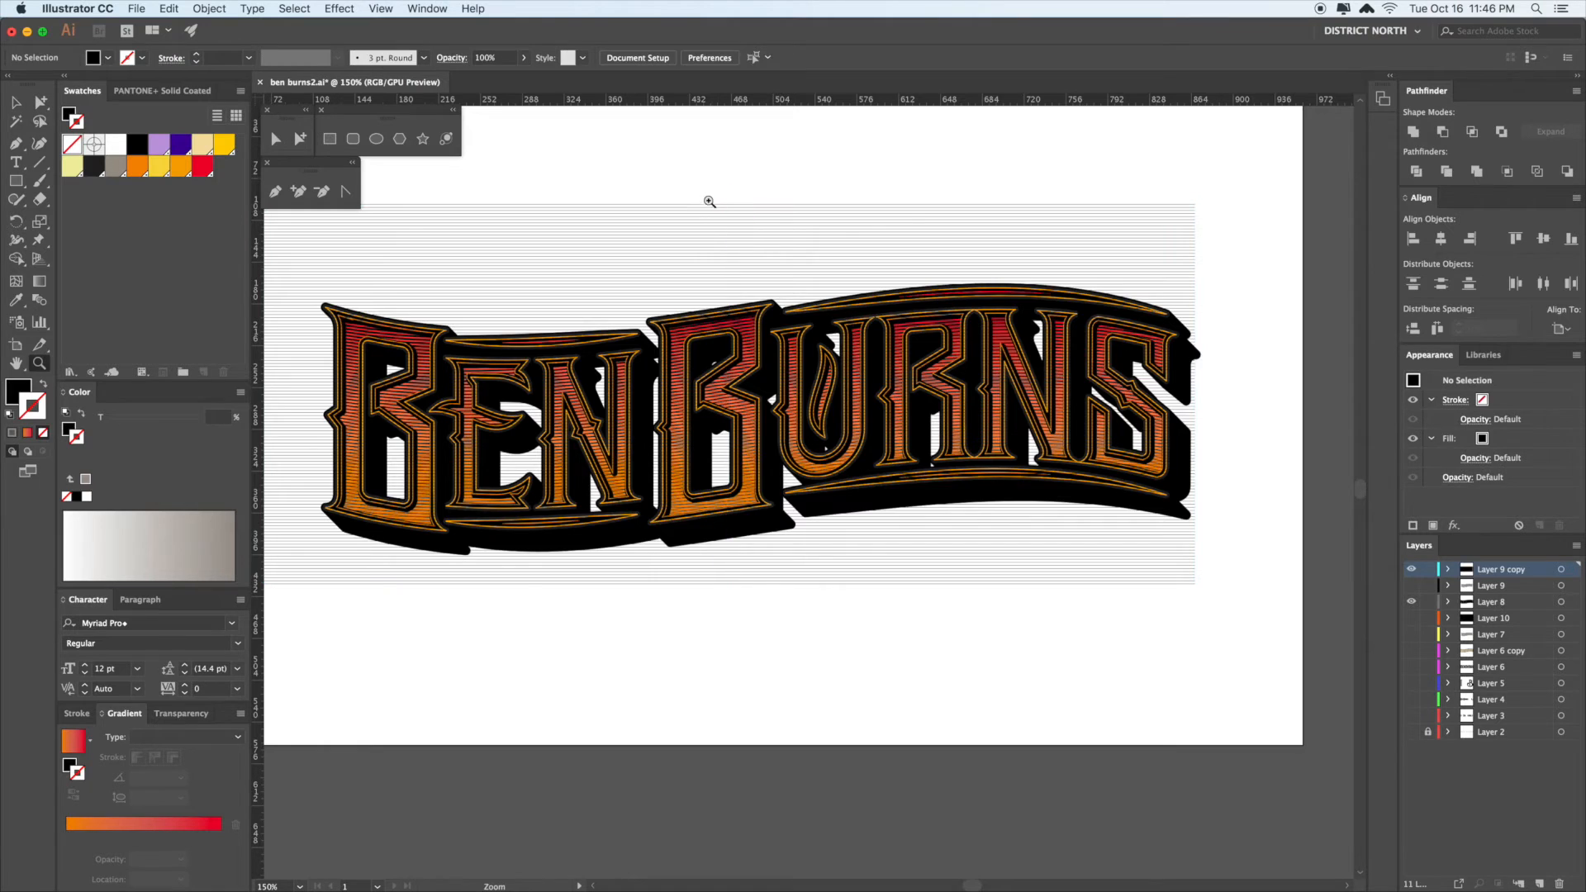
- Zoom in on the blend lines and make one bar slightly taller
key("super+space")
left_click_drag(714, 202, 1137, 433)
left_click(889, 240)
left_click_drag(888, 238, 887, 231)
left_click(975, 201)
key("a")
key("super+minus")
key("super+minus")
key("super+minus")
key("super+minus")
key("super+minus")
key("super+minus")
key("super+minus")
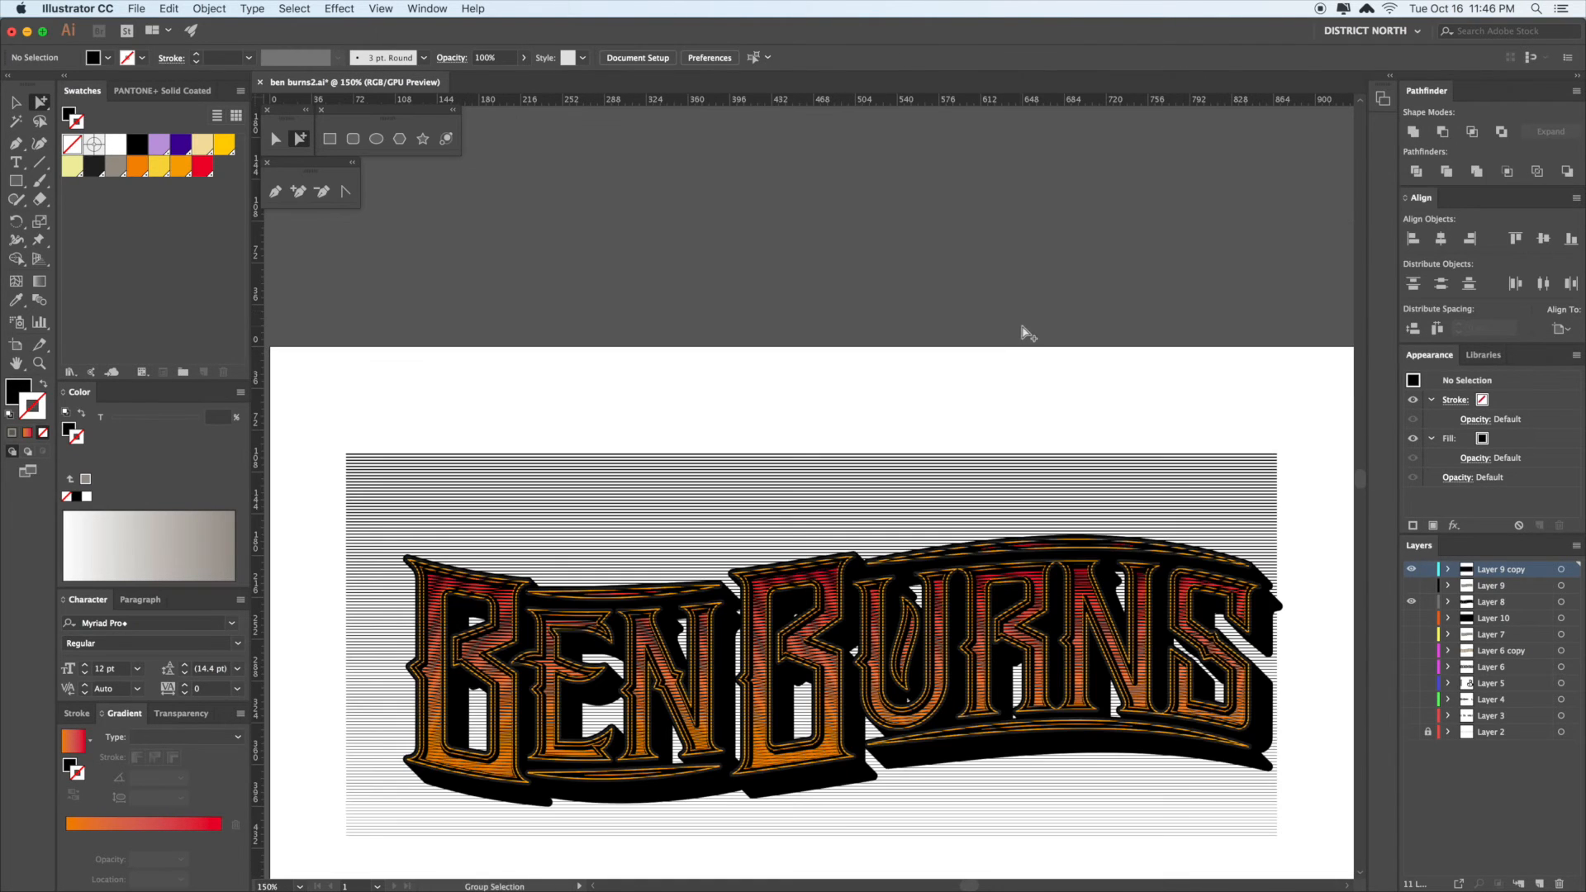
- Drag the striped blend down below the lettering, mostly off the artboard
left_click_drag(1043, 335, 922, 144)
key("v")
left_click(1050, 293)
left_click_drag(1224, 317, 1202, 298)
left_click(1234, 359)
key("super+minus")
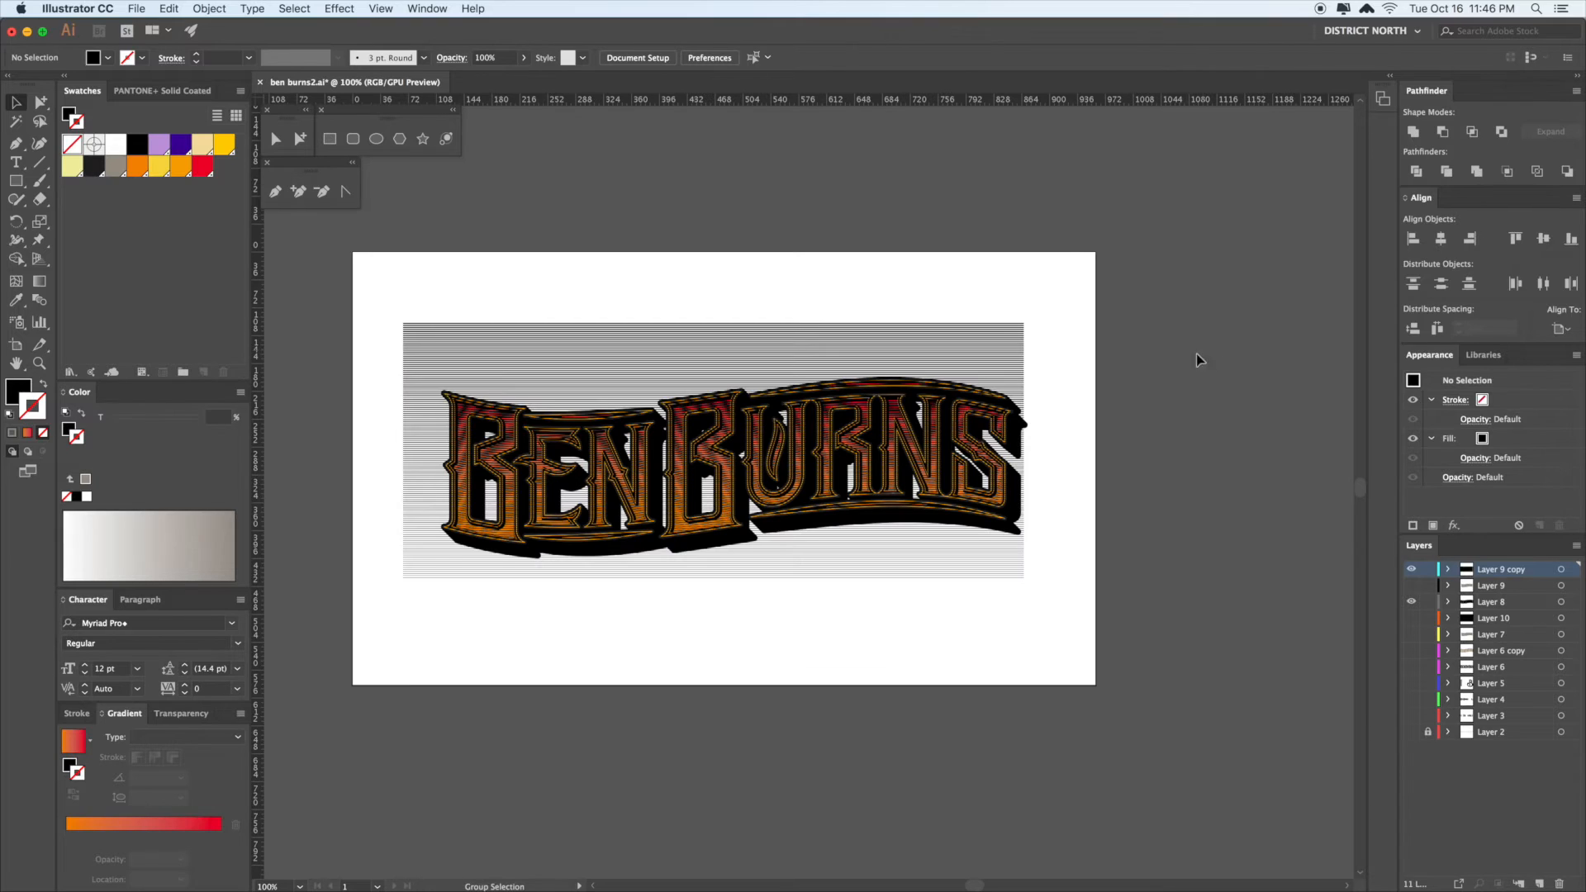
key("a")
left_click_drag(1173, 367, 1099, 364)
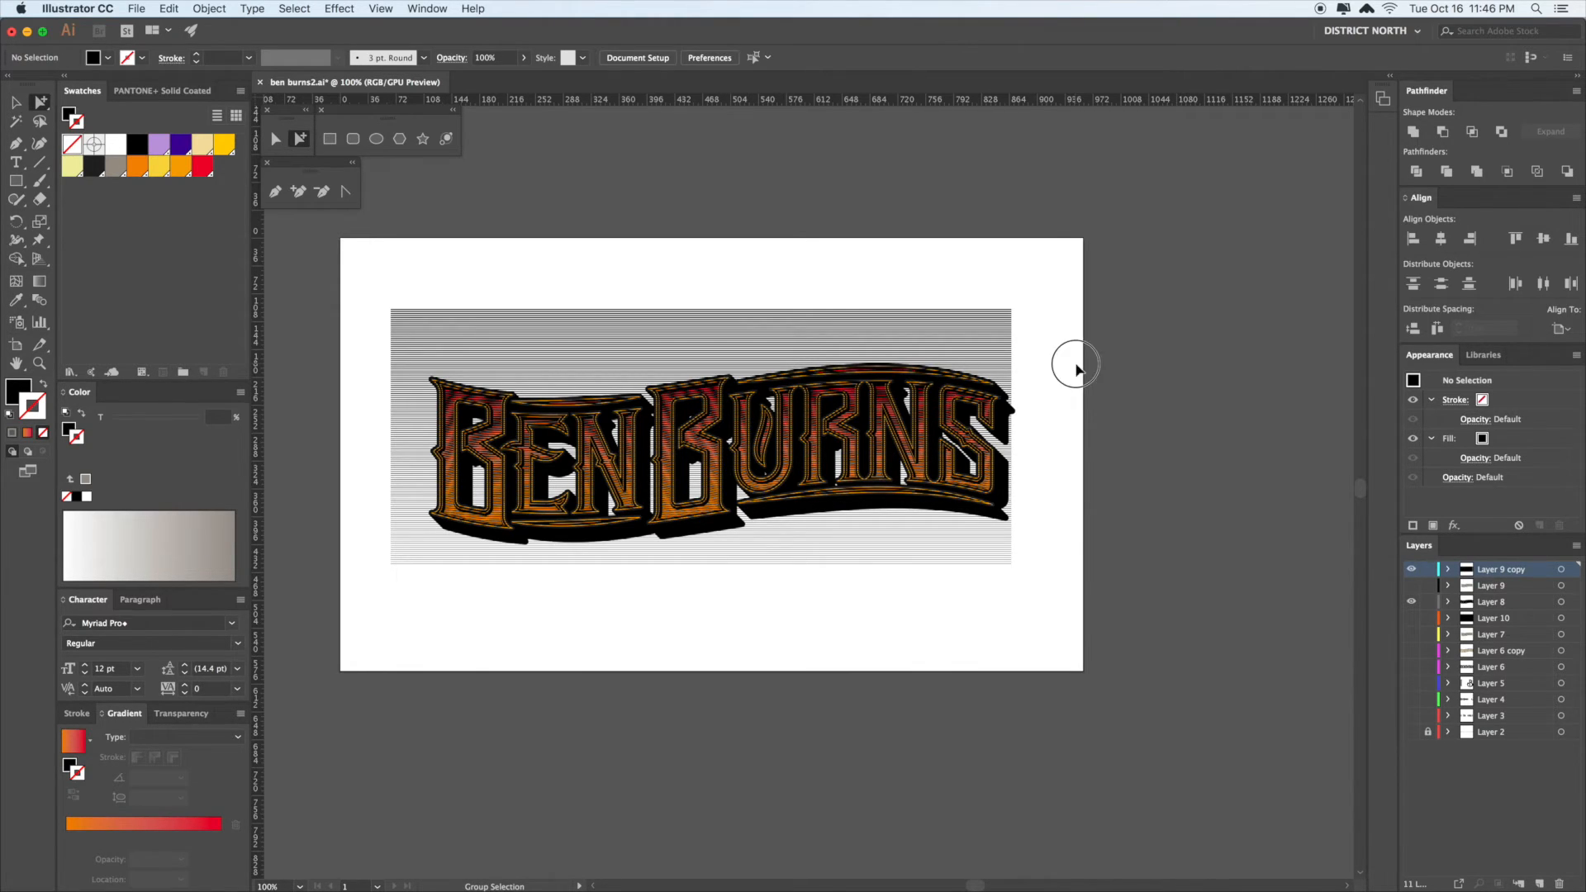
left_click_drag(1076, 367, 1063, 354)
key("v")
left_click_drag(958, 318, 1019, 634)
left_click(1141, 557)
left_click_drag(1141, 557, 1123, 534)
left_click_drag(1022, 656, 1019, 621)
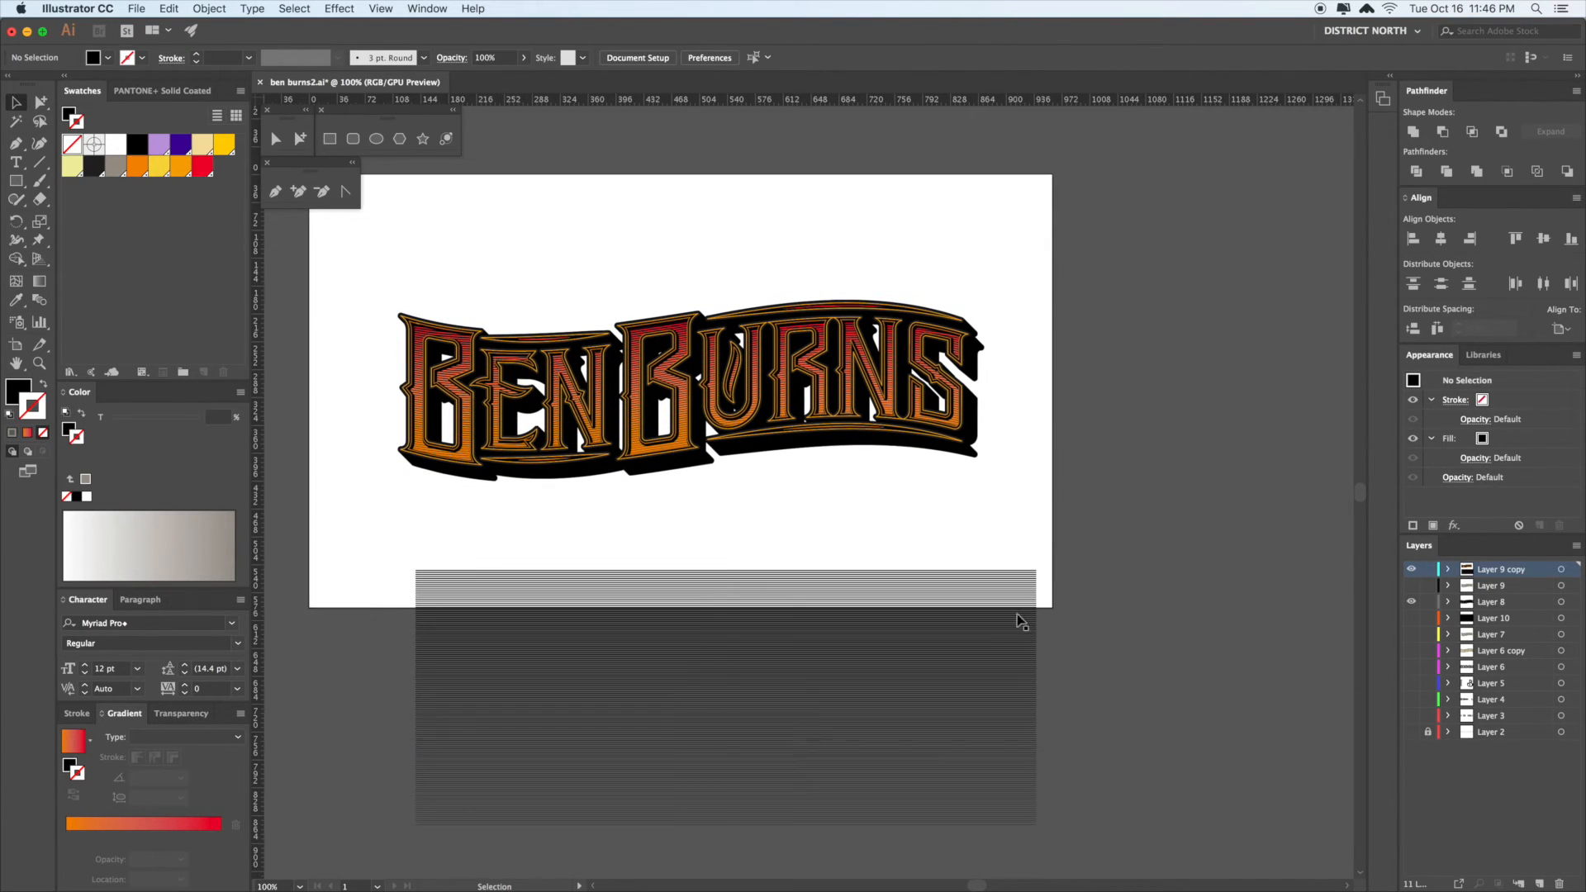
- Rotate the striped blend 45° and move it up toward the lettering
left_click(1018, 617)
left_click_drag(1045, 566, 980, 766)
left_click_drag(843, 772, 1151, 510)
scroll(1150, 510, "right", 2)
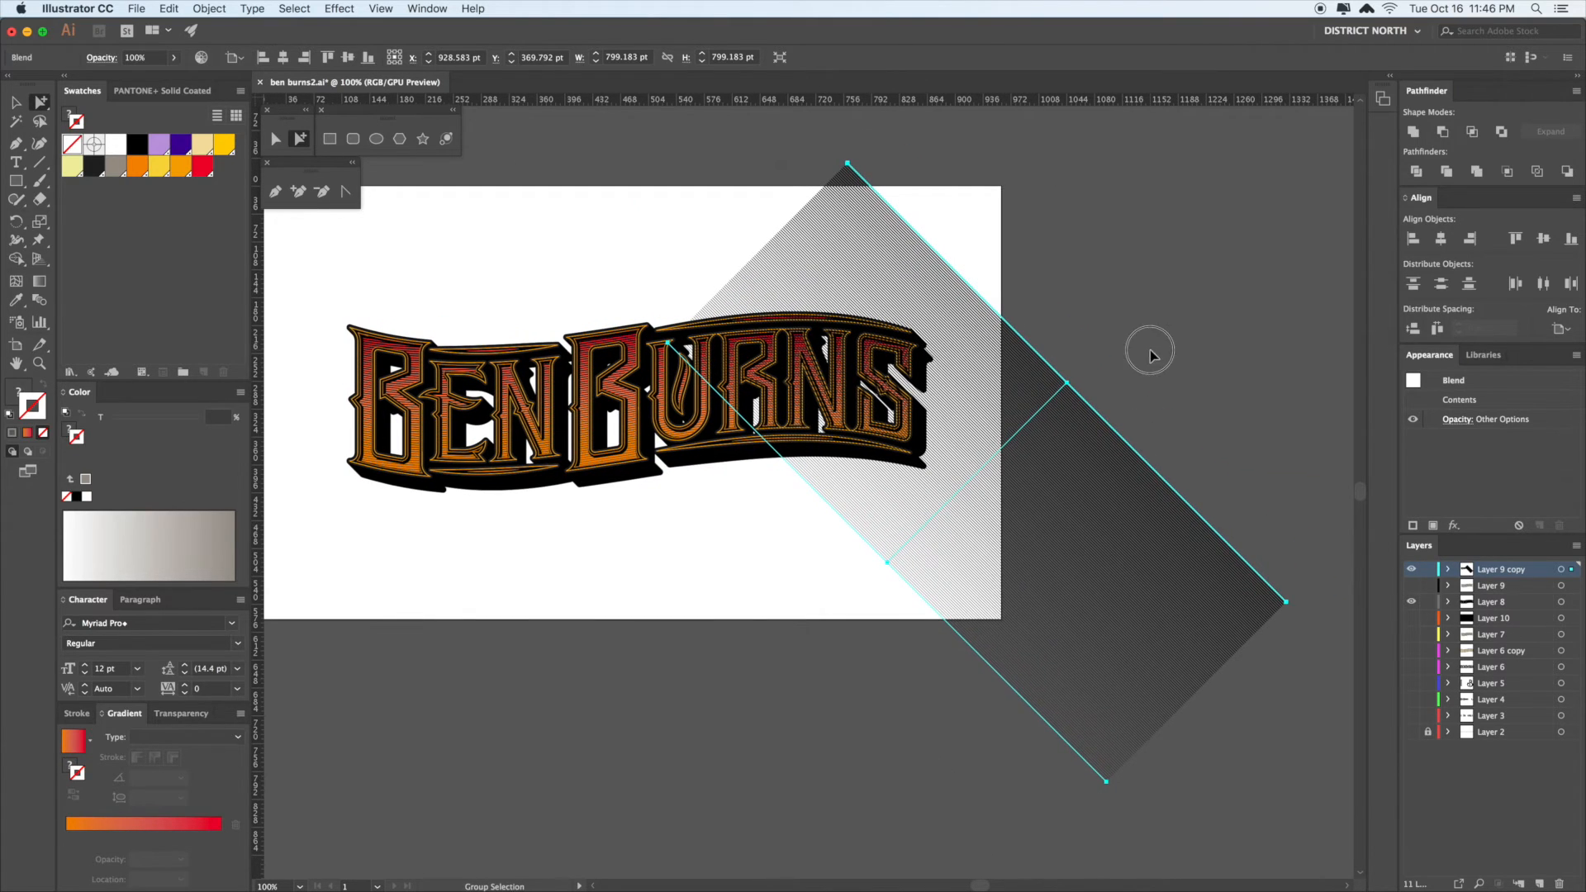
left_click(1151, 355)
- Position the diagonal band so it cuts across the right end of 'Burns'
left_click_drag(1016, 528, 1197, 655)
left_click(1021, 530)
left_click_drag(1012, 568, 1115, 698)
left_click(807, 567)
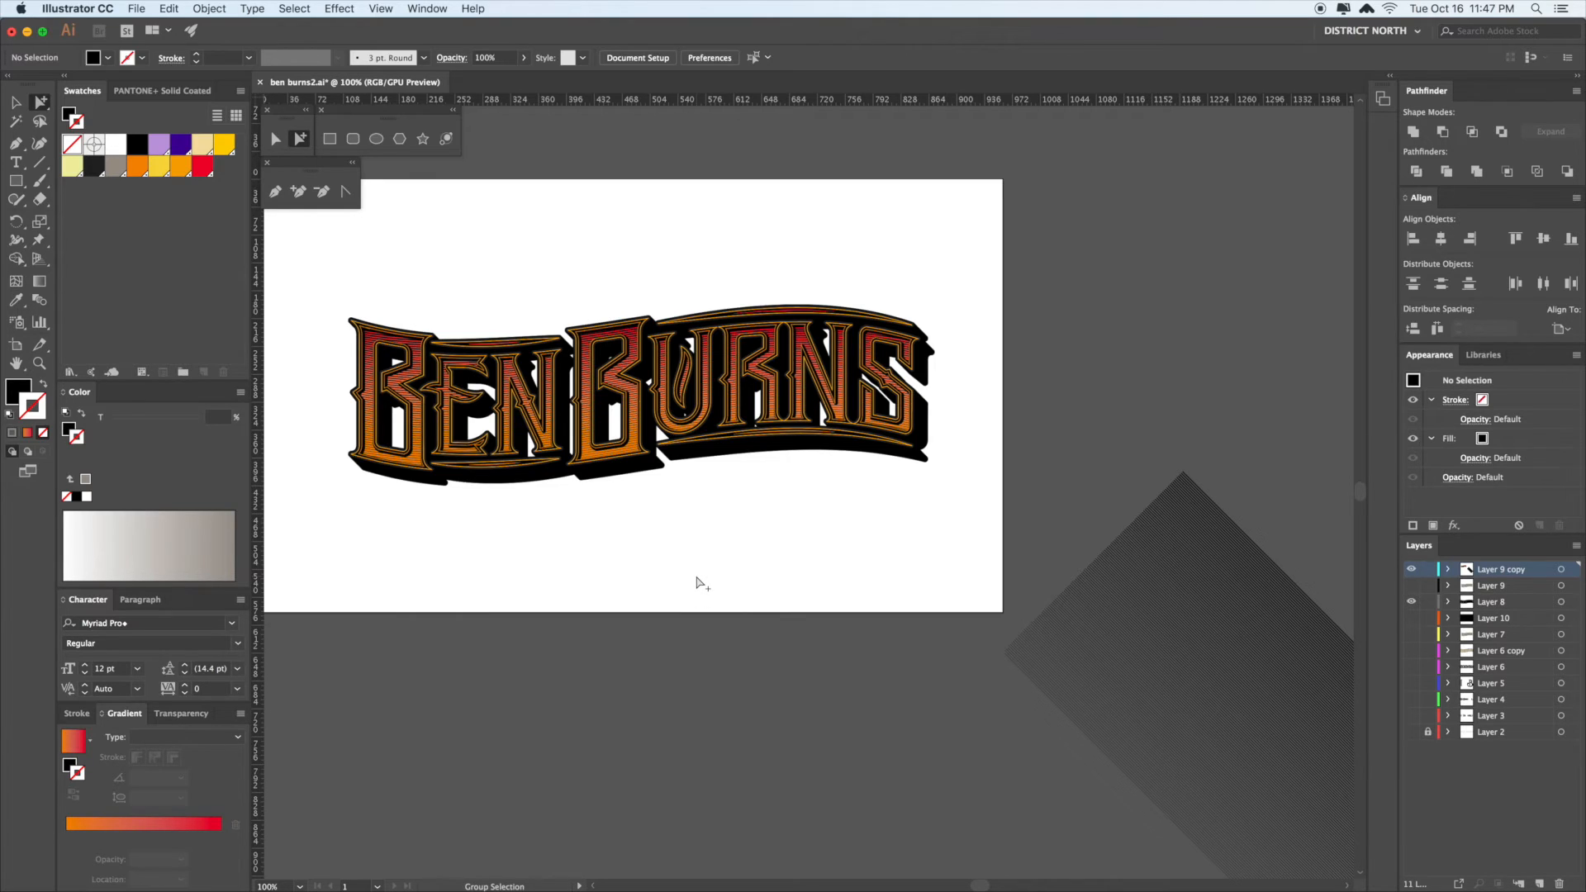
scroll(835, 489, "right", 3)
key("v")
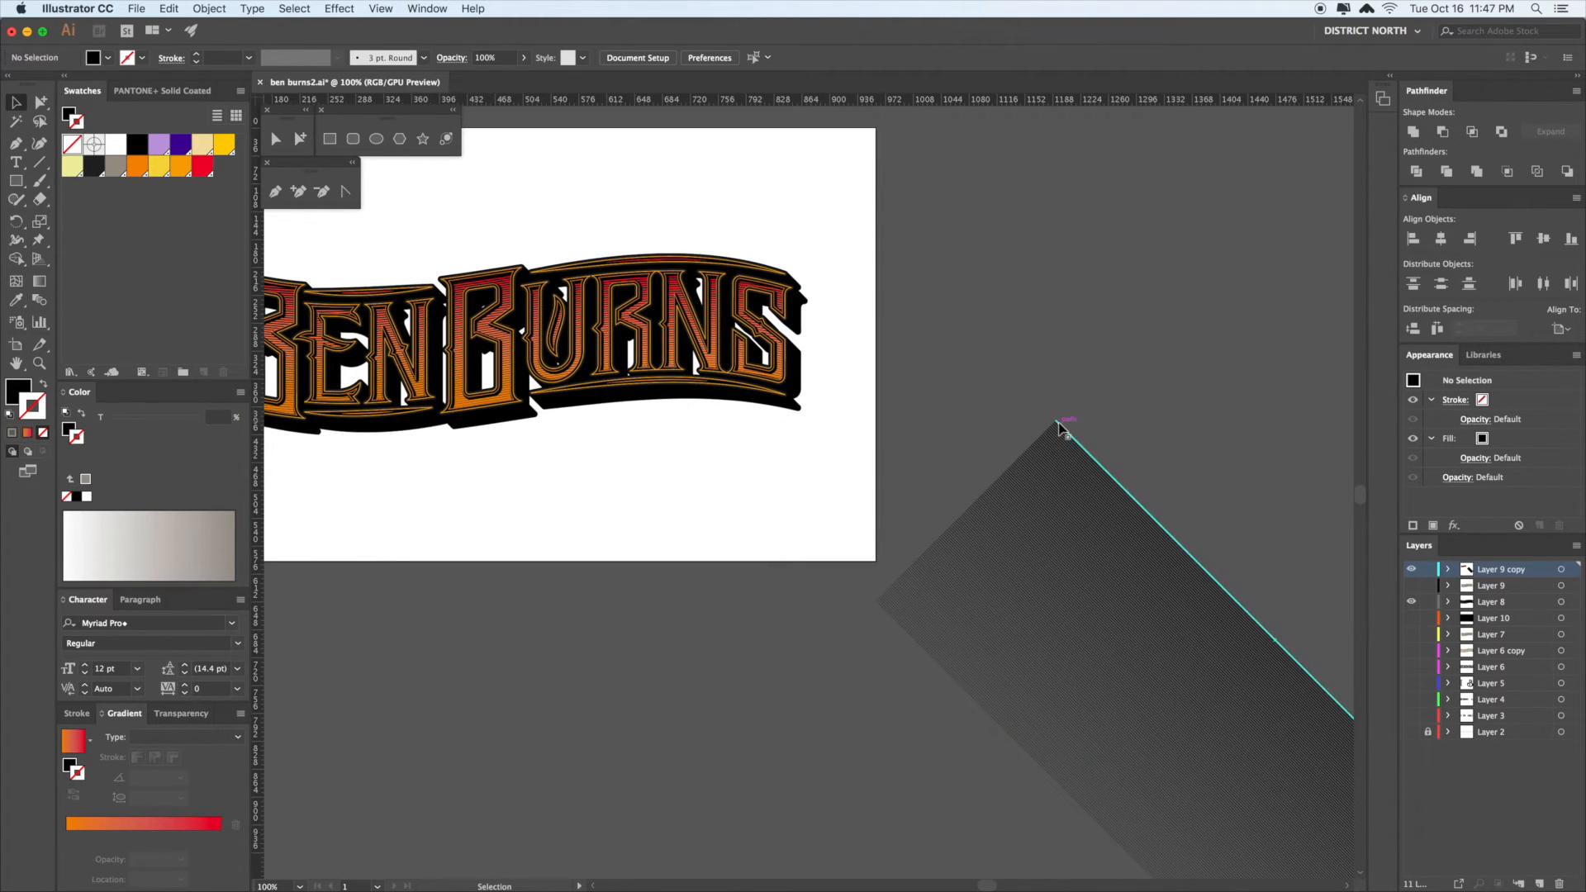
left_click_drag(1050, 599, 864, 514)
left_click(1184, 479)
scroll(1182, 481, "left", 3)
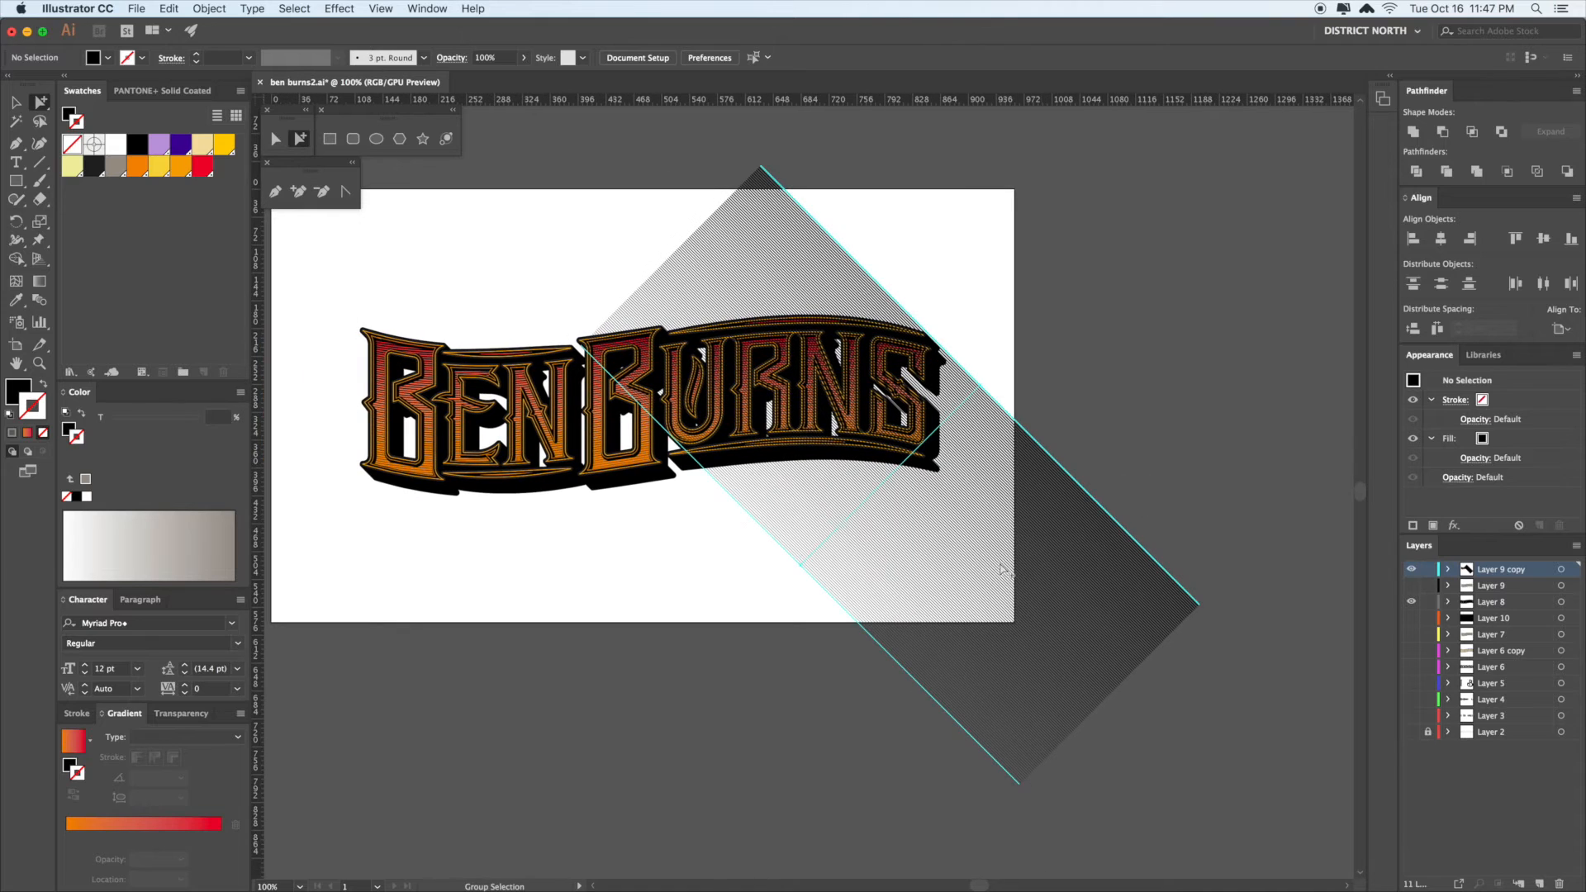
- Stretch the diagonal blend, tilt it about 18° further clockwise, and widen it over the lettering
left_click(996, 553)
left_click_drag(801, 565, 595, 770)
key("r")
left_click_drag(1144, 328, 1178, 433)
key("a")
key("v")
left_click_drag(991, 564, 853, 476)
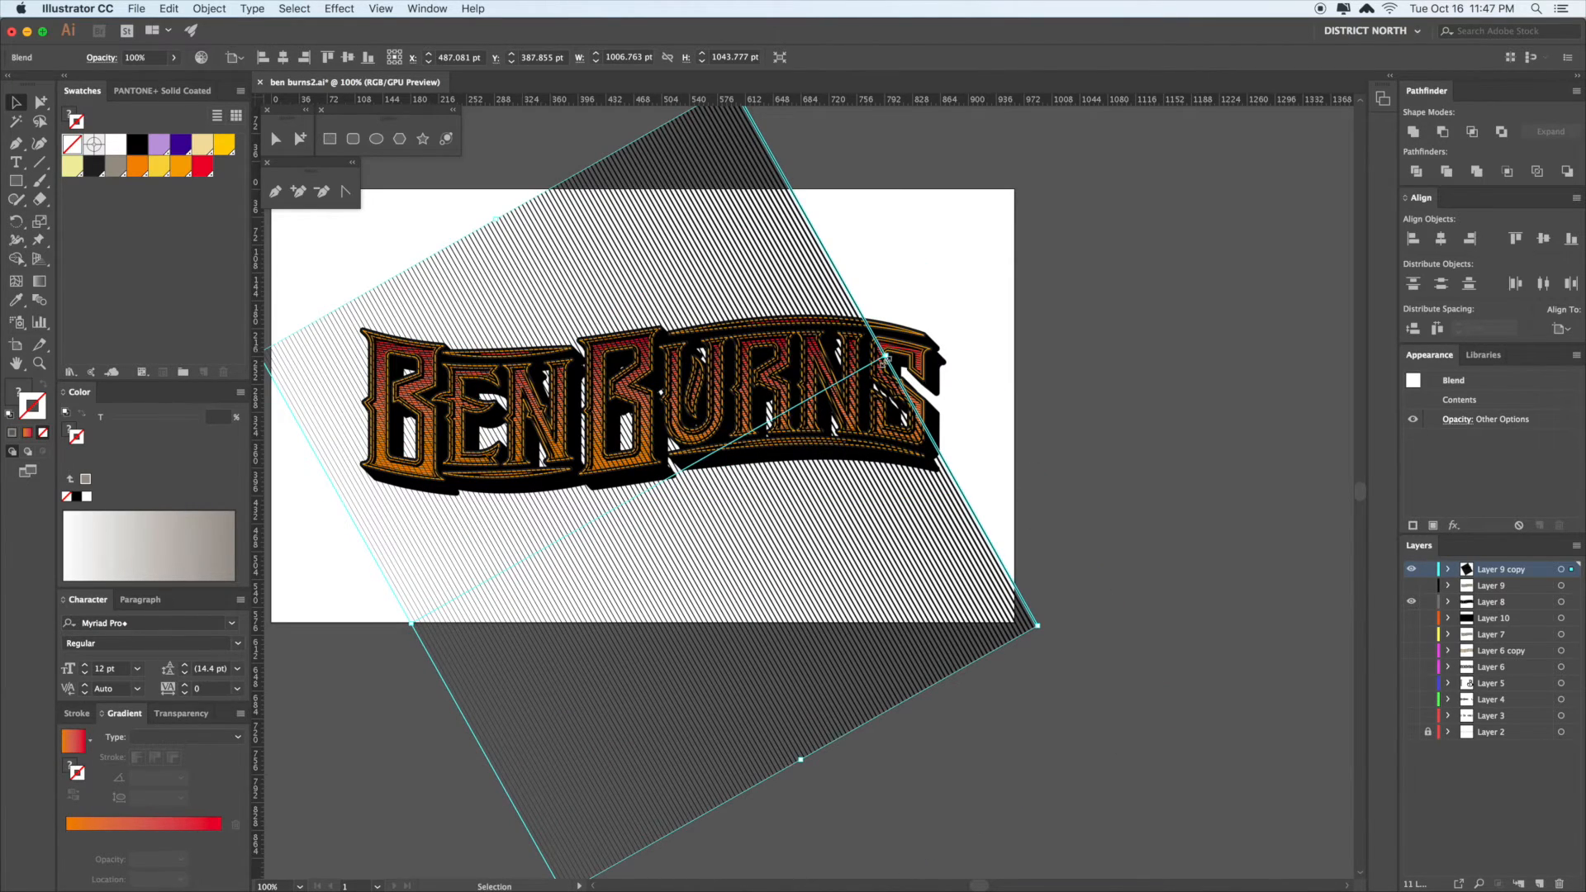
left_click_drag(885, 357, 942, 328)
key("r")
left_click_drag(1121, 360, 1137, 381)
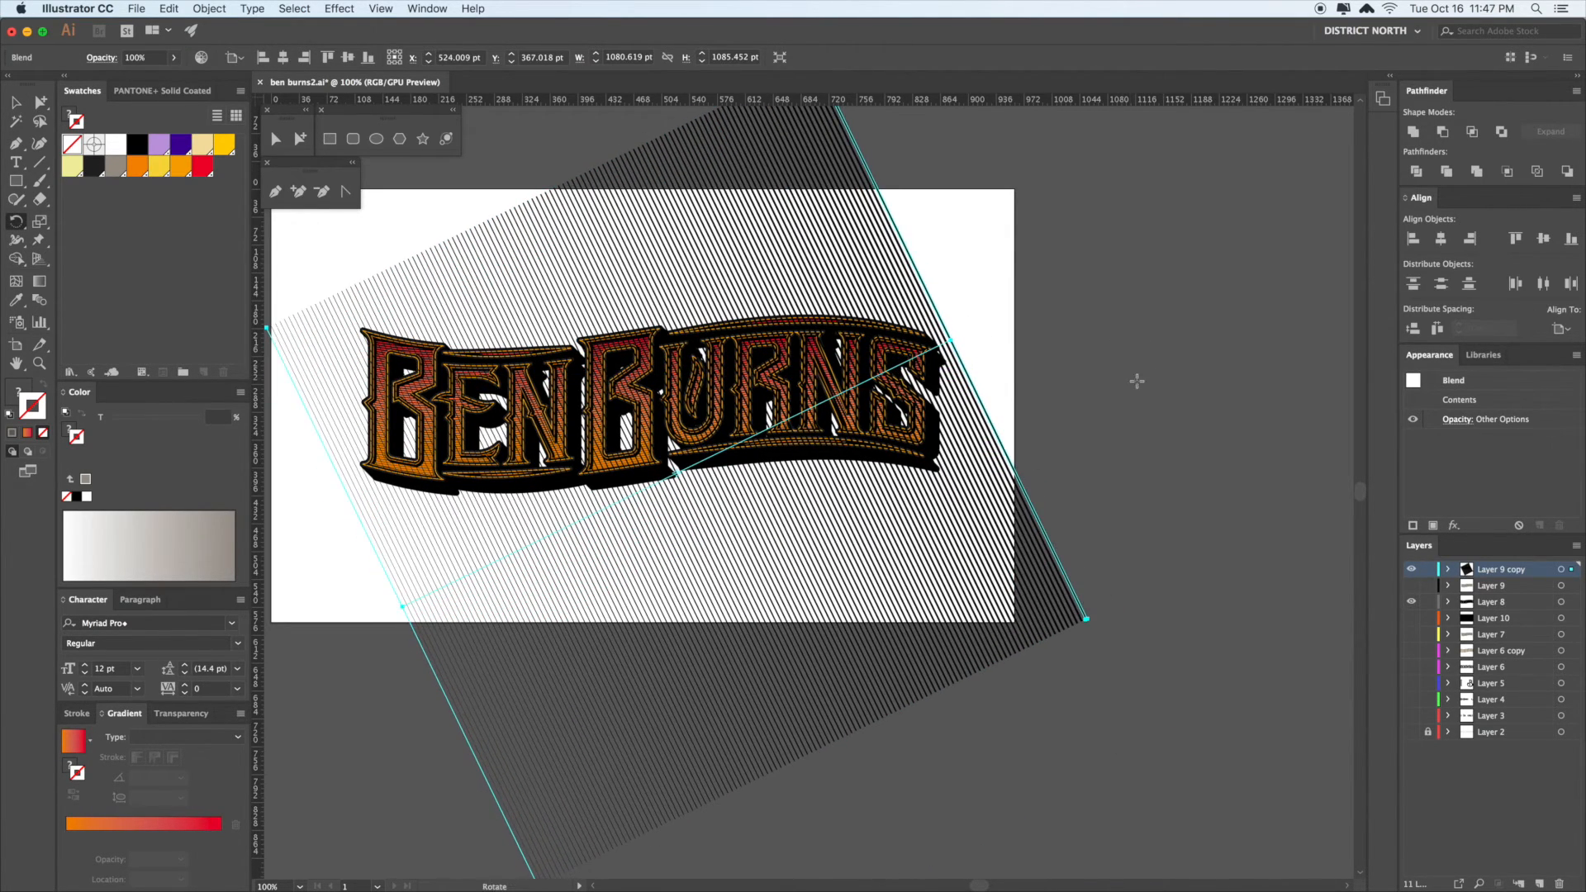
key("a")
left_click(1154, 429)
- Thicken the blend's leftmost line so all the stripes become bolder
scroll(1149, 431, "down", 1)
left_click_drag(610, 563, 795, 429)
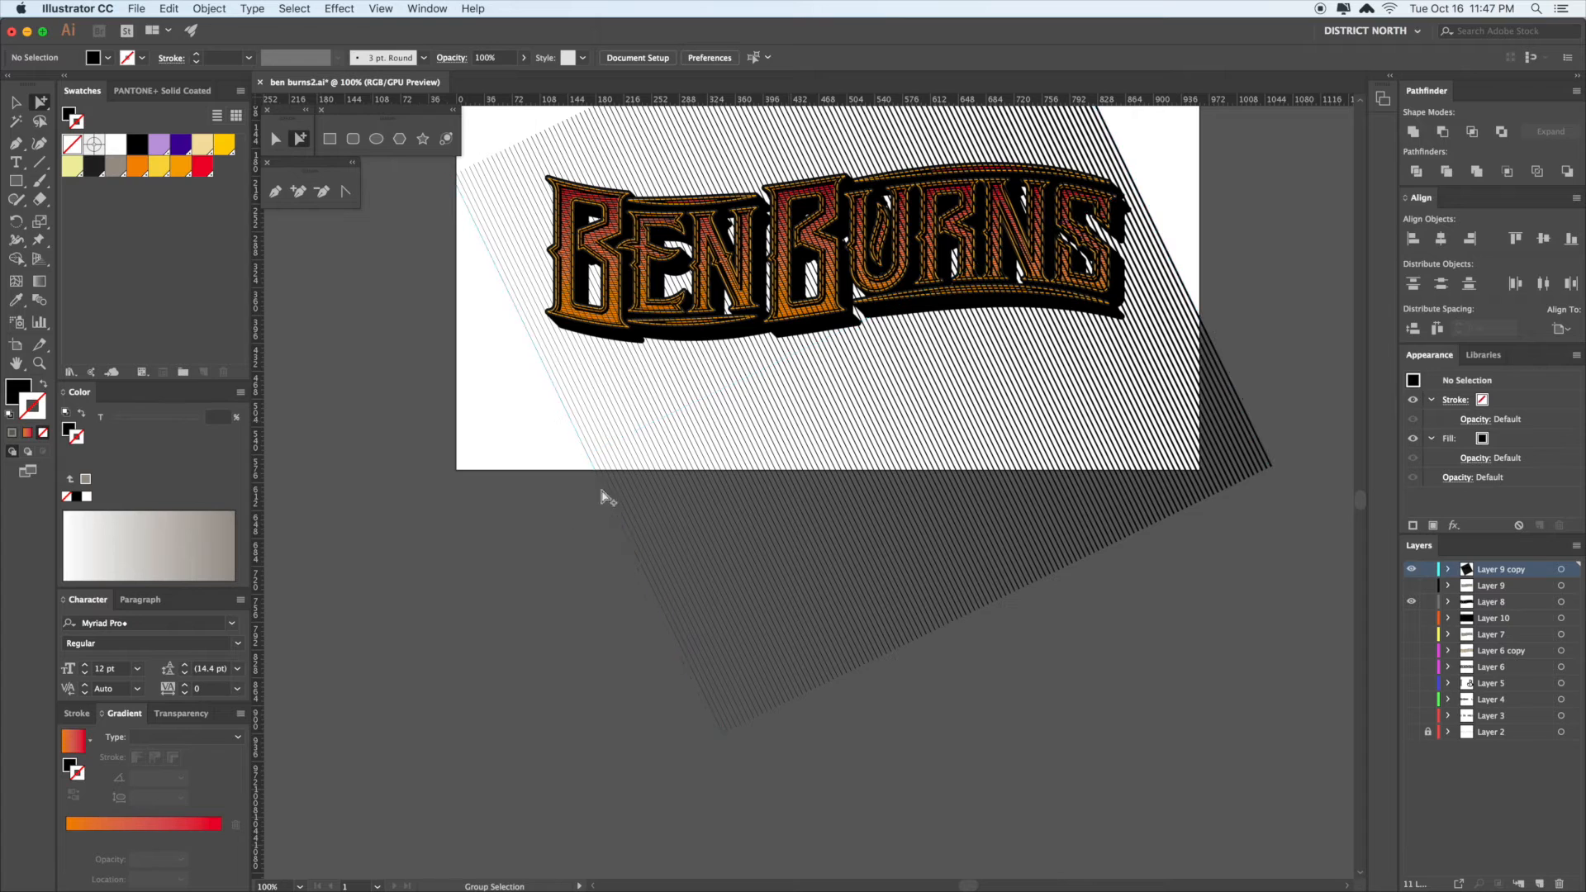
left_click(590, 455)
key("v")
left_click_drag(590, 455, 591, 454)
key("a")
left_click(551, 525)
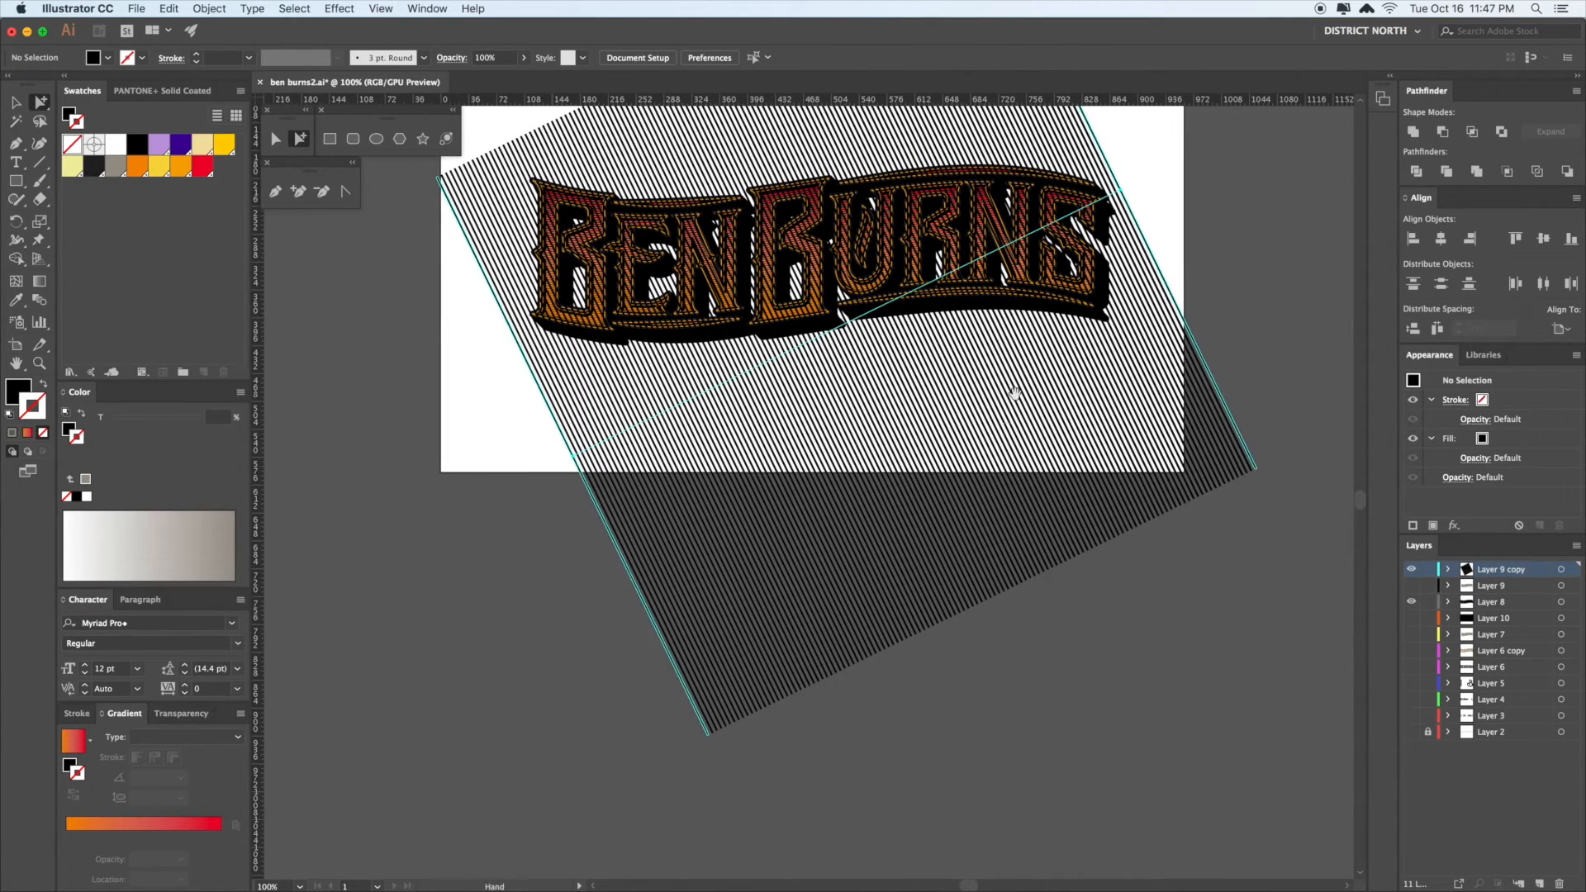
left_click(1013, 396)
left_click_drag(1013, 396, 875, 503)
key("v")
left_click(1191, 473)
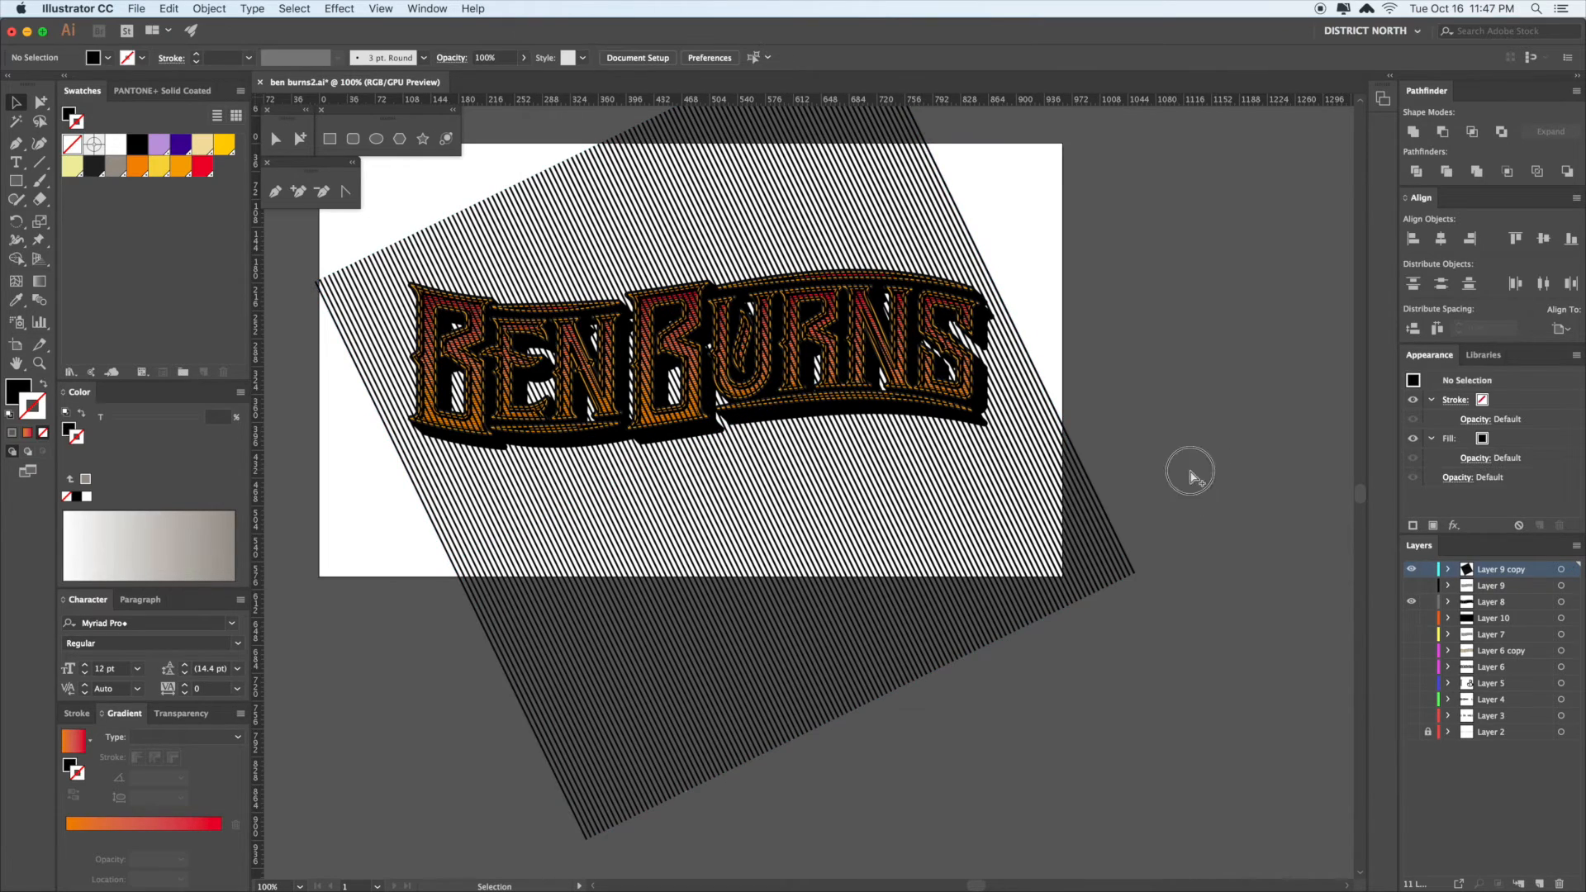
- Select the blend's edge line, then undo back to the thick stripes
left_click(1077, 512)
left_click(1179, 453)
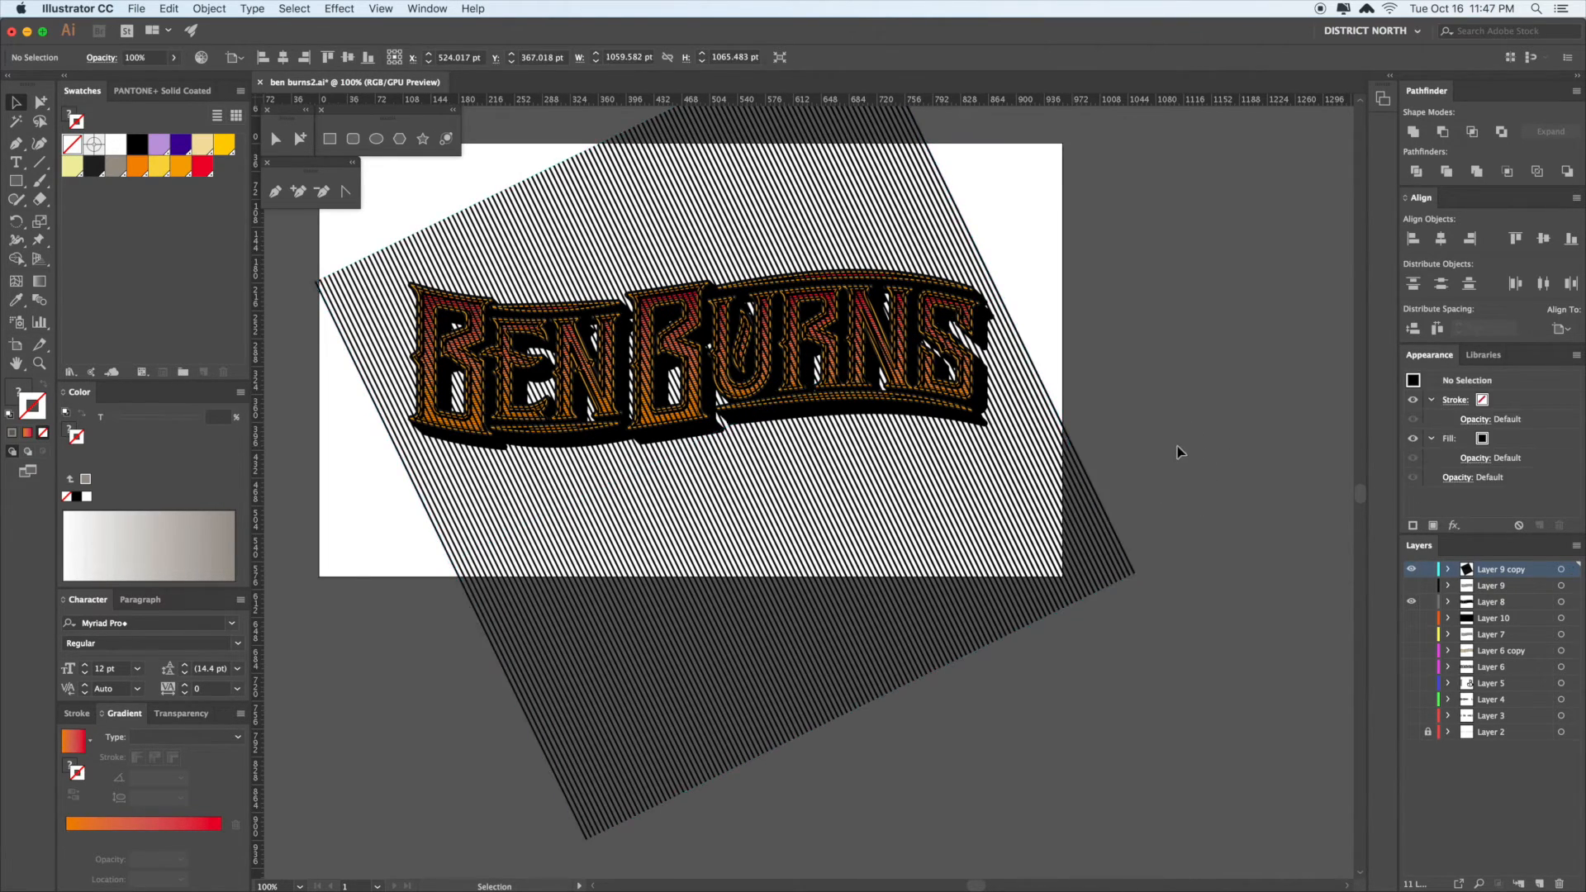
left_click_drag(1179, 453, 1181, 503)
left_click(1174, 493)
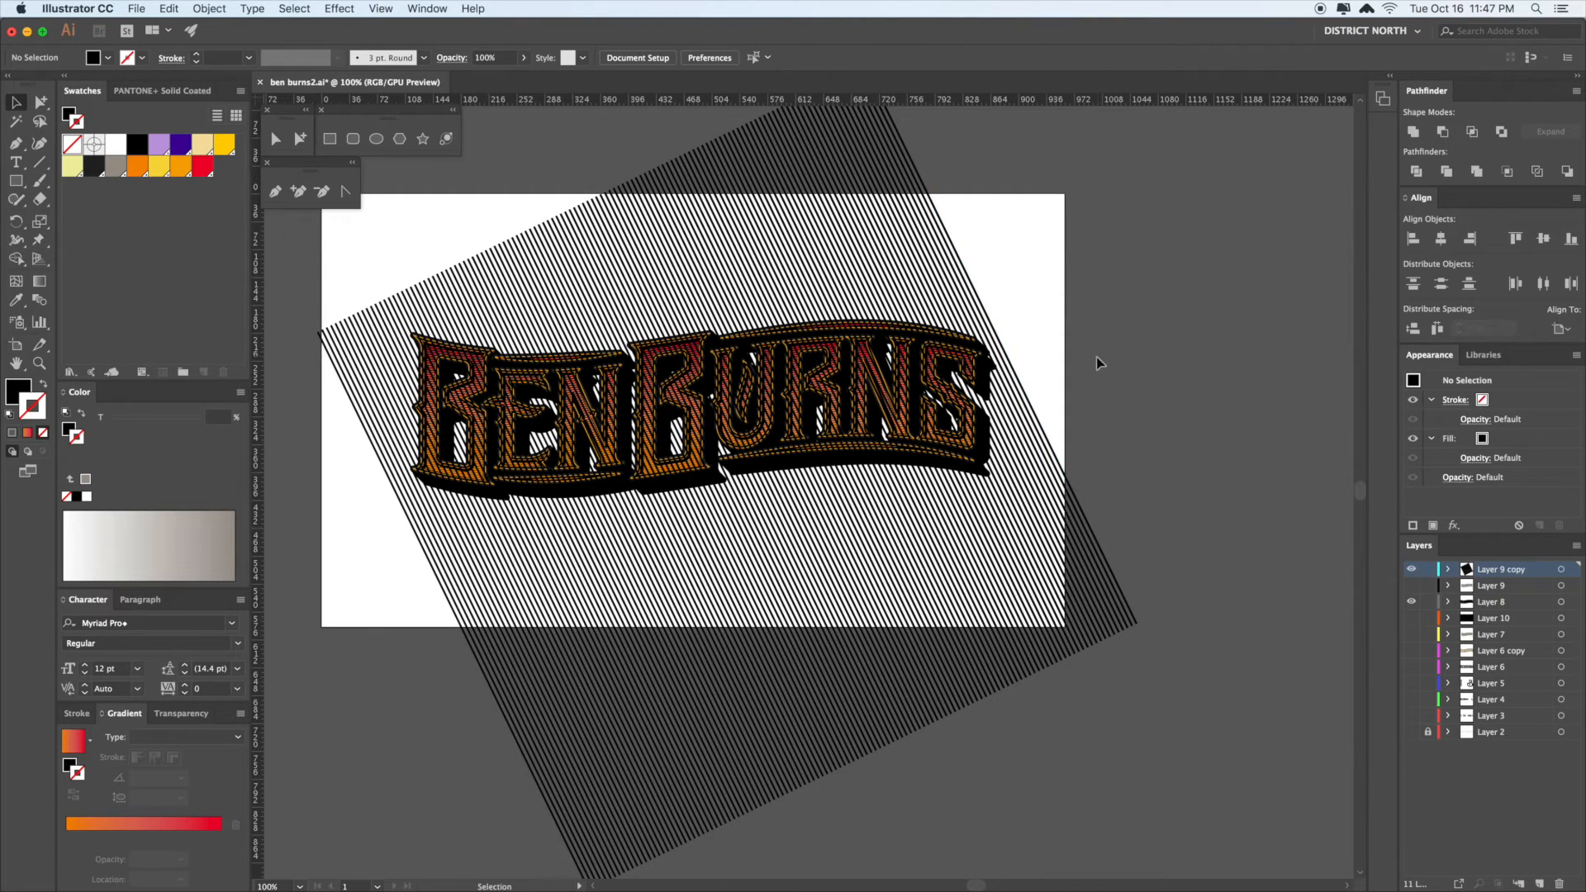
scroll(941, 339, "up", 5)
key("a")
left_click(1244, 501)
left_click_drag(1244, 501, 1009, 437)
key("v")
key("super+z")
key("a")
left_click(1166, 449)
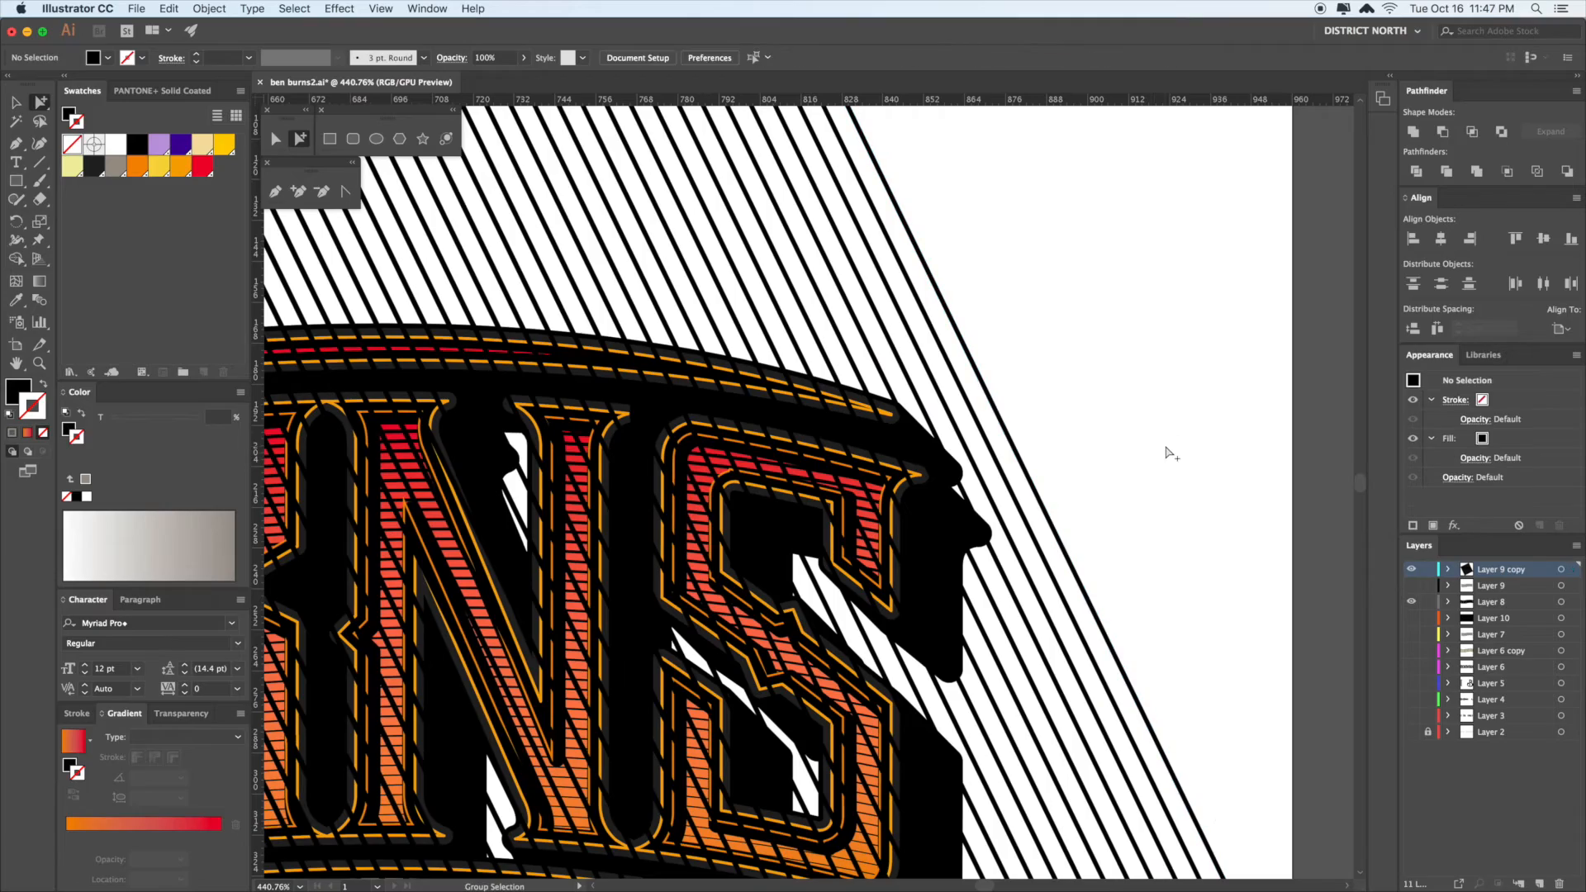
- Zoom in on the blend's left edge line and resize it thinner to slim the stripes
scroll(1165, 449, "down", 10)
scroll(1081, 483, "up", 3)
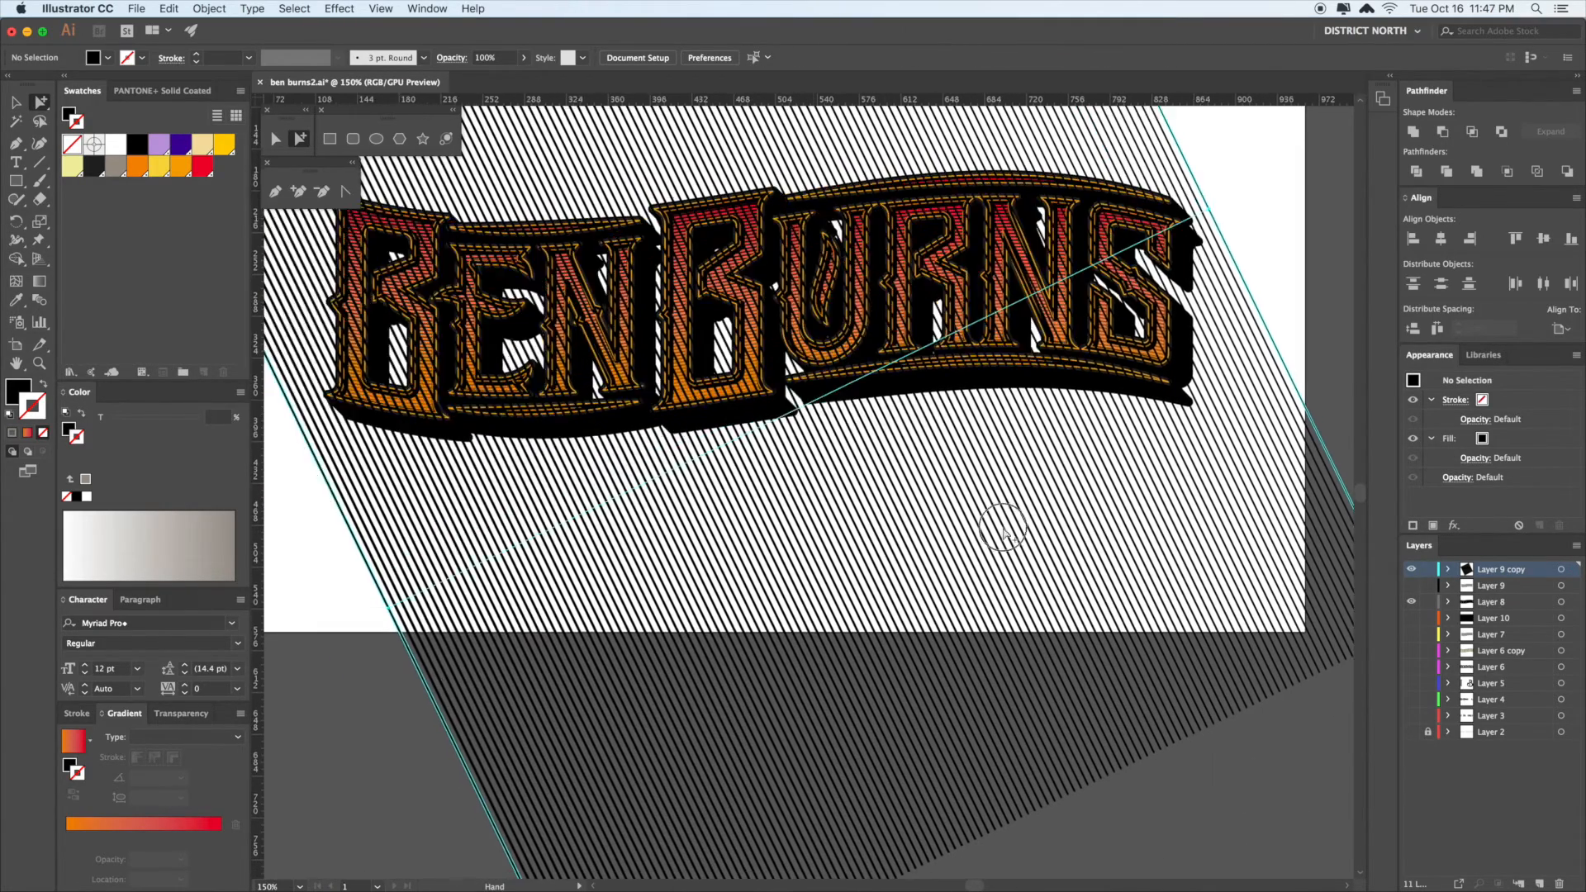
scroll(1002, 529, "left", 5)
left_click(782, 607)
left_click(752, 623)
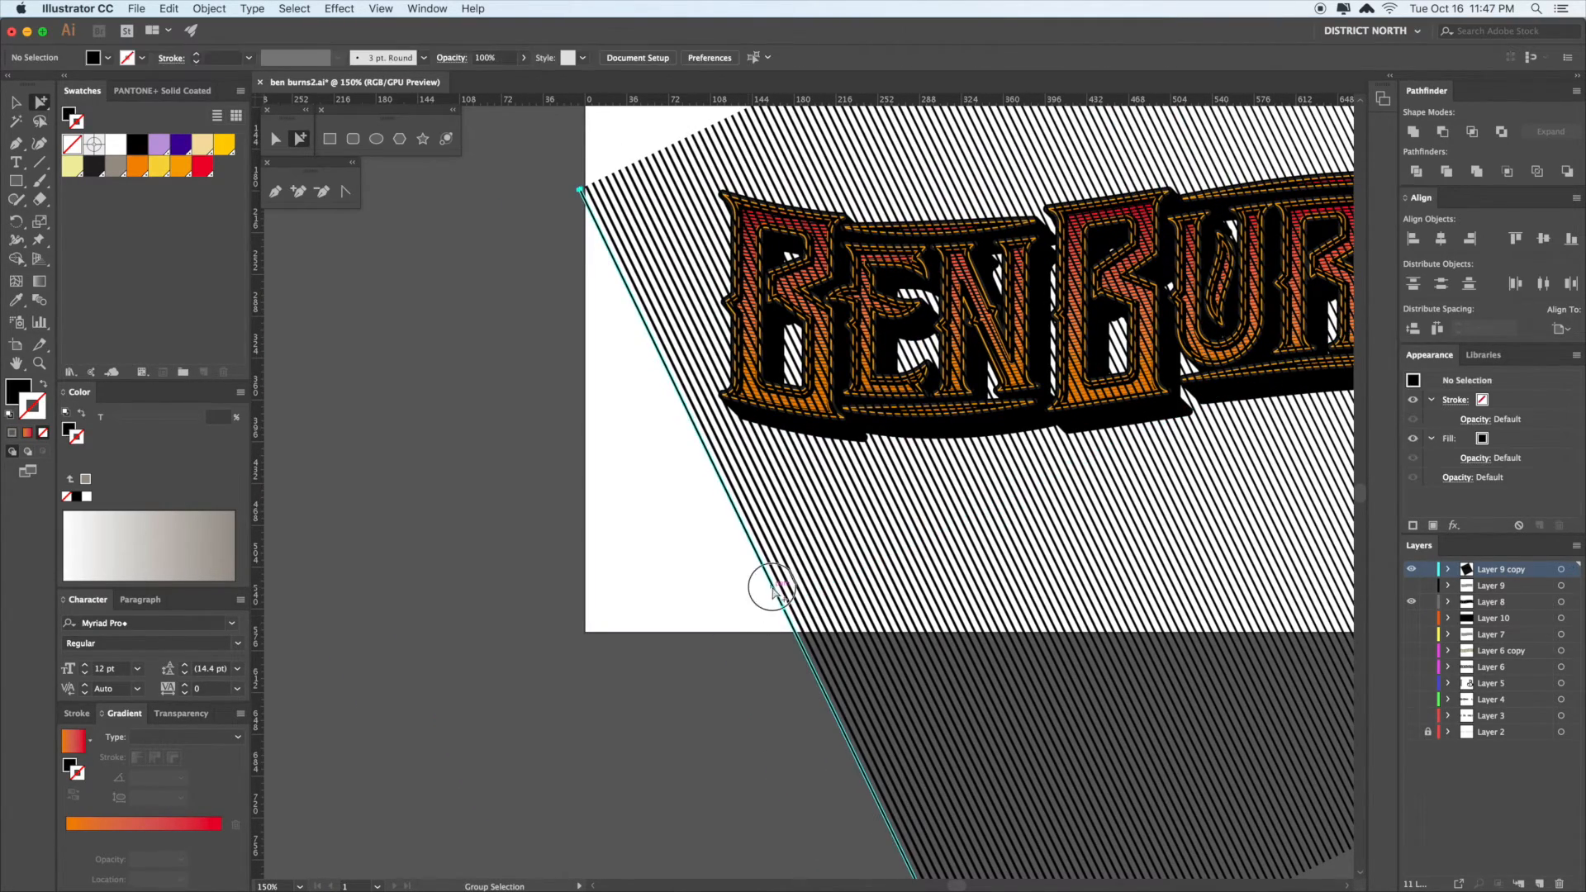
left_click(770, 589)
key("z")
left_click_drag(770, 590, 874, 685)
key("v")
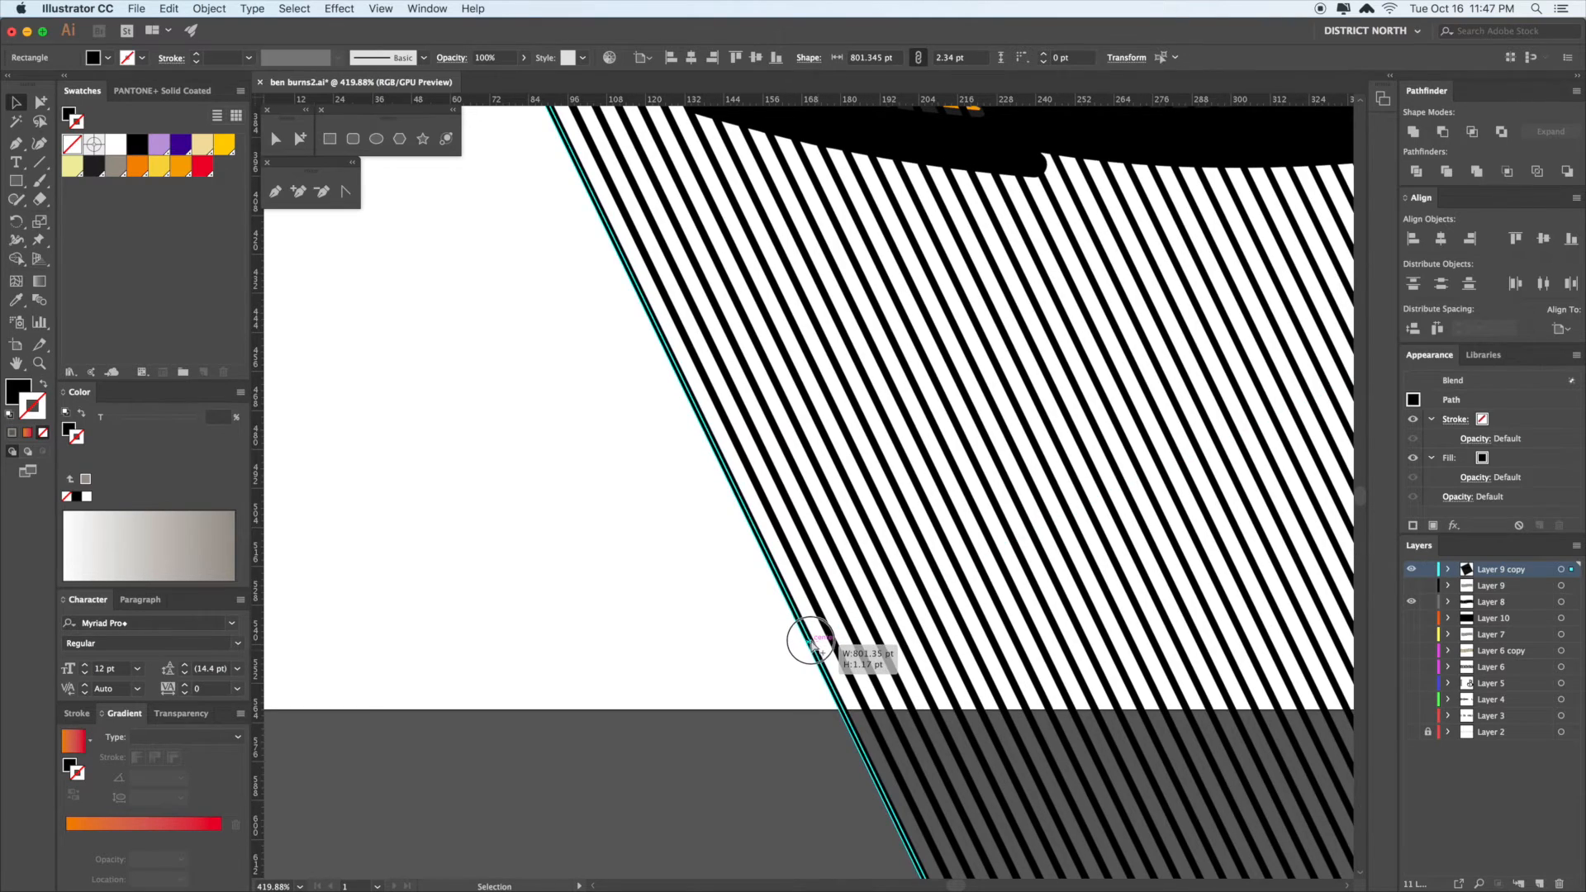
left_click(736, 702)
key("a")
- Rotate the whole striped blend about 1.3° clockwise
scroll(674, 644, "right", 1)
key("super+minus")
key("super+minus")
key("super+minus")
key("super+minus")
key("super+minus")
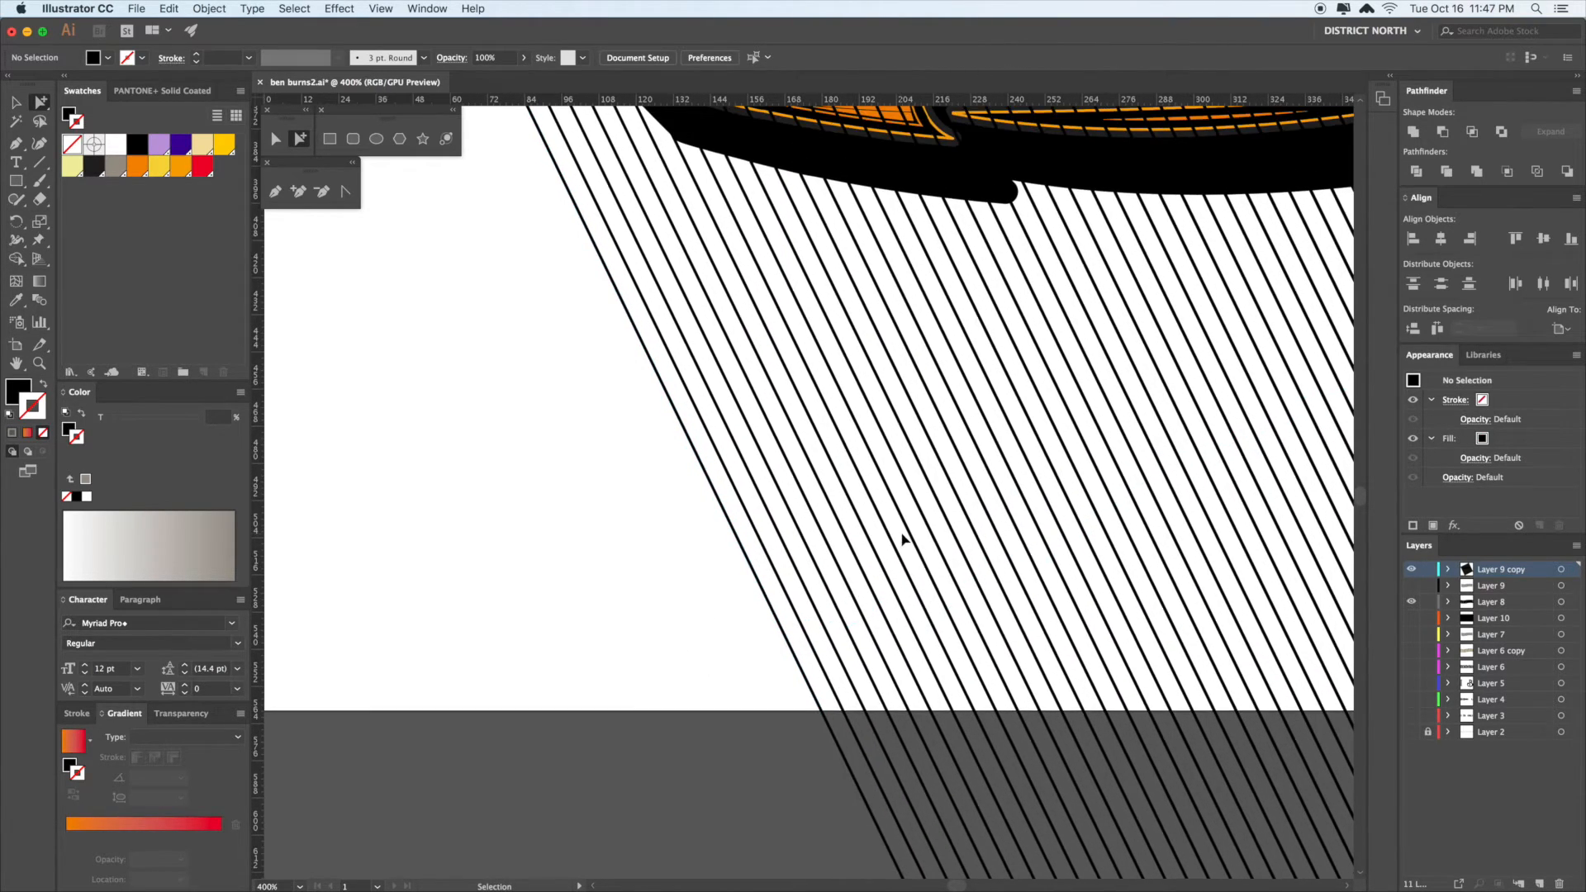
left_click_drag(948, 563, 633, 597)
key("v")
left_click(865, 514)
left_click_drag(940, 514, 920, 518)
left_click(1158, 441)
left_click(1027, 500)
key("r")
left_click_drag(1172, 435, 1165, 468)
key("v")
key("super+shift+bracketleft")
left_click(1174, 506)
scroll(1172, 494, "up", 1)
key("a")
left_click(984, 405)
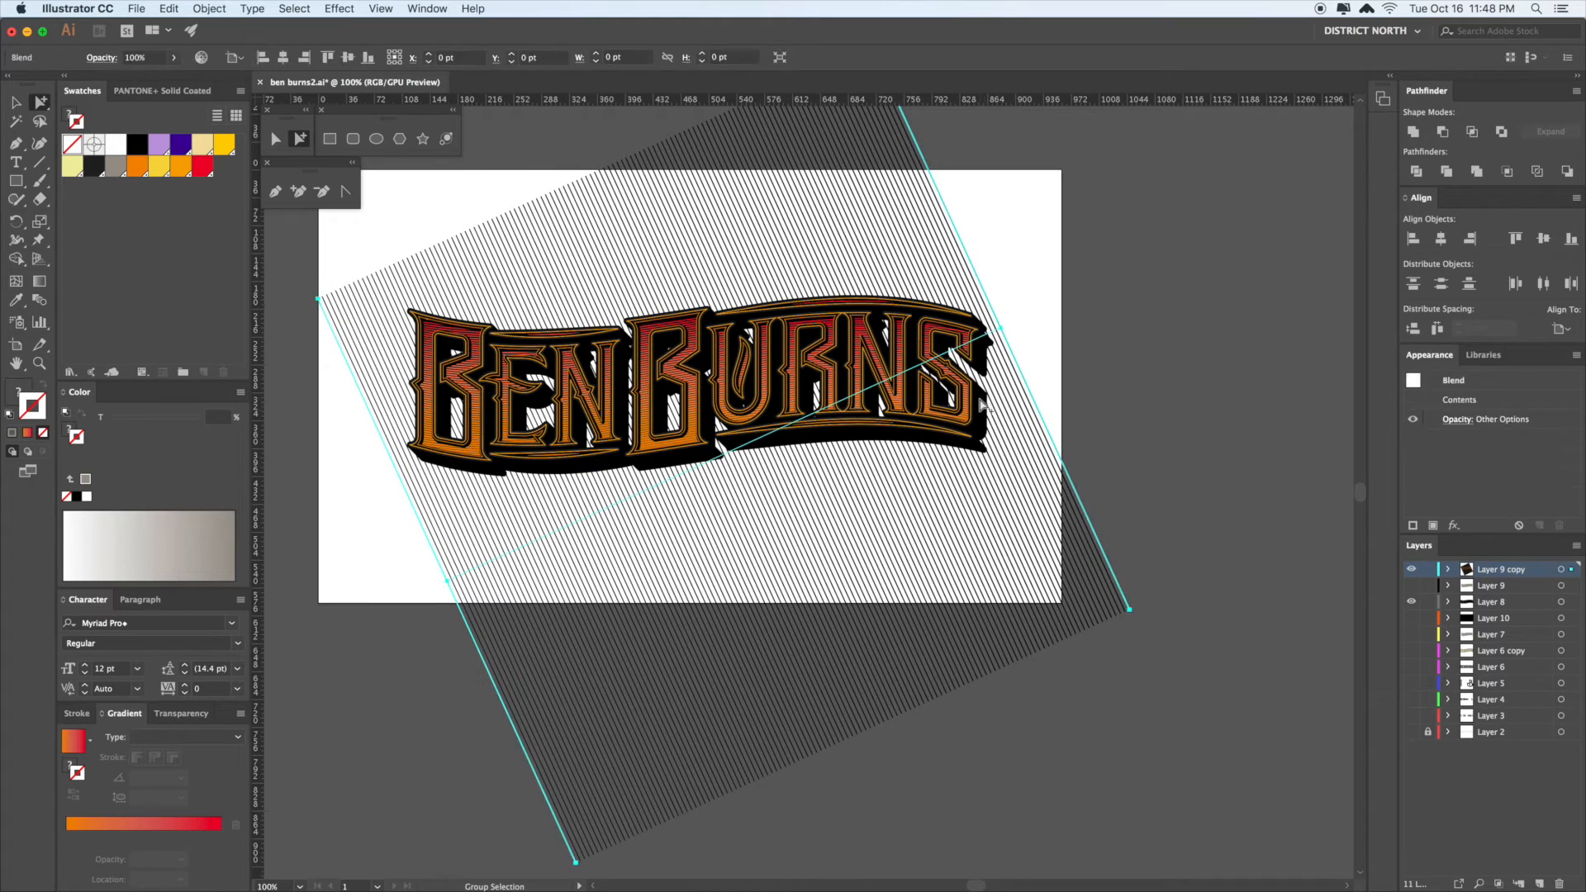
left_click(1176, 460)
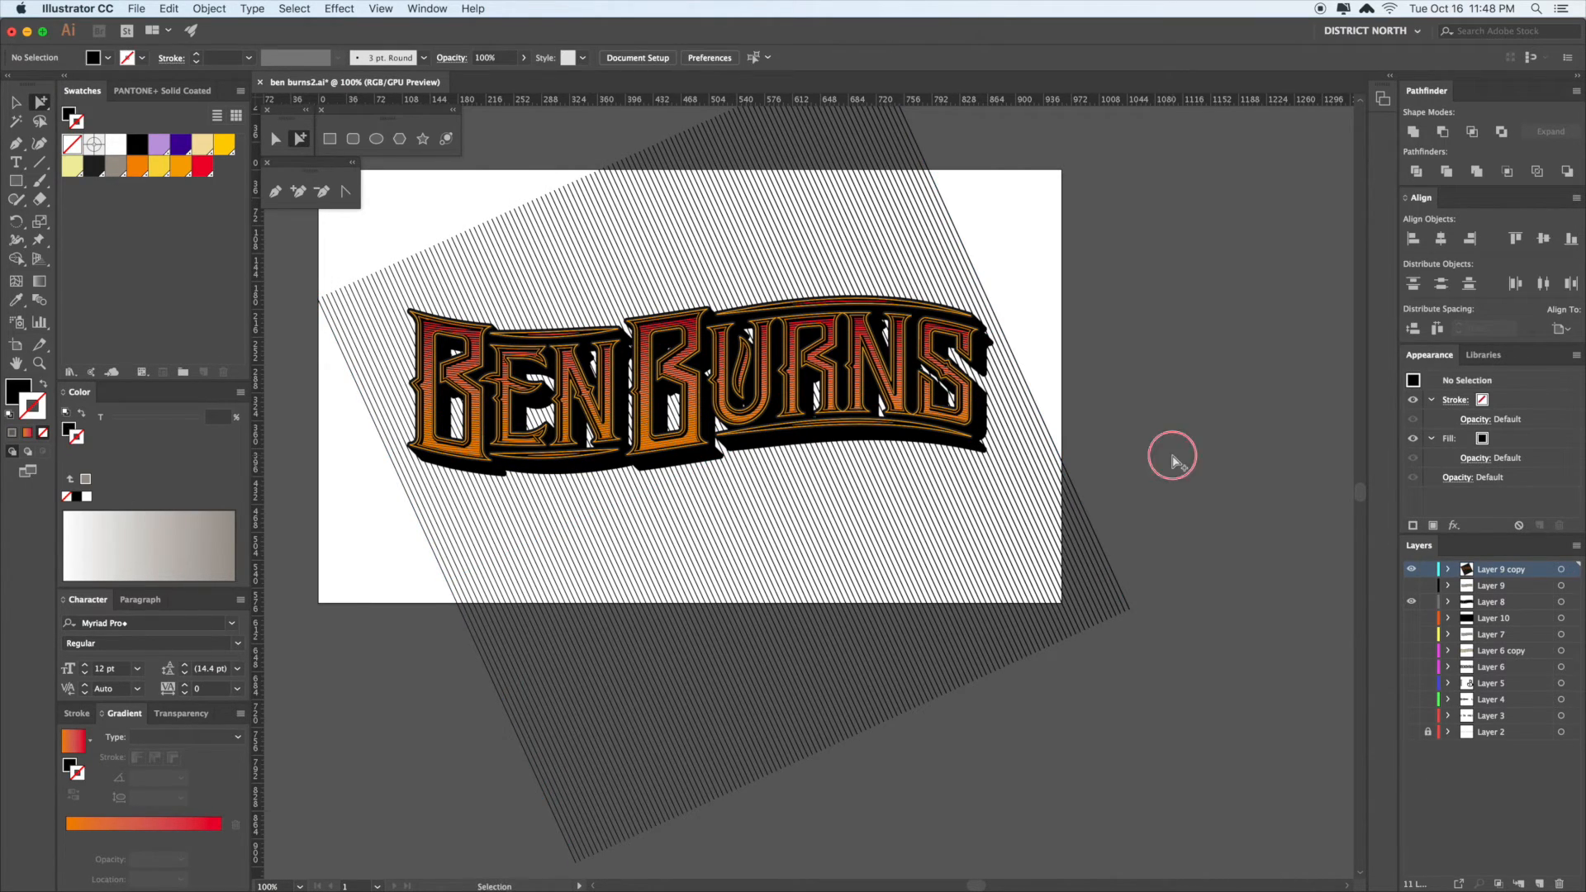
left_click(1074, 466)
left_click(1112, 457)
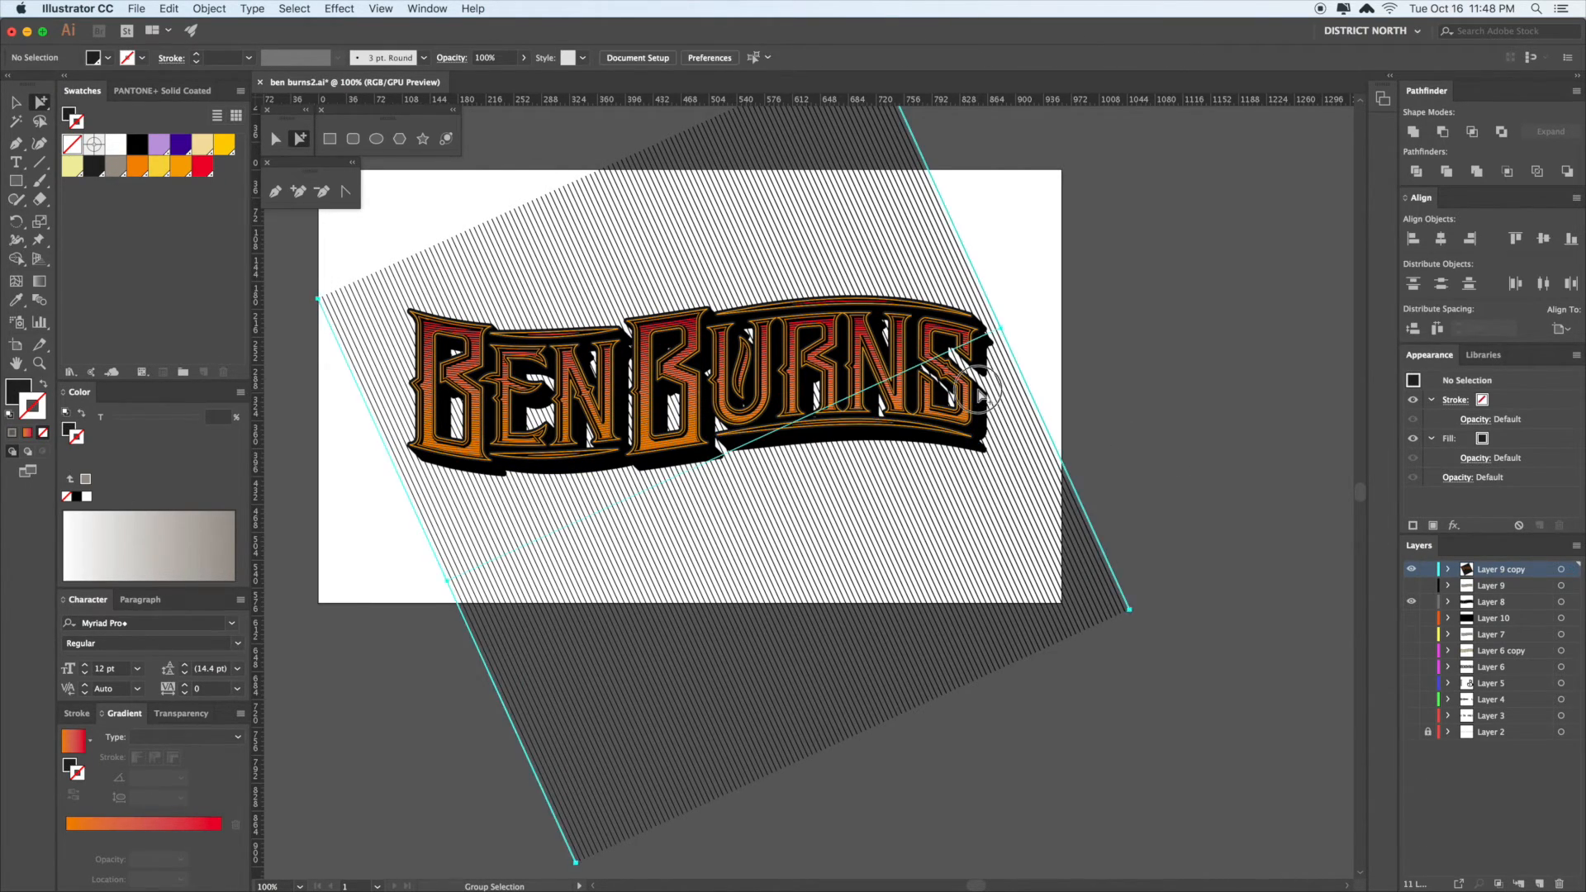
key("v")
scroll(1165, 467, "up", 2)
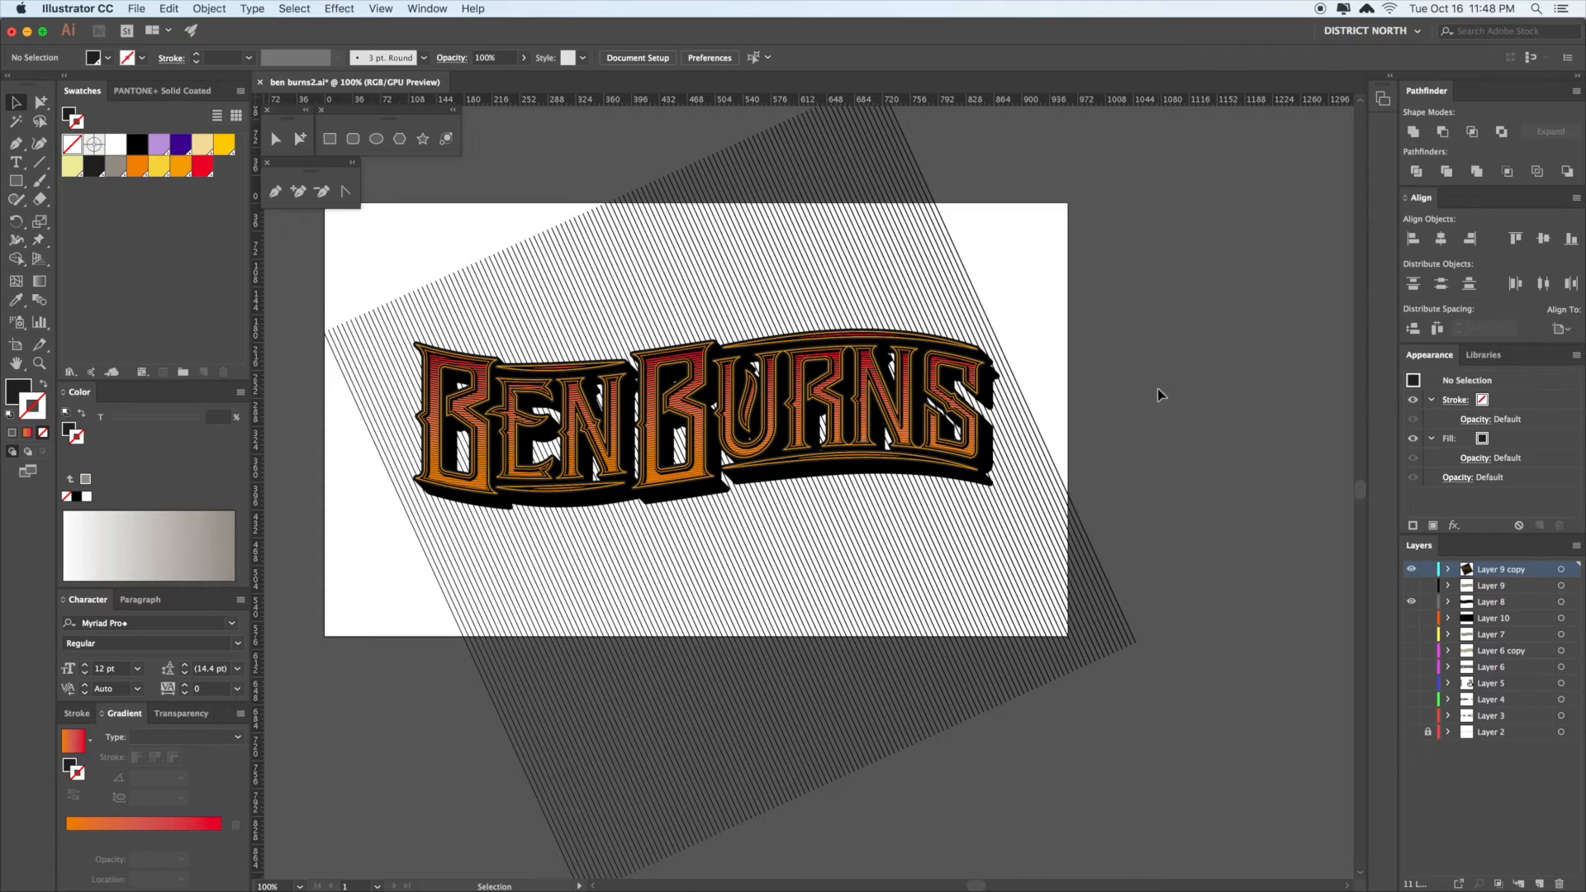
left_click_drag(1147, 414, 1122, 420)
- Zoom in on the right end of the line blend and select its end path
key("a")
left_click(988, 377)
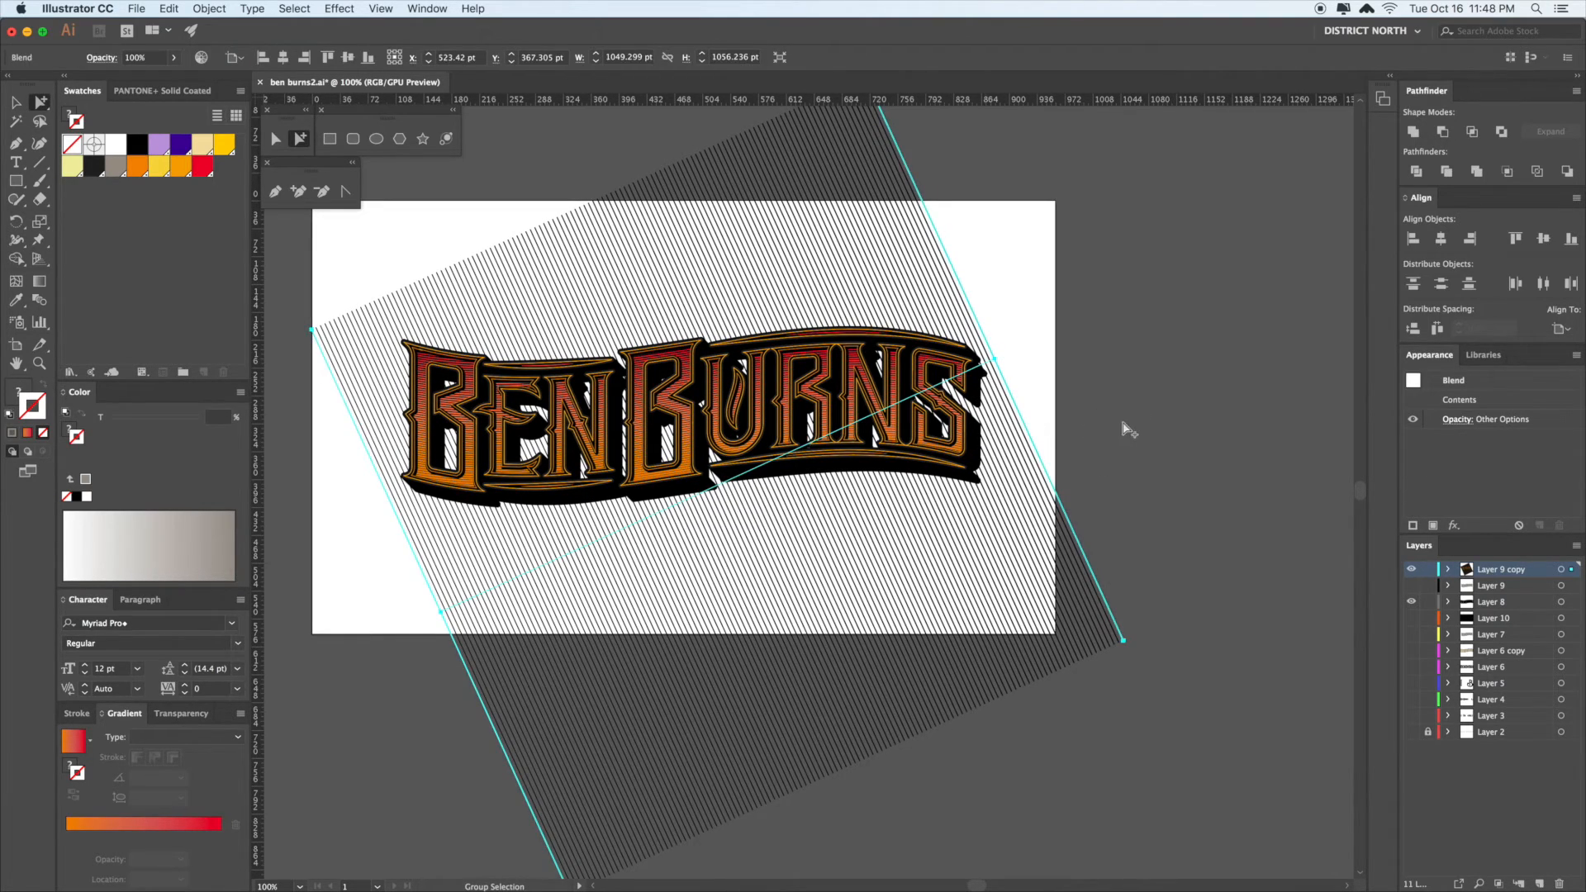
left_click_drag(1141, 415, 1115, 409)
key("v")
key("shift+super+a")
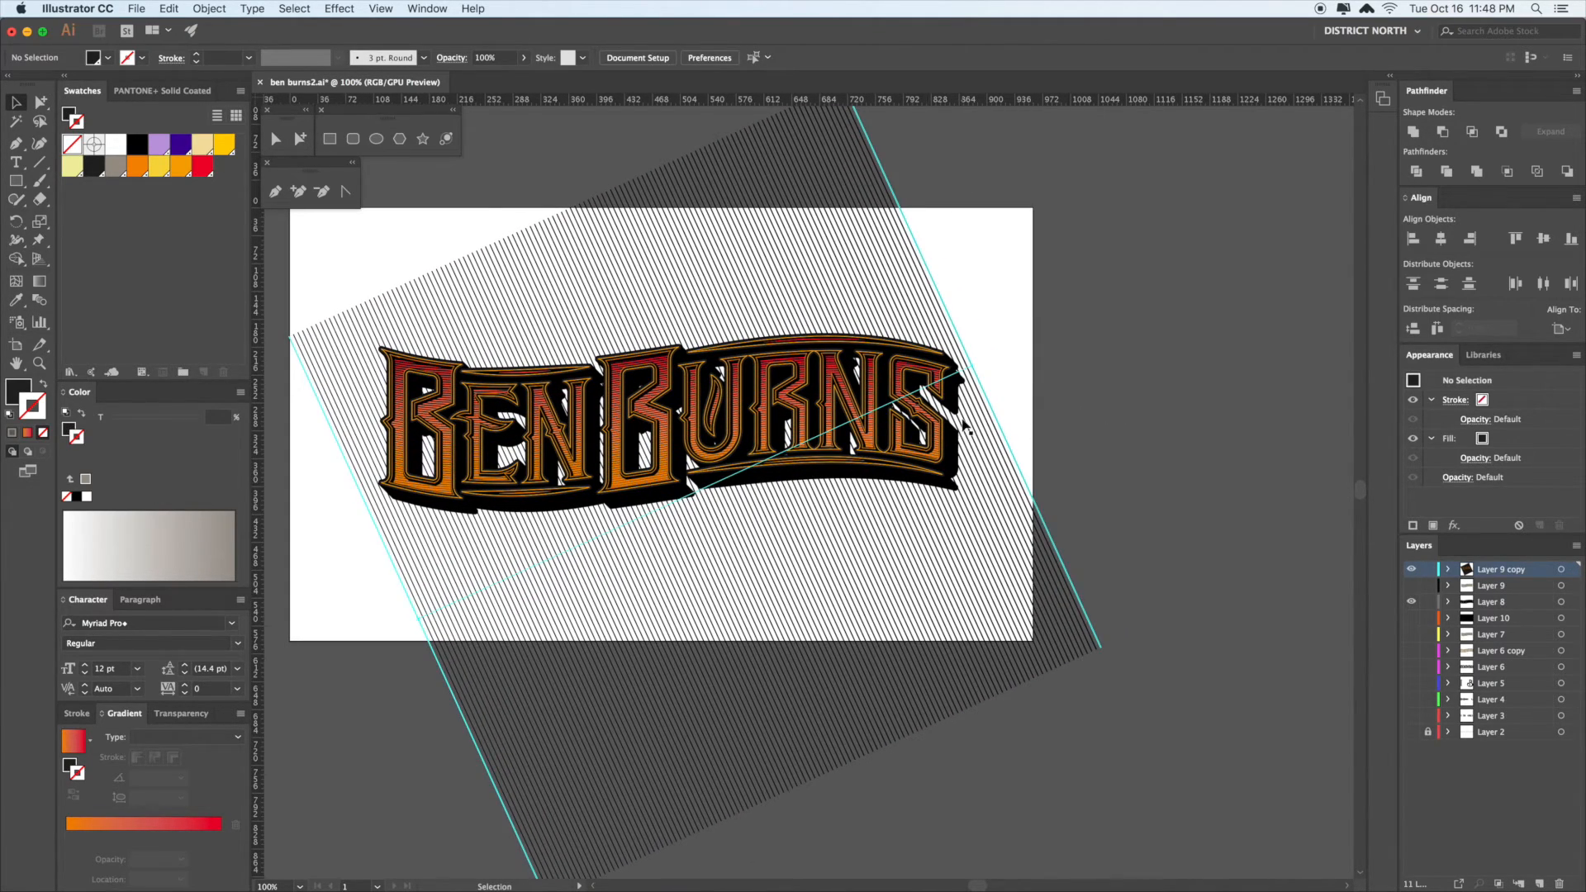
left_click_drag(1094, 440, 1207, 443)
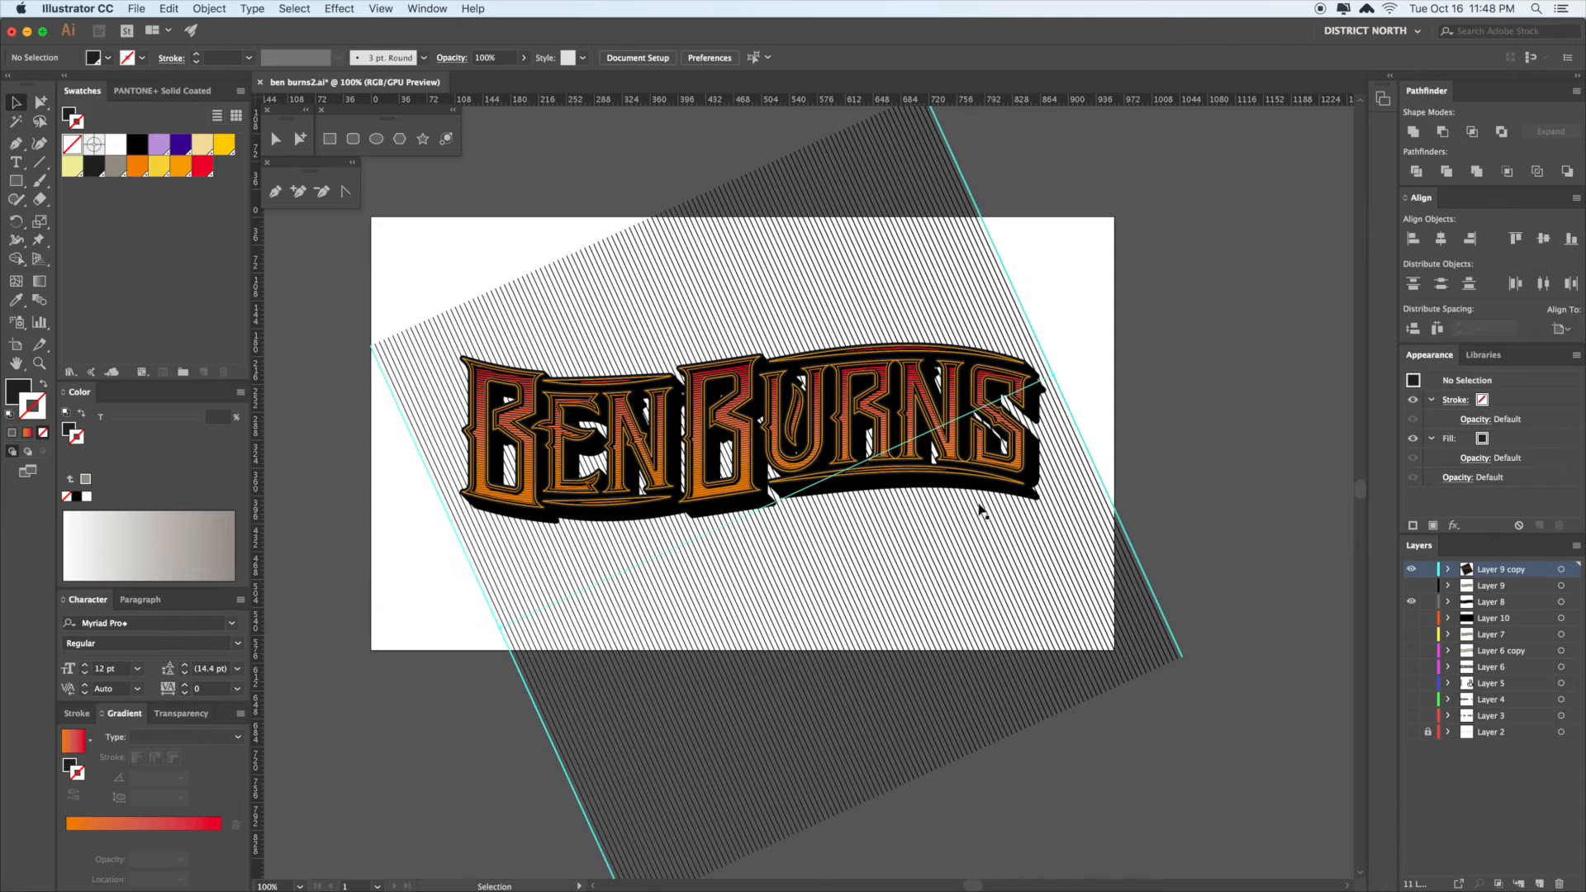
key("a")
scroll(1066, 388, "up", 5)
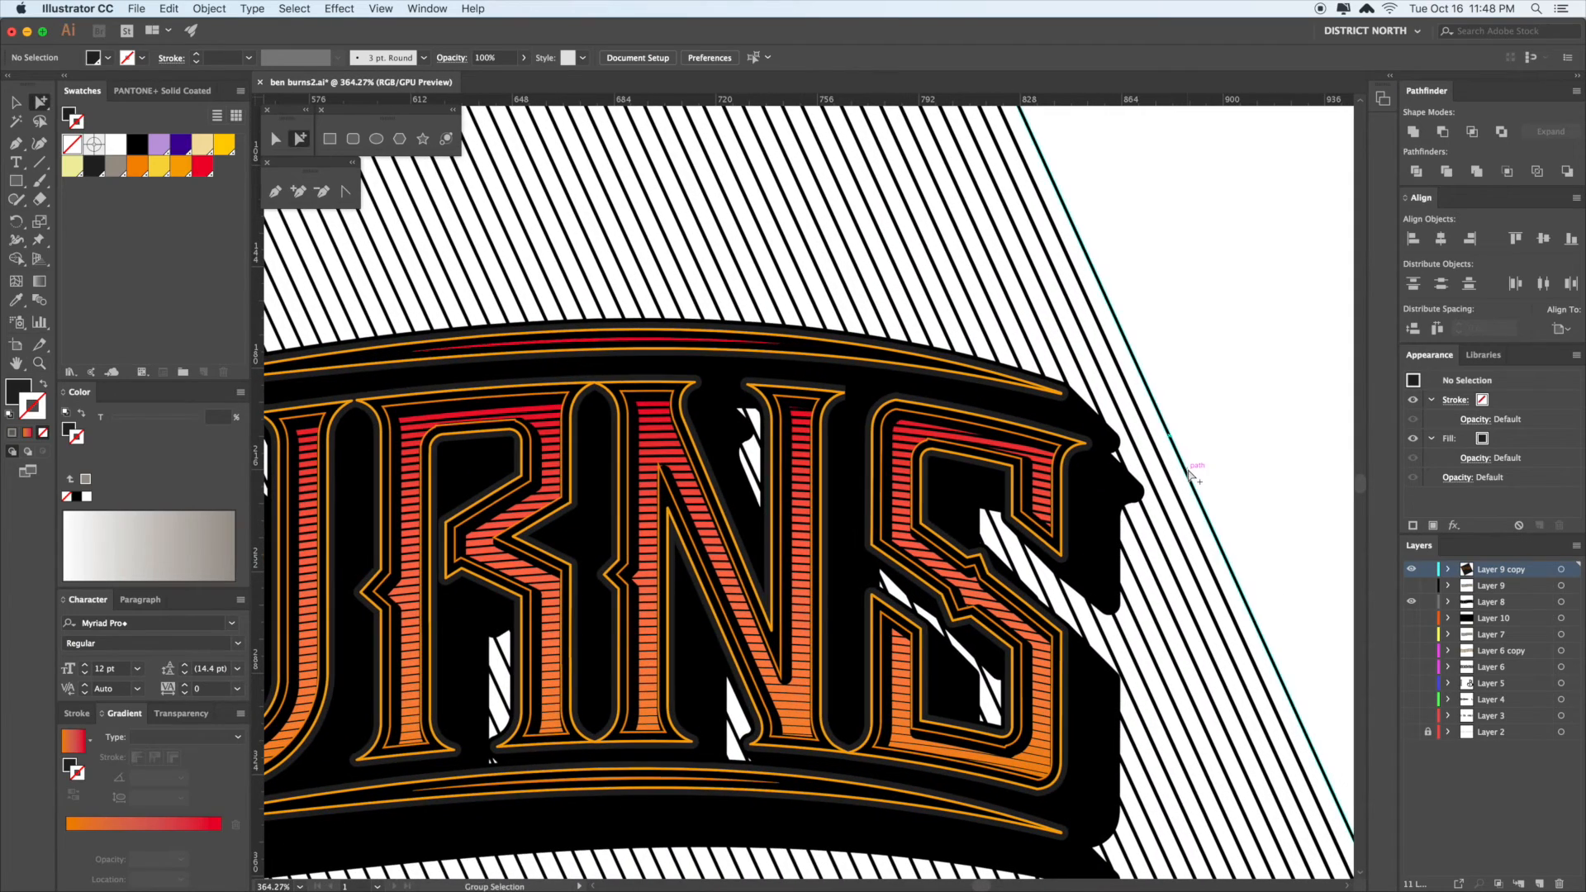
left_click(1190, 475)
key("v")
scroll(1144, 417, "up", 5)
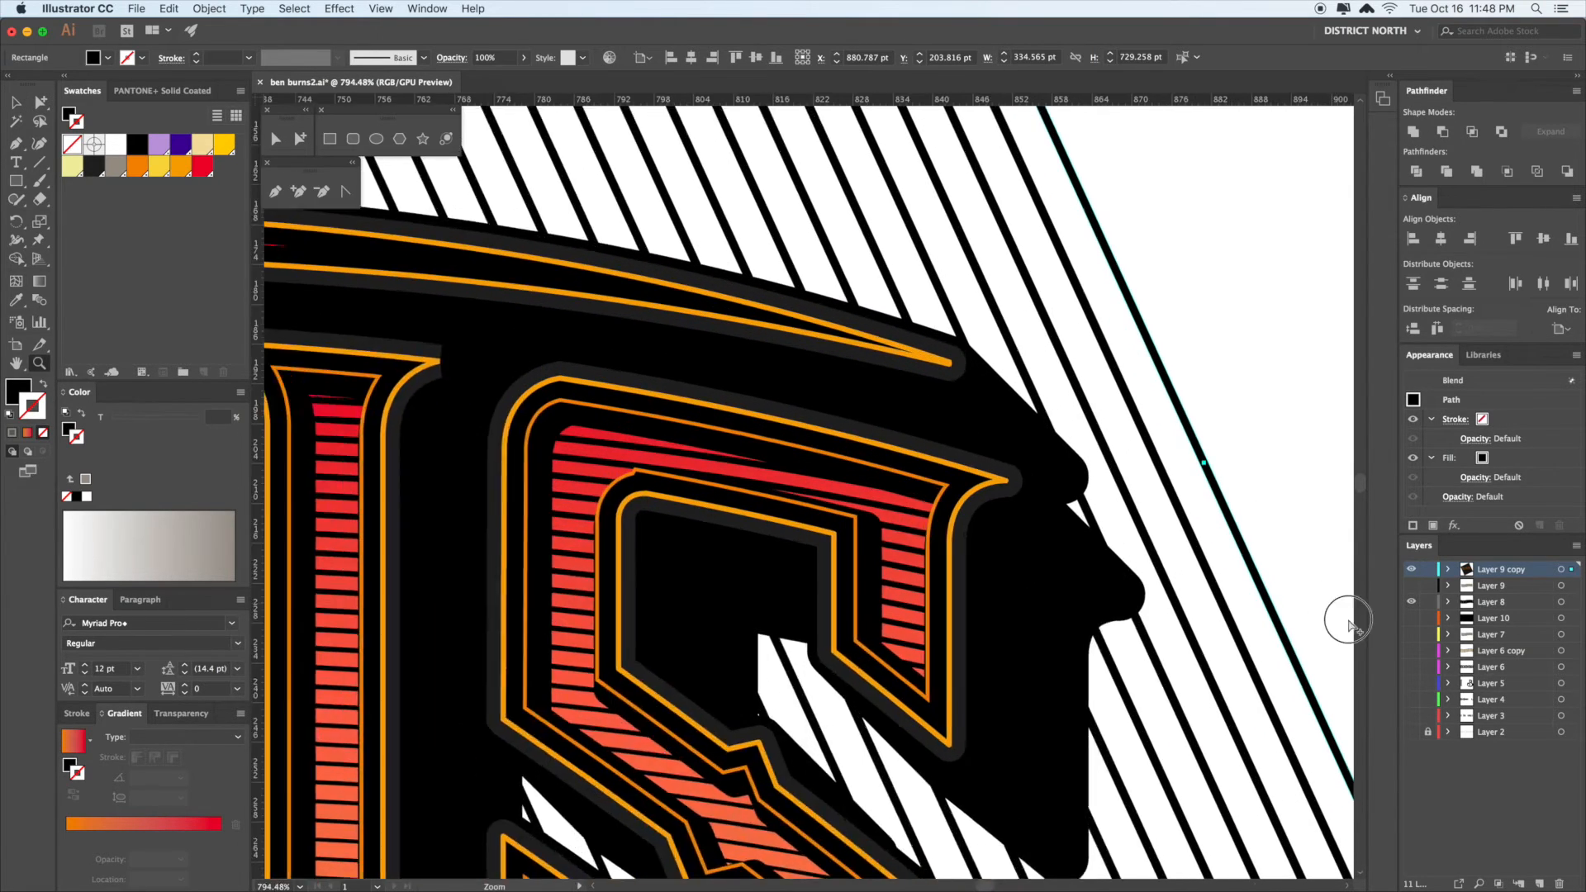
- Narrow the blend's end line slightly so the diagonal hatch lines thin out, then reselect the blend
left_click_drag(1235, 482, 1230, 483)
left_click(1275, 460)
key("super+minus")
key("super+minus")
key("super+minus")
key("super+minus")
key("super+minus")
key("super+minus")
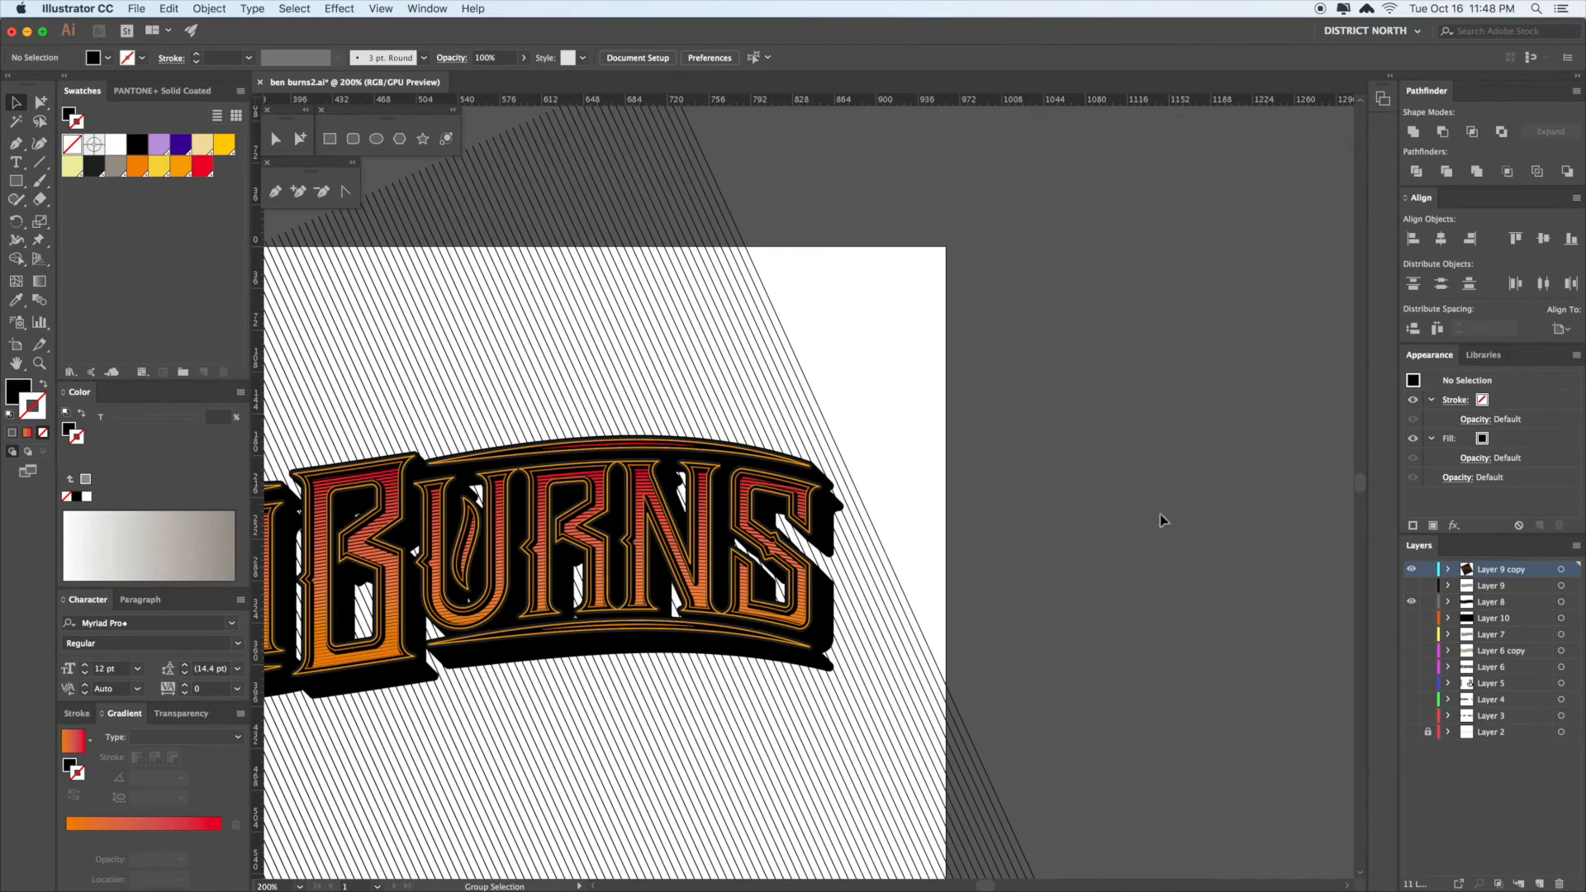
key("super+minus")
left_click(1154, 487)
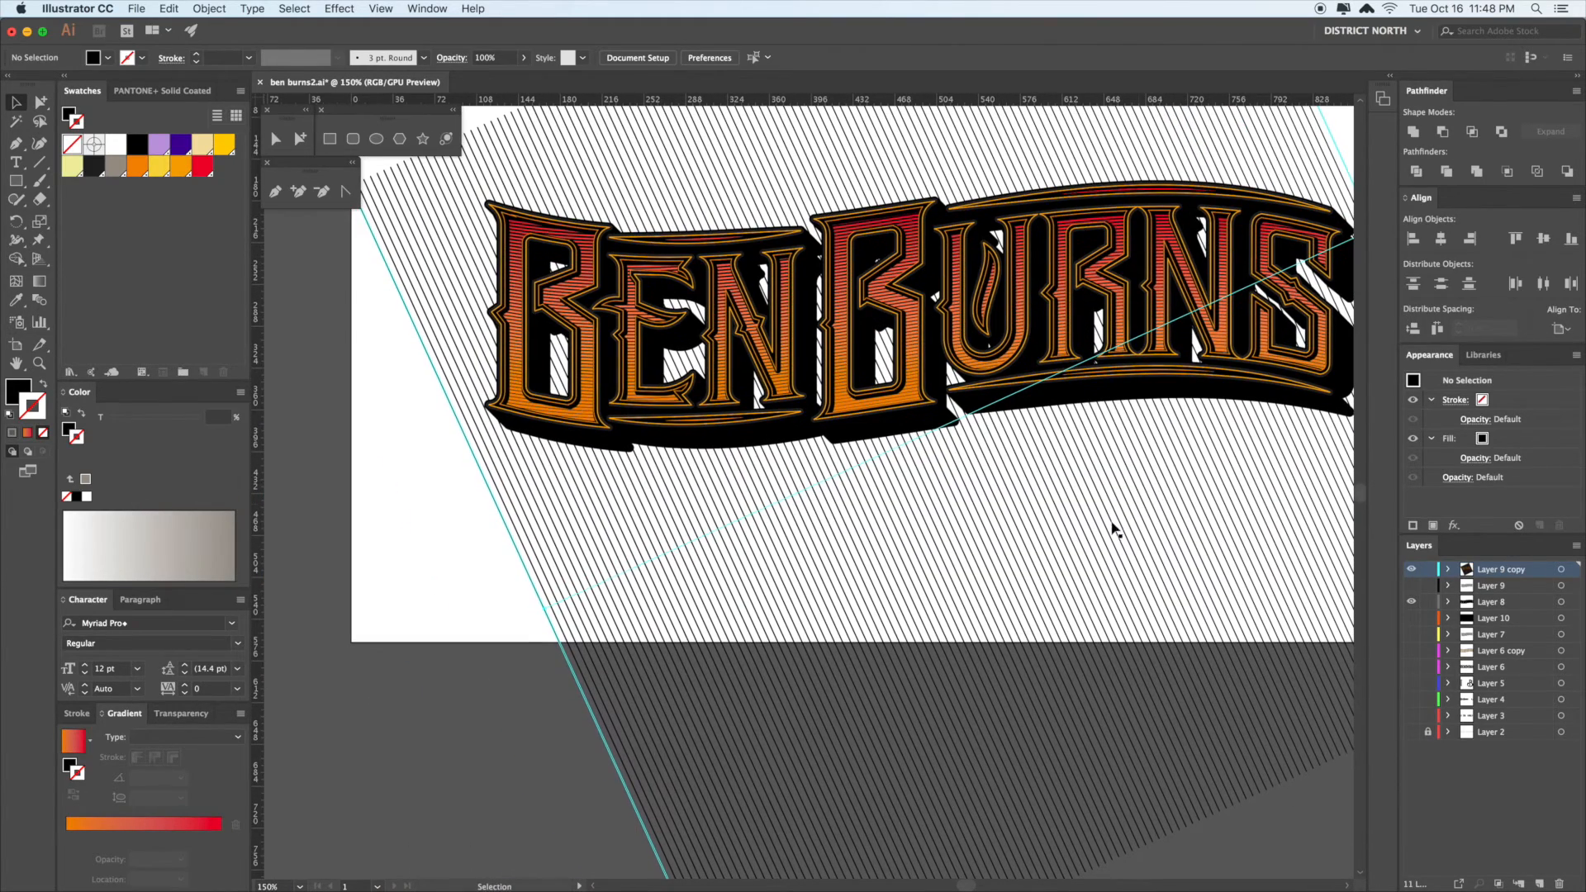
scroll(1125, 531, "right", 5)
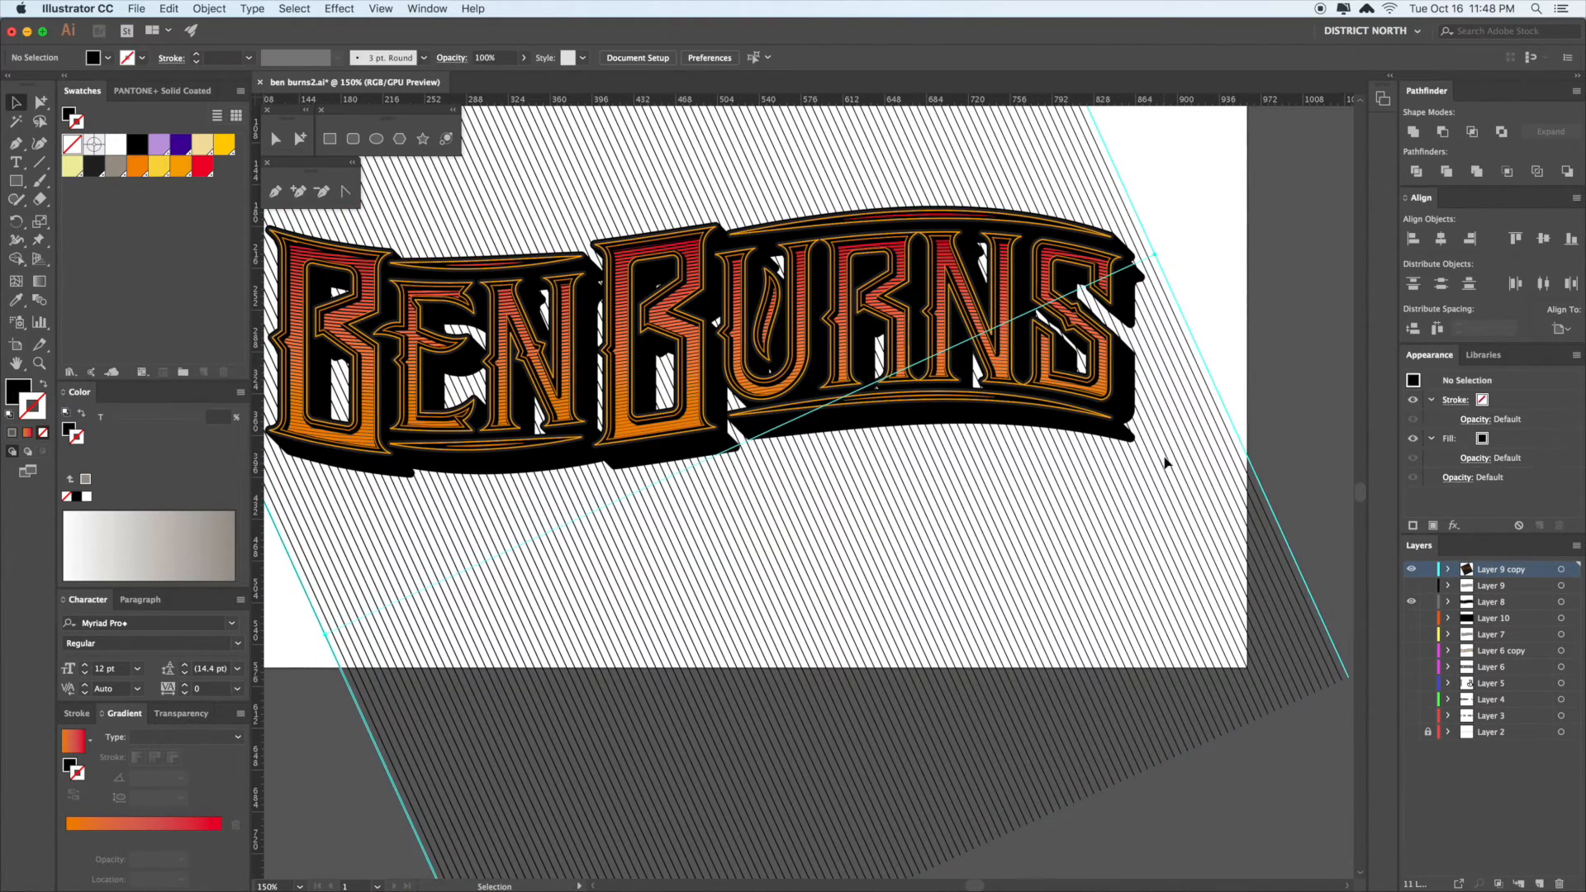
left_click(209, 8)
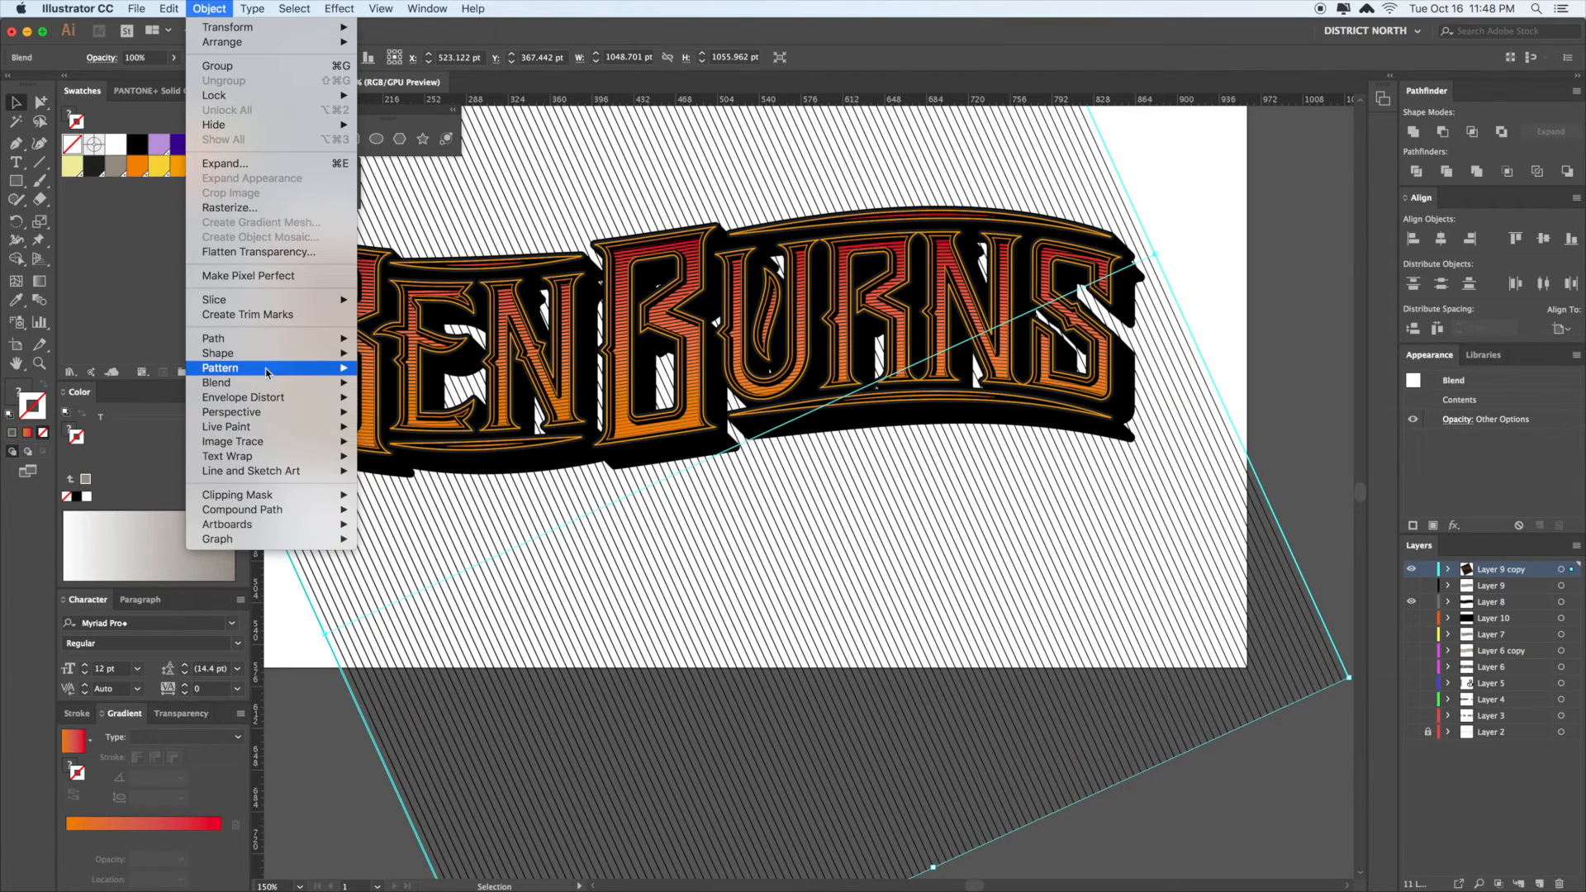
- Set the blend's Blend Options to Specified Steps 291 with preview on
mouse_move(281, 386)
left_click(413, 421)
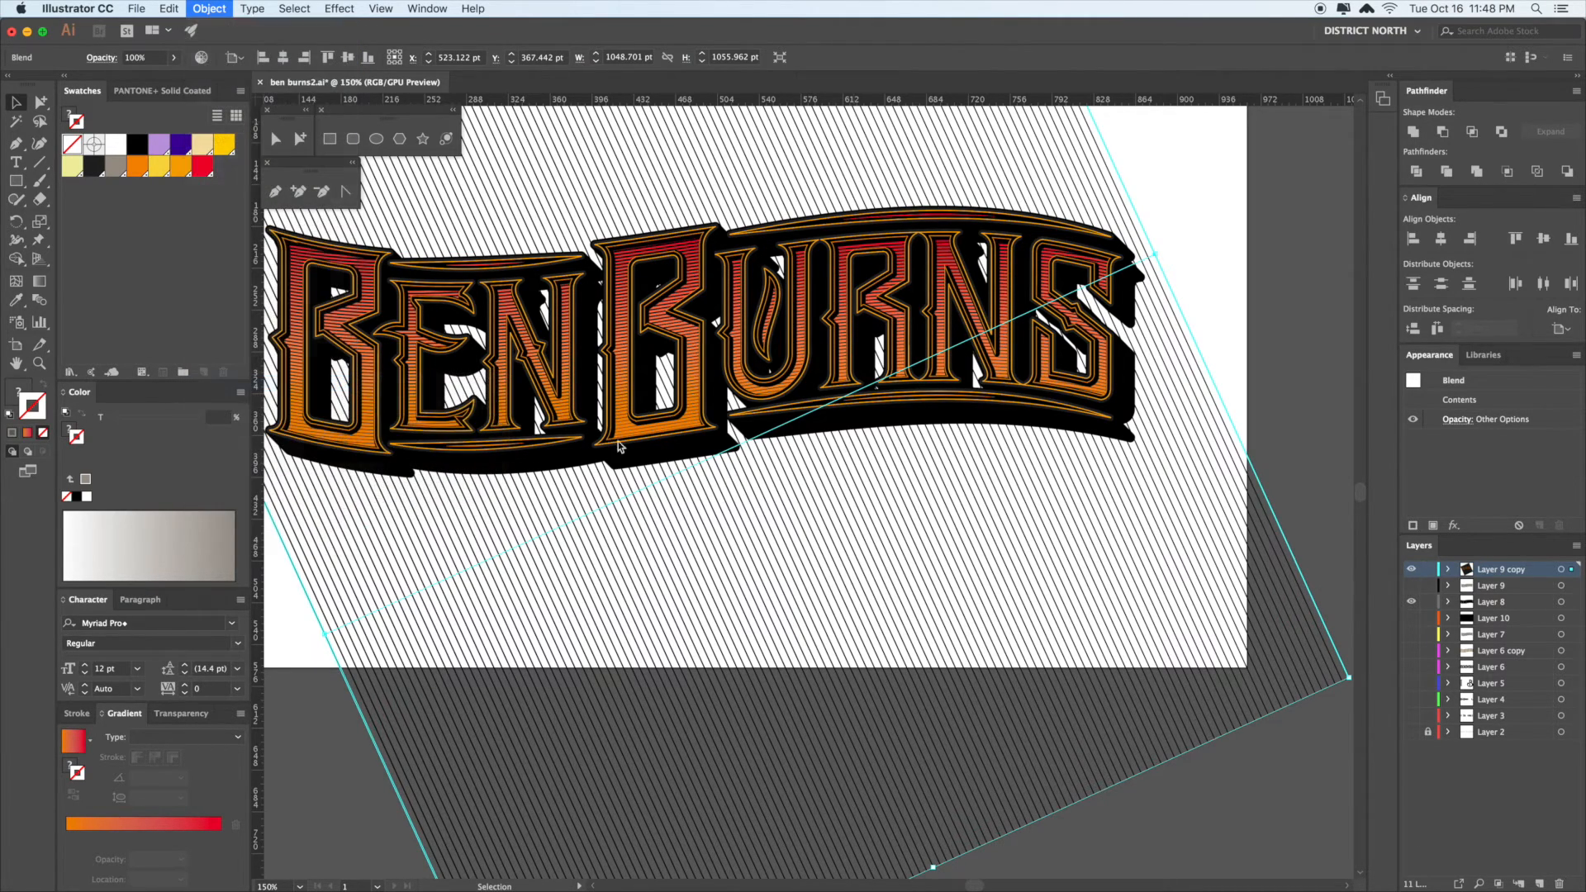
left_click(816, 398)
left_click(773, 397)
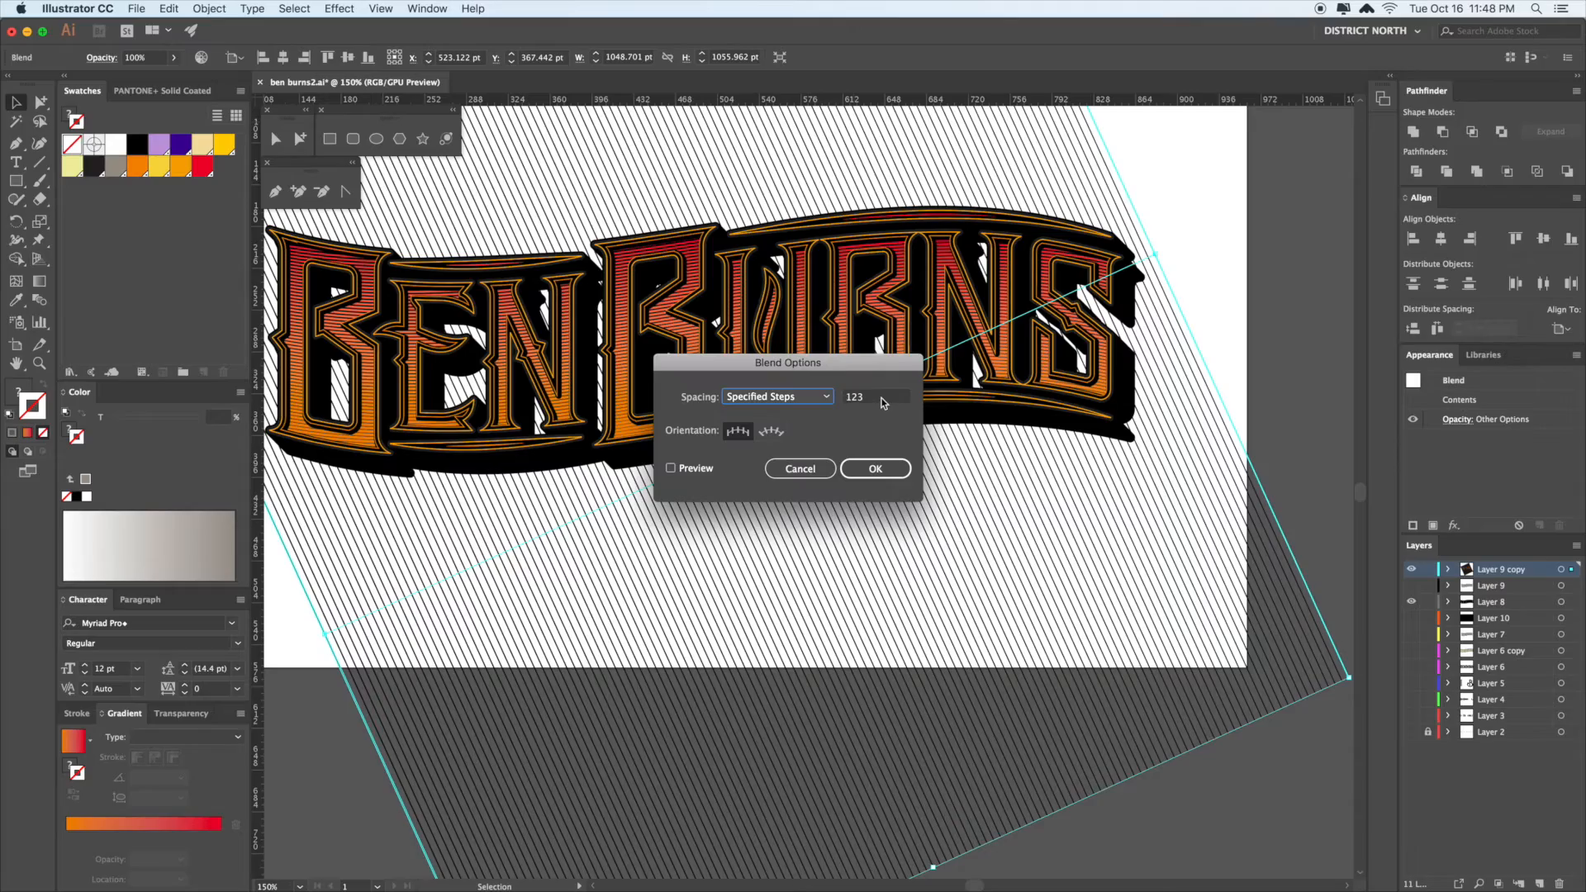
left_click(692, 468)
scroll(860, 398, "up", 20)
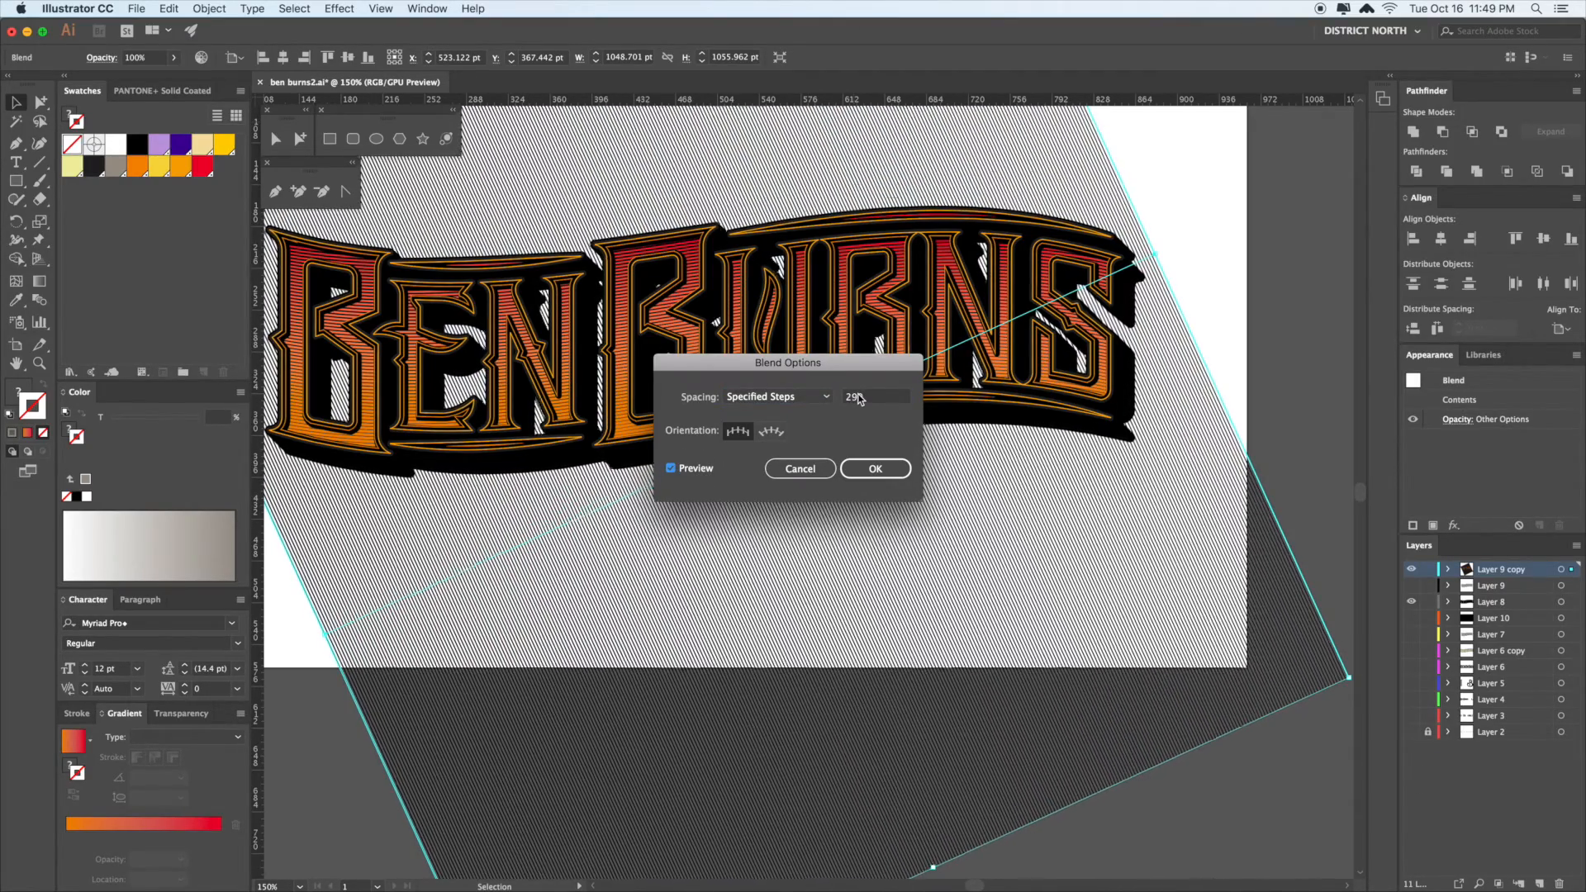
left_click(877, 472)
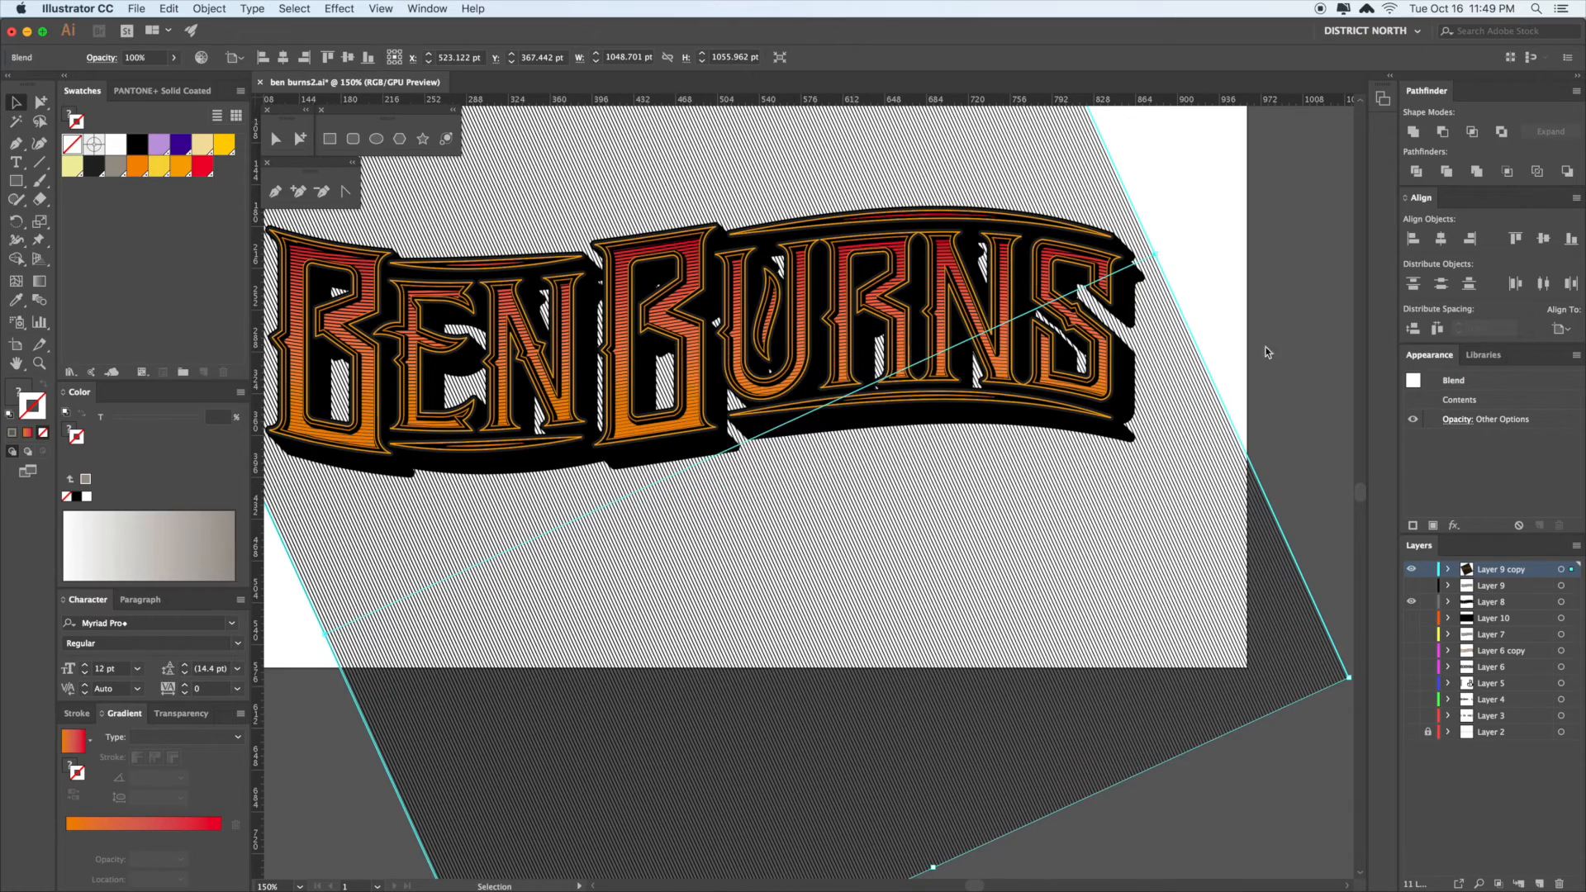
- Rotate the line blend about 13° counter-clockwise
left_click_drag(1193, 407, 1126, 389)
left_click_drag(1223, 447, 1191, 304)
key("r")
key("a")
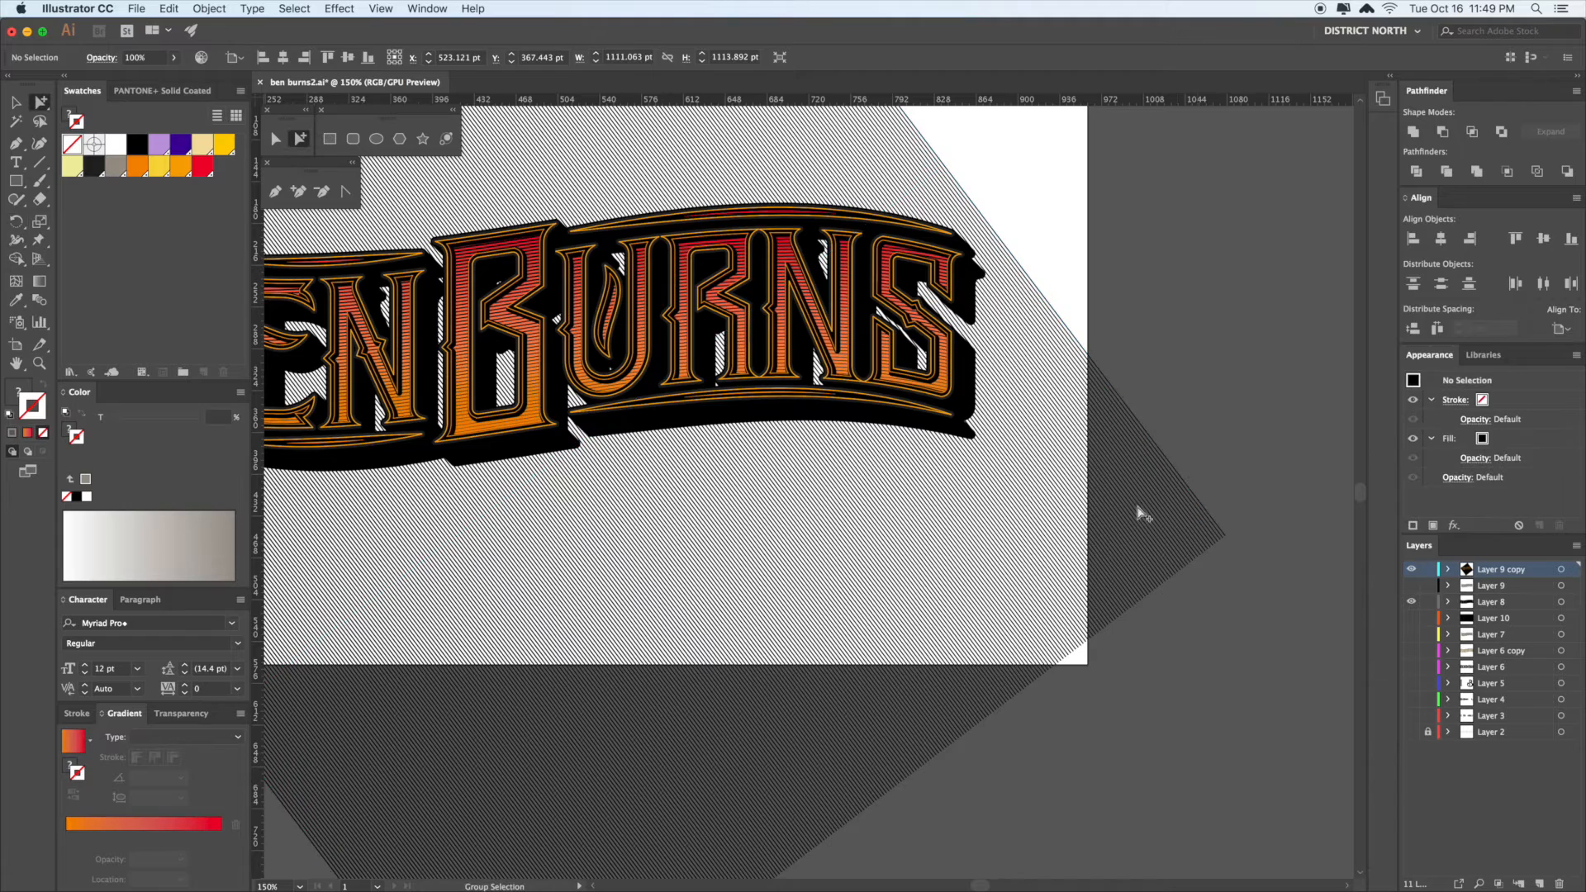
left_click_drag(593, 573, 1099, 457)
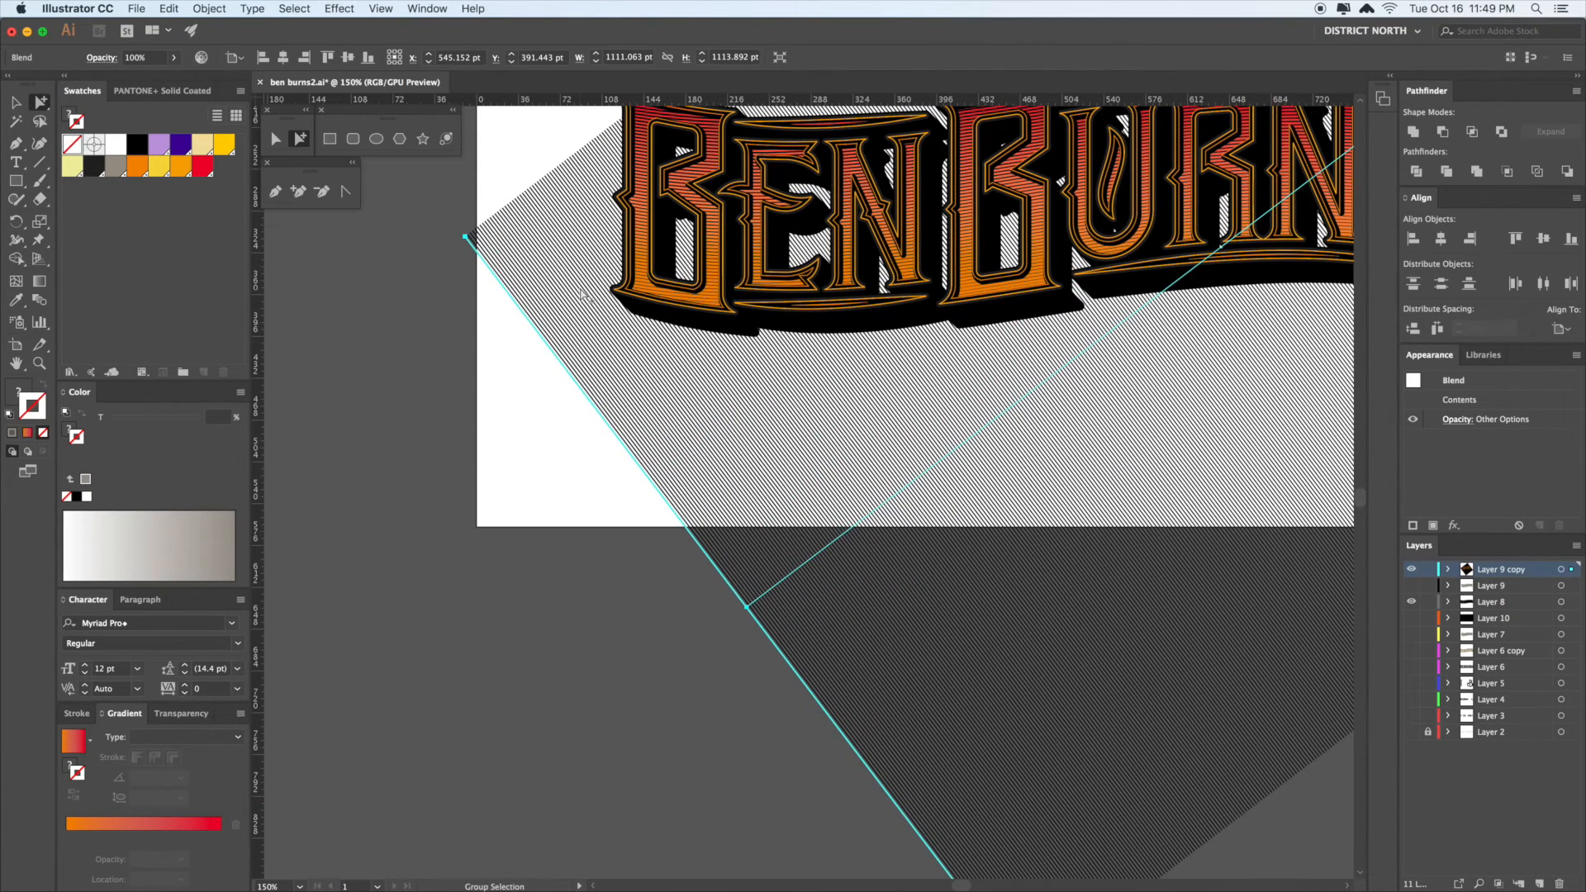
key("z")
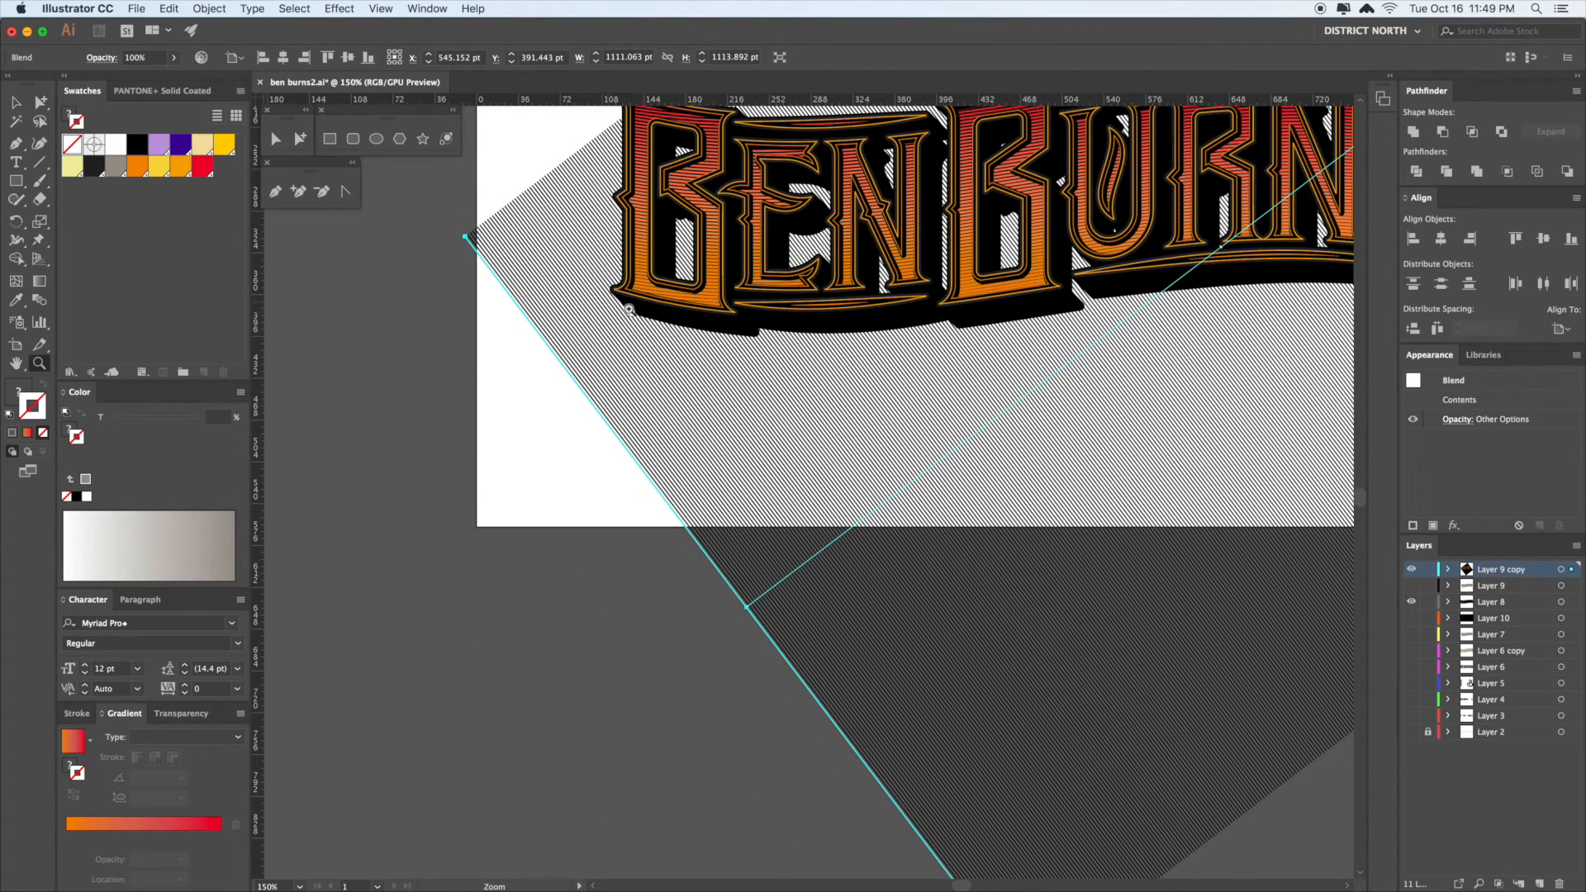
scroll(646, 333, "right", 10)
- Undo a stray brush stroke and rotate the blend a further 4.6°
key("b")
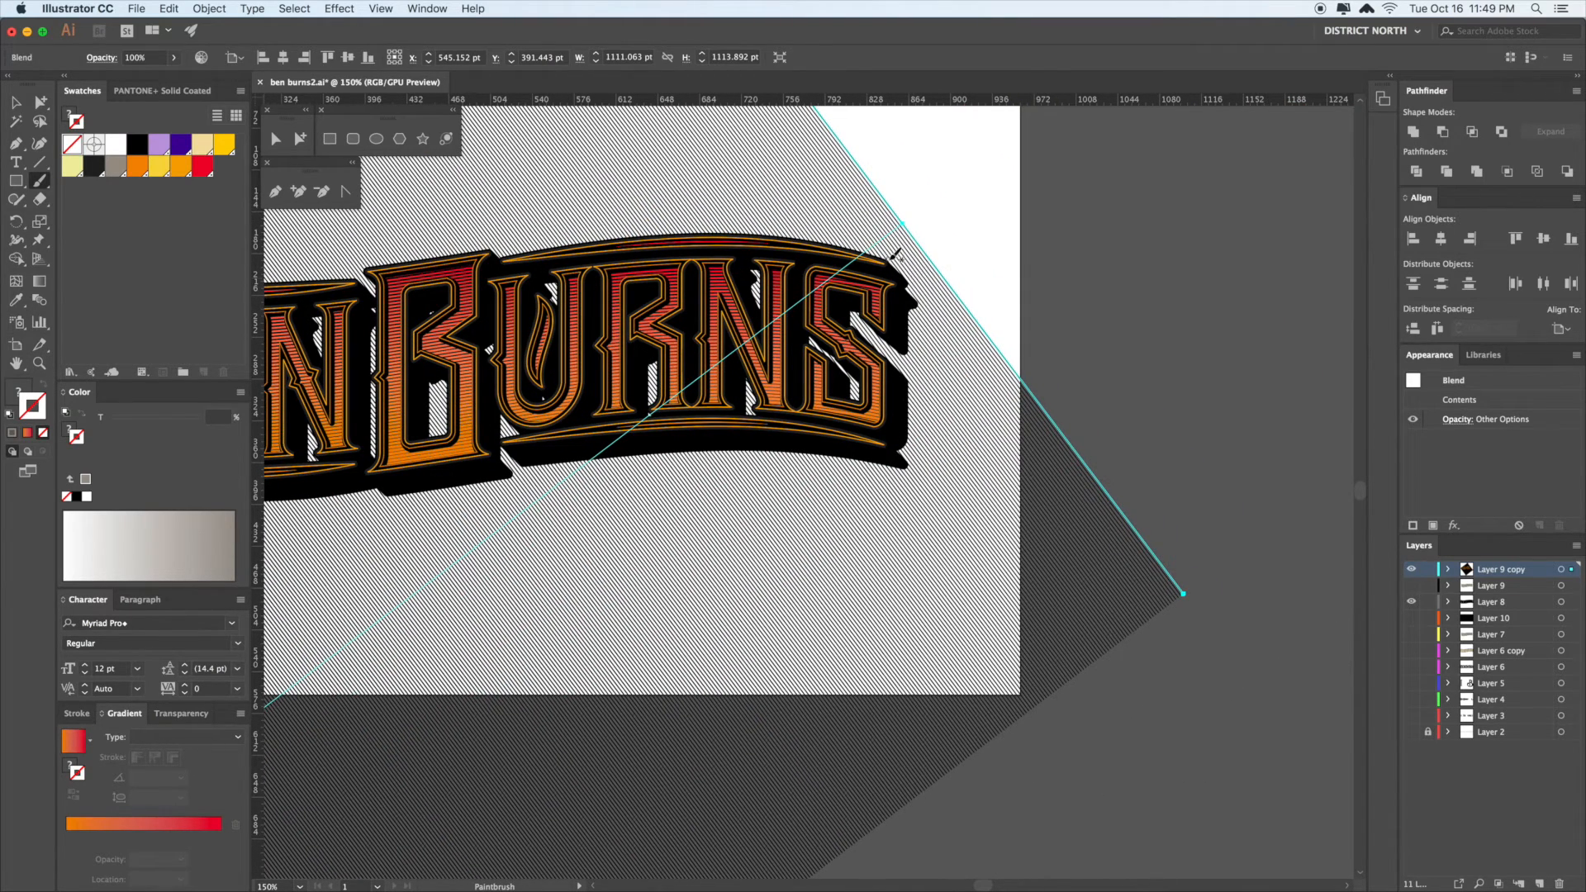
left_click_drag(927, 217, 986, 284)
key("super+z")
key("r")
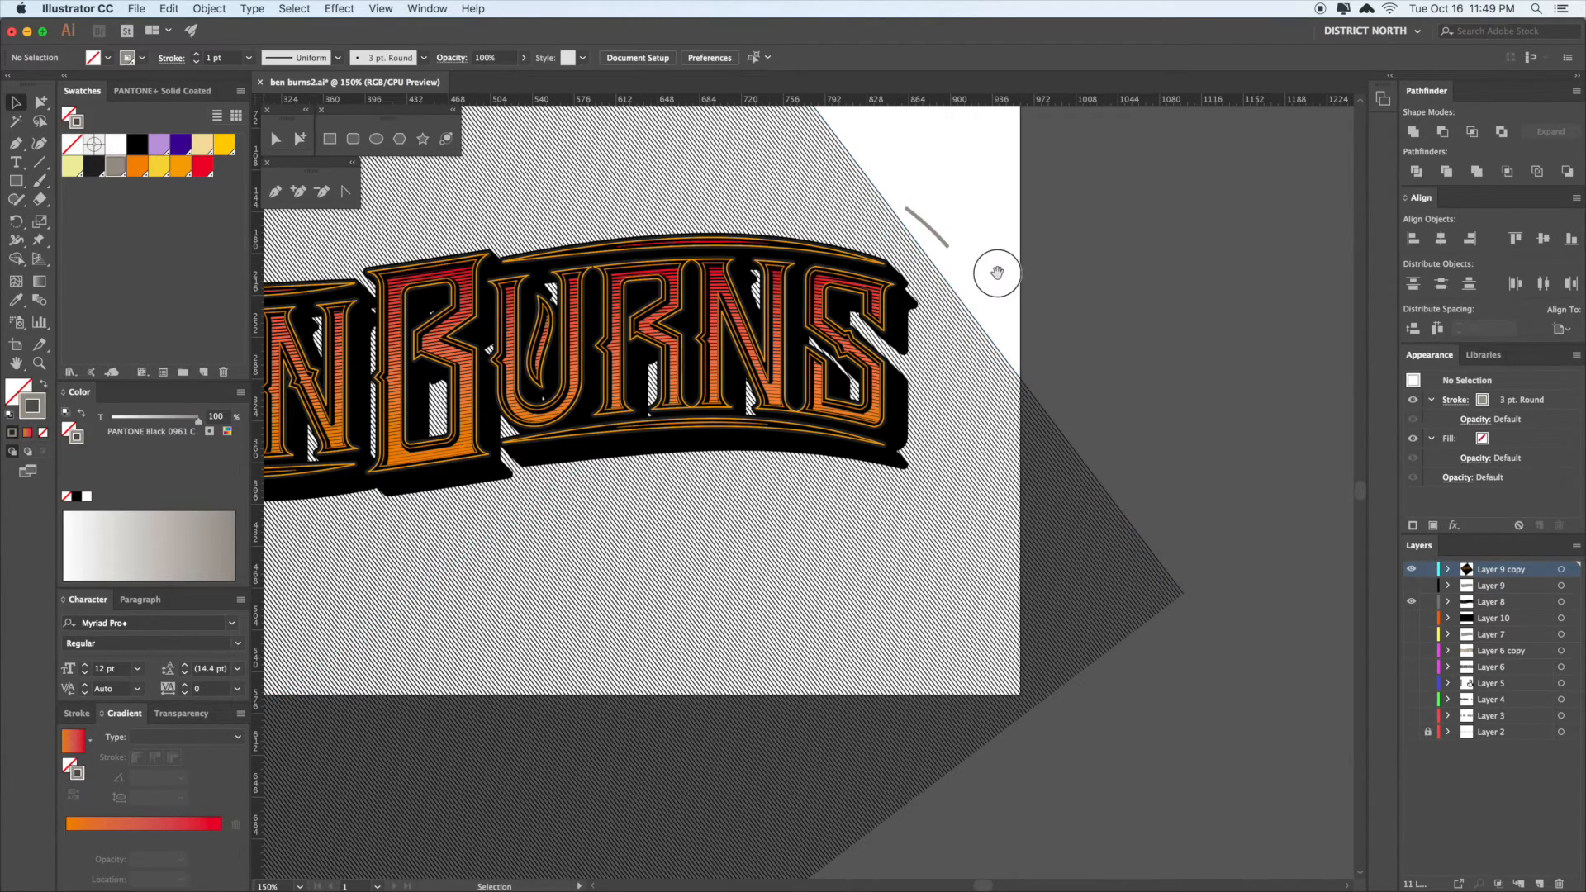
left_click_drag(1108, 400, 1214, 332)
key("v")
left_click(1158, 383)
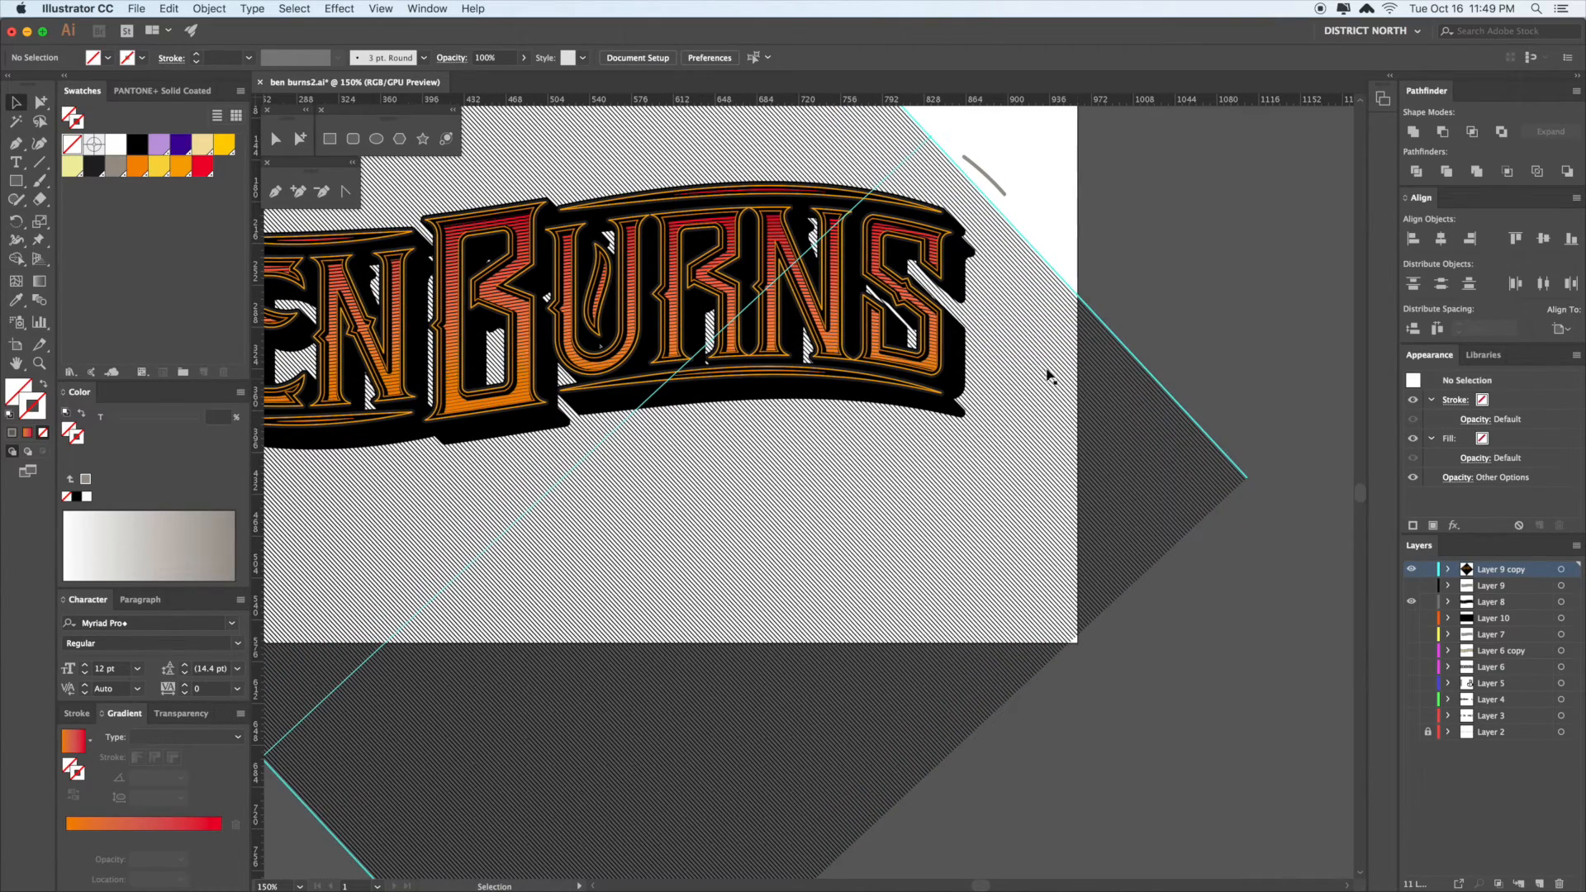
- Zoom out to show the whole artboard around the tilted blend
key("space")
left_click_drag(1137, 270, 1095, 278)
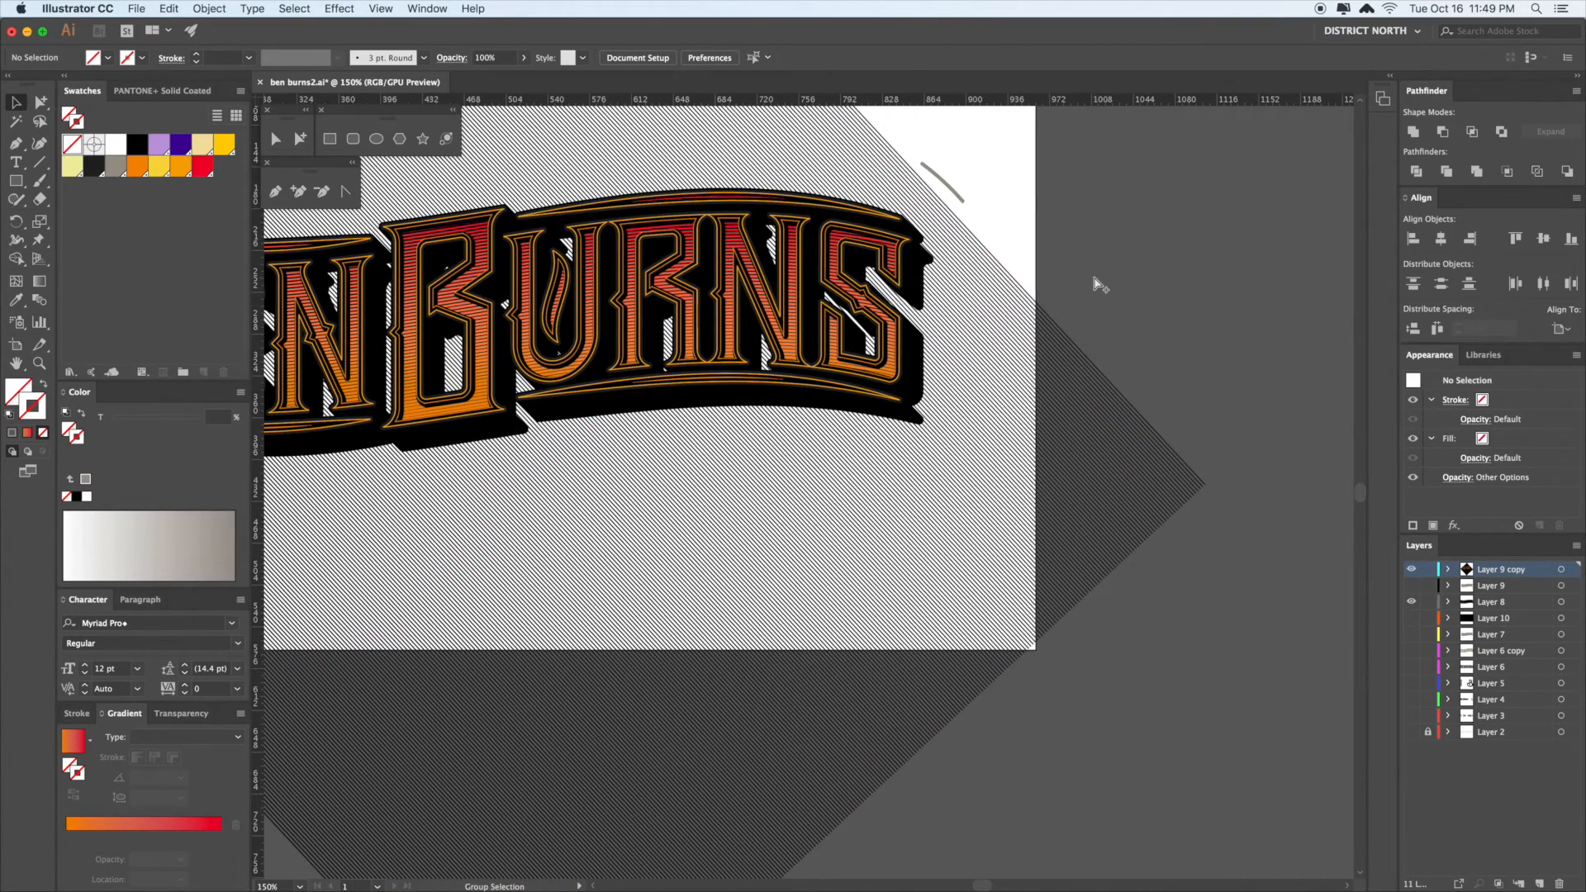
key("super+minus")
key("space")
left_click_drag(1055, 375, 1065, 367)
left_click(1020, 524)
key("a")
left_click(1129, 354)
key("space")
left_click_drag(1126, 354, 1167, 349)
- Scale the line blend up by its bounding box into a diamond covering the artboard
left_click(951, 526)
key("space")
left_click_drag(948, 527, 1122, 558)
key("v")
left_click_drag(650, 256, 612, 231)
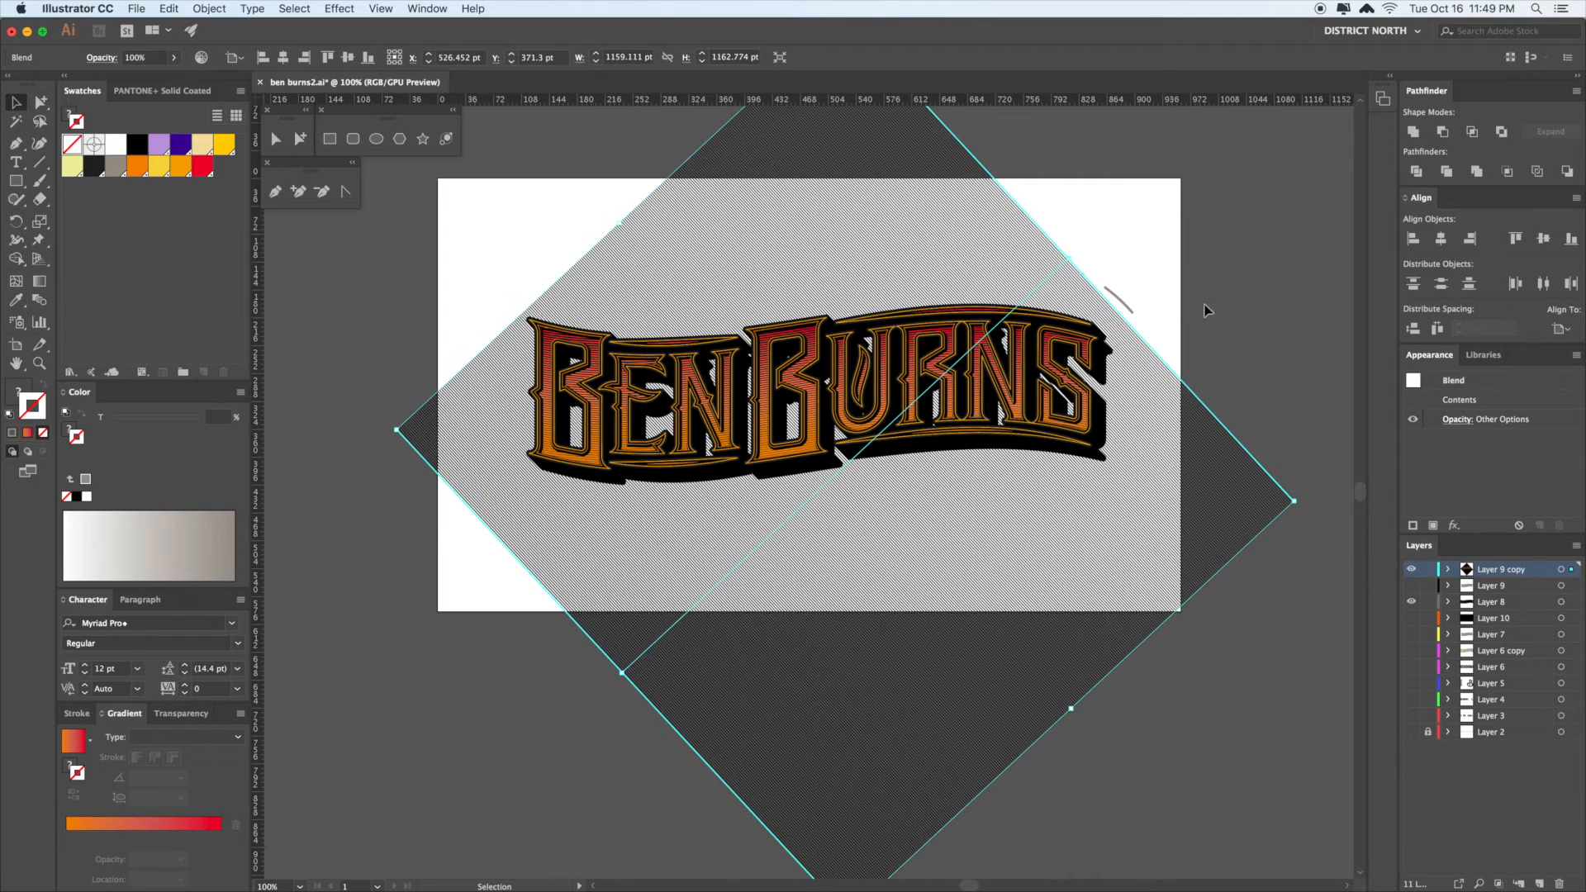
- Deselect the enlarged blend and delete the striped lettering group
key("a")
left_click(1272, 336)
key("space")
left_click_drag(1275, 336, 1250, 329)
key("v")
left_click(1066, 338)
key("Delete")
- Delete the top S path, the gradient-filled lettering and the black lettering group
key("a")
left_click(1061, 344)
key("Delete")
left_click(1061, 343, "super")
key("Delete")
left_click(1061, 341, "super")
key("Delete")
- Delete the orange-outline lettering group
key("v")
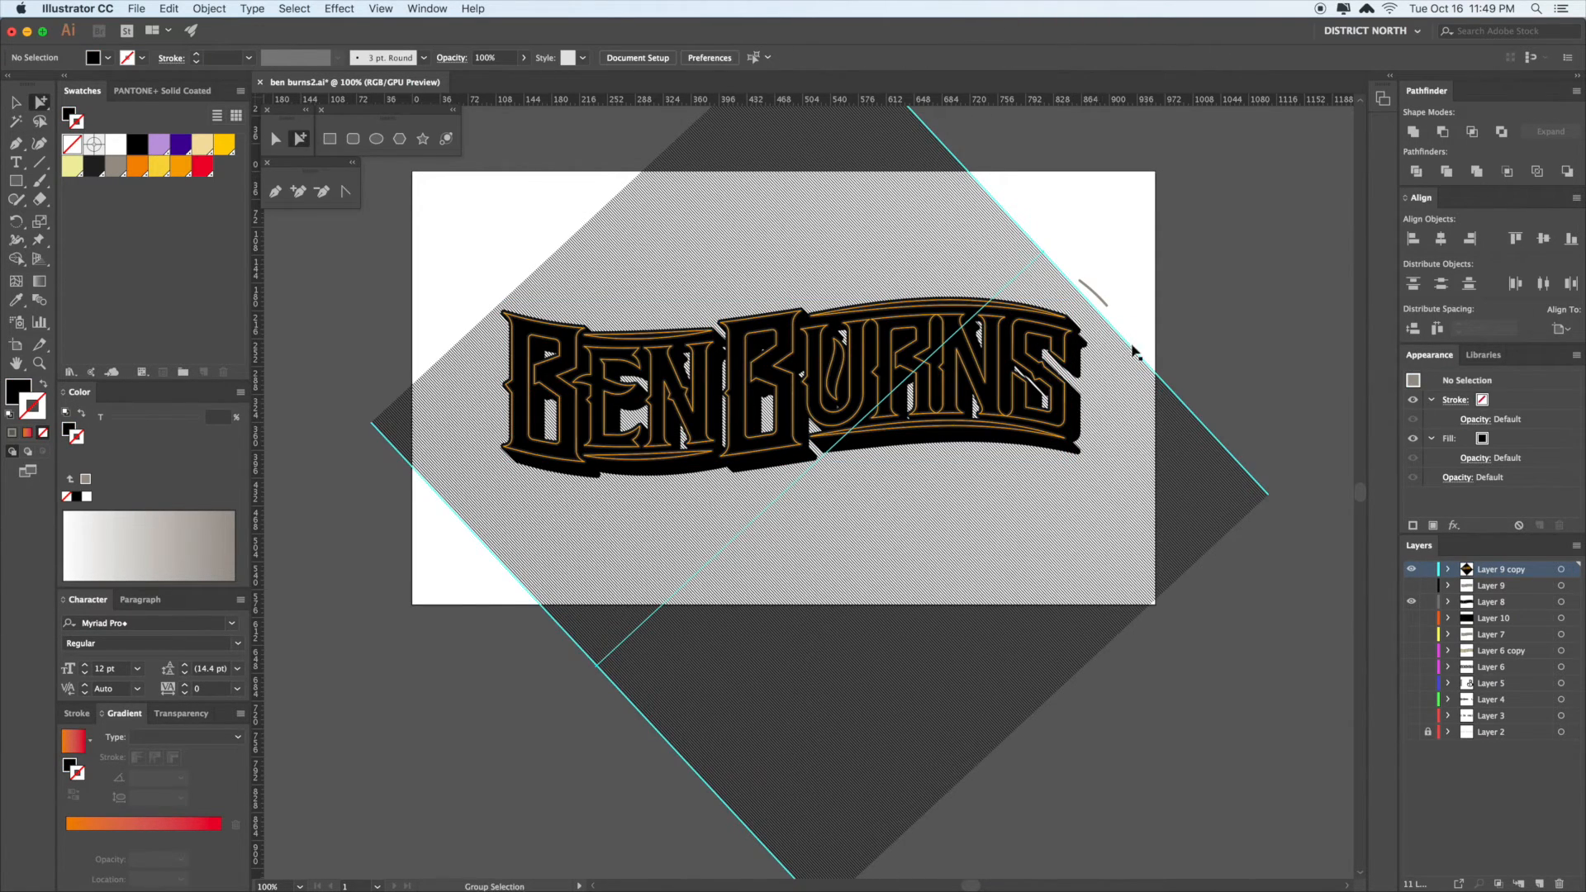
scroll(1133, 351, "right", 2)
left_click(1051, 339, "super")
key("Delete")
left_click(1049, 343, "super")
key("i")
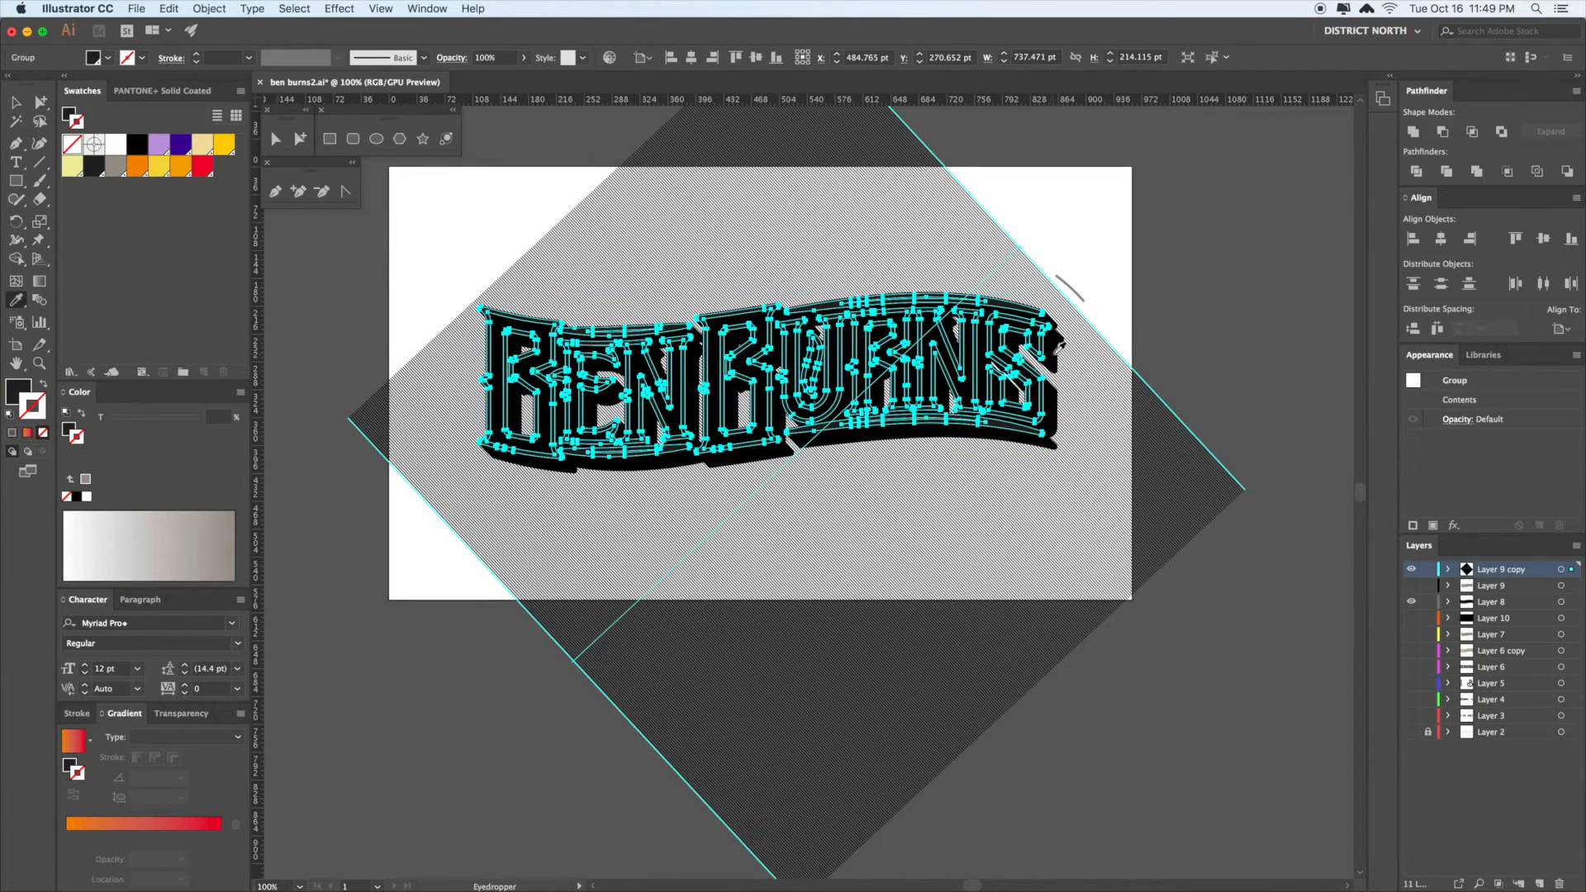
key("a")
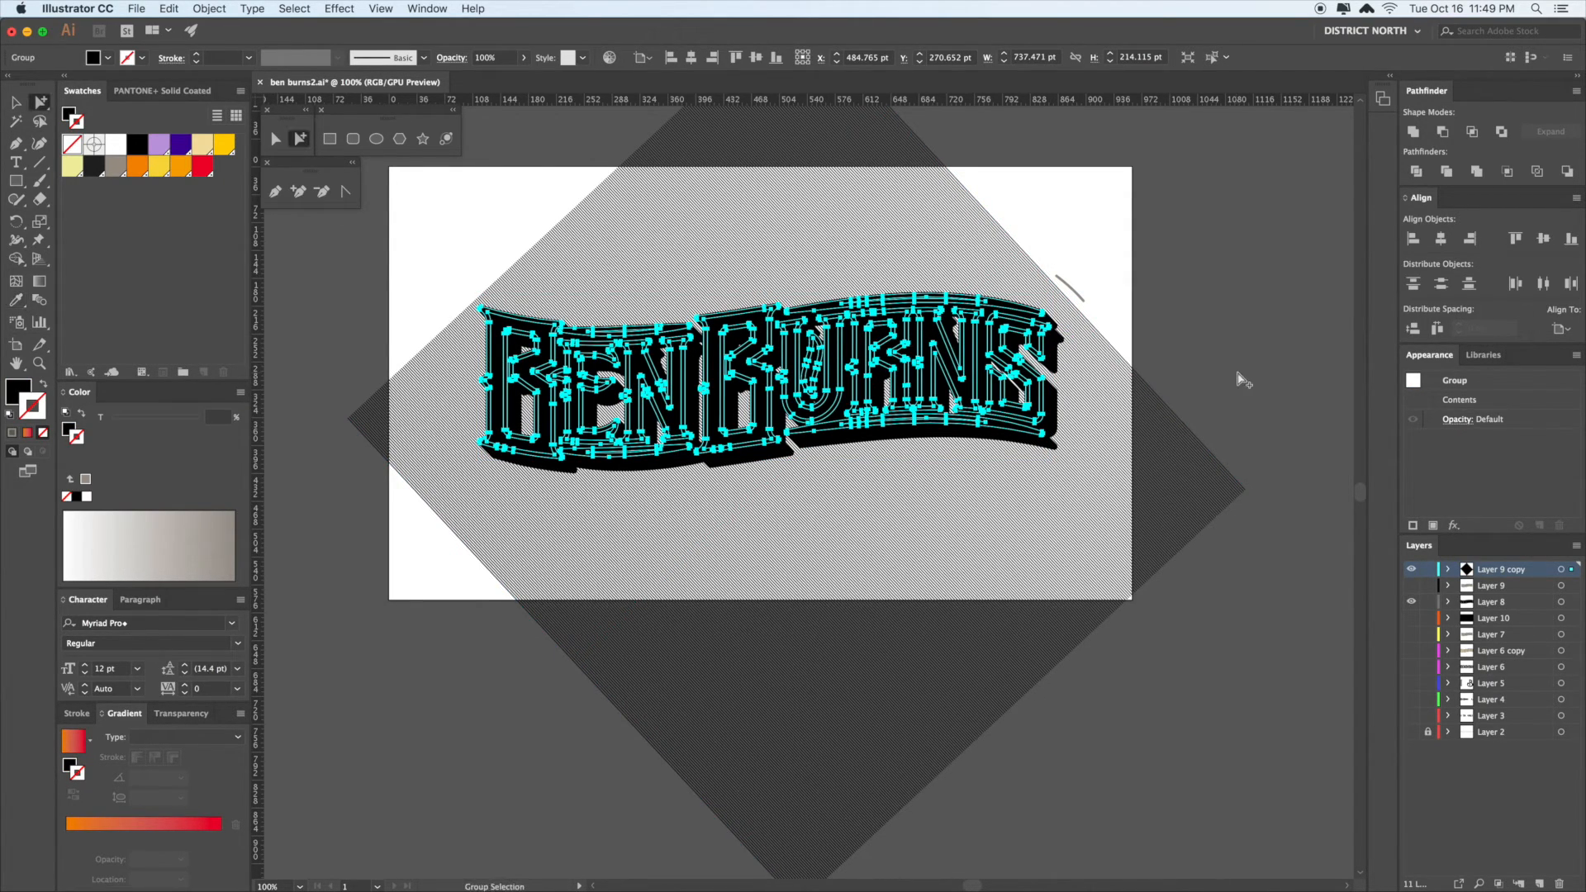
key("super")
key("i")
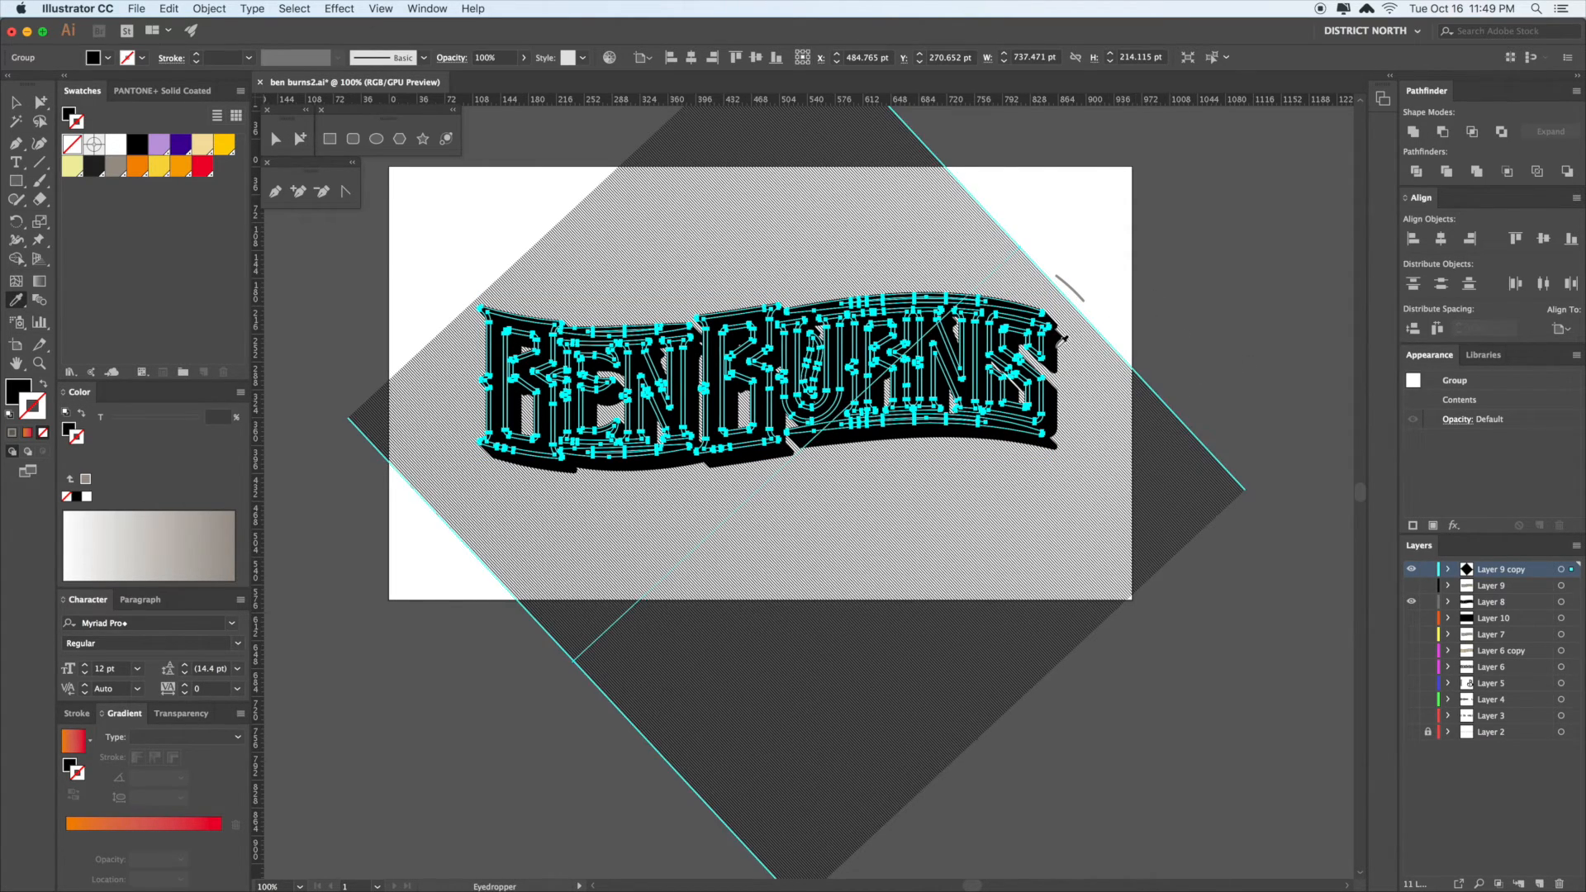
left_click(1268, 347, "super")
key("v")
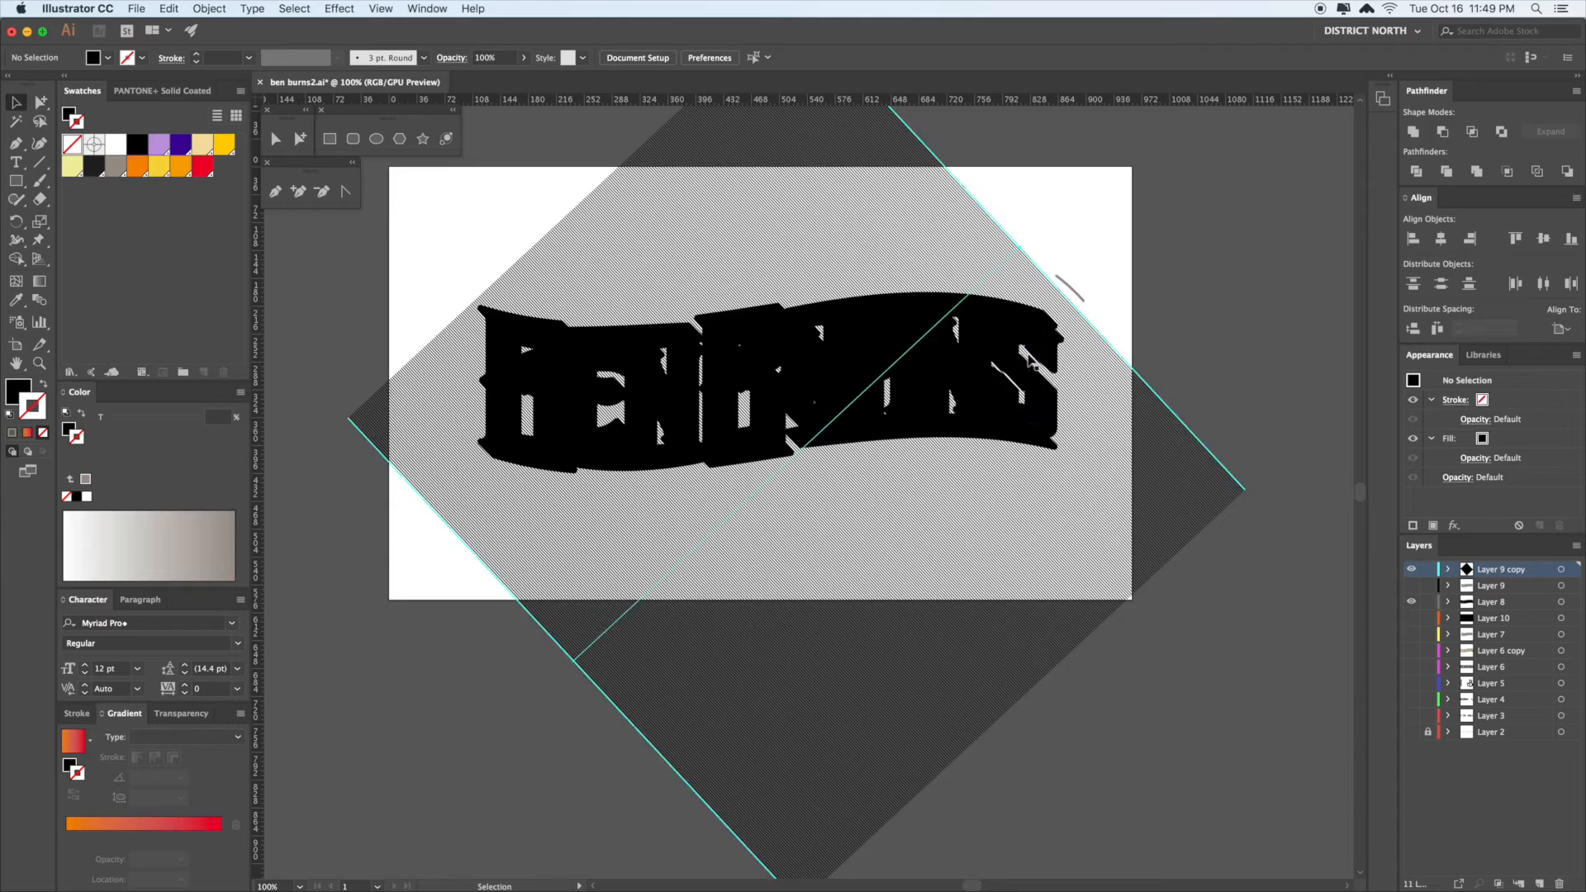
left_click(1049, 331)
left_click(1050, 351)
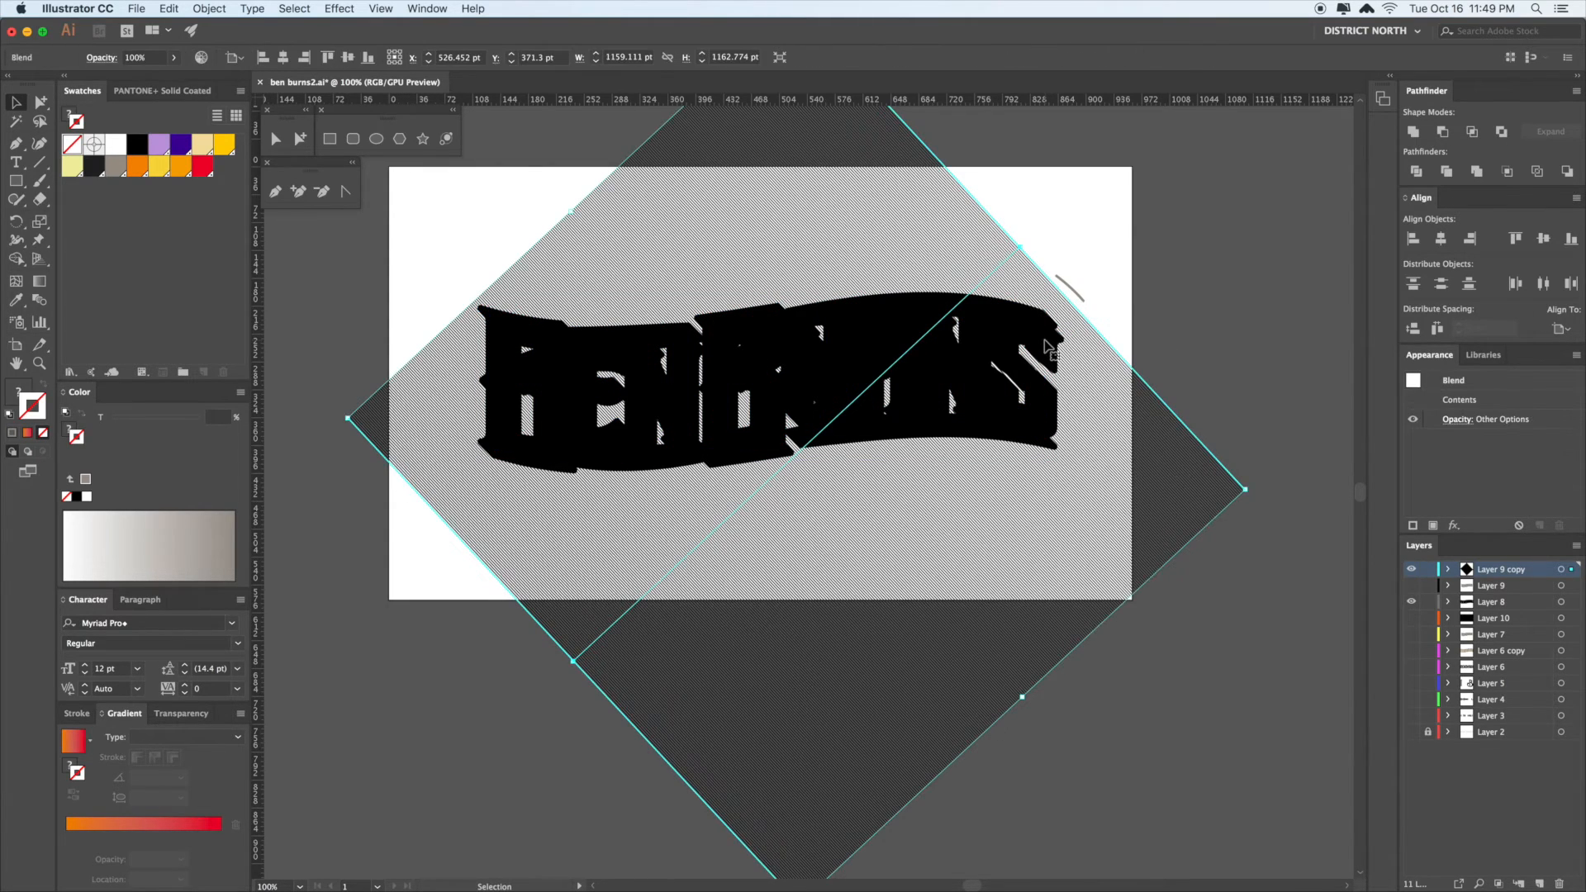
left_click(1241, 343)
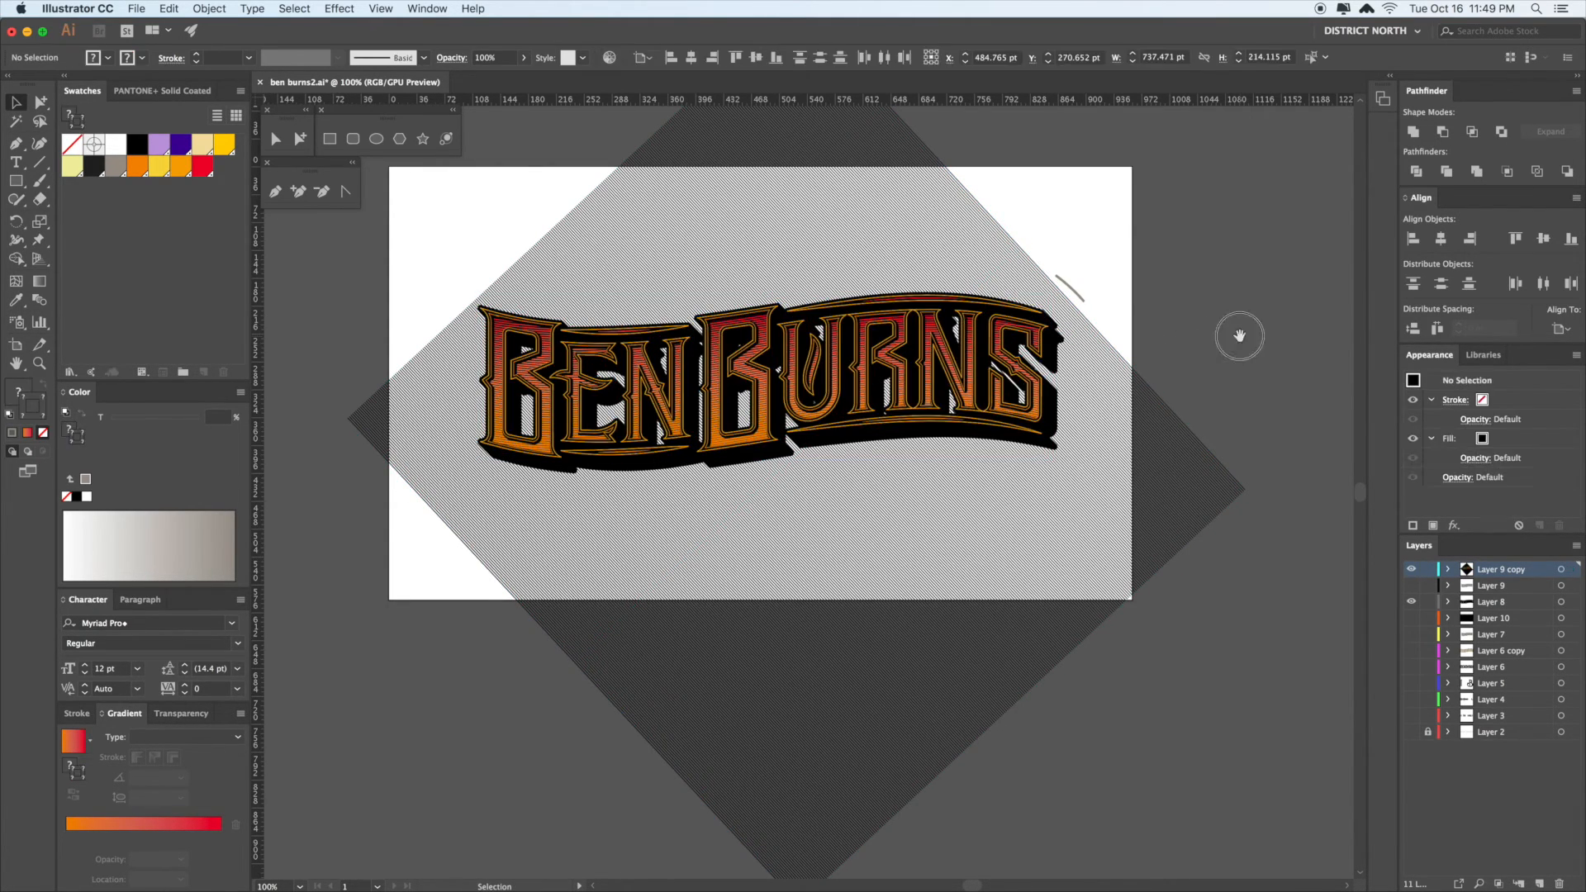
- Zoom in on the lettering's right end and delete the orange outline group and striped copy
key("space")
left_click_drag(1244, 335, 1235, 335)
left_click_drag(942, 306, 1009, 400)
left_click(1003, 376)
key("Delete")
left_click(997, 376)
key("Delete")
- Delete the vertical and horizontal gradient lettering copies and the black lettering group
left_click(997, 376)
key("Delete")
left_click(989, 383)
key("Delete")
left_click(992, 390)
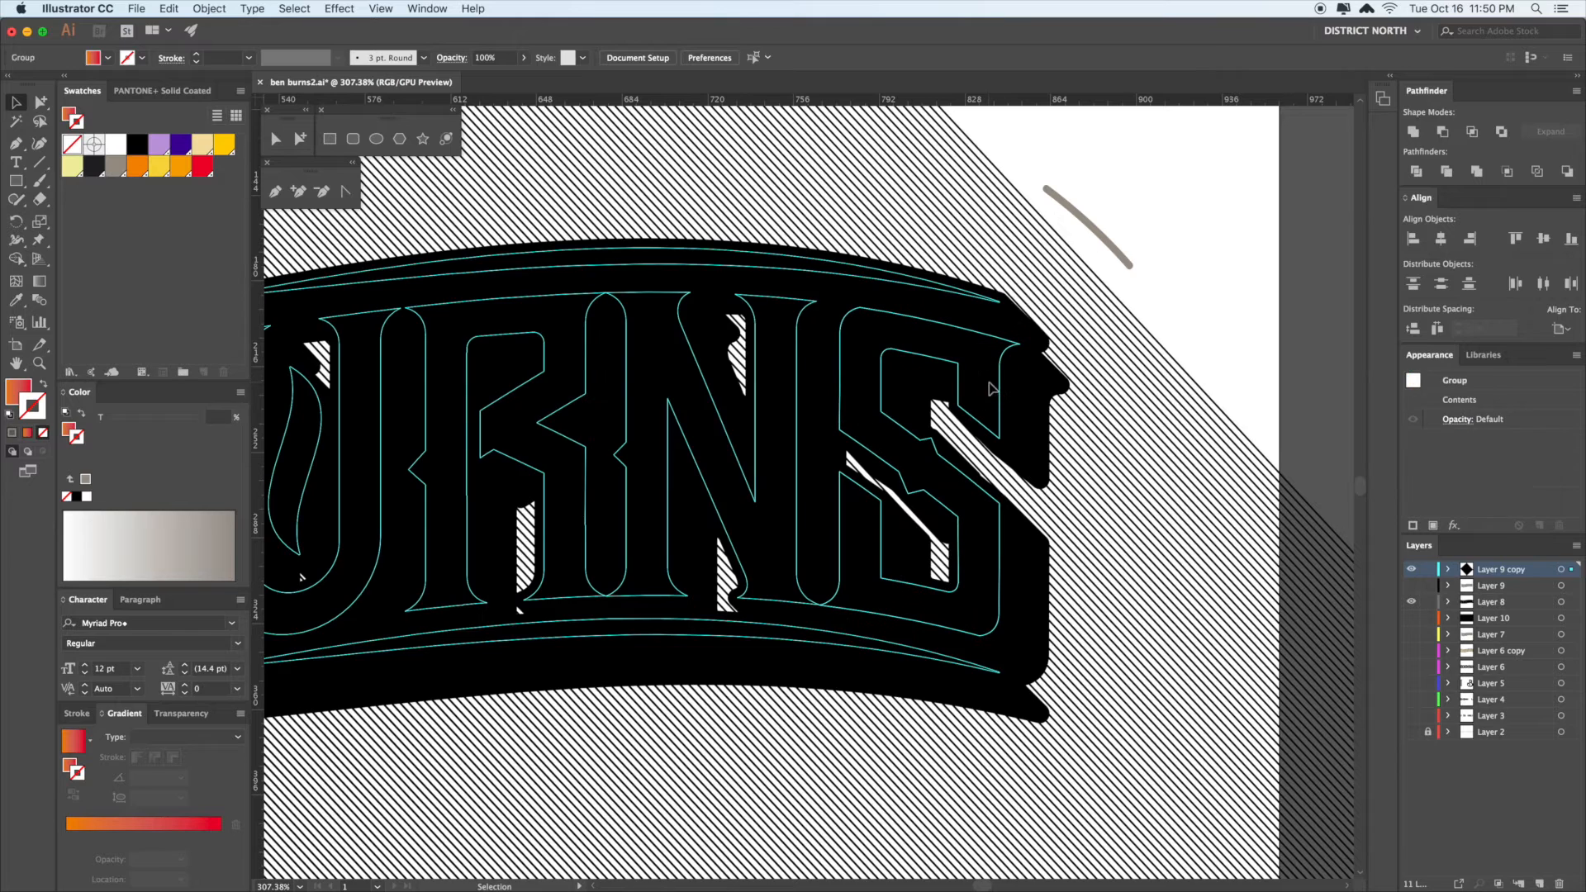
key("Delete")
left_click(992, 389)
key("Delete")
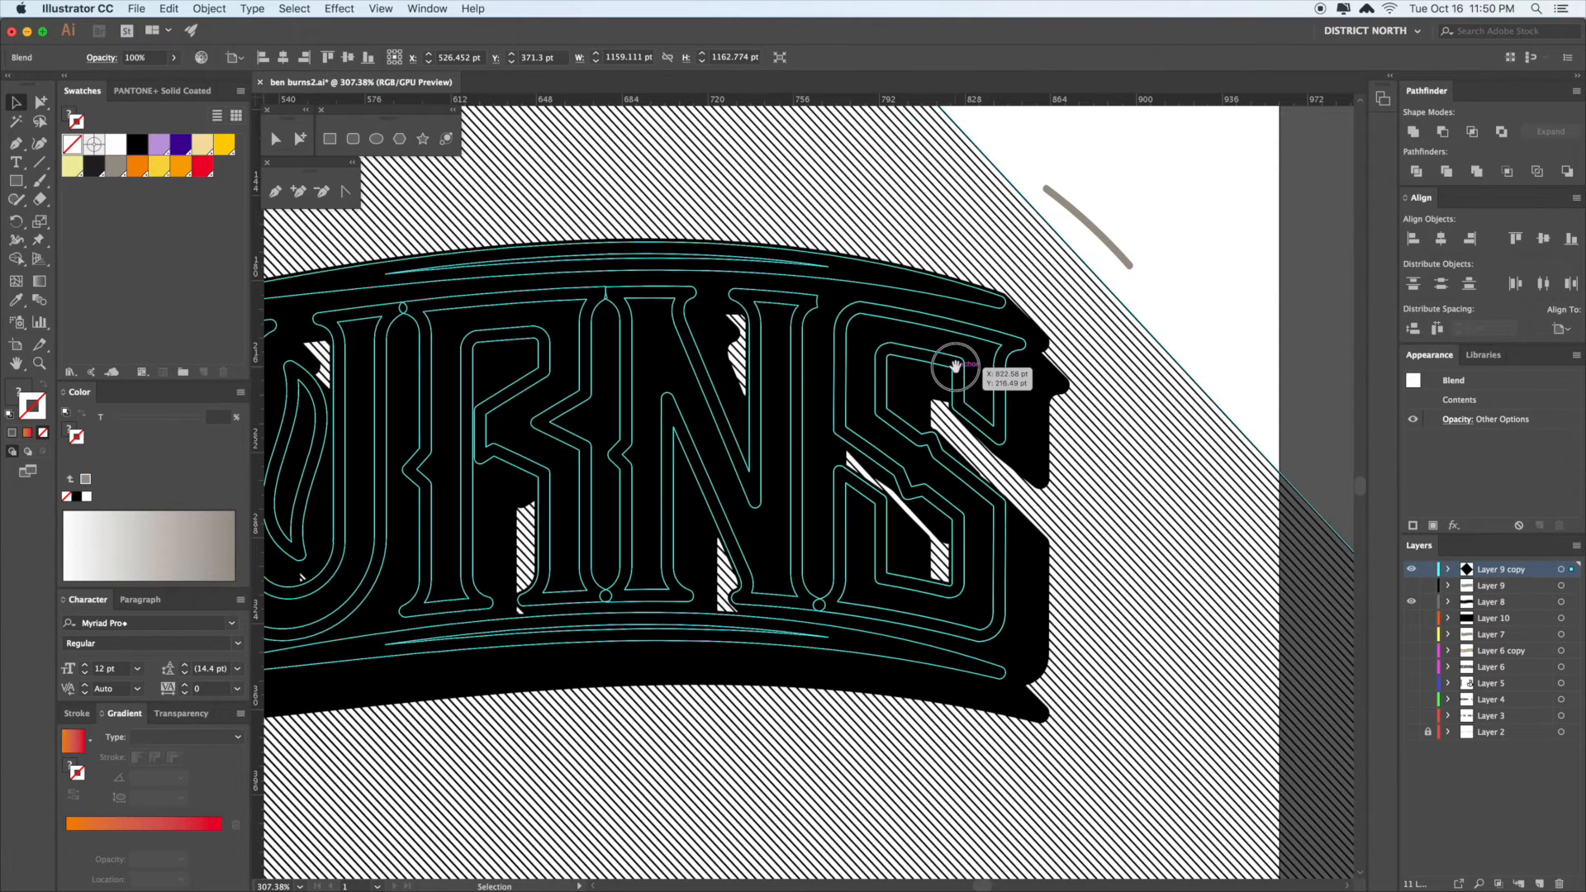
- Delete the hidden and remaining lettering outlines, leaving the line blend
left_click(983, 311)
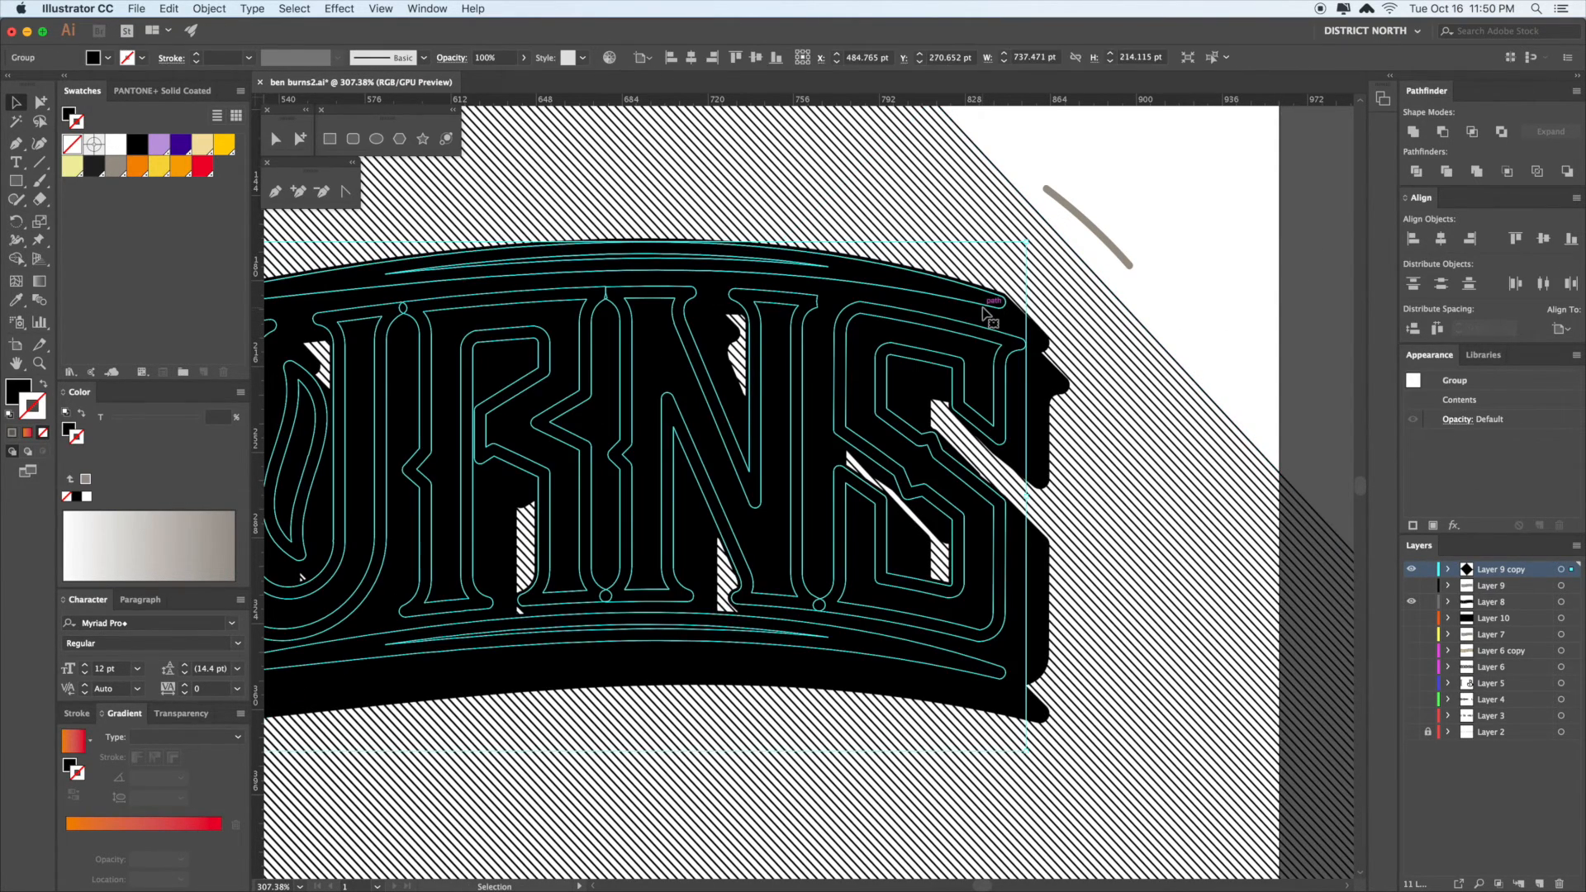
key("Delete")
left_click(979, 308)
key("Delete")
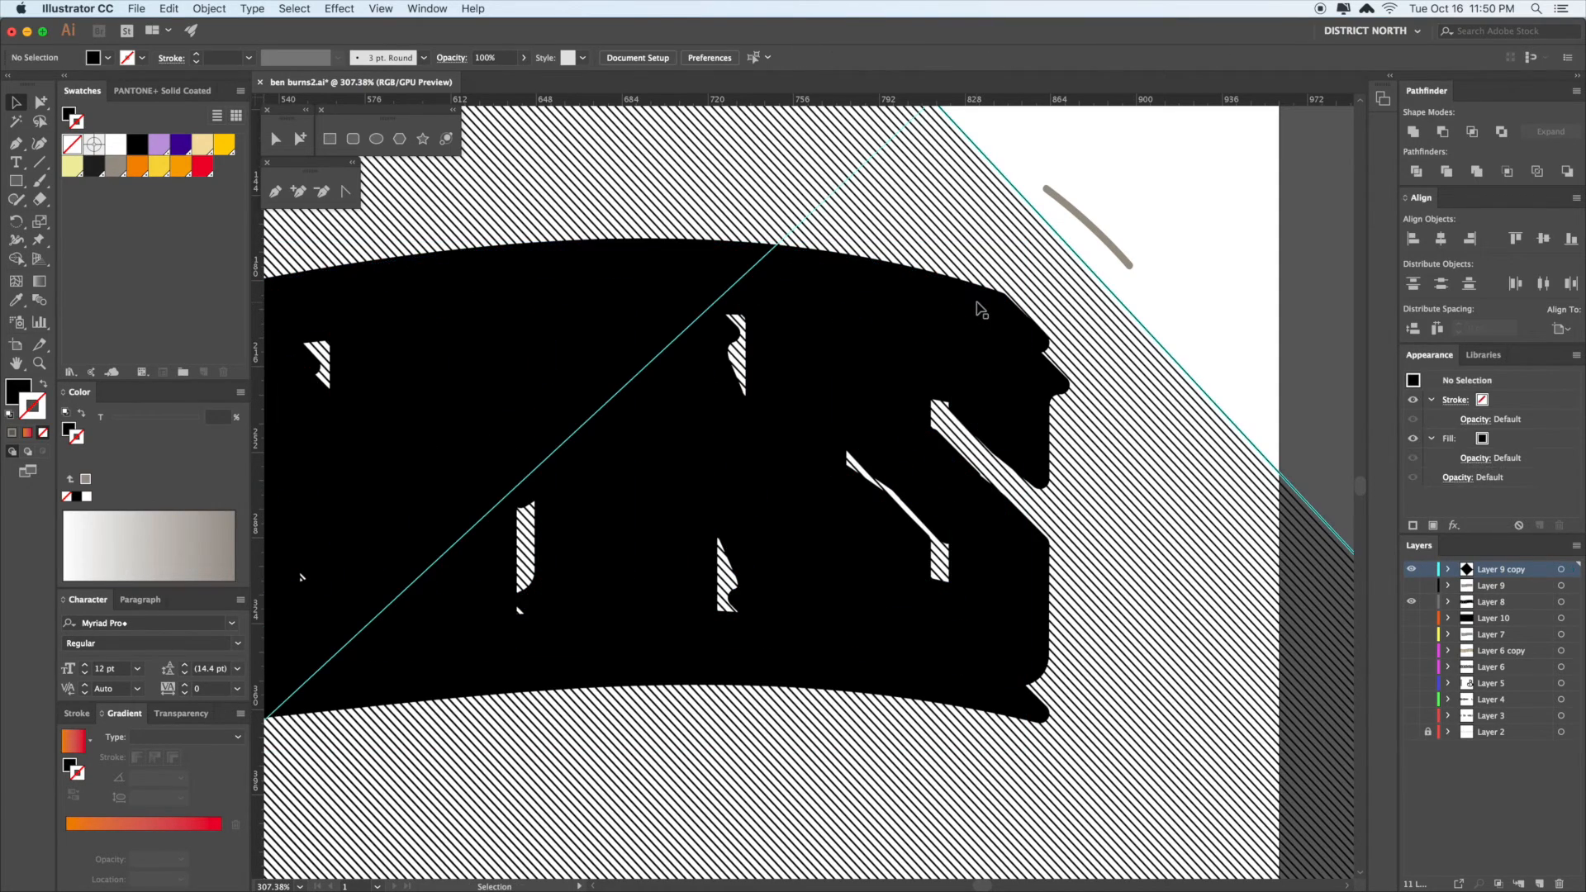
left_click(1002, 347)
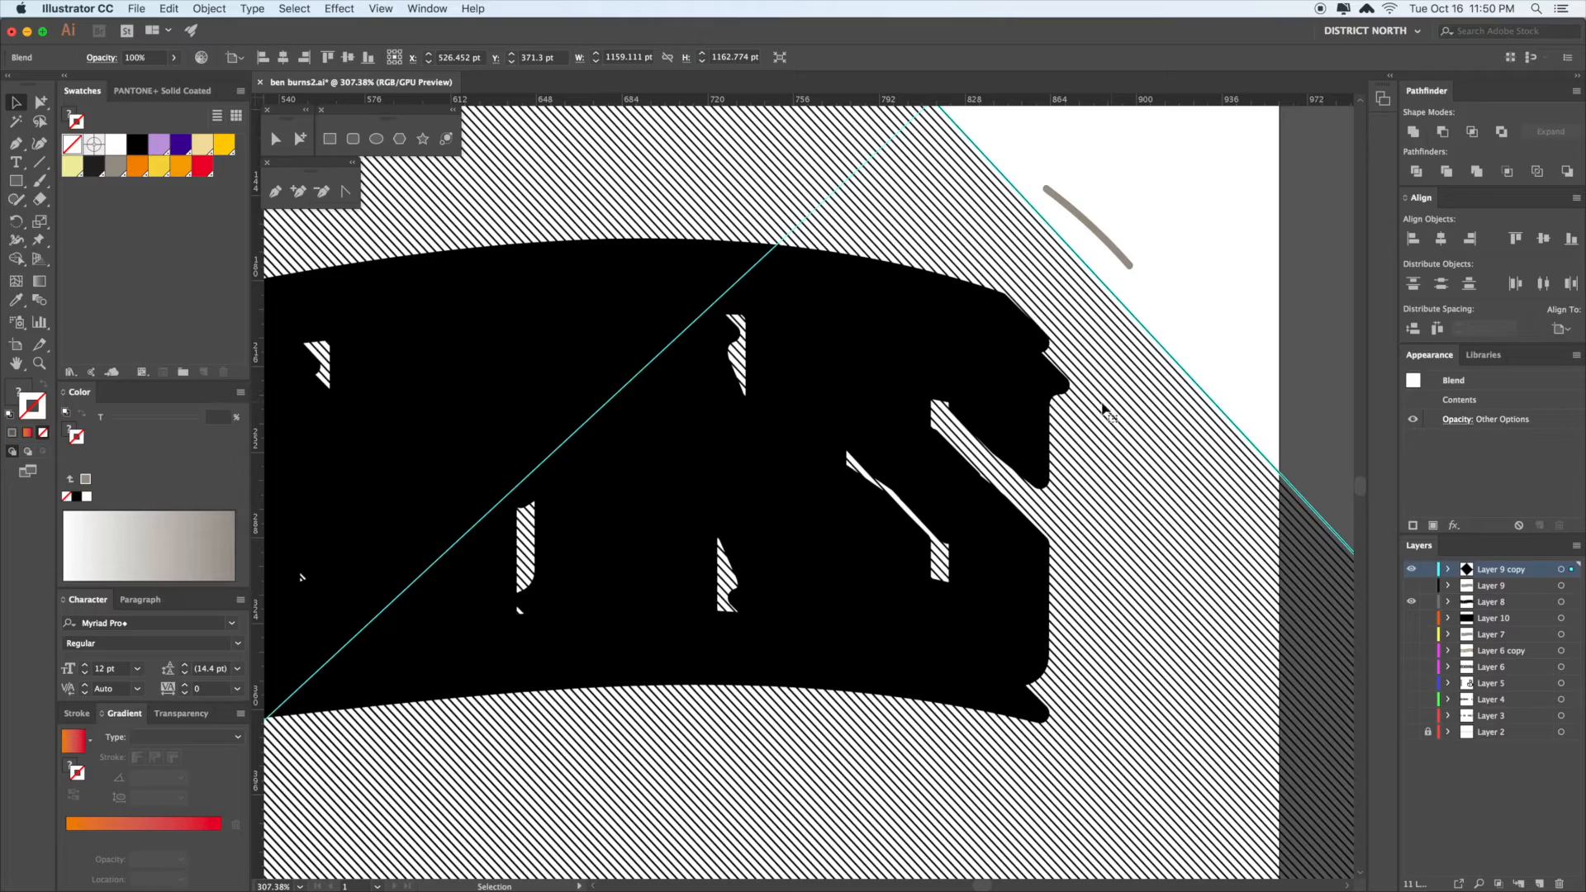
key("super+shift+a")
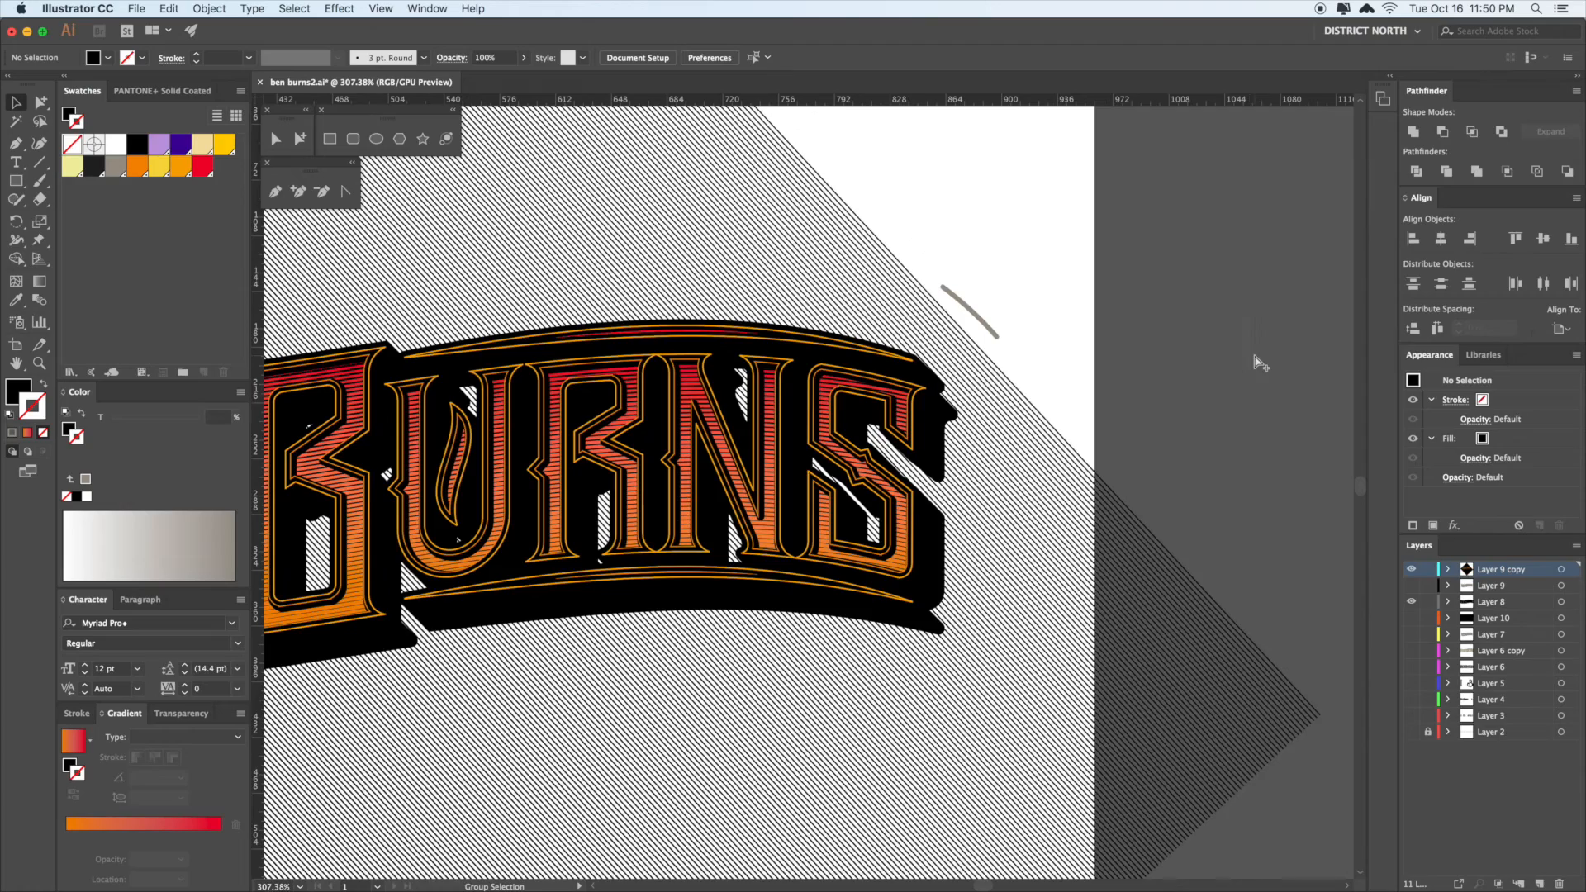
- Zoom out to the whole artboard and delete the diamond hatch blend
key("super+minus")
key("super+minus")
left_click_drag(1103, 453, 1115, 434)
left_click(970, 491)
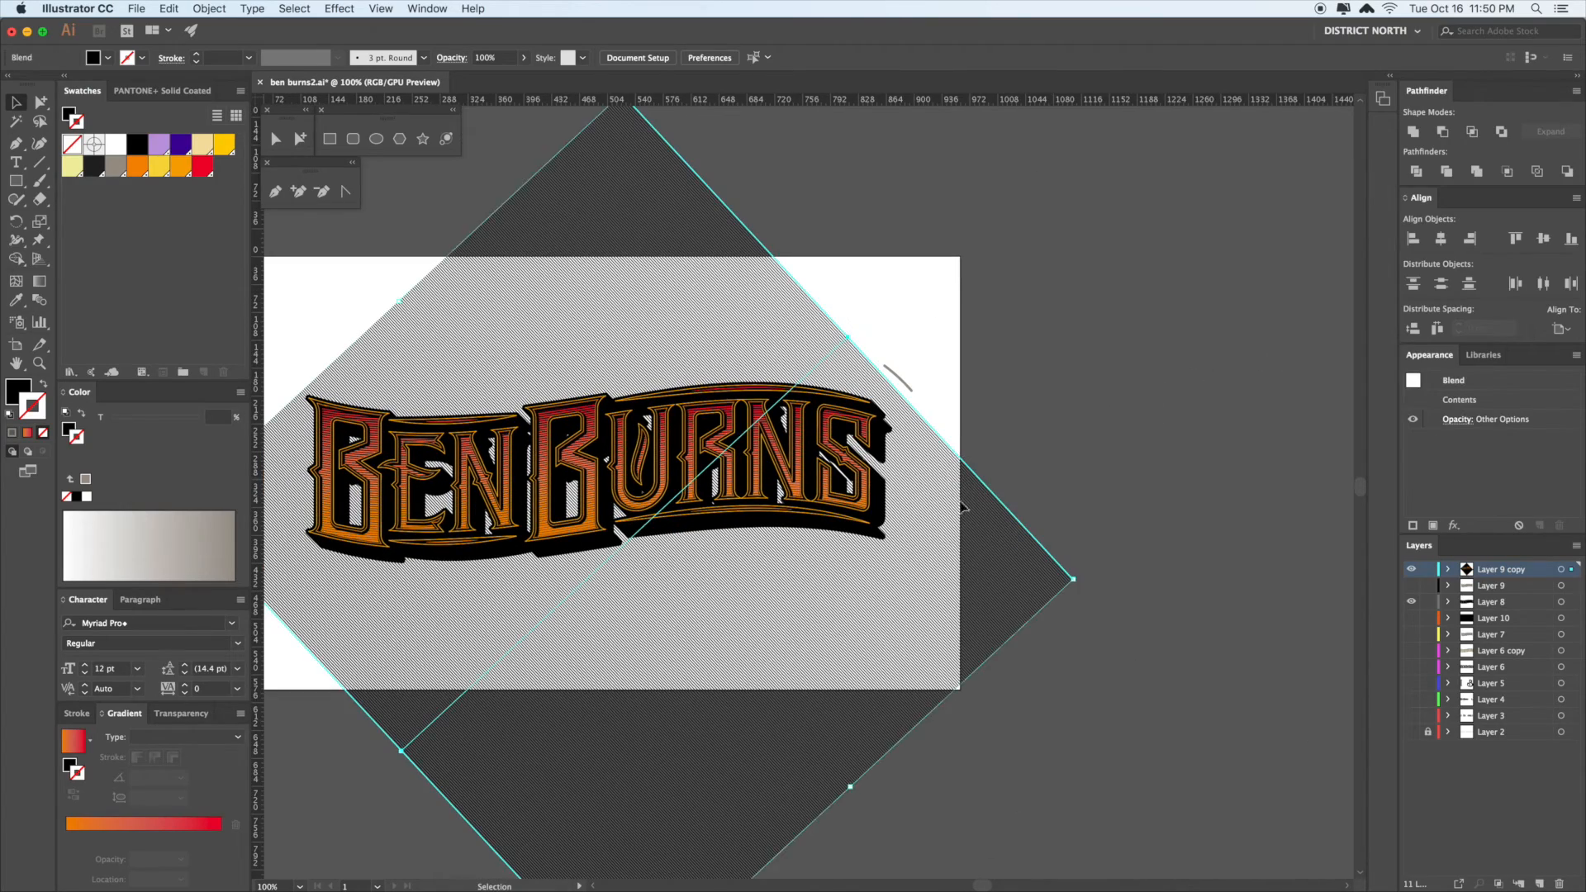
left_click_drag(946, 515, 1076, 435)
left_click(1060, 301)
left_click(1073, 413)
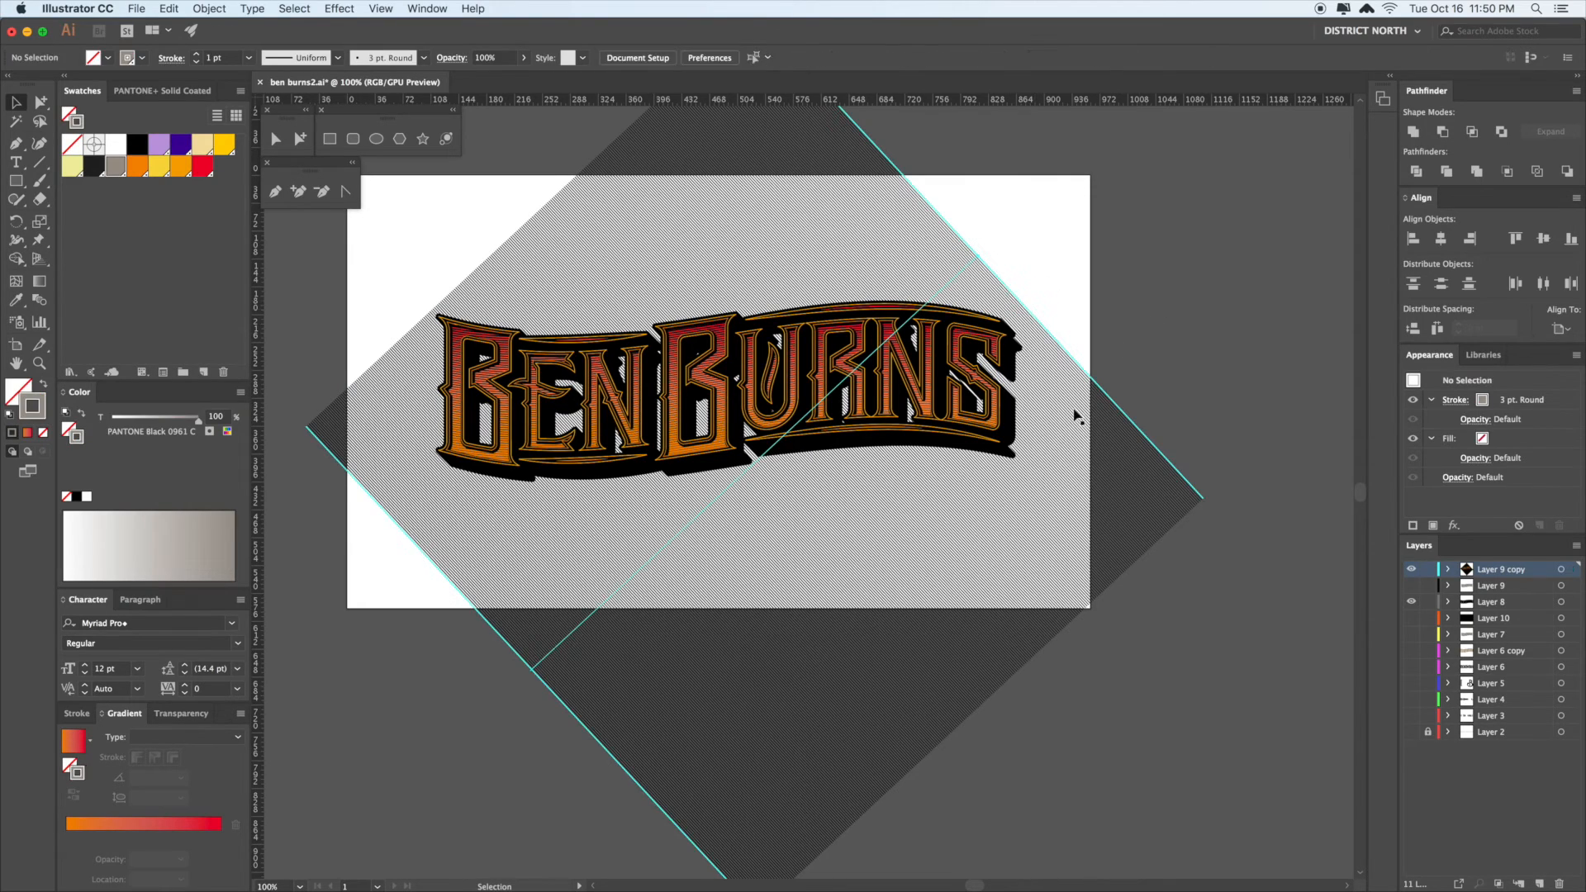
key("Delete")
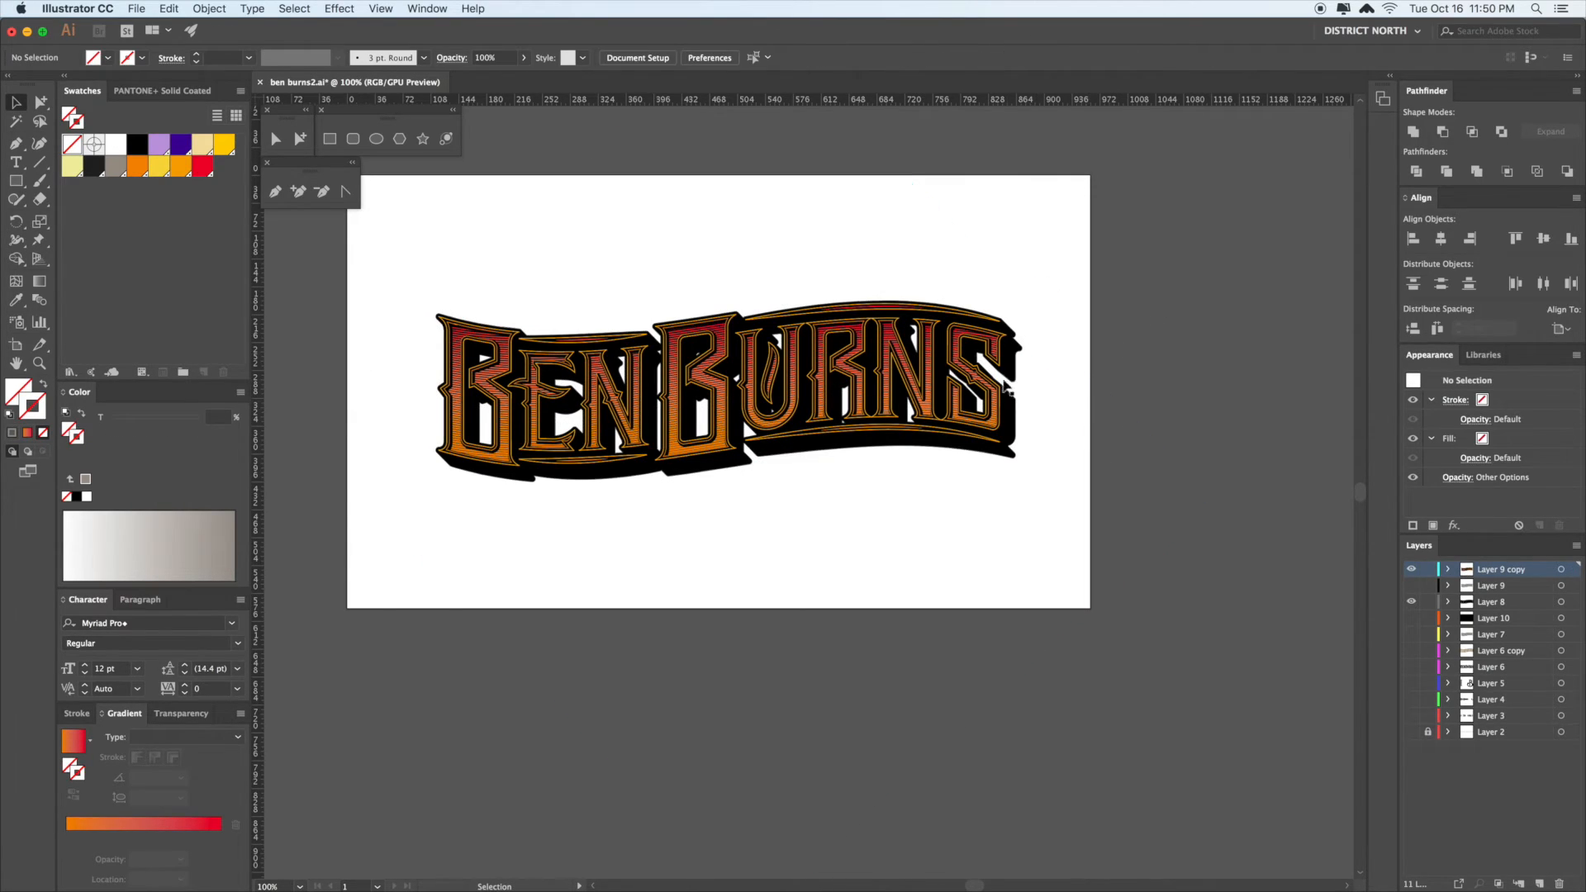
- Hide the coloured lettering layer and duplicate Layer 8 as Layer 8 copy
scroll(1128, 430, "up", 1)
scroll(1128, 430, "right", 1)
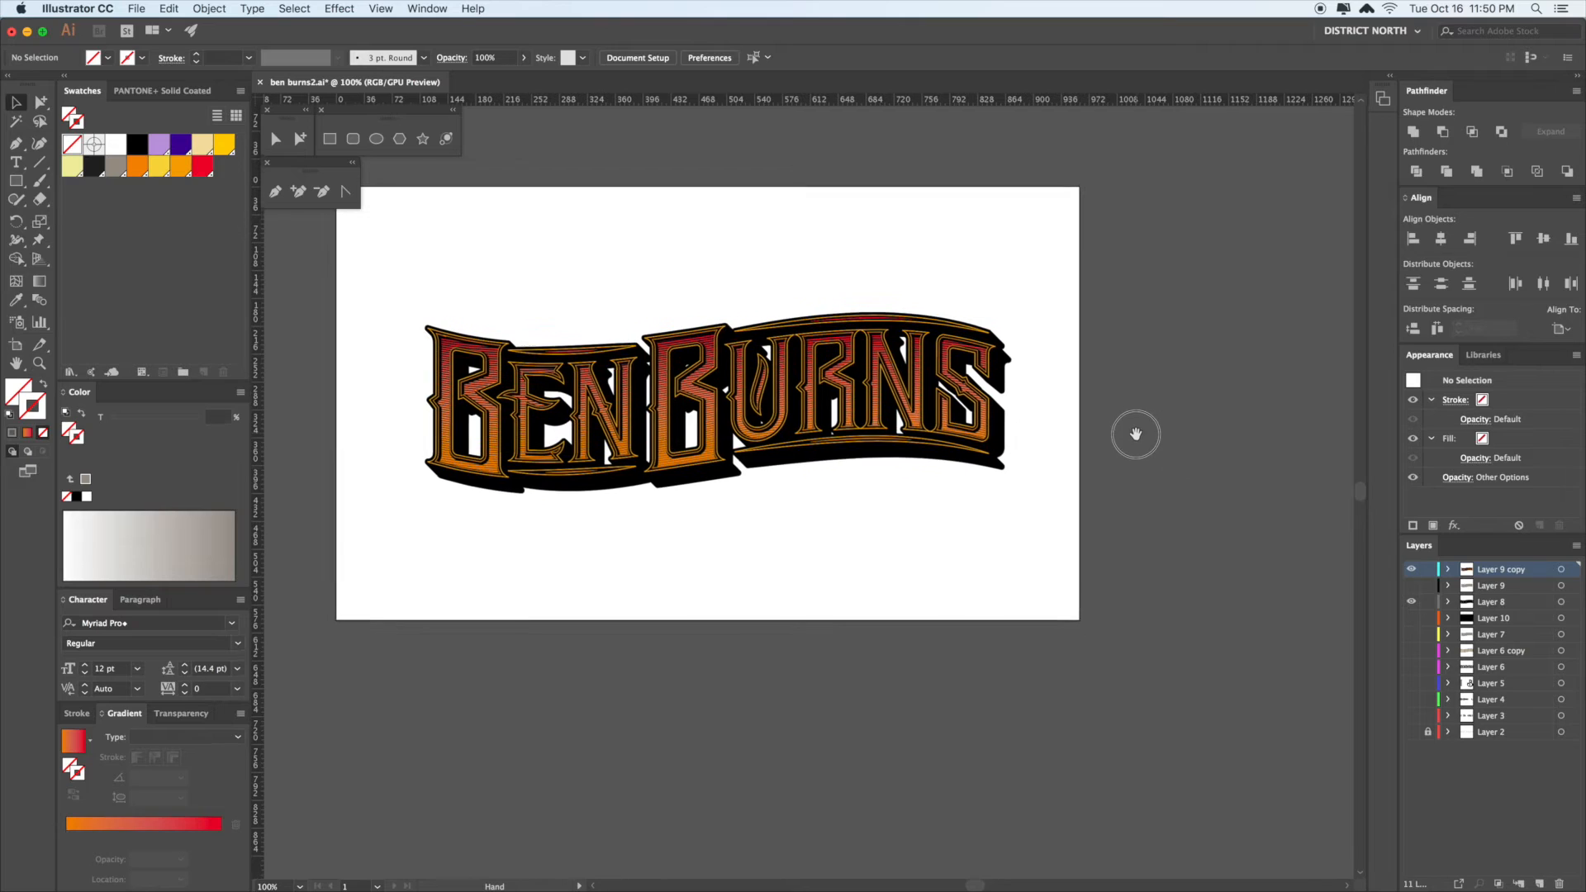
left_click(1412, 570)
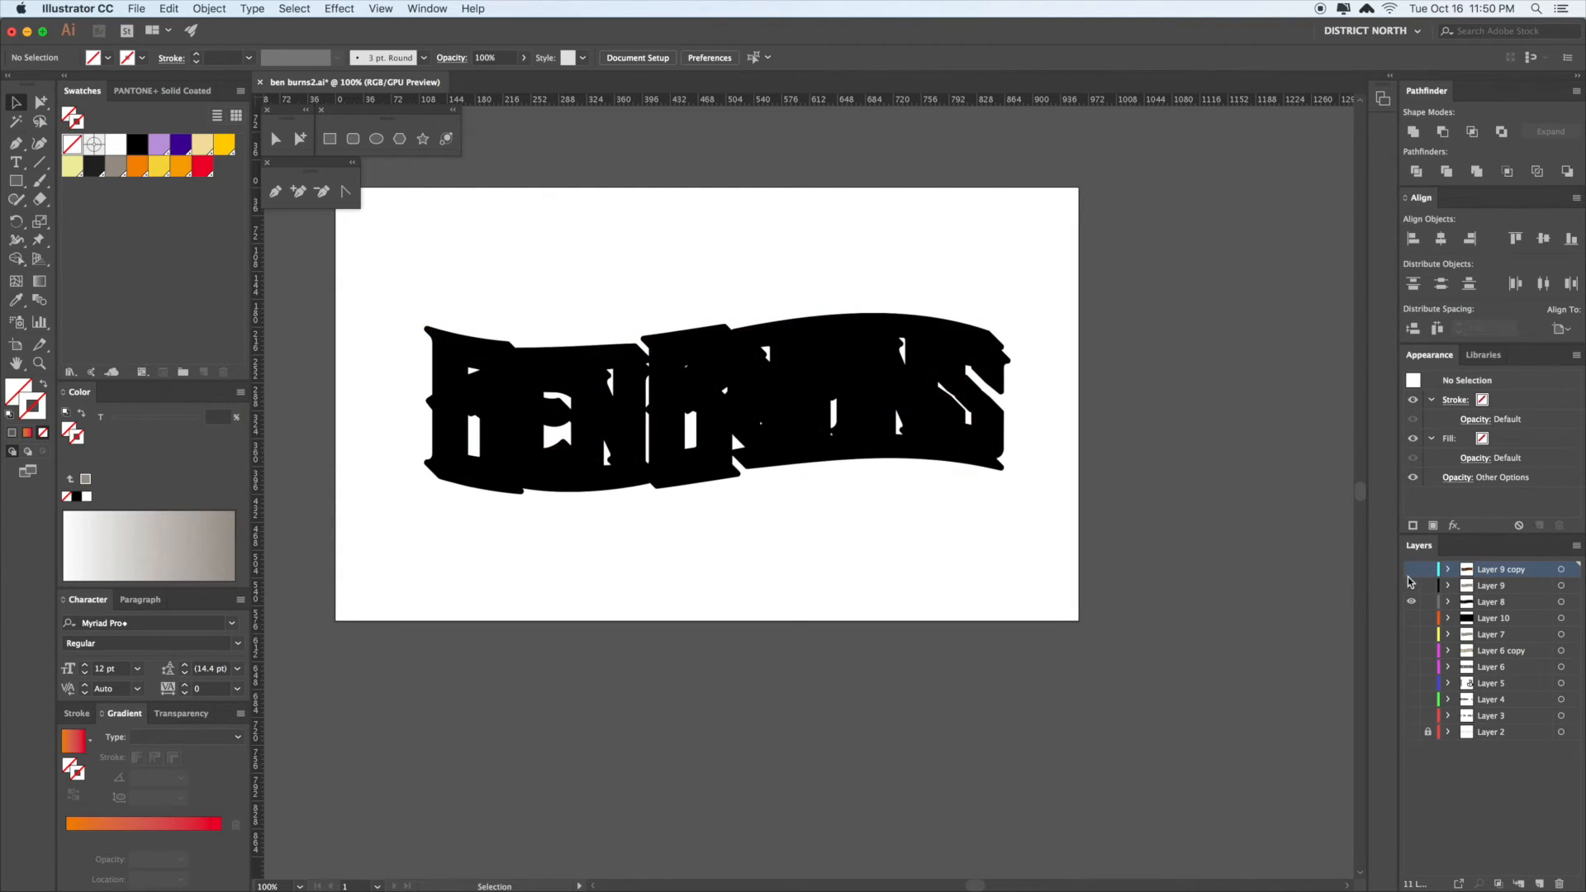
left_click(1485, 604)
left_click_drag(1505, 611, 1540, 882)
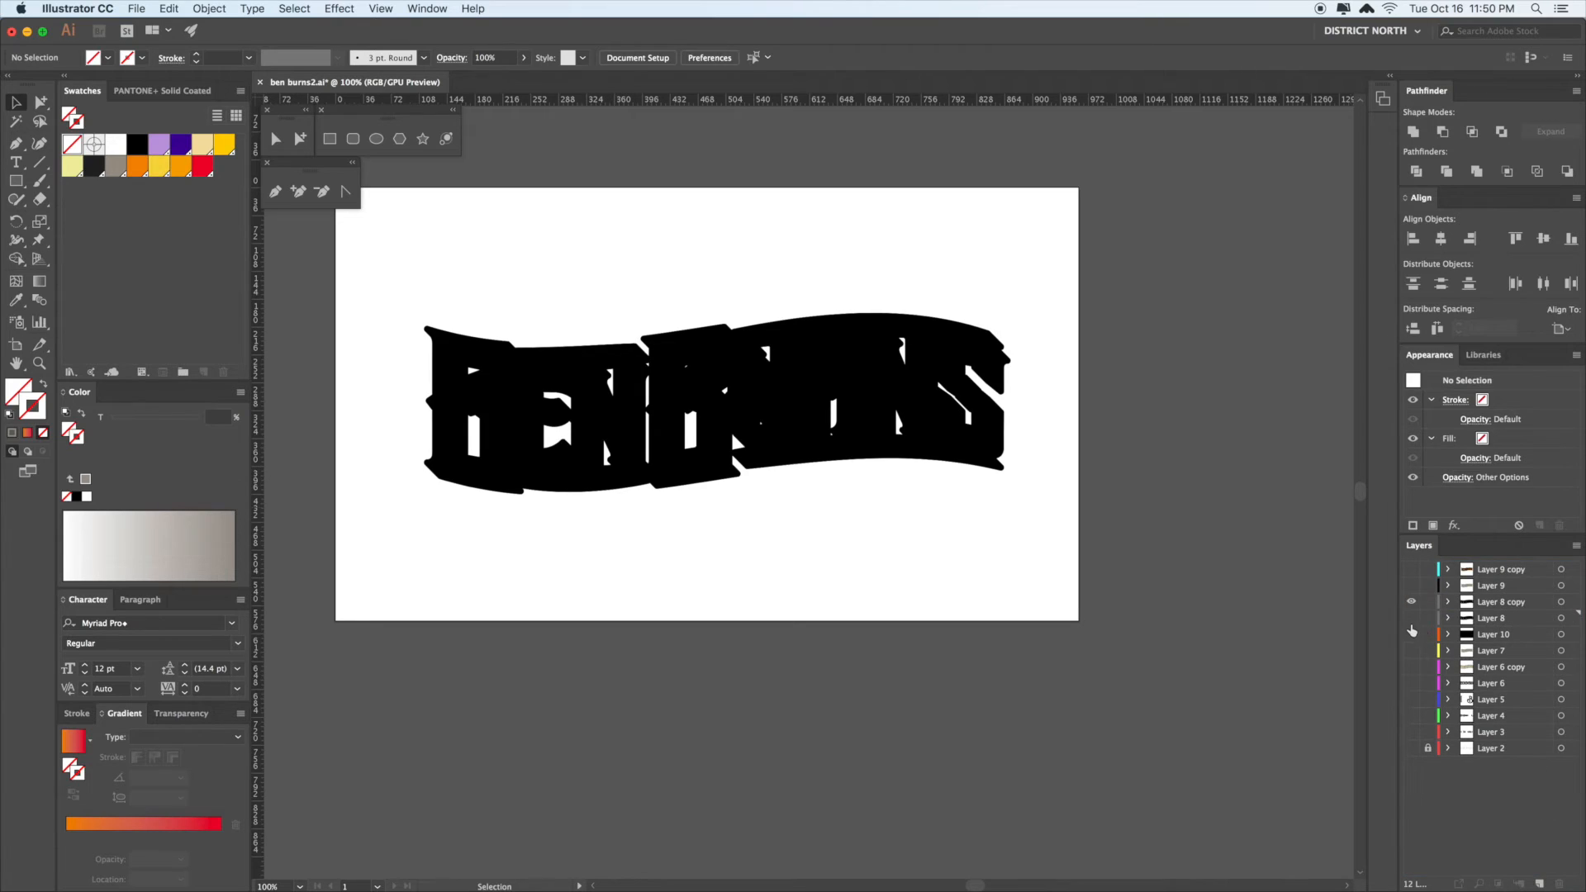
- Paste the hatch blend back into the current layer
left_click_drag(1019, 594, 1061, 612)
left_click_drag(954, 569, 951, 574)
key("super+v")
left_click(890, 489)
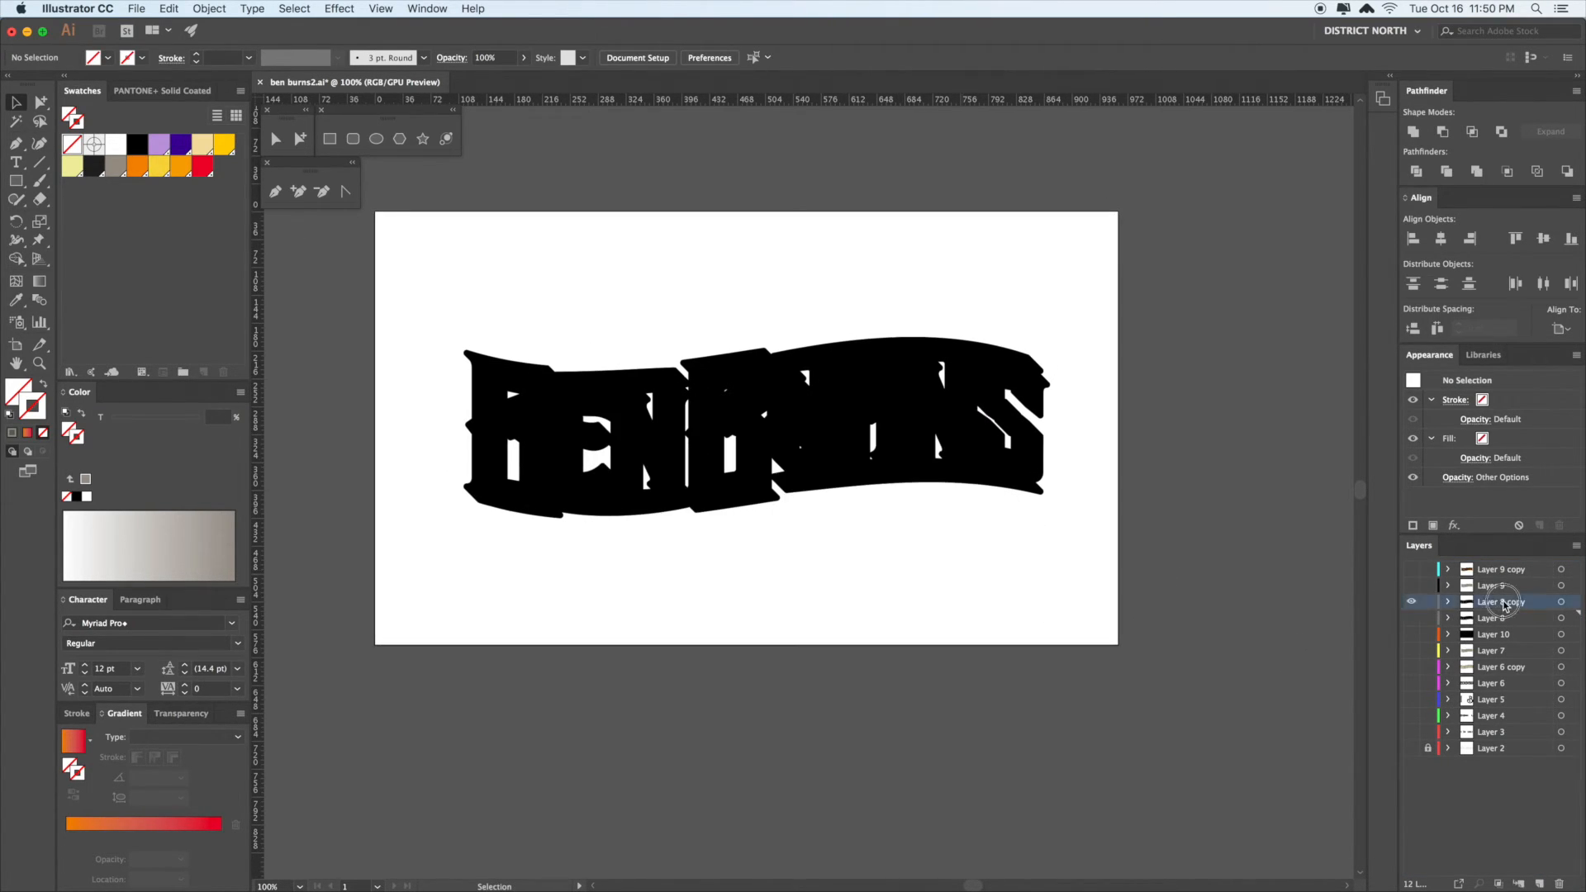
left_click_drag(1273, 537, 1268, 539)
left_click(1246, 463)
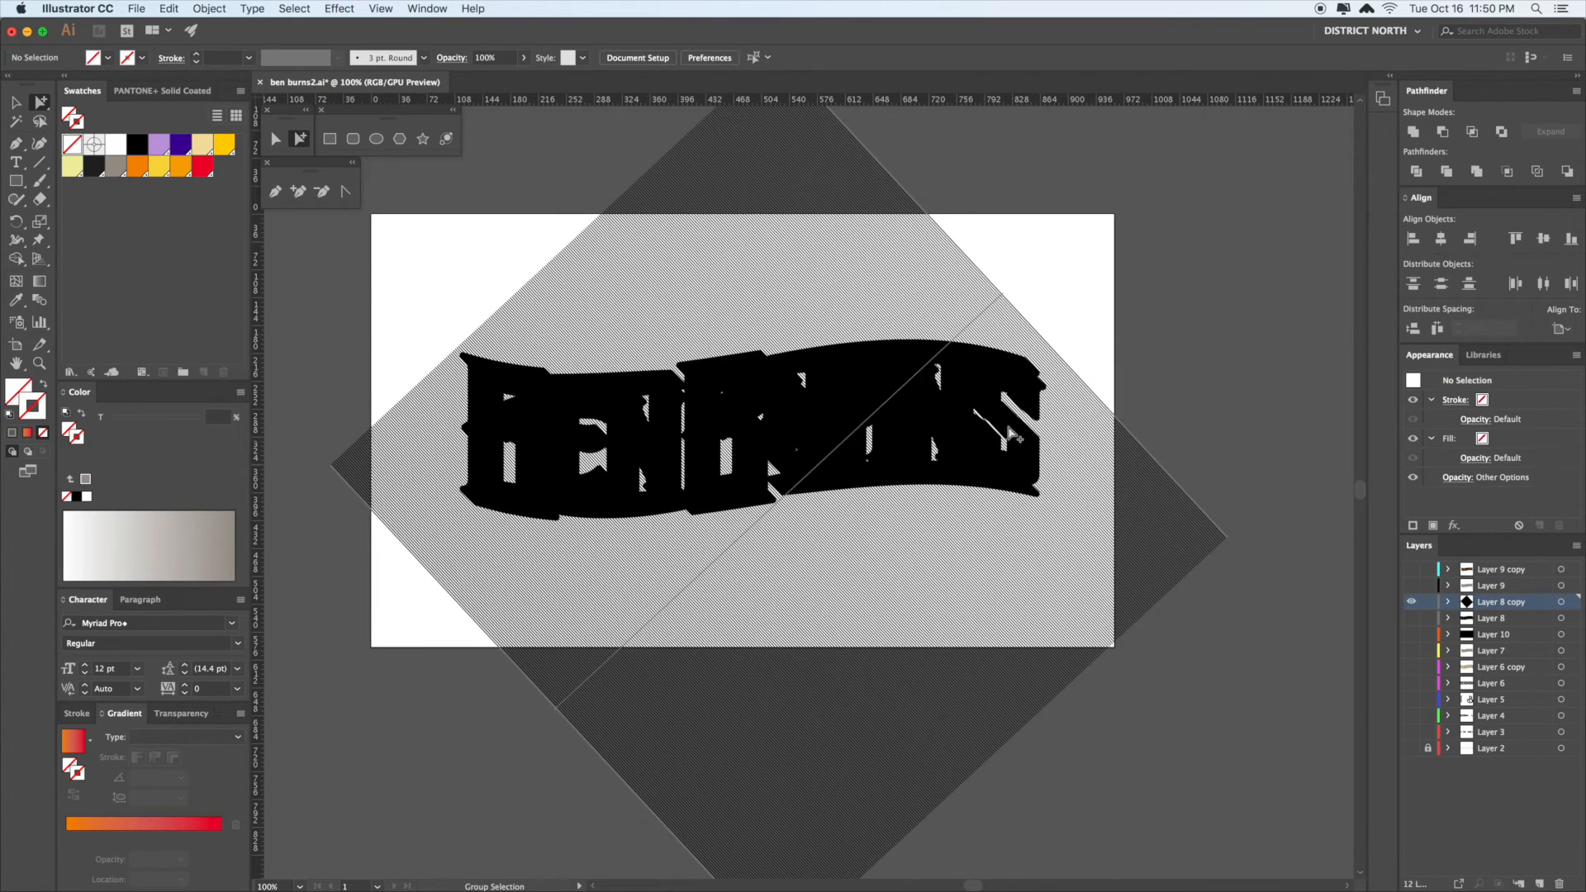
- Select the hatch blend with the black lettering shape and make a clipping mask
left_click(1122, 497)
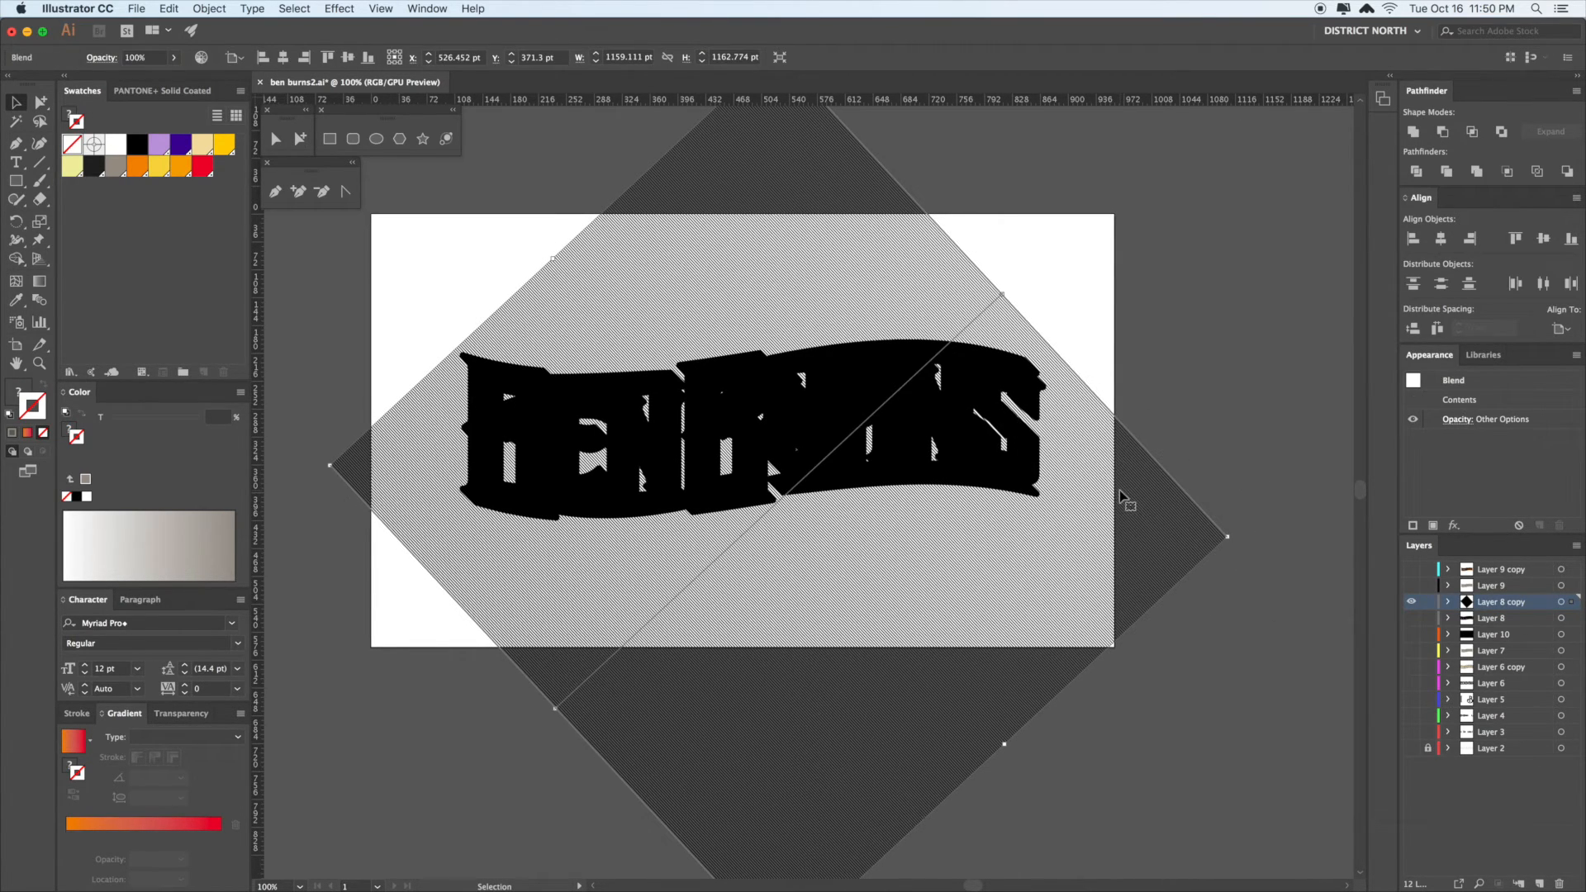
left_click(1018, 393)
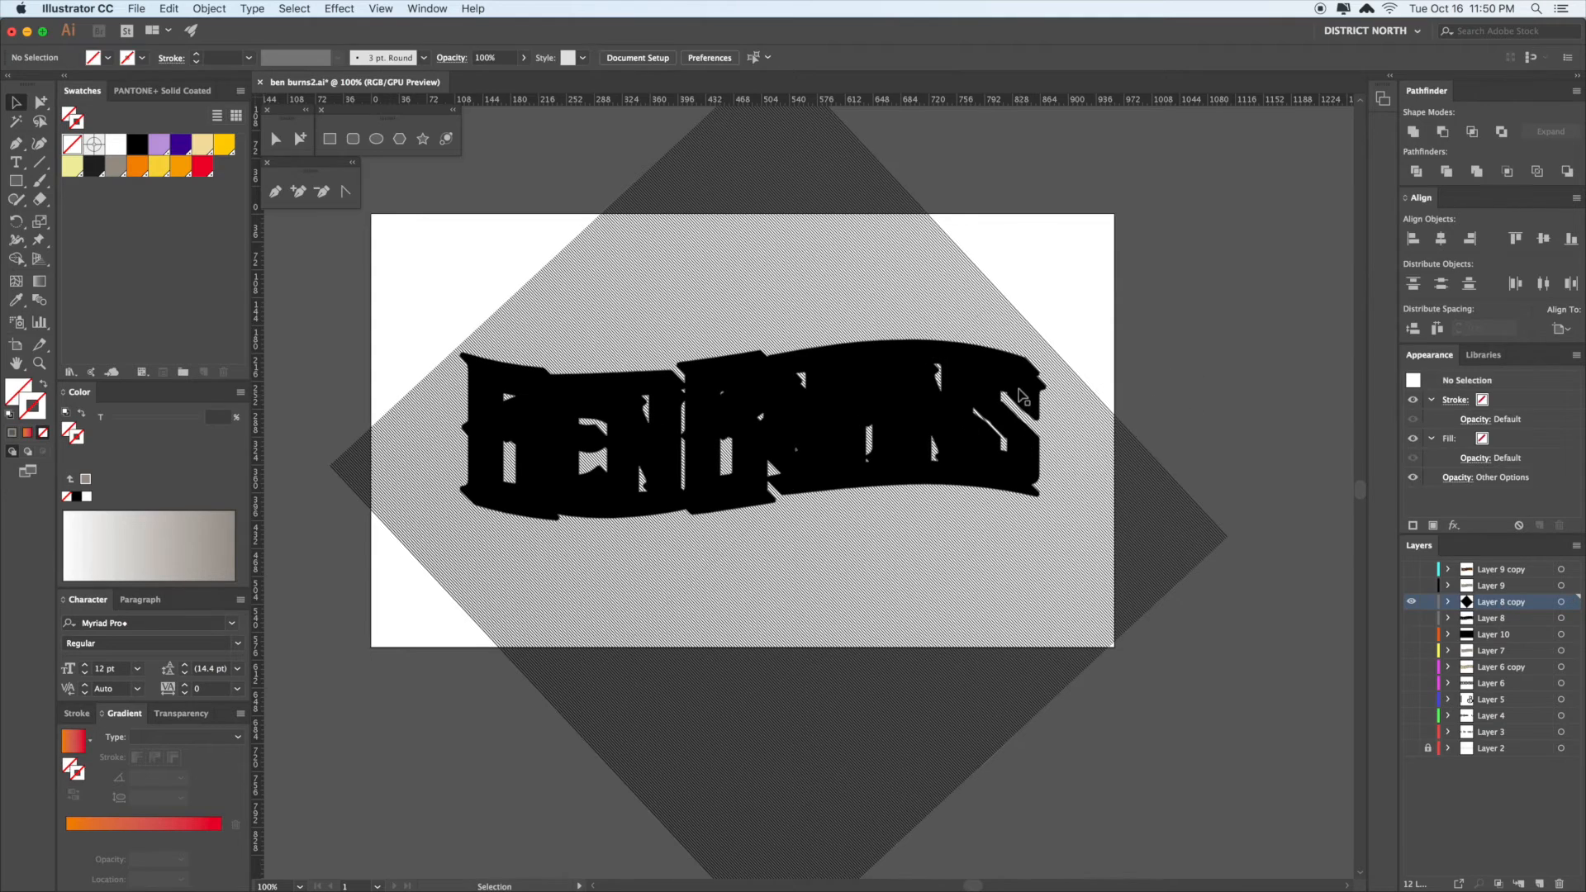
left_click(1196, 377)
left_click(980, 371)
key("a")
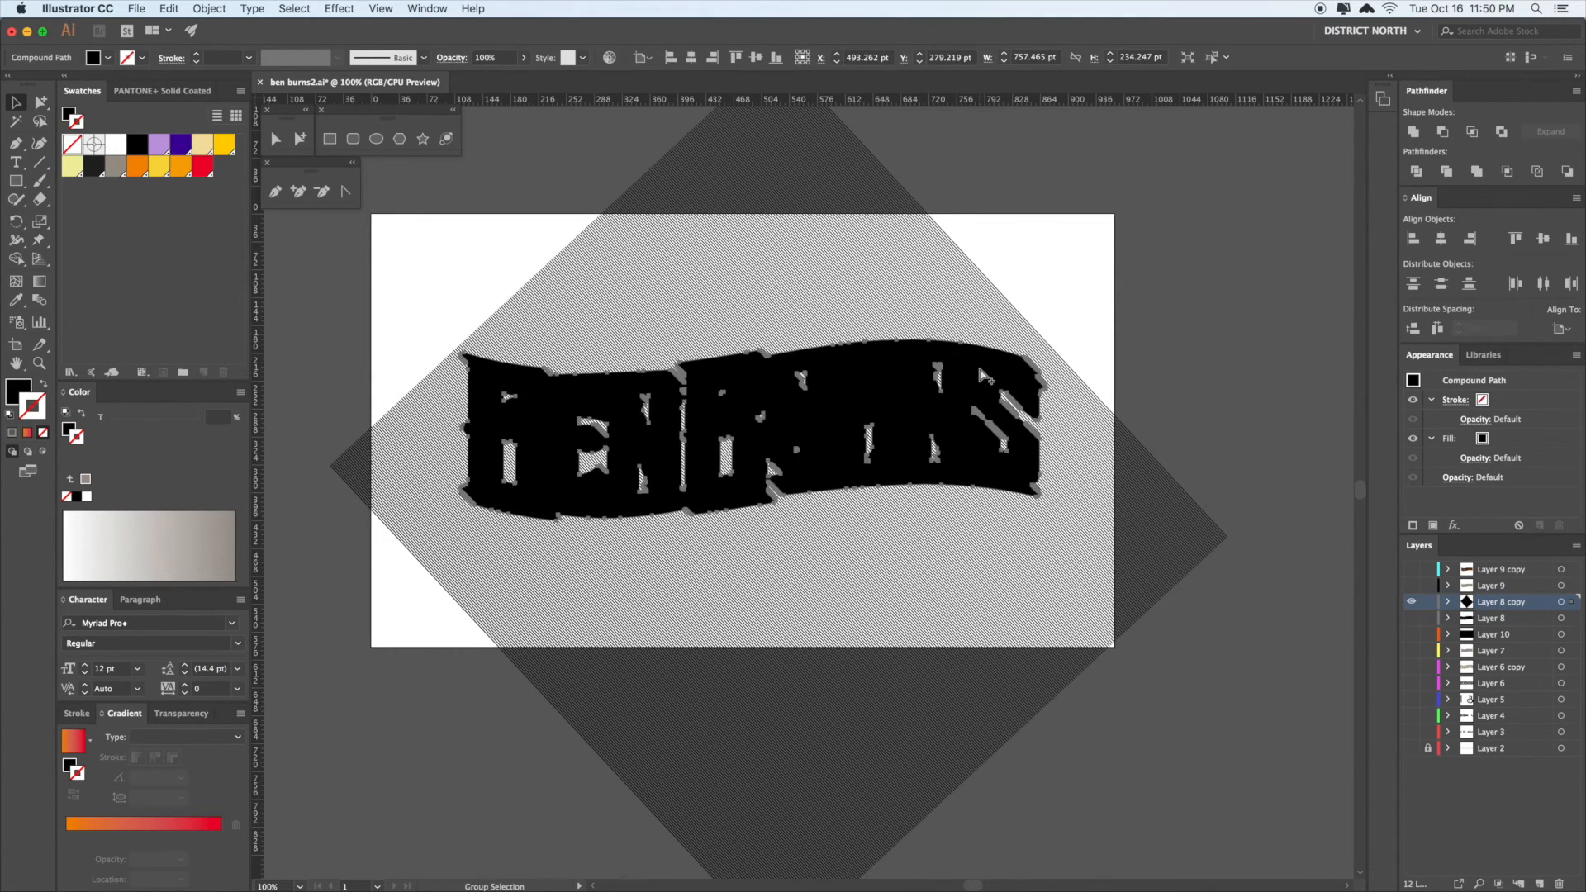
key("v")
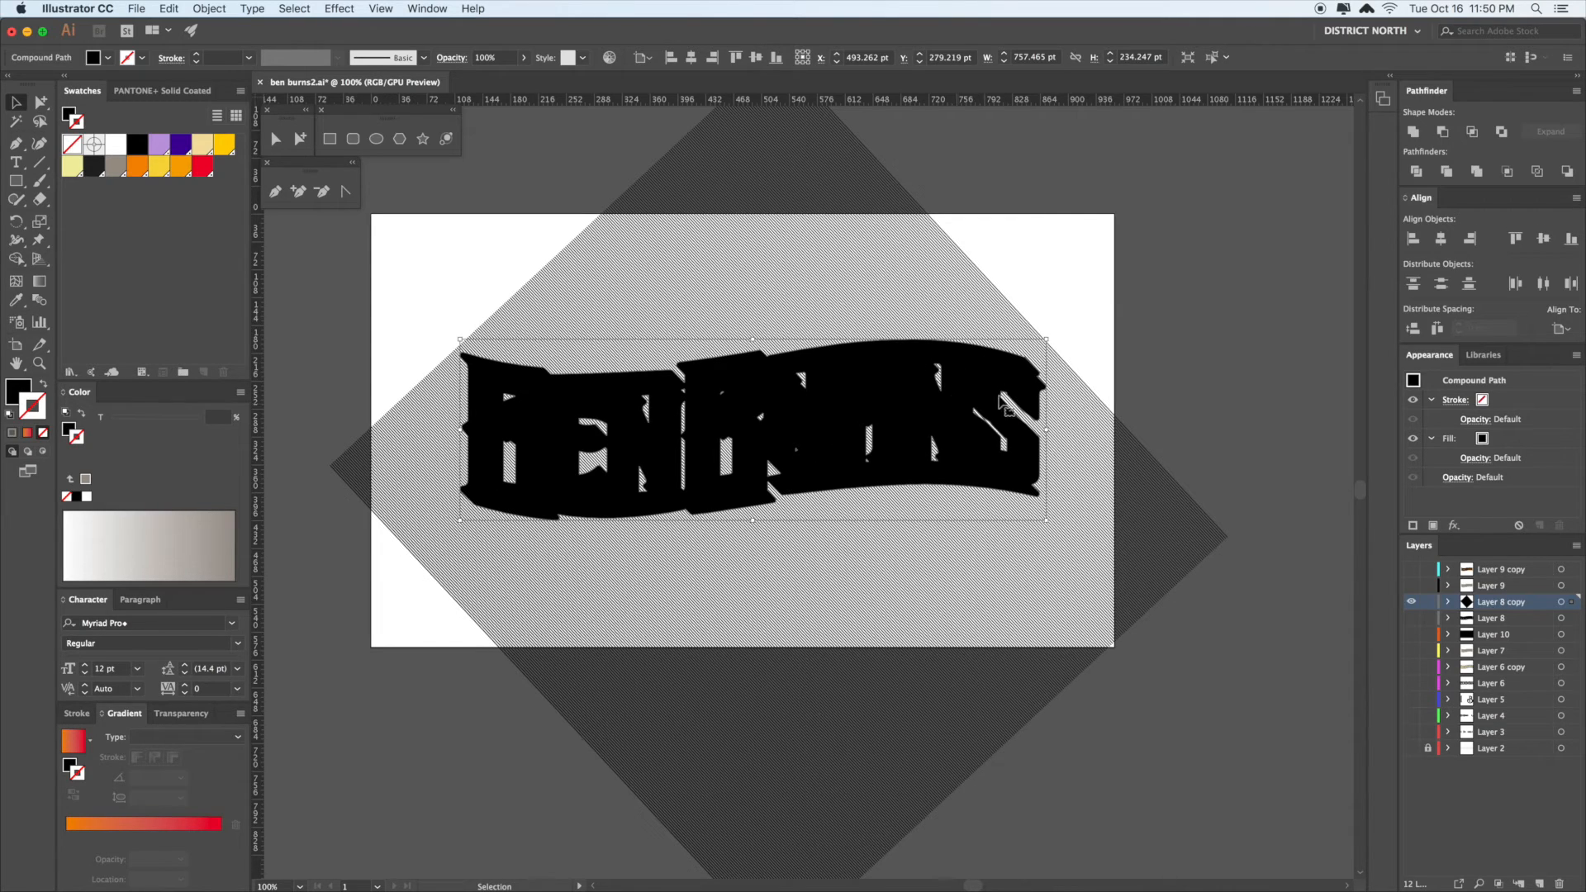
left_click(966, 318, "shift")
key("super+7")
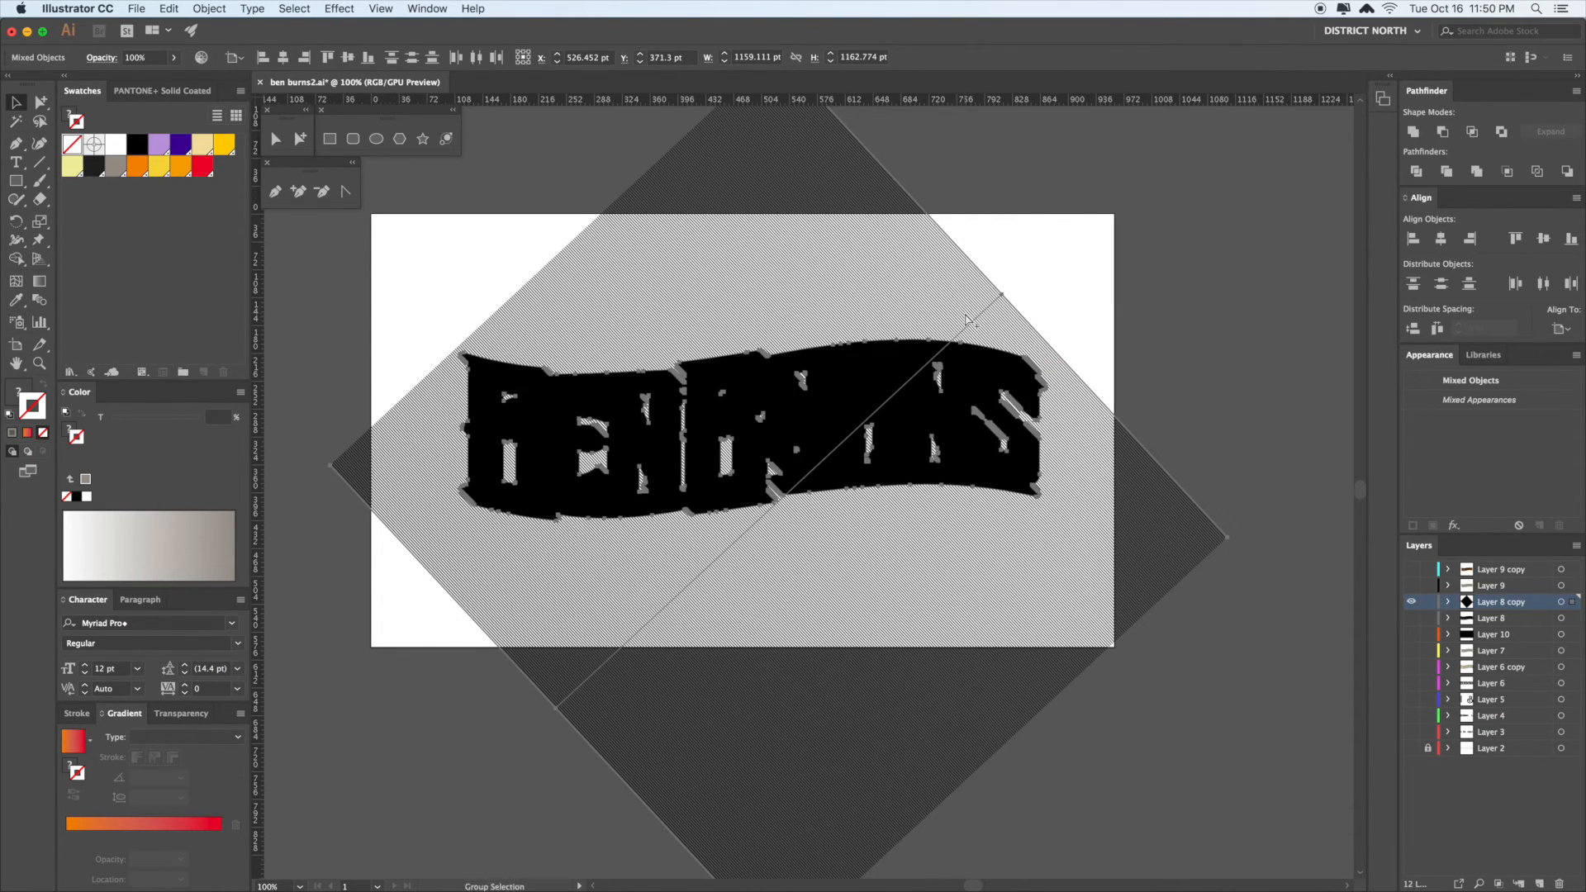
left_click(941, 487)
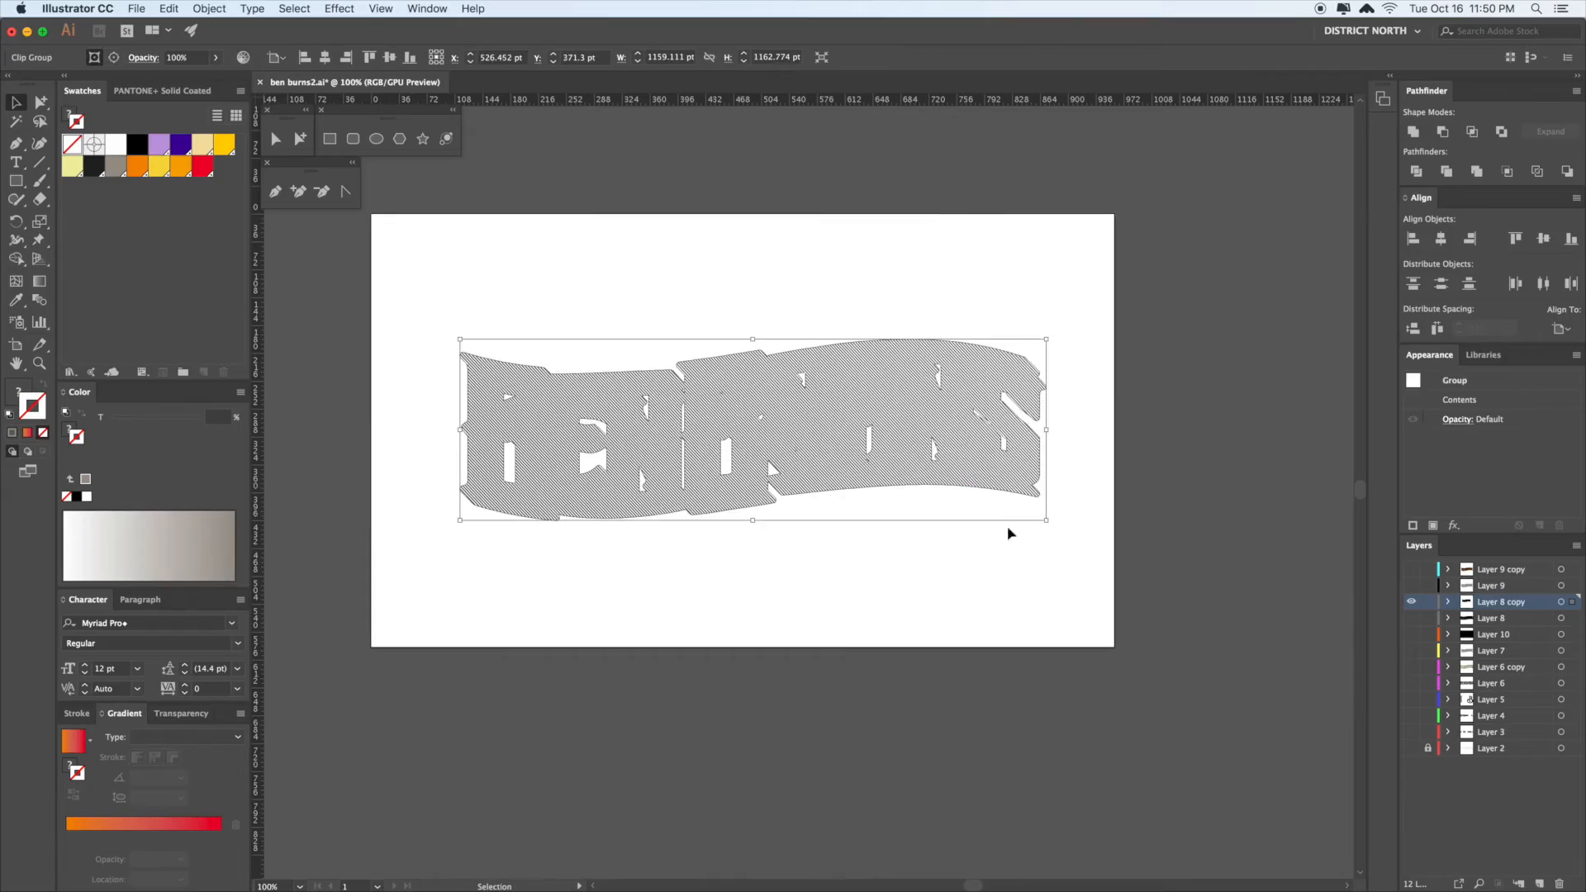
- Zoom in on the hatched shadow and show the coloured lettering layer again
scroll(1215, 429, "down", 1)
left_click(1201, 448)
scroll(1110, 334, "down", 1)
left_click(1110, 335)
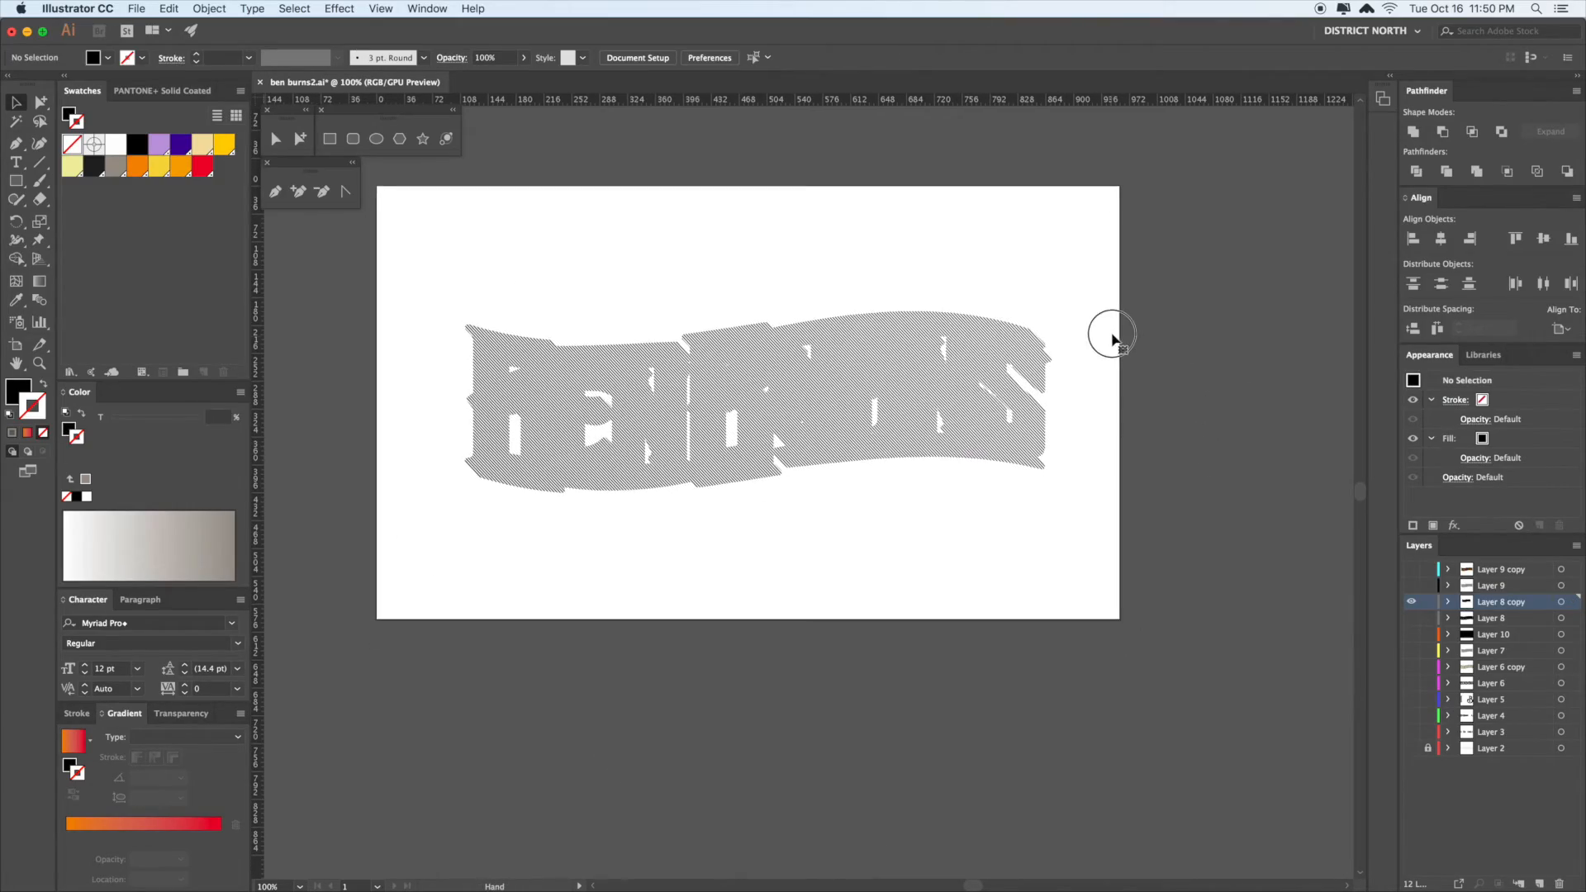
key("z")
left_click_drag(898, 395, 1137, 589)
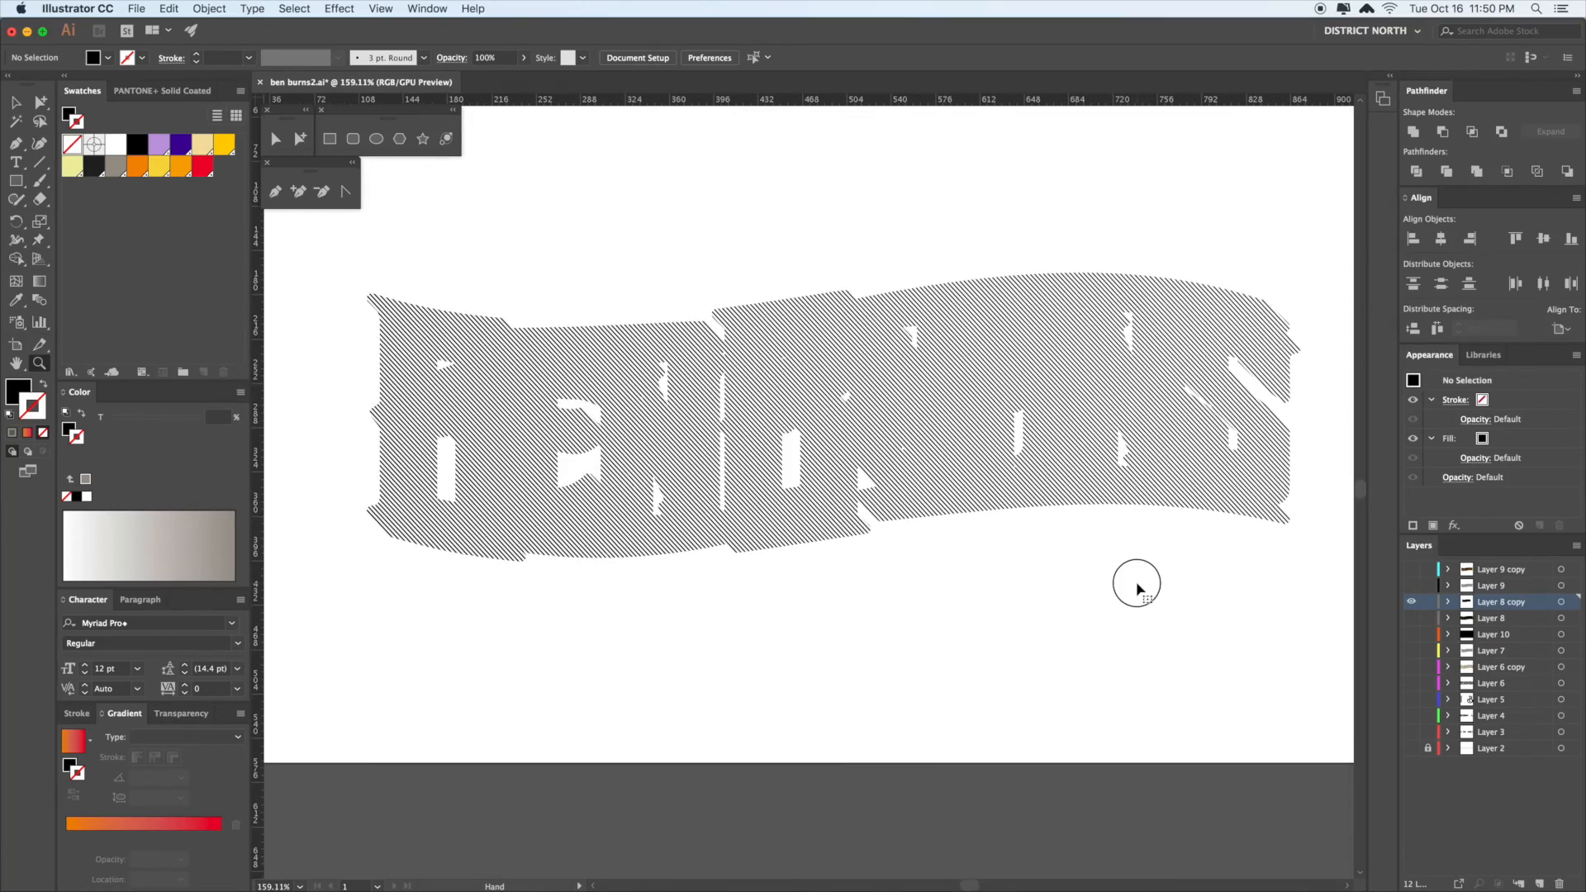
left_click(1412, 570)
left_click_drag(1248, 628, 1037, 588)
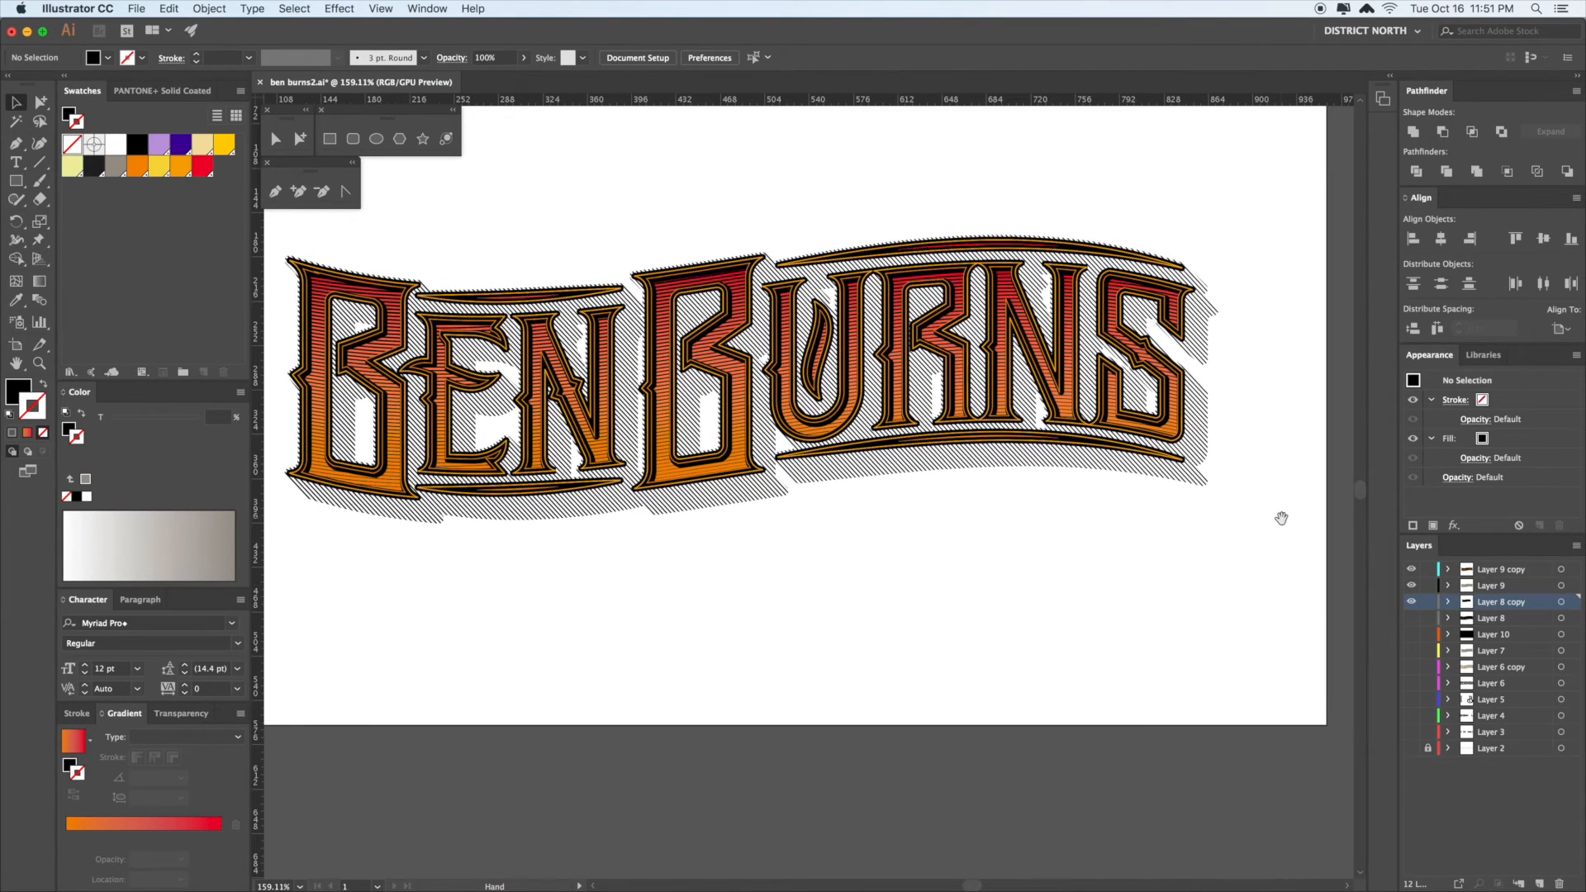
- Recolour the hatch blend behind the lettering with orange PANTONE 144 C
key("a")
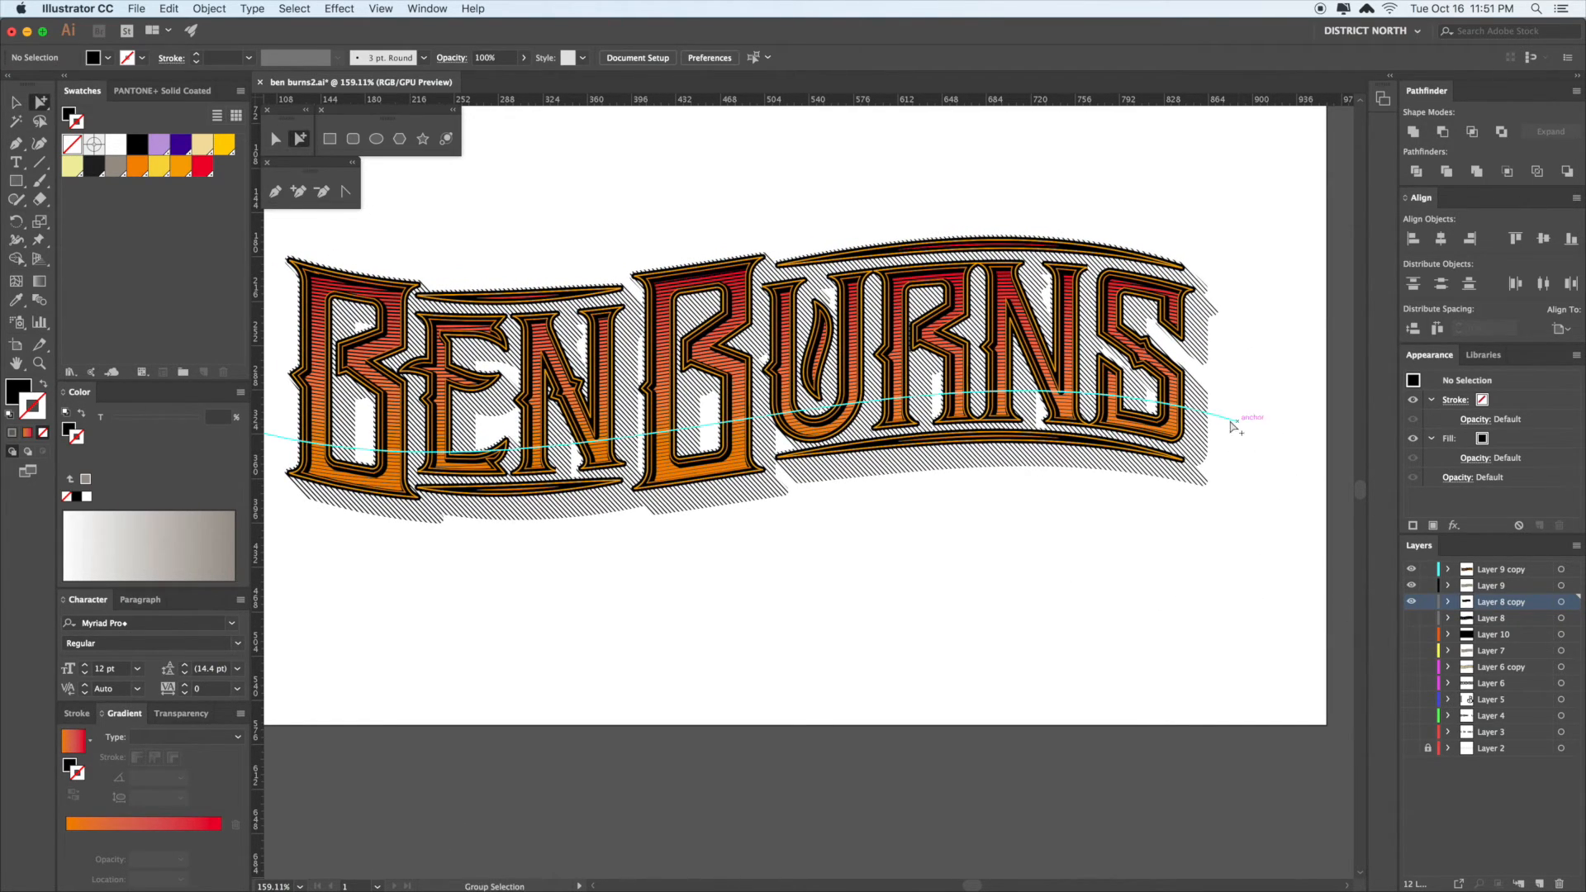
left_click(1205, 420)
key("i")
left_click(1185, 430)
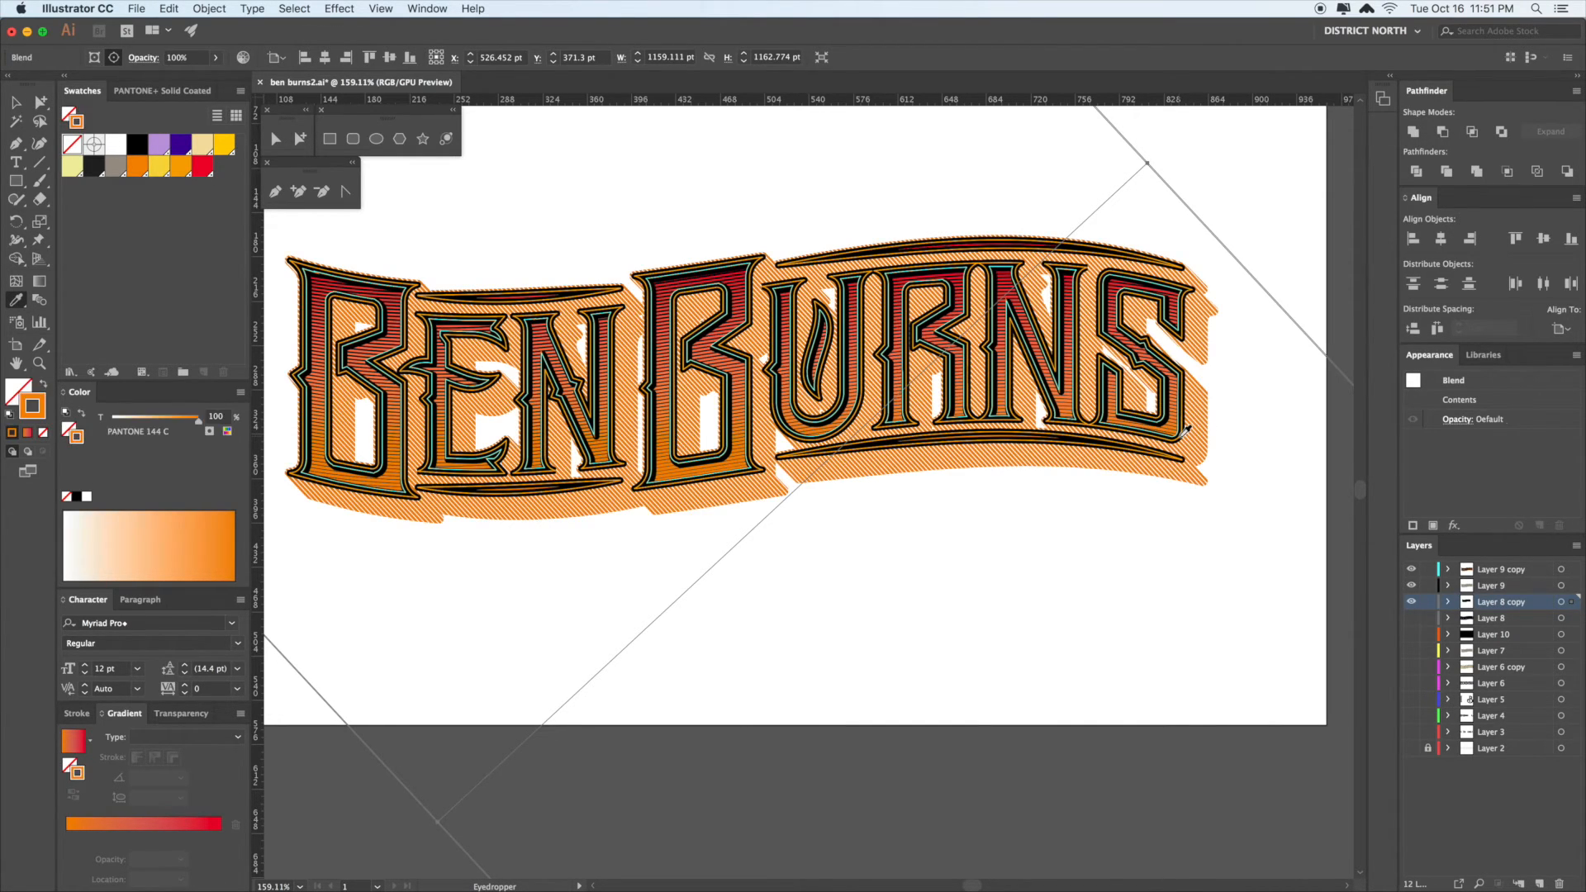
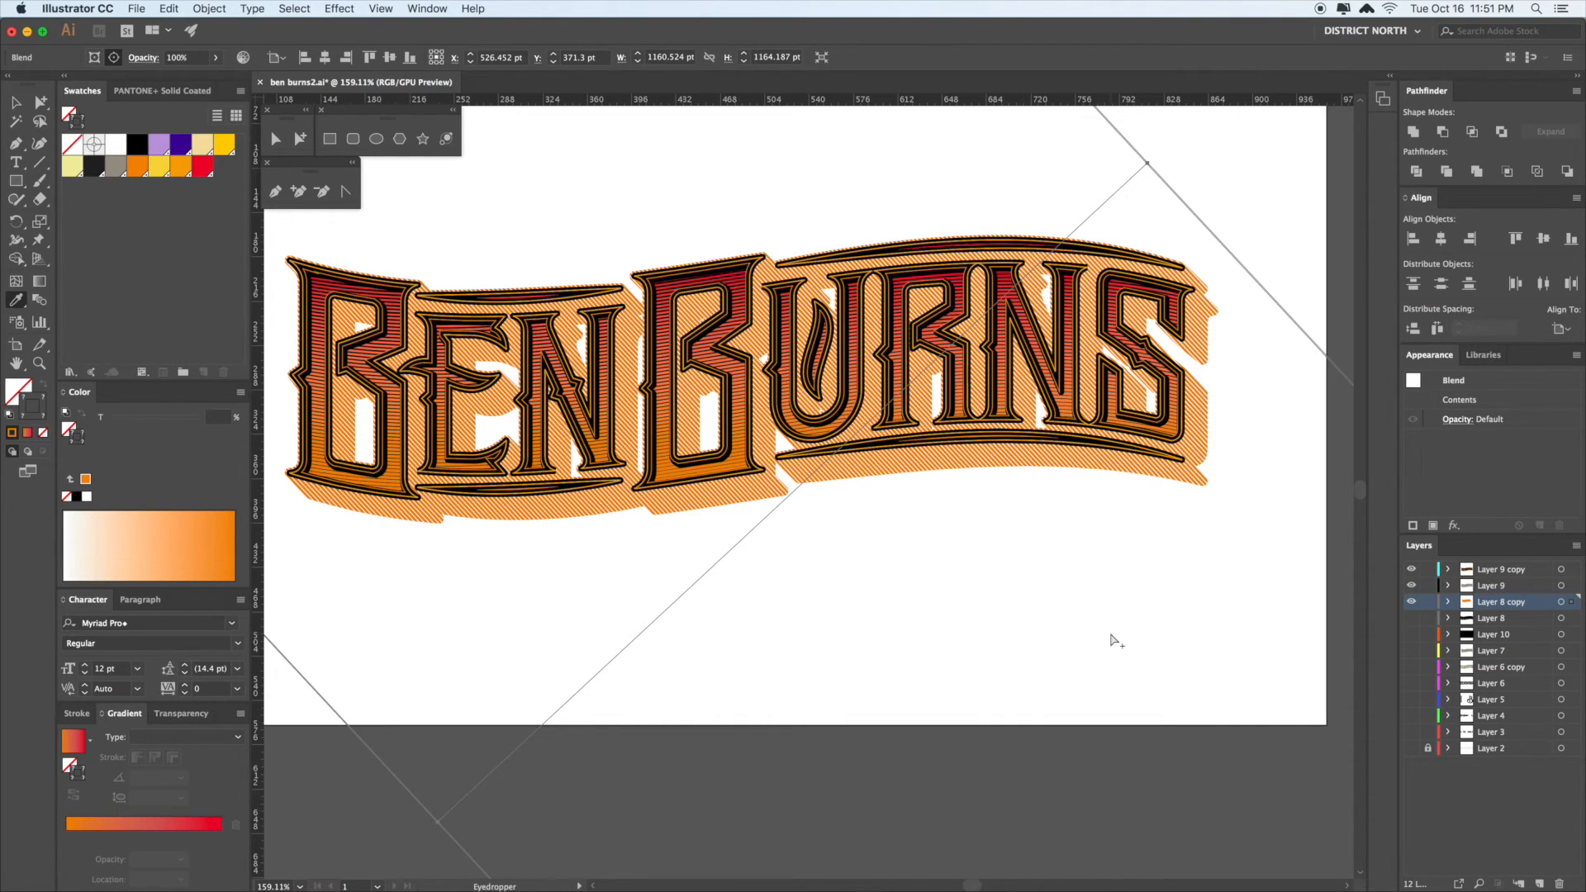
- Pick out the hatched shadow blend and its spine path with Direct Selection
key("a")
left_click(1211, 407, "alt")
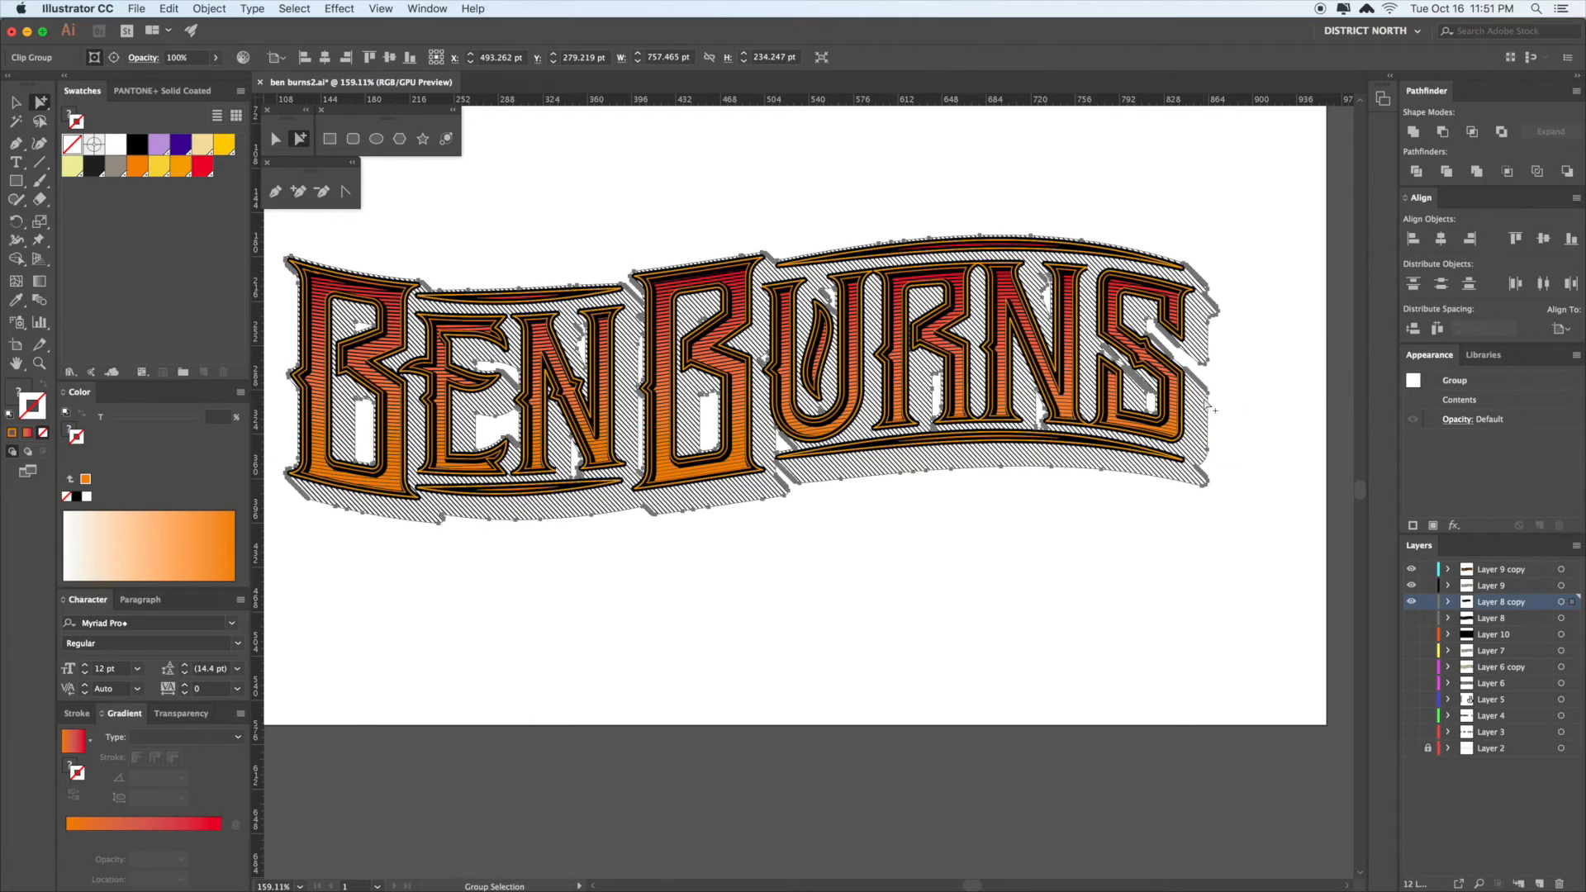
left_click(1264, 504)
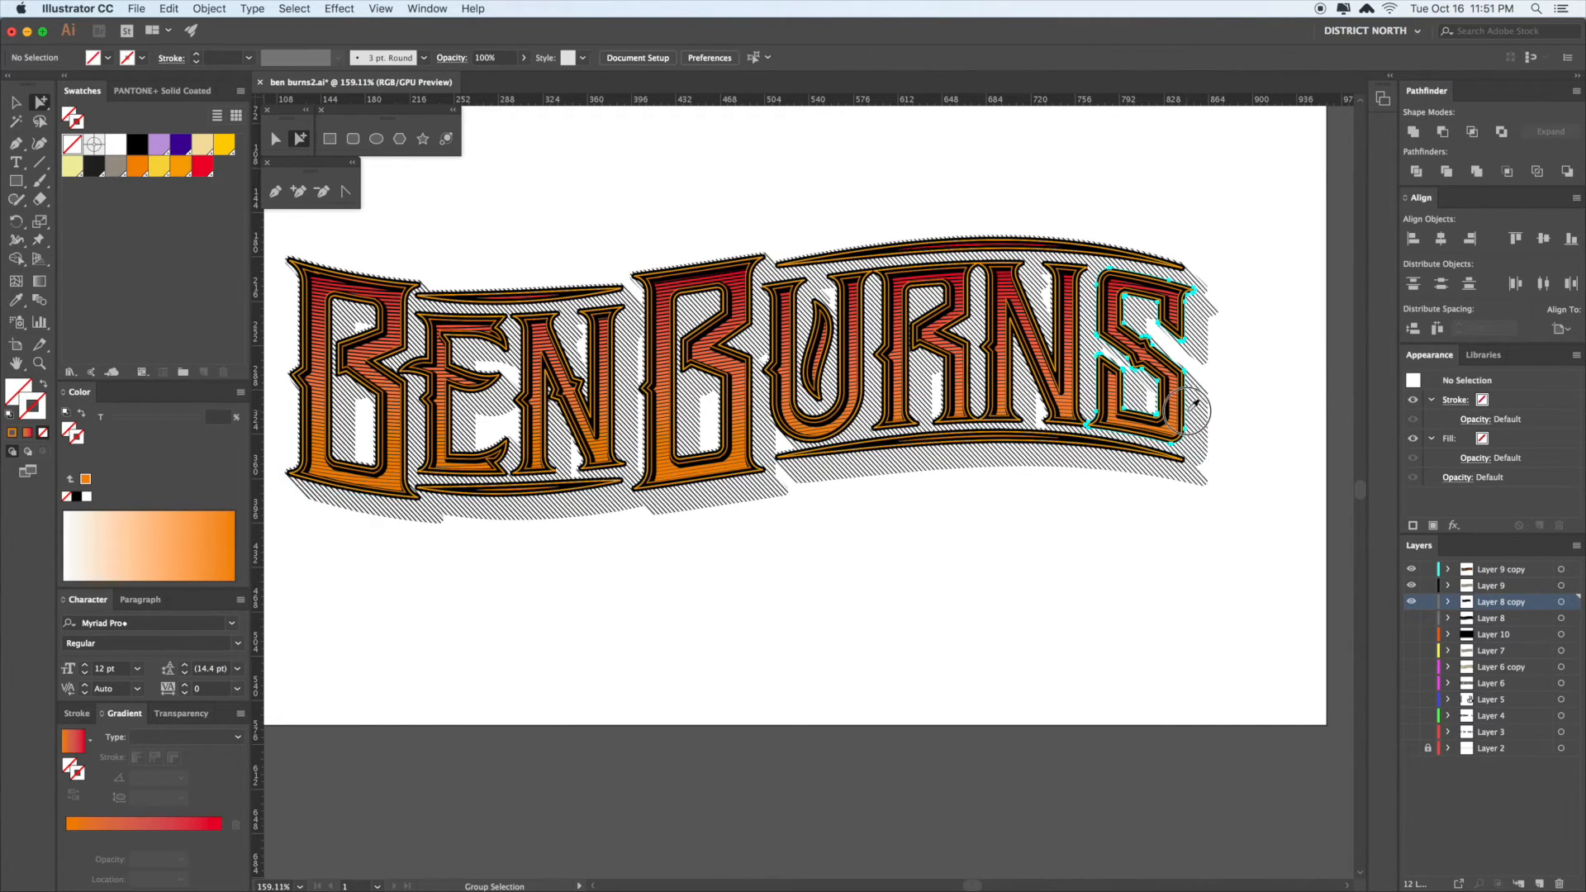
left_click(1196, 403, "alt")
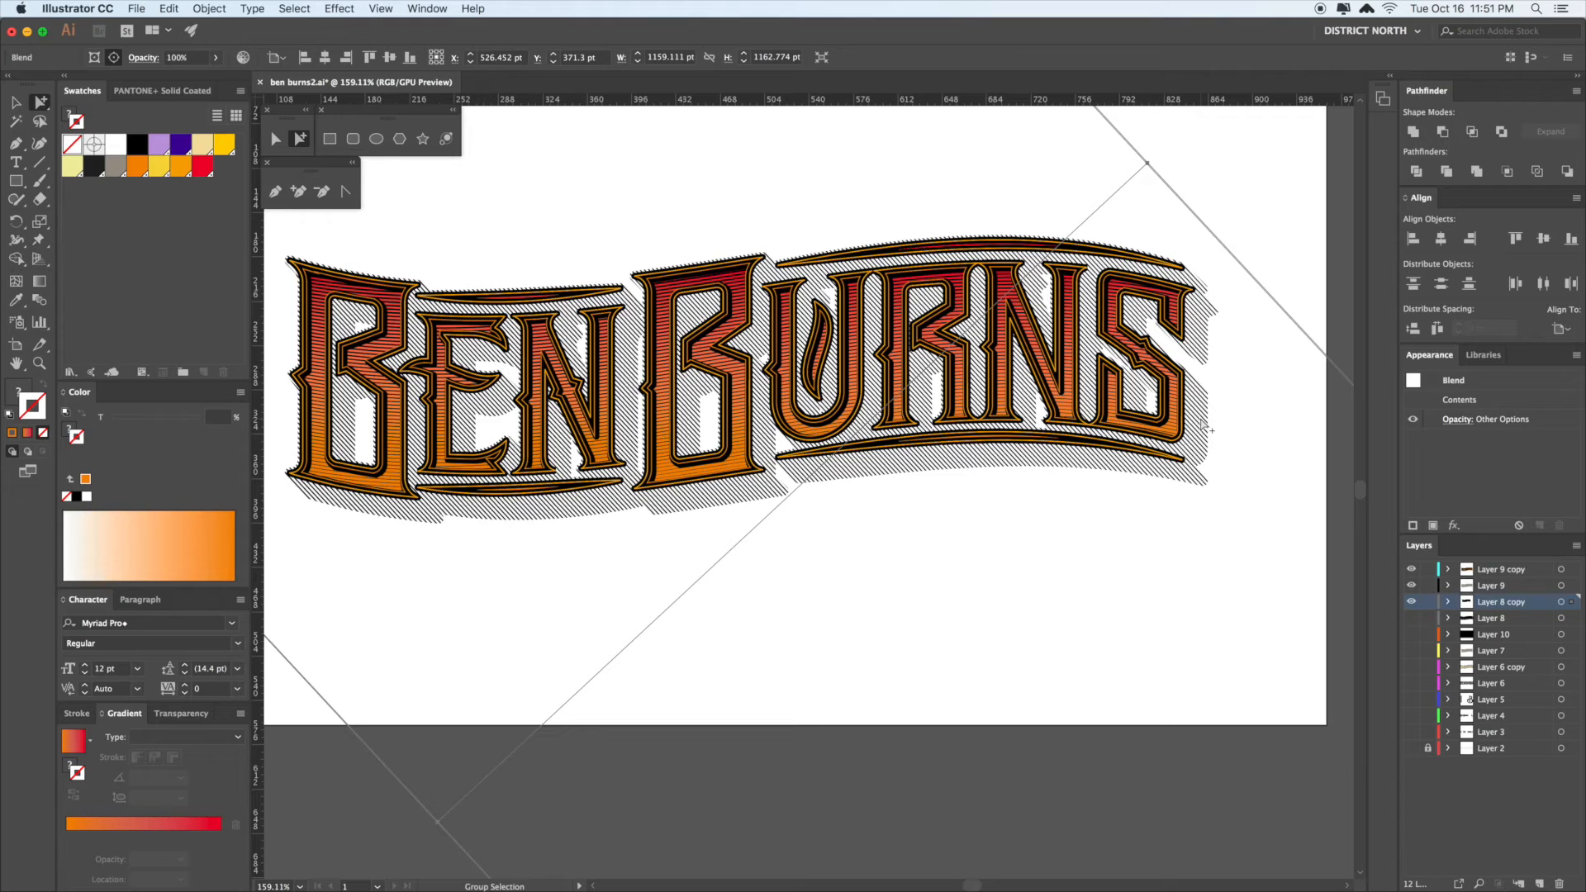
left_click(1254, 582)
left_click_drag(1261, 552, 1258, 556)
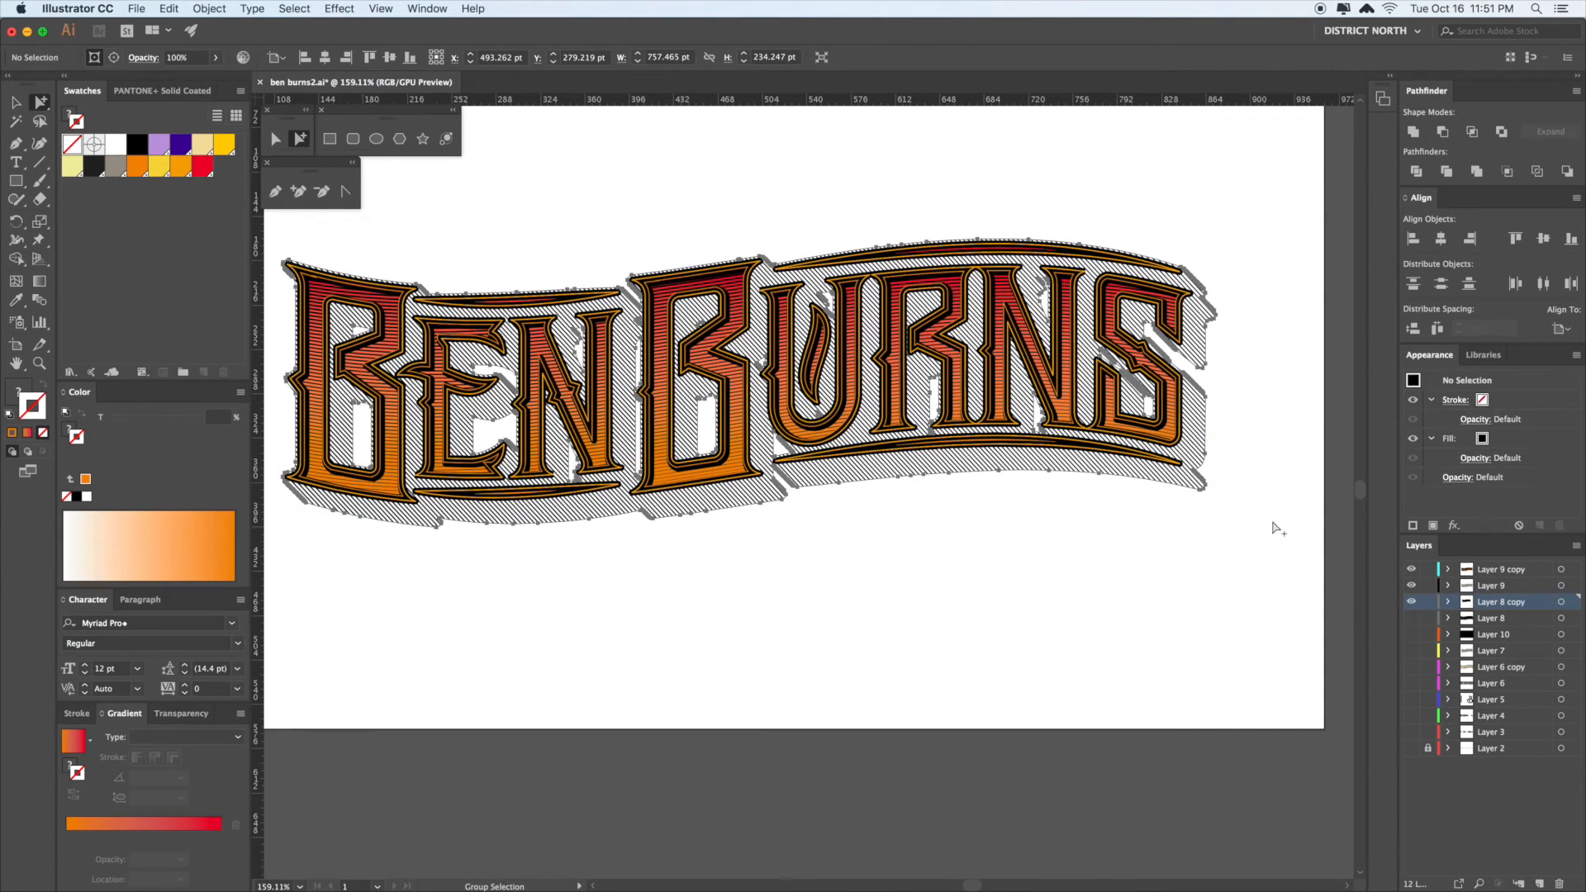
left_click(1151, 460)
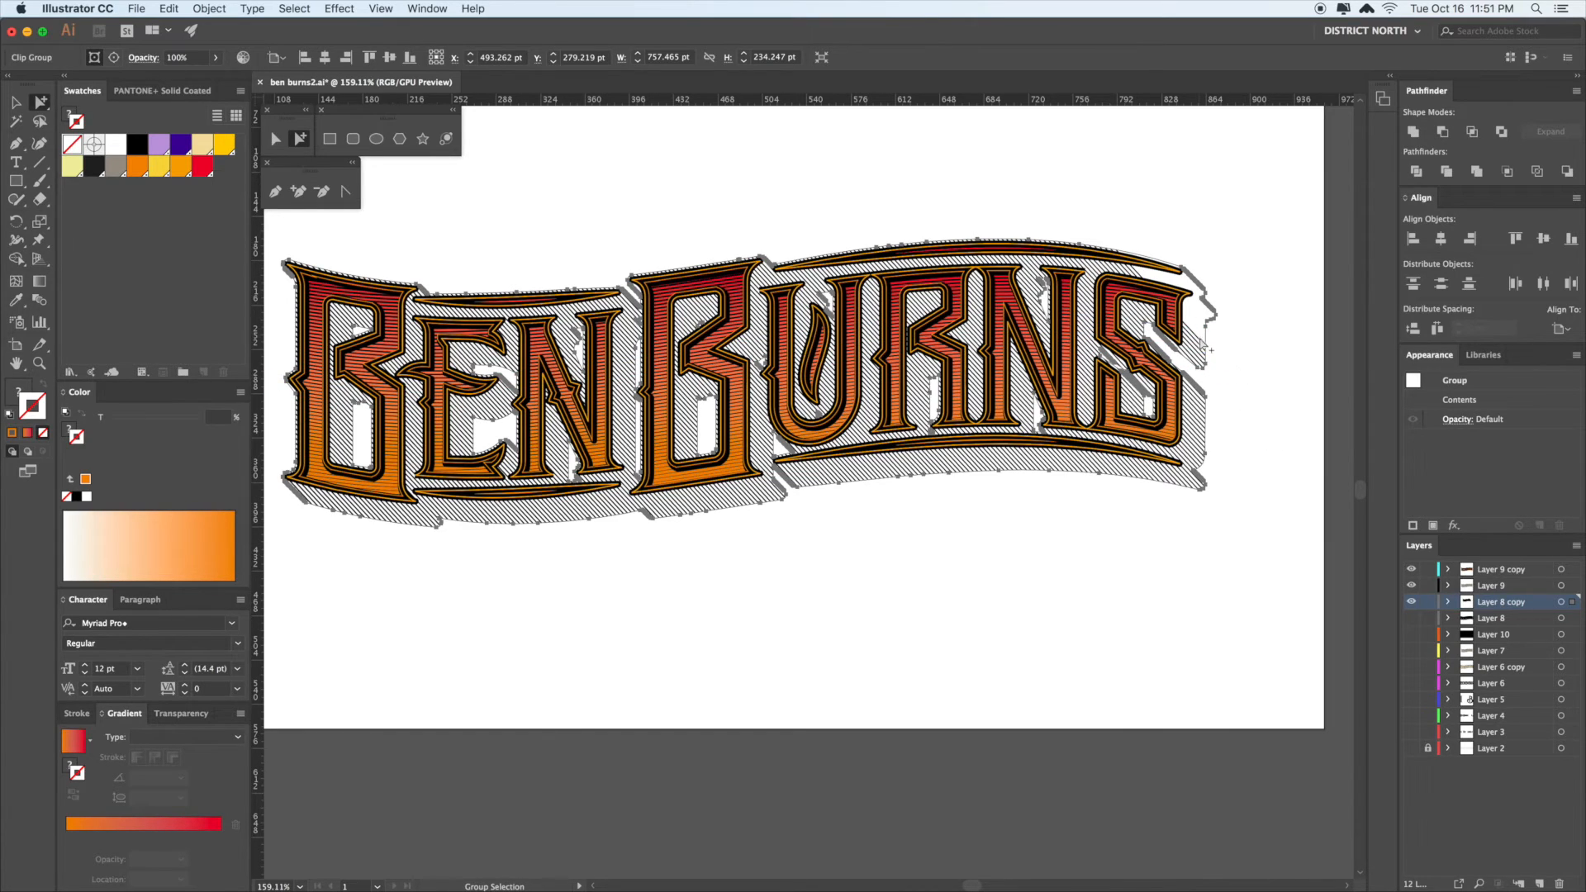
left_click(1257, 418)
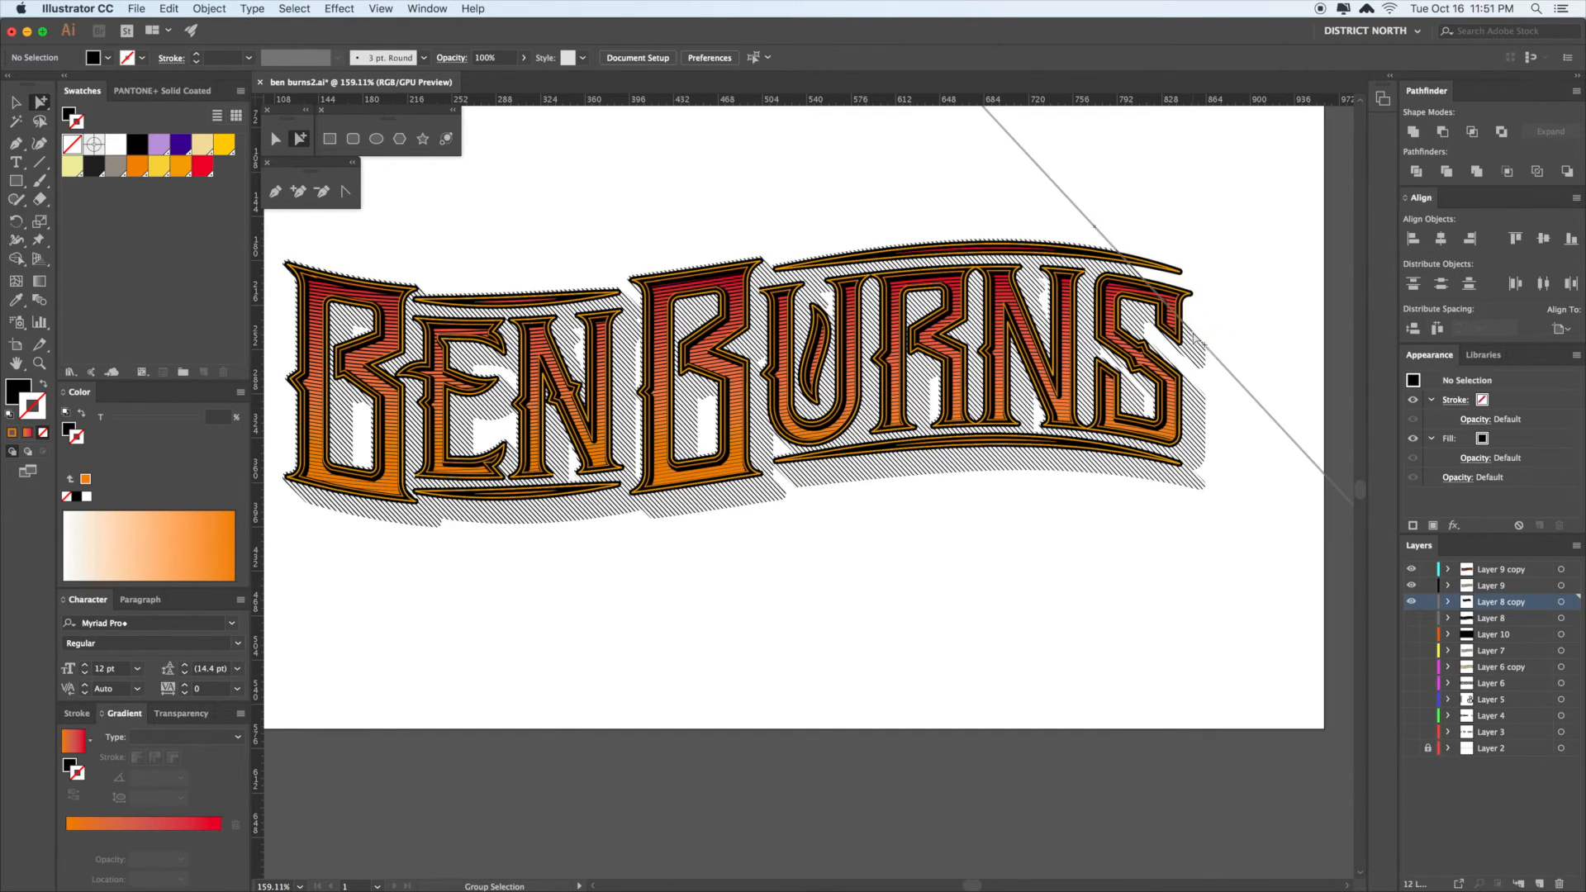
- Select the hatched shadow blend and colour its hatch lines orange
key("super+a")
key("shift+super+a")
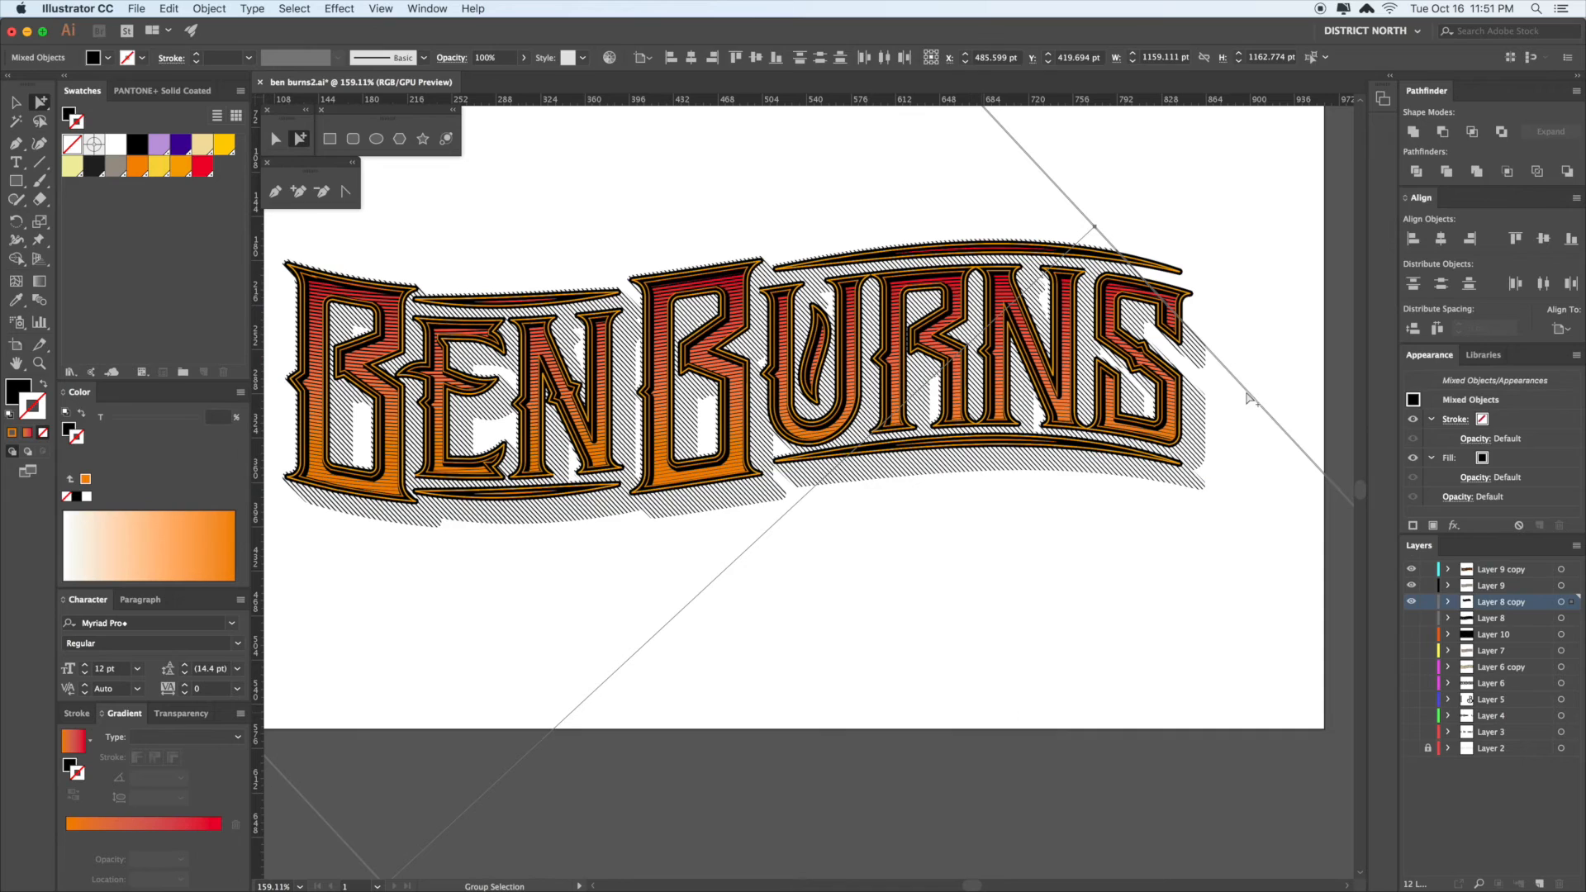
left_click_drag(1279, 380, 1118, 353)
left_click(1022, 319)
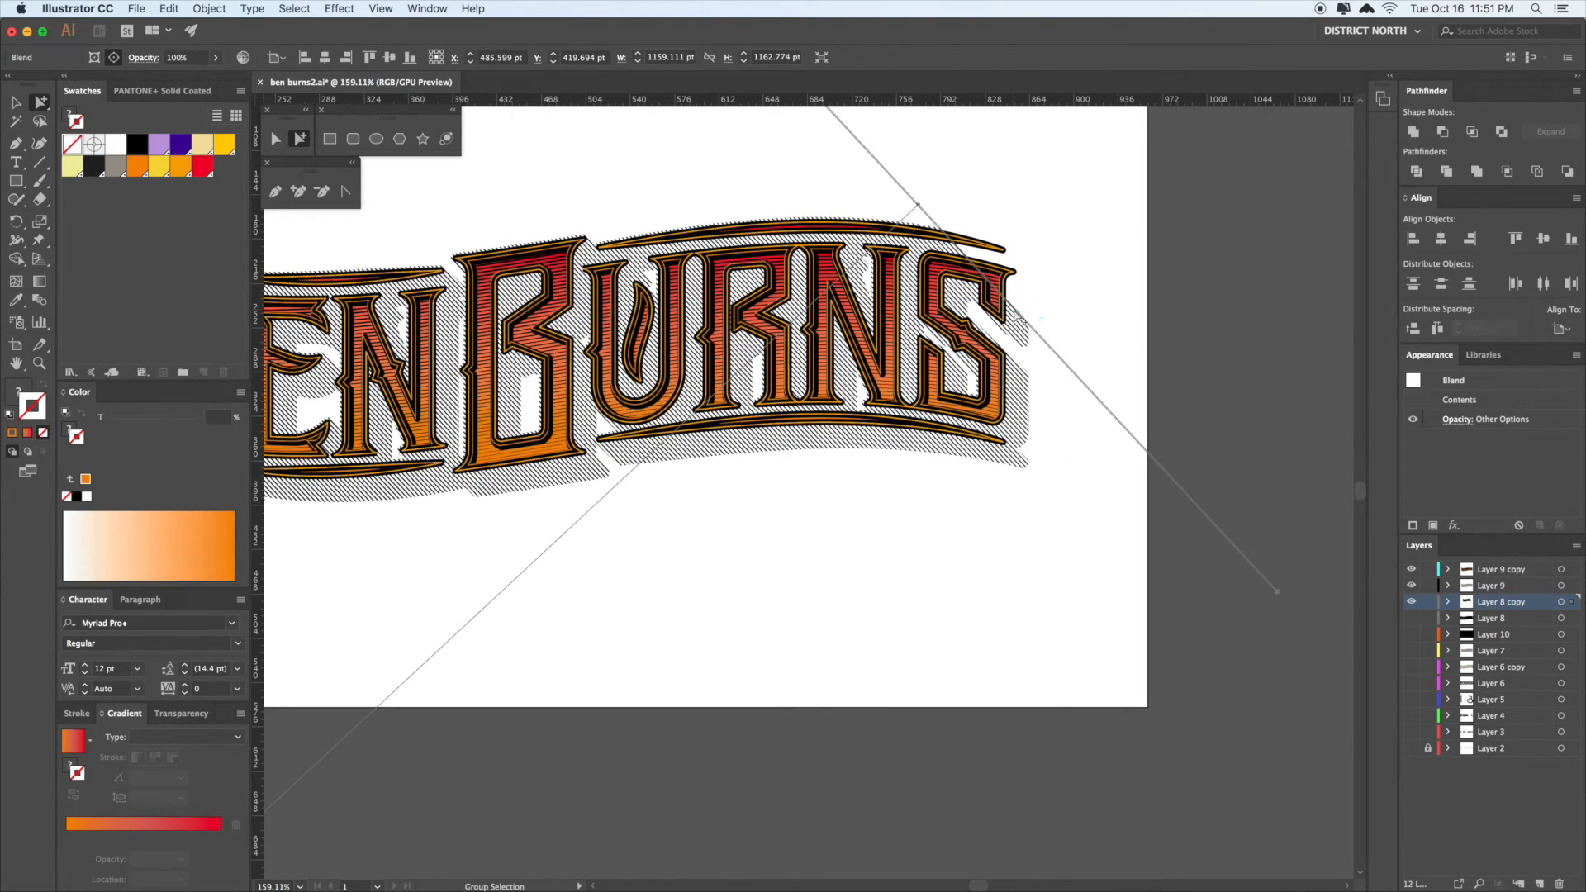
left_click(137, 172)
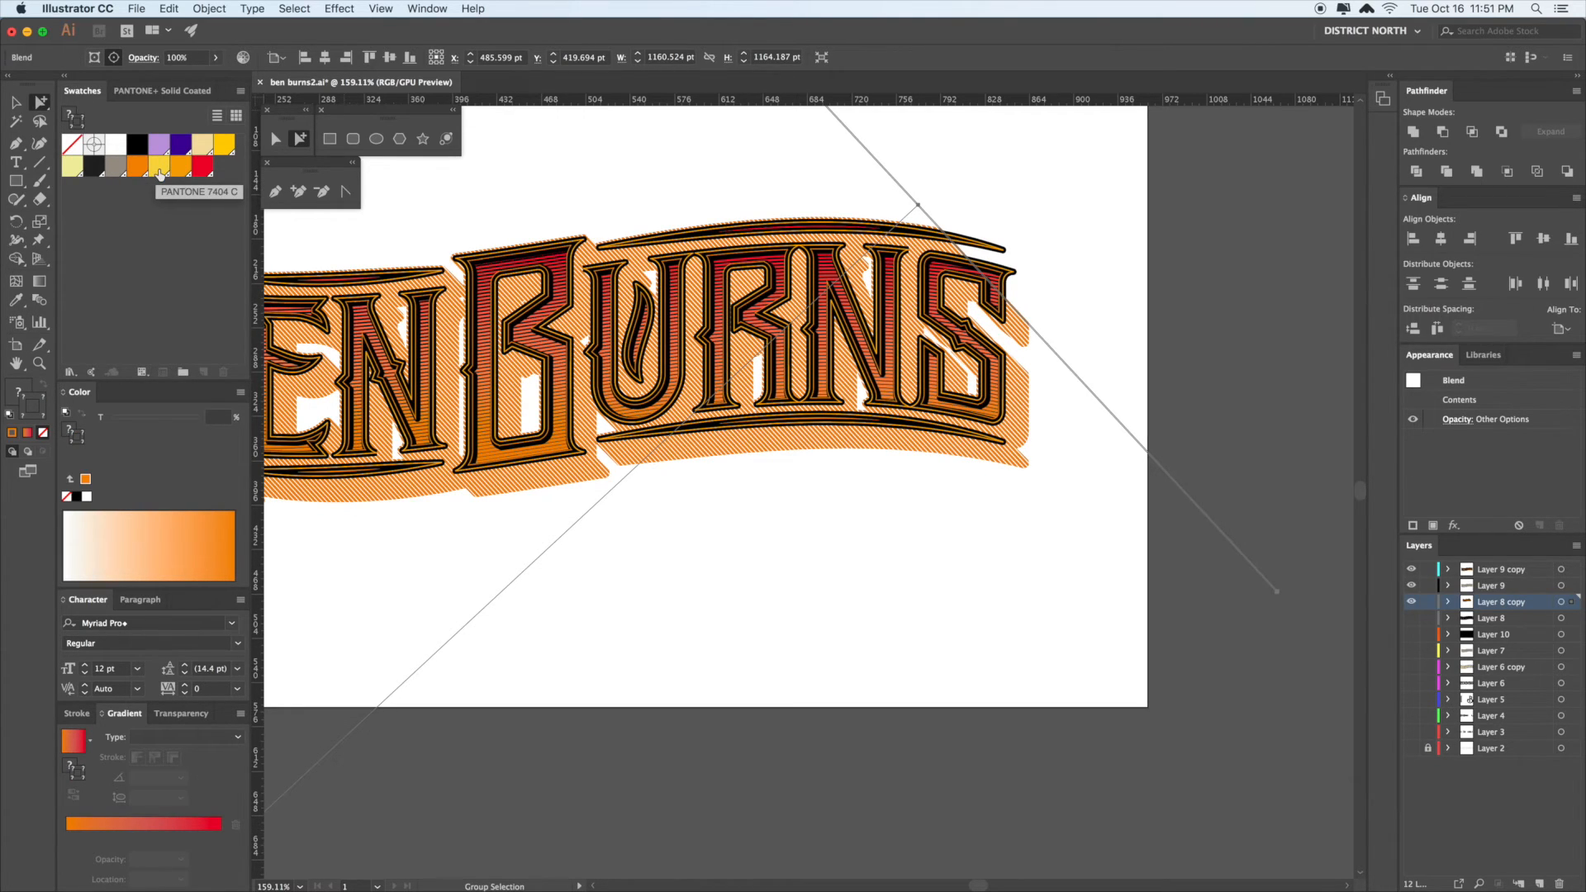
- Move the blend spine up-right to reshape the hatching, then show Layer 8
scroll(1212, 395, "down", 1)
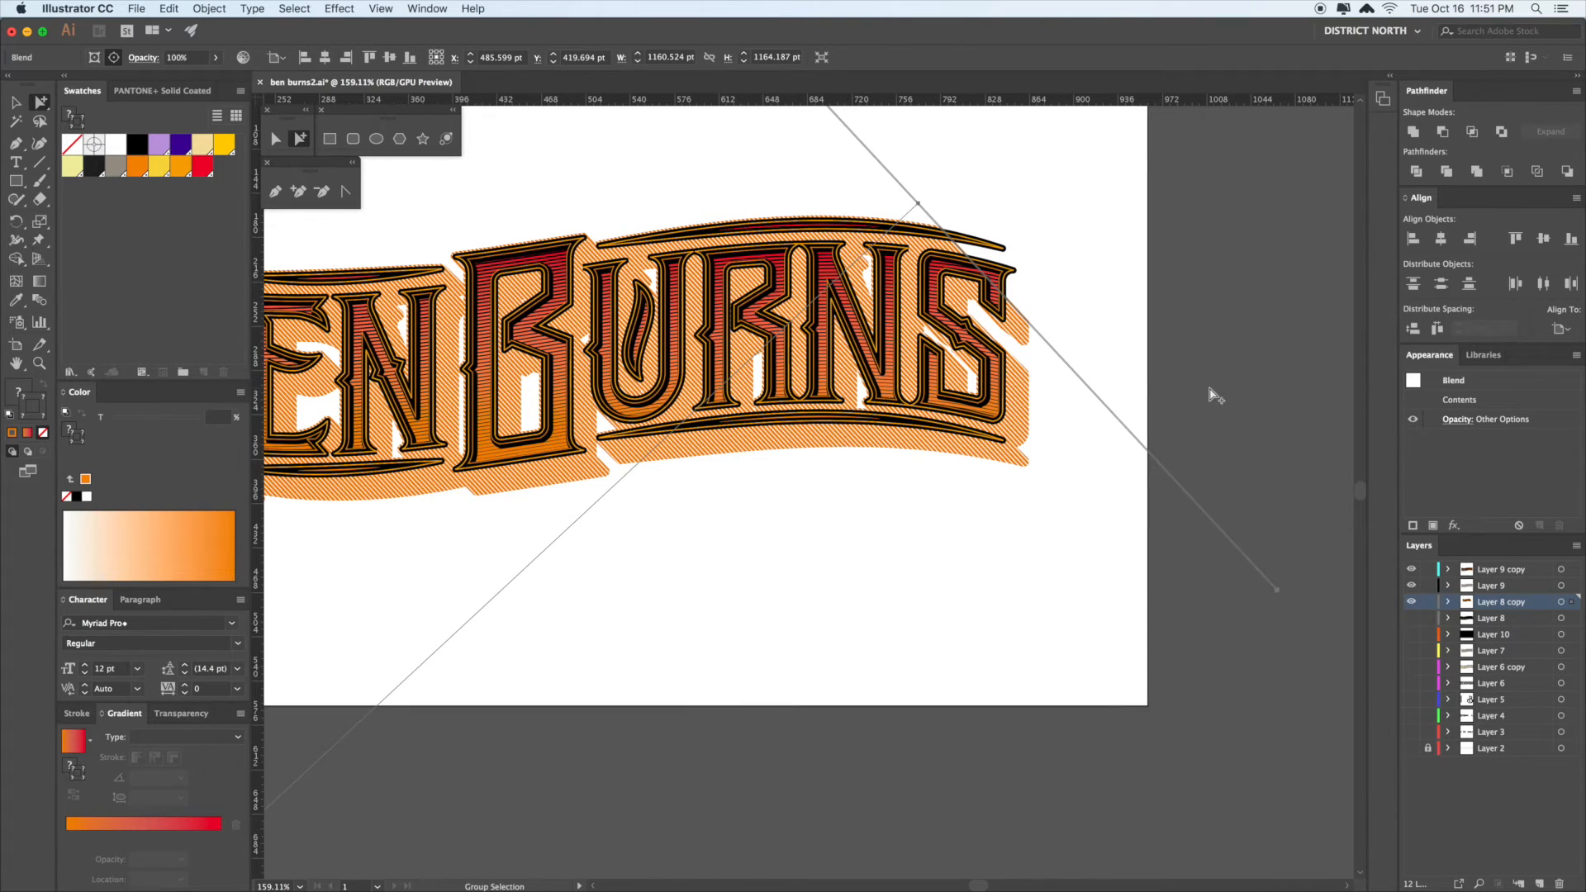
left_click_drag(1023, 315, 1051, 288)
left_click(1225, 332)
left_click_drag(1220, 368, 1240, 352)
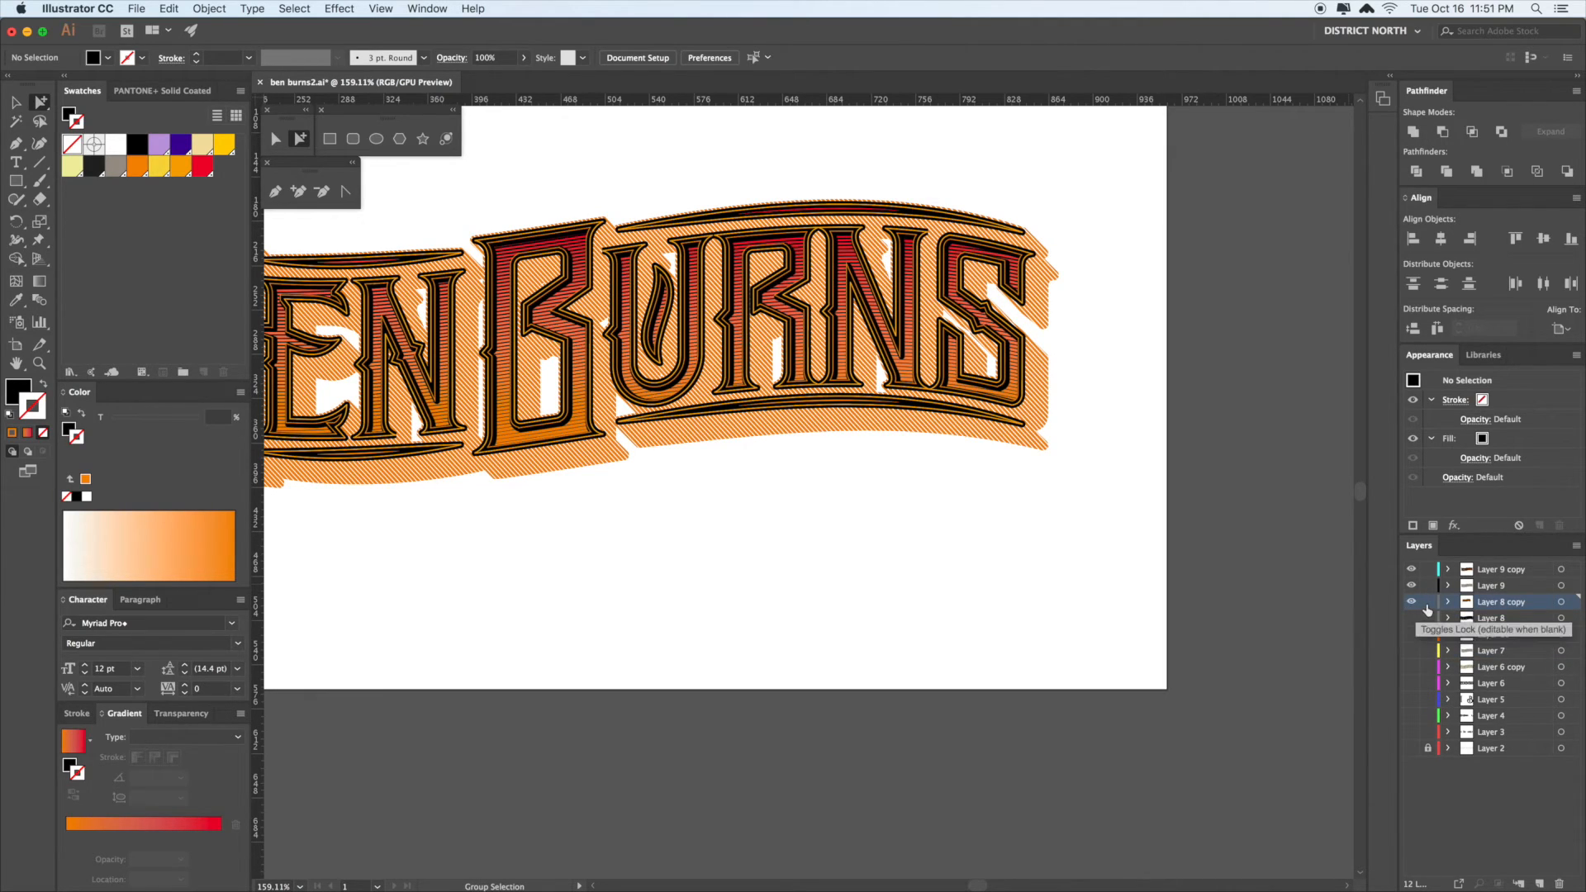
left_click(1413, 620)
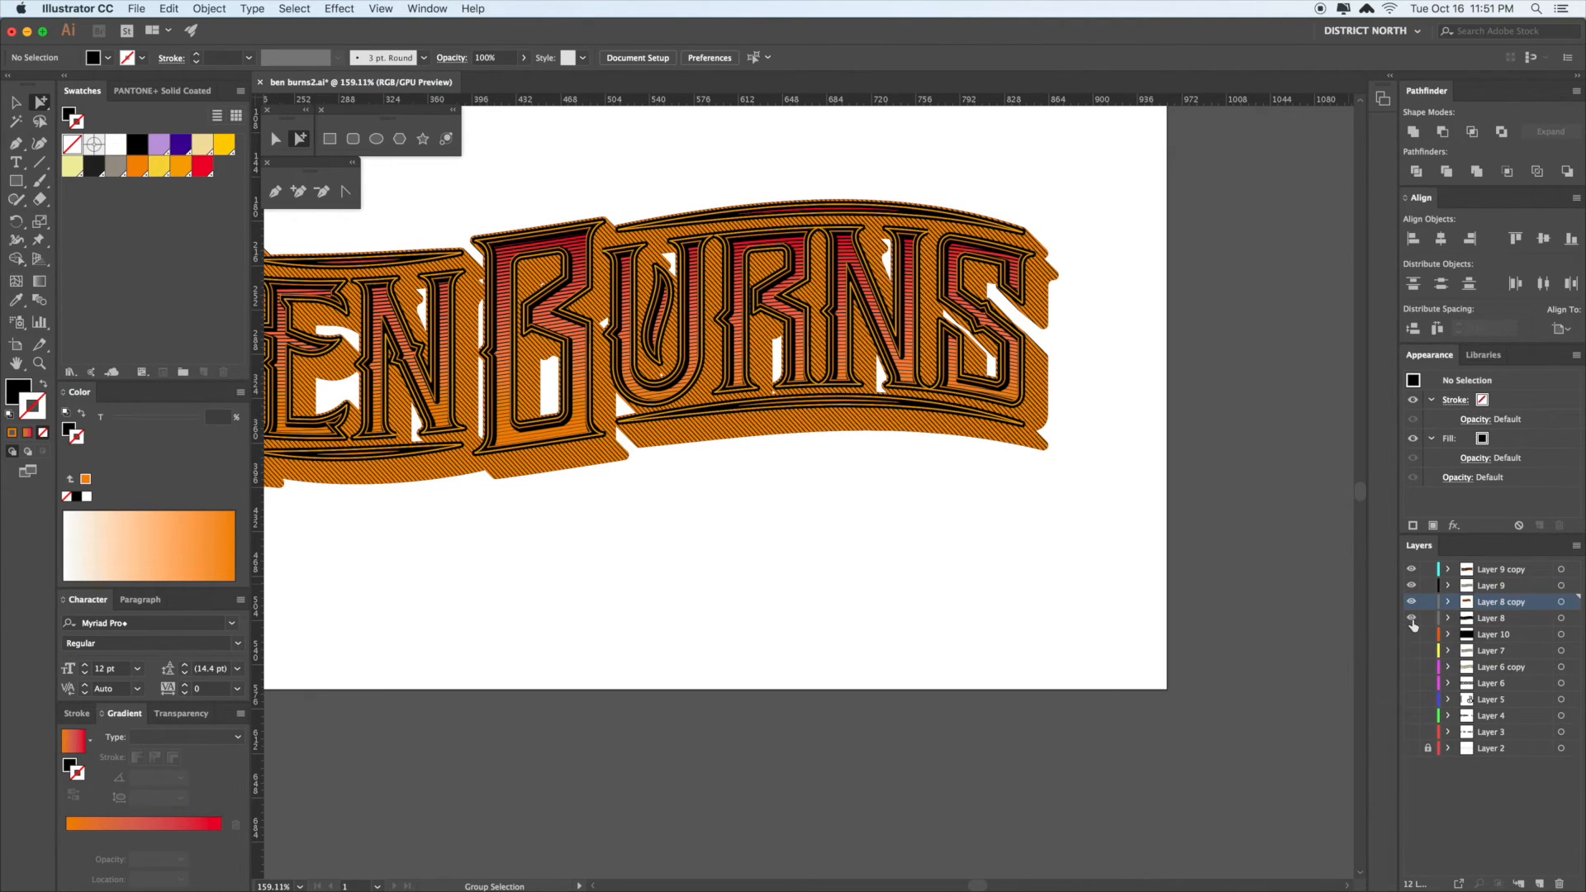
- Show the black background layer and bring the whole lettering into view
left_click(1413, 635)
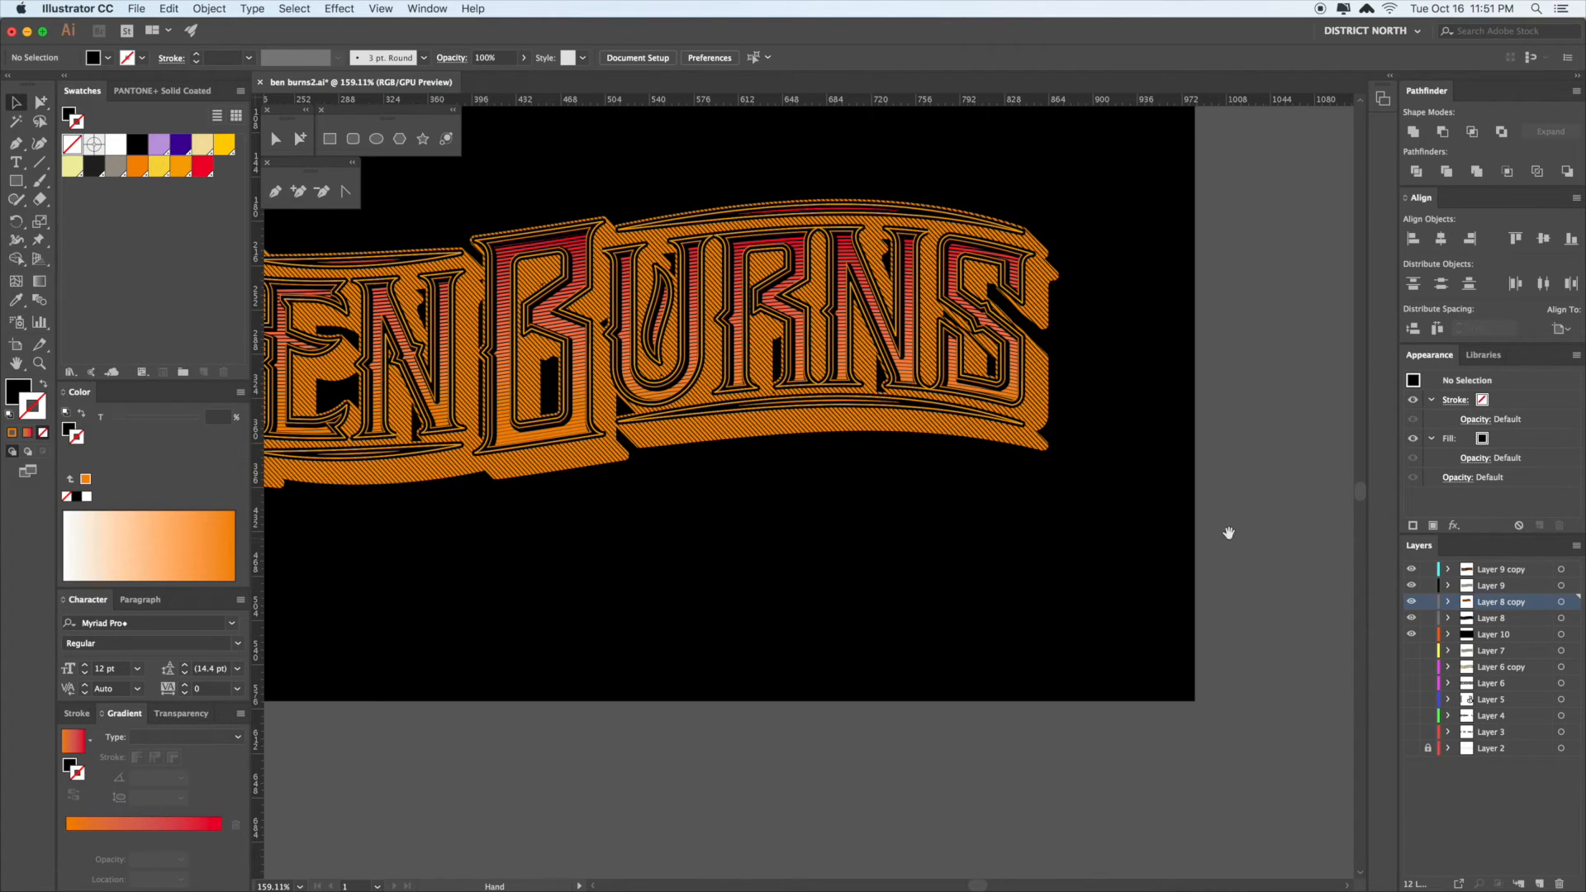
left_click_drag(1228, 531, 1322, 573)
left_click_drag(820, 611, 966, 592)
left_click_drag(1066, 585, 1055, 587)
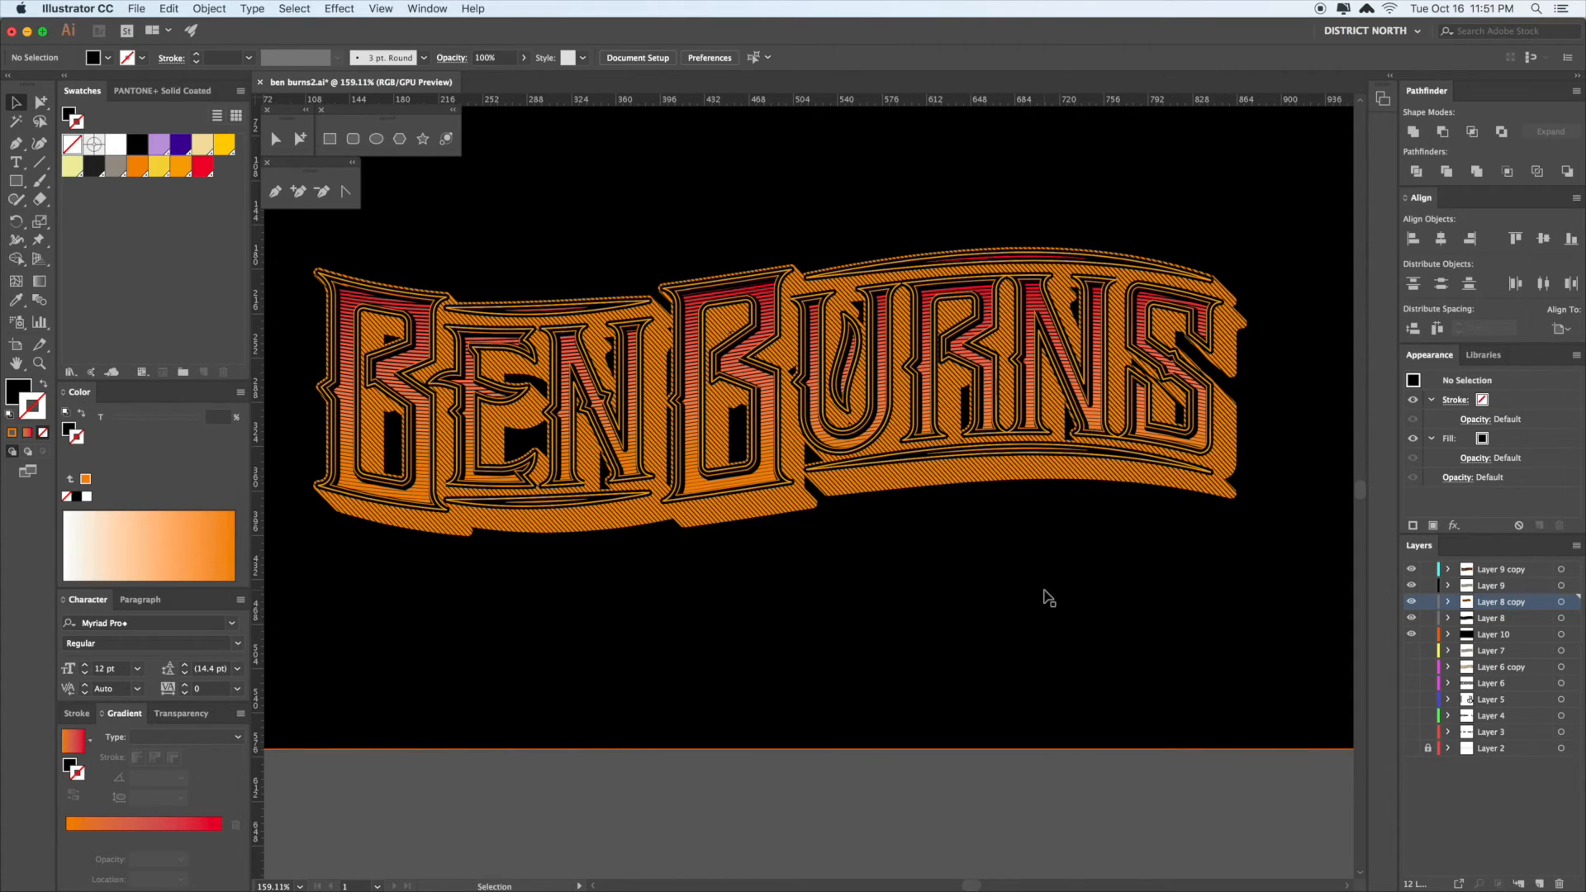
left_click_drag(1215, 554, 1151, 547)
- Select the black background rectangle and pan to the left end of the lettering
key("a")
left_click_drag(1257, 448, 1303, 411)
left_click(1219, 299)
left_click(1155, 312)
left_click(1295, 407)
left_click(1326, 351)
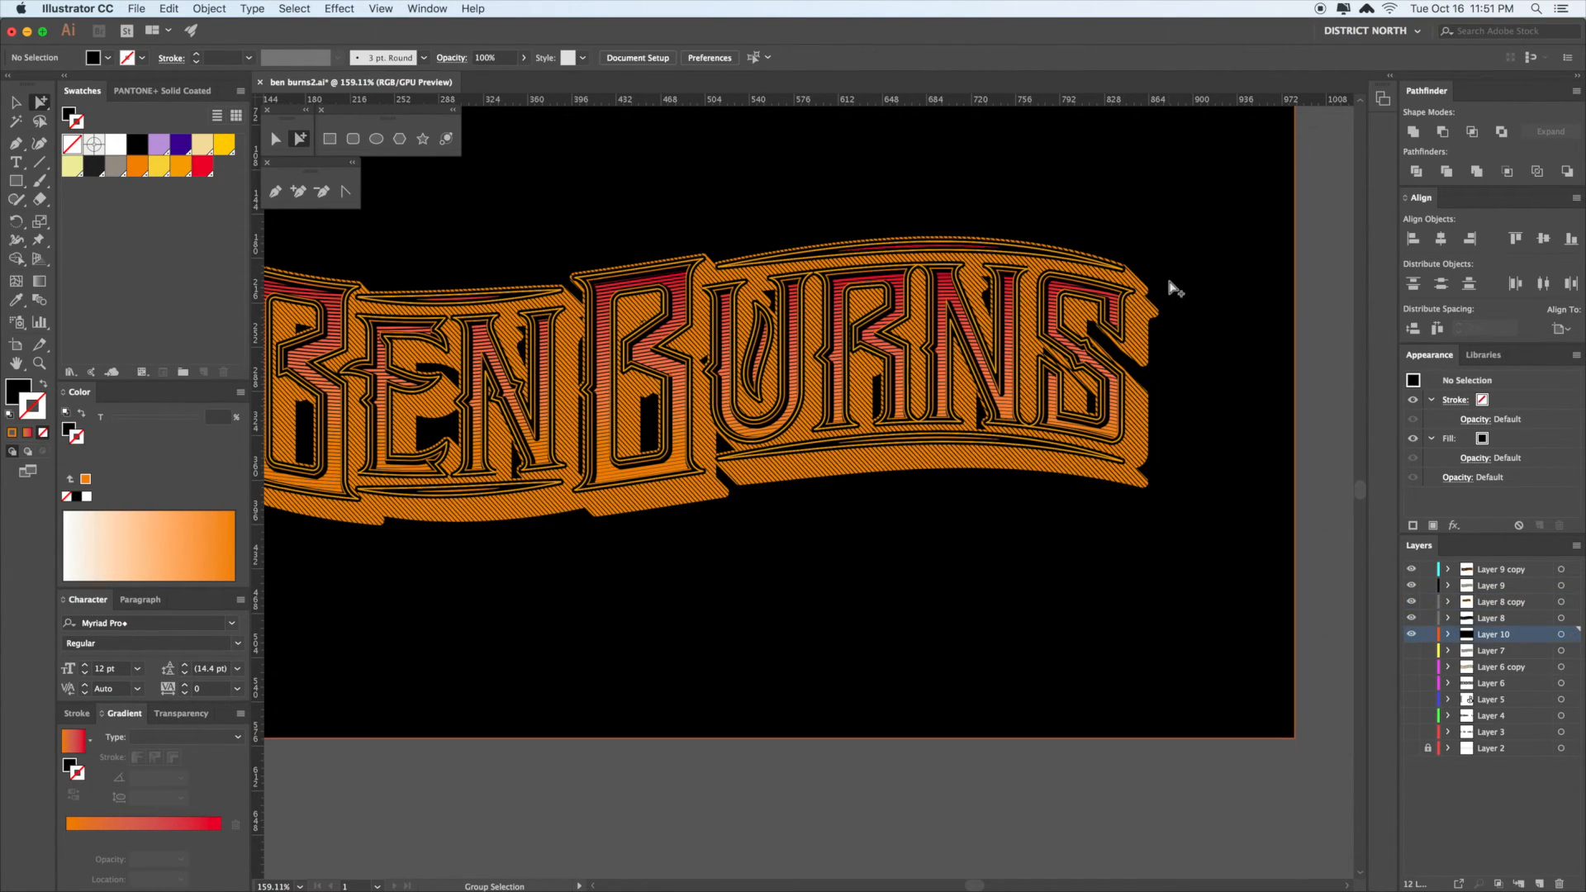
left_click_drag(1205, 309, 1204, 302)
left_click(1204, 304)
key("v")
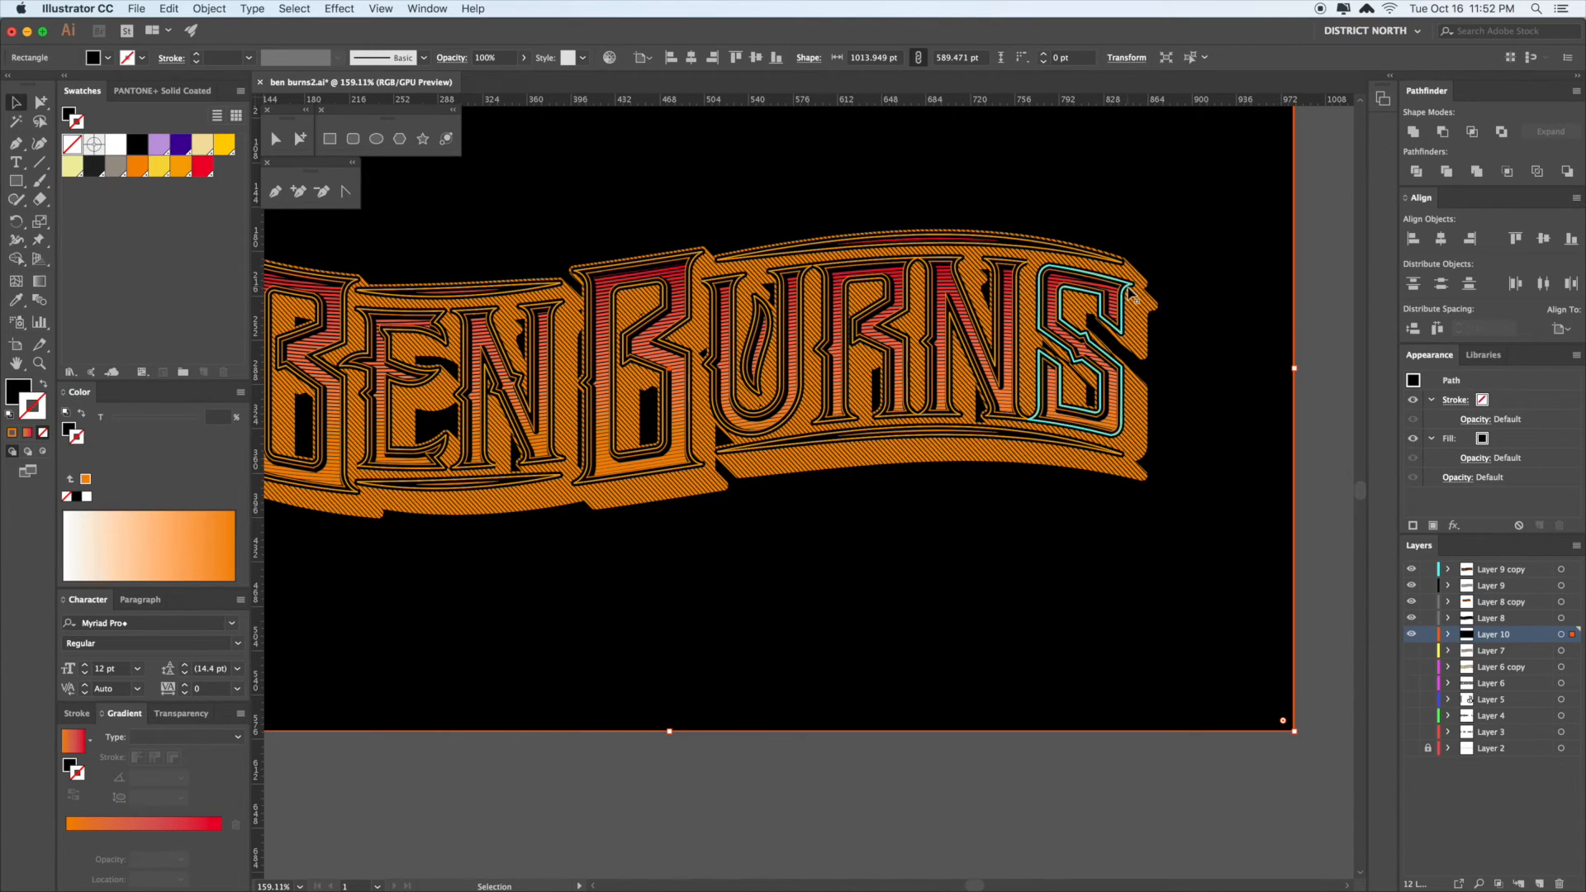
left_click_drag(1212, 314, 1290, 289)
left_click_drag(814, 523, 1031, 532)
- Delete the striped line overlay, top lettering group, gradient B and orange outline lettering
left_click(885, 266)
key("Delete")
left_click(887, 289)
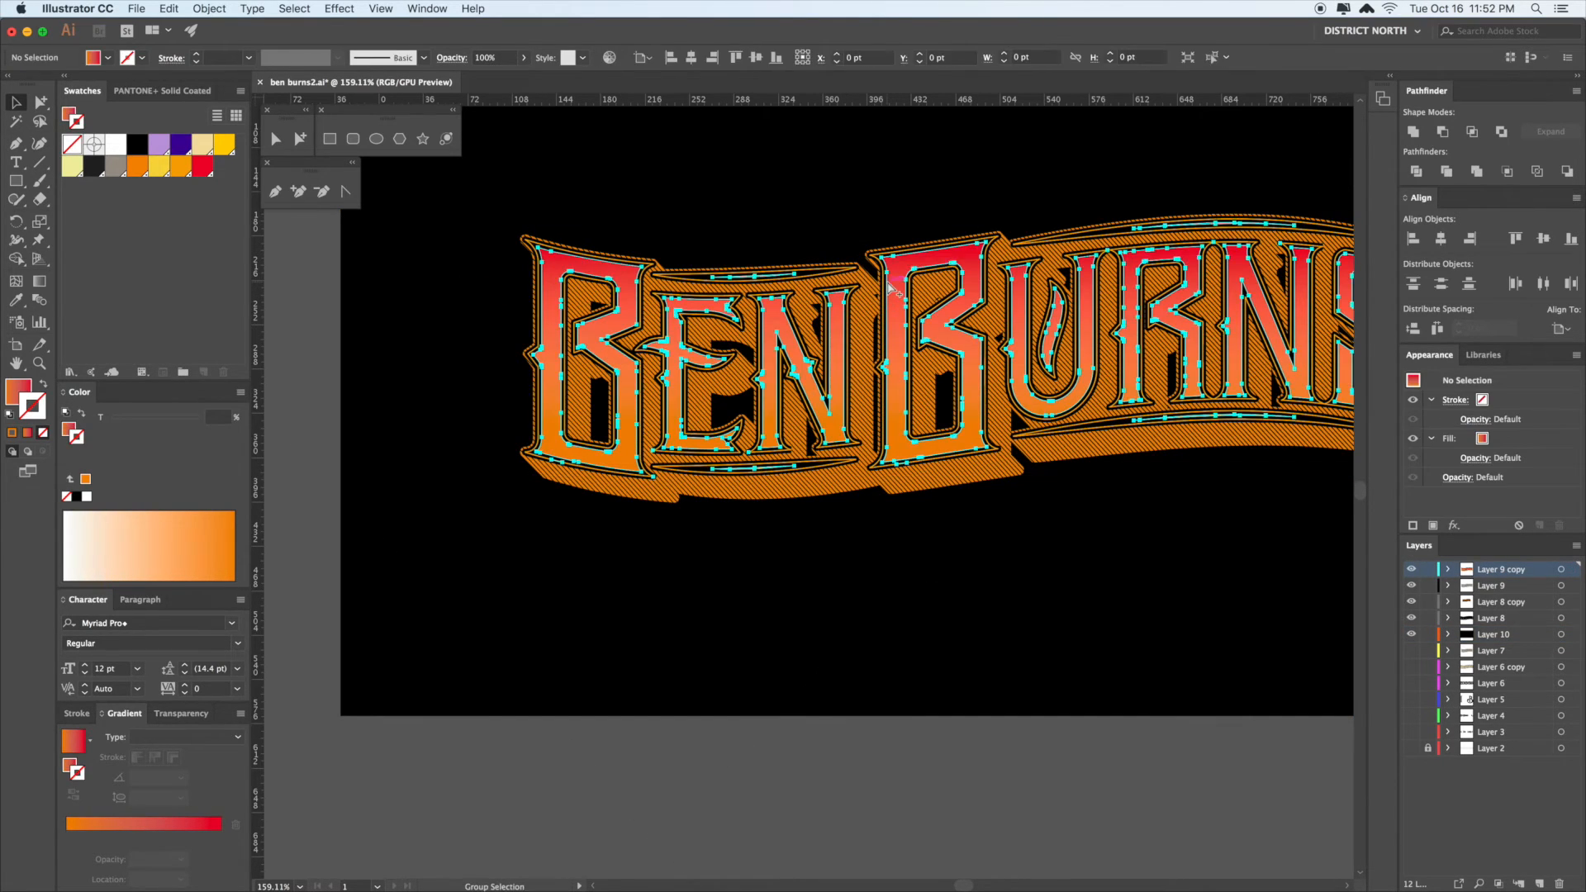
key("Delete")
key("a")
left_click(887, 284)
key("Delete")
double_click(886, 285)
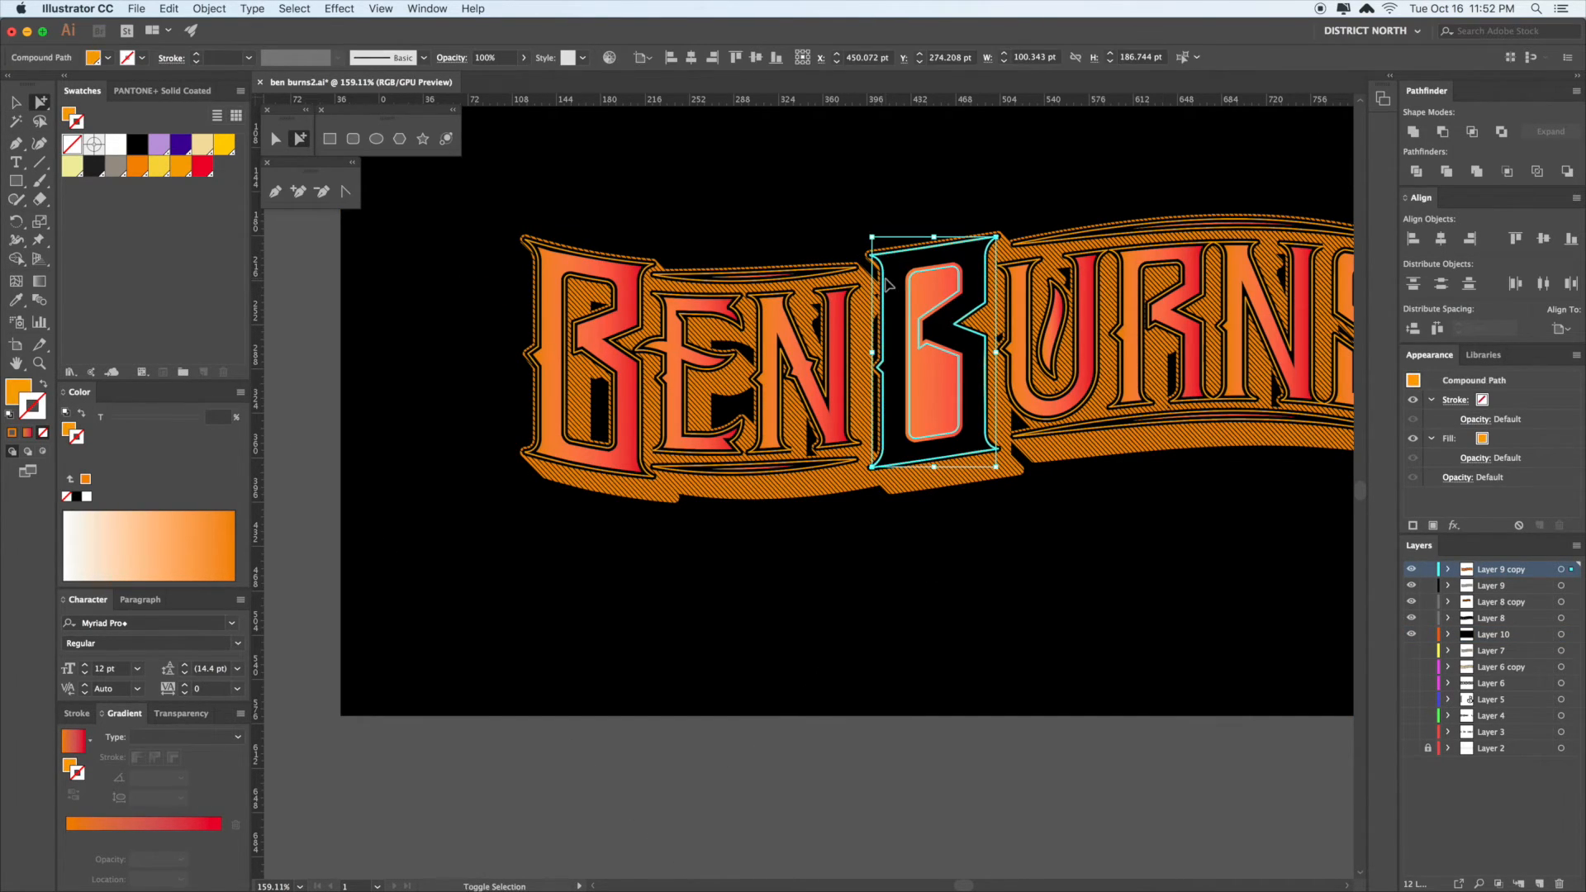
key("Delete")
- Select the hatched shadow blend and sample the hatched style onto it with the Eyedropper
key("super+a")
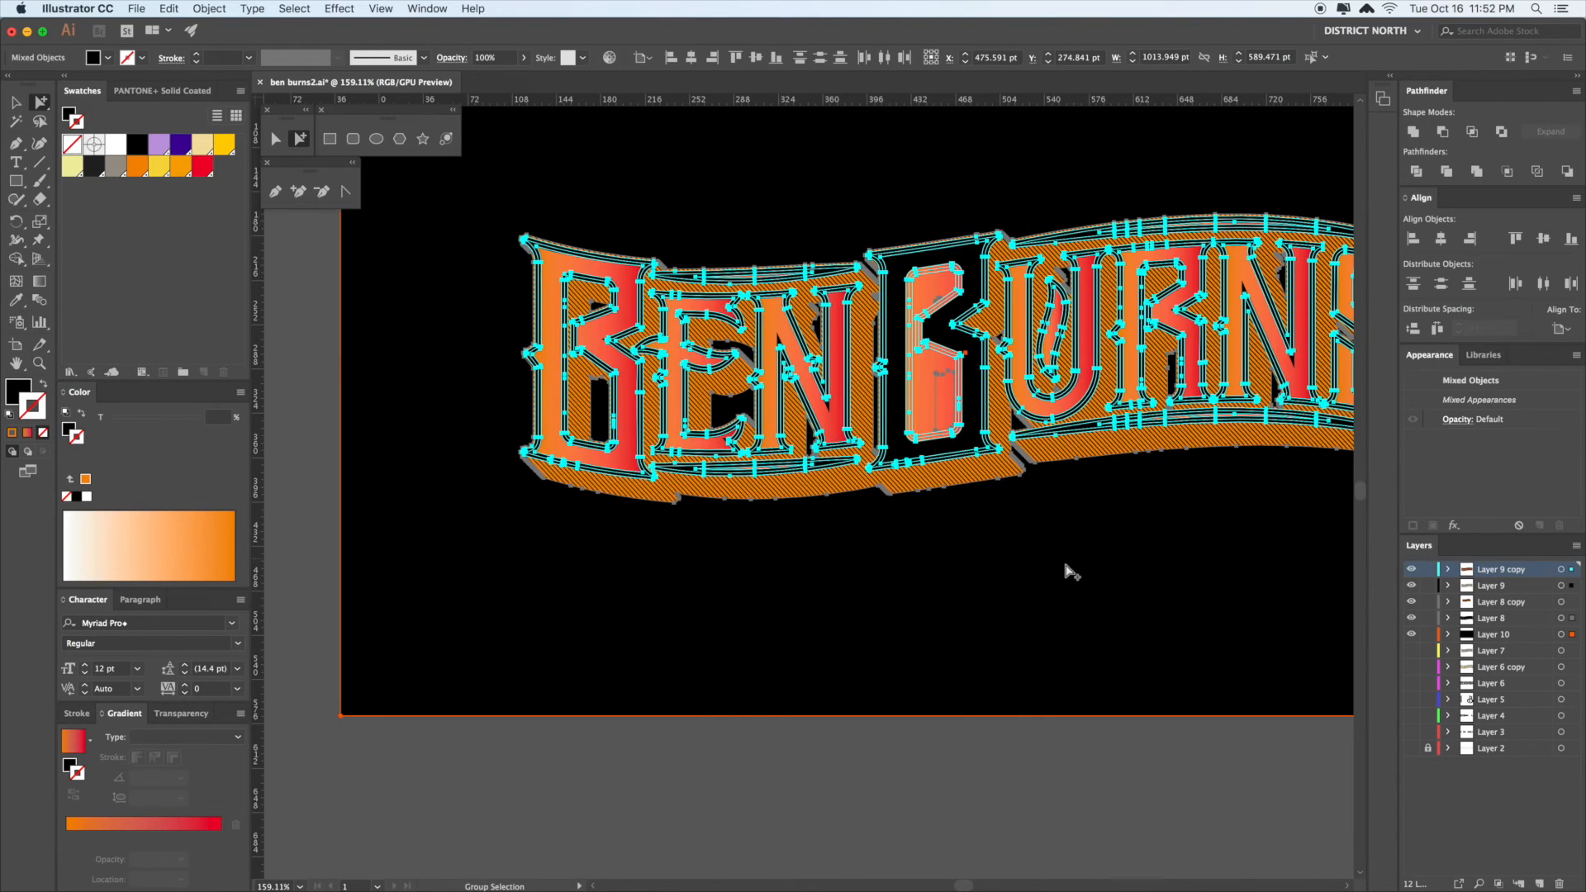
left_click(1072, 572)
left_click_drag(1091, 574, 1047, 582)
key("shift+super+a")
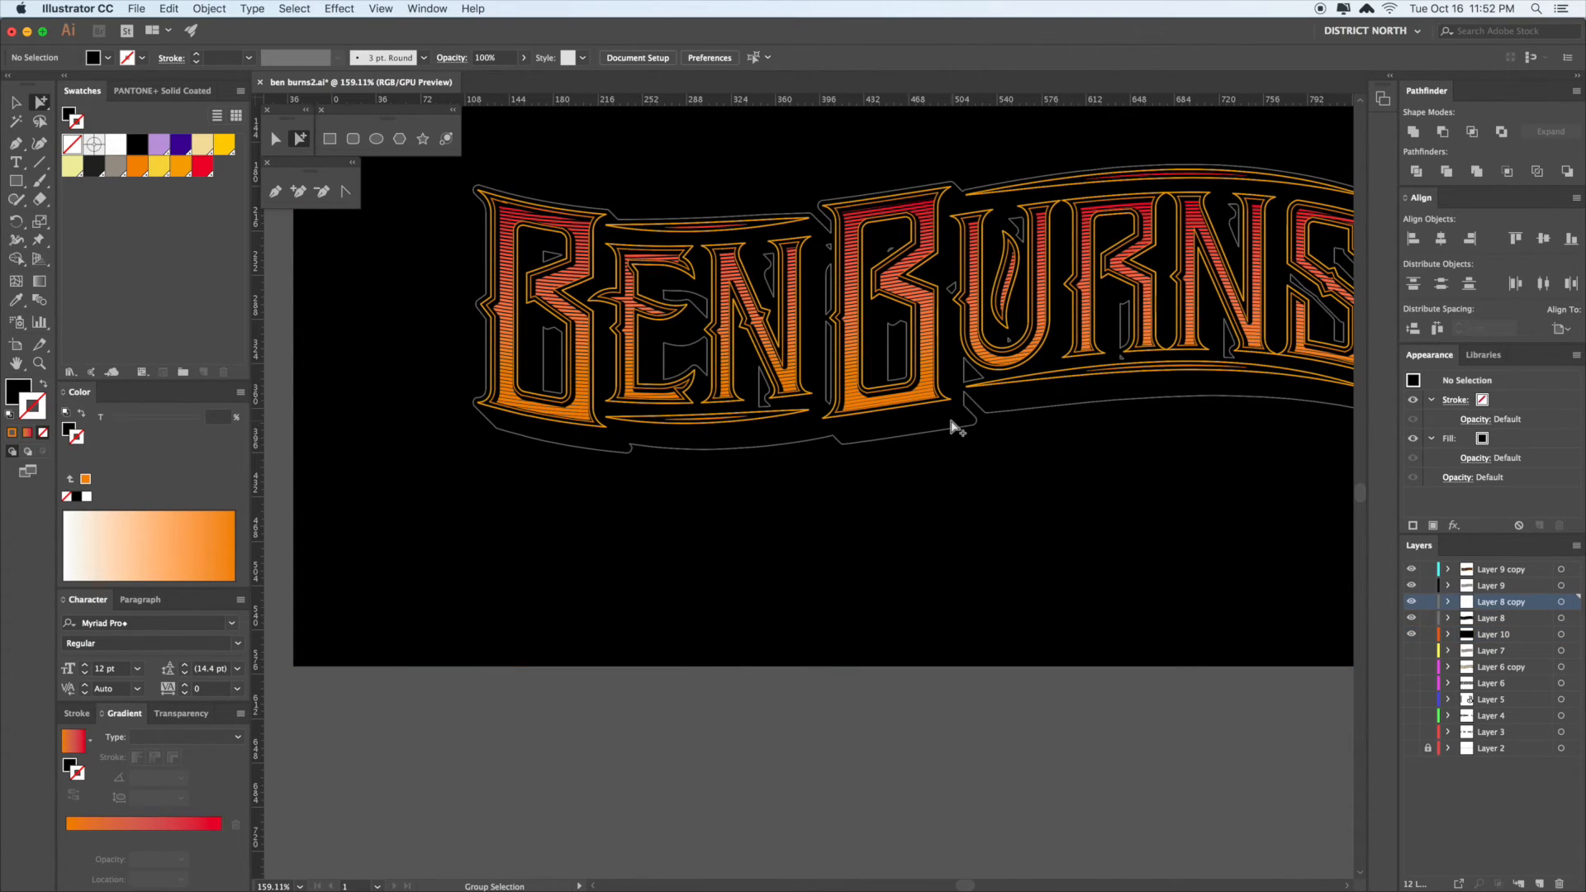
left_click(954, 426)
scroll(962, 433, "right", 2)
key("i")
left_click(944, 289)
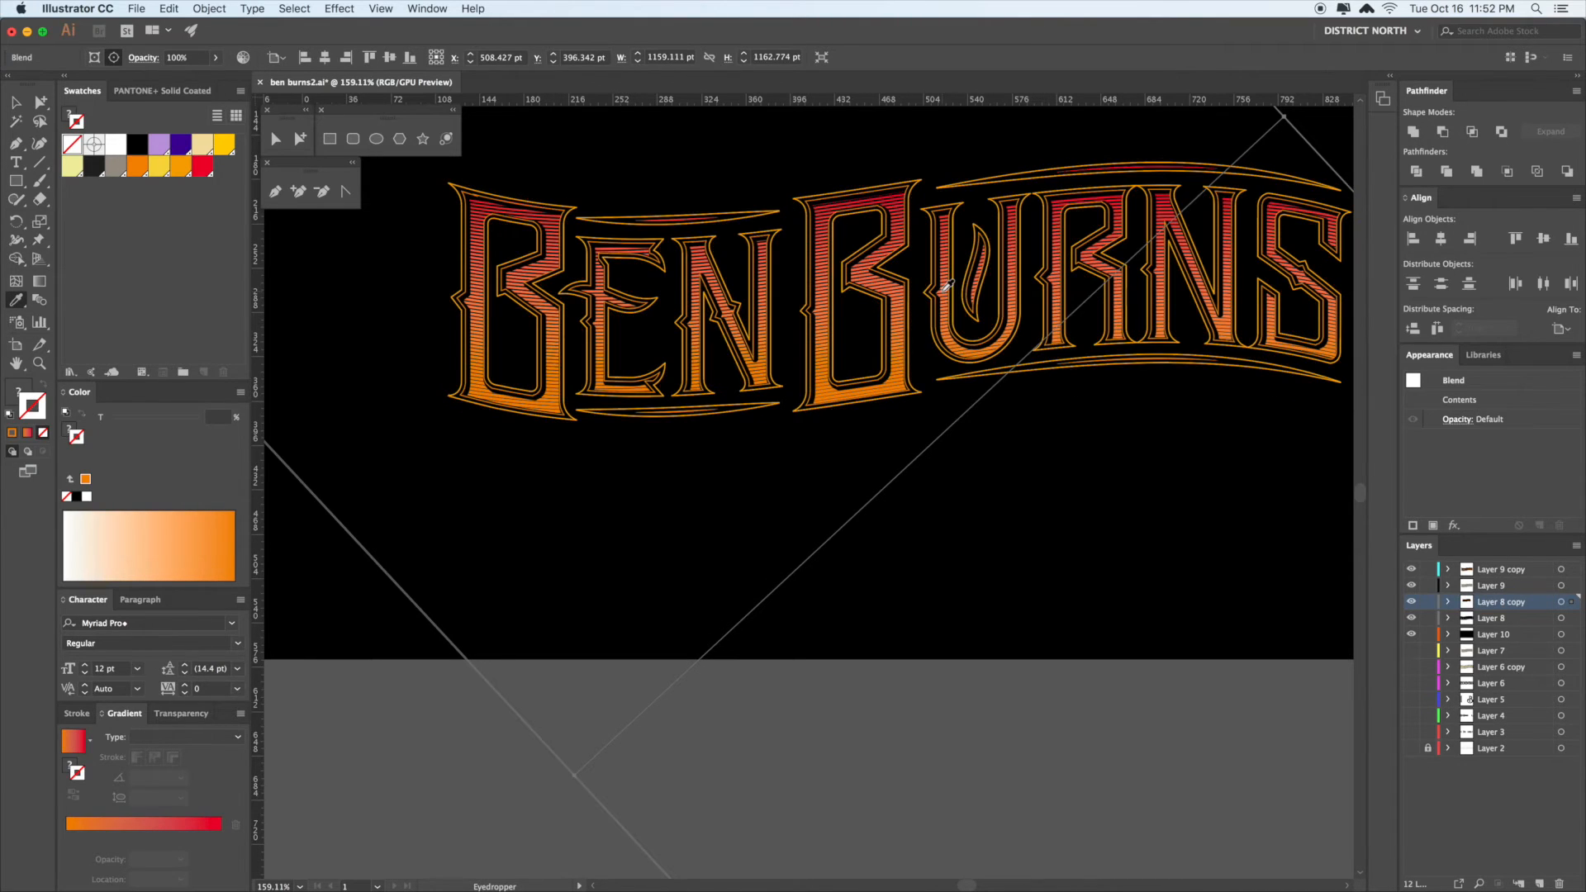
left_click(955, 310)
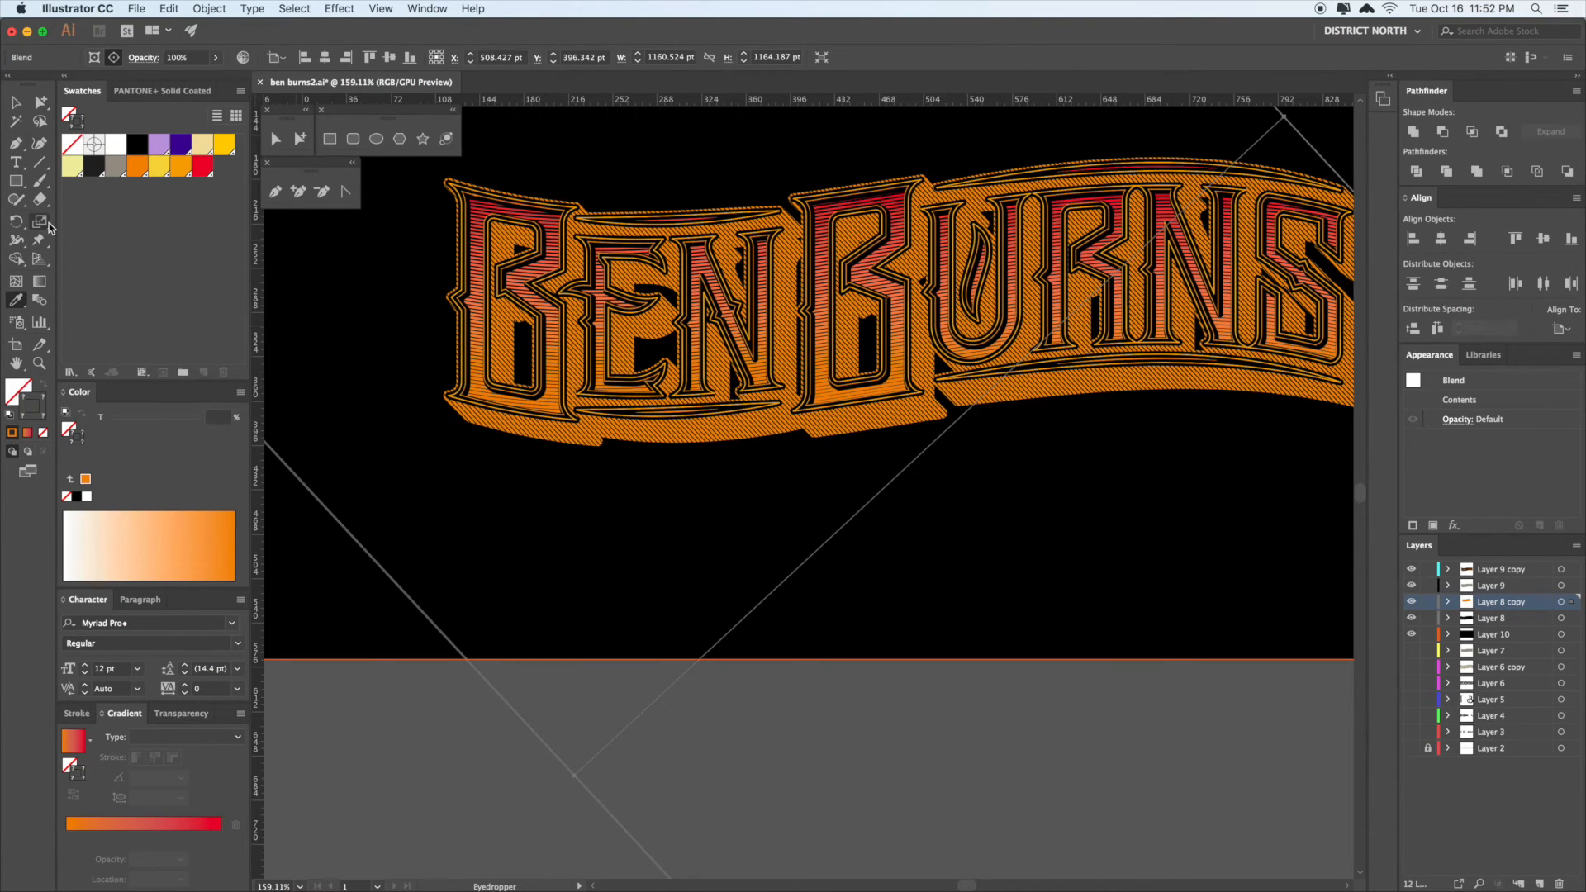
- Colour the shadow blend red and reselect it
left_click(203, 166)
key("v")
left_click_drag(1208, 713, 1041, 711)
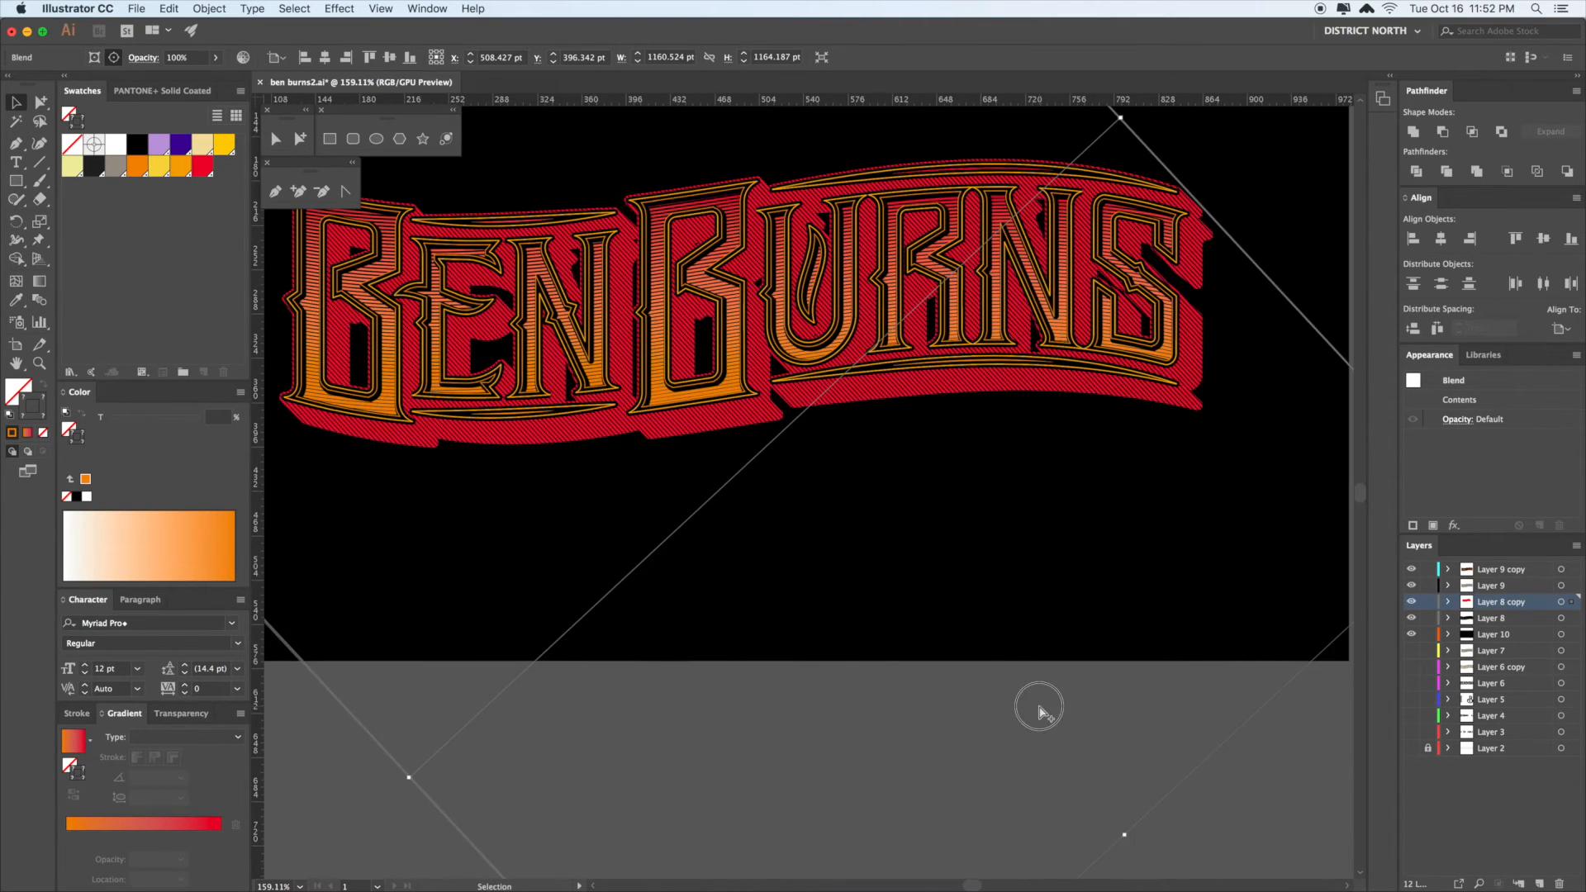
key("a")
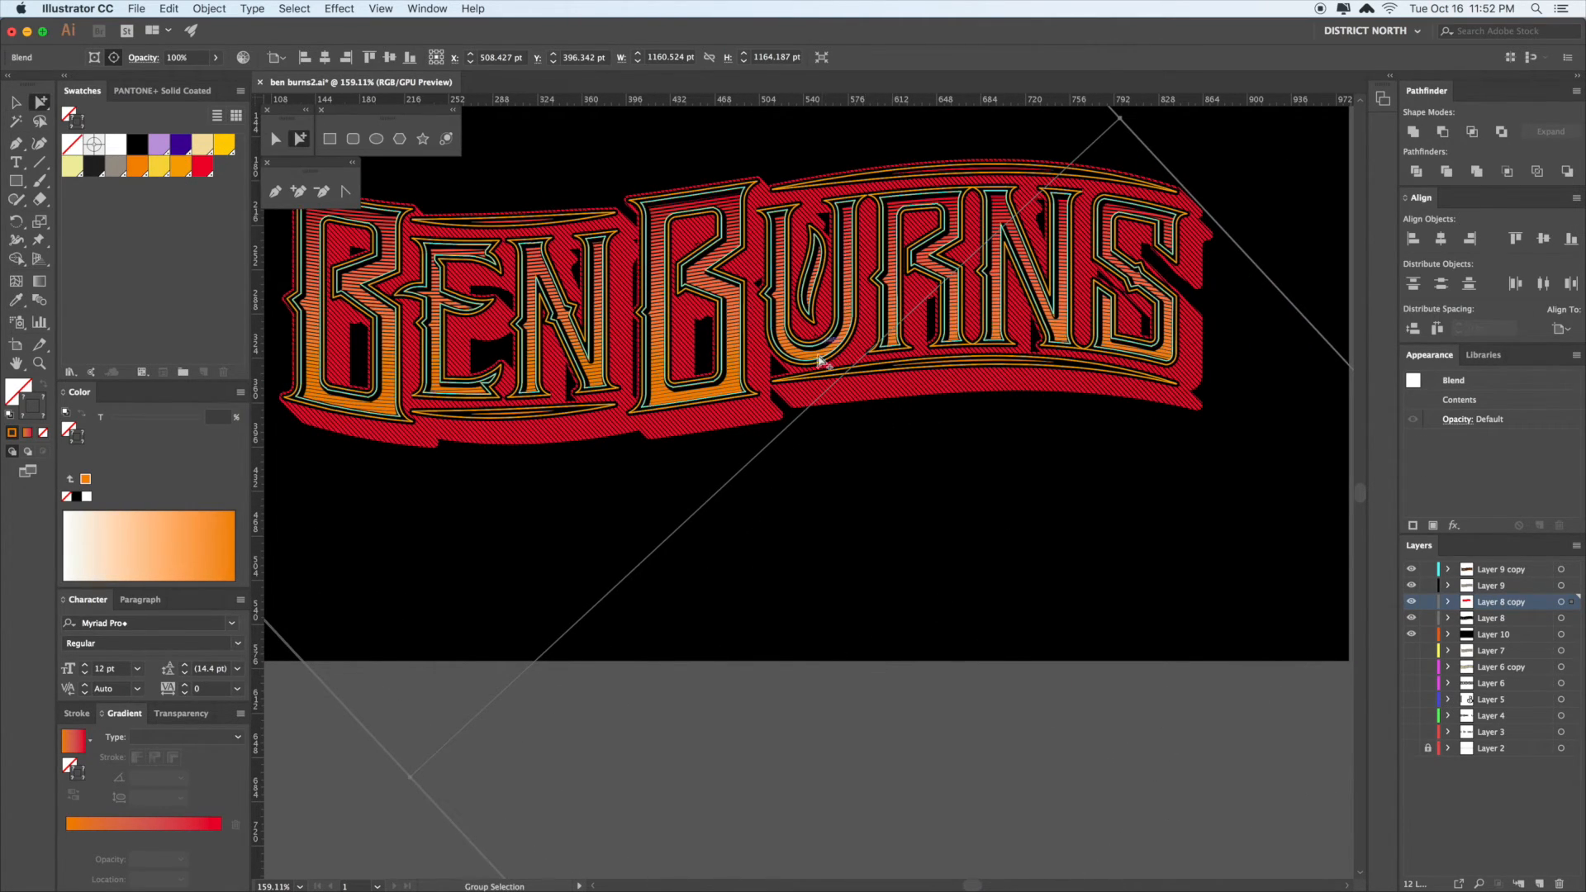
left_click_drag(904, 705, 902, 592)
left_click(1101, 801)
left_click(837, 285)
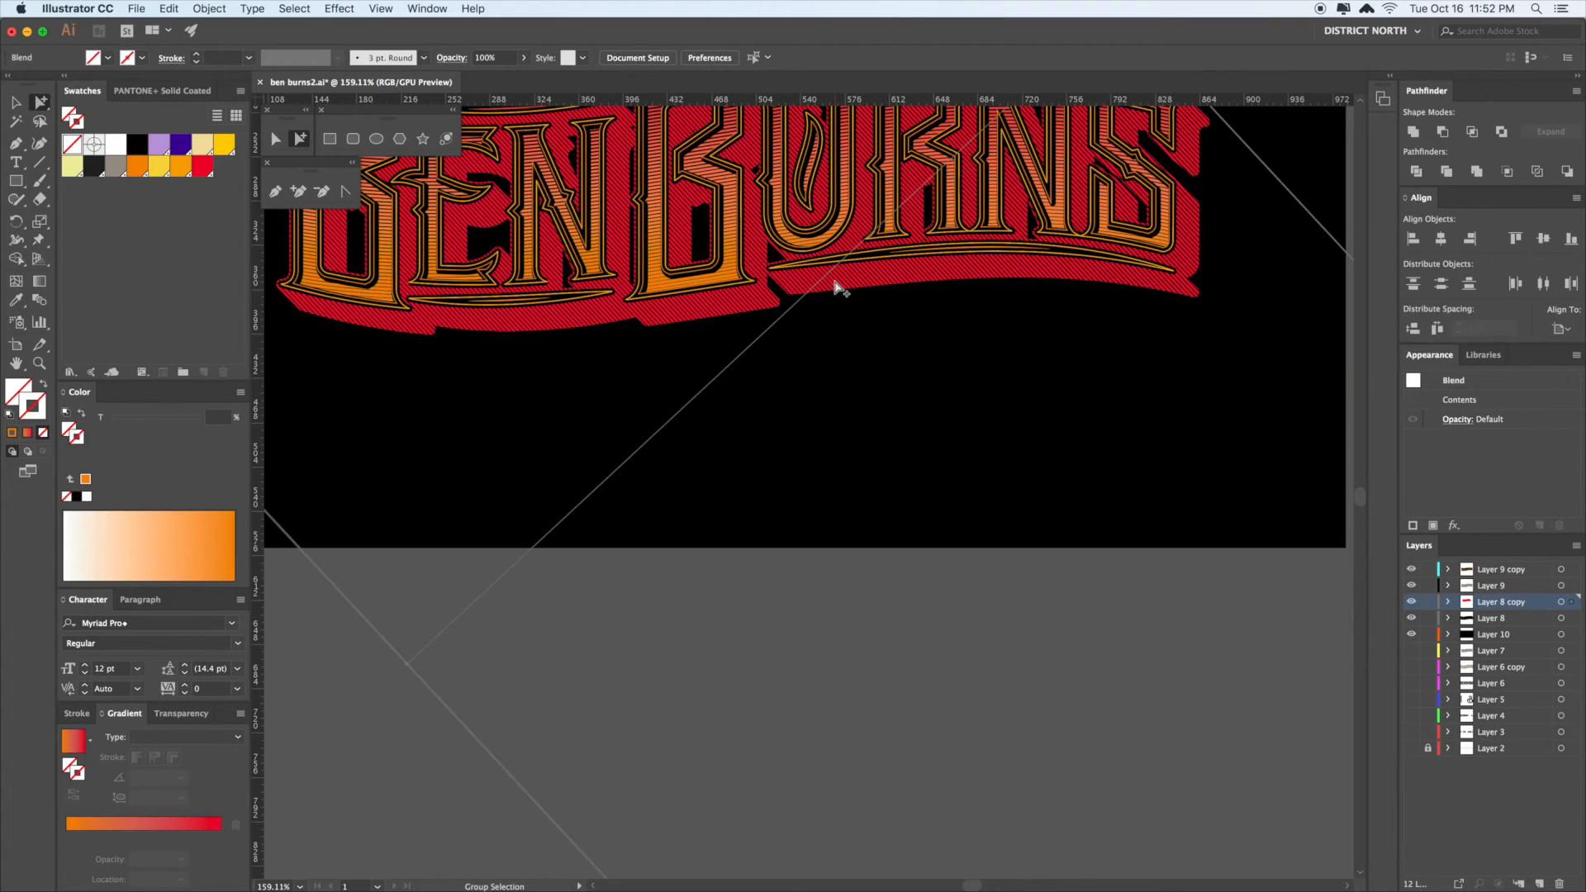
- Set the red blend to about 136 Specified Steps in Blend Options, with Preview on
left_click(209, 8)
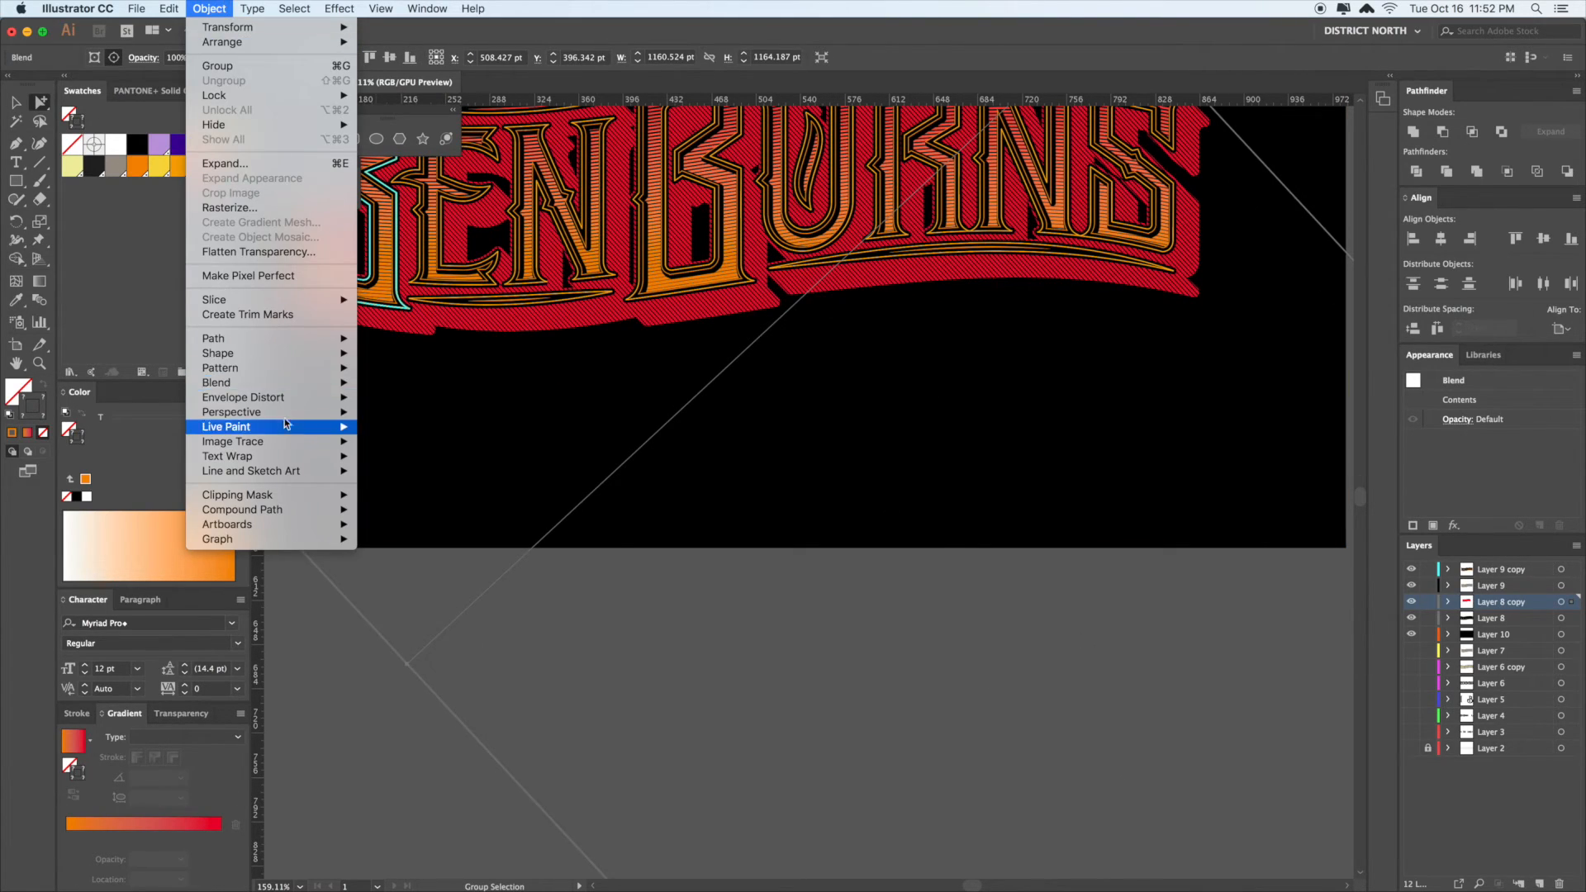
mouse_move(264, 382)
left_click(440, 422)
left_click(671, 468)
left_click(777, 396)
left_click(780, 427)
scroll(865, 398, "down", 20)
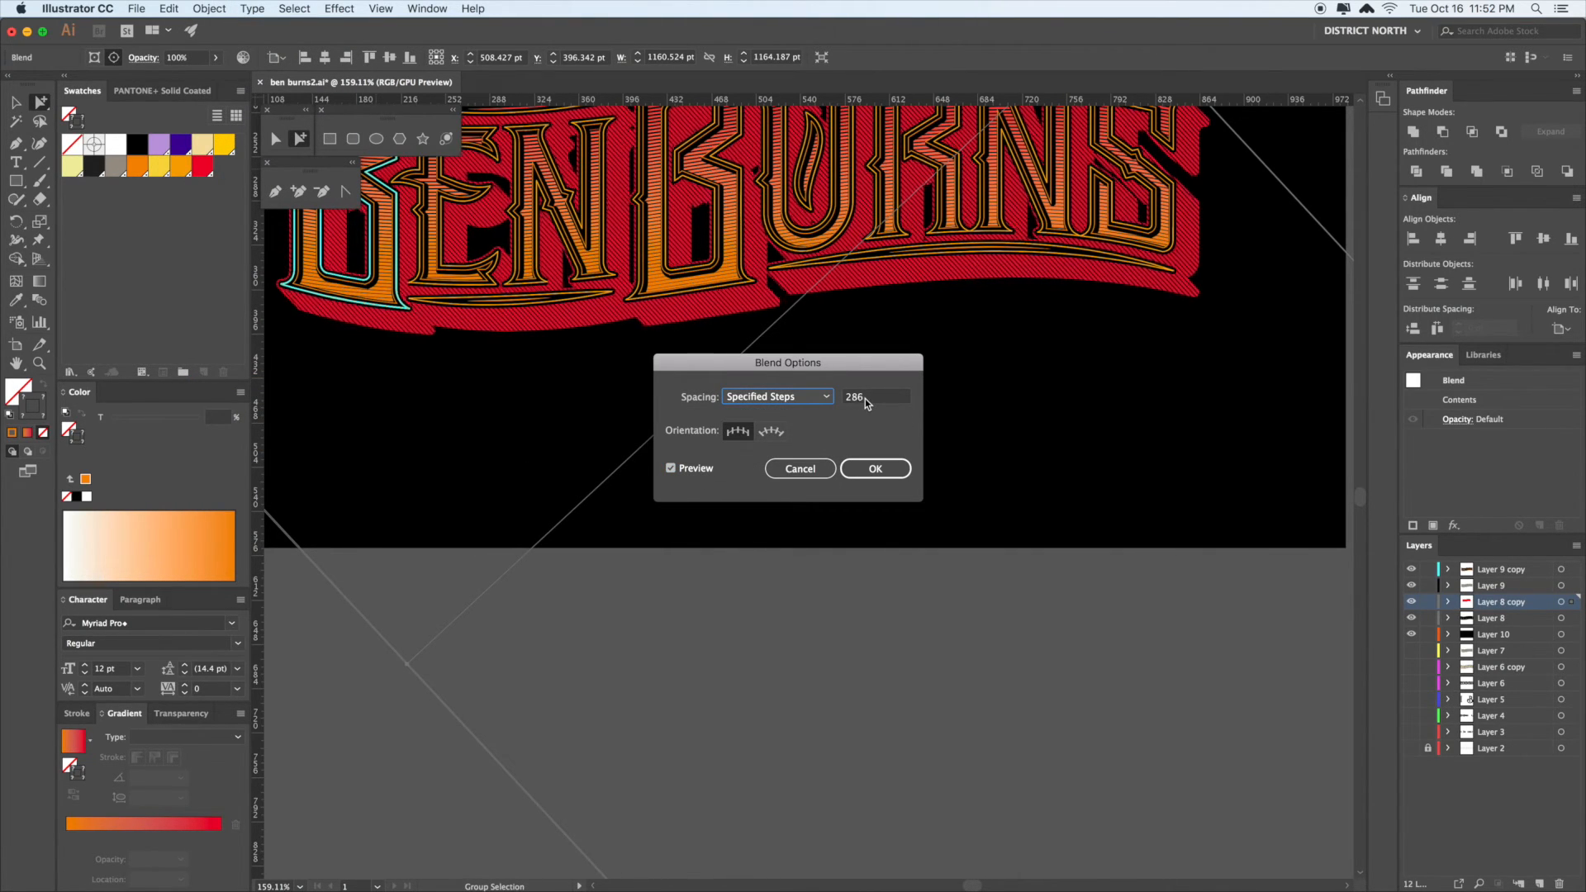
scroll(865, 398, "down", 20)
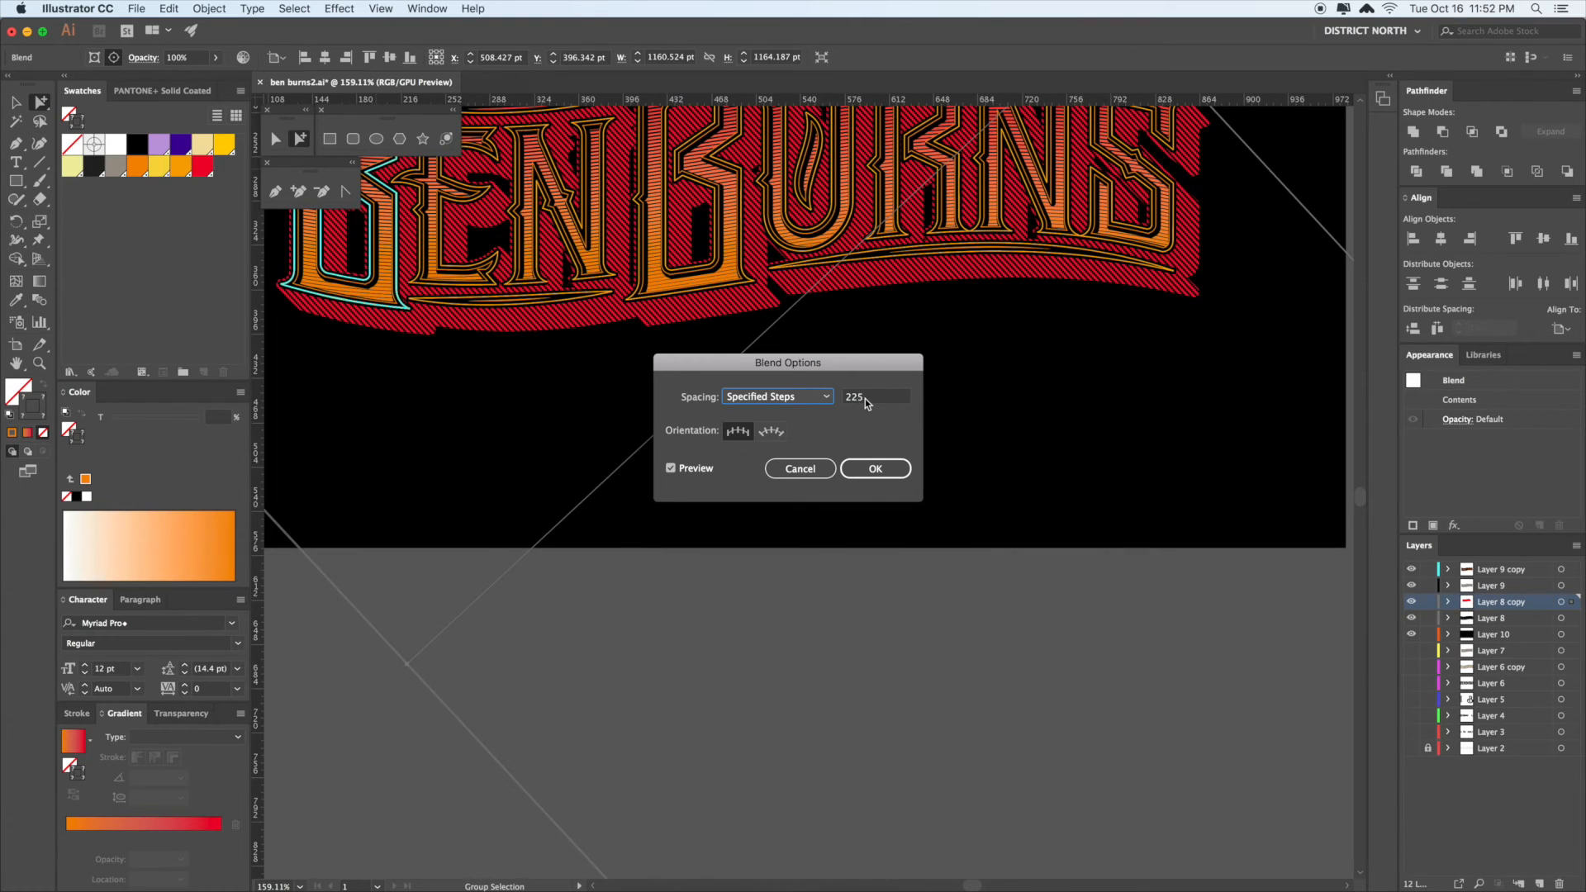
scroll(865, 398, "up", 20)
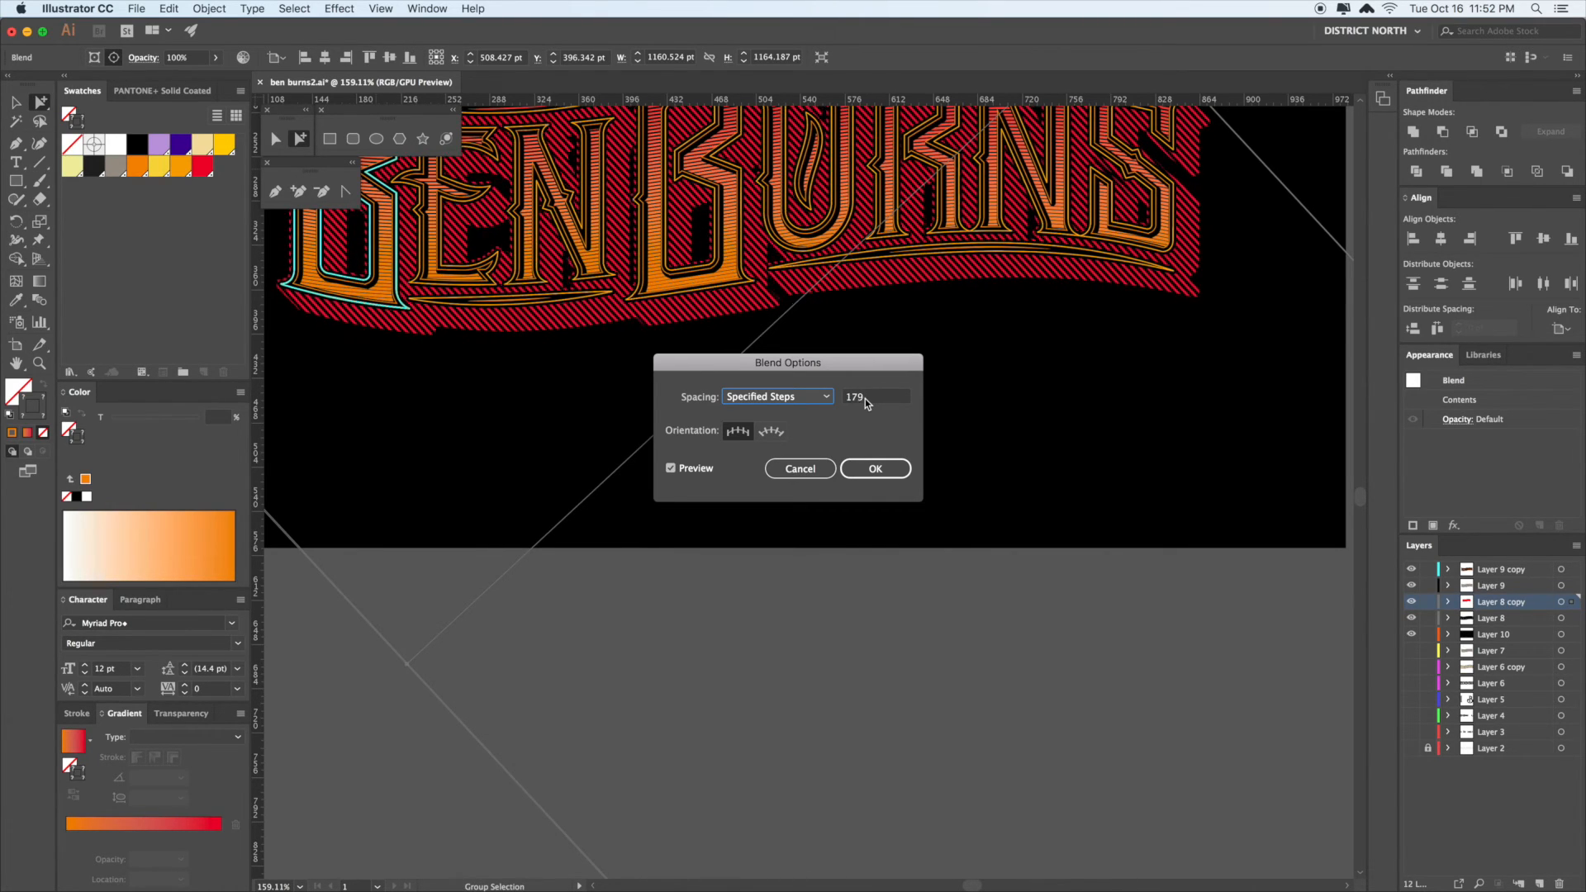
scroll(865, 398, "down", 20)
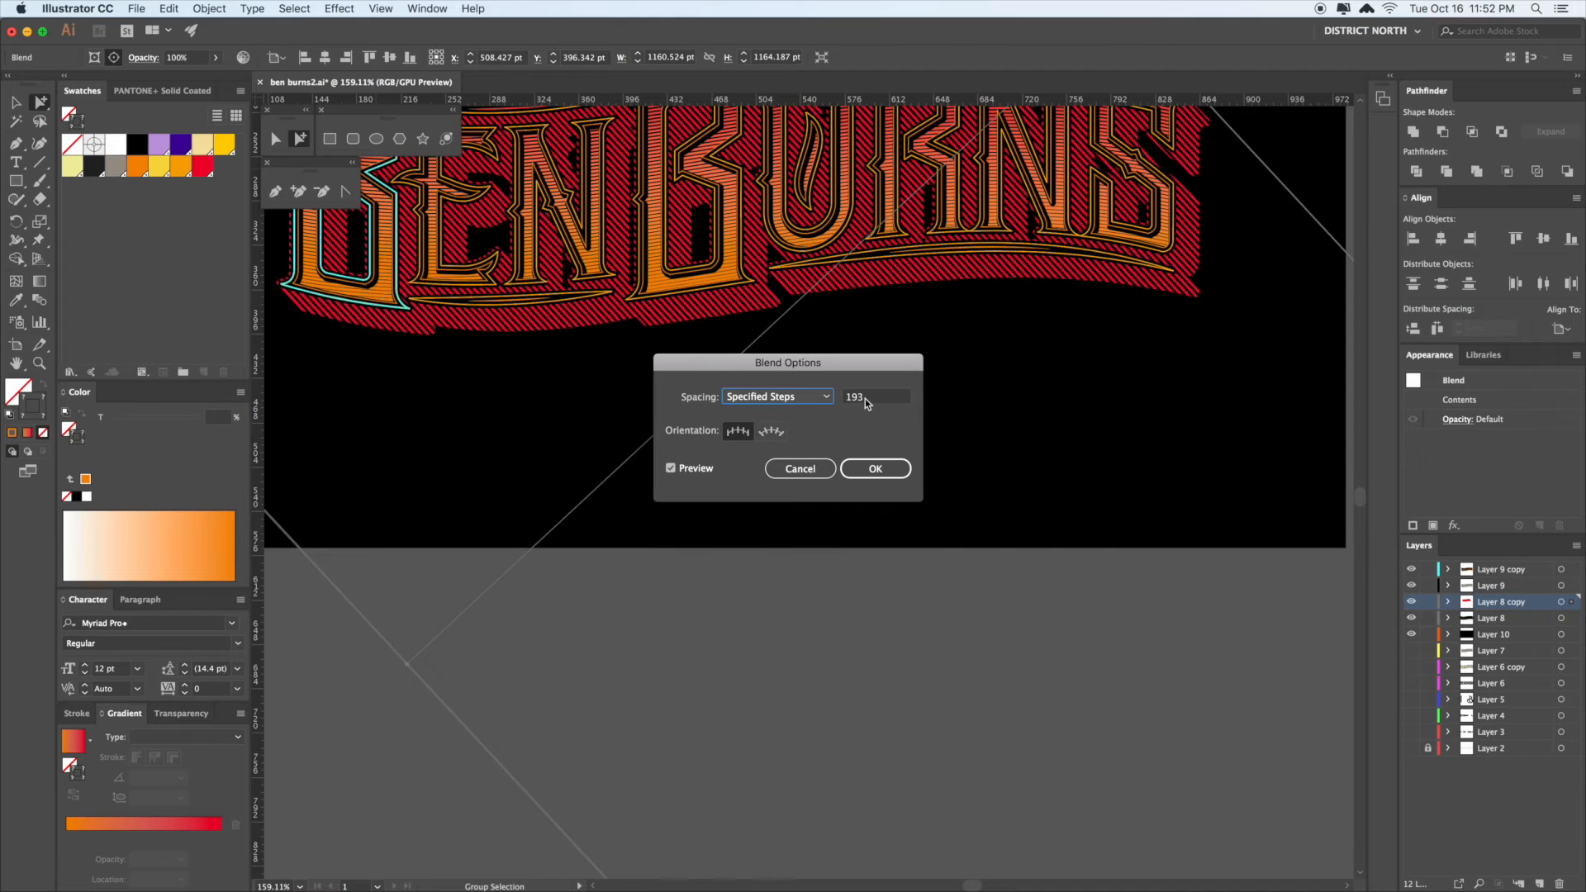
scroll(865, 398, "down", 20)
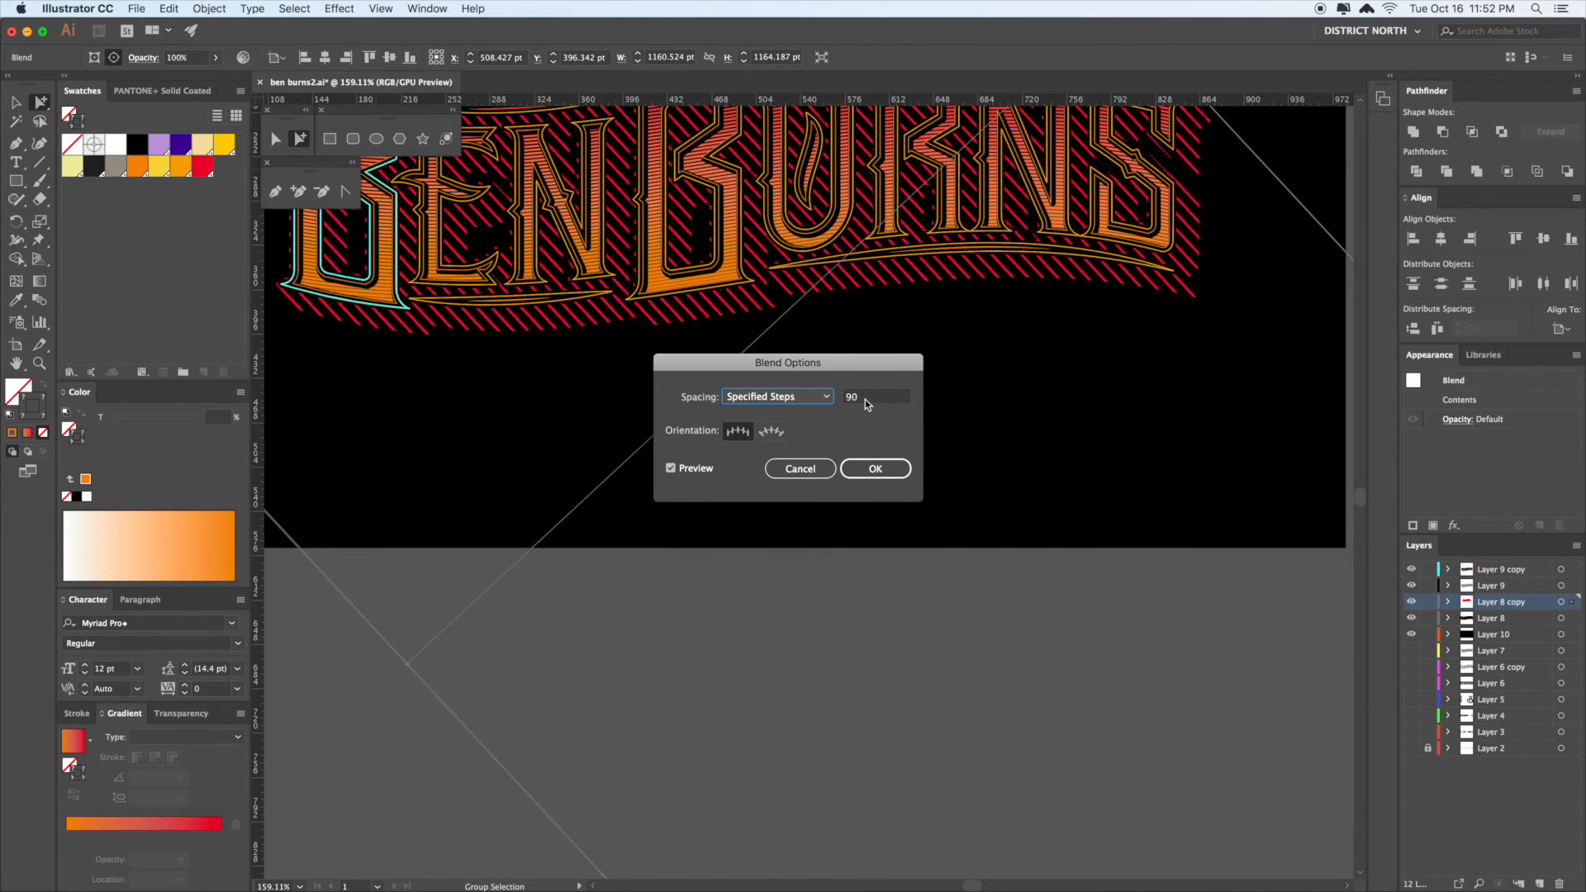
scroll(865, 399, "up", 20)
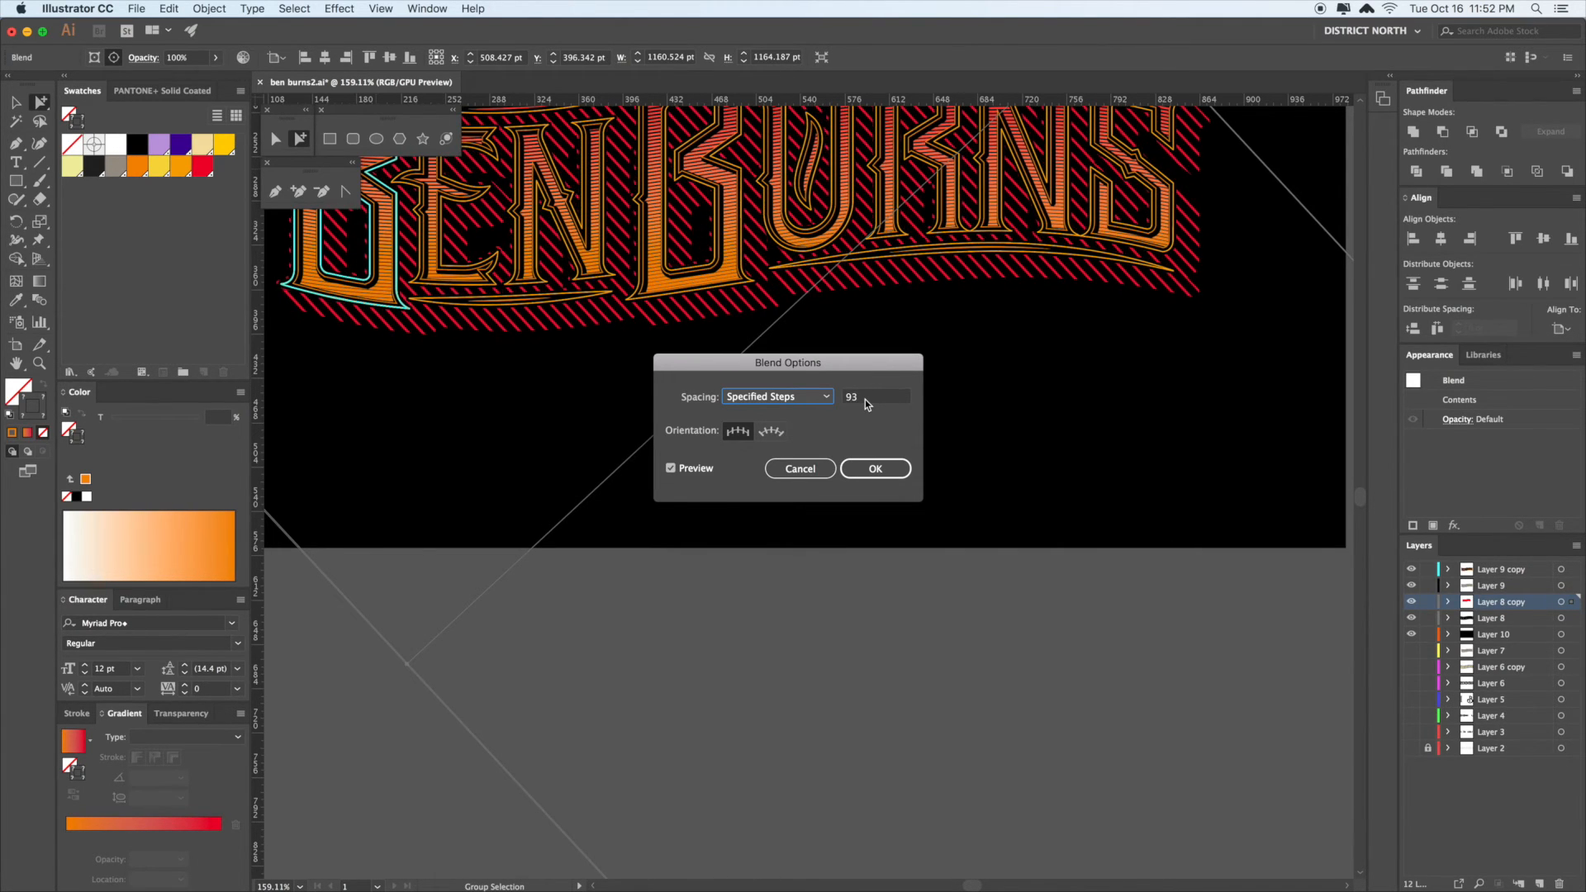
scroll(865, 399, "down", 2)
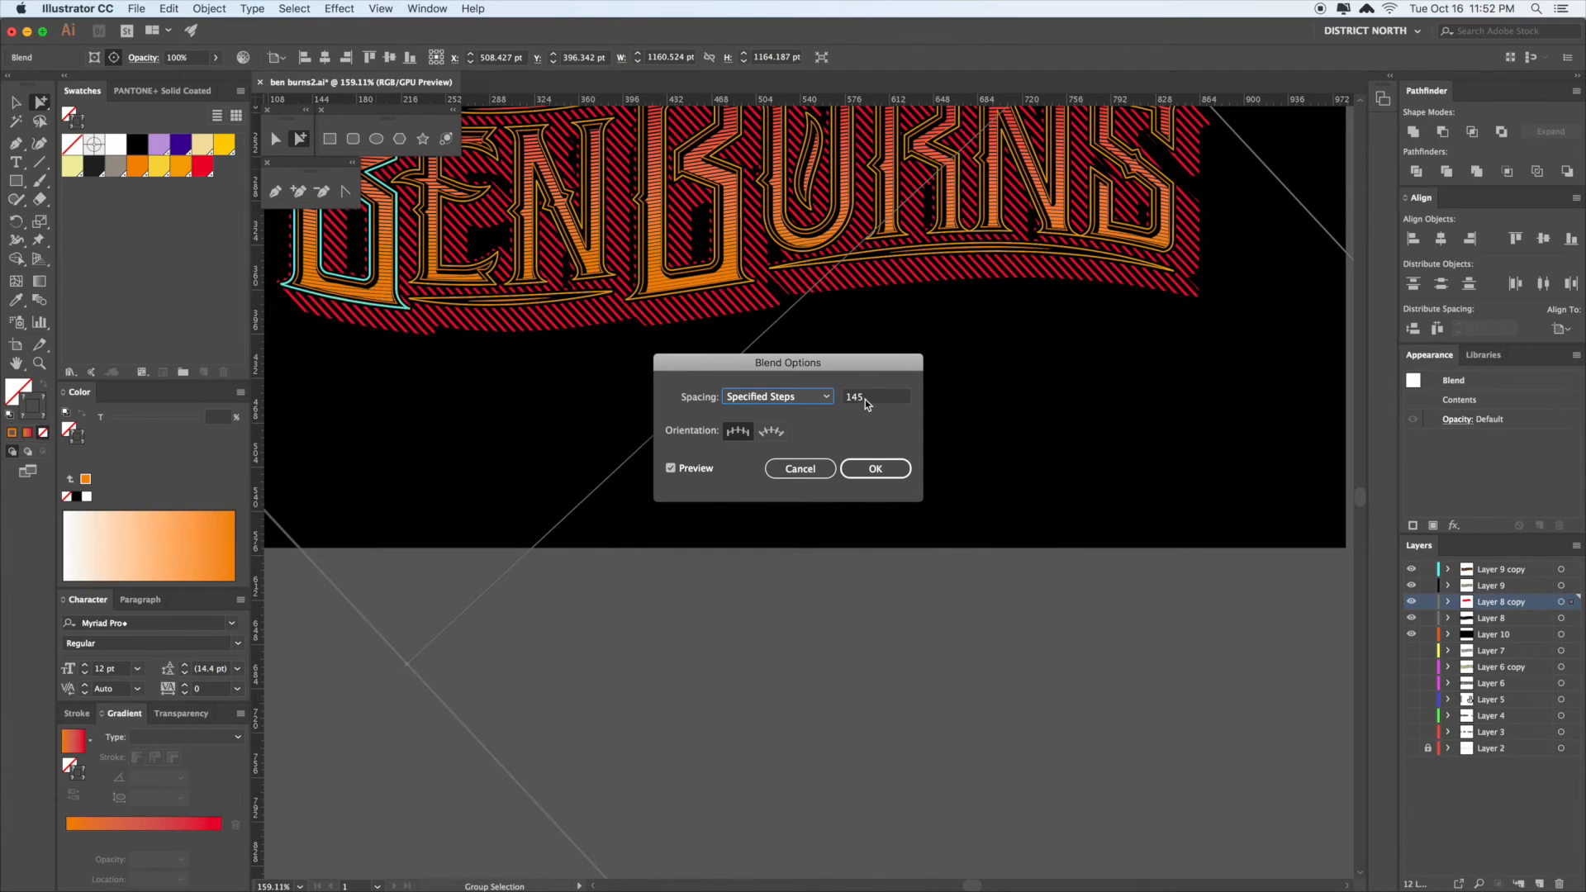
left_click(876, 468)
key("v")
left_click_drag(938, 423, 828, 671)
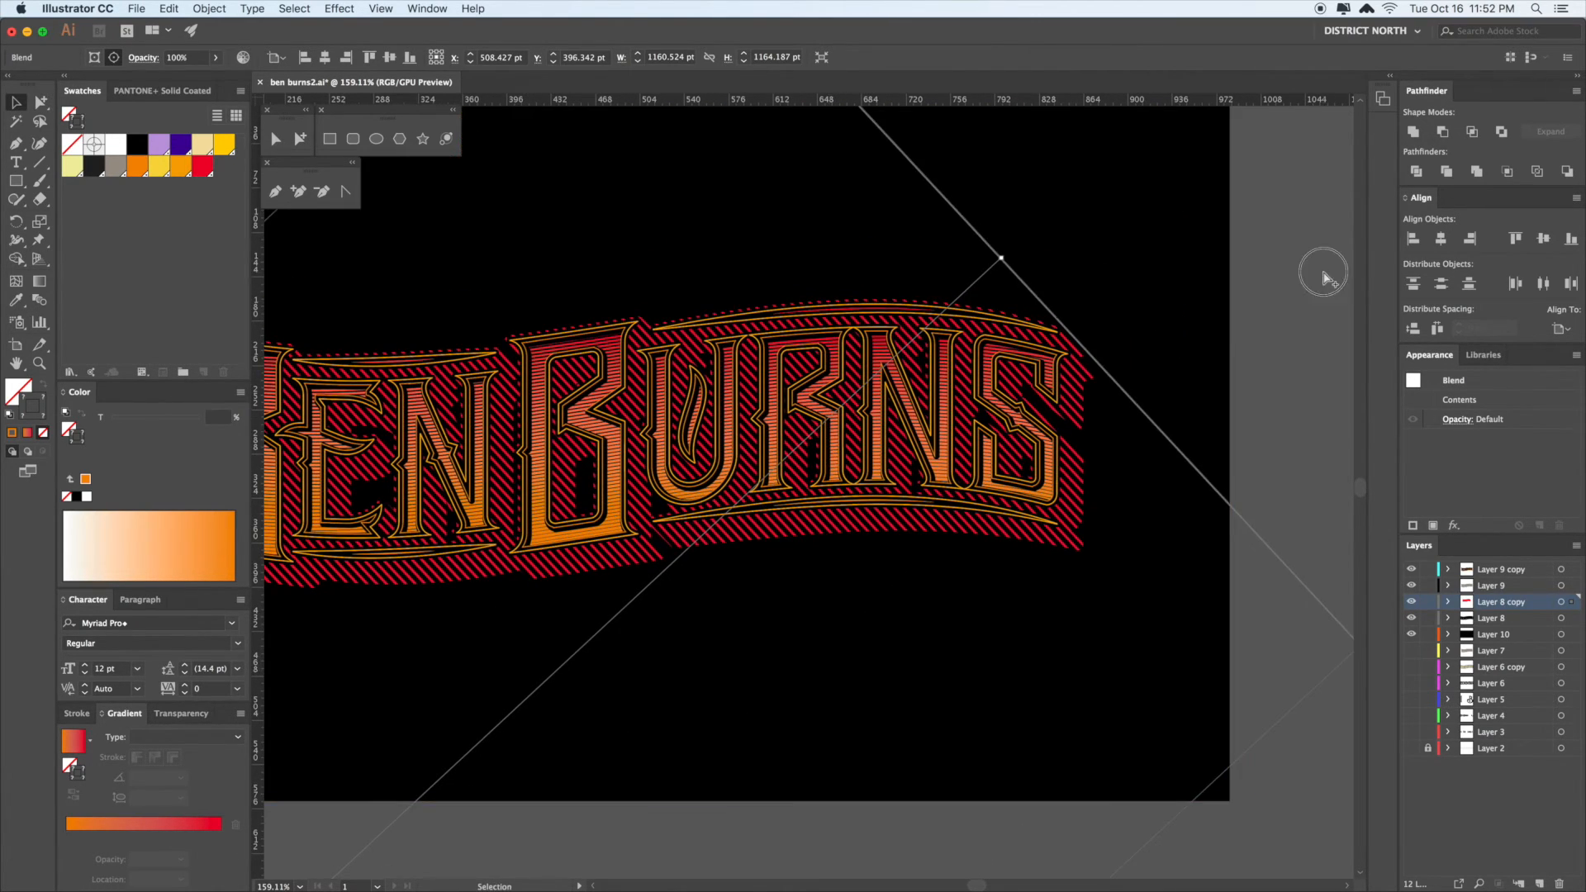
- Hide the top outline groups at the S, keeping the black outline group visible
left_click(1264, 265)
scroll(1259, 311, "down", 2)
left_click(1066, 336)
key("super+3")
left_click(1066, 335)
key("super+3")
left_click(1067, 339)
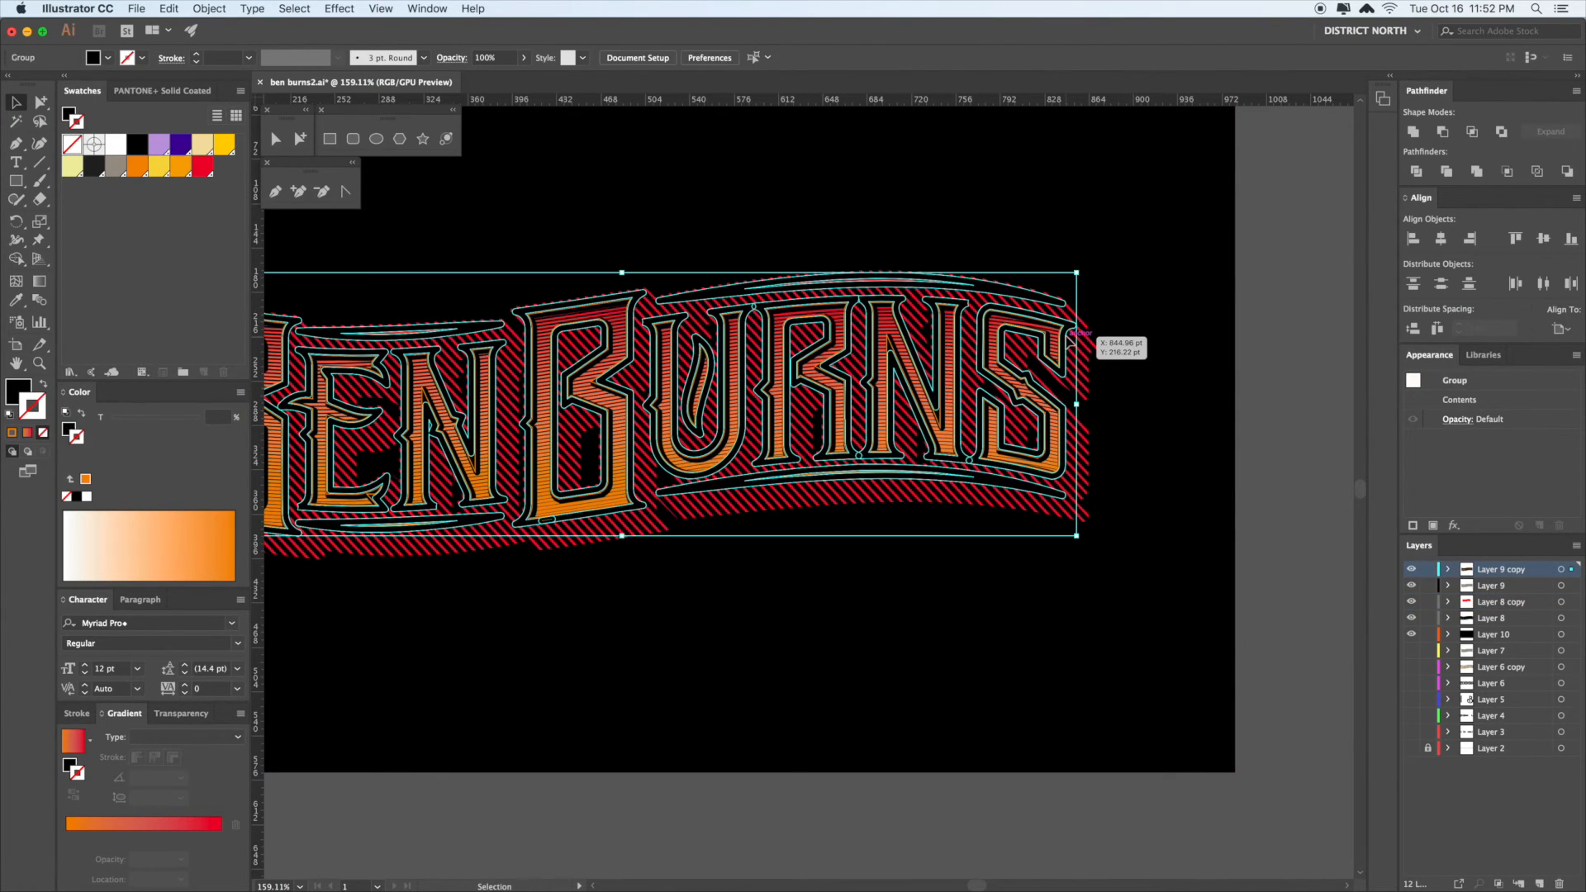
key("super+3")
left_click(1070, 345)
key("super+3")
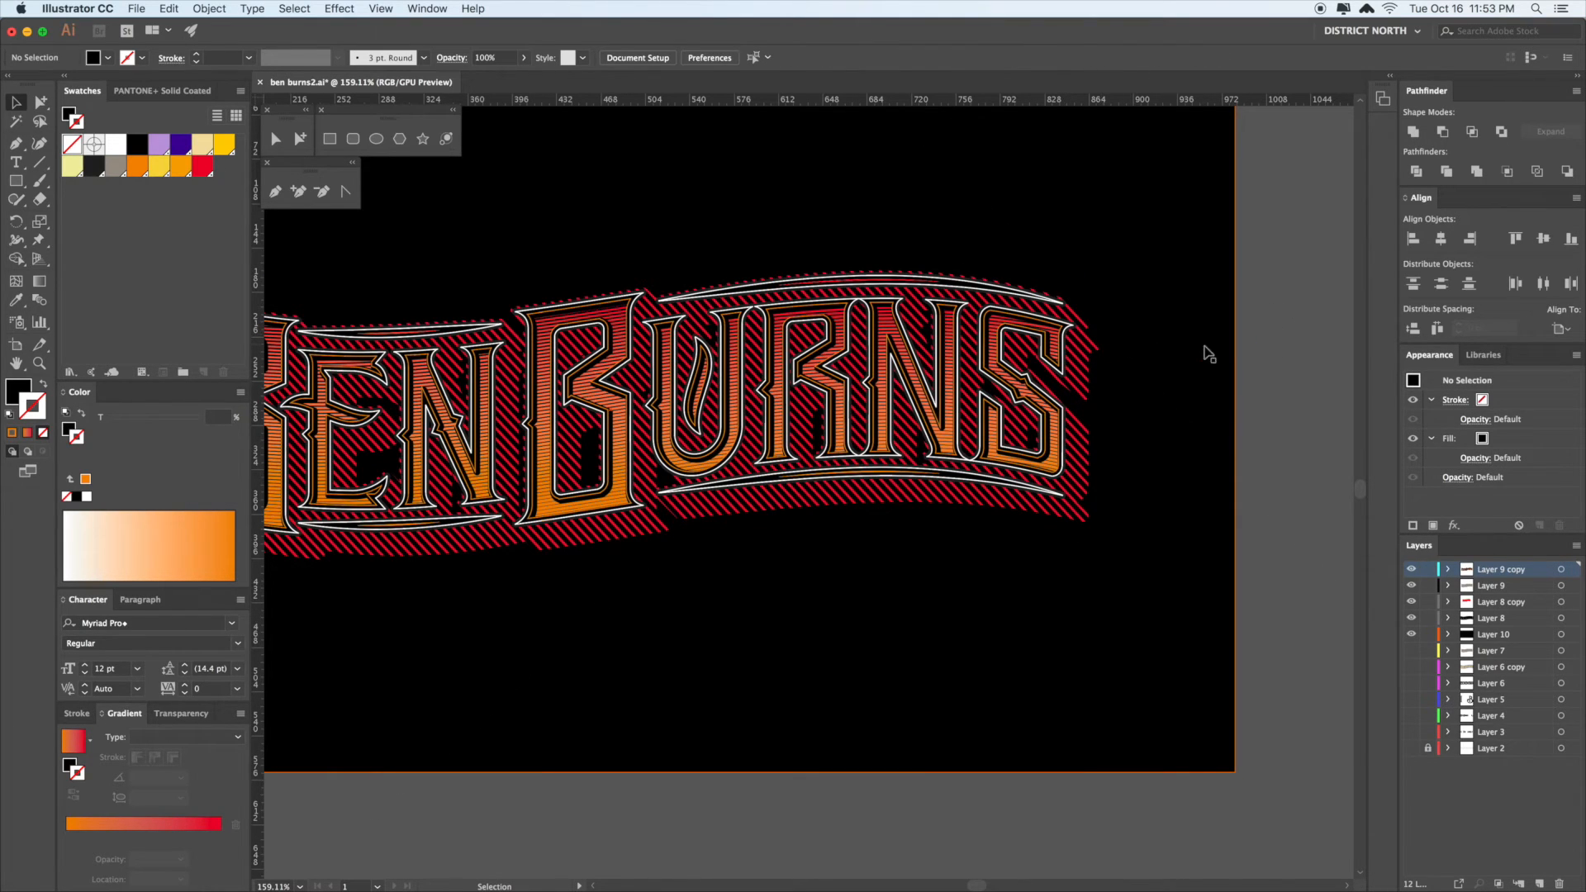
key("super+z")
left_click_drag(1281, 356, 1227, 332)
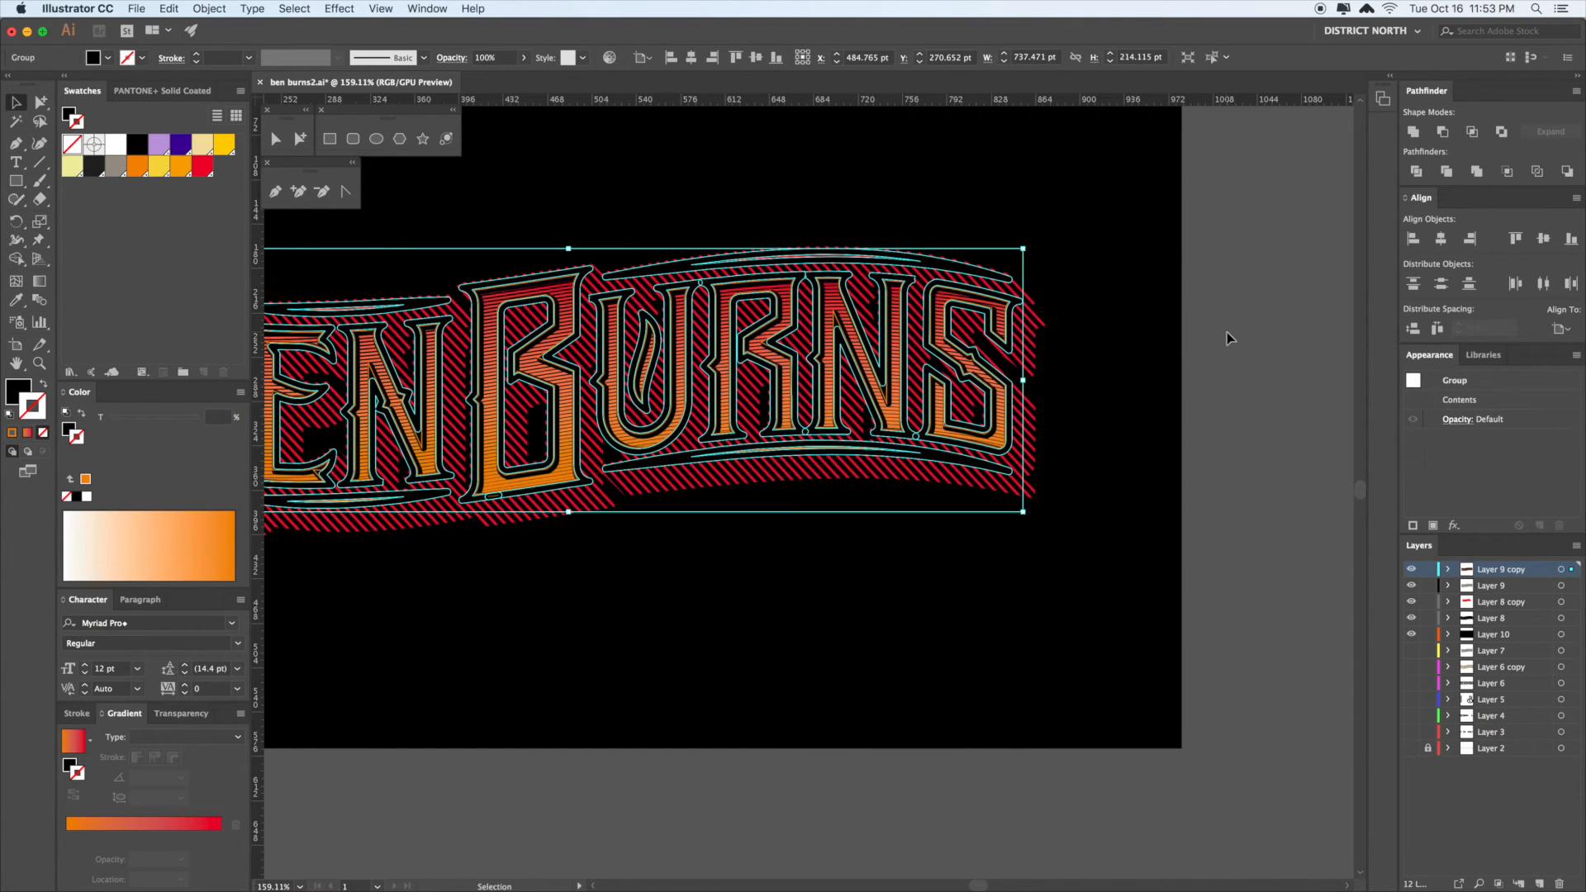
key("alt+super")
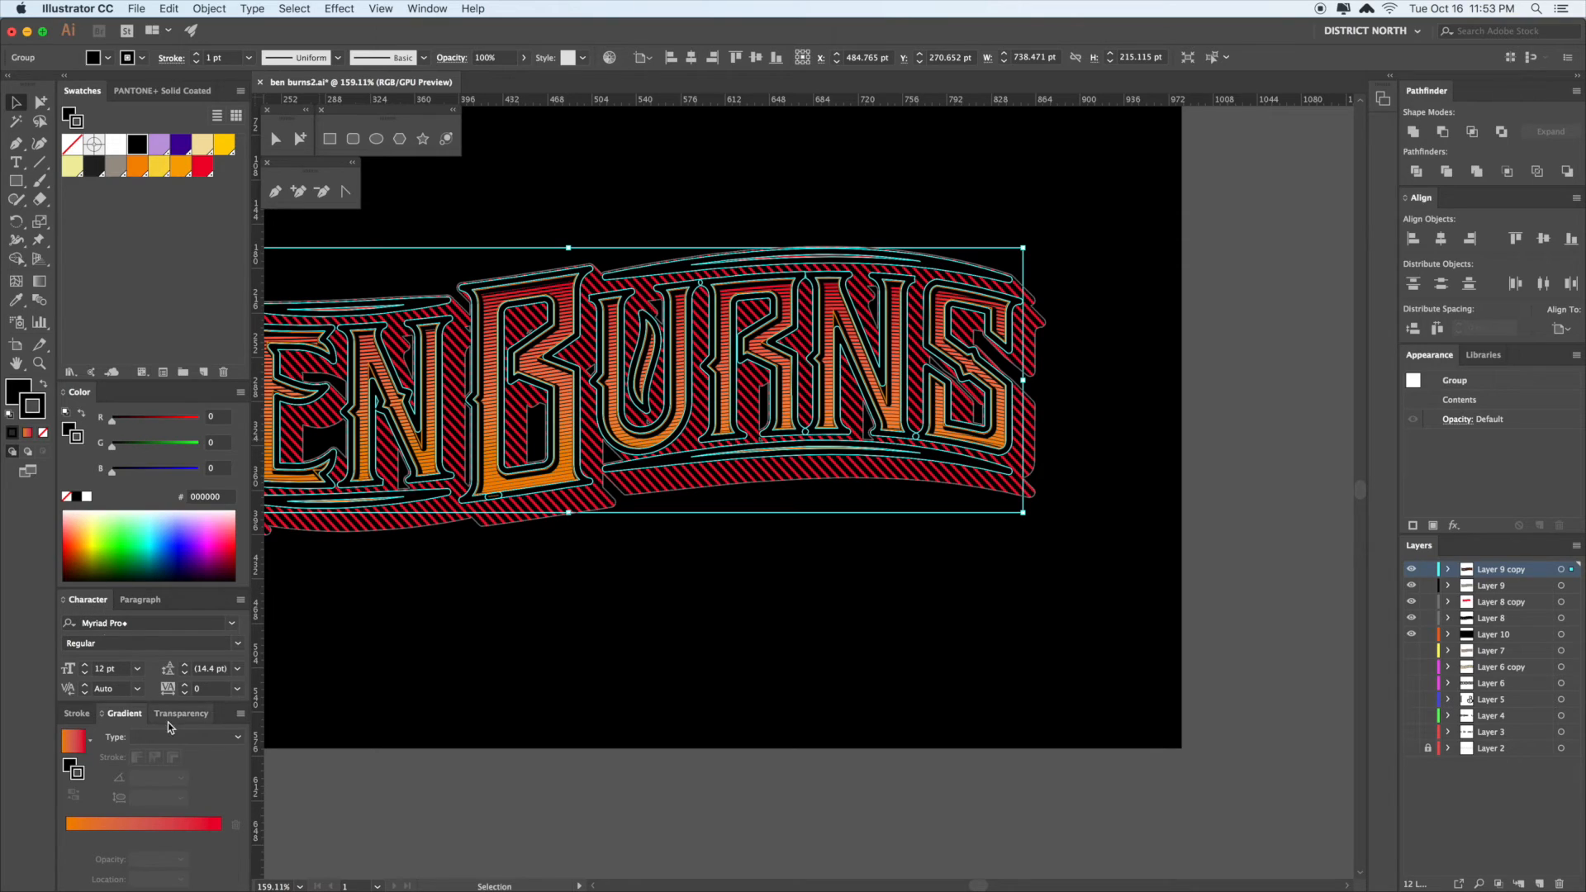
- Raise the black outline's stroke weight to 14 pt and convert it with Outline Stroke
left_click(75, 713)
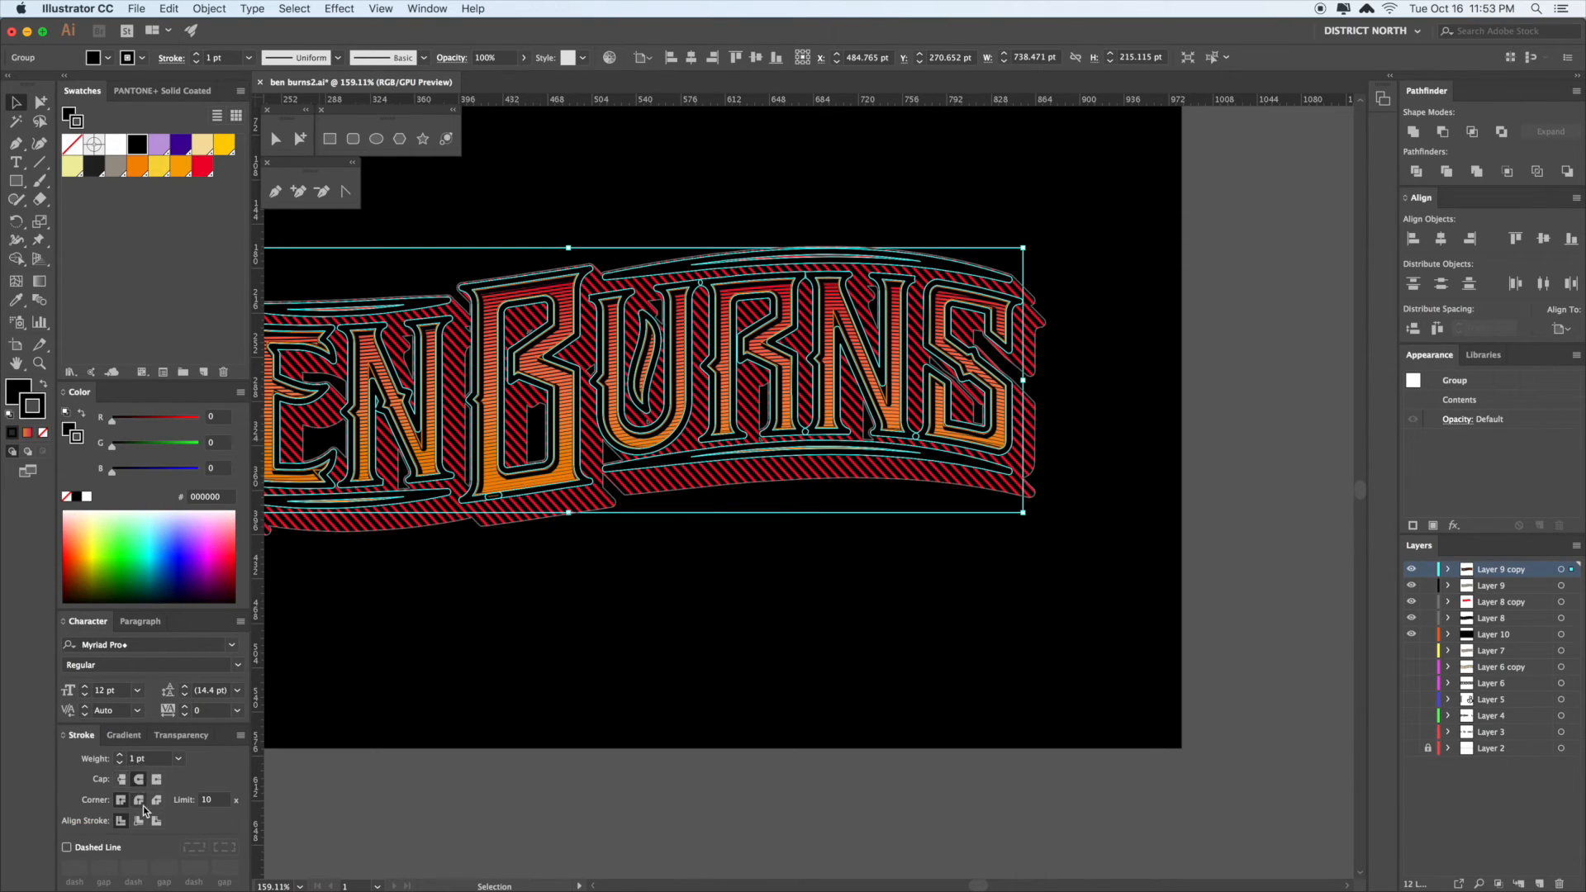
left_click(120, 756)
left_click(121, 757)
left_click(120, 757)
left_click(120, 757)
left_click(120, 757)
left_click(120, 756)
left_click(121, 756)
left_click(120, 757)
left_click(120, 757)
left_click(121, 757)
left_click(121, 756)
left_click(121, 757)
left_click(121, 757)
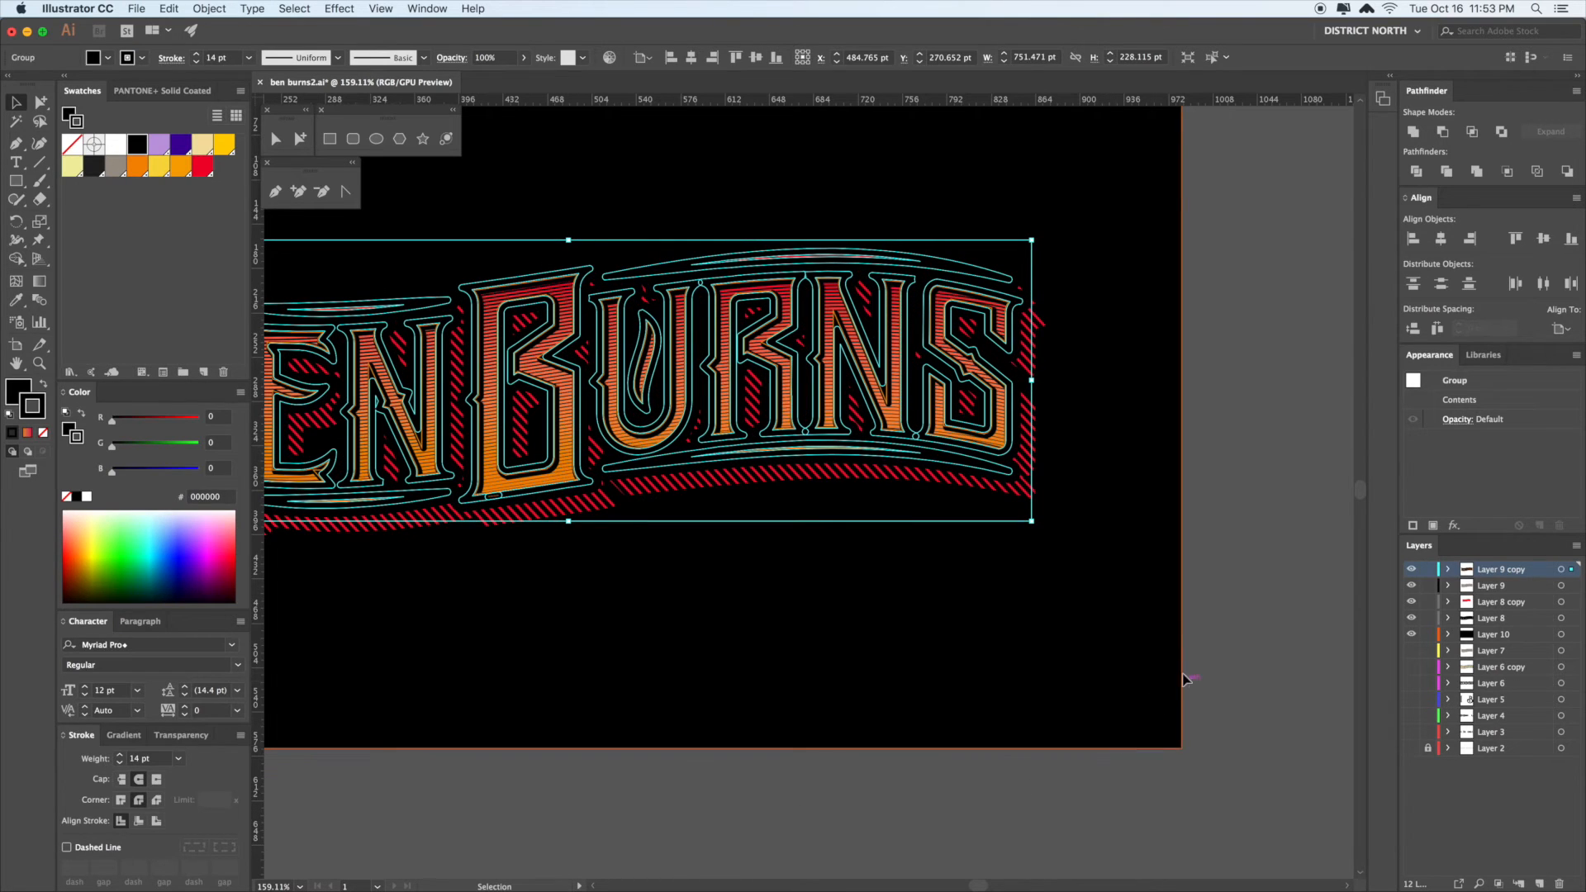
key("super+shift+o")
left_click(1217, 652)
- Recentre the lettering, briefly selecting and deselecting the black background
scroll(1182, 661, "left", 8)
scroll(1182, 661, "down", 3)
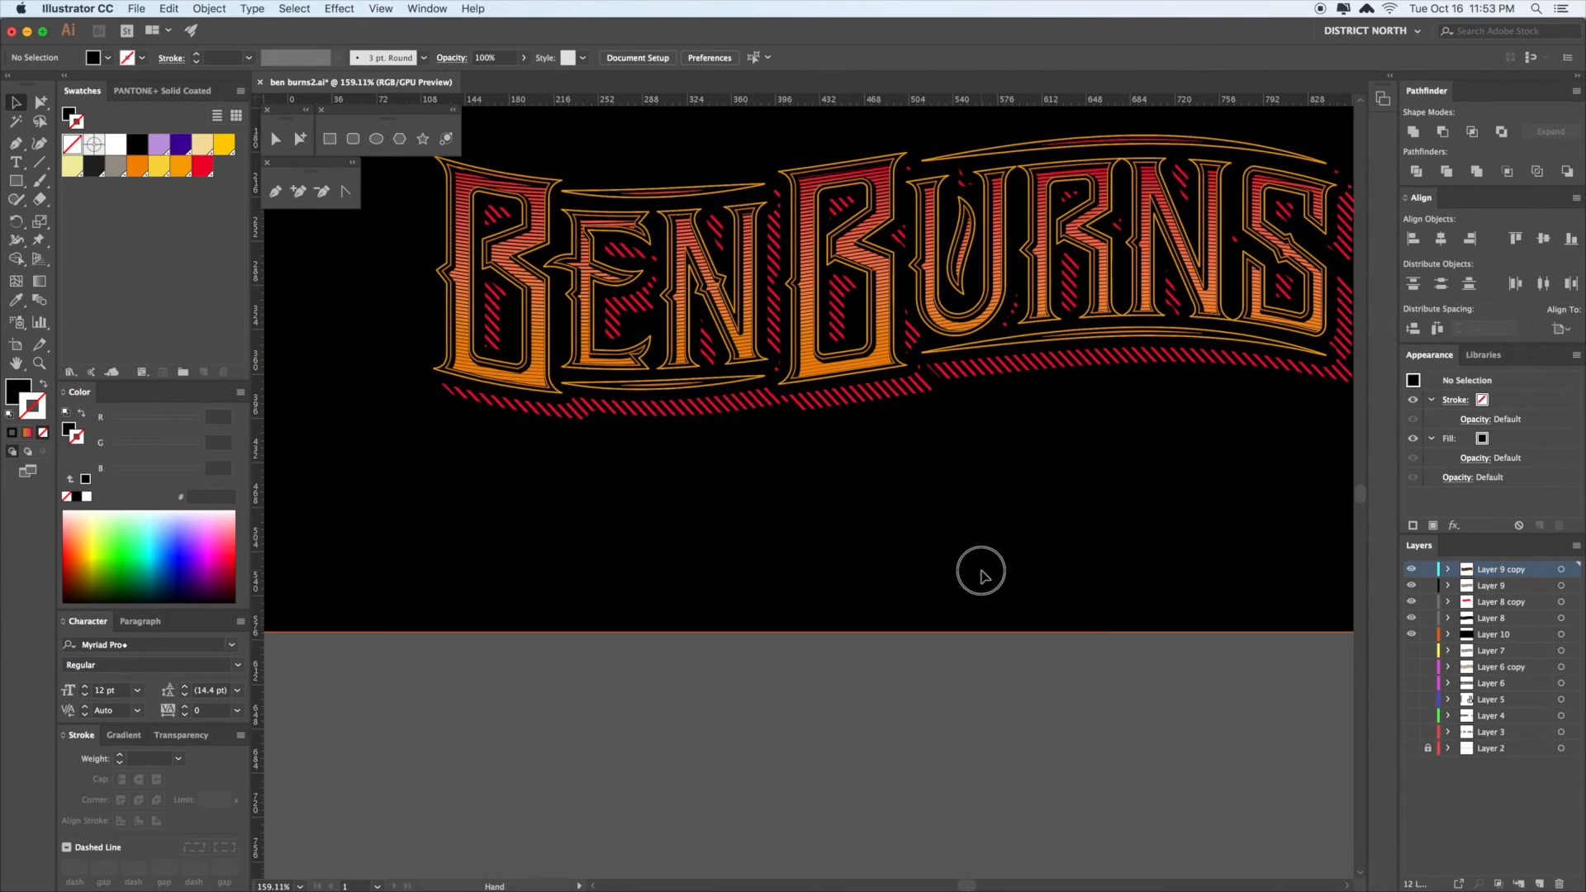
scroll(974, 702, "right", 5)
scroll(974, 702, "up", 3)
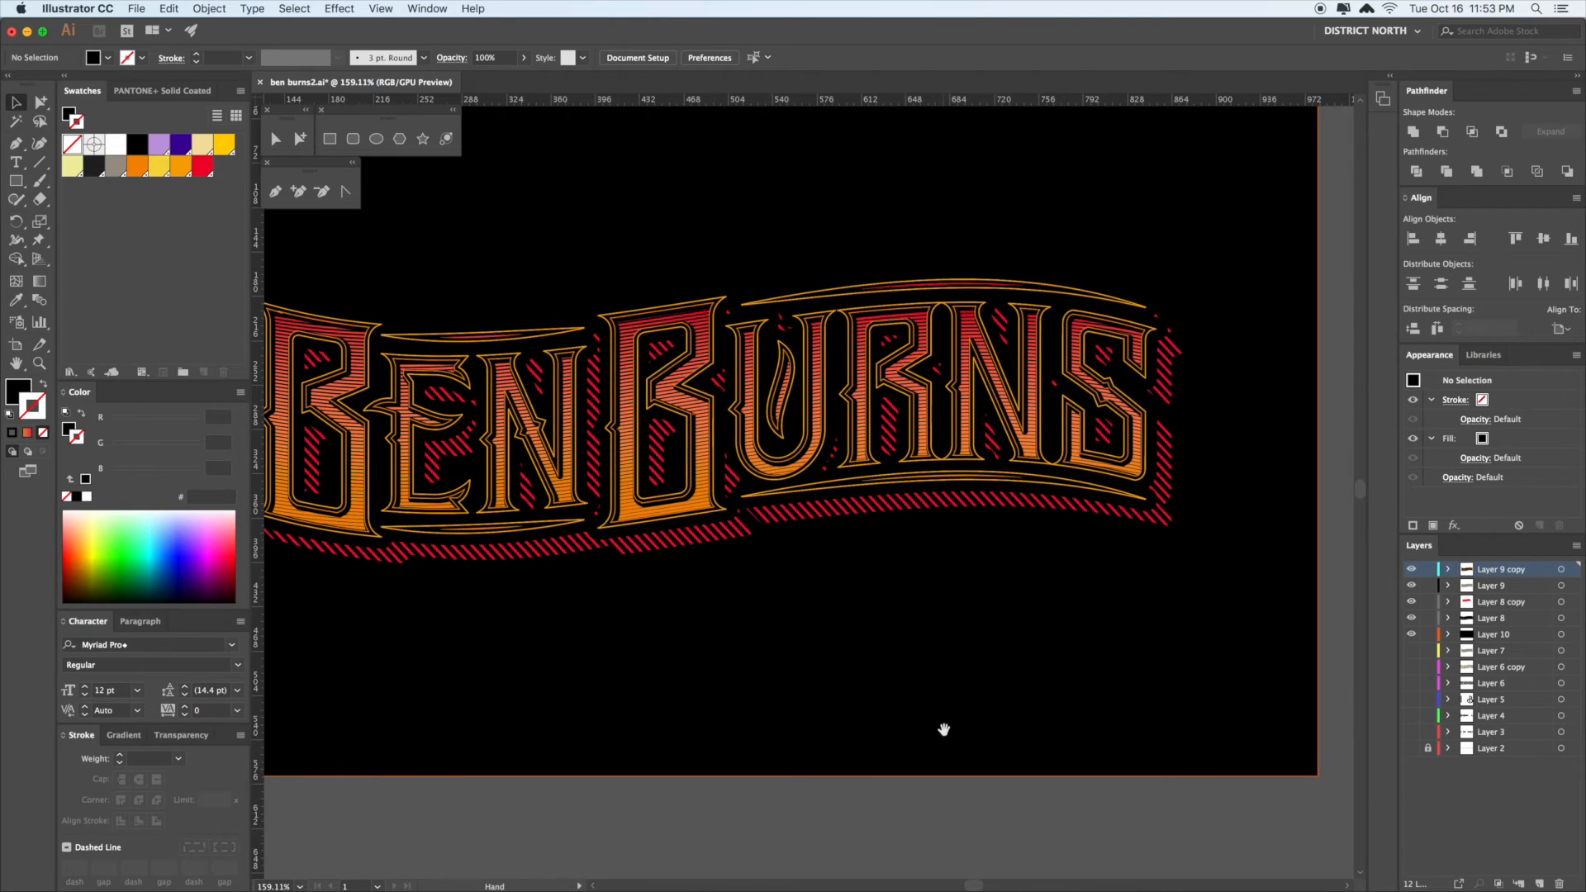
left_click_drag(955, 708, 952, 707)
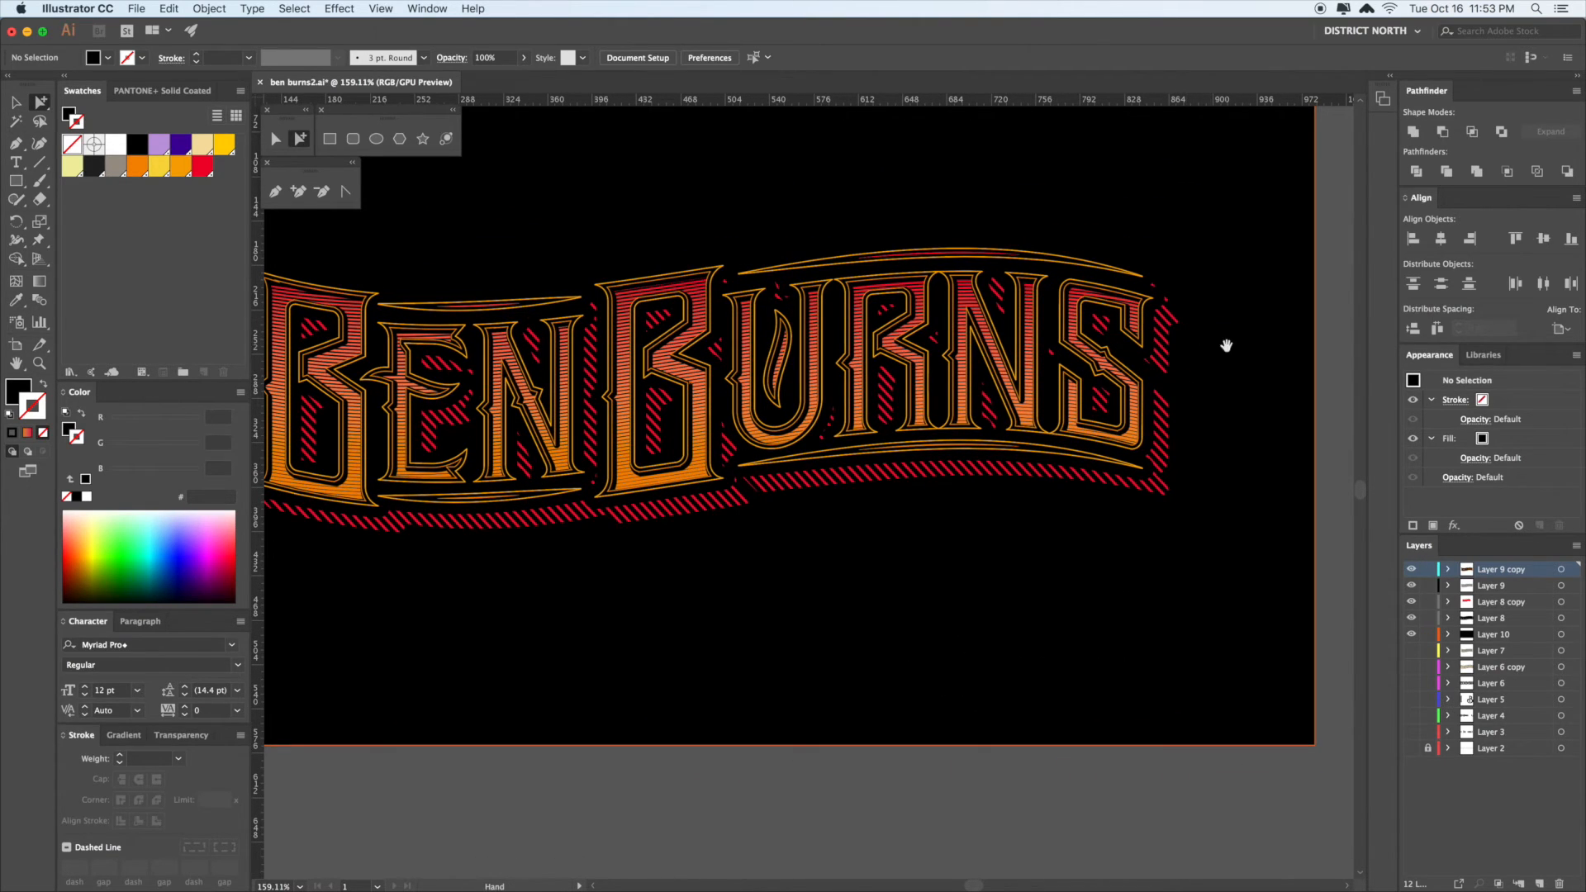
scroll(1227, 345, "right", 2)
left_click(1279, 436)
left_click(1303, 425)
left_click_drag(1303, 425, 1260, 414)
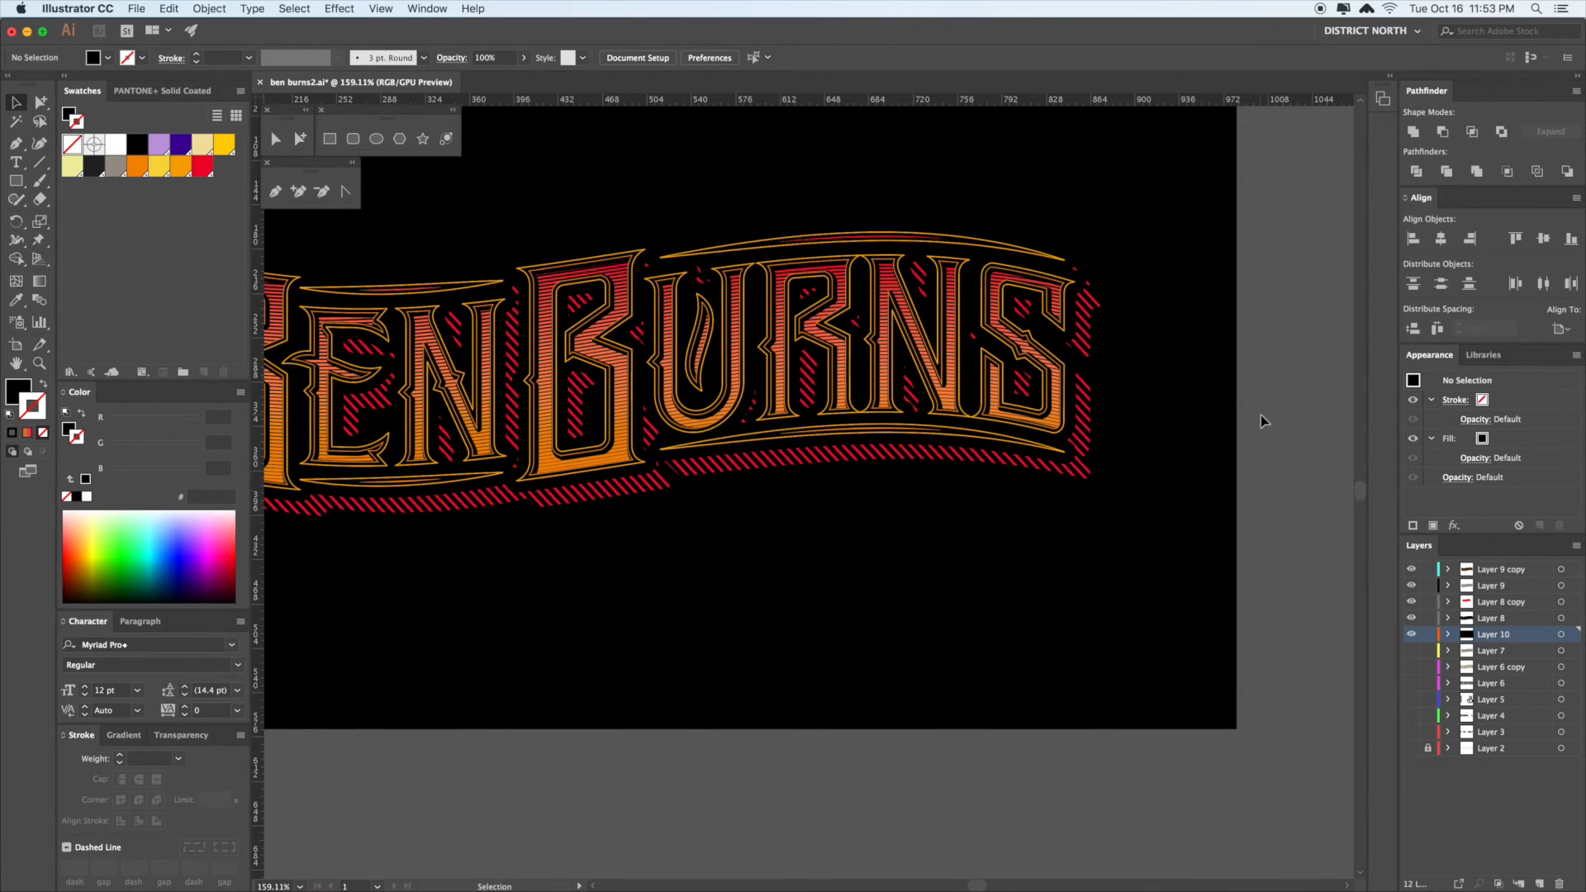
- Zoom into the stripe ends and give the diagonal red stripe path a red fill instead of a stroke
left_click(1261, 415)
key("a")
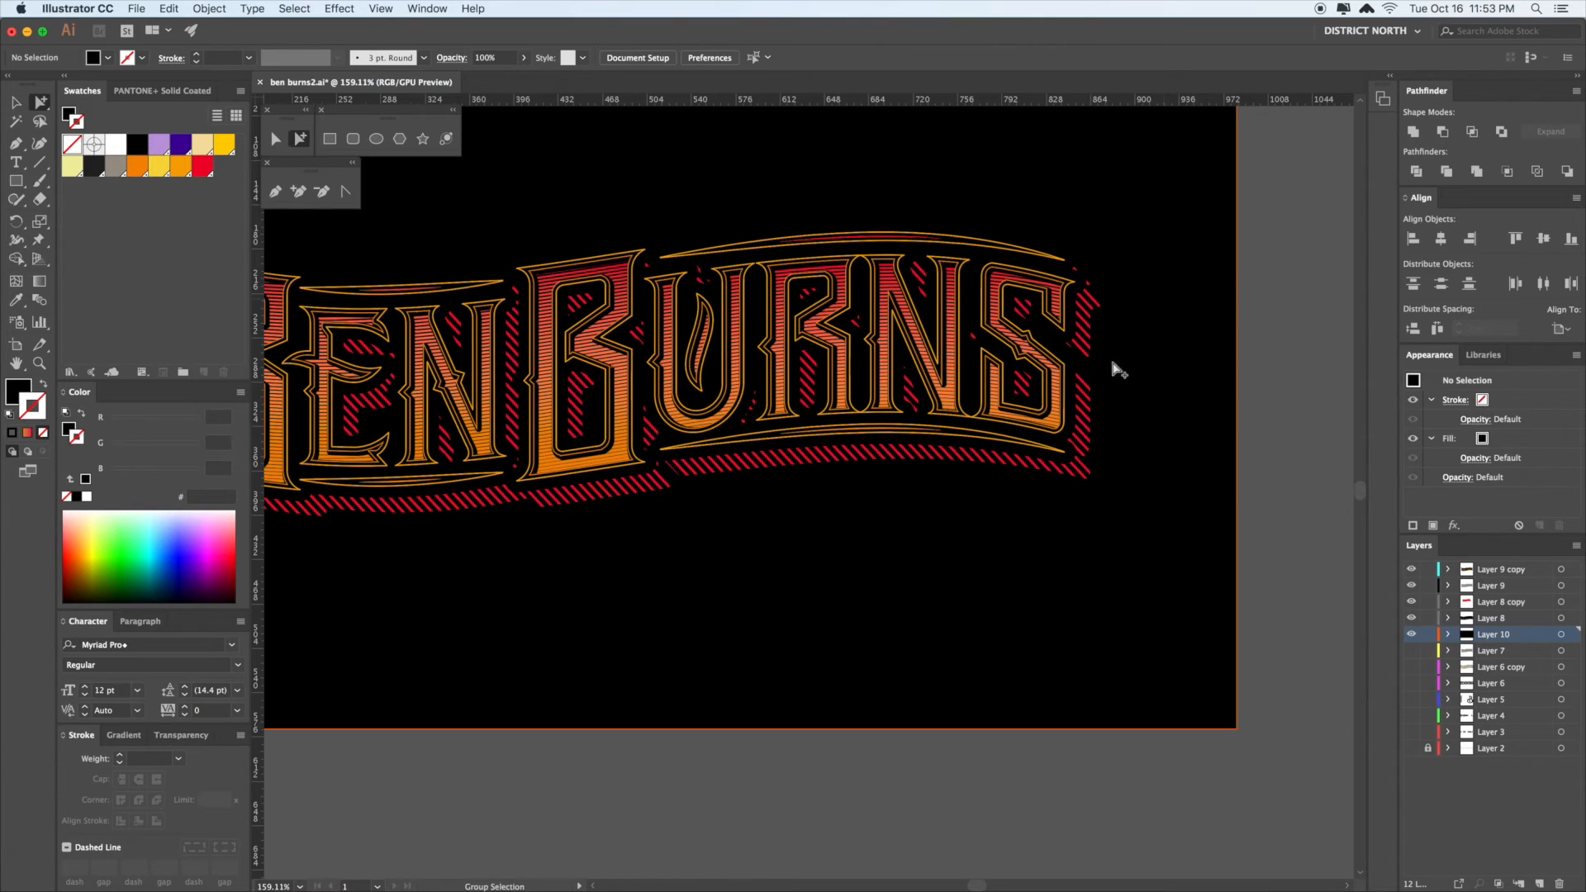
left_click(1086, 413)
left_click_drag(1086, 415, 1071, 440)
left_click(1256, 354)
key("z")
left_click_drag(1083, 299, 1440, 720)
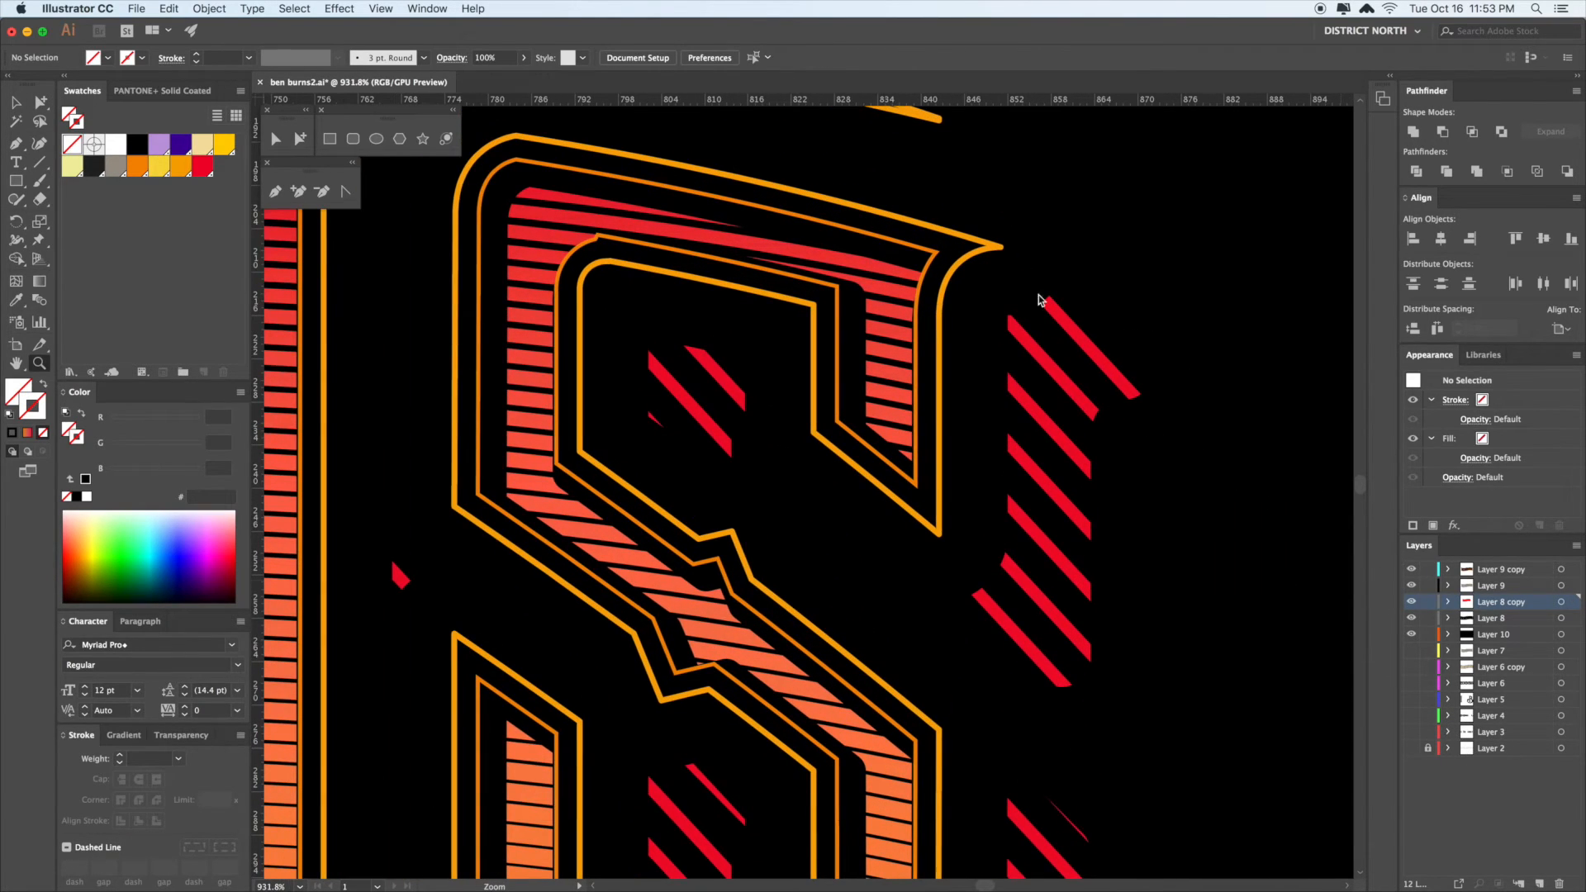
left_click_drag(995, 261, 1155, 459)
key("a")
left_click(1136, 398)
left_click_drag(1131, 388, 1131, 393)
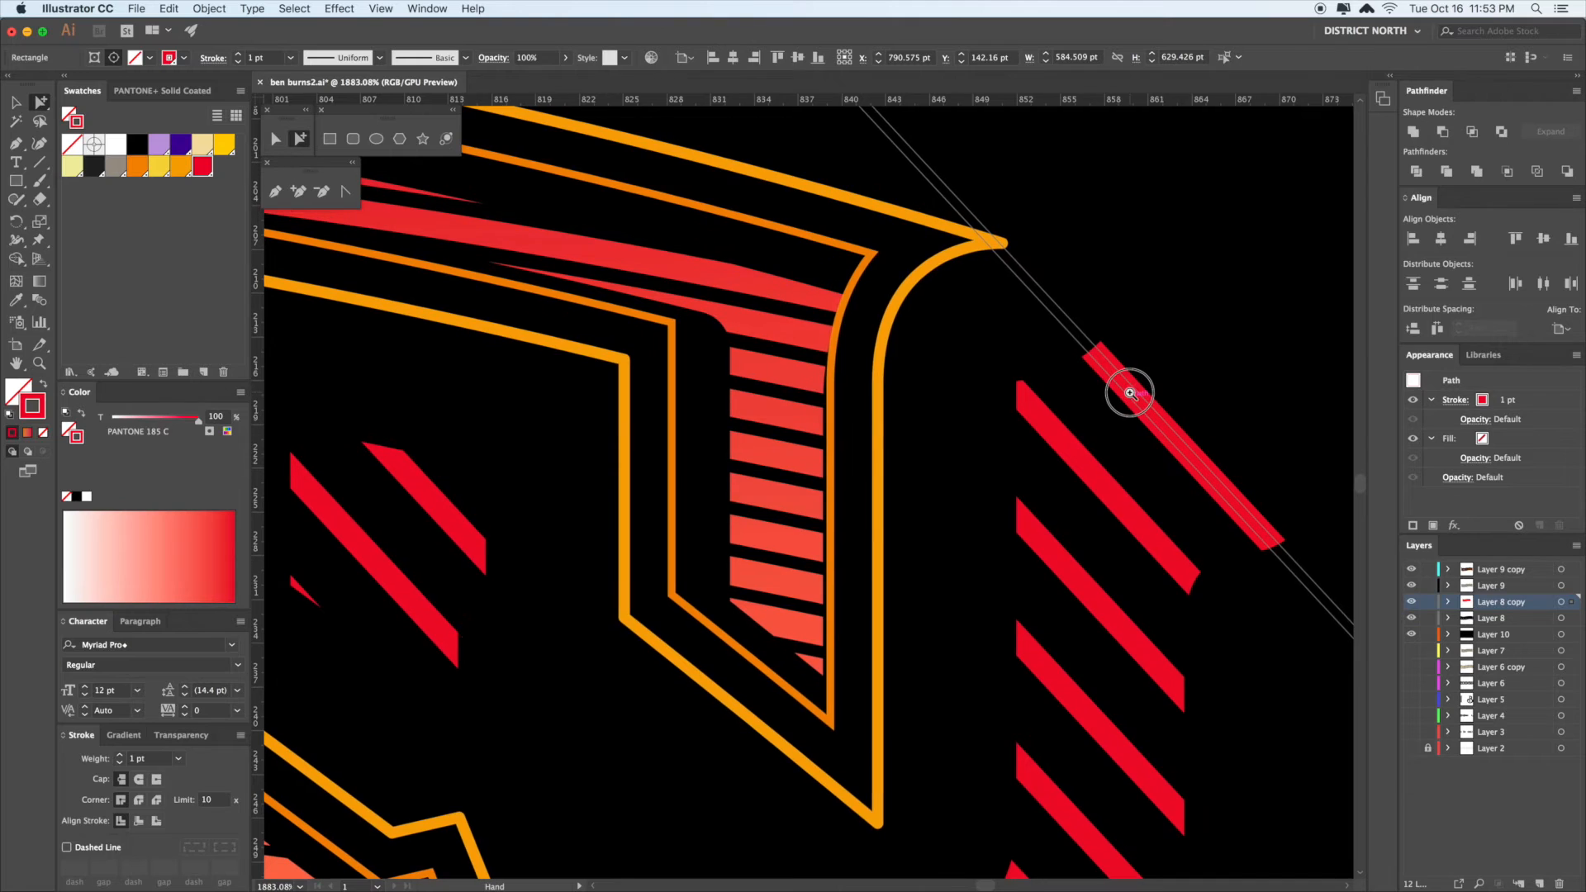
left_click(46, 387)
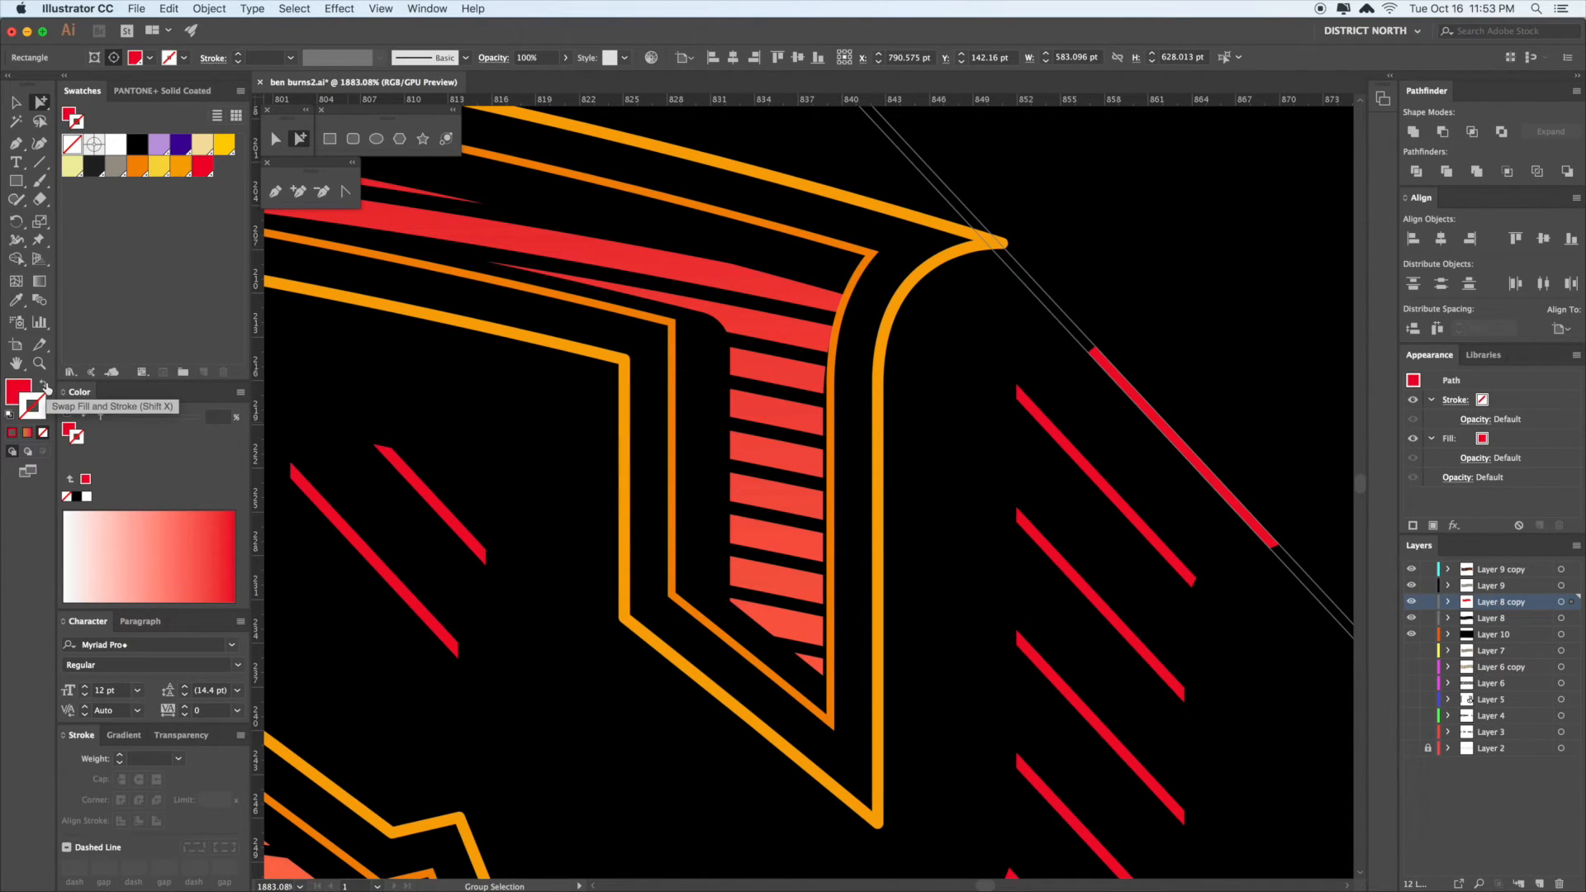
- View the artboard at 100%, centred, with the stripe path deselected
key("v")
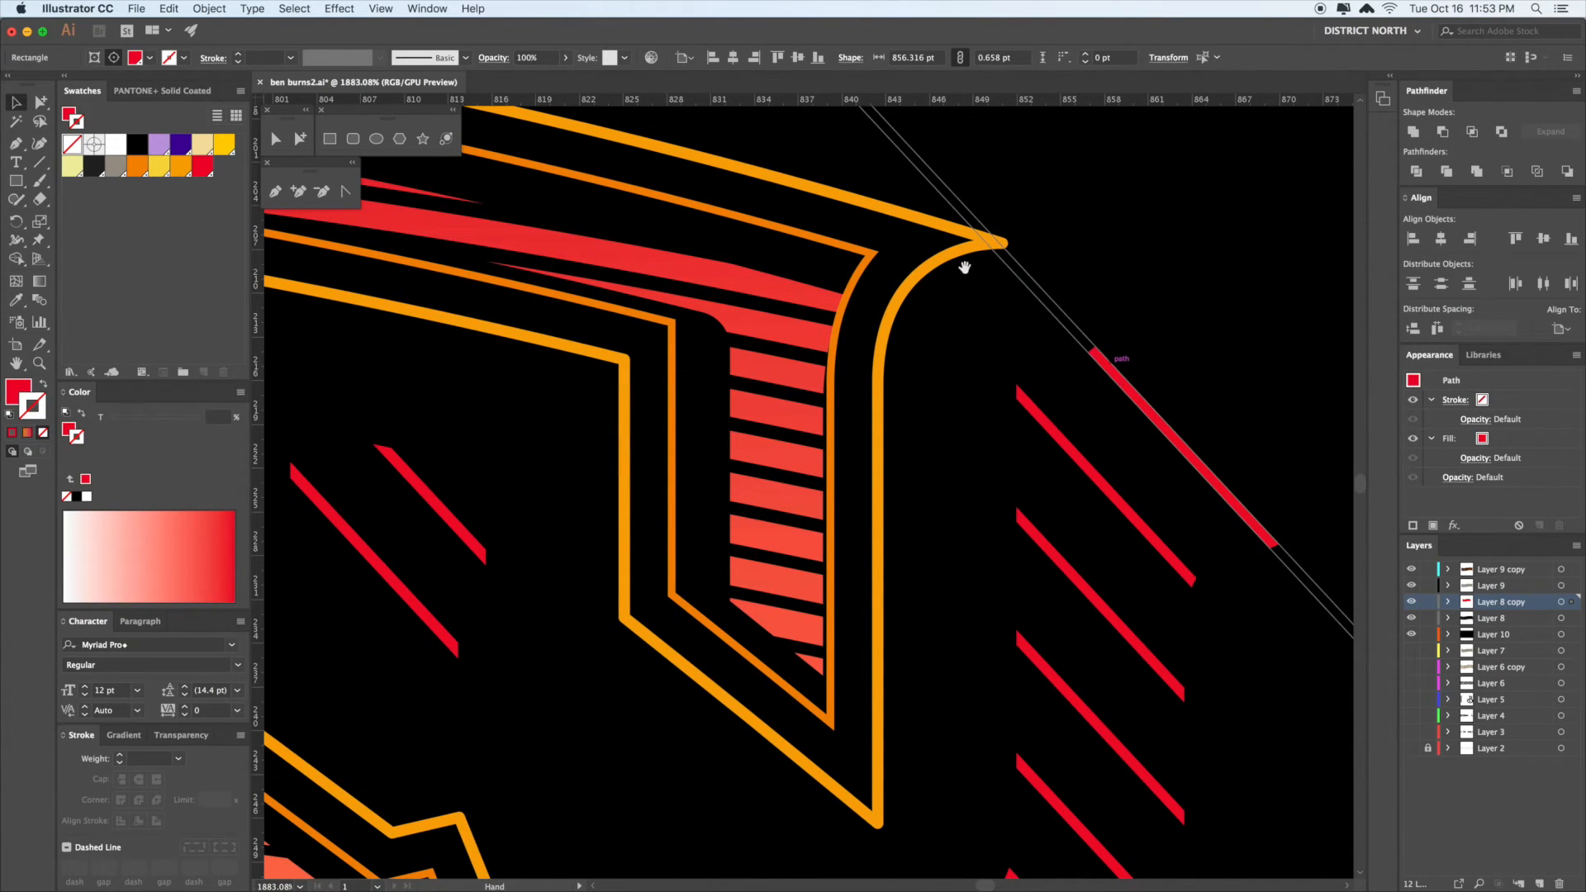
left_click_drag(961, 257, 1147, 654)
left_click_drag(865, 288, 1004, 514)
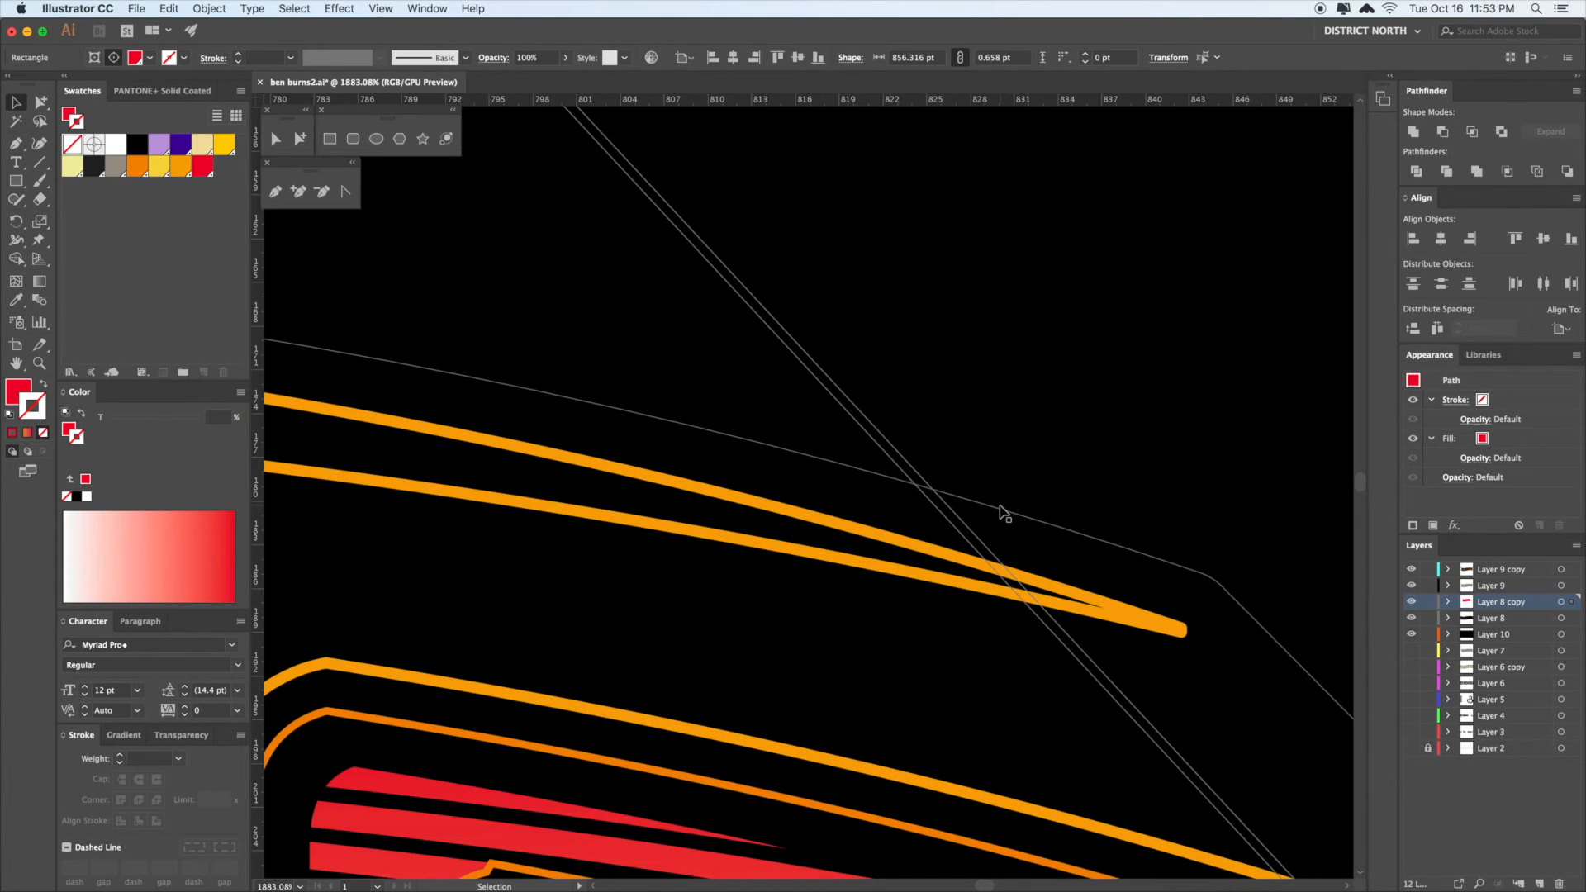
key("super+1")
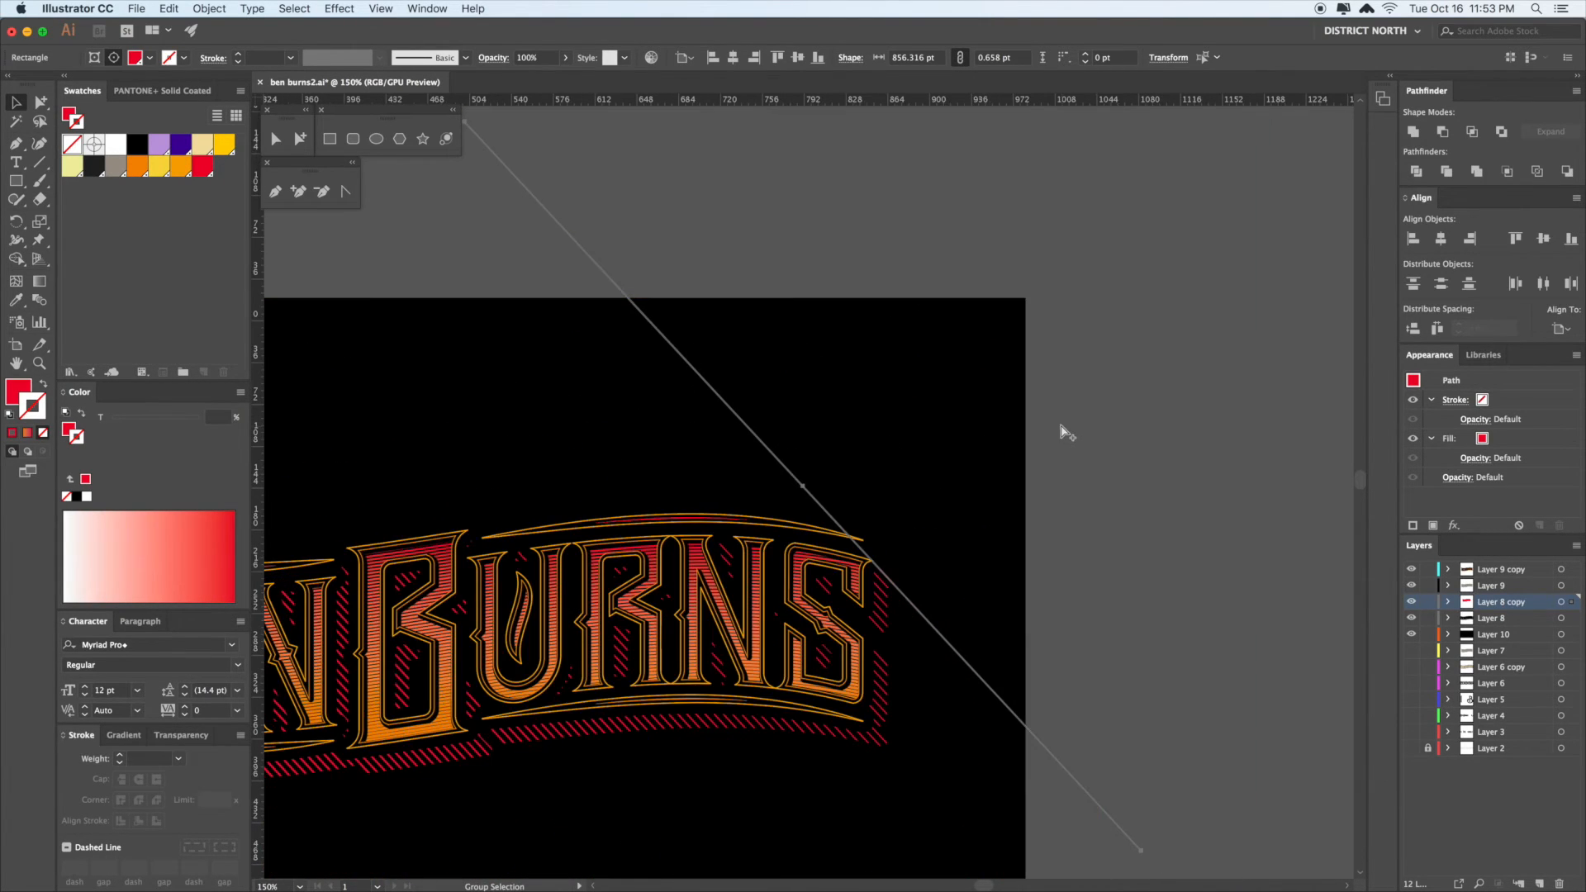
left_click_drag(1066, 494, 1083, 476)
left_click(1062, 530)
left_click_drag(1061, 531, 1095, 497)
left_click_drag(884, 650, 1023, 617)
- Move the red hatch blend up-right, then nudge it straight up
left_click(594, 580)
left_click(843, 669)
left_click_drag(996, 412, 1211, 617)
left_click_drag(1181, 524, 1292, 366)
left_click_drag(434, 841, 1142, 381)
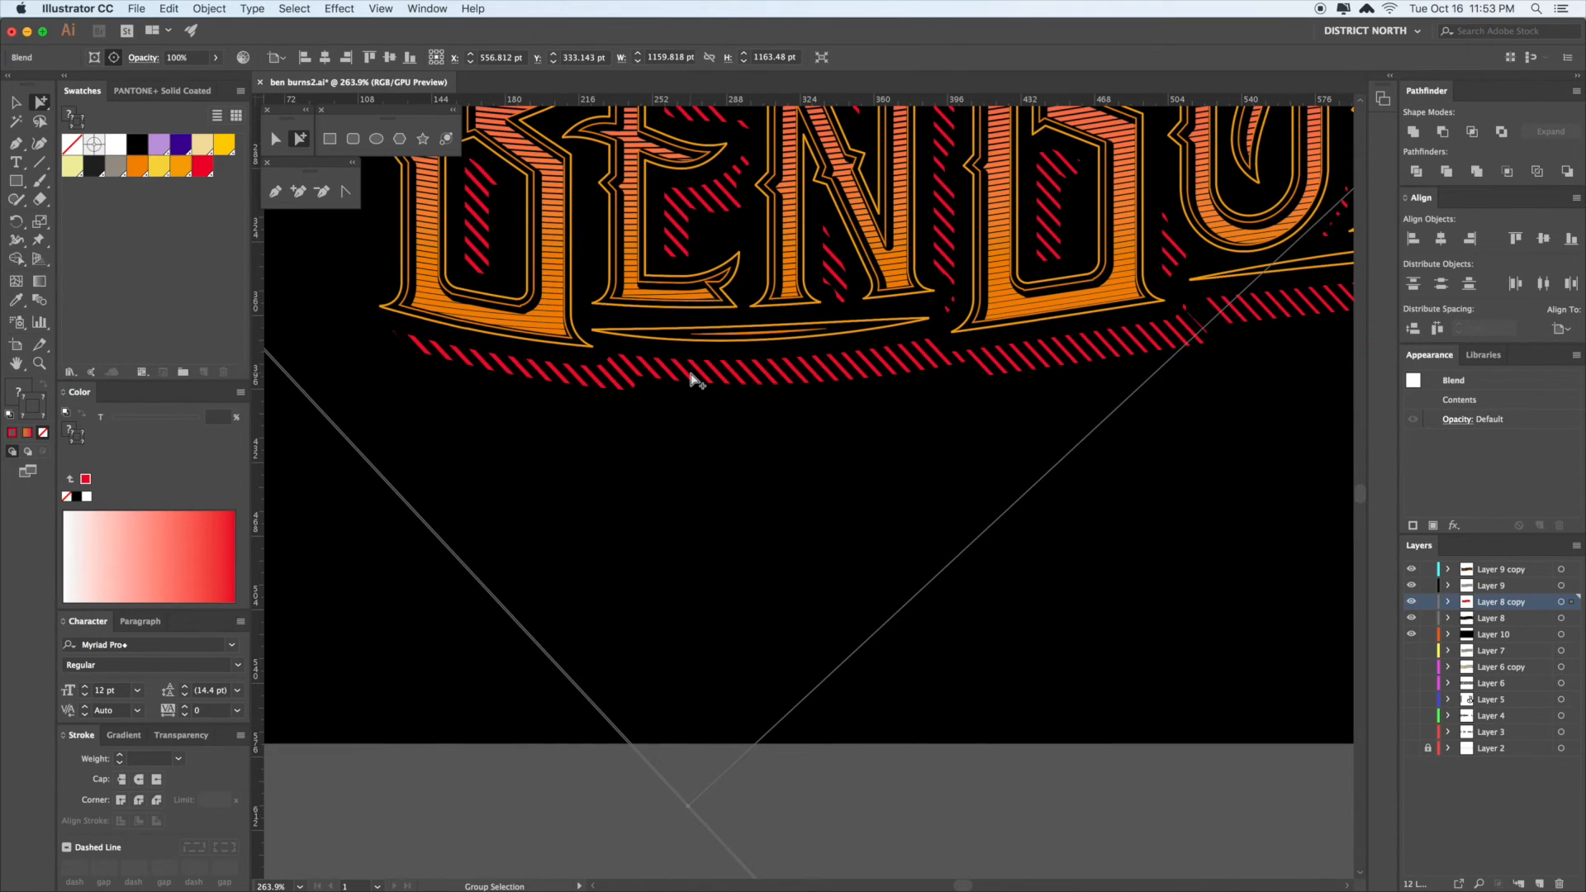
key("shift+Up")
key("shift+Up")
key("shift+Up")
key("shift+Up")
key("shift+Up")
key("shift+Up")
key("shift+Up")
key("shift+Up")
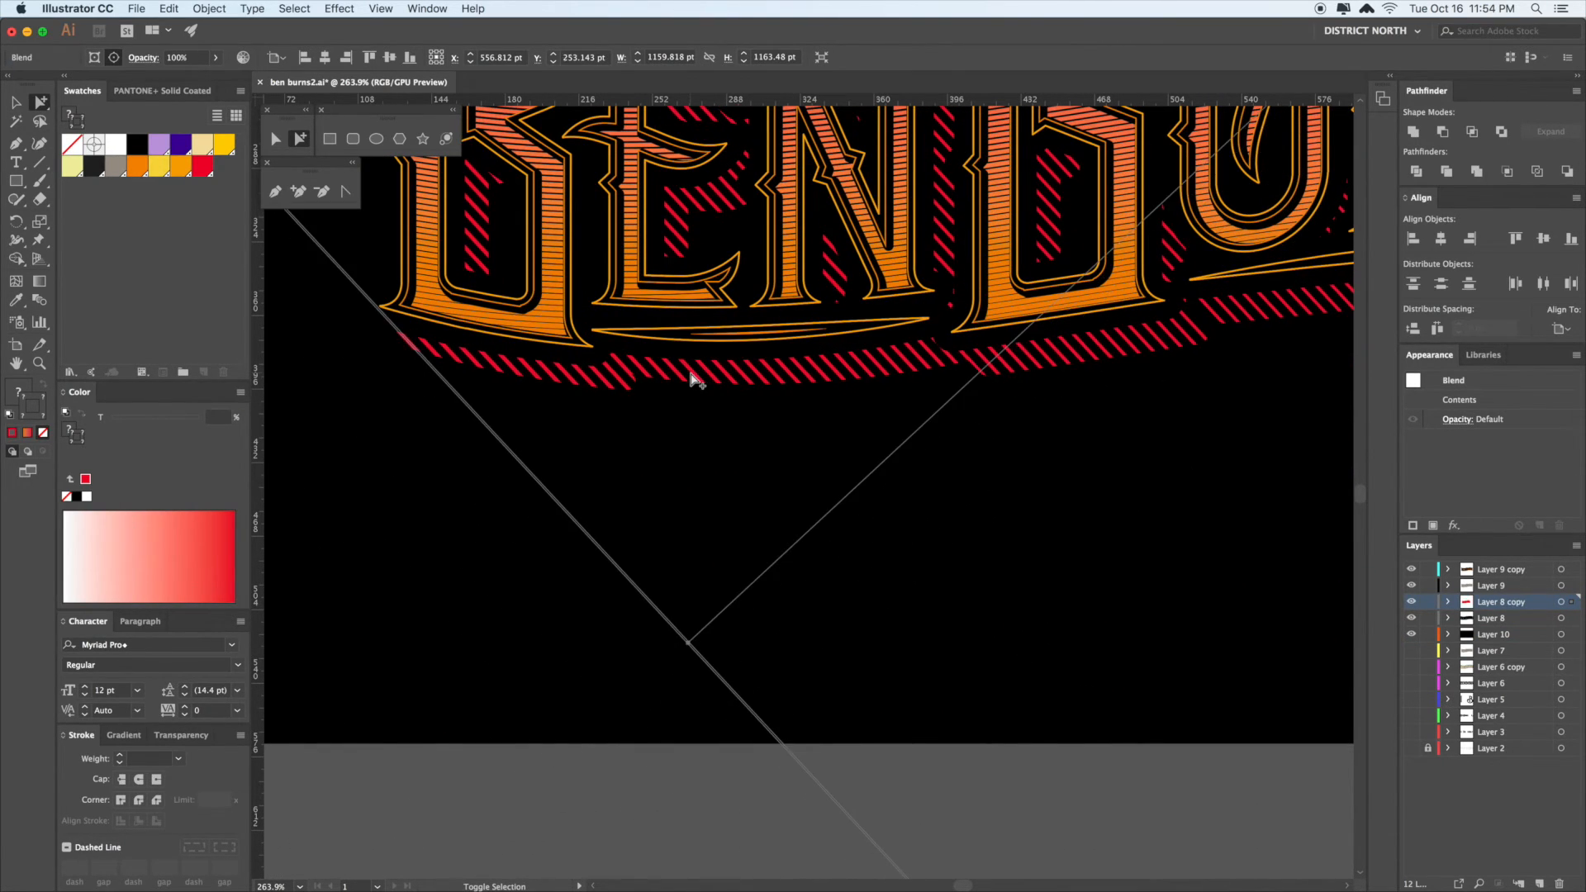
- Delete the red hatch blend and the black outline shape, then undo to restore them
scroll(611, 388, "down", 2)
left_click(399, 293)
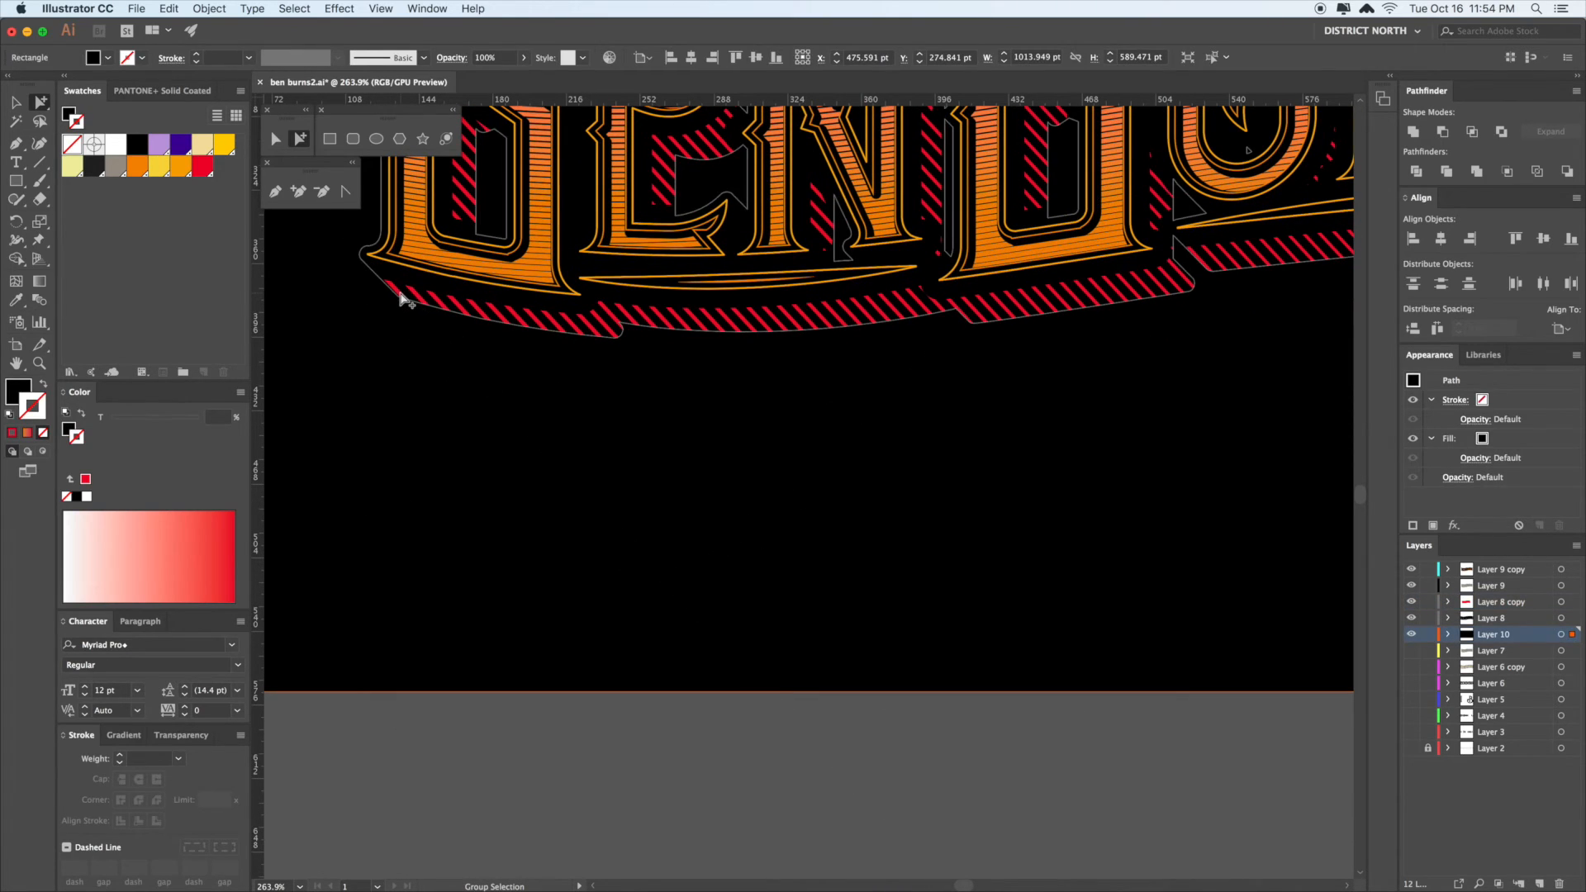
left_click(397, 292)
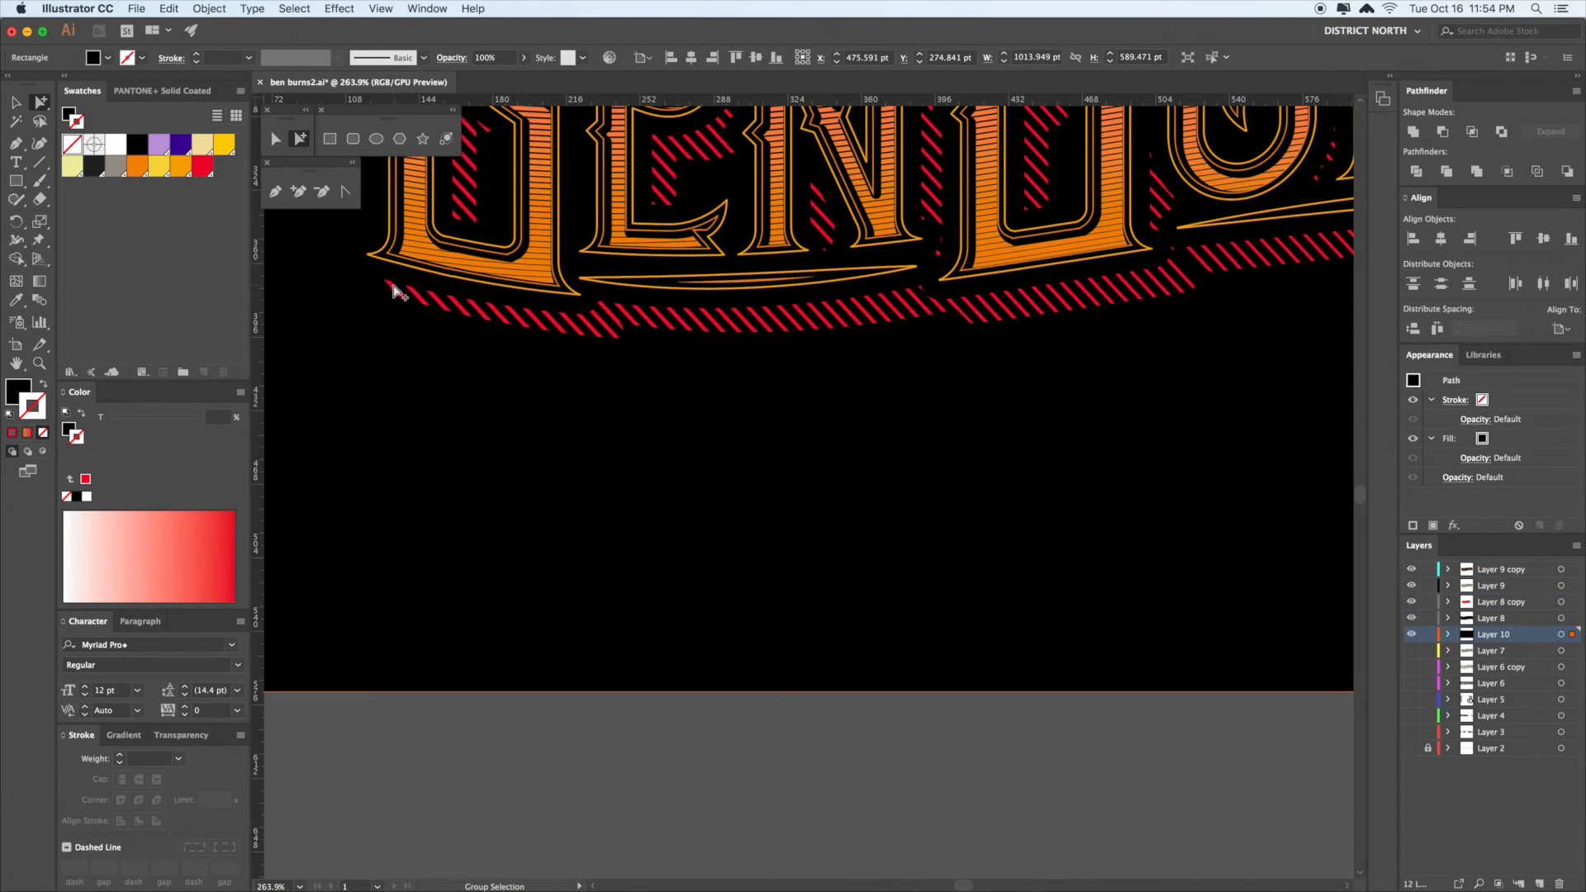
scroll(463, 405, "up", 3)
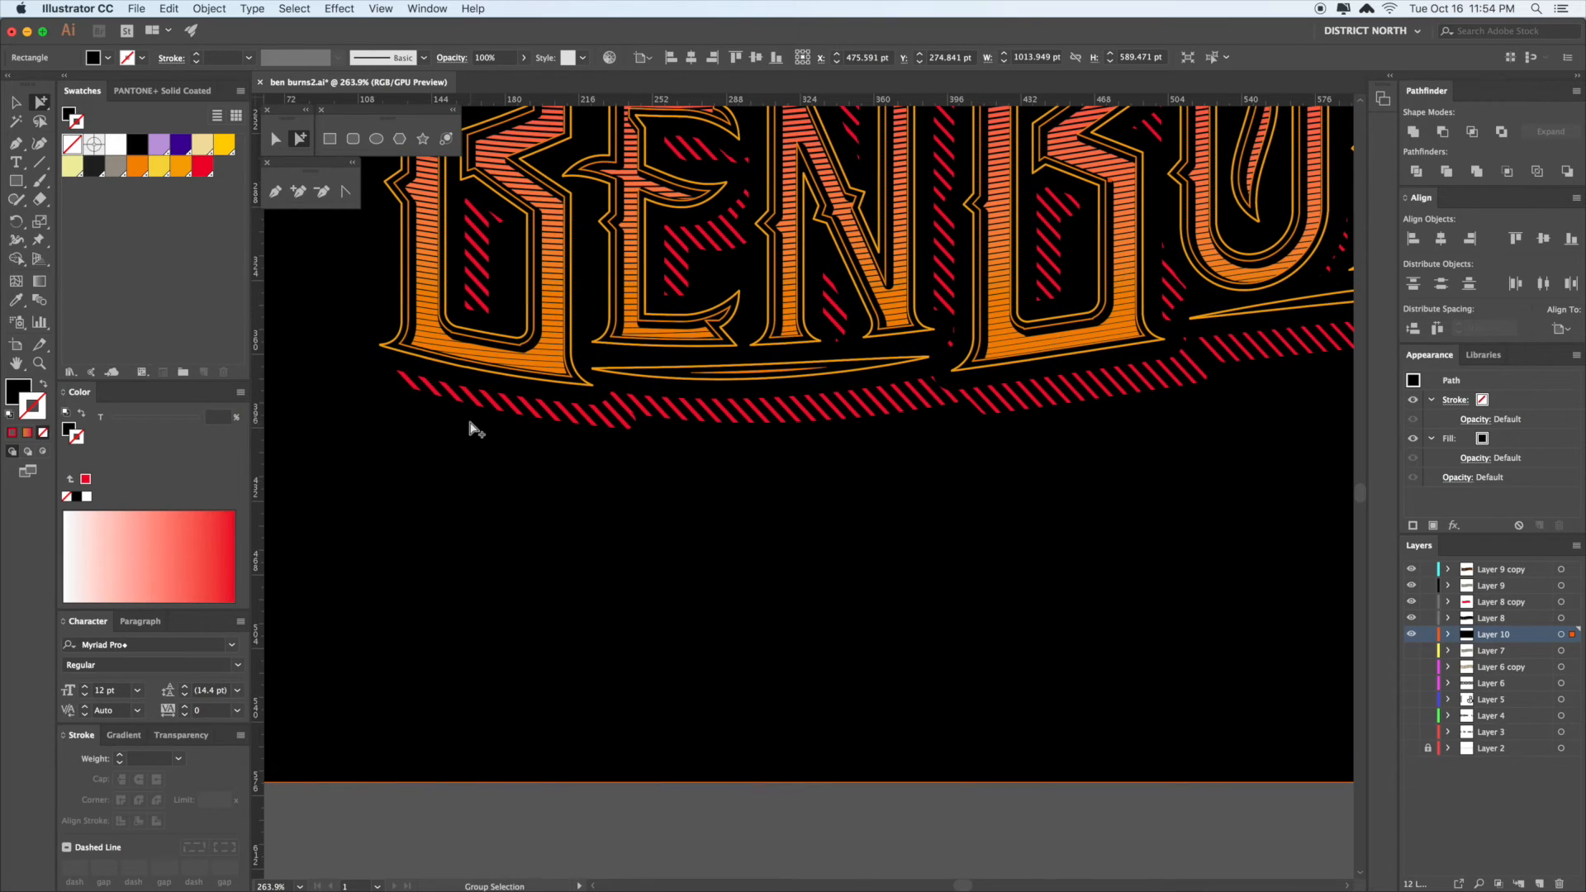
left_click(485, 400)
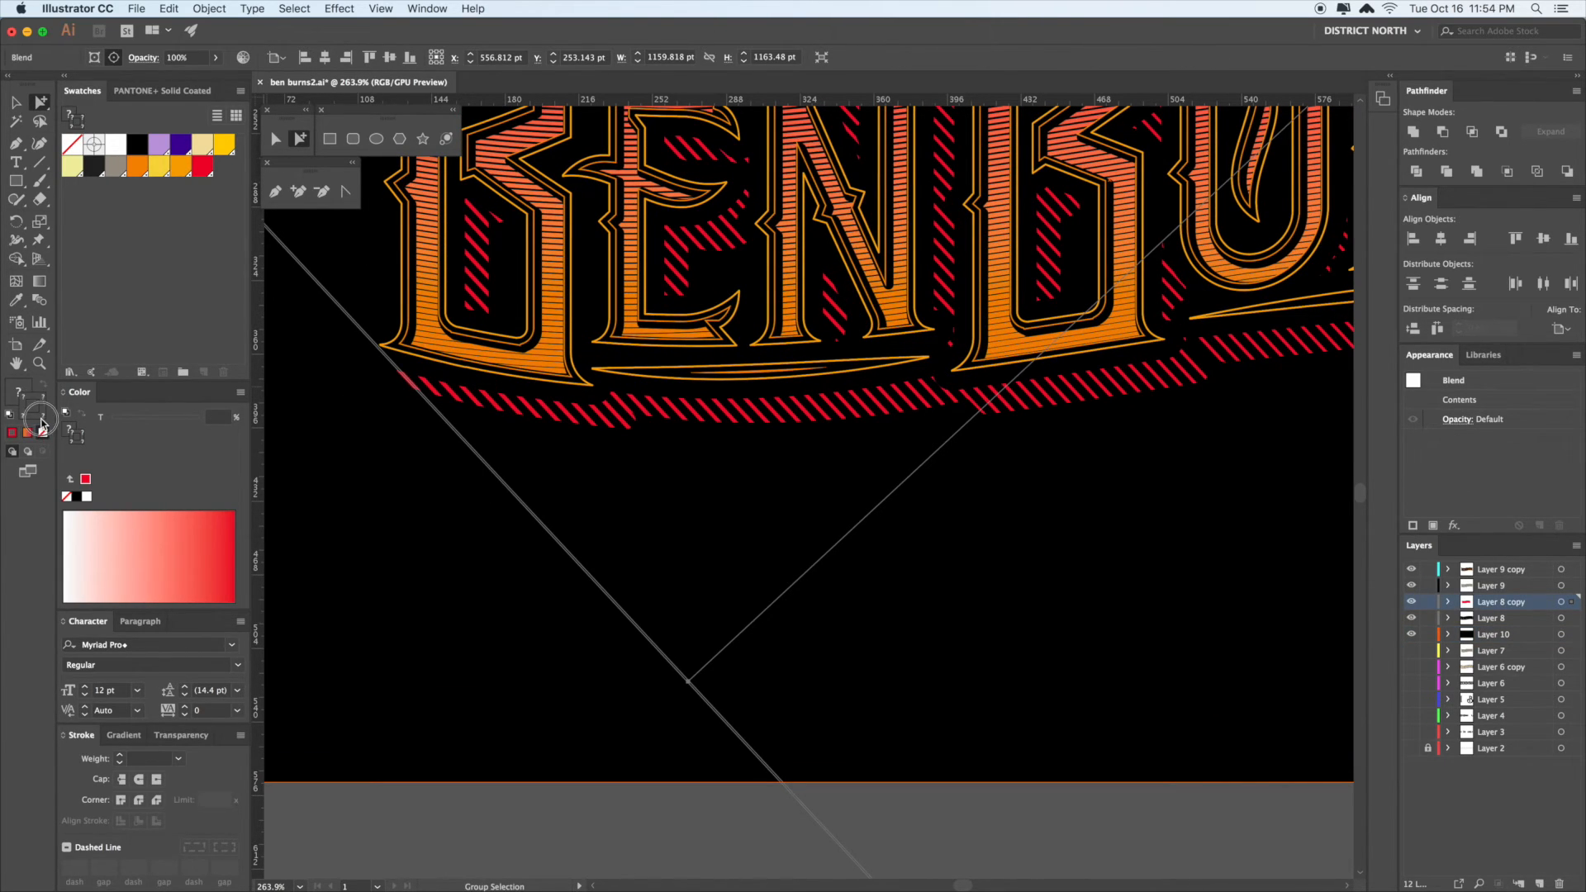
left_click(396, 398)
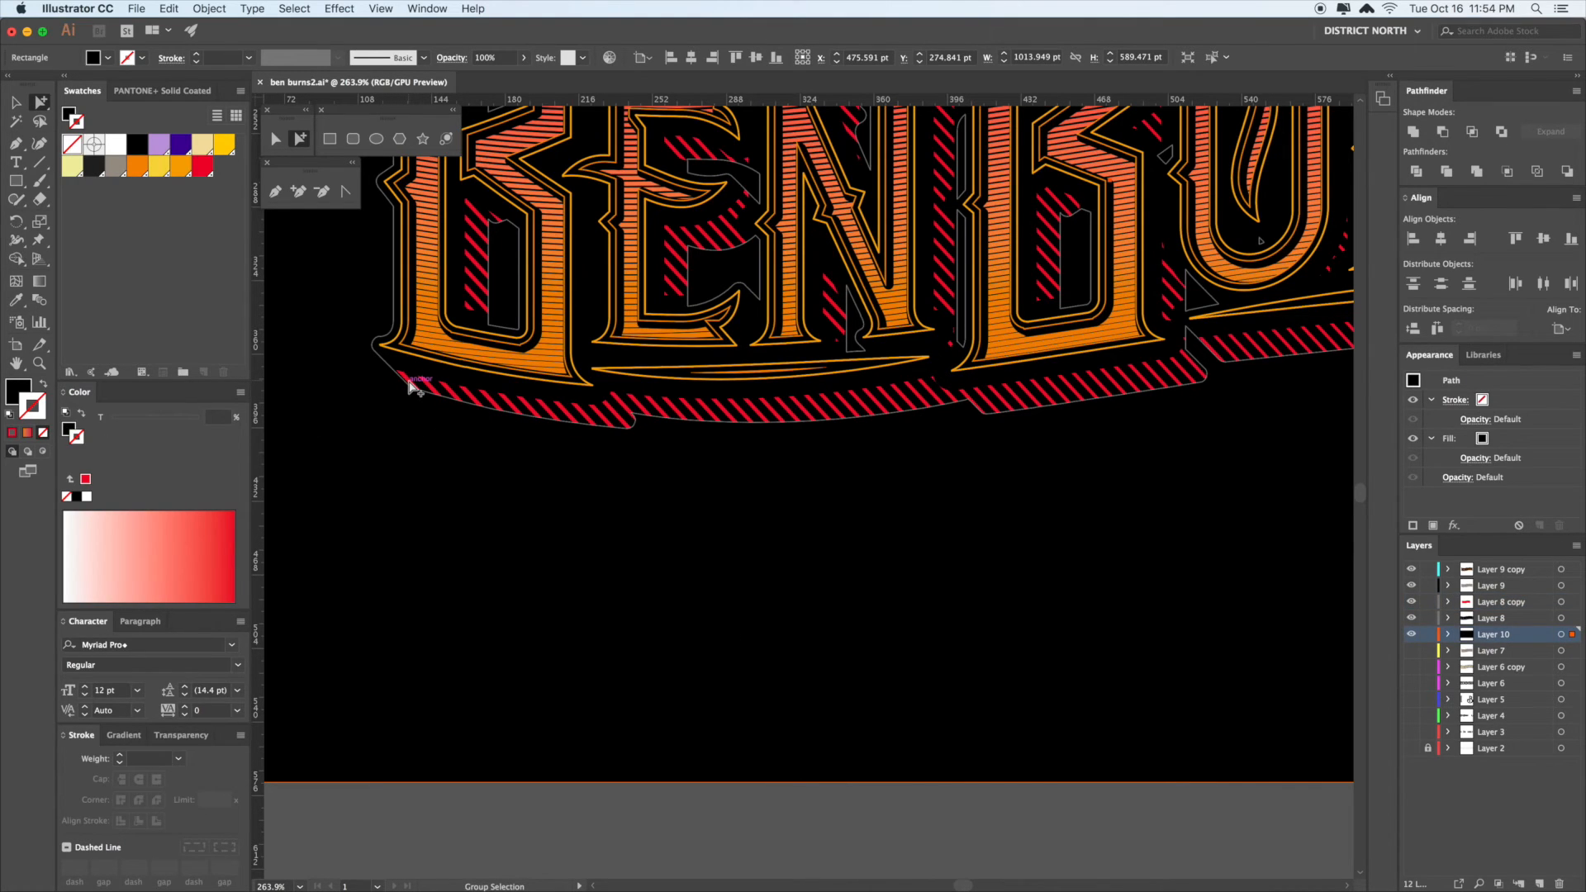
left_click(411, 387)
key("Delete")
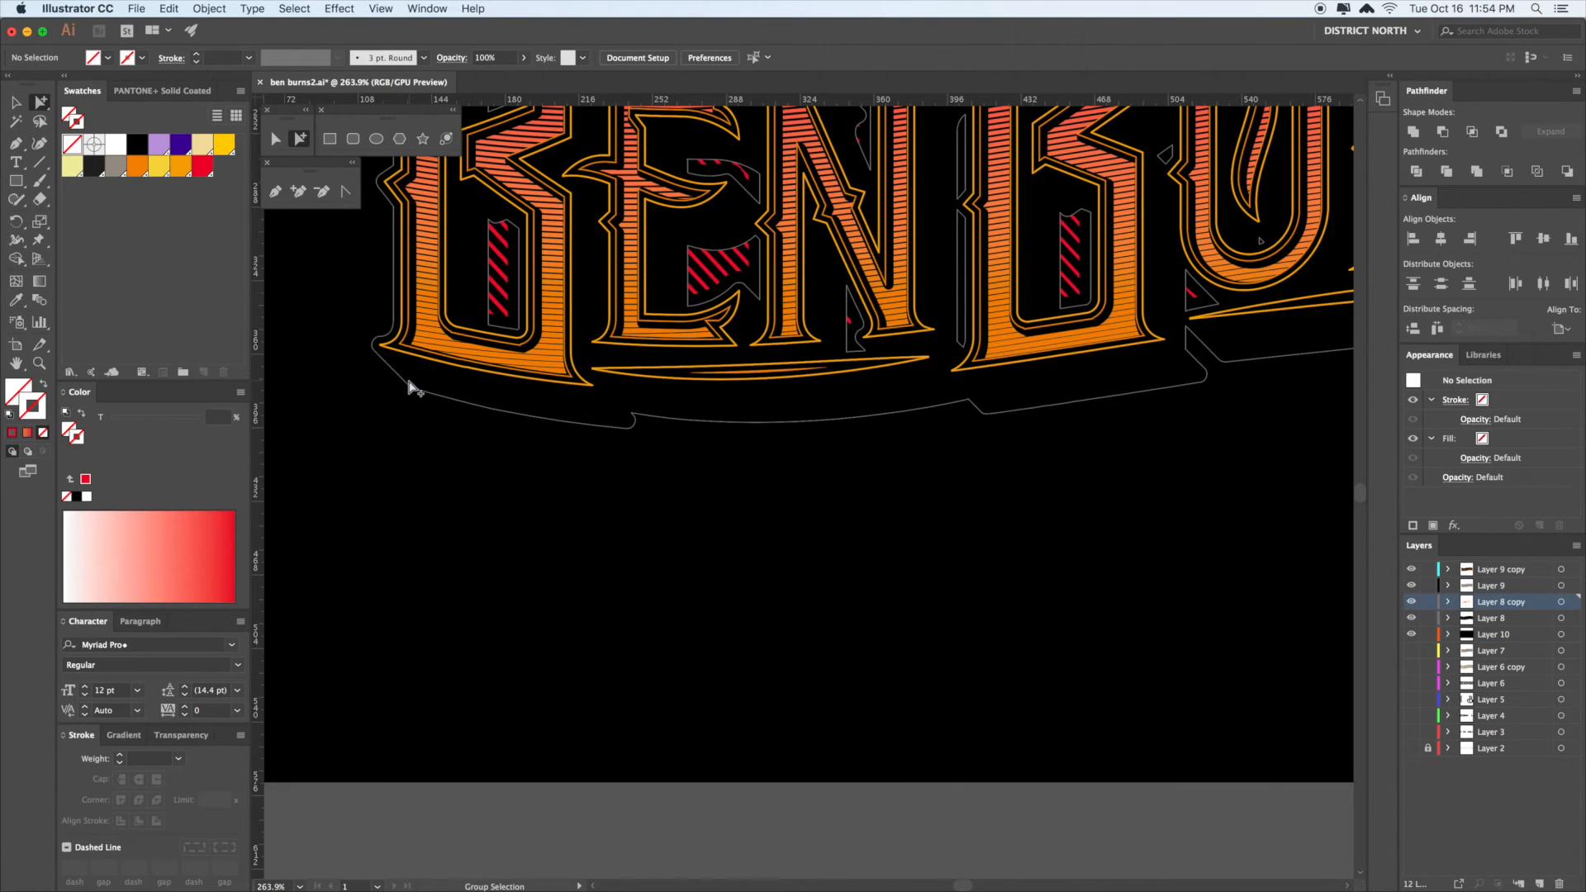
left_click(410, 386)
key("Delete")
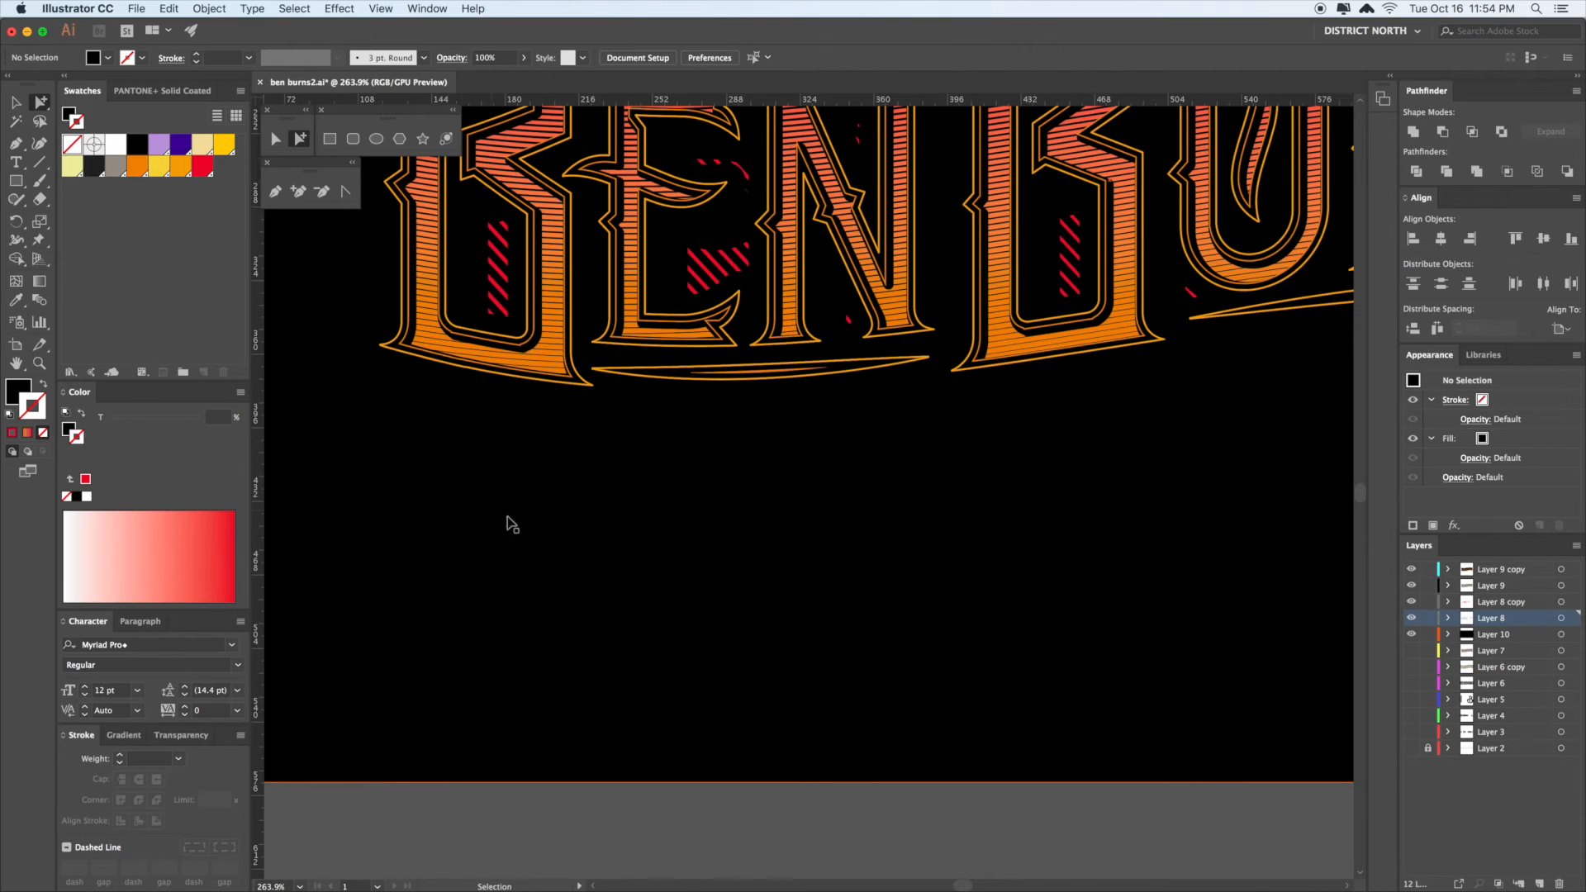
key("super+z")
key("super+z")
- Give the thin stripe rectangle a red fill instead of a stroke and return to the 100% view
left_click(577, 528)
left_click_drag(521, 498, 545, 528)
key("z")
left_click_drag(397, 401, 872, 694)
left_click(764, 524)
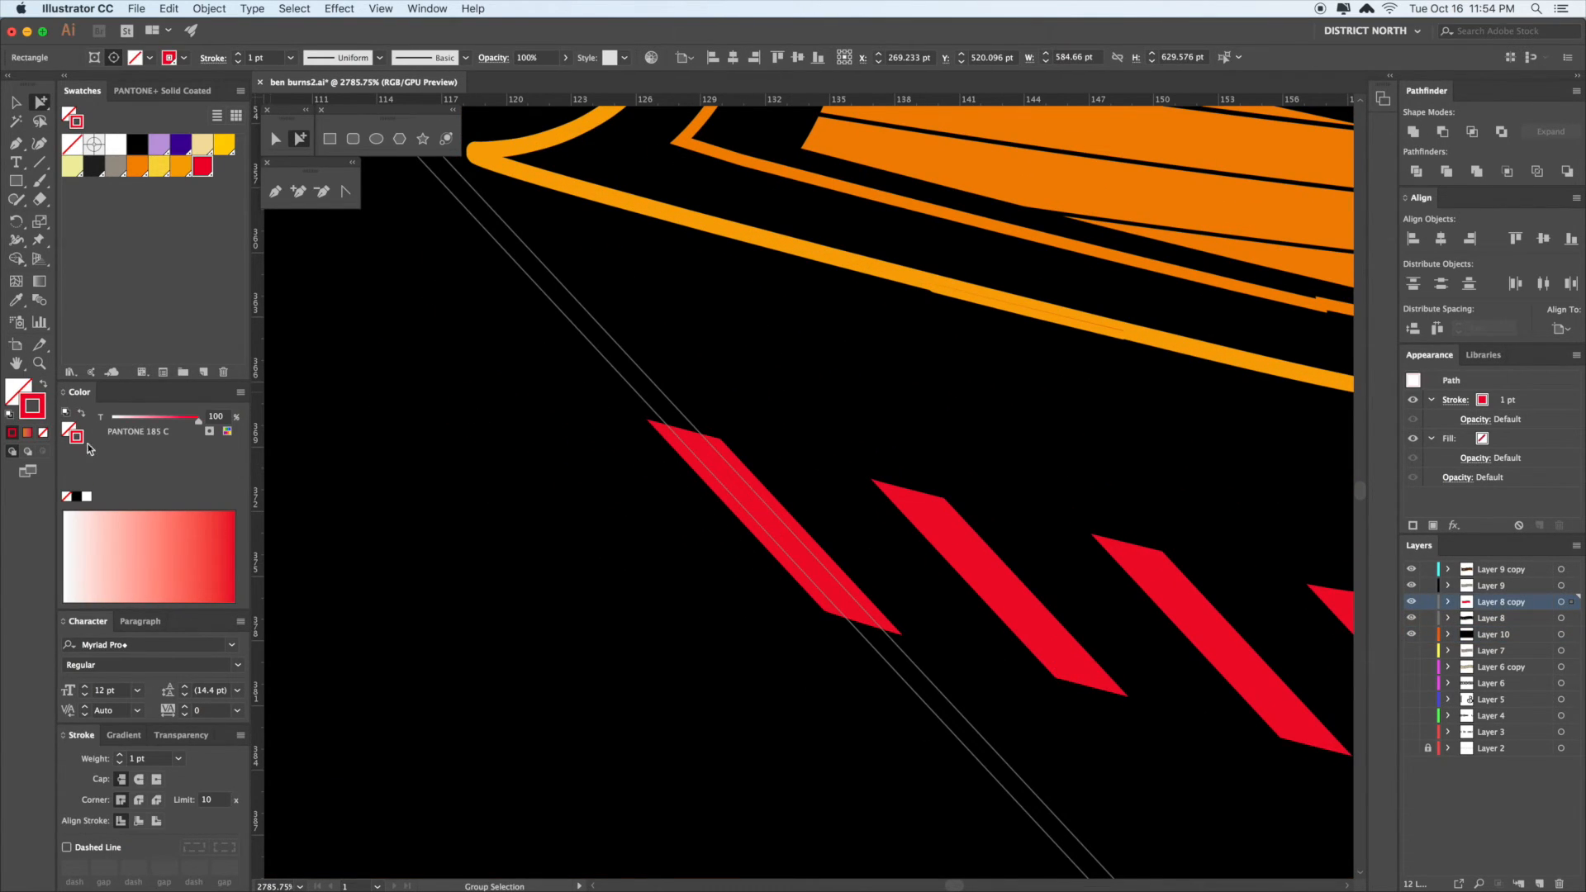
left_click(44, 386)
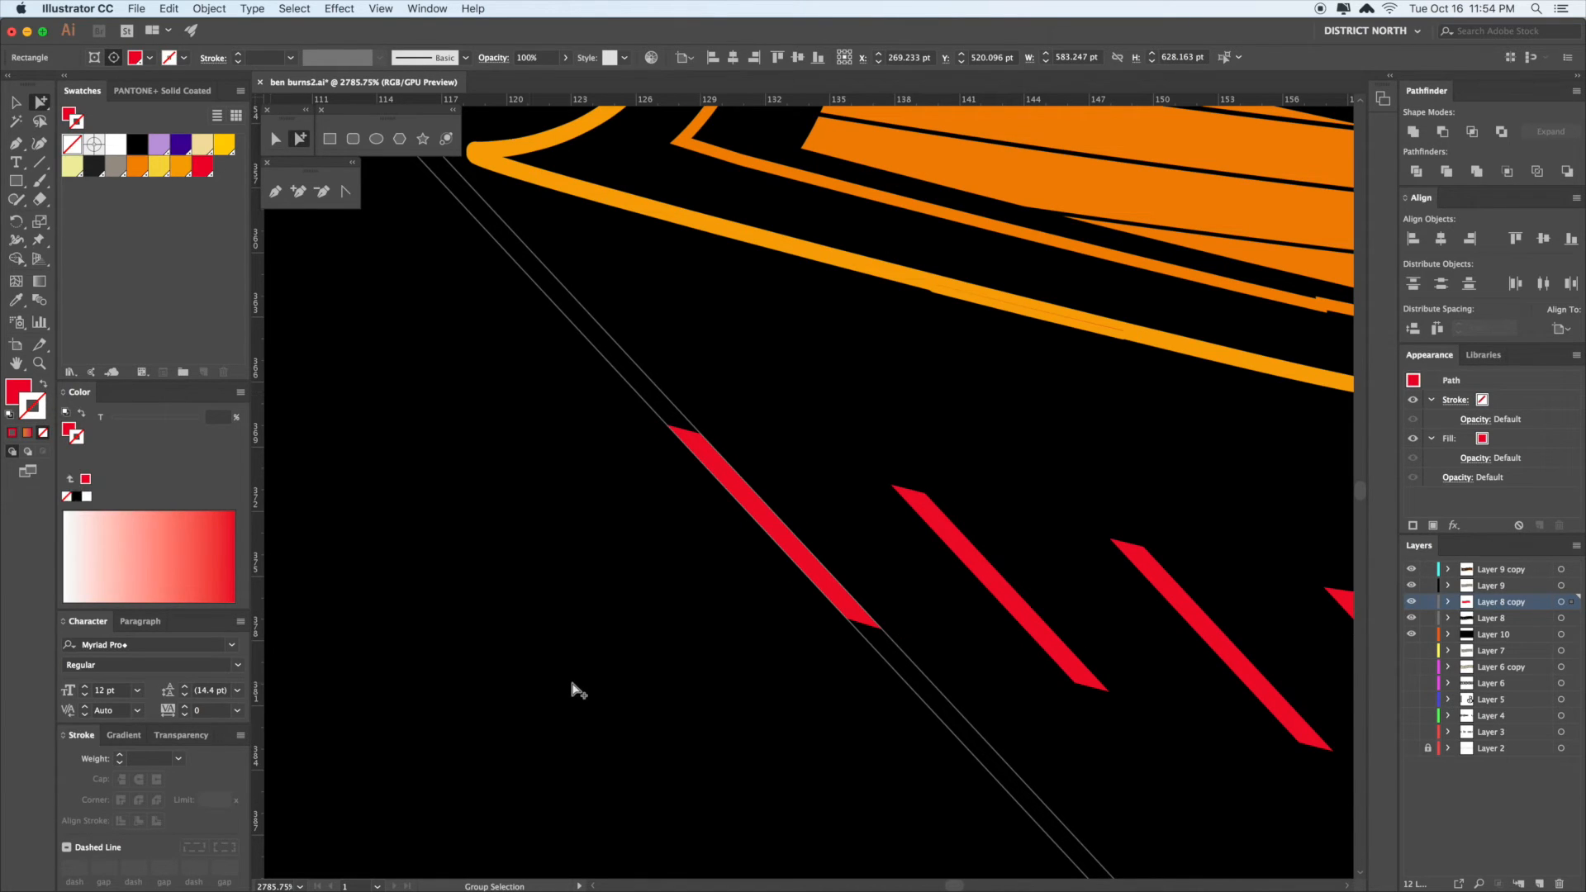
key("v")
key("super+1")
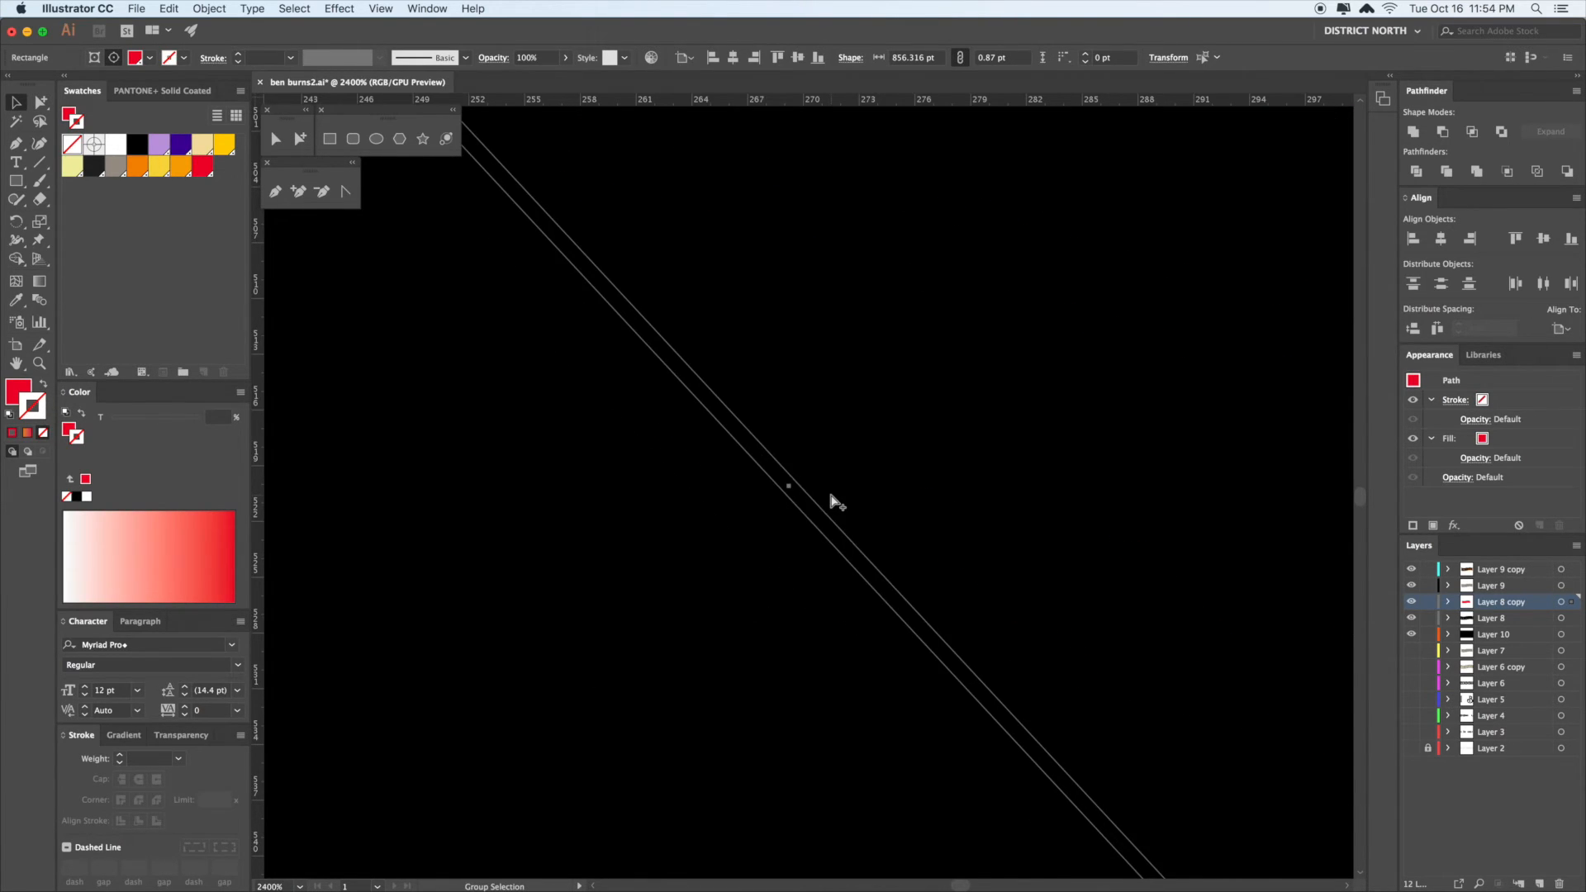
left_click_drag(928, 521, 856, 532)
left_click(1198, 483)
left_click_drag(1194, 460, 1162, 471)
key("z")
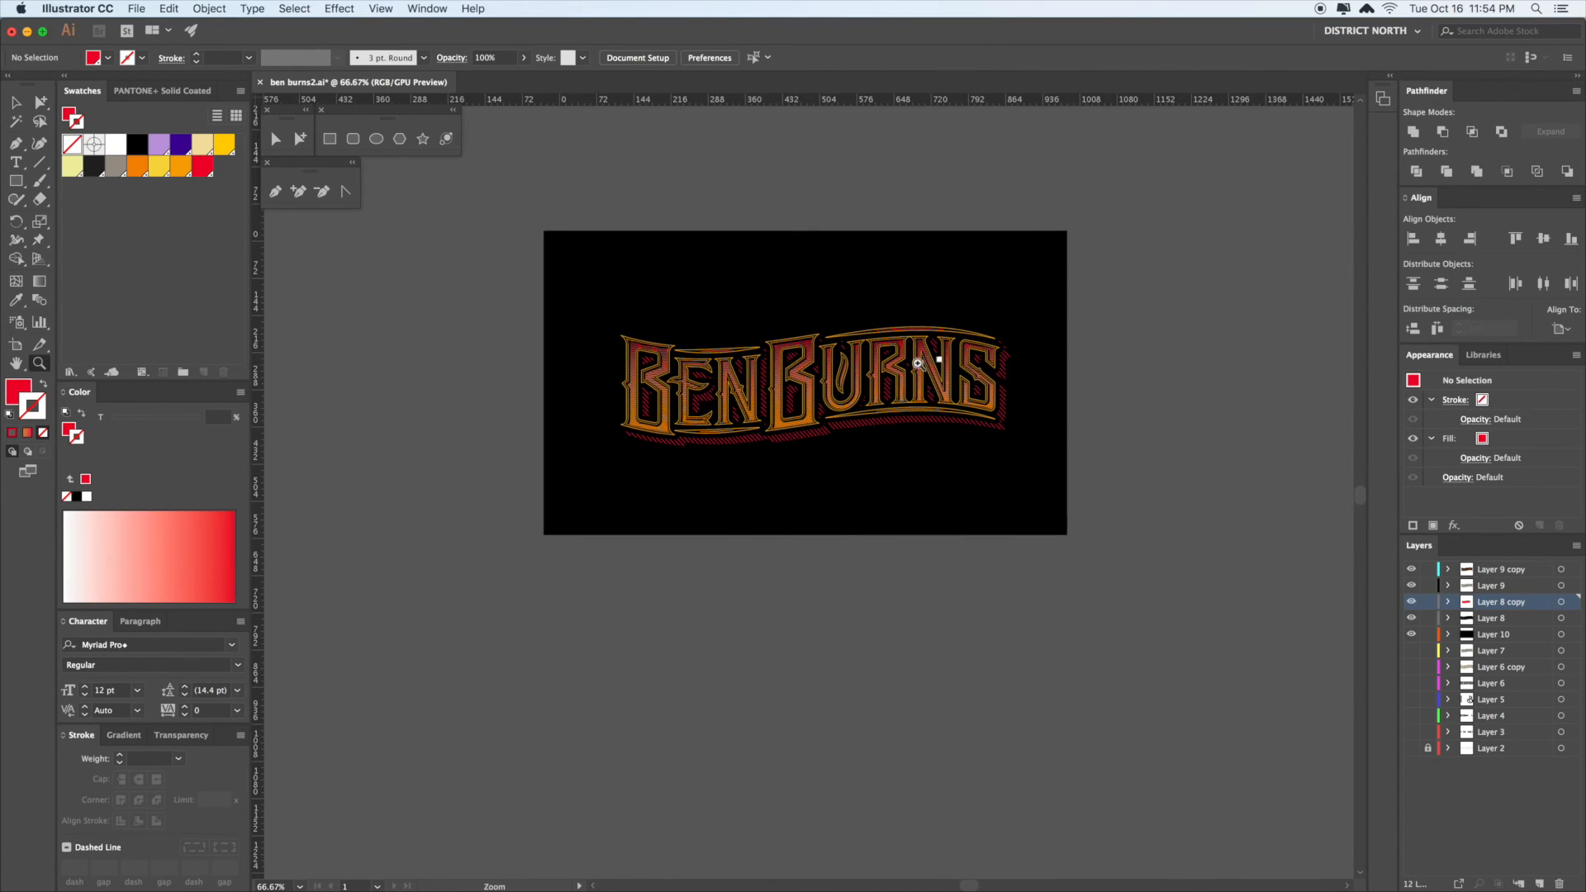
left_click_drag(914, 360, 1207, 609)
key("a")
left_click_drag(906, 326, 1036, 296)
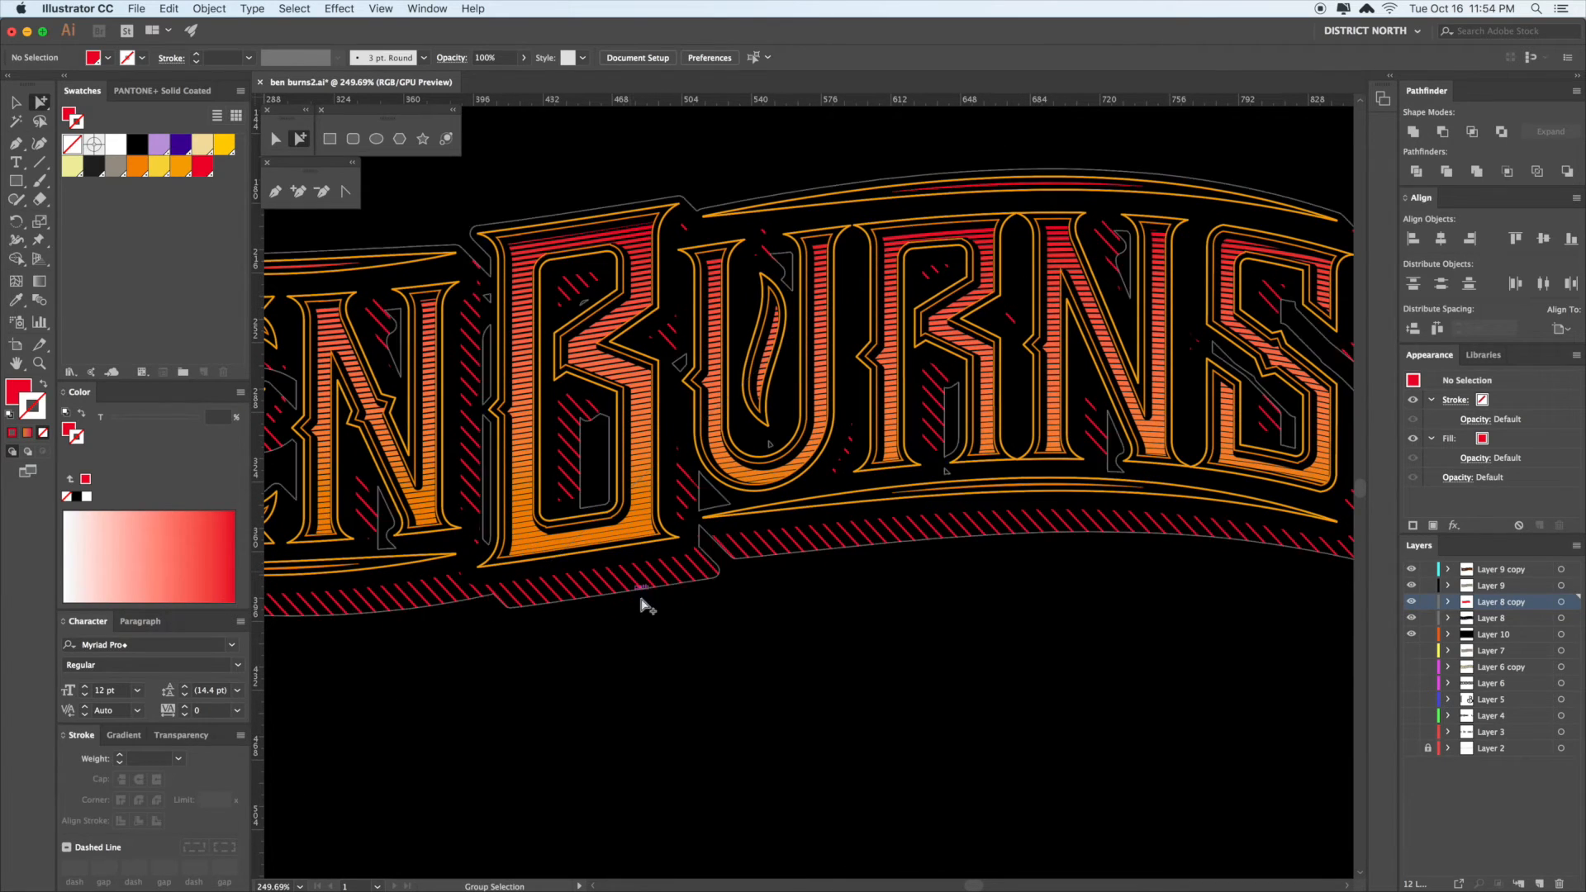
left_click_drag(918, 622, 900, 618)
left_click(899, 619)
key("super+minus")
left_click_drag(1082, 661, 866, 566)
left_click(1193, 439)
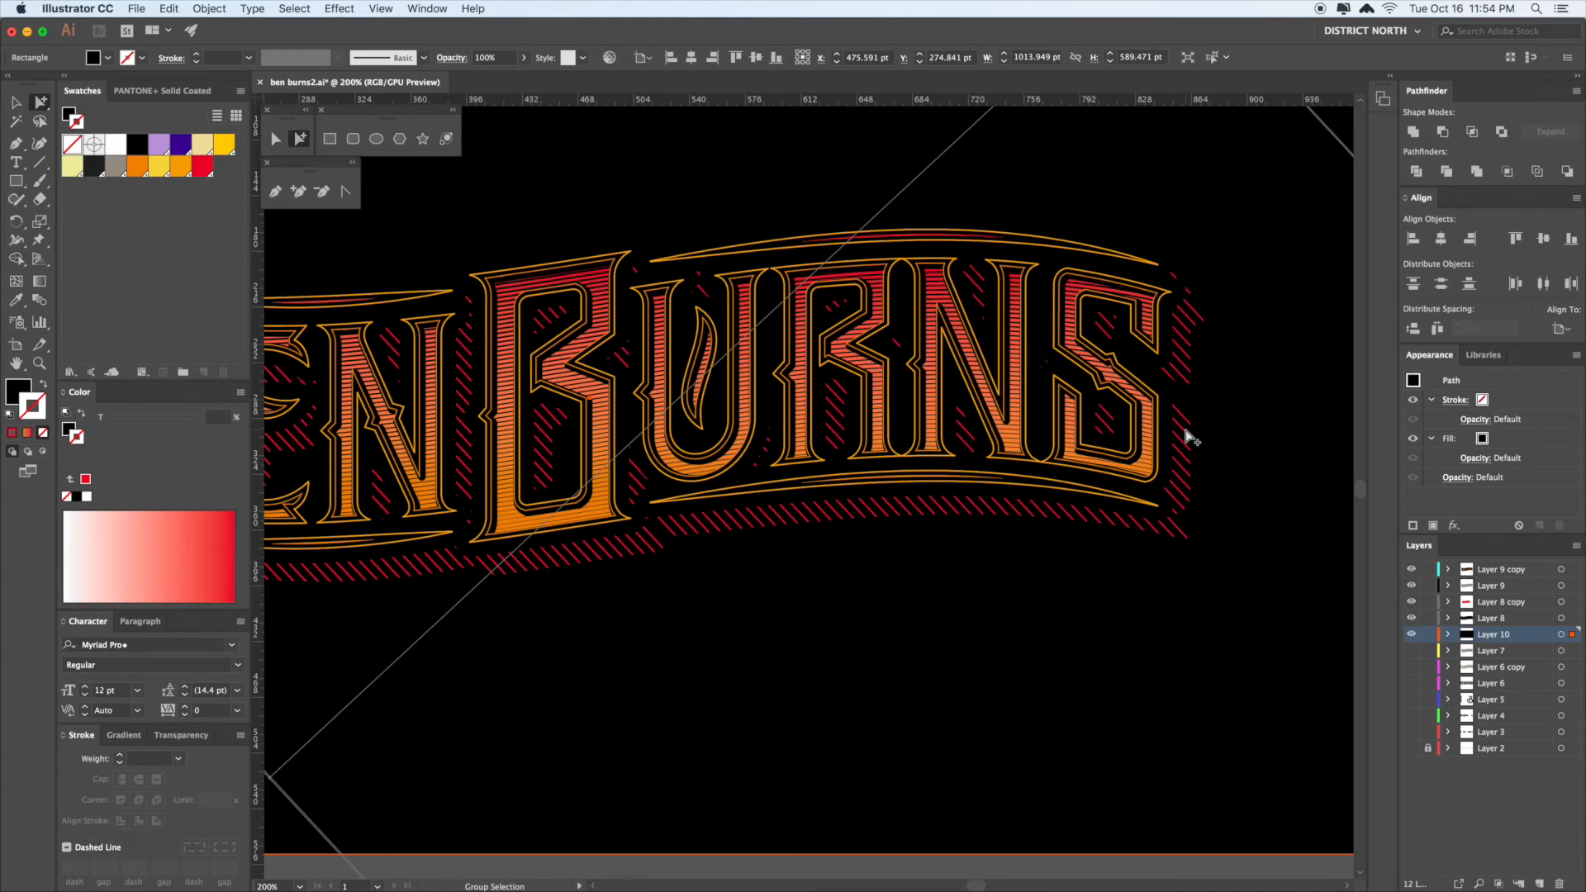
left_click_drag(1193, 438, 944, 711)
- Scale the hatch blend inward from its corner and move the blend spine's corner point up
key("v")
left_click_drag(992, 200, 1123, 145)
left_click_drag(840, 350, 994, 246)
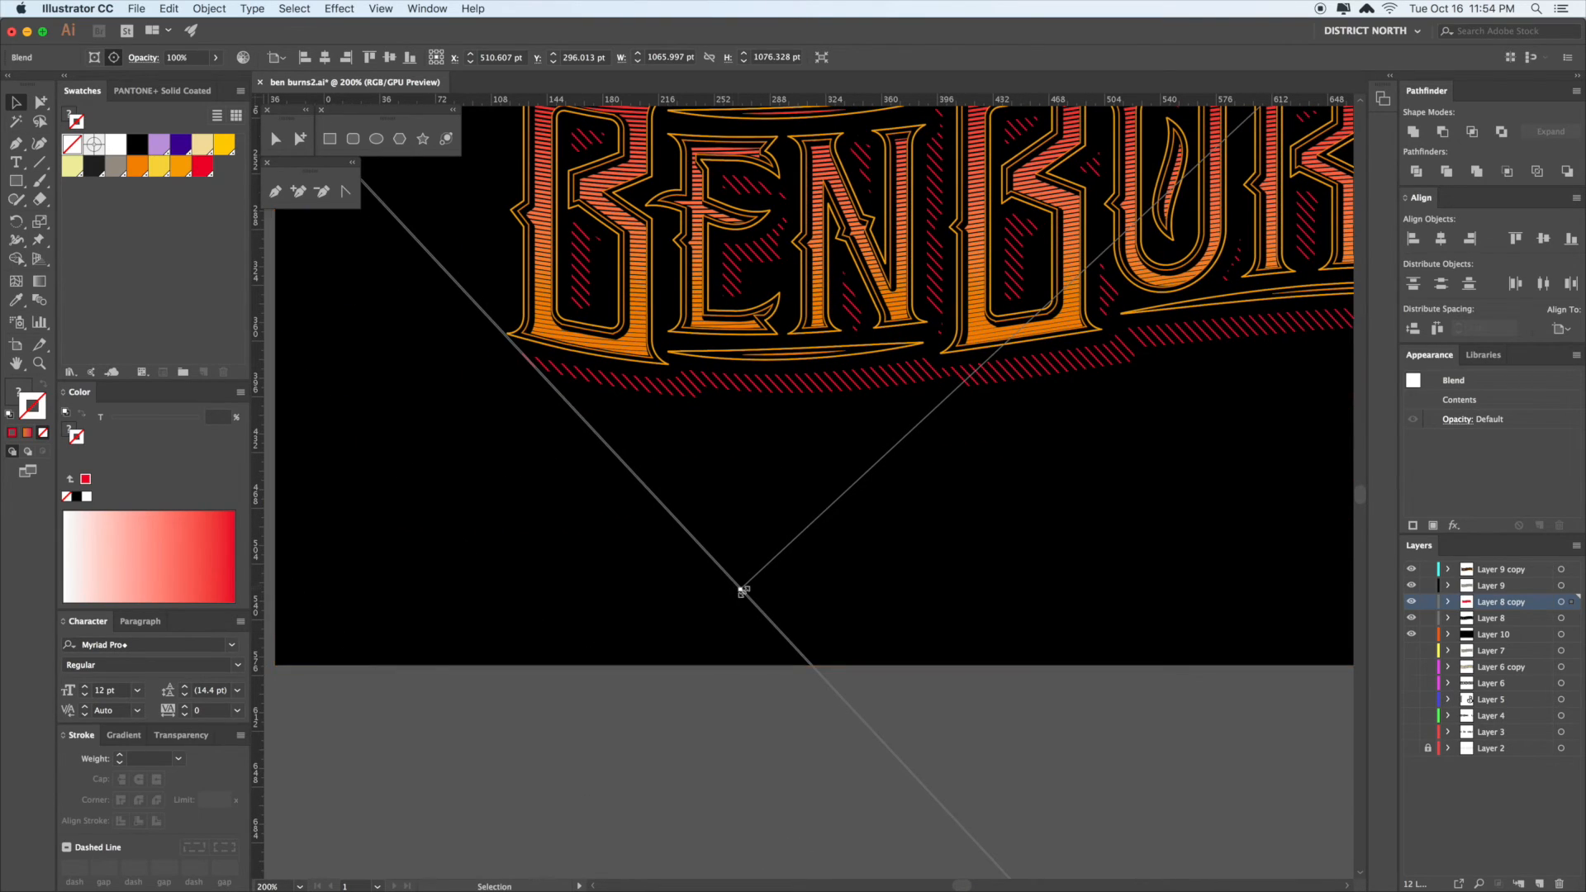
left_click_drag(729, 606, 737, 592)
left_click_drag(992, 548, 762, 621)
left_click_drag(983, 593, 879, 601)
- Move the red hatch blend down slightly to about X 507.7 pt, Y 311.3 pt
left_click(1074, 489)
left_click(1105, 533)
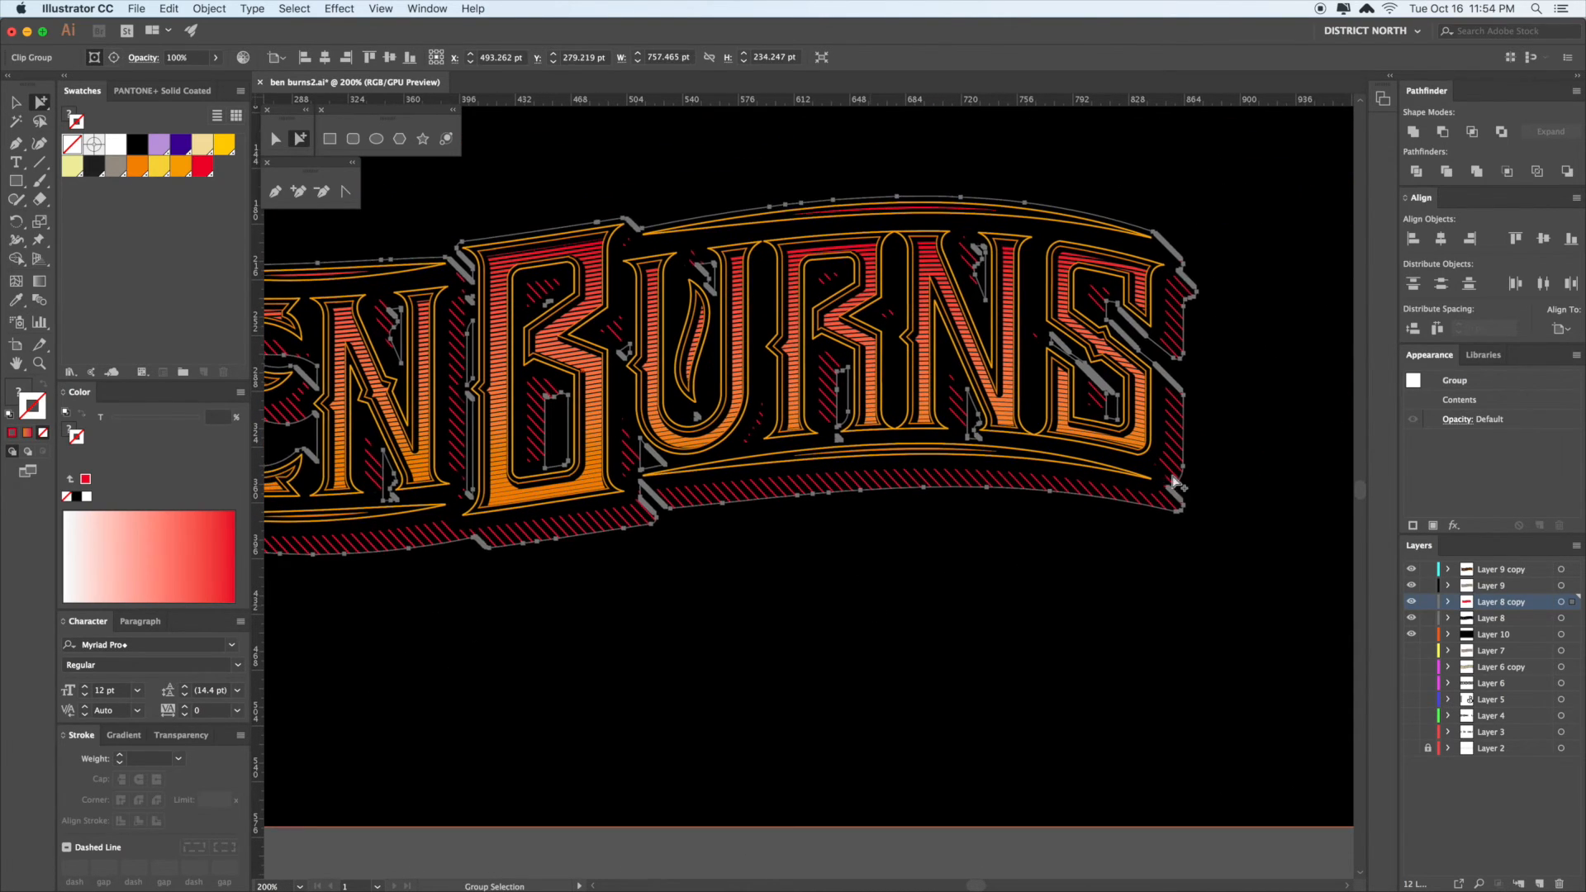
key("super+minus")
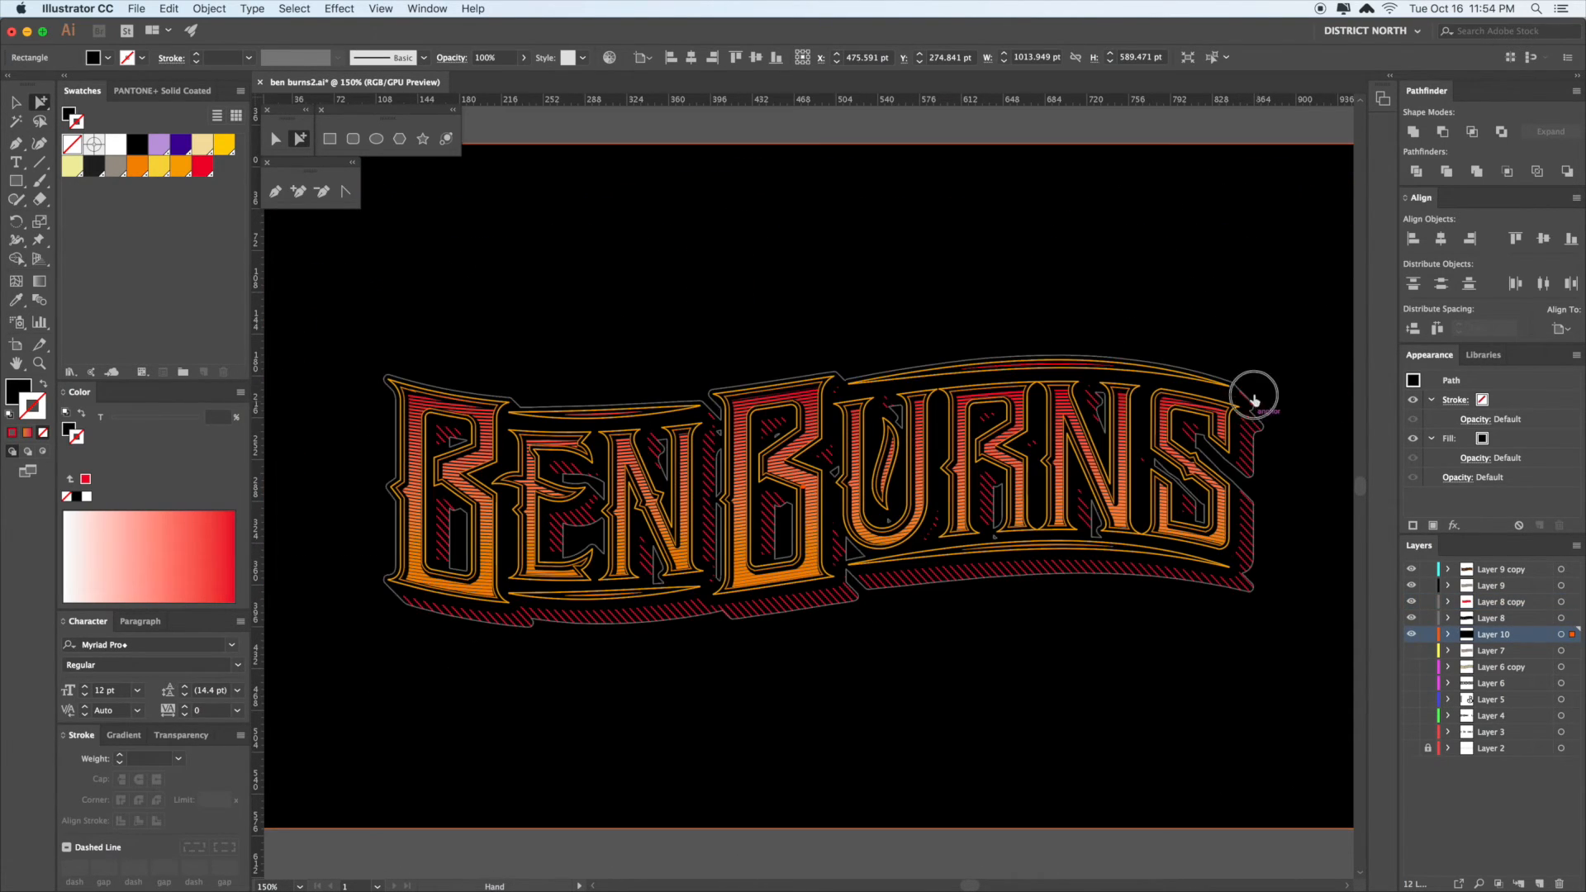
left_click_drag(1251, 397, 1164, 335)
left_click(1167, 366)
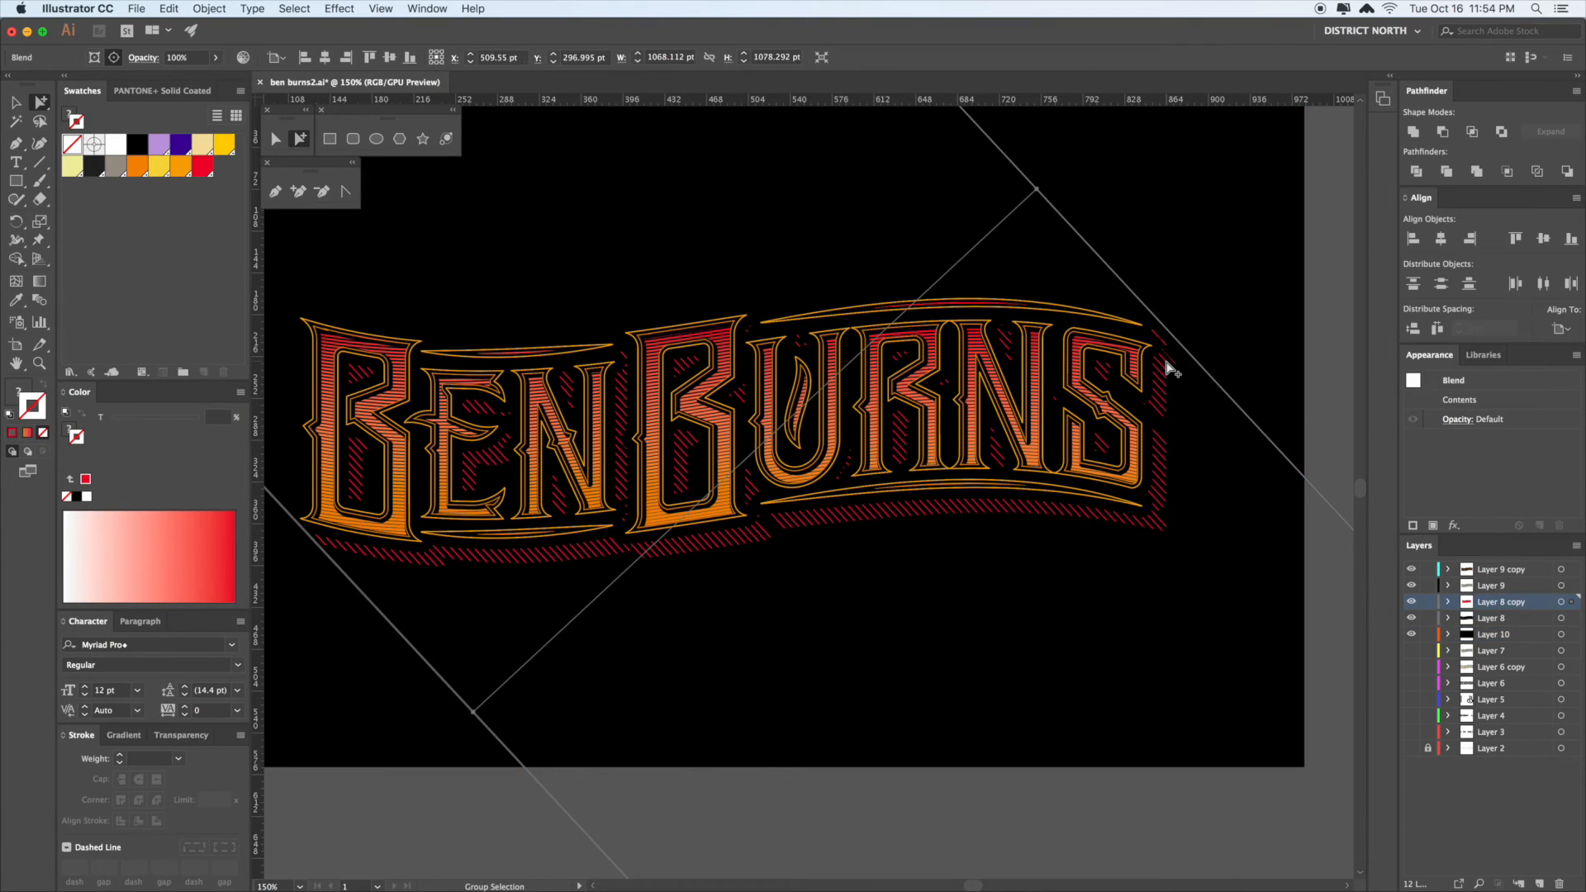
left_click_drag(1177, 294, 1176, 254)
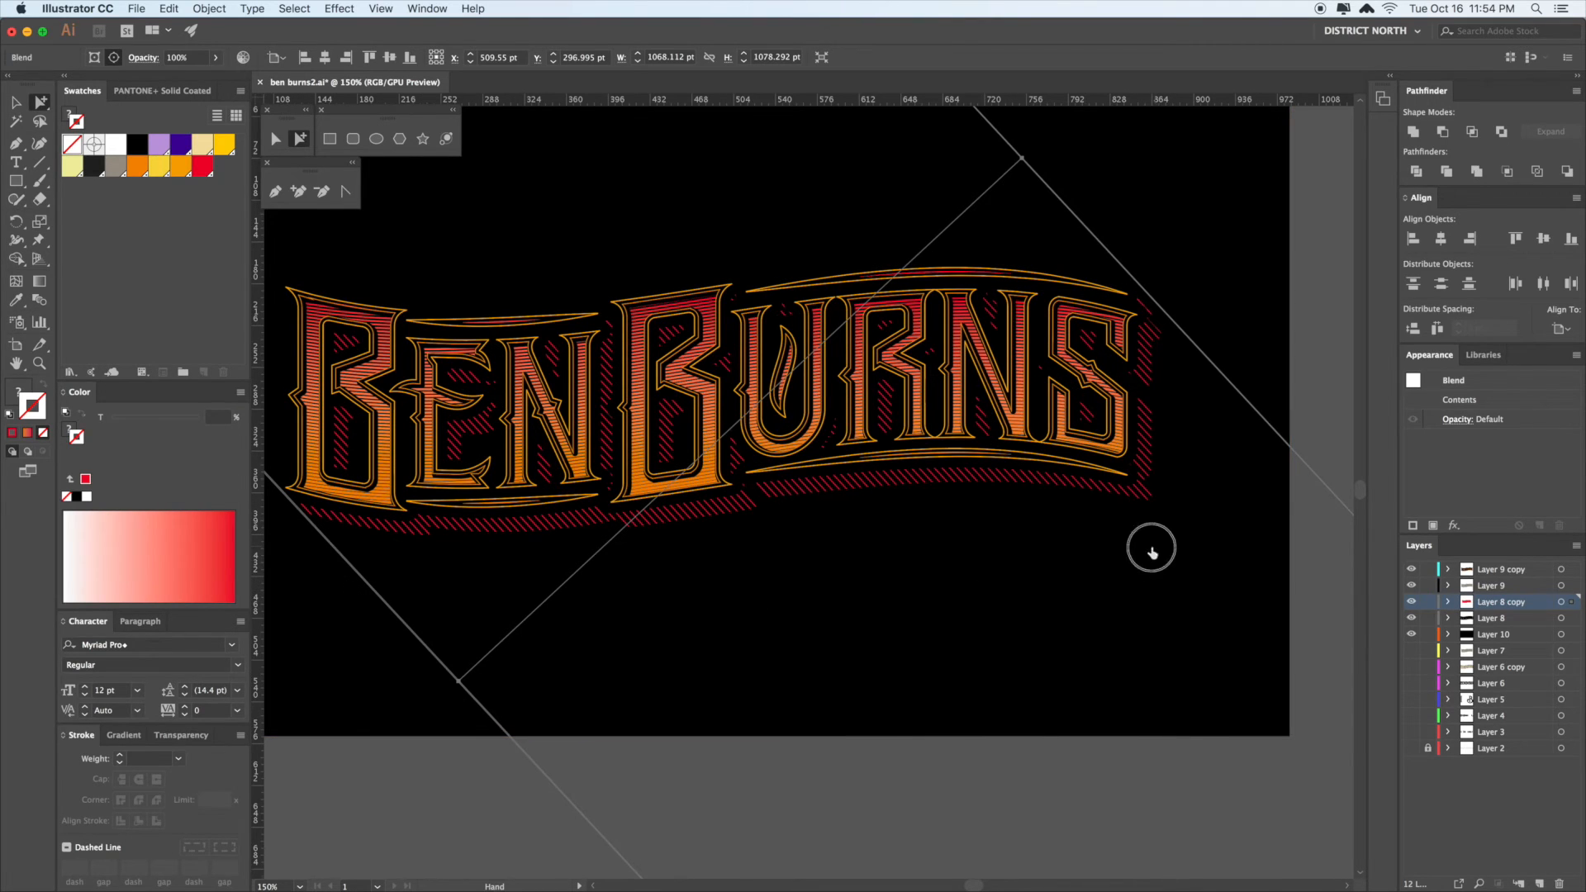
scroll(1154, 548, "right", 3)
scroll(1154, 548, "up", 1)
left_click_drag(1009, 250, 1005, 264)
- Zoom in on the lettering and select one red diagonal hatch stripe
key("space")
left_click_drag(1167, 326, 1137, 319)
left_click(1247, 349)
key("super+space")
mouse_move(1015, 304)
left_mouse_down()
mouse_move(1131, 395)
mouse_move(1426, 725)
left_mouse_up()
left_click(1204, 435)
- Zoom far in on the thin diagonal rectangle and make it narrower
key("v")
key("space")
left_click_drag(952, 244, 1193, 649)
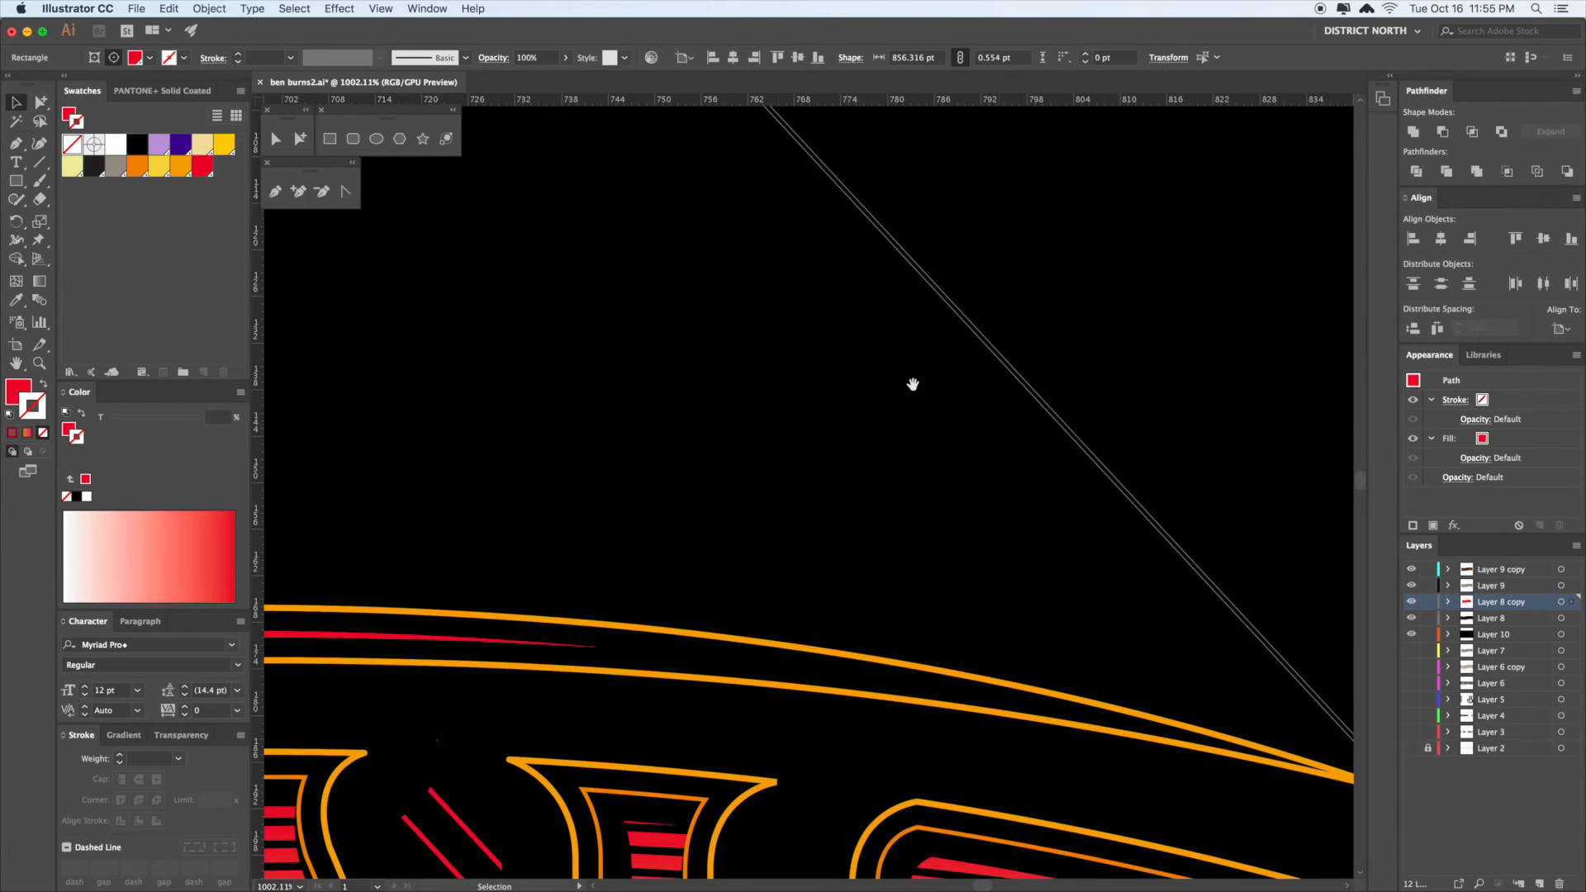
left_click_drag(913, 384, 1149, 677)
left_click_drag(865, 259, 1291, 682)
left_click_drag(1016, 340, 996, 354)
key("super+minus")
key("super+minus")
key("super+minus")
key("super+minus")
key("super+minus")
key("super+minus")
key("super+minus")
key("super+minus")
key("super+minus")
key("super+minus")
key("super+minus")
left_click_drag(1154, 491, 1182, 347)
- Move the thin-line hatch blend up and right near the first B's lower-left corner
key("a")
left_click(1173, 518)
left_click_drag(792, 715, 964, 400)
left_click_drag(843, 456, 1003, 517)
left_click_drag(505, 667, 955, 522)
left_click_drag(655, 382, 1017, 679)
key("a")
left_click_drag(786, 602, 1006, 442)
left_click(636, 663)
left_click(762, 562)
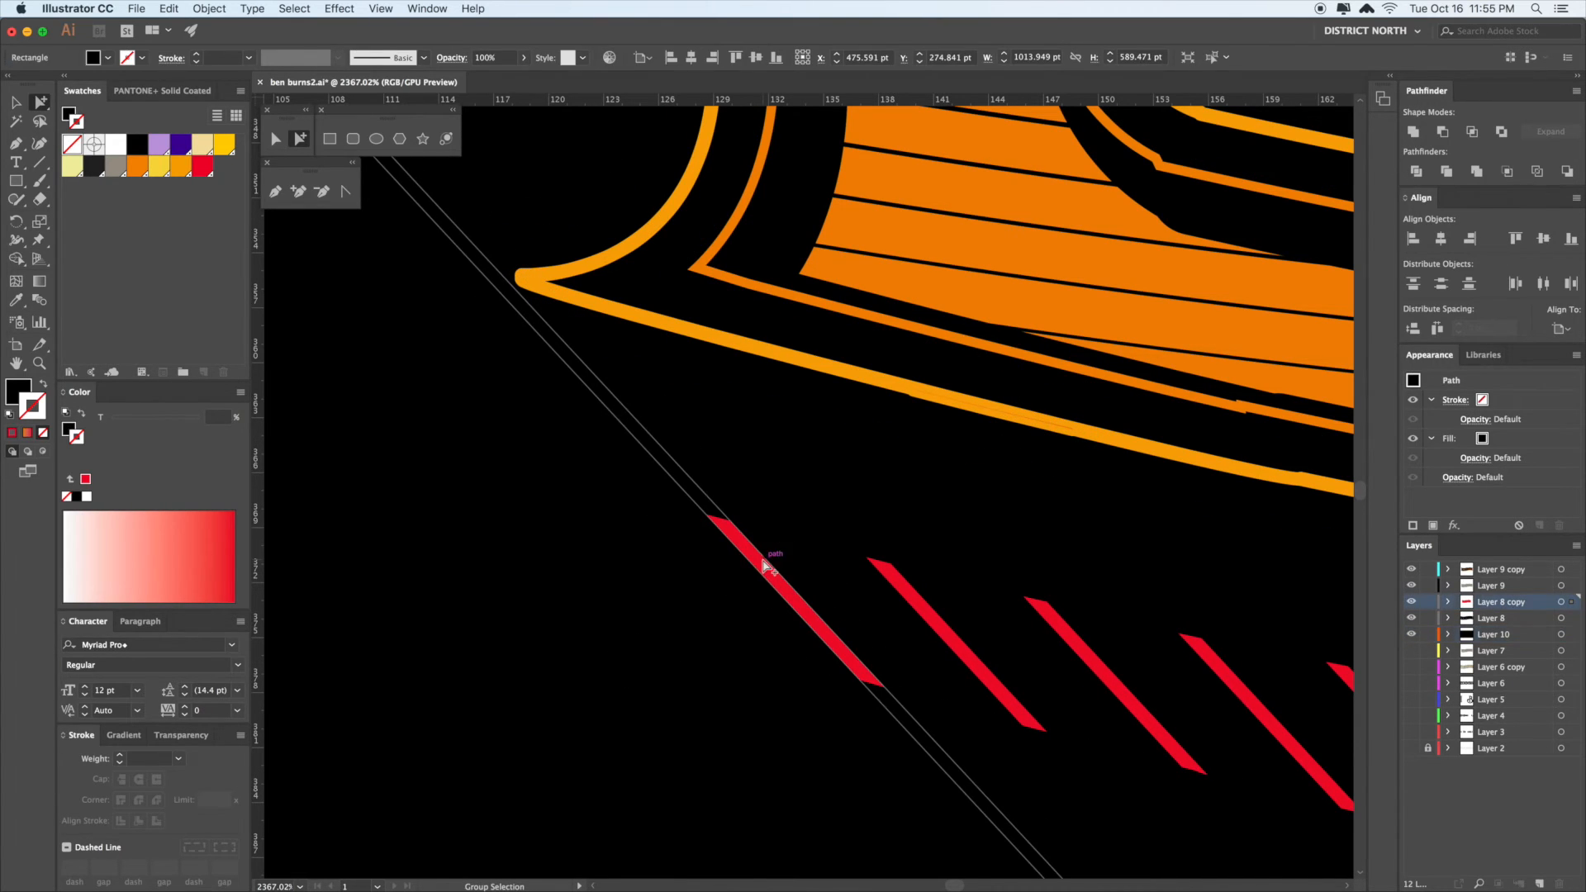
key("super+minus")
key("super+minus")
key("super+minus")
key("super+minus")
key("super+minus")
left_click_drag(807, 568, 793, 618)
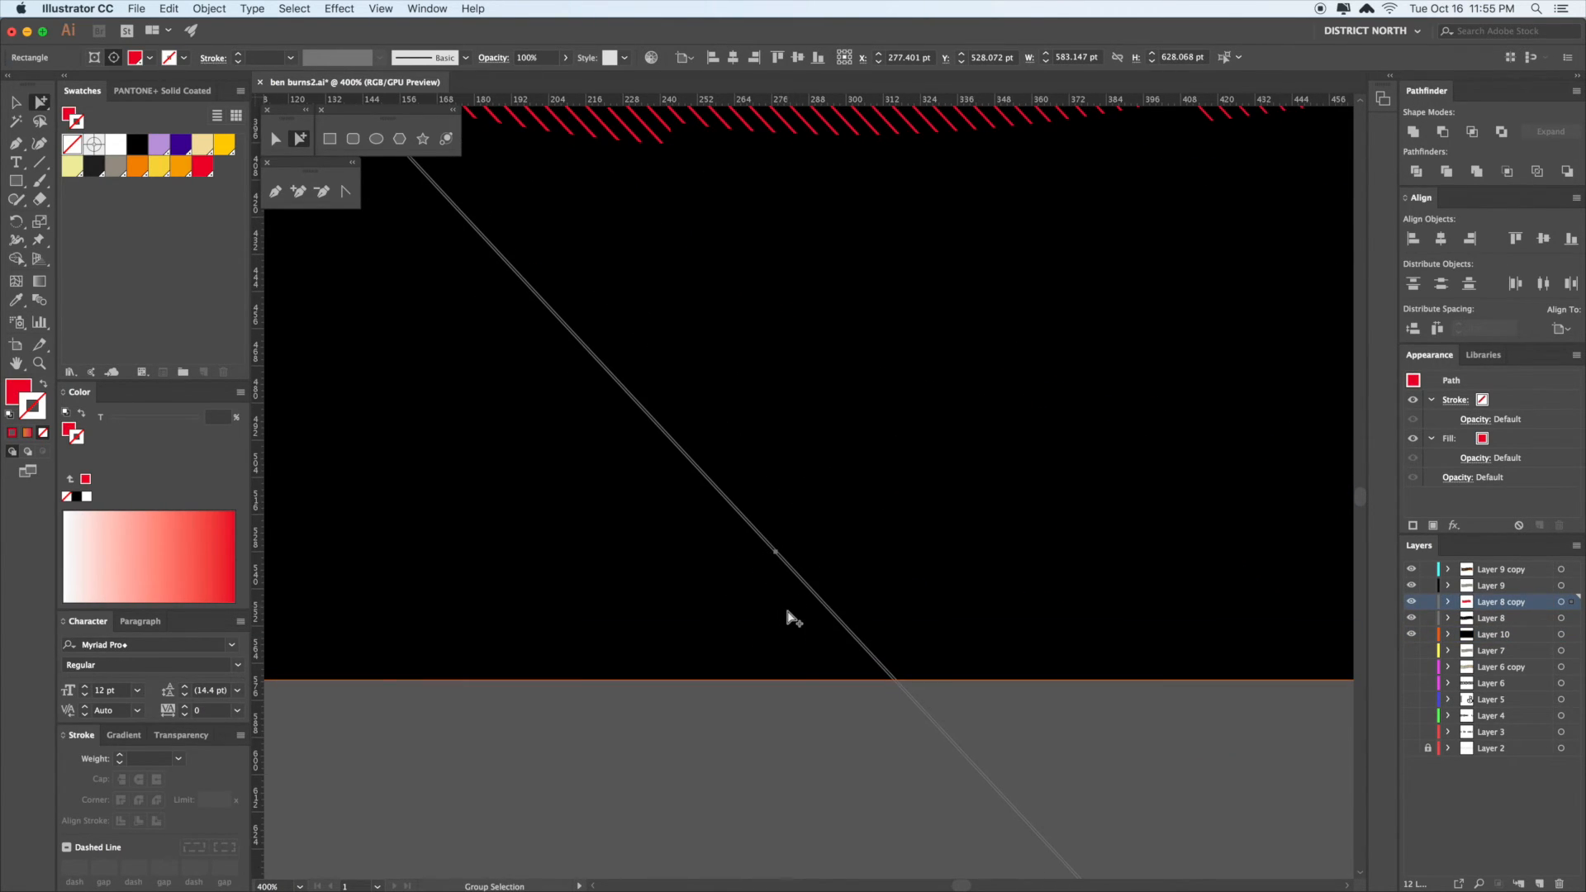
- Squeeze the thin diagonal rectangle even narrower, to a height of about 0.116 pt
key("z")
left_click_drag(760, 542, 1298, 829)
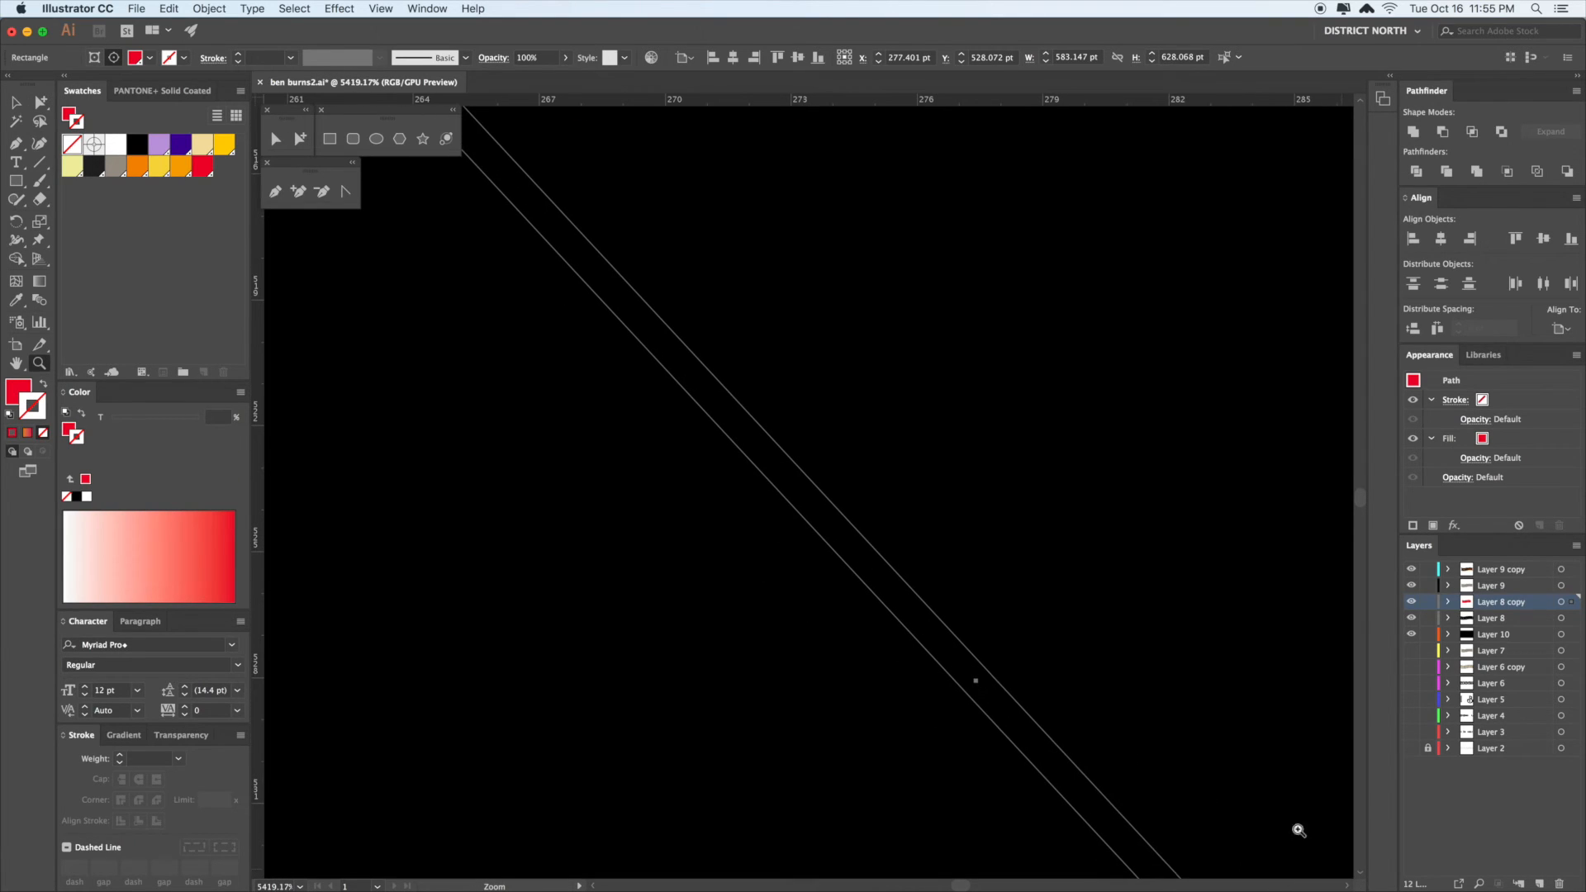
key("v")
mouse_move(982, 675)
left_mouse_down()
mouse_move(965, 684)
mouse_move(972, 701)
mouse_move(972, 684)
left_mouse_up()
key("a")
left_click(1003, 560)
key("super+minus")
key("super+minus")
key("super+minus")
key("super+minus")
key("super+minus")
key("super+minus")
key("super+minus")
key("super+minus")
key("super+minus")
key("super+minus")
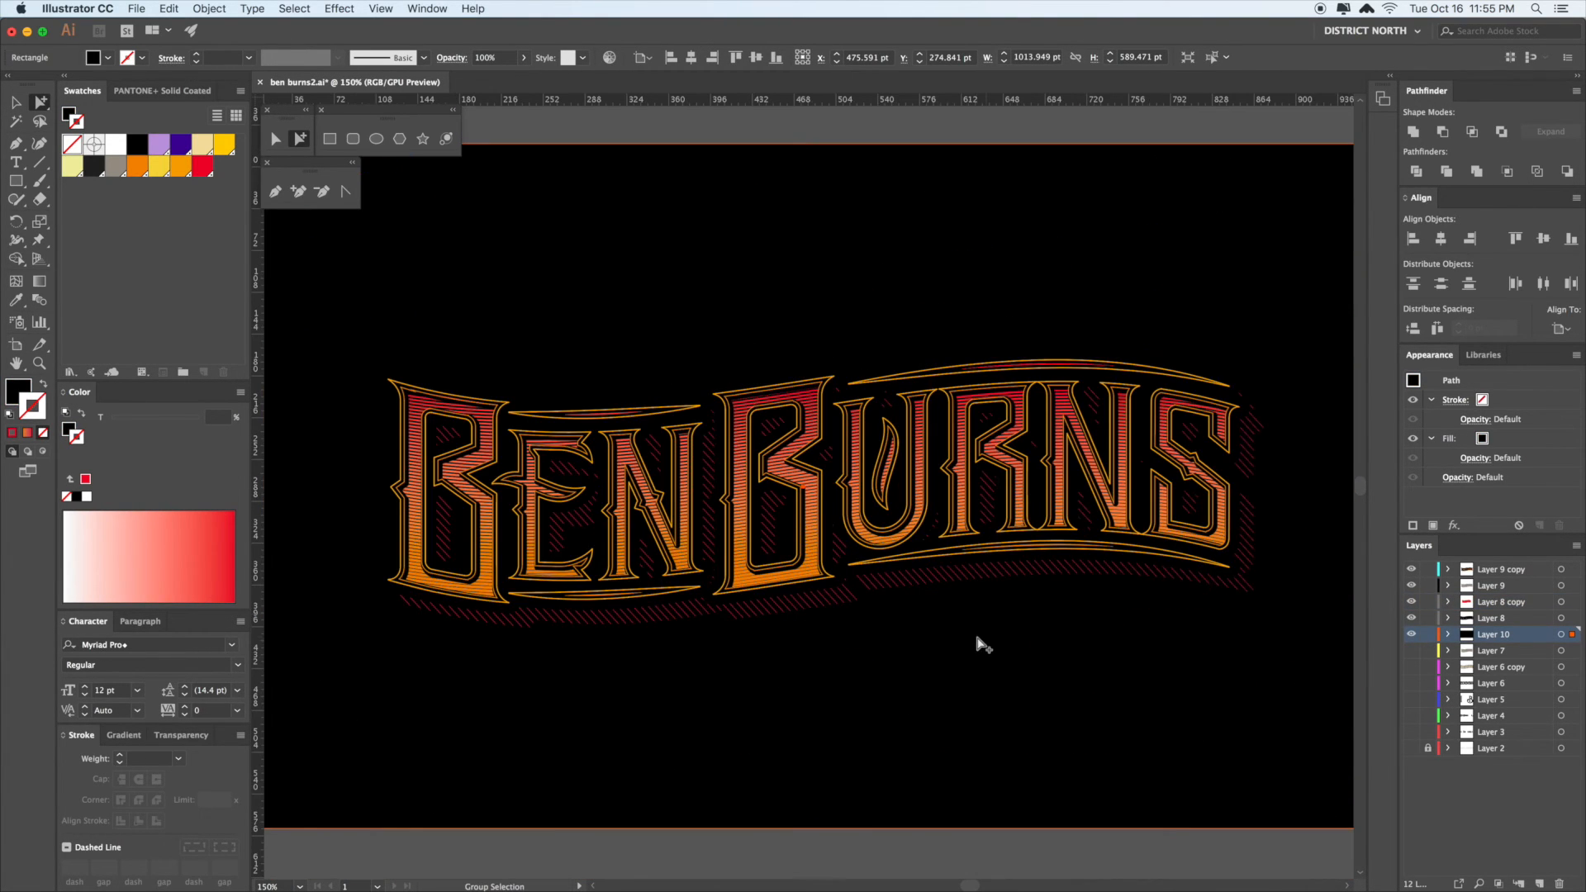
- Deselect everything, review the hatch under the lettering, and zoom in beside the final S
left_click_drag(1035, 663, 992, 641)
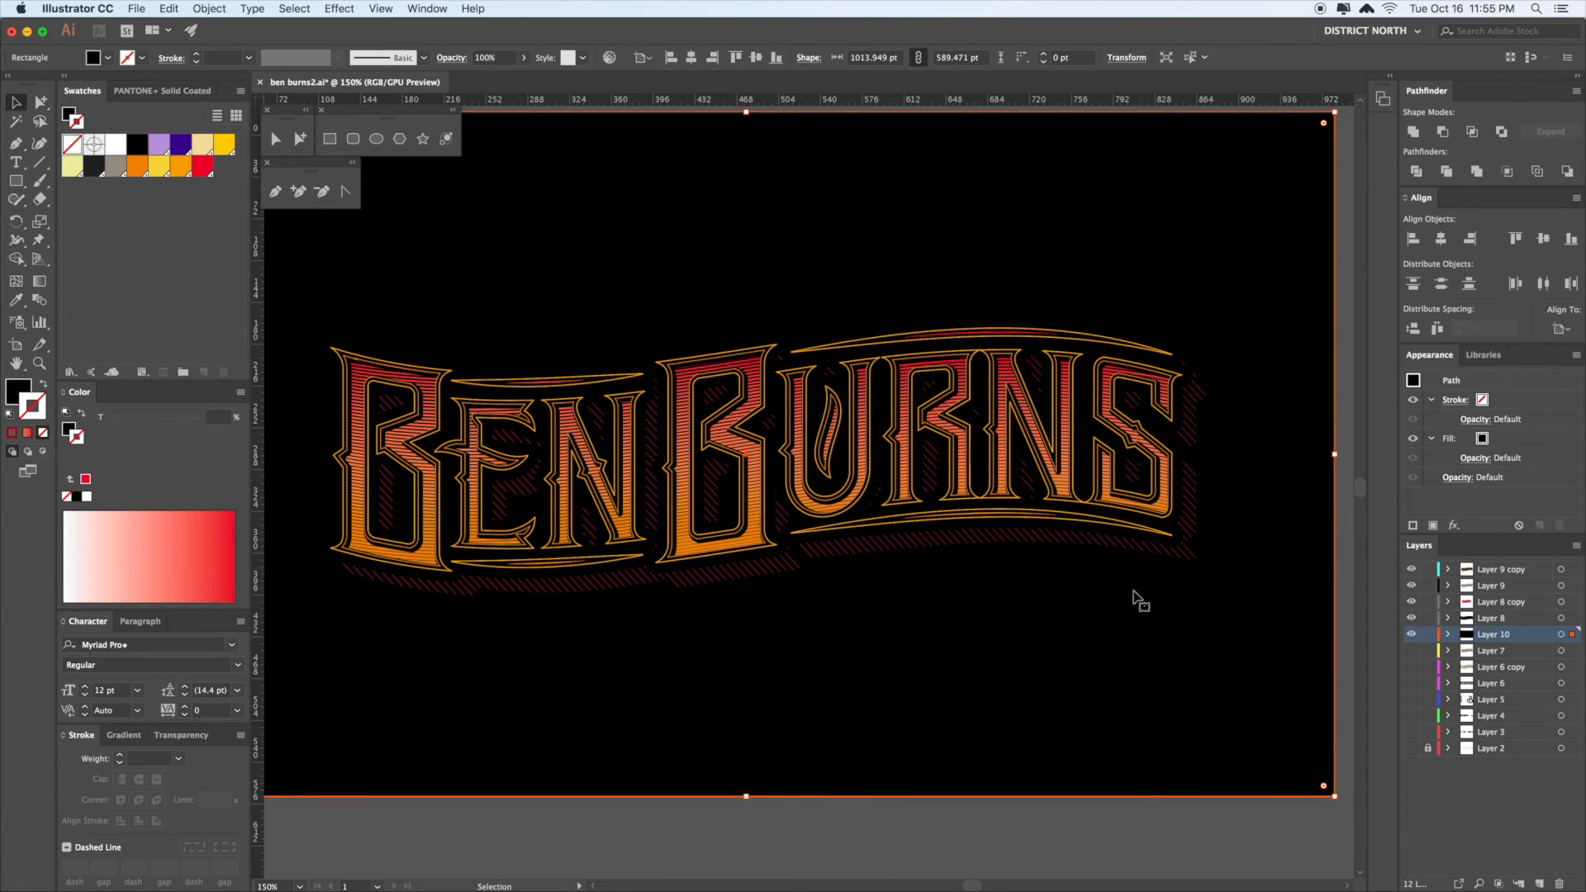
left_click_drag(1038, 648, 847, 621)
left_click_drag(1211, 471, 1229, 466)
left_click(1182, 415)
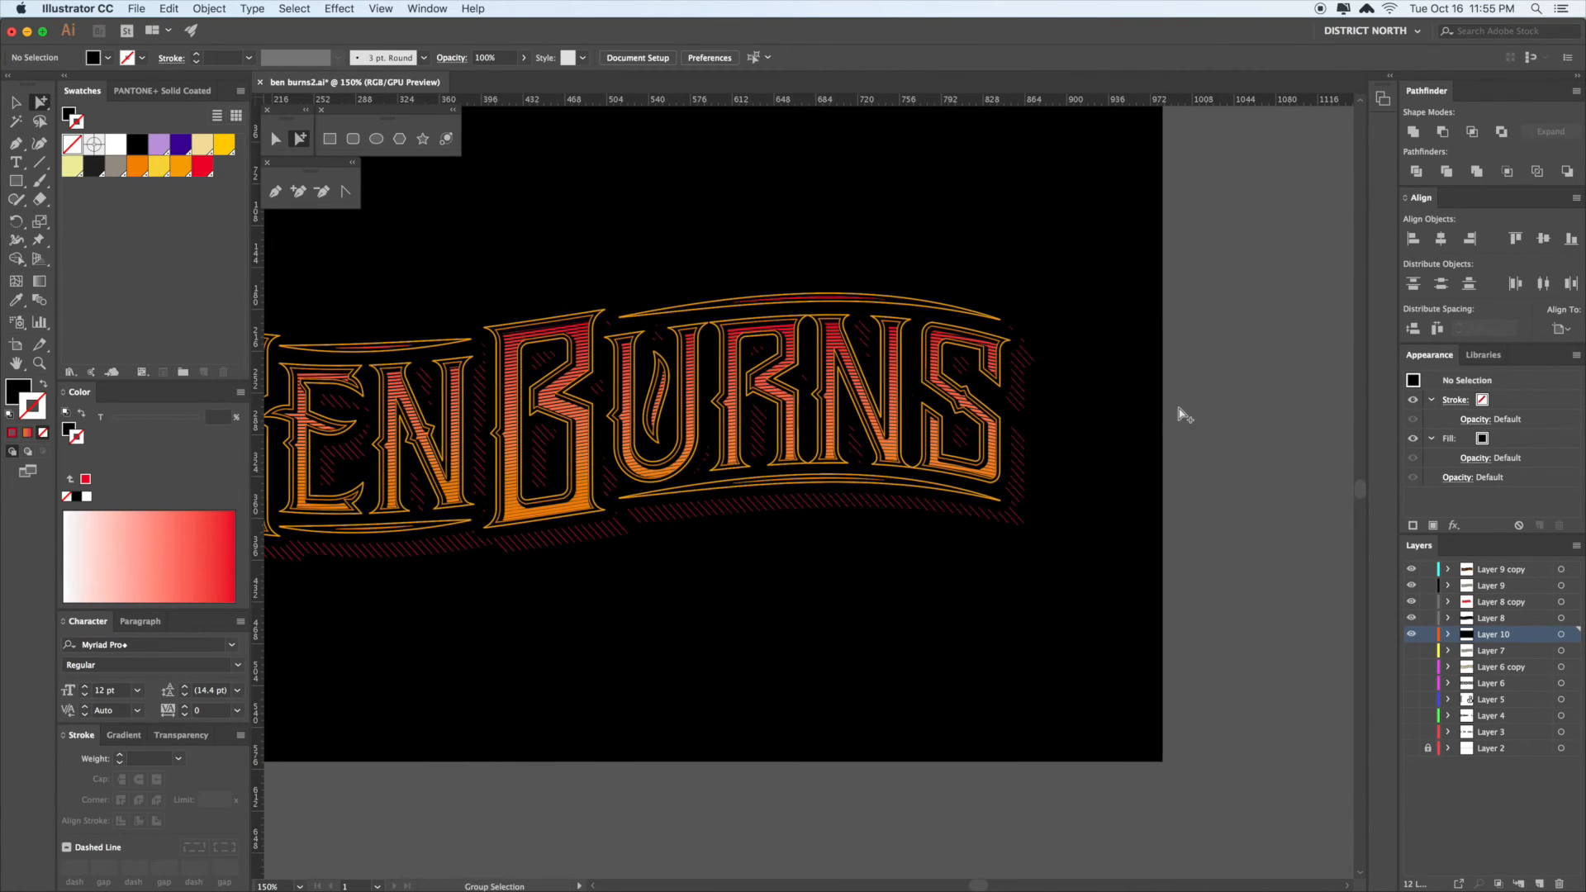
left_click_drag(1185, 418, 1239, 409)
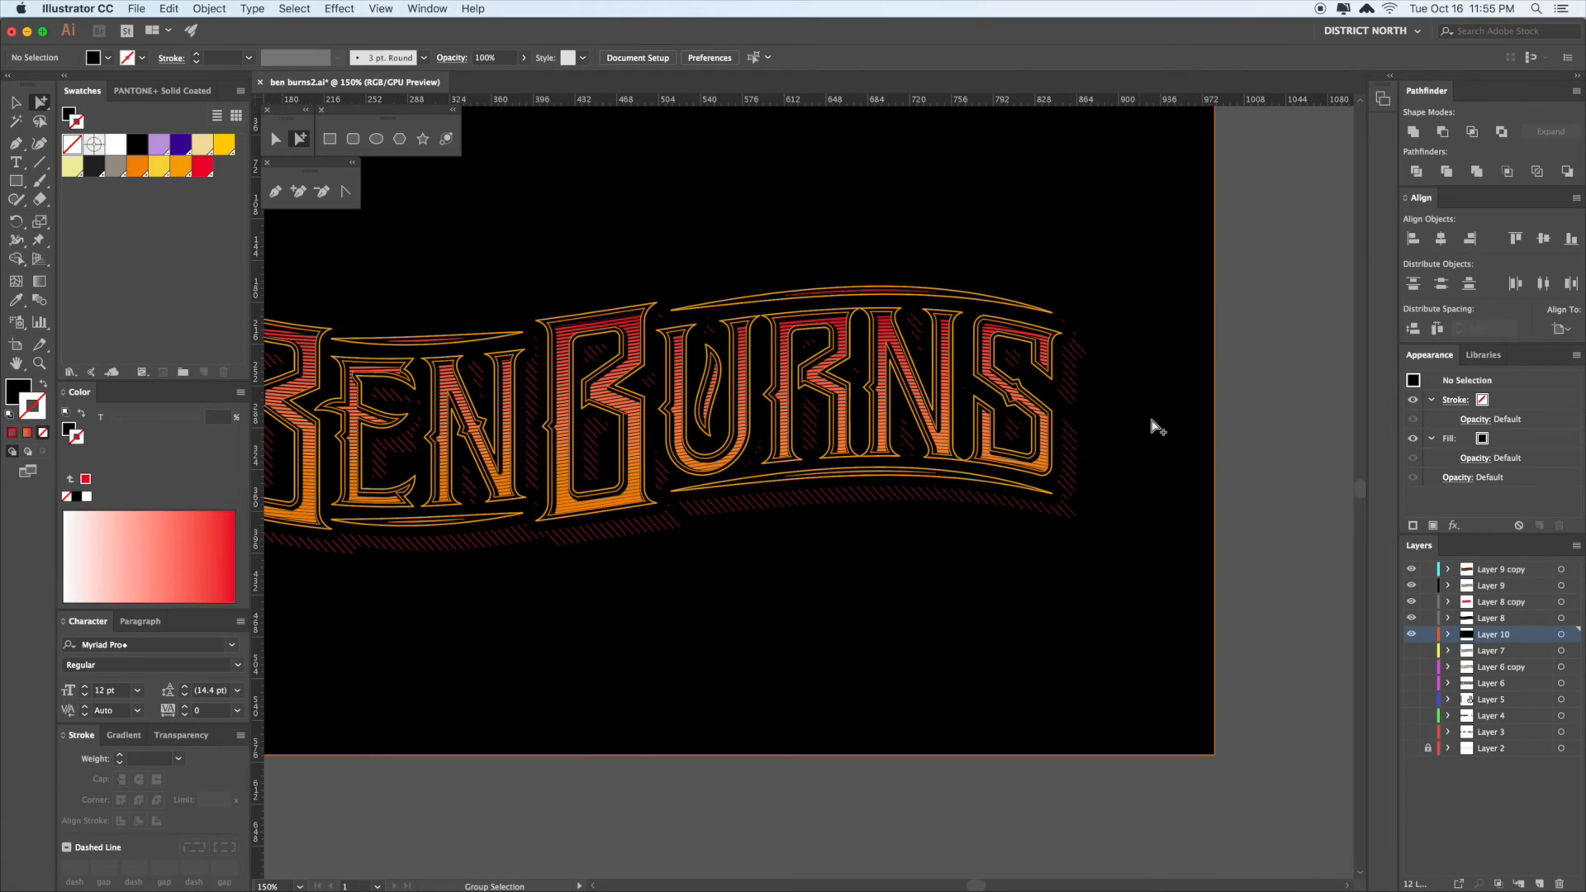
left_click_drag(1228, 416, 1206, 407)
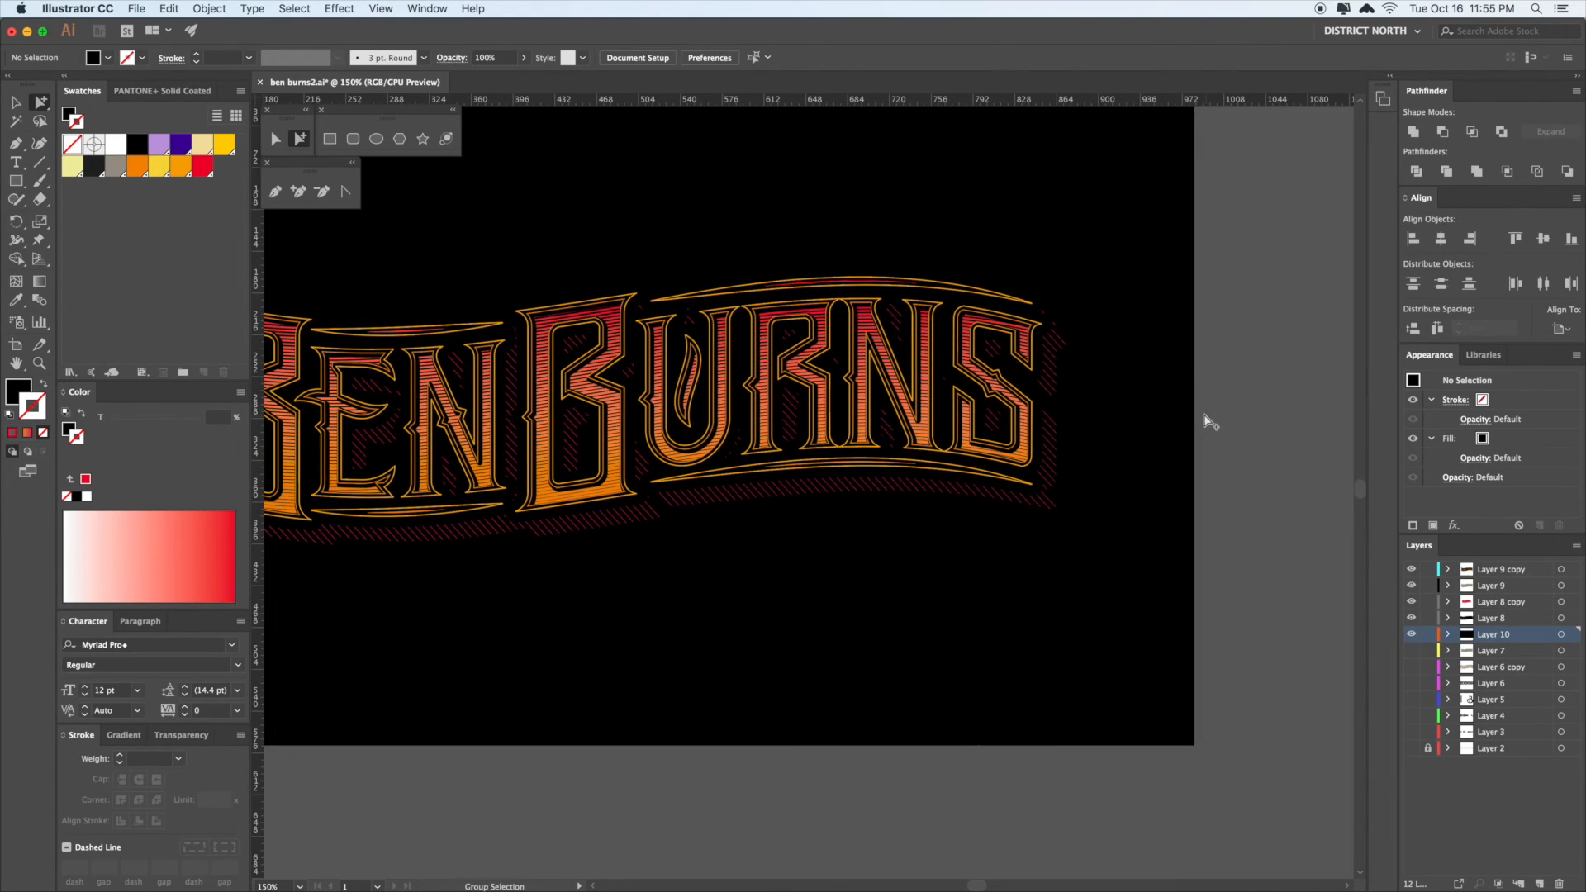
left_click_drag(1092, 401, 963, 386)
left_click(975, 389)
left_click(1123, 425)
key("z")
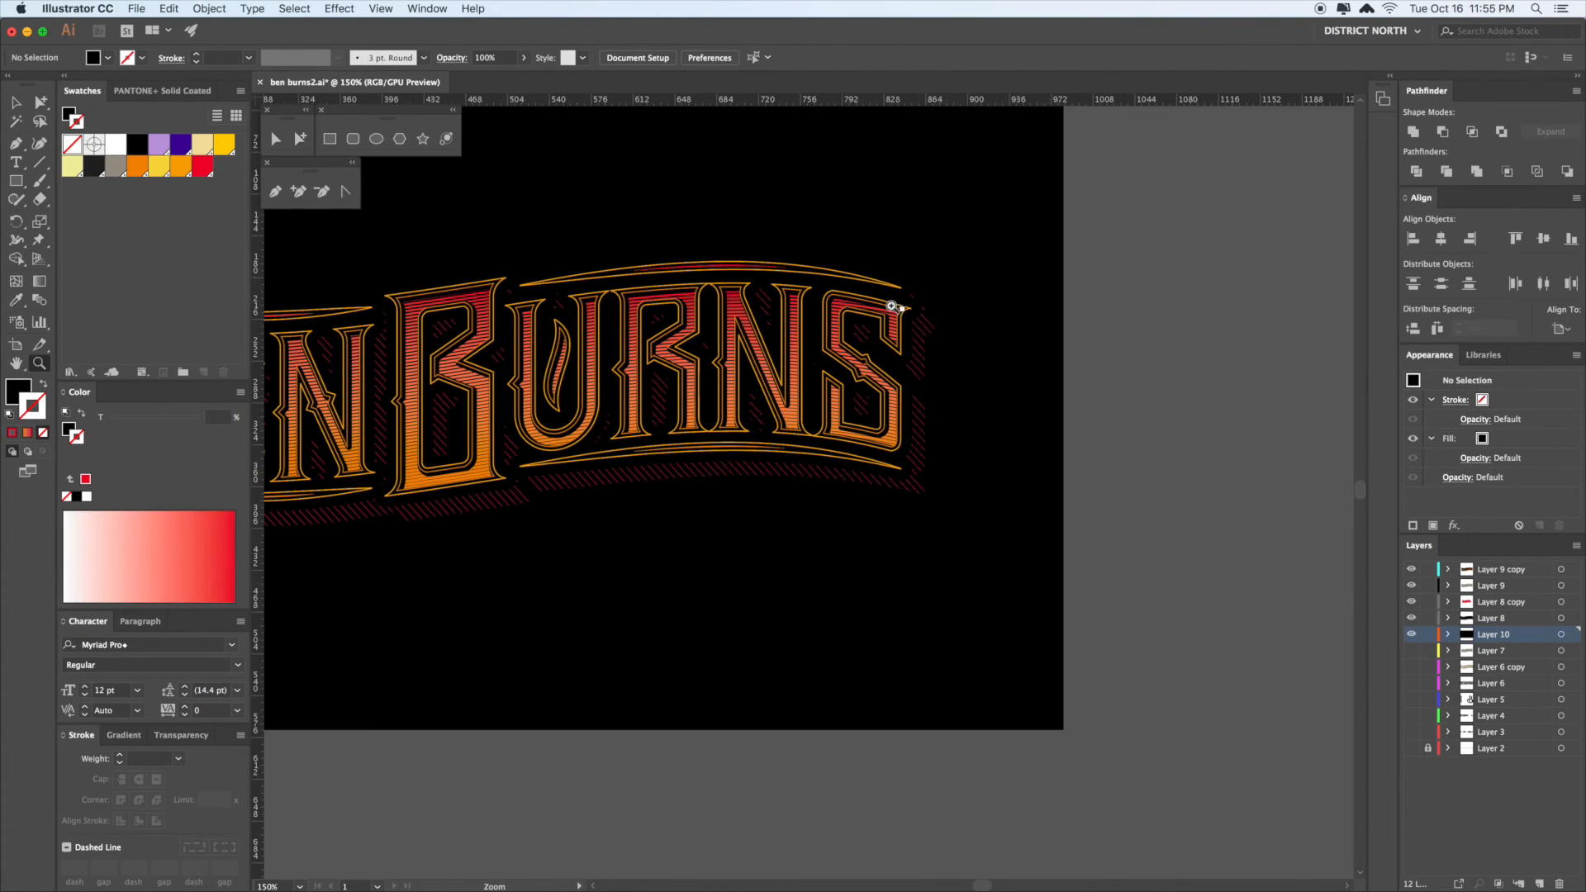
left_click_drag(894, 306, 940, 494)
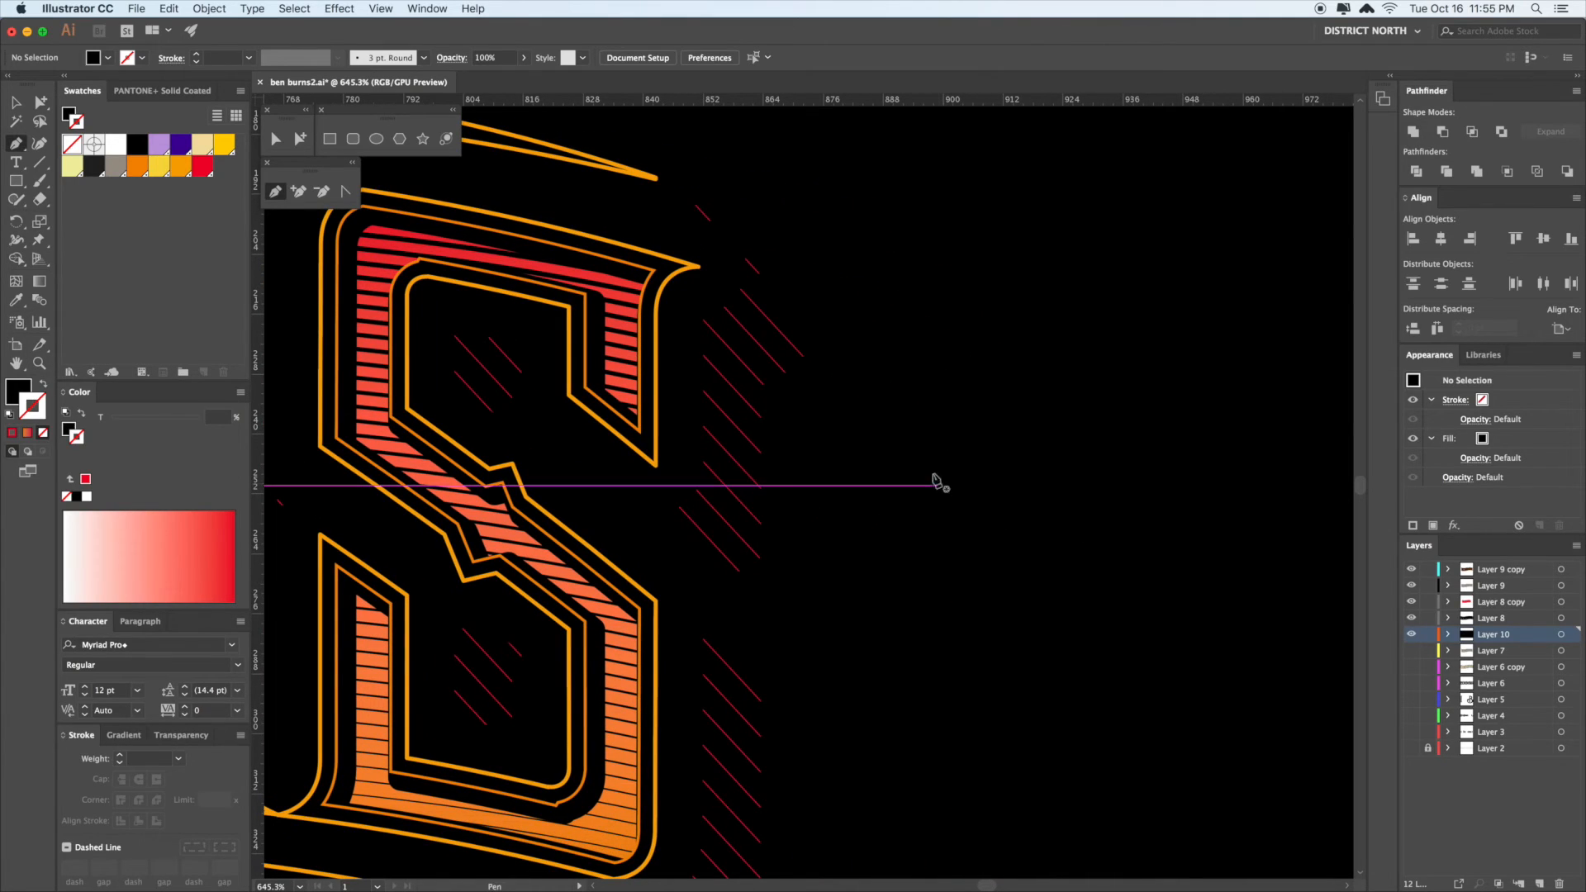
left_click(881, 300)
left_click(881, 549)
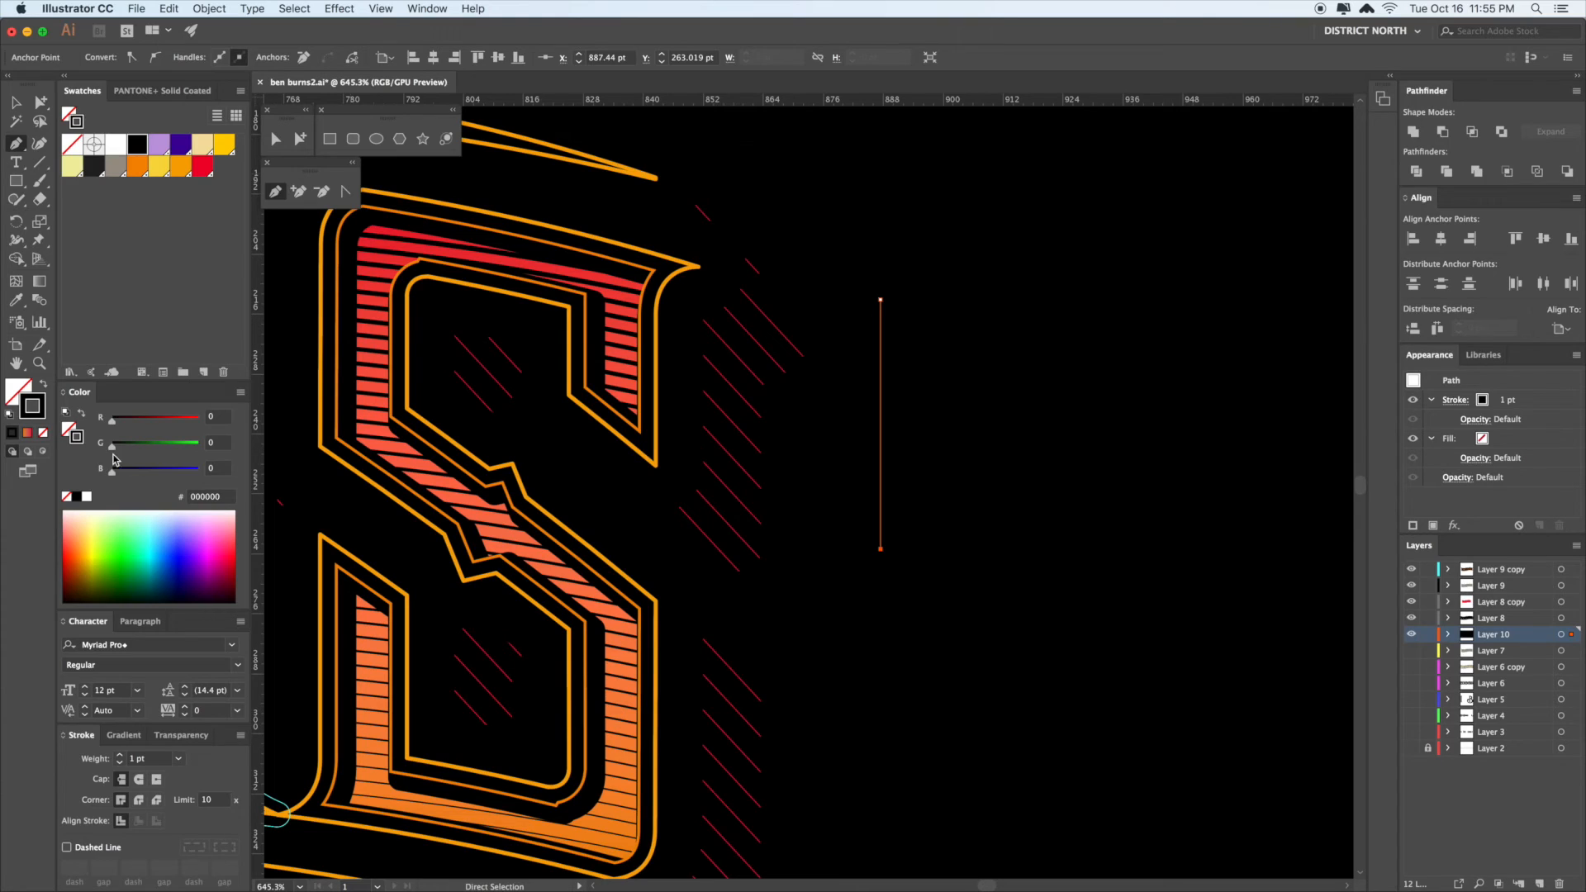
key("a")
left_click(1037, 538)
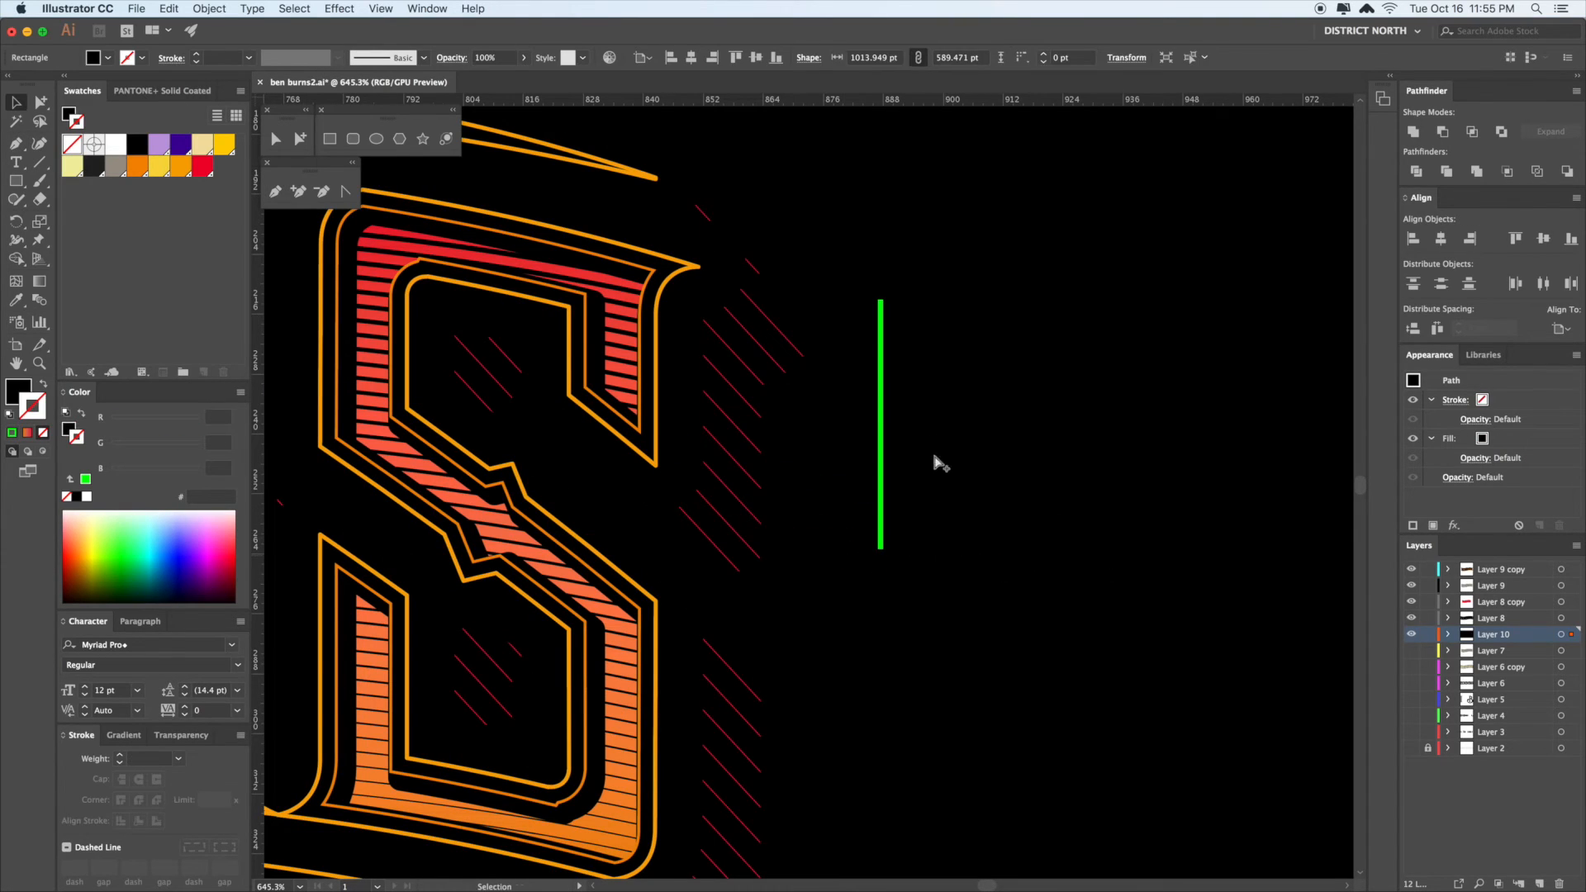
left_click(880, 385)
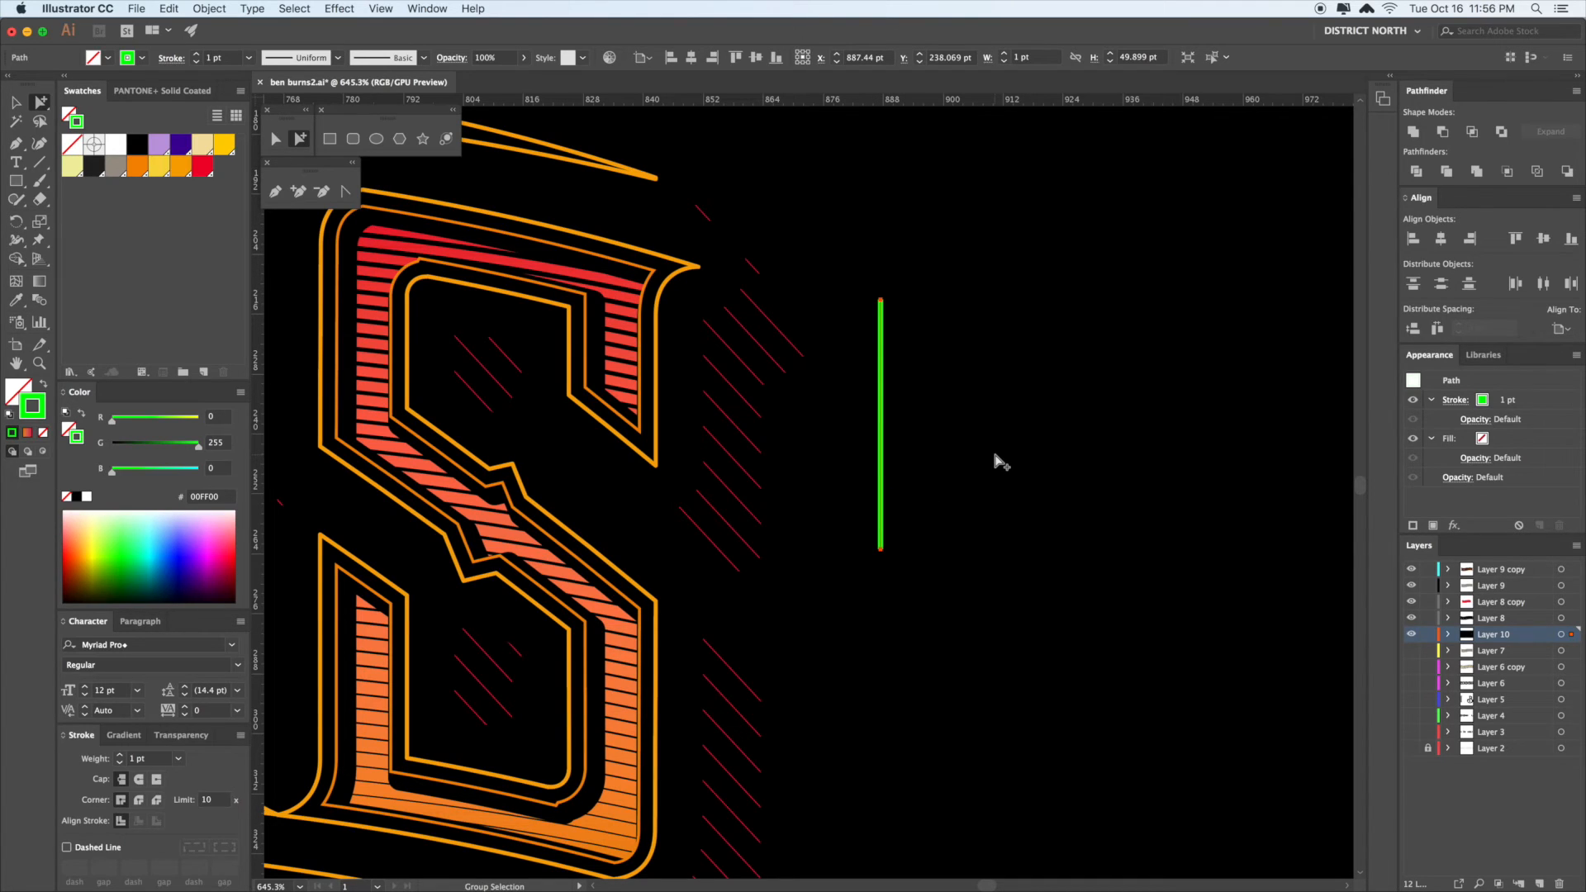
left_click(940, 467)
left_click(882, 392)
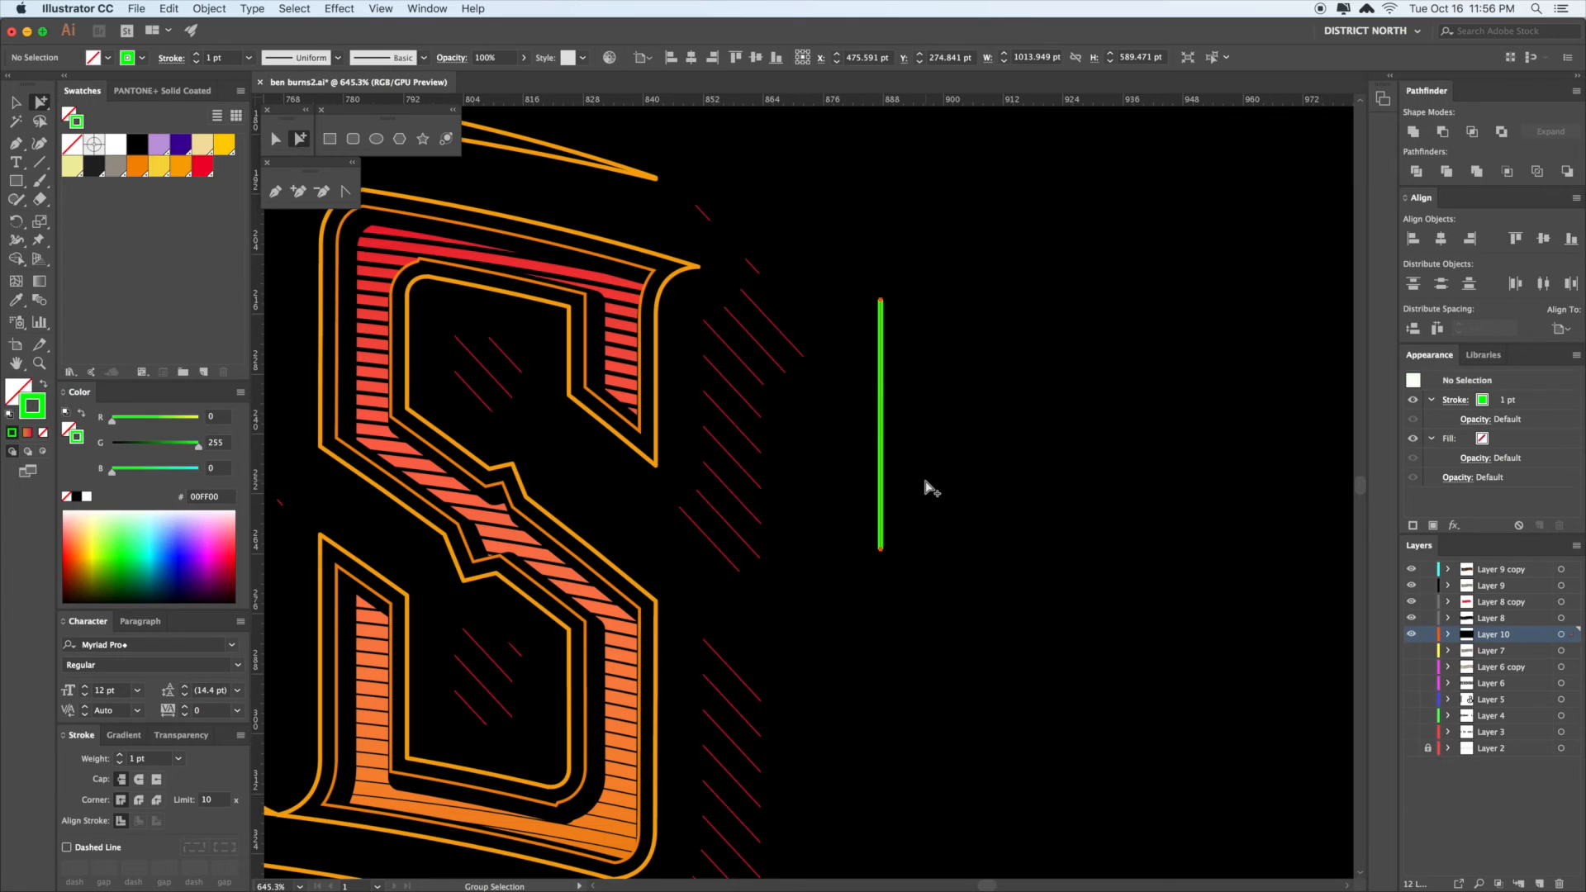
key("Delete")
left_click_drag(894, 496, 982, 430)
key("super+minus")
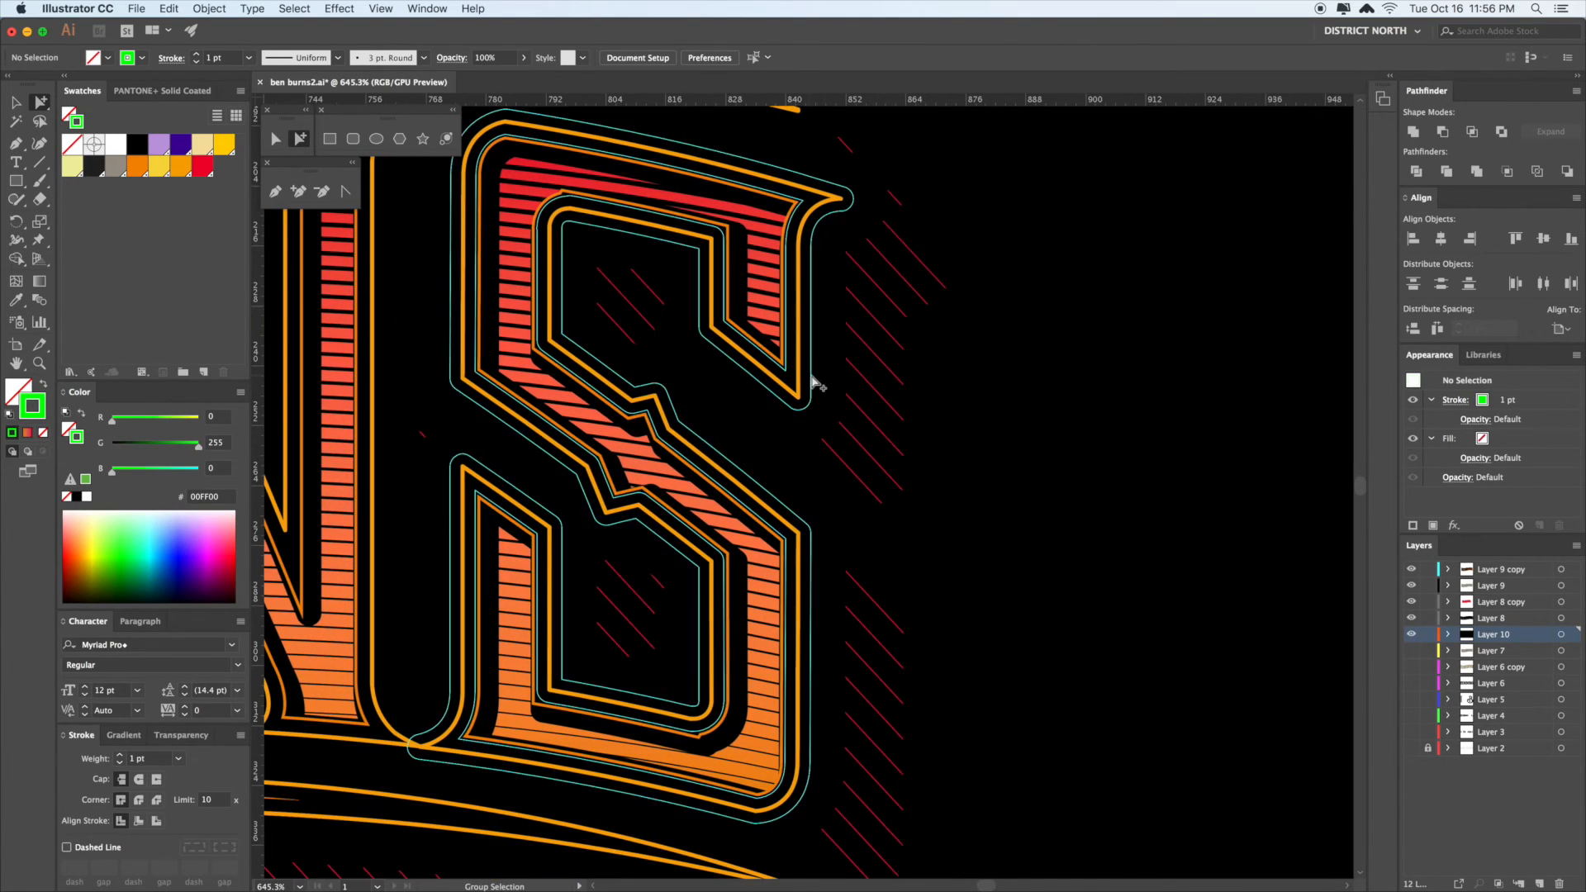
key("super+minus")
key("super+minus")
key("super+minus")
key("super+minus")
- Pan across the artwork and select the red hatch blend inside the lettering group
left_click_drag(1006, 460, 1269, 383)
key("v")
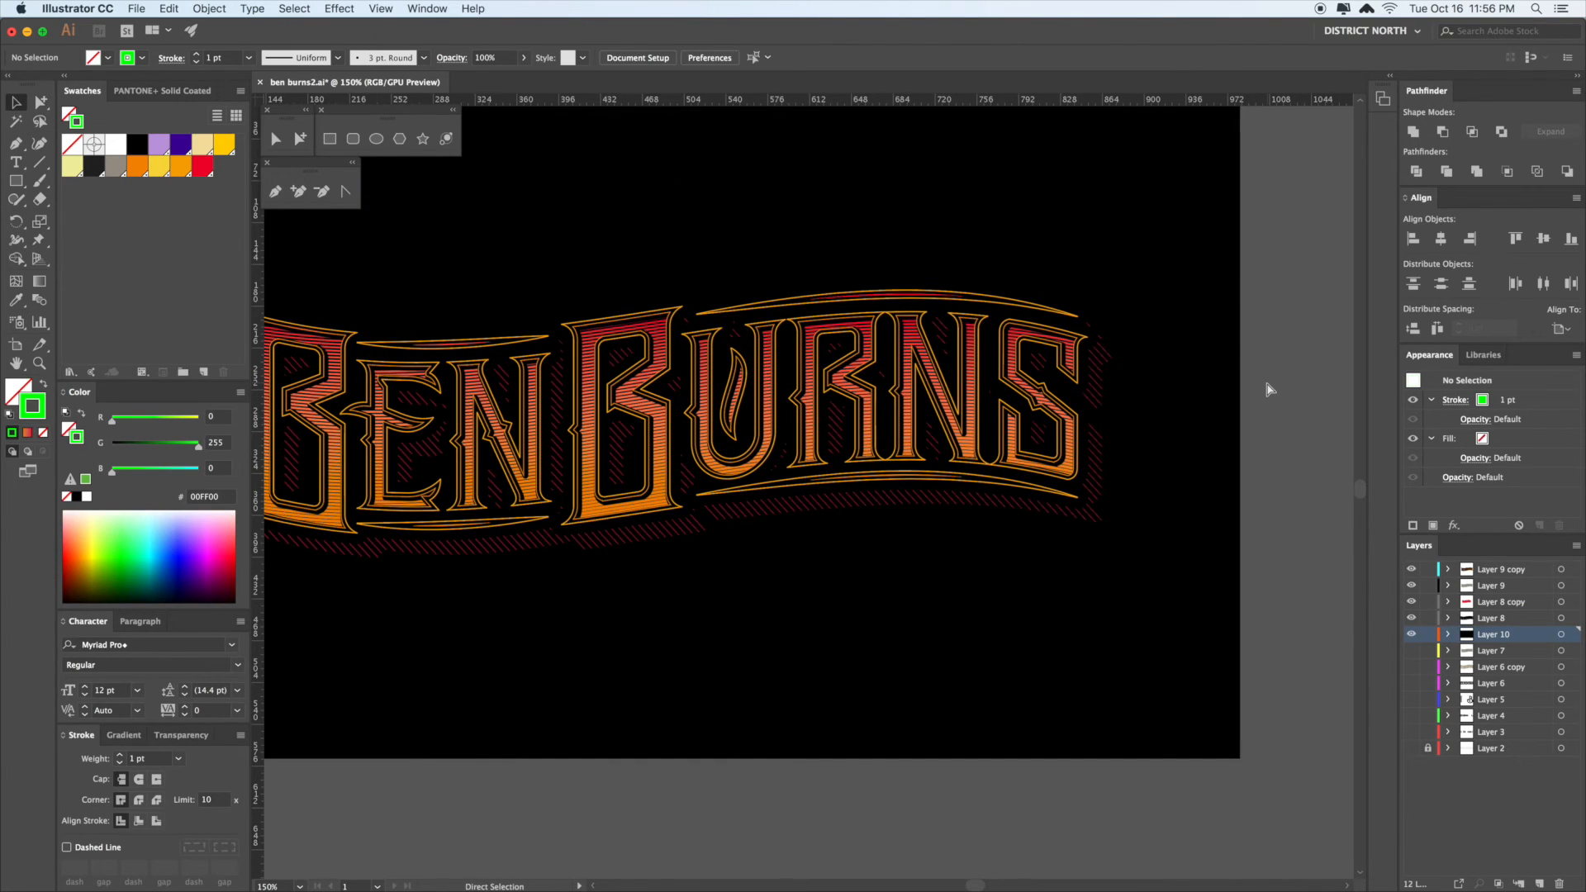
left_click_drag(1168, 481, 1267, 453)
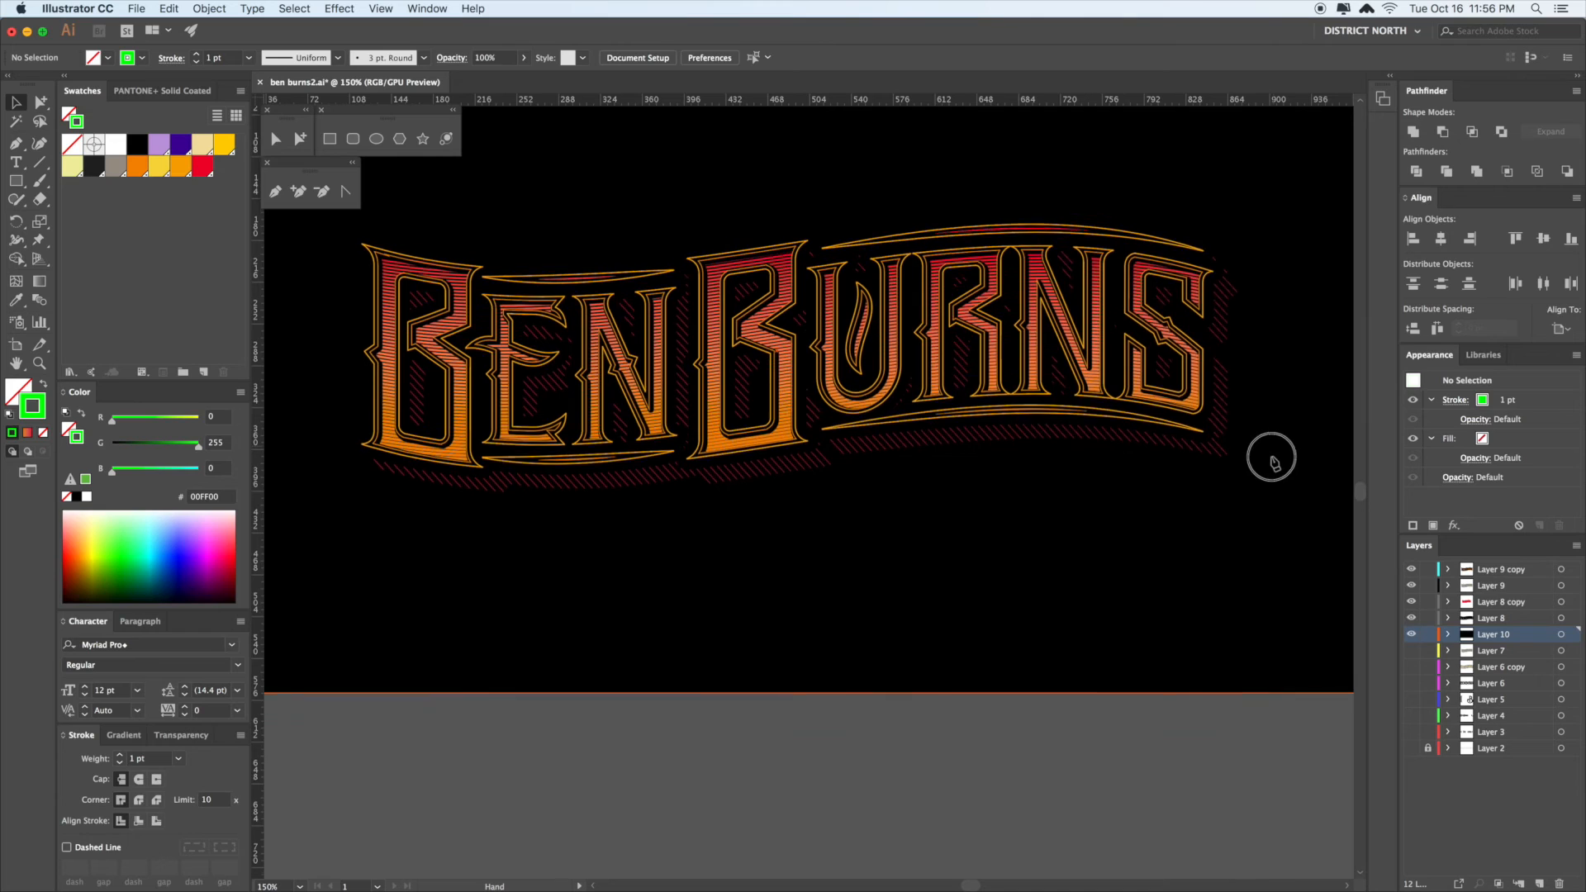
key("a")
left_click(885, 518)
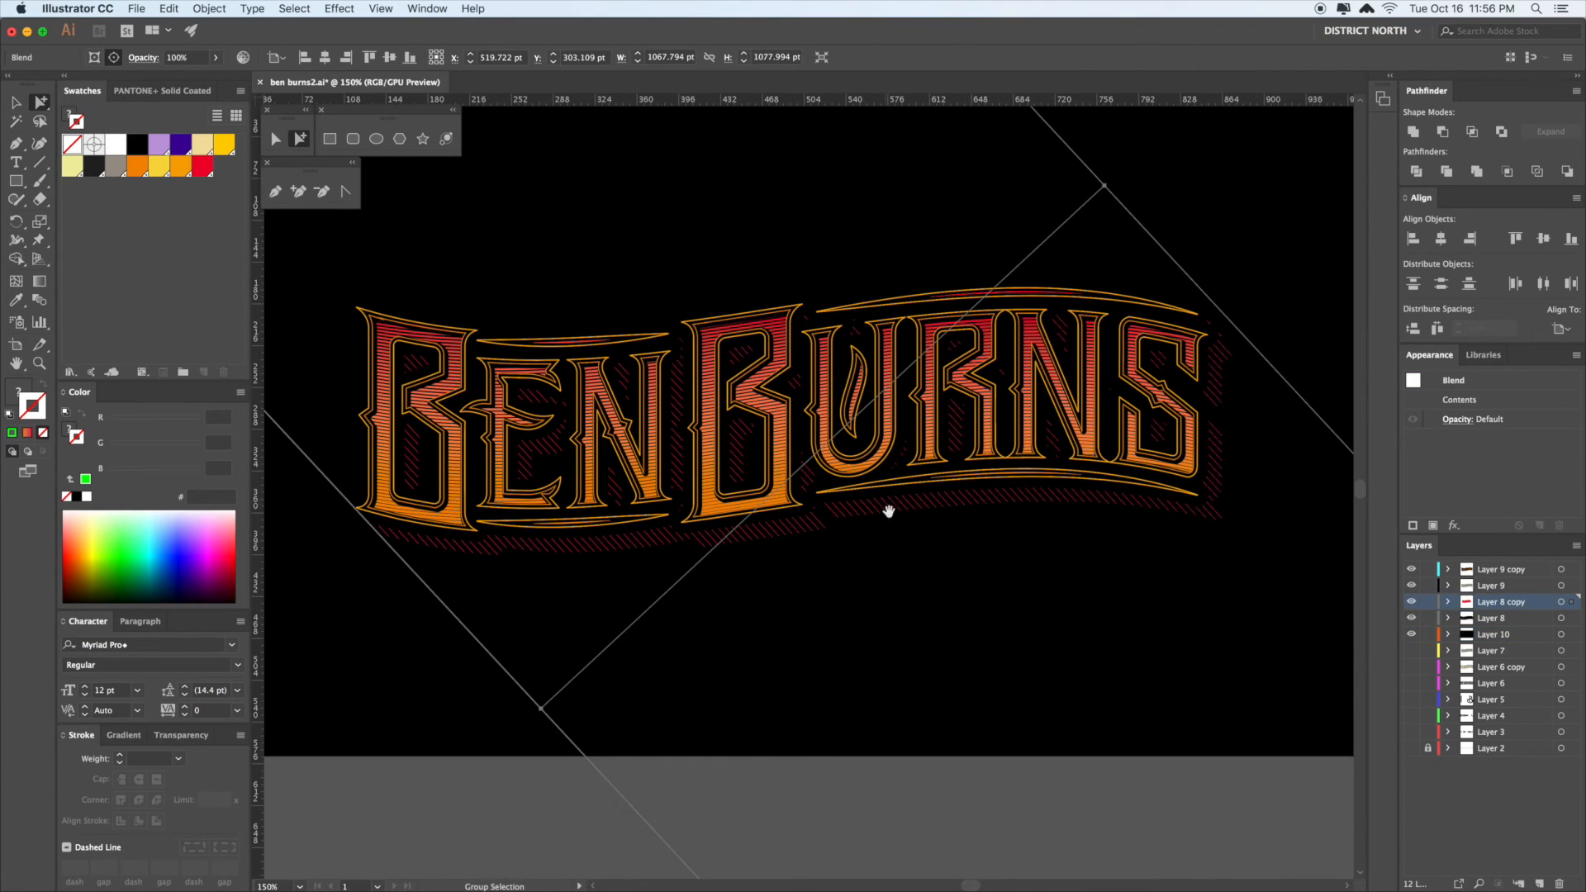
scroll(914, 532, "down", 1)
scroll(916, 533, "down", 1)
scroll(916, 533, "right", 1)
- Try mirroring a copy of the hatch blend into cross-hatching, then undo it
key("v")
mouse_move(1068, 630)
left_mouse_down()
mouse_move(1039, 605)
mouse_move(655, 587)
mouse_move(809, 593)
left_mouse_up()
key("o")
key("a")
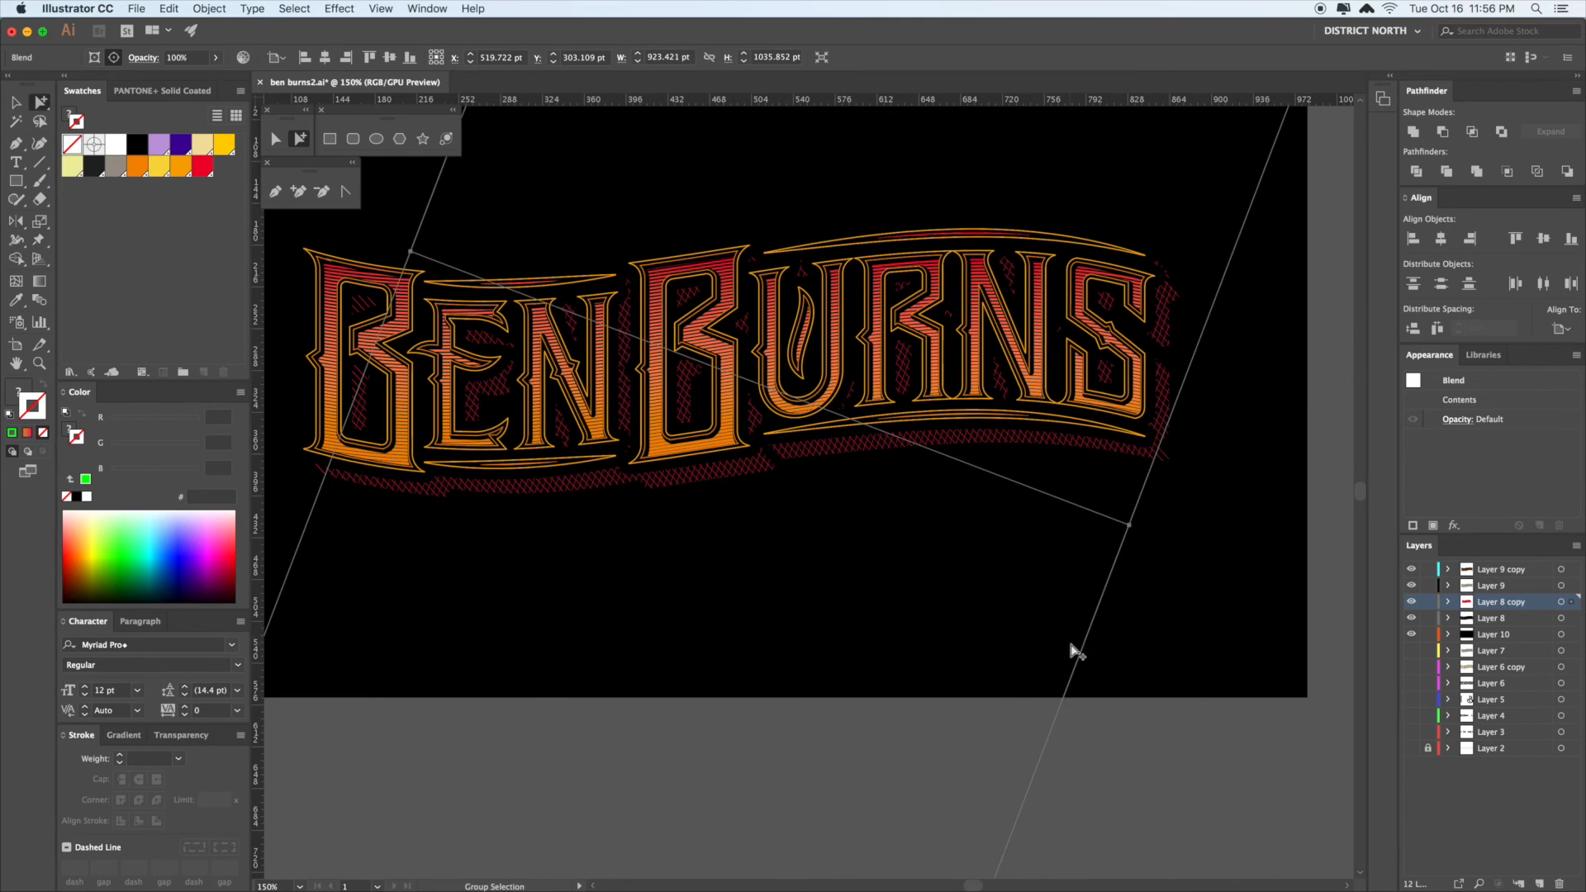
left_click(1179, 632)
left_click_drag(1181, 632, 1135, 629)
key("super+z")
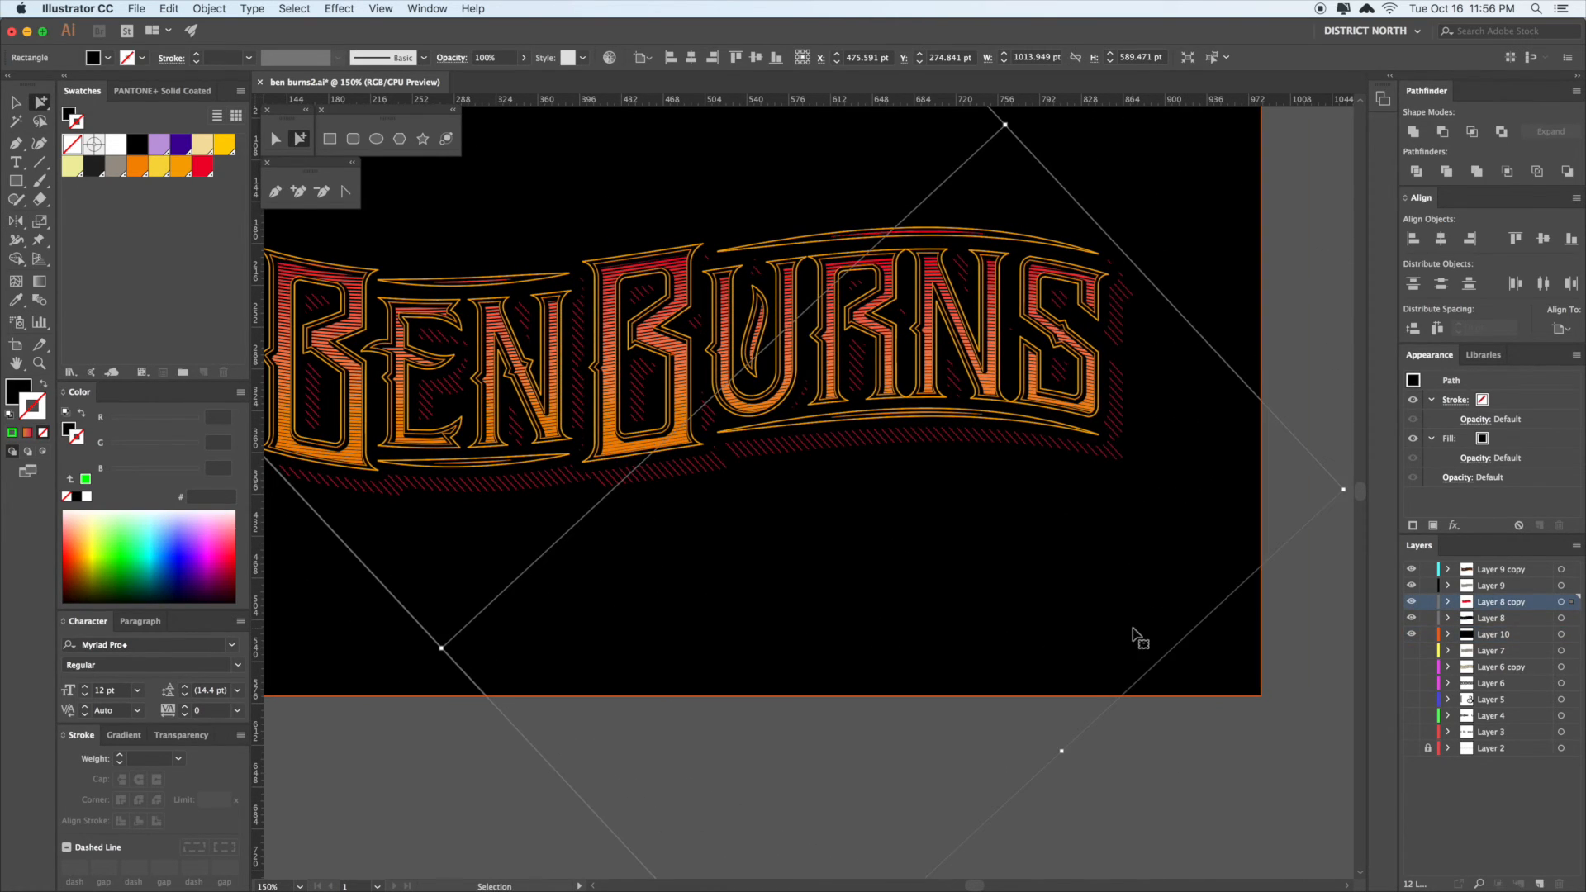
key("super+z")
- Select the black background rectangle and zoom out until the whole artboard shows
left_click_drag(1006, 596, 1024, 613)
key("v")
left_click(1019, 618)
left_click_drag(889, 753, 960, 790)
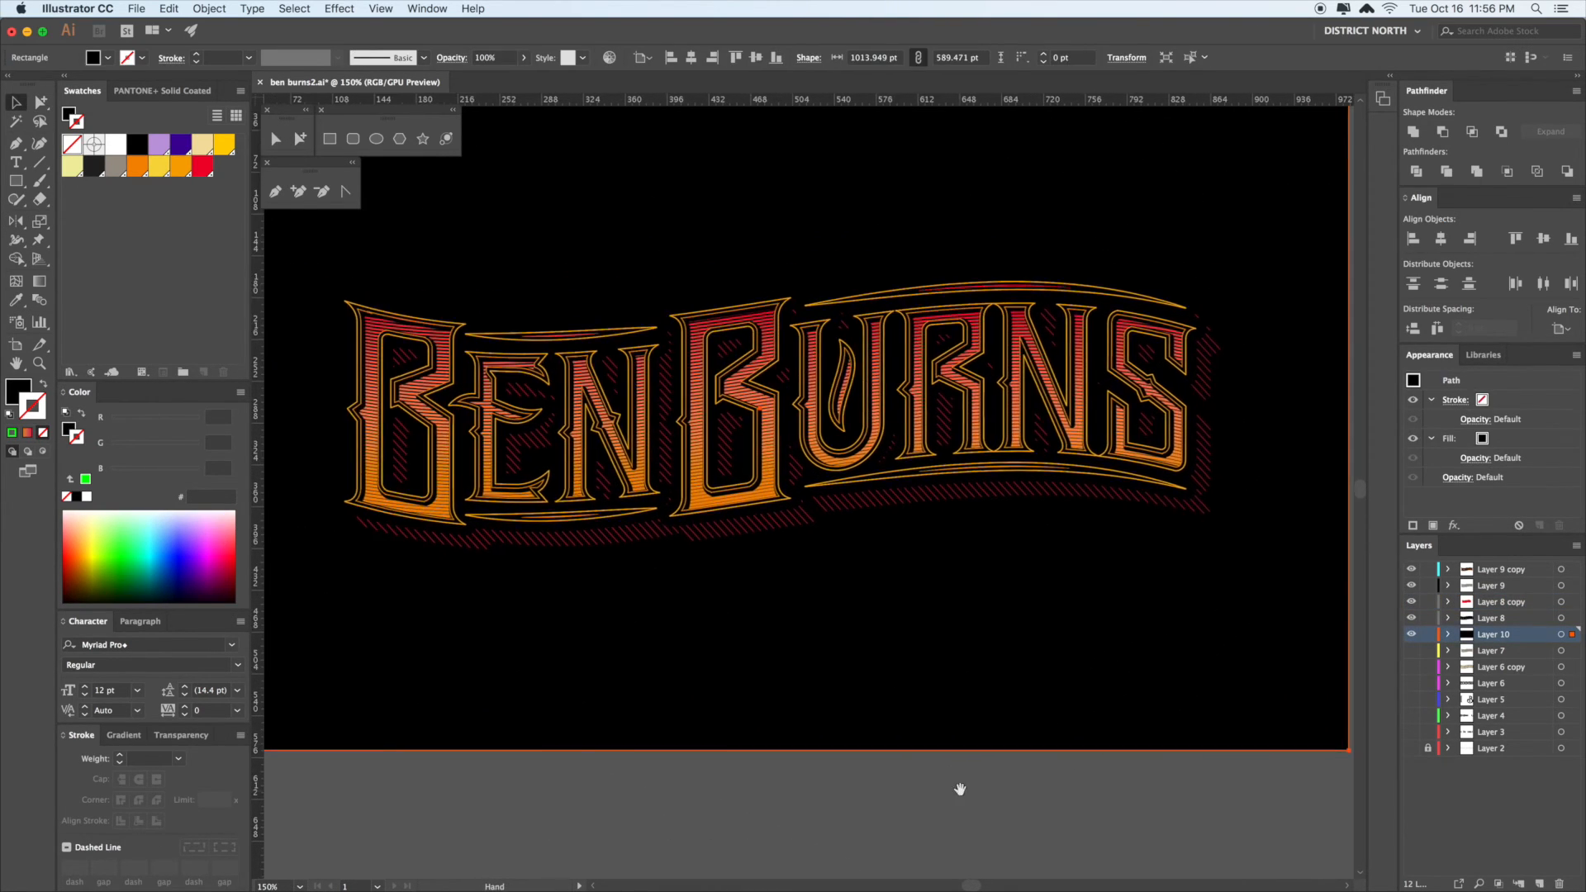
left_click_drag(1061, 565, 1051, 589)
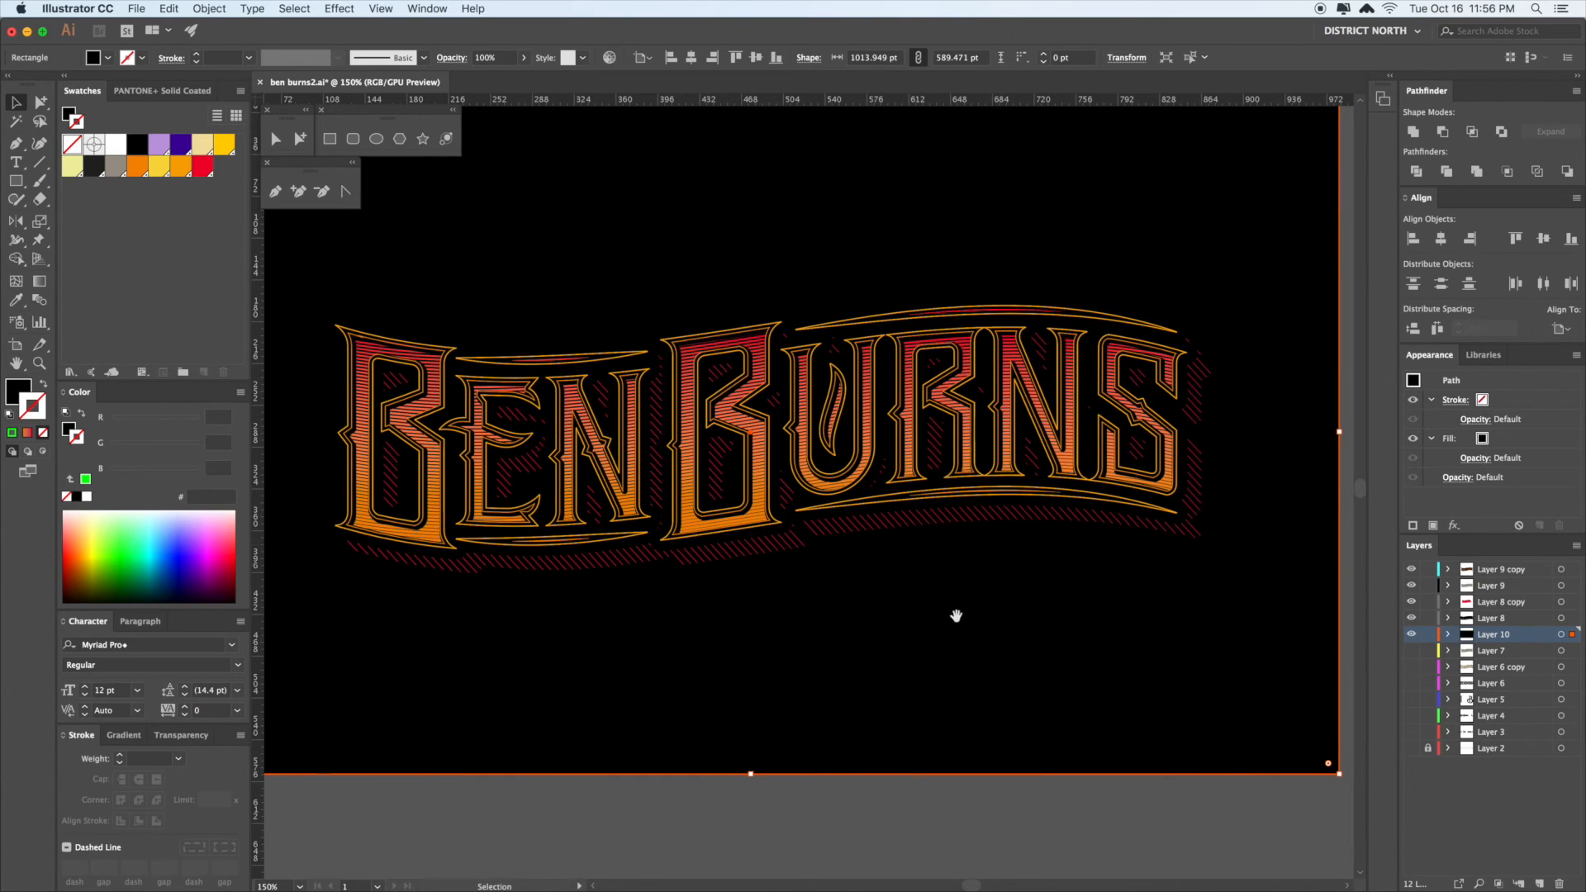
key("super+minus")
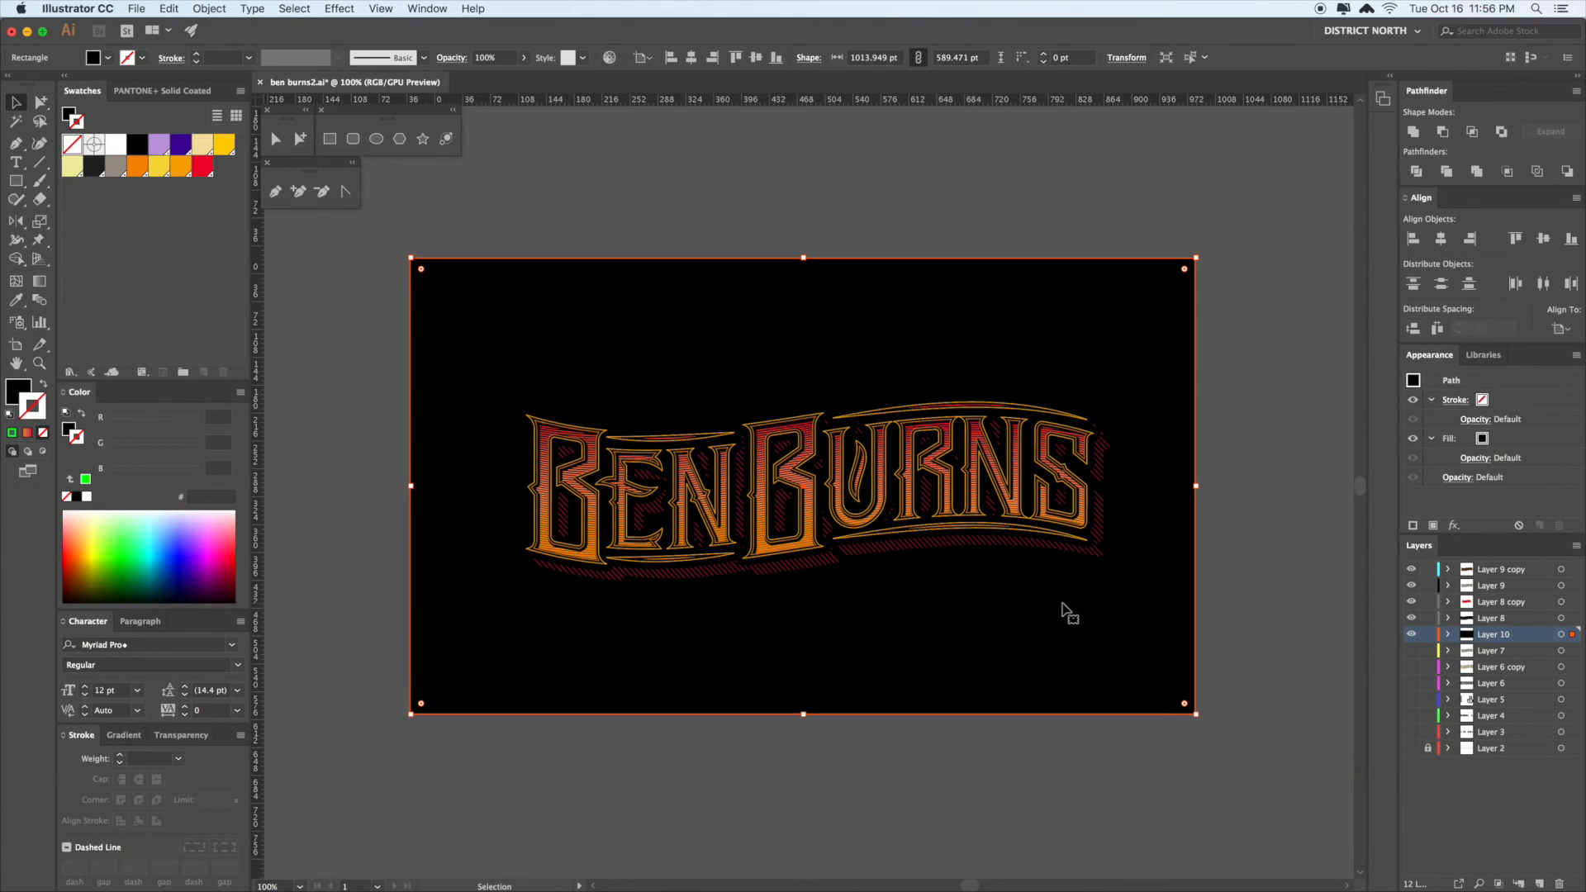
key("a")
left_click_drag(1164, 611, 1054, 547)
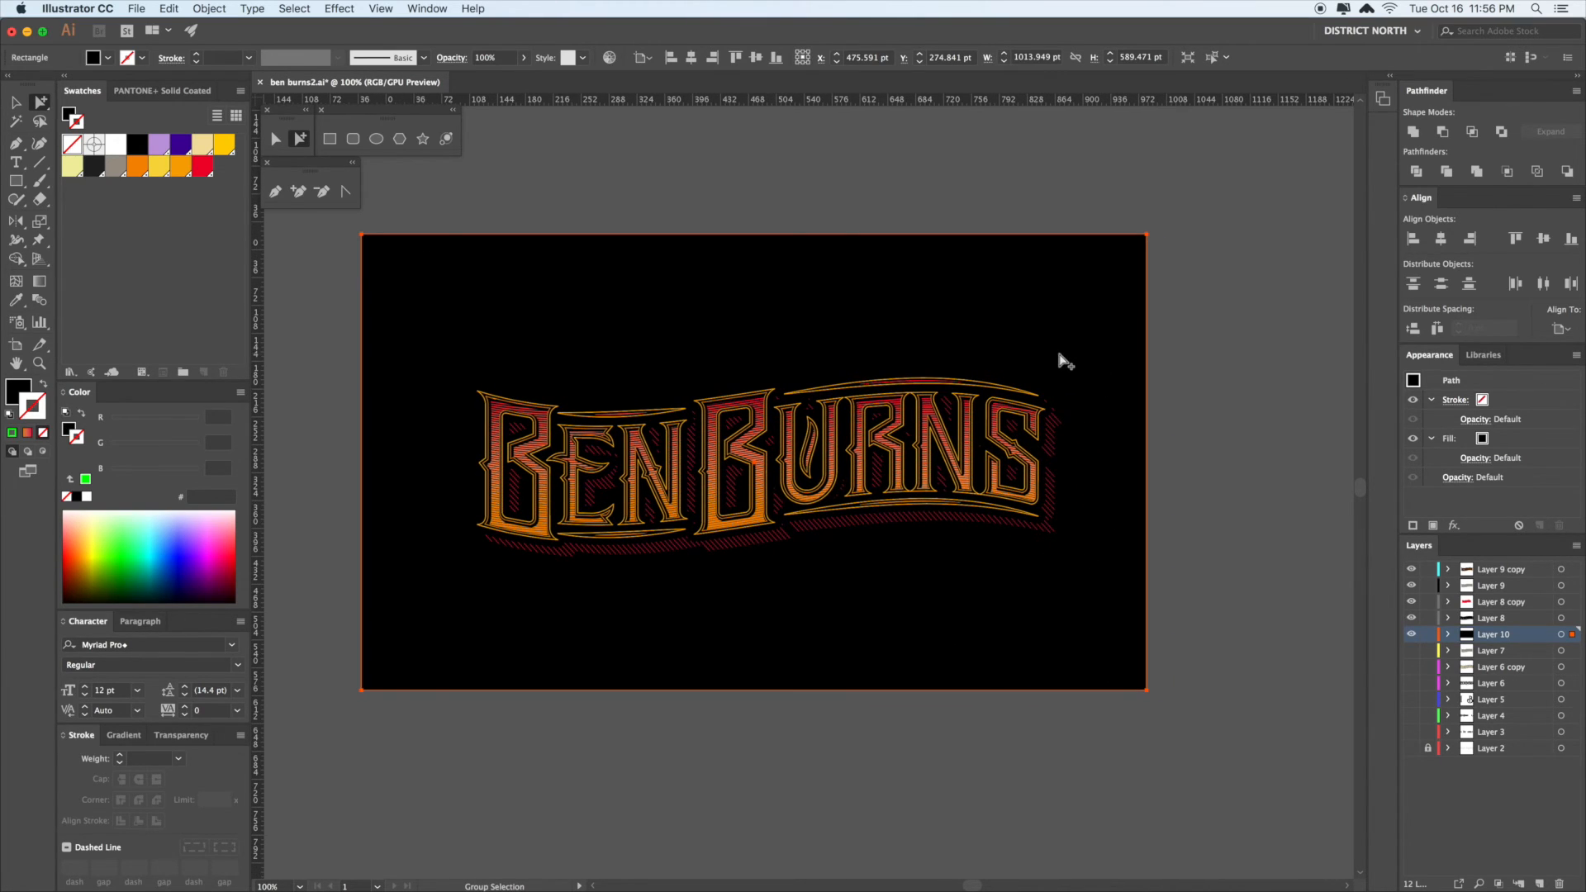
left_click(1048, 439)
left_click_drag(1167, 519, 1161, 507)
key("v")
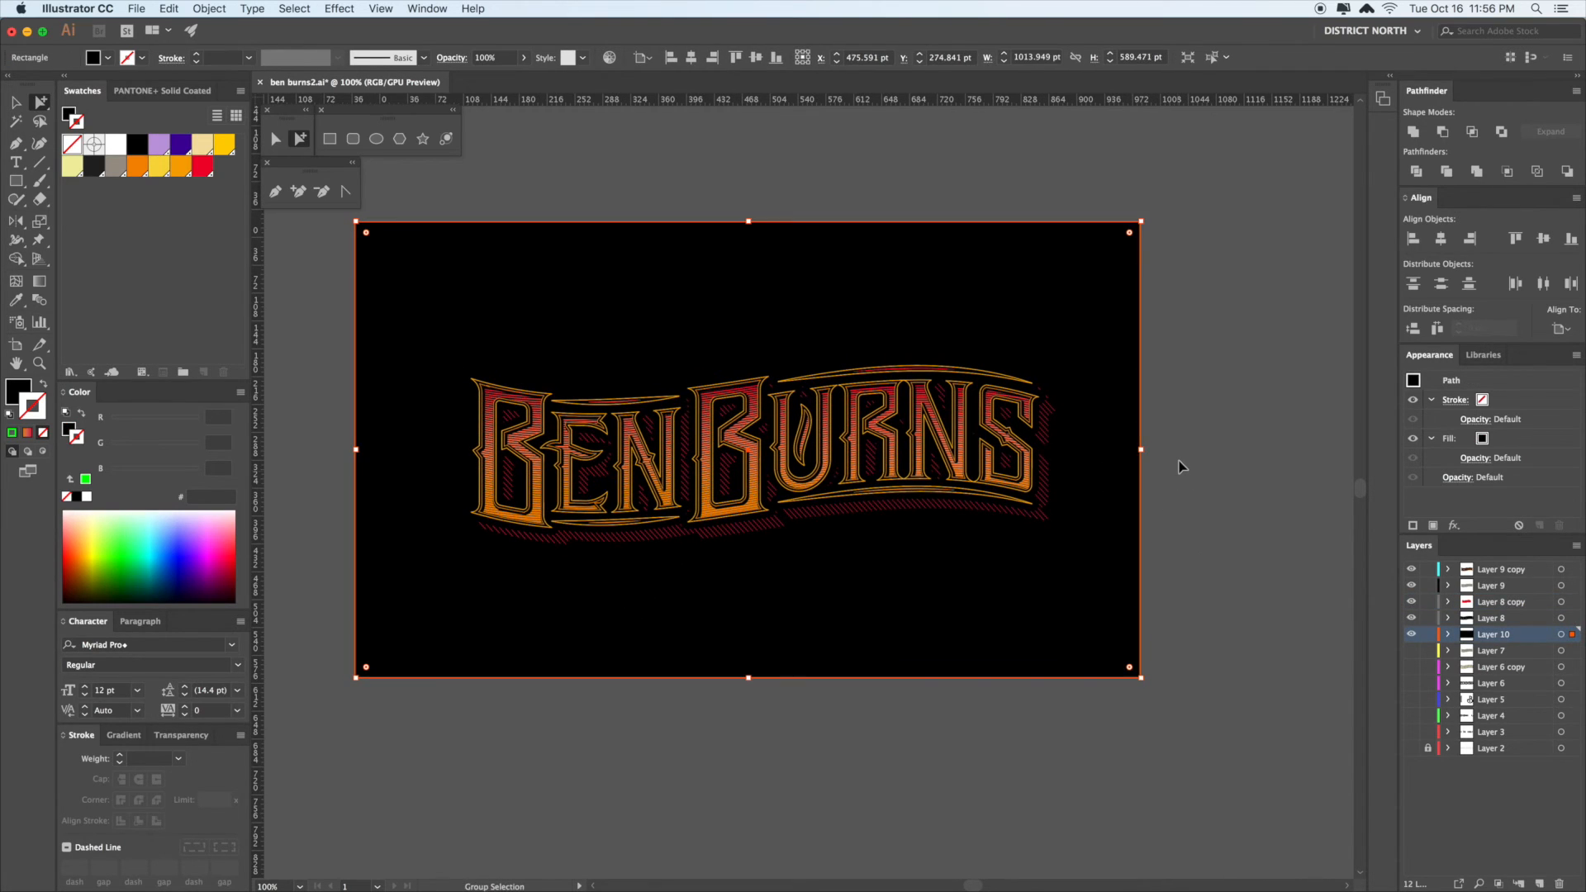
- Compare the gradient and cream lettering layers, leaving the red hatched shadow hidden
left_click(1412, 572)
left_click(1412, 585)
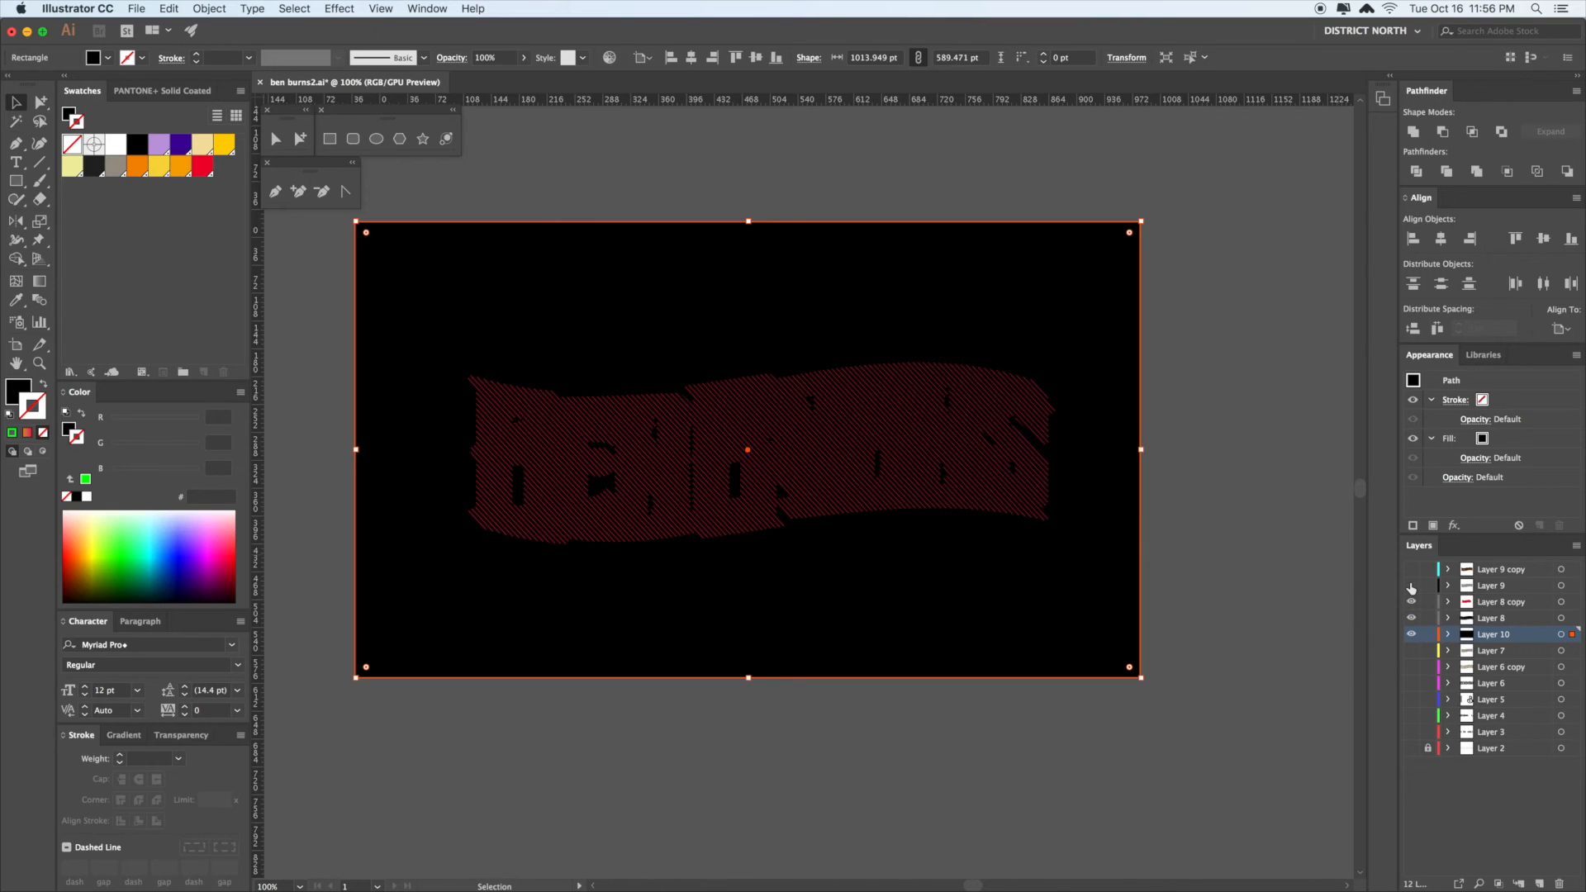
left_click(1412, 603)
left_click(1412, 586)
left_click(1412, 570)
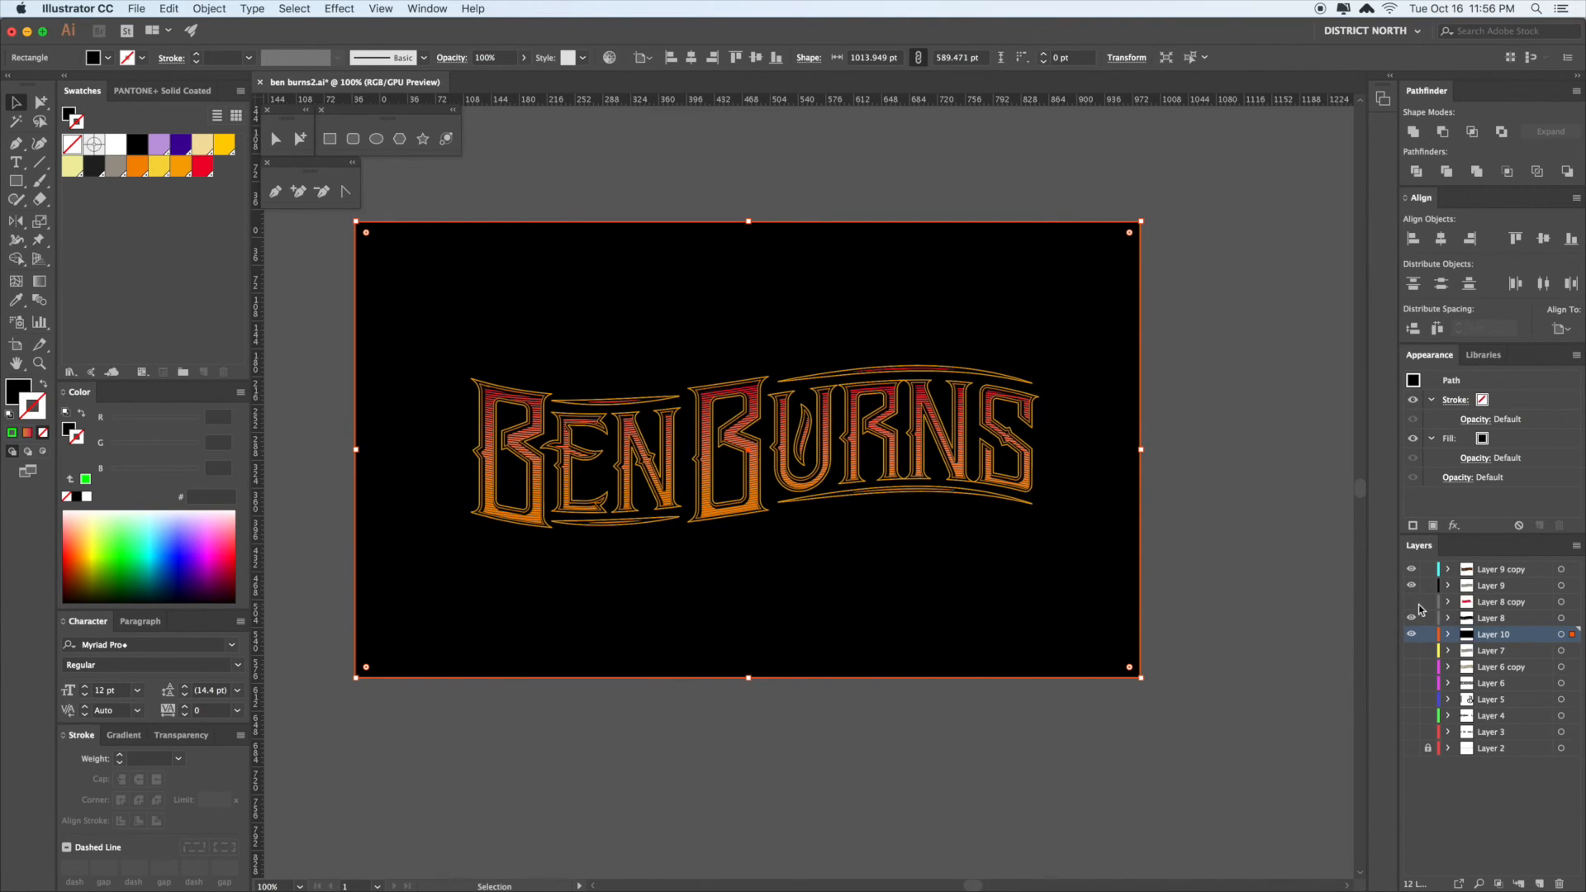
left_click(1232, 584)
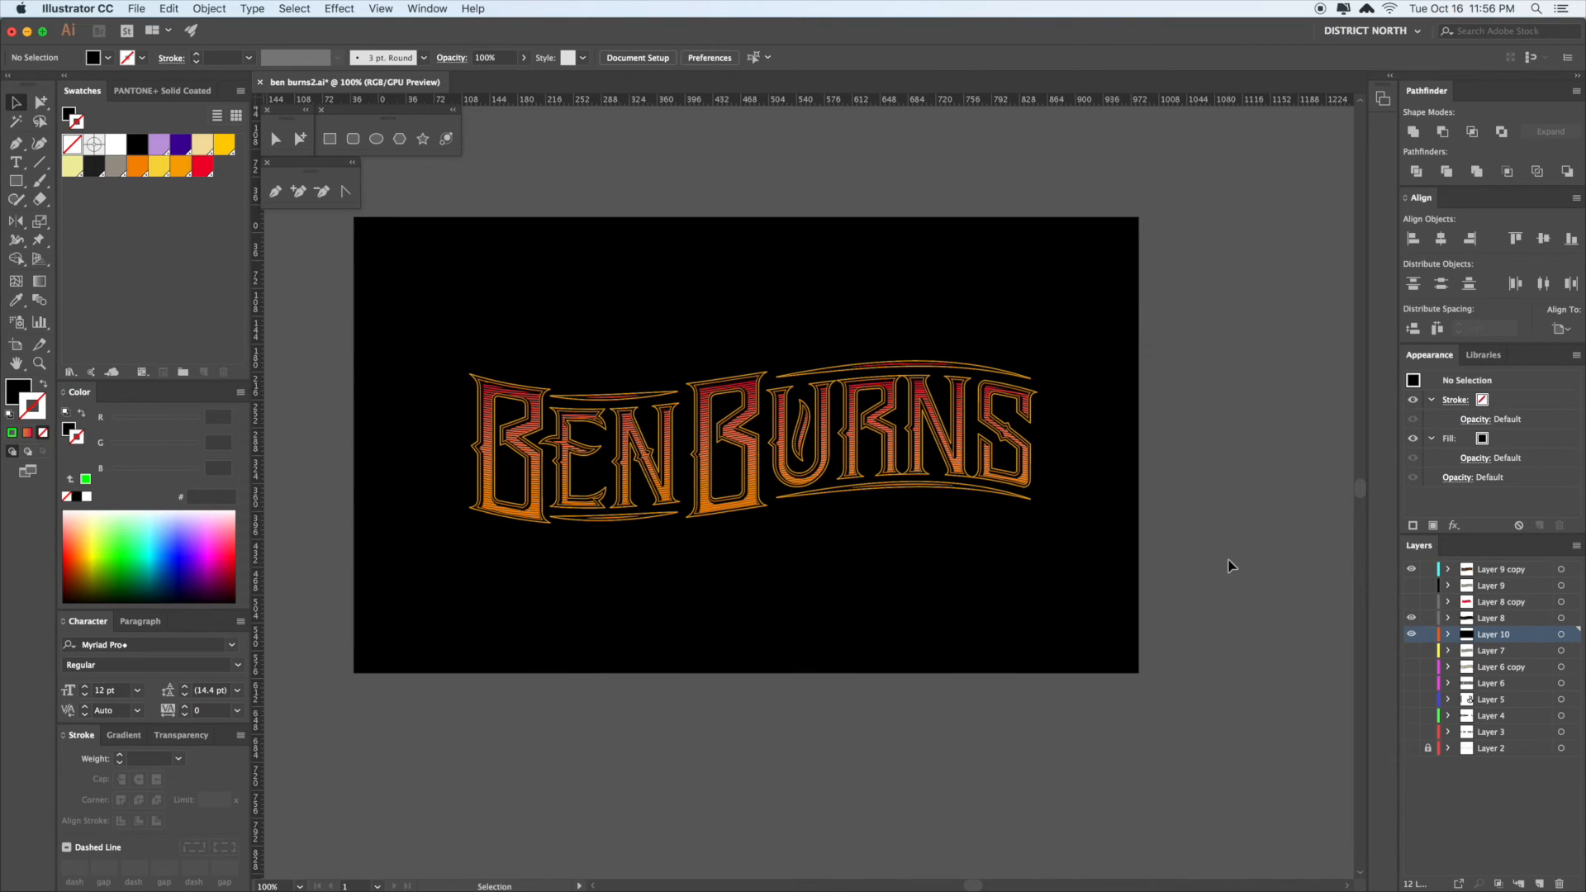
- Make Layer 8 visible and select the outline compound path around the lettering
left_click(1412, 571)
left_click(1412, 587)
left_click(1412, 570)
left_click(1414, 619)
left_click(1045, 457)
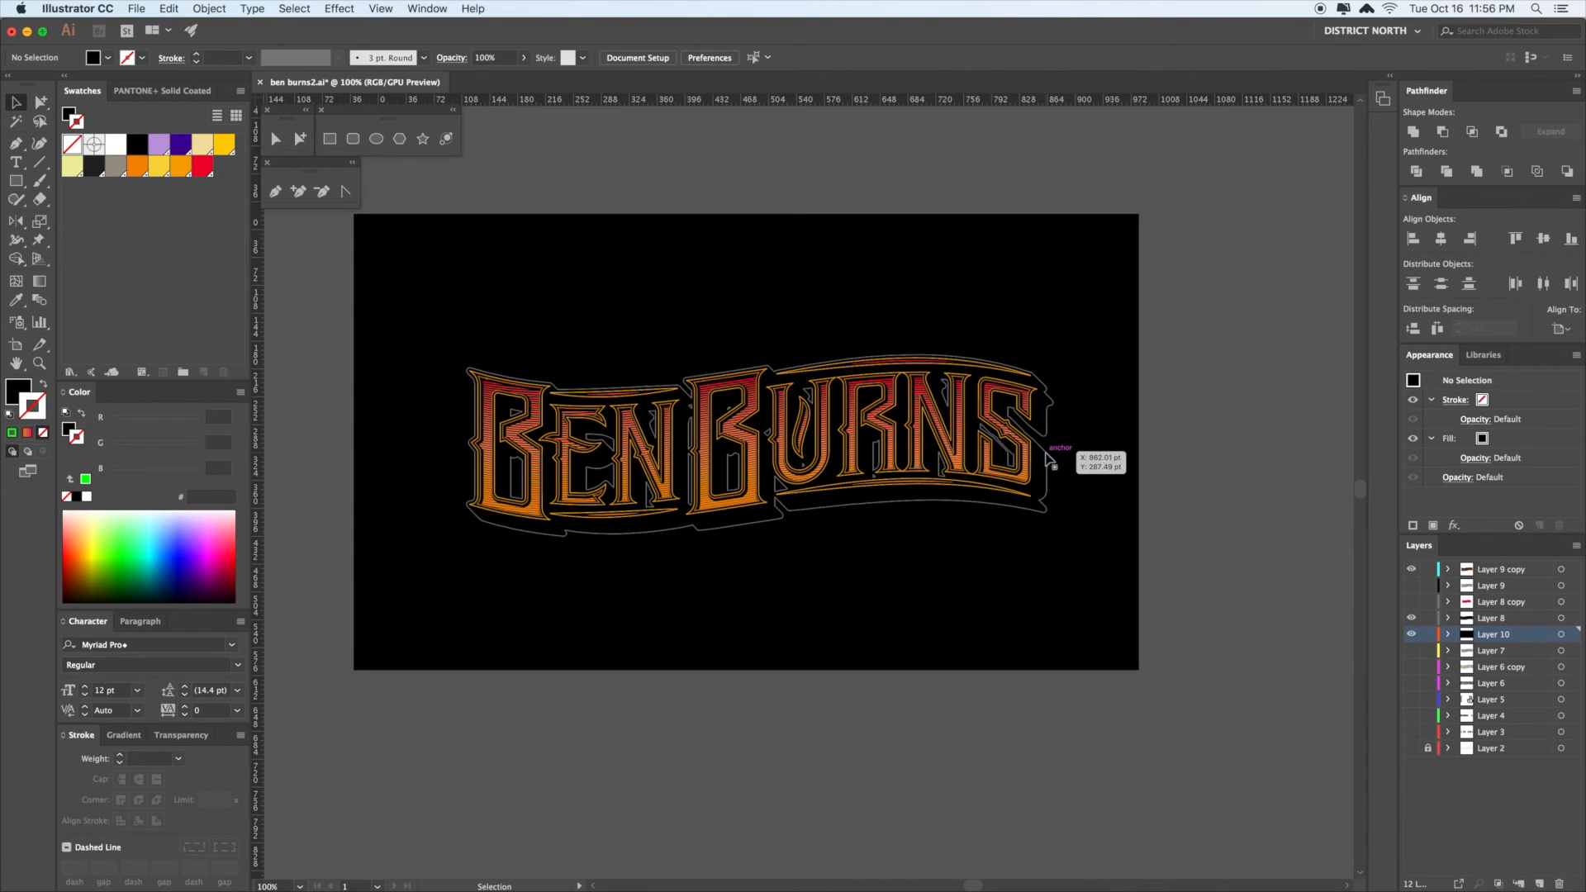
scroll(1055, 497, "right", 1)
scroll(1055, 497, "down", 1)
left_click(1187, 537)
left_click(1020, 430)
mouse_move(1155, 510)
left_mouse_down()
mouse_move(1133, 507)
mouse_move(1148, 516)
left_mouse_up()
- Zoom in on the B and draw a stroked vertical Pen line down its left stem
left_click(1133, 506)
key("z")
left_click_drag(409, 307, 601, 388)
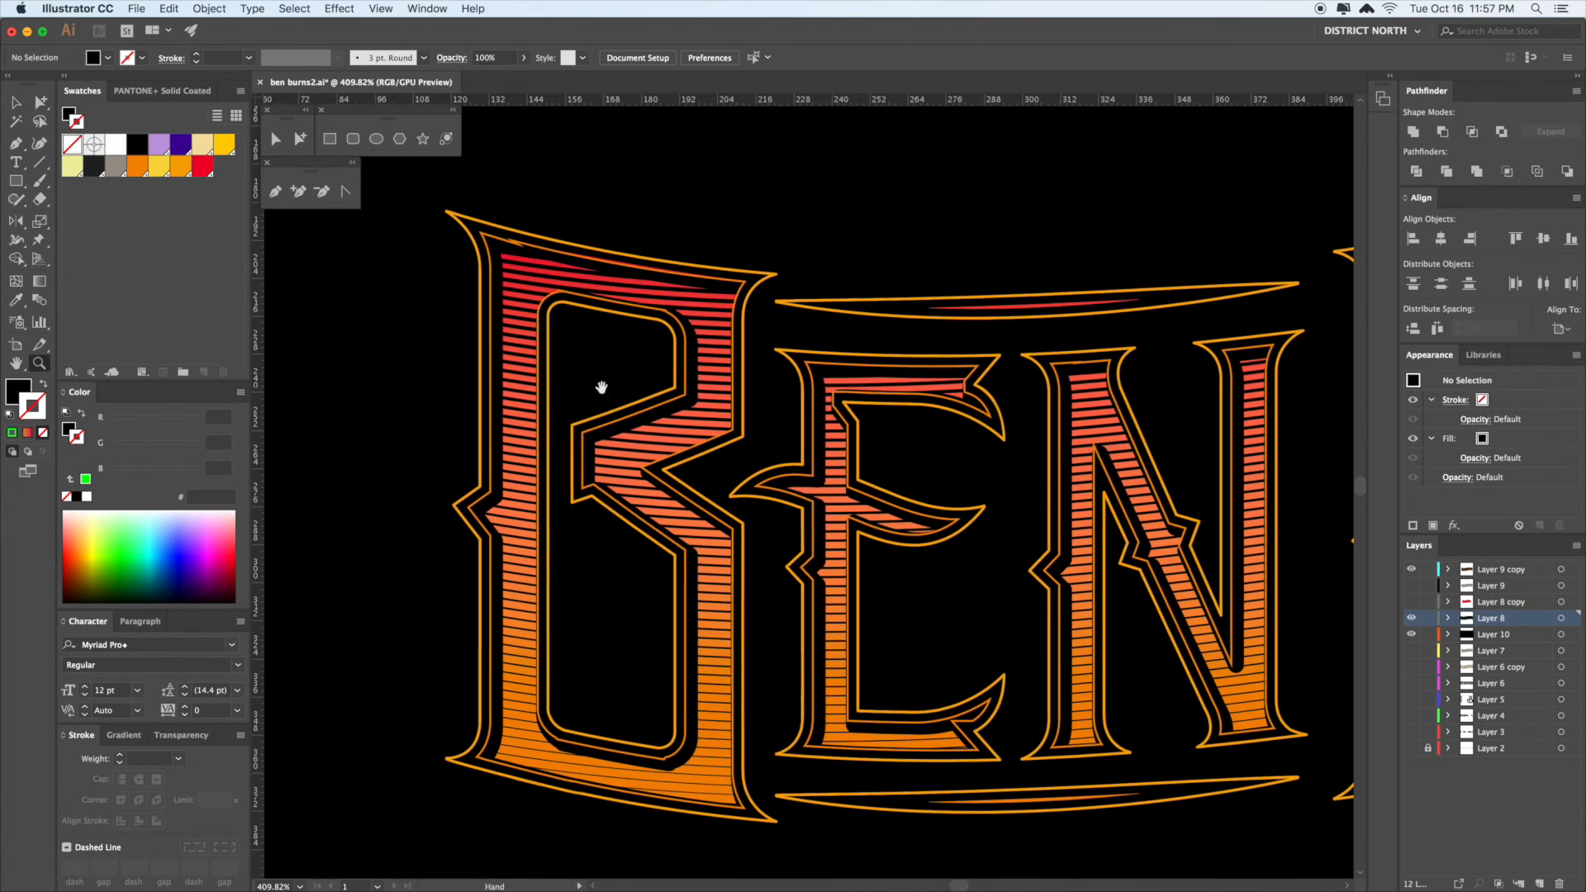
key("p")
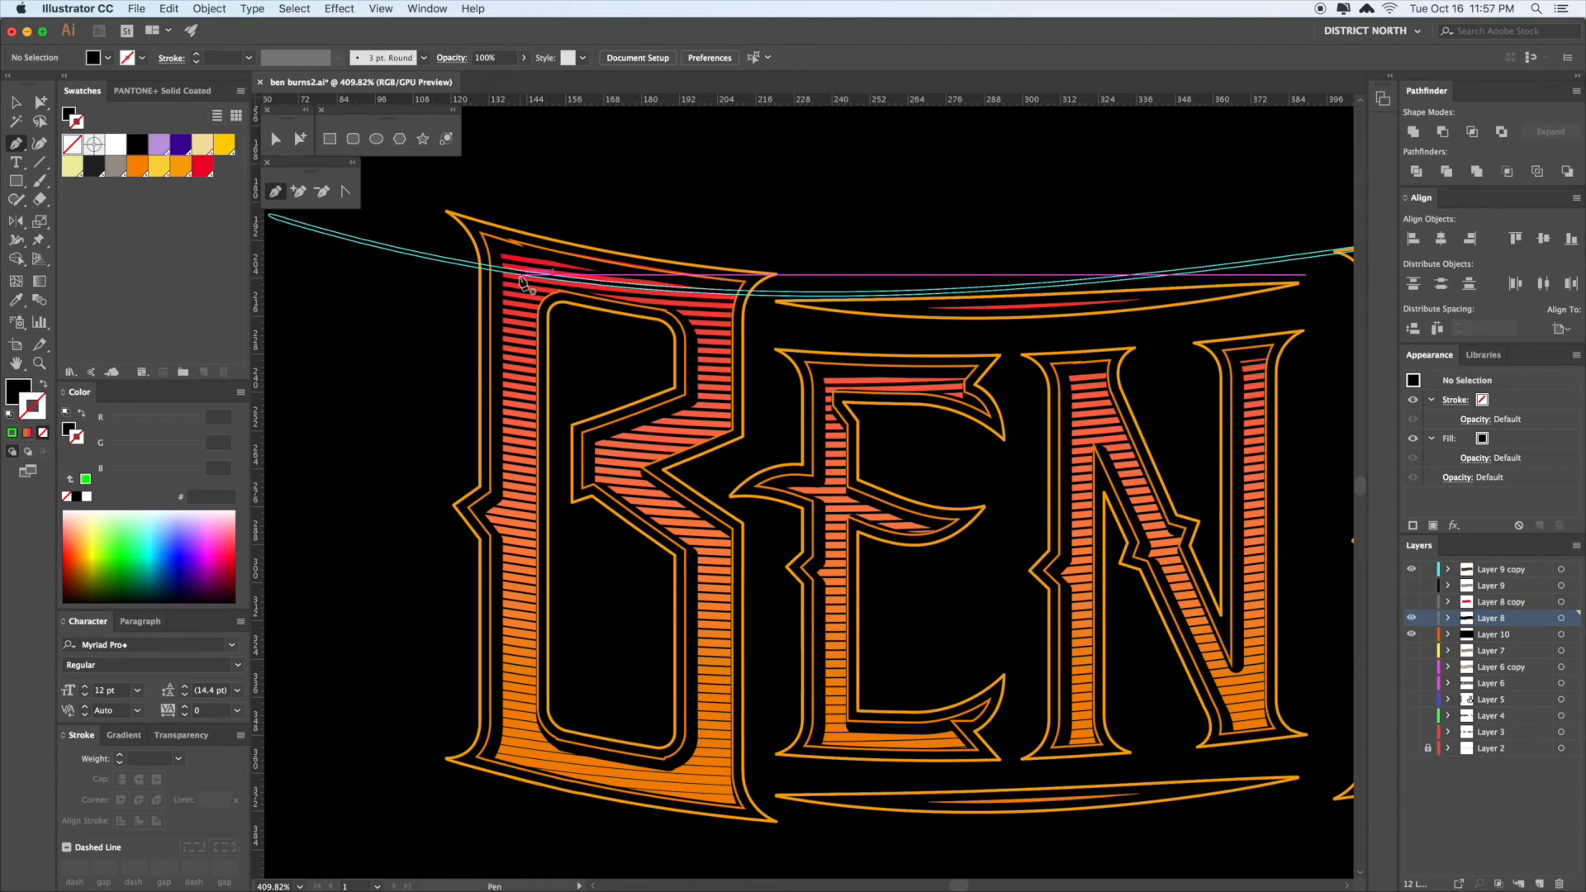
left_click(522, 275)
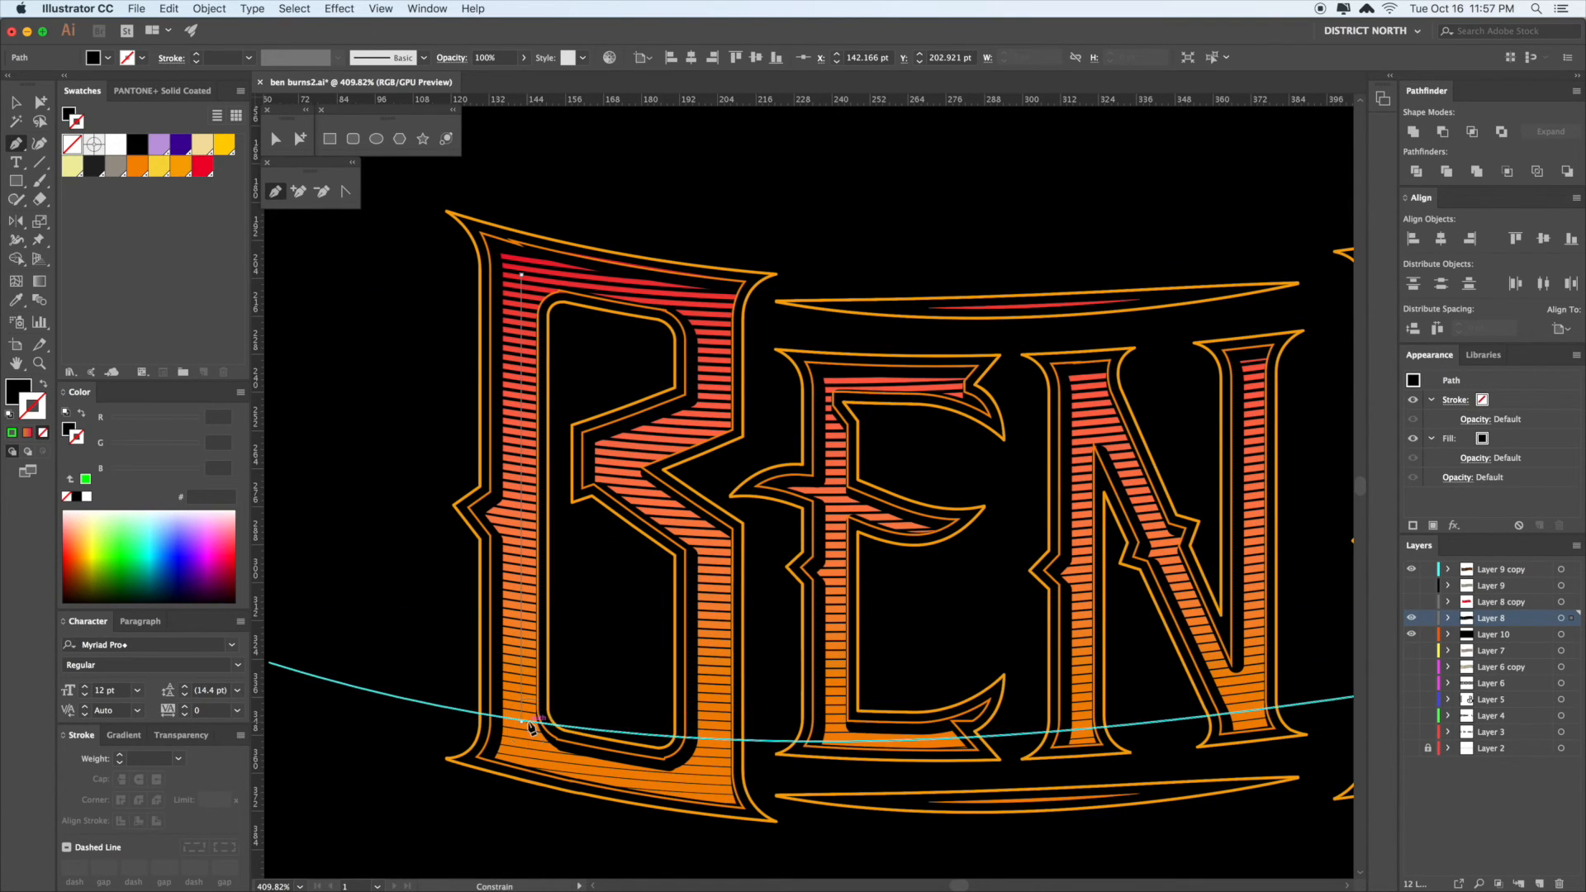
left_click(521, 724)
key("shift+x")
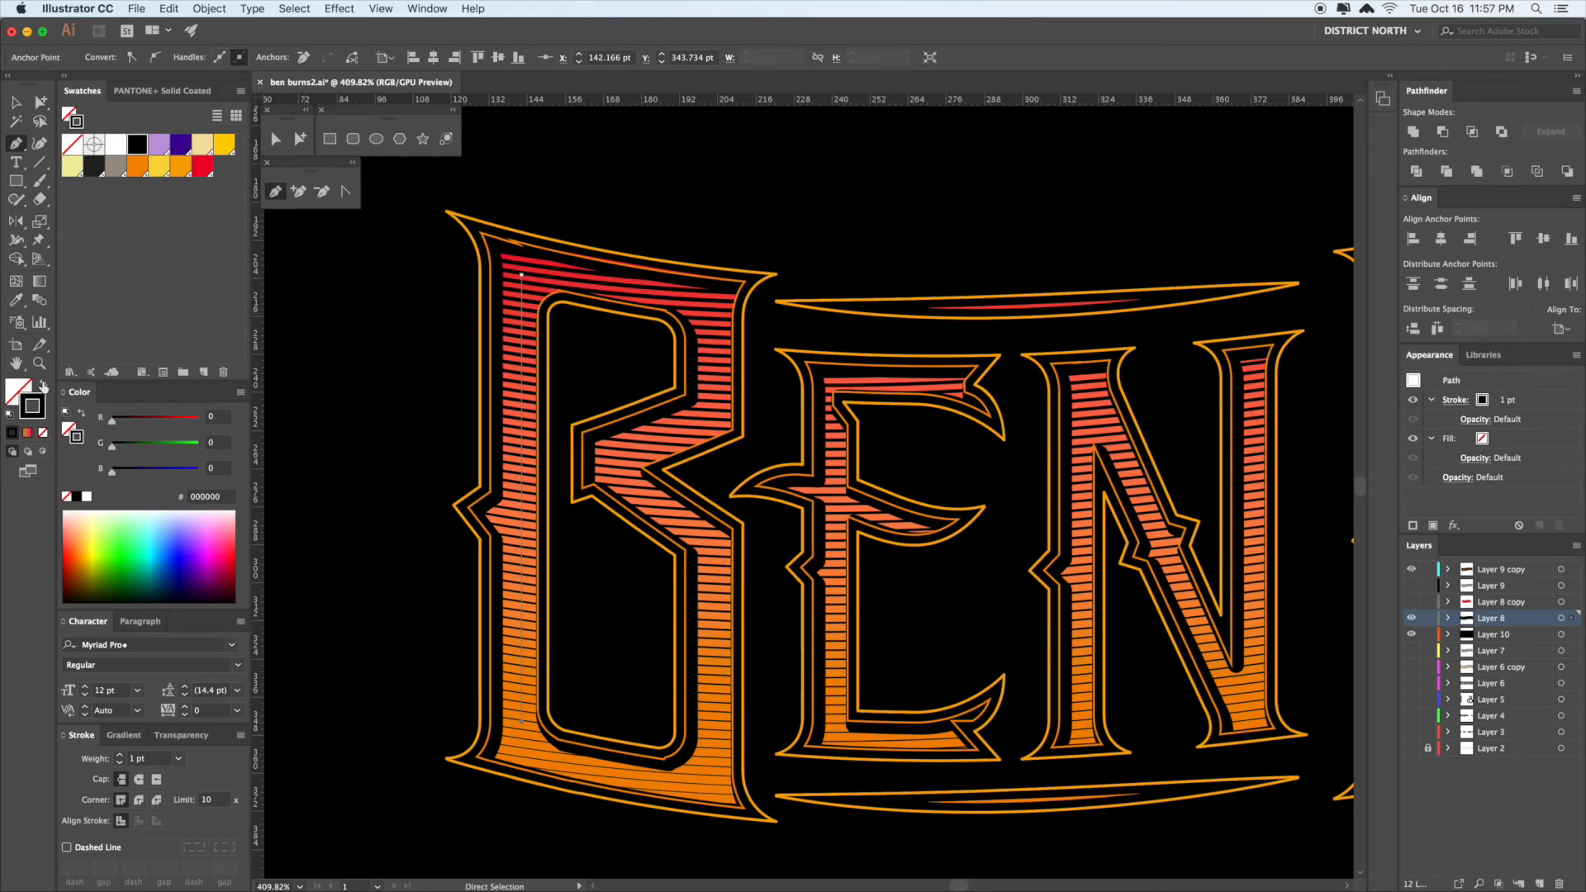
- Move the new vertical line into Layer 9 copy
left_click(18, 242)
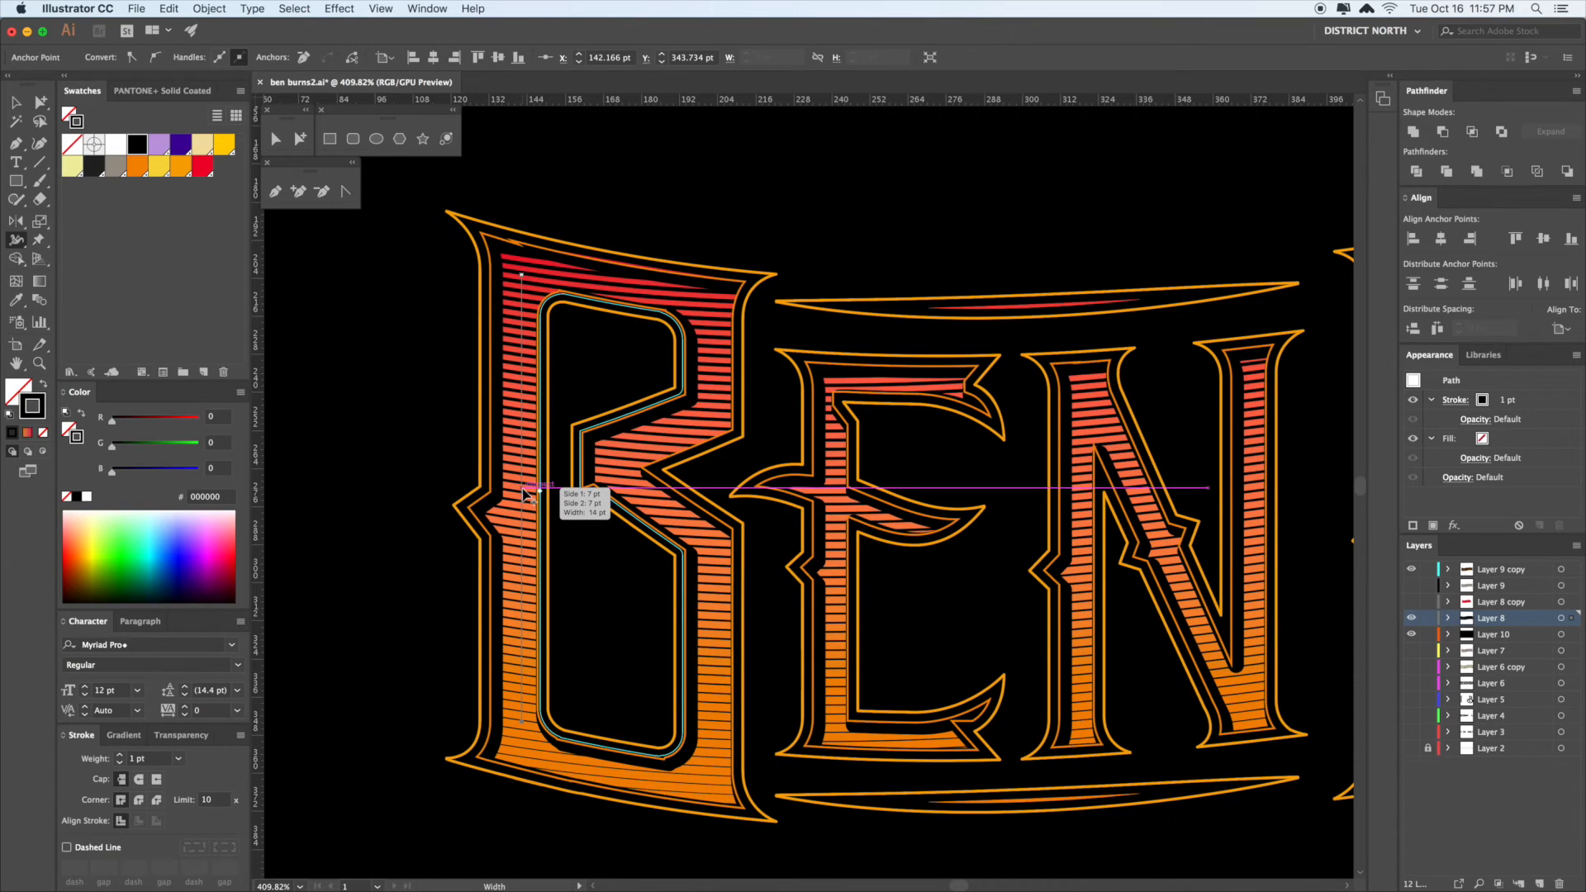
key("a")
left_click(668, 214)
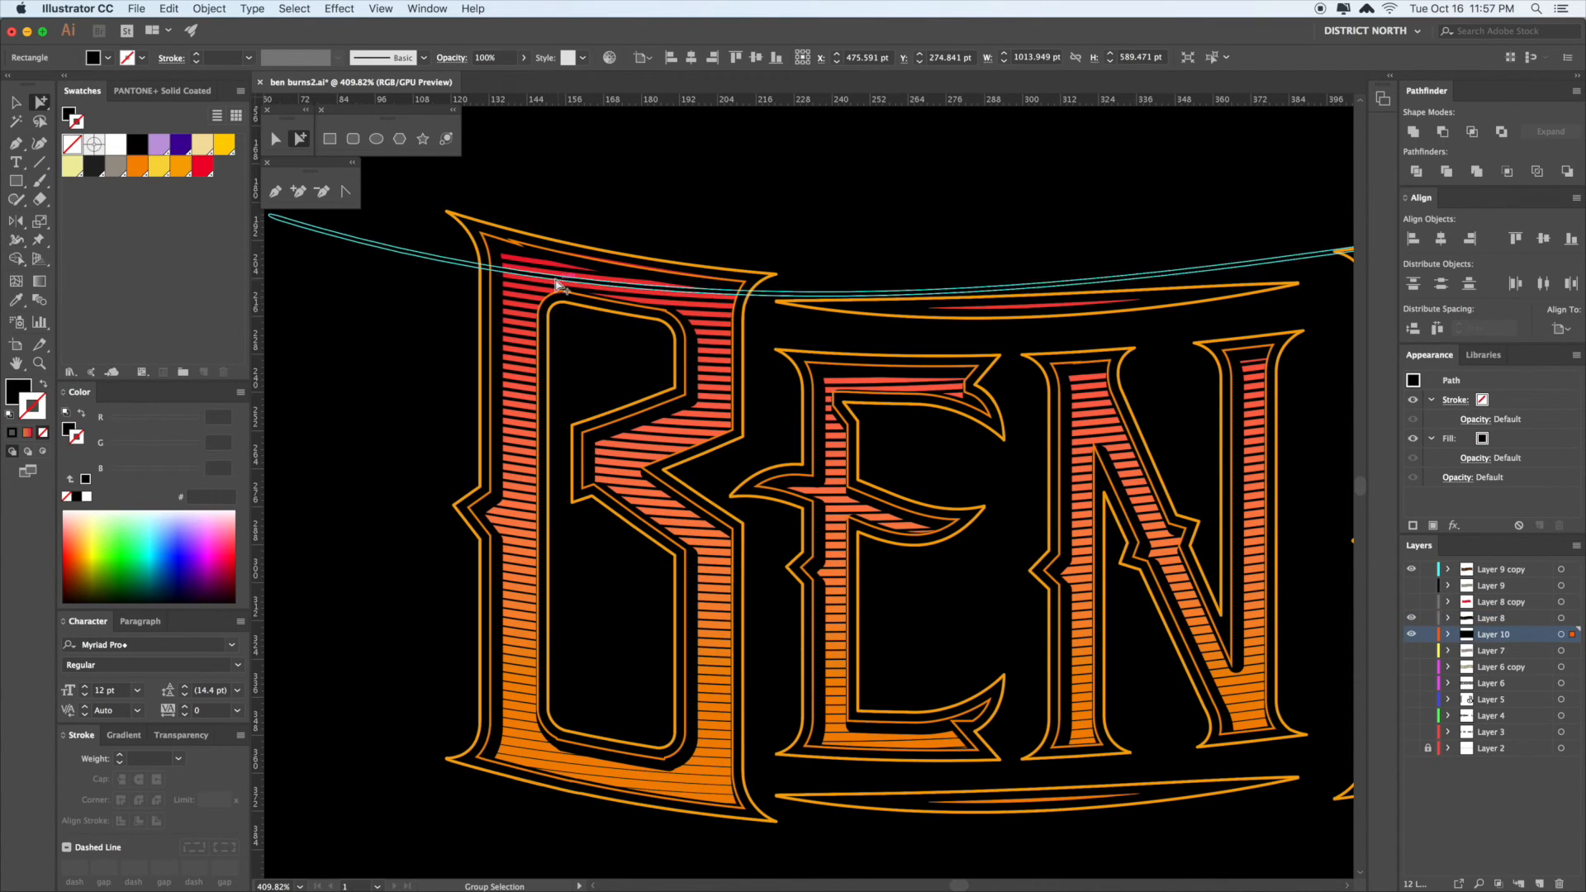
left_click(522, 283)
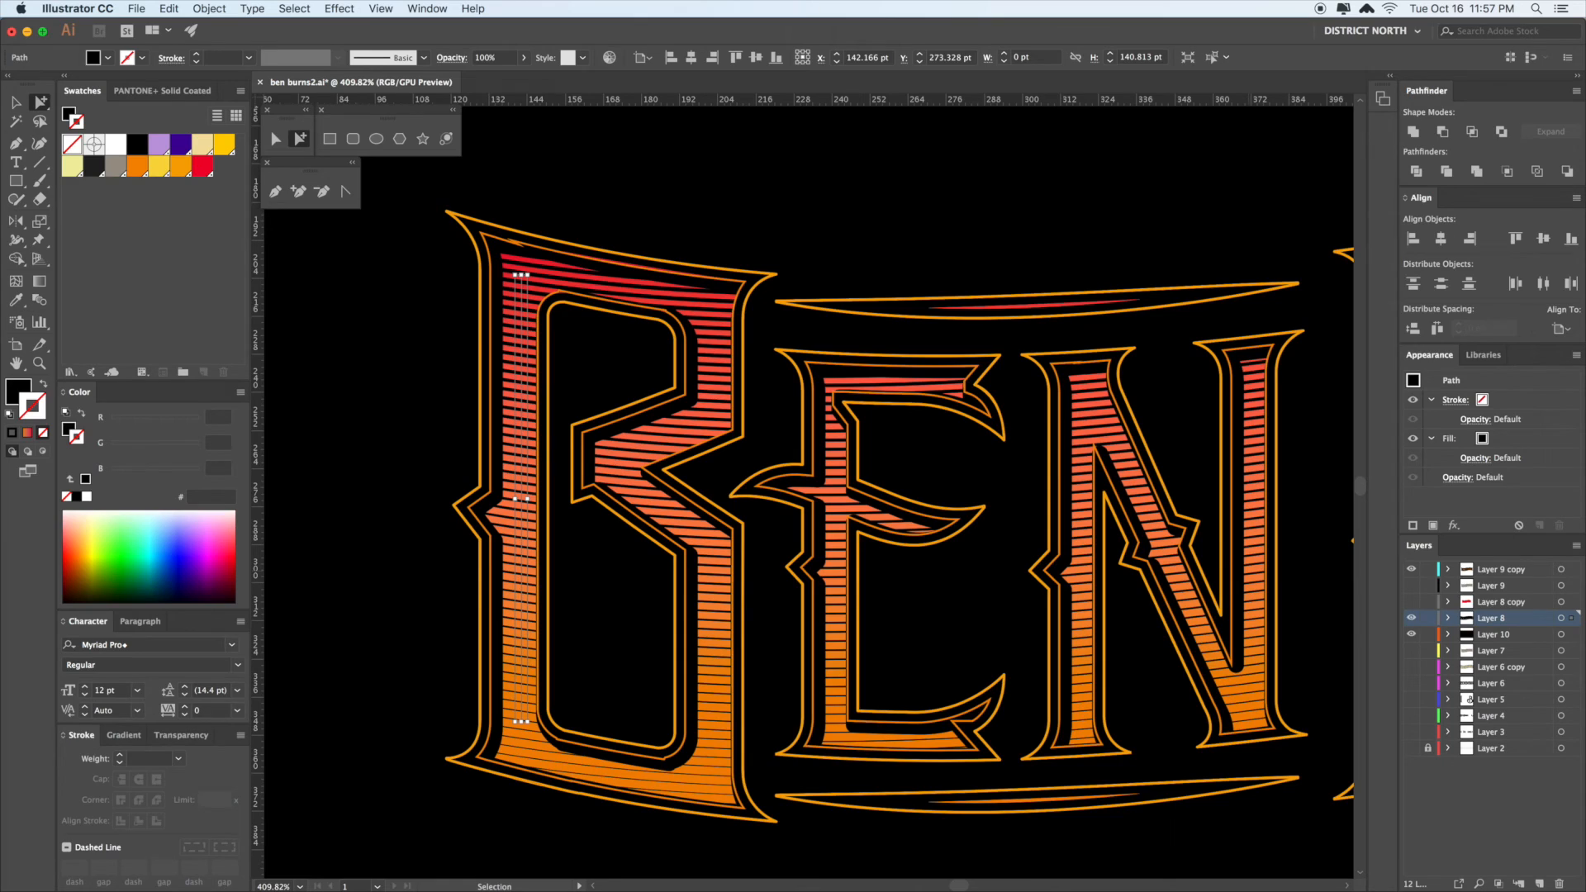
left_click_drag(1572, 586, 1571, 570)
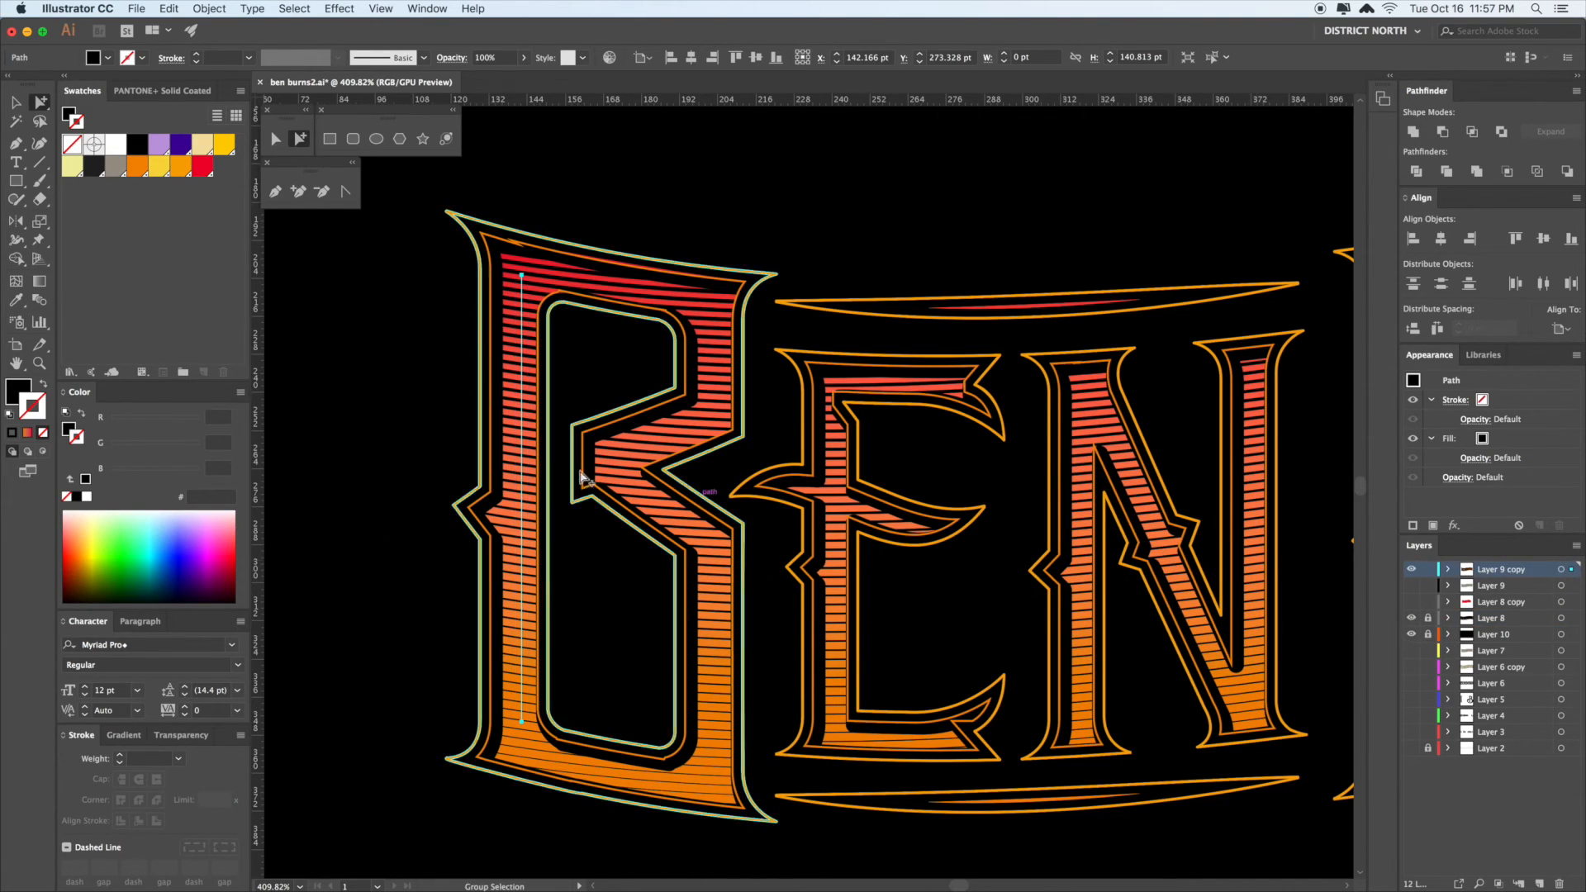
- Reselect the vertical line and move it back into the B's left stem
left_click(17, 239)
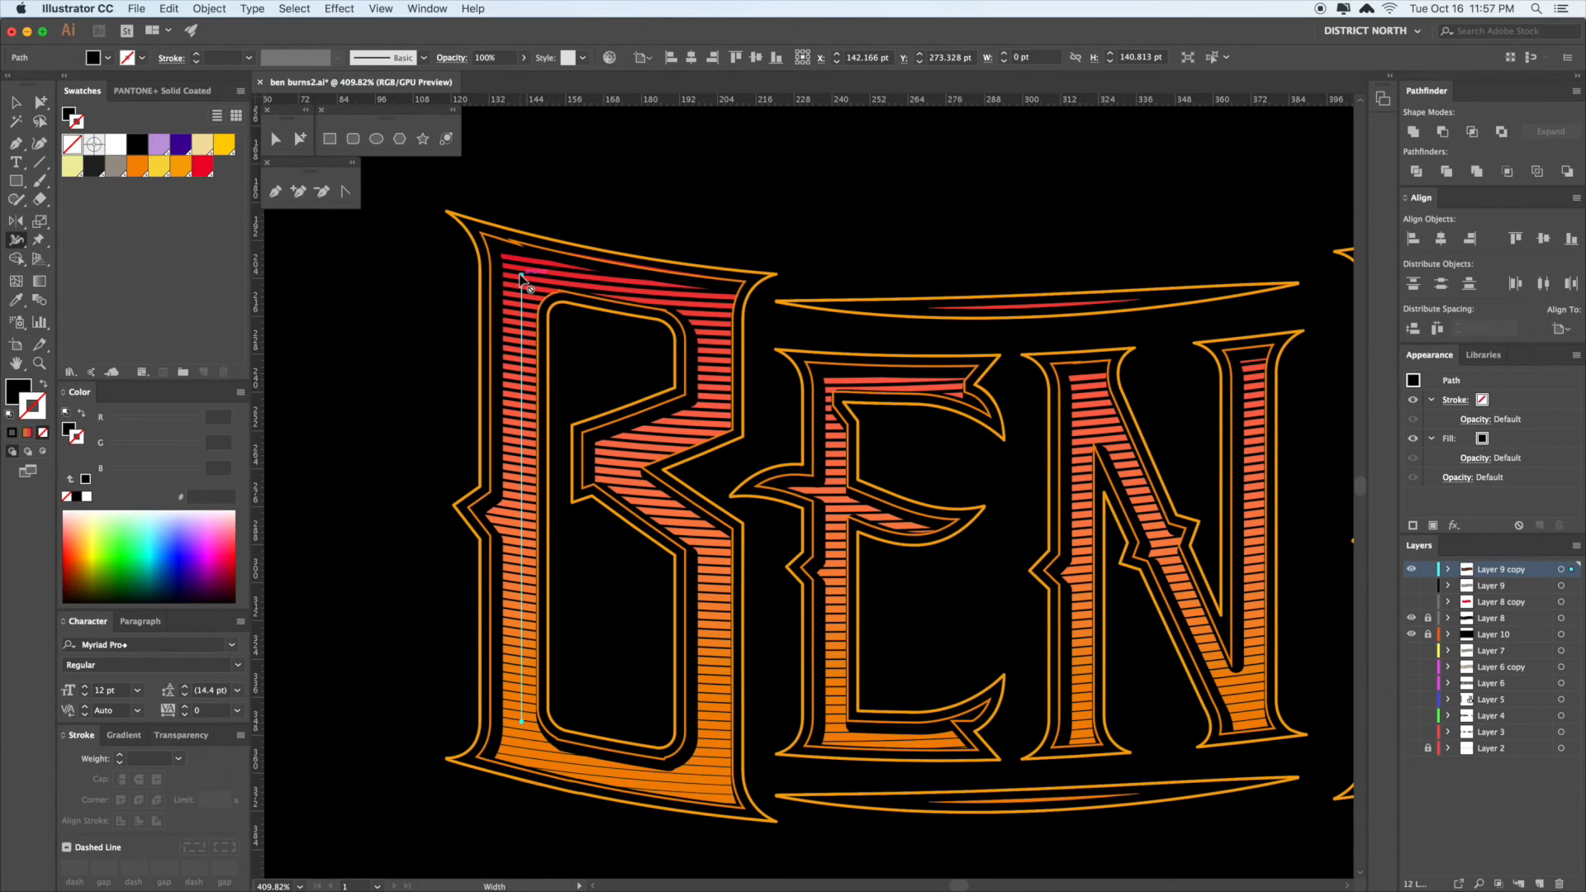
key("v")
left_click(760, 188)
left_click(680, 310)
left_click(376, 376)
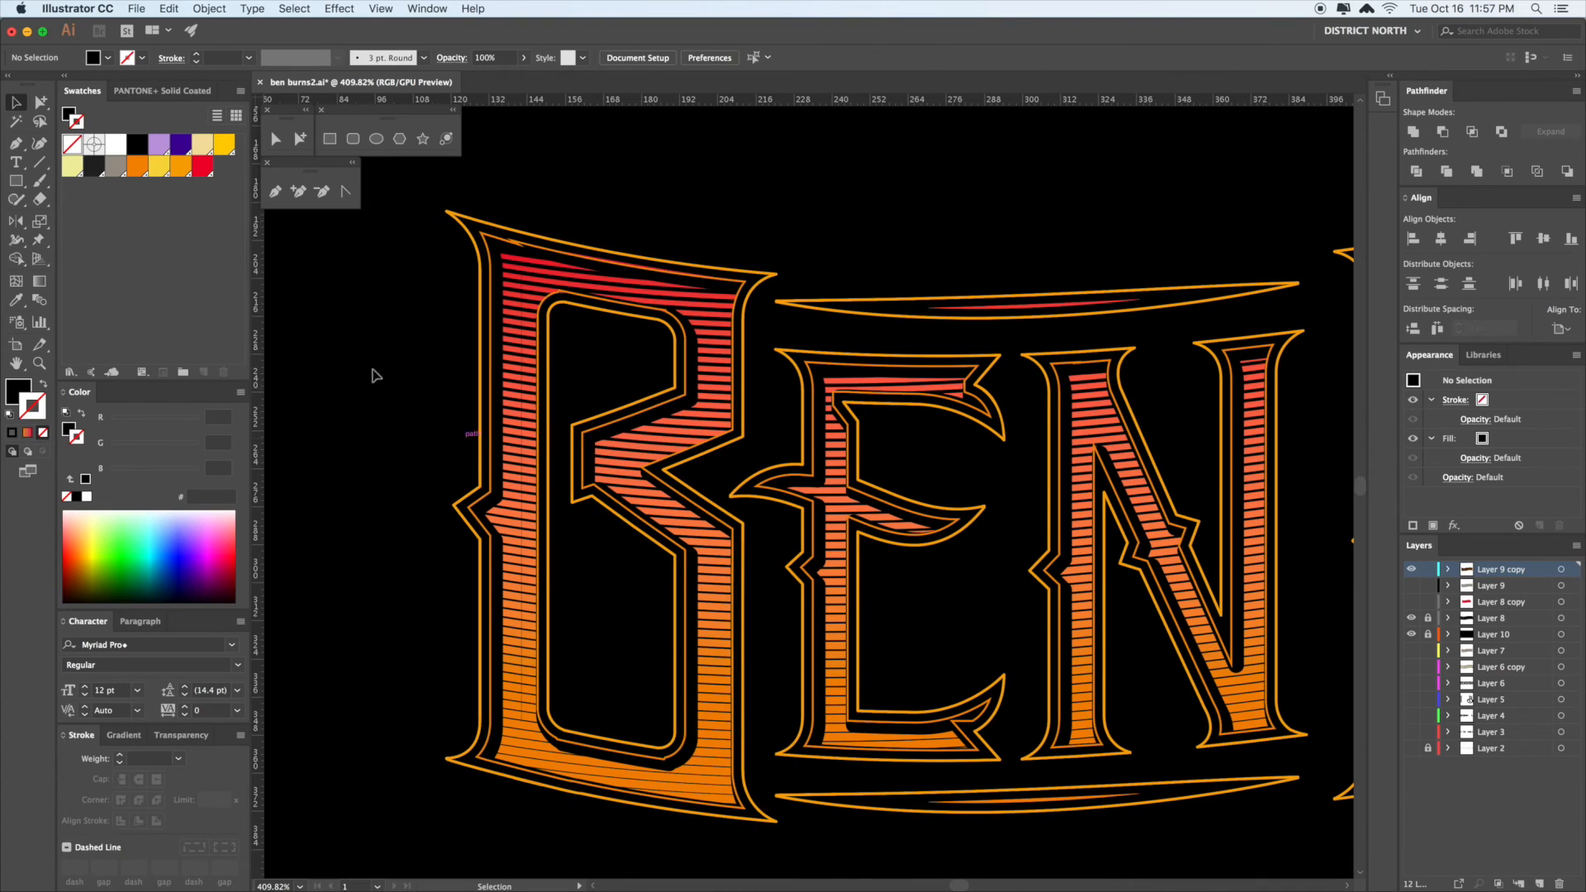
left_click(526, 376)
left_click(17, 241)
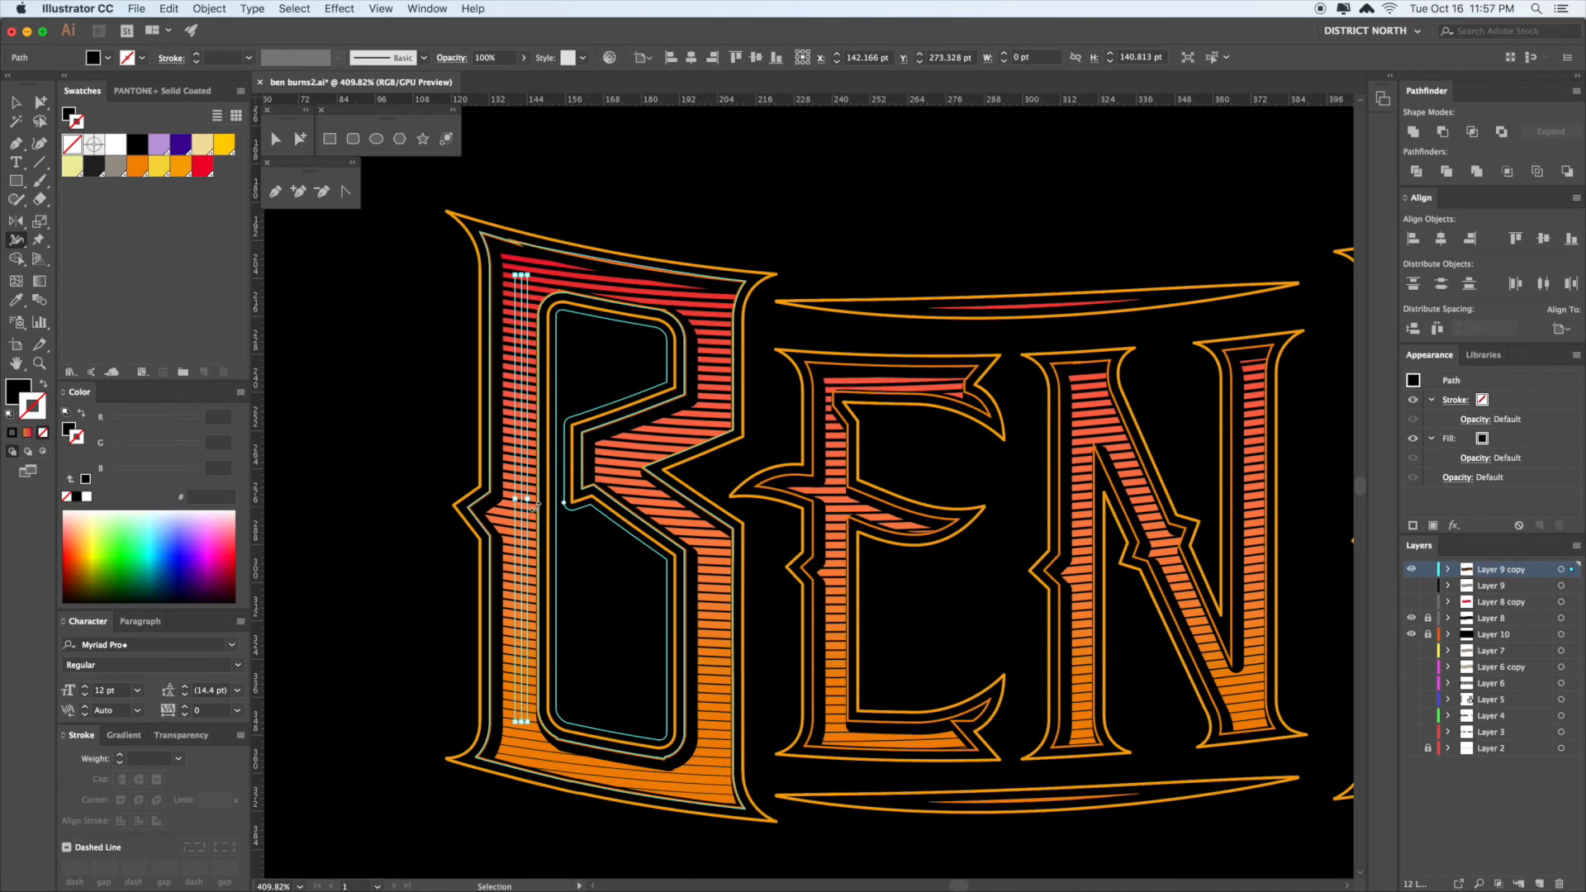
left_click_drag(526, 341, 529, 288)
key("a")
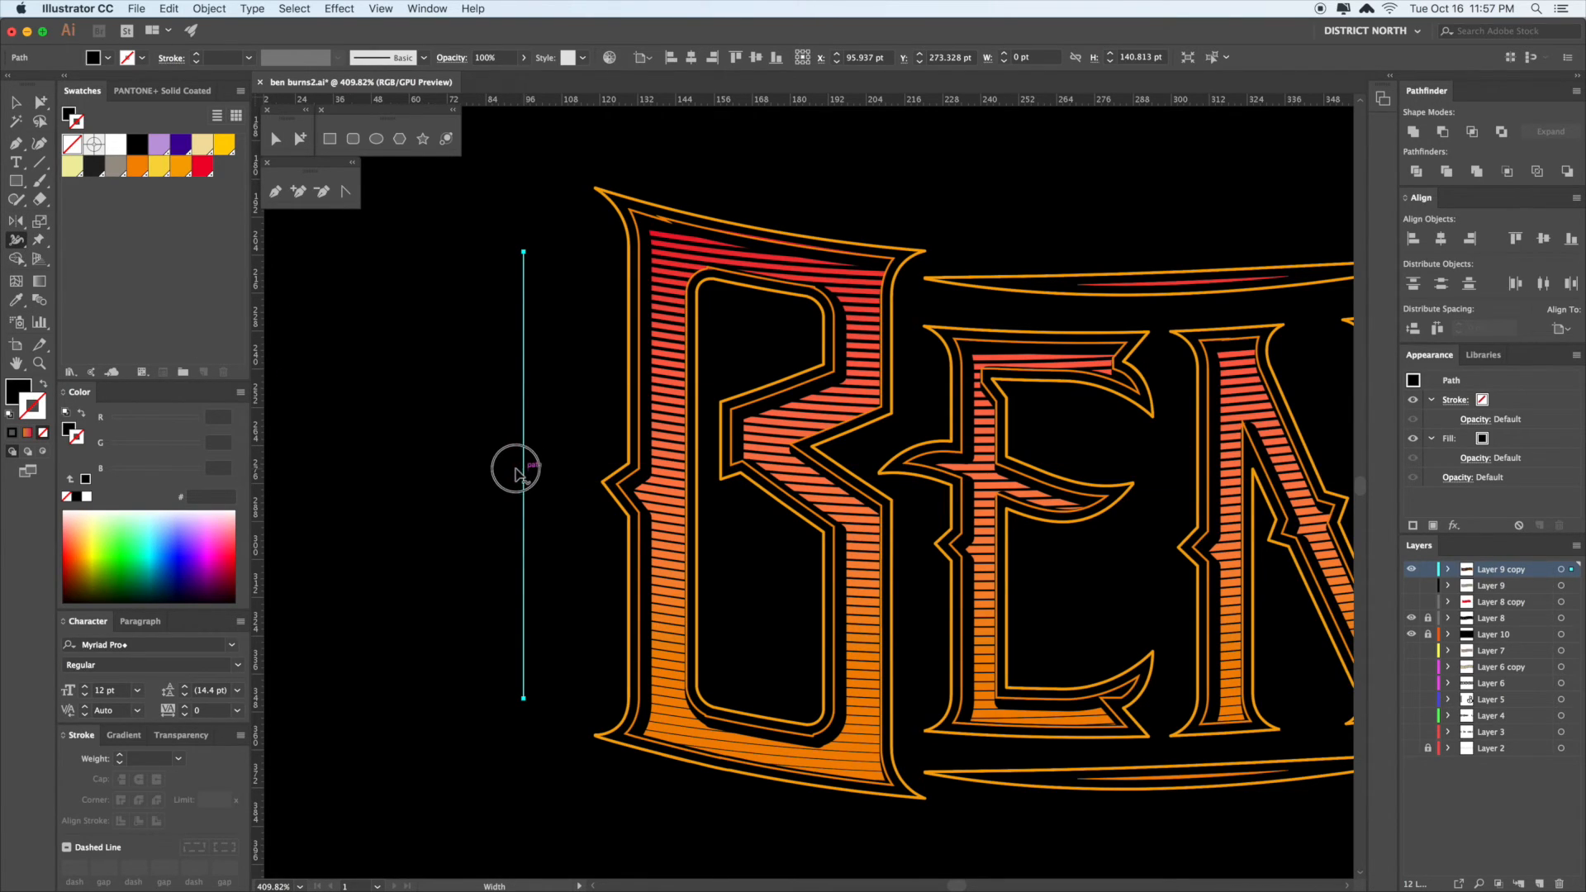
key("v")
left_click_drag(524, 471, 670, 478)
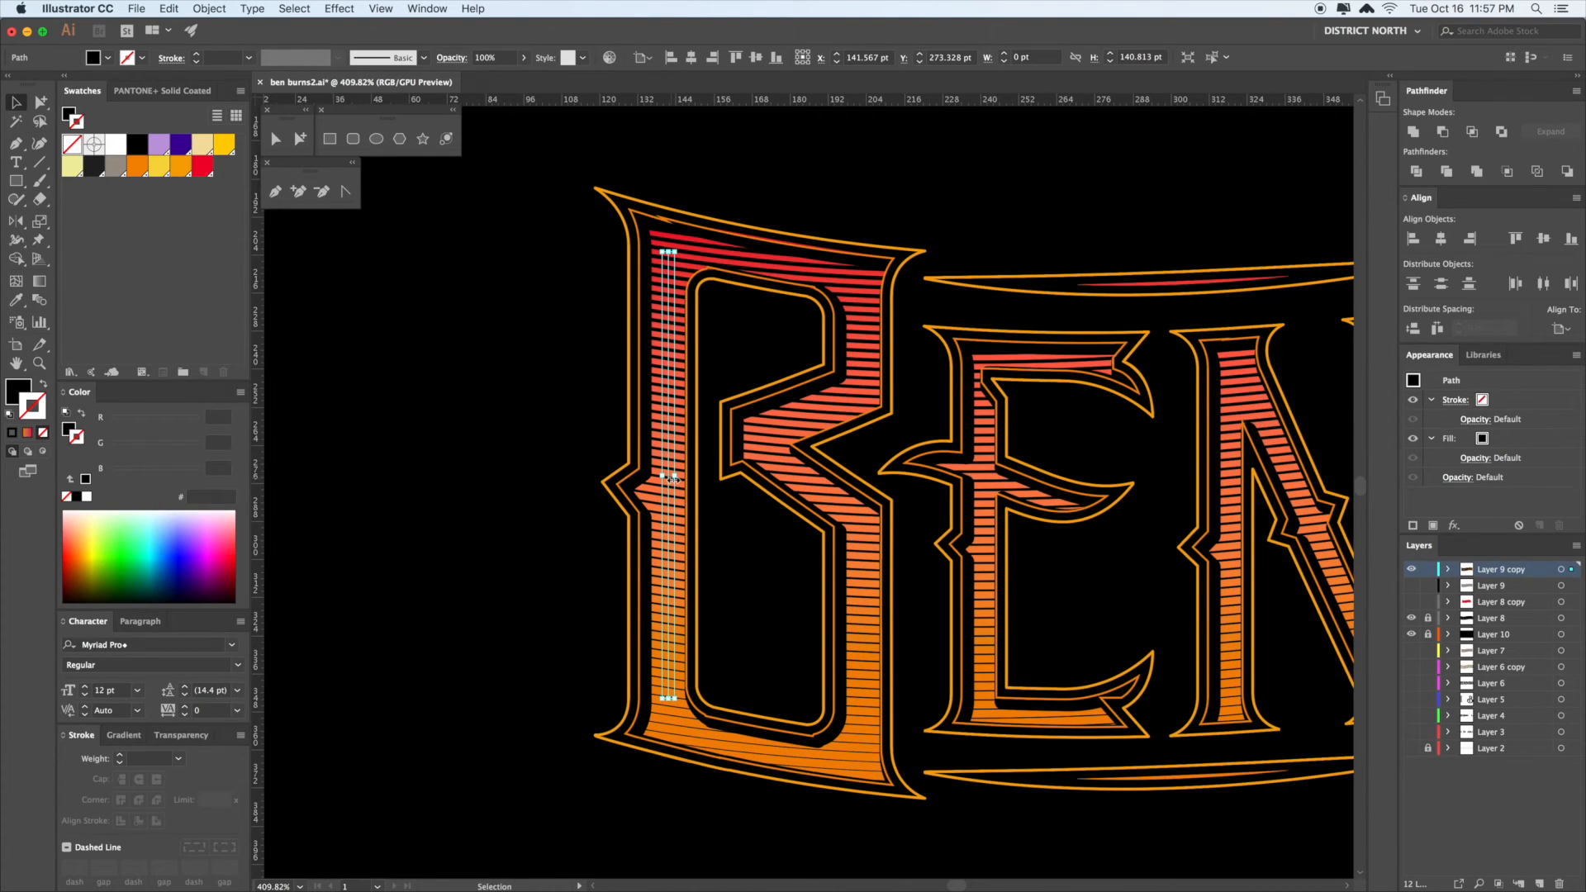
- Give the line a 0.25 pt black stroke and bulge its middle with the Width tool
left_click(43, 385)
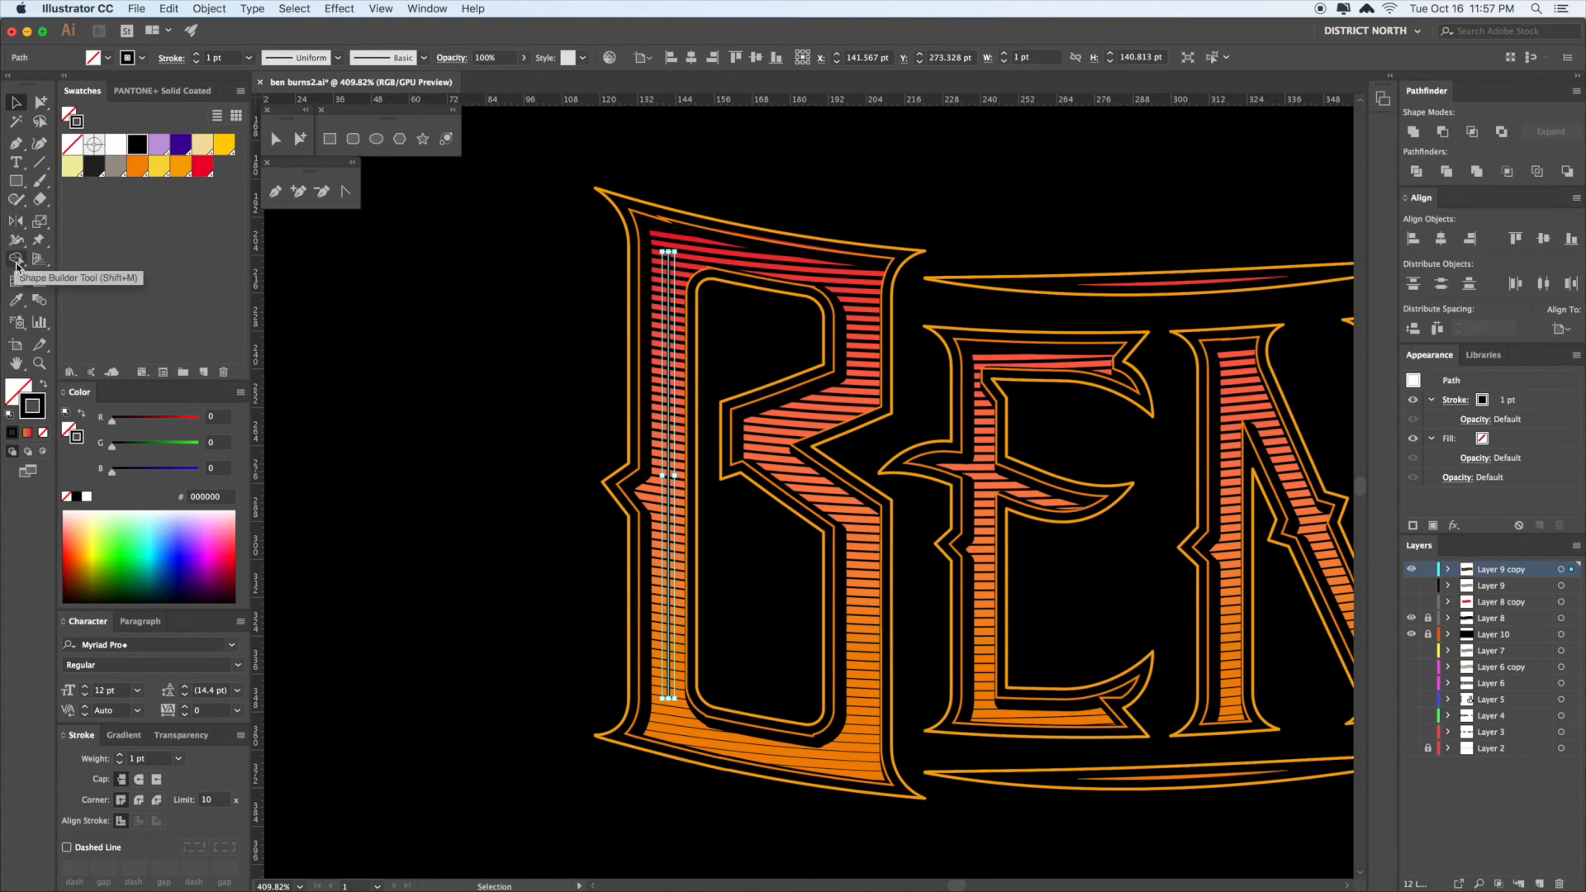
left_click(181, 762)
left_click(202, 388)
left_click(18, 241)
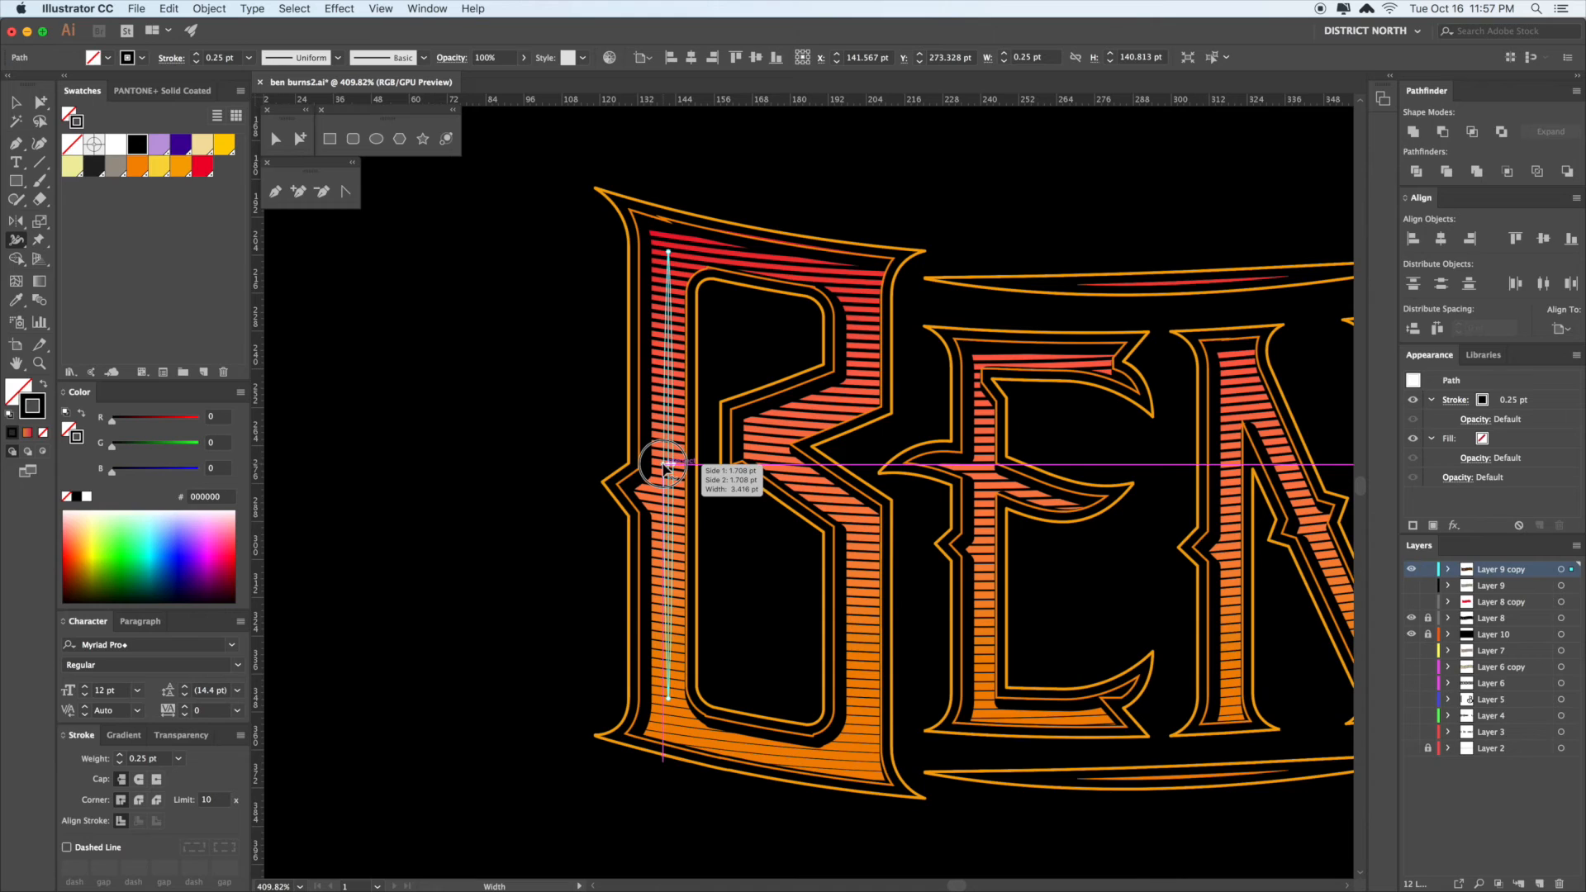
left_click_drag(663, 464, 662, 464)
key("a")
left_click(524, 450)
- Alt-drag a copy of the tapered line into the E's stem and shorten it from the top
left_click_drag(523, 476, 489, 455)
left_click(635, 435)
left_click_drag(635, 435, 950, 453)
key("v")
left_click_drag(950, 232, 951, 381)
key("a")
left_click(1012, 151)
- Preview the letters without their stripe lines, restore the stripes, and fit the artboard with Cmd+1
left_click_drag(1041, 158, 878, 159)
key("super+minus")
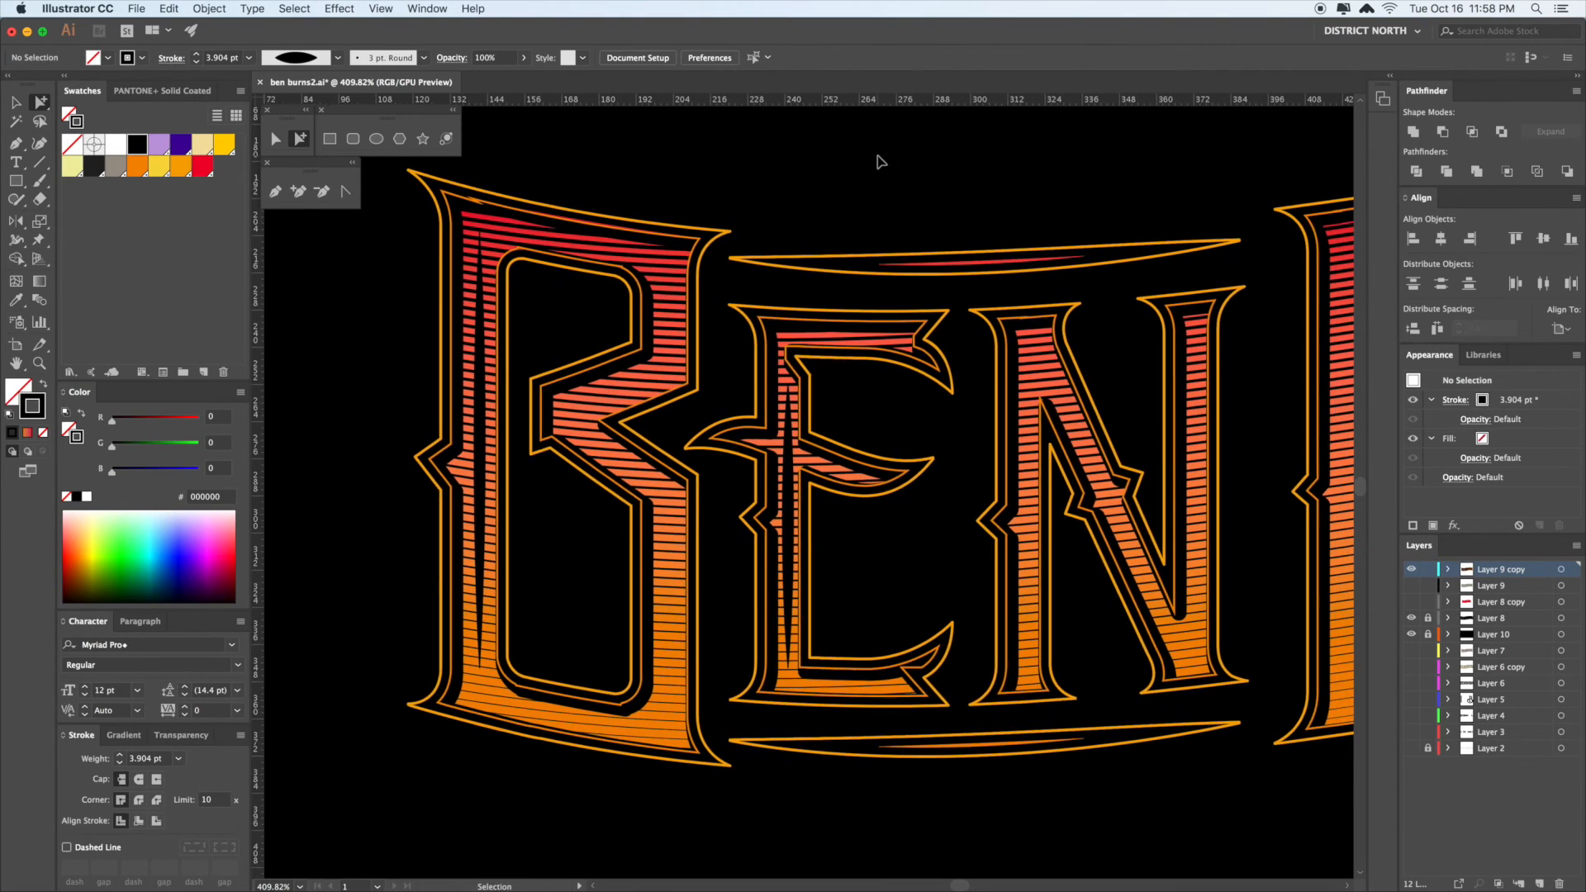
key("super+minus")
key("super+minus")
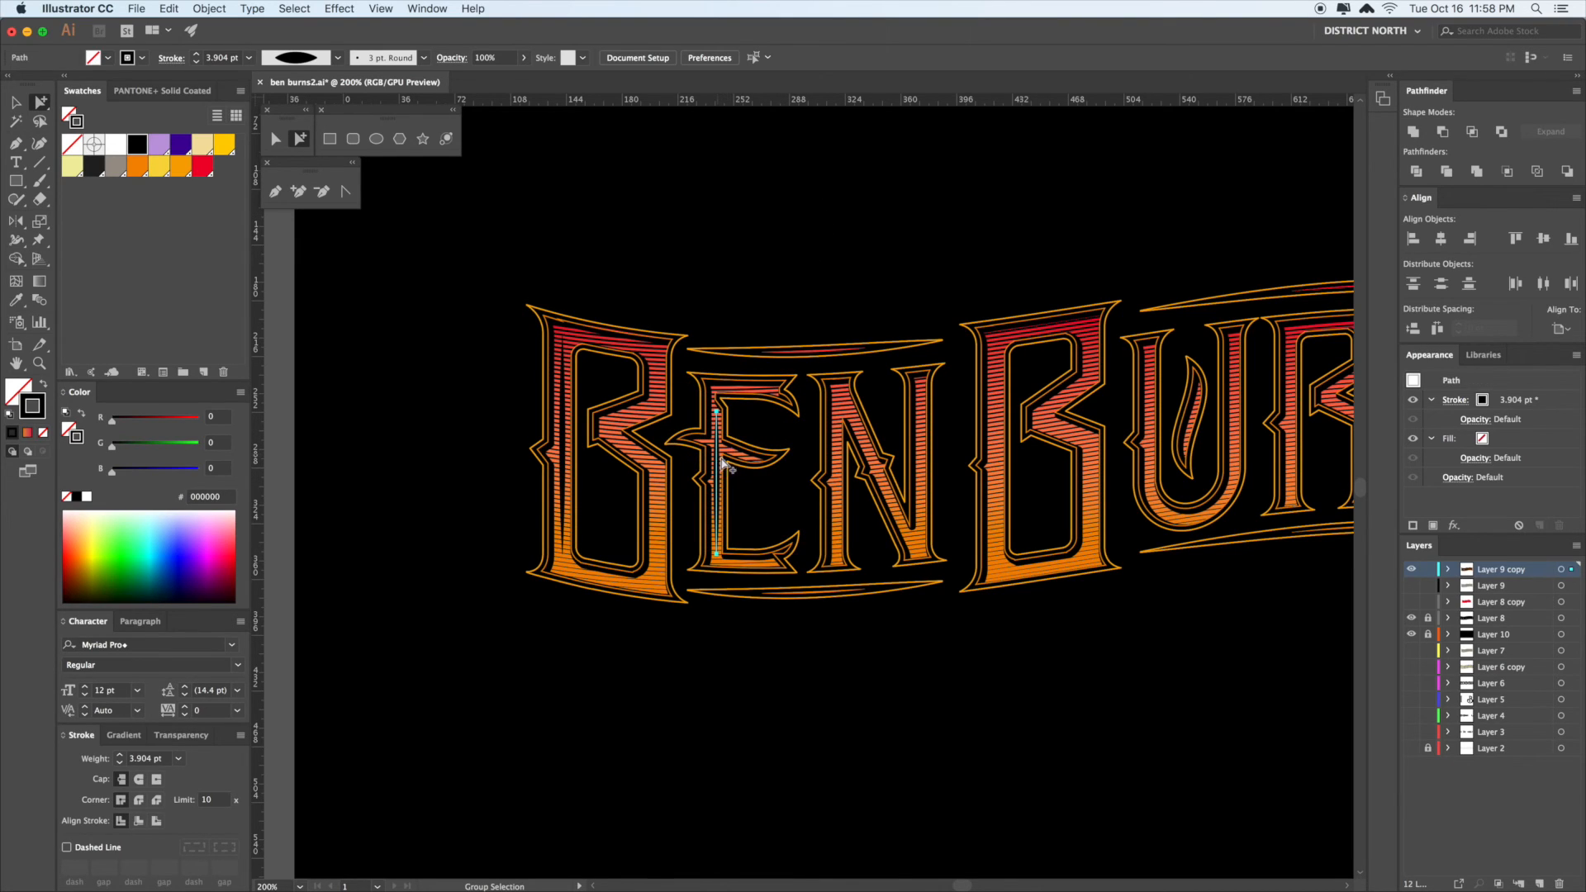
scroll(885, 258, "right", 1)
left_click(842, 408)
left_click(842, 404)
left_click(954, 227)
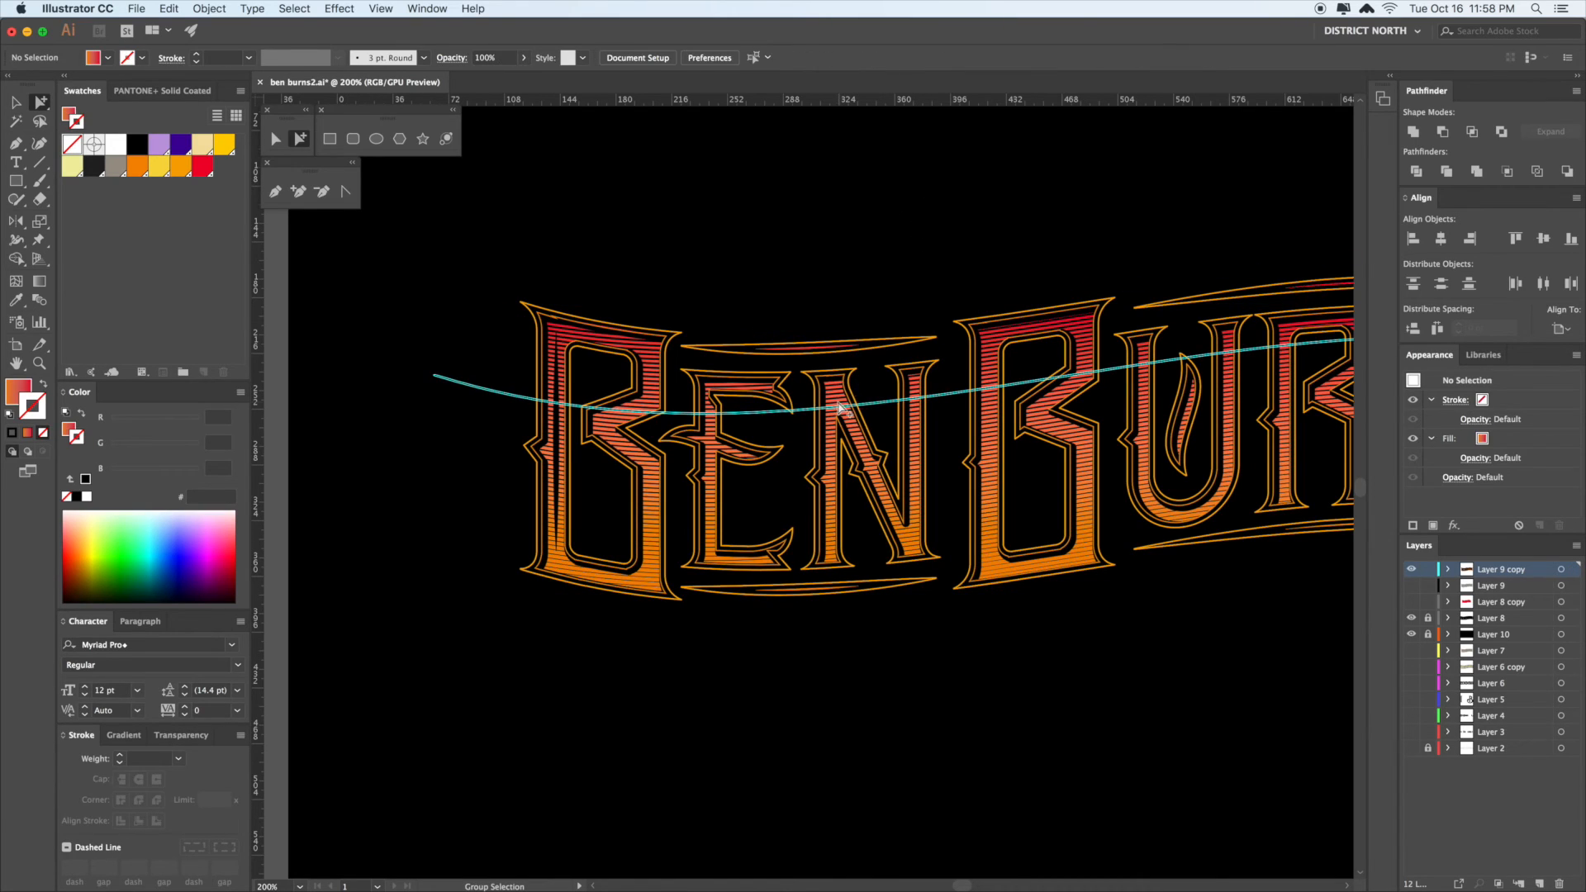
left_click(840, 408)
key("Delete")
left_click_drag(949, 252, 804, 233)
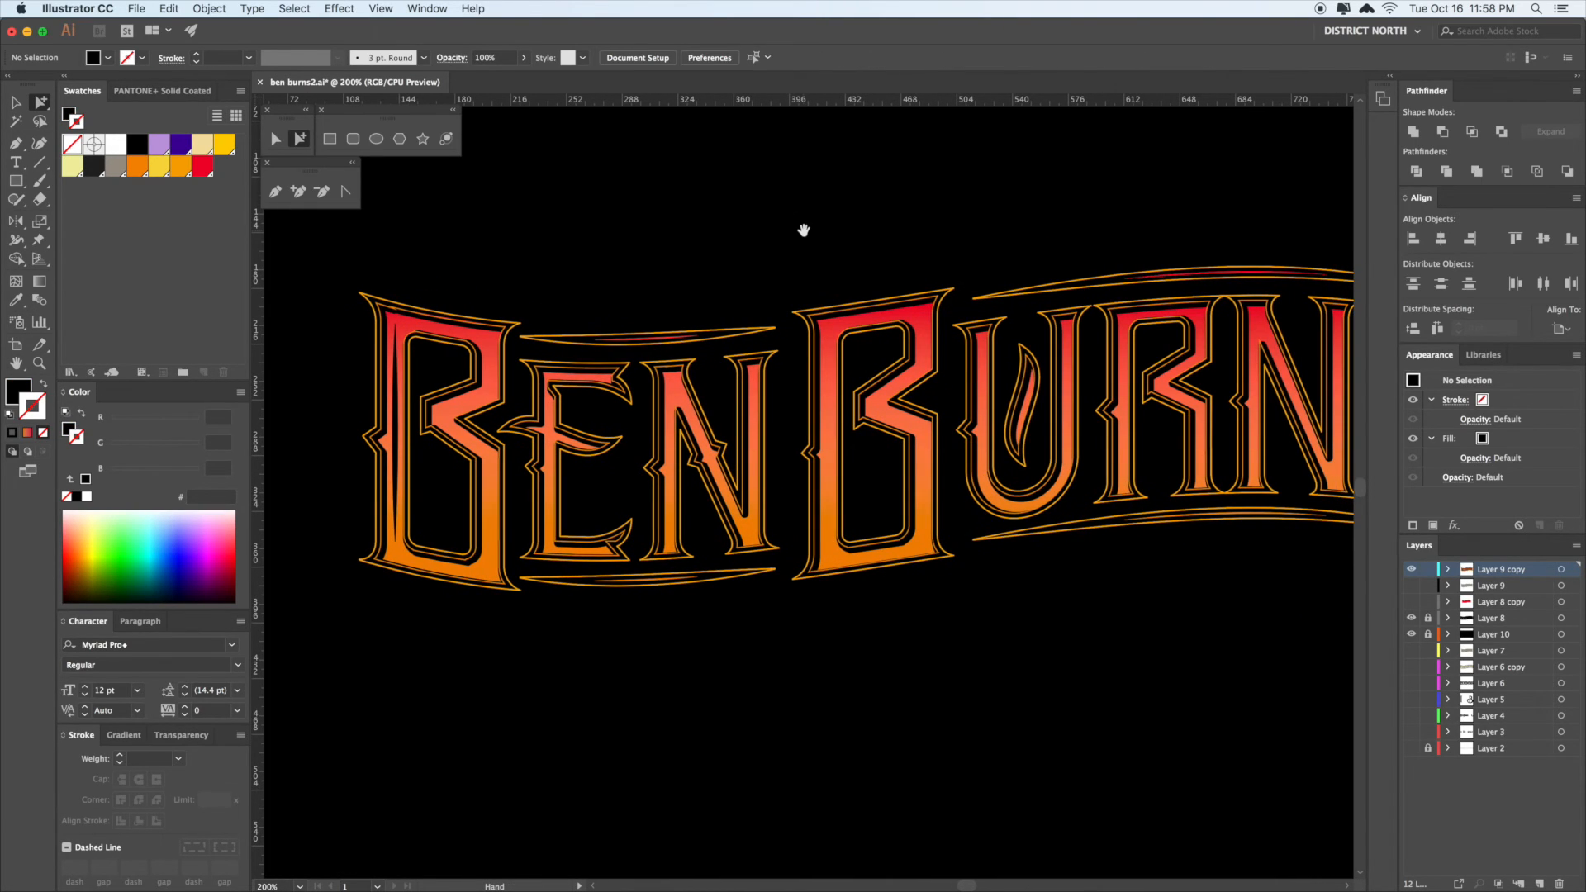
key("super+z")
key("super+1")
left_click(946, 293)
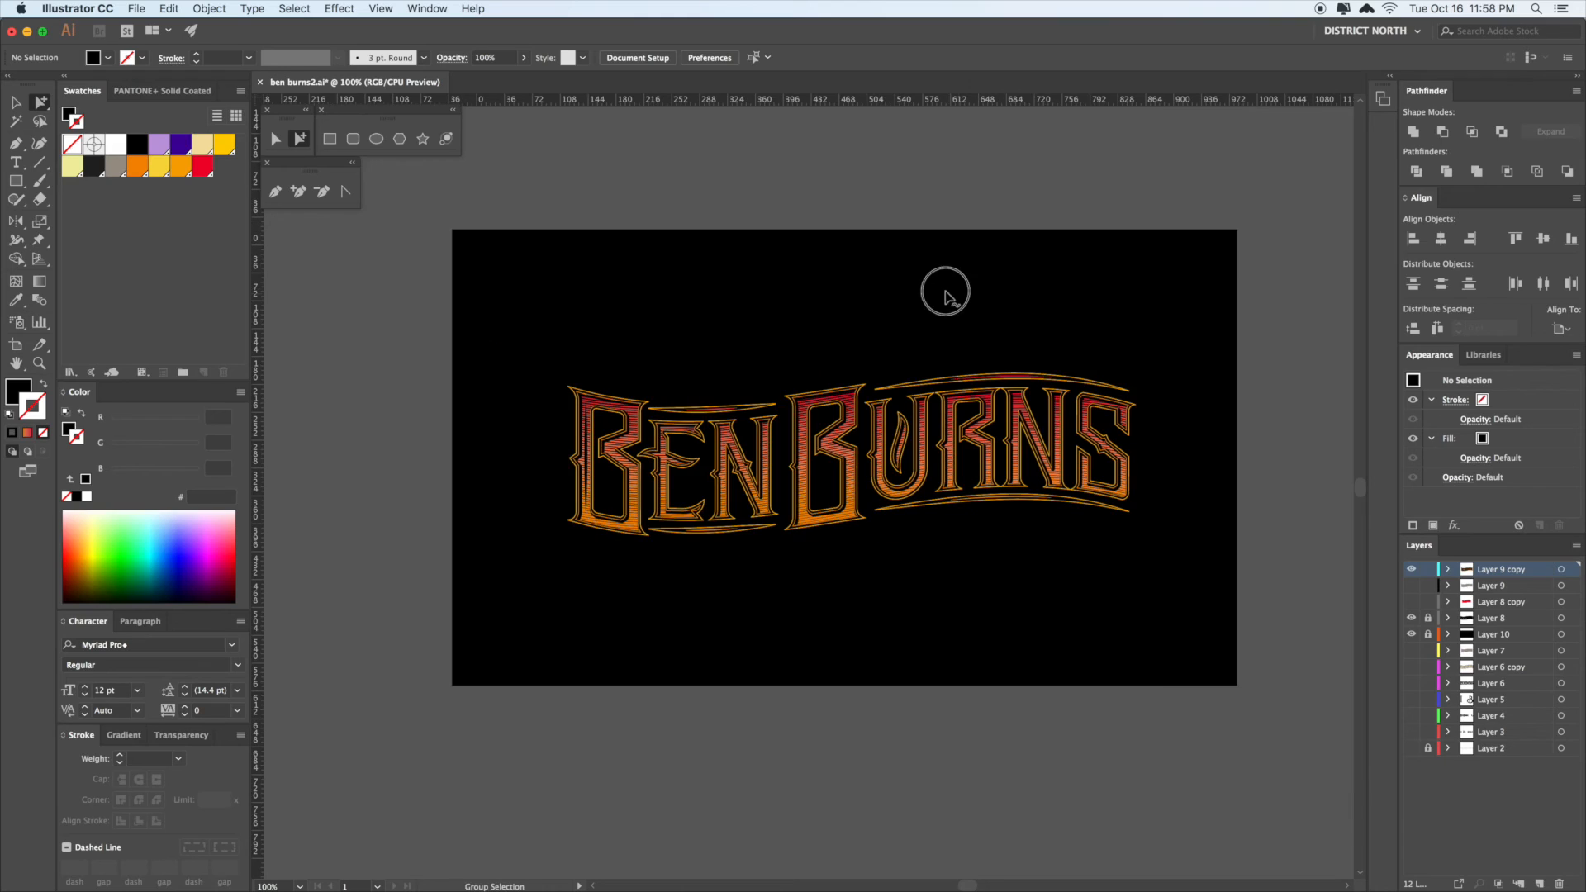
- Hide the black background layer
left_click_drag(989, 307, 974, 305)
key("v")
left_click_drag(1296, 414, 1269, 405)
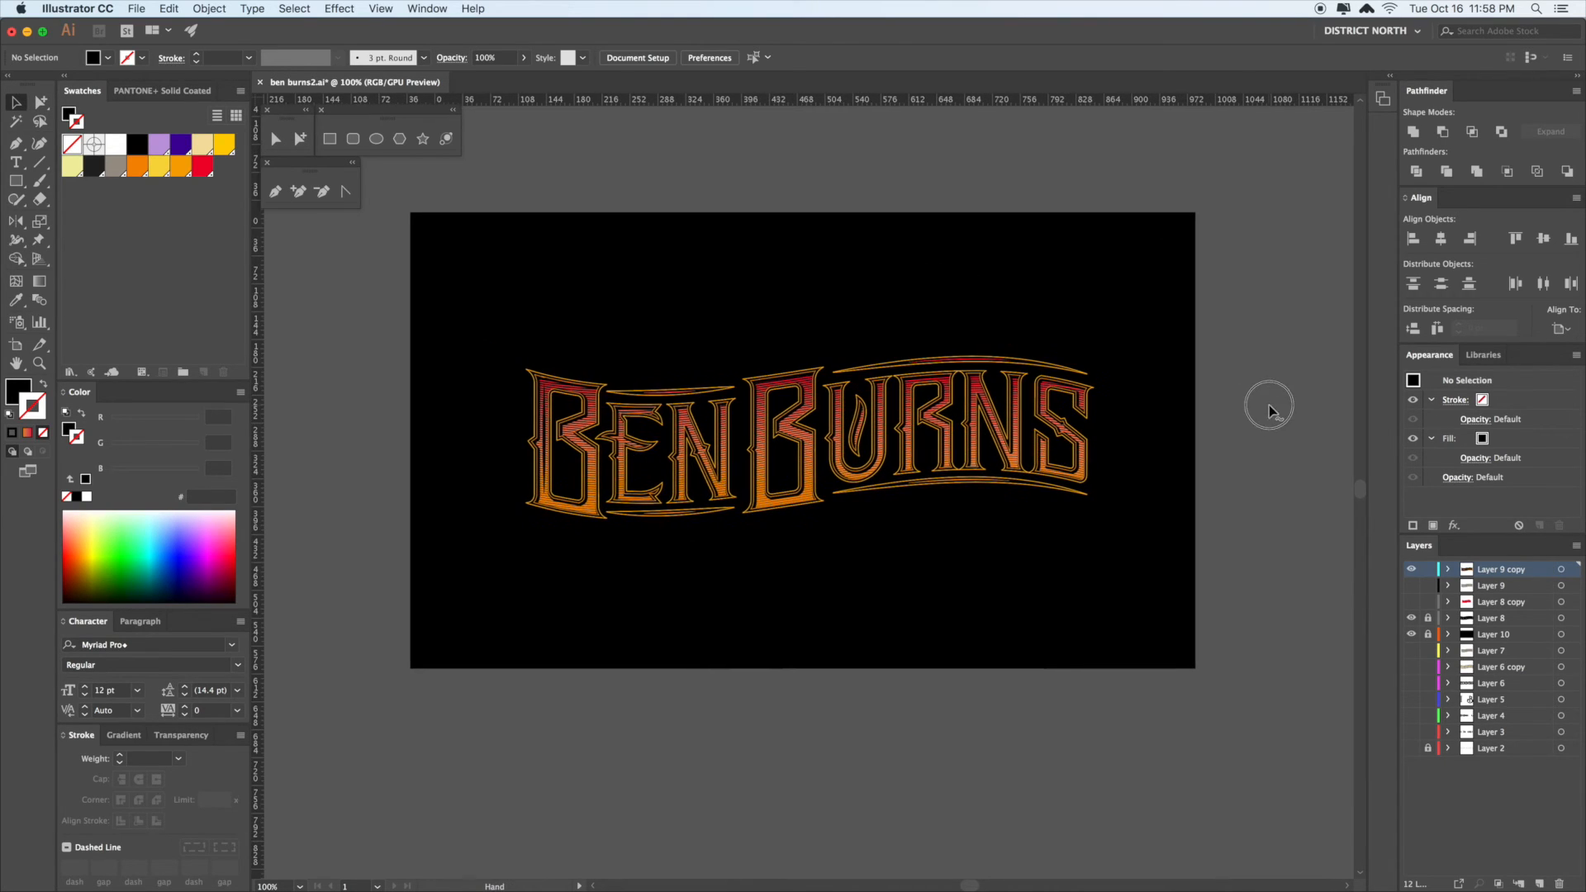
left_click(1412, 634)
- Select the black shadow shape behind the lettering and eyedrop the orange outline onto it
key("a")
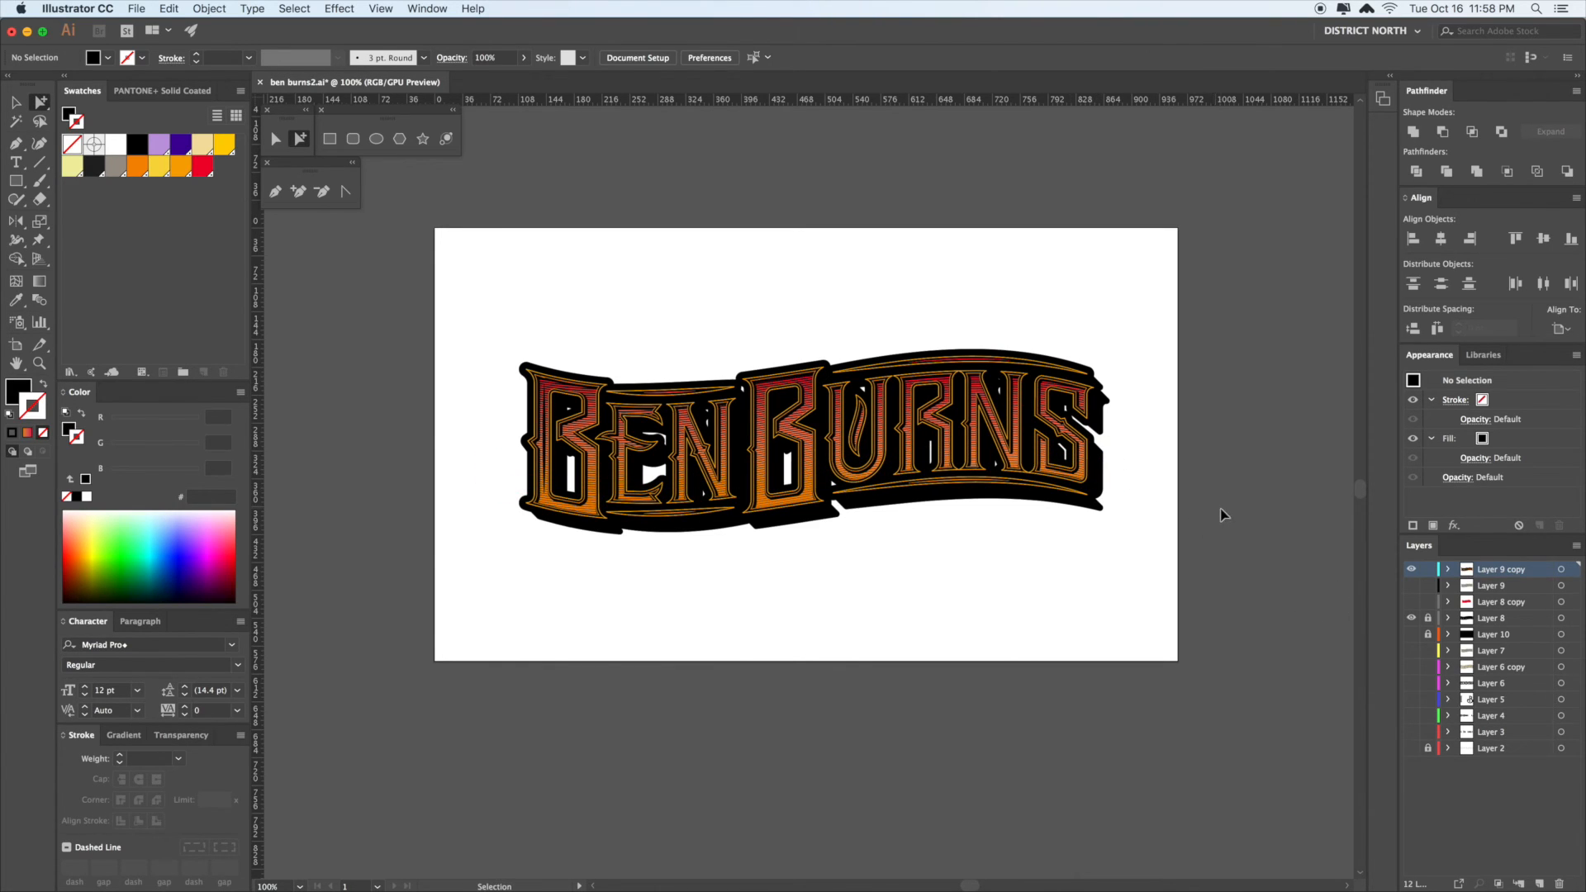
left_click_drag(1208, 491, 1179, 479)
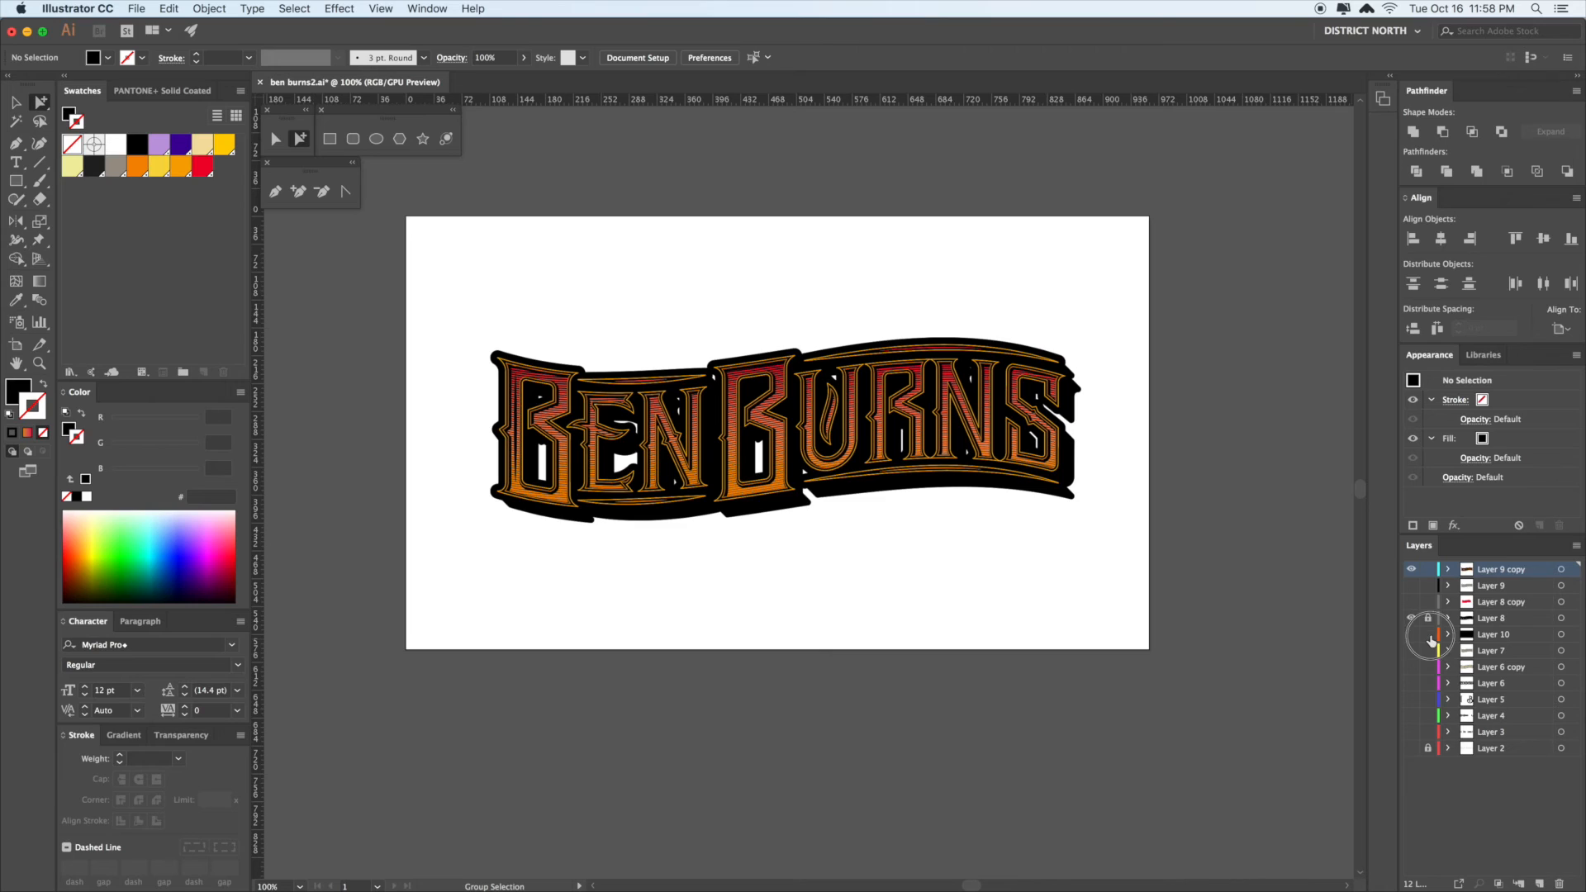
key("super+a")
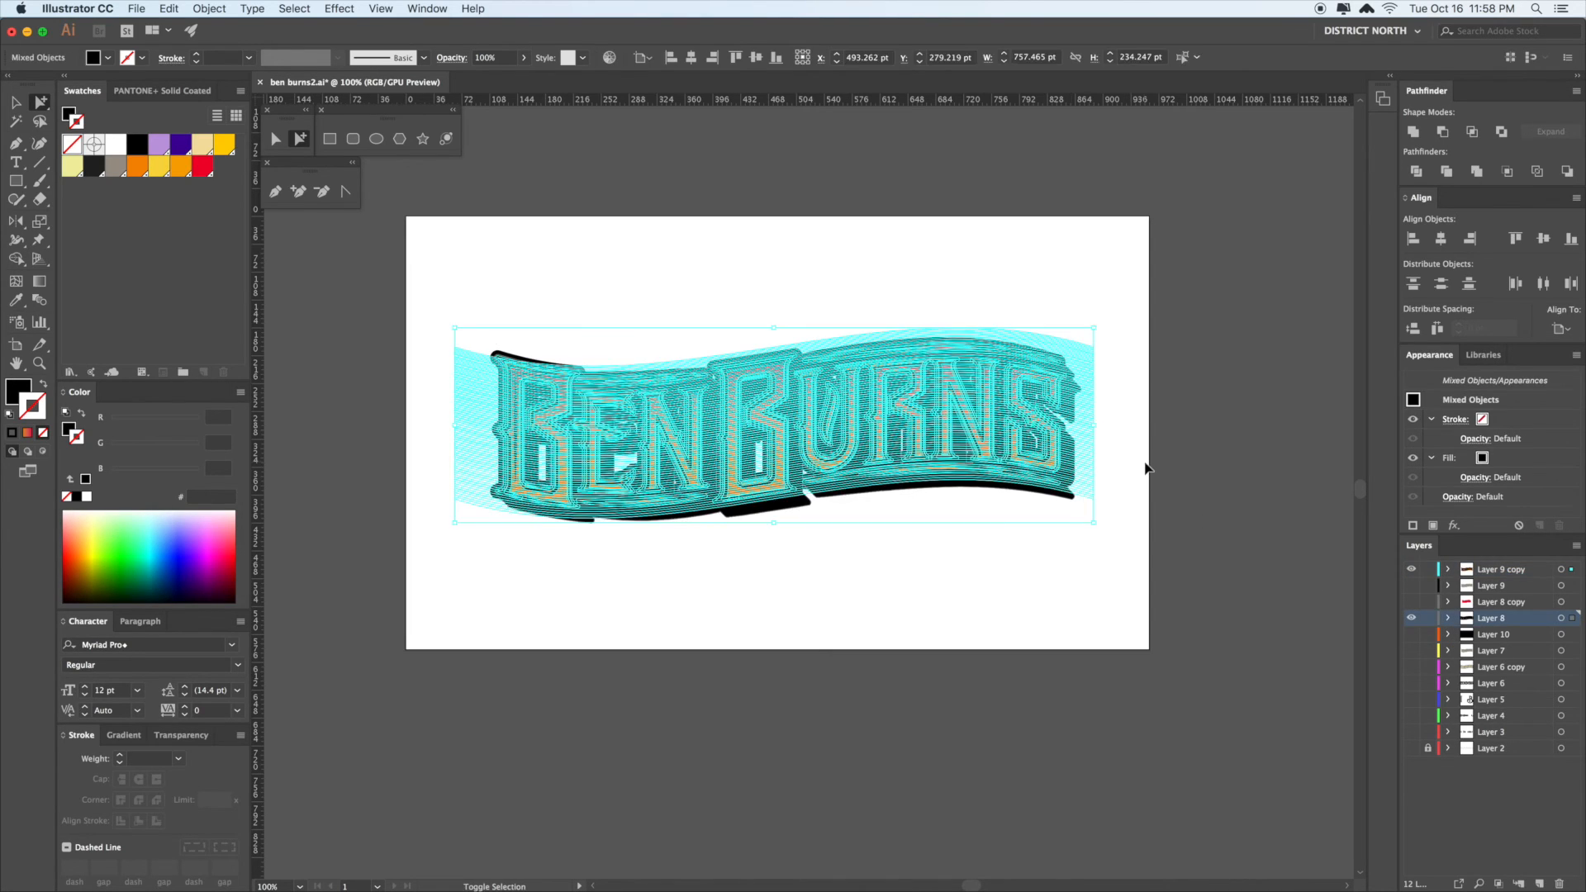
left_click_drag(1147, 465, 1144, 463)
left_click(1082, 559)
left_click(1071, 497)
left_click(1114, 545)
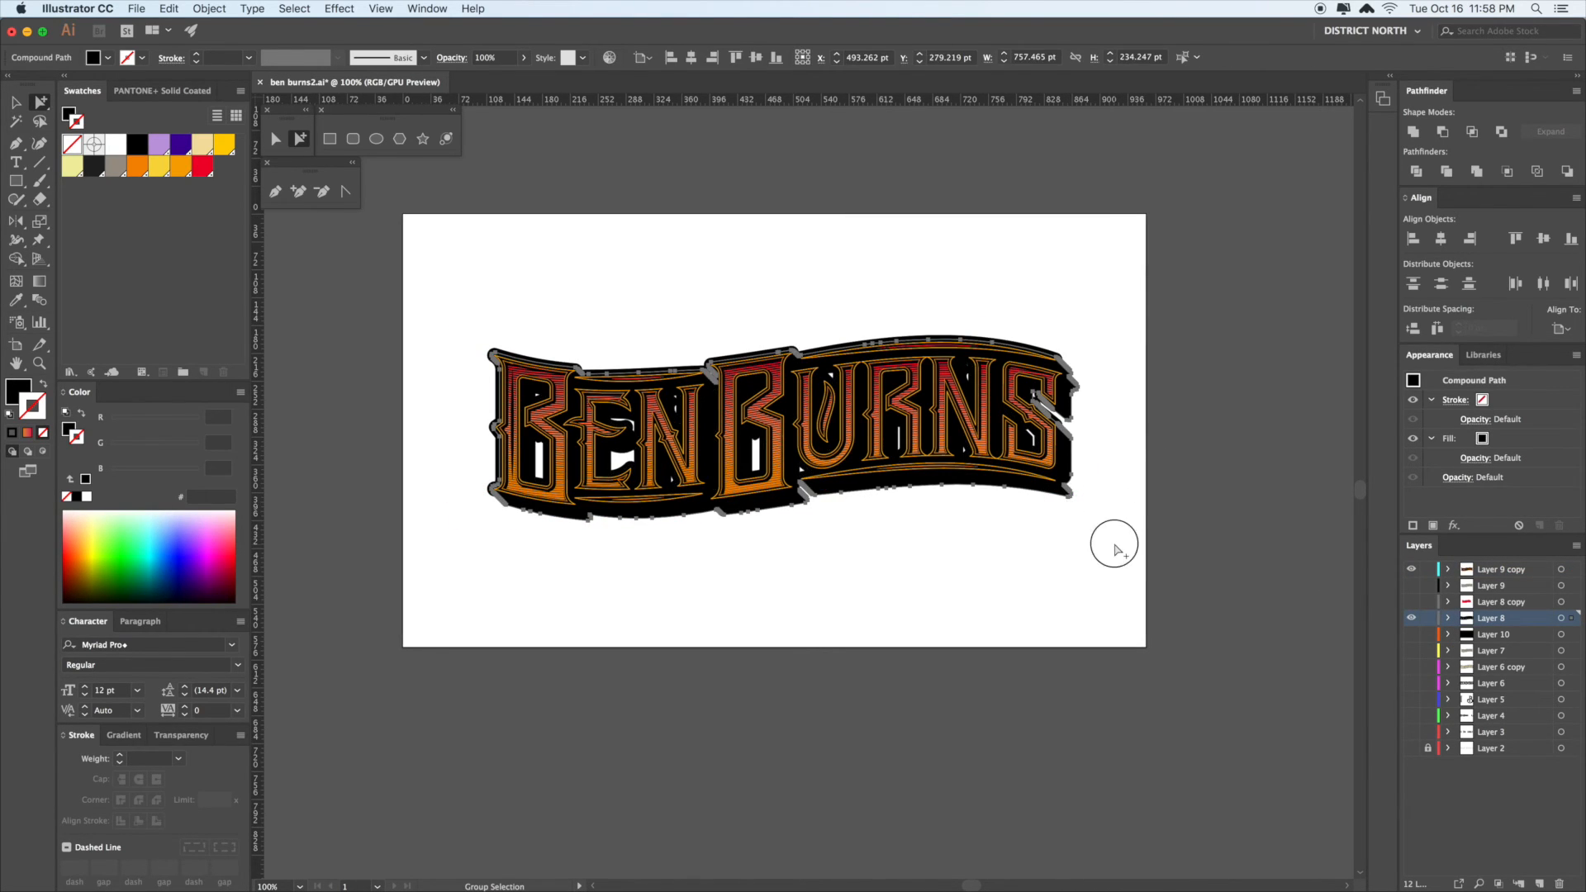
left_click(1067, 499)
key("v")
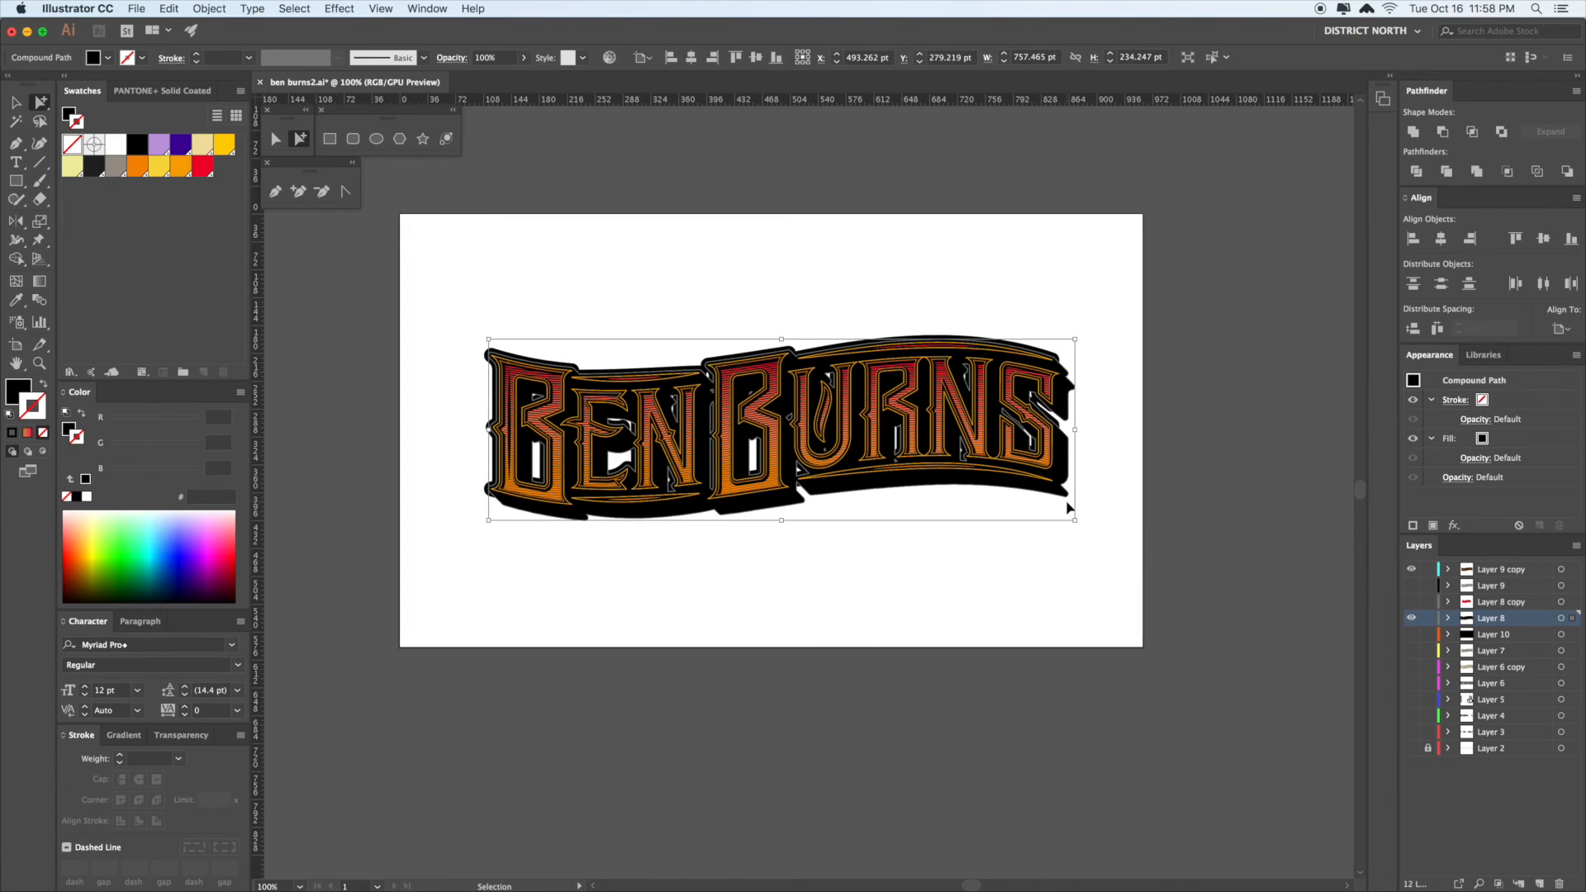
key("i")
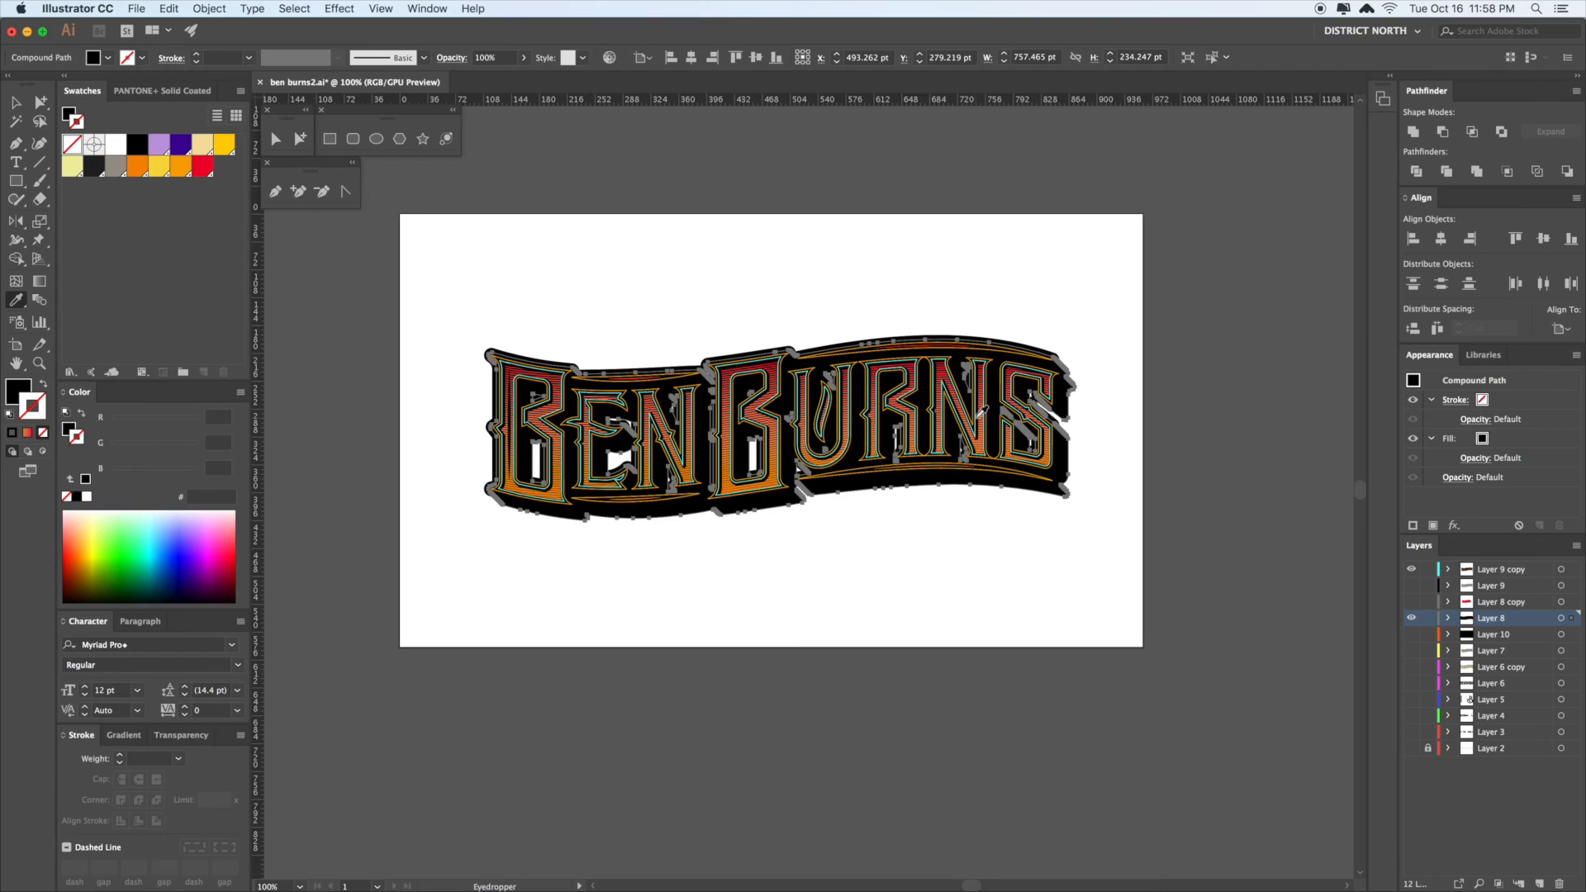
left_click(981, 414)
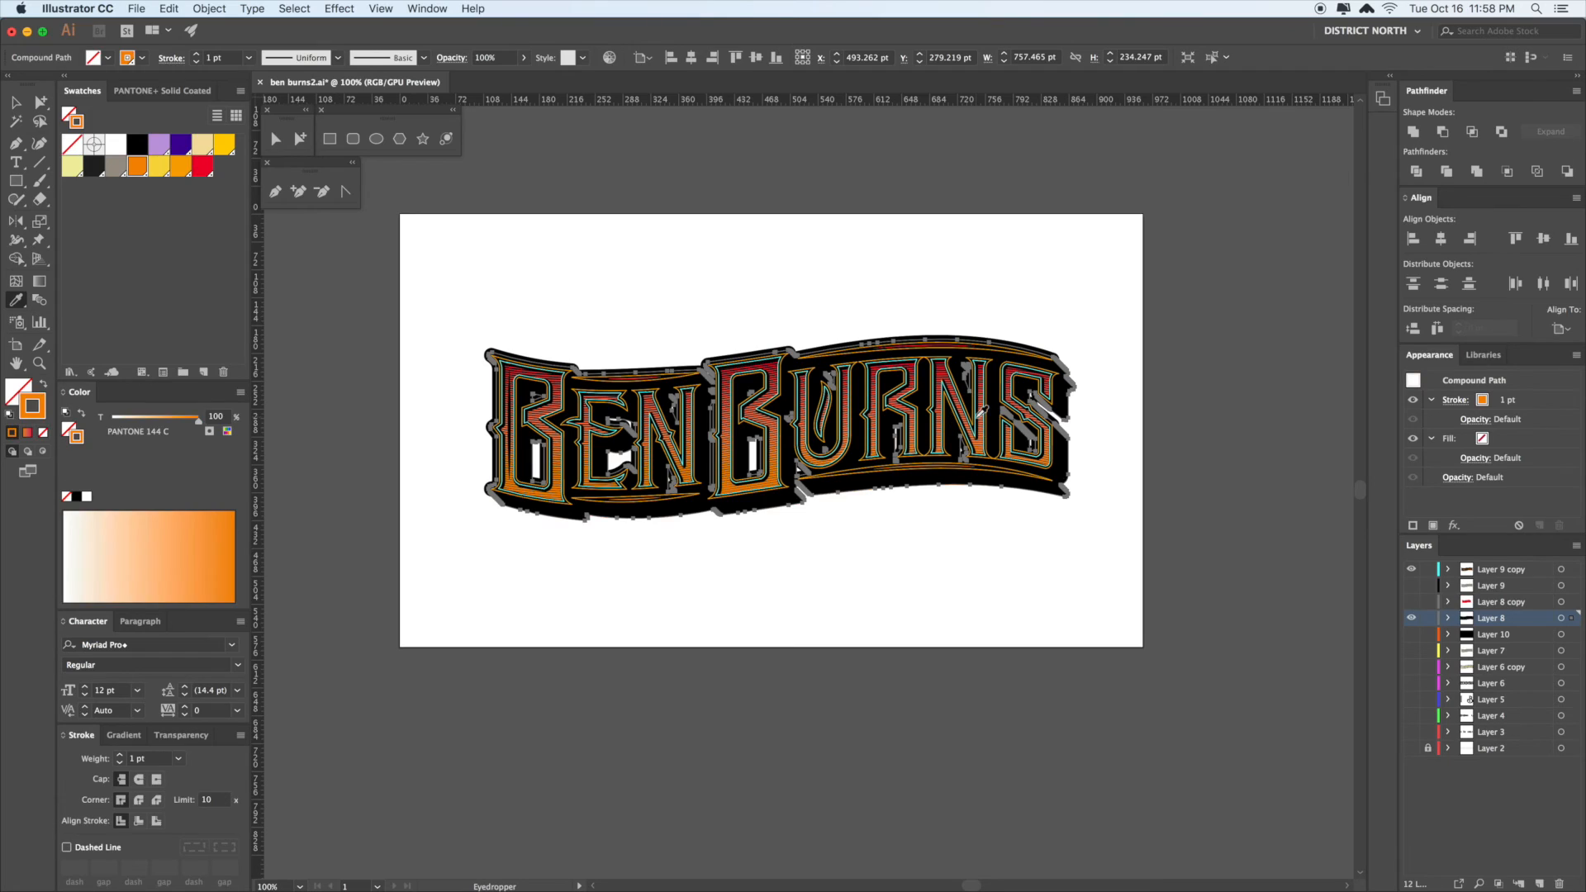
- Raise the shadow shape's orange stroke weight to about 14 pt
left_click(122, 756)
left_click(121, 756)
left_click(121, 756)
left_click(121, 756)
left_click(121, 756)
left_click(122, 756)
left_click(122, 756)
left_click(122, 756)
left_click(121, 756)
left_click(120, 756)
left_click(122, 763)
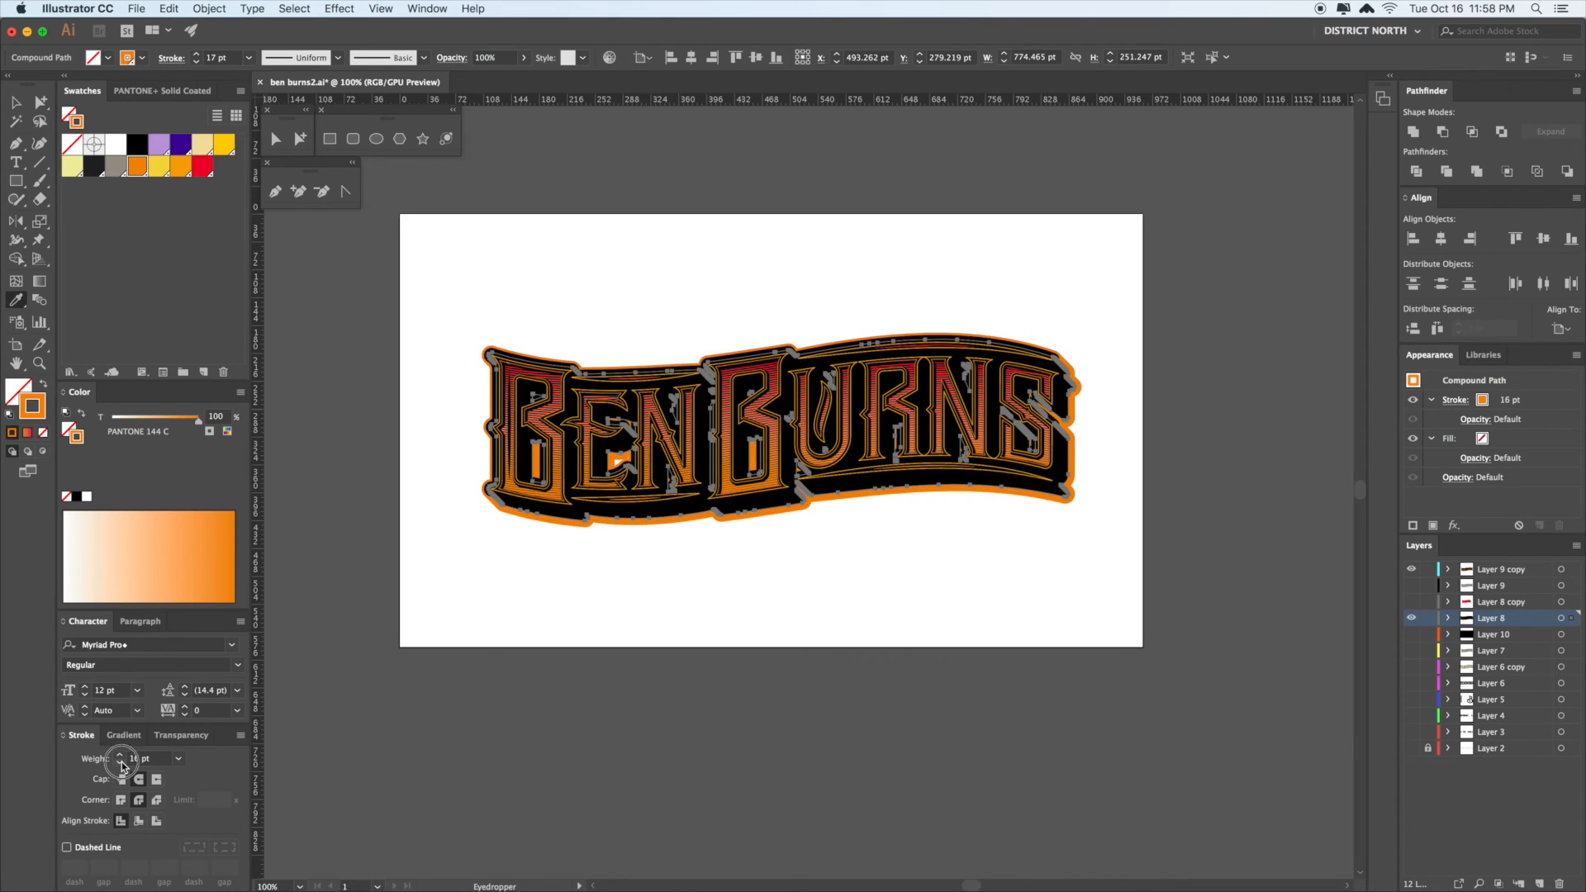
left_click(122, 764)
left_click(122, 763)
key("v")
left_click(690, 772)
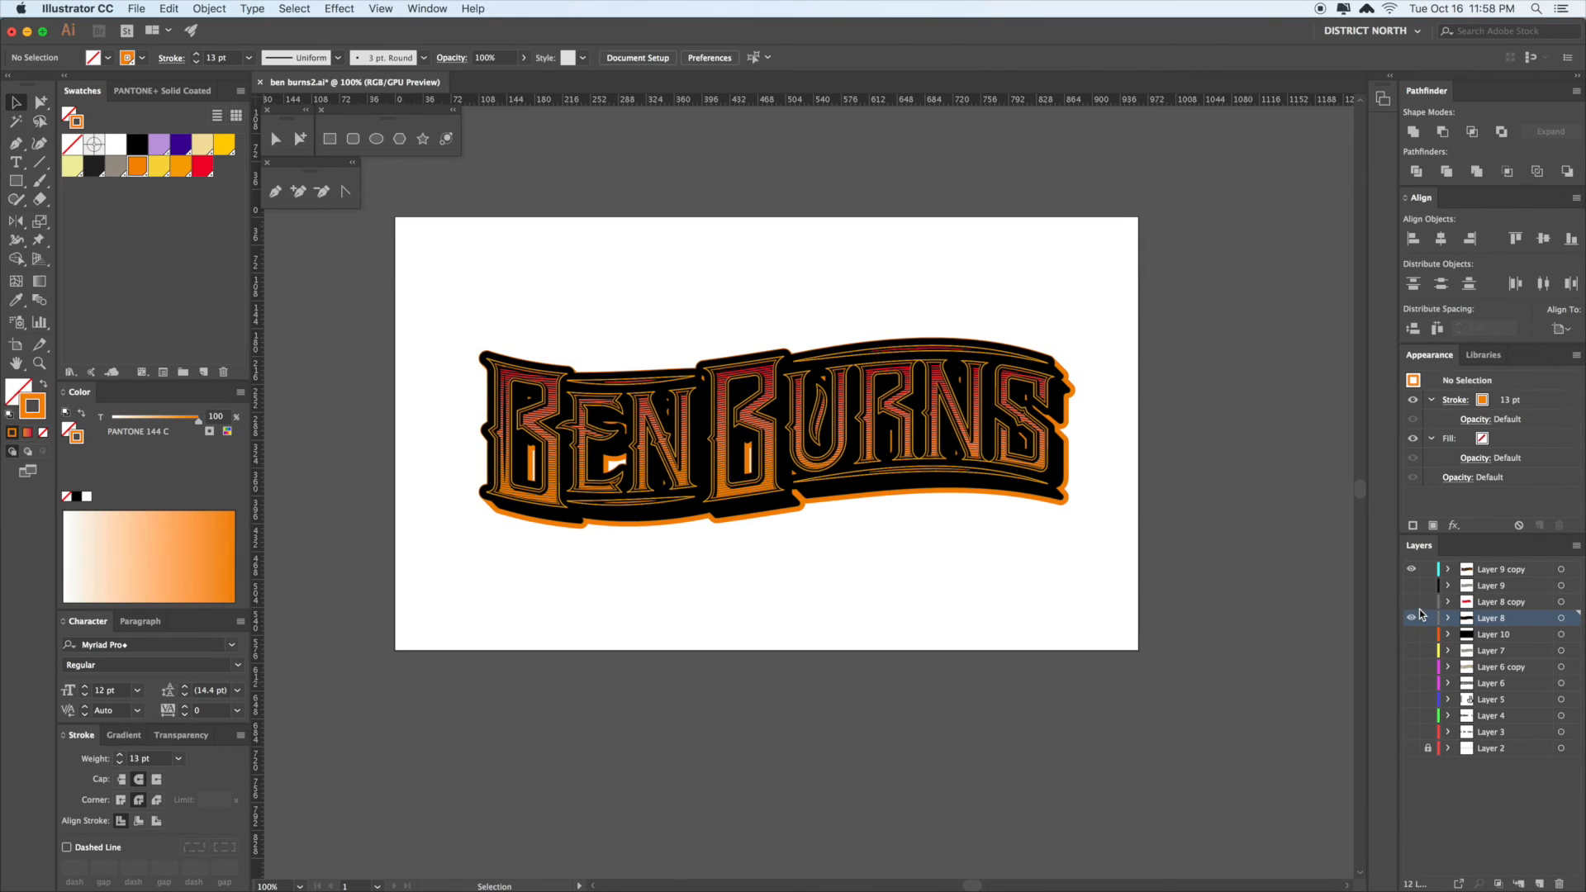
- Test deleting the black shadow shape, then undo to restore the orange-outlined version
key("super+z")
key("Delete")
scroll(1219, 583, "up", 1)
key("a")
left_click(1061, 489)
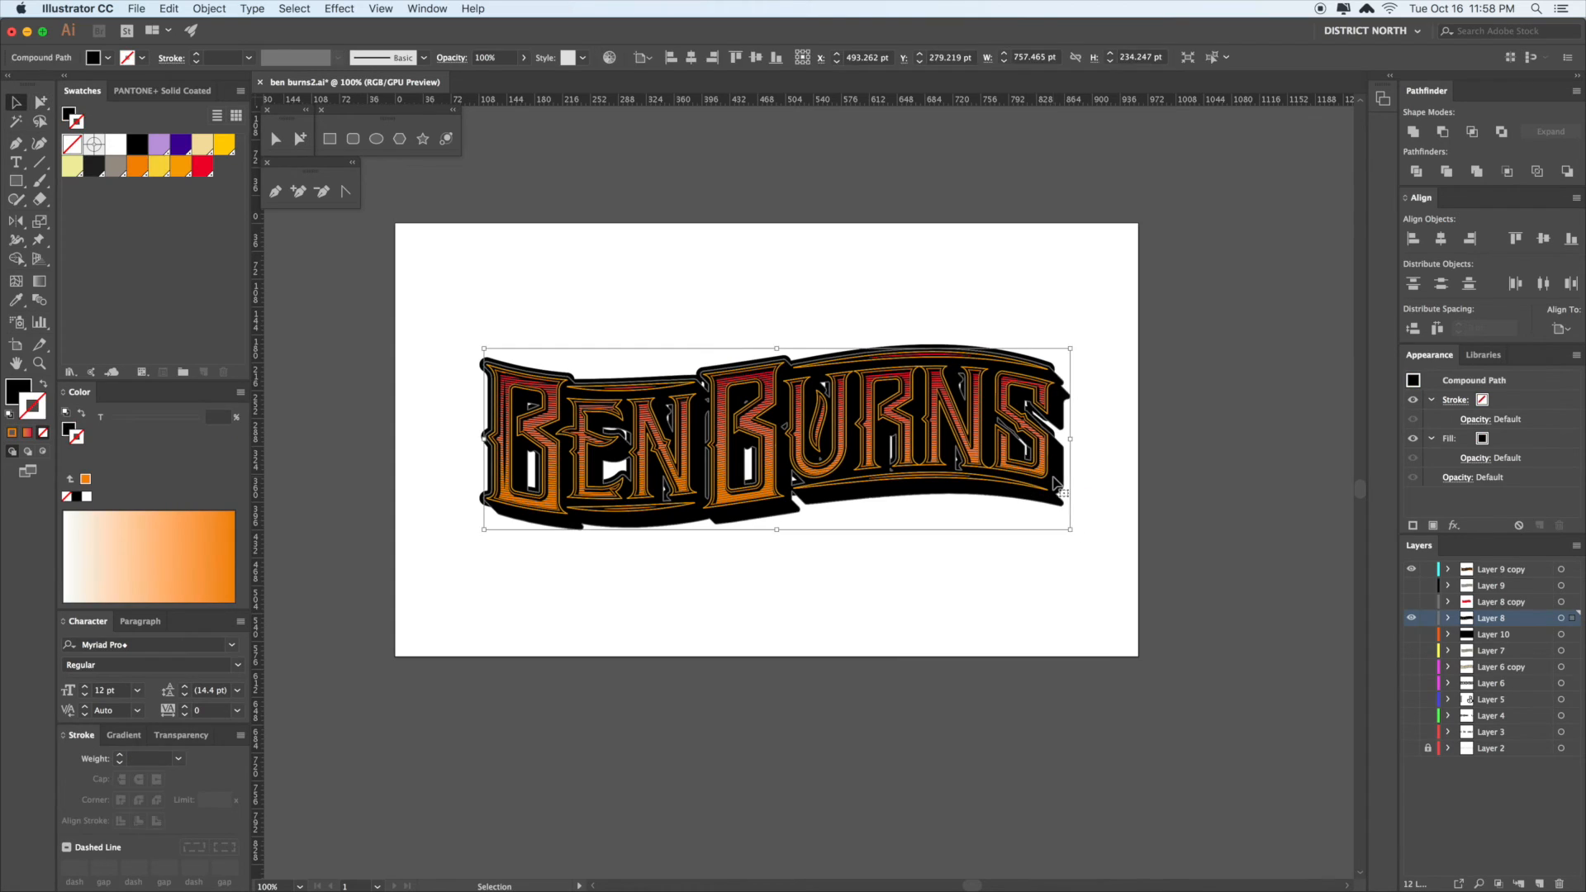
key("Delete")
key("super+z")
key("v")
scroll(1107, 564, "up", 1)
key("Delete")
key("a")
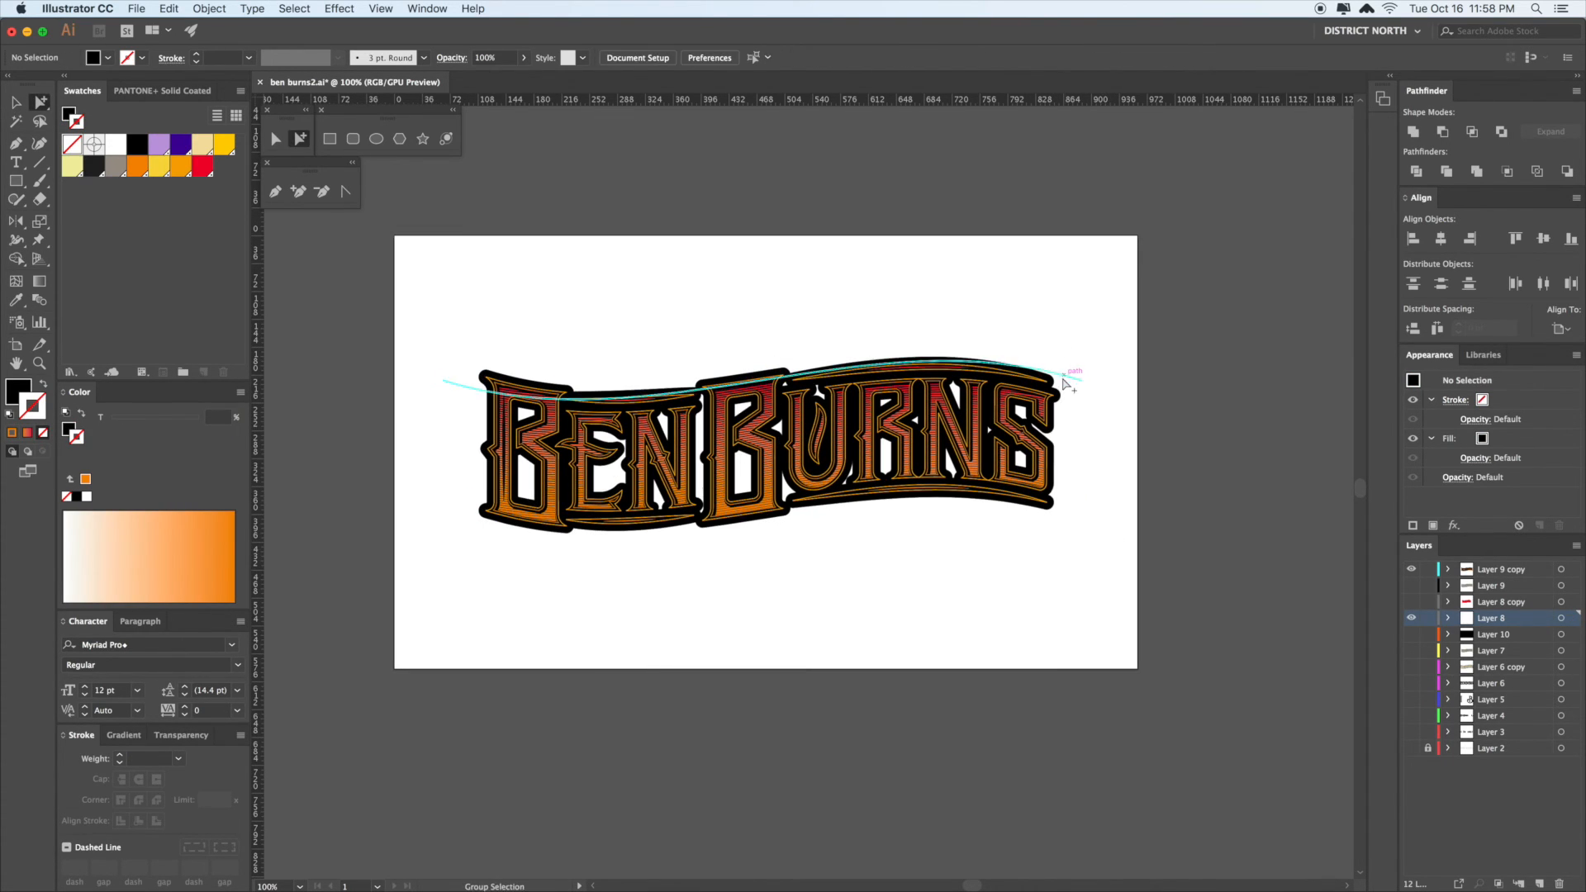
key("super+z")
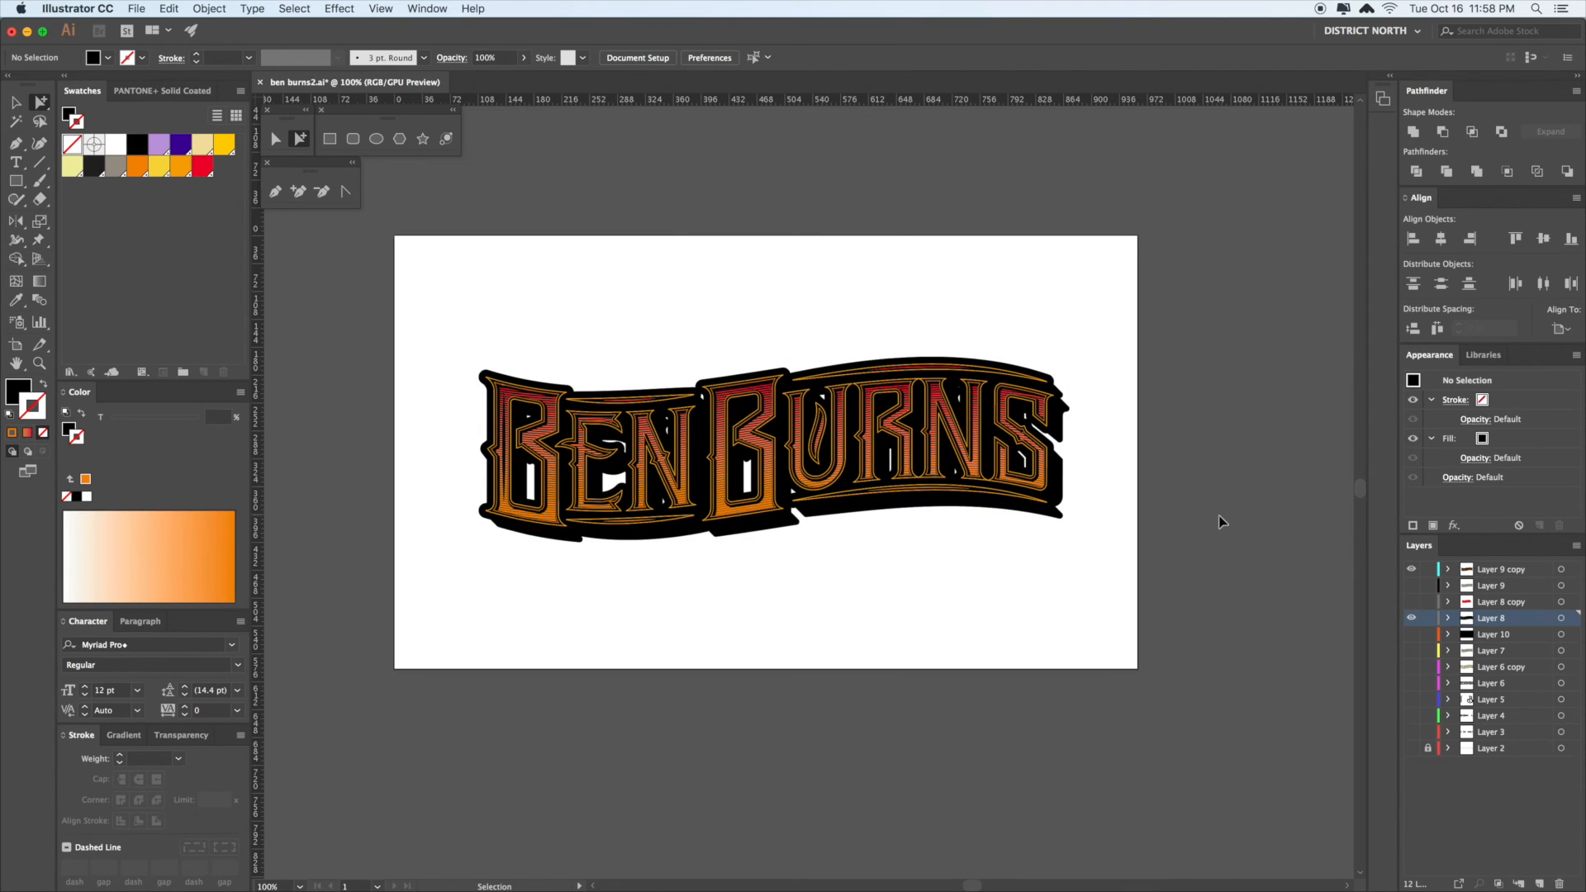
key("super+z")
- Step through the selection levels from the curved line above BURNS to the lettering group
left_click(1223, 520)
left_click_drag(1222, 478, 1217, 491)
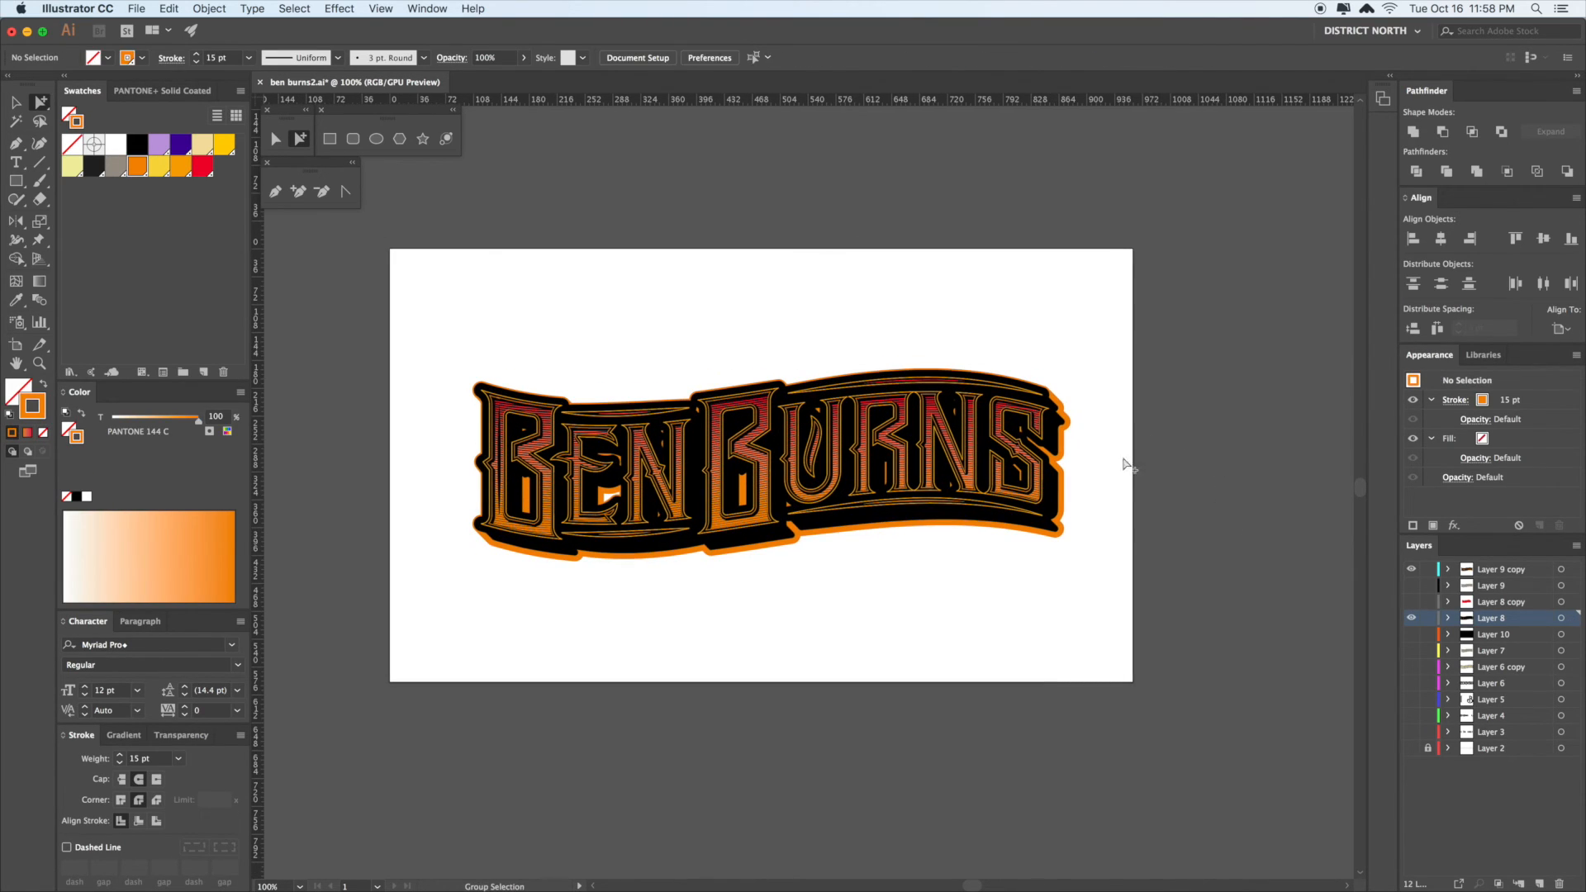
left_click(1044, 395)
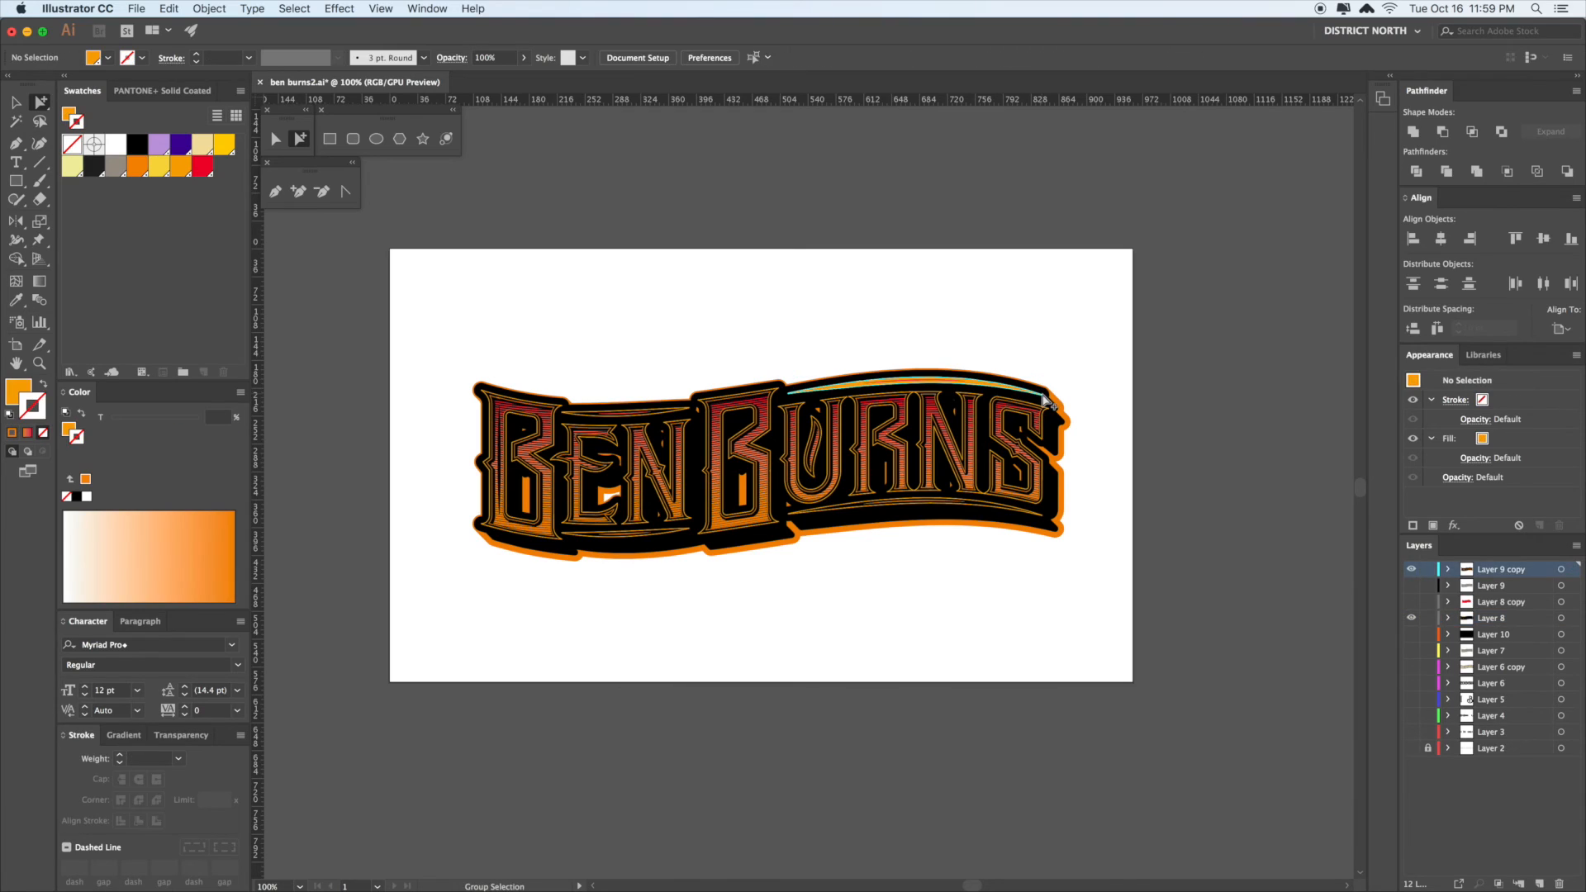
left_click(1043, 398)
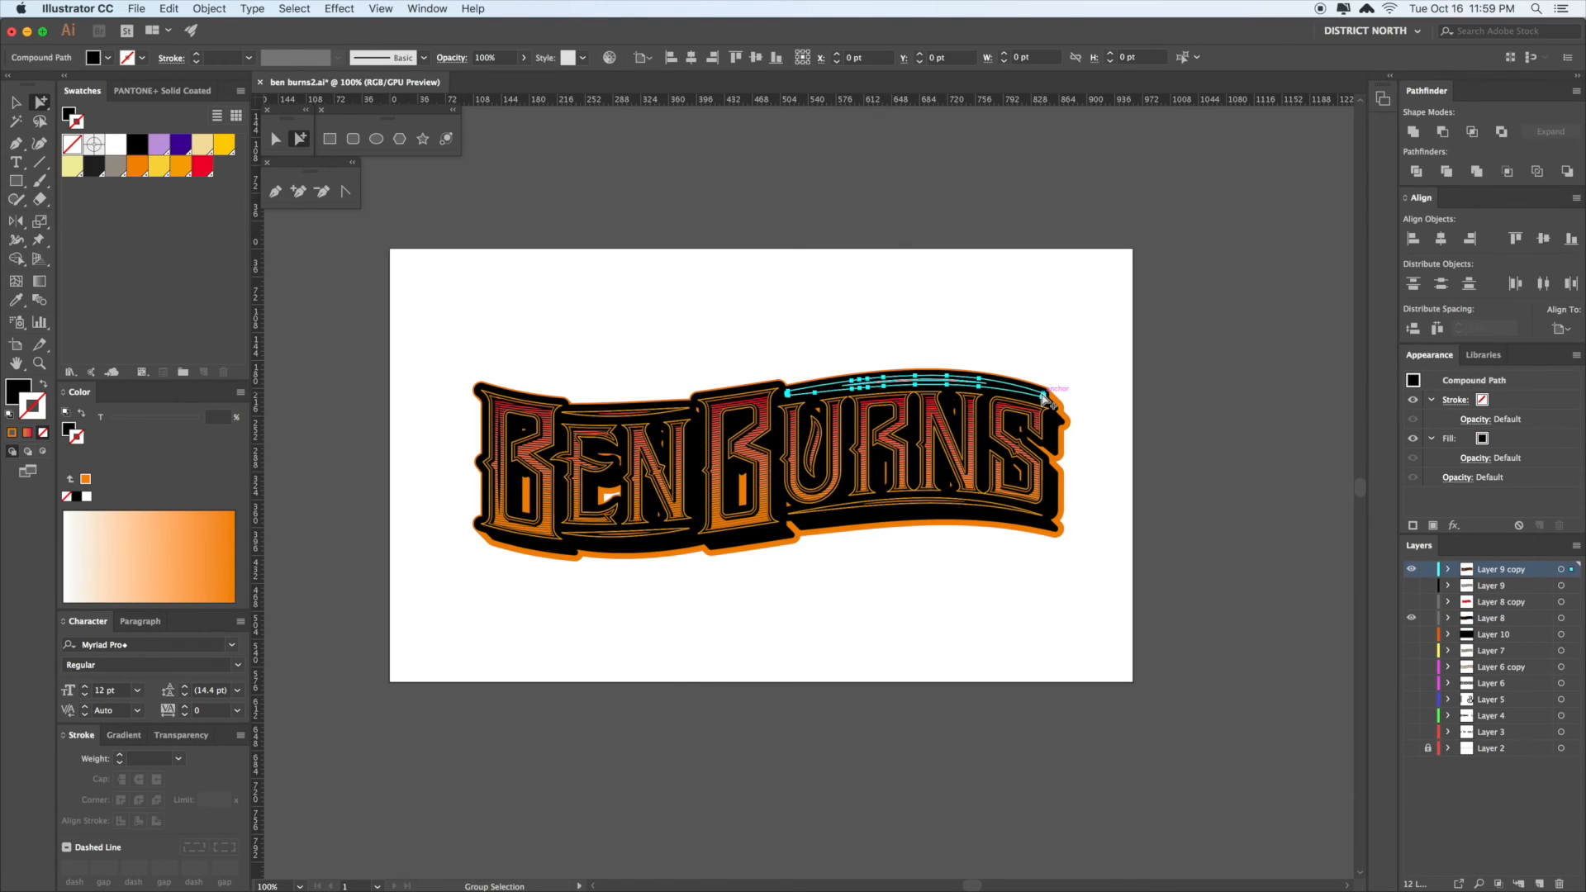
left_click(1043, 398)
key("super+shift+a")
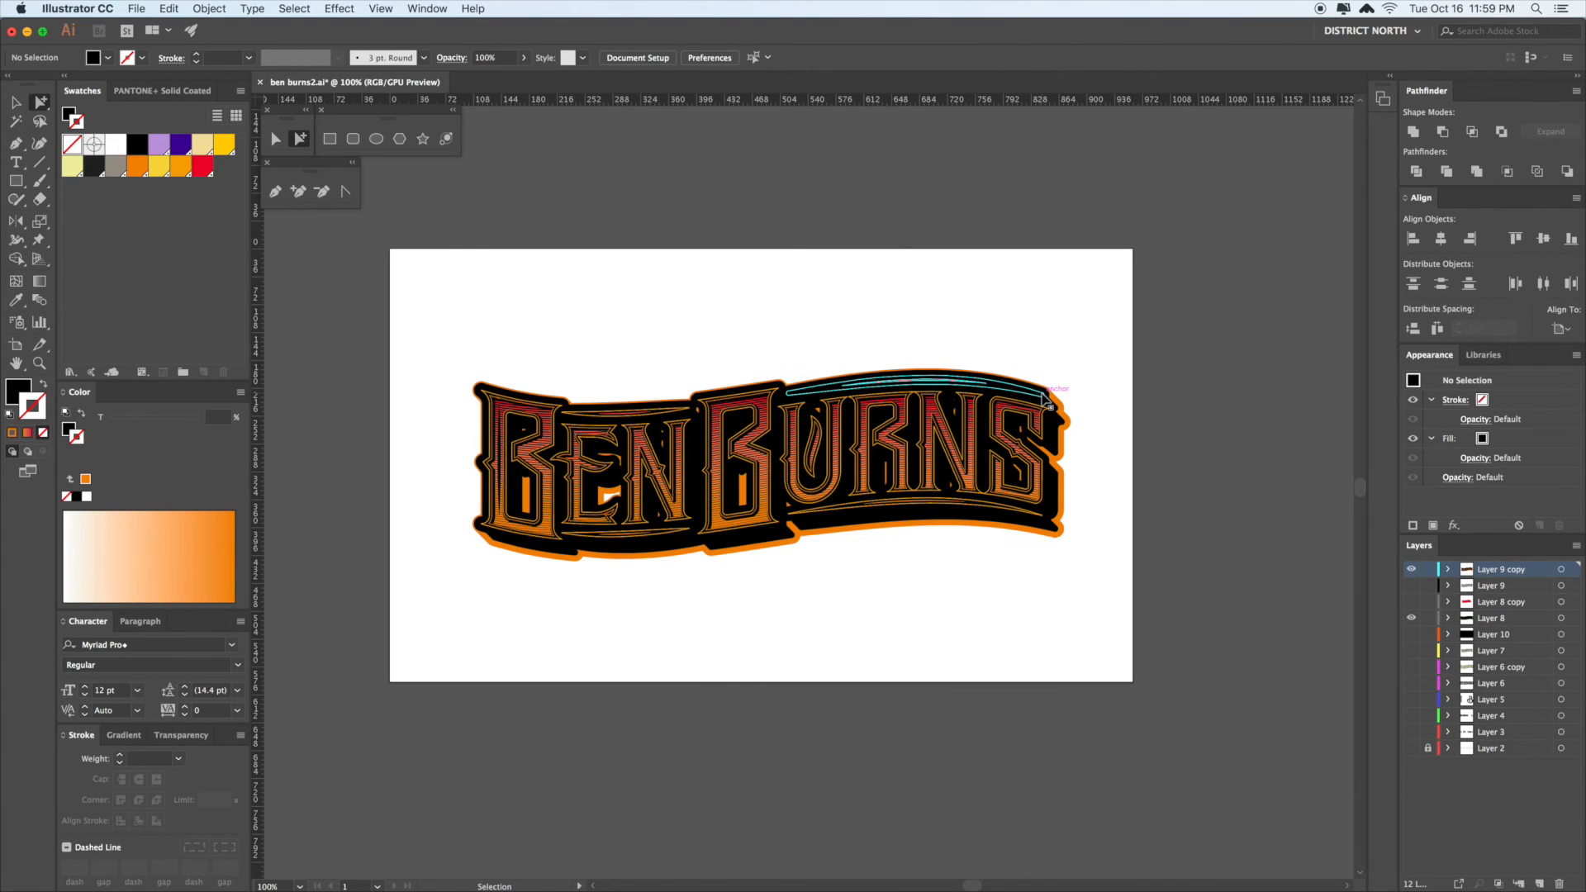
left_click(1043, 398)
left_click(1044, 398)
key("super+shift+a")
left_click(1043, 398)
left_click(1044, 398)
key("super+shift+a")
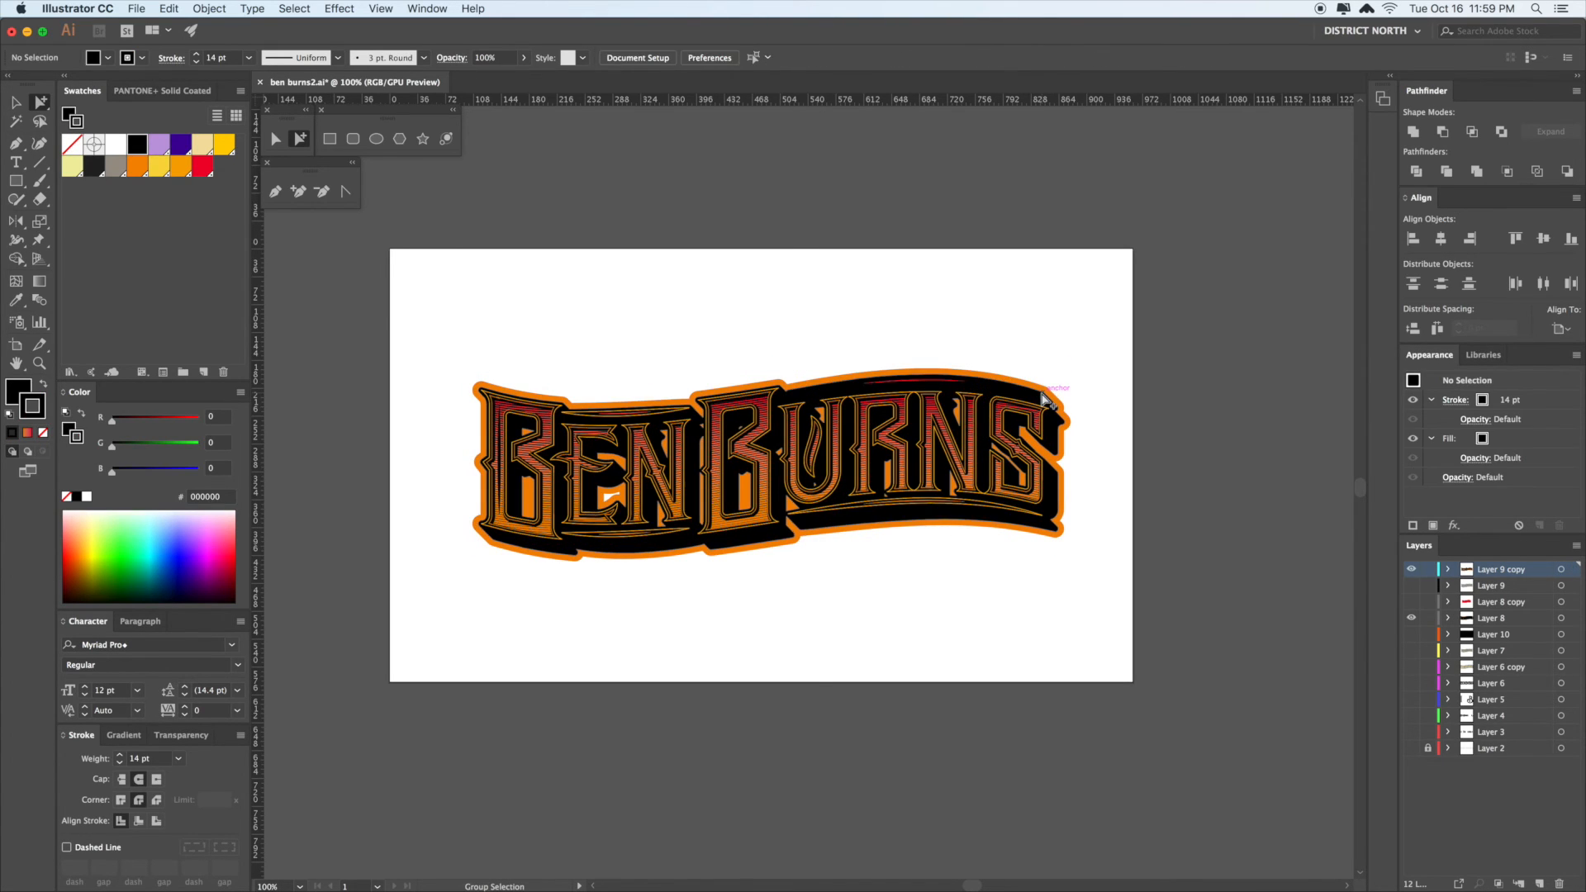
key("v")
key("super+a")
key("super+shift+a")
- Turn Layer 10's black background visible again behind the artwork
key("space")
left_click_drag(1209, 438, 1210, 481)
key("super+z")
key("a")
left_click(1209, 439)
key("v")
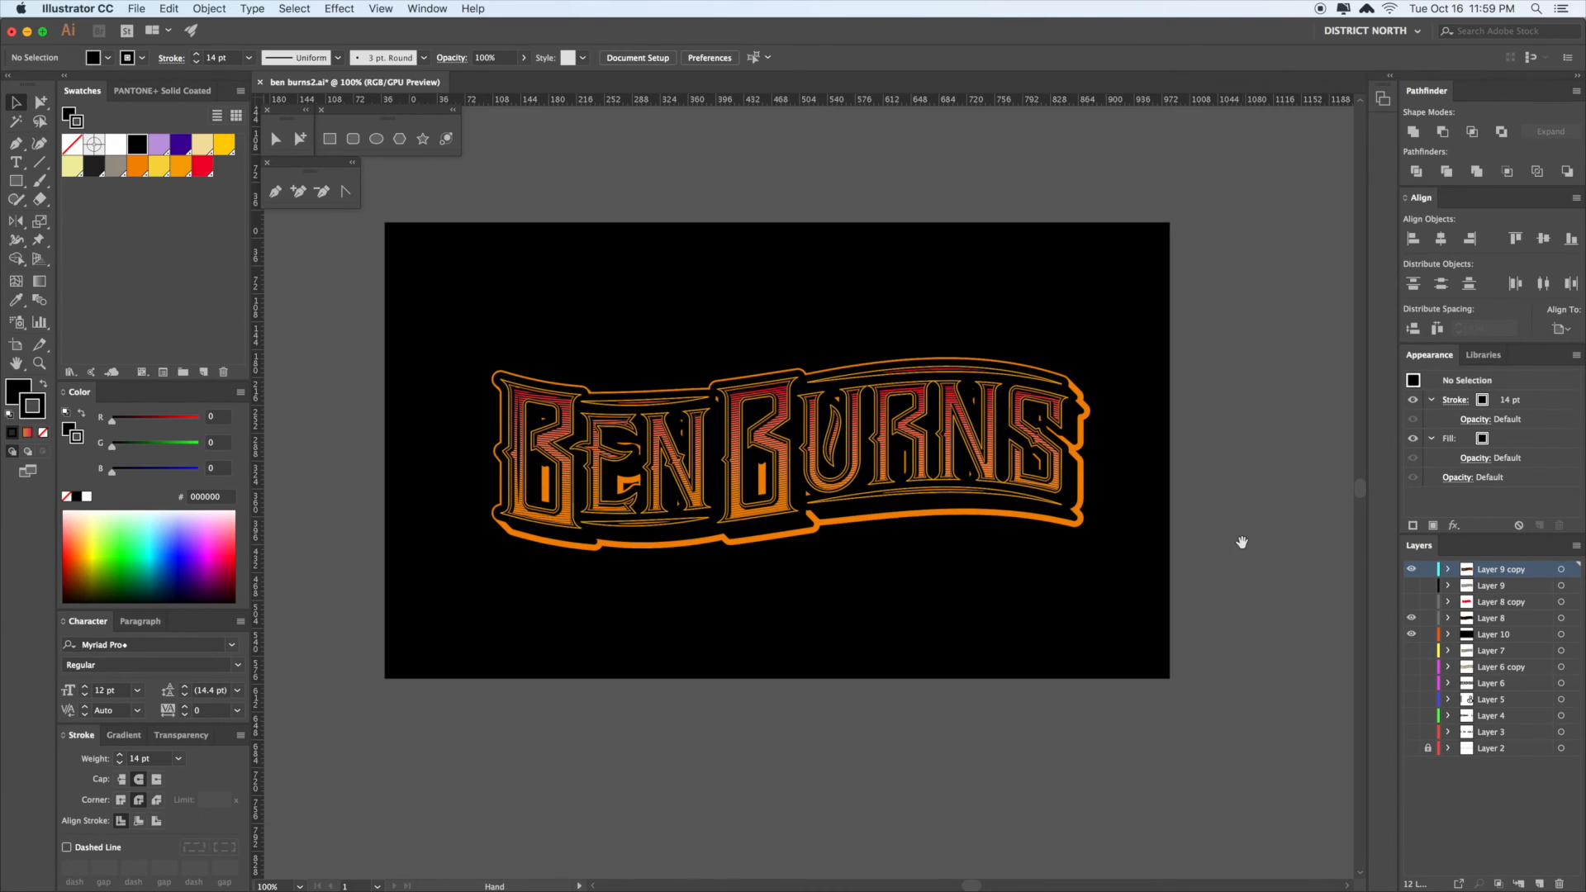
- Zoom in on BURNS and test deleting the black outline shape behind it
left_click_drag(1242, 543, 1237, 553)
left_click_drag(995, 439, 1147, 548)
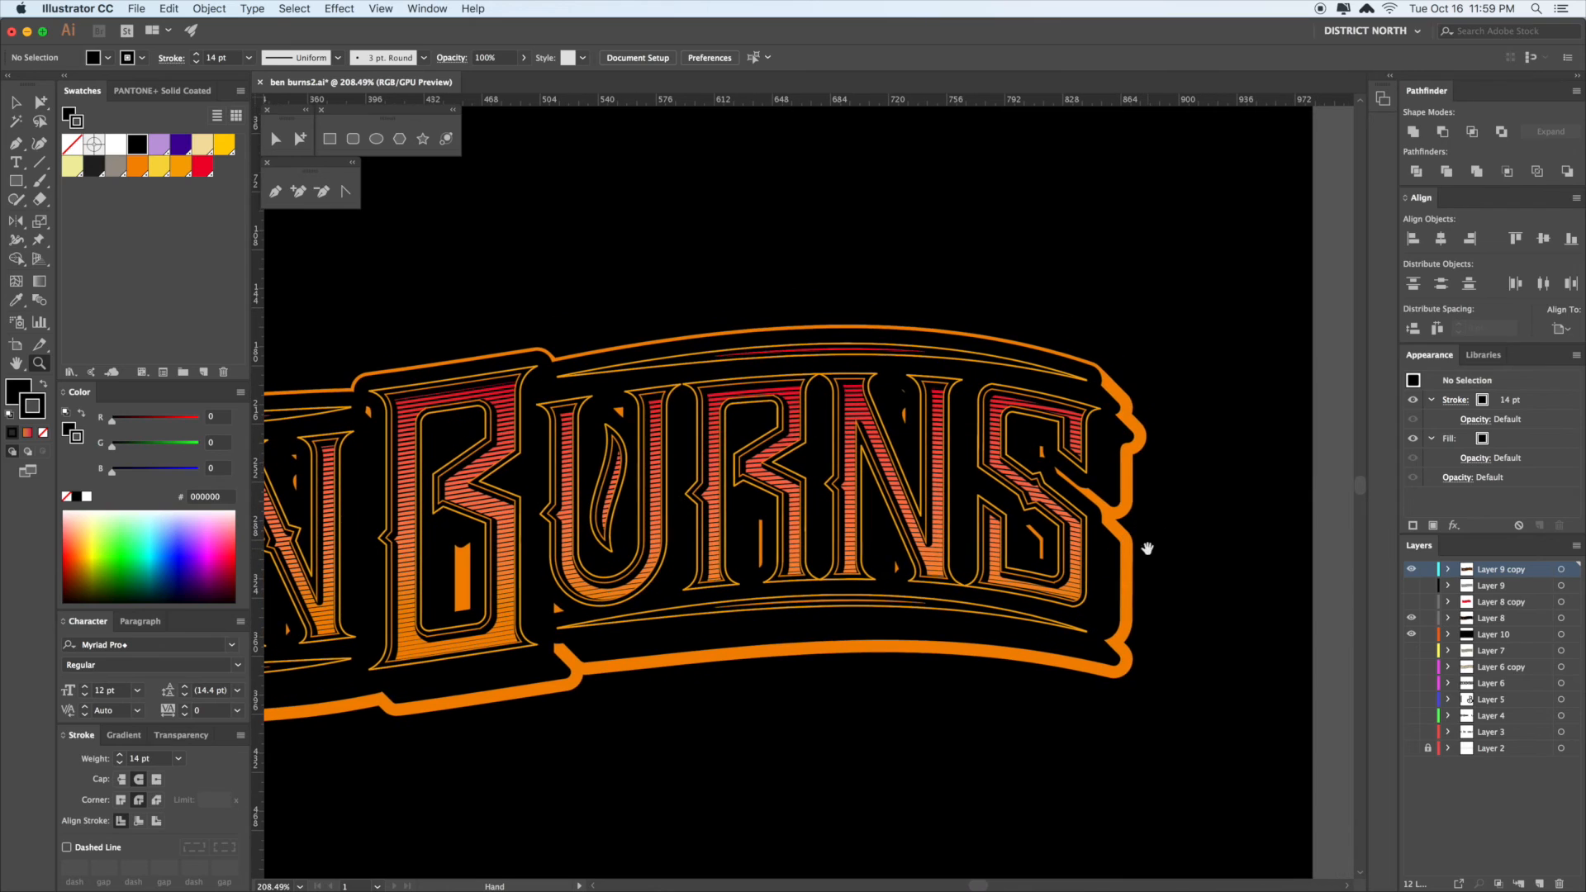
left_click(1089, 376)
key("Delete")
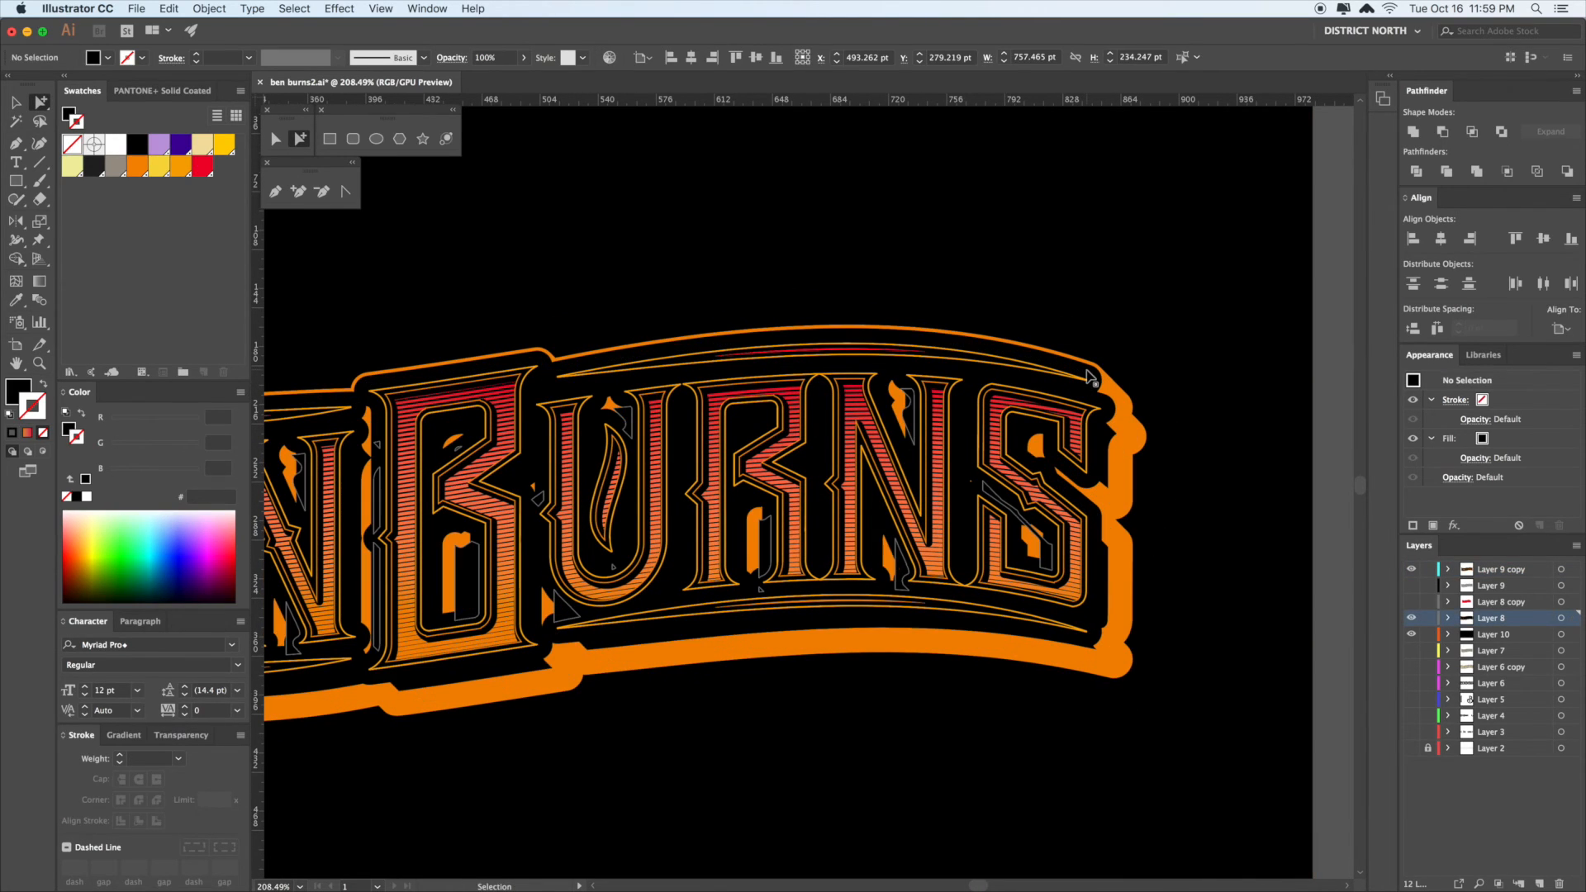
- Step through the selection levels of the top arc above BURNS up to the group
left_click(1089, 379)
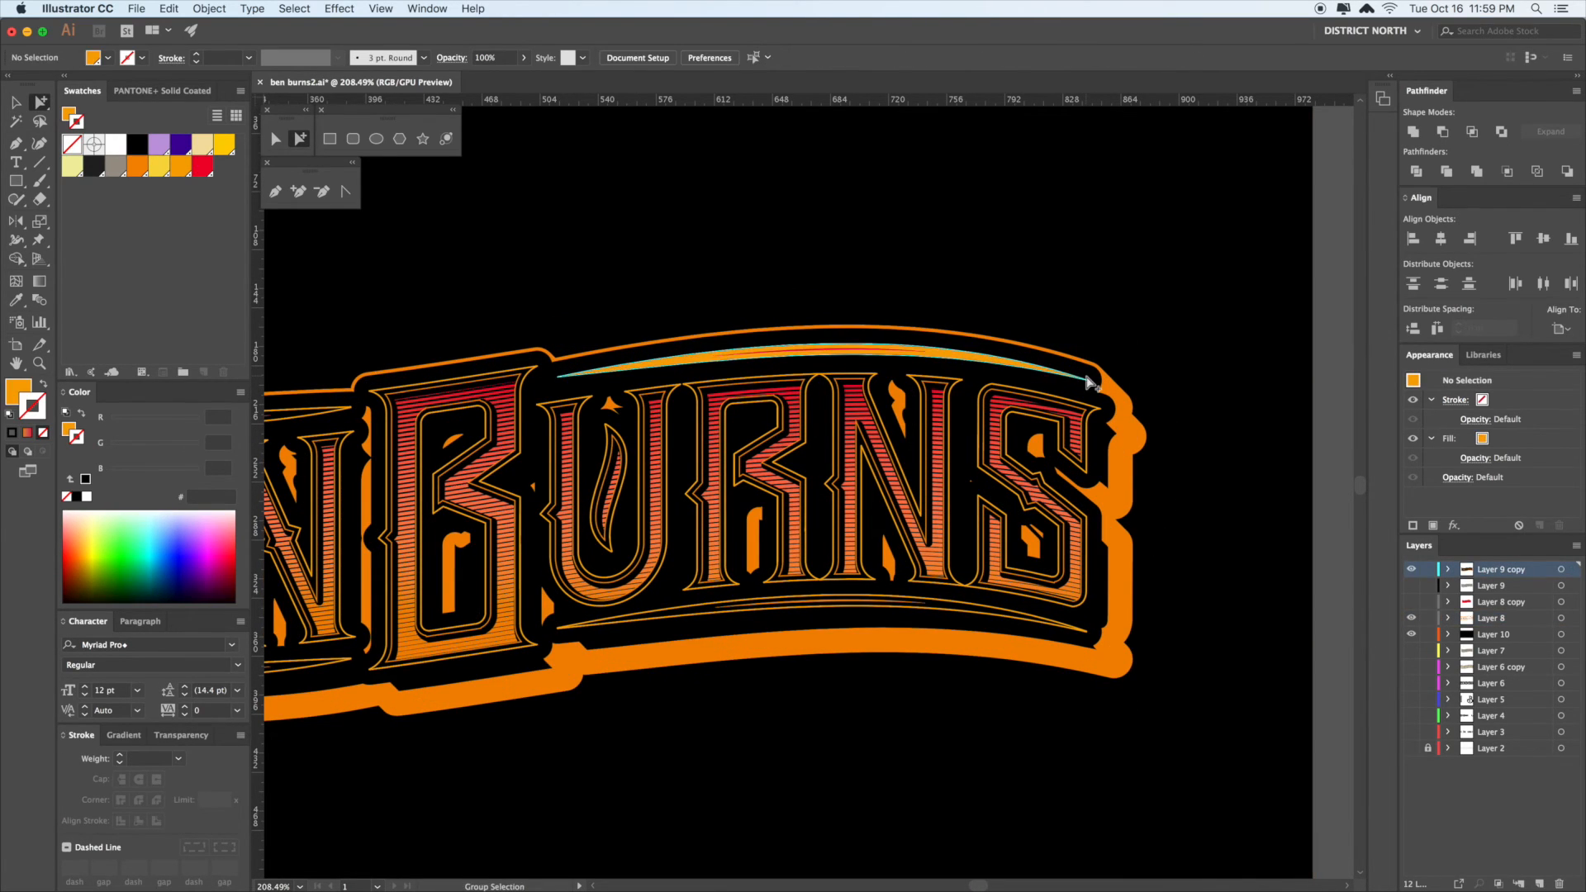
left_click(1089, 379)
left_click(1087, 378)
left_click(1087, 378)
key("super+shift+a")
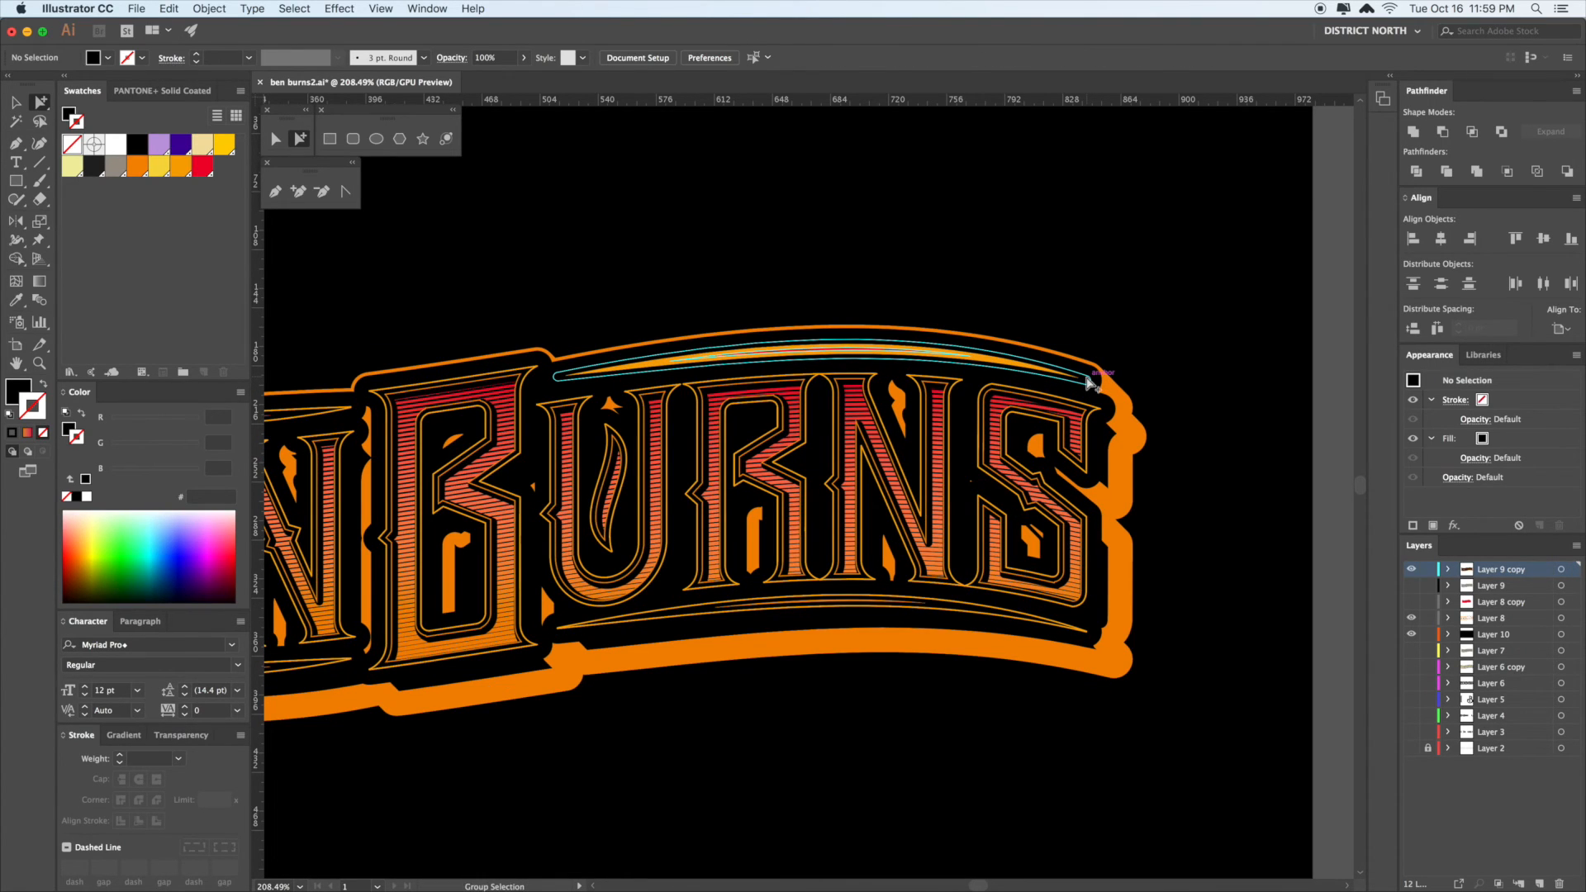
left_click(1089, 380)
left_click(1089, 379)
left_click(1089, 379)
left_click(1089, 380)
key("super+shift+a")
- Test deleting the BURNS outline group and restore it with undo
left_click(1087, 379)
left_click(1087, 378)
left_click(1088, 379)
left_click(1088, 378)
key("Delete")
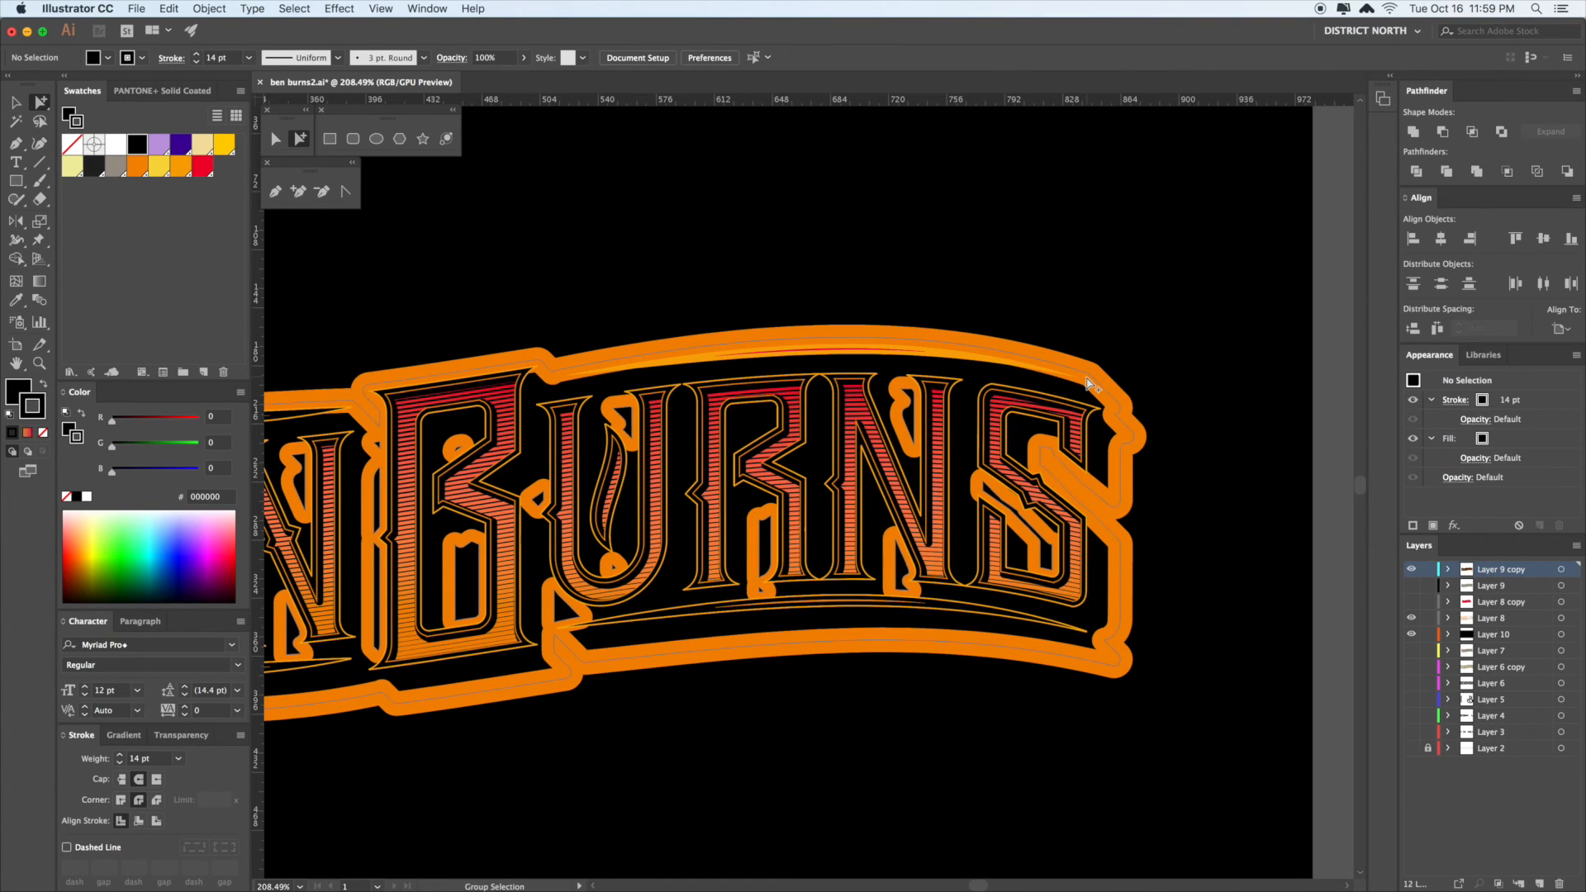
key("super+z")
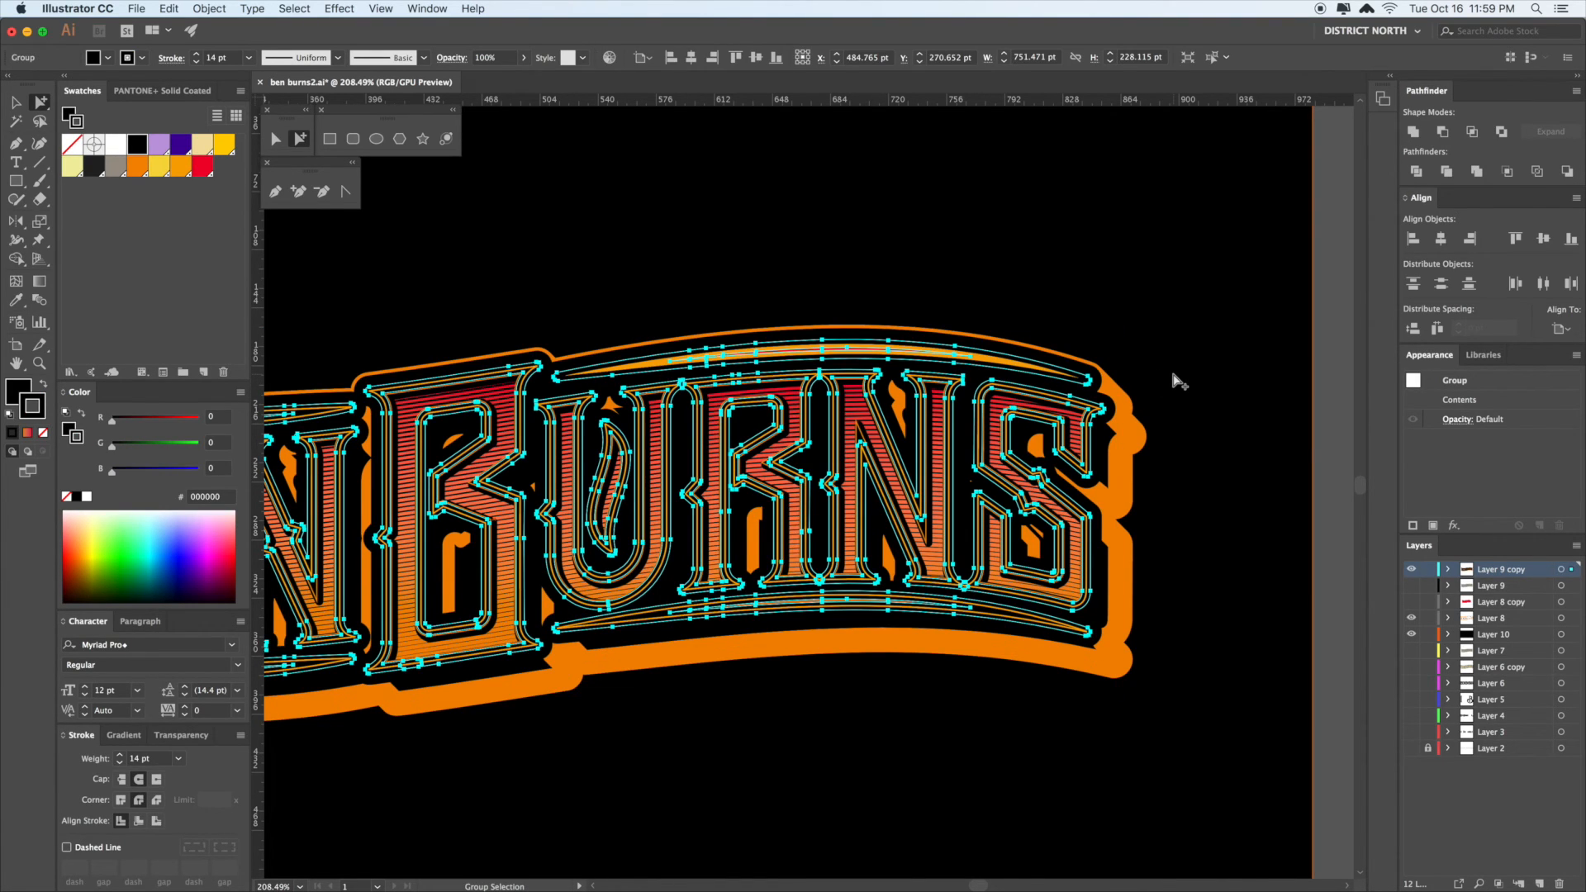
key("Delete")
key("super+z")
- Zoom to 200% on BEN, test deleting inner pieces of the B, then undo
left_click(1175, 378)
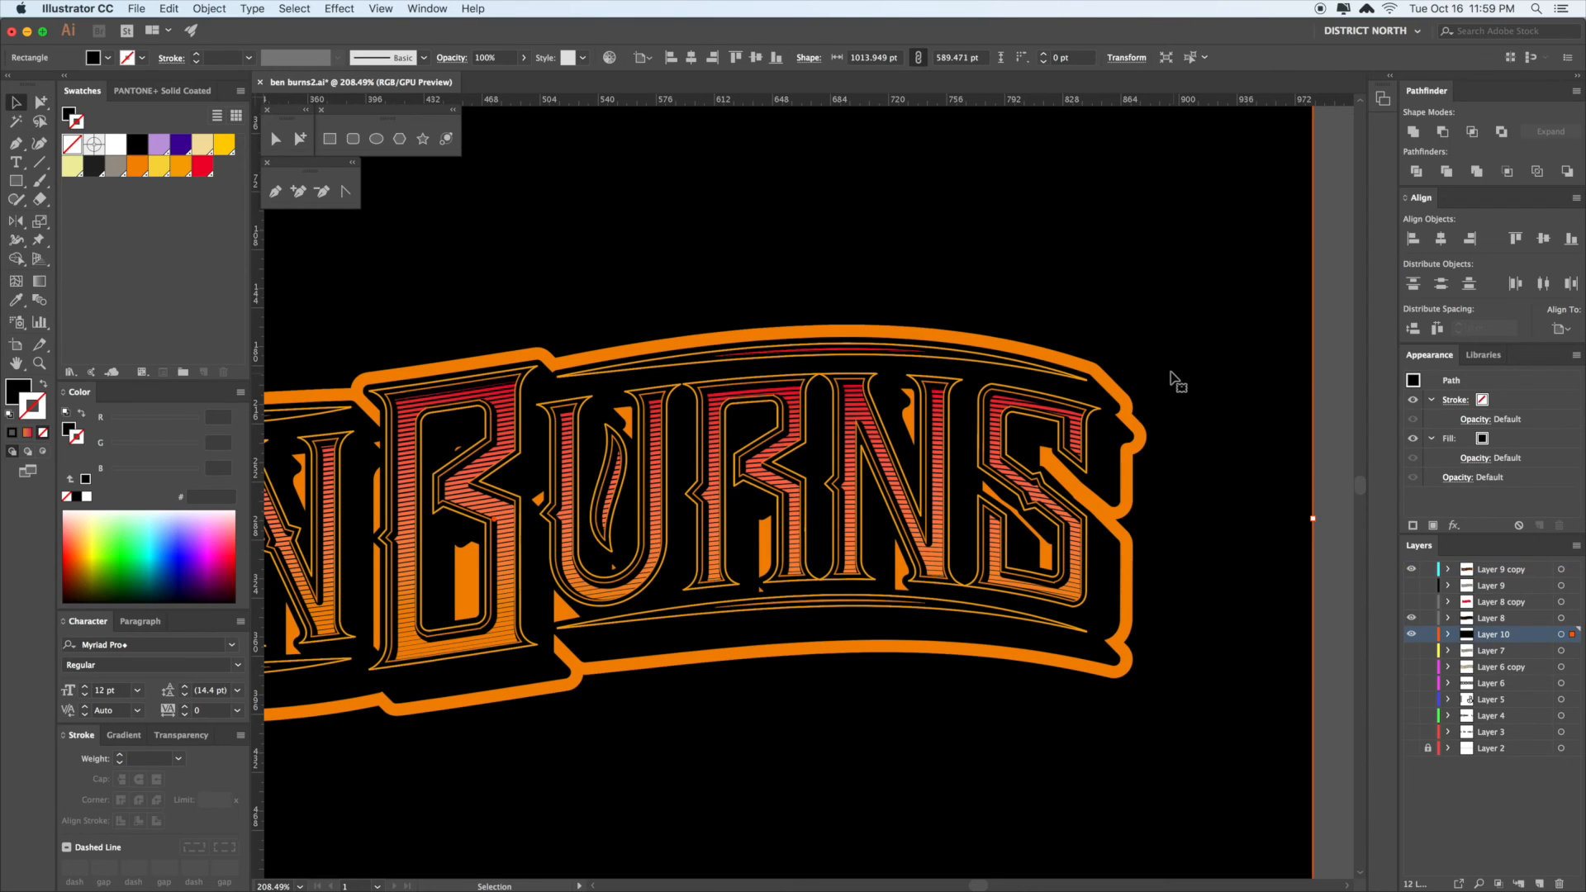
left_click_drag(1175, 378, 1203, 349)
key("super+minus")
left_click_drag(590, 467, 851, 379)
left_click(300, 138)
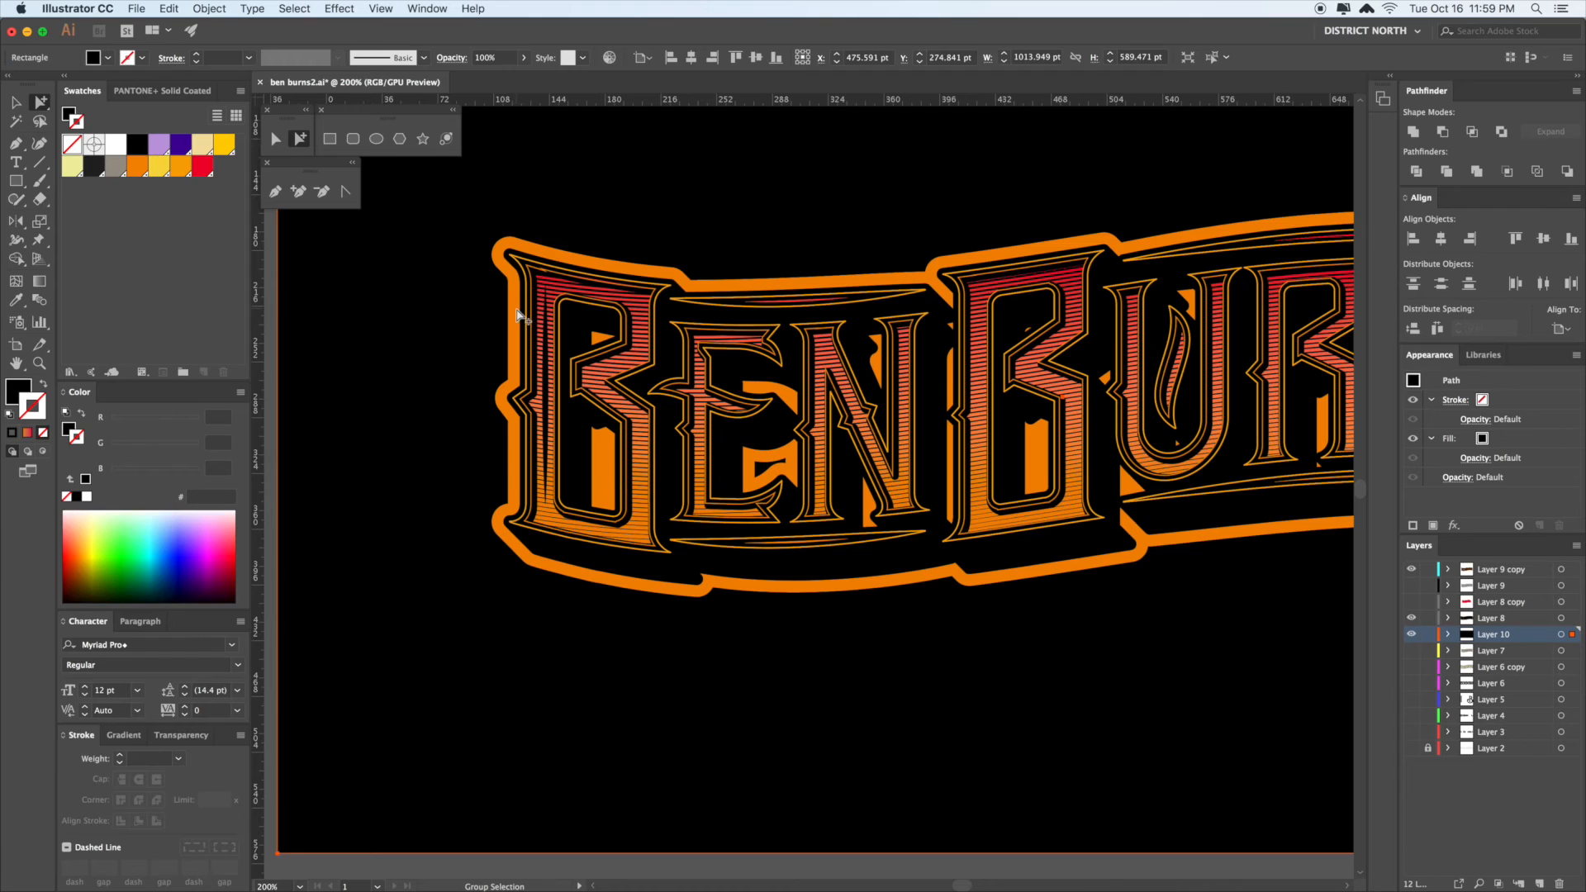
left_click(518, 274)
key("Delete")
left_click(518, 275)
key("Delete")
left_click(518, 275)
key("super+z")
key("super+z")
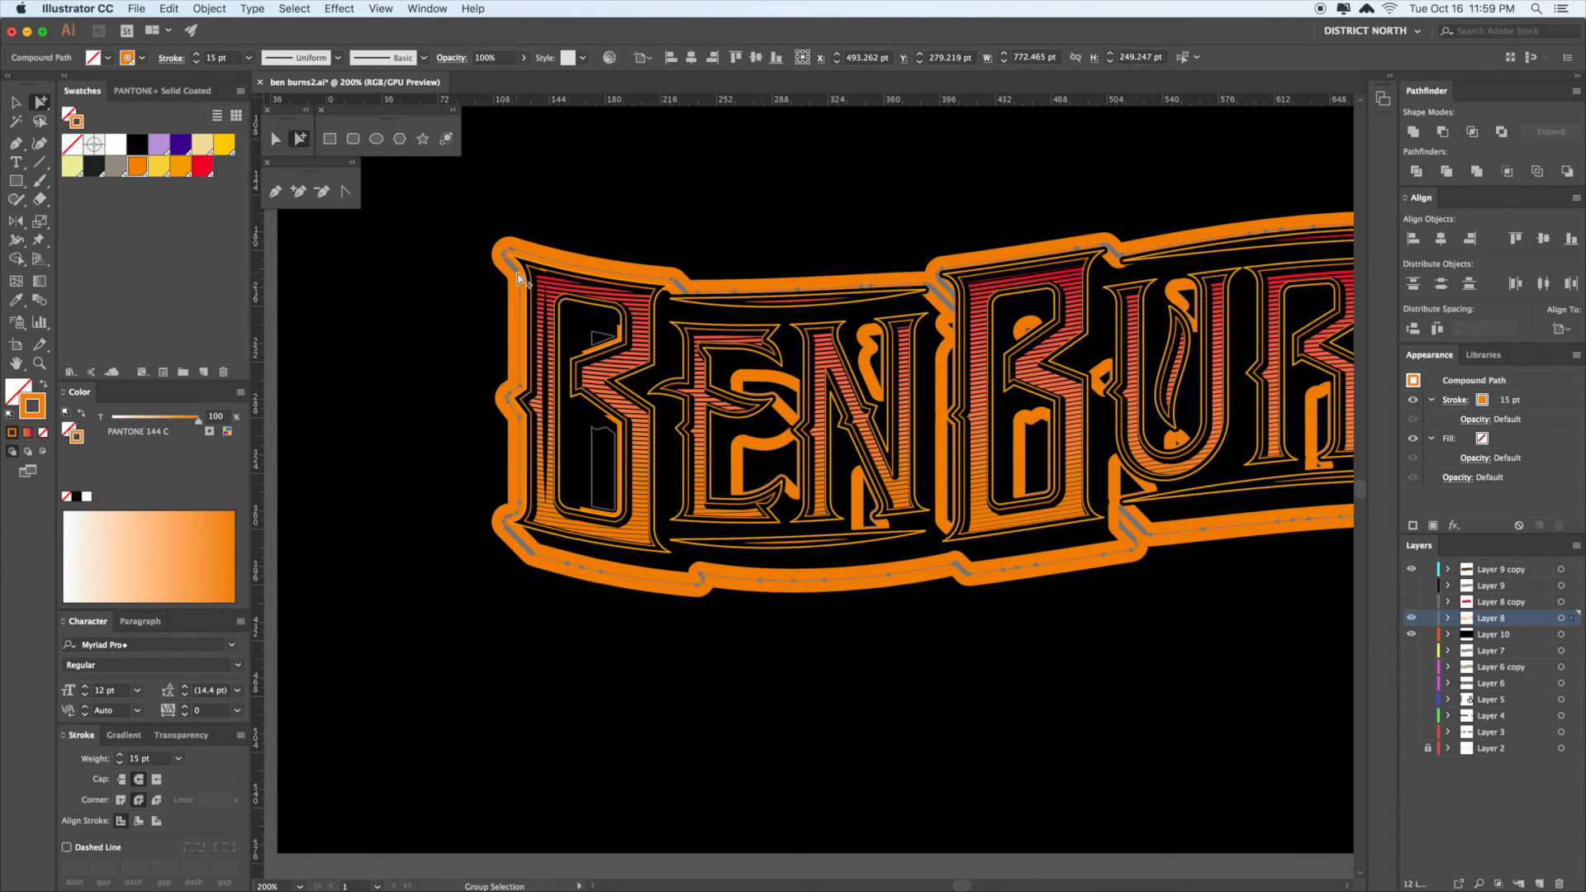
- Thin the orange outline's stroke weight from 13 pt to 5 pt
left_click(119, 765)
left_click(119, 765)
left_click(119, 765)
left_click(119, 765)
left_click(120, 765)
left_click(120, 765)
- Select the black background rectangle and zoom back to 100%
key("v")
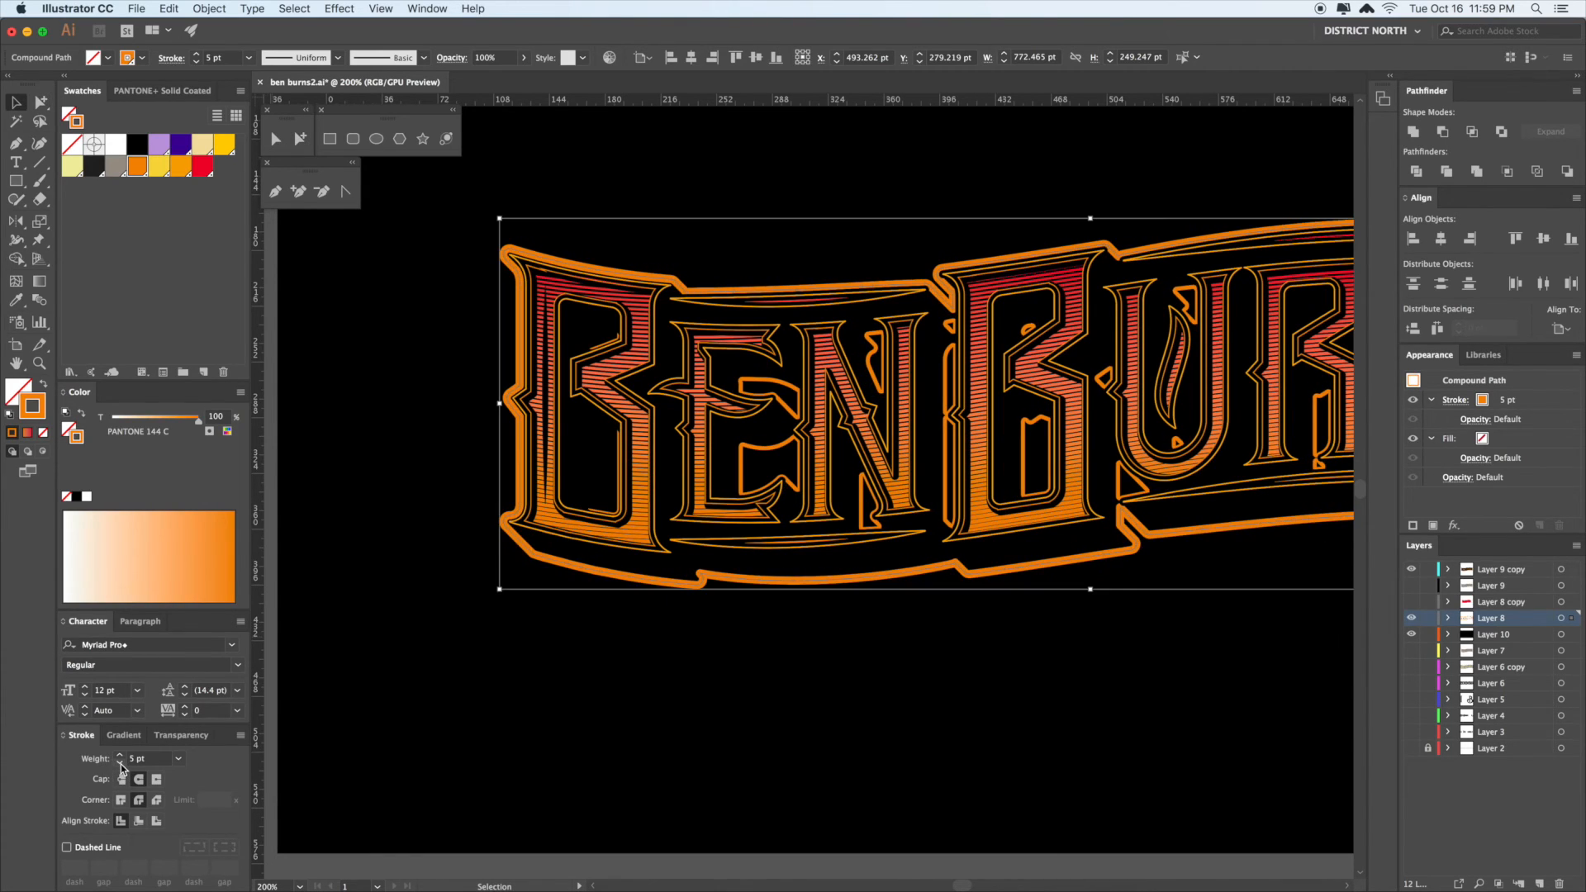
left_click(298, 684)
key("super+f")
left_click(355, 683)
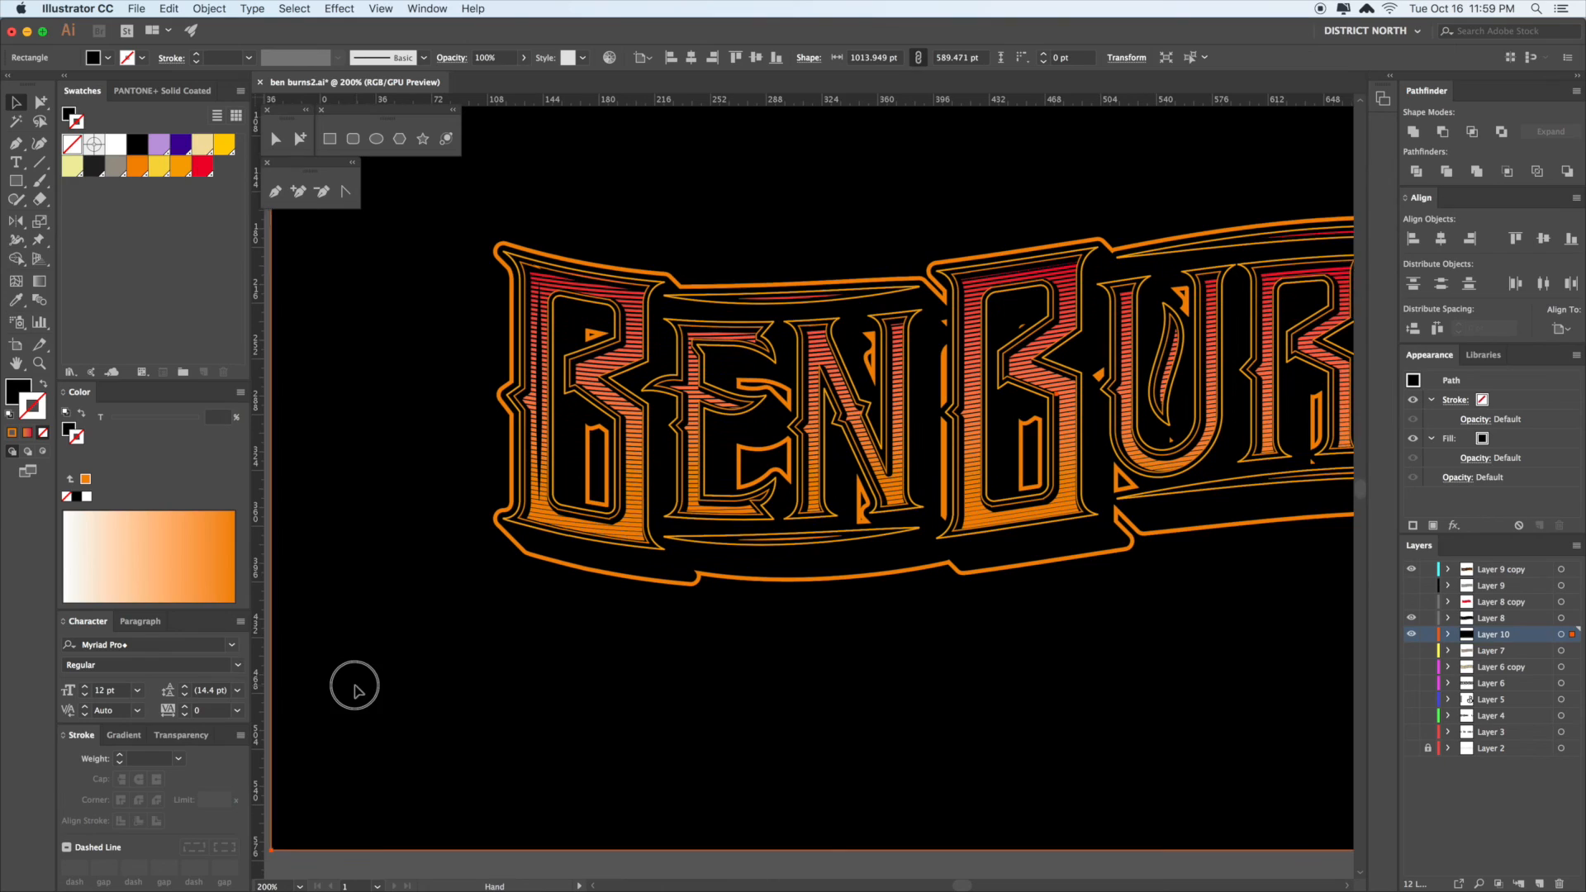
key("super+1")
left_click(1257, 570)
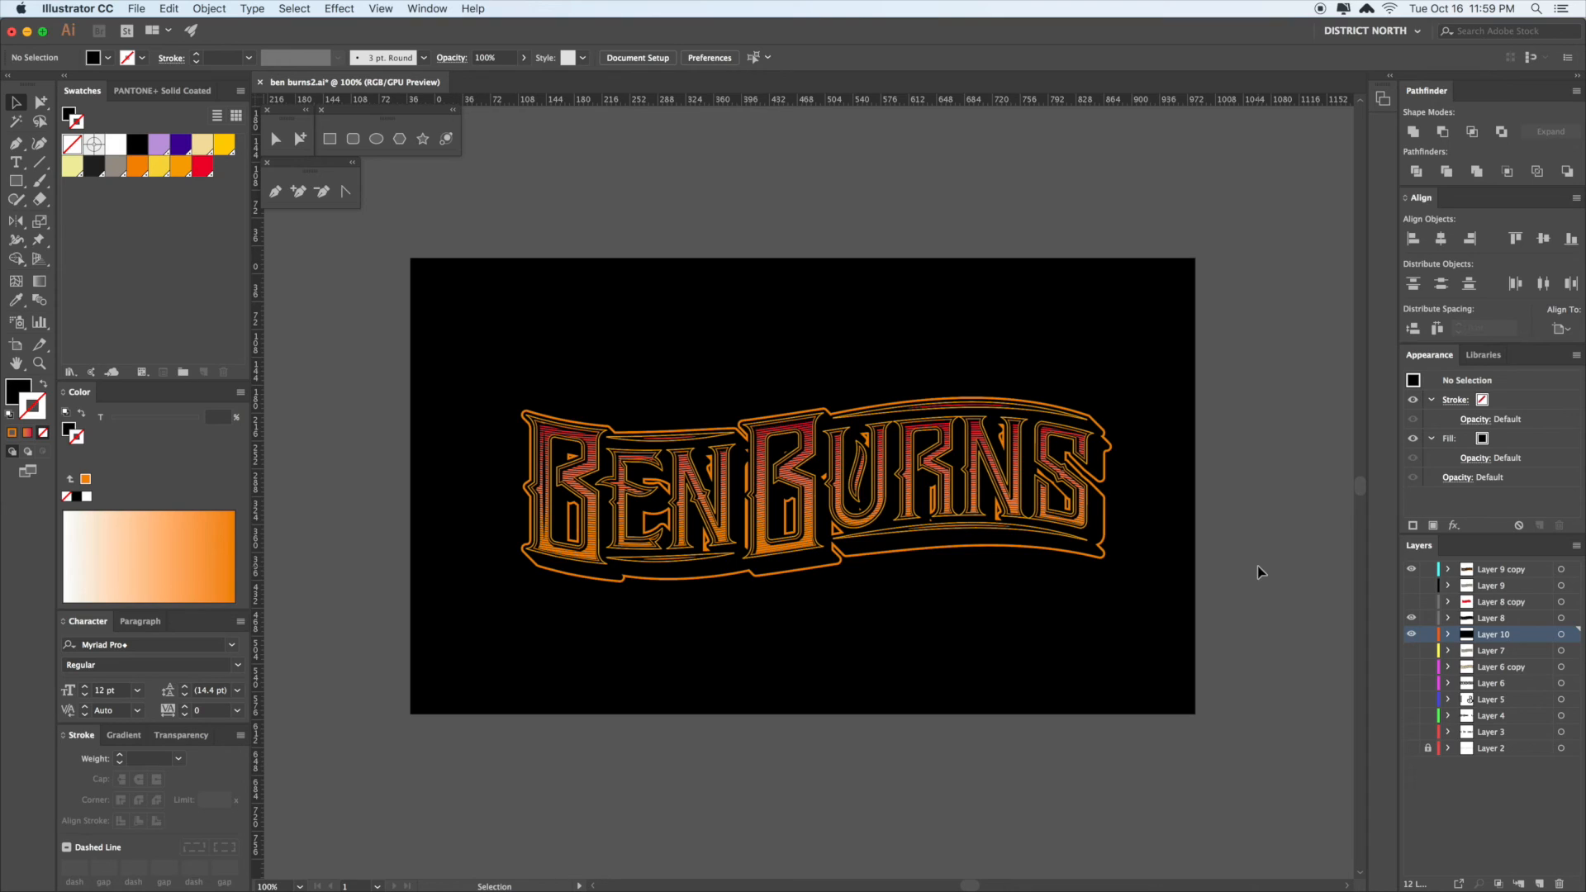
- Select the left upright of the B, then clear the selection
key("a")
left_click(545, 492, "alt")
key("super+shift+a")
key("v")
scroll(1133, 404, "right", 2)
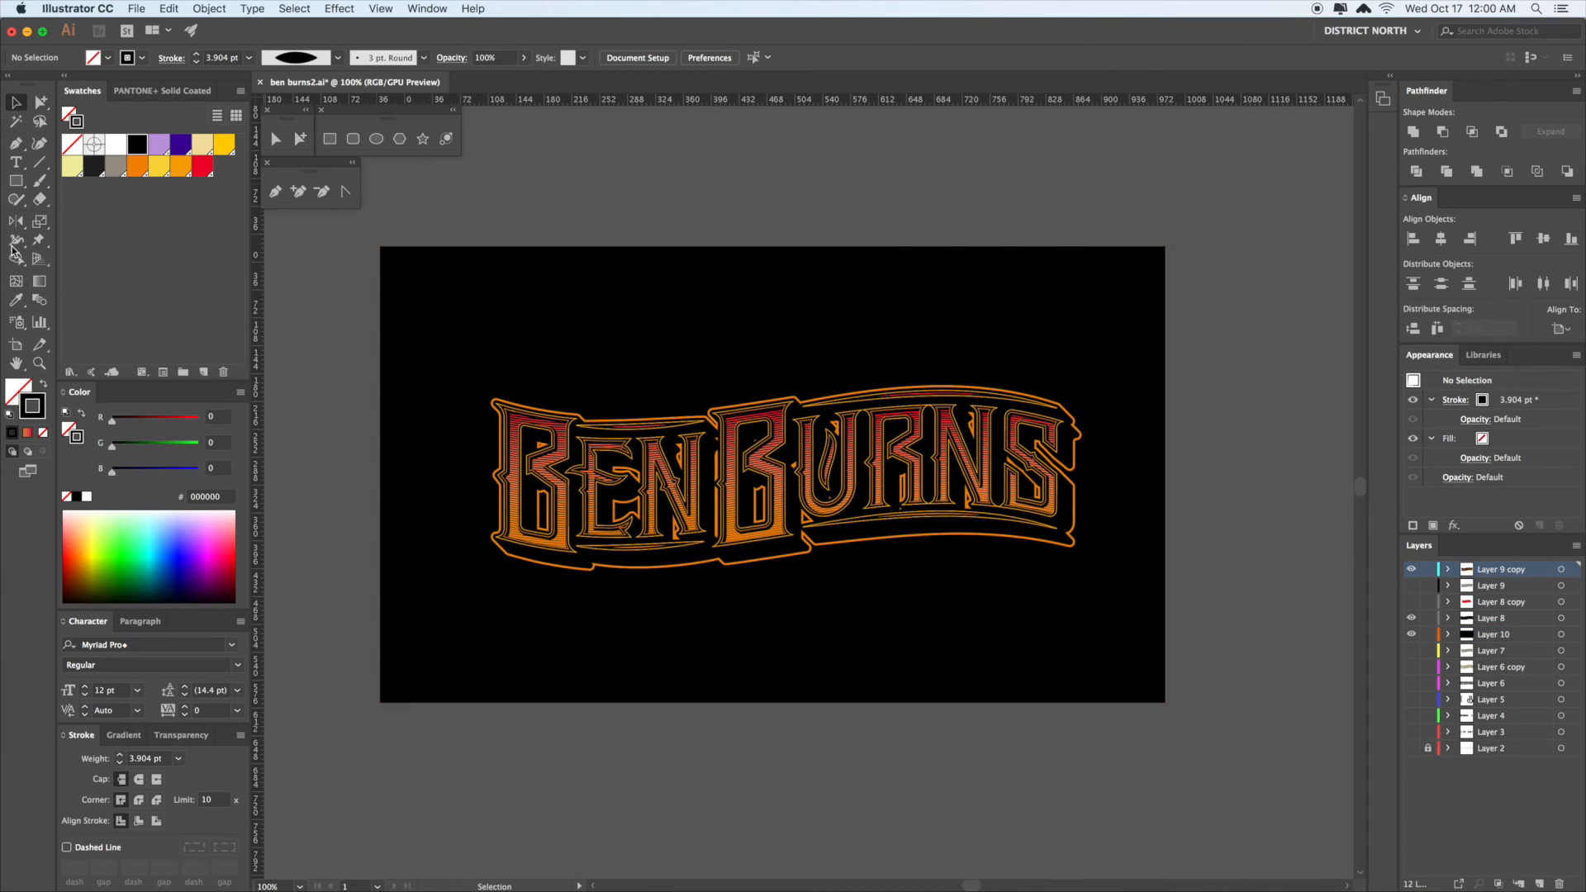
- Draw an ellipse over the lettering and move it up-left
left_click(18, 184)
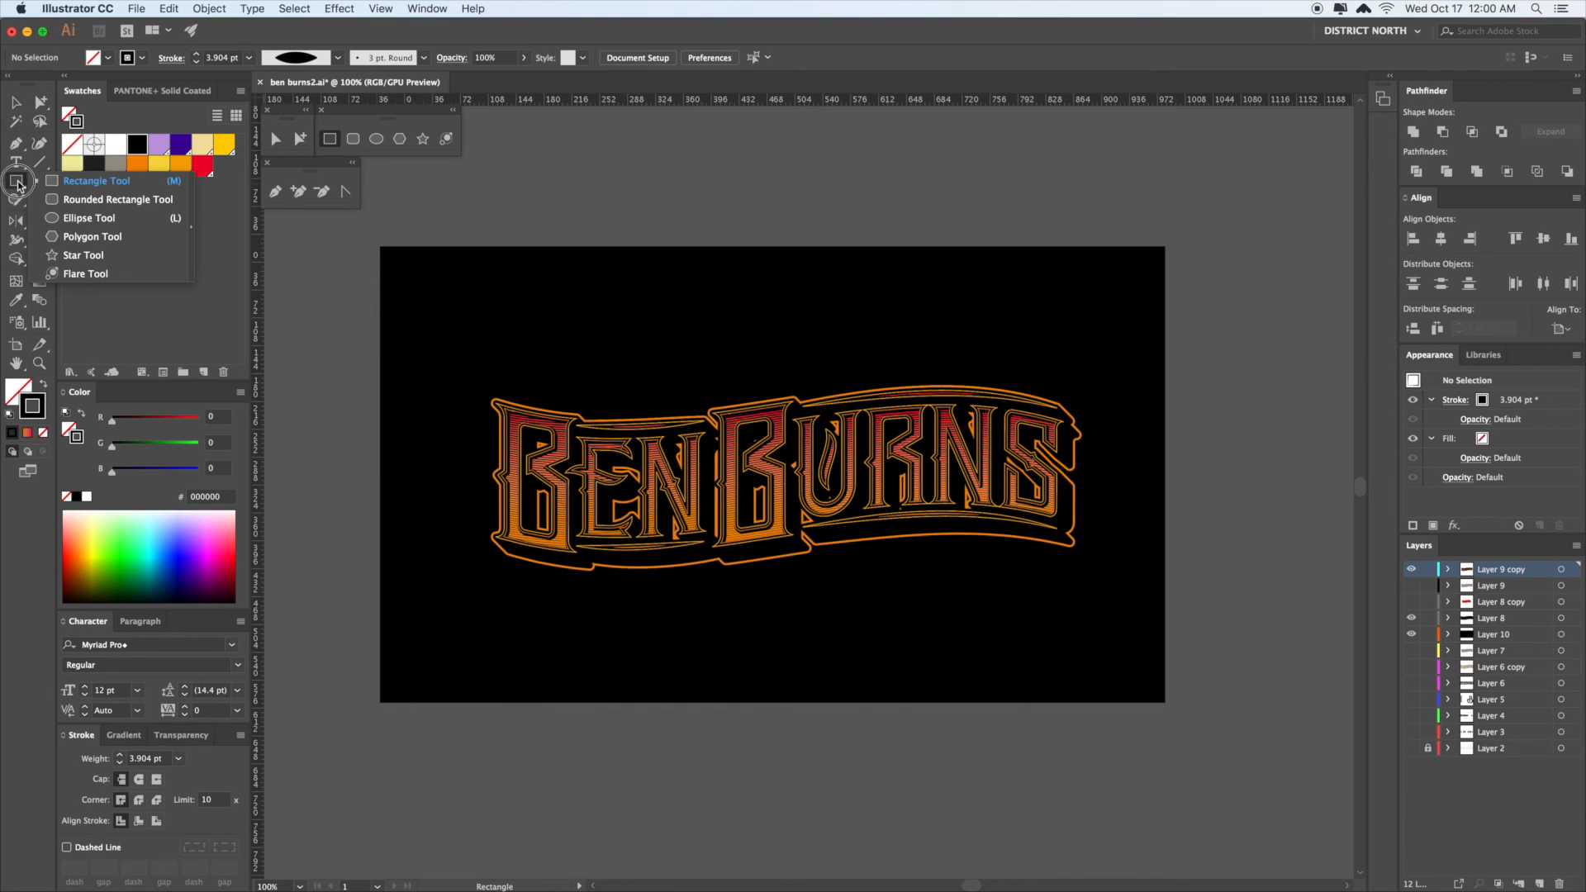
left_click(94, 221)
mouse_move(538, 340)
left_mouse_down()
mouse_move(727, 506)
mouse_move(797, 539)
left_mouse_up()
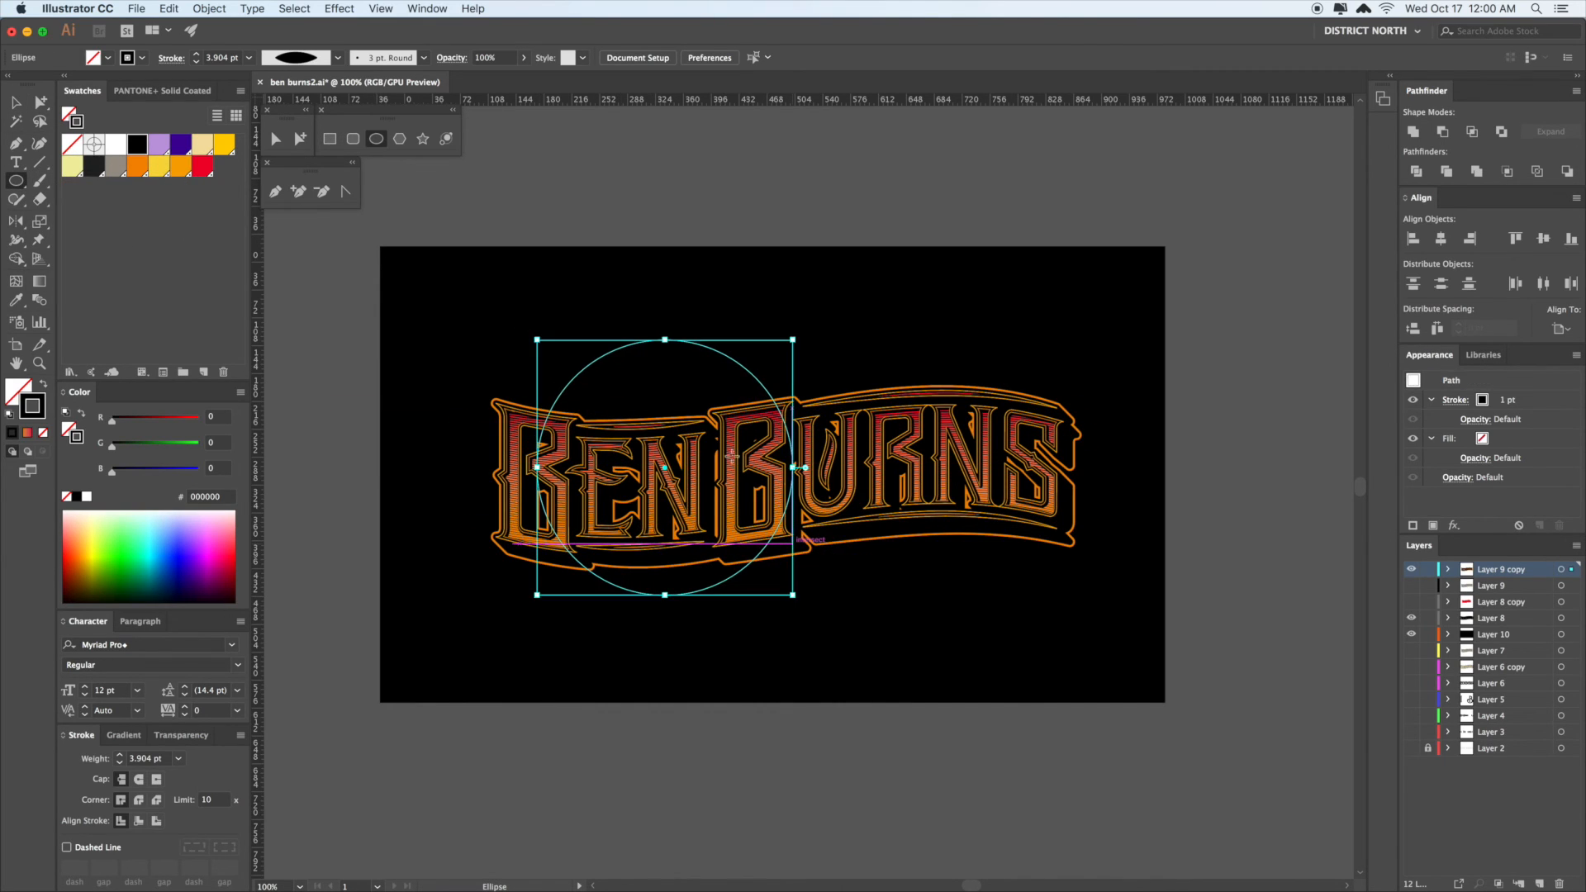
key("a")
left_click(688, 384)
left_click_drag(689, 384, 687, 372)
key("super+z")
key("super+2")
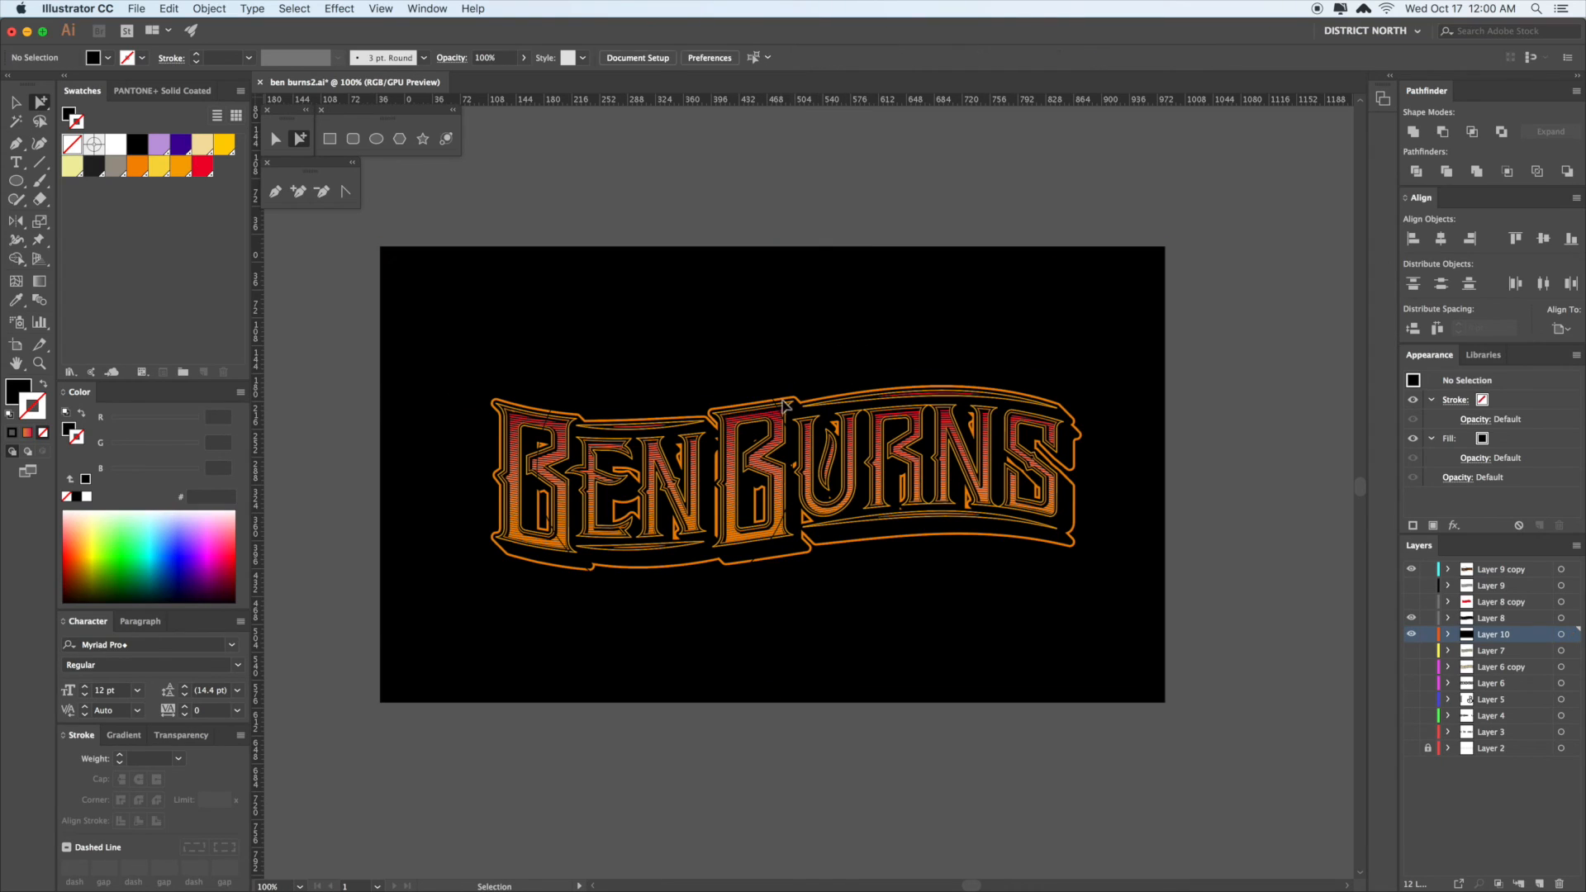
left_click_drag(776, 411, 753, 351)
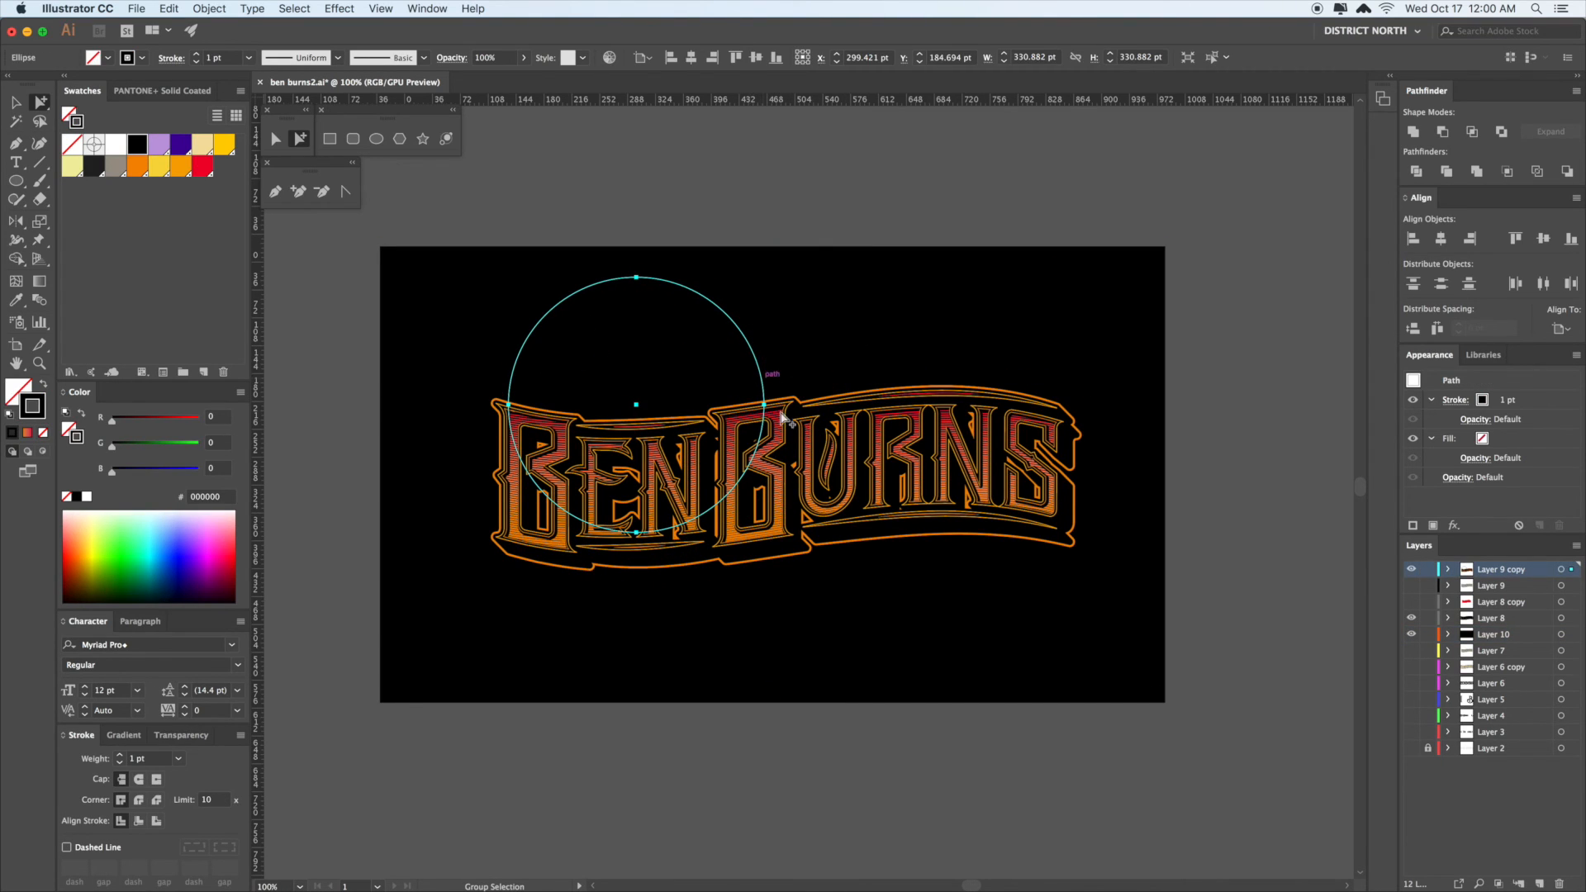
- Eyedrop the orange, shrink the circle to about 233 pt, and swap fill and stroke
left_click(867, 484)
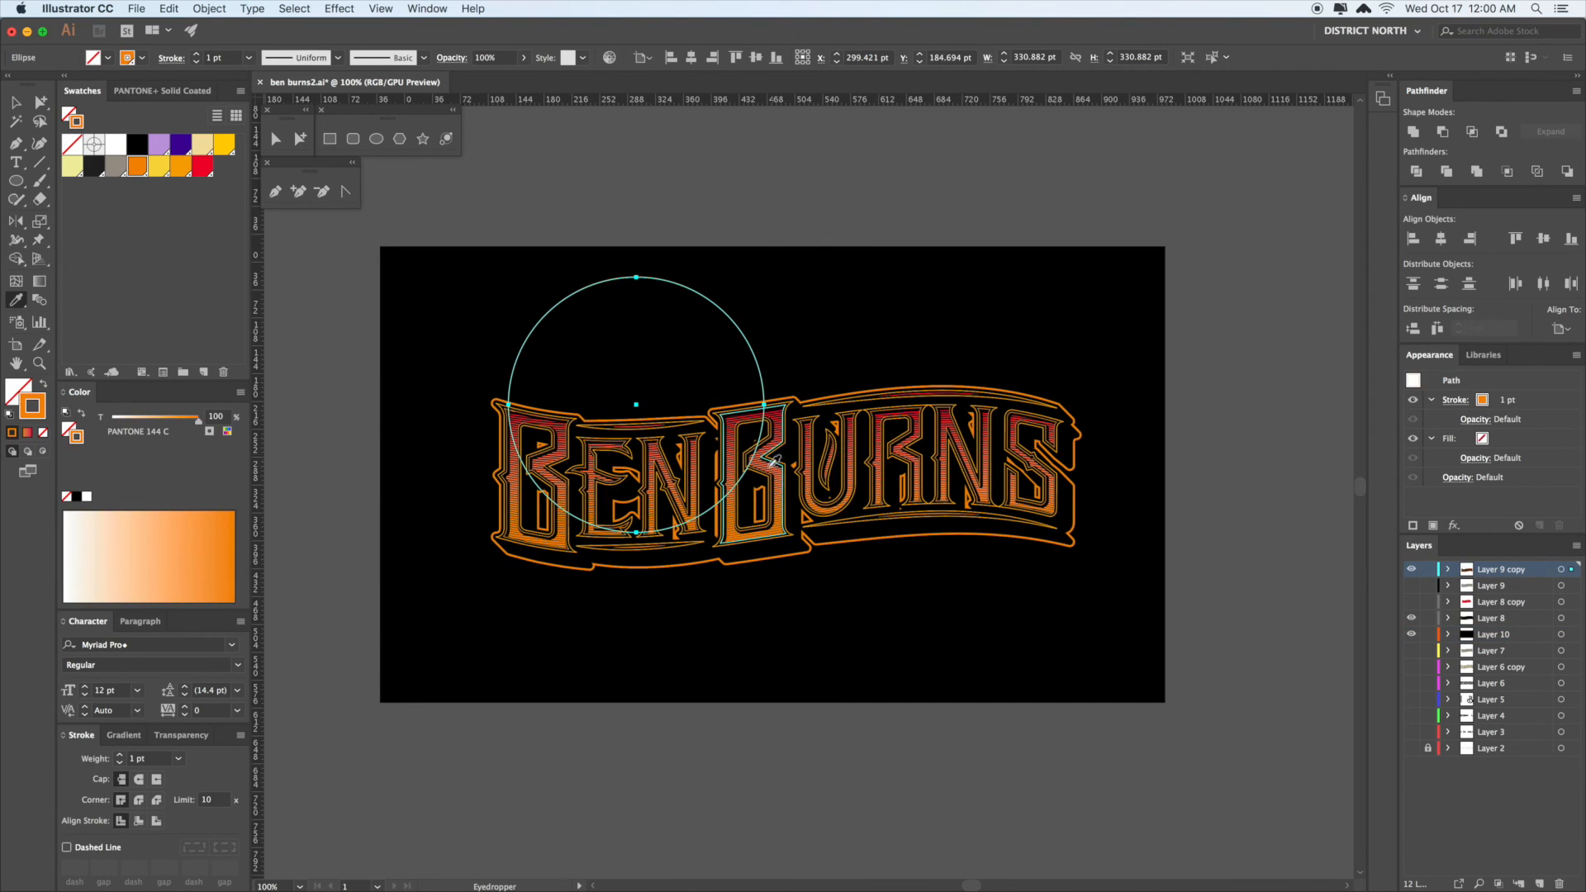
key("s")
left_click_drag(840, 614, 678, 368)
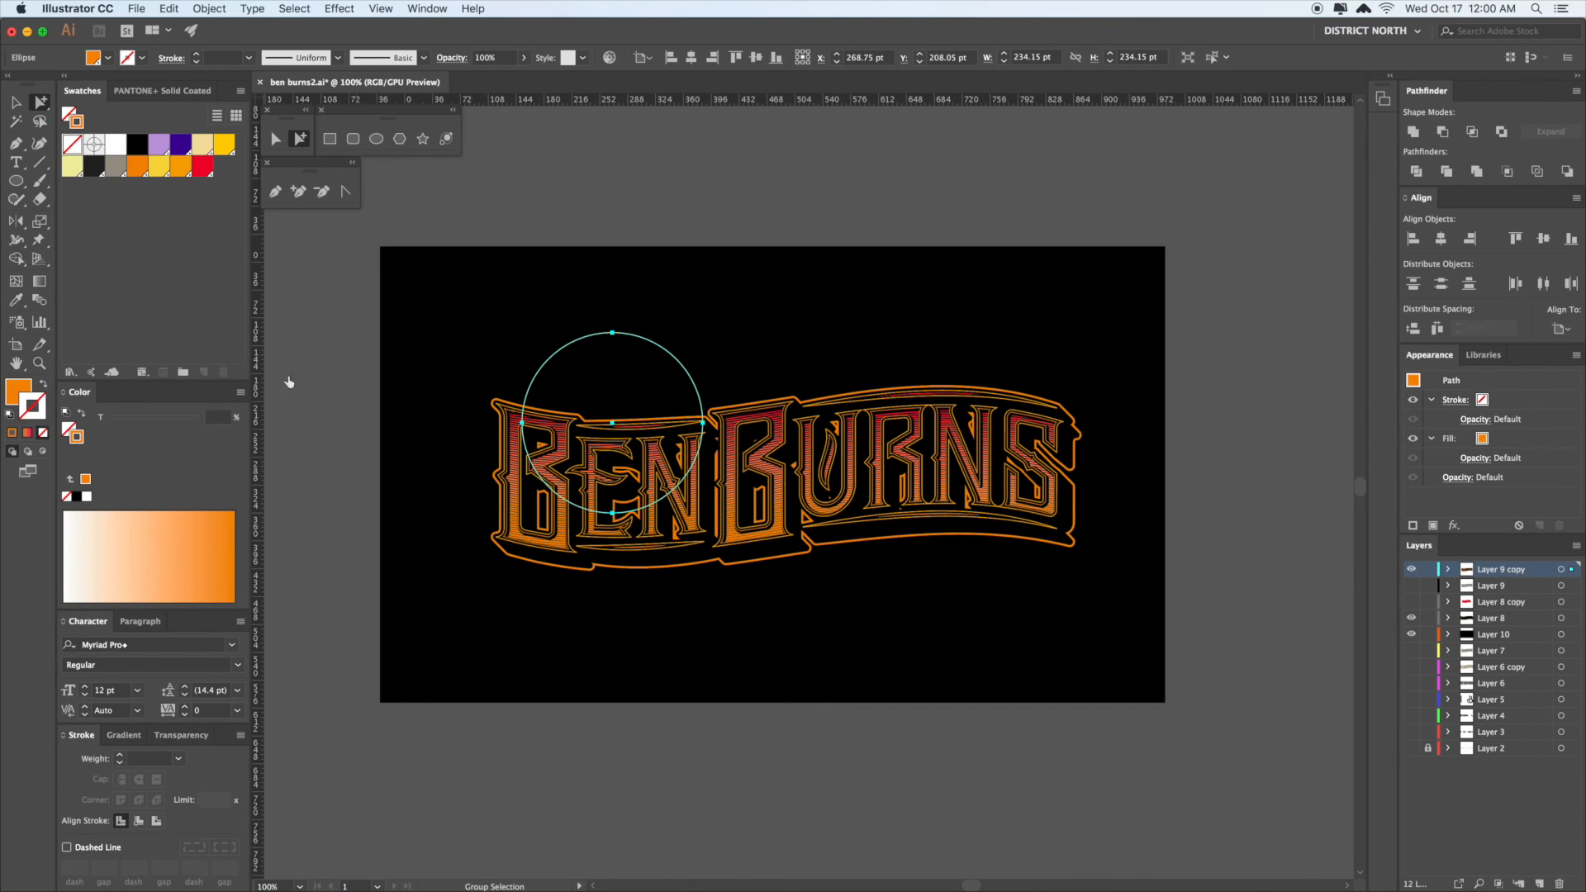
key("shift+x")
key("v")
left_click(879, 168)
- Cut the orange circle and paste it in back behind the lettering on Layer 10
left_click(652, 379)
key("Delete")
left_click(670, 361)
key("v")
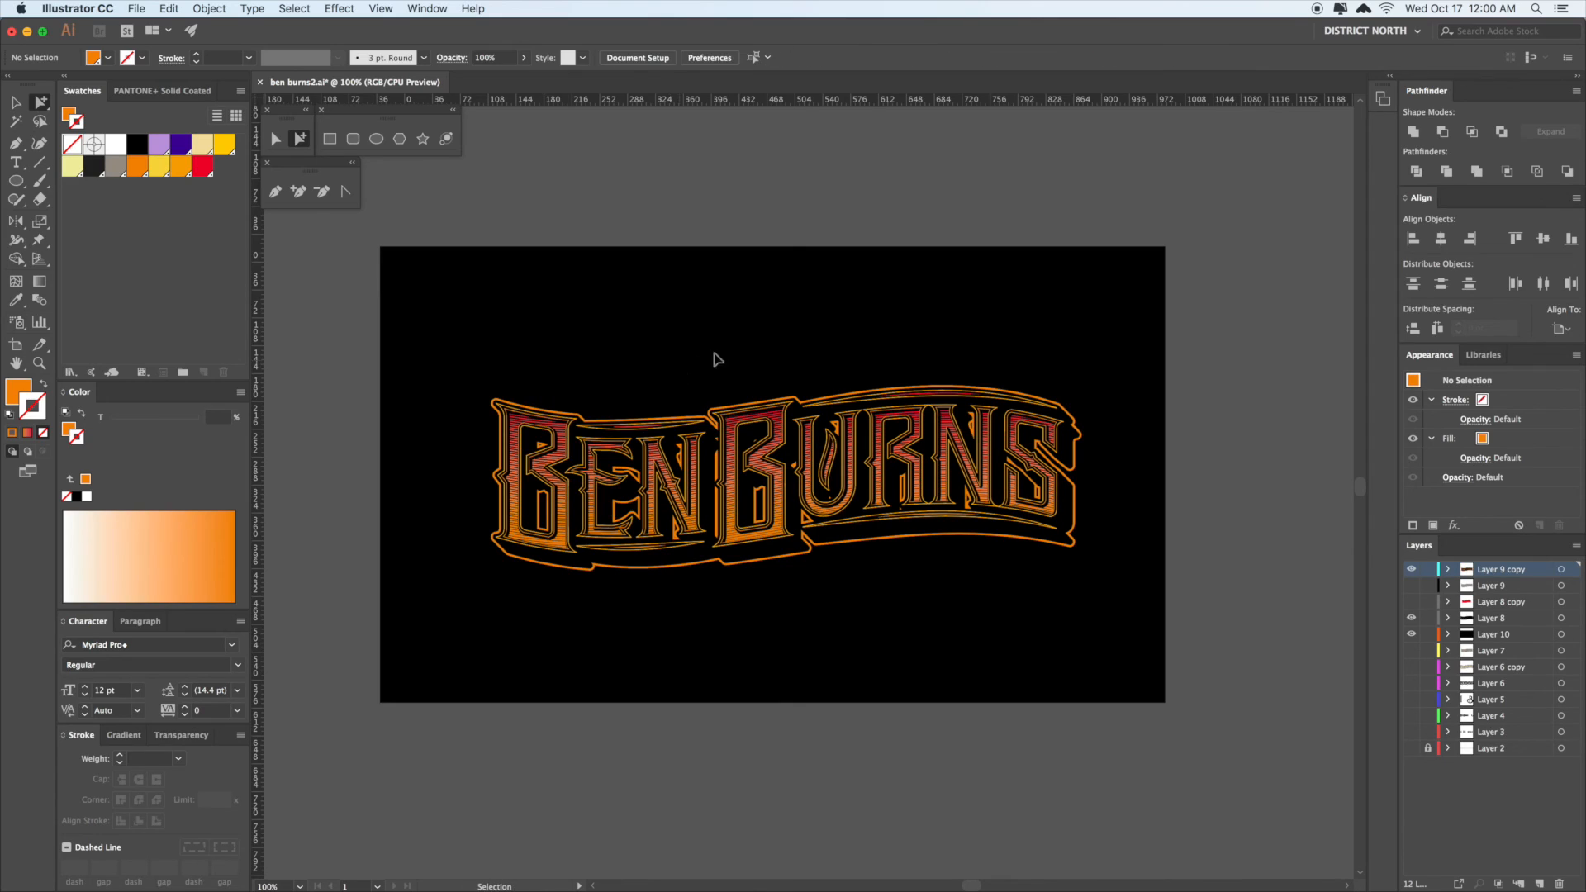
key("super+z")
left_click(784, 210)
key("a")
left_click(661, 380)
key("Delete")
left_click(1144, 646)
left_click(1261, 637)
key("super+z")
left_click(1247, 553)
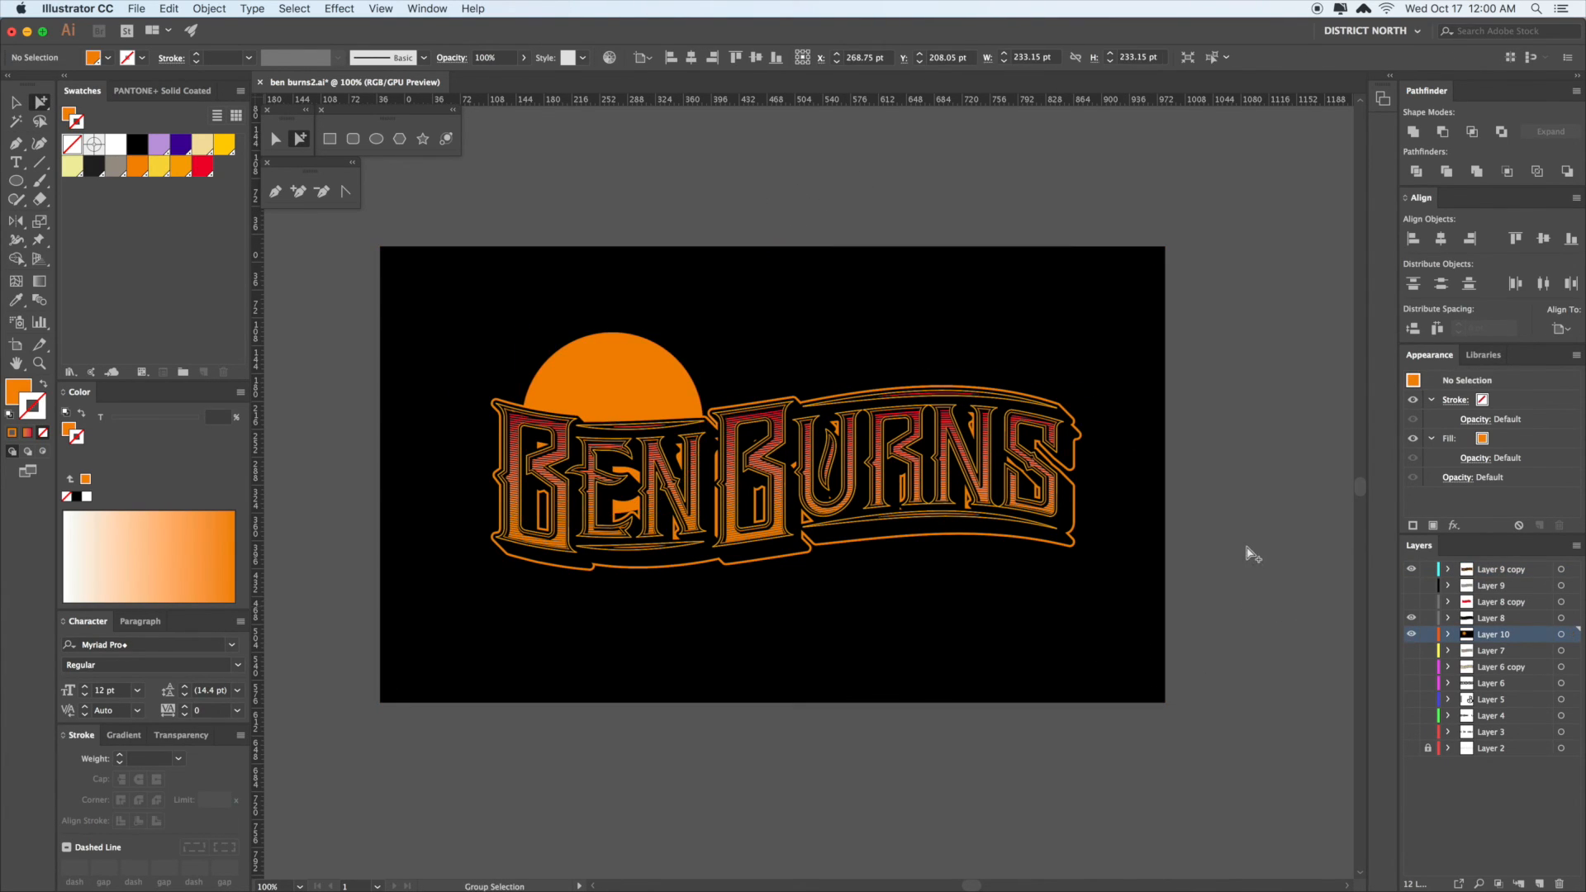
- Nudge the orange sun circle slightly up and reselect it after zooming in on it
left_click_drag(610, 375, 610, 371)
left_click(1263, 382)
scroll(1266, 388, "down", 2)
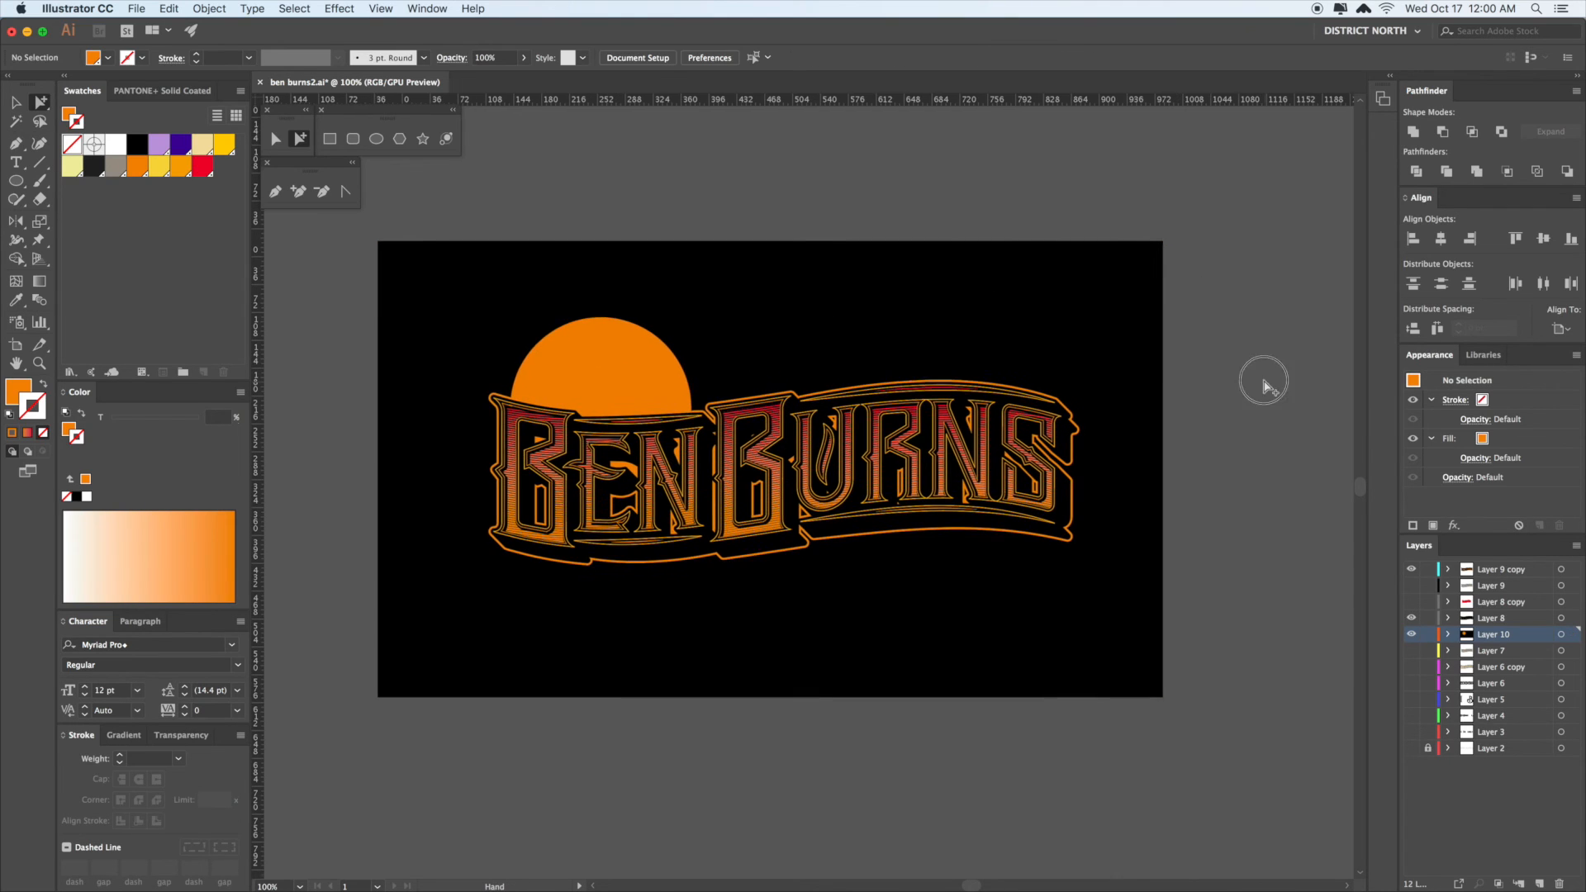
key("z")
left_click(745, 449)
left_click(743, 452)
left_click(742, 456)
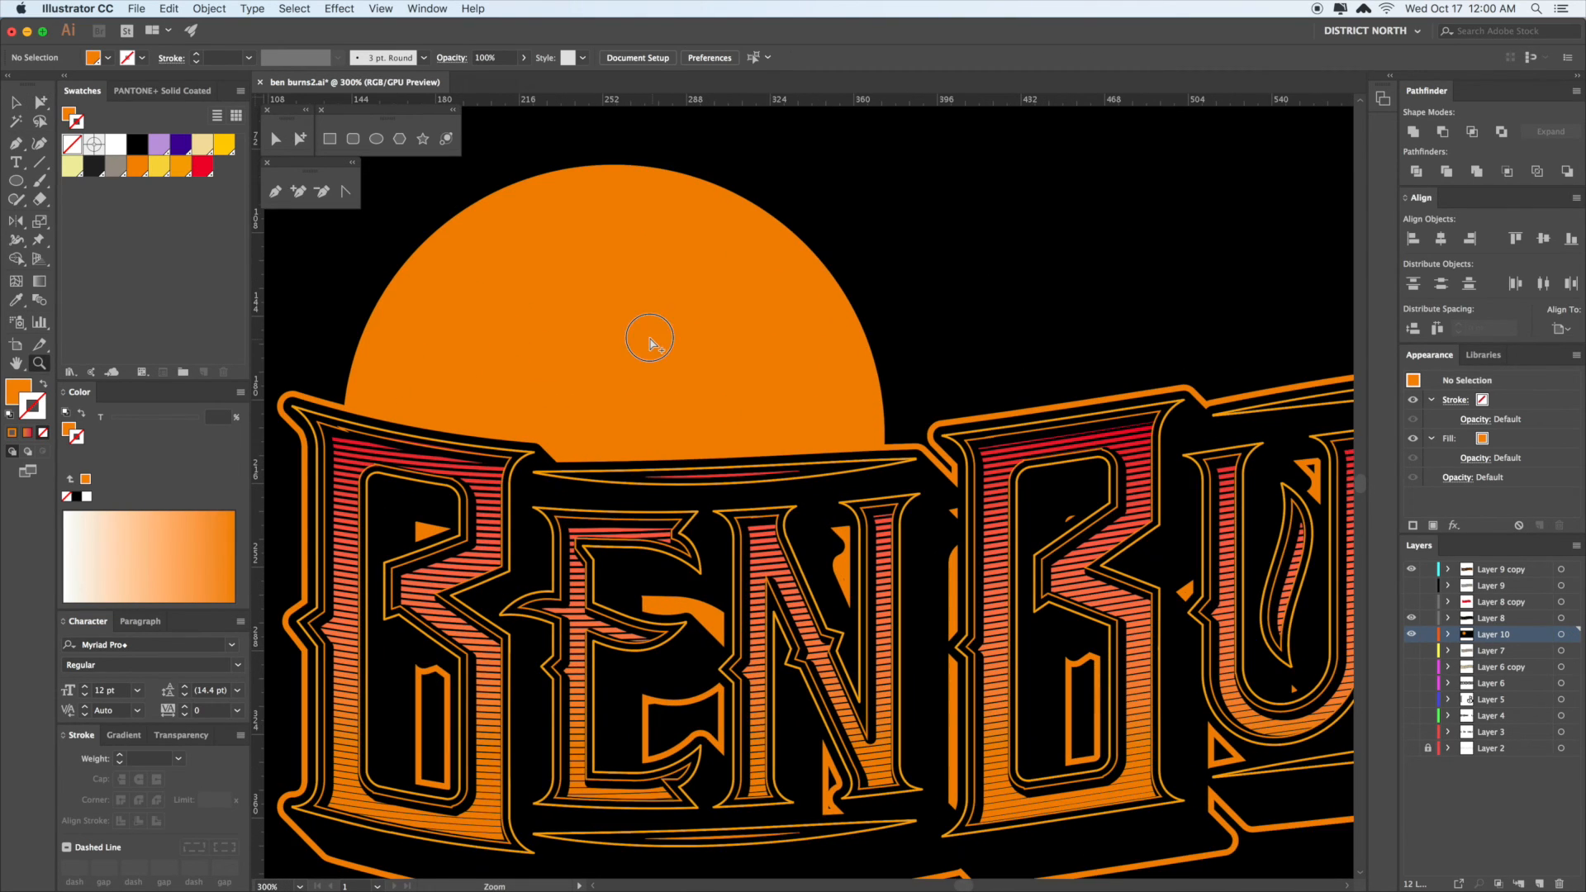
key("a")
scroll(668, 380, "left", 1)
left_click(671, 384)
key("super+minus")
key("super+minus")
left_click_drag(1111, 362, 818, 342)
- Shift the circle up-right, then hide Layer 9 copy's cyan line paths and background
left_click_drag(680, 372, 685, 369)
key("a")
left_click(826, 347)
left_click_drag(804, 363, 703, 341)
key("v")
left_click(701, 381)
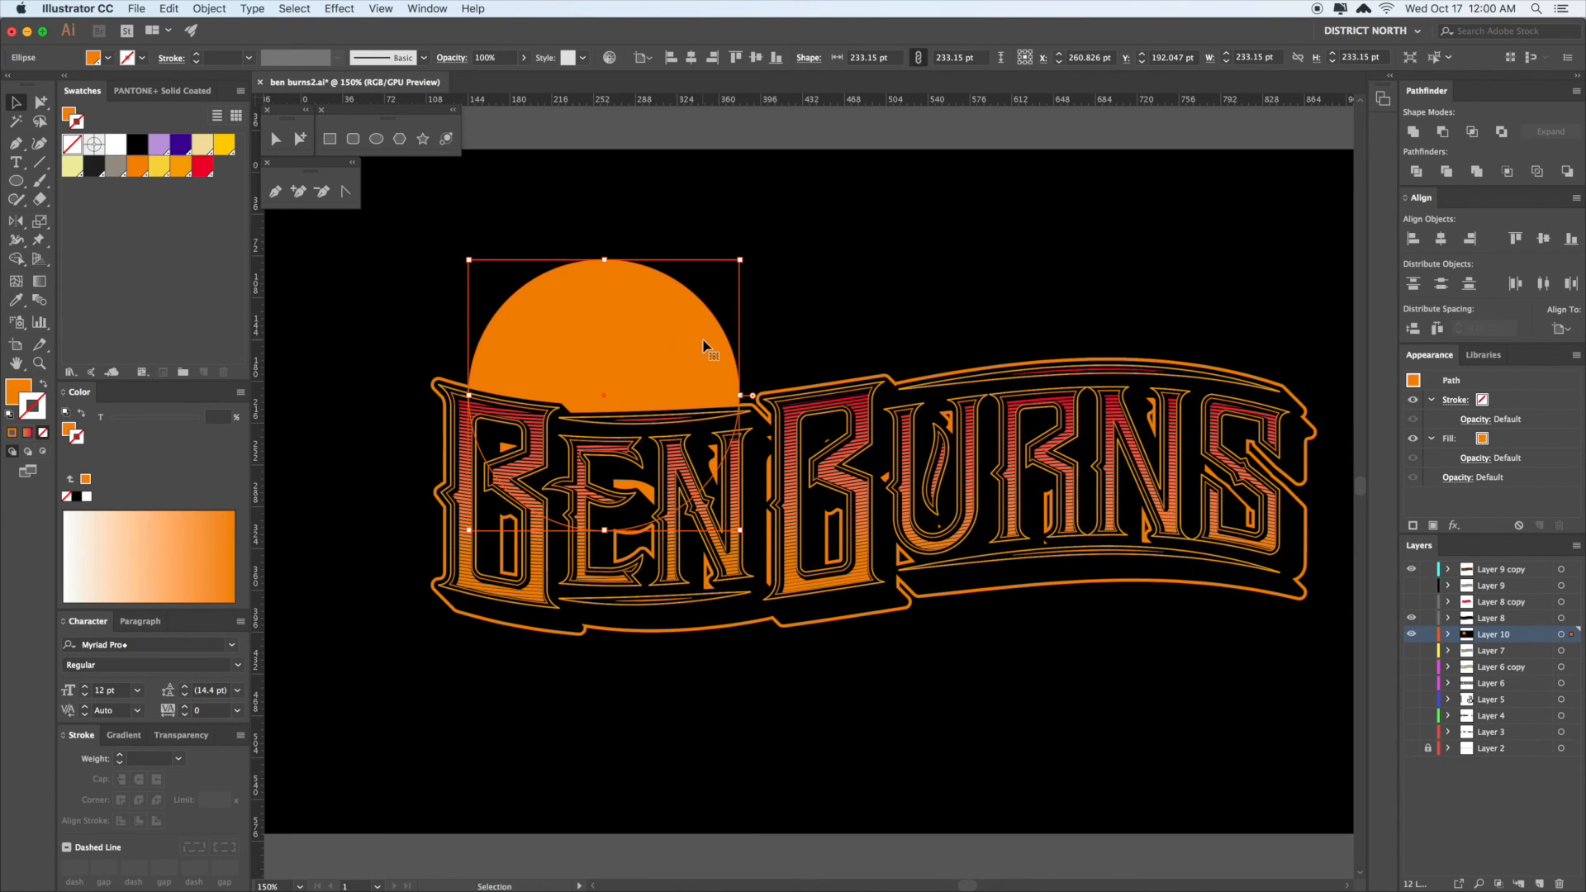
key("a")
left_click(846, 488)
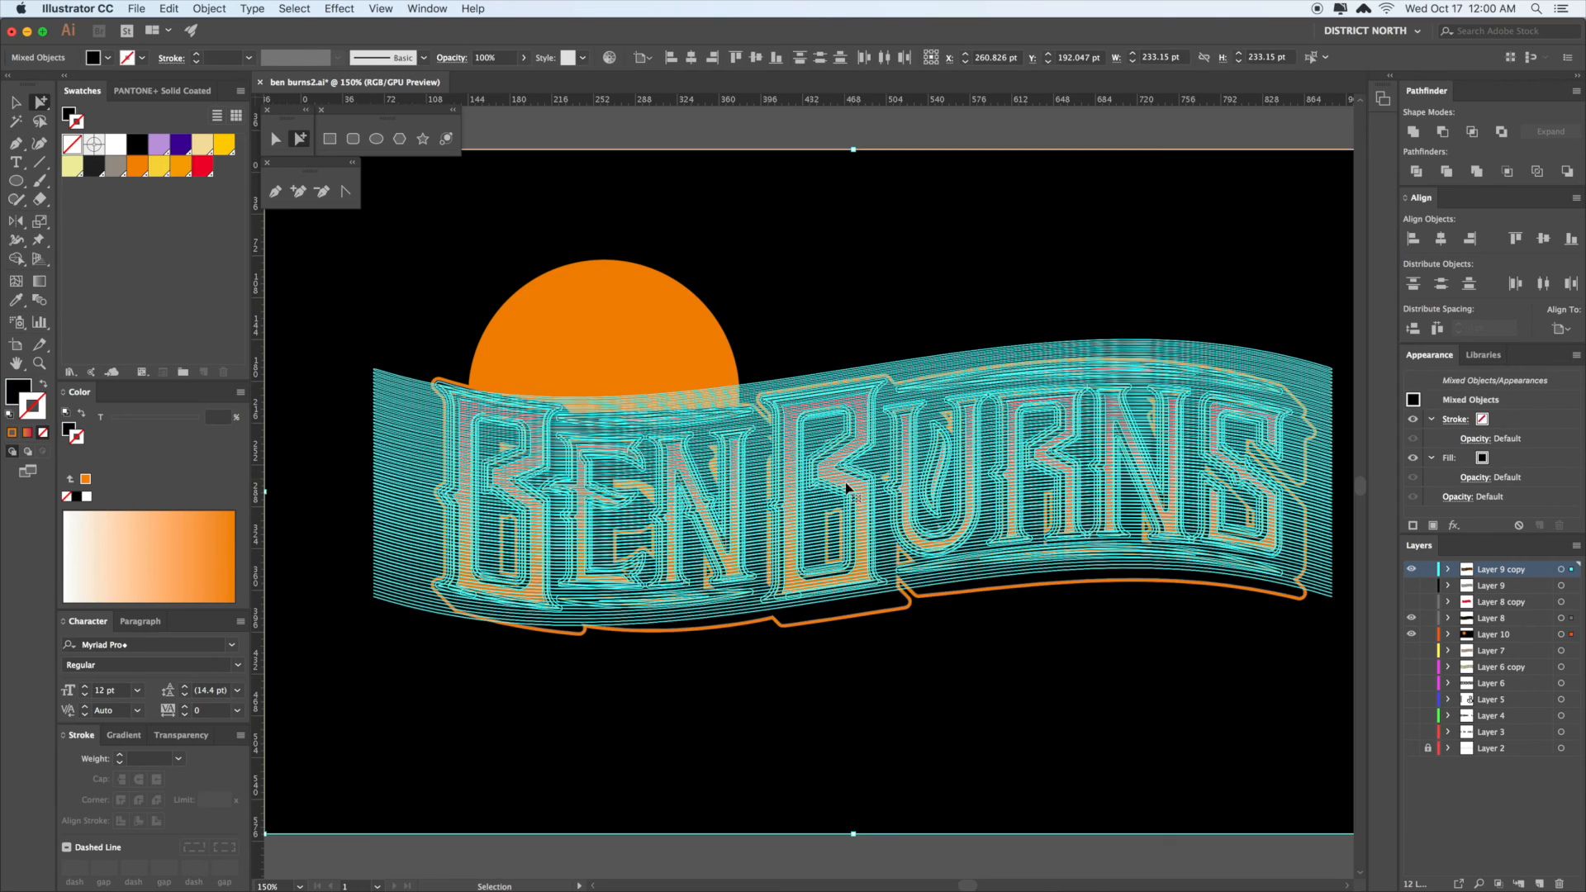
key("Delete")
- Place a copy of the letter B above the artboard and show the hidden paths again
left_click(845, 486)
left_click(877, 293)
left_click_drag(883, 252, 889, 535)
key("ctrl+v")
left_click_drag(839, 418, 865, 229)
left_click(1062, 323)
key("ctrl+alt+3")
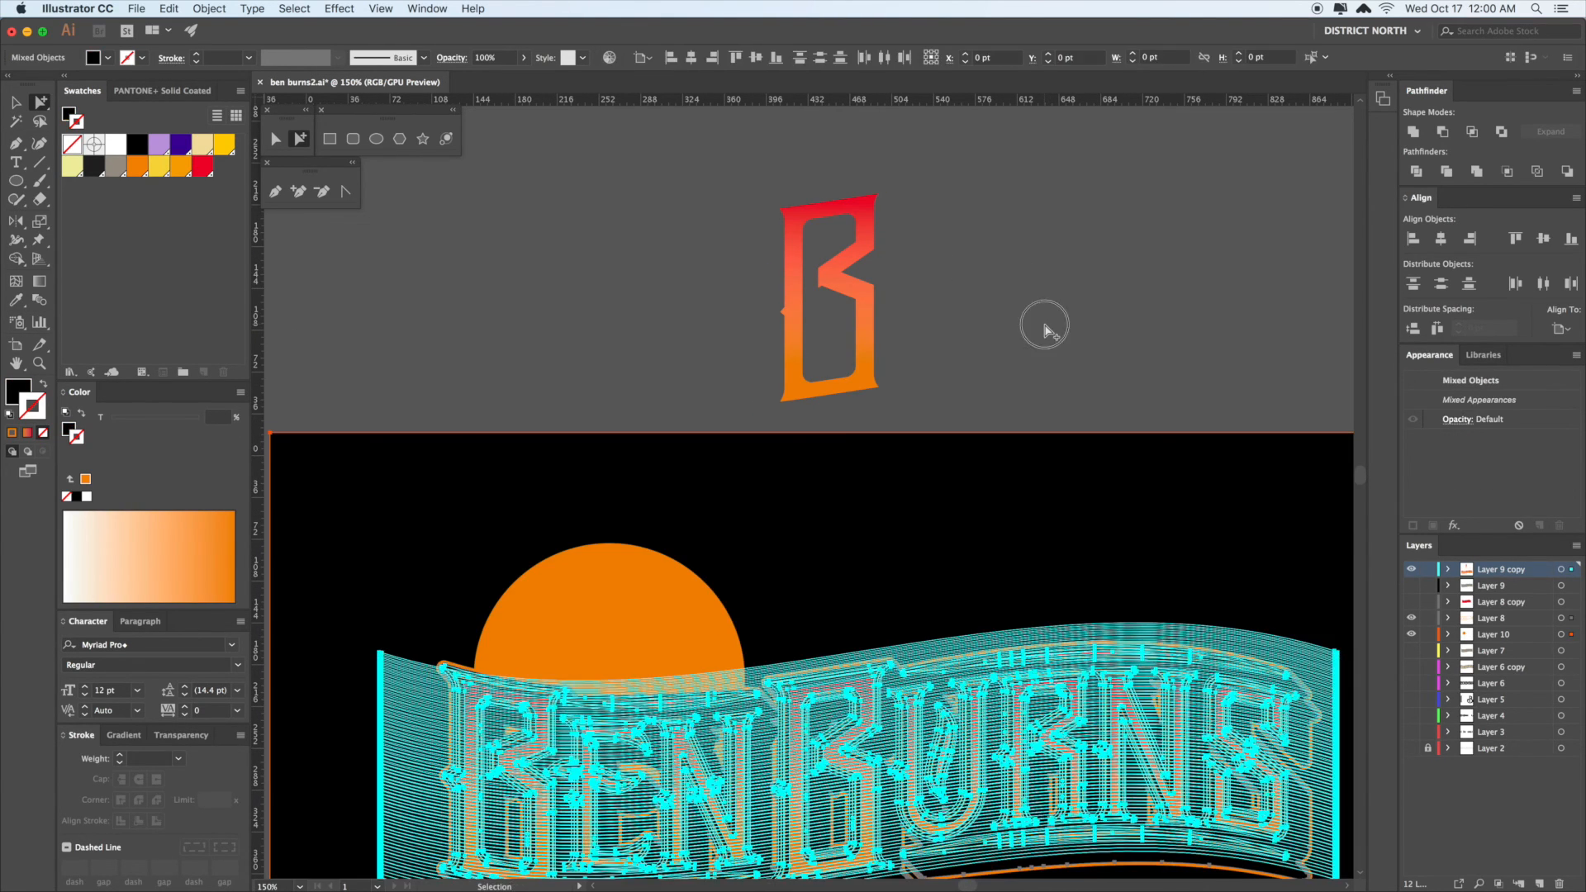
left_click(1045, 330)
left_click_drag(1037, 345, 1037, 325)
- Eyedropper the letter B's red-to-orange gradient onto the sun circle
left_click(634, 636)
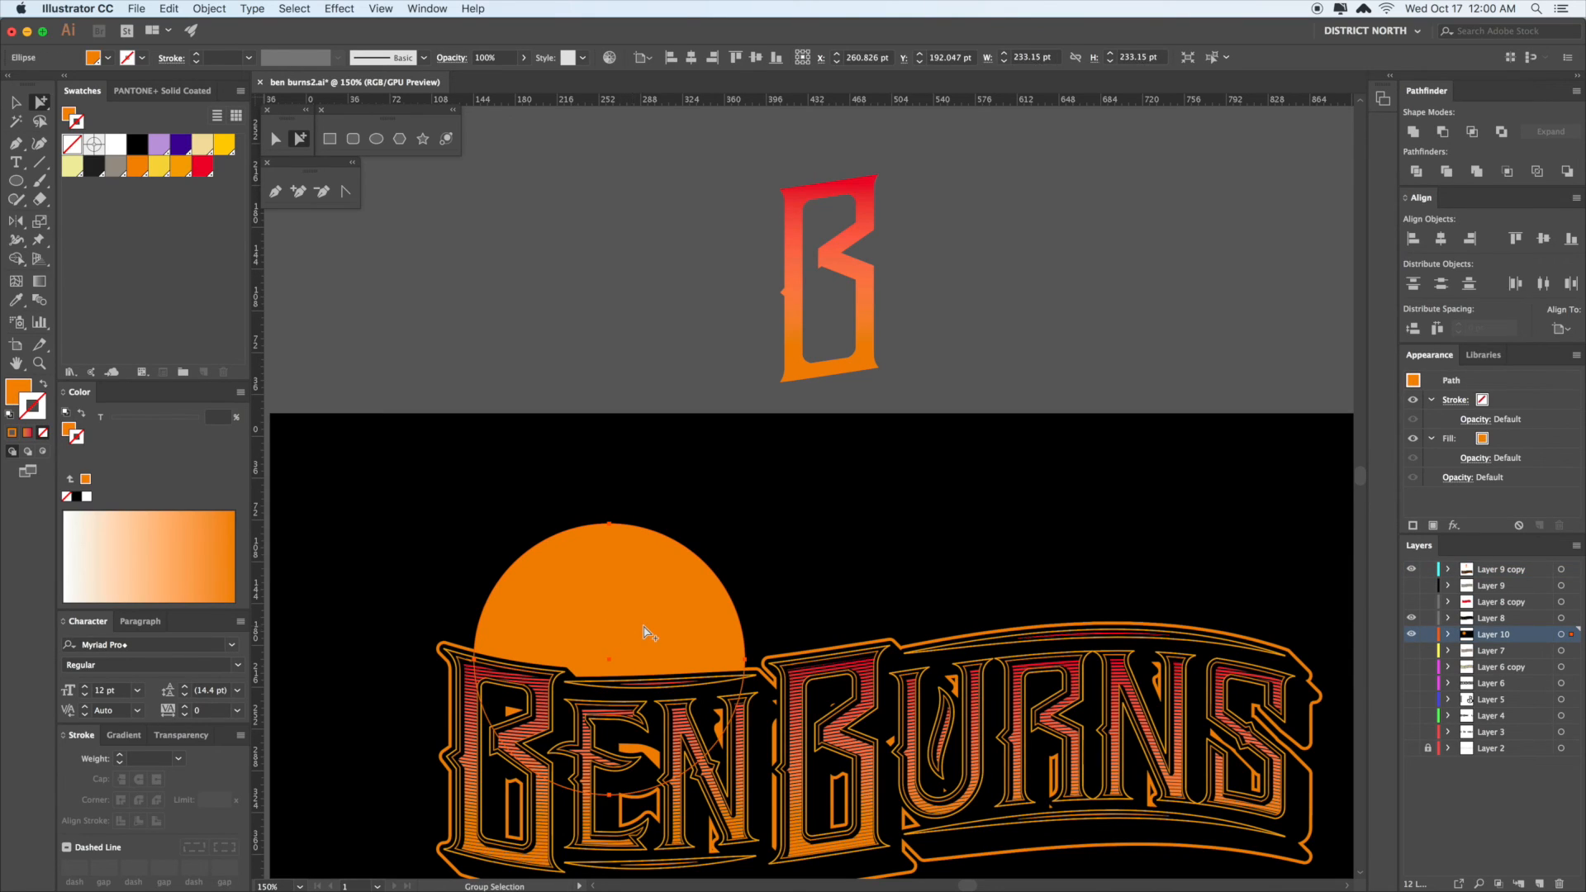
left_click(870, 291)
left_click(977, 322, "super")
scroll(977, 334, "down", 1)
key("a")
left_click(665, 600)
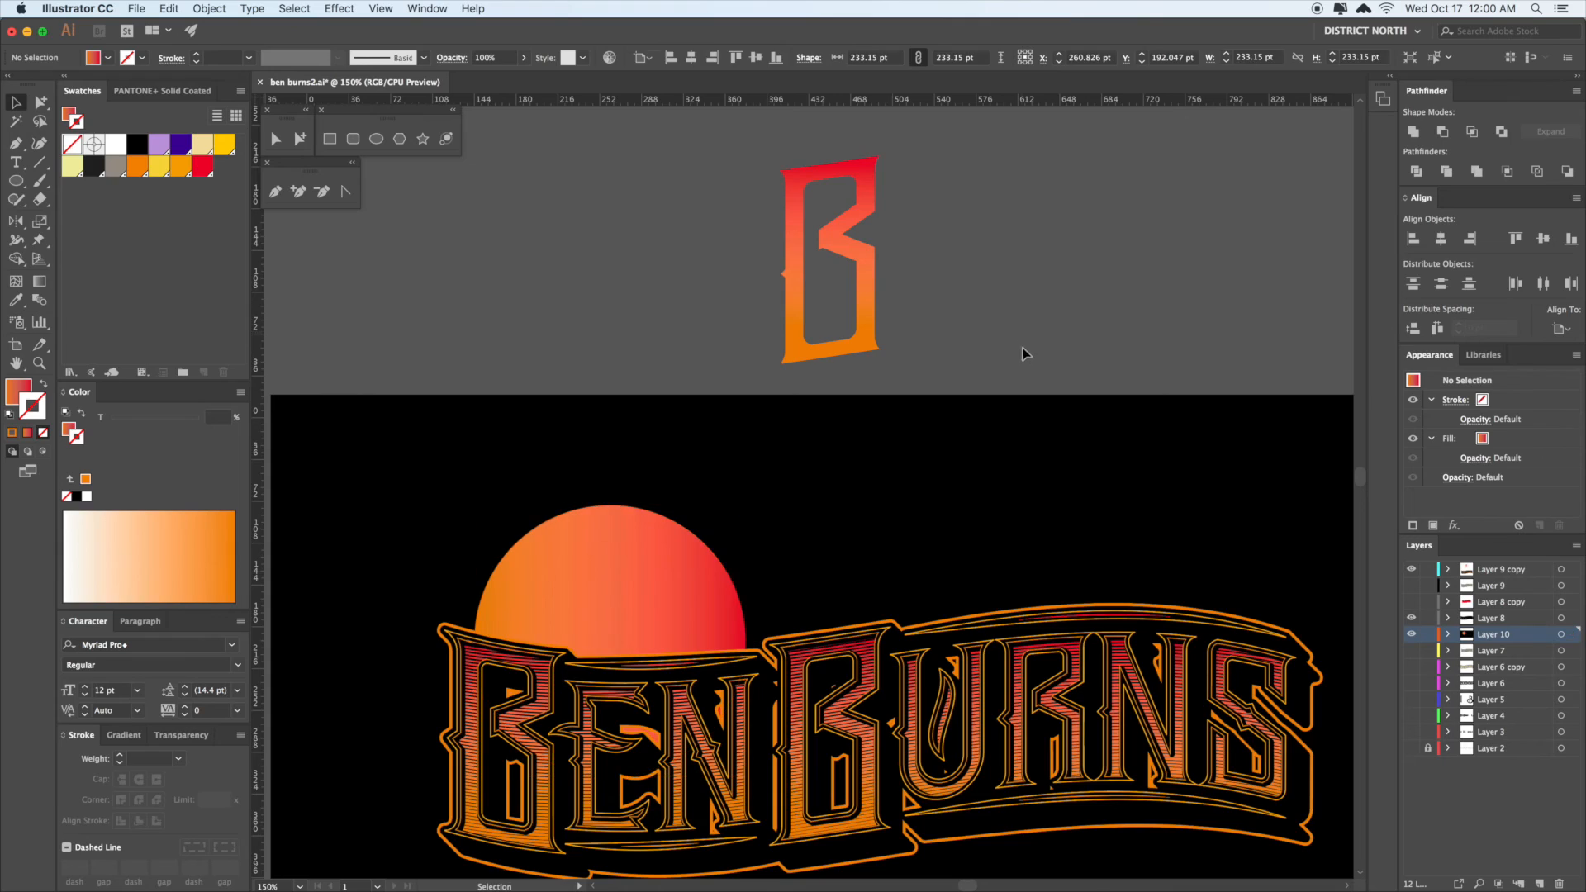
scroll(826, 396, "down", 5)
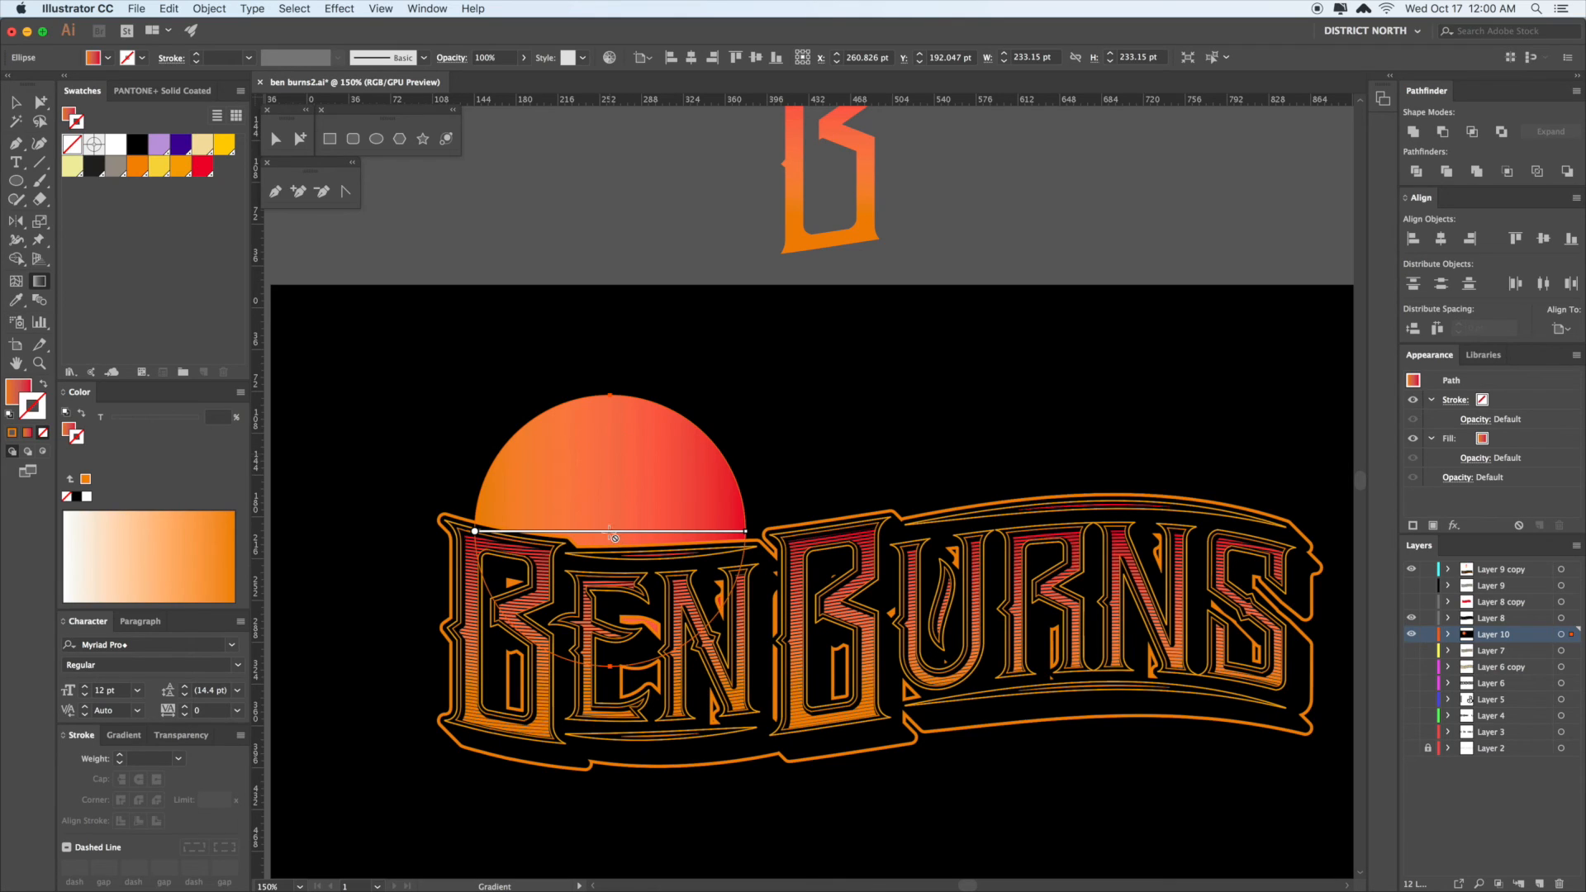
- Rotate the circle's gradient 90° with the Gradient tool so it runs vertically, red on top
key("v")
left_click(620, 488)
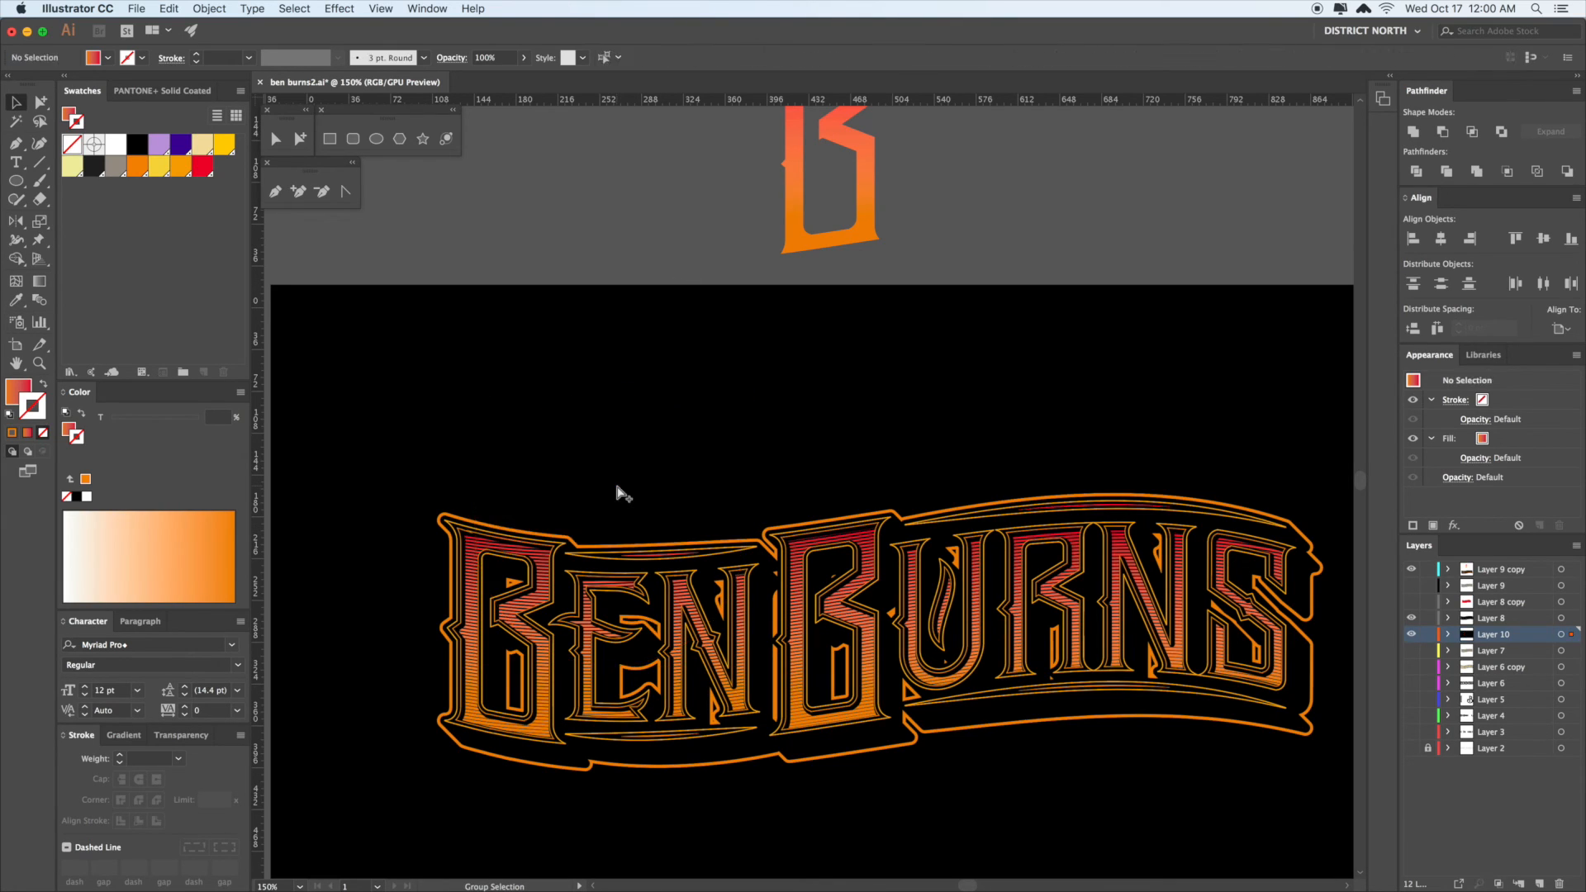
left_click(39, 282)
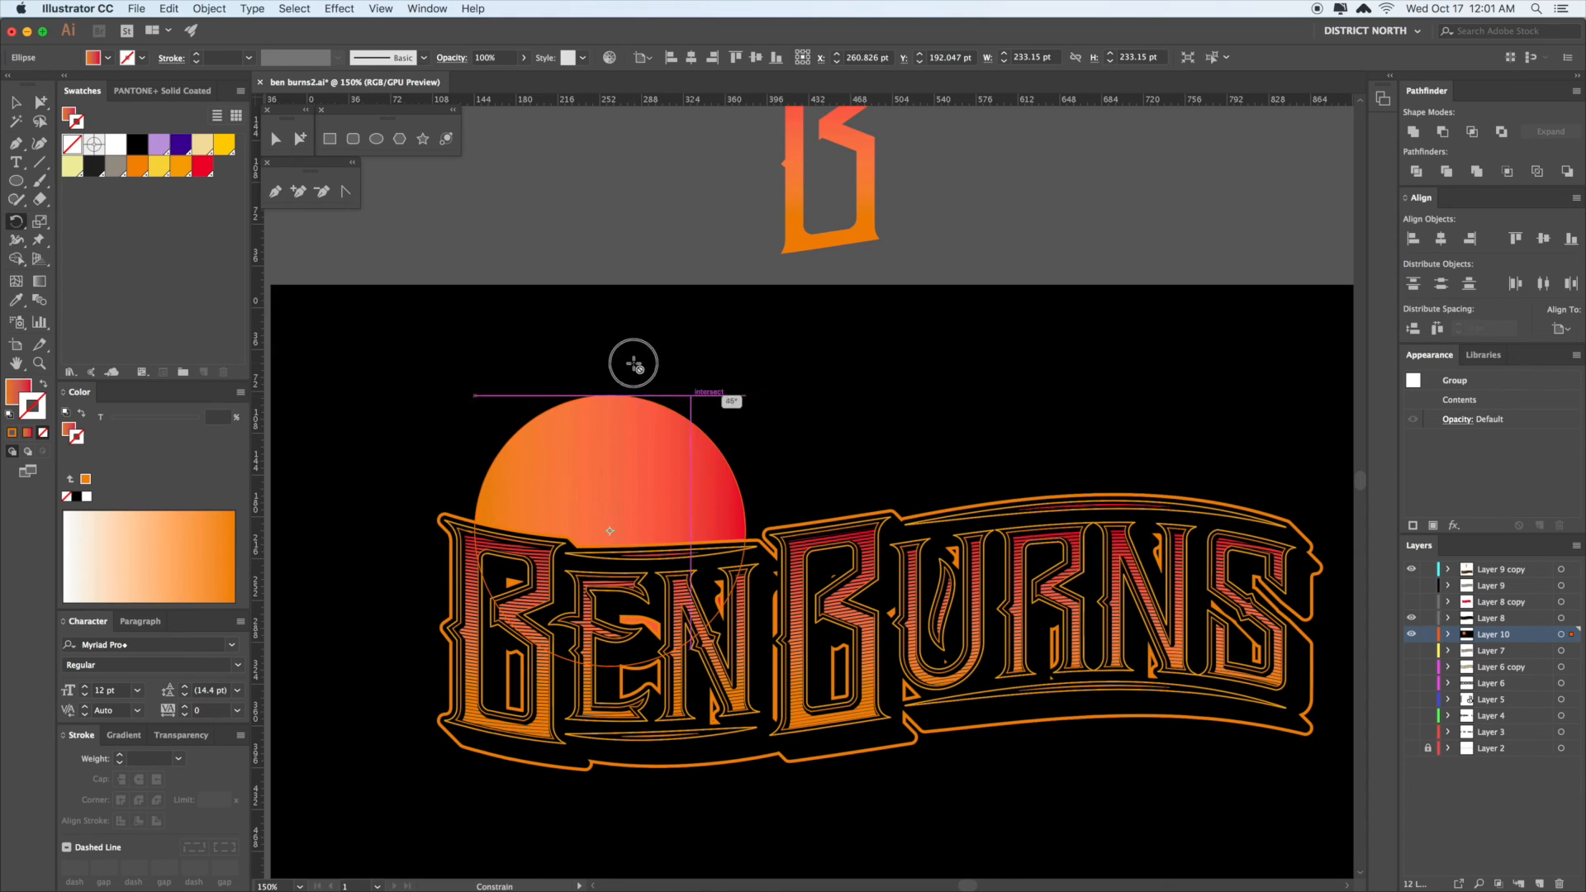
left_click_drag(633, 363, 630, 361)
- Move the sun circle up and scale it down to about 212 pt wide
key("a")
left_click(666, 219)
scroll(669, 347, "down", 1)
left_click_drag(673, 459, 723, 481)
key("s")
- Toggle layer visibility so the red hatched shadow shows again behind the lettering
key("a")
left_click(754, 340)
scroll(773, 339, "down", 3)
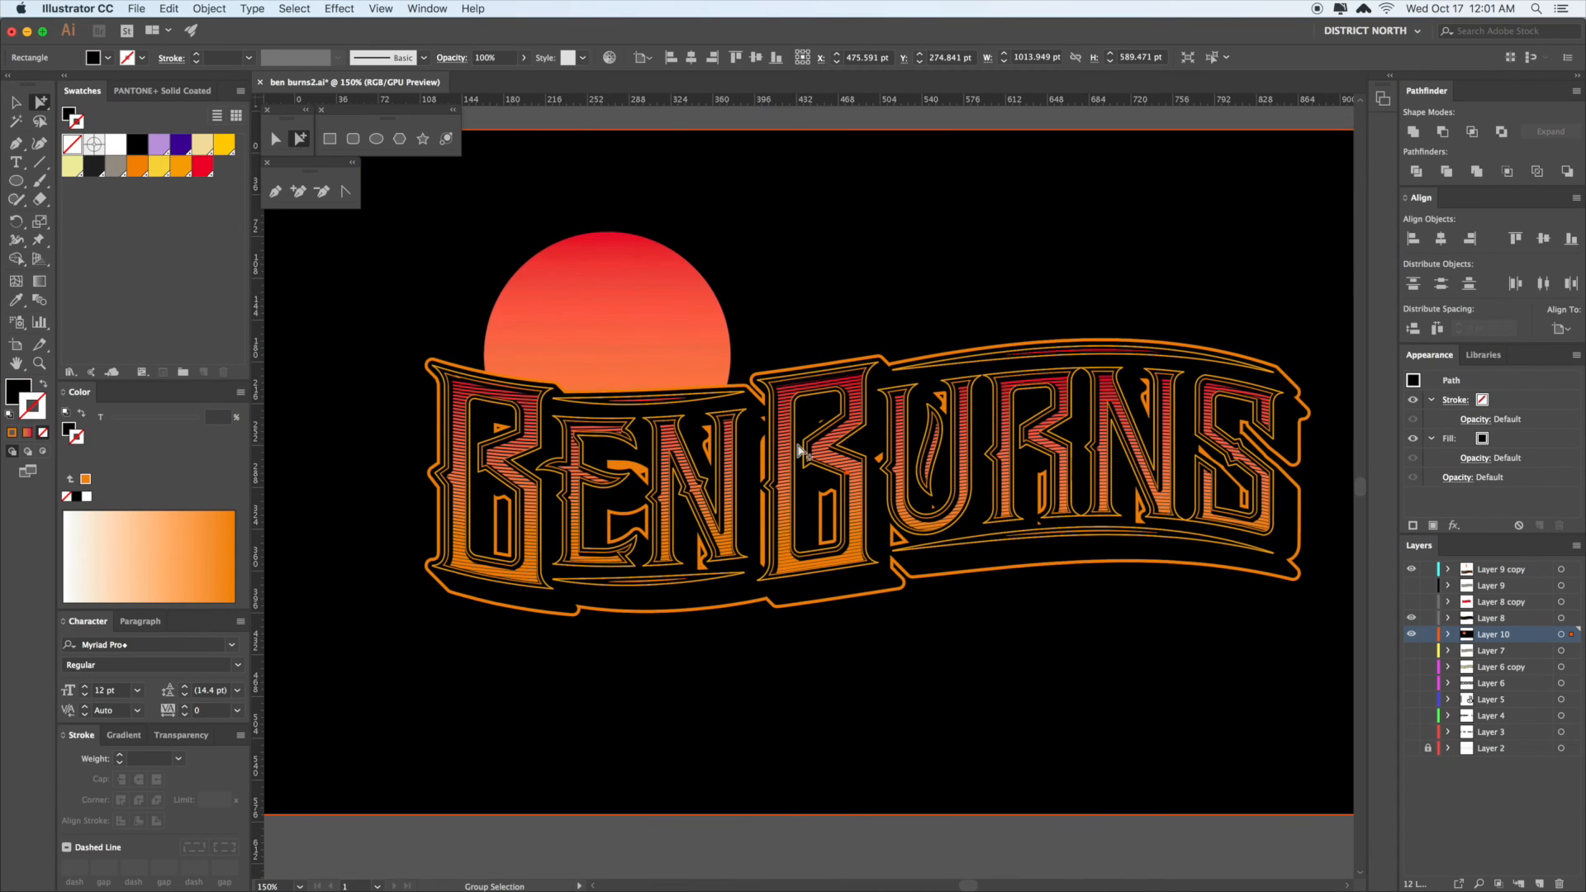
scroll(775, 351, "up", 1)
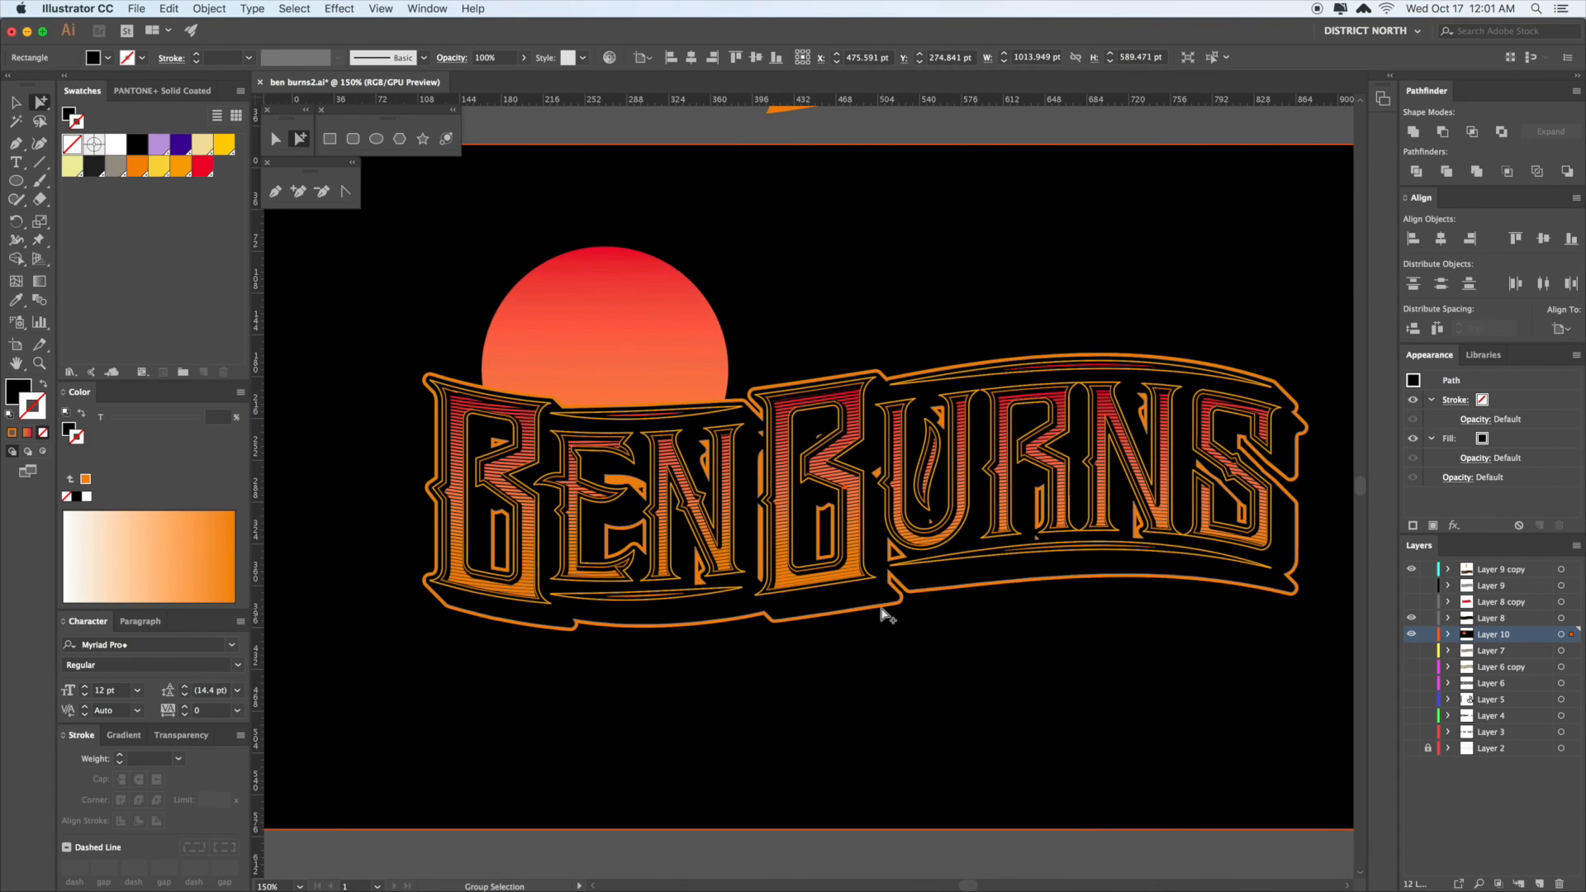
left_click_drag(1411, 620, 1412, 634)
left_click(1412, 603)
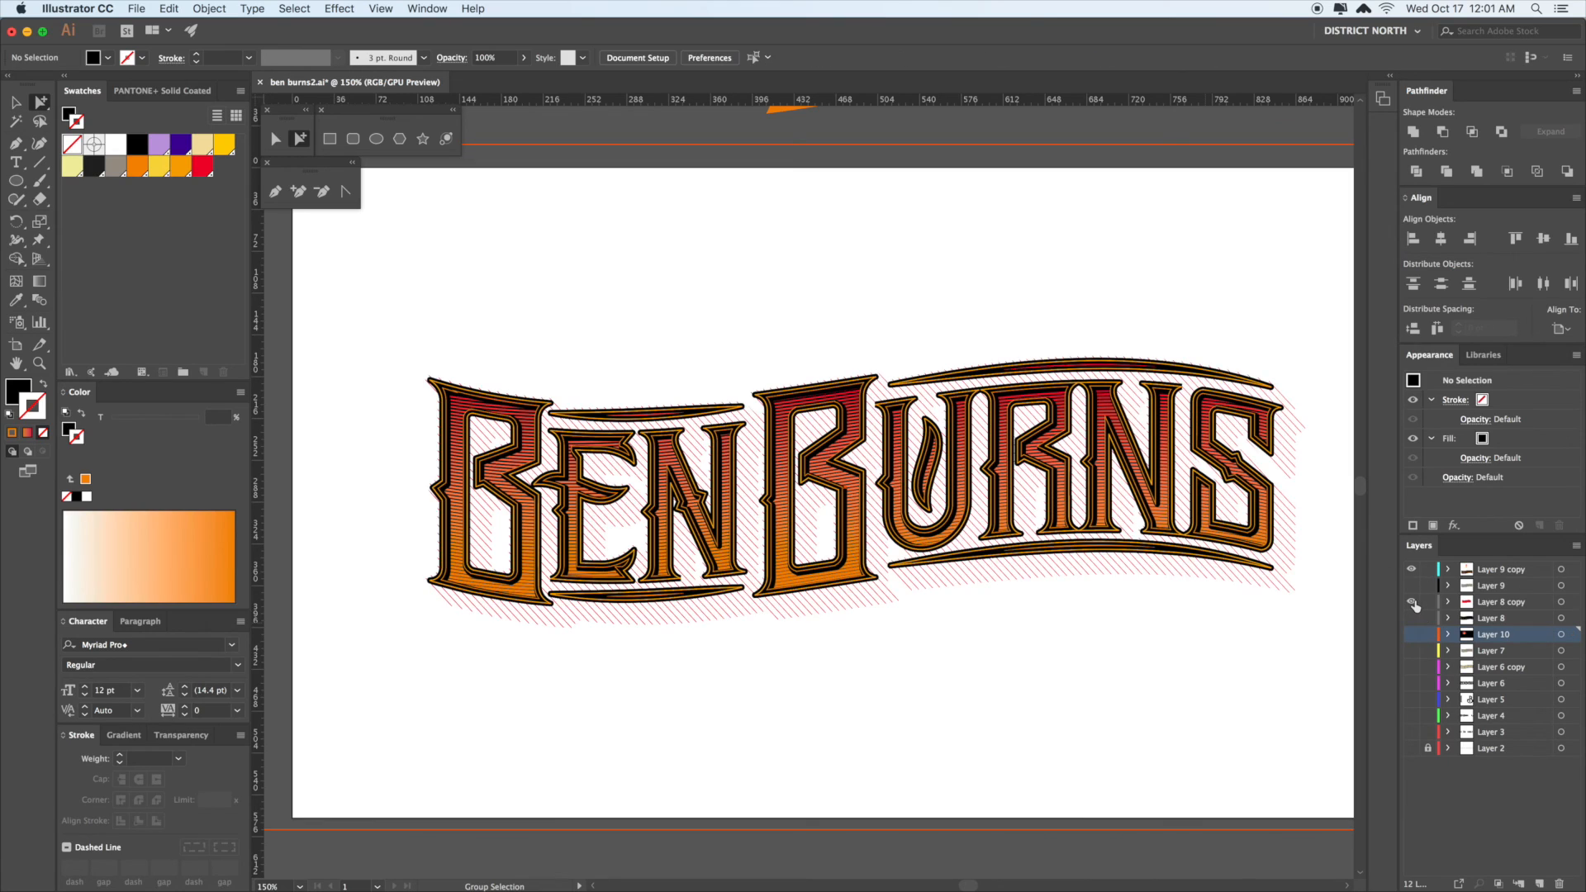
left_click(1288, 453)
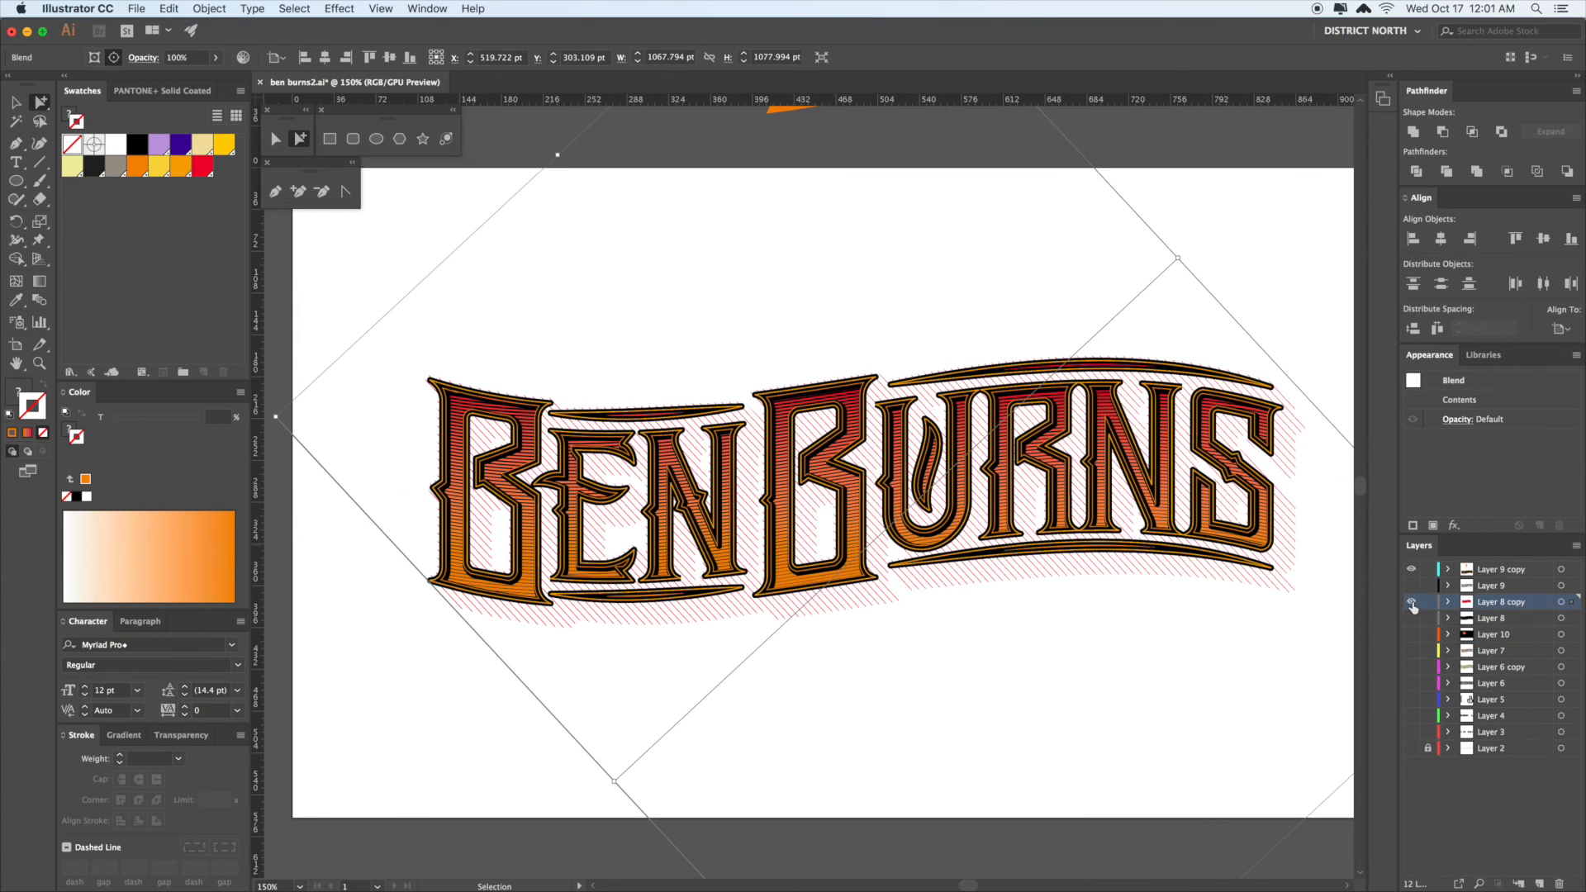
left_click(1412, 603)
left_click_drag(1412, 636, 1413, 619)
- Toggle the hatch layer's visibility and paste the copied artwork, dismissing the hidden-layer warning
left_click(1413, 603)
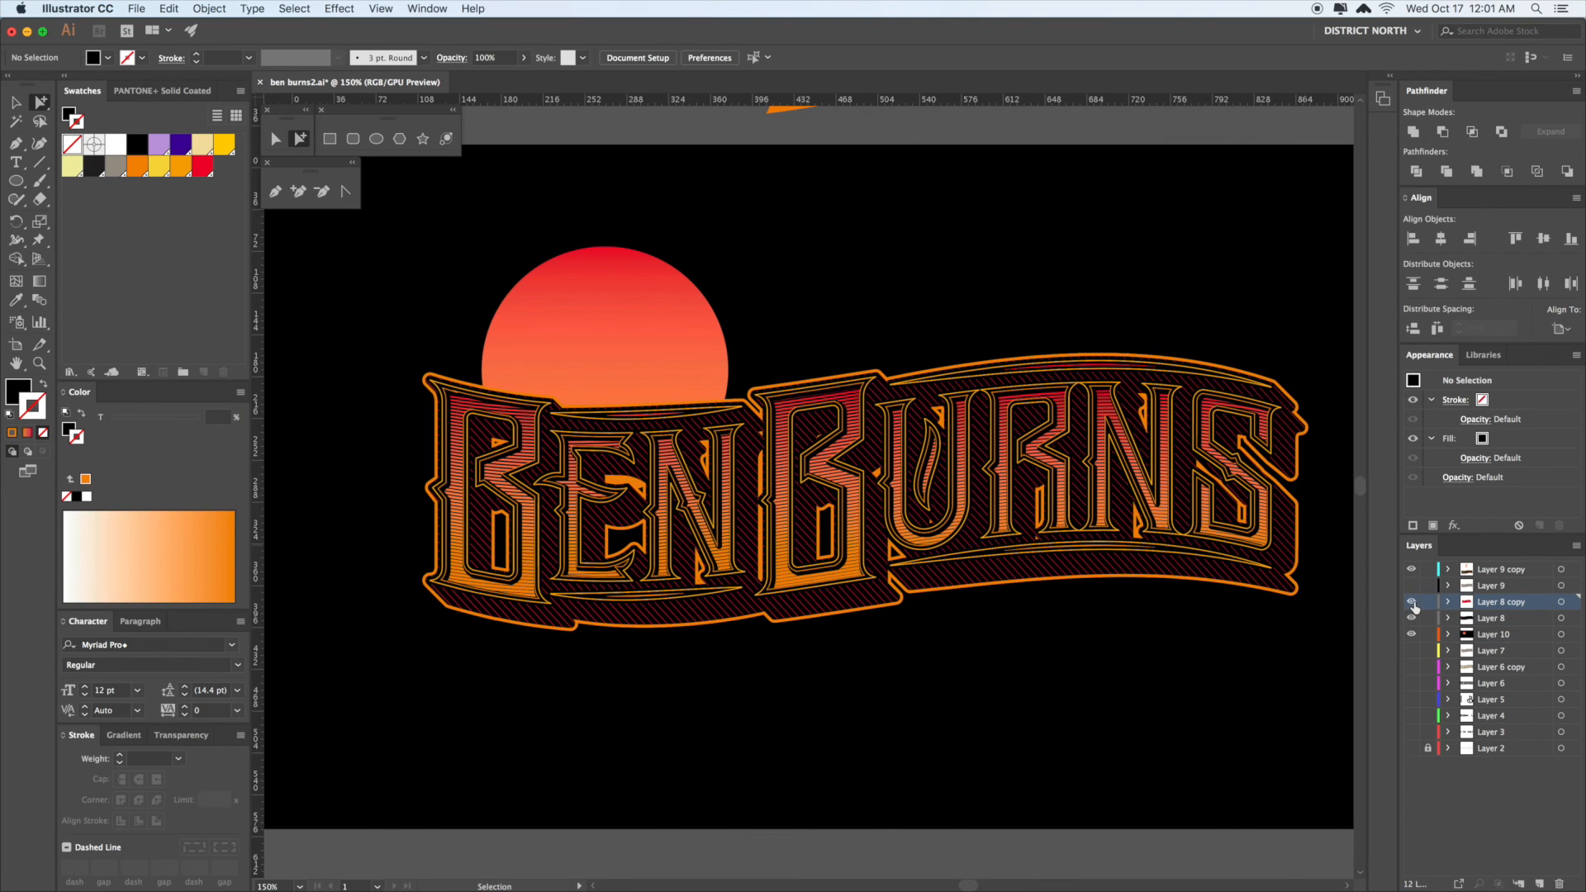
left_click(1362, 630)
left_click_drag(951, 273, 955, 595)
left_click(1412, 605)
left_click_drag(1054, 606, 1057, 668)
key("super+v")
key("Return")
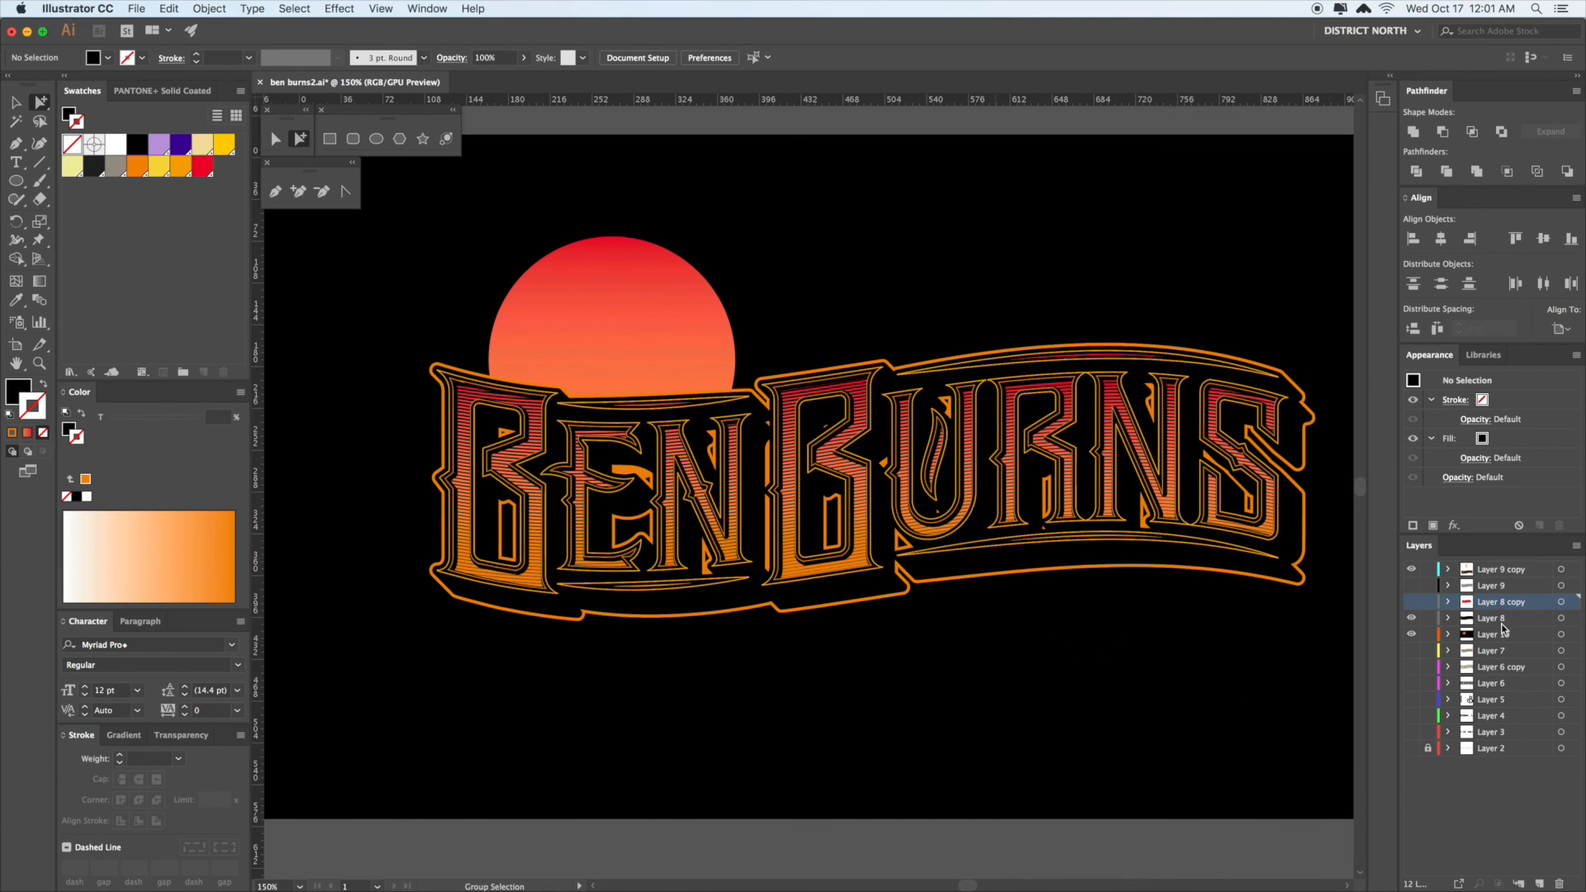
- On Layer 9 copy, rotate the red line blend nearly horizontal, shorten it and position it over the sun
left_click(1500, 570)
key("super+v")
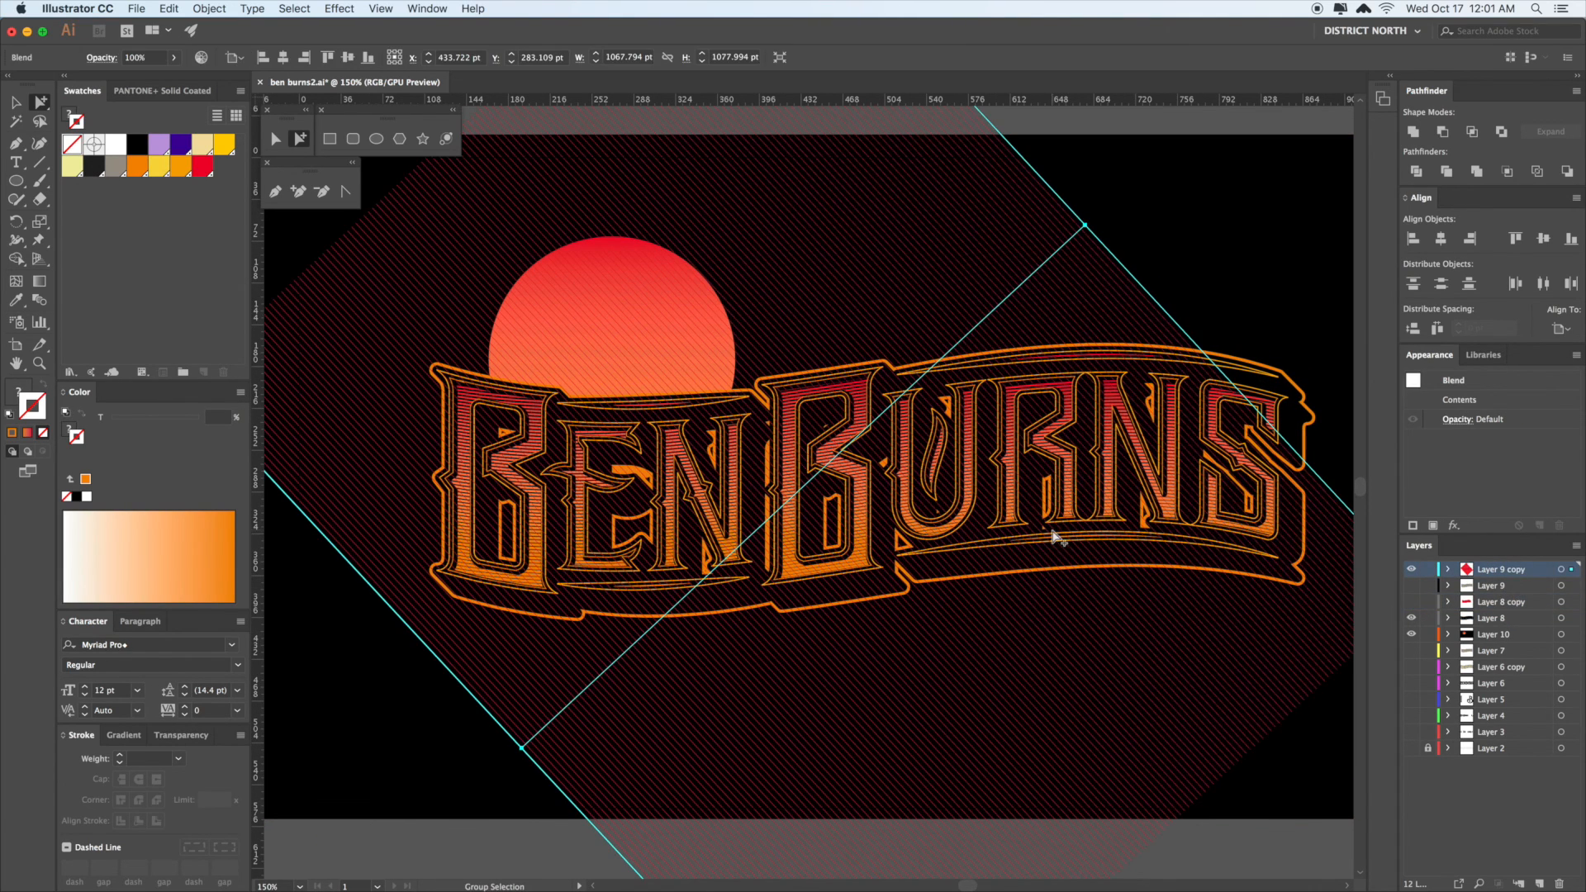
left_click_drag(1158, 622, 1036, 446)
key("v")
left_click_drag(831, 204, 789, 460)
scroll(793, 495, "down", 8)
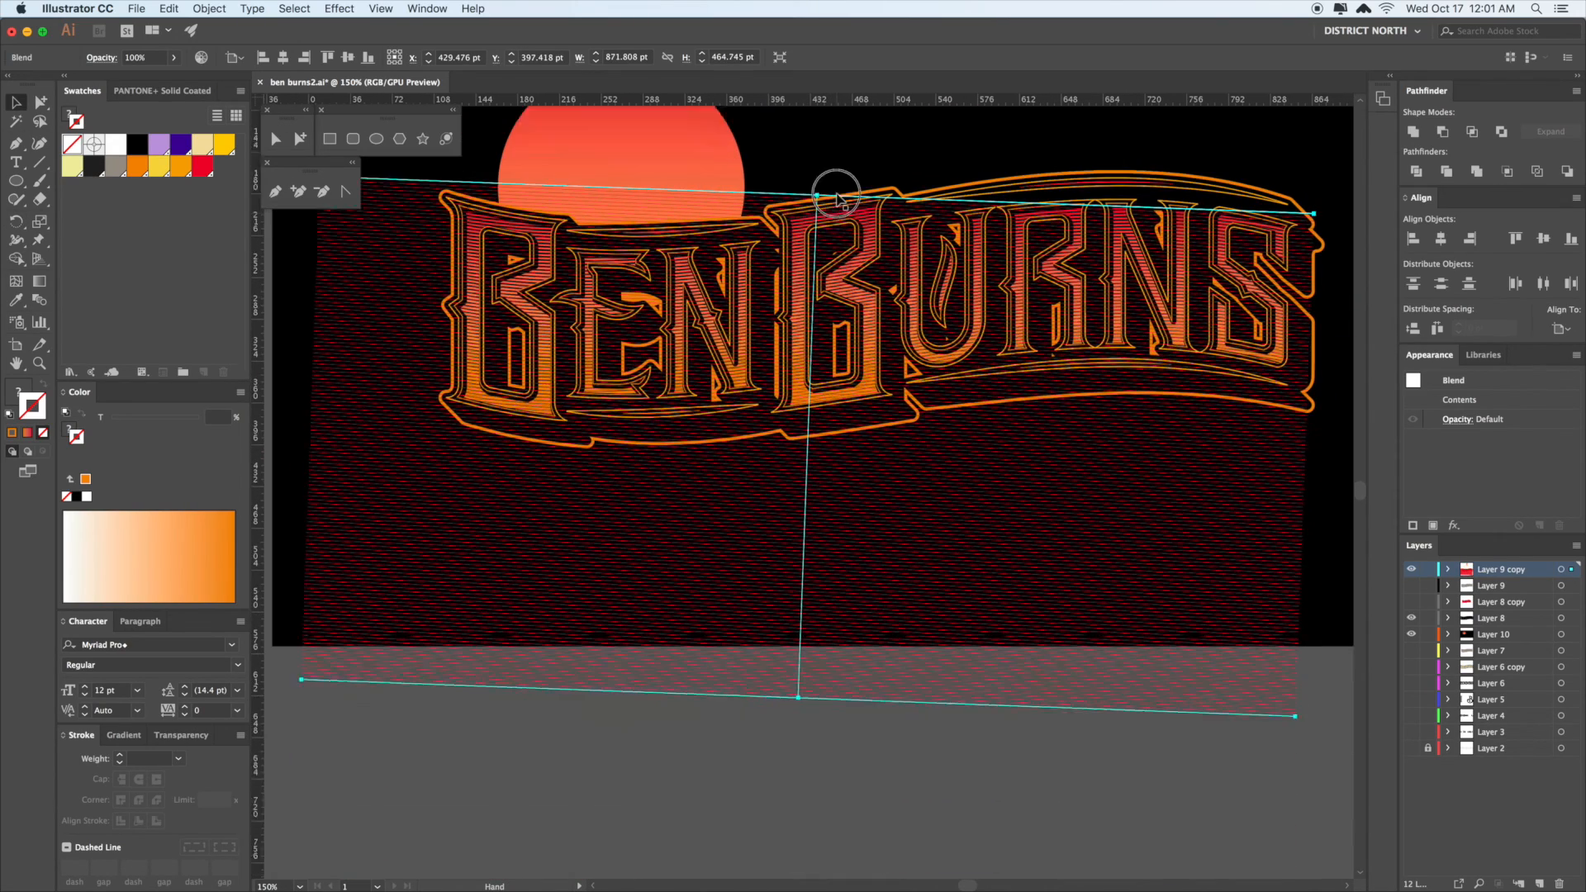
left_click_drag(799, 678, 804, 514)
left_click_drag(859, 479, 835, 566)
key("a")
key("r")
left_click_drag(1159, 583, 1124, 577)
scroll(1122, 576, "up", 1)
- Cut the striped blend and Paste in Back behind the lettering, undoing an accidental background mesh
key("super+x")
left_click(817, 266)
key("super+f")
key("v")
left_click(763, 216)
key("a")
left_click(795, 294, "alt")
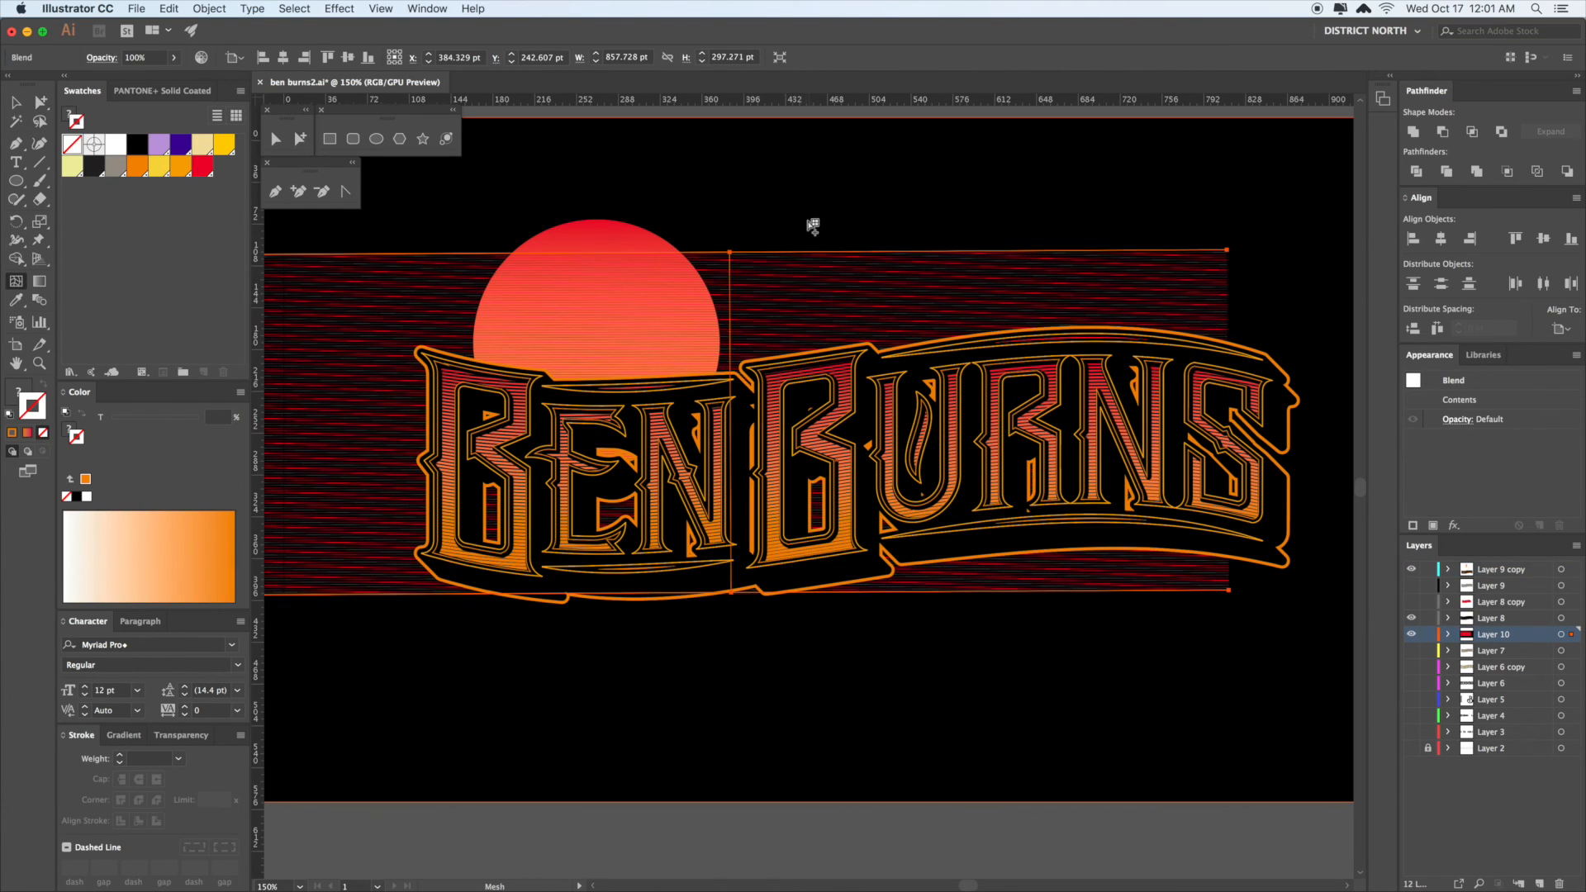
left_click(806, 211)
key("super+z")
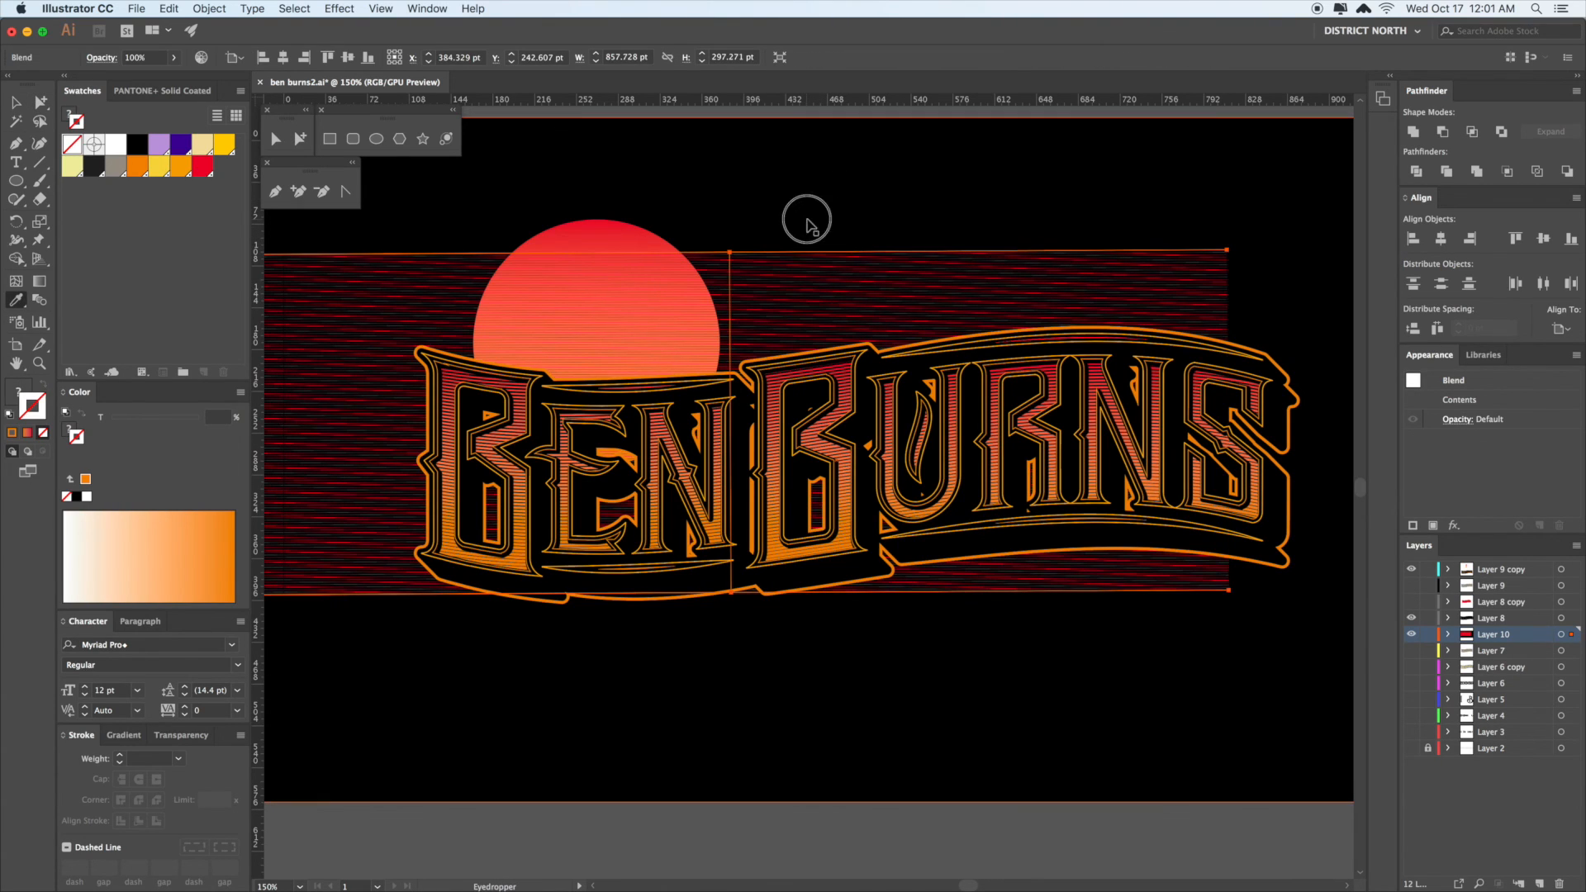
key("v")
left_click(807, 216)
left_click(765, 287)
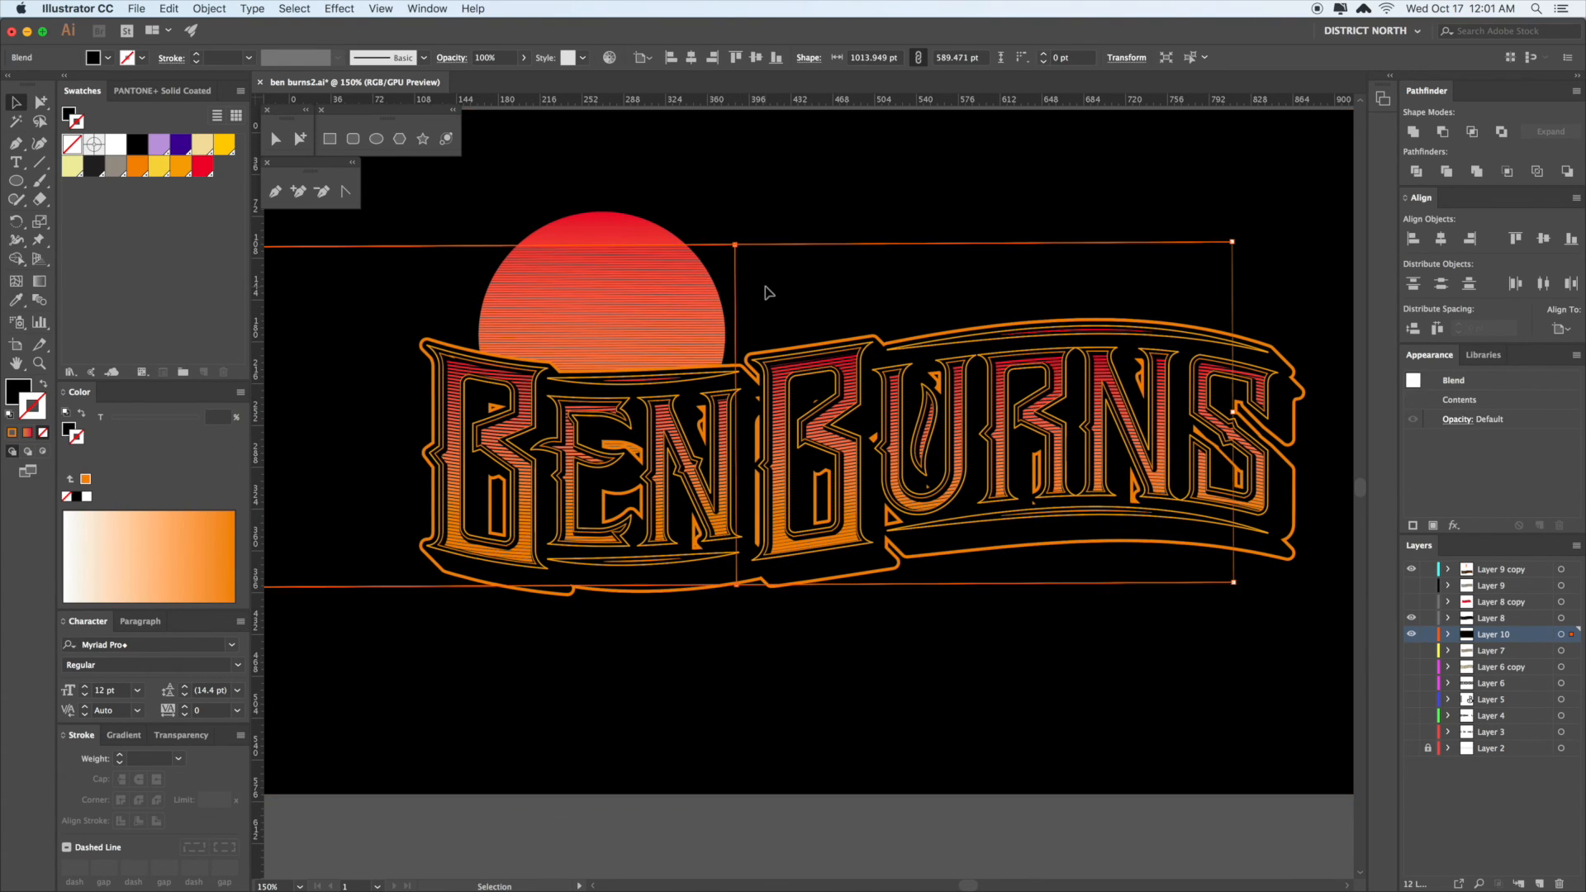
- Zoom in on the sun's edge and make one thin stripe about 7.5 pt tall
key("super+space")
left_click_drag(730, 240, 1144, 566)
key("a")
left_click(838, 234)
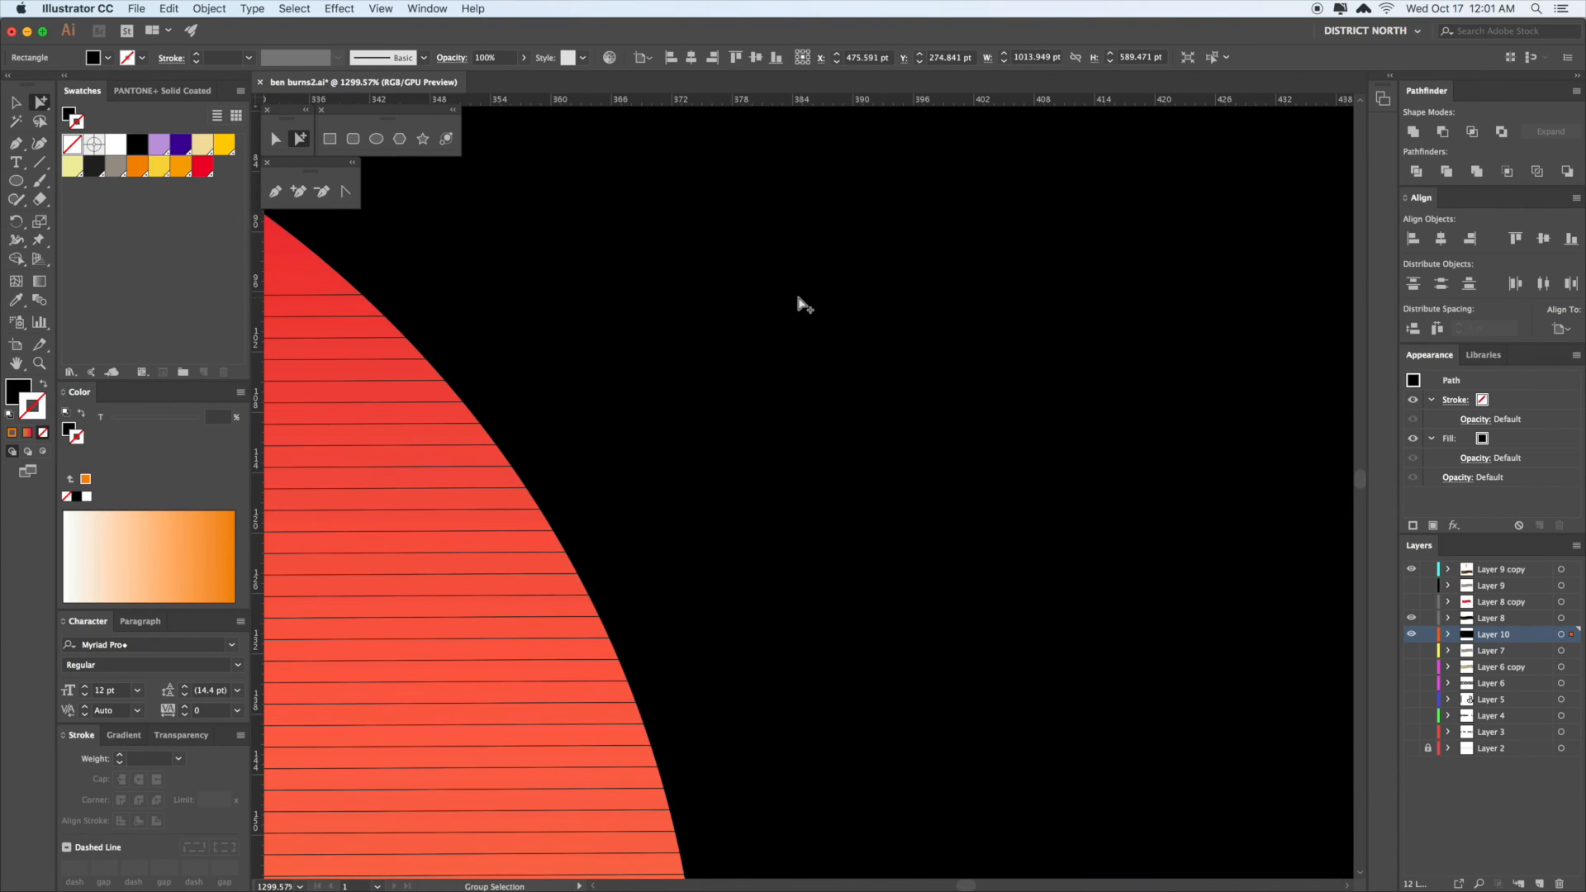
key("v")
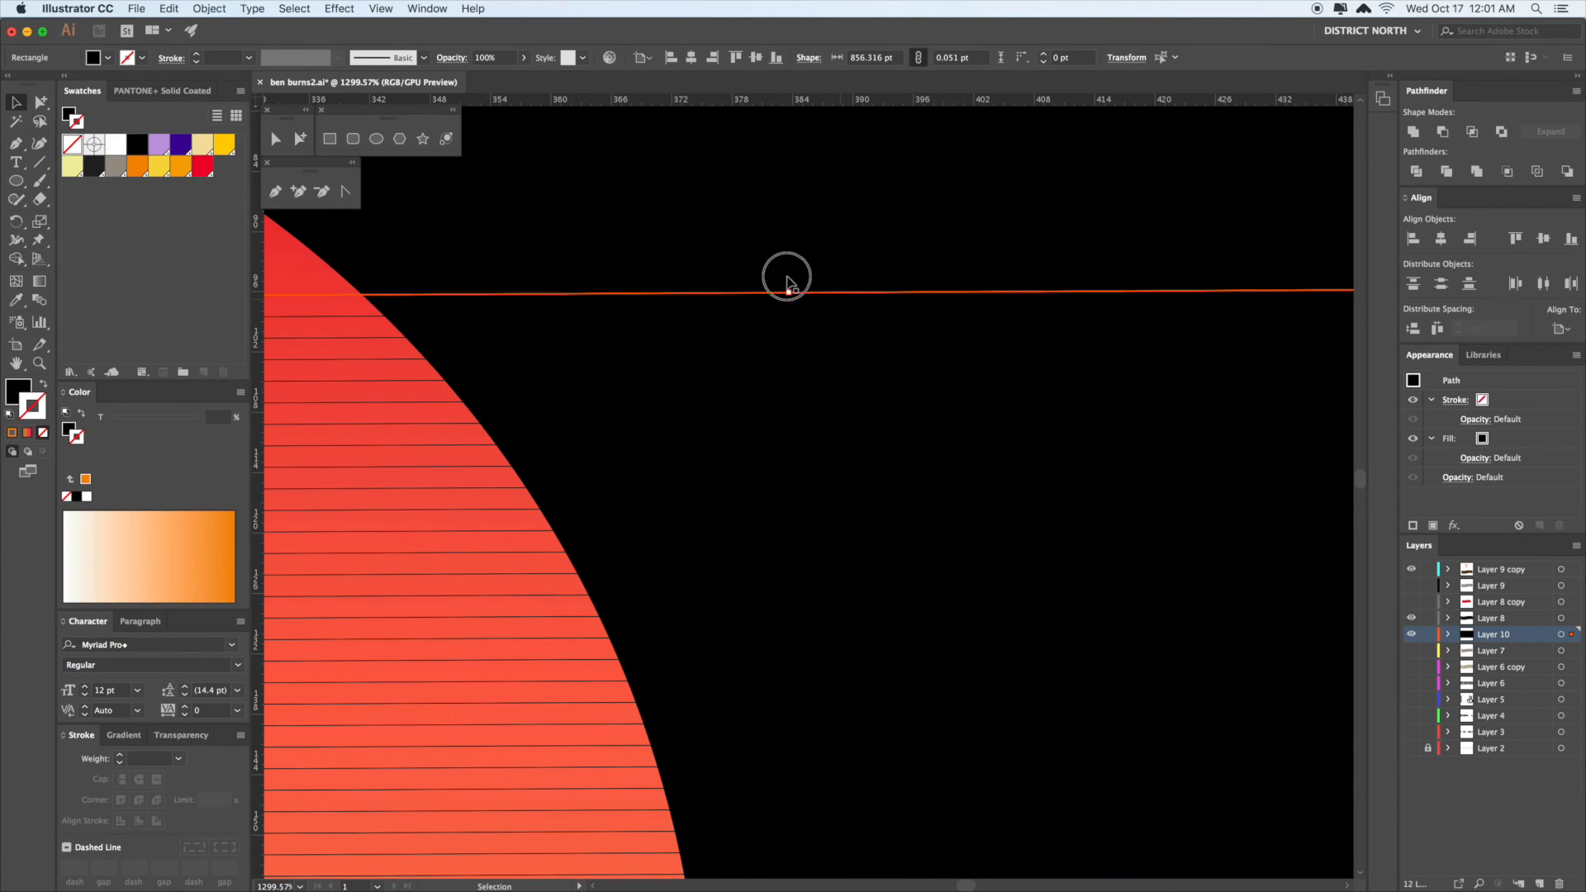
left_click_drag(787, 284, 789, 256)
- Move the whole striped blend left and up and squash it to a lower height
key("super+minus")
key("super+minus")
key("super+minus")
key("super+minus")
key("super+minus")
key("super+minus")
key("super+minus")
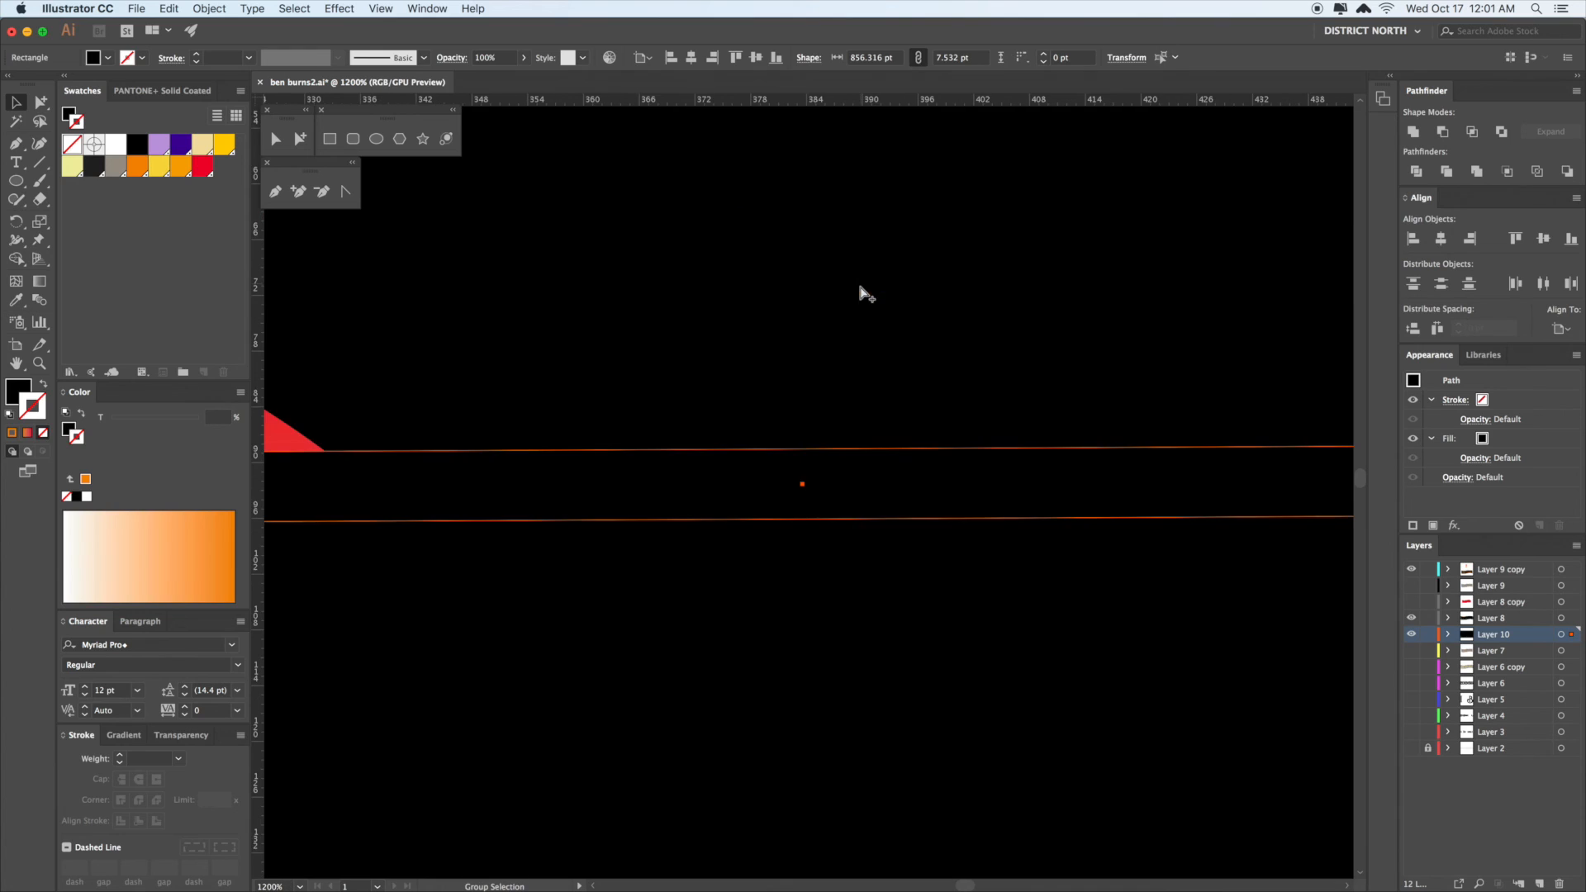
left_click_drag(881, 468, 872, 393)
left_click(873, 404)
key("r")
mouse_move(836, 461)
left_mouse_down()
mouse_move(832, 433)
mouse_move(816, 452)
left_mouse_up()
key("v")
mouse_move(779, 401)
left_mouse_down()
mouse_move(777, 471)
mouse_move(807, 362)
mouse_move(800, 399)
left_mouse_up()
key("a")
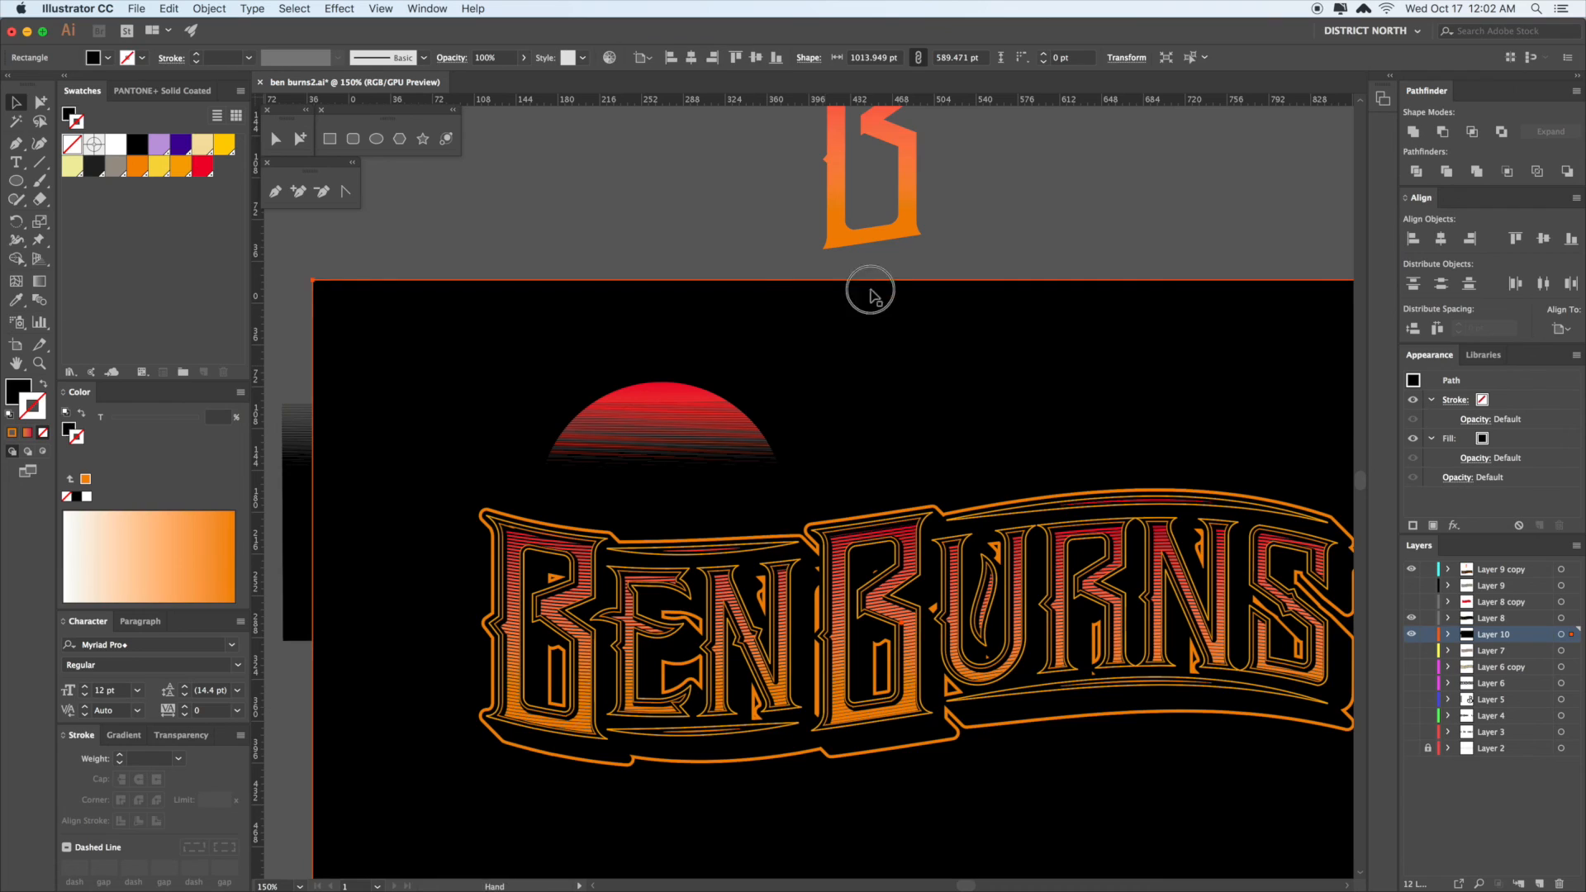
- Set the blend's Blend Options to 22 Specified Steps with preview on
scroll(741, 375, "down", 3)
left_click(169, 8)
mouse_move(209, 9)
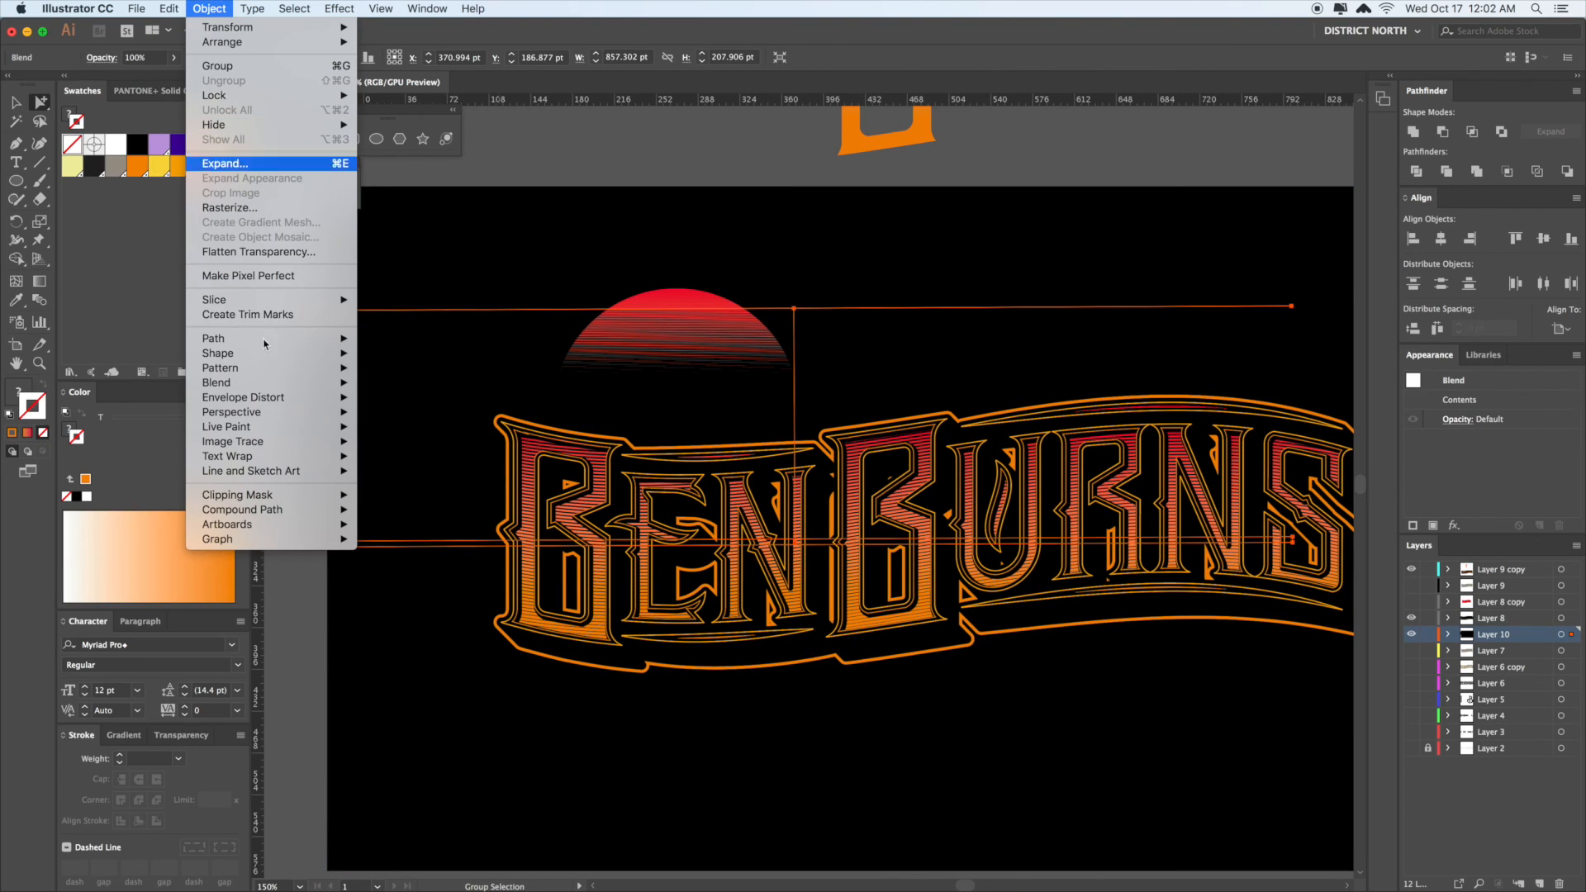
mouse_move(281, 385)
left_click(394, 420)
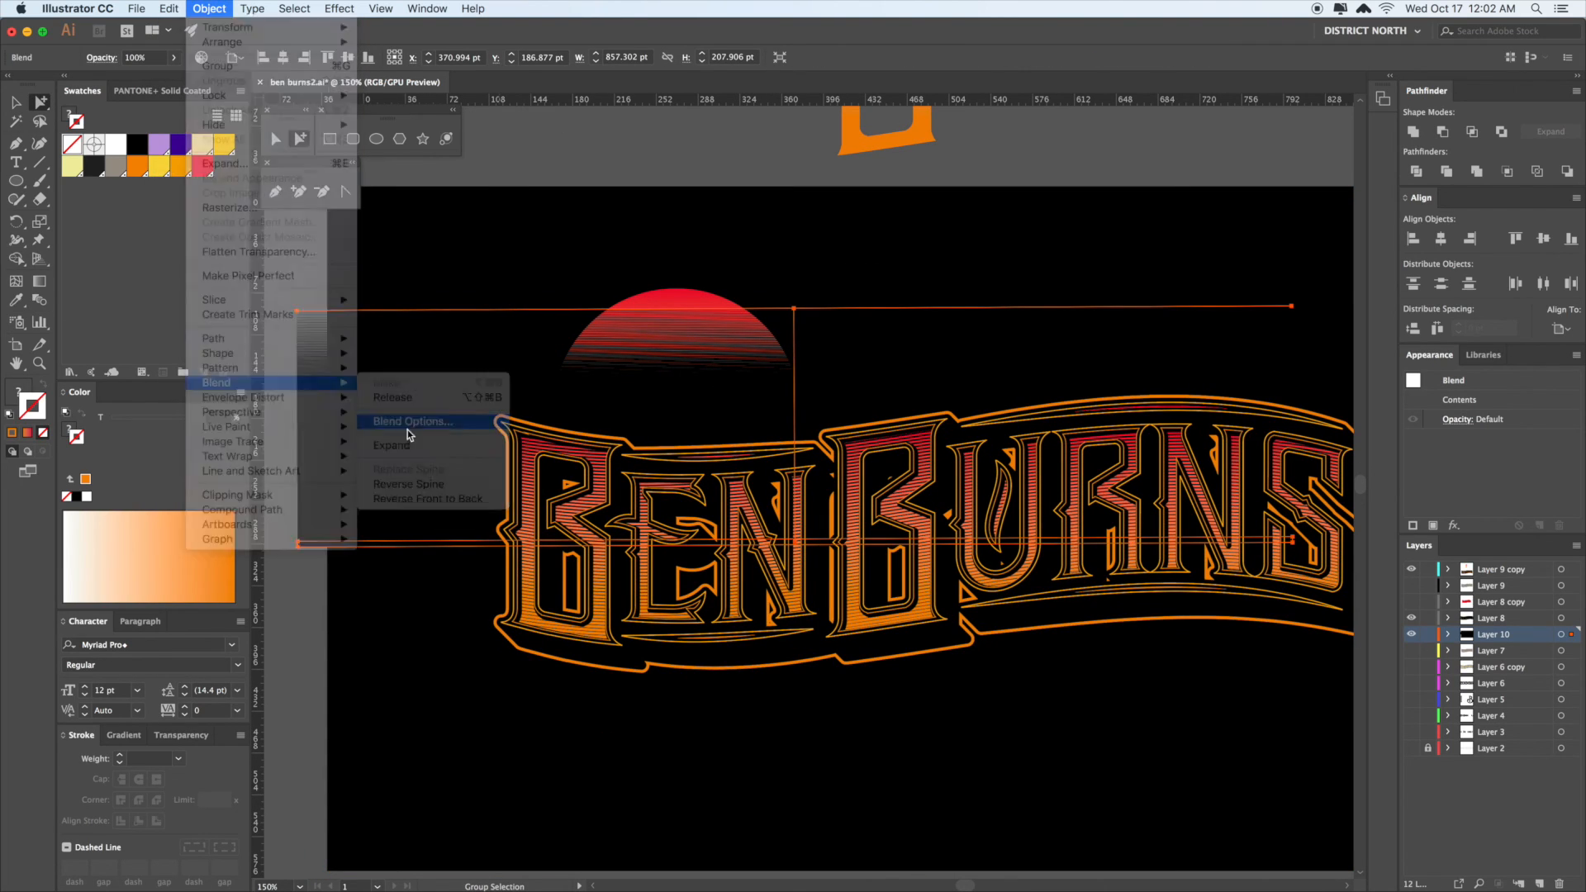
left_click(694, 473)
left_click(822, 399)
left_click(864, 416)
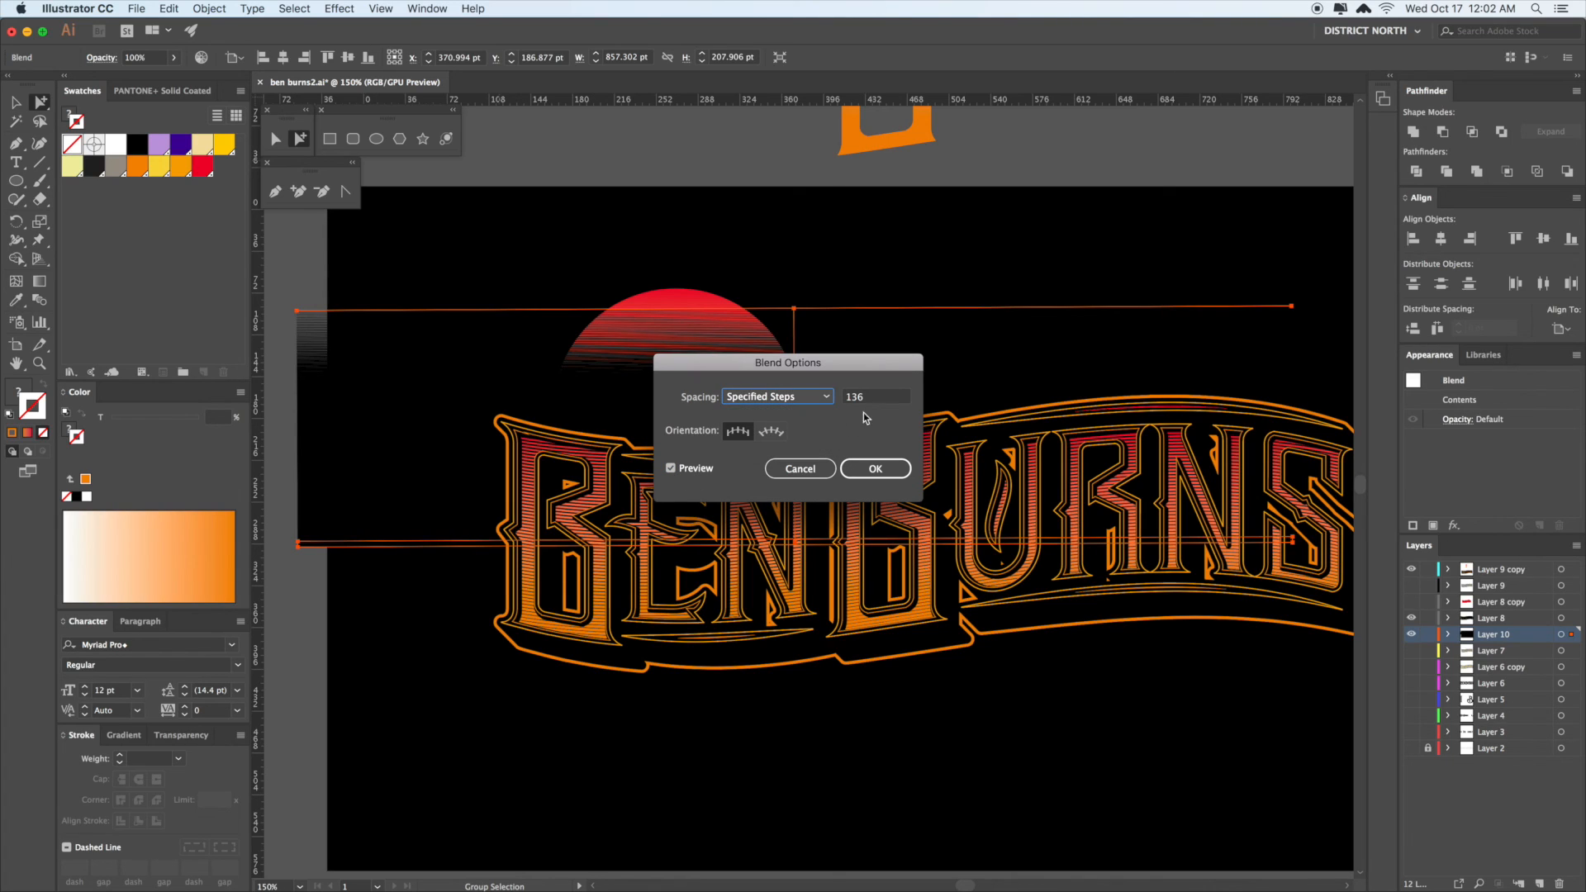
type("12")
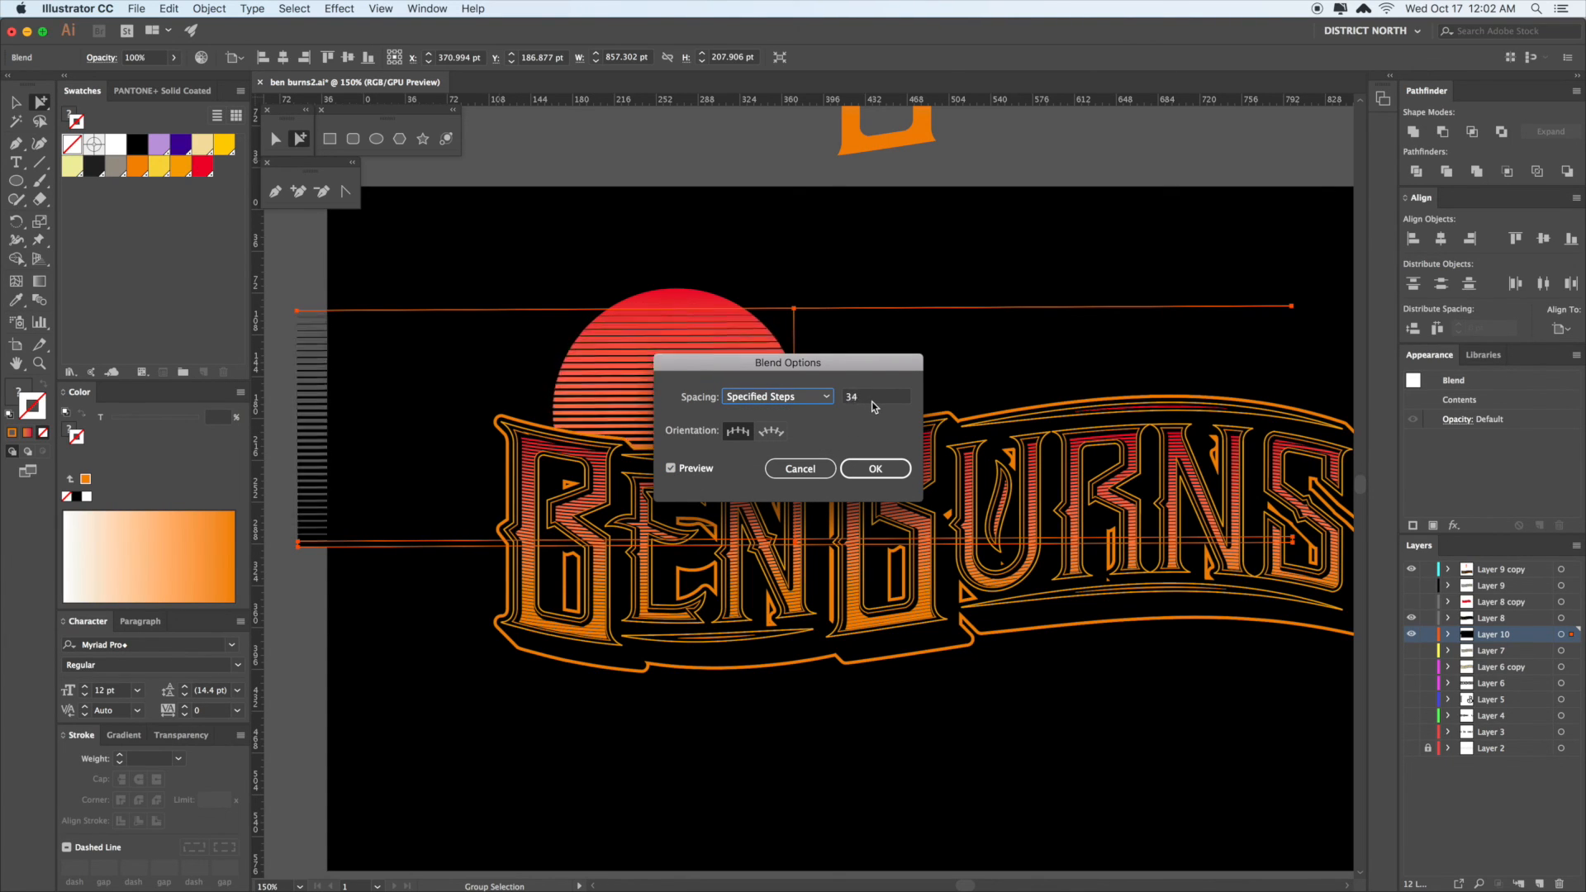
key("BackSpace")
key("BackSpace")
type("22")
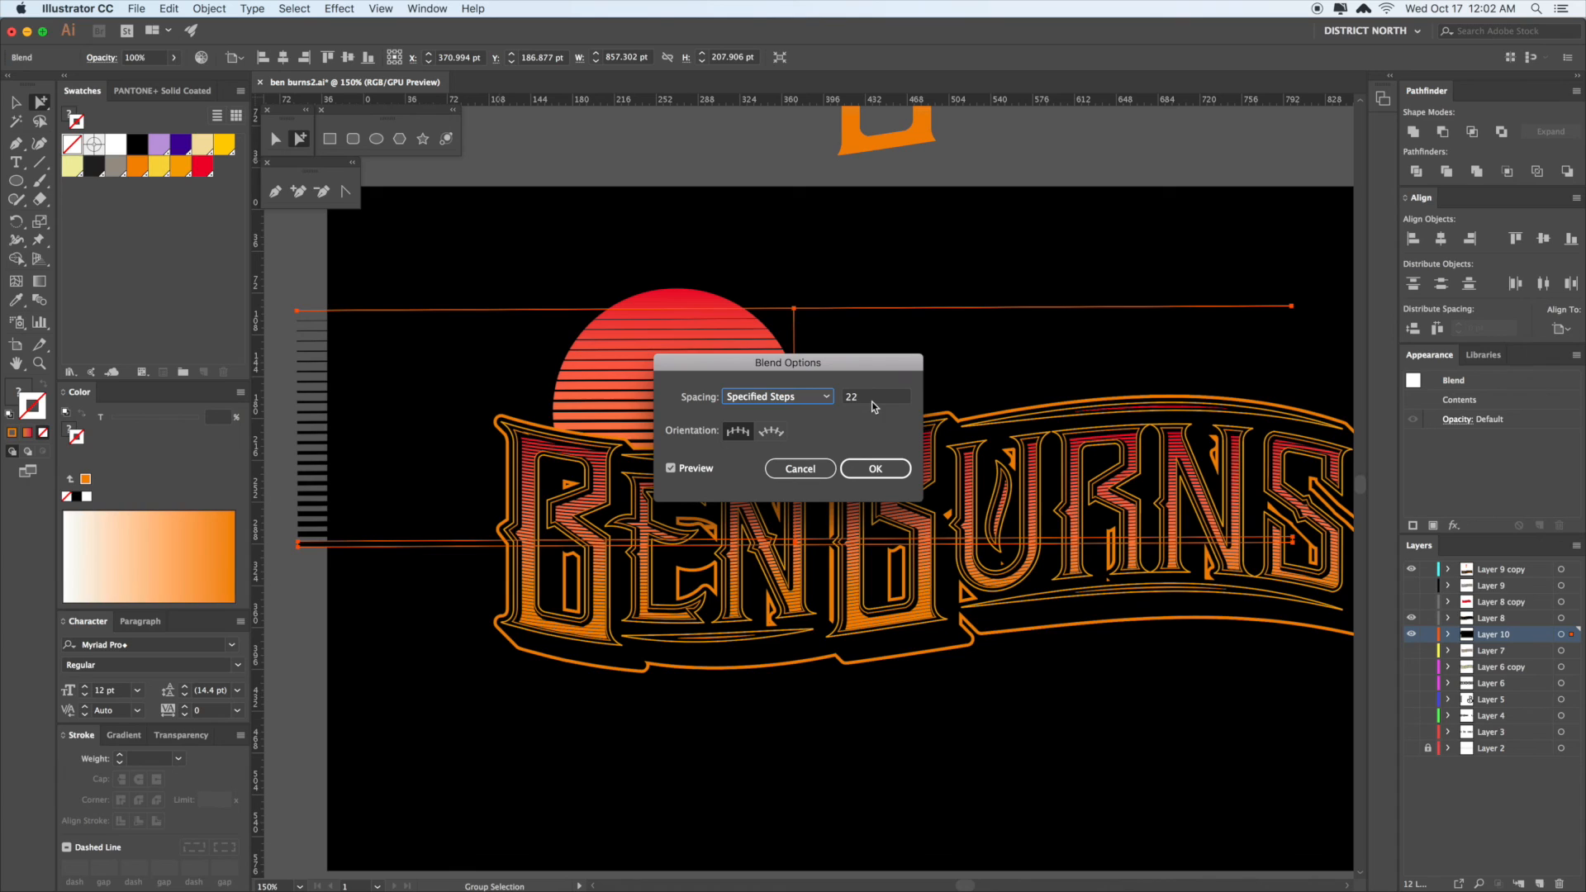
left_click(876, 469)
- Raise the blend's bottom stripe to end just above the lettering
left_click(447, 537)
left_click(395, 545)
key("v")
left_click_drag(798, 543, 805, 434)
key("super+z")
key("a")
left_click(397, 605)
left_click(403, 544)
key("v")
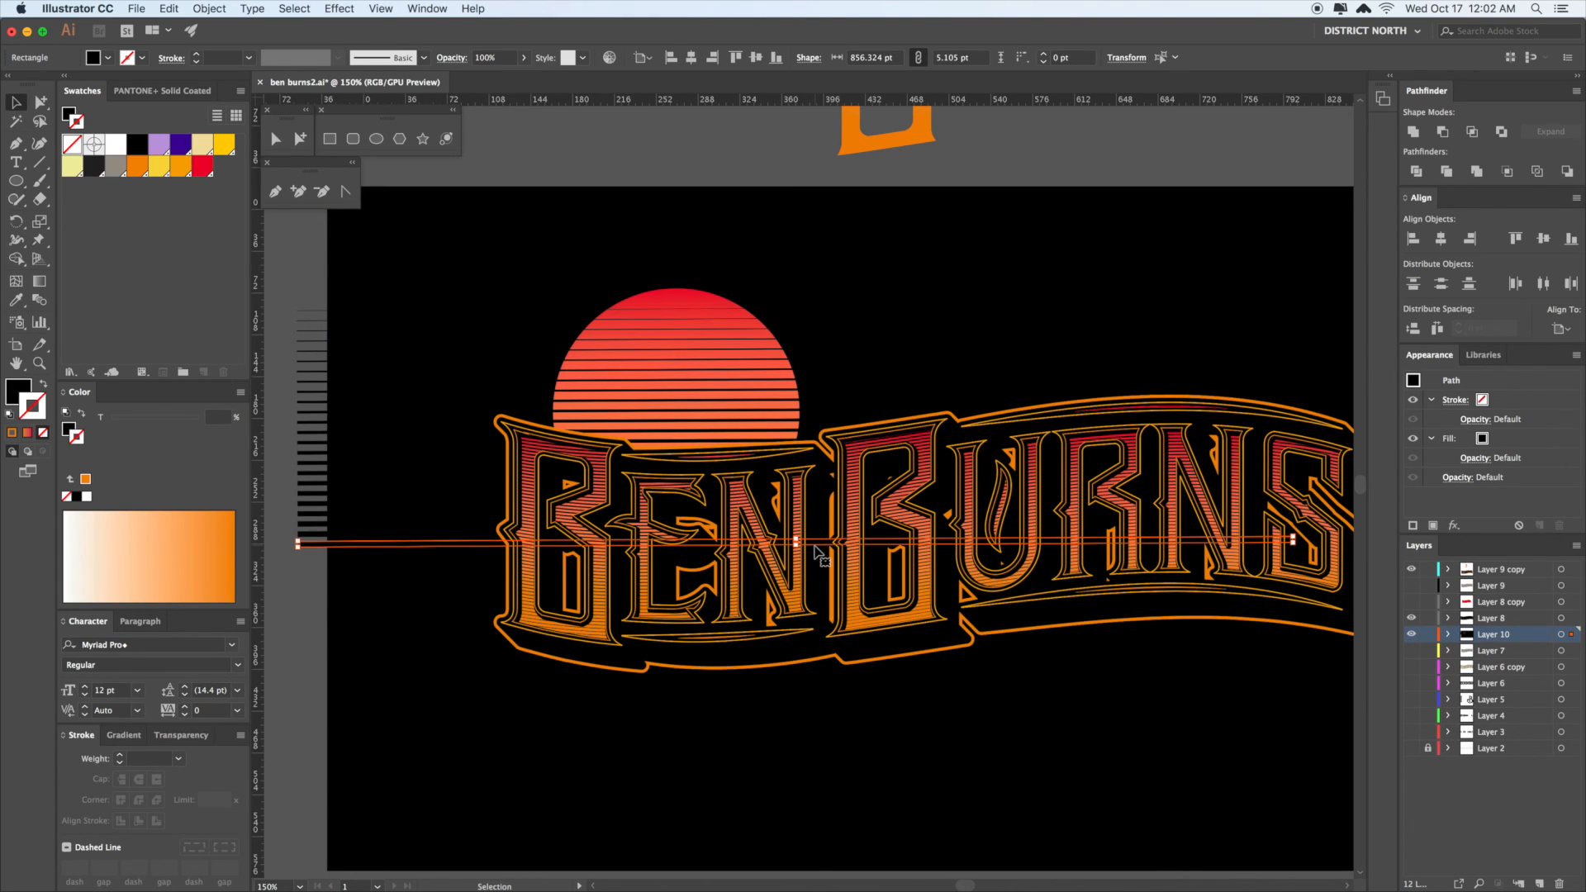
left_click_drag(816, 544, 816, 451)
- Deselect the blend and zoom out to view the whole artboard
left_click(837, 365)
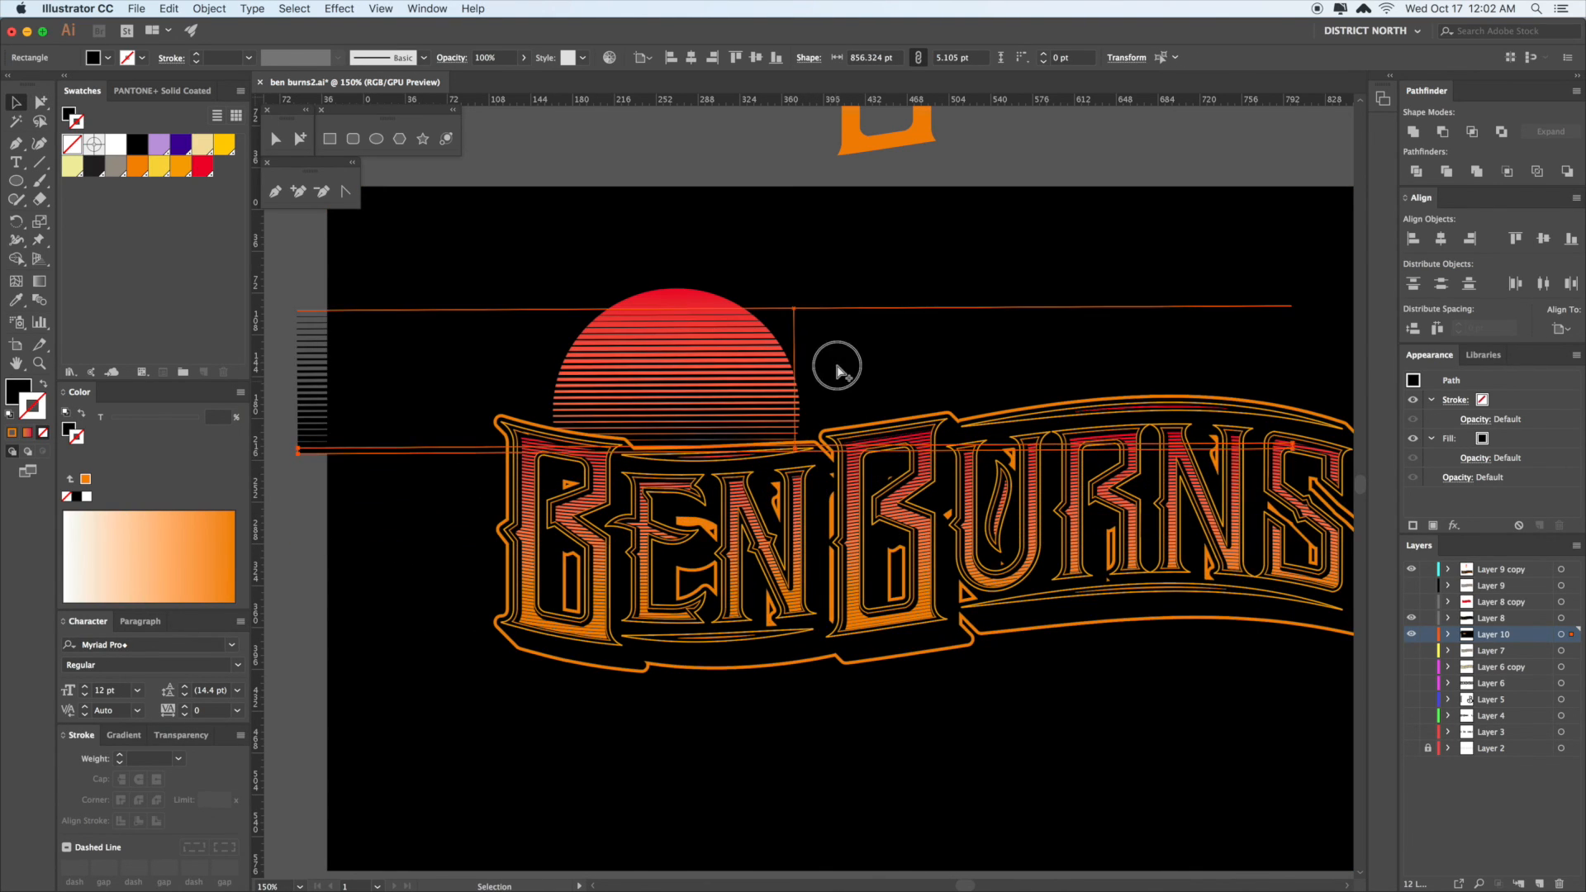
scroll(839, 365, "right", 1)
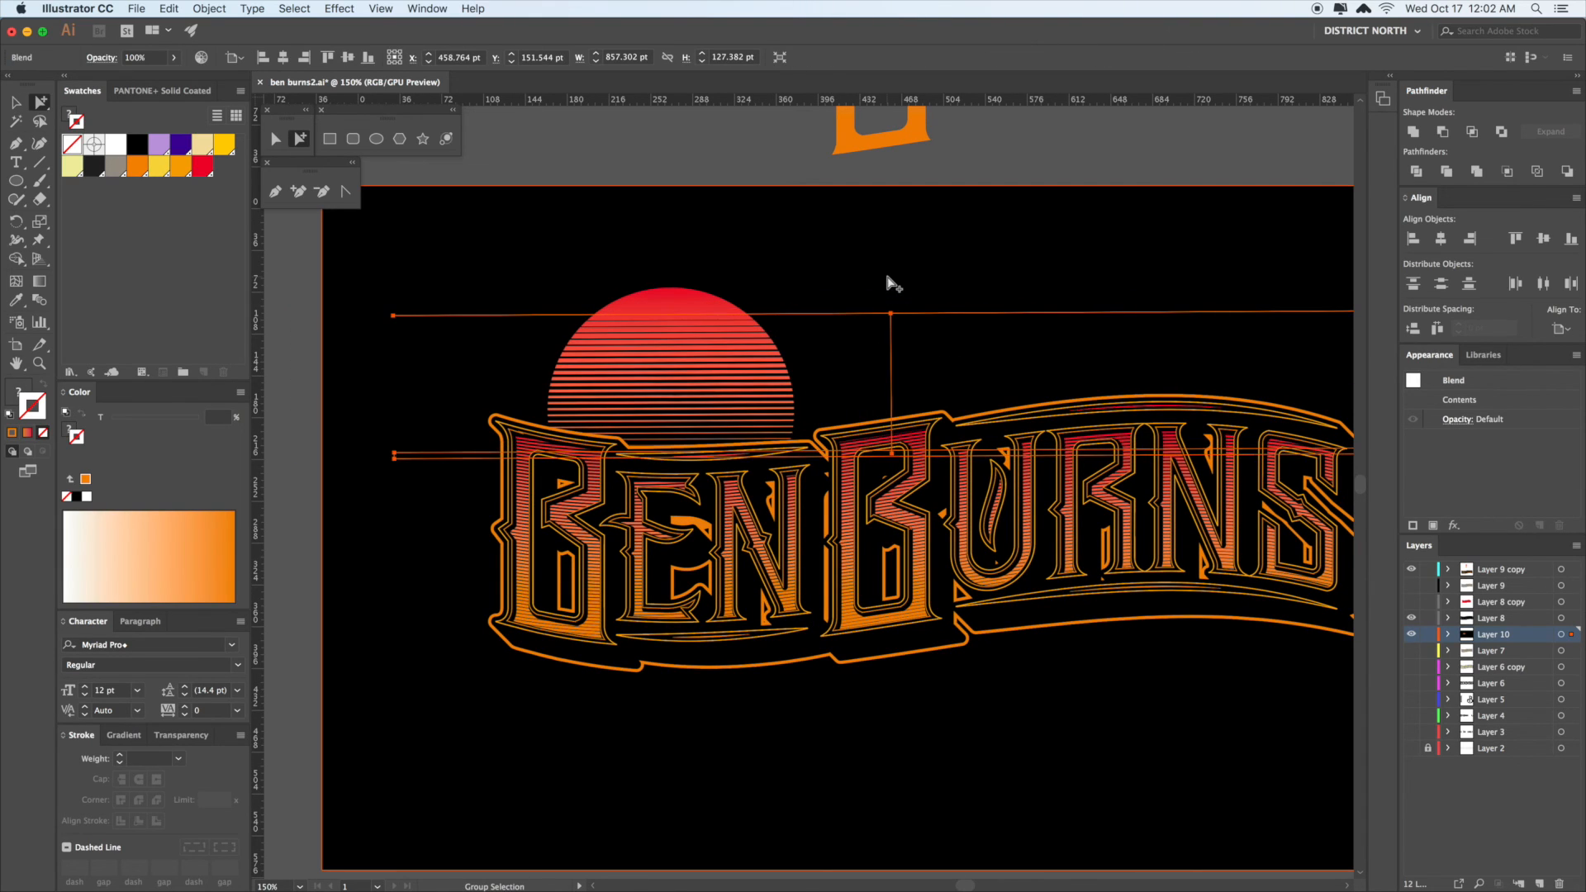
left_click(933, 275)
scroll(935, 275, "right", 1)
key("super+minus")
key("super+minus")
left_click(1010, 233)
left_click_drag(1011, 236, 966, 220)
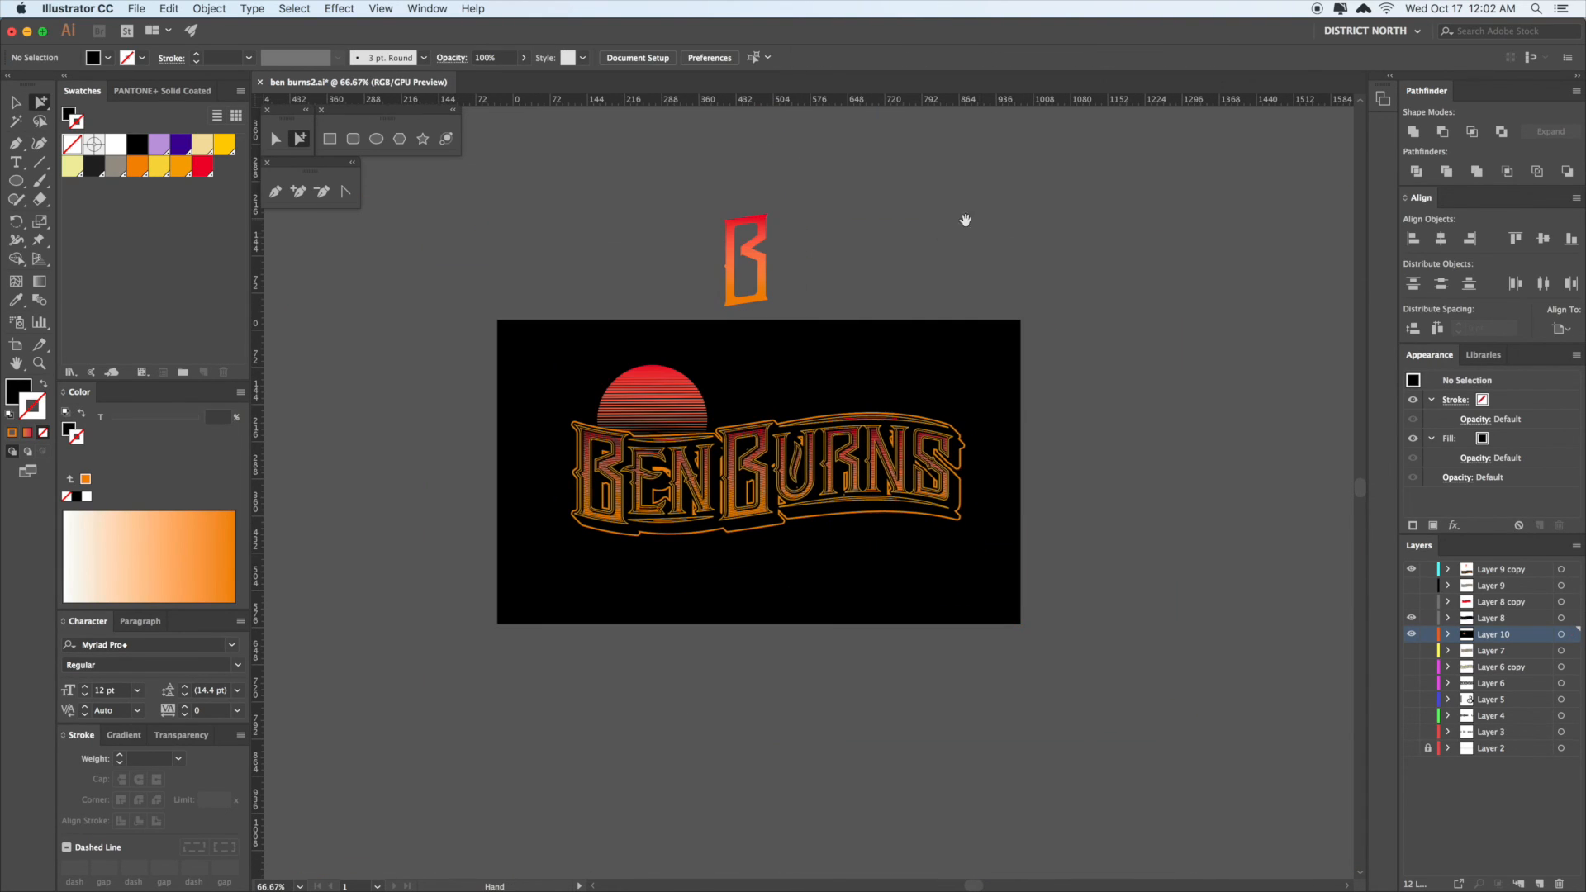
- Draw a curved palm leaf with the Pen tool on the empty canvas left of the artboard
key("z")
left_click_drag(628, 365, 832, 492)
left_click_drag(698, 507, 1235, 338)
left_click(731, 387, "super")
left_click_drag(732, 387, 850, 388)
left_click_drag(426, 285, 505, 388)
left_click(590, 320)
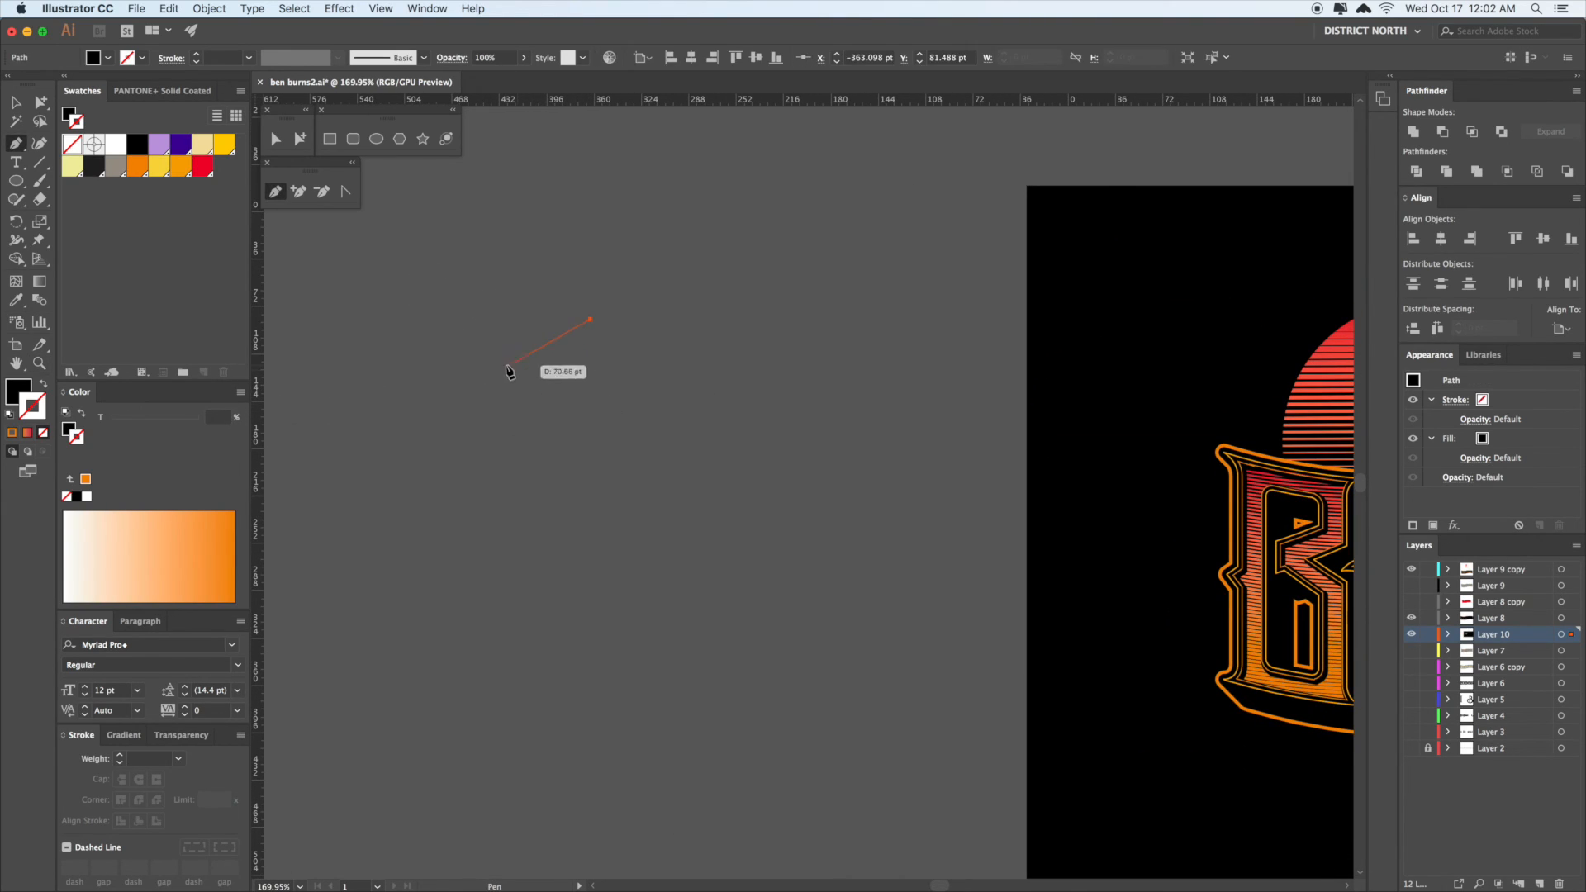
left_click_drag(390, 501, 390, 503)
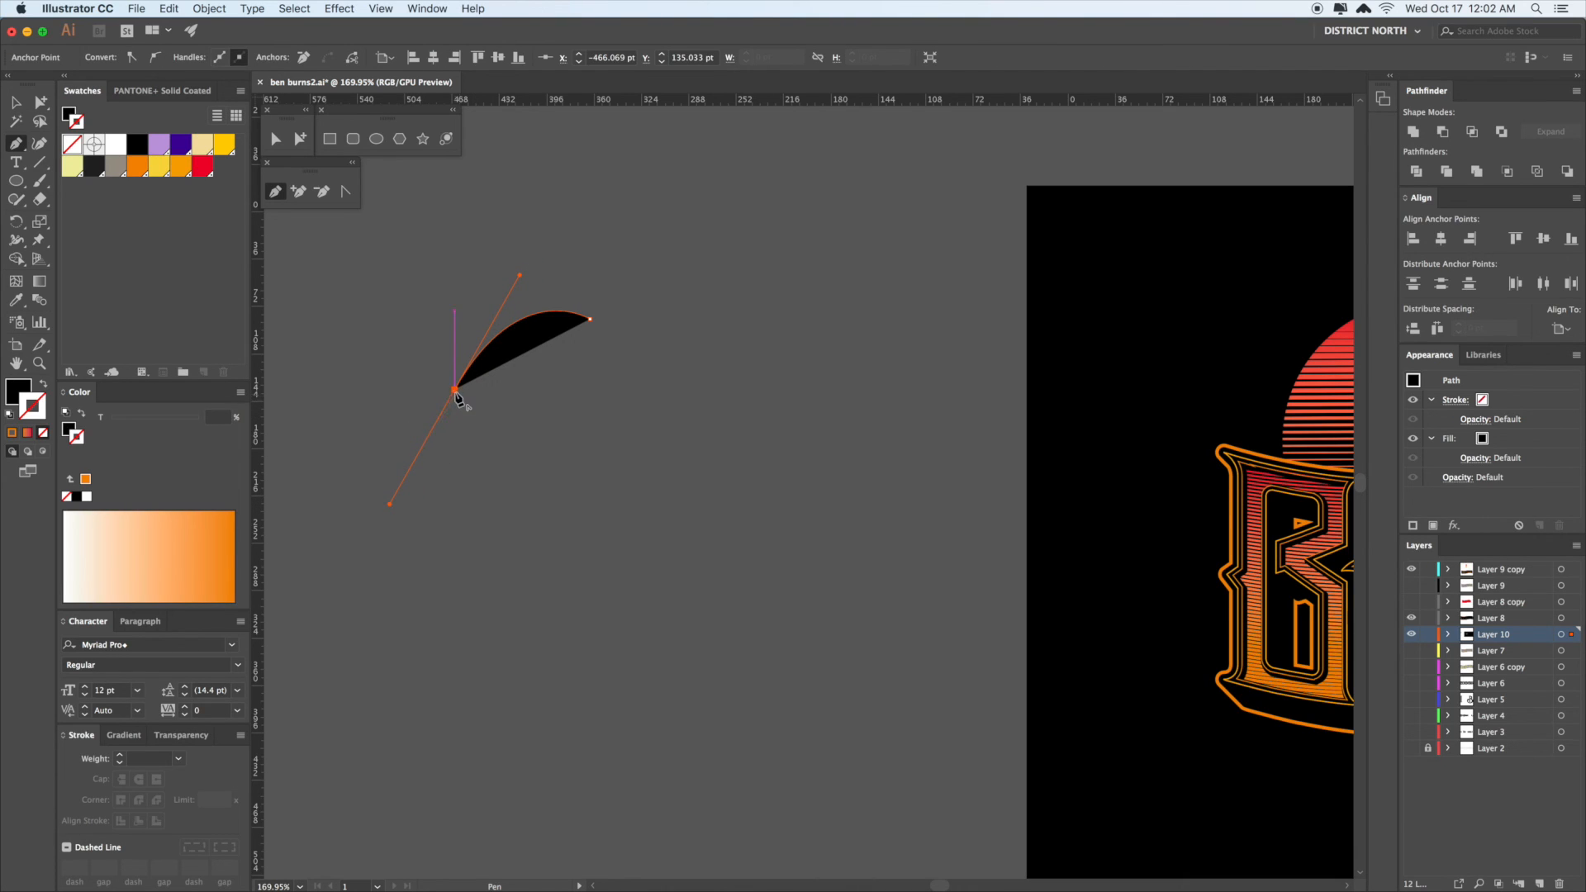
left_click_drag(493, 437, 484, 477)
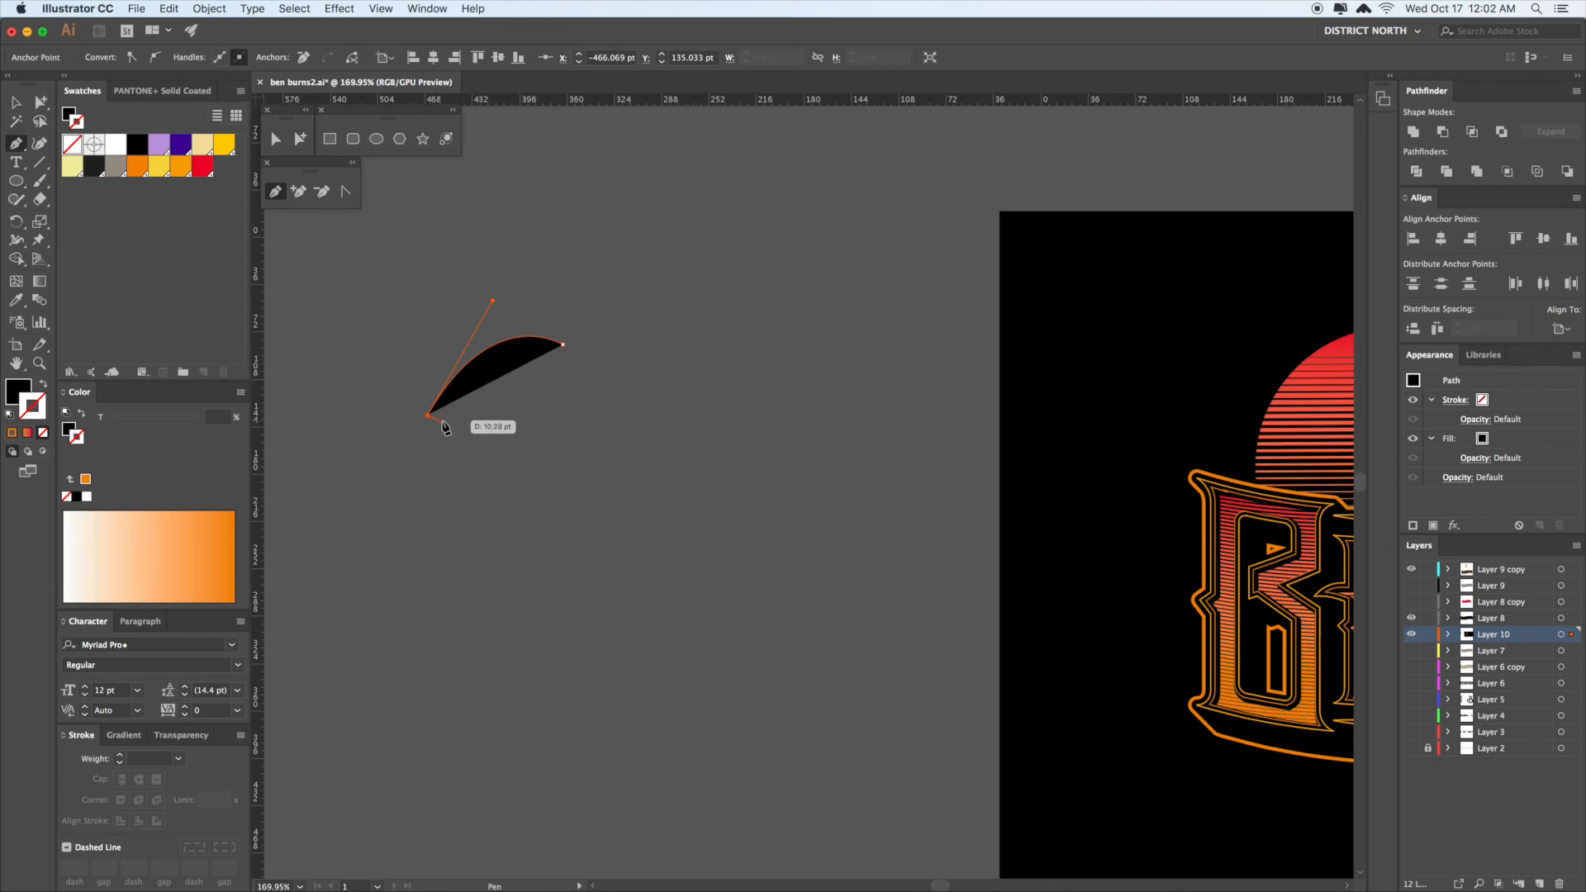
left_click_drag(563, 344, 601, 339)
- Reflect a copy of the leaf and move it to the right to form a leaf pair
key("v")
left_click(605, 428)
left_click_drag(394, 303, 481, 353)
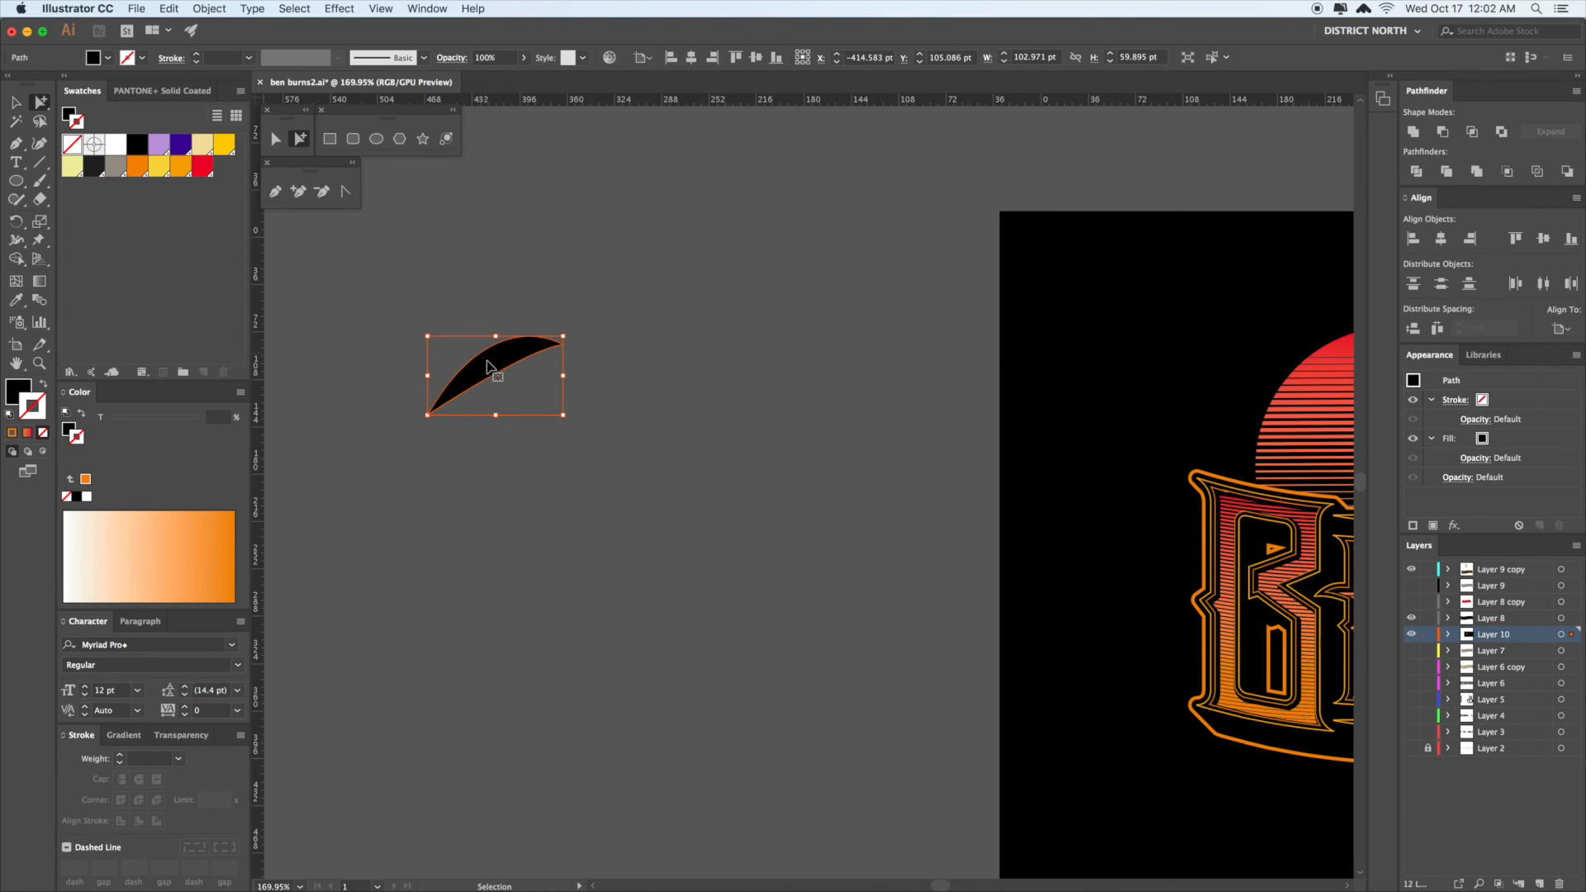
key("o")
left_click_drag(559, 429, 410, 424)
key("a")
left_click_drag(531, 376, 654, 401)
left_click(670, 473)
left_click_drag(469, 306, 578, 356)
- Rotate a copy of the leaf pair upward and nudge it into place
key("r")
left_click_drag(732, 437, 737, 336)
key("a")
left_click_drag(641, 325, 661, 317)
key("v")
left_click(784, 346)
key("space")
left_click_drag(699, 510, 751, 462)
- Draw a curved trunk path down from the leaf junction with the Pen tool
key("p")
left_click(620, 310)
left_click_drag(646, 561, 575, 755)
left_click(639, 590)
left_click(604, 590)
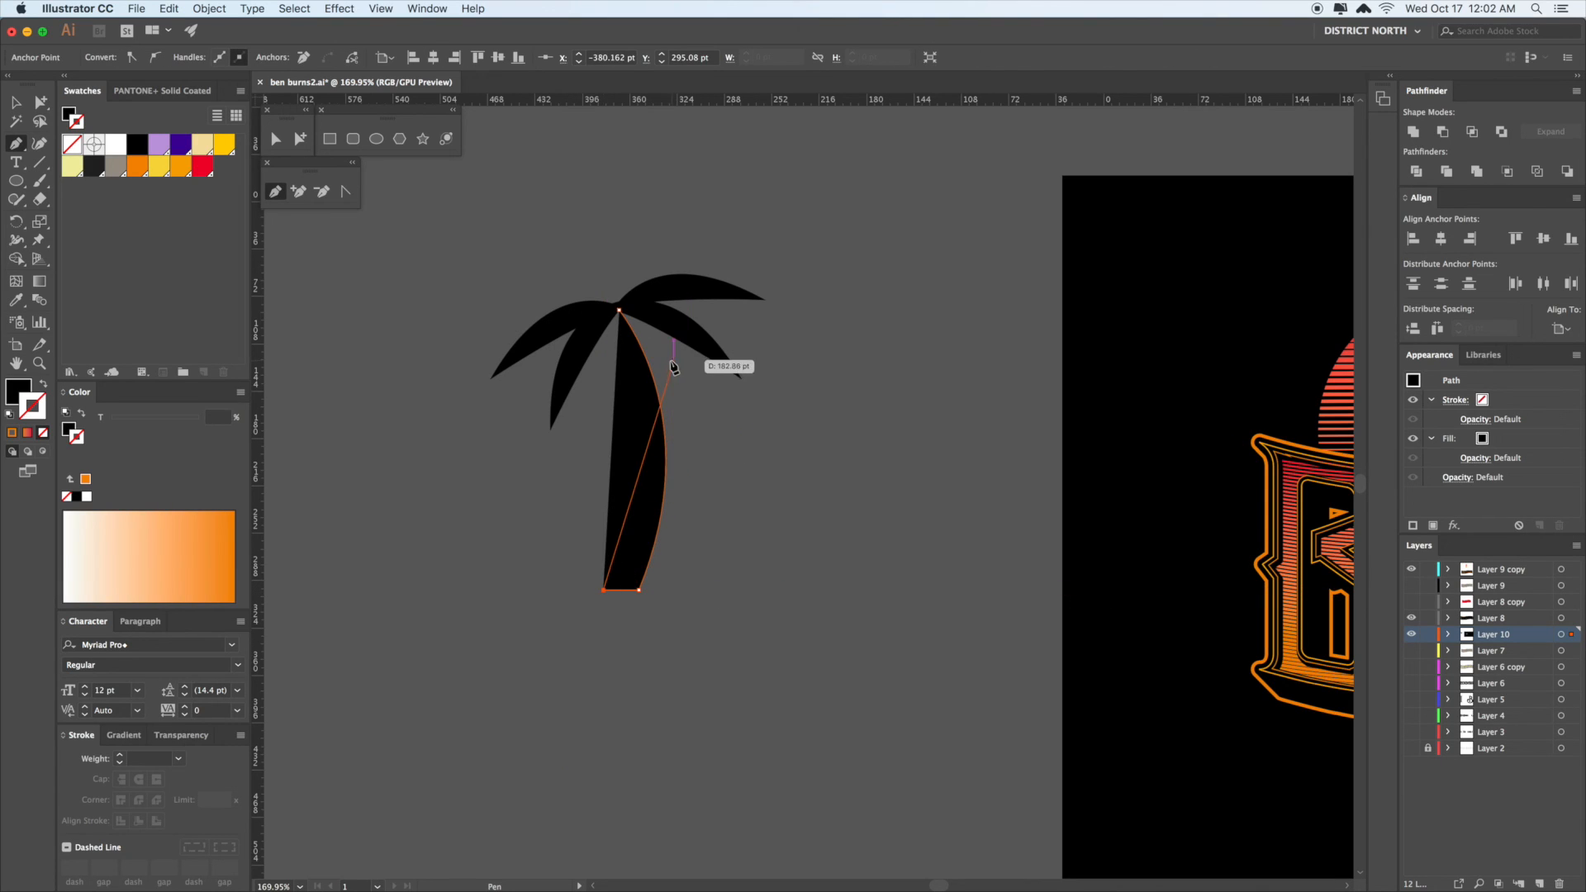
left_click_drag(620, 310, 535, 172)
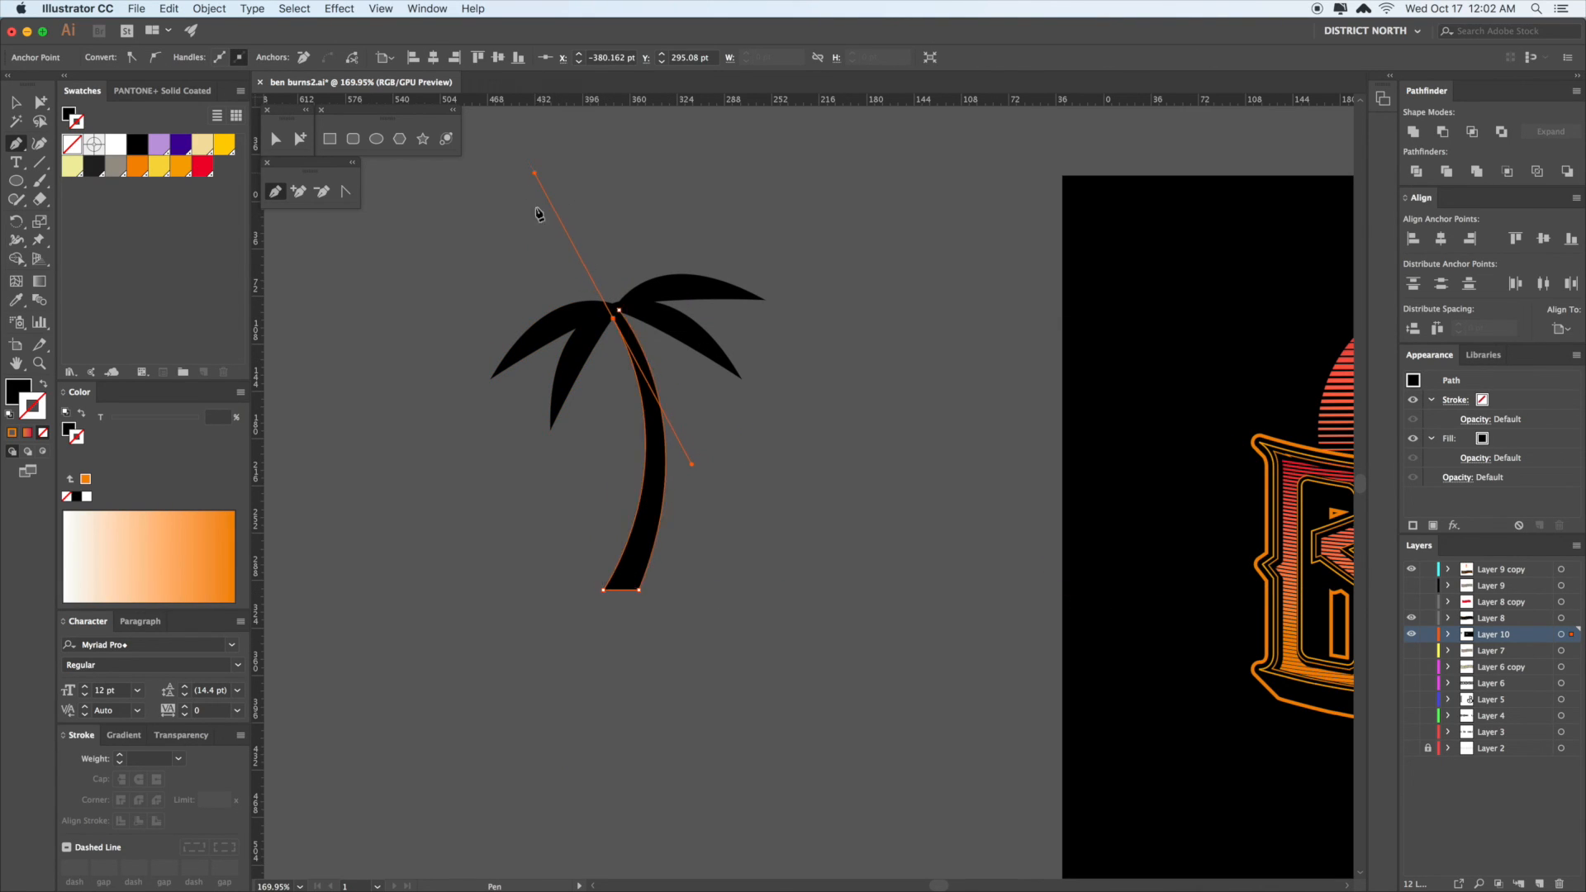
left_click(620, 310)
- Reposition the lower right and upper right leaves up and slightly left
key("v")
left_click(850, 364)
key("a")
left_click(703, 352)
left_click_drag(704, 357, 673, 342)
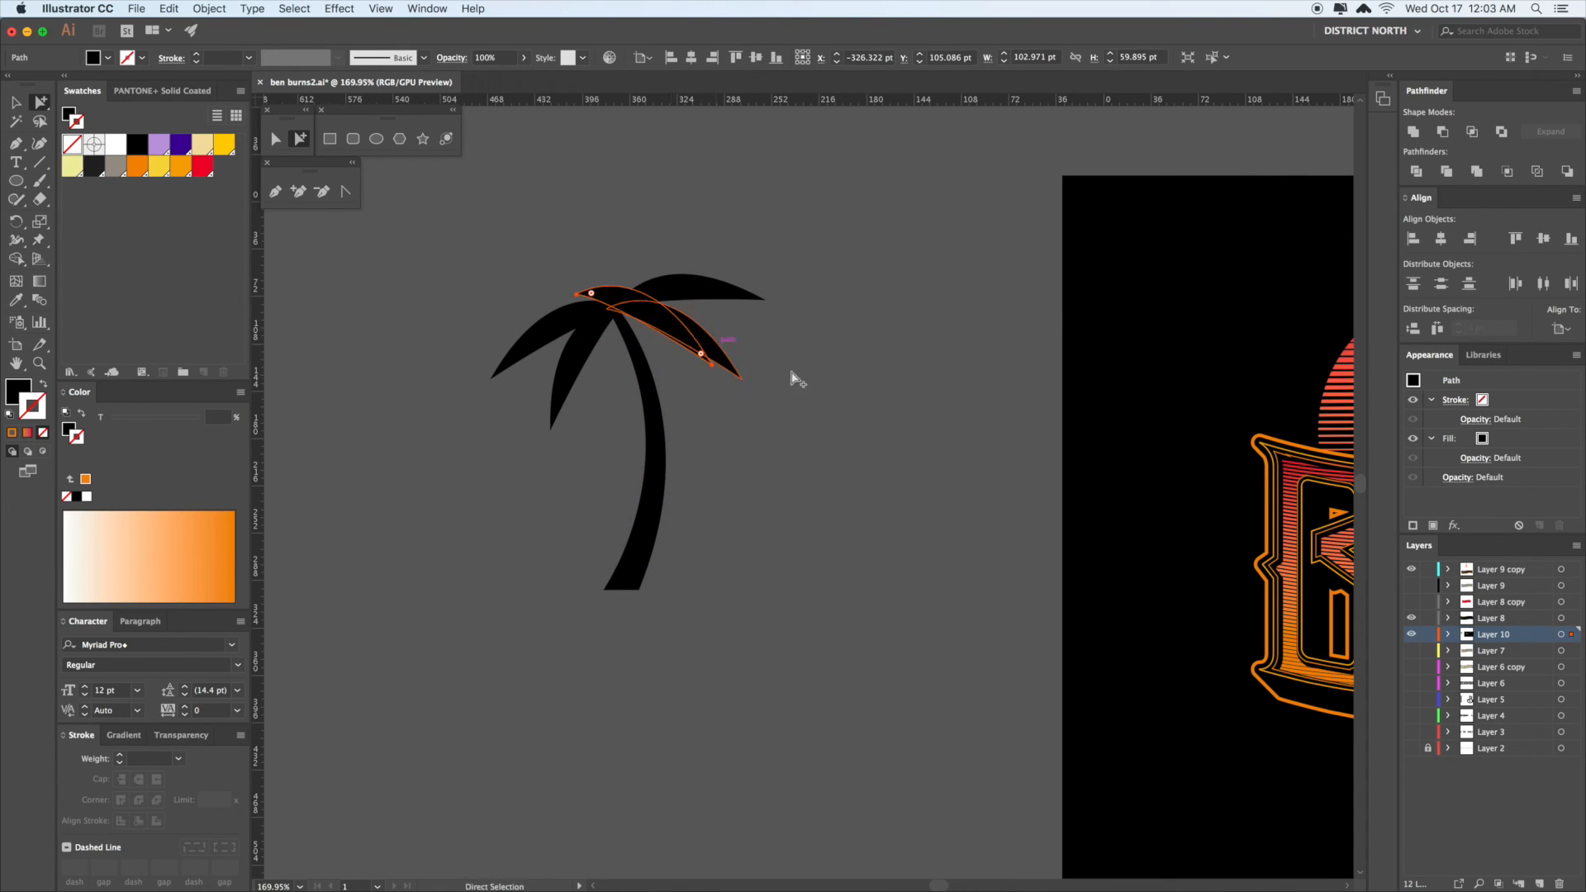
left_click_drag(757, 425, 768, 442)
left_click(647, 318)
left_click_drag(624, 306, 615, 304)
- Erase through the overlapping leaf and delete the cut-off piece
key("shift+e")
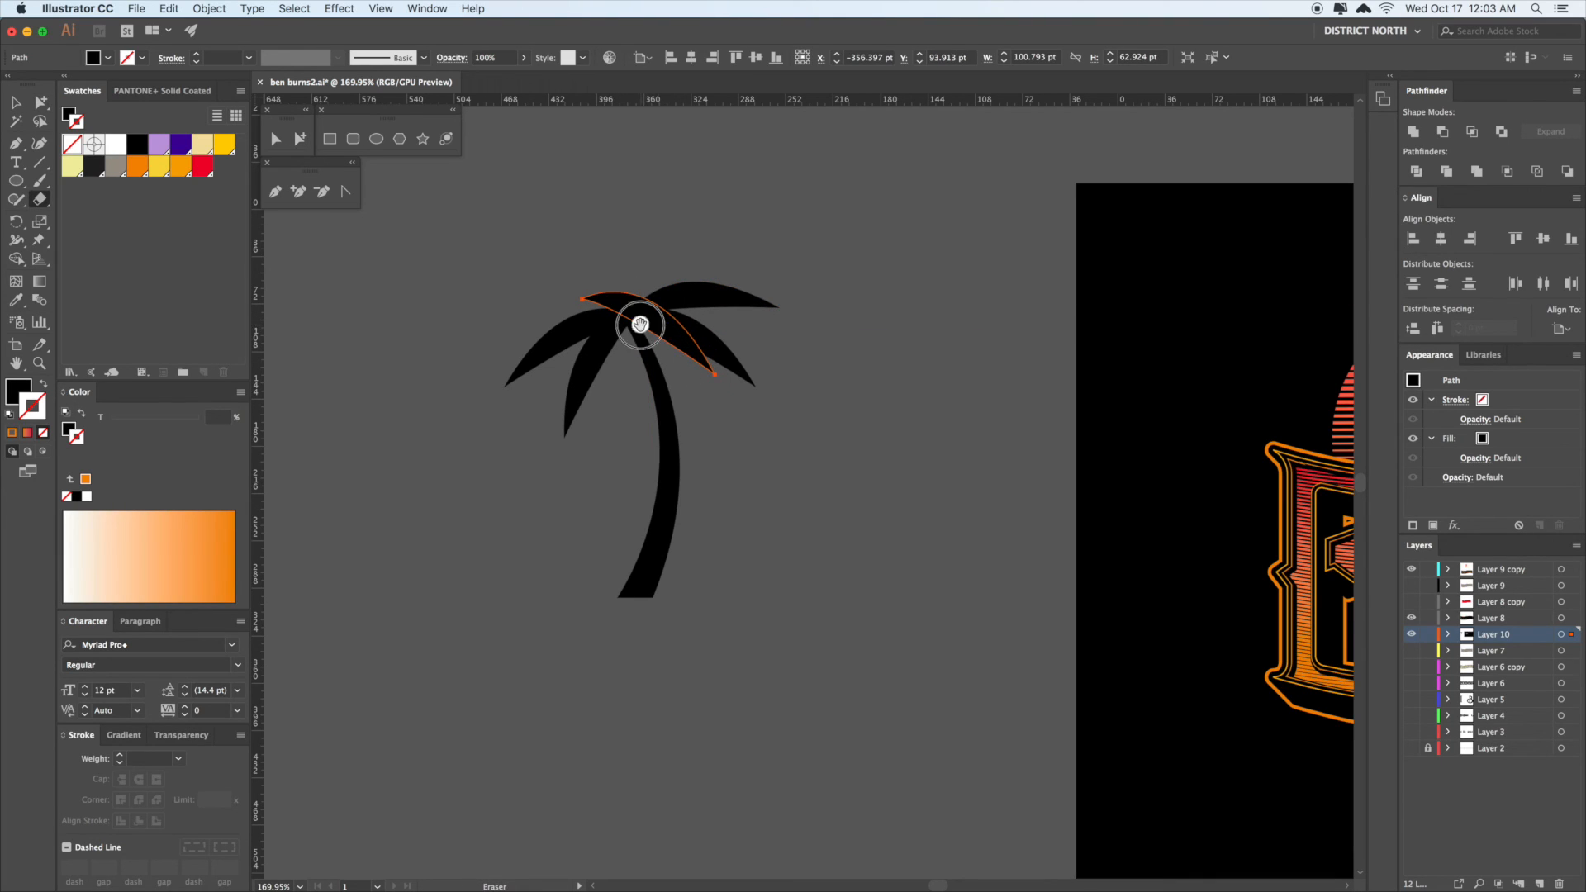
left_click_drag(660, 306, 662, 302)
key("super+shift+a")
left_click(682, 349)
key("Delete")
left_click_drag(807, 478, 797, 443)
- Place crown ellipses where the fronds meet the trunk
key("v")
left_click(637, 305, "super")
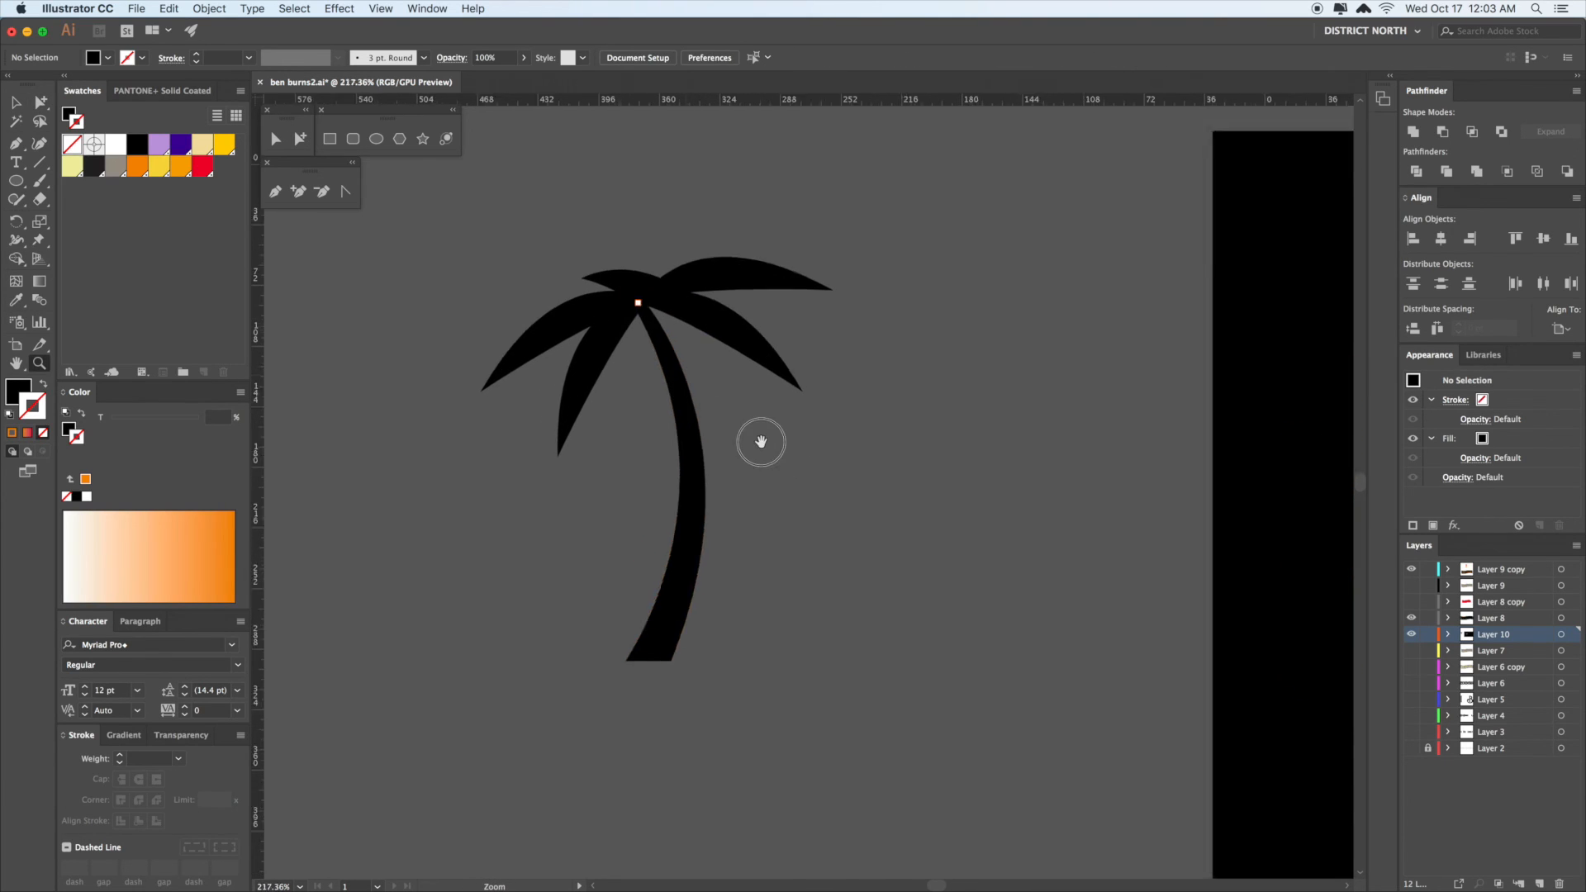
key("a")
left_click_drag(666, 373, 684, 344)
left_click(877, 424)
left_click(874, 523)
- Select all the palm tree parts and group them with Cmd+G
key("super+1")
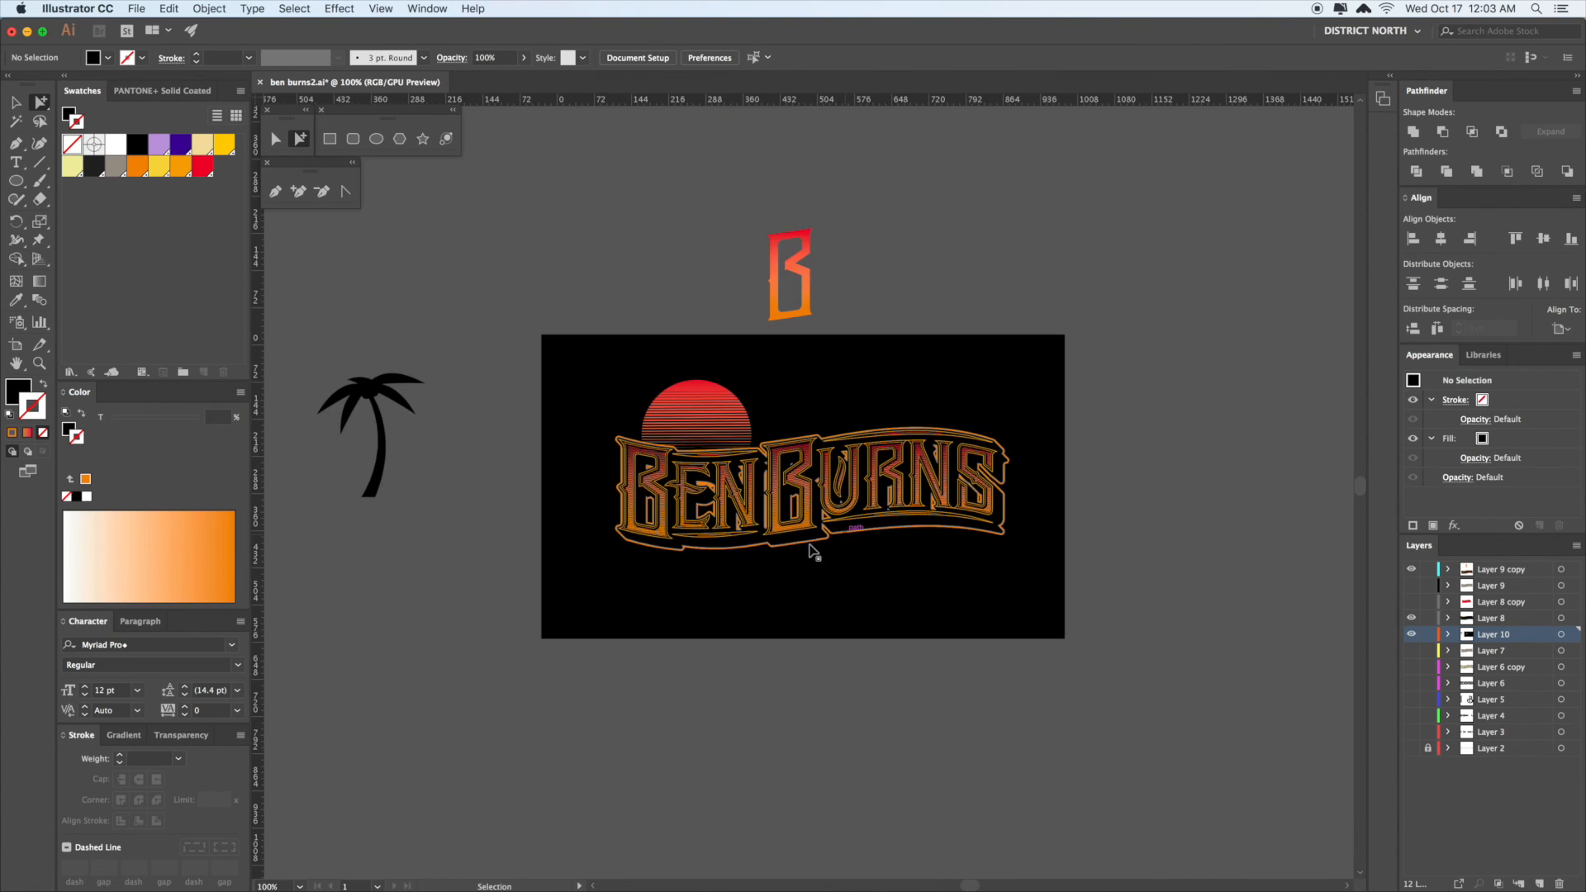
key("space")
left_click_drag(573, 557, 726, 524)
left_click_drag(471, 324, 468, 321)
key("space")
key("super+g")
- Scale the palm group to about 68%, move it onto the sun, then shrink it to about 85%
key("s")
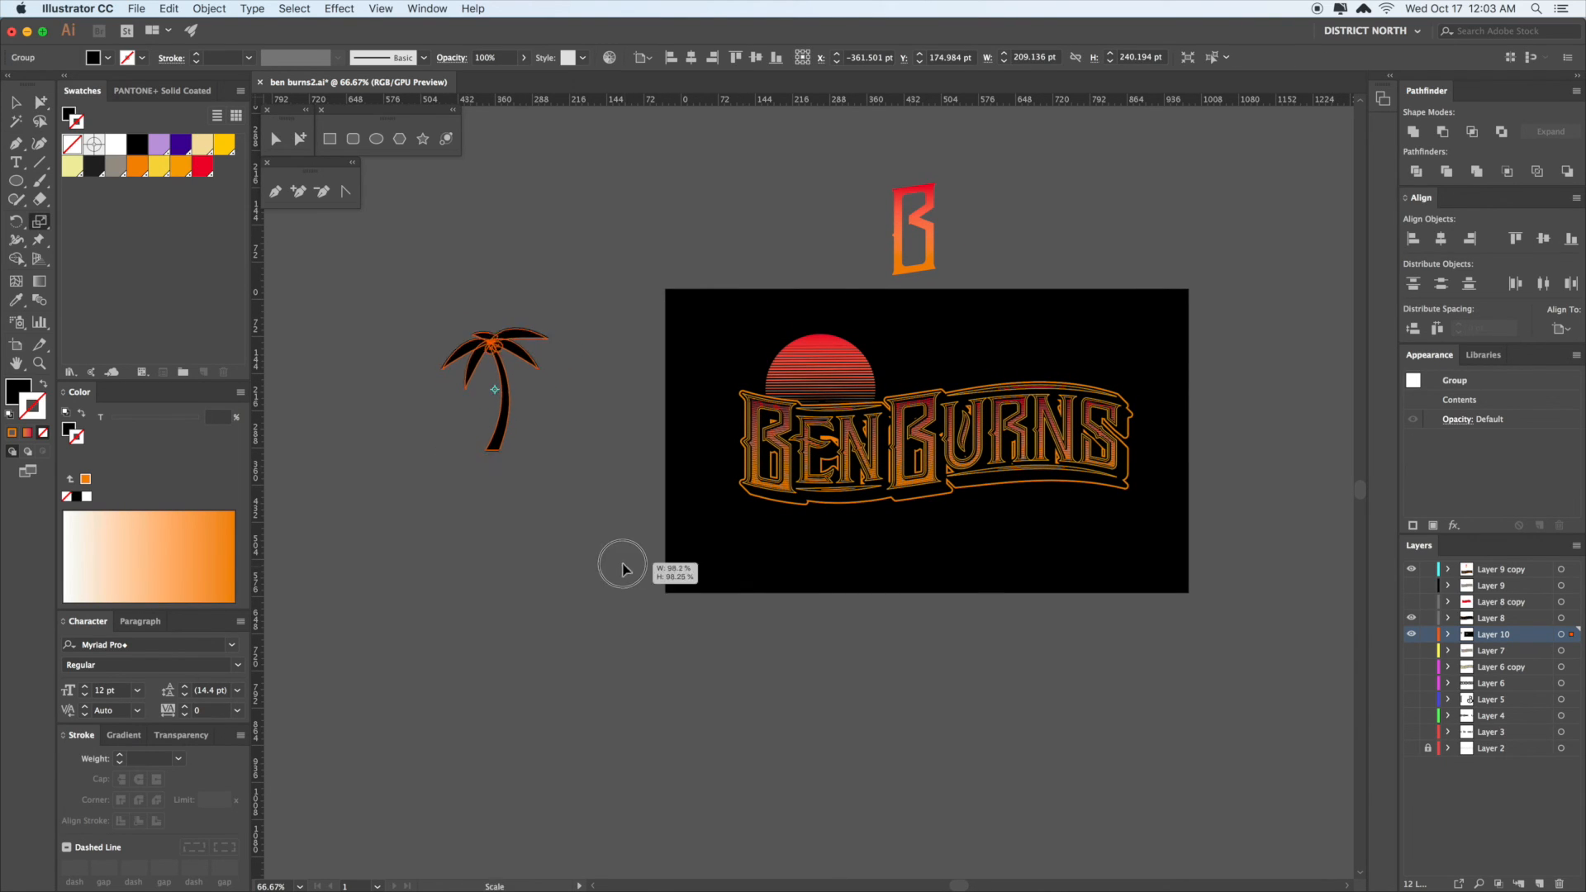
left_click_drag(623, 564, 593, 509)
key("a")
left_click_drag(502, 380, 846, 380)
key("space")
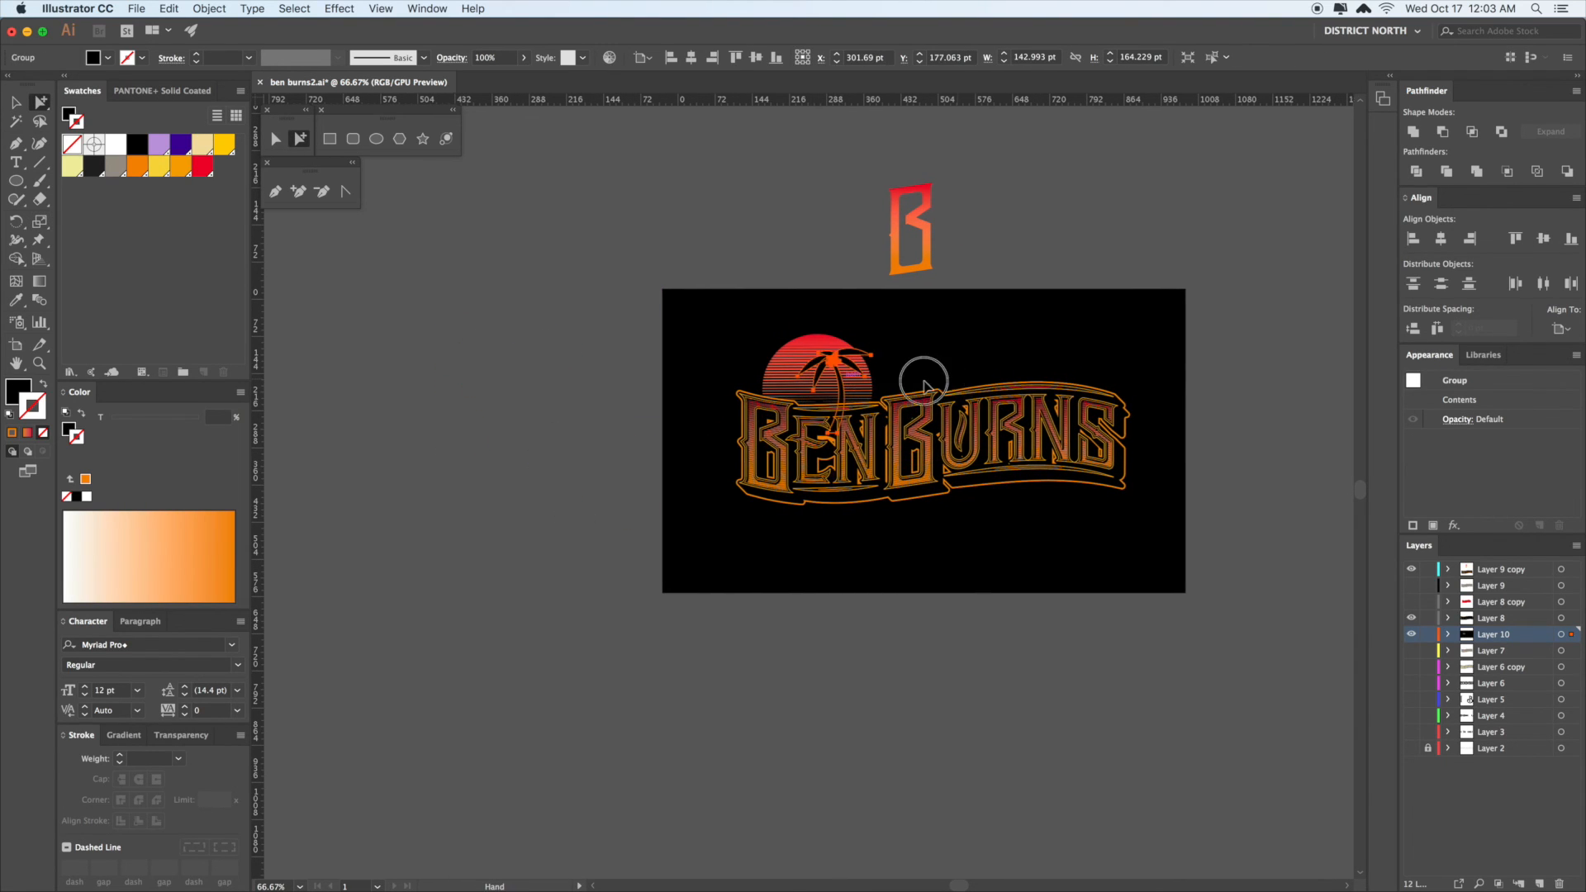
left_click_drag(953, 382, 762, 387)
key("super+shift+a")
double_click(671, 372)
key("s")
left_click_drag(934, 575, 894, 536)
key("space")
left_click_drag(1079, 503, 1034, 497)
- Add a mirrored copy of the palm, left and lower on the sun, scaled to about 95%
key("v")
left_click(974, 447)
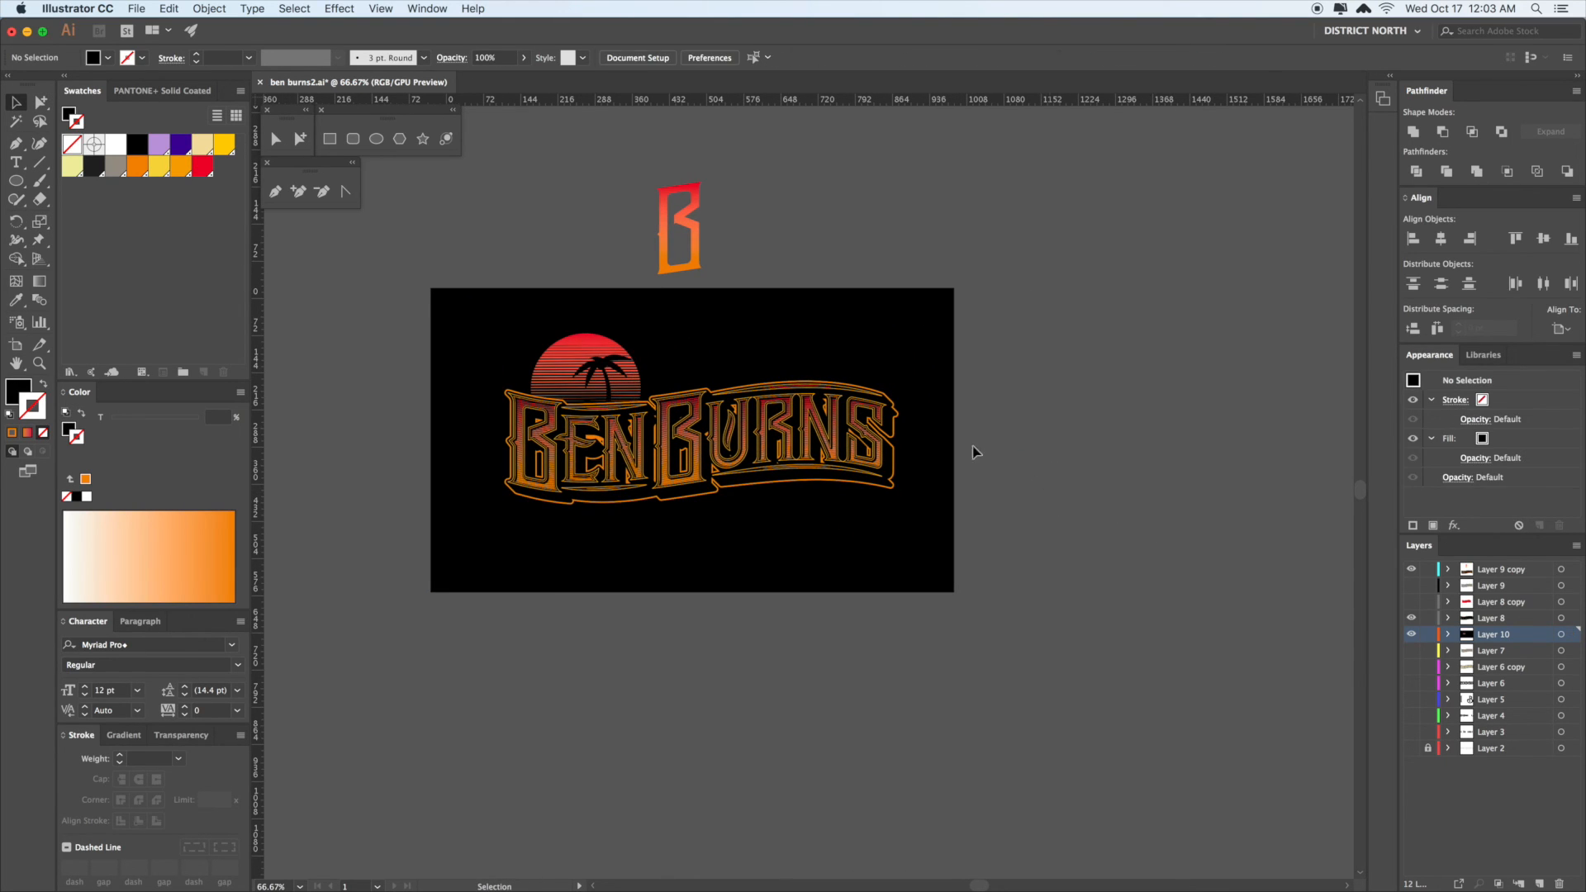
left_click(605, 373)
key("o")
left_click_drag(696, 480, 570, 463)
key("v")
left_click_drag(607, 365, 567, 377)
key("s")
left_click_drag(845, 545, 829, 537)
key("v")
left_click(1045, 396)
- Delete the loose gradient B above the artboard and recenter the artwork
key("space")
left_click_drag(1045, 397, 1142, 430)
key("space")
key("z")
left_click_drag(633, 377, 754, 420)
key("a")
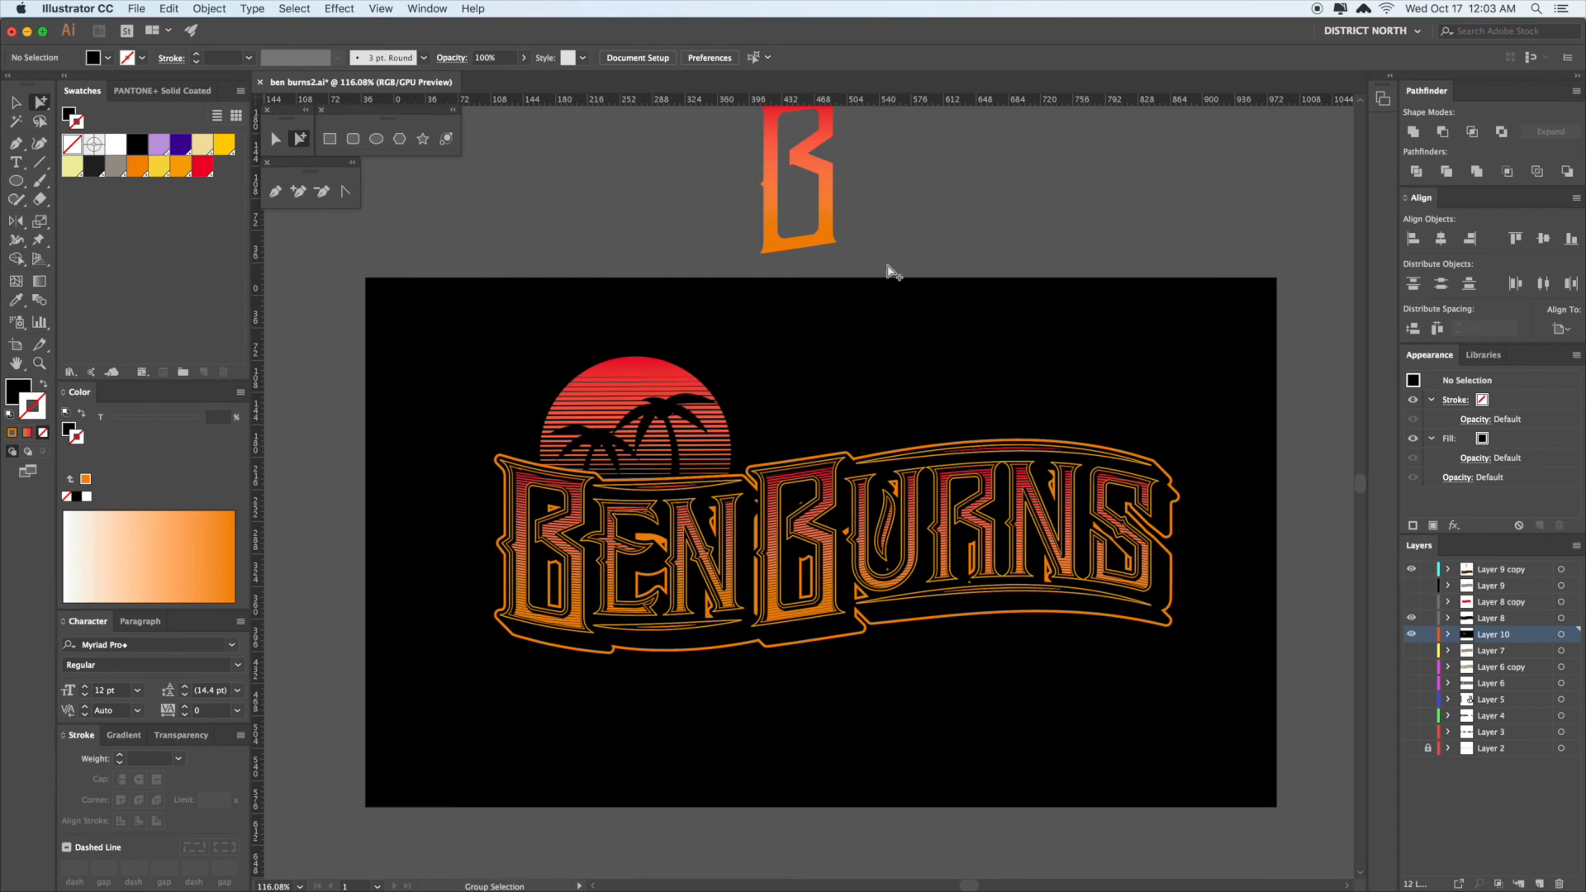
left_click_drag(621, 145, 863, 258)
key("Delete")
key("space")
left_click_drag(1087, 241, 998, 215)
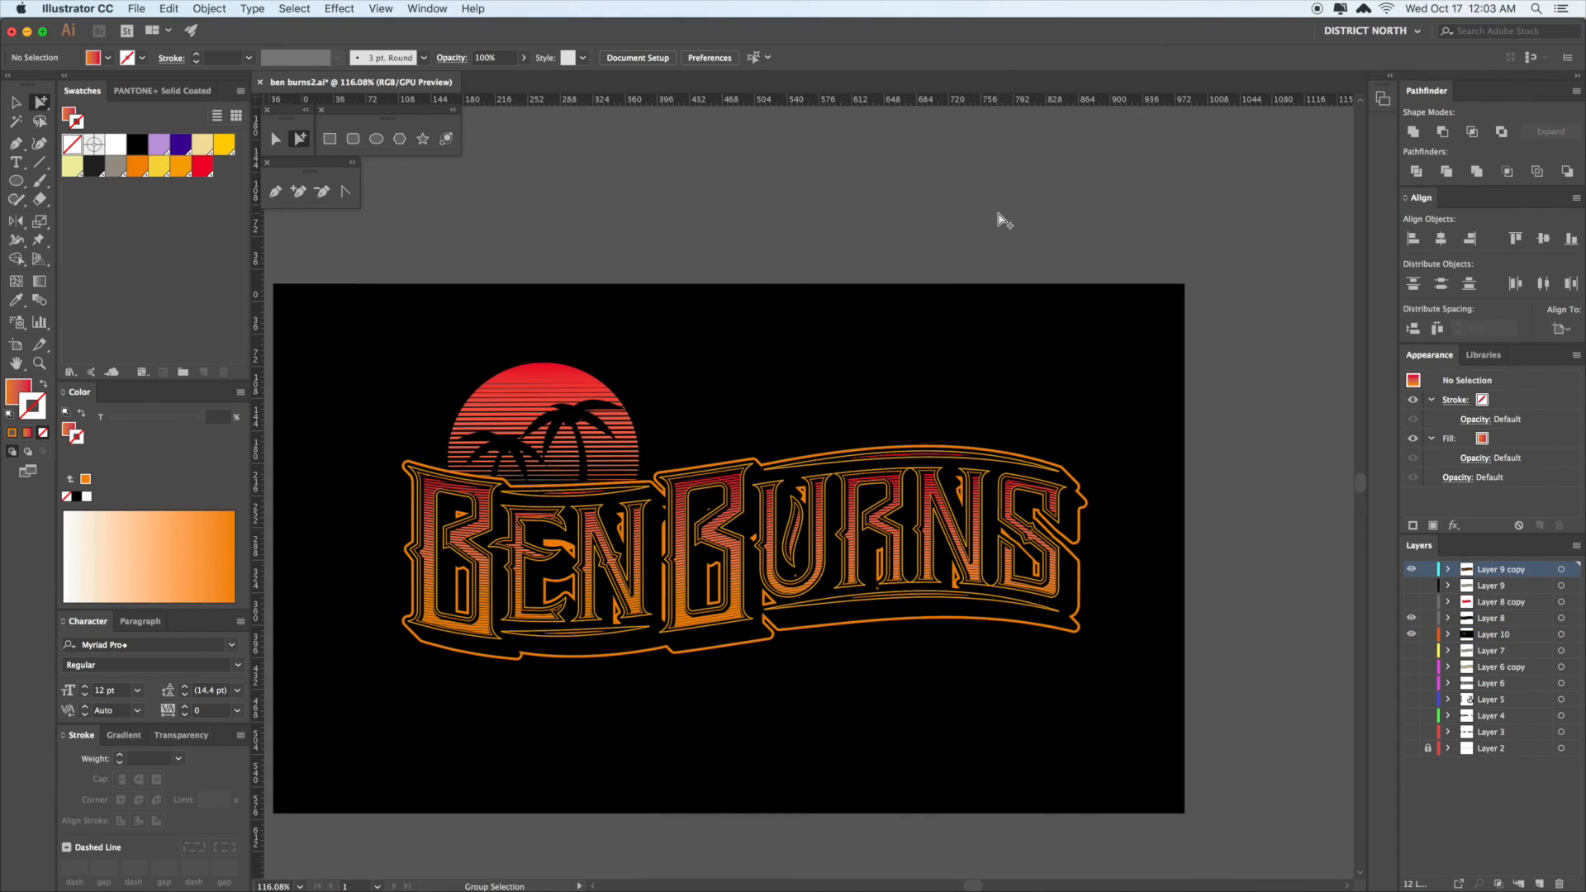
left_click_drag(998, 213, 1012, 161)
- Switch to full screen mode with F and center the artboard on screen
key("v")
key("space")
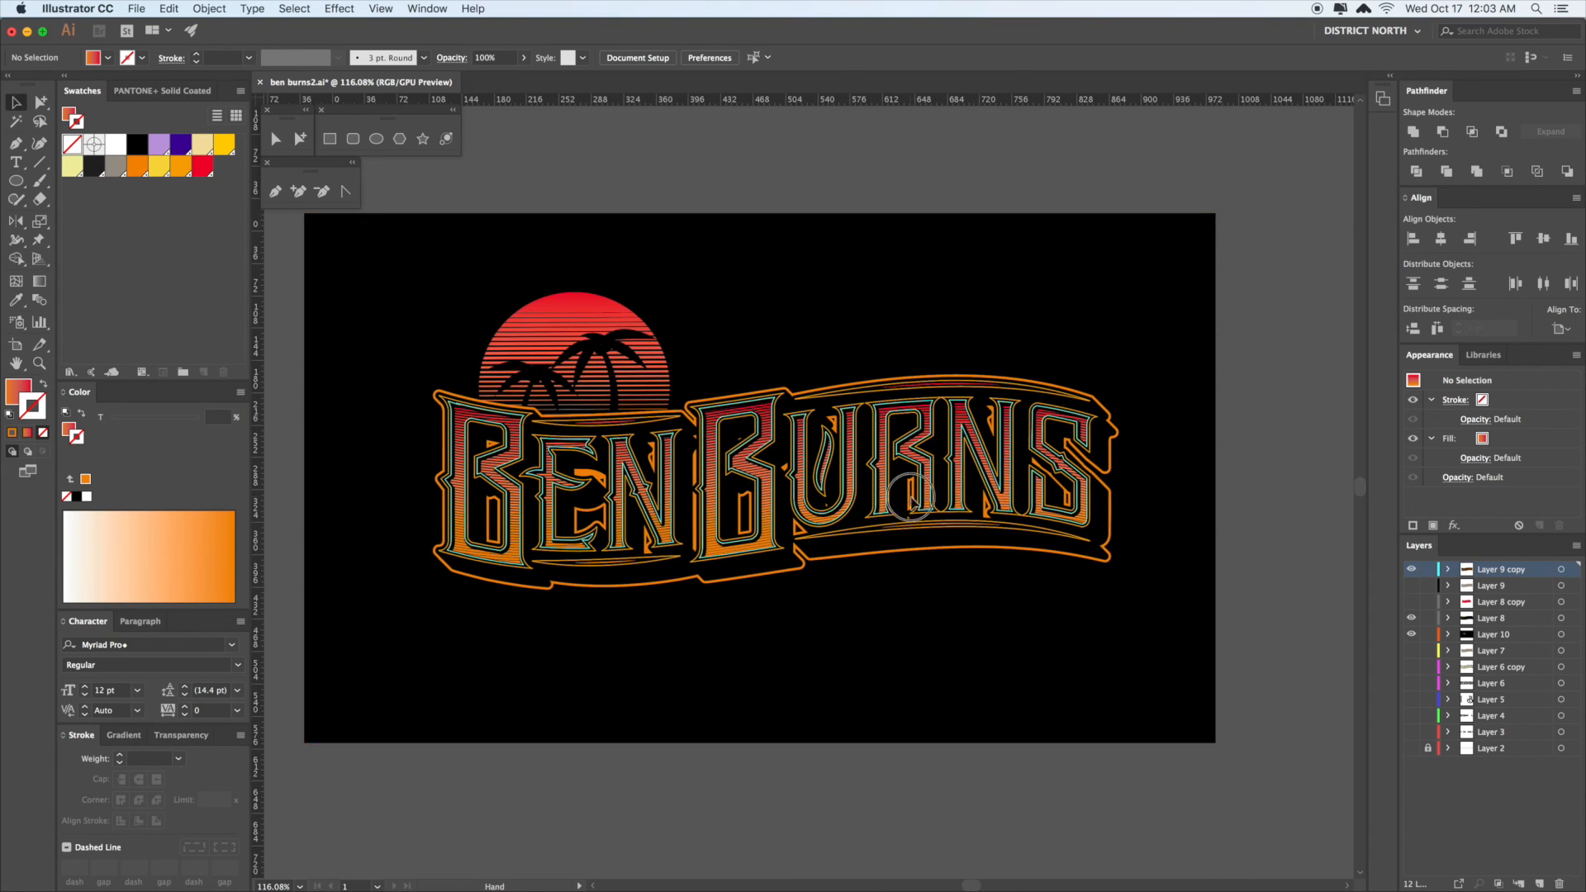
left_click_drag(909, 496, 953, 410)
key("space")
left_click_drag(1057, 561, 1025, 610)
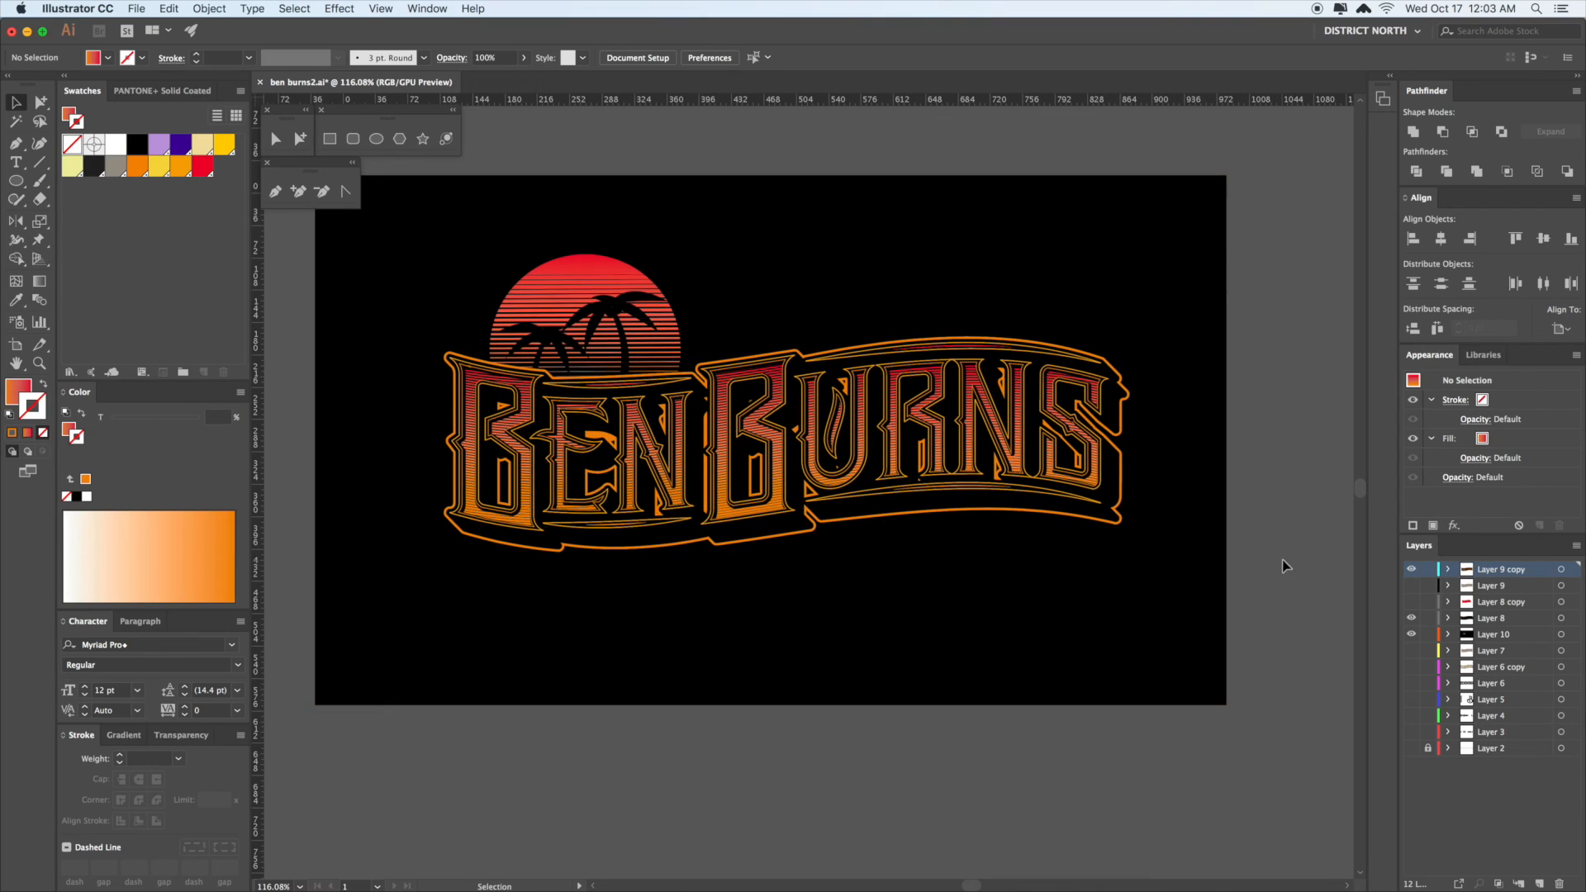
key("space")
left_click_drag(825, 291, 807, 283)
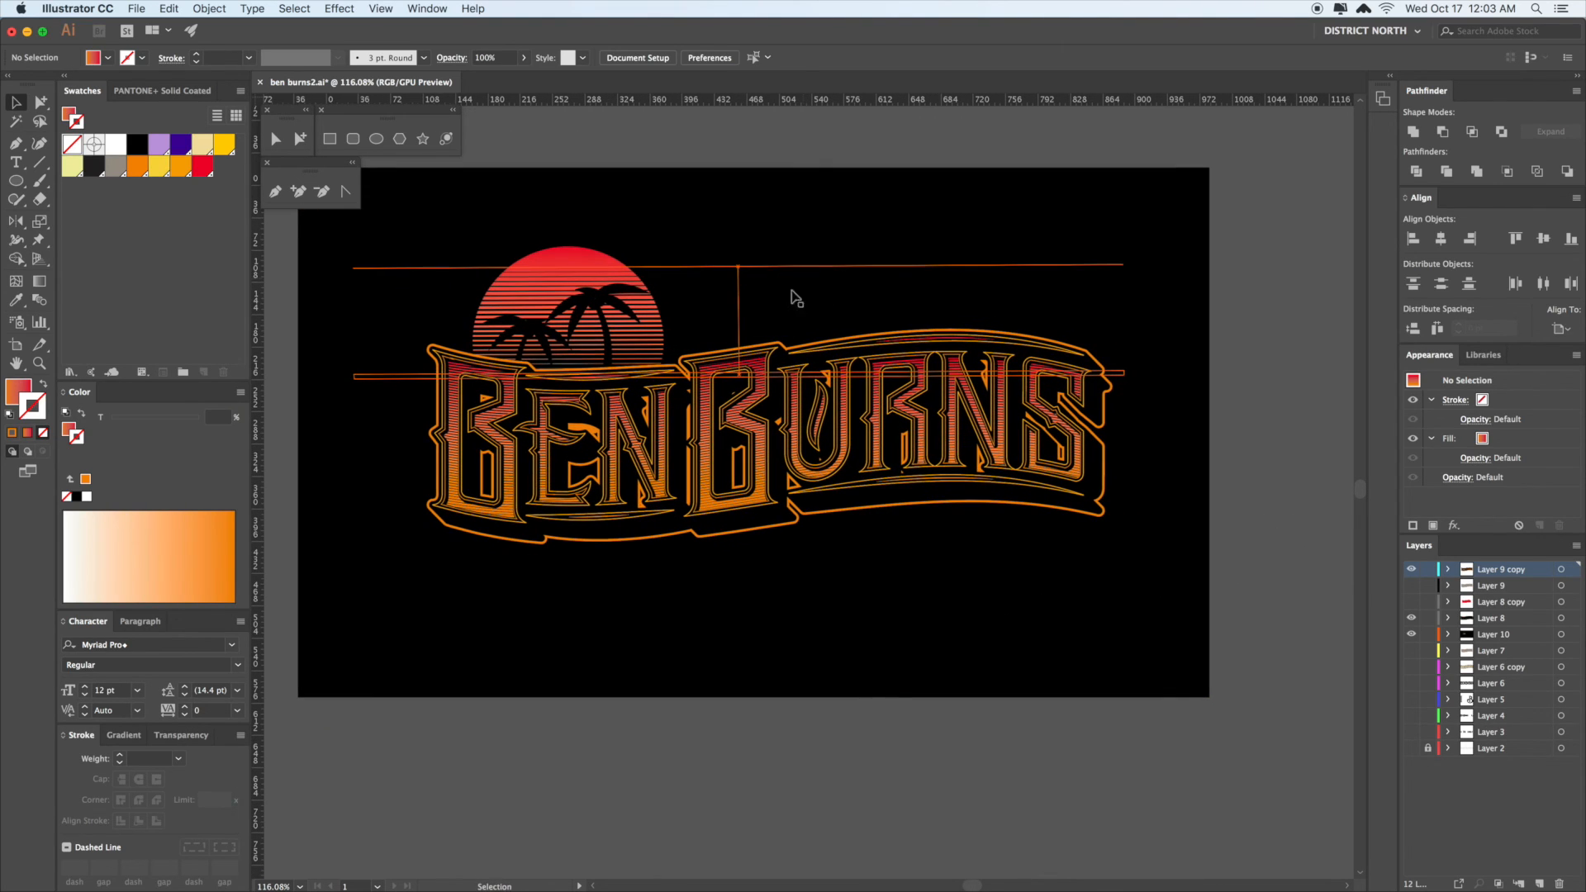
left_click(1206, 597)
key("space")
left_click_drag(1240, 508, 1241, 540)
key("f")
key("f")
key("space")
left_click_drag(1021, 613, 1251, 684)
left_click(1281, 593)
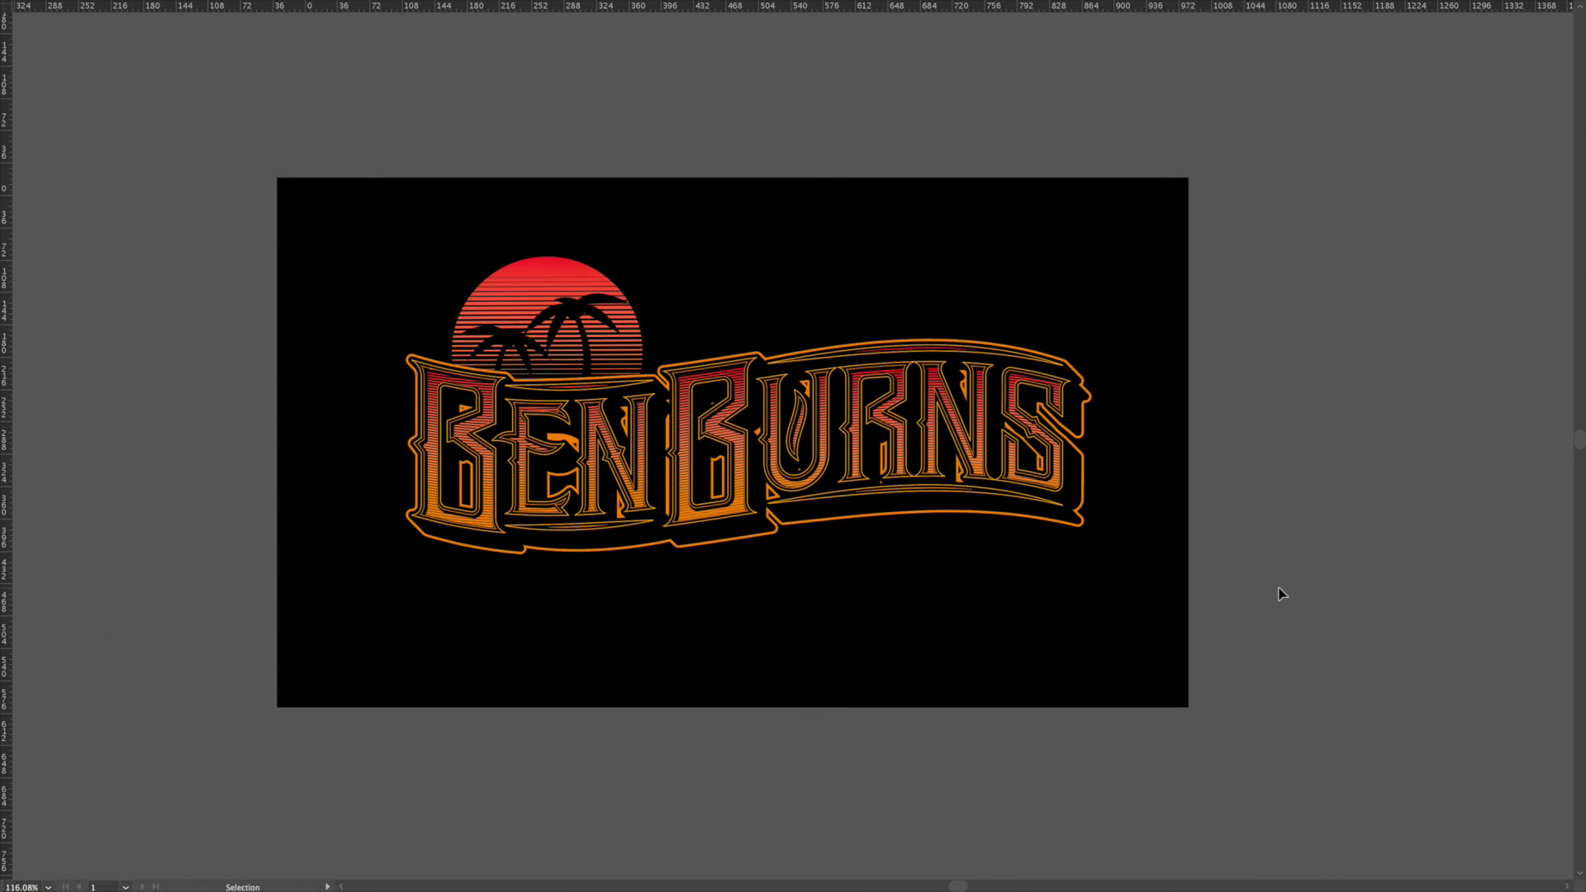
left_click_drag(1263, 549, 1262, 563)
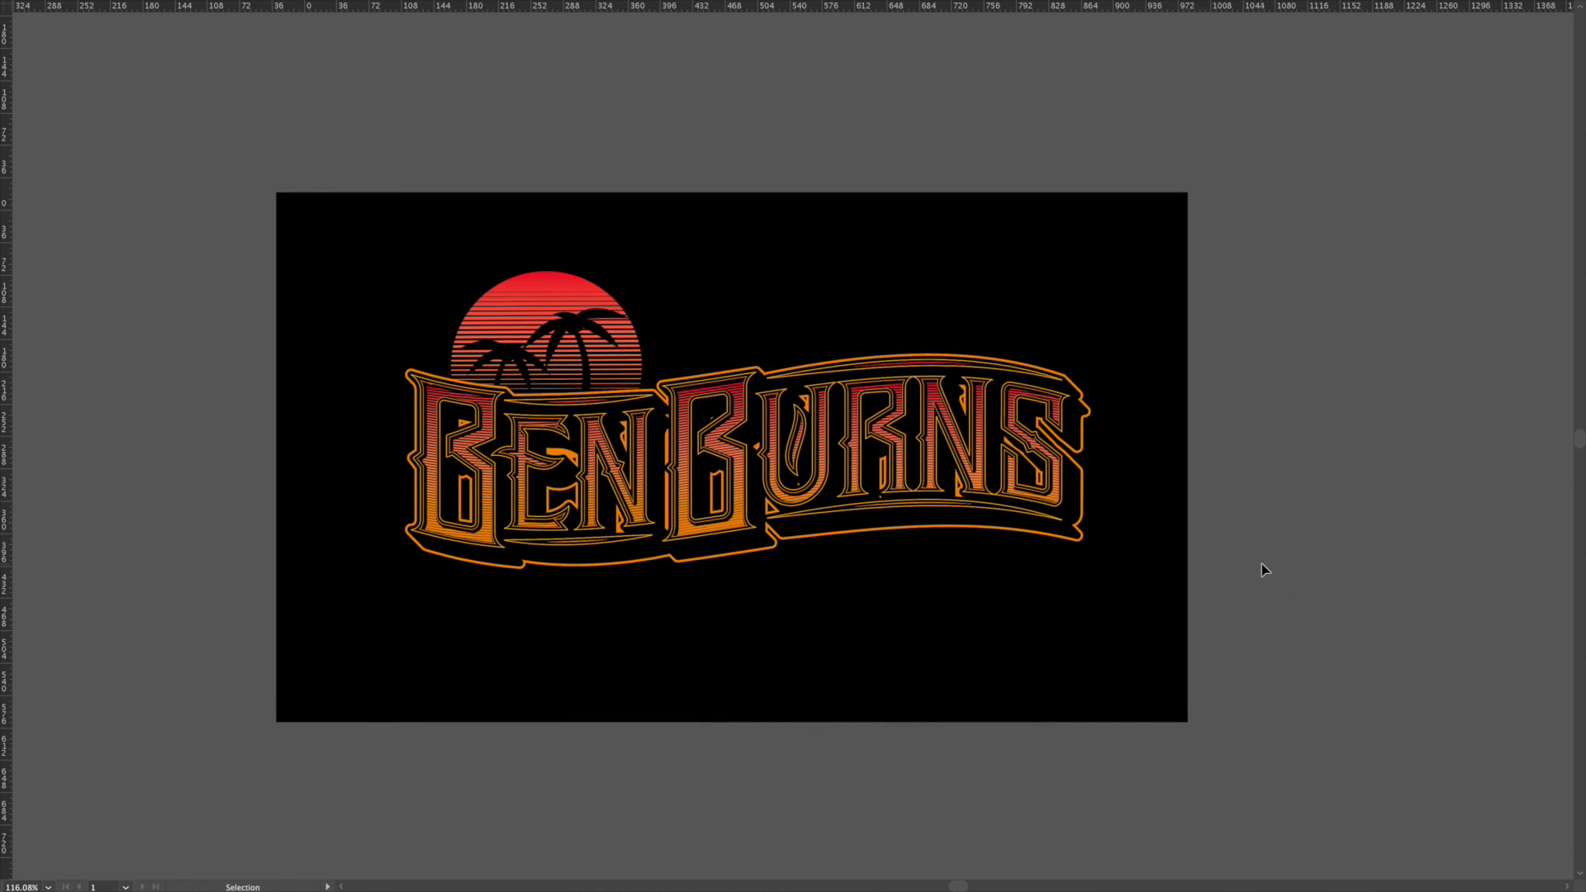